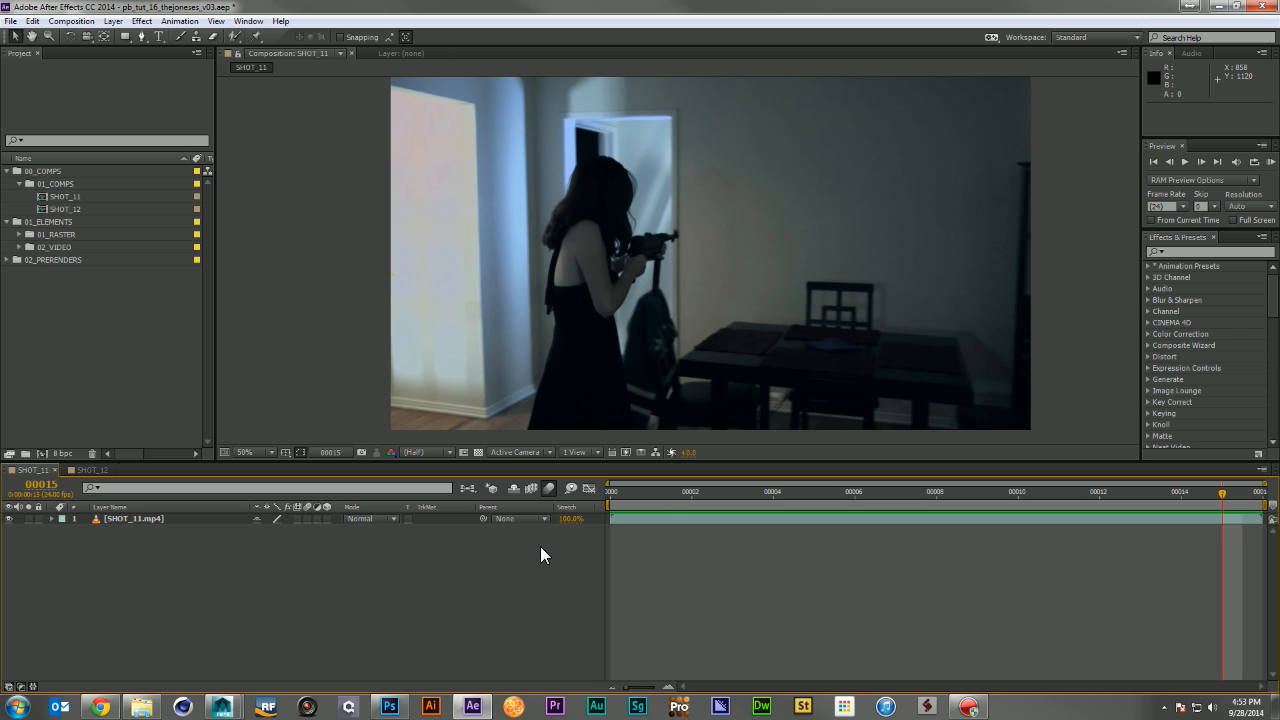
Queue the current SHOT_11 frame as a still image with Best Settings and the TIFF Sequence with Alpha output module
left_click(71, 21)
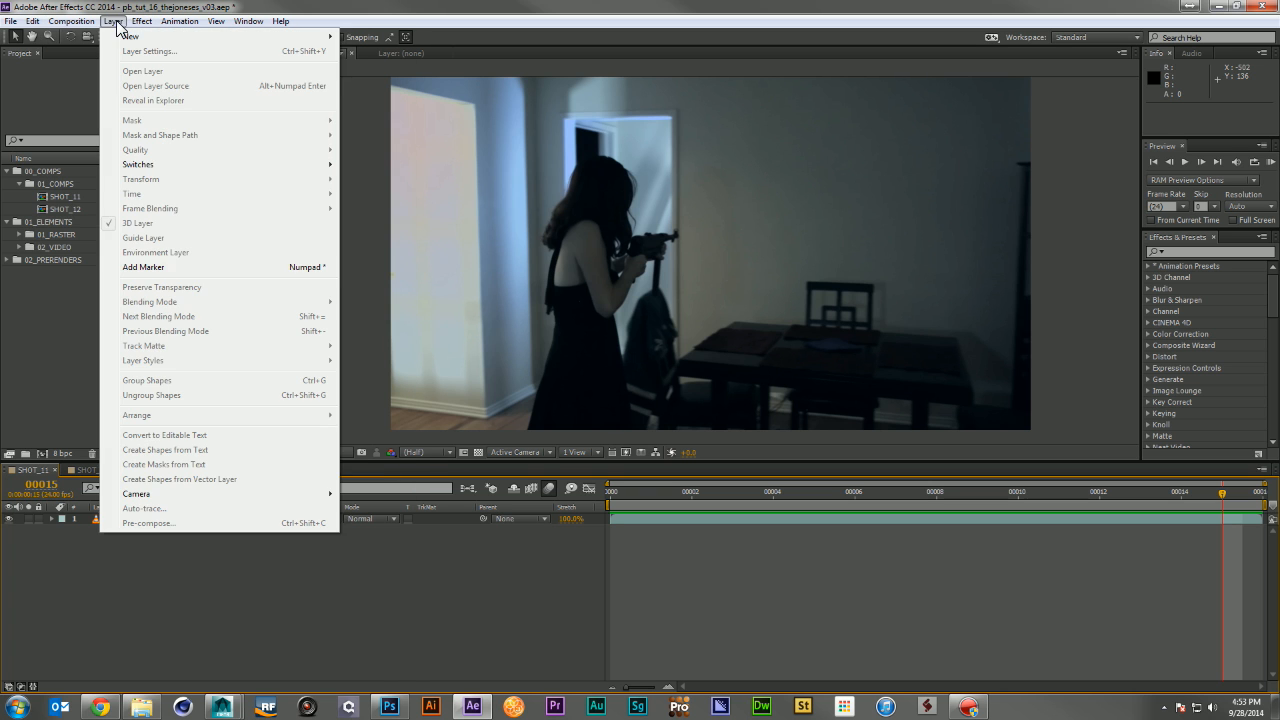
mouse_move(180, 214)
left_click(338, 212)
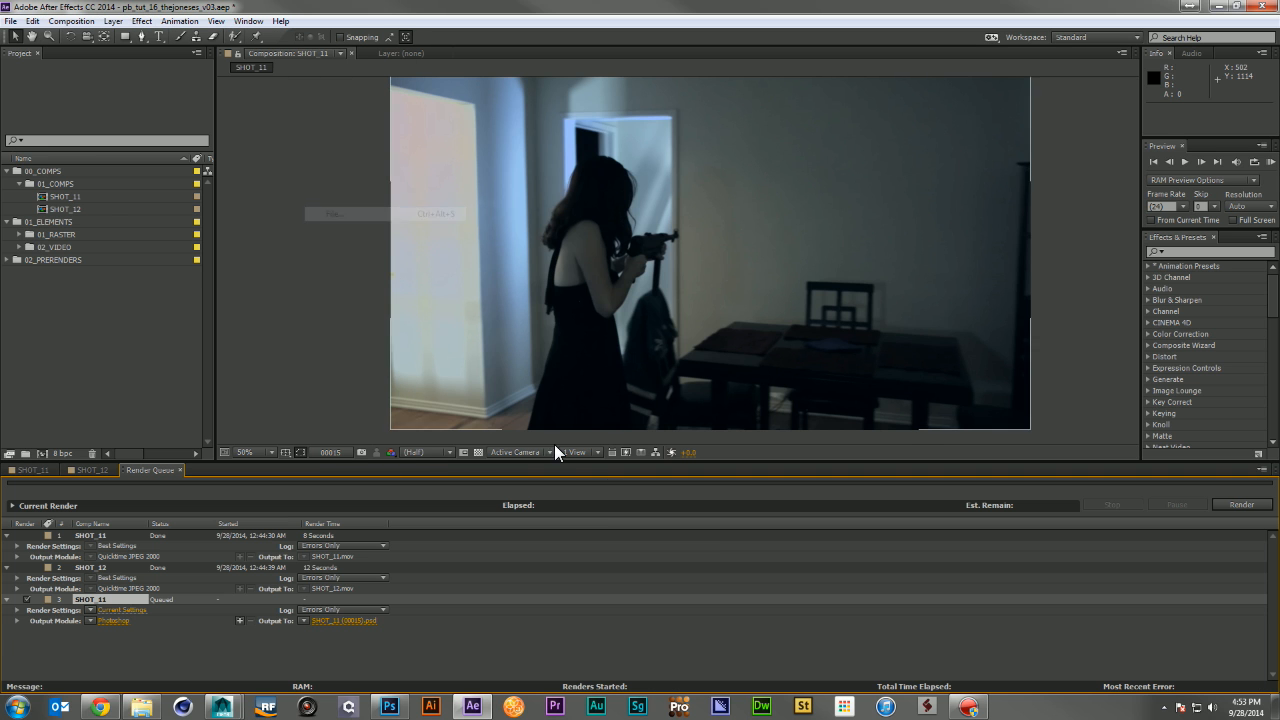
left_click(90, 610)
left_click(125, 459)
left_click(89, 620)
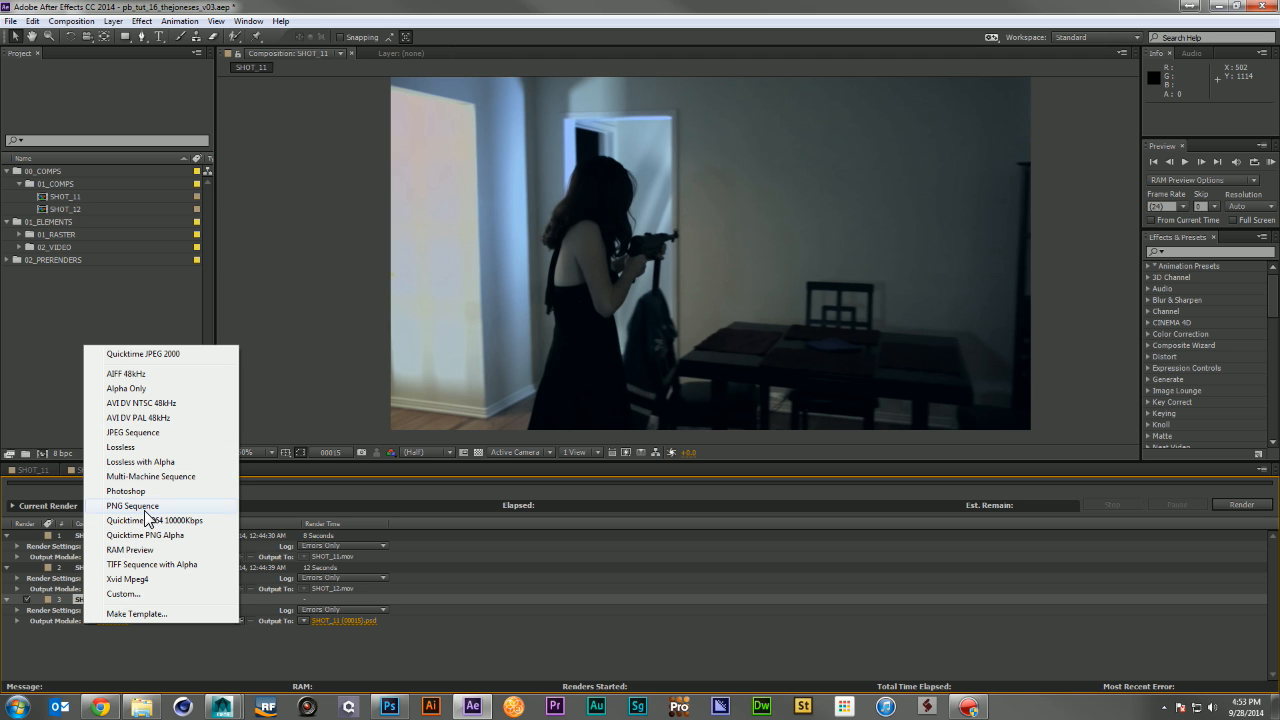
left_click(142, 565)
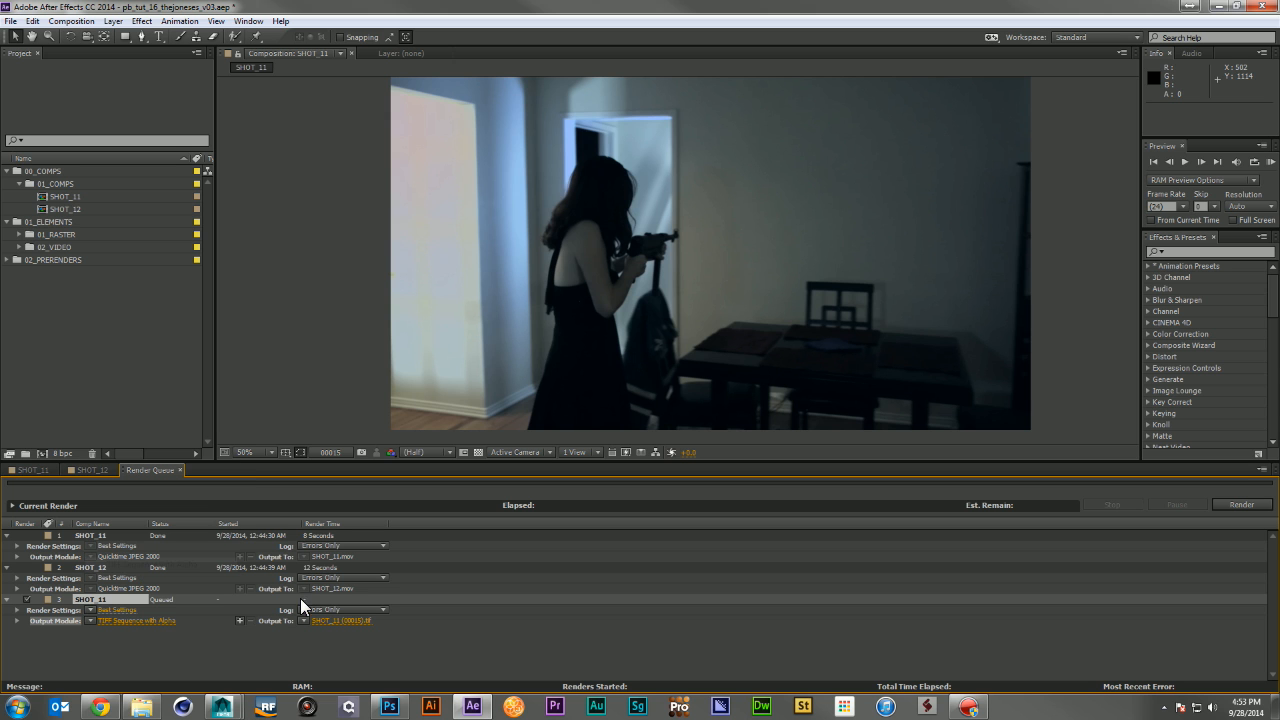
Set the SHOT_11 frame's output location to the sourceimages folder of WallHits_Tutorial under 00_3D\01_TUTORIALS, keeping the file name
left_click(332, 620)
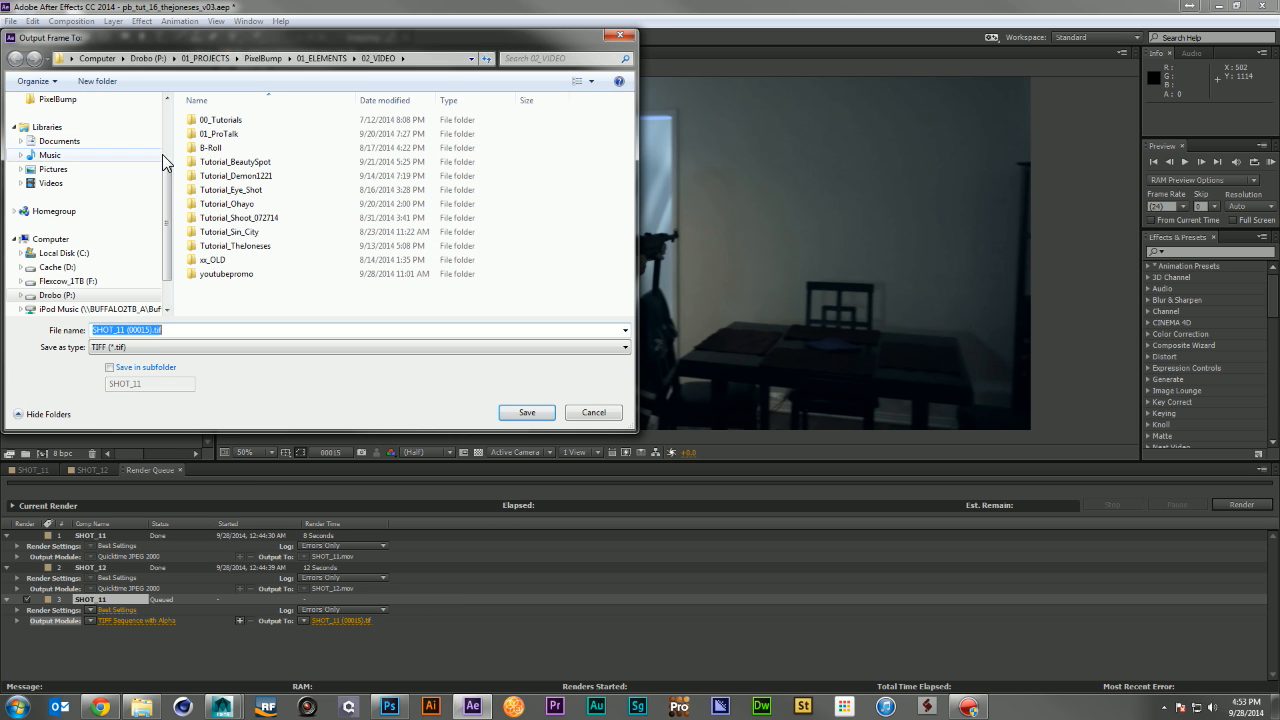
scroll(161, 141, "up", 3)
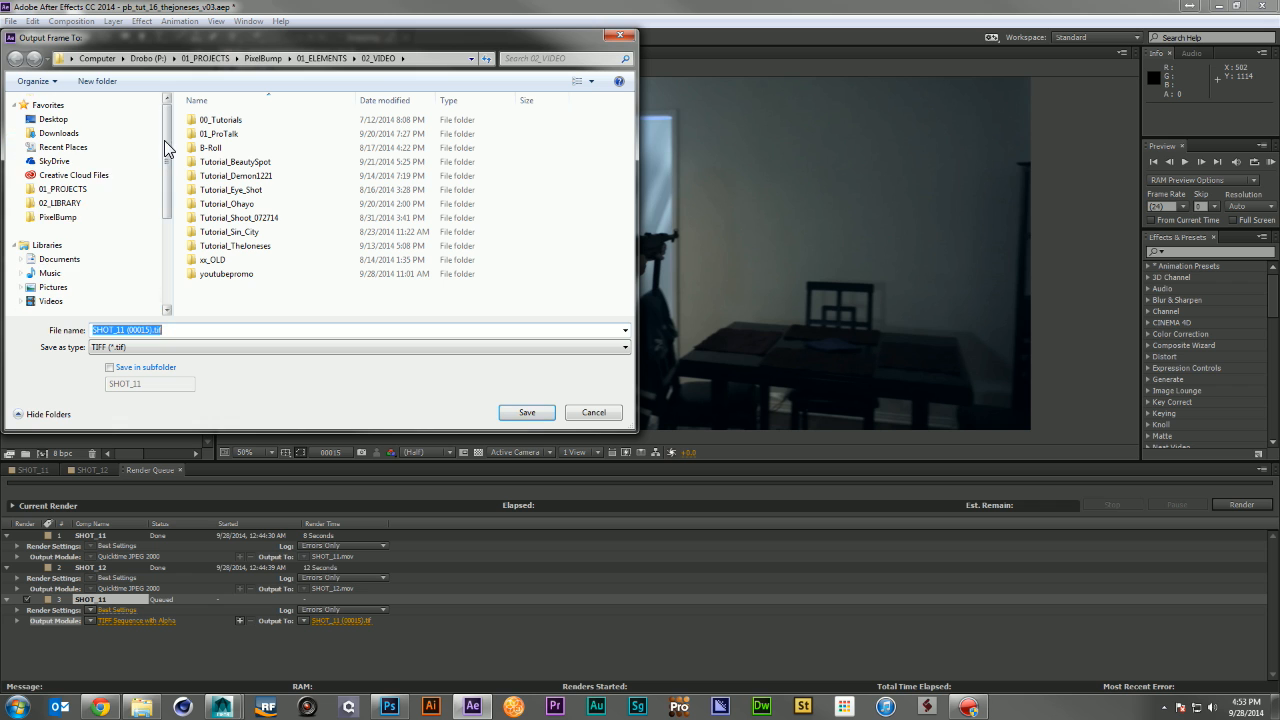
left_click(86, 221)
double_click(228, 121)
double_click(230, 121)
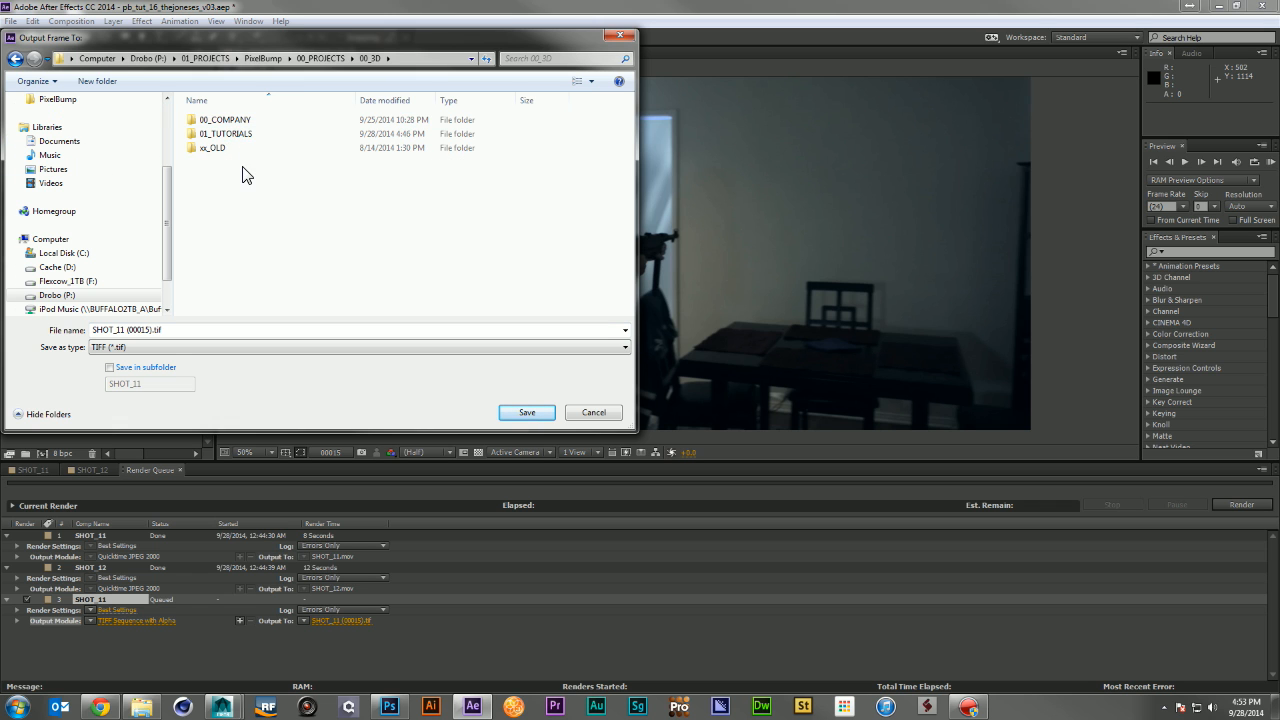
double_click(249, 120)
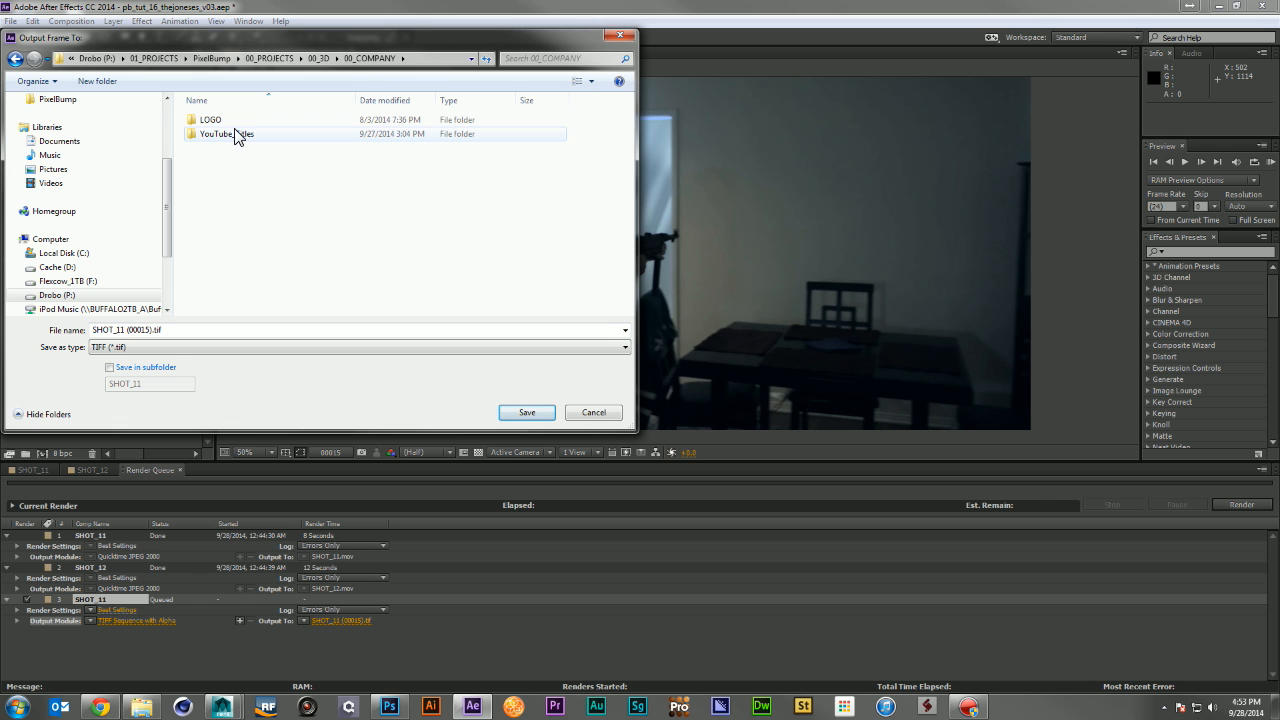
key("BackSpace")
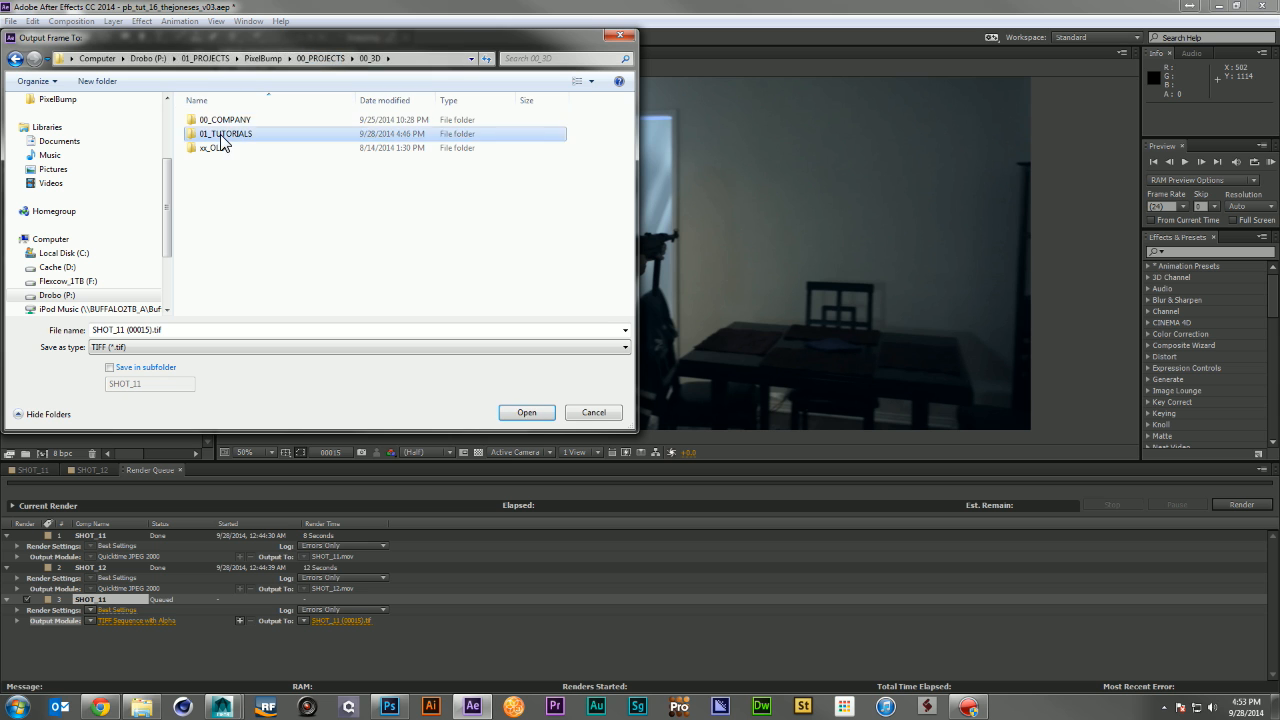
double_click(222, 134)
left_click(227, 191)
double_click(227, 191)
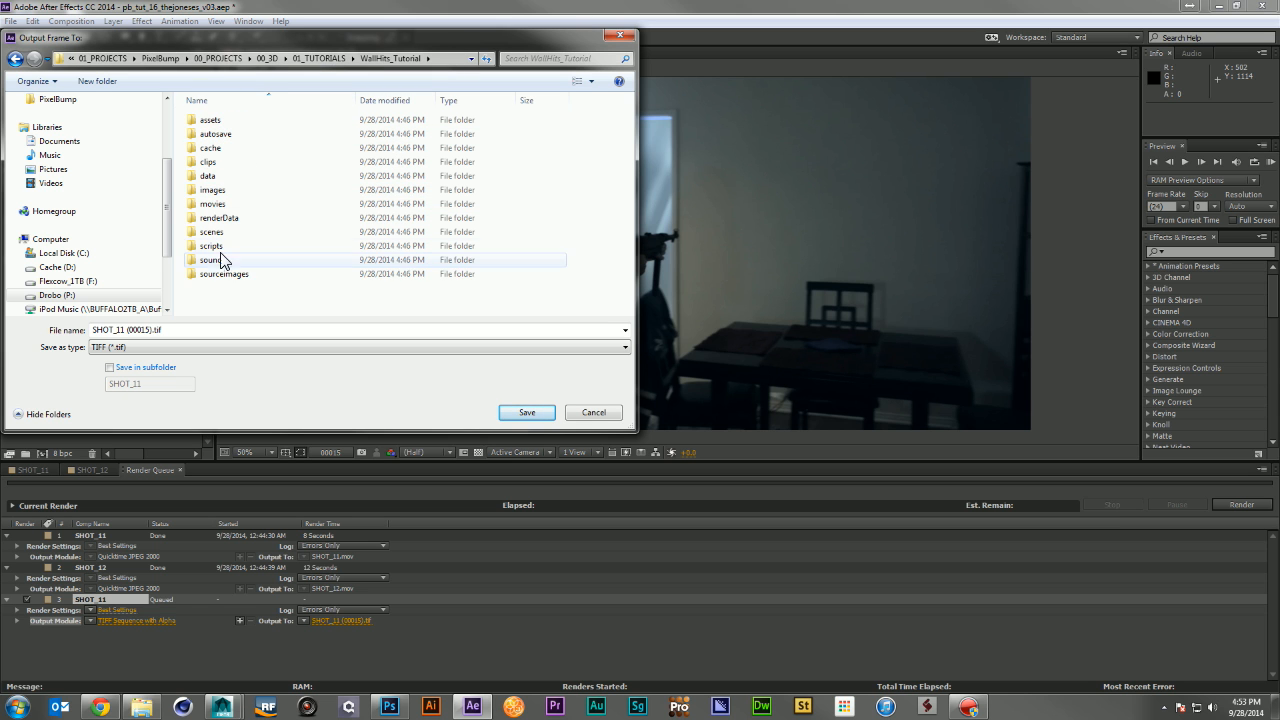
double_click(214, 271)
left_click(168, 331)
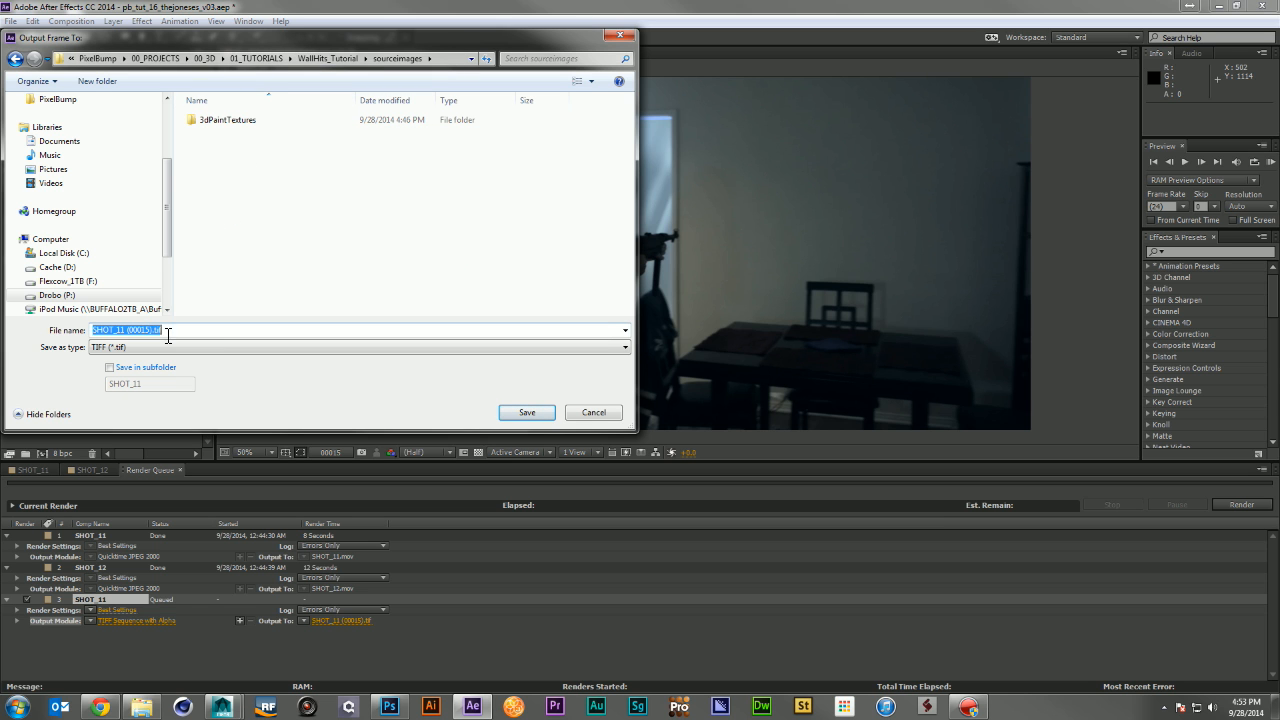
left_click(527, 412)
Queue the current frame of the SHOT_12 composition as a still image using Best Settings
left_click(93, 471)
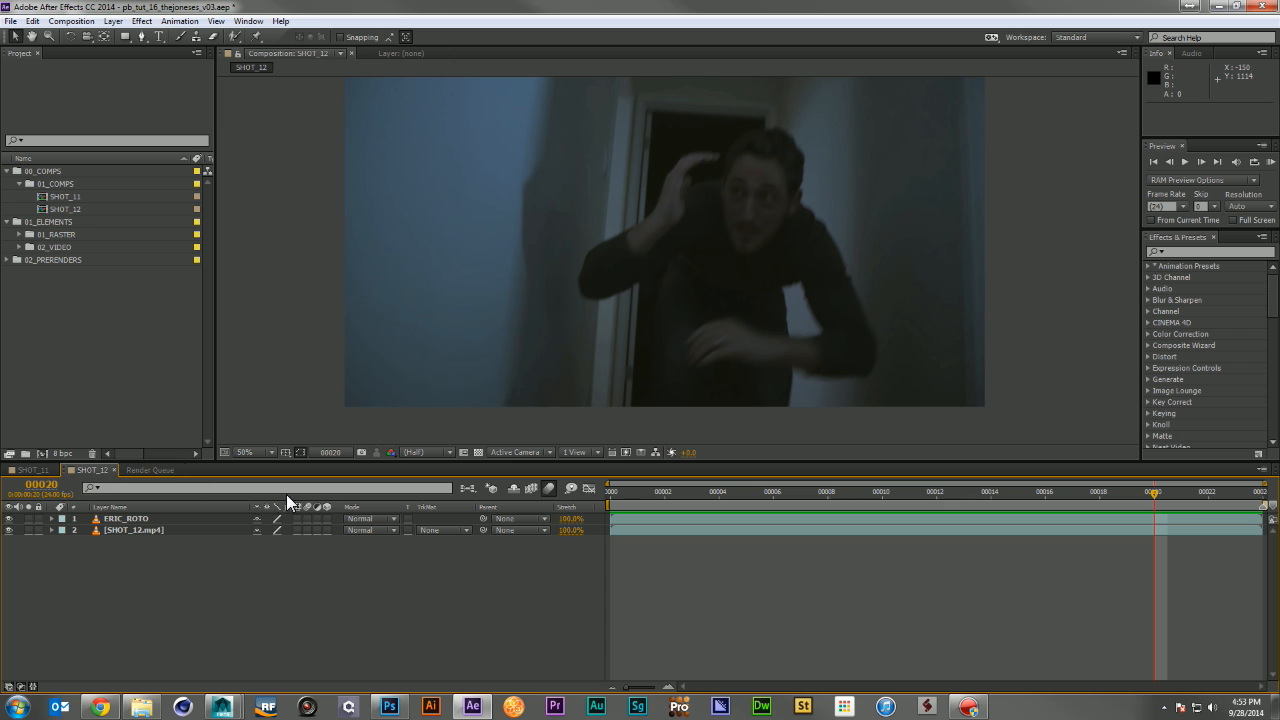
left_click(66, 21)
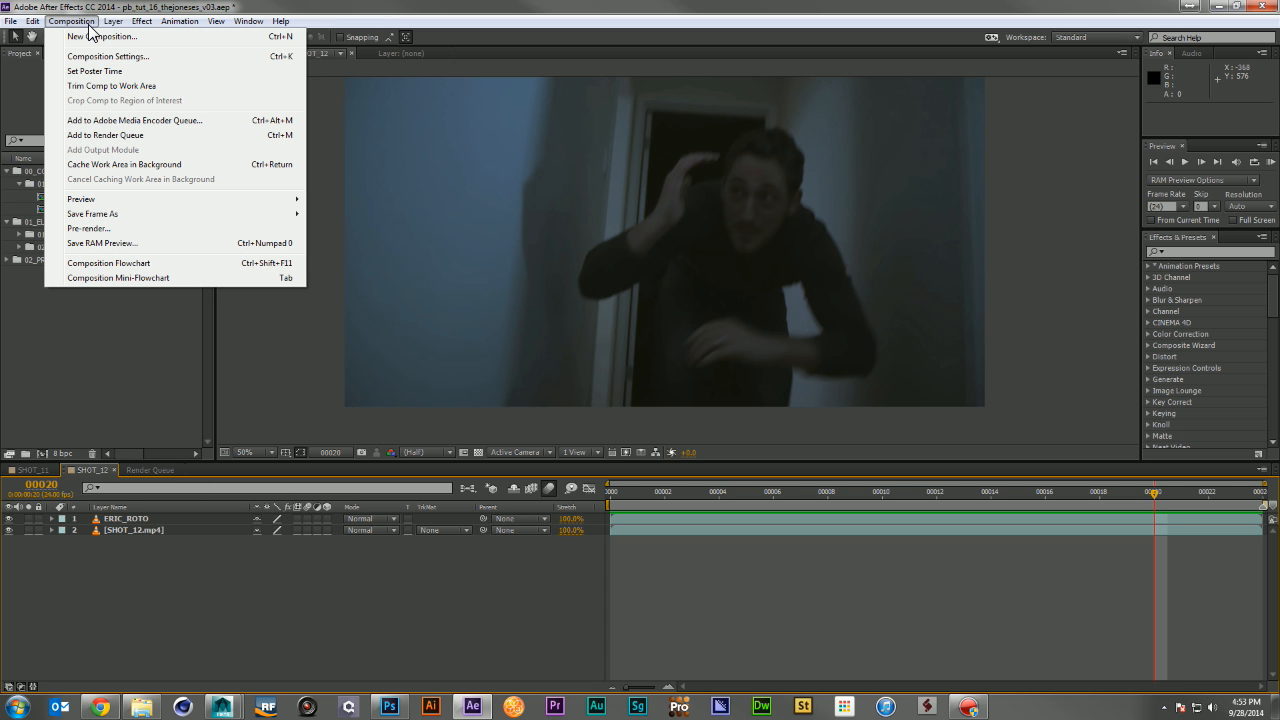
mouse_move(176, 214)
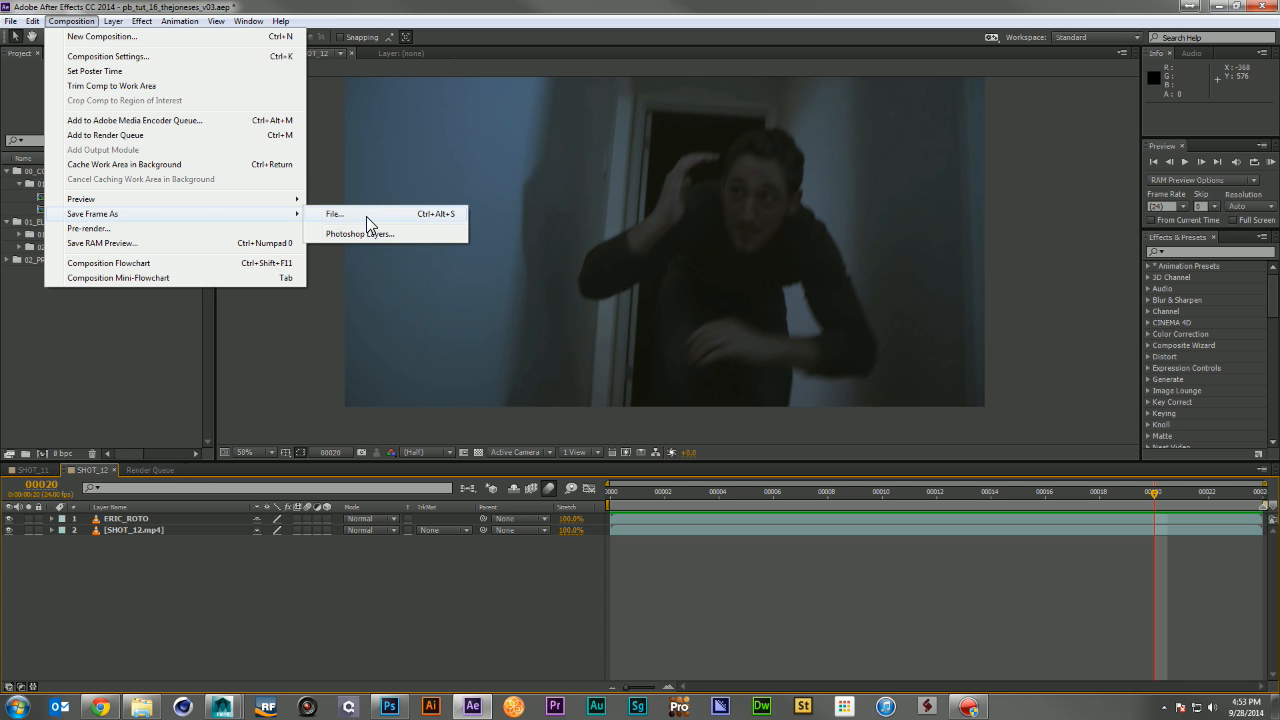
left_click(366, 215)
left_click(89, 641)
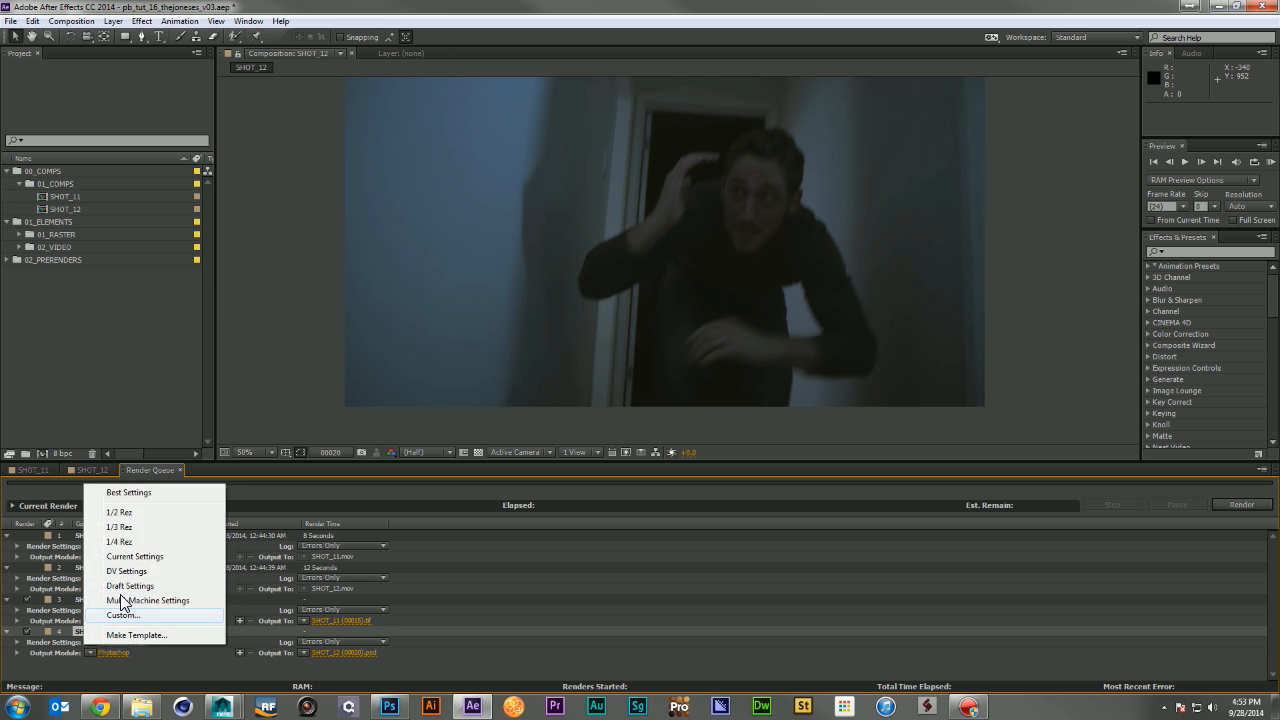
left_click(138, 490)
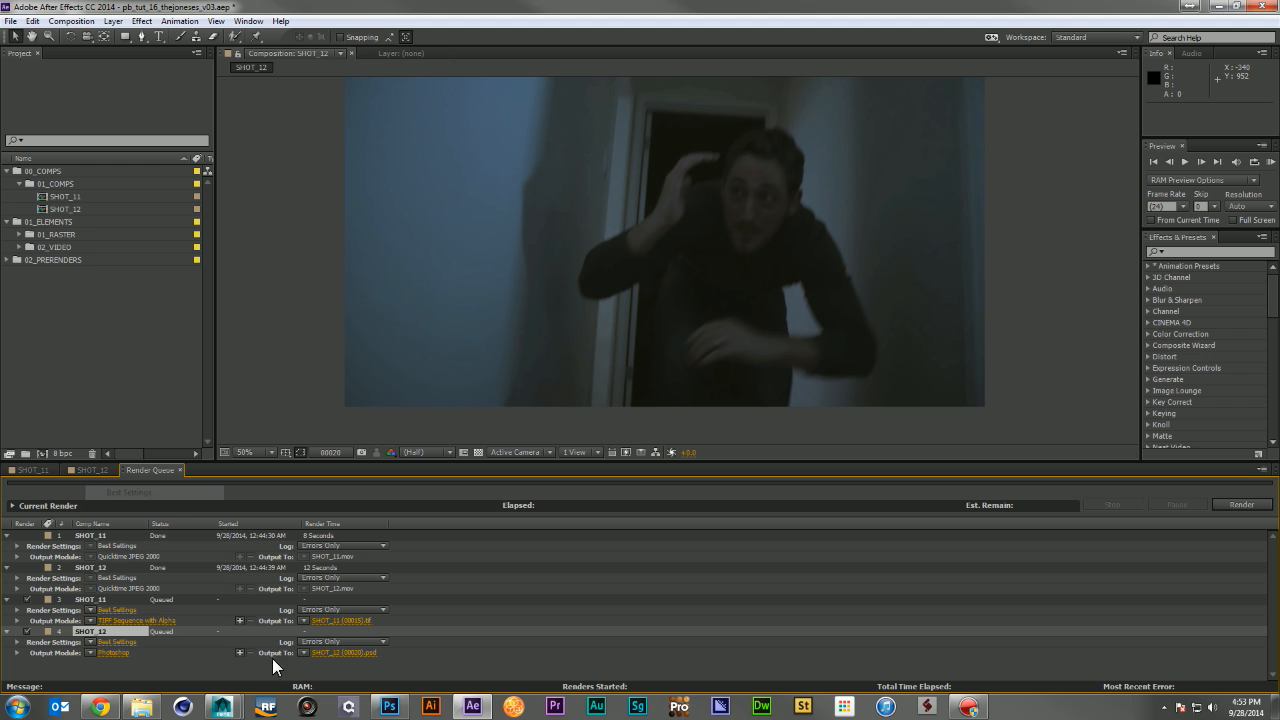
Save the SHOT_12 frame's output to the same sourceimages folder and set its output module to TIFF Sequence with Alpha
left_click(342, 652)
left_click(530, 409)
left_click(89, 652)
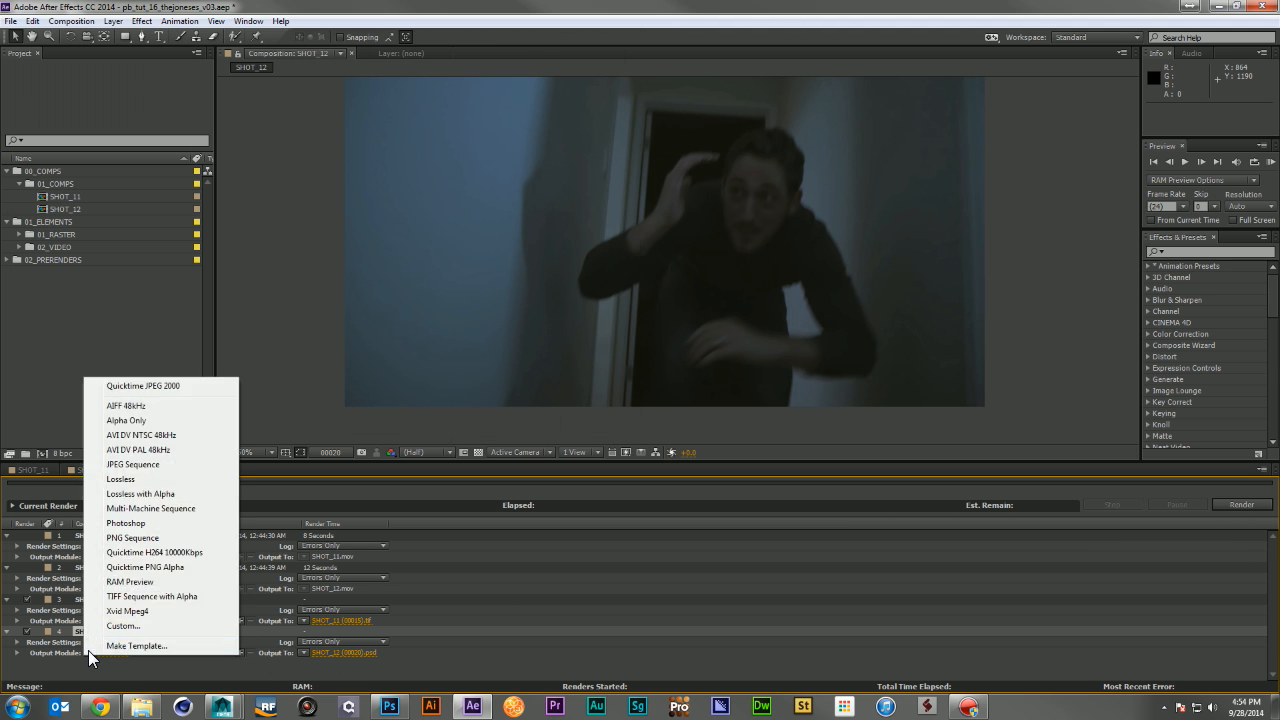
left_click(125, 597)
Render the two queued frames, then close the render queue and save the project from the SHOT_11 composition
left_click(1248, 505)
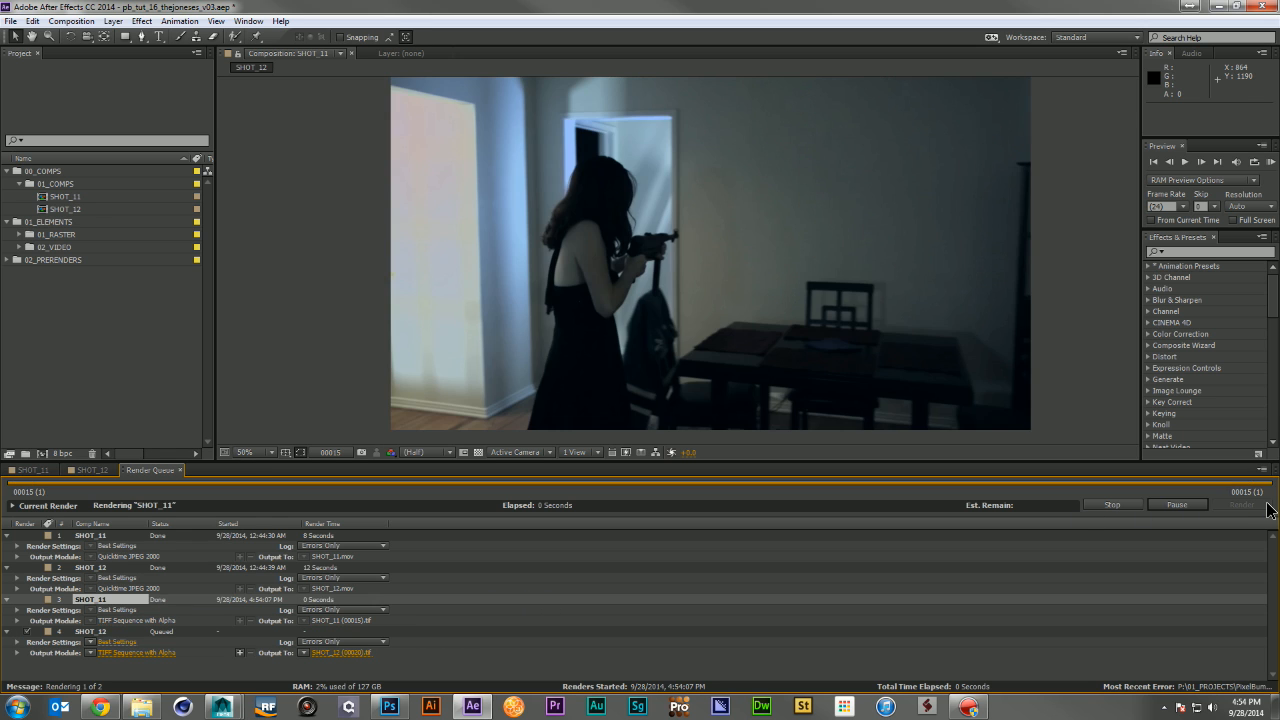
left_click(178, 470)
left_click(32, 470)
key("ctrl+s")
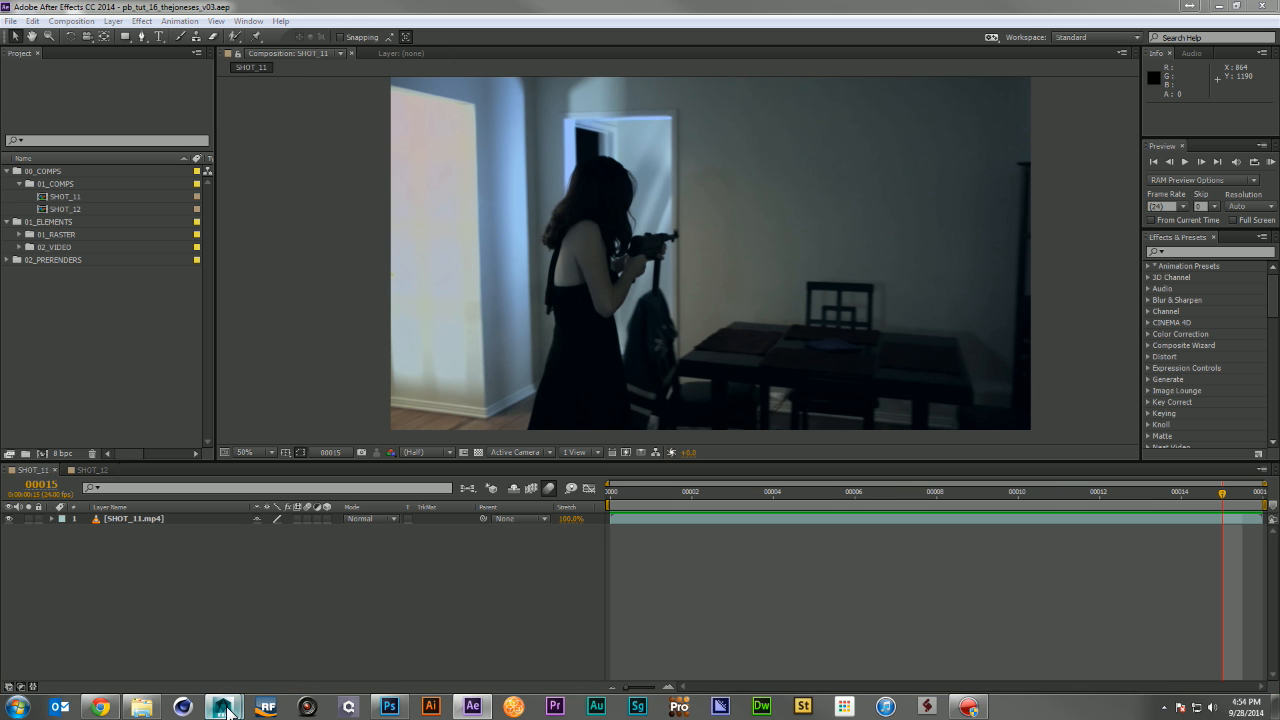
Switch to Maya and create a new camera in the empty scene
mouse_move(236, 708)
left_click(271, 640)
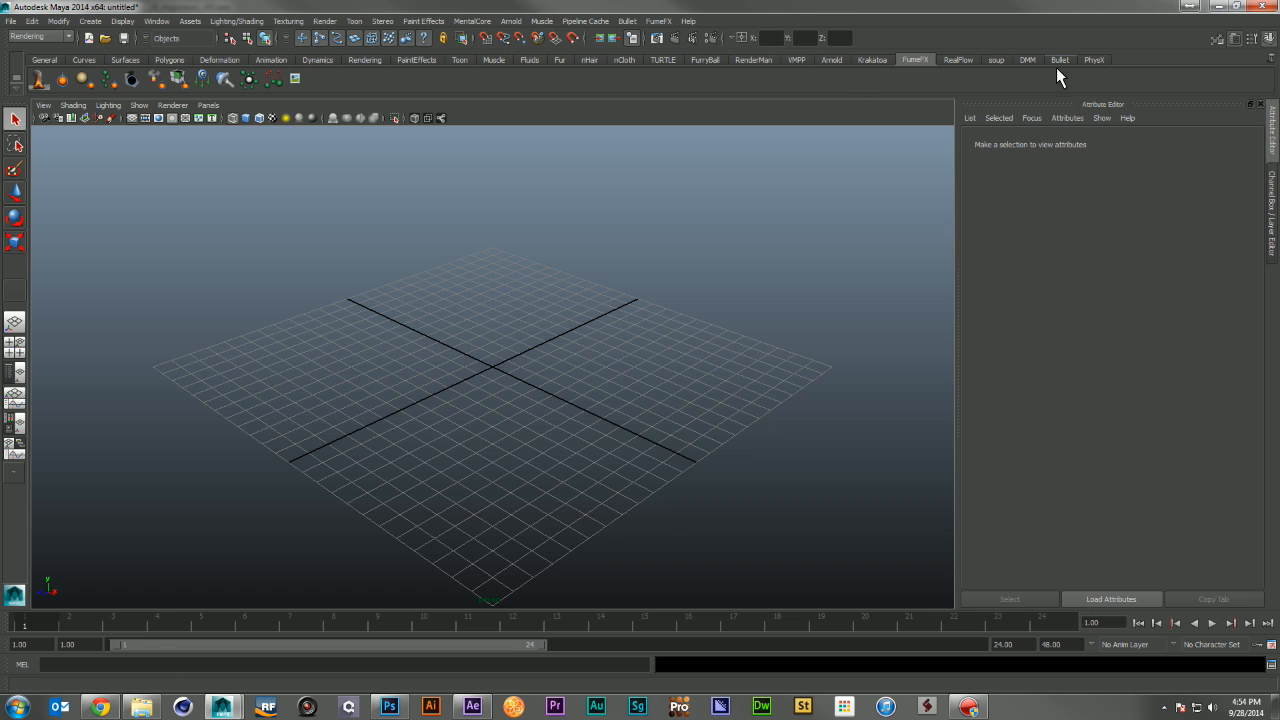
left_click(90, 21)
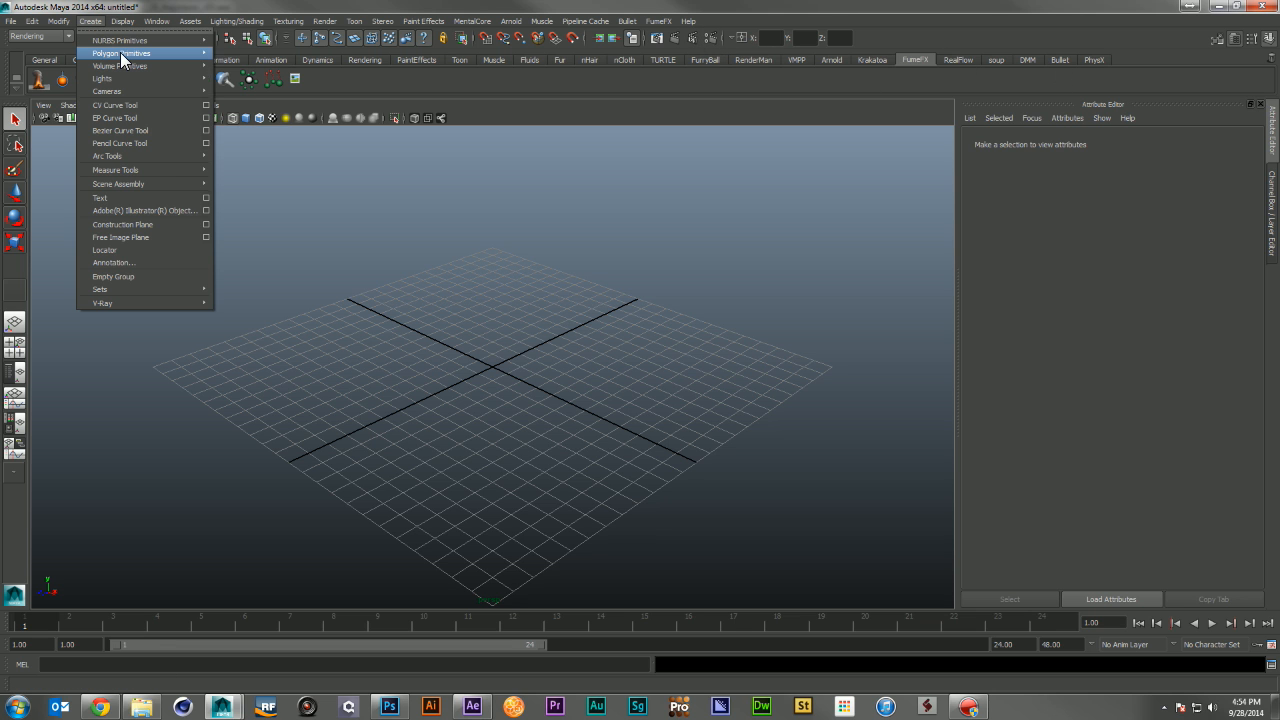
mouse_move(121, 56)
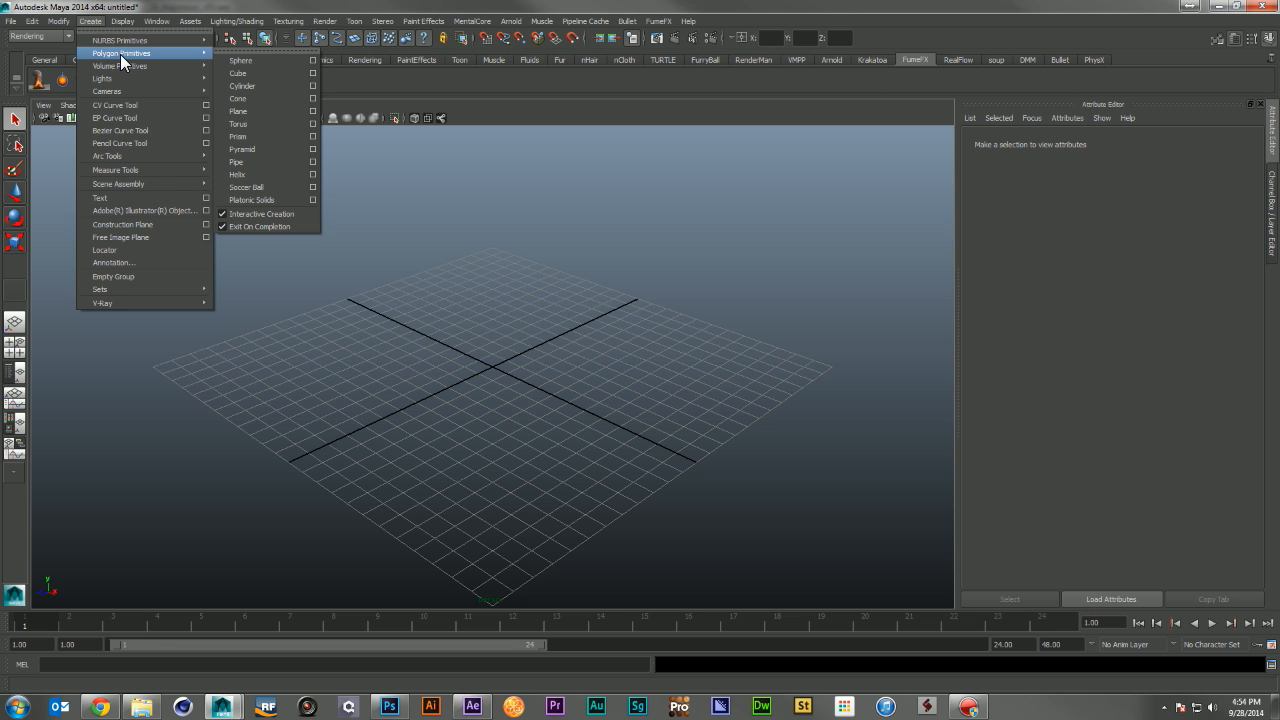
mouse_move(136, 90)
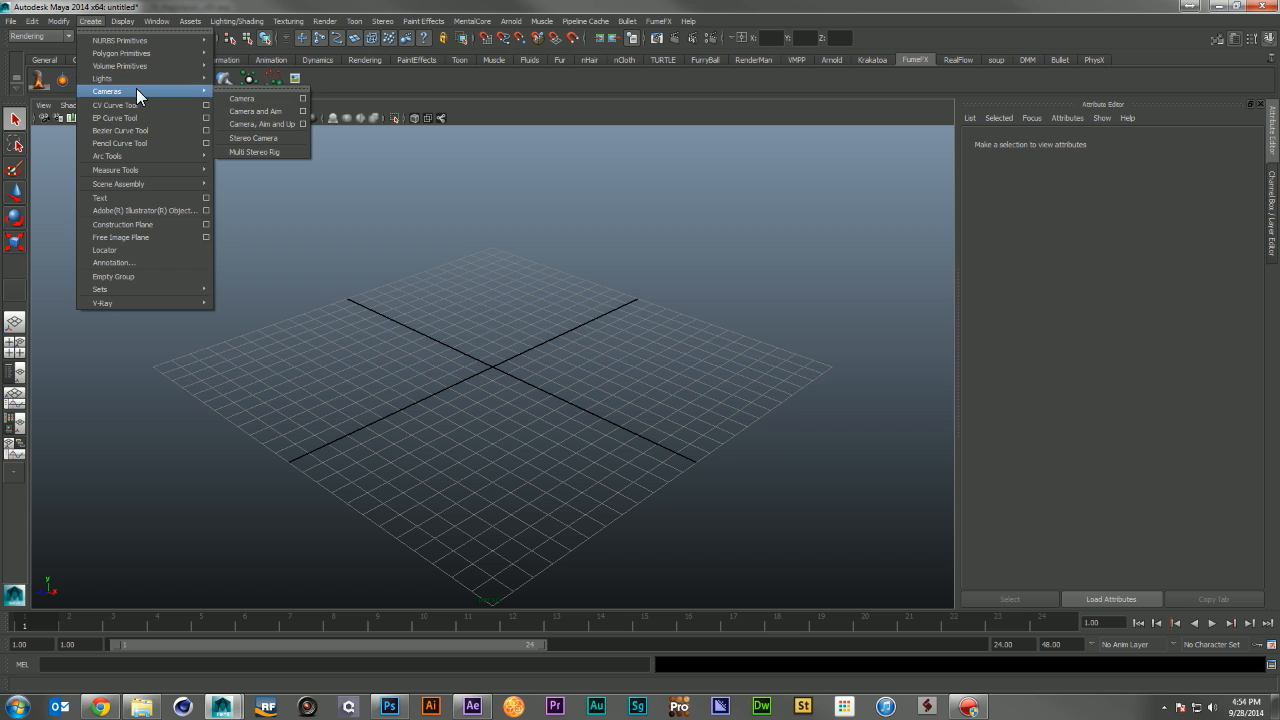
left_click(284, 100)
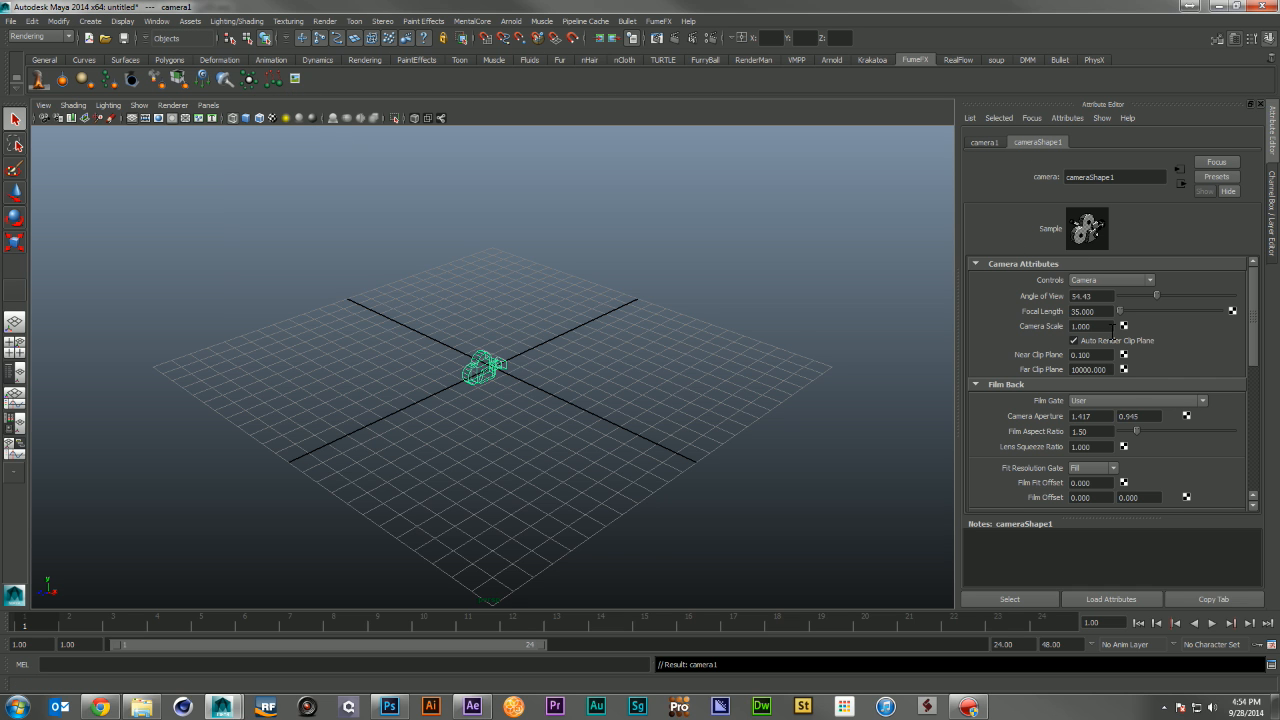
Create an image plane in the new camera's environment and load SHOT_11 (00015).tif from sourceimages as its image
scroll(1208, 397, "down", 10)
left_click(1000, 386)
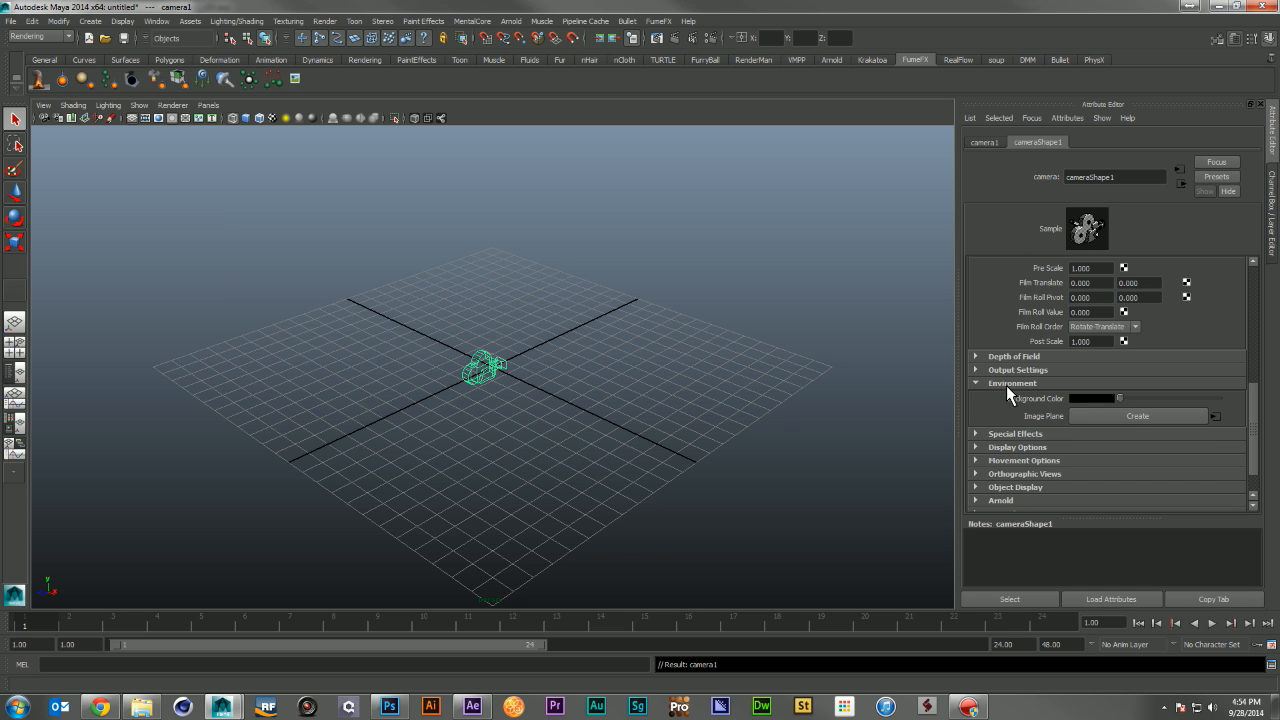
left_click(1148, 413)
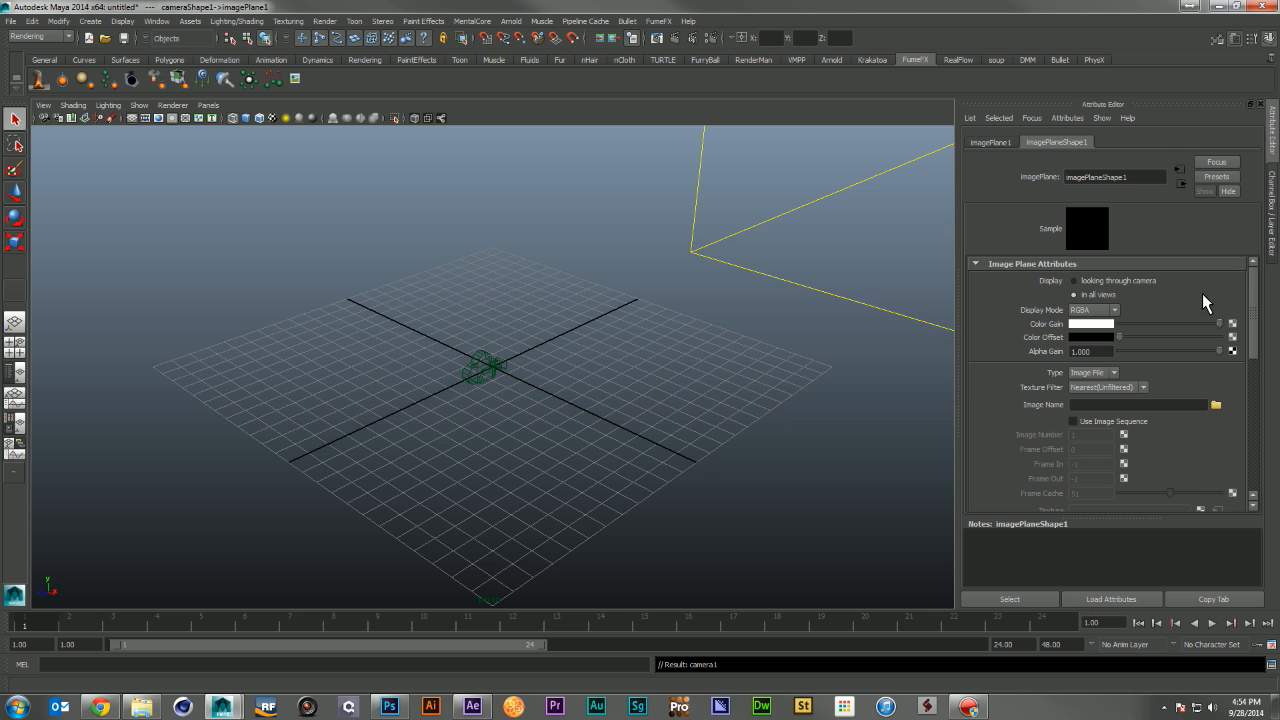
left_click(1216, 404)
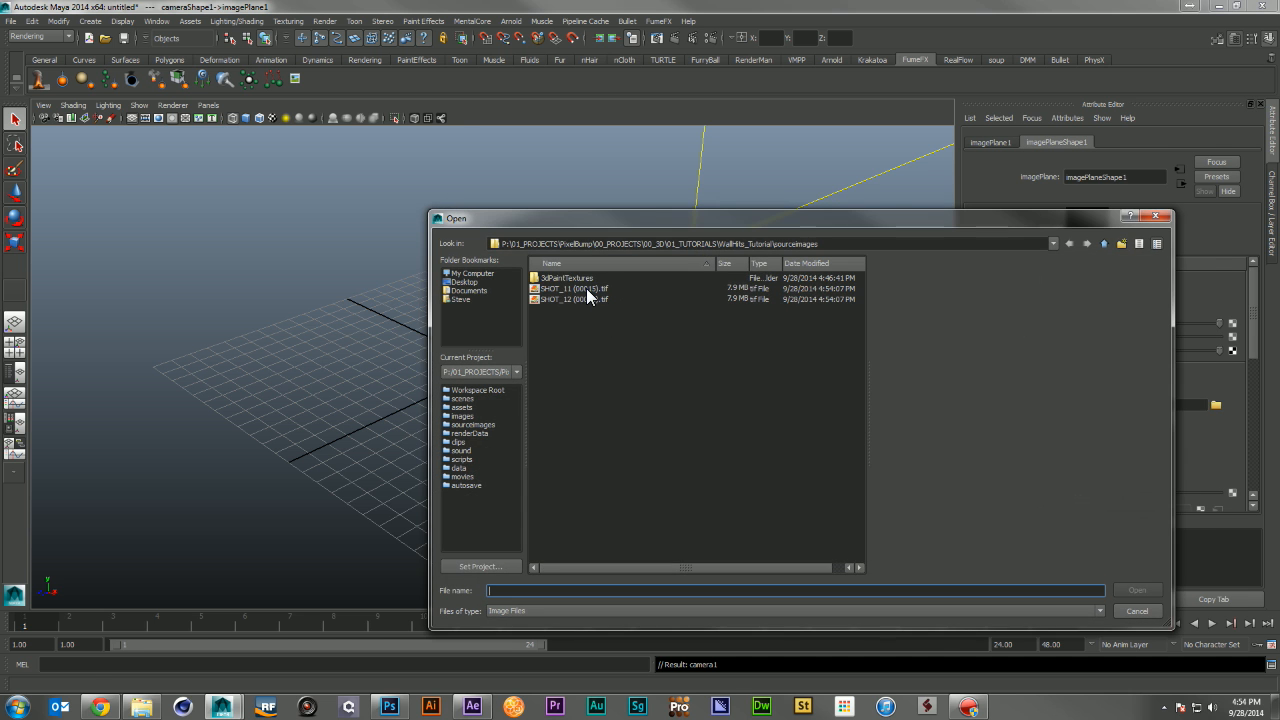
double_click(586, 288)
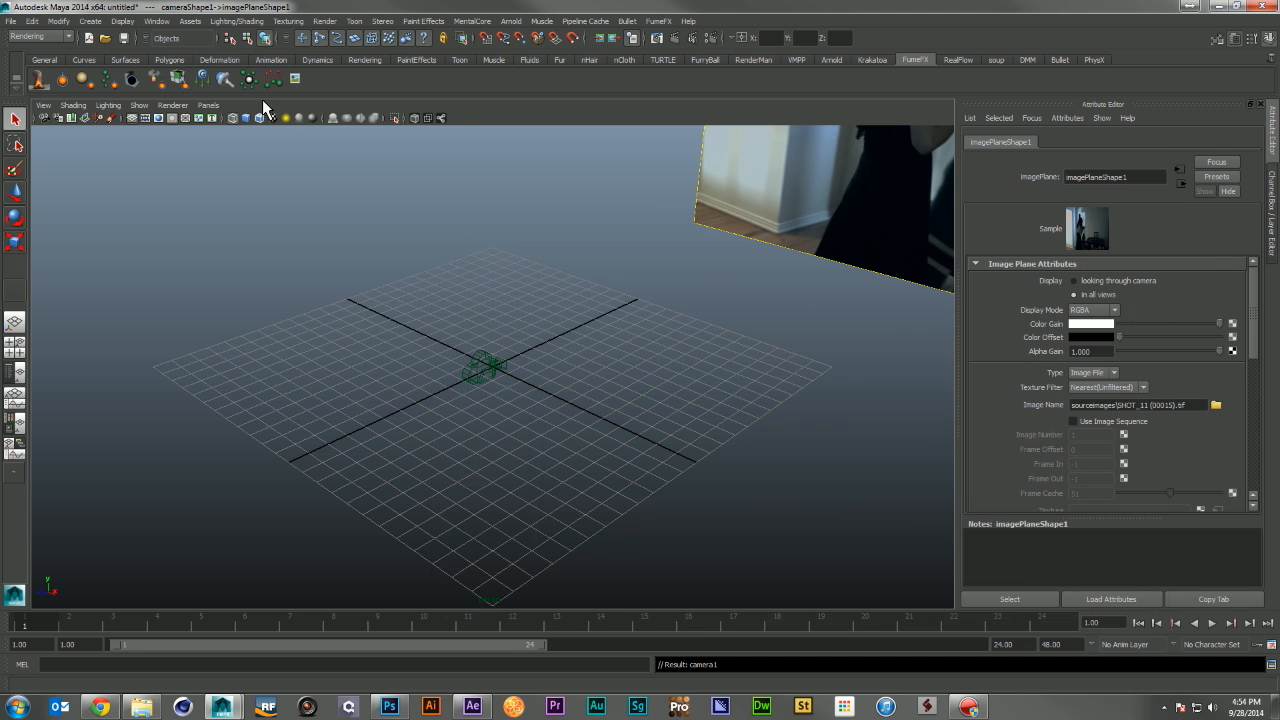
Switch the perspective viewport to look through camera1
left_click(208, 105)
mouse_move(272, 120)
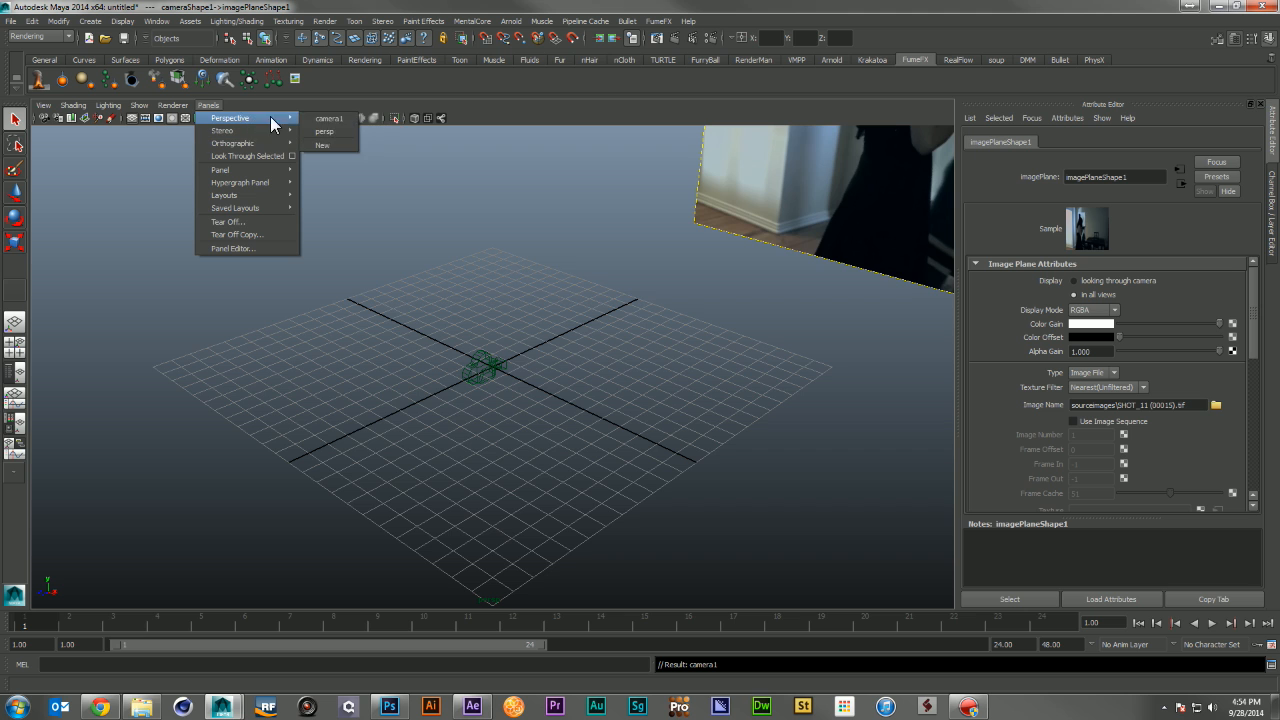
left_click(330, 118)
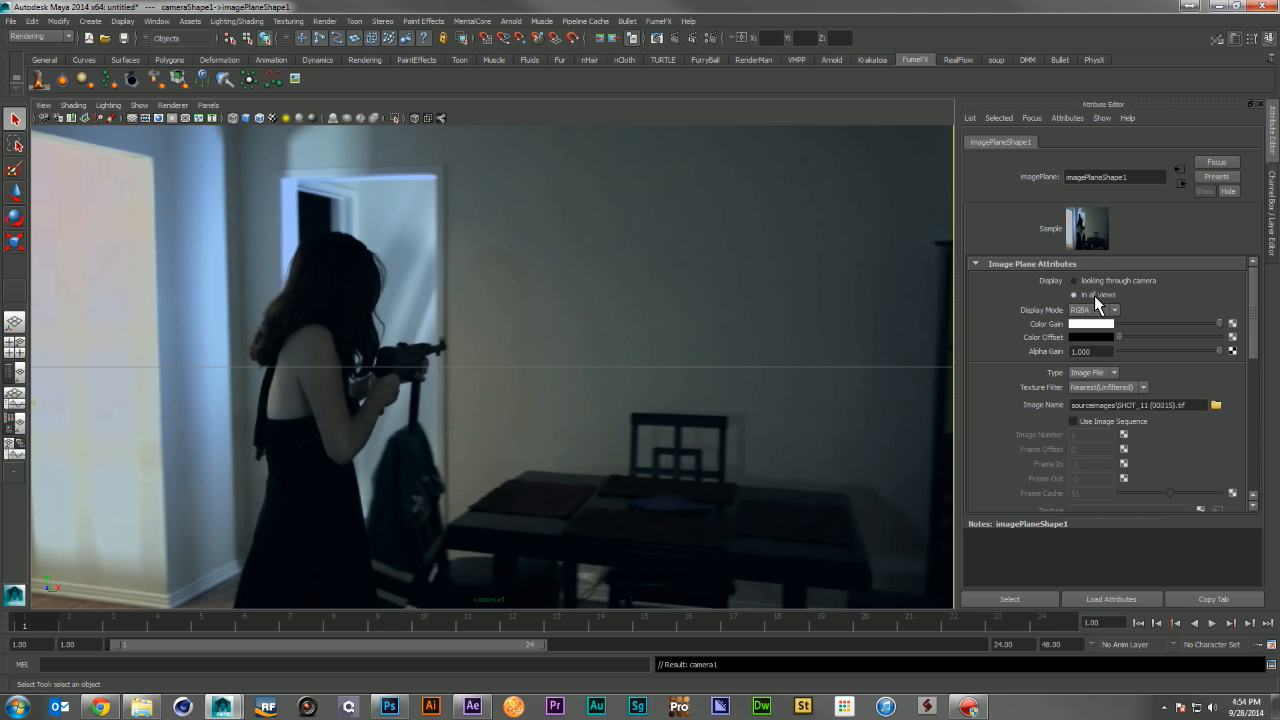
Set the image plane's display mode to RGB and display it only when looking through the camera, checking the four-view layout
left_click(1094, 311)
left_click(1088, 339)
left_click(1103, 280)
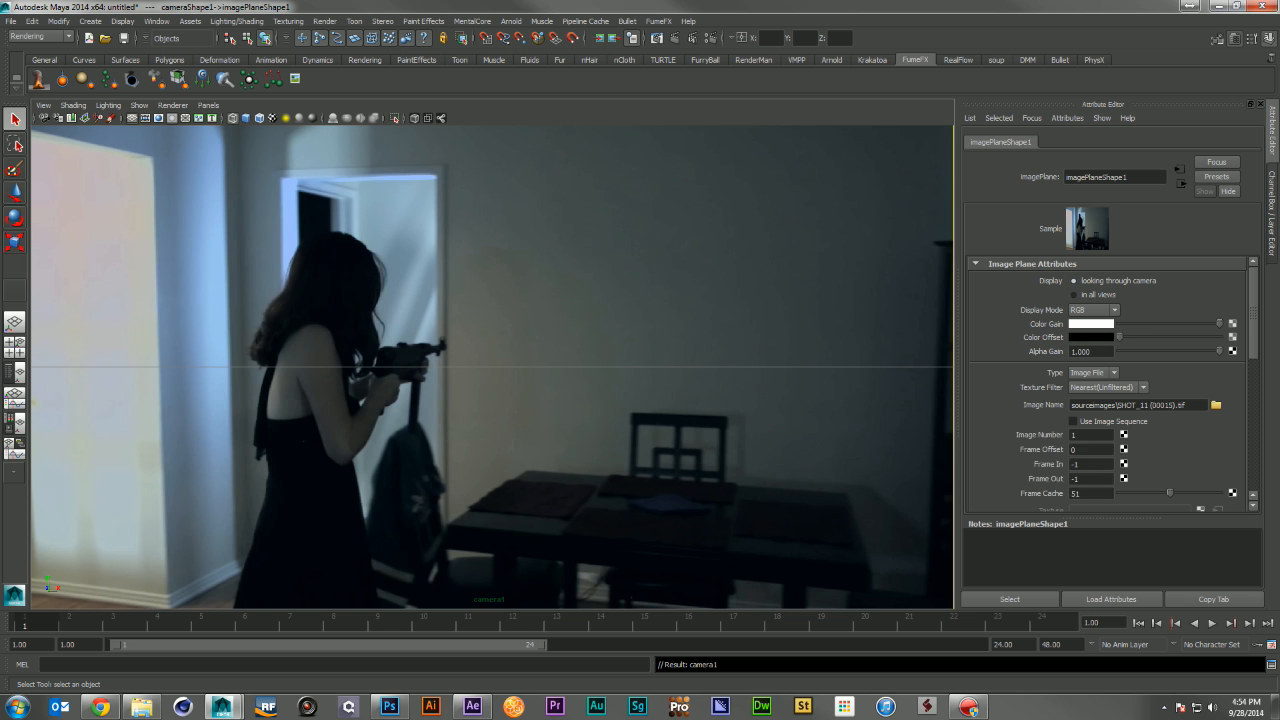
key("space")
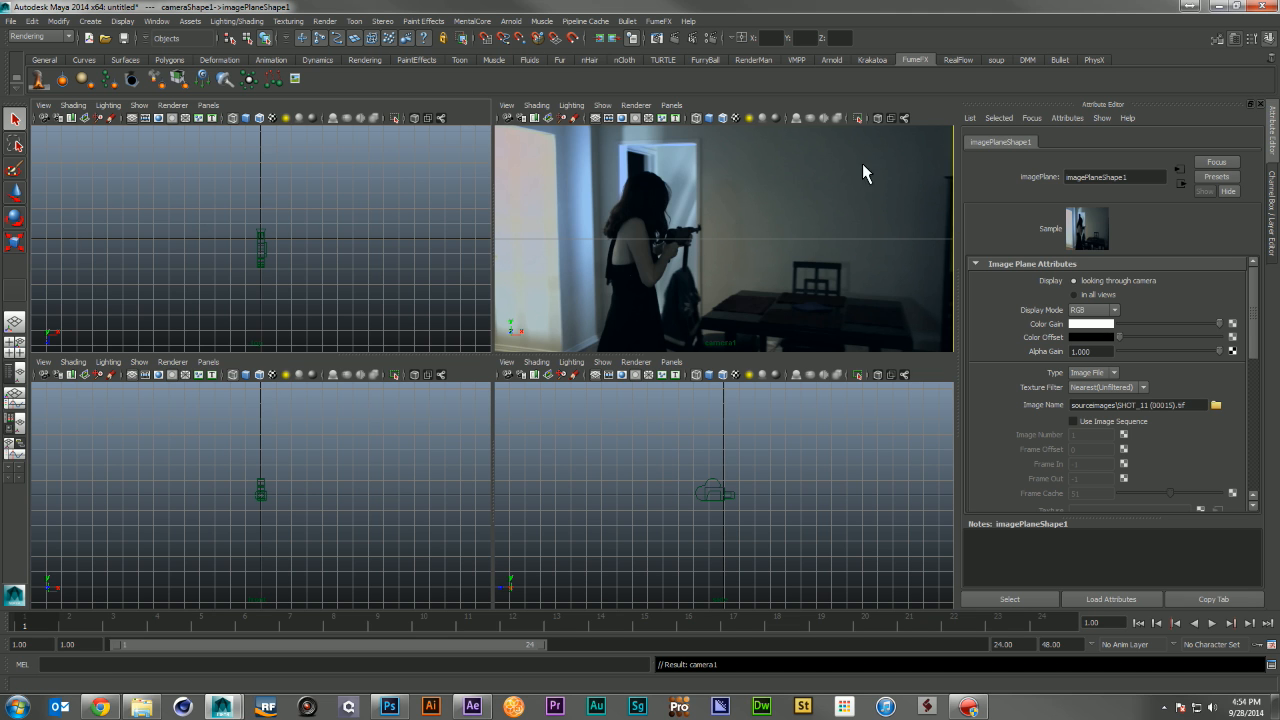
key("space")
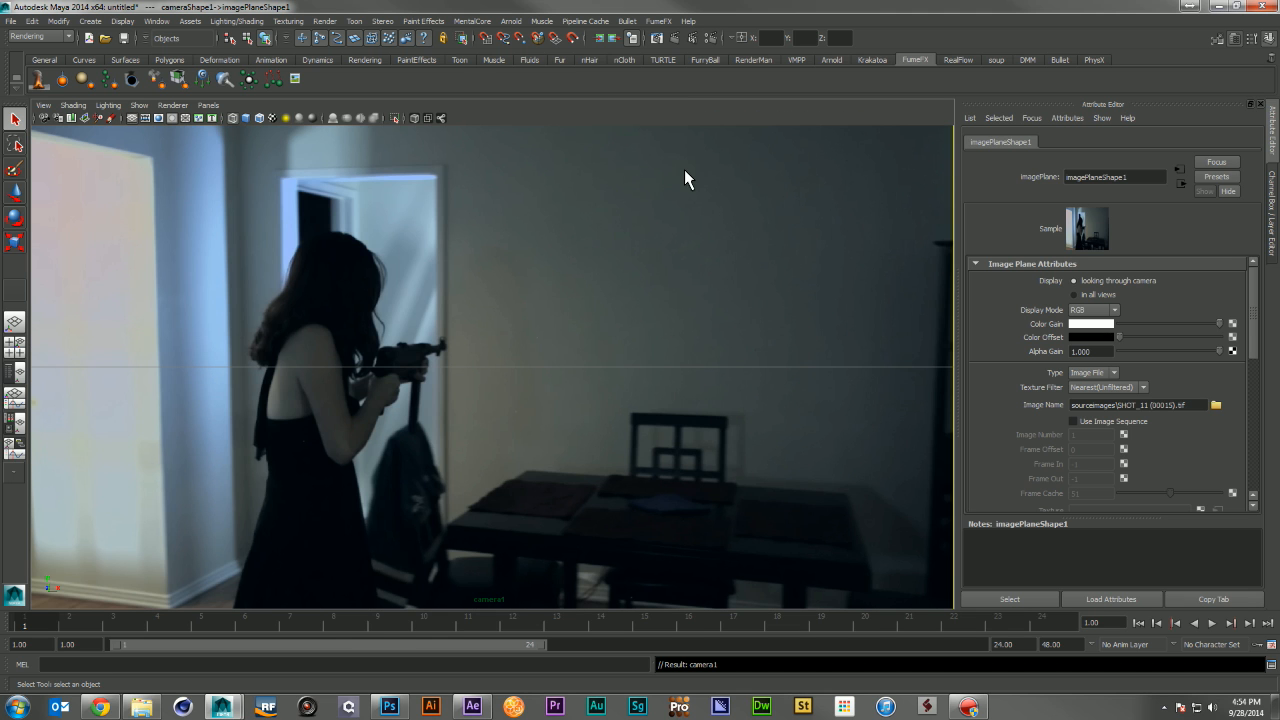
Orbit and dolly camera1 to tilt the ground grid roughly toward the room's floor perspective, then clear the selection
left_click_drag(726, 367, 643, 580, "alt")
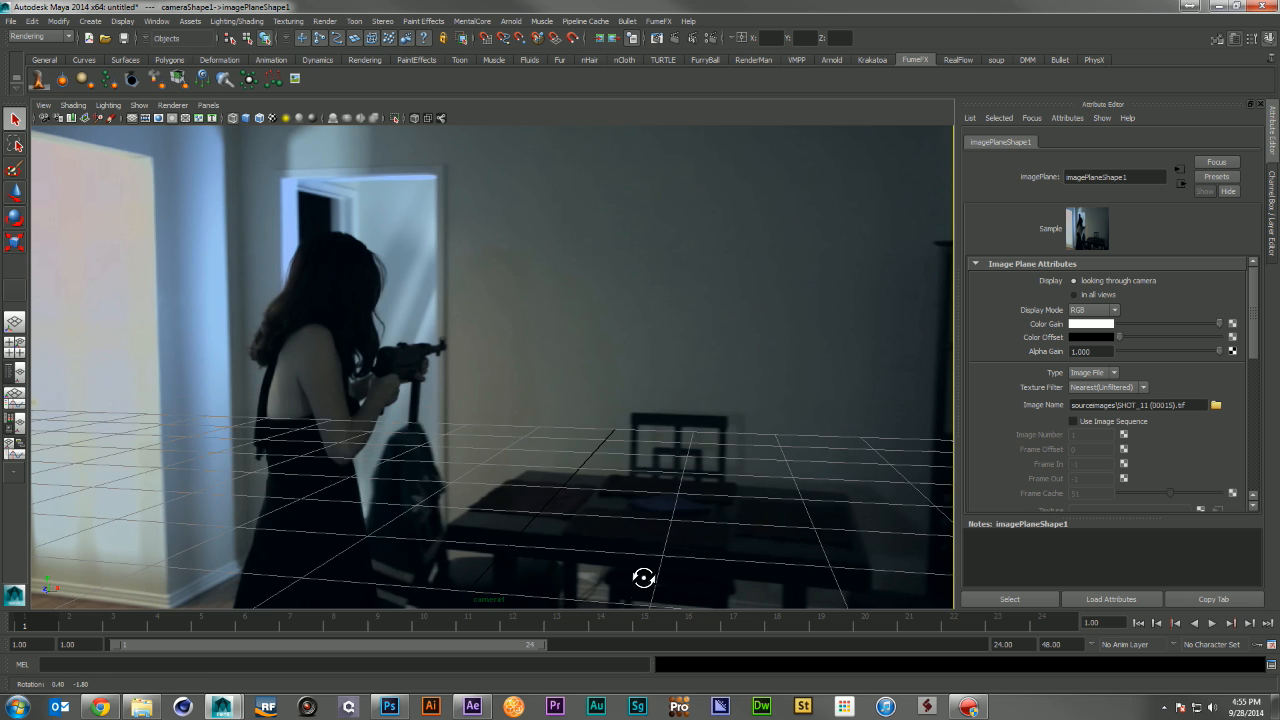
right_click_drag(677, 571, 489, 529, "alt")
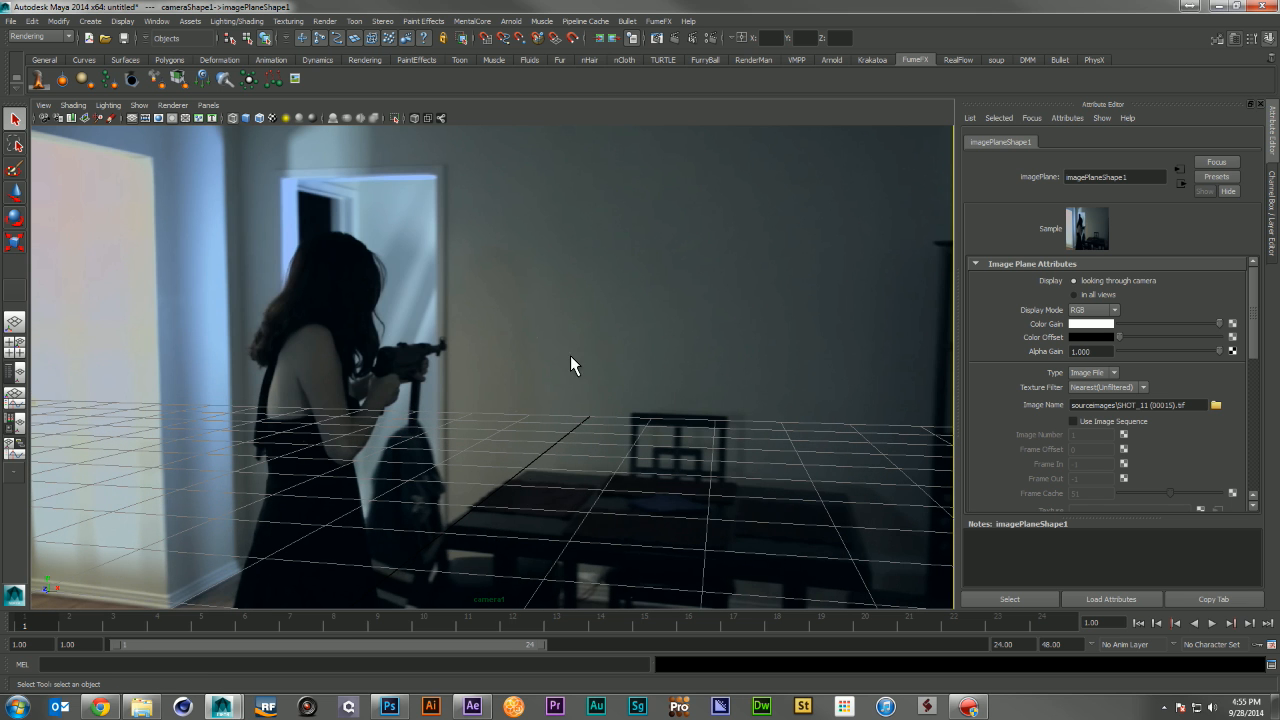
left_click(571, 360)
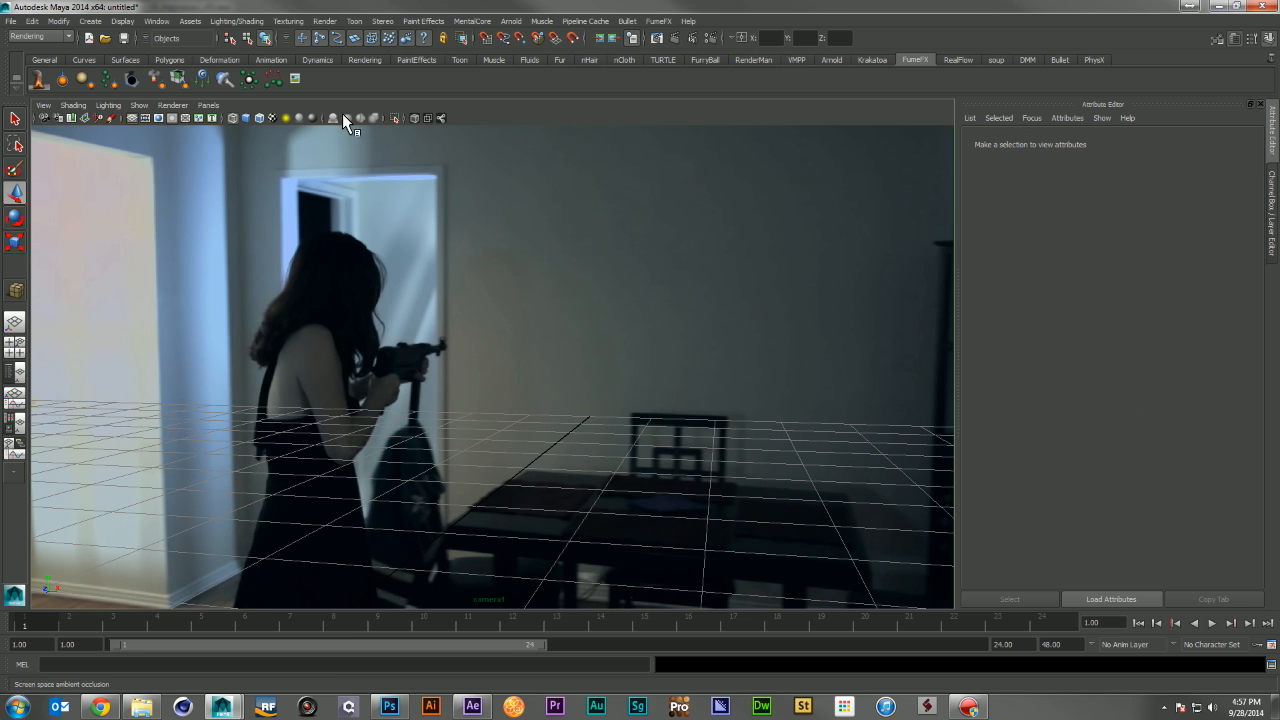
Create a polygon cube for the wall, drawn about 88.9 wide, 4.5 deep and 47.7 high
key("w")
key("space")
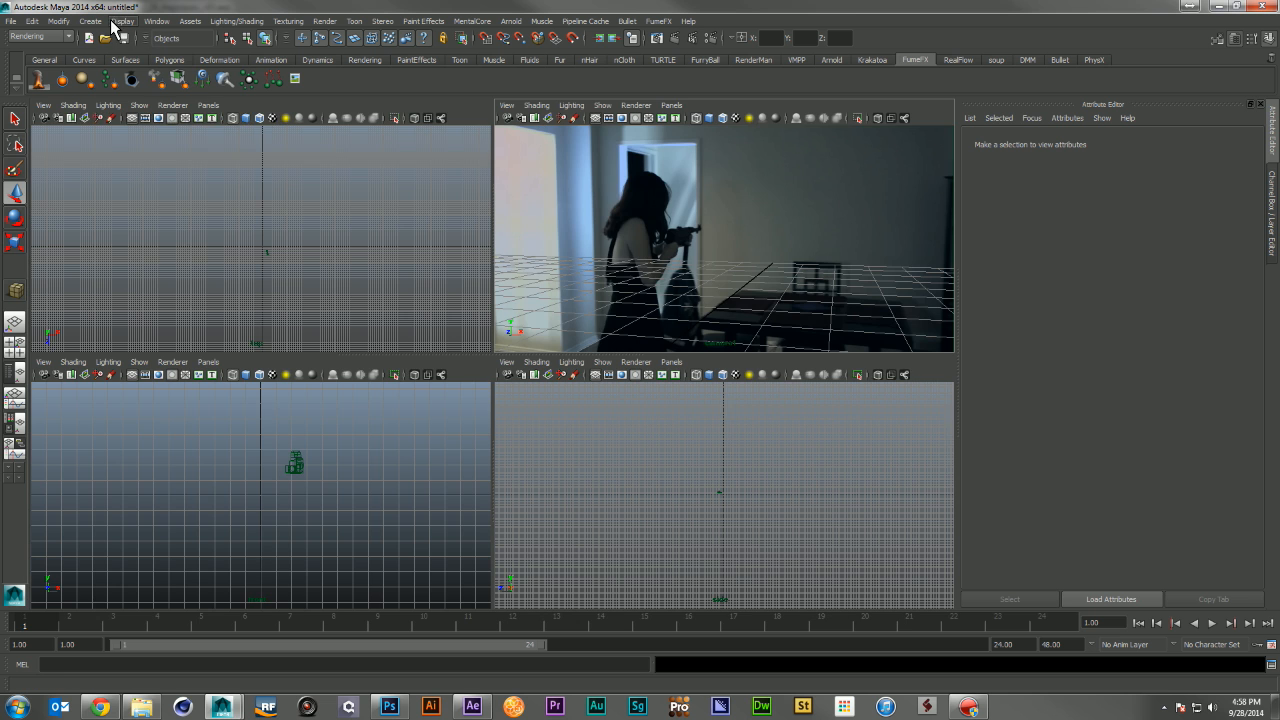
left_click(90, 21)
mouse_move(156, 48)
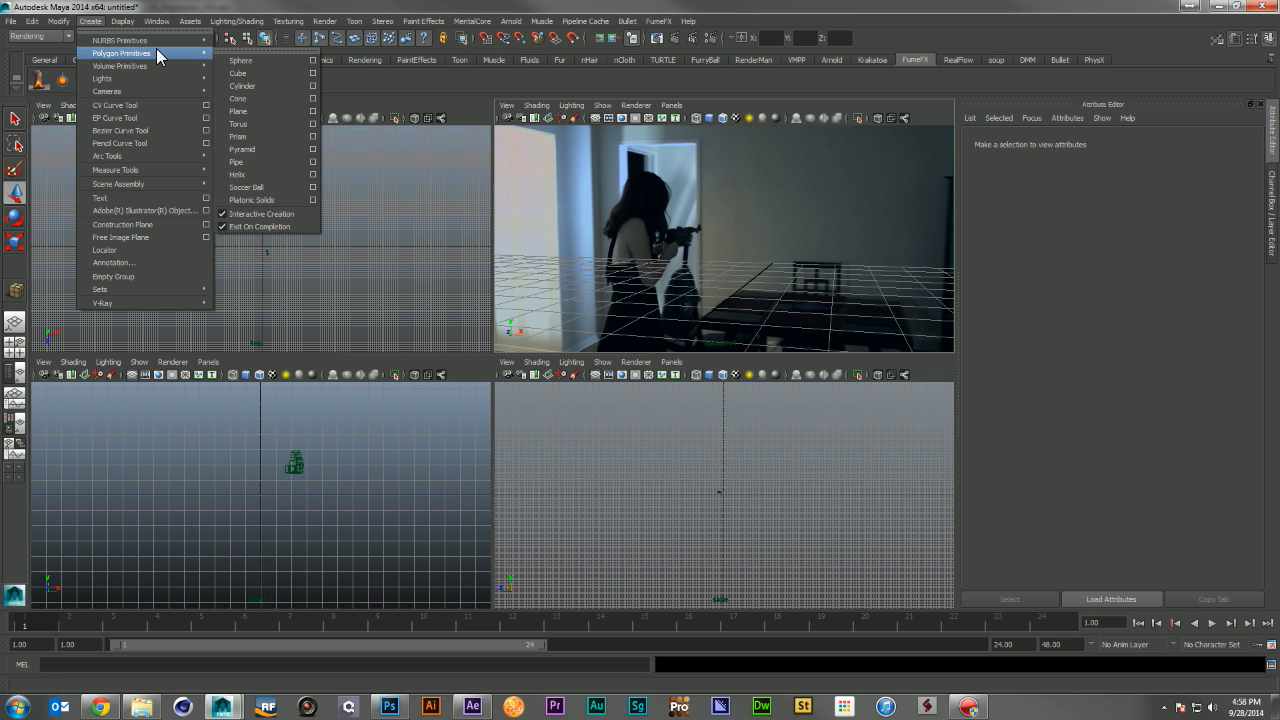
left_click(245, 73)
left_click_drag(380, 241, 209, 237)
left_click_drag(737, 492, 745, 418)
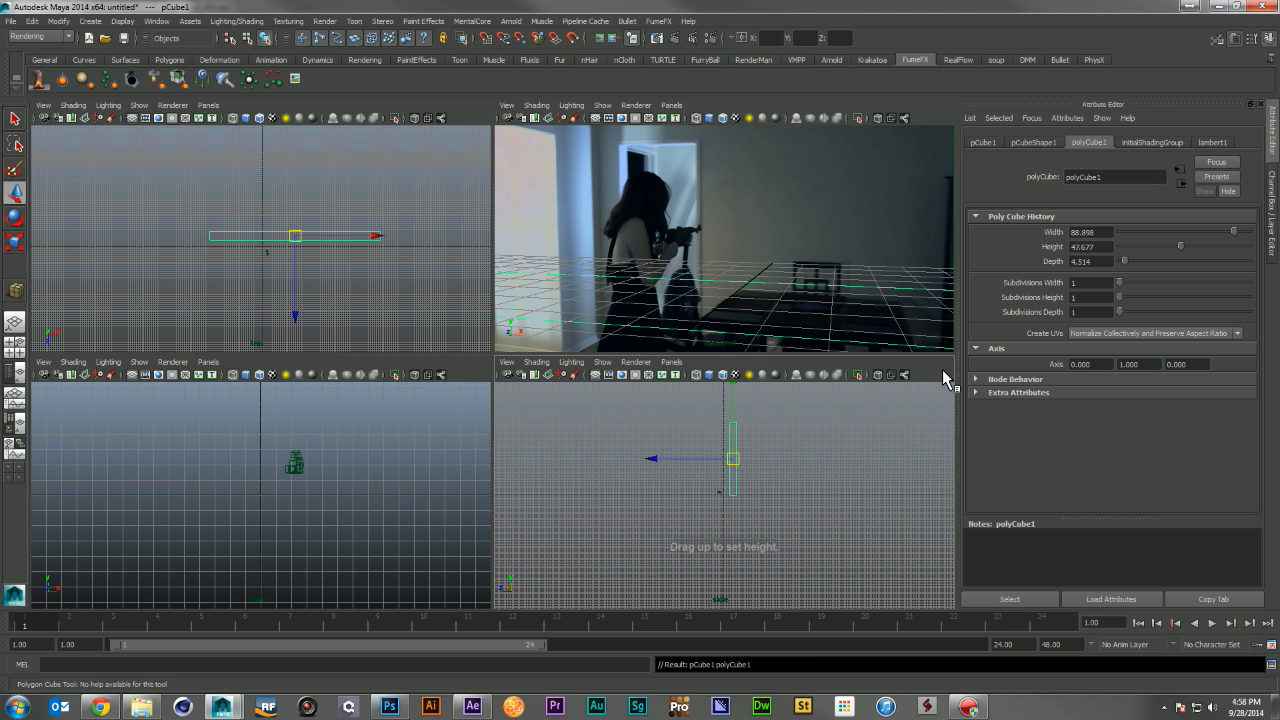
Set the cube's width and height to 24.4 and its depth to 2
double_click(1100, 233)
type("24.4")
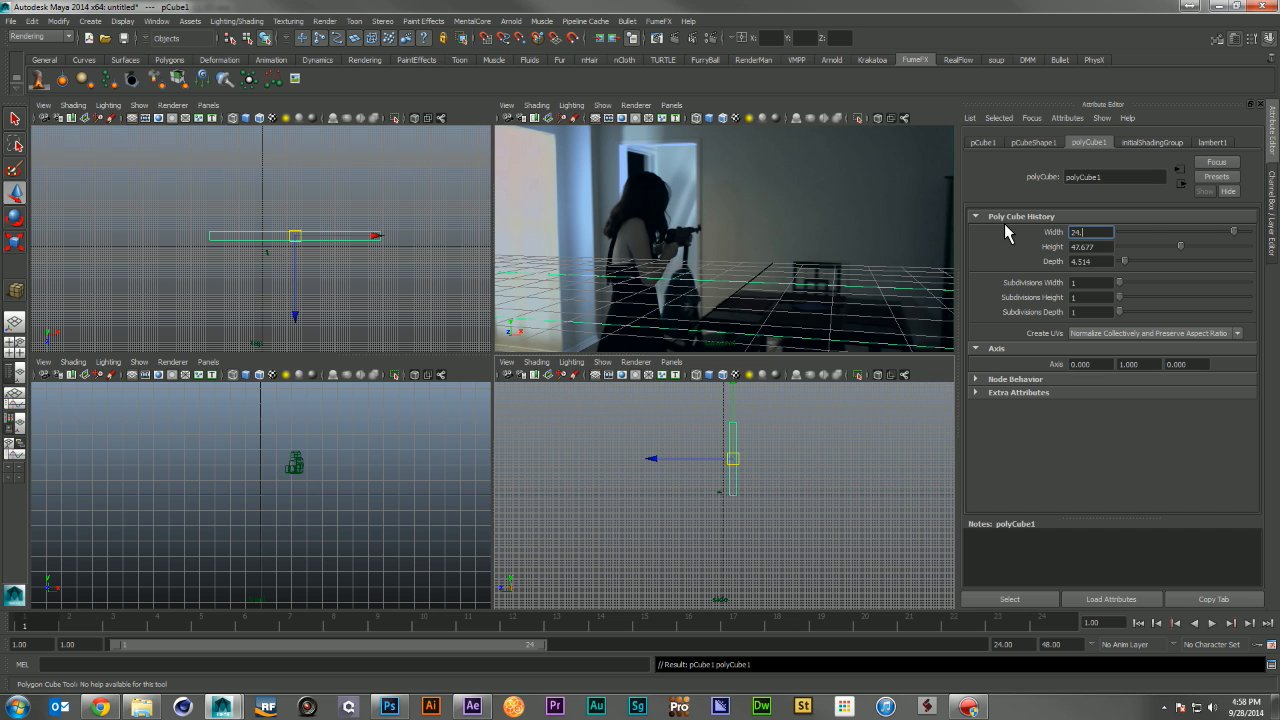
key("Tab")
type("24.4")
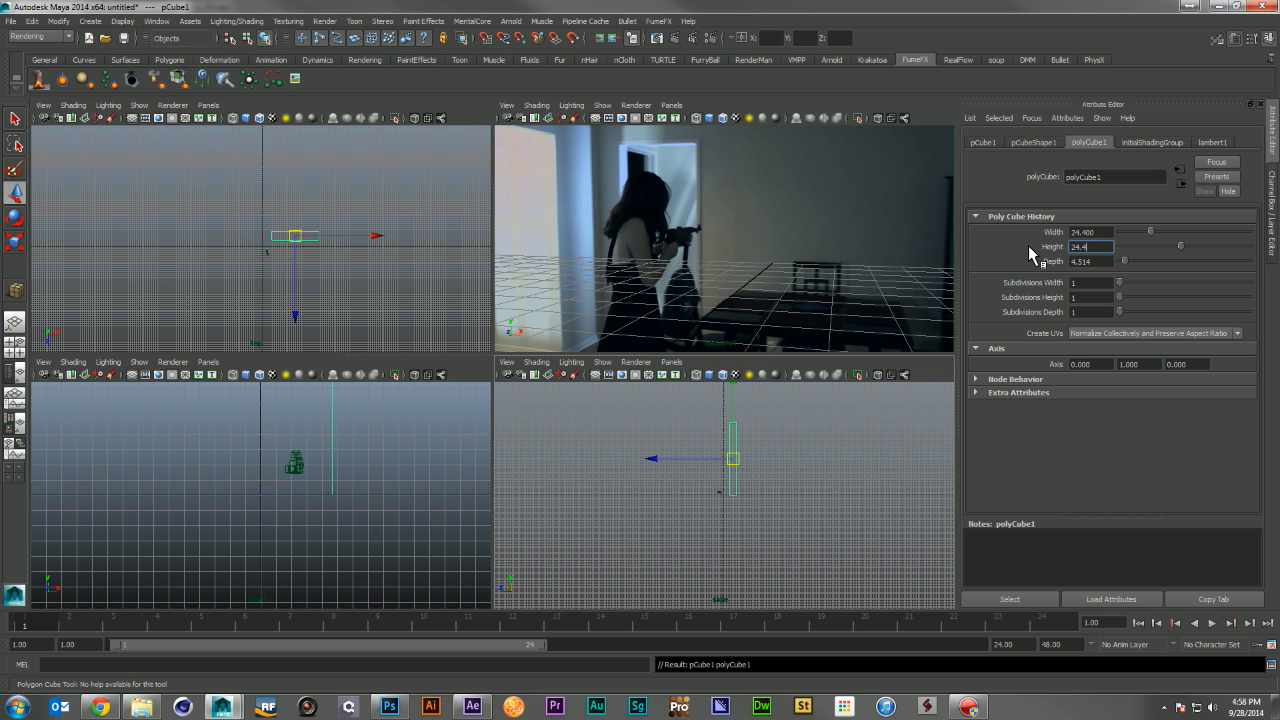
key("Return")
key("Tab")
type("5")
key("Return")
right_click_drag(378, 252, 628, 292, "alt")
double_click(1100, 262)
type("2")
key("Return")
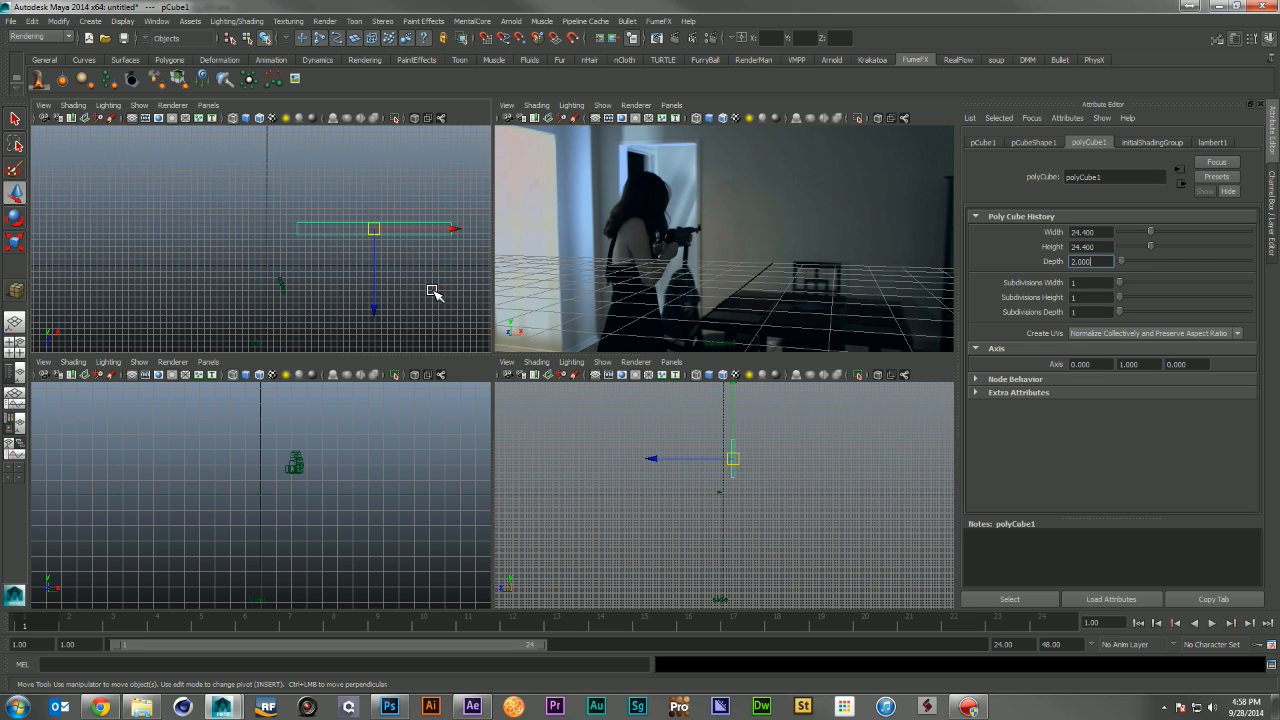
Move the cube to about X 12.2, Y 12.1, Z -5.0 so it stands on the grid with one end at the centre line
mouse_move(374, 296)
left_mouse_down()
mouse_move(371, 322)
mouse_move(374, 286)
mouse_move(374, 298)
left_mouse_up()
left_click_drag(737, 400, 730, 416)
left_click_drag(448, 234, 425, 255)
Dolly and pan camera1 until the cube's vertical end edge lines up with the wall corner beside the doorway, checking the match full size
right_click_drag(910, 238, 726, 223, "alt")
middle_click_drag(748, 237, 731, 326, "alt")
right_click_drag(731, 326, 737, 300, "alt")
mouse_move(737, 300)
middle_mouse_down("alt")
mouse_move(743, 329)
mouse_move(749, 303)
middle_mouse_up("alt")
right_click_drag(751, 303, 762, 301, "alt")
middle_click_drag(760, 297, 759, 305, "alt")
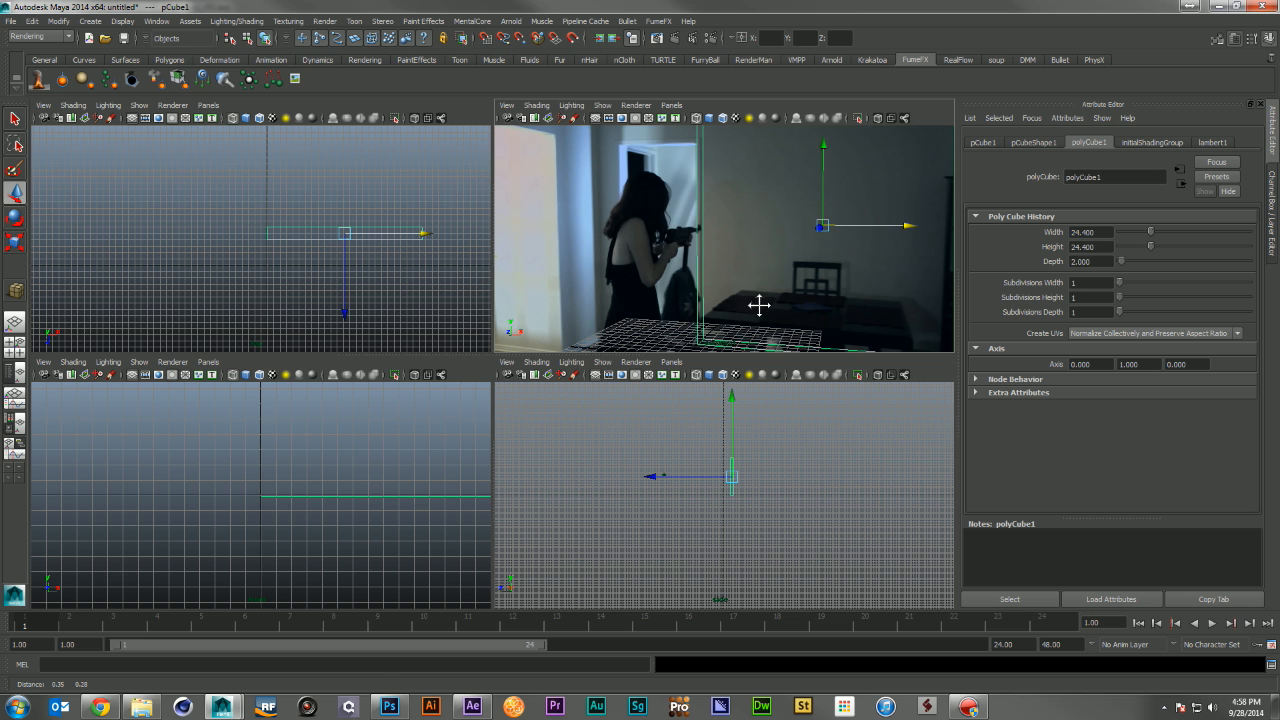
key("space")
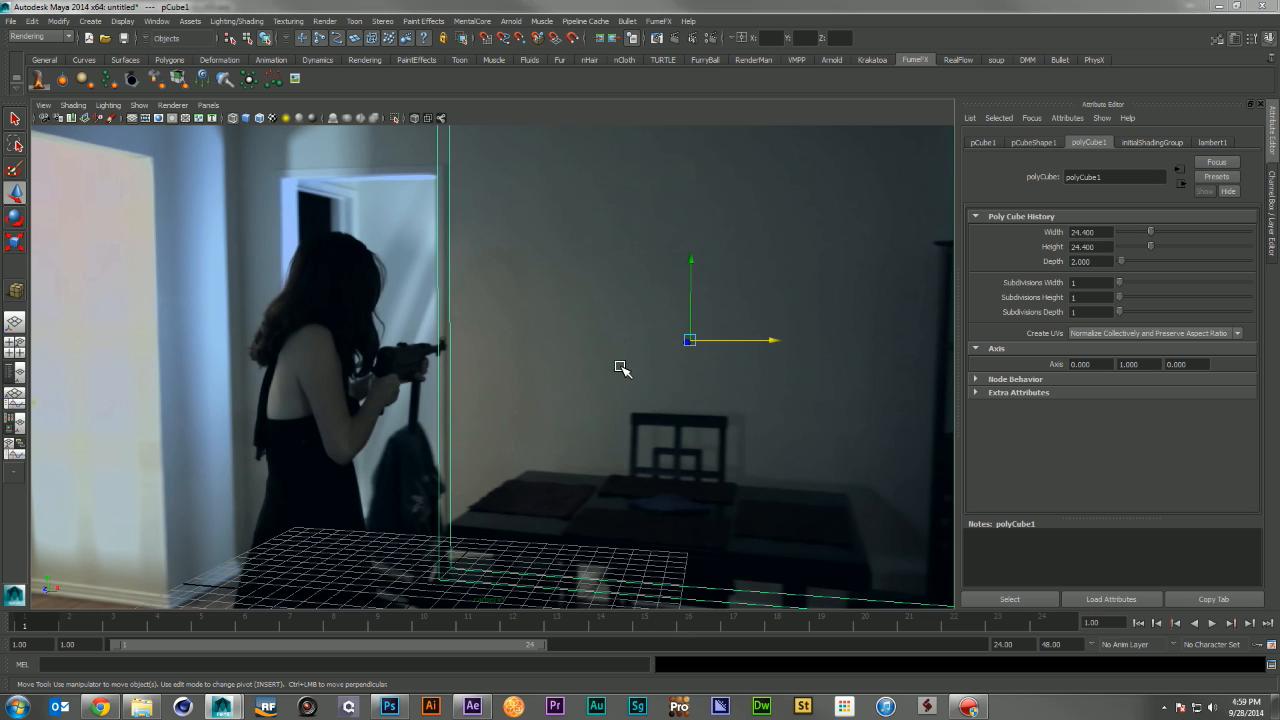
key("space")
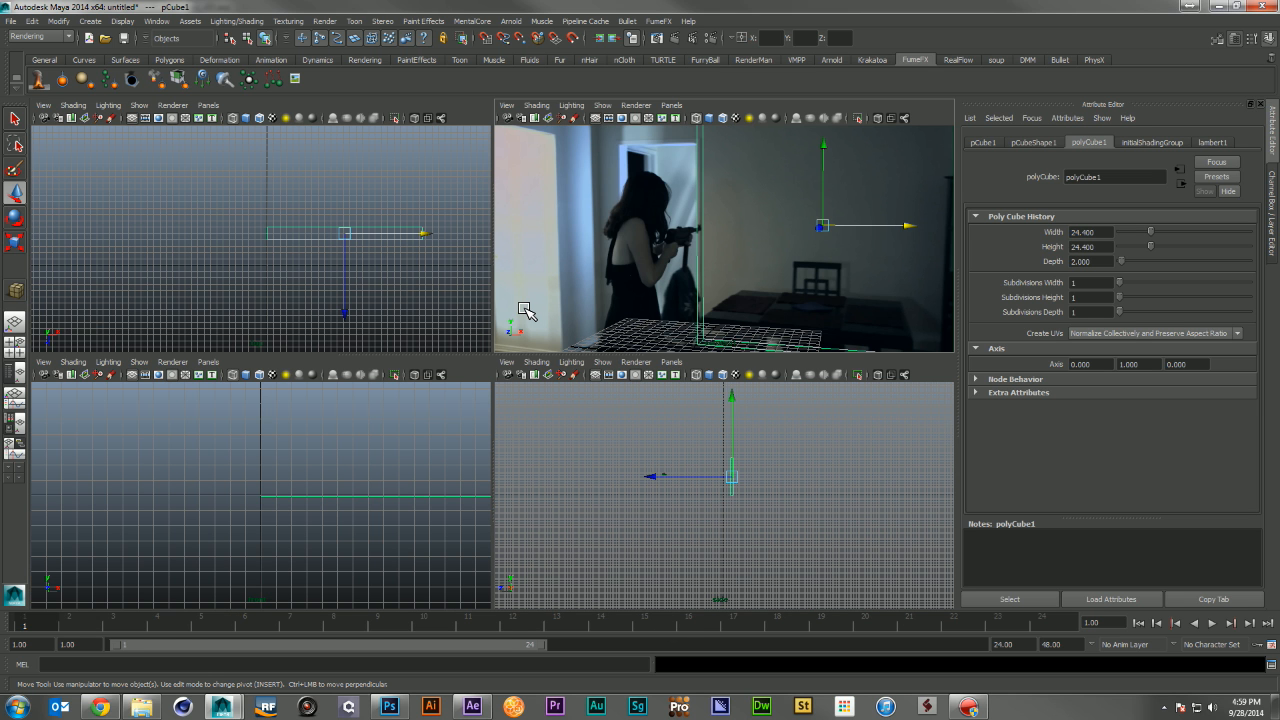
left_click(803, 347)
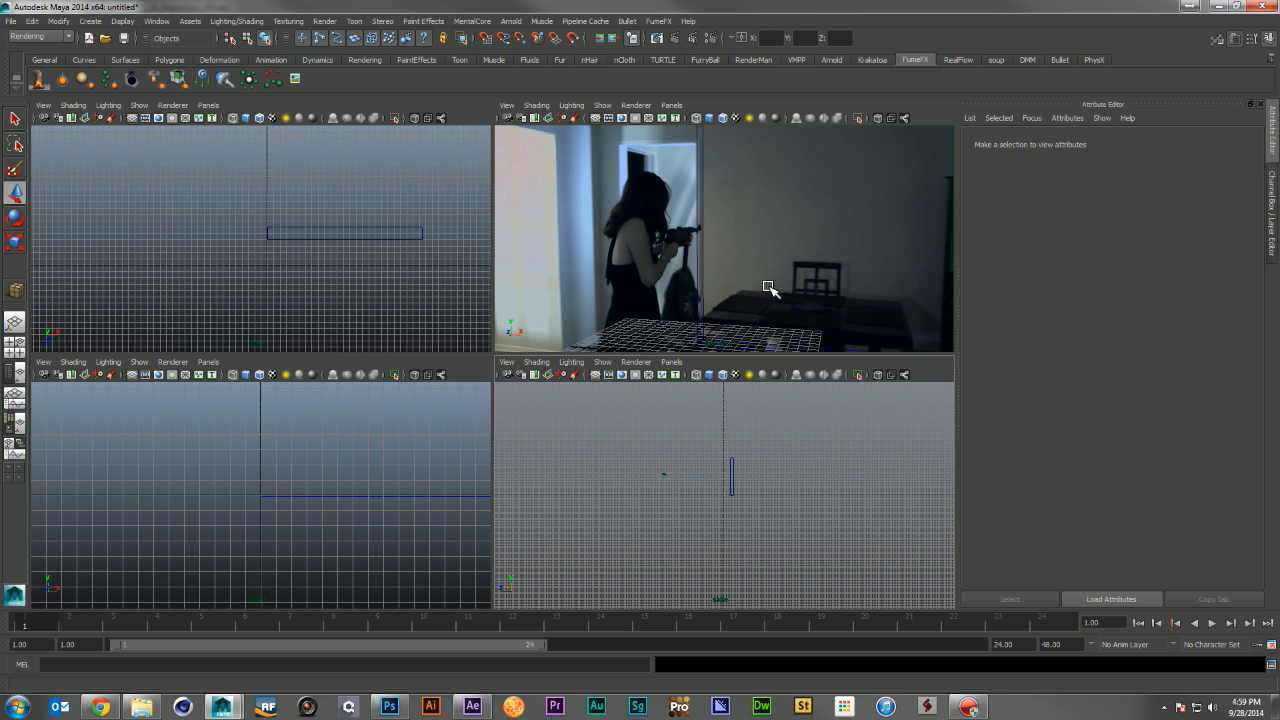
Rename the wall cube's transform as wall_geo
left_click(699, 193)
double_click(1090, 180)
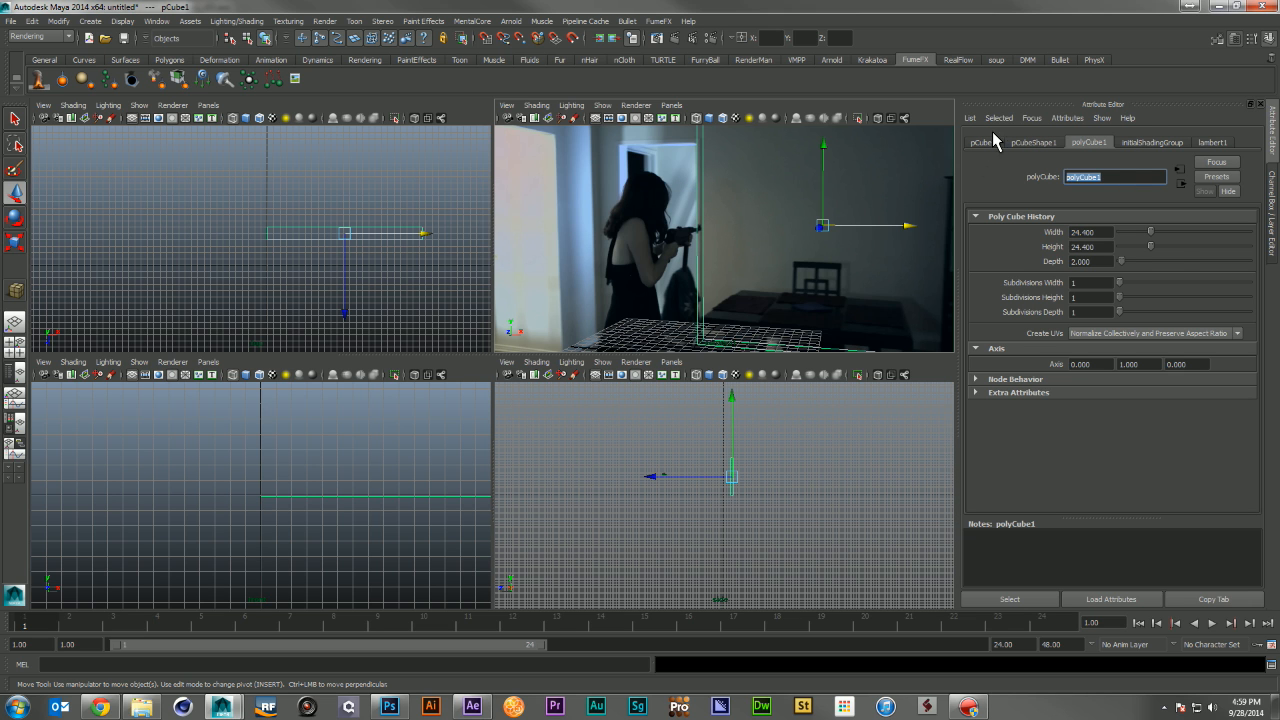
left_click(985, 142)
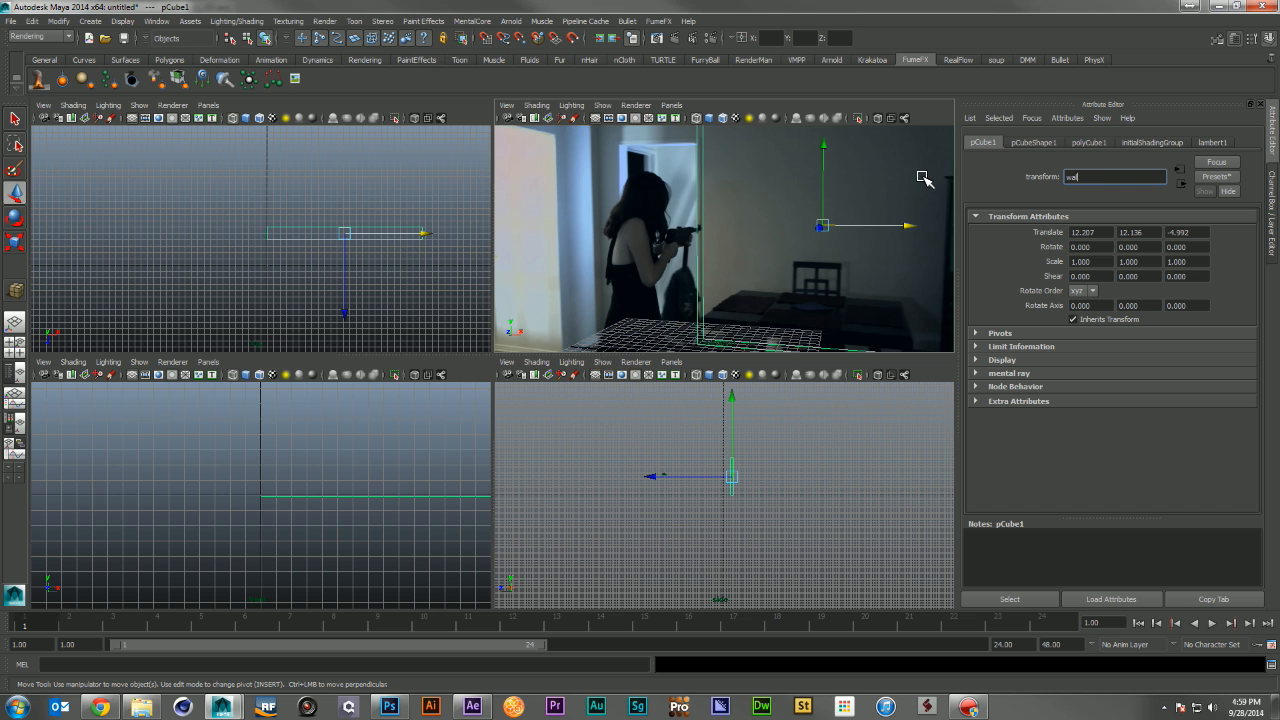
key("Return")
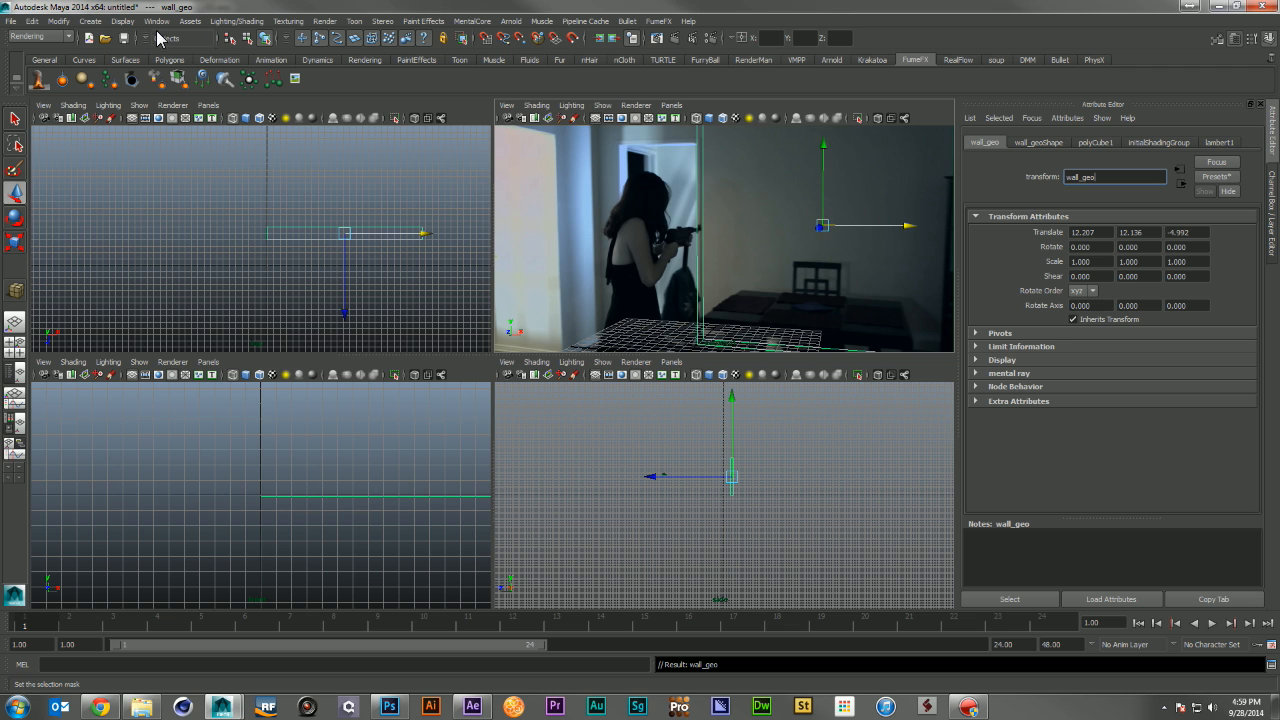
Create a particle emitter from the Dynamics tools and rename it emiiter_largeDebris
left_click(45, 37)
left_click(50, 74)
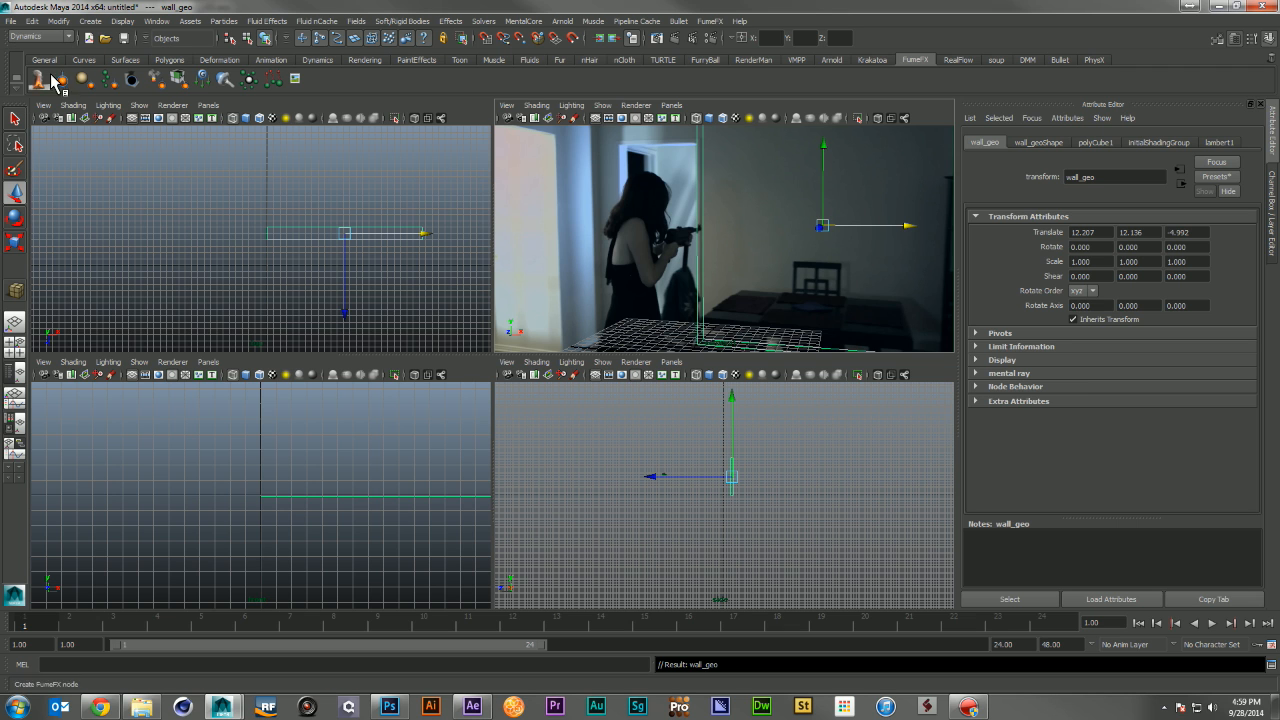
left_click(224, 21)
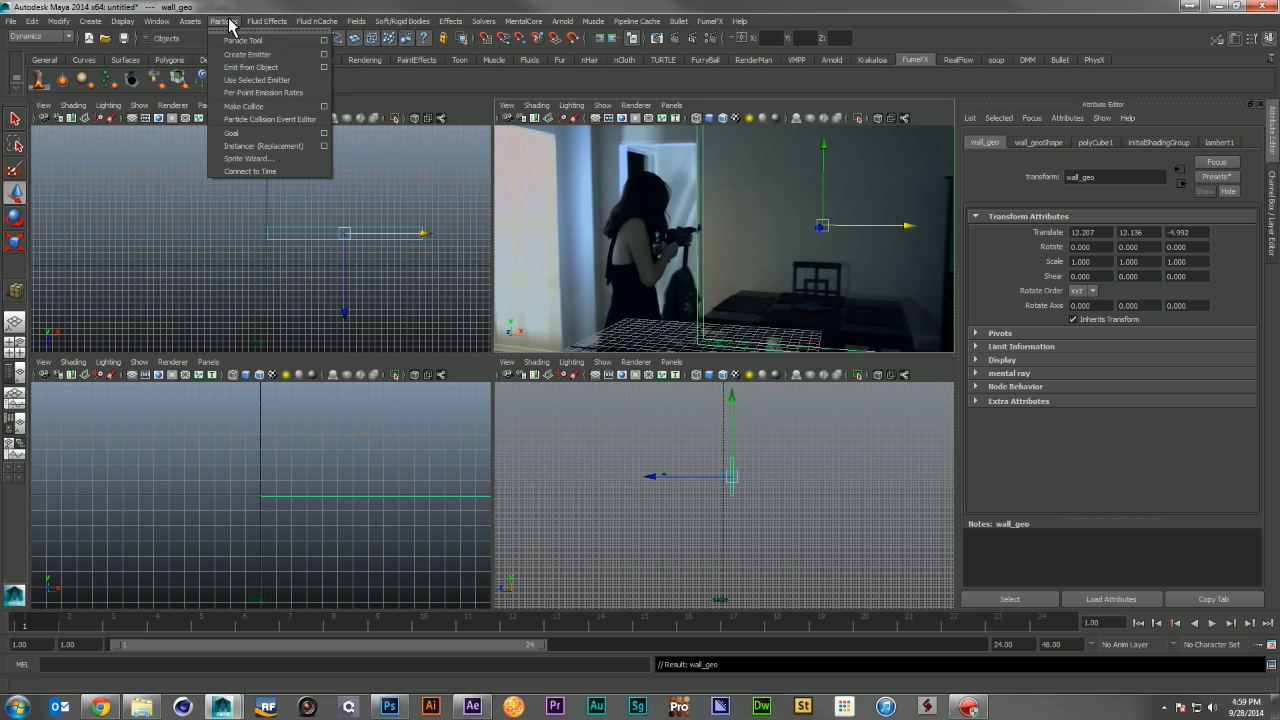
left_click(277, 63)
left_click_drag(1100, 181, 1055, 180)
type("emitter_")
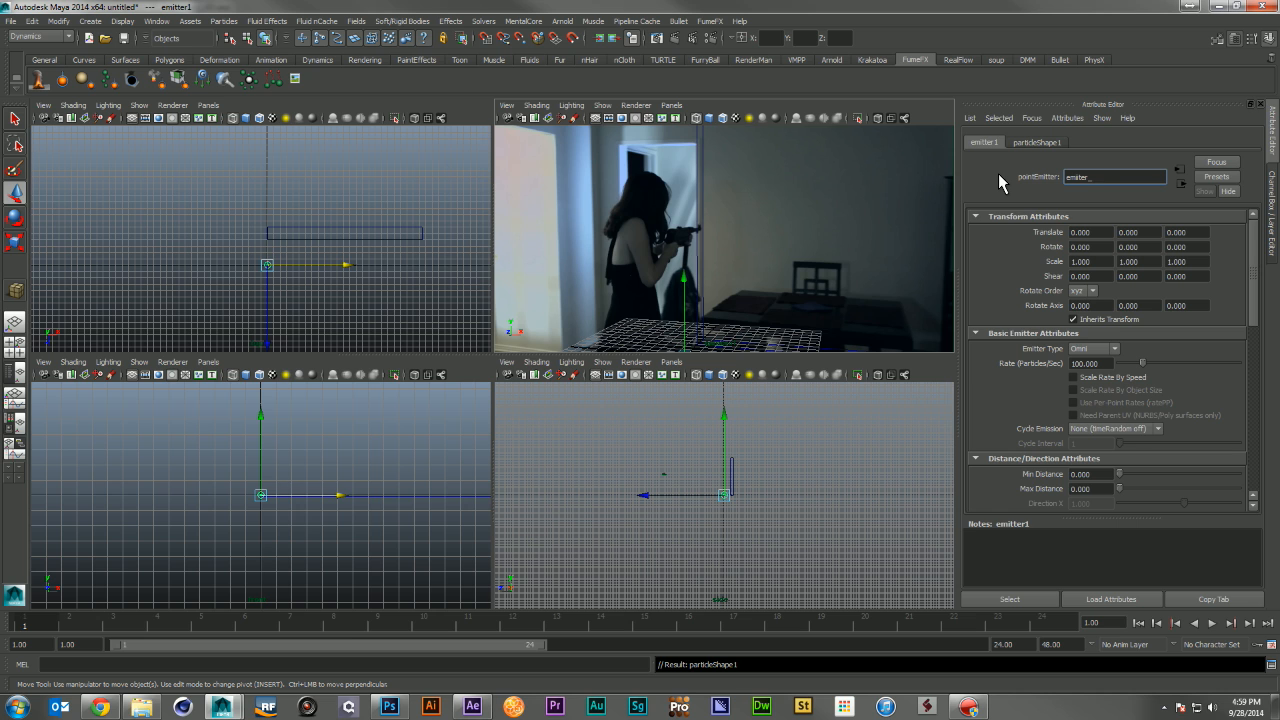
type("largeDebris")
key("Return")
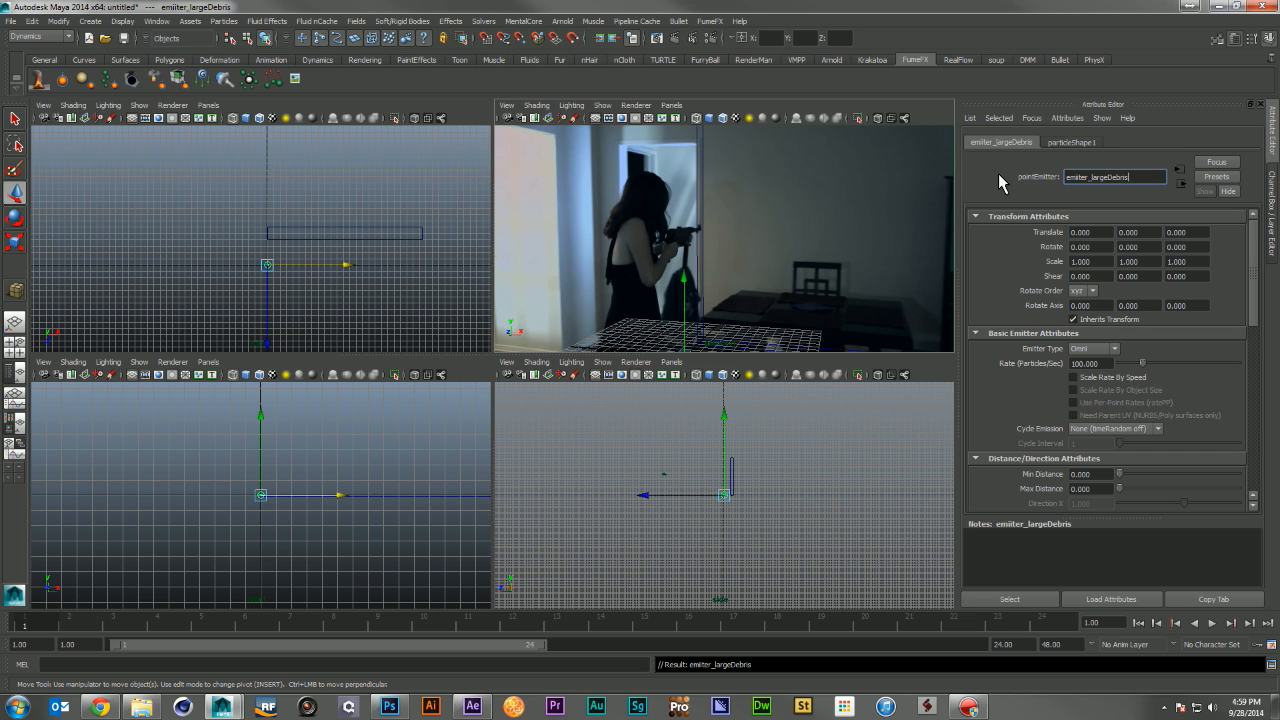
Set the large-debris emitter's type to Volume and its volume shape to Sphere
left_click(1097, 349)
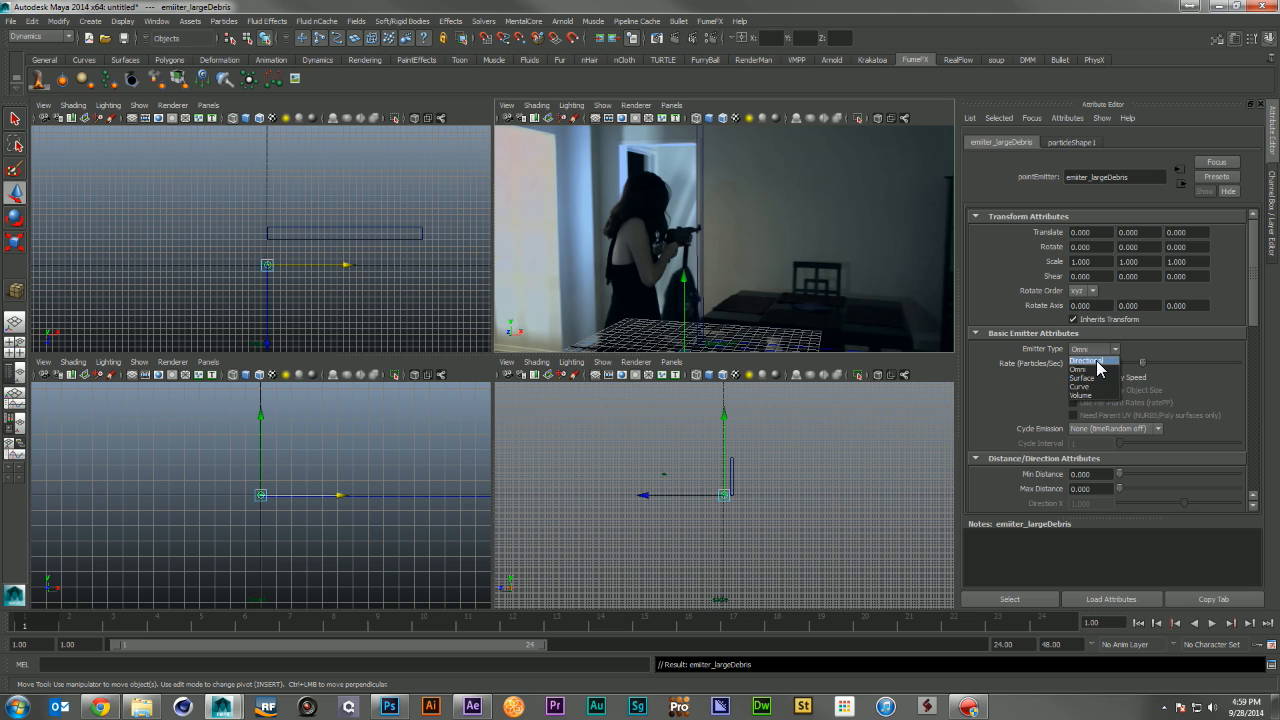
left_click(1088, 395)
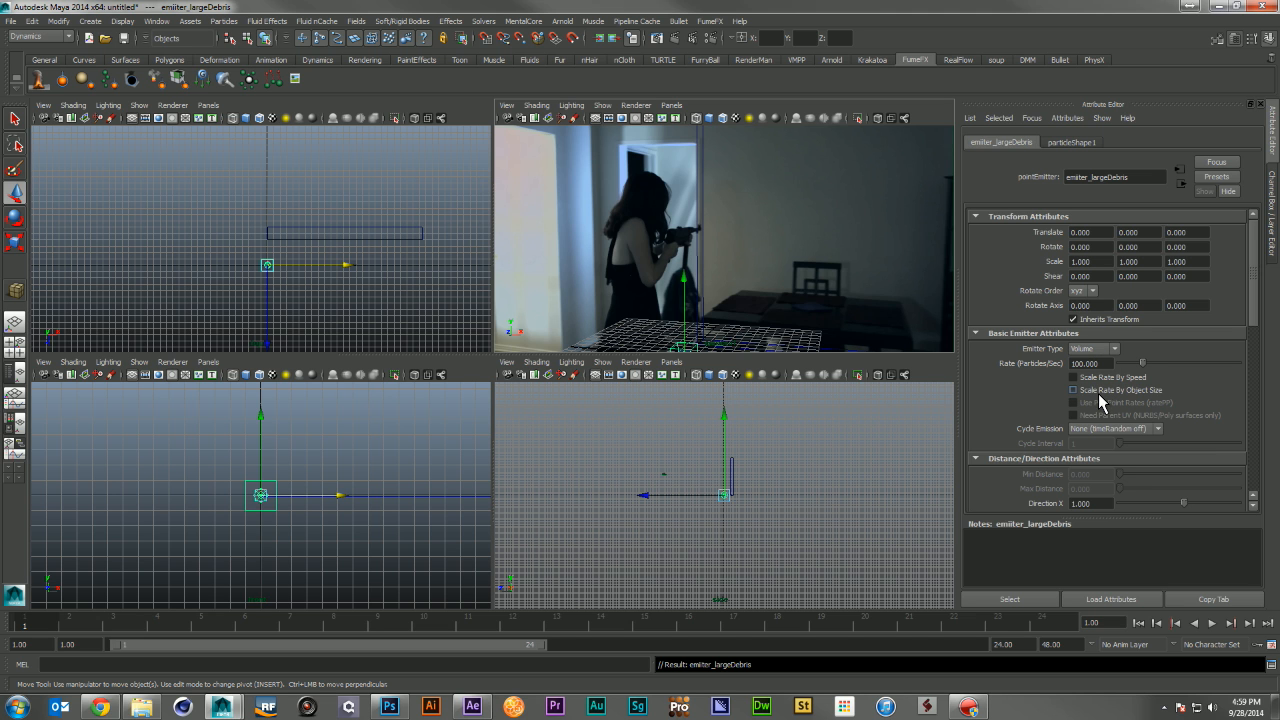
scroll(1136, 417, "down", 6)
left_click(1090, 333)
left_click(1086, 353)
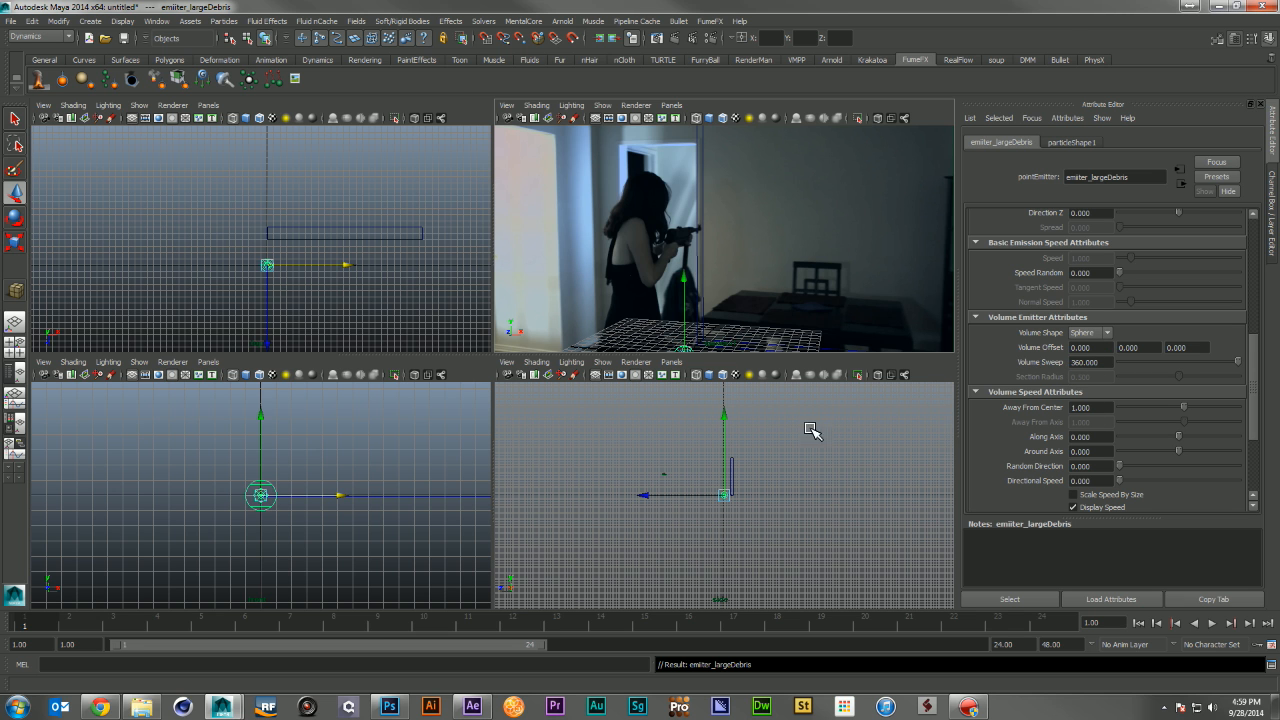
Raise the emitter to the rifle's height and position it against the wall's front face, slightly past the doorway corner
right_click_drag(714, 470, 896, 497, "alt")
middle_click_drag(789, 443, 849, 506, "alt")
left_click(789, 478)
left_click_drag(792, 480, 786, 443)
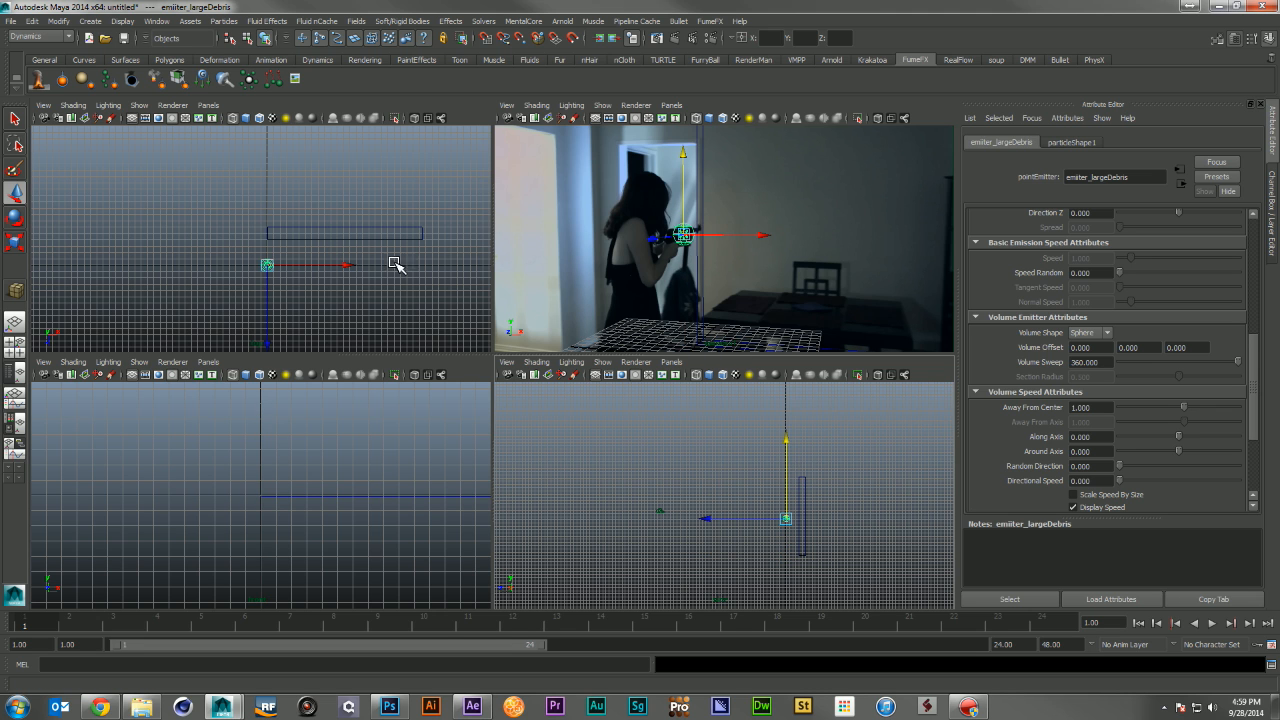
left_click_drag(266, 265, 275, 243)
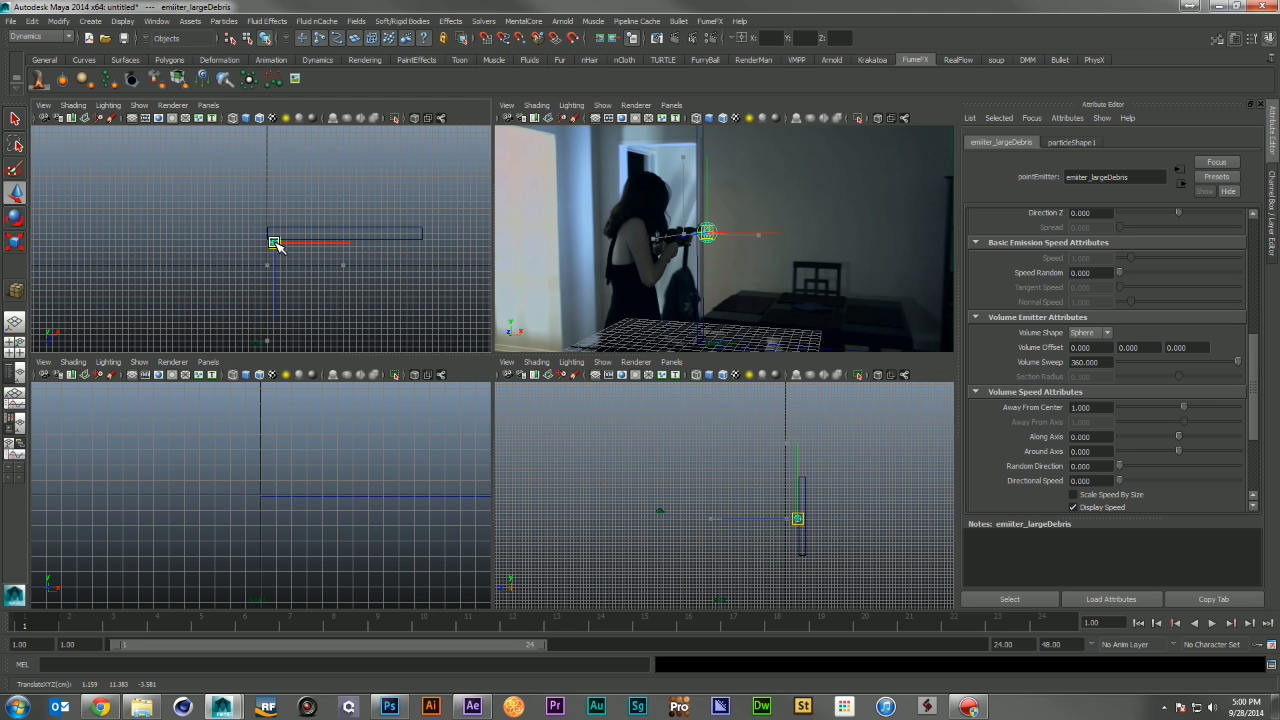
left_click_drag(716, 194, 714, 185)
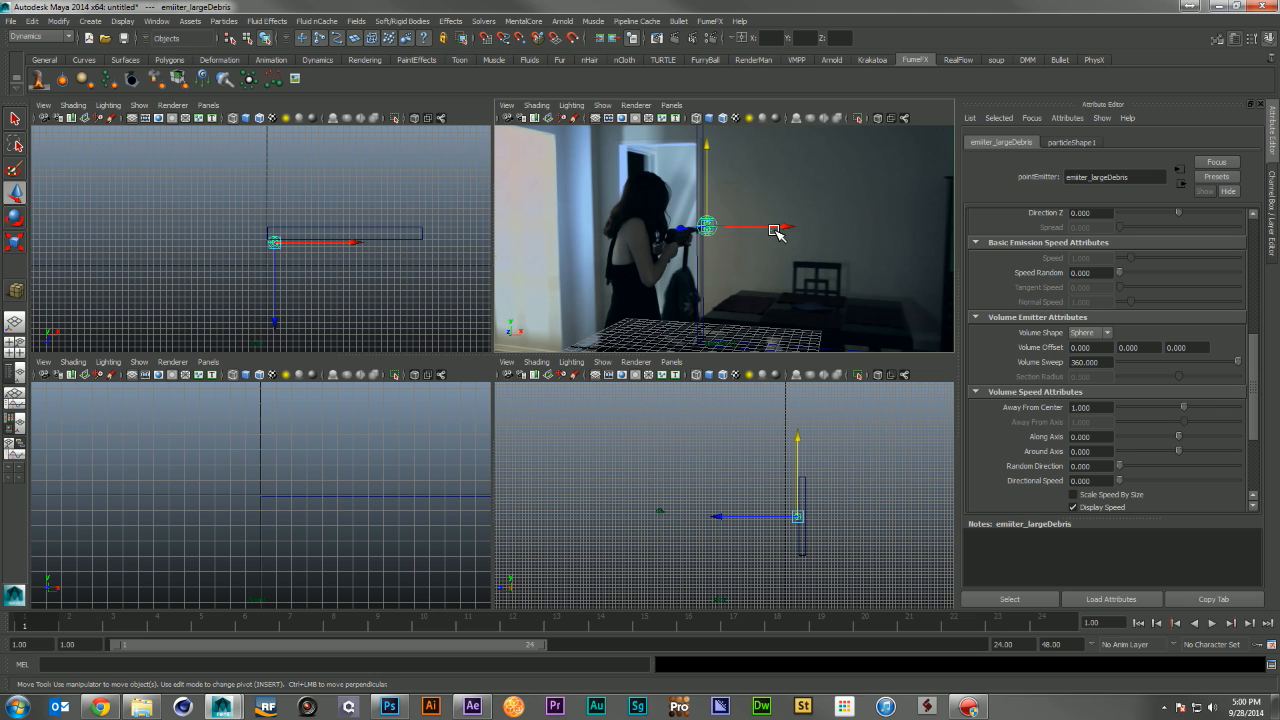
left_click(778, 232)
left_click(712, 230)
mouse_move(782, 228)
left_mouse_down()
mouse_move(837, 229)
mouse_move(803, 230)
left_mouse_up()
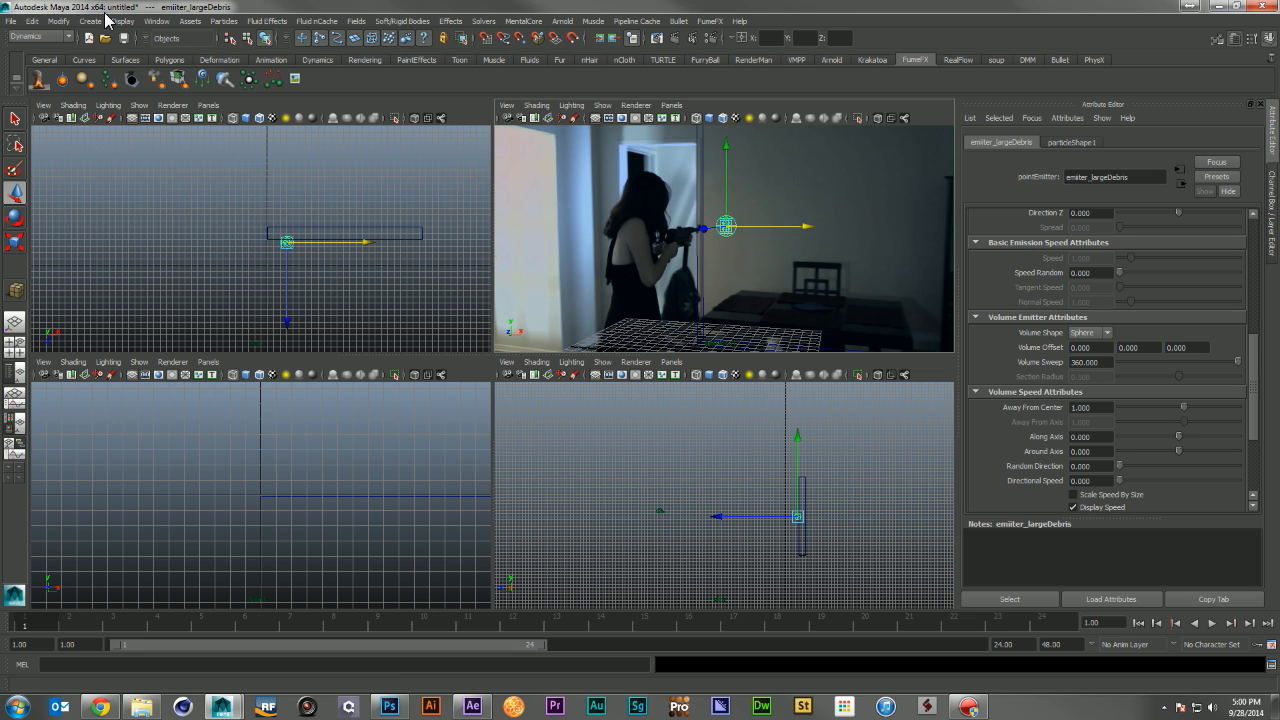
Create a large polygon plane around the wall on the ground grid and rename it floor_geo
left_click(65, 22)
mouse_move(109, 28)
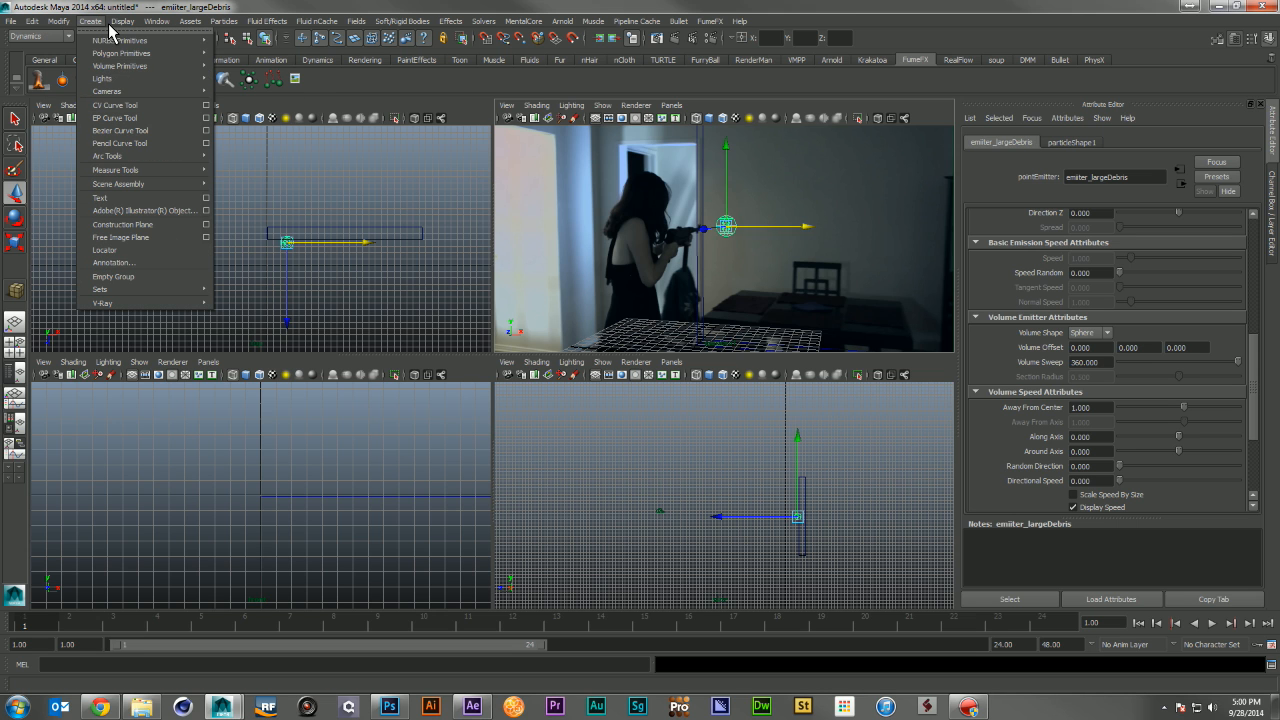
mouse_move(130, 82)
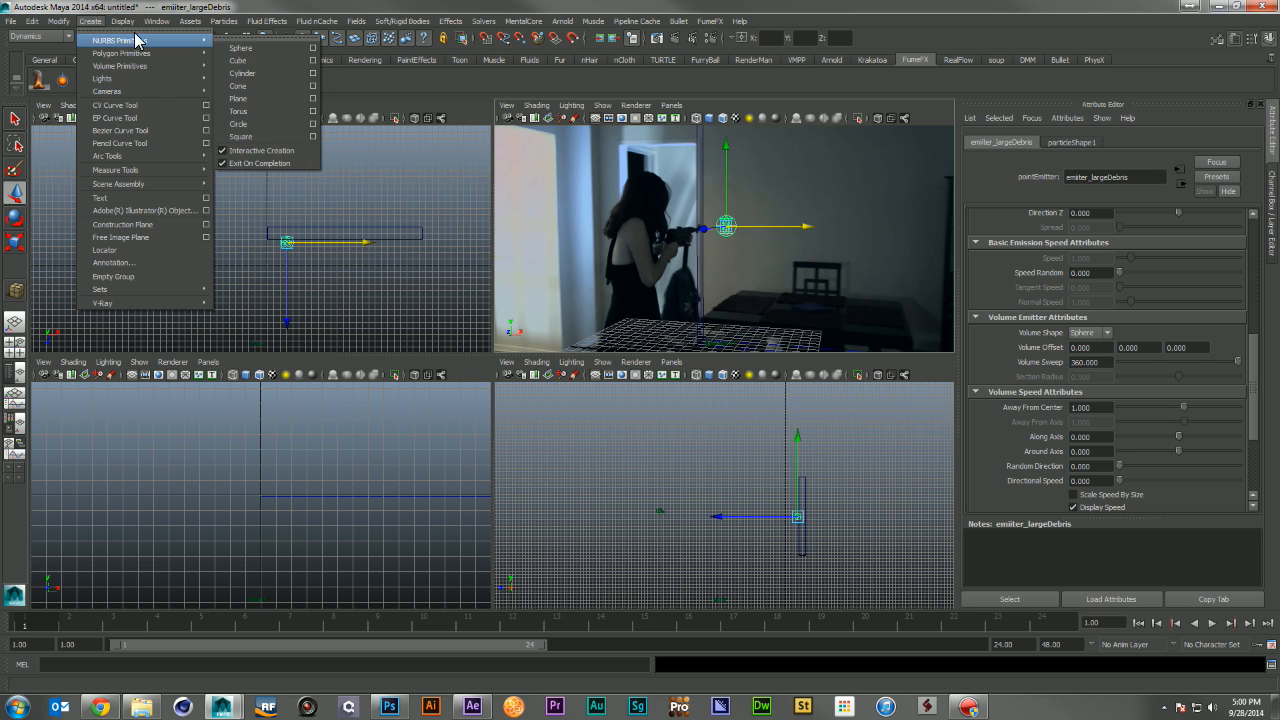
mouse_move(160, 66)
mouse_move(200, 53)
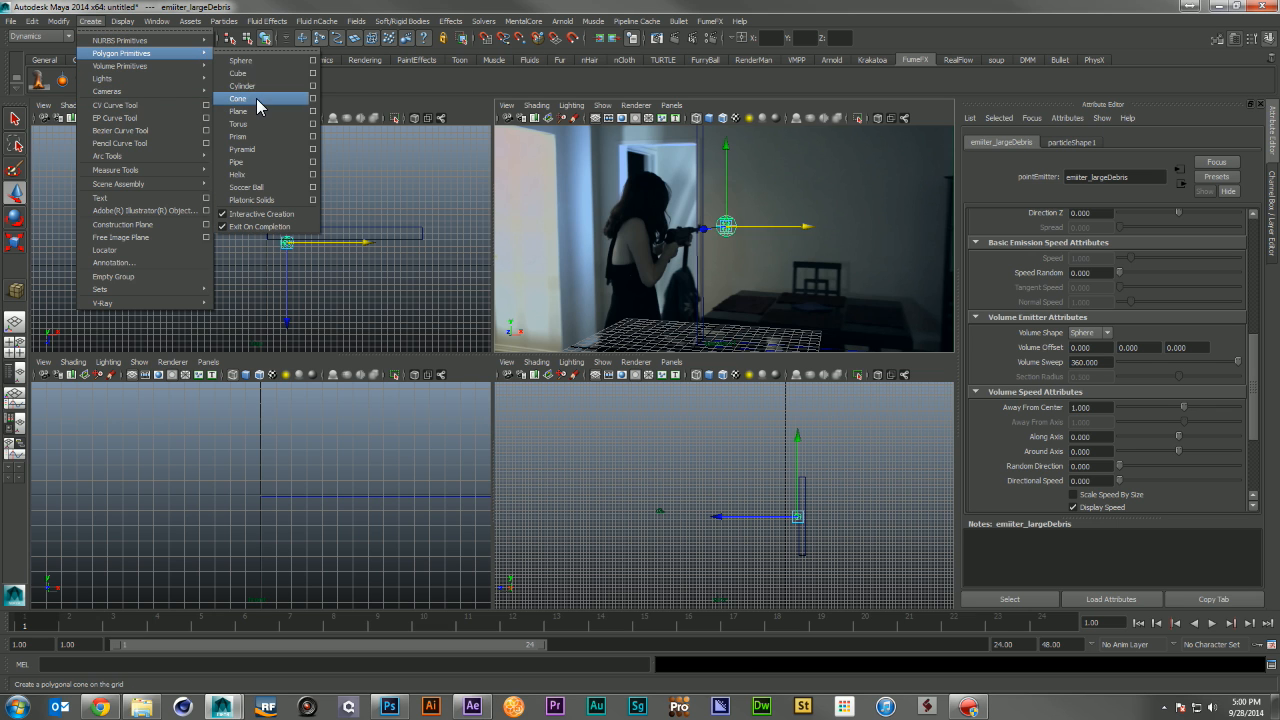
left_click(258, 114)
left_click_drag(136, 153, 436, 378)
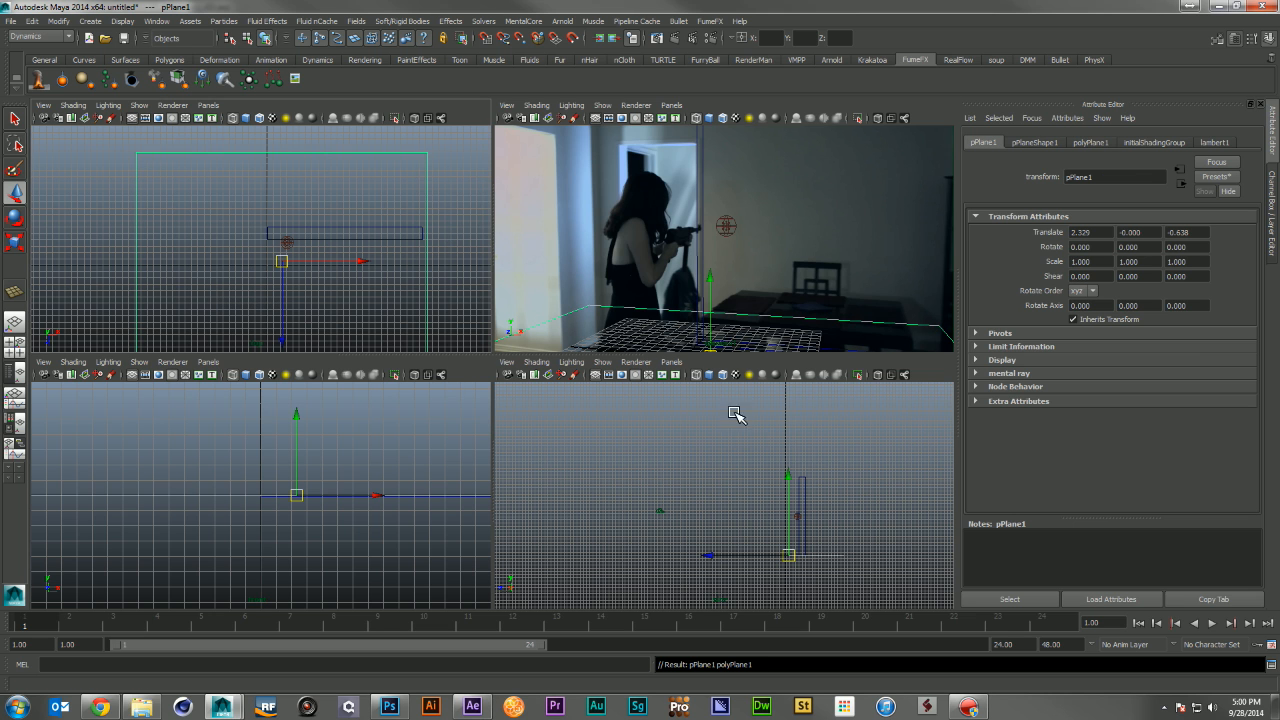
double_click(1111, 181)
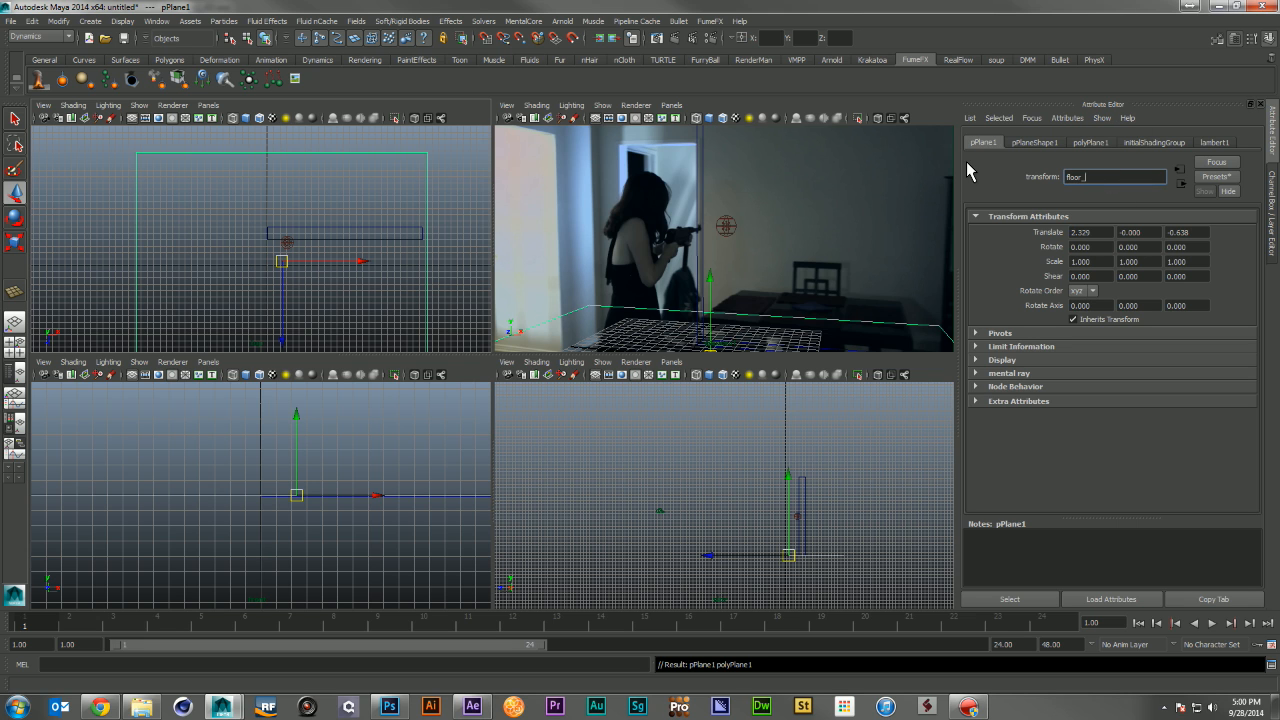
key("Return")
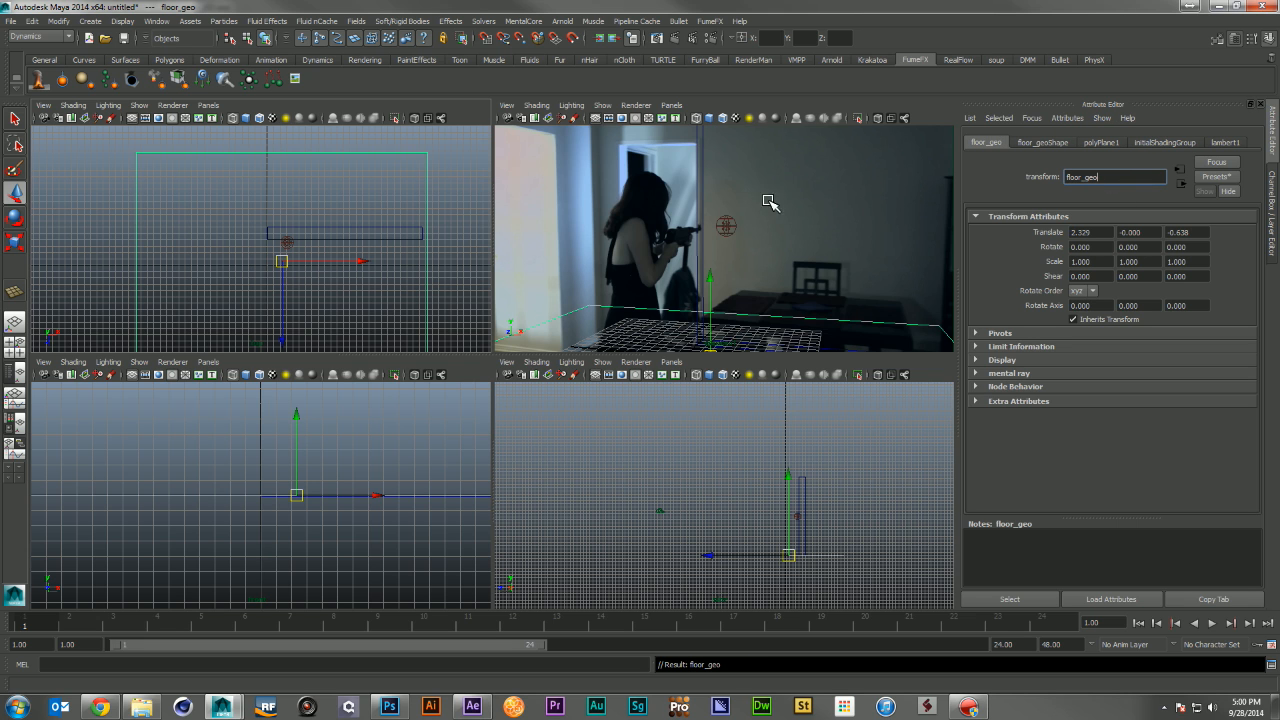
Set the large-debris emitter's emission direction to 0 in X, 0 in Y and 1 in Z
right_click_drag(789, 513, 976, 592, "alt")
middle_click_drag(842, 505, 686, 426, "alt")
right_click_drag(686, 426, 935, 488, "alt")
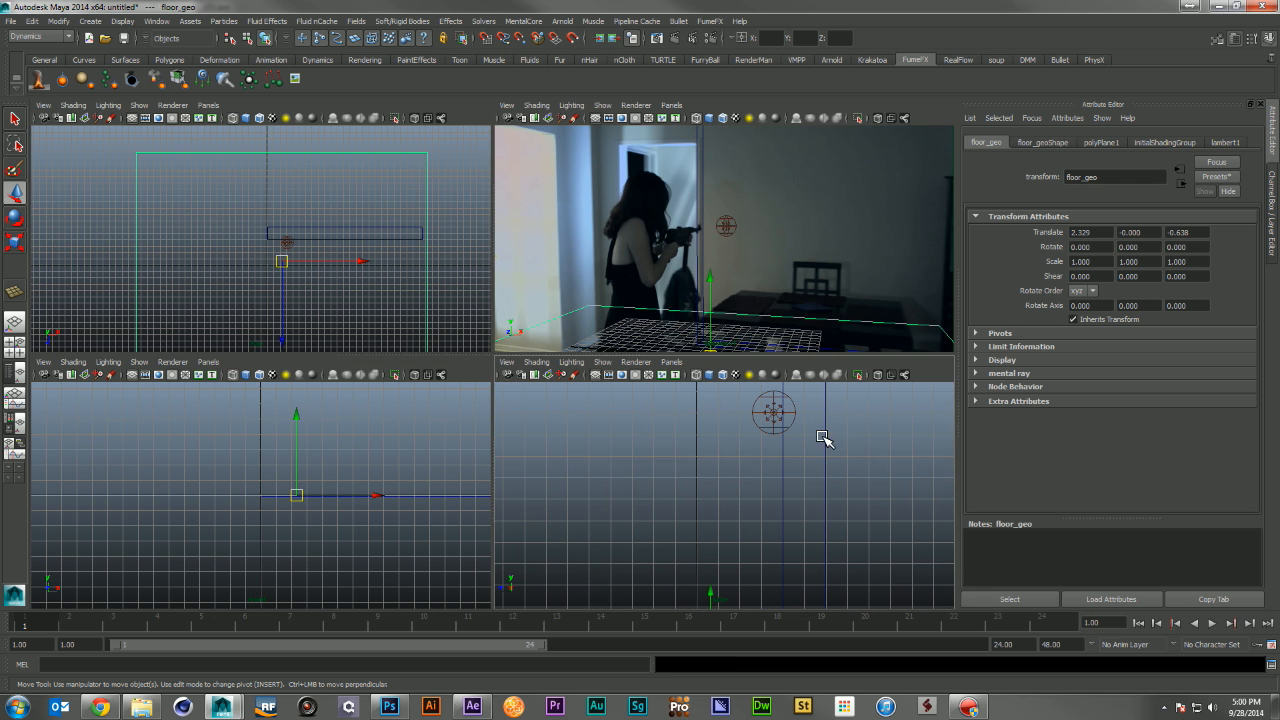
left_click(777, 421)
left_click(1094, 286)
type("0")
key("Tab")
key("Tab")
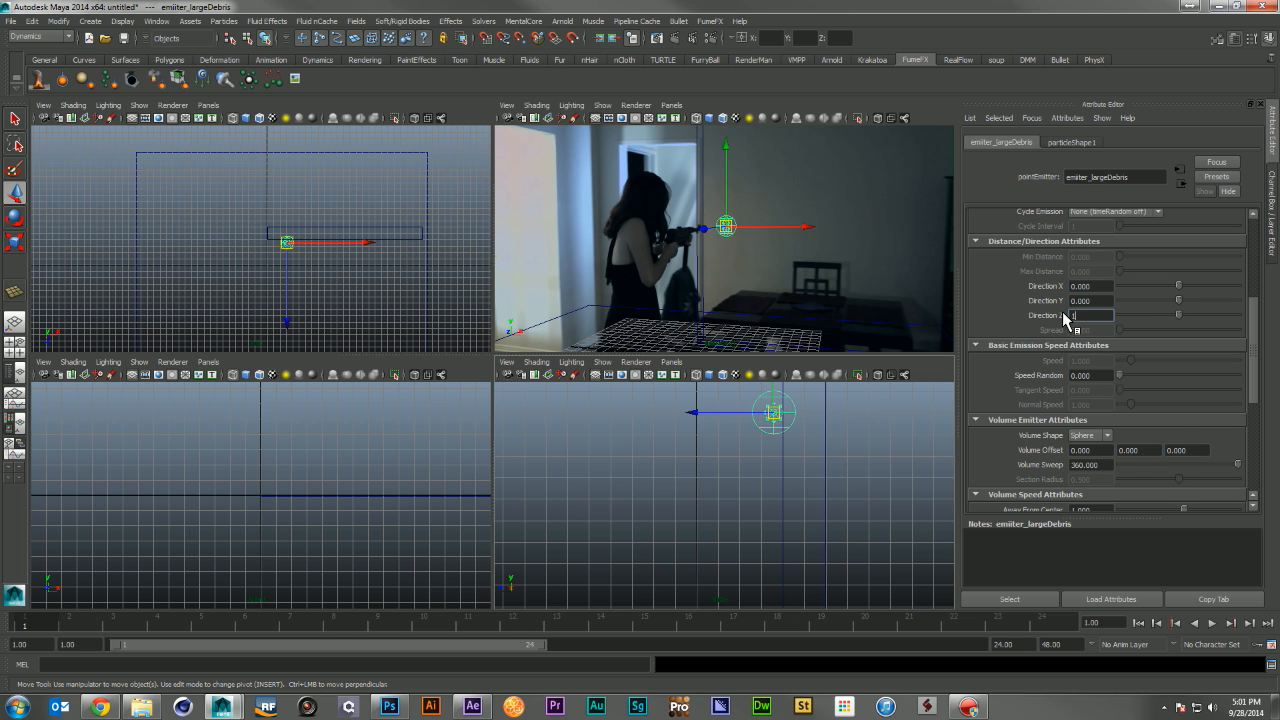
Set the large-debris emitter's Speed Random to 5
left_click(1094, 375)
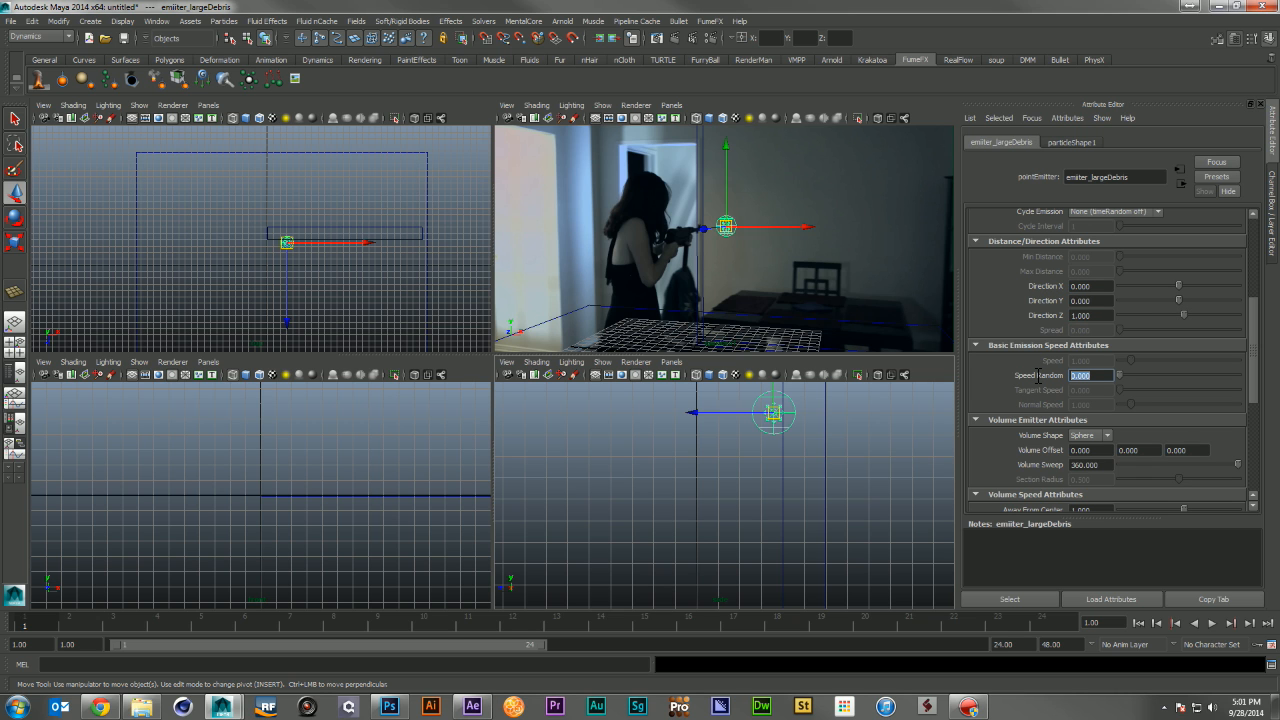
type("5")
key("Return")
Set the emitter's volume speed attributes Away From Center and Directional Speed to 10 each
scroll(1020, 392, "down", 3)
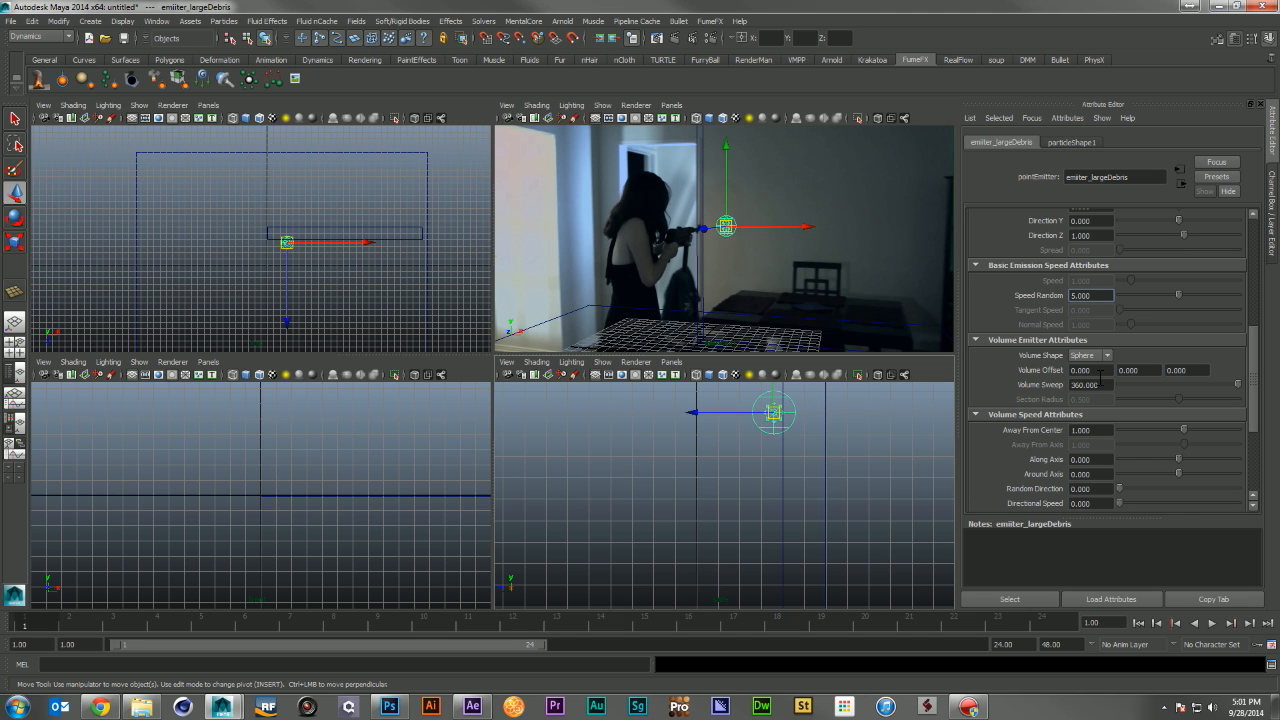
scroll(1055, 397, "down", 3)
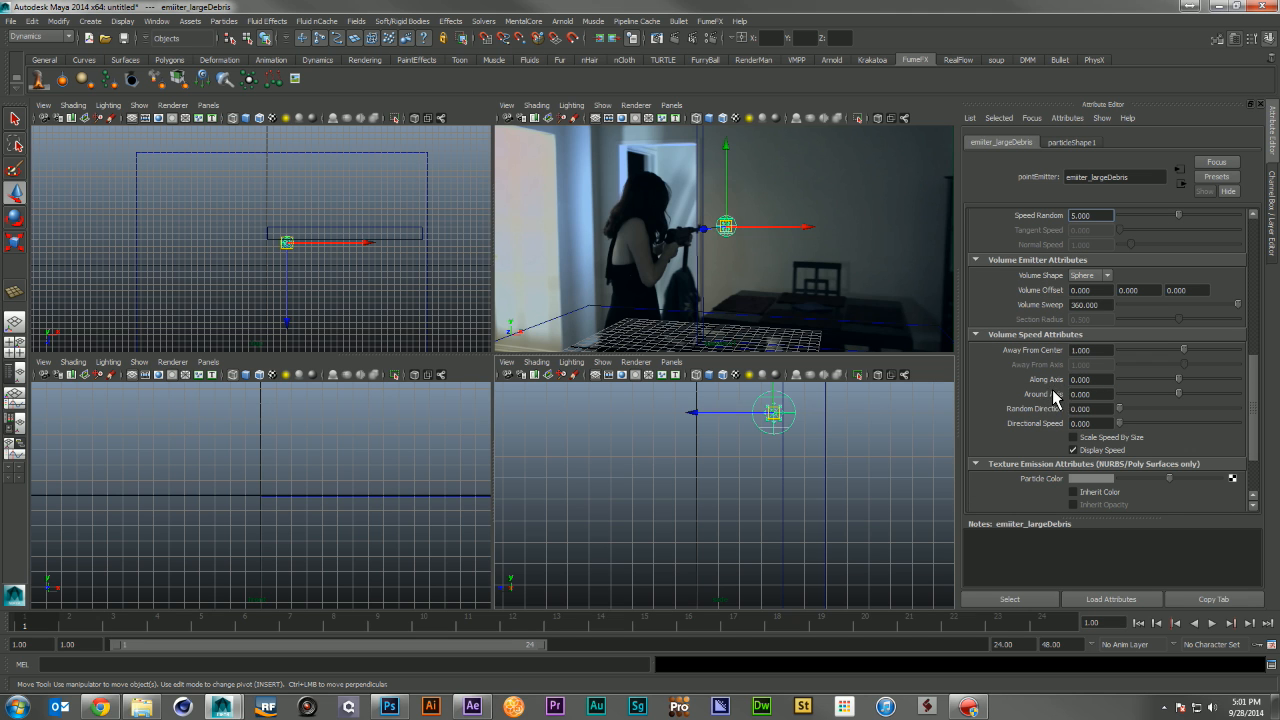
left_click(1106, 349)
type("10")
key("Return")
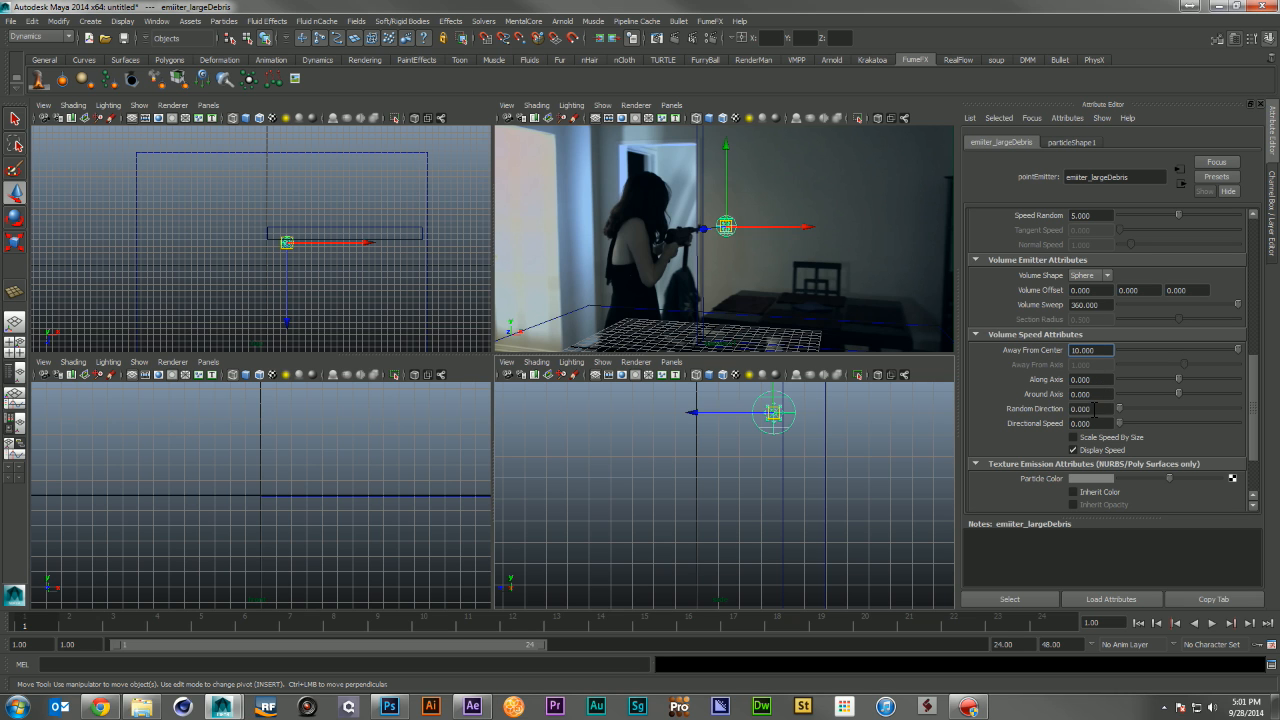
left_click(1098, 422)
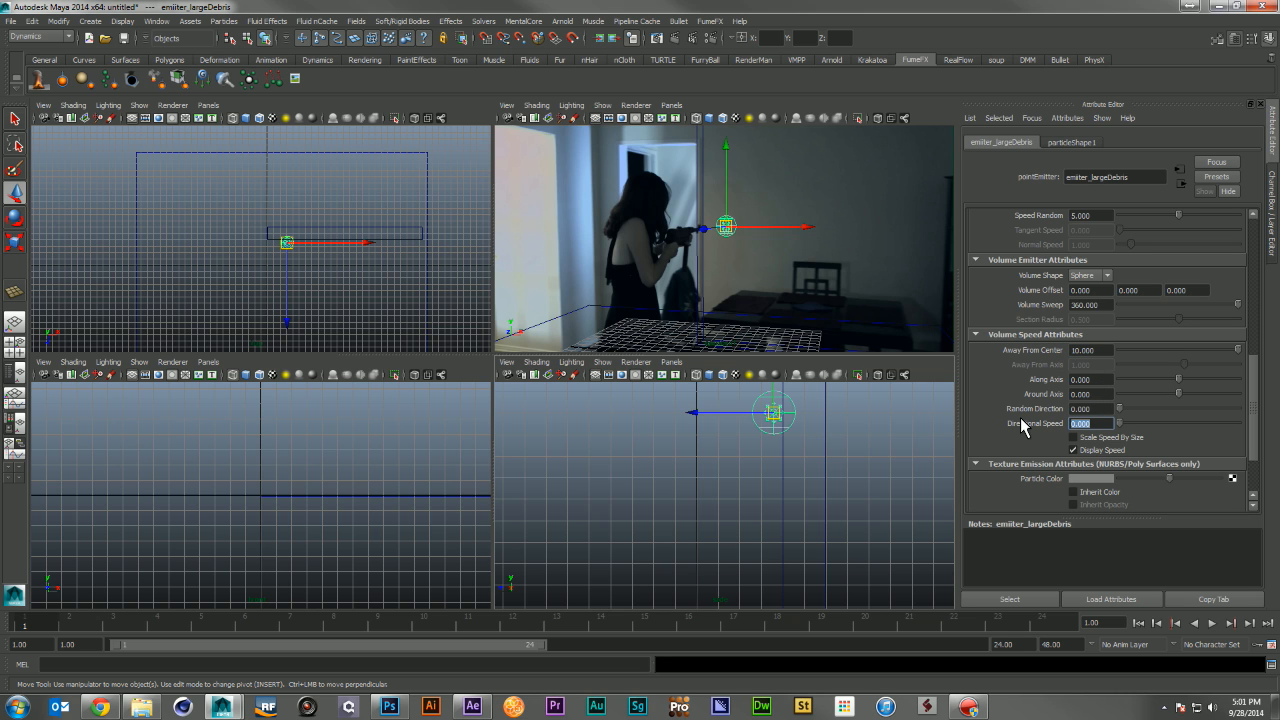
type("10")
key("Return")
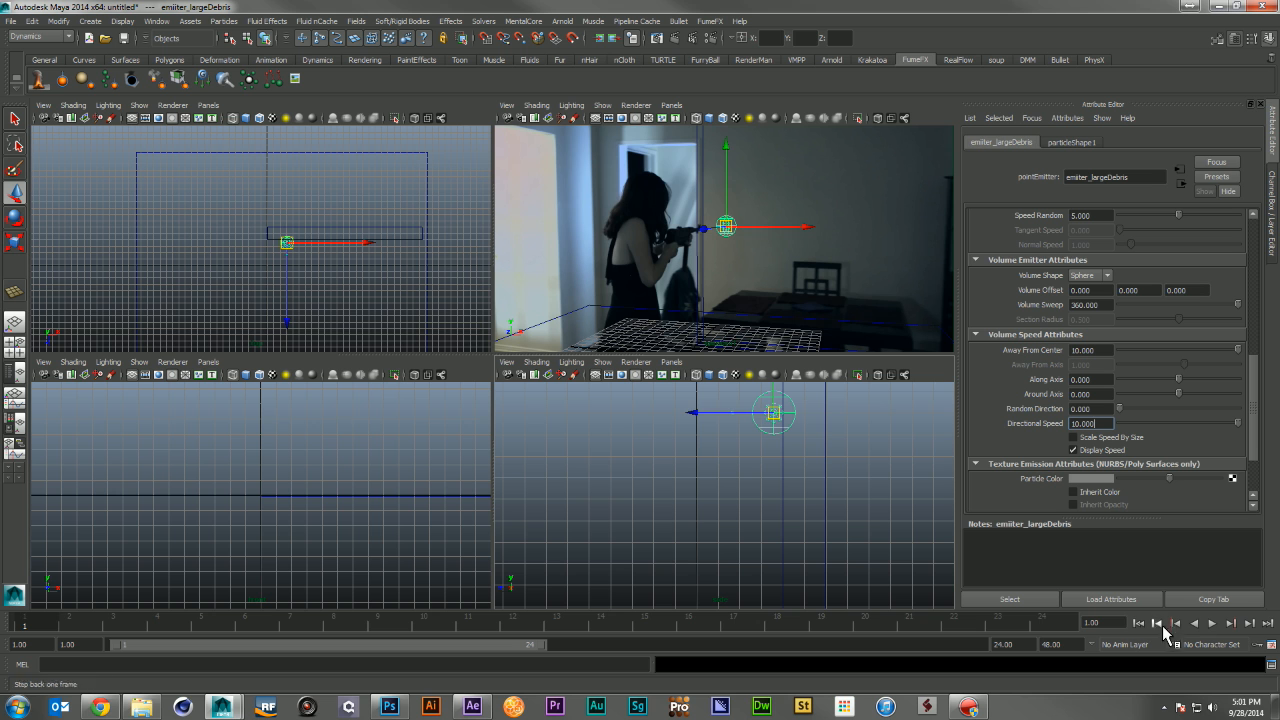
Play the simulation and examine the particle spray from the wall in the side view
left_click(1212, 624)
left_click_drag(946, 494, 865, 544, "alt")
left_click(1214, 623)
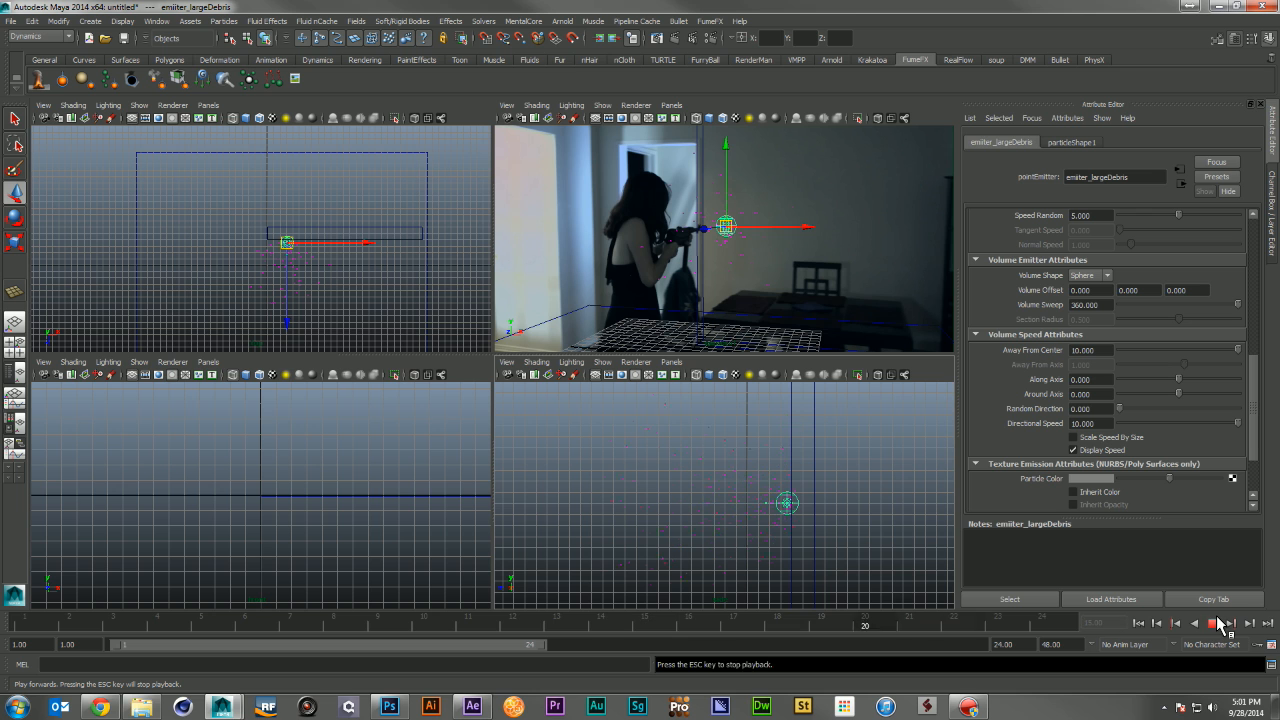
left_click(1214, 624)
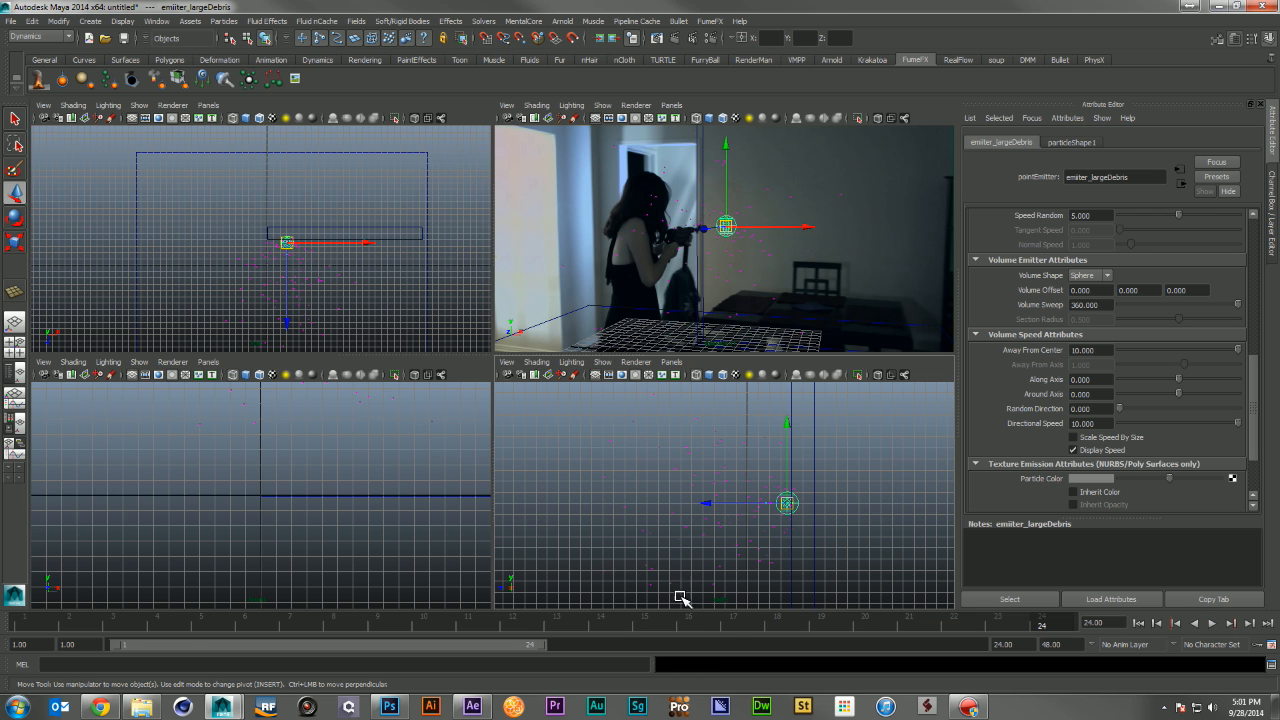
Extend the playback range to end at frame 72
left_click_drag(544, 650, 1040, 654)
left_click(1003, 644)
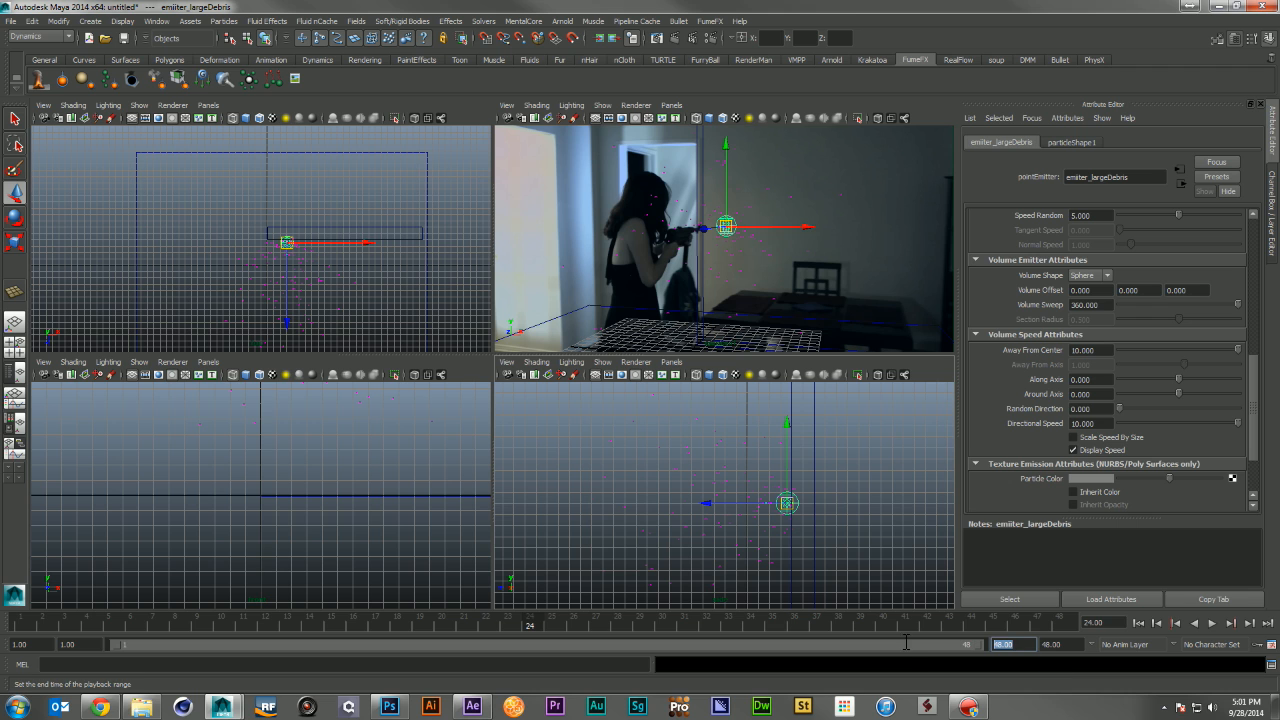
type("72")
key("Return")
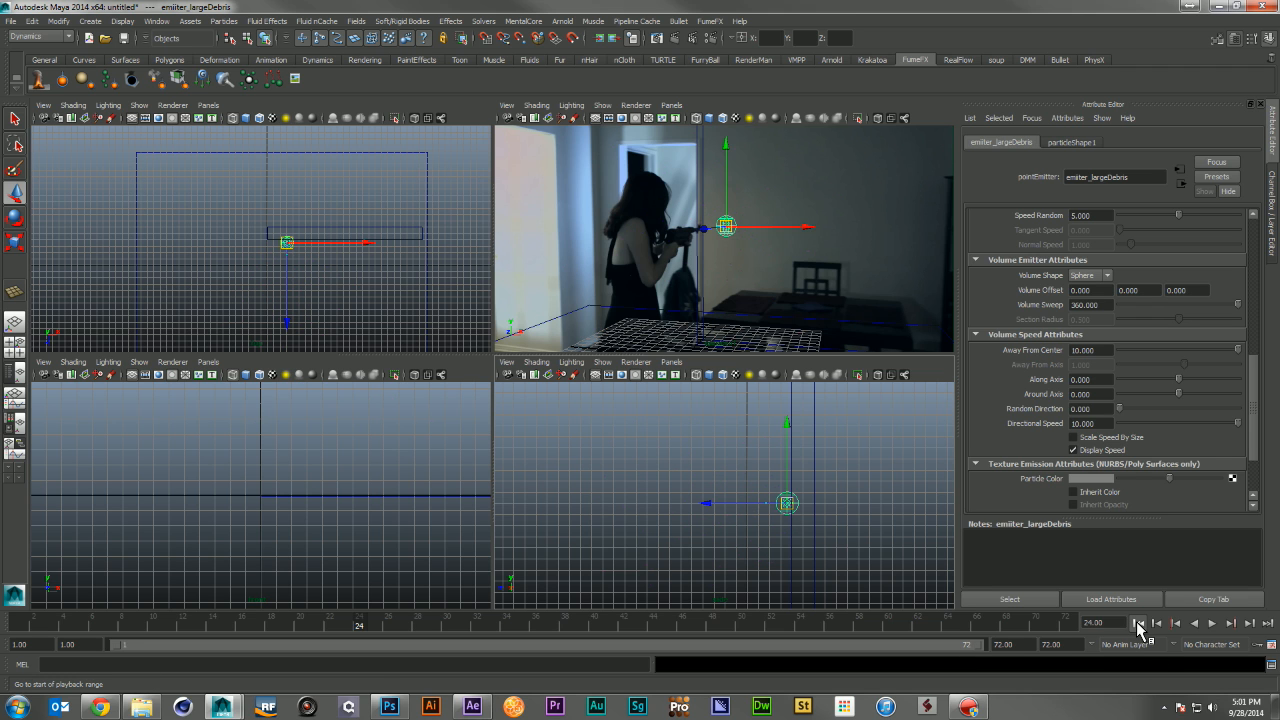
Return to the first frame and scale the large-debris emitter to 0.2 in X, Y and Z
left_click(1138, 622)
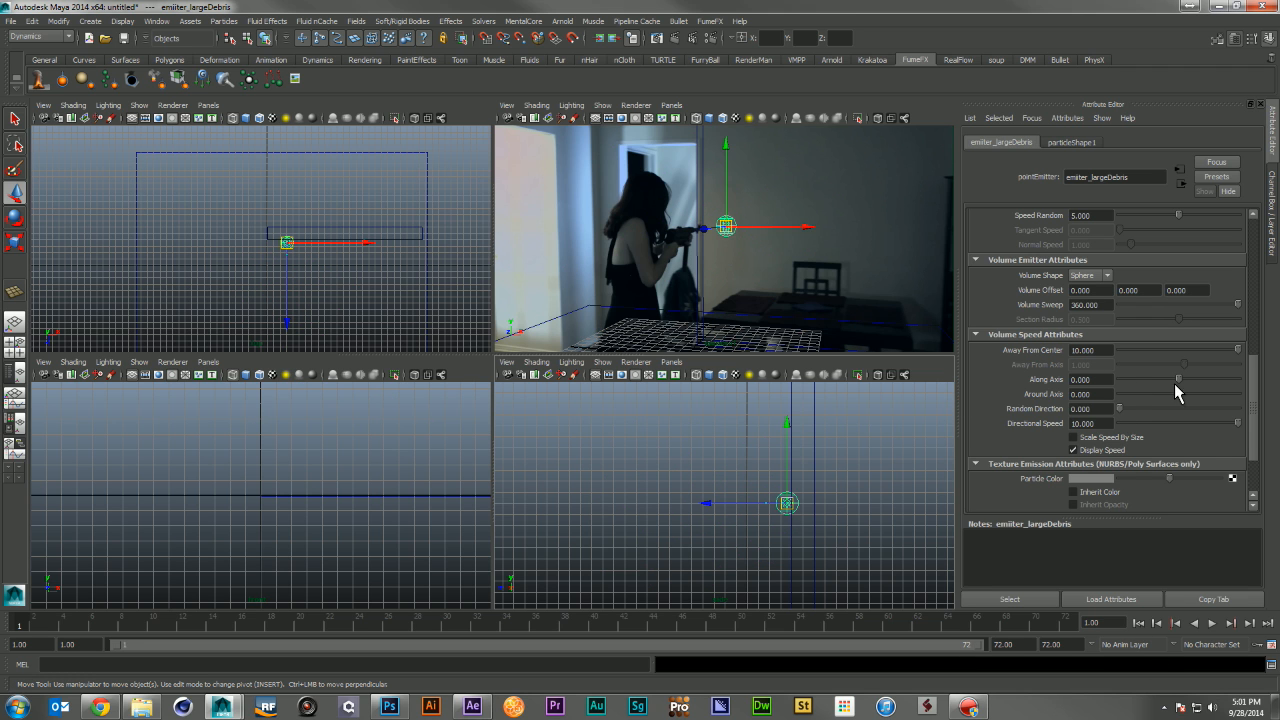
scroll(1225, 275, "up", 10)
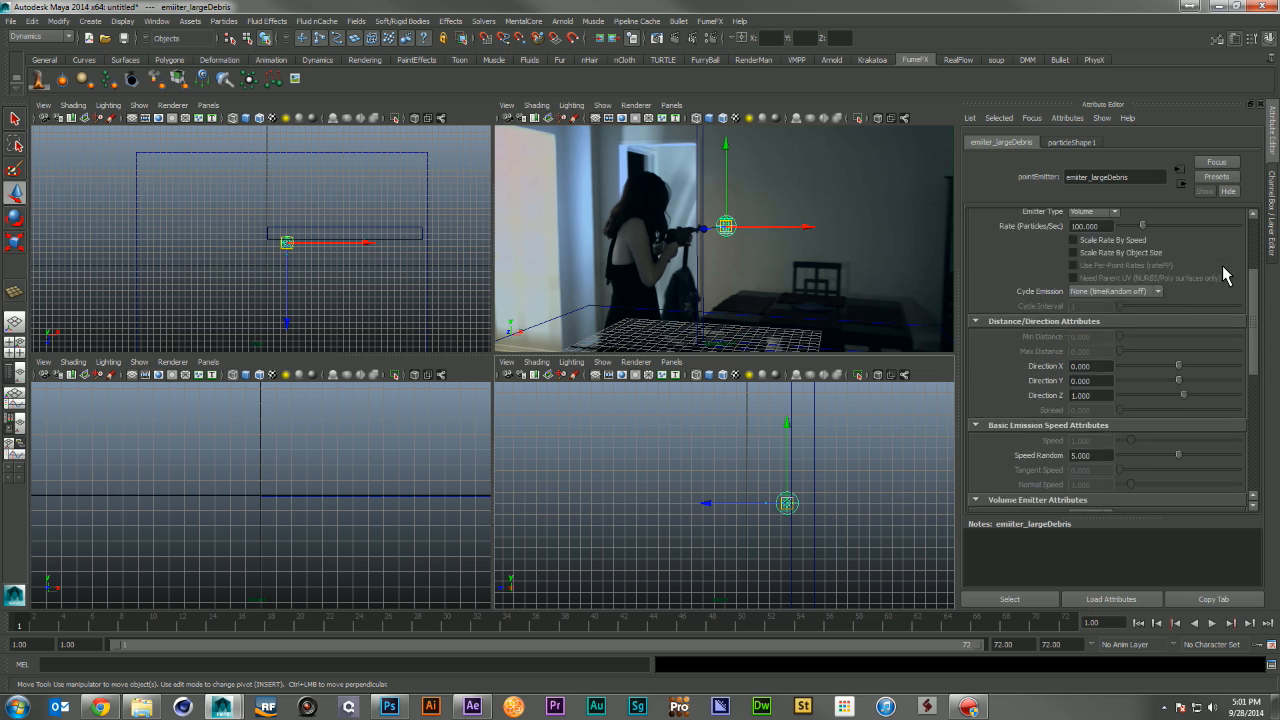
left_click(1108, 262)
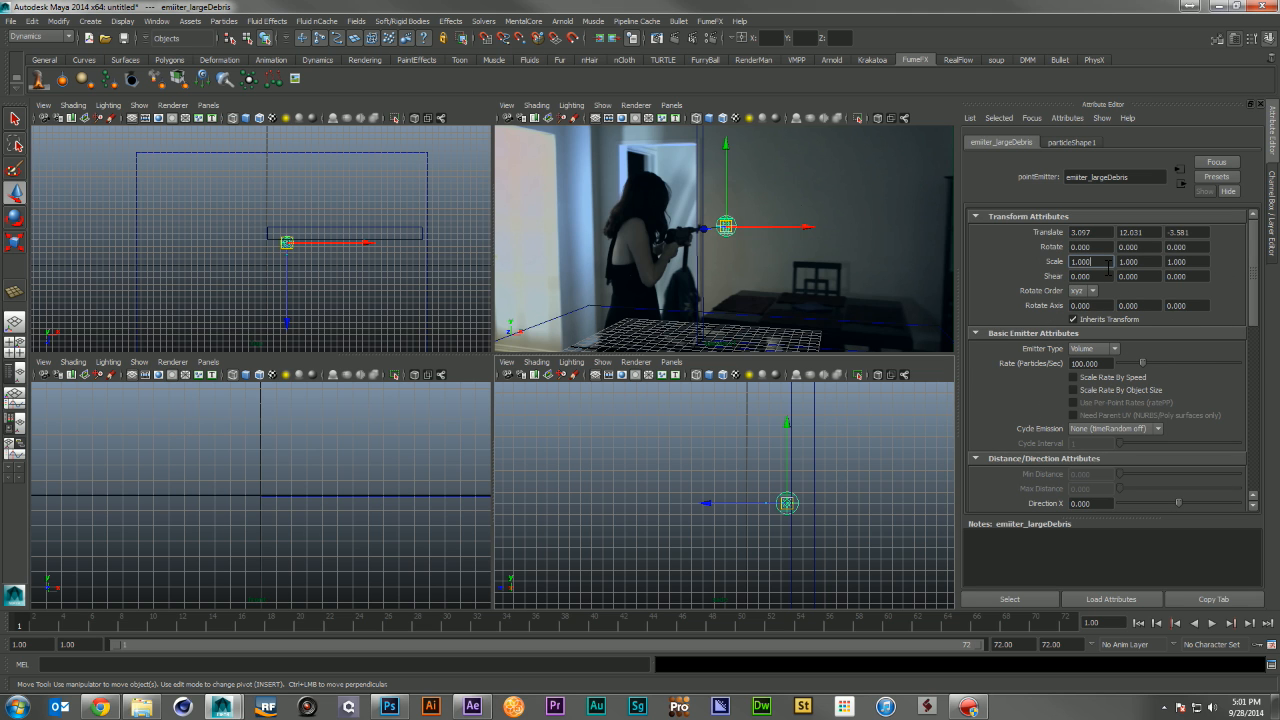
type("0.2")
key("Tab")
type(".2")
key("Tab")
type(".2")
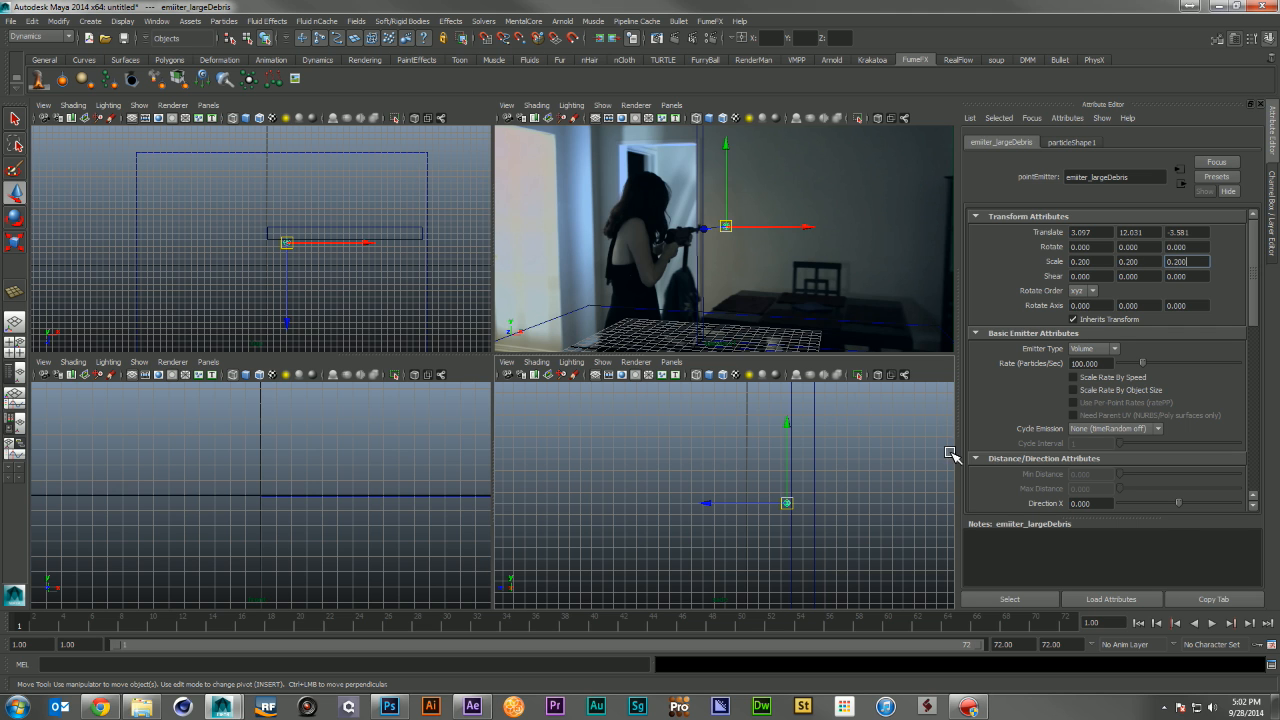
Play the simulation with the smaller emitter, rewind to the start and review the emitter's volume speed attributes
scroll(1242, 430, "down", 5)
left_click(1214, 623)
left_click(1216, 624)
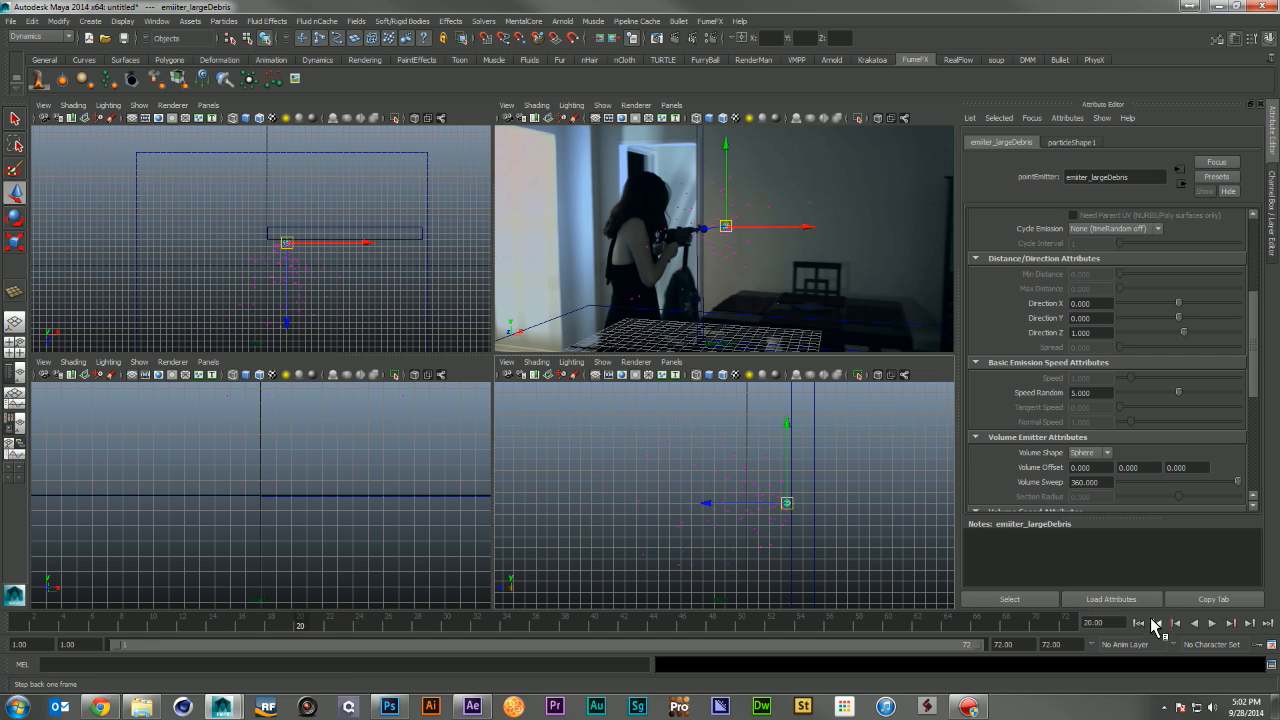
left_click(1138, 623)
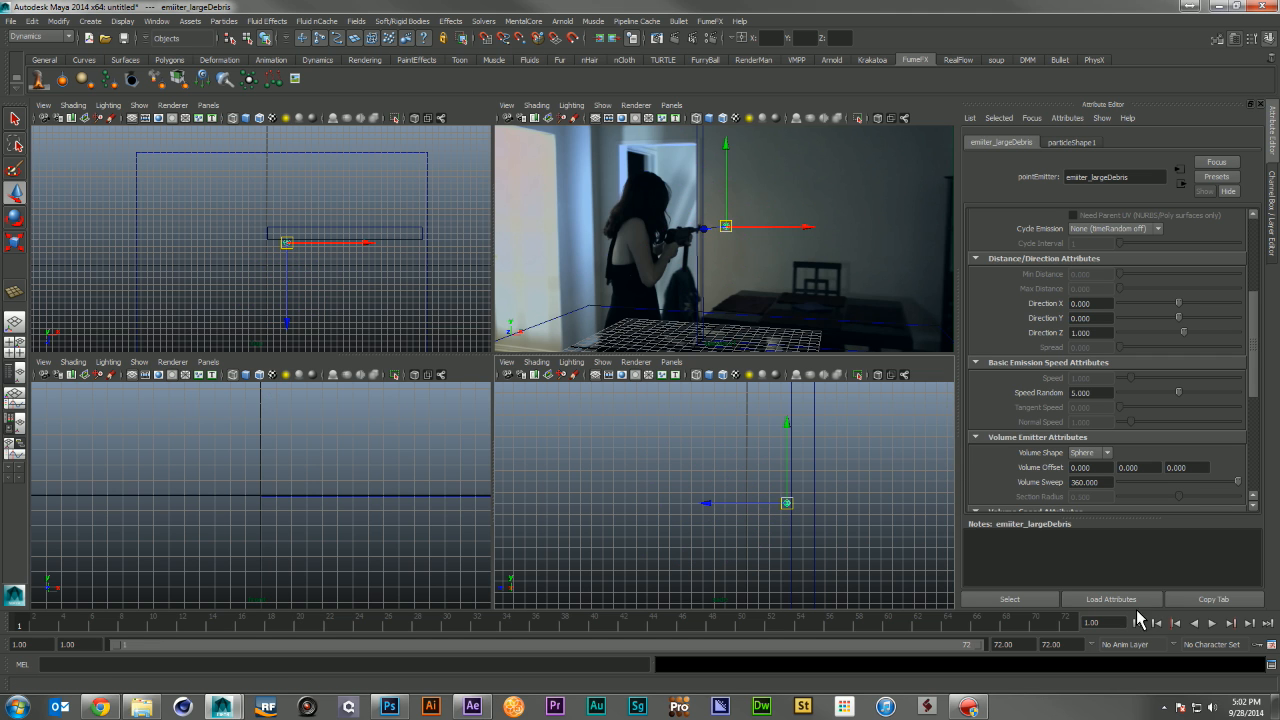
scroll(1043, 377, "down", 5)
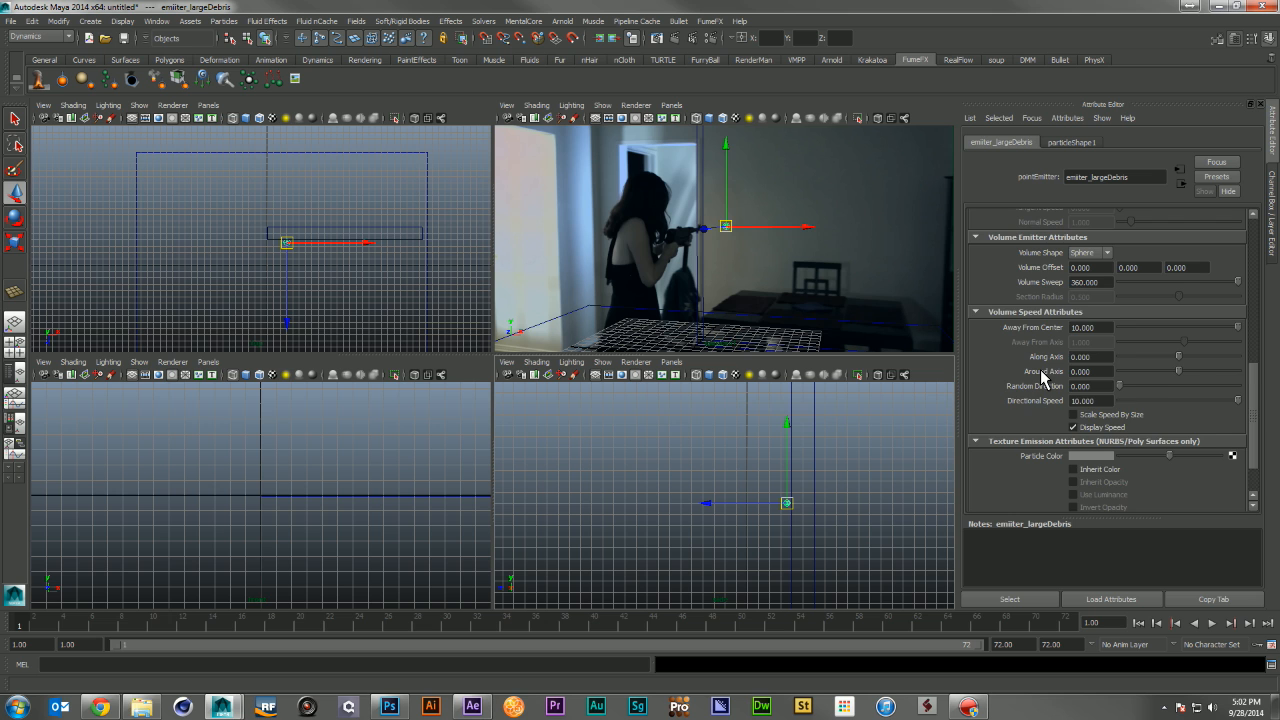
scroll(1043, 377, "down", 2)
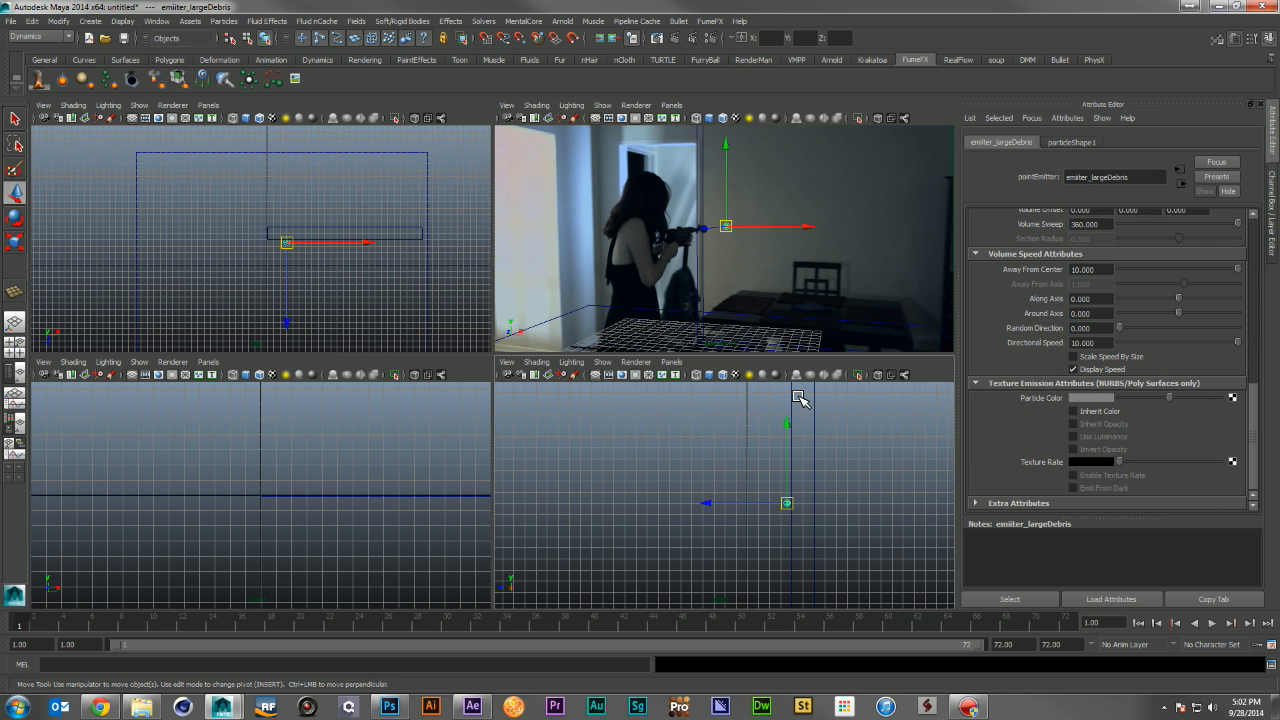
Play the simulation until particles appear, select the emitted particles and add a gravity field to them
left_click(1212, 623)
left_click(751, 462)
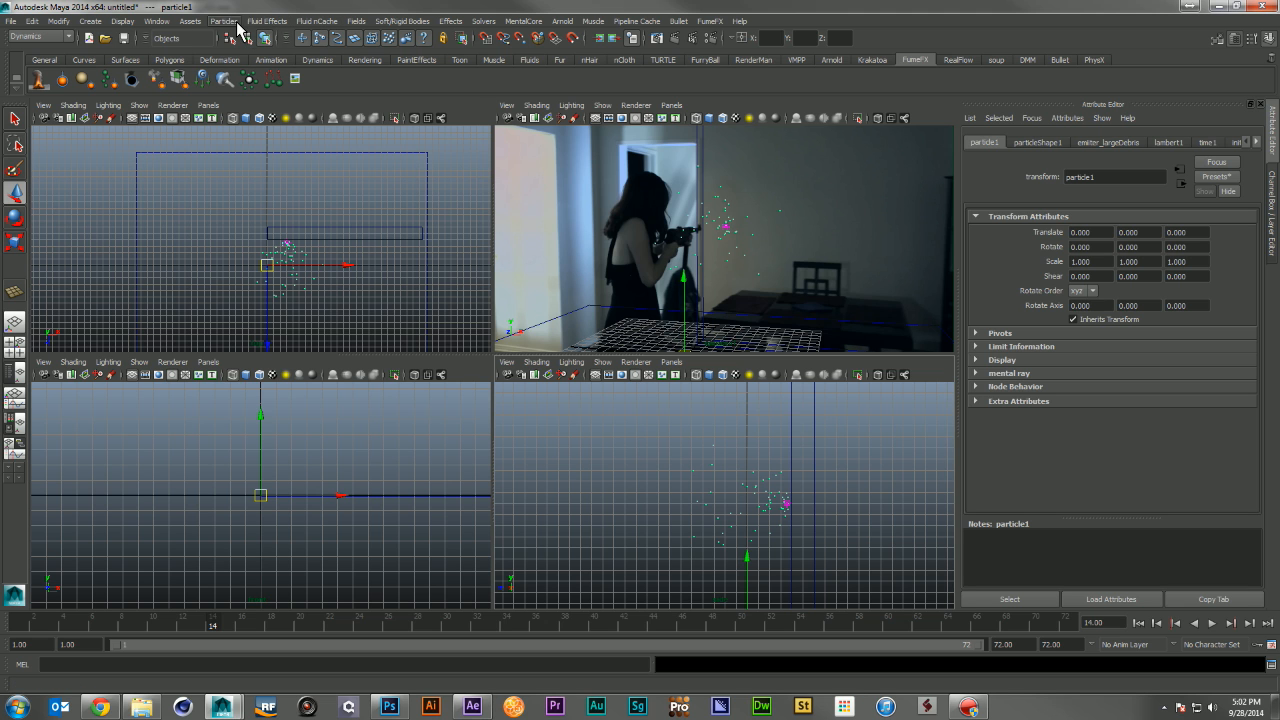
left_click(368, 22)
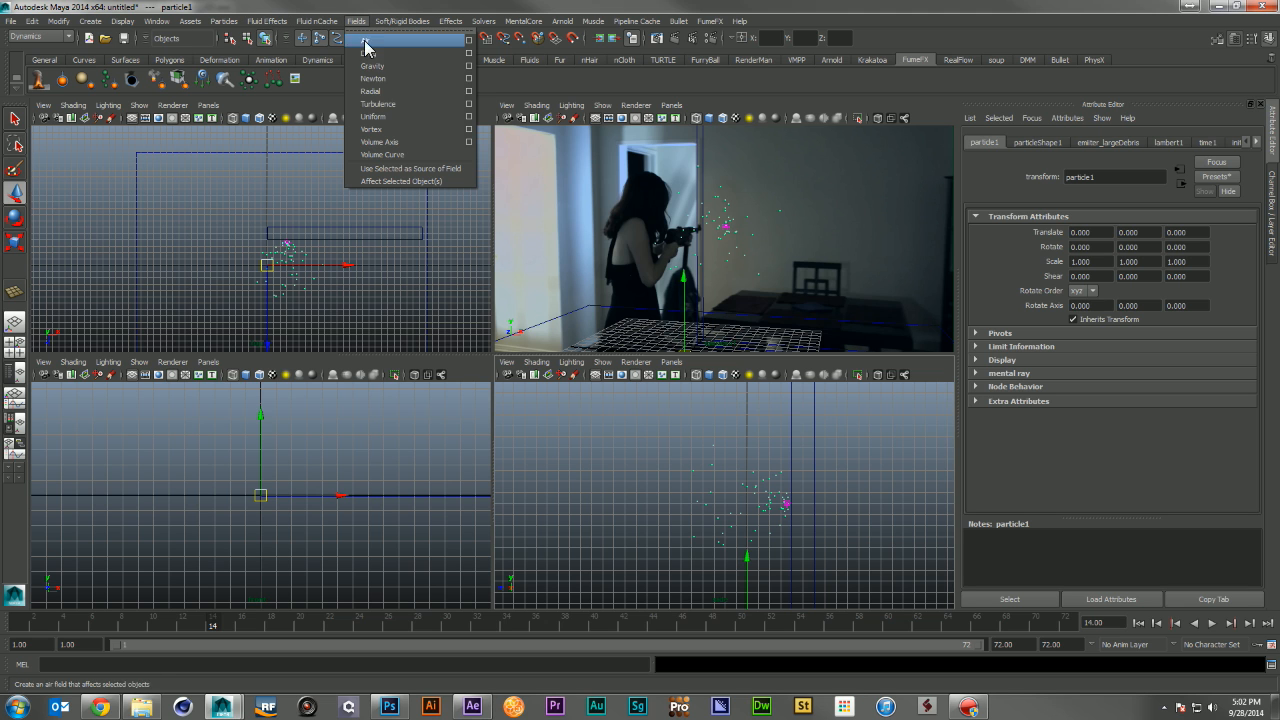
left_click(439, 68)
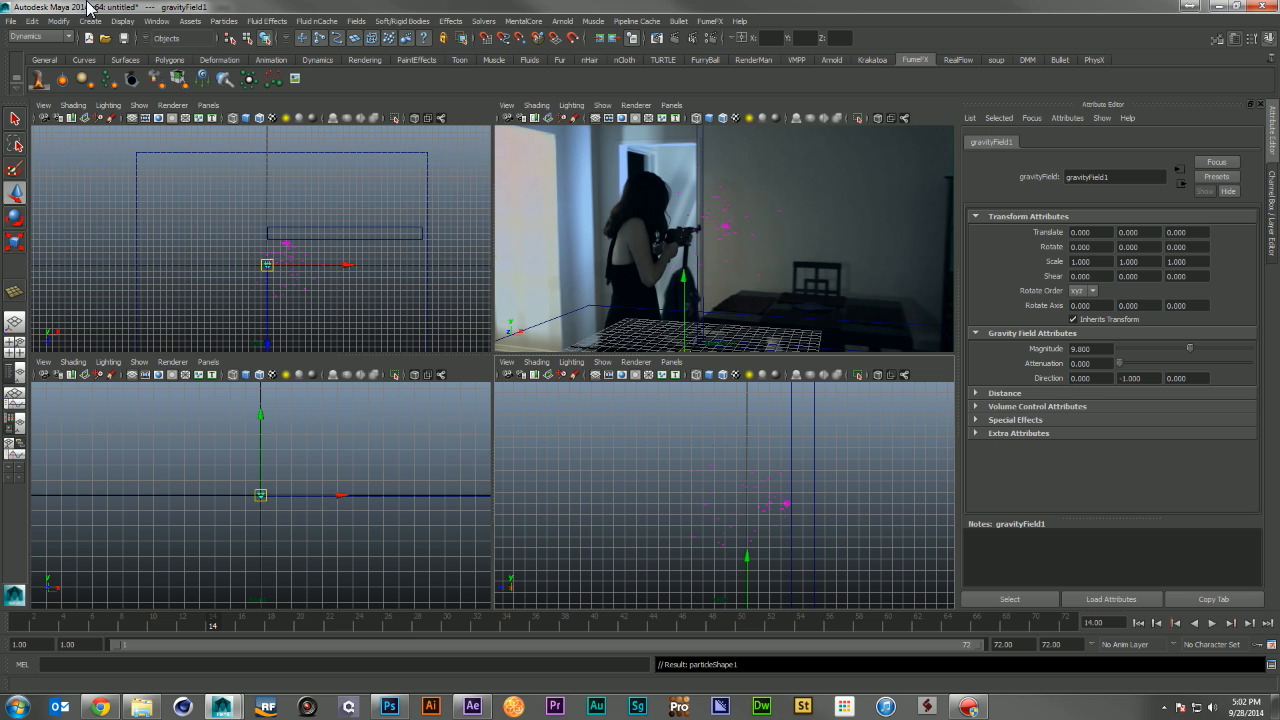
Open the Outliner and place its window over the top and front views
left_click(164, 24)
left_click(203, 117)
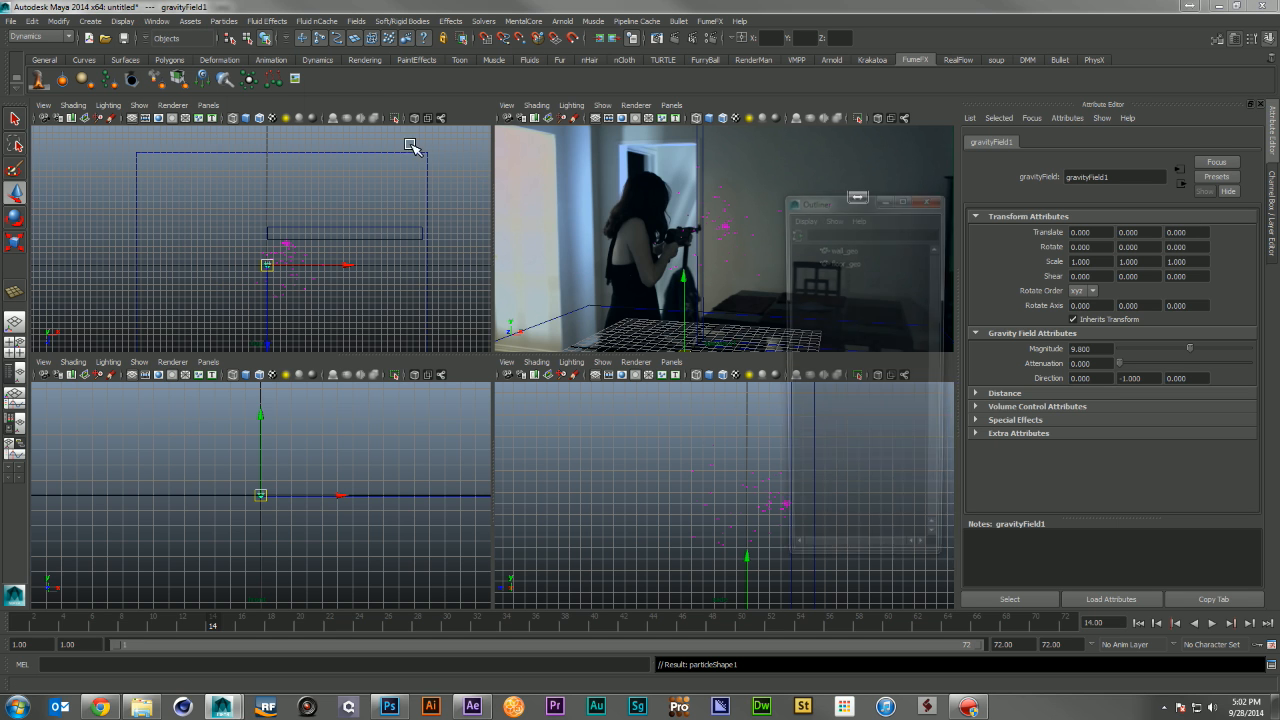
left_click_drag(840, 196, 87, 180)
Remove the Outliner's Geometry object filter and limit the list to DAG objects only
left_click(60, 189)
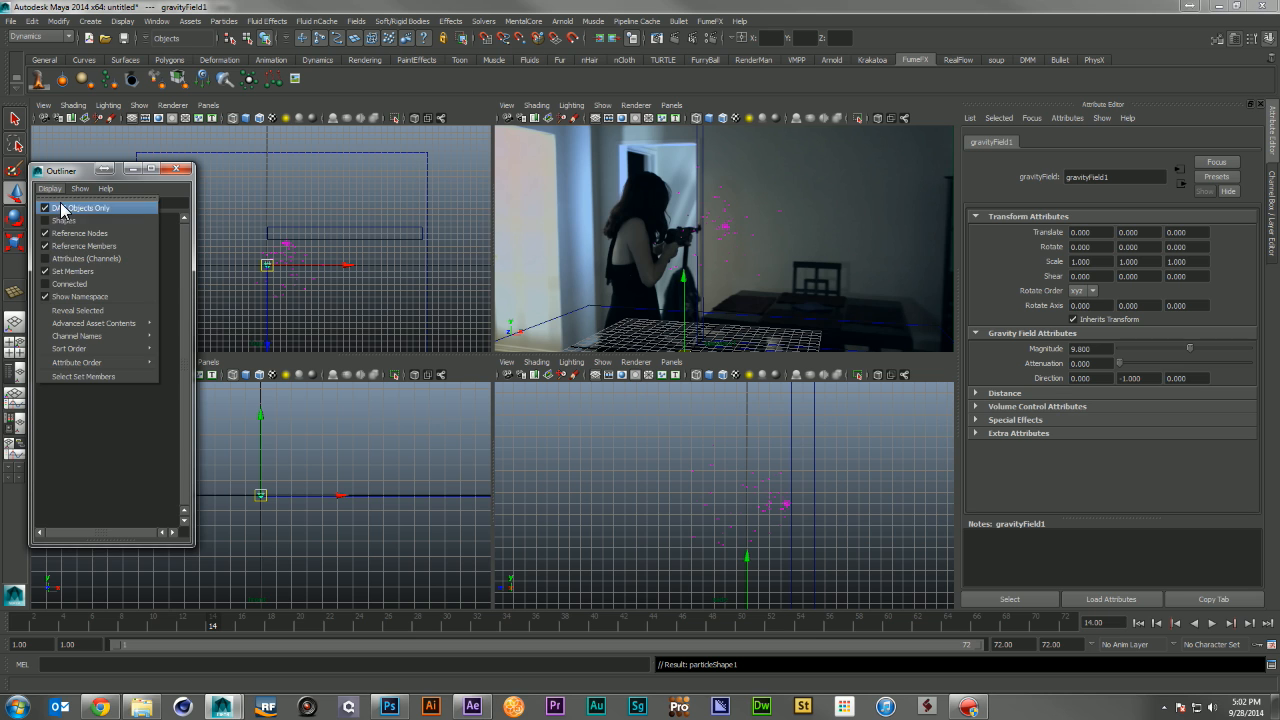
left_click(60, 207)
left_click(52, 190)
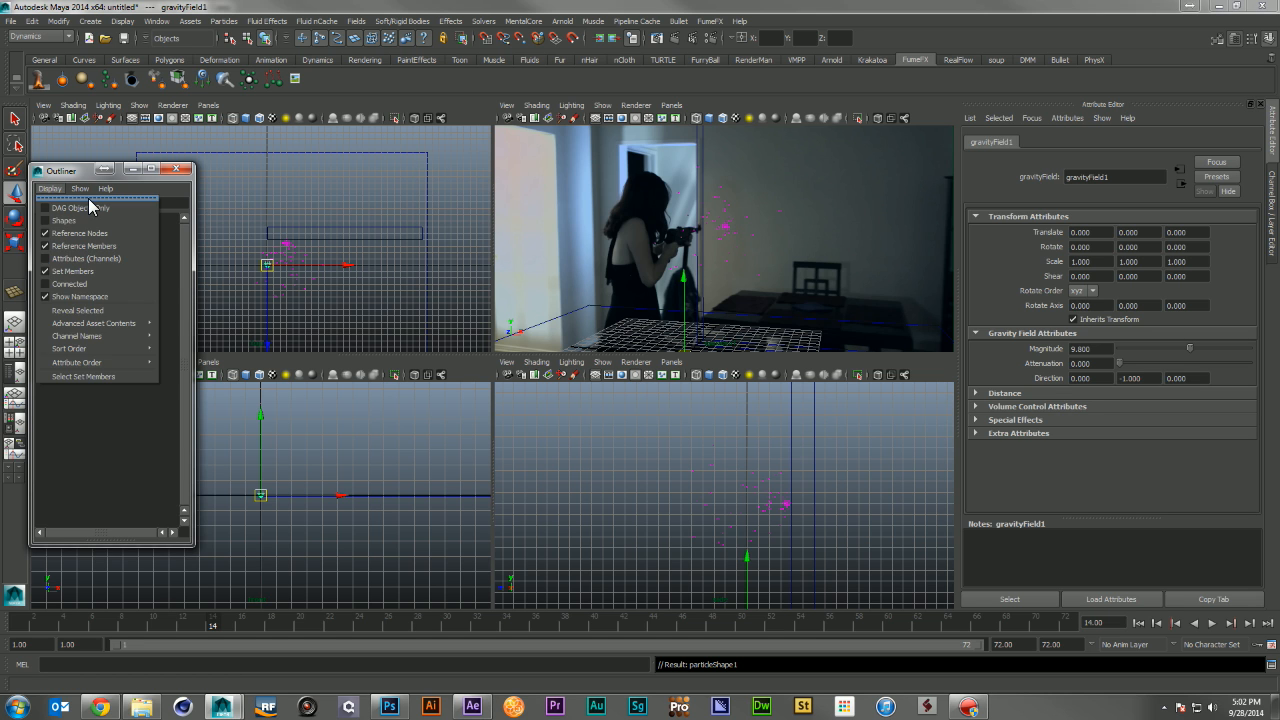
left_click(80, 189)
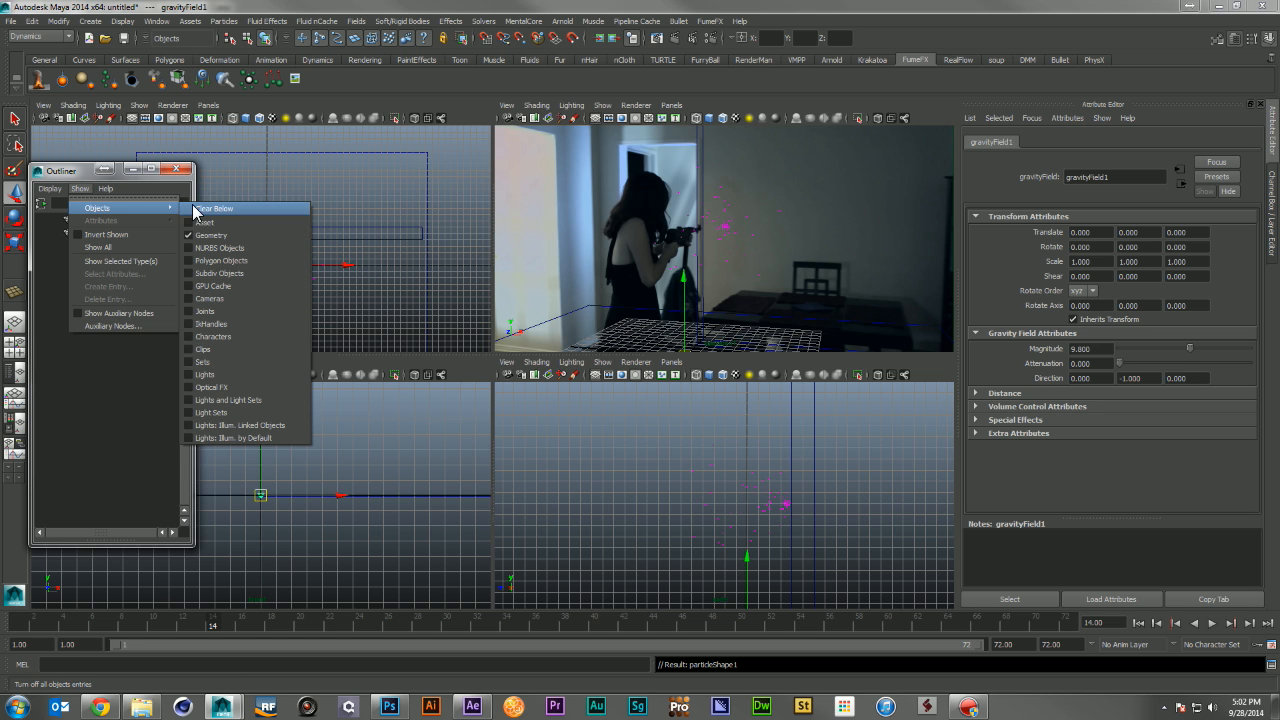
left_click(205, 235)
left_click(47, 188)
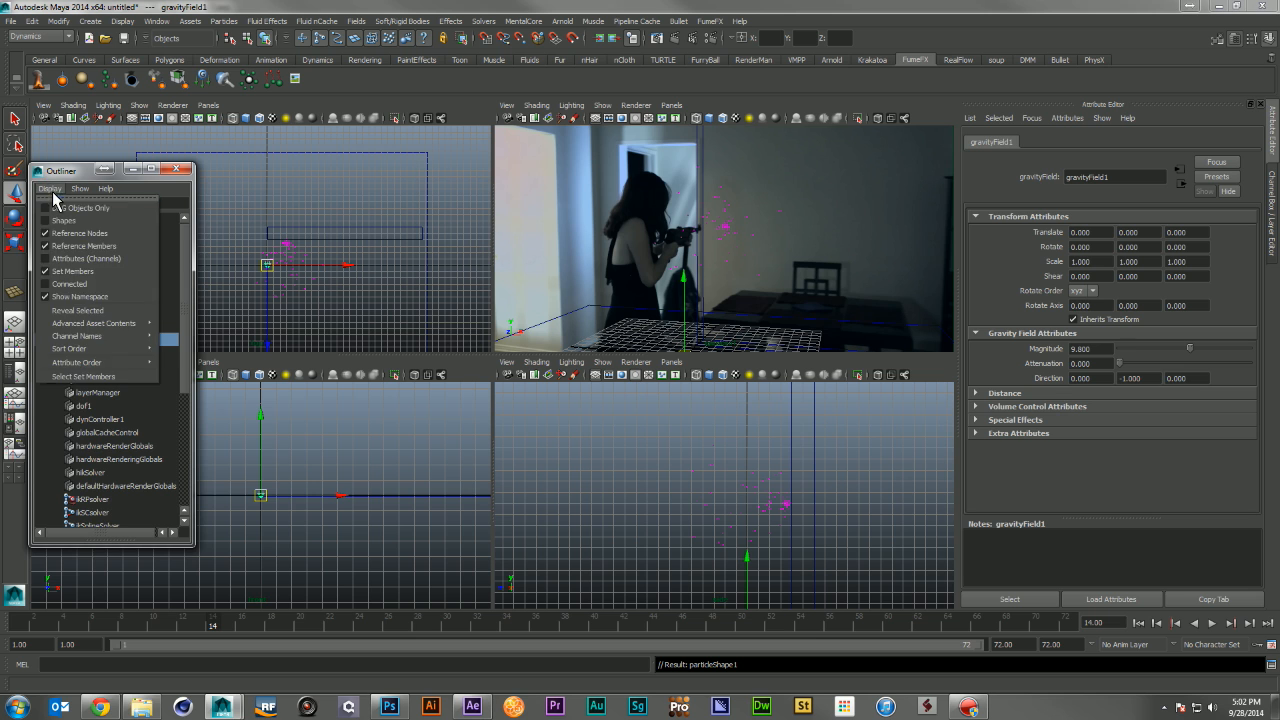
left_click(90, 203)
left_click(122, 387)
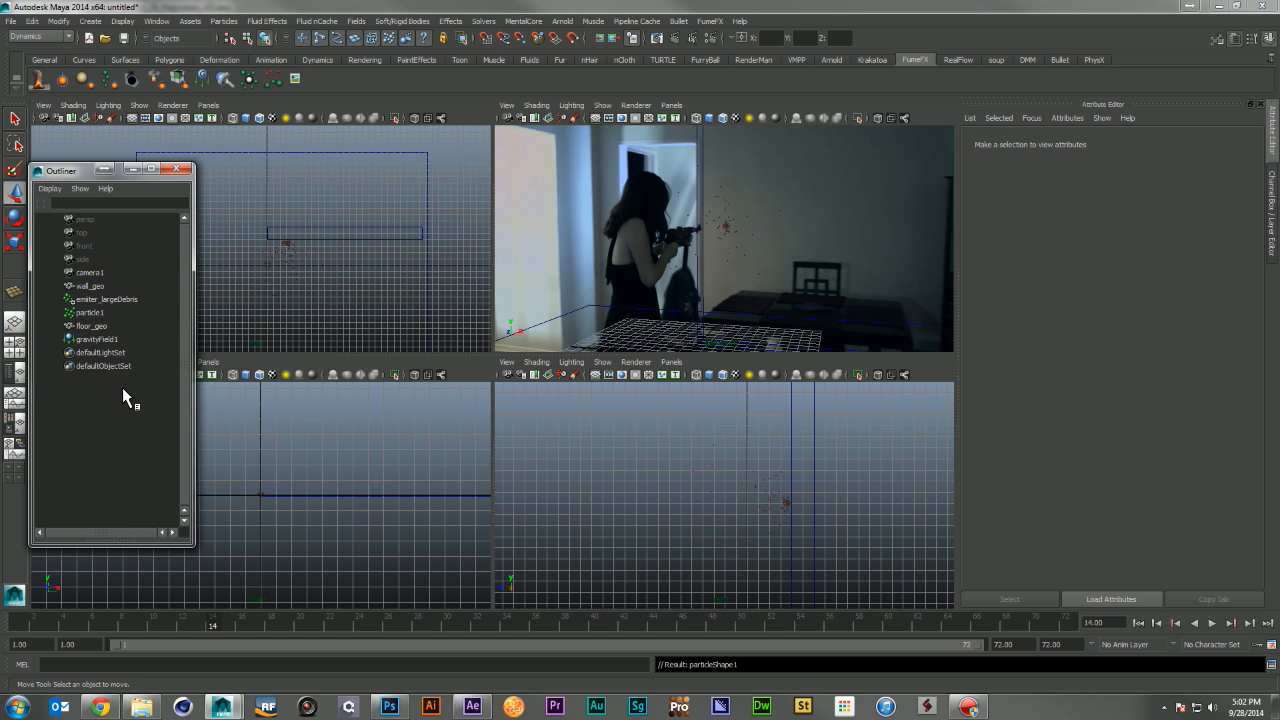
Inspect the gravity field's attributes from the Outliner and clear the selection
left_click(100, 326)
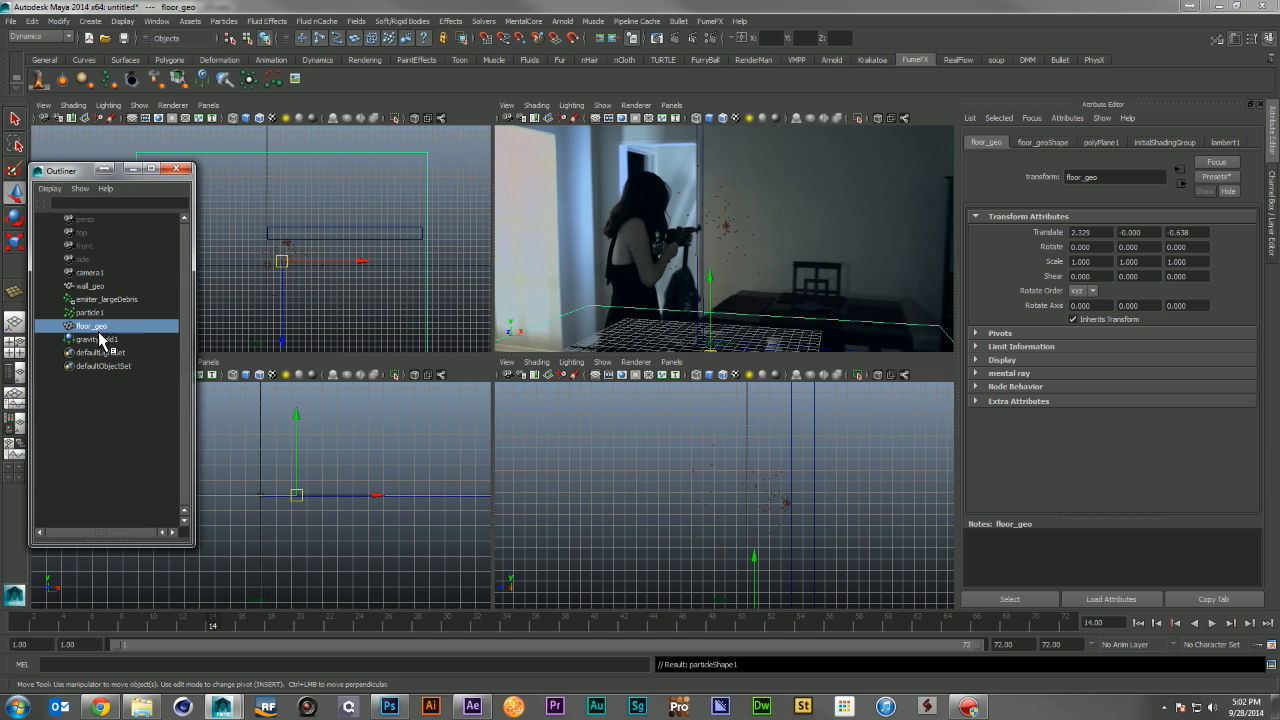
left_click(106, 339)
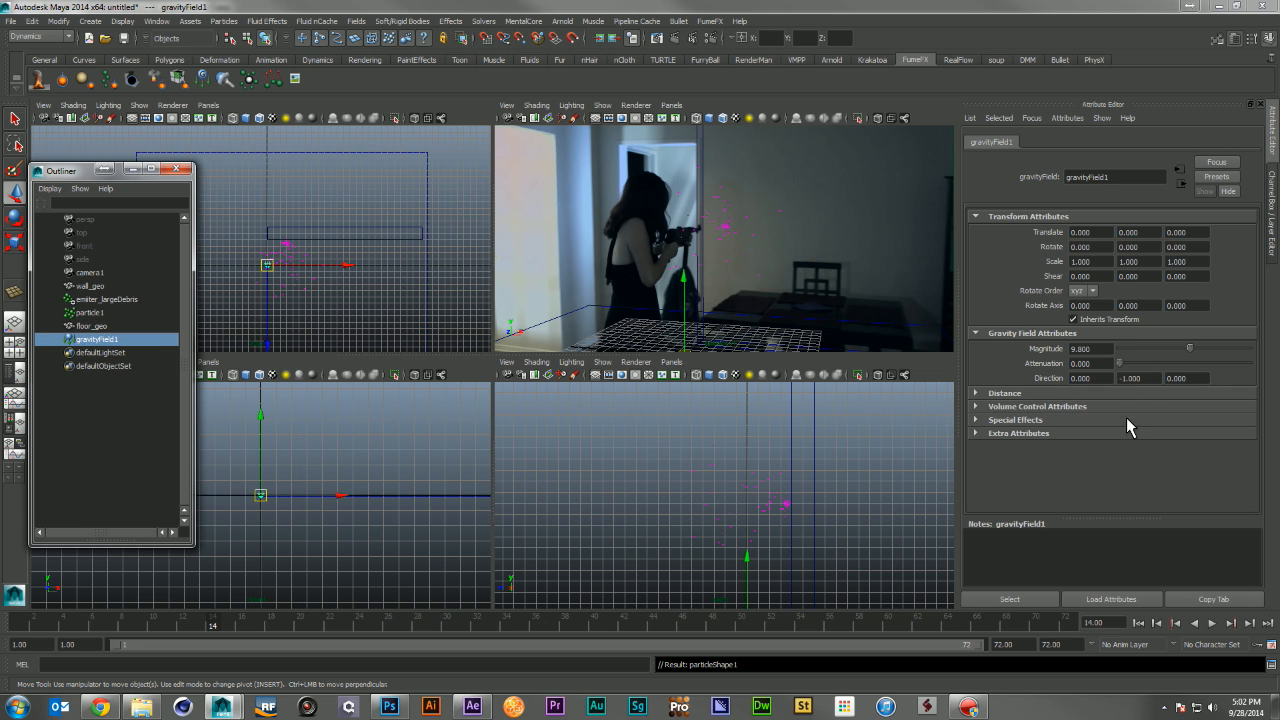
left_click(138, 391)
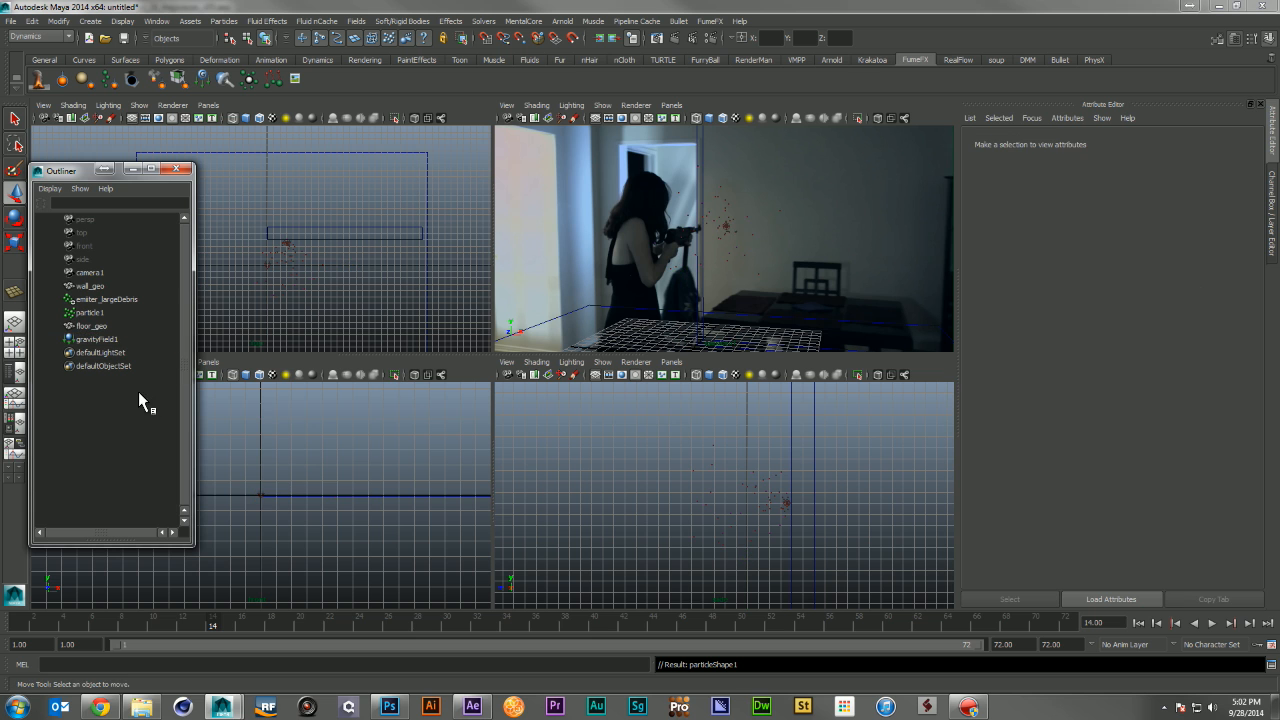
Rewind to the first frame, select particle1 and play the simulation to check the particles' fall under gravity
left_click(1139, 623)
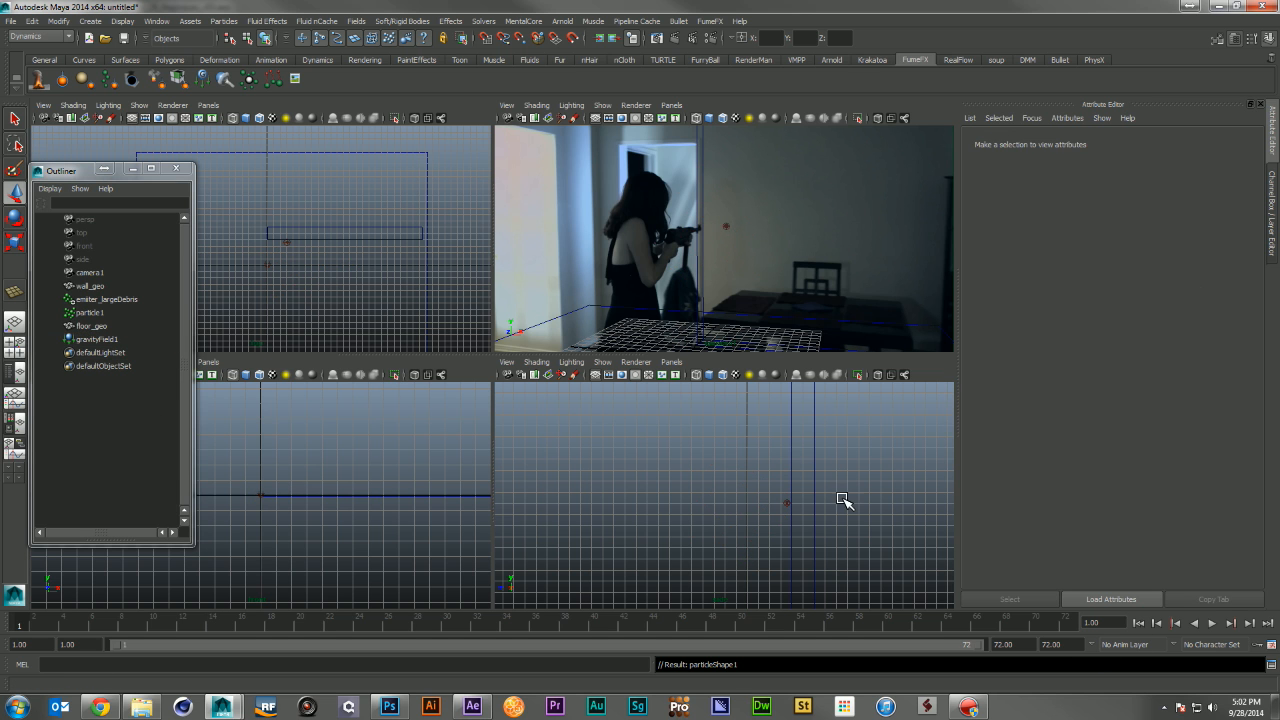
left_click(106, 312)
left_click(1213, 623)
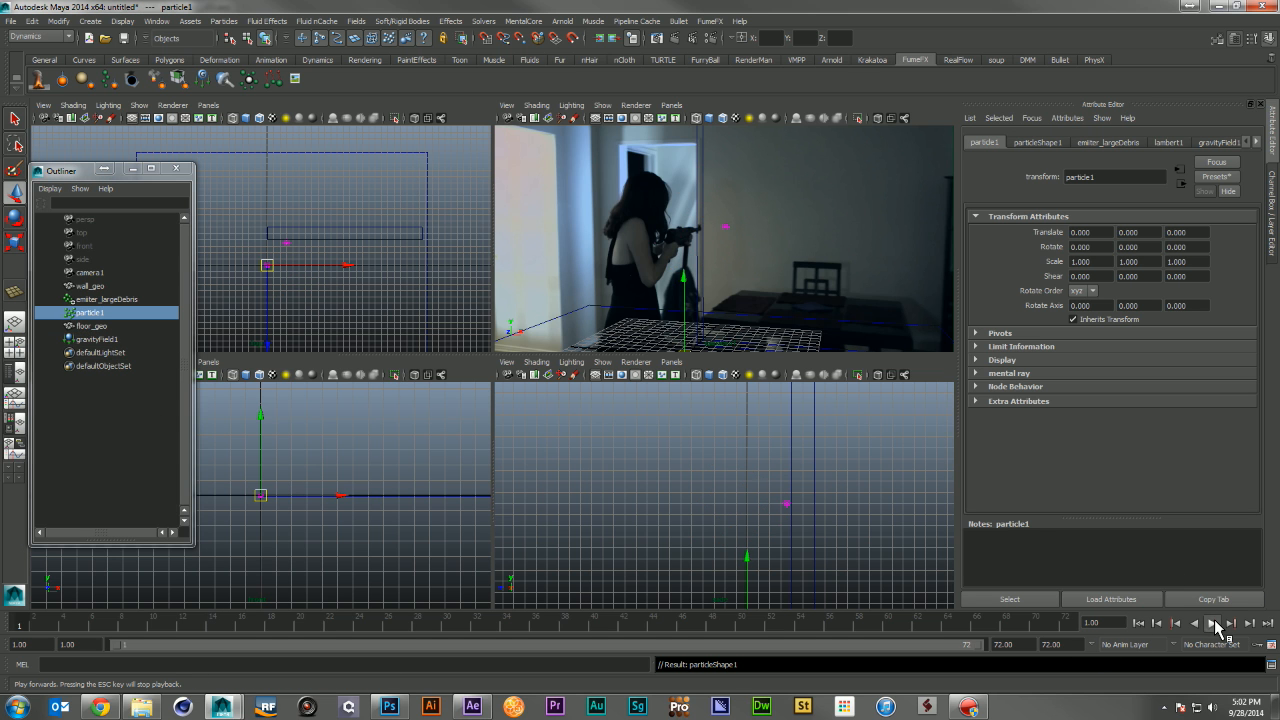
left_click(1213, 623)
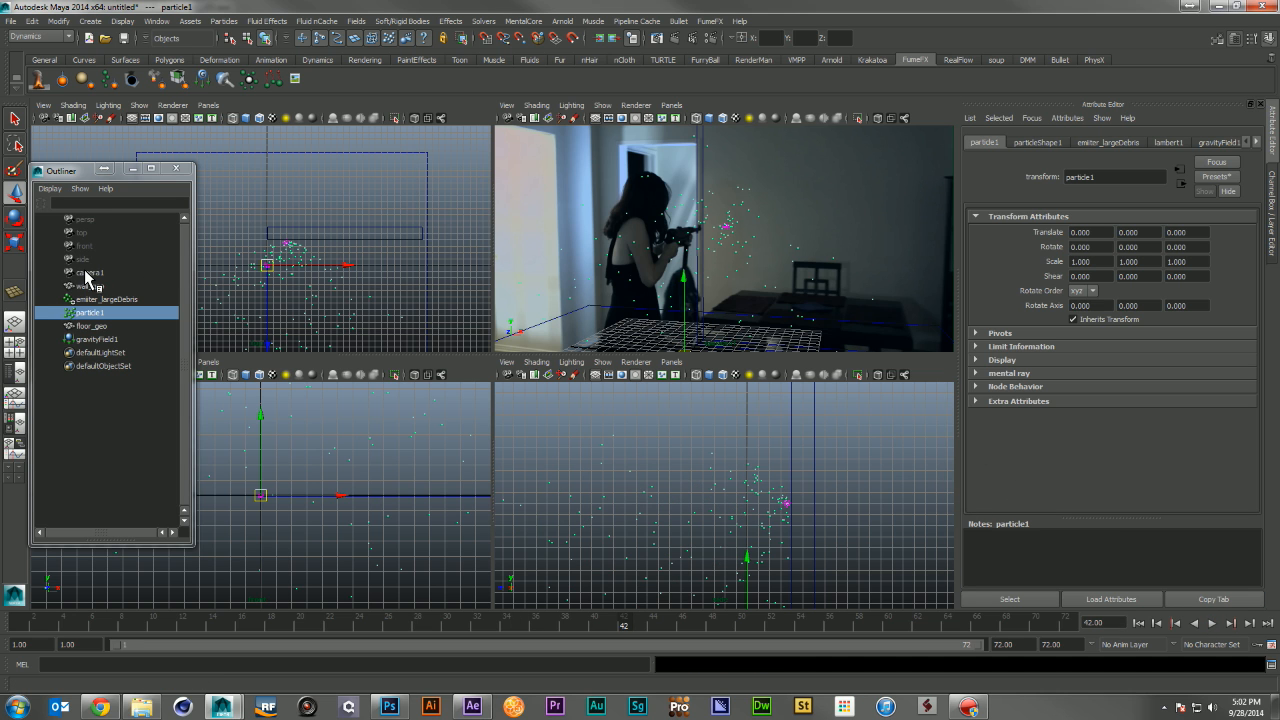
Set emitter_largeDebris's emission rate to 500 particles per second and key it on frame 1
left_click_drag(34, 632, 10, 637)
left_click(94, 310)
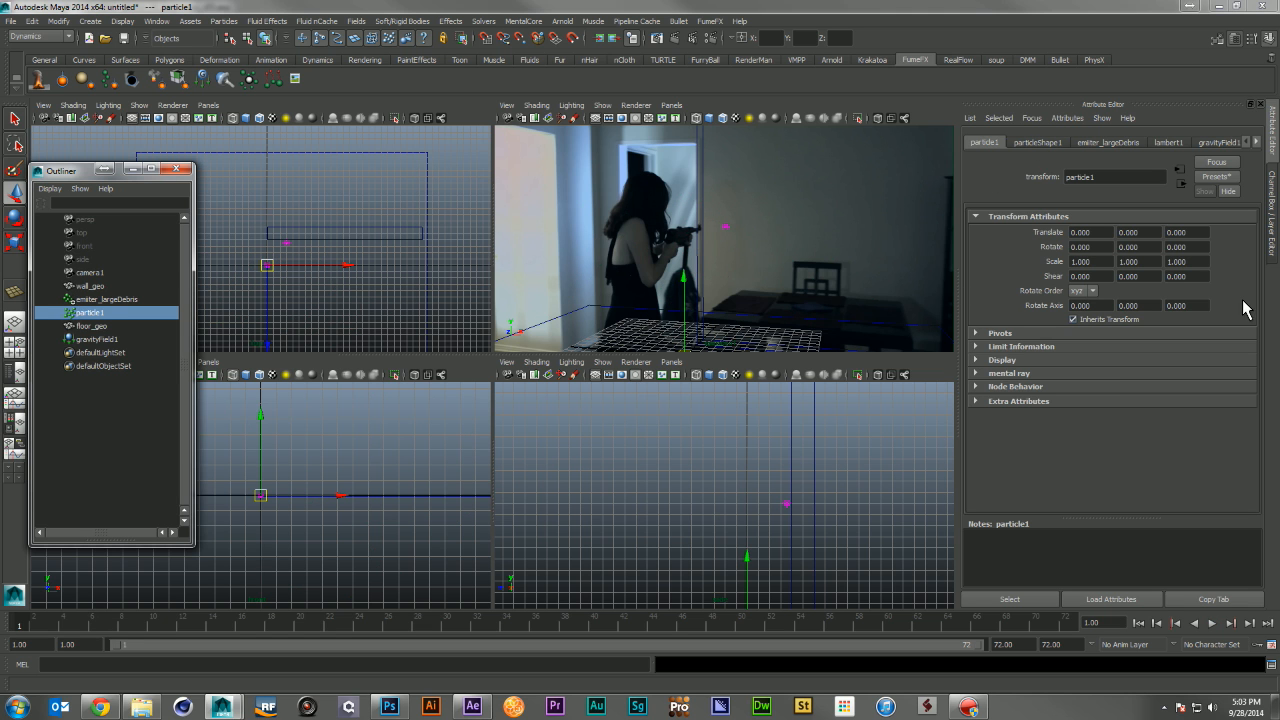
left_click(102, 299)
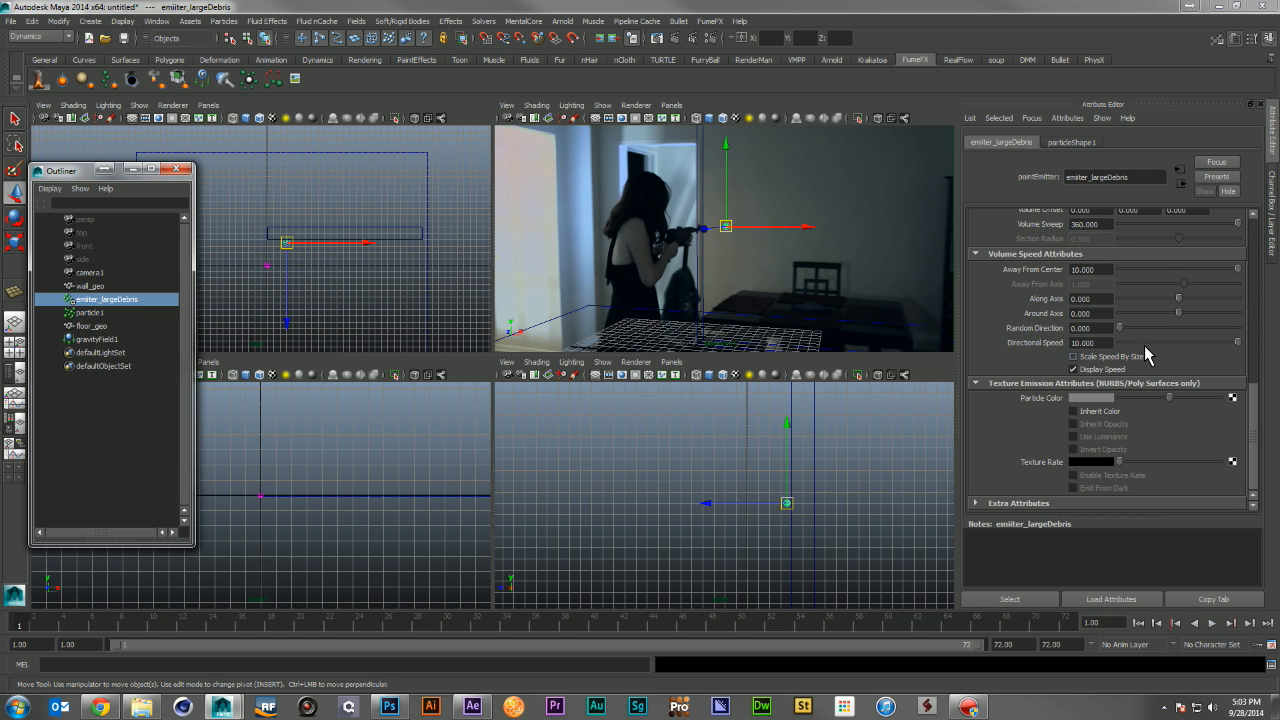
scroll(1022, 392, "up", 5)
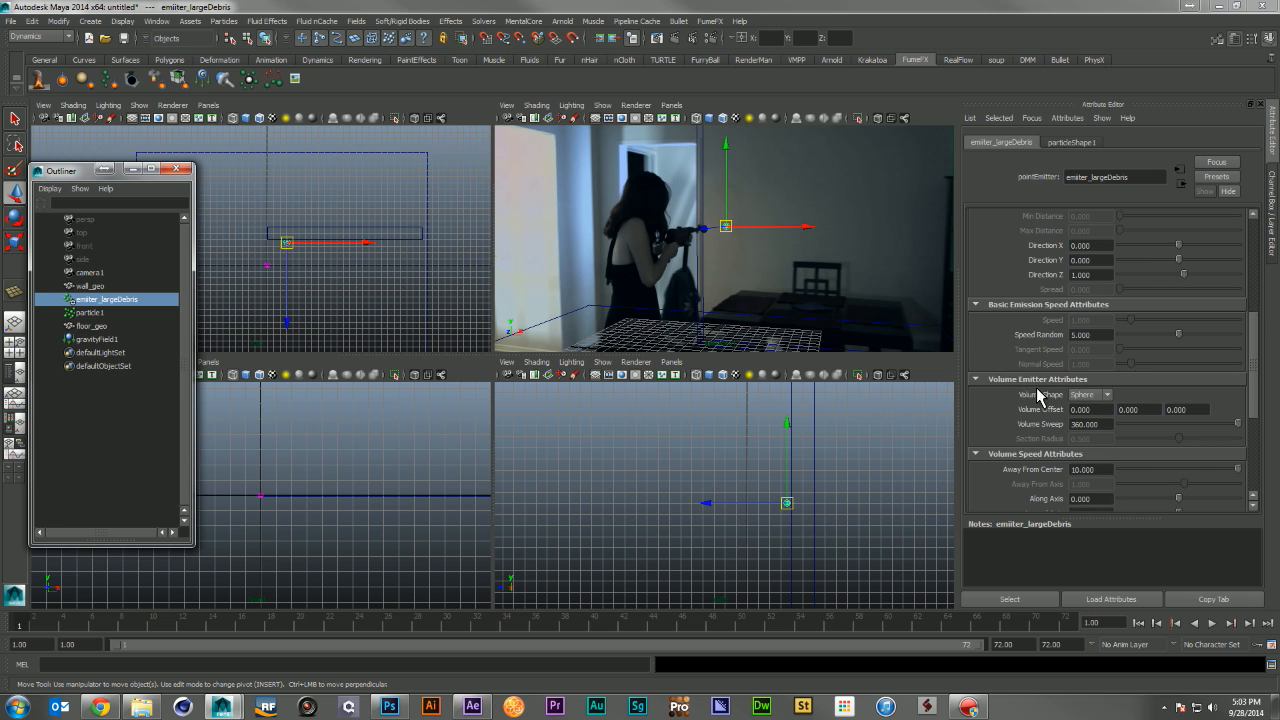
scroll(1030, 393, "up", 6)
double_click(1091, 345)
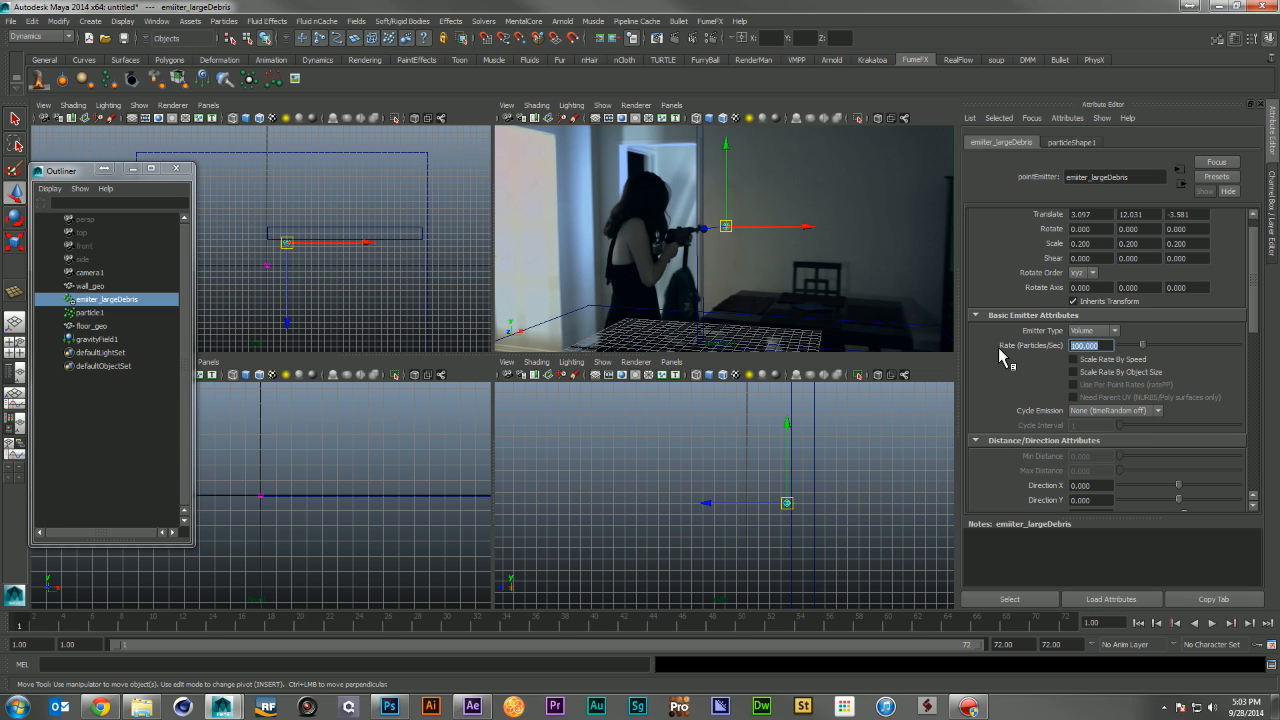
key("BackSpace")
type("500")
key("Return")
right_click(1100, 351)
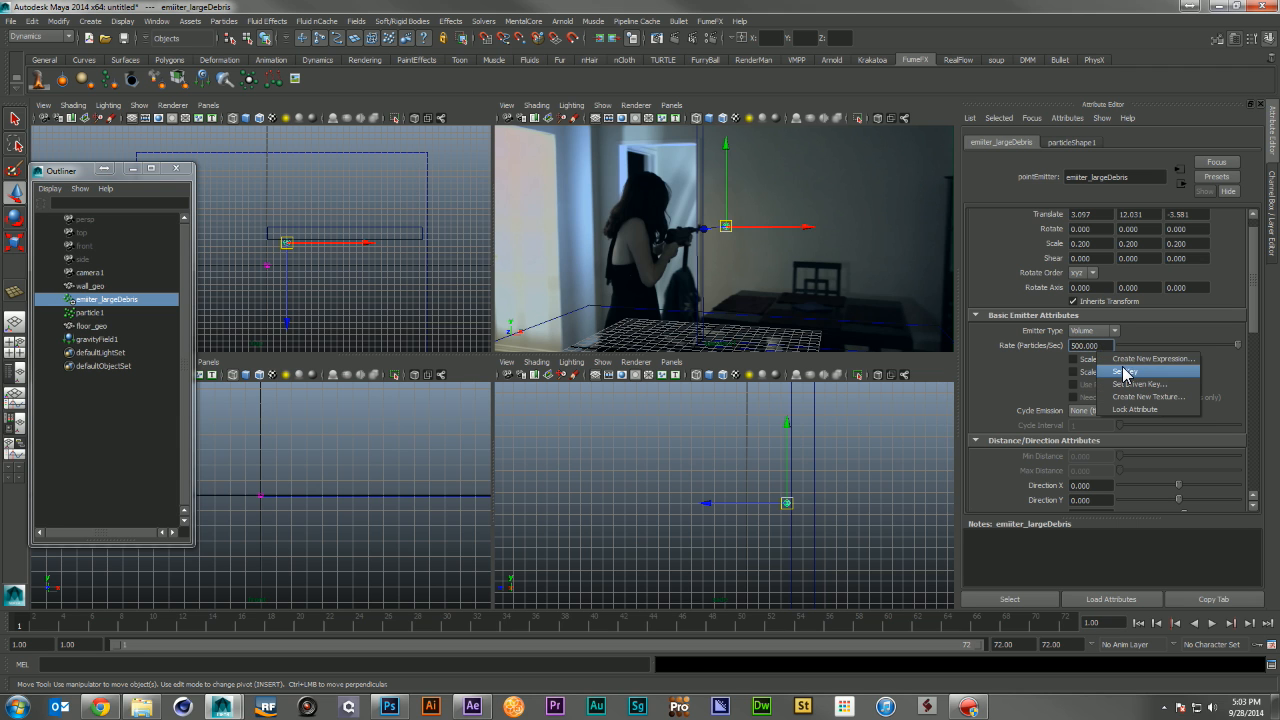
left_click(1124, 370)
Key the emitter's rate at 500 on frame 5 and at 0 on frame 6
key("alt+v")
left_click_drag(60, 624, 79, 625)
right_click(1096, 346)
left_click(1118, 365)
left_click_drag(91, 619, 101, 619)
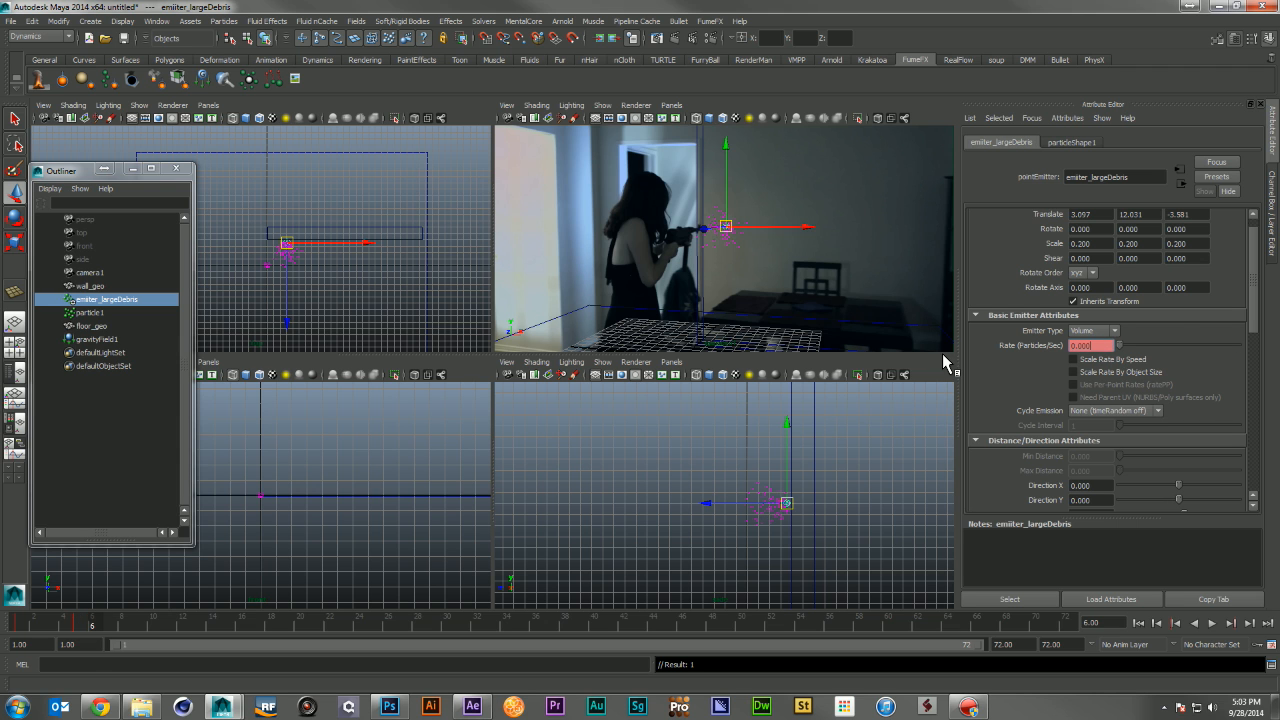
right_click(1101, 345)
left_click(1129, 364)
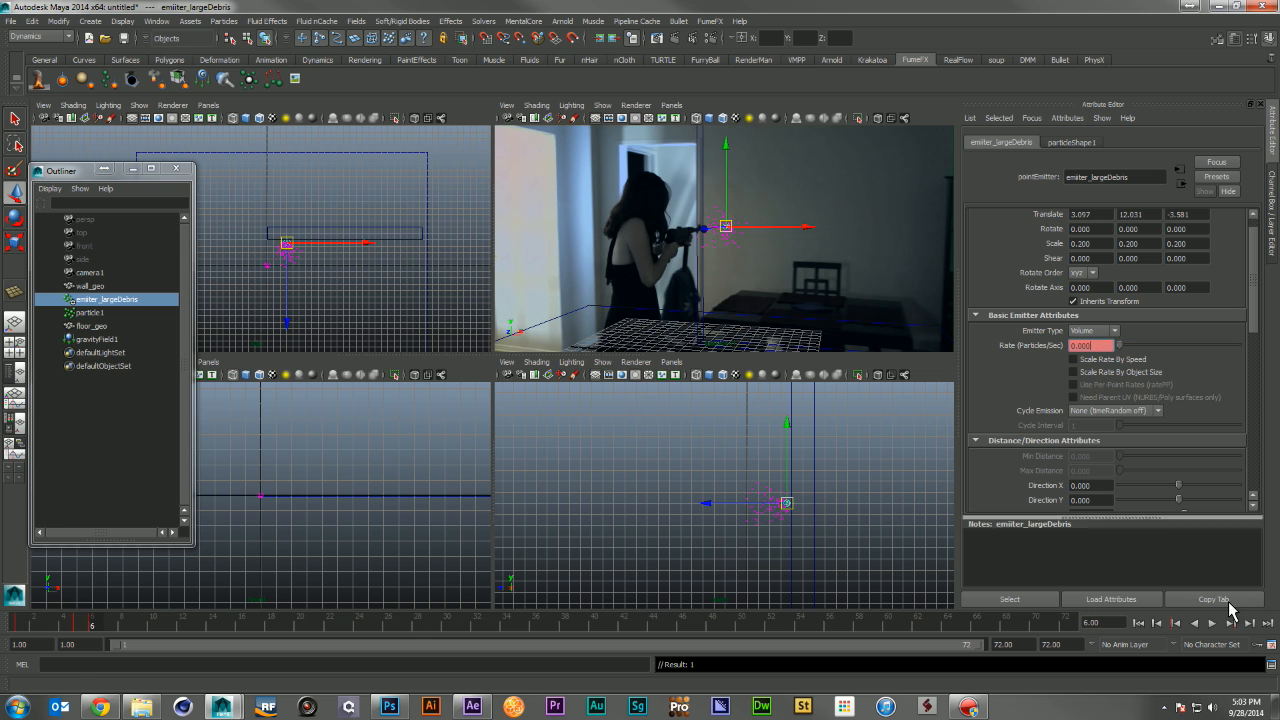
Replay the simulation from the first frame to check the short debris burst, with the selection cleared for the last run
left_click(1212, 623)
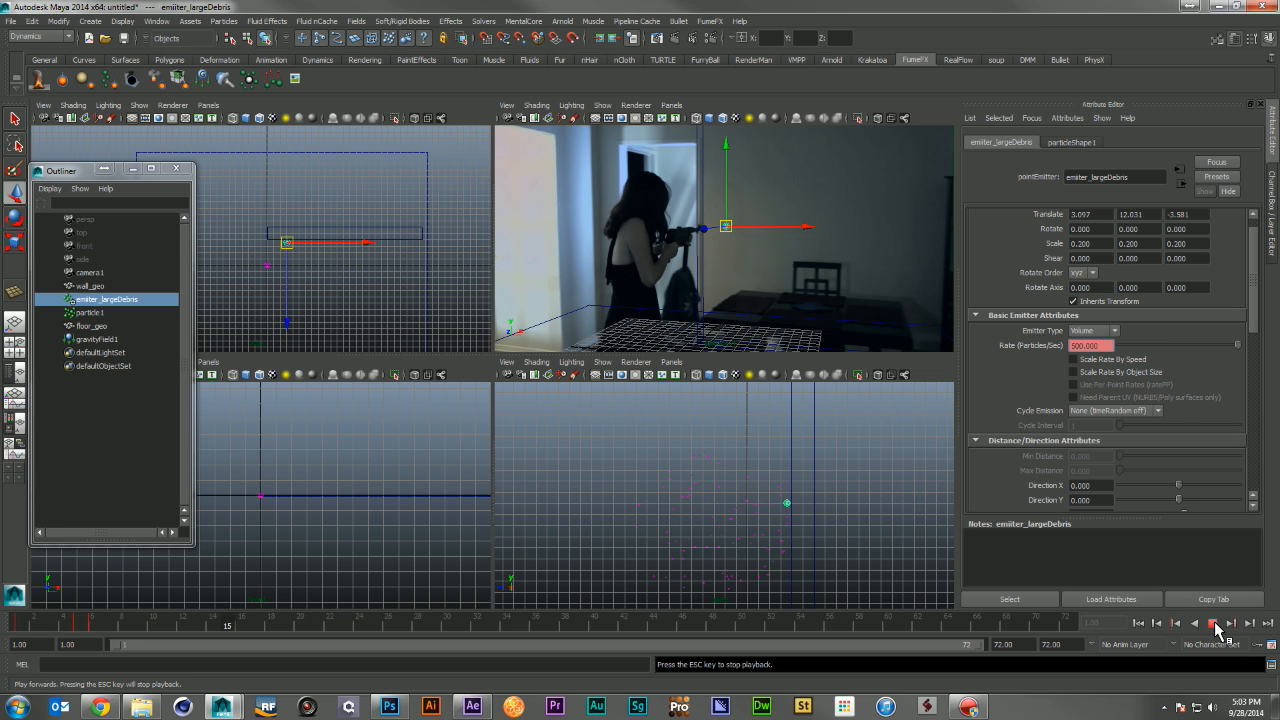
left_click(1213, 623)
left_click(1137, 624)
left_click(1212, 623)
left_click(1212, 623)
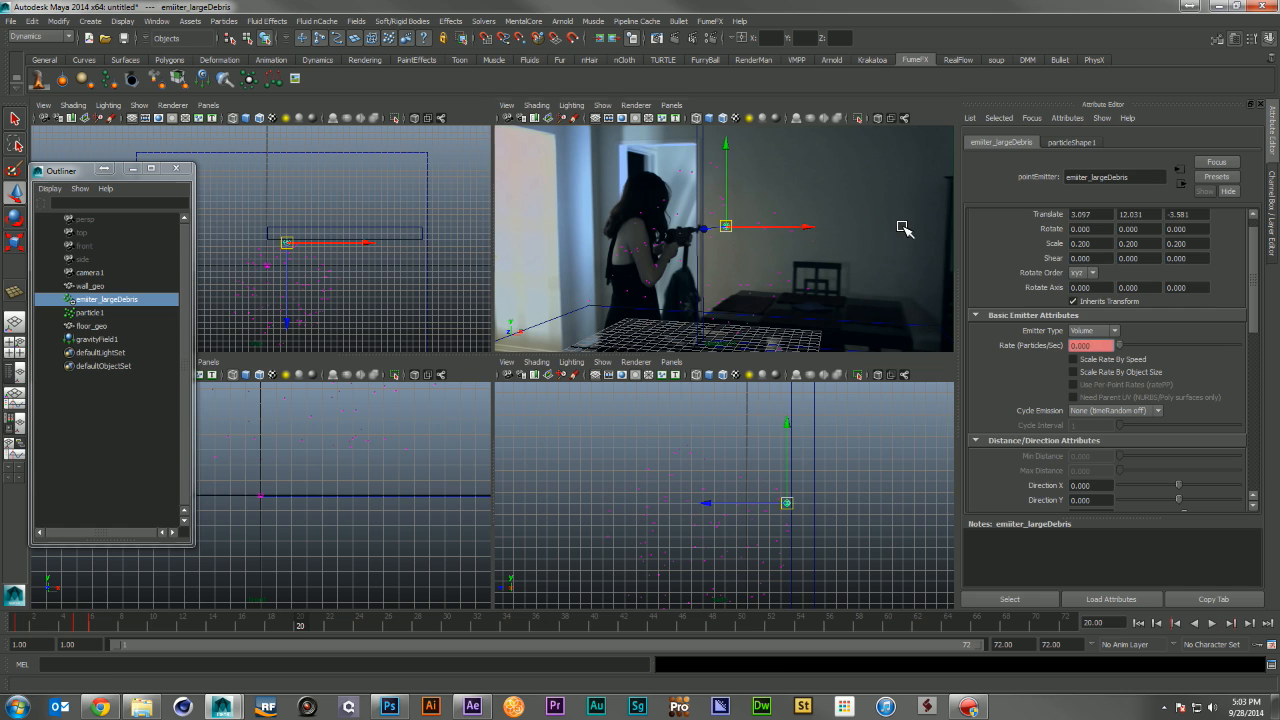
left_click(904, 229)
left_click(1137, 624)
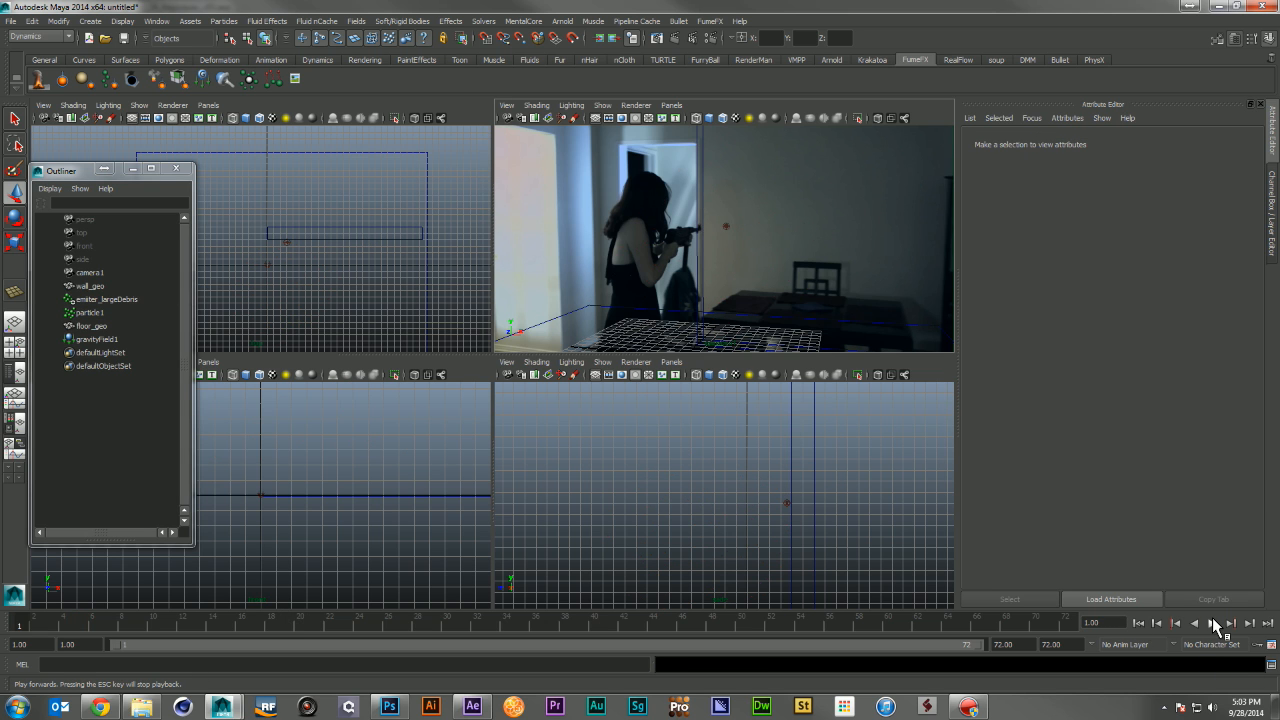
left_click(1213, 623)
left_click(1212, 623)
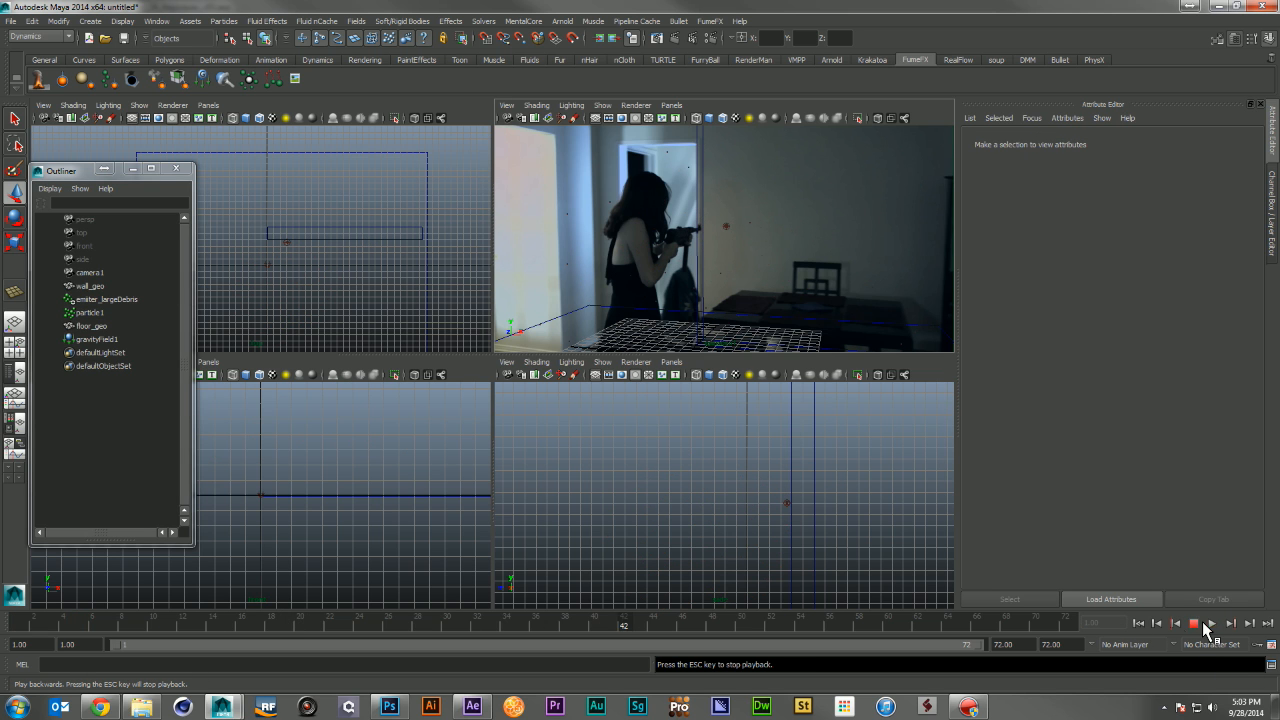
left_click(1137, 624)
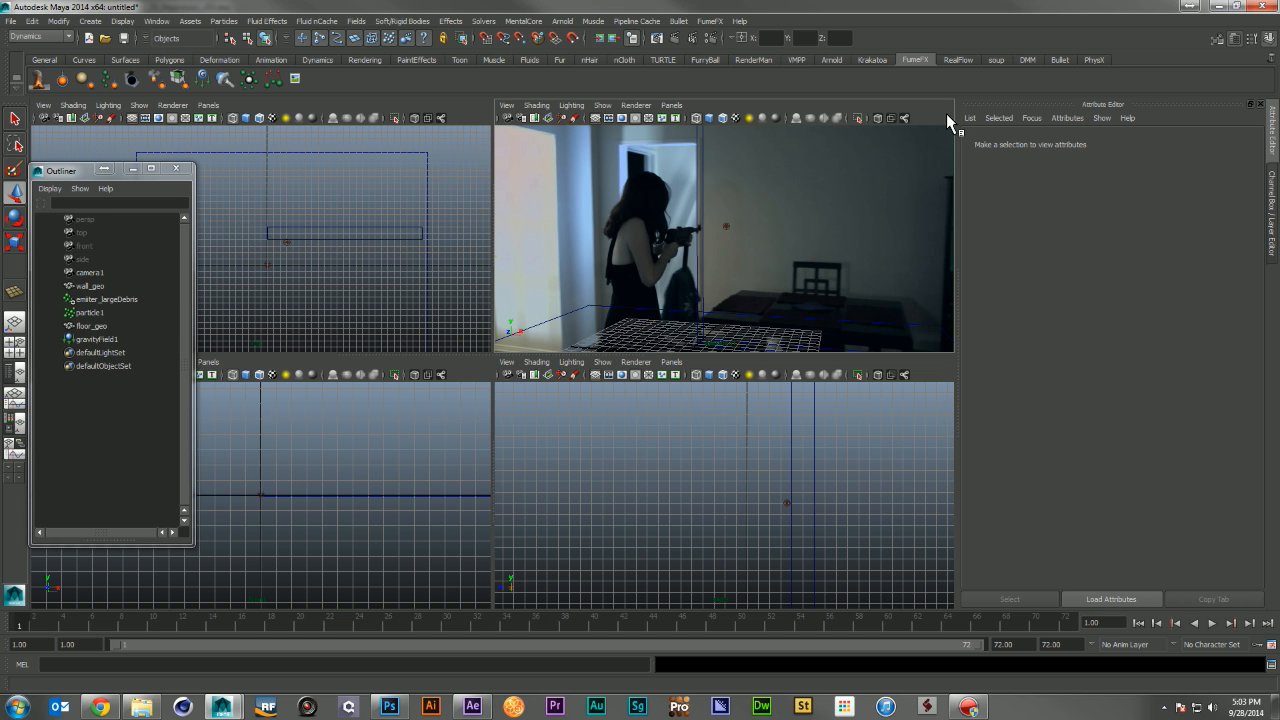
Maximize the camera view, select particle1 and create a playblast with the existing options
key("space")
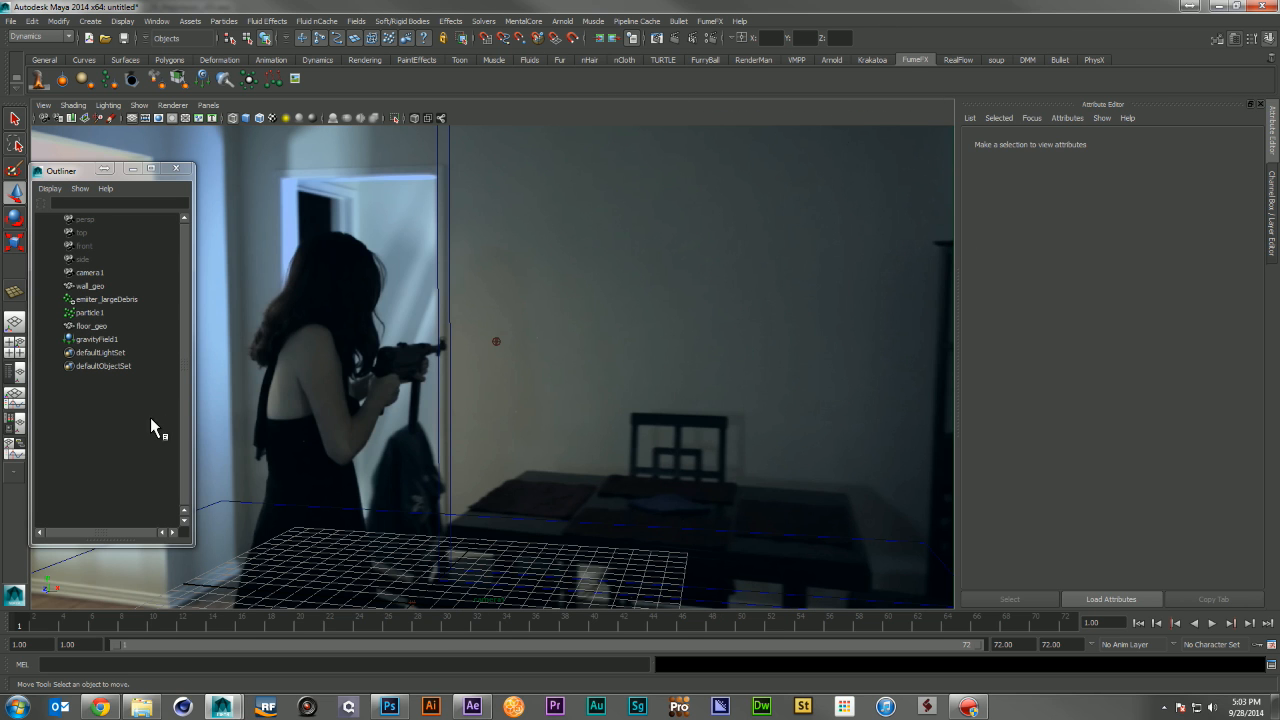
left_click(112, 314)
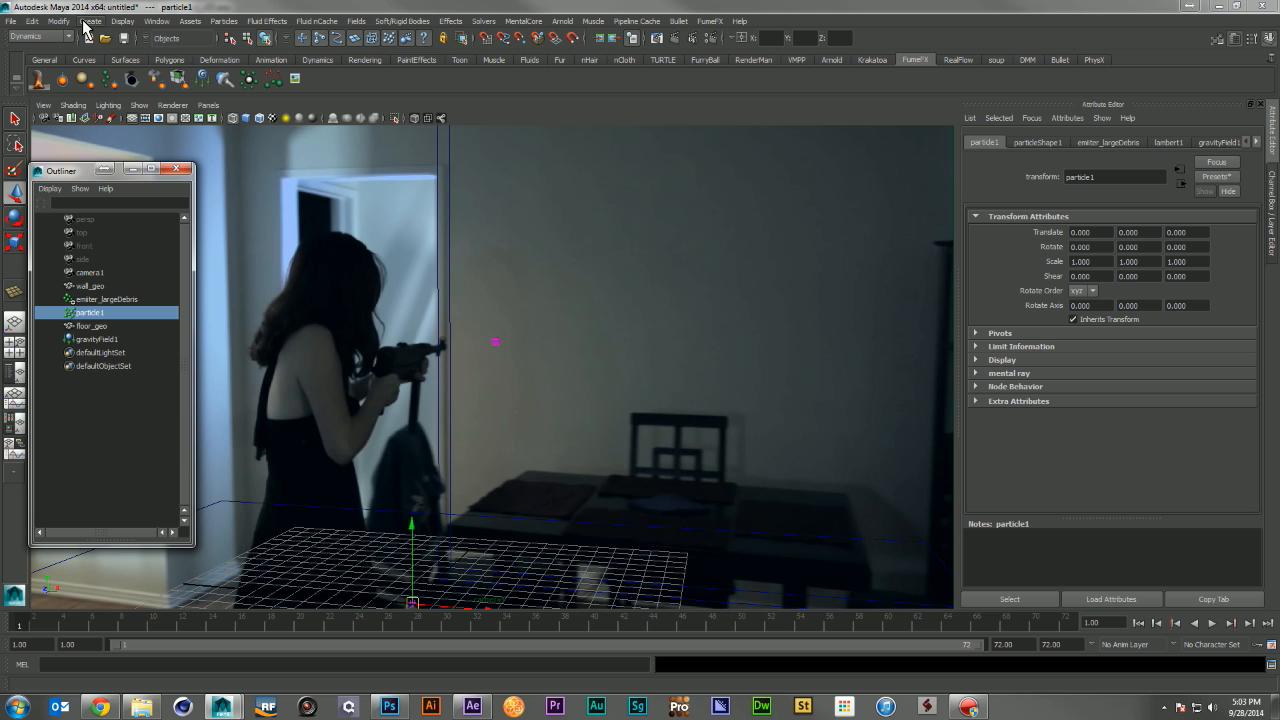
left_click(156, 21)
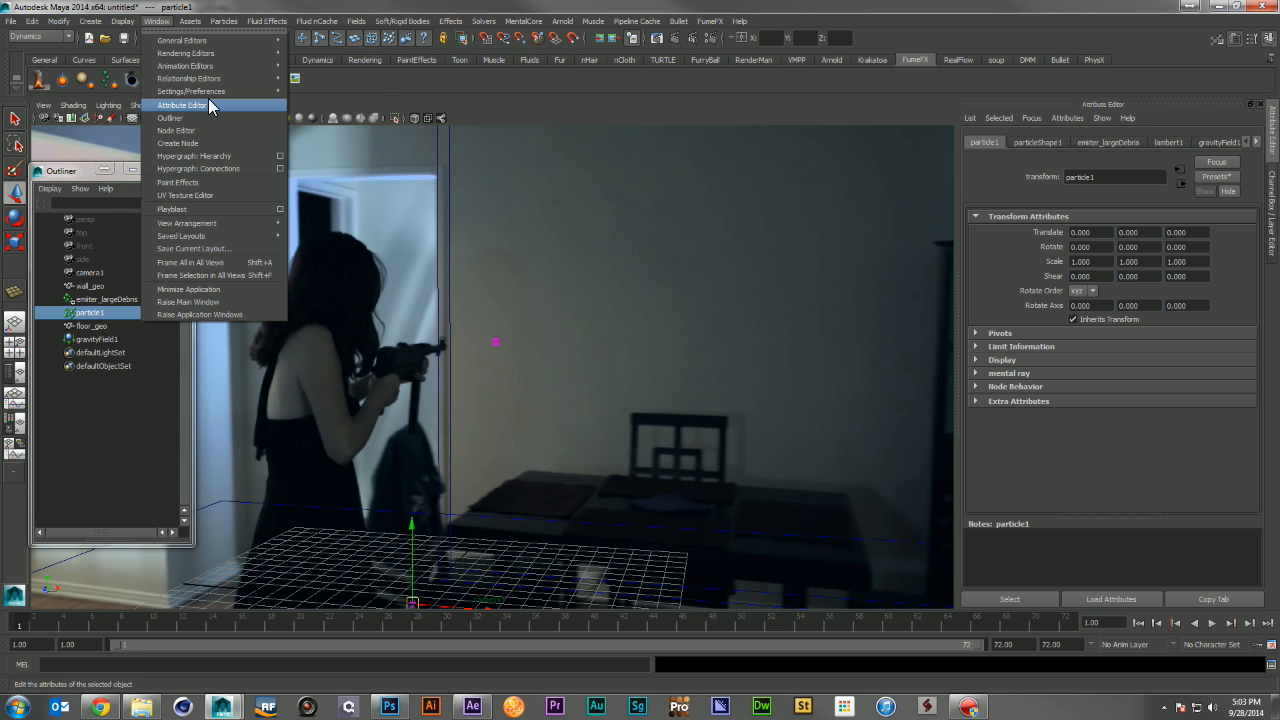
mouse_move(221, 93)
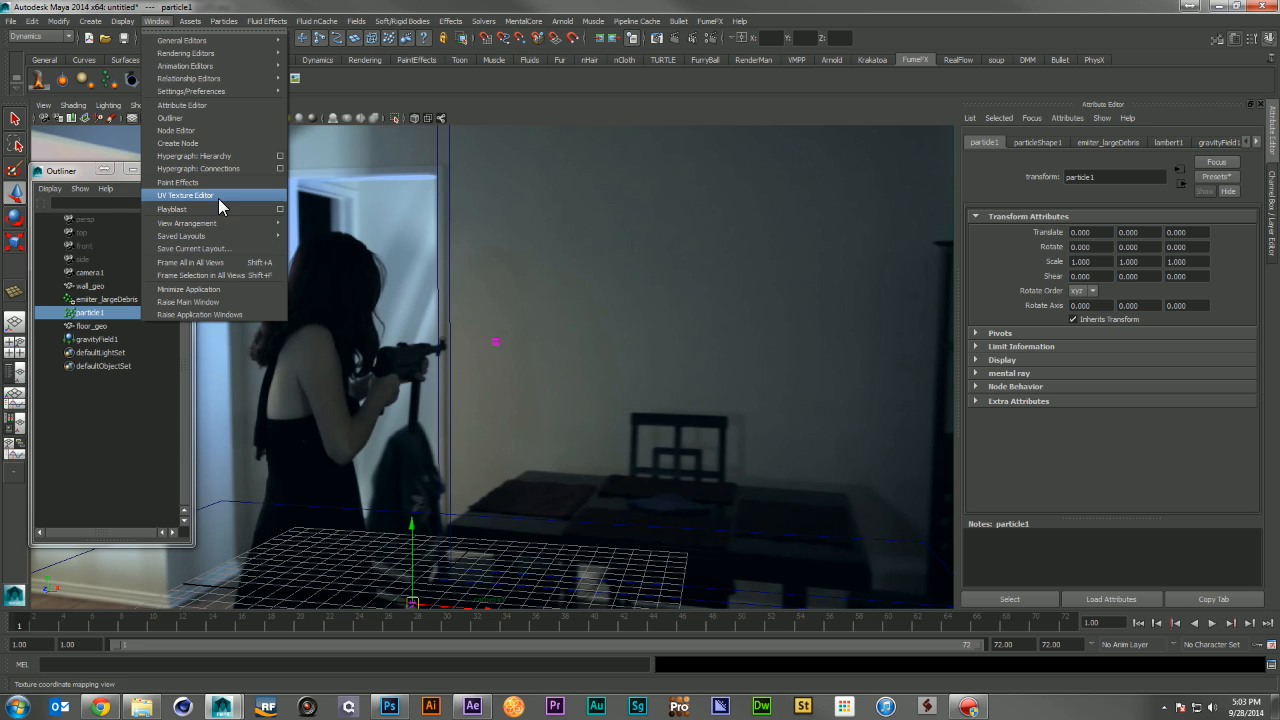
left_click(280, 208)
scroll(697, 362, "down", 2)
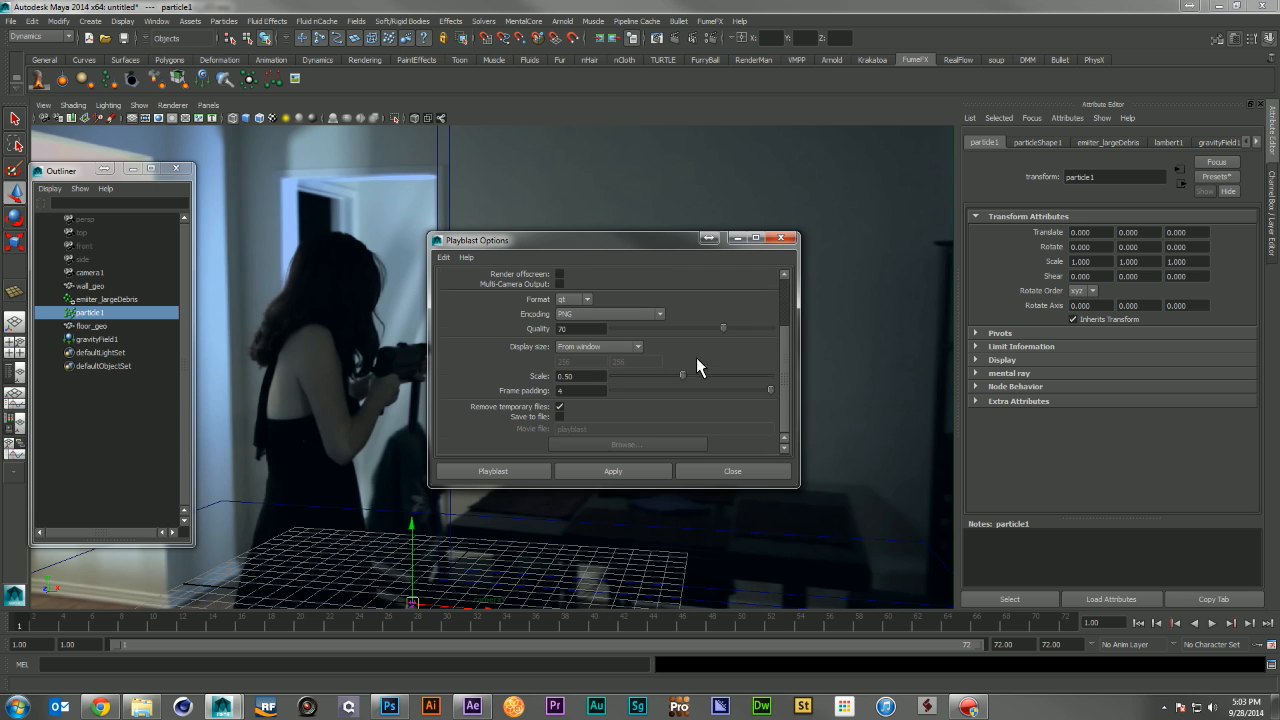
left_click(505, 472)
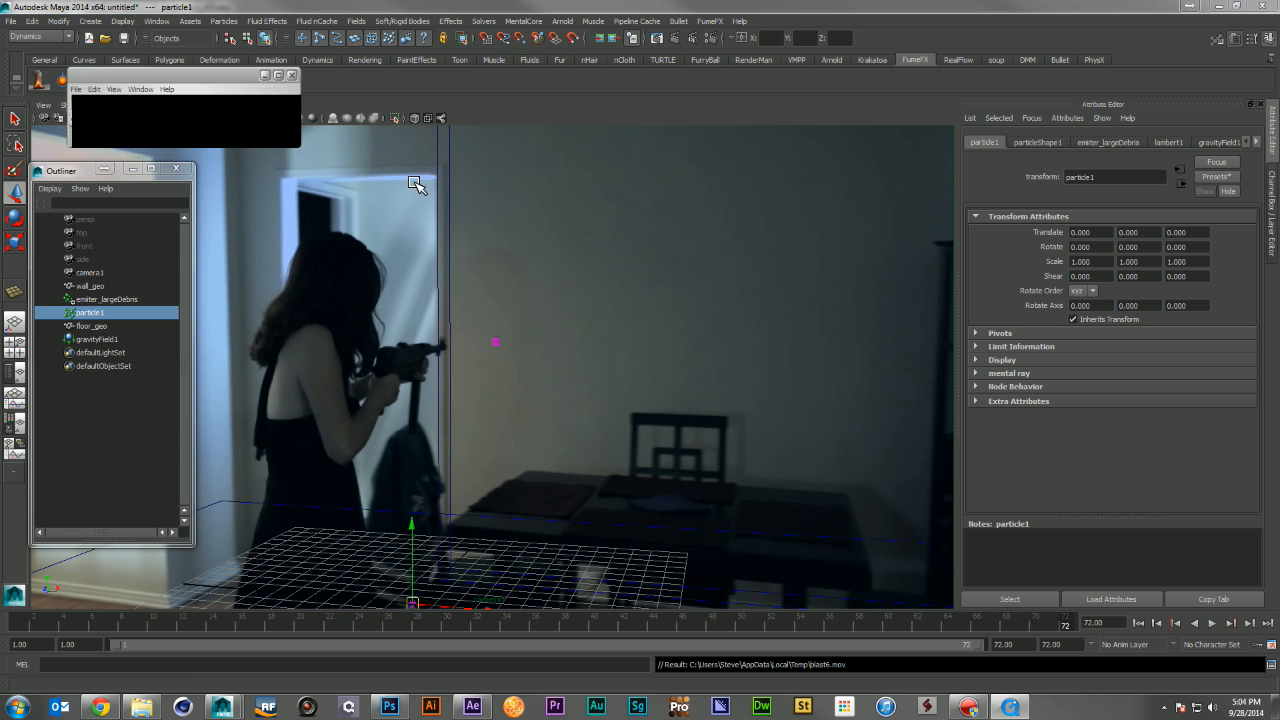
Play the playblast movie from its start to review the debris motion, and close the player
left_click_drag(384, 84, 743, 206)
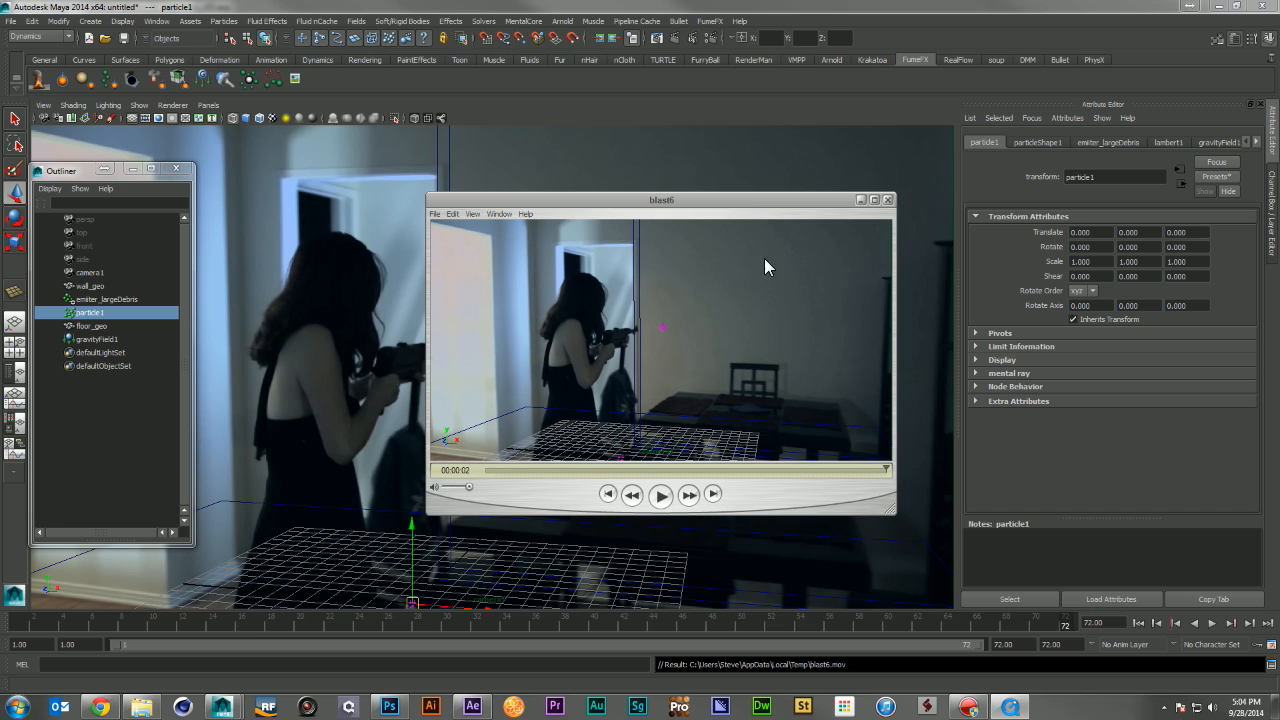
left_click(607, 494)
left_click(664, 497)
left_click(887, 199)
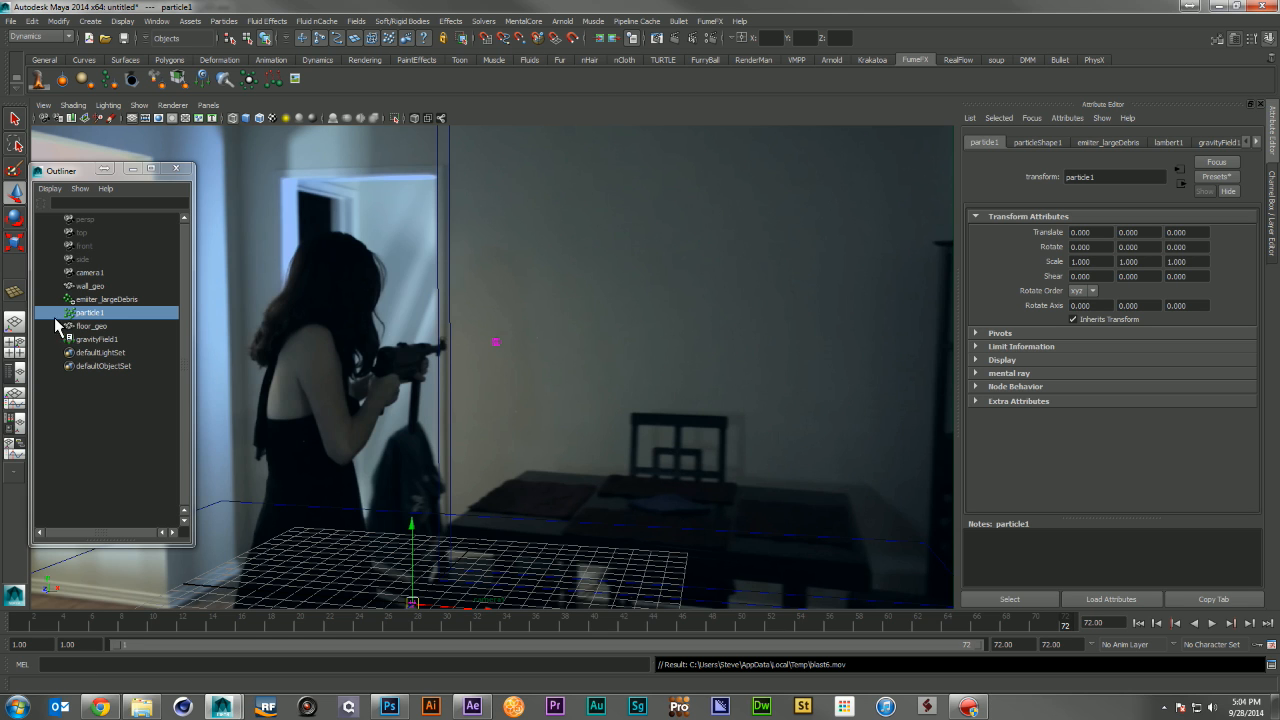
Set gravityField1's magnitude to 20
left_click(100, 339)
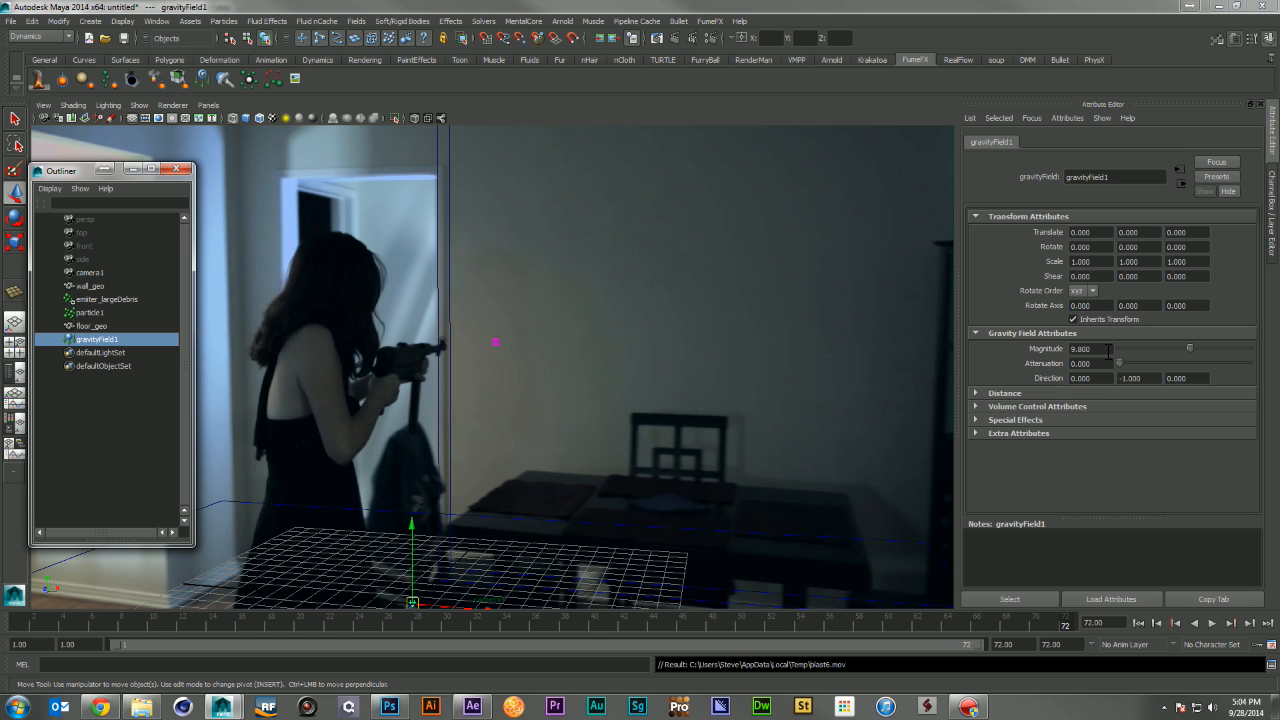
left_click_drag(1108, 352, 1005, 350)
type("20")
key("Return")
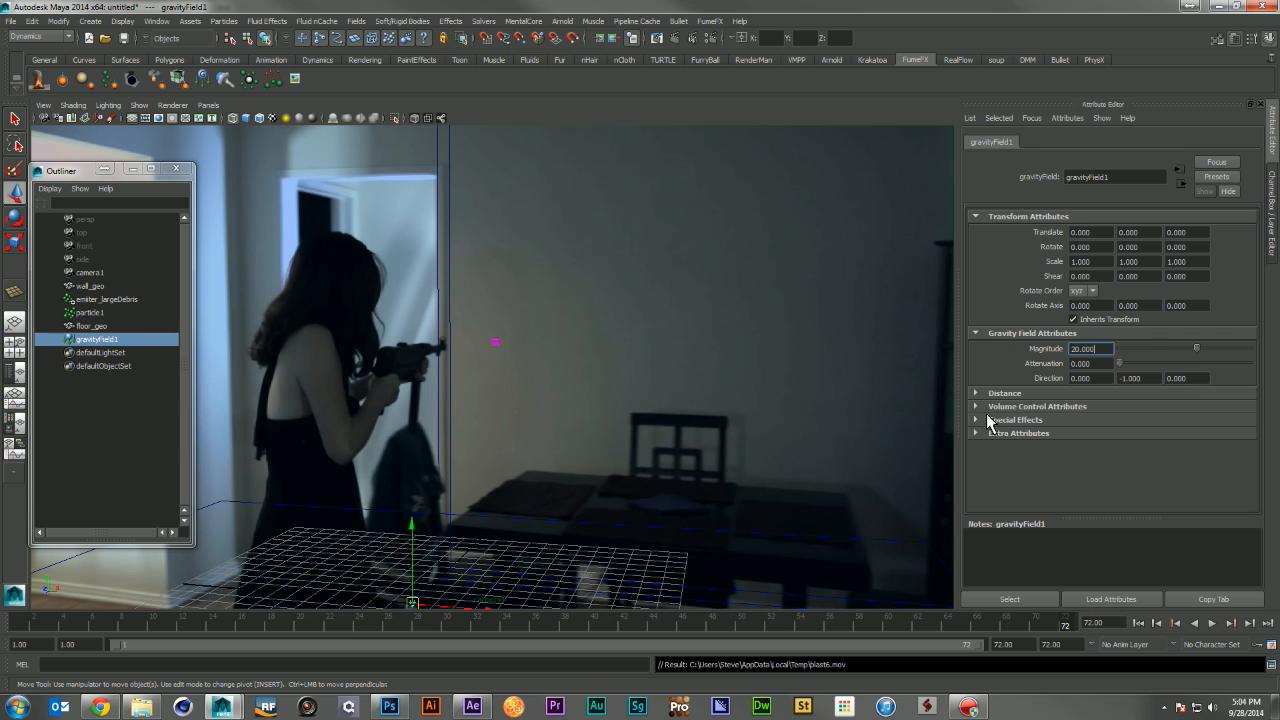
Add a turbulence field that affects particle1
left_click(97, 313)
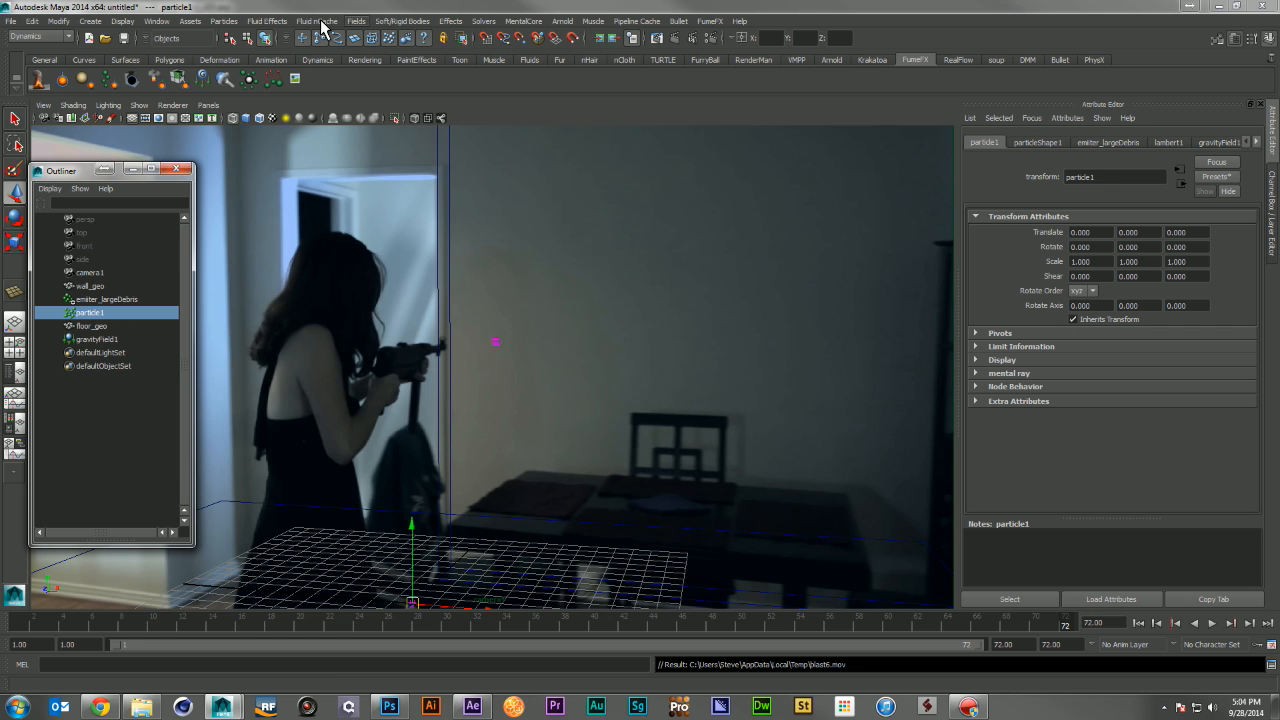
left_click(223, 21)
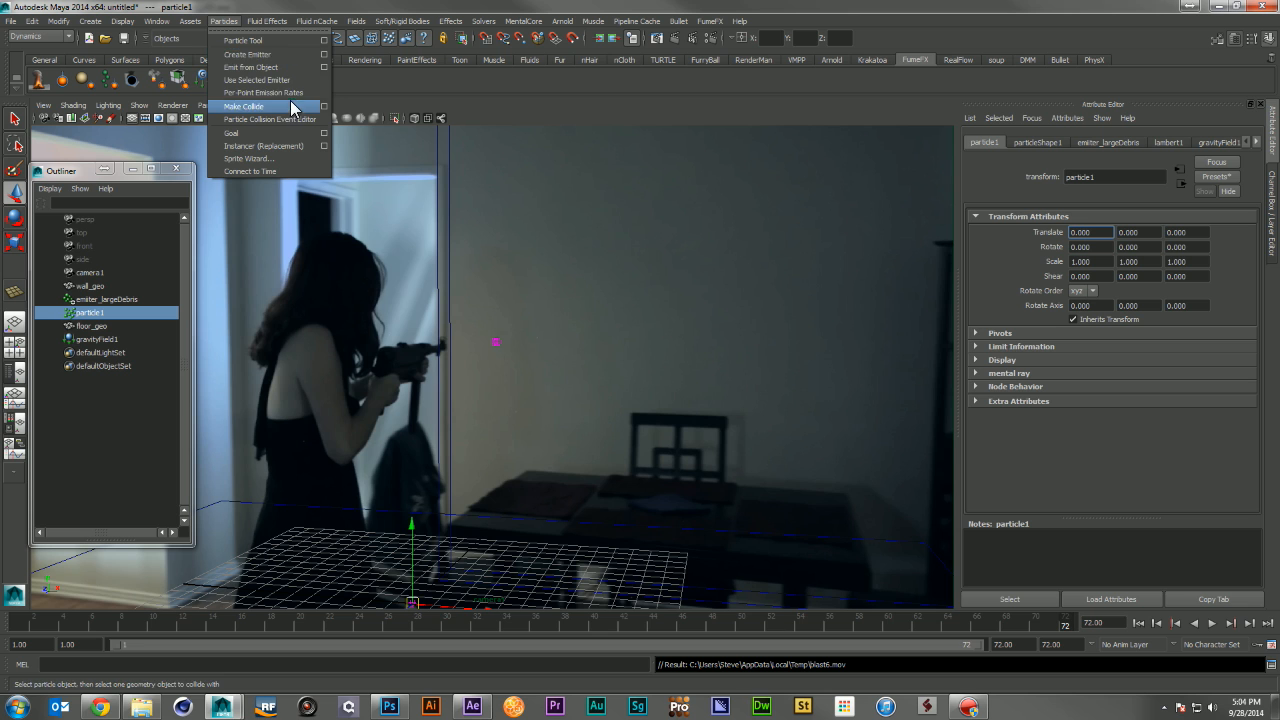
mouse_move(358, 21)
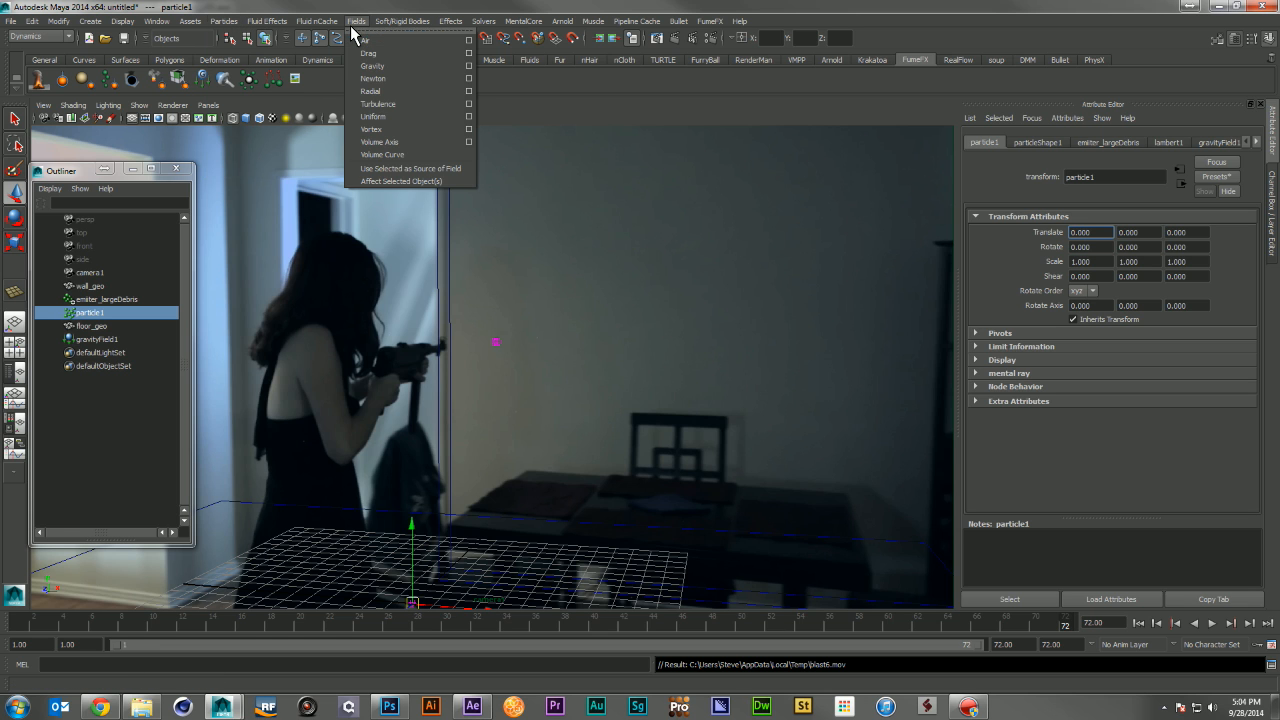
left_click(421, 106)
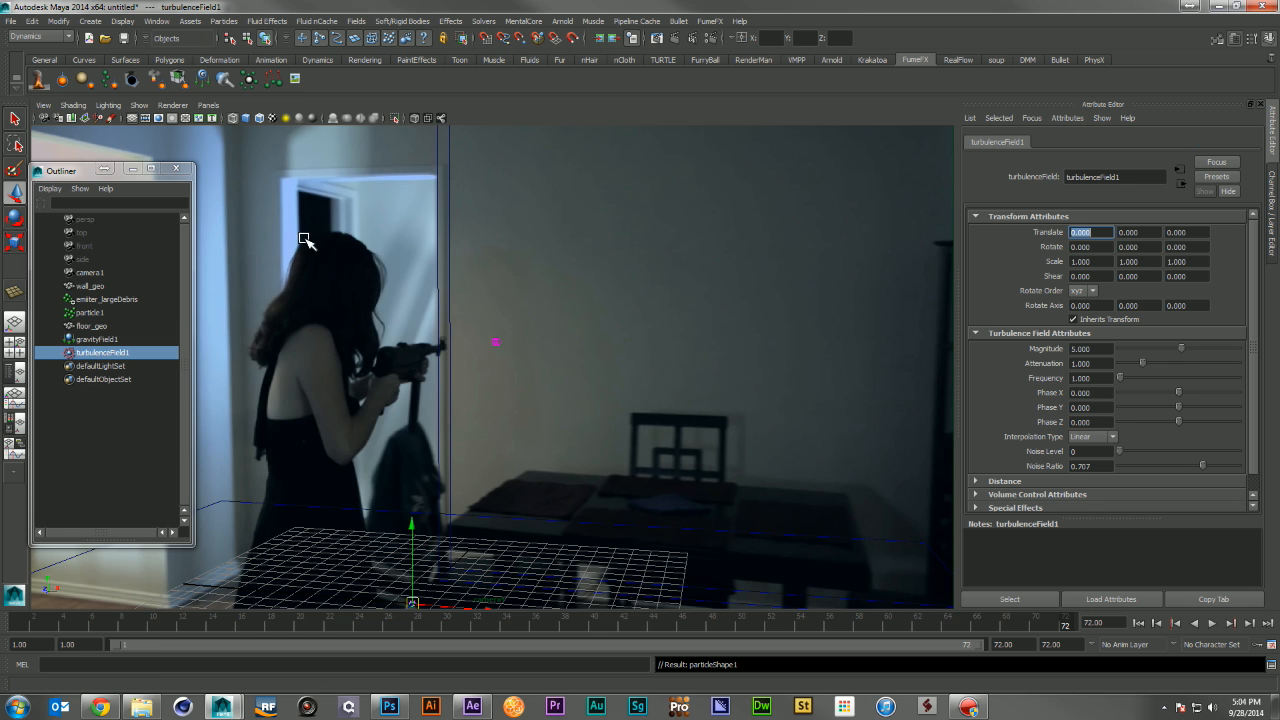
Set the turbulence field's magnitude to 50 and attenuation to 0, and expand its distance settings
left_click(1100, 348)
type("50")
key("Return")
left_click(1097, 365)
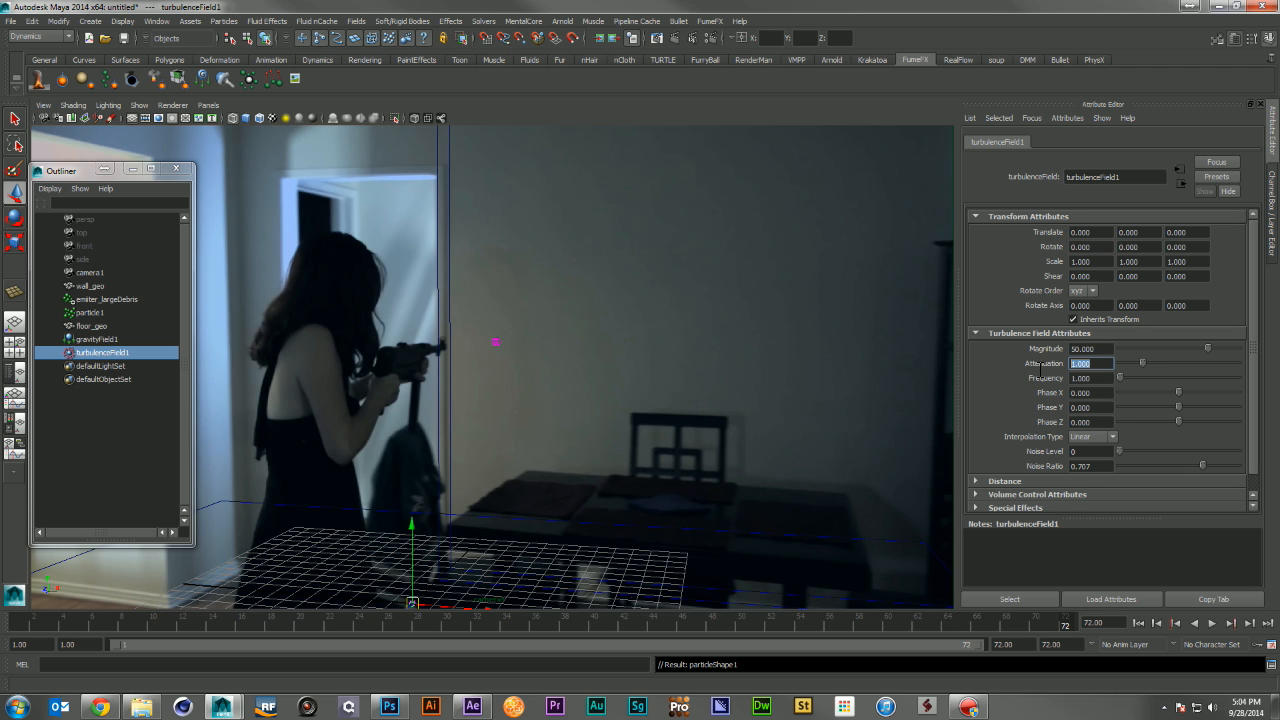
type("0")
key("Return")
left_click(1099, 379)
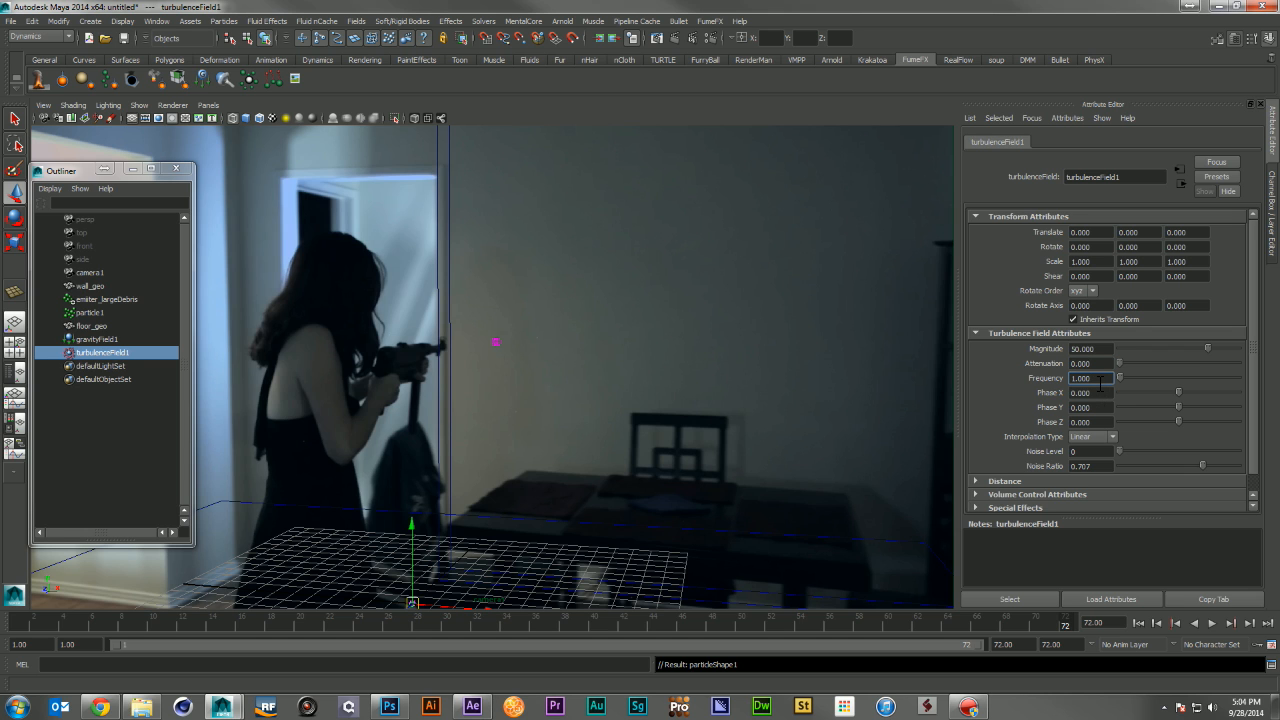
left_click(1038, 483)
scroll(1024, 453, "down", 3)
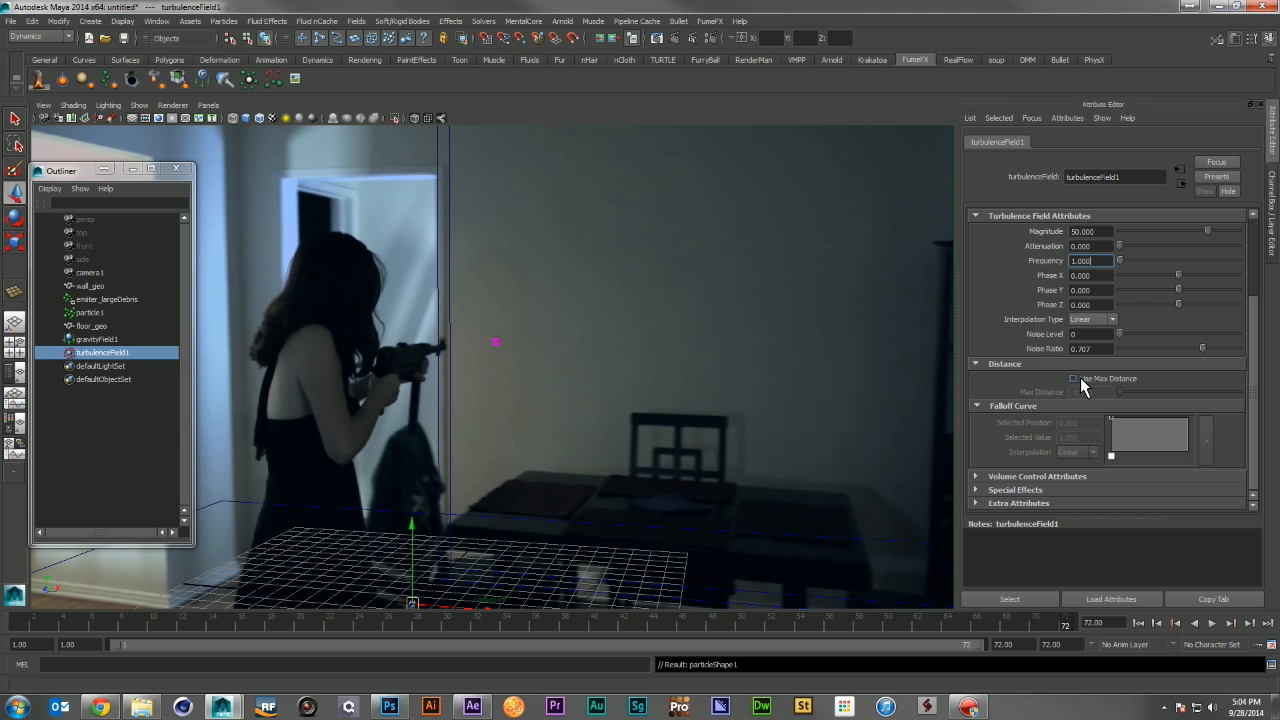
scroll(1071, 386, "up", 2)
Select particle1 and play the simulation twice from the first frame to check the turbulence, ending back at frame 1
left_click(1138, 622)
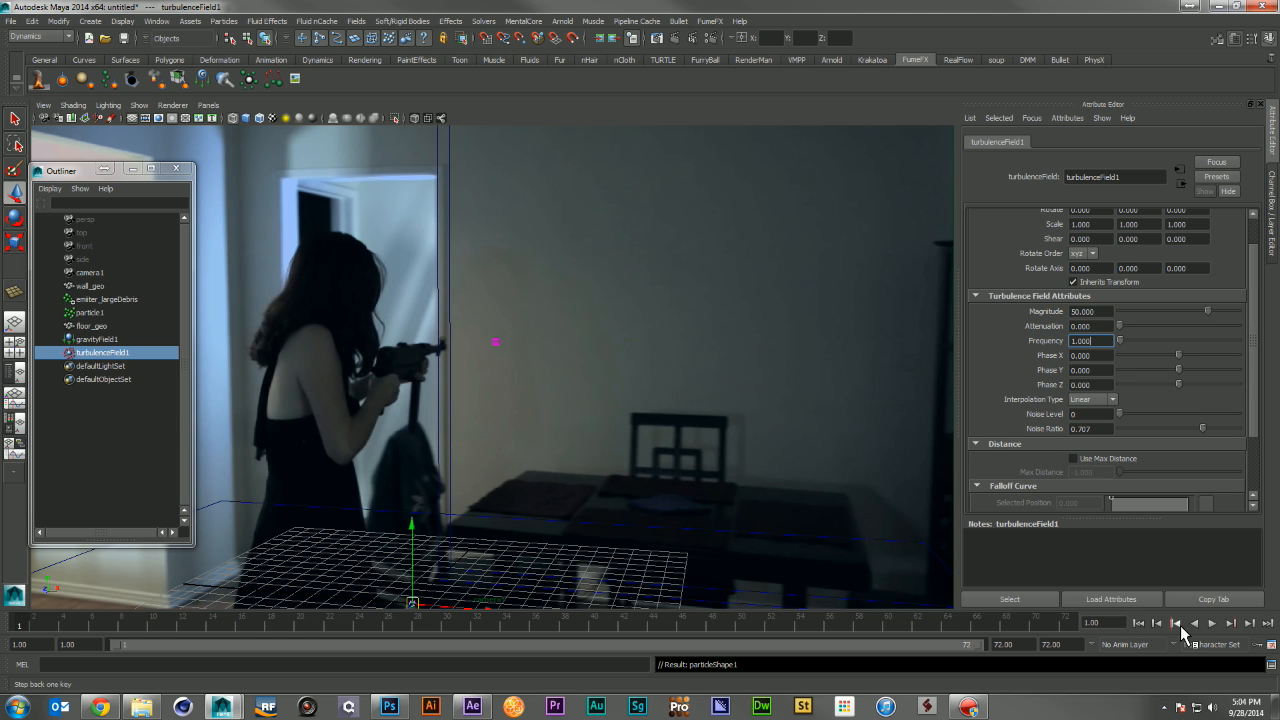
left_click(90, 313)
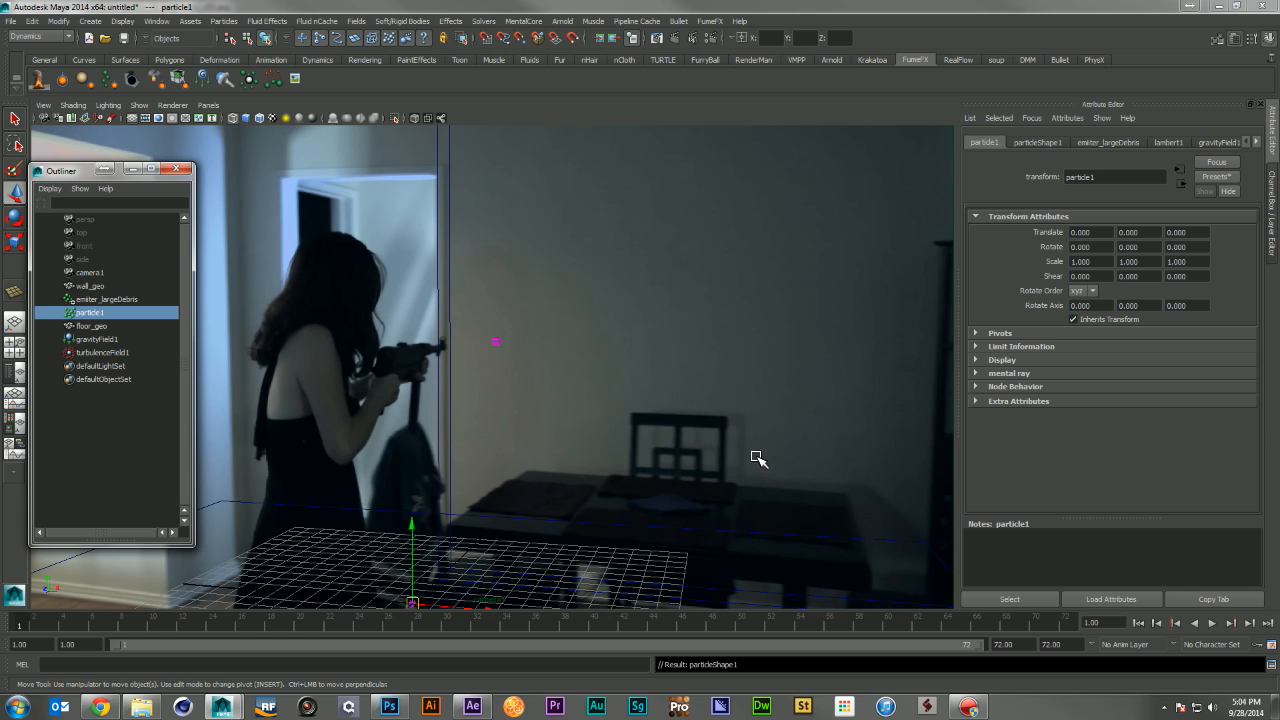
left_click(1206, 627)
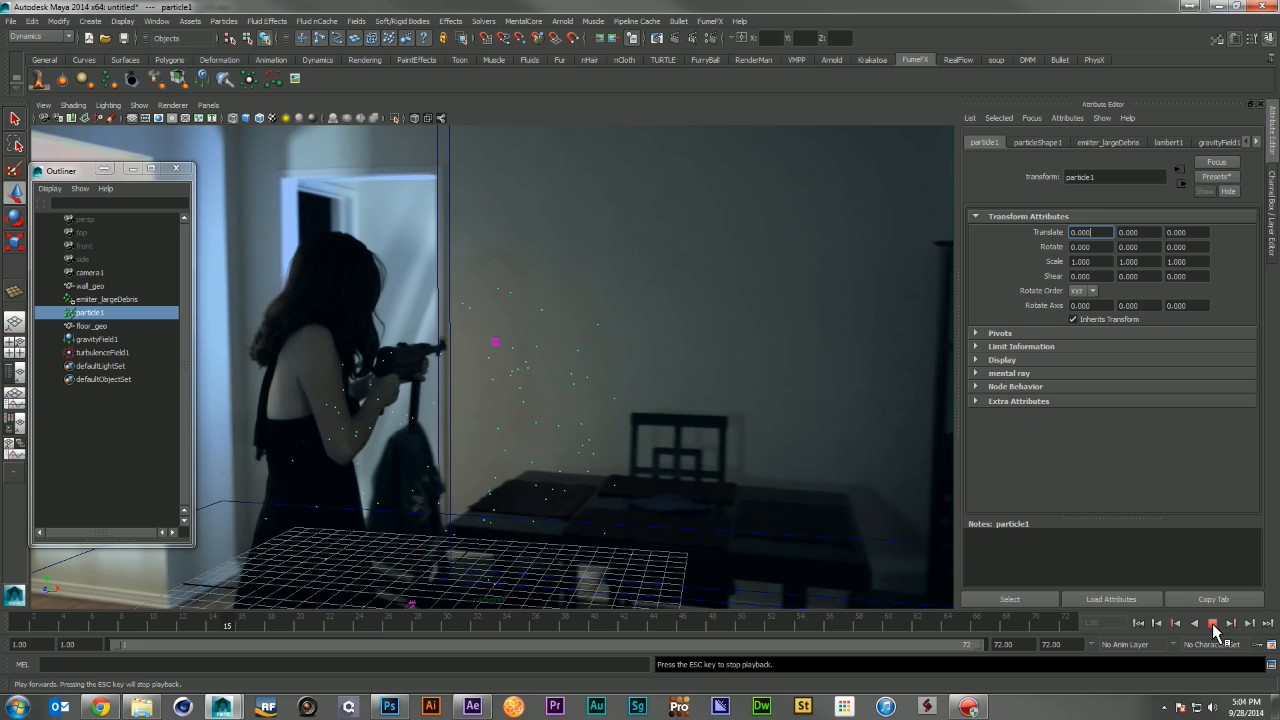
left_click(1212, 623)
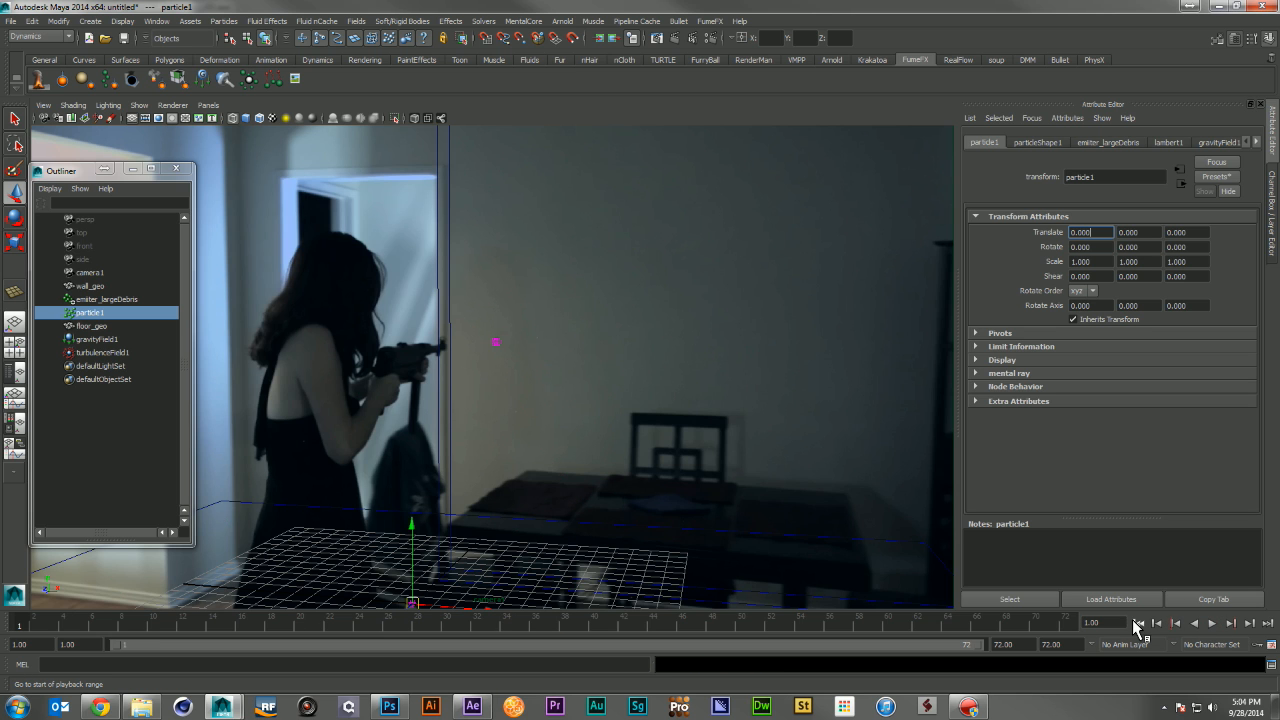
left_click(1212, 623)
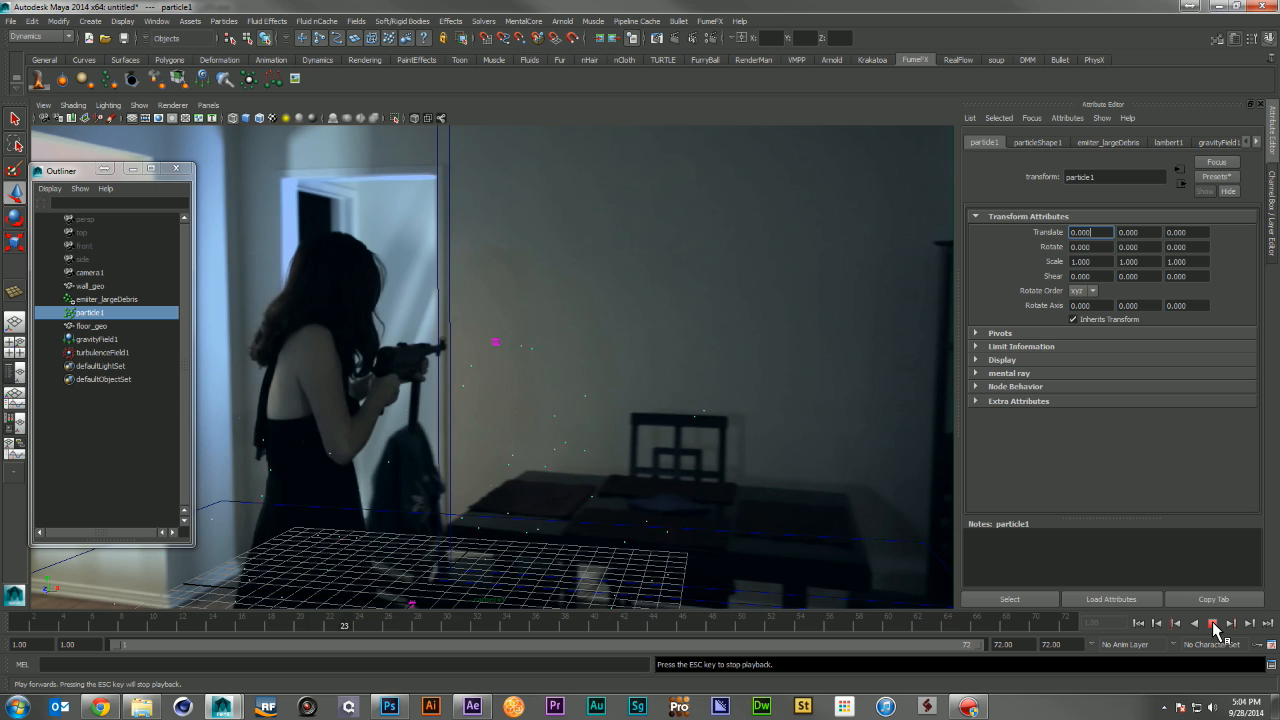
left_click(1212, 623)
left_click(1138, 623)
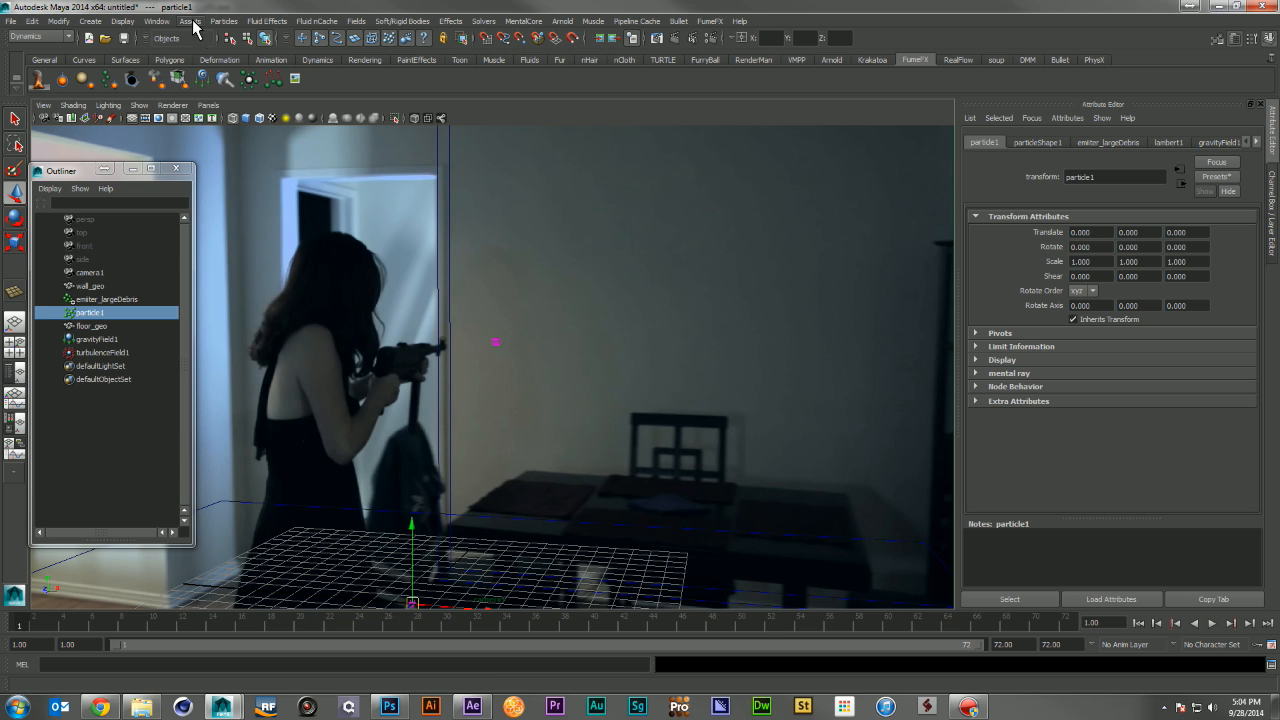
Create a playblast of the particle simulation, replay it from the start to review the motion, and close it
left_click(156, 21)
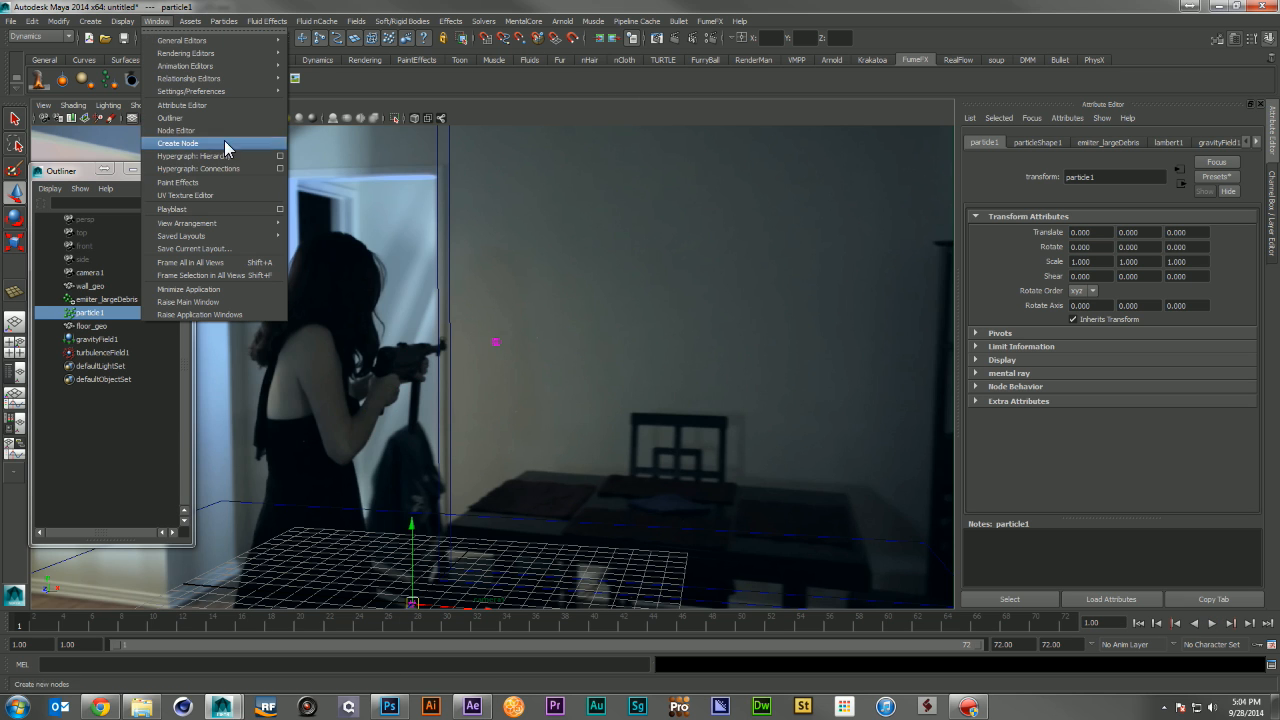
left_click(254, 212)
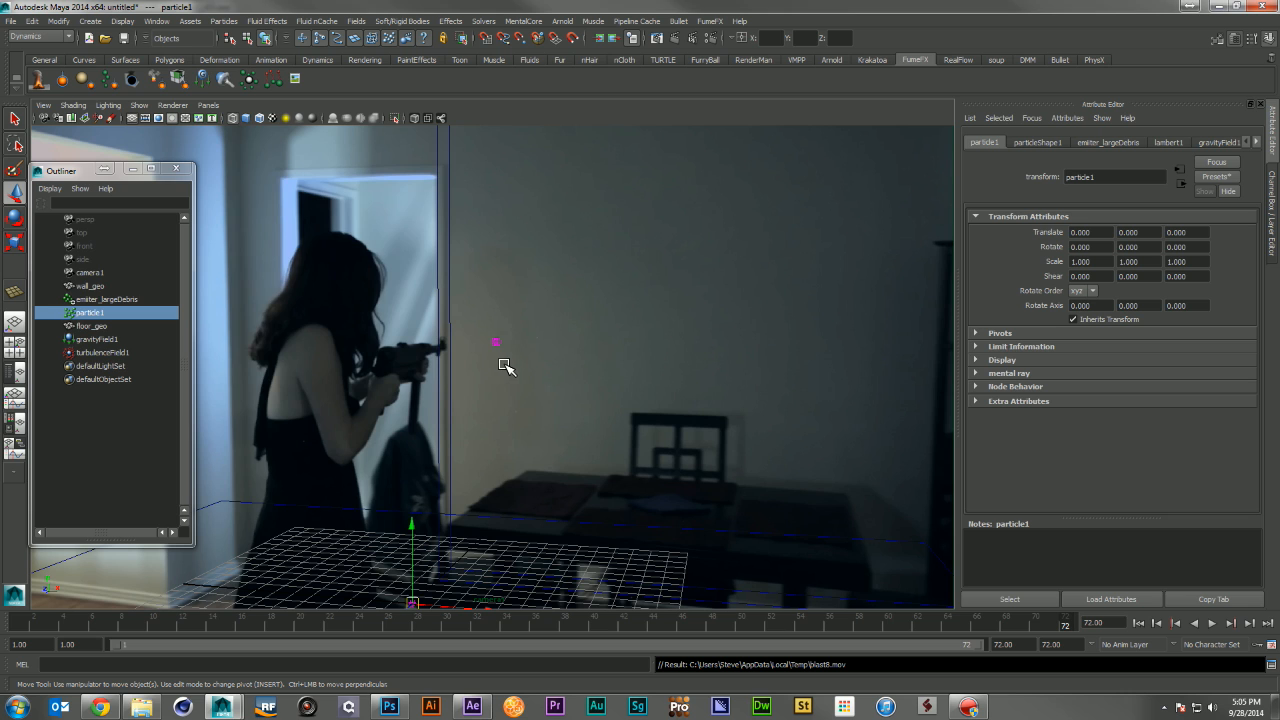
left_click(302, 371)
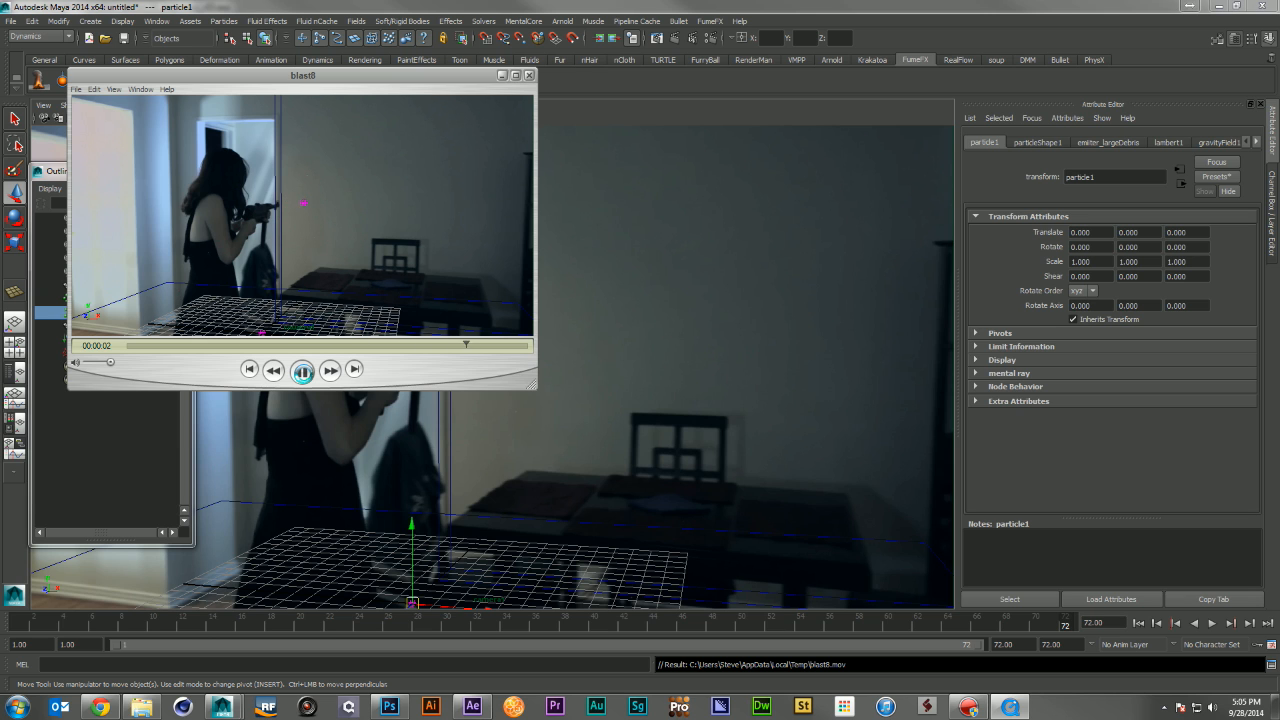
left_click(302, 371)
left_click(124, 344)
left_click(301, 372)
left_click(529, 75)
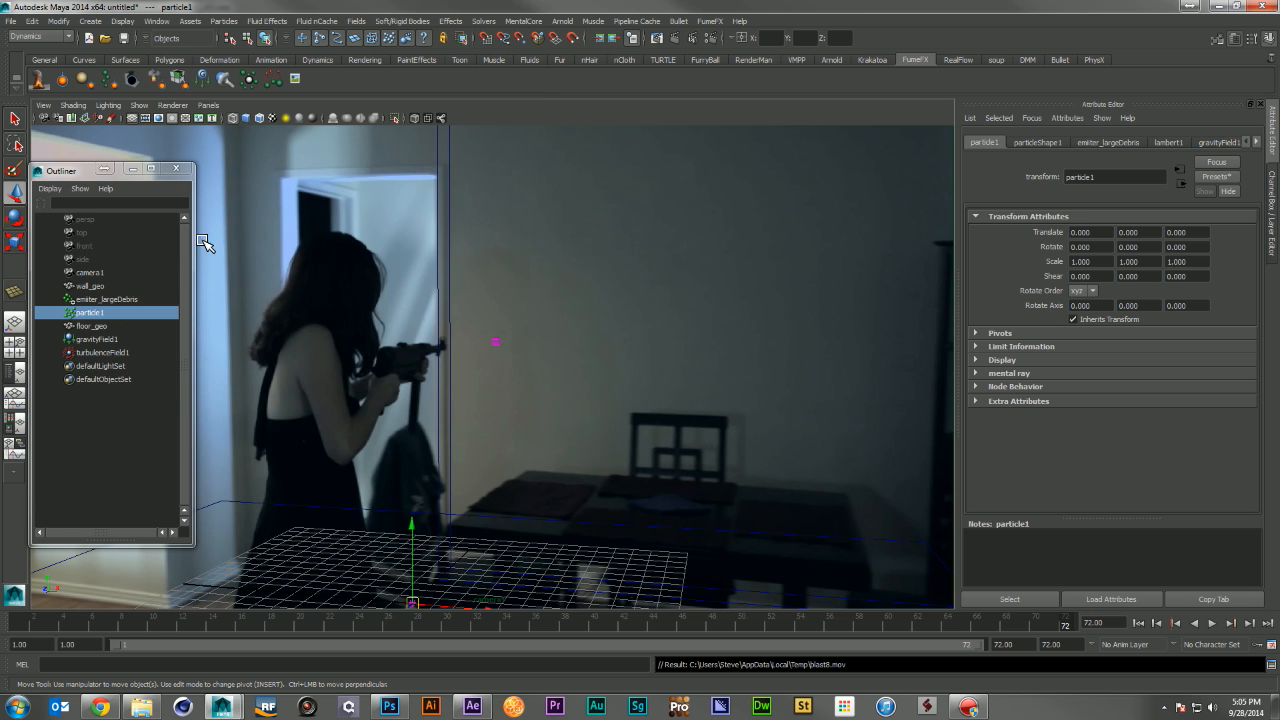
Set gravityField1's magnitude to 40
left_click(100, 340)
double_click(1100, 349)
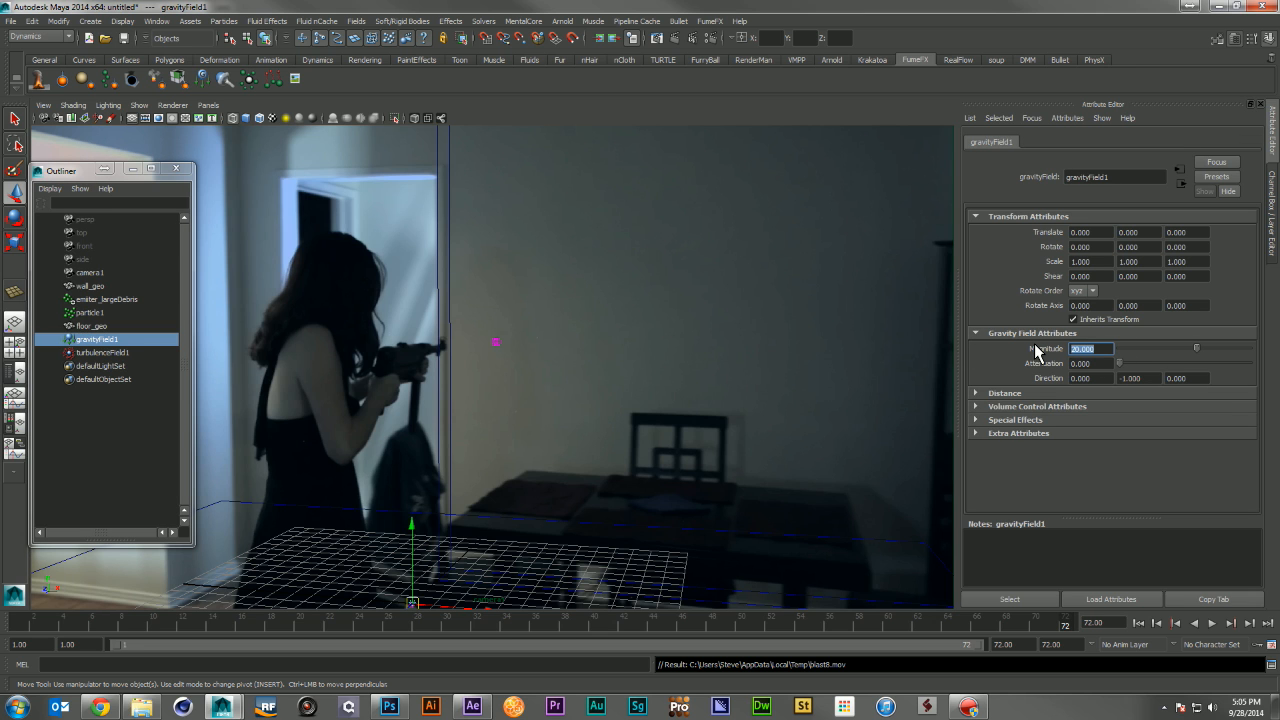
key("Return")
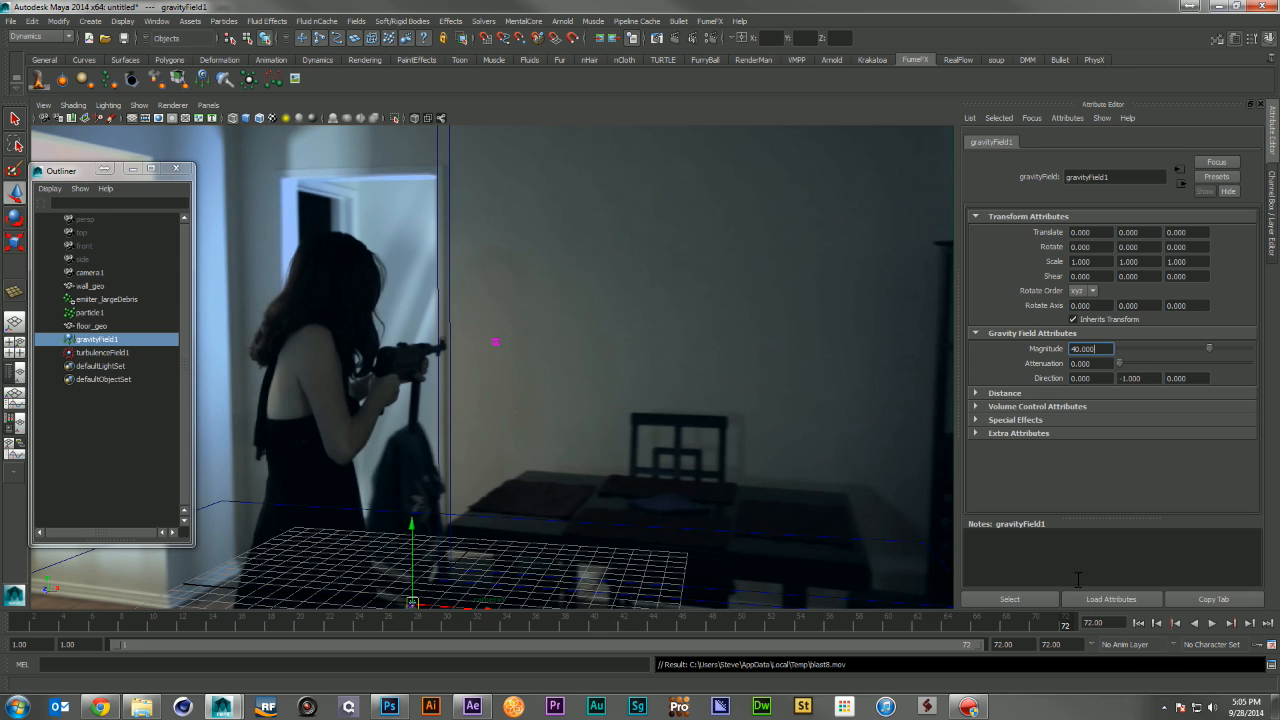
Playblast the simulation to review the debris fall with the stronger gravity, and close the clip
left_click(156, 21)
left_click(156, 21)
left_click(156, 21)
left_click(214, 209)
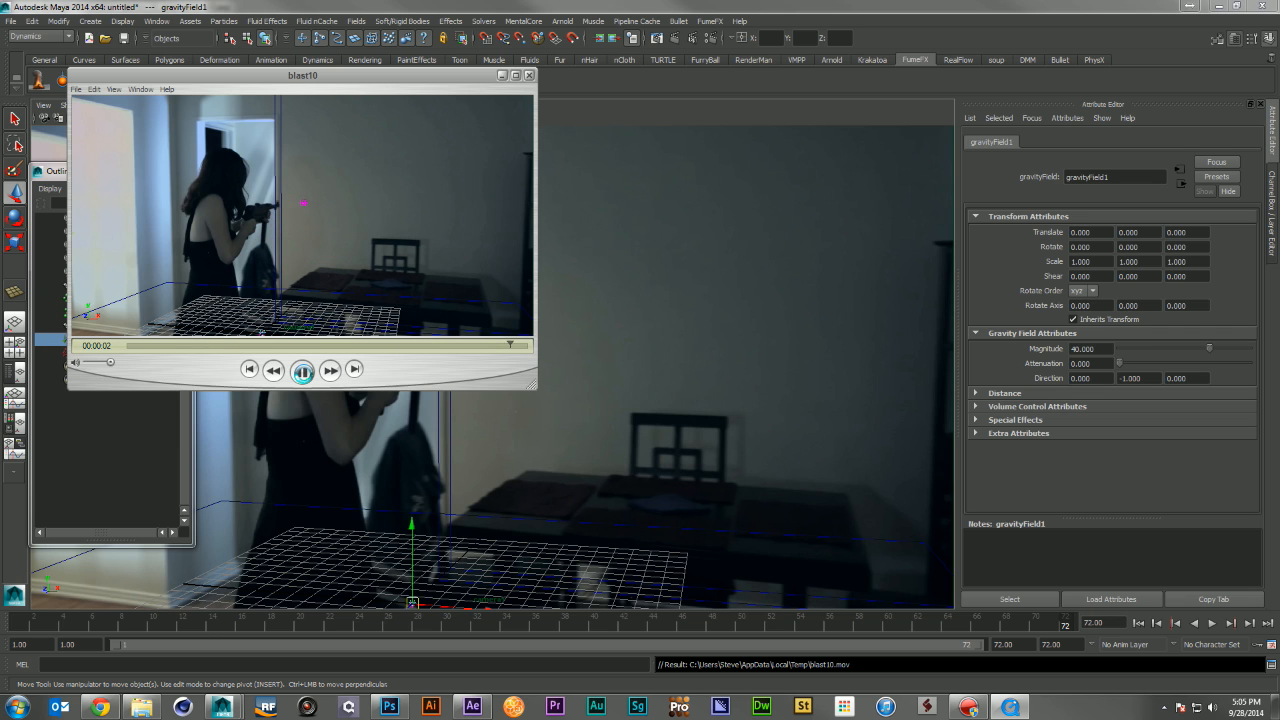
left_click(529, 75)
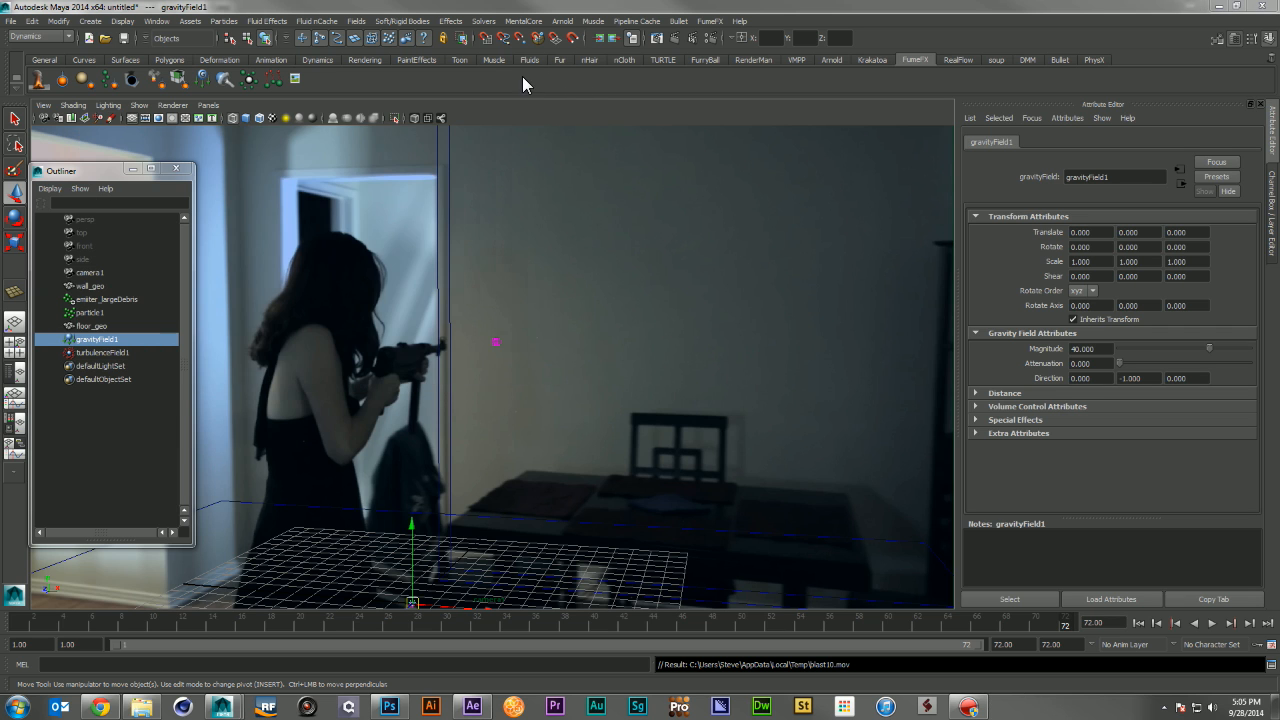
Set turbulenceField1's magnitude to 200
left_click(97, 353)
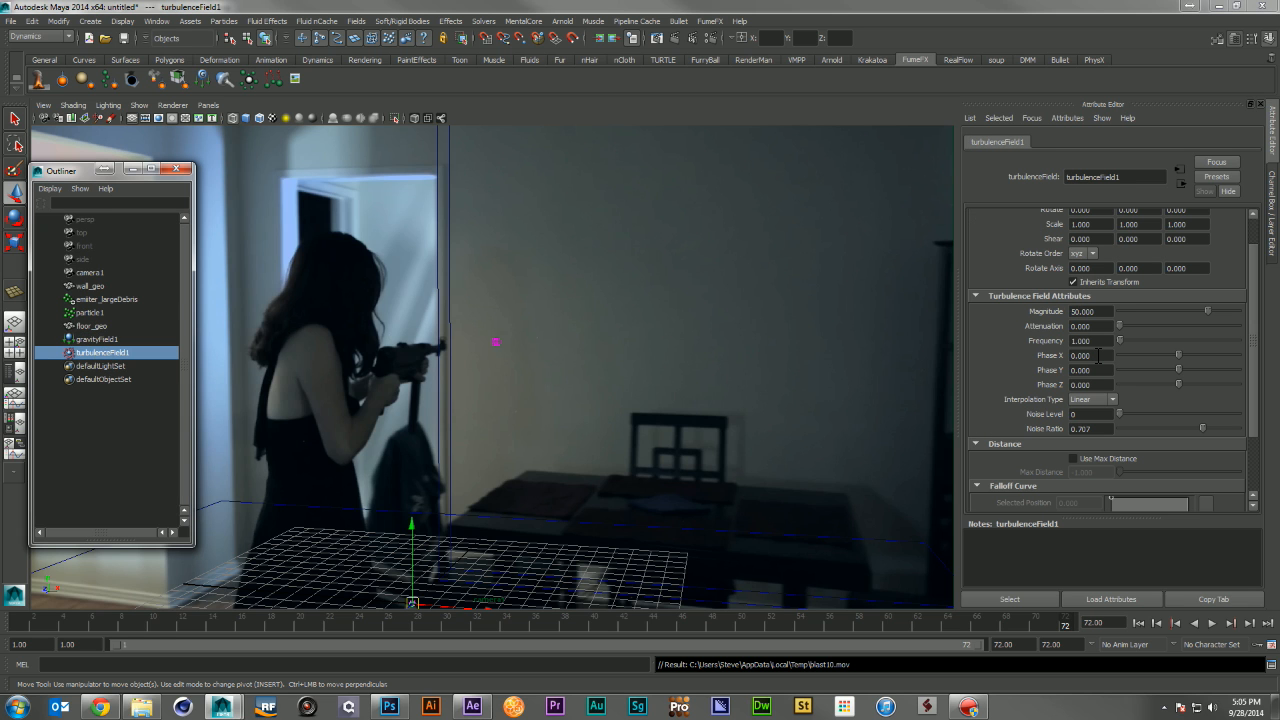
double_click(1105, 312)
type("200")
key("Return")
key("Return")
Playblast the simulation to review the stronger turbulence, and close the clip
left_click(157, 25)
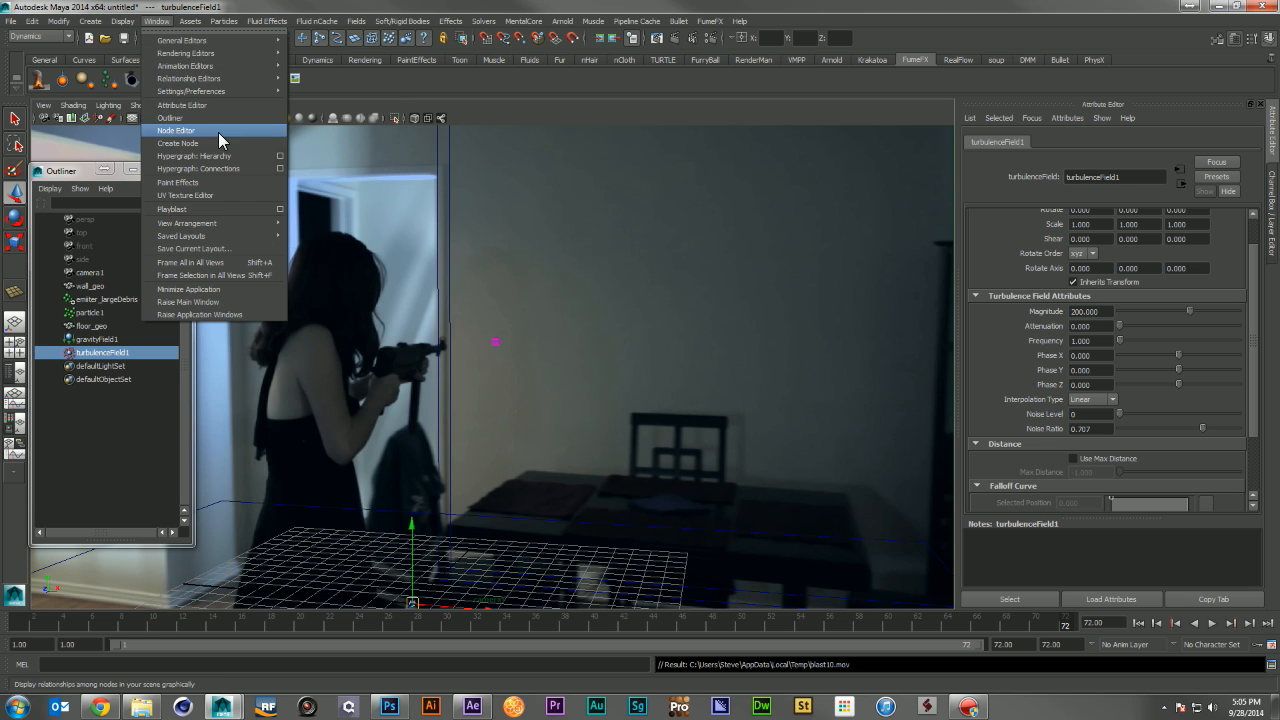
left_click(229, 206)
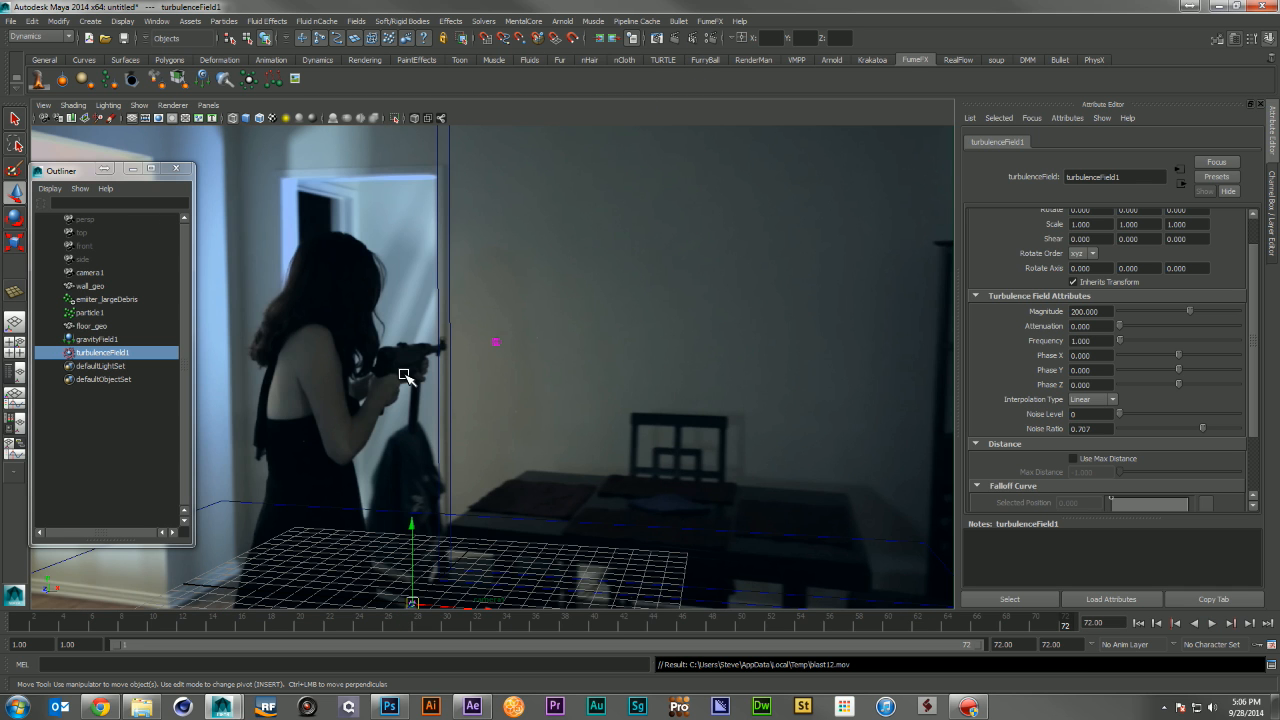
left_click(302, 370)
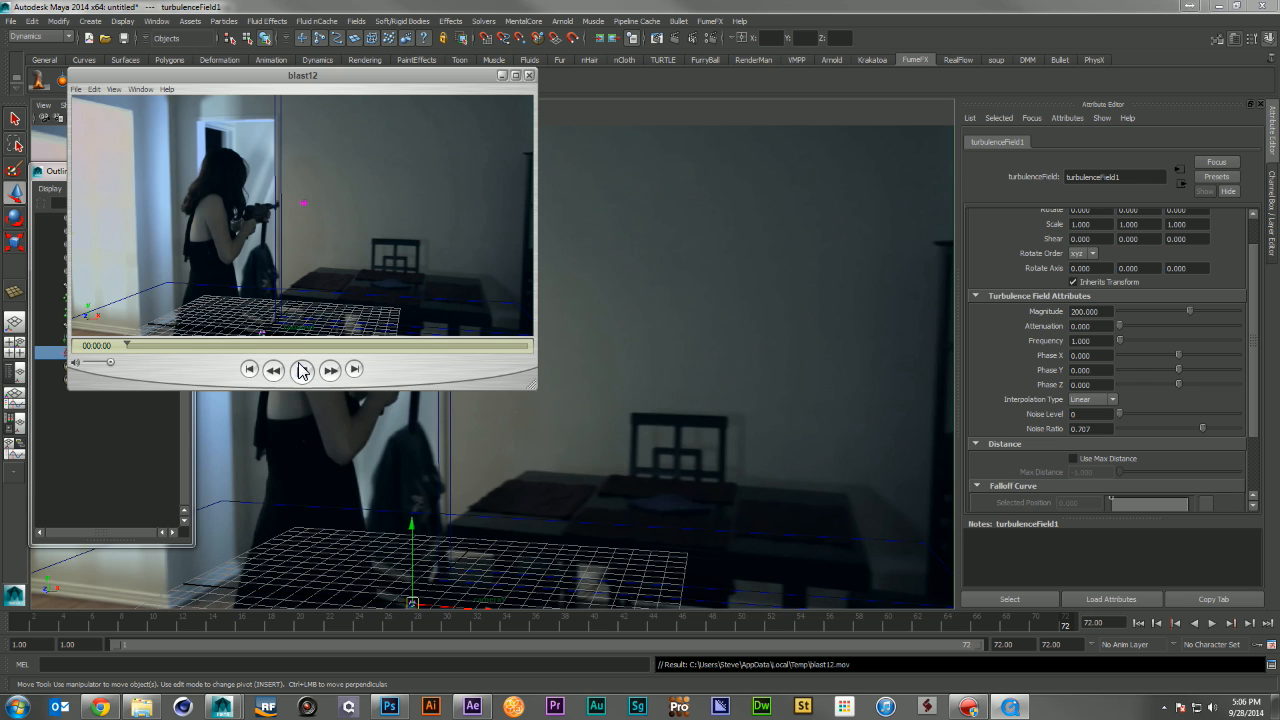
left_click(529, 76)
Enable Use Max Distance on turbulenceField1 with a max distance of 10 and play the simulation to check it
scroll(1141, 465, "down", 1)
left_click(1117, 420)
left_click(1086, 432)
type("10")
key("Return")
left_click(1212, 623)
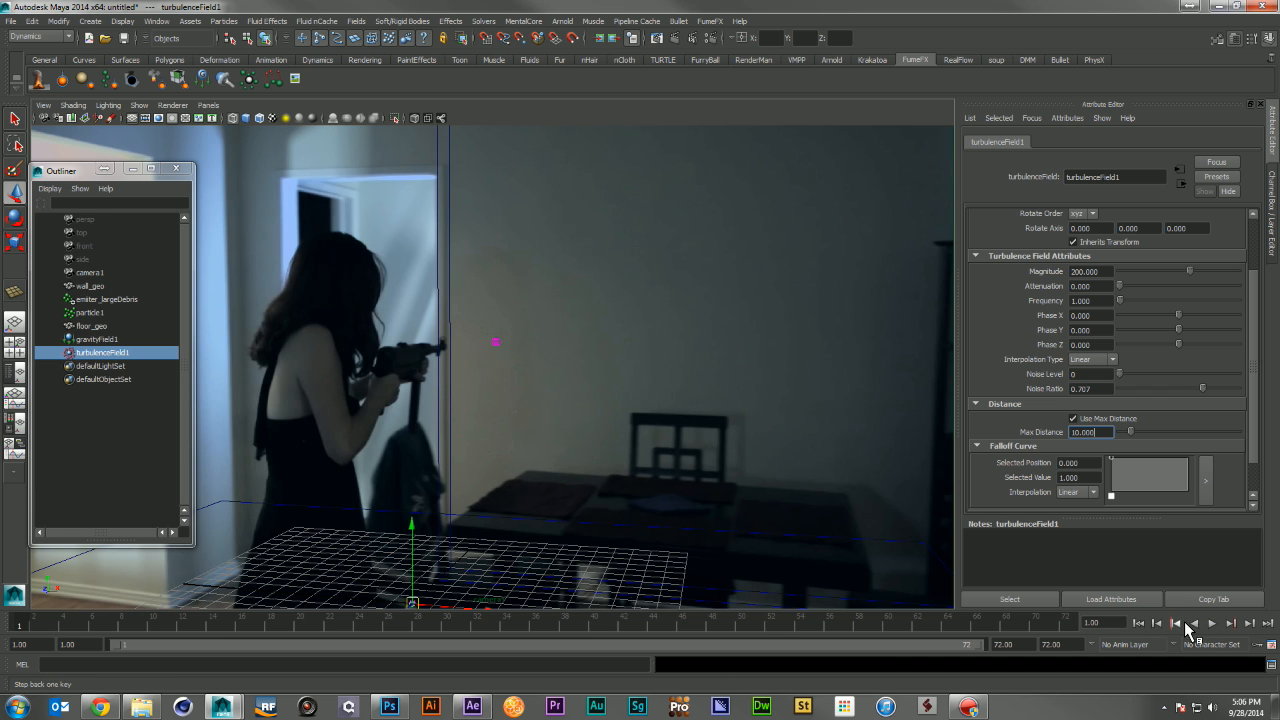
left_click(1206, 621)
left_click(1206, 621)
Set turbulenceField1's max distance to 5, play the simulation, and return to frame 1
left_click_drag(1100, 432, 1064, 432)
type("5")
left_click(1212, 623)
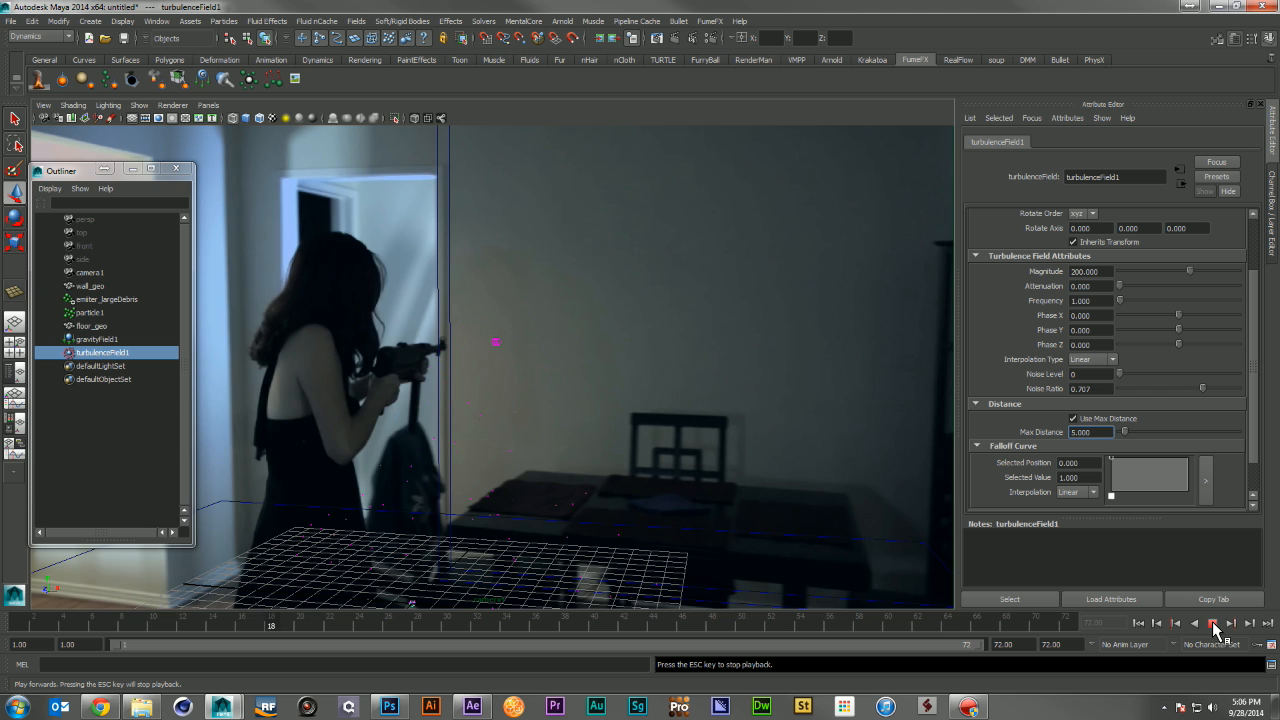
left_click(1213, 623)
left_click(1138, 623)
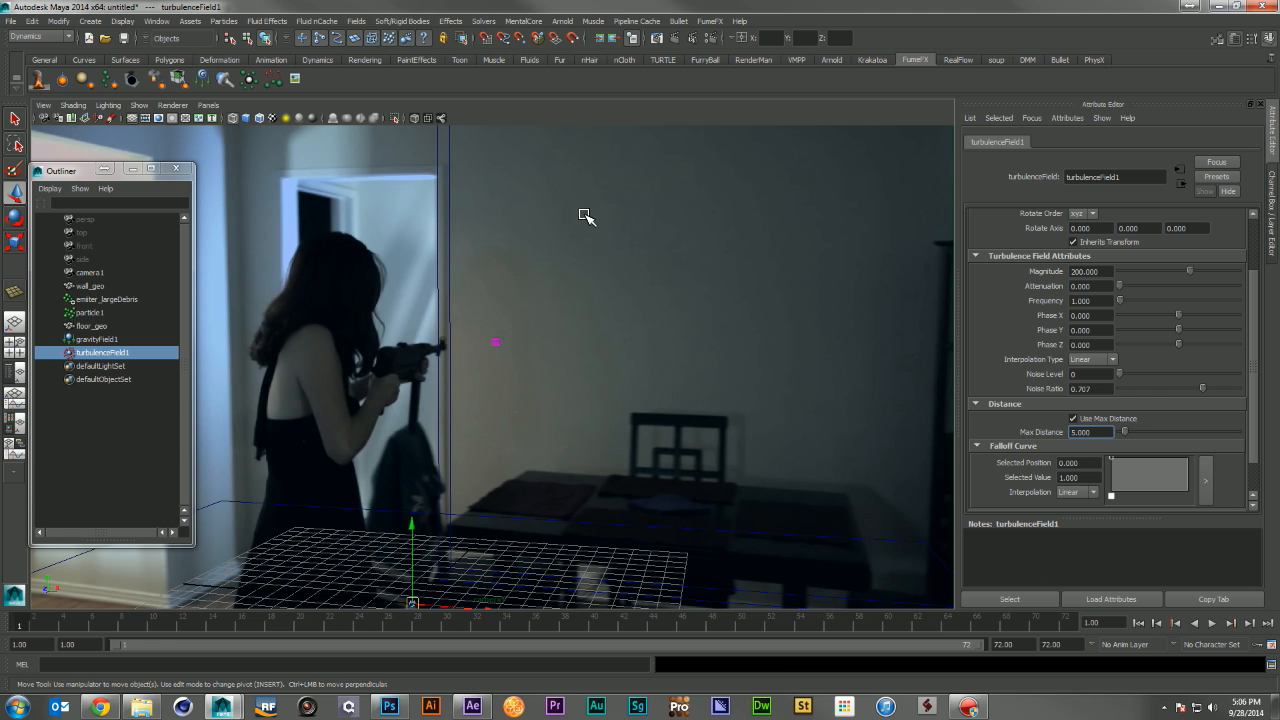
Playblast the simulation to review the distance-limited turbulence, rewind the clip, and close it
left_click(157, 21)
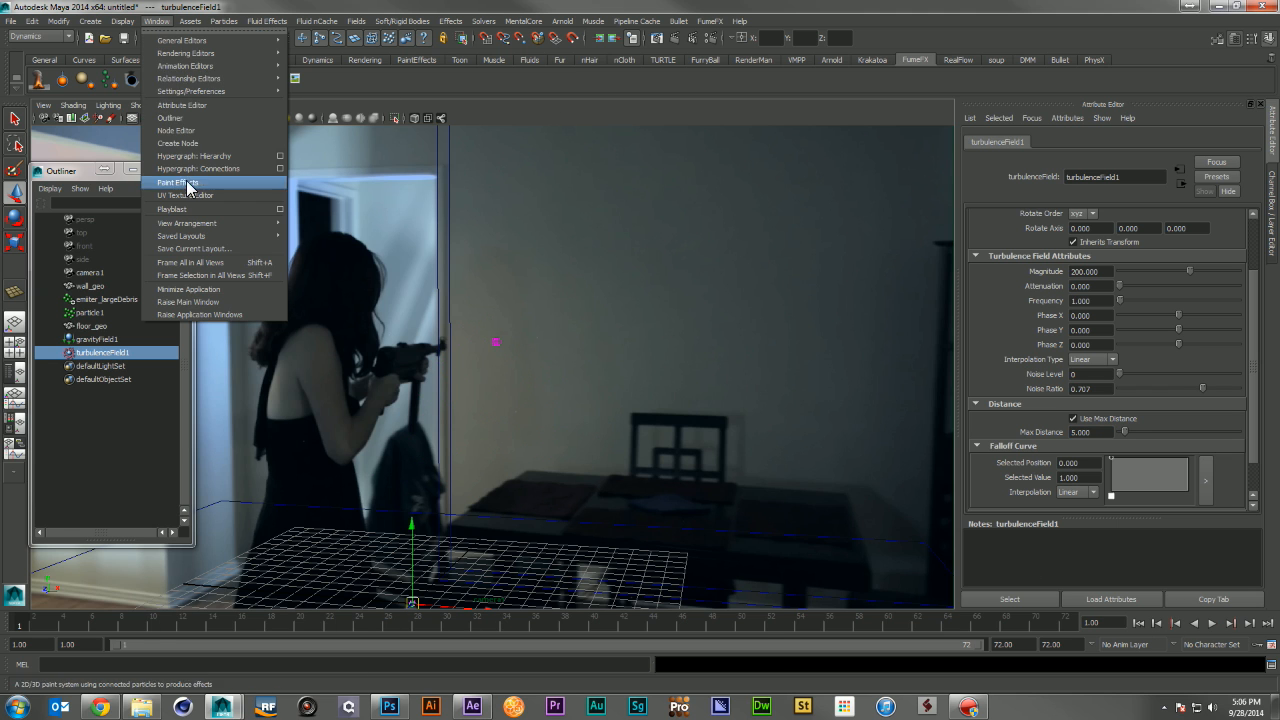
left_click(190, 208)
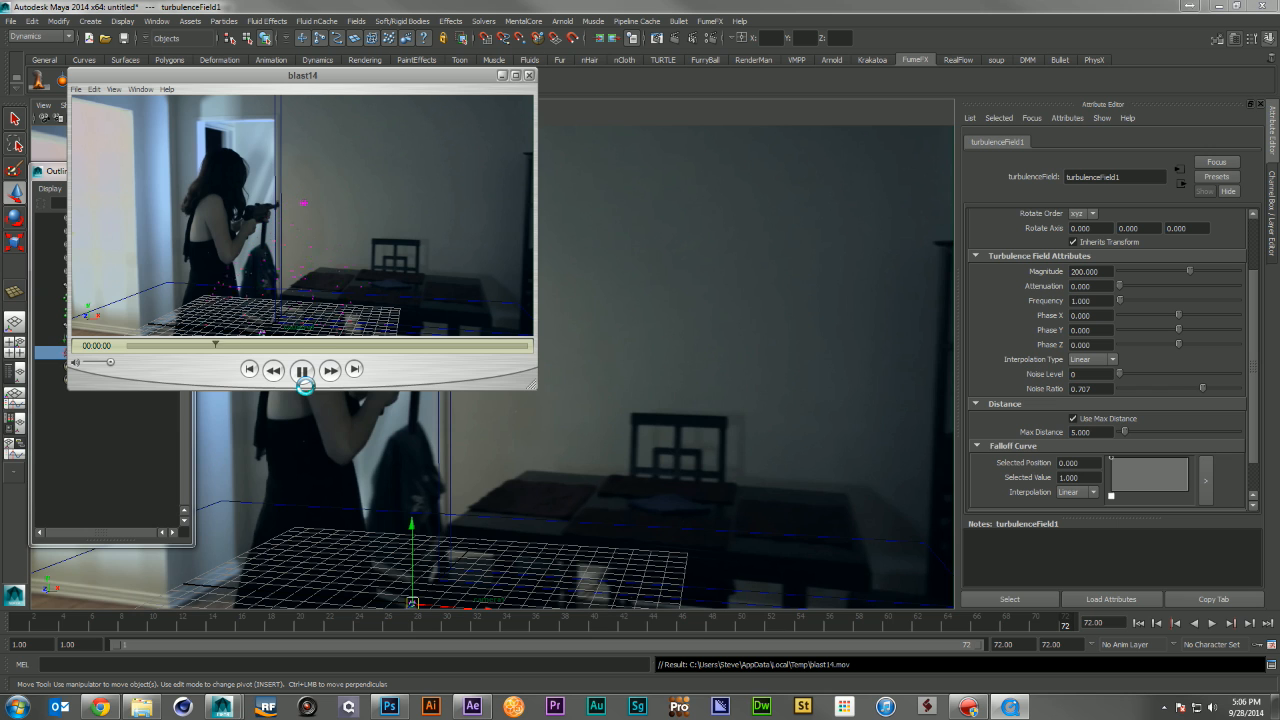
left_click_drag(304, 350, 127, 346)
left_click(529, 75)
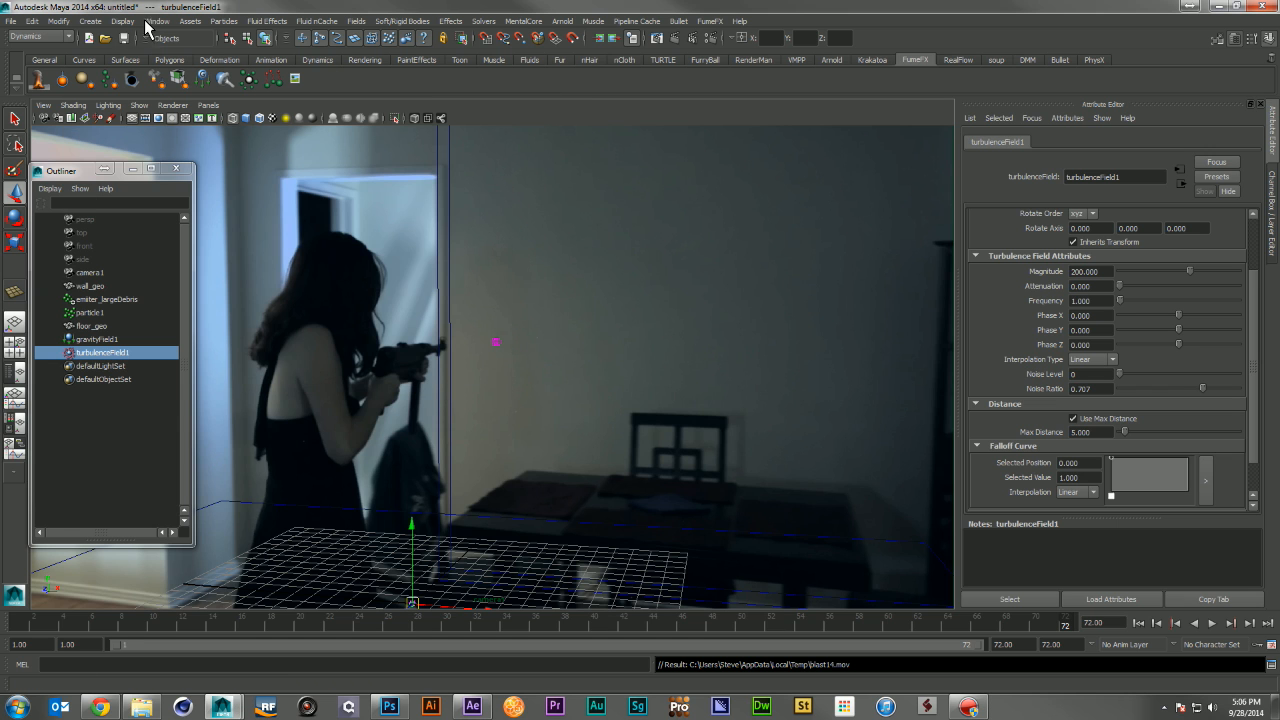
Open emitter_largeDebris's Rate curve in the Graph Editor and frame its keys
left_click(100, 299)
left_click(156, 21)
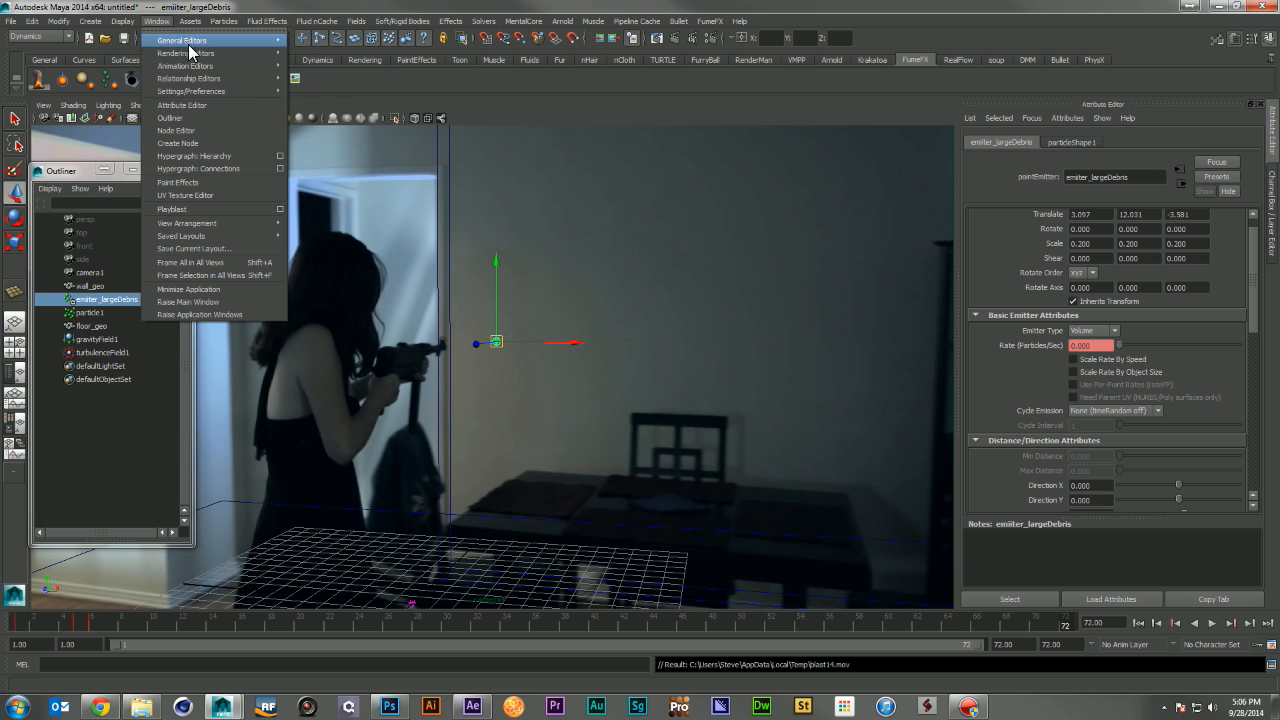
mouse_move(254, 54)
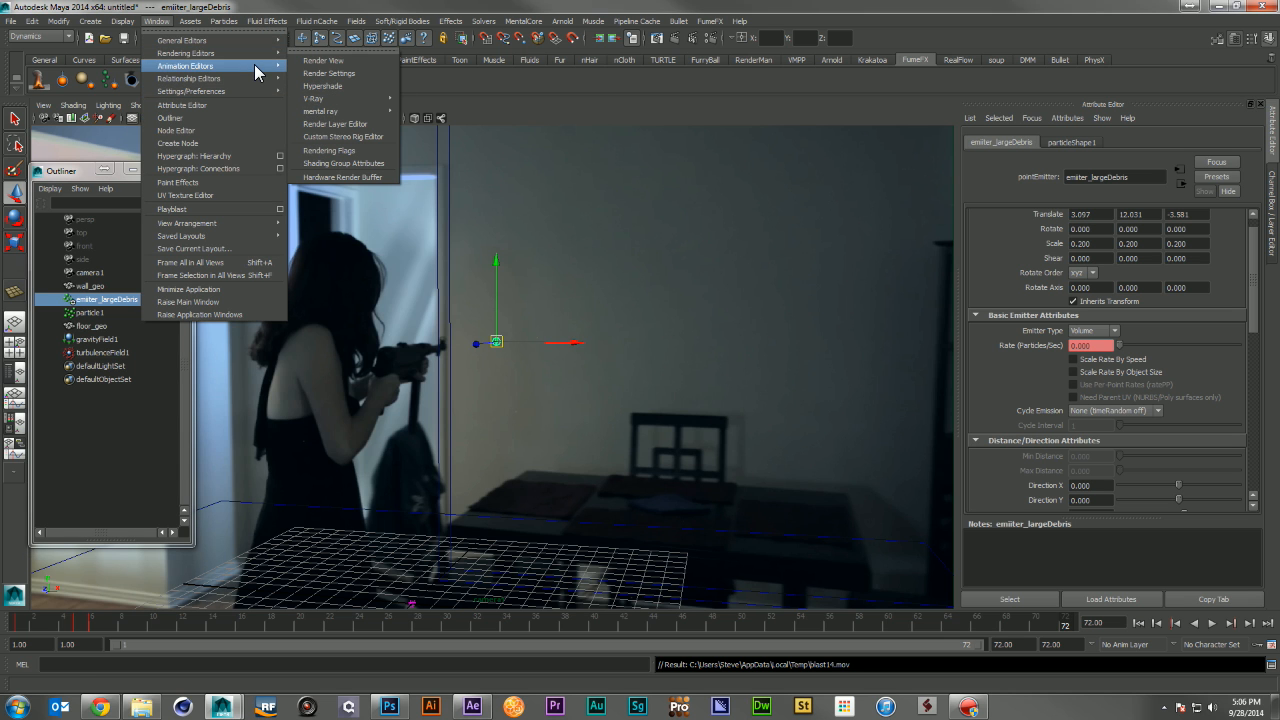
left_click(318, 75)
scroll(622, 288, "down", 12)
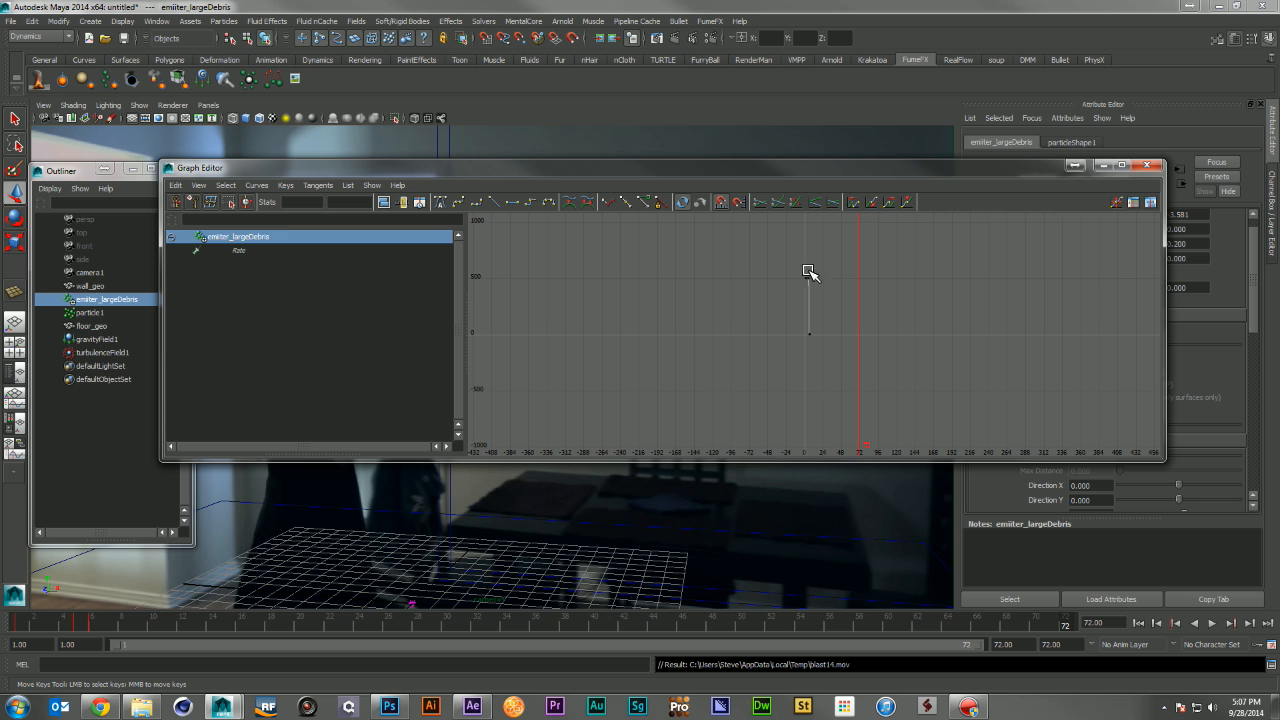
right_click_drag(810, 273, 837, 291, "alt")
middle_click_drag(834, 293, 853, 401, "alt")
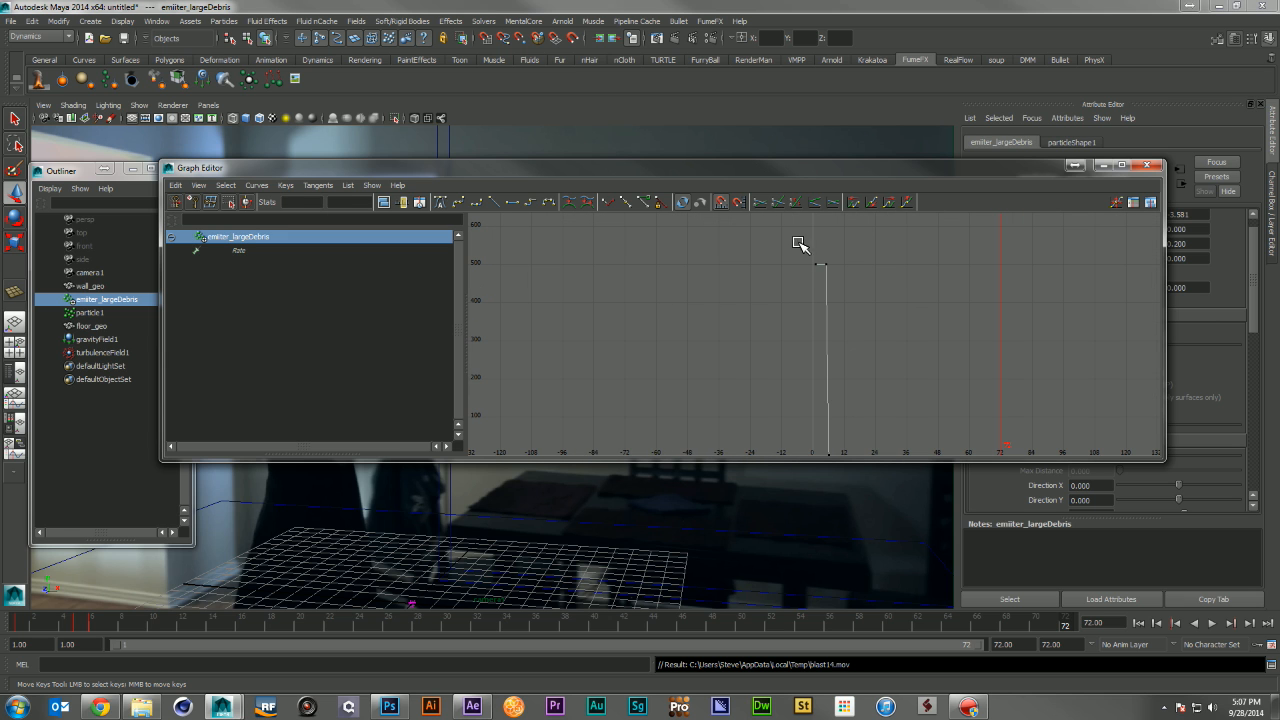
left_click(820, 280)
scroll(854, 300, "down", 3)
Select both Rate keys of emitter_largeDebris, shift them three frames earlier, and go to frame 3
left_click_drag(838, 288, 810, 395)
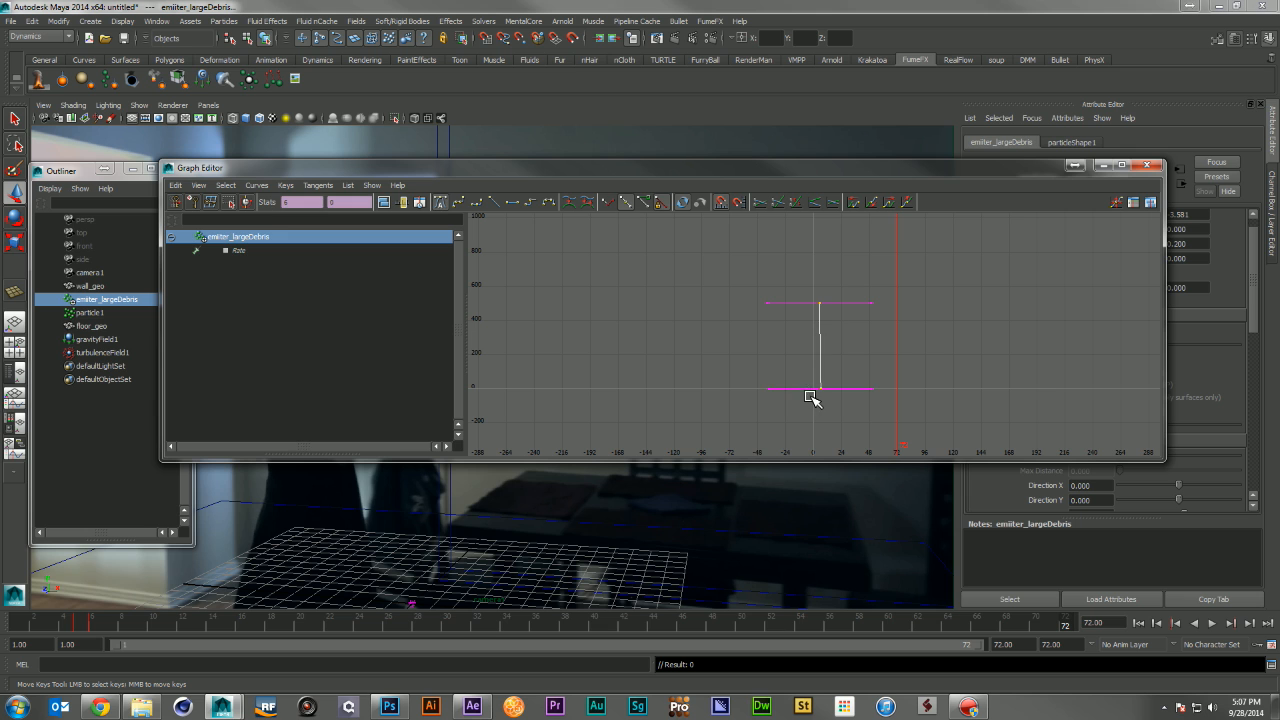
middle_click_drag(837, 394, 811, 389, "alt")
key("e")
mouse_move(811, 389)
right_mouse_down("alt")
mouse_move(840, 394)
mouse_move(823, 394)
right_mouse_up("alt")
middle_click_drag(823, 393, 823, 361, "alt")
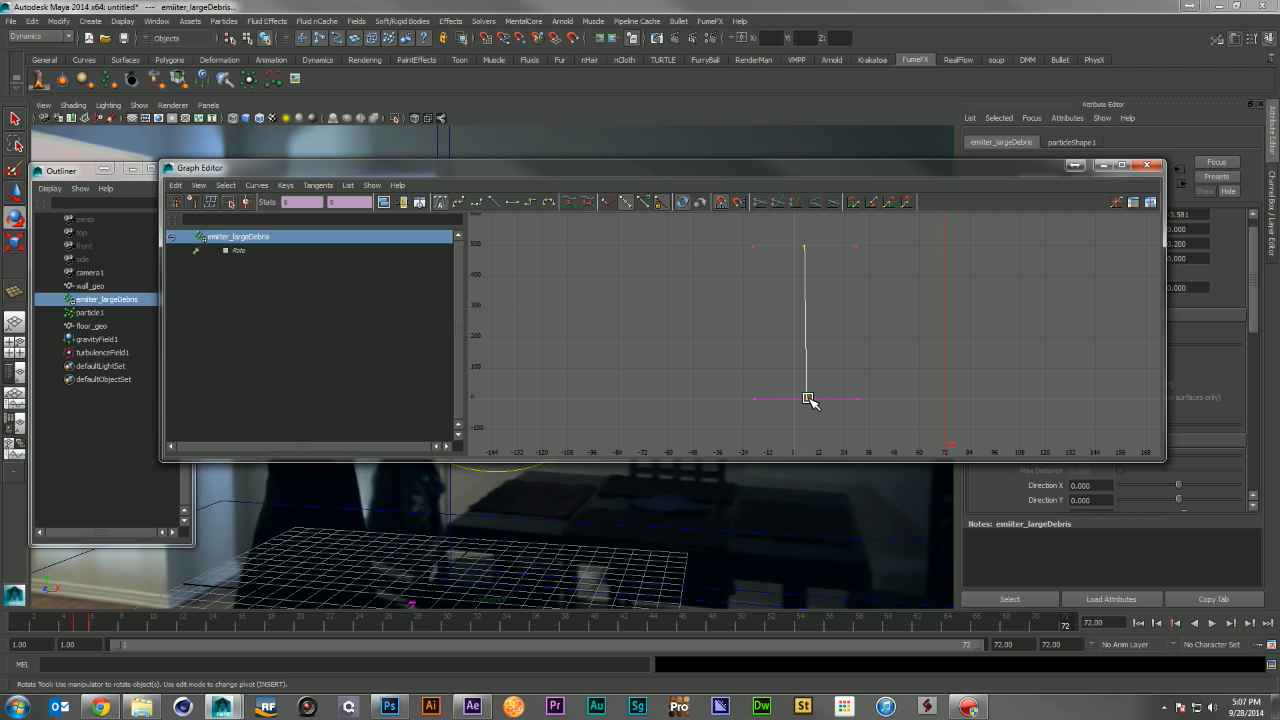
middle_click_drag(806, 401, 805, 403)
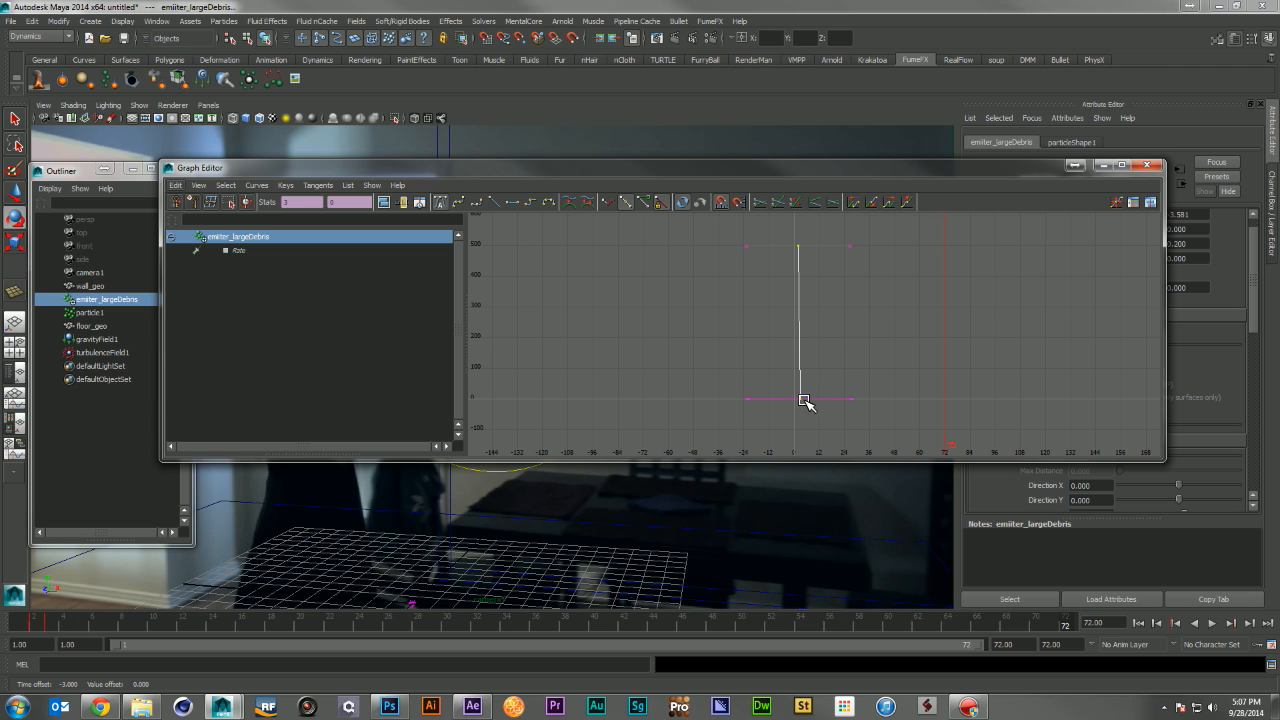
mouse_move(42, 619)
left_mouse_down()
mouse_move(23, 626)
mouse_move(46, 629)
left_mouse_up()
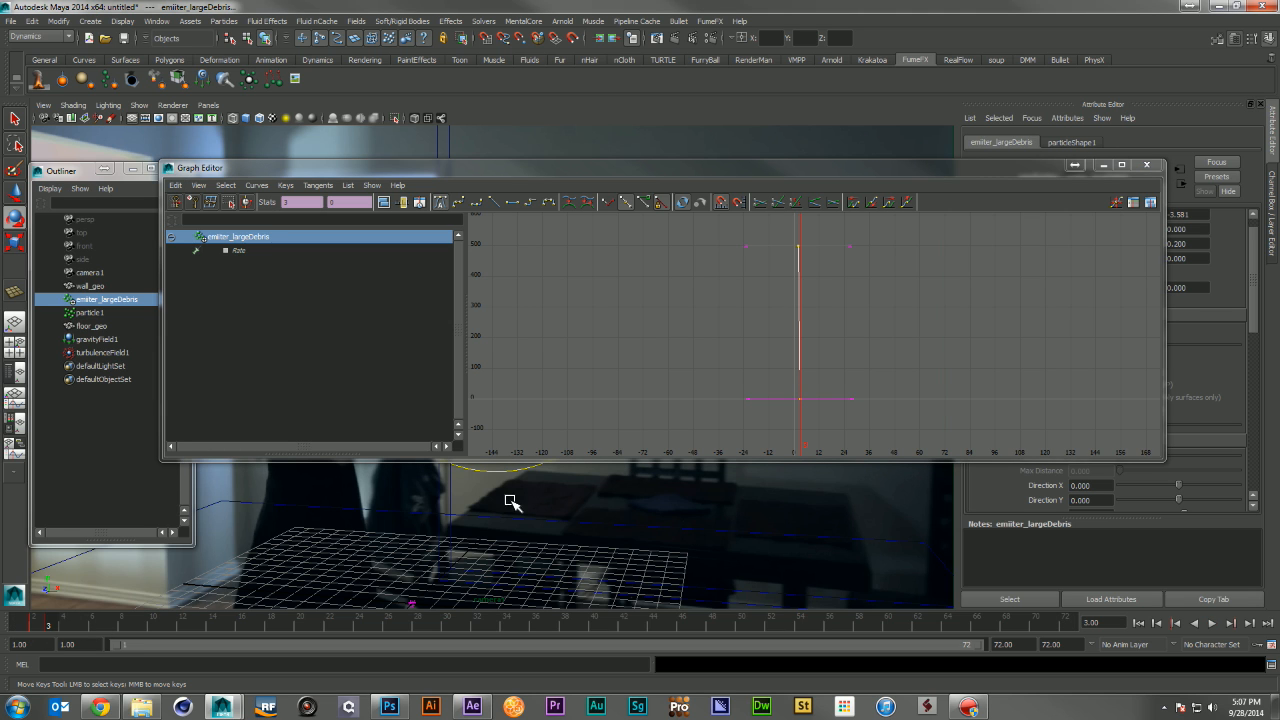
Shift both Rate keys onto frames 3 and 4, and set the ending key's value to 0
left_click_drag(843, 230, 754, 445)
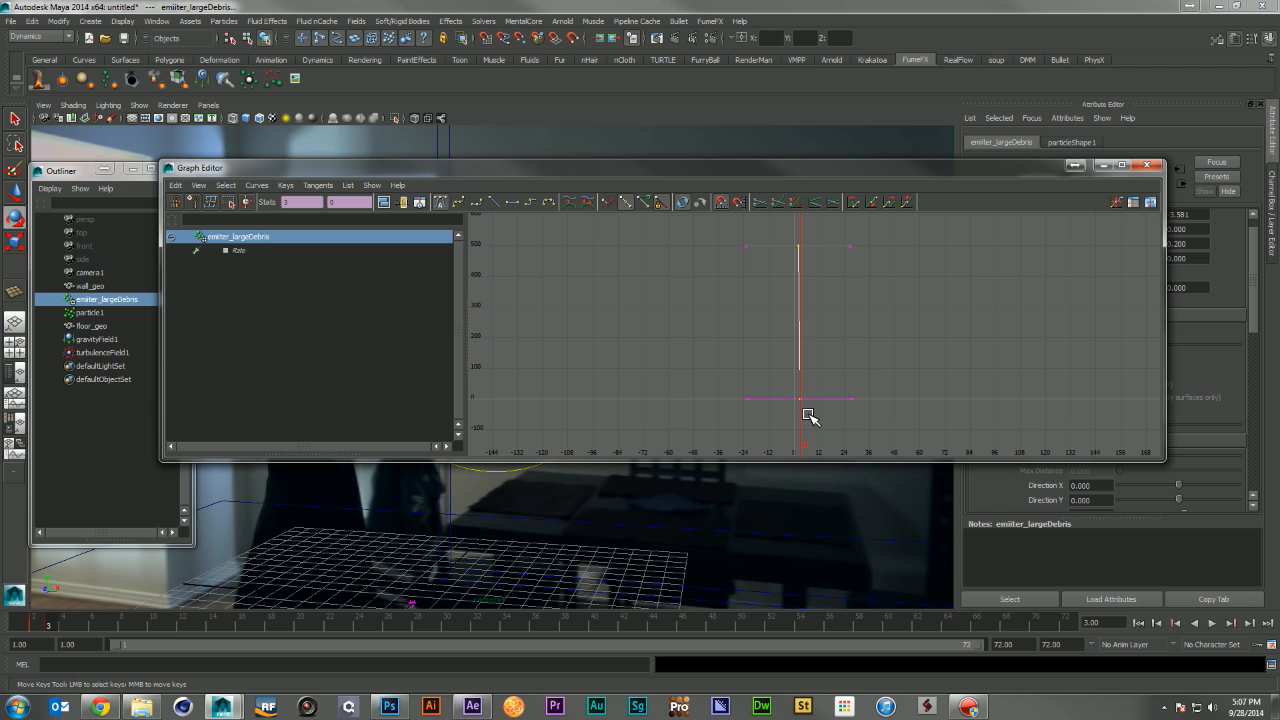
middle_click_drag(806, 403, 806, 402)
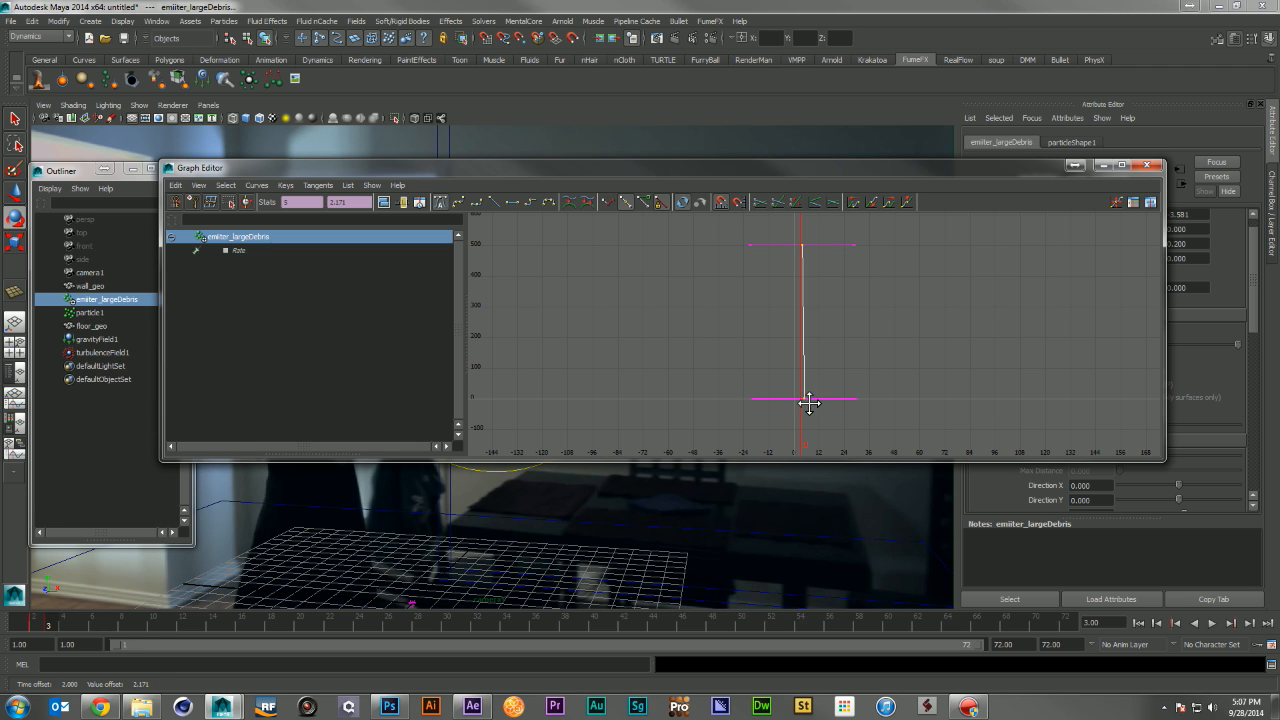
middle_click_drag(808, 401, 791, 418)
key("ctrl+z")
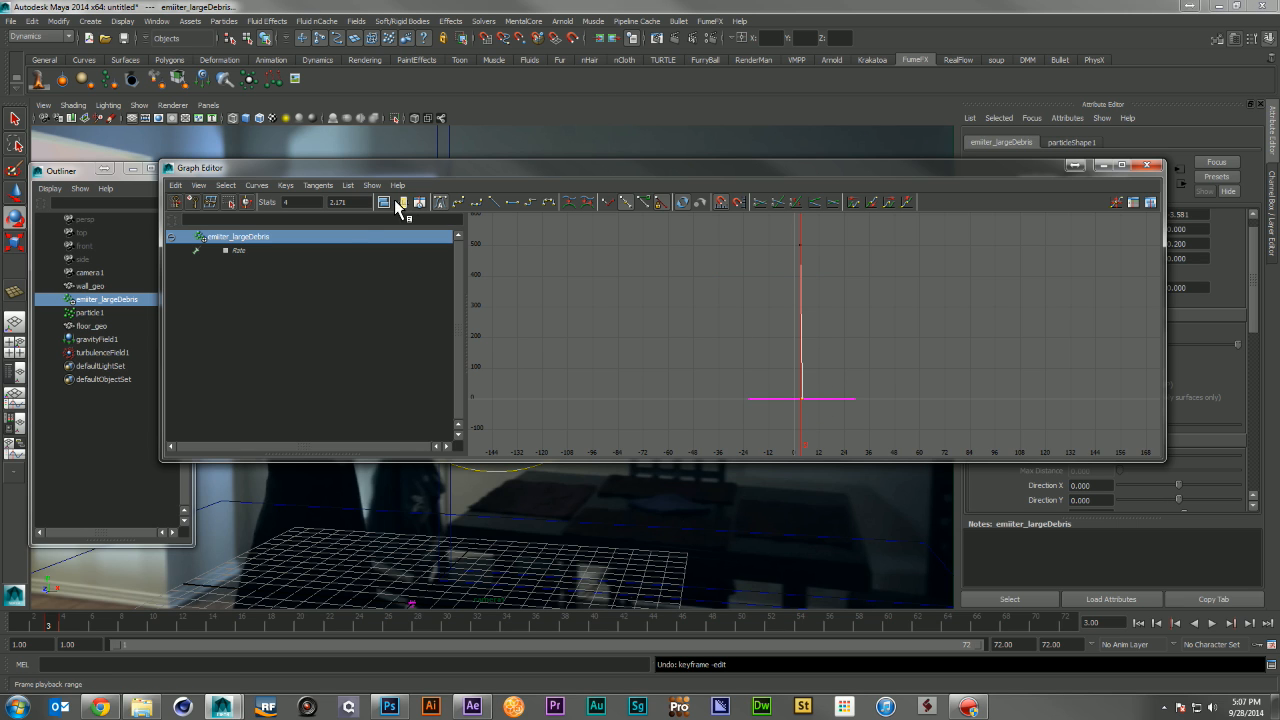
left_click(362, 205)
type("0")
key("Return")
Set the value of the emitter's Rate key at frame 3 to 1000
left_click(828, 247)
left_click_drag(826, 232, 713, 302)
left_click_drag(364, 202, 276, 206)
type("100")
key("Return")
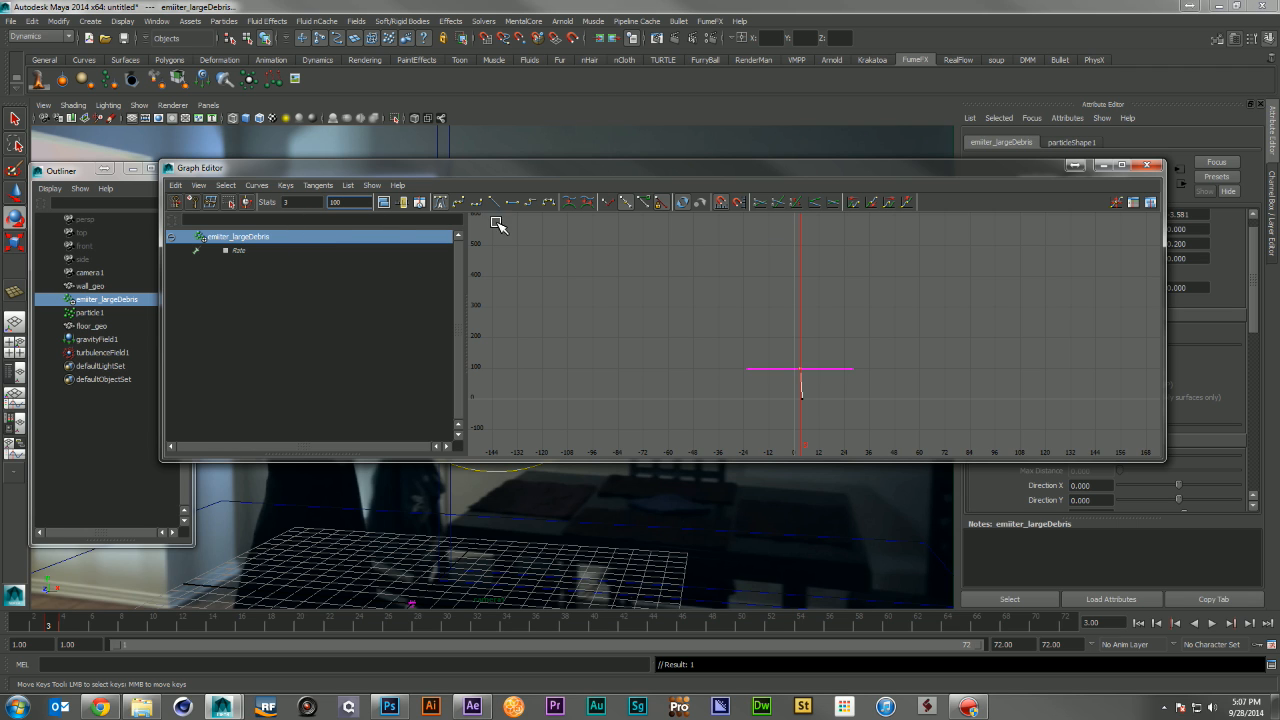
type("0")
key("Return")
Minimize the Graph Editor, play the simulation to check the denser burst, and return to frame 1
left_click(1074, 166)
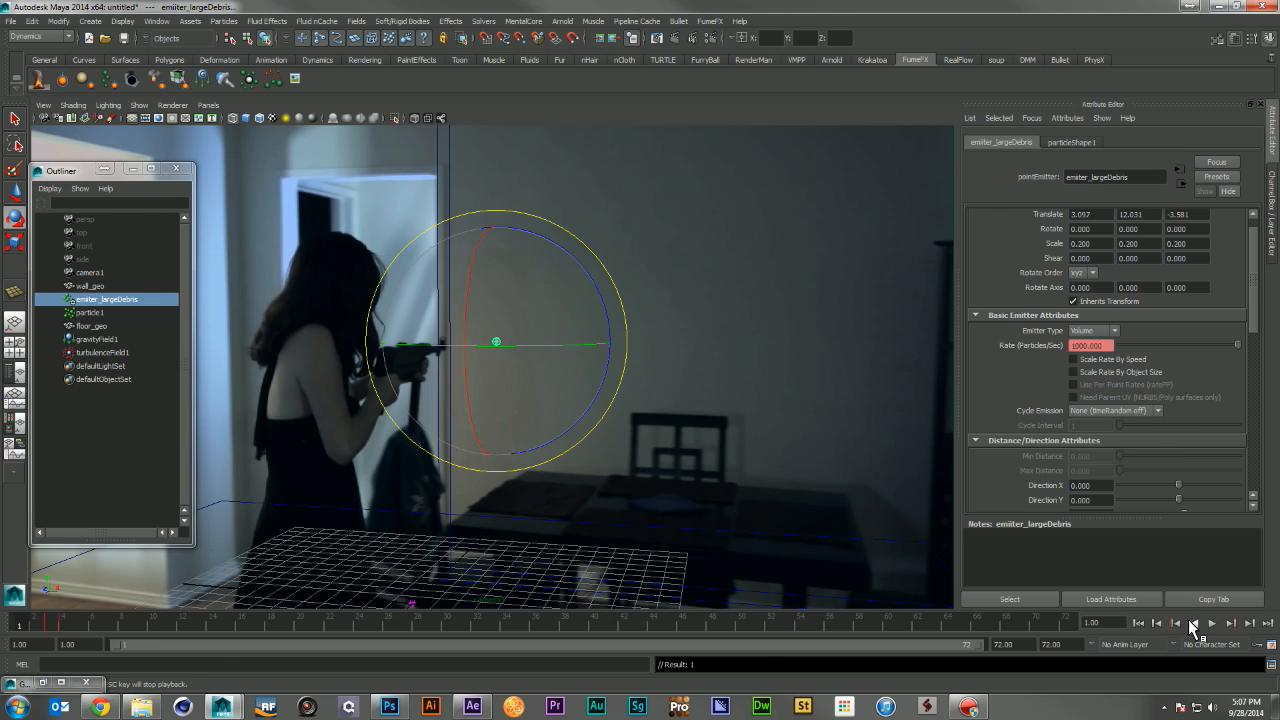
left_click(1213, 622)
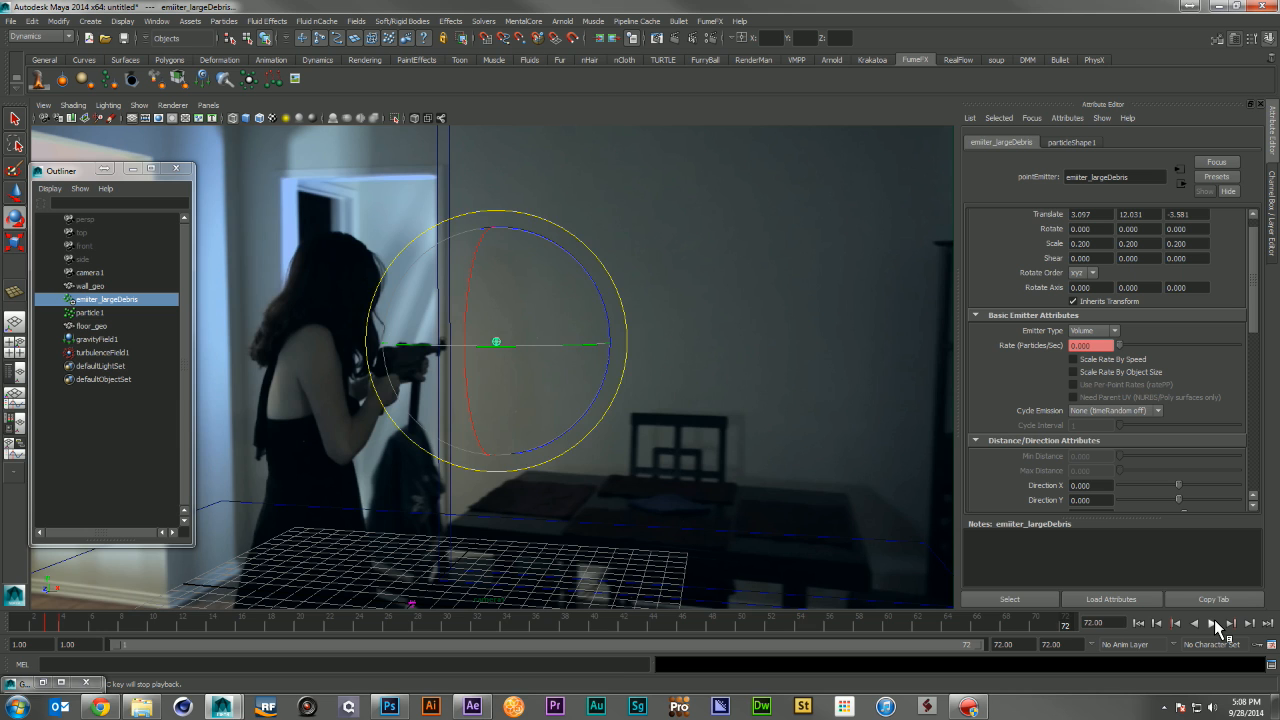
left_click(1213, 622)
left_click(1138, 622)
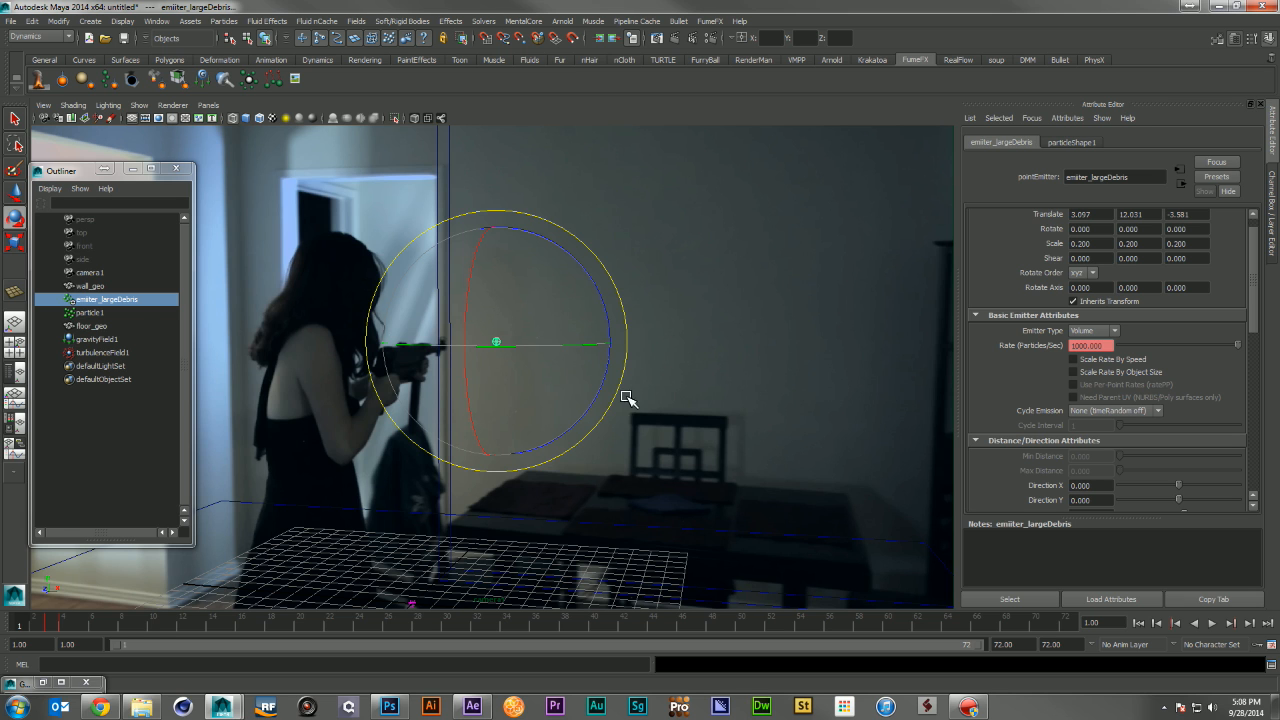
Clear the selection and save the scene as shot_11-12_wallhit in the project's scenes folder
left_click(90, 419)
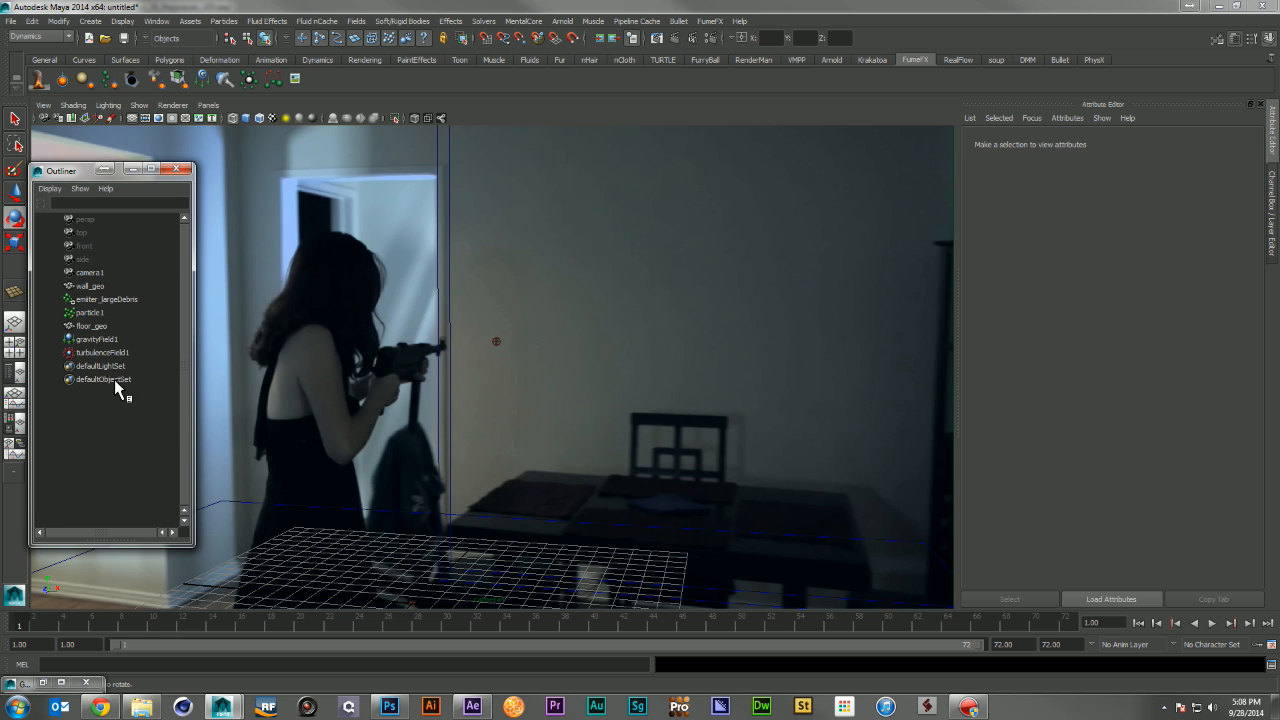
key("ctrl+s")
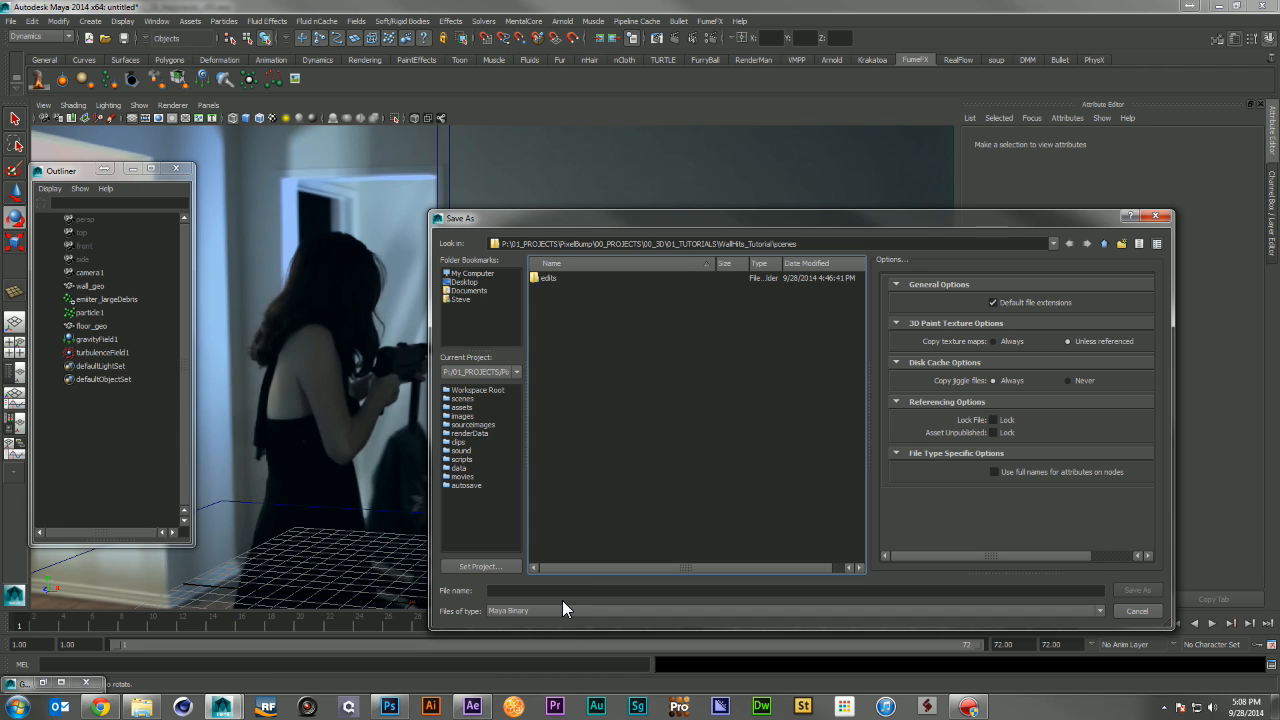
type("shot")
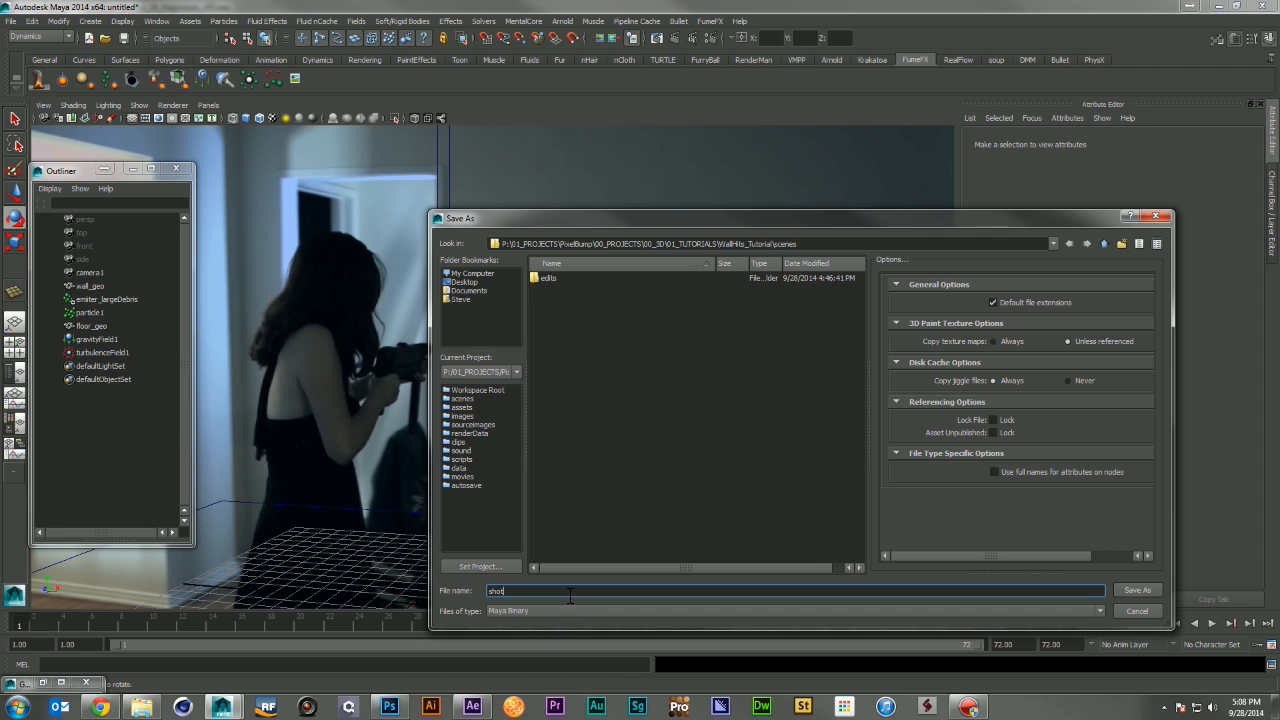
type("_11-12_wallhit")
key("Return")
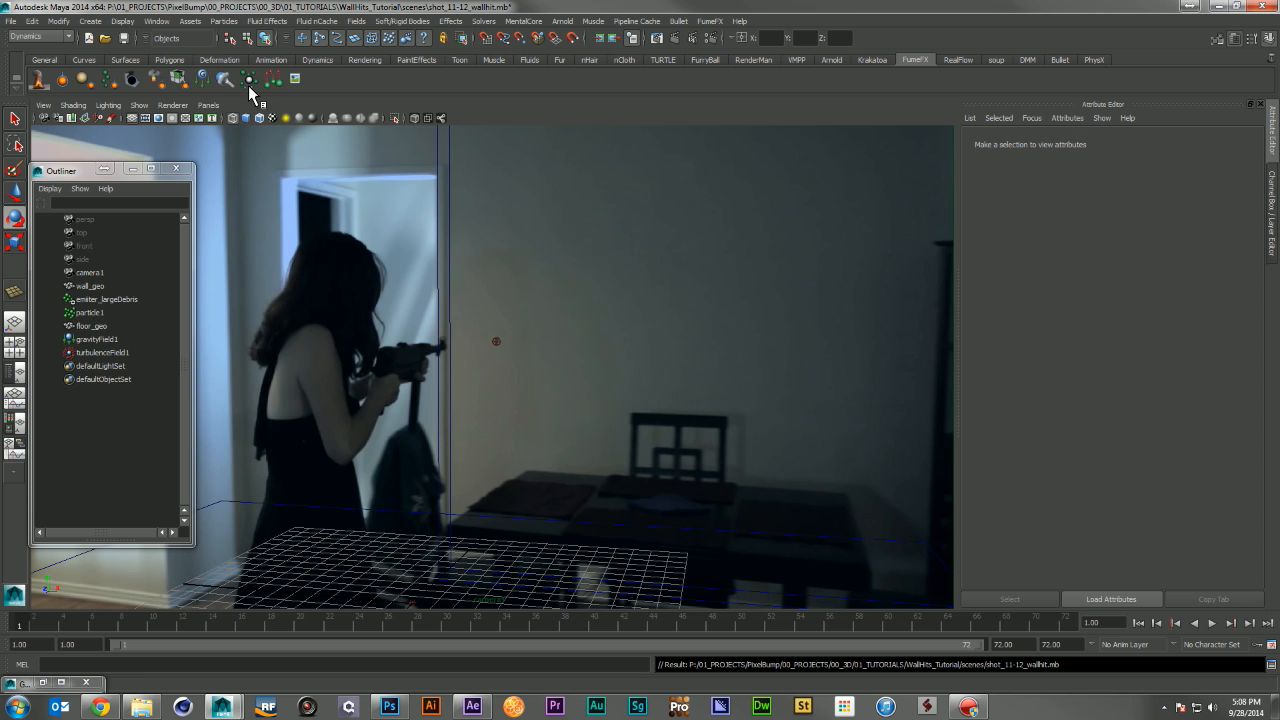
Create a small polygon sphere in the top view near the origin, at about X 0.17 and Z 0.15
left_click(90, 21)
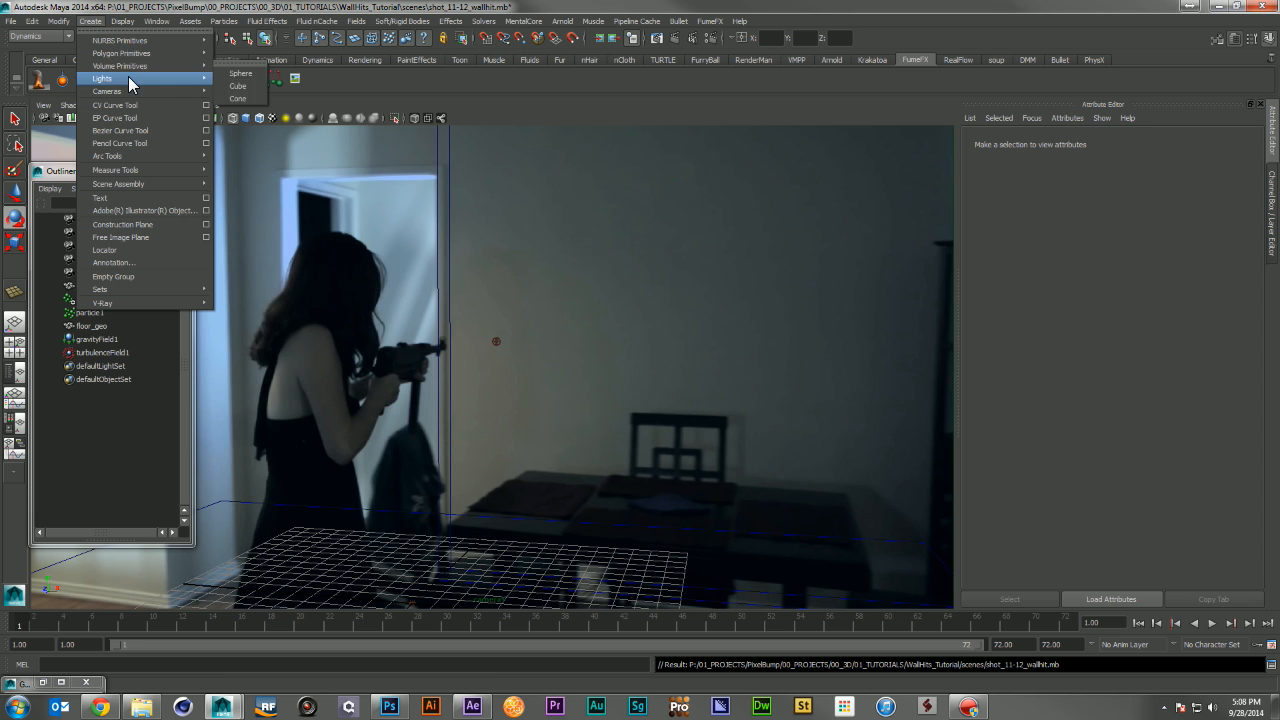
left_click(646, 119)
key("space")
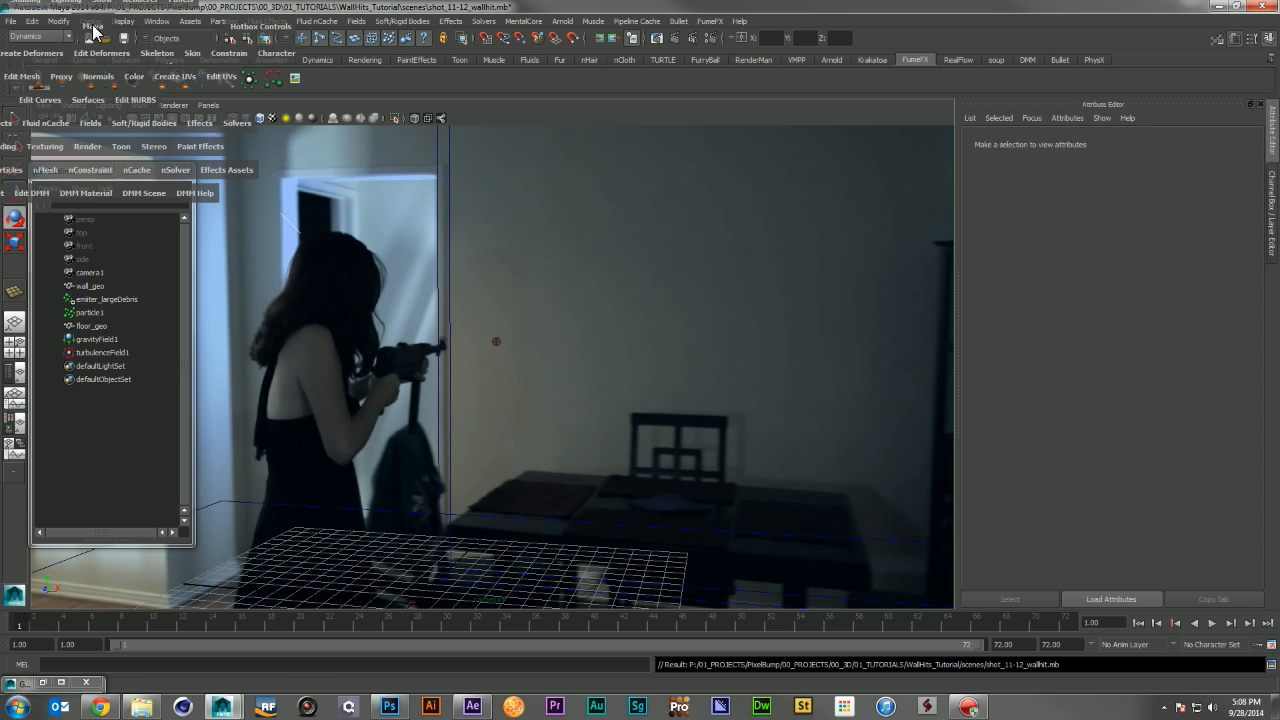
left_click(91, 22)
mouse_move(148, 66)
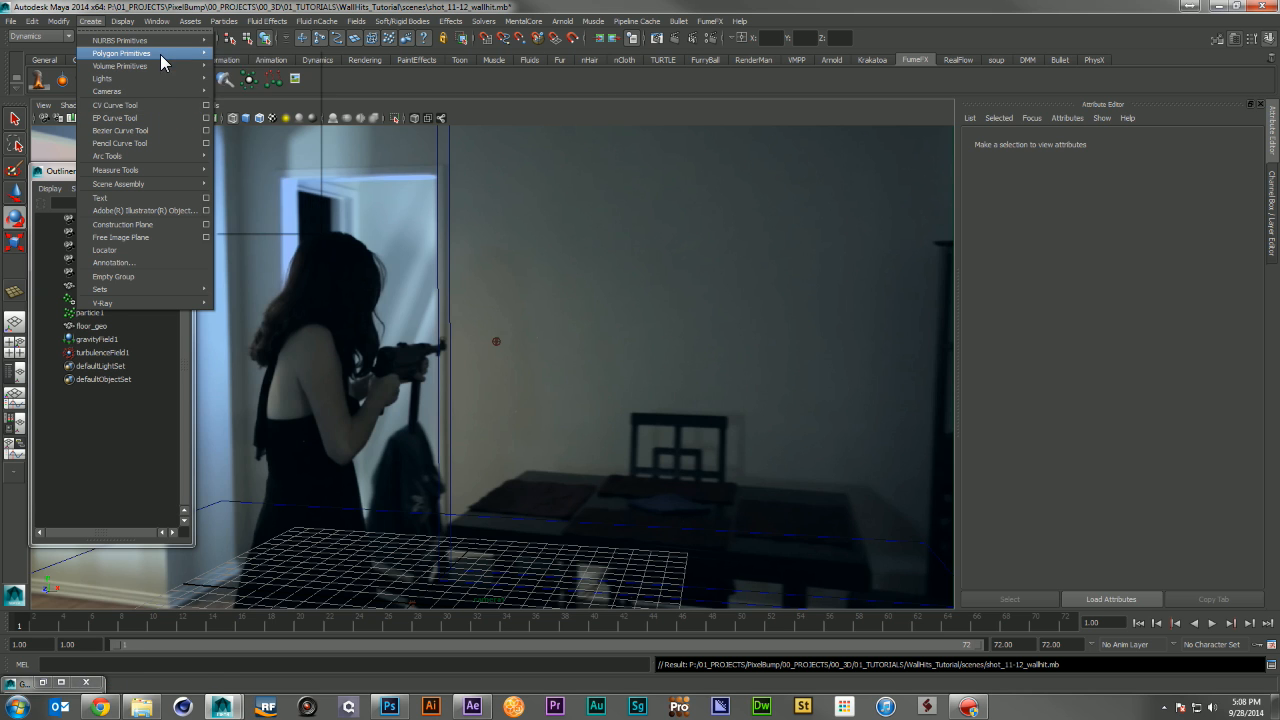
left_click(260, 60)
left_click(451, 592)
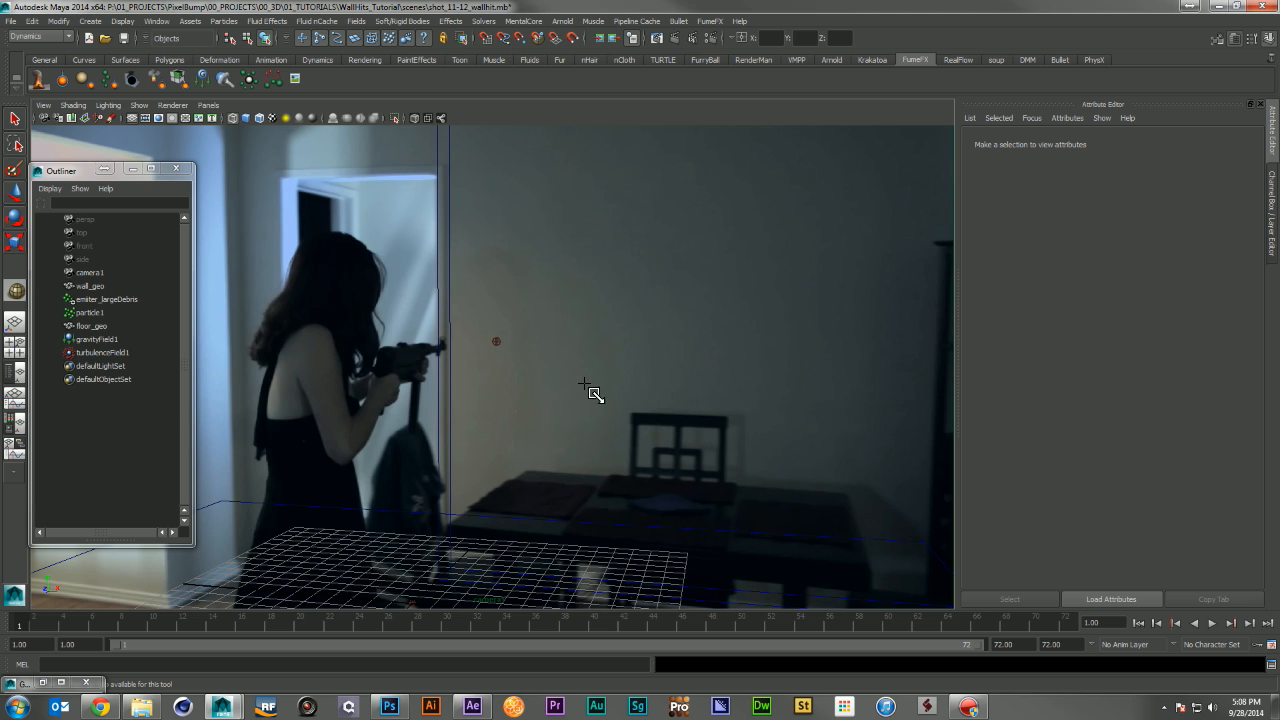
key("space")
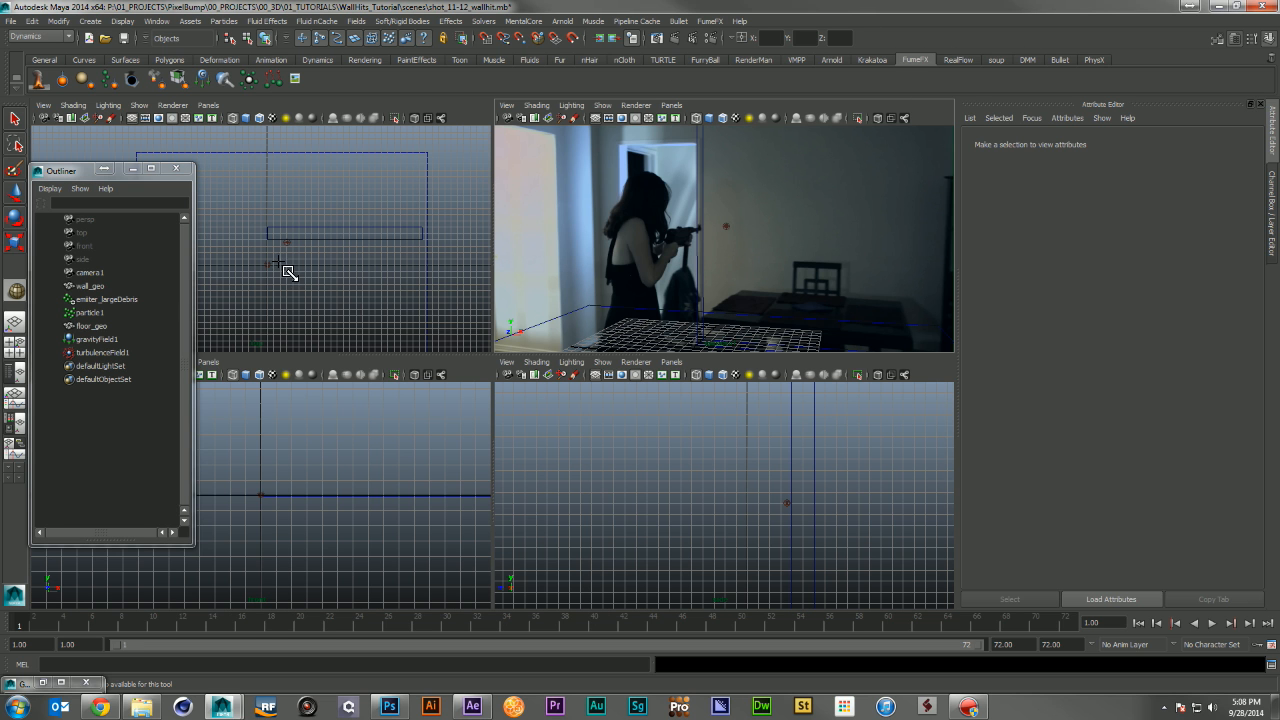
left_click(276, 272)
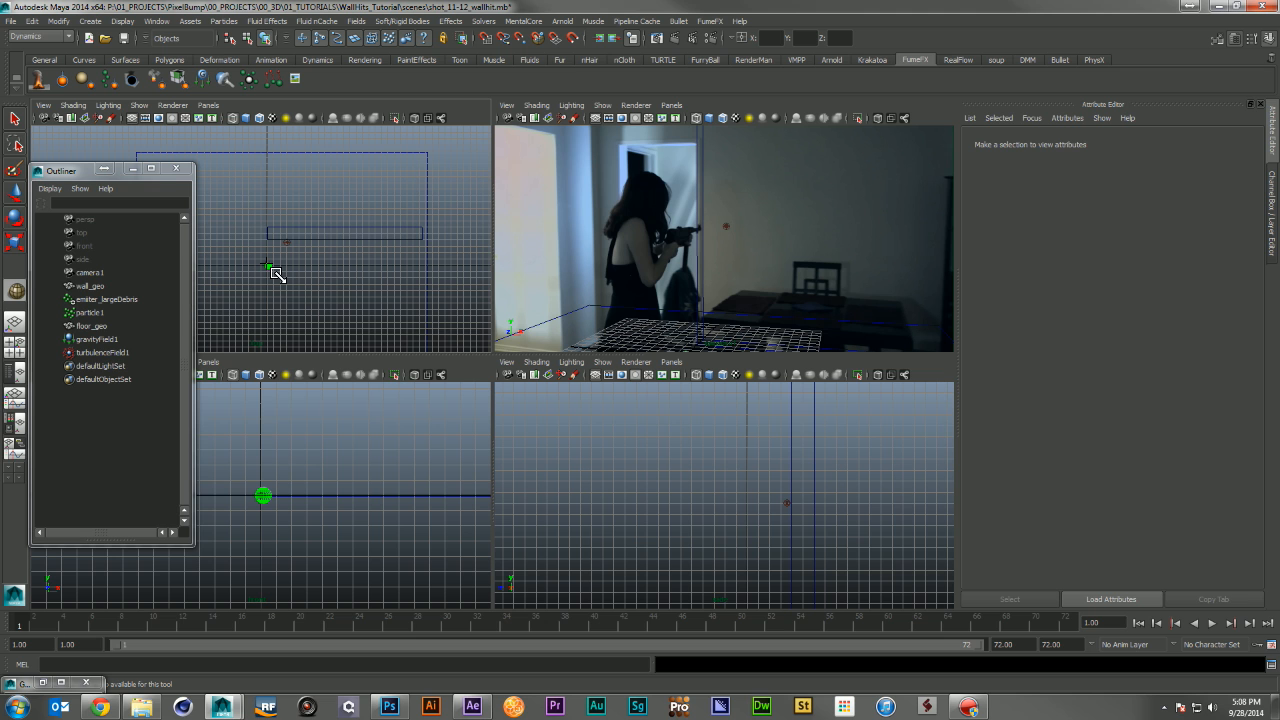
left_click_drag(276, 272, 277, 273)
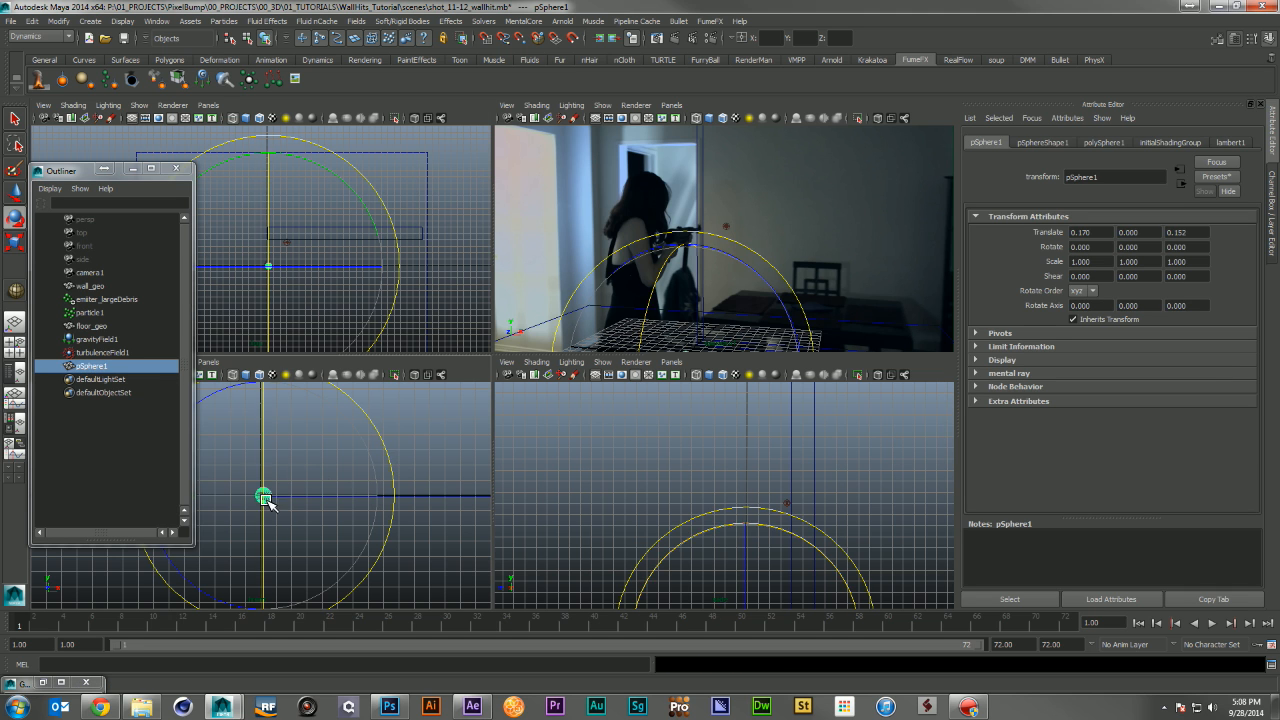
Centre the sphere on the origin by setting its Translate X and Translate Z to 0
key("w")
left_click(268, 432)
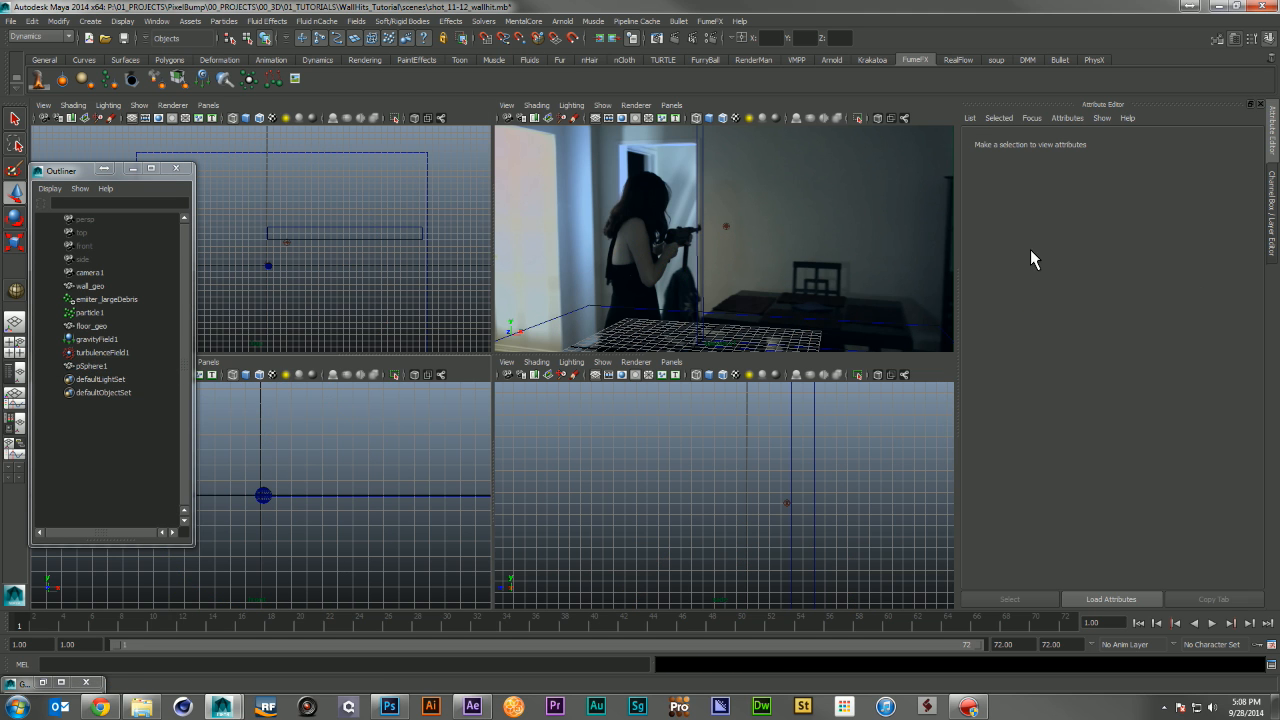
left_click(263, 495)
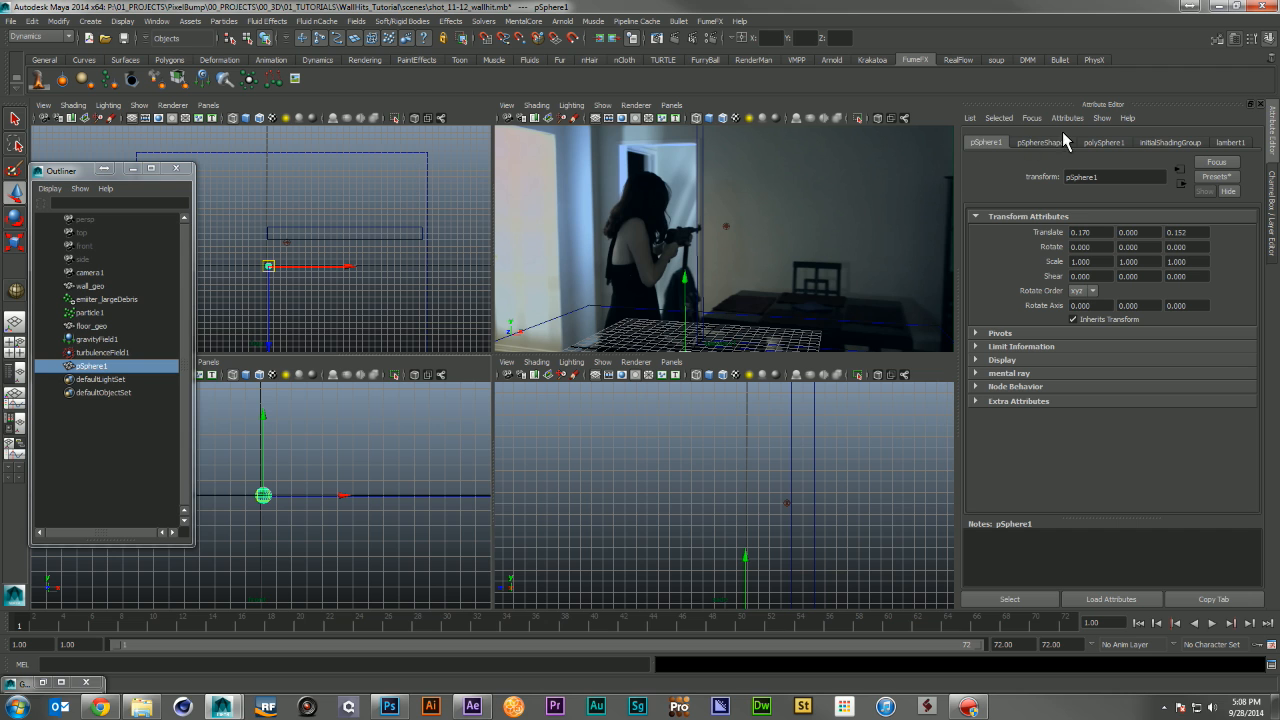
left_click_drag(1102, 236, 992, 233)
type("0")
key("Return")
left_click_drag(1194, 235, 1162, 245)
type("0")
key("Return")
Delete the sphere's construction history and freeze its transformations
left_click(59, 21)
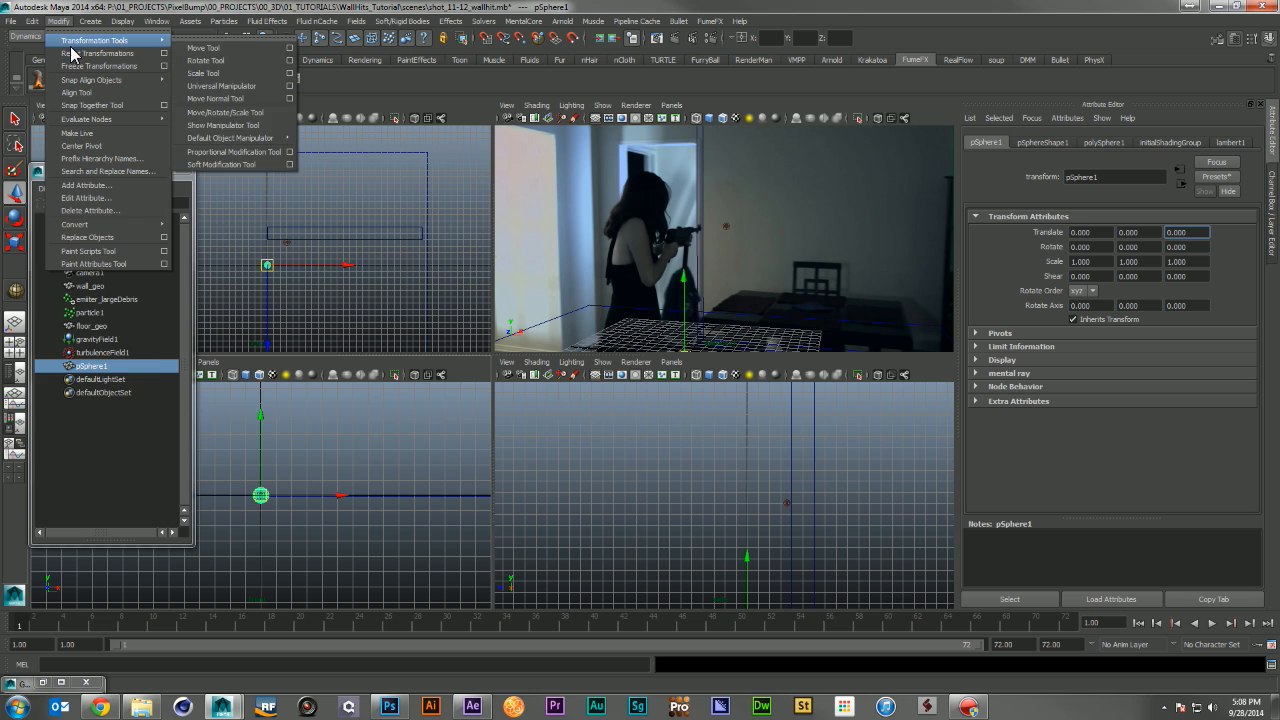
mouse_move(33, 21)
mouse_move(91, 168)
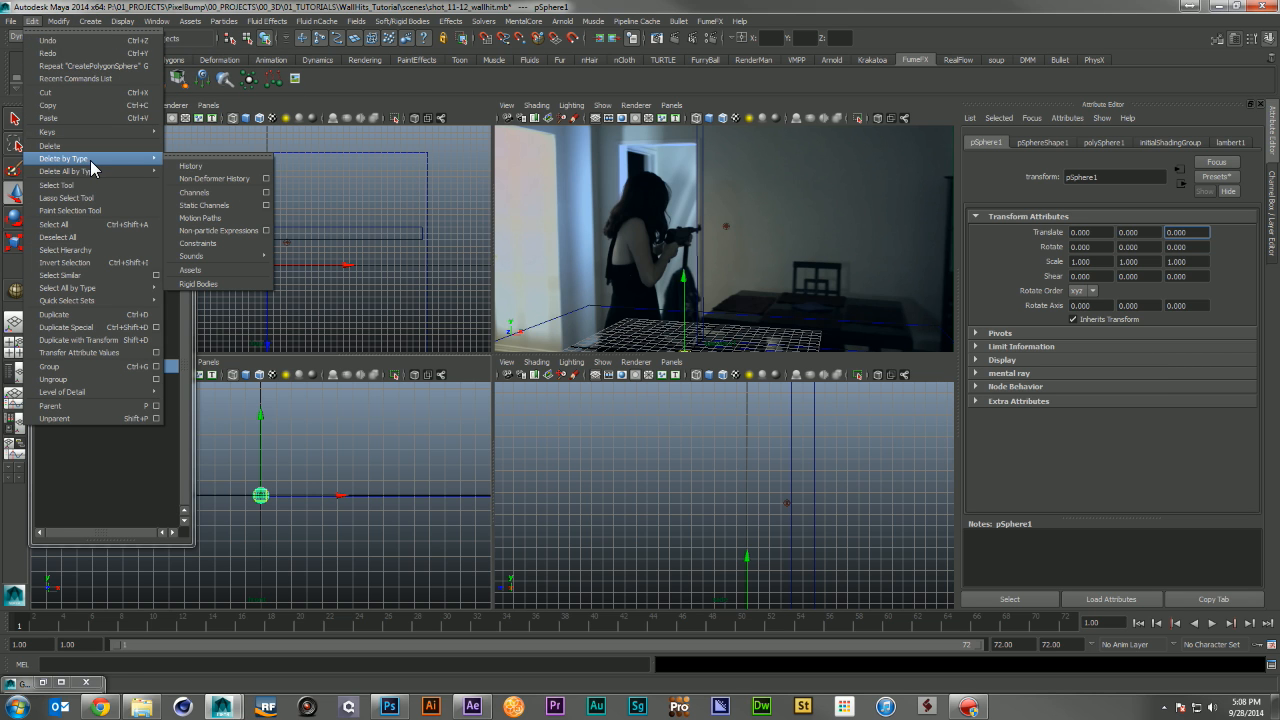
left_click(255, 167)
left_click(59, 21)
mouse_move(99, 46)
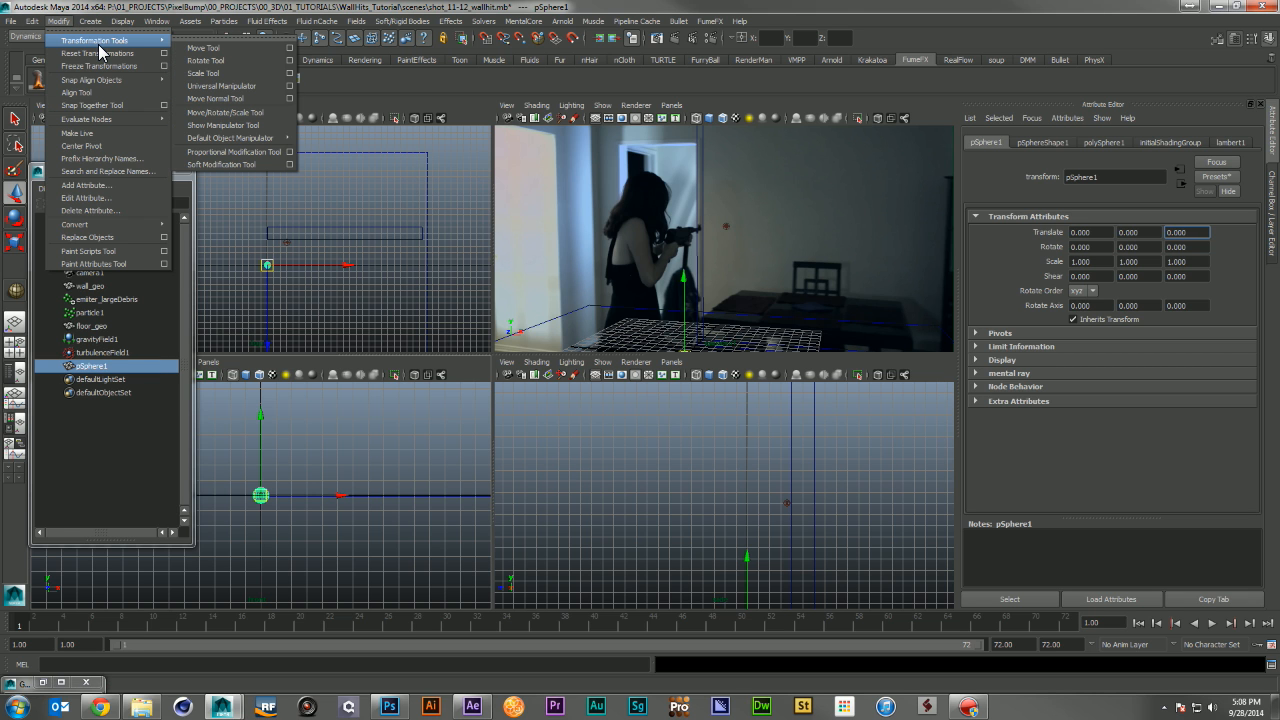
left_click(112, 66)
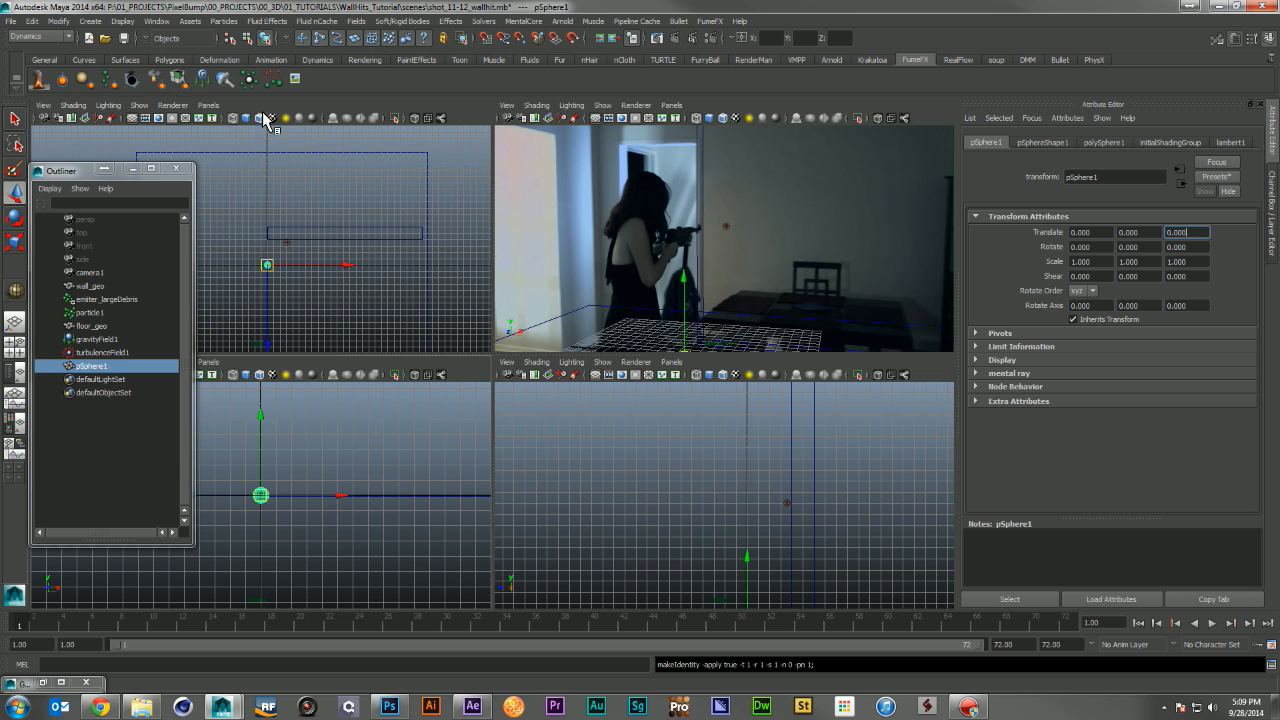
Solid-shatter the sphere with a shard count of 25 and edge jagginess of 0.25, and delete the original sphere
right_click_drag(300, 259, 563, 286, "alt")
middle_click_drag(294, 283, 308, 181, "alt")
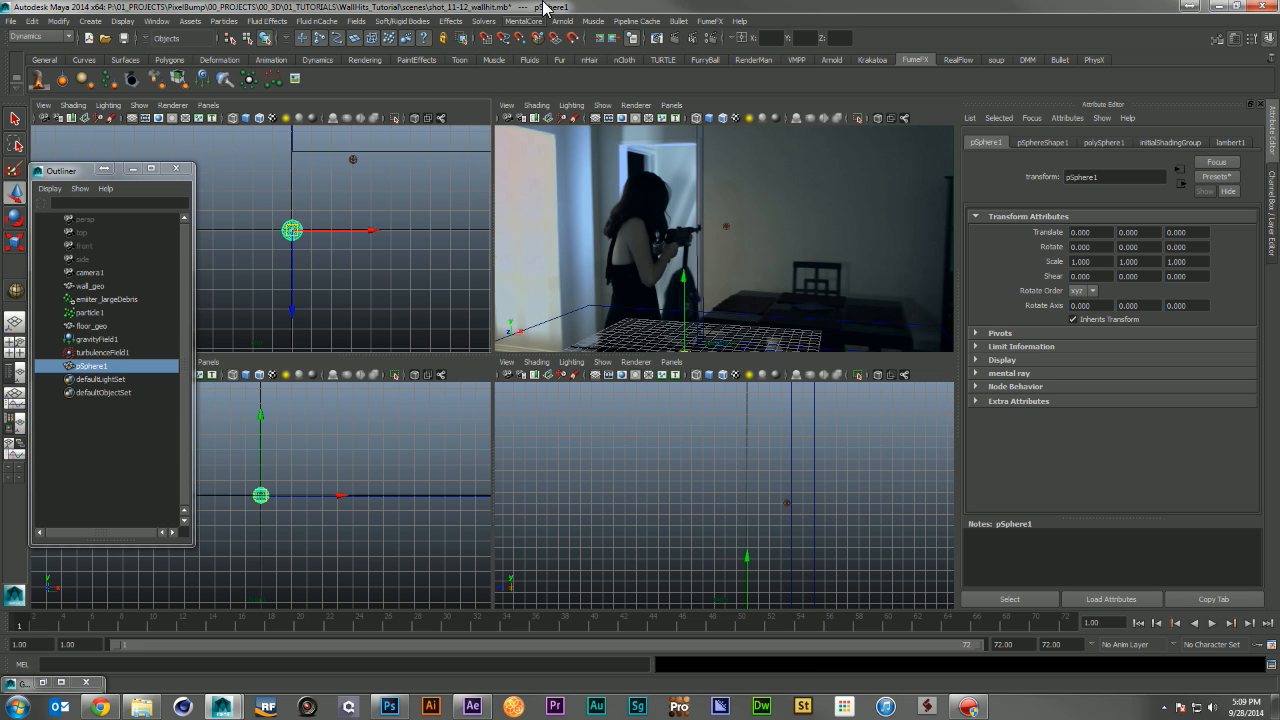
left_click(450, 21)
left_click(527, 91)
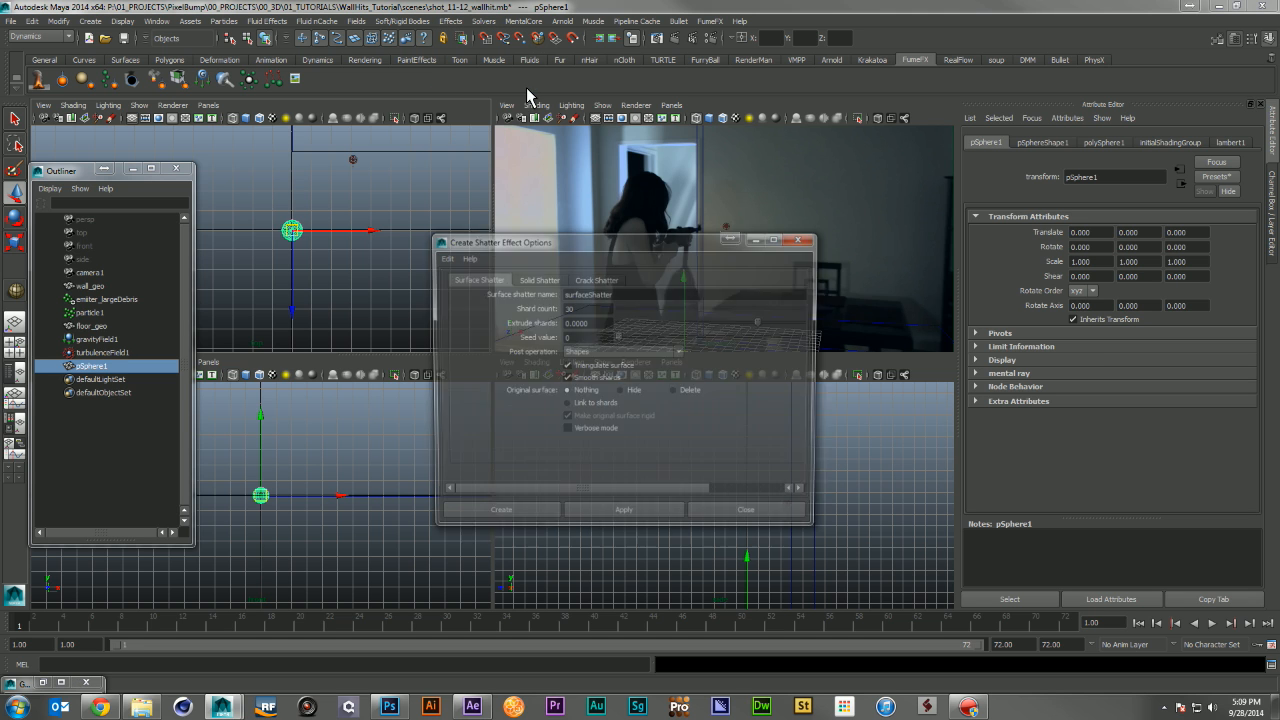
left_click(529, 282)
double_click(584, 310)
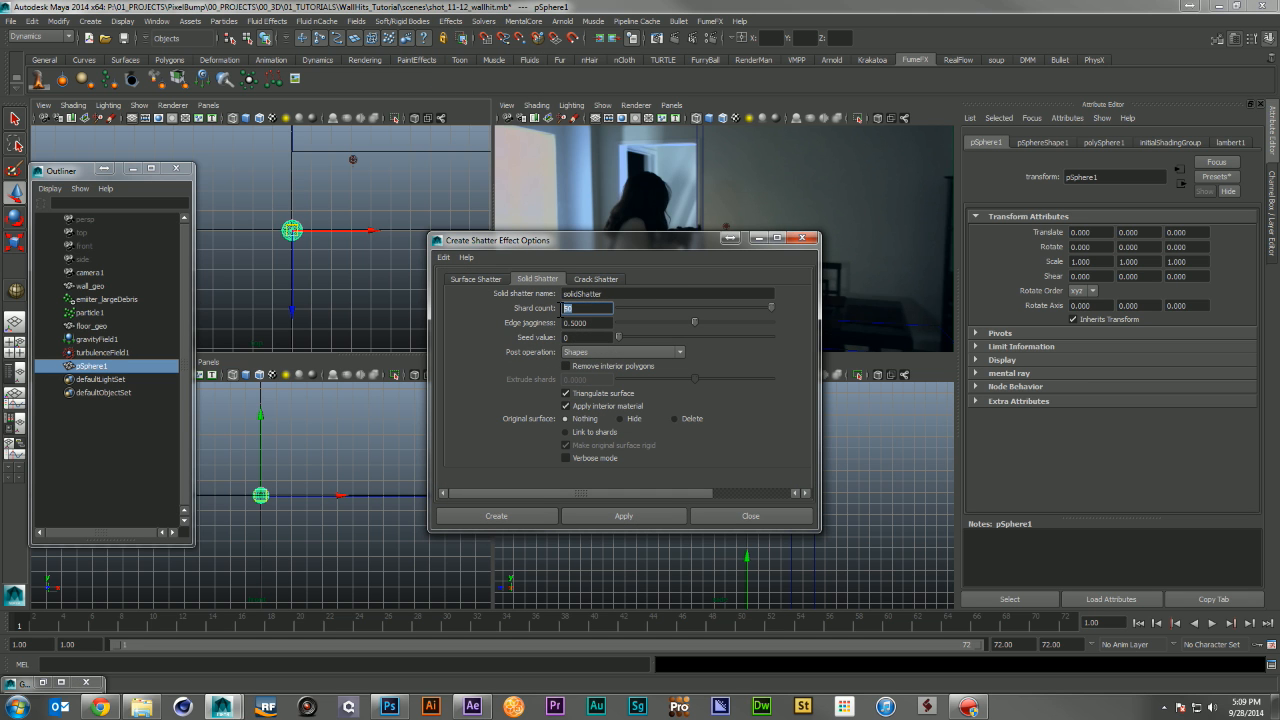
type("25")
left_click(600, 322)
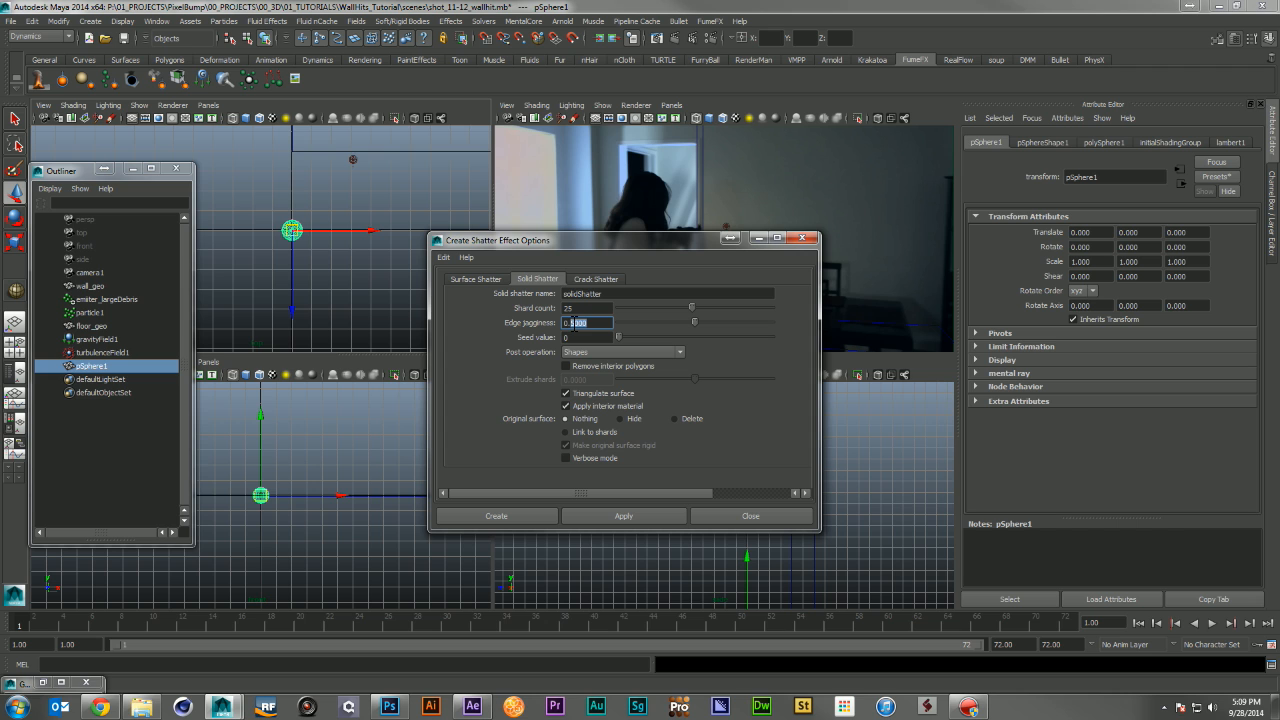
left_click(595, 308)
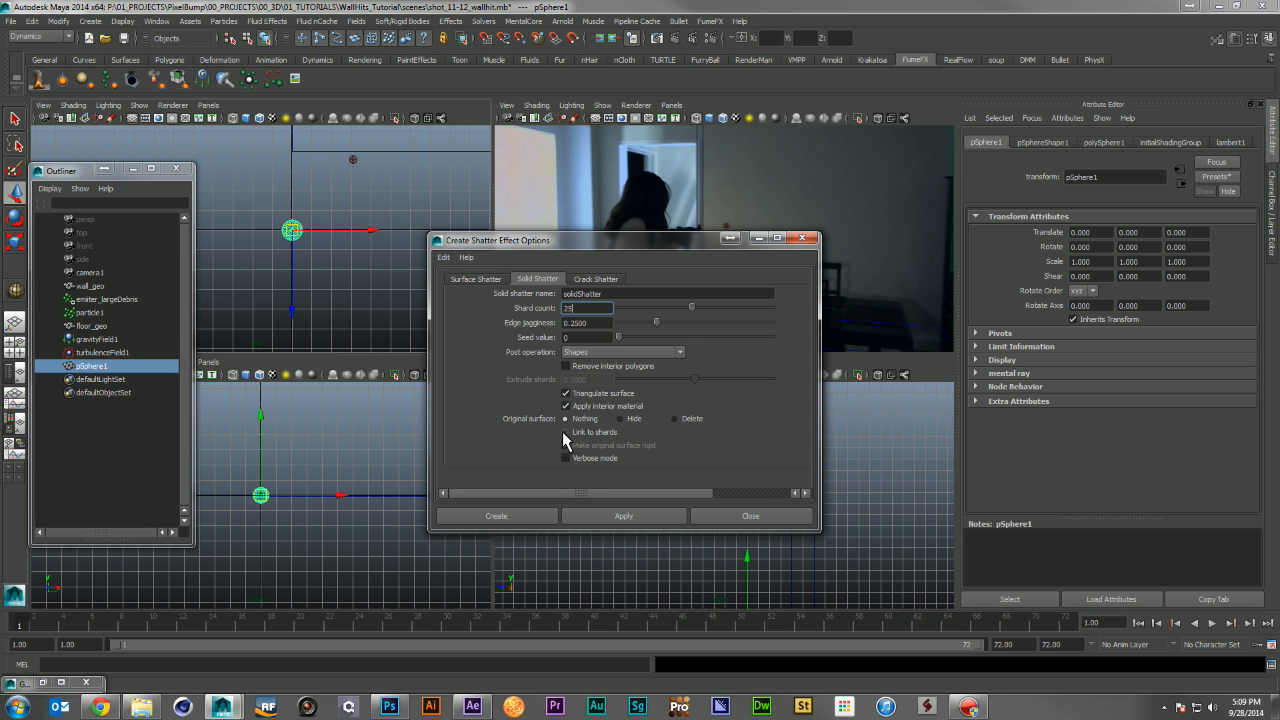
left_click(531, 524)
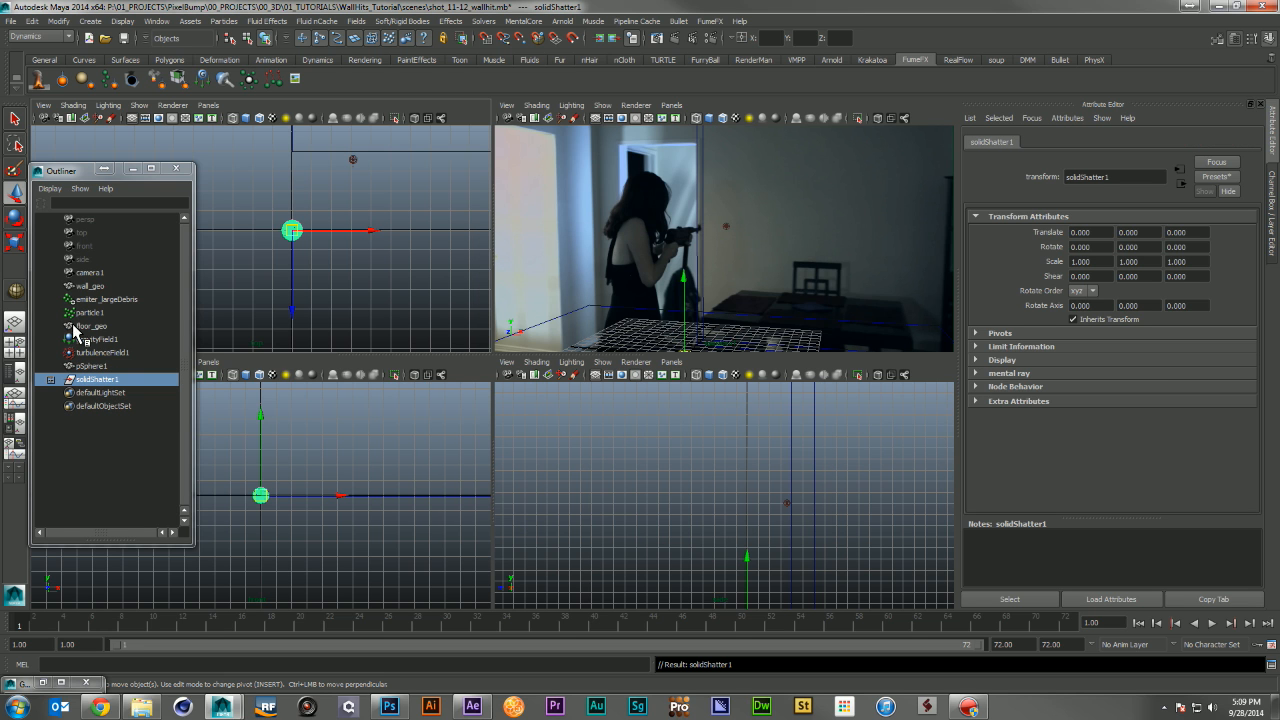
left_click(91, 367)
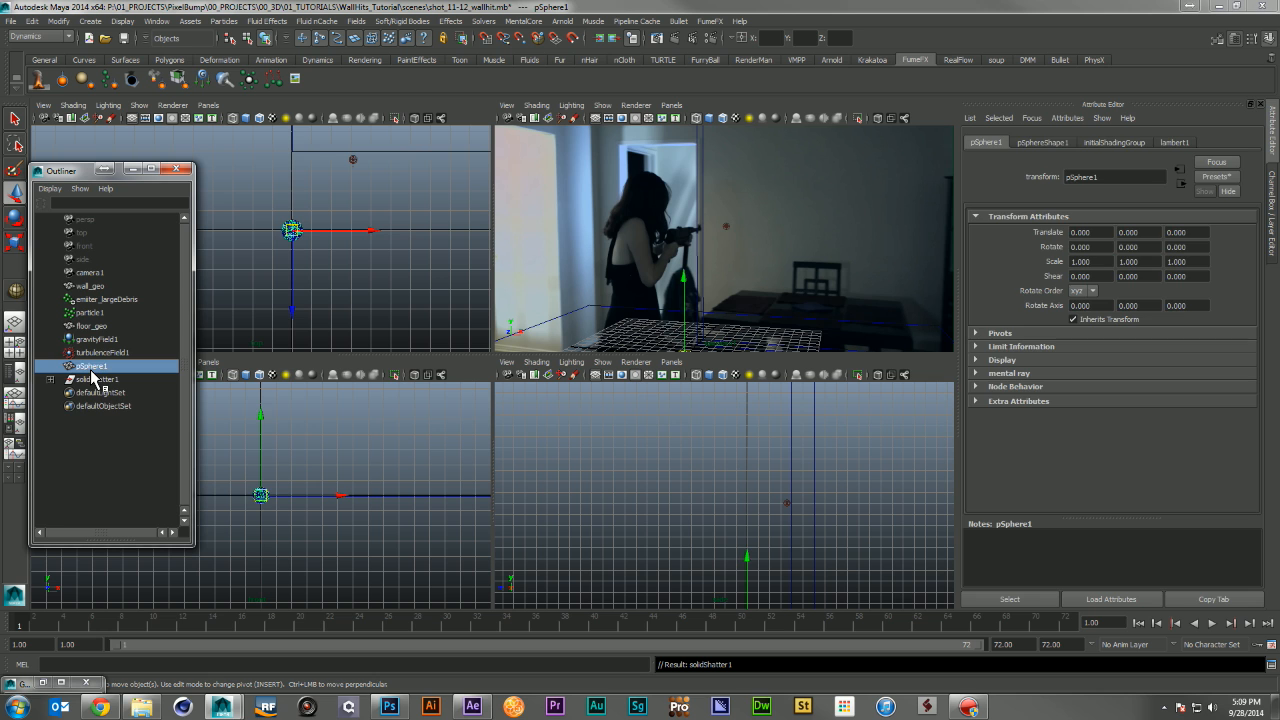
key("Delete")
Expand the solidShatter1 group and examine several of its individual shards
left_click(50, 366)
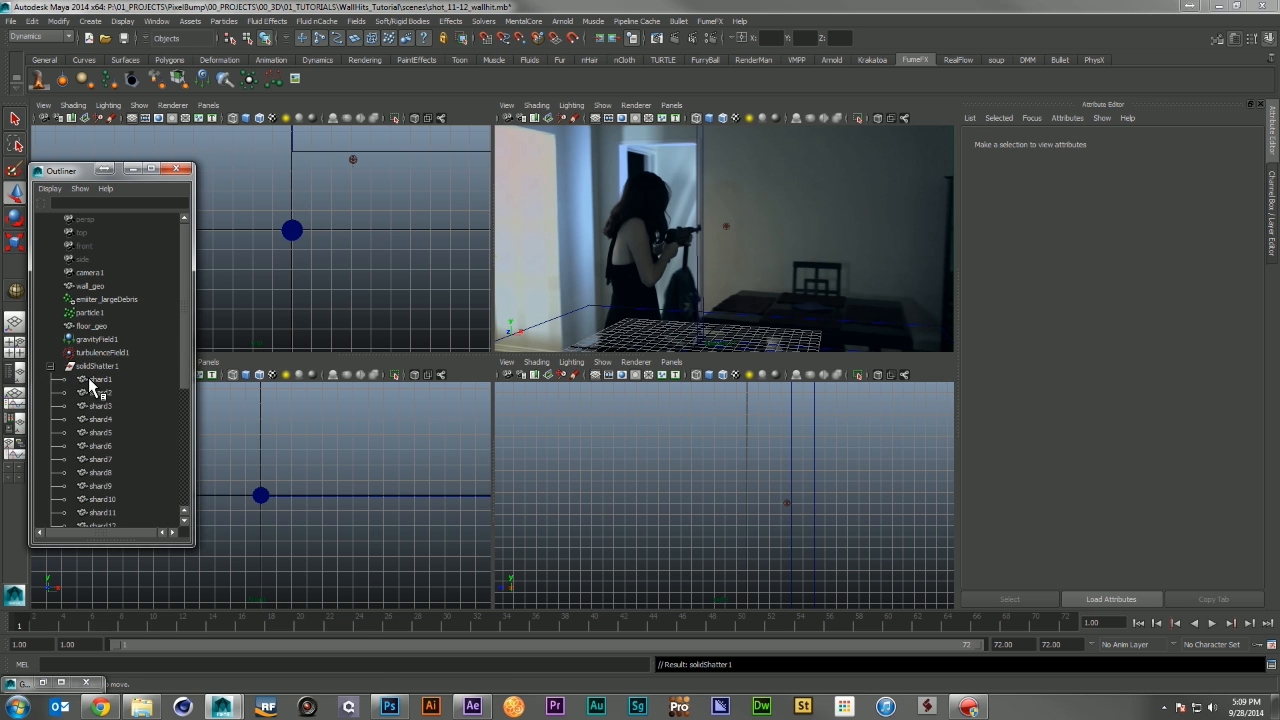
left_click(98, 379)
left_click(99, 406)
left_click(98, 432)
left_click(98, 445)
left_click(98, 472)
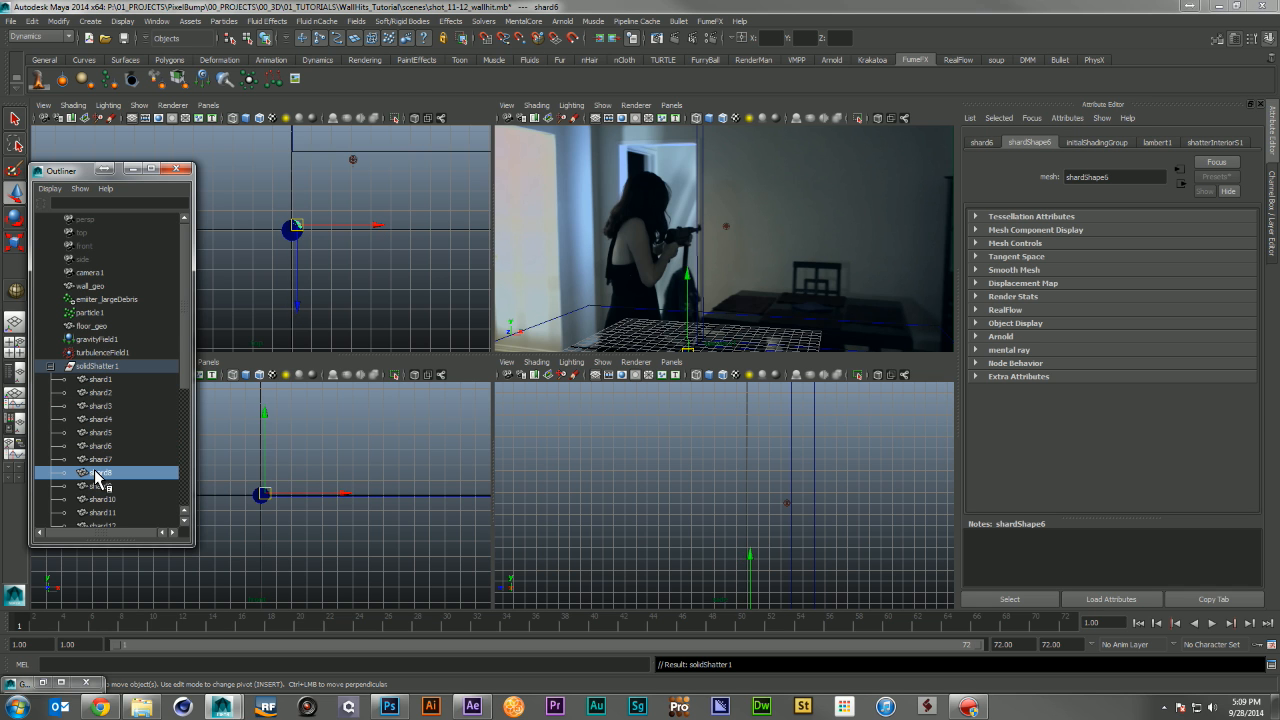
left_click(98, 486)
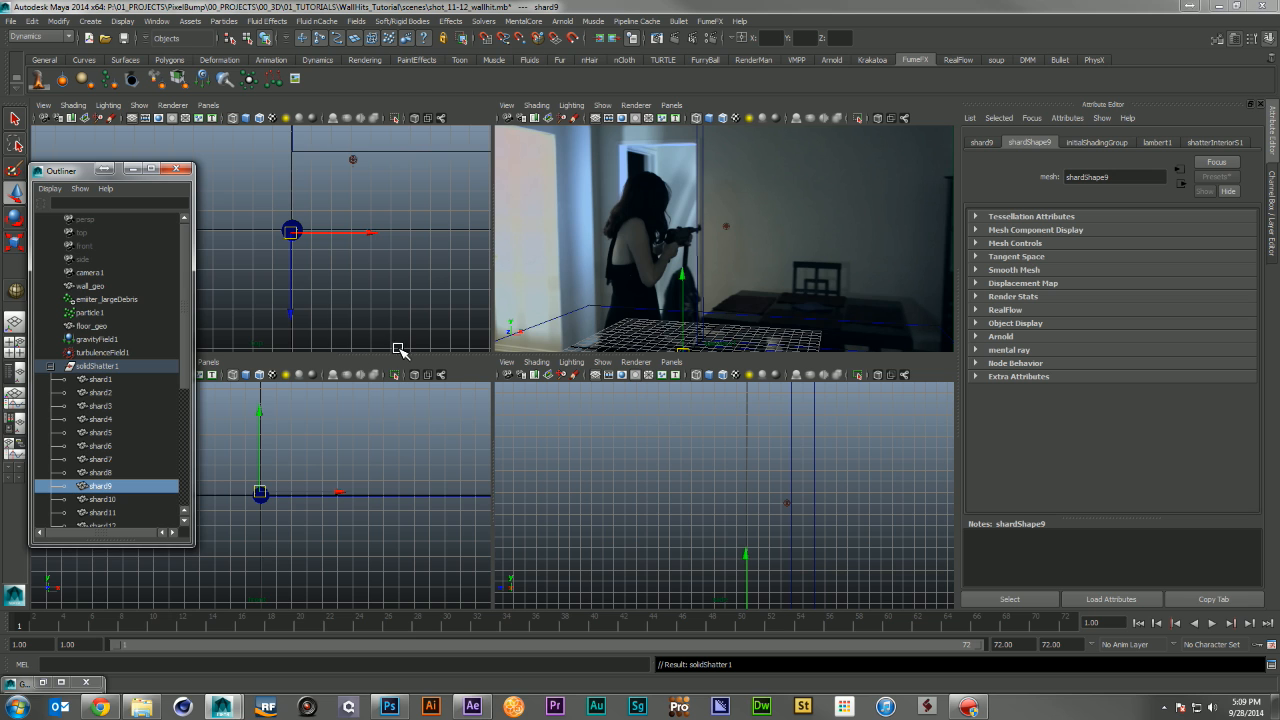
Try raising the solidShatter1 group about 6.1 units in Y, and check individual shards' translate values
left_click(92, 366)
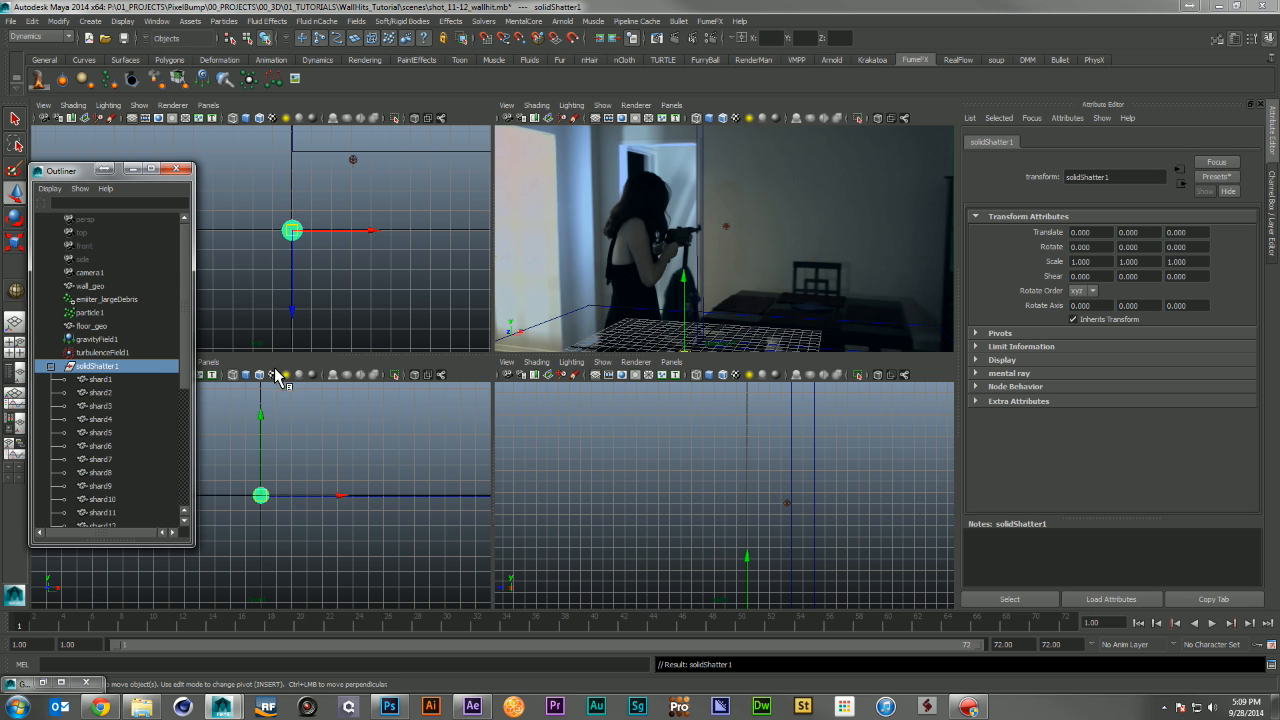
left_click_drag(264, 462, 256, 368)
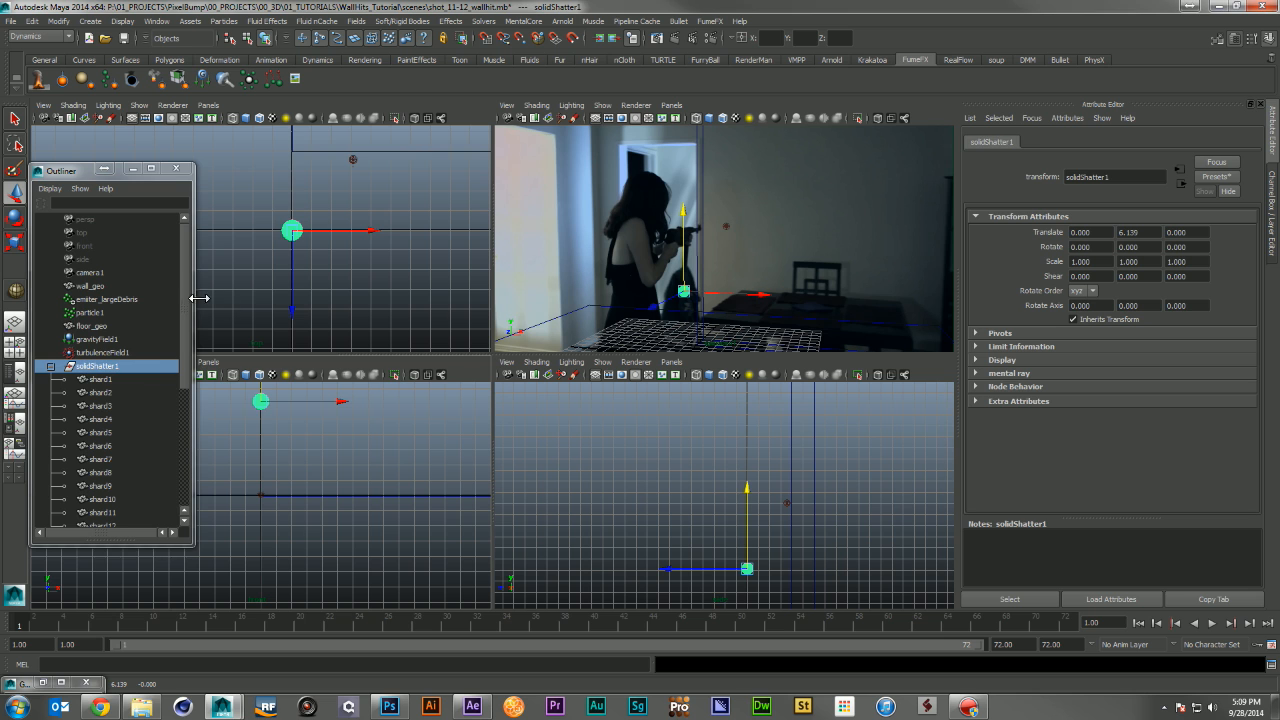
left_click(99, 380)
left_click(98, 393)
left_click(99, 420)
left_click(99, 433)
left_click(96, 459)
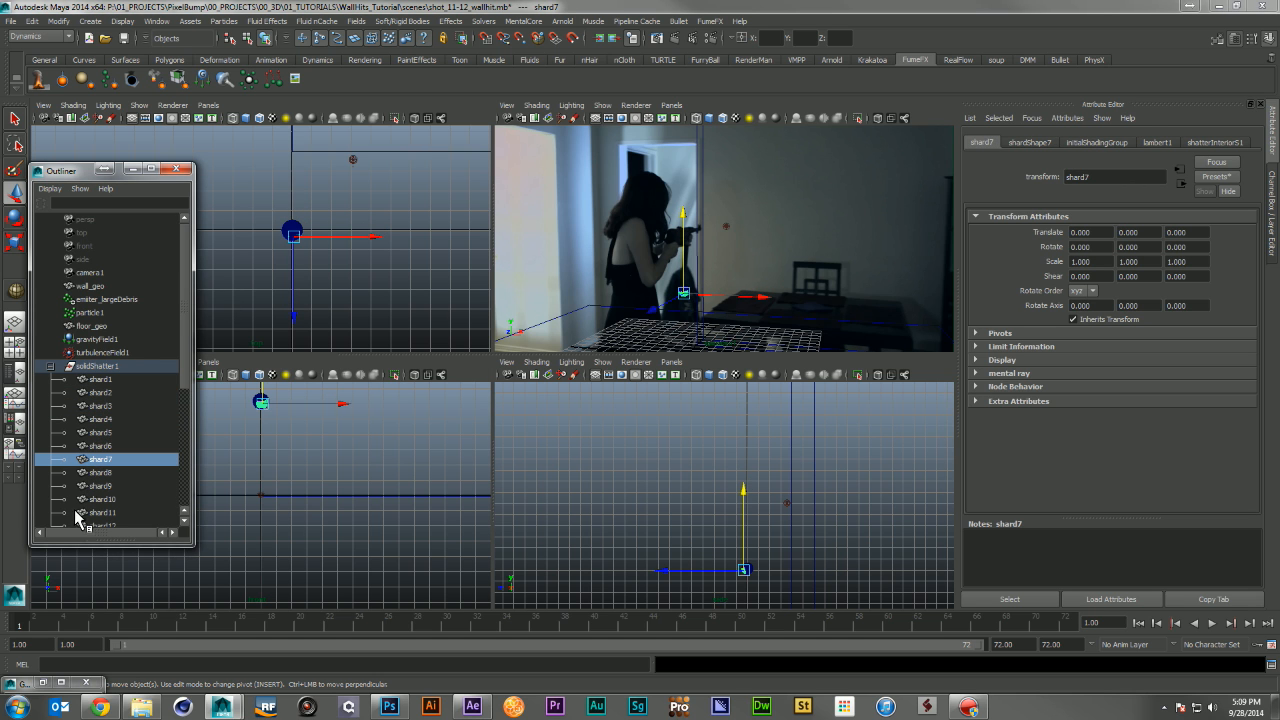
left_click(86, 368)
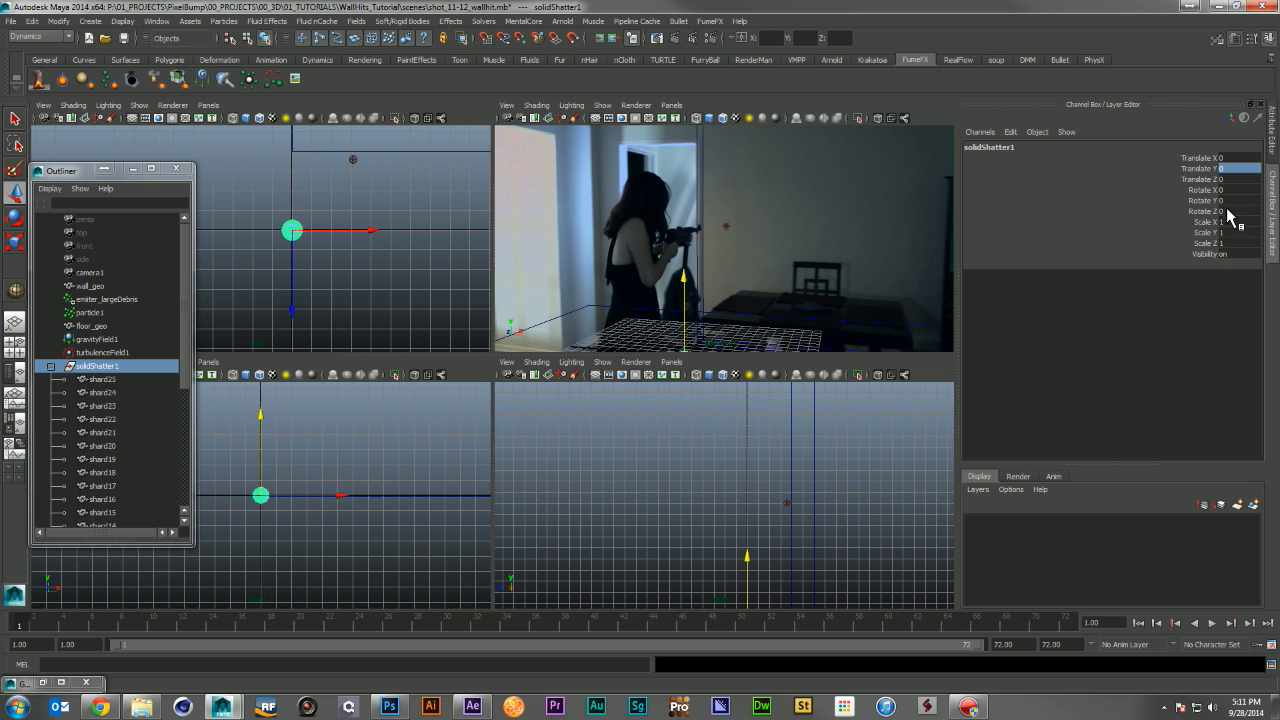
Select all shards from shard25 to shard1 and set their Scale X, Y and Z to 0.2
left_click(1240, 221)
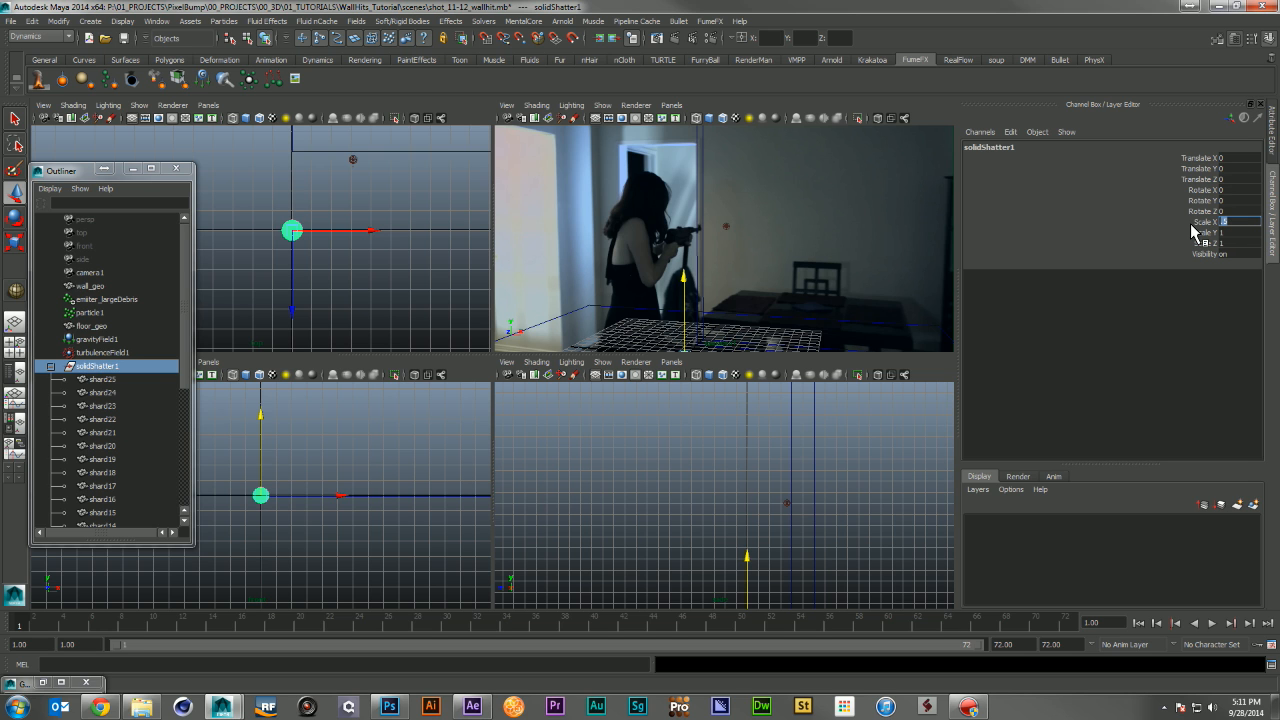
left_click(134, 379)
scroll(134, 379, "down", 5)
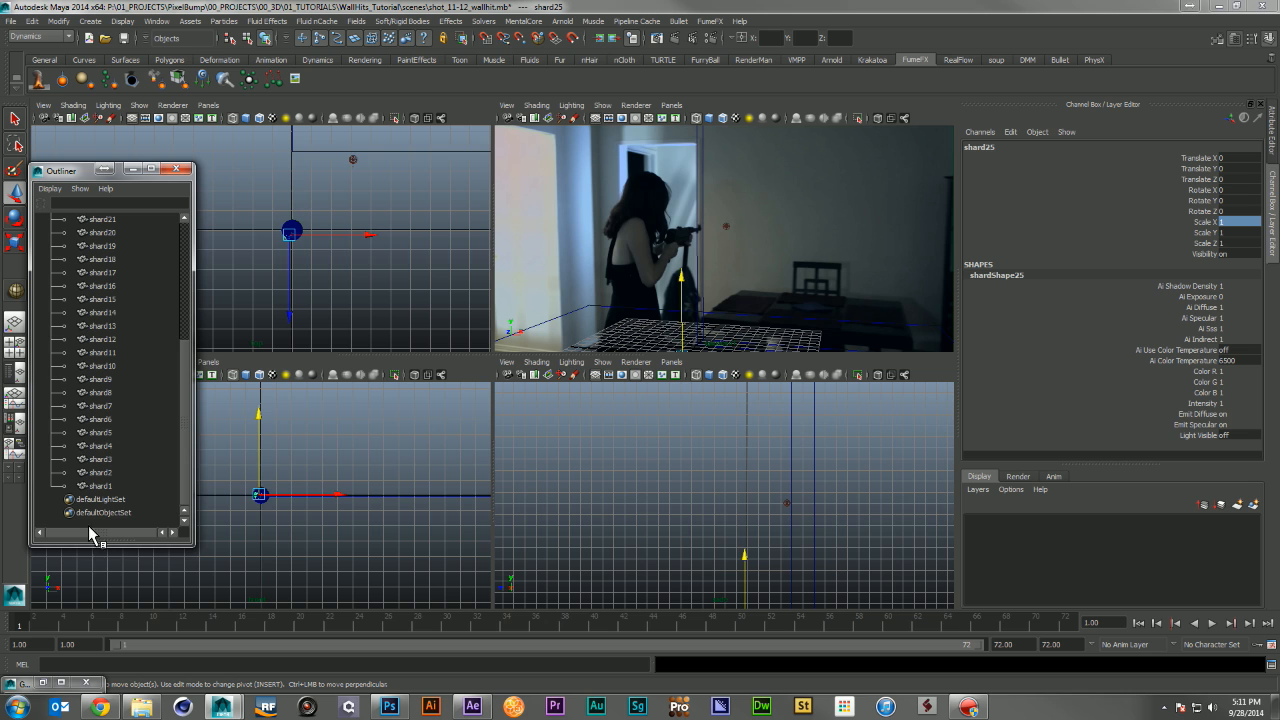
left_click(112, 486, "shift")
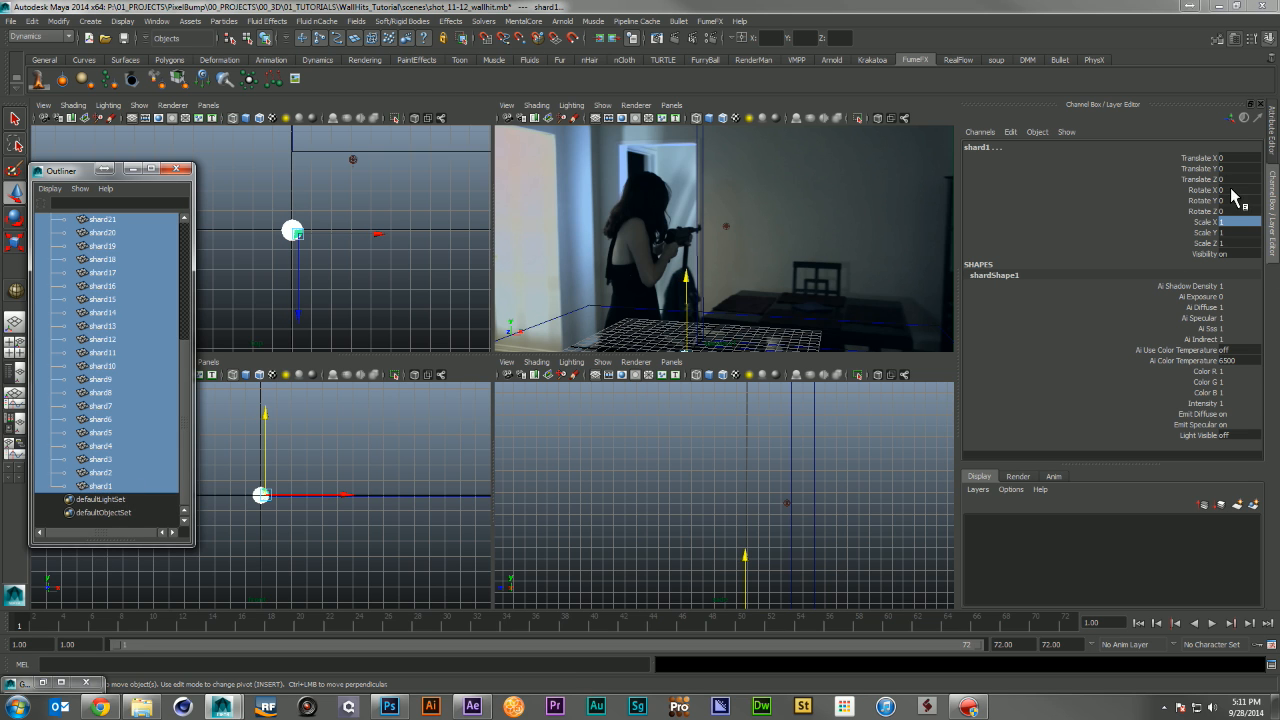
left_click(1238, 222)
type(".2")
left_click(1247, 241)
type(".2")
left_click(1247, 236)
type(".2")
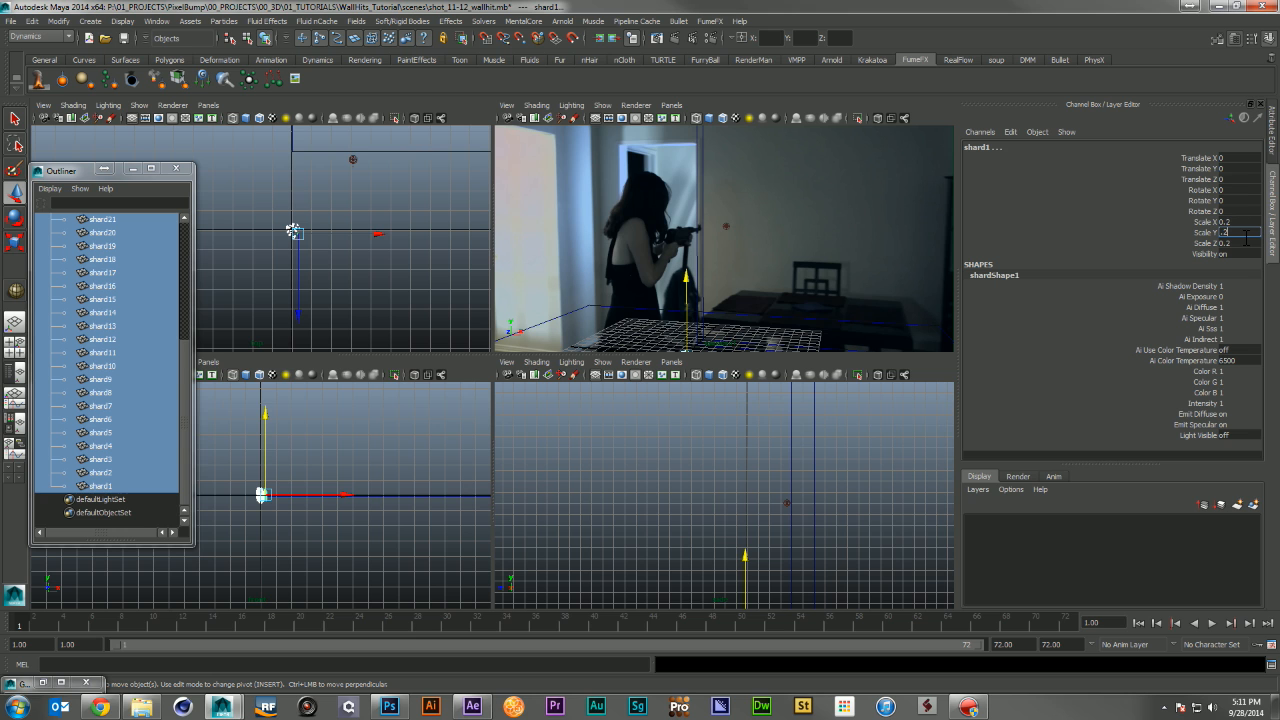
Confirm the shards' 0.2 scale and raise the solidShatter1 group about 4.5 units in Y
key("Return")
scroll(84, 232, "up", 5)
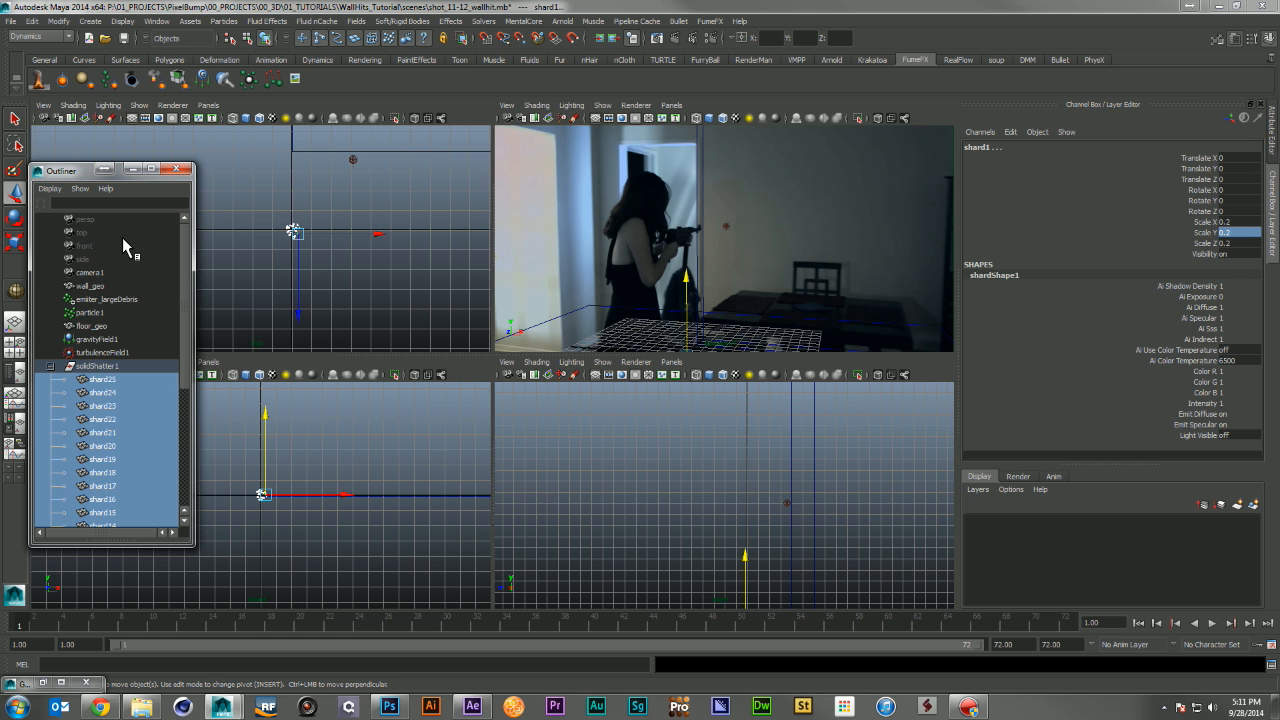
left_click(98, 366)
left_click_drag(263, 418, 258, 349)
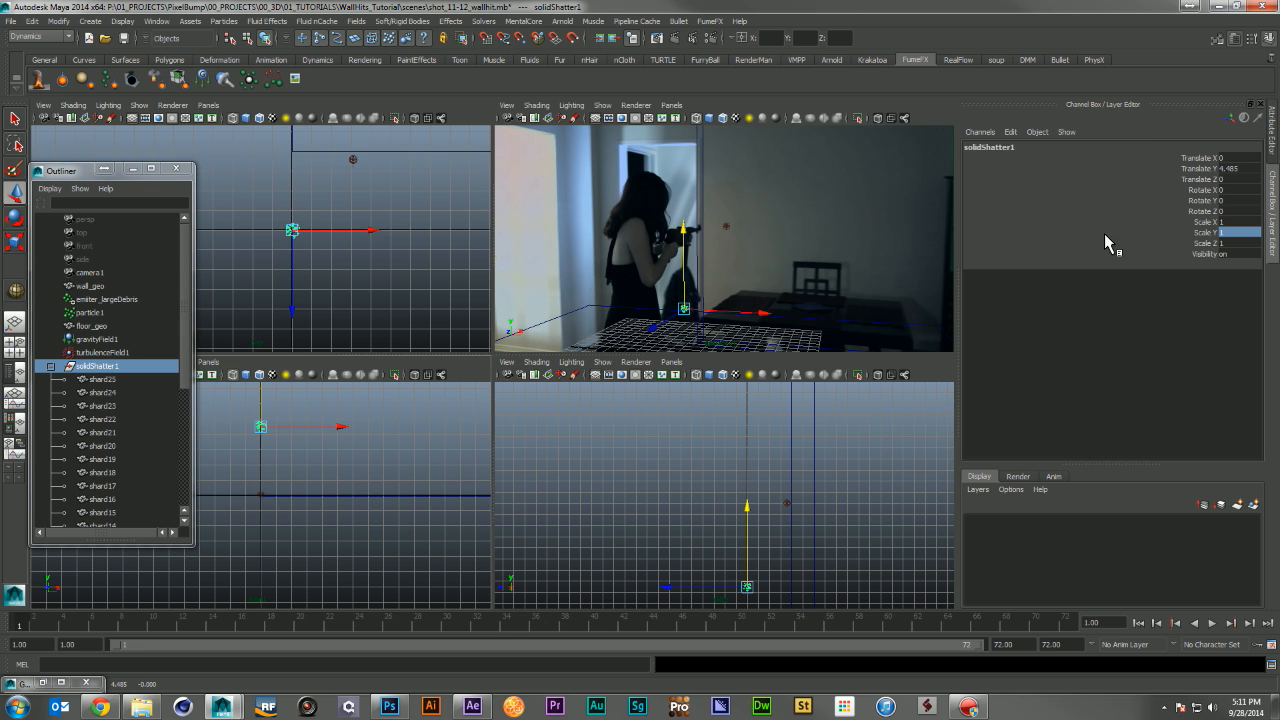
Select all shards from shard25 to shard1 and set their Scale X, Y and Z to 0.4
left_click(108, 380)
scroll(130, 410, "down", 3)
scroll(120, 450, "down", 3)
left_click(100, 485, "shift")
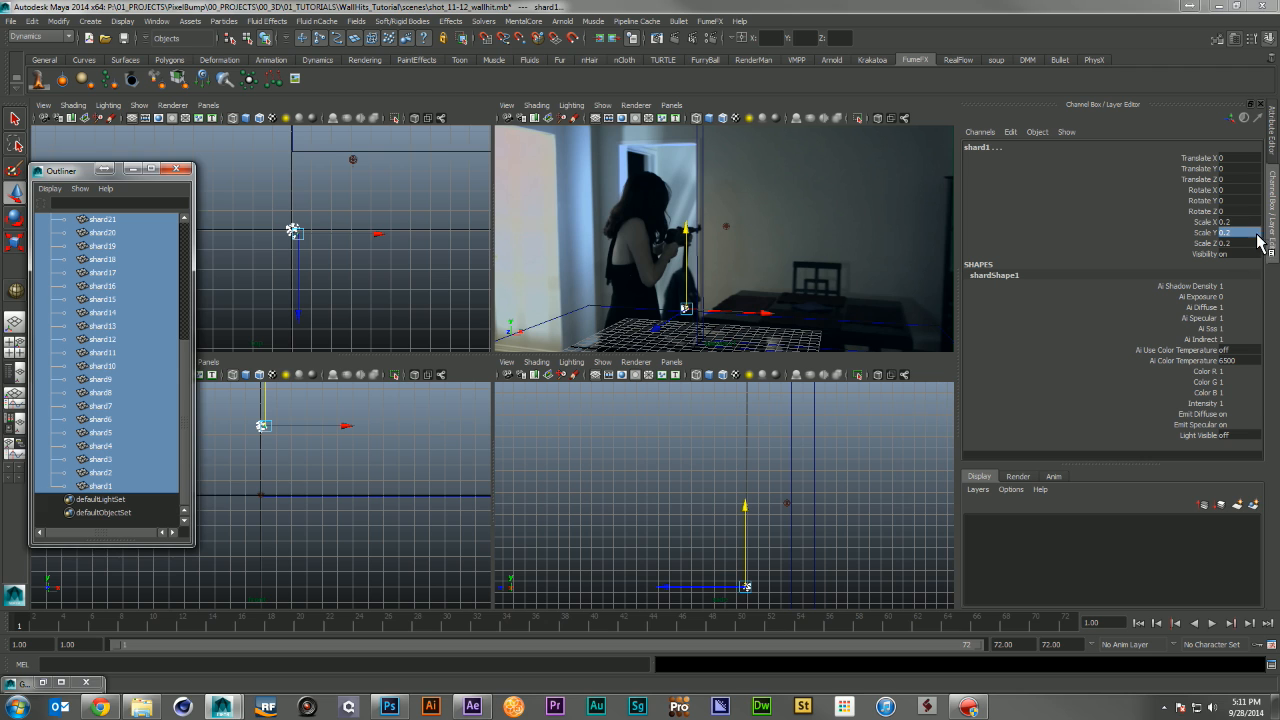
double_click(1245, 222)
type(".4")
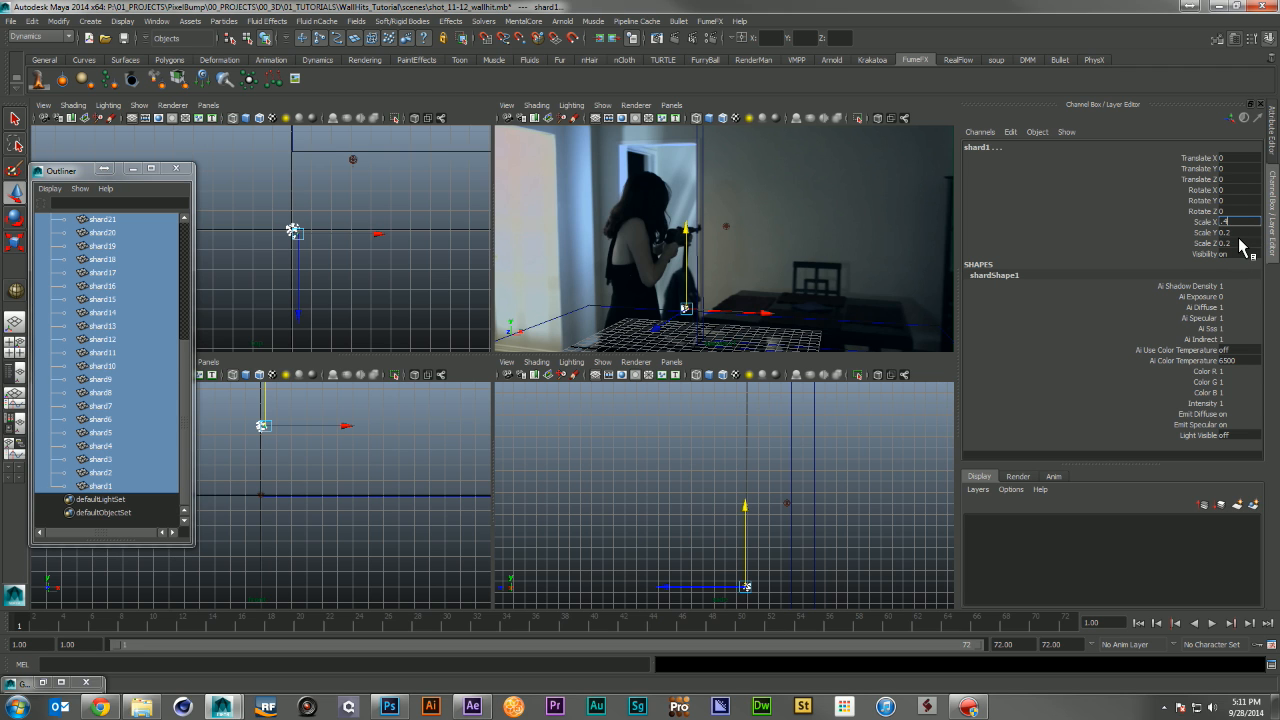
left_click(1240, 232)
type(".4")
left_click(1244, 241)
type(".4")
key("Return")
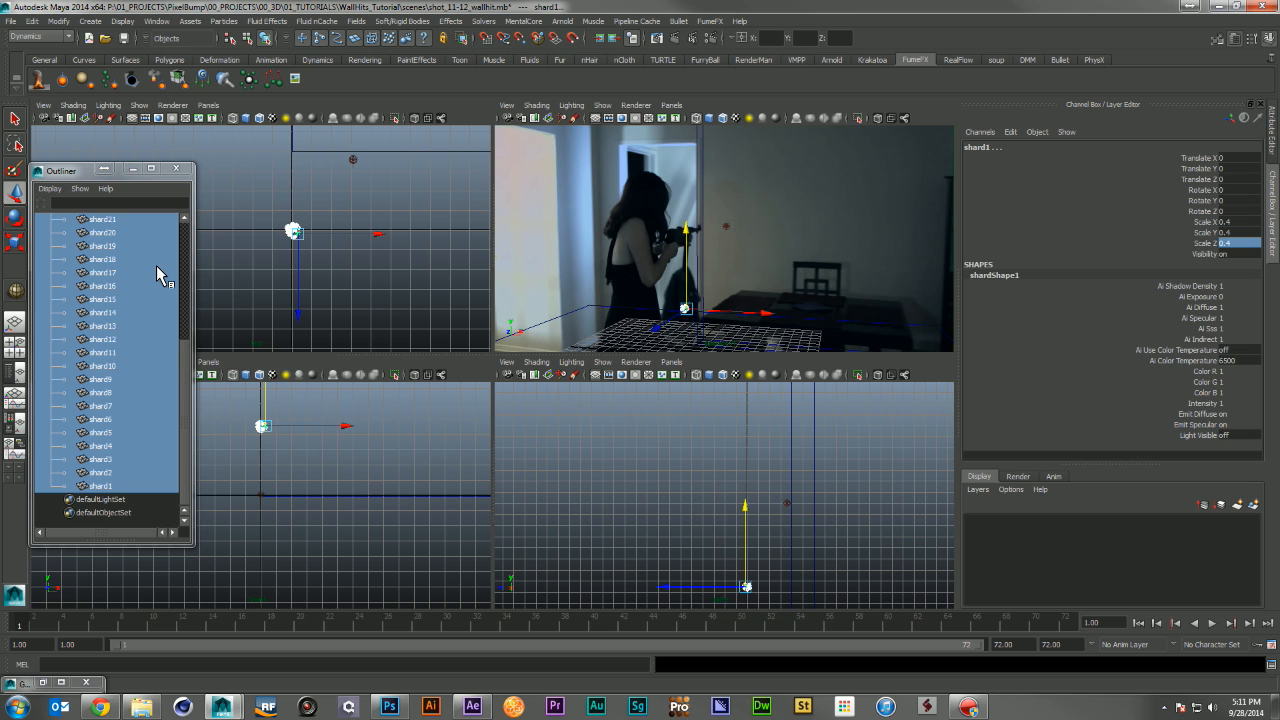
Set the solidShatter1 group's Translate Y to 0
scroll(150, 275, "up", 5)
left_click(100, 366)
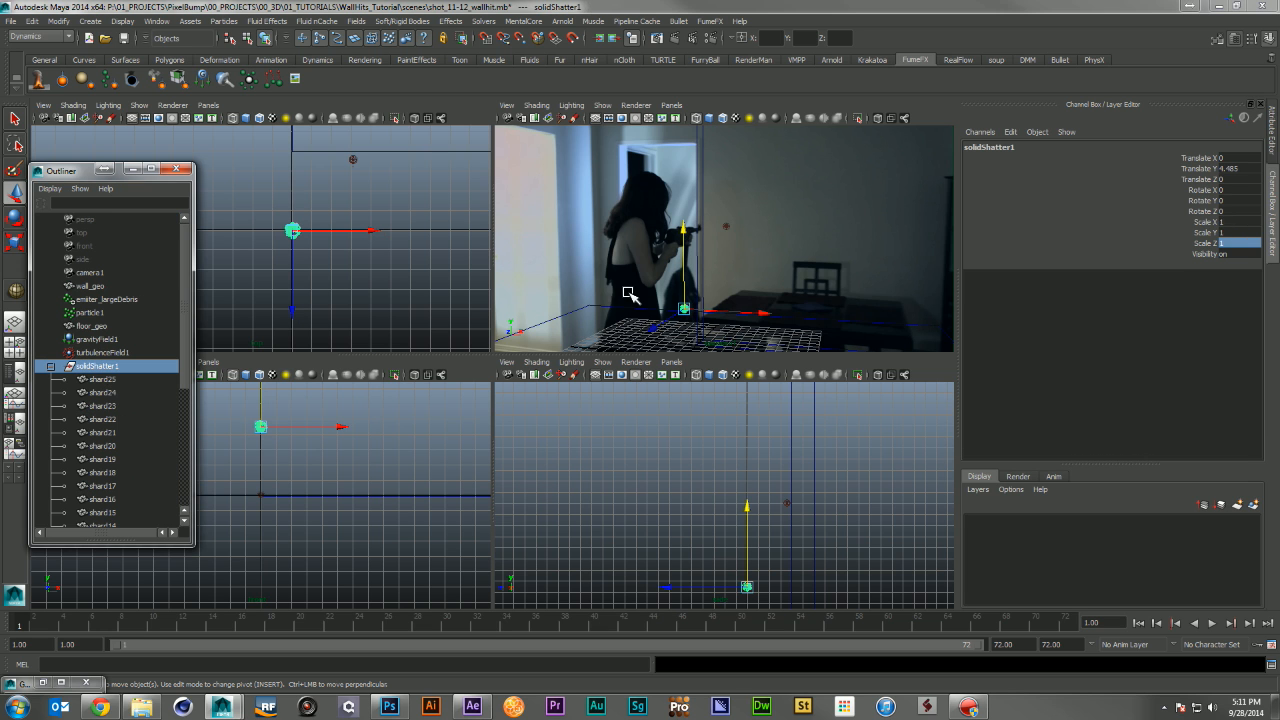
left_click(1250, 169)
type("0")
key("Return")
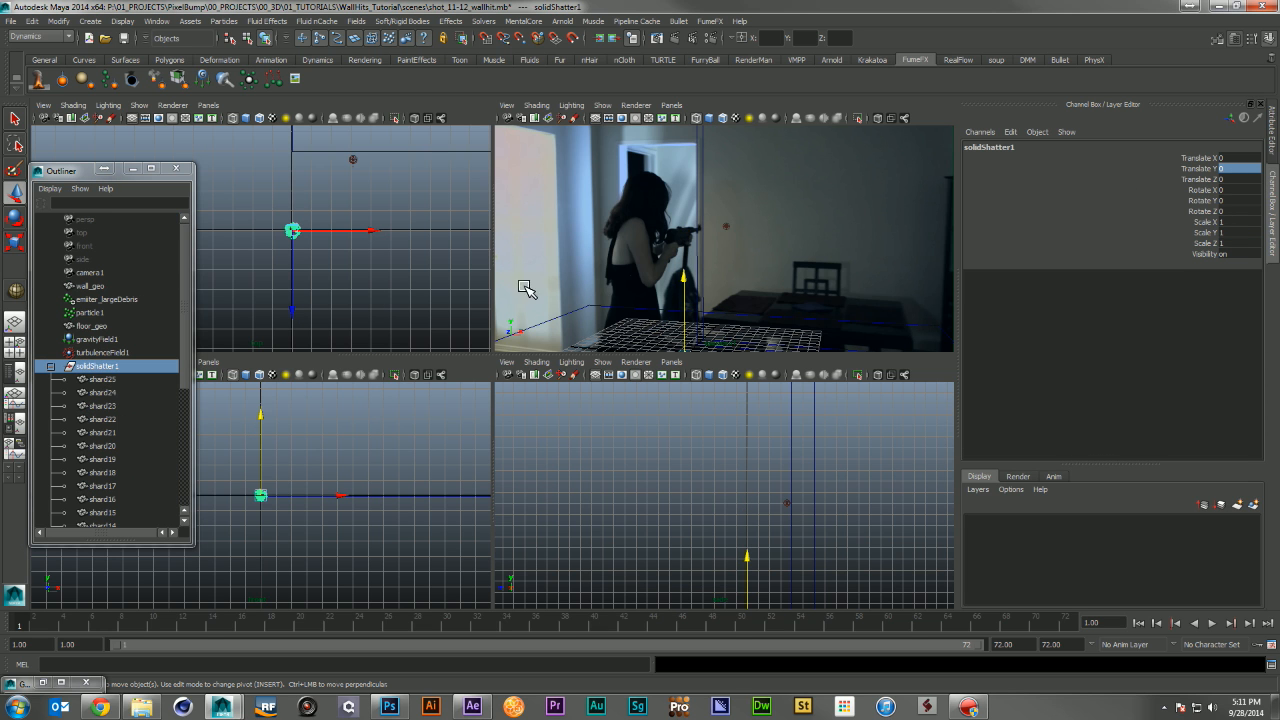
Collapse the solidShatter1 group and rename it debrisGRP
left_click(55, 366)
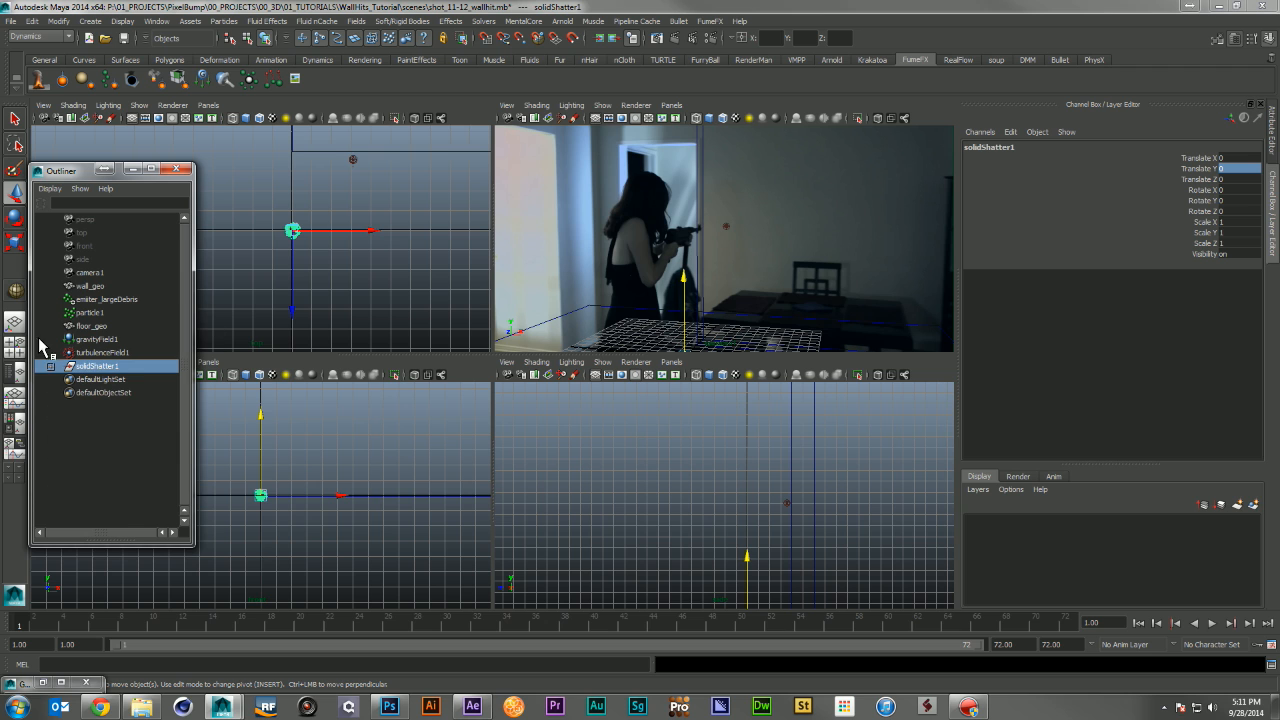
double_click(90, 366)
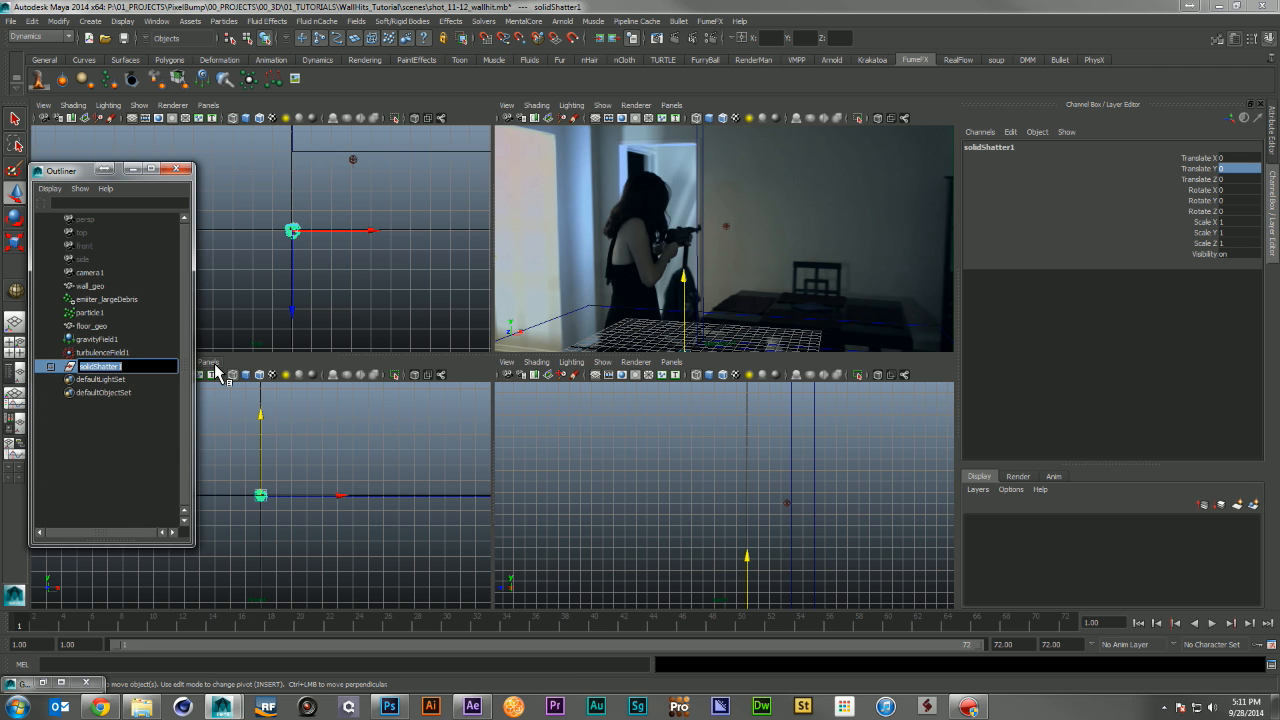
type("debrisGRP")
key("Return")
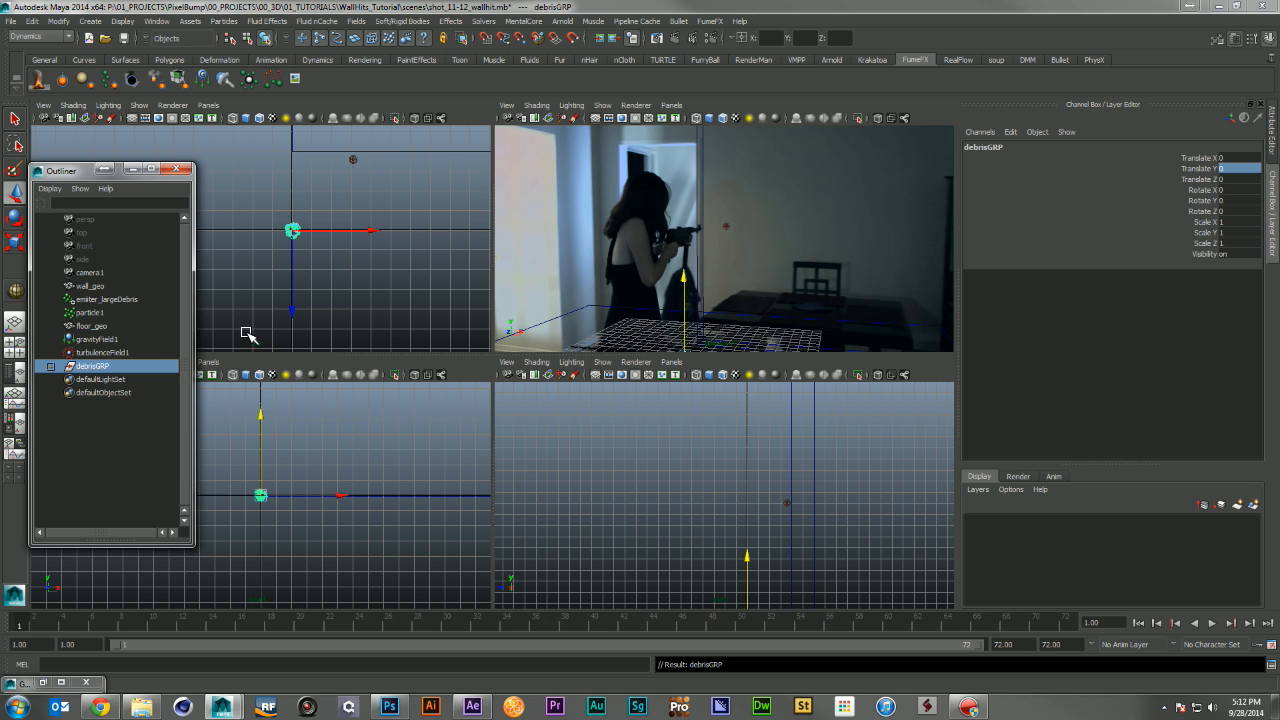
Select particle1 together with all shards from shard25 to shard1 inside debrisGRP
left_click(90, 312)
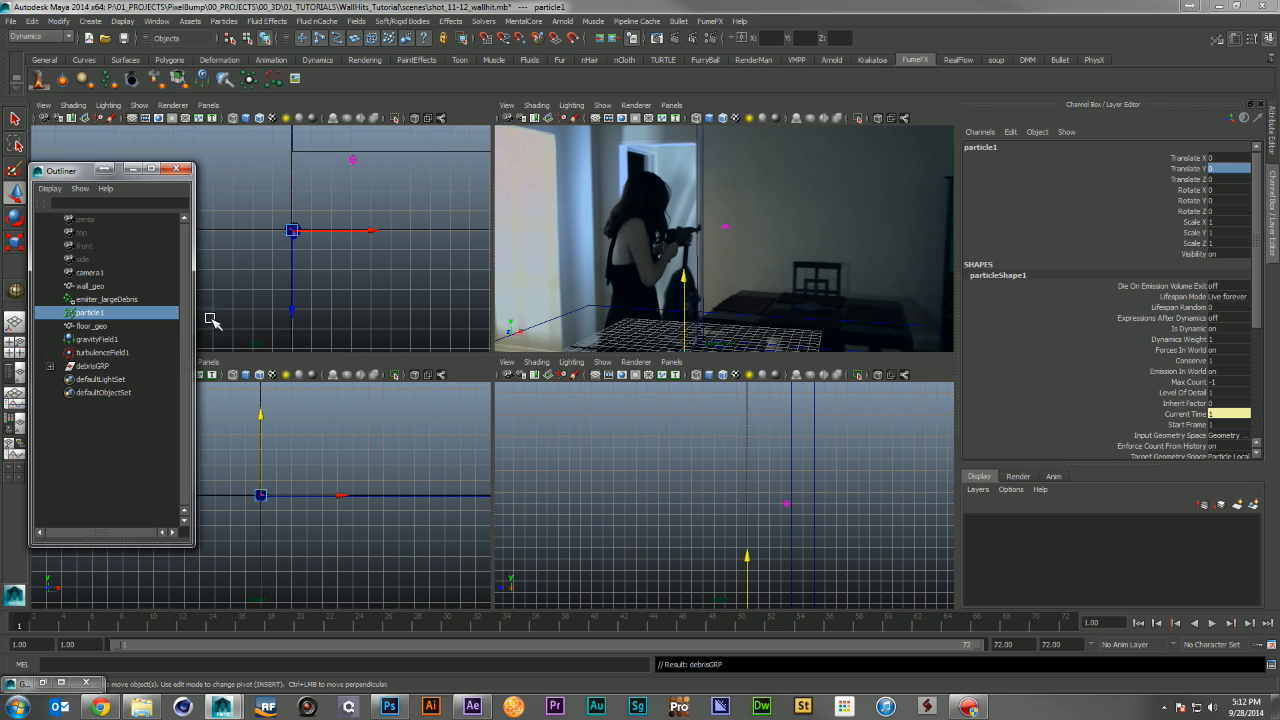
left_click(50, 367)
left_click(98, 380, "ctrl")
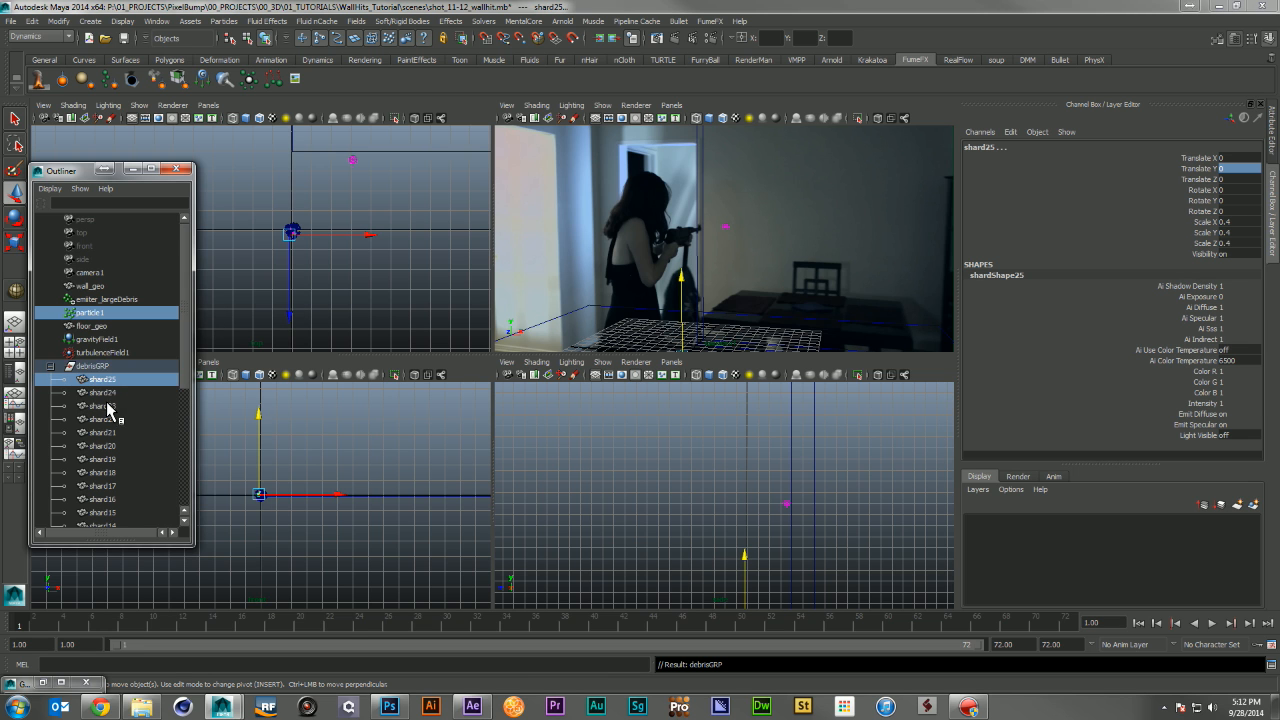
scroll(128, 443, "down", 5)
left_click(114, 485, "shift")
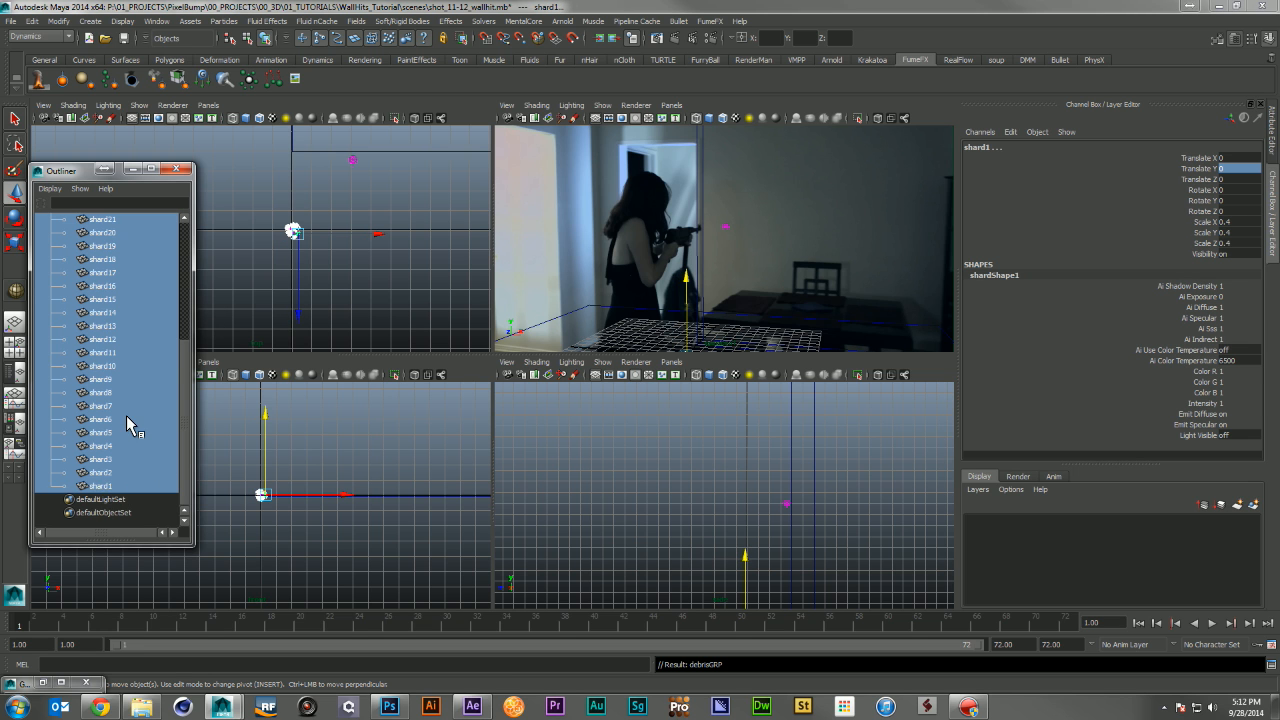
scroll(126, 415, "up", 5)
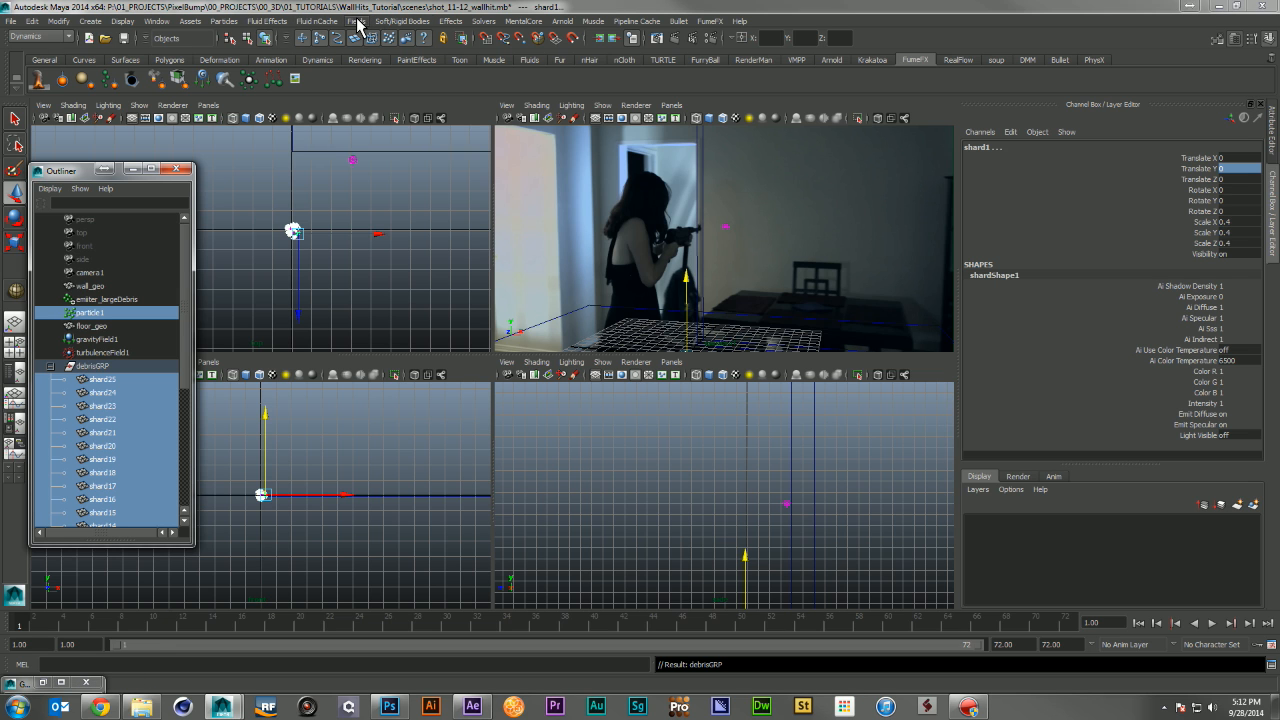
Create a particle instancer named debris_chunks from the selected objects, with particleShape1 as the particle object and World position as the position
left_click(226, 21)
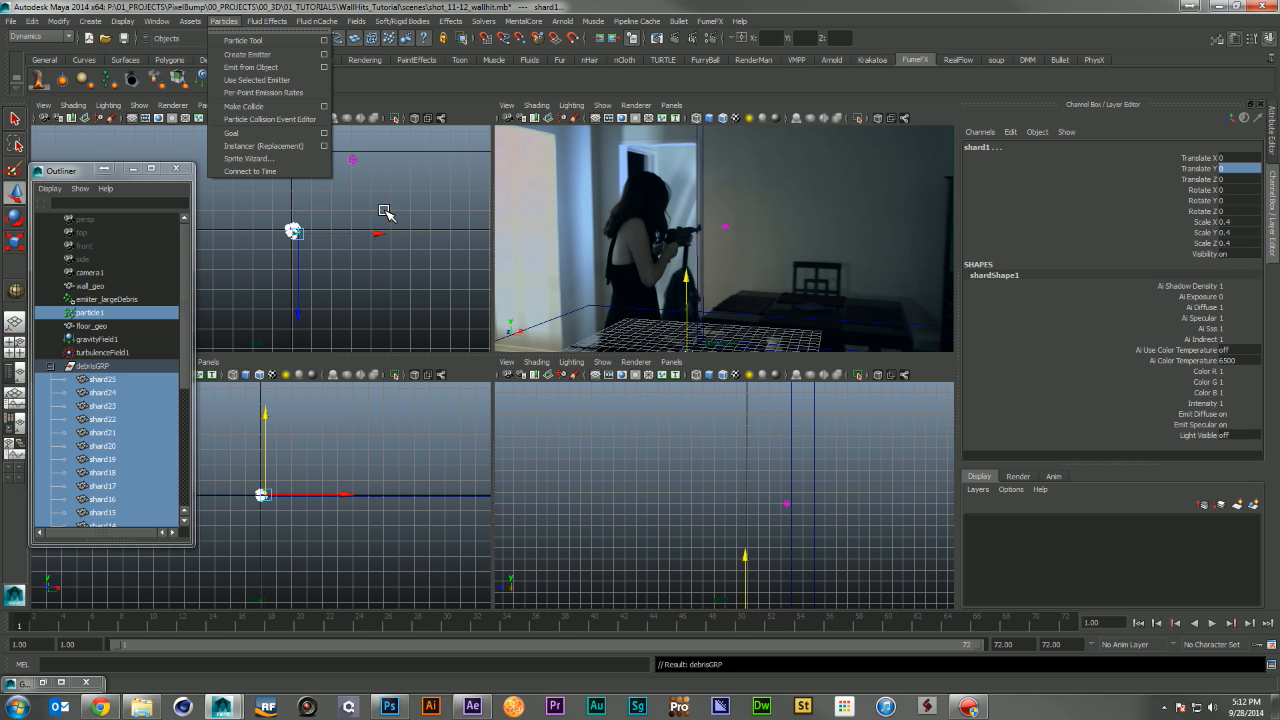
left_click(325, 148)
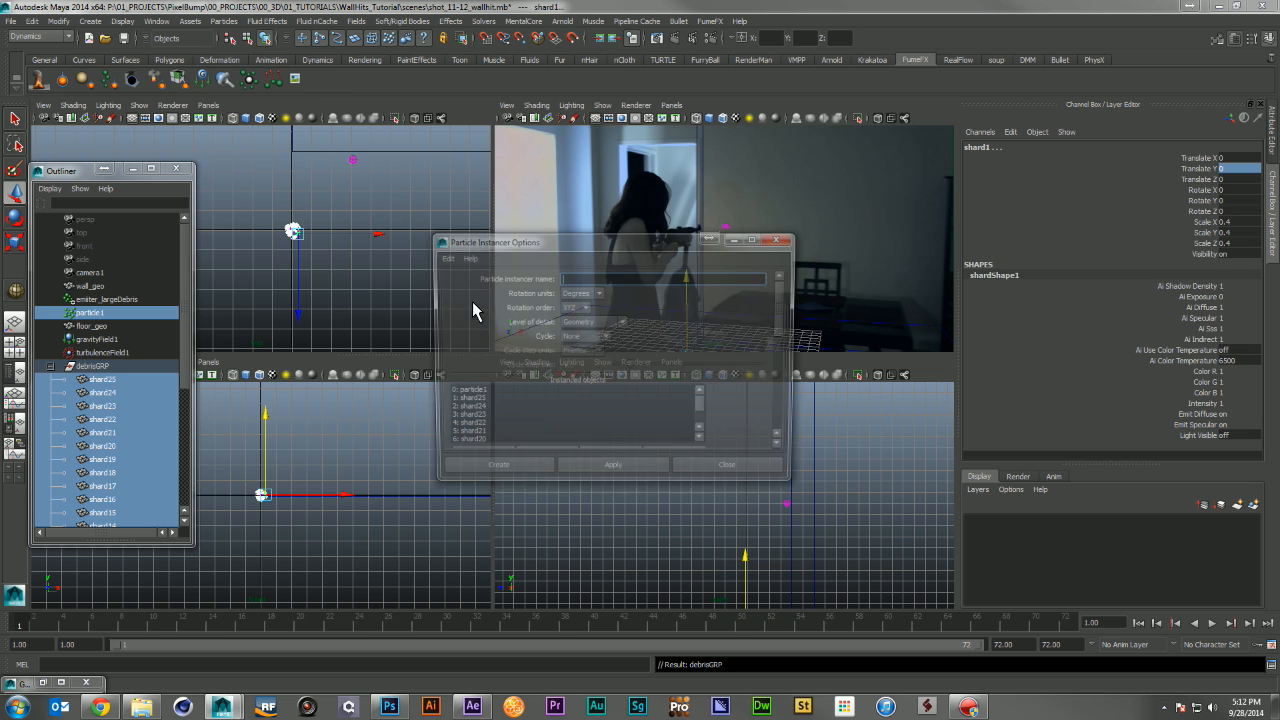
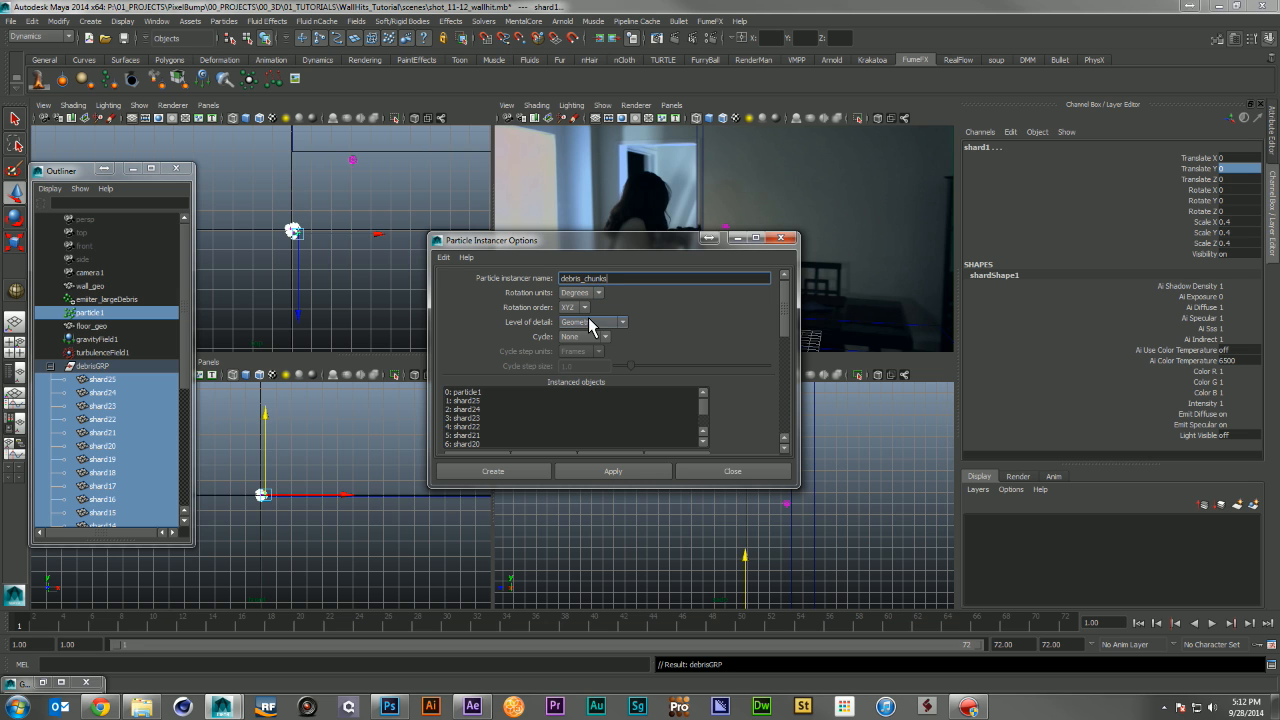
left_click(496, 401)
scroll(500, 408, "down", 10)
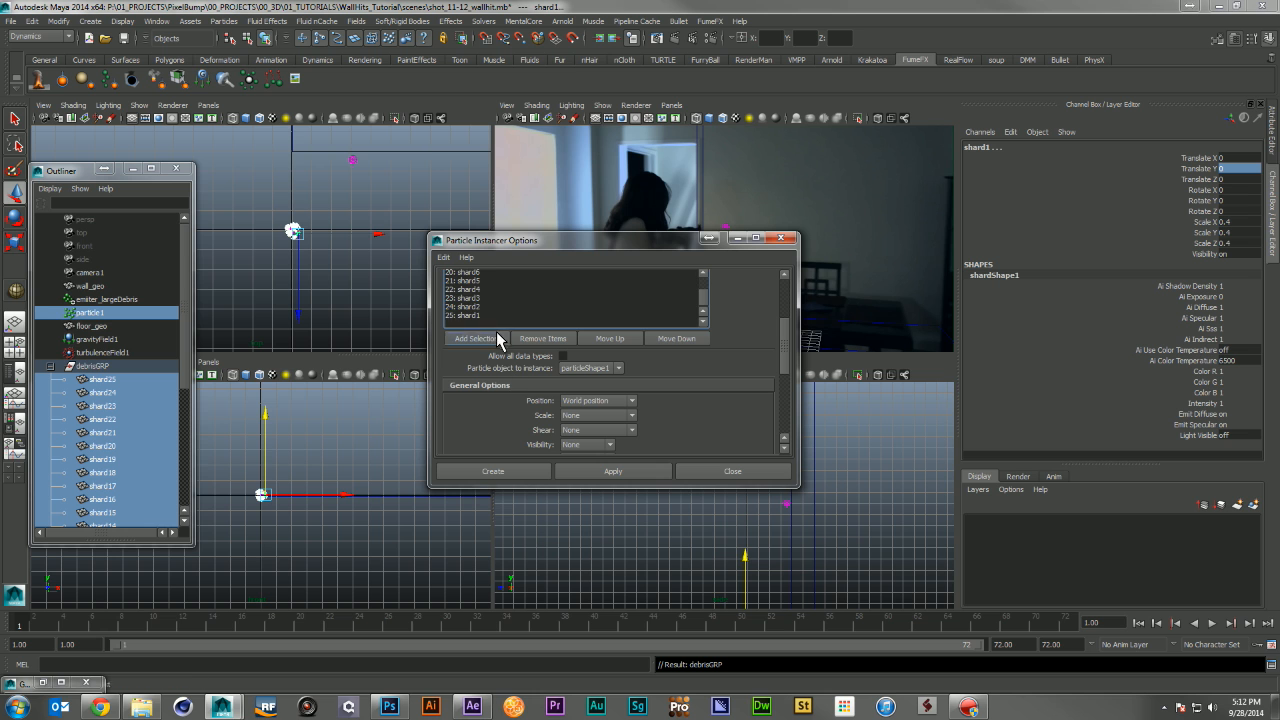
left_click(497, 338)
left_click_drag(744, 489, 743, 636)
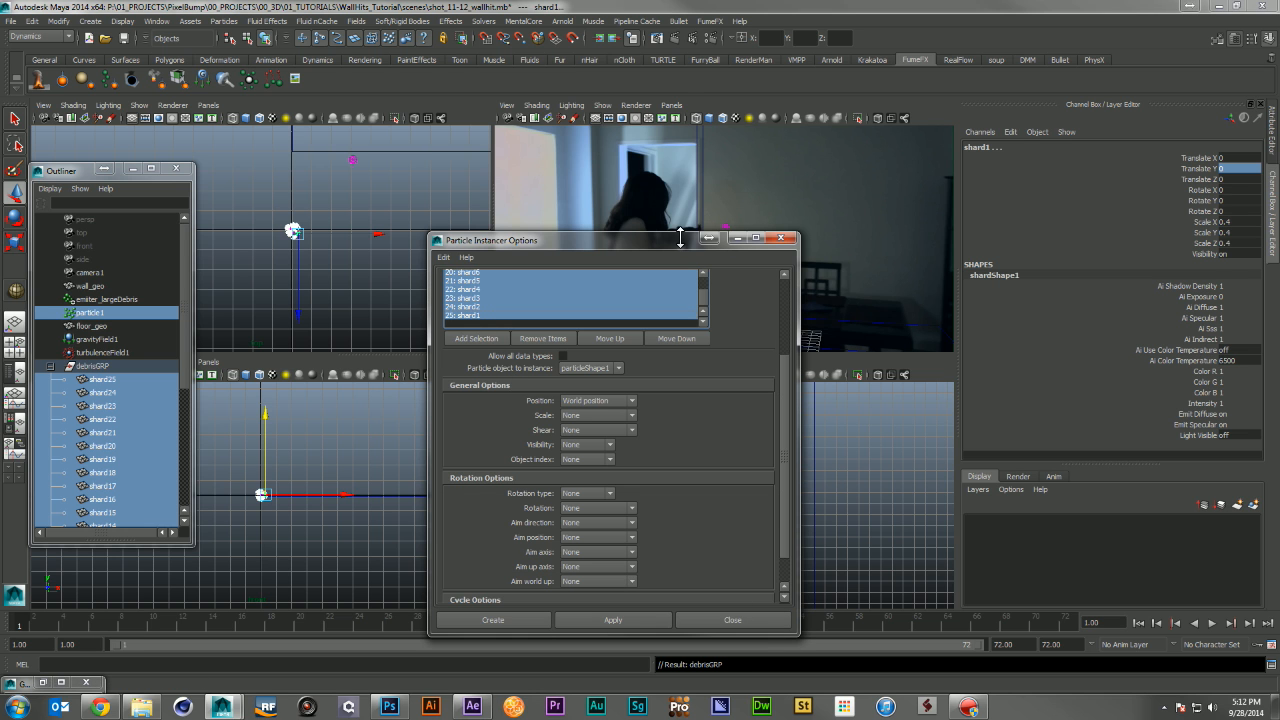
left_click_drag(680, 237, 680, 100)
left_click_drag(782, 217, 790, 139)
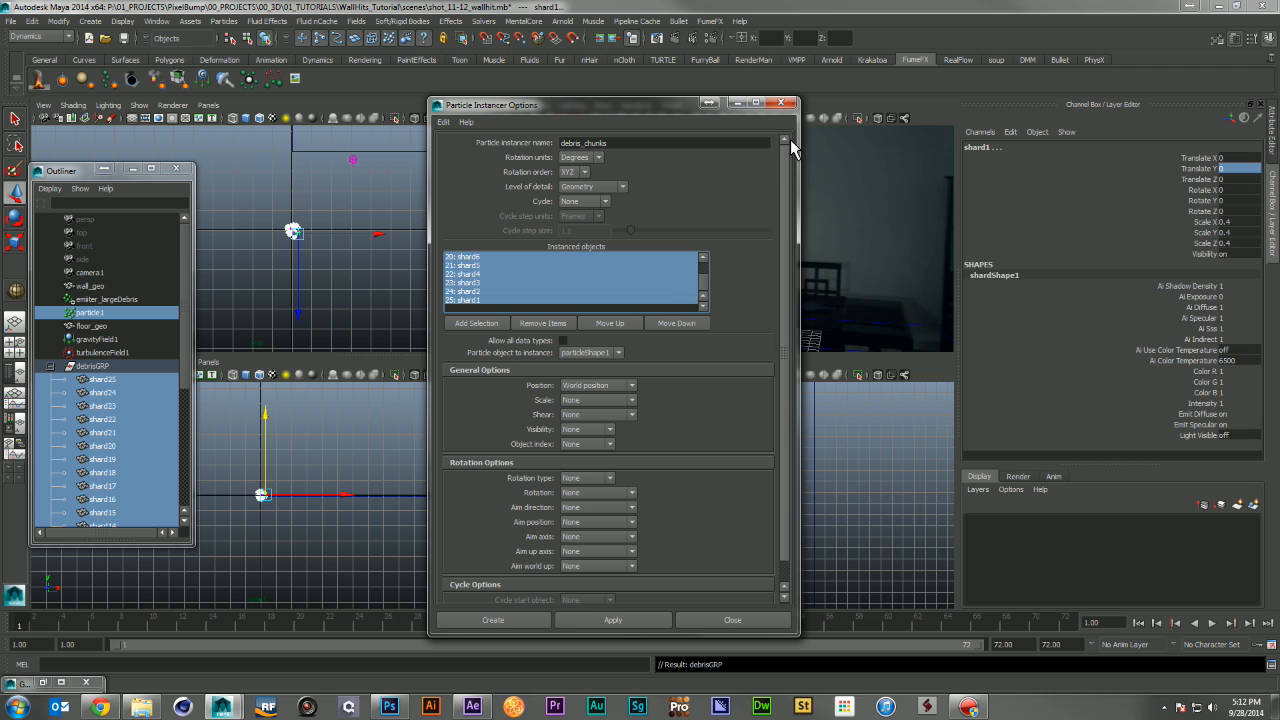
left_click_drag(704, 288, 708, 247)
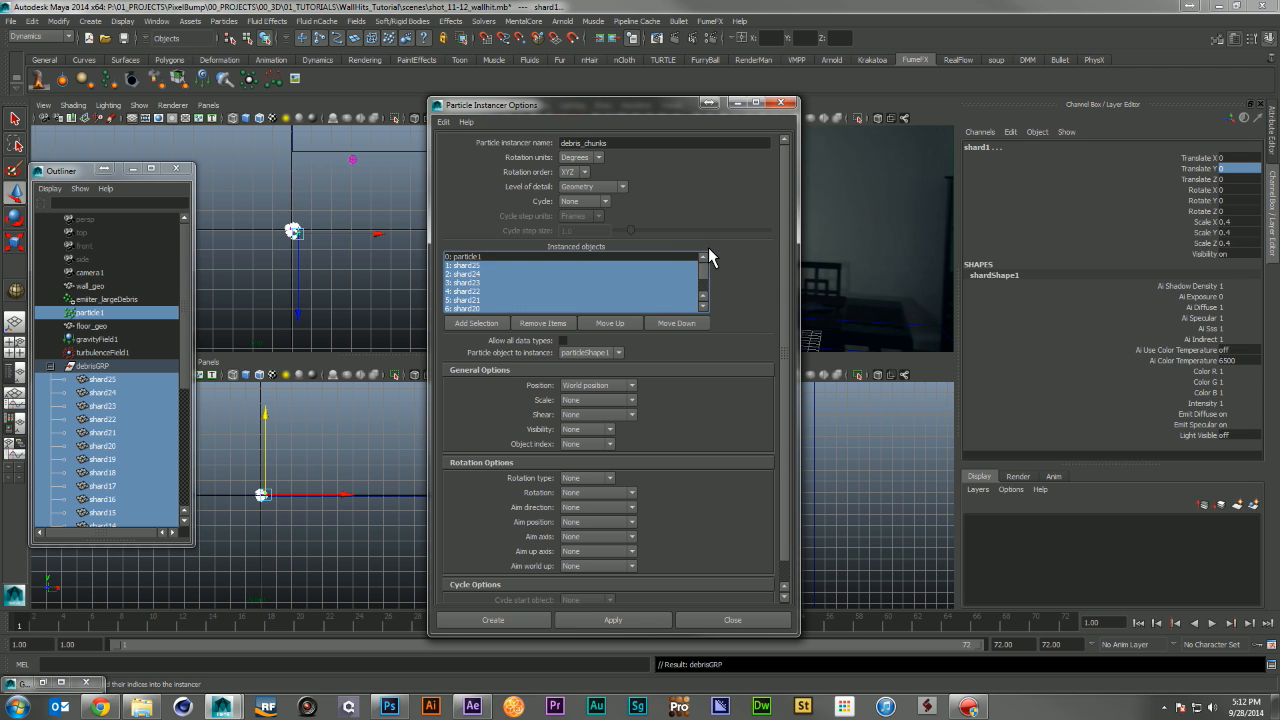
left_click(583, 352)
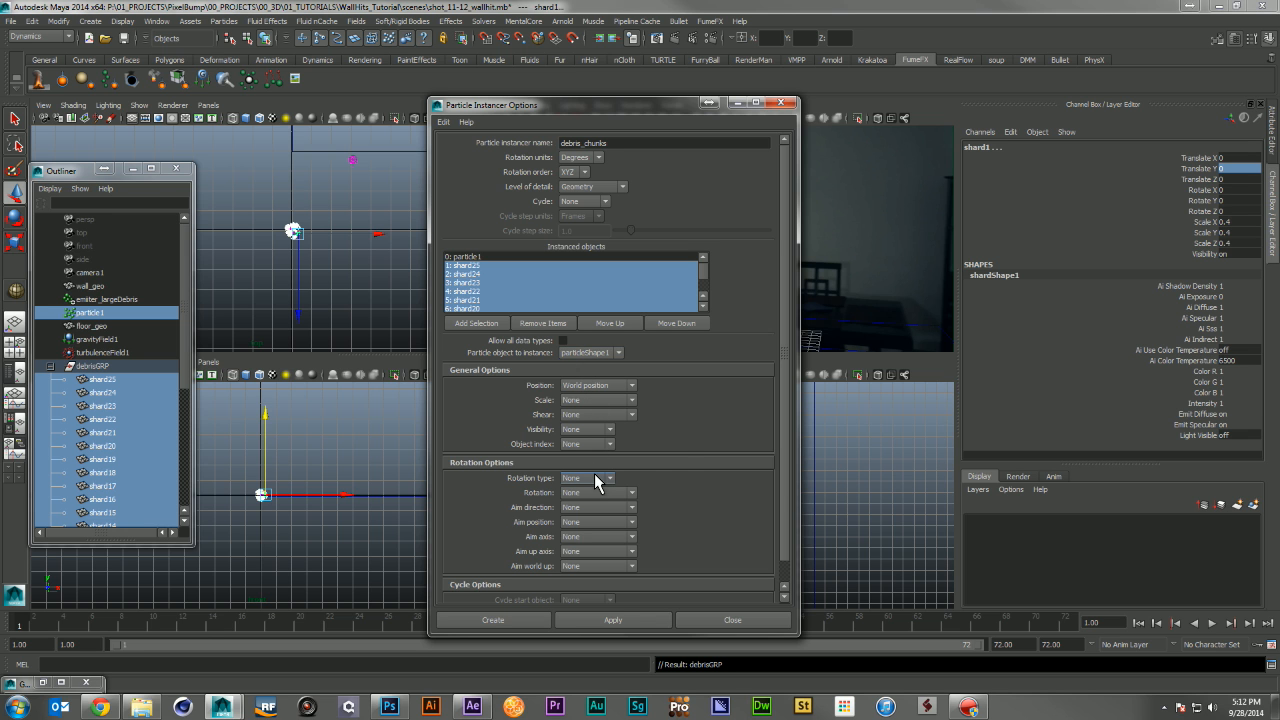
scroll(682, 443, "down", 1)
scroll(682, 443, "up", 1)
left_click(493, 620)
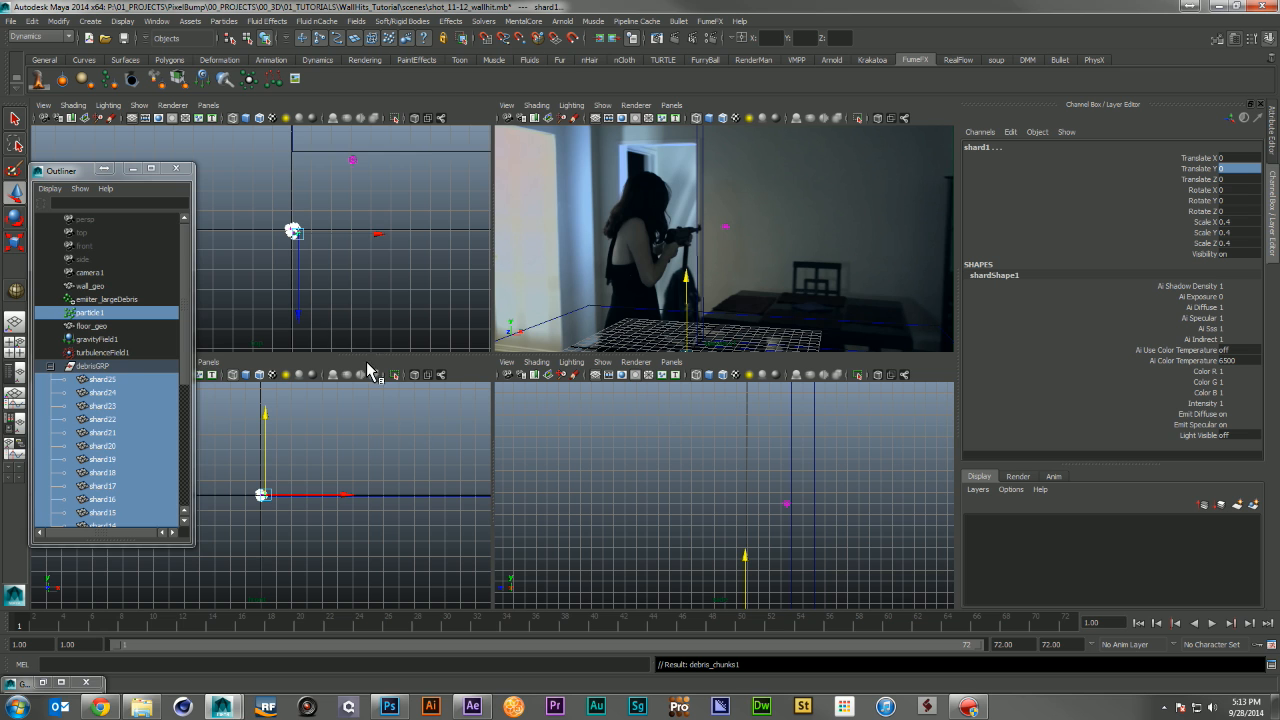
Collapse and hide the debrisGRP group, and play the simulation to check the instanced debris
left_click(51, 366)
left_click(82, 367)
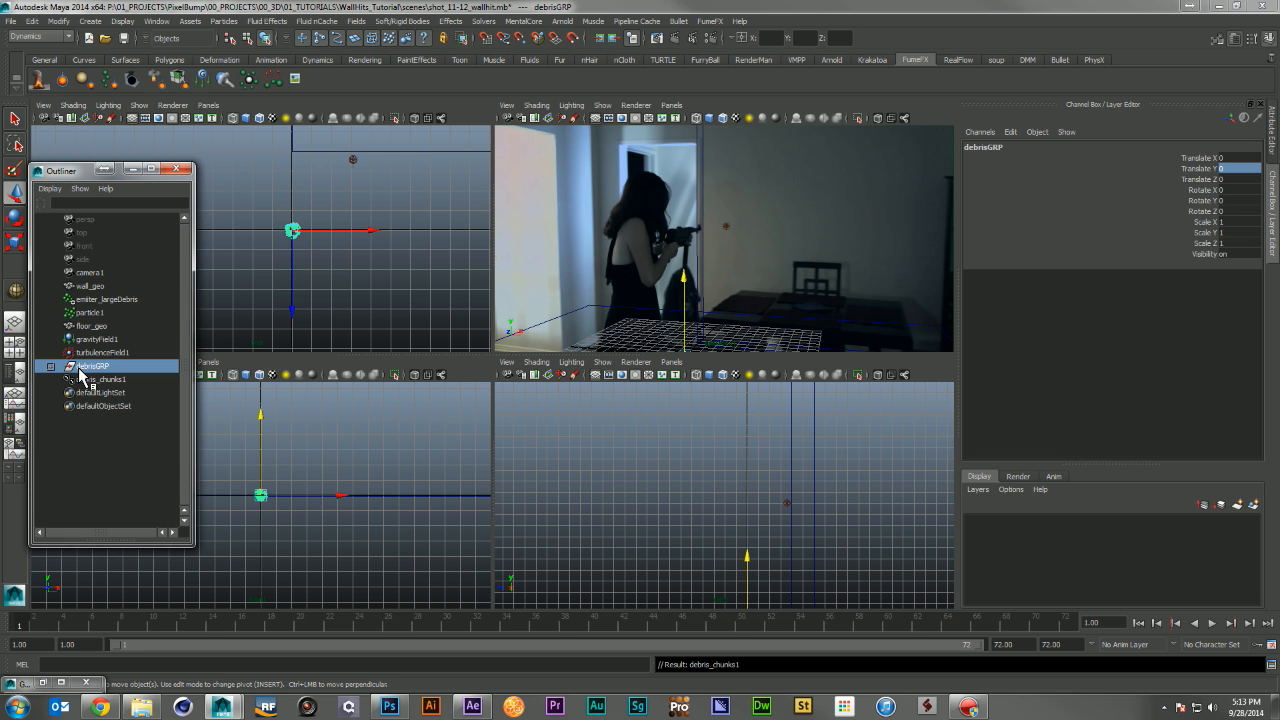
key("ctrl+h")
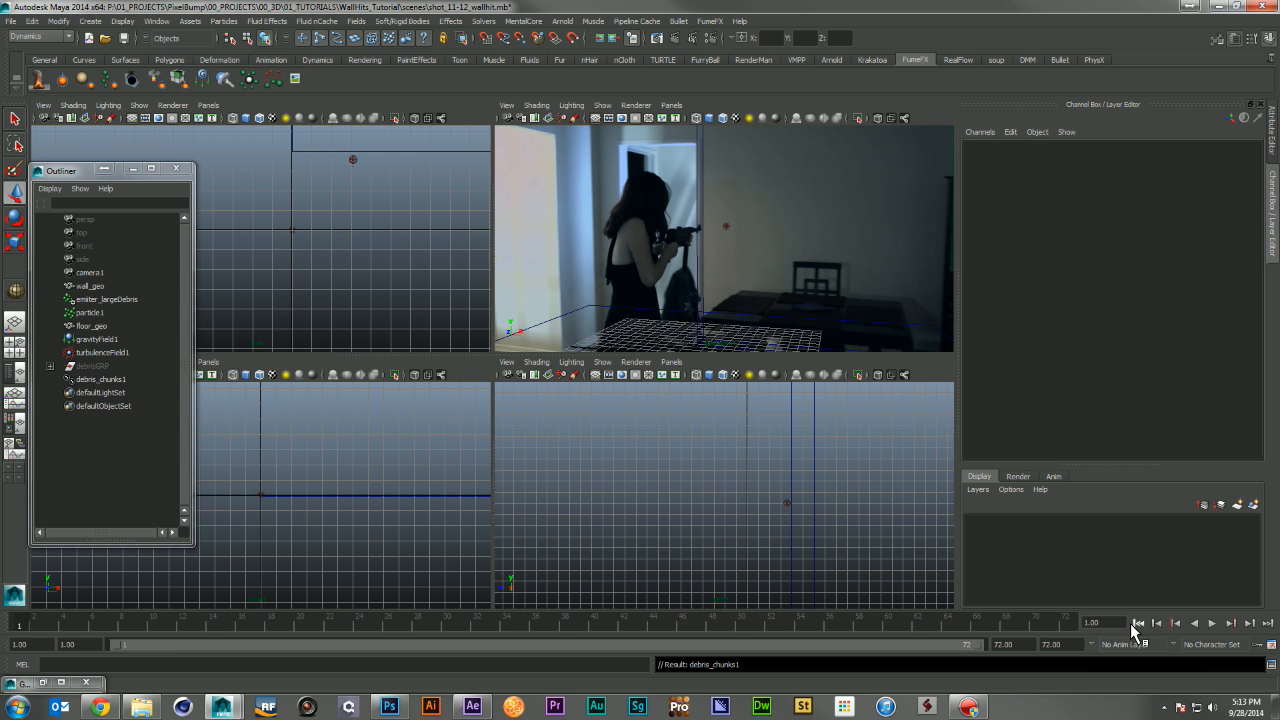
left_click(1211, 622)
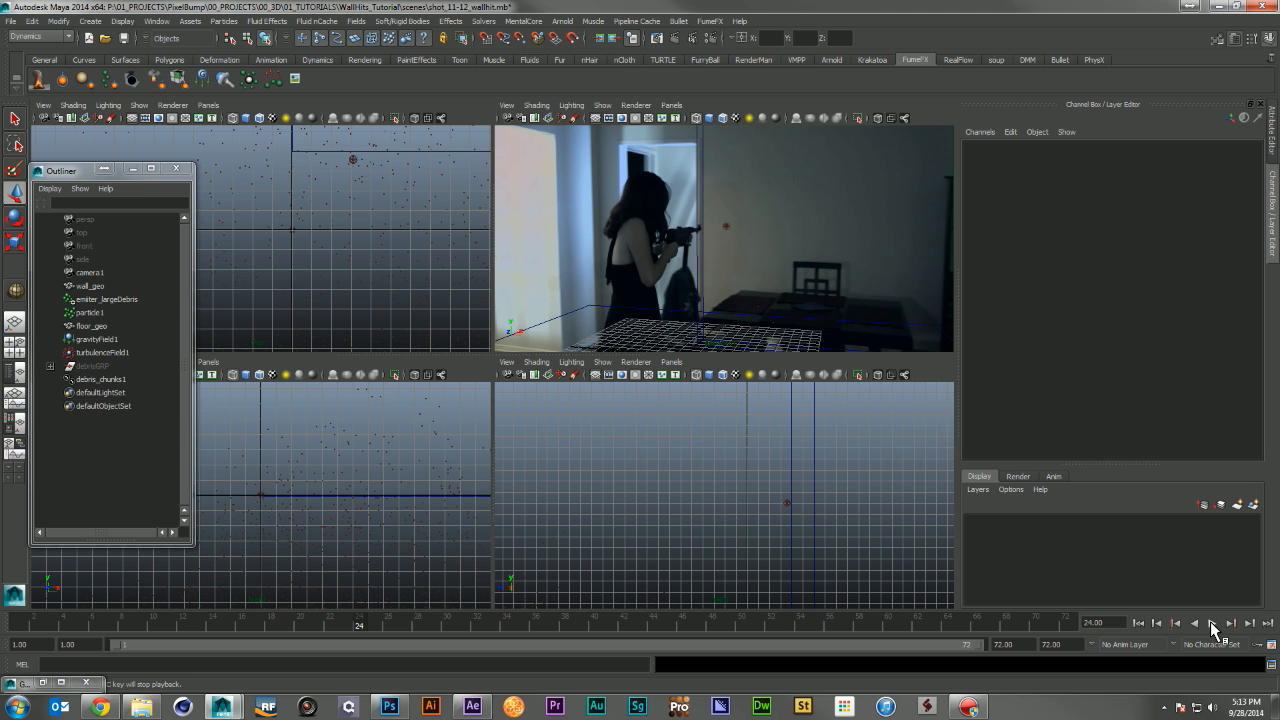
left_click(1138, 623)
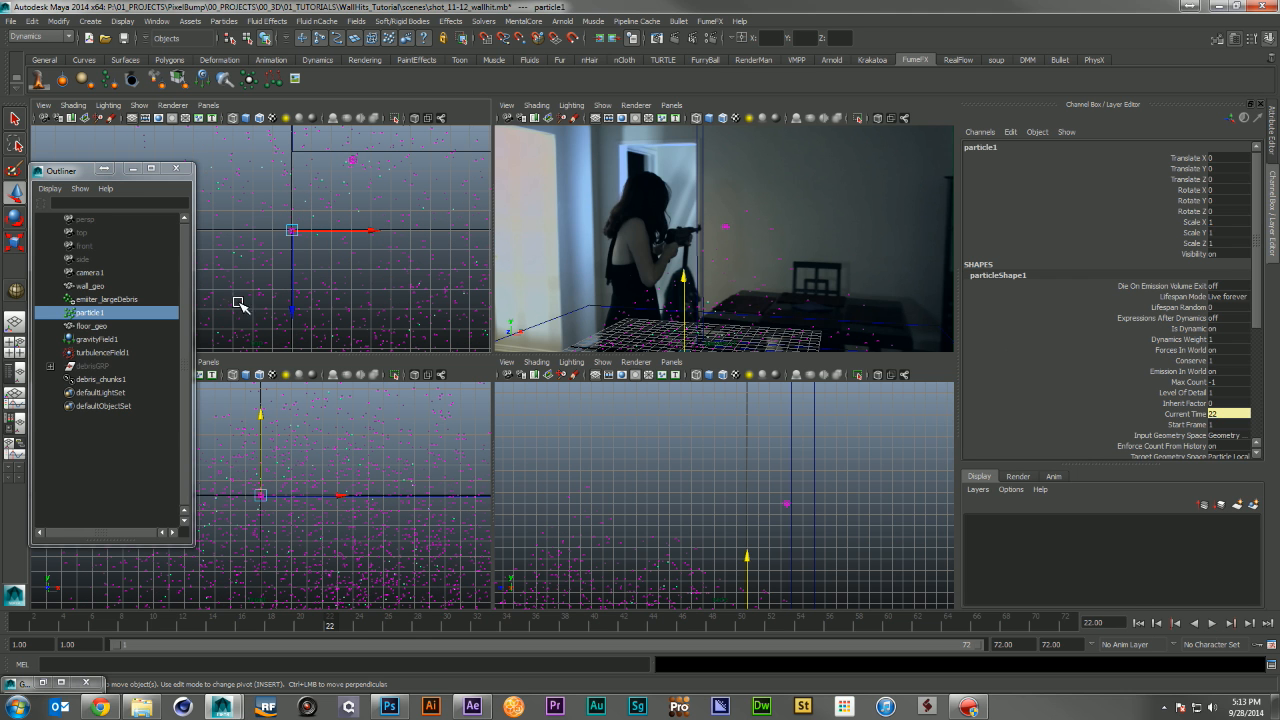
Remove particle1 from the instanced objects of the debris_chunks1 instancer
left_click(100, 379)
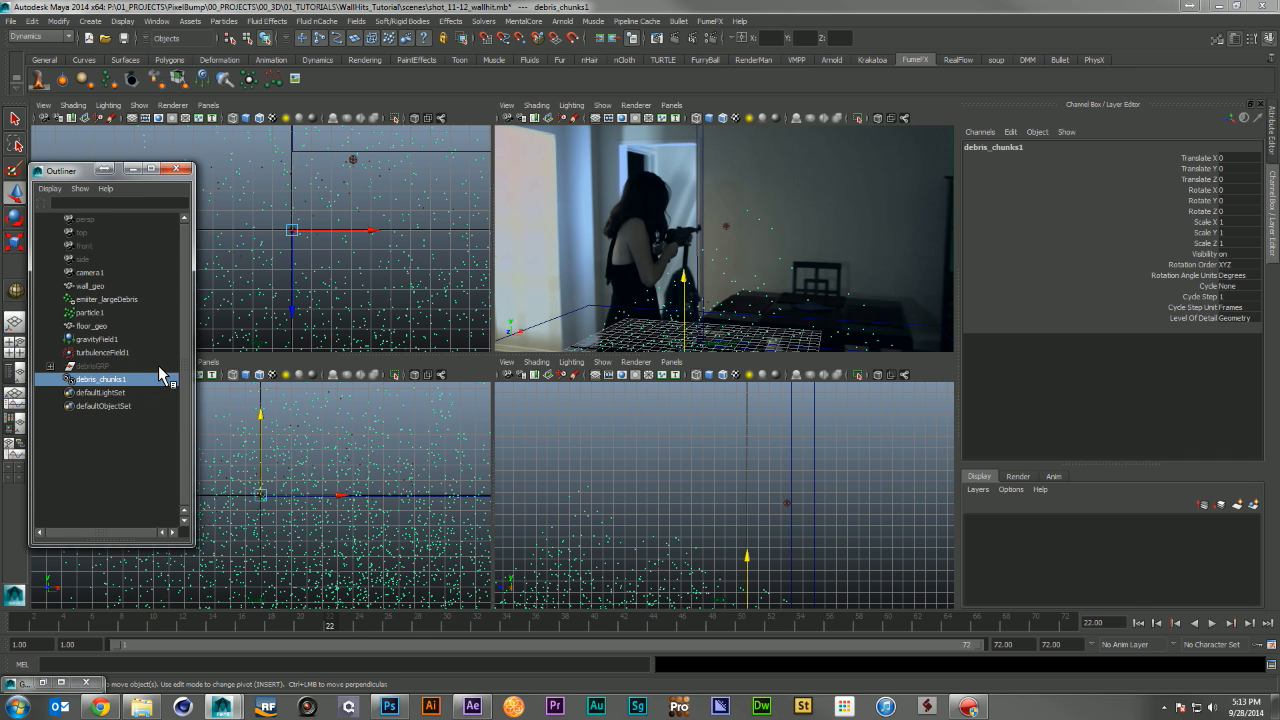
left_click(1271, 140)
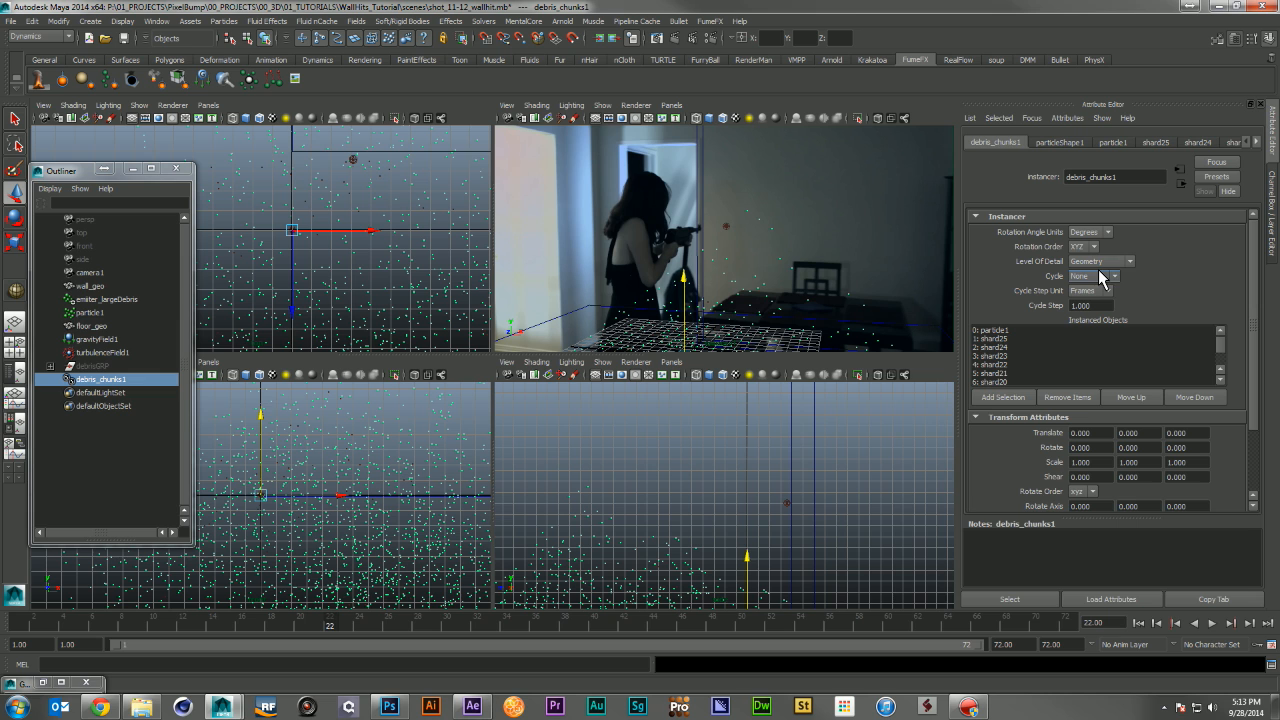
scroll(1192, 273, "down", 5)
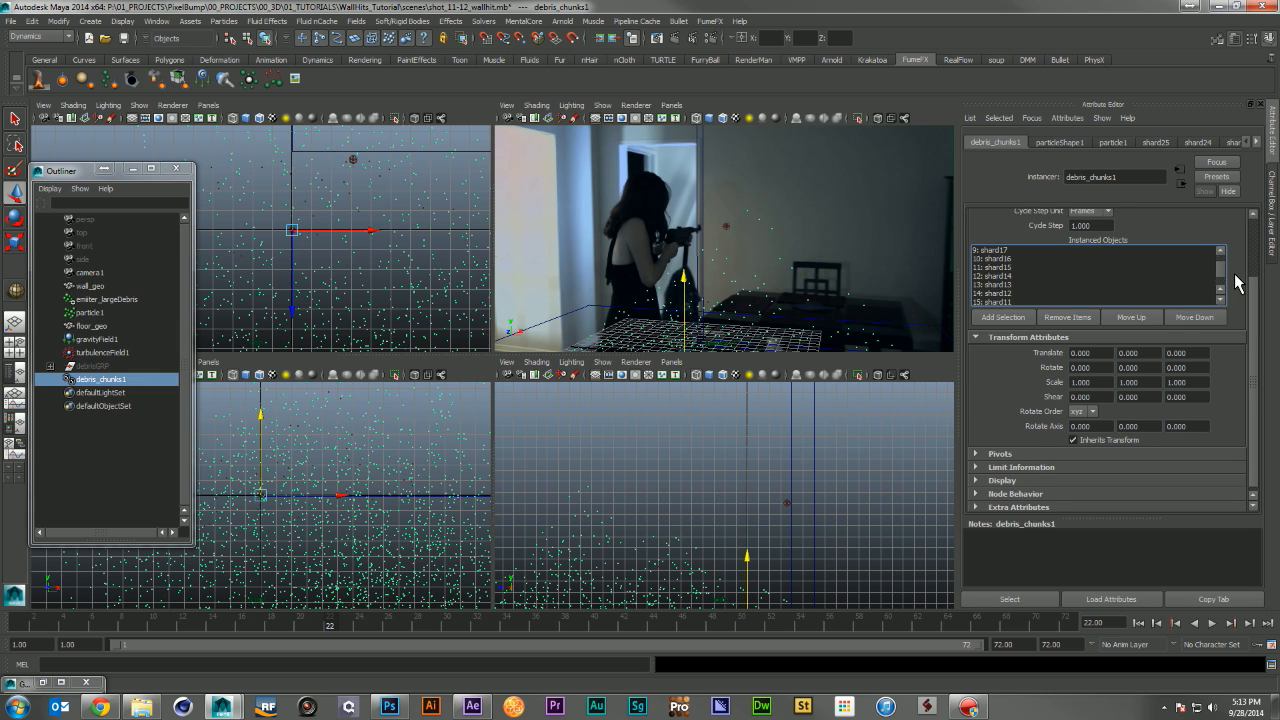
scroll(1235, 276, "up", 2)
scroll(1223, 345, "up", 3)
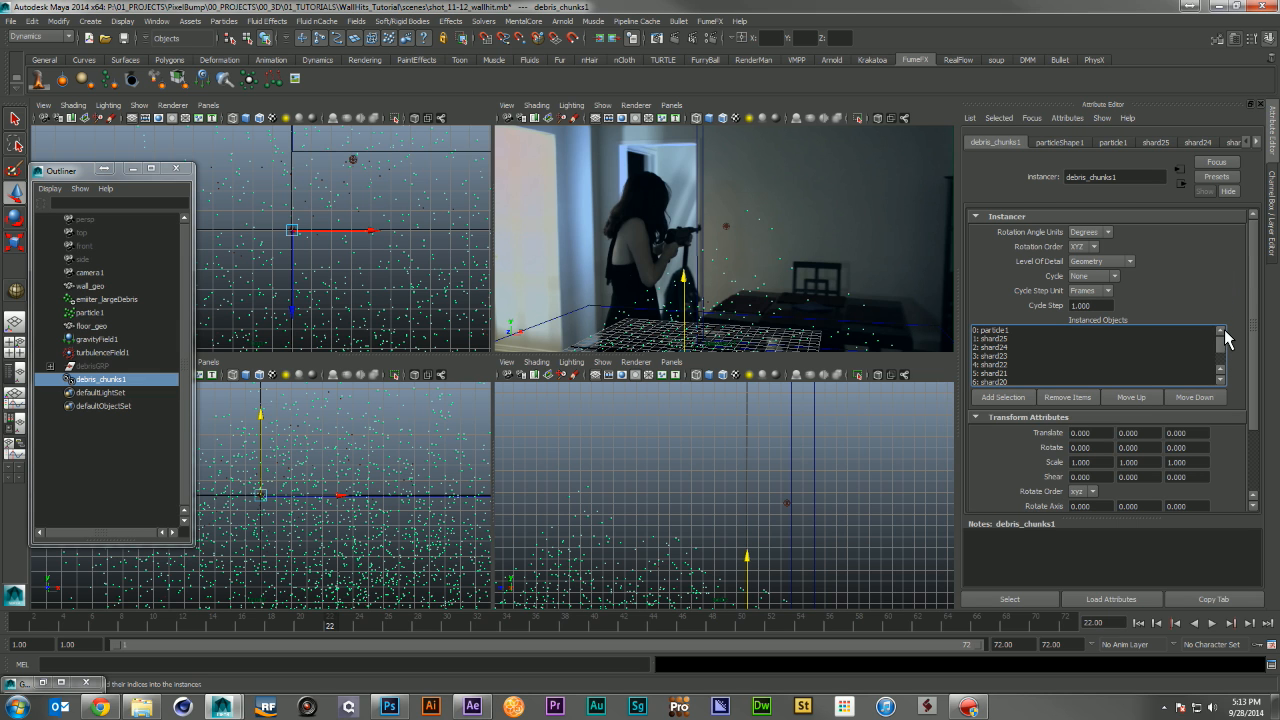
left_click(1006, 329)
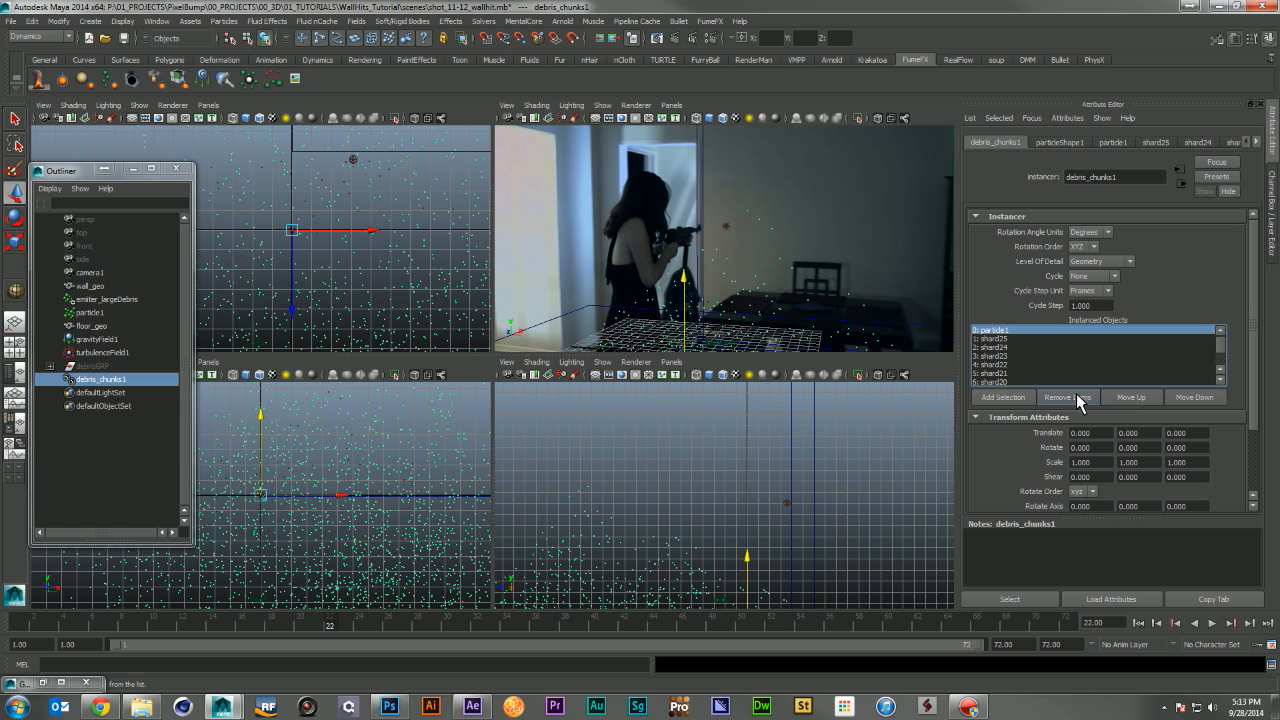
left_click(1066, 397)
Replay the simulation from the first frame to check the instanced shards, and inspect the debris_chunks1 instancer's Cycle options
left_click(1139, 623)
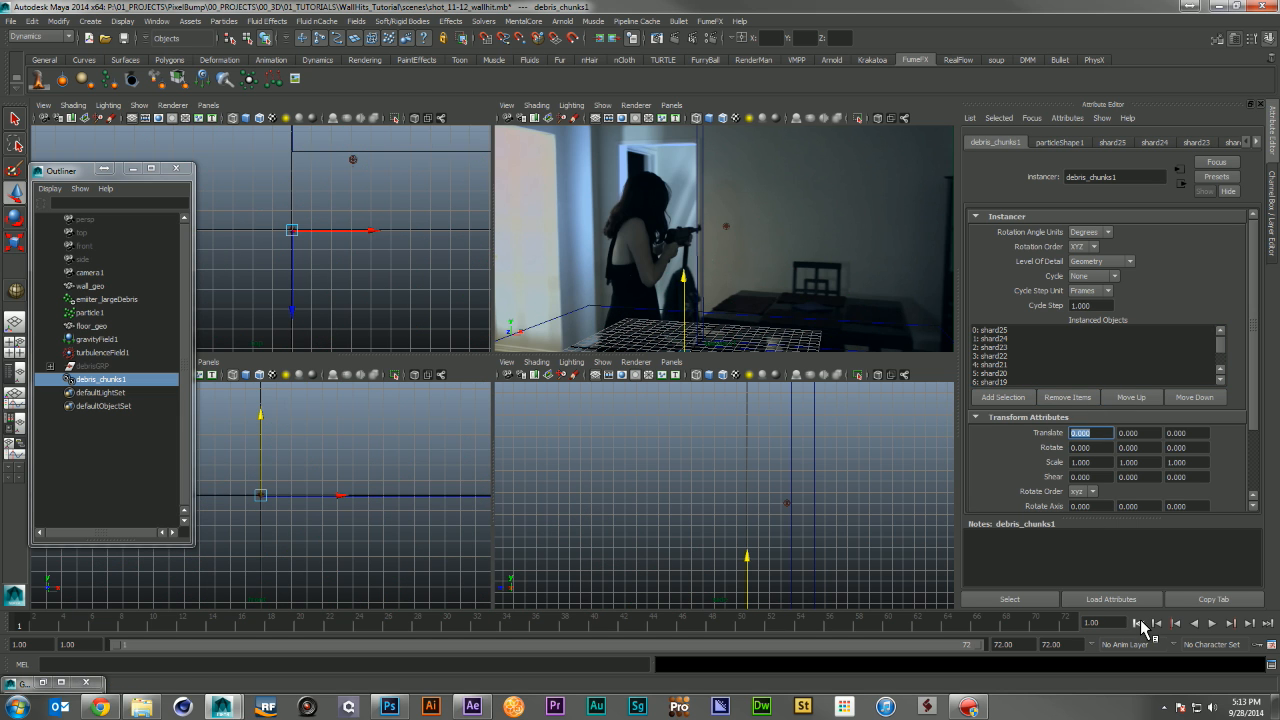
left_click(1213, 624)
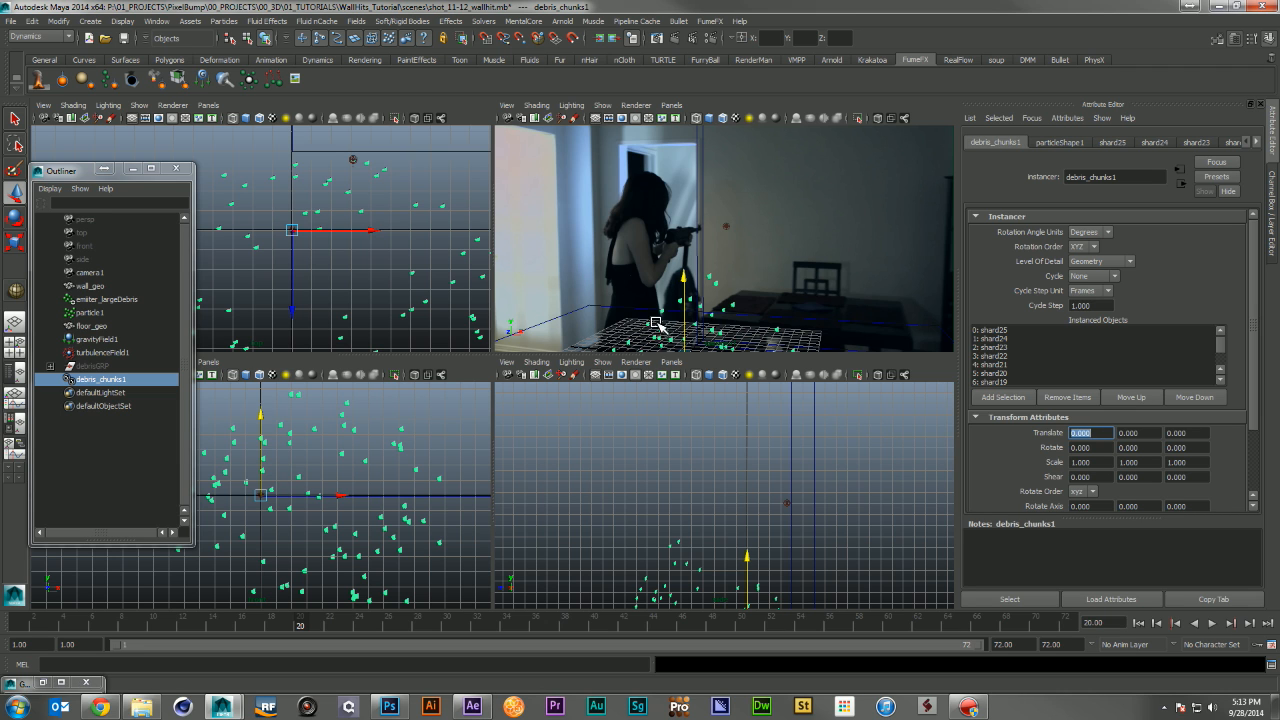
left_click(1116, 285)
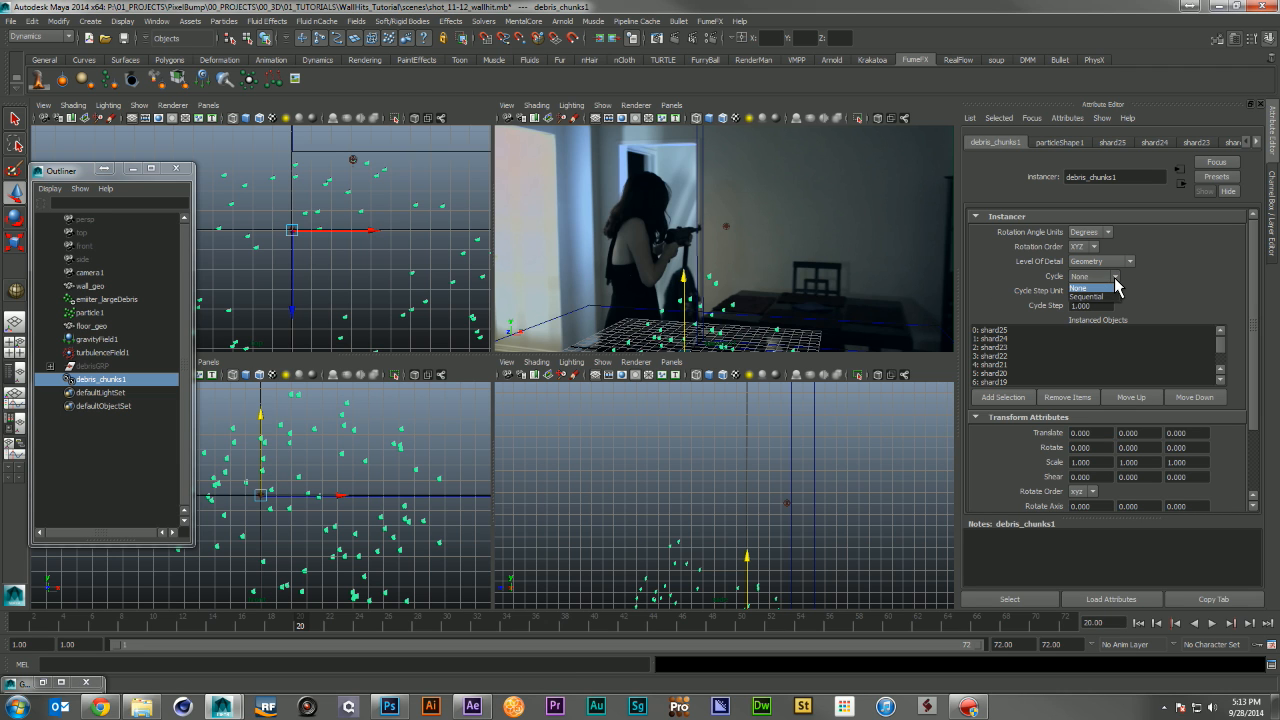
left_click(1110, 276)
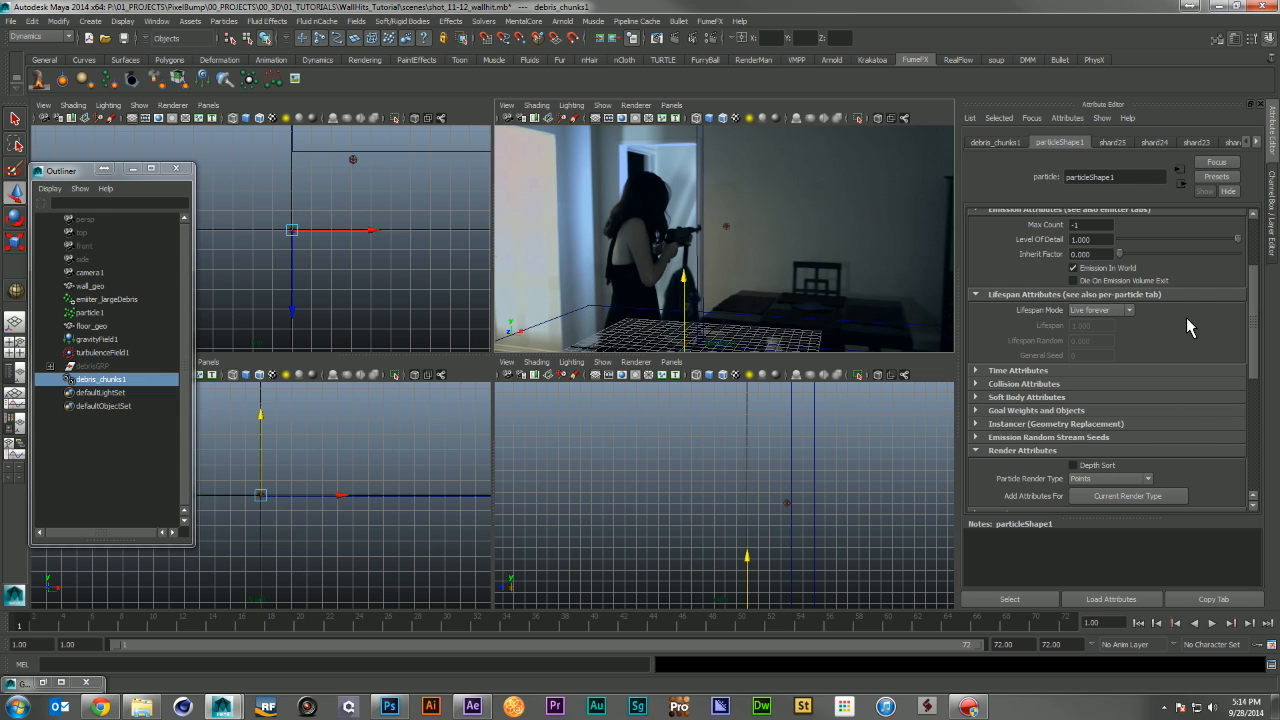
Set particleShape1's lifespan mode to Constant, test the playback, and set the lifespan to 3
left_click(1120, 311)
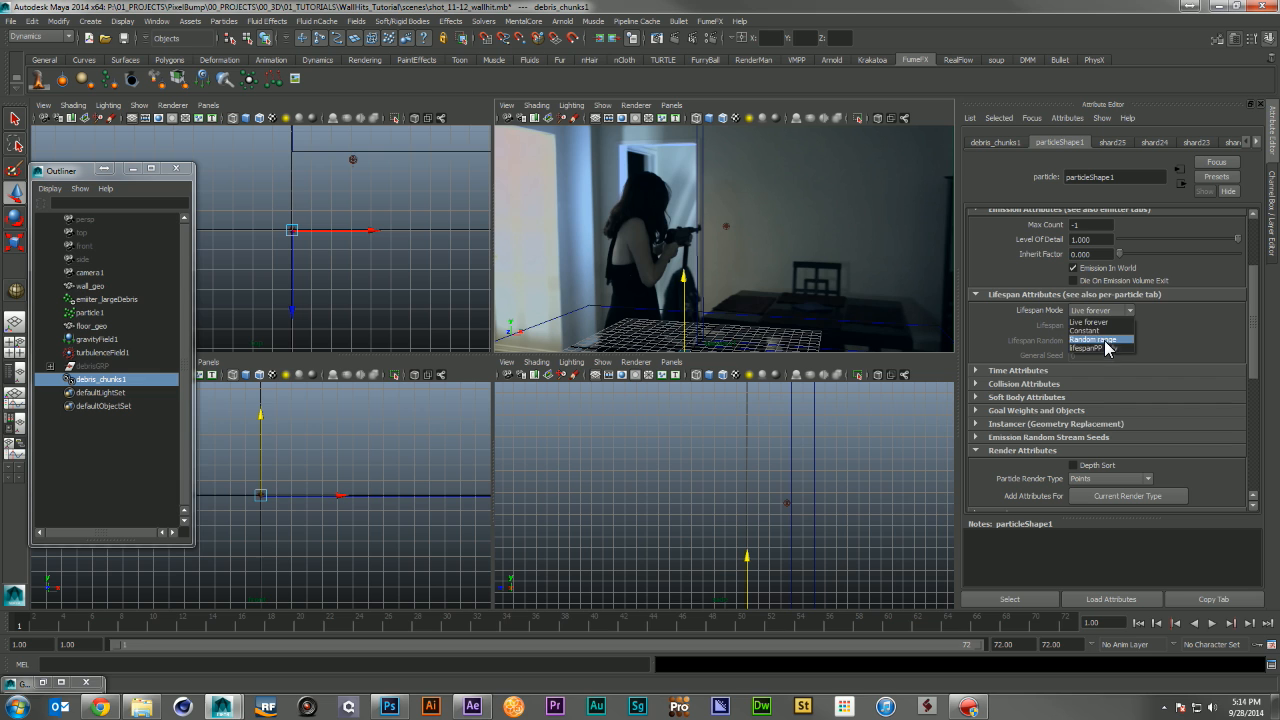
left_click(1108, 331)
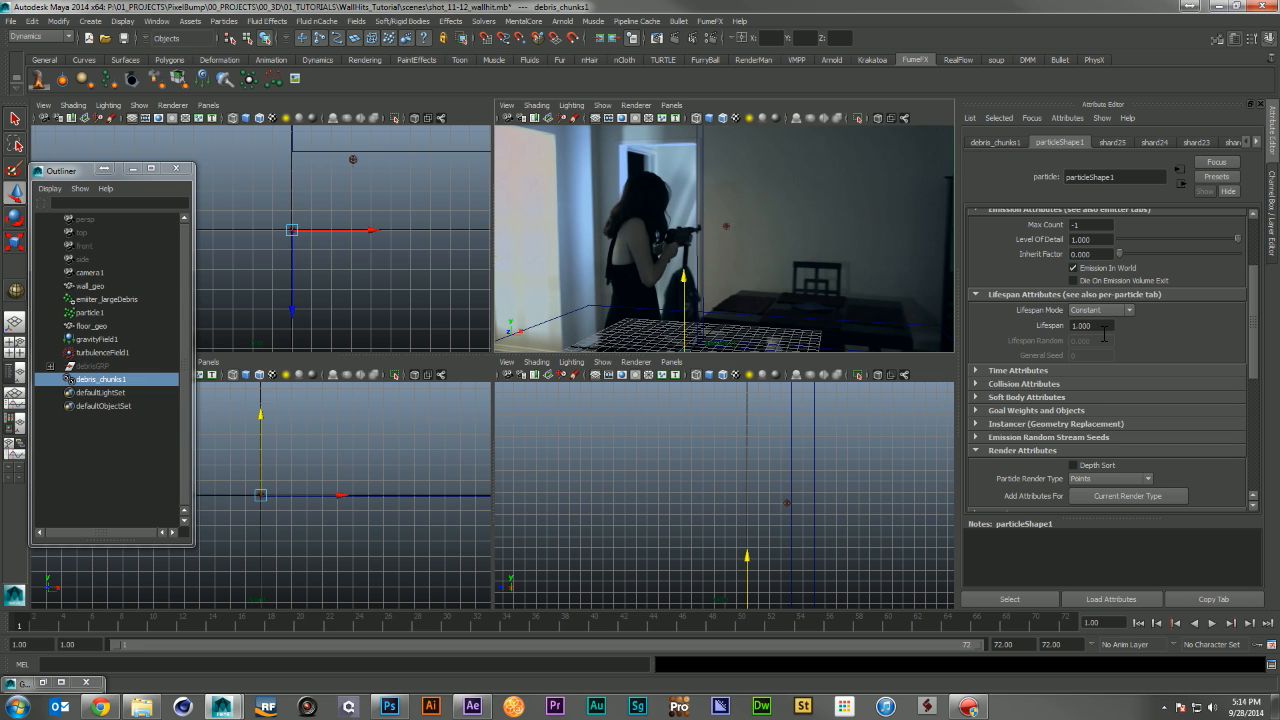
left_click(1211, 623)
left_click(1210, 624)
left_click(1091, 327)
key("Return")
Set the debris_chunks1 instancer's Object Index to Particle ID in particleShape1, and replay the simulation from the first frame
scroll(1008, 375, "down", 1)
left_click(1010, 384)
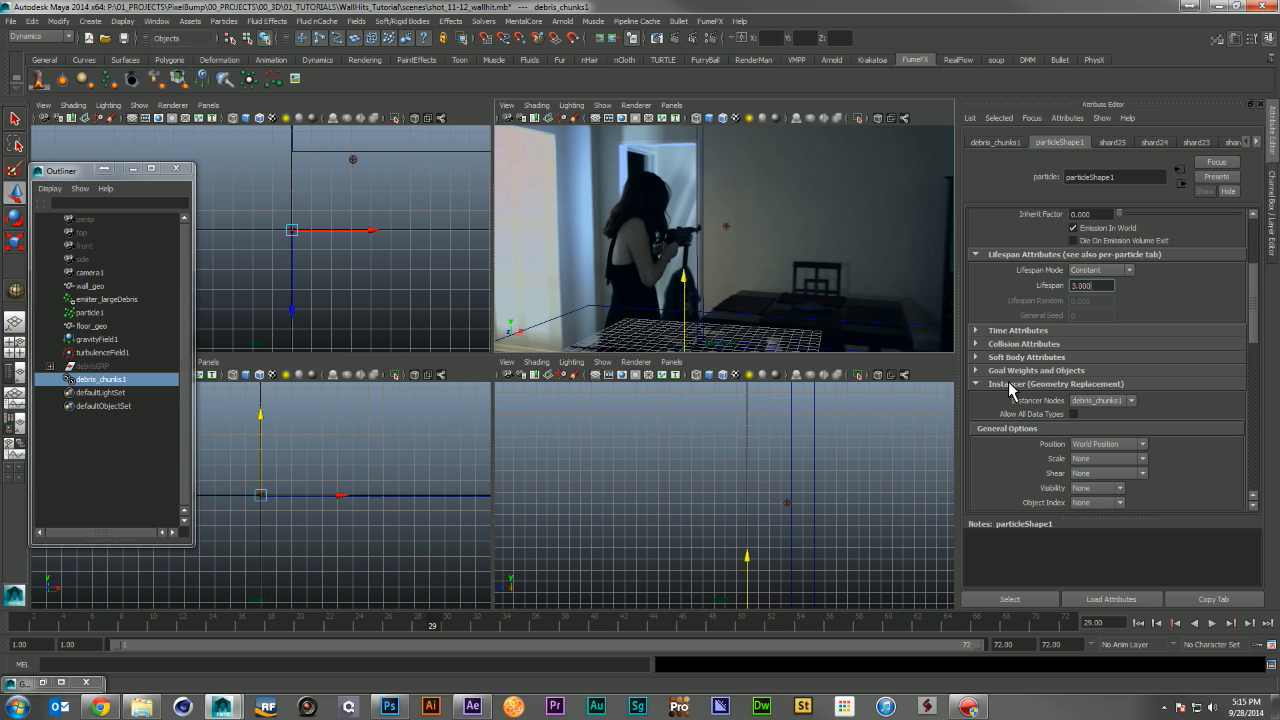
scroll(1110, 325, "down", 4)
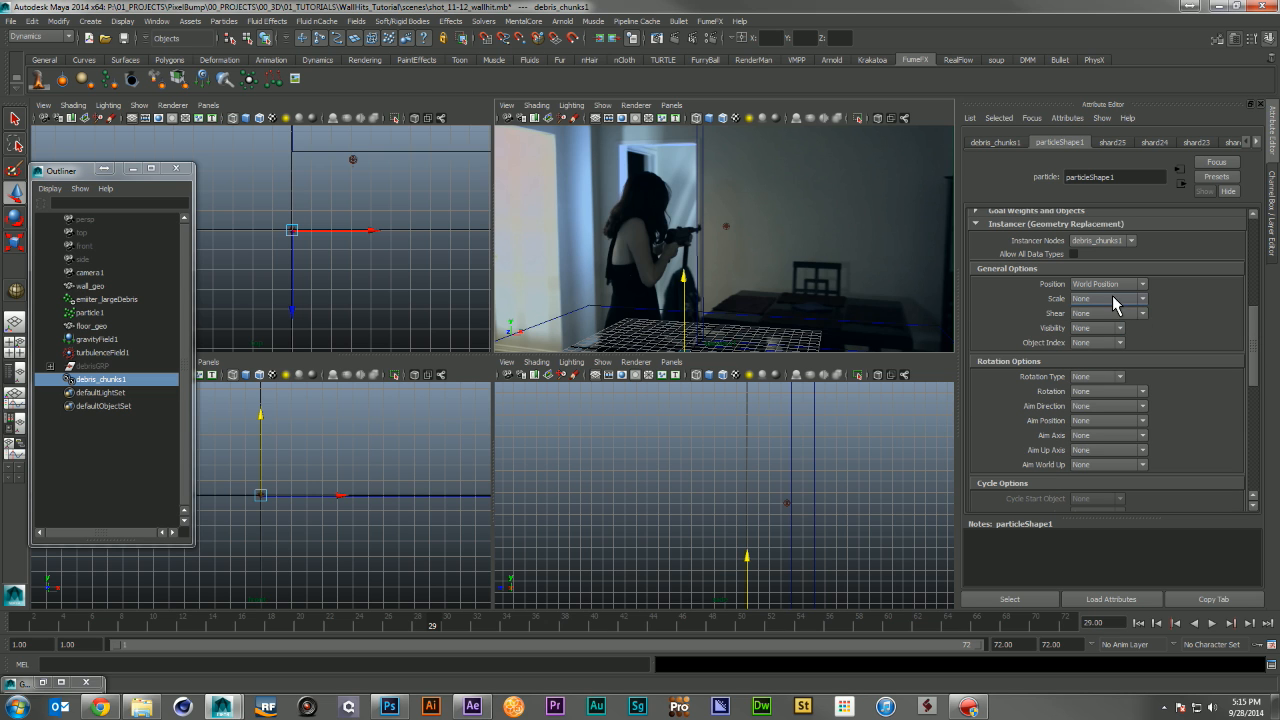
left_click(1097, 343)
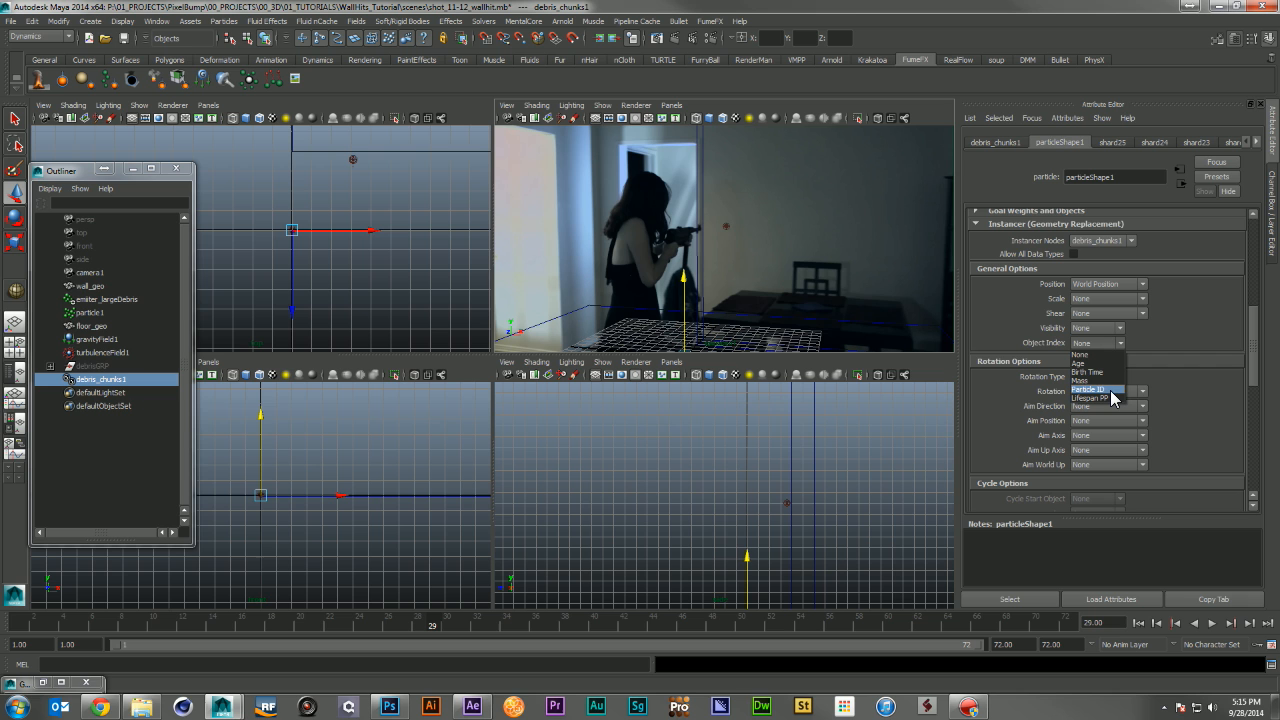
left_click(1090, 390)
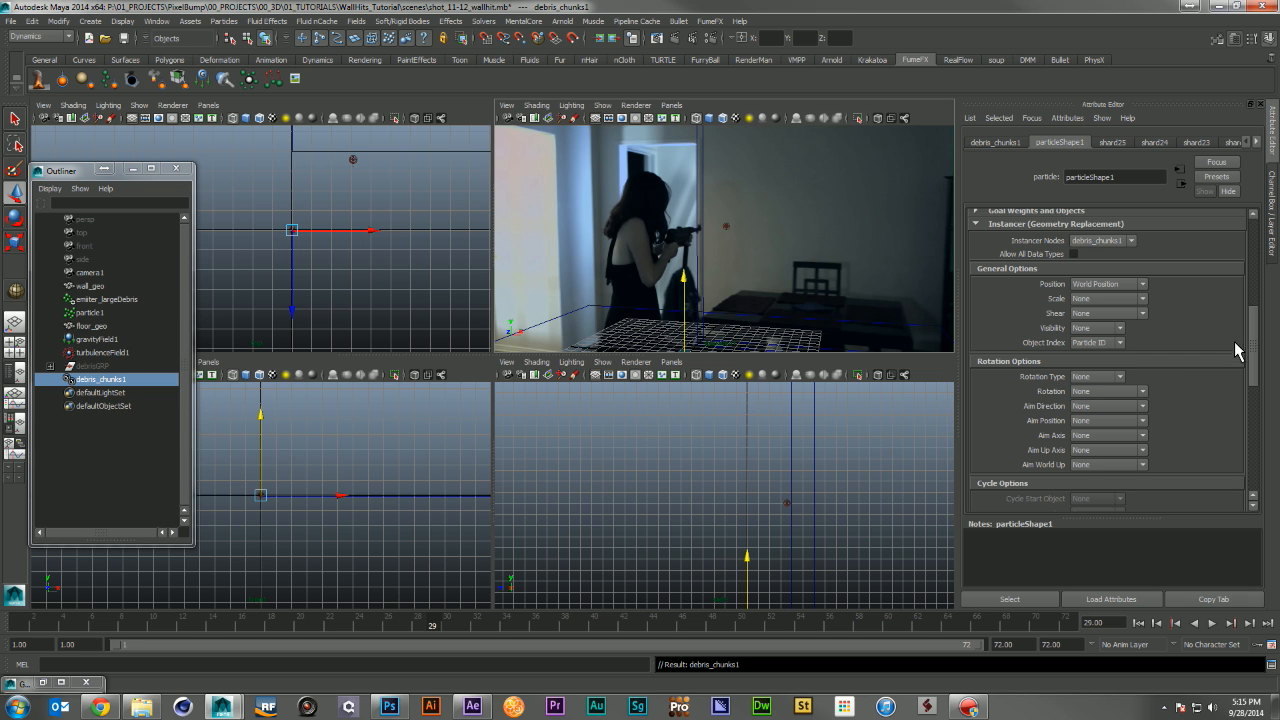
left_click(1139, 623)
left_click(1211, 623)
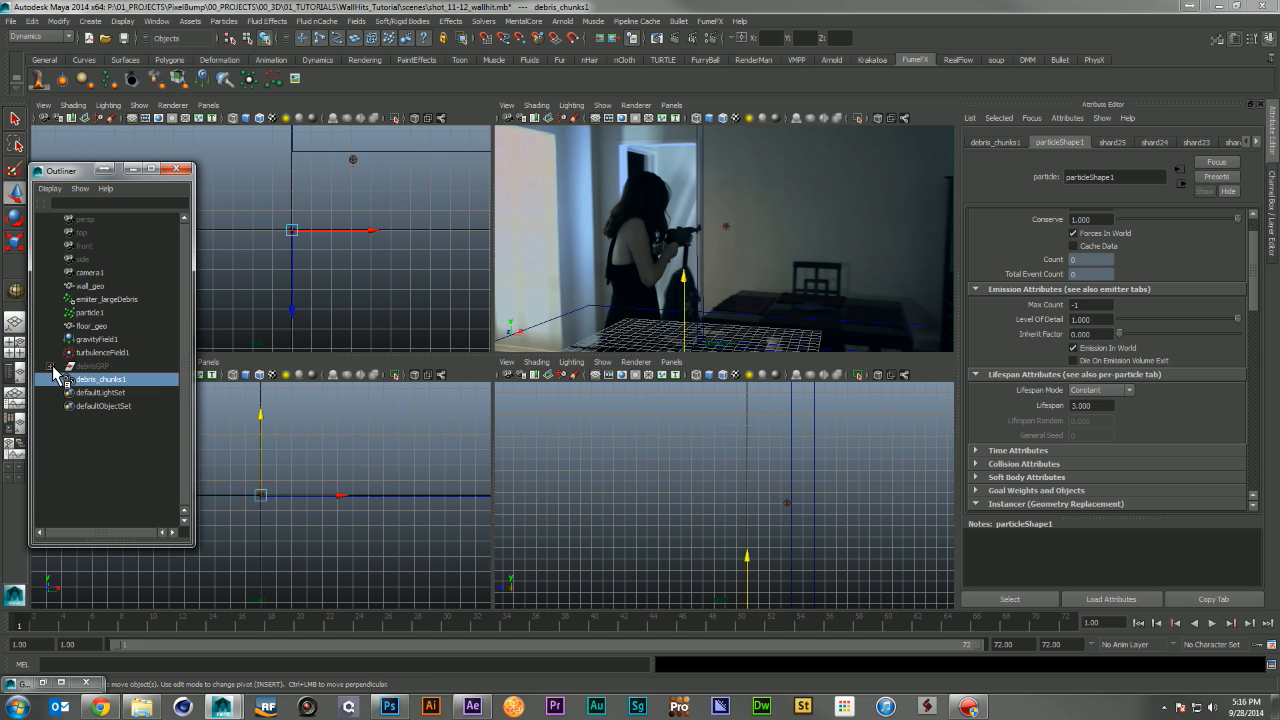
Scale all the shards in debrisGRP down to 0.2 in X, Y and Z
left_click(50, 366)
left_click(103, 379)
scroll(122, 415, "down", 5)
left_click(110, 470, "shift")
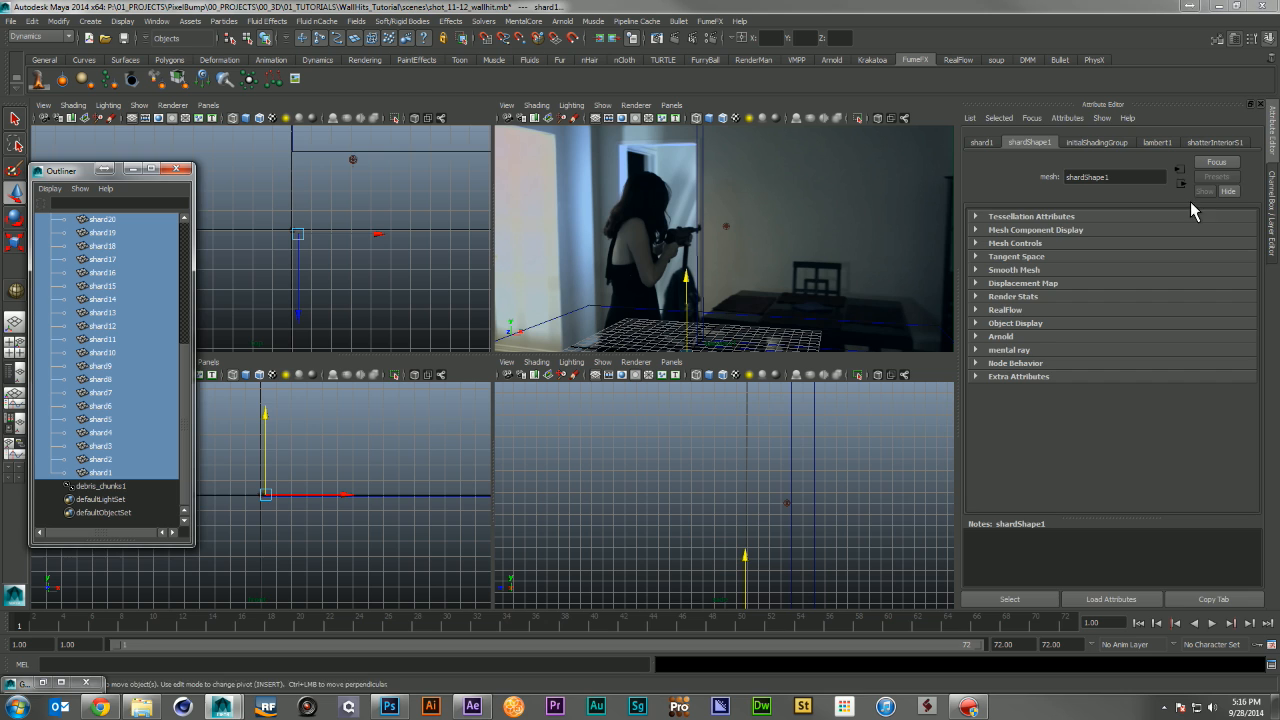
left_click(1272, 210)
double_click(1238, 222)
type(".2")
key("Tab")
type(".2")
key("Tab")
type(".2")
key("Return")
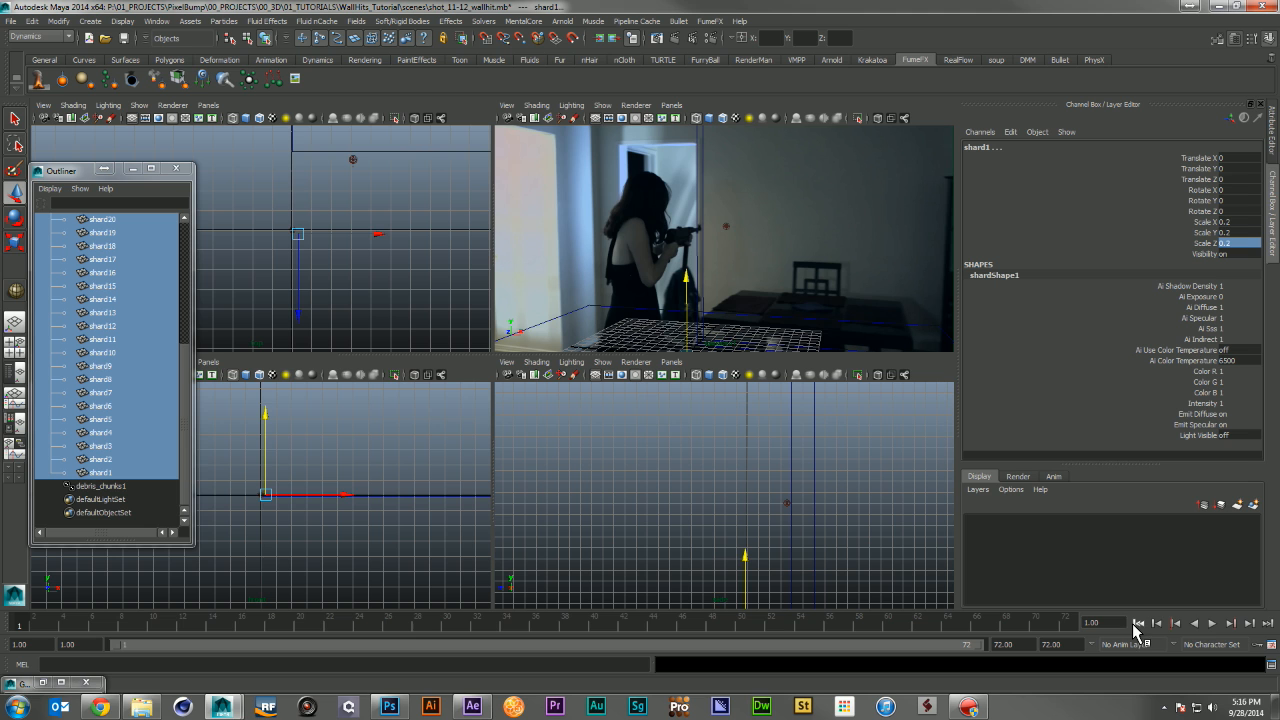
Play the simulation twice to check the size of the rescaled shards, and return to the first frame
left_click(1214, 623)
left_click(1212, 623)
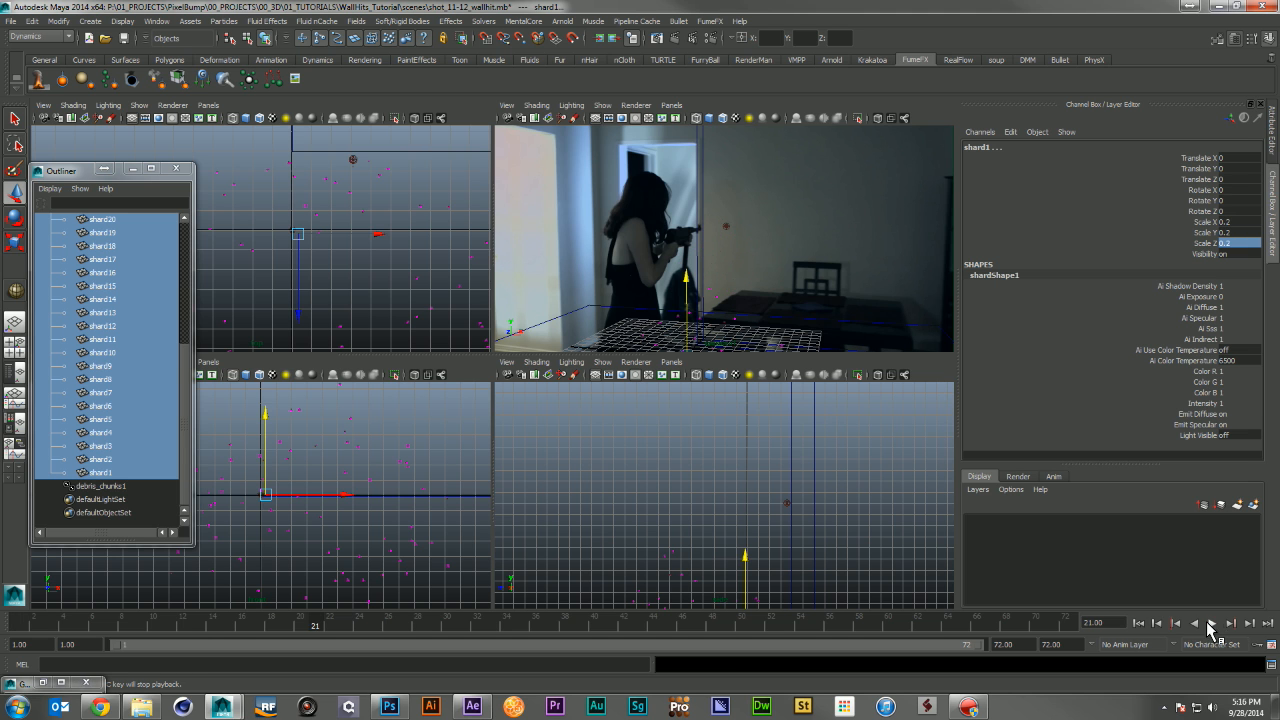
left_click(1138, 623)
left_click(1212, 623)
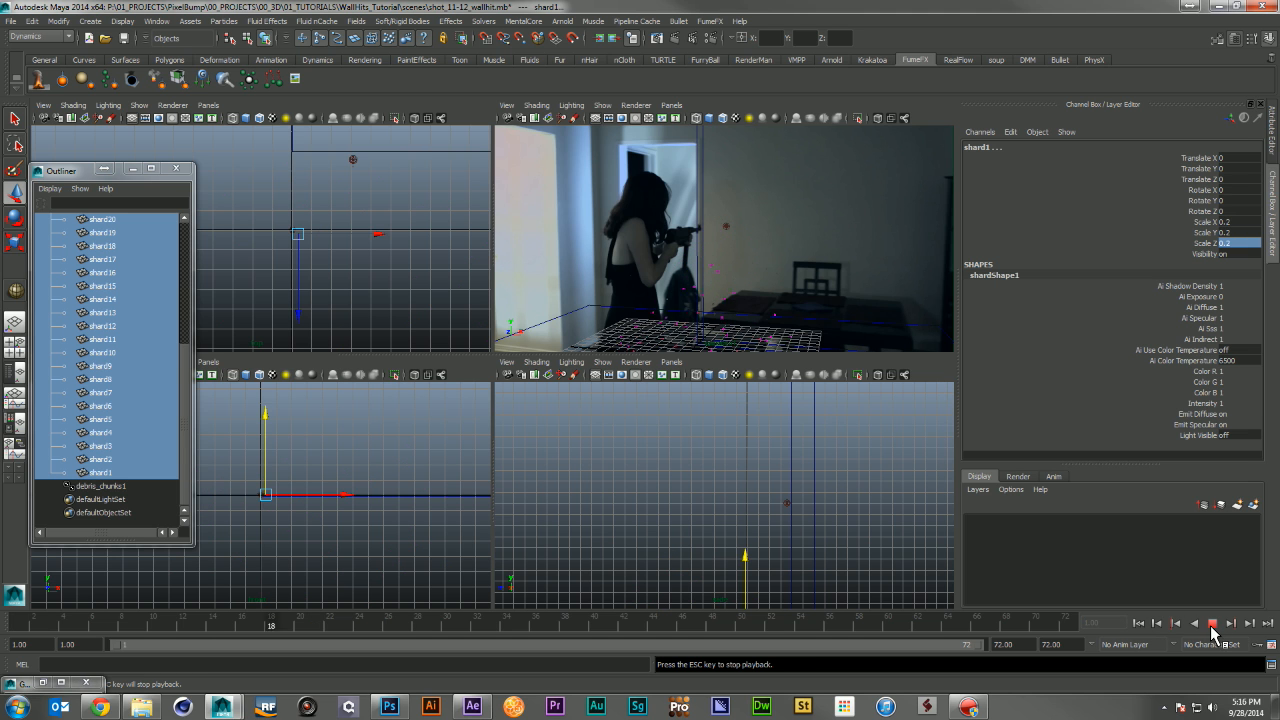
left_click(1138, 623)
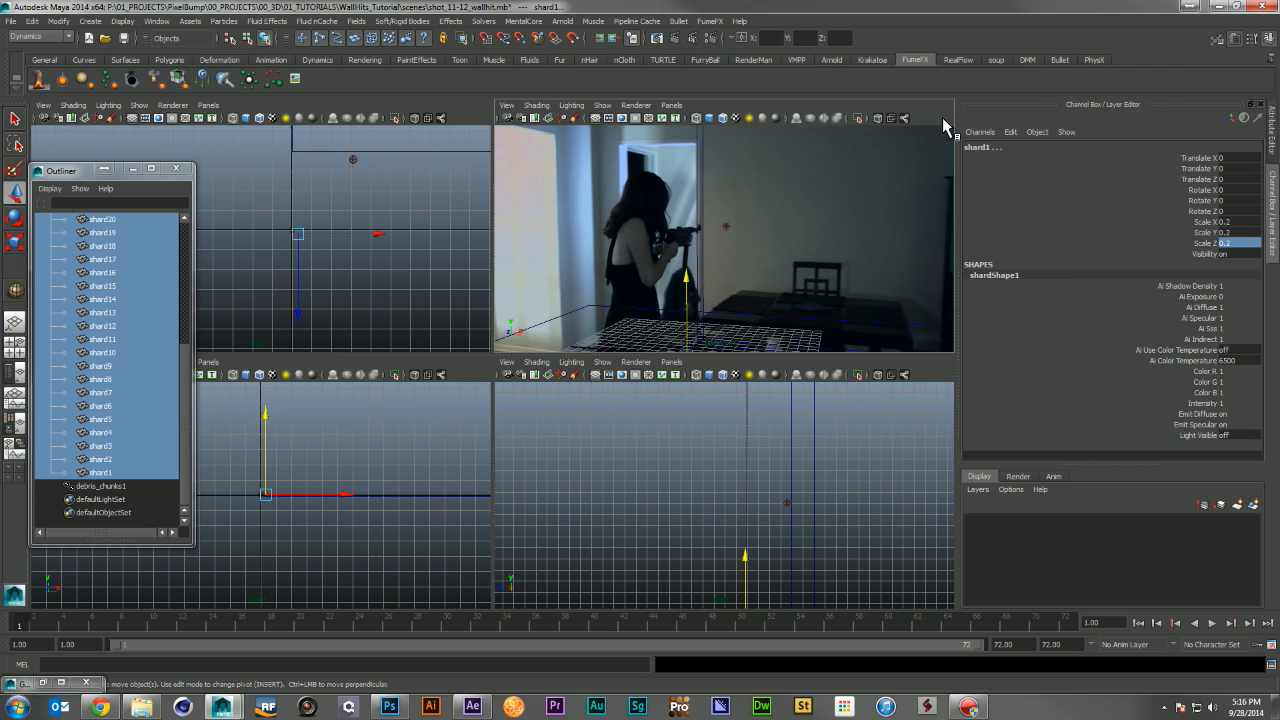
Maximize the camera view, create a playblast of the shot, review the debris burst in it, and close the player
key("space")
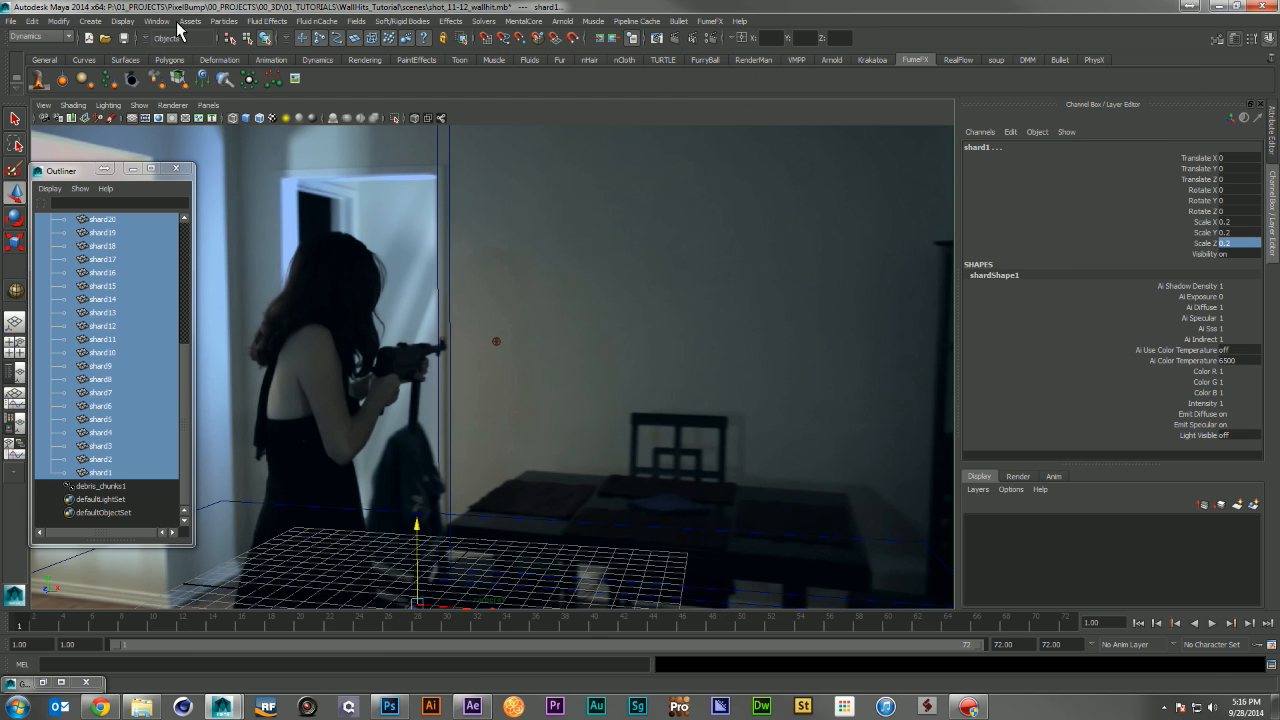
left_click(156, 21)
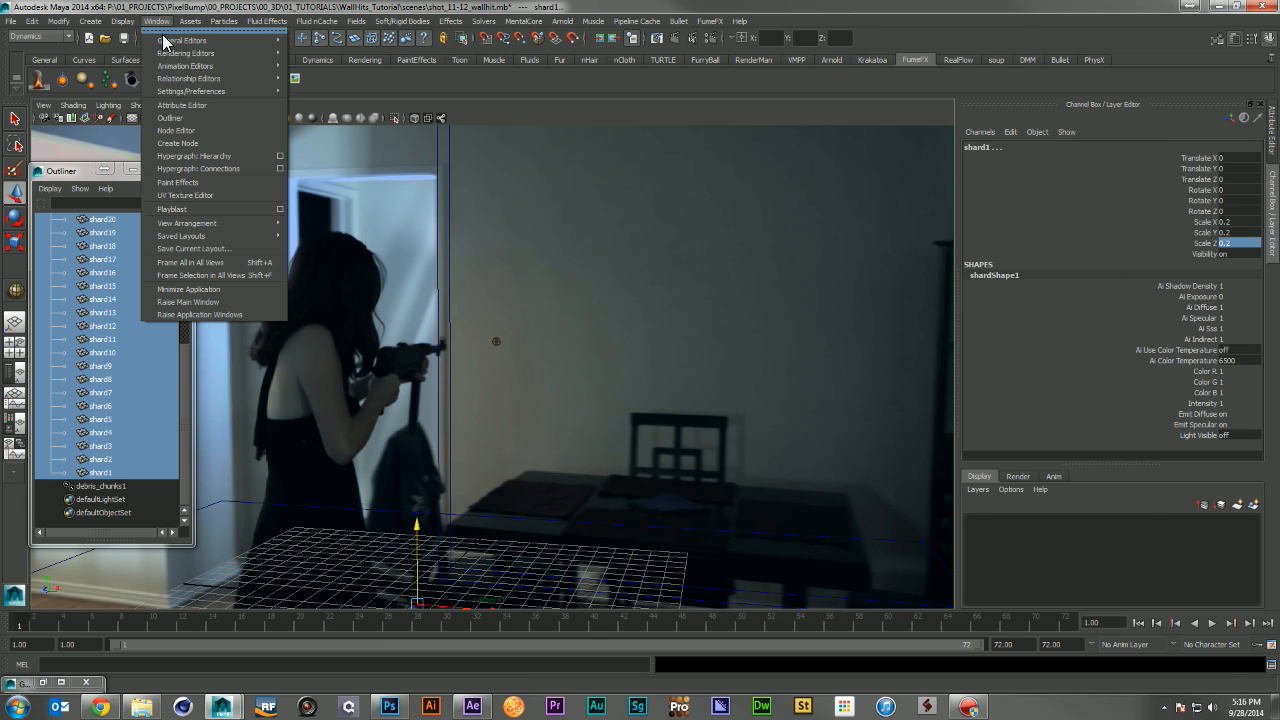
left_click(281, 209)
left_click(524, 467)
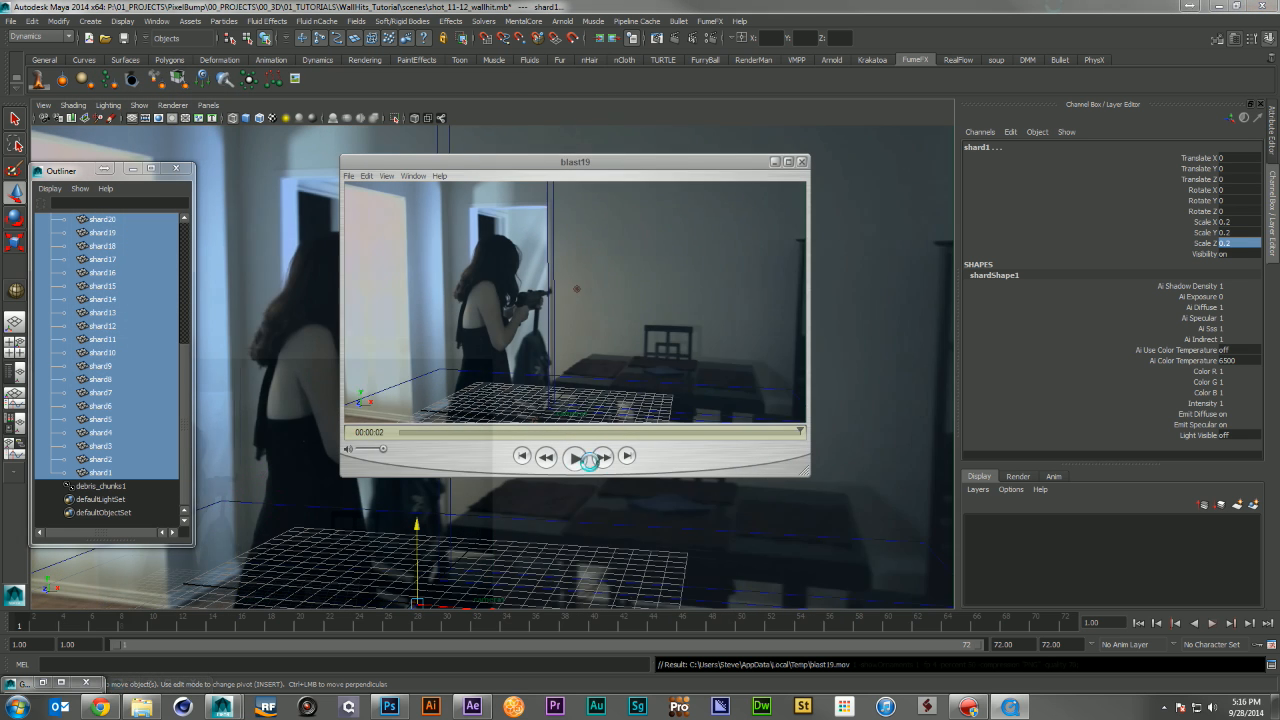
left_click(576, 457)
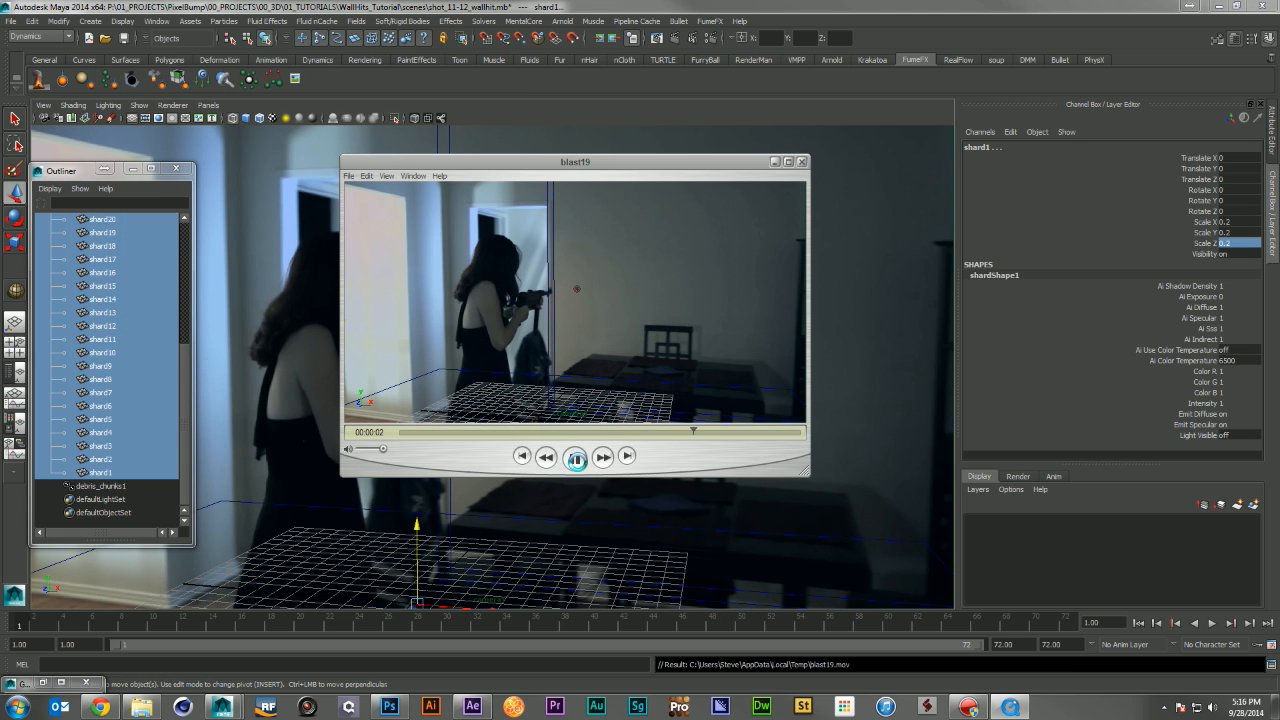
left_click(576, 457)
left_click(576, 457)
left_click(801, 161)
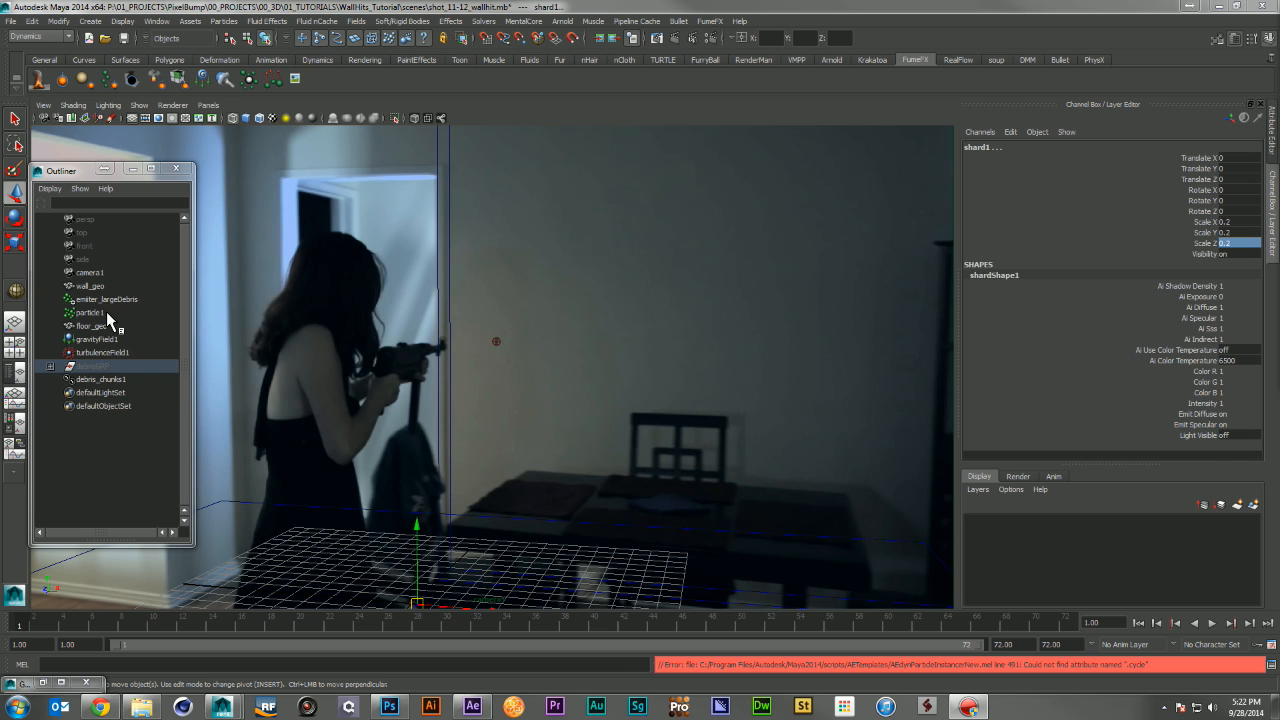
Make particle1 collide with wall_geo and floor_geo, using a resilience of 0.2 and a friction of 0.2
left_click(92, 313)
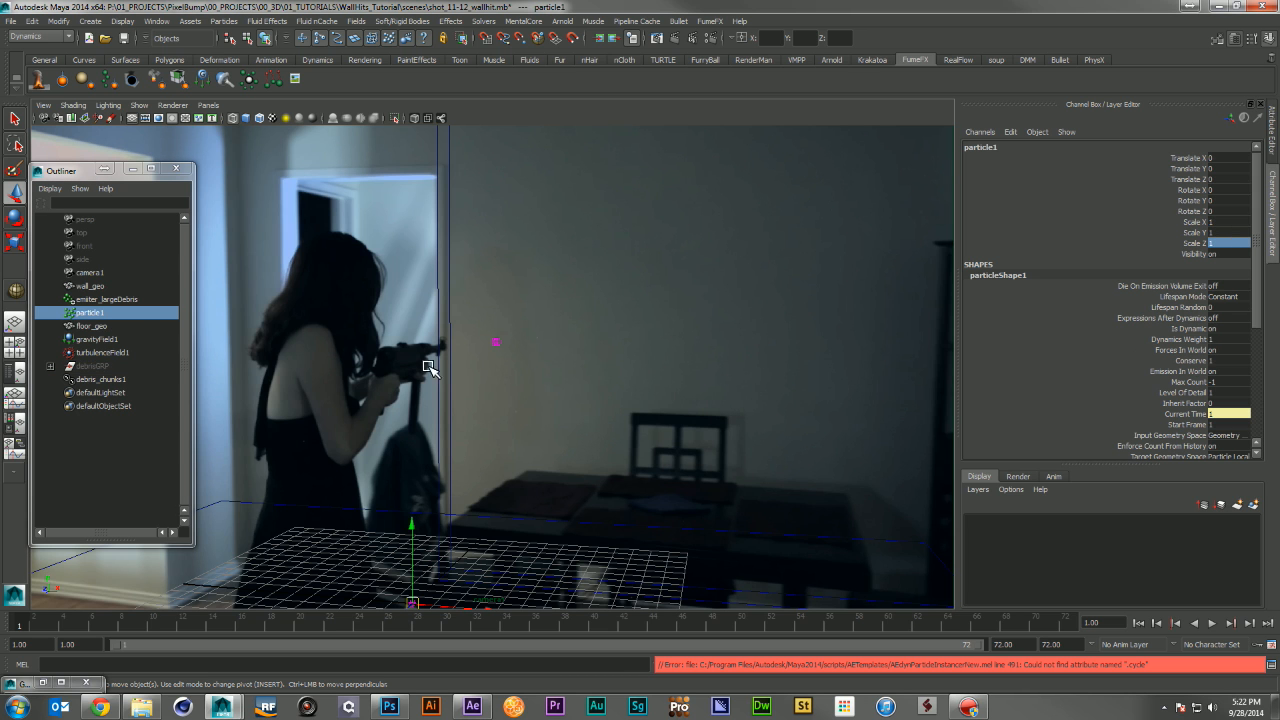
left_click(444, 318, "shift")
left_click(371, 522, "shift")
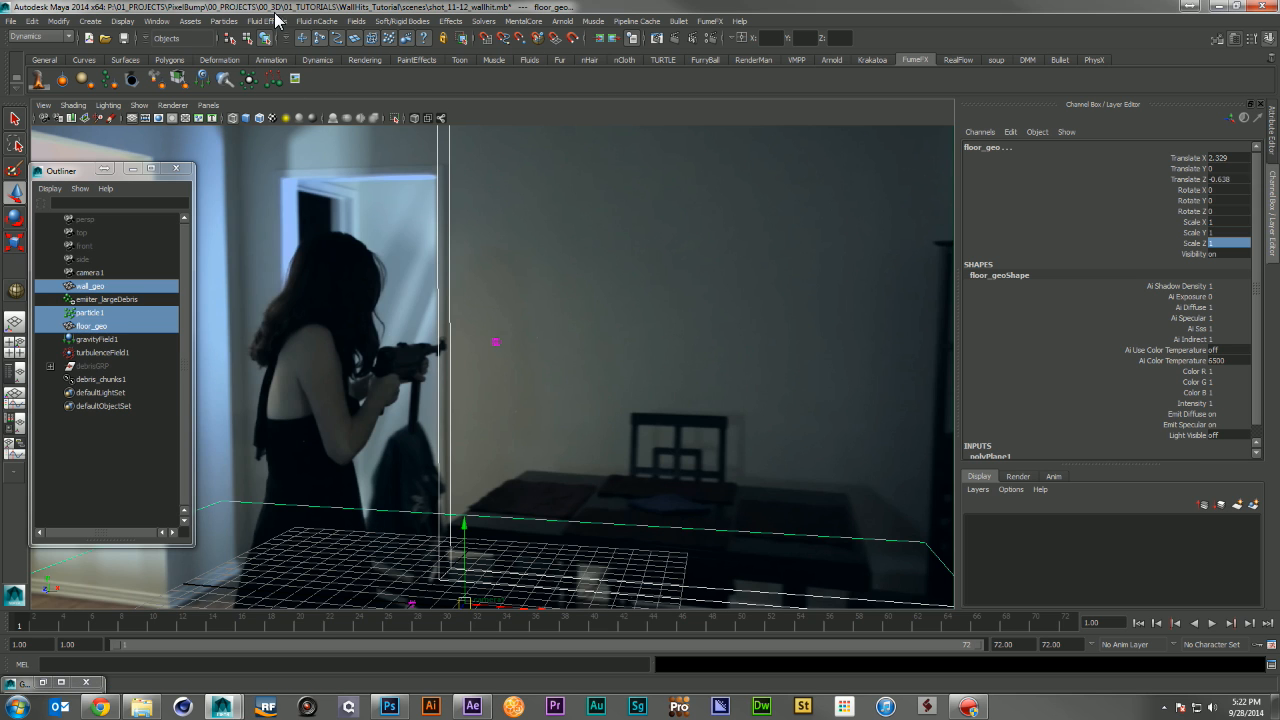
left_click(224, 21)
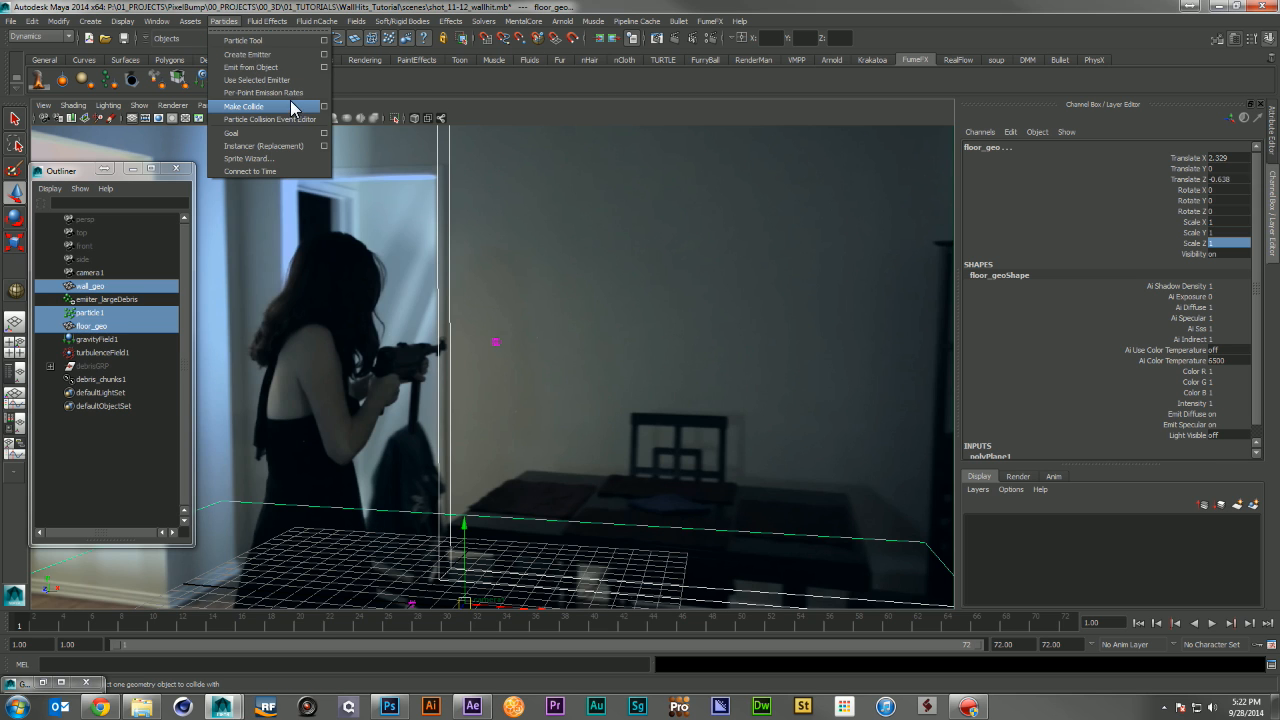
left_click(324, 106)
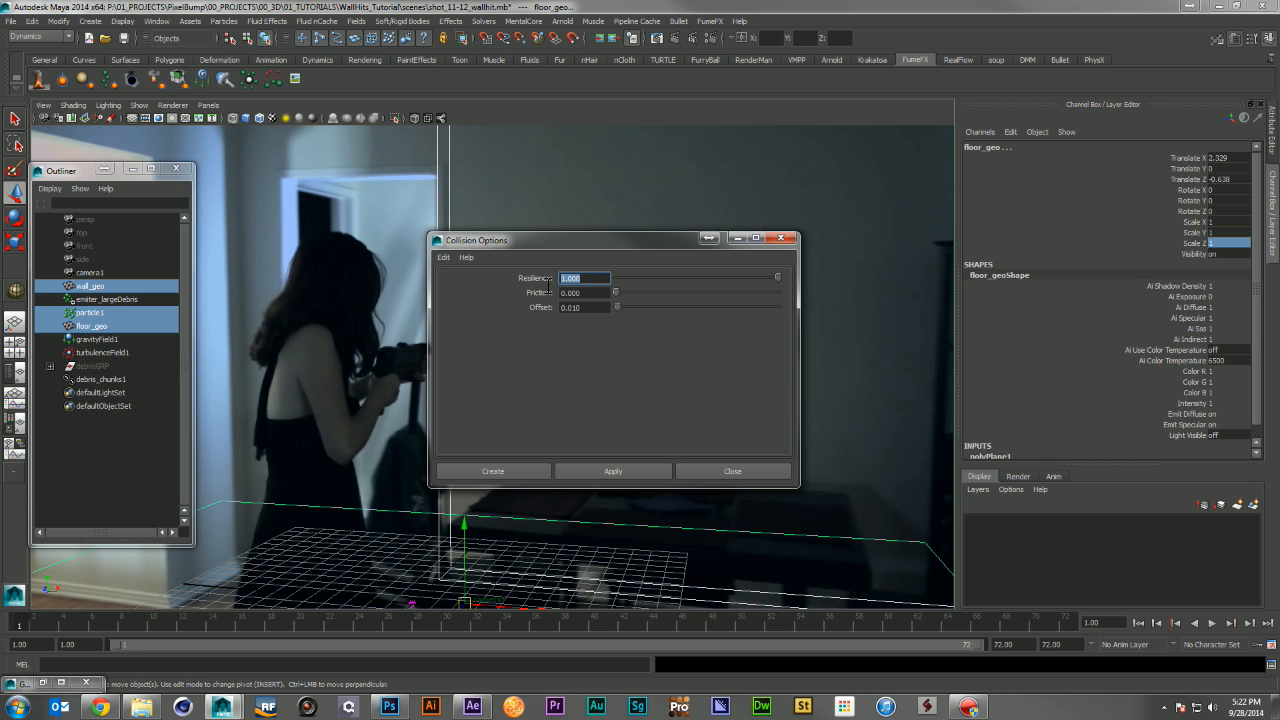
type(".2")
key("Return")
left_click(587, 293)
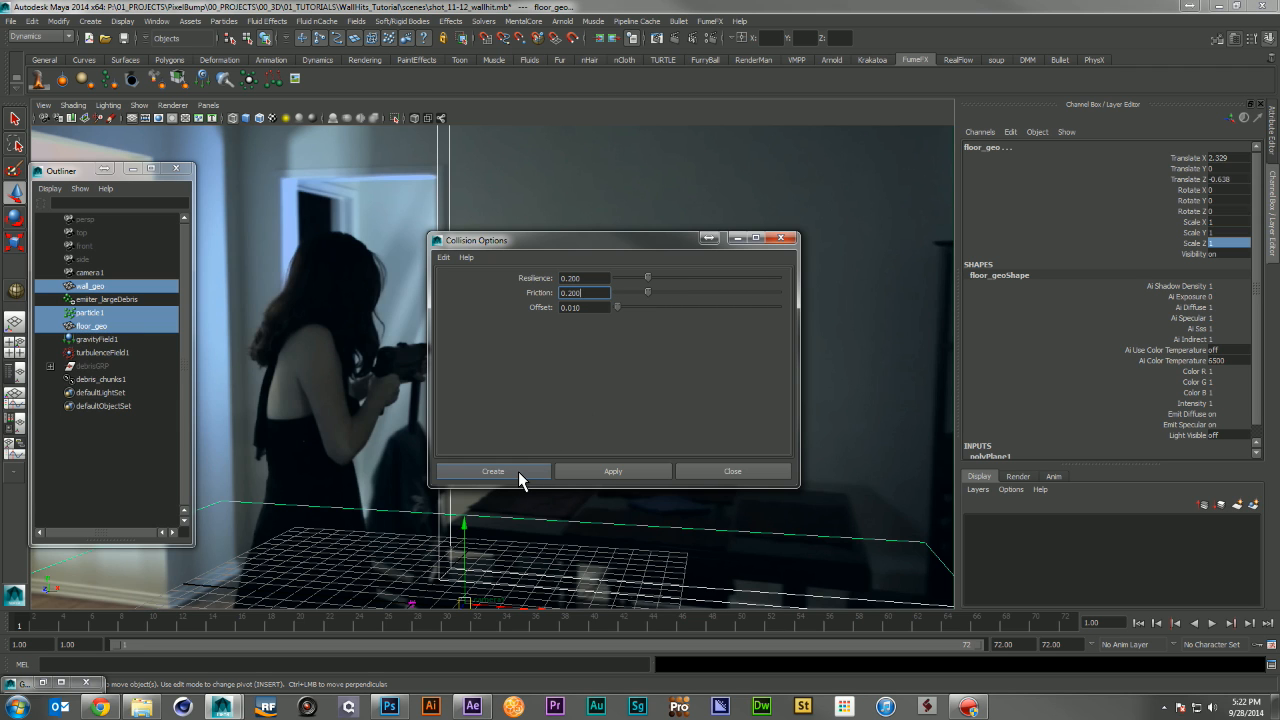
left_click(519, 474)
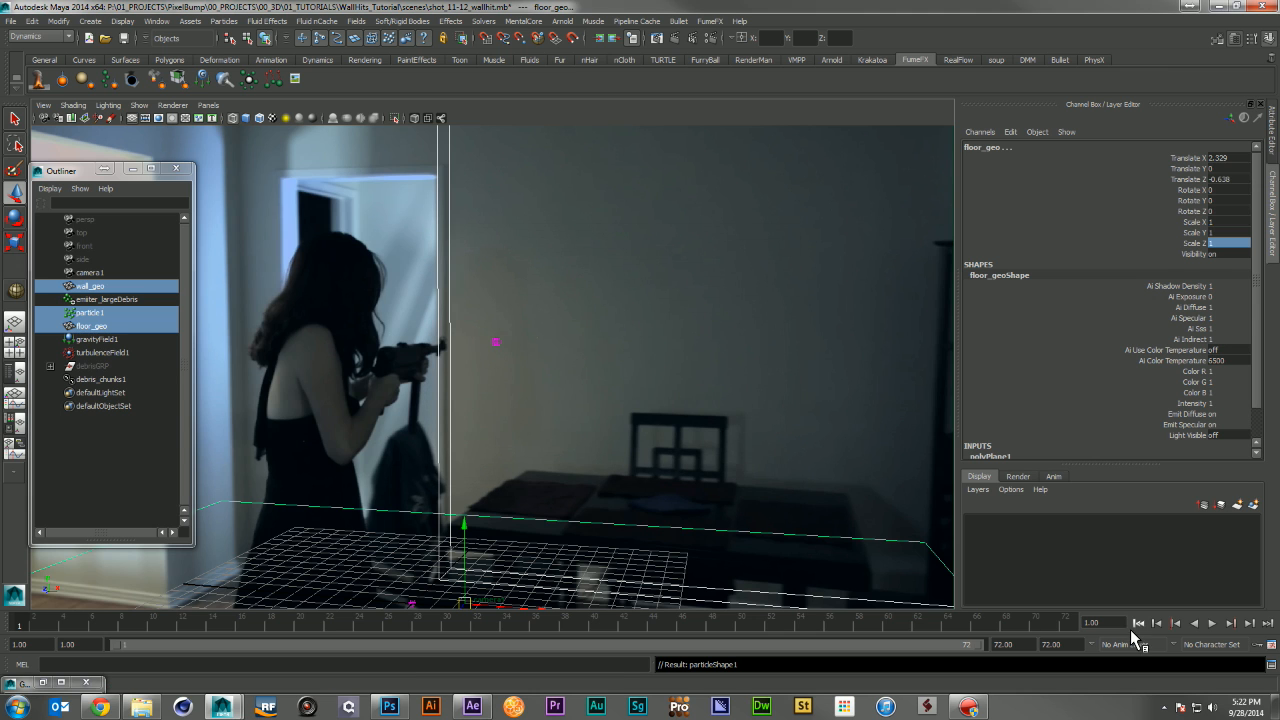
Play the simulation repeatedly to check the debris collisions with the wall and floor, return to the first frame, and clear the selection
left_click(1212, 623)
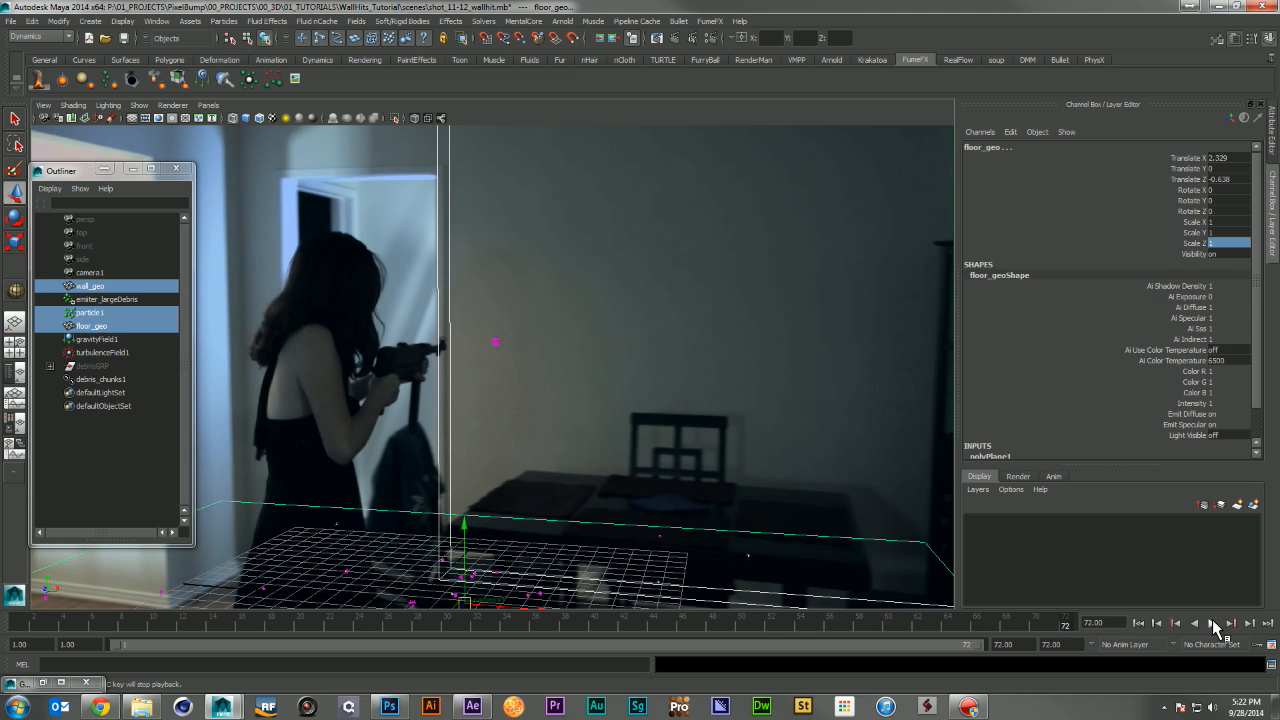
left_click(1142, 622)
left_click(1211, 623)
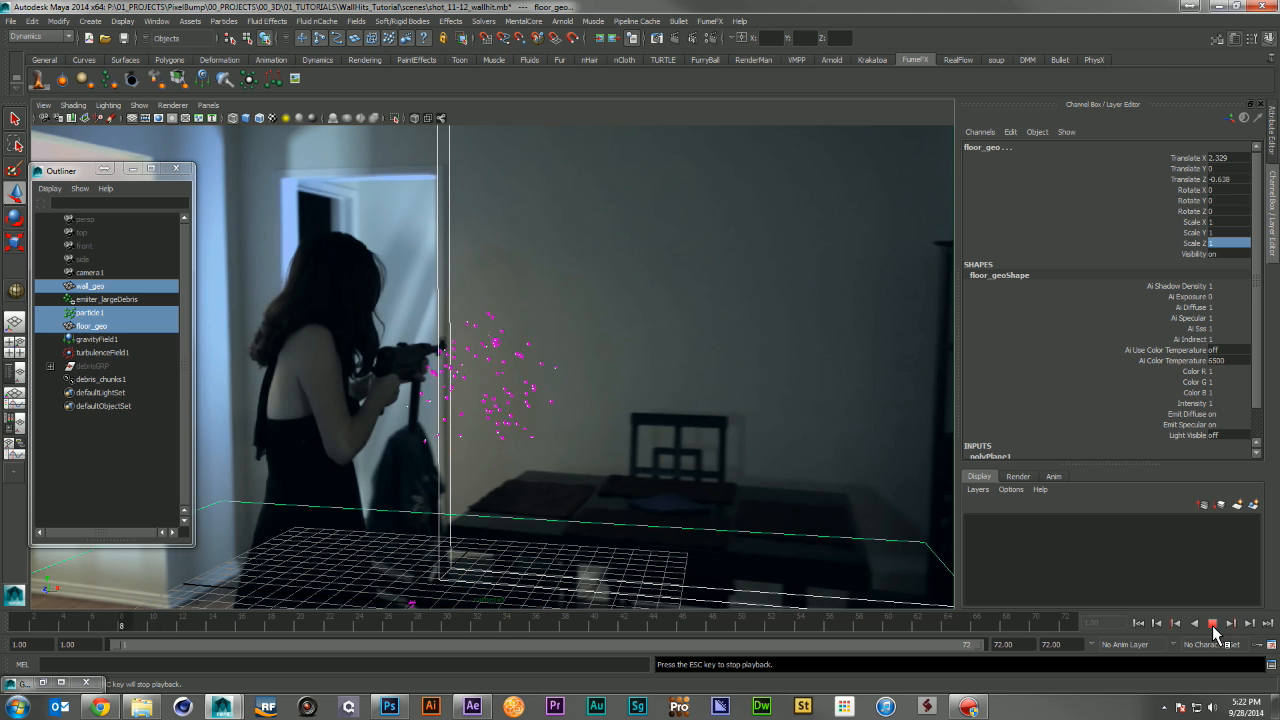
left_click(1212, 624)
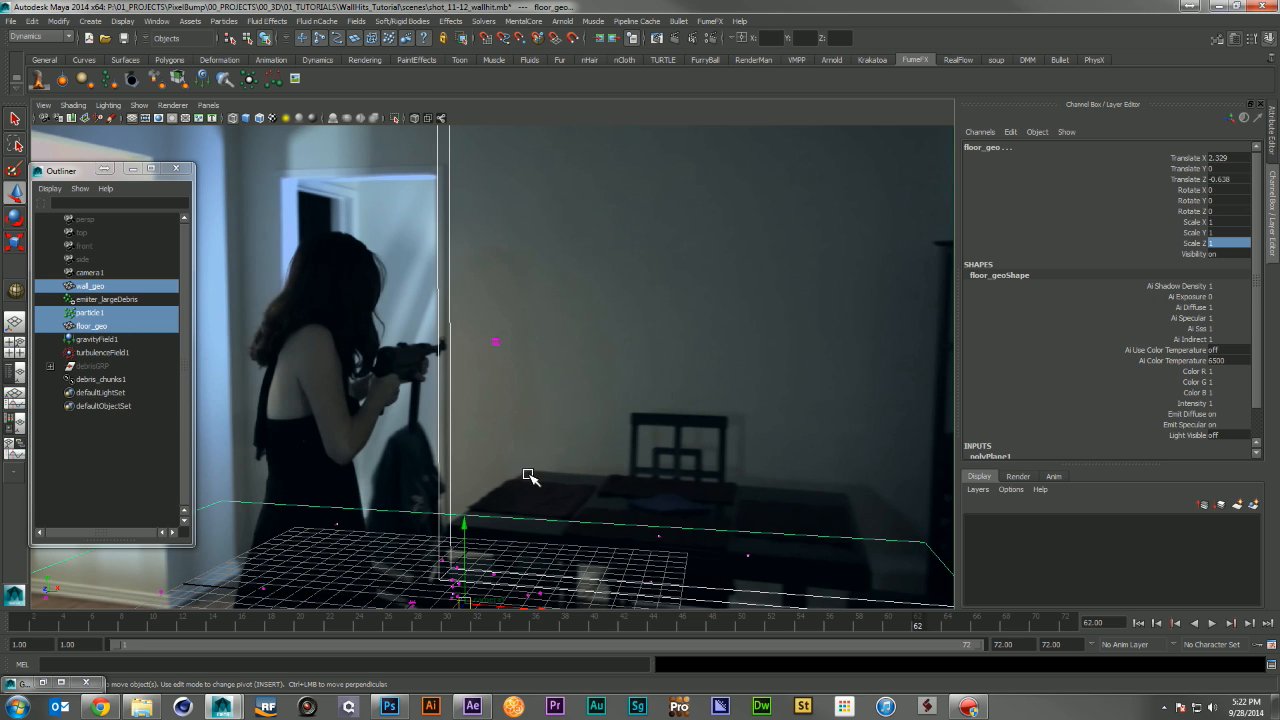
left_click(1140, 624)
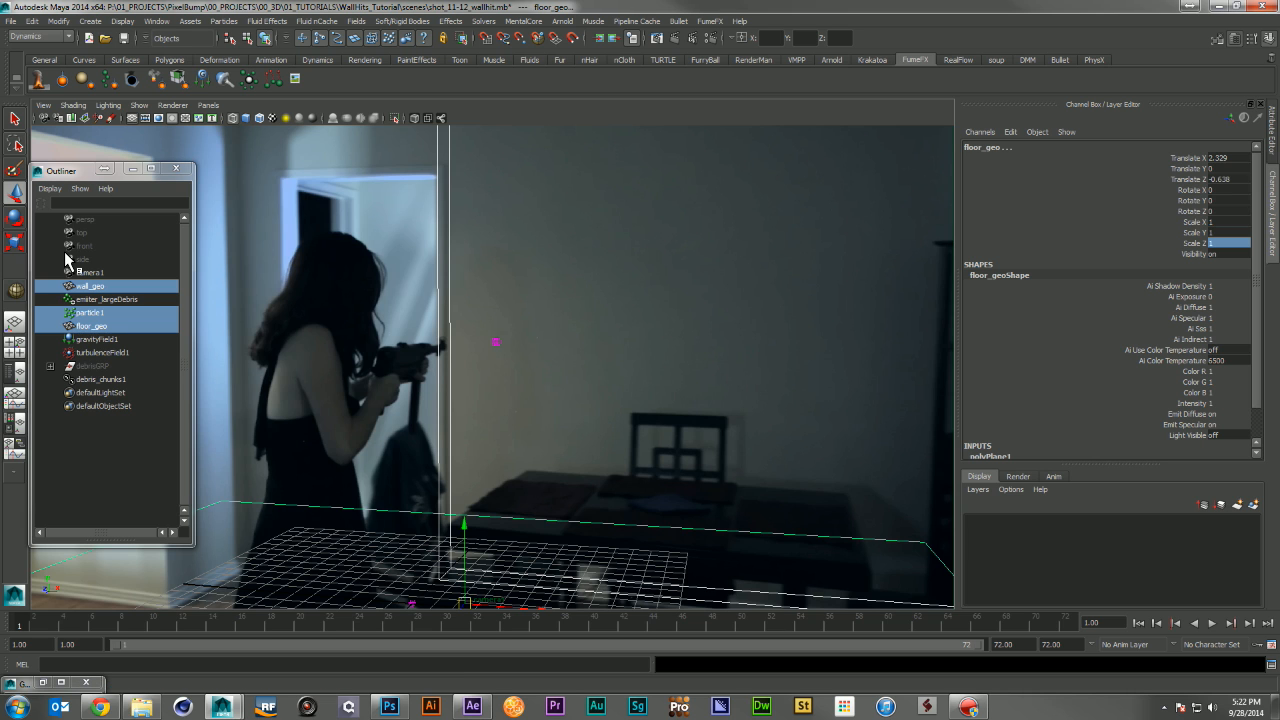
left_click(182, 160)
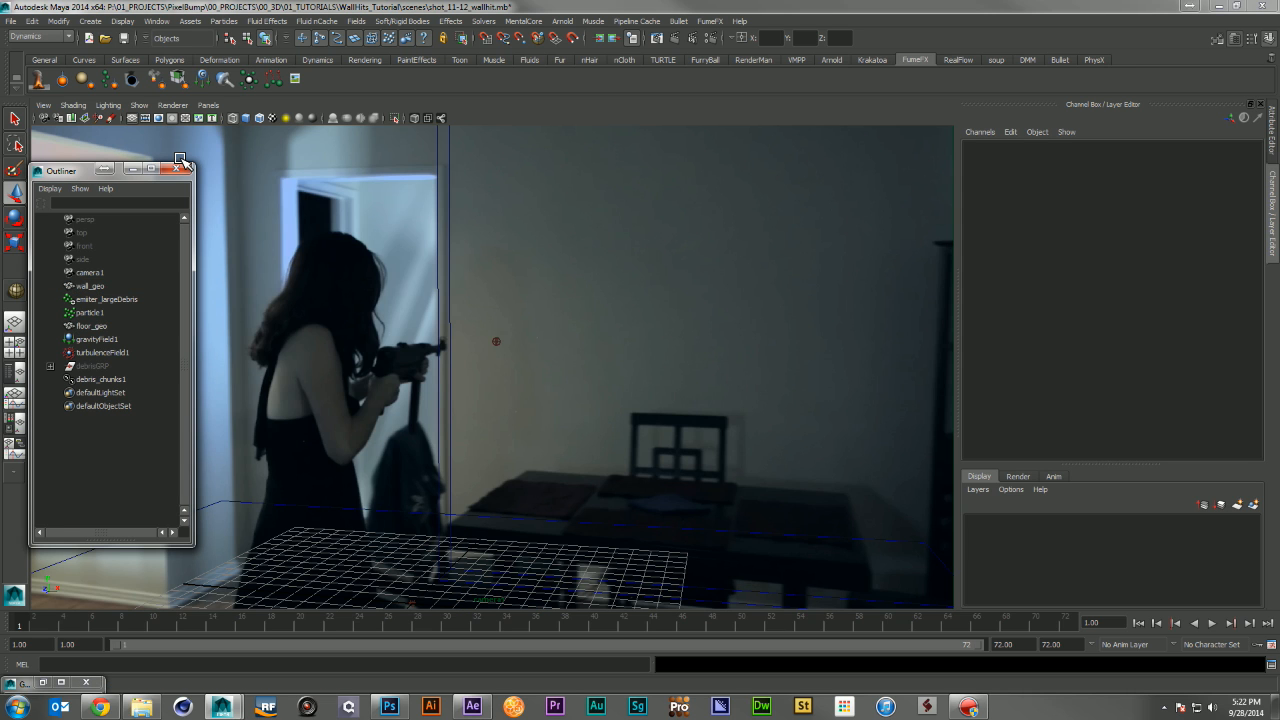
Create a new particle emitter and set its emitter type to Volume
left_click(223, 21)
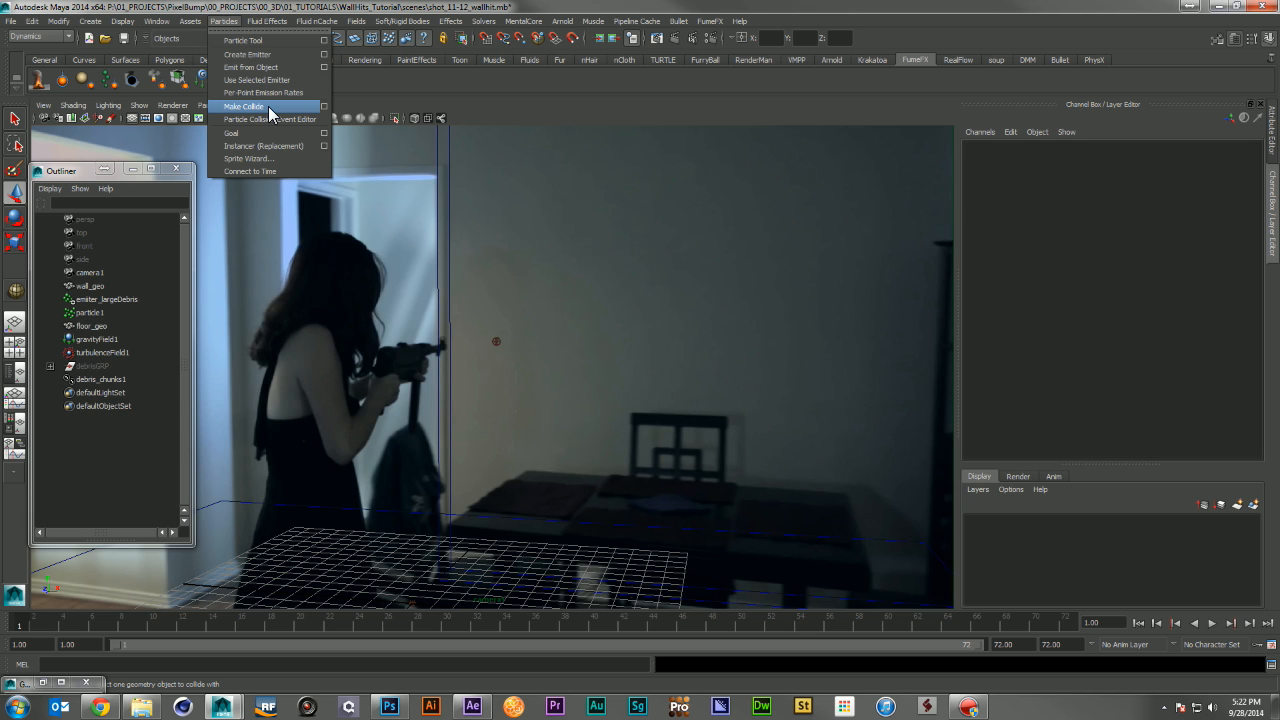
left_click(298, 54)
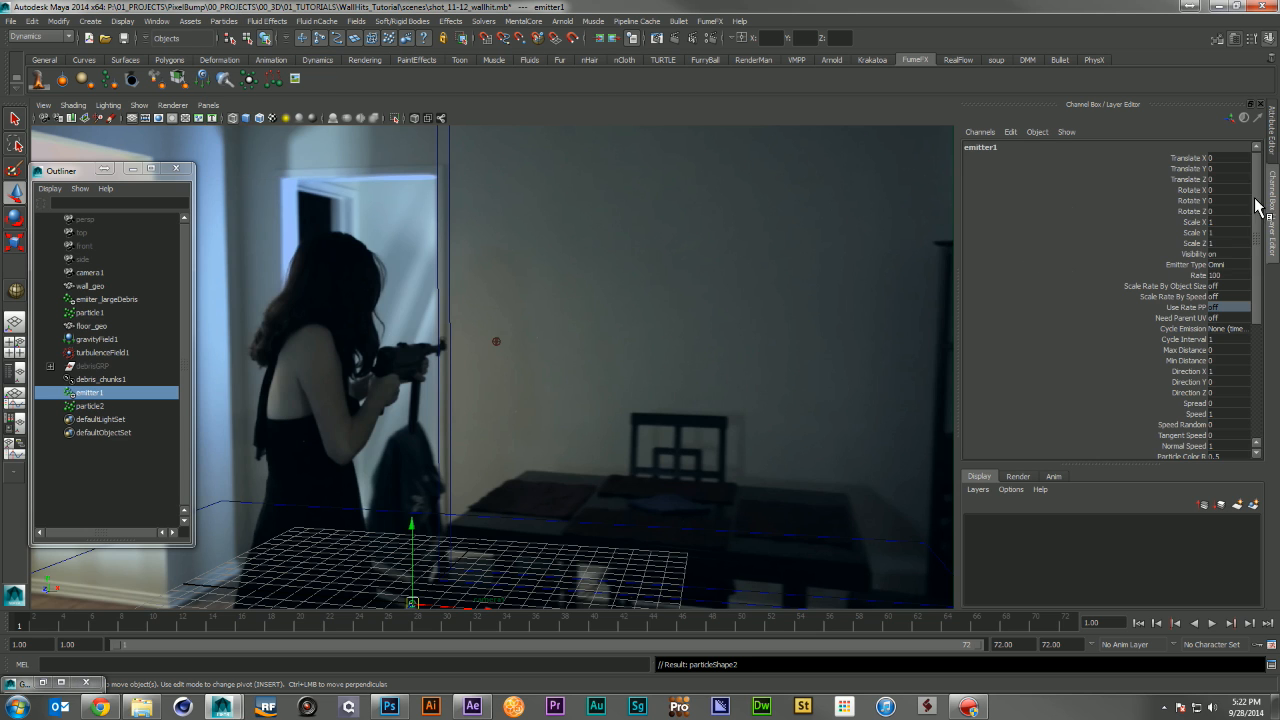
left_click(1273, 150)
left_click(1092, 331)
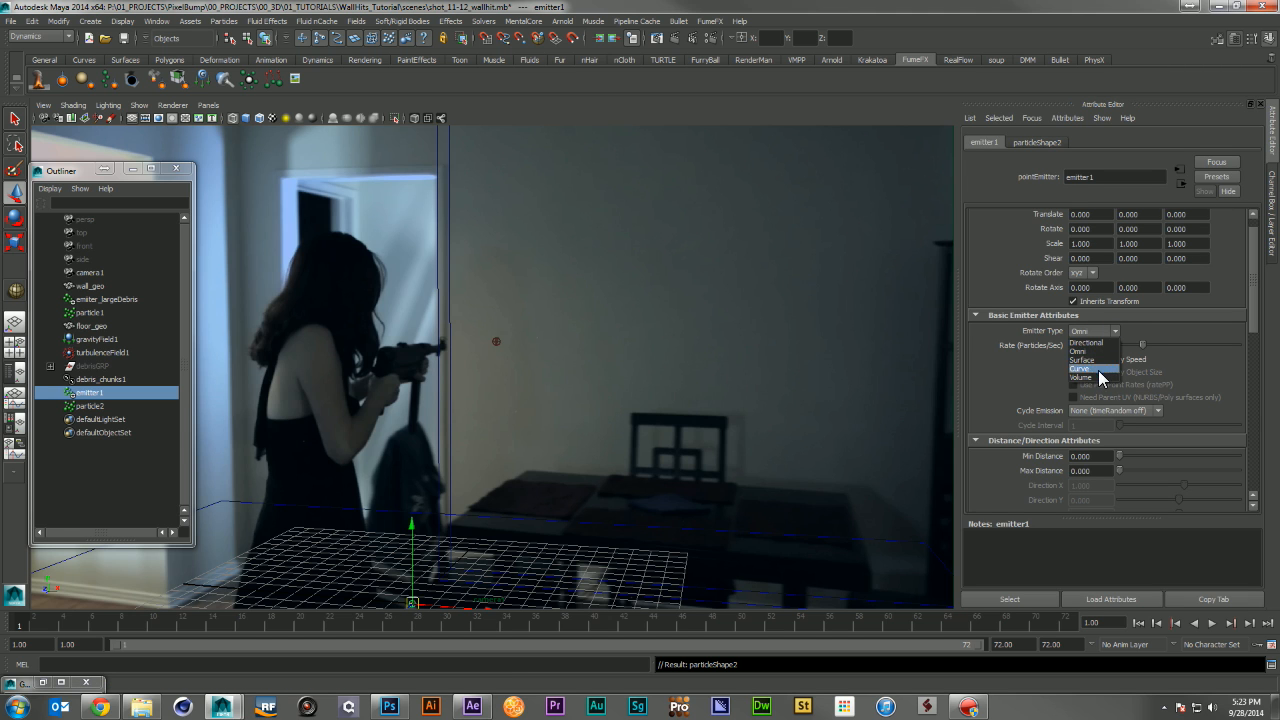
left_click(1099, 377)
Set the new emitter's Direction X to 0, Direction Z to 1 and Speed Random to 5
scroll(1095, 355, "down", 5)
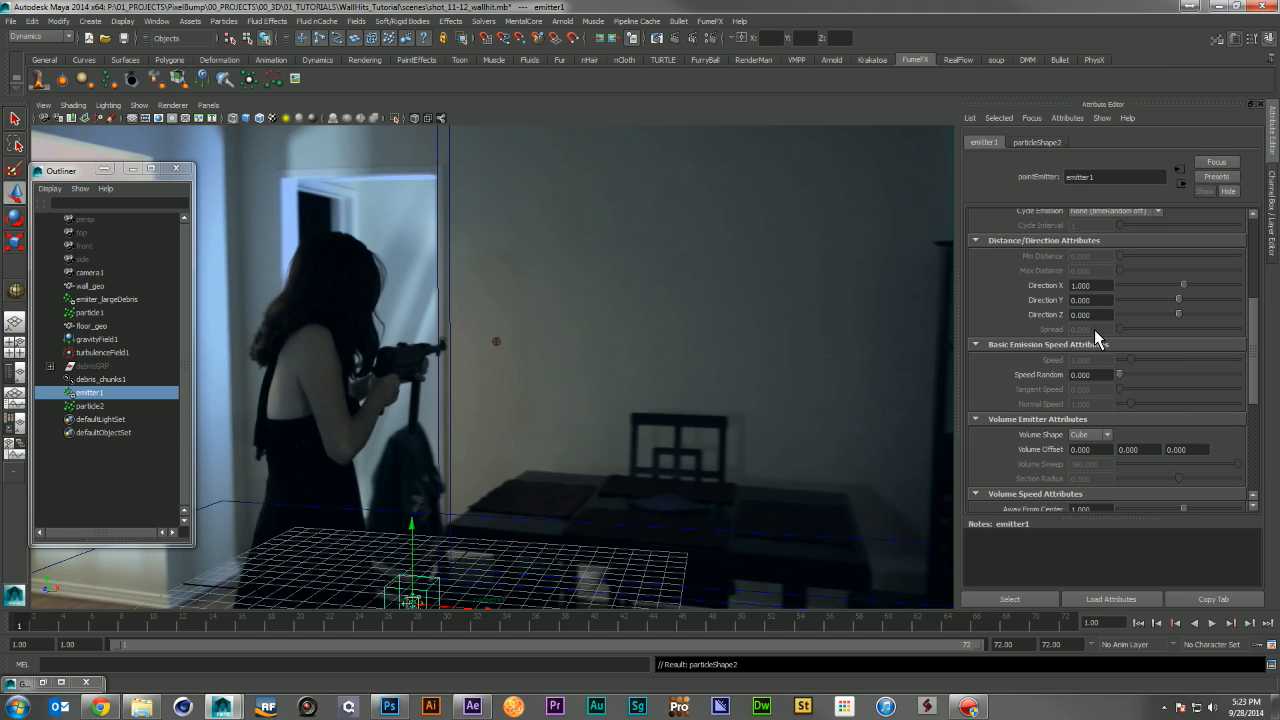
double_click(1098, 286)
type("0")
key("Return")
double_click(1090, 315)
type("1")
key("Return")
scroll(1012, 350, "down", 2)
double_click(1098, 294)
type("1")
key("Return")
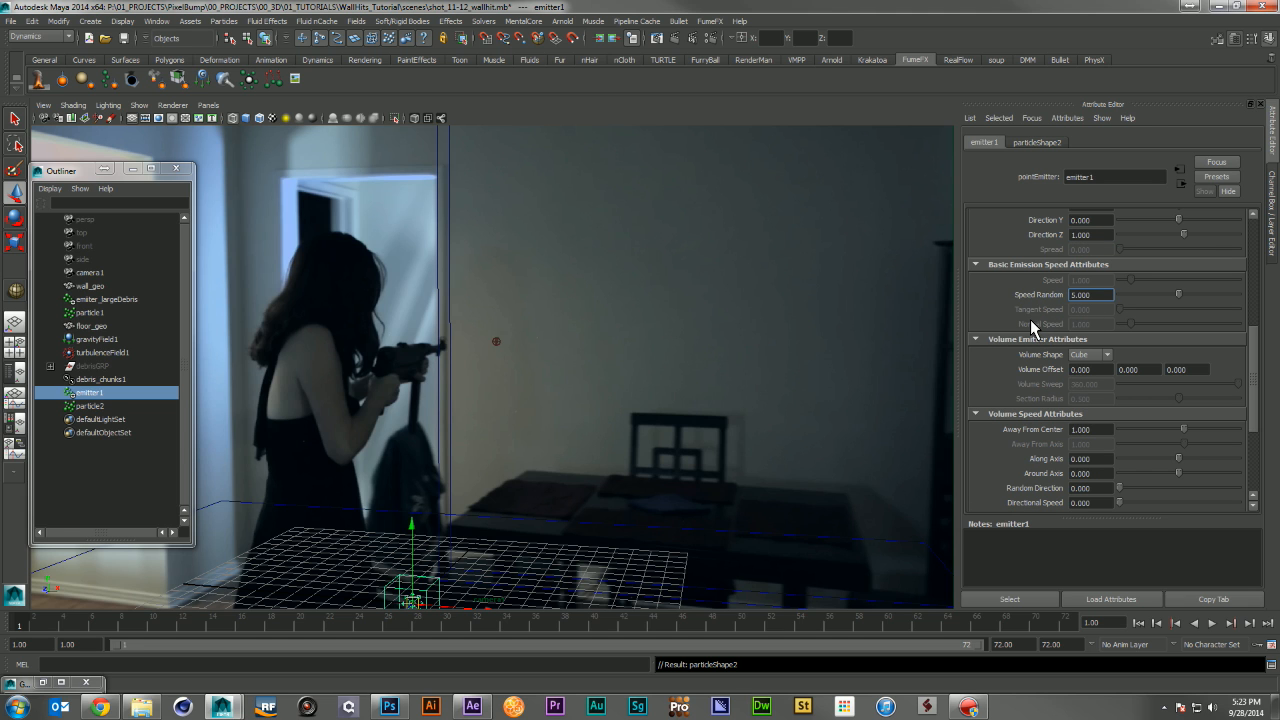
Make the emitter's volume shape a sphere, with Away From Center and Directional Speed both at 10
scroll(1030, 319, "down", 2)
left_click(1090, 275)
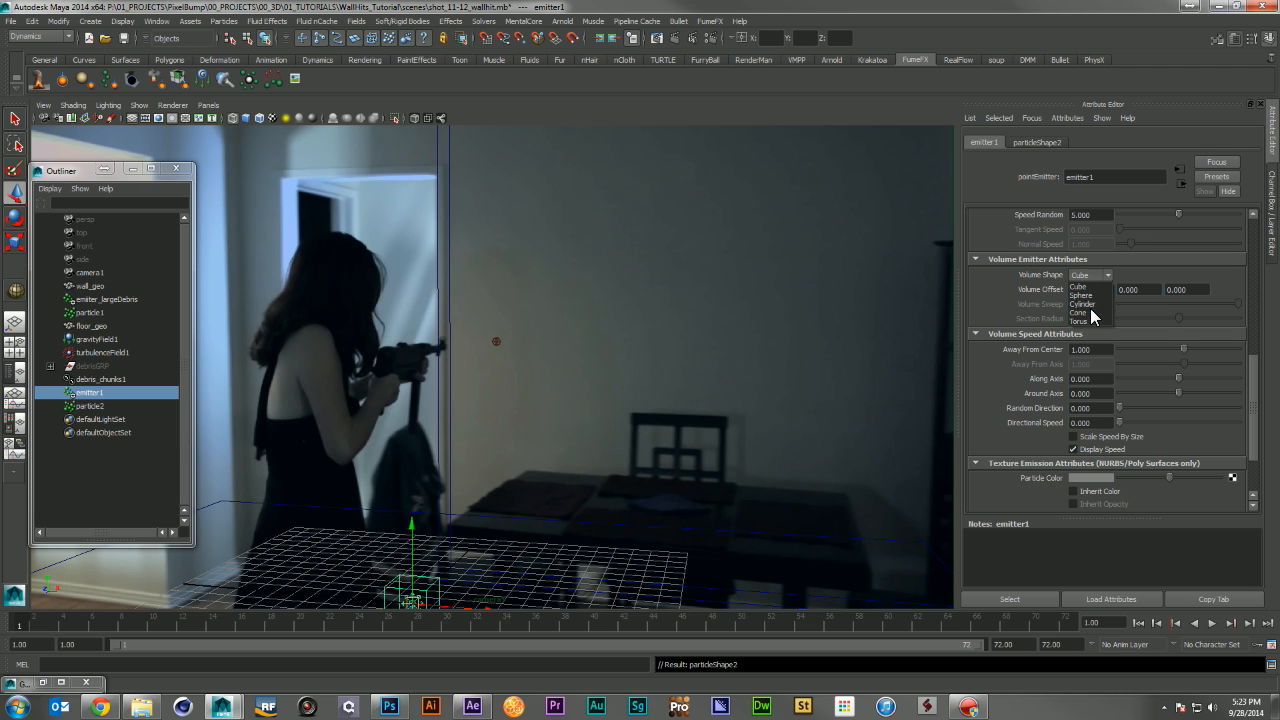
left_click(1082, 295)
left_click_drag(1103, 350, 1035, 355)
type("10")
left_click(1092, 423)
type("10")
key("Return")
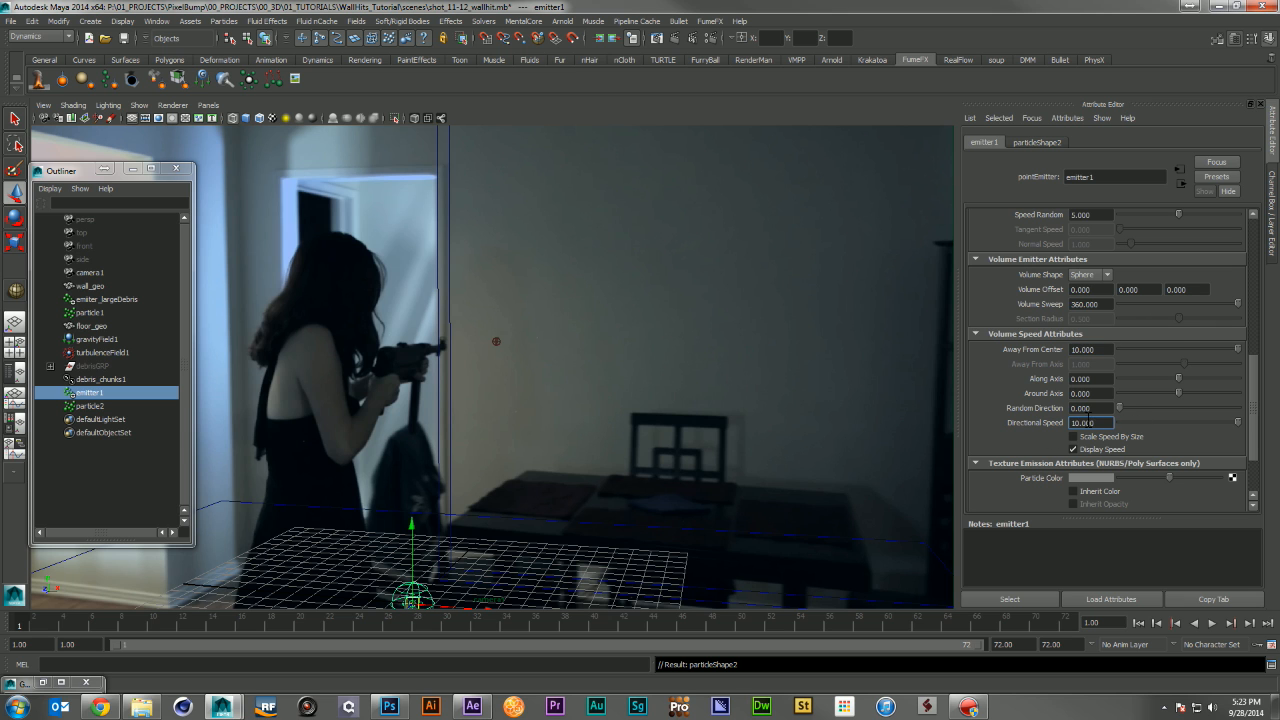
scroll(1045, 410, "down", 2)
Scale the new emitter to 0.2 on all three axes and rename it emitter_smallDebris
scroll(1045, 405, "up", 10)
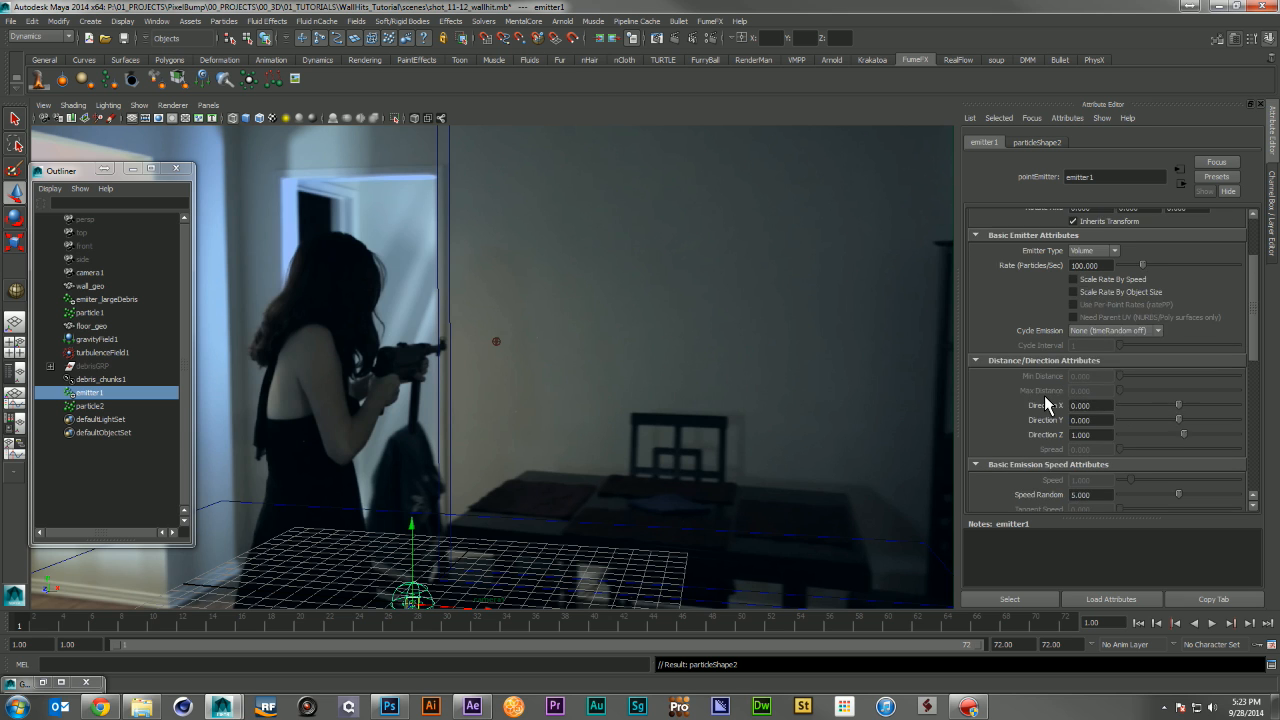
left_click(1095, 262)
type("2")
key("Tab")
type(".2")
left_click(1196, 262)
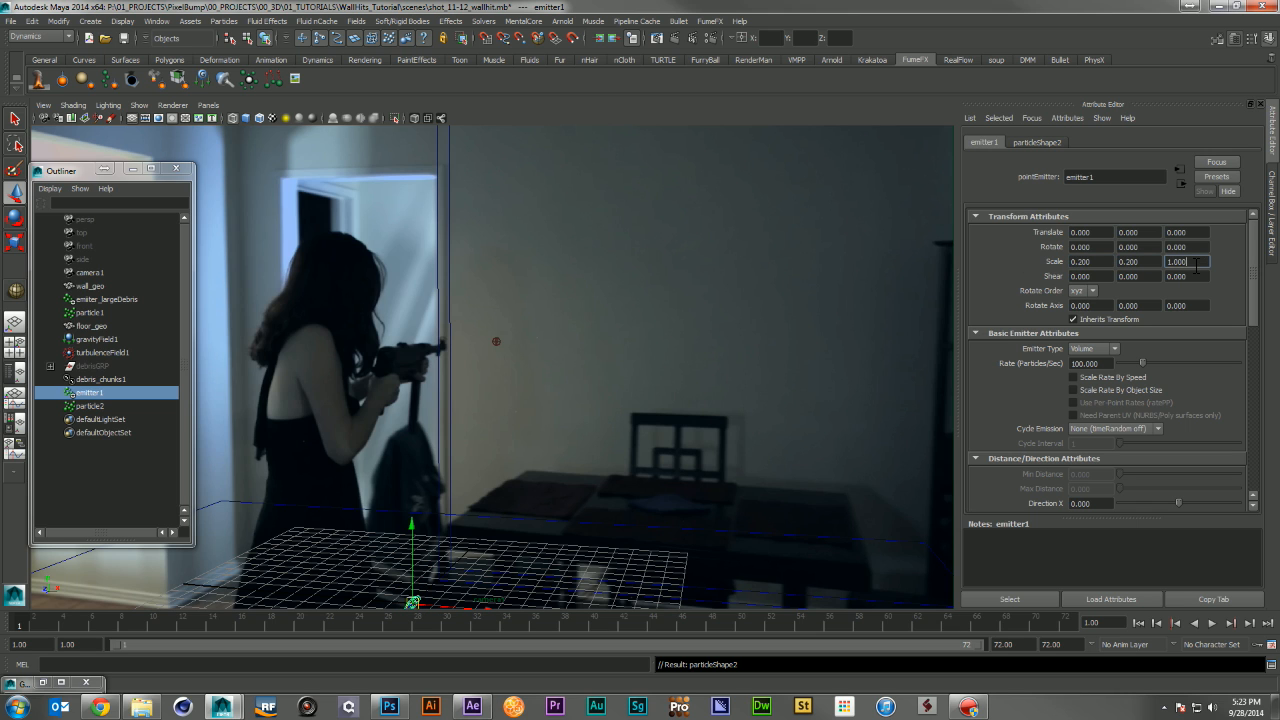
type(".2")
key("Return")
left_click(1110, 178)
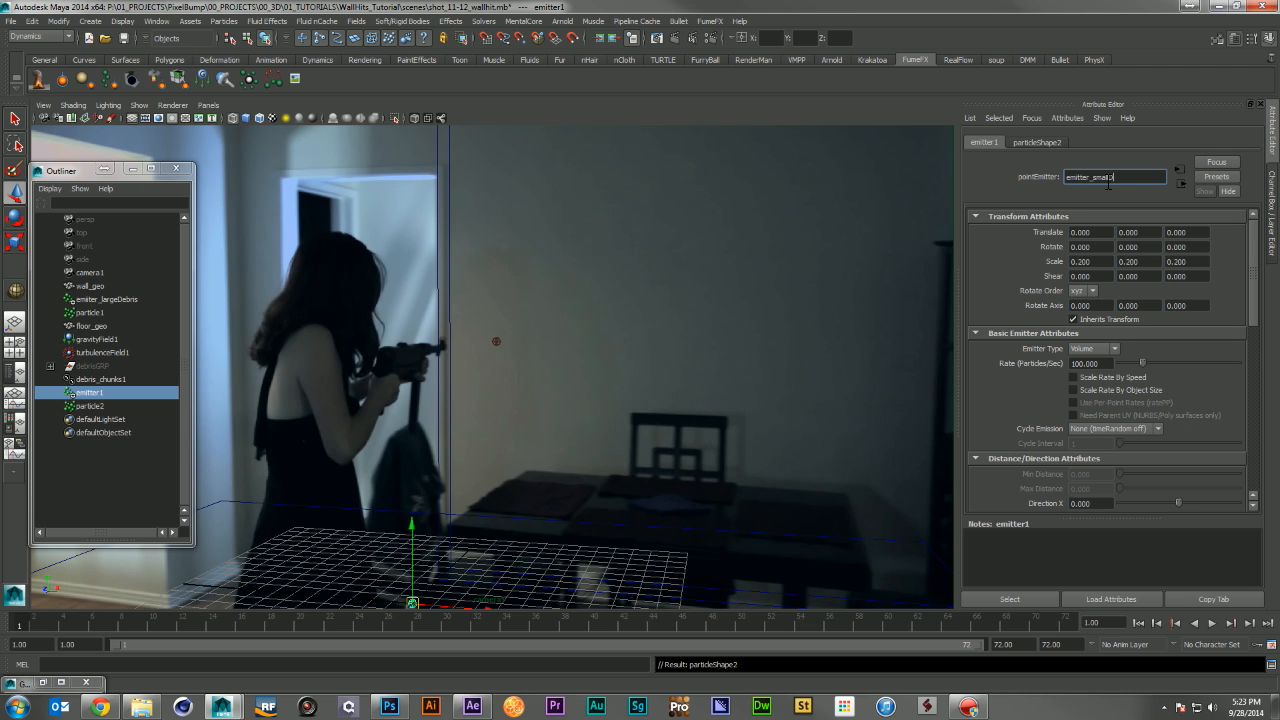
key("Return")
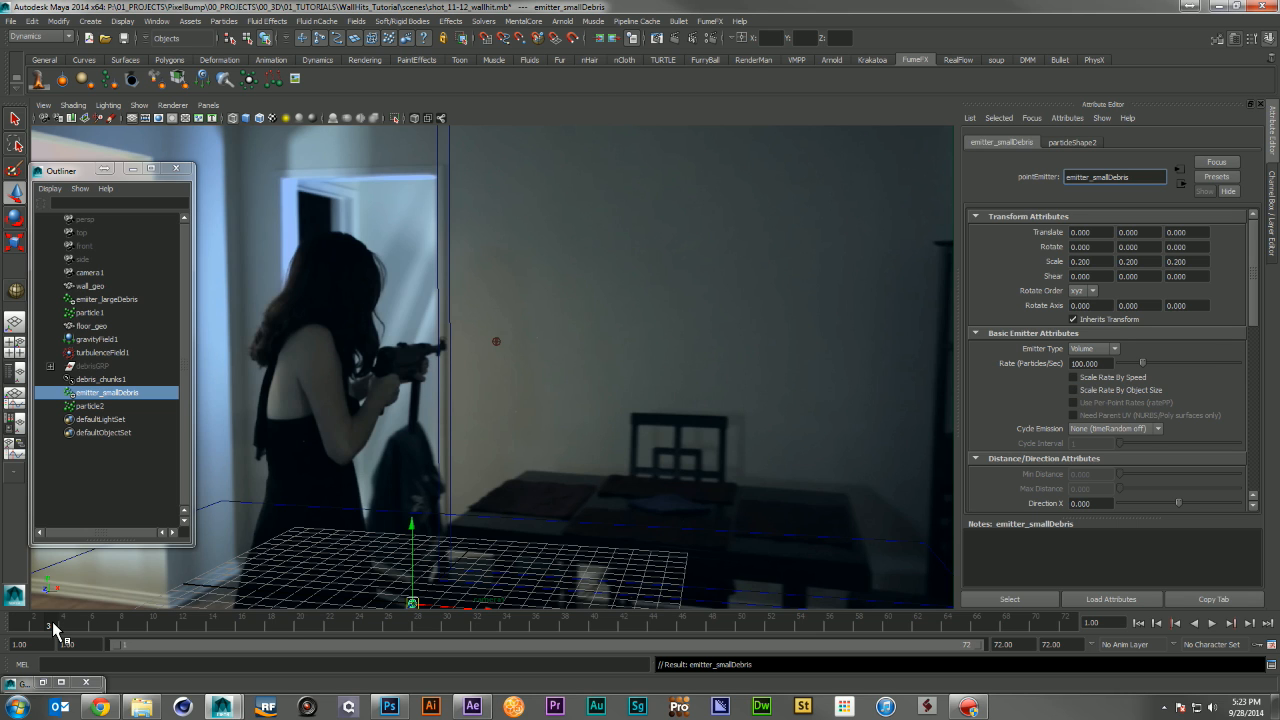
Keyframe the emission rate of emitter_smallDebris at 3000 on frame 3 and 0 on frame 4
left_click_drag(52, 622, 60, 622)
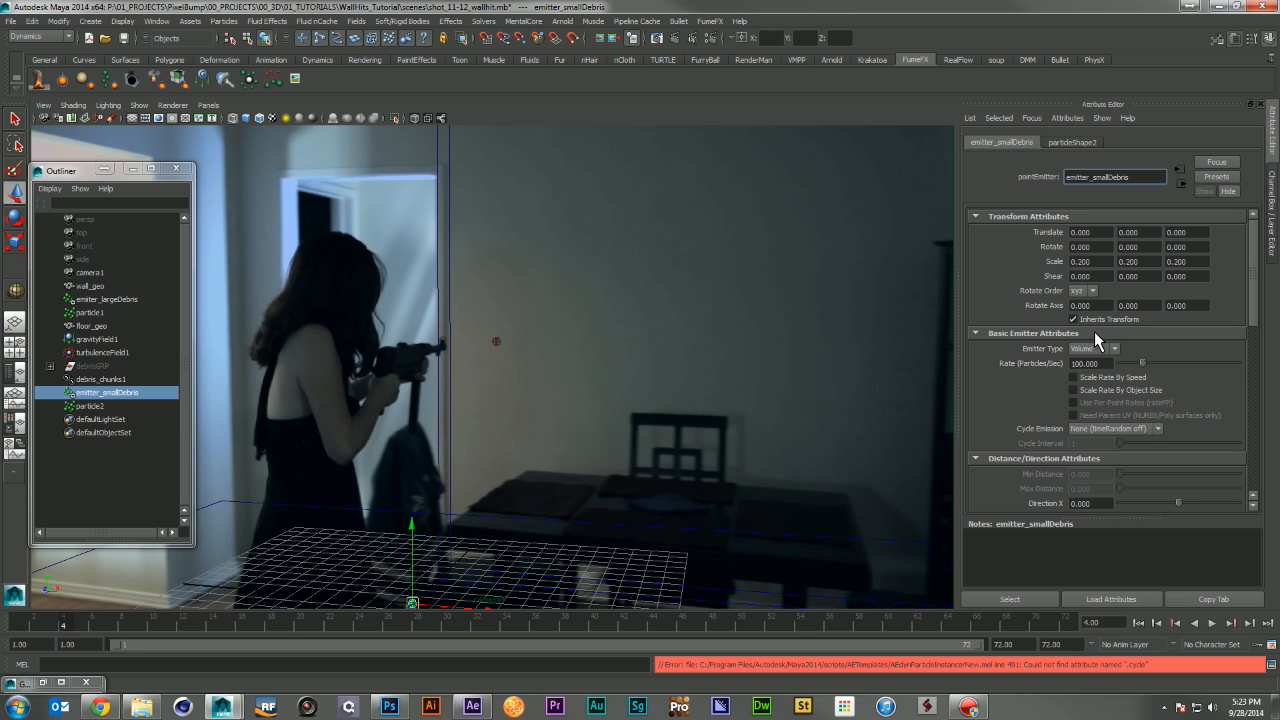
left_click_drag(1109, 363, 1032, 368)
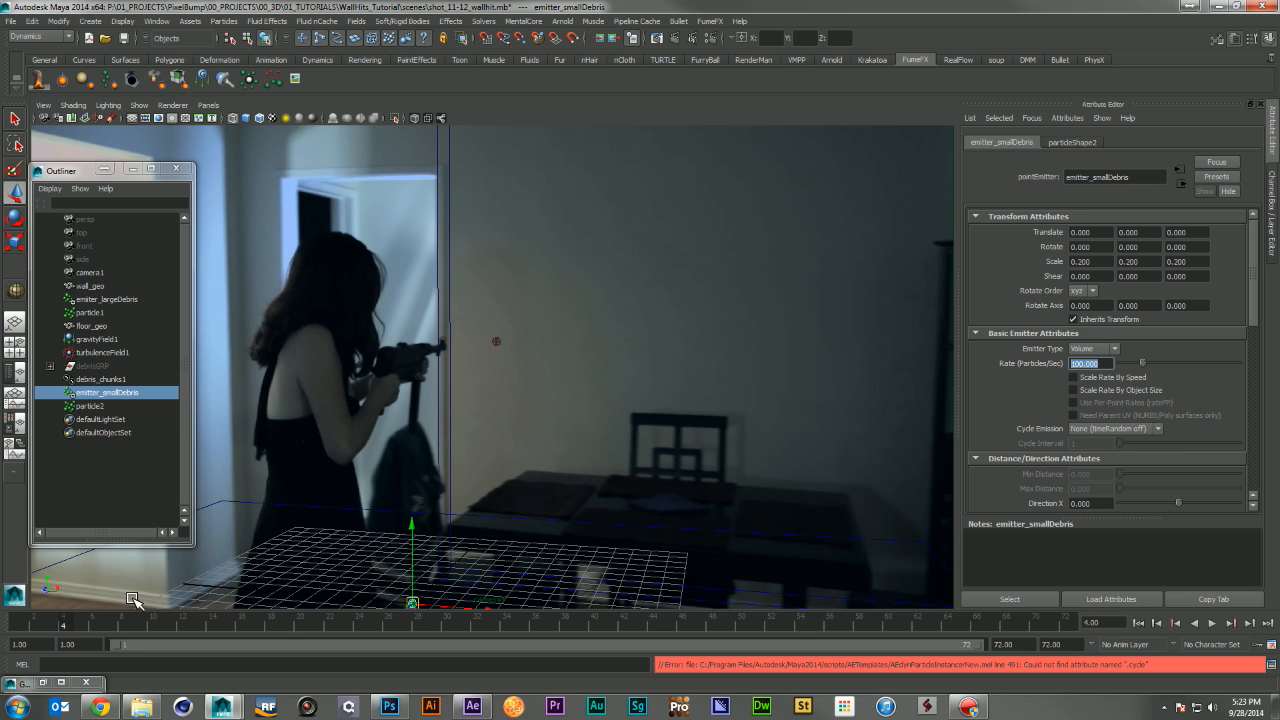
left_click(48, 624)
right_click(1086, 364)
left_click(1108, 383)
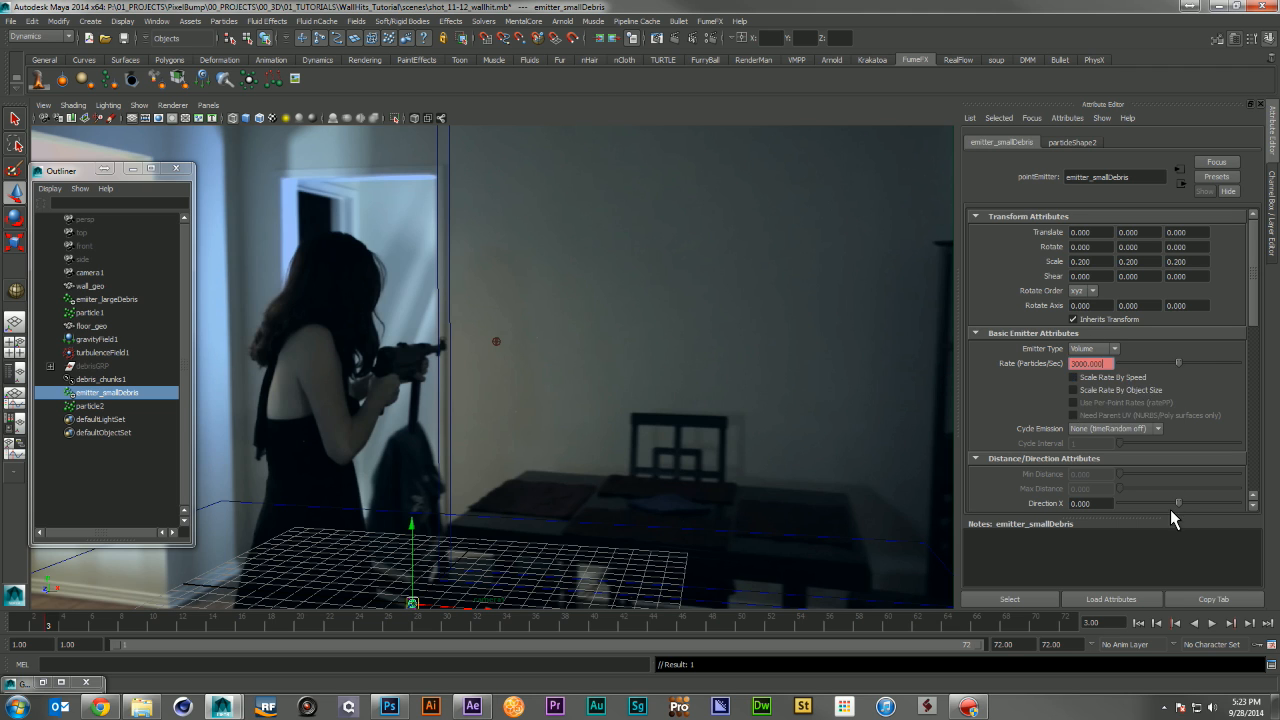
left_click(64, 624)
type("0")
key("Return")
right_click(1108, 366)
left_click(1133, 389)
Play the simulation from the first frame to check the small debris emission, and return to the first frame
left_click(1139, 622)
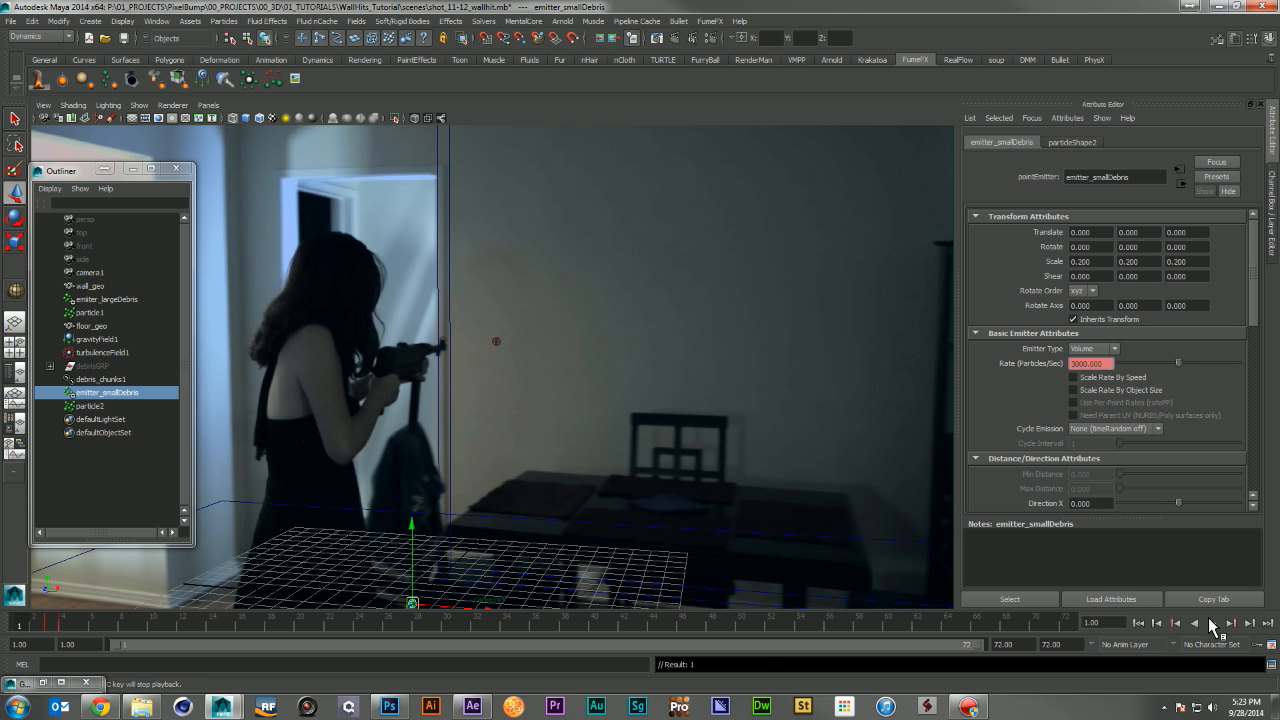
left_click(1212, 622)
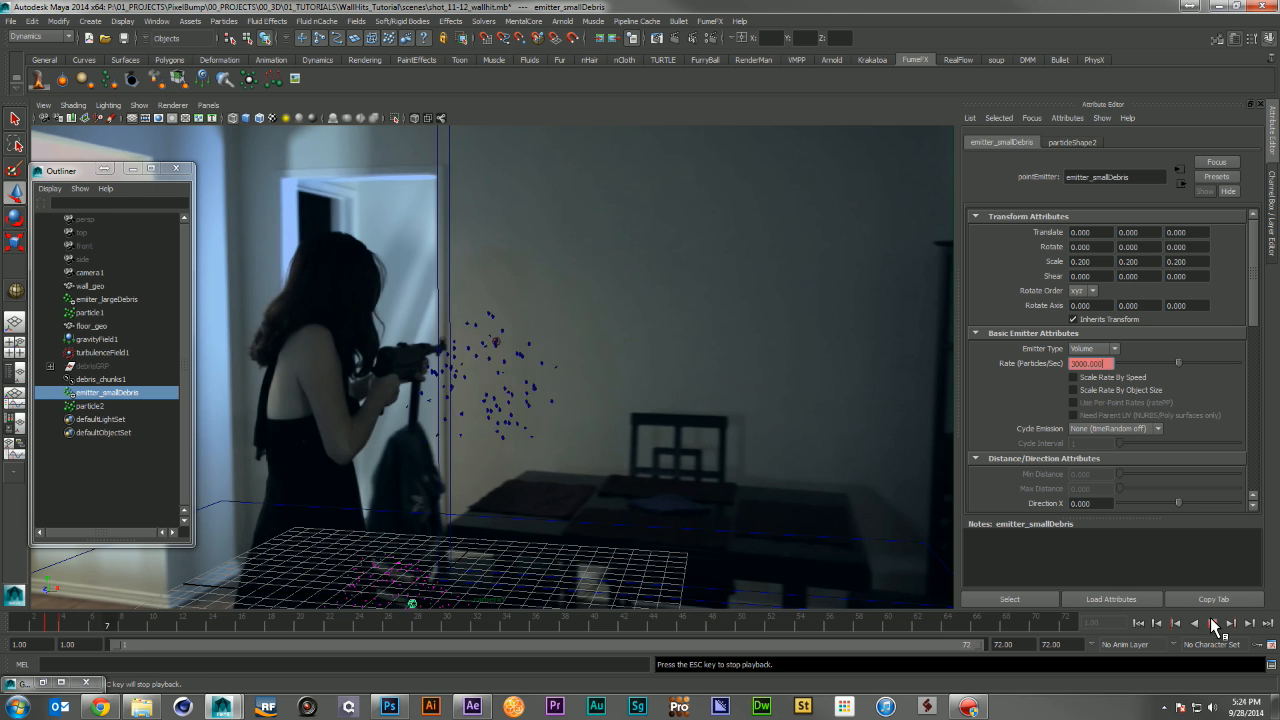
left_click(1139, 622)
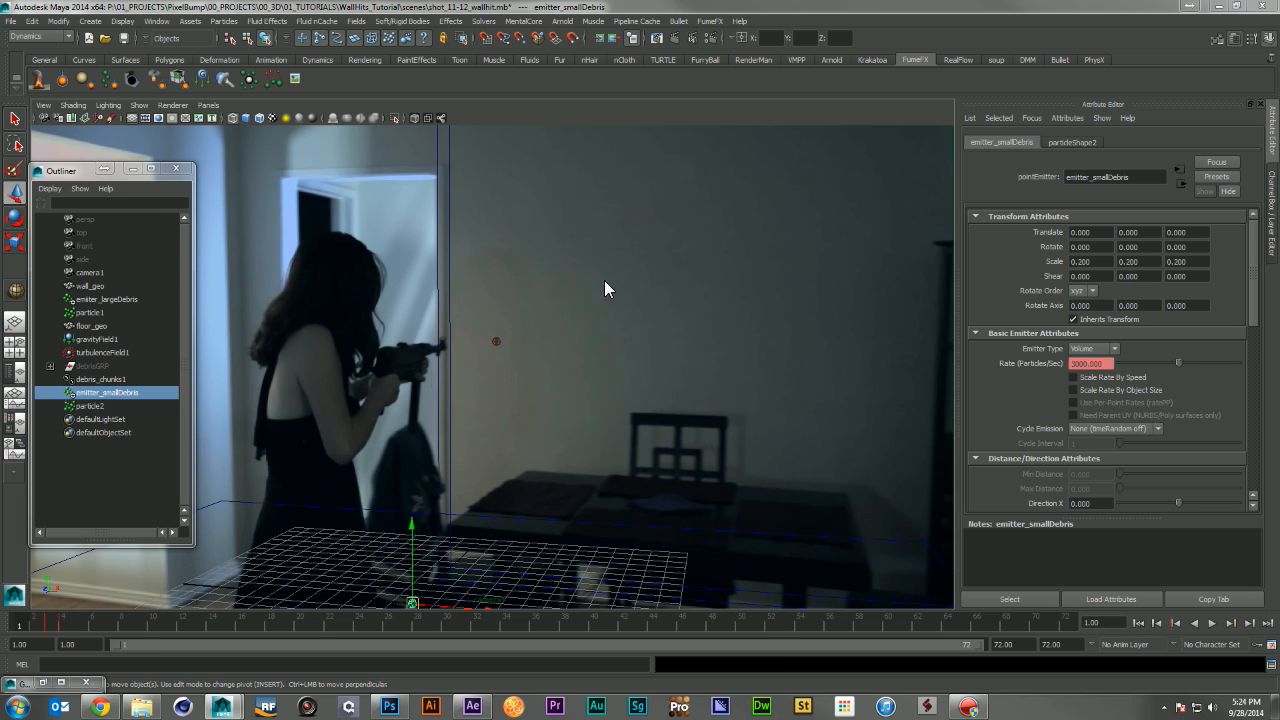
In the orthographic views, move emitter_smallDebris onto the large debris emitter, at about X 3.075, Y 12.045, Z -3.536
key("space")
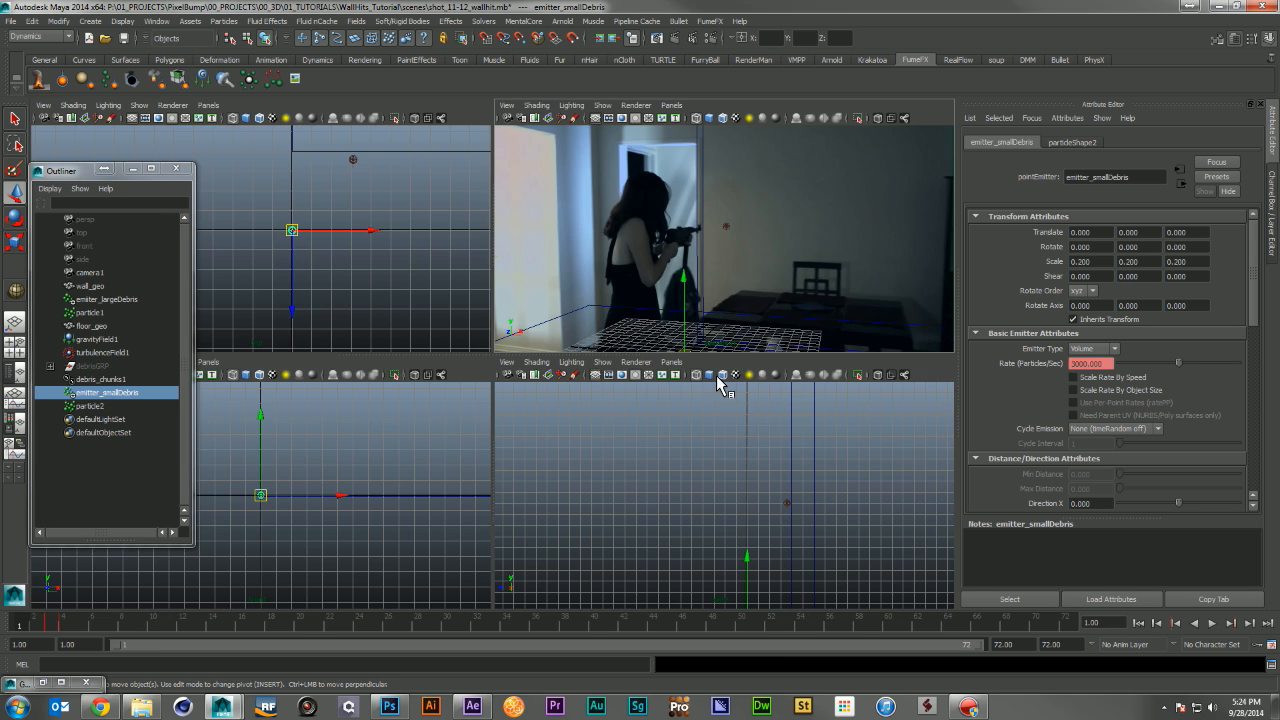
left_click(748, 561)
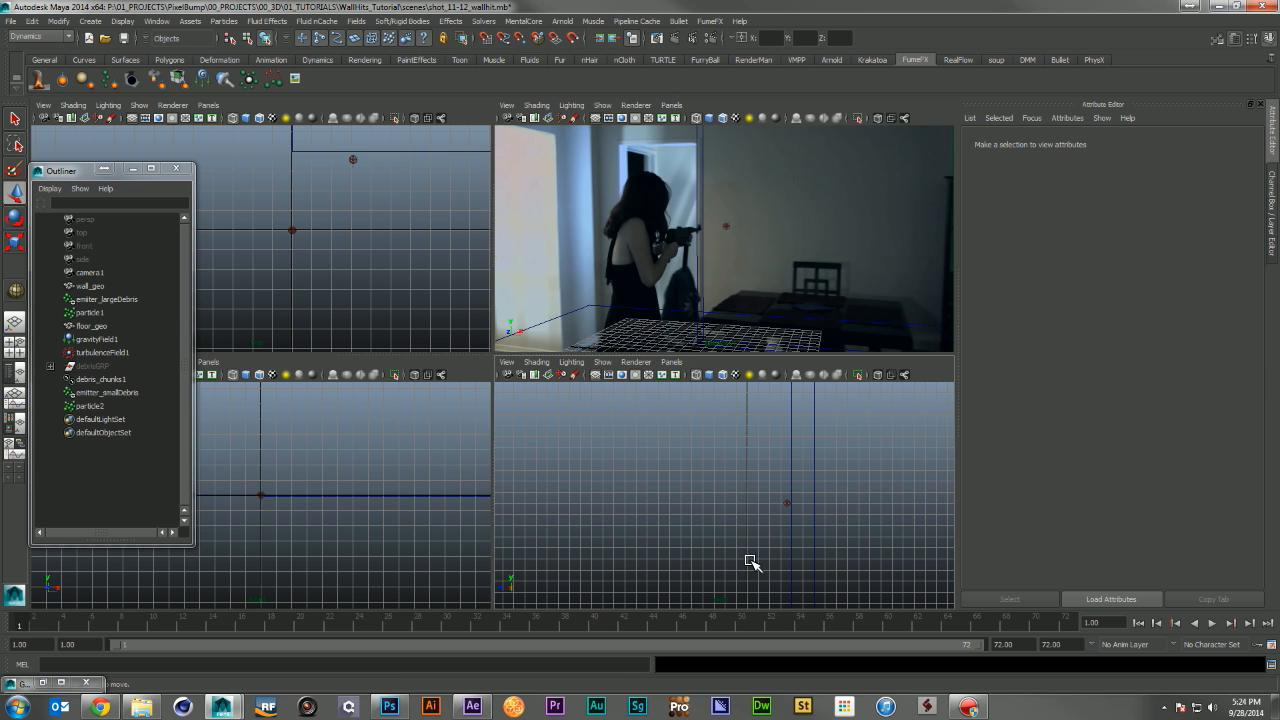
left_click(93, 393)
left_click_drag(747, 558, 740, 505)
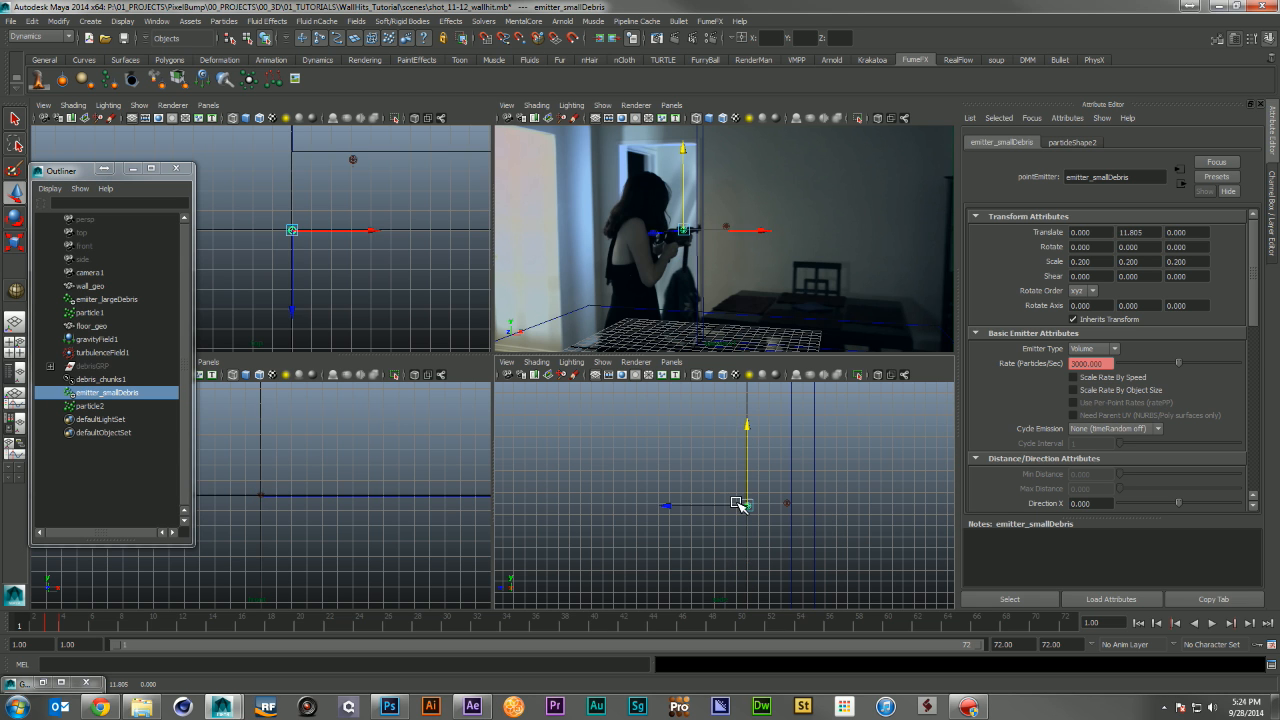
left_click(710, 514)
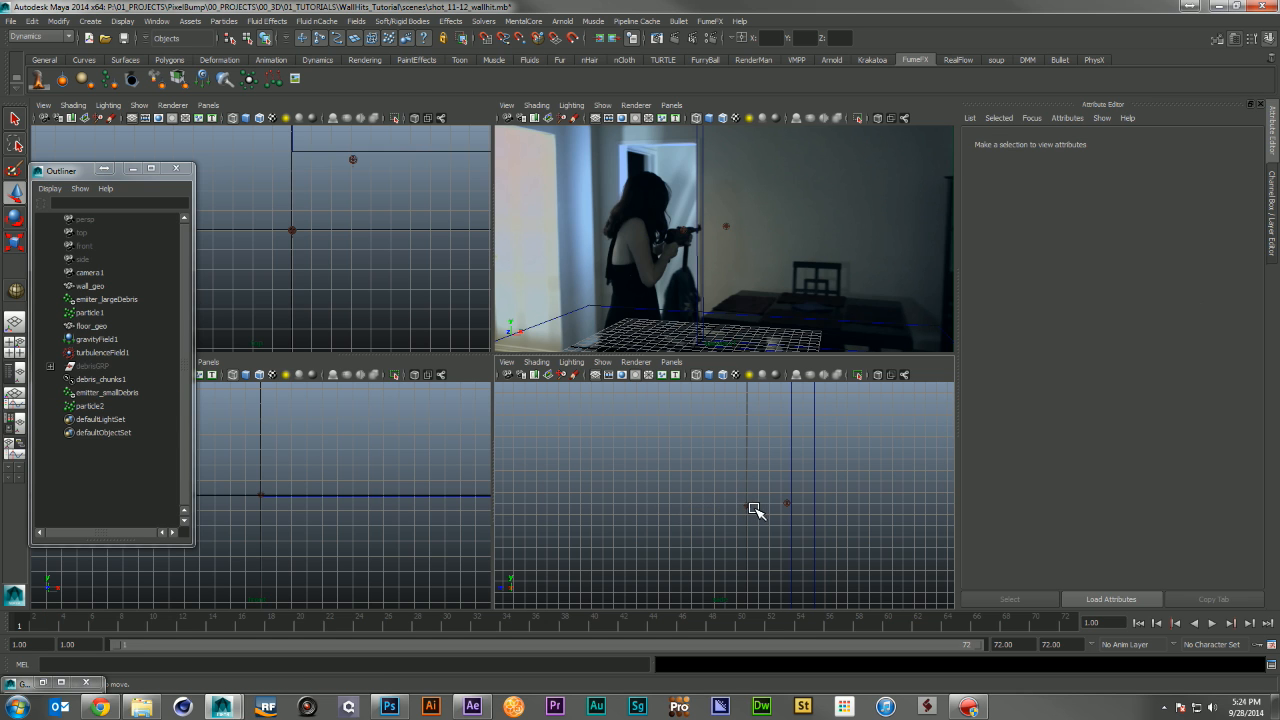
left_click(751, 508)
left_click_drag(682, 508, 720, 508)
left_click_drag(790, 432, 788, 437)
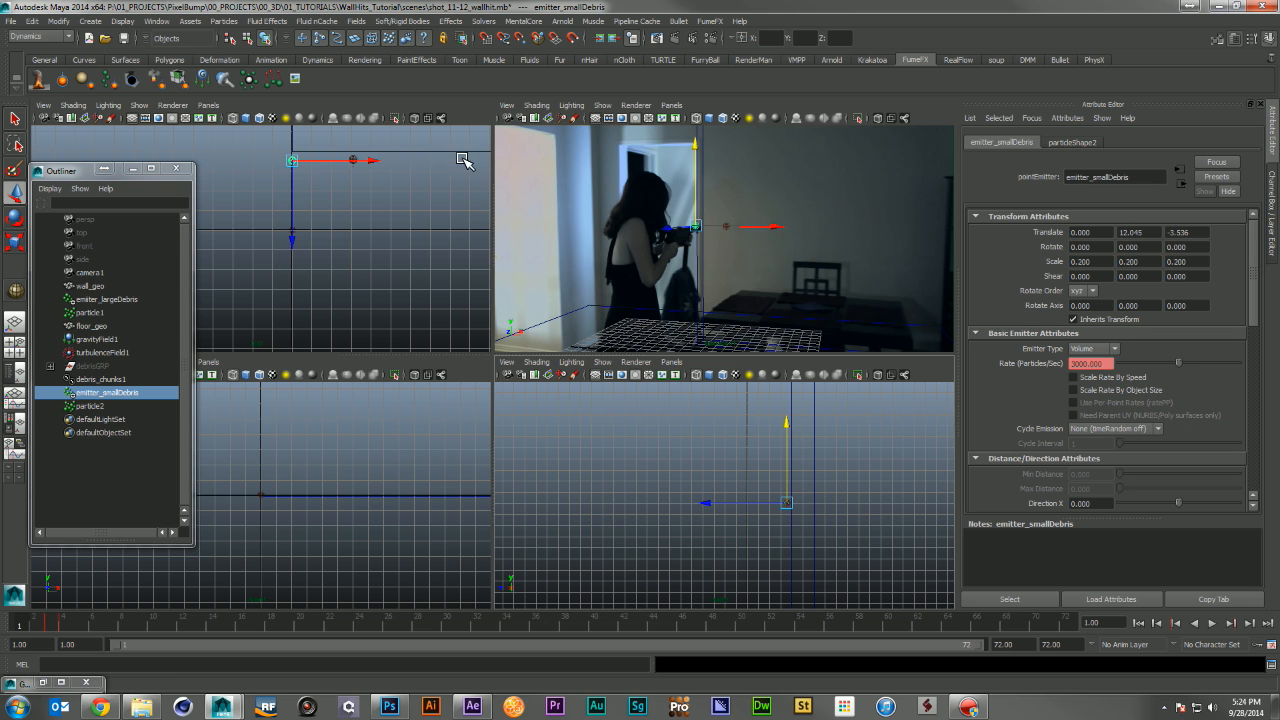
left_click(374, 162)
left_click_drag(374, 162, 437, 177)
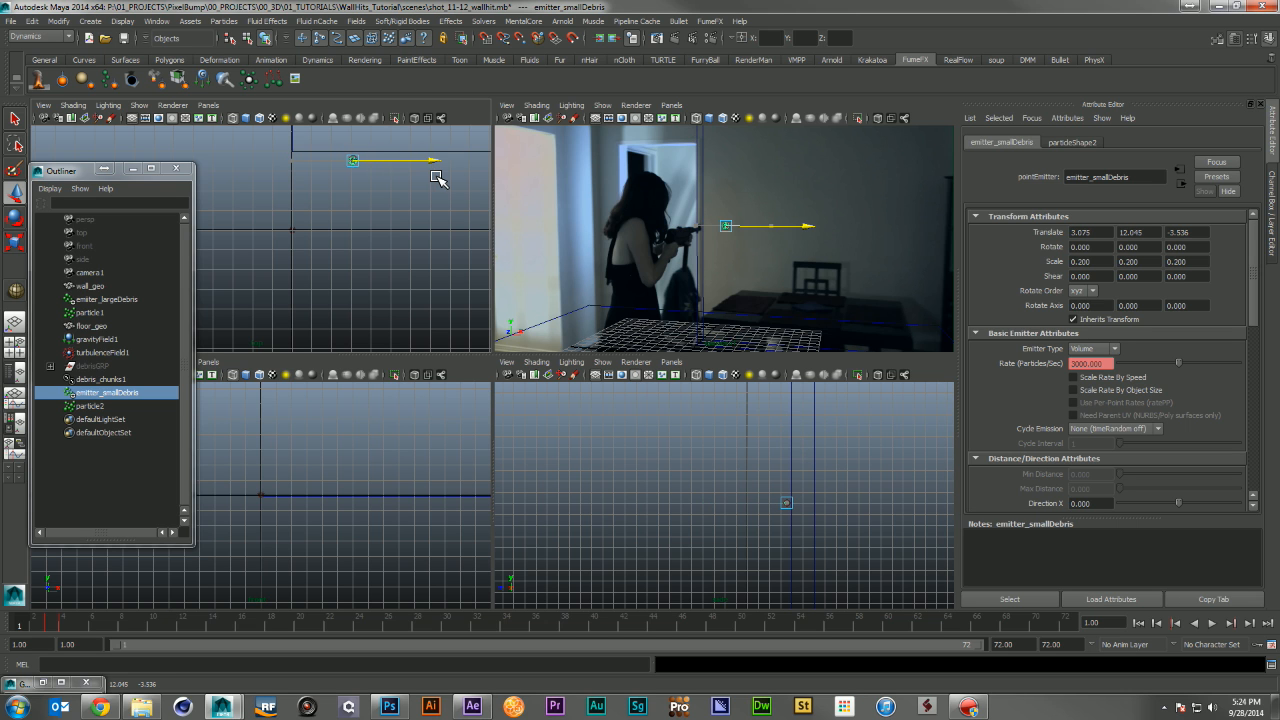
Play the simulation to check how the small debris bursts from the emitter's position at the wall
left_click(1212, 623)
left_click(1138, 623)
left_click(1213, 623)
left_click(1213, 623)
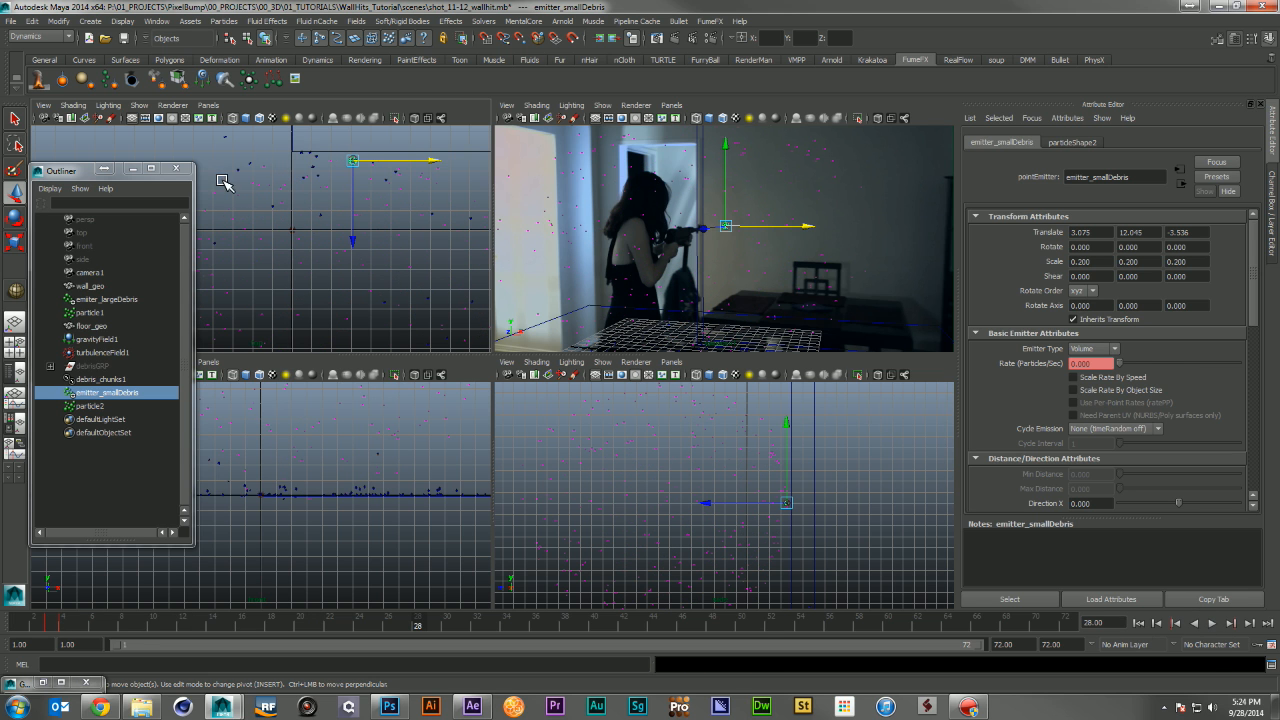
Connect particle2 to gravityField1 in the Dynamic Relationships Editor and close the editor
left_click(156, 21)
mouse_move(231, 80)
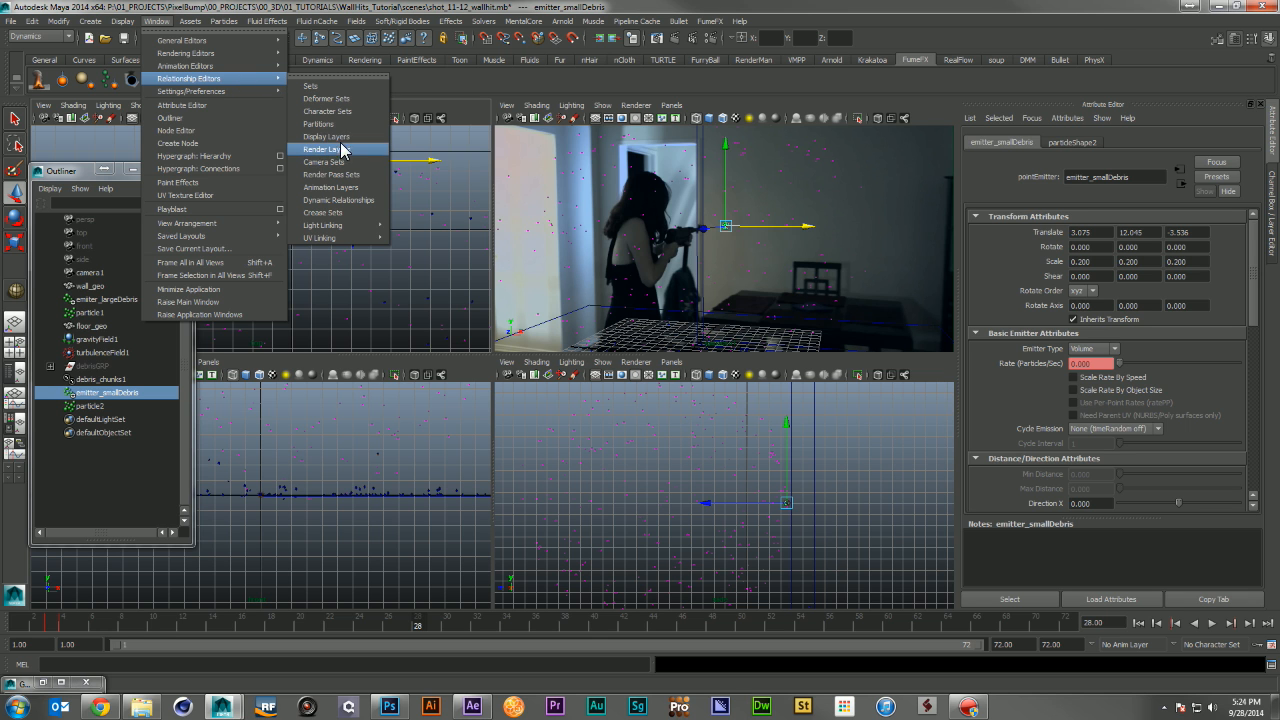
left_click(342, 200)
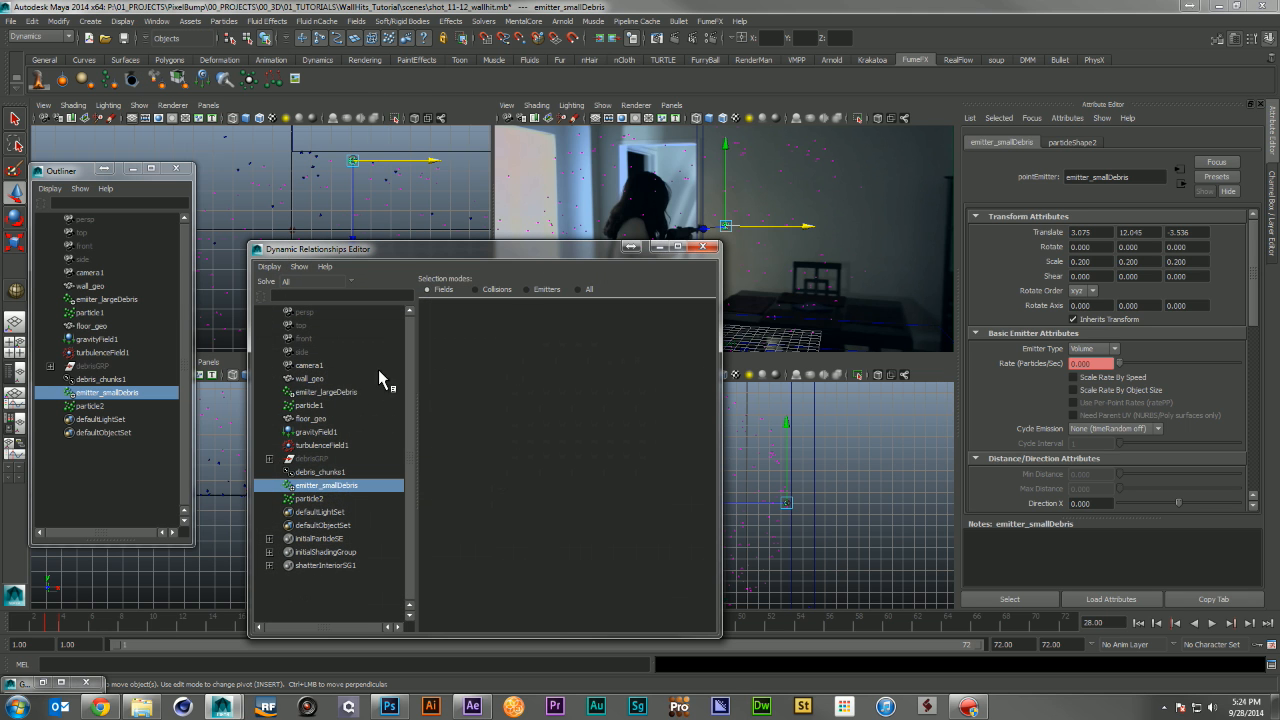
left_click(312, 498)
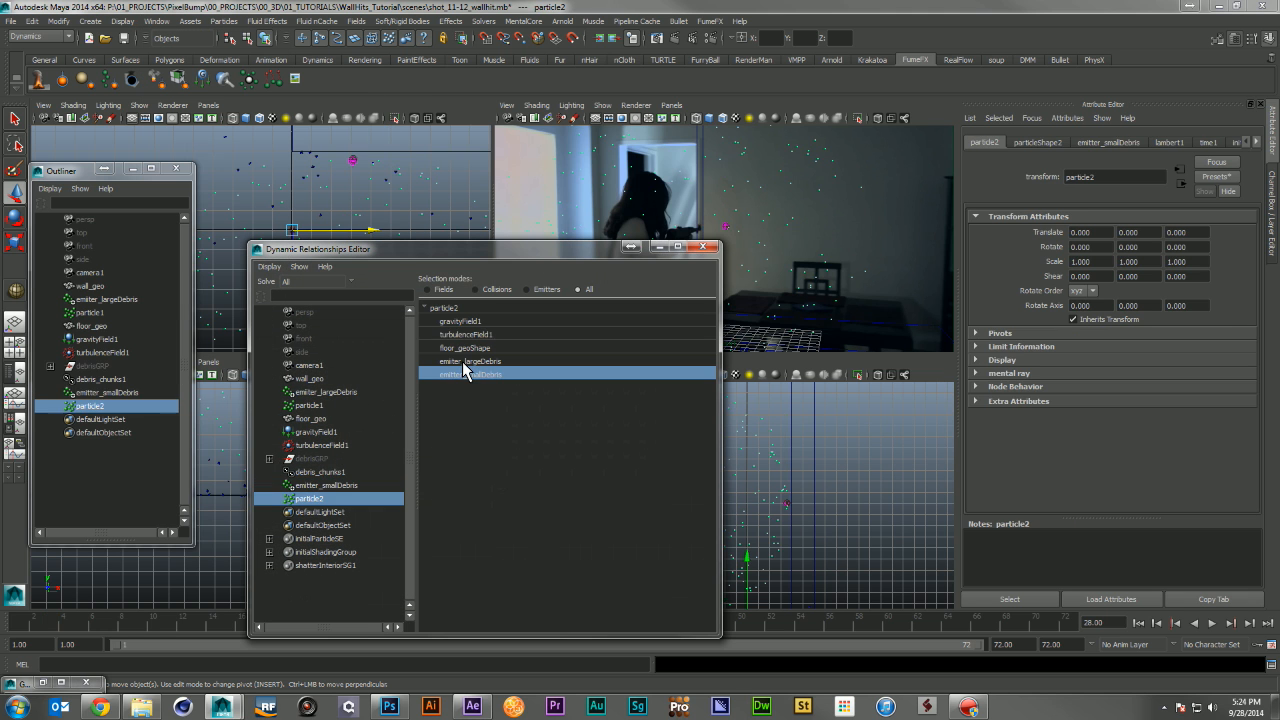
left_click(471, 322)
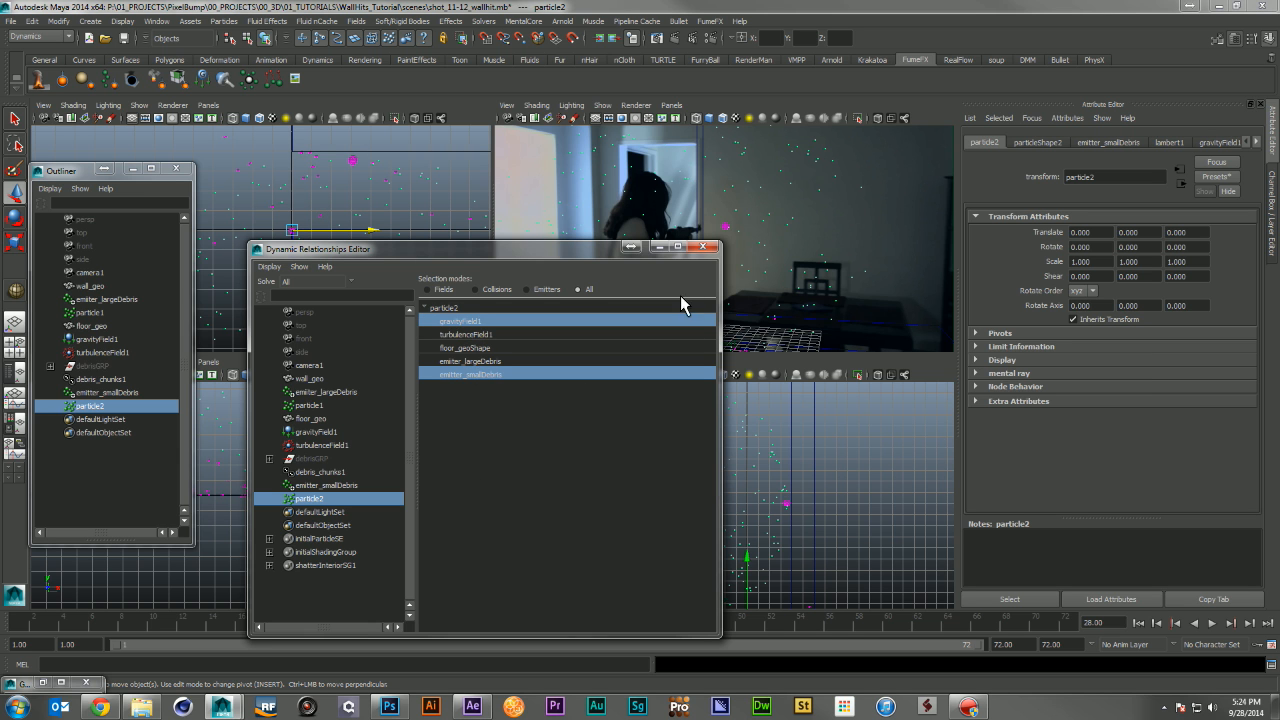
left_click(703, 246)
Play the simulation twice to check how the small debris falls under gravity, and return to the first frame
left_click(1140, 623)
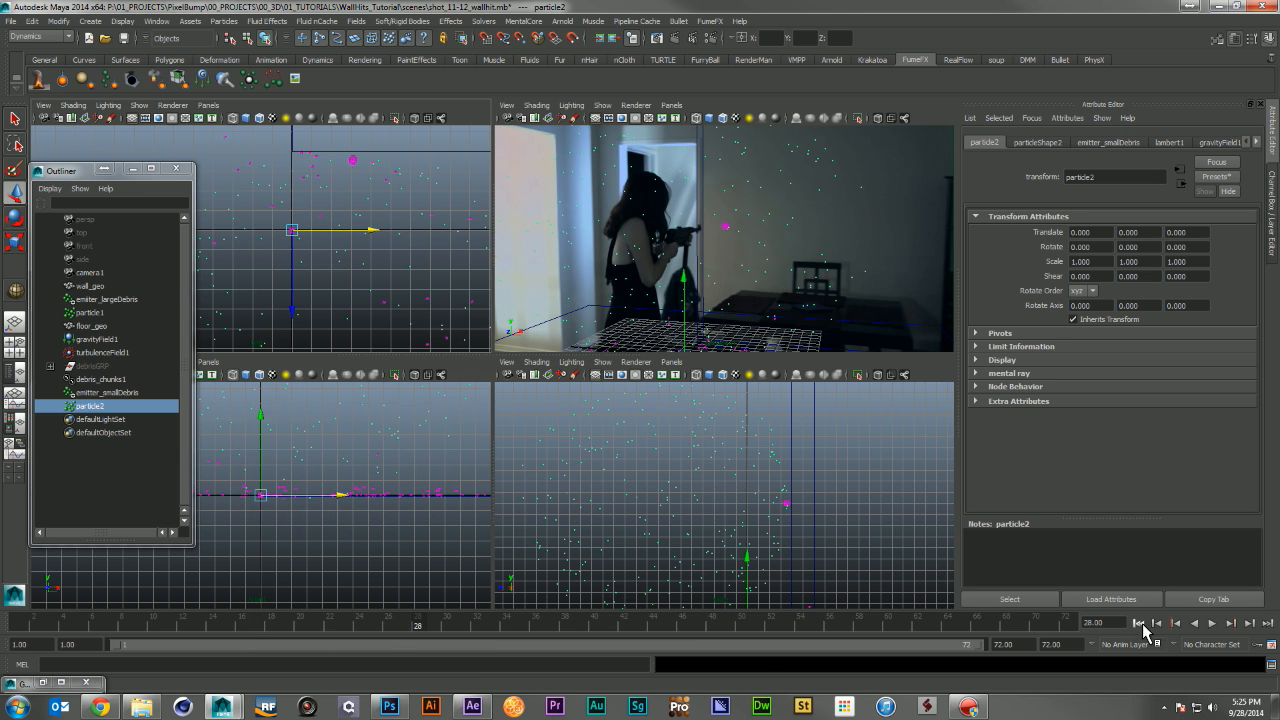
left_click(1213, 623)
left_click(1213, 623)
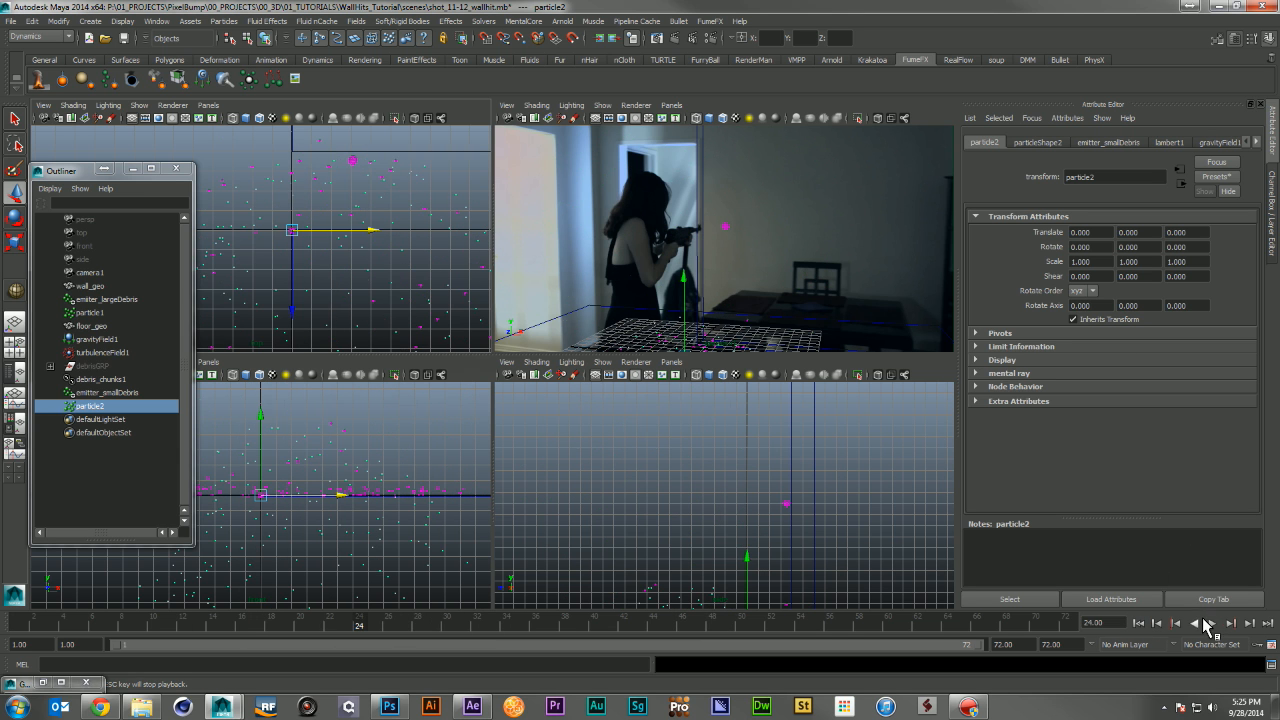
left_click(1145, 626)
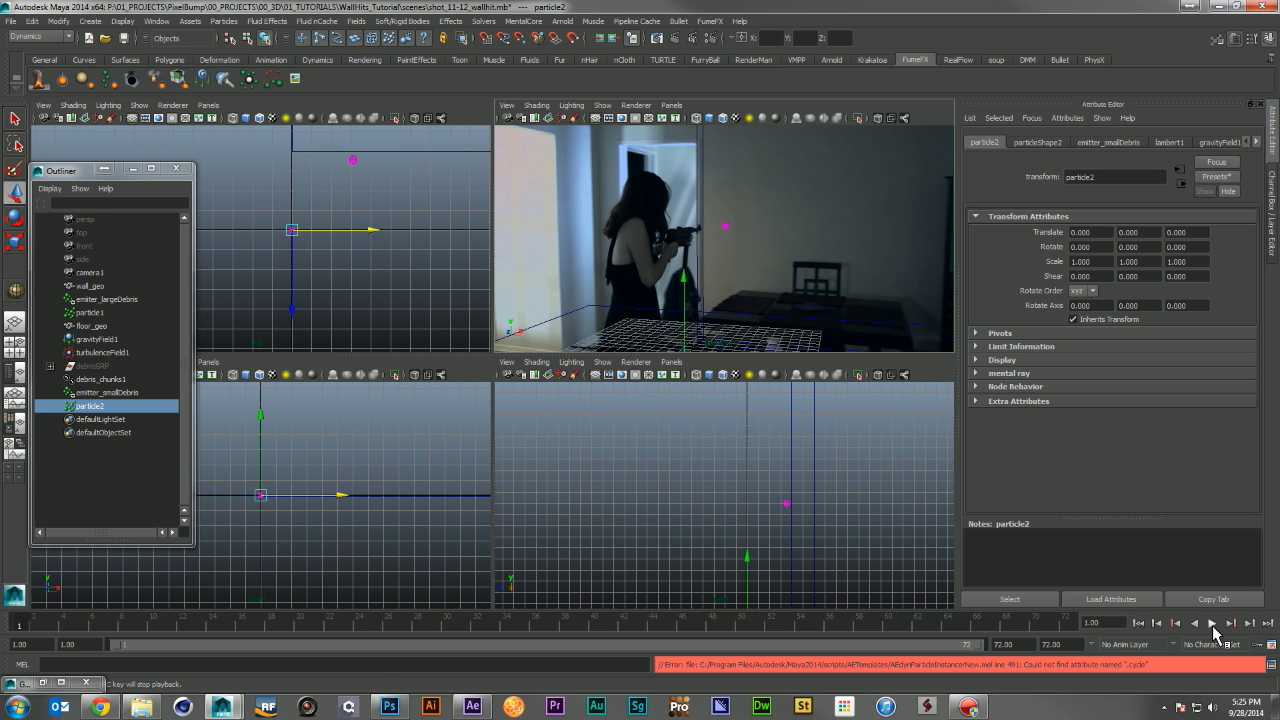
left_click(1213, 623)
left_click(1213, 626)
left_click(1138, 625)
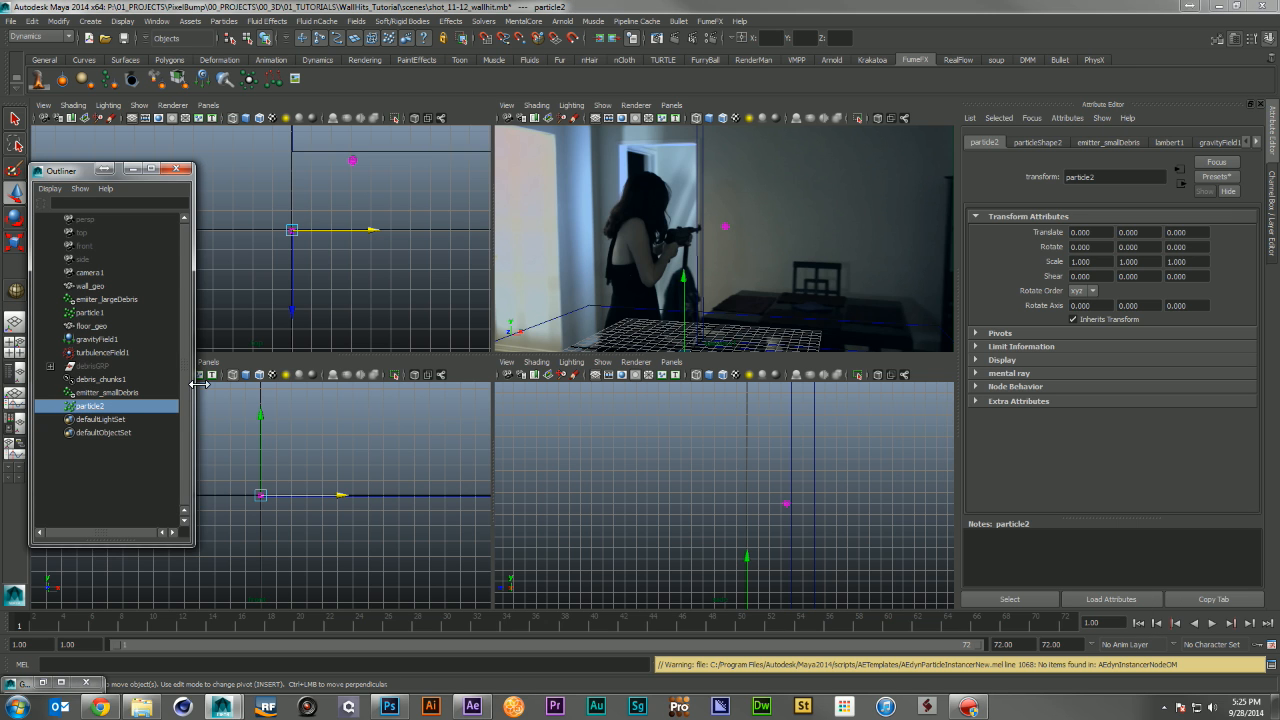
At frame 3, set emitter_smallDebris to emit 6000 particles per second
left_click(1038, 142)
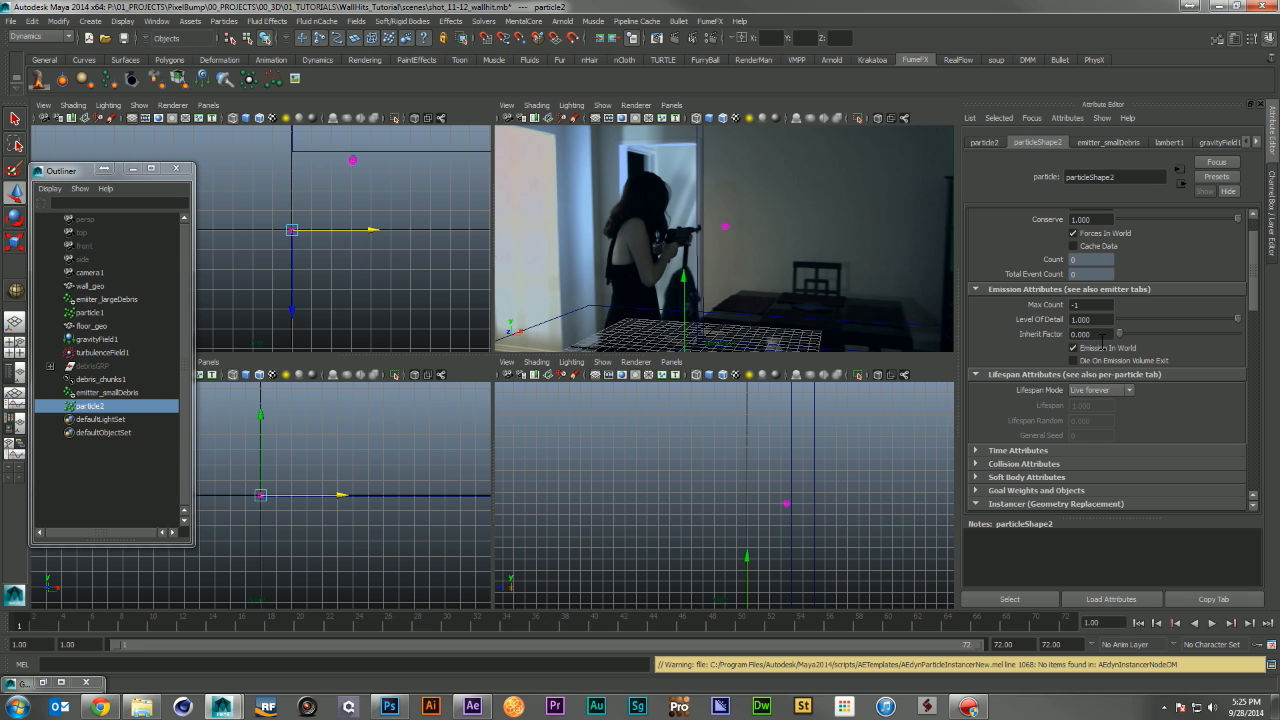
left_click(57, 628)
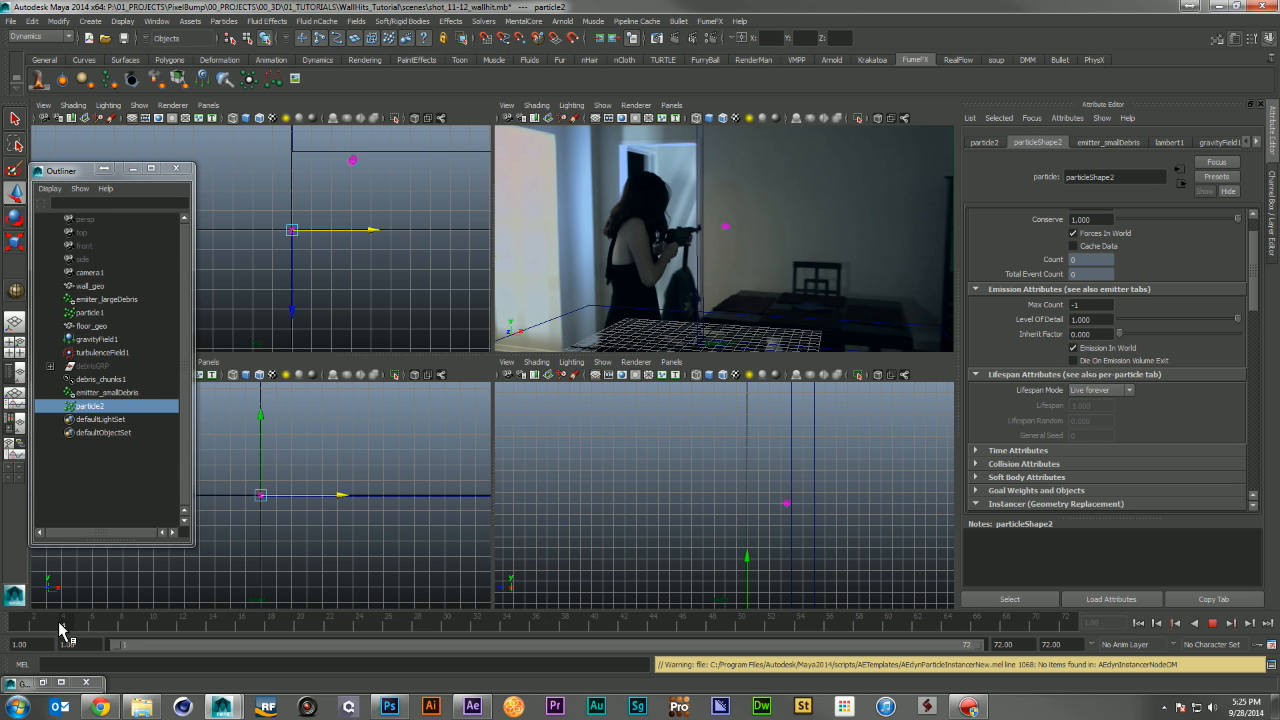
left_click(112, 392)
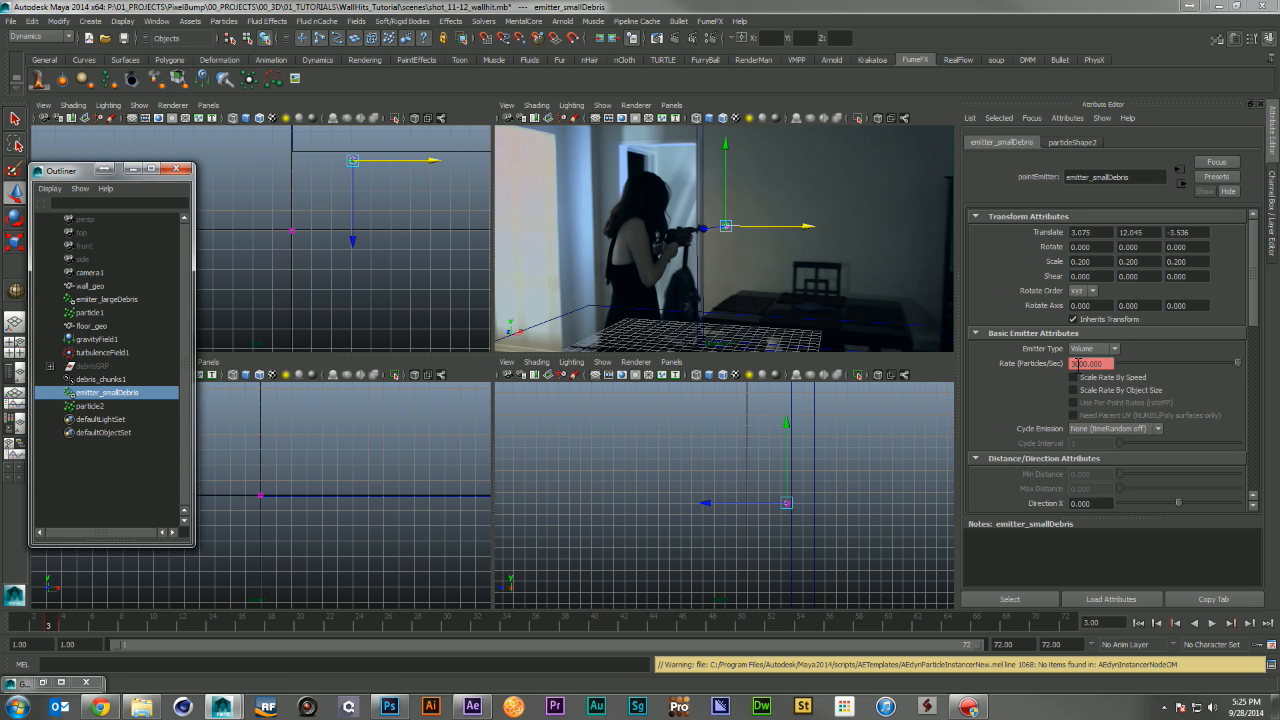
left_click(1078, 363)
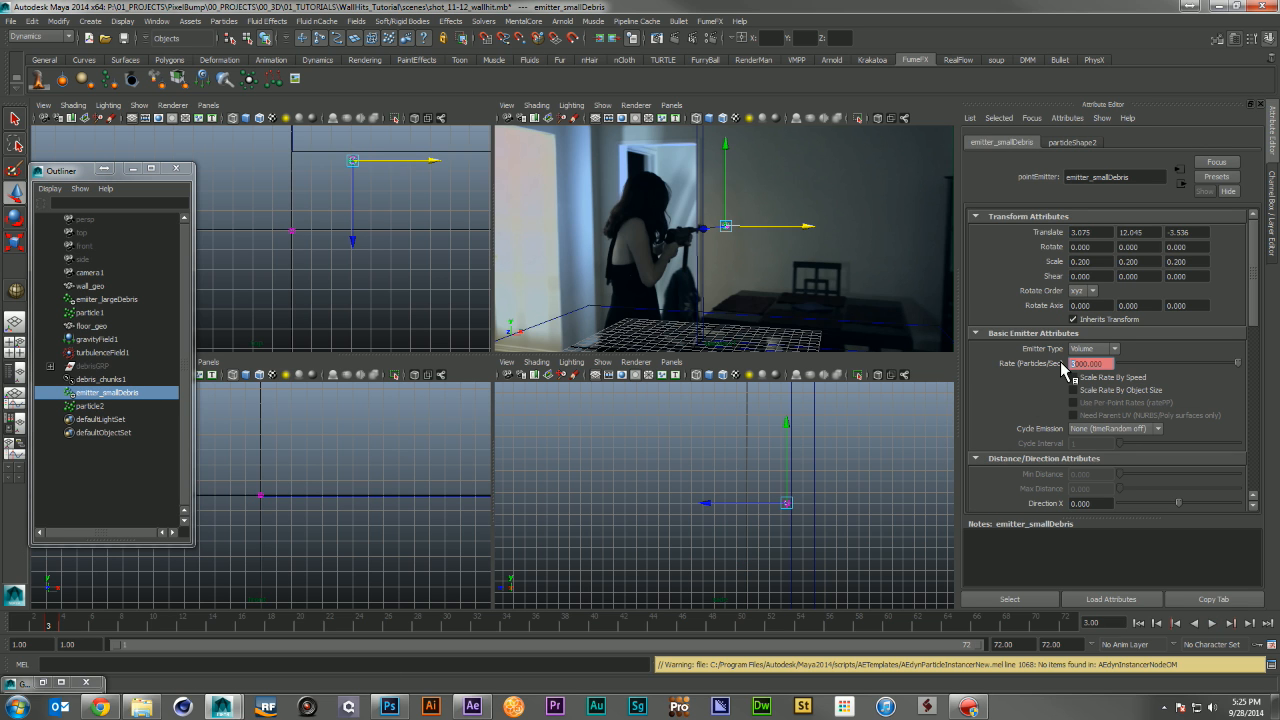
type("6")
Play the simulation twice to check the density of the small debris burst, and return to the first frame
left_click(1138, 623)
left_click(1211, 623)
left_click(1211, 623)
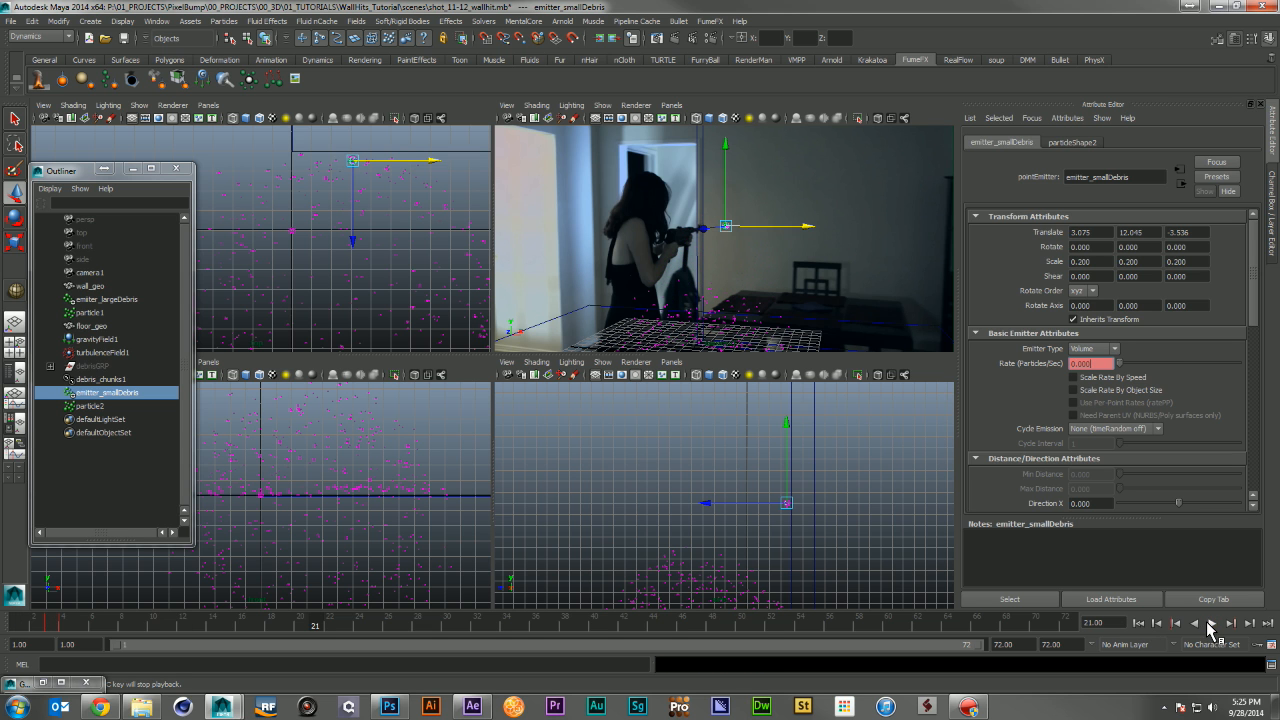
left_click(1137, 624)
scroll(1186, 375, "down", 5)
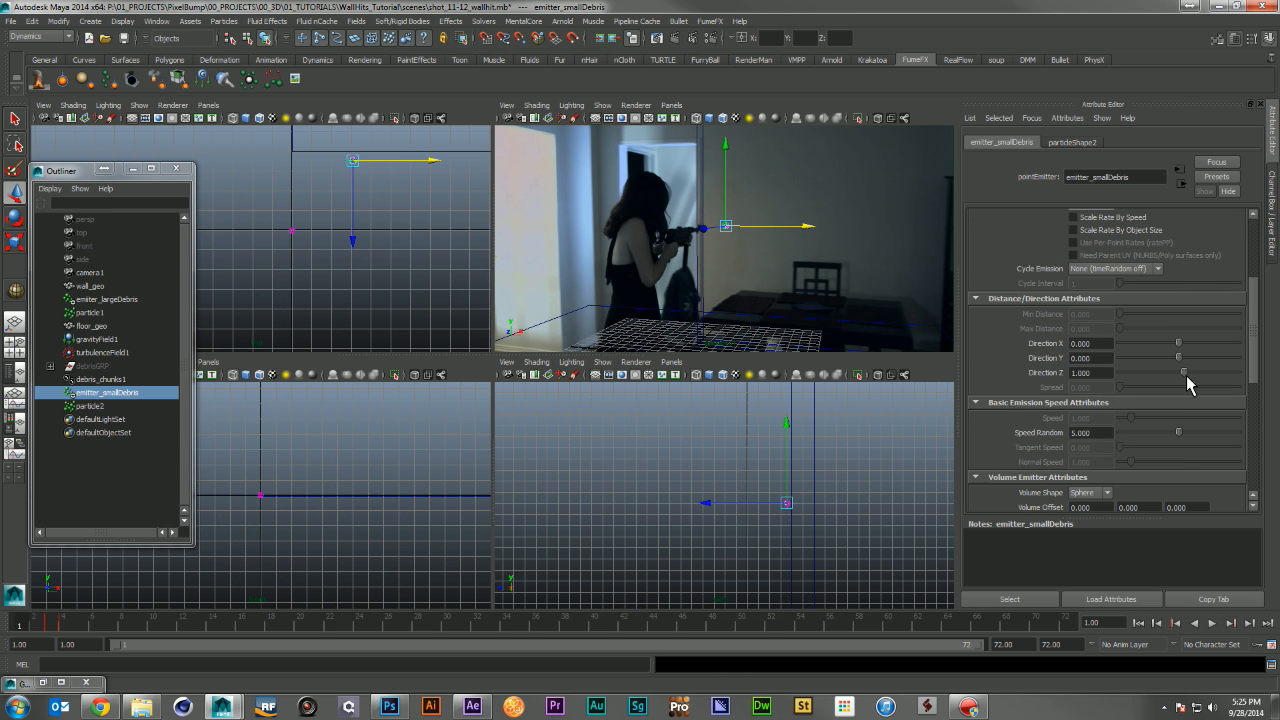
left_click(1211, 623)
left_click(1137, 623)
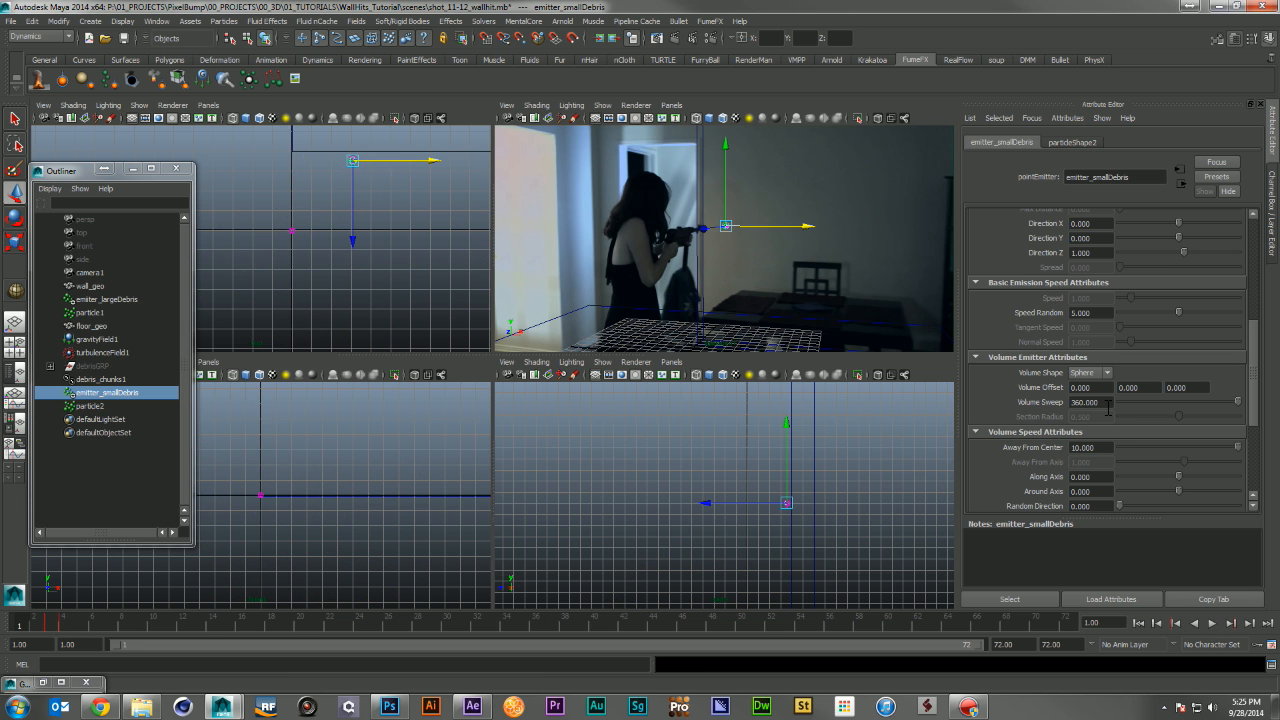
Set Away From Center and Directional Speed of emitter_smallDebris to 15 and play the simulation to check the burst
scroll(1104, 402, "down", 2)
left_click_drag(1106, 368, 1013, 372)
type("15")
left_click_drag(1103, 441, 1018, 443)
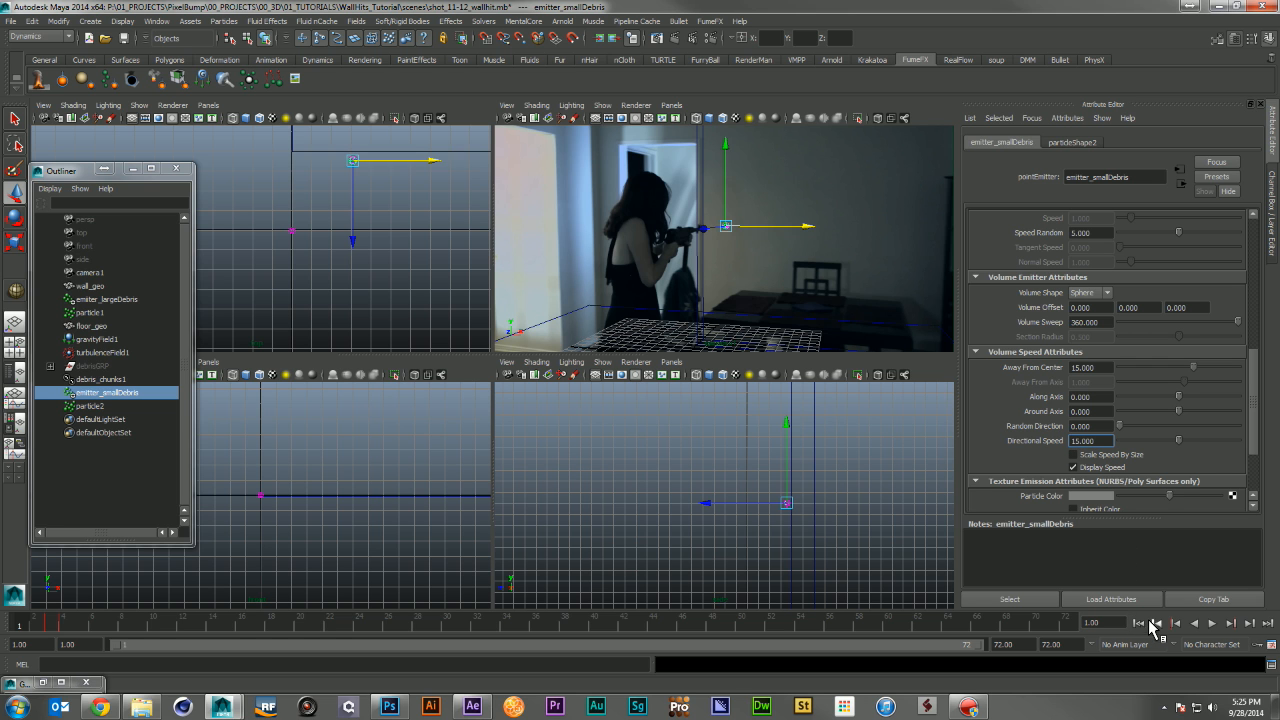
left_click(1214, 623)
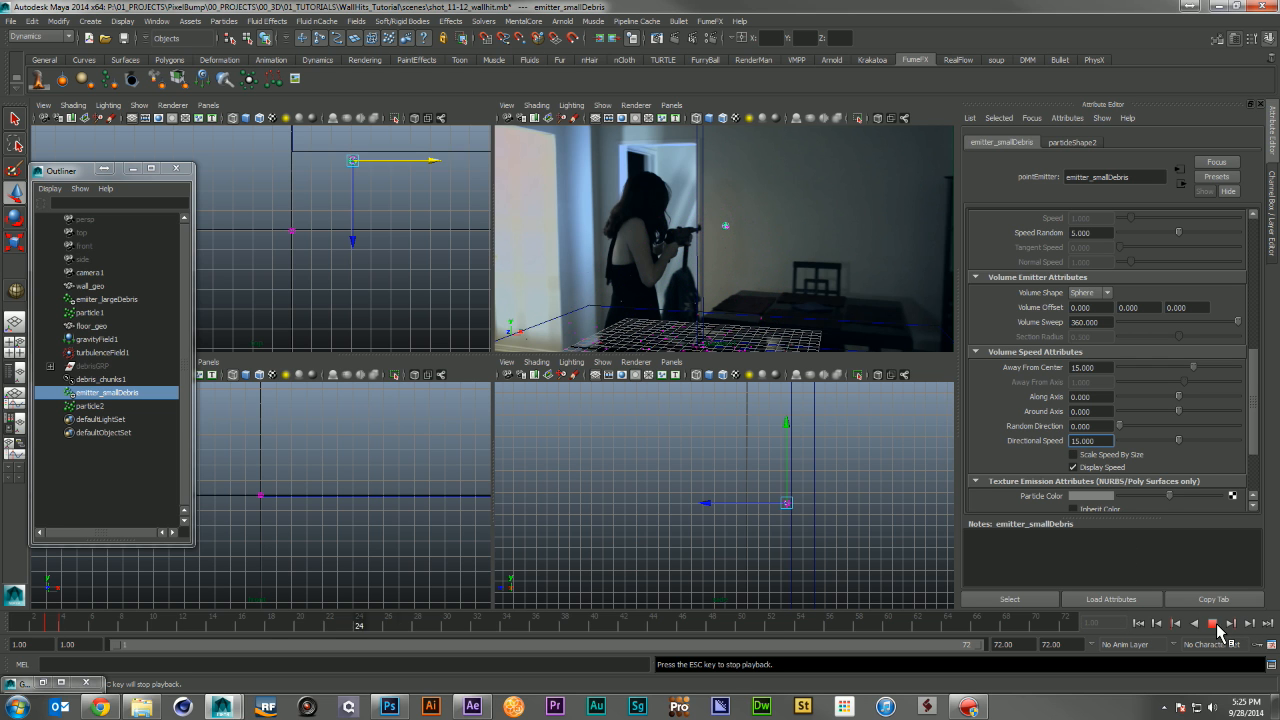
left_click(1138, 623)
Set Away From Center of emitter_smallDebris to 10 and play the simulation repeatedly to judge the spread
left_click_drag(1092, 368, 1028, 372)
type("10")
key("Return")
left_click(1208, 624)
left_click(1208, 624)
left_click(1140, 623)
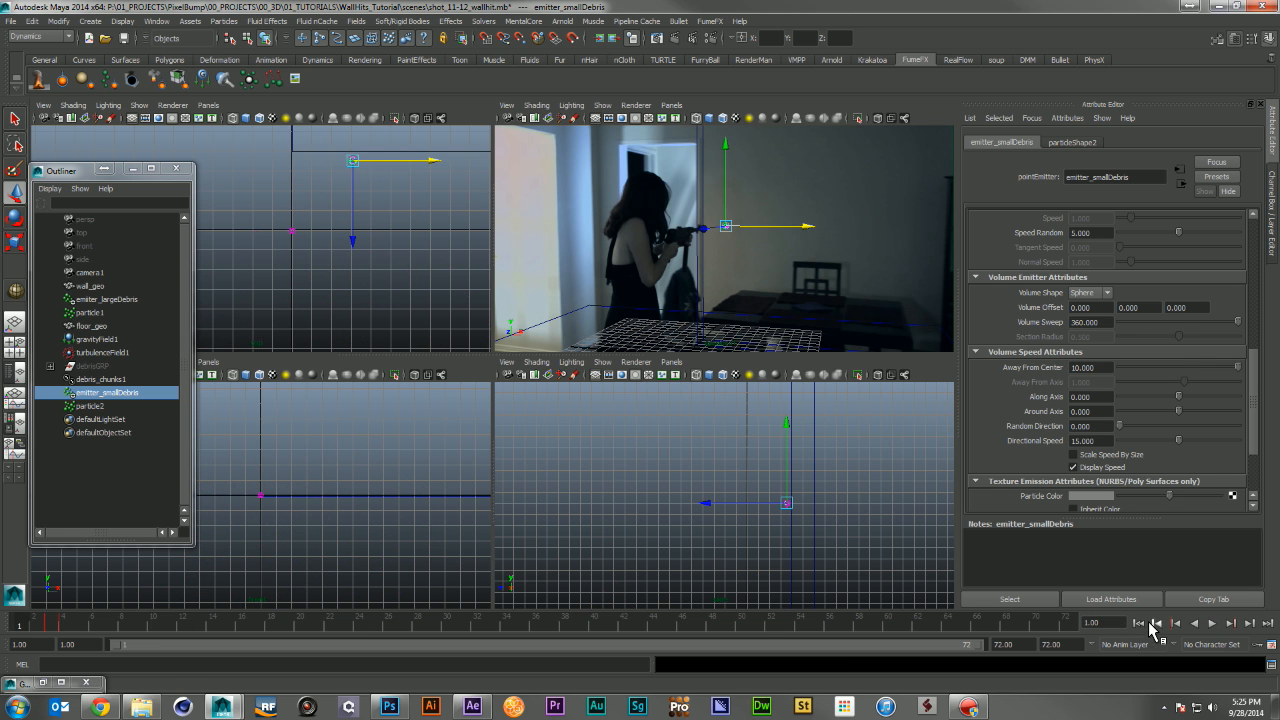
left_click(1211, 624)
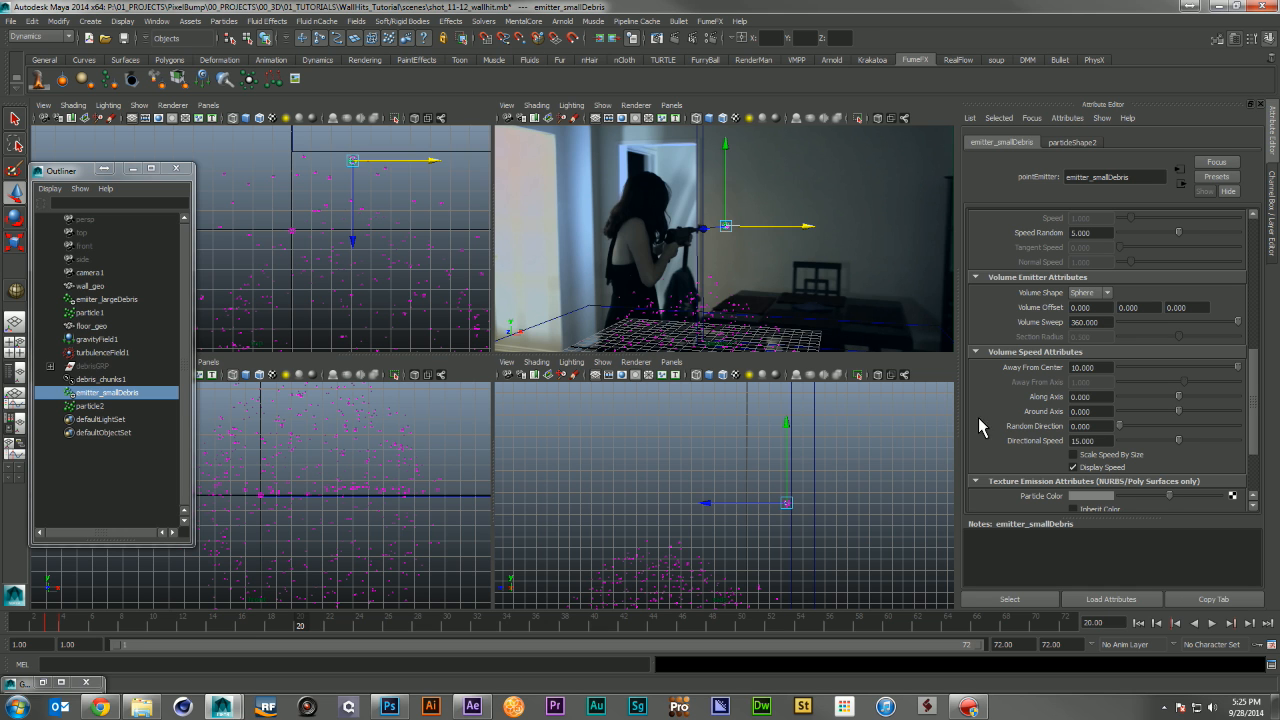
left_click(1140, 623)
left_click(1212, 624)
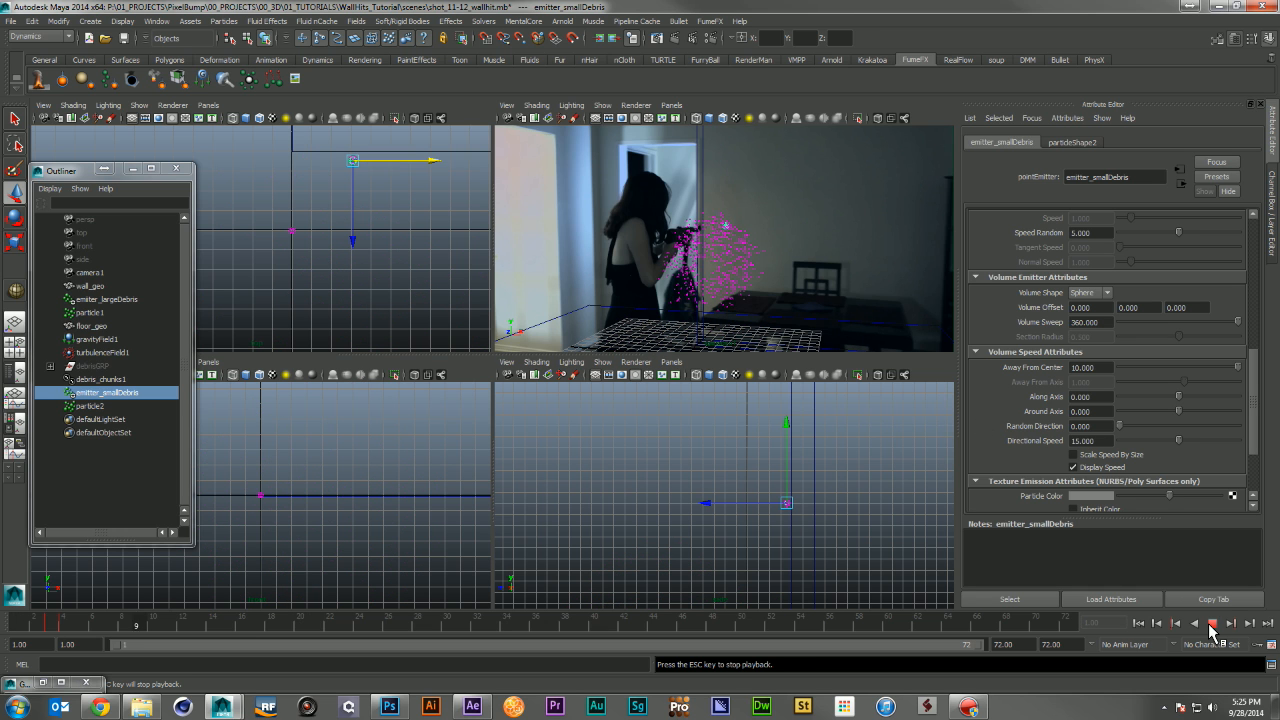
left_click(1212, 624)
left_click(1140, 623)
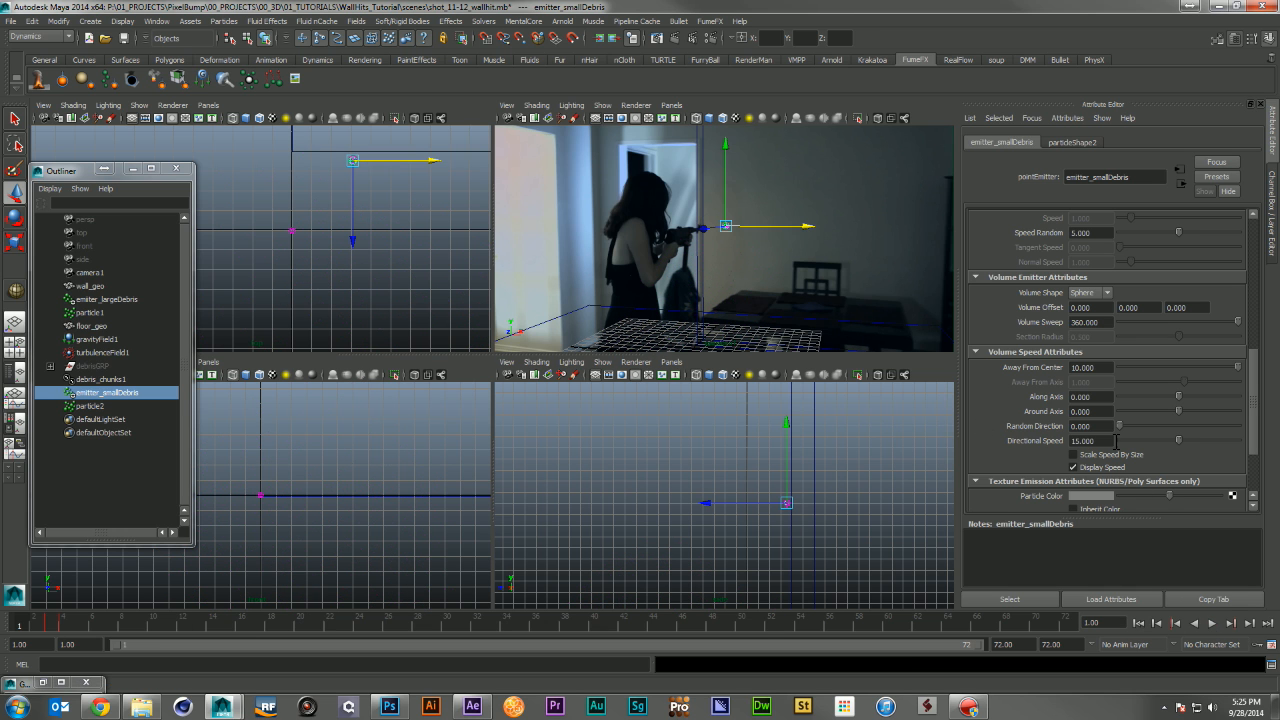
Set emitter_smallDebris to Away From Center 15 and Directional Speed 10, and play the simulation twice to check the burst
left_click_drag(1104, 368, 1037, 372)
left_click_drag(1106, 442, 1004, 452)
type("10")
key("Return")
left_click(1212, 624)
left_click(1212, 624)
left_click(1138, 623)
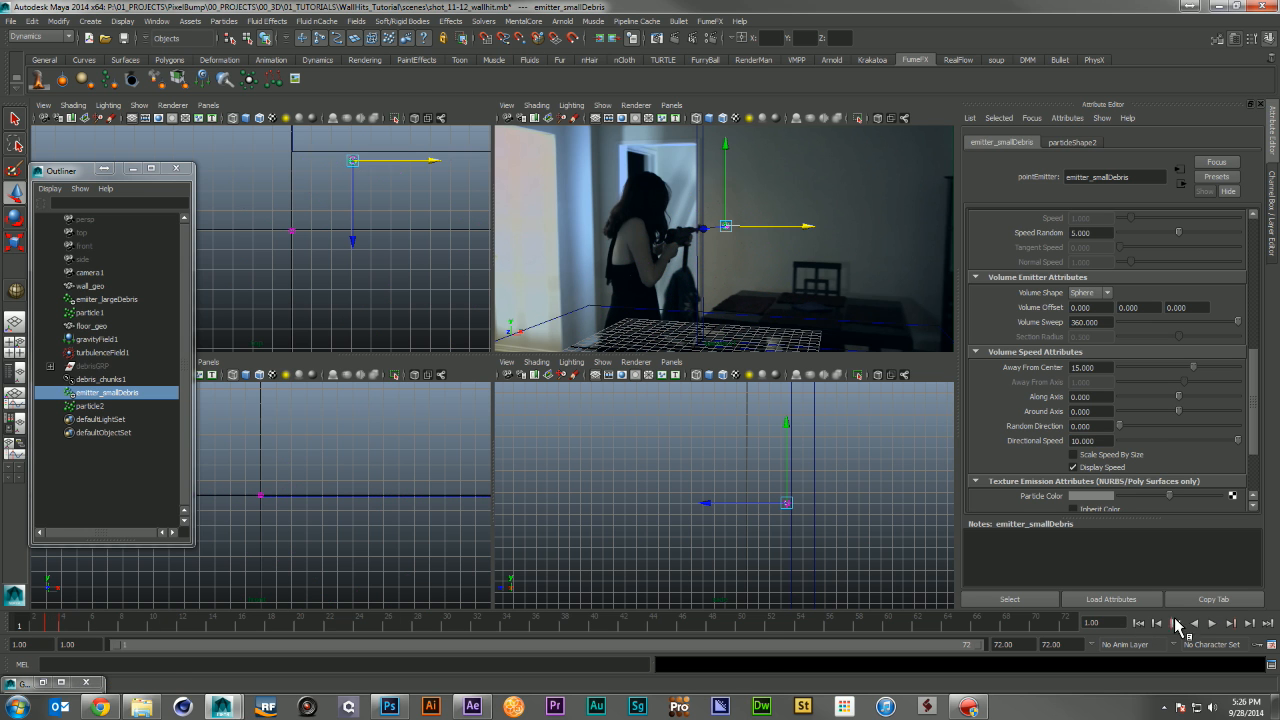
left_click(1212, 624)
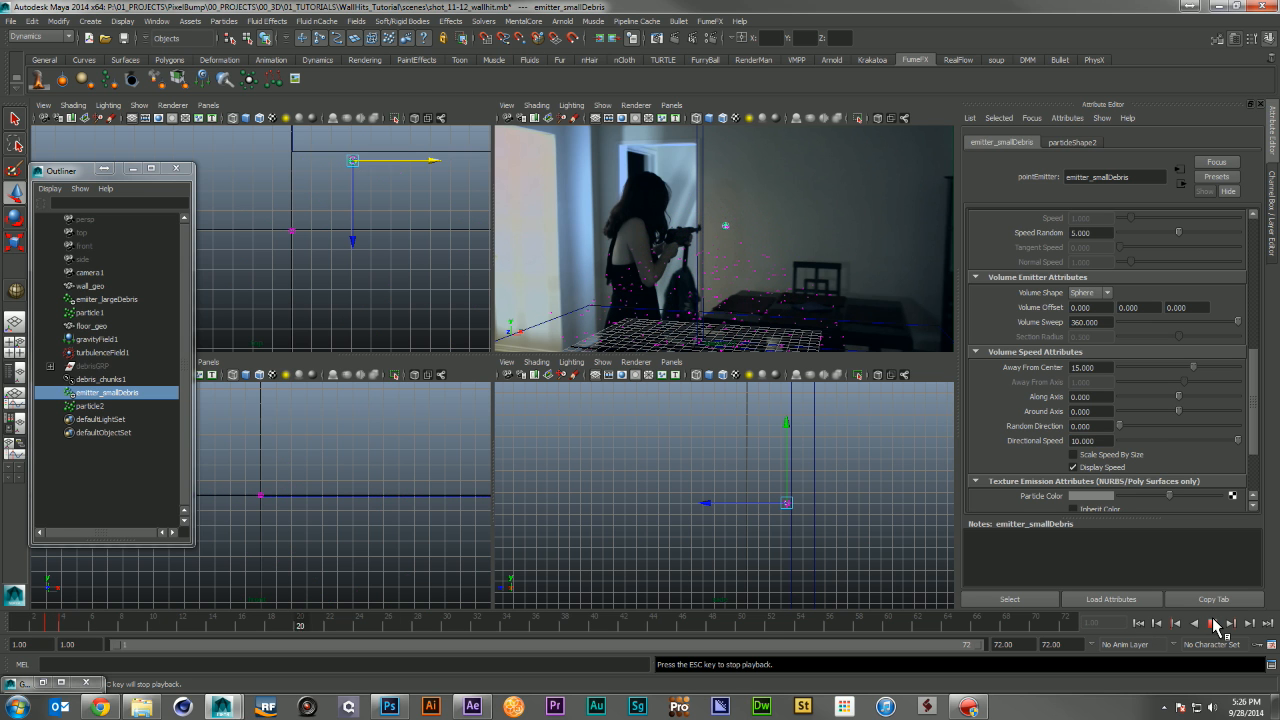
left_click(1212, 624)
left_click(1138, 623)
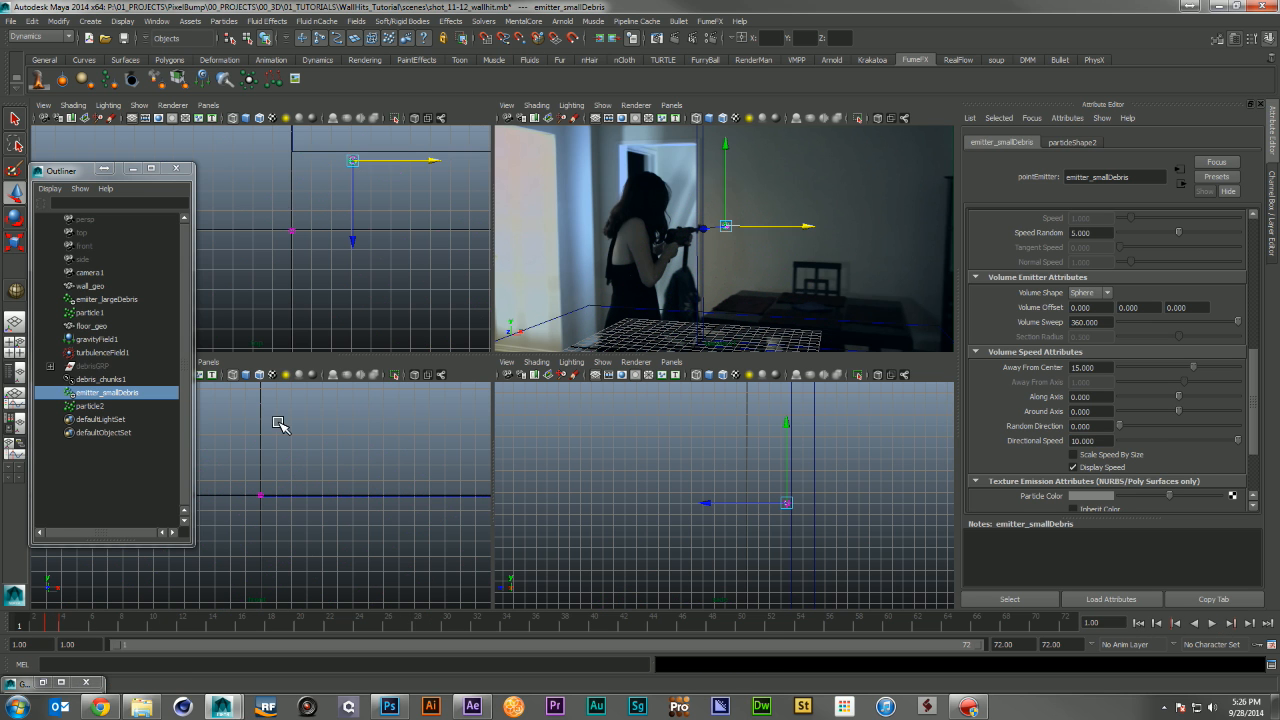
Make particle2 collide with wall_geo and floor_geo, and play the simulation to check the collisions
left_click(118, 406)
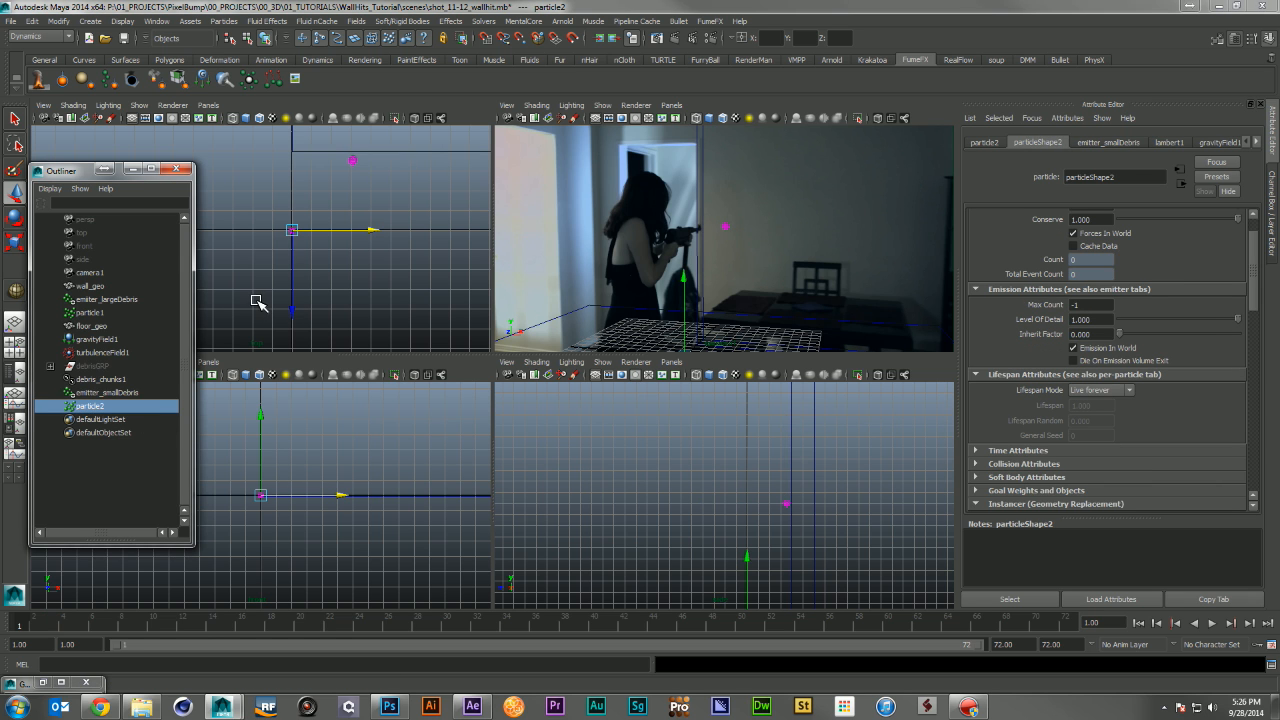
left_click(93, 286, "ctrl")
left_click(105, 326, "ctrl")
left_click(224, 21)
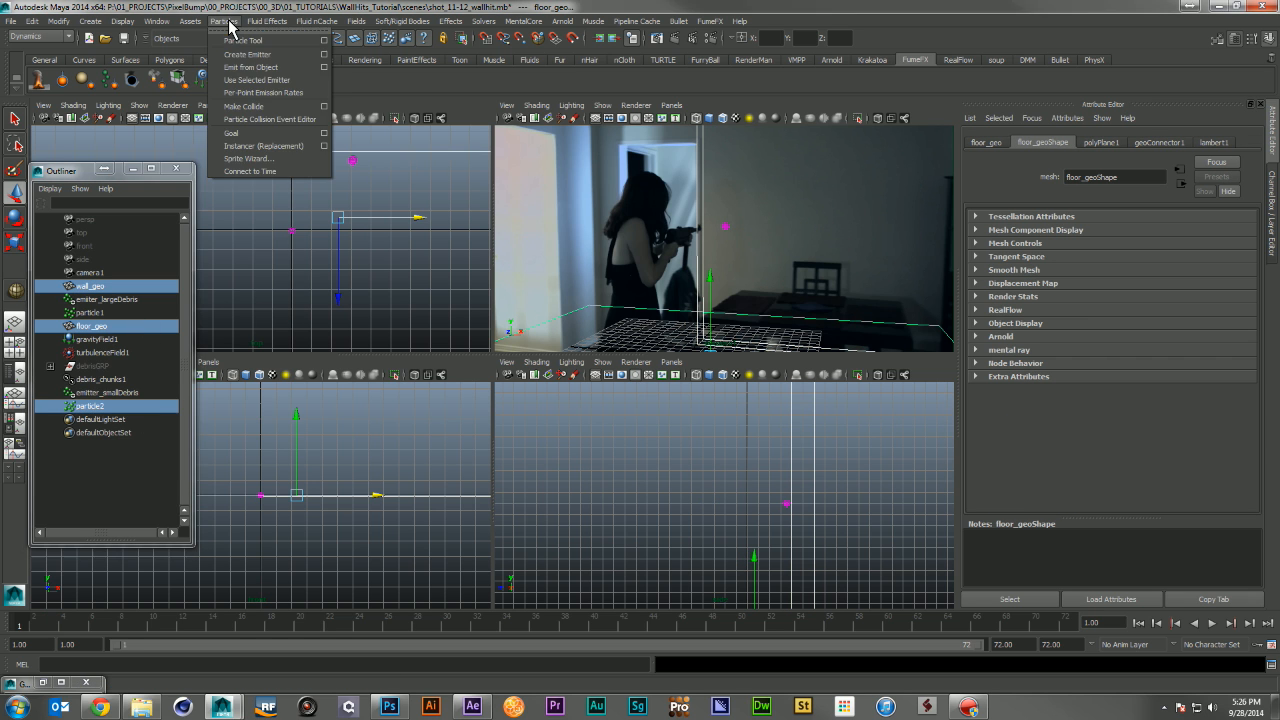
left_click(282, 106)
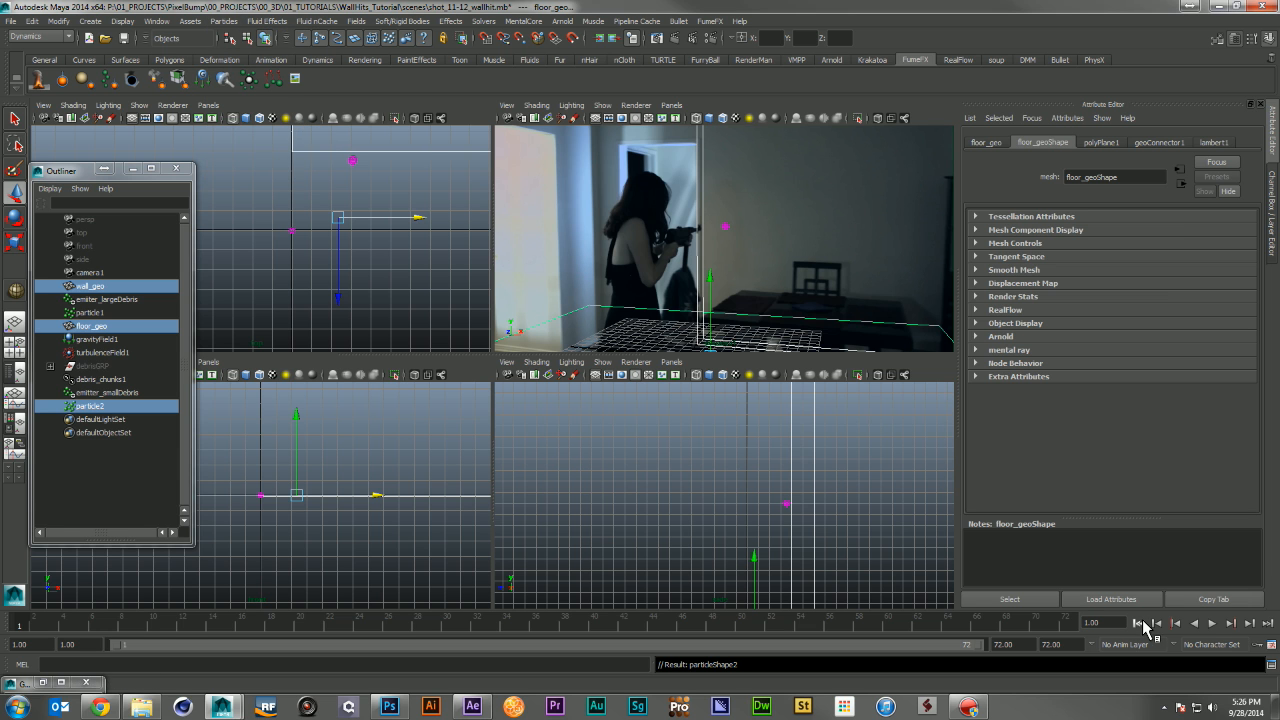
left_click(1212, 623)
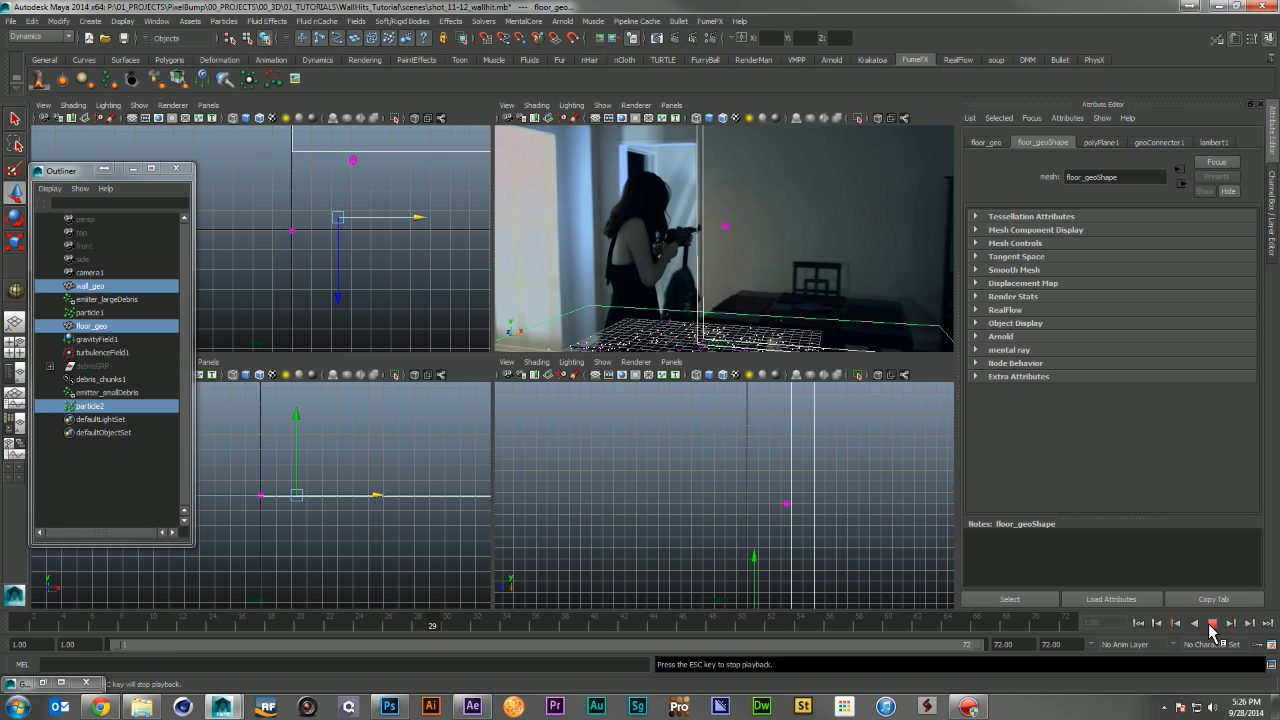
left_click(1210, 626)
left_click(1145, 625)
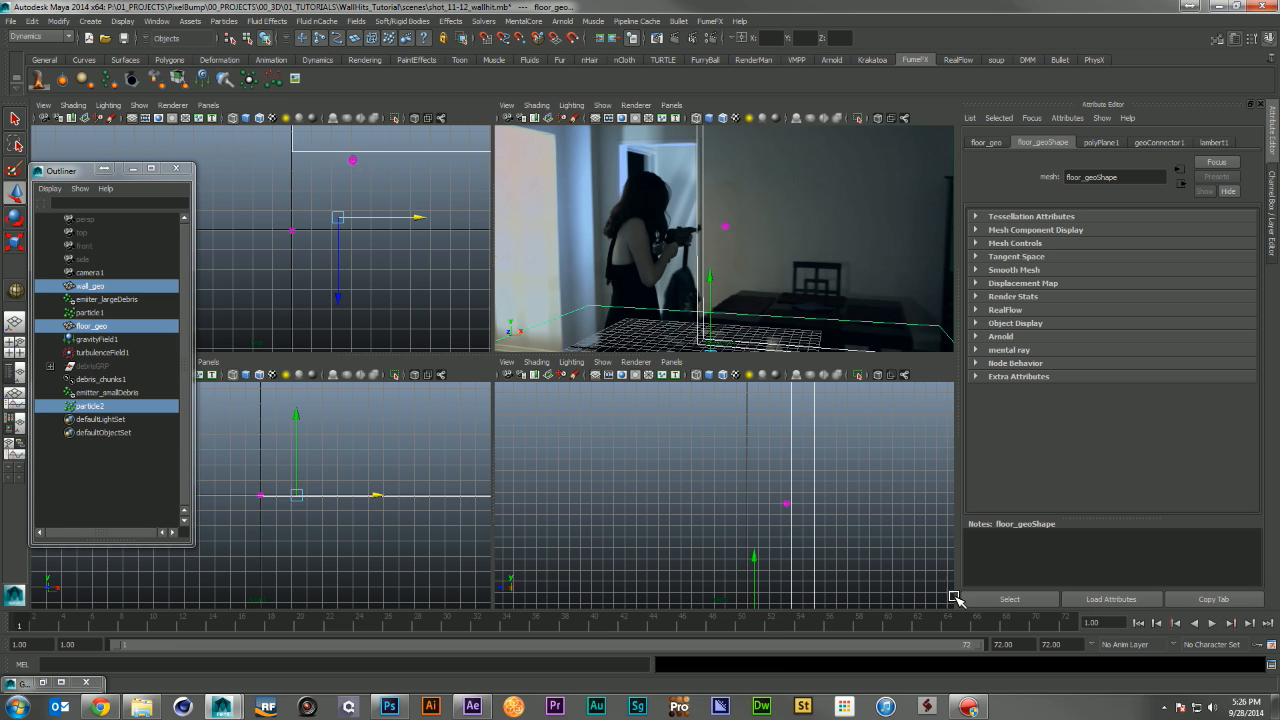
Give particleShape2 a Constant lifespan of 3 and play the simulation to check it
left_click(112, 407)
left_click(1038, 142)
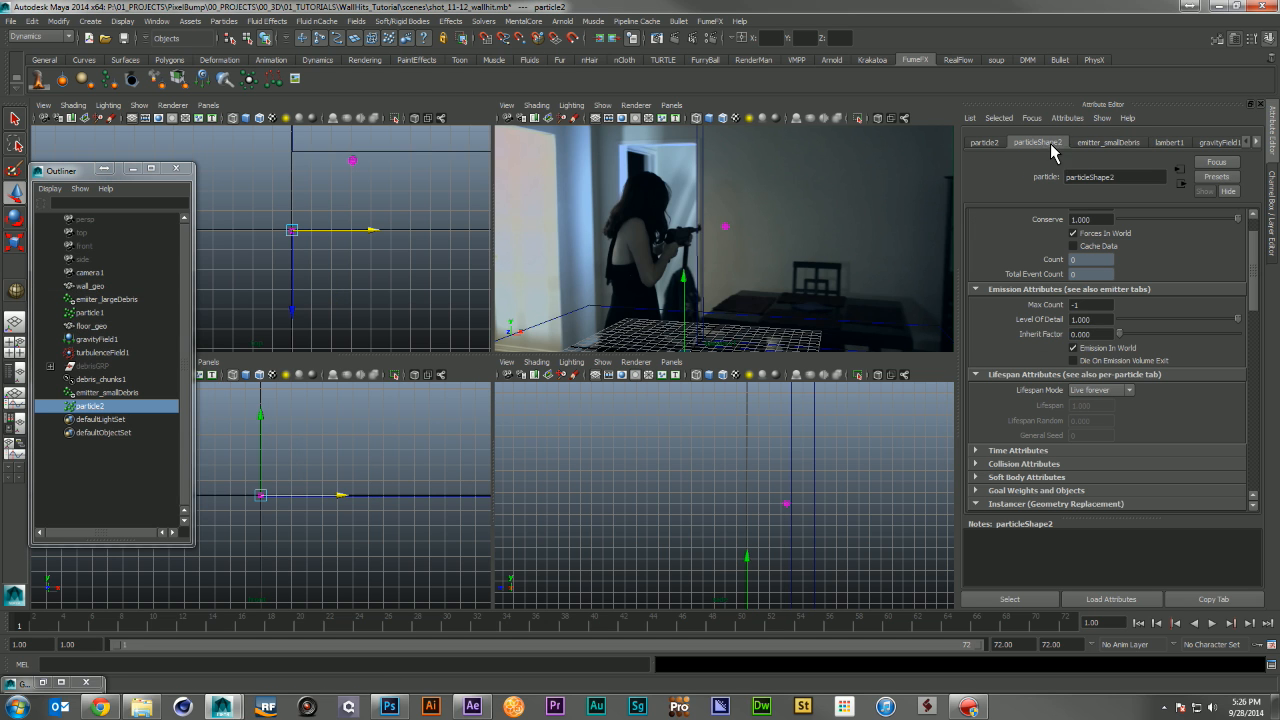
left_click(1108, 390)
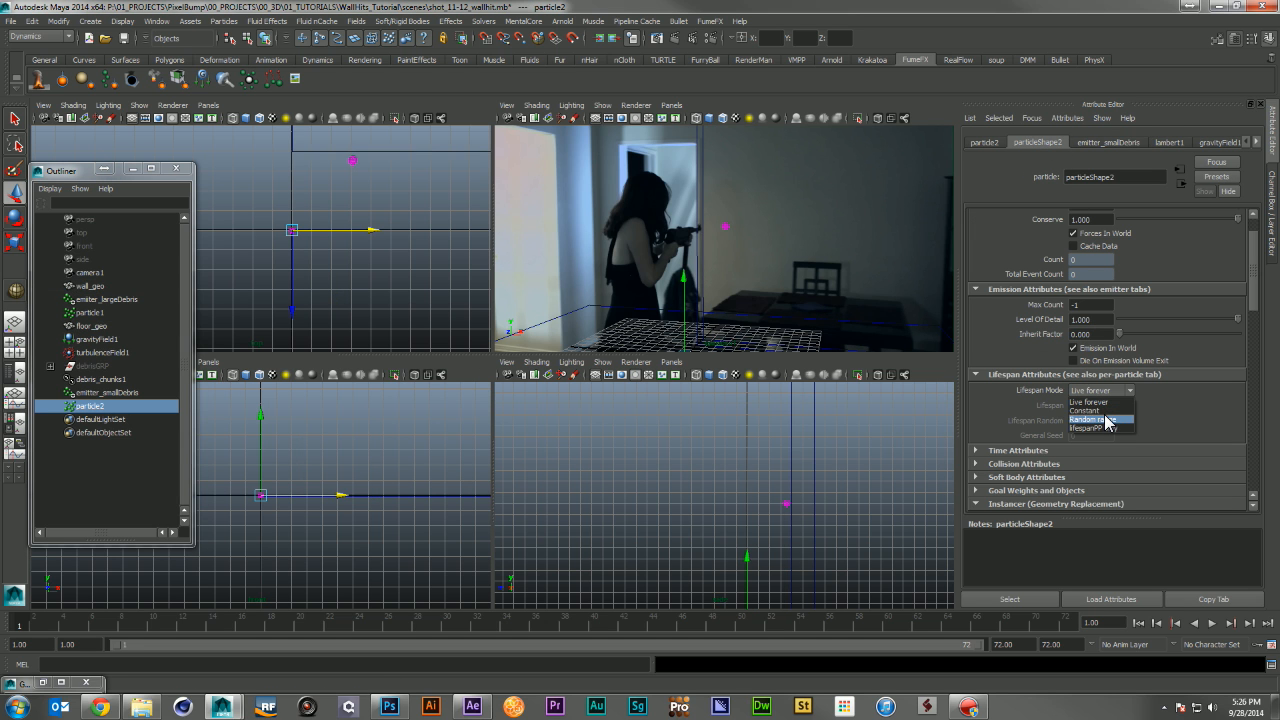
left_click(1100, 403)
left_click_drag(1112, 407, 990, 401)
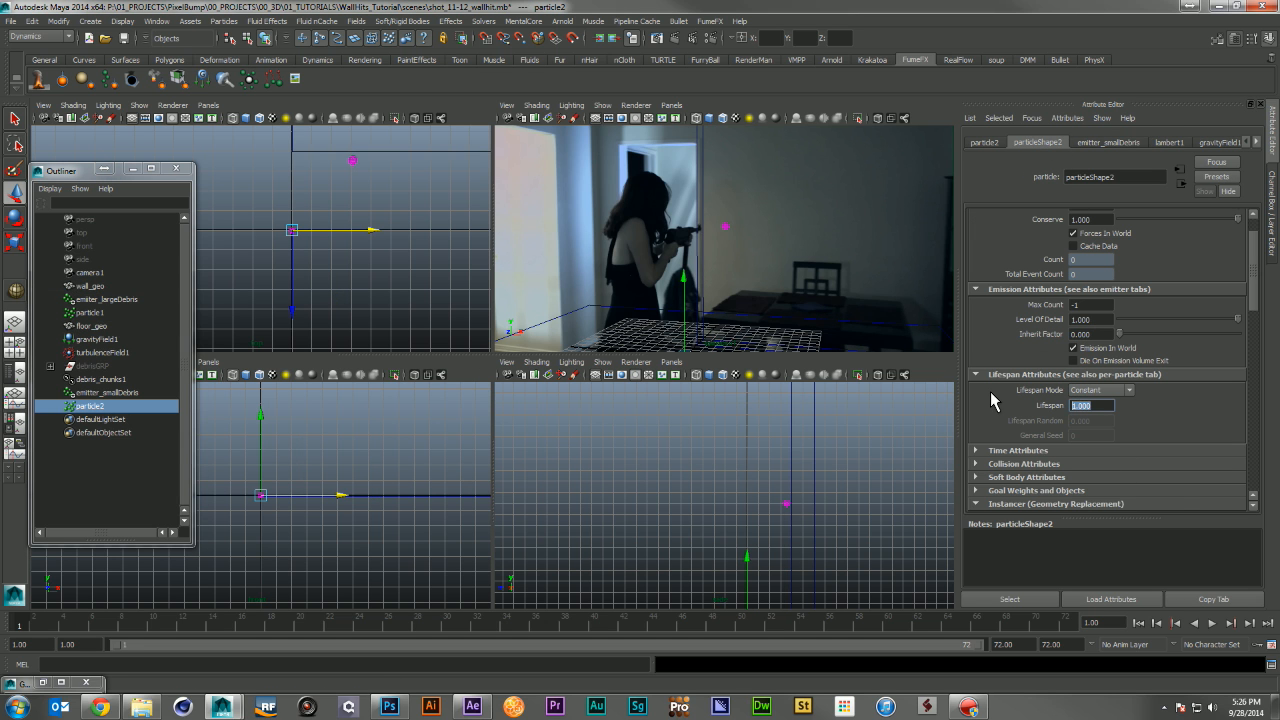
type("3")
key("Return")
left_click(1212, 623)
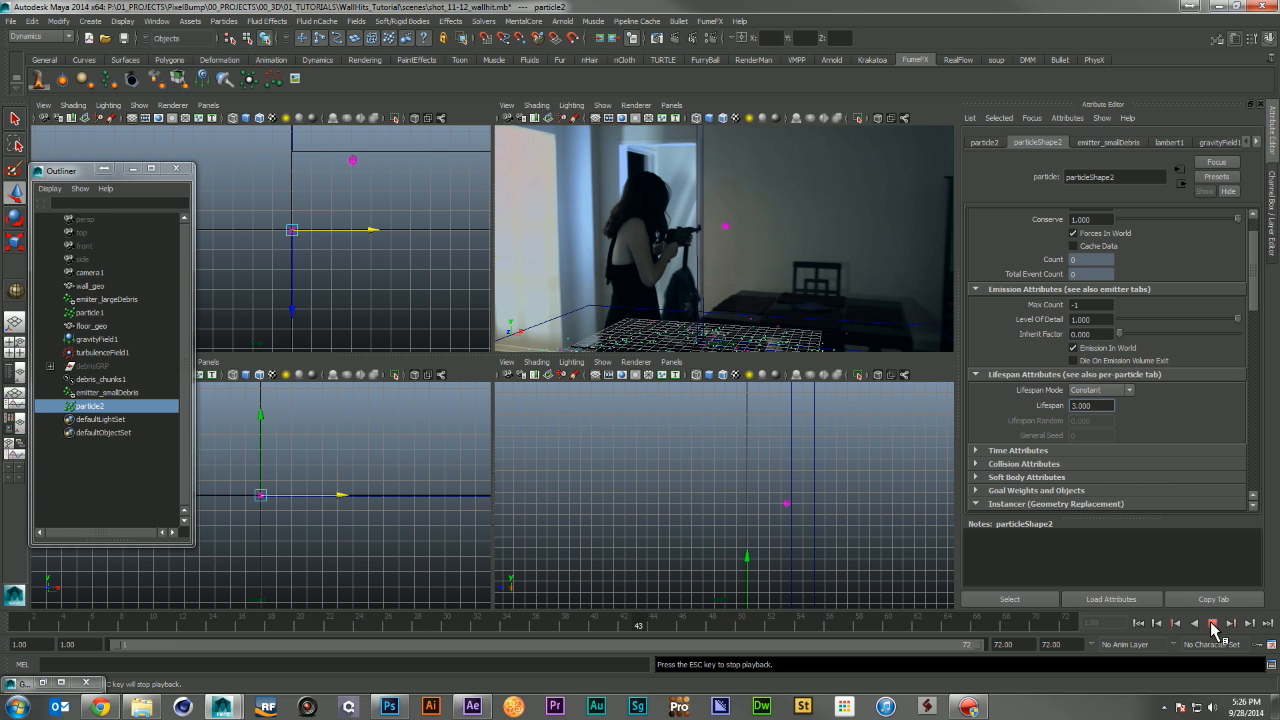
left_click(1212, 623)
left_click(1138, 623)
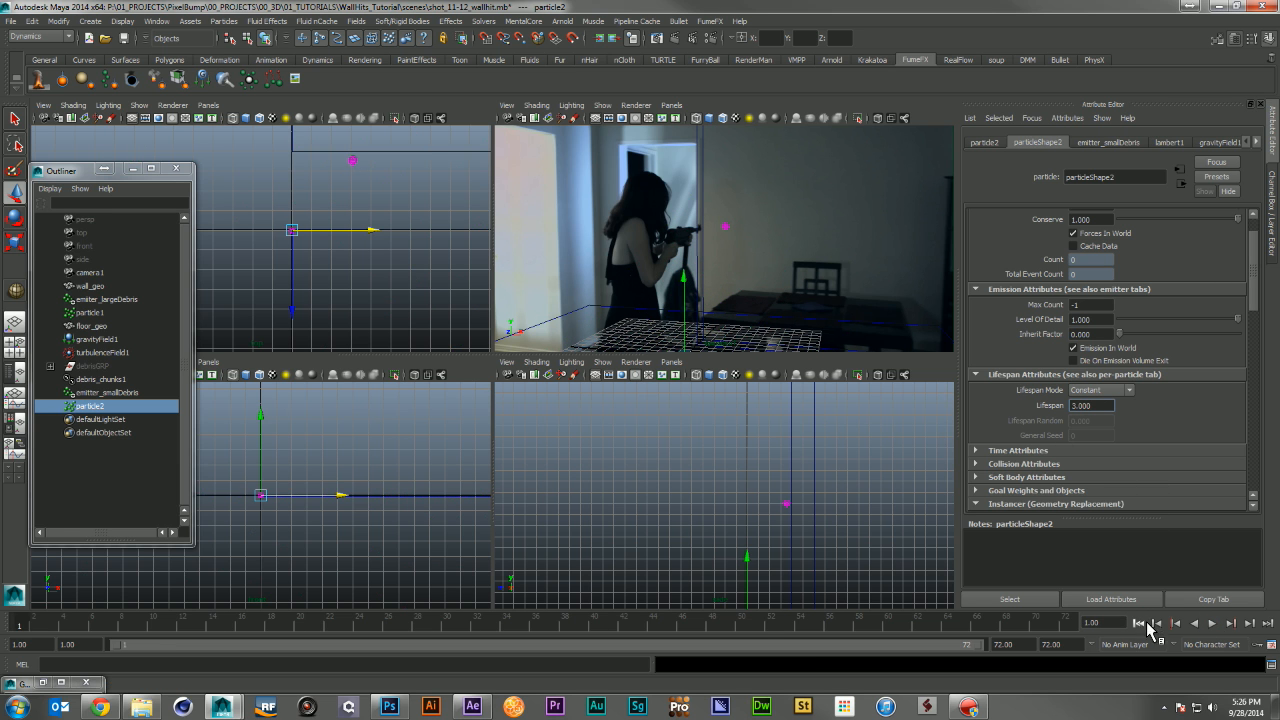
Select particle1 along with particle2, make a playblast of the camera view, and close the resulting preview
left_click(91, 314, "ctrl")
left_click(156, 21)
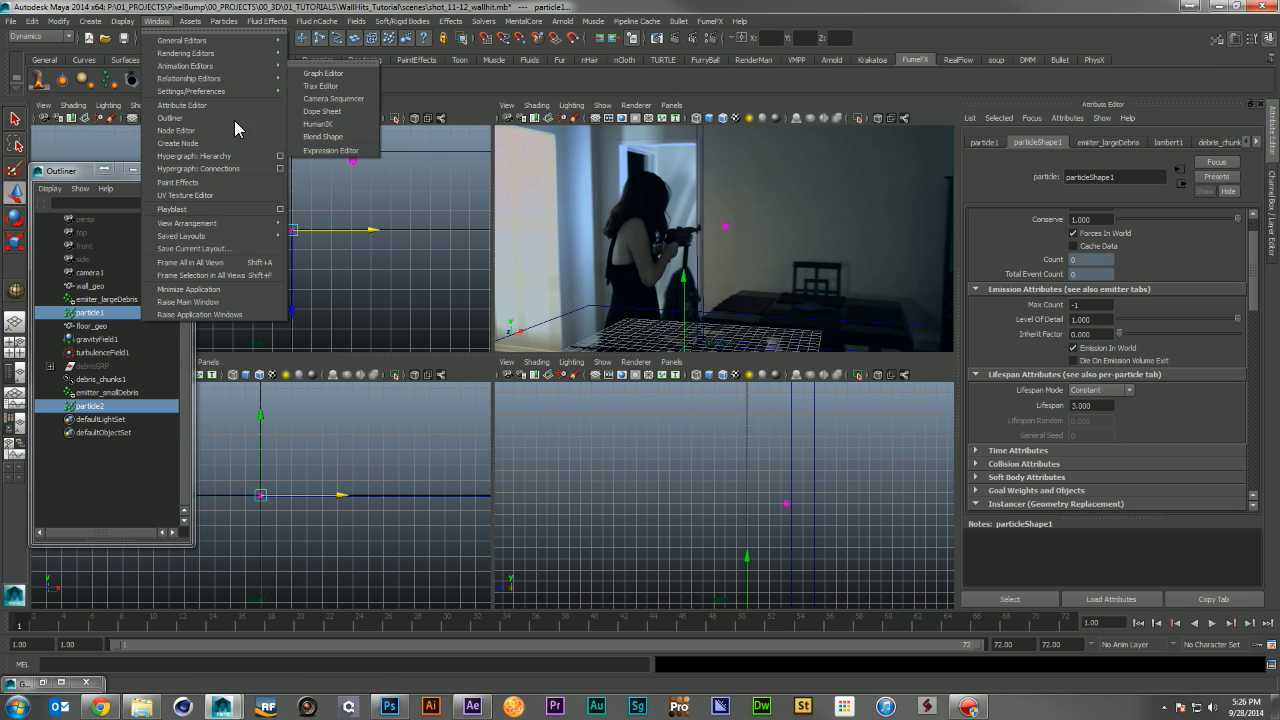
left_click(242, 208)
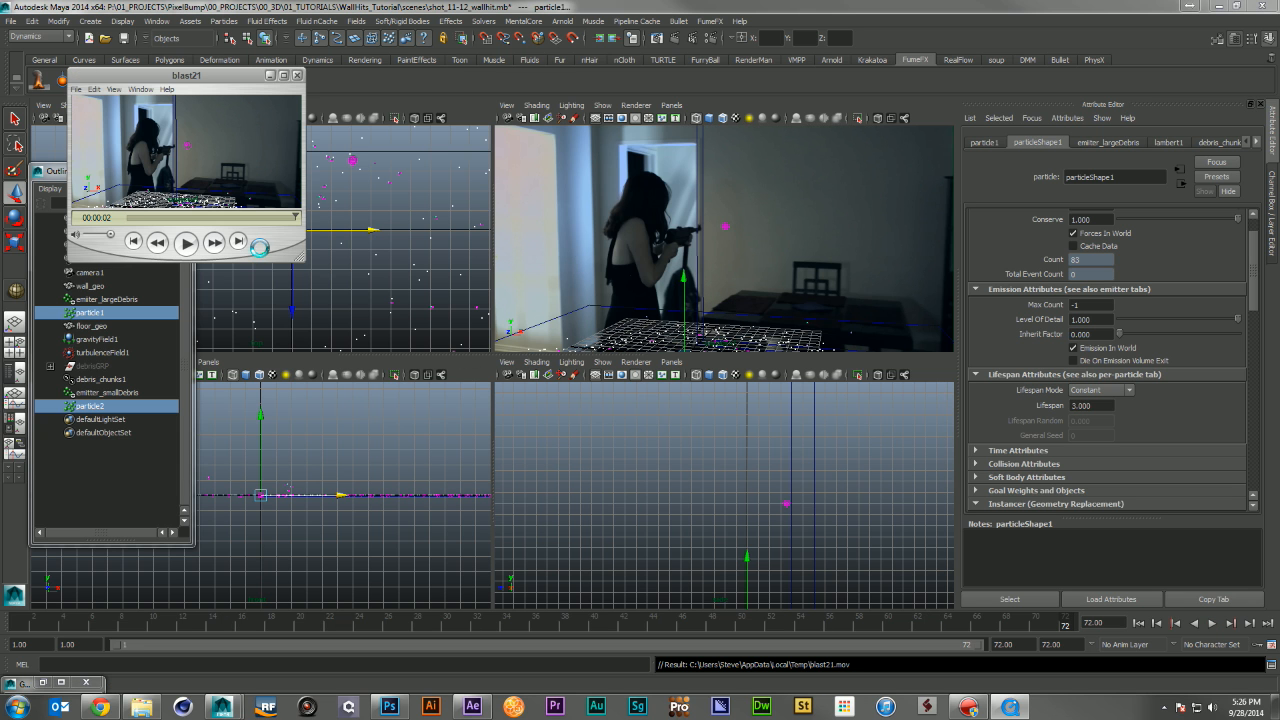
left_click(296, 77)
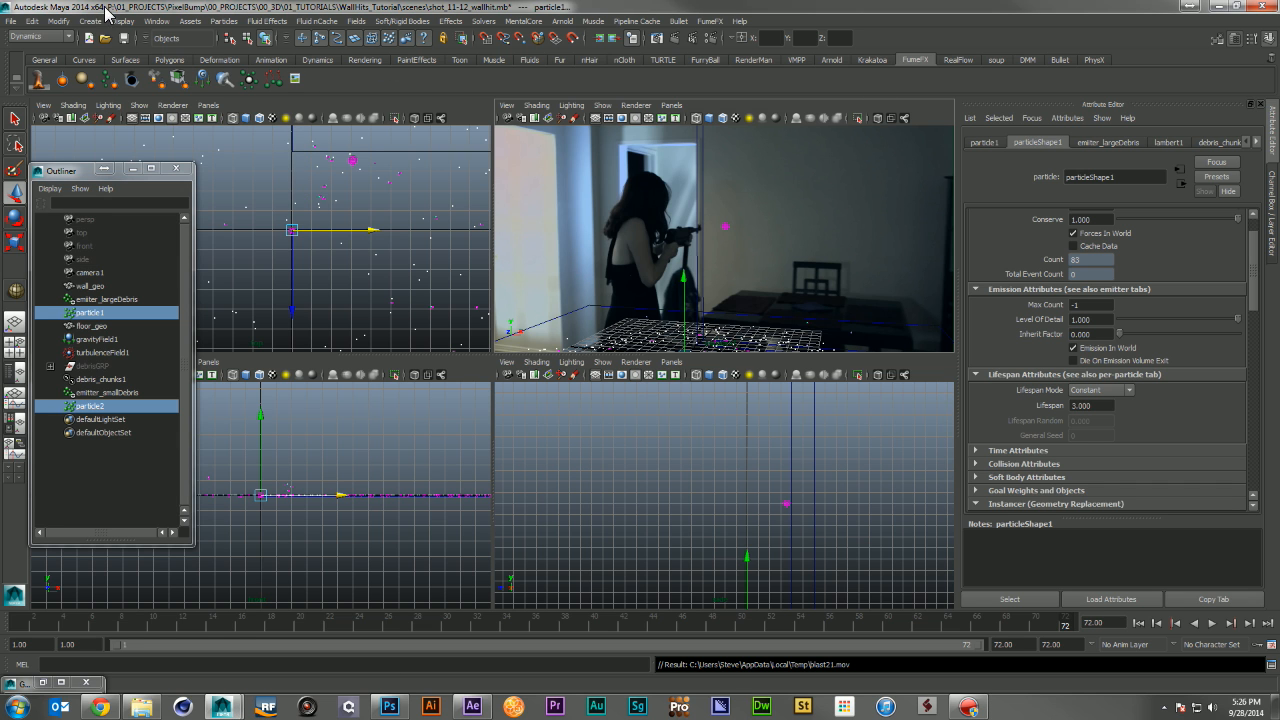
Make a larger playblast of the camera view through its options, watch both debris bursts together, and close the player
left_click(157, 21)
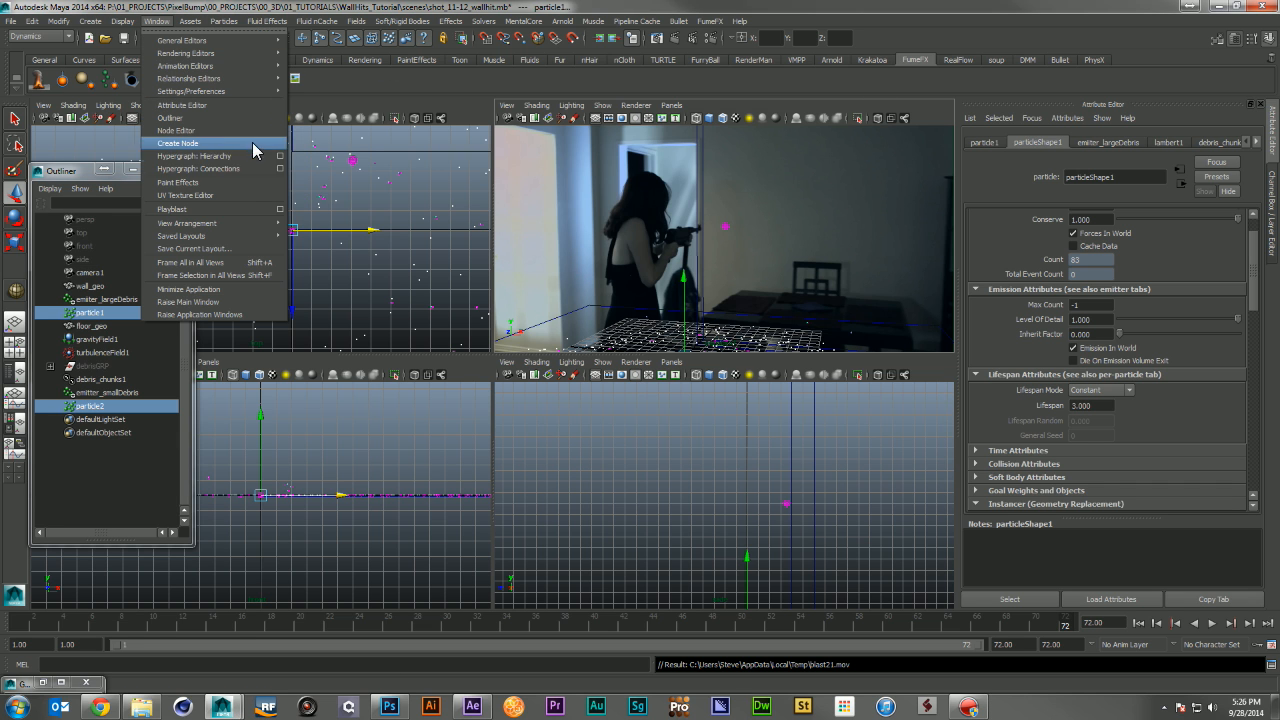
left_click(284, 208)
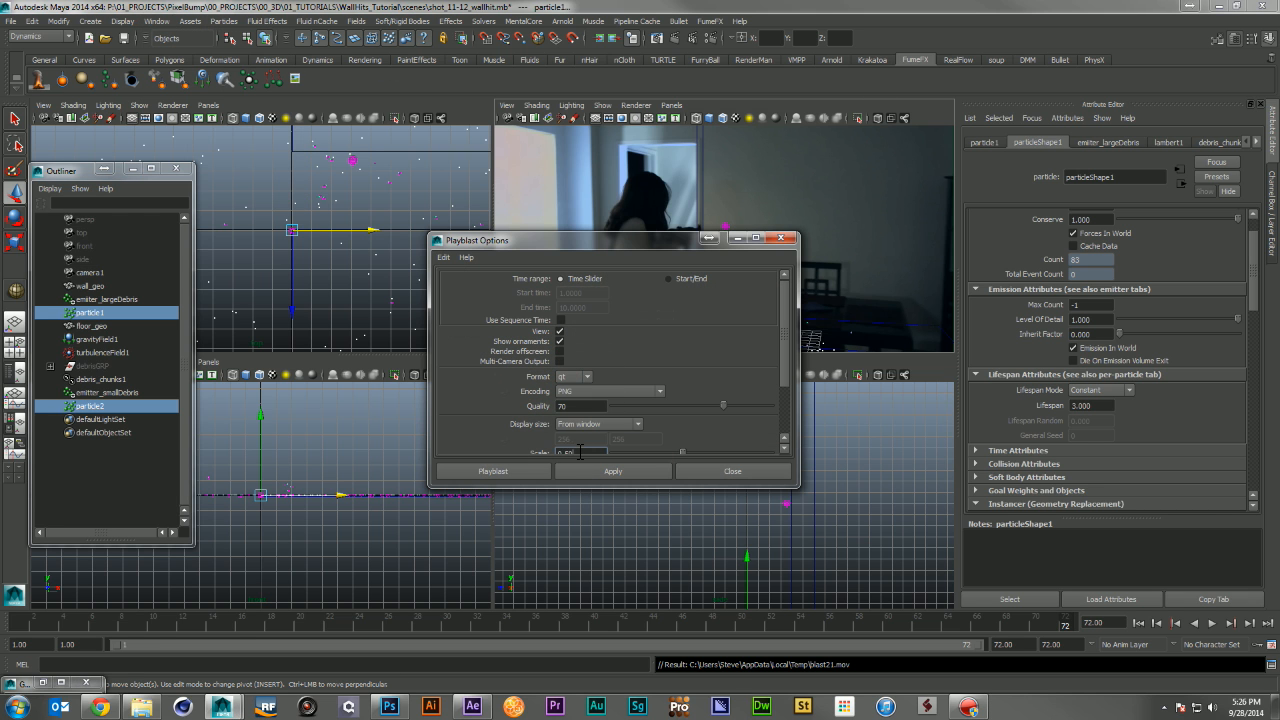
left_click(508, 467)
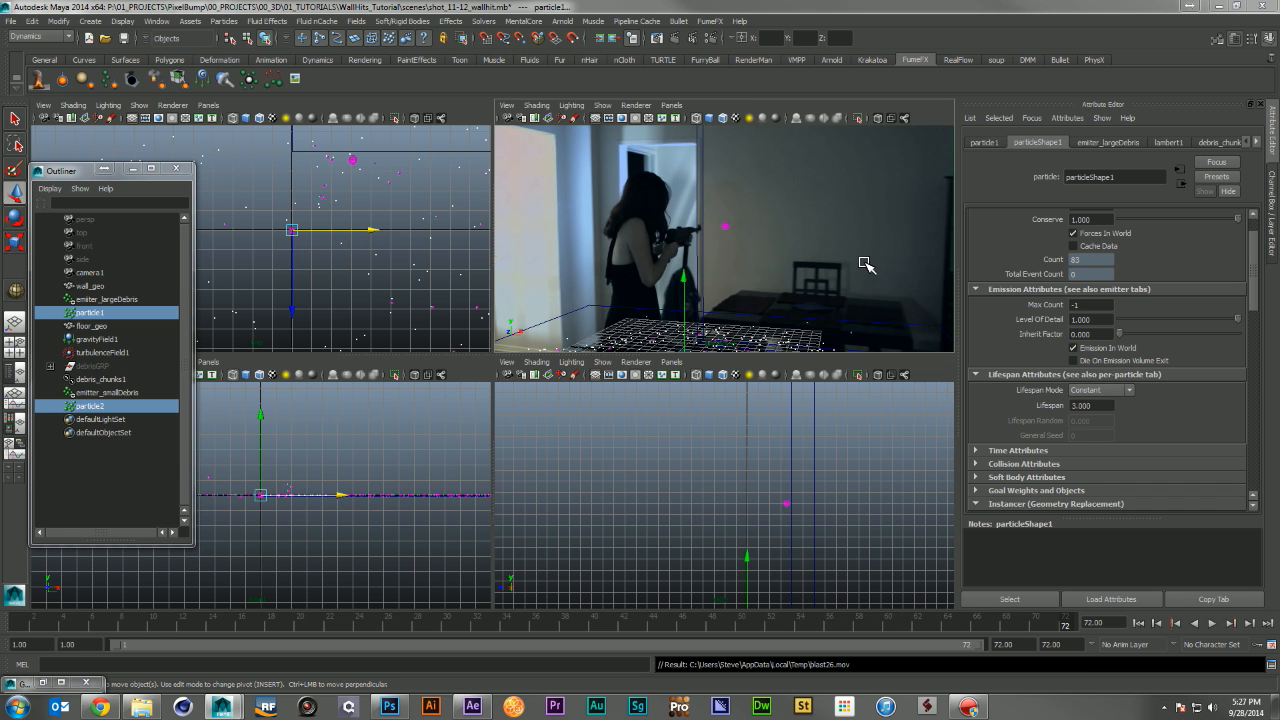
left_click_drag(378, 351, 677, 411)
left_click(597, 417)
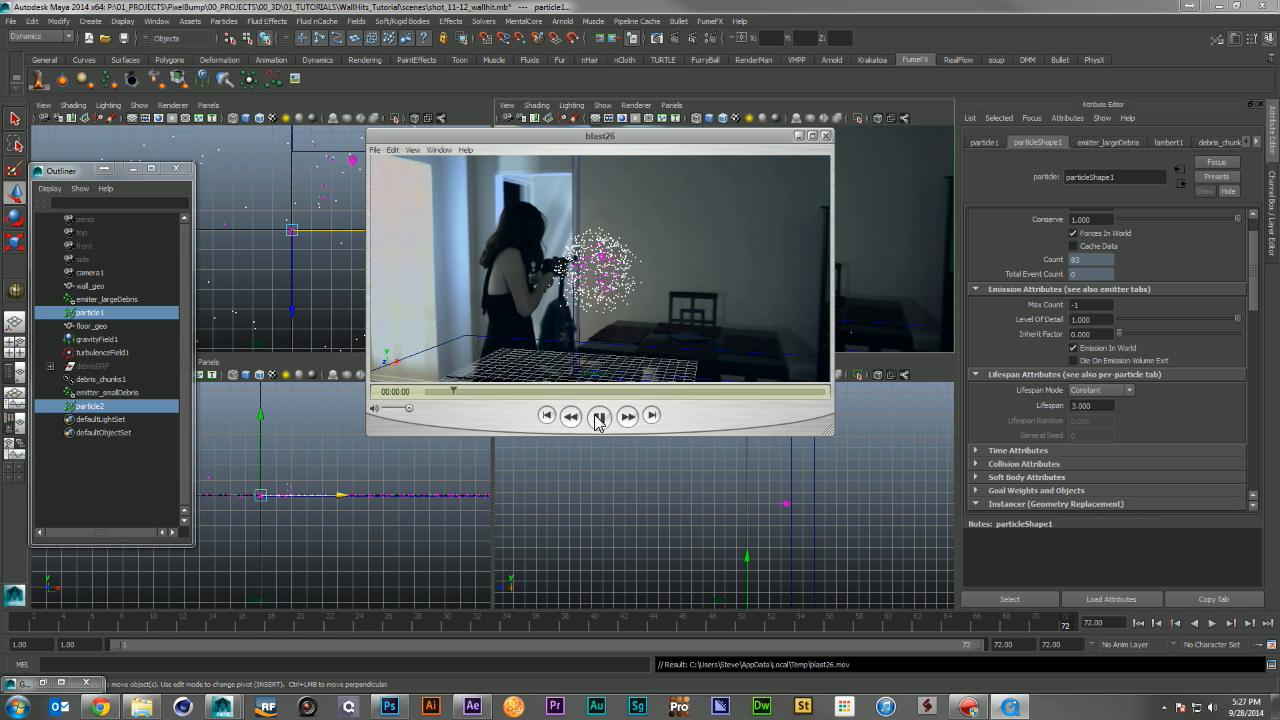
left_click(599, 417)
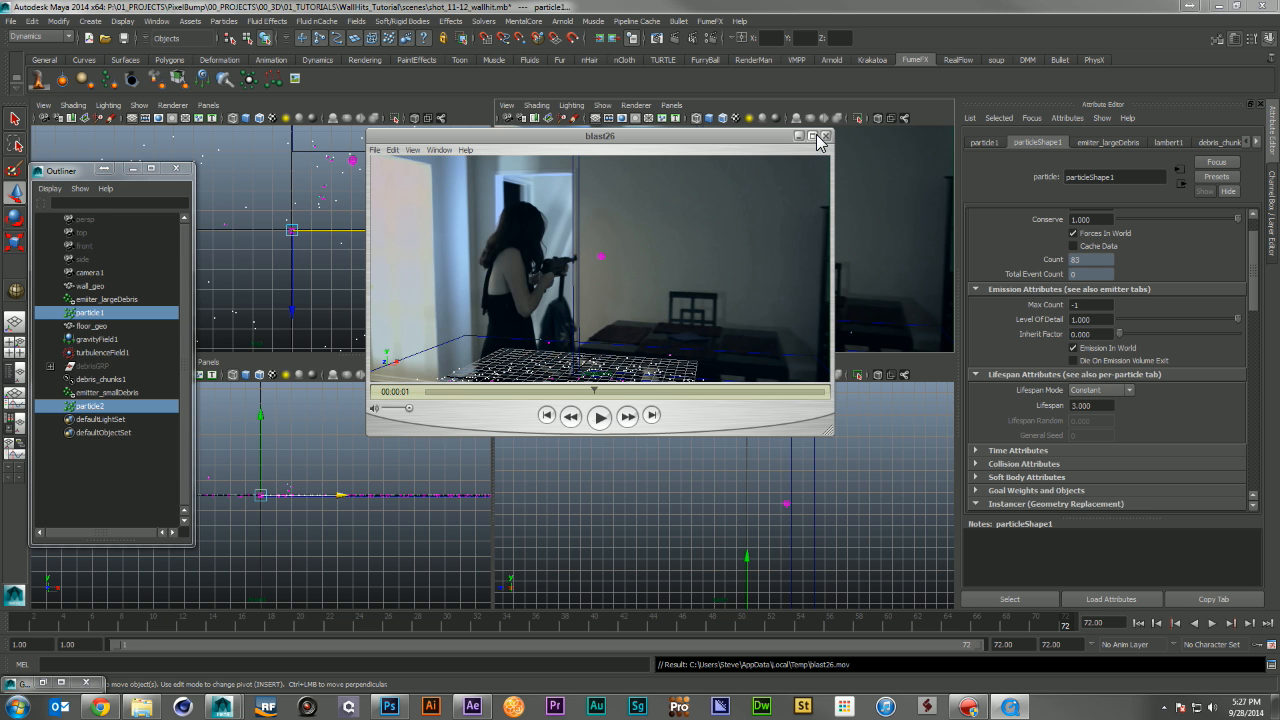
left_click(825, 135)
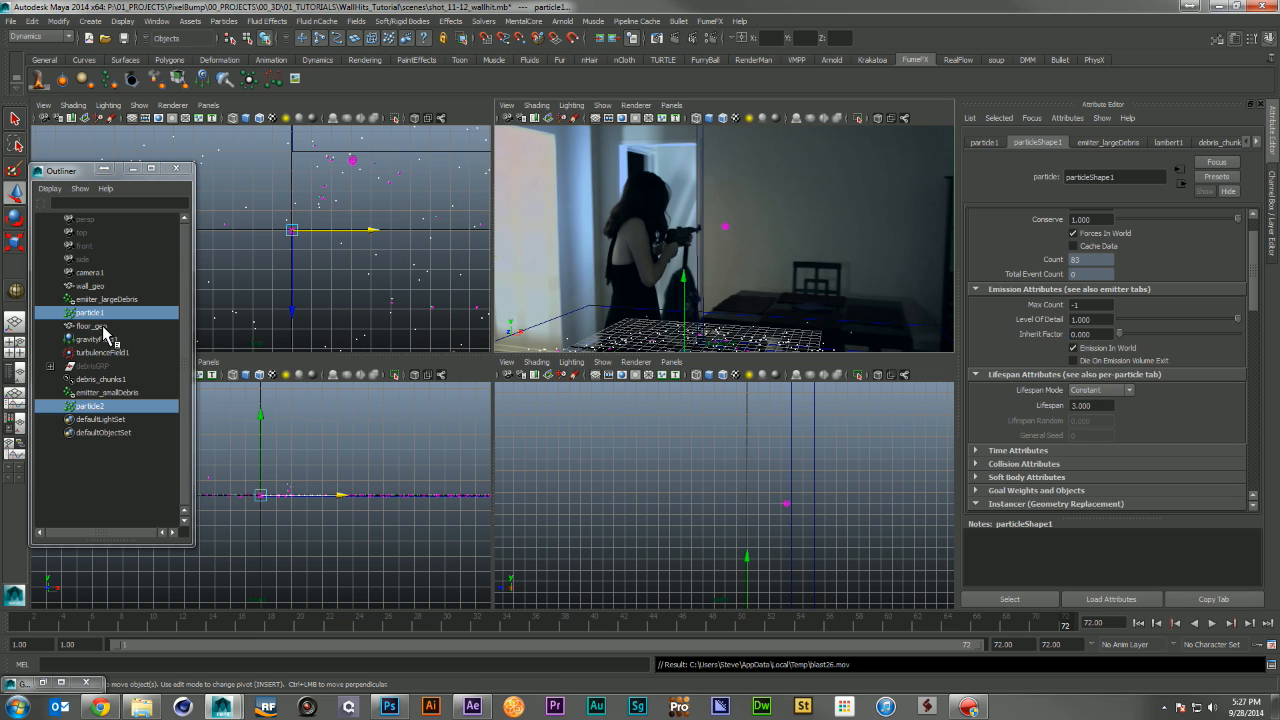
Set particle2's Particle Render Type to Tube (s/w) and add the attributes for that render type
left_click(98, 406)
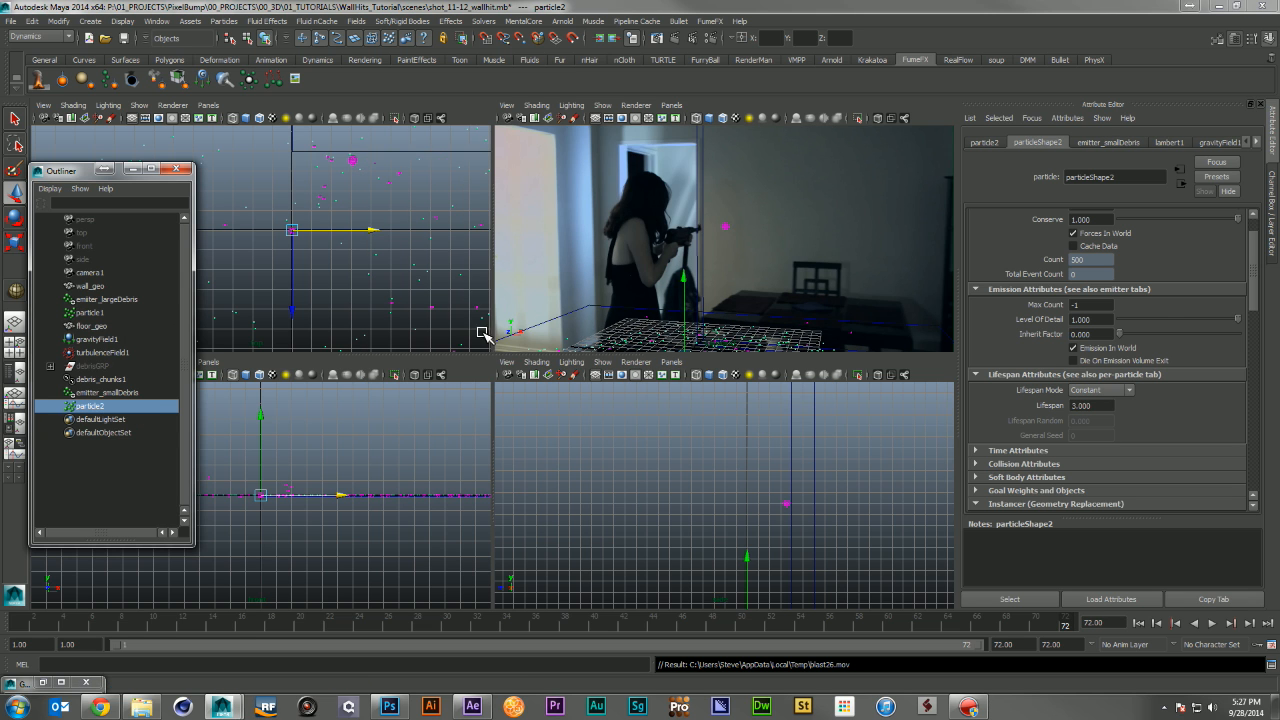
scroll(1174, 407, "down", 15)
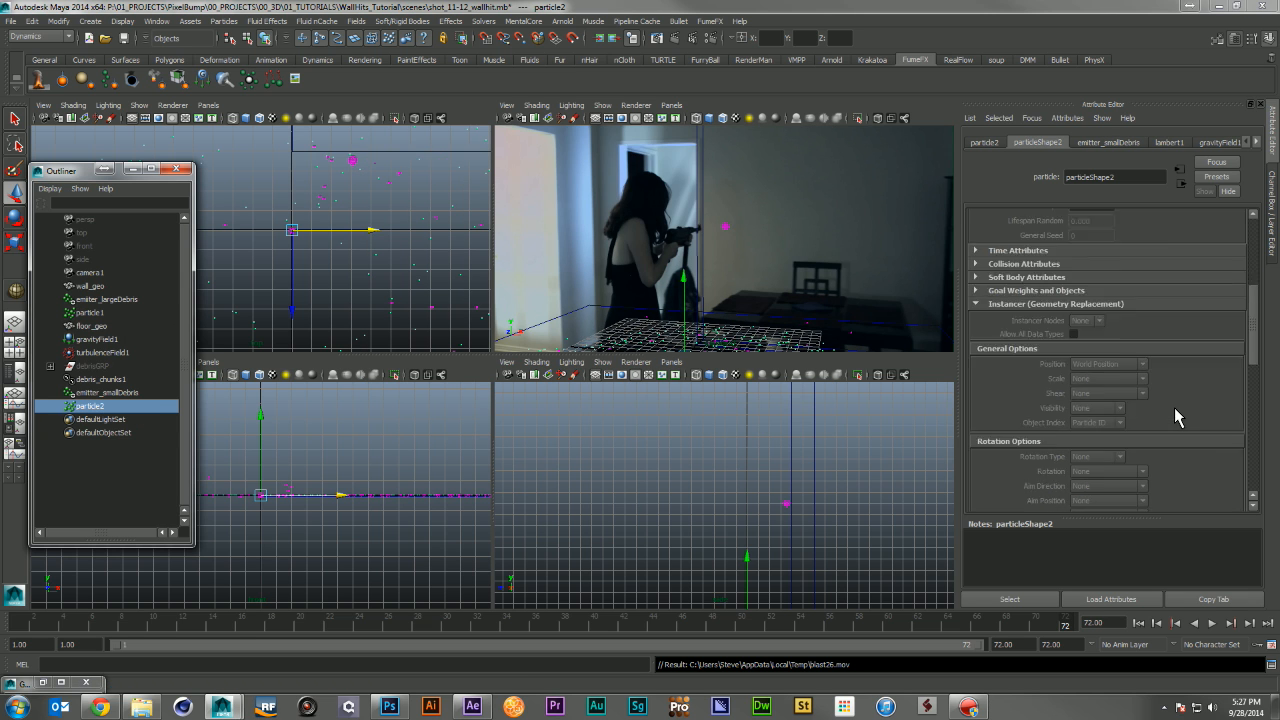
scroll(1174, 416, "down", 3)
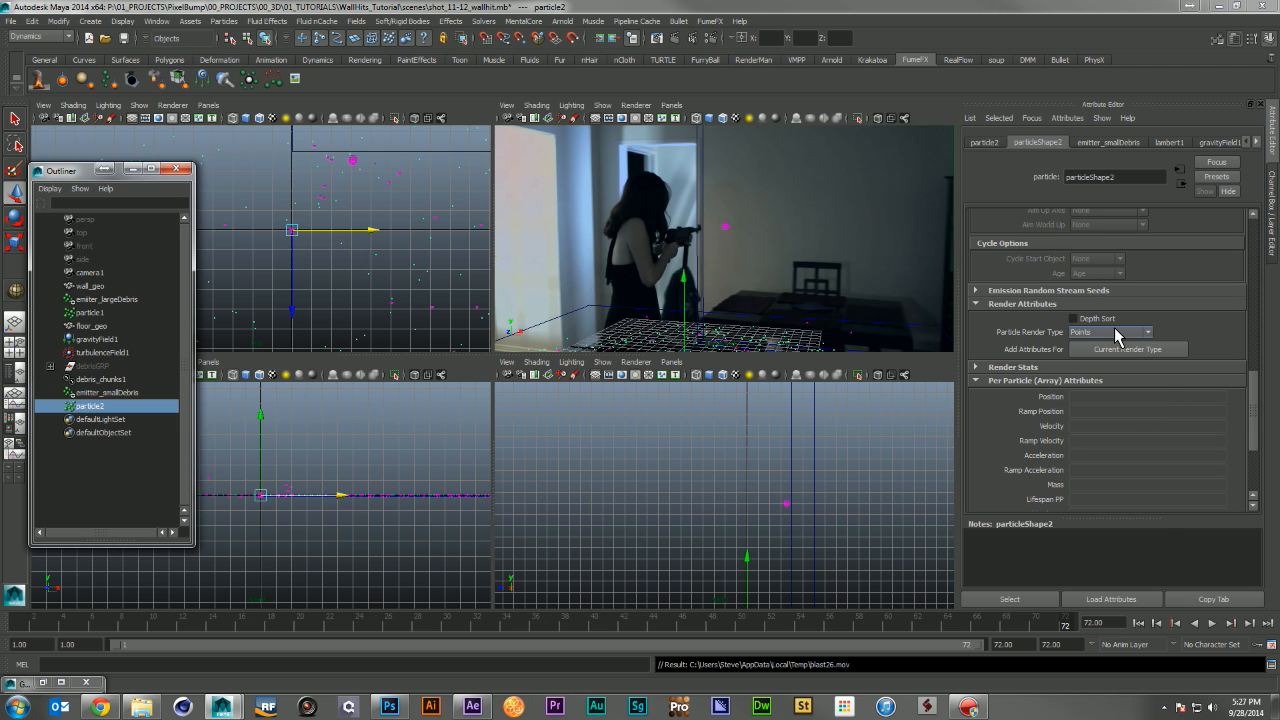
left_click(1100, 335)
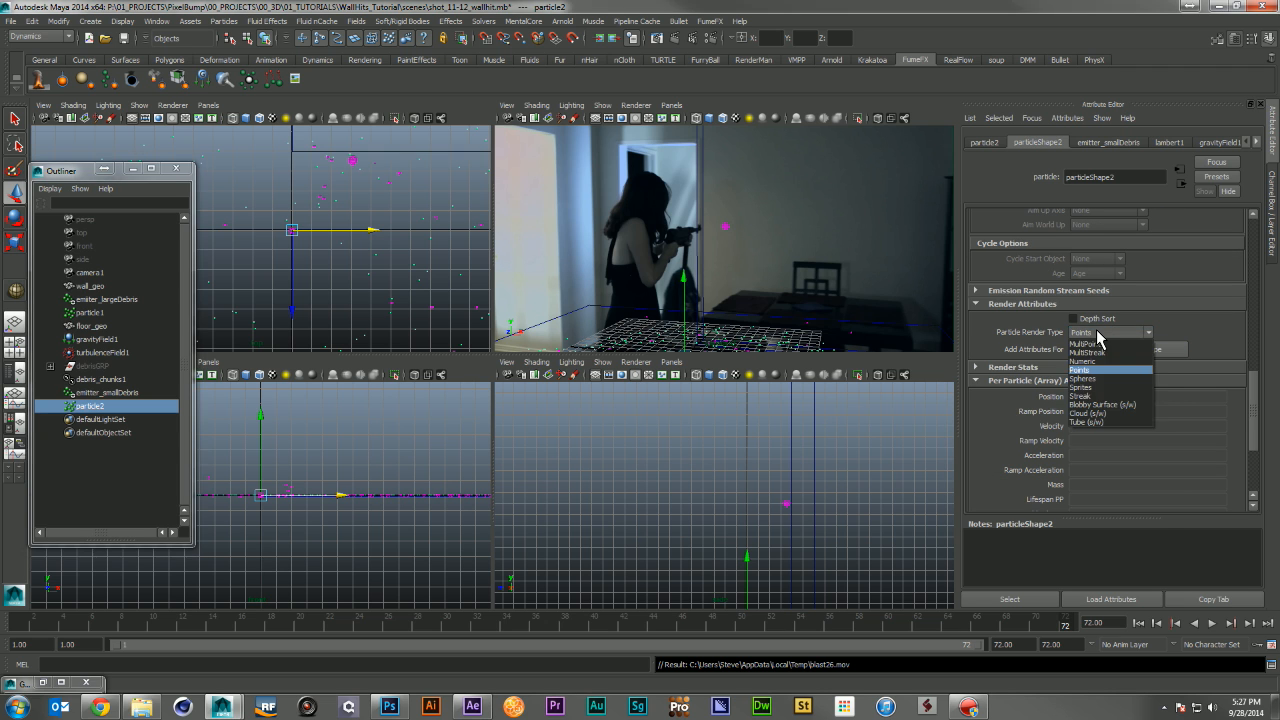
left_click(1112, 422)
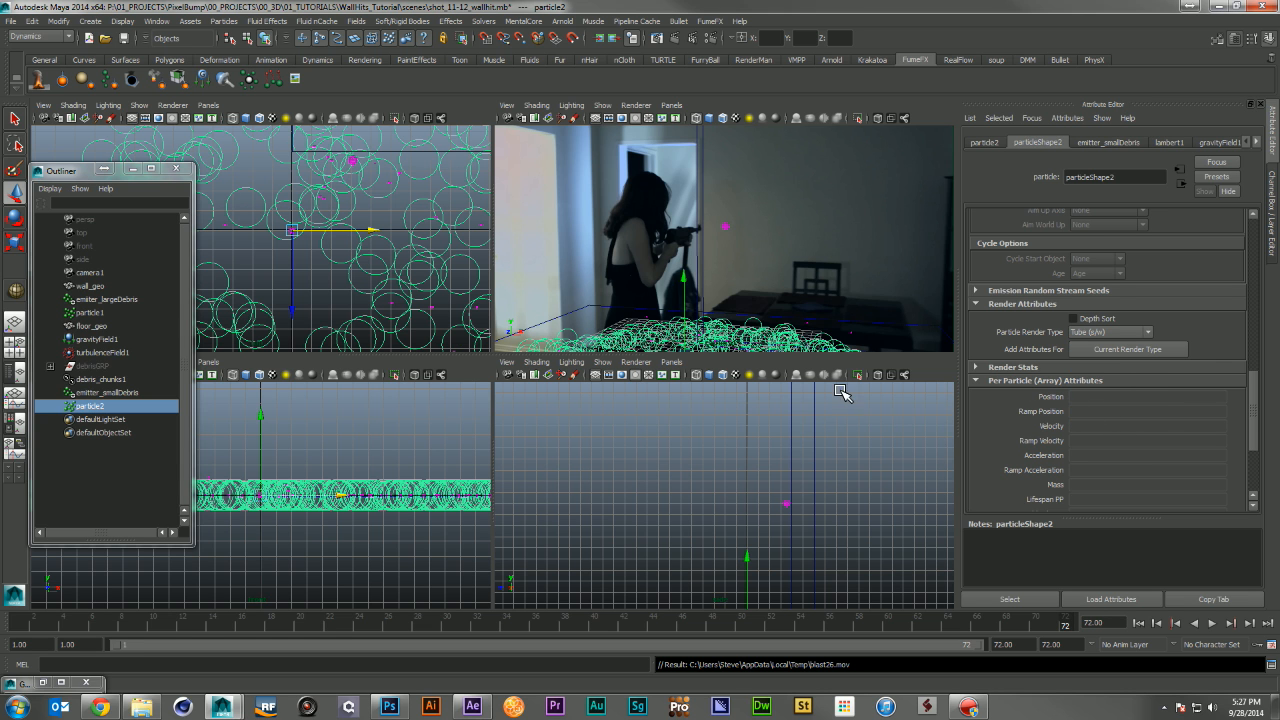
left_click(1118, 351)
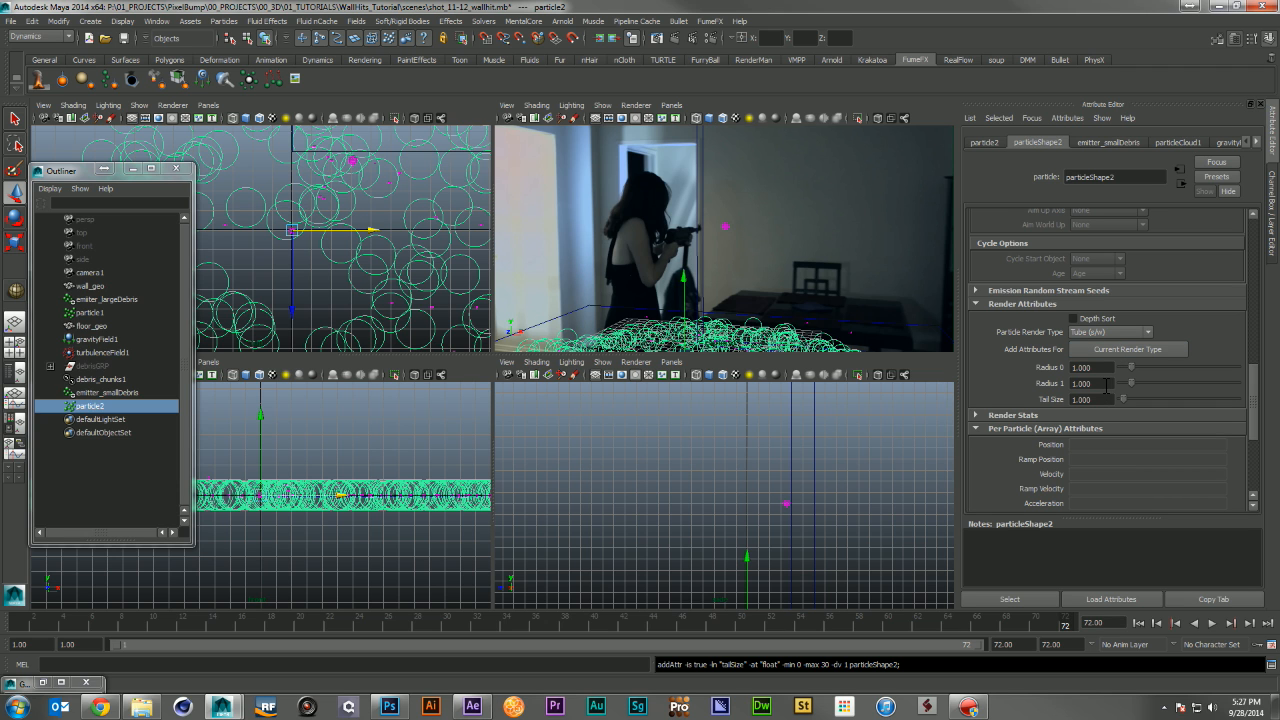
Set the tube particles' Radius 1 to 0.5 and Radius 0 to 0.1, and play the simulation from the start
left_click(1098, 384)
type("0.5")
left_click(1105, 367)
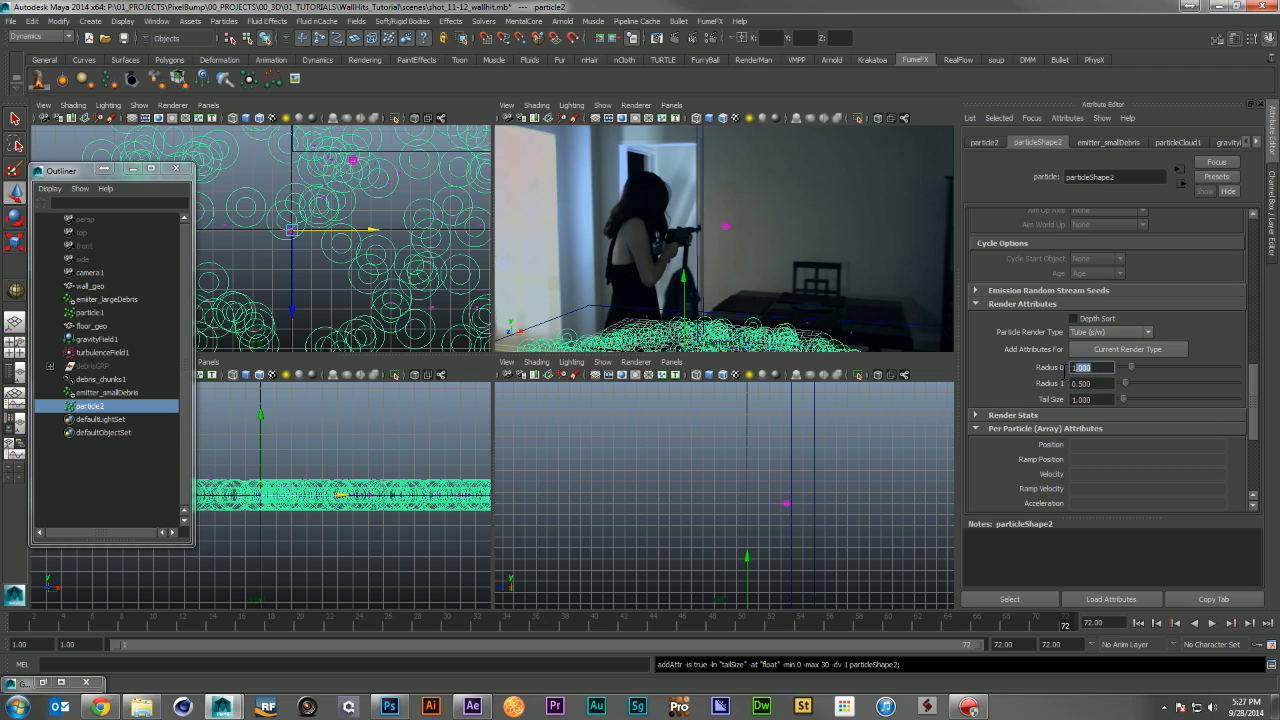
type("0.1")
key("Return")
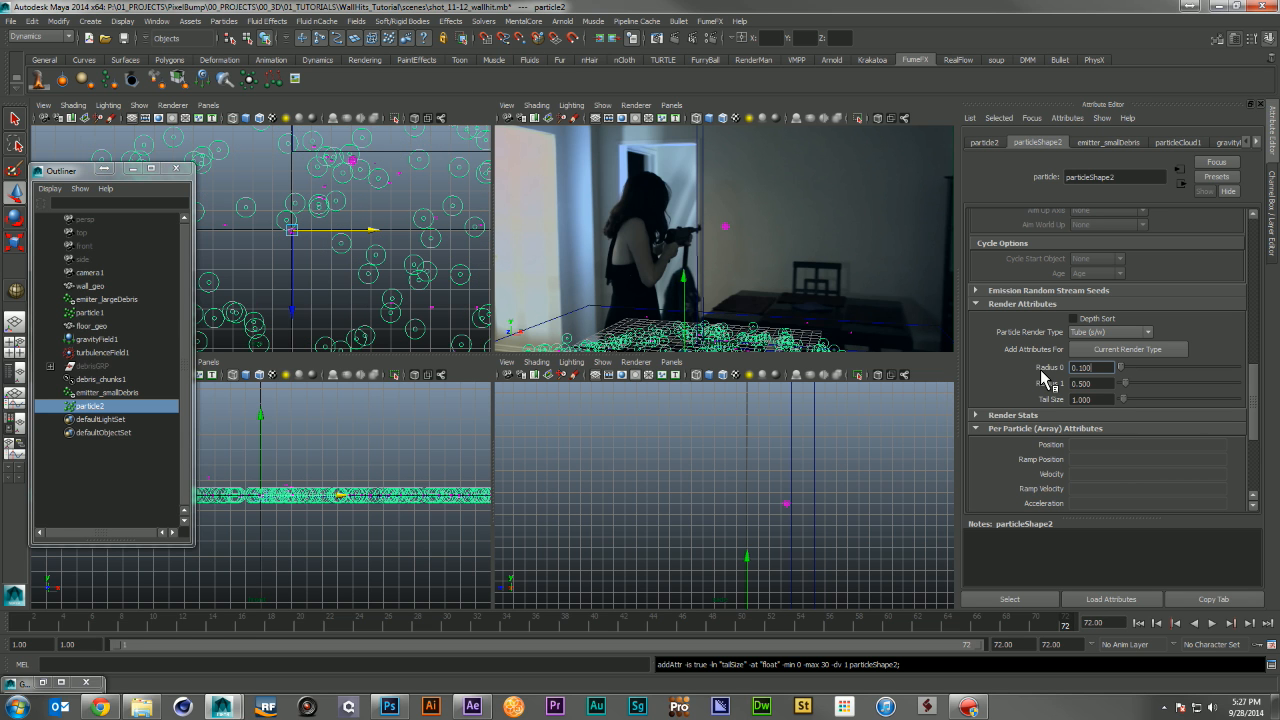
left_click(1138, 623)
left_click(1212, 623)
Set particleShape2's Radius 1 to 0.1, Radius 0 to 0.05 and Tail Size to 0.15, and replay the simulation
left_click_drag(1104, 386, 1080, 368)
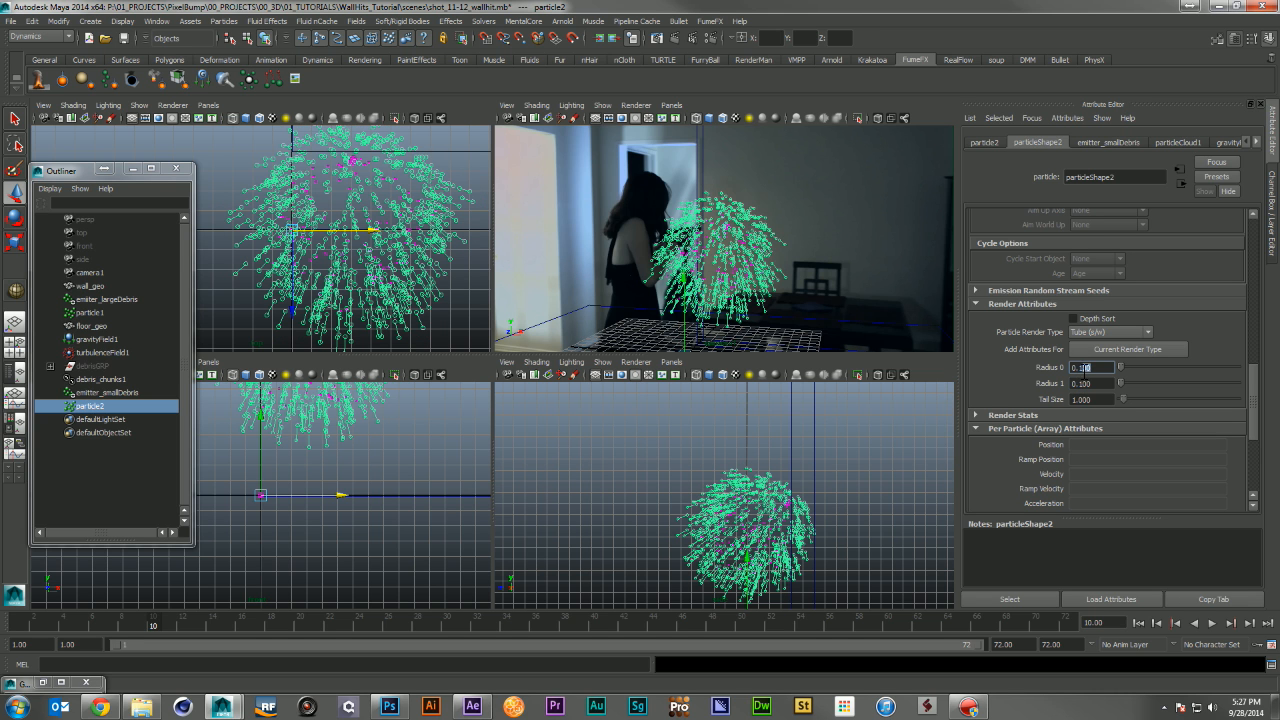
key("Return")
left_click_drag(1104, 400, 1020, 399)
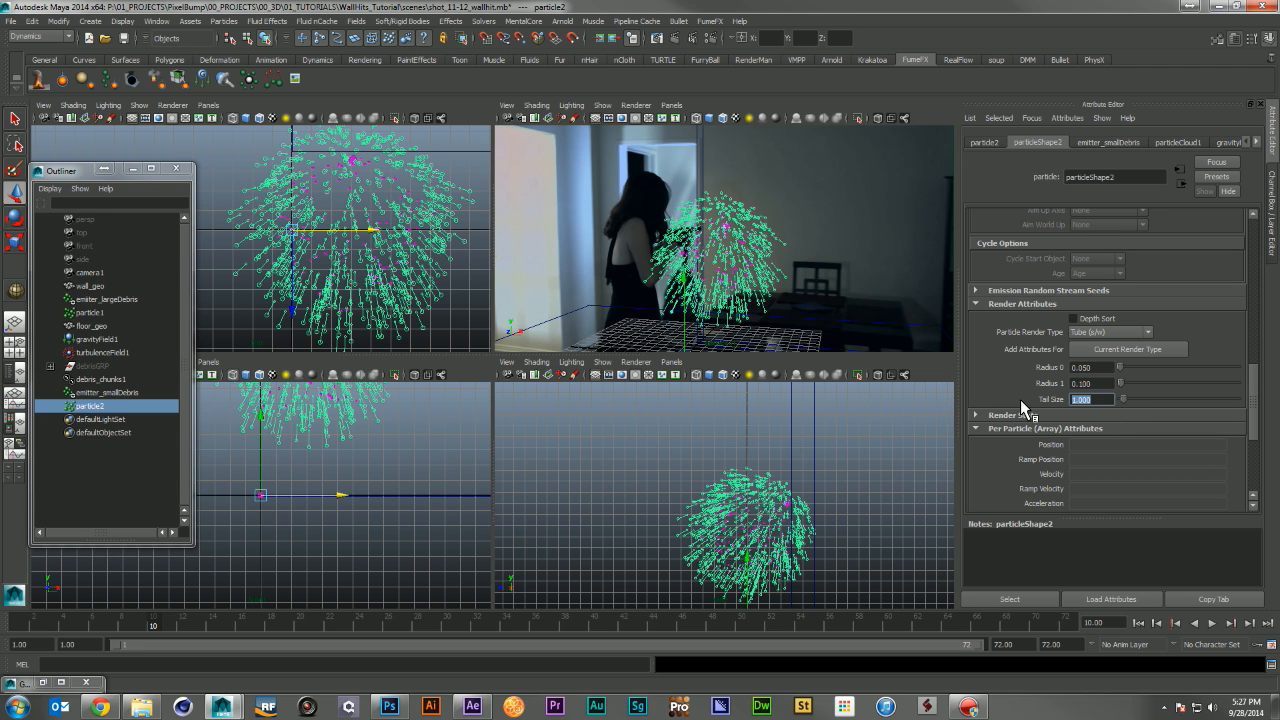
type("0.5")
key("Return")
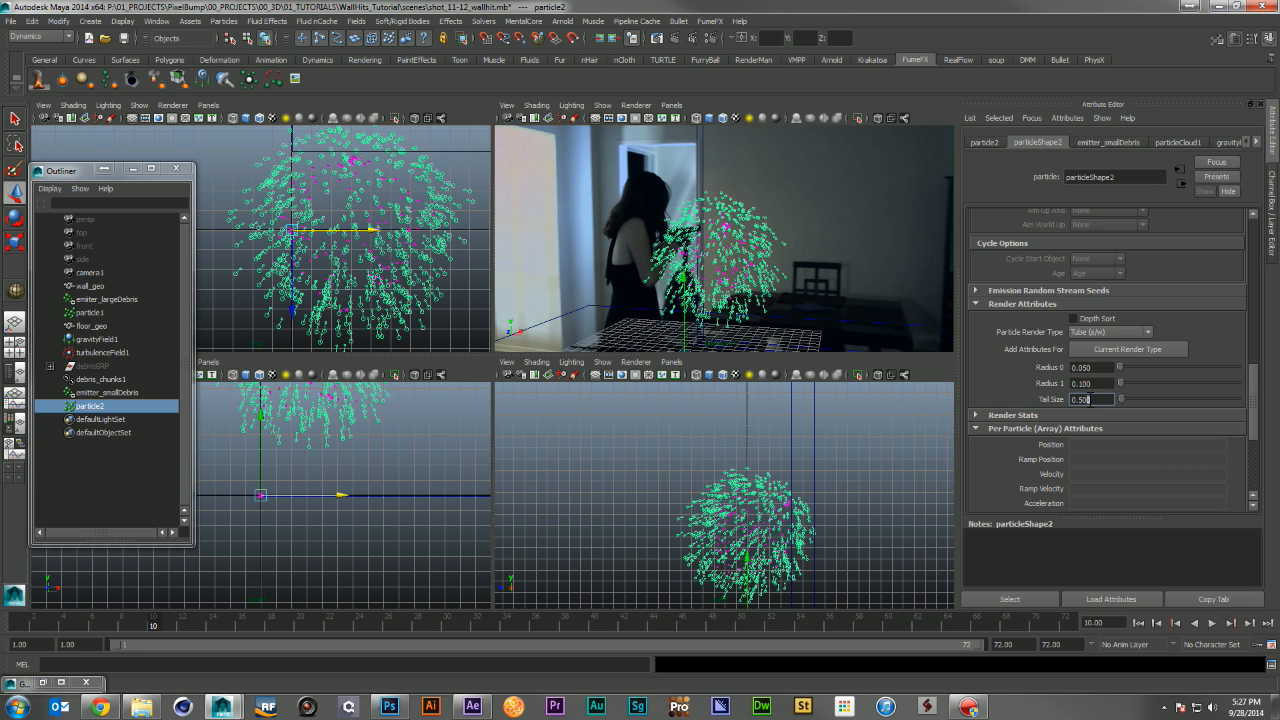
key("Return")
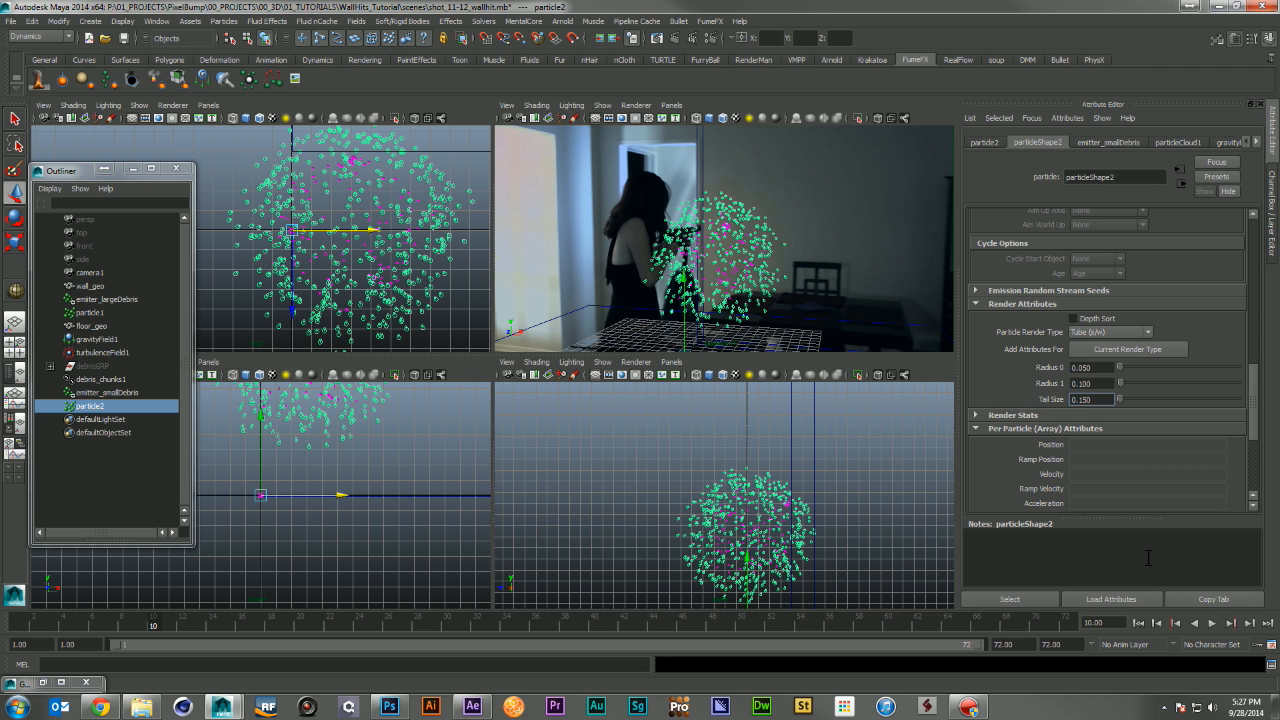
left_click(1140, 624)
left_click(1215, 624)
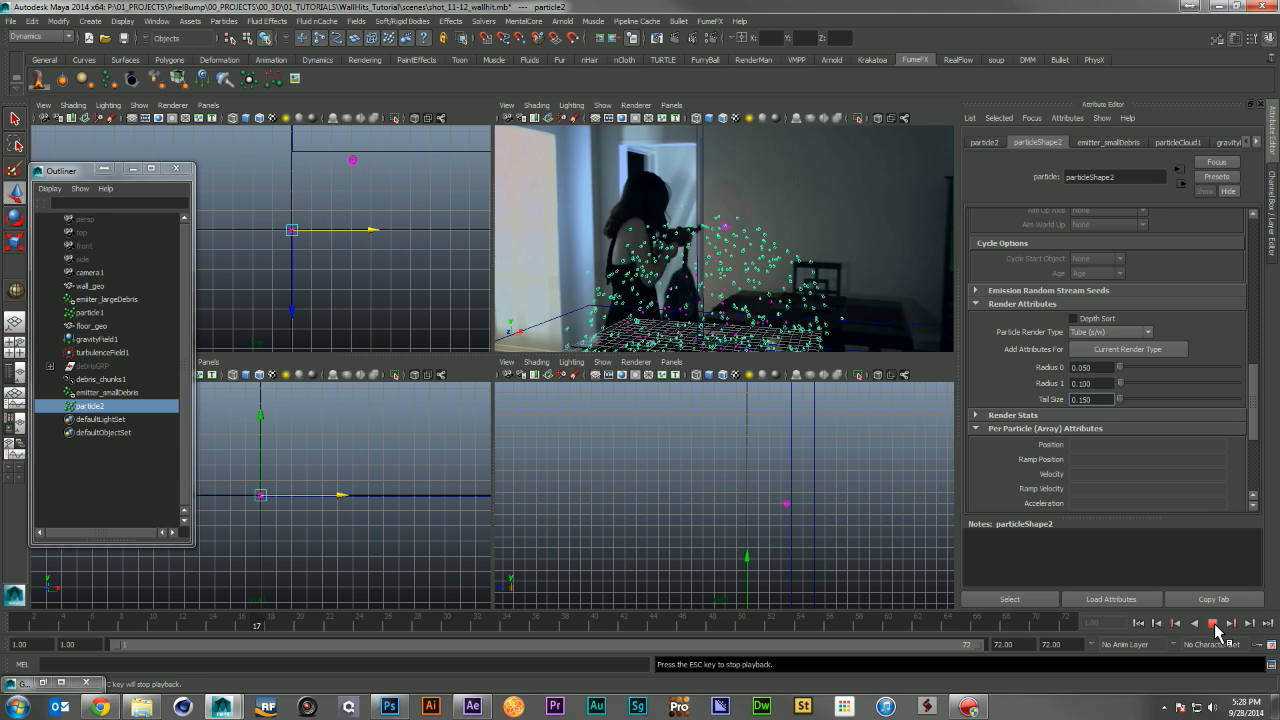
left_click(1213, 624)
Reduce particleShape2's Radius 1 to 0.05 and Radius 0 to 0.025
left_click(1100, 384)
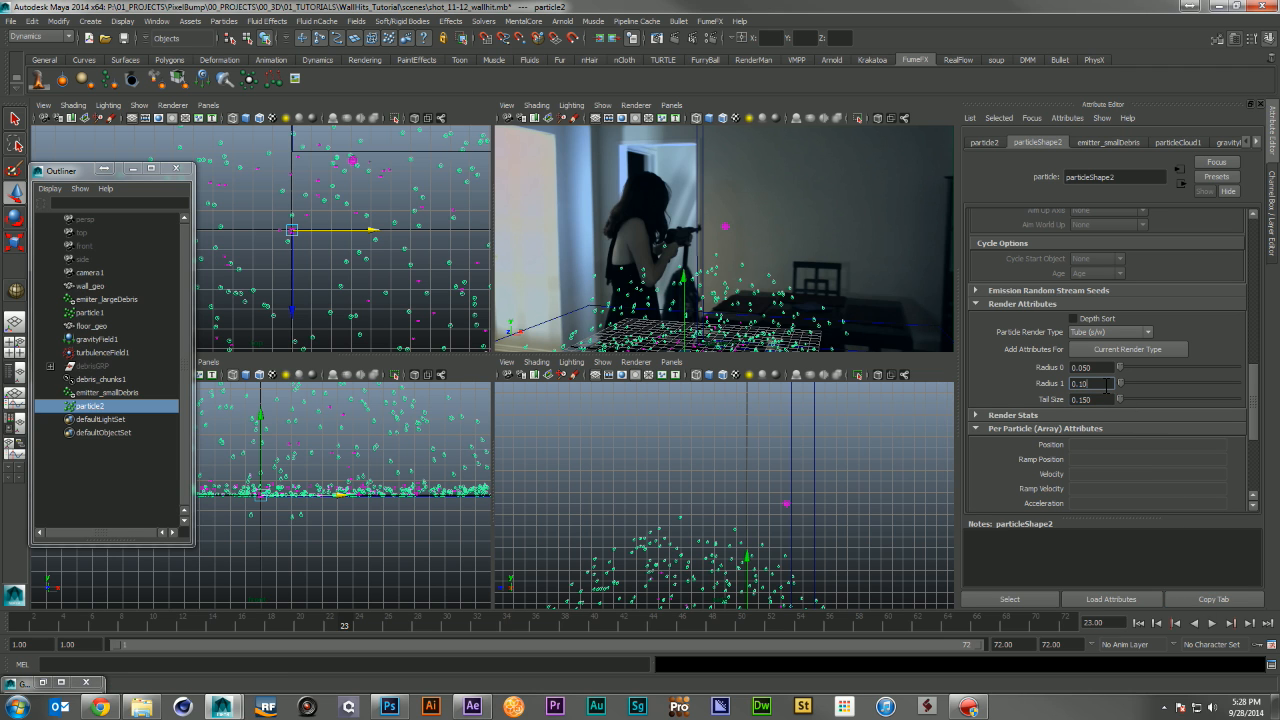
type("0.05")
left_click(1103, 367)
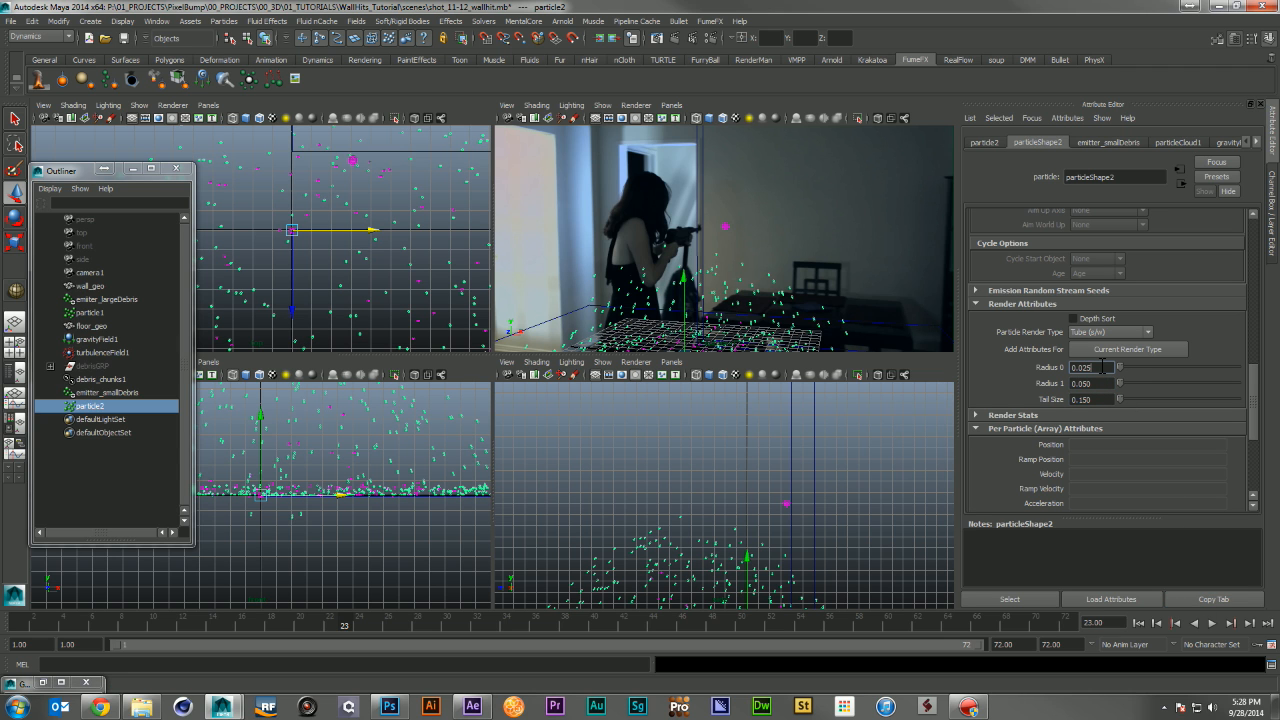
Replay the simulation from the first frame several times to examine the size and motion of the small tube debris
left_click(1212, 624)
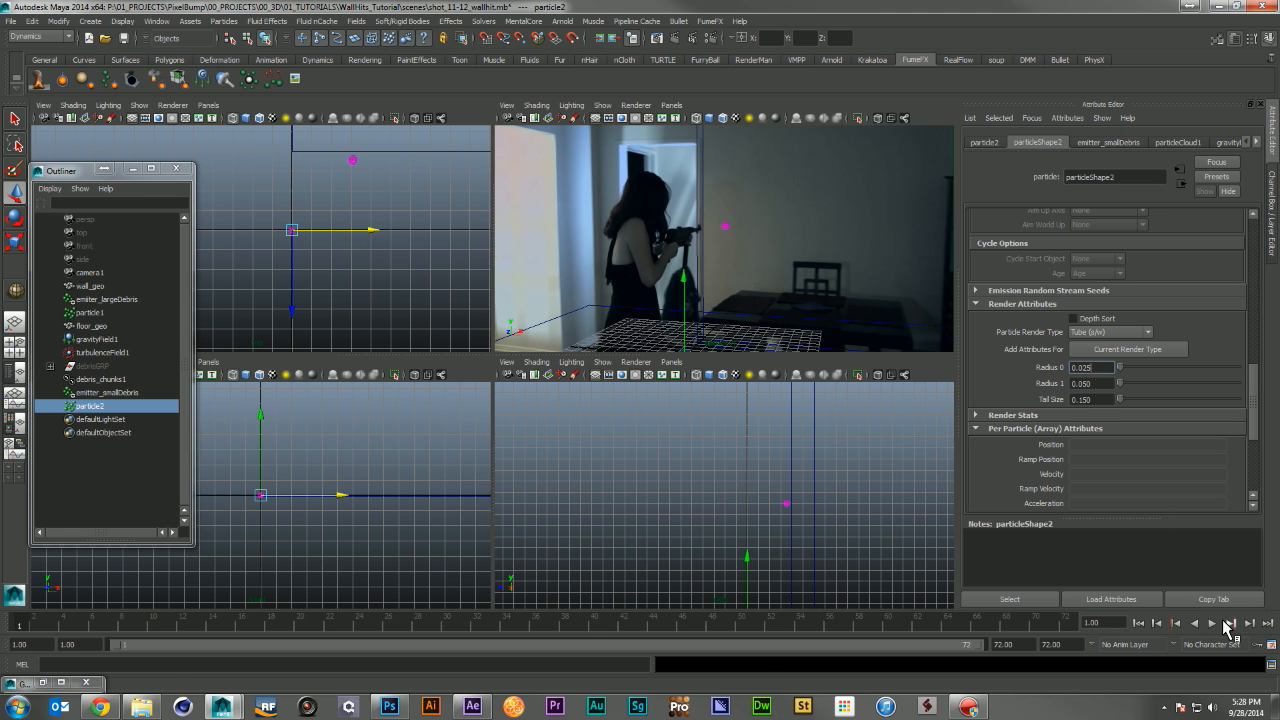
left_click(1212, 624)
left_click(1138, 623)
left_click(1212, 624)
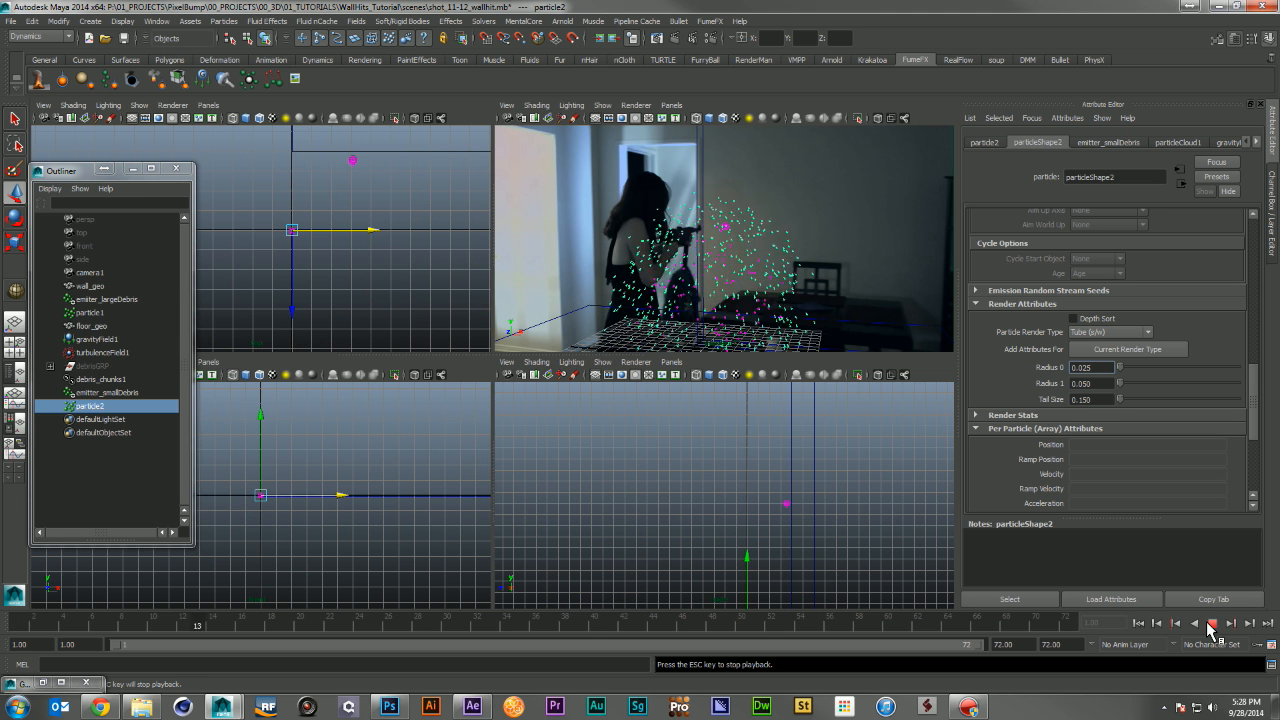
left_click(1212, 624)
left_click(1138, 623)
left_click(1212, 624)
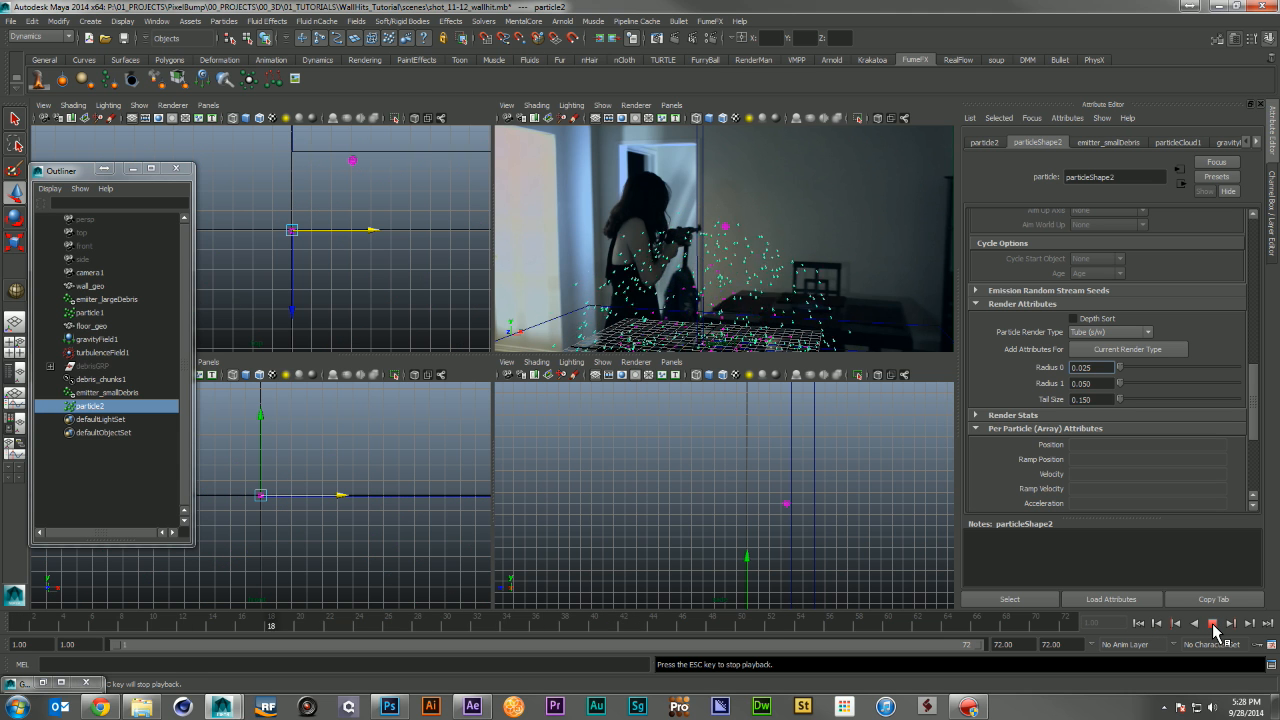
left_click(1212, 624)
left_click(1138, 623)
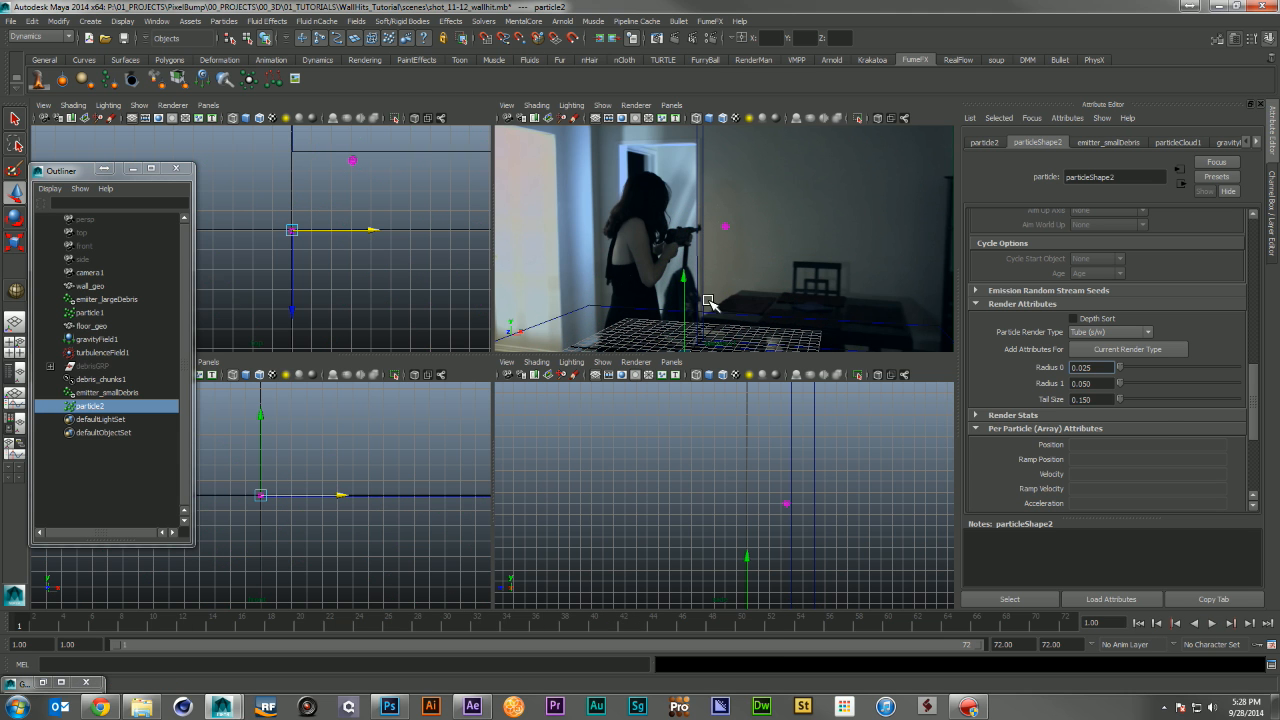
Clear the selection, create a new particle emitter, and name it emitter_fumefx
left_click(120, 455)
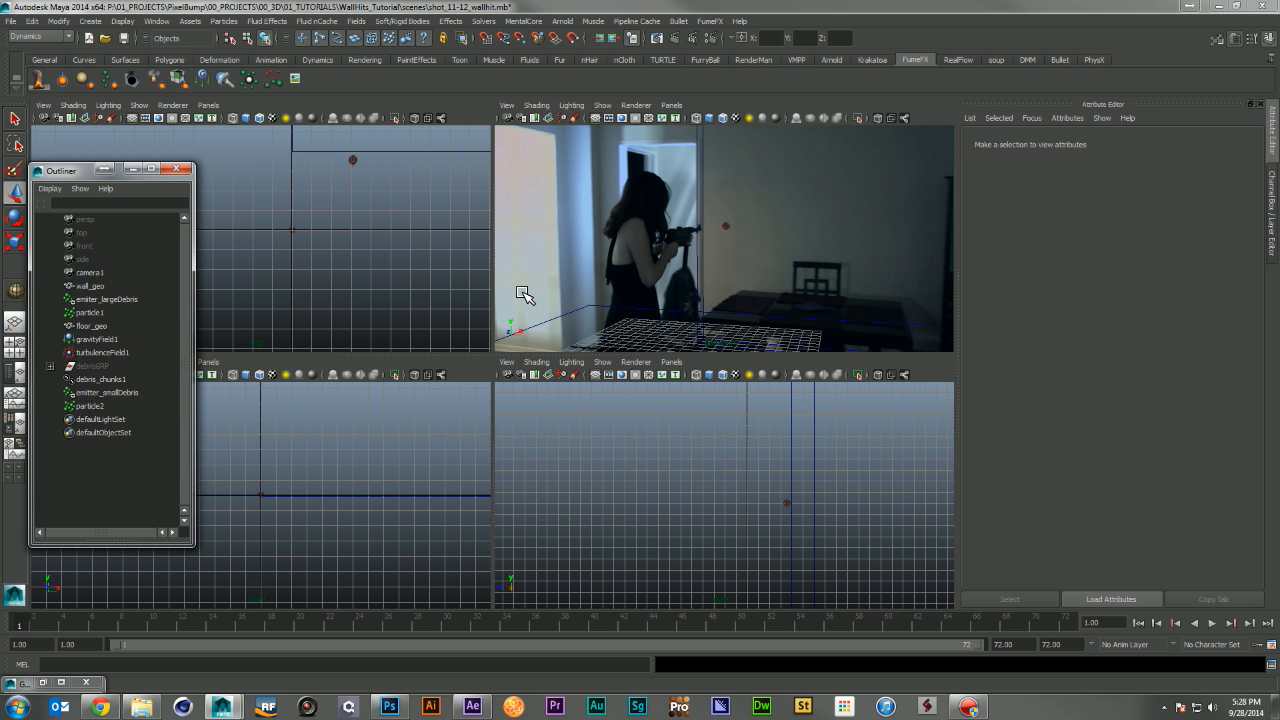
left_click(160, 22)
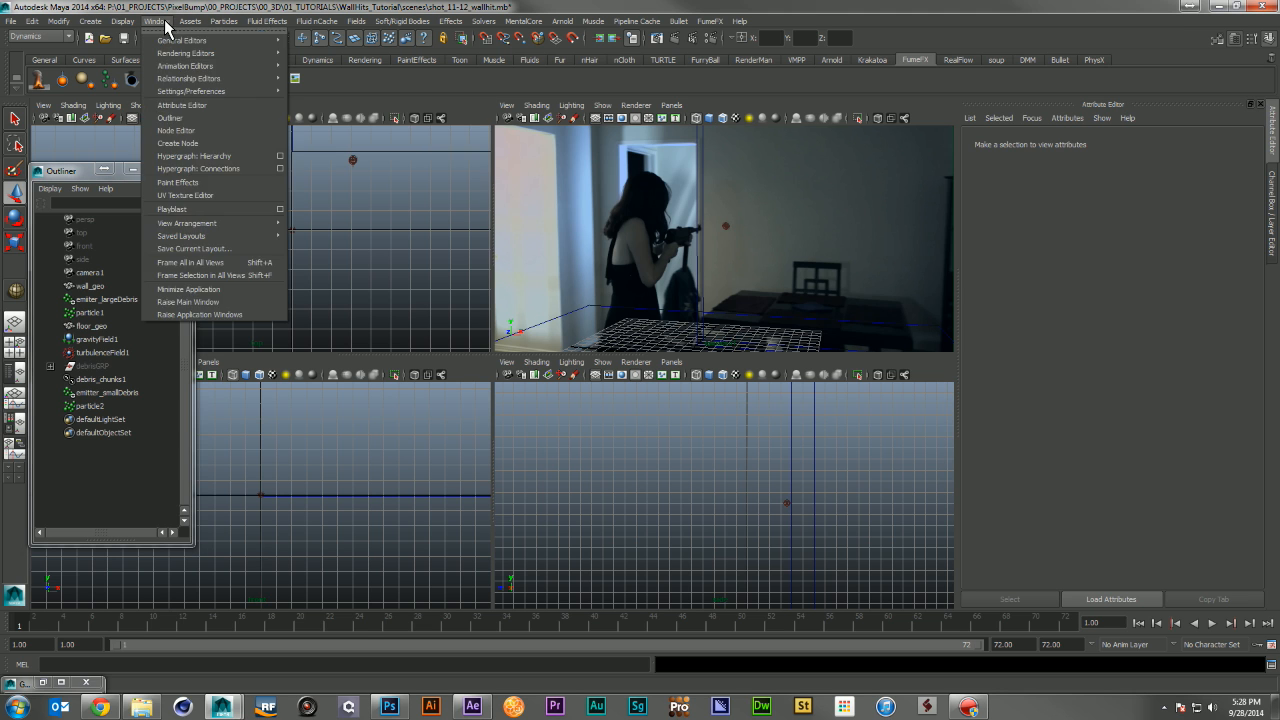
mouse_move(224, 21)
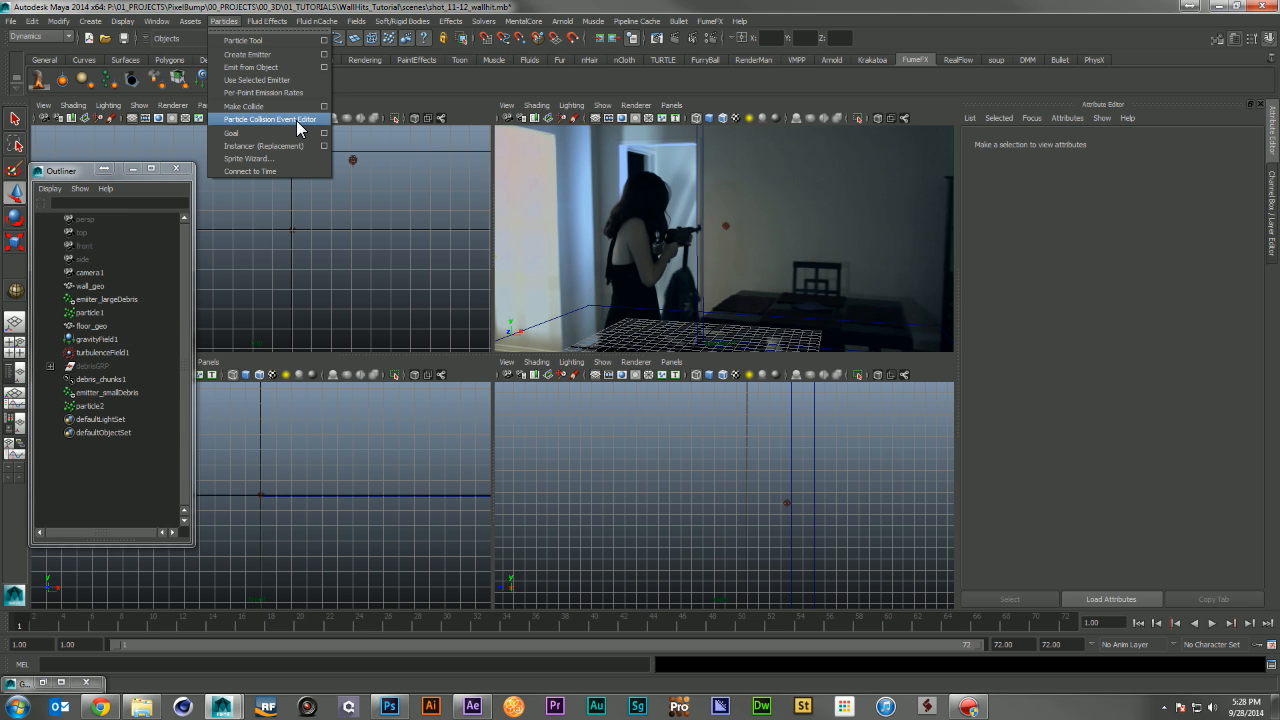
left_click(283, 56)
left_click(1148, 179)
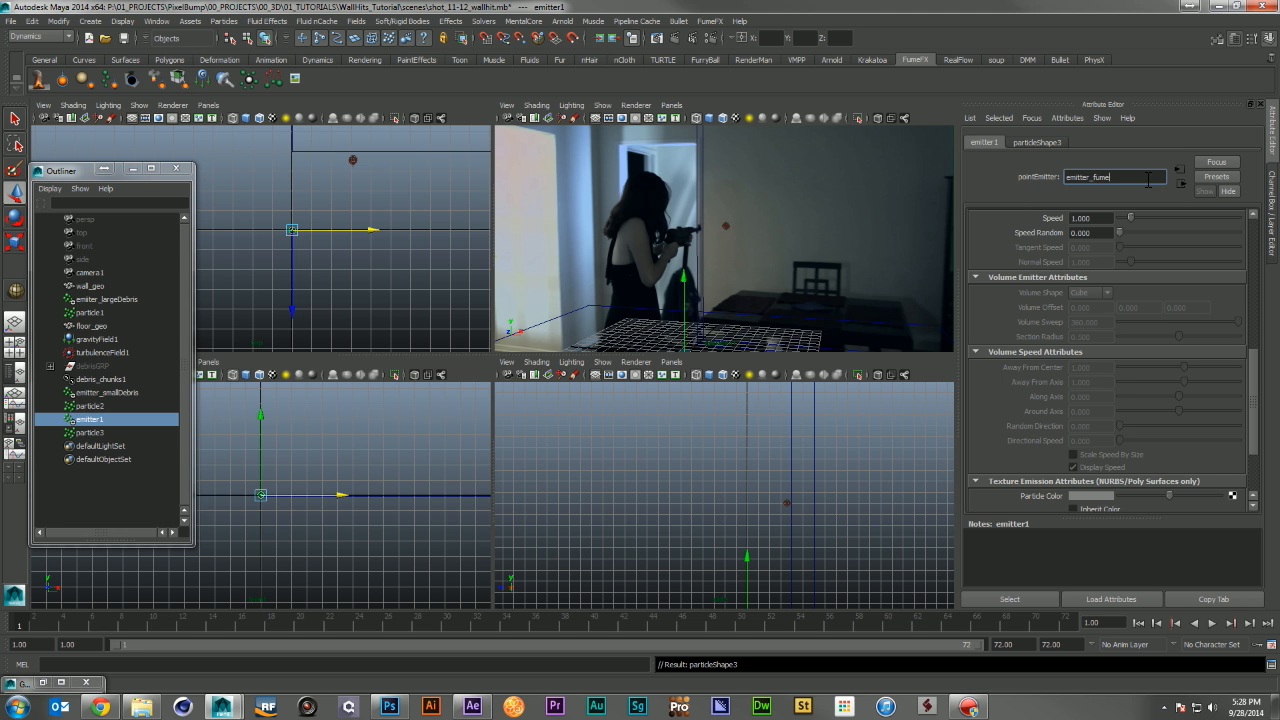
type("_fumefx")
key("Return")
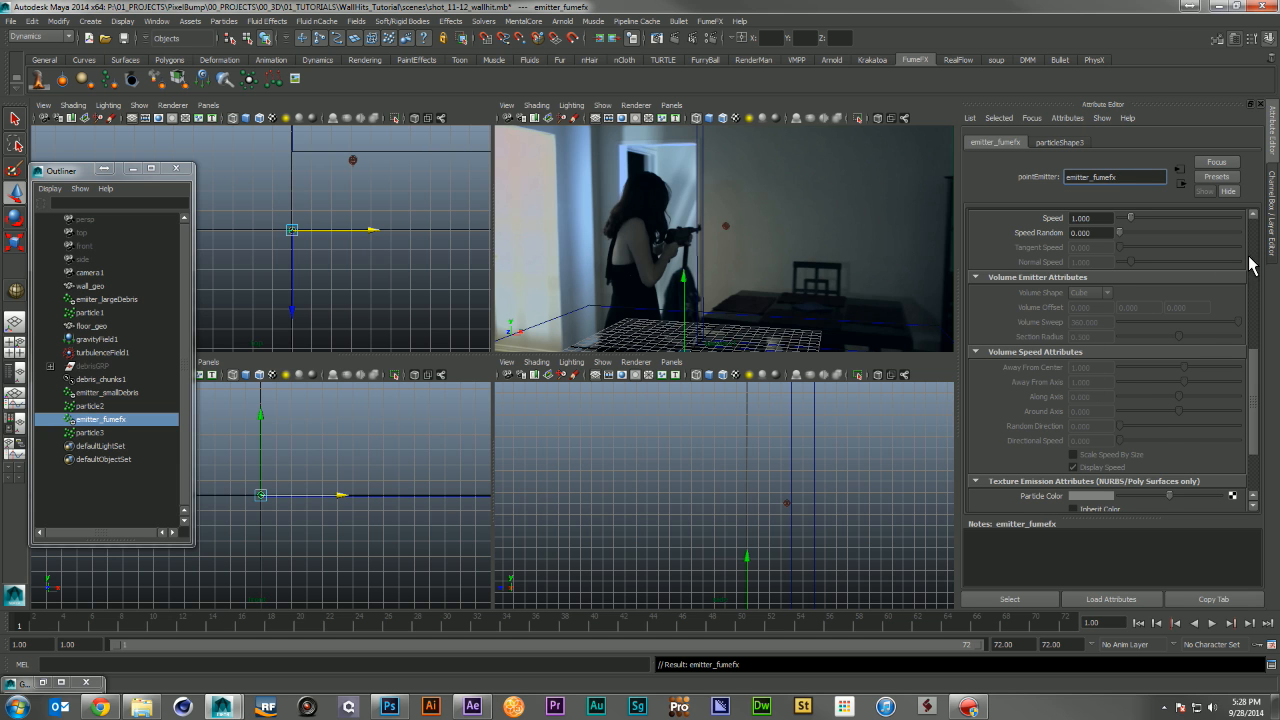
Set emitter_fumefx to the Volume type, with direction X at 0 and direction Z at 1
scroll(1250, 263, "up", 6)
left_click(1093, 348)
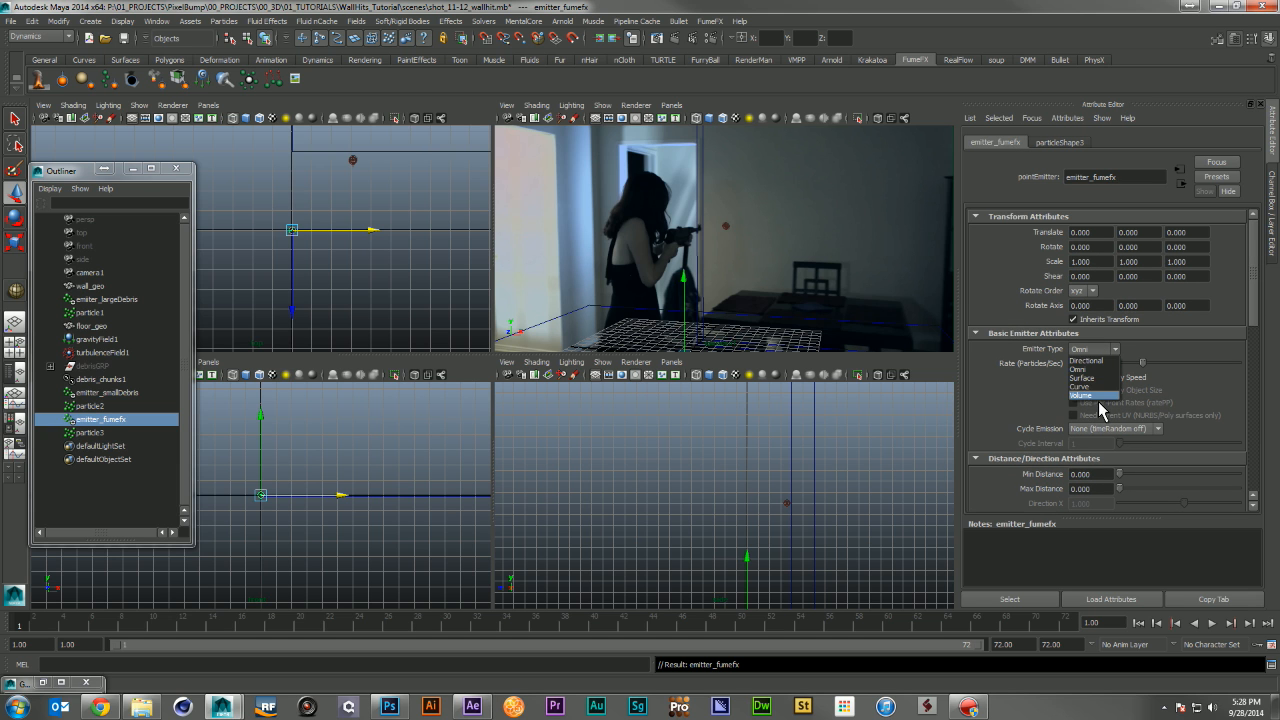
left_click(1085, 395)
scroll(1034, 437, "down", 5)
double_click(1090, 344)
type("0")
double_click(1061, 373)
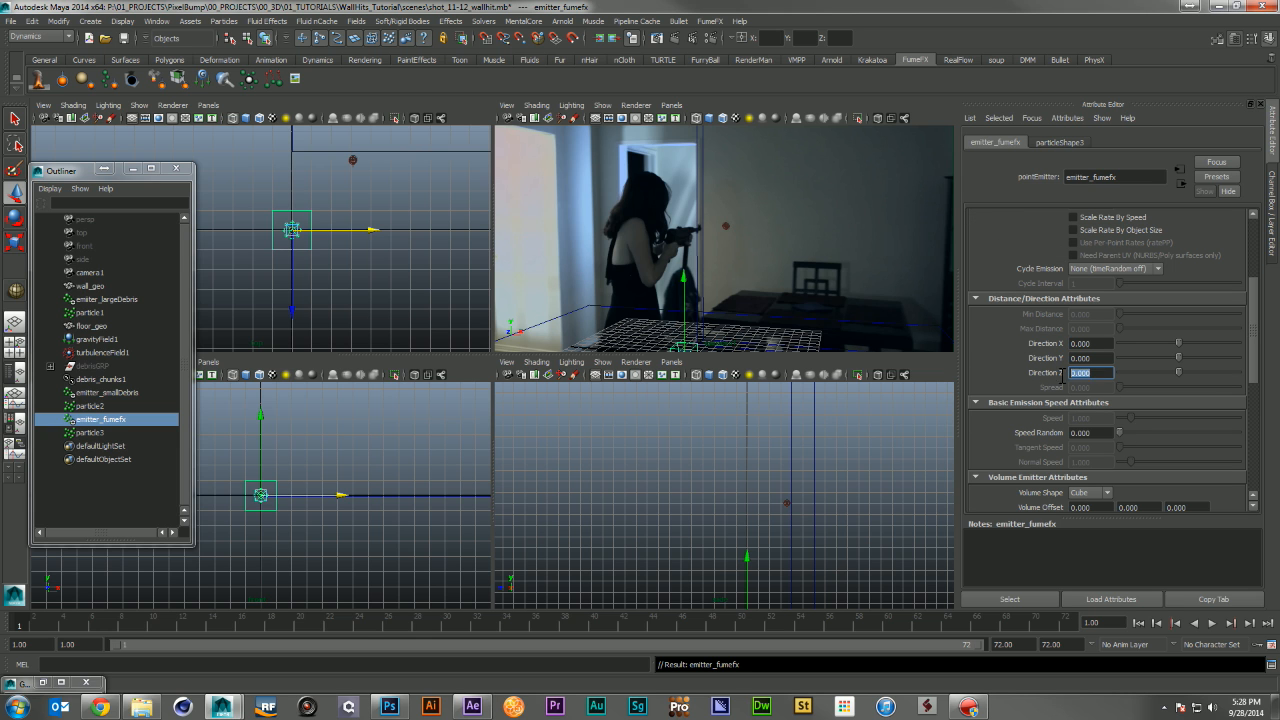
type("1")
Set the emitter's speed random to 5 and its volume shape to Sphere
double_click(1098, 432)
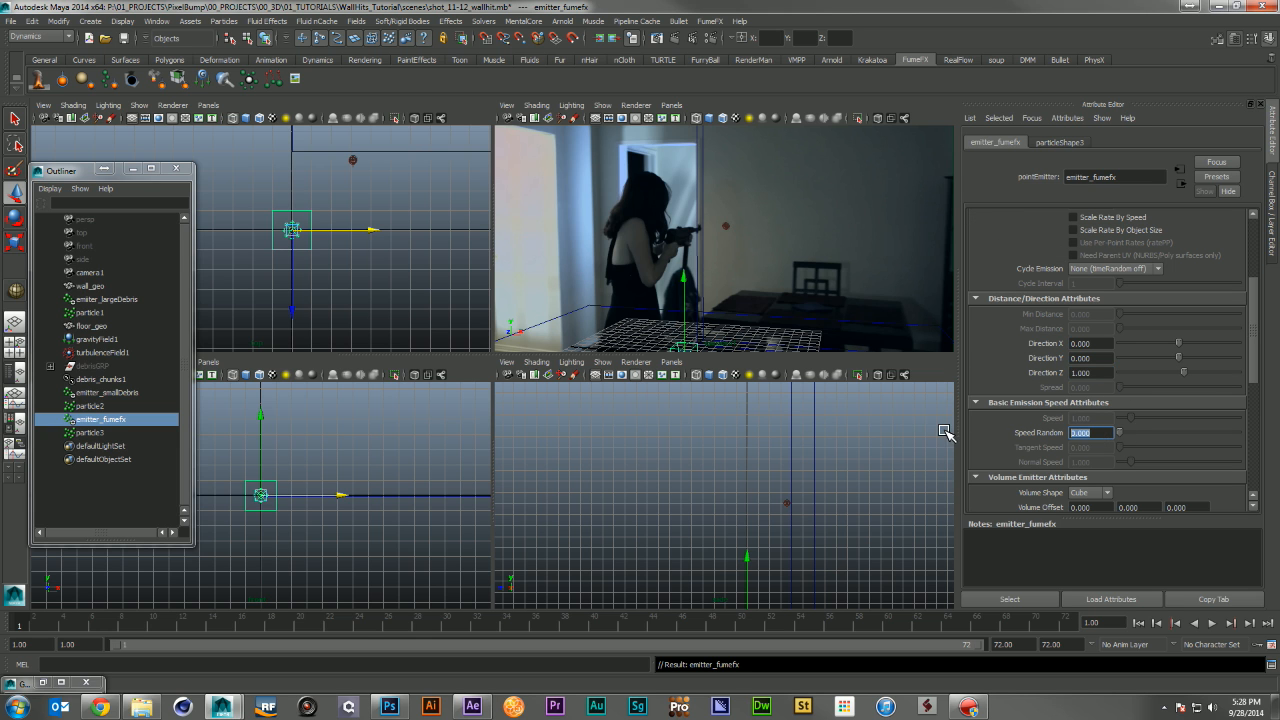
type("5")
key("Return")
scroll(1080, 420, "down", 3)
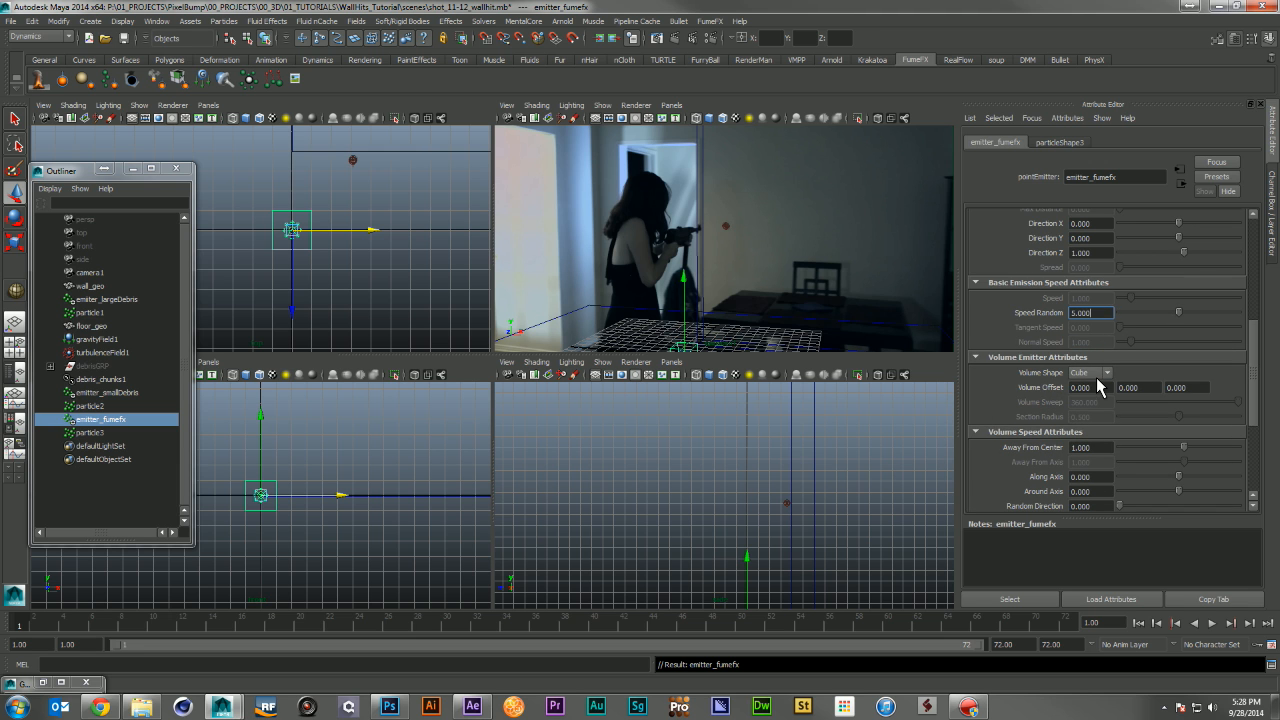
left_click(1096, 373)
left_click(1085, 394)
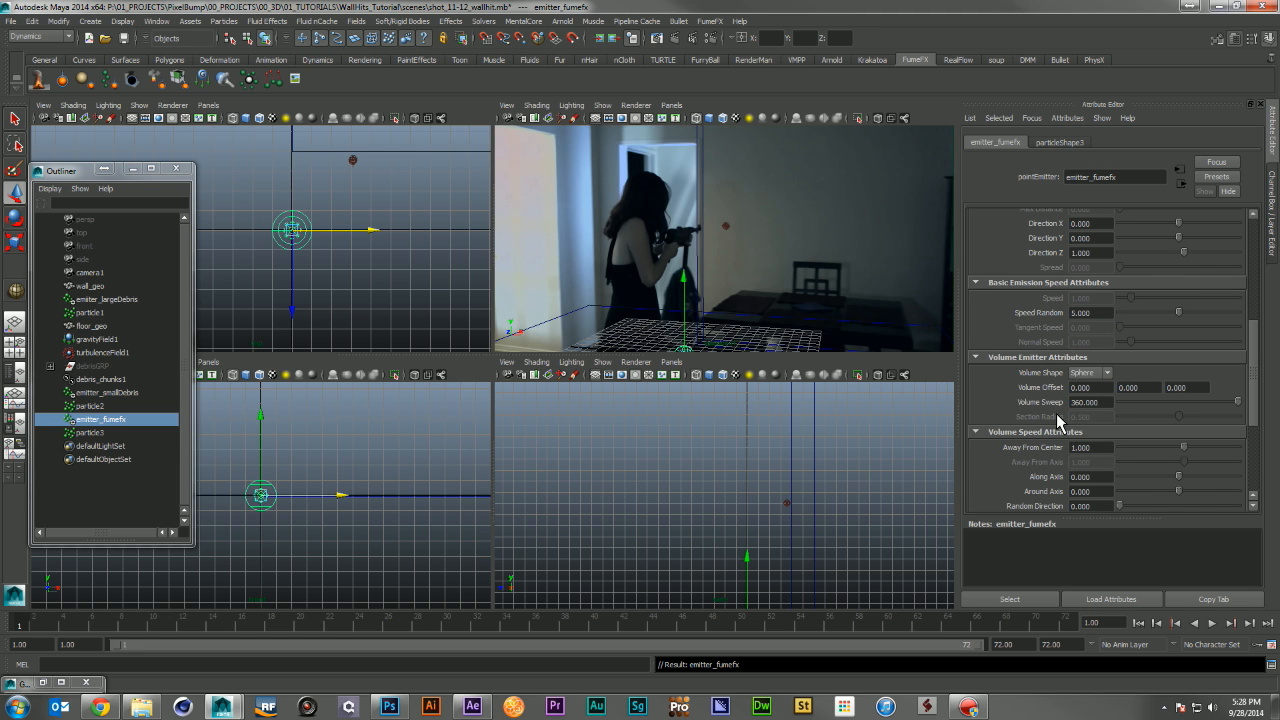
Set the emitter's away from center speed to 5 and its directional speed to 5
scroll(1063, 412, "down", 2)
double_click(1101, 369)
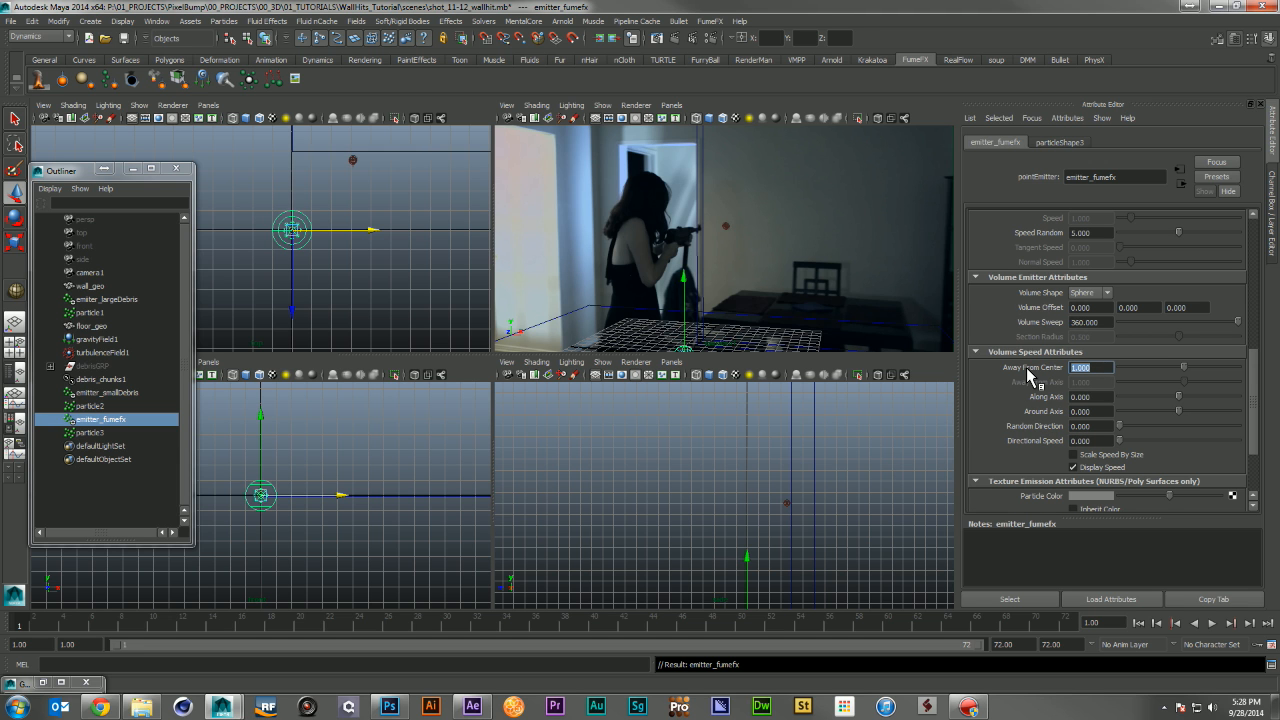
type("5")
double_click(1101, 440)
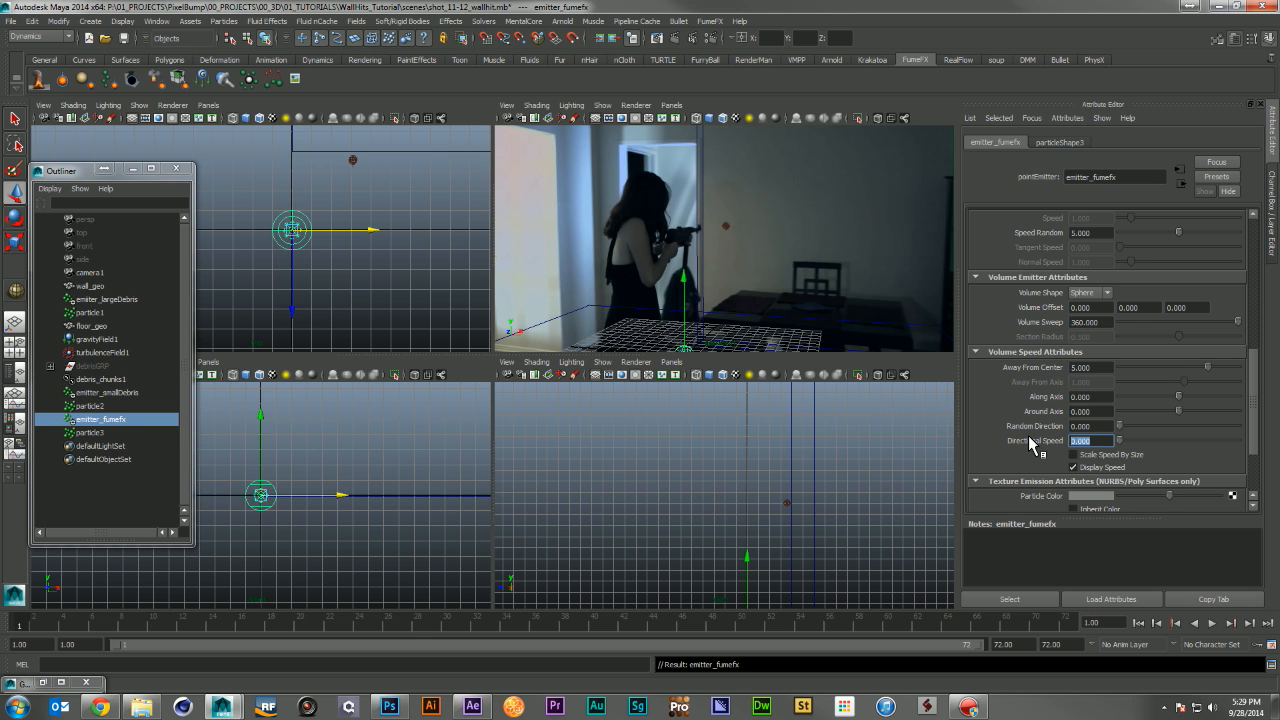
type("5")
key("Return")
Scale the emitter to 0.2 on all axes and move it to the wall impact point, about X 3.1, Y 12.0, Z -3.5
scroll(1218, 270, "up", 6)
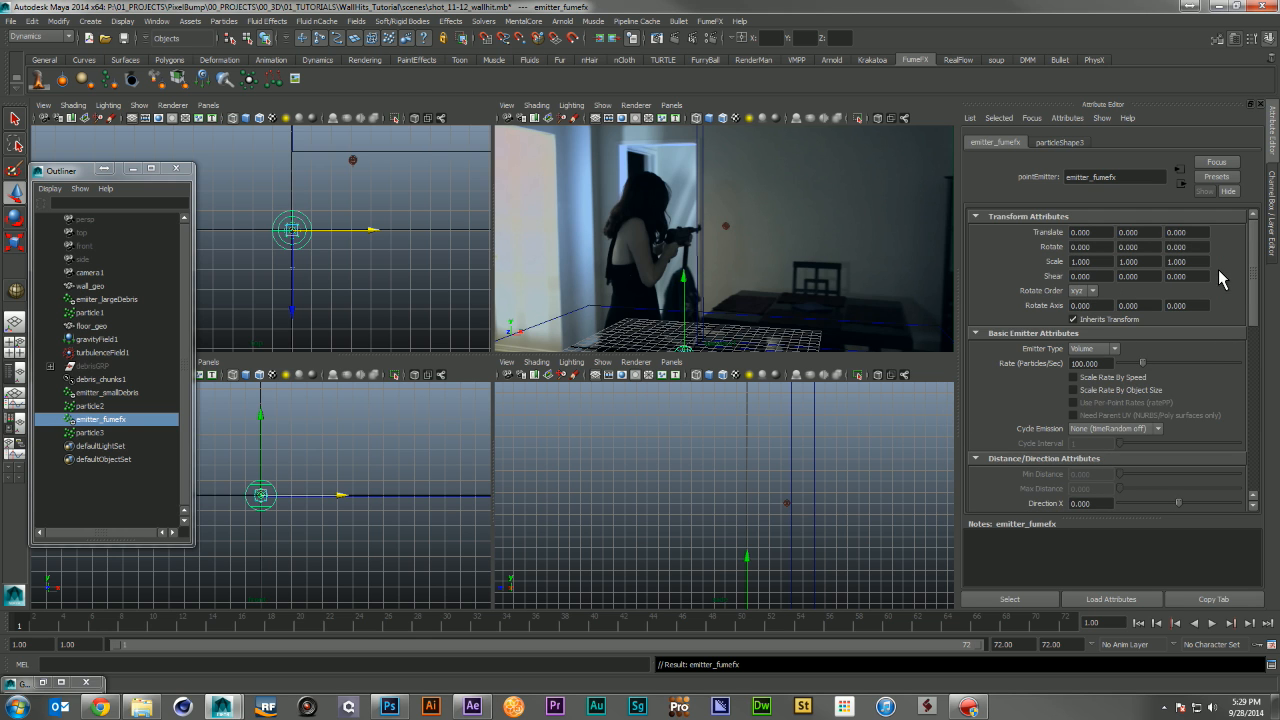
double_click(1090, 261)
type(".2")
key("Tab")
type(".")
key("Tab")
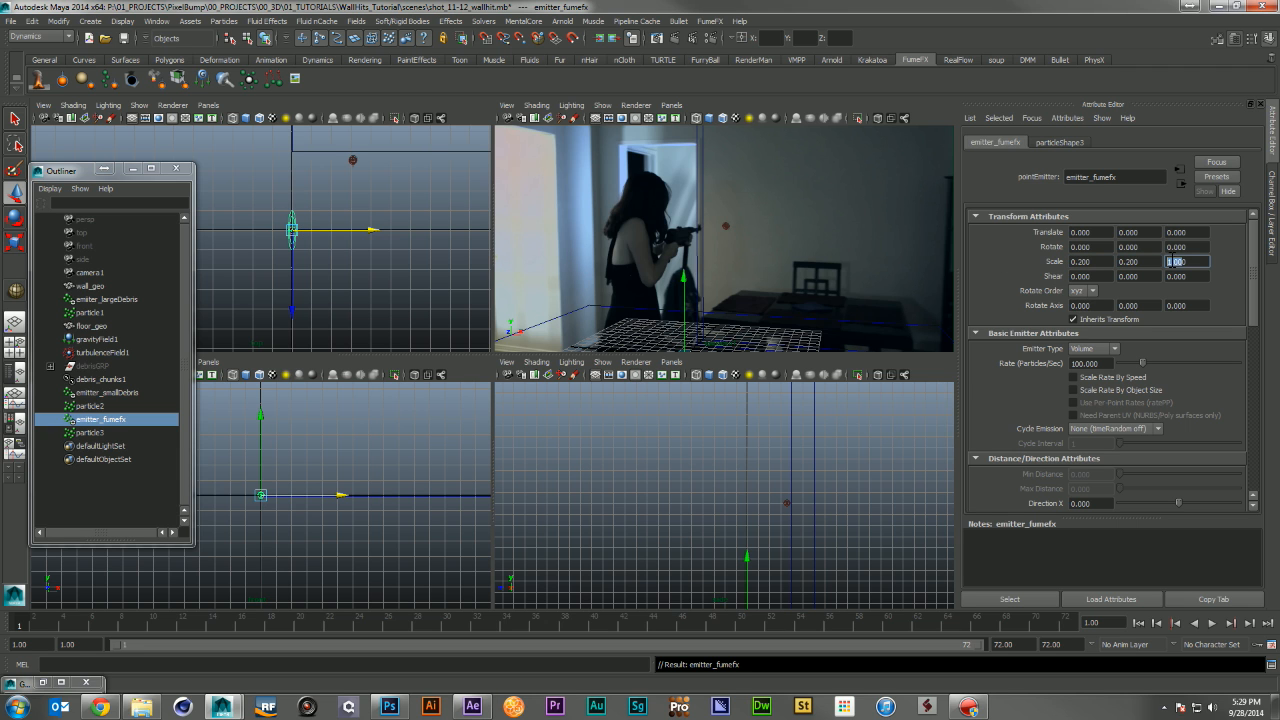
key("Return")
left_click_drag(303, 240, 354, 165)
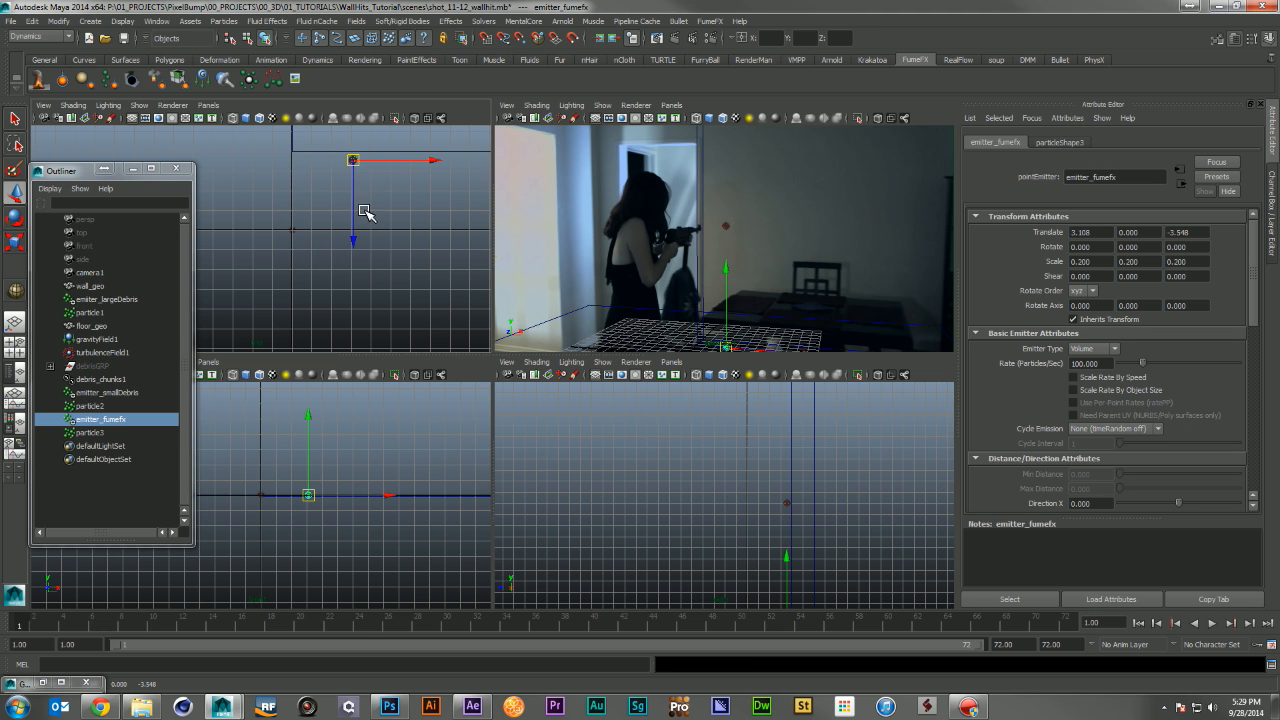
left_click_drag(792, 560, 789, 438)
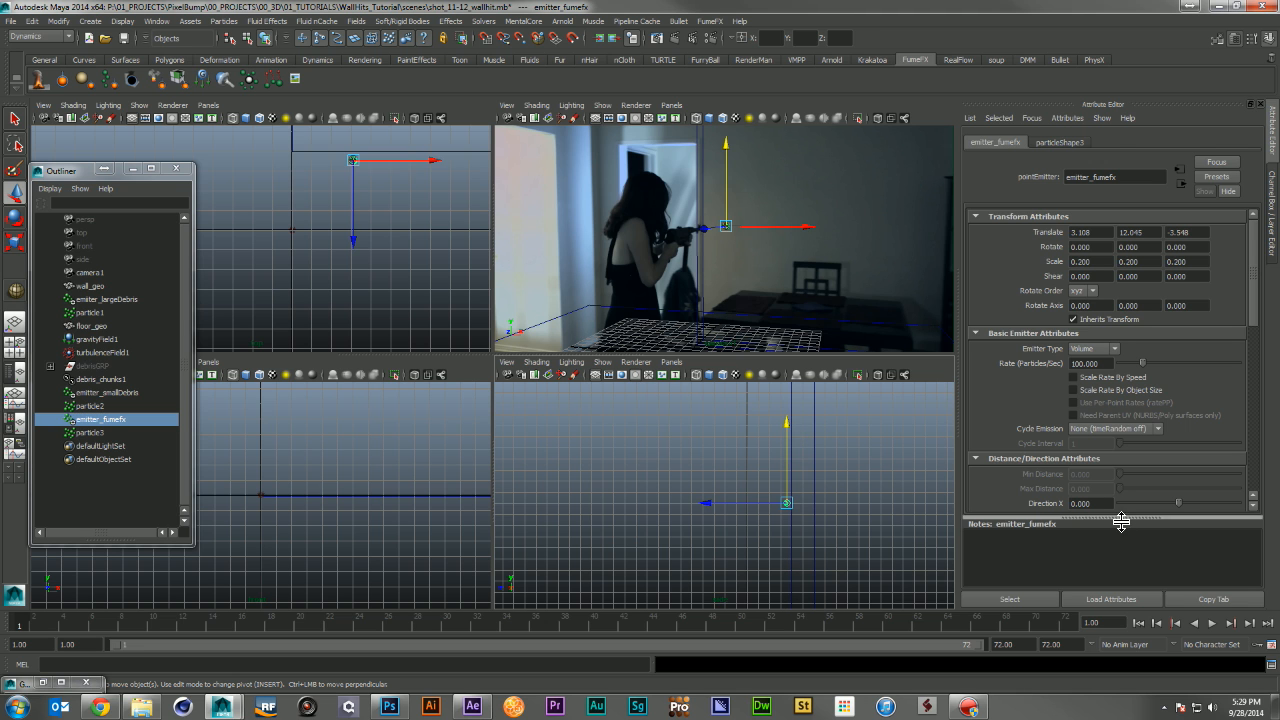
Select particle3 and play the simulation from frame 1 to examine how its particles leave the wall
left_click(123, 433)
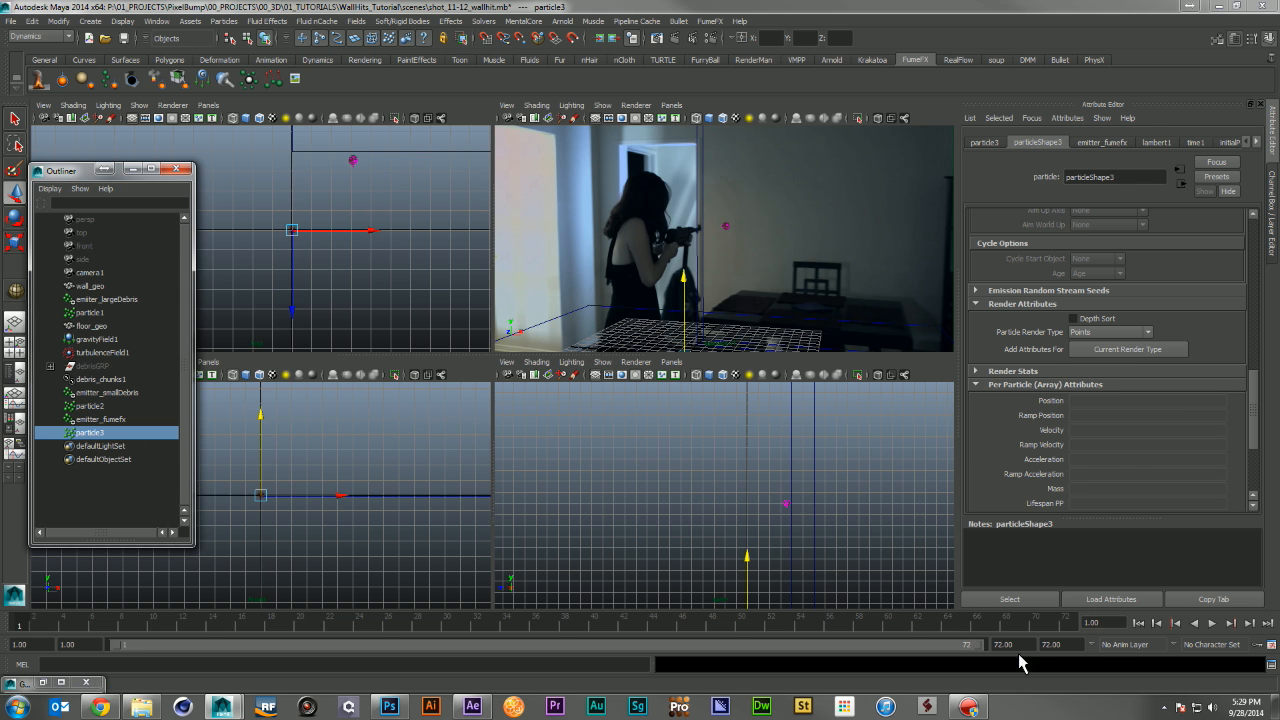
left_click(1156, 624)
left_click(1212, 623)
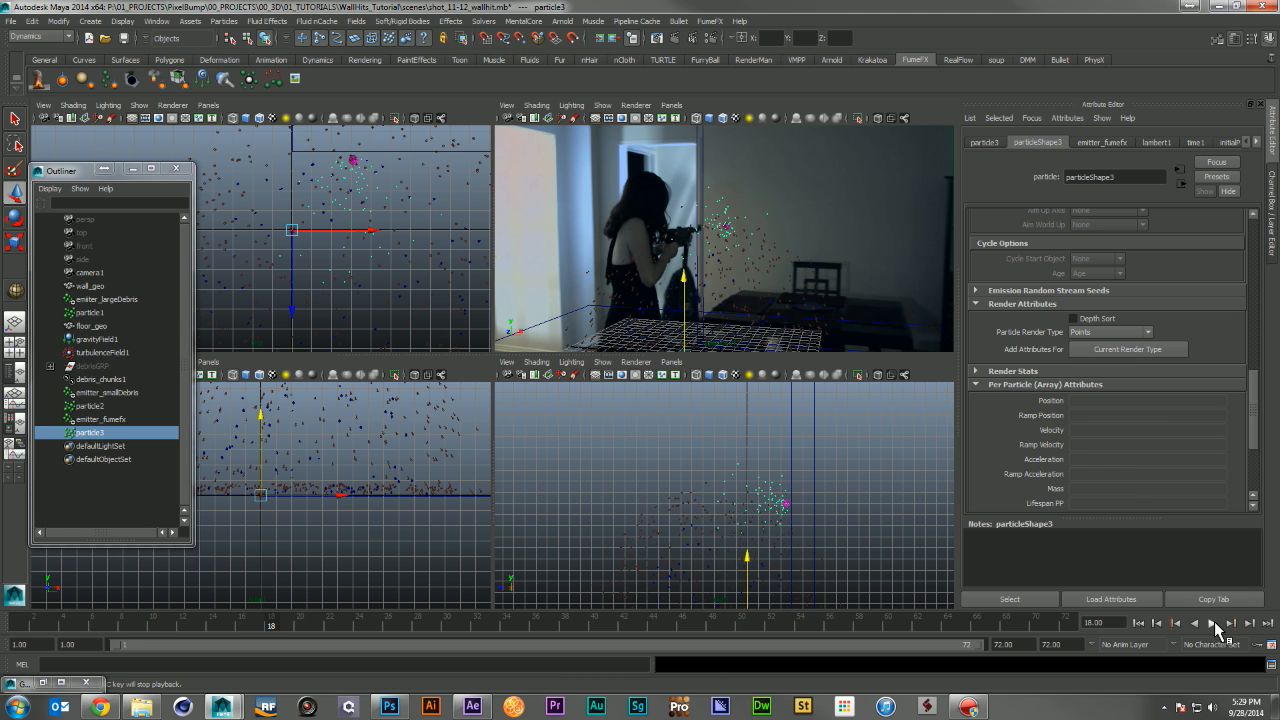
left_click(1214, 621)
left_click(1141, 623)
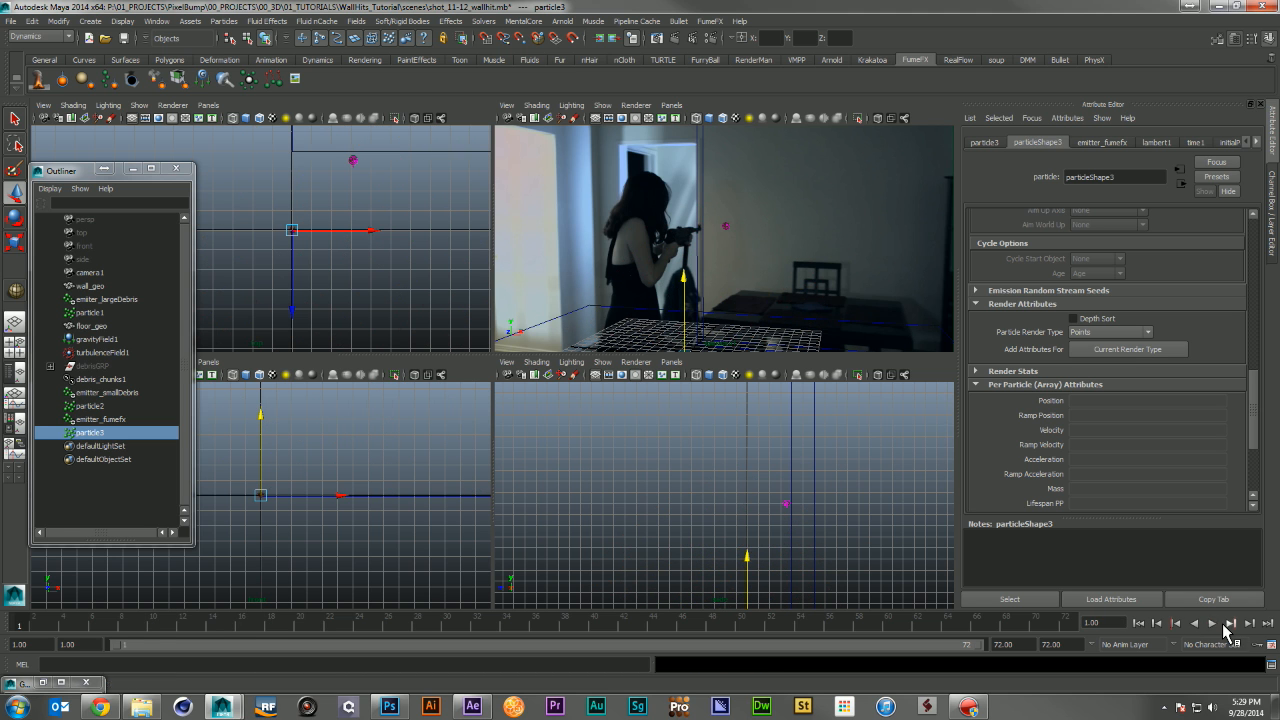
left_click(1214, 623)
left_click(1213, 623)
left_click(1138, 623)
Set the directional speed of emitter_fumefx to 10 and play back the simulation
left_click(105, 419)
scroll(1067, 427, "down", 5)
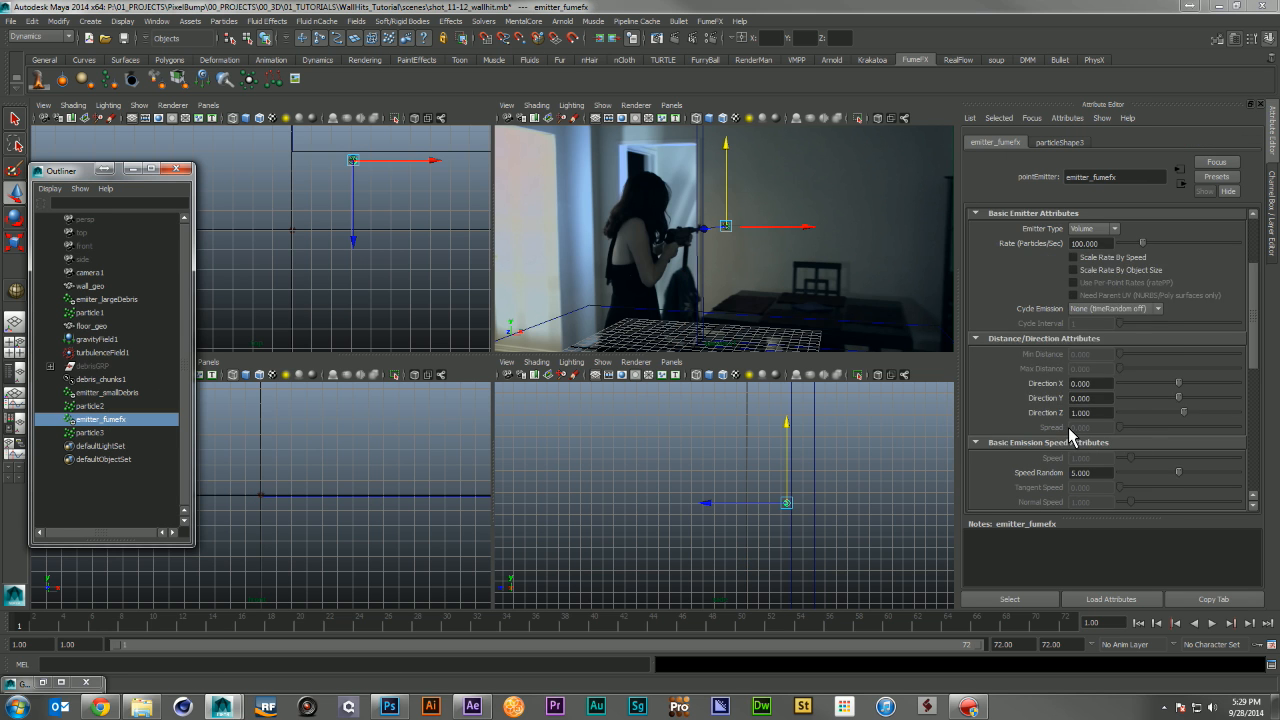
scroll(1108, 401, "down", 4)
left_click(1088, 440)
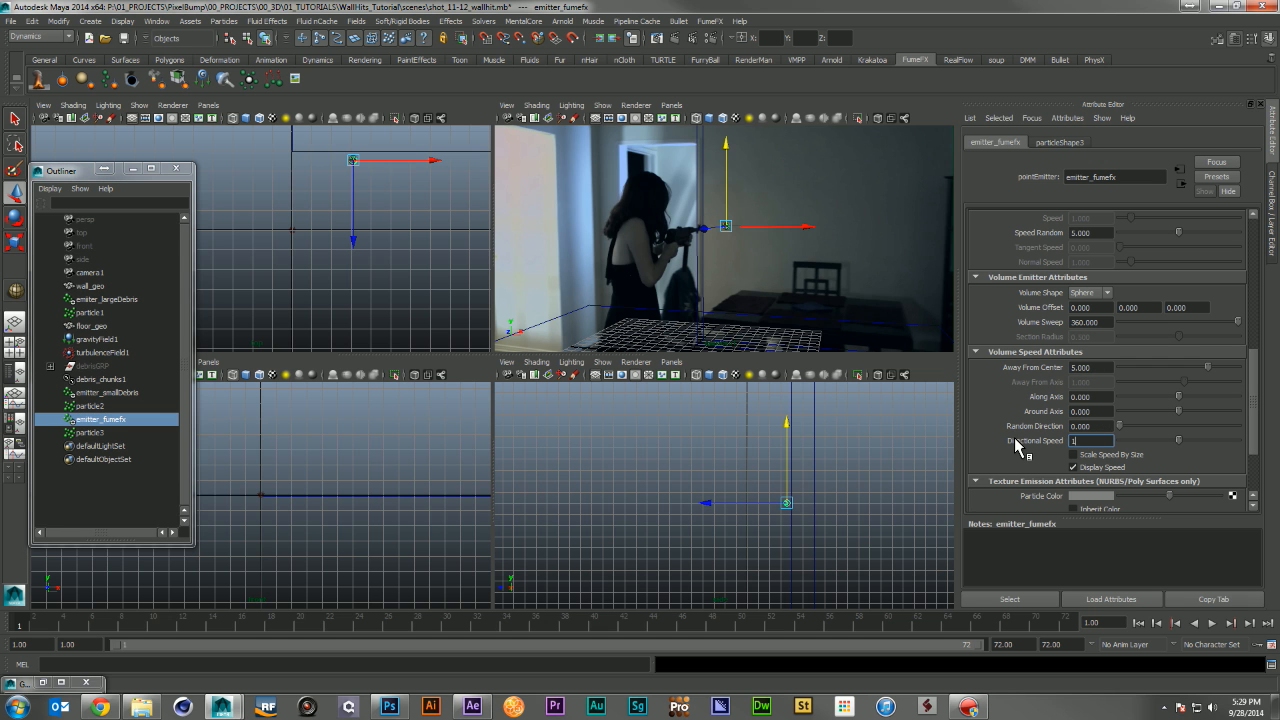
type("10")
key("Return")
left_click(1210, 623)
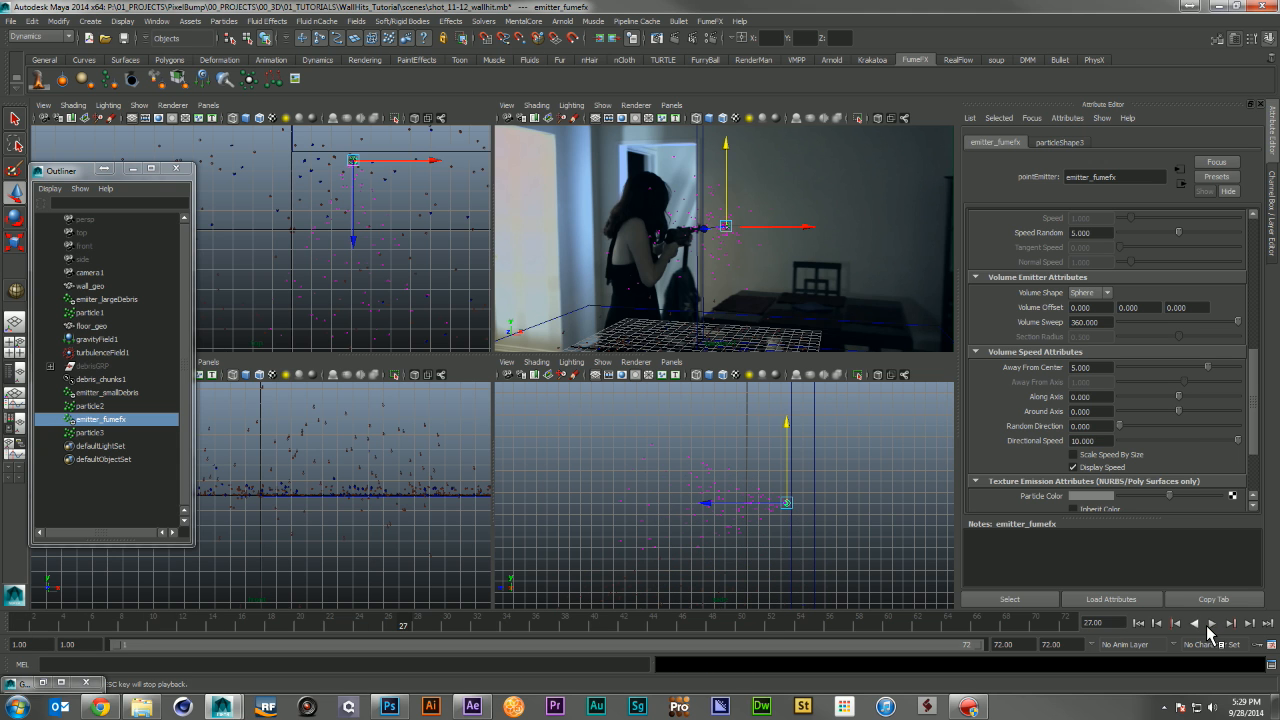
Key the emitter's particle rate at 250 on frame 5
left_click(64, 625)
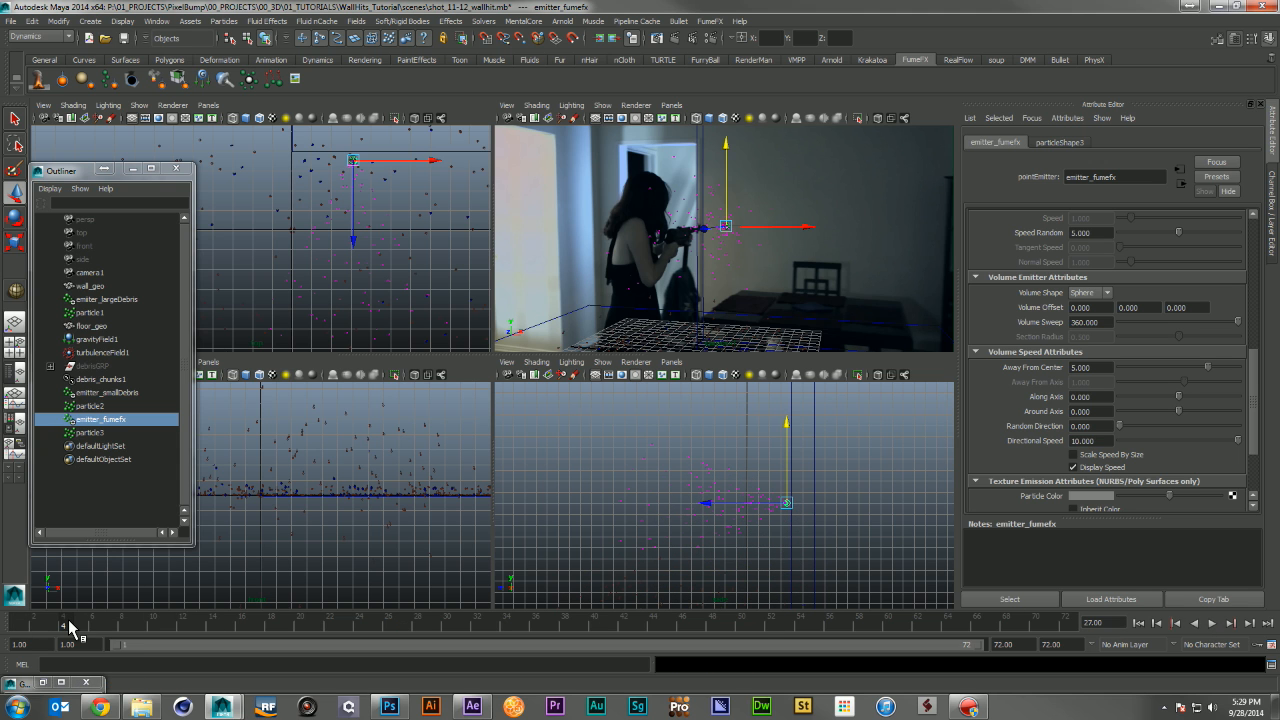
left_click_drag(75, 621, 78, 621)
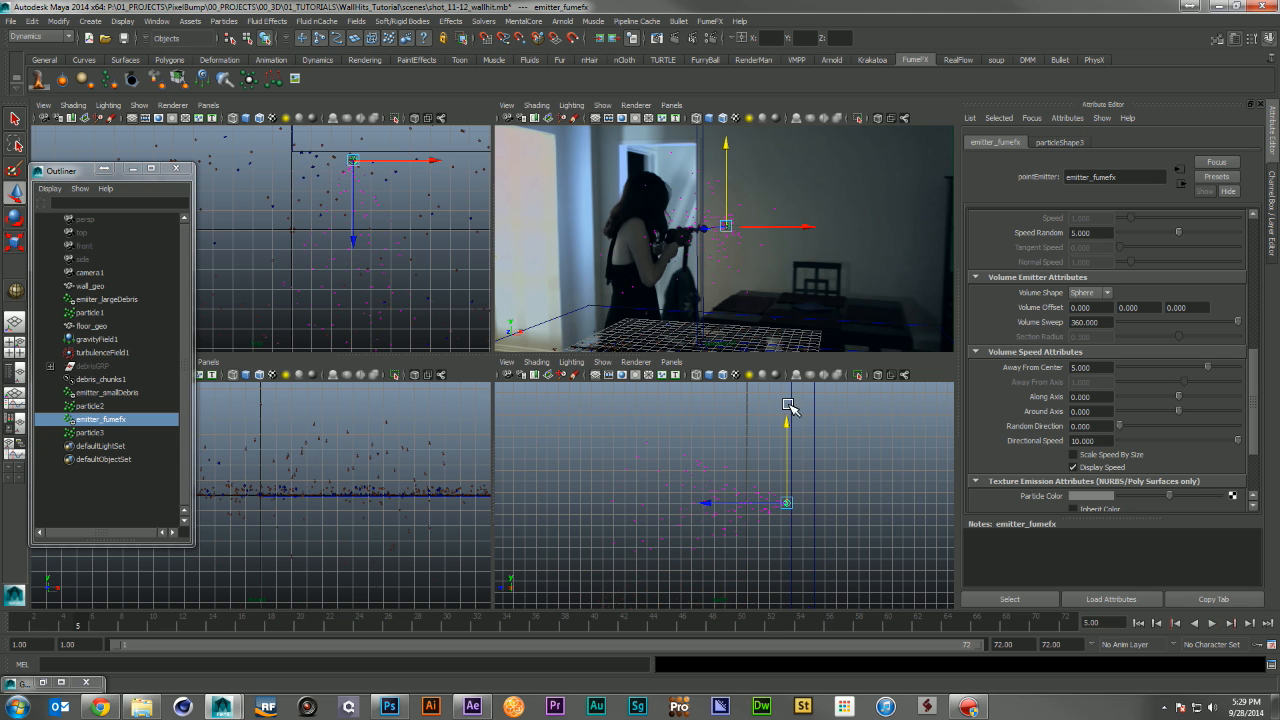
scroll(1080, 340, "up", 5)
double_click(1086, 363)
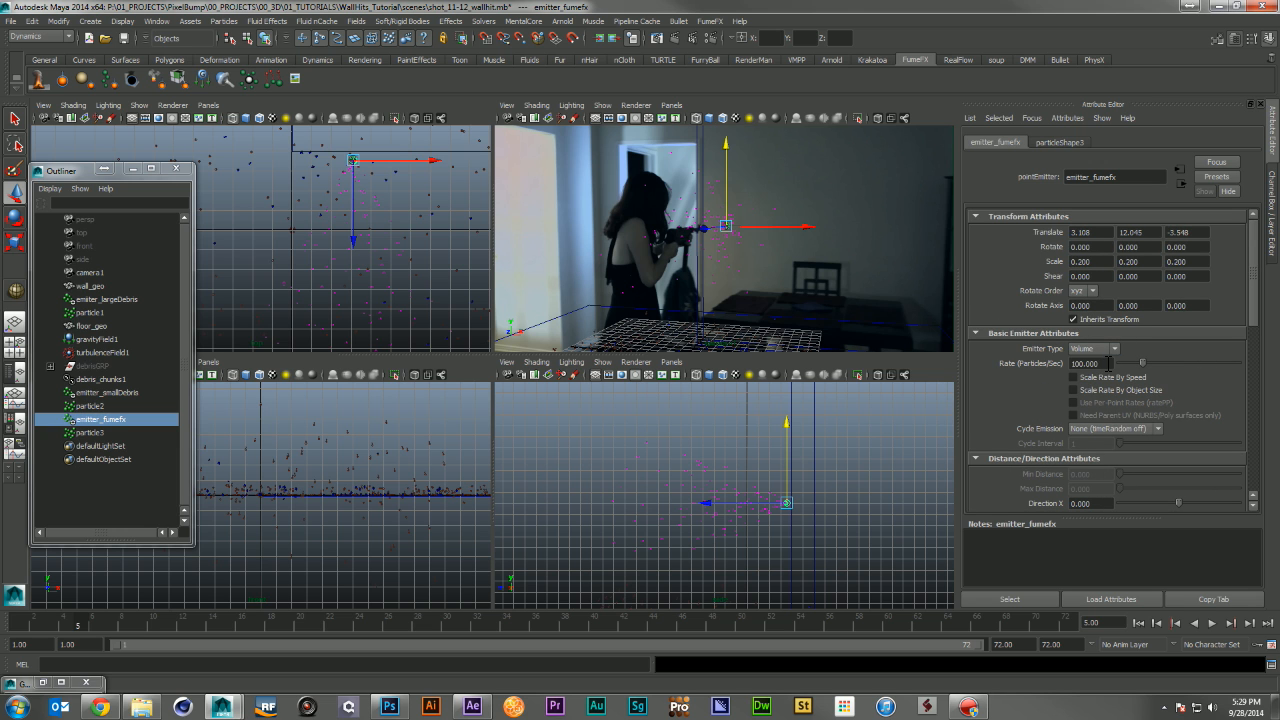
type("250")
key("Return")
right_click(1066, 362)
left_click(1112, 392)
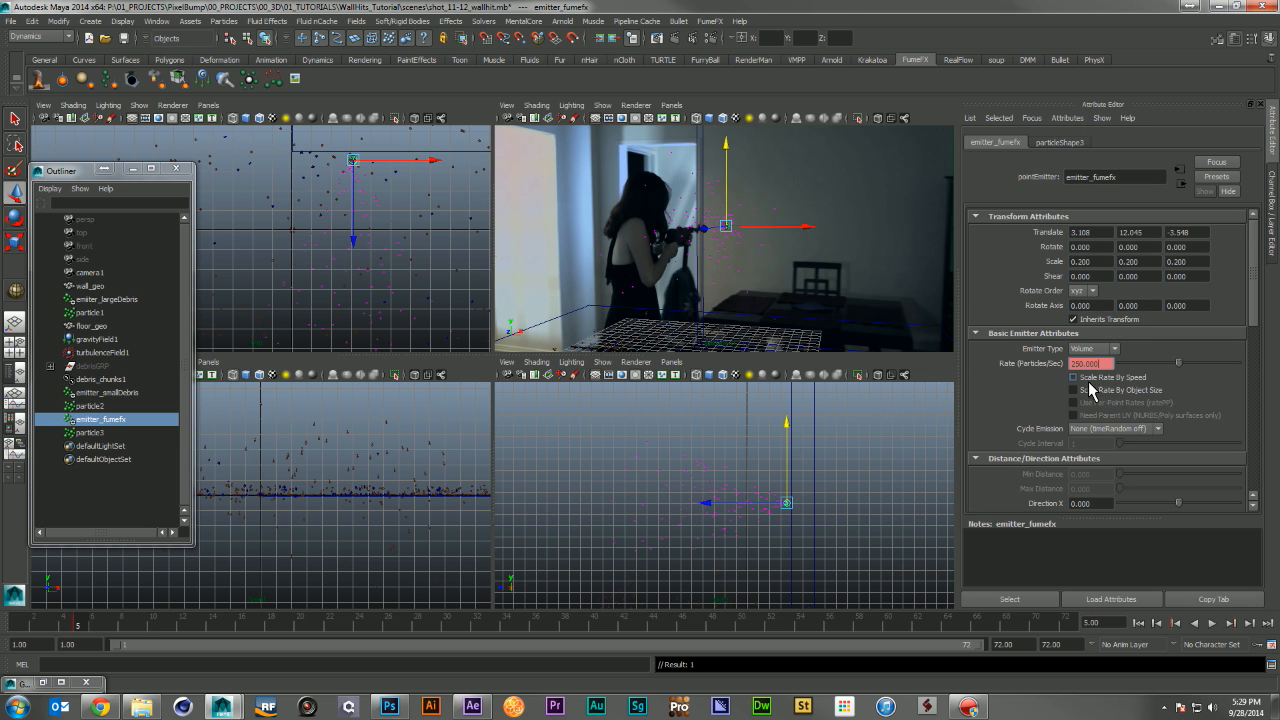
Key the emitter's particle rate at 0 on frame 6 and play back the resulting burst
left_click(97, 625)
double_click(1092, 363)
type("0")
key("Return")
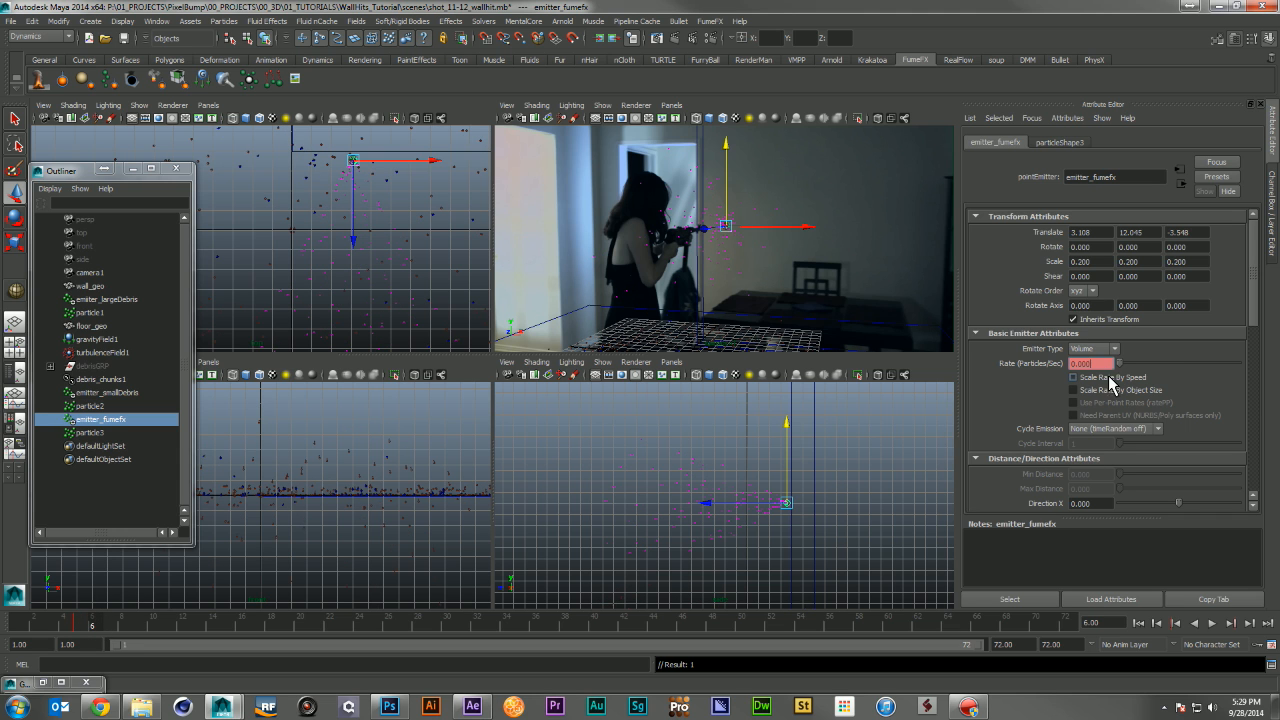
right_click(1092, 363)
left_click(1125, 385)
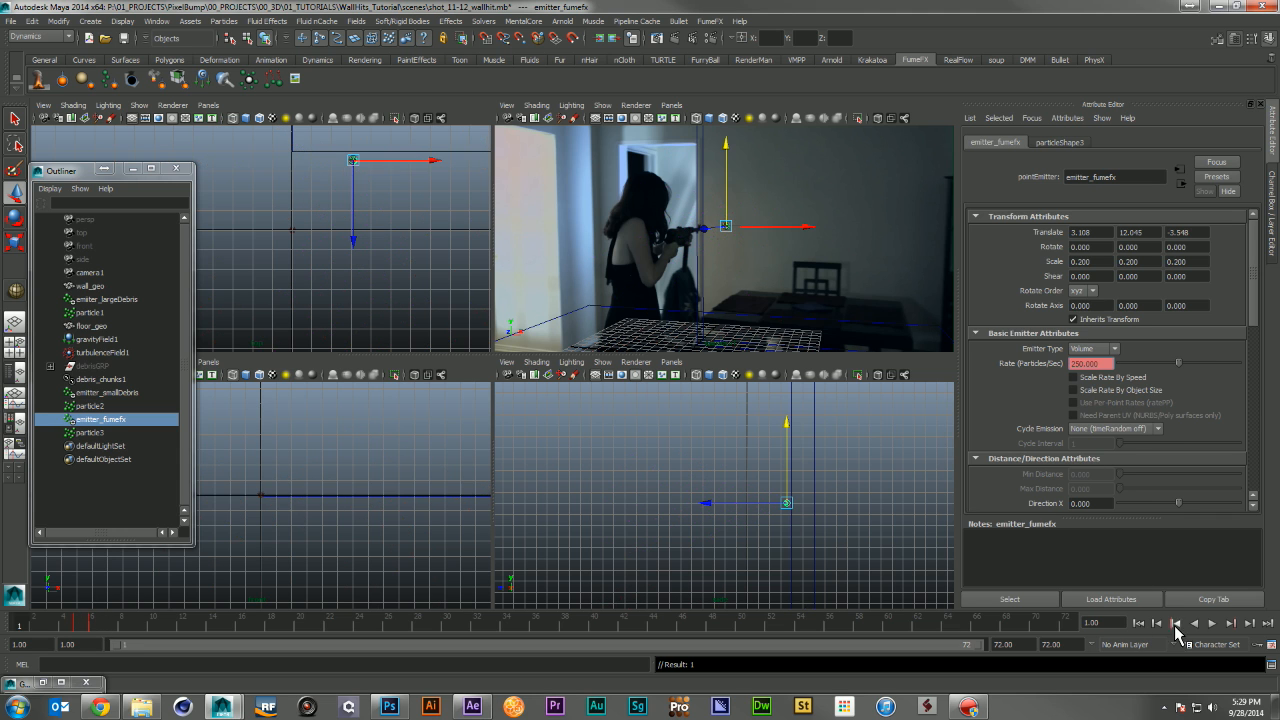
left_click(1212, 623)
left_click(1214, 623)
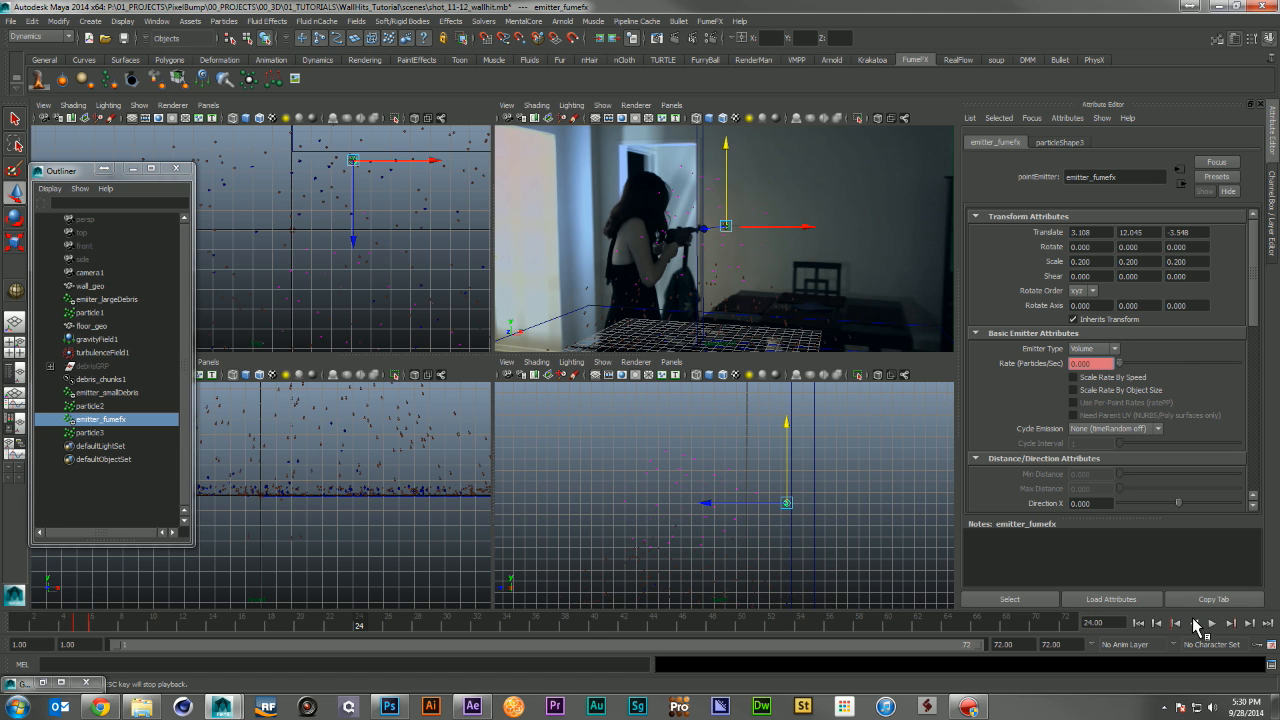
Change the emitter's keyed particle rate on frame 5 to 2000 and replay the simulation from the start
left_click_drag(68, 625, 77, 625)
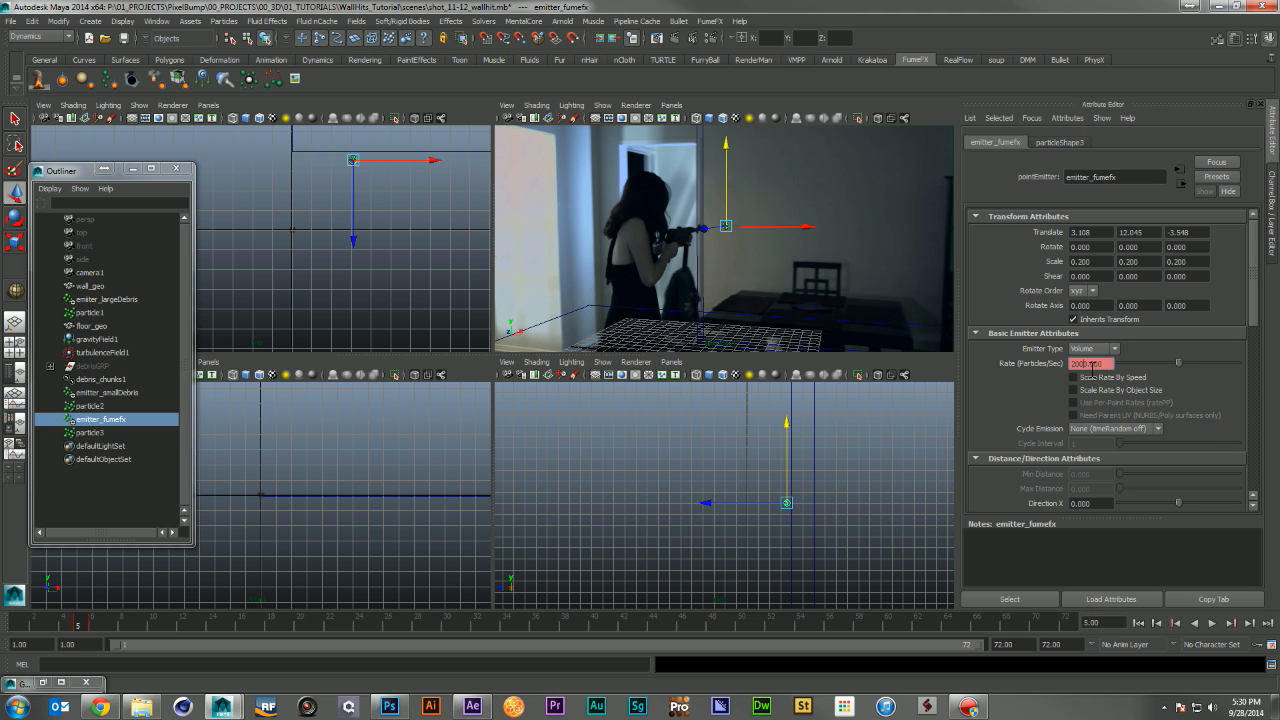
left_click(1138, 623)
left_click(1214, 623)
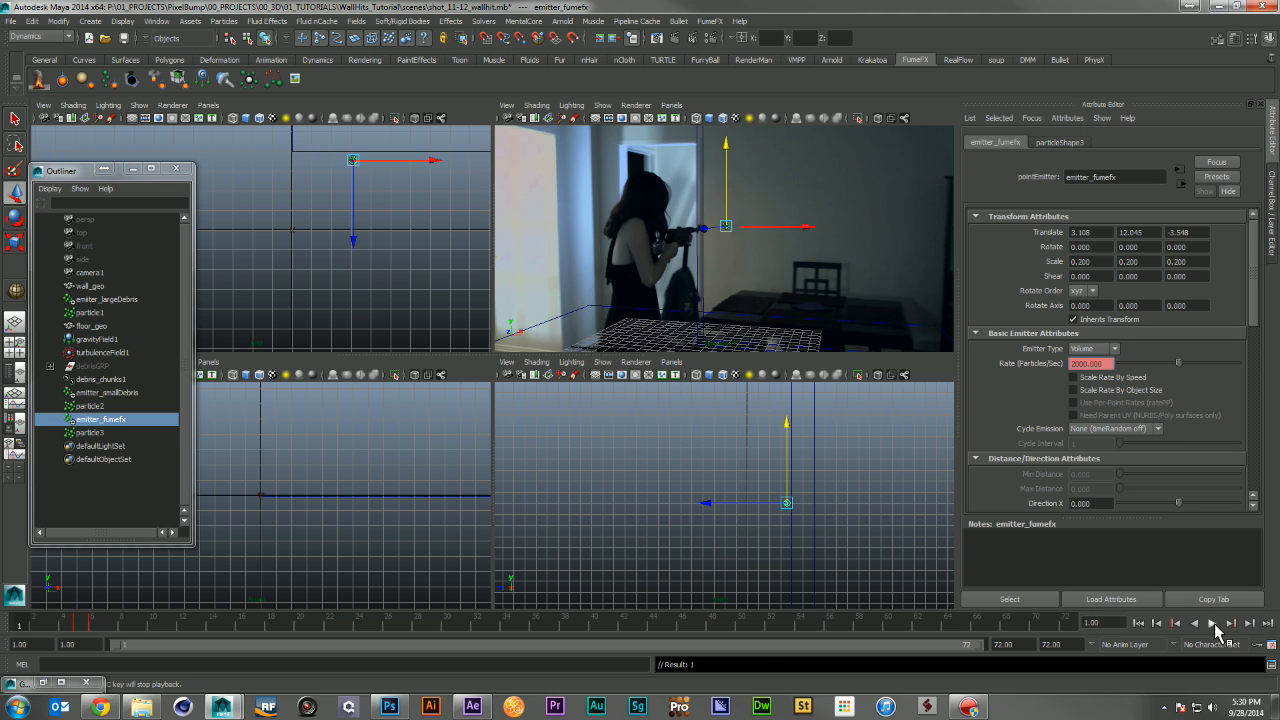
left_click(1214, 623)
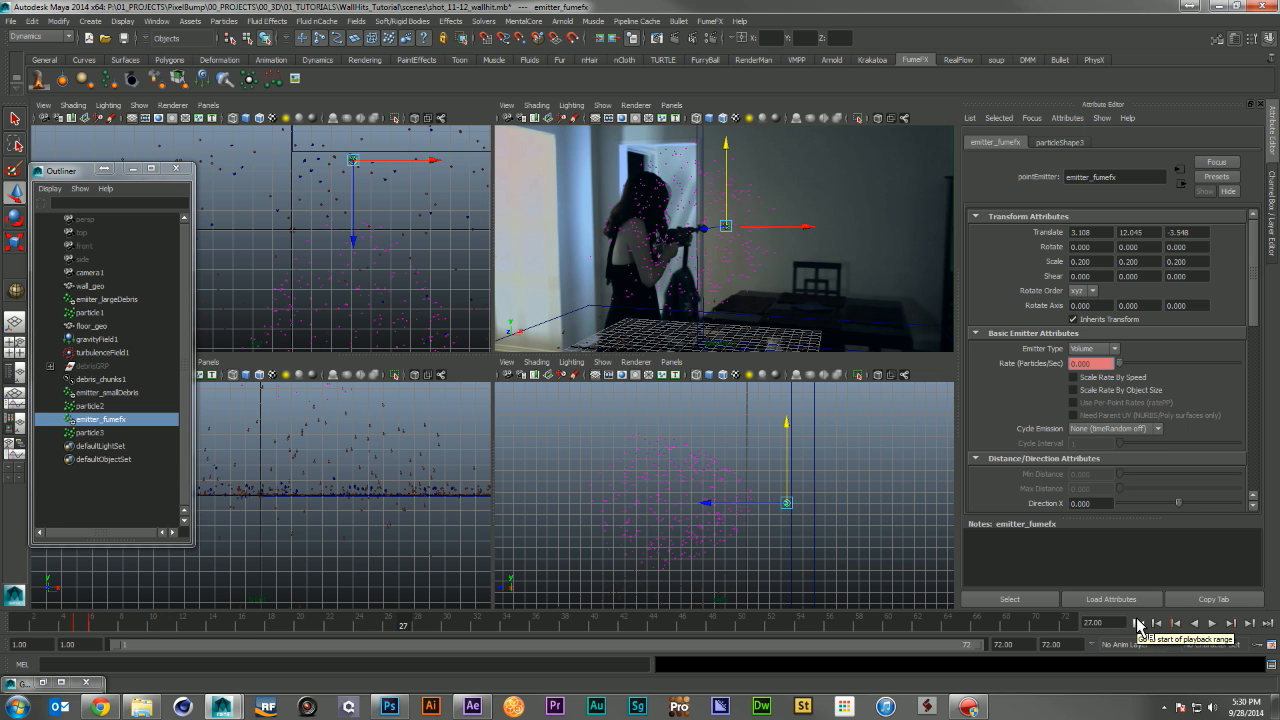
Add a turbulence field to particle3 with magnitude 50 and attenuation 0
left_click(104, 432)
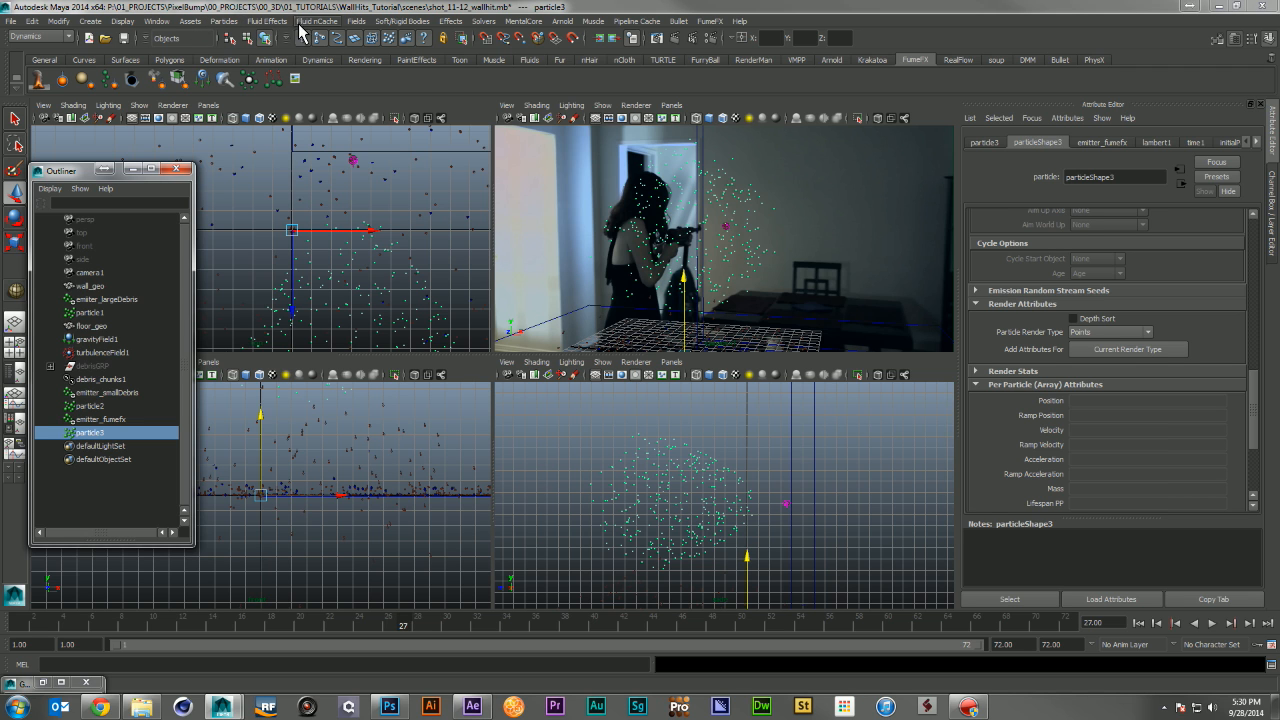
left_click(358, 22)
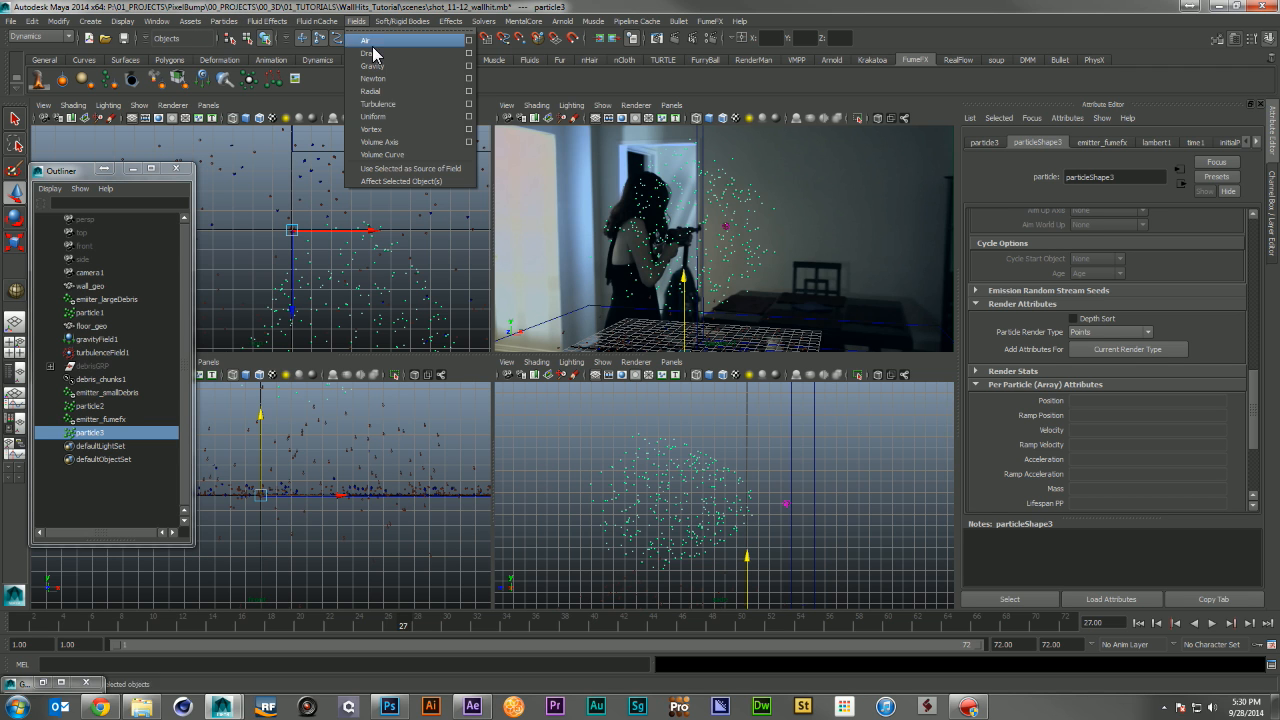
left_click(455, 104)
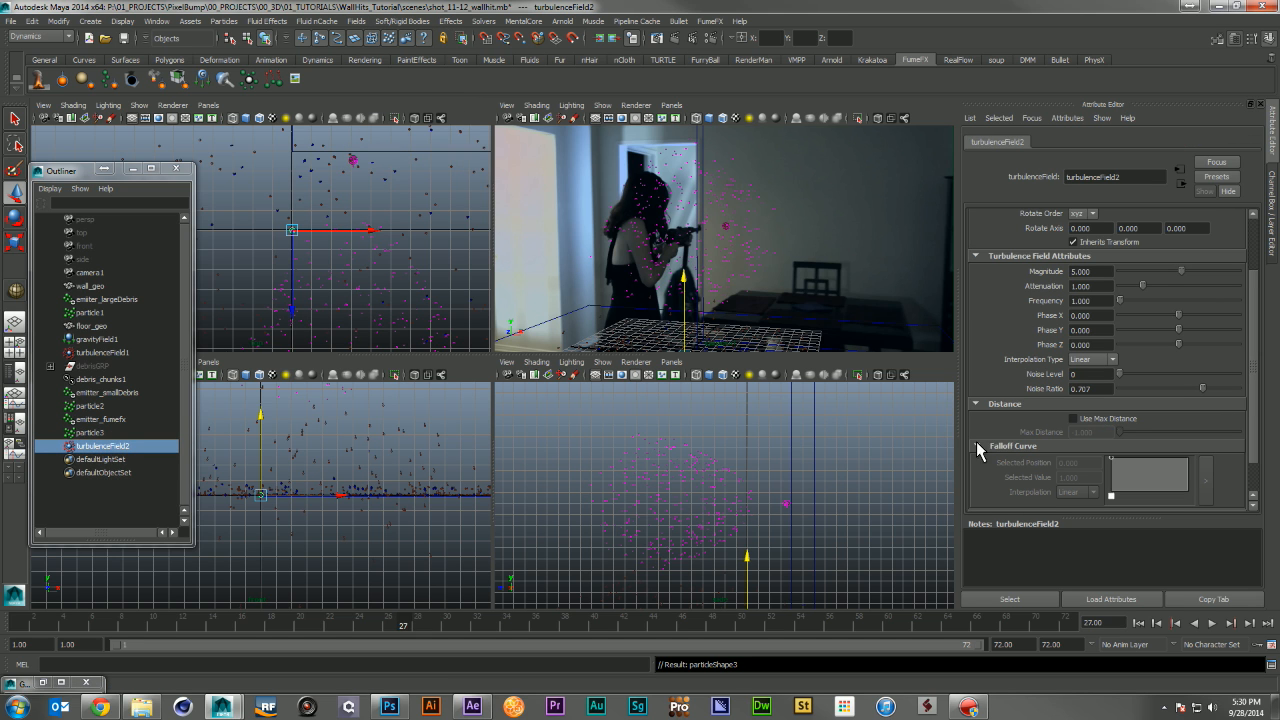
left_click_drag(1106, 271, 1021, 272)
type("50")
key("Tab")
type("0")
key("Return")
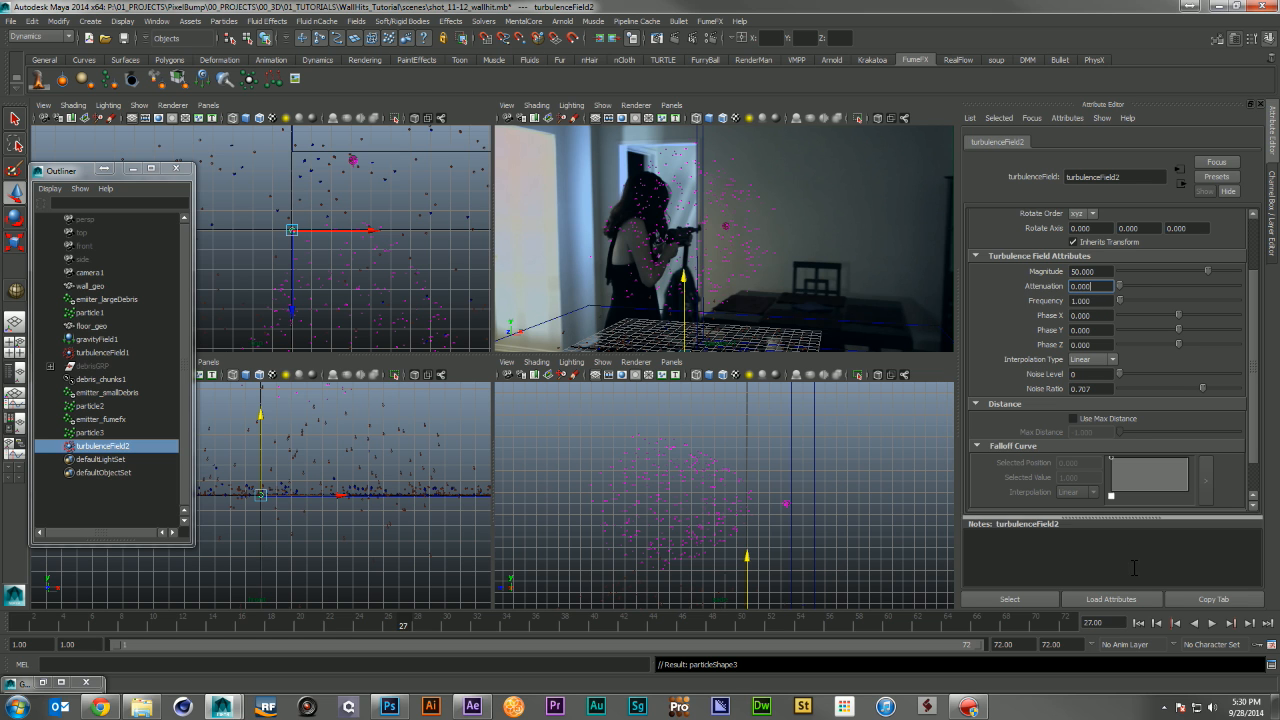
Play the simulation from the start twice to examine the turbulence's effect on the particle burst
left_click(1140, 623)
left_click(1211, 623)
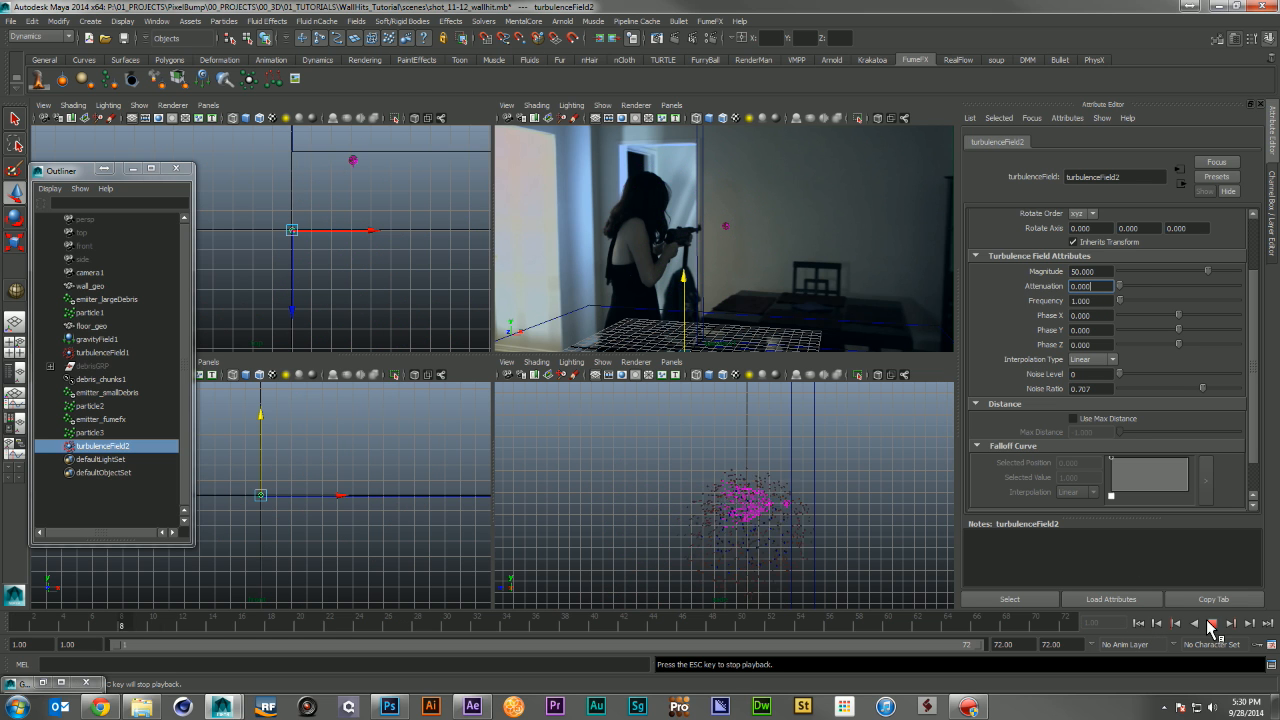
left_click(1211, 623)
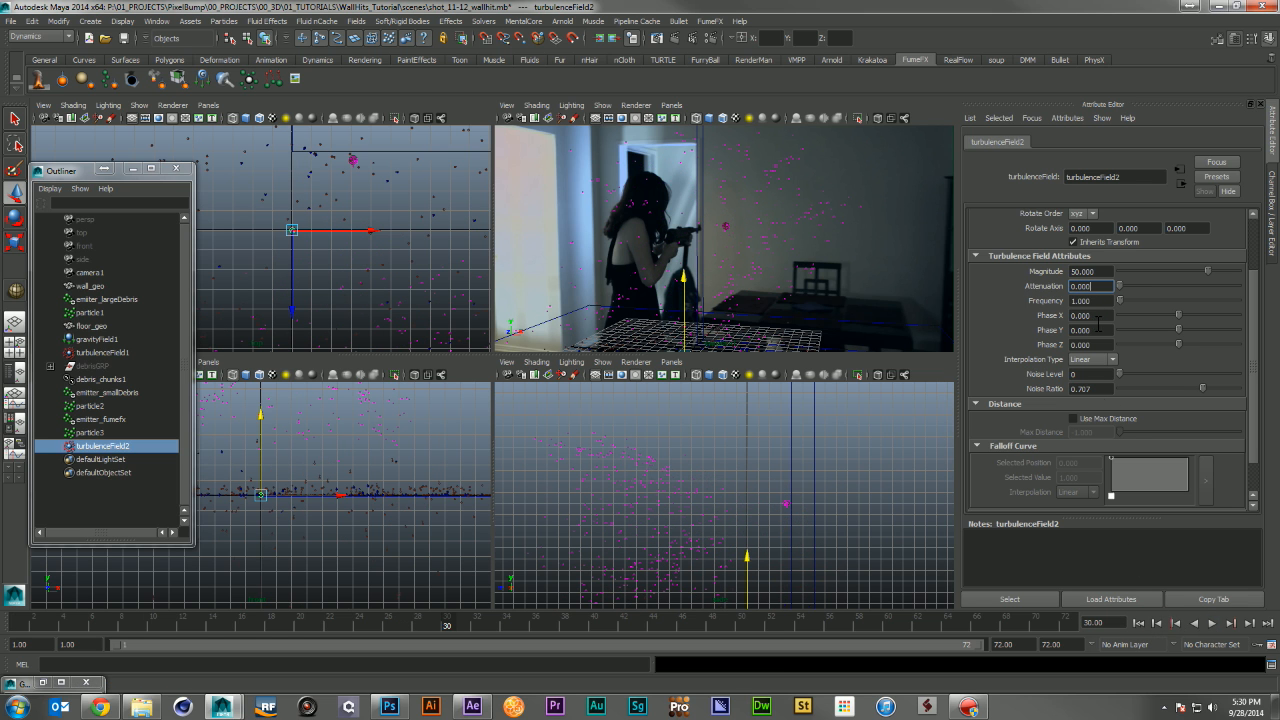
left_click(1140, 623)
left_click(1211, 623)
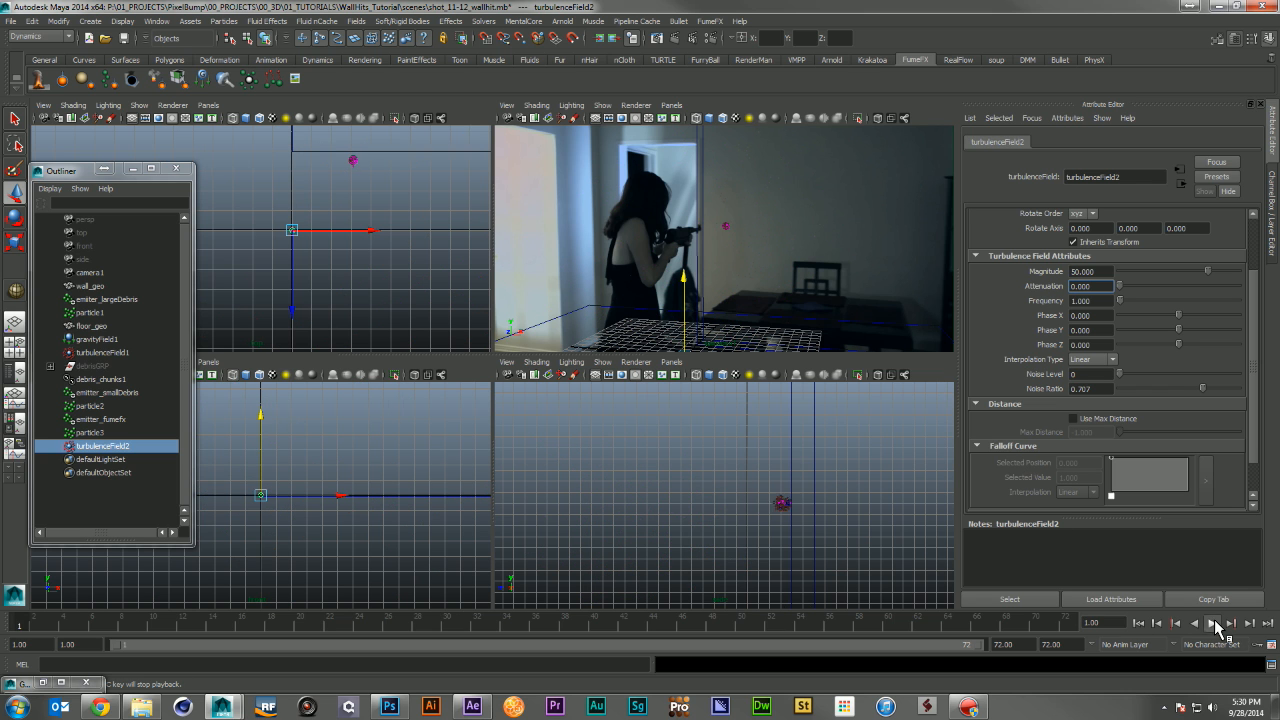
left_click(1213, 623)
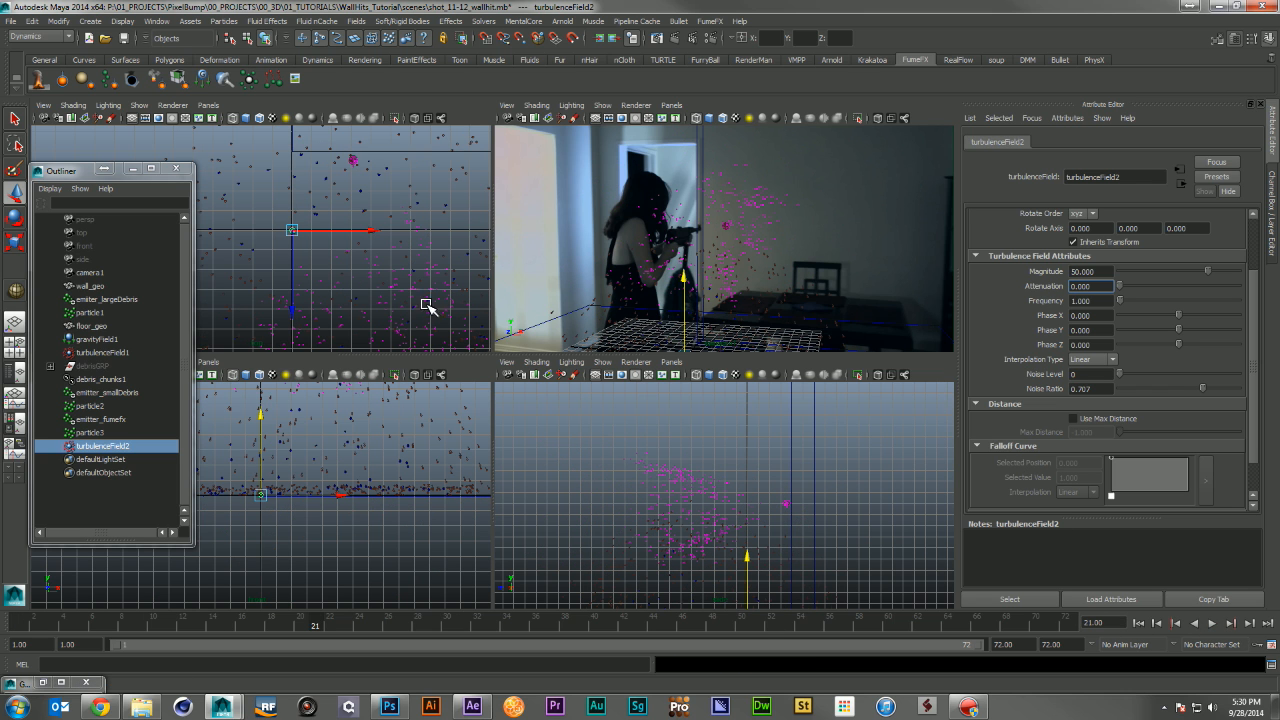
Key emitter_fumefx's particle rate at 500 on frame 1 and replay the simulation from the start
left_click(18, 623)
left_click(100, 419)
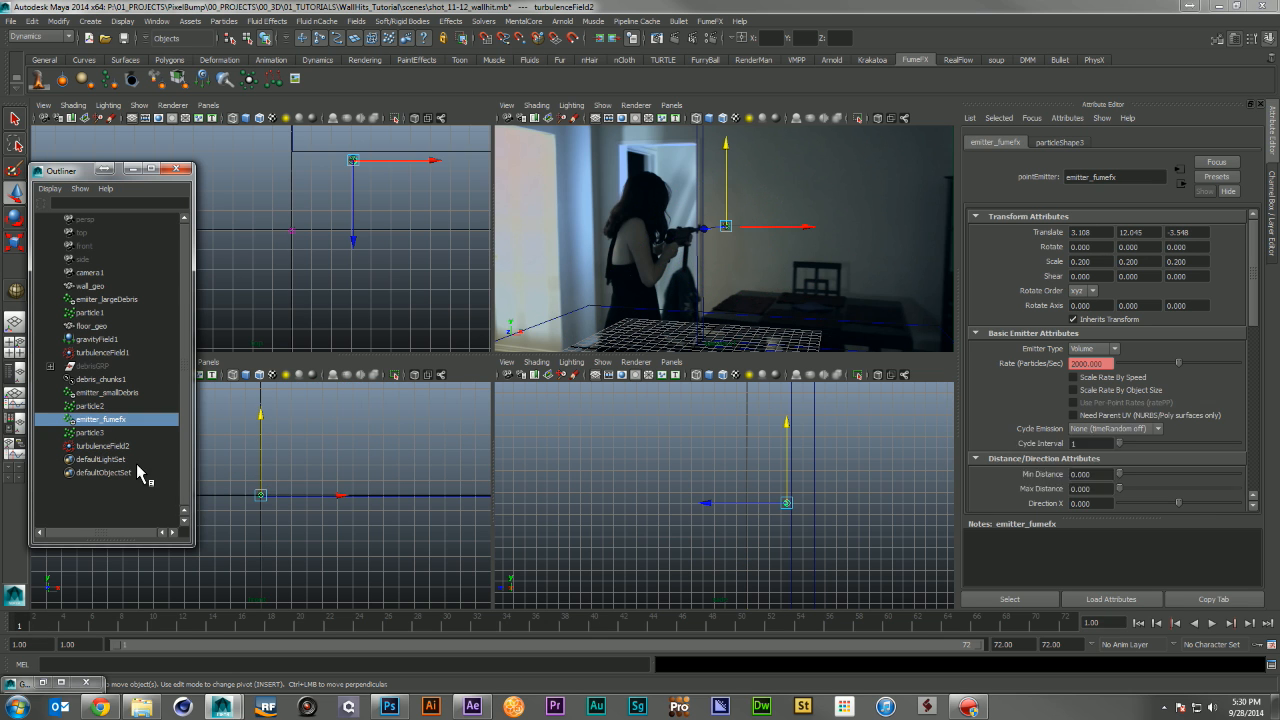
left_click_drag(1112, 364, 1015, 371)
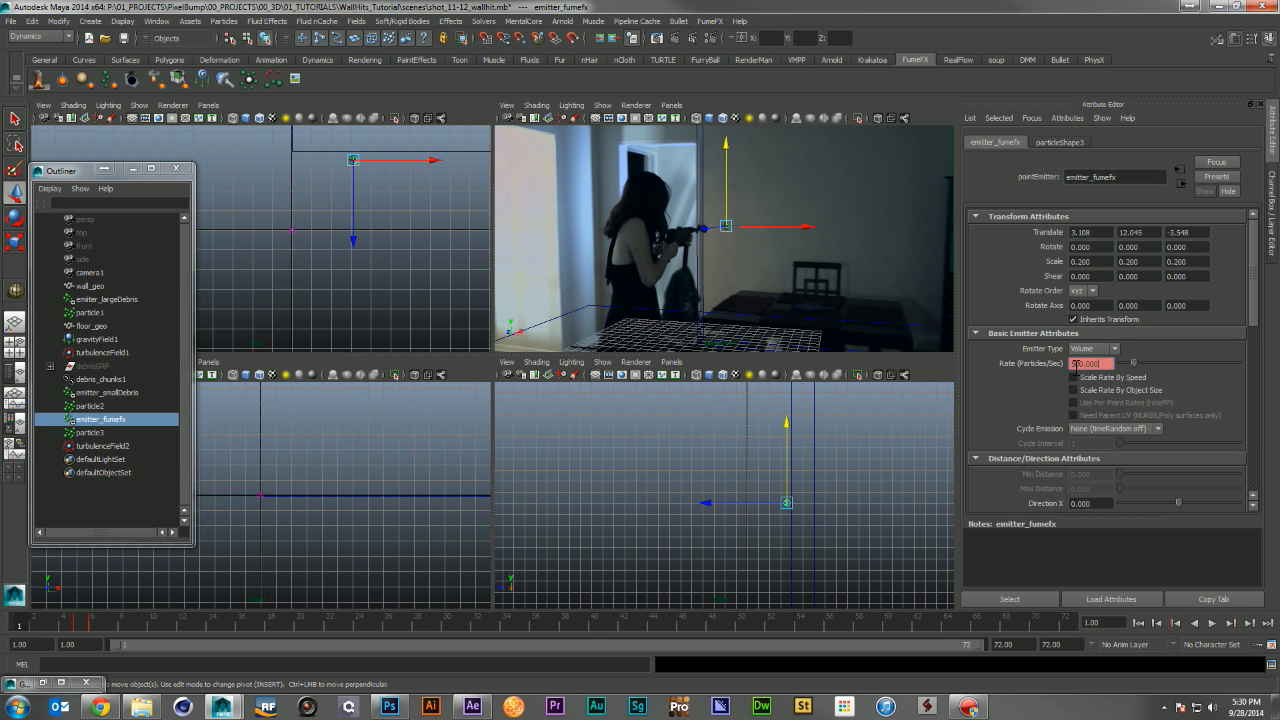
right_click(1075, 364)
left_click(1103, 383)
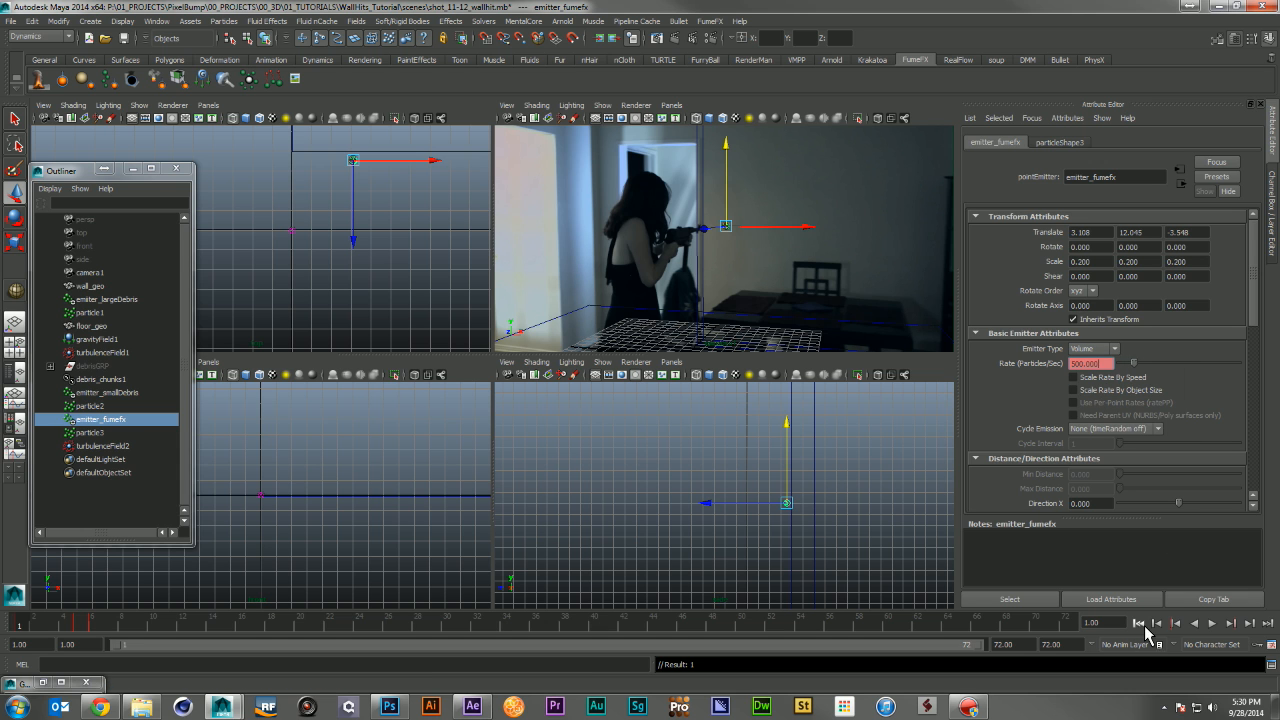
left_click(1213, 623)
left_click(1213, 623)
left_click(1139, 623)
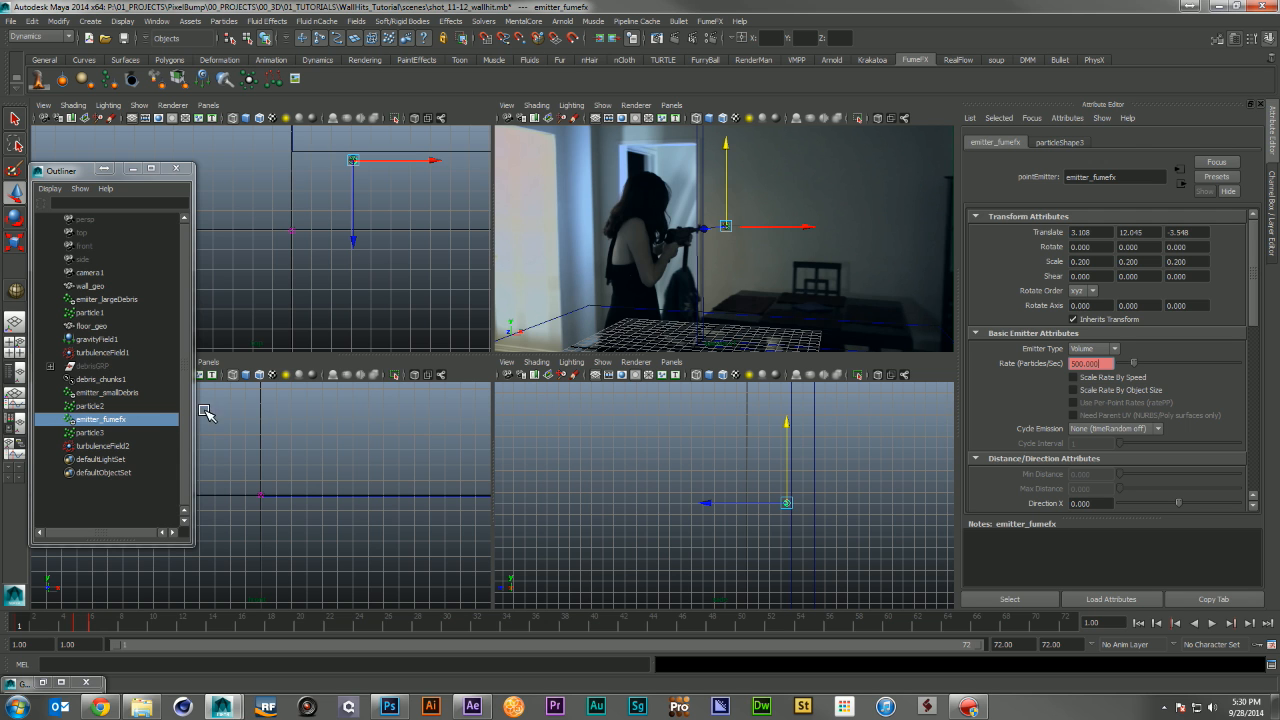
Set particleShape3's lifespan mode to Random range with lifespan 0.5 and lifespan random 0.5
left_click(100, 420)
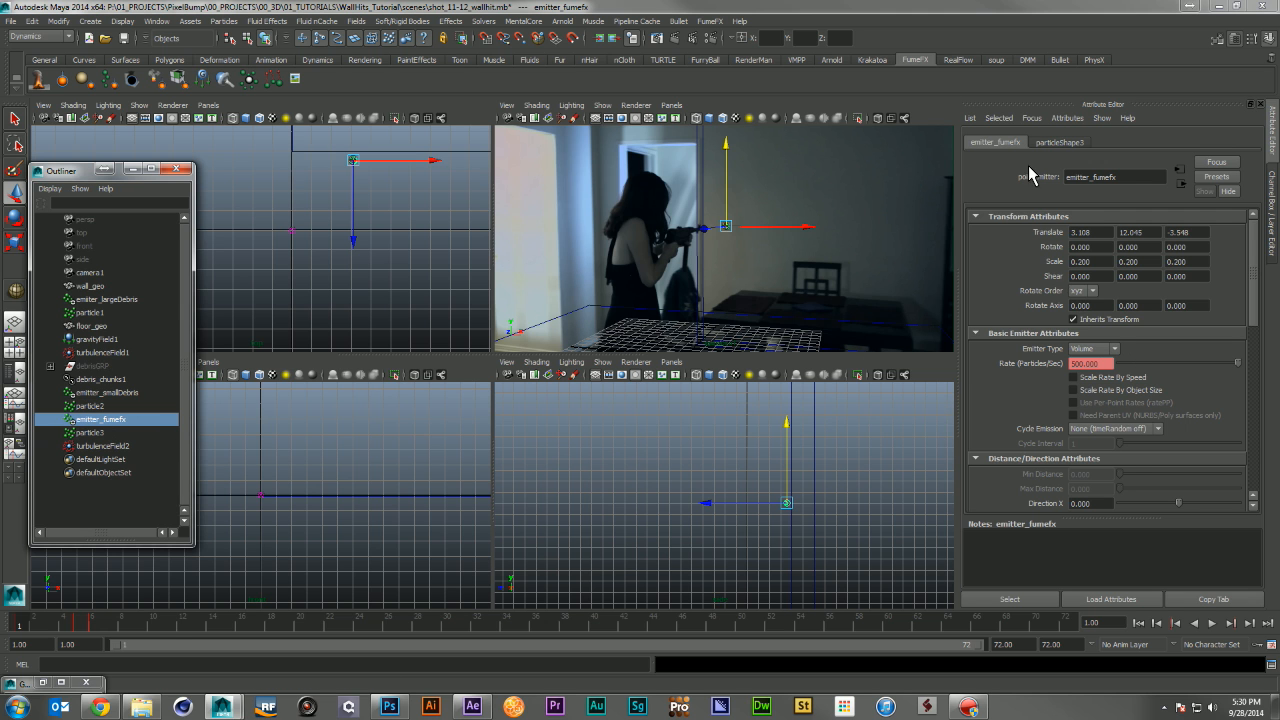
left_click(1044, 142)
scroll(1084, 341, "up", 10)
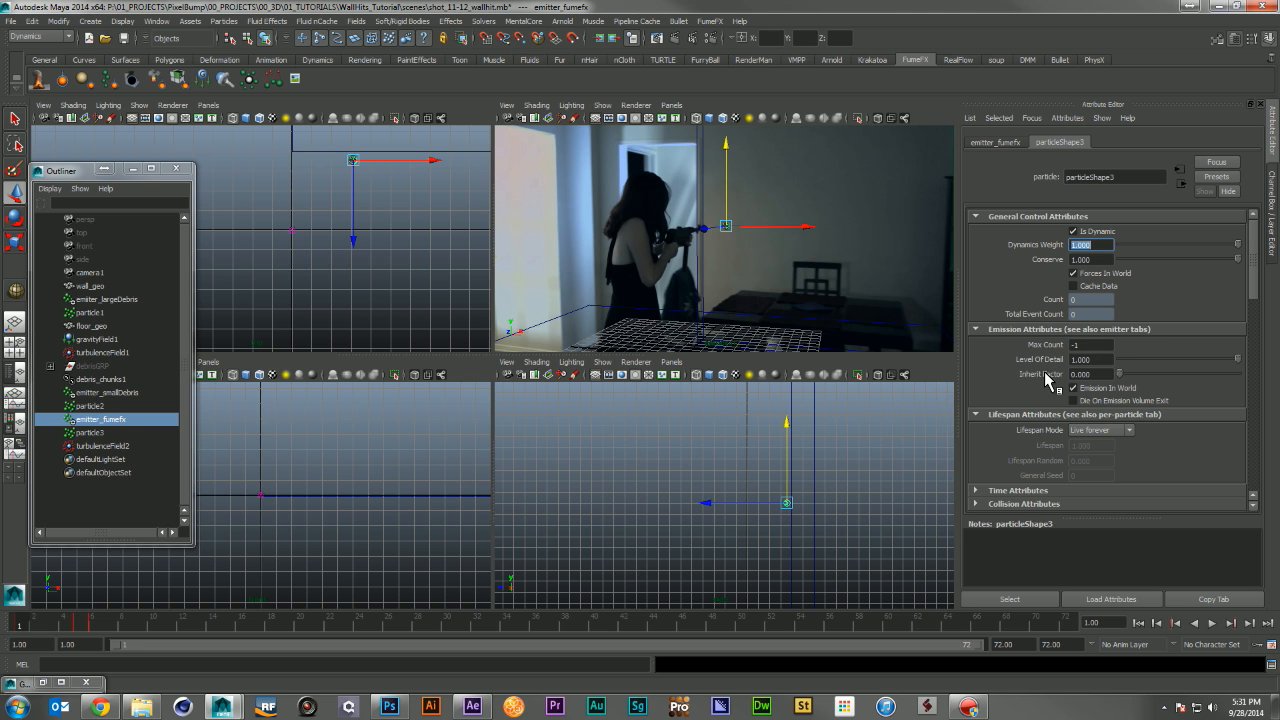
scroll(1055, 378, "down", 4)
left_click(1098, 270)
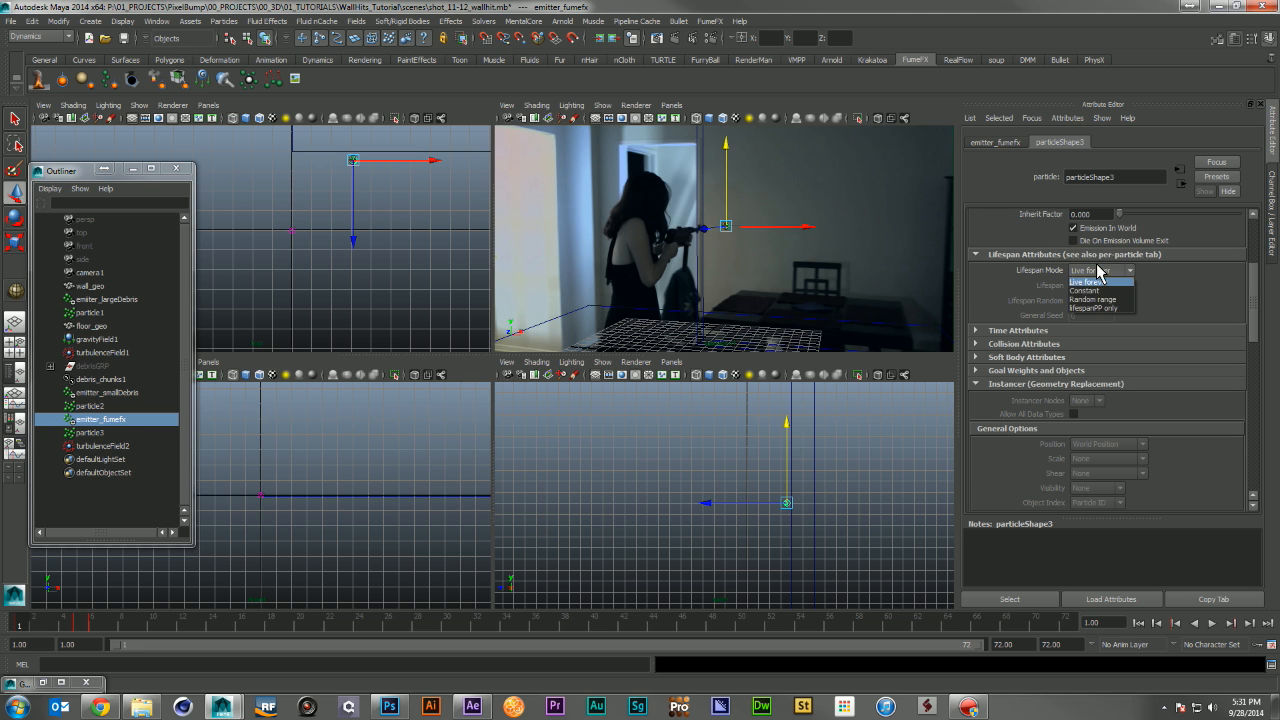
left_click(1098, 300)
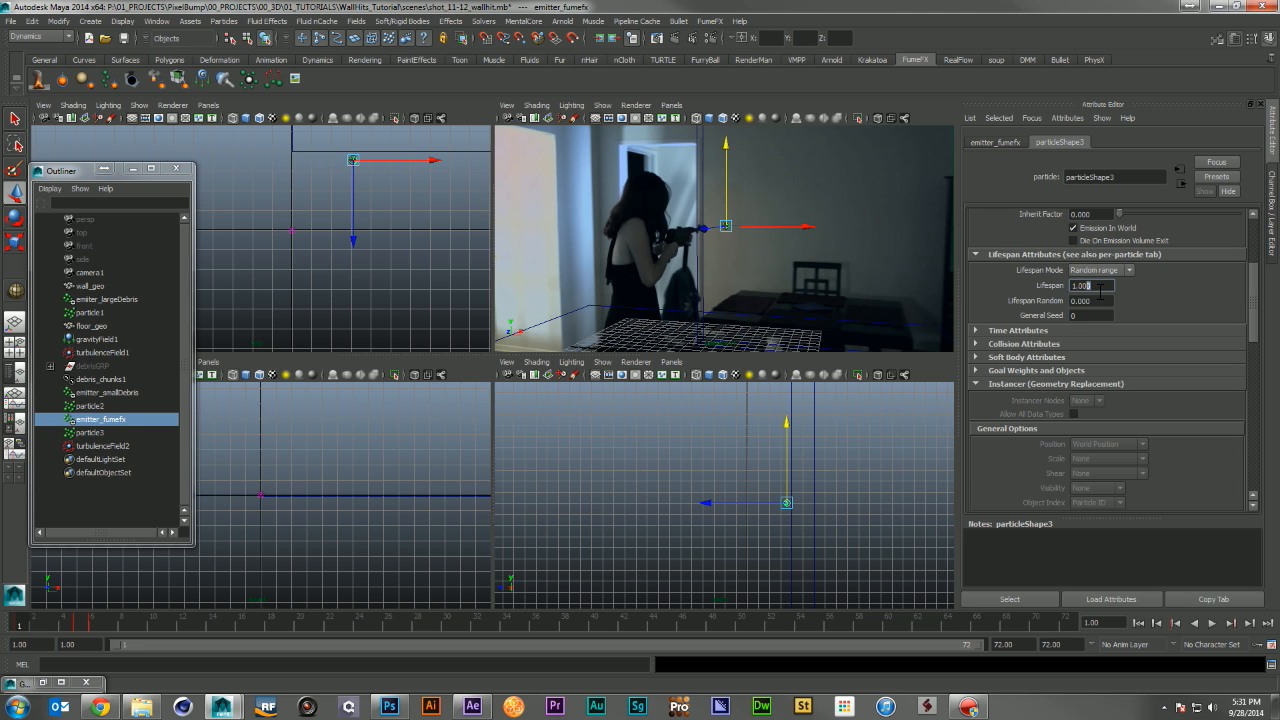
key("BackSpace")
left_click_drag(1110, 303, 1038, 306)
type(".5")
key("Return")
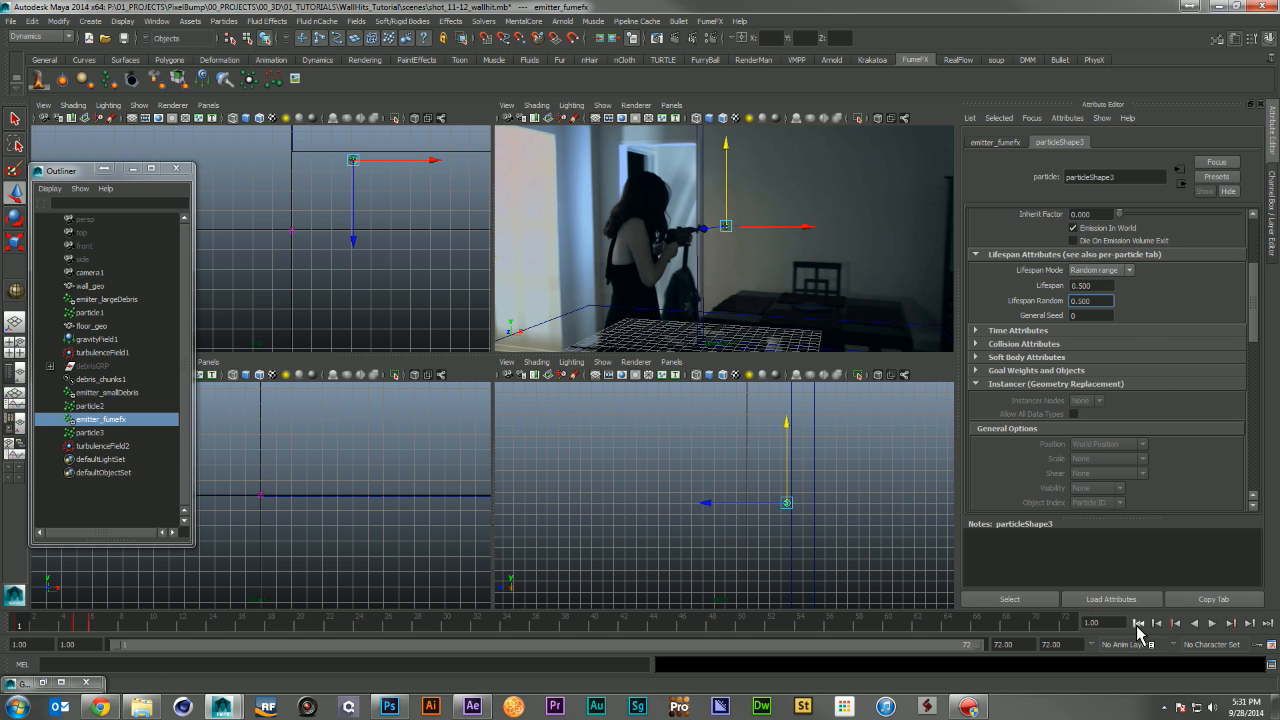
Play the simulation to examine how the random lifespan affects the particle burst
left_click(1212, 624)
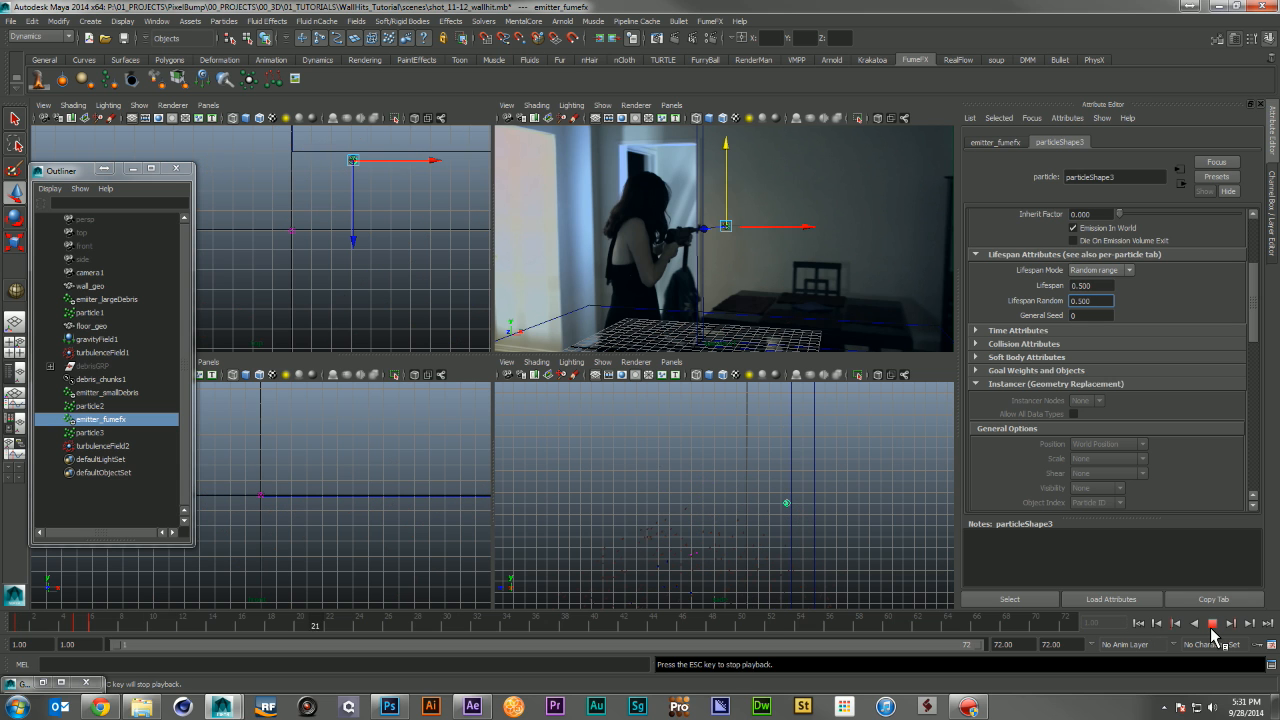
left_click(1212, 623)
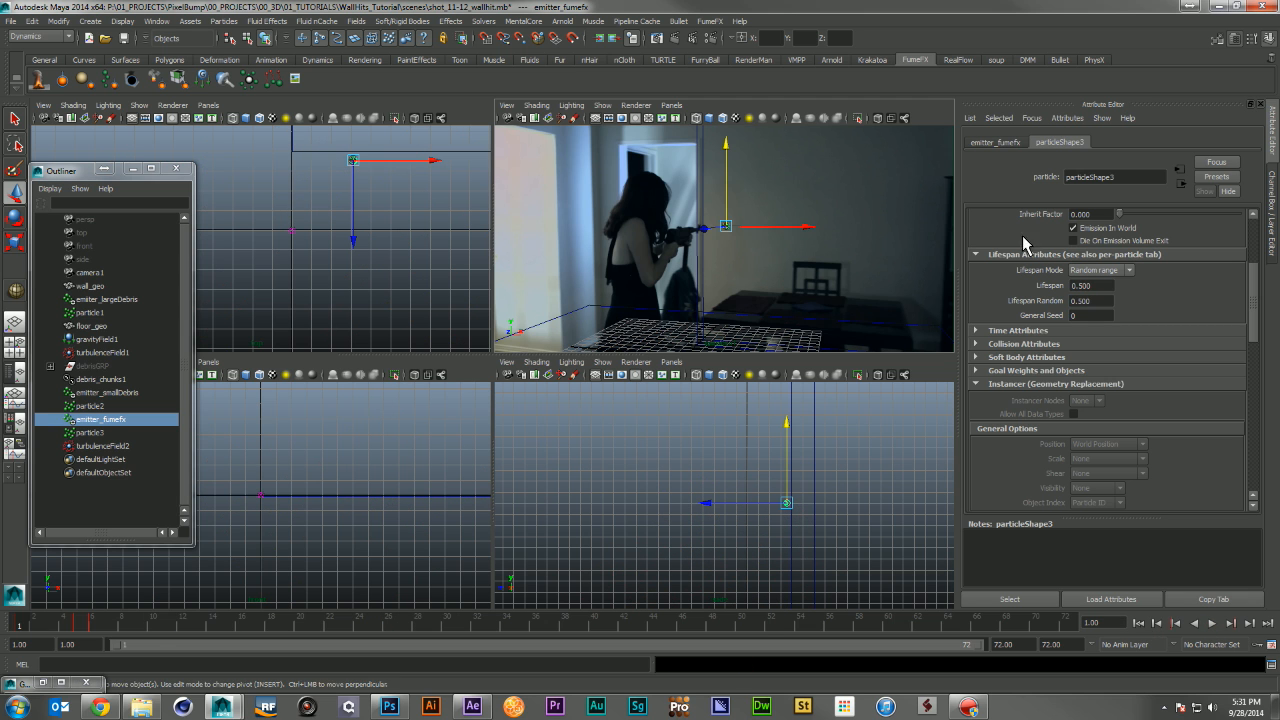
left_click(1212, 623)
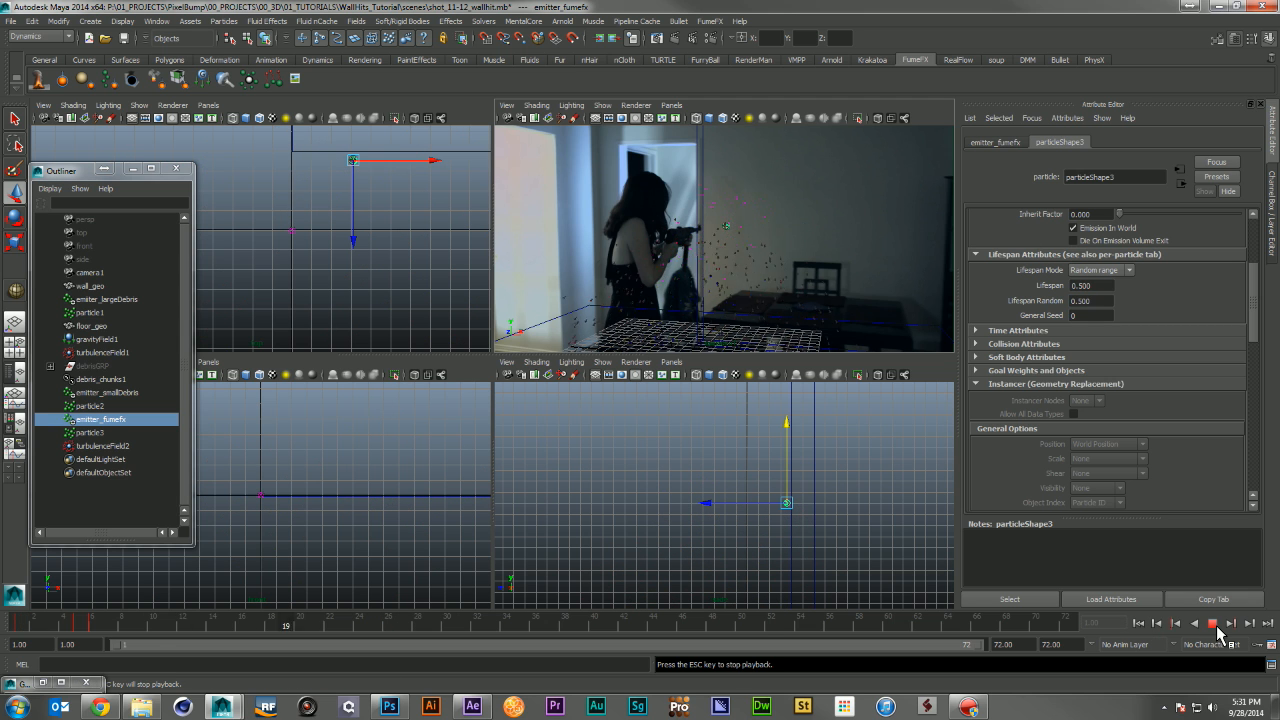
left_click(1212, 623)
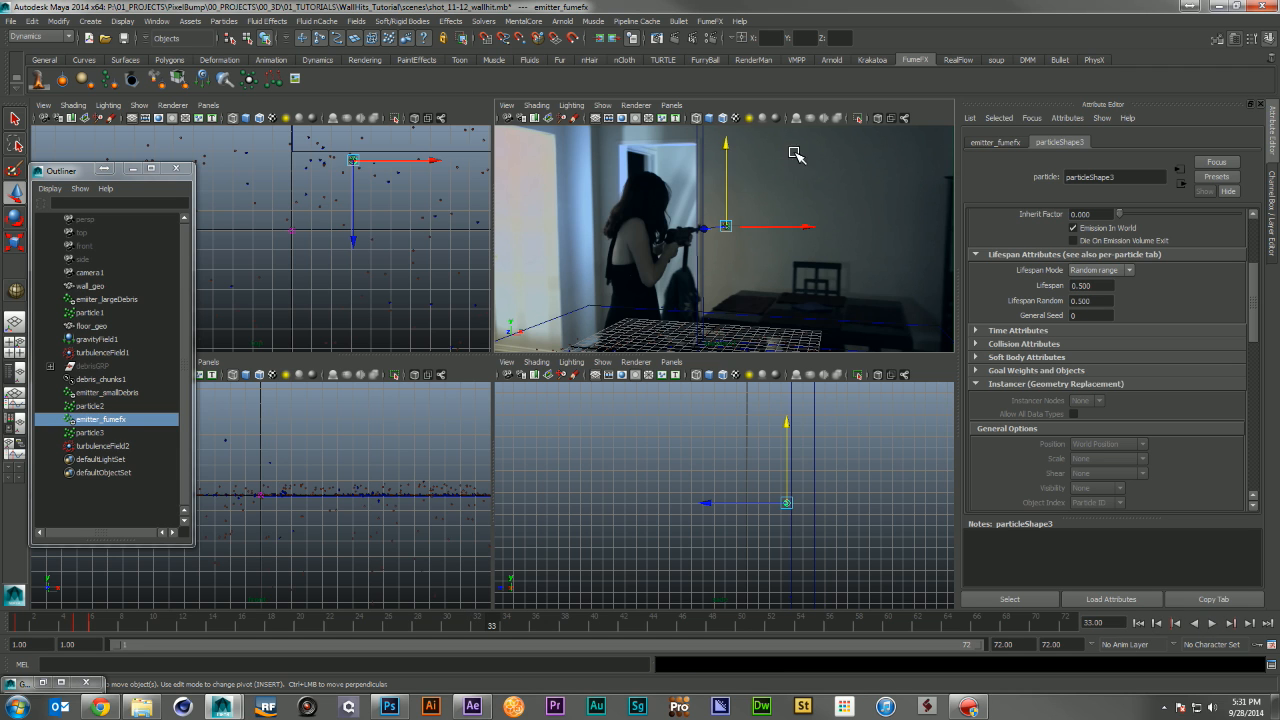
Reduce particleShape3's lifespan and lifespan random to 0.35 each and replay the simulation
left_click(1085, 286)
left_click_drag(1112, 302, 1086, 302)
left_click(1213, 623)
left_click(1213, 623)
left_click(1138, 623)
Increase and re-key emitter_fumefx's particle rate on frame 5, replay the simulation, and return to frame 1
left_click(80, 626)
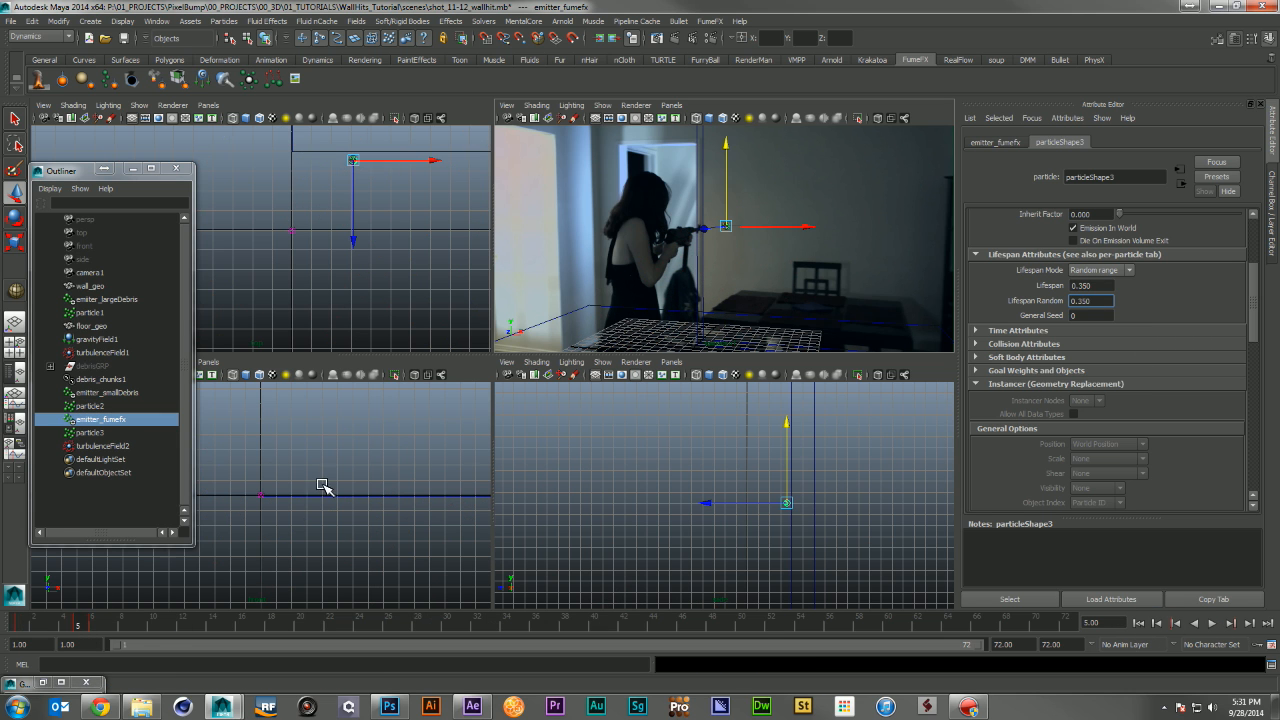
scroll(1172, 307, "up", 3)
left_click(996, 143)
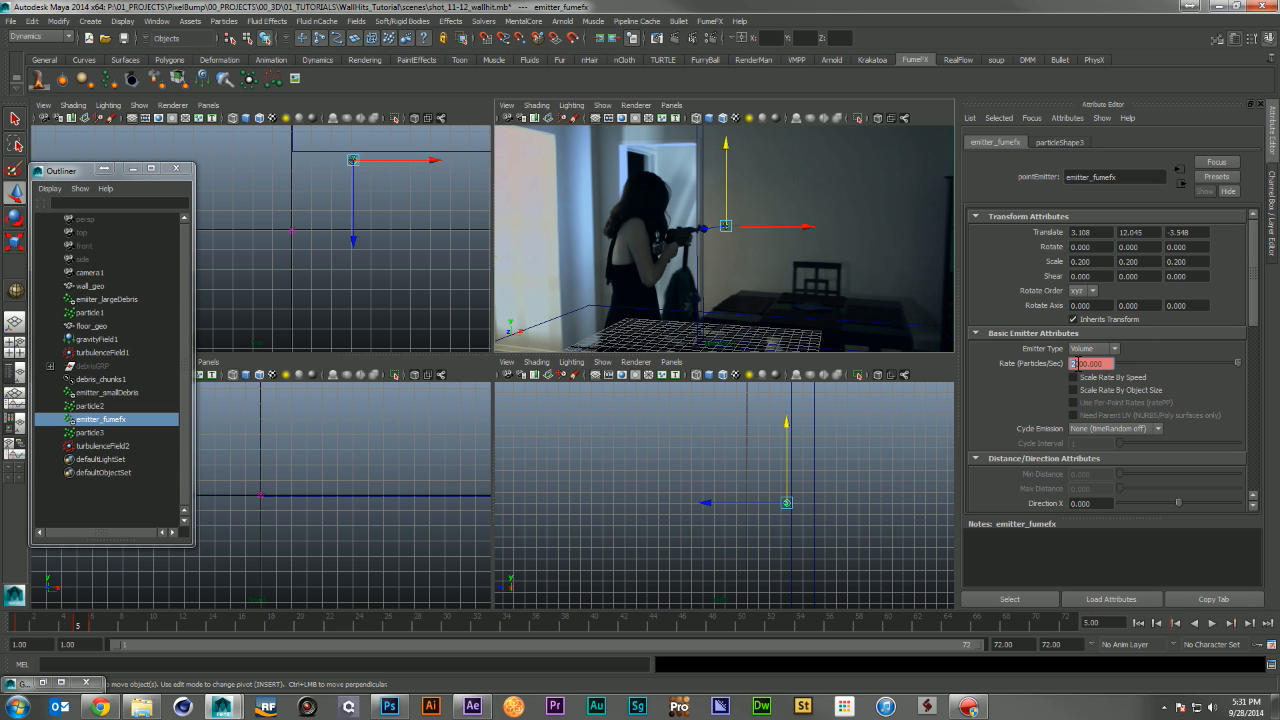
right_click(1076, 364)
left_click(1098, 381)
left_click(1138, 623)
left_click(1212, 623)
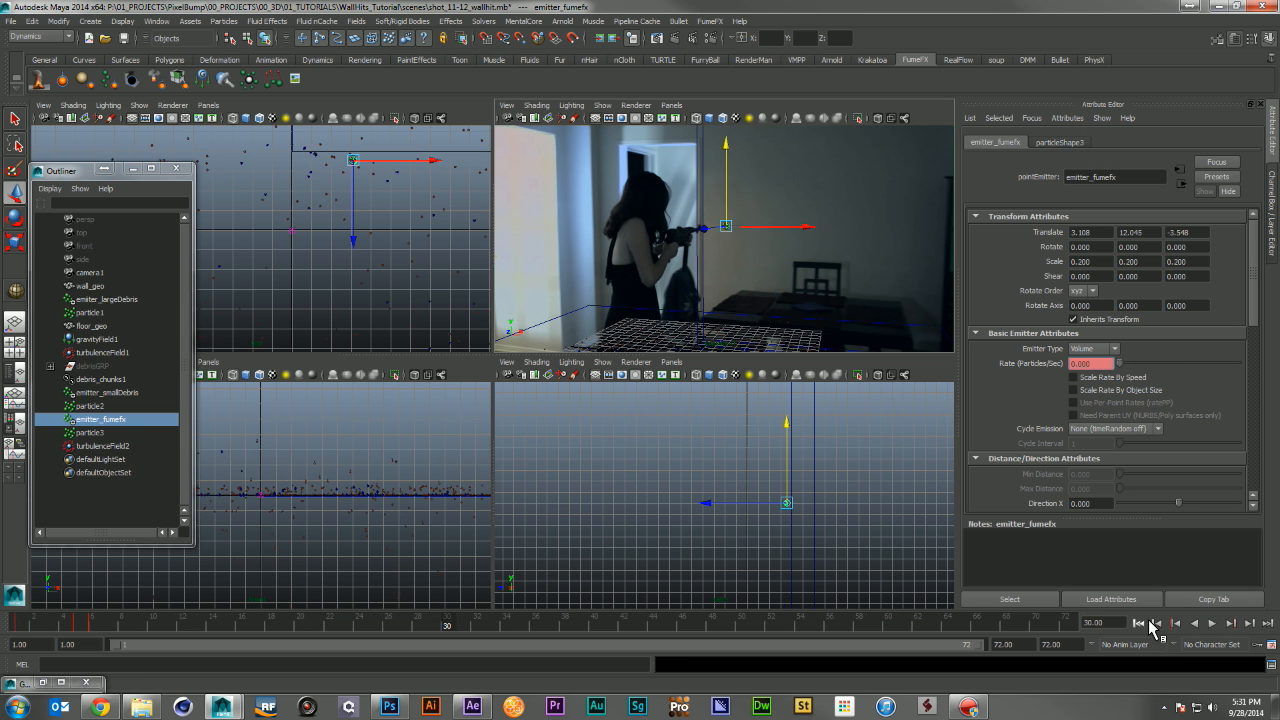
left_click(1212, 623)
left_click(1138, 623)
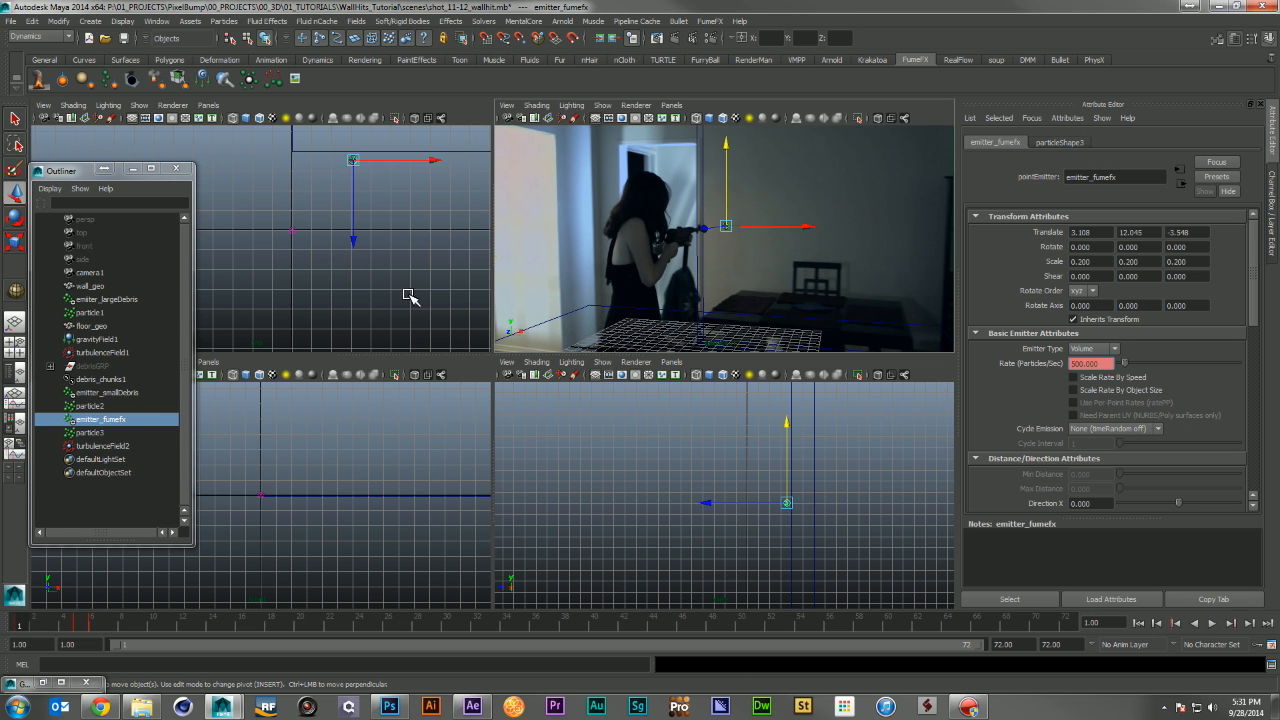
Save the scene with nothing selected and create a FumeFX container
left_click(133, 496)
key("ctrl+s")
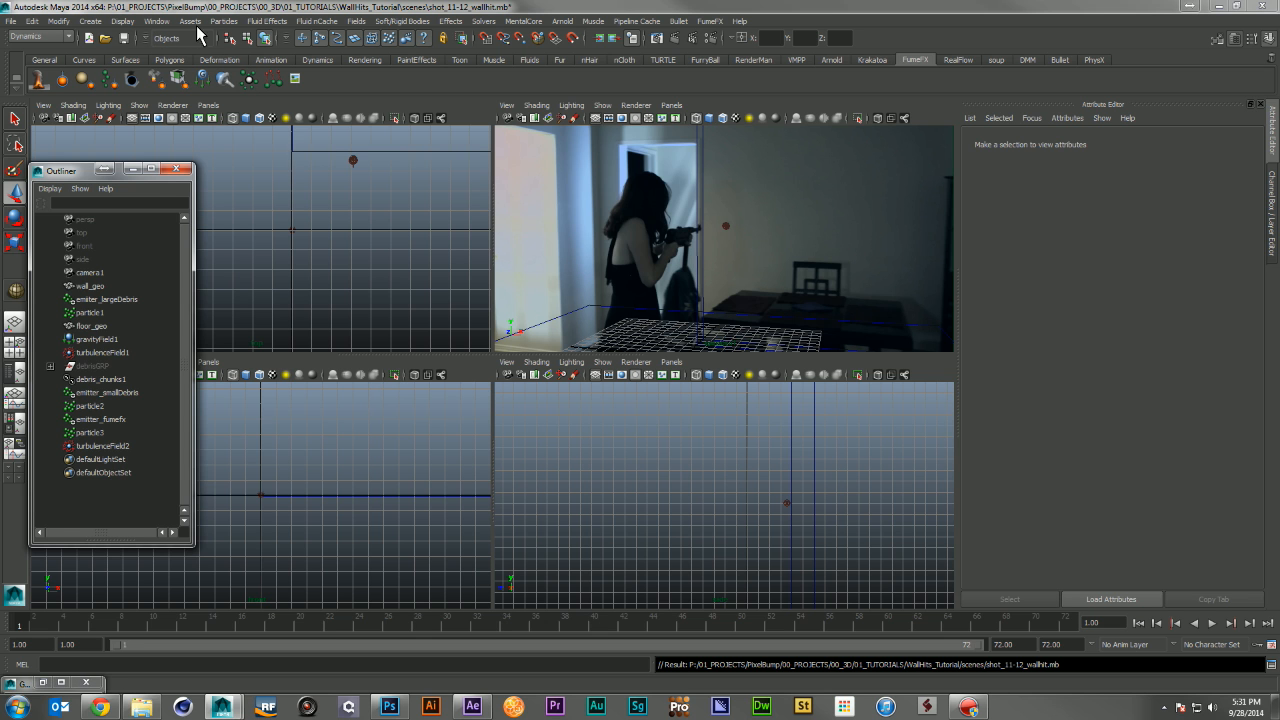
left_click(38, 80)
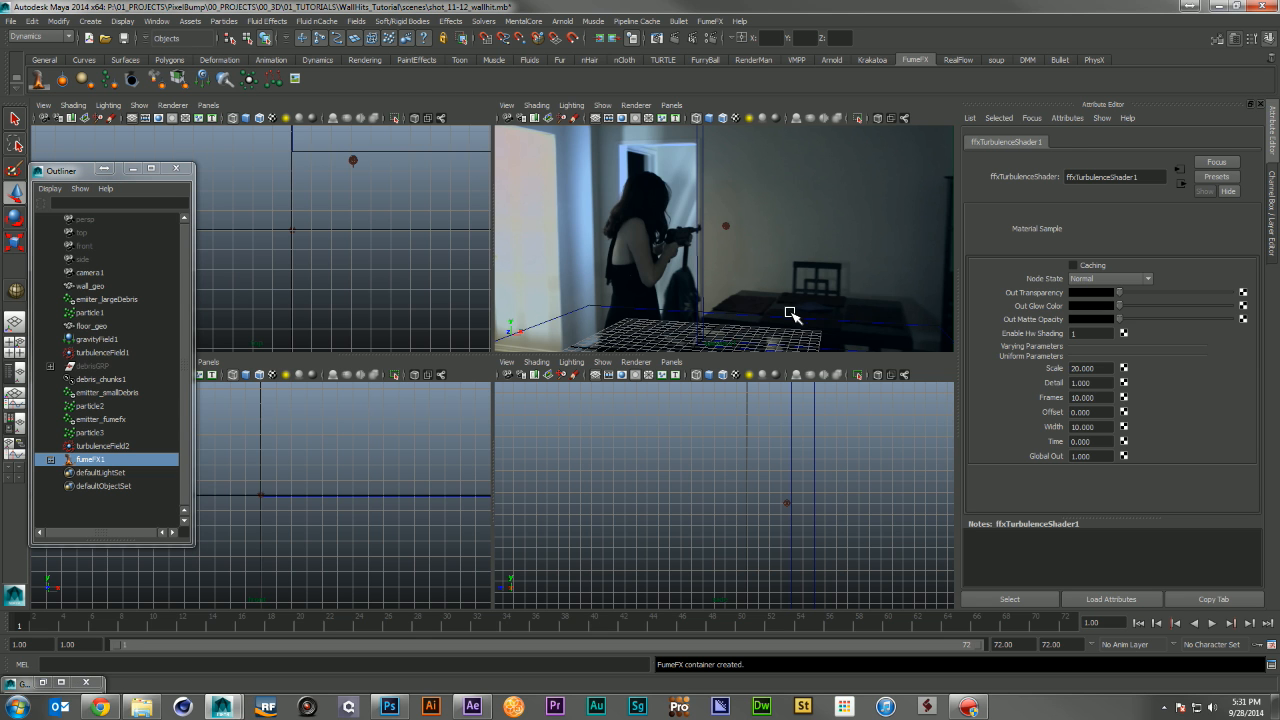
Set the FumeFX container's width, length and height to 50 each
right_click_drag(864, 540, 688, 524, "alt")
right_click_drag(844, 458, 756, 451, "alt")
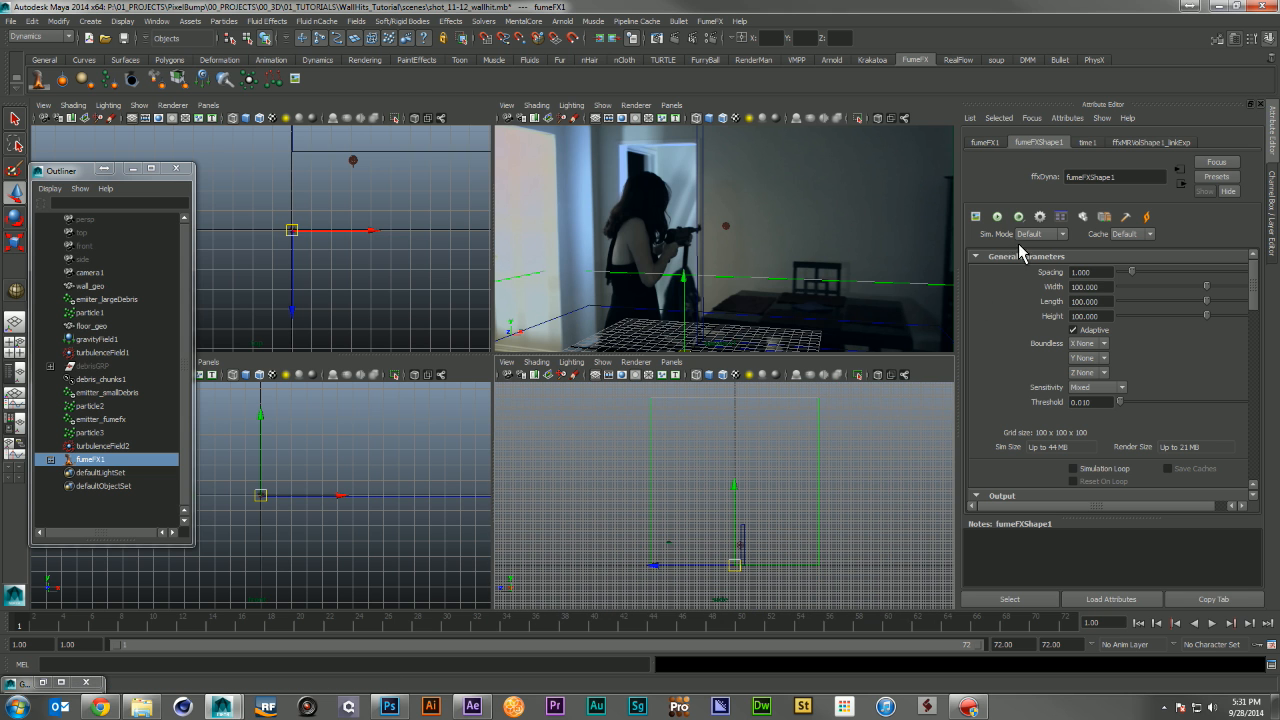
left_click_drag(1111, 288, 1022, 290)
type("50")
type("50")
left_click_drag(1100, 303, 1052, 317)
type("50")
left_click(1097, 301)
Move the FumeFX container along Z in the side view until its edge lines up with the wall's front face
left_click(678, 567)
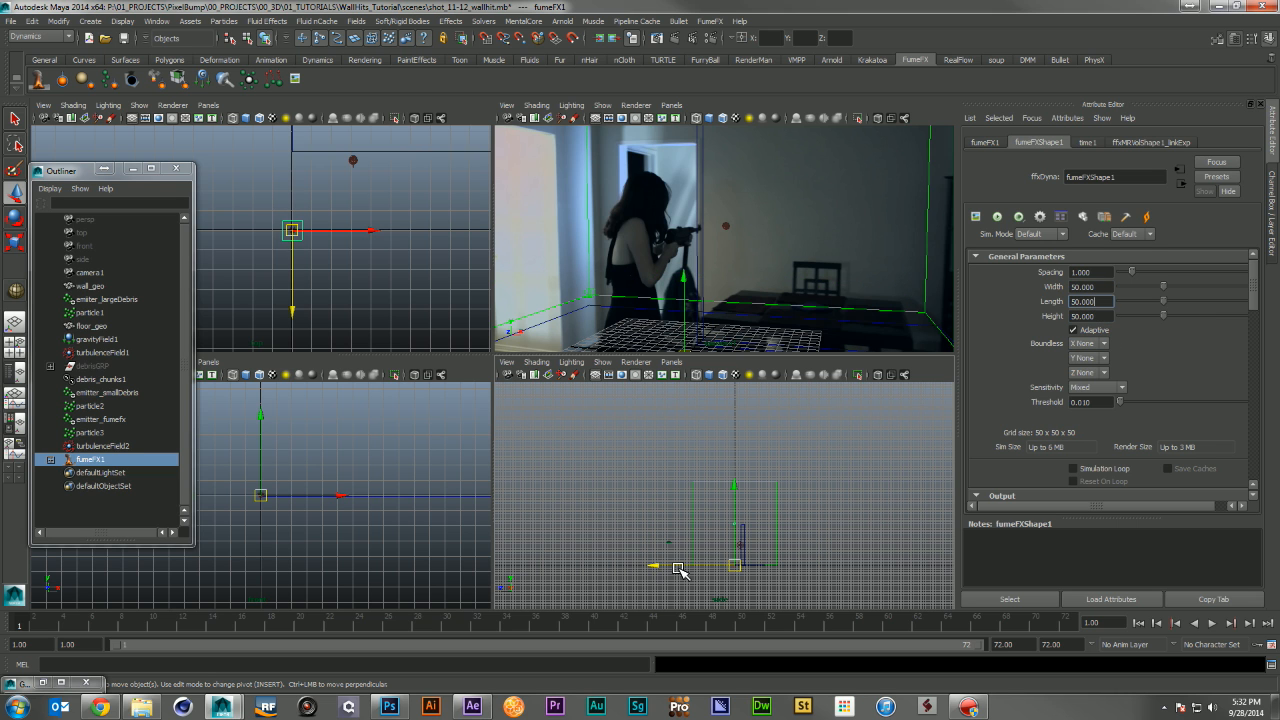
left_click_drag(678, 567, 648, 570)
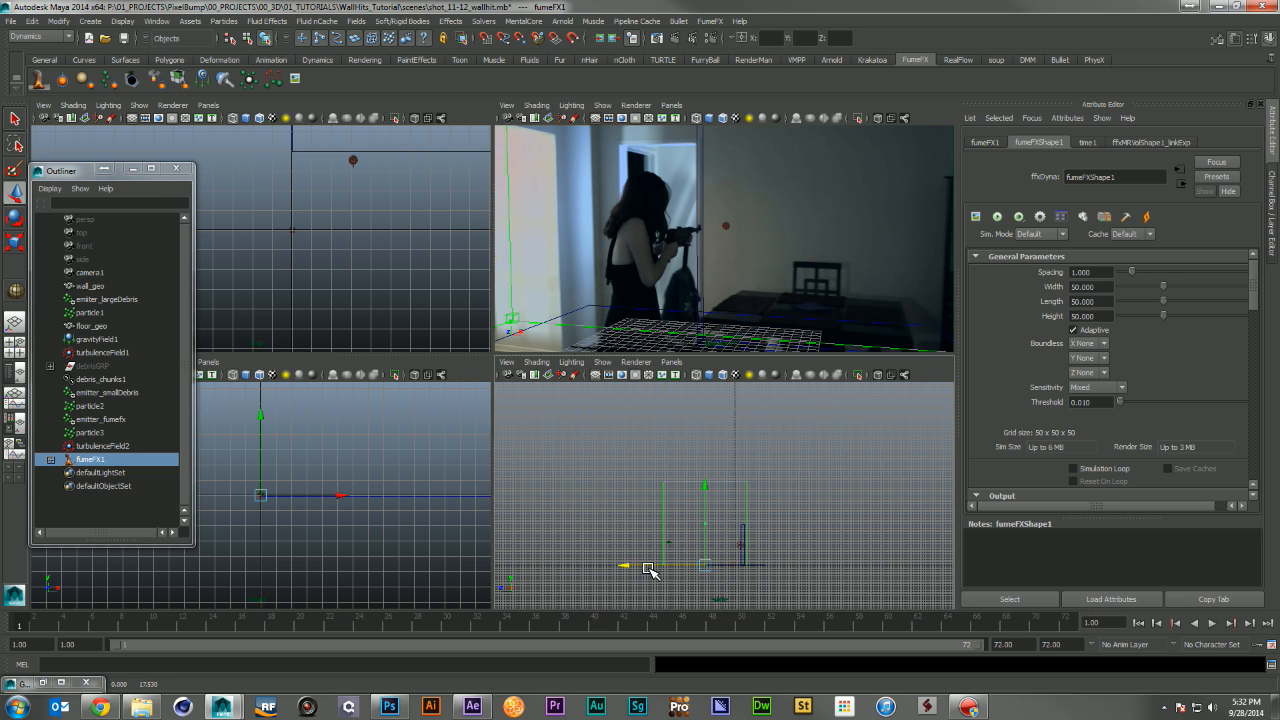
right_click_drag(698, 532, 899, 561, "alt")
middle_click_drag(782, 534, 823, 419, "alt")
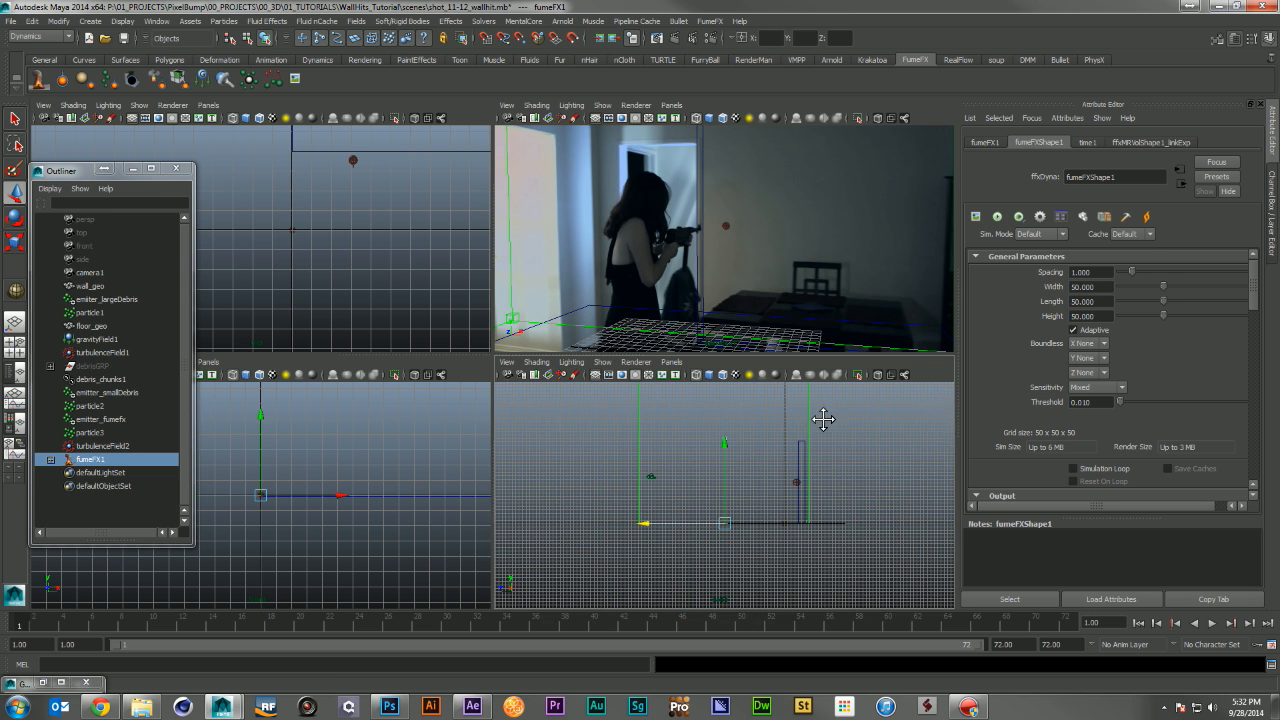
left_click_drag(648, 523, 640, 521)
right_click_drag(704, 492, 924, 512, "alt")
left_click_drag(641, 556, 637, 556)
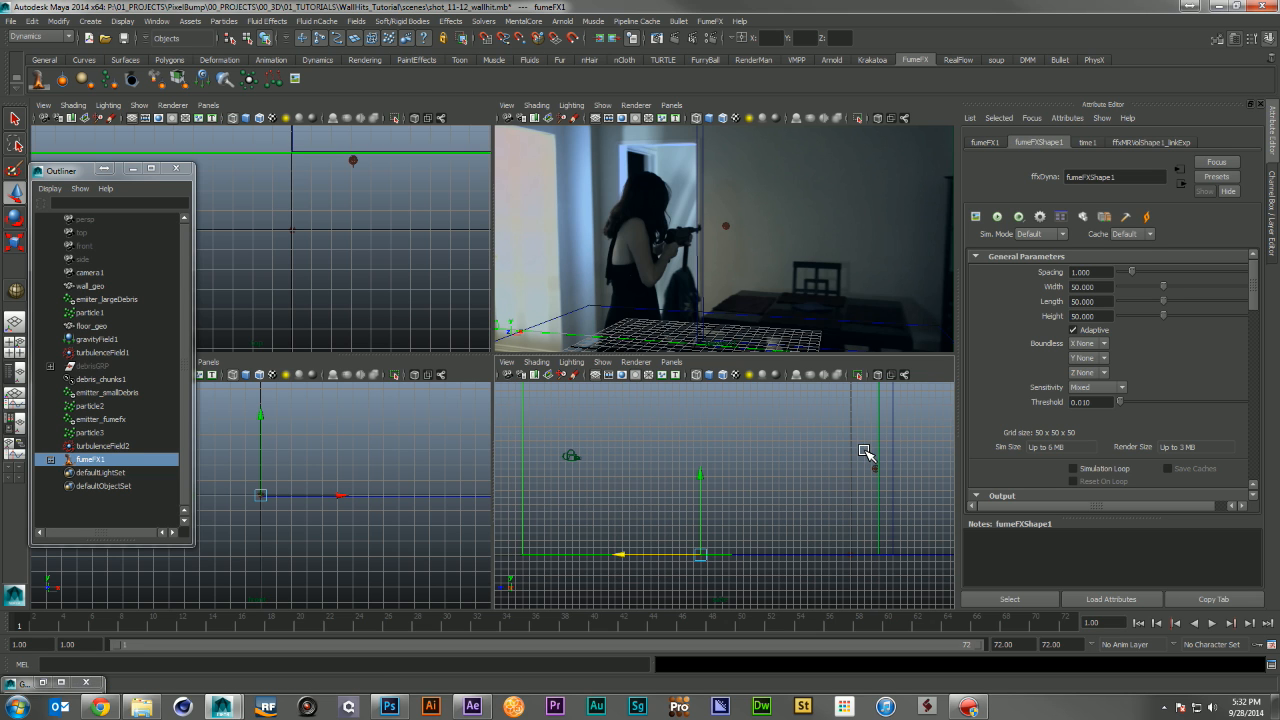
left_click_drag(851, 457, 753, 468, "alt")
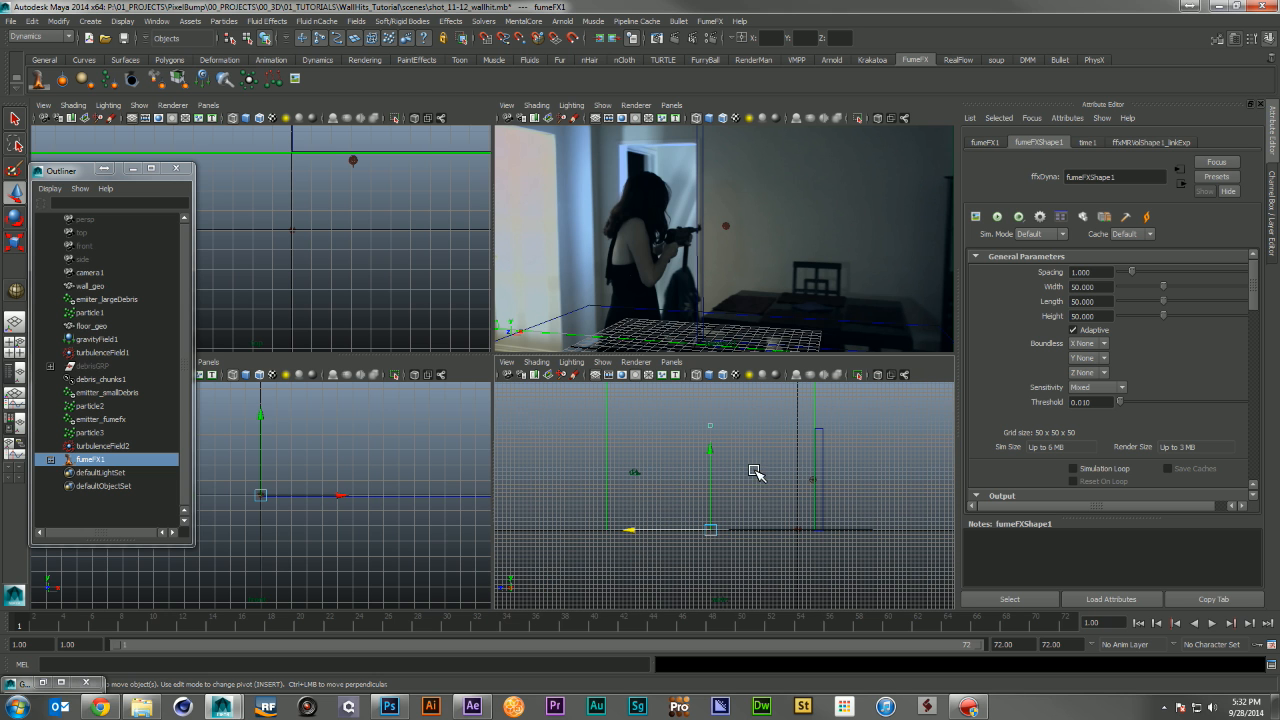
middle_click_drag(766, 451, 765, 513, "alt")
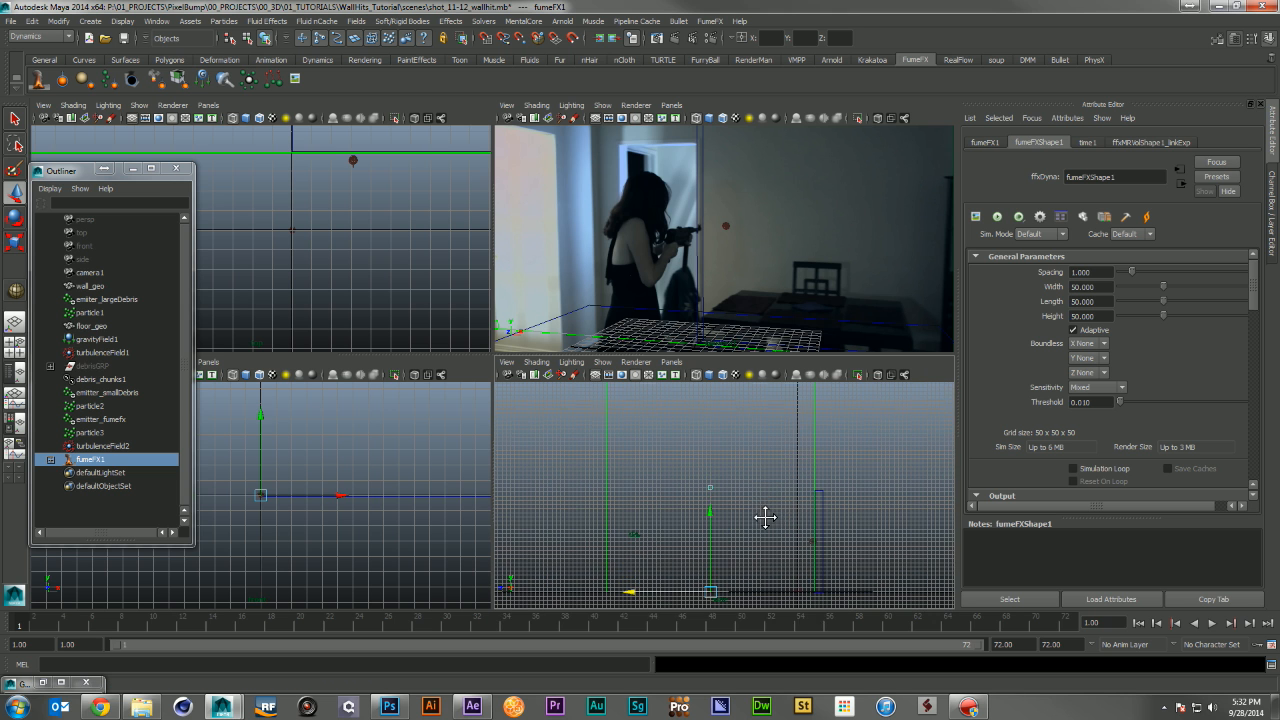
right_click_drag(783, 509, 751, 500, "alt")
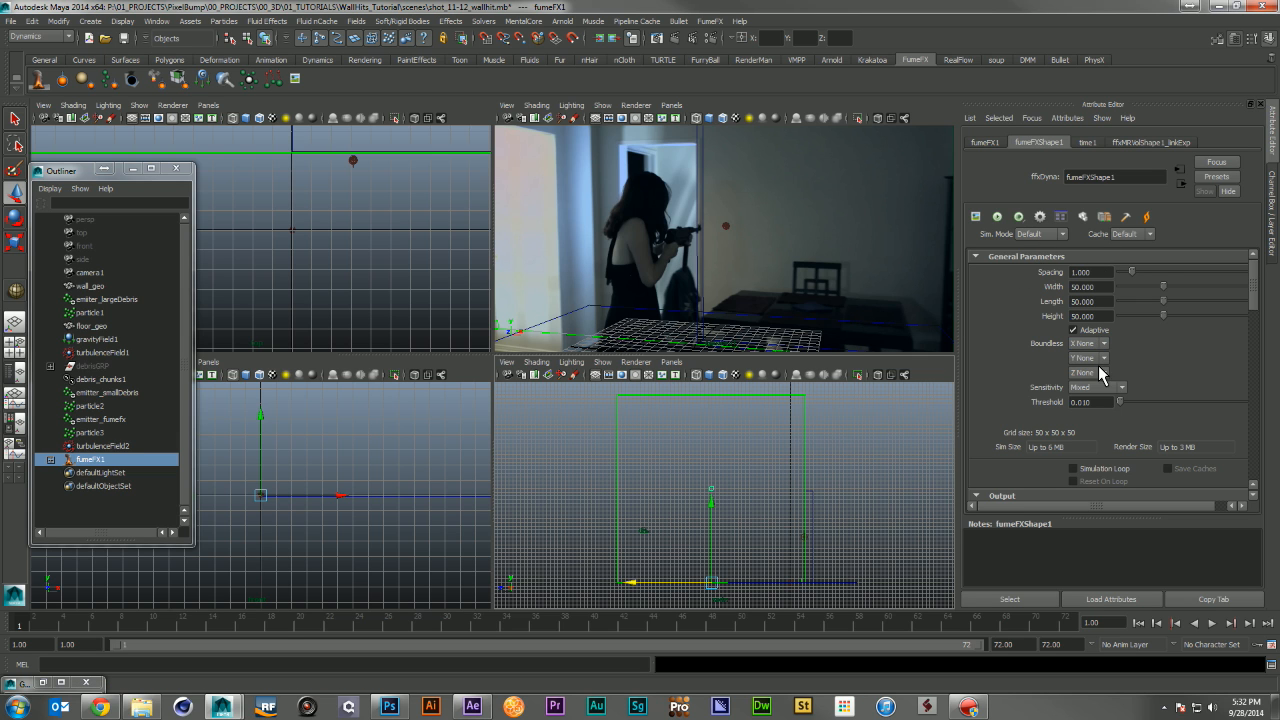
Set the container's blocking sides to Both for Y and Both for Z in its simulation settings, leaving X at None
scroll(1152, 365, "down", 5)
scroll(1148, 367, "down", 10)
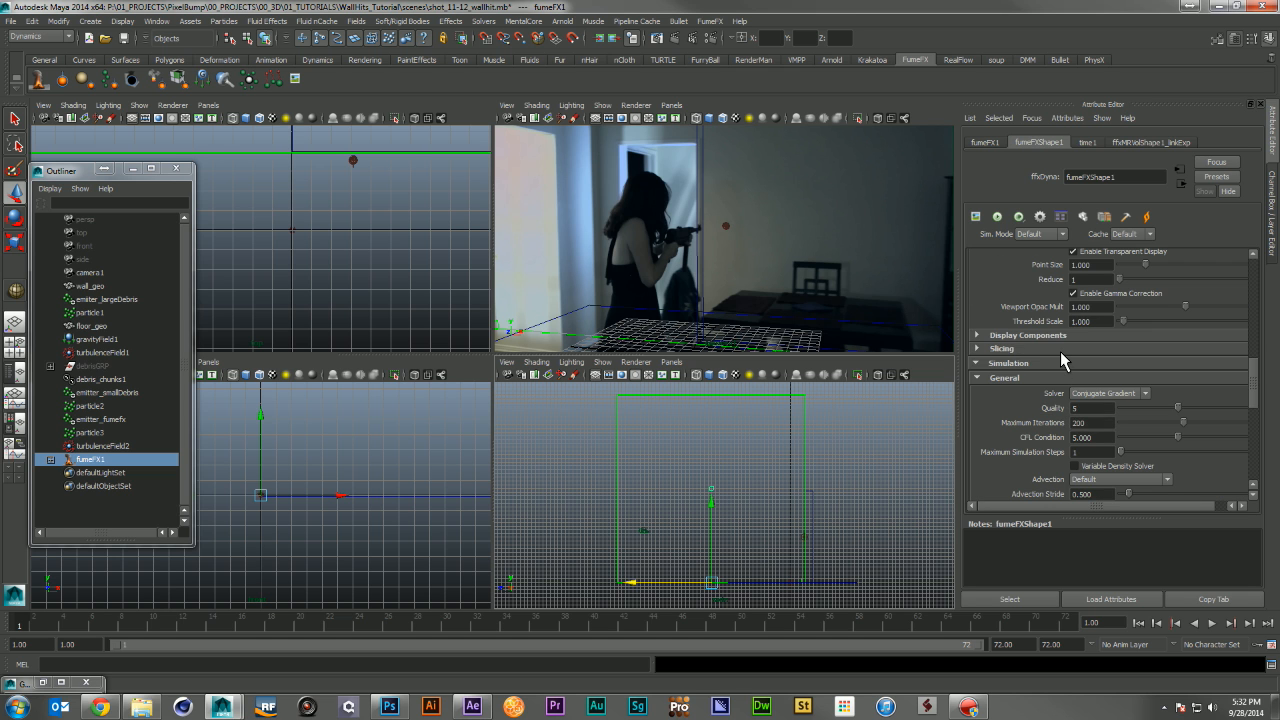
scroll(1060, 351, "down", 10)
left_click(1058, 331)
left_click(1058, 331)
left_click(1052, 345)
left_click(1052, 345)
left_click(1050, 357)
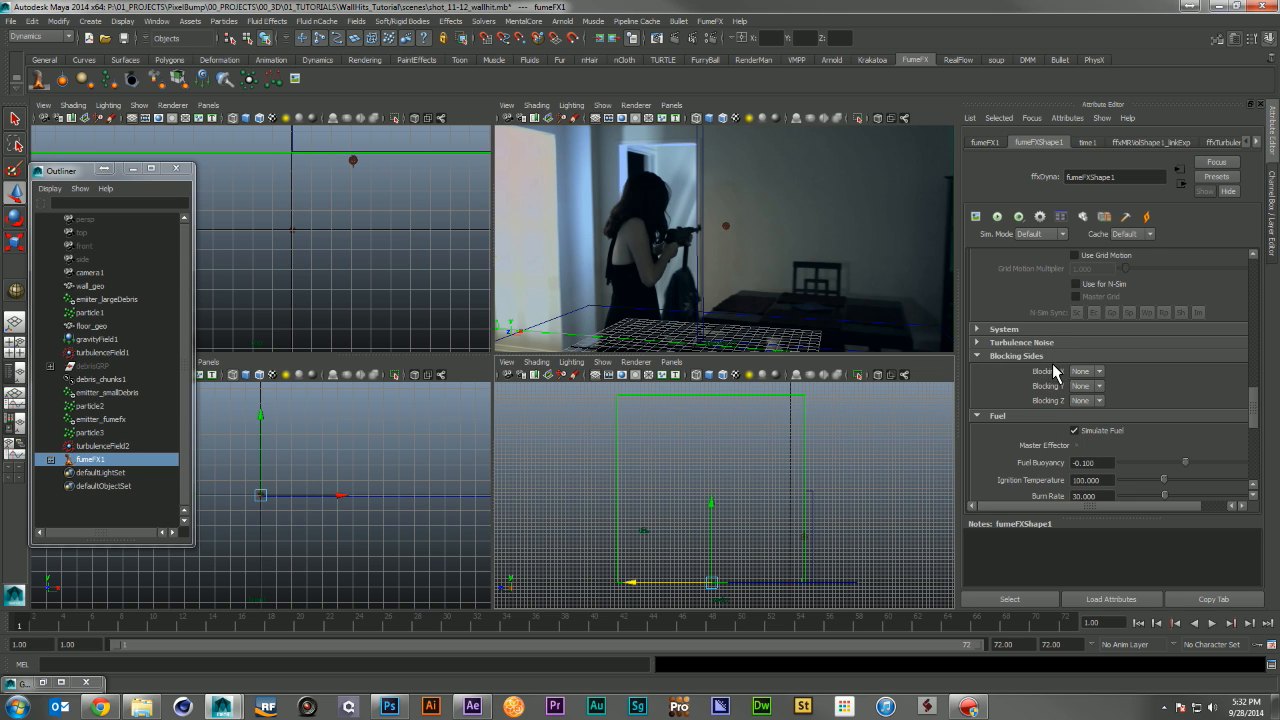
left_click(1054, 416)
left_click(1098, 372)
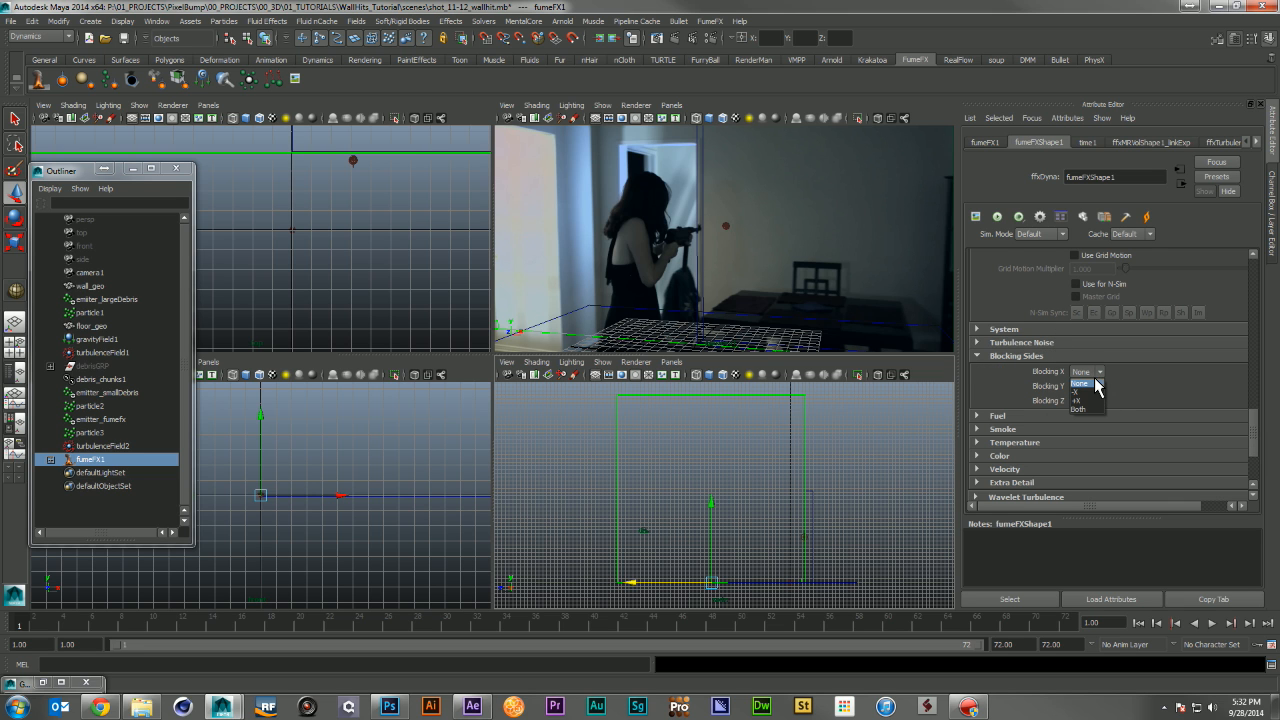
left_click(1129, 389)
left_click(1091, 401)
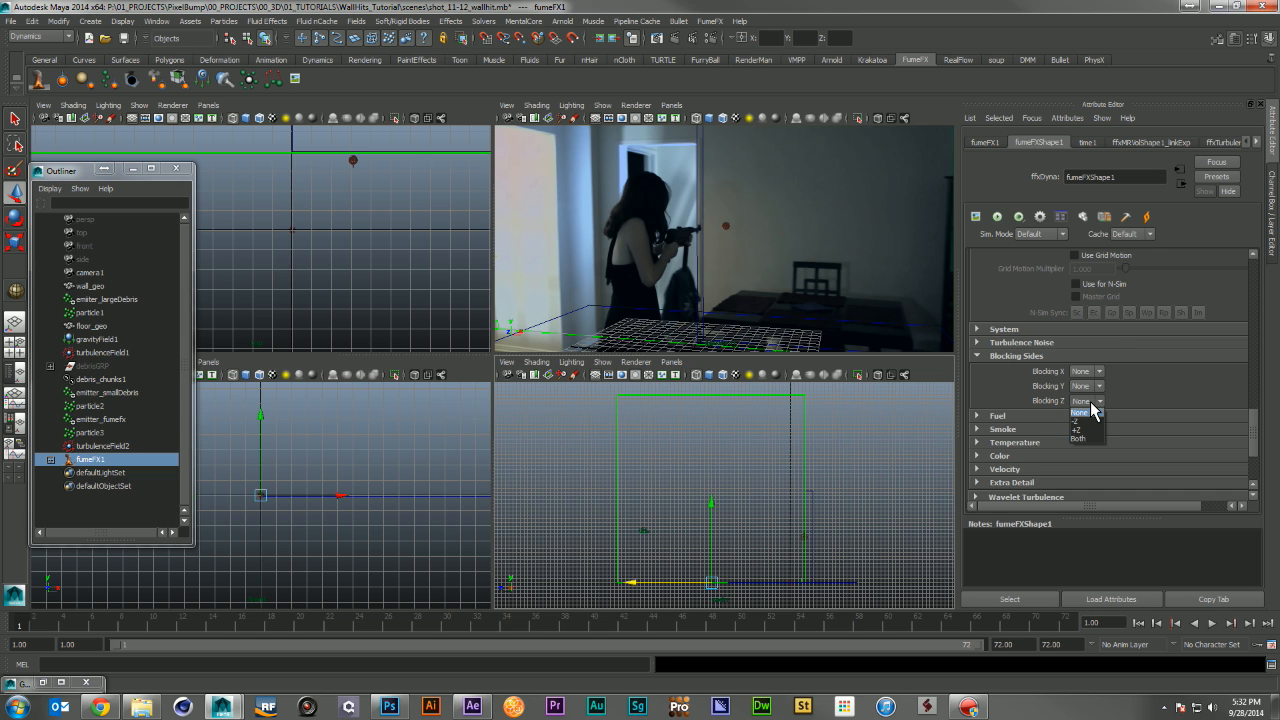
left_click(1084, 436)
left_click(1091, 386)
left_click(1087, 421)
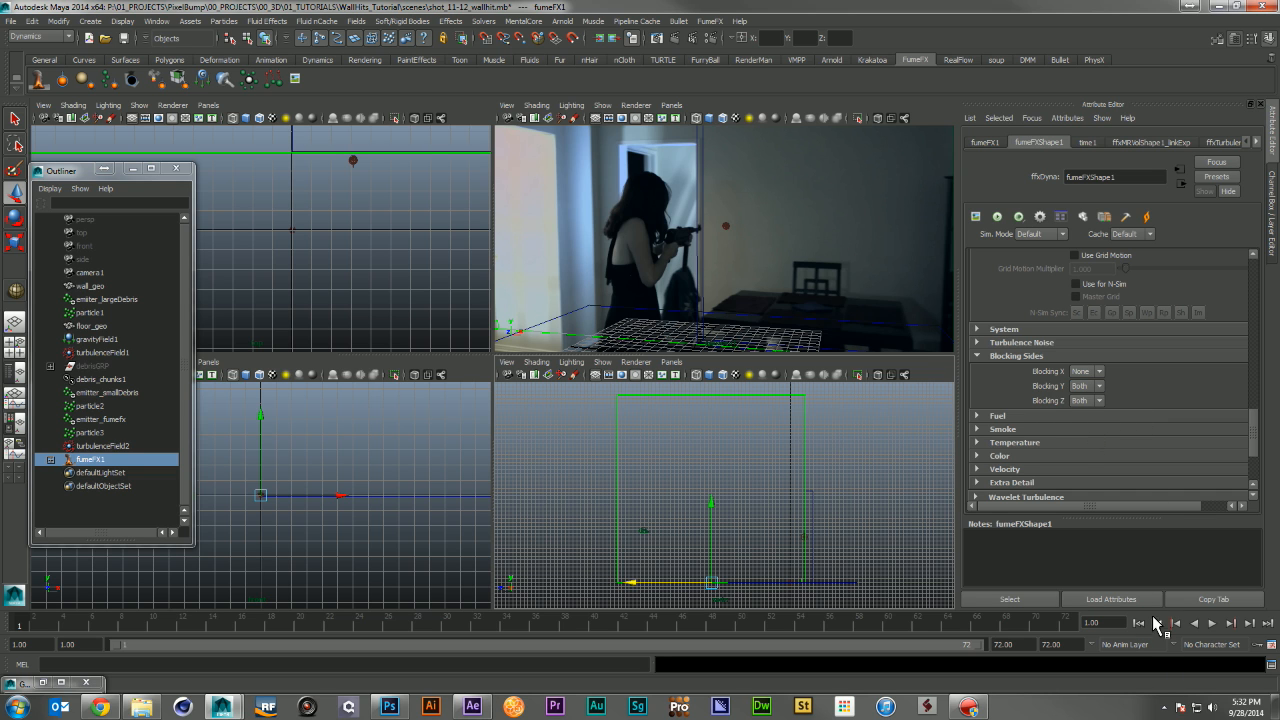
Play the particle burst to frame 14 with particle3 selected and create a FumeFX particle source from it
left_click(104, 433)
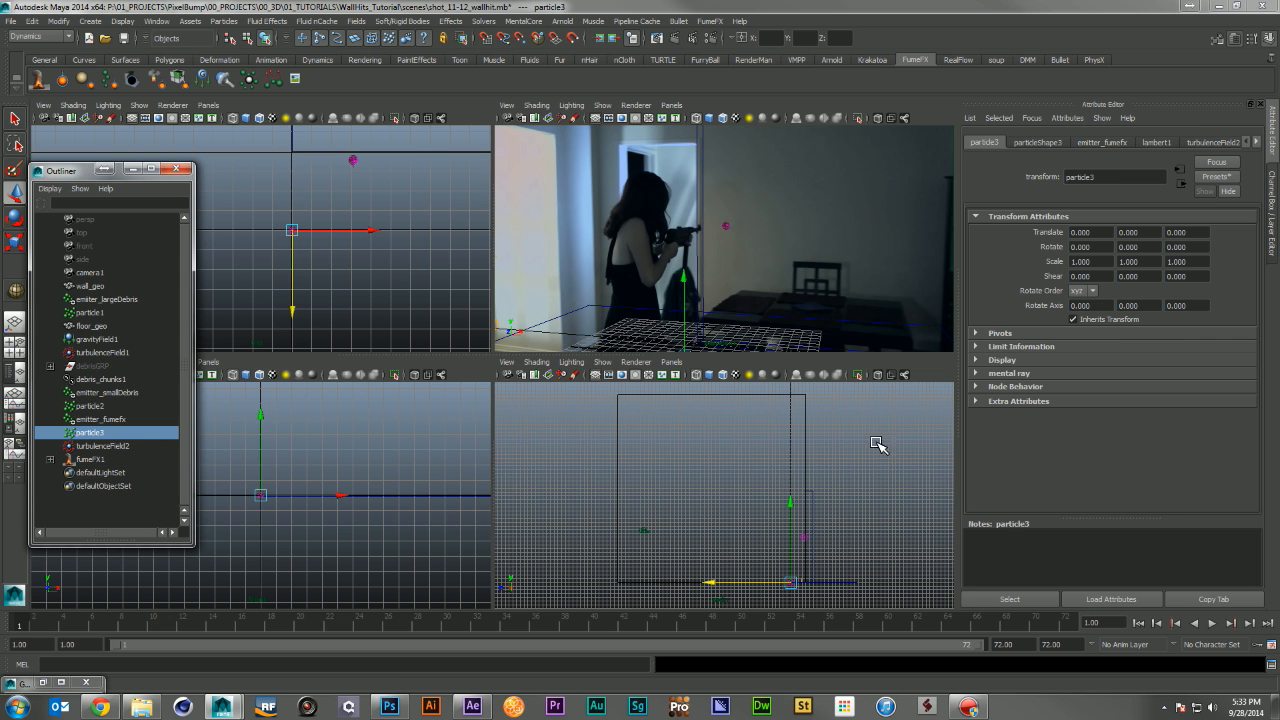
left_click(1212, 622)
left_click(1214, 623)
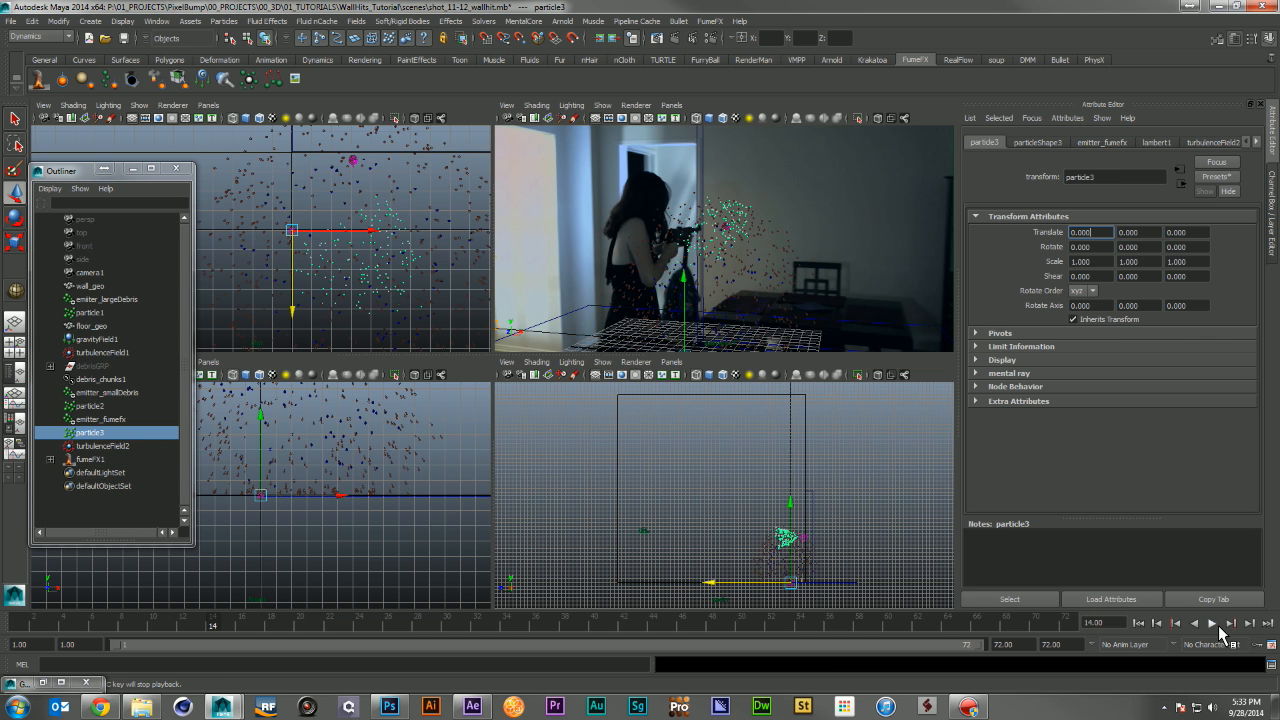
left_click(123, 84)
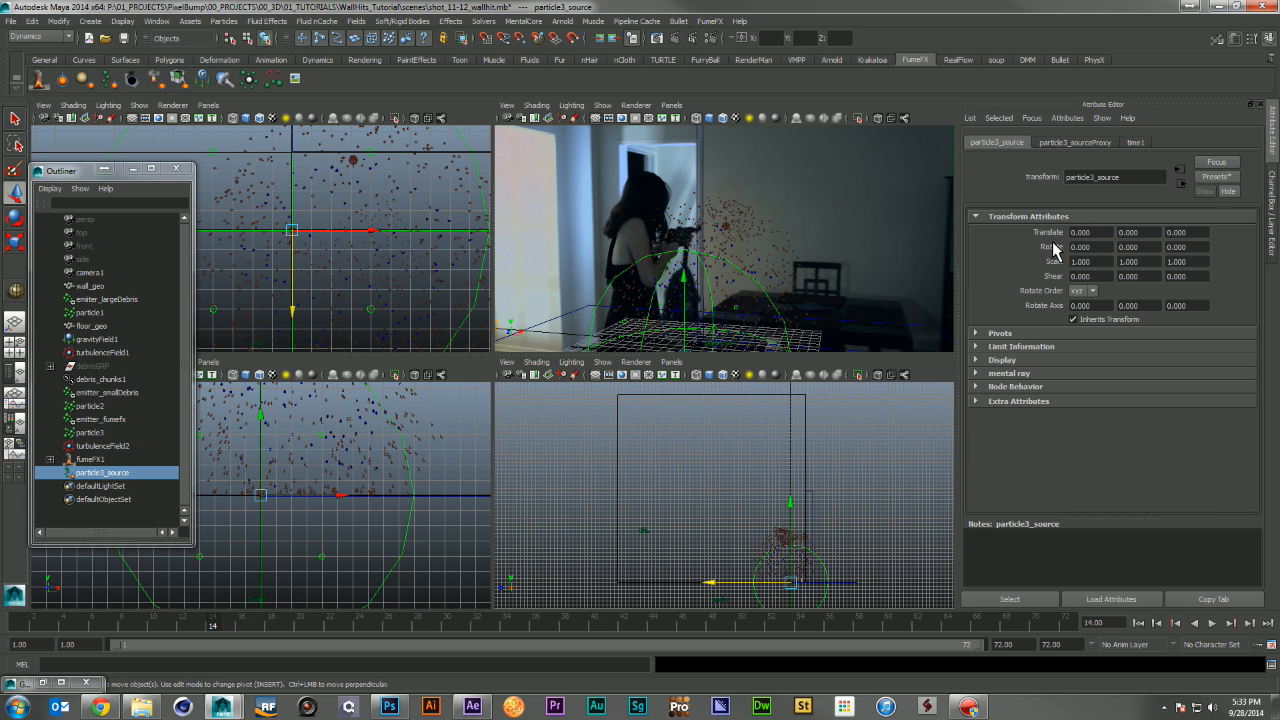
Link particle3_source to the fumeFX1 container in the FumeFX Relationship Manager
left_click(90, 459)
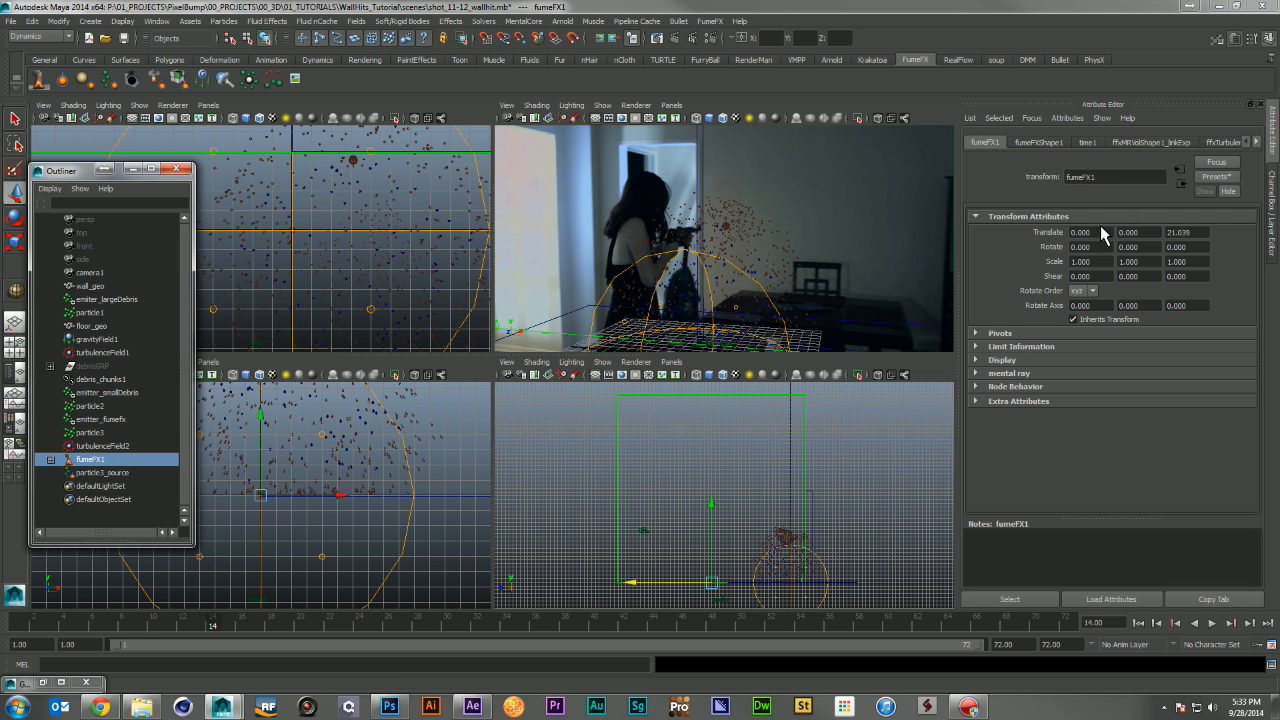
left_click(1042, 143)
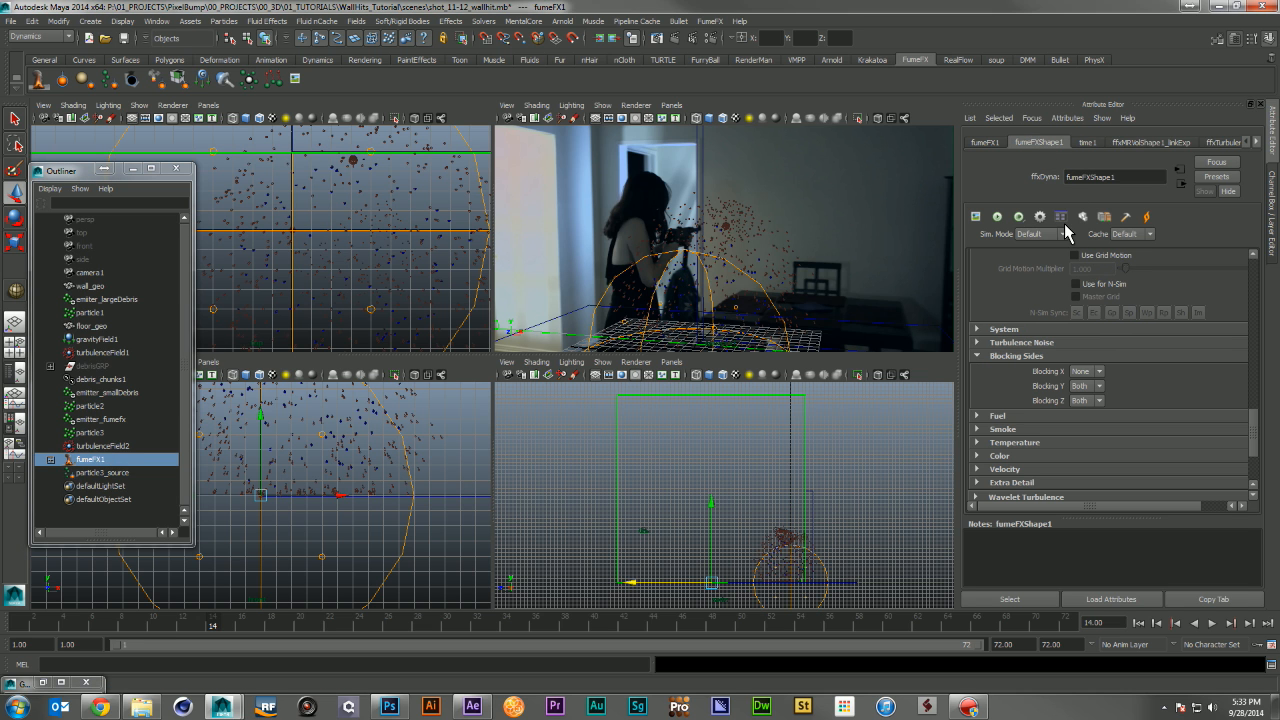
left_click(1061, 216)
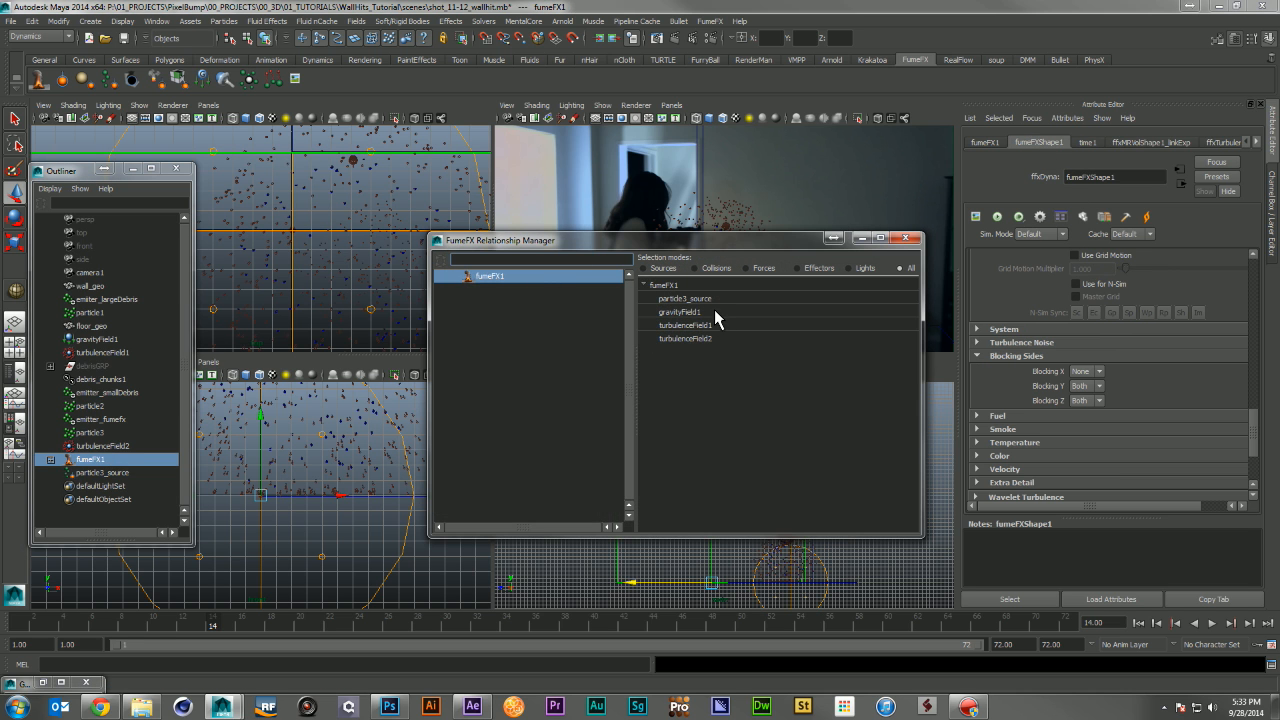
left_click(690, 299)
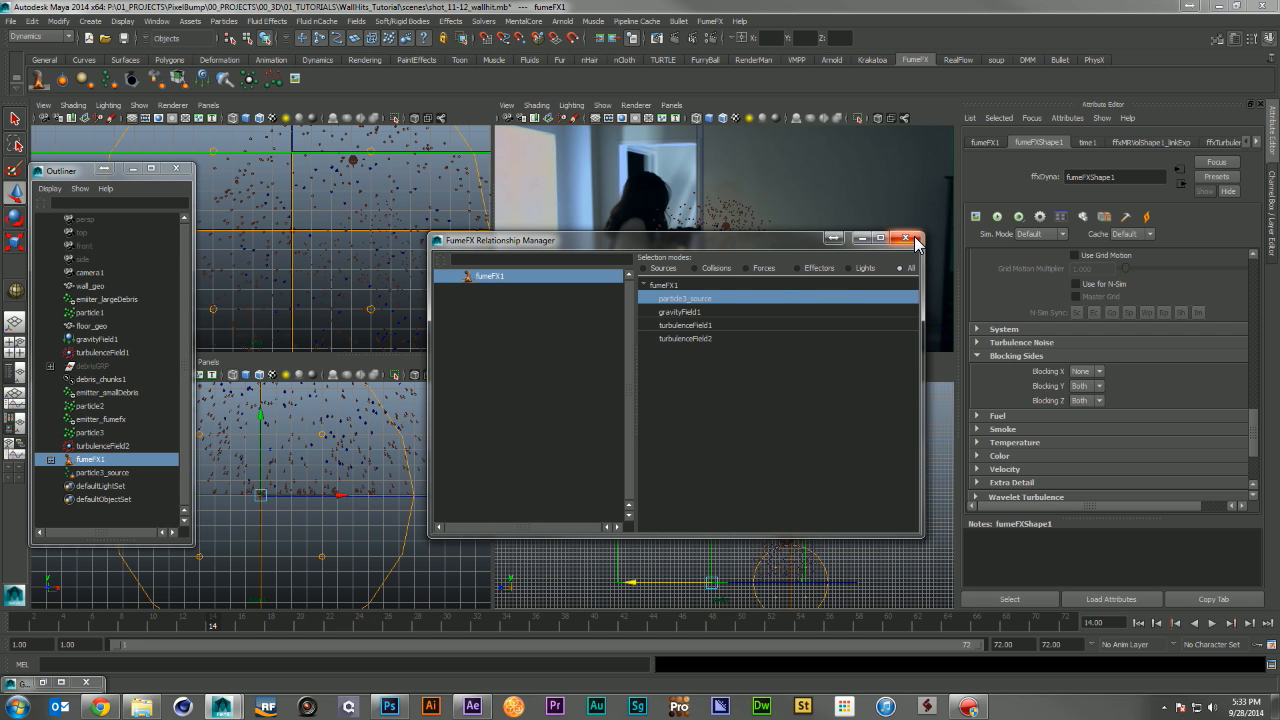
left_click(906, 238)
Rewind to frame 1 and set particle3_source's icon size to 5
left_click(1139, 623)
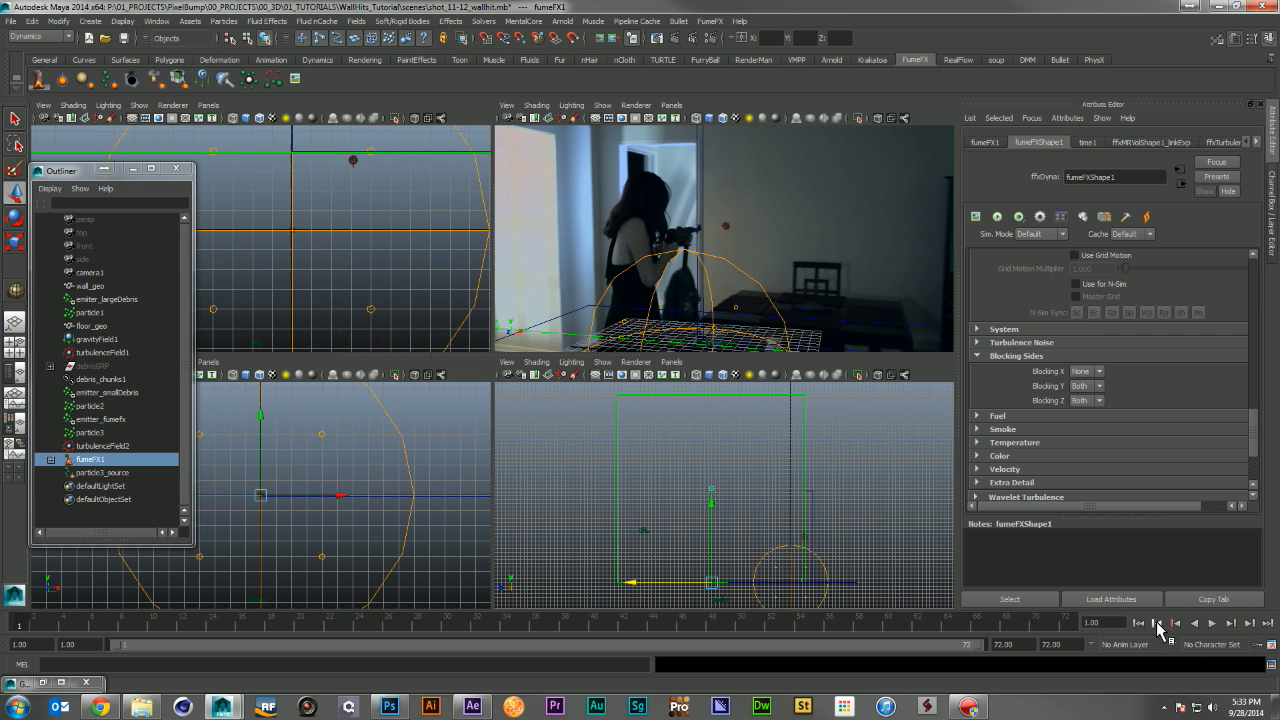
left_click(103, 474)
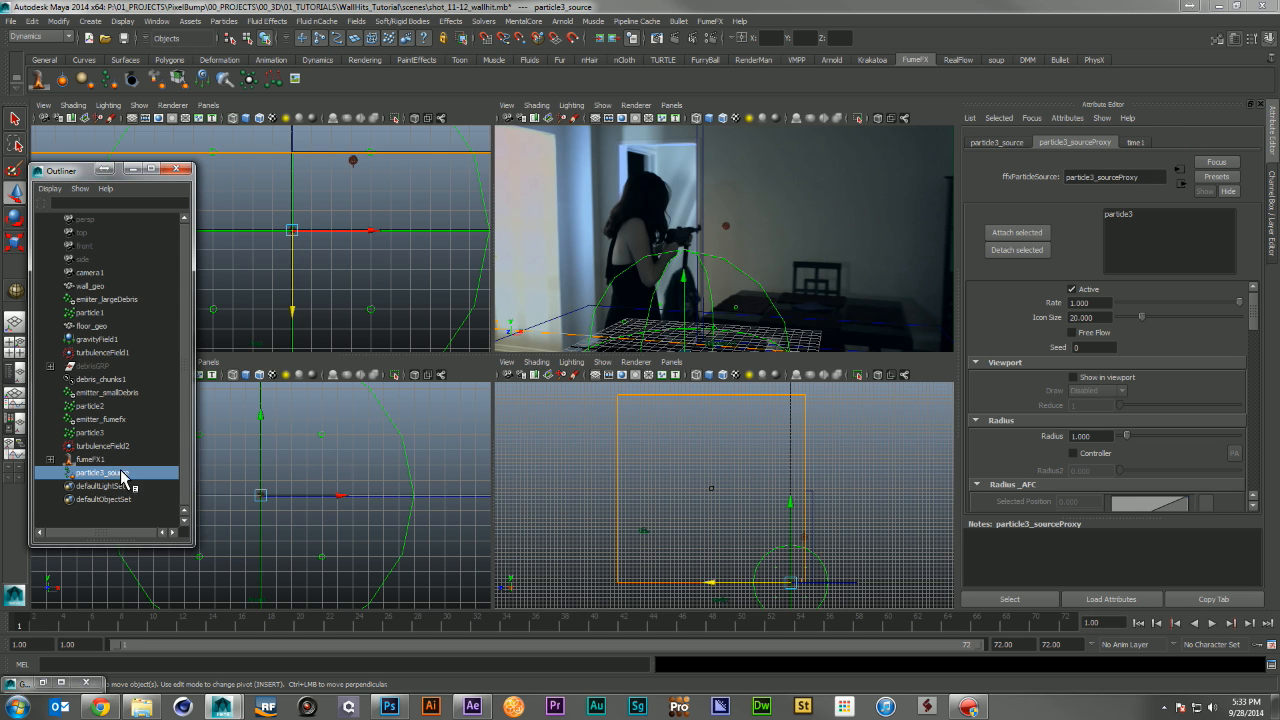
left_click(1100, 317)
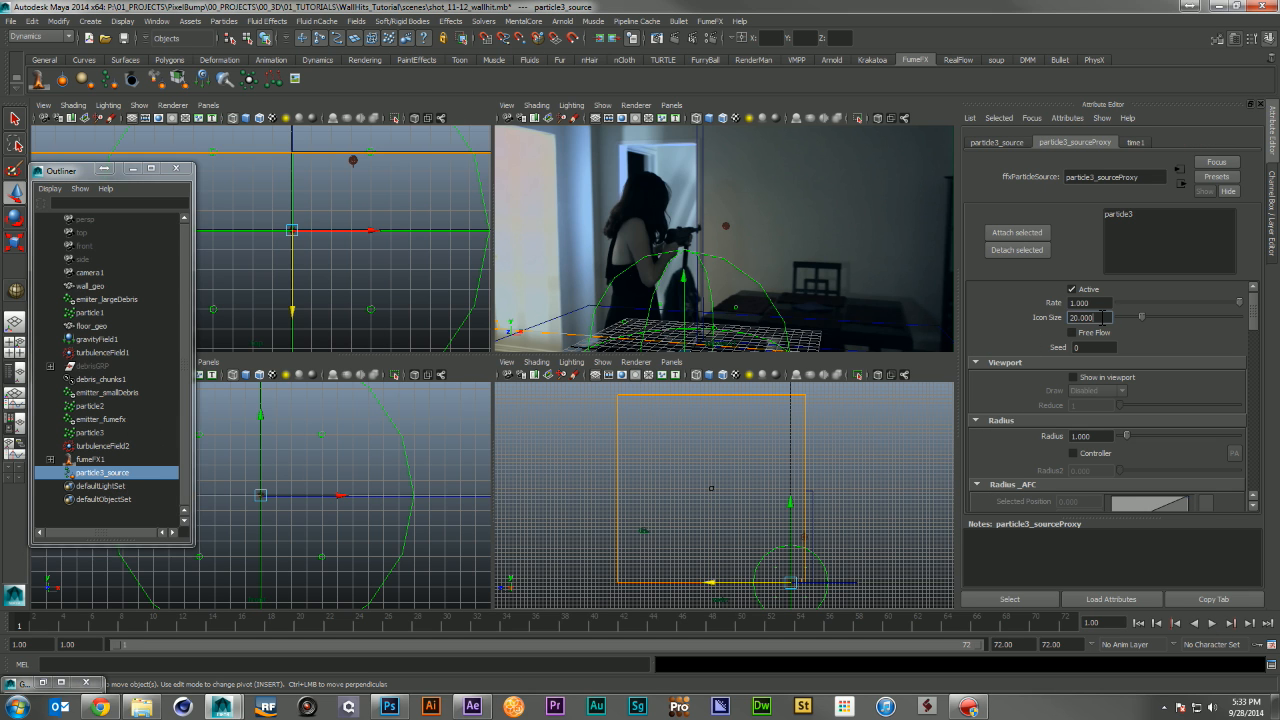
type("5")
key("Return")
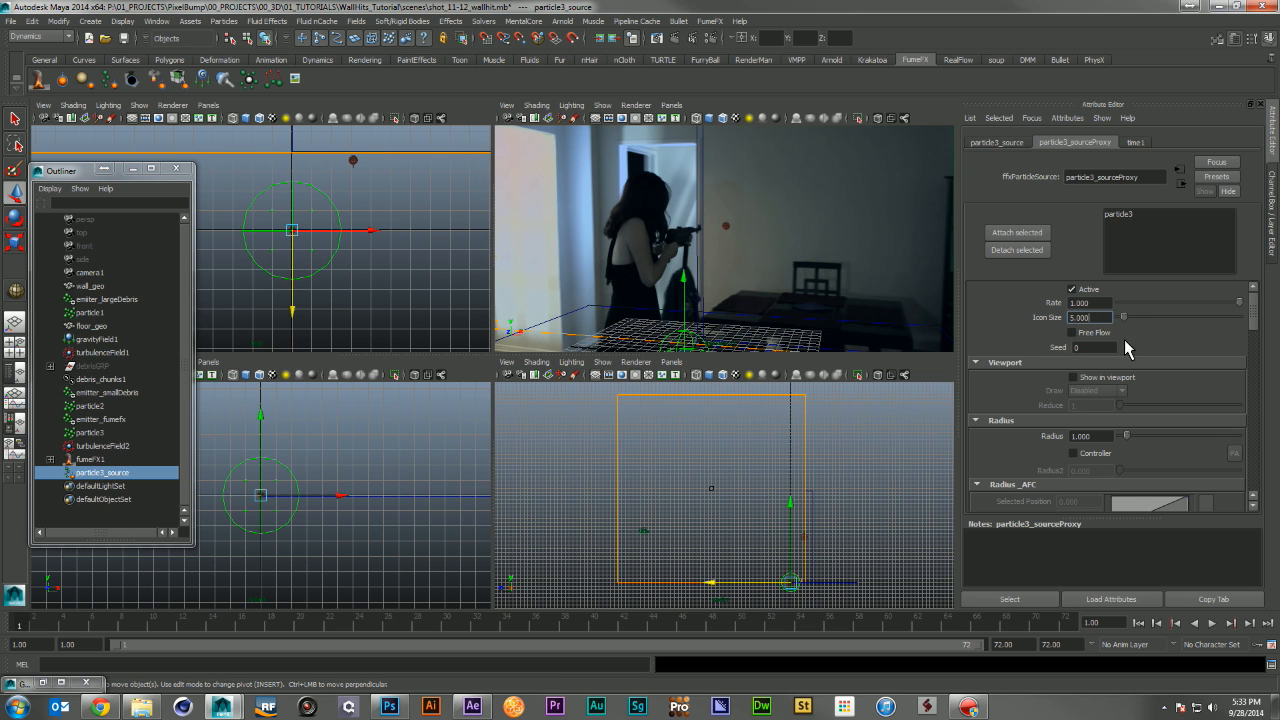
Enable Show in viewport for particle3_source and play the burst to frame 14
scroll(1179, 353, "down", 1)
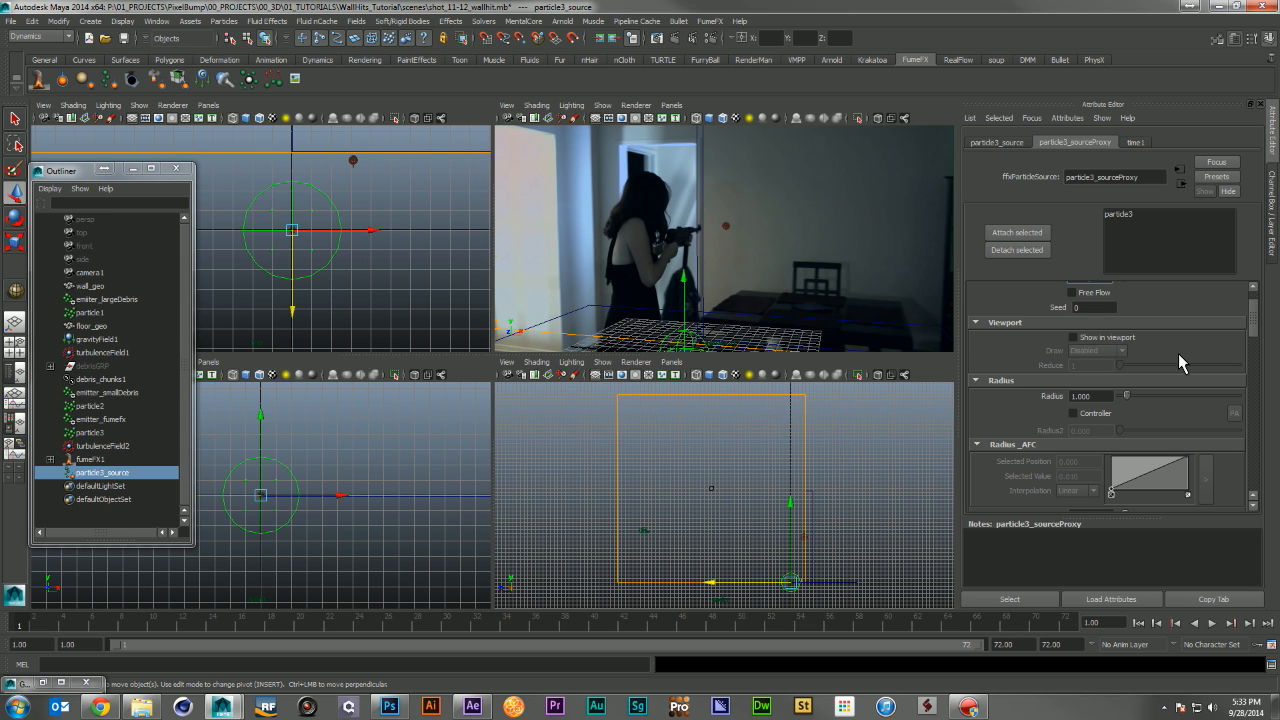
scroll(1179, 354, "up", 1)
left_click(1074, 377)
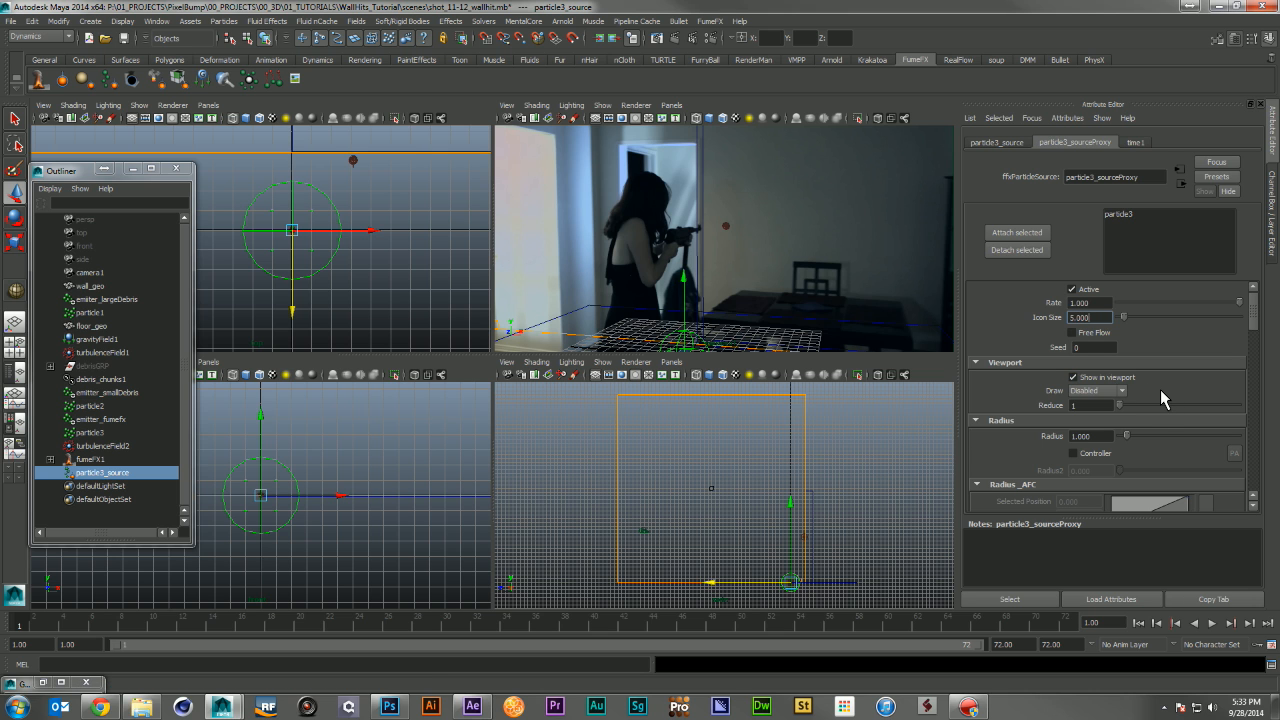
scroll(1160, 389, "down", 2)
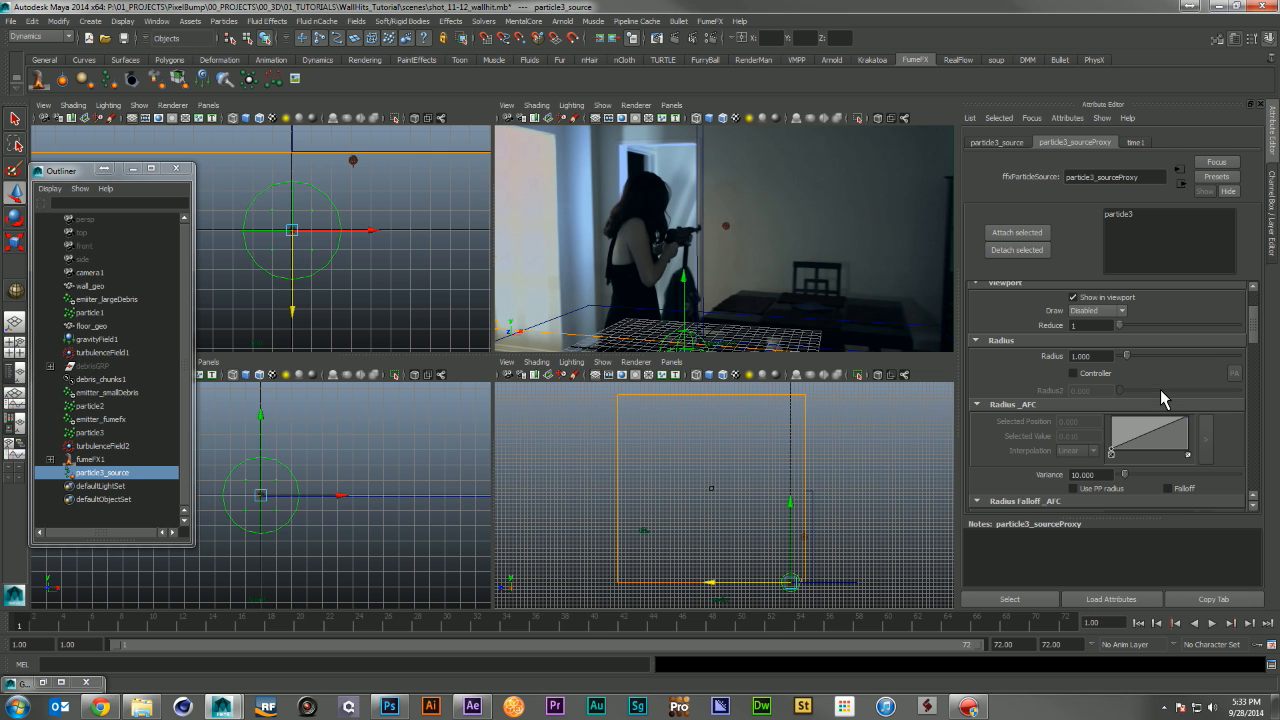
left_click(1212, 623)
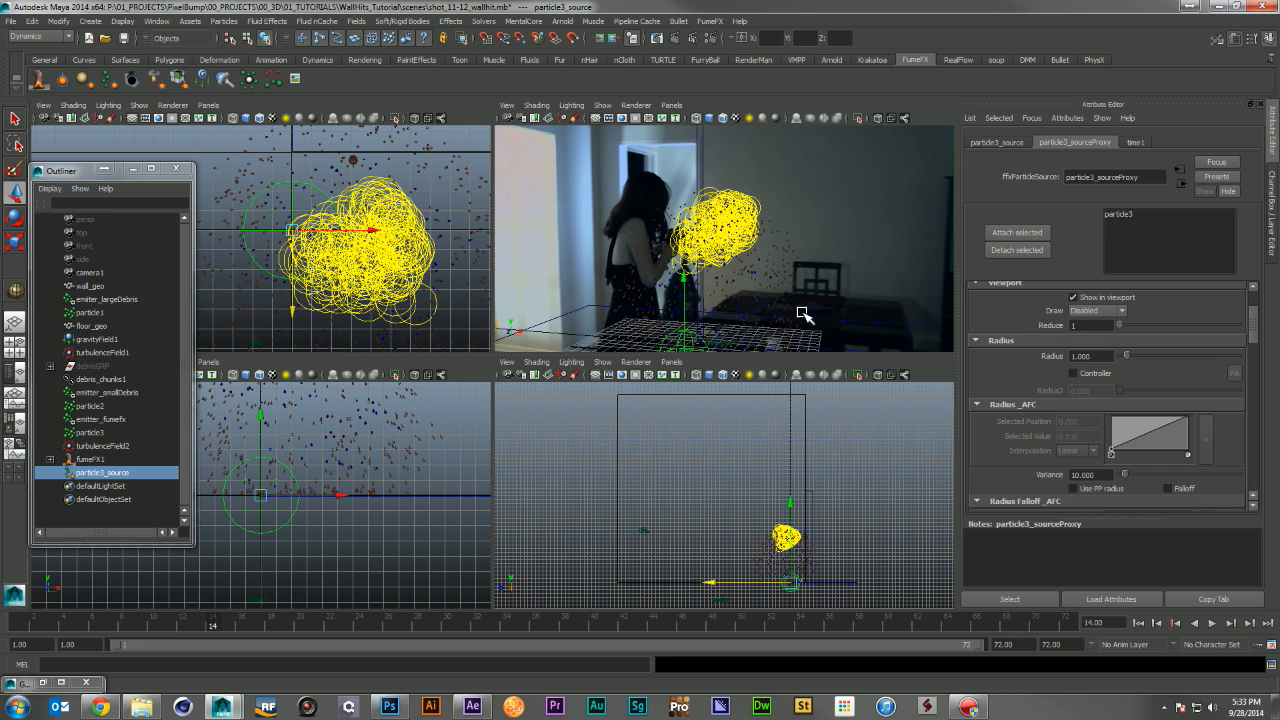
Reduce the particle source's radius, trying 0.25 first and ending at 0.5
double_click(1107, 356)
type("0.25")
key("Return")
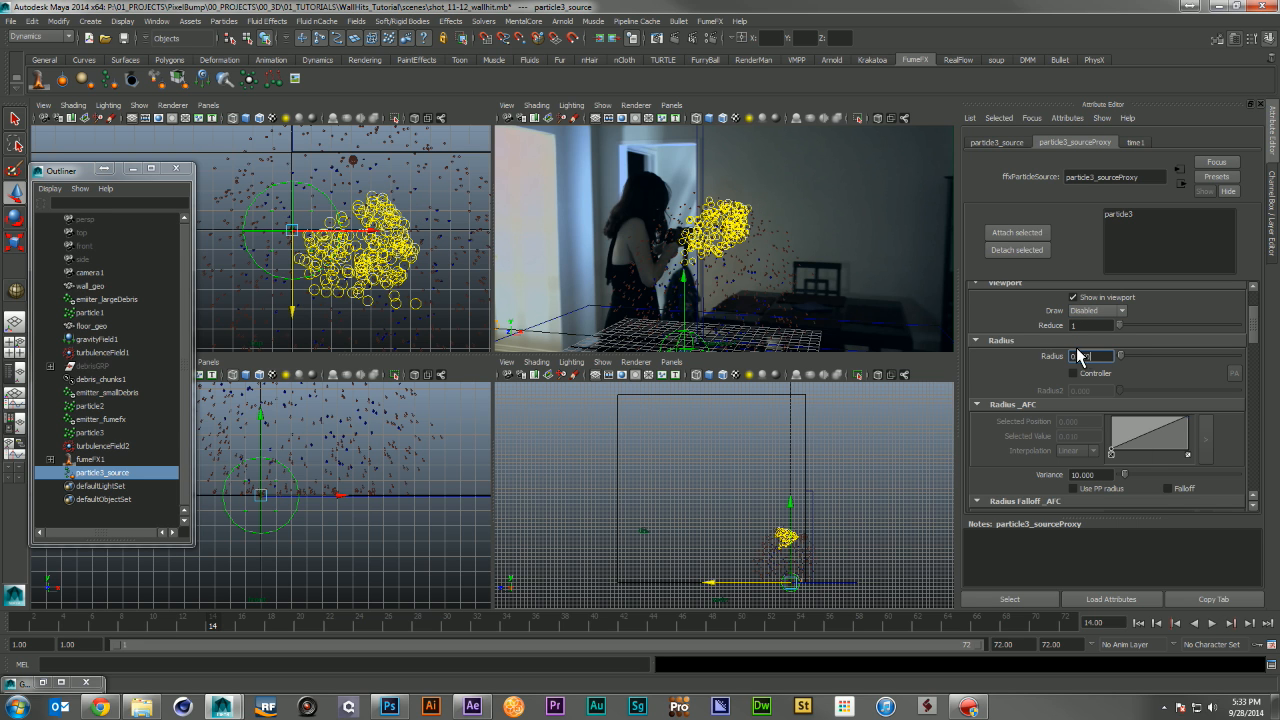
left_click_drag(1101, 358, 1076, 357)
type("4")
key("Return")
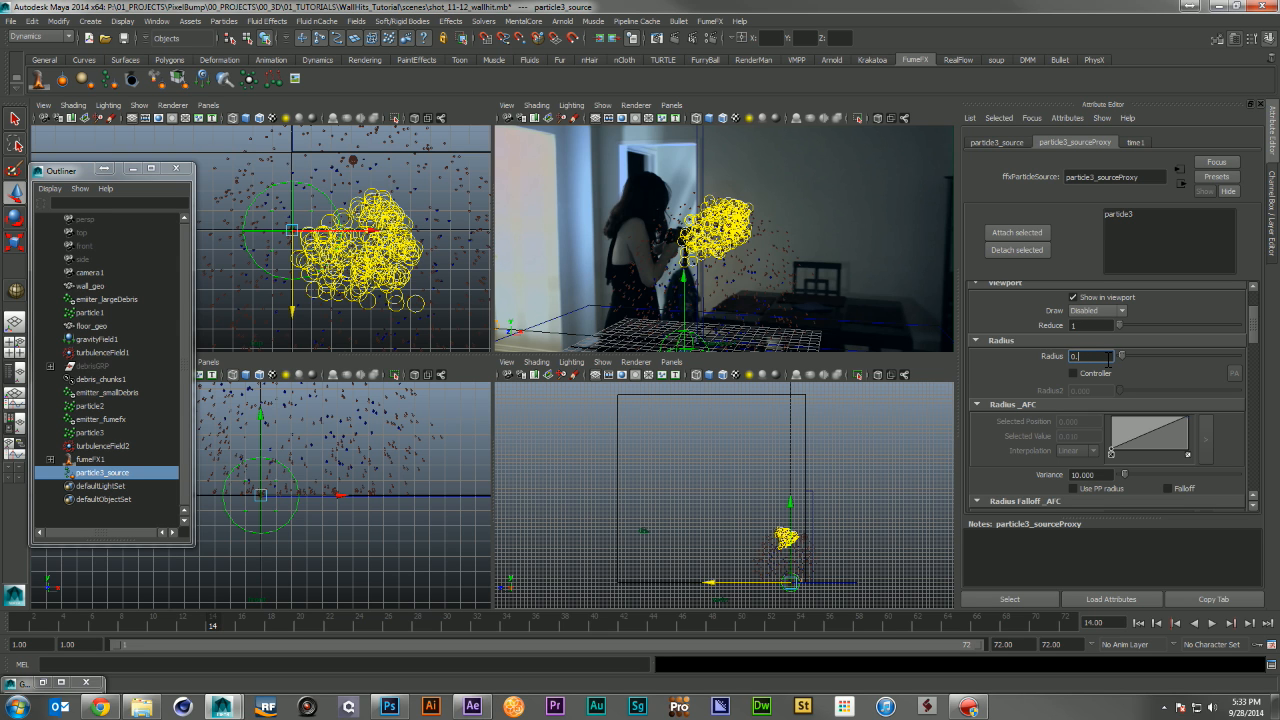
type("0.5")
key("Return")
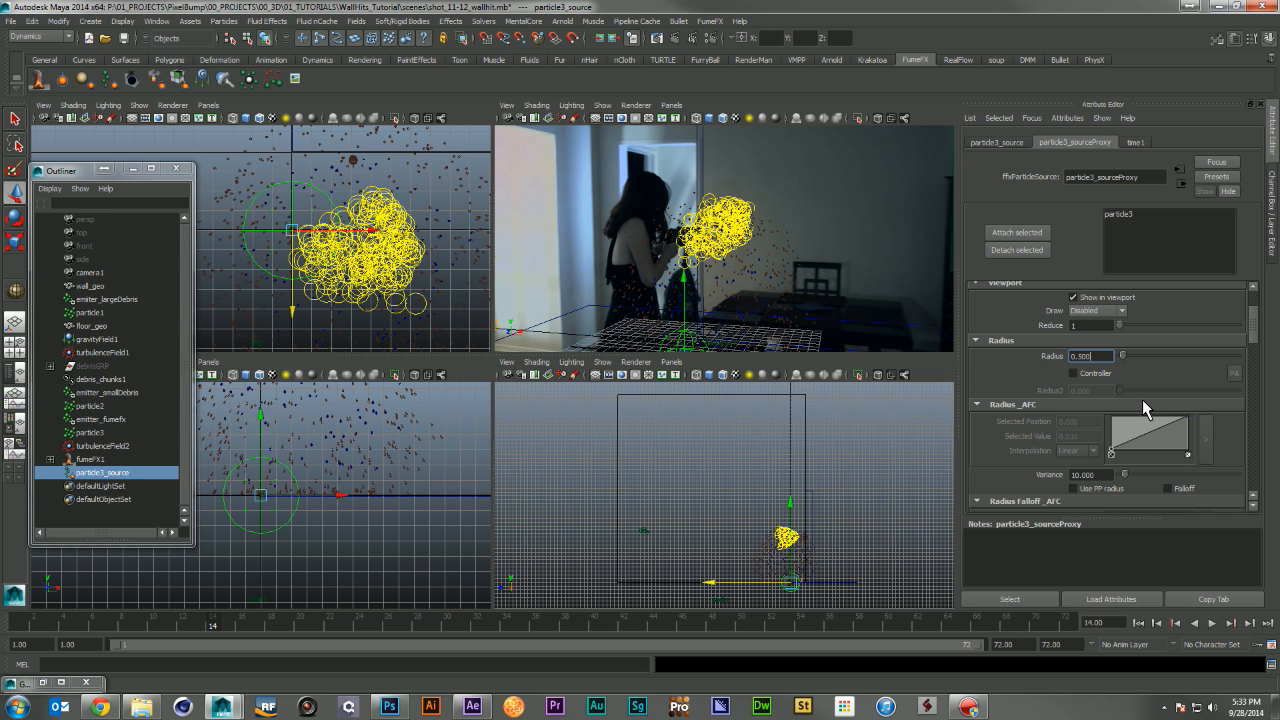
Disable fuel on the particle source and look through its temperature, smoke and color settings
scroll(1090, 400, "down", 4)
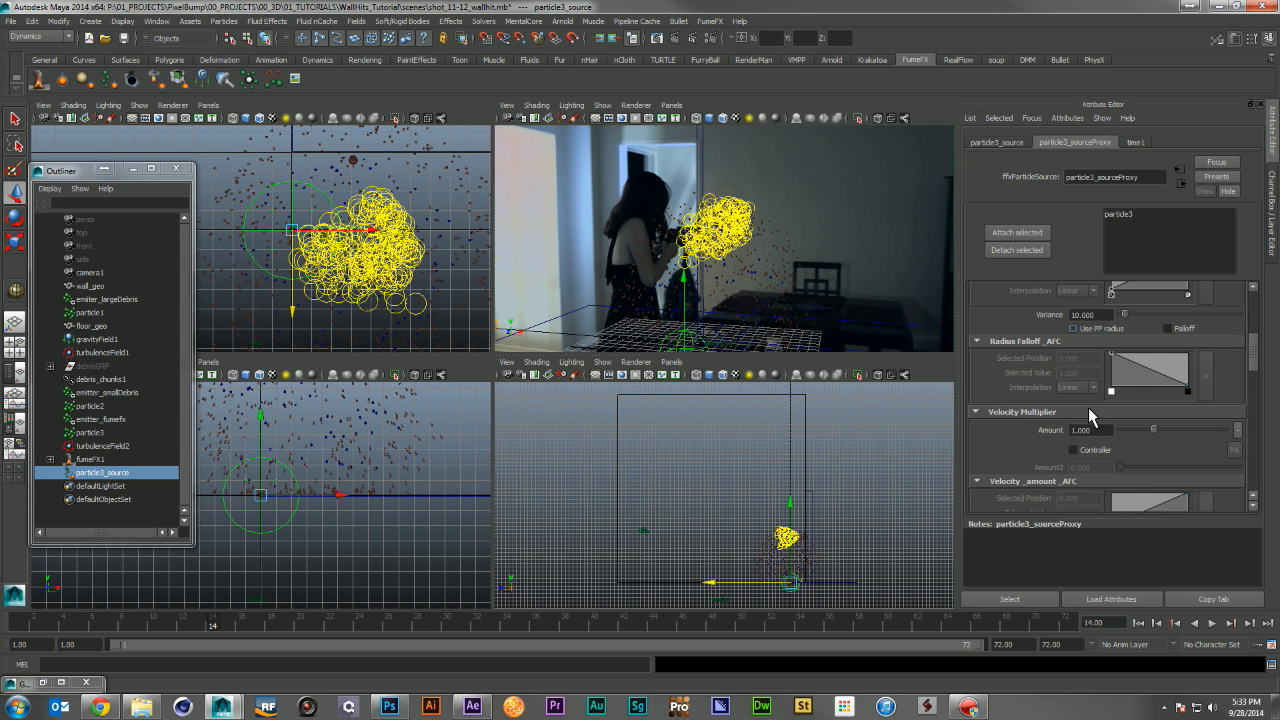
scroll(1088, 407, "down", 5)
left_click(1090, 383)
left_click(1096, 394)
scroll(1048, 409, "down", 5)
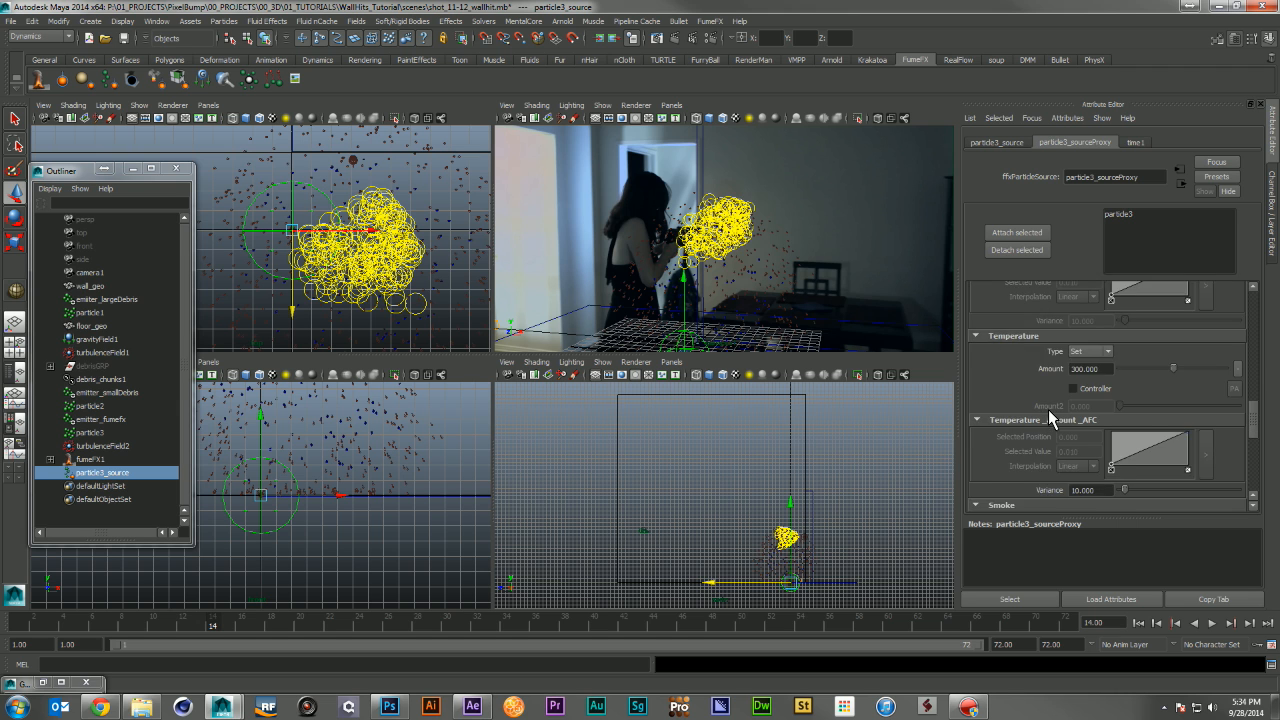
scroll(1048, 409, "down", 3)
scroll(982, 420, "down", 5)
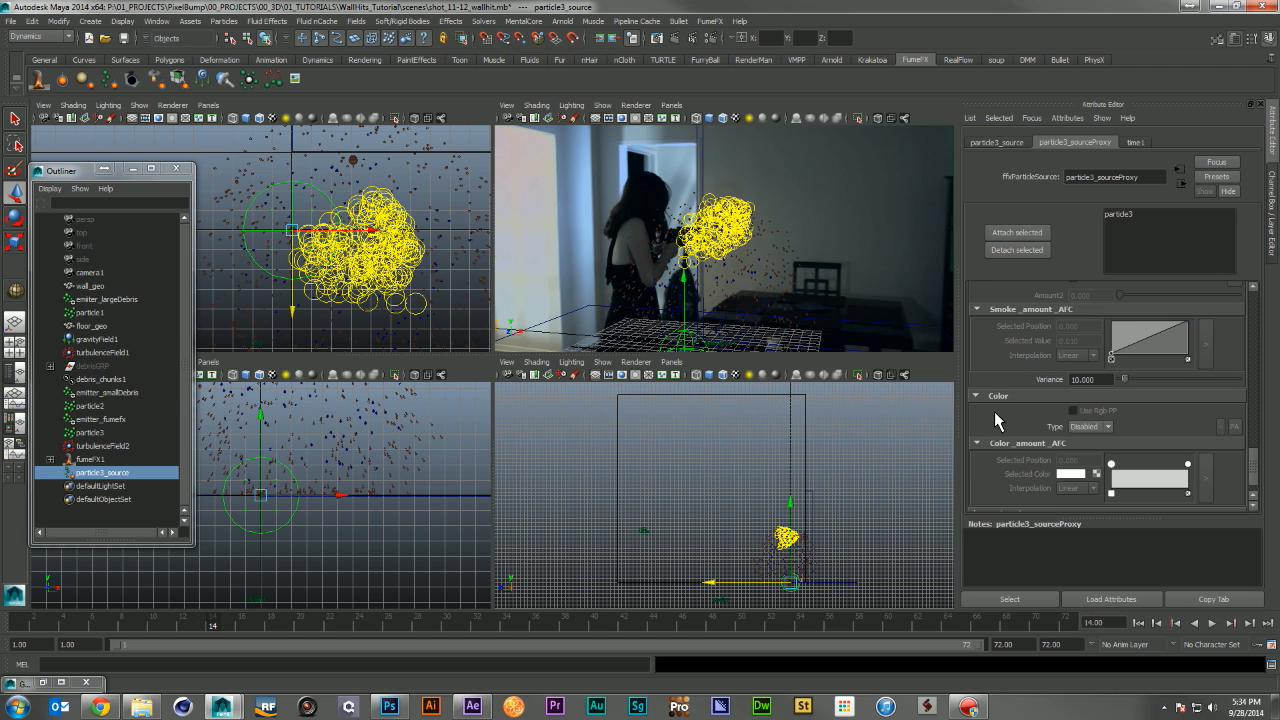
Select fumeFX1, expand its playback settings and set its viewport display Reduce to 5
left_click(86, 458)
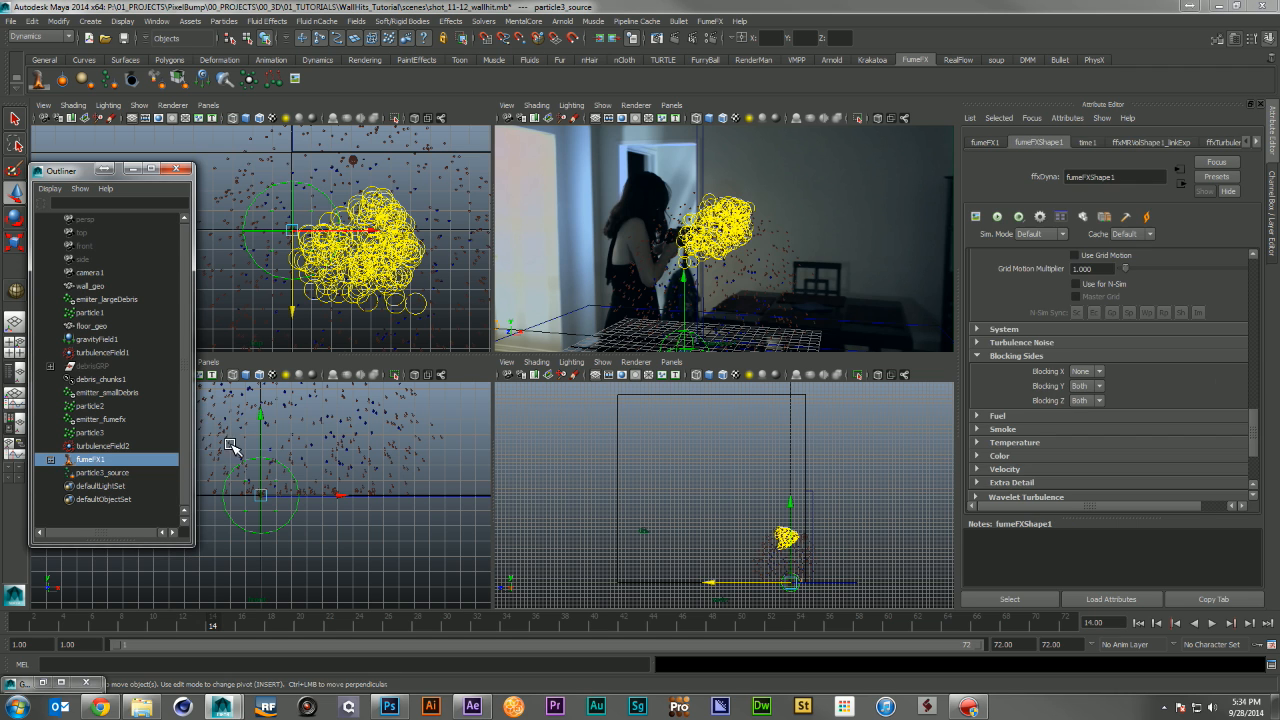
scroll(998, 307, "up", 4)
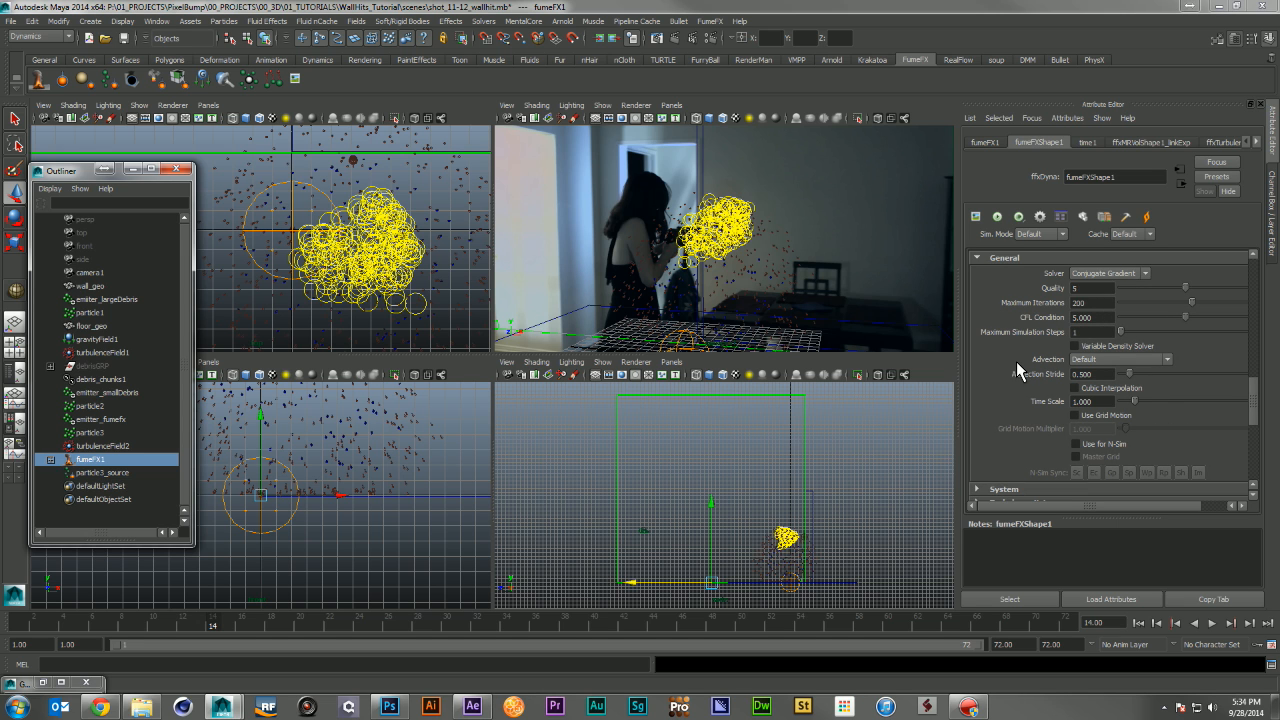
scroll(1016, 361, "up", 5)
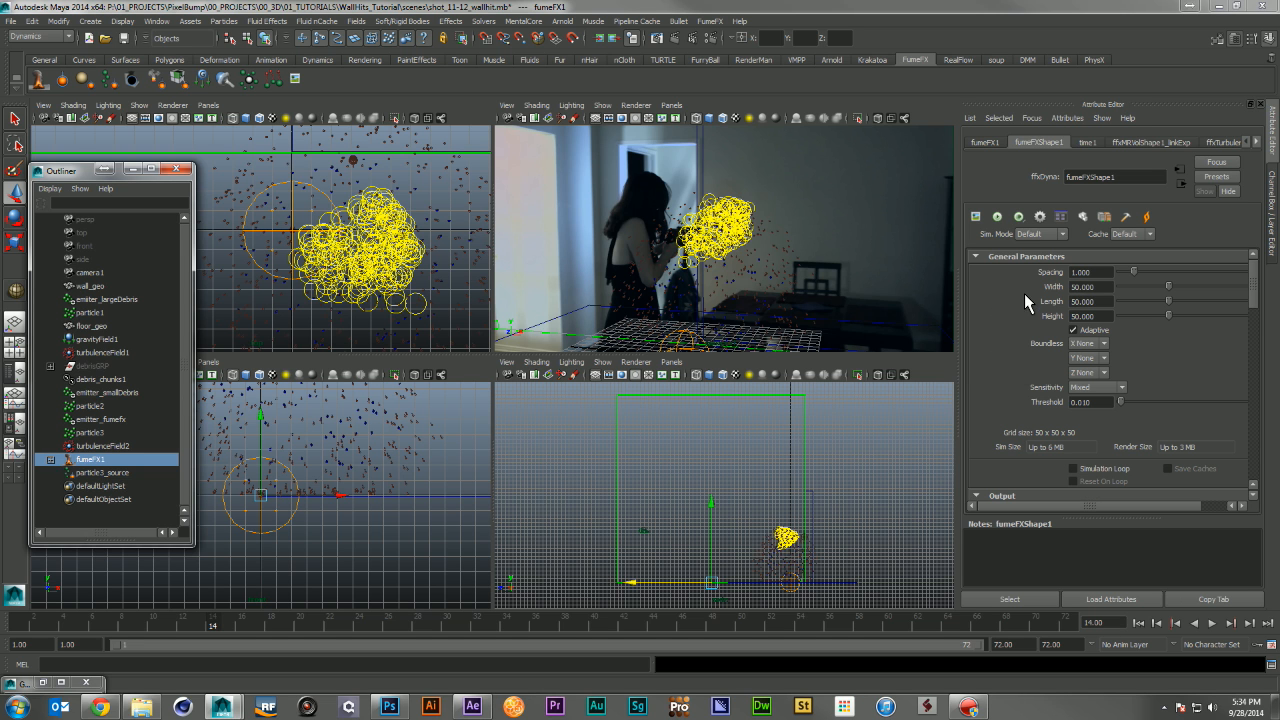
scroll(1022, 309, "down", 5)
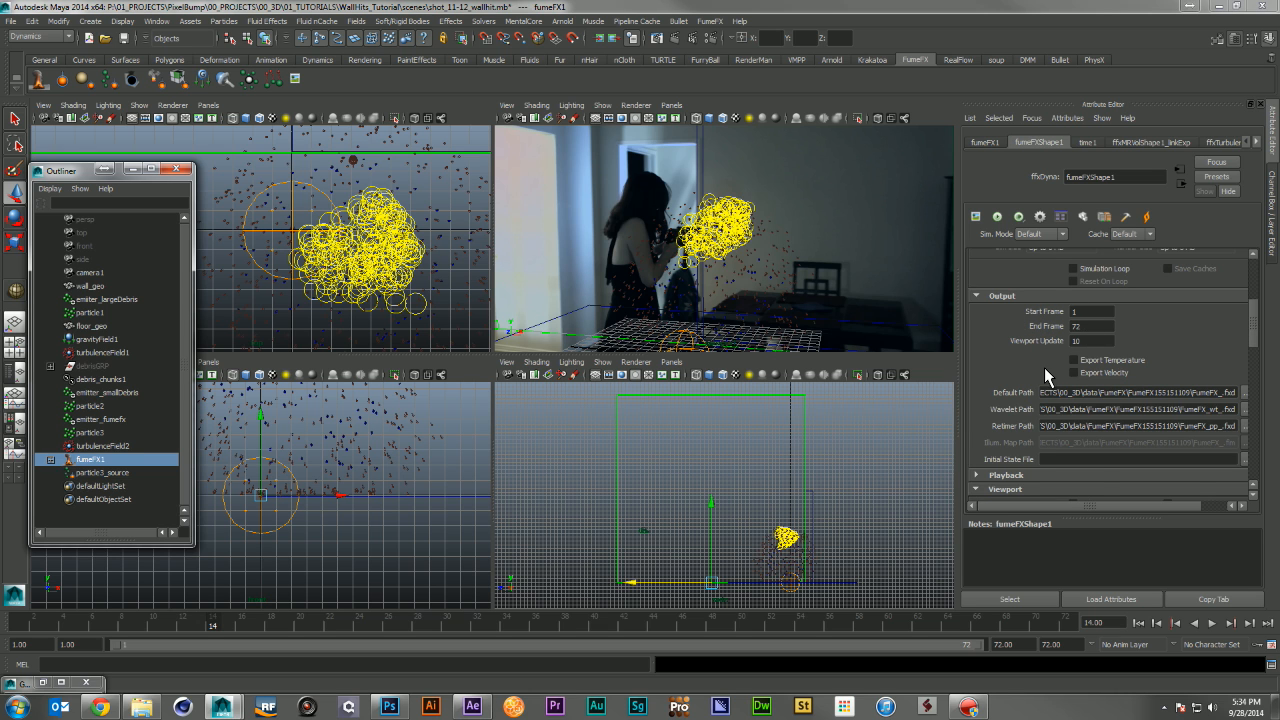
scroll(1044, 365, "down", 3)
left_click(1044, 356)
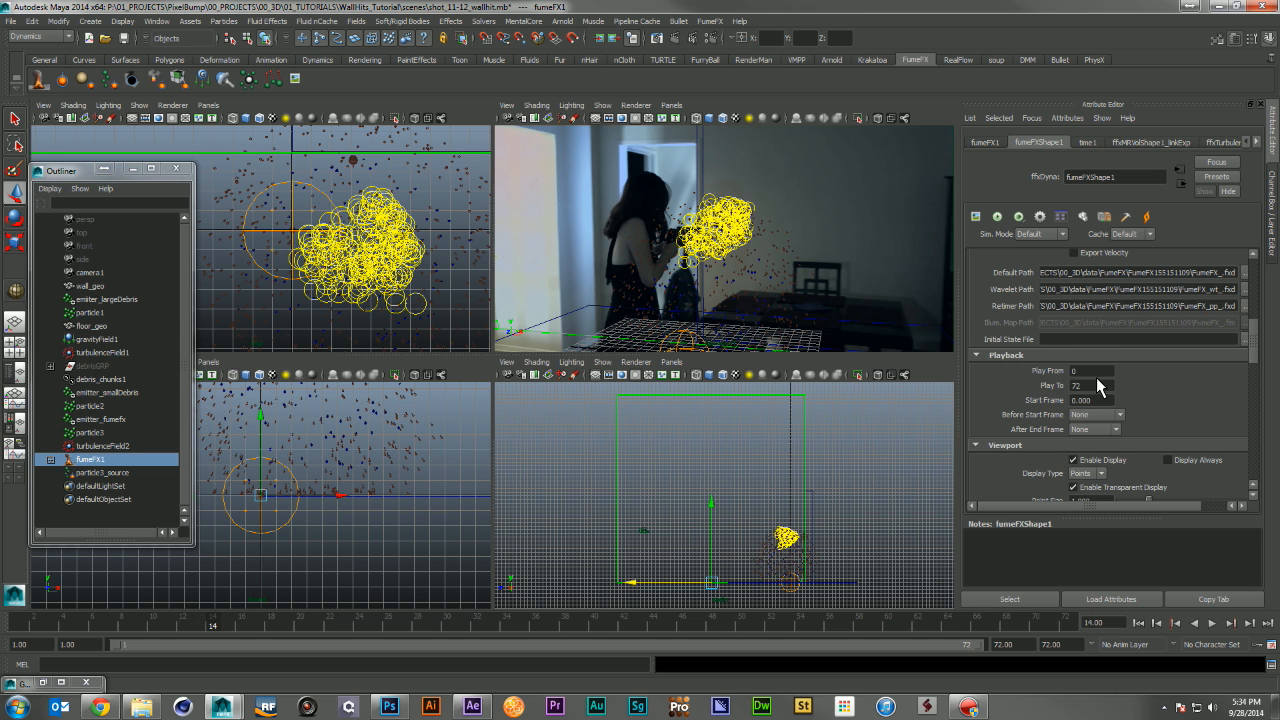
scroll(1052, 386, "down", 3)
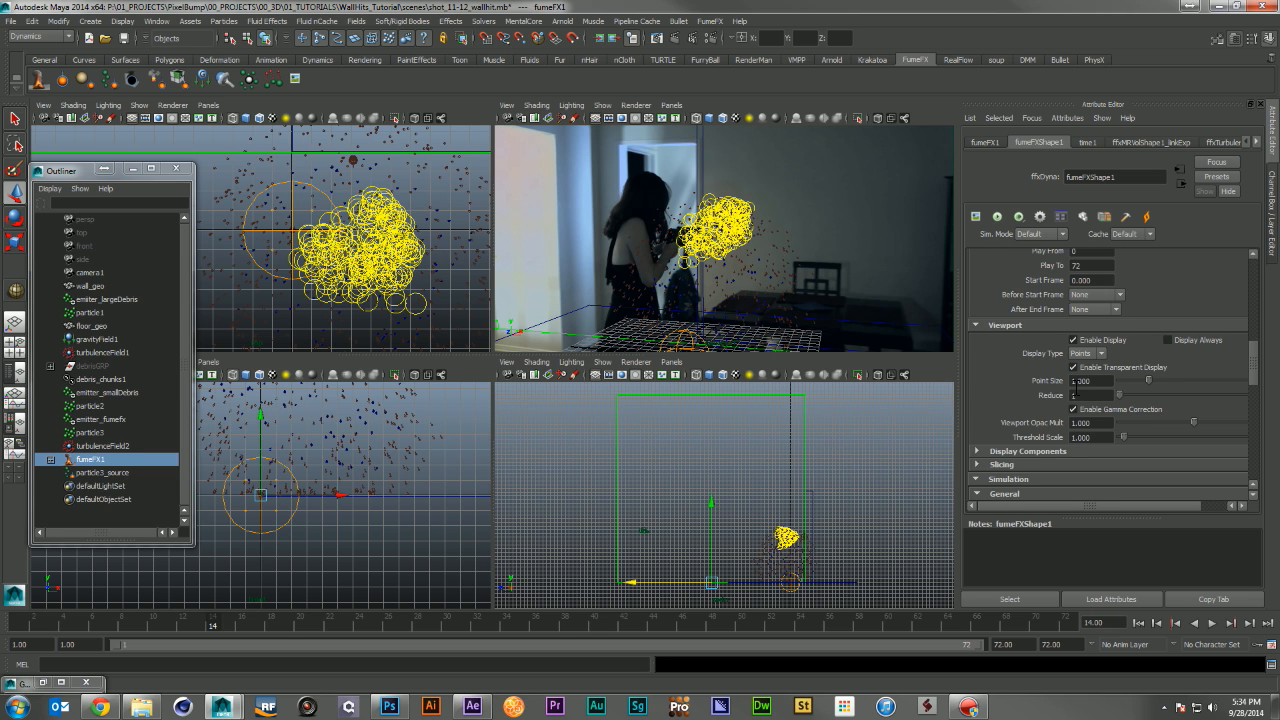
left_click(1086, 395)
type("5")
Set the container's Maximum Iterations to 80 in its general simulation settings
scroll(1060, 330, "down", 2)
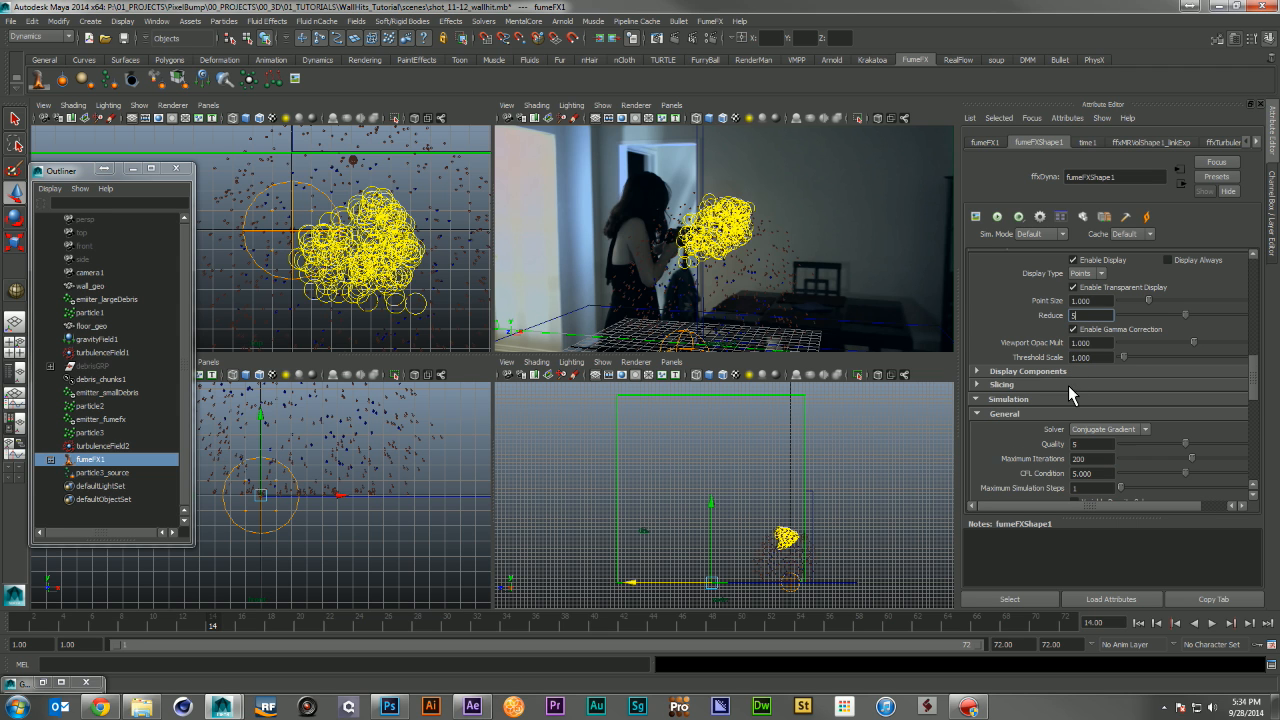
scroll(1066, 403, "down", 2)
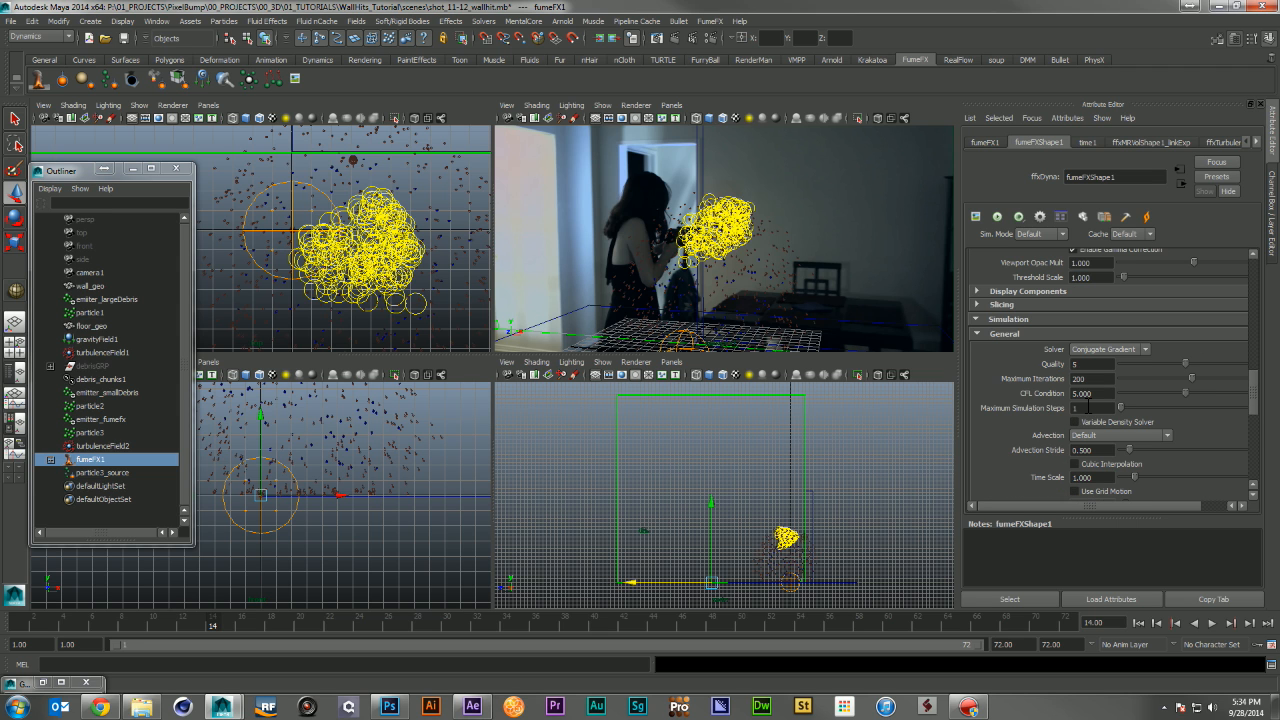
left_click_drag(1100, 379, 1028, 380)
type("80")
key("Return")
Expand the container's System simulation settings and open the Viewport Update value in its output settings
scroll(1060, 391, "down", 2)
scroll(1048, 391, "down", 2)
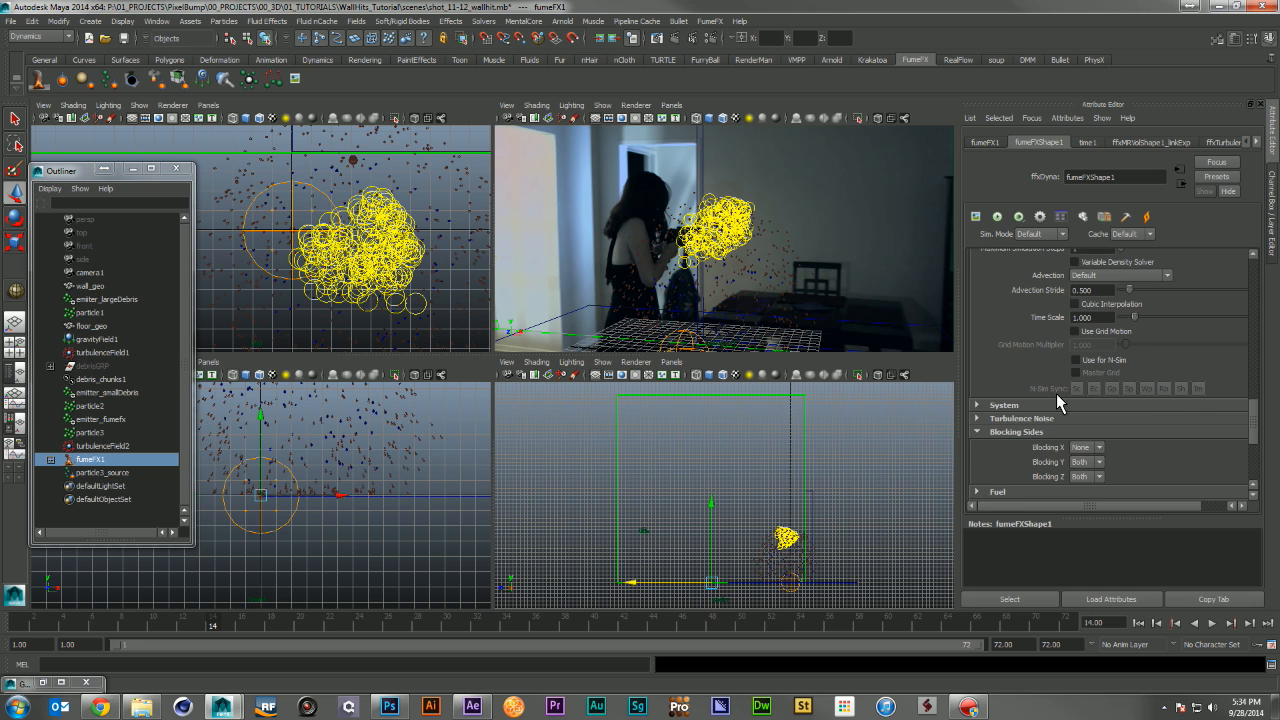
scroll(1060, 400, "down", 1)
left_click(1062, 368)
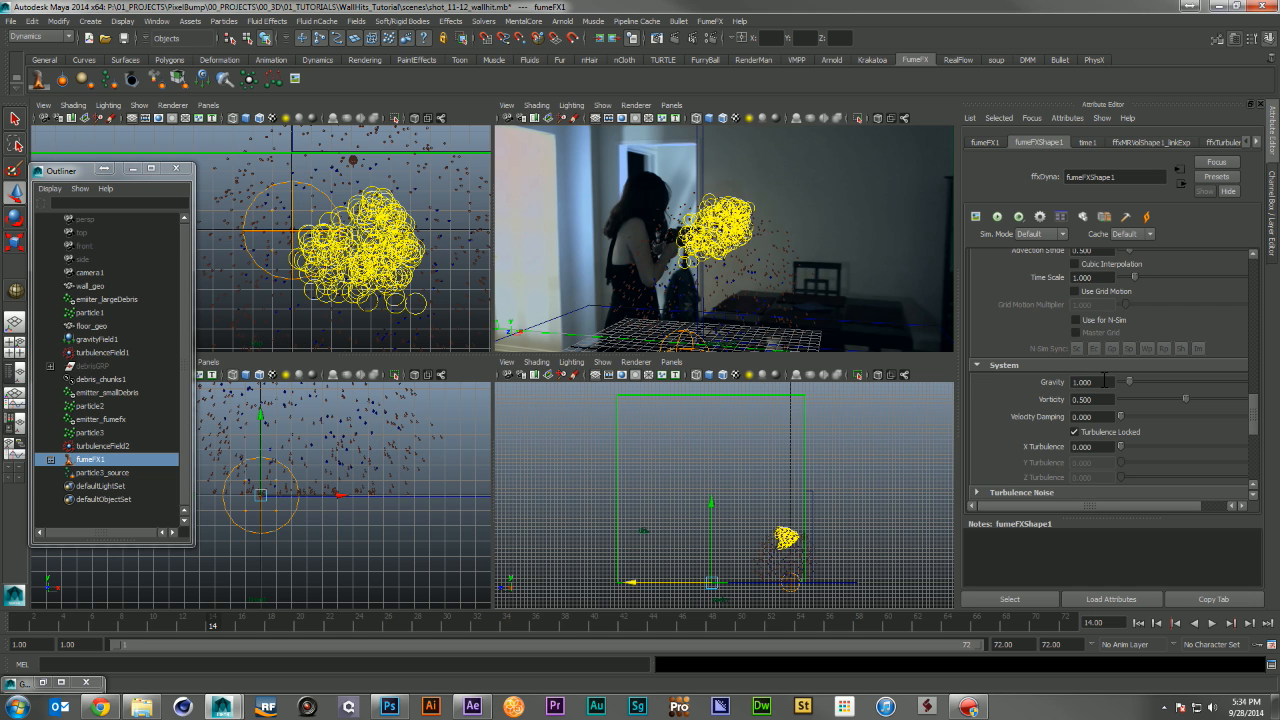
scroll(1104, 380, "down", 1)
scroll(1106, 380, "up", 11)
scroll(1106, 380, "up", 6)
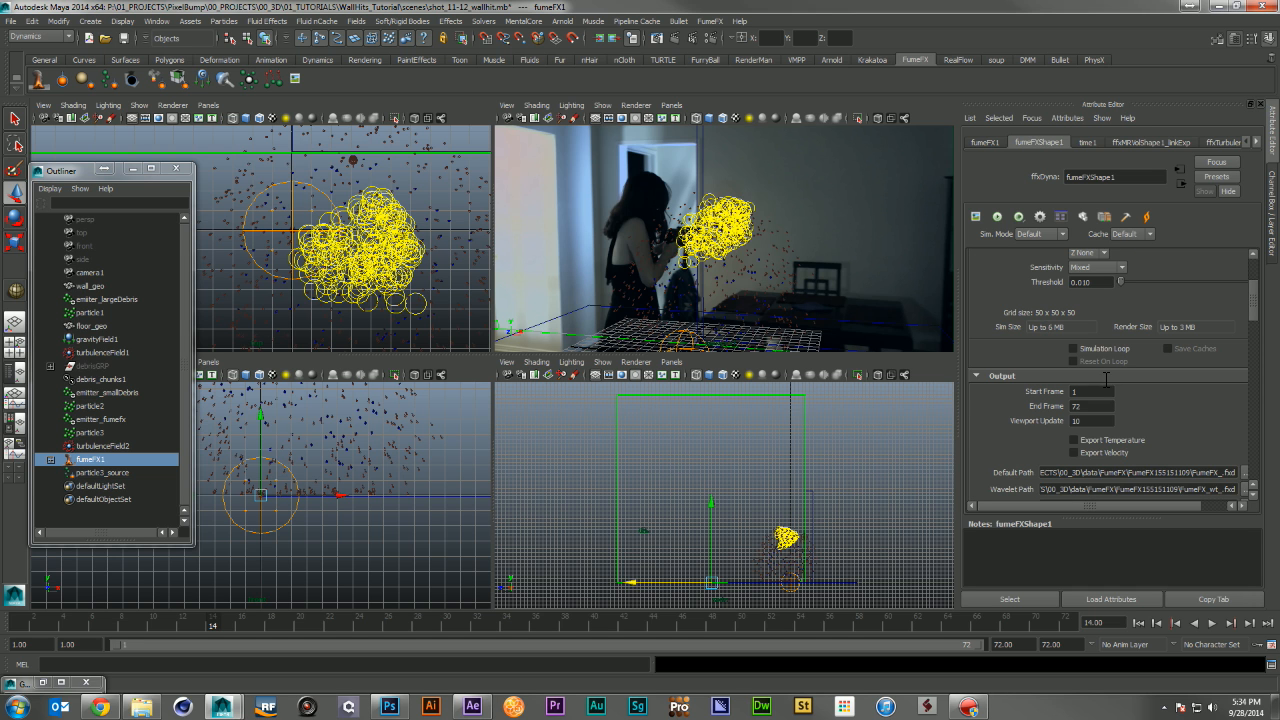
left_click(1102, 421)
scroll(1090, 395, "down", 5)
scroll(1094, 398, "down", 3)
Go to frame 5, set the container's X Turbulence to 5 after trying 1, and key it
left_click(1074, 368)
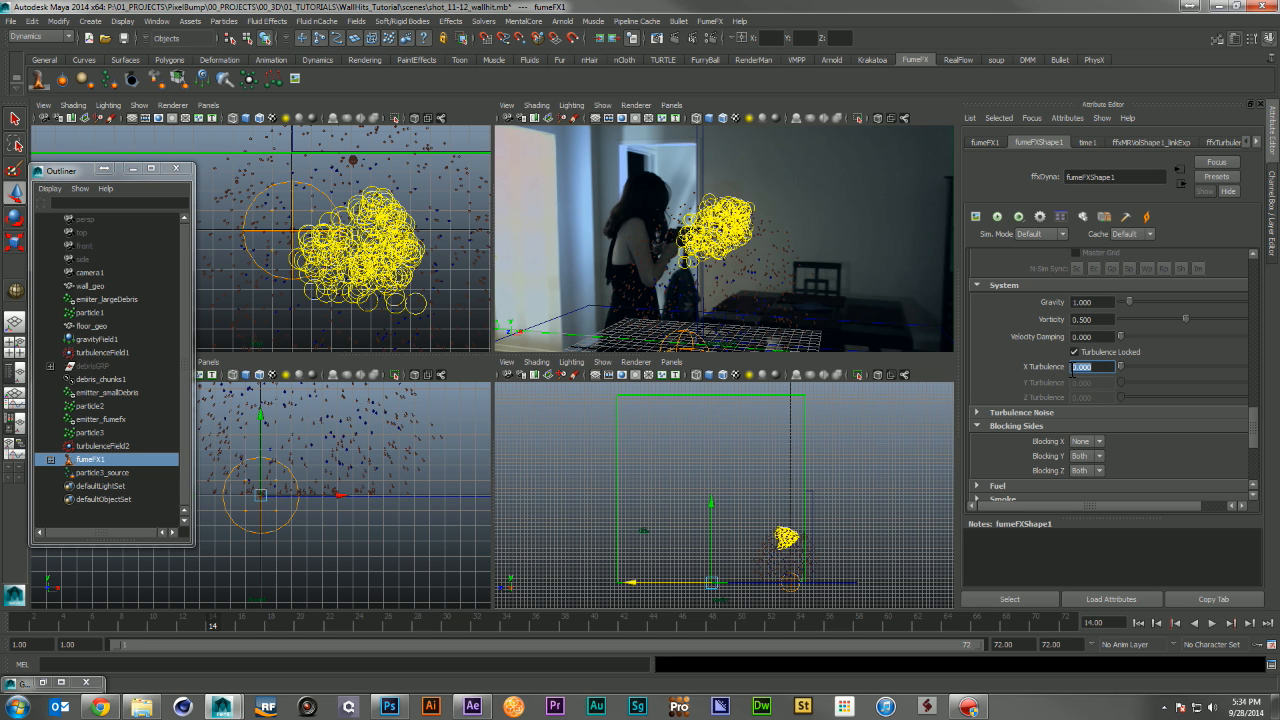
left_click(85, 628)
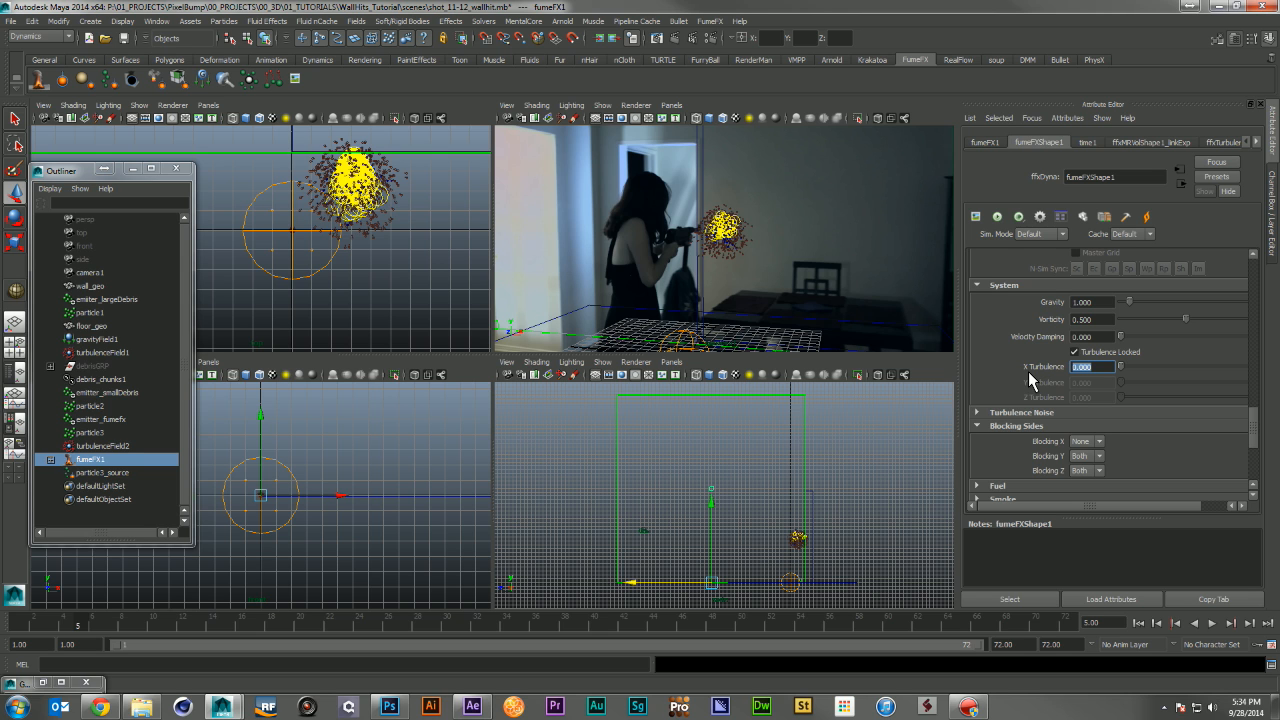
type("1")
key("Return")
left_click_drag(1098, 372, 1049, 367)
type("5")
key("Return")
right_click(1094, 366)
left_click(1110, 378)
Go to frame 8, set the container's X Turbulence to 0.05 and key it
left_click(120, 622)
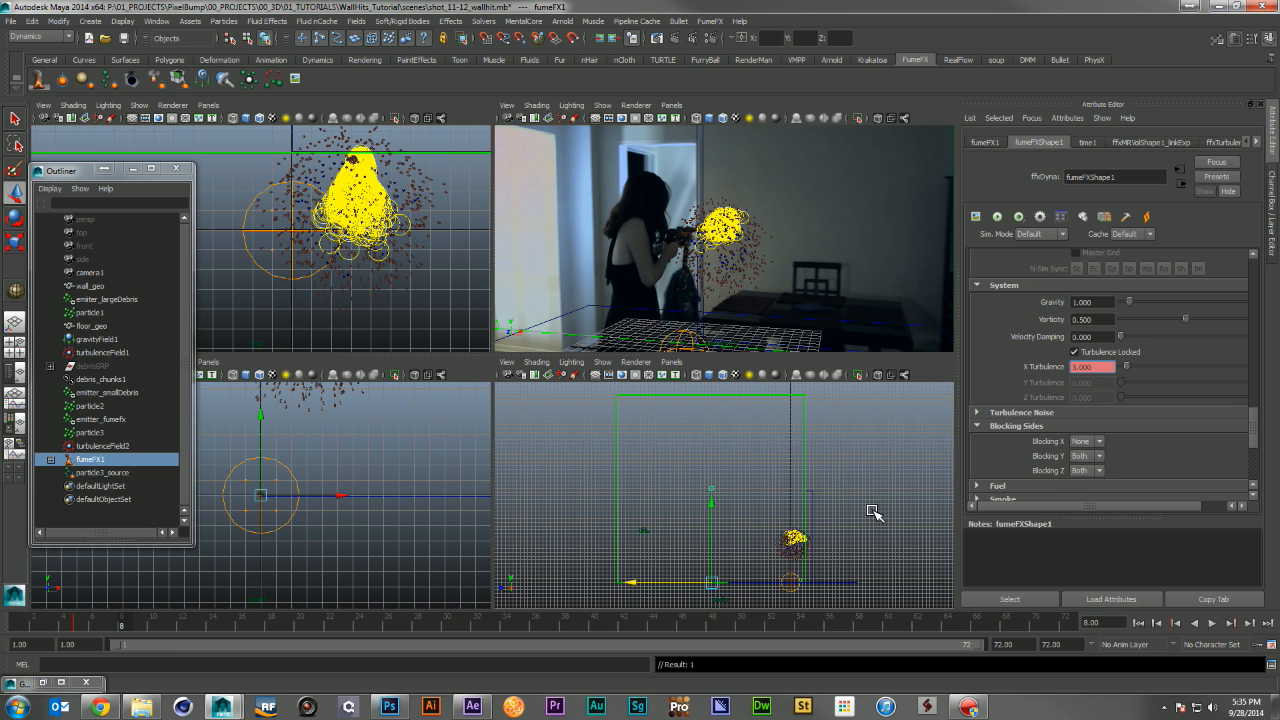
double_click(1111, 367)
type(".05")
key("Return")
right_click(1092, 366)
left_click(1120, 387)
Set the container's Turbulence Noise scale to 5 and its detail to 5
scroll(1020, 415, "down", 3)
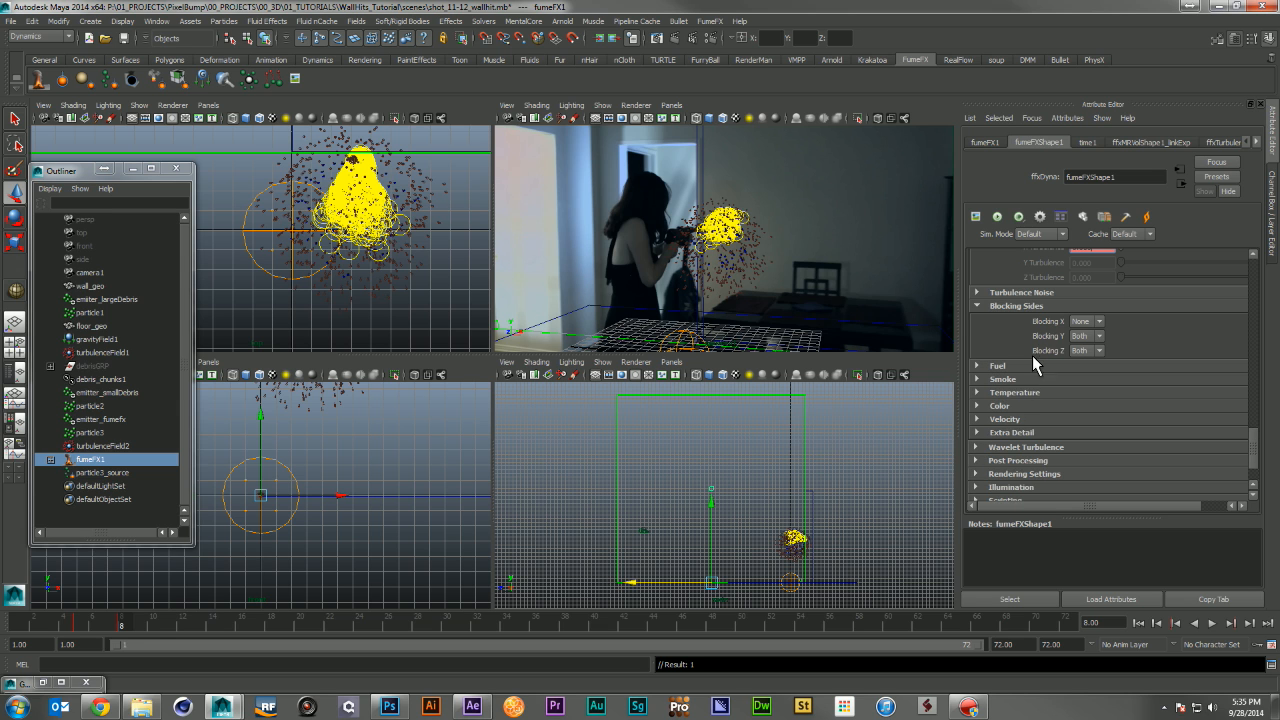
left_click(1036, 292)
left_click_drag(1106, 313, 993, 311)
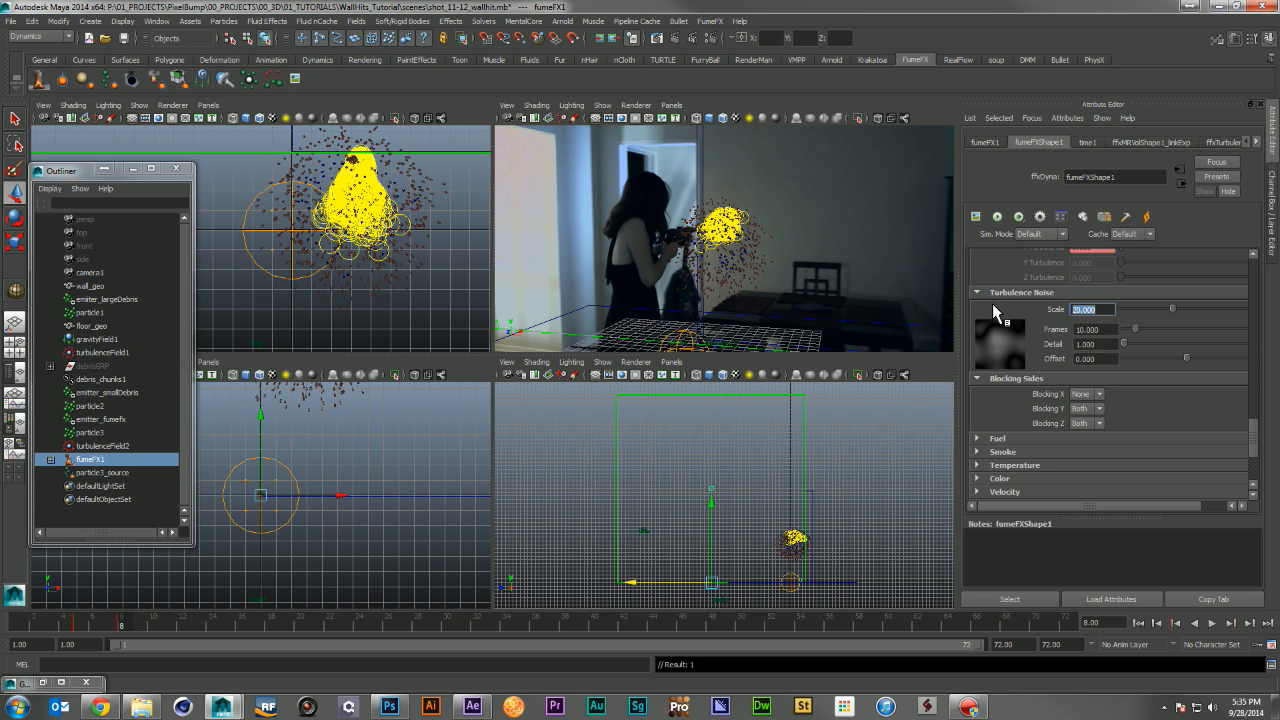
type("5")
key("Return")
left_click_drag(1108, 344, 1038, 345)
type("5")
key("Return")
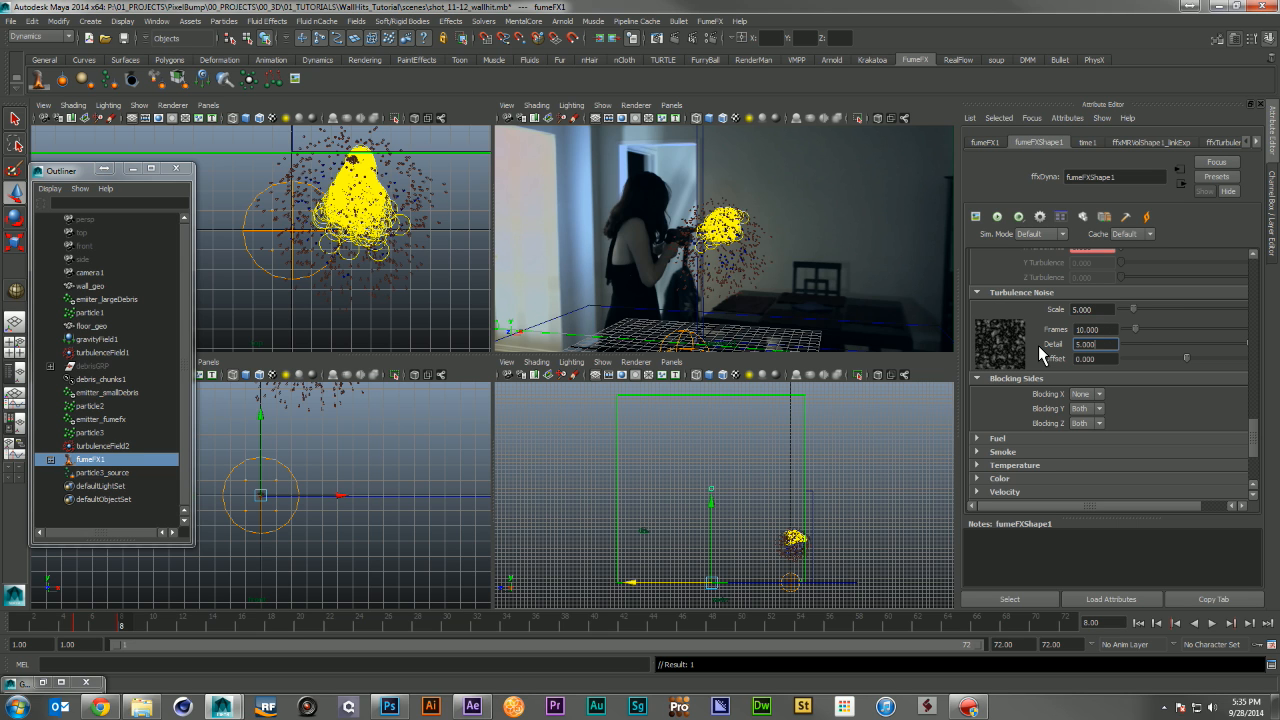
In the container's Smoke simulation settings, set Dissipation Min Dens to 1 and Dissipation Strength to 10
scroll(1016, 341, "down", 2)
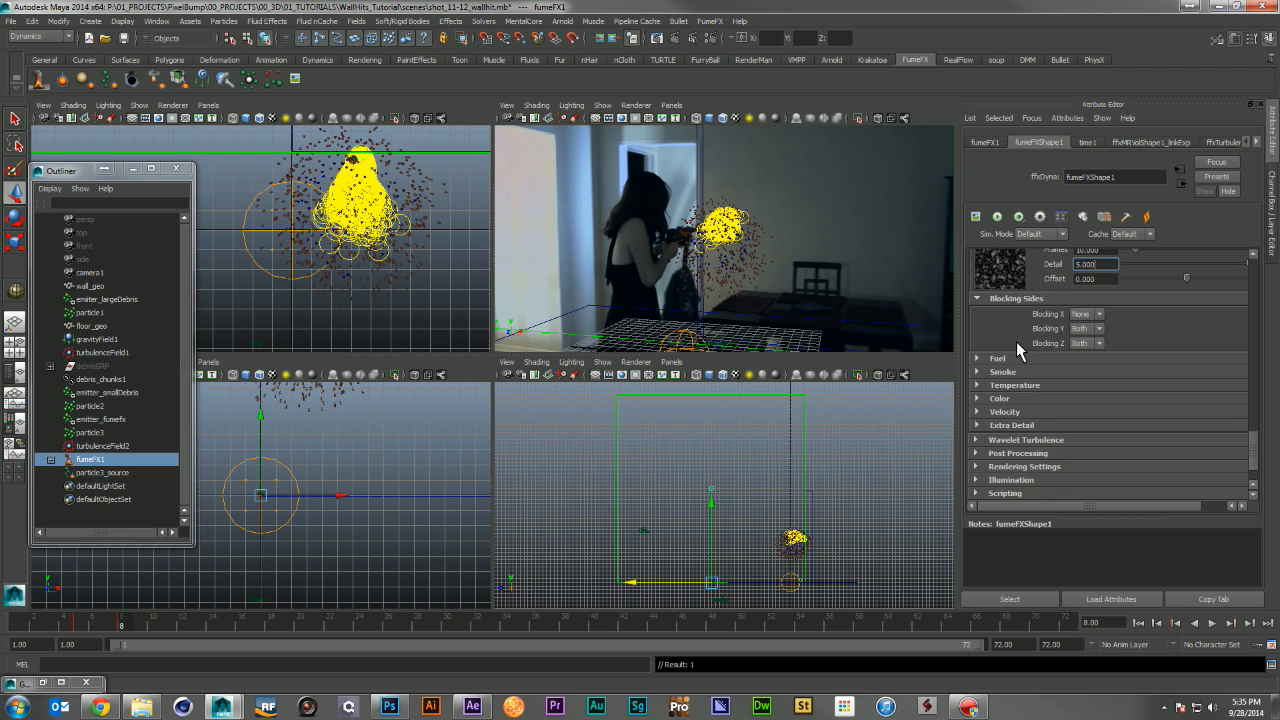
scroll(1016, 341, "down", 1)
left_click(1018, 320)
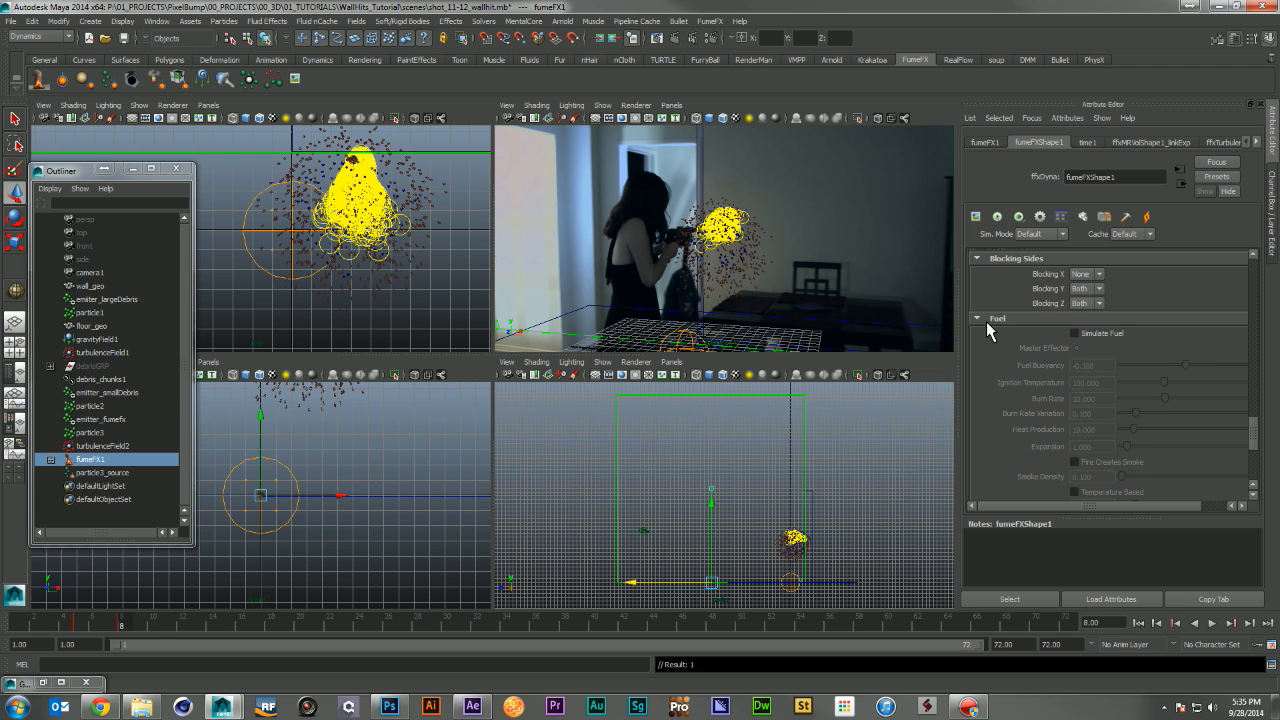
left_click(1008, 319)
left_click(1050, 332)
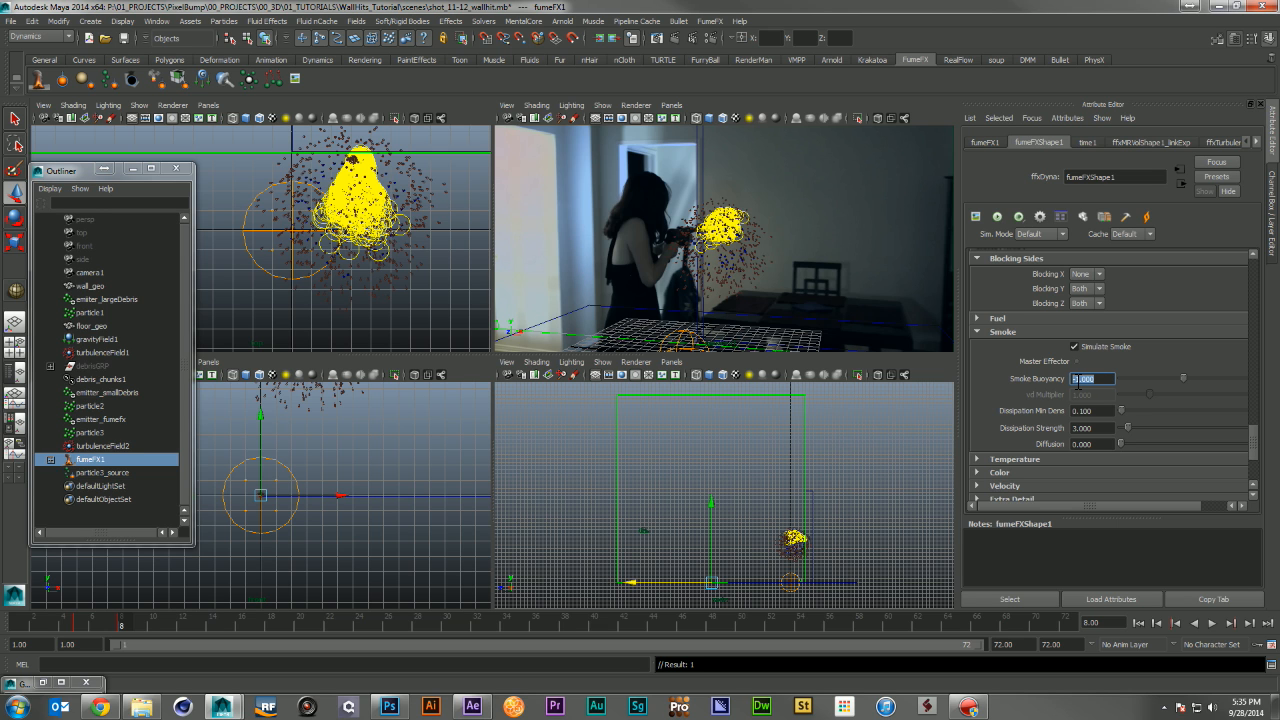
scroll(1066, 401, "down", 2)
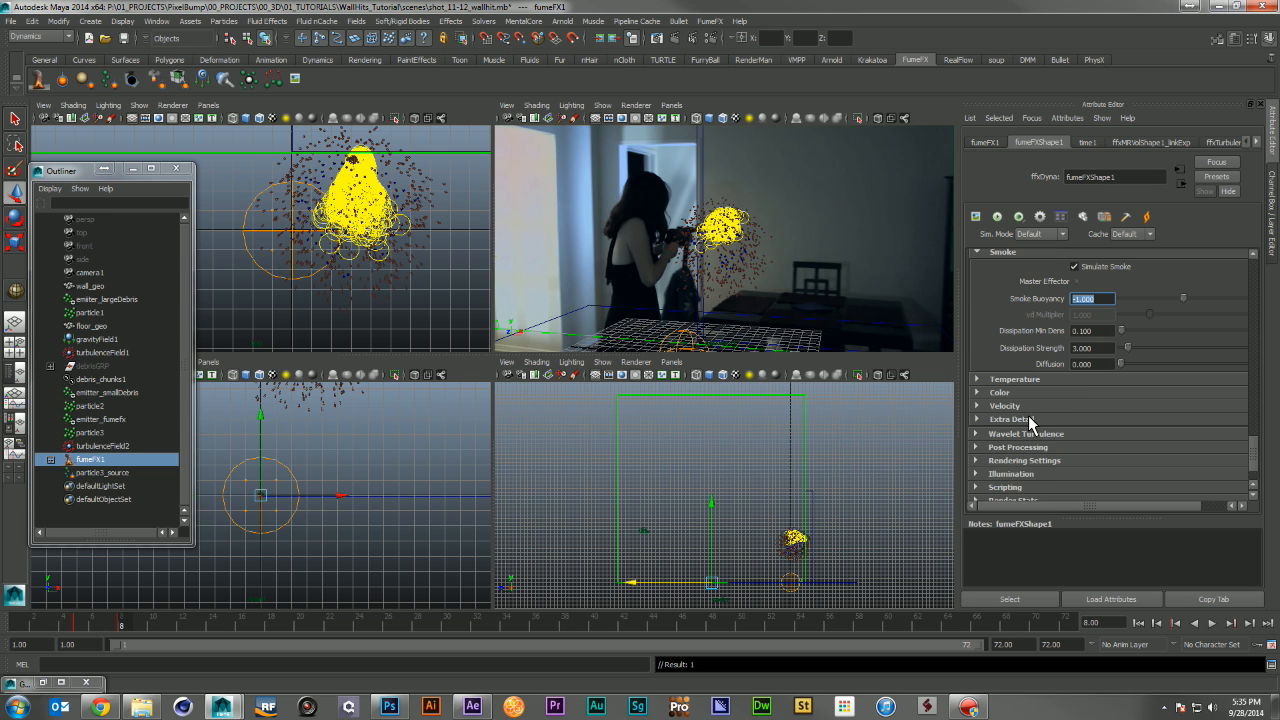
left_click(1024, 383)
scroll(1024, 385, "down", 1)
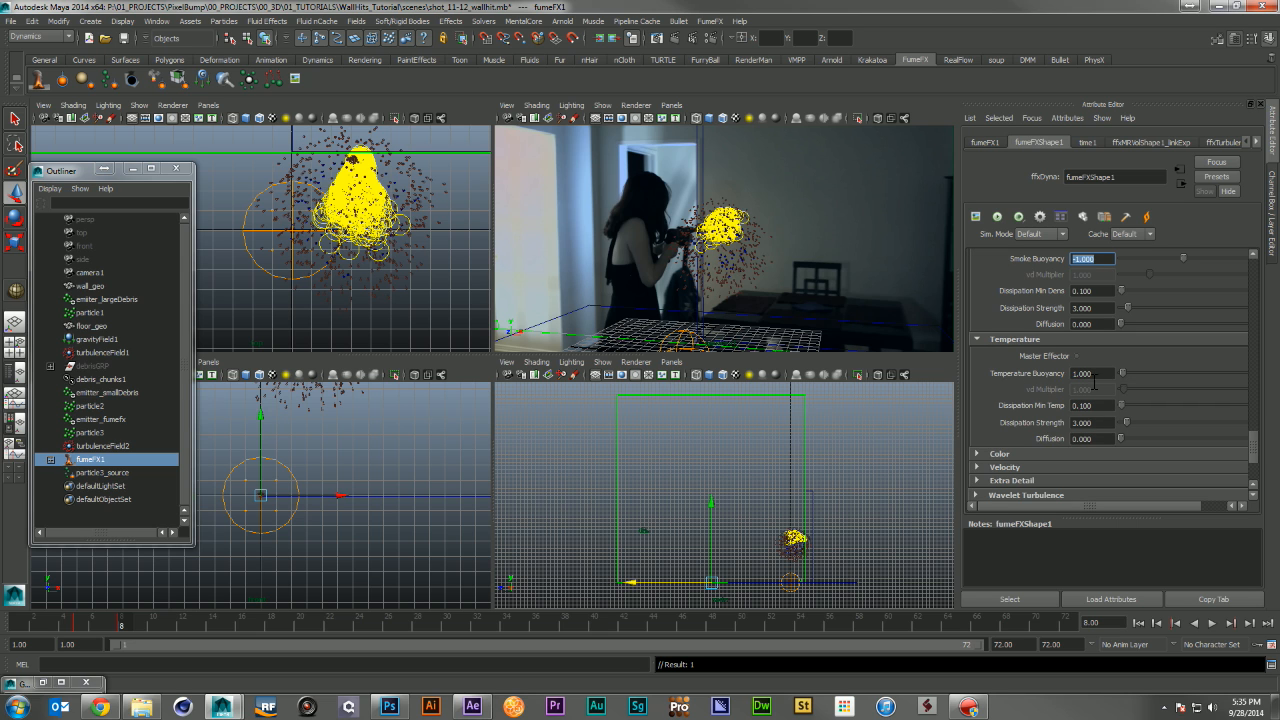
key("Tab")
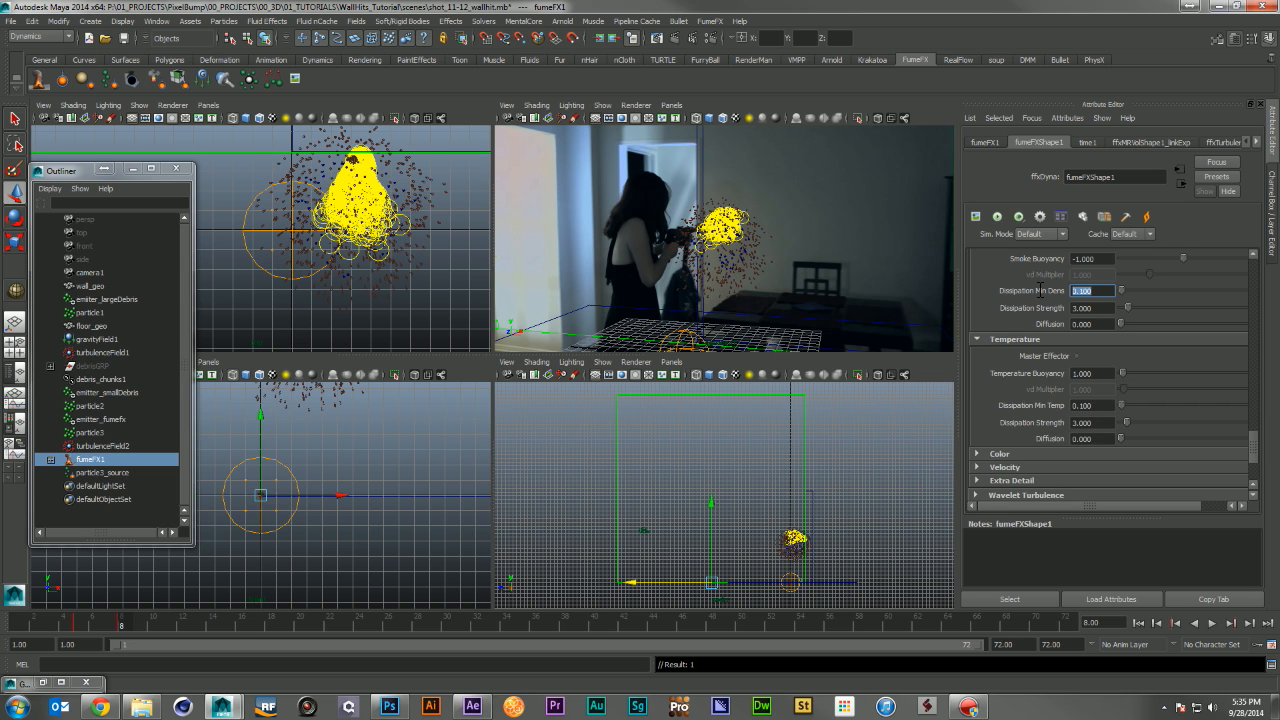
type("1")
key("Tab")
type("10")
key("Return")
scroll(992, 361, "down", 3)
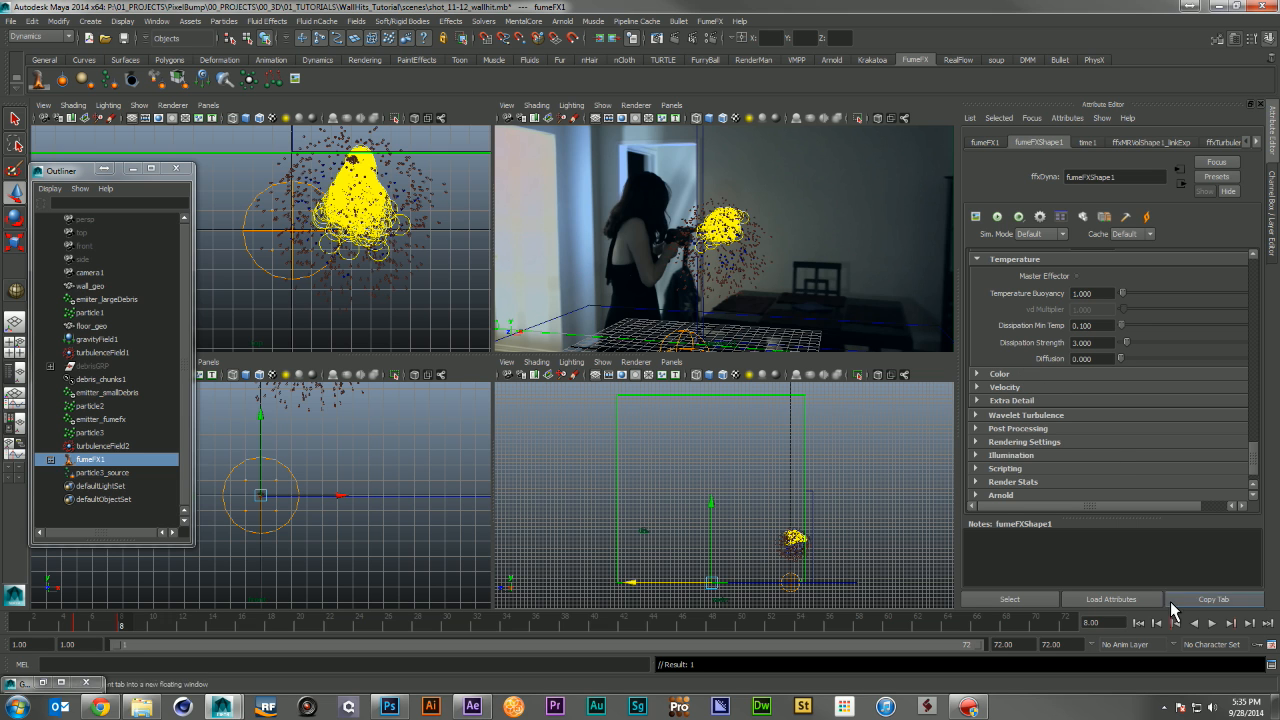
Open the FumeFX GPU preview window, return to frame 1 and save the scene
left_click(976, 222)
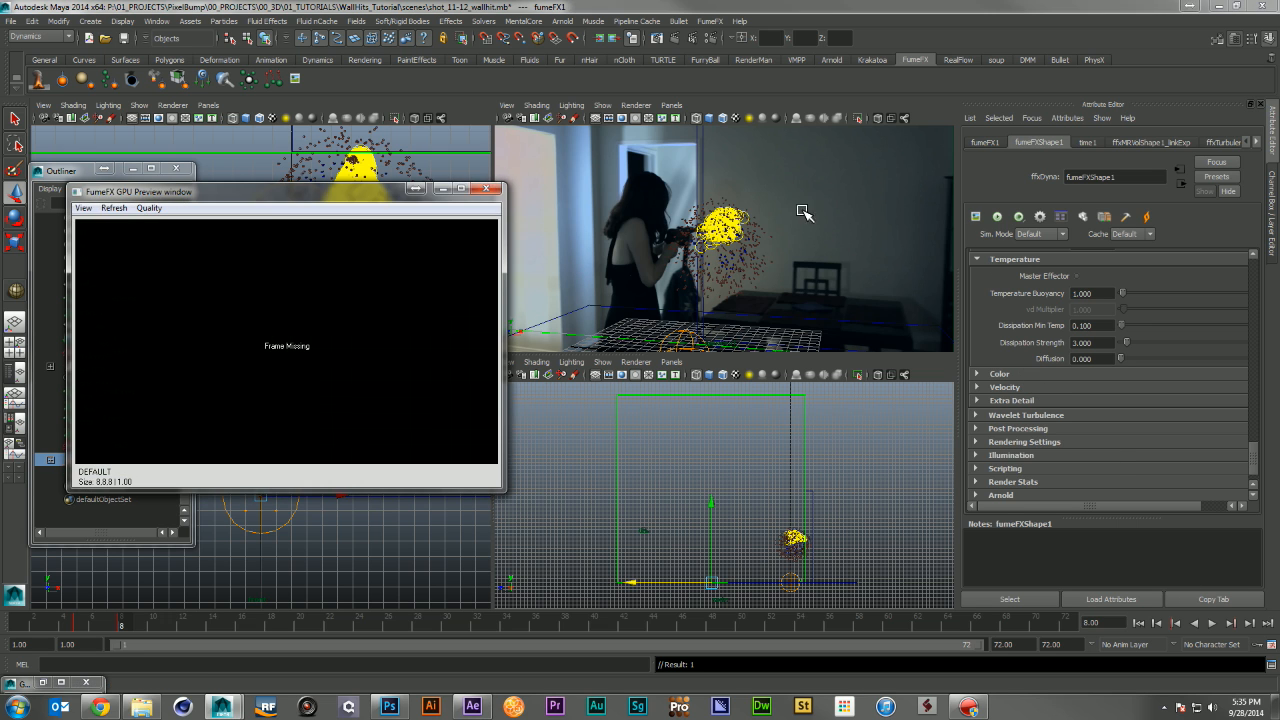
left_click(1140, 623)
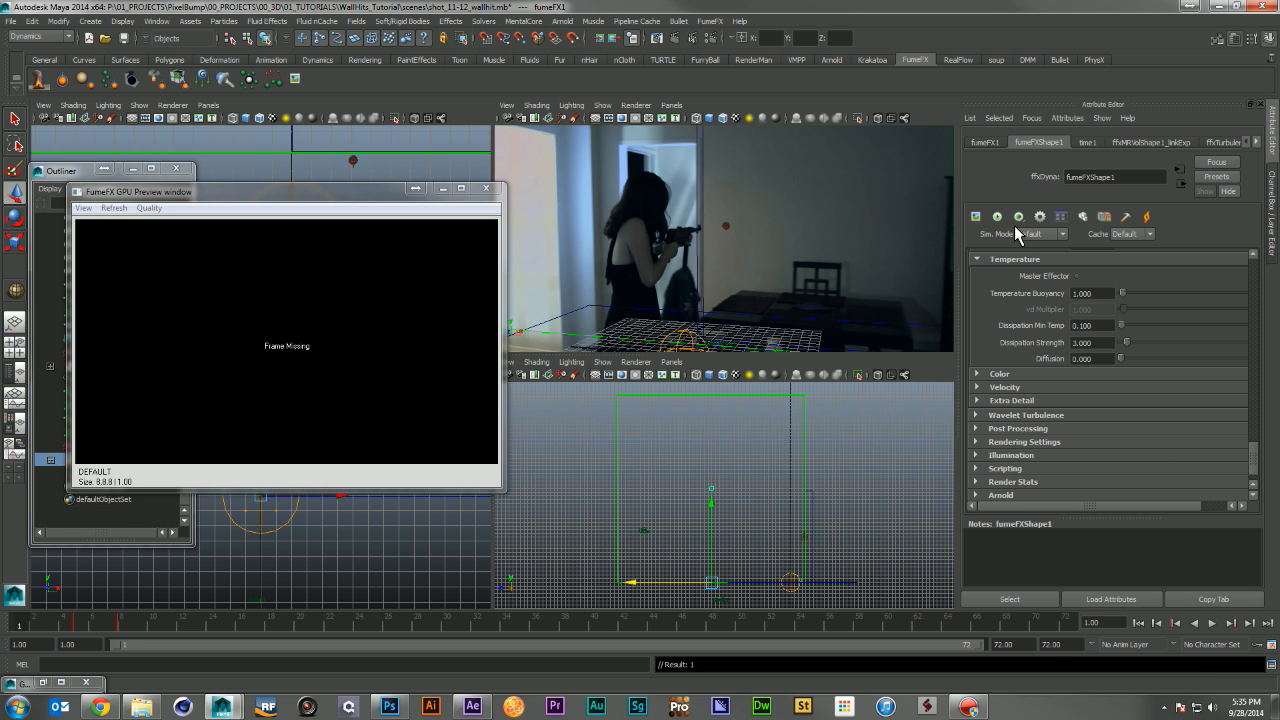
key("ctrl+s")
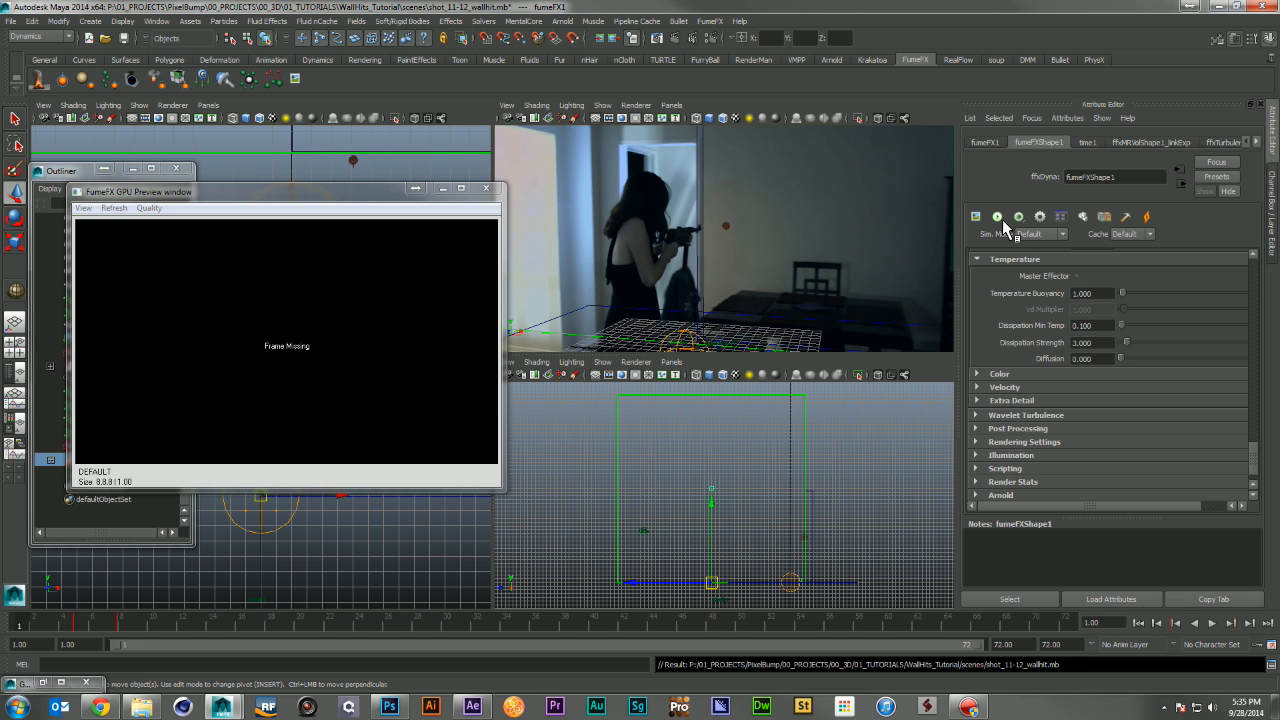
Run a test simulation of the container, stop it at about frame 23 and return to frame 1
left_click(998, 217)
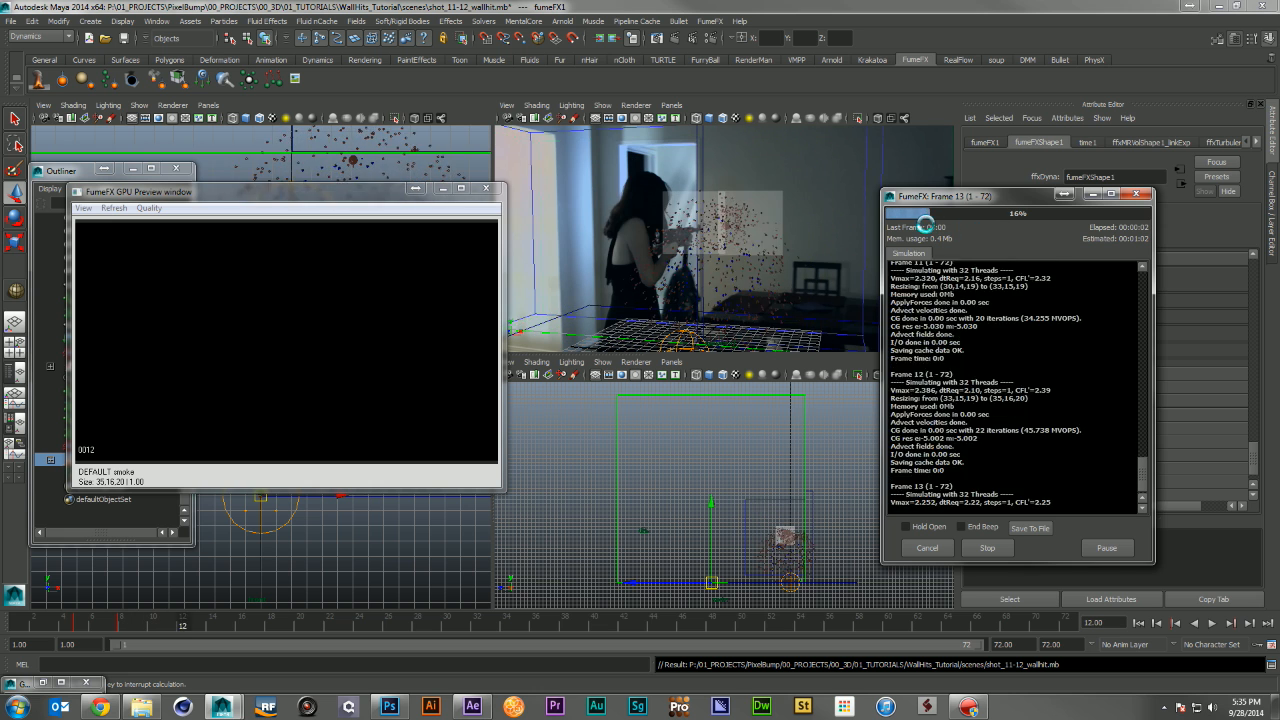
left_click(985, 548)
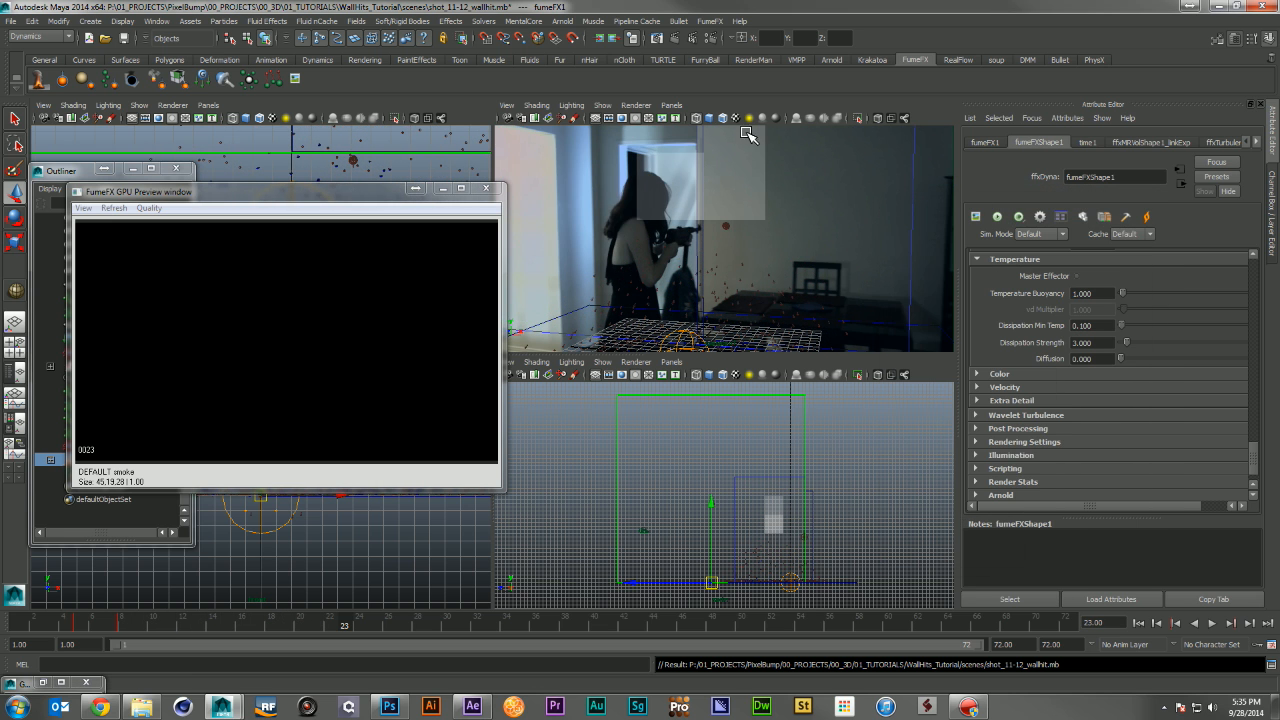
left_click(1138, 622)
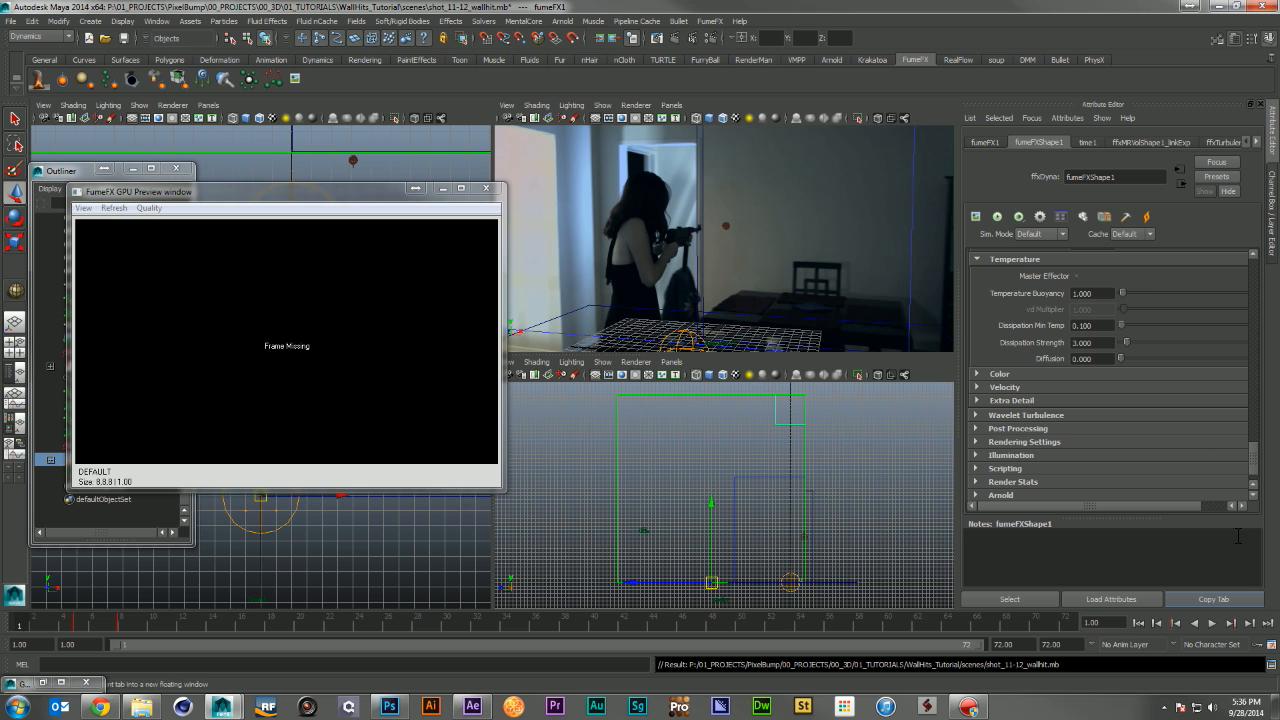
Set the container's Spacing to 0.1 in its general parameters
left_click_drag(1253, 472, 1253, 272)
double_click(1095, 272)
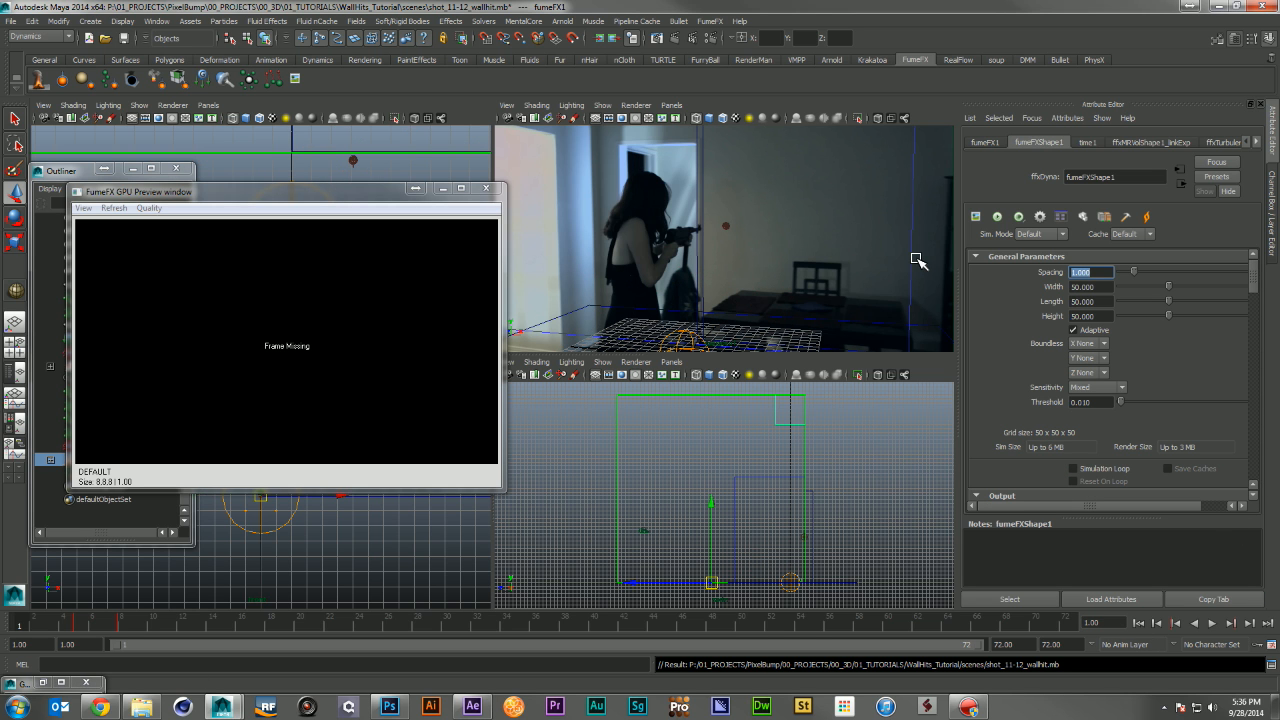
type("0.2")
key("Return")
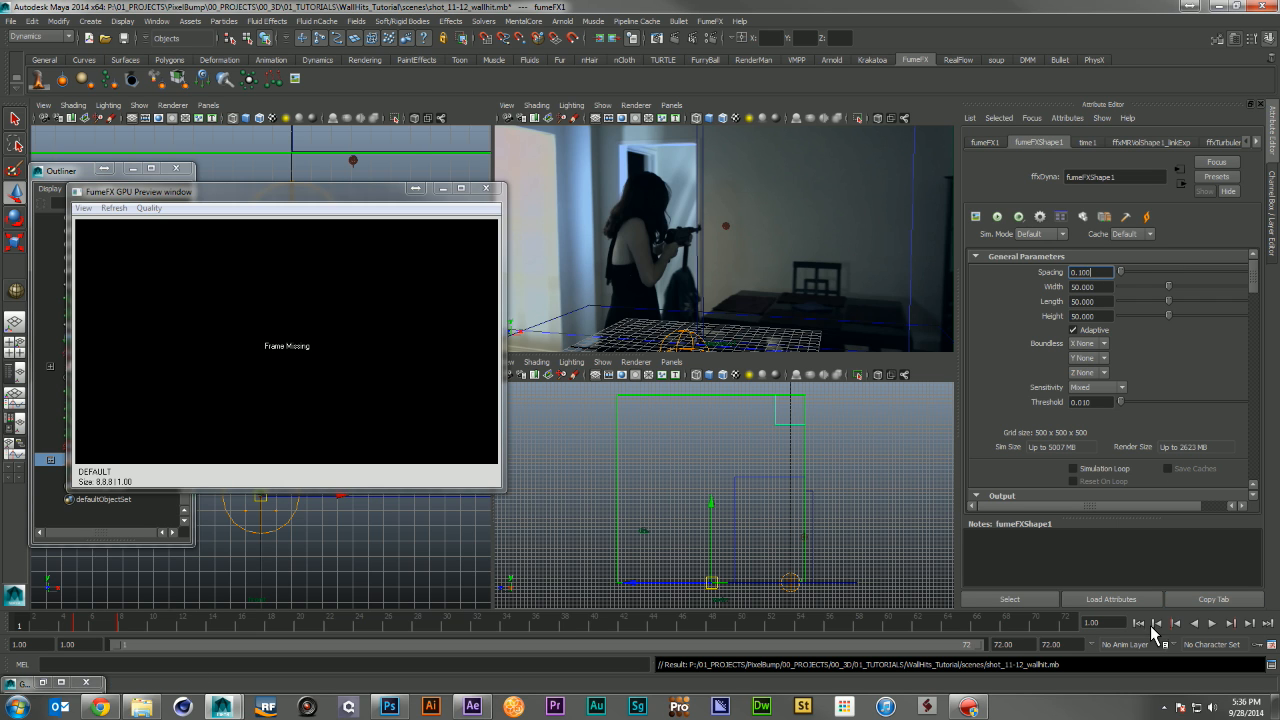
Simulate the container to about frame 10, closing the GPU preview window during the run, and return to frame 1
left_click(997, 216)
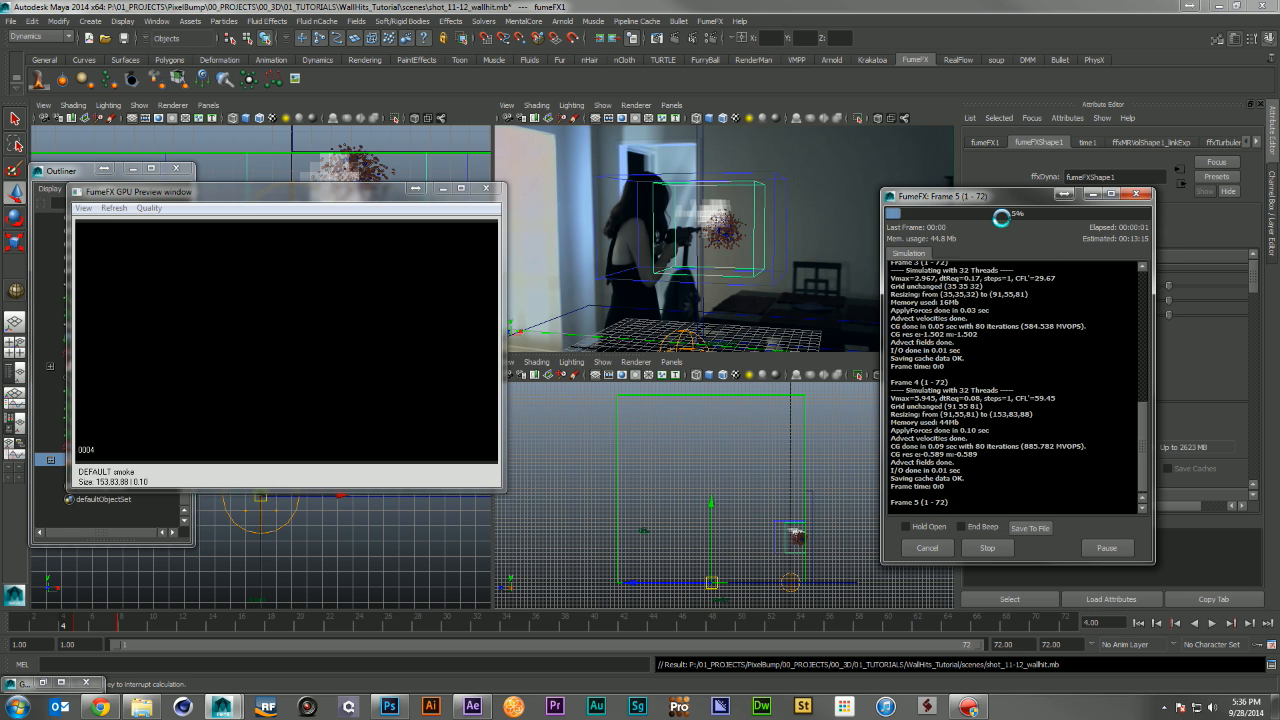
left_click(83, 210)
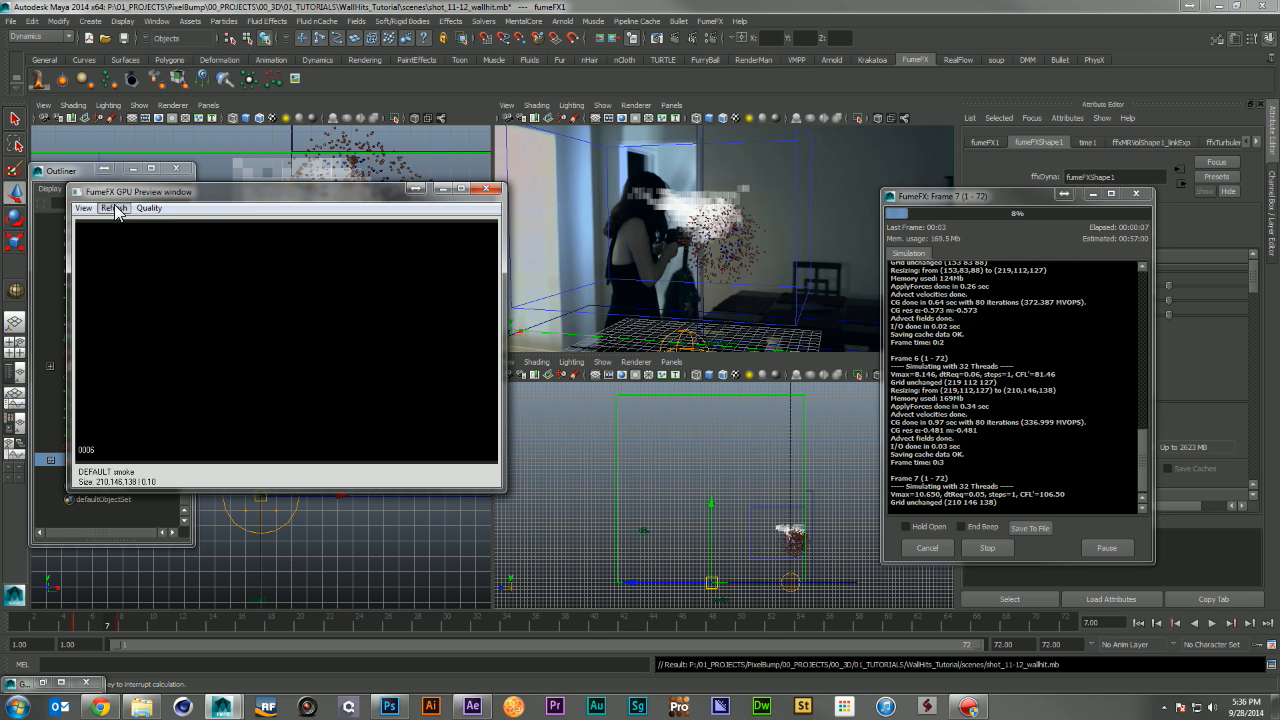
mouse_move(146, 210)
left_click(166, 281)
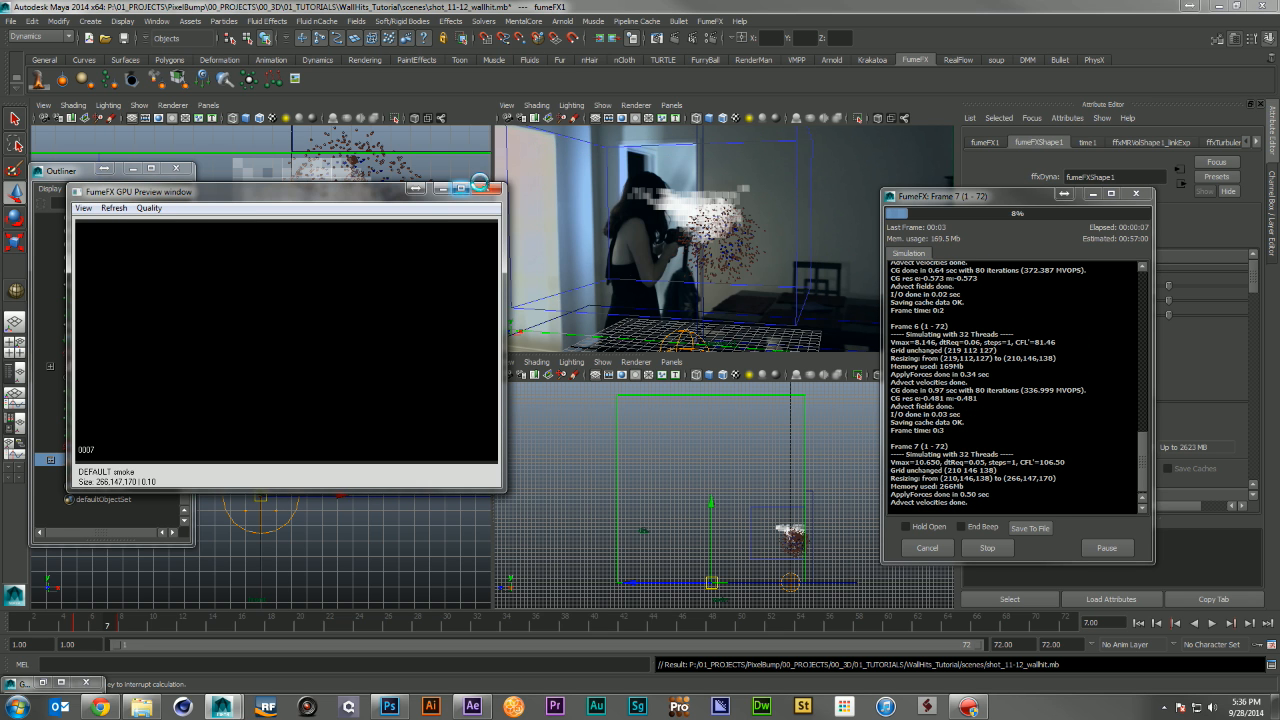
left_click(496, 188)
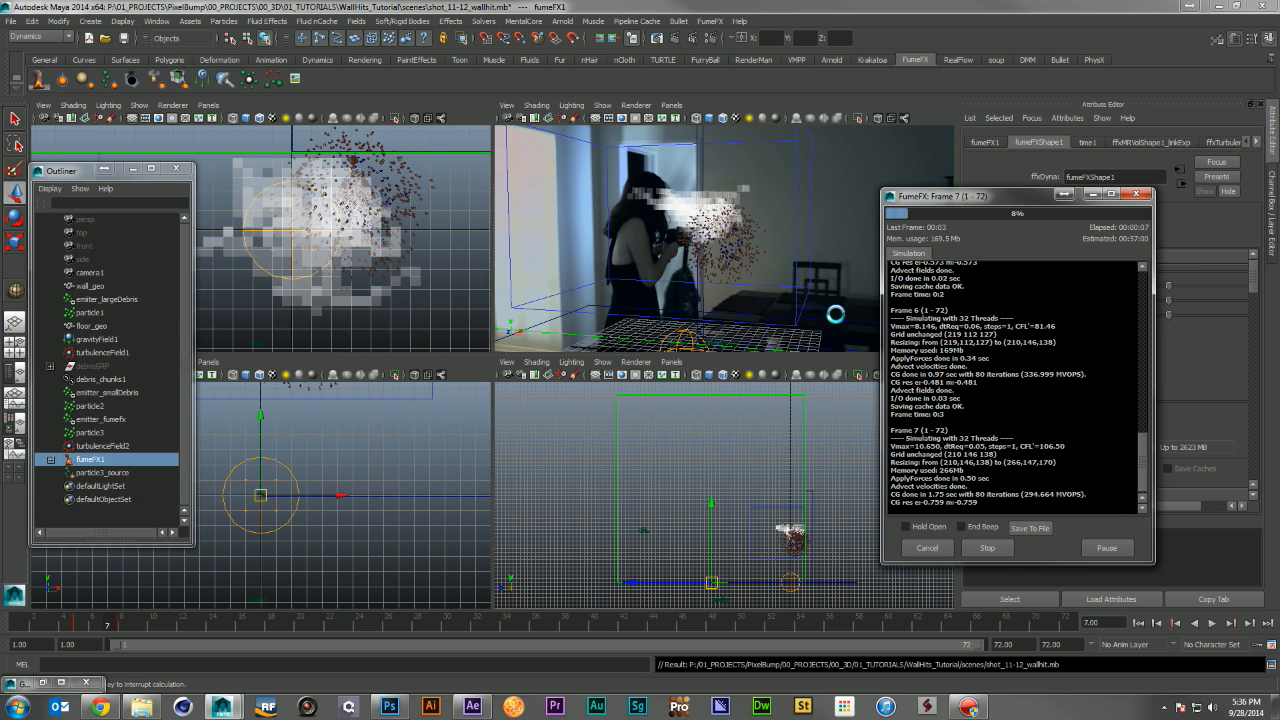
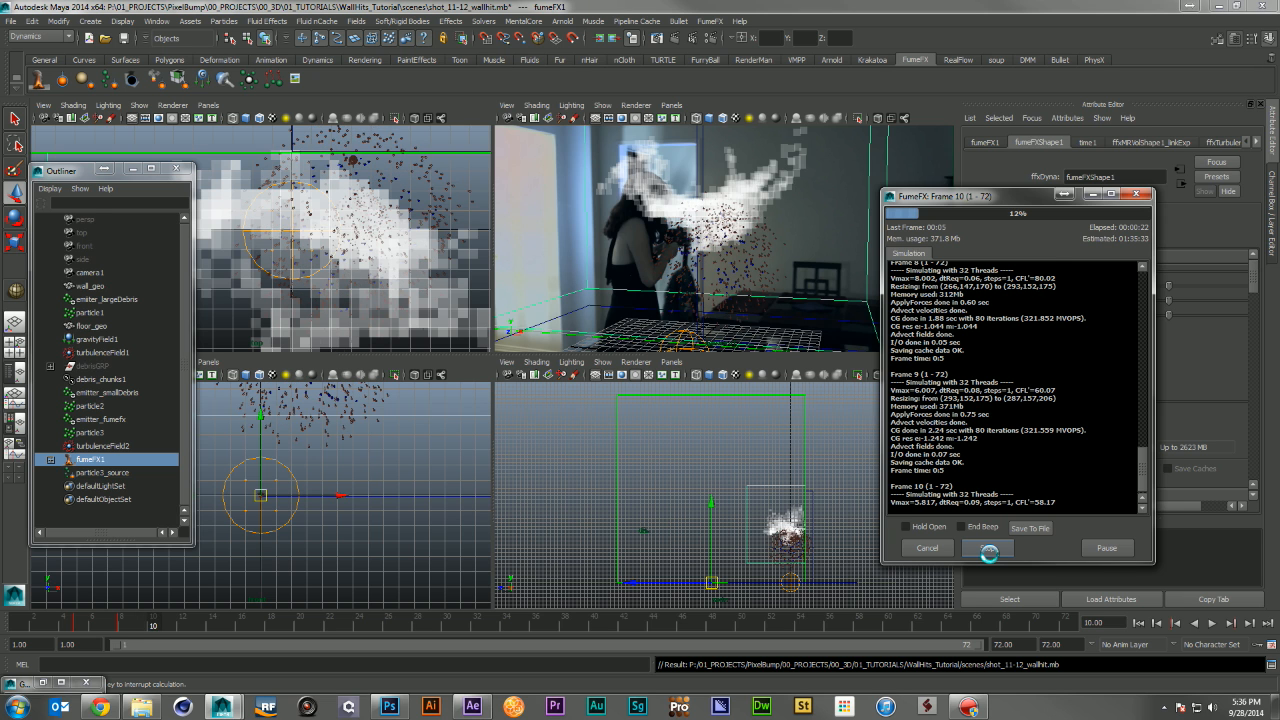
left_click(988, 548)
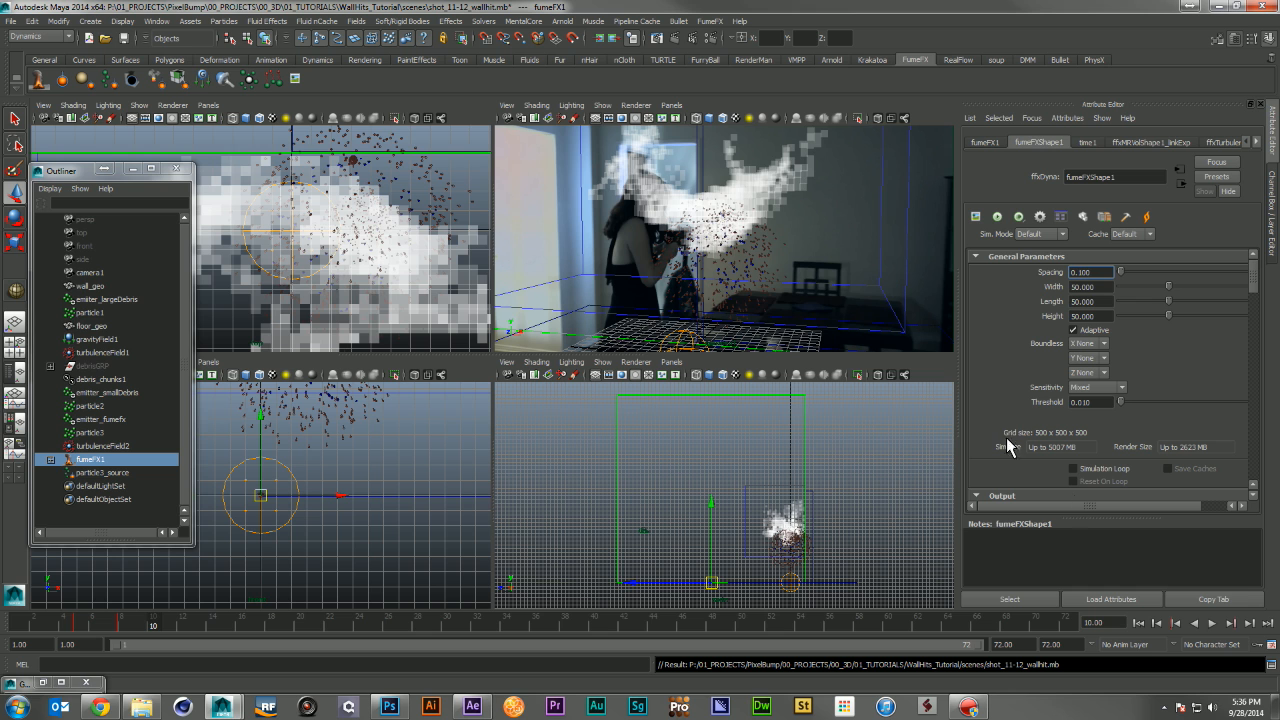
left_click(1138, 622)
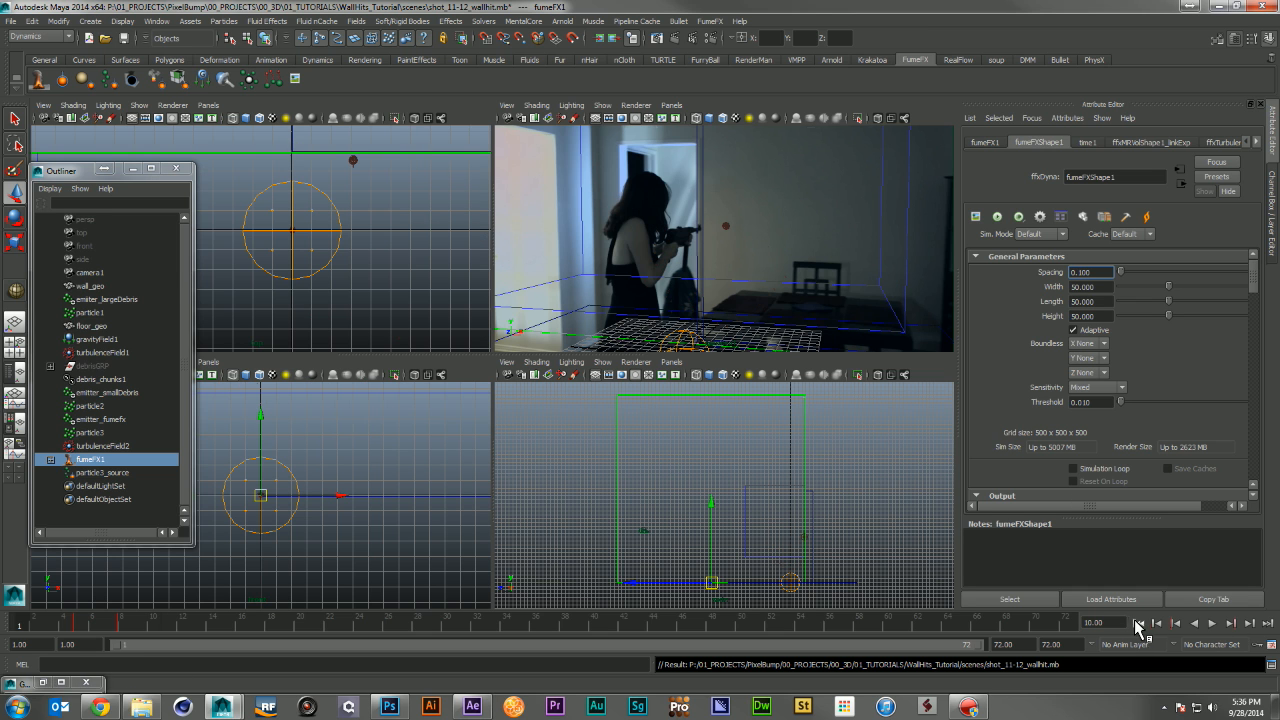
Examine the lifespan attributes of particle3's shape, including Lifespan Random
left_click(108, 472)
left_click(105, 433)
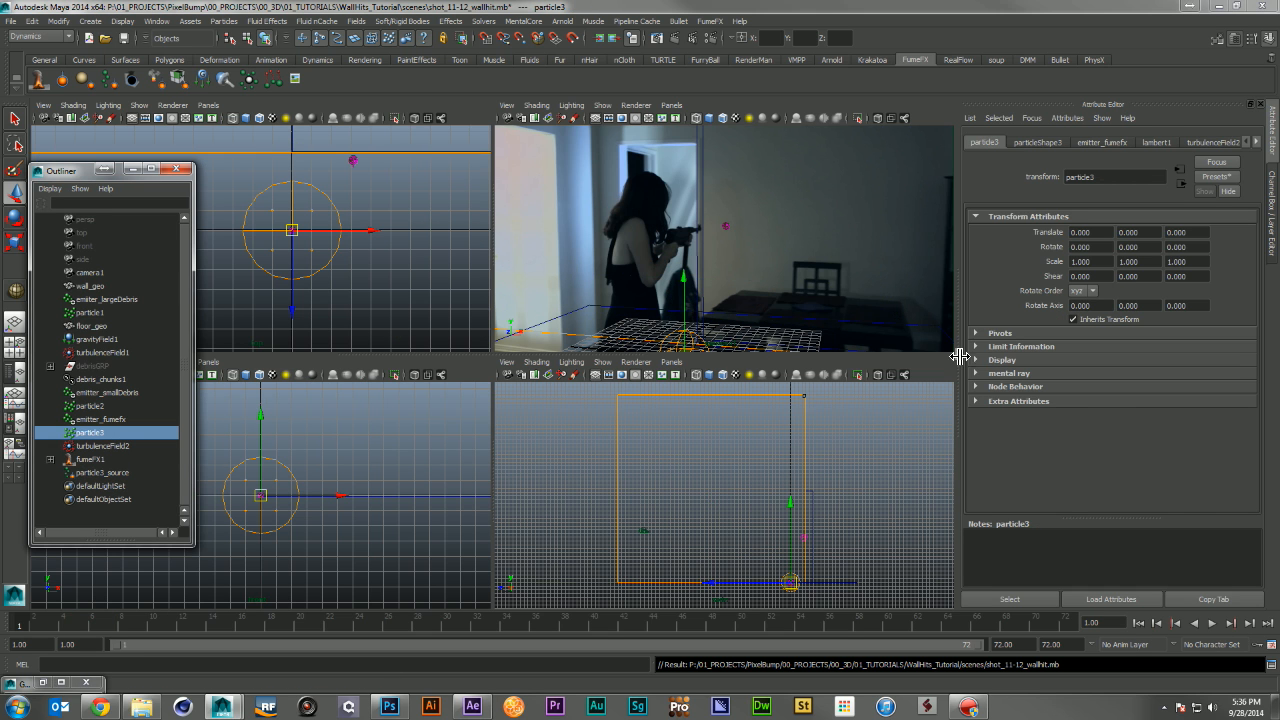
left_click(1038, 142)
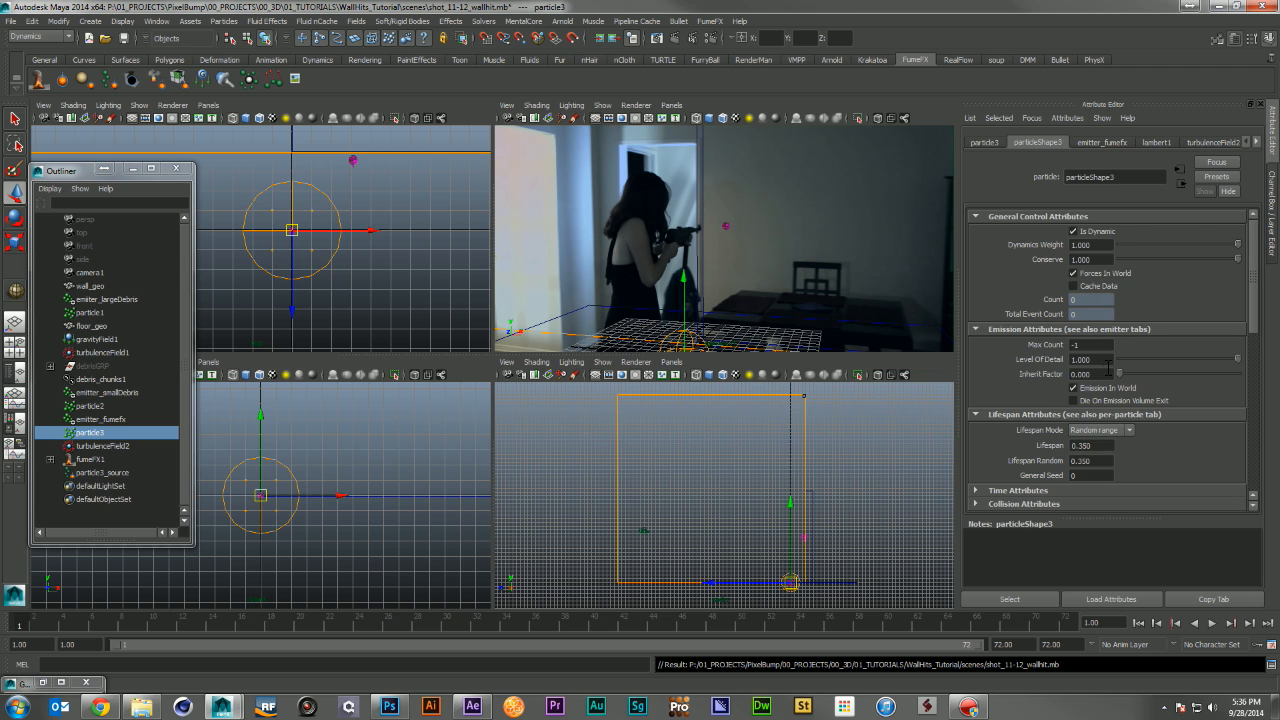
left_click(1088, 461)
Select fumeFX1 and set its smoke Dissipation Min Dens to 5 and Dissipation Strength to 20
left_click(96, 459)
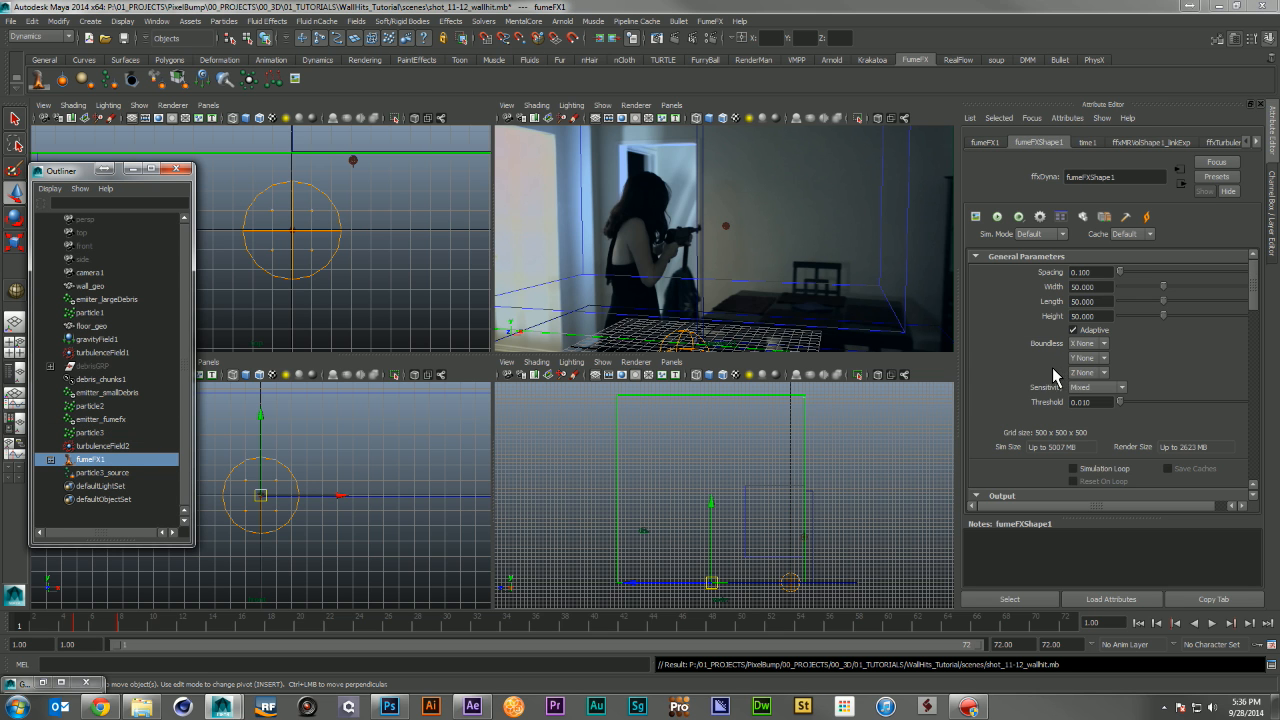
scroll(1050, 369, "down", 15)
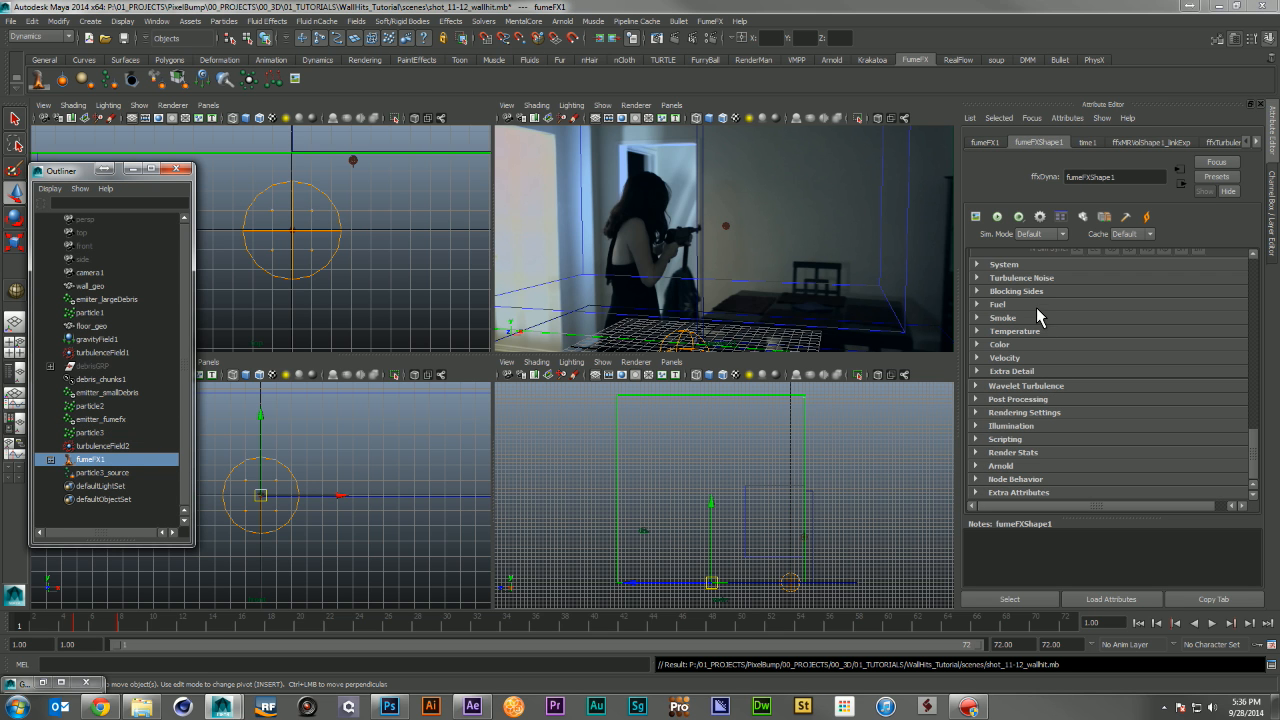
left_click(1036, 318)
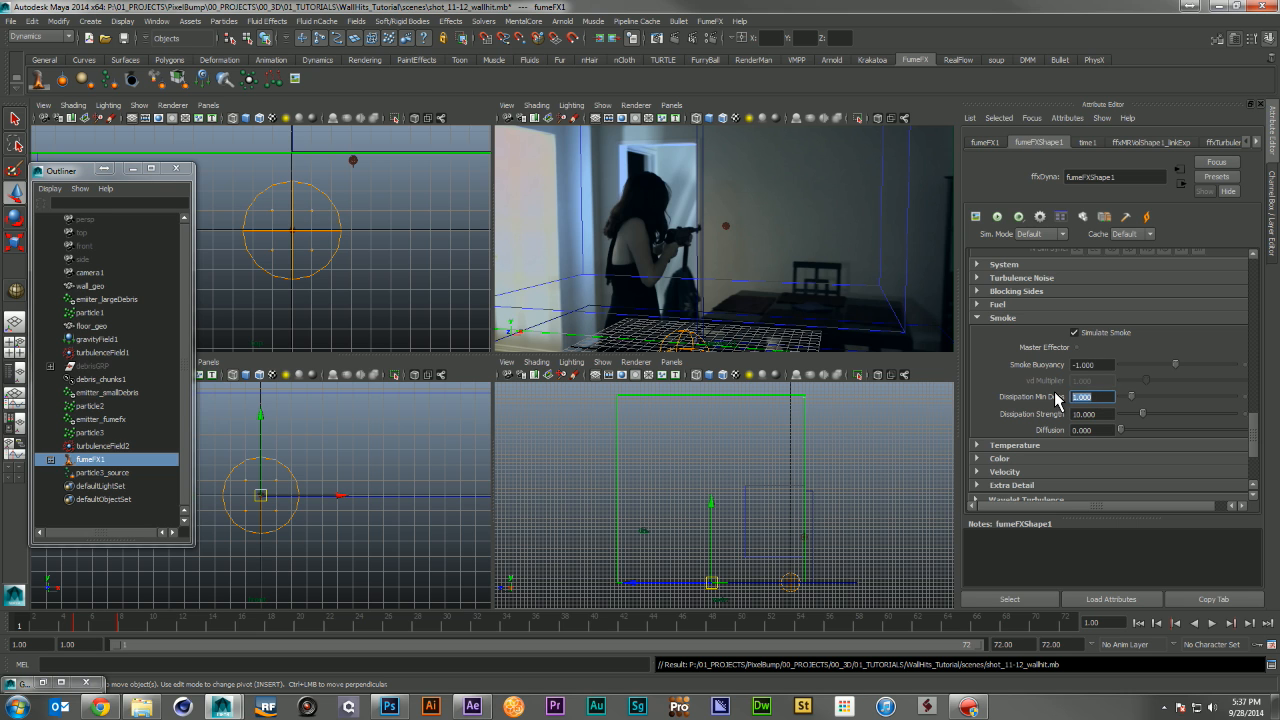
key("Tab")
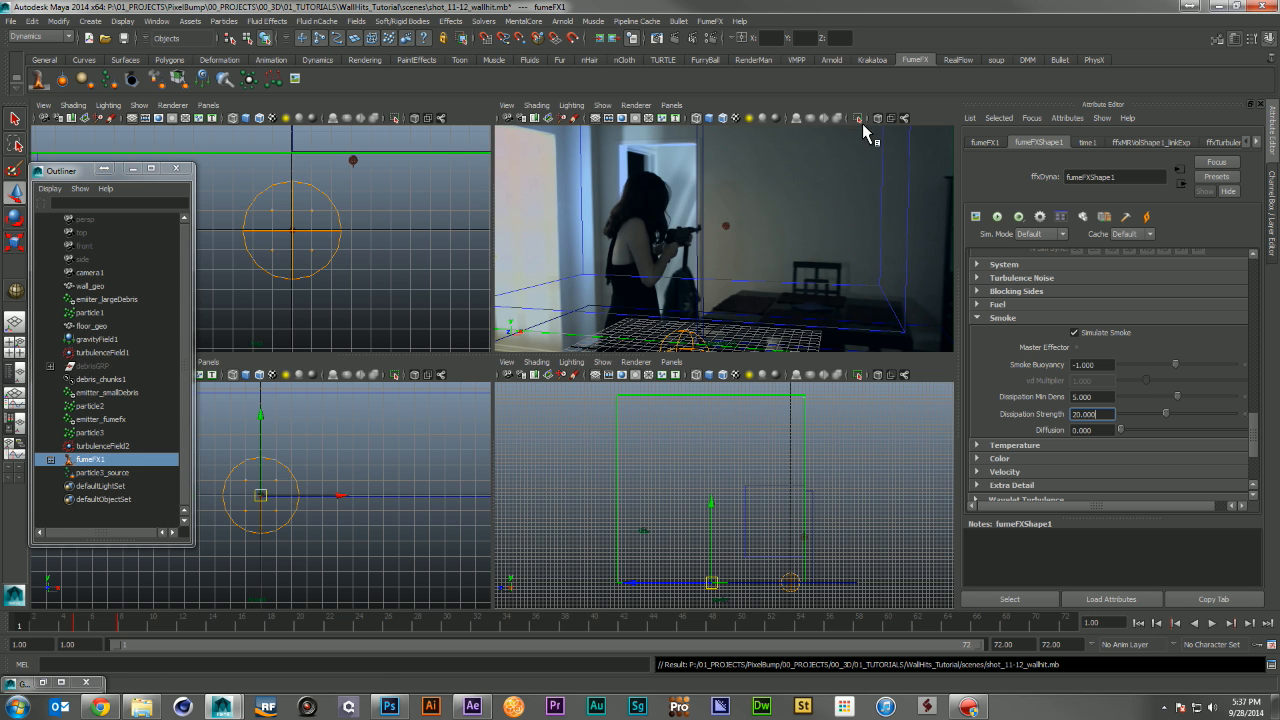
Test the simulation of fumeFX1 up to about frame 12 and return to frame 1
left_click(998, 217)
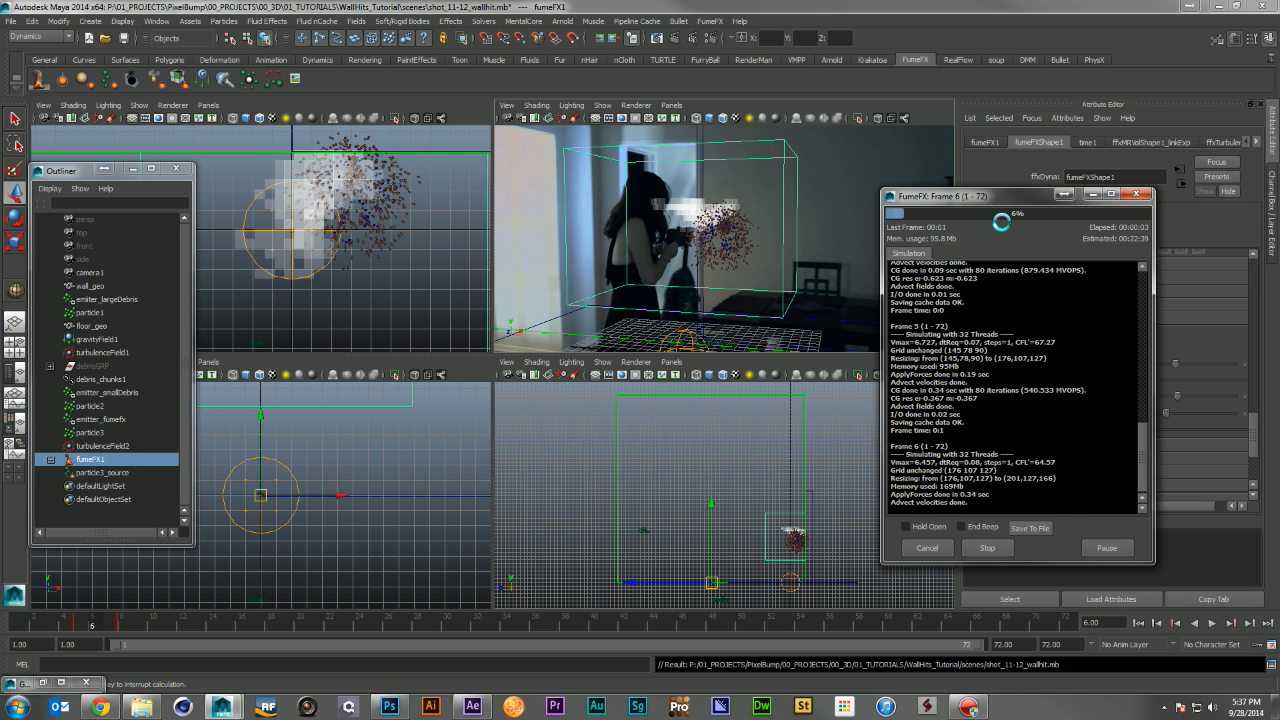
left_click(990, 548)
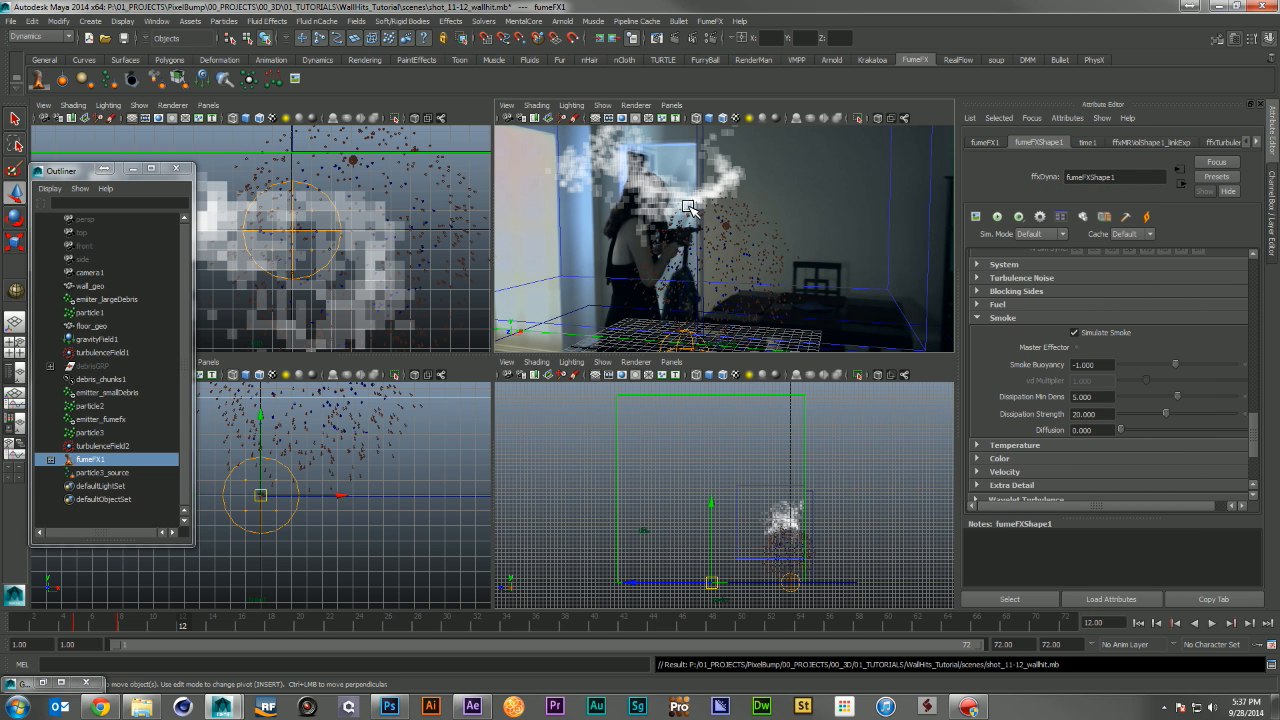
left_click(1138, 622)
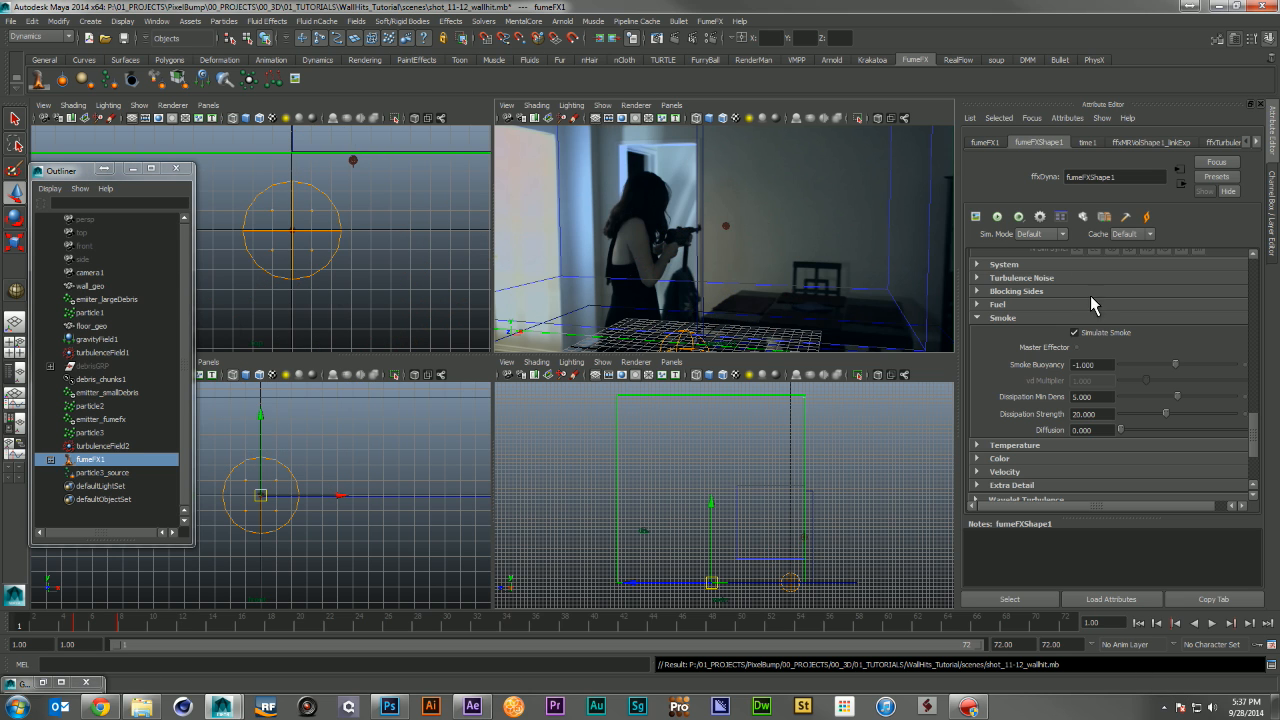
Go to frame 5, set the container's X Turbulence to 1 and key it, and return to frame 1
scroll(1068, 329, "up", 3)
scroll(1068, 329, "up", 1)
left_click(1072, 395)
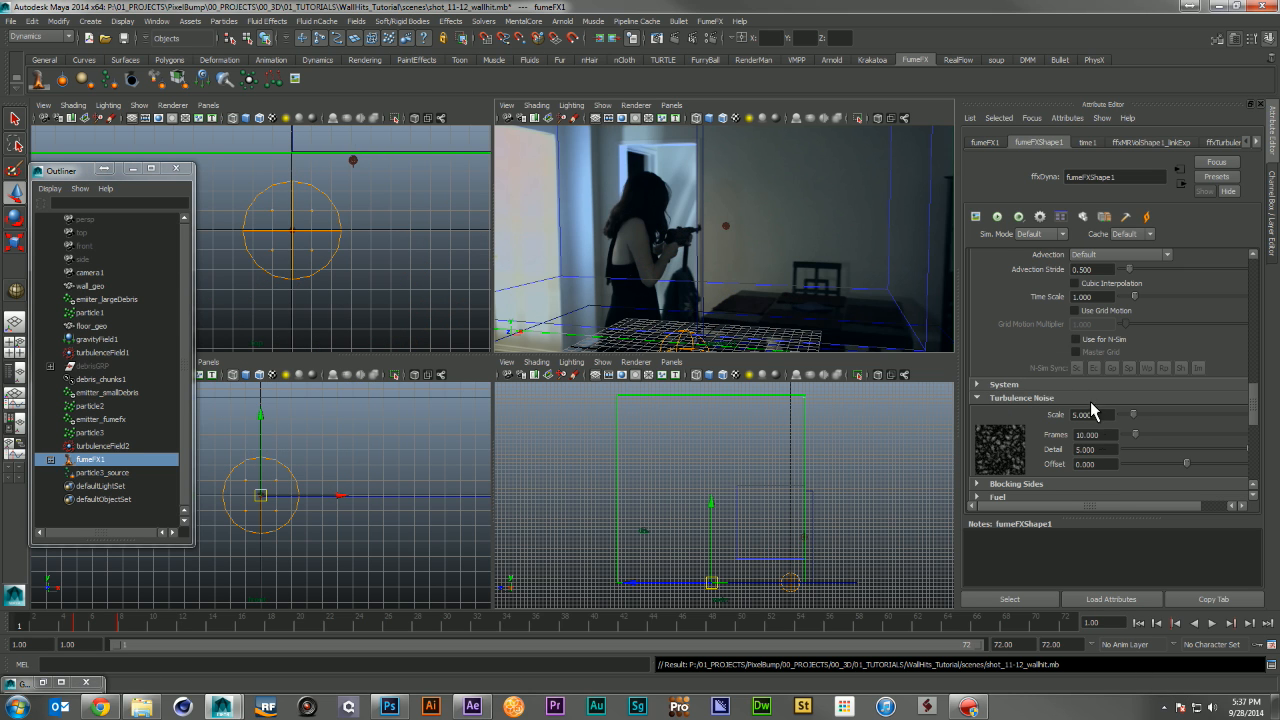
left_click(1080, 385)
left_click(87, 627)
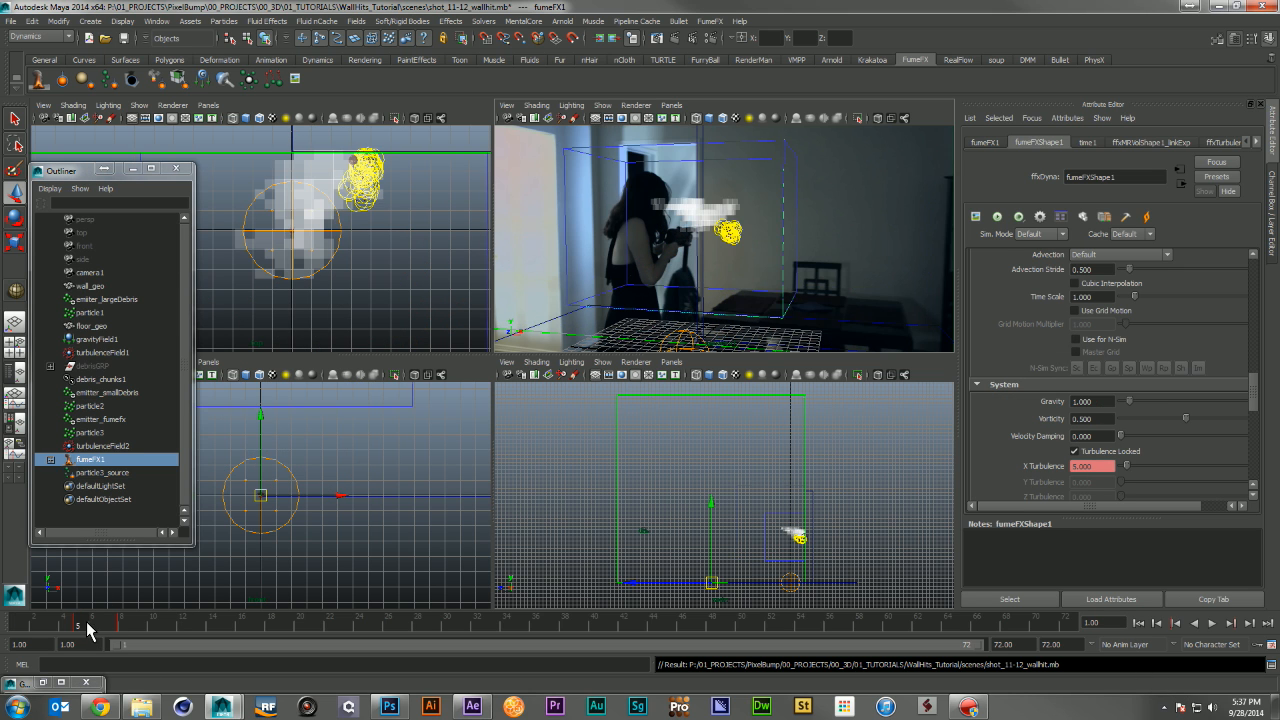
double_click(1111, 466)
type("6")
right_click(1100, 468)
left_click(1131, 495)
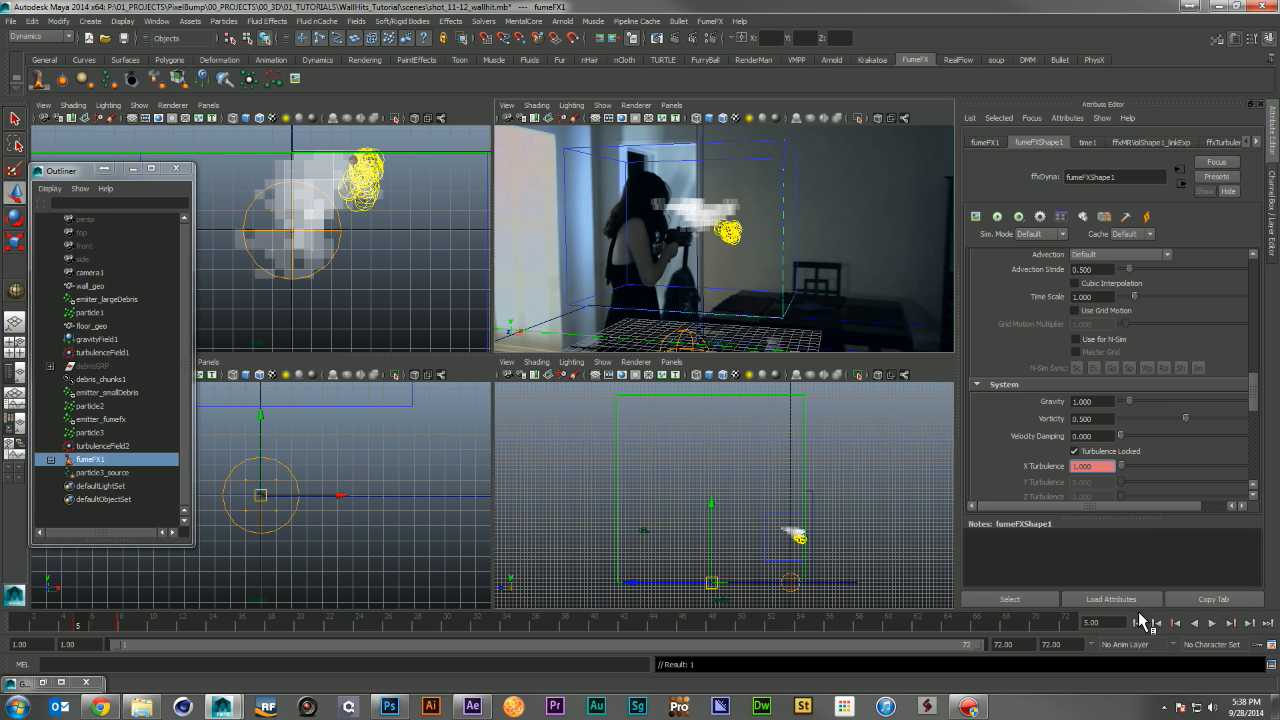
left_click(1139, 623)
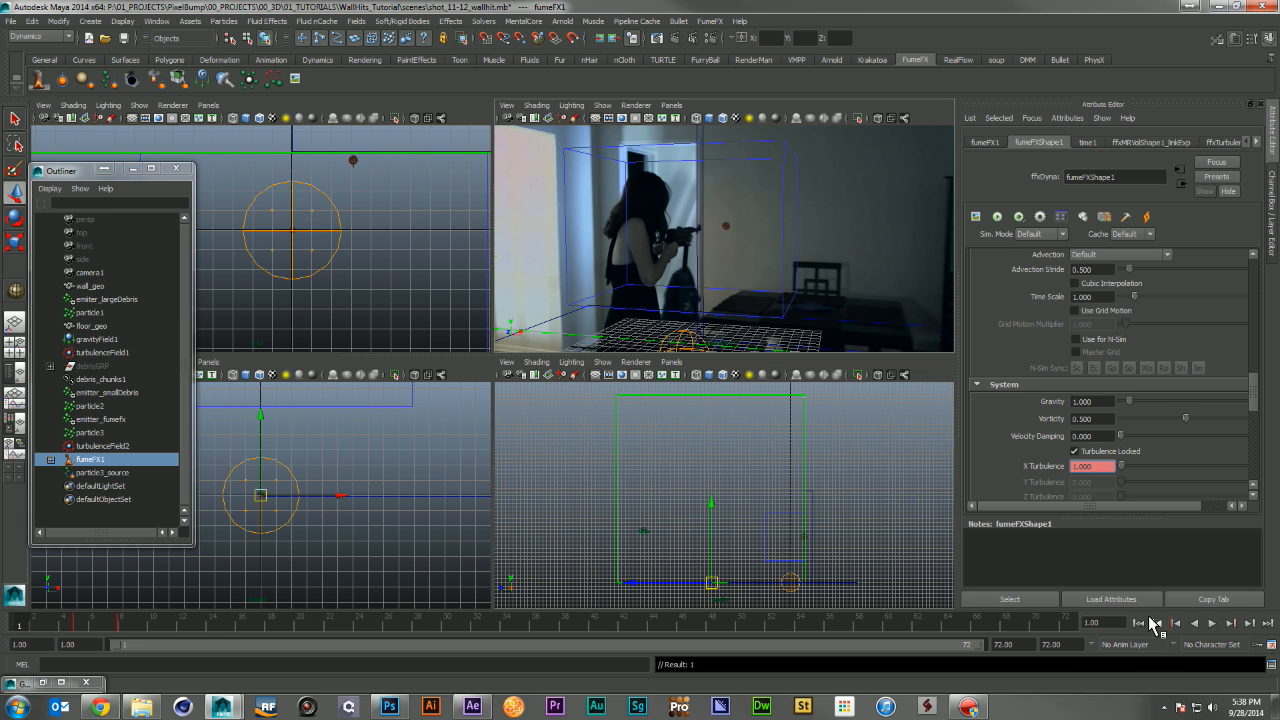
Test the simulation of fumeFX1 up to about frame 26 and review the smoke in the GPU preview
left_click(1001, 218)
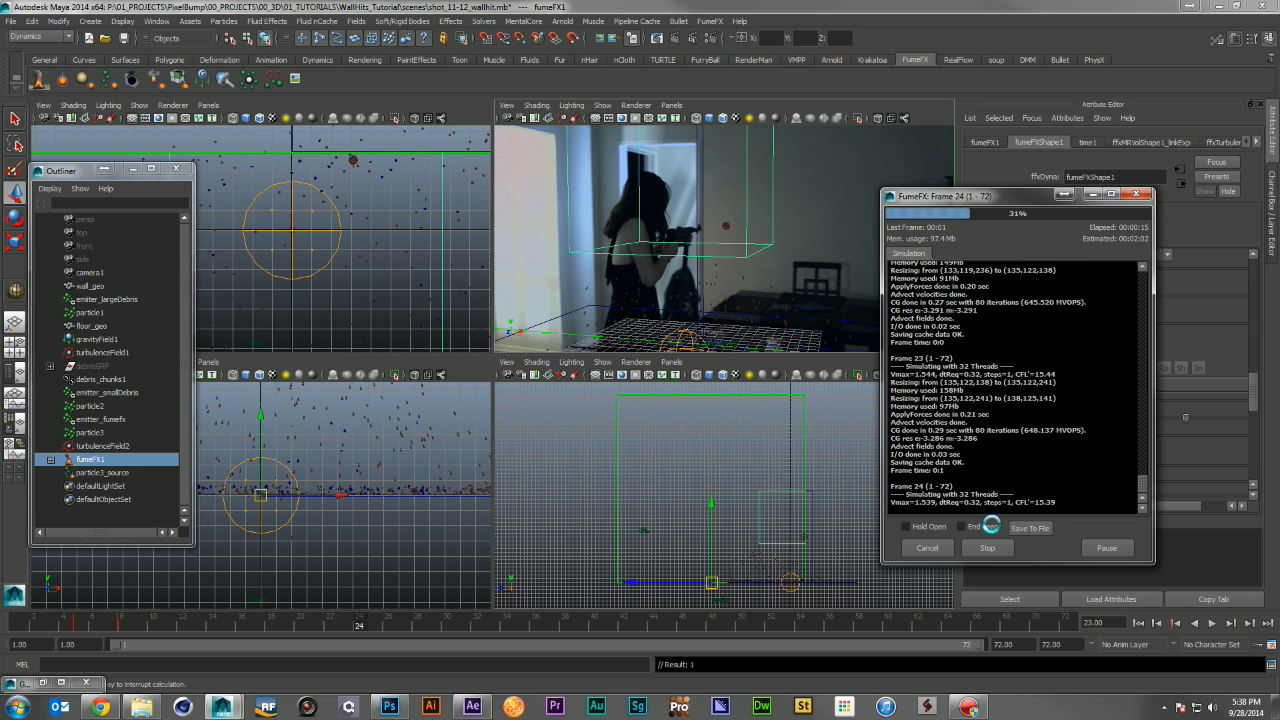
left_click(990, 548)
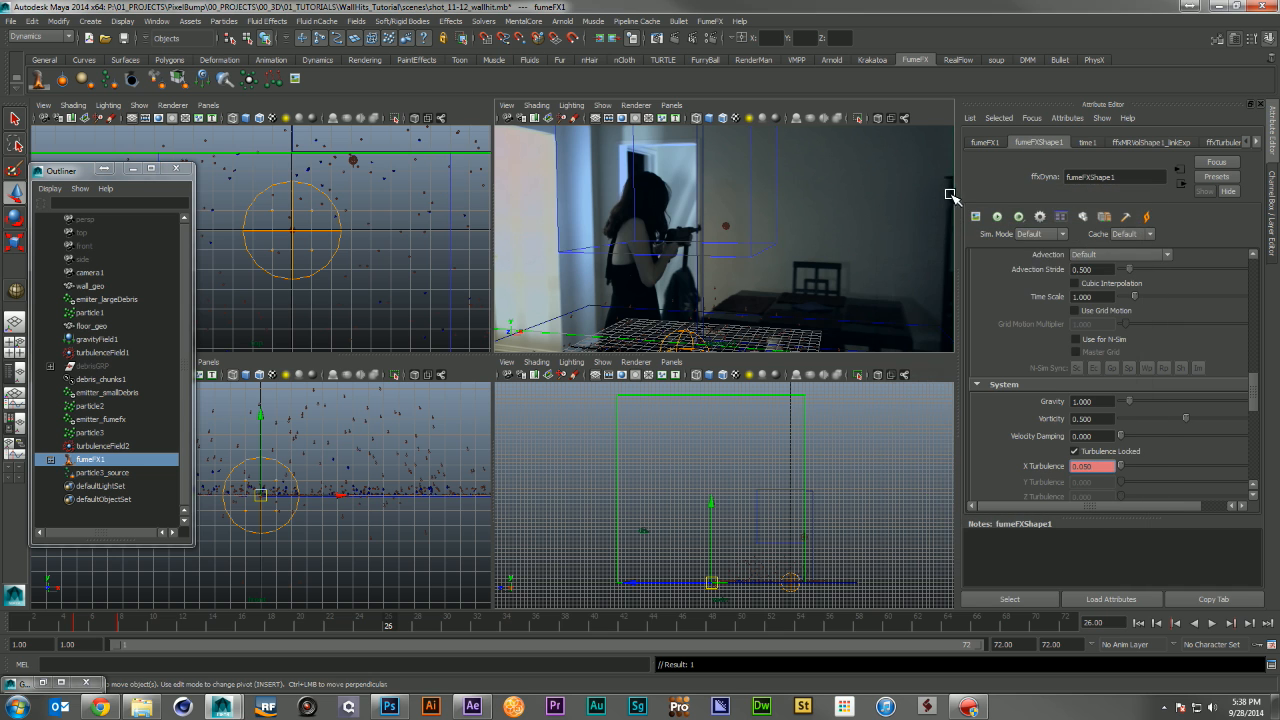
left_click(976, 215)
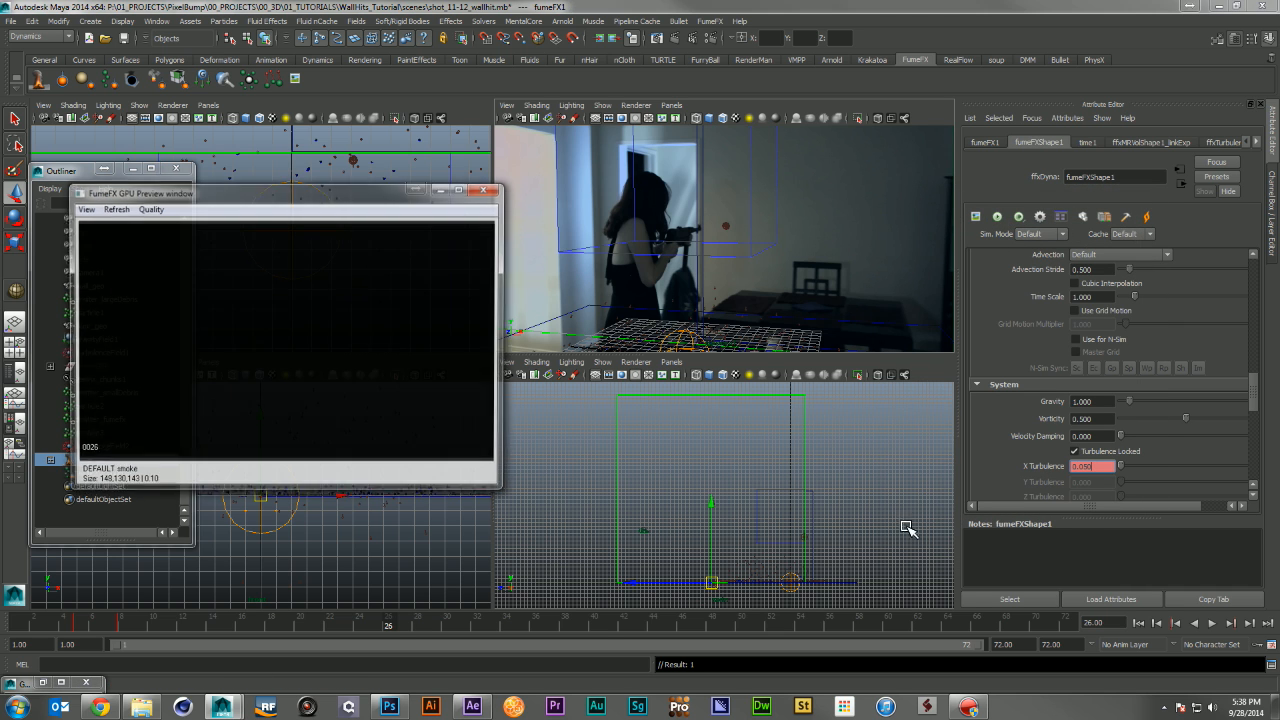
mouse_move(129, 622)
left_mouse_down()
mouse_move(50, 619)
mouse_move(171, 623)
mouse_move(40, 616)
mouse_move(143, 623)
mouse_move(107, 622)
left_mouse_up()
left_click(487, 189)
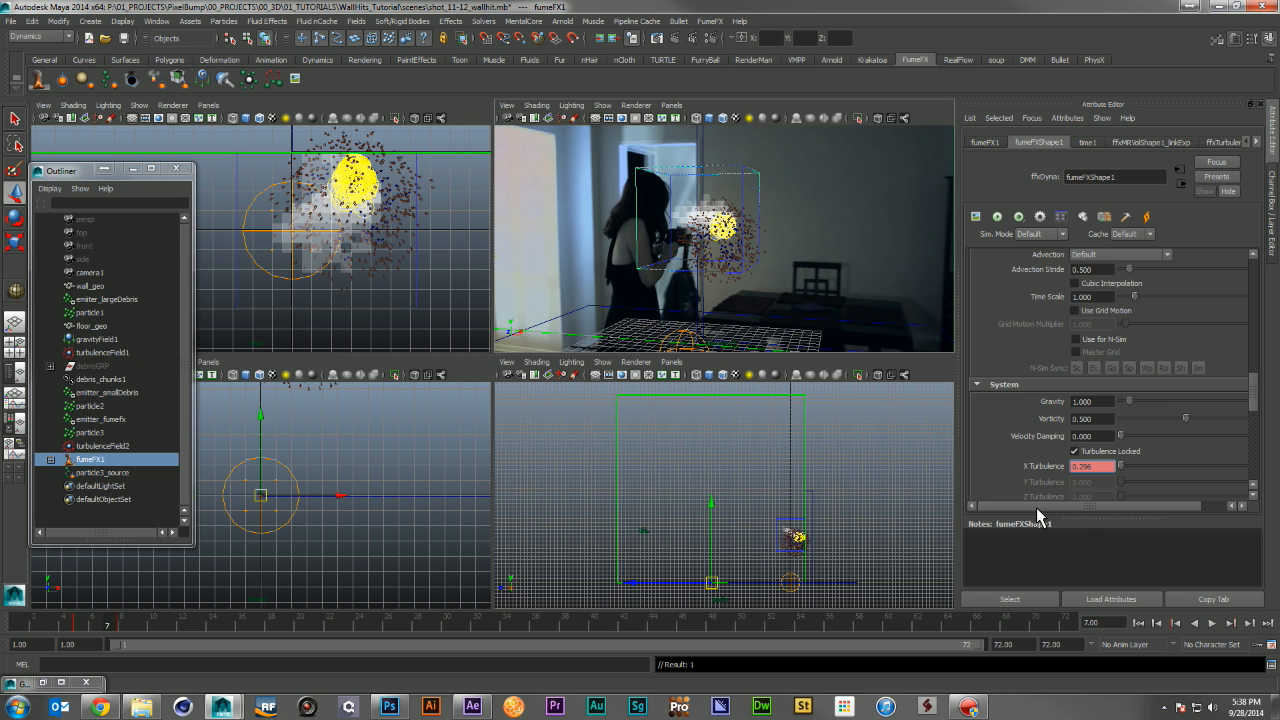
Return to frame 1, set the container's X Turbulence to 0.7 and key it
left_click(1139, 623)
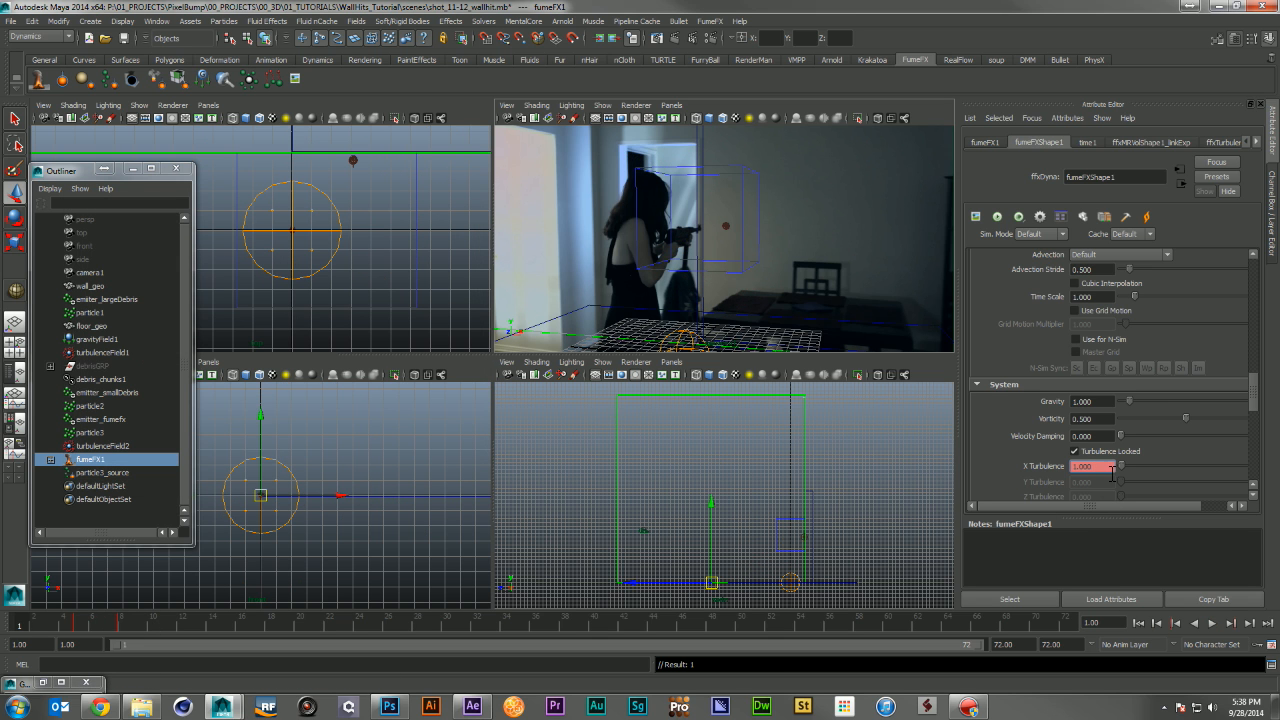
type(".7")
key("Return")
right_click(1106, 468)
left_click(1133, 493)
Set fumeFX1's Extra Detail mode to Wavelet Turbulence
scroll(1212, 291, "down", 12)
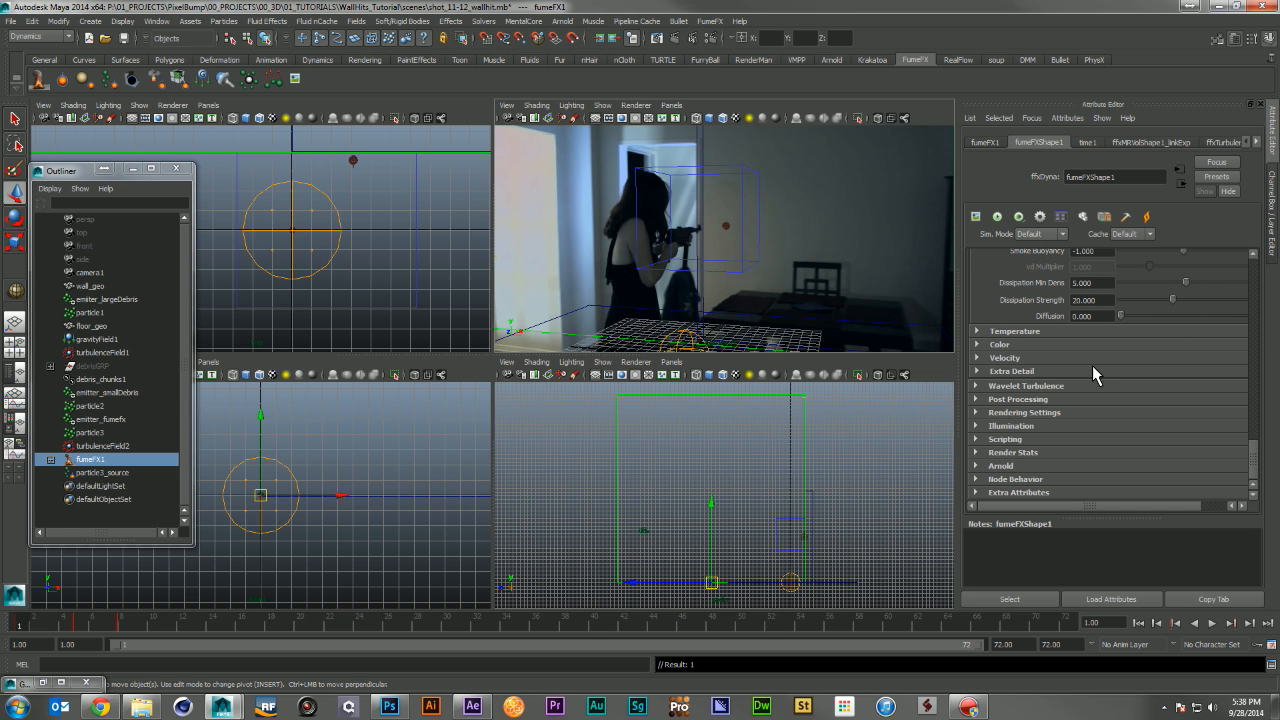
left_click(1068, 389)
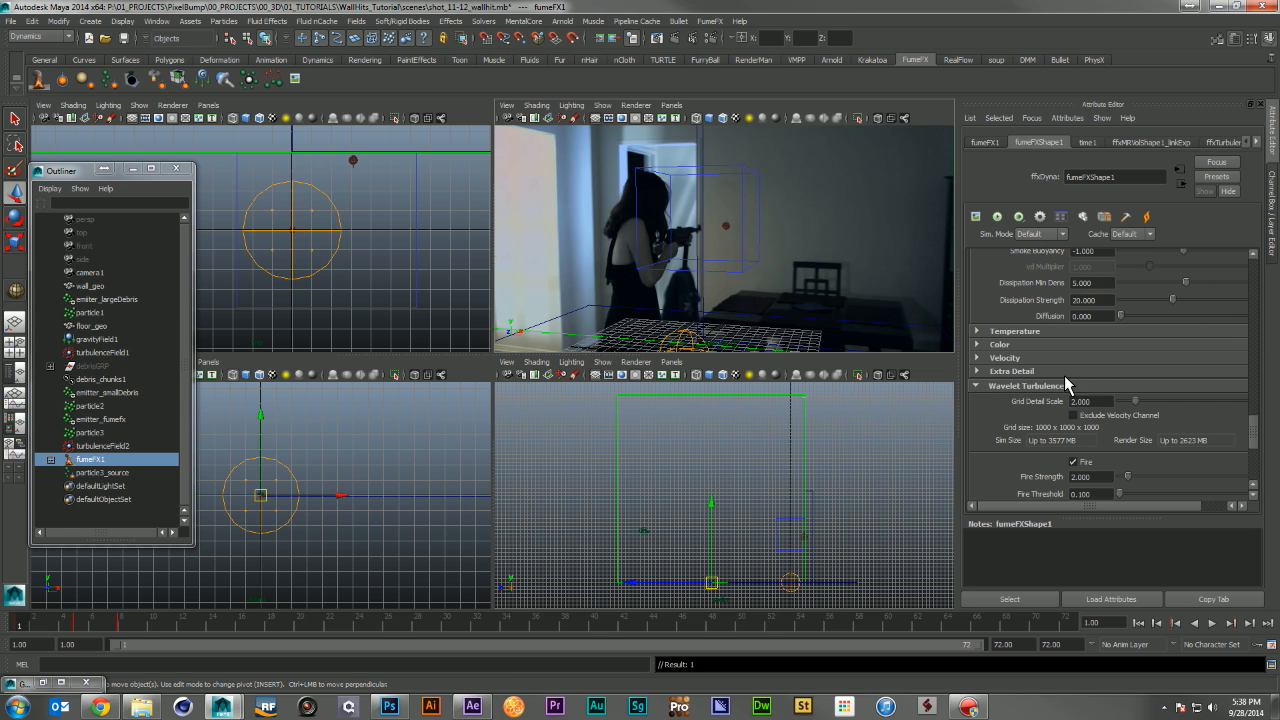
left_click(1064, 374)
left_click(1095, 387)
left_click(1102, 412)
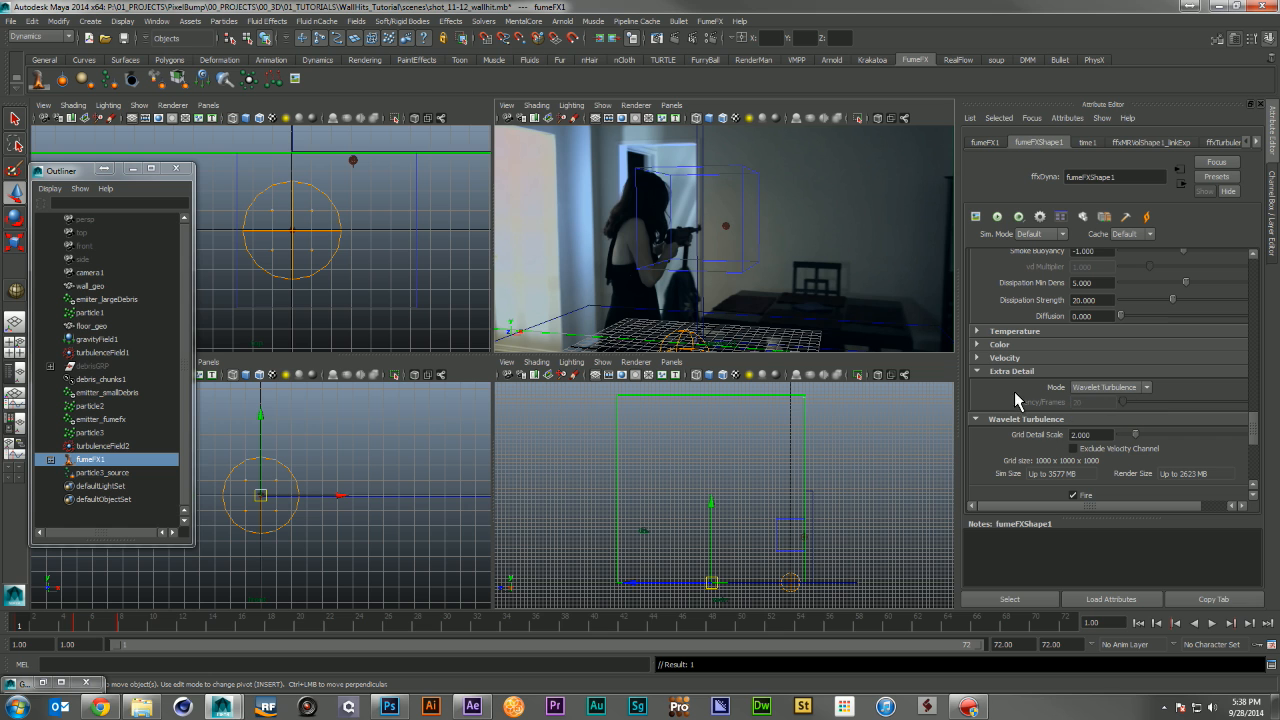
scroll(1015, 423, "down", 5)
Set the output End Frame and playback Play To of fumeFX1 to 36 and test the simulation to about frame 21
scroll(1015, 423, "up", 10)
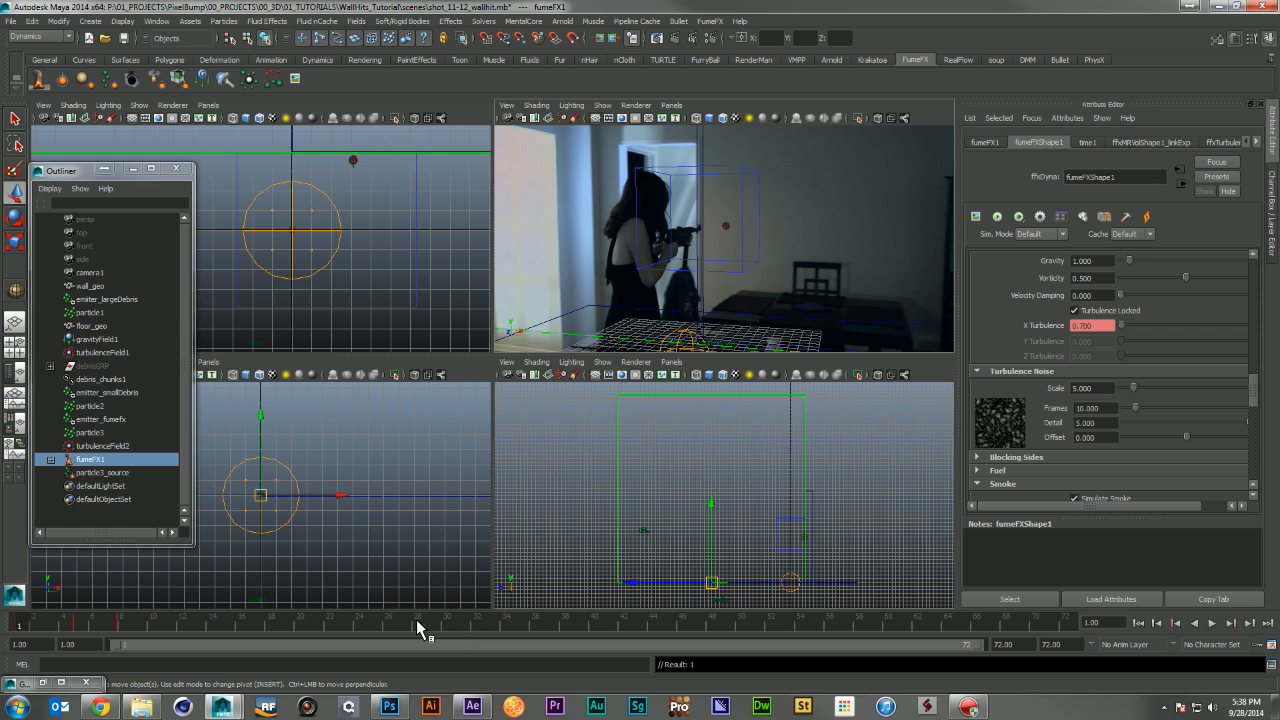
scroll(1090, 423, "down", 3)
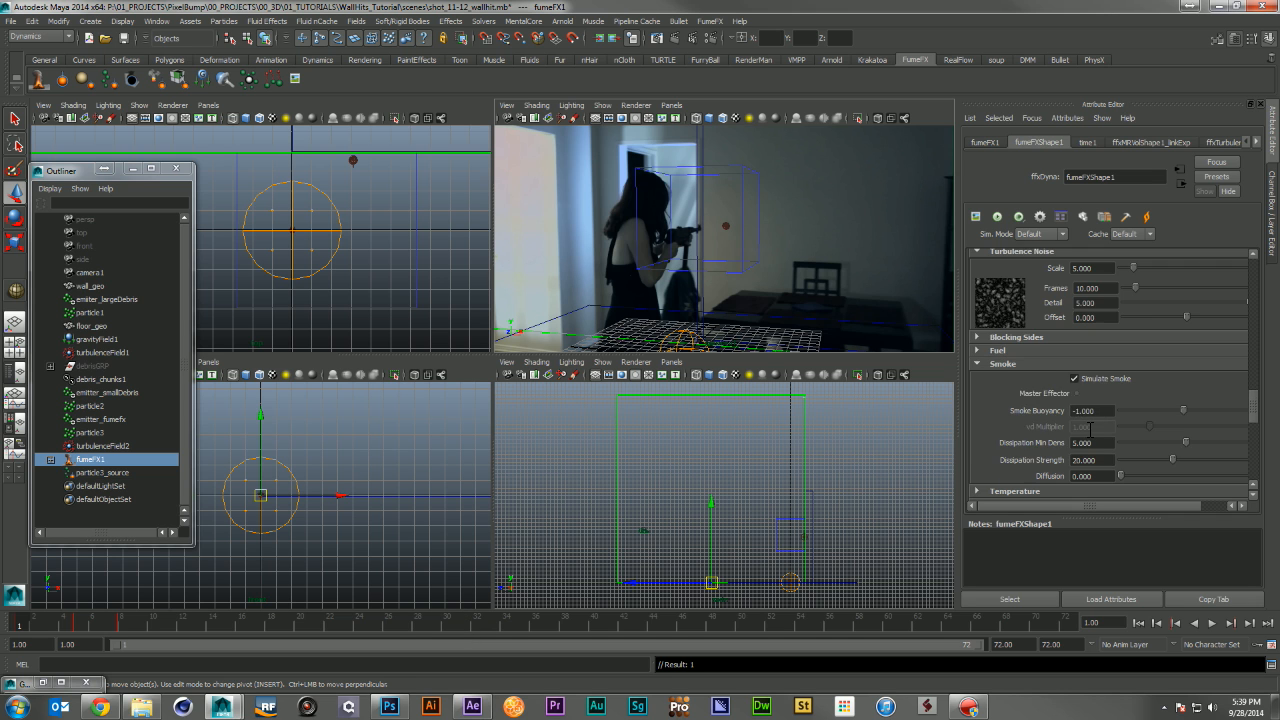
scroll(1078, 322, "up", 6)
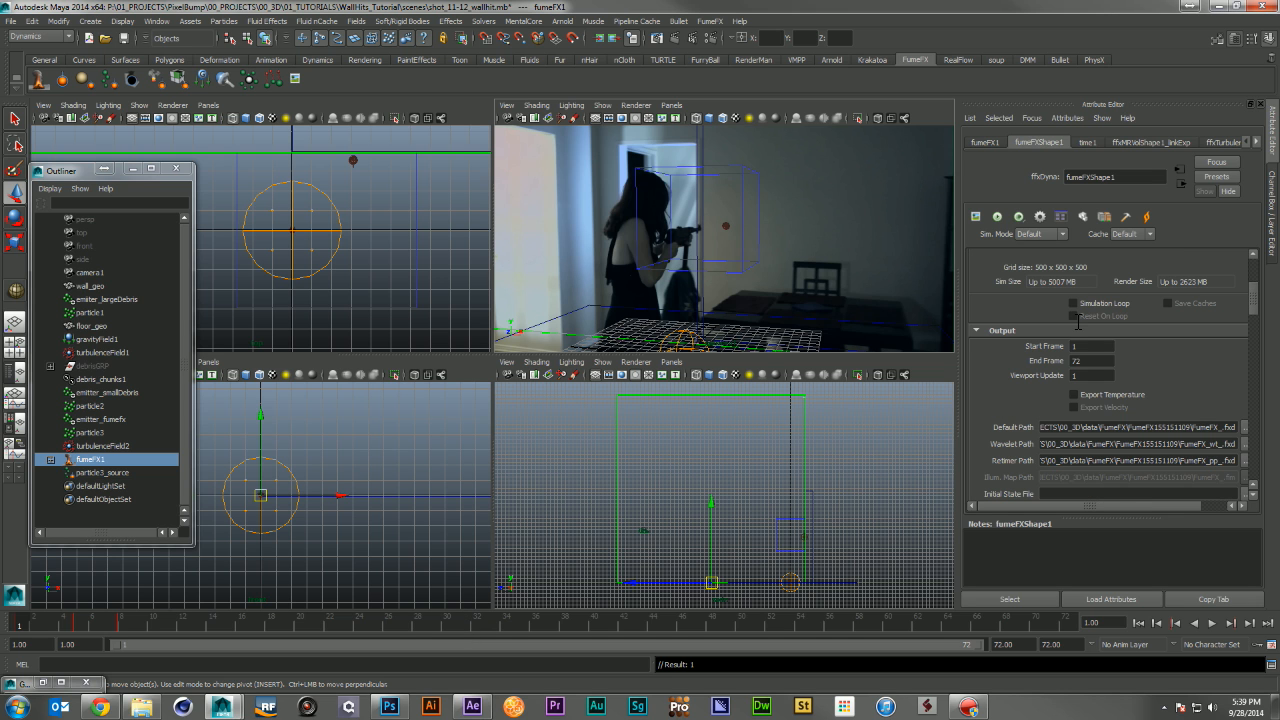
type("36")
scroll(1002, 381, "down", 4)
double_click(1108, 381)
type("36")
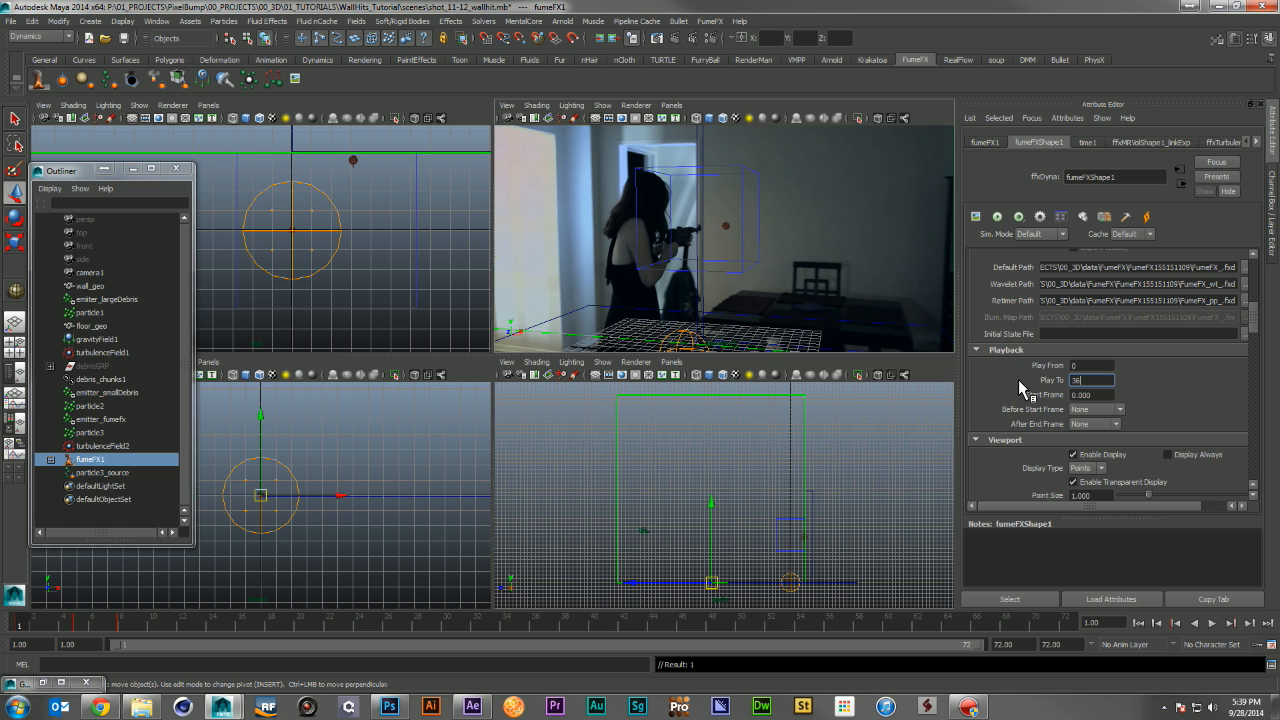
left_click(998, 217)
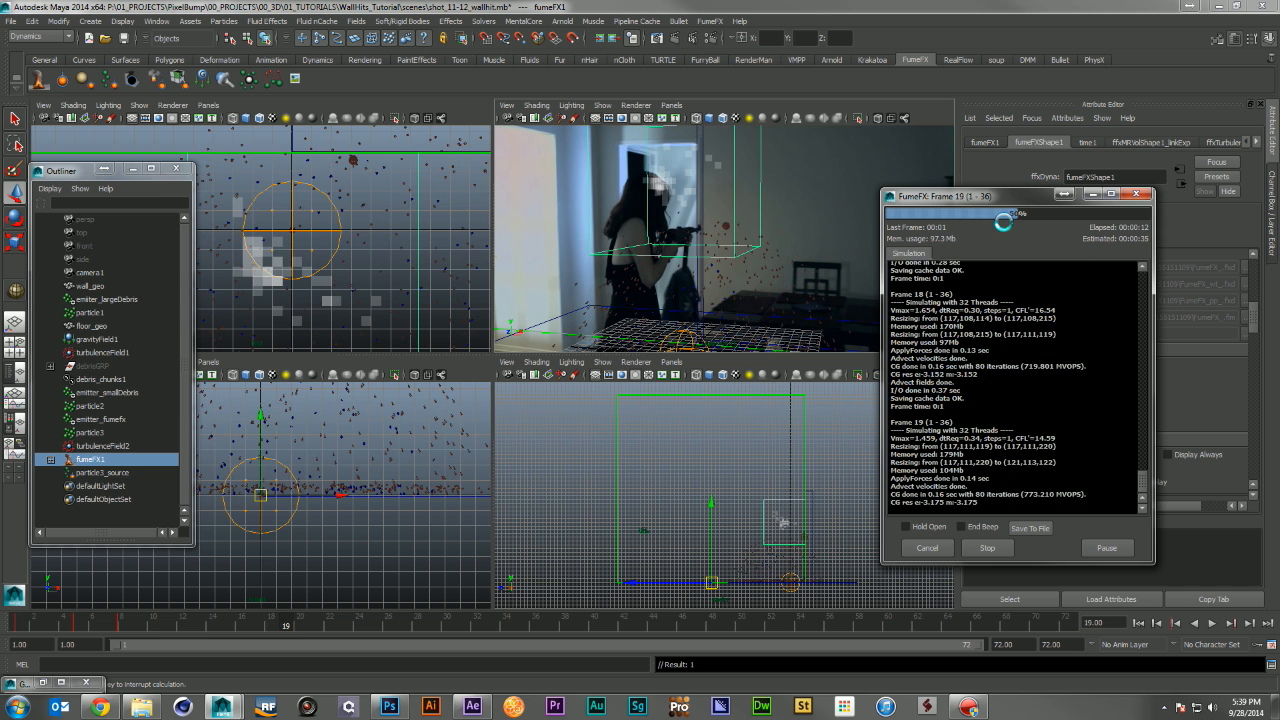
left_click(1004, 548)
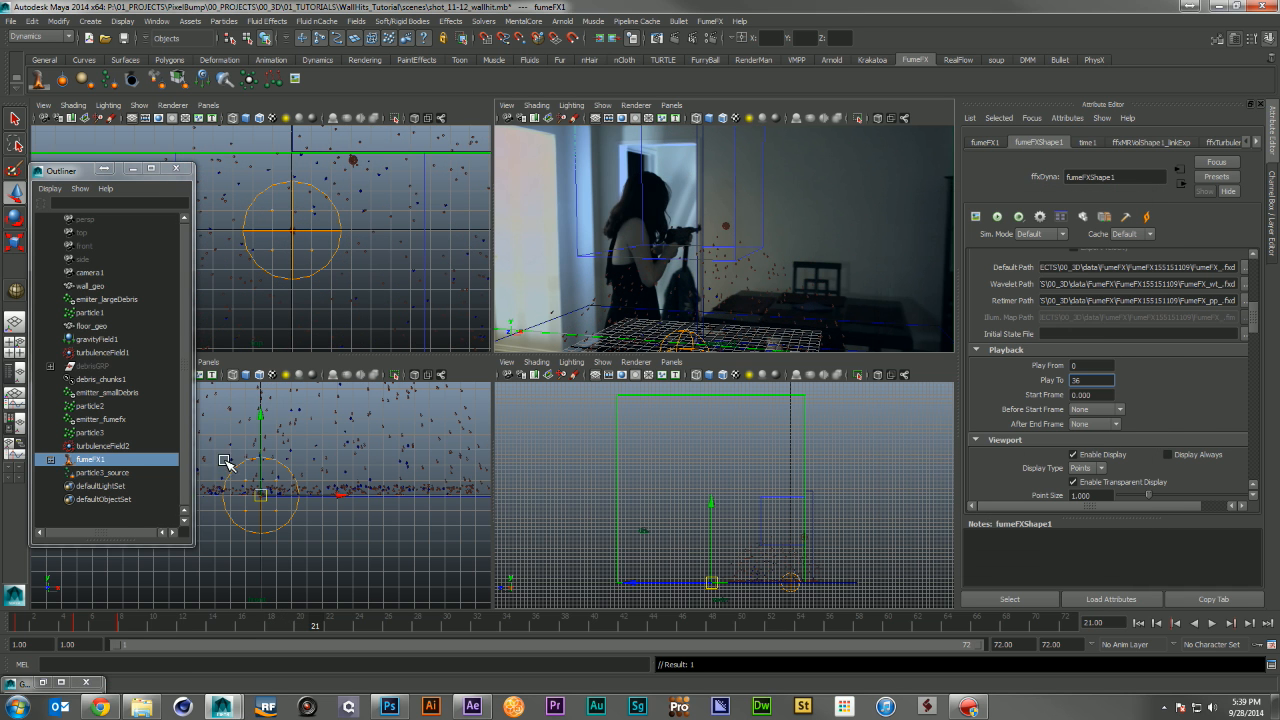
Set the Temperature Amount of particle3_source to 100, return to frame 1 and save the scene
left_click(118, 472)
scroll(1020, 403, "down", 3)
scroll(1020, 403, "down", 8)
scroll(1020, 403, "down", 1)
left_click_drag(1102, 370, 1036, 367)
type("100")
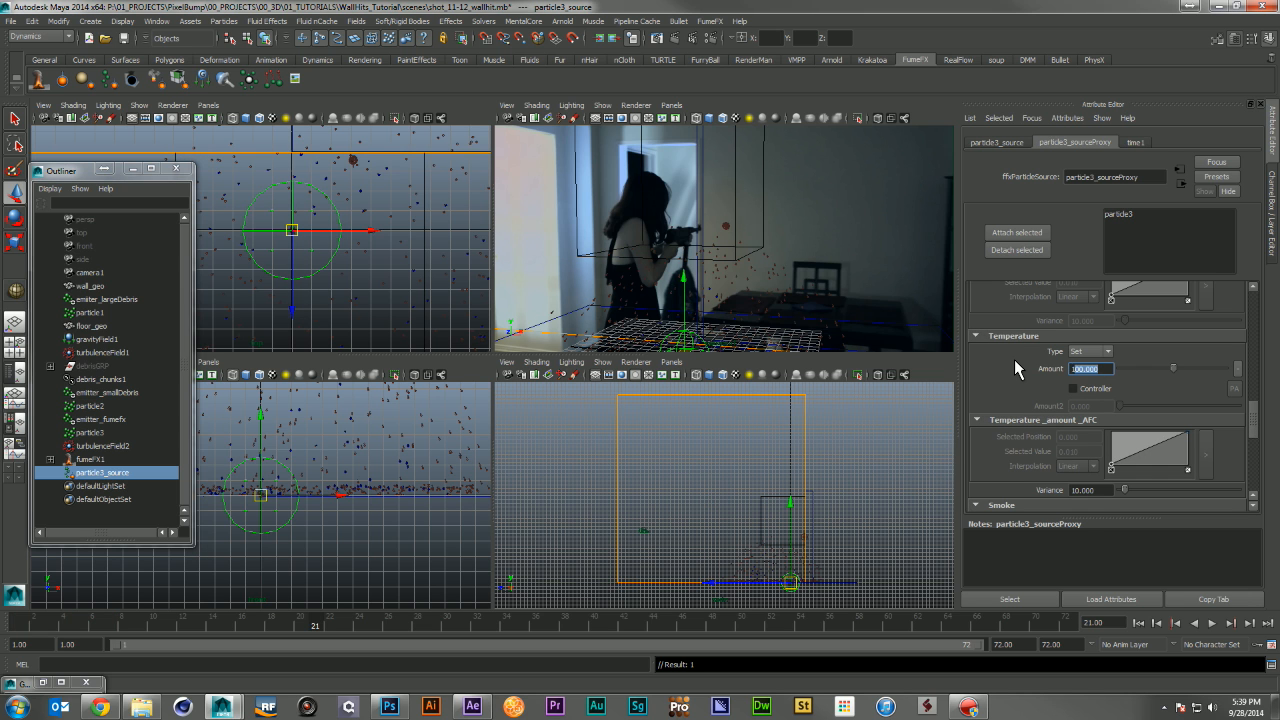
key("Return")
left_click(1138, 622)
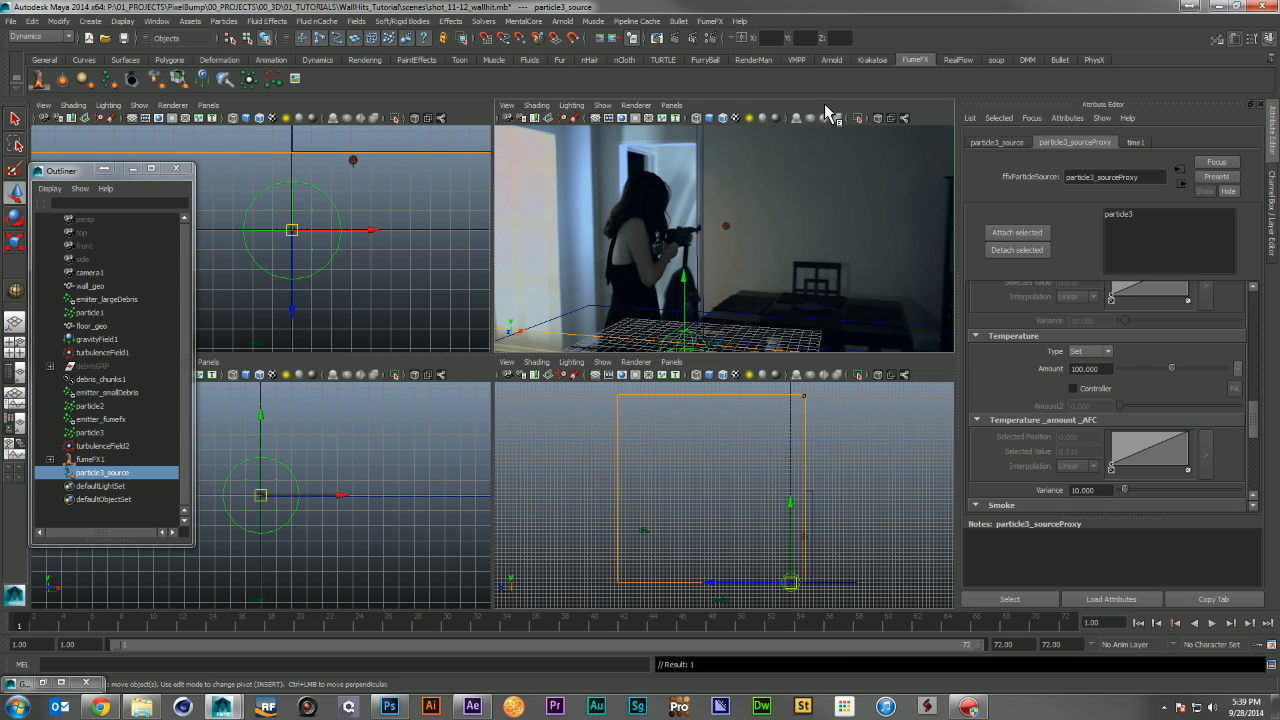
key("ctrl+s")
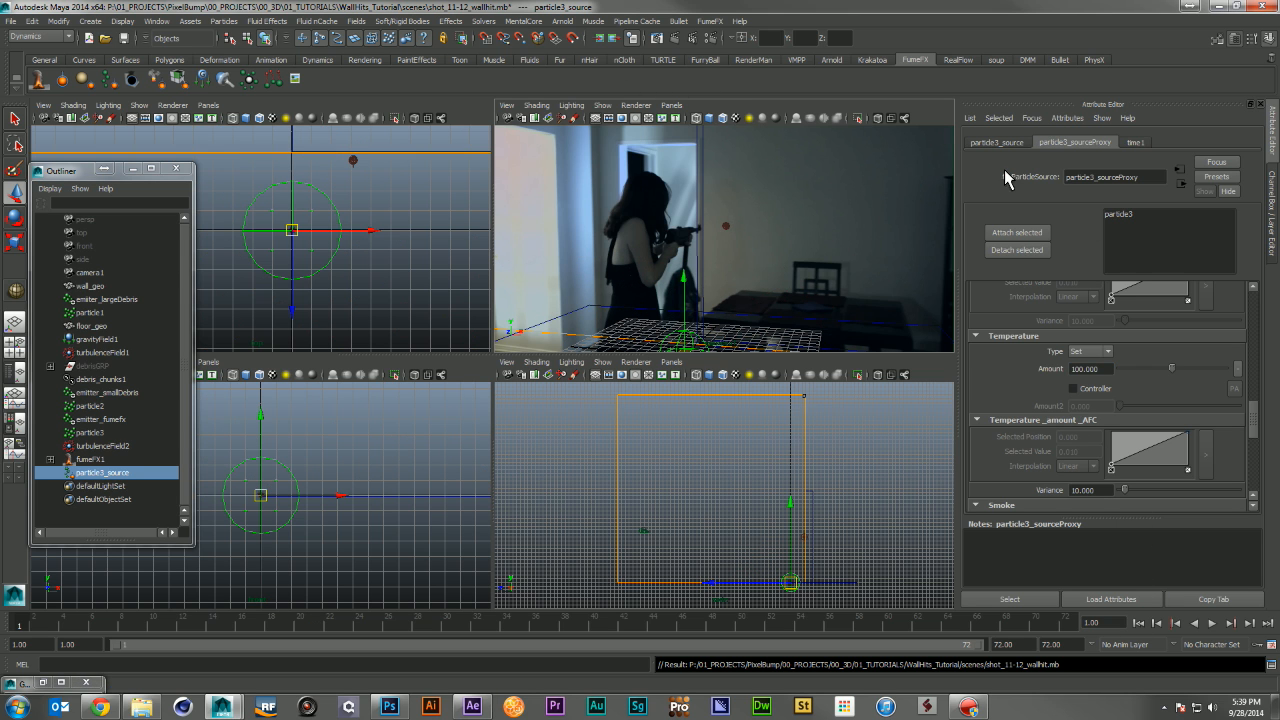
Simulate fumeFX1 and play the smoke back from the first frame in the GPU preview
left_click(112, 460)
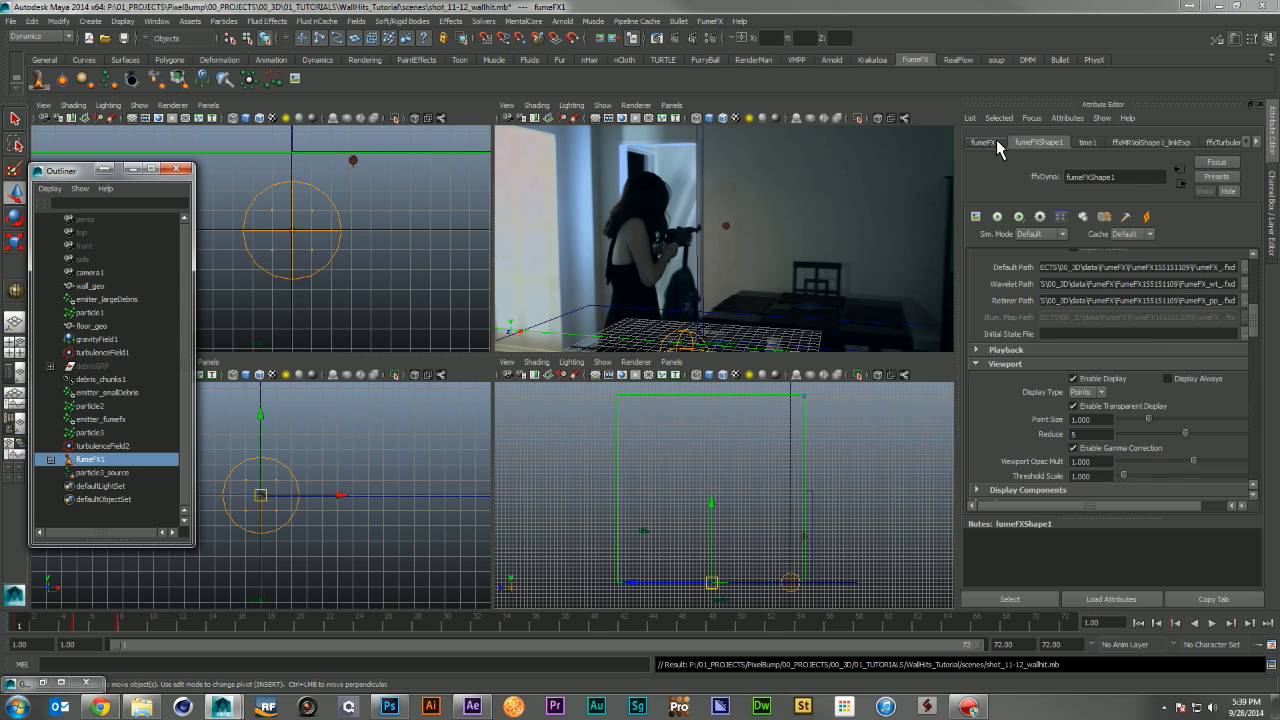
left_click(998, 216)
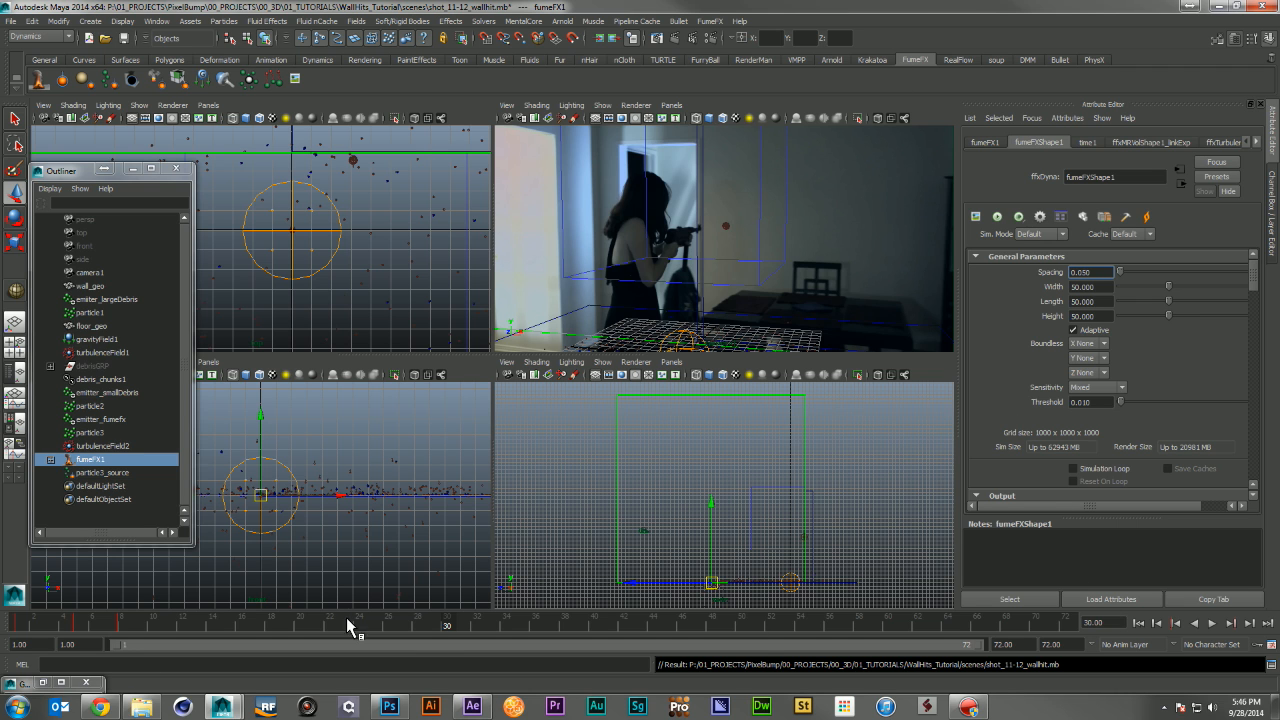
left_click_drag(428, 621, 382, 621)
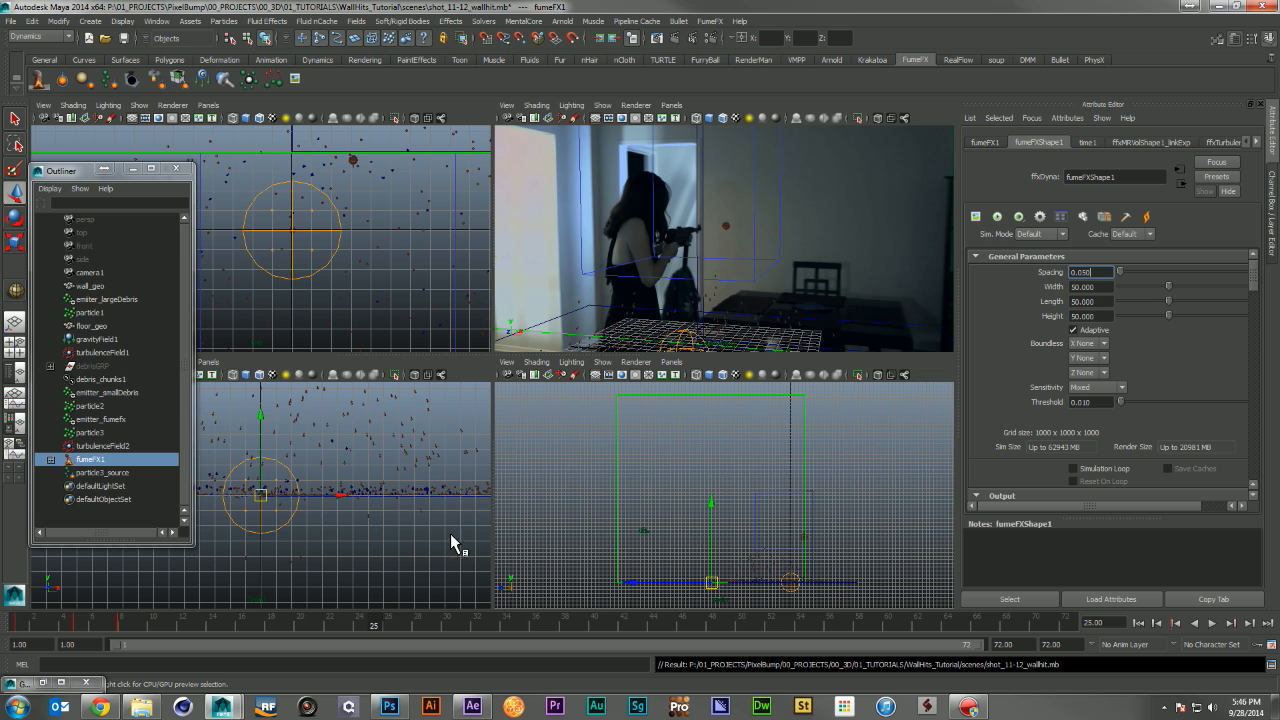
left_click(975, 221)
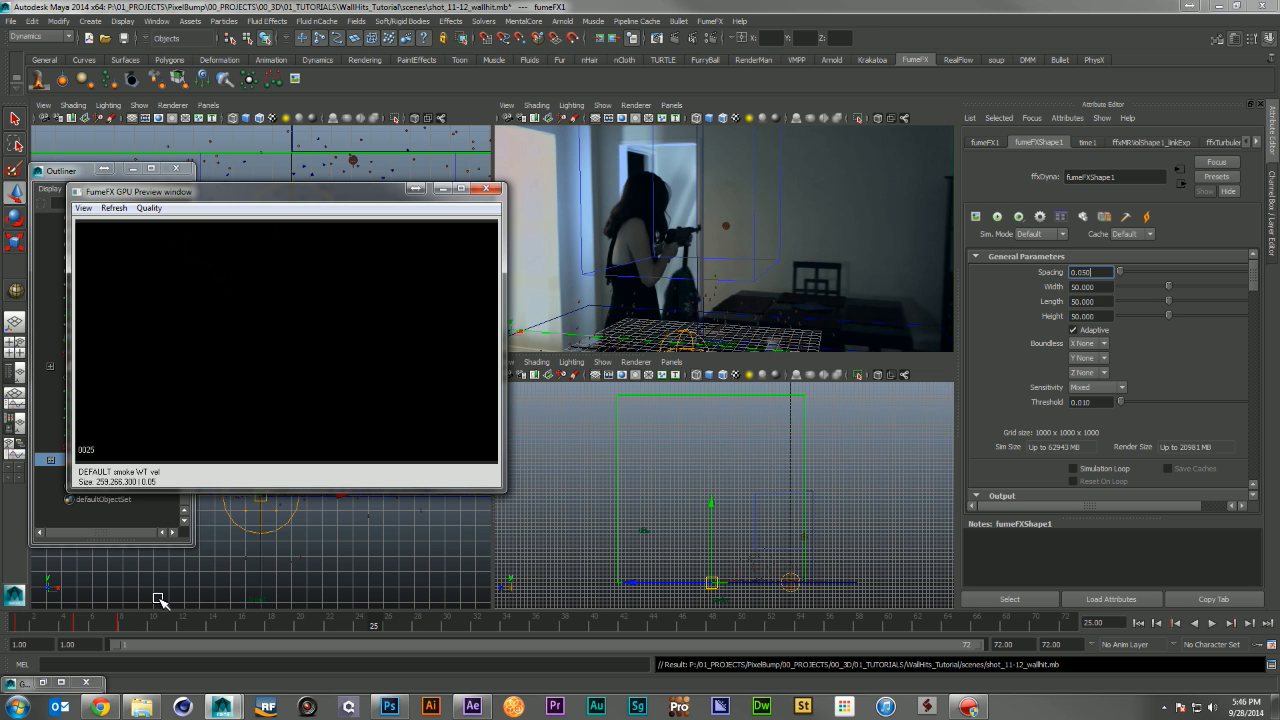
left_click(28, 623)
key("alt+v")
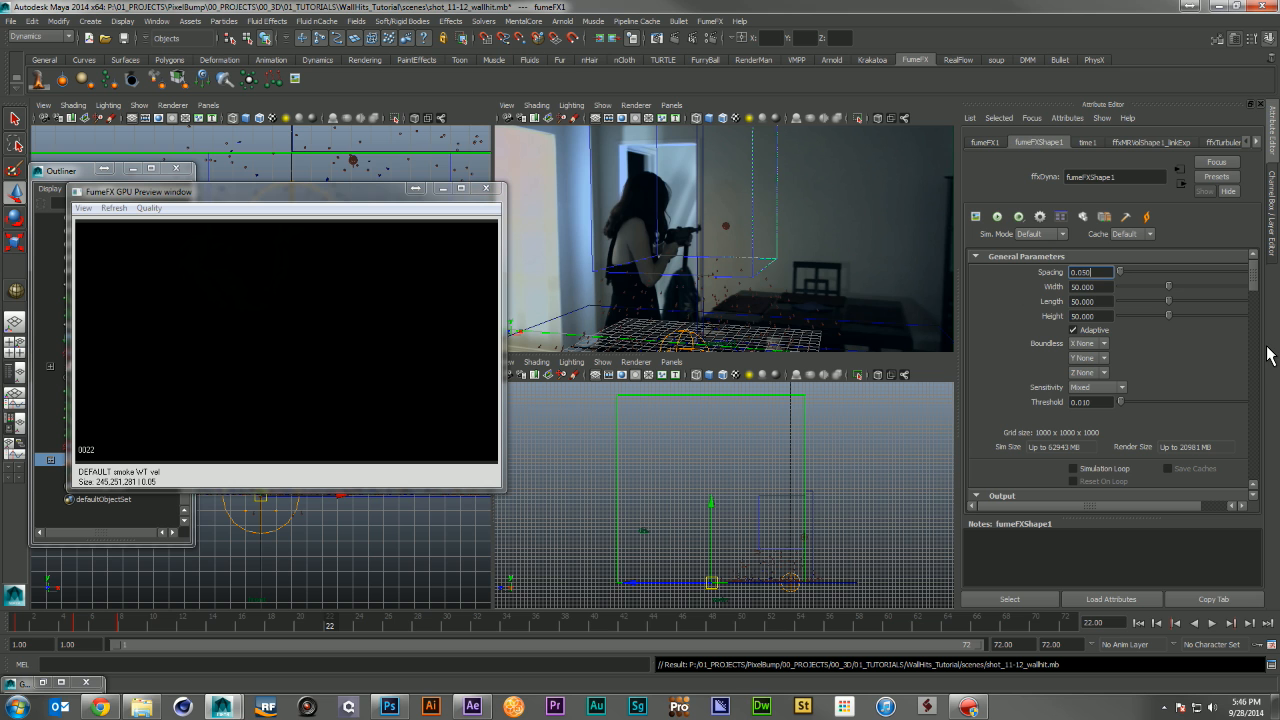
Switch the simulation mode of fumeFX1 to Wavelet
scroll(1263, 355, "down", 10)
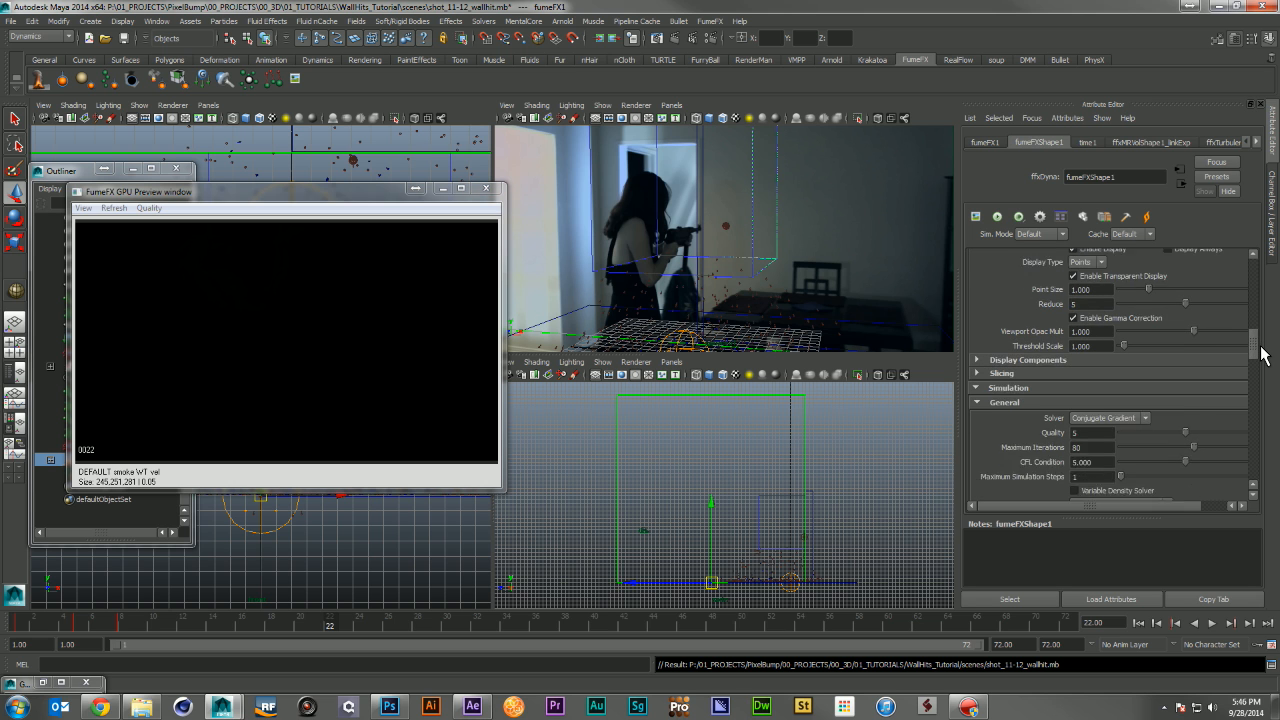
left_click_drag(1261, 352, 1257, 268)
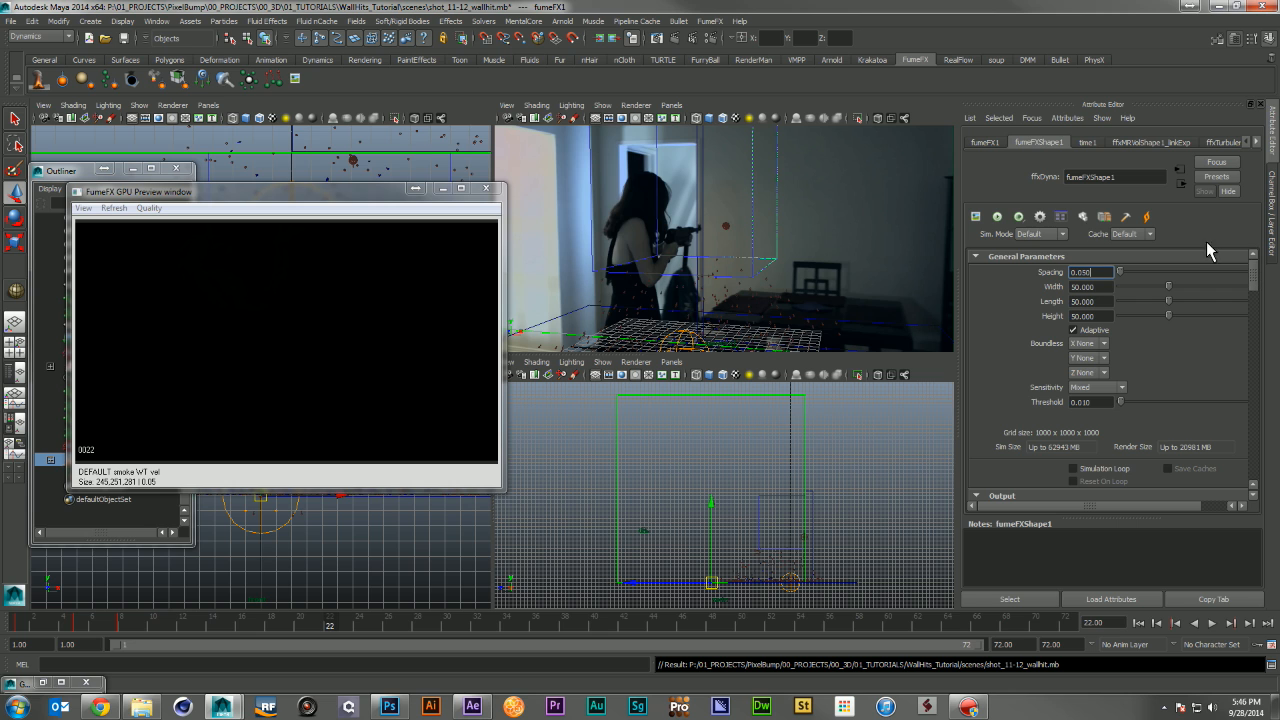
left_click(1056, 238)
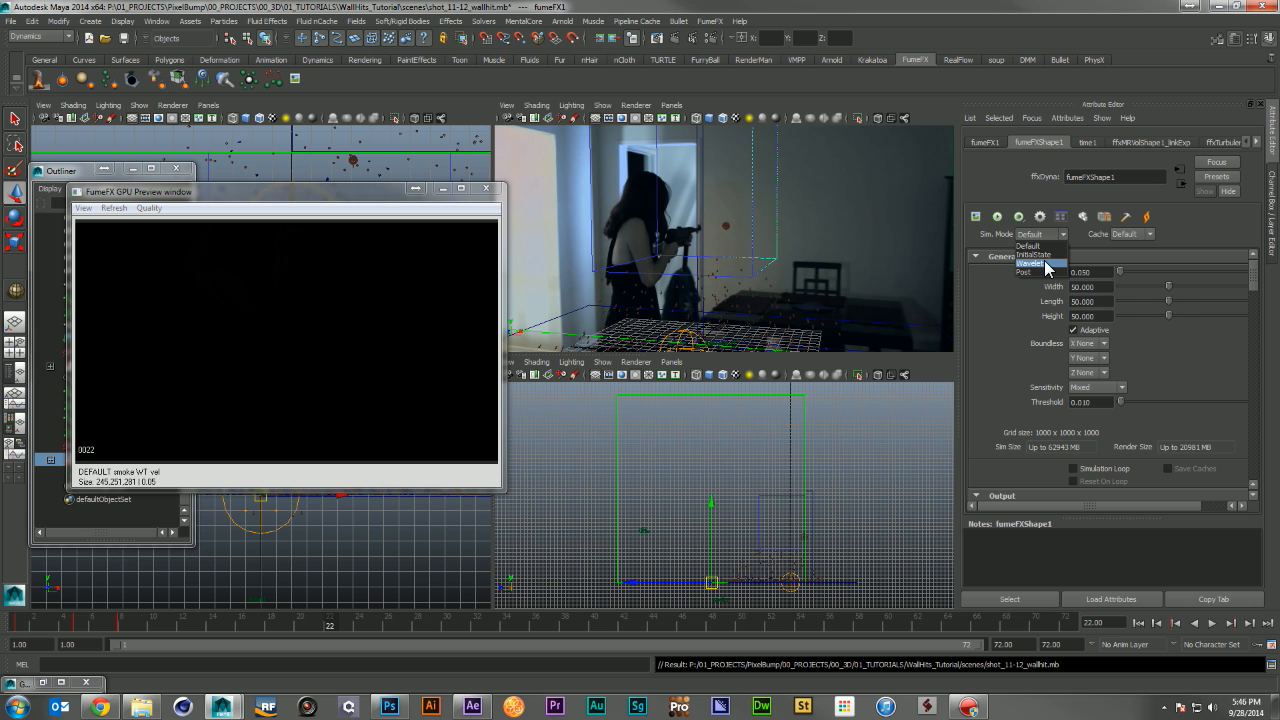
left_click(1046, 264)
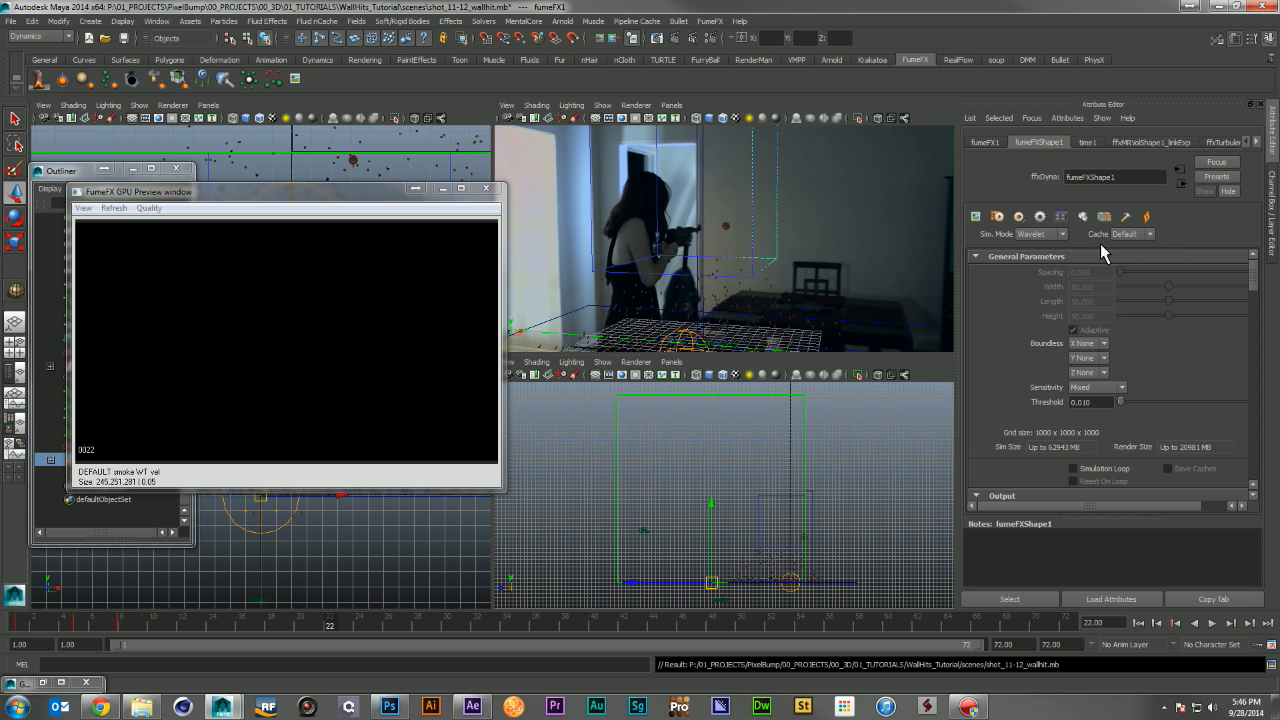
Disable Fire and Fuel in fumeFX1's Wavelet Turbulence settings, keeping only Smoke enabled
left_click_drag(1256, 274, 1268, 449)
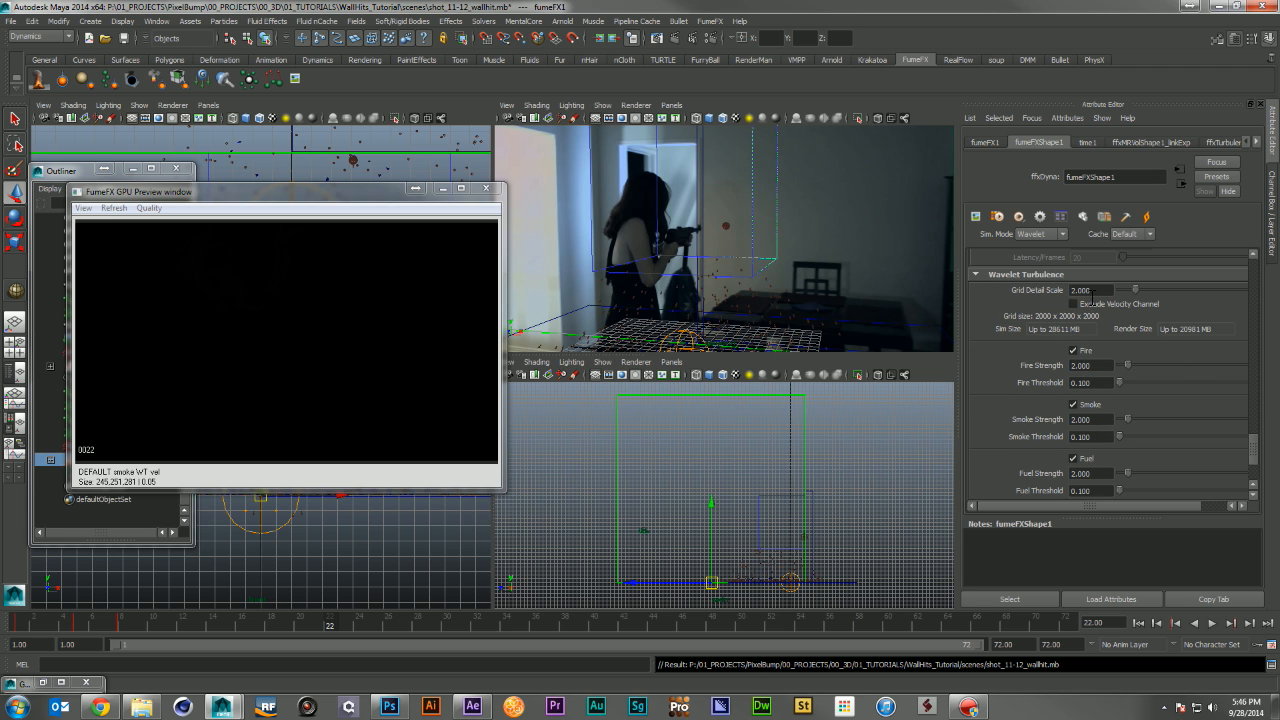
left_click(1073, 350)
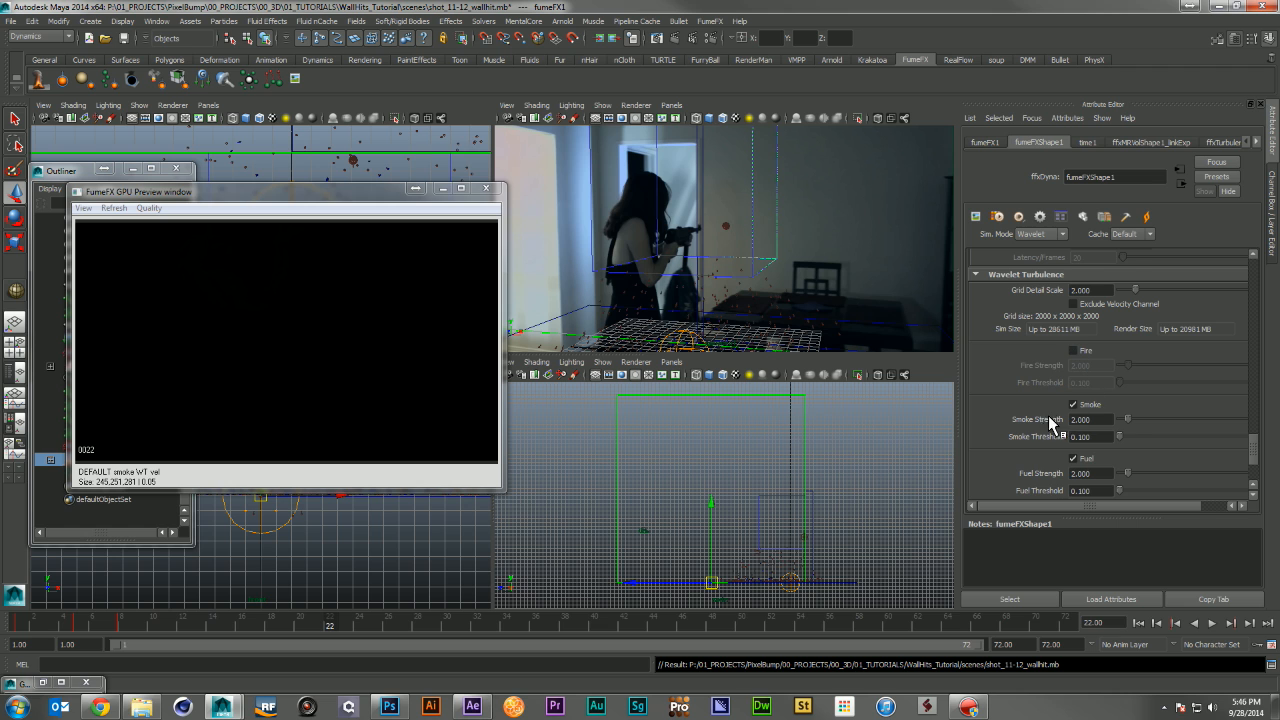
scroll(1027, 418, "down", 1)
left_click(1072, 419)
scroll(1190, 399, "up", 1)
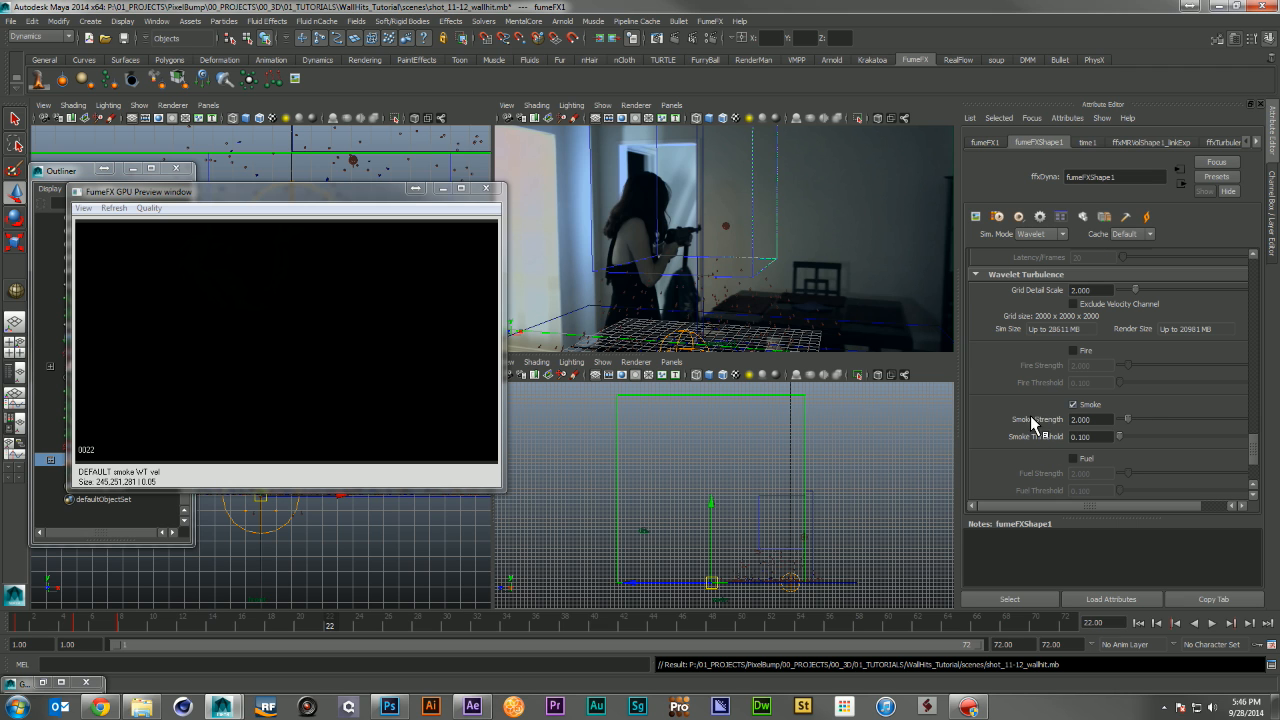
scroll(1012, 367, "up", 1)
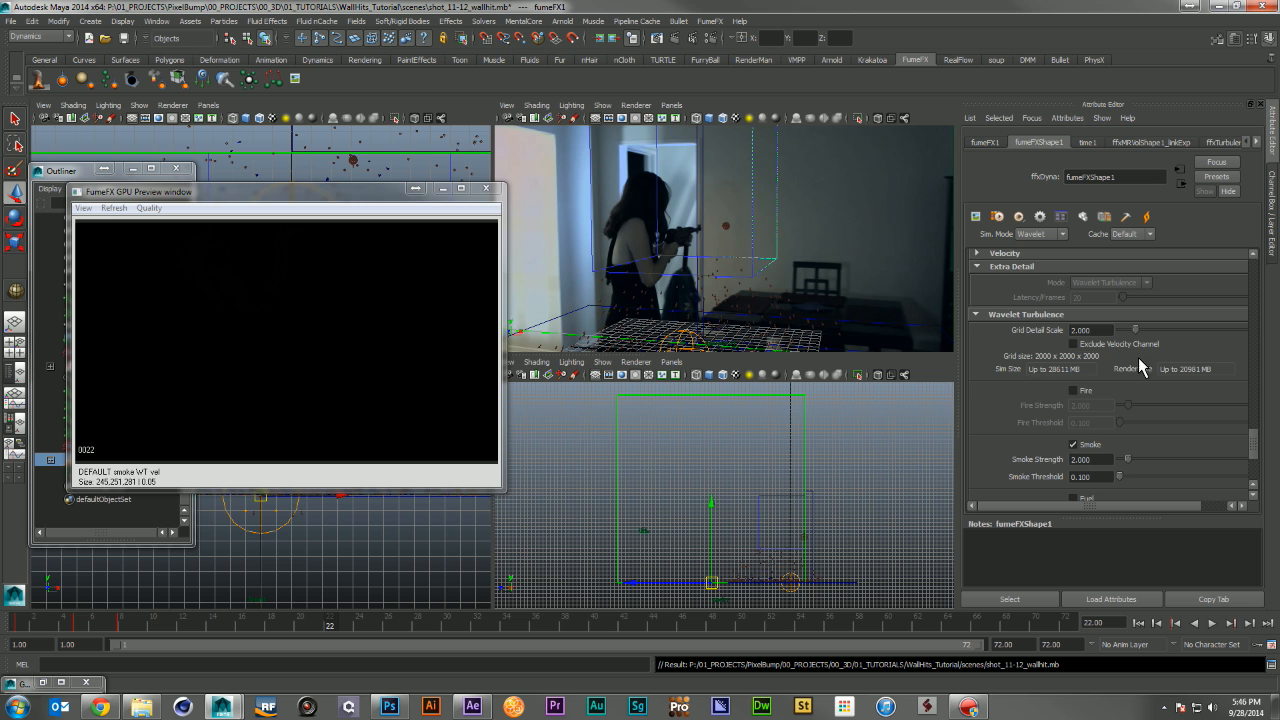
scroll(1024, 417, "down", 2)
scroll(1024, 418, "up", 1)
scroll(1024, 417, "up", 4)
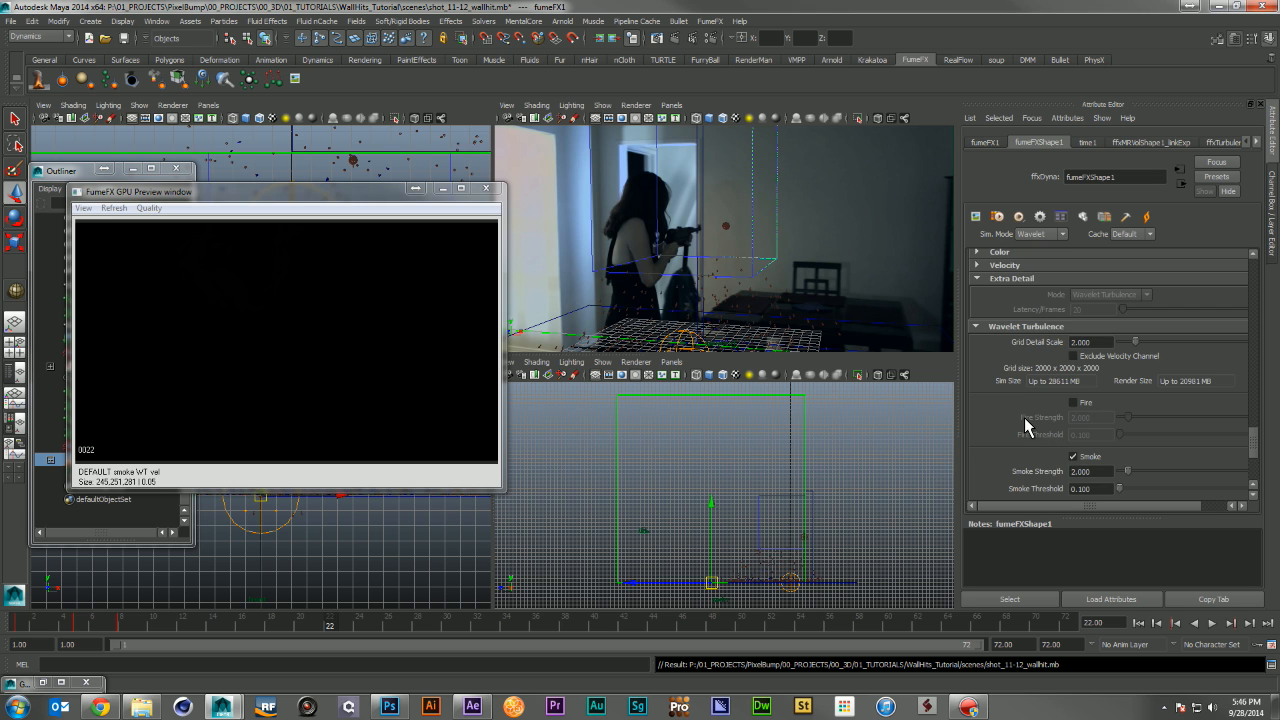
Save the scene and run the wavelet simulation of fumeFX1 with a freshly opened GPU preview
left_click(486, 188)
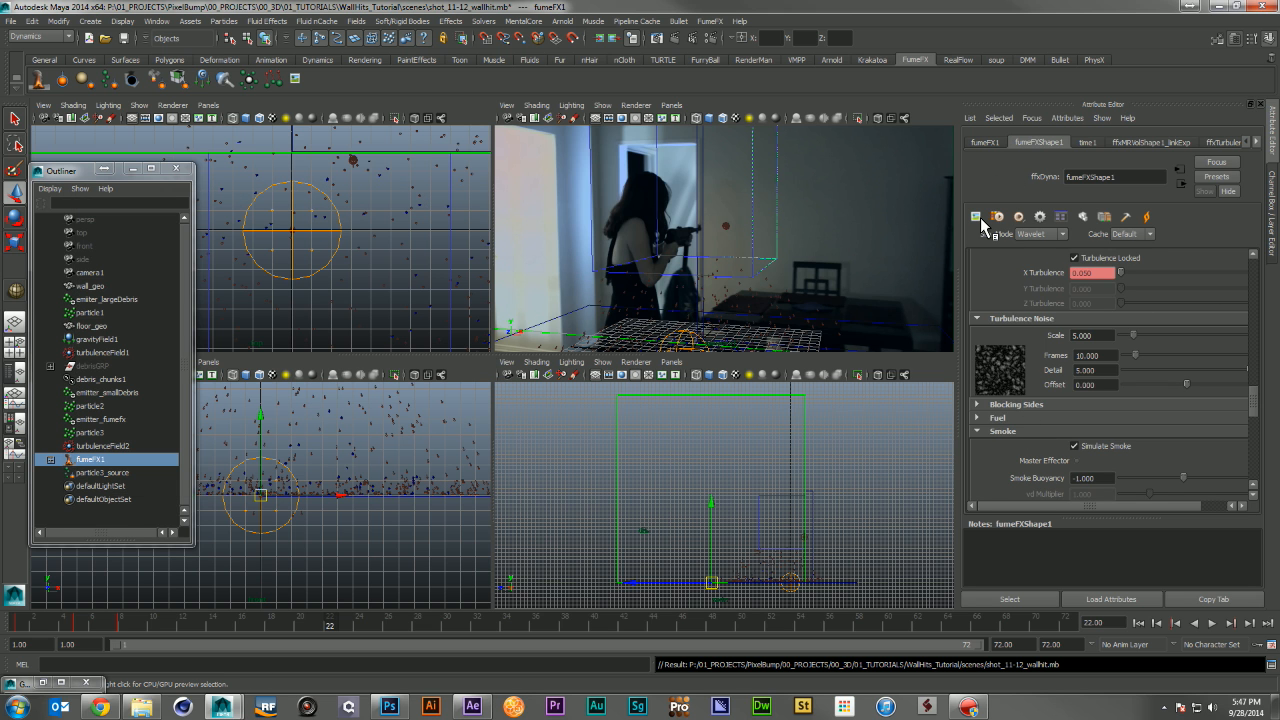
left_click(1046, 220)
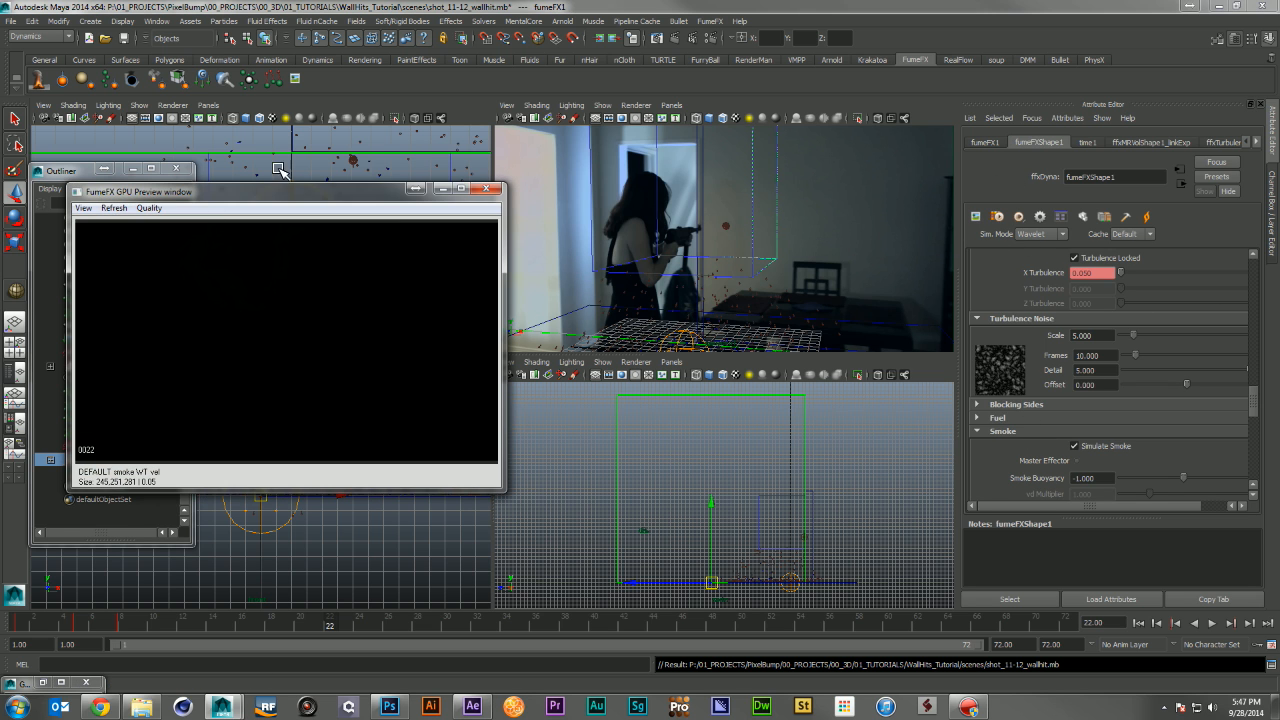
left_click(447, 5)
key("ctrl+s")
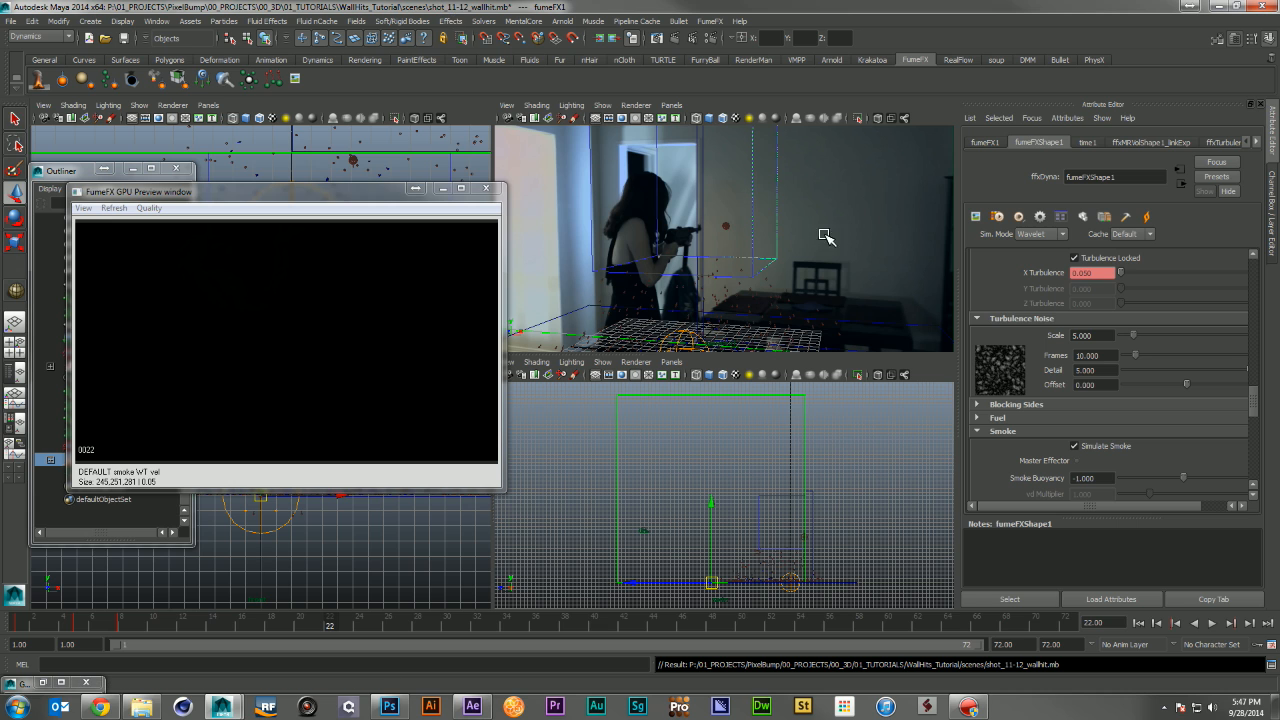
left_click(996, 218)
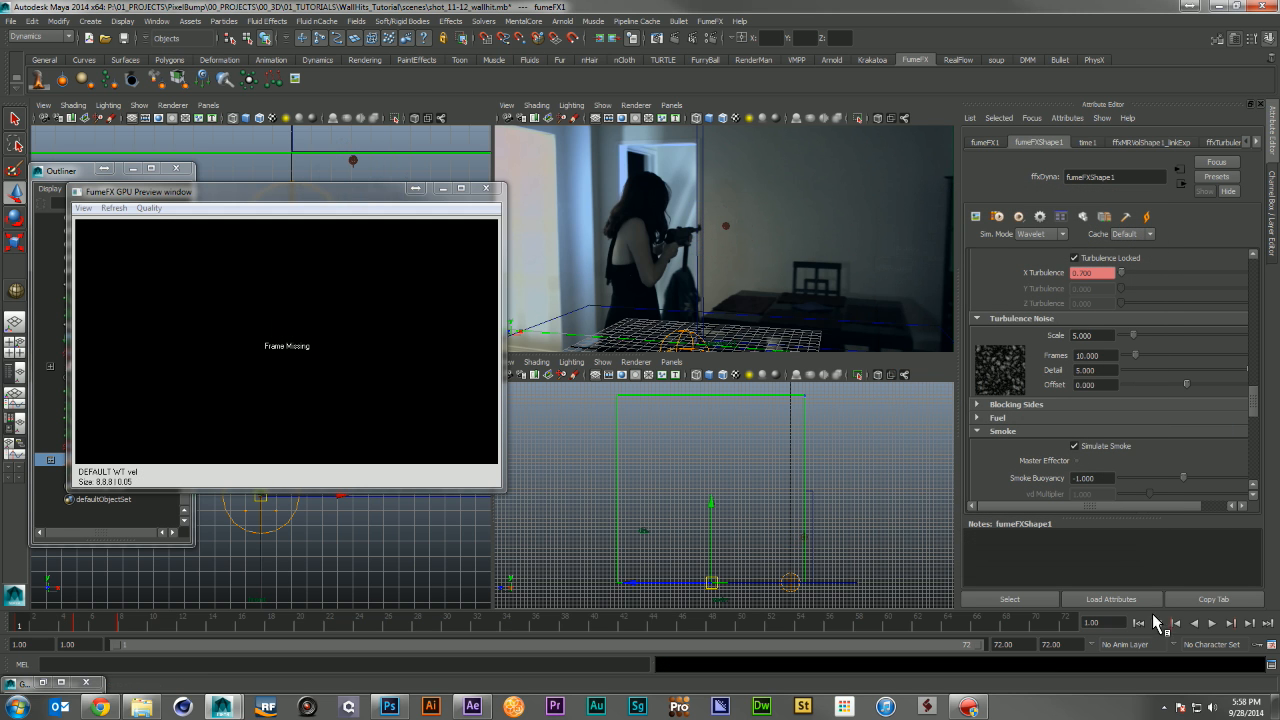
Play back the wavelet smoke in the viewports and return to the first frame
left_click(1211, 623)
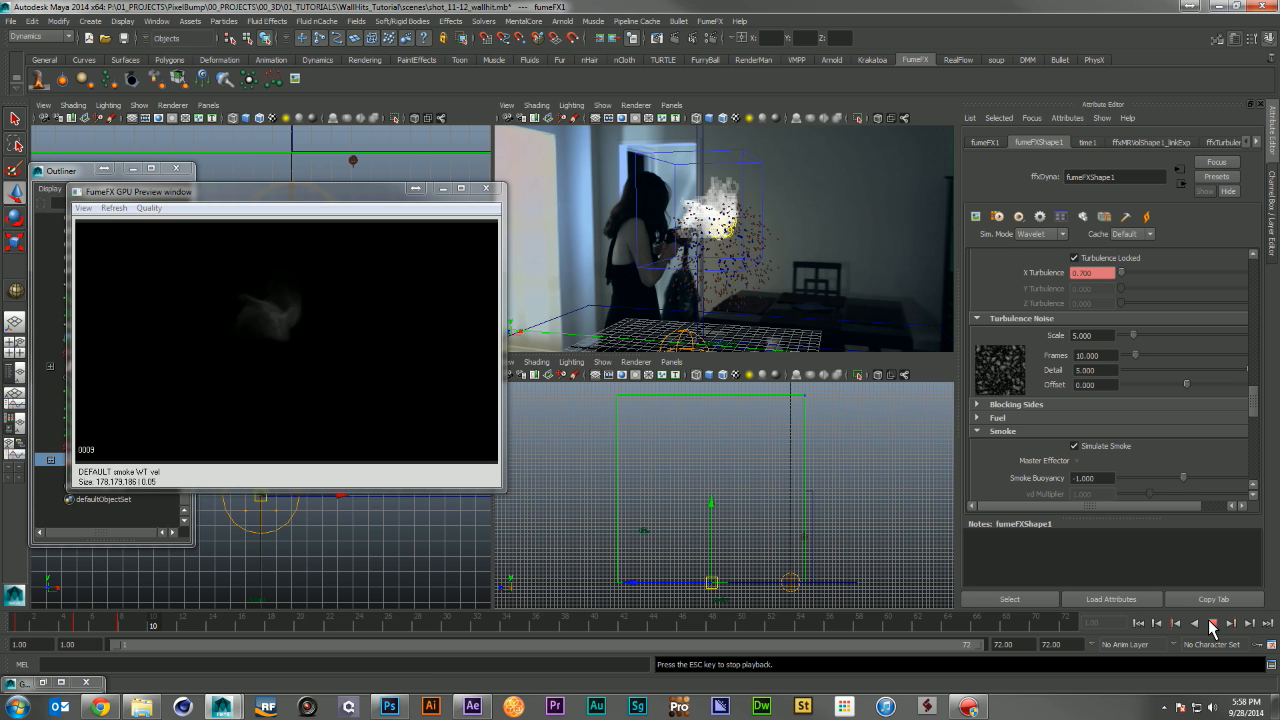
left_click(1211, 623)
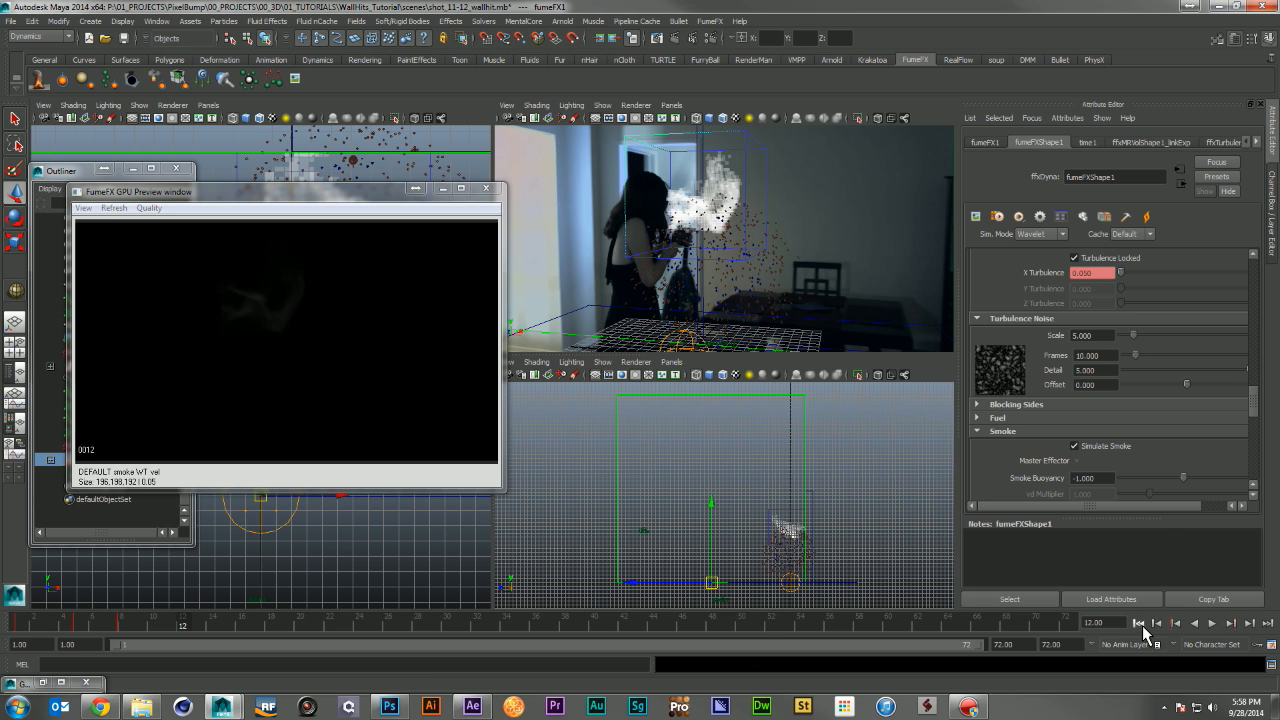
left_click(1140, 623)
Set fumeFX1's Post Processing cache range to end at frame 30 and enable Exclude Fire
left_click_drag(1256, 408, 1258, 466)
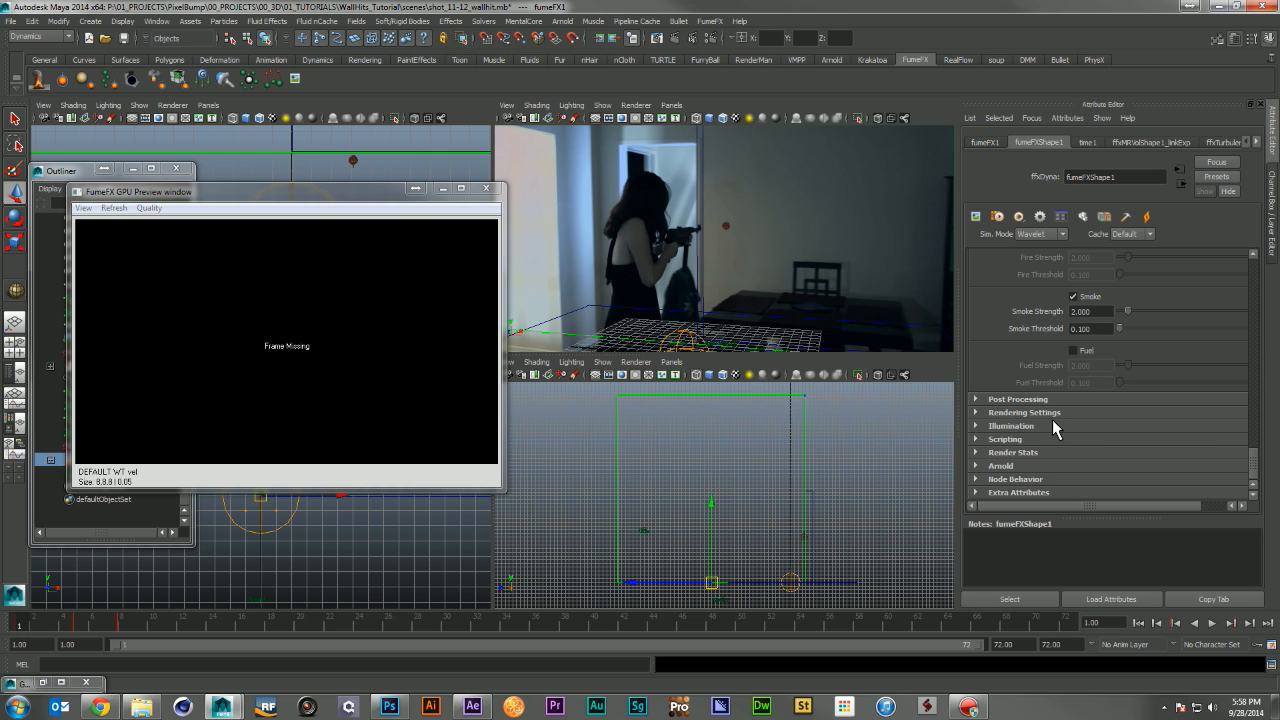
left_click(1016, 400)
scroll(1183, 416, "down", 2)
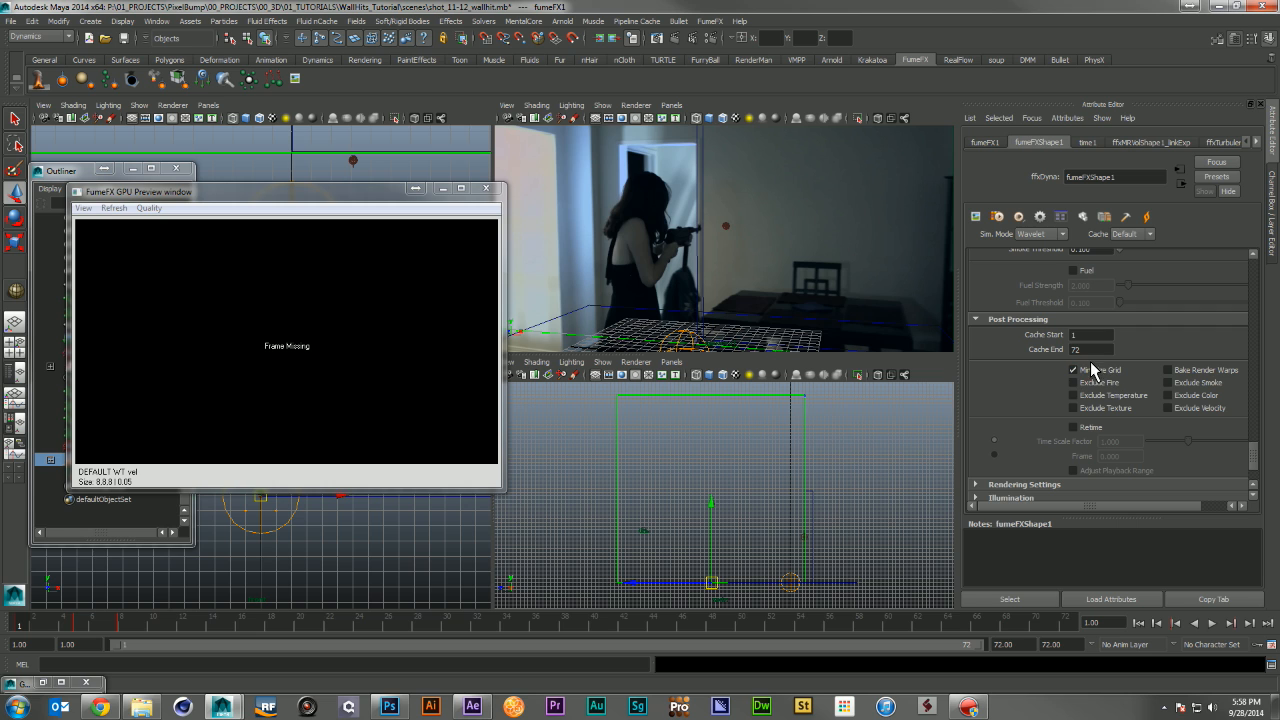
double_click(1088, 349)
type("30")
left_click(1094, 334)
left_click(1099, 383)
Switch the cache to Wavelet and the simulation mode to Post, and run the post processing of fumeFX1
left_click(1128, 238)
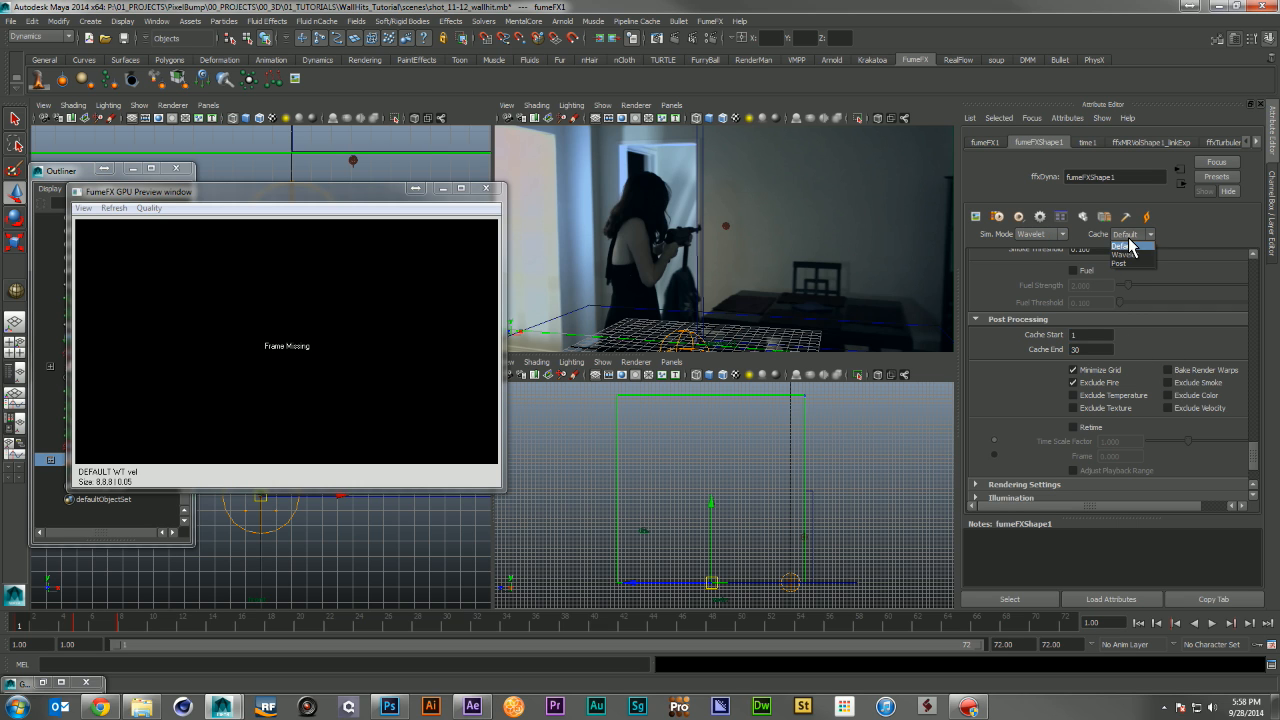
left_click(1126, 255)
left_click(1040, 234)
left_click(1048, 272)
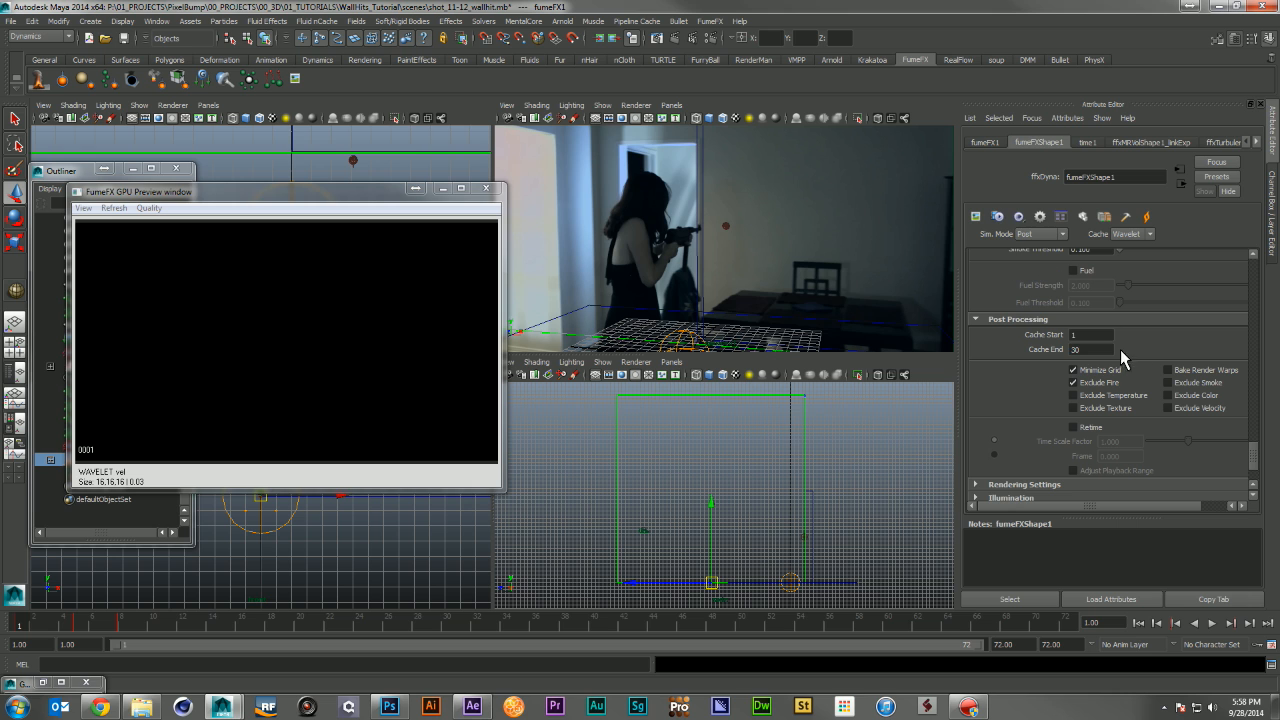
left_click(998, 217)
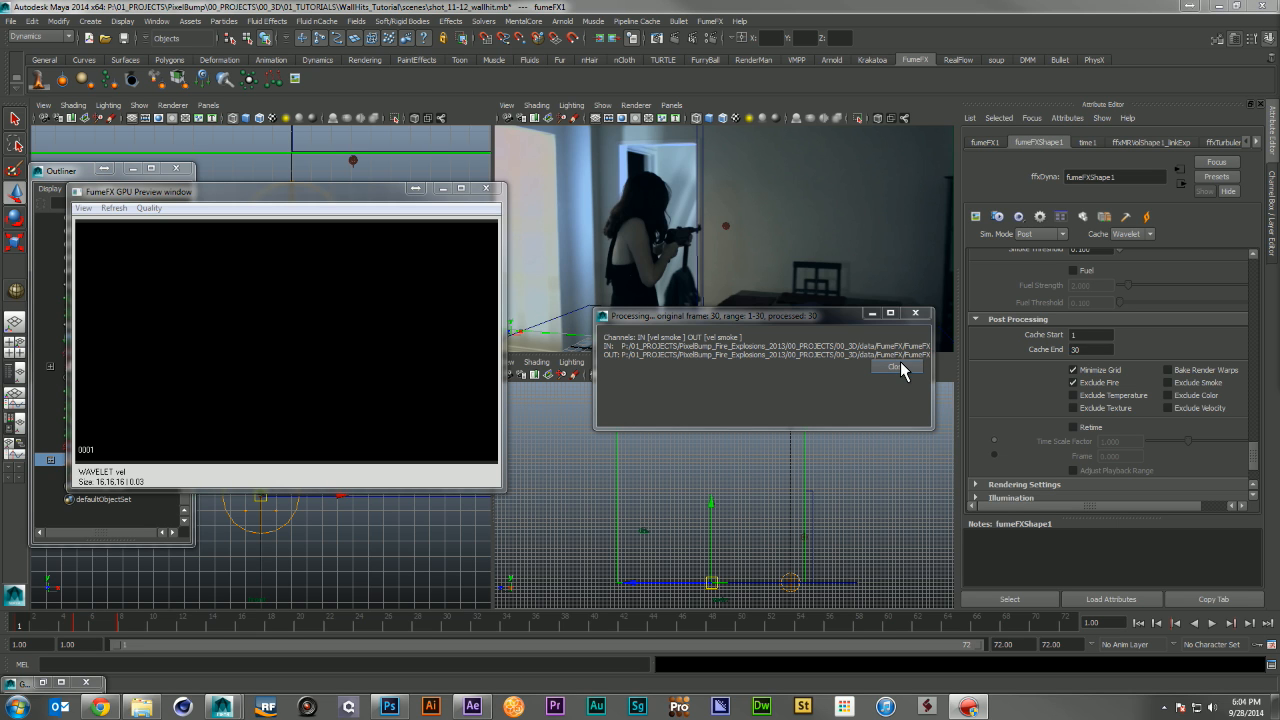
left_click(898, 366)
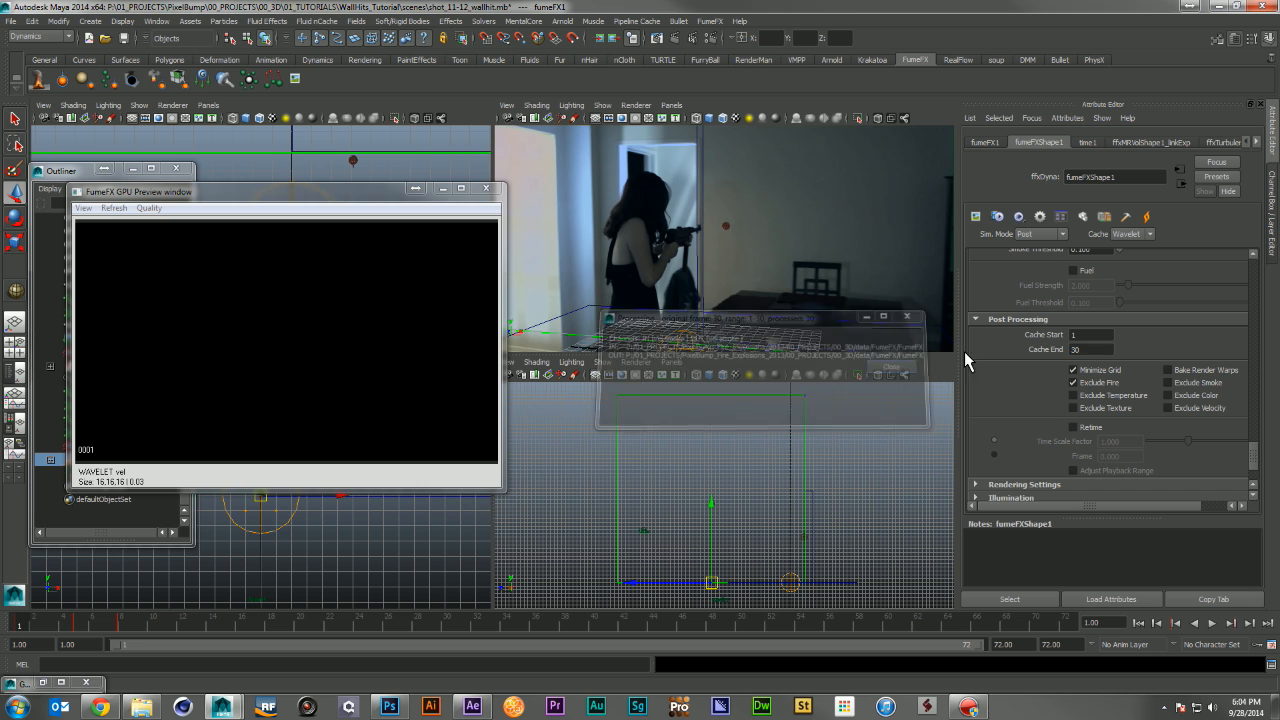
Switch fumeFX1's cache to Post and play back the post-processed smoke
left_click(1138, 235)
left_click(1128, 263)
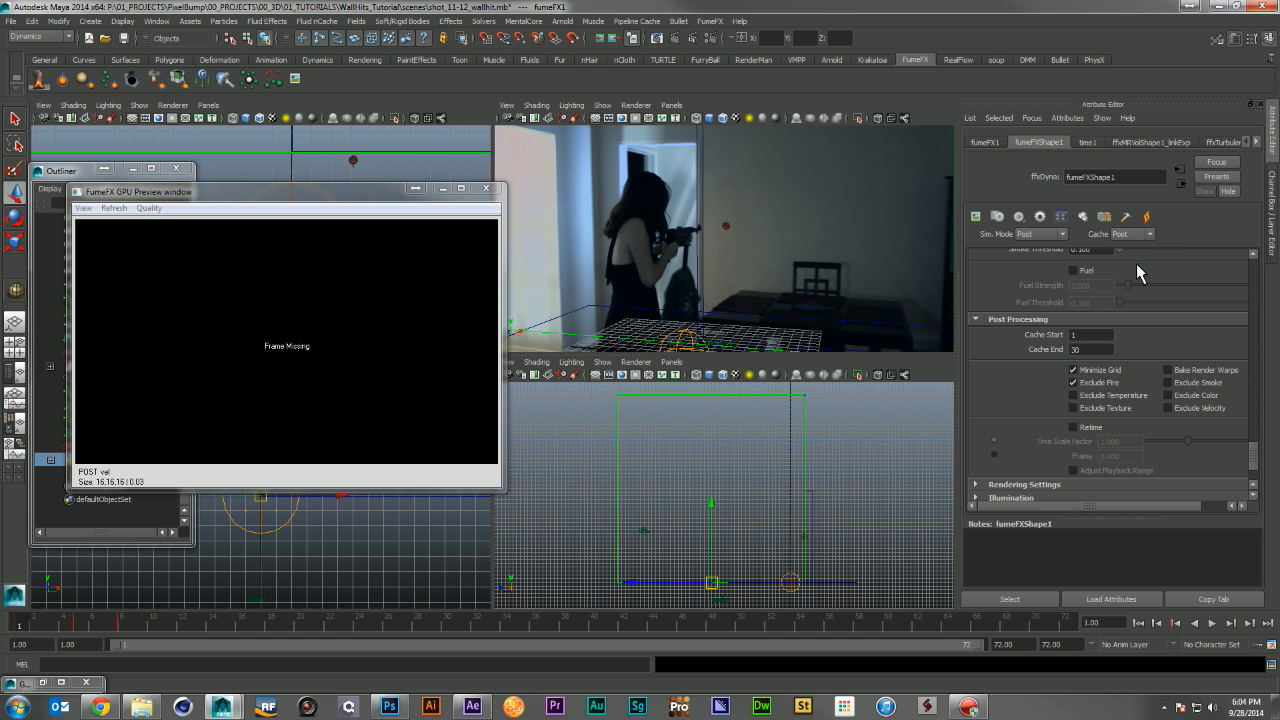
key("alt+v")
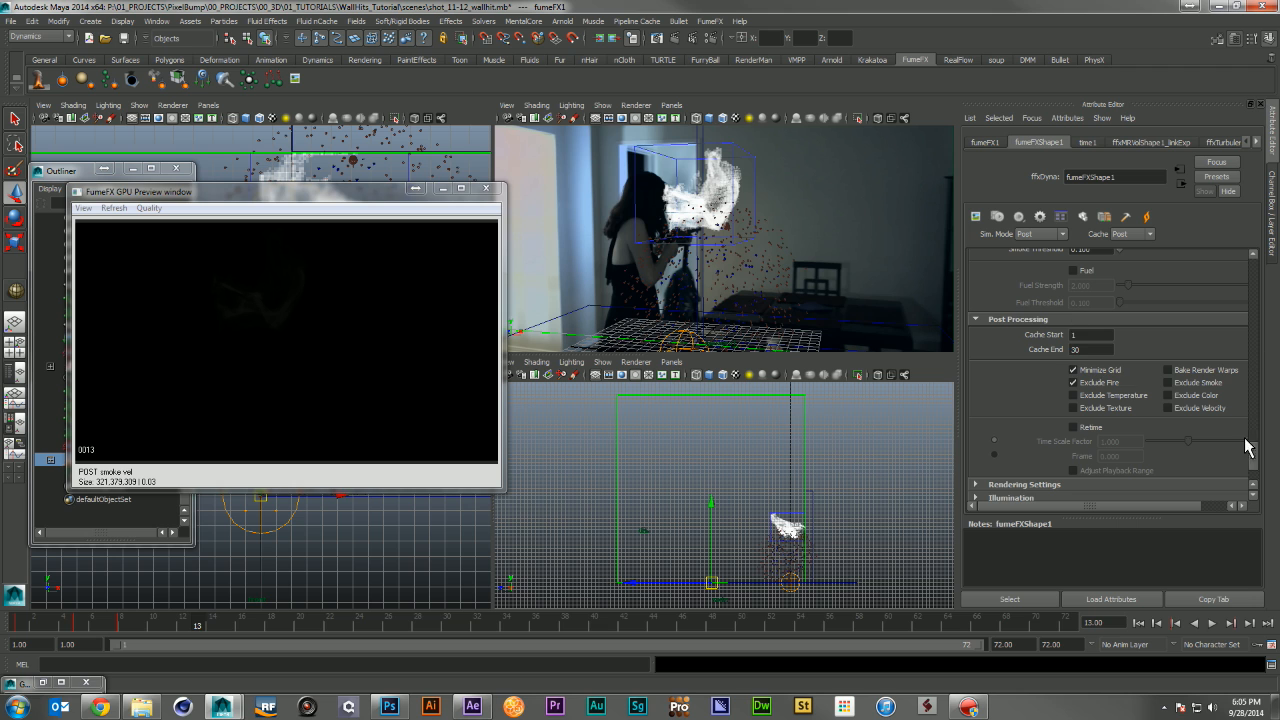
Disable Do Fire in the Rendering Settings of fumeFX1
scroll(1230, 468, "down", 3)
left_click(1113, 413)
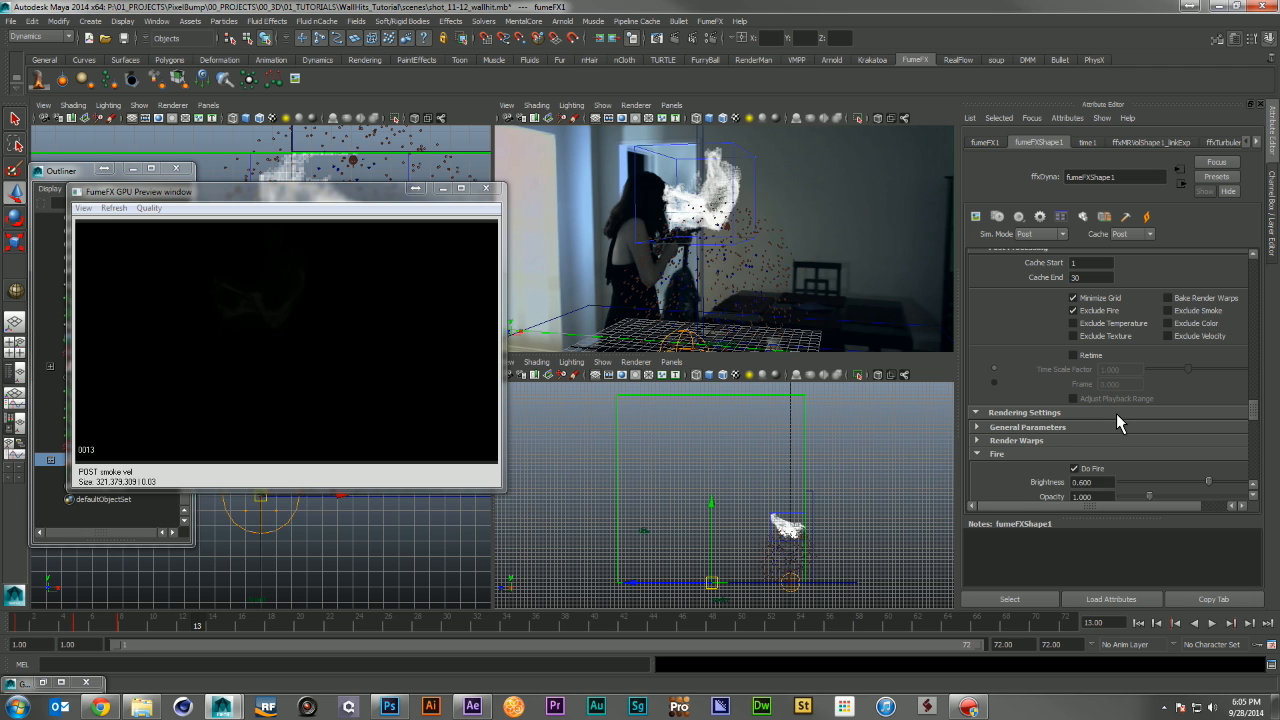
scroll(1116, 415, "down", 5)
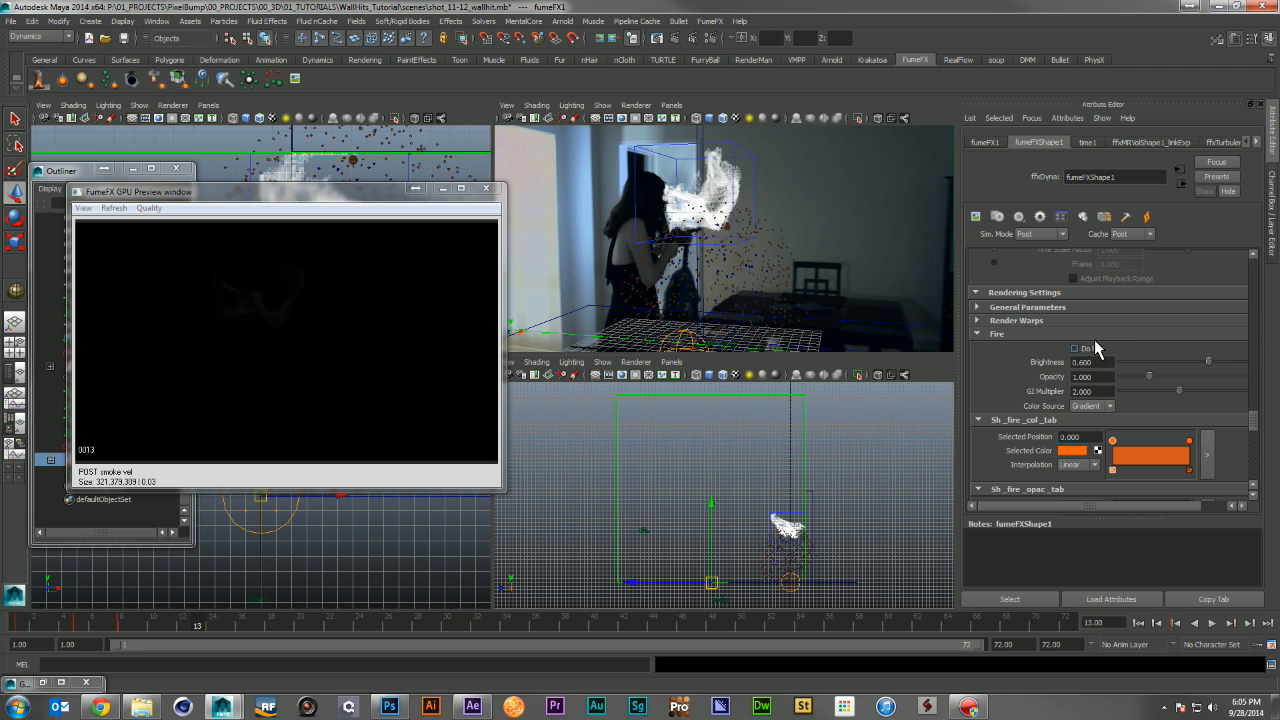
left_click(997, 336)
Color the smoke gradient from light grey with a value of about 0.79 at its start to dark grey at its end
left_click(990, 348)
scroll(1043, 369, "down", 3)
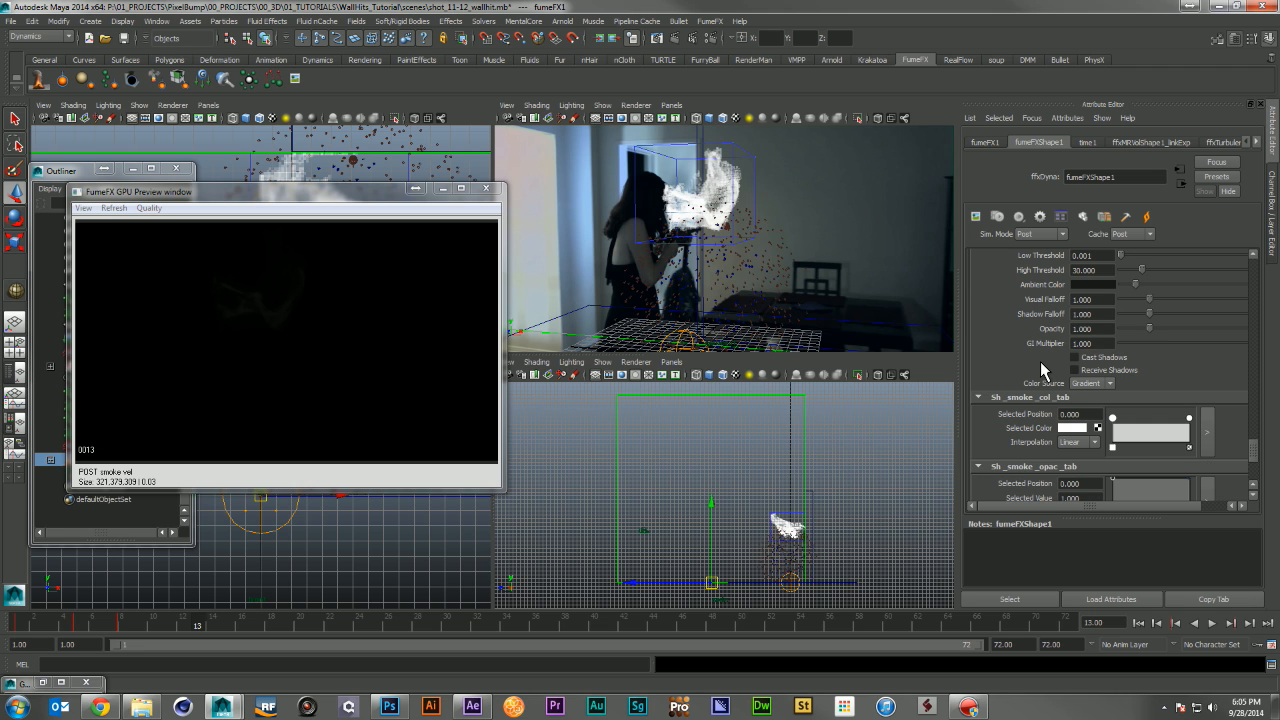
scroll(1080, 415, "down", 2)
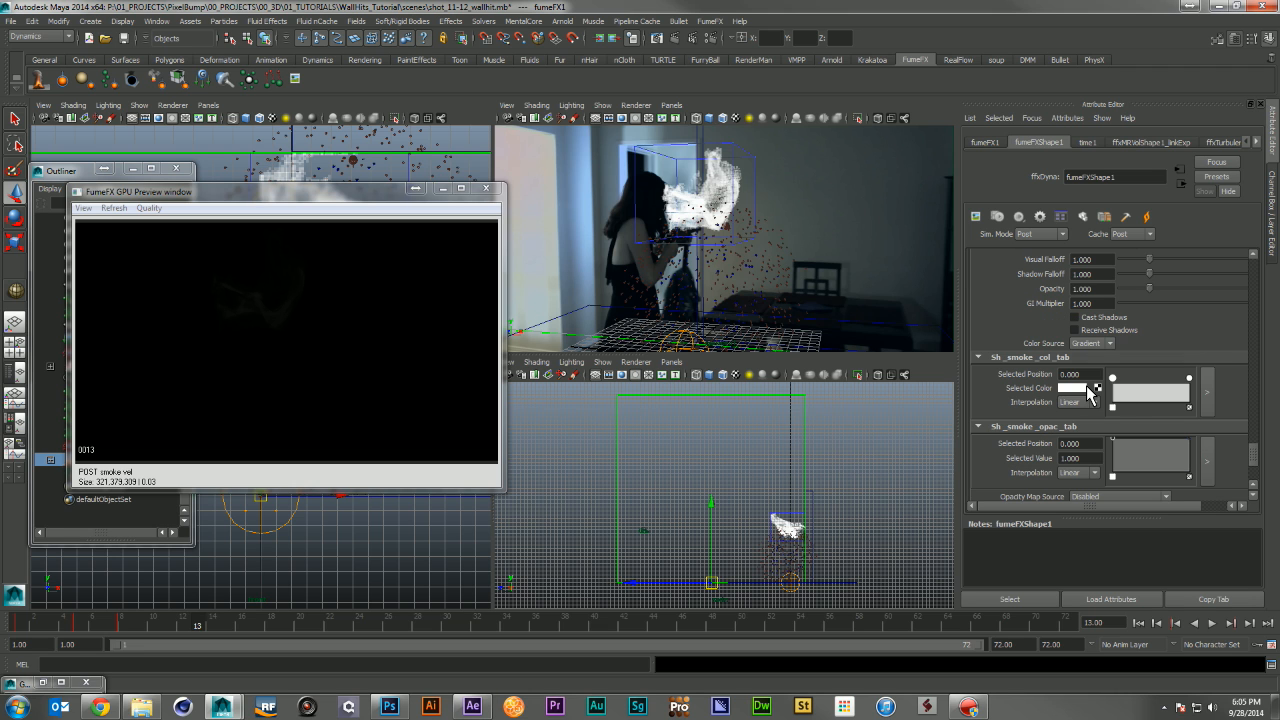
left_click(1190, 380)
left_click(1072, 388)
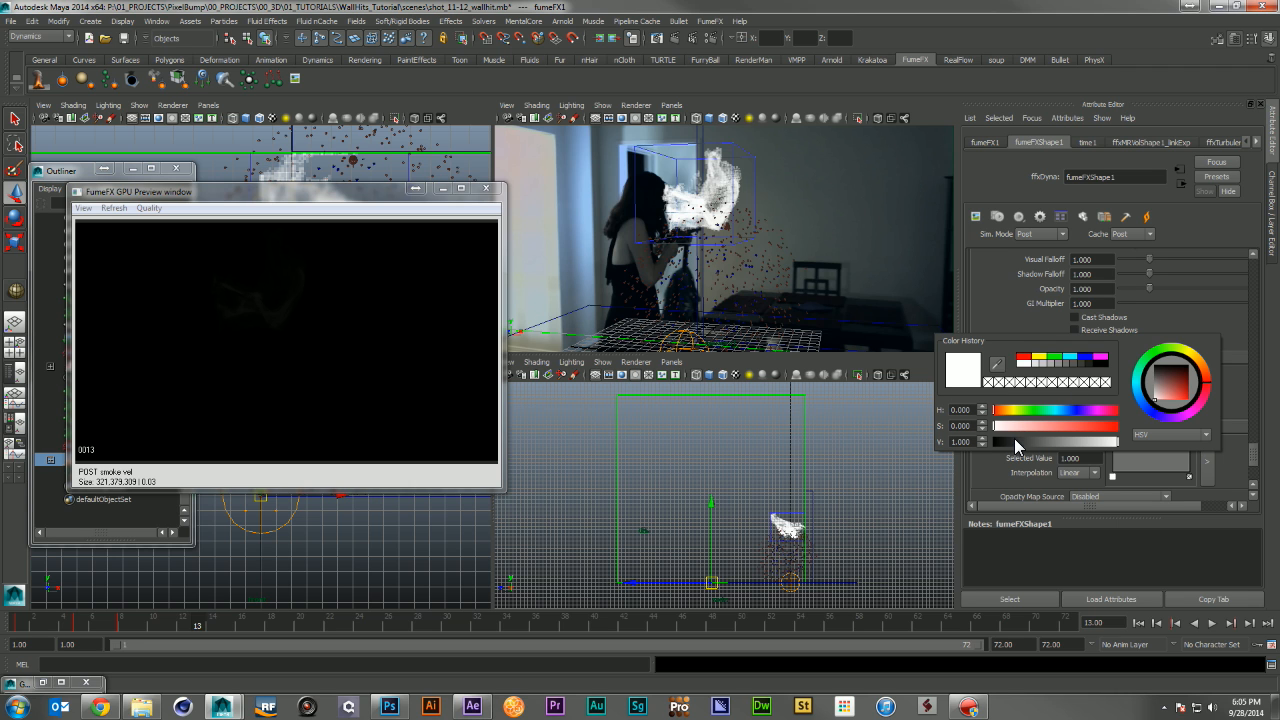
left_click_drag(1014, 440, 1022, 440)
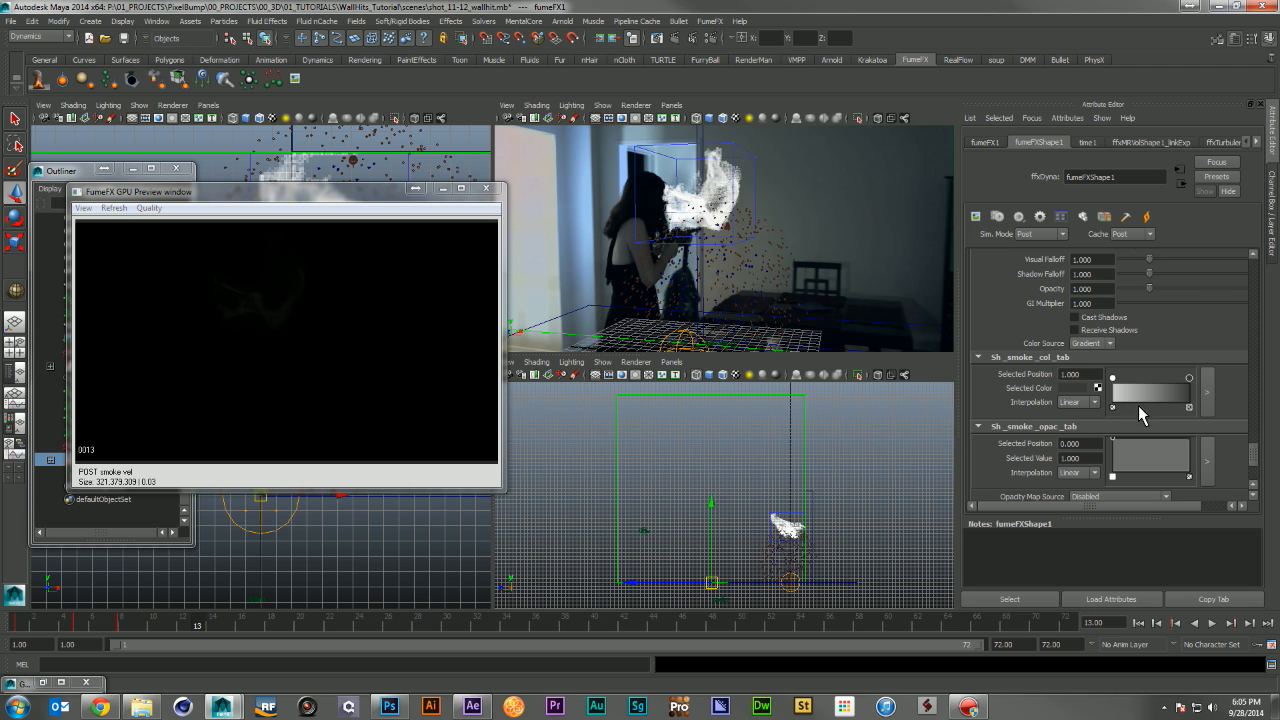
left_click(1112, 378)
left_click(1072, 388)
left_click(1086, 460)
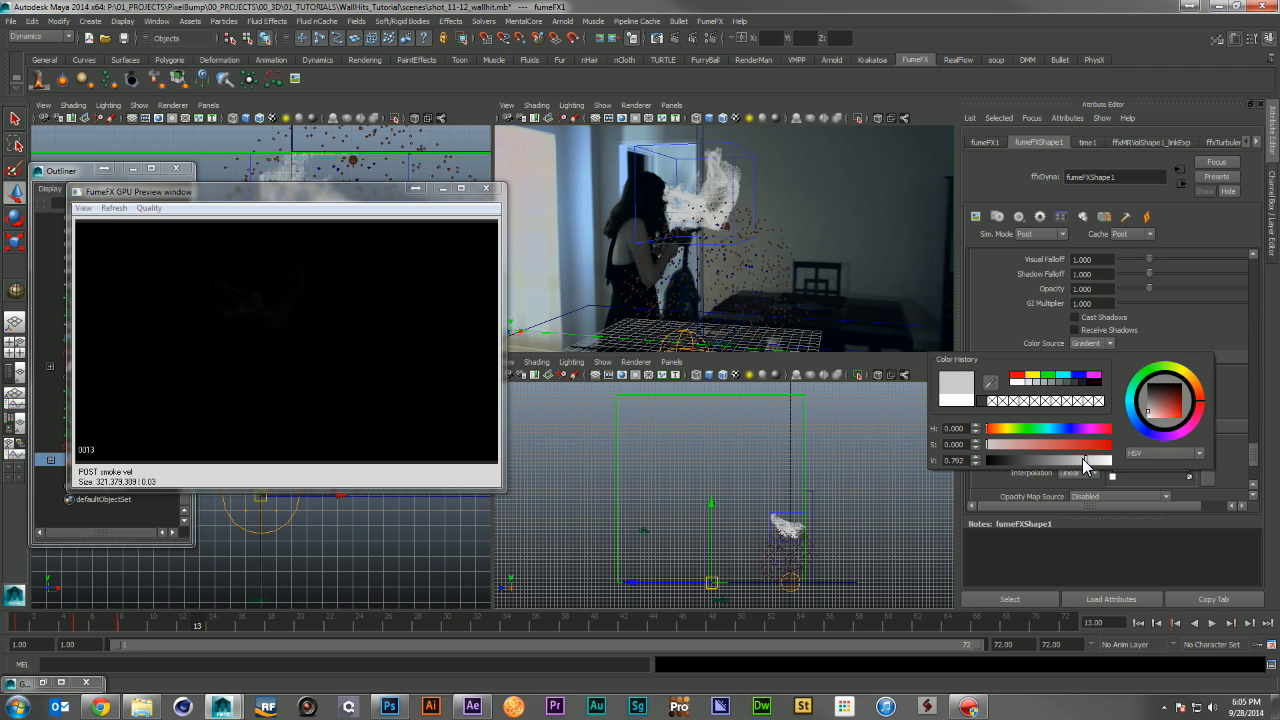
scroll(1058, 397, "down", 3)
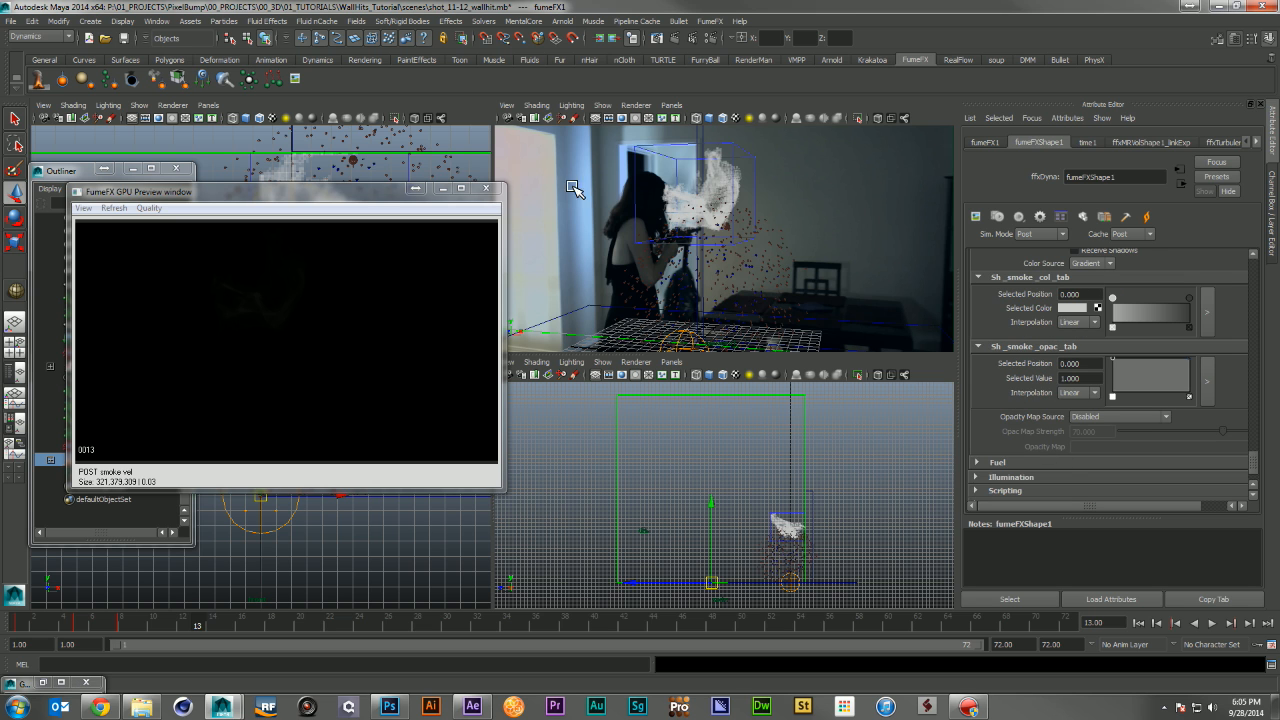
Close the FumeFX GPU preview and set fumeFX1's viewport Reduce value to 15
left_click(486, 188)
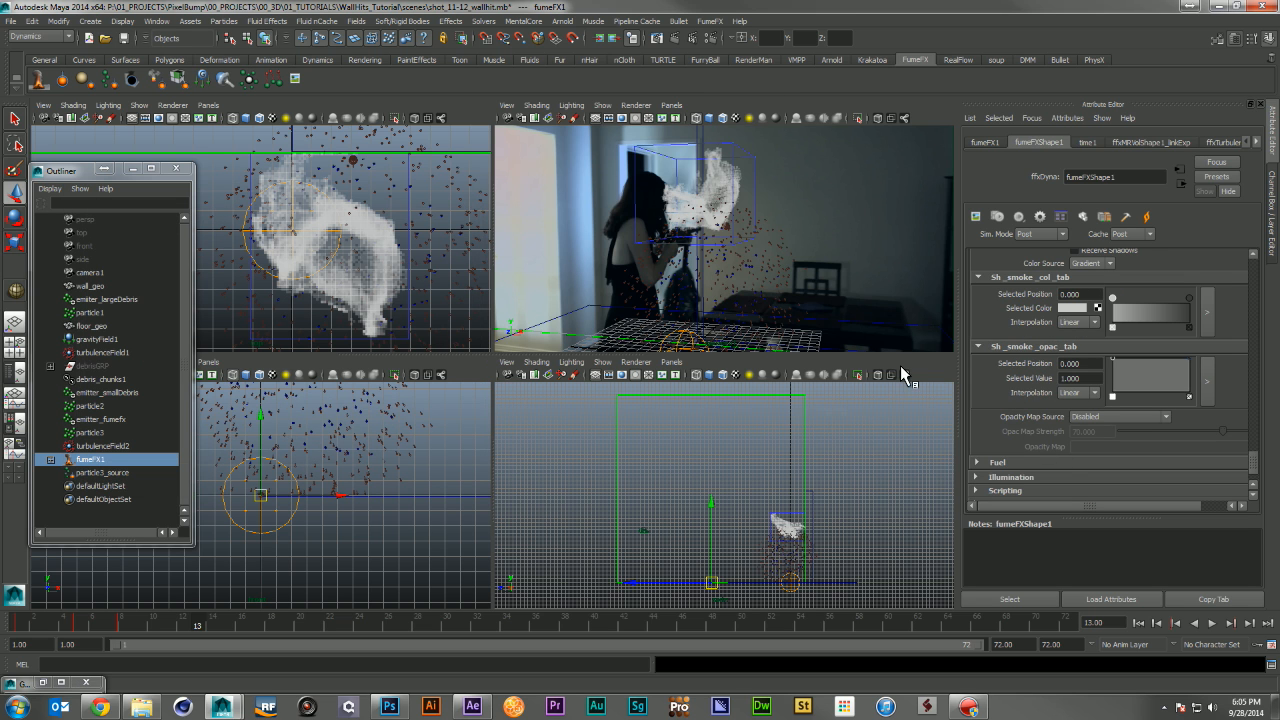
scroll(1210, 370, "up", 10)
scroll(1210, 367, "up", 8)
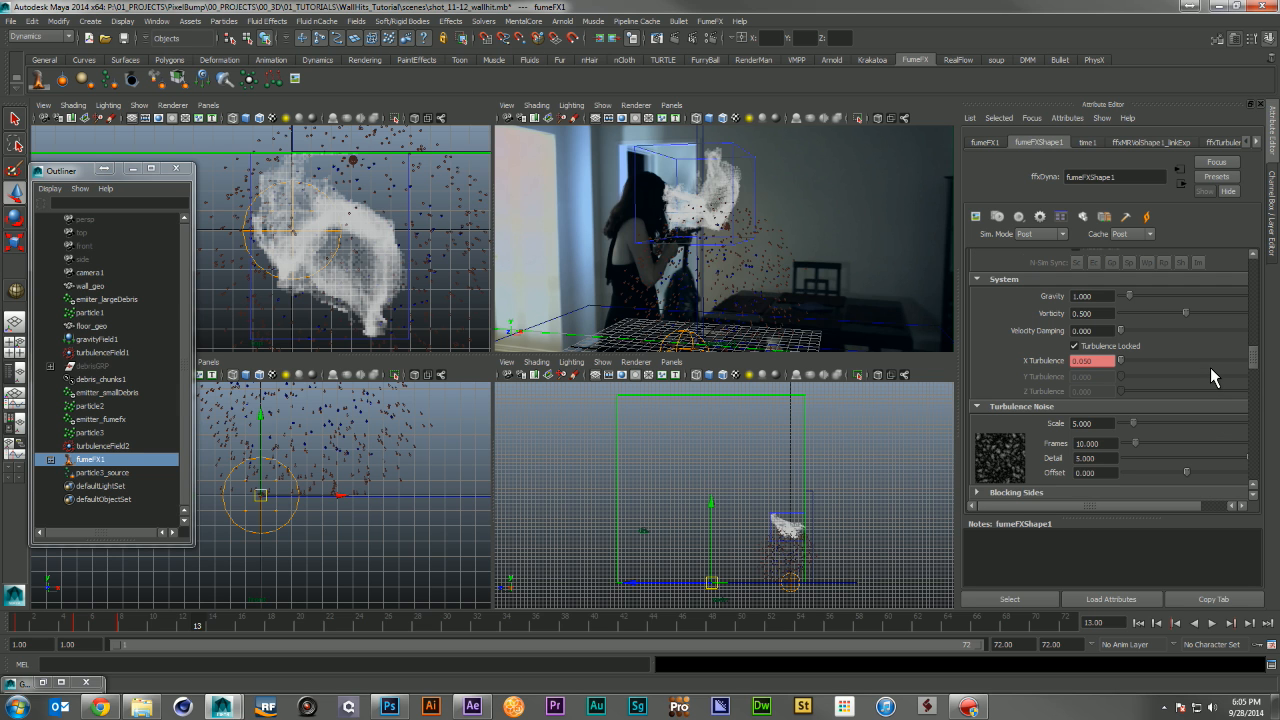
scroll(1210, 377, "up", 3)
scroll(1210, 367, "up", 3)
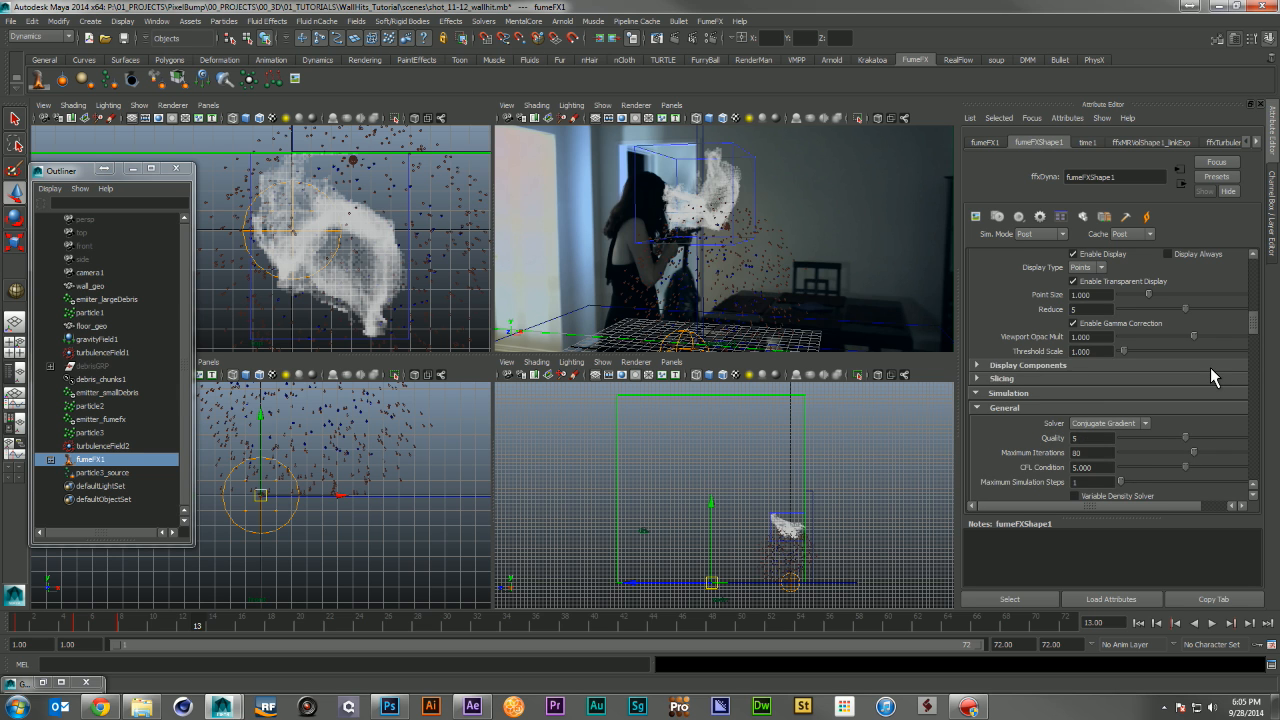
scroll(1210, 367, "up", 3)
left_click(1088, 349)
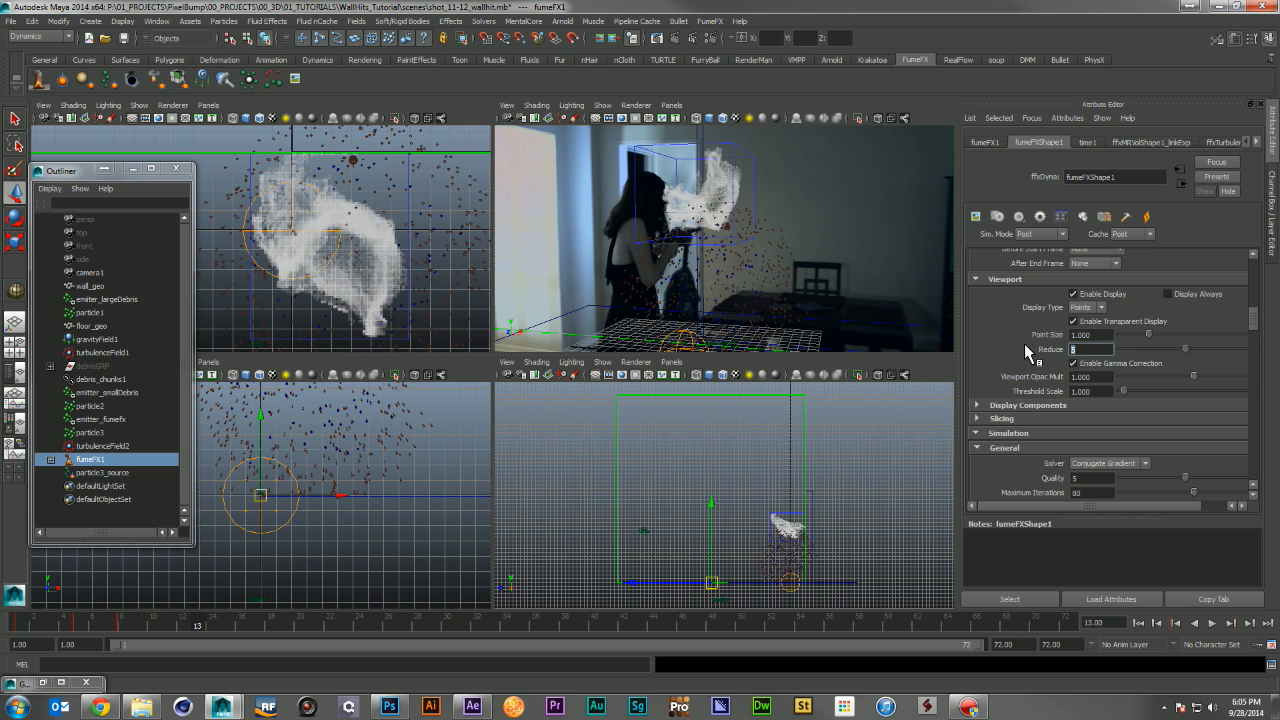
type("10")
key("Return")
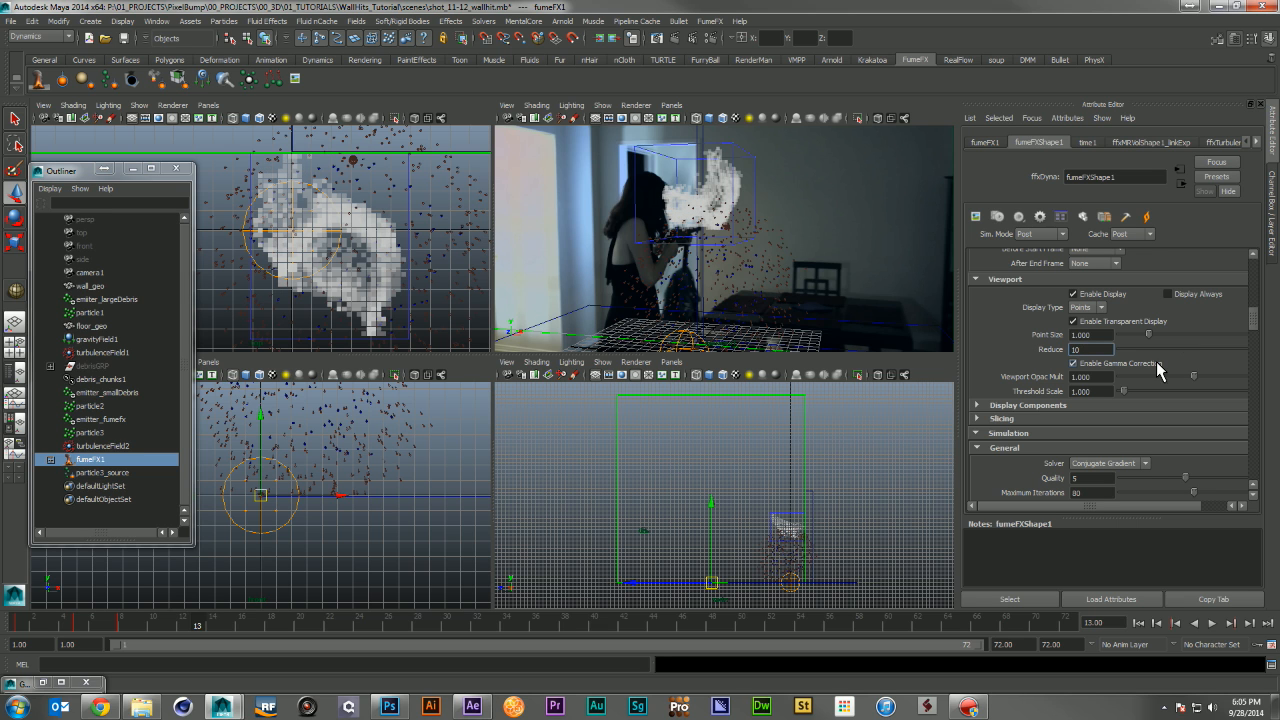
type("15")
key("Return")
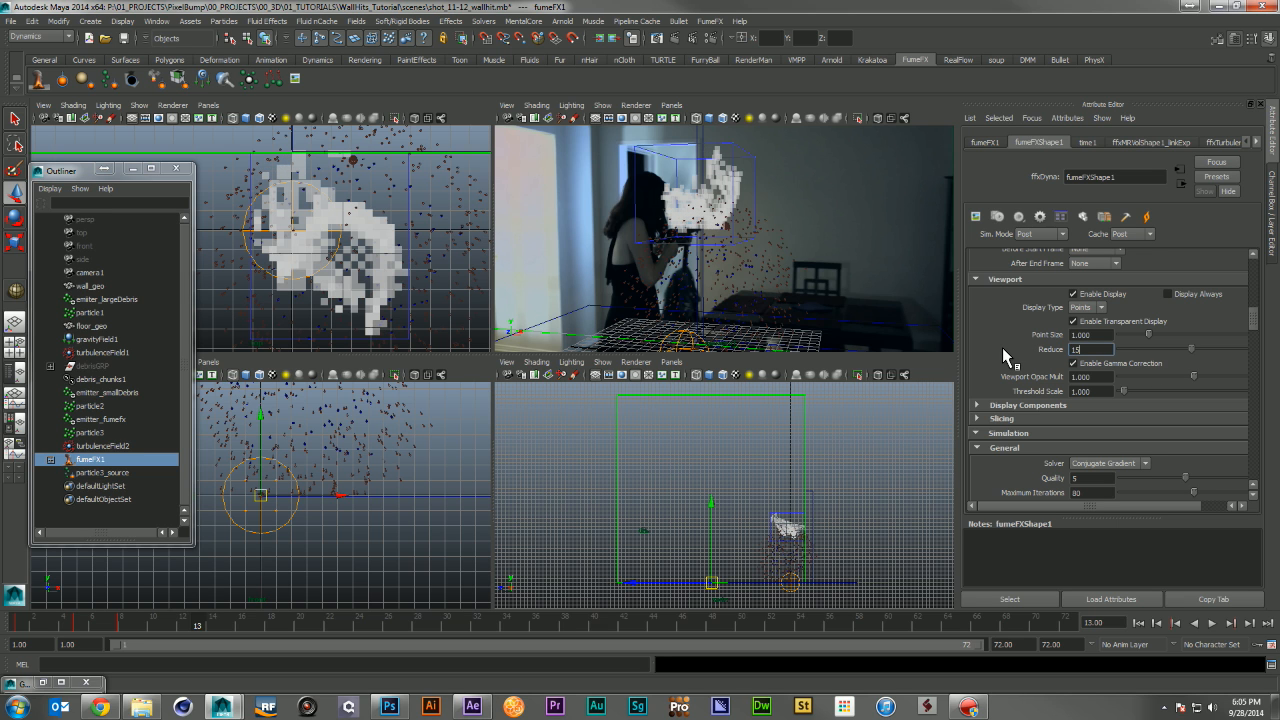
Return the timeline to frame 1 and save the scene
left_click(113, 625)
left_click_drag(113, 619, 12, 640)
key("ctrl+s")
left_click(925, 109)
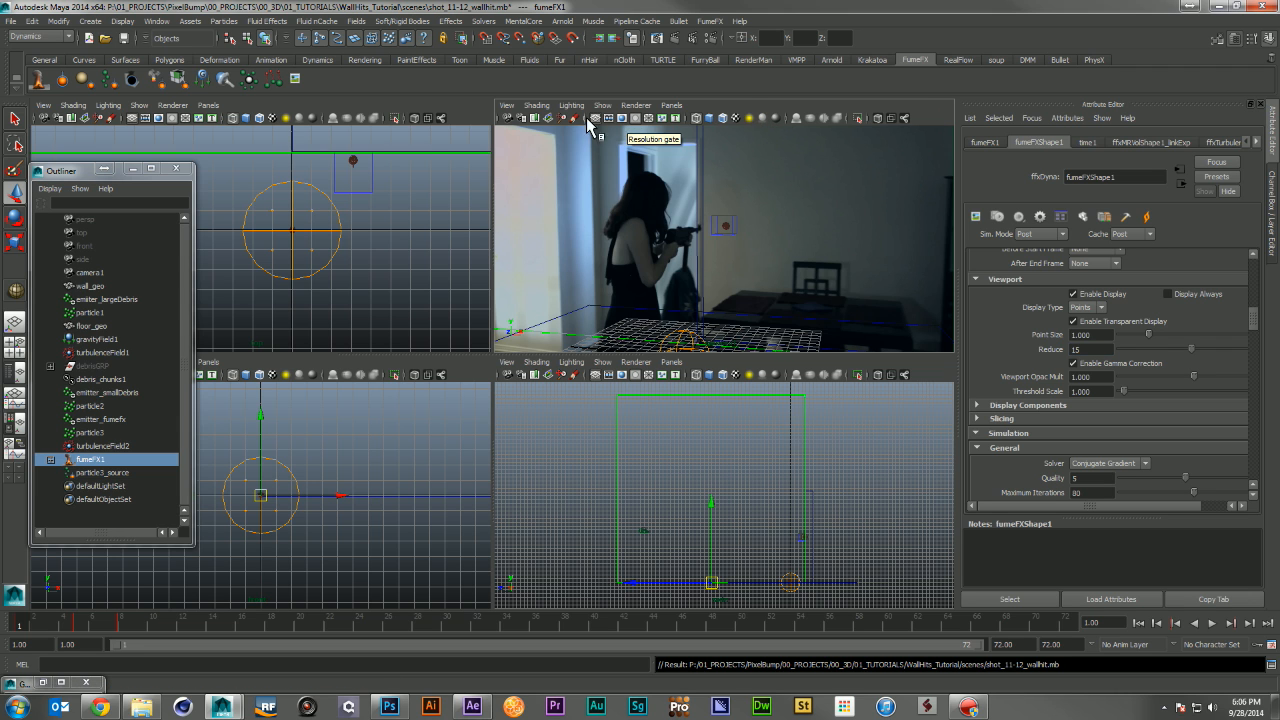
Minimize the Outliner and create a spot light in the scene
left_click_drag(137, 546, 120, 595)
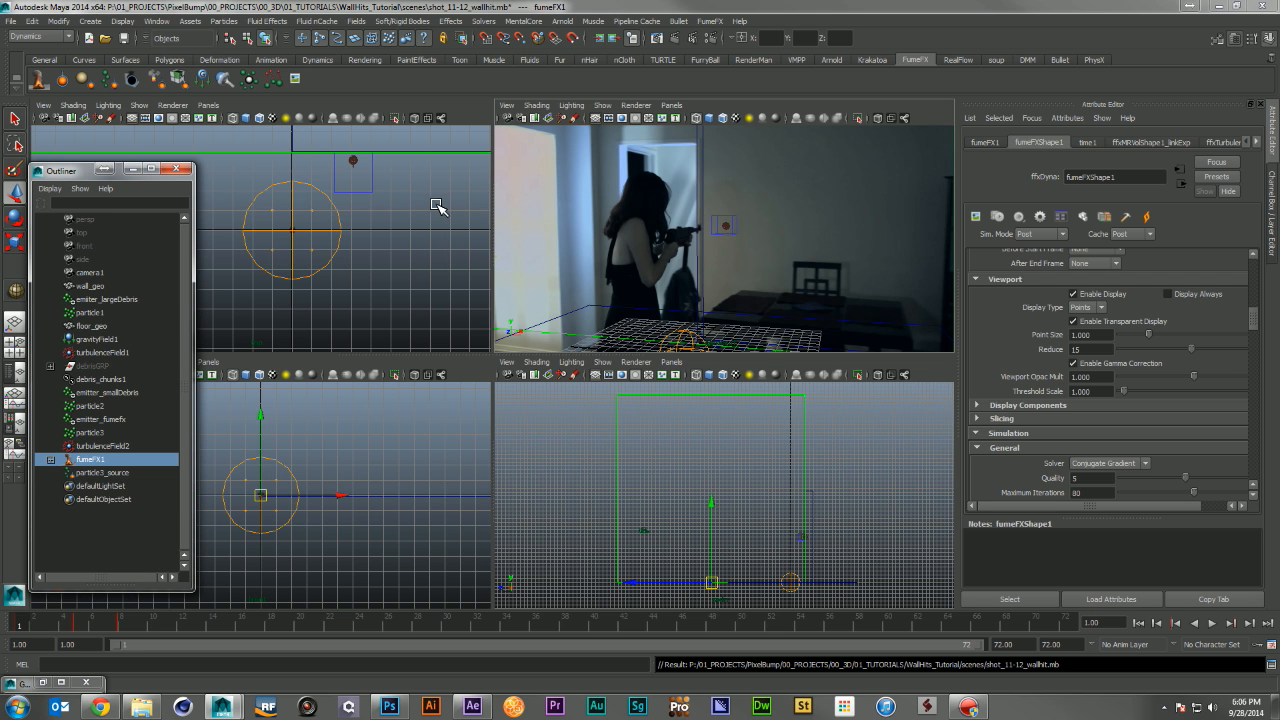
right_click_drag(449, 209, 166, 203, "alt")
right_click_drag(300, 226, 217, 229, "alt")
scroll(334, 240, "up", 2)
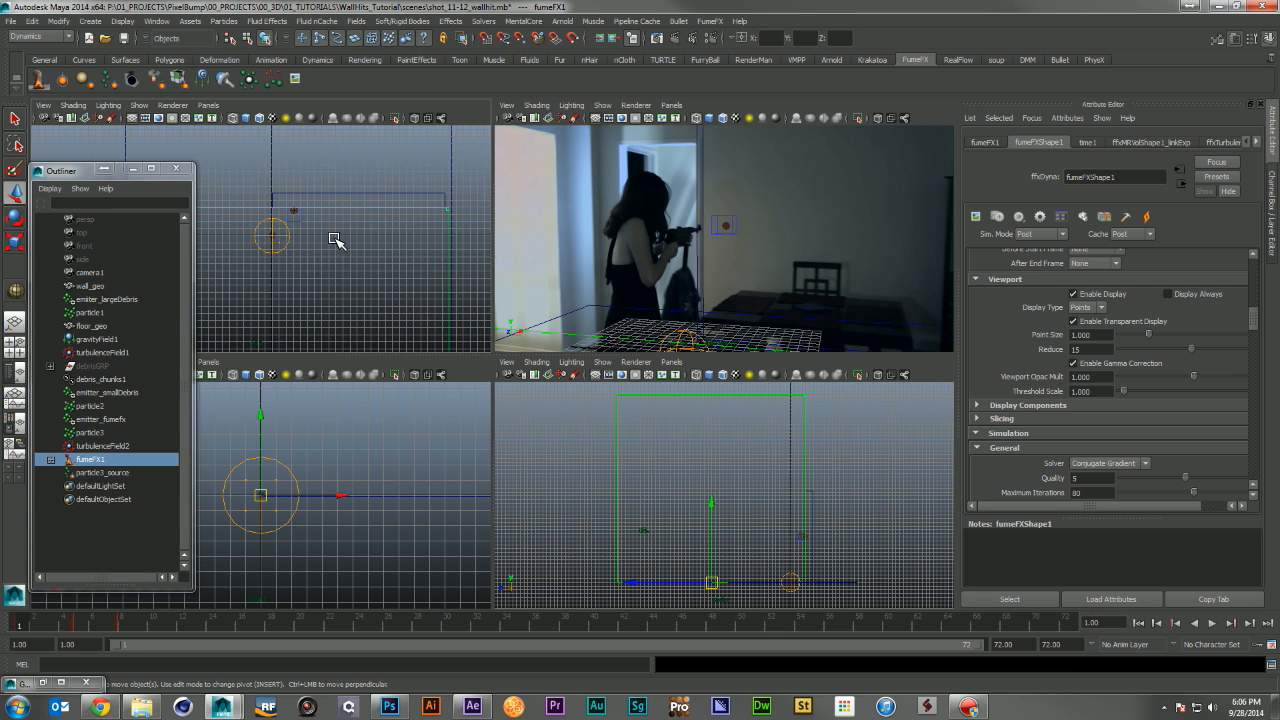
middle_click_drag(348, 239, 313, 223, "alt")
right_click_drag(335, 230, 303, 251, "alt")
right_click_drag(398, 470, 316, 444, "alt")
middle_click_drag(316, 444, 314, 514, "alt")
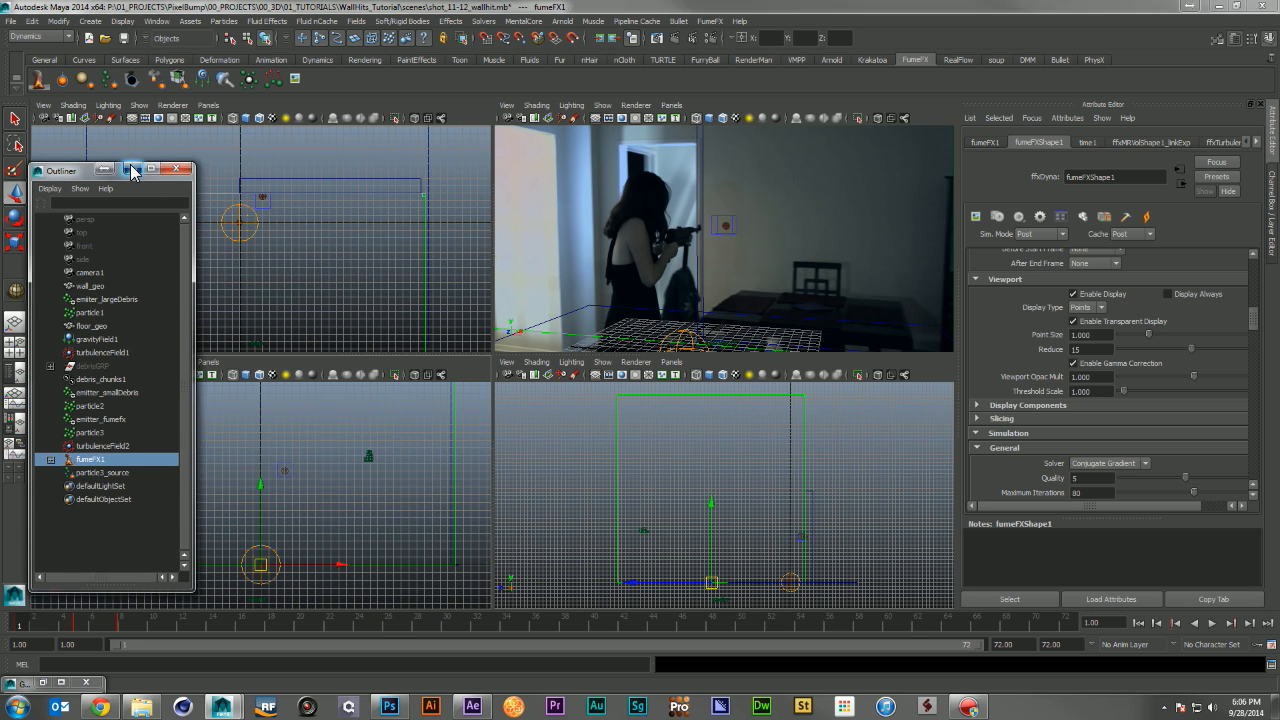
left_click(133, 168)
left_click(90, 21)
mouse_move(110, 78)
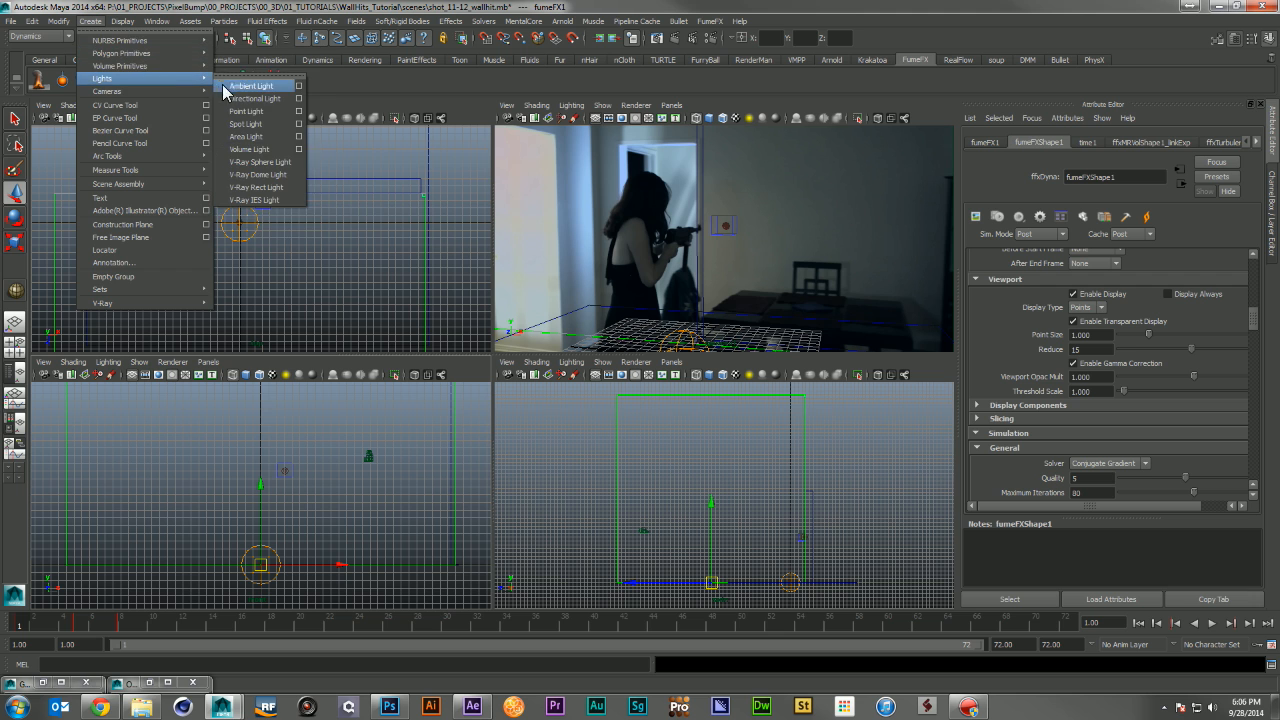
left_click(253, 125)
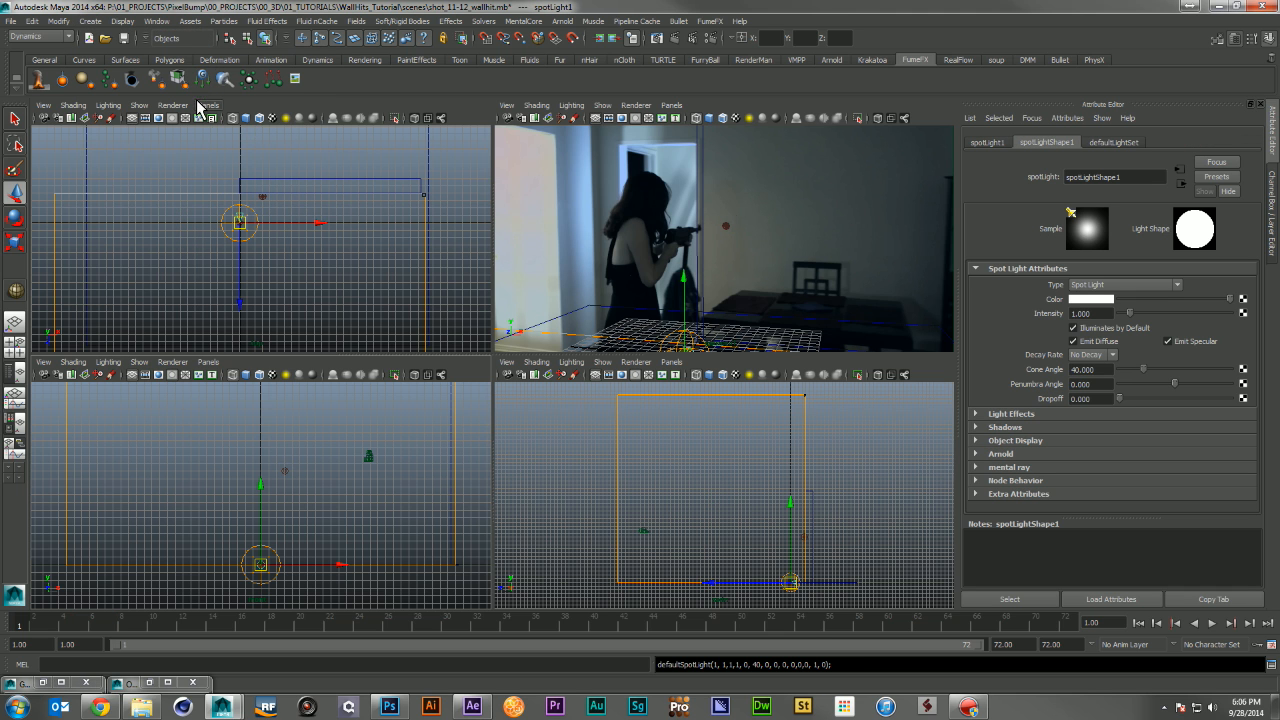
Look through the new spot light and position it high and far back, aimed at the bullet-hit area
left_click(174, 105)
left_click(208, 105)
left_click(235, 162)
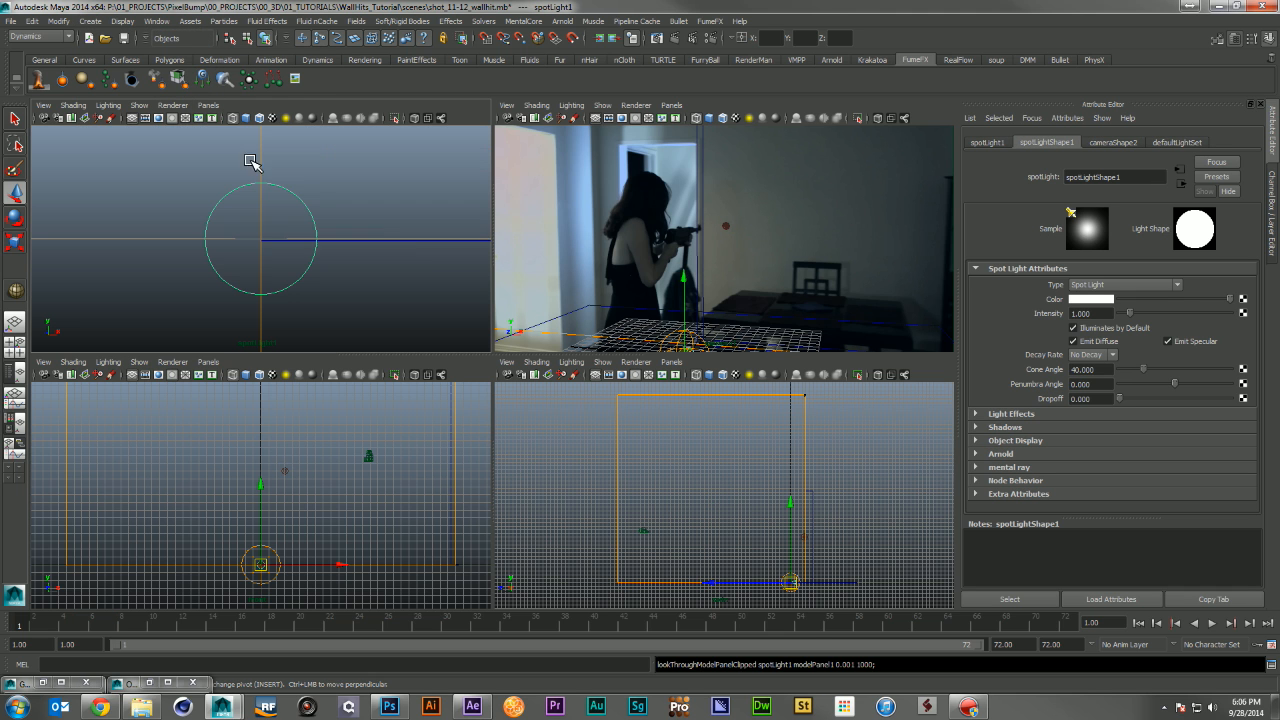
left_click_drag(143, 220, 157, 251, "alt")
left_click_drag(363, 227, 317, 216, "alt")
middle_click_drag(316, 215, 314, 240, "alt")
Set spotLight1's cone angle to 80 and its color to a pale blue
left_click(1088, 369)
type("80")
key("Return")
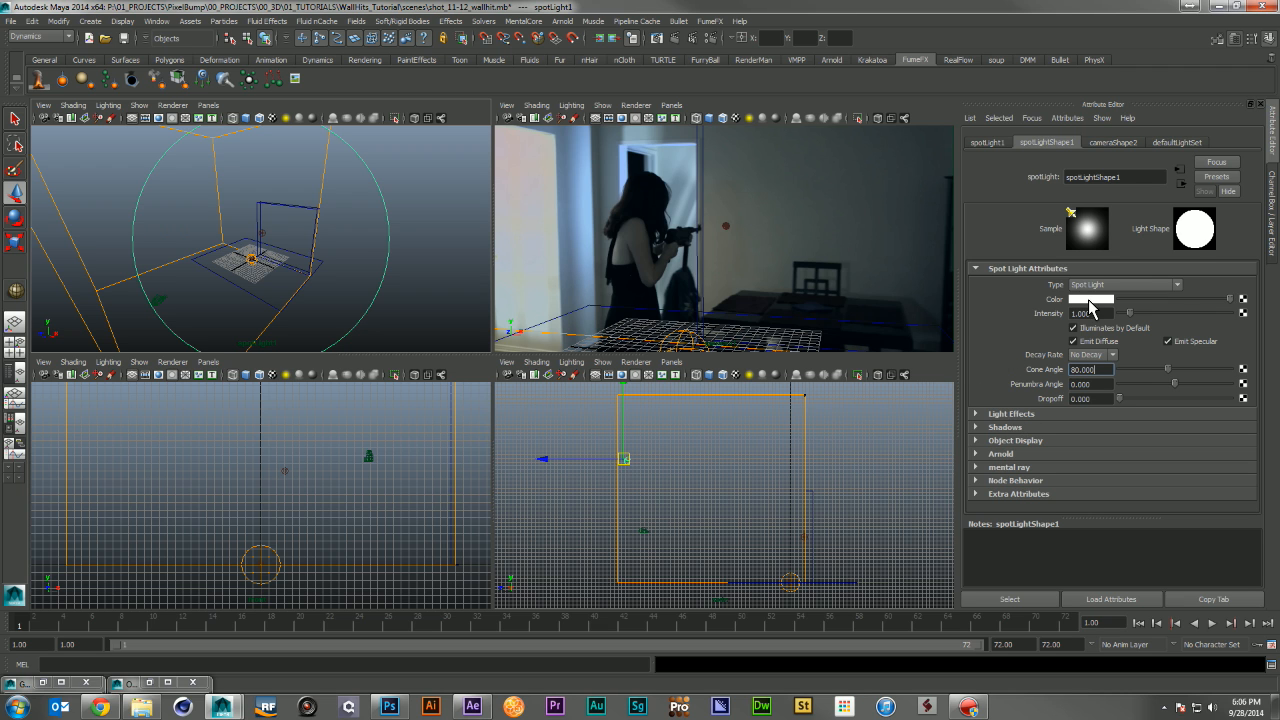
left_click(1089, 301)
left_click(1092, 300)
left_click(1079, 315)
left_click_drag(1078, 312, 1074, 314)
left_click(1028, 328)
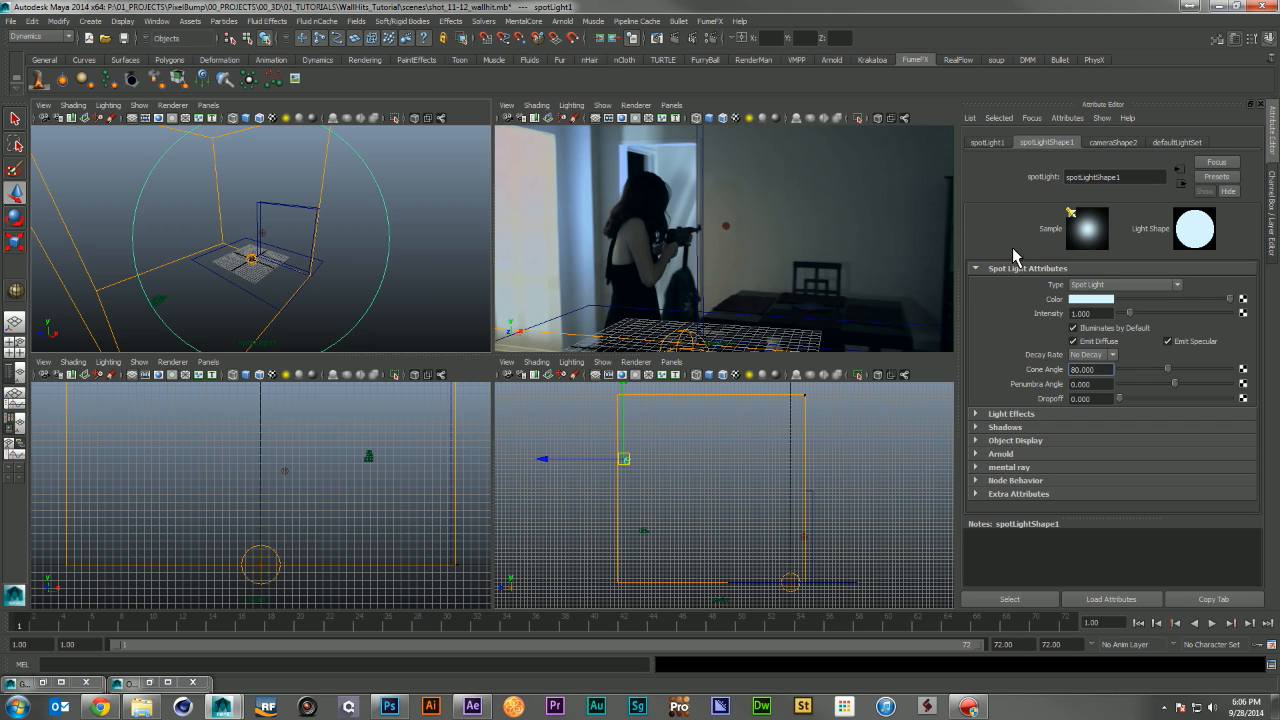
Set spotLight1's intensity to 0.5 and duplicate the light
left_click(1100, 312)
type("0.5")
key("Return")
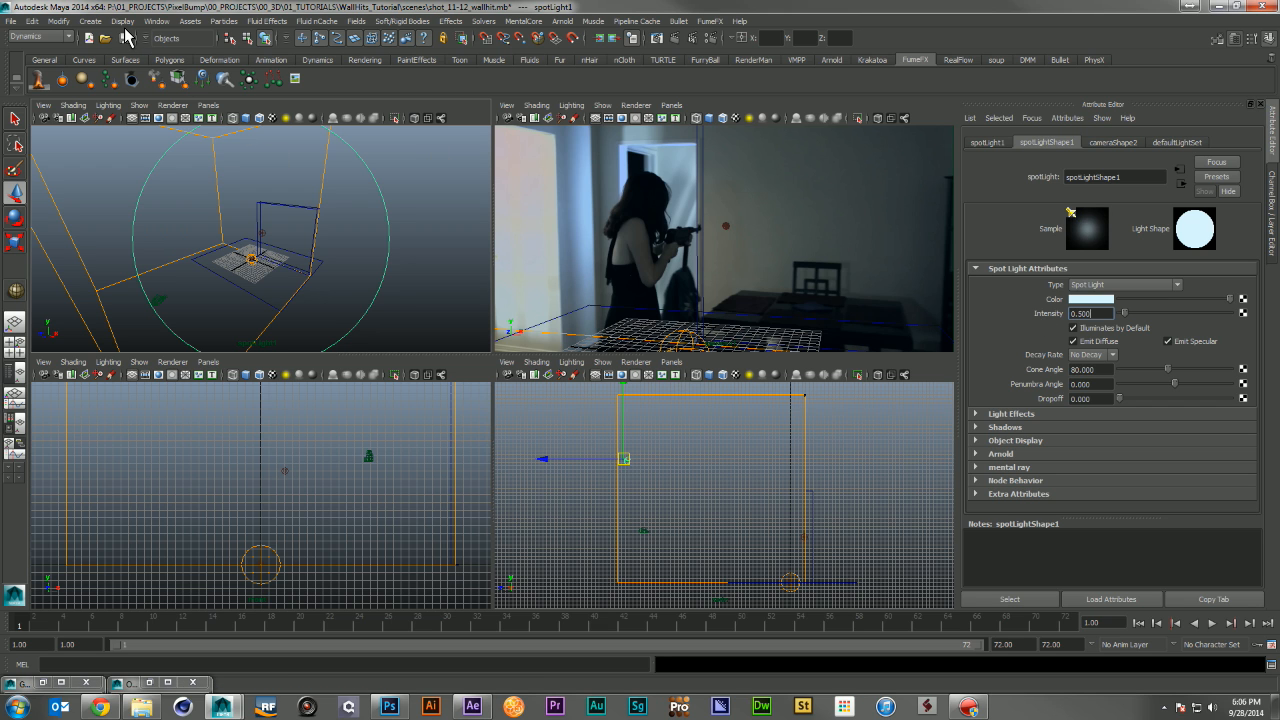
key("ctrl+d")
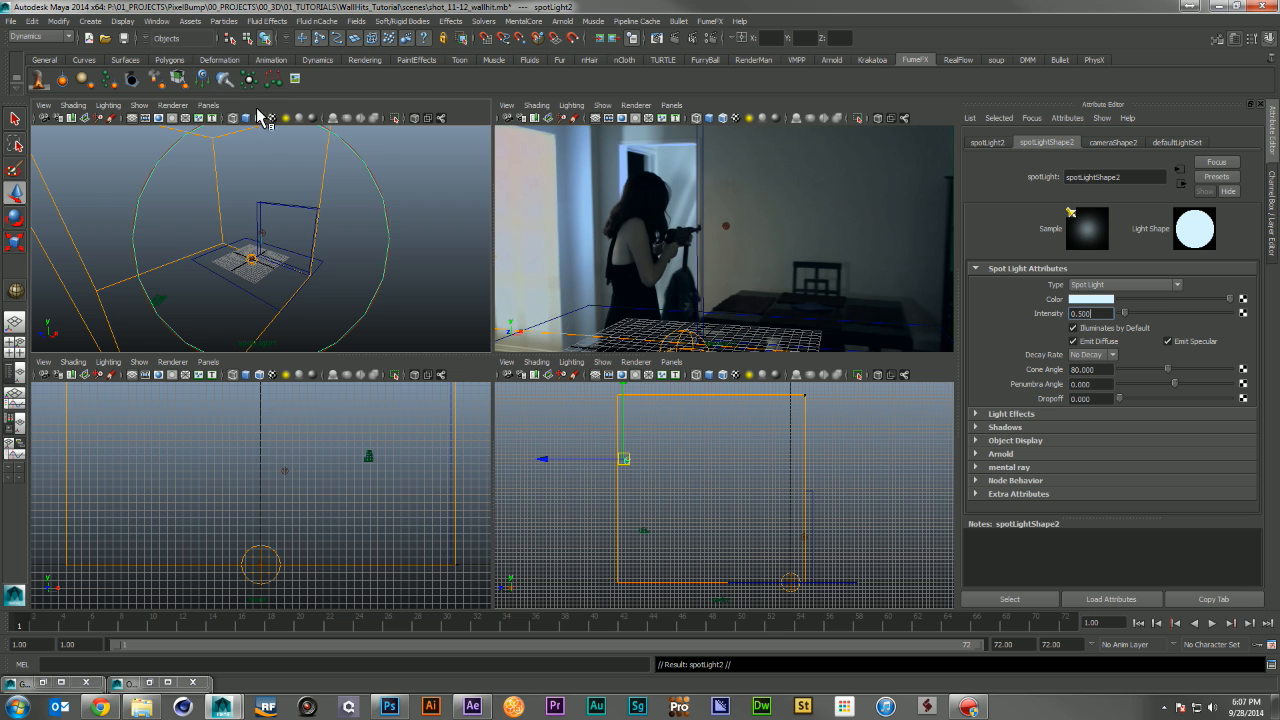
Look through the duplicated spot light and move it to a different angle on the bullet-hit area
left_click(210, 105)
left_click(268, 155)
left_click_drag(354, 266, 411, 249, "alt")
middle_click_drag(409, 249, 389, 255, "alt")
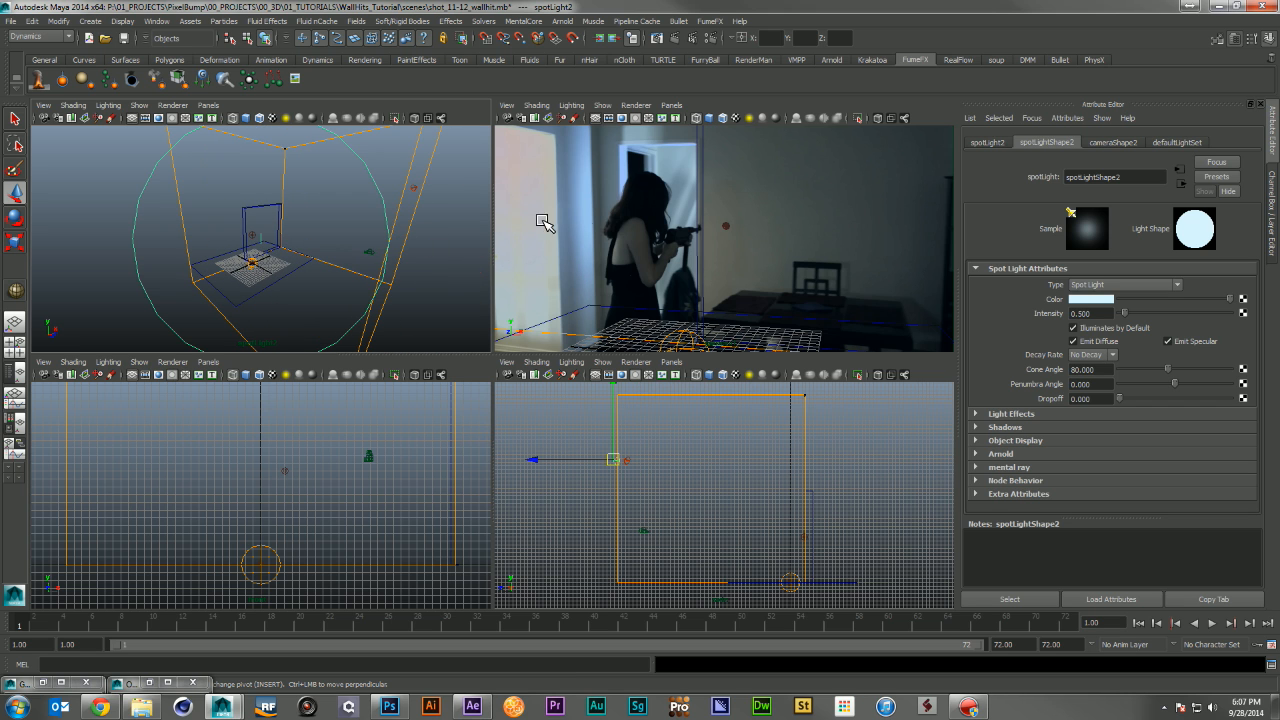
Set spotLight2's color to a pale warm white and its intensity to 1
left_click(1096, 301)
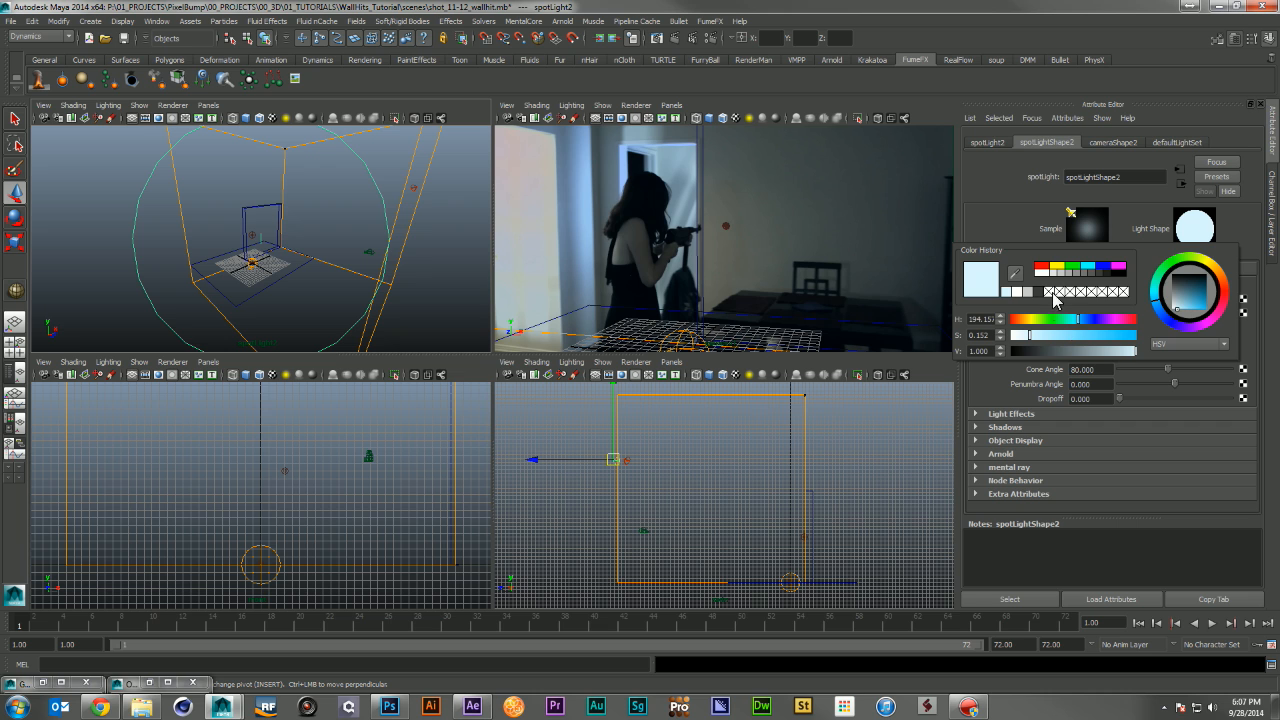
left_click(1027, 330)
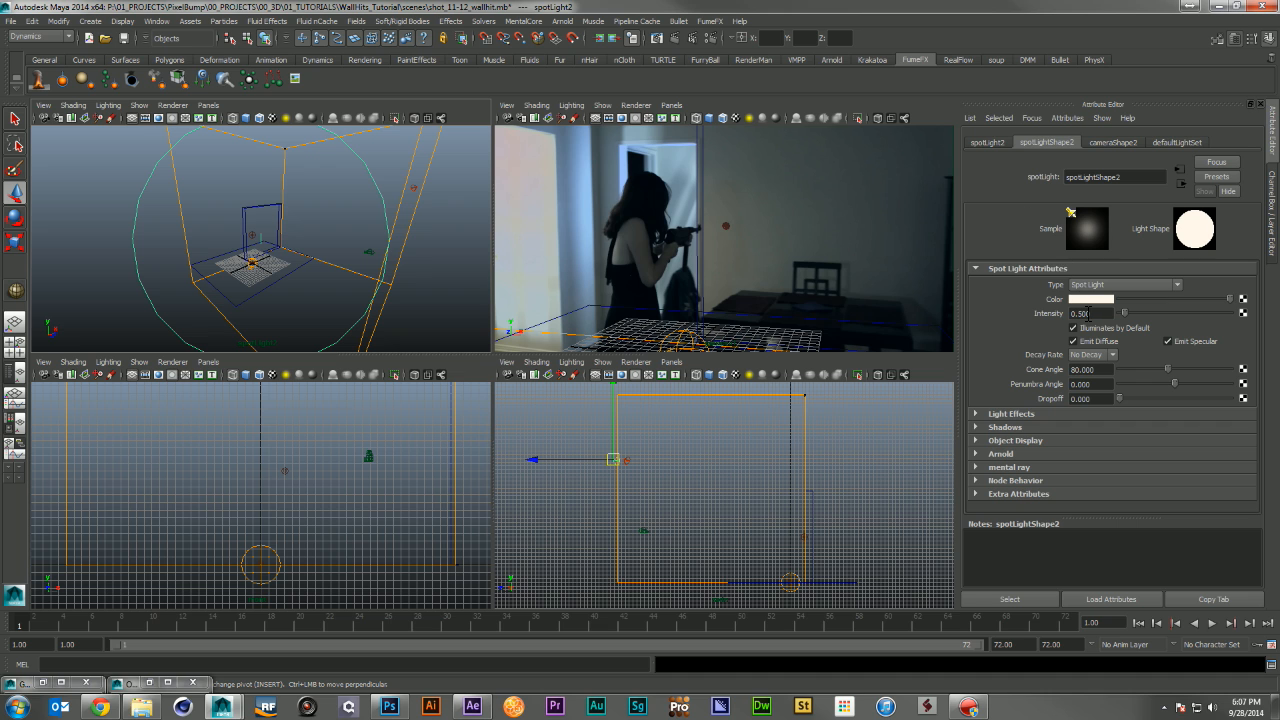
left_click_drag(1099, 314, 1022, 318)
type("1")
key("Return")
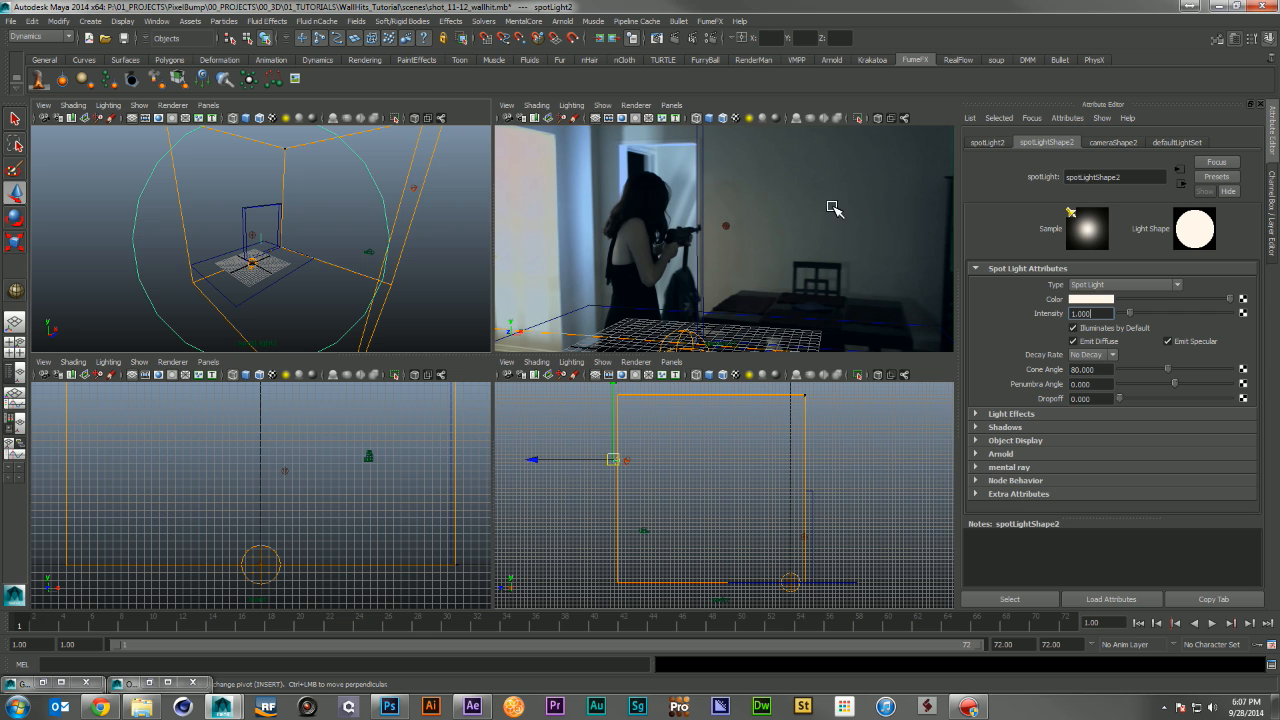
Play the debris simulation from the first frame and stop at frame 12
left_click(1212, 623)
left_click(1213, 623)
left_click(1139, 623)
left_click(1213, 623)
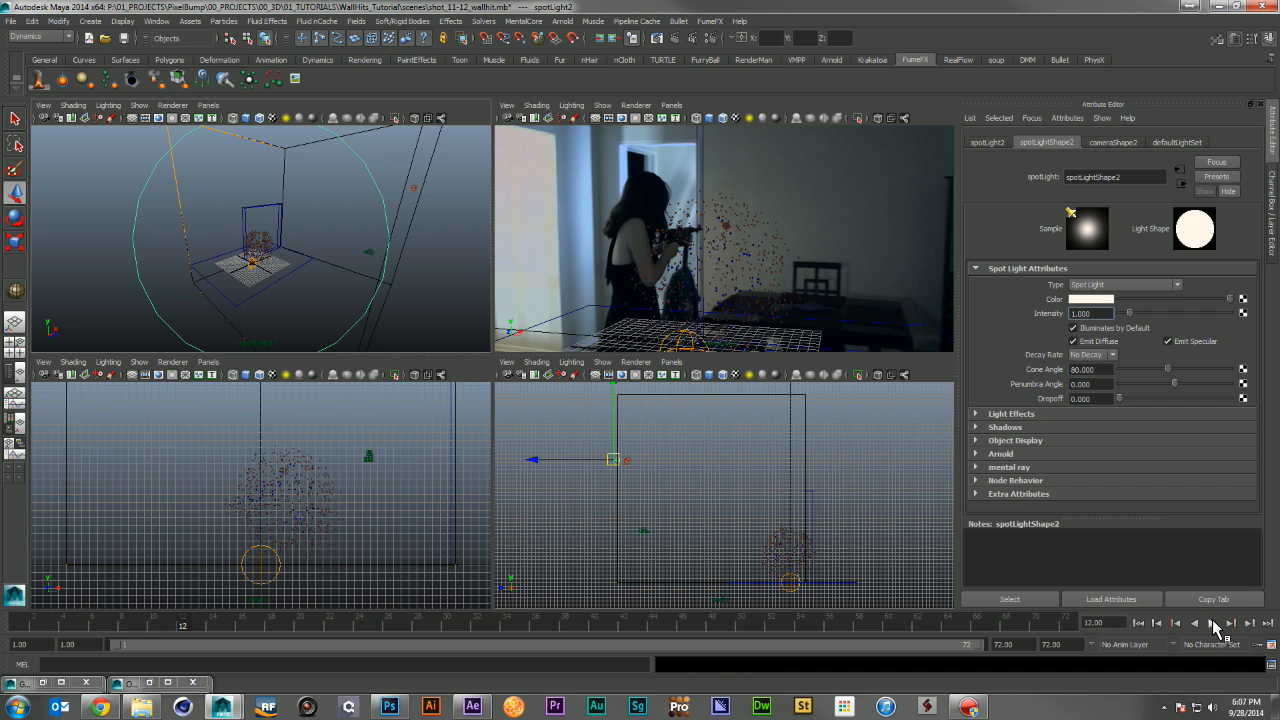
Make camera1 the renderable camera in the render settings and turn on Maintain width/height ratio
left_click(916, 110)
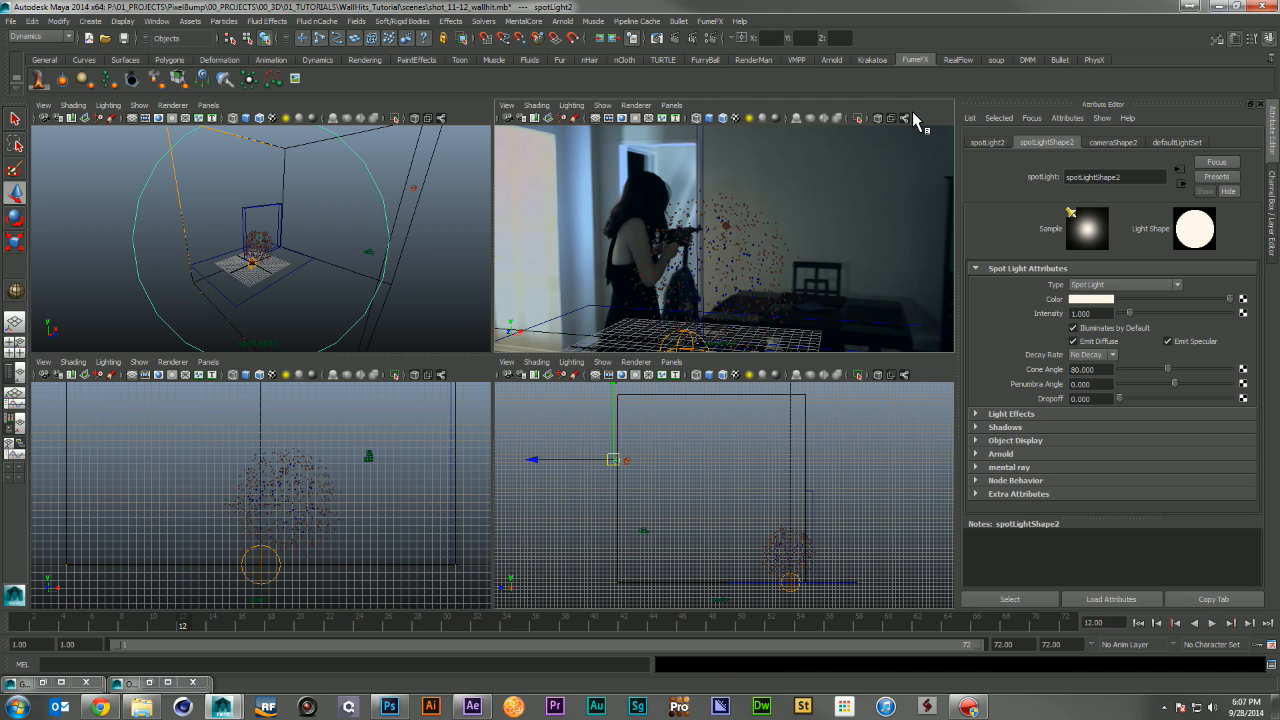
left_click(706, 38)
scroll(596, 481, "down", 4)
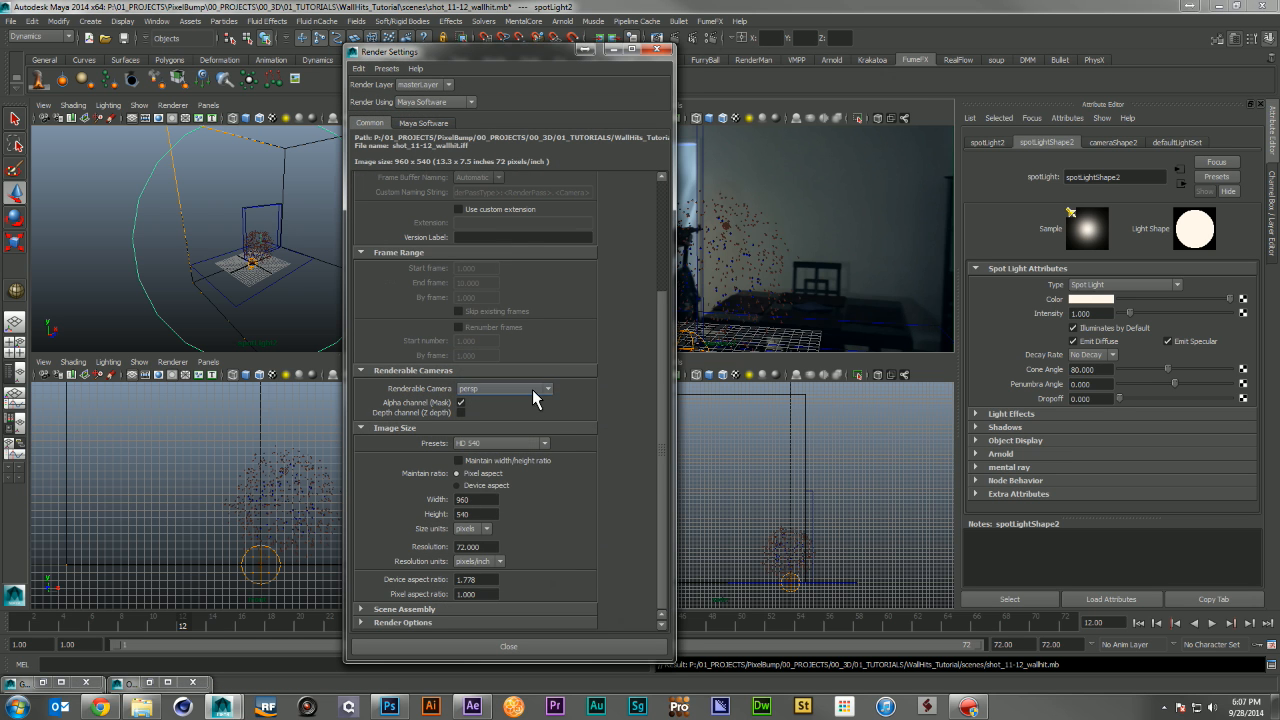
left_click(532, 389)
left_click(517, 416)
left_click(480, 462)
scroll(542, 520, "up", 4)
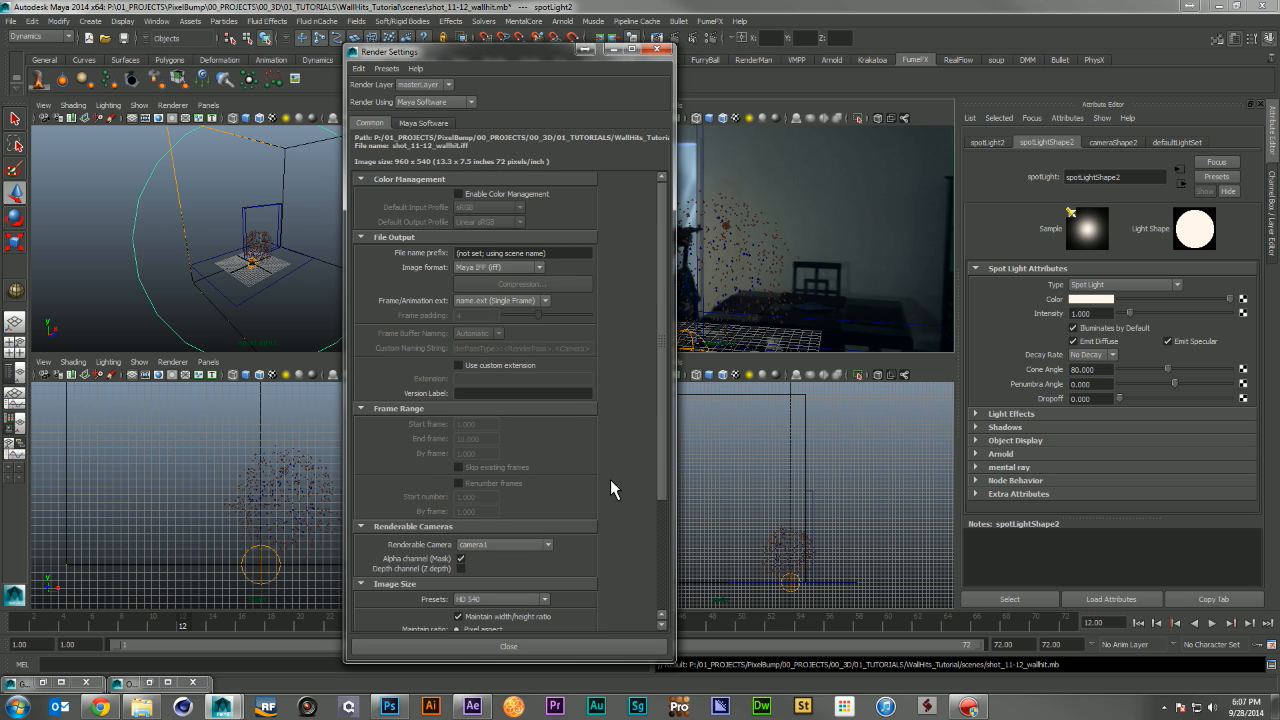
left_click(656, 49)
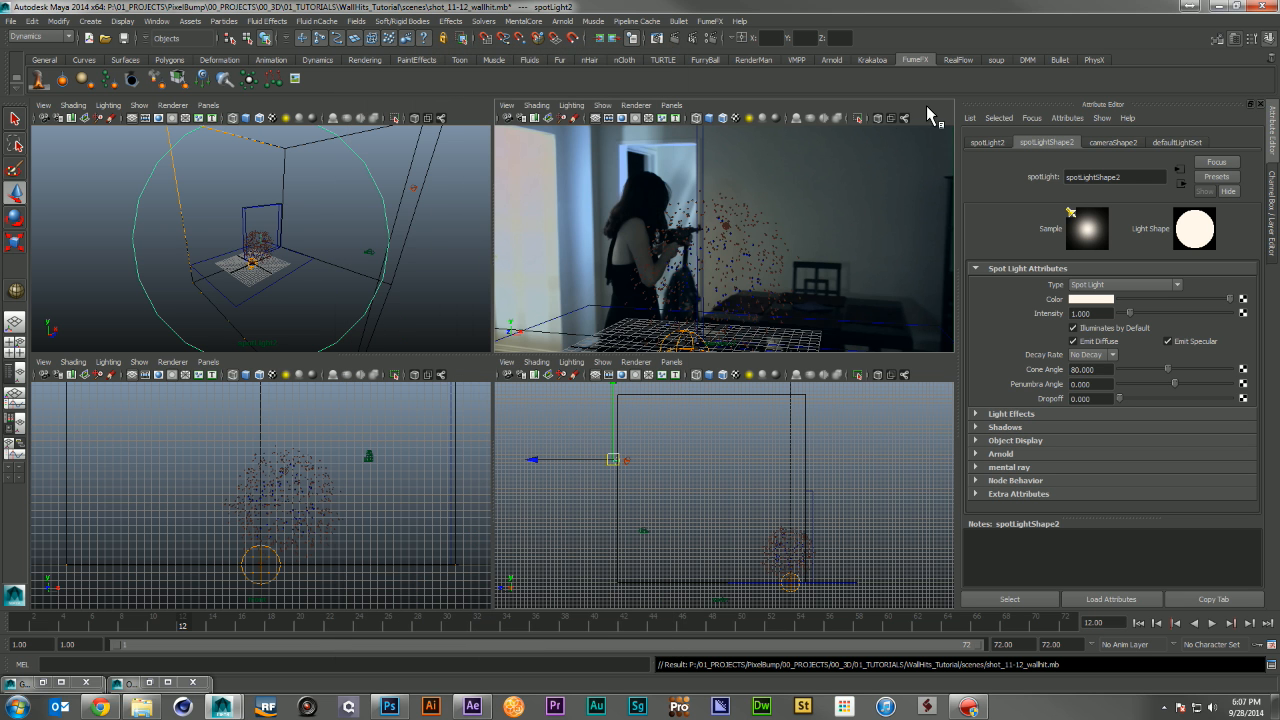
Test-render frame 12 through camera1, look over the image and close the render
left_click(691, 40)
left_click_drag(368, 37, 802, 124)
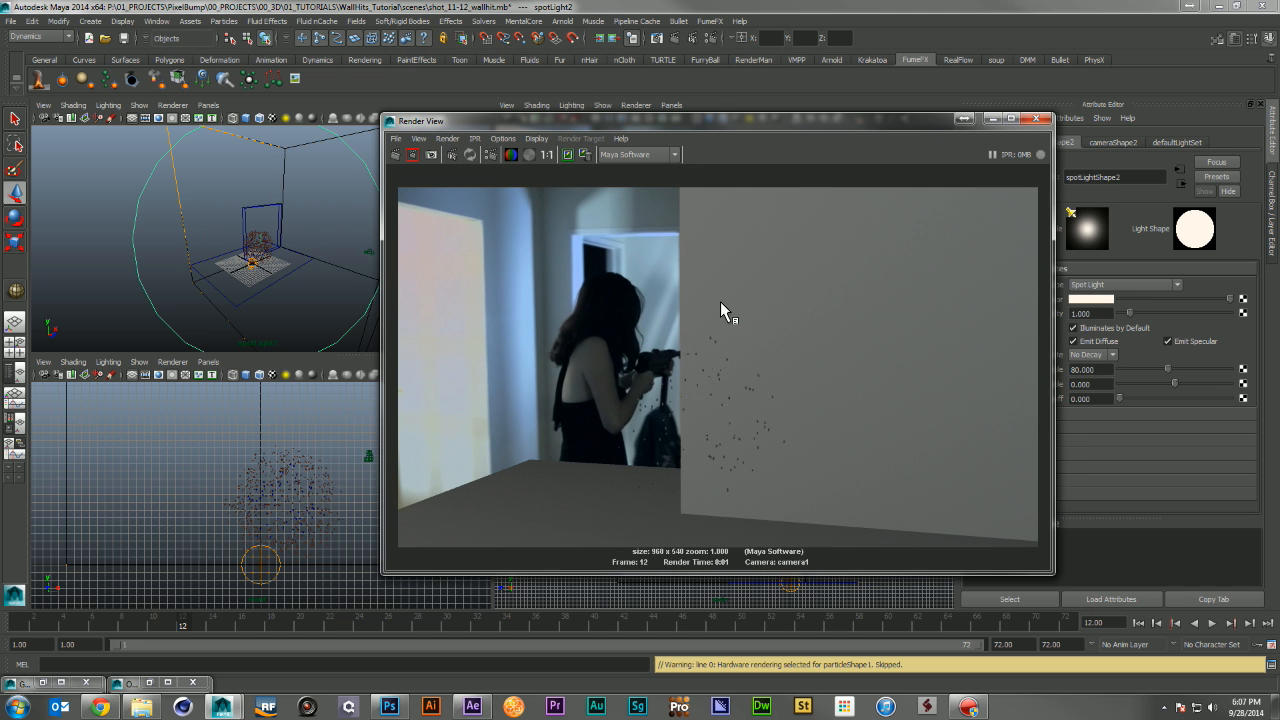
left_click(1038, 120)
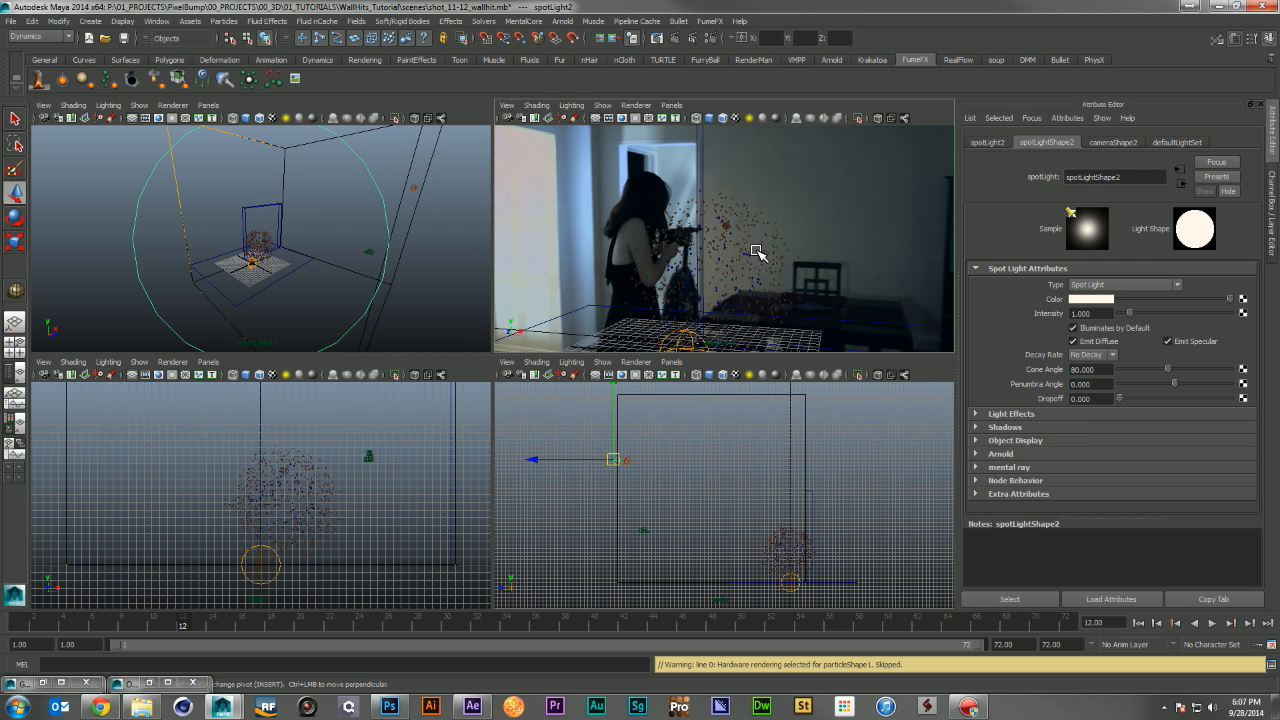
Select the wall geometry and create a new Blinn material in the Hypershade
left_click(680, 162)
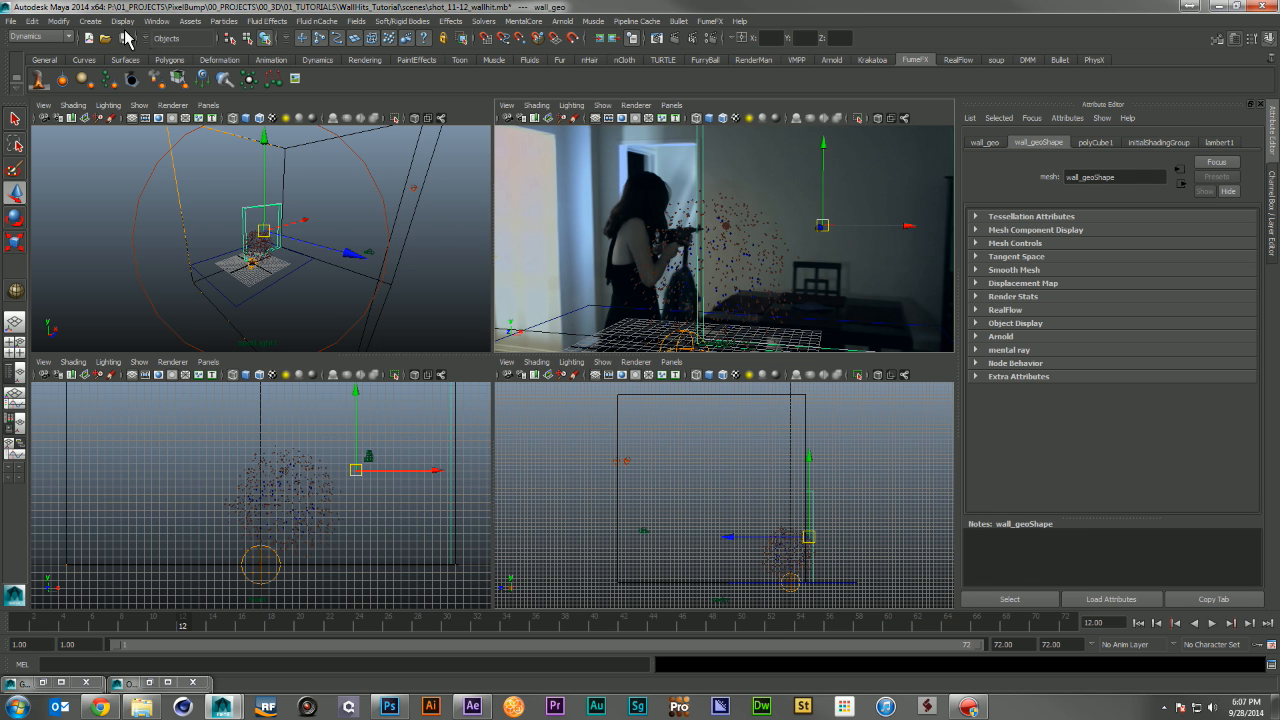
left_click(156, 21)
mouse_move(172, 41)
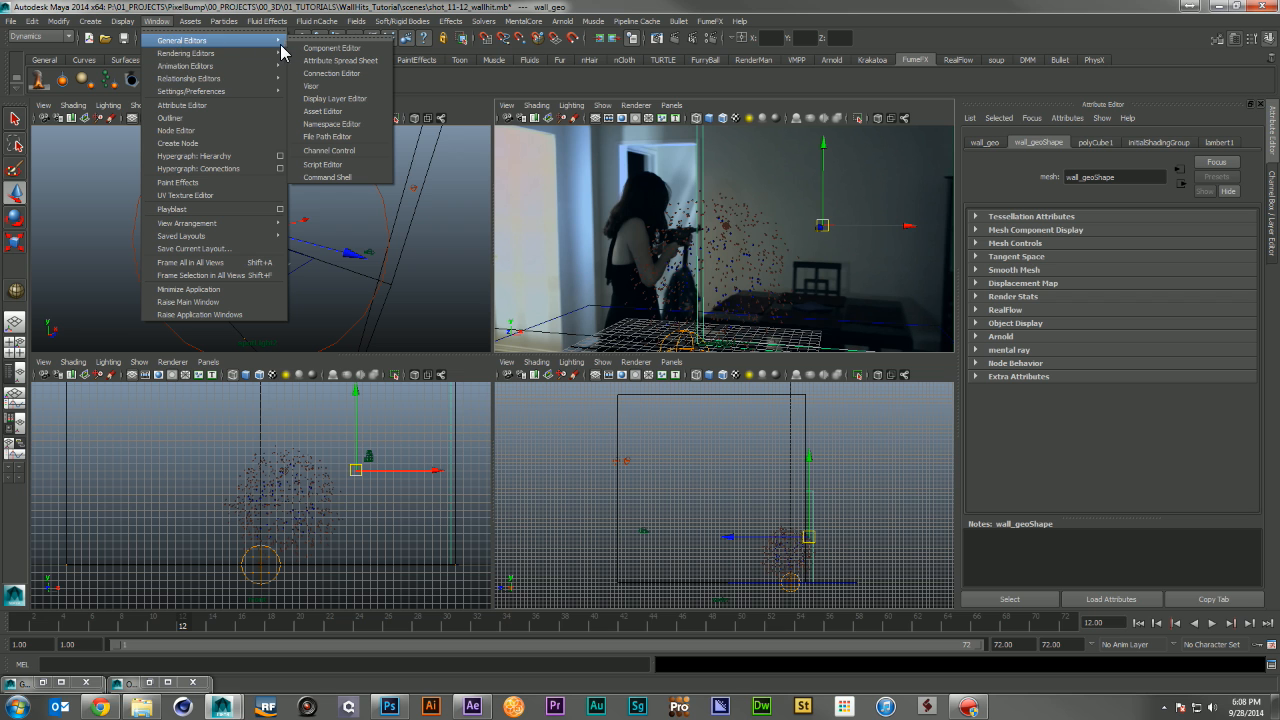
mouse_move(260, 52)
left_click(331, 86)
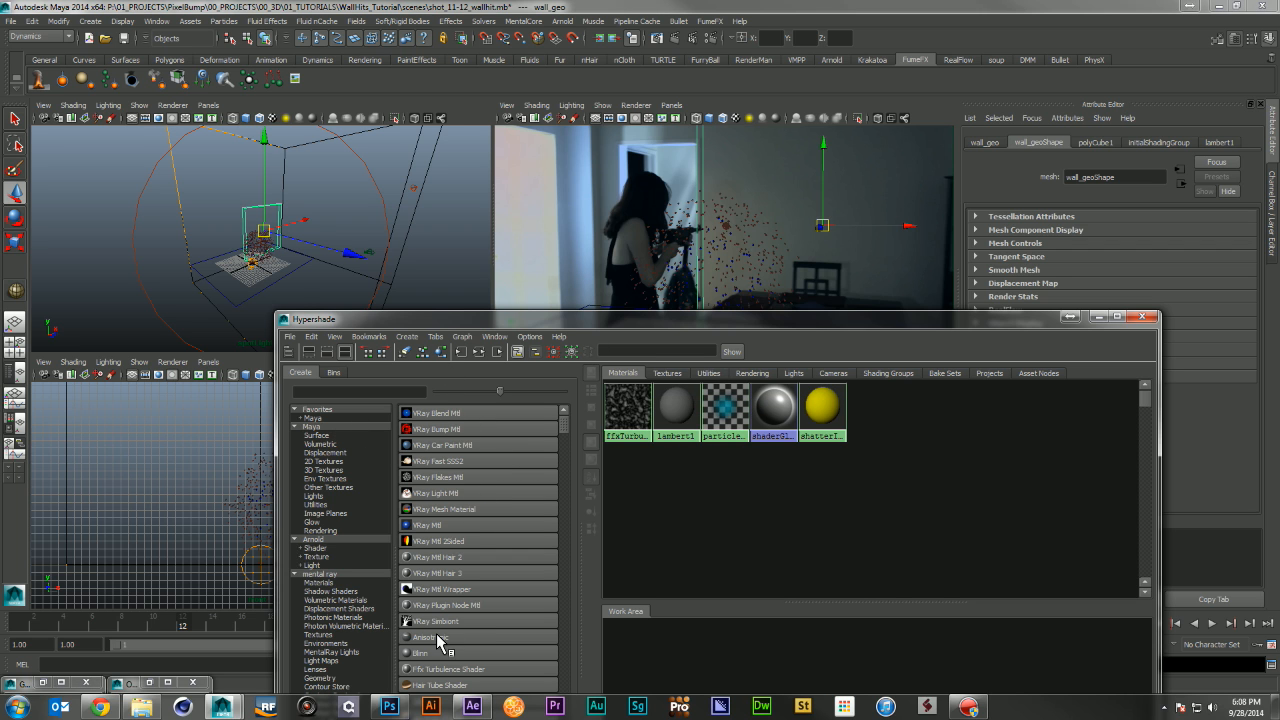
scroll(443, 648, "down", 4)
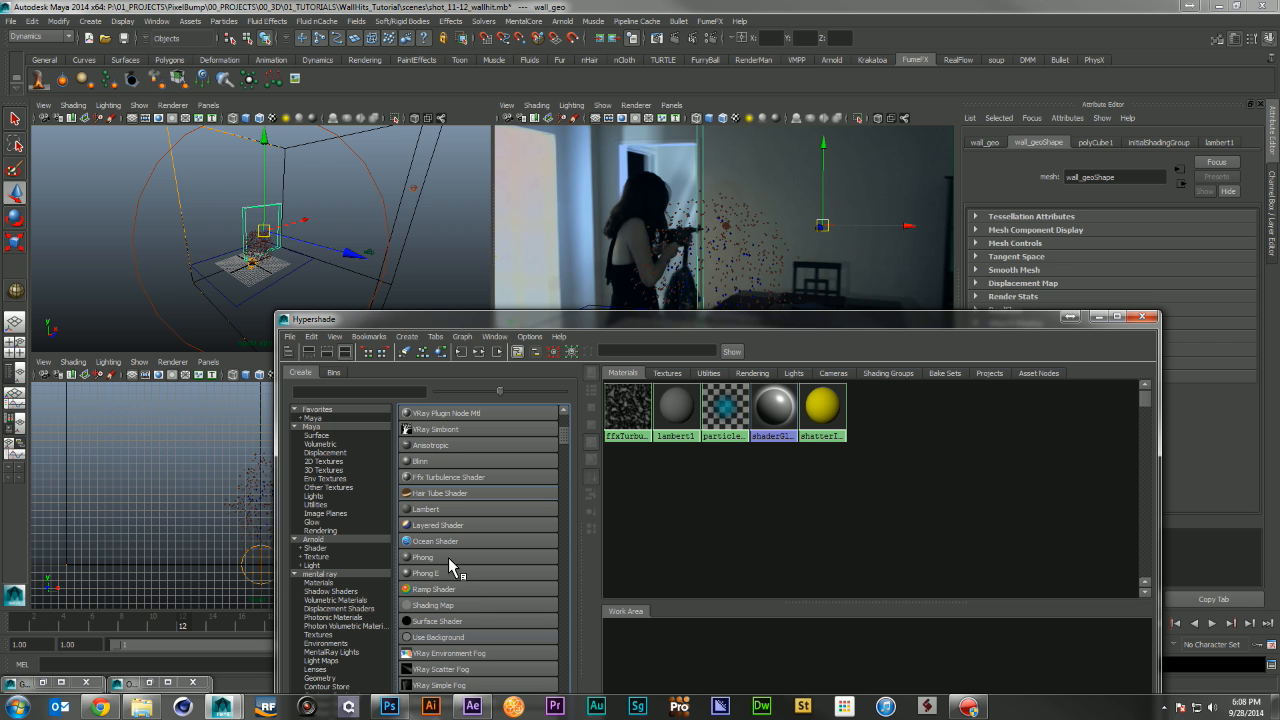
left_click(444, 460)
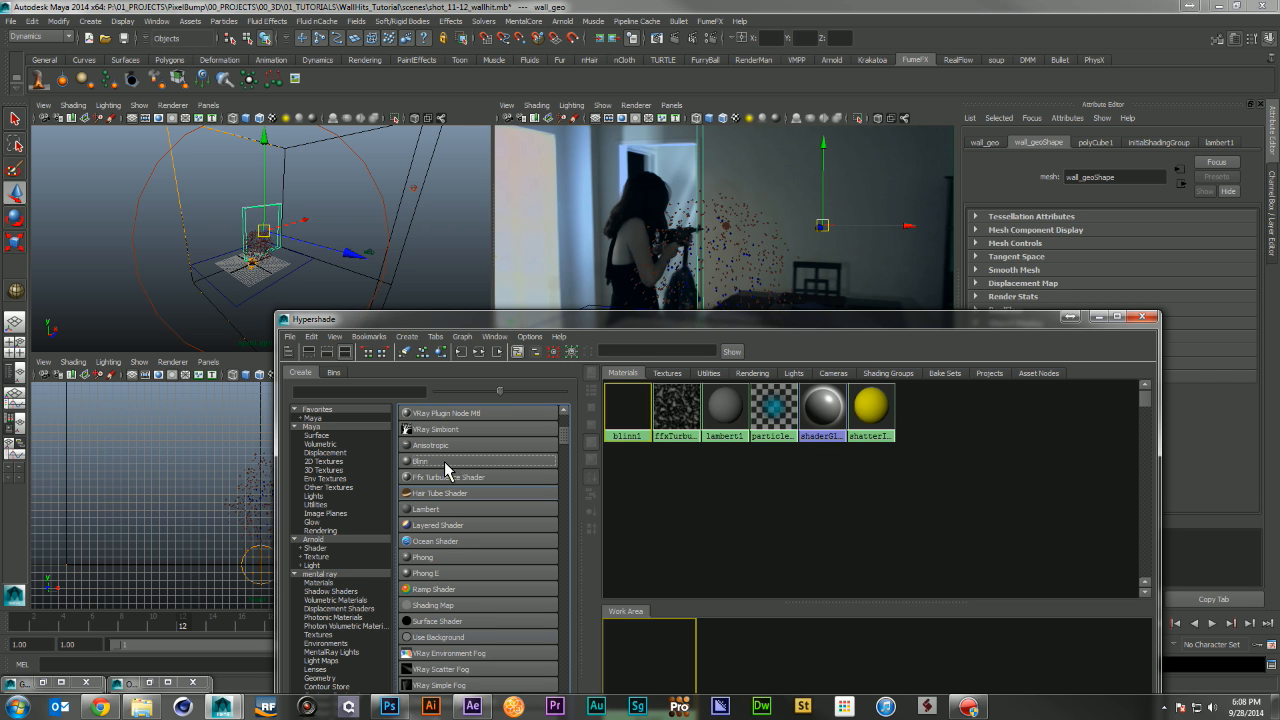
Set the new Blinn material's Matte Opacity Mode to Black Hole
left_click_drag(982, 316, 690, 250)
scroll(984, 401, "down", 3)
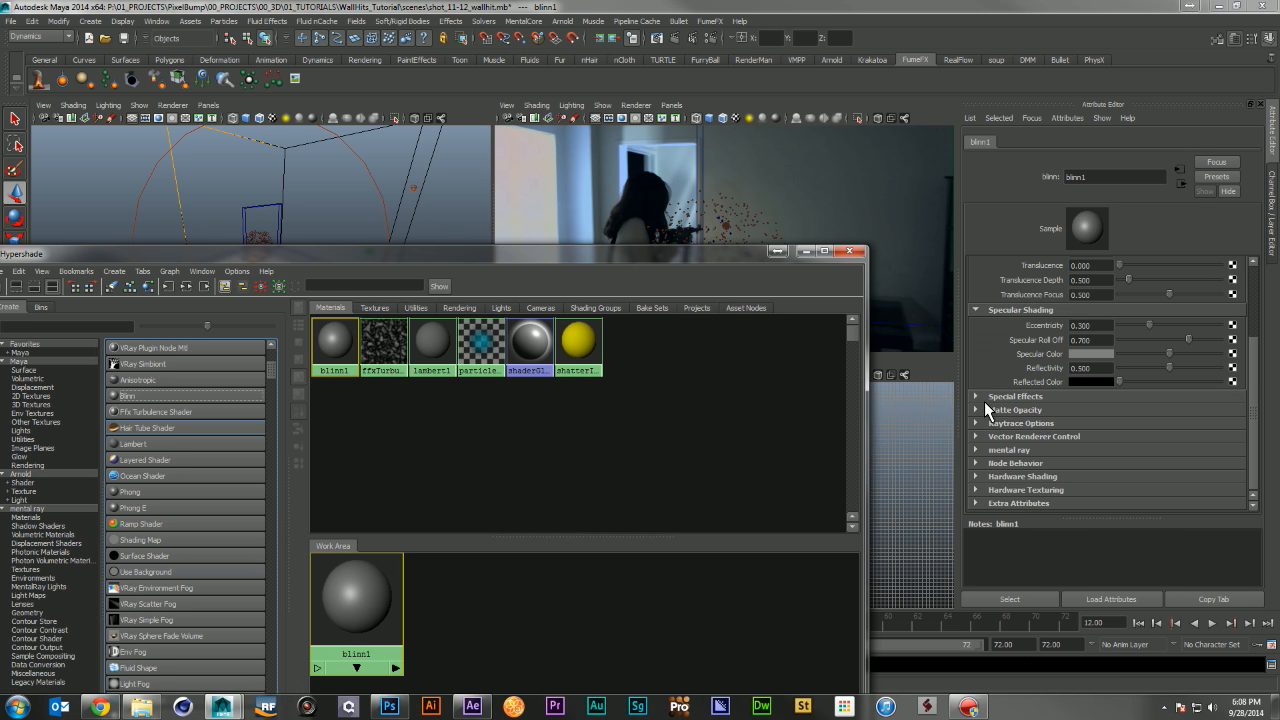
left_click(1054, 411)
left_click(1078, 425)
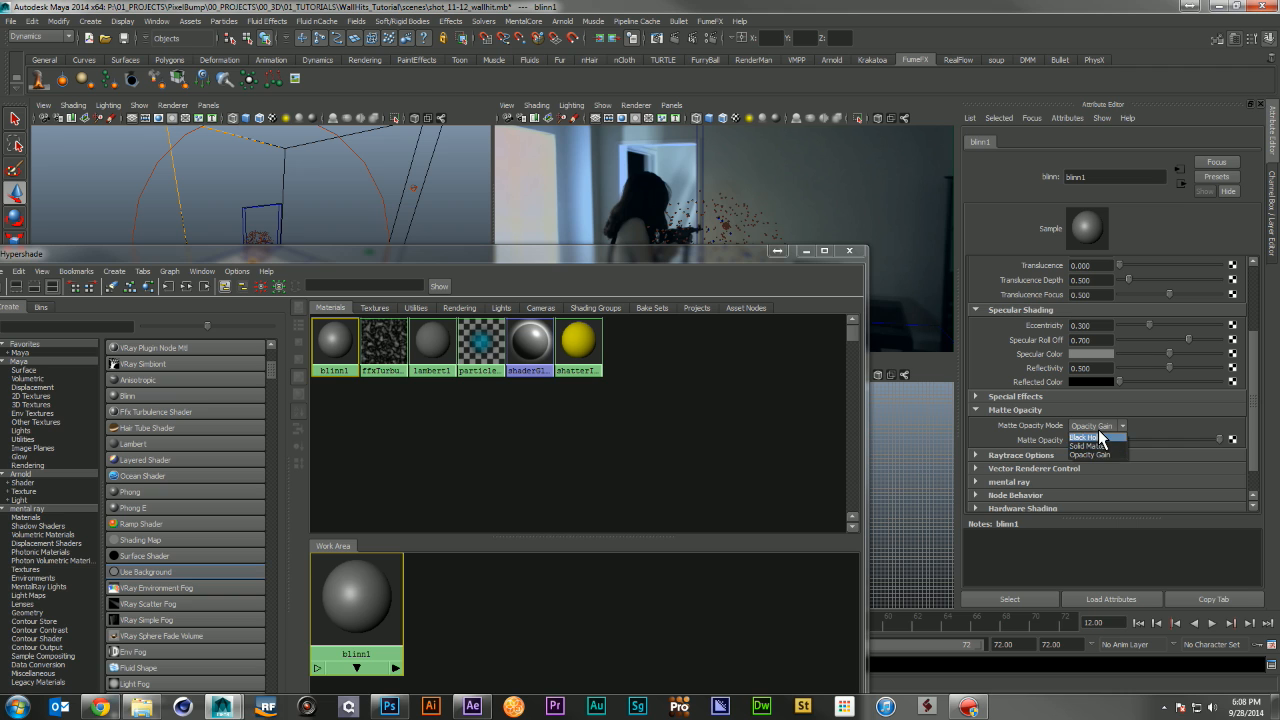
left_click(1086, 437)
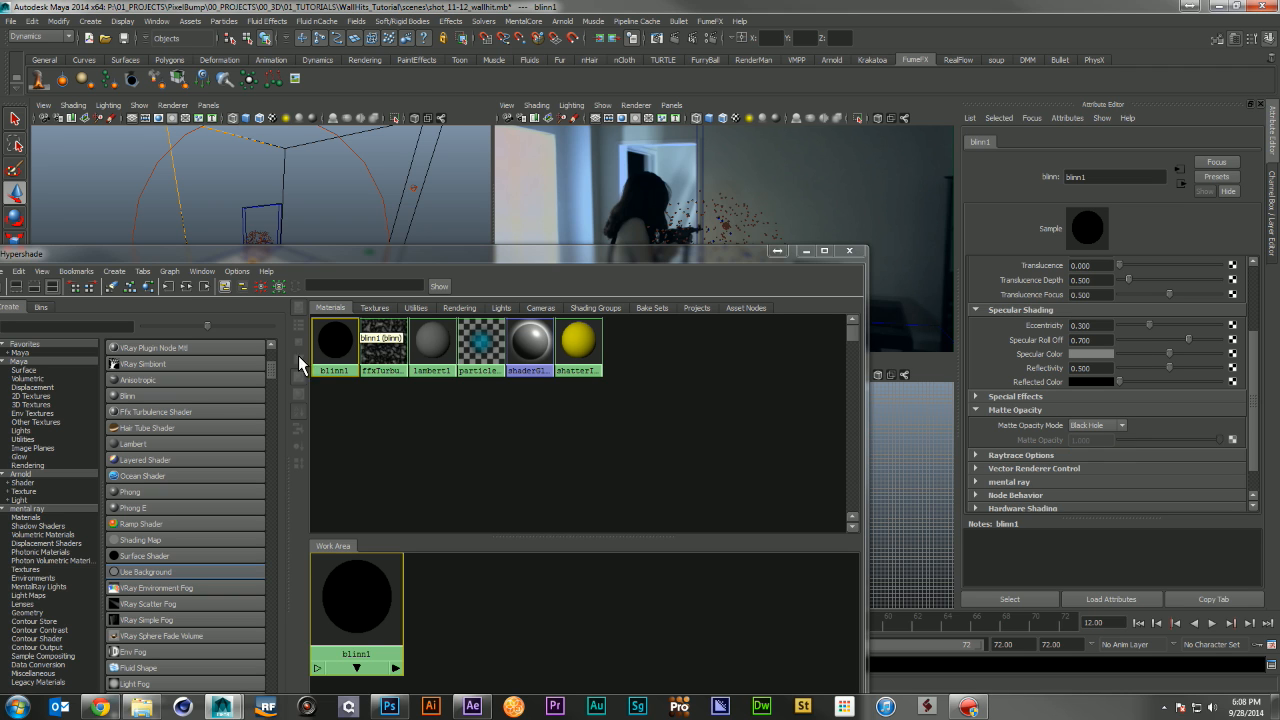
Rename the black-hole Blinn material to matte_material
double_click(1120, 176)
type("matte")
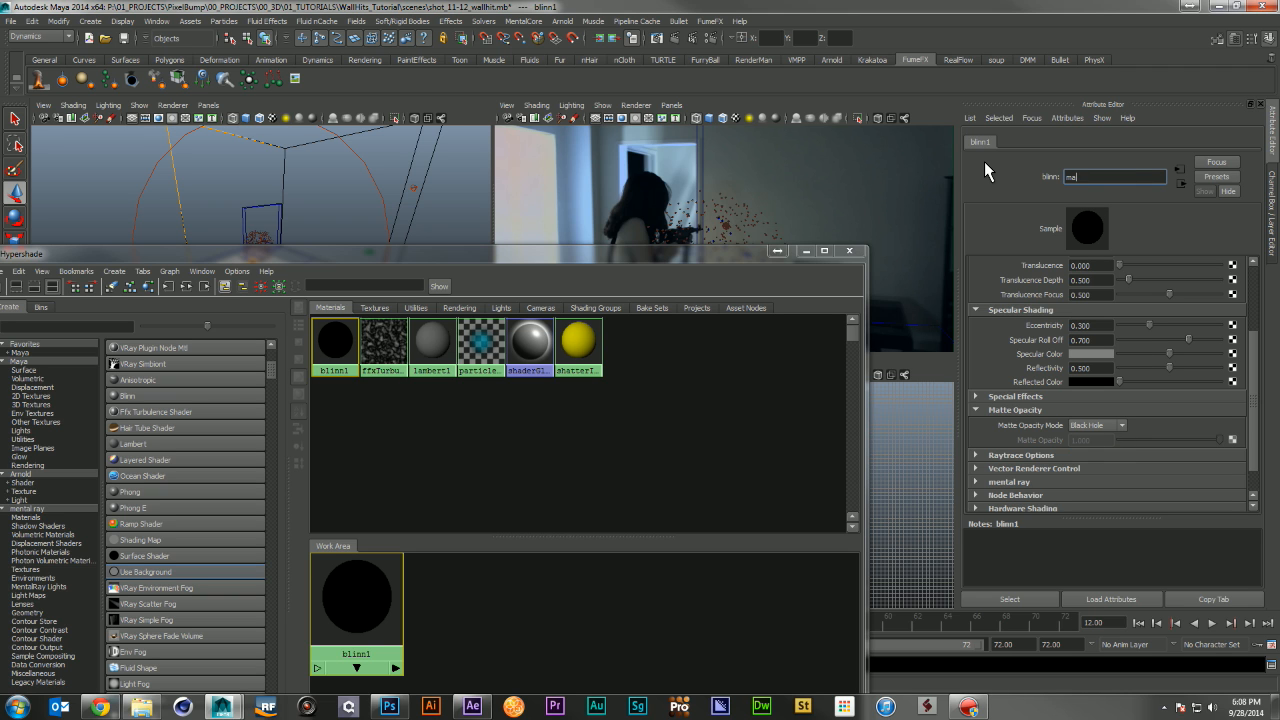
type("_material")
key("Return")
Assign matte_material to floor_geo and wall_geo, picking both in the Outliner, and minimize the Hypershade
left_click_drag(356, 254, 990, 298)
left_click(149, 682)
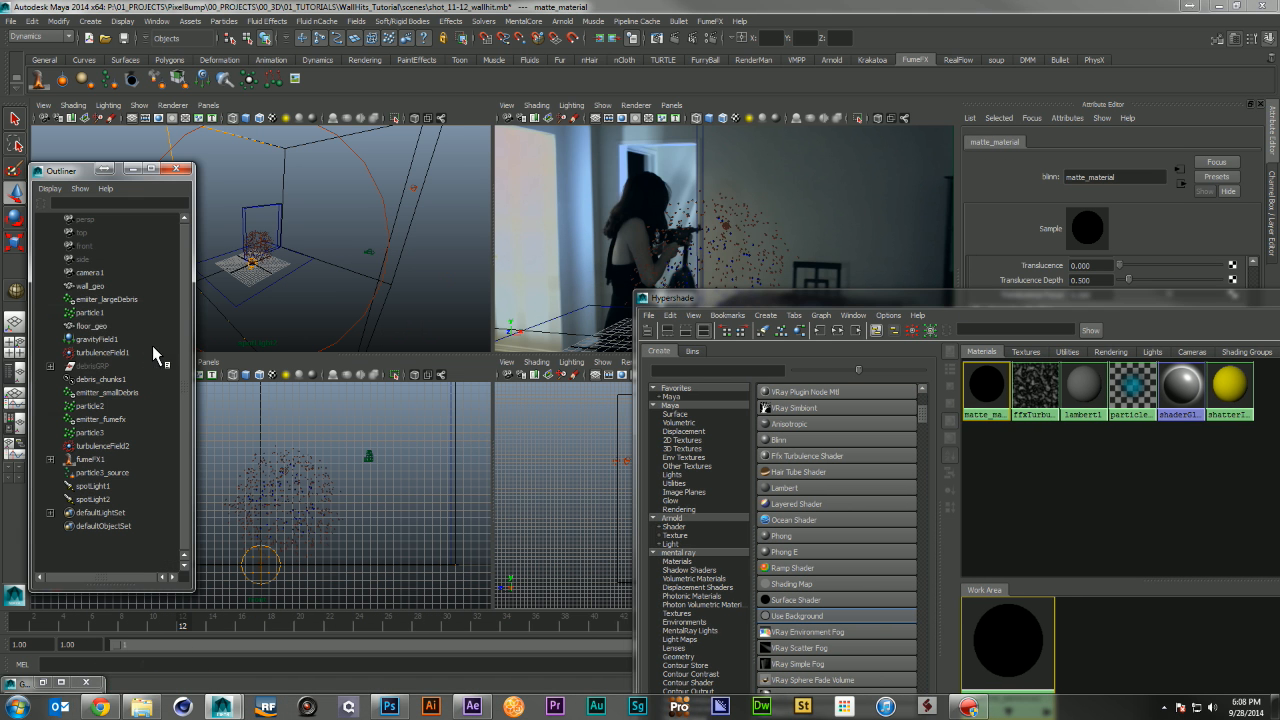
left_click(95, 314)
left_click(92, 325)
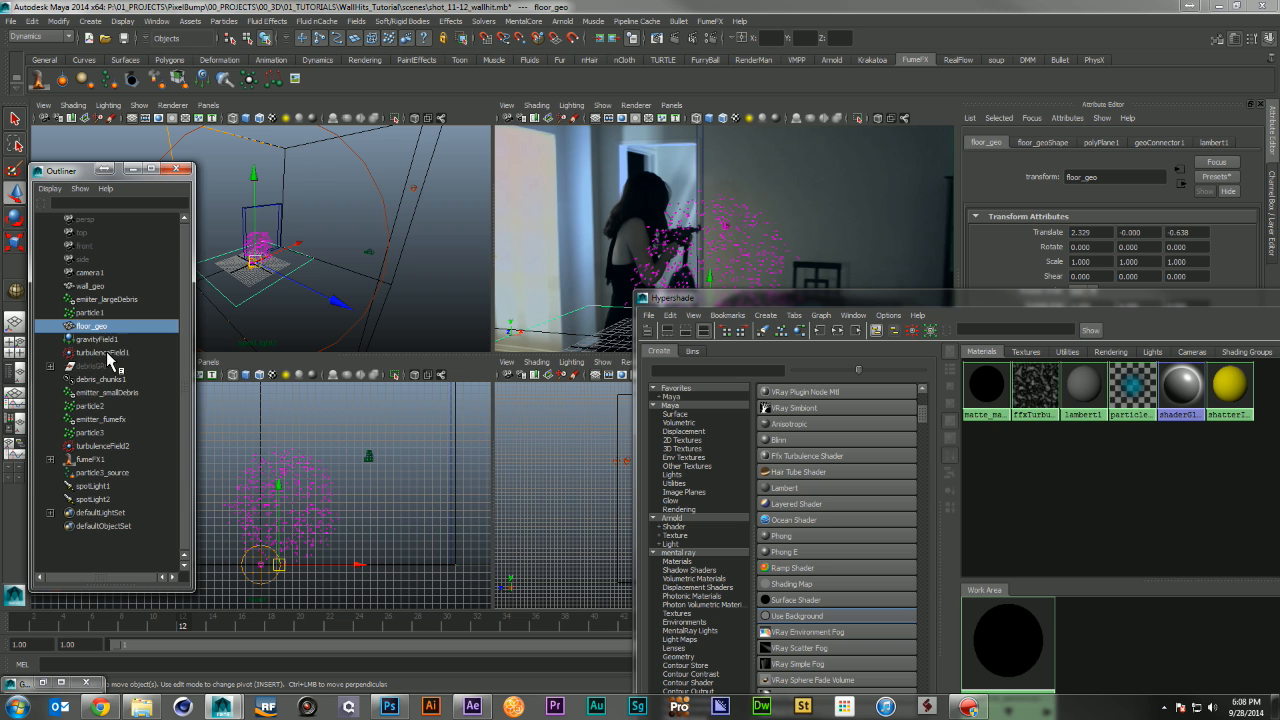
left_click(100, 287, "ctrl")
left_click(986, 383)
right_click_drag(986, 383, 987, 345)
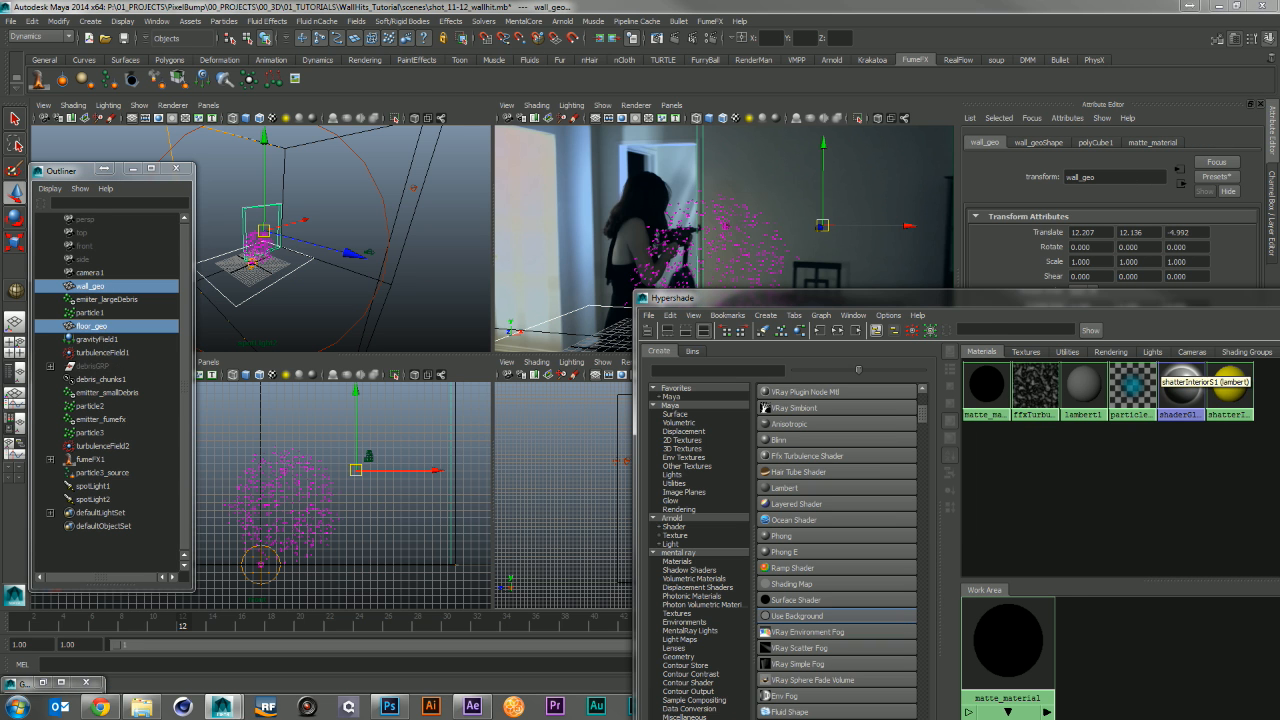
left_click(1279, 295)
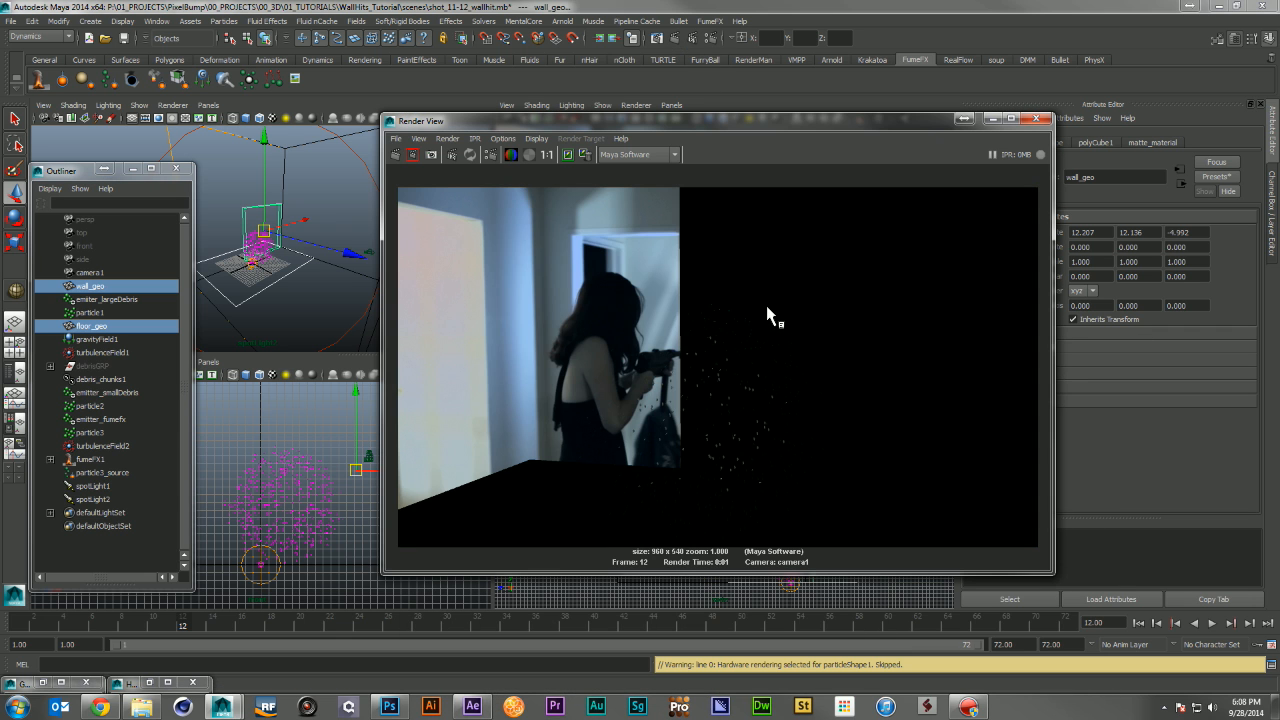
Check the alpha channel of the frame 12 render, switch back to color and close the render
left_click(532, 155)
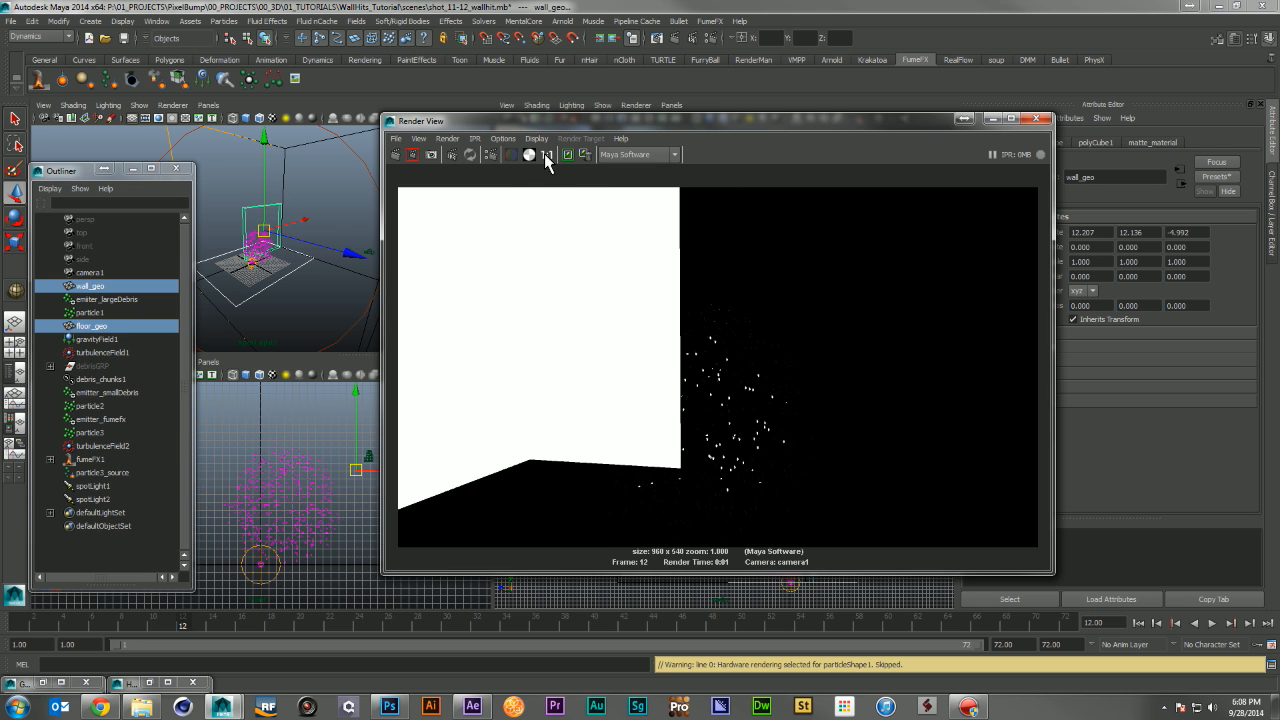
left_click(511, 155)
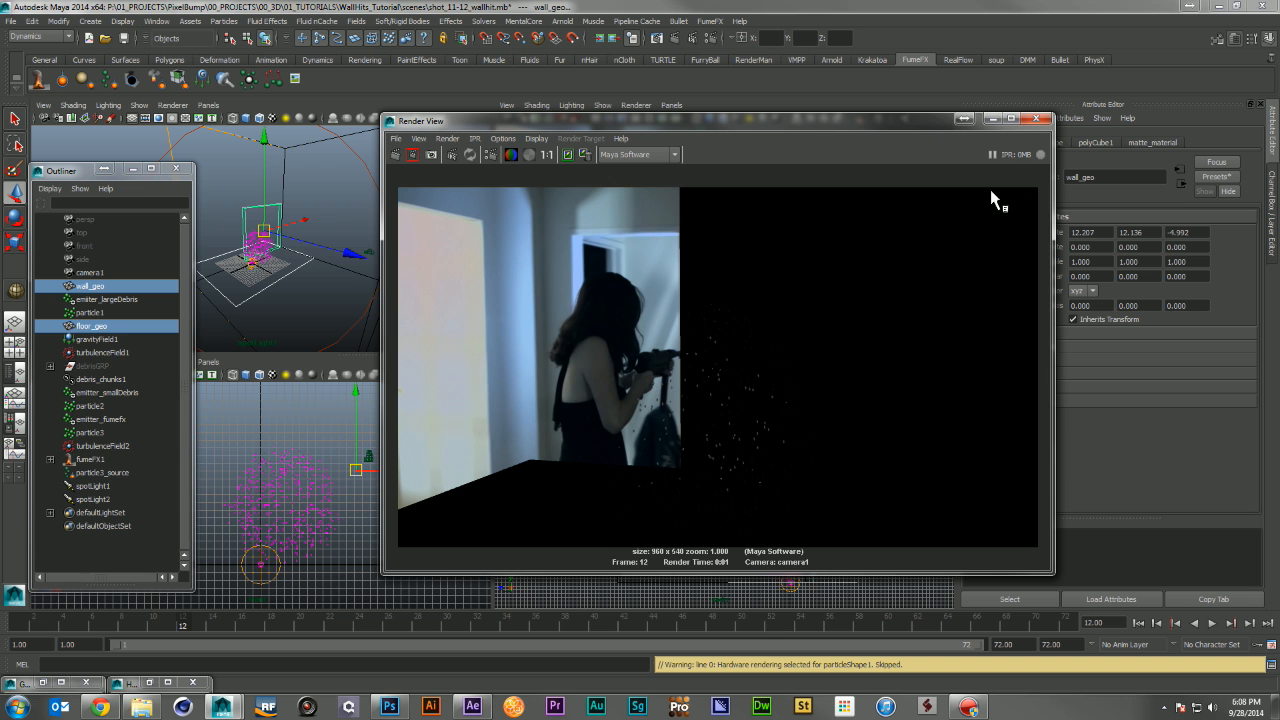
left_click(1038, 120)
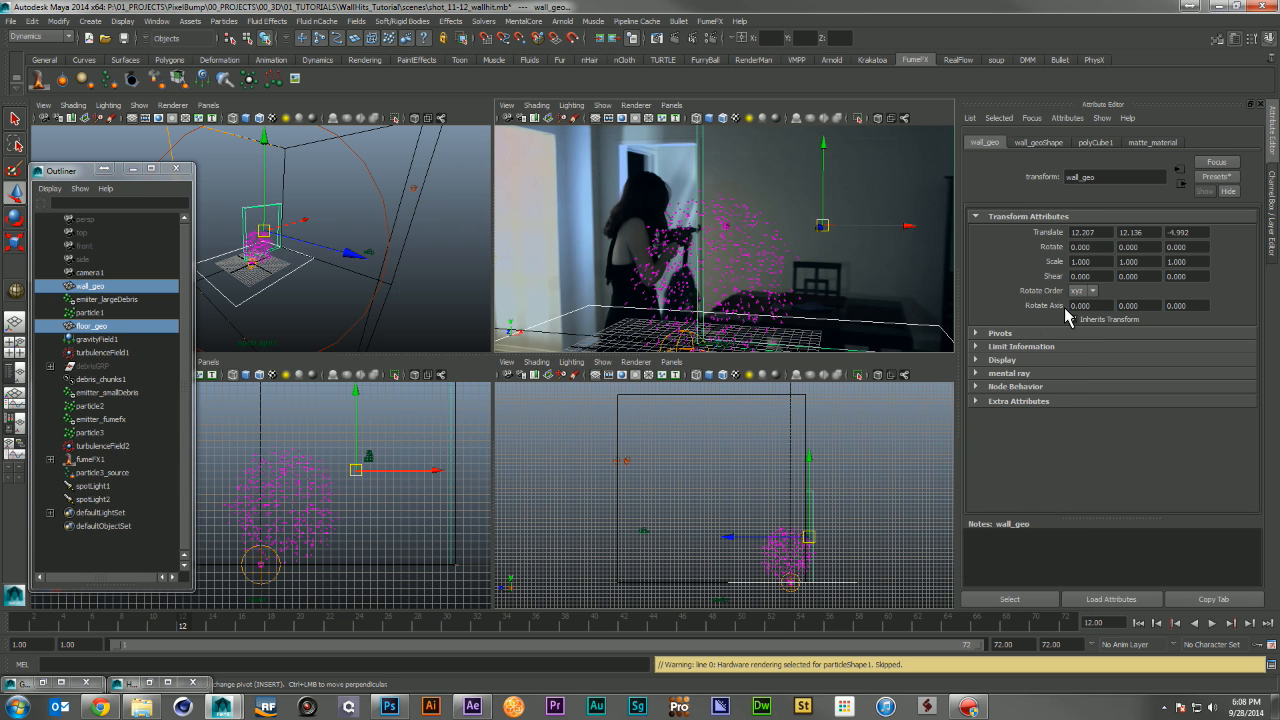
Return to frame 1 and set the display mode of camera1's image plane to None
left_click(1139, 623)
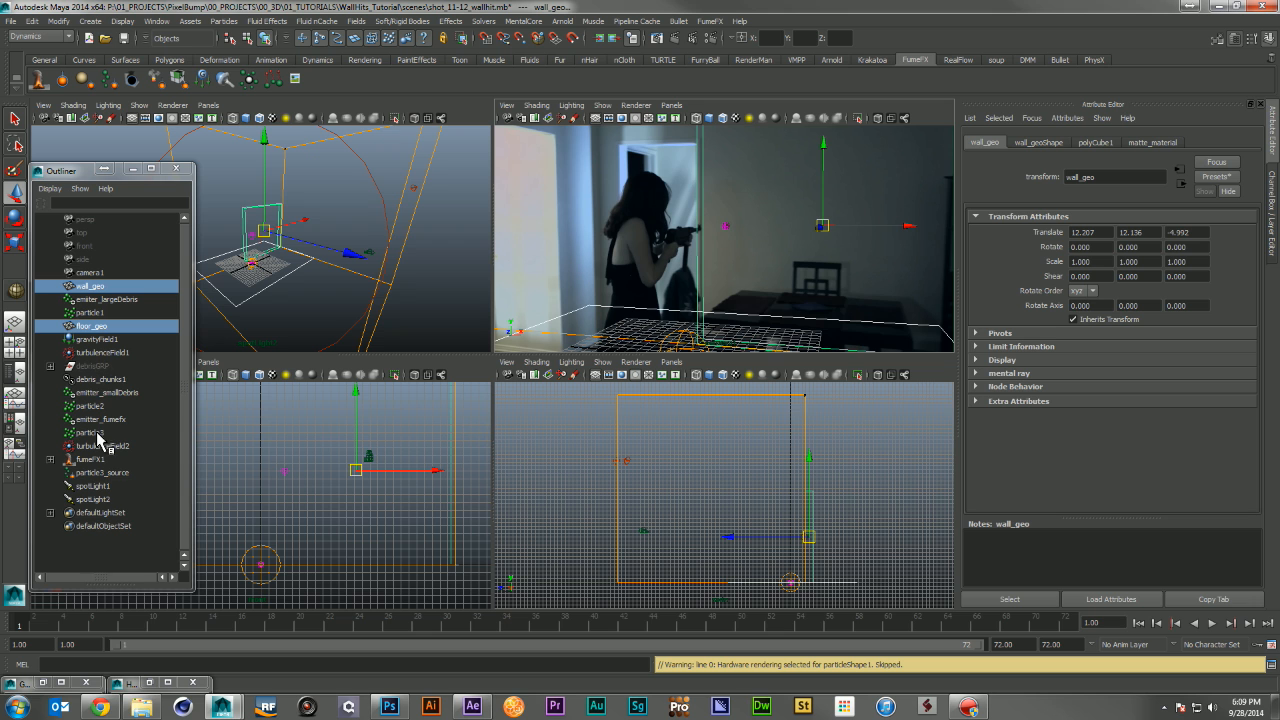
left_click(90, 273)
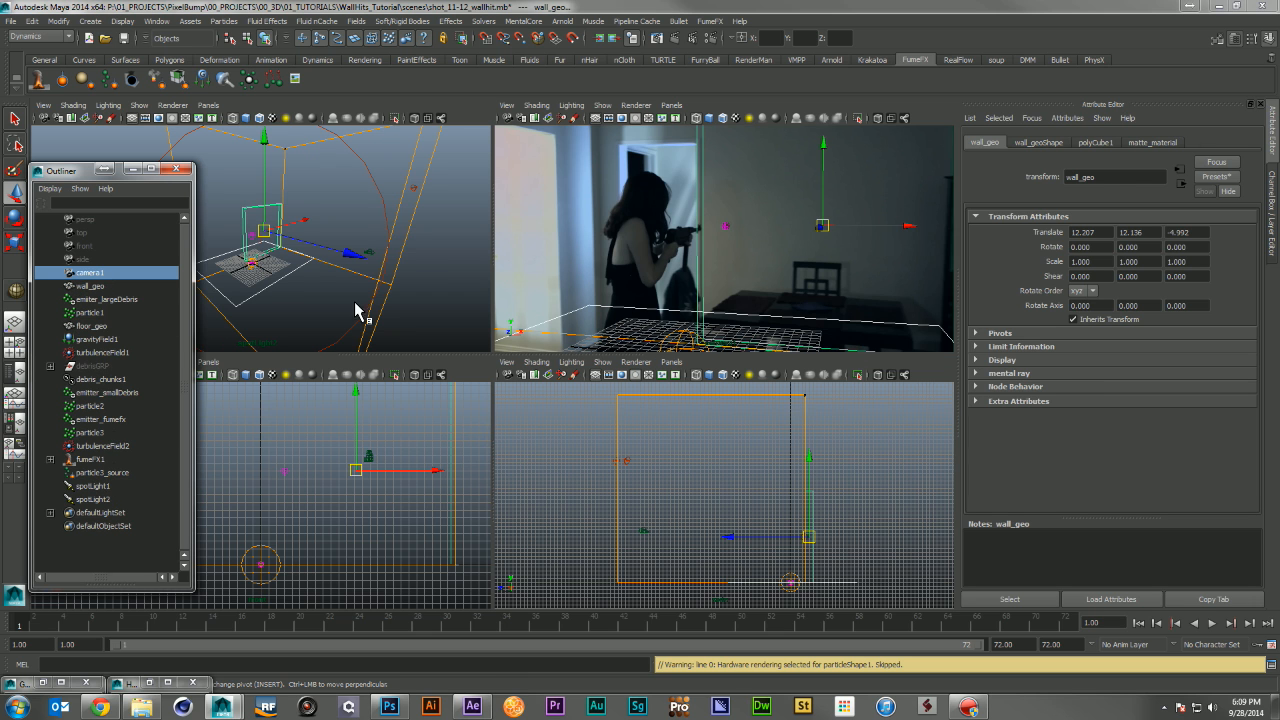
left_click(1128, 141)
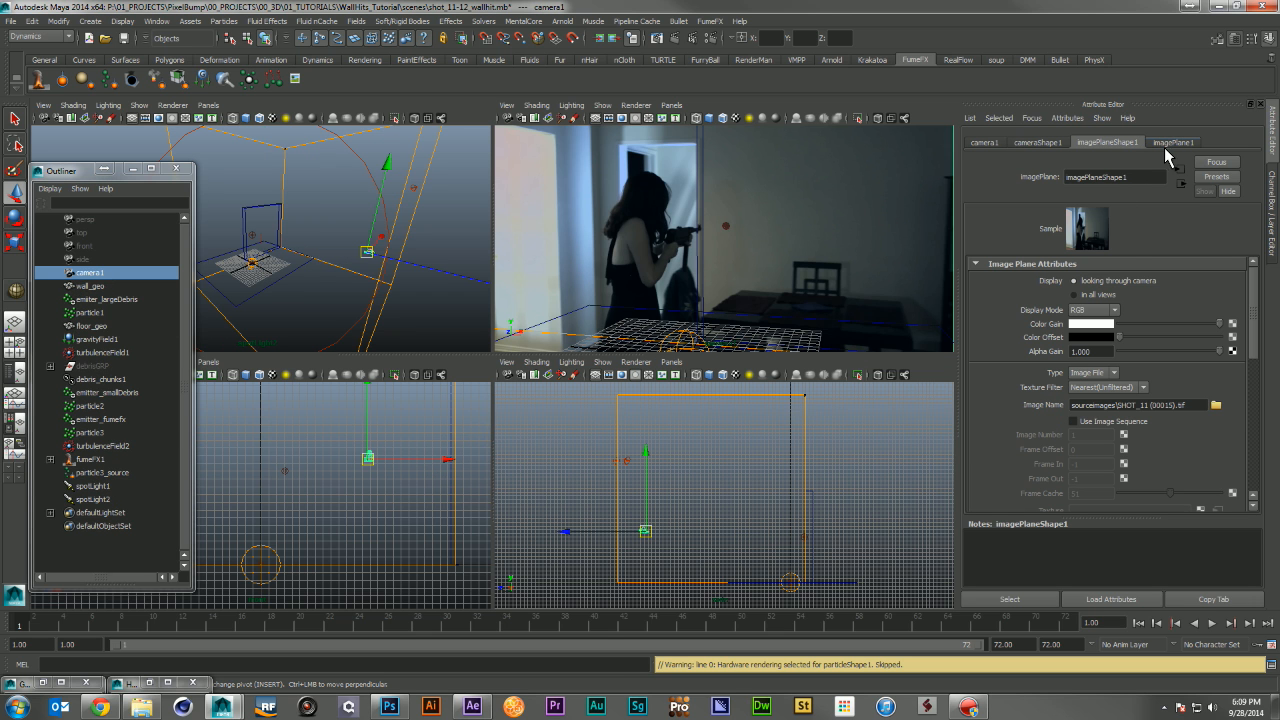
left_click(1100, 312)
left_click(1100, 322)
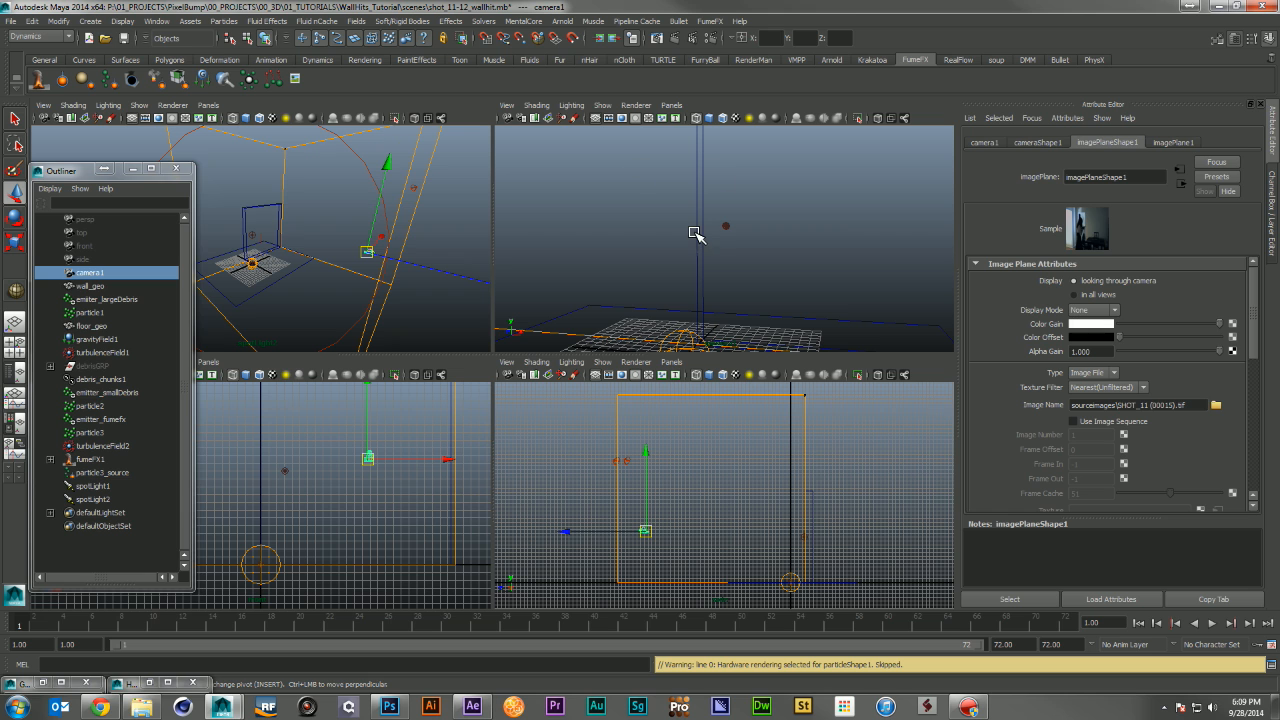
Play the first few frames of the simulation without the background plate and rewind to the start
left_click(1211, 623)
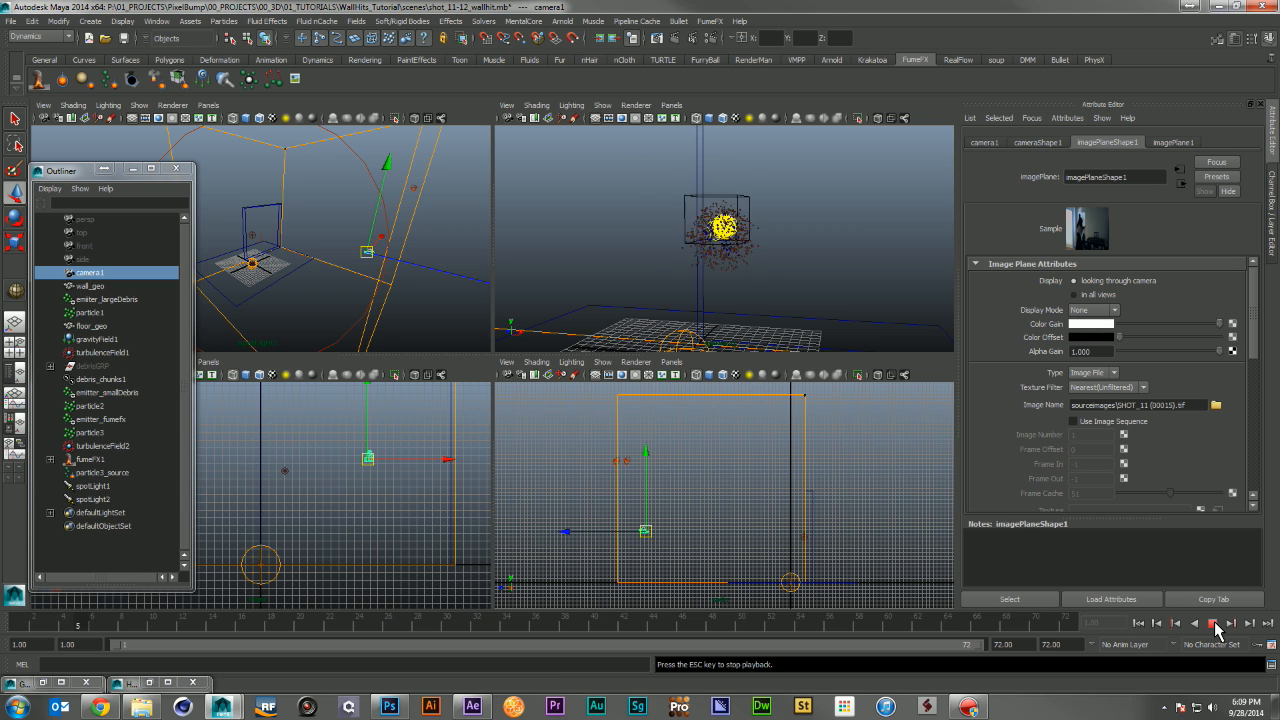
left_click(1198, 622)
left_click(1197, 622)
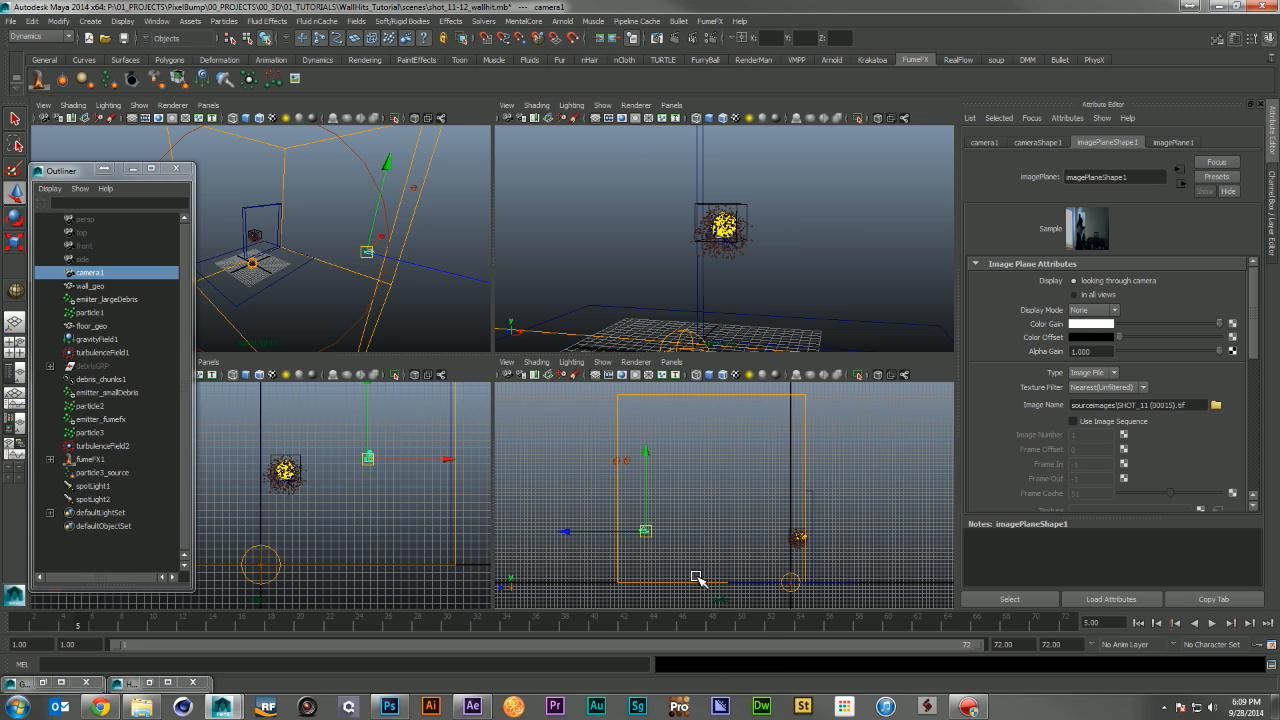
left_click(1138, 622)
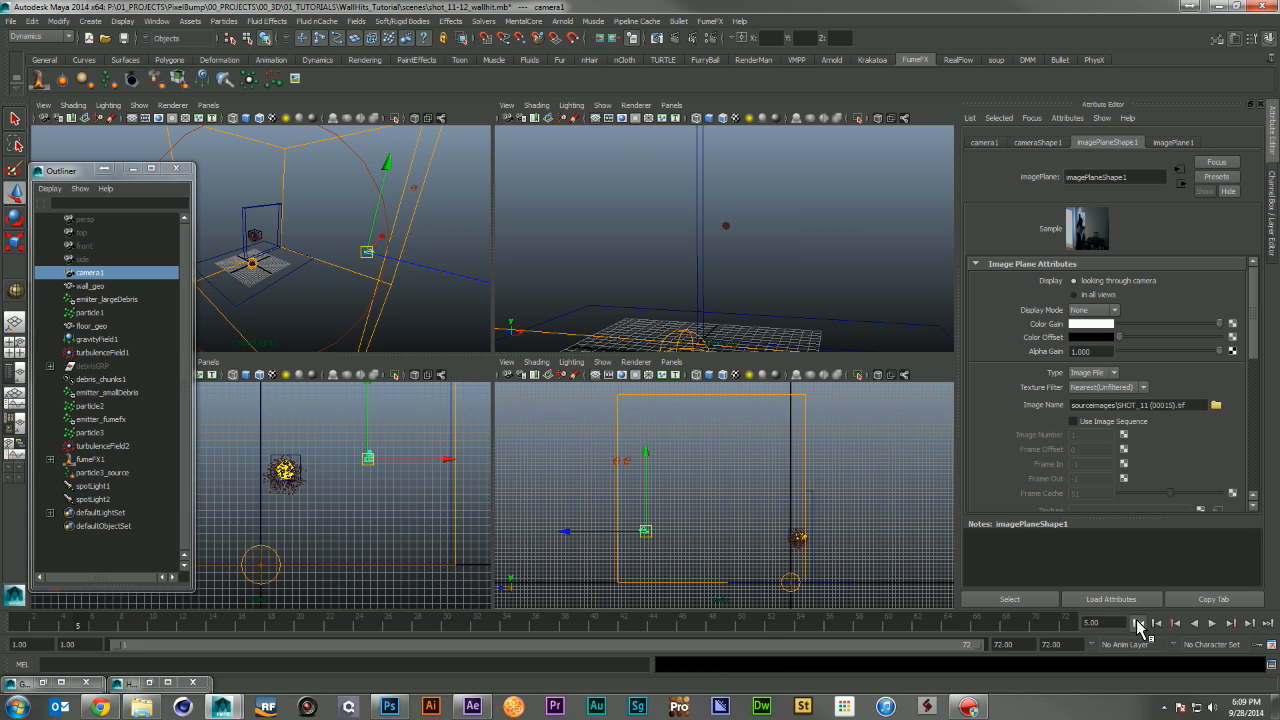
Link spotLight1 and spotLight2 to fumeFX1 in the FumeFX Relationship Manager and close the manager
left_click(89, 459)
left_click(1060, 221)
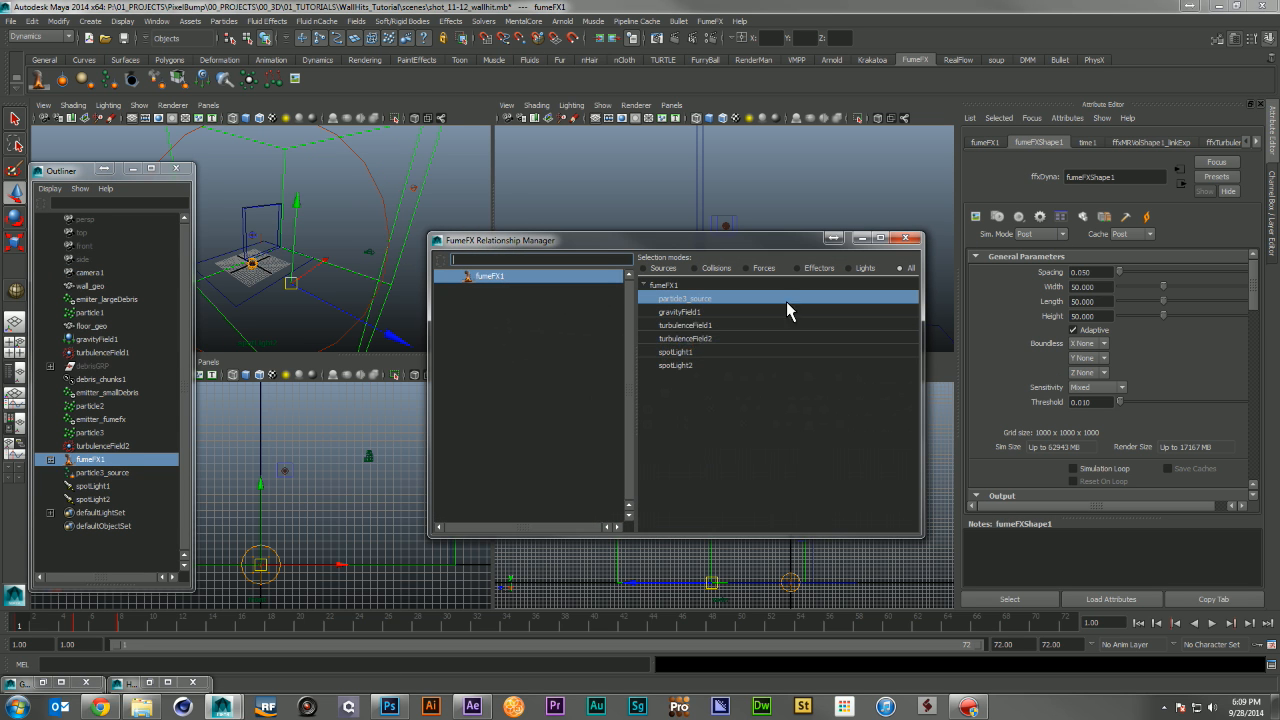
left_click(689, 353)
left_click(680, 365, "ctrl")
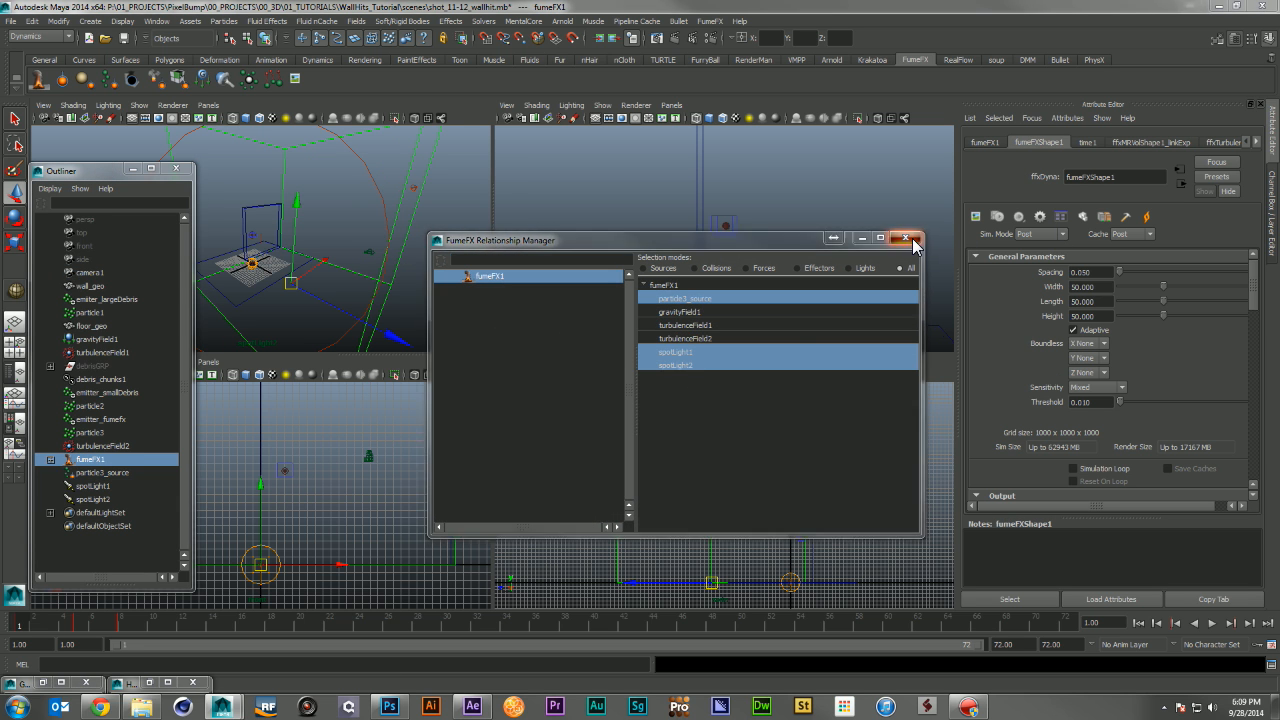
left_click(905, 238)
Play the simulation to frame 10 and enable Display Always in fumeFX1's viewport settings
left_click(1213, 624)
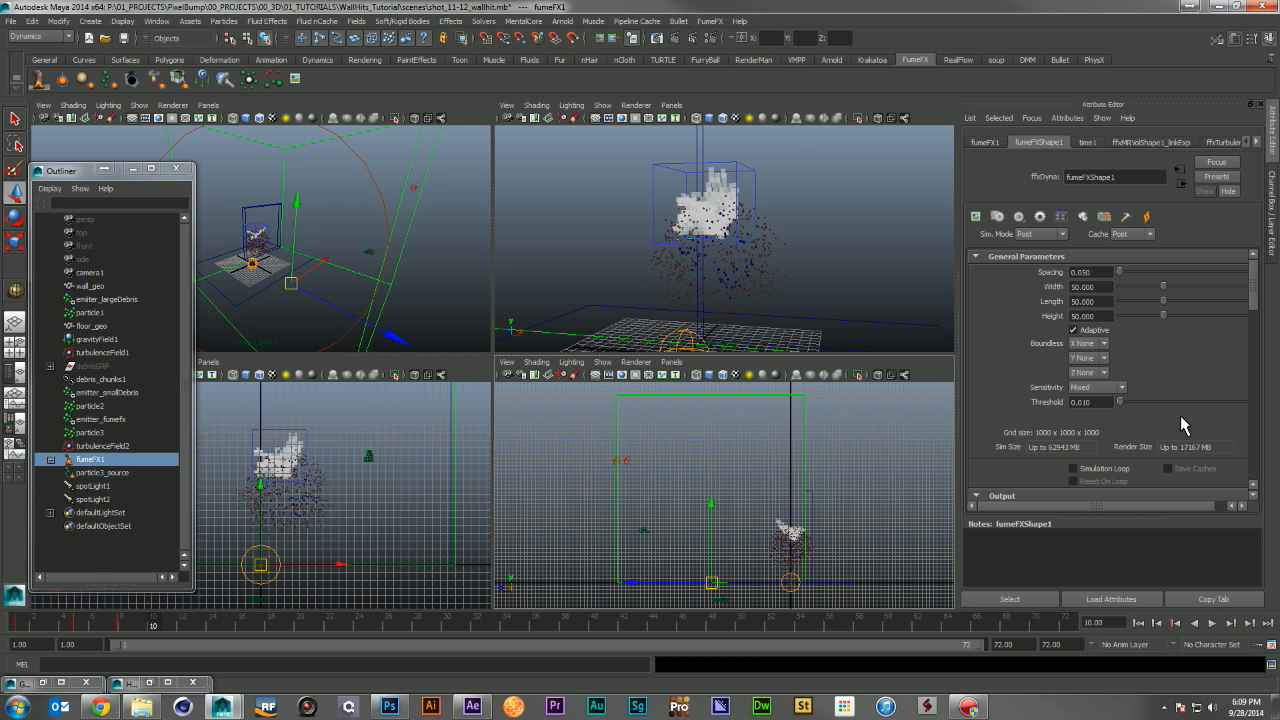
scroll(1176, 381, "down", 10)
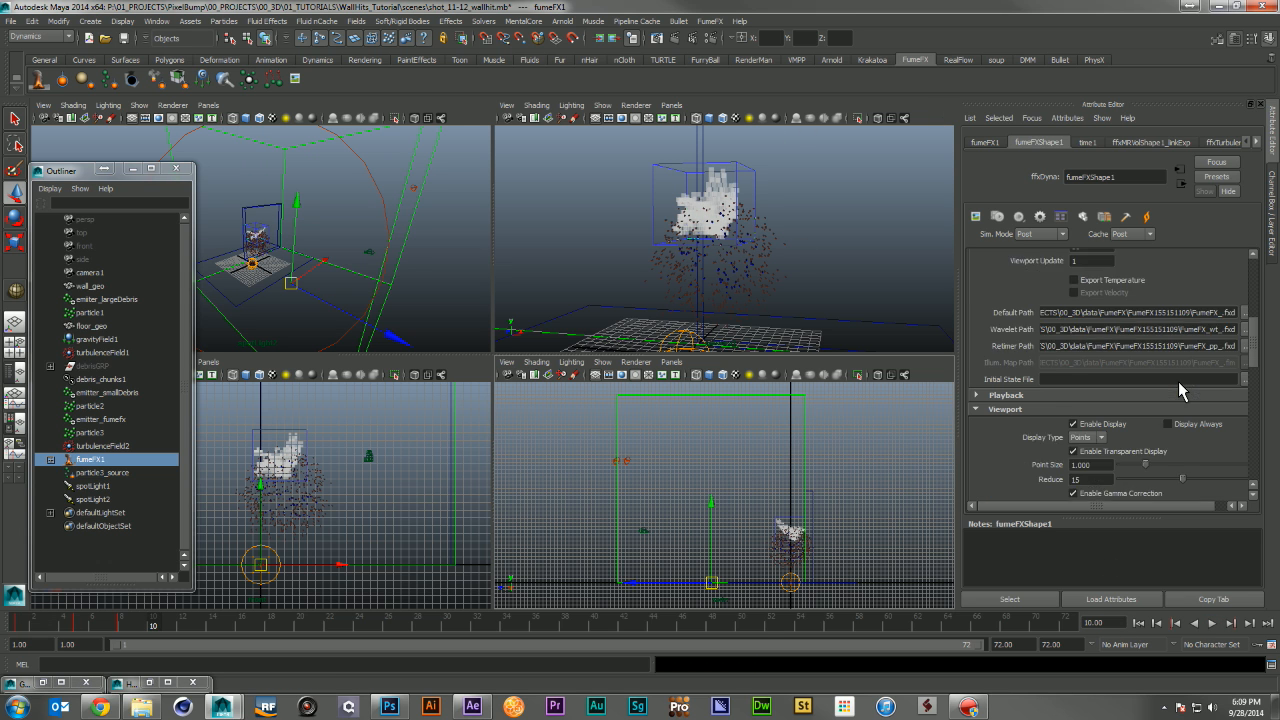
left_click(1168, 303)
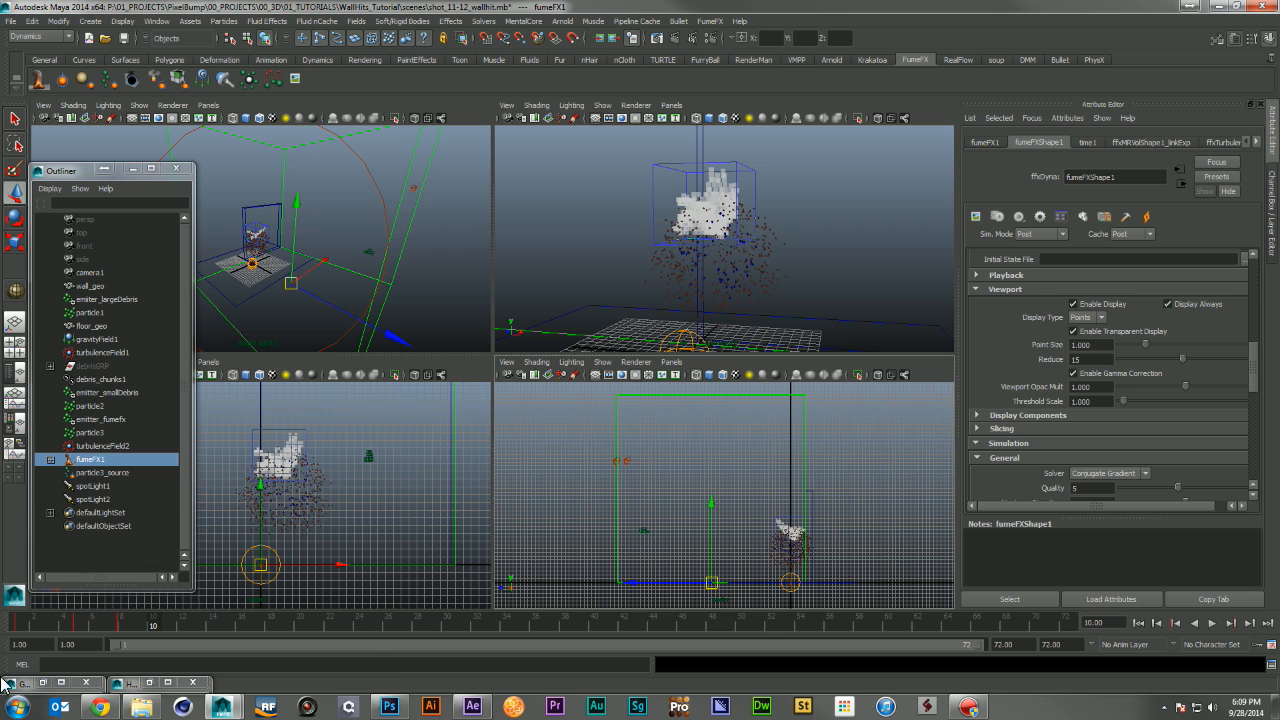
Rewind to frame 1, clear the selection and play the simulation to frame 11
left_click(1138, 622)
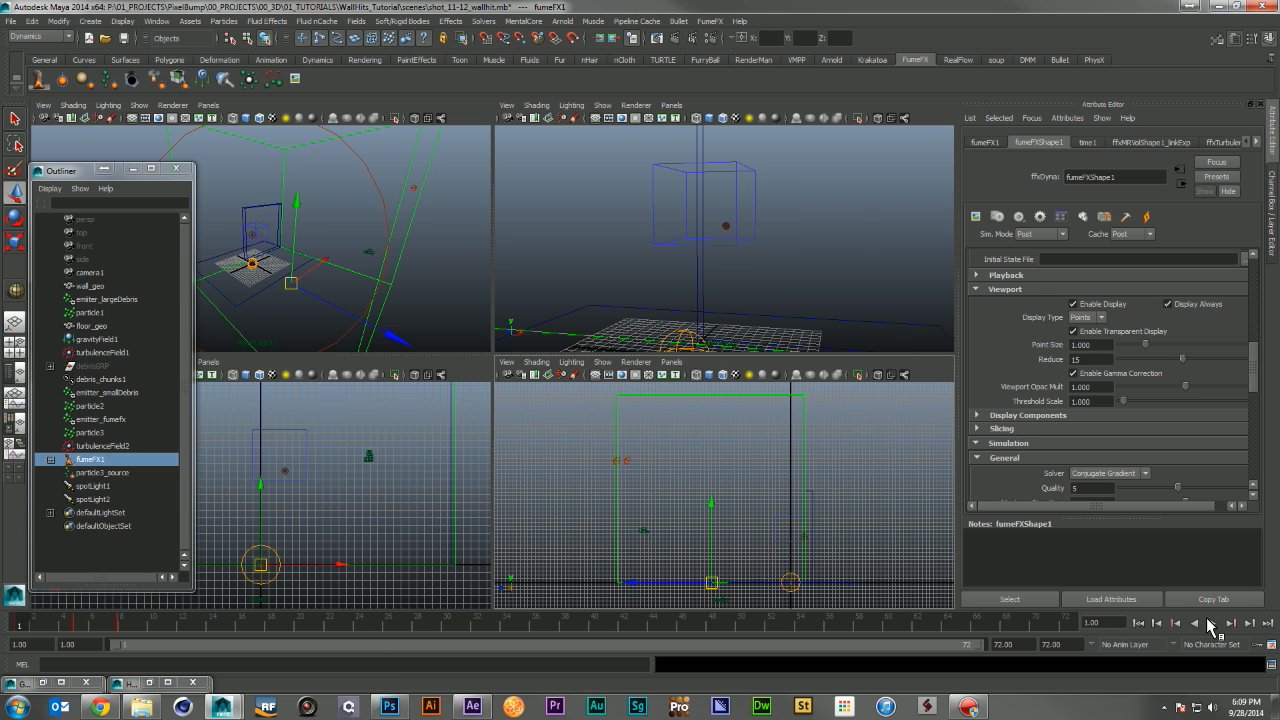
left_click(860, 241)
left_click(1212, 623)
left_click(1212, 623)
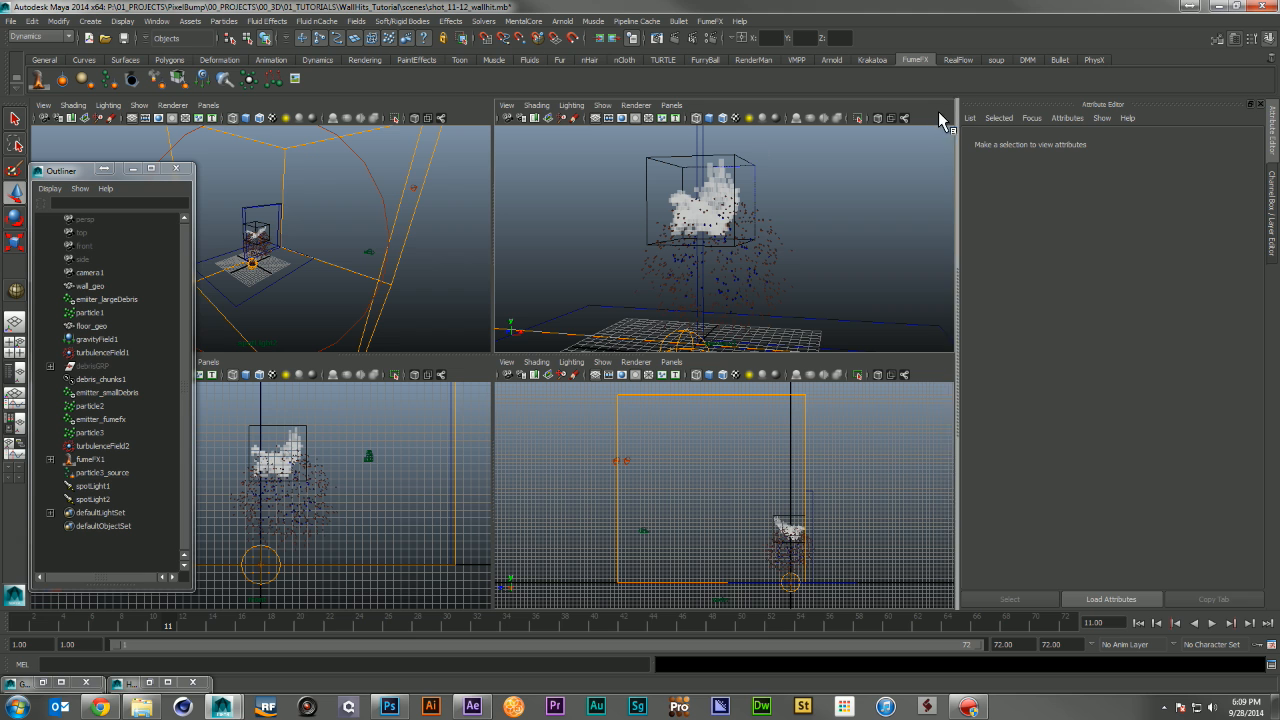
Render frame 11 with Maya Software, view the result and close the render
left_click(675, 39)
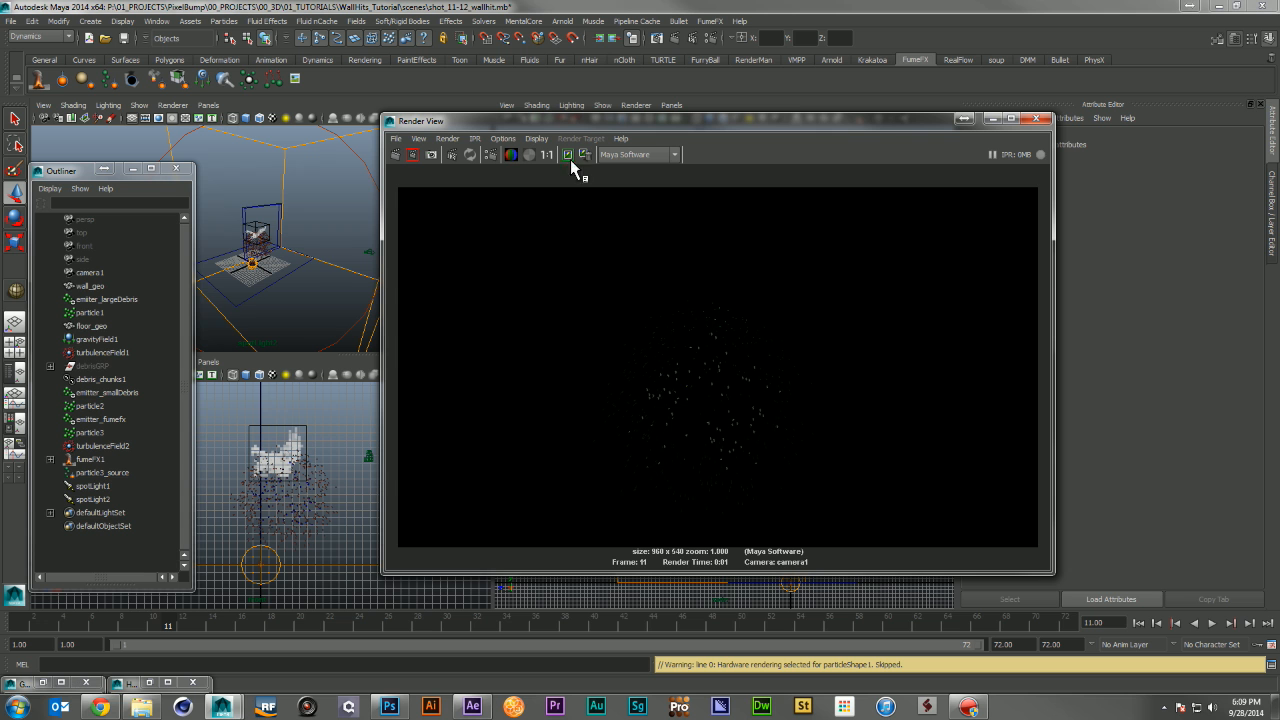
left_click_drag(842, 118, 704, 126)
left_click(903, 127)
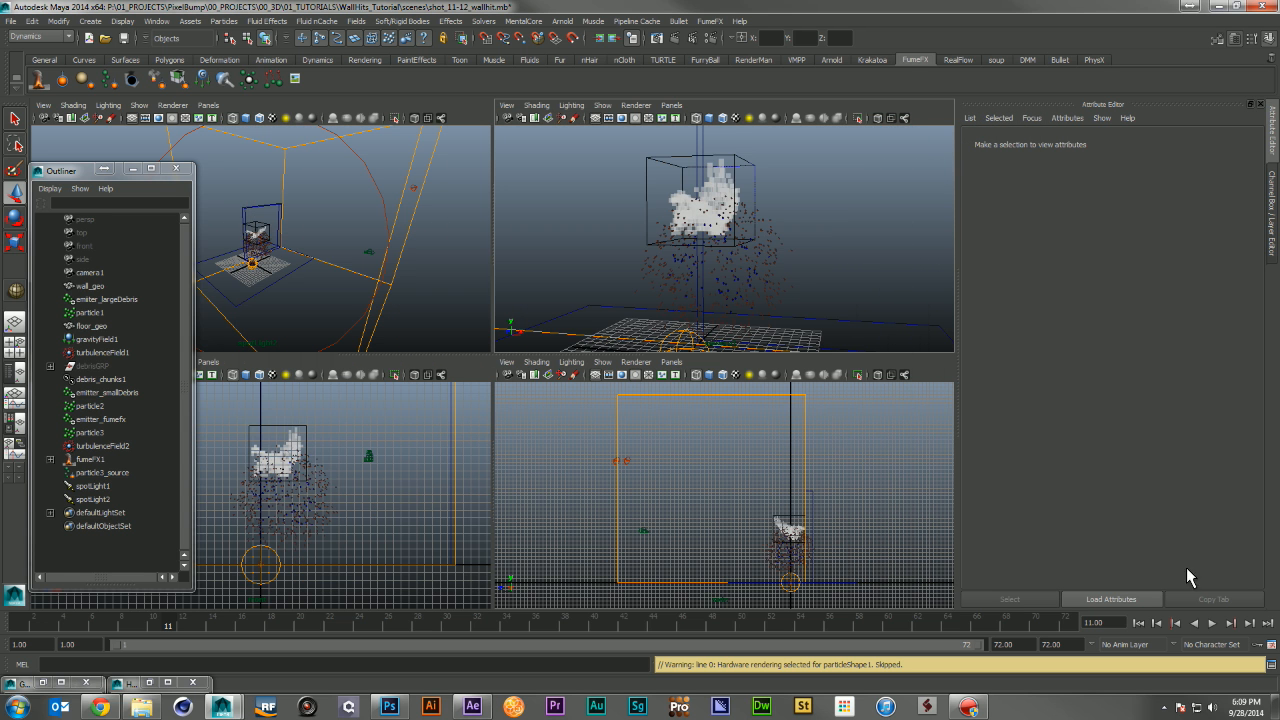
Rewind the simulation, play it to frame 8 and render that frame
left_click(1138, 622)
left_click(1210, 622)
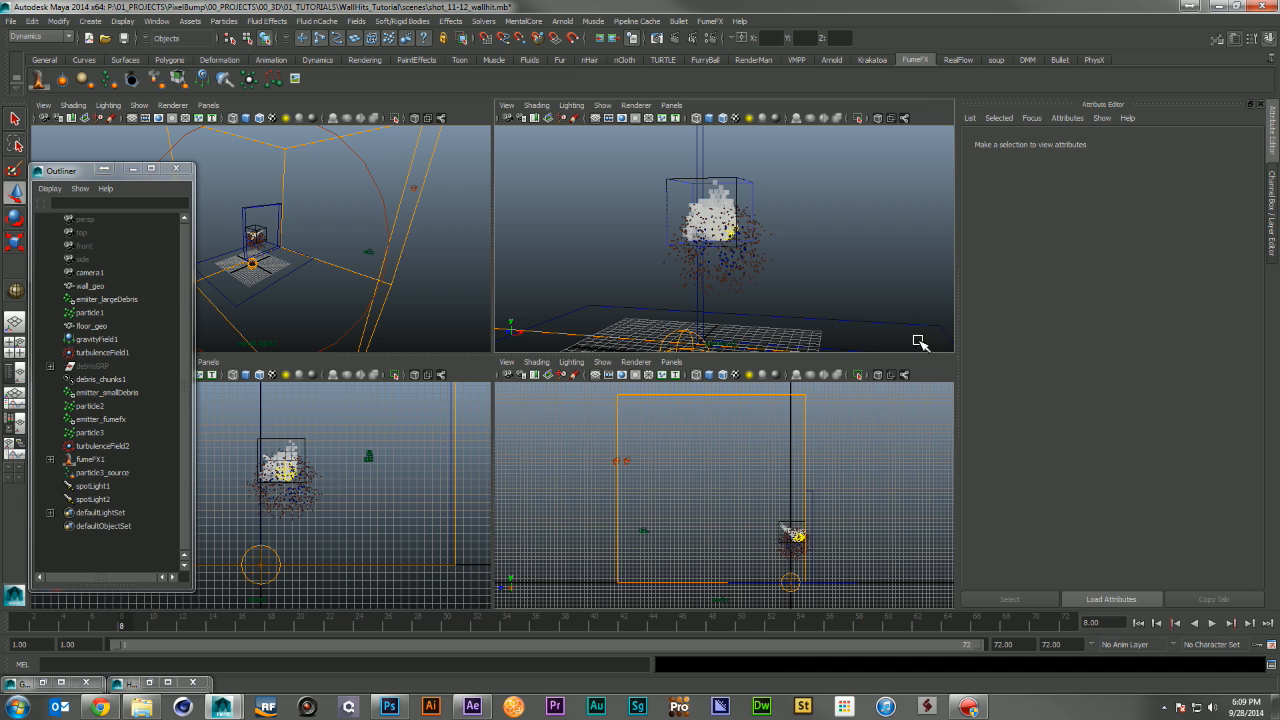
left_click(672, 38)
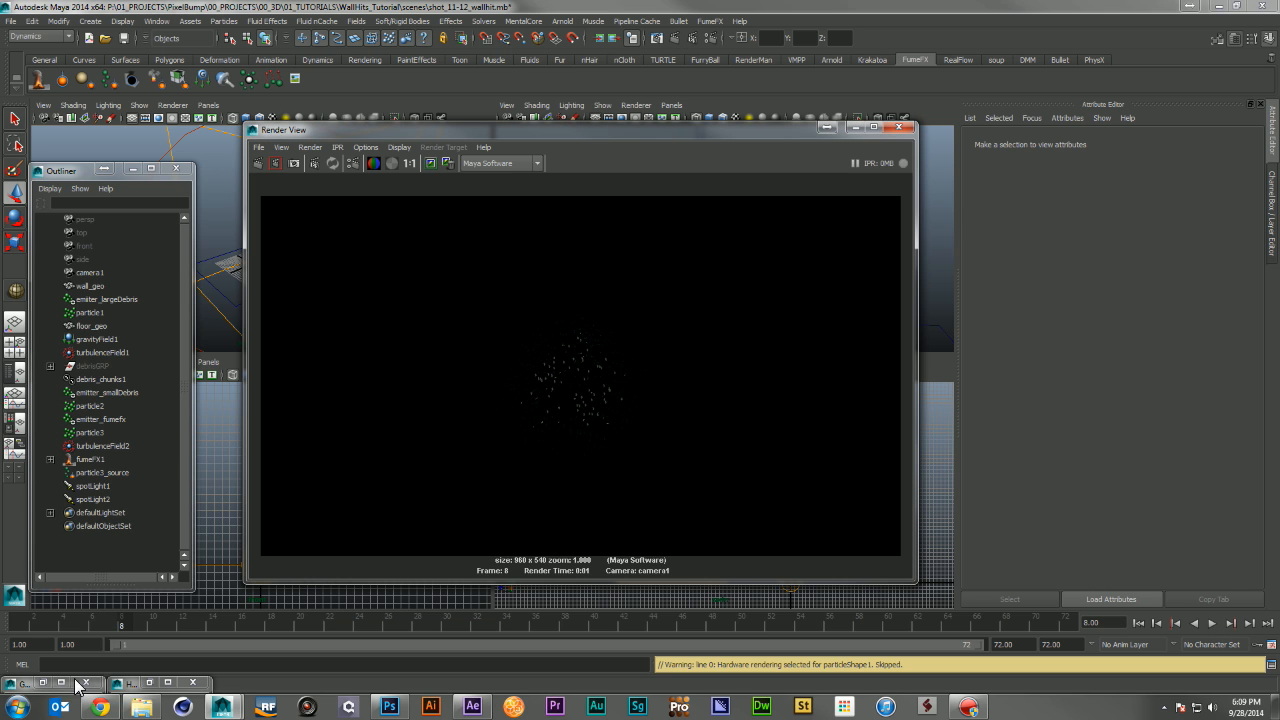
Switch the renderer to mental ray, render frame 8 again and close the render
left_click(497, 163)
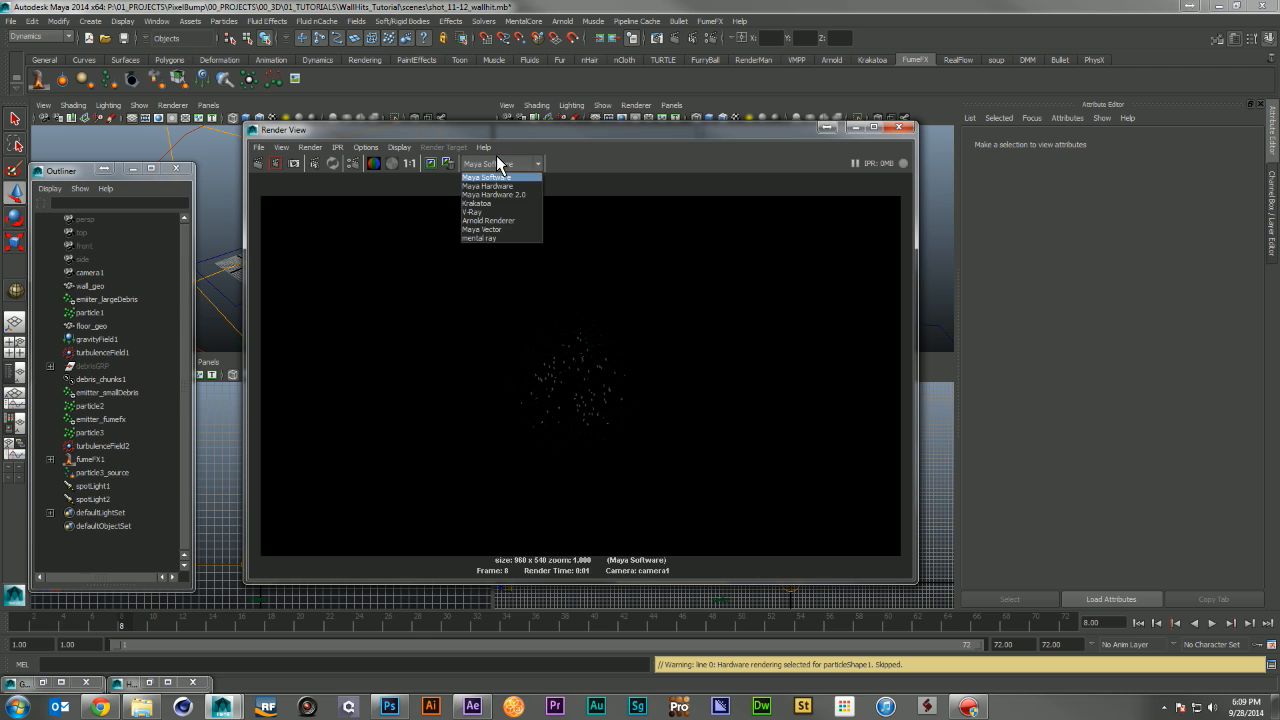
left_click(492, 237)
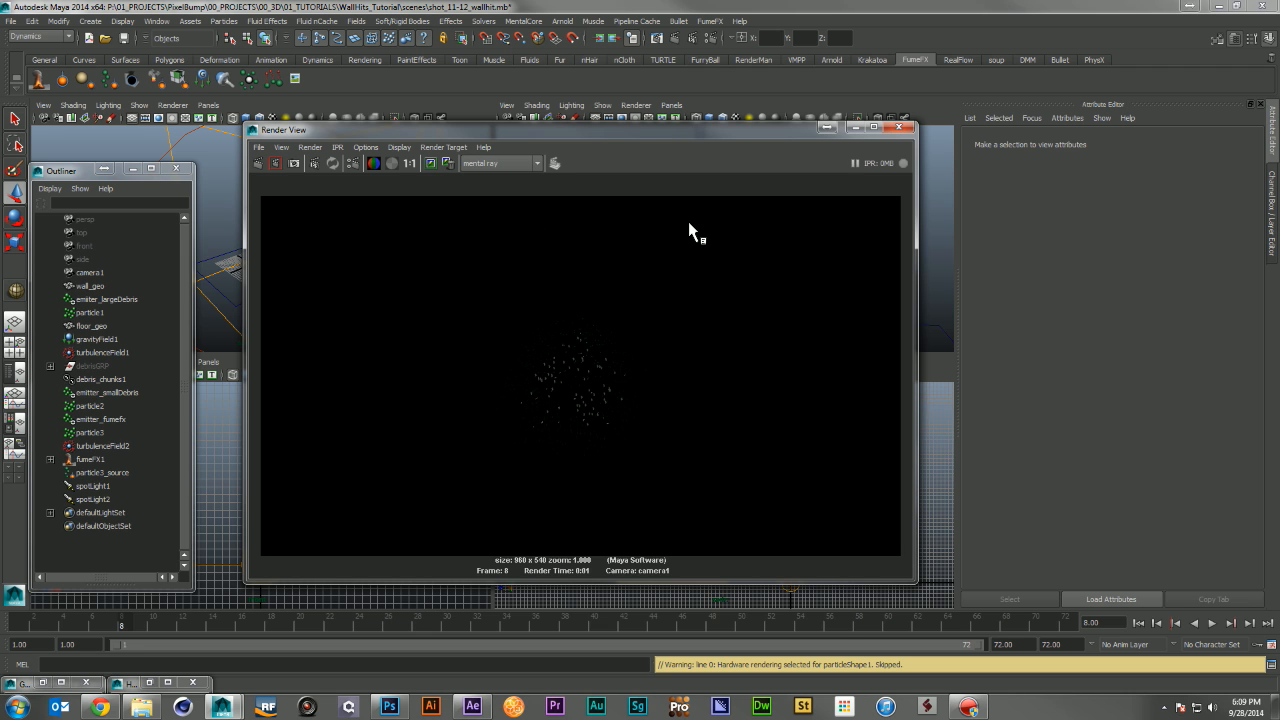
left_click(259, 163)
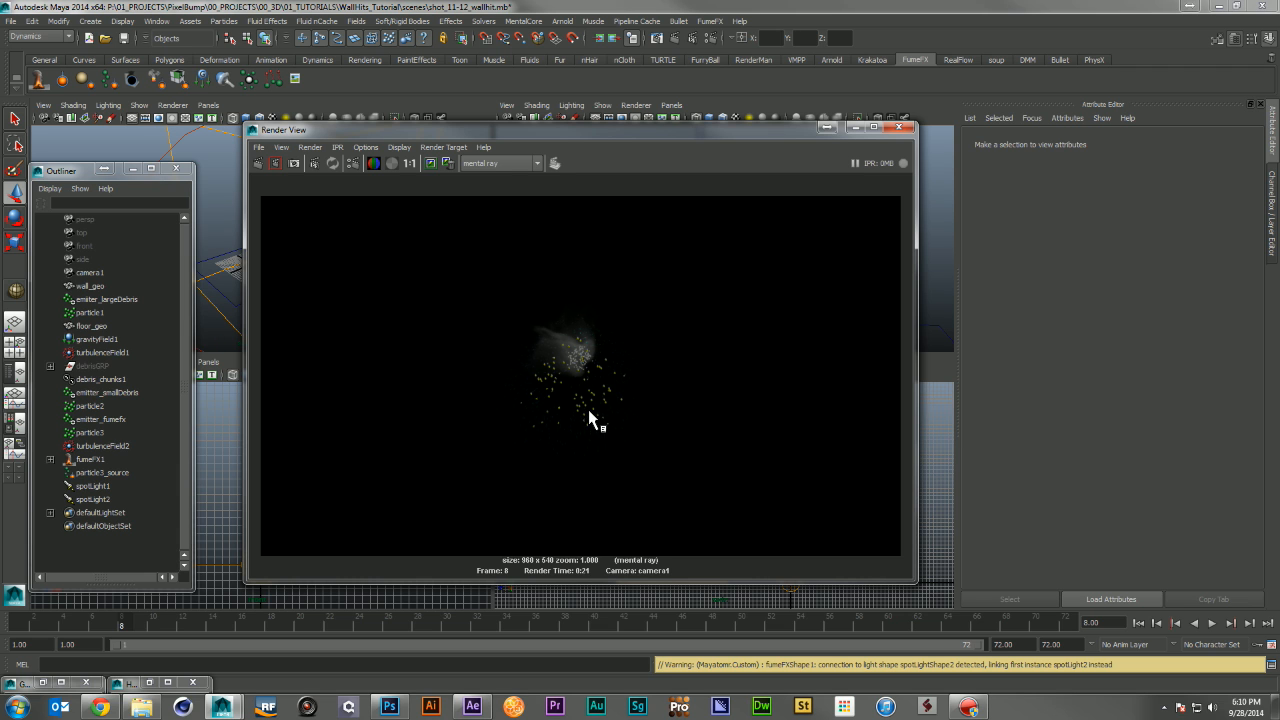
left_click(898, 128)
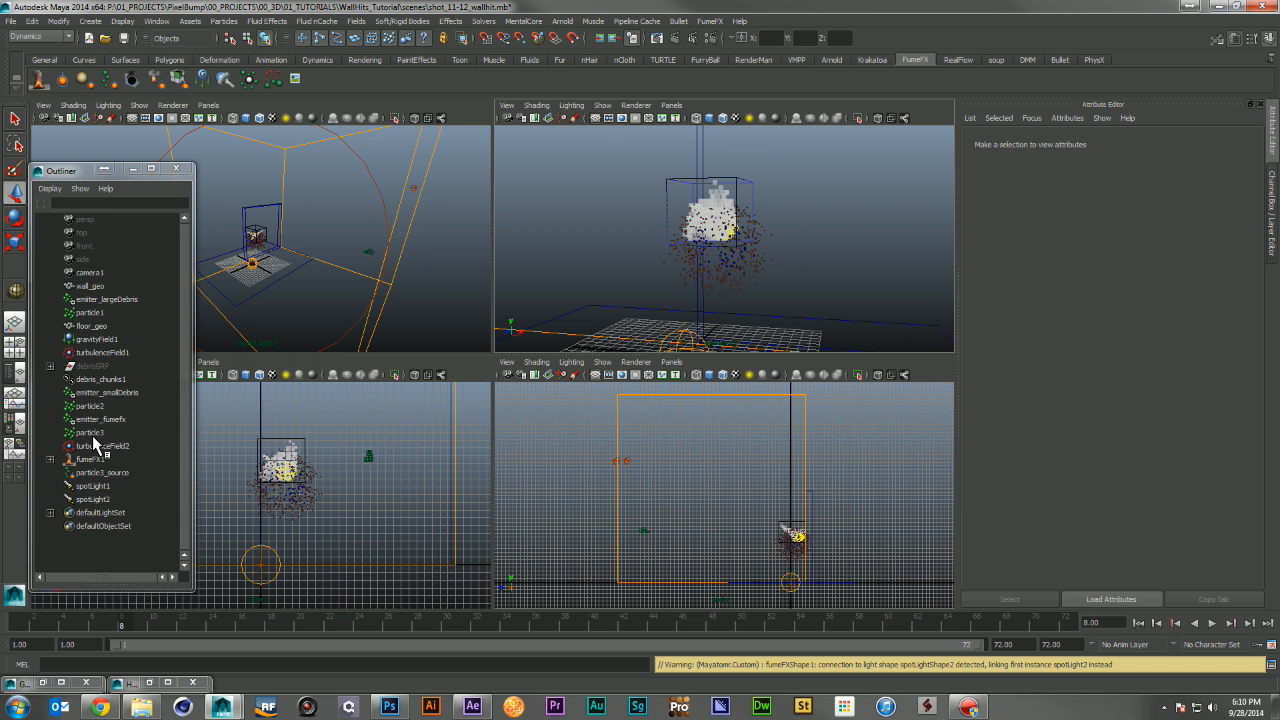
Restore the Hypershade, select the particleCloud1 material and move the window clear of its attributes
left_click(150, 682)
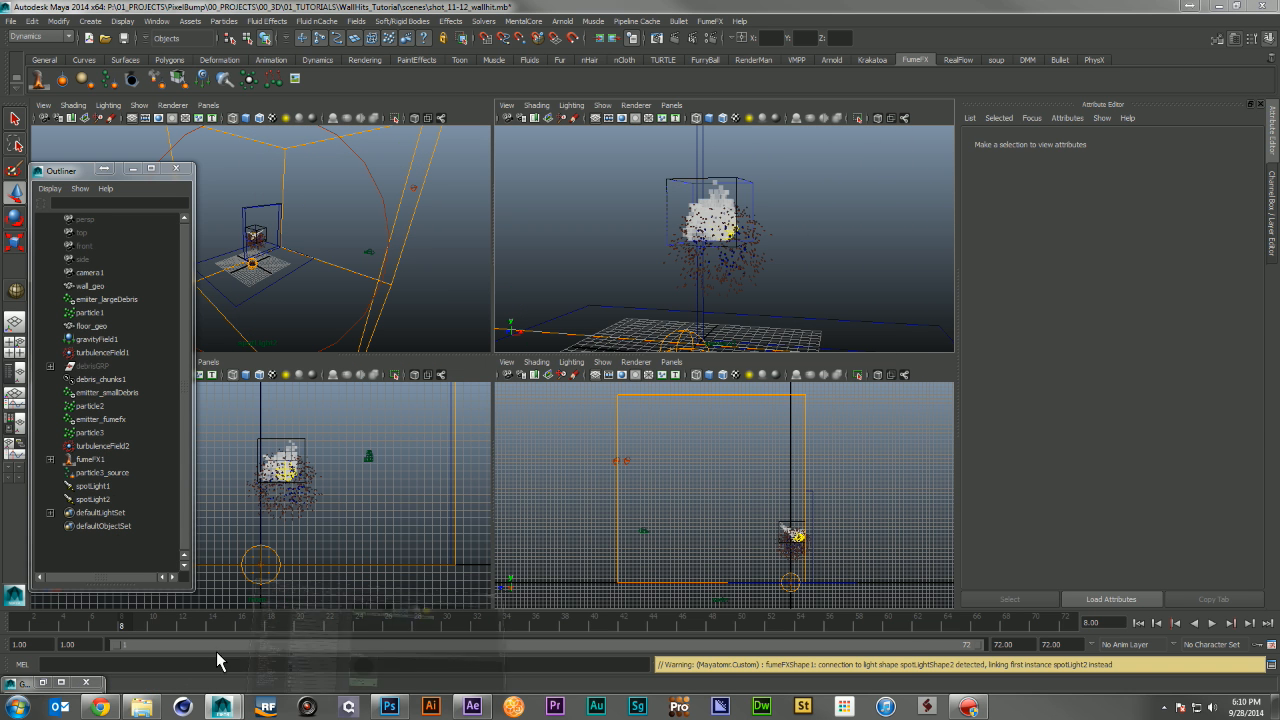
left_click_drag(1068, 296, 961, 352)
left_click(1024, 440)
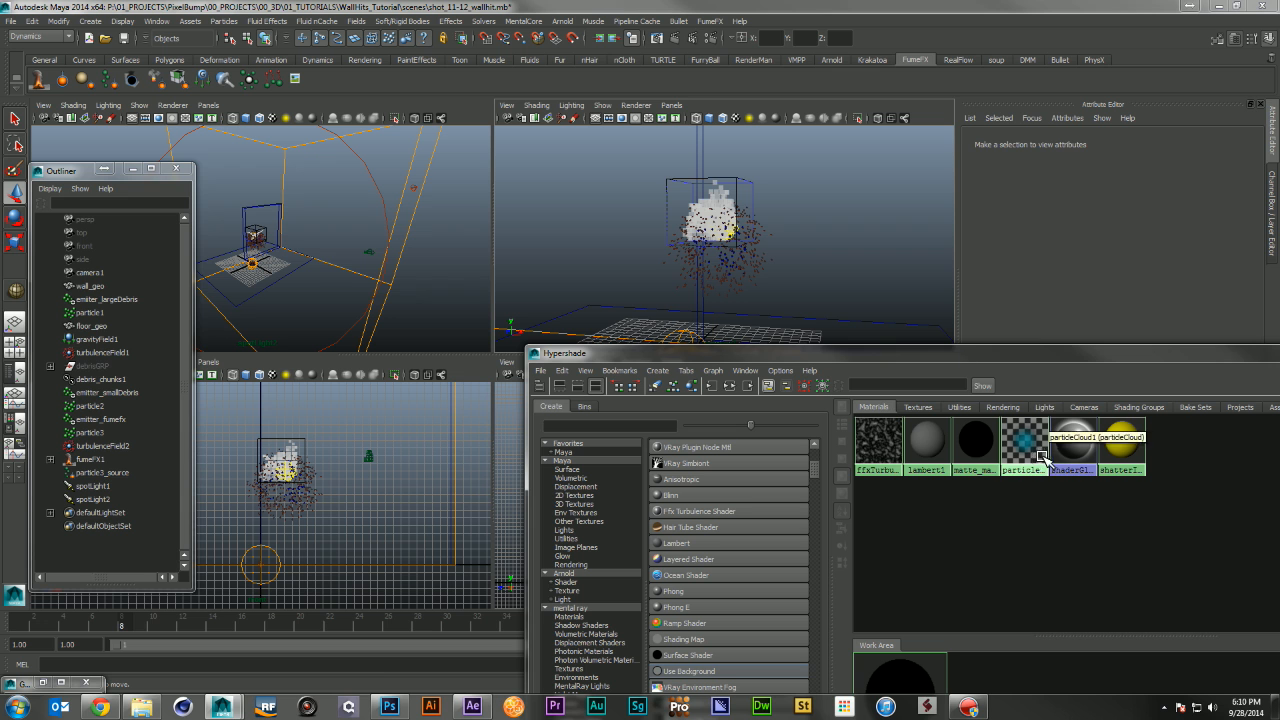
left_click_drag(1044, 348, 882, 616)
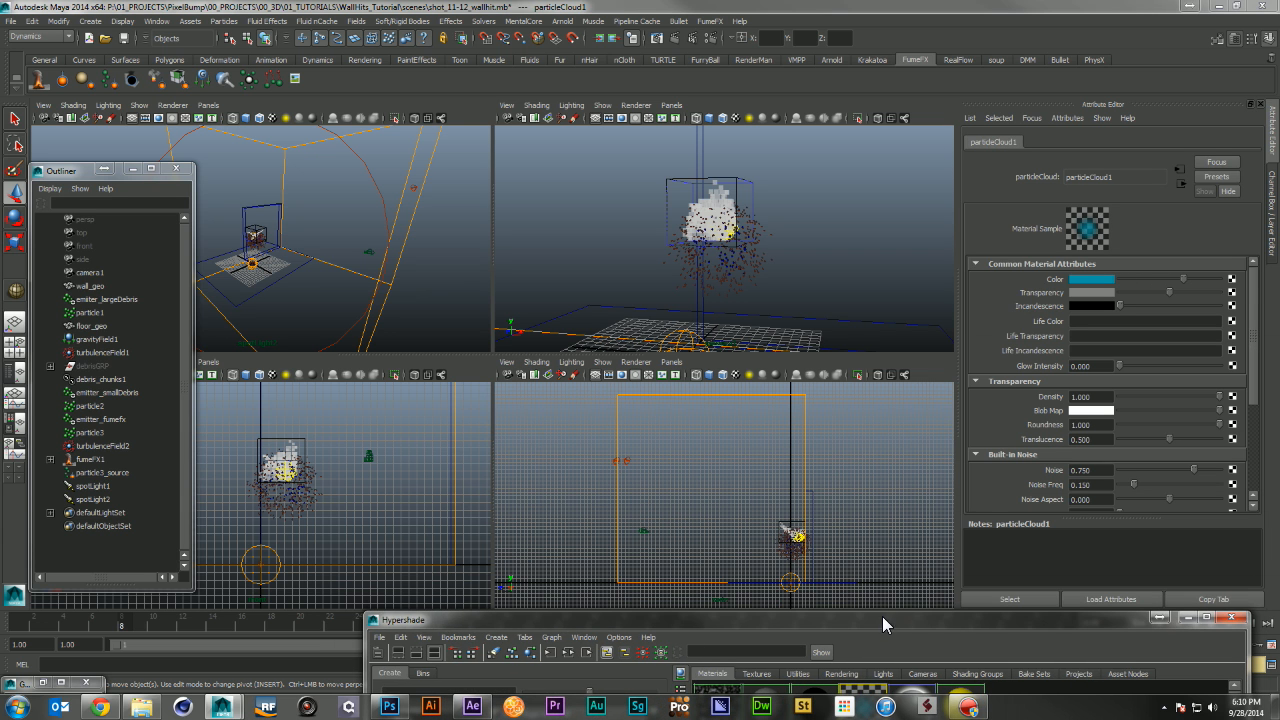
Change particleCloud1's color to a light warm beige with about 0.13 saturation and reduce its transparency to nearly black
left_click(1093, 280)
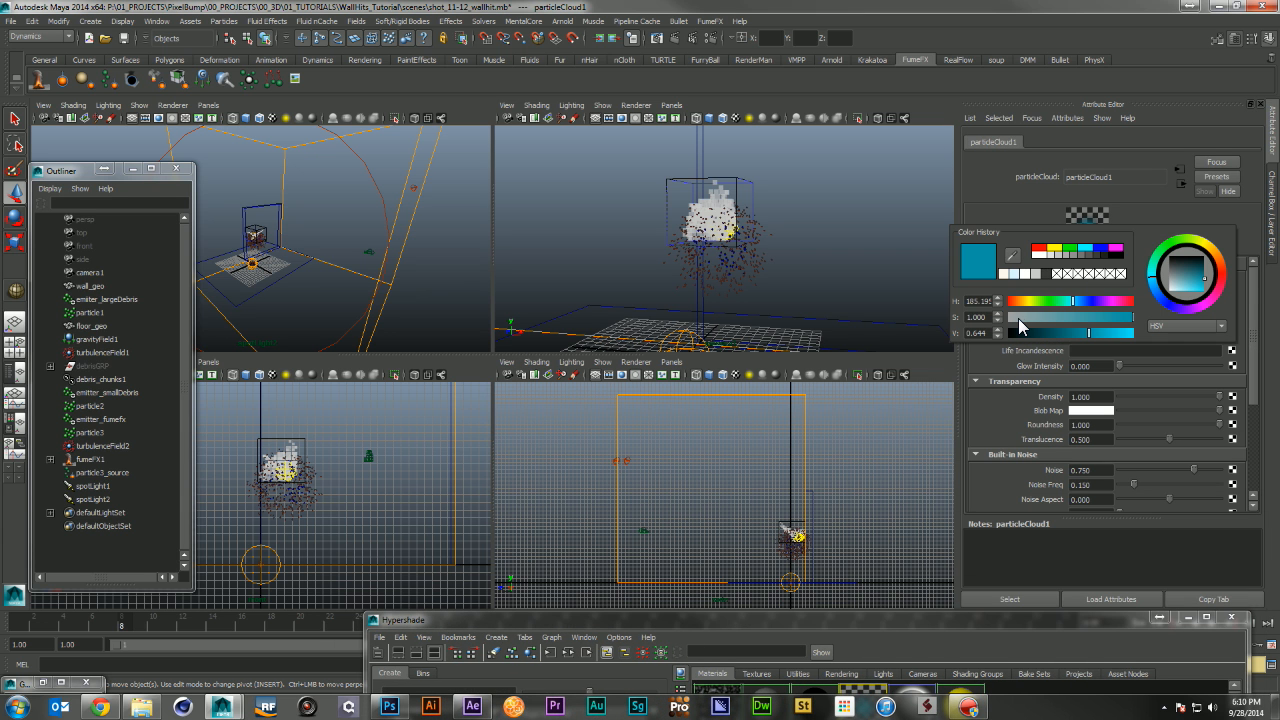
left_click(1016, 317)
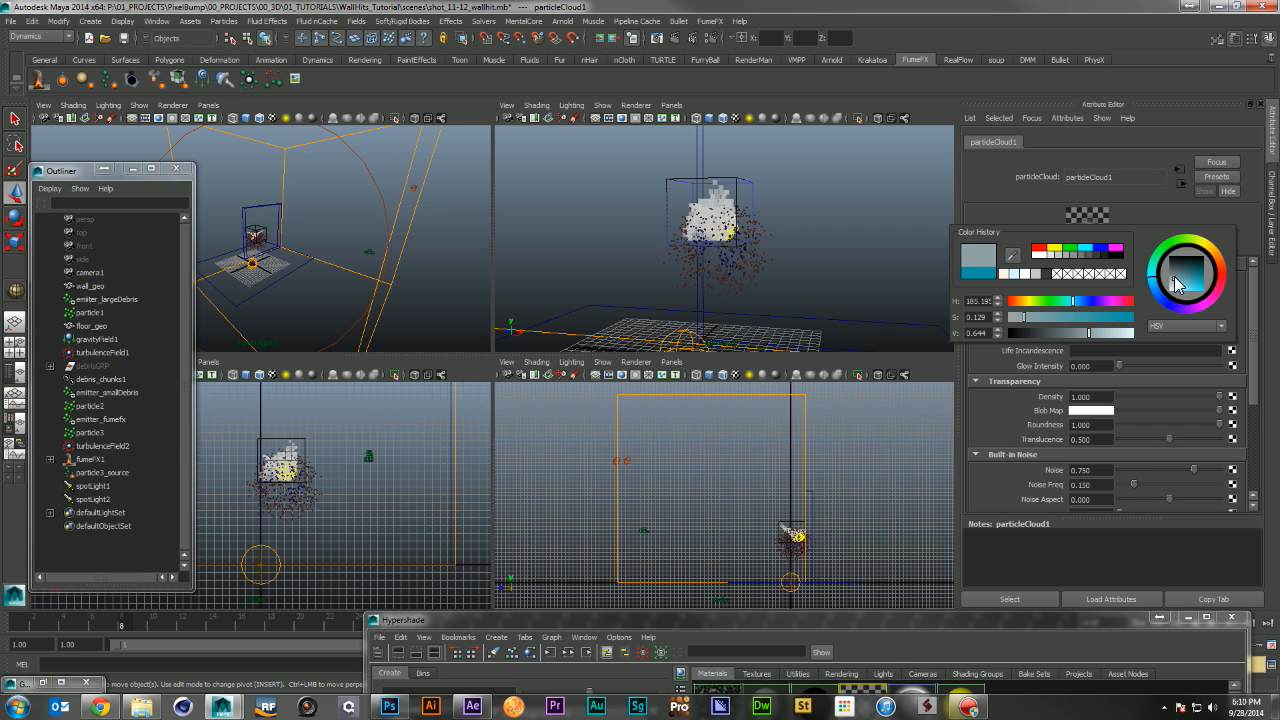
left_click(1213, 256)
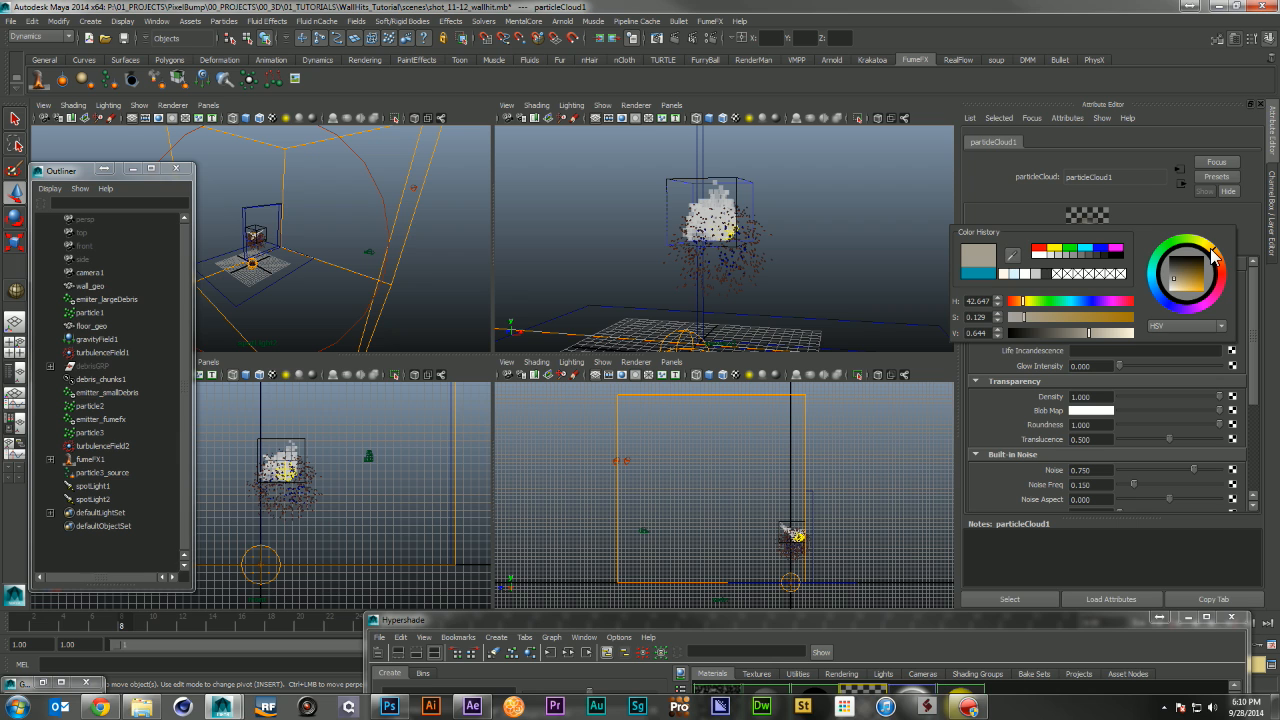
left_click_drag(1212, 254, 1216, 256)
left_click_drag(1067, 328, 1116, 333)
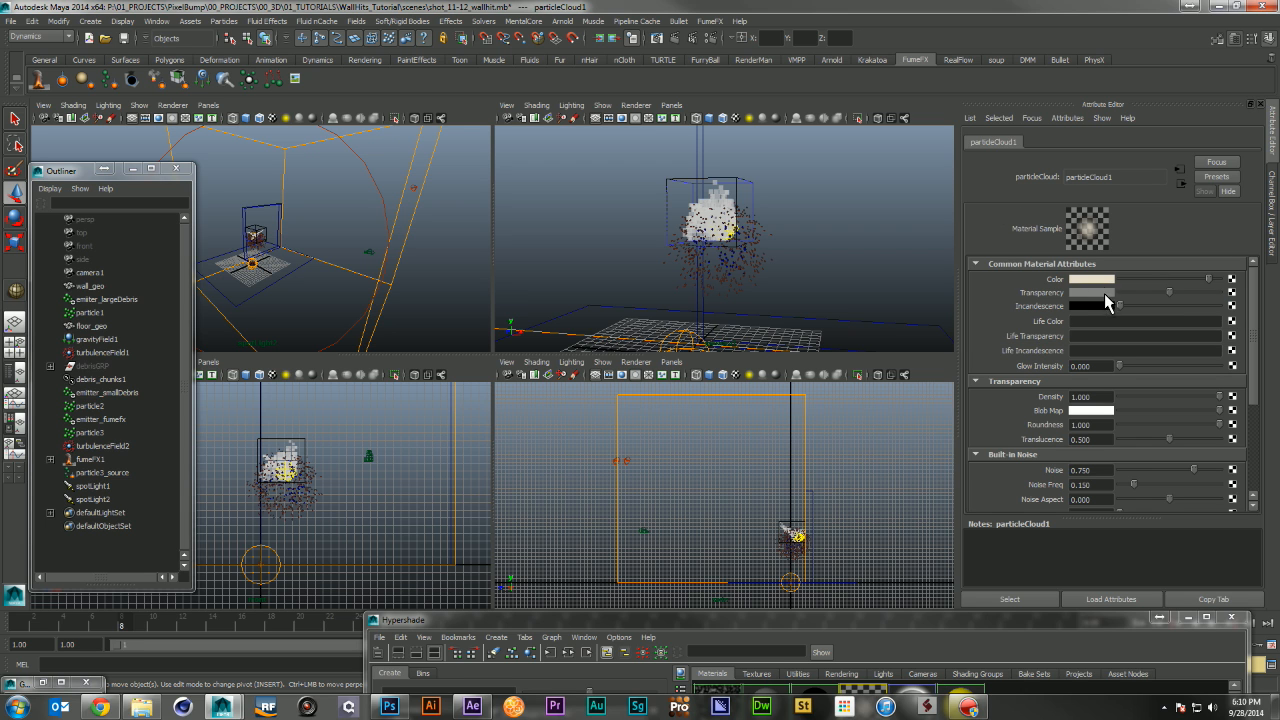
left_click_drag(1158, 293, 1126, 293)
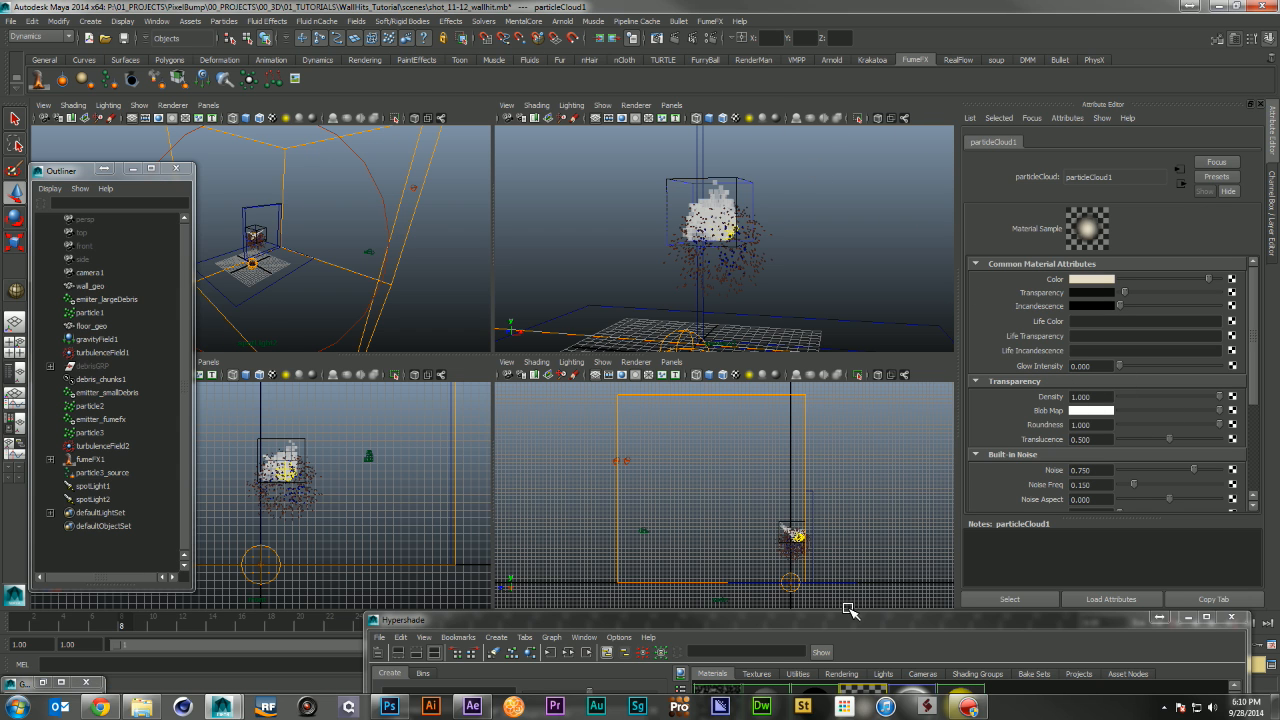
left_click_drag(848, 615, 831, 207)
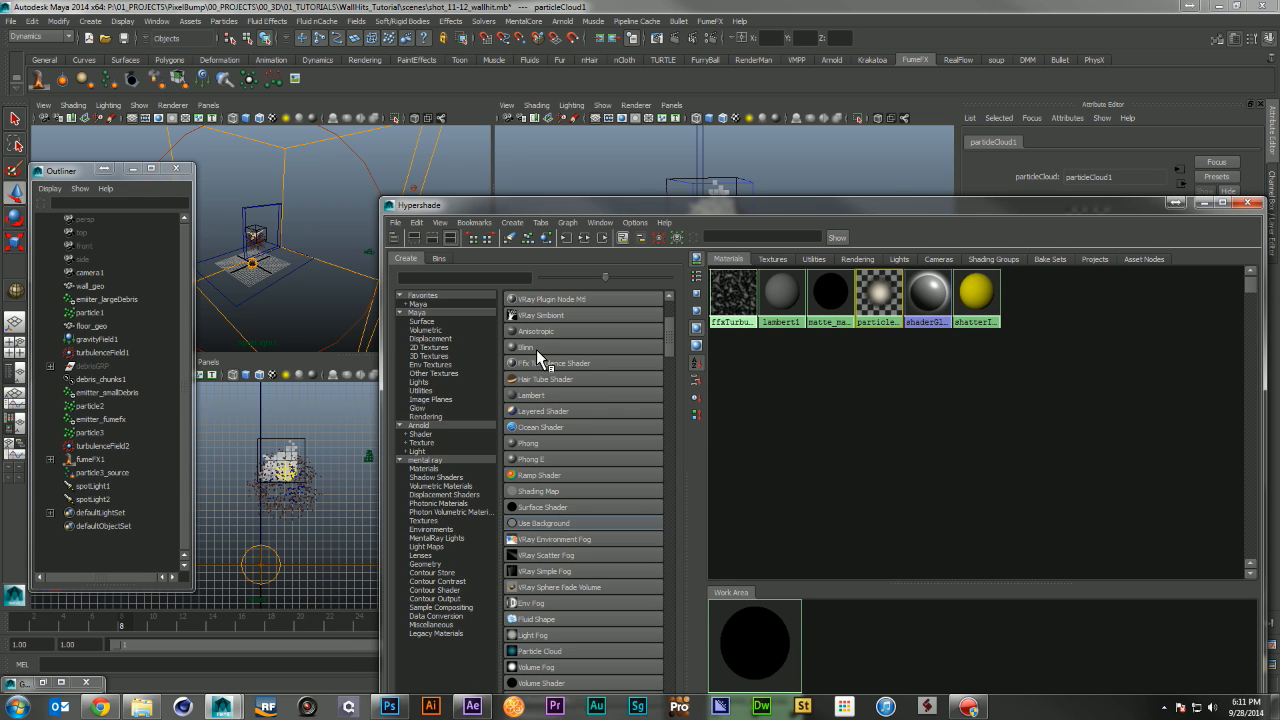
scroll(600, 500, "up", 4)
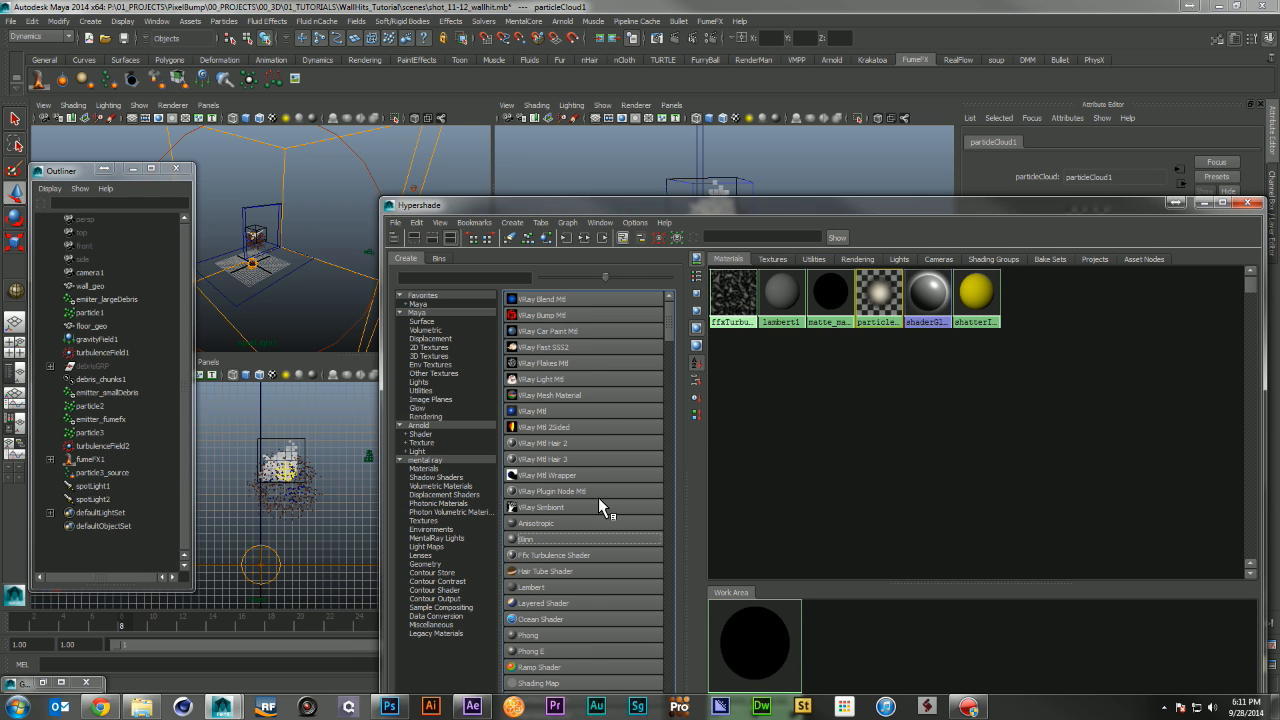
left_click(429, 313)
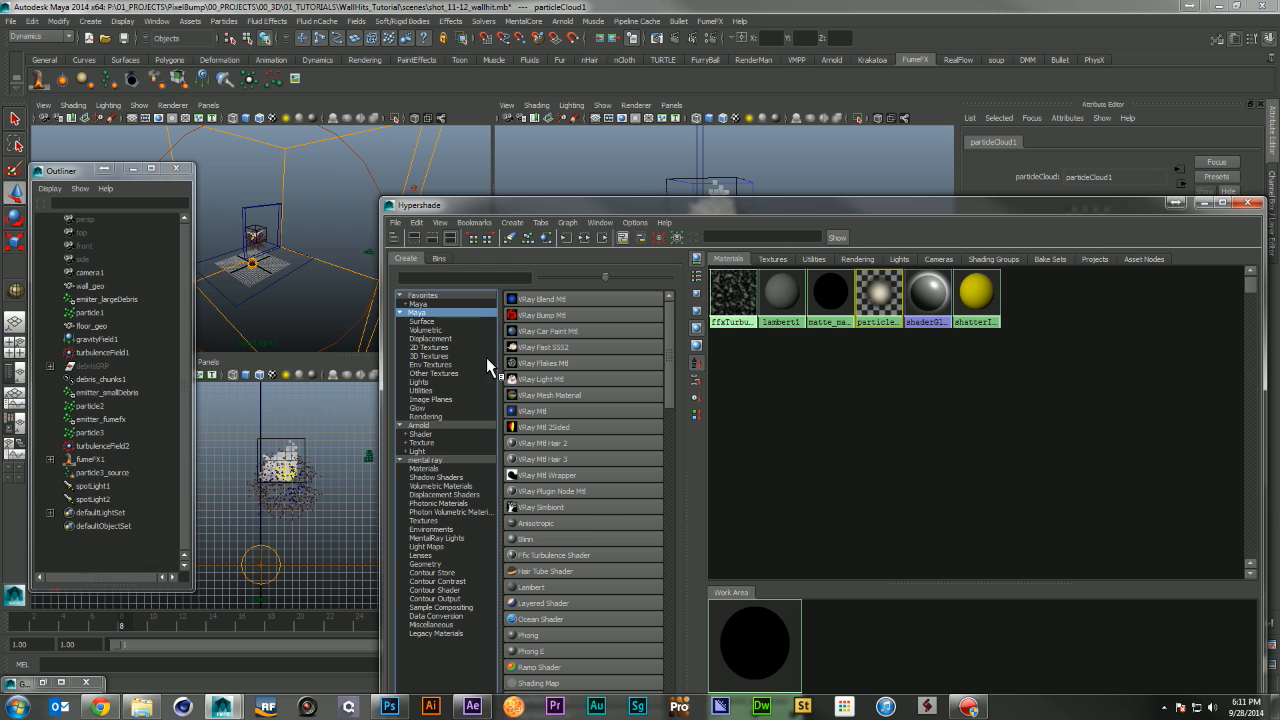
left_click(590, 540)
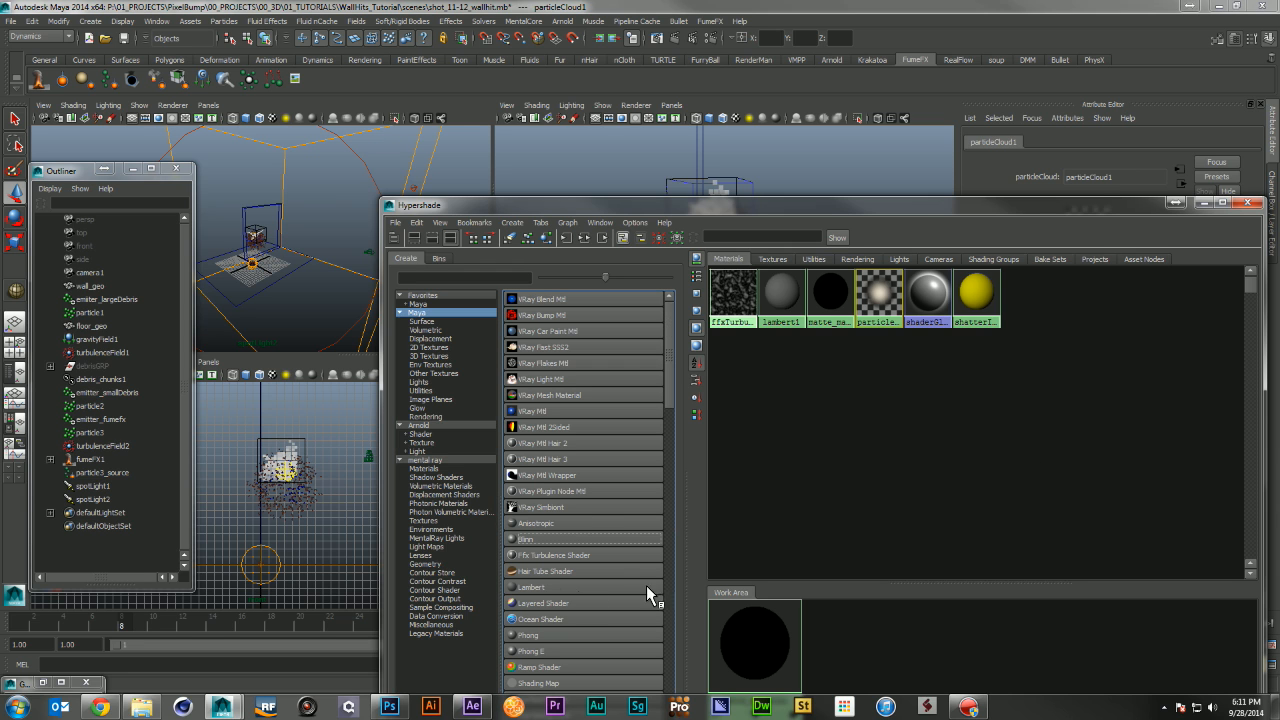
left_click(788, 327)
left_click_drag(966, 210, 966, 414)
left_click(768, 493)
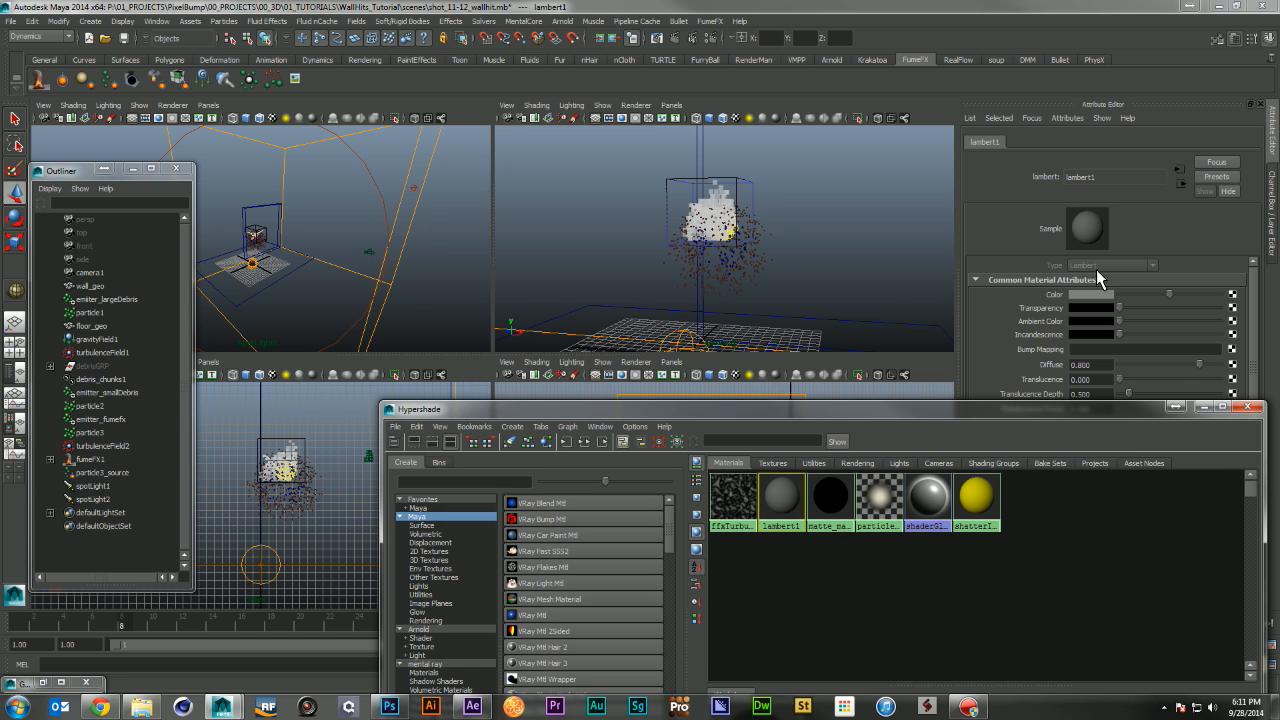
double_click(1062, 177)
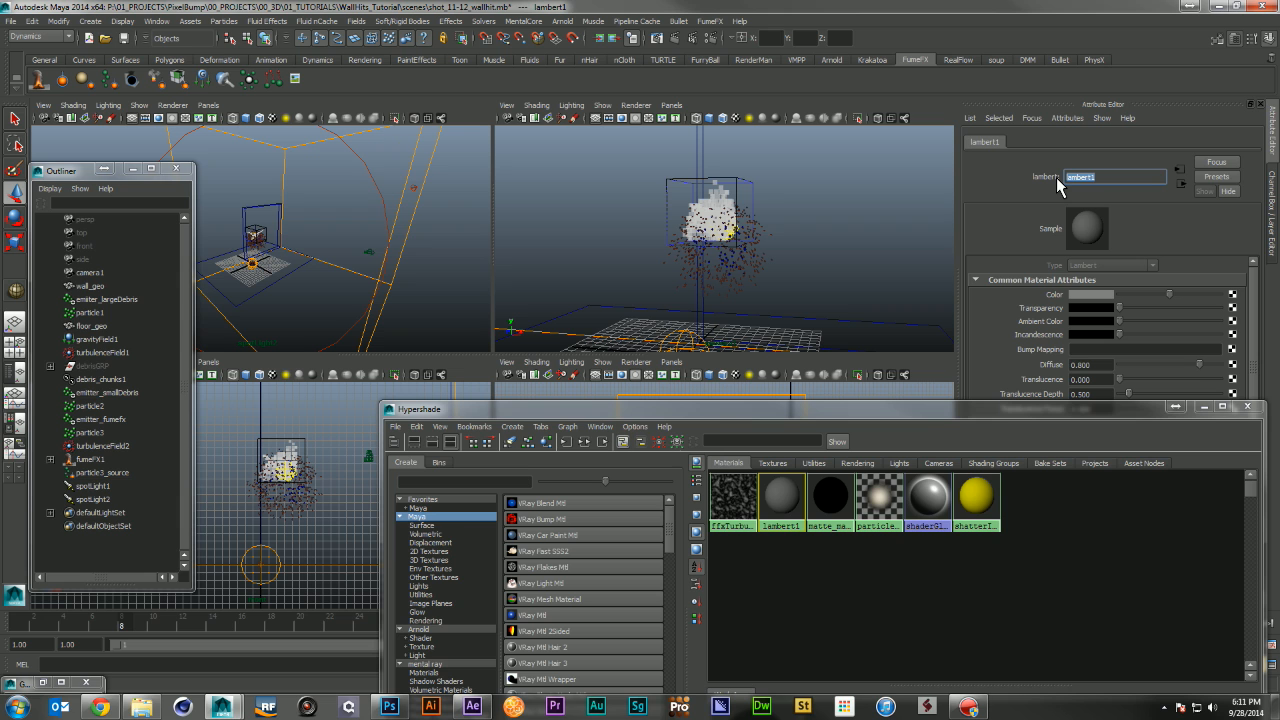
left_click(793, 482)
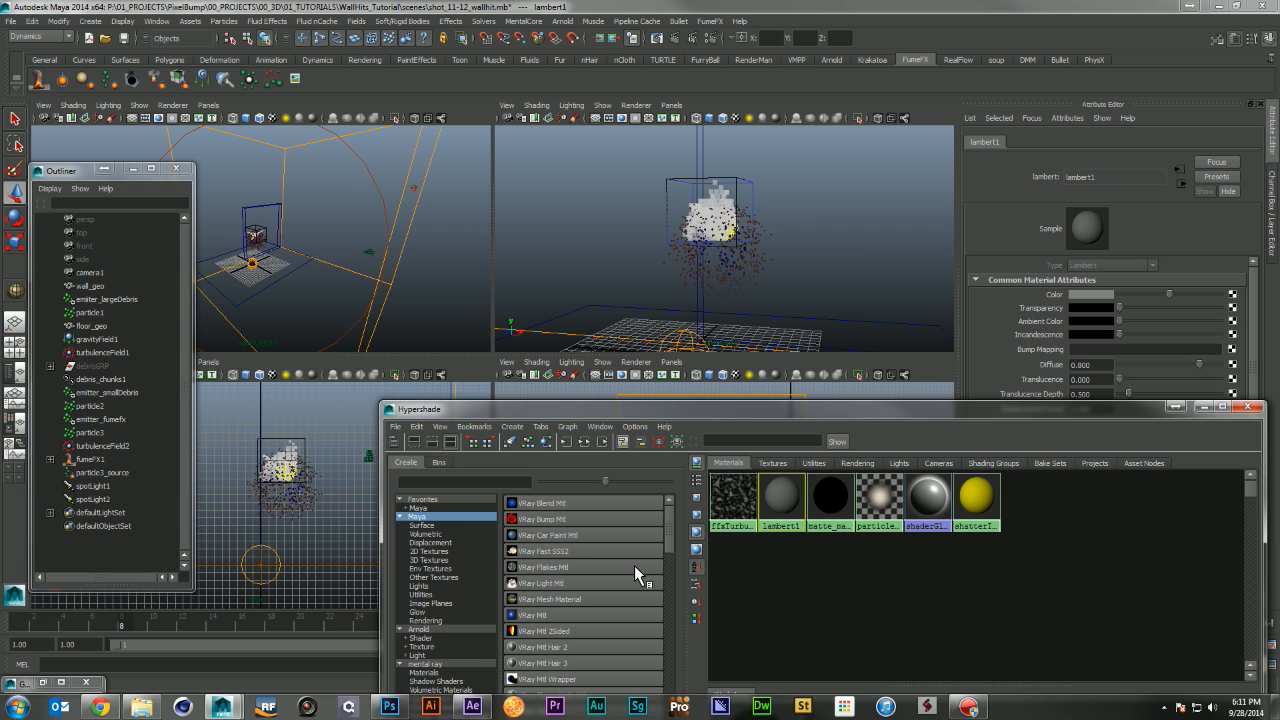
Create a new Lambert material and name it chunks_shader
scroll(634, 565, "down", 5)
left_click(550, 549)
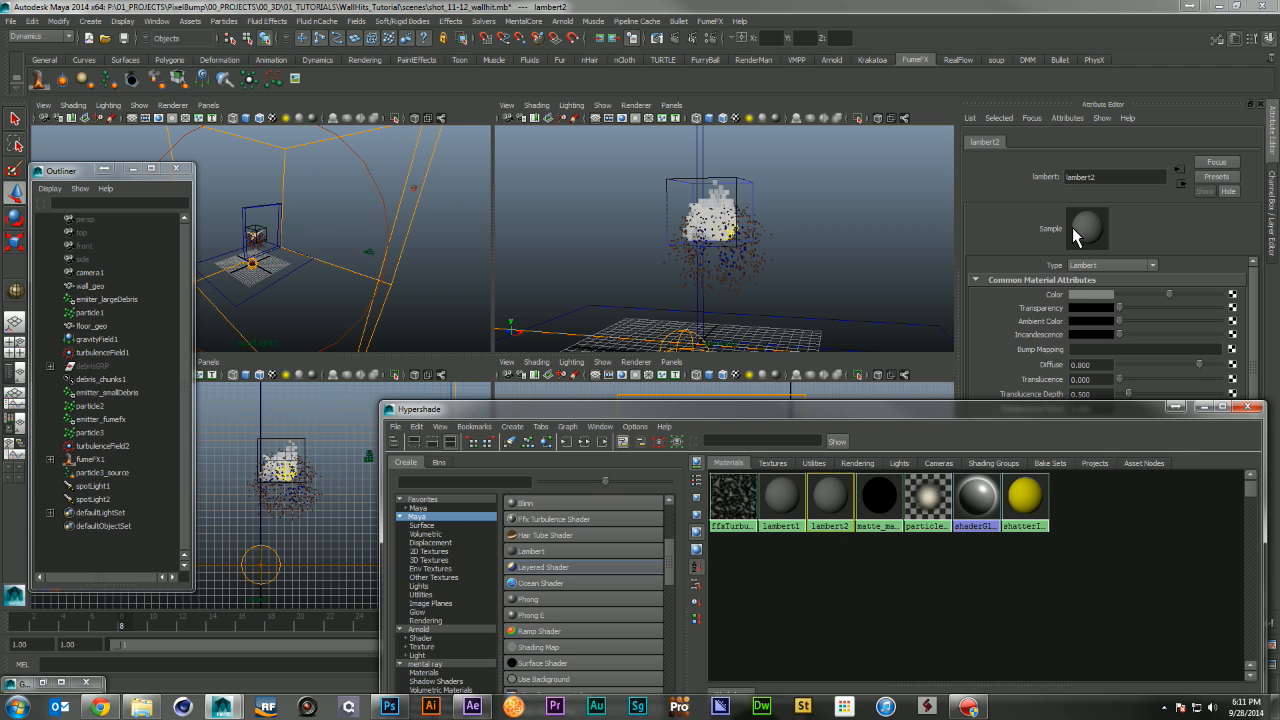
double_click(1102, 178)
type("chunks_")
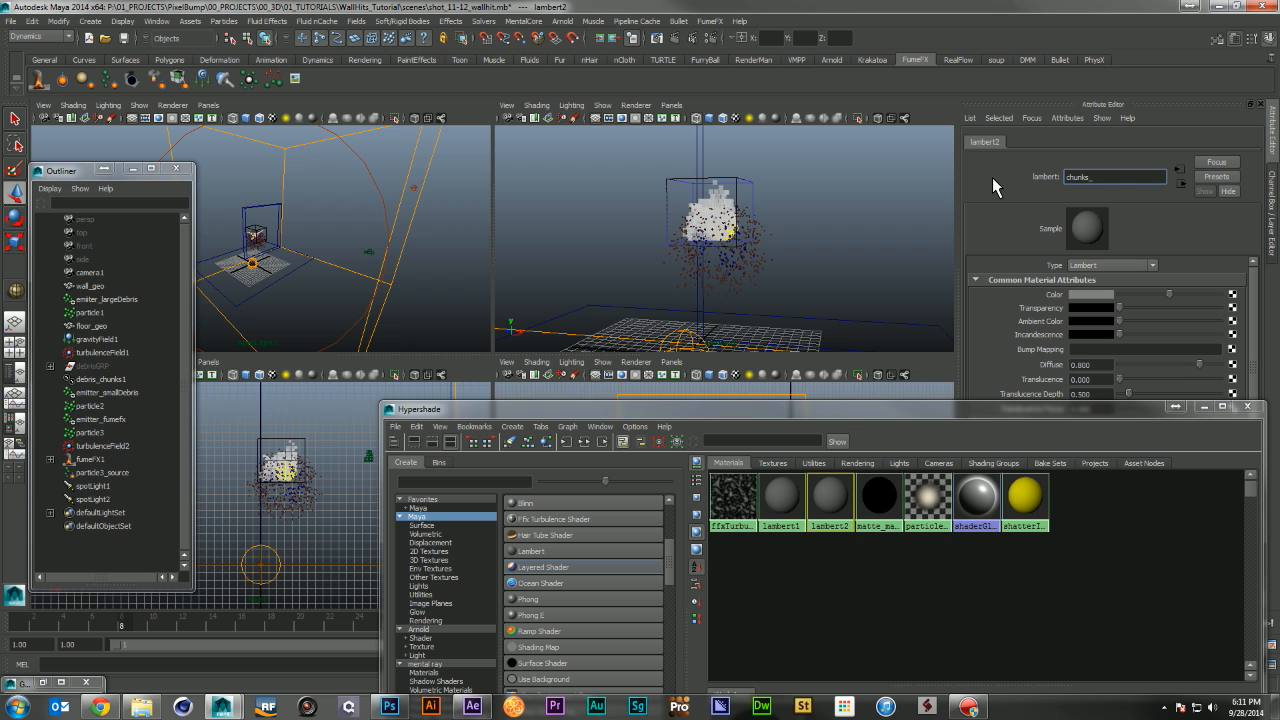
type("shader")
key("Return")
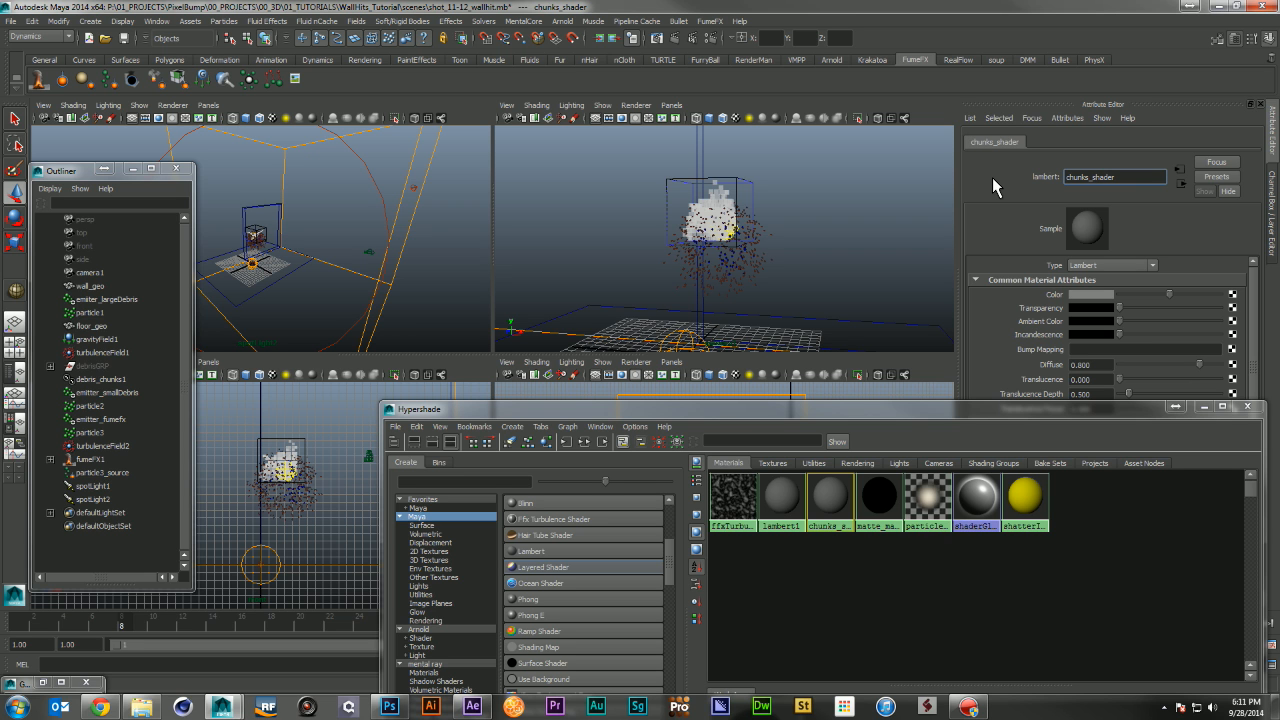
Move the Hypershade clear of the attributes and change chunks_shader's color to a light warm grey
left_click_drag(1114, 406, 1089, 557)
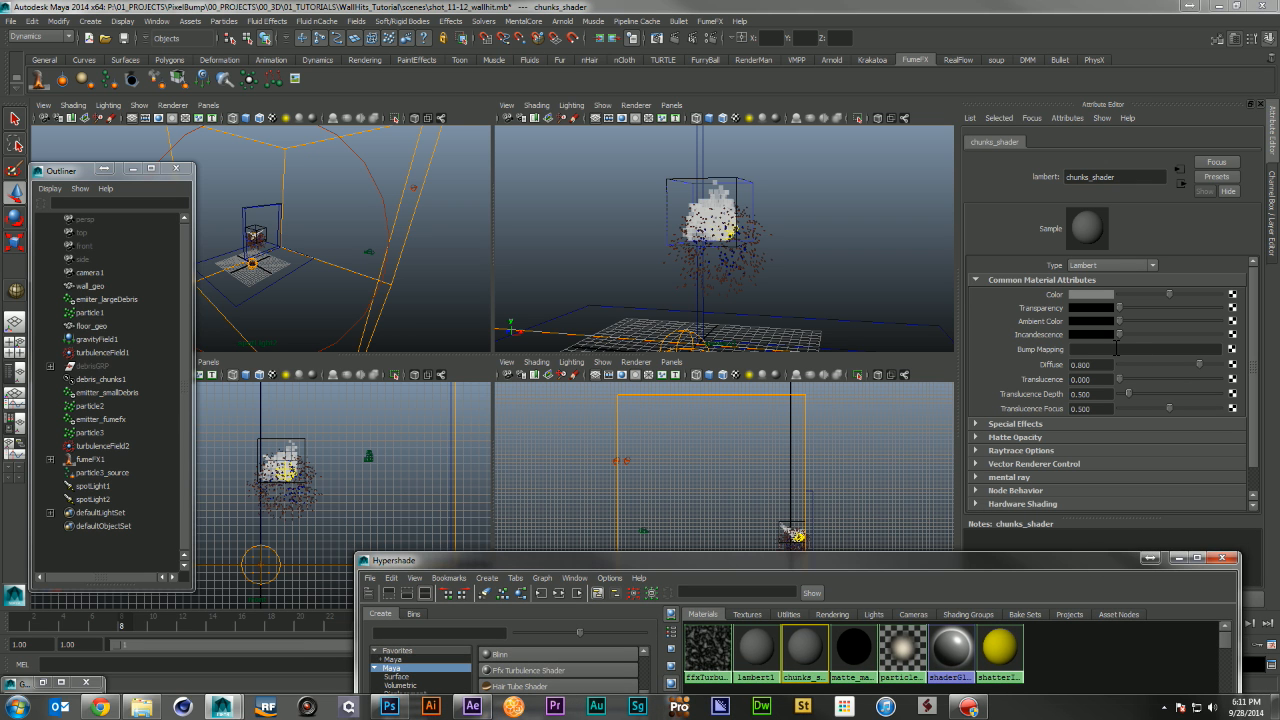
left_click(1102, 295)
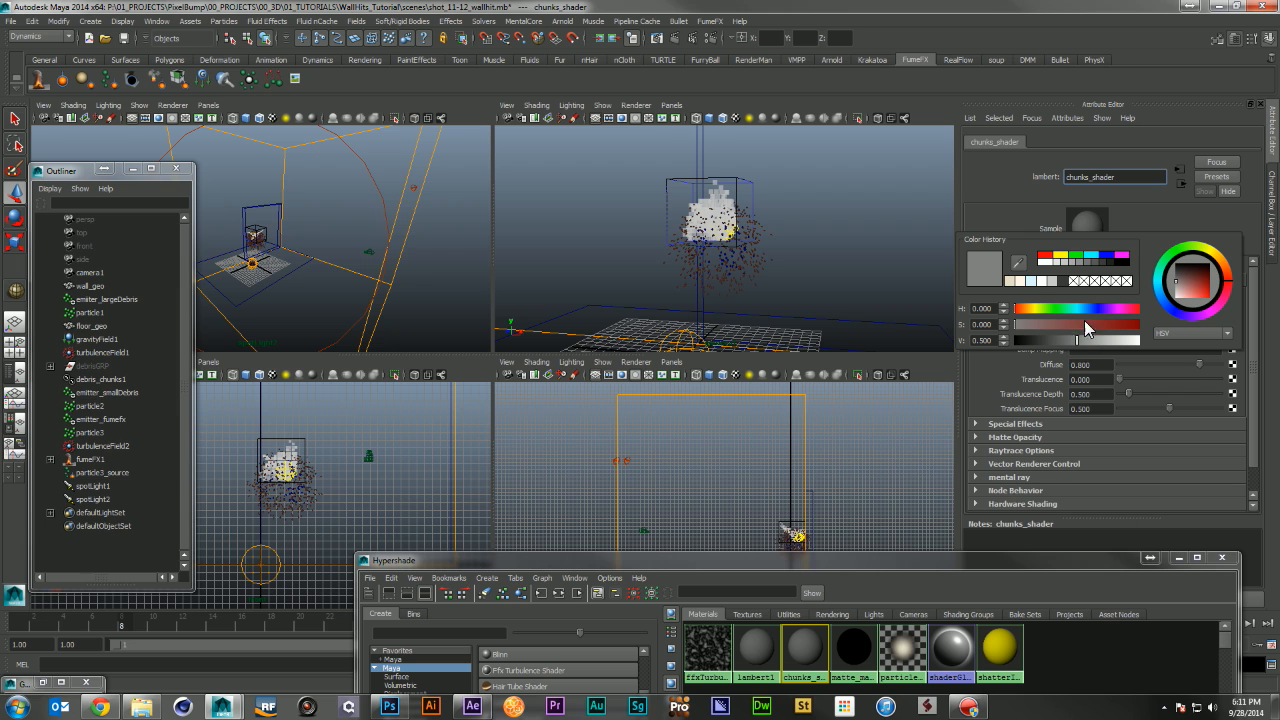
left_click(1215, 258)
left_click(1179, 288)
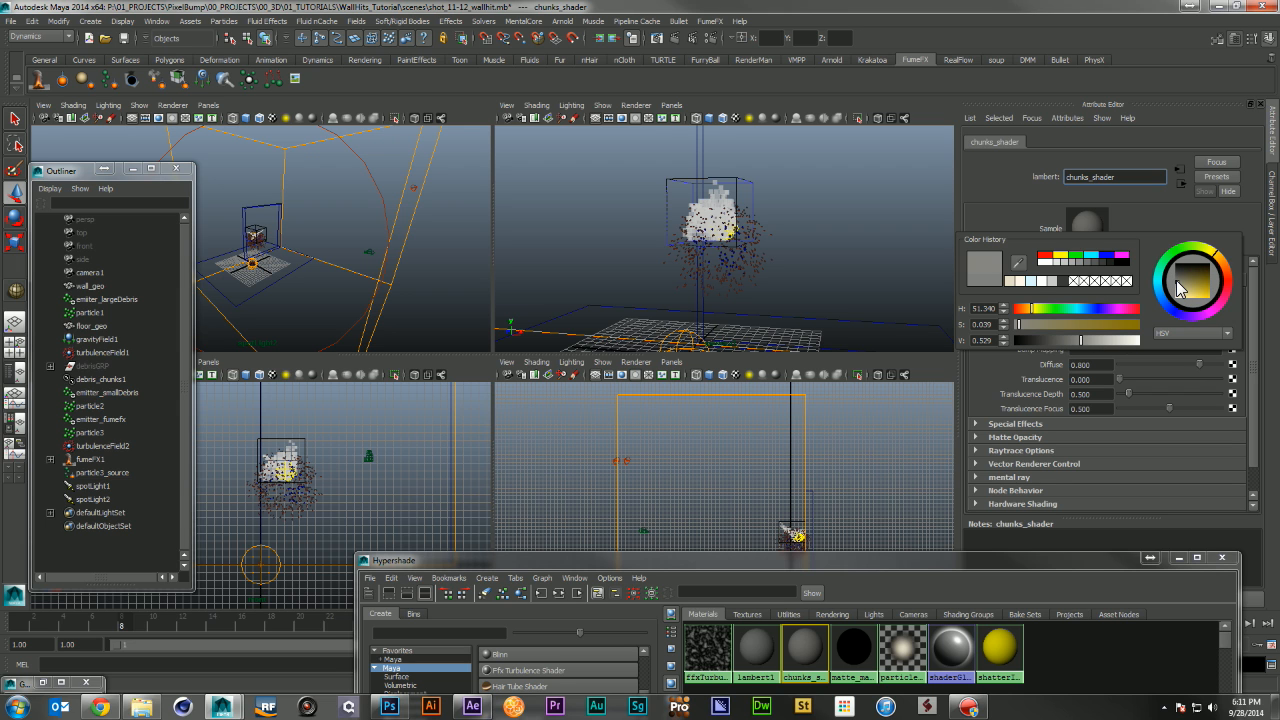
left_click(1116, 340)
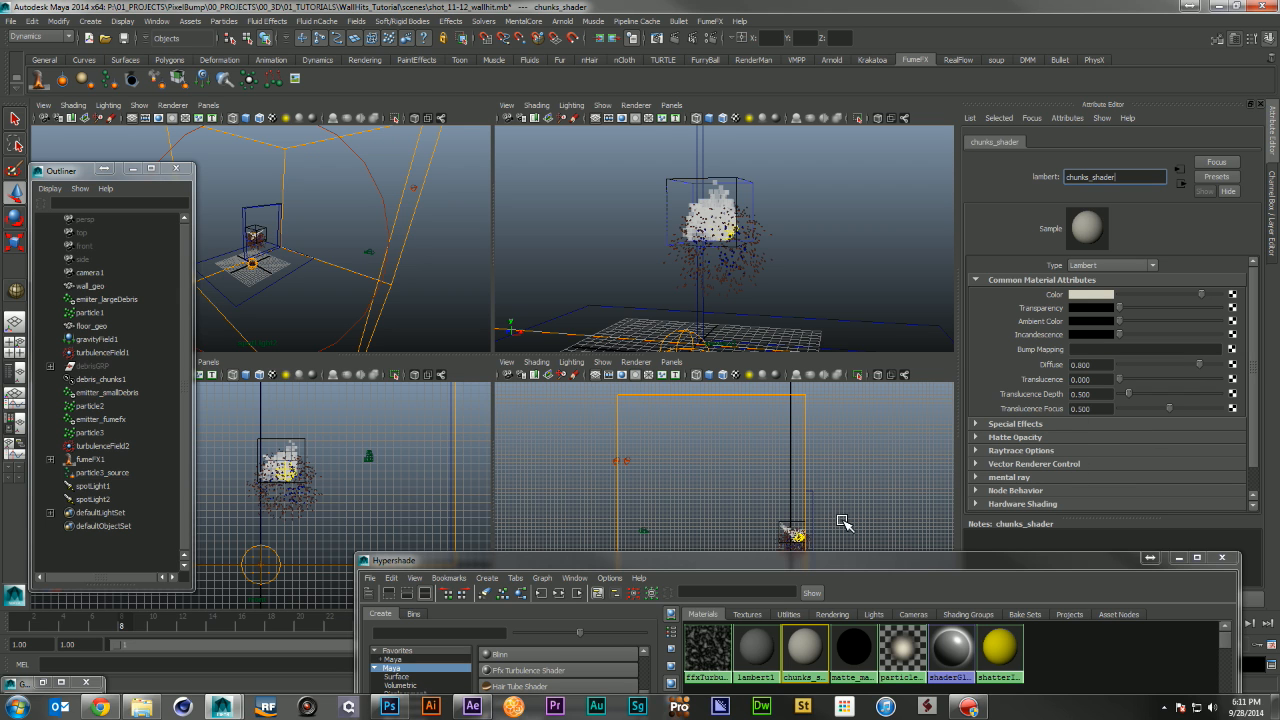
Assign chunks_shader to all the shard meshes in the debris group and render frame 8
left_click(50, 366)
left_click(108, 380)
scroll(144, 435, "down", 8)
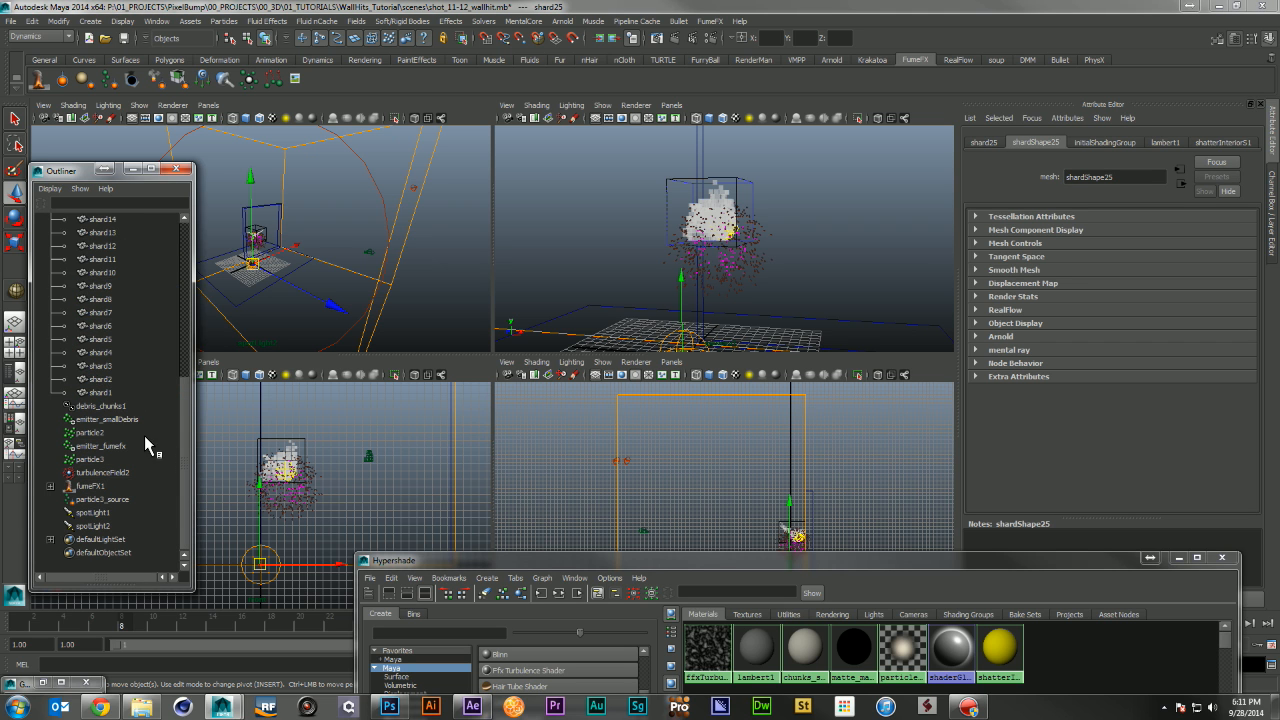
left_click(112, 394, "shift")
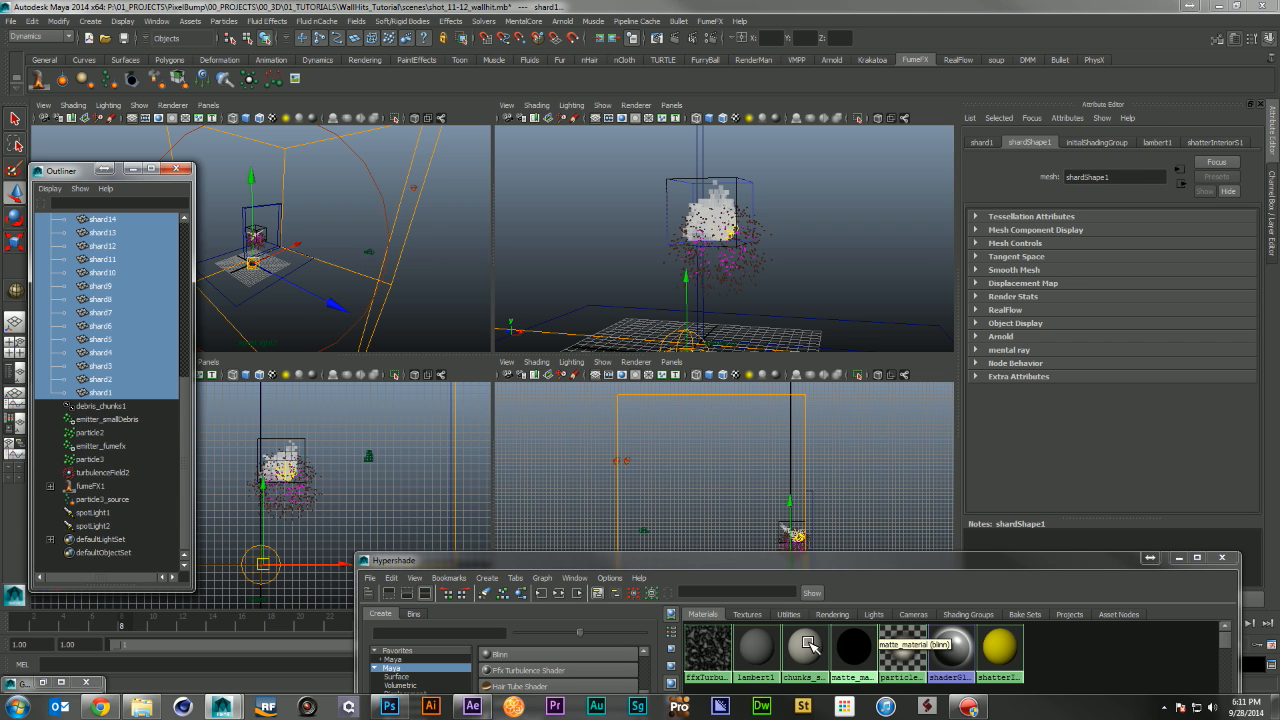
right_click_drag(815, 645, 818, 538)
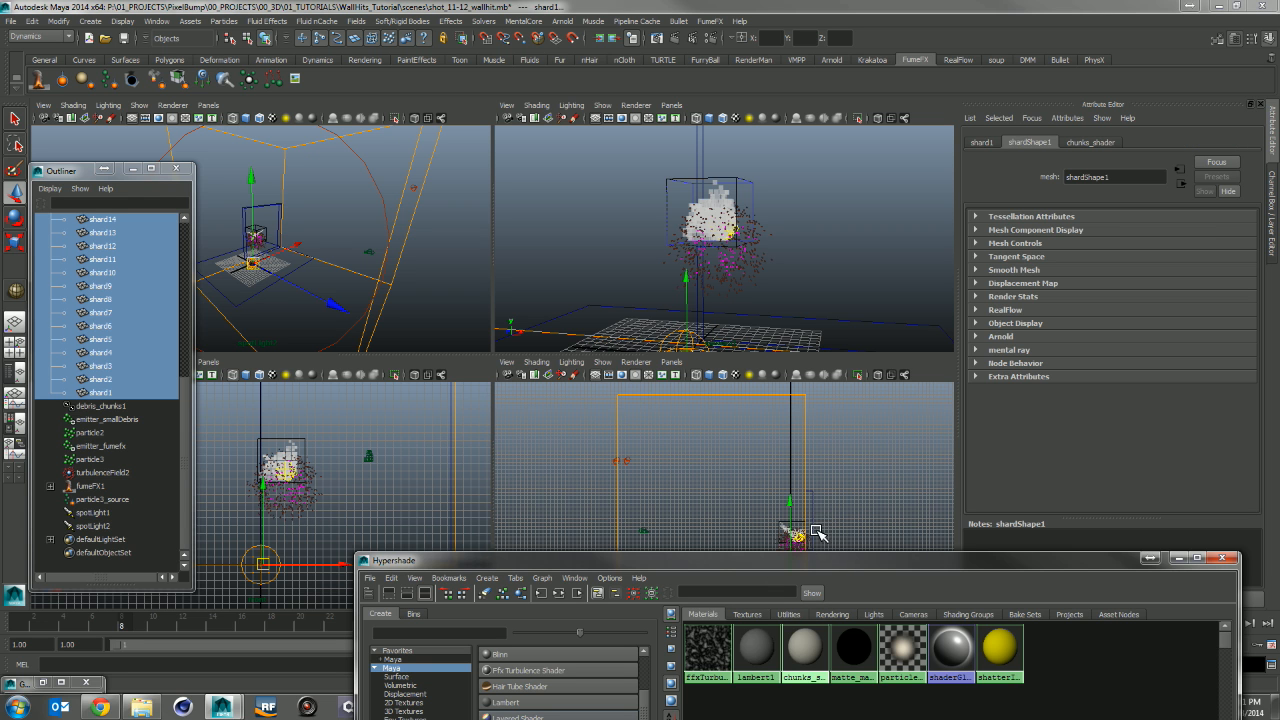
left_click(1178, 557)
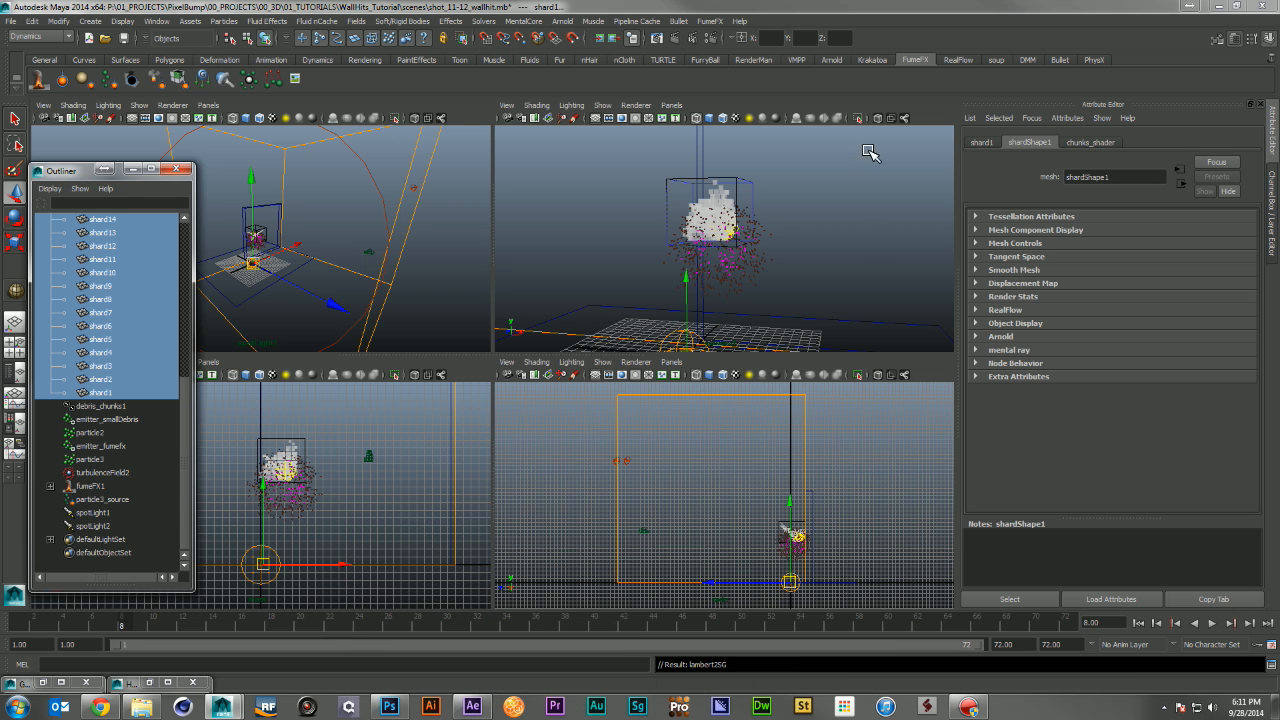
left_click(677, 42)
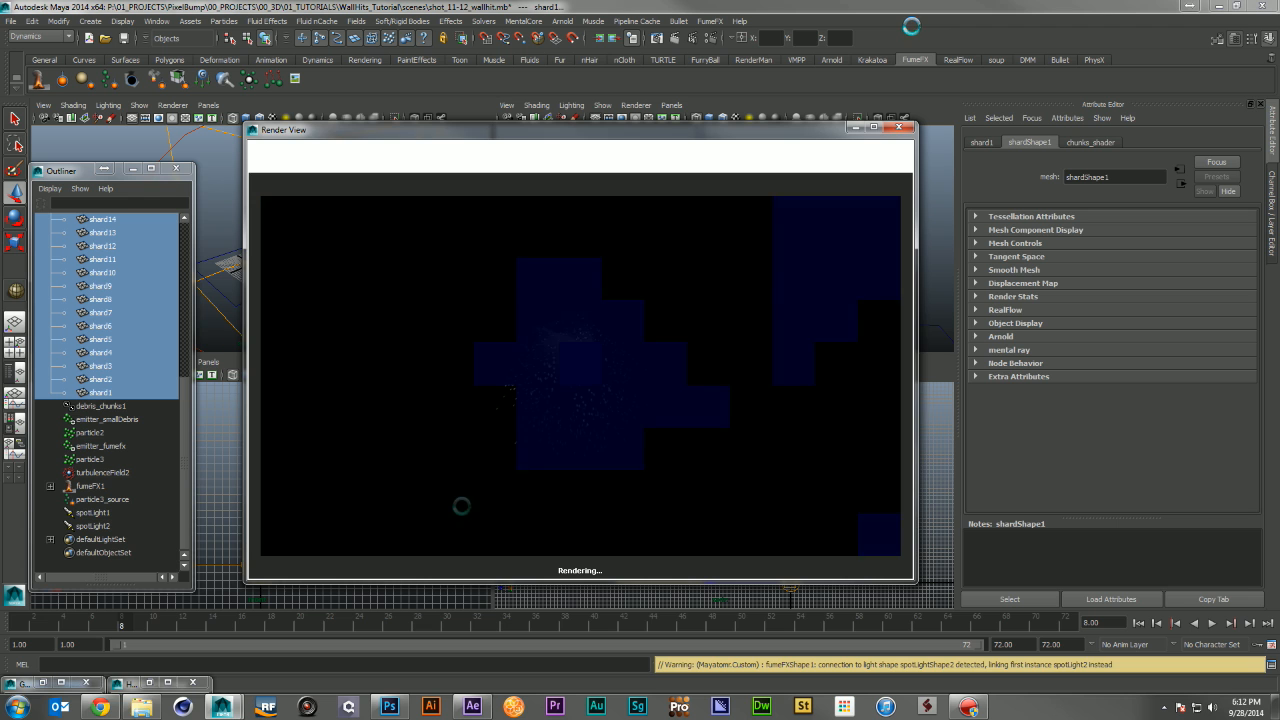
Lighten particleCloud1's color to nearly white and render frame 8 again with the earlier image kept for comparison
left_click(149, 683)
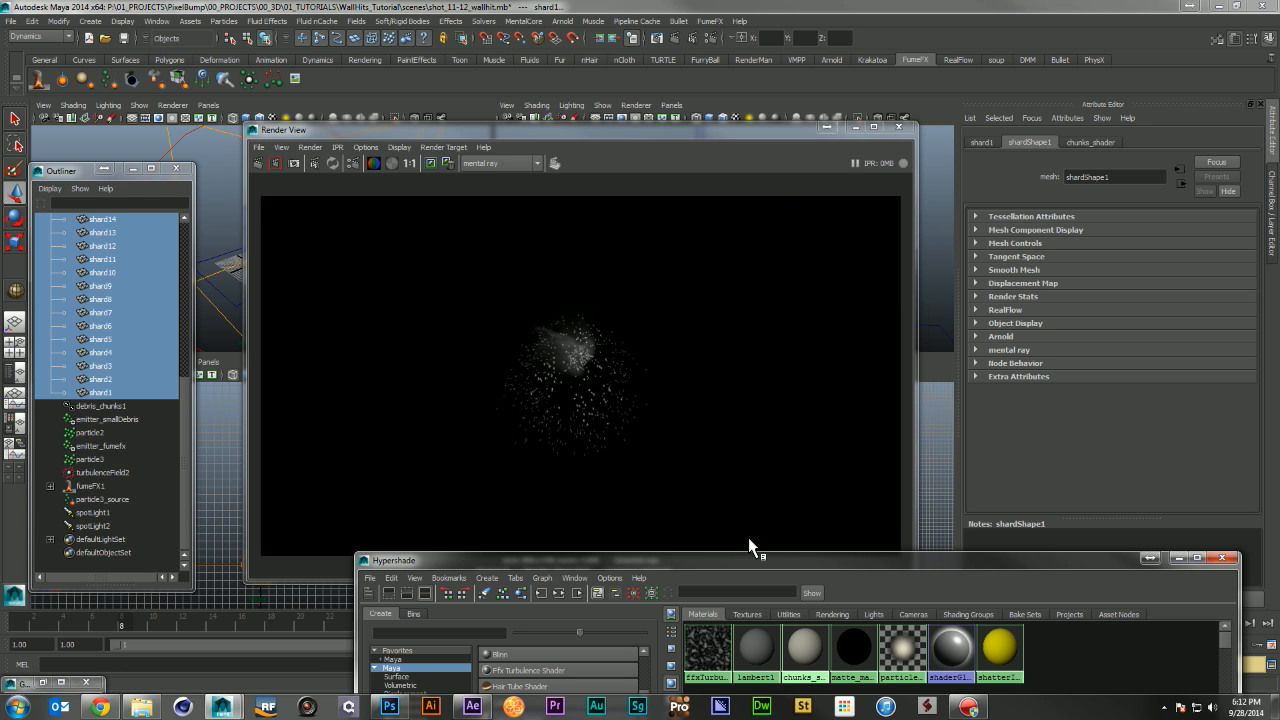
left_click(878, 647)
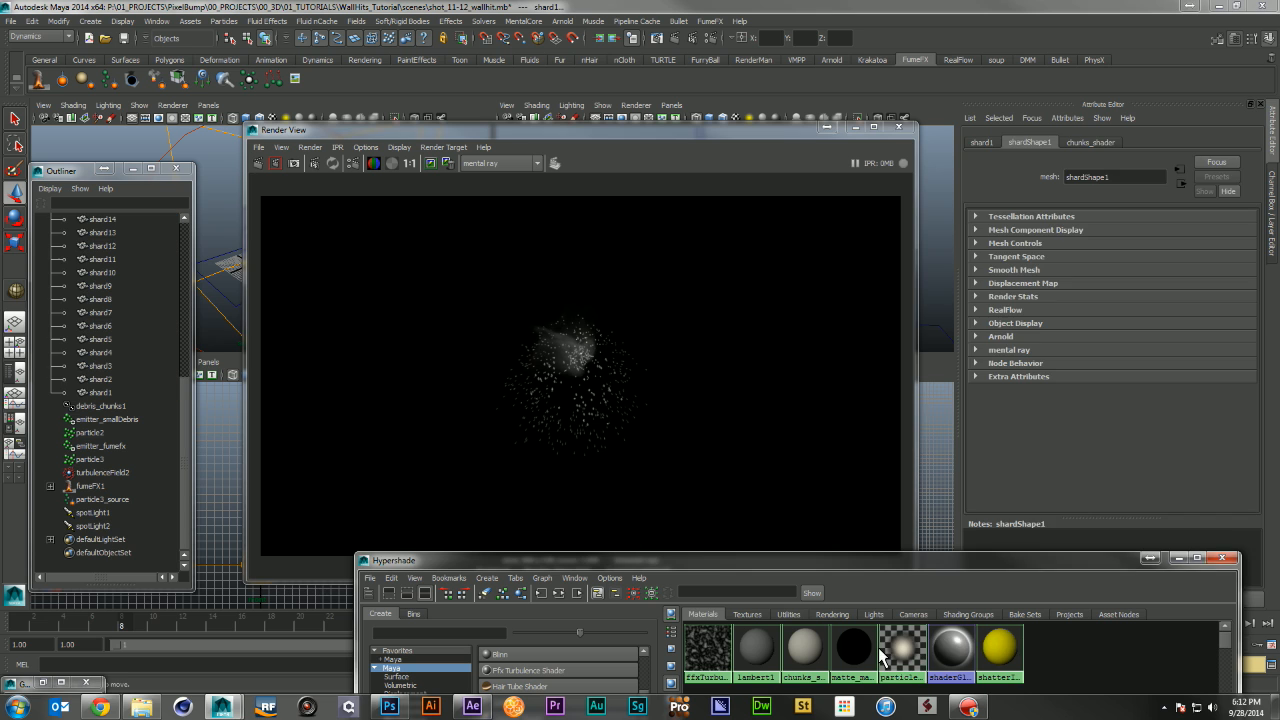
left_click(914, 640)
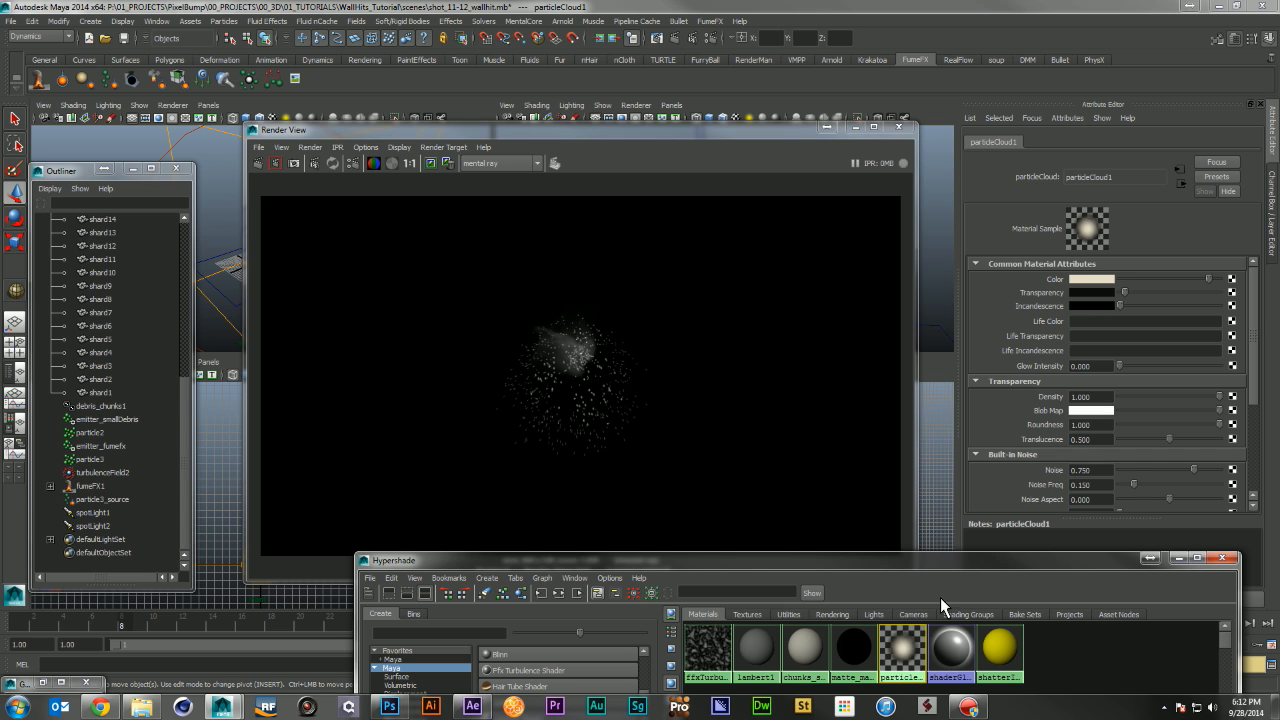
left_click(1090, 279)
left_click_drag(1108, 334, 1114, 332)
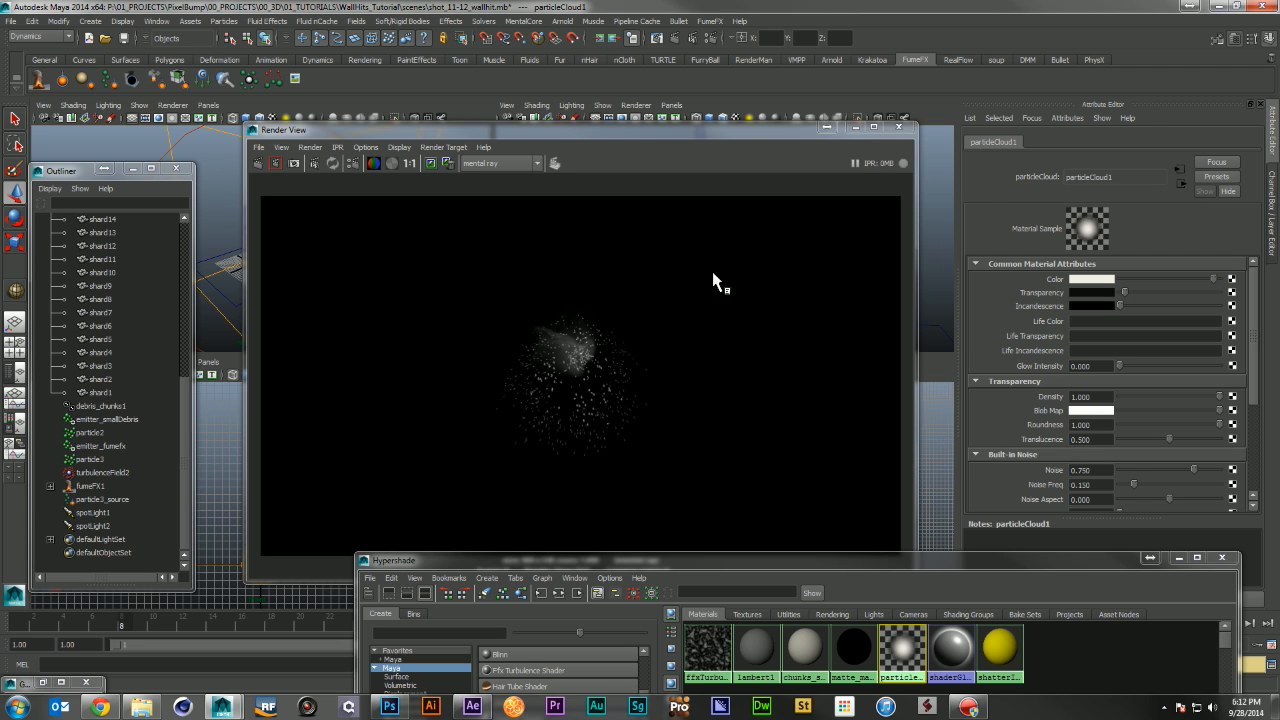
left_click(436, 161)
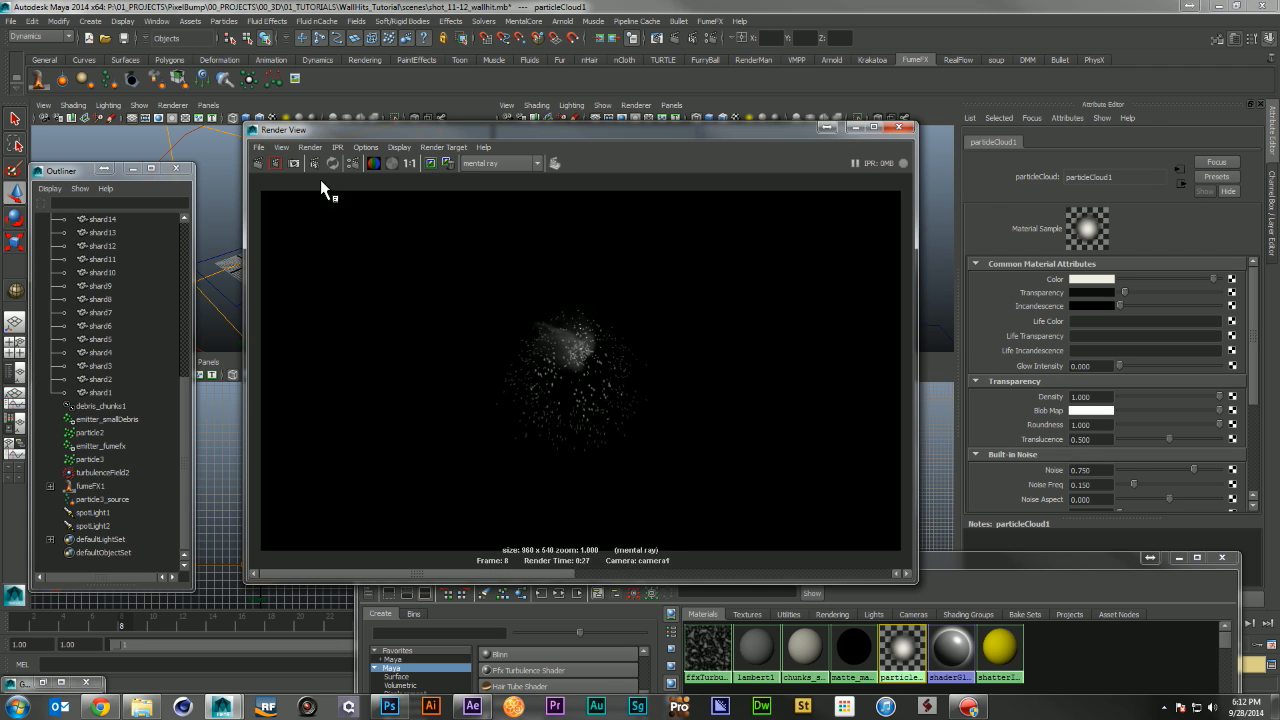
left_click(261, 164)
Set mental ray's motion blur to Full in the quality settings and render frame 8 again
left_click(710, 41)
left_click_drag(540, 62, 1088, 66)
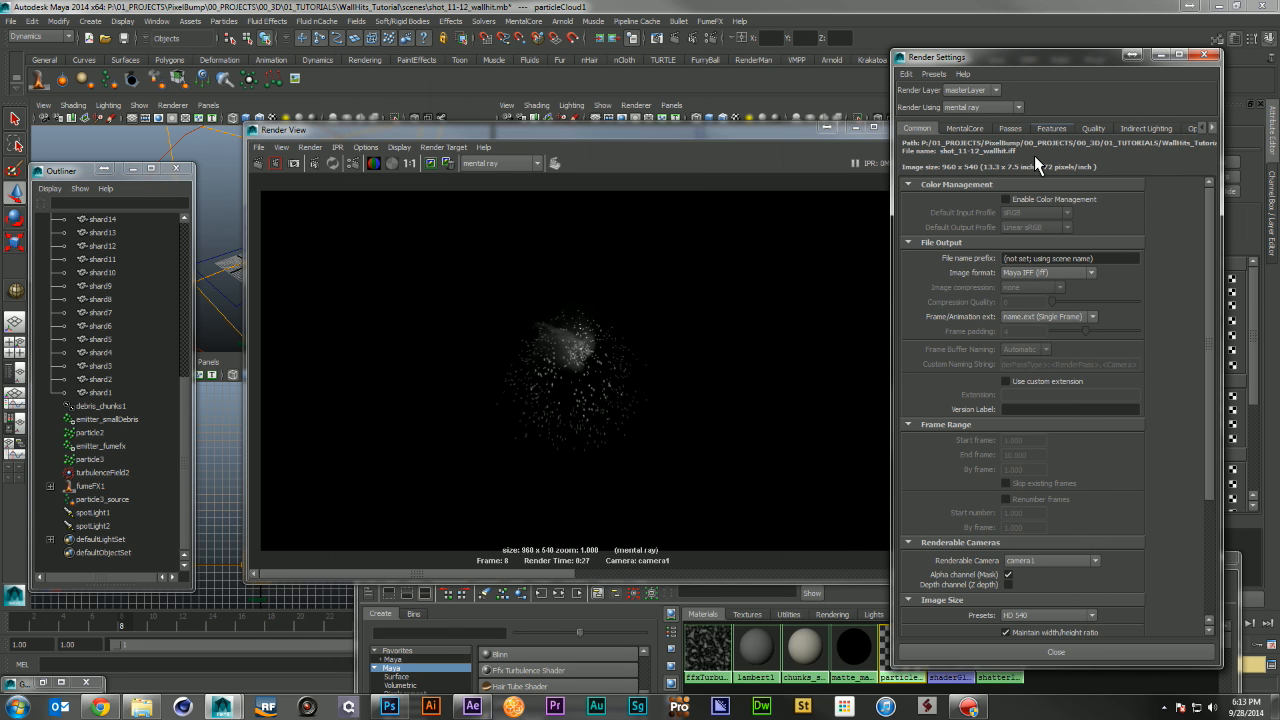
left_click(1050, 129)
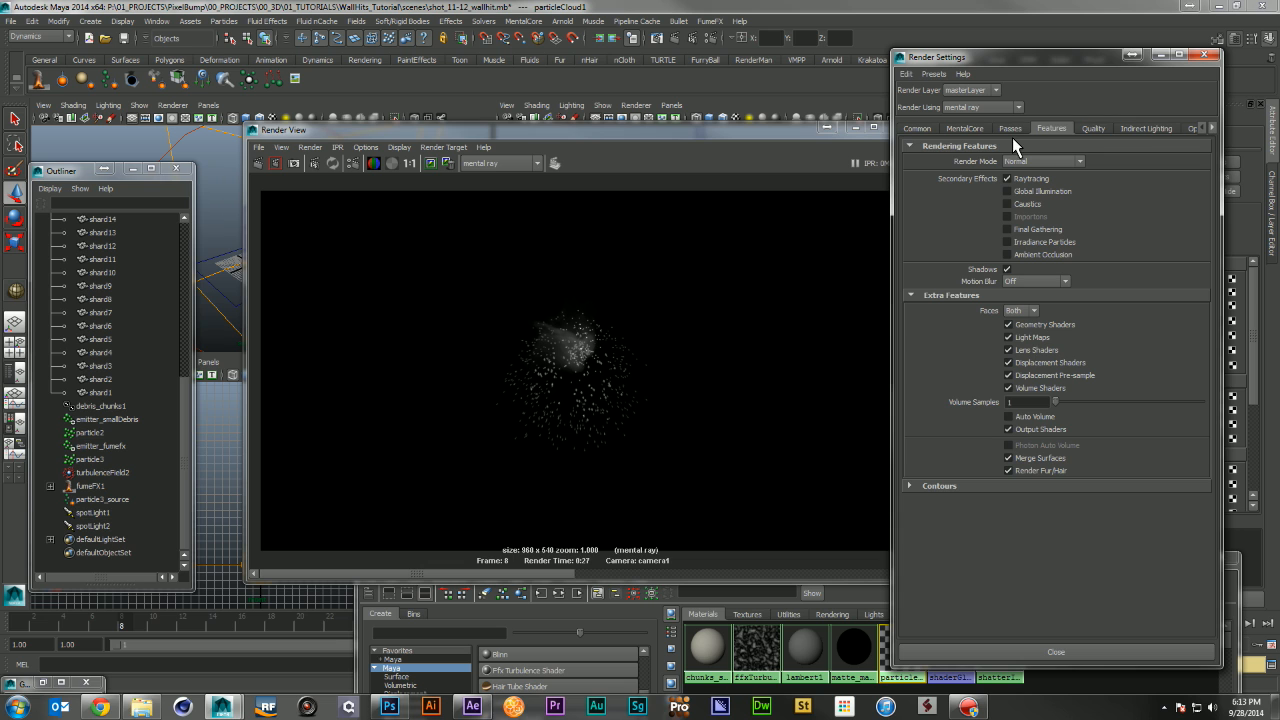
left_click(1095, 128)
left_click(1026, 418)
left_click(1028, 446)
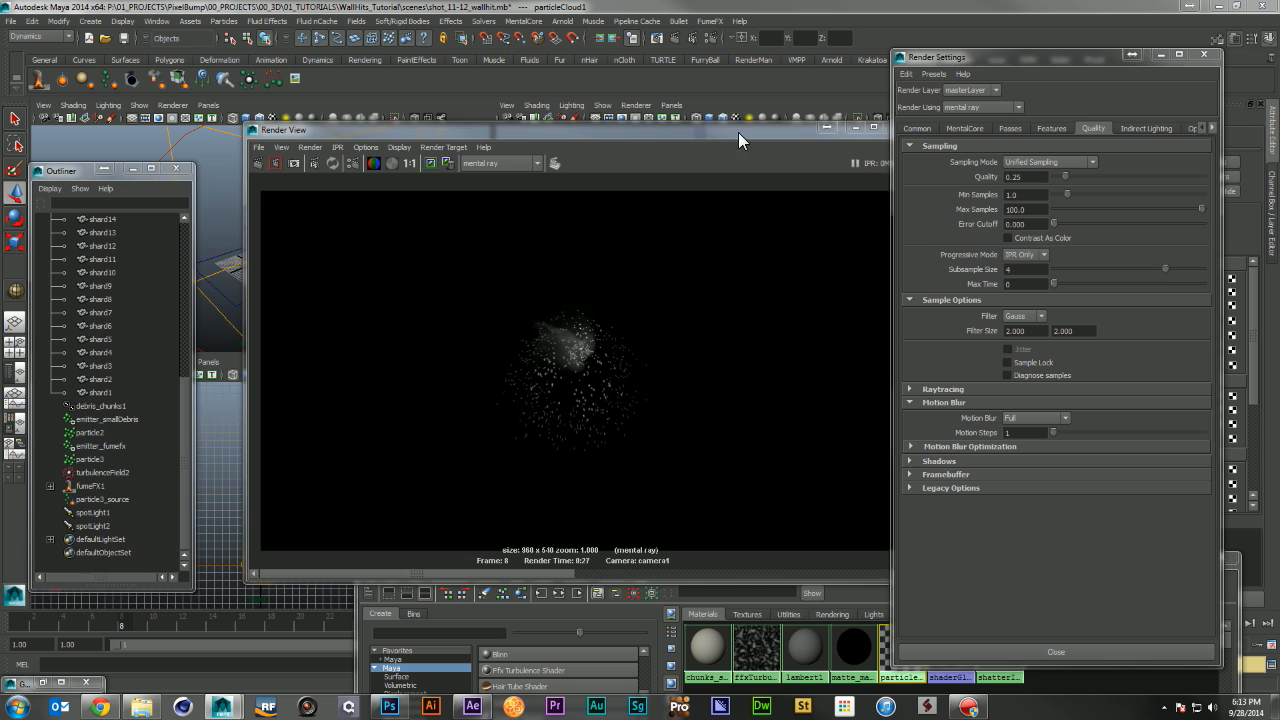
left_click_drag(738, 132, 698, 138)
left_click(223, 171)
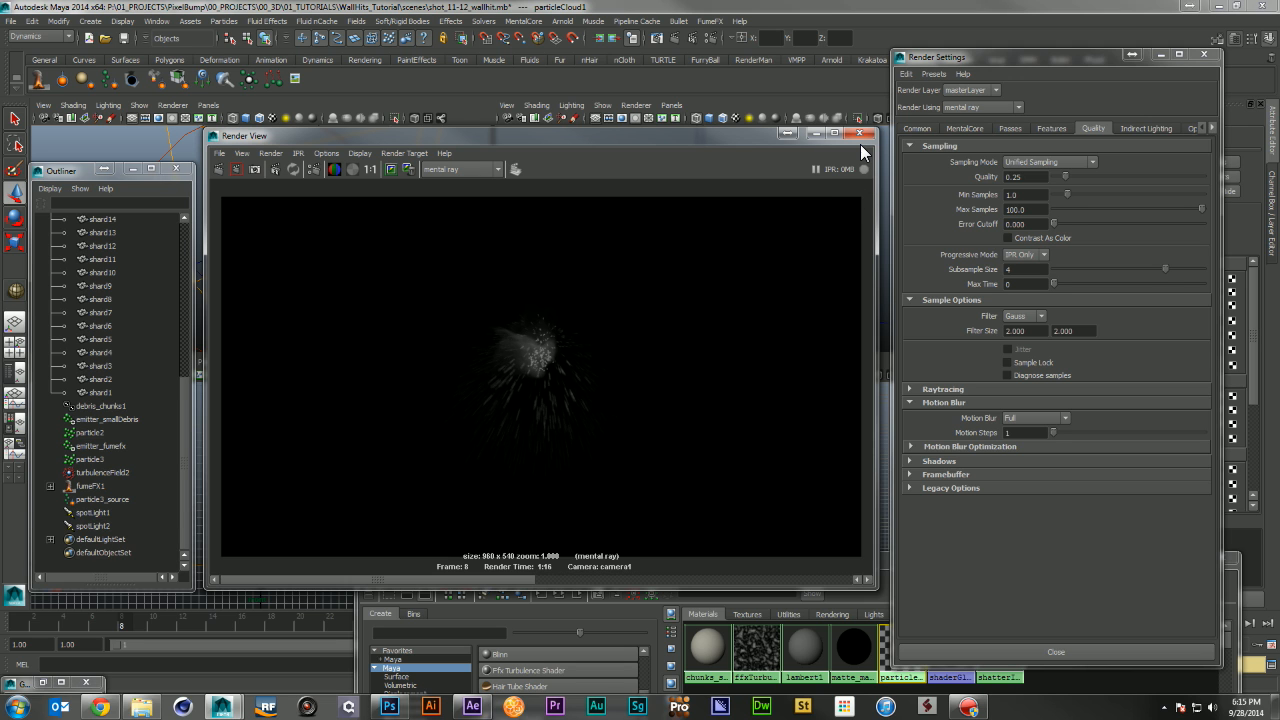
Turn mental ray's motion blur off and clear away the render, render settings and Hypershade windows
left_click(1034, 418)
left_click(1030, 436)
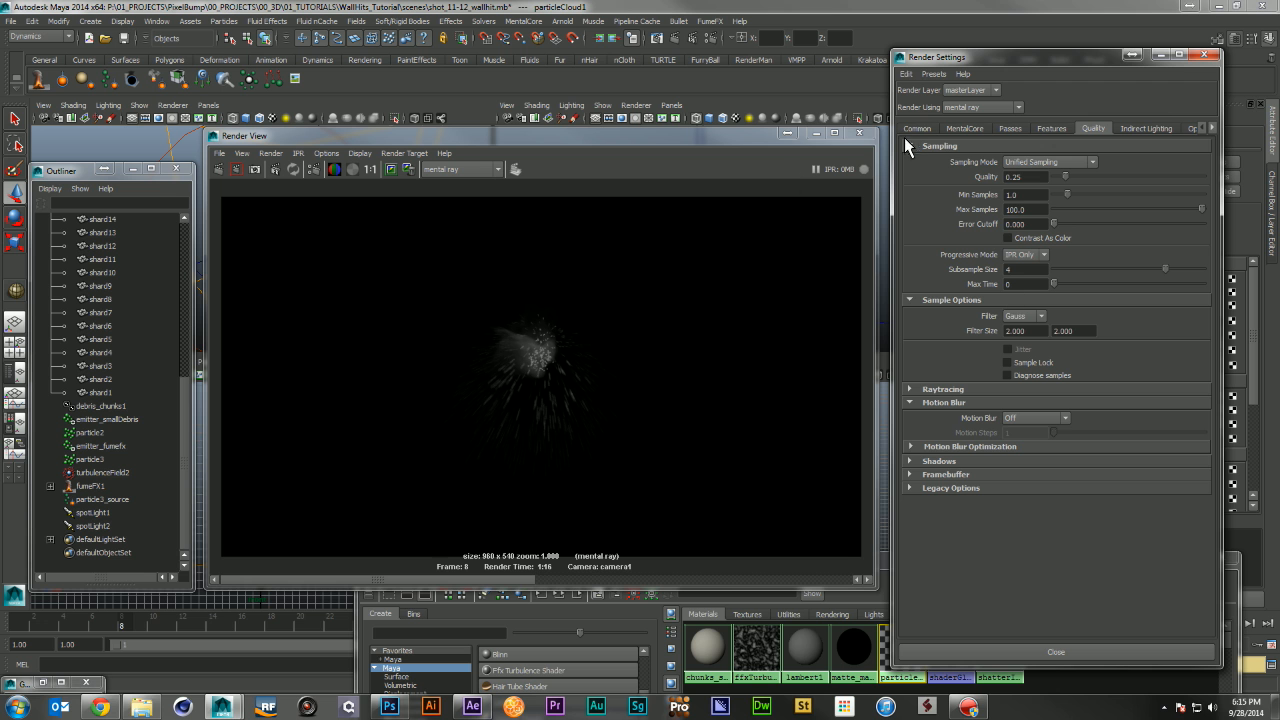
left_click(859, 133)
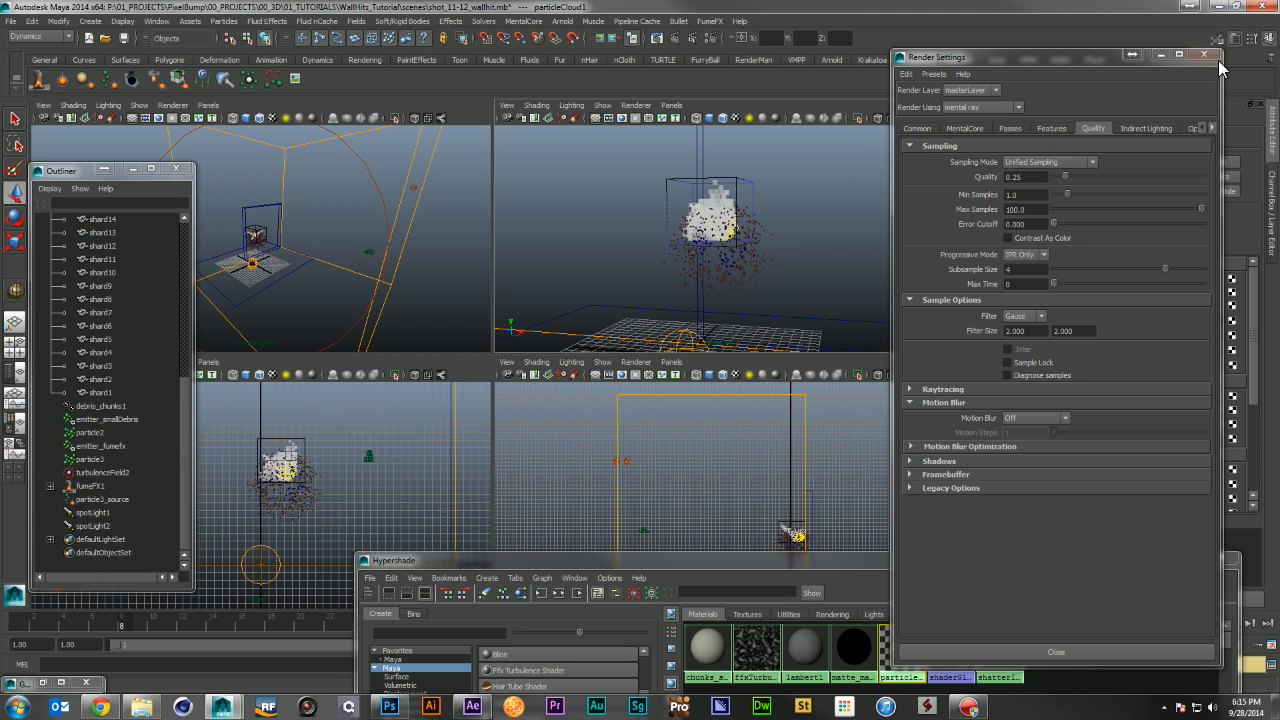
left_click(1210, 56)
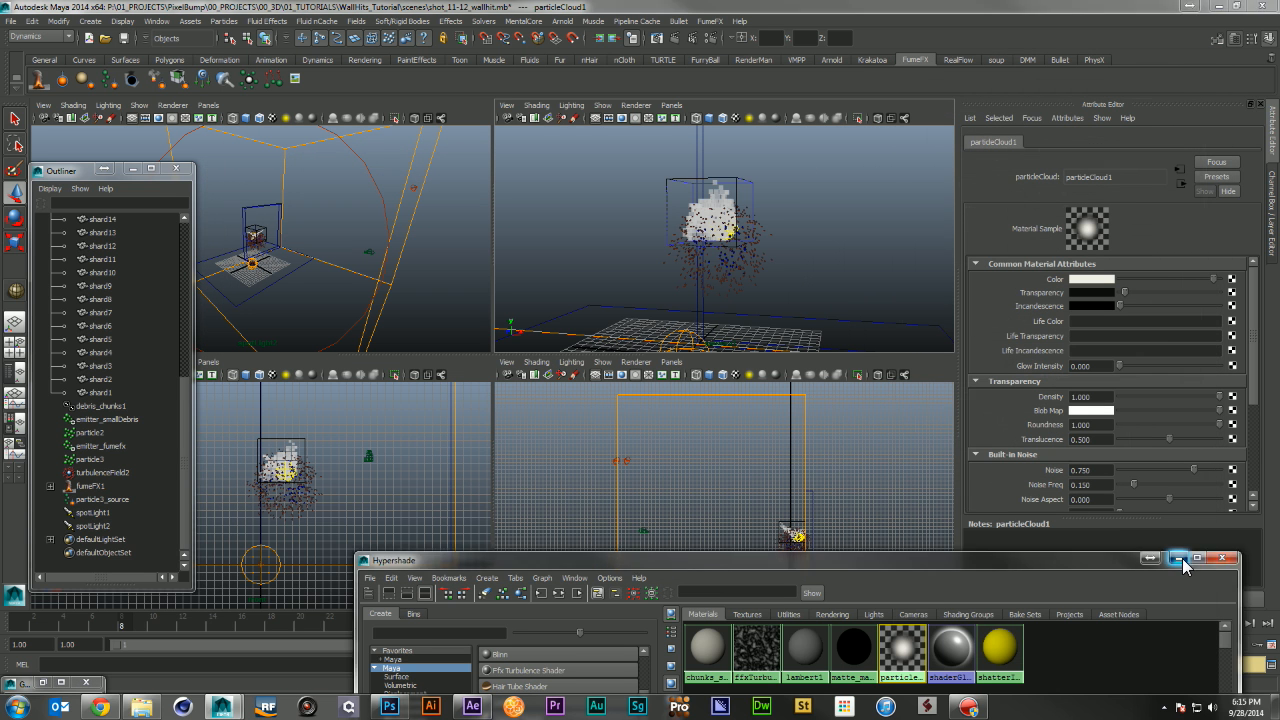
left_click(1222, 557)
Play the simulation from frame 1, then end the playback range at frame 36 and save the scene
left_click(1141, 622)
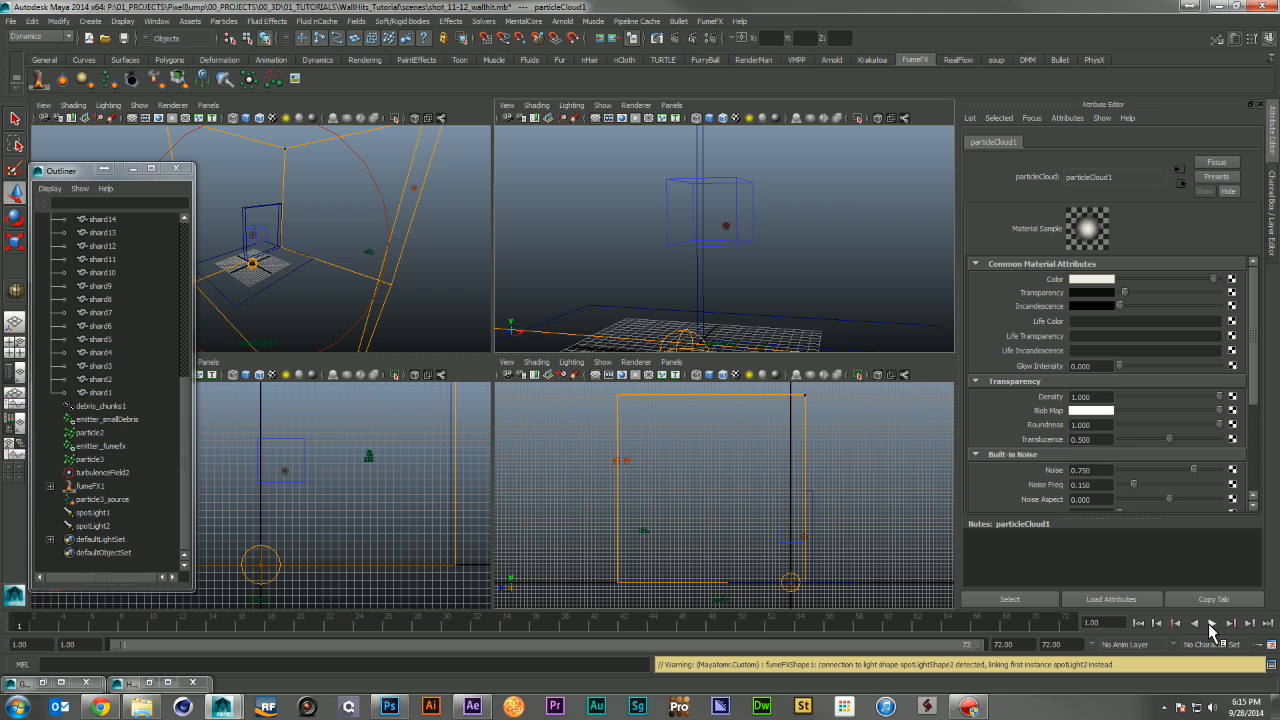
left_click(1210, 623)
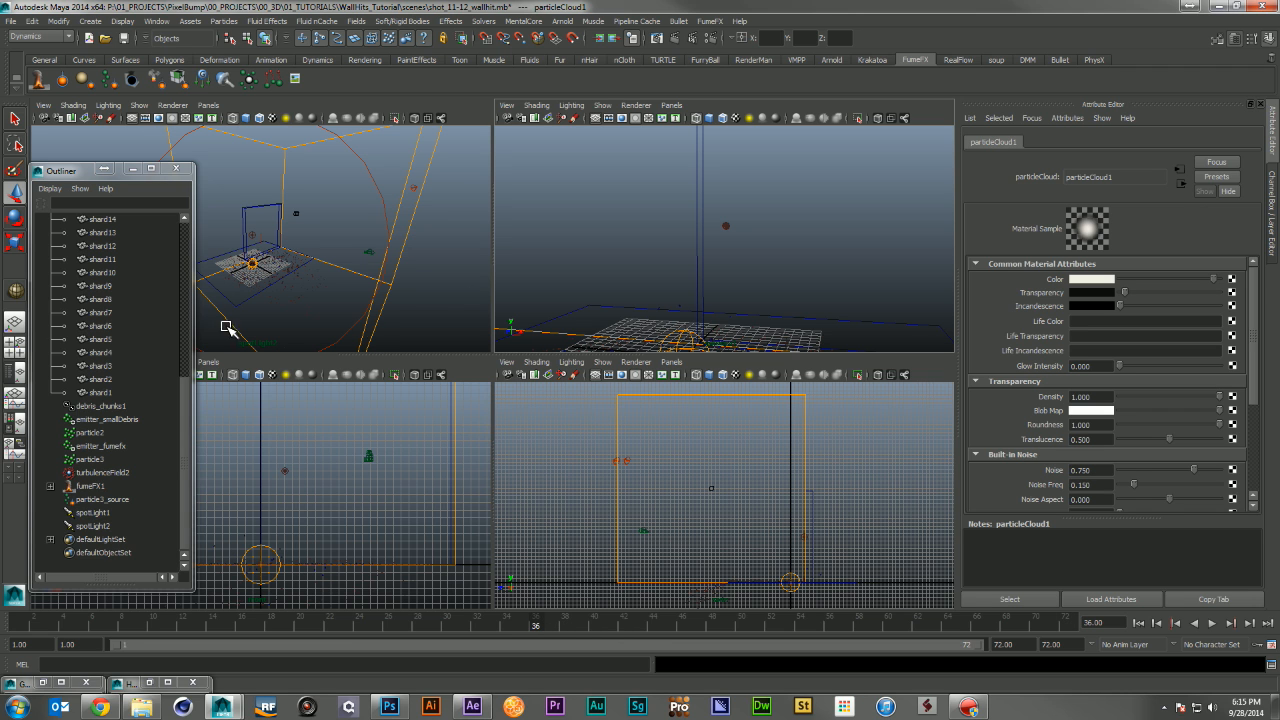
left_click(1018, 644)
type("36")
key("Return")
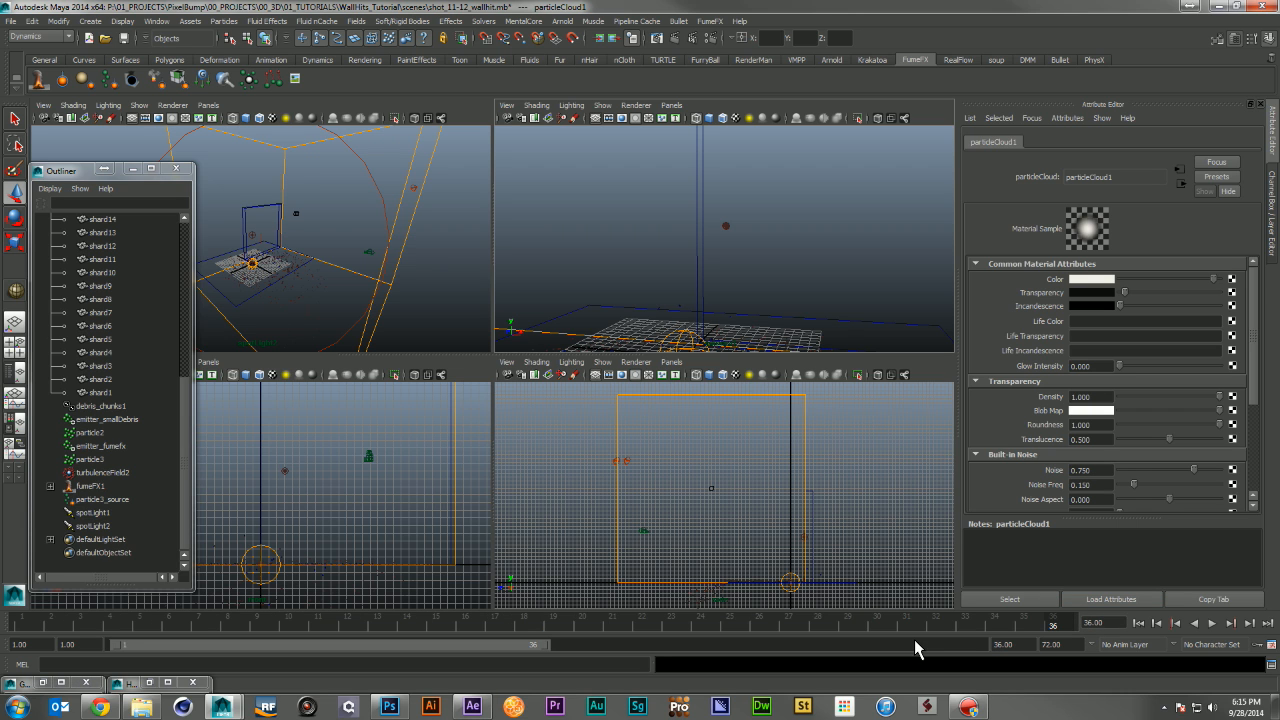
key("ctrl+s")
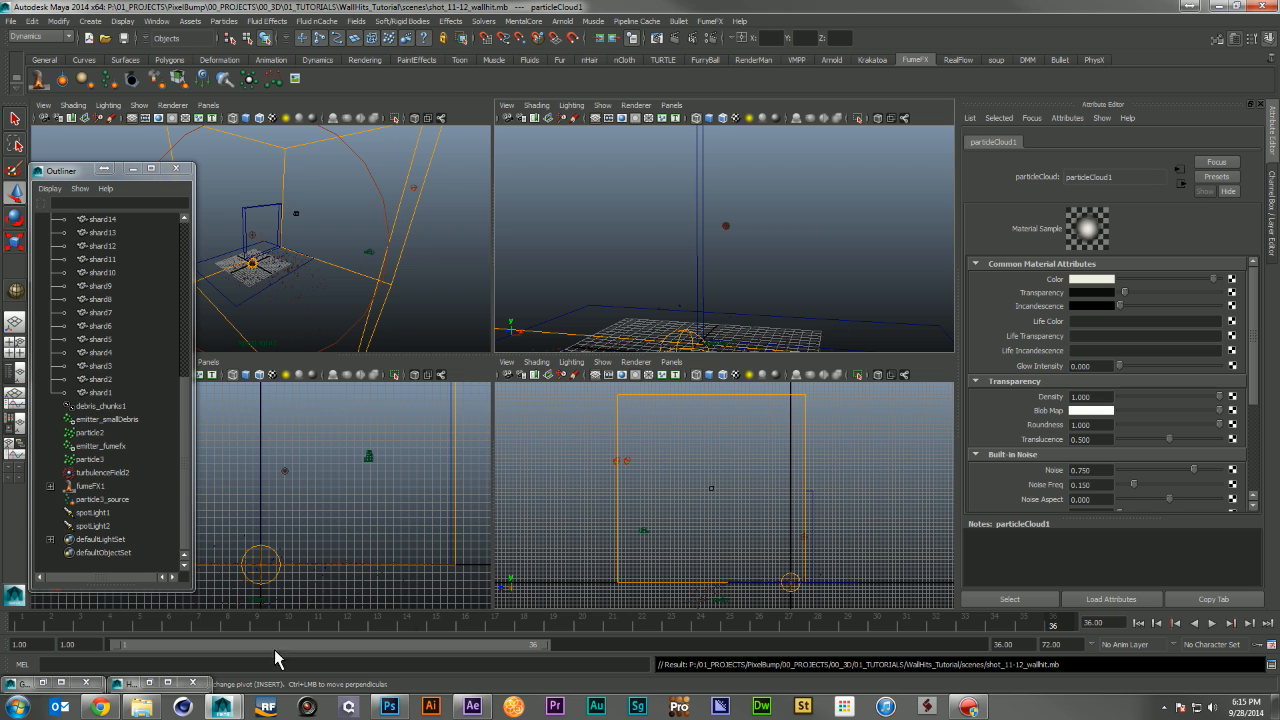
Collapse the debris group in the Outliner and create a new standard camera
scroll(110, 330, "up", 5)
left_click(50, 366)
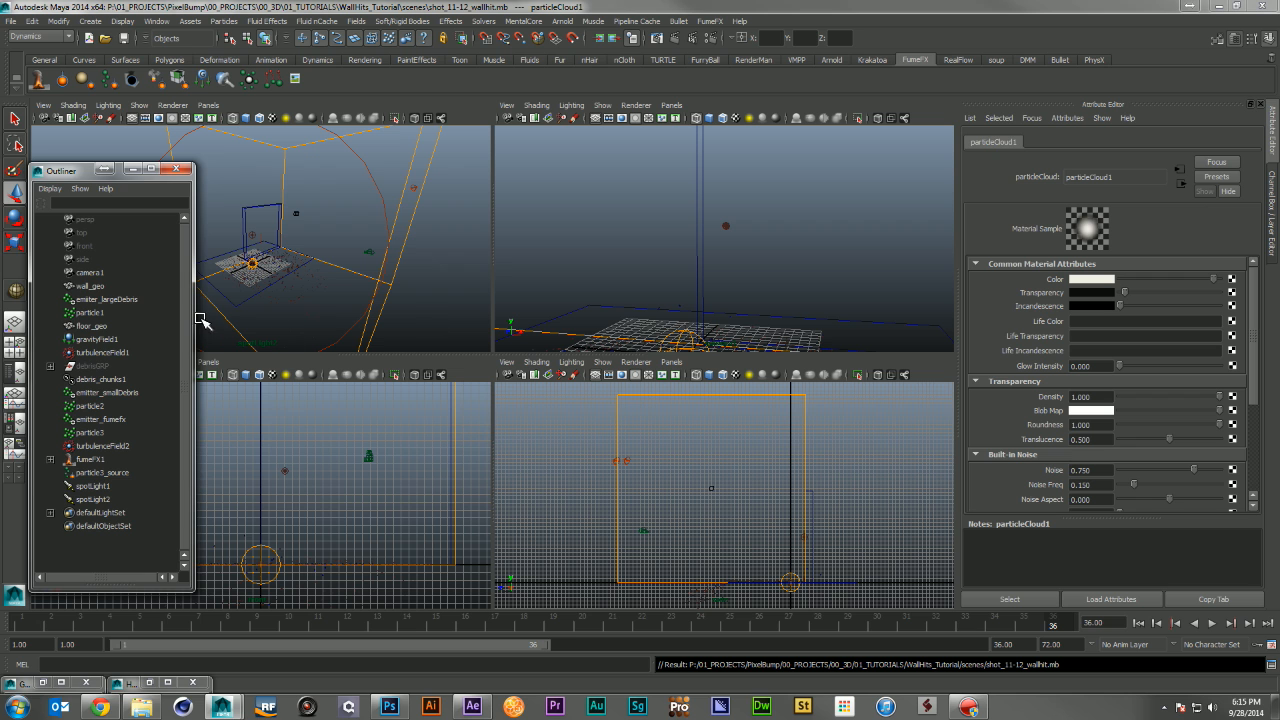
left_click(90, 21)
mouse_move(135, 90)
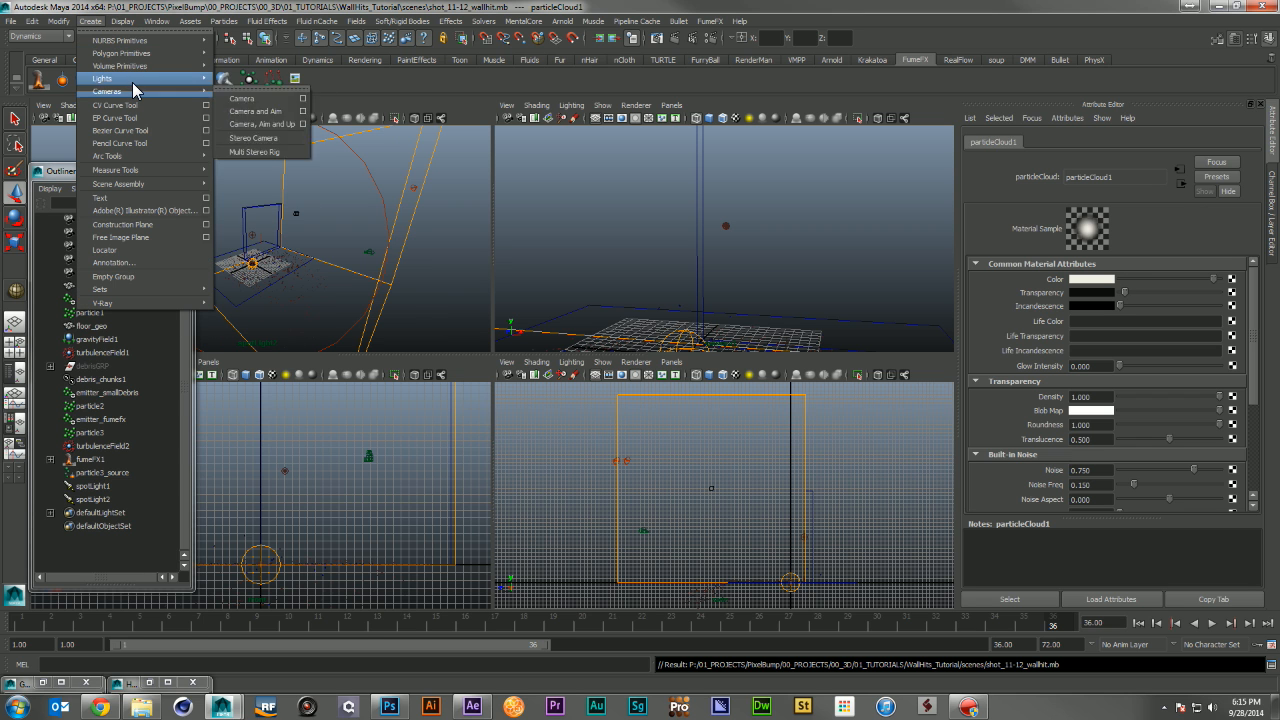
left_click(234, 99)
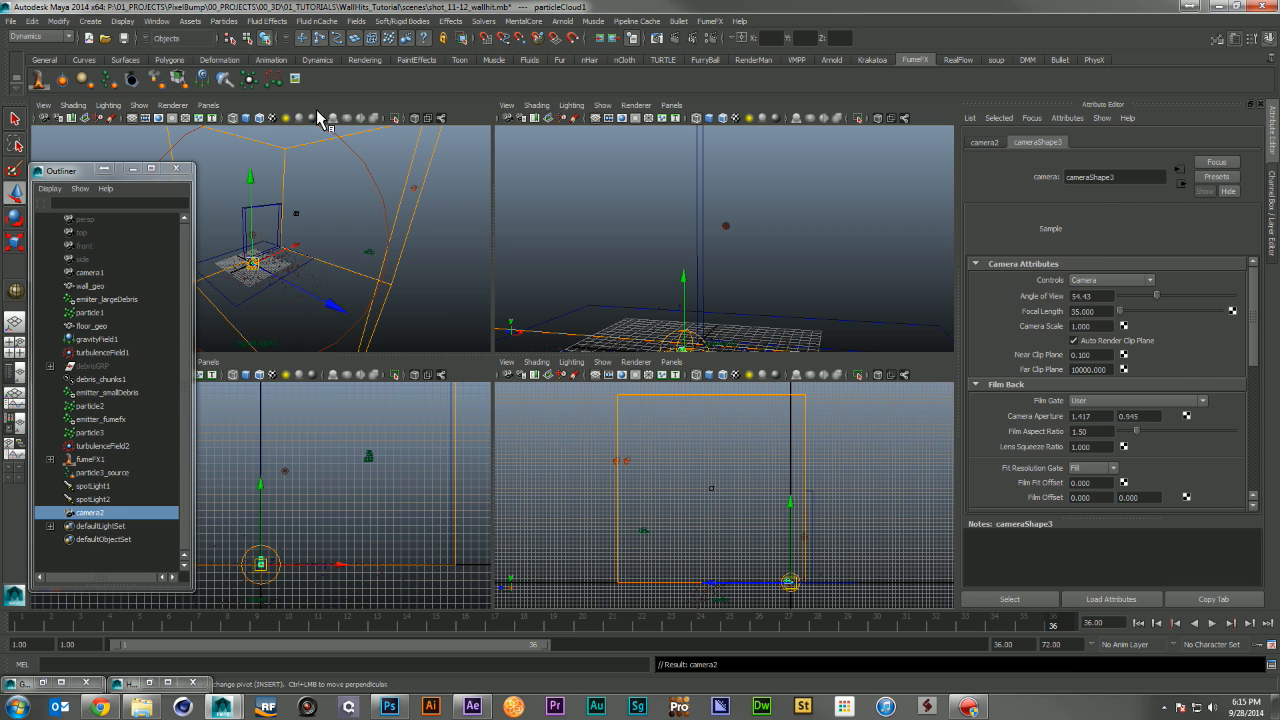
Add an image plane to the new camera and load SHOT_12 (00020).tif from sourceimages into it
scroll(1210, 380, "down", 3)
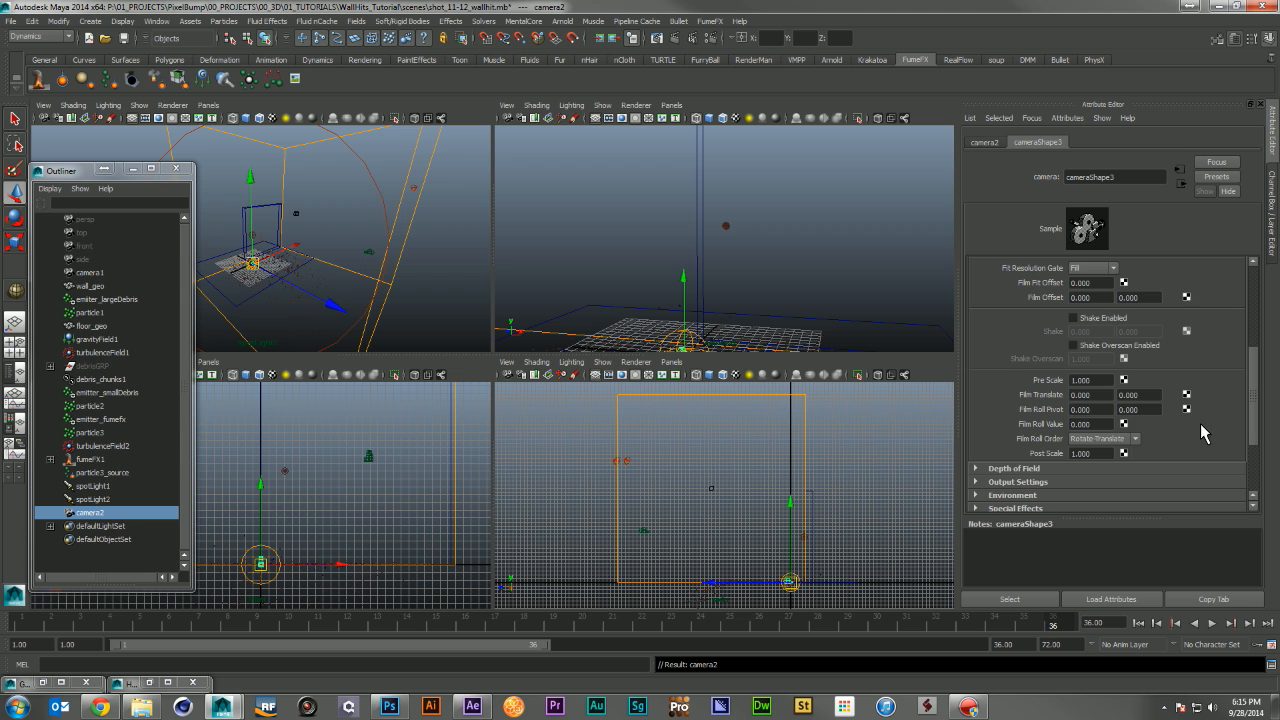
scroll(1200, 423, "down", 3)
left_click(1122, 414)
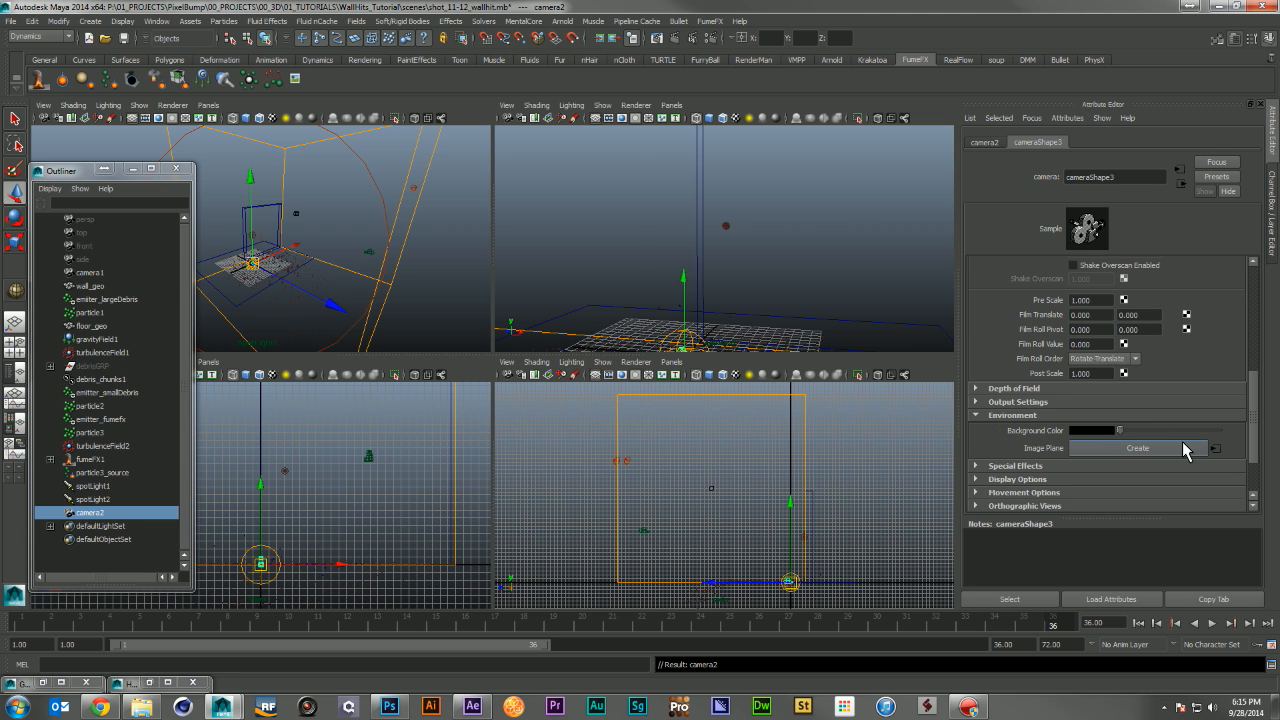
left_click(1110, 448)
left_click(1216, 404)
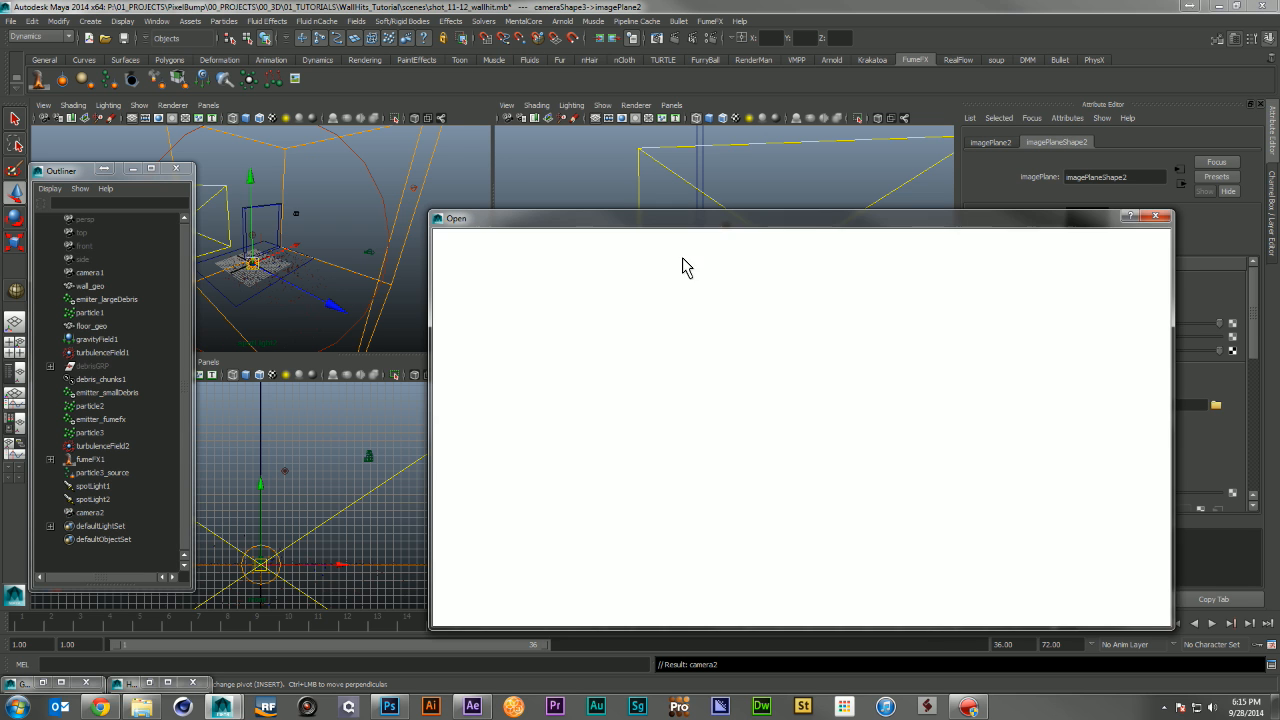
double_click(566, 300)
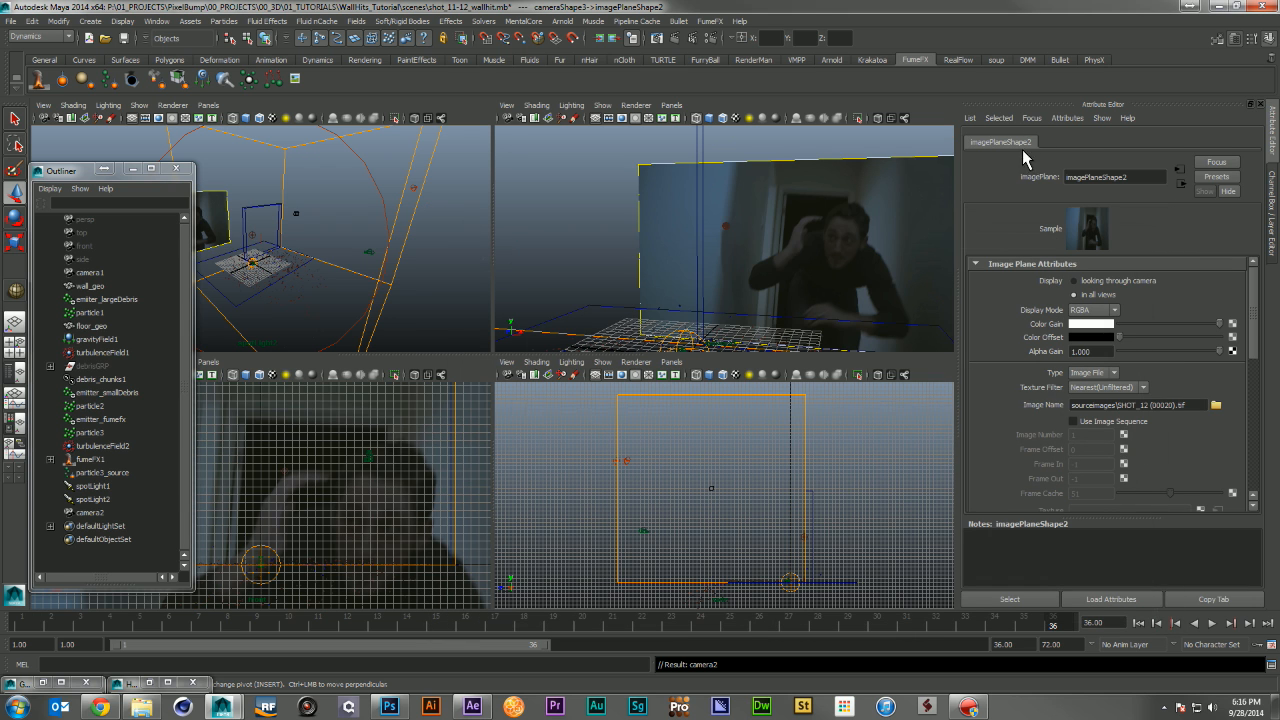
Show the image plane only when looking through its camera and set its display mode to RGB
left_click(1100, 281)
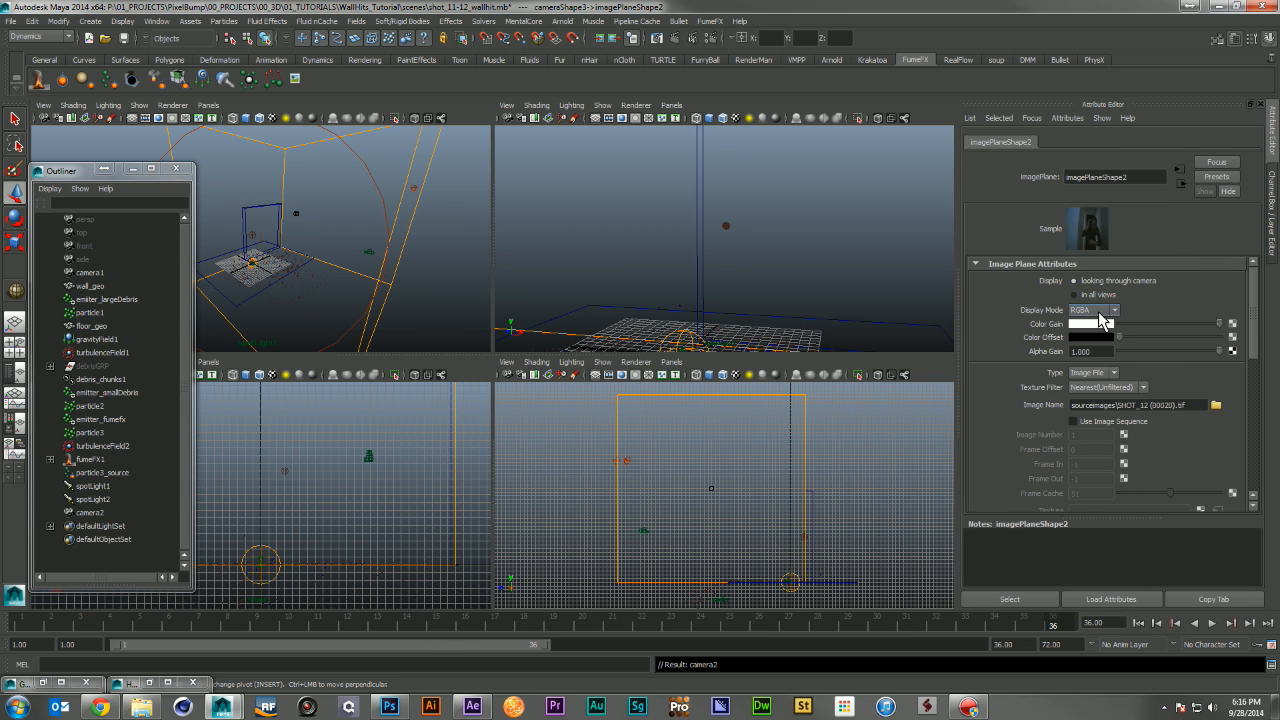
left_click(1093, 310)
left_click(1078, 339)
Look through the new camera and orbit, pan and dolly it until the wall and impact area line up with the SHOT_12 footage
left_click(671, 105)
mouse_move(700, 118)
left_click(800, 144)
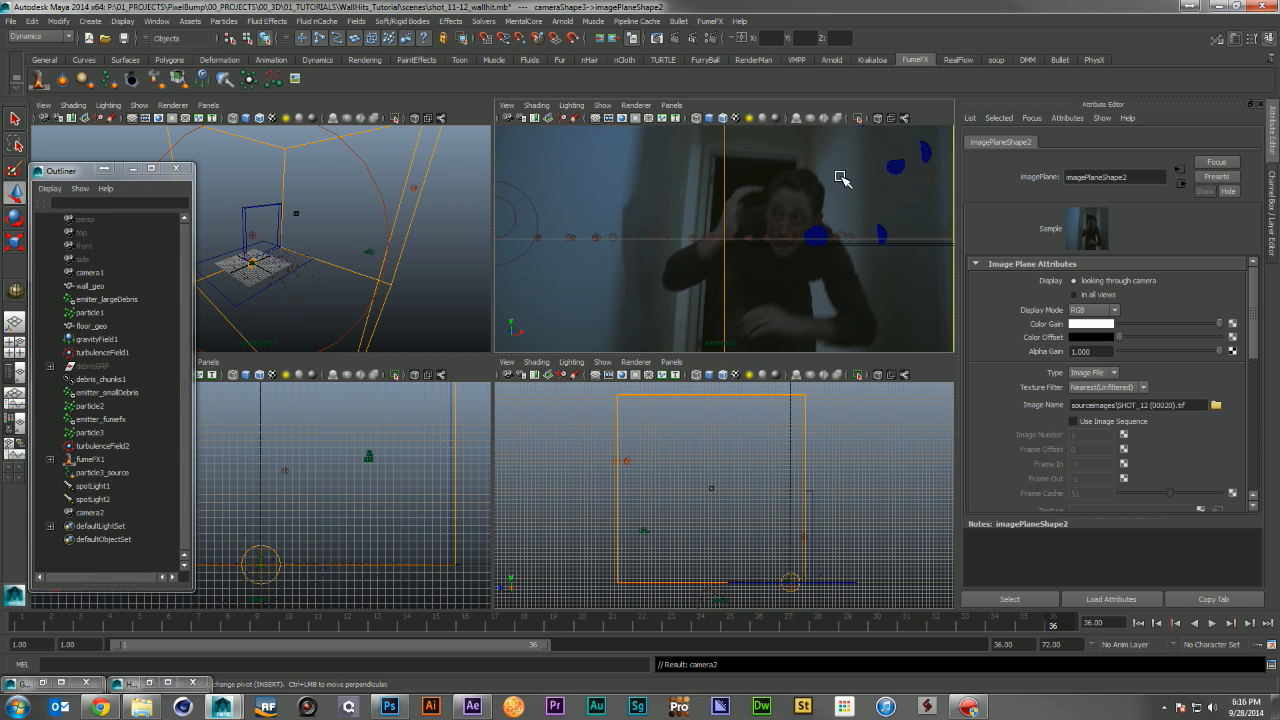
right_click_drag(823, 174, 700, 176, "alt")
middle_click_drag(772, 178, 766, 237, "alt")
right_click_drag(752, 210, 643, 205, "alt")
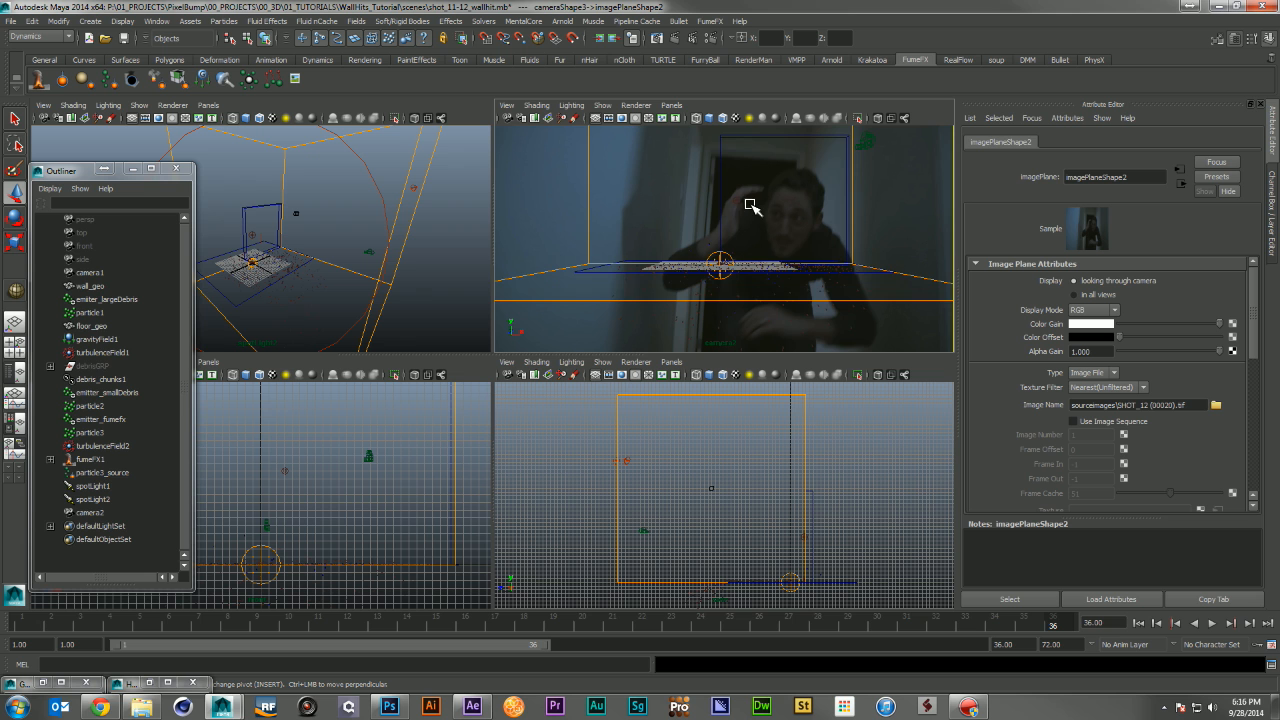
left_click_drag(756, 208, 611, 231, "alt")
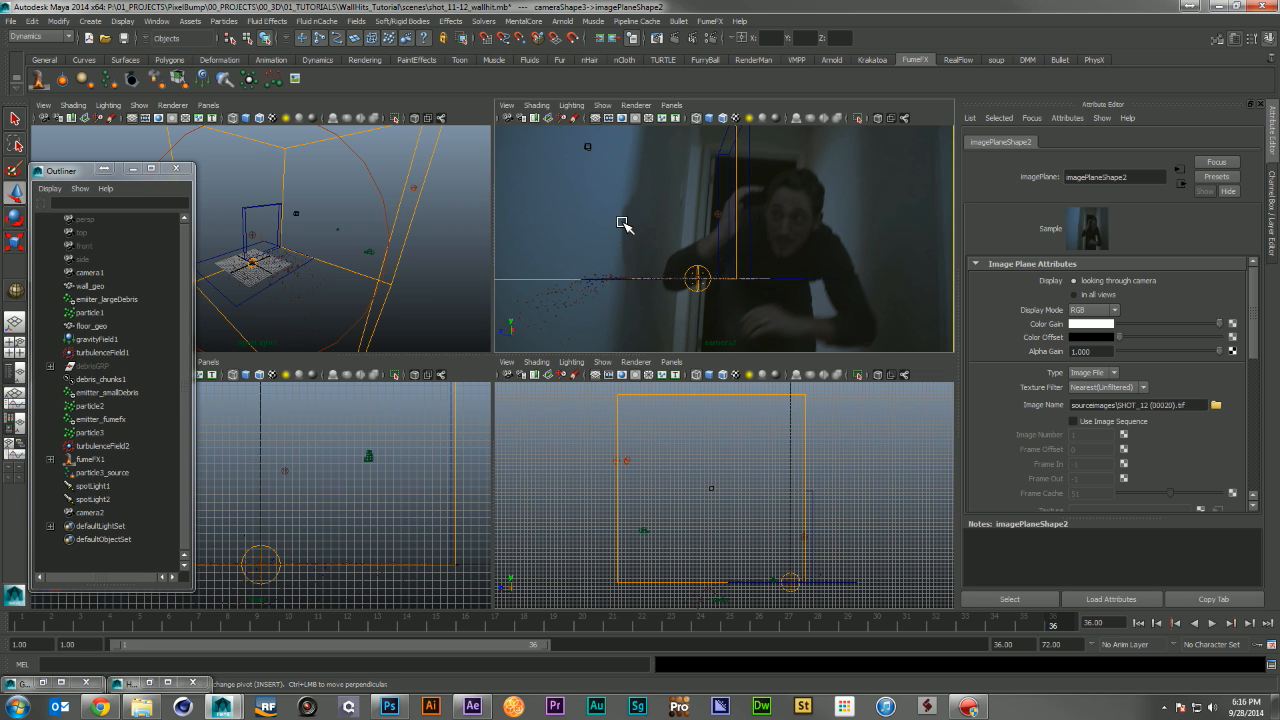
middle_click_drag(633, 226, 743, 269, "alt")
right_click_drag(743, 269, 868, 274, "alt")
middle_click_drag(808, 260, 710, 255, "alt")
left_click_drag(884, 268, 897, 258, "alt")
right_click_drag(866, 267, 934, 252, "alt")
middle_click_drag(881, 272, 820, 226, "alt")
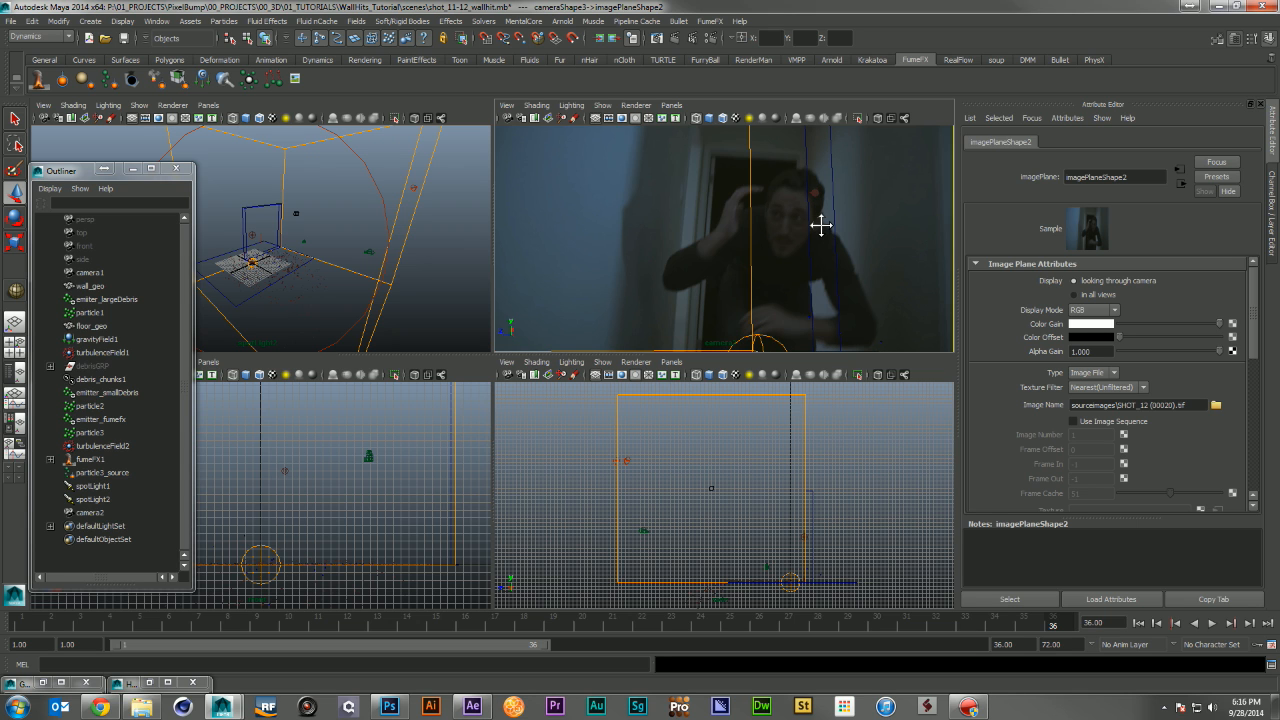
middle_click_drag(821, 226, 822, 226, "alt")
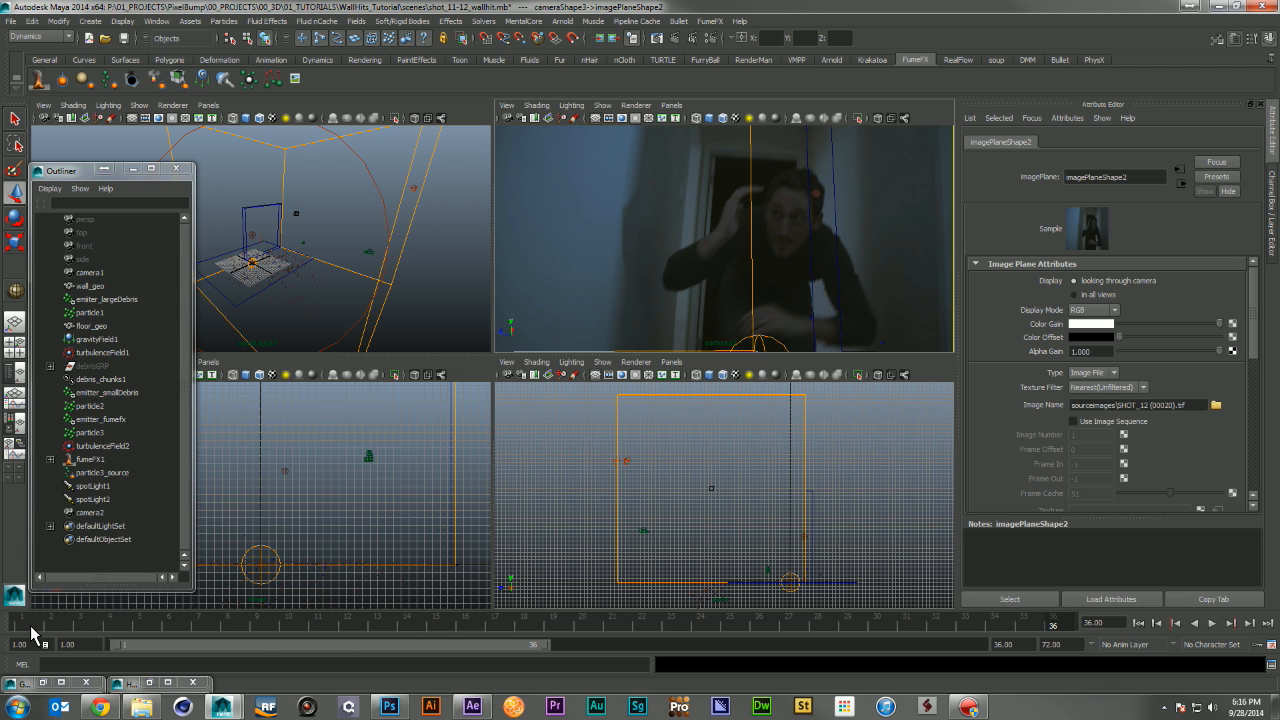
Play the simulation from frame 1 against the SHOT_12 footage to check the debris placement, and rewind it
left_click(32, 627)
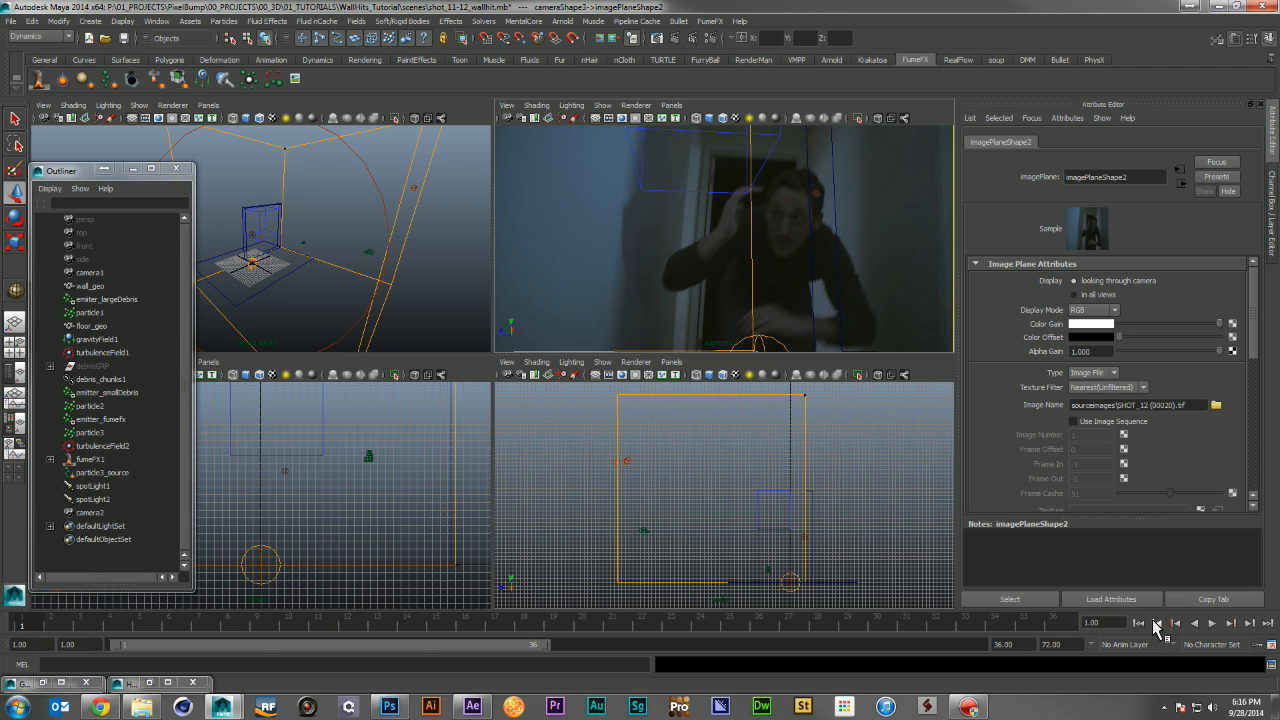
left_click(1212, 623)
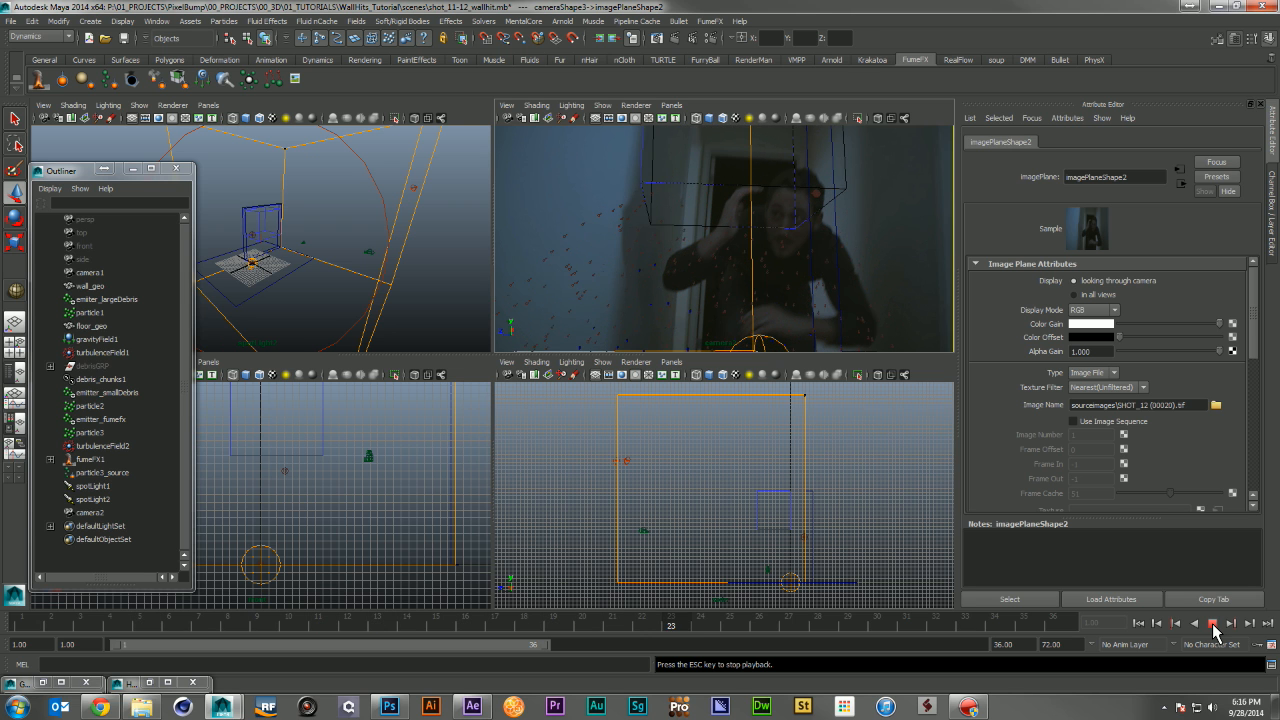
left_click(1213, 623)
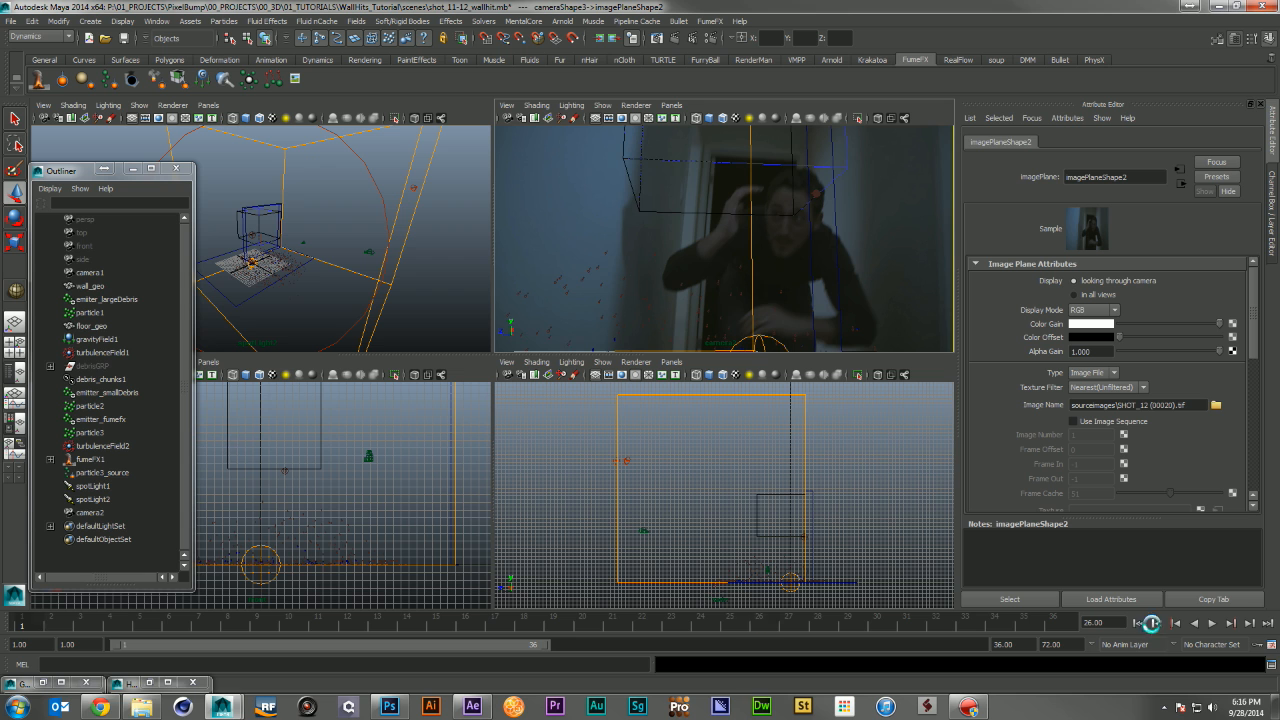
left_click(1139, 623)
left_click(1211, 623)
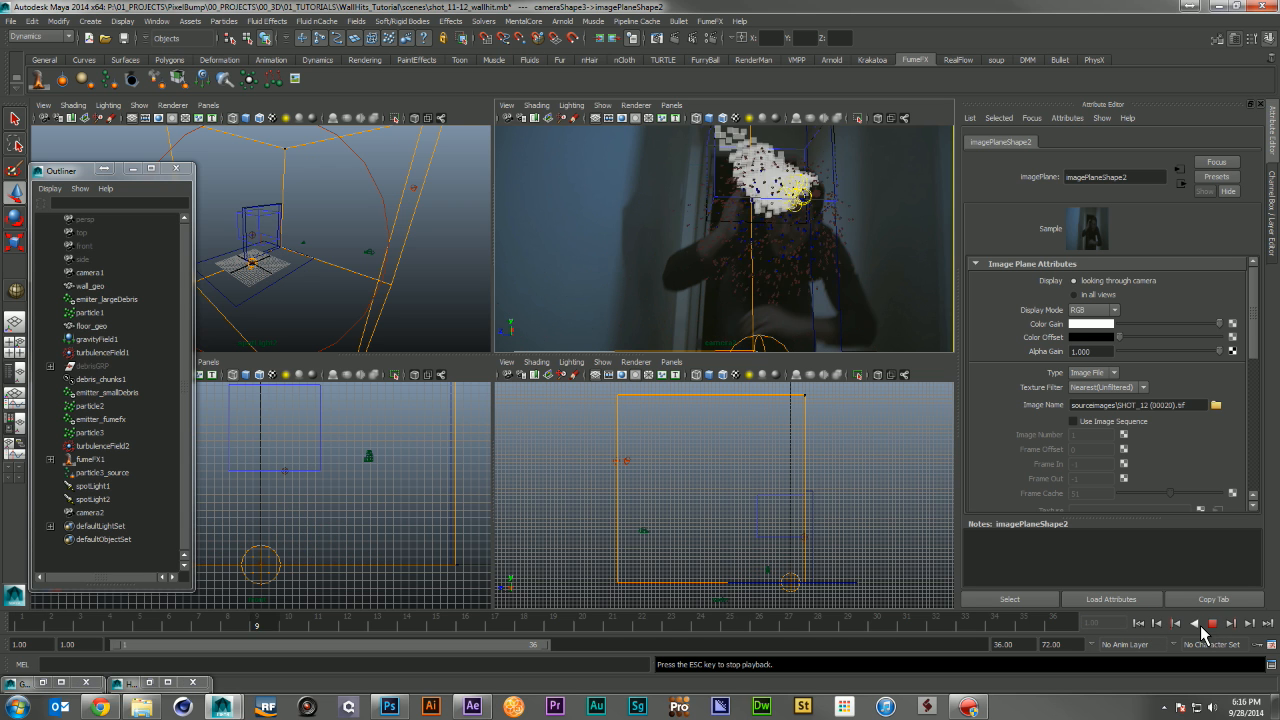
left_click(1194, 623)
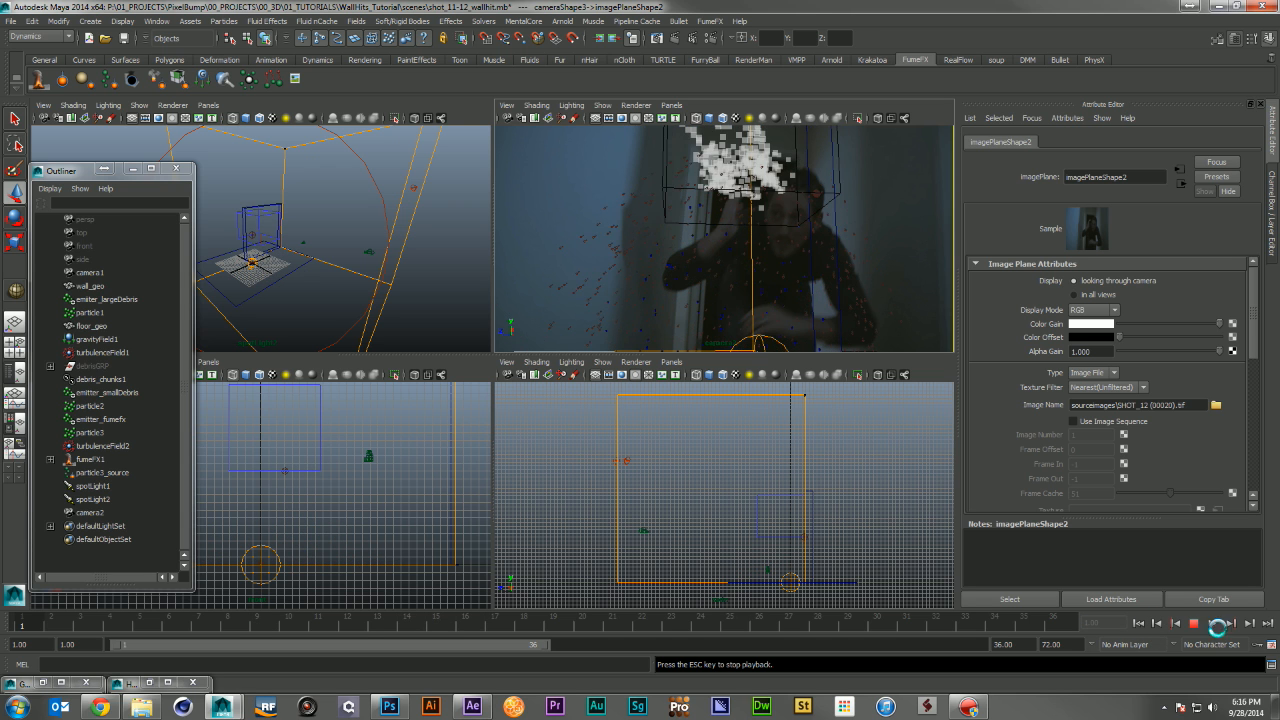
left_click(1140, 623)
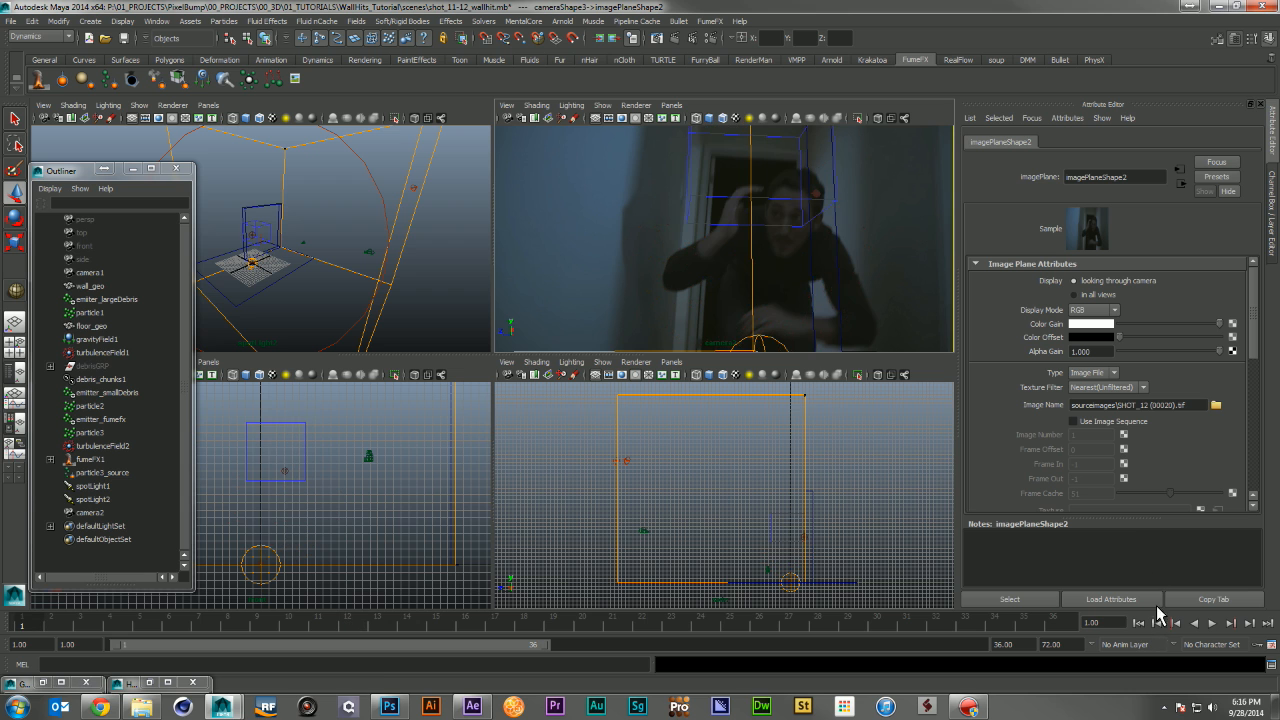
Pull the SHOT_12 camera back slightly and pan it so the dust effect sits lower in the frame
right_click_drag(894, 252, 867, 253, "alt")
middle_click_drag(867, 253, 914, 291, "alt")
right_click_drag(914, 291, 864, 302, "alt")
middle_click_drag(864, 302, 877, 320, "alt")
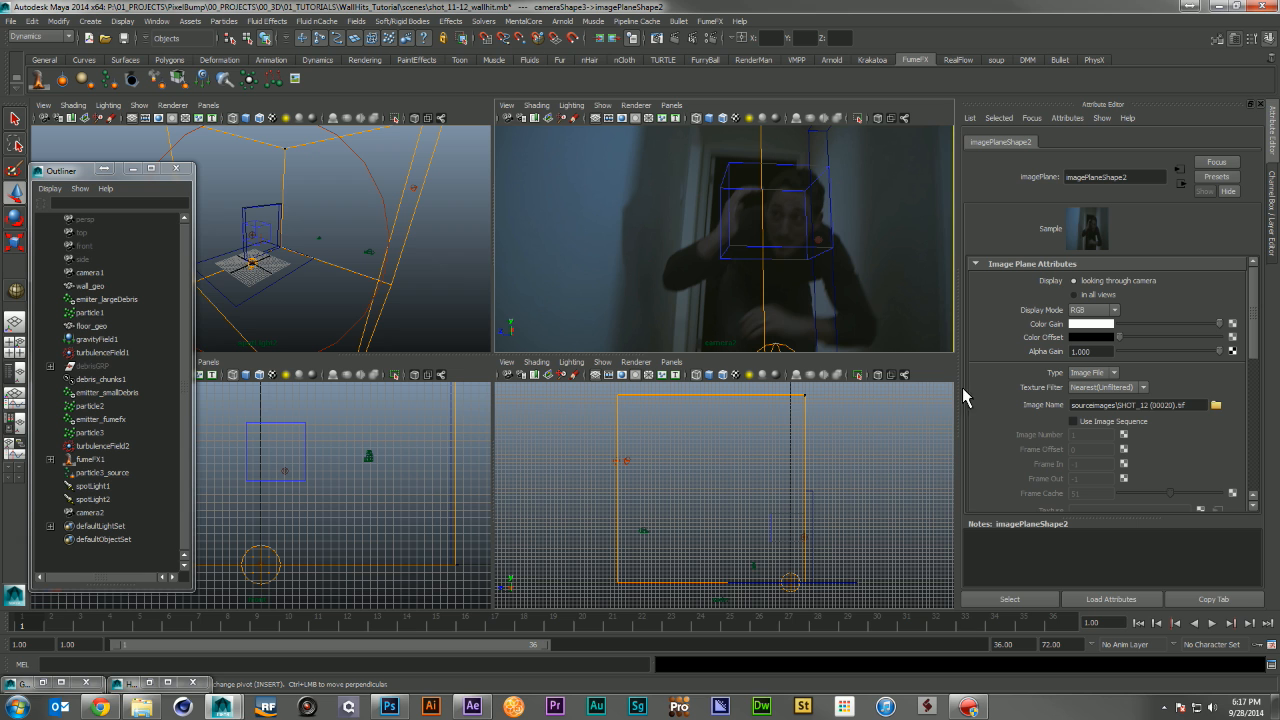
Replay the simulation through the adjusted camera and return to frame 1
left_click(1211, 623)
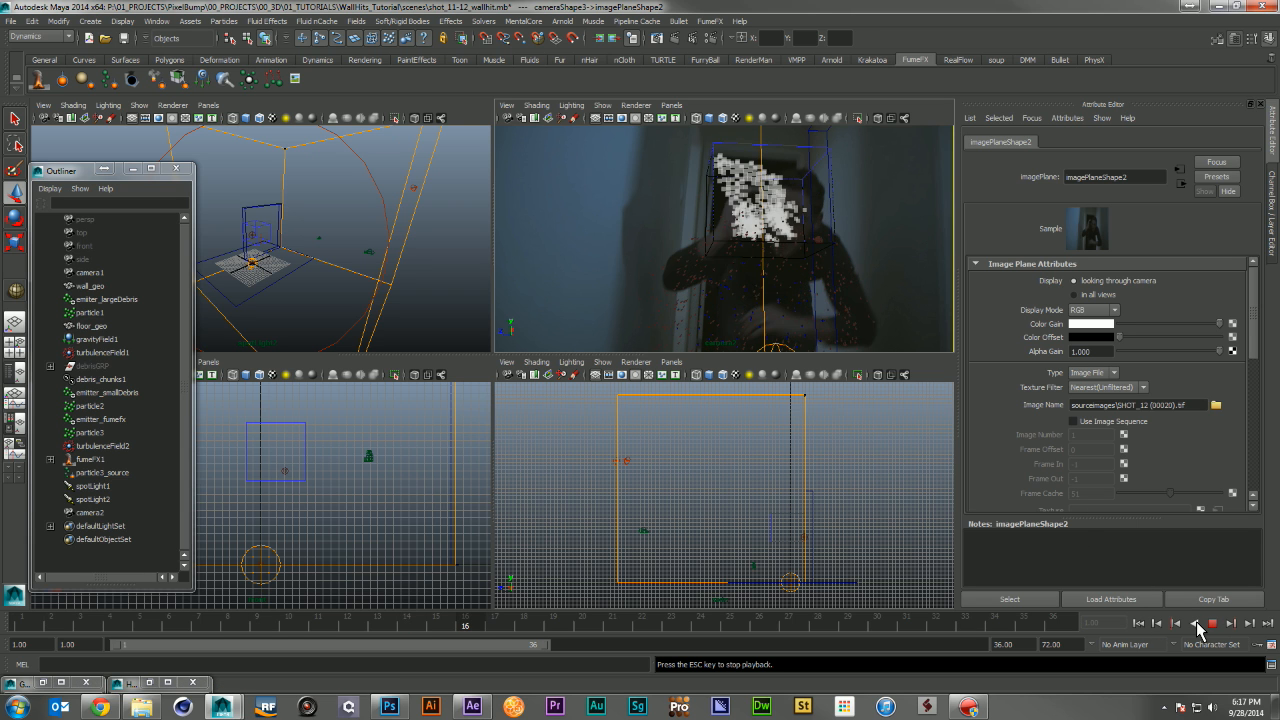
left_click(1193, 623)
left_click(1138, 623)
key("Escape")
Set the SHOT_12 image plane's display mode to None and rename camera1 as cam_shot11
left_click(1092, 310)
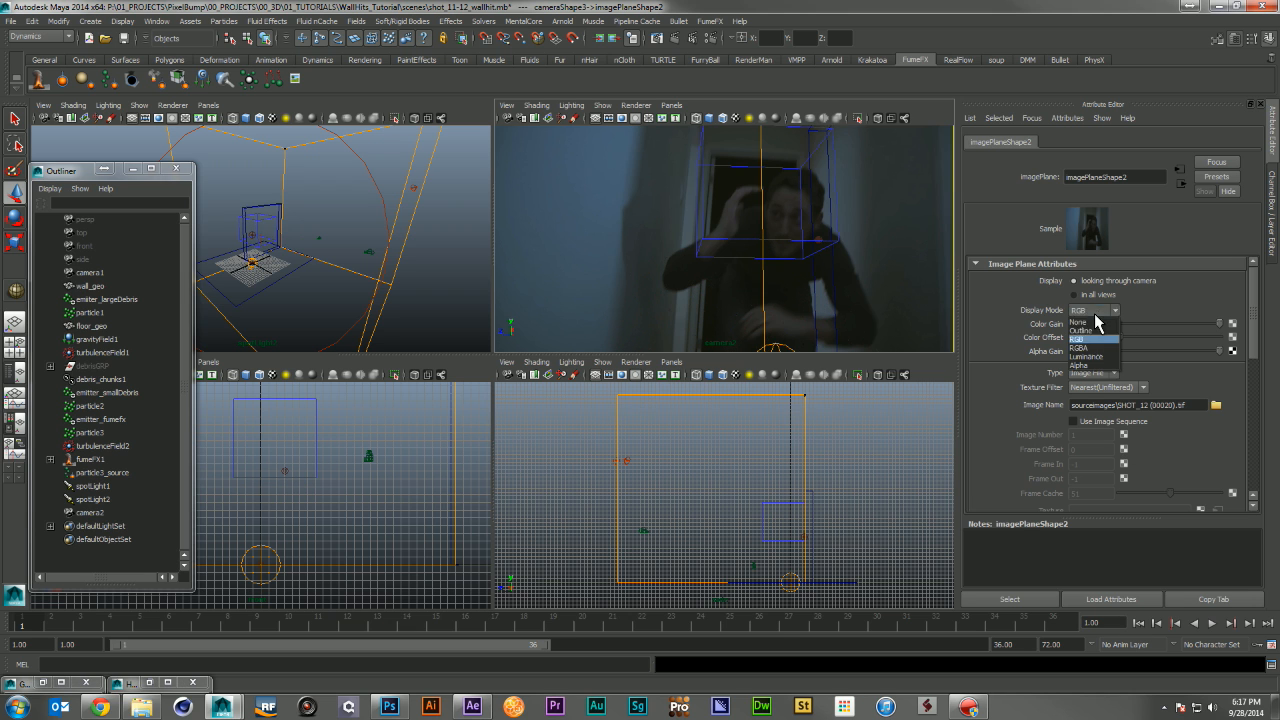
left_click(1094, 322)
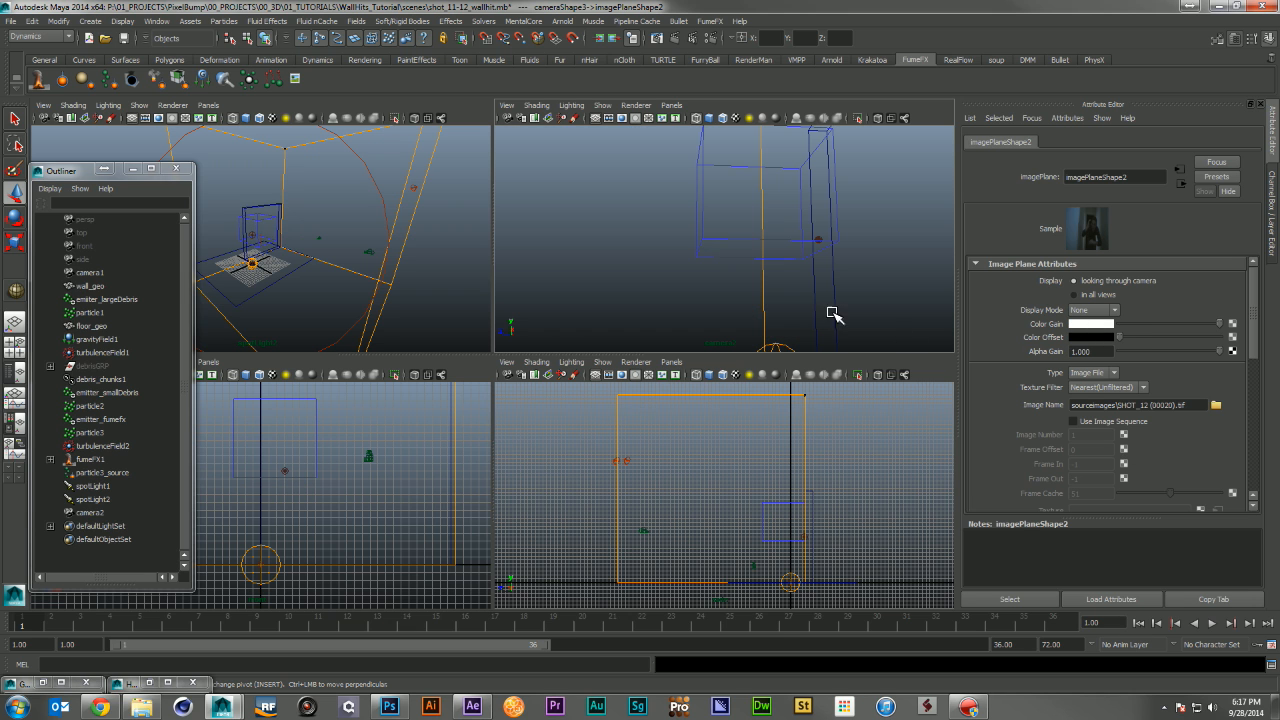
left_click(101, 273)
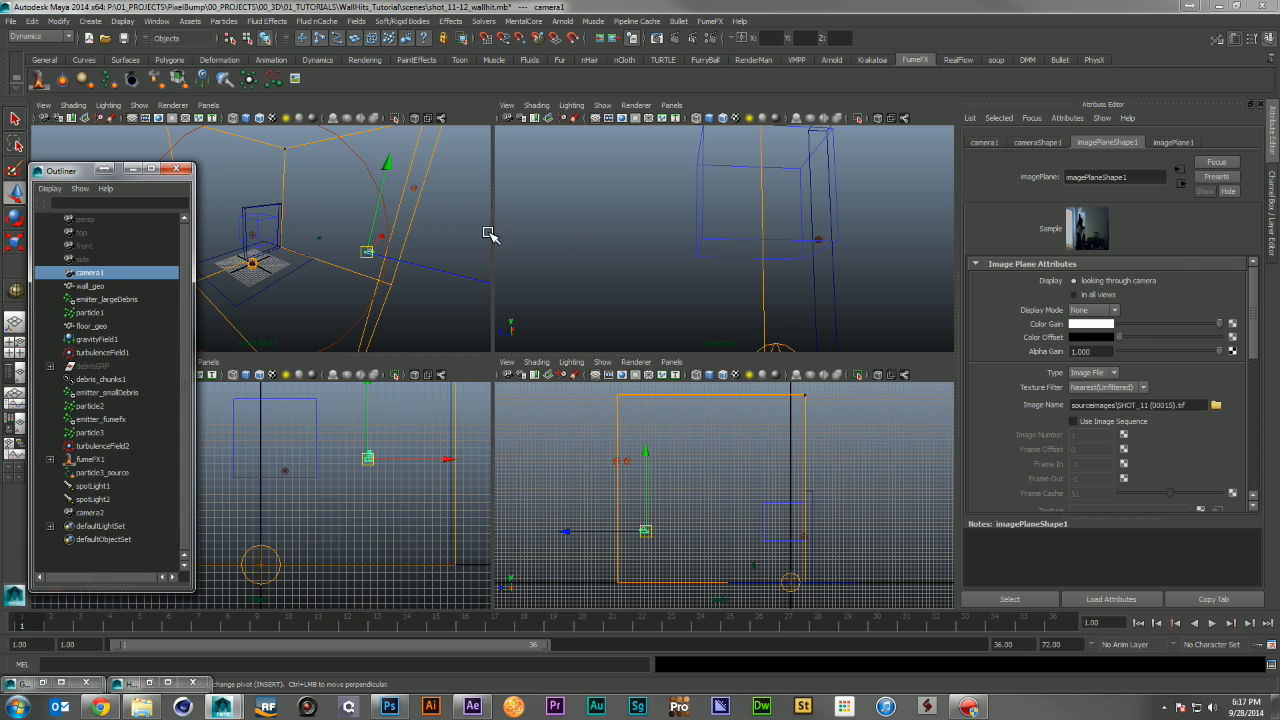
left_click(988, 143)
left_click(1088, 177)
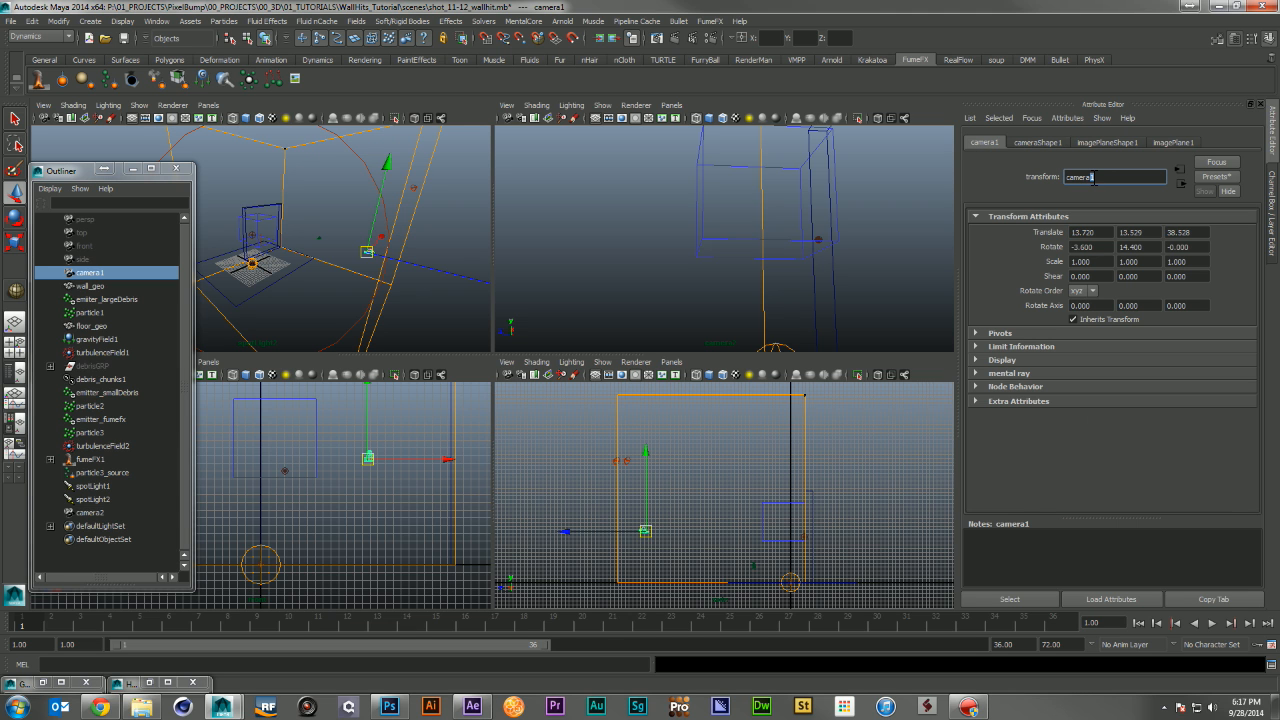
left_click_drag(1088, 177, 1084, 178)
type("_sho")
type("t12")
key("Return")
Rename camera2 as cam_shot12 and save the scene
left_click(89, 512)
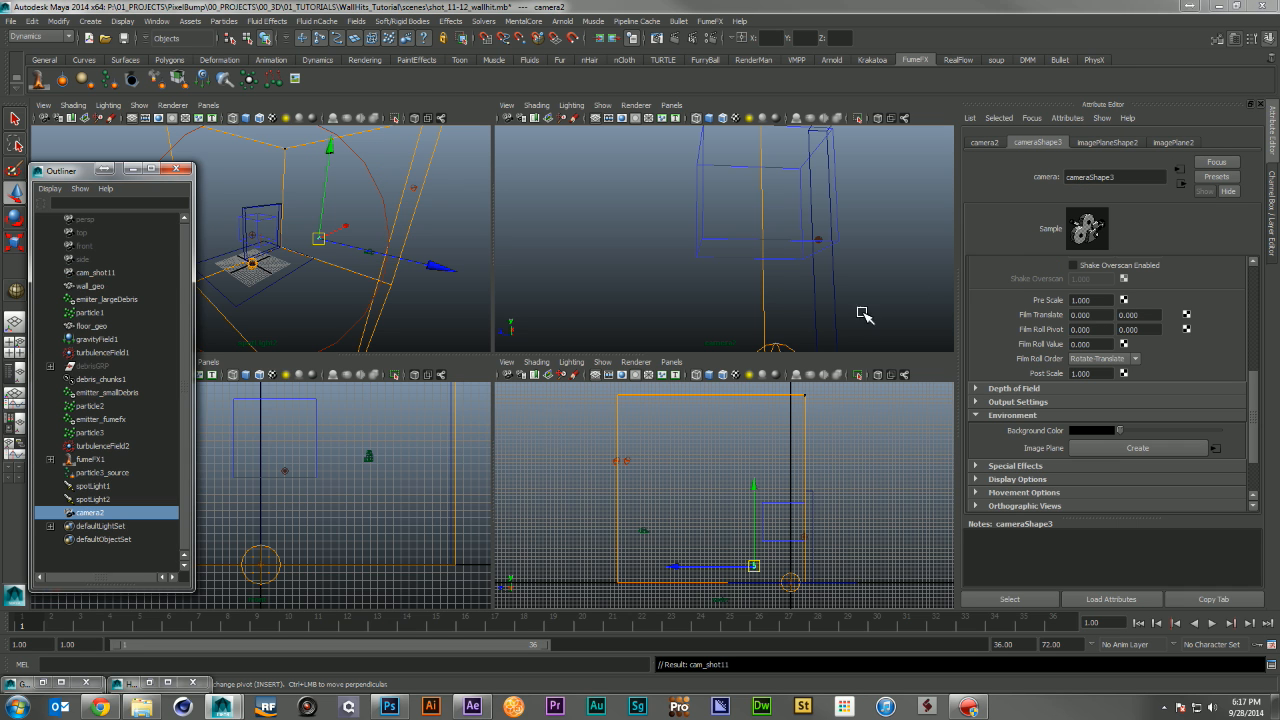
left_click_drag(1124, 178, 1243, 190)
left_click(986, 143)
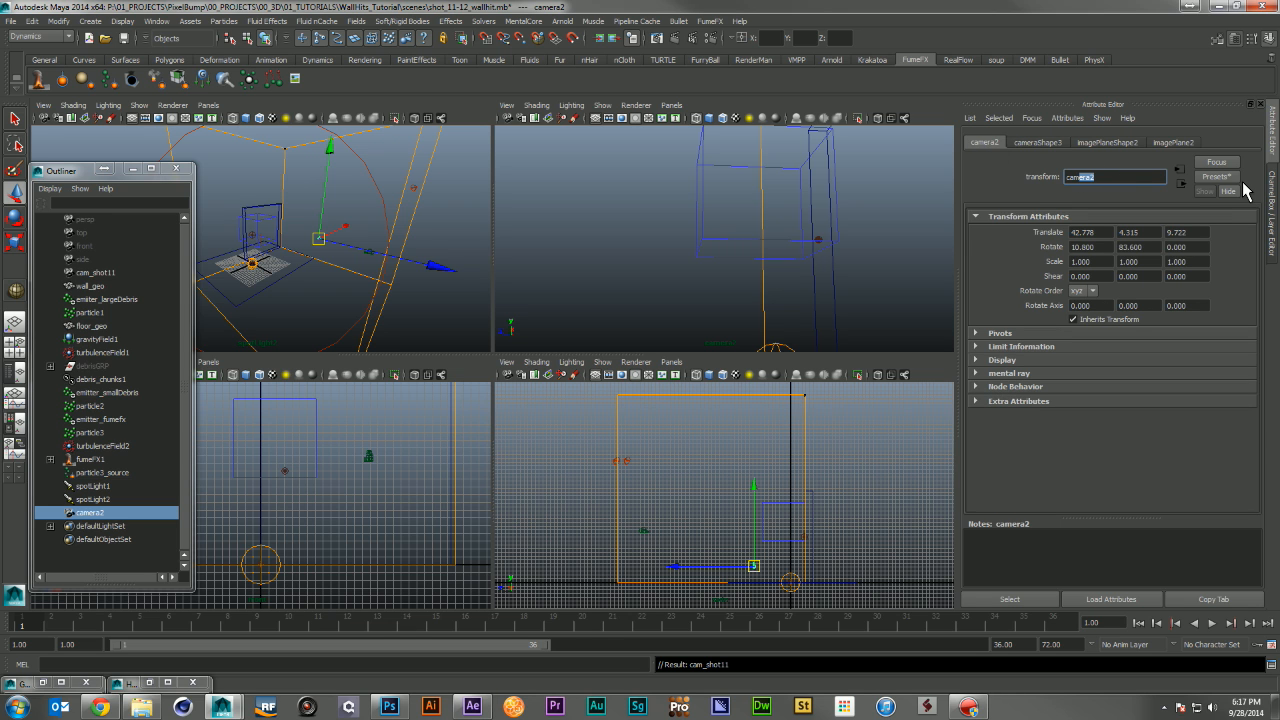
type("cam_shot12")
key("Return")
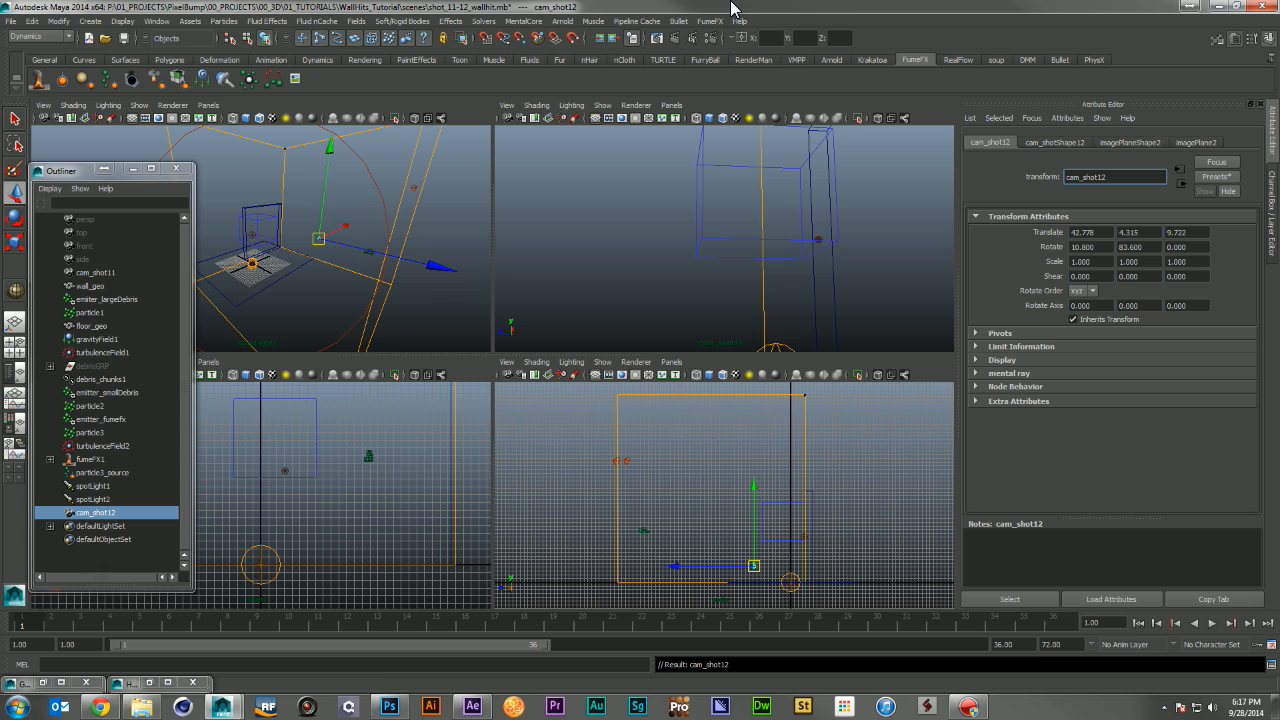
key("ctrl+s")
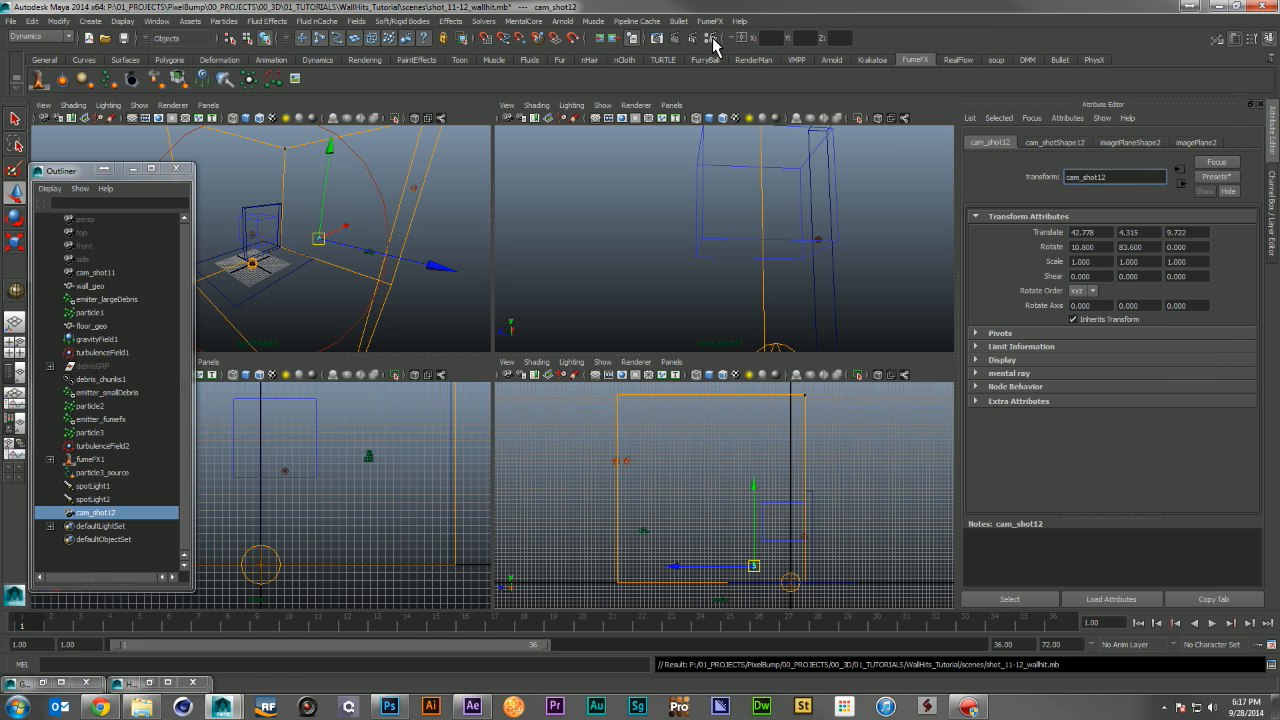
Open the common render settings and set the file name prefix to %s/%c/%c
left_click(571, 38)
left_click(928, 128)
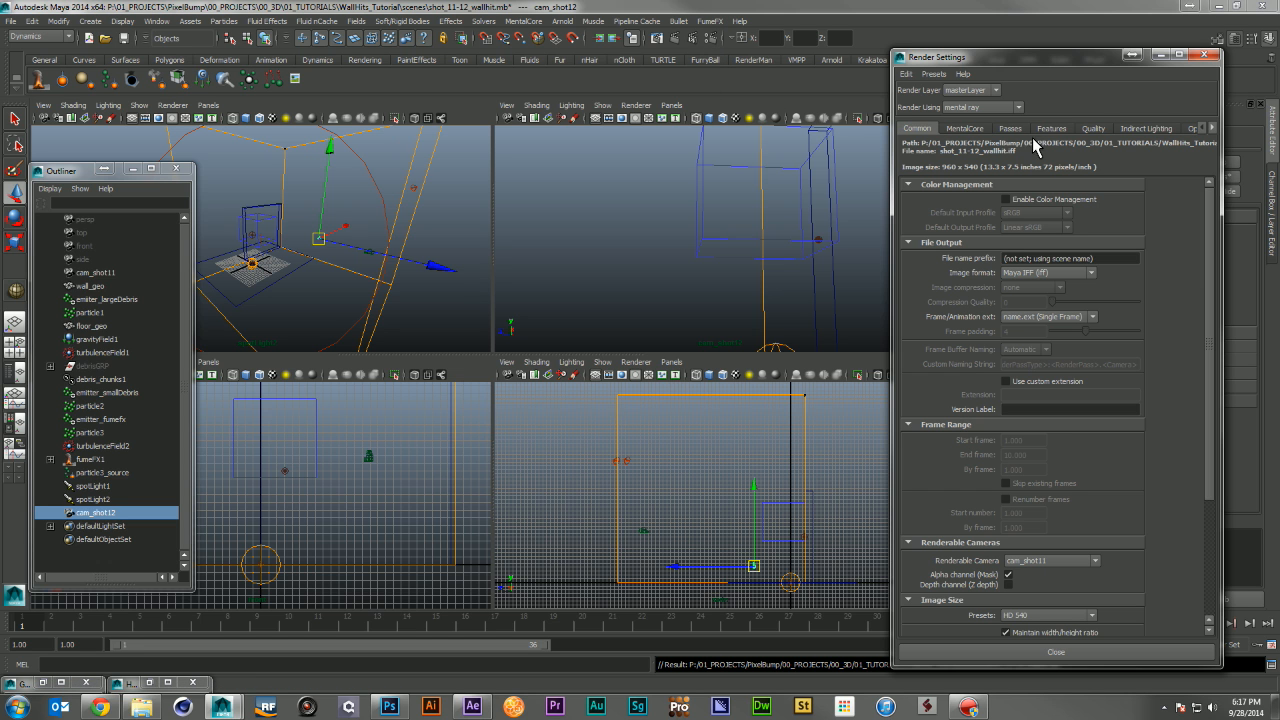
left_click(1050, 271)
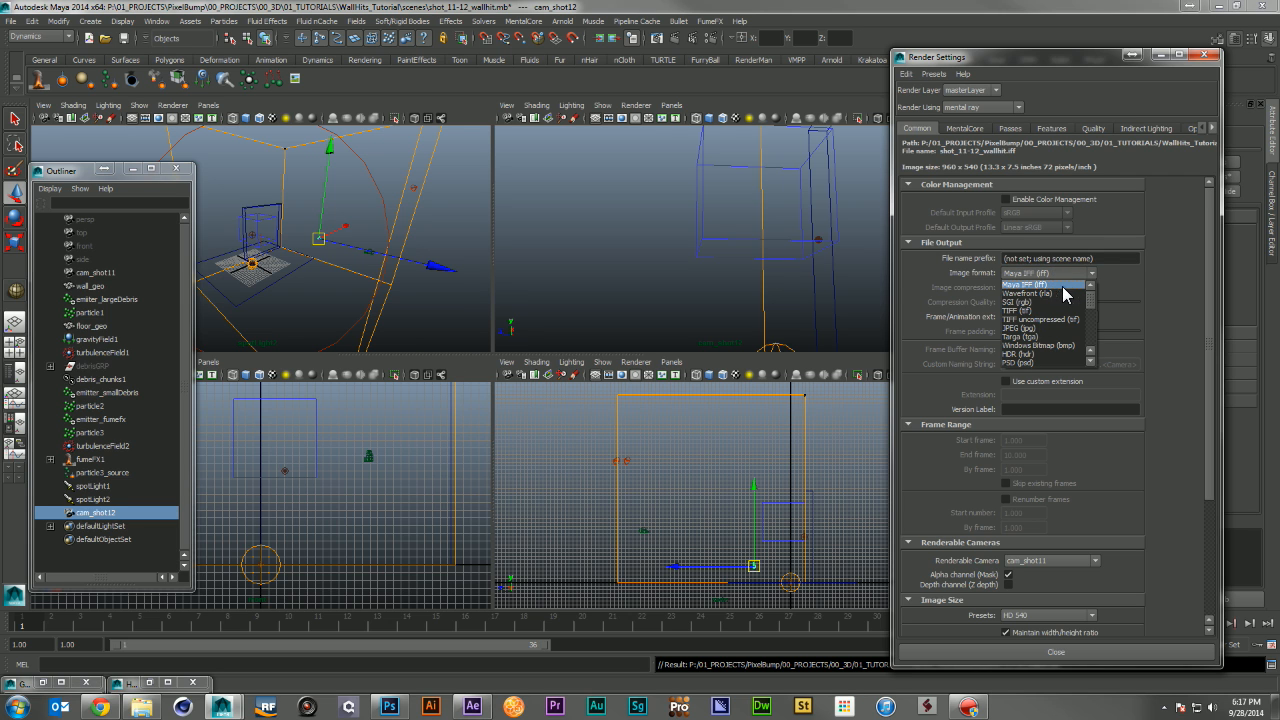
left_click(1108, 259)
left_click(1108, 259)
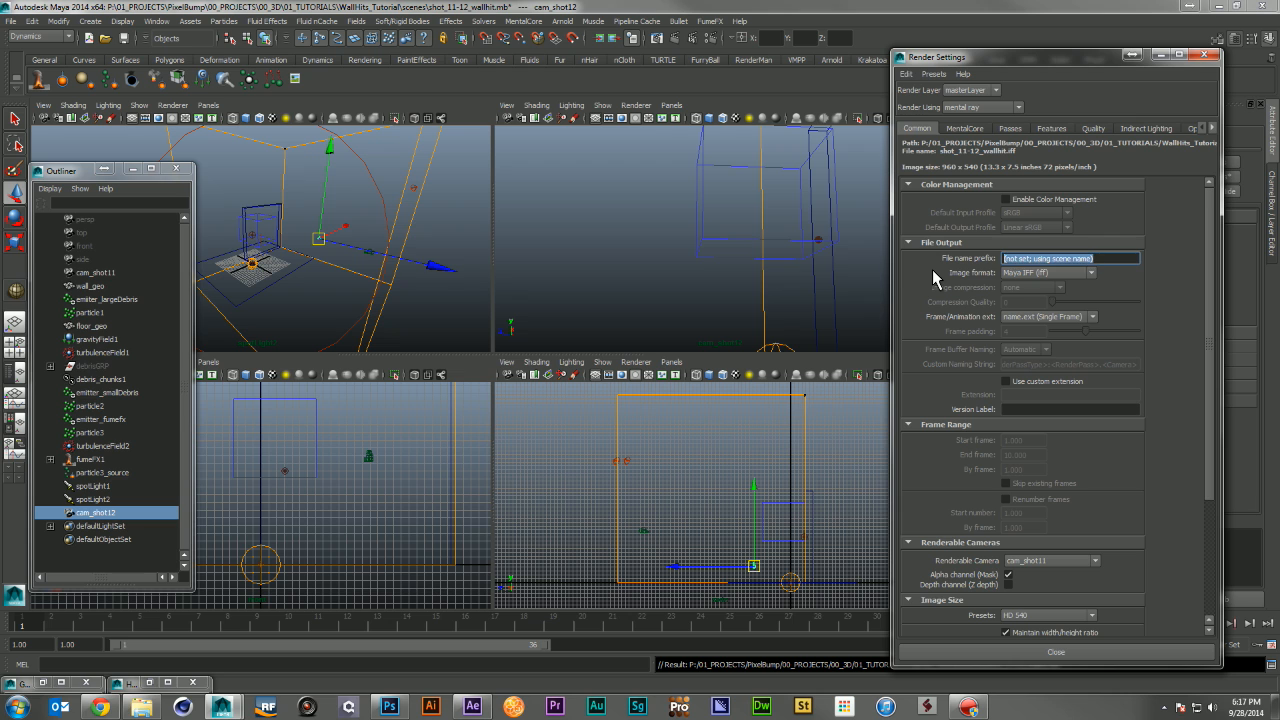
type("%s/%c")
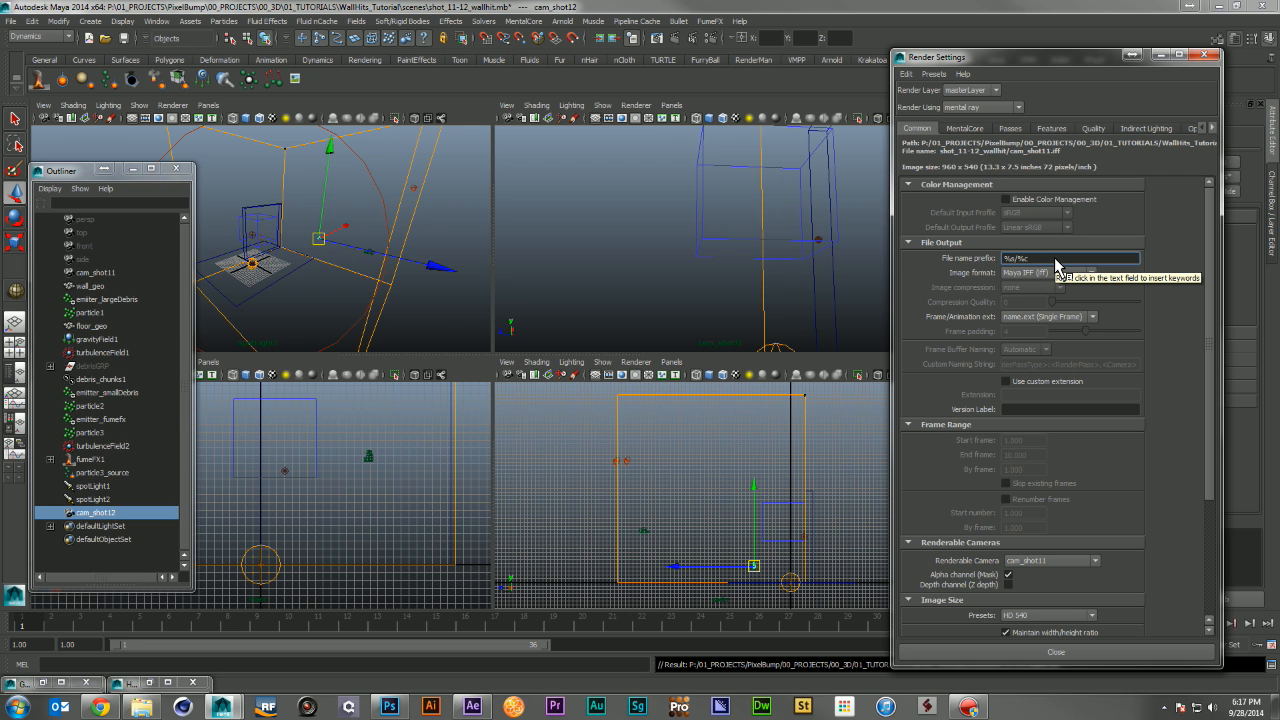
type("/%c")
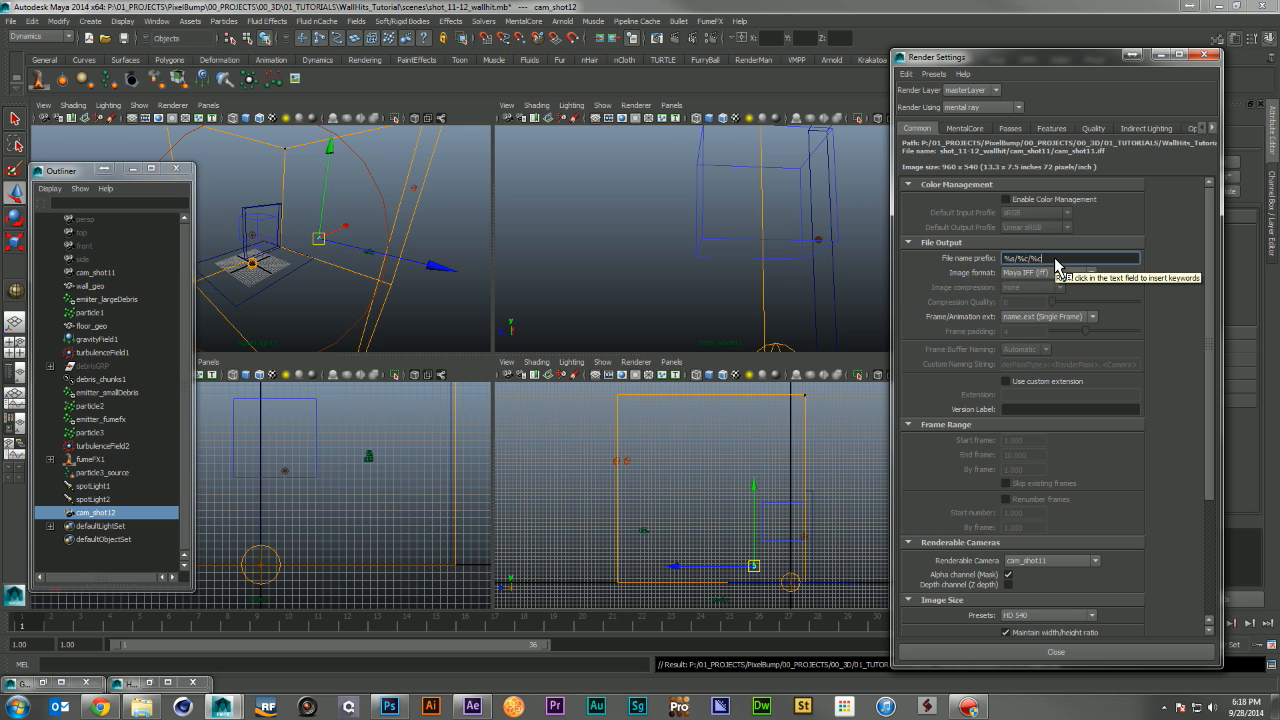
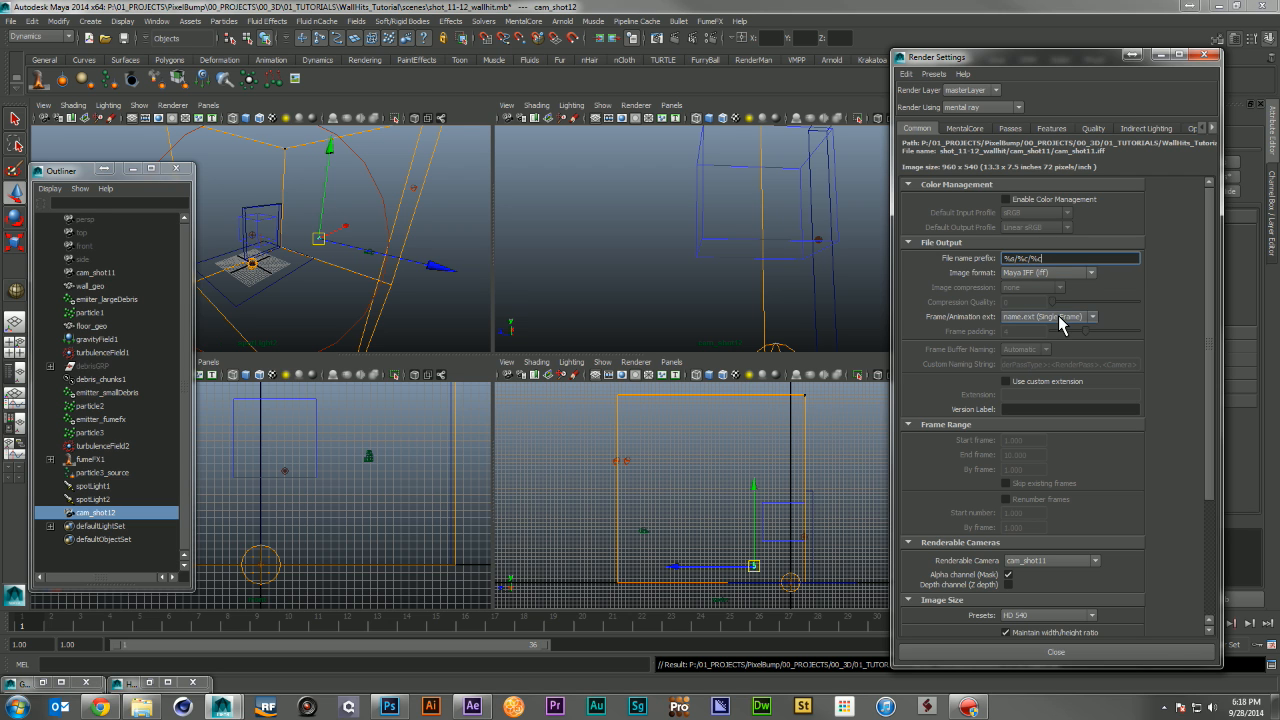
Set the frame/animation extension to name.#.ext and the render end frame to 36
left_click(1060, 322)
left_click(1042, 346)
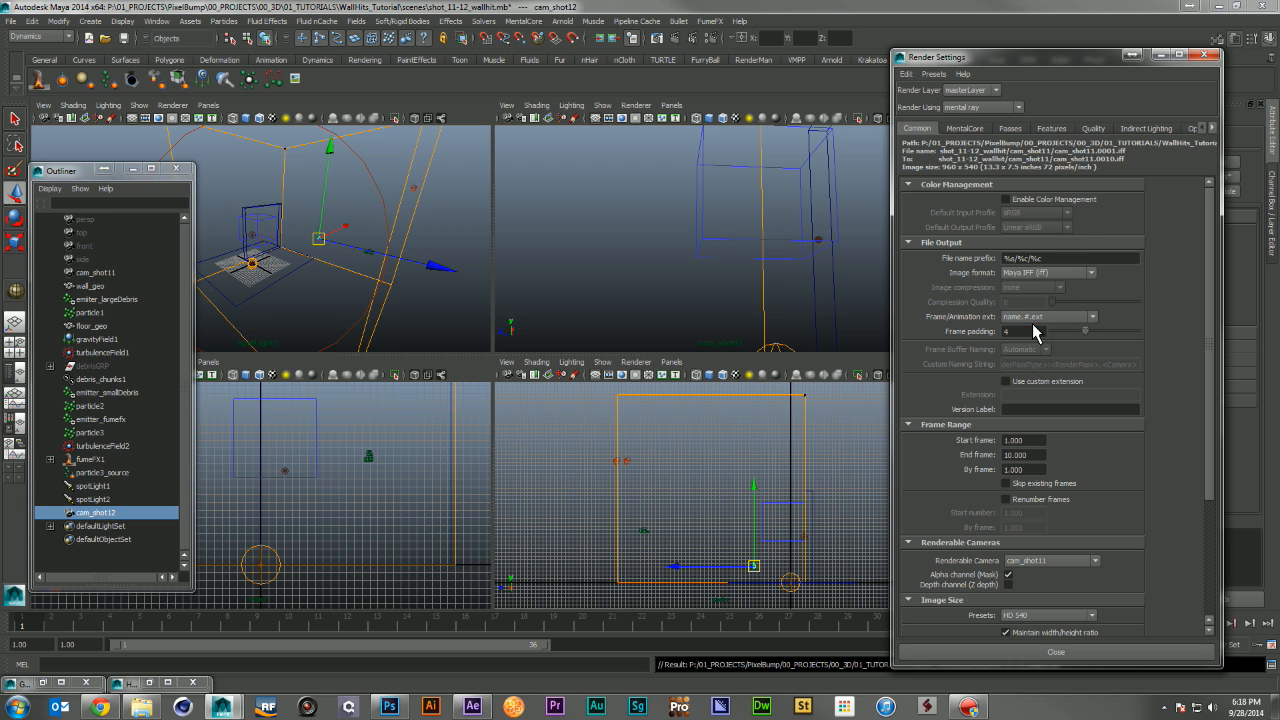
scroll(962, 393, "down", 1)
double_click(1020, 400)
double_click(1033, 415)
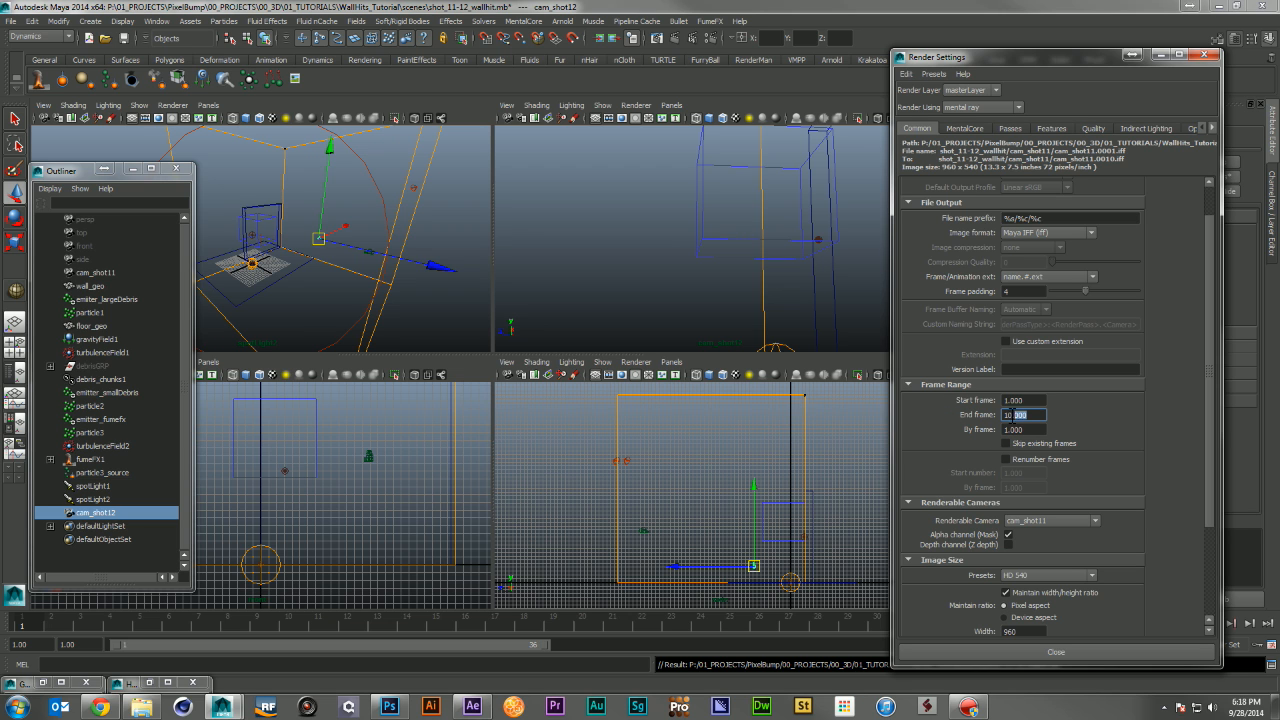
type("36")
key("Return")
Add cam_shot12 as a second renderable camera alongside cam_shot11
scroll(956, 431, "down", 2)
left_click(1050, 440)
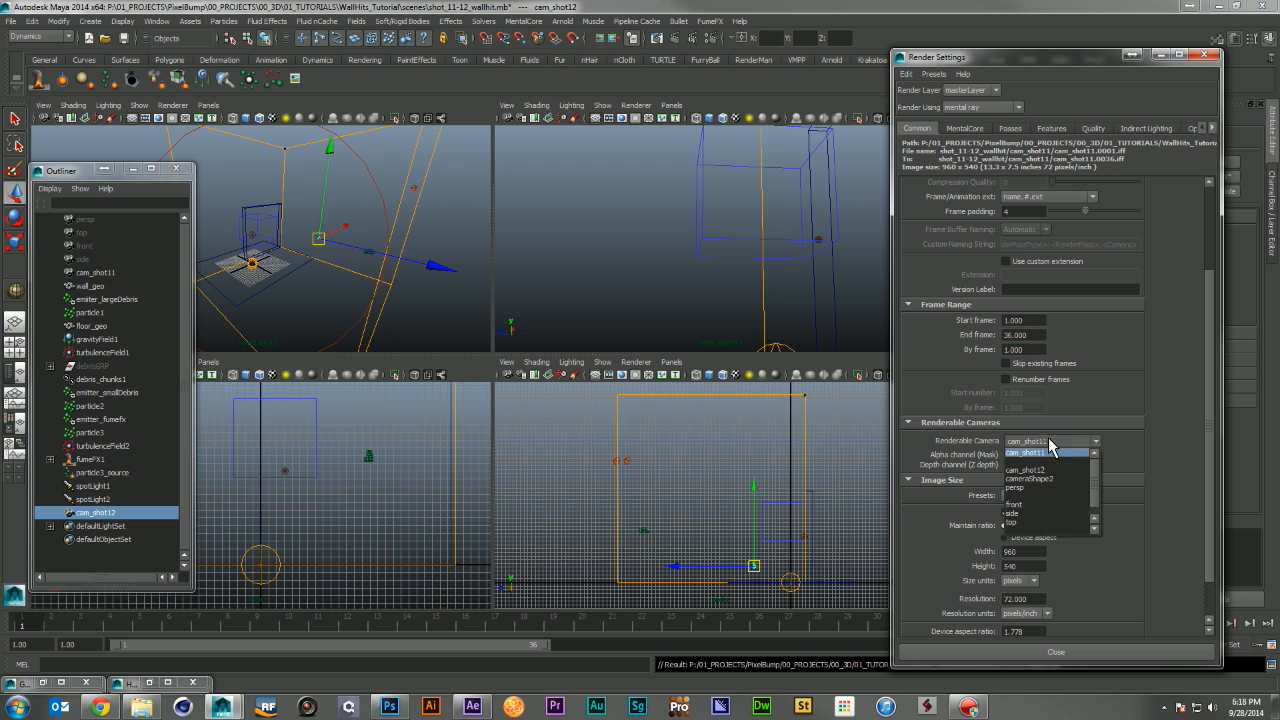
left_click_drag(1095, 485, 1096, 510)
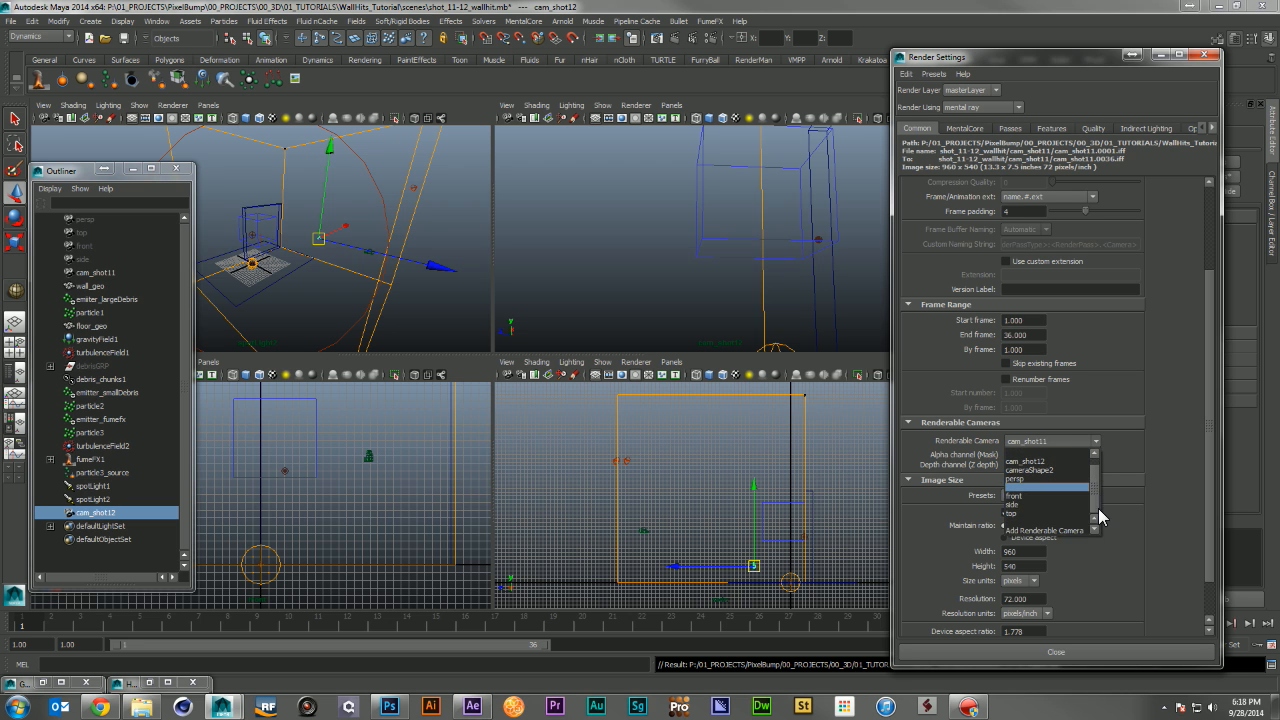
left_click(1058, 531)
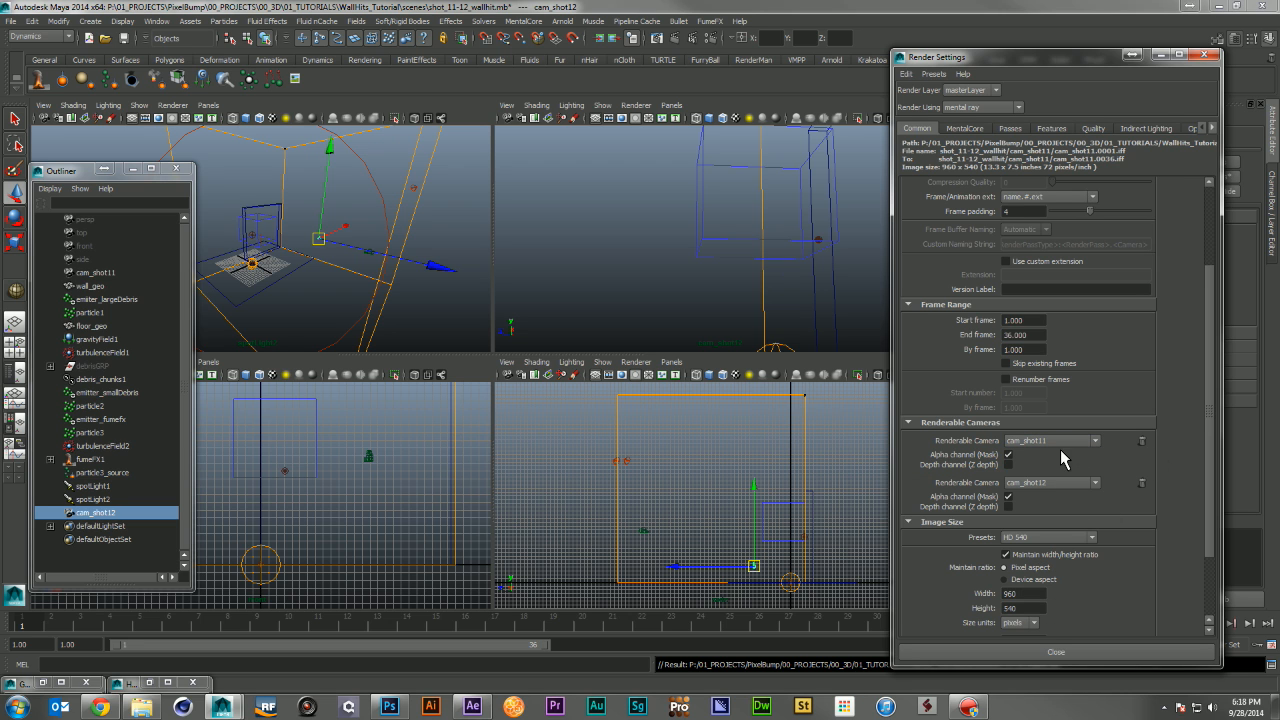
Set the render image size to the HD 1080 preset
scroll(938, 444, "down", 2)
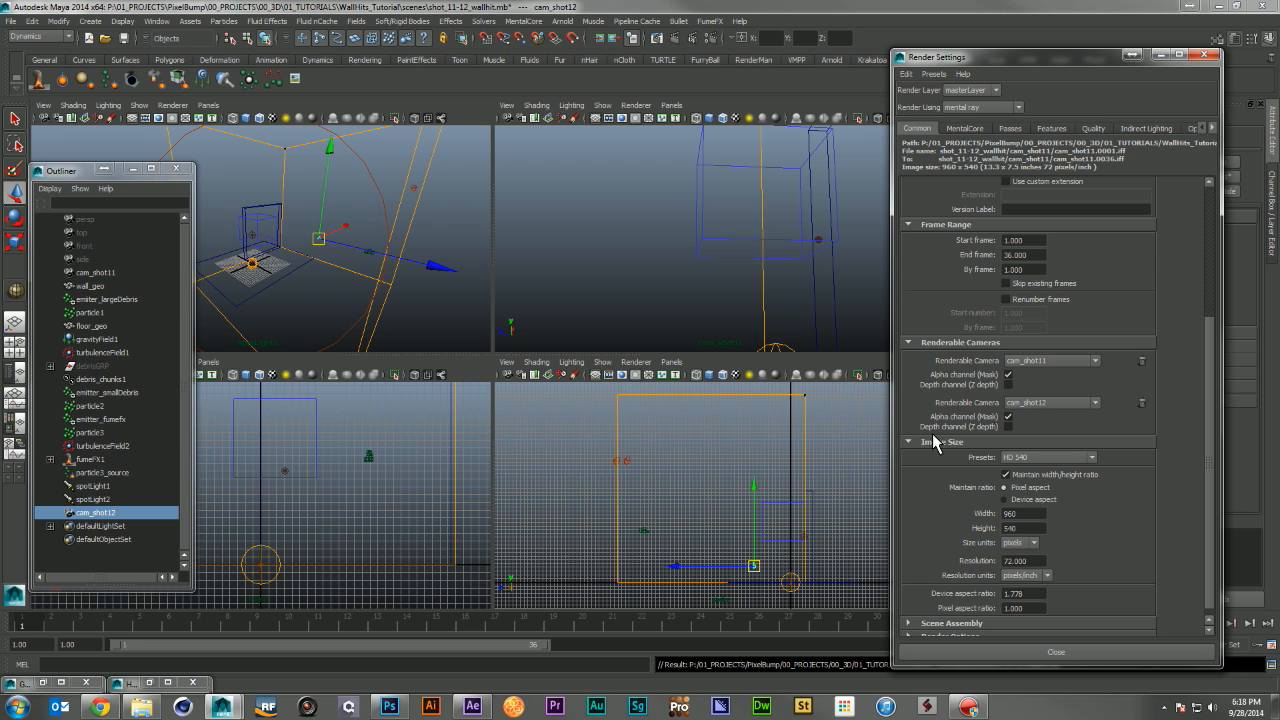
left_click(1047, 459)
left_click(1084, 539)
left_click(1090, 458)
scroll(1089, 490, "down", 4)
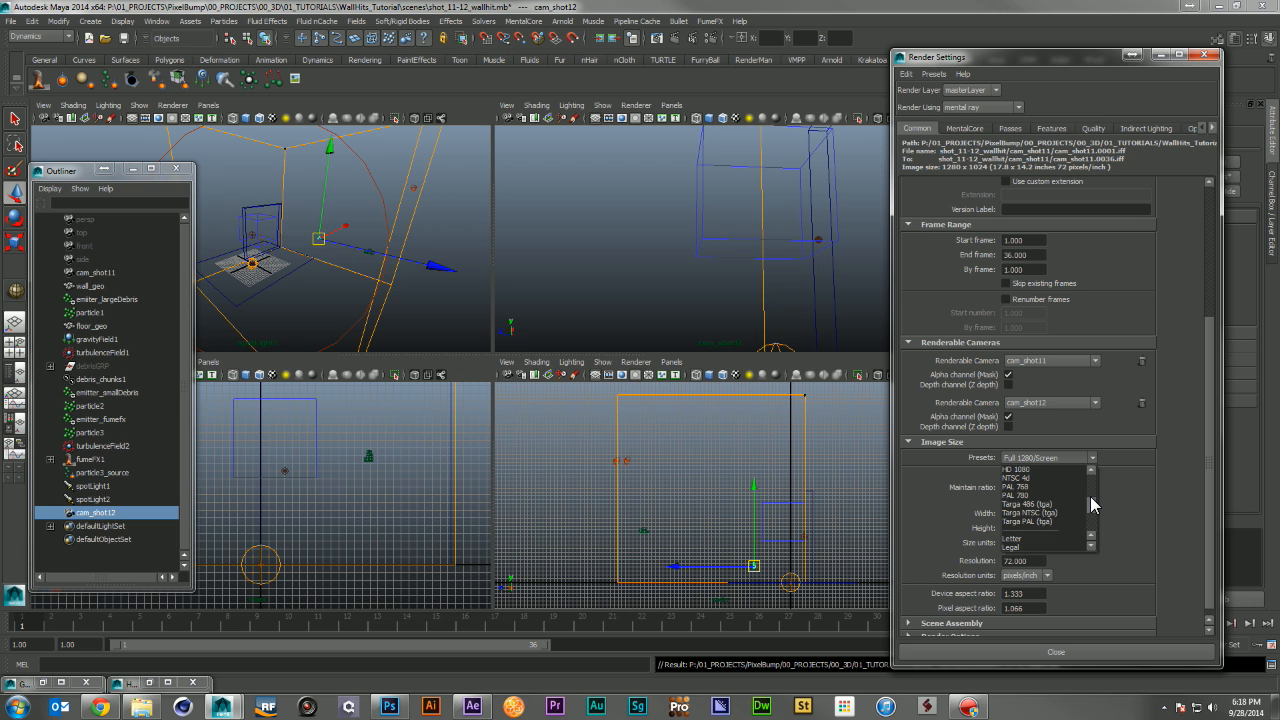
scroll(1090, 502, "up", 1)
left_click(1044, 502)
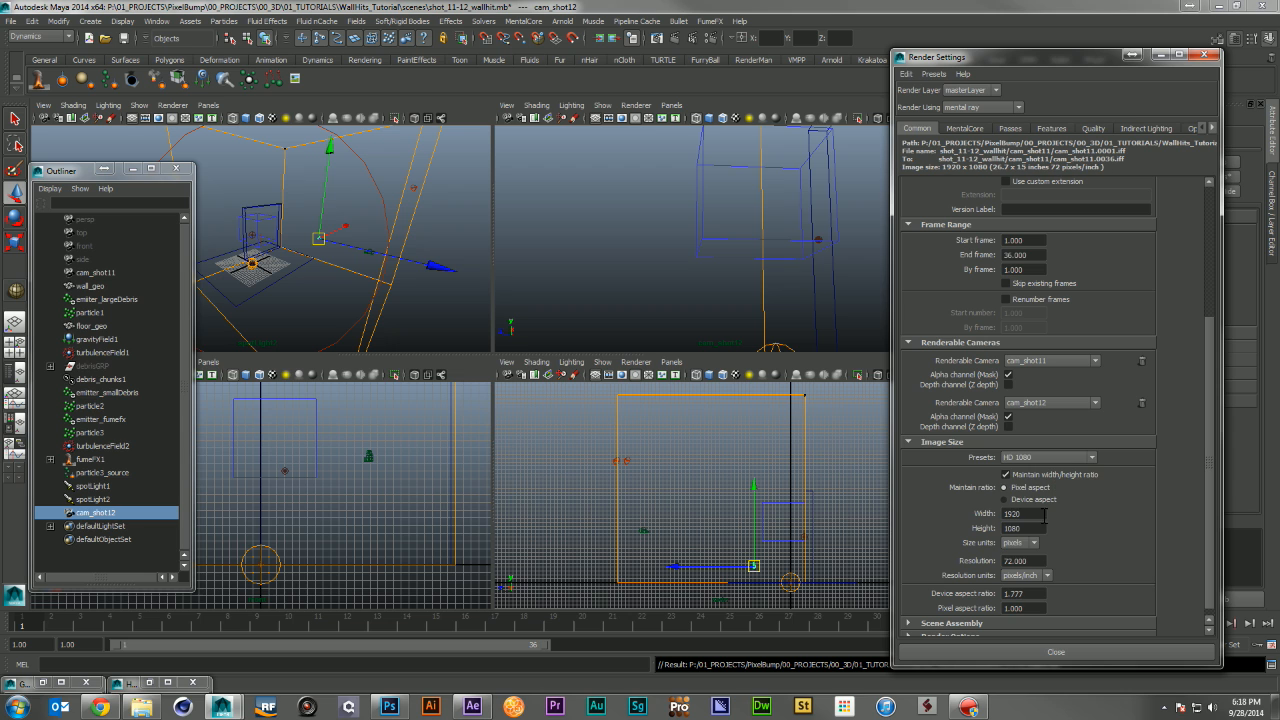
Set the render image width to 2048 pixels, check the common render settings, and close them
double_click(1030, 513)
type("2048")
key("Return")
scroll(1146, 489, "down", 1)
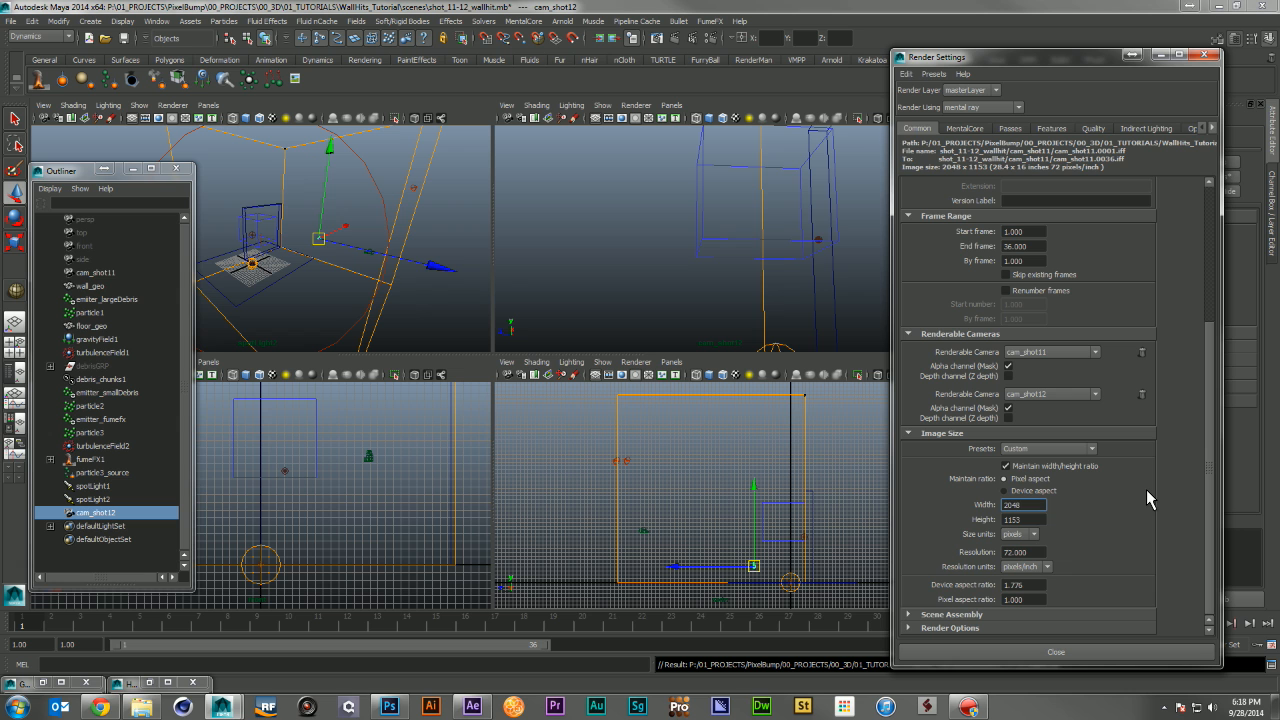
scroll(1214, 469, "up", 5)
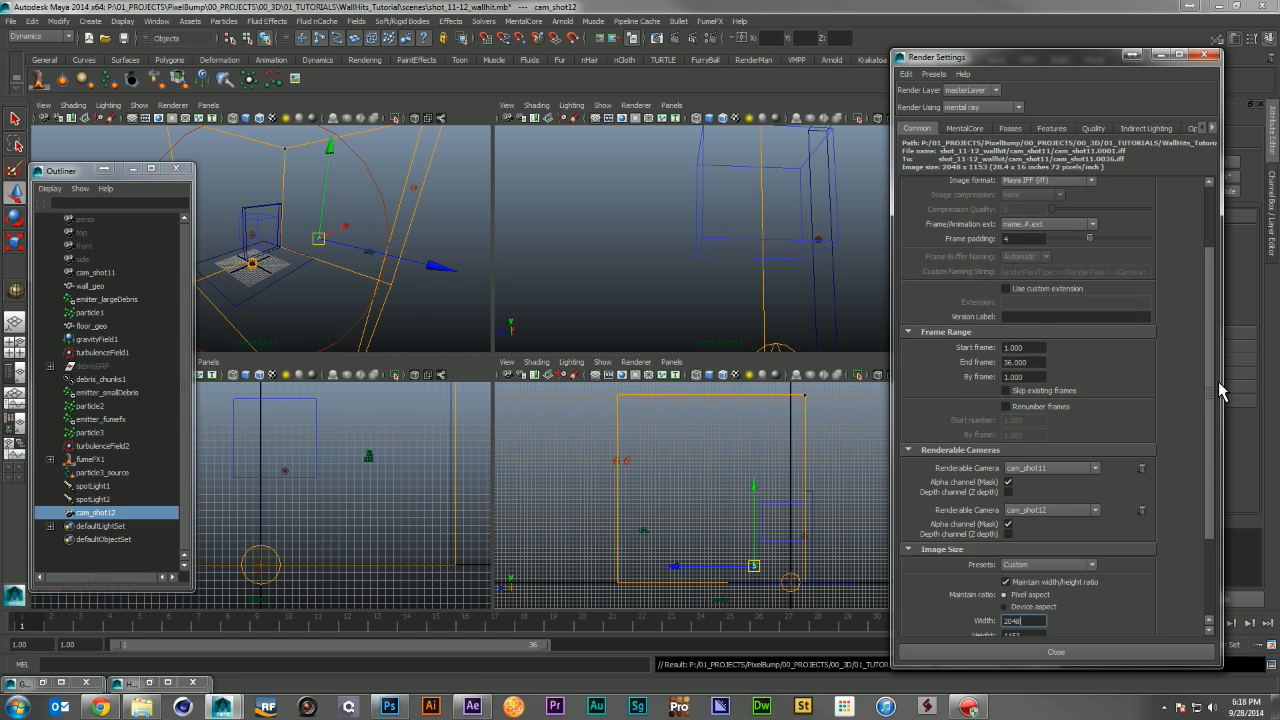
scroll(1220, 299, "down", 5)
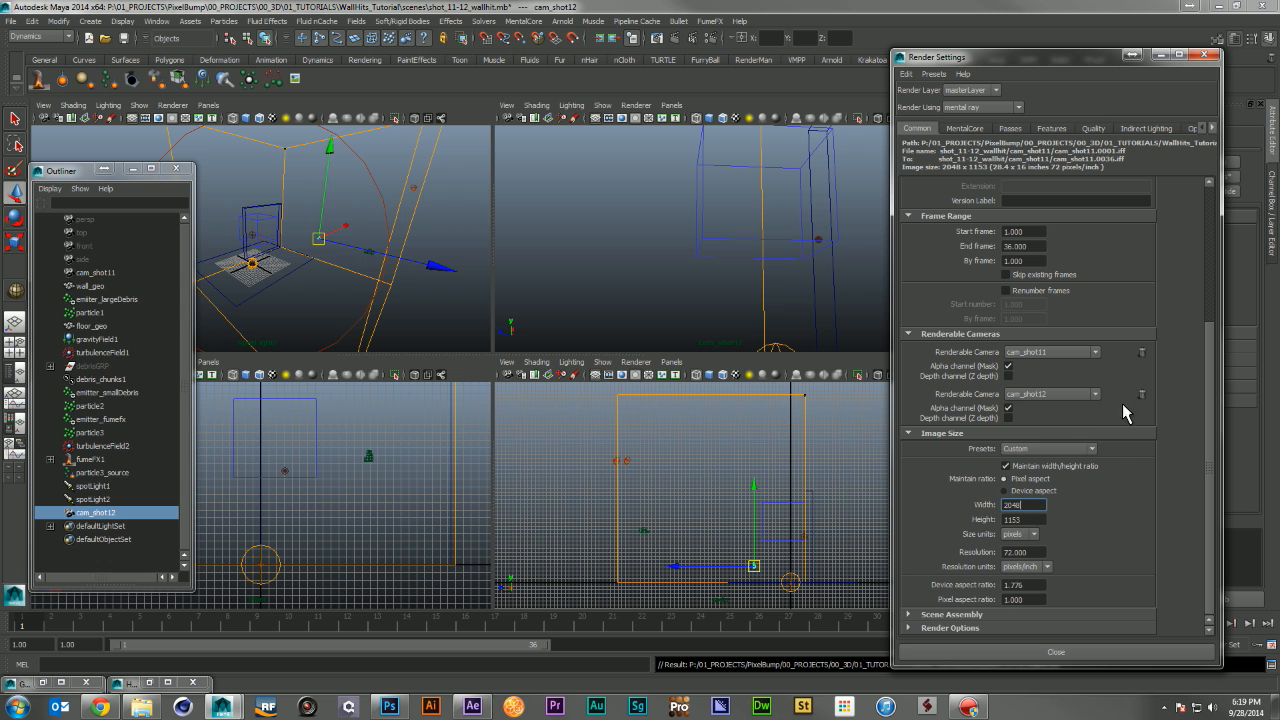
scroll(1166, 315, "up", 4)
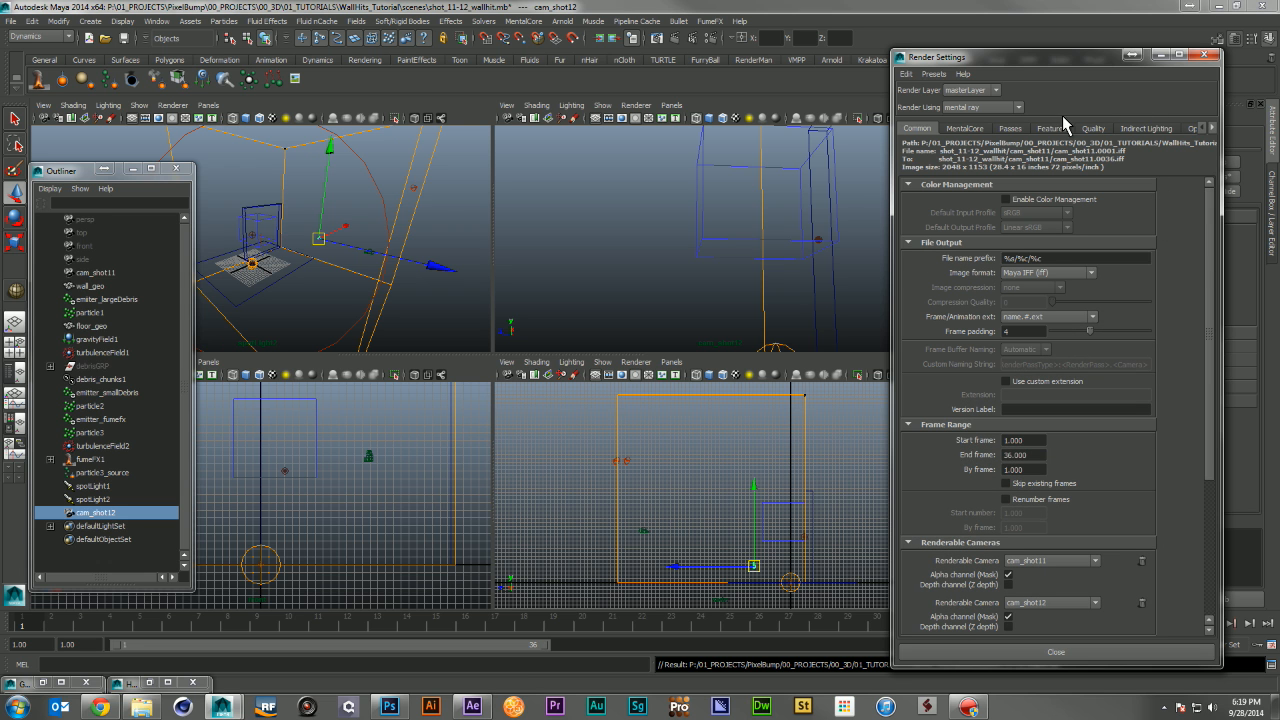
left_click_drag(1018, 60, 890, 52)
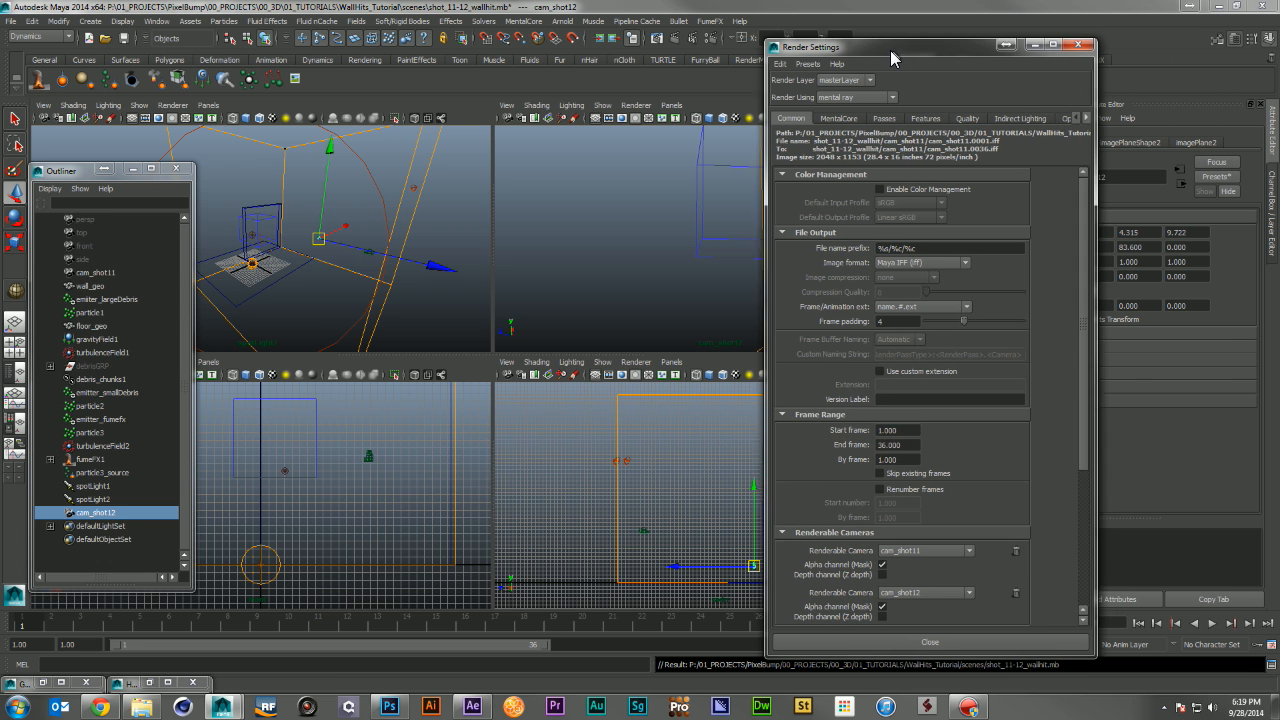
left_click(1077, 48)
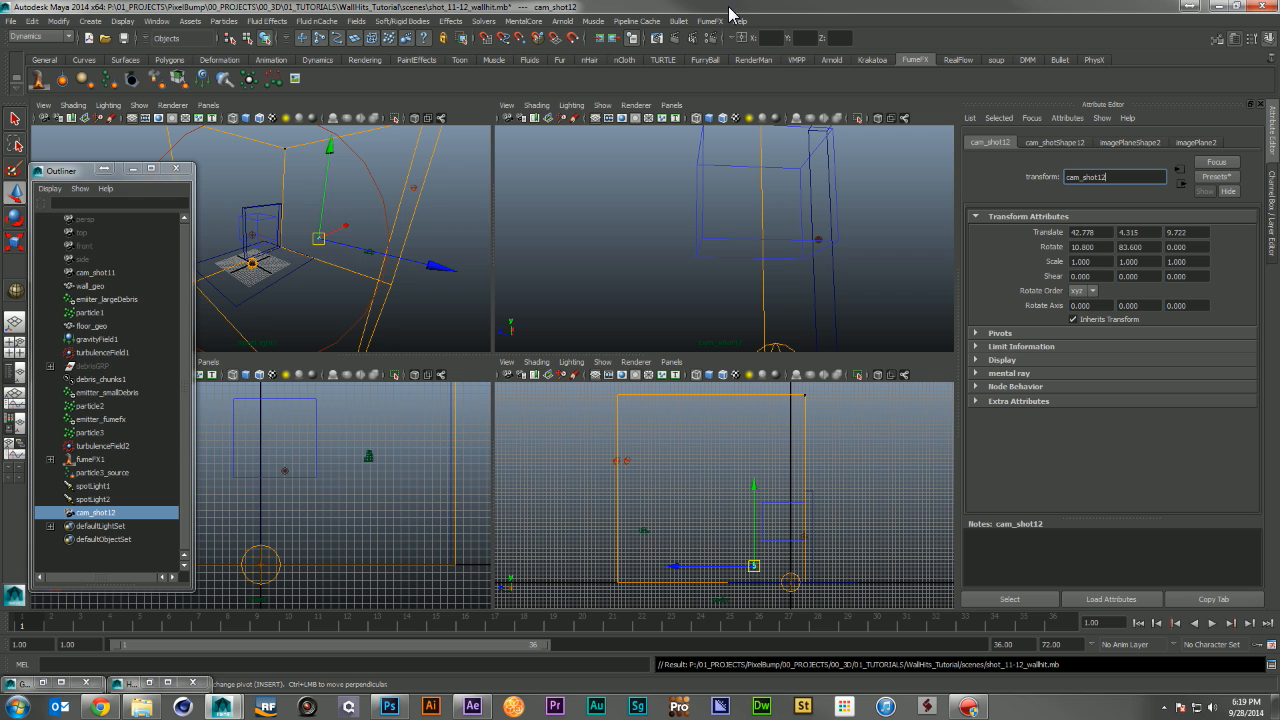
Open the Script Editor for monitoring and start a batch render of the scene from the Rendering menu set
left_click(1271, 664)
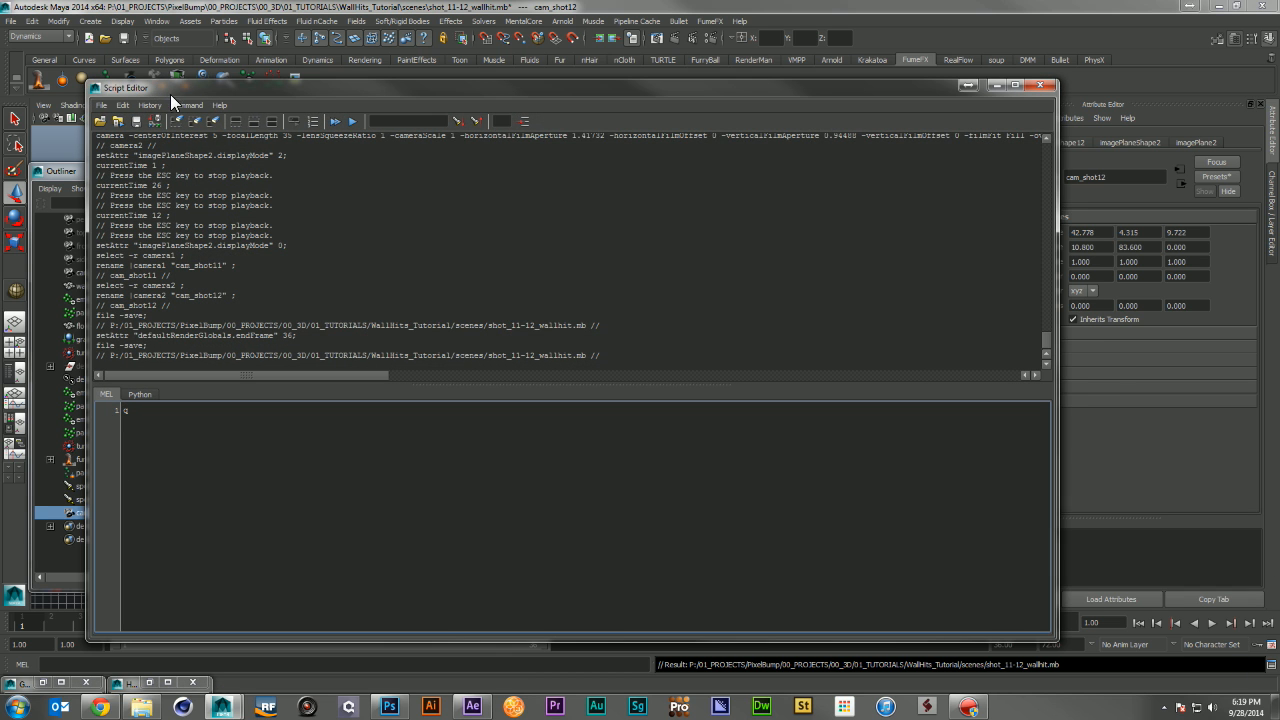
left_click(40, 36)
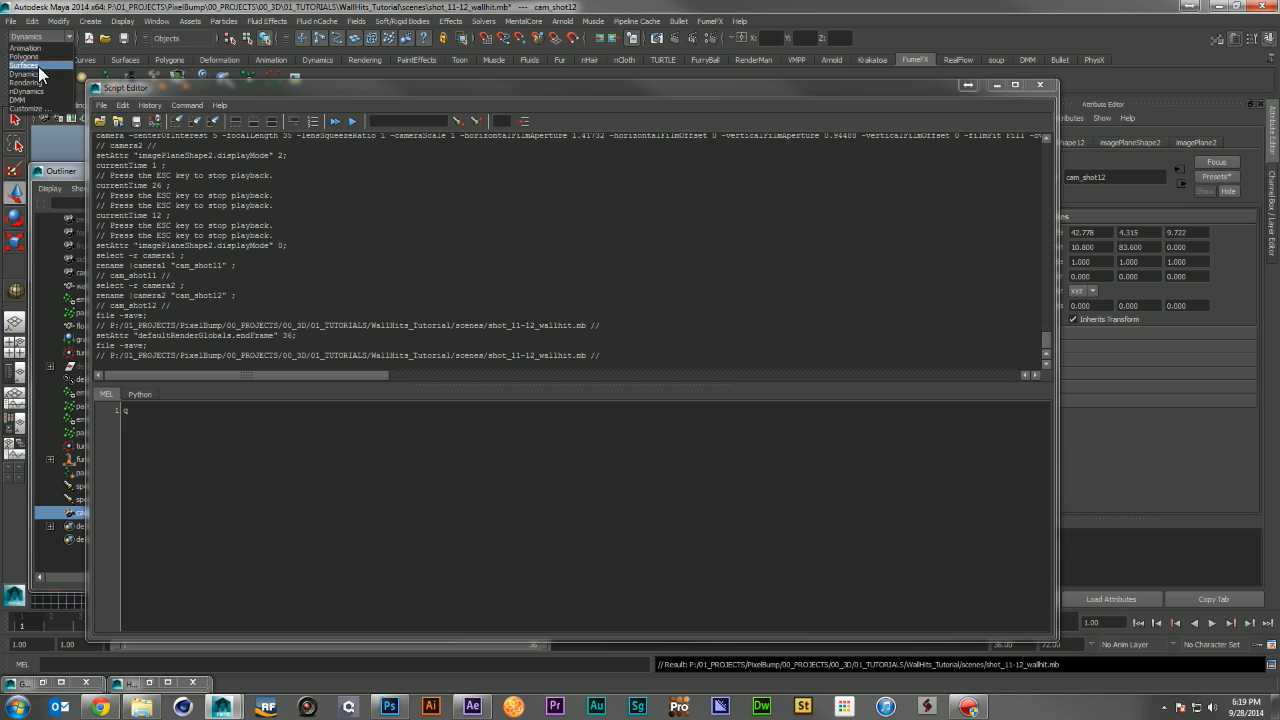
left_click(30, 82)
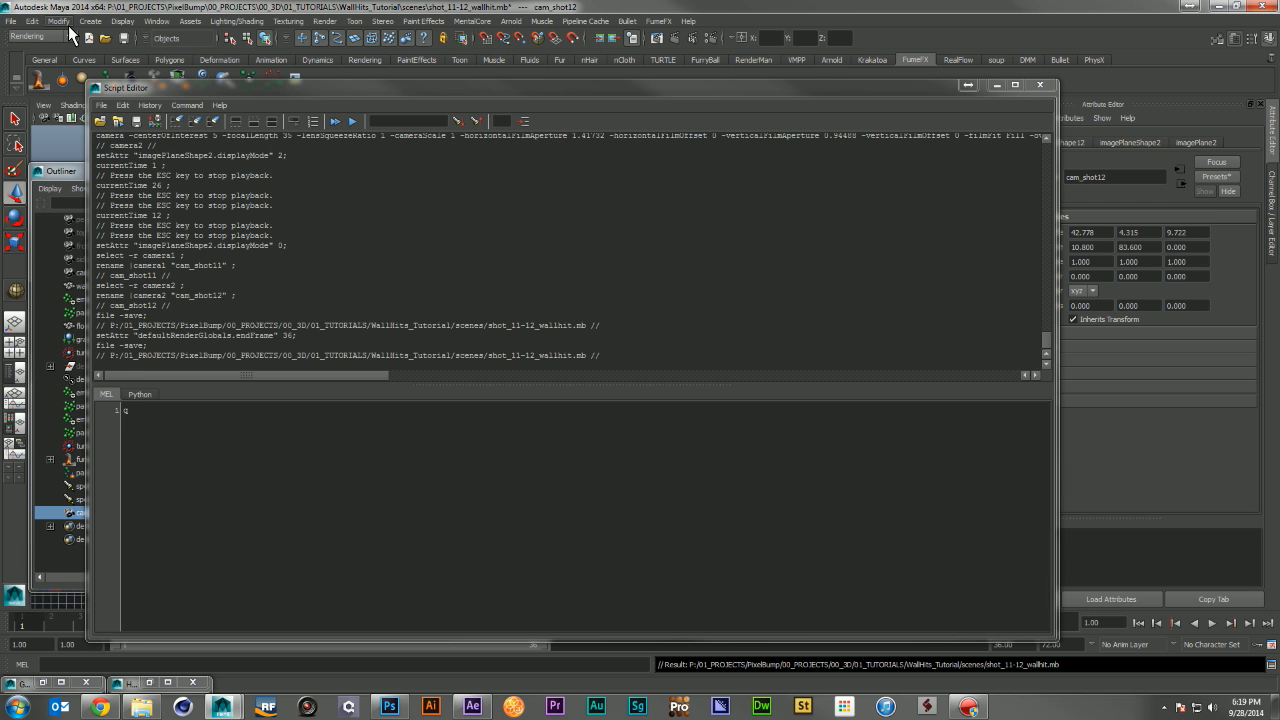
left_click(324, 21)
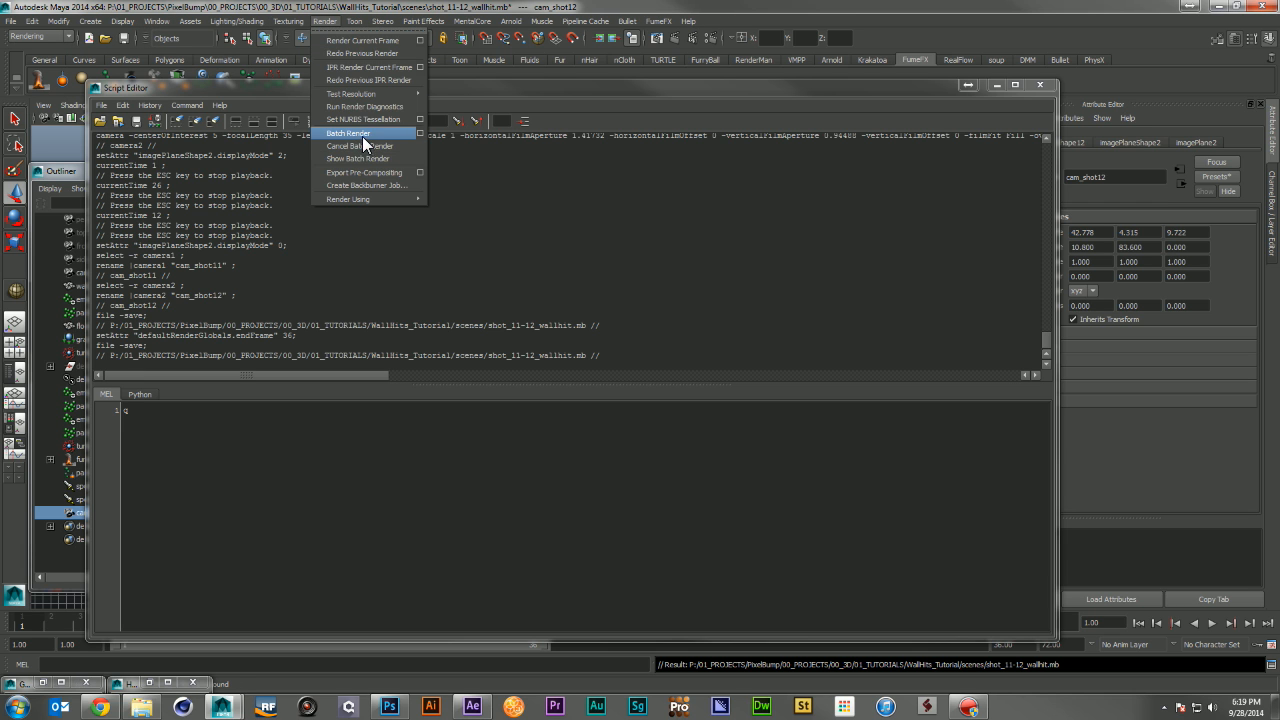
left_click(366, 133)
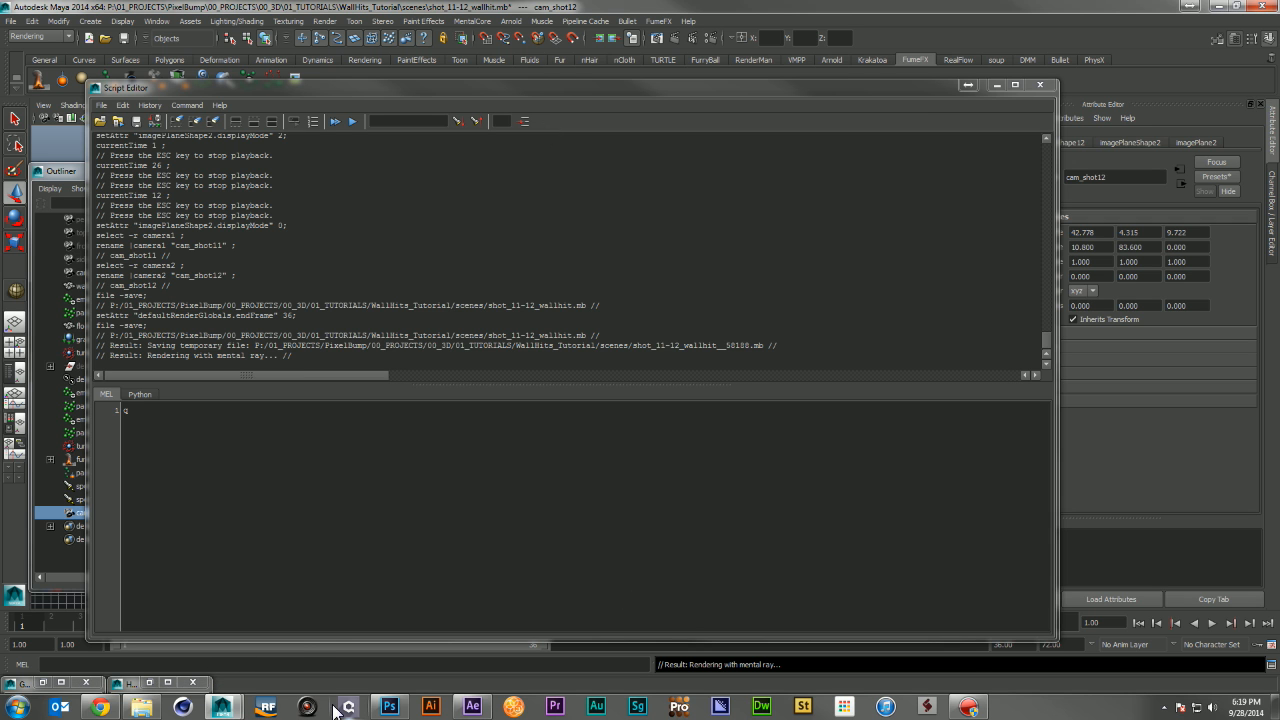
Switch to After Effects to view the SHOT_11 composition, and to Photoshop to view wallhits_bulletholes_v01.psd
mouse_move(478, 708)
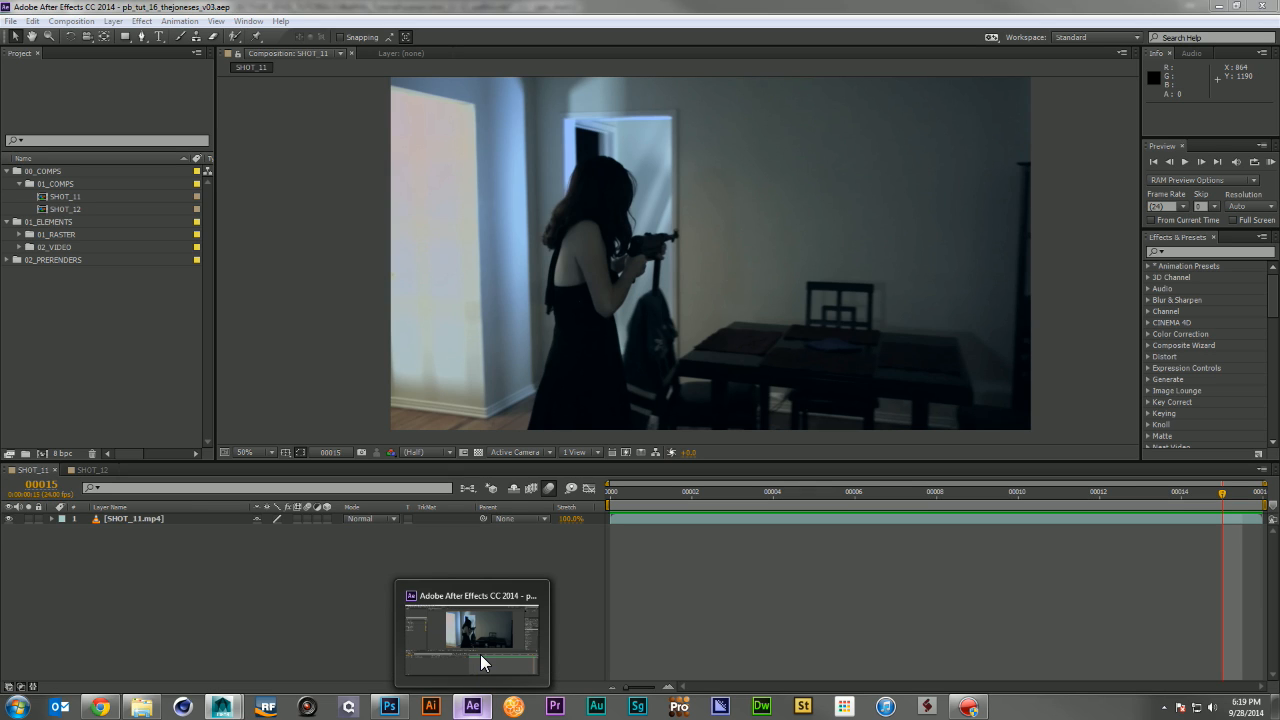
left_click(480, 654)
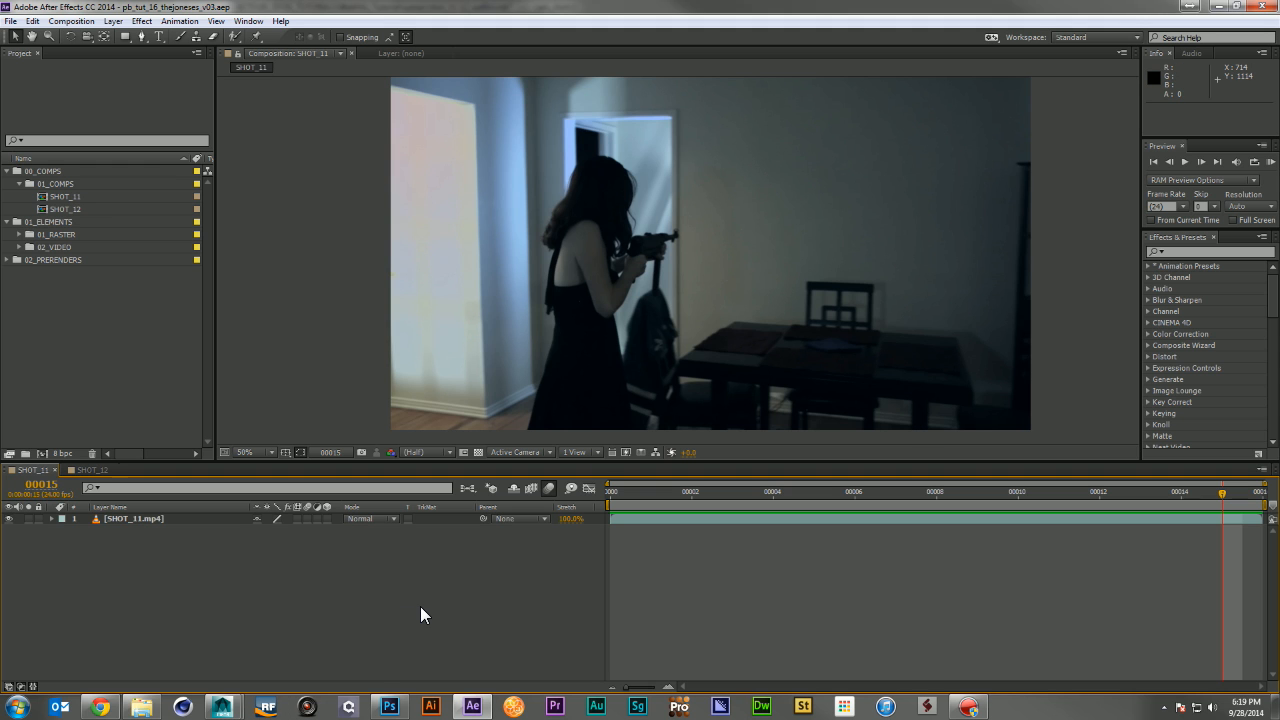
left_click(389, 706)
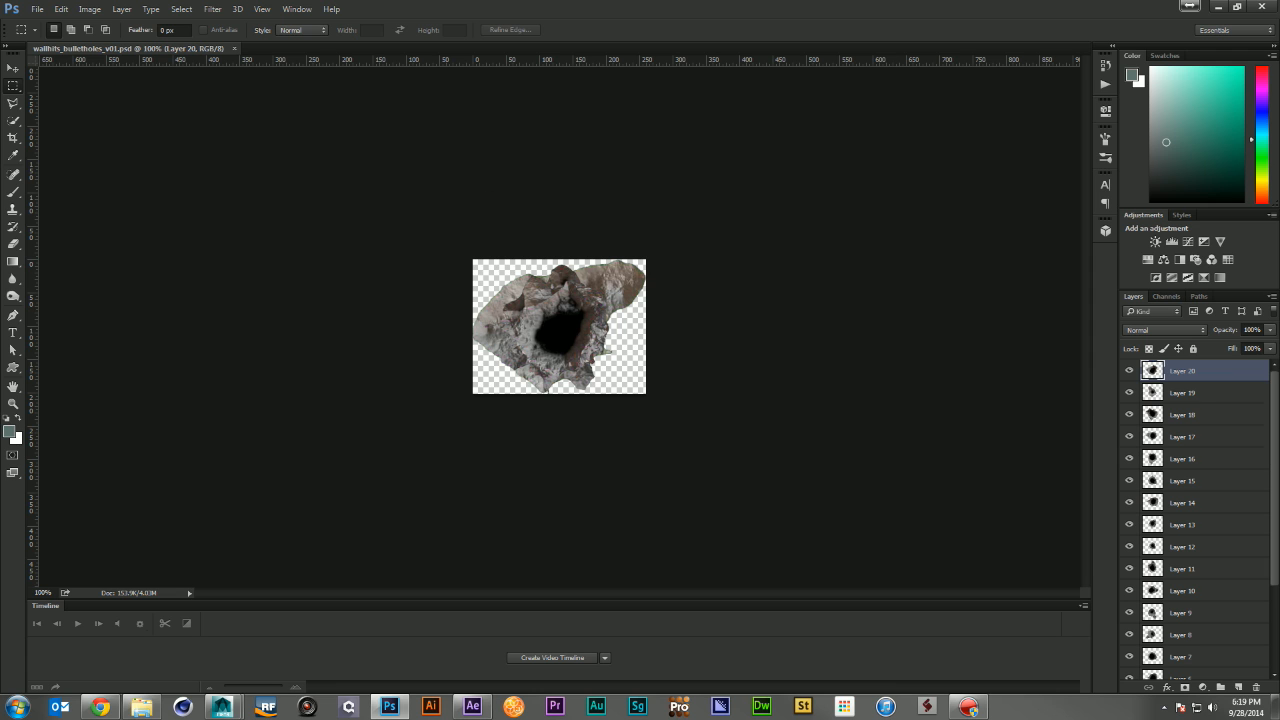
Look through the bullet-hole layers, temporarily hiding Layer 20 and the few layers beneath it, and show them again
scroll(1274, 455, "down", 3)
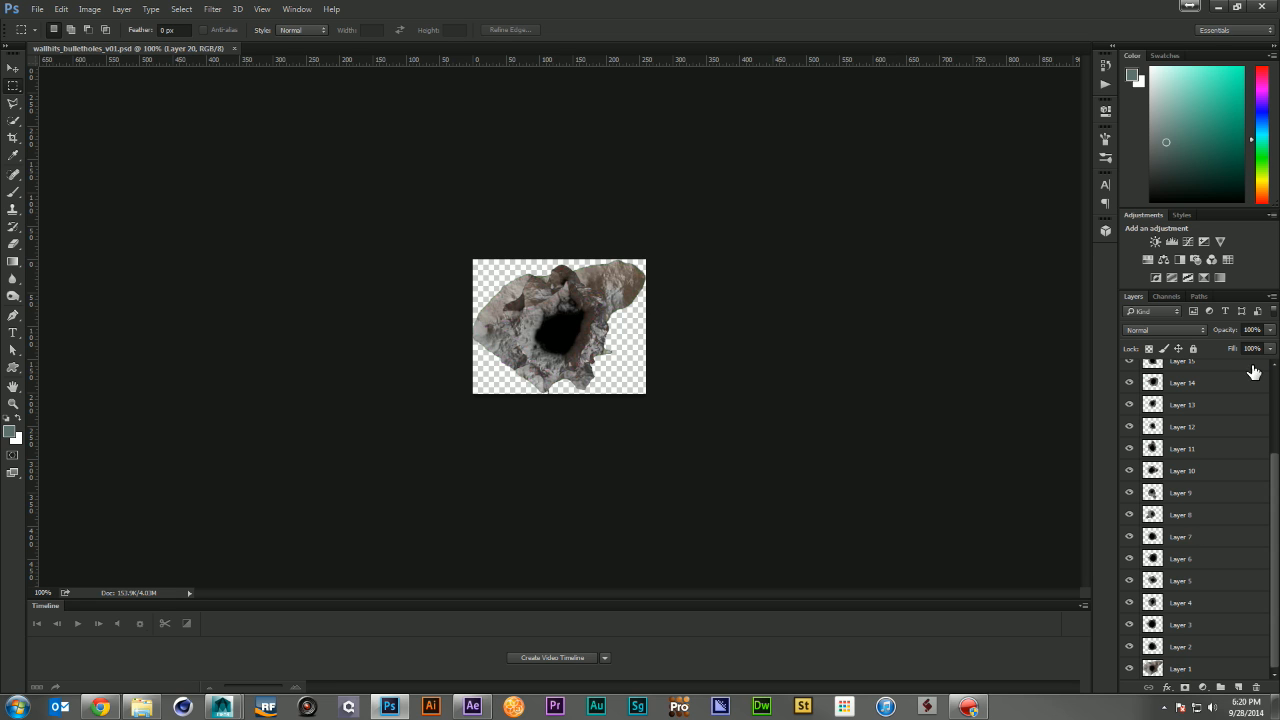
scroll(1276, 398, "up", 3)
left_click(1130, 371)
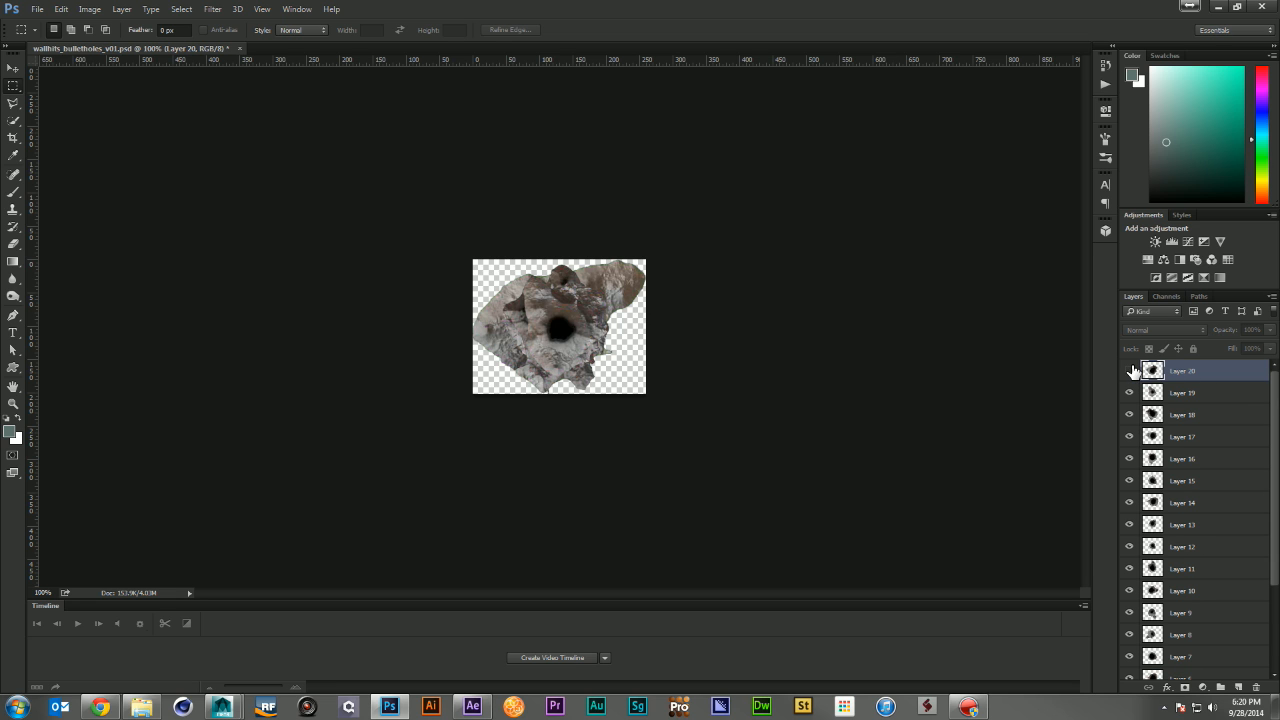
left_click_drag(1130, 393, 1131, 462)
left_click_drag(1130, 371, 1133, 457)
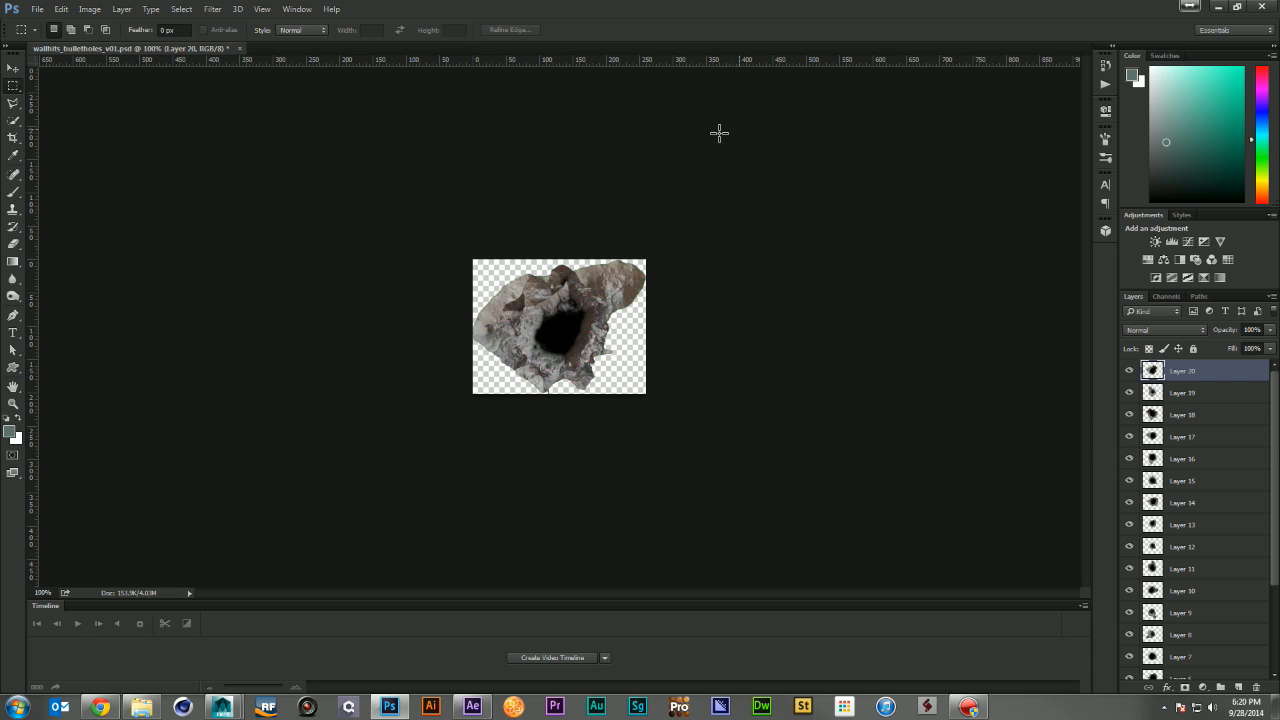
Activate the Move tool and create a new document 1920 pixels wide and 1080 pixels high with a white background
left_click(13, 68)
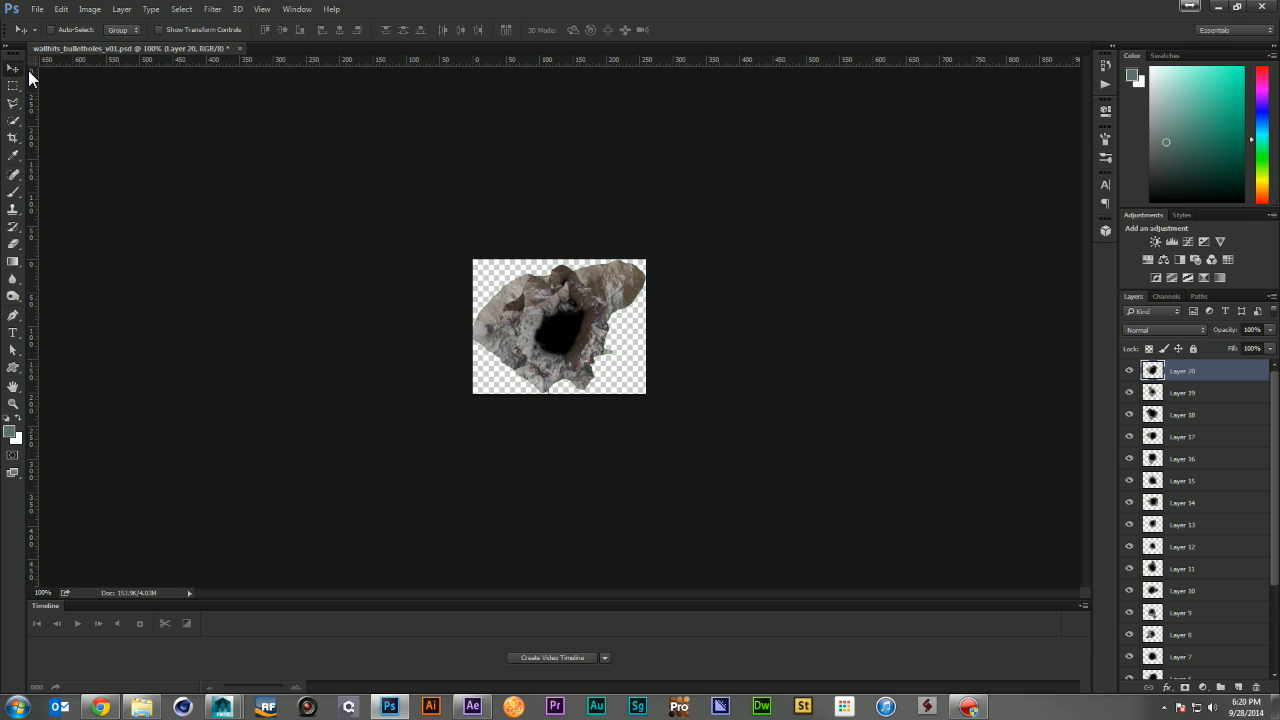
key("ctrl+n")
double_click(612, 229)
type("1920")
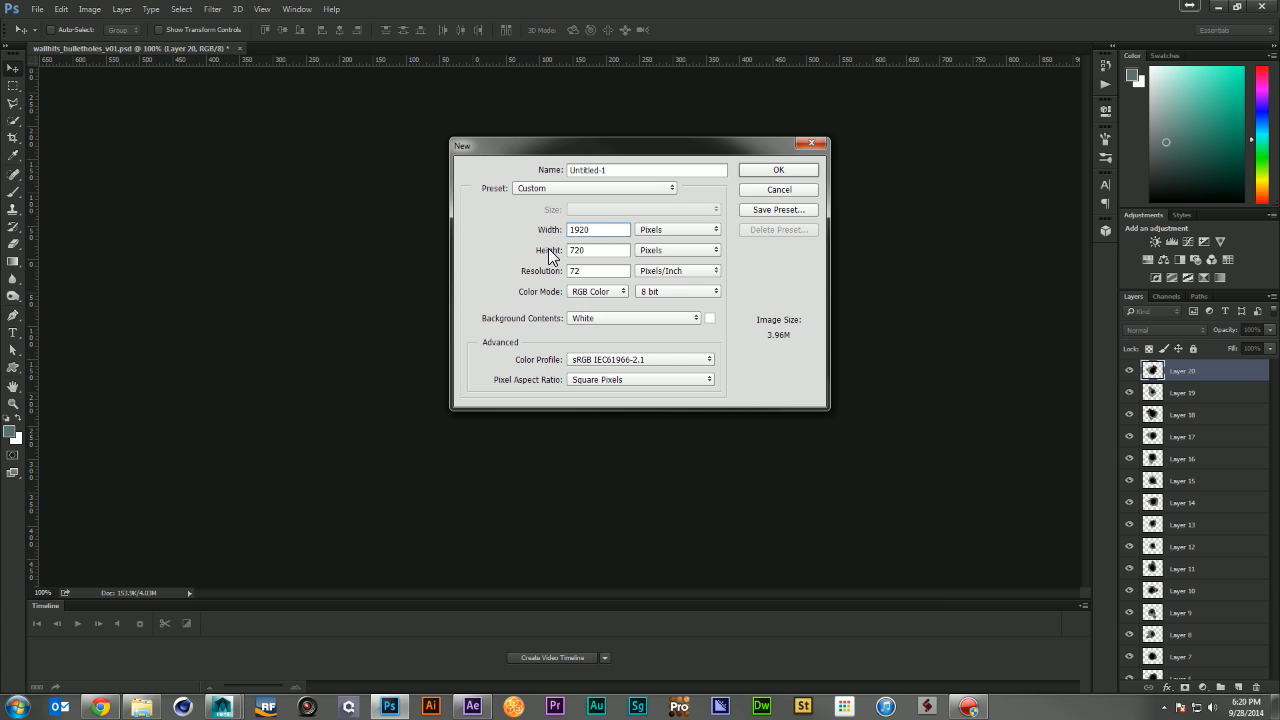
key("Tab")
type("1098")
key("Return")
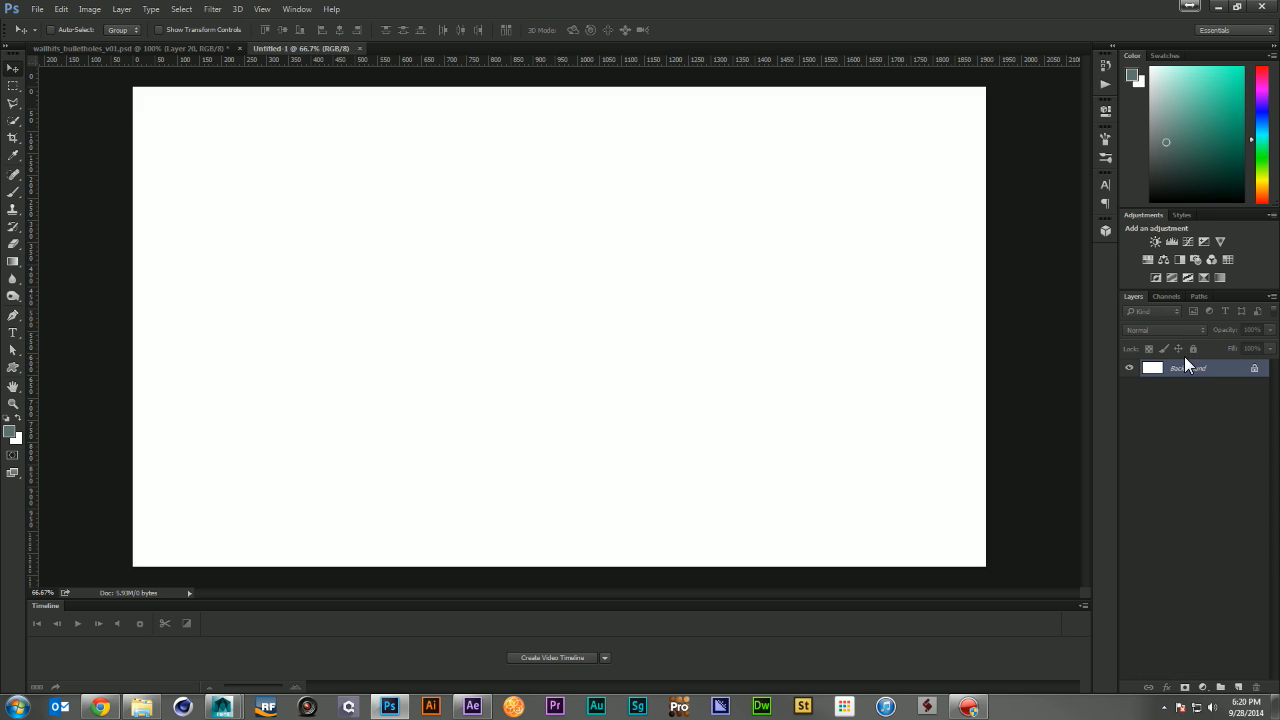
Float wallhits_bulletholes_v01.psd in its own window beside the lower right corner of the new canvas
left_click_drag(1178, 372, 1279, 212)
left_click(163, 47)
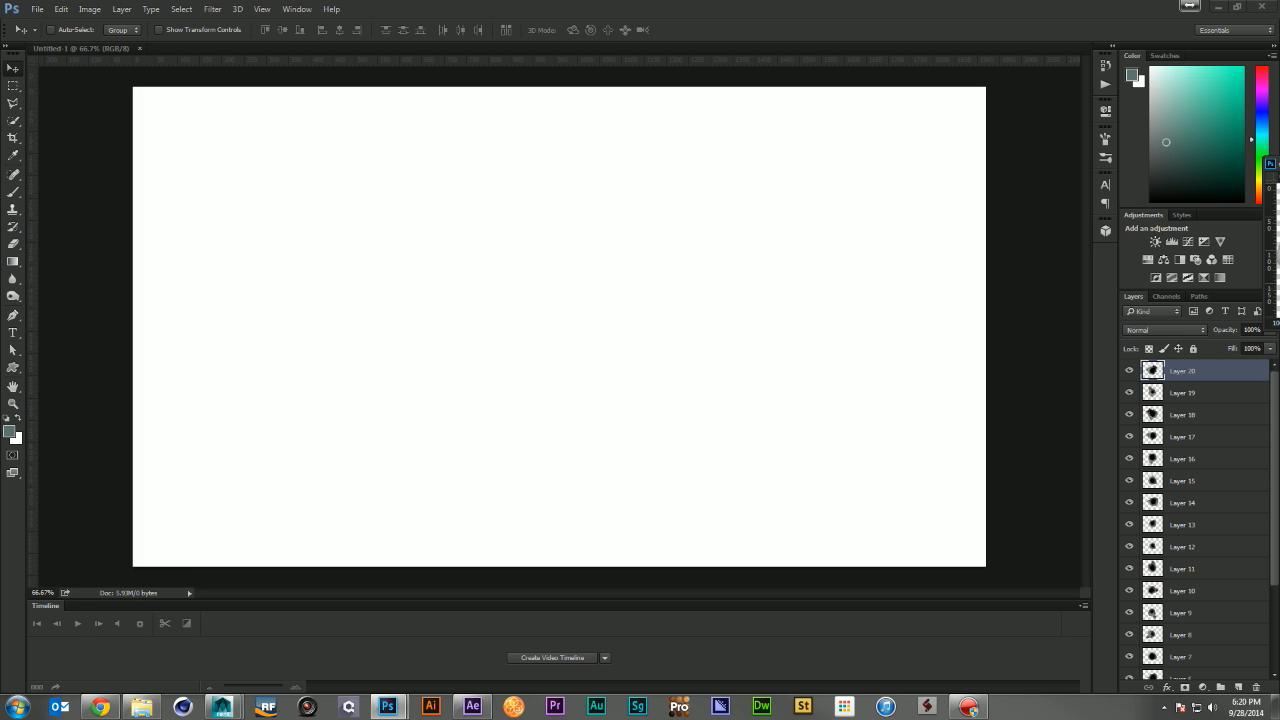
left_click_drag(1272, 158, 1050, 468)
Copy the bullet holes on Layers 20, 19 and 18 from wallhits_bulletholes_v01.psd into the new document
left_click_drag(1195, 372, 503, 283)
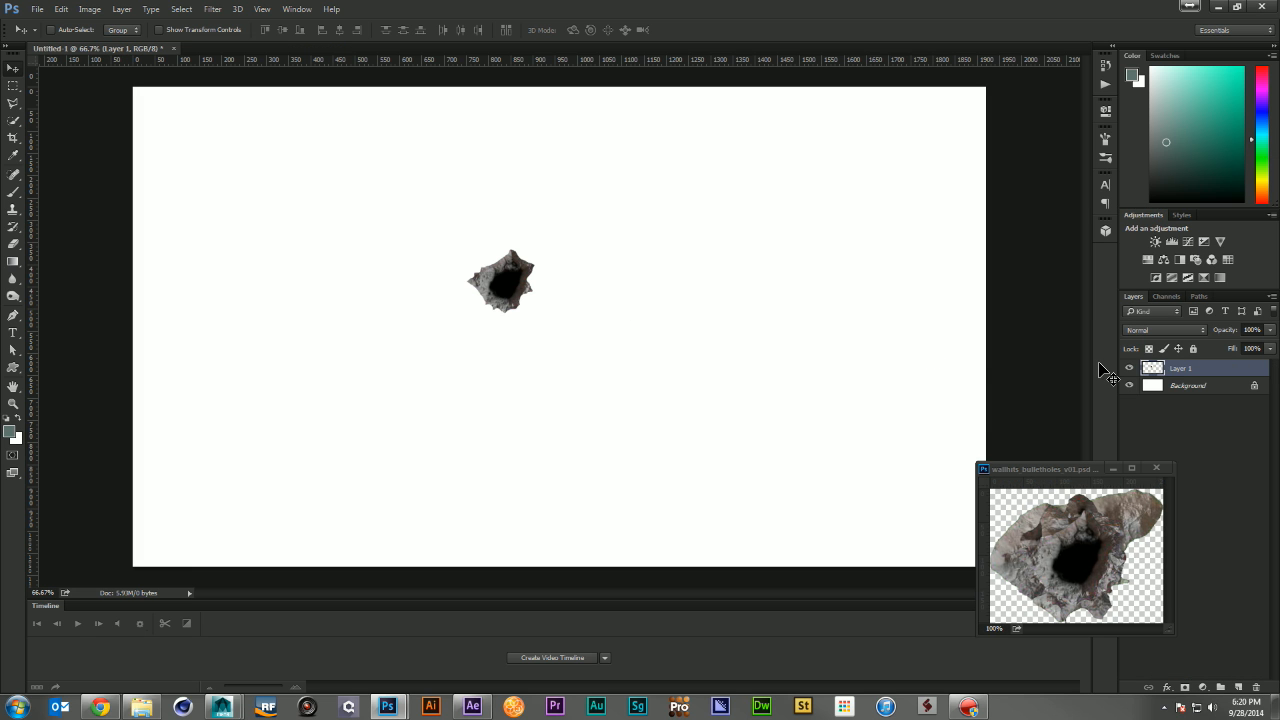
left_click(1078, 471)
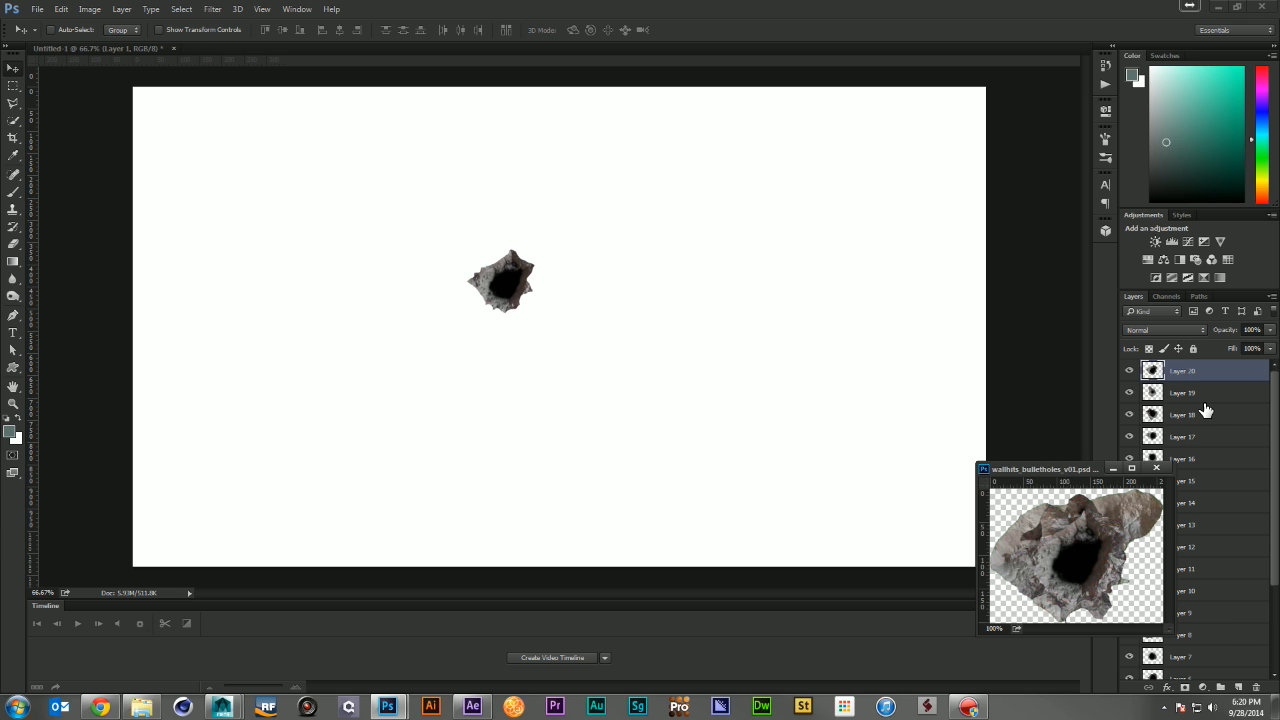
left_click_drag(1205, 410, 653, 331)
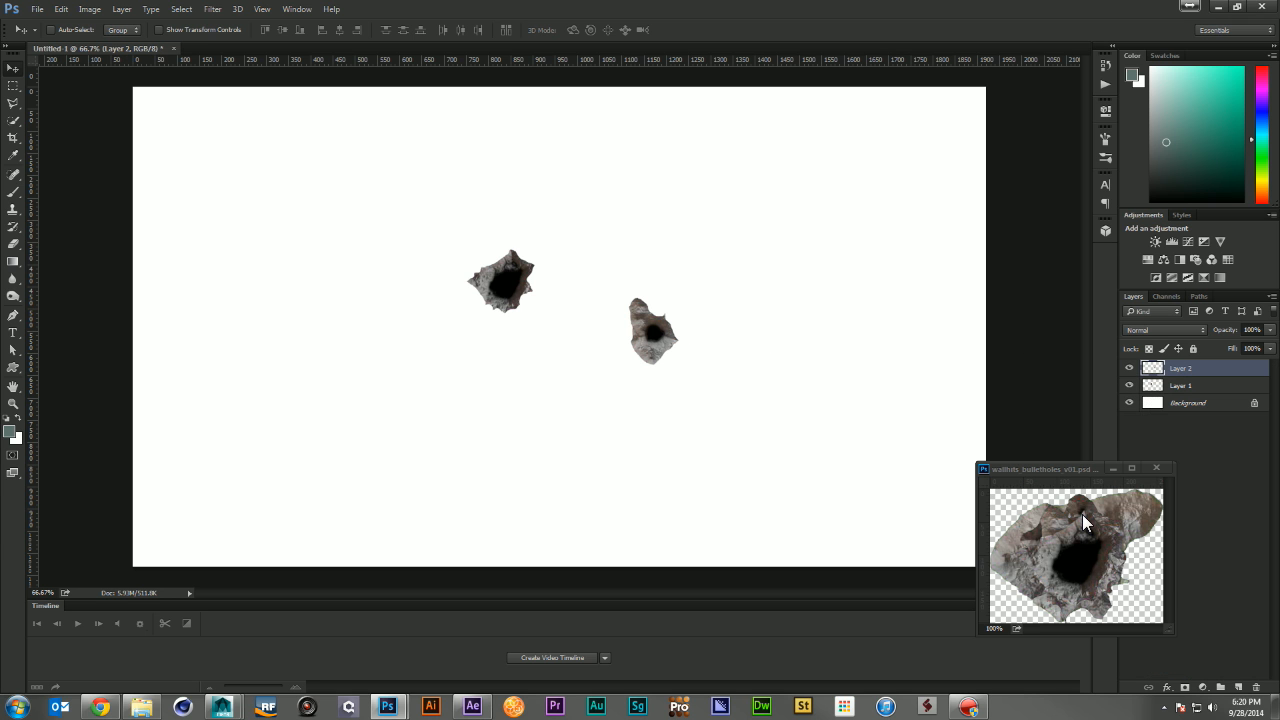
left_click(1006, 520)
left_click_drag(1209, 426, 733, 364)
Copy the bullet holes on Layers 17, 16 and 15 into the new document, placing them beside the third hole
left_click(1090, 543)
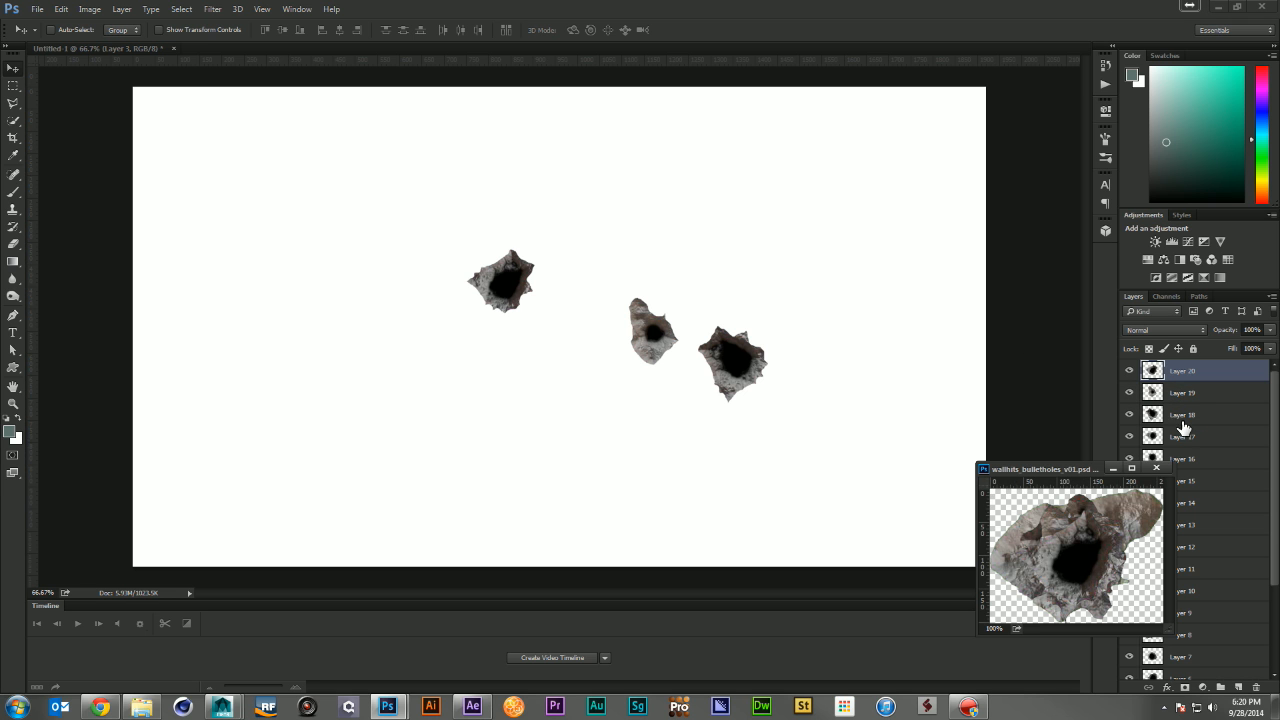
left_click_drag(1196, 421, 784, 377)
left_click(1048, 558)
left_click_drag(1228, 459, 790, 383)
left_click(1070, 530)
left_click_drag(1222, 481, 728, 377)
Add the bullet holes from Layers 13 and 12 to the cluster on the right half of the new canvas
left_click(1071, 560)
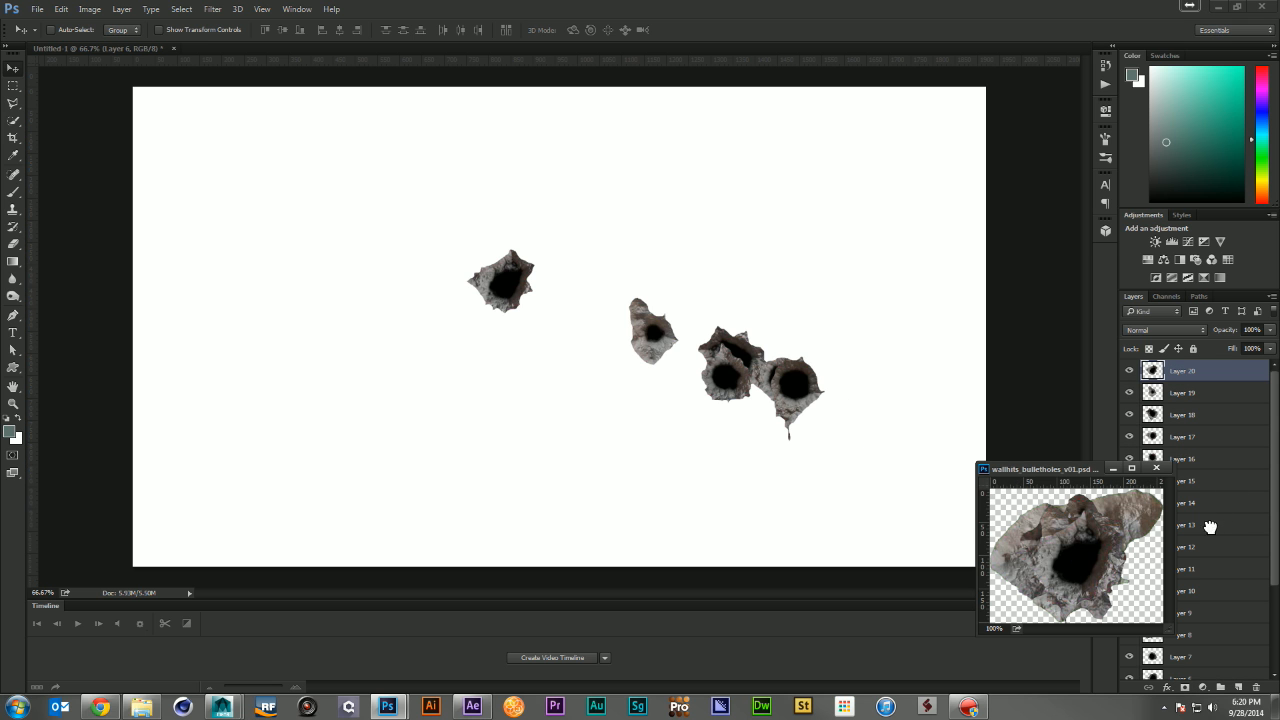
left_click_drag(1210, 526, 829, 399)
left_click(1100, 552)
left_click_drag(1212, 555, 781, 342)
Copy the bullet holes on Layers 9 and 7 near the first hole on the new canvas, and close wallhits_bulletholes_v01.psd
left_click(1072, 572)
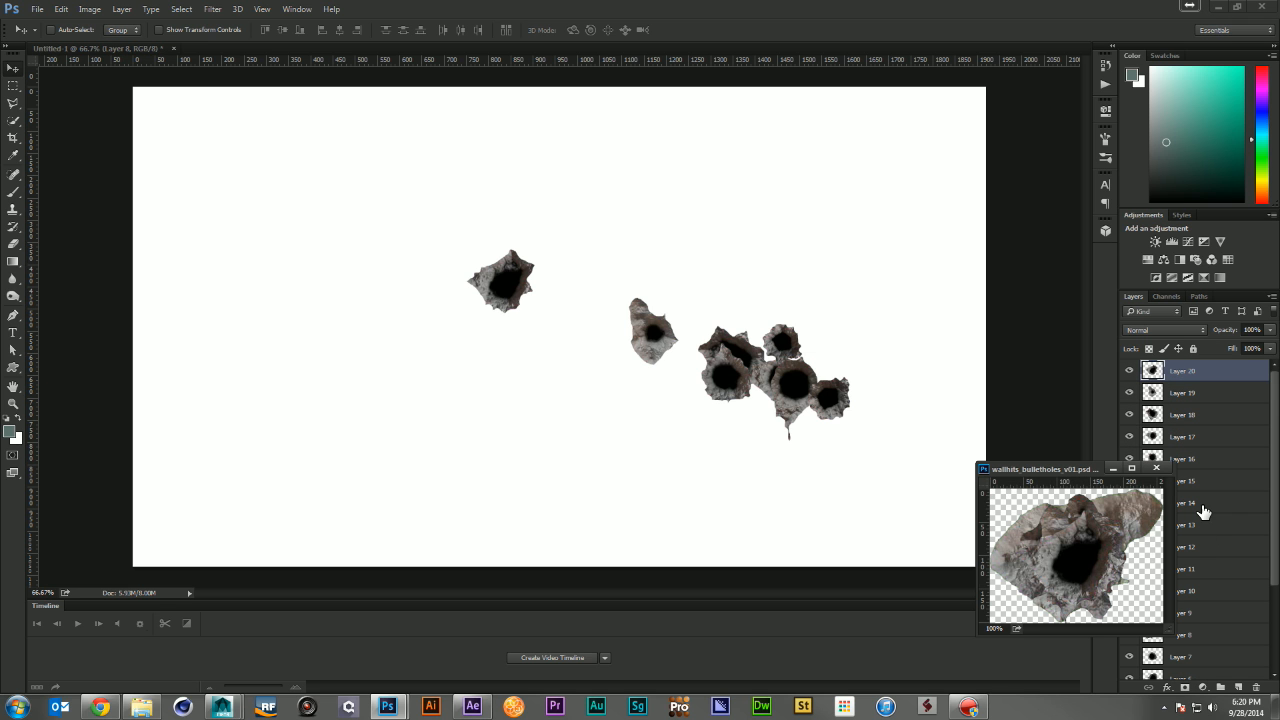
left_click_drag(993, 510, 621, 322)
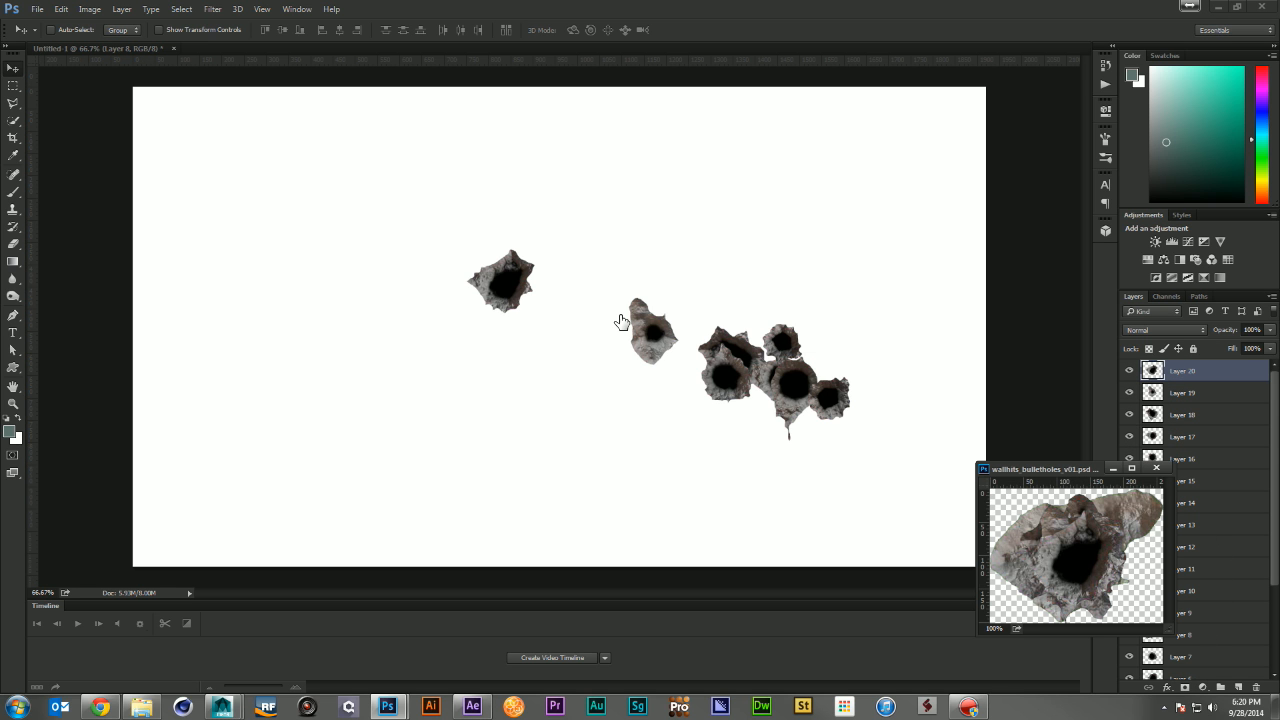
left_click(1219, 613)
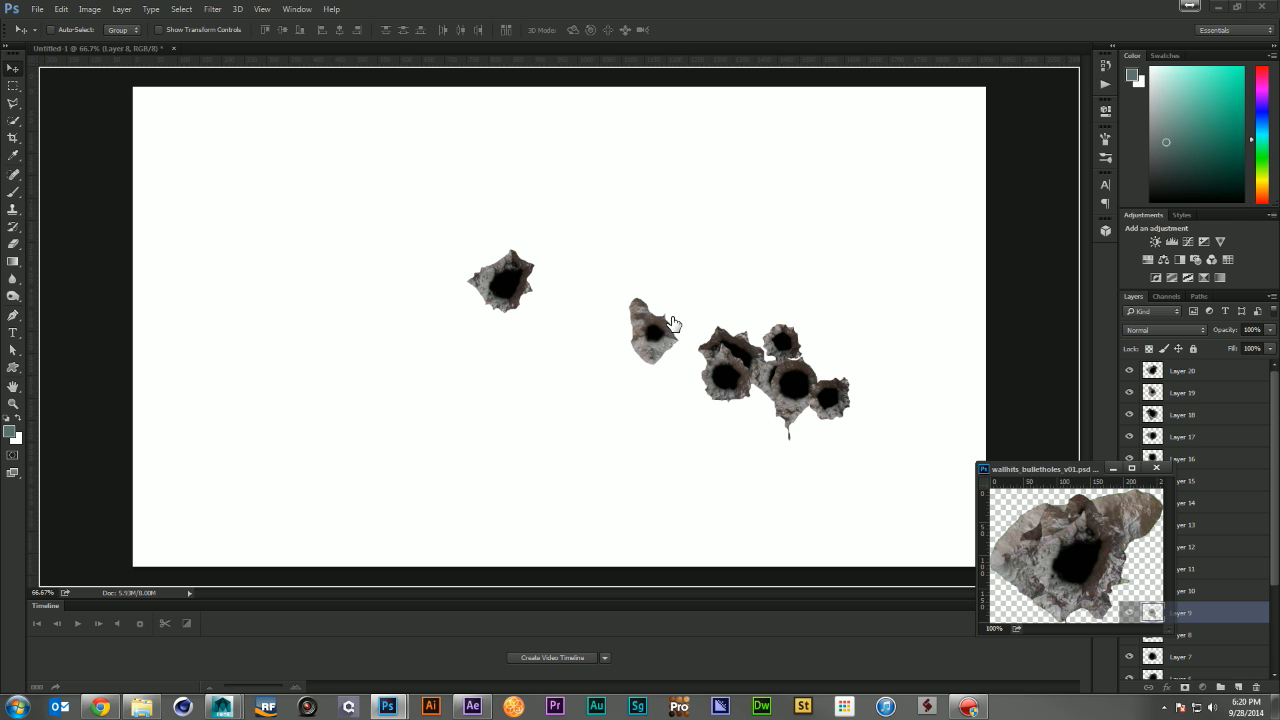
left_click_drag(1040, 509, 466, 223)
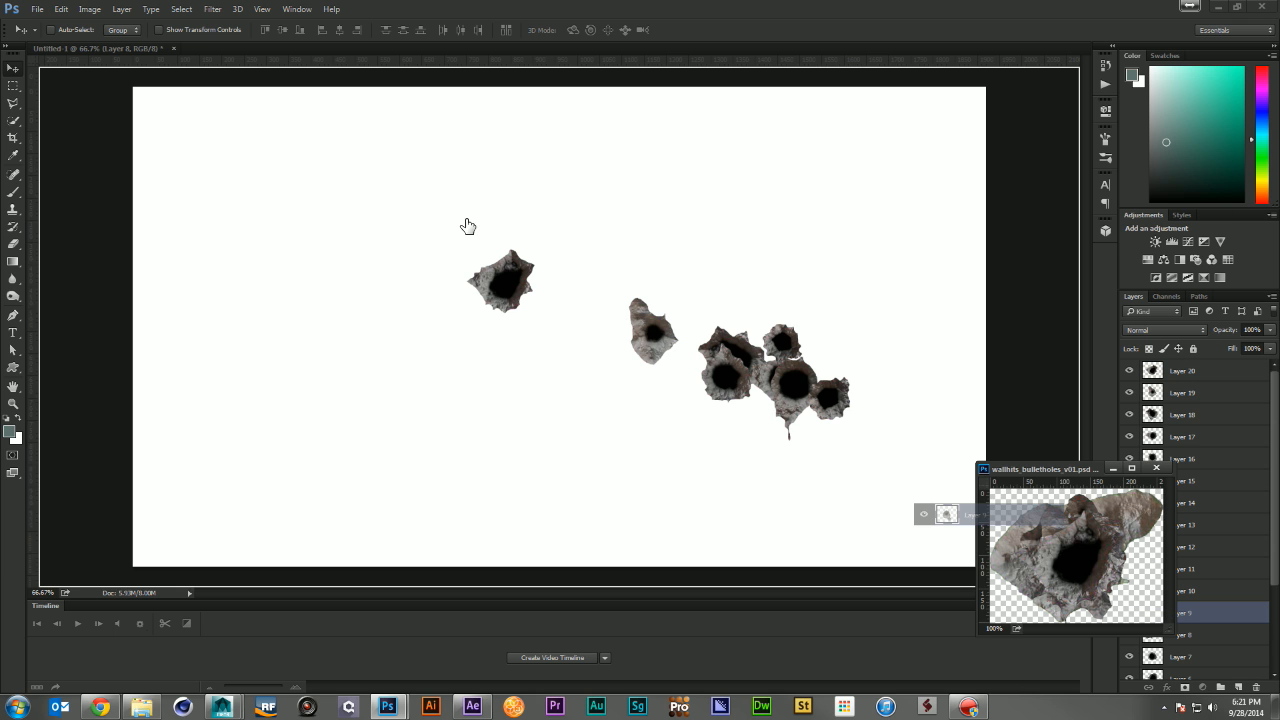
left_click(1096, 547)
left_click_drag(1203, 662, 500, 288)
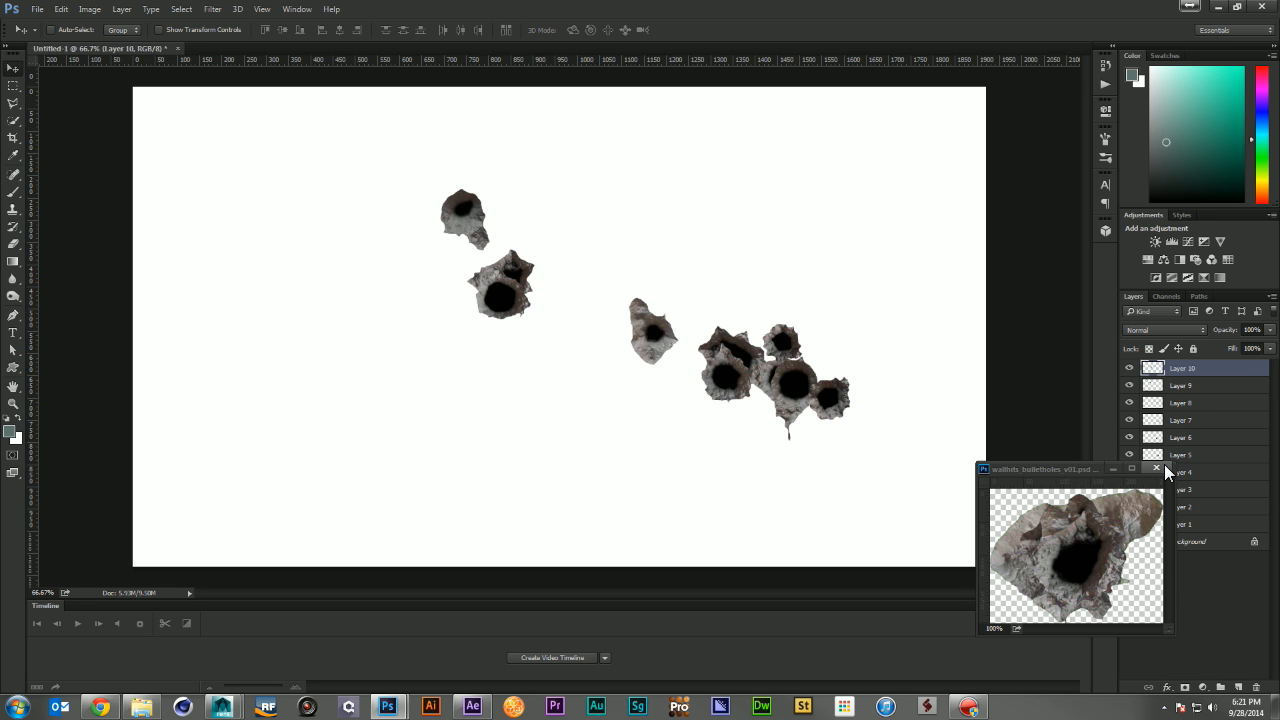
left_click(1157, 468)
left_click(640, 268)
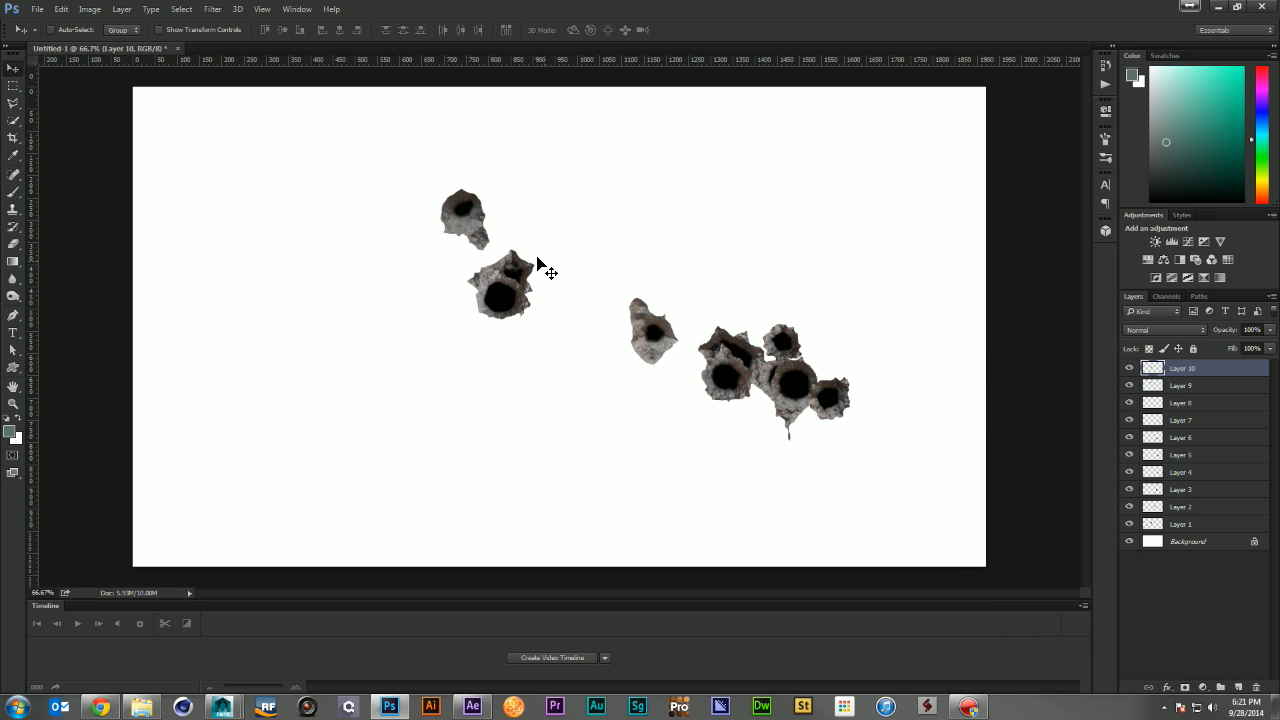
Spread the bullet holes on Layers 10, 9, 8 and 7 in a loose horizontal row across the canvas's left half
left_click_drag(432, 215, 190, 229)
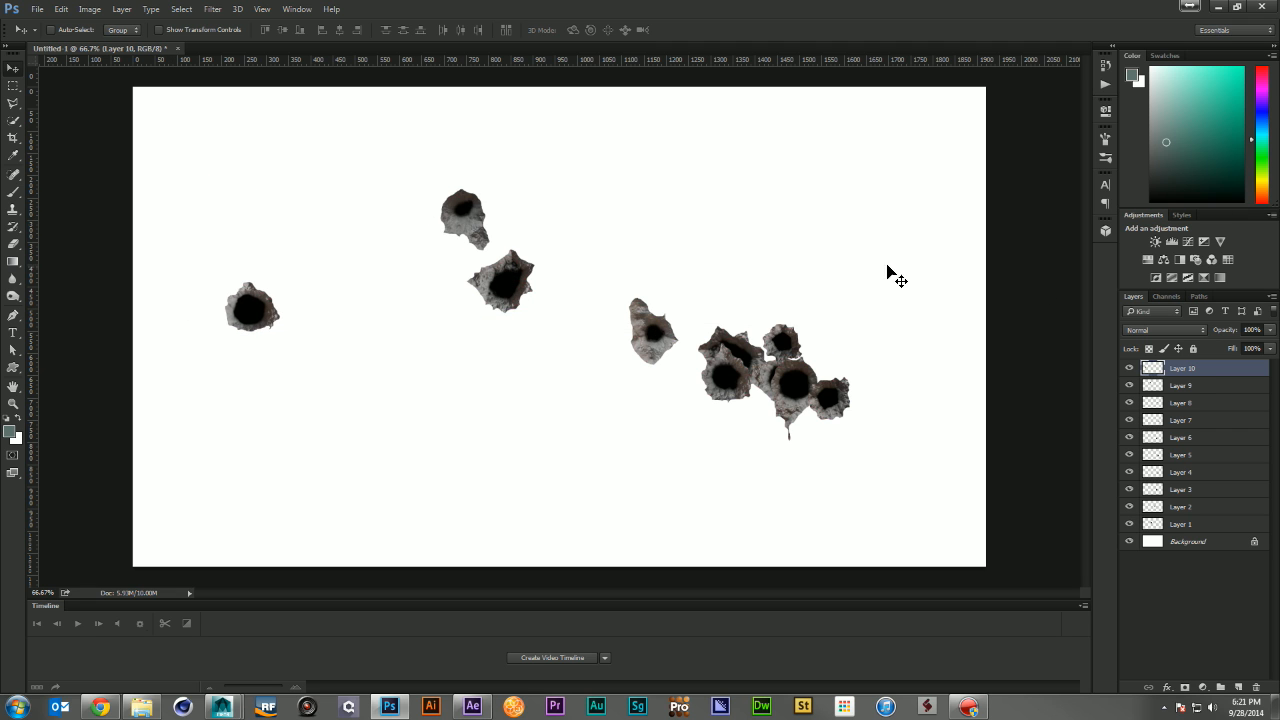
left_click(1185, 386)
left_click_drag(462, 219, 323, 345)
left_click(1163, 403)
left_click_drag(544, 292, 133, 268)
left_click(1172, 424)
left_click_drag(514, 283, 152, 222)
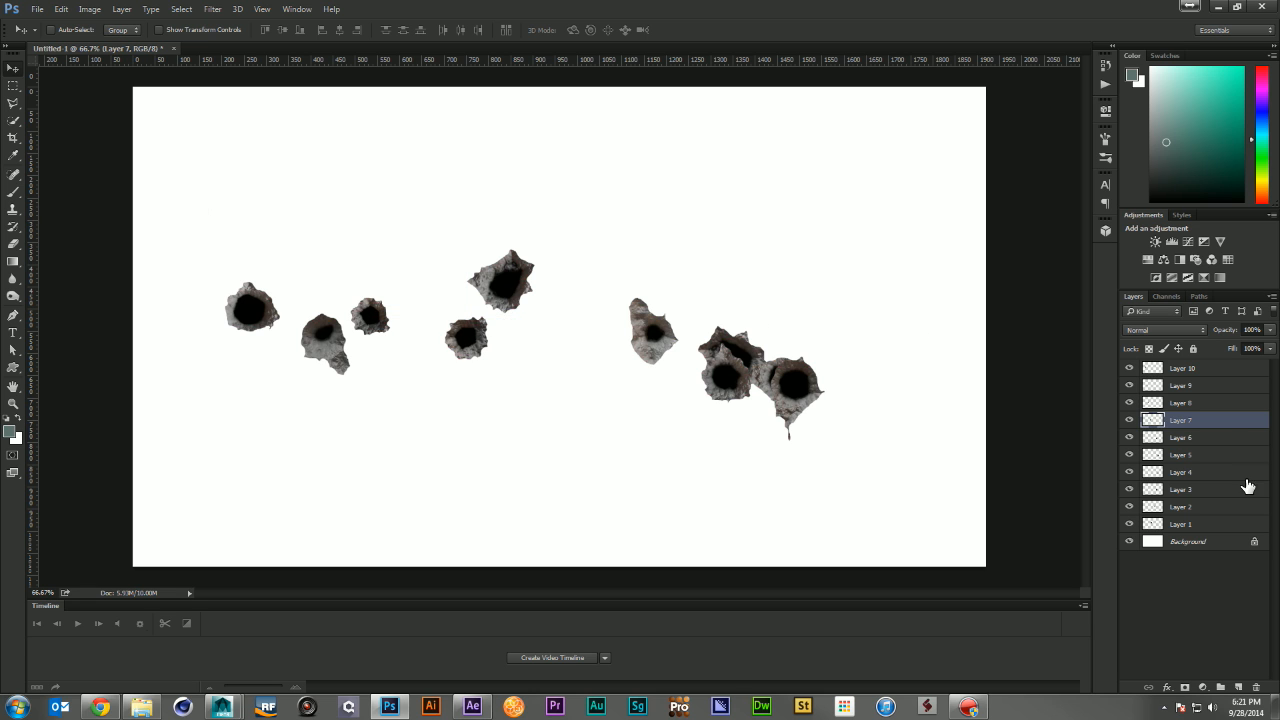
Continue the row by moving the holes on Layers 6, 5 and 4 into a tight cluster around the canvas centre
left_click(1211, 440)
left_click_drag(846, 403, 484, 340)
left_click(1204, 456)
left_click_drag(494, 285, 268, 225)
left_click(1200, 472)
left_click_drag(528, 268, 366, 245)
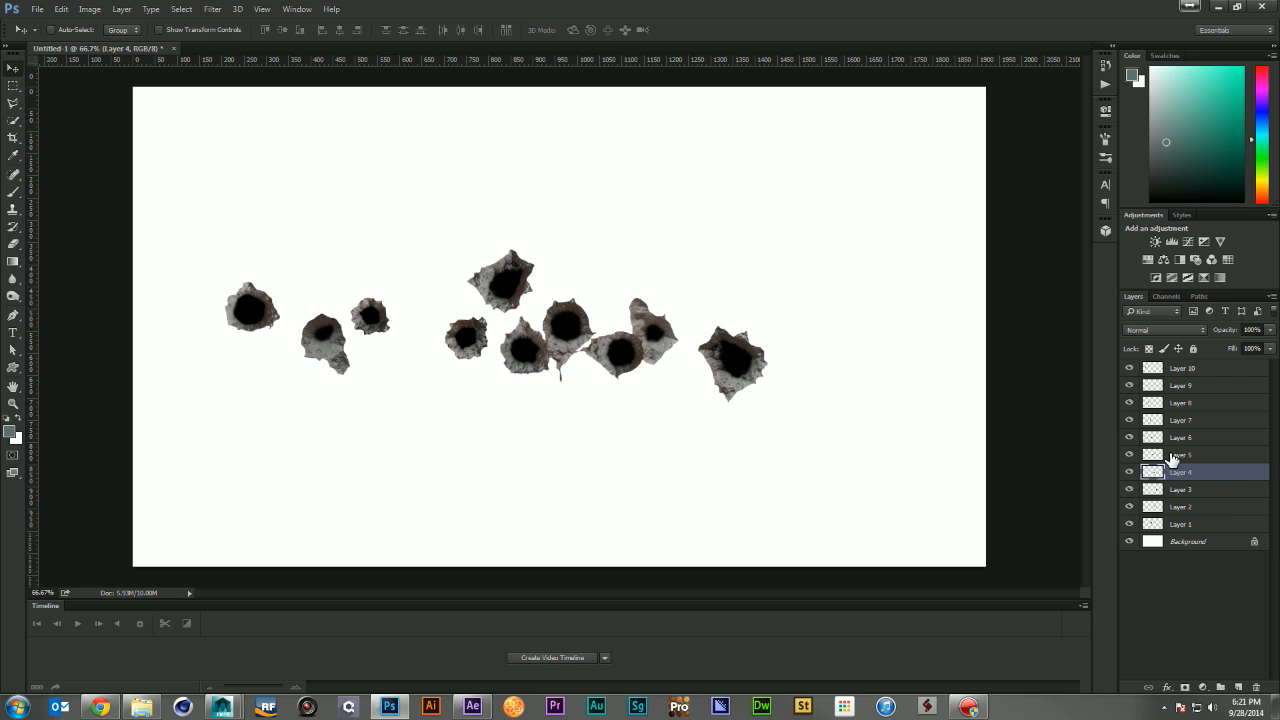
mouse_move(531, 280)
left_mouse_down()
mouse_move(628, 273)
mouse_move(528, 277)
left_mouse_up()
Move the Layer 2 hole to the upper left of the Layer 3 hole and the Layer 1 hole to the row's right end
left_click(1183, 506)
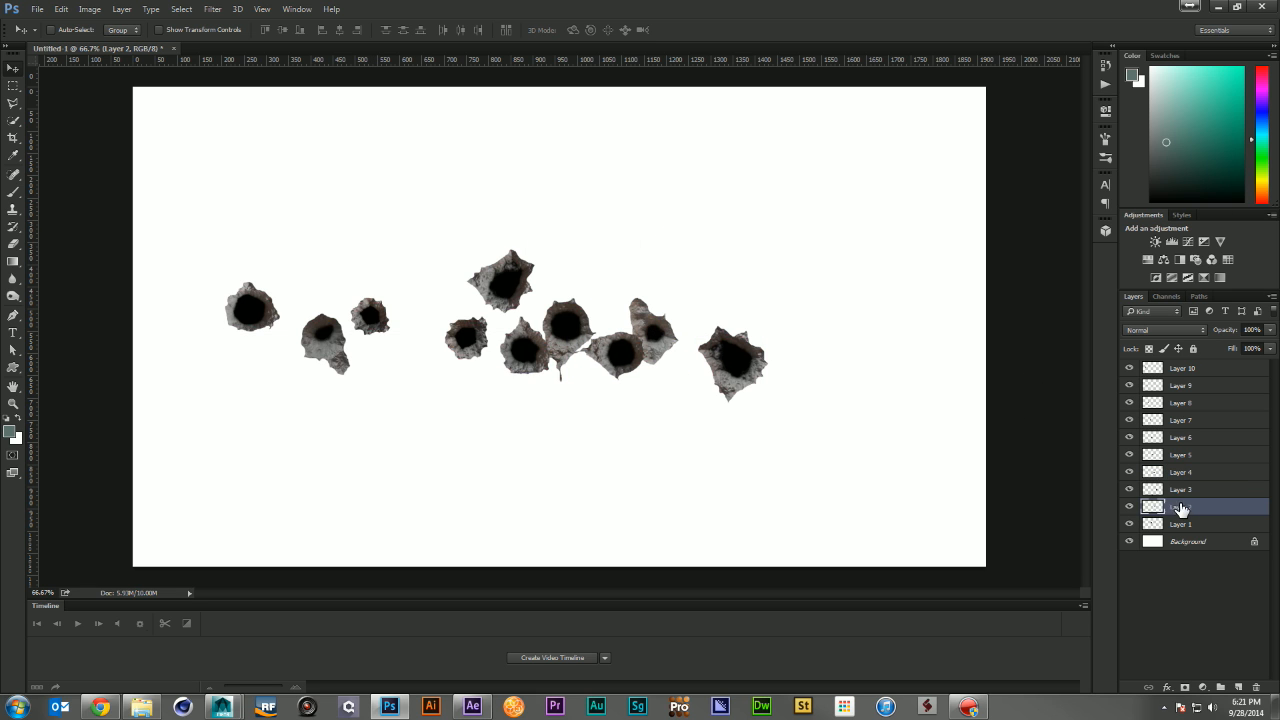
left_click_drag(700, 292, 532, 240)
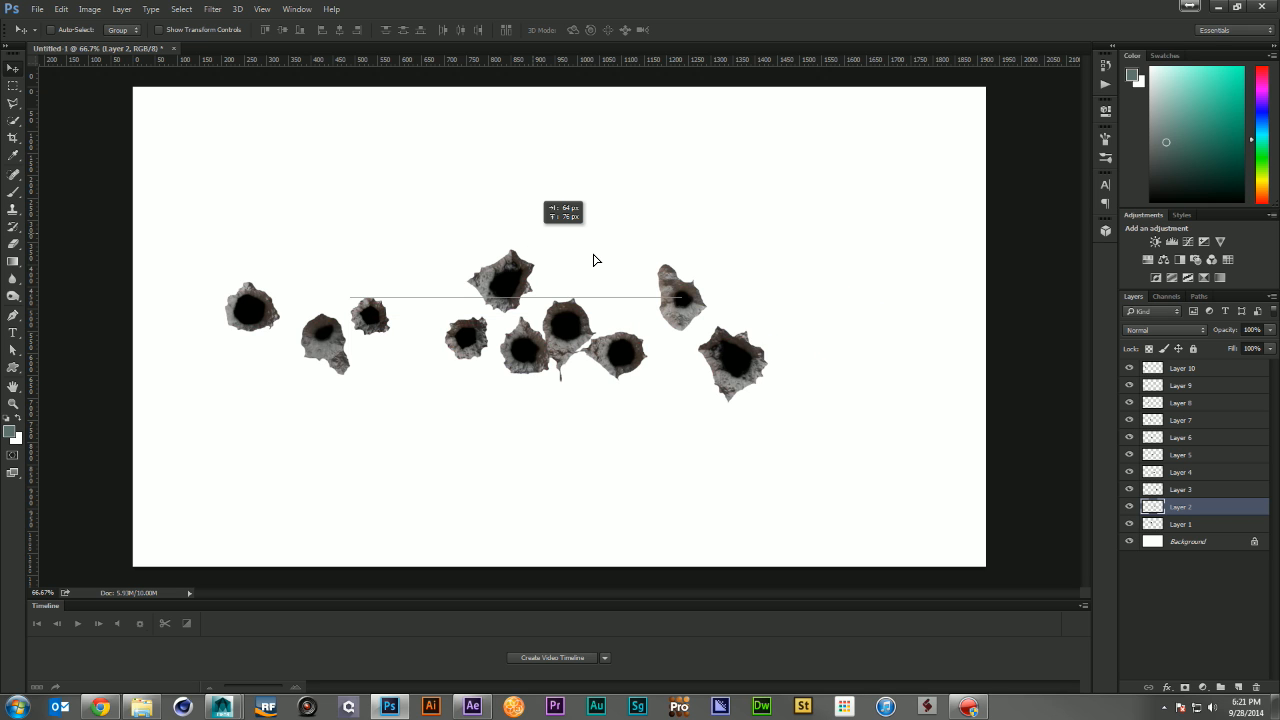
left_click_drag(593, 260, 653, 273)
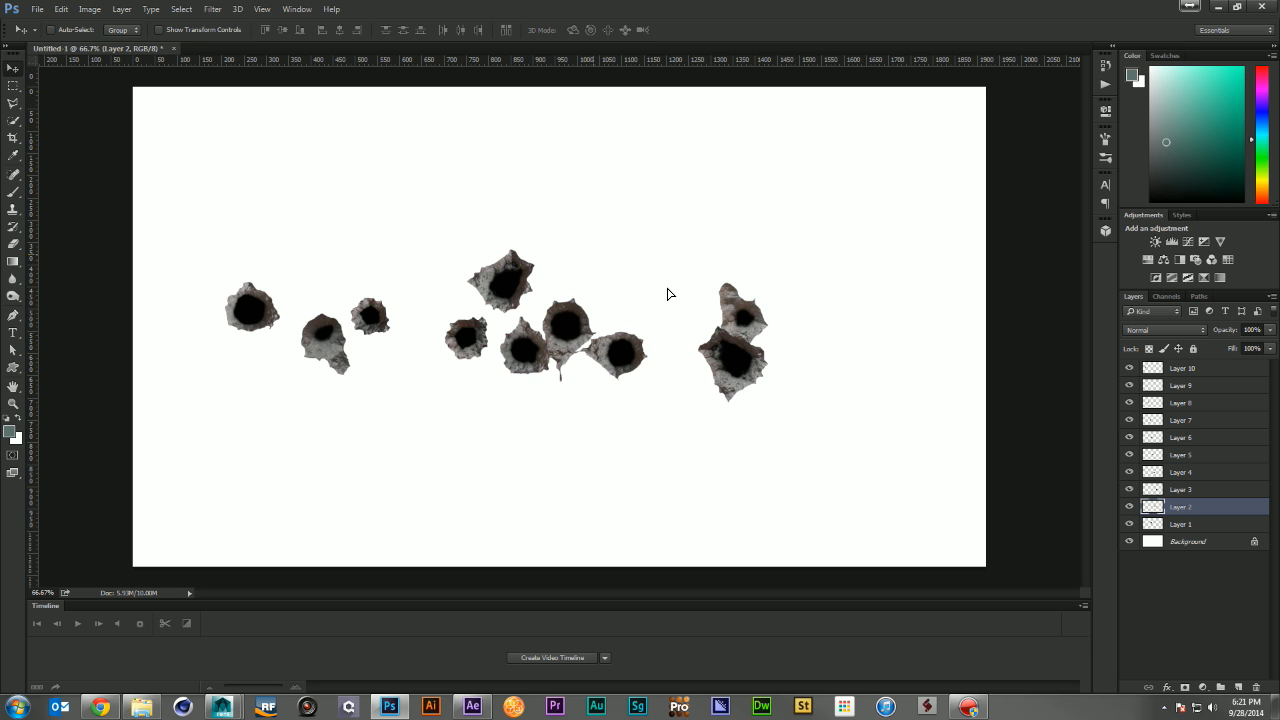
left_click_drag(735, 298, 678, 273)
left_click(1181, 526)
left_click_drag(530, 292, 1004, 416)
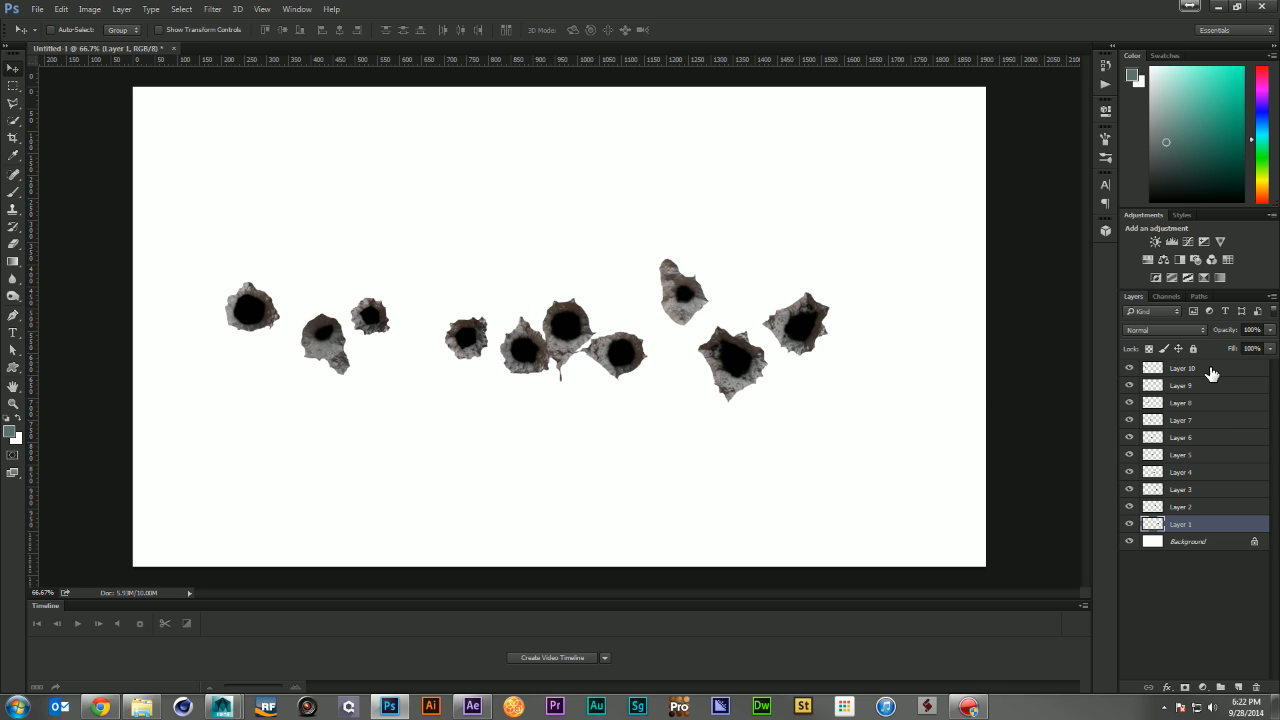
Group Layers 1 through 10 and scale the group down towards its upper left corner
left_click(1211, 370)
left_click(1218, 524, "shift")
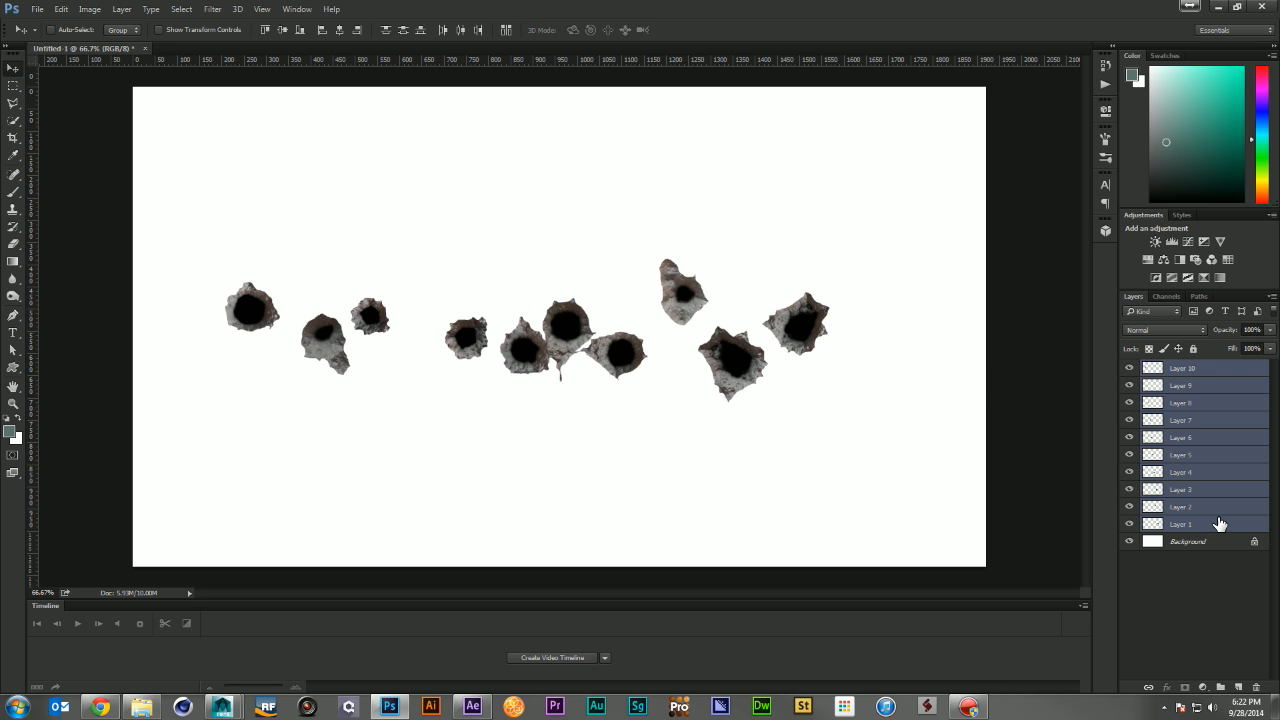
key("ctrl+g")
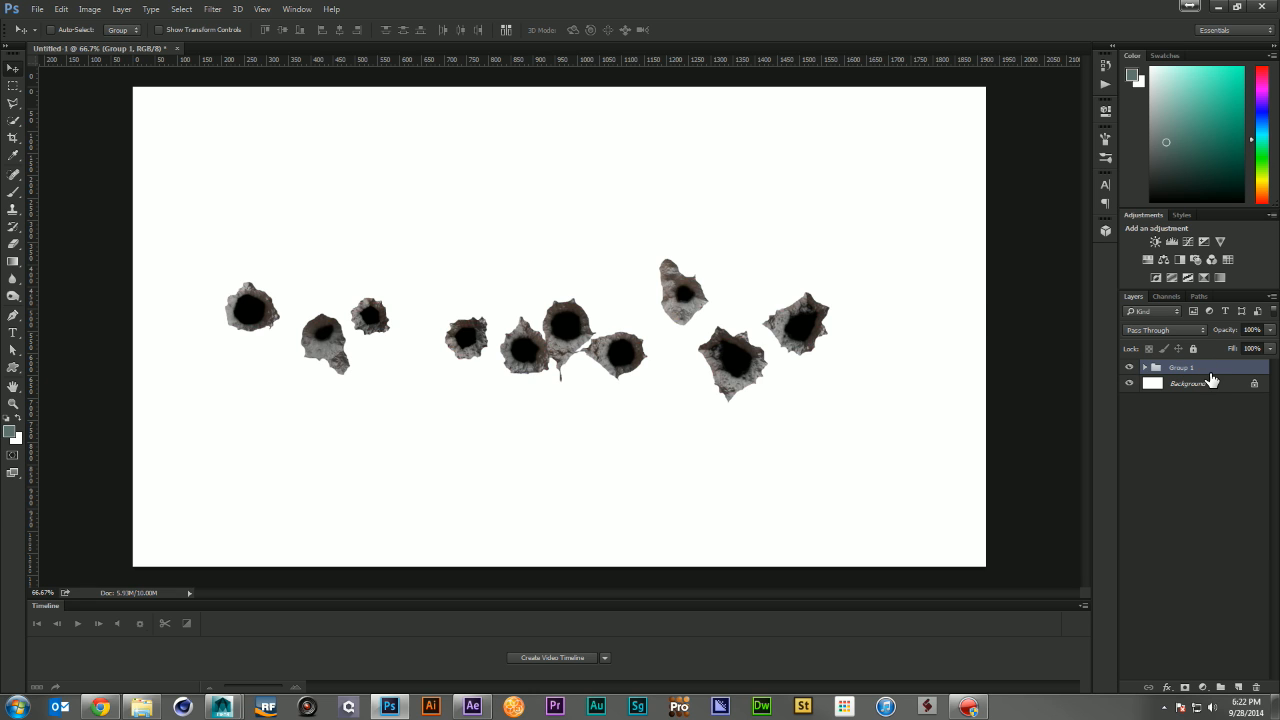
key("ctrl+t")
left_click_drag(840, 403, 650, 348)
key("Return")
Duplicate the bullet-hole group, rotate the copy 180 degrees and place it to the right so the row continues across the canvas
left_click_drag(1248, 375, 1238, 687)
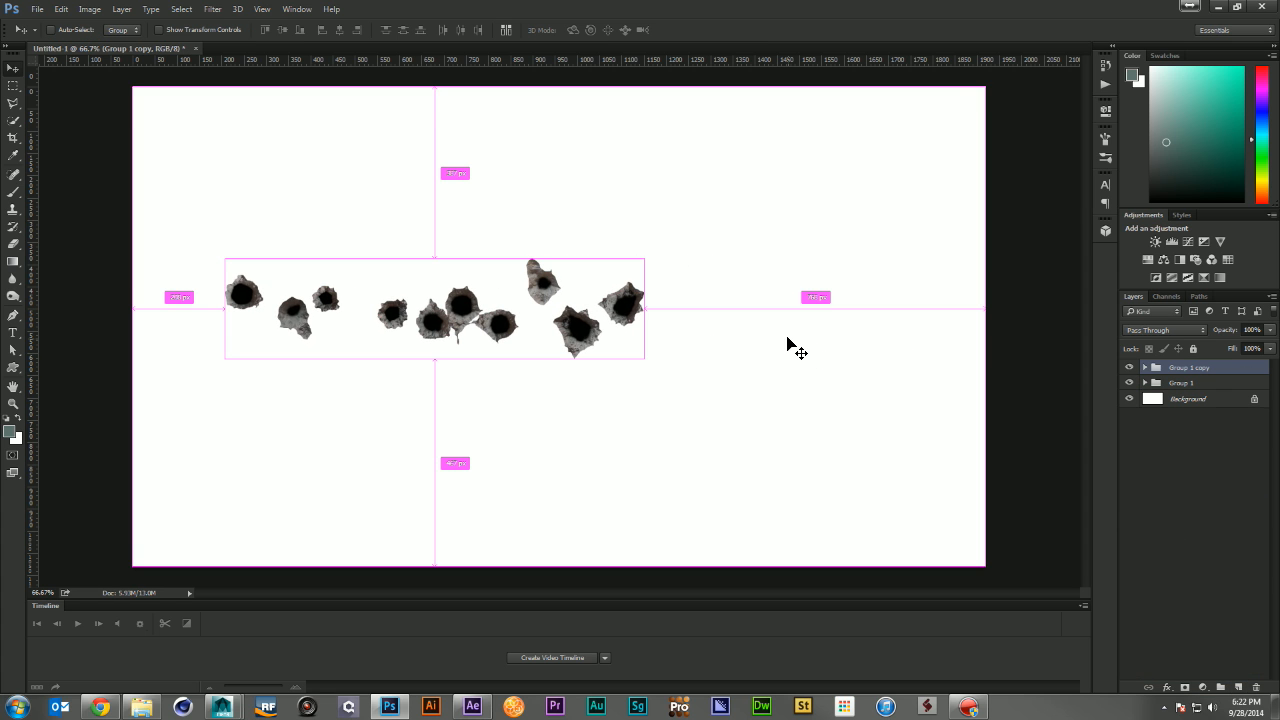
key("ctrl+t")
left_click_drag(771, 235, 367, 330)
key("Return")
left_click_drag(481, 289, 812, 266)
Centre both bullet-hole groups on the canvas together and scale them to about 88 percent
left_click(1190, 382, "shift")
left_click_drag(931, 298, 866, 327)
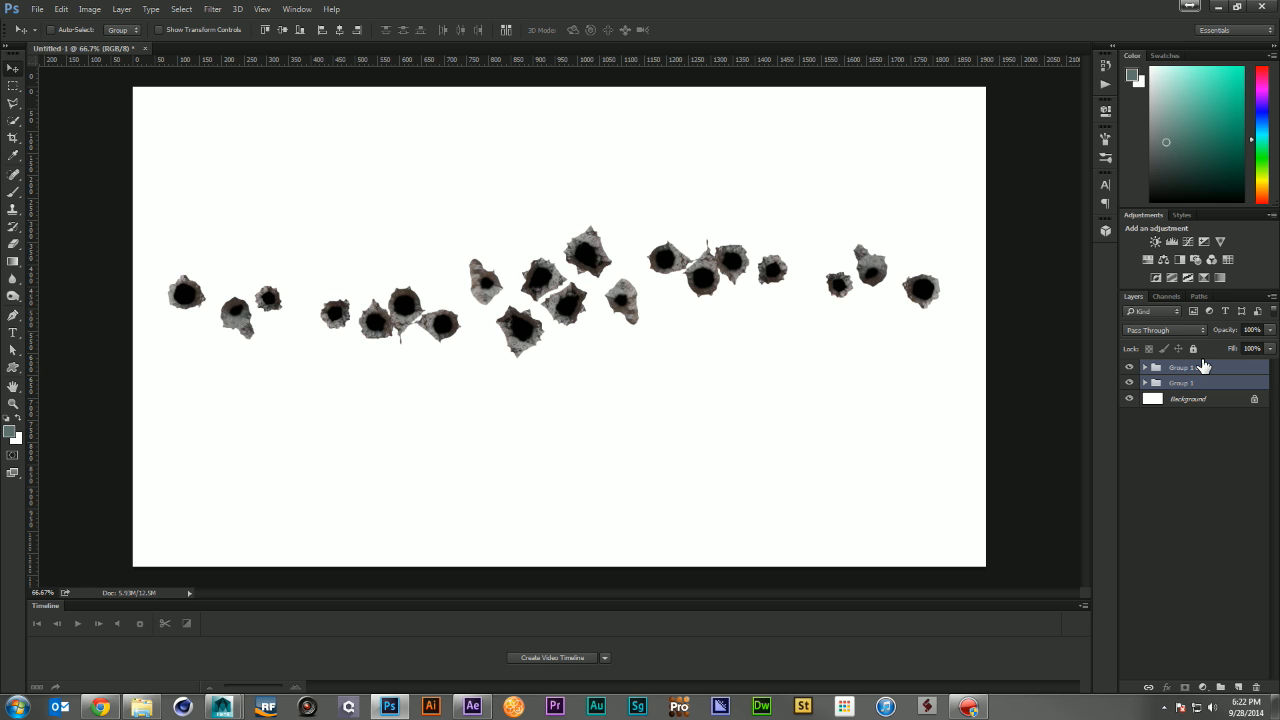
left_click_drag(779, 326, 783, 348)
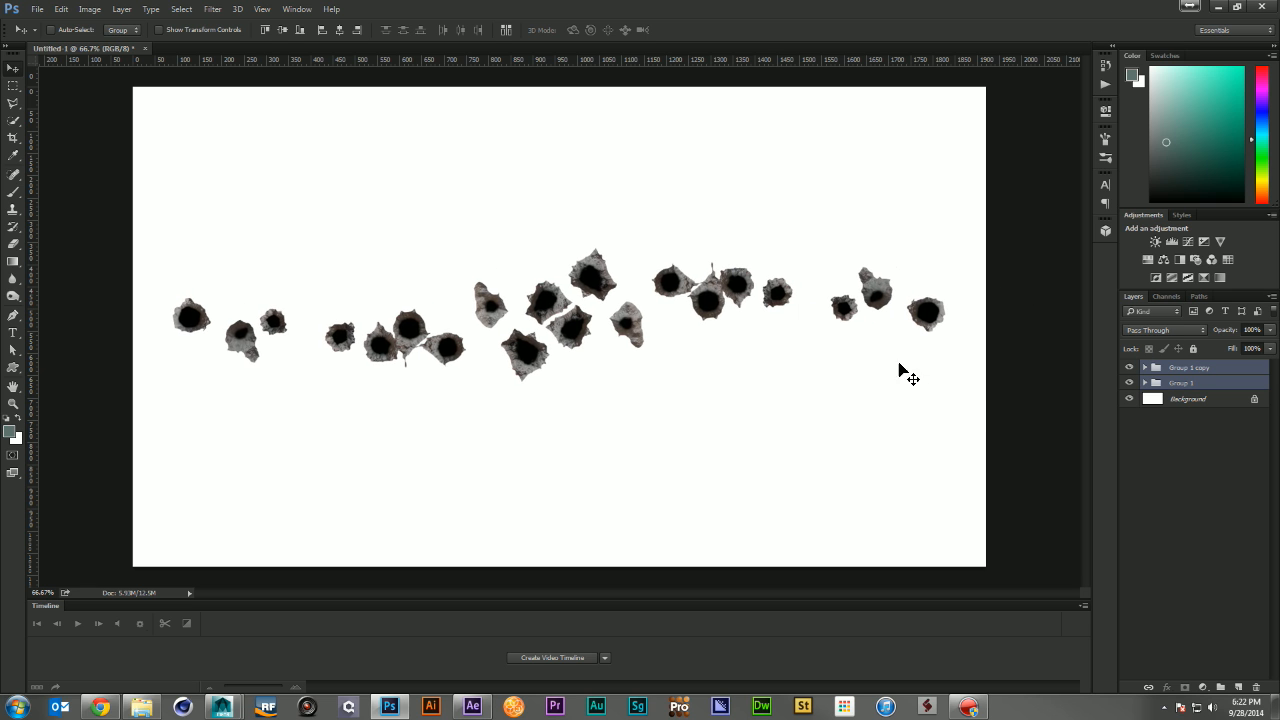
key("ctrl+t")
left_click_drag(943, 381, 851, 365)
left_click_drag(765, 345, 810, 357)
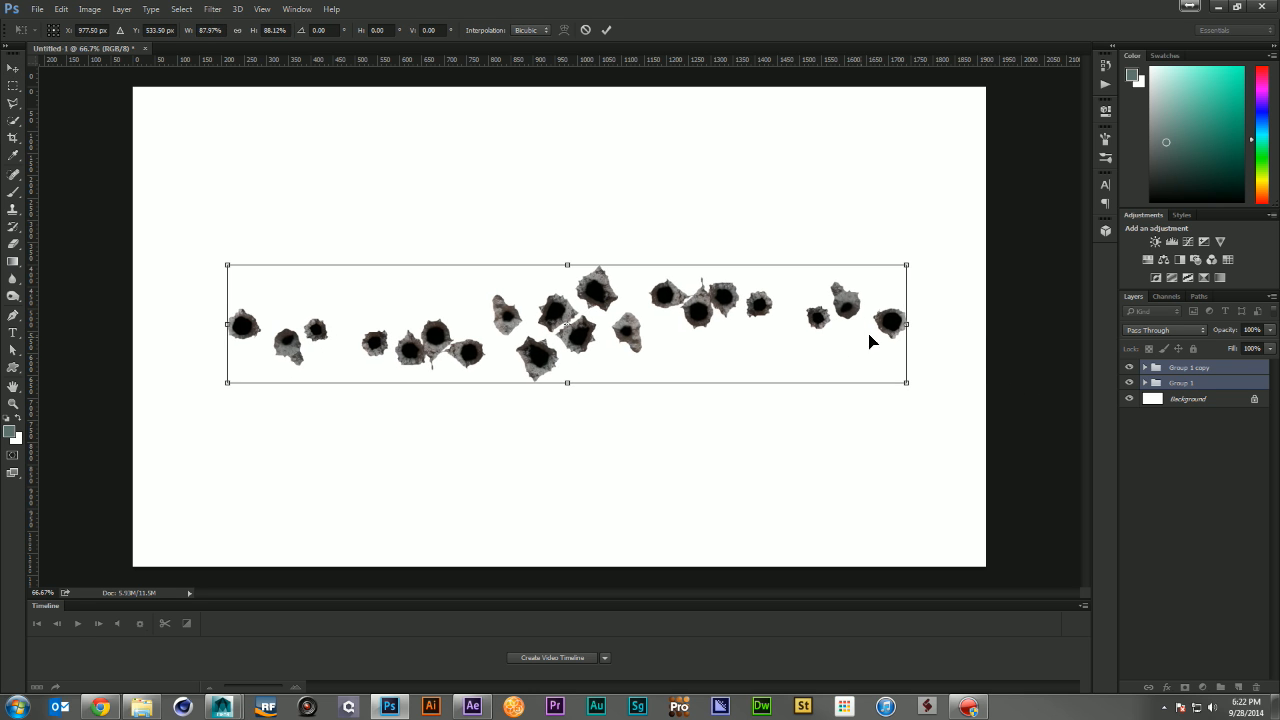
key("Return")
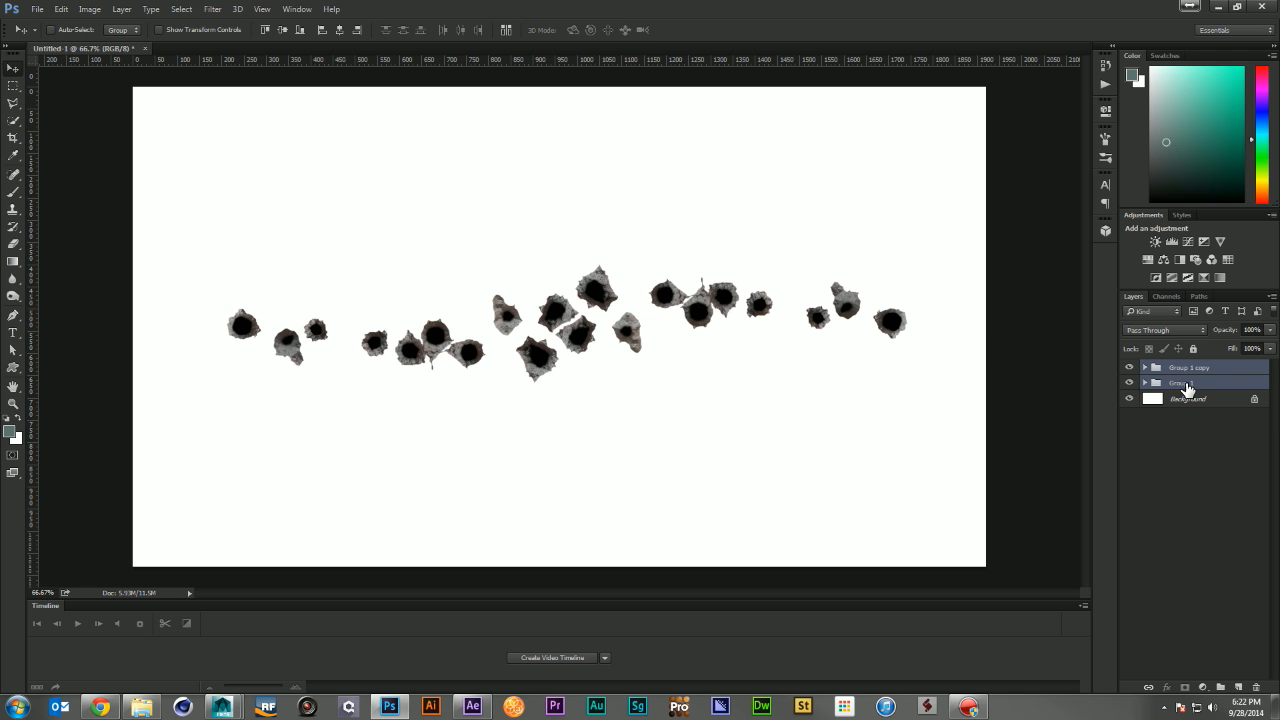
Add a new empty layer above both bullet-hole groups and activate the Brush tool
key("ctrl+shift+n")
key("Return")
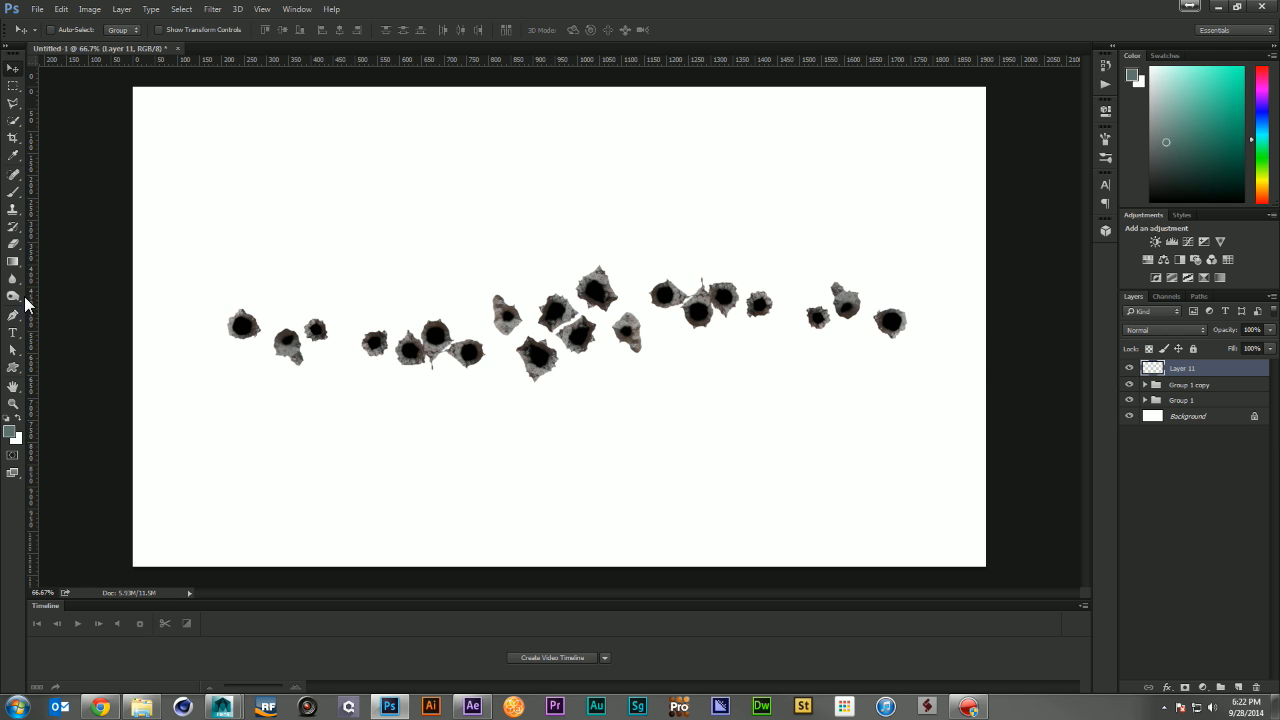
key("b")
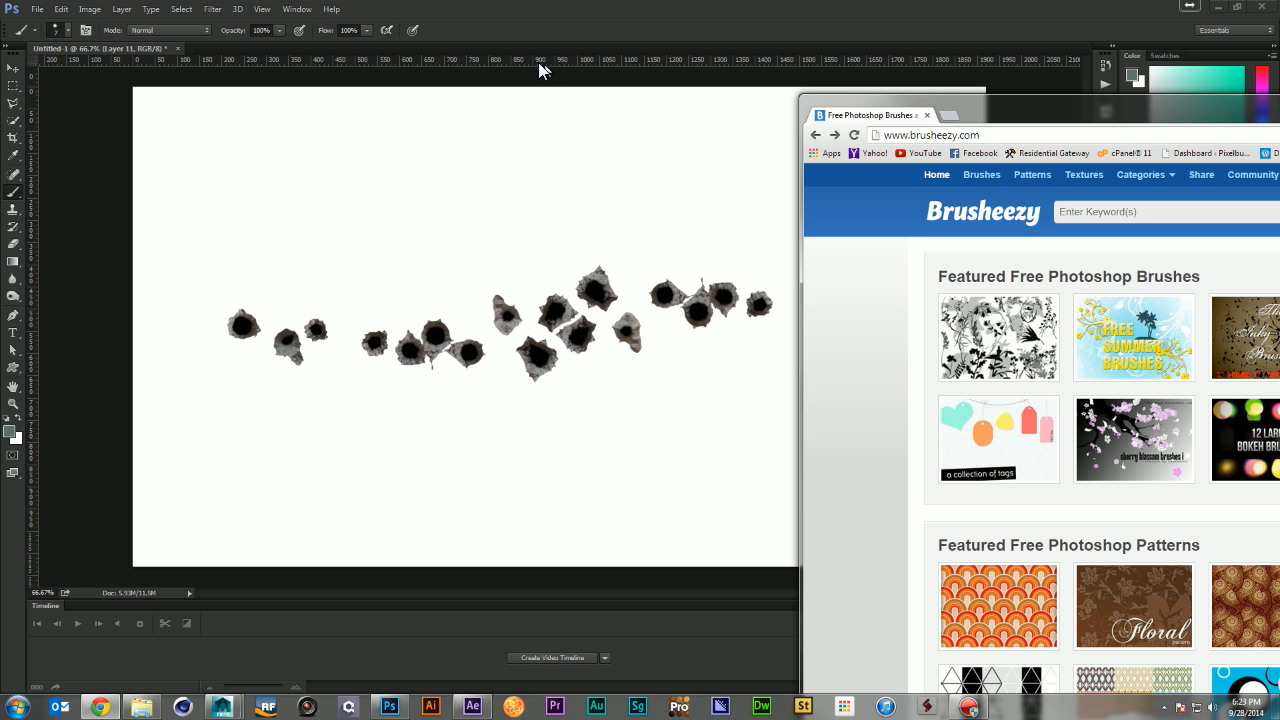
left_click_drag(445, 40, 277, 10)
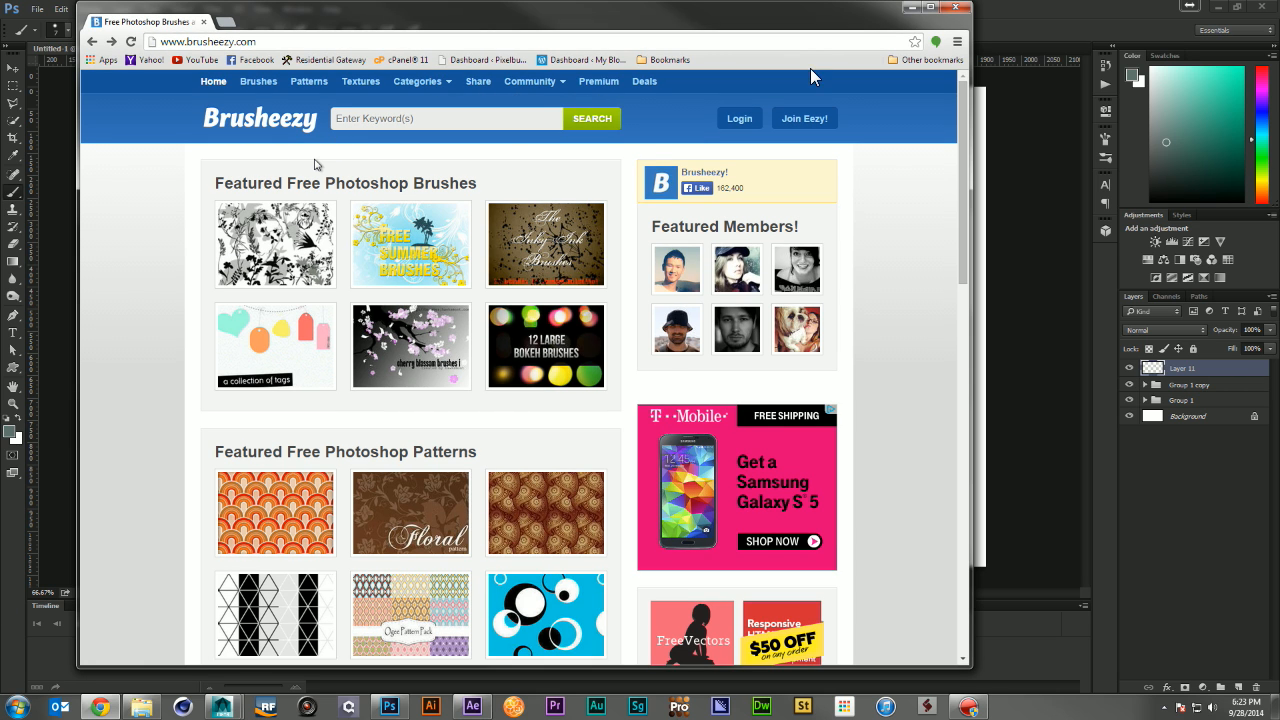
Search Brusheezy for "cracked" brushes, dismiss the advertising pop-up and return to the Photoshop document
left_click(482, 121)
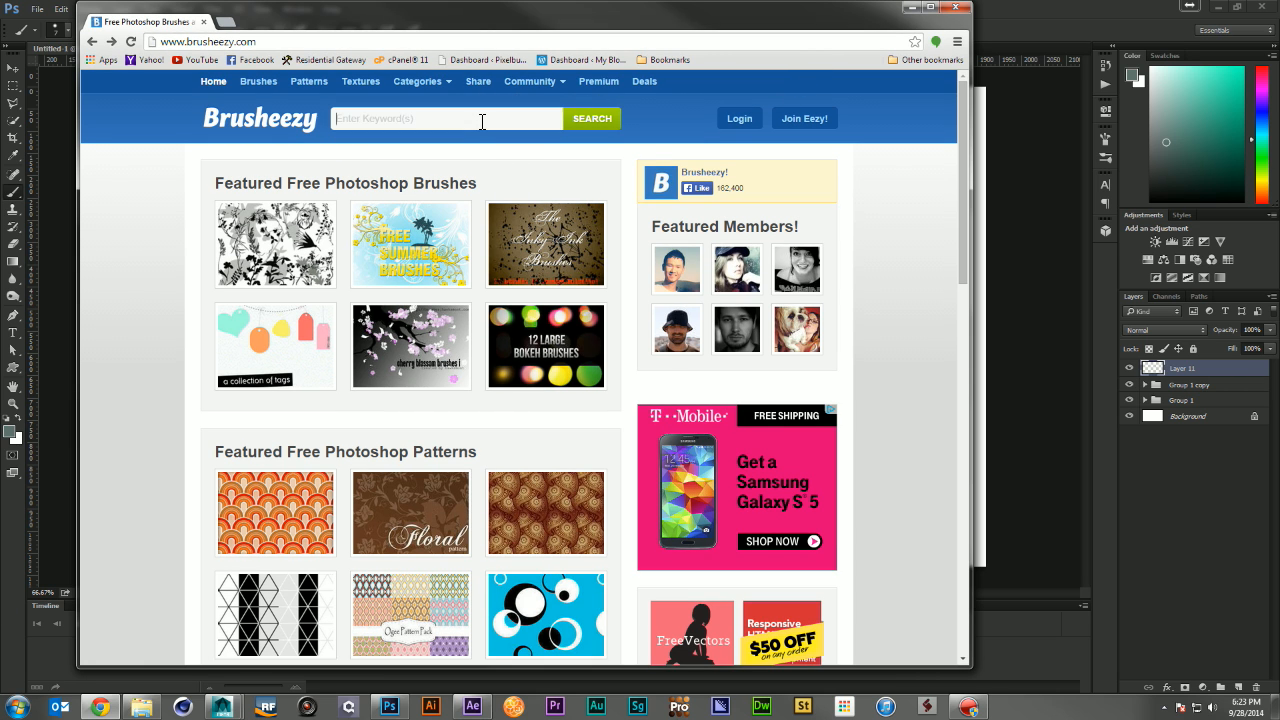
type("cracked")
key("Return")
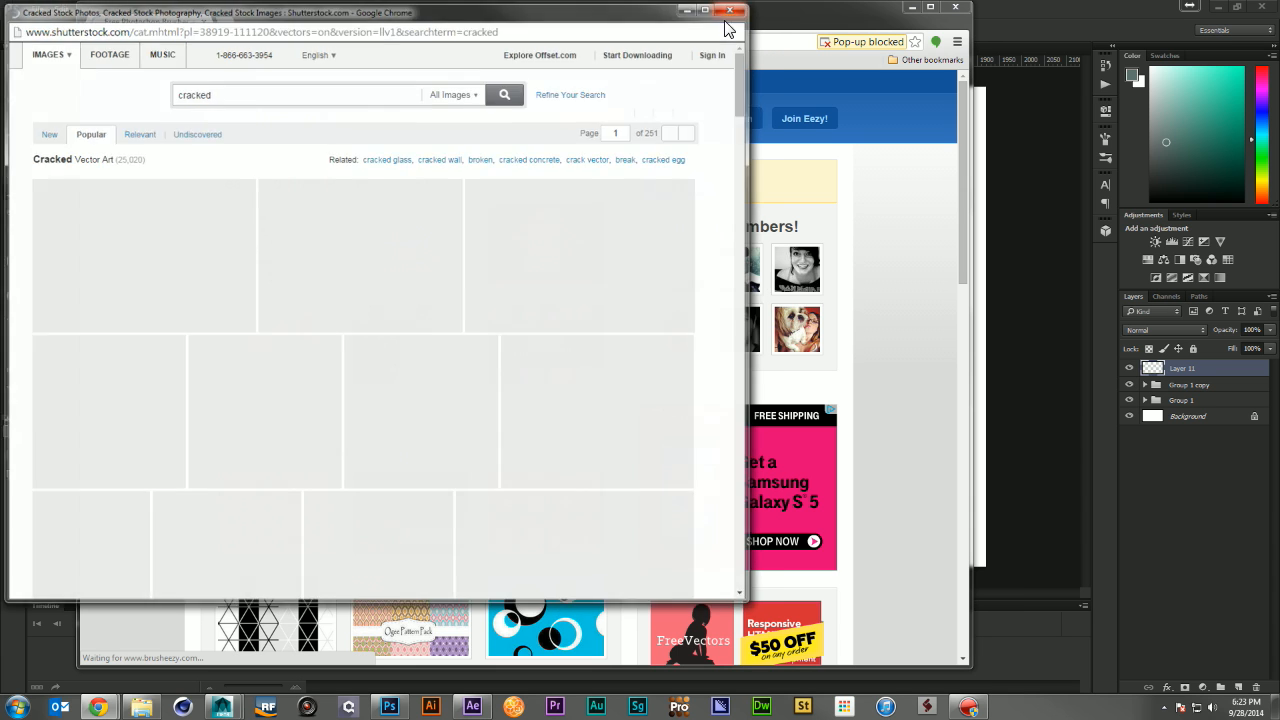
left_click(729, 12)
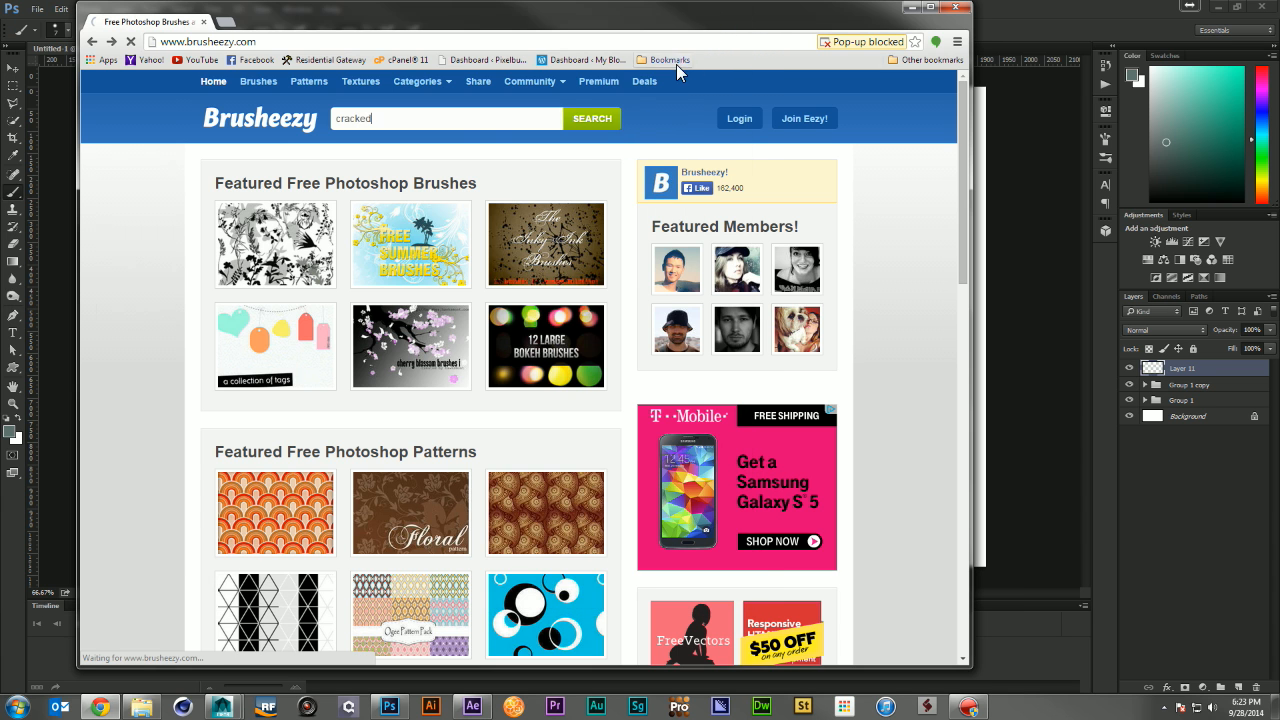
left_click(594, 118)
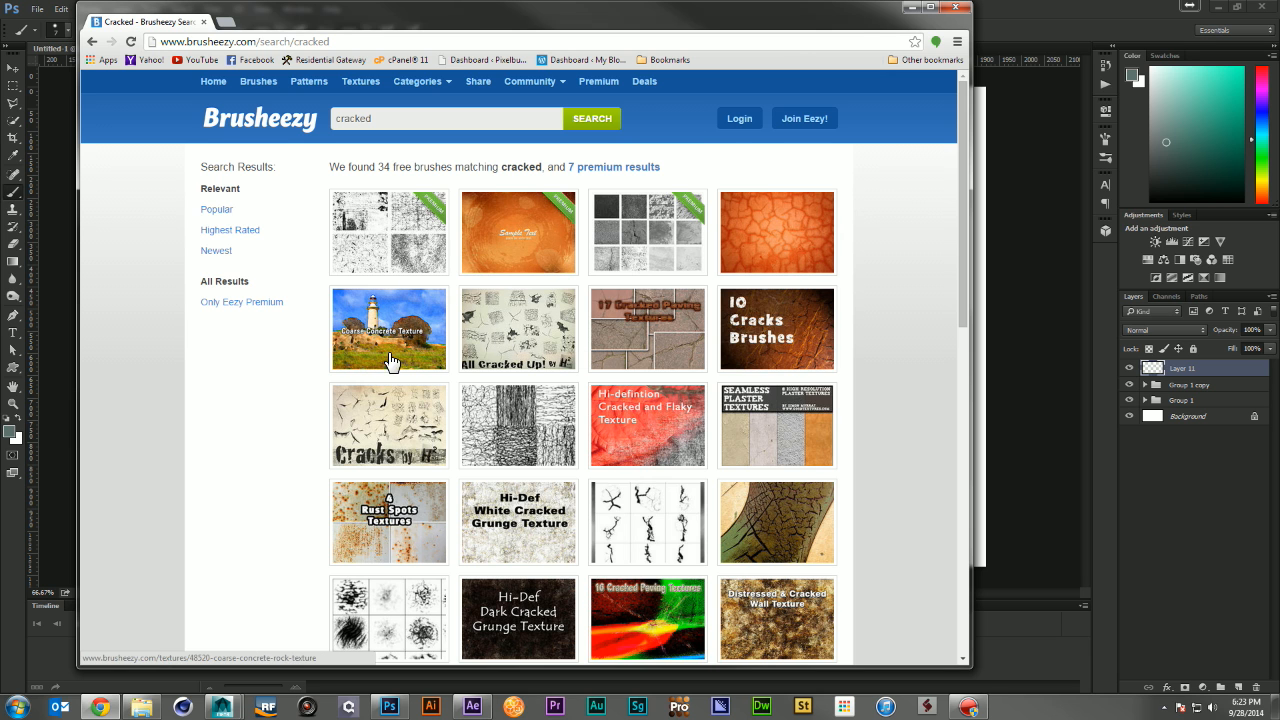
left_click(956, 9)
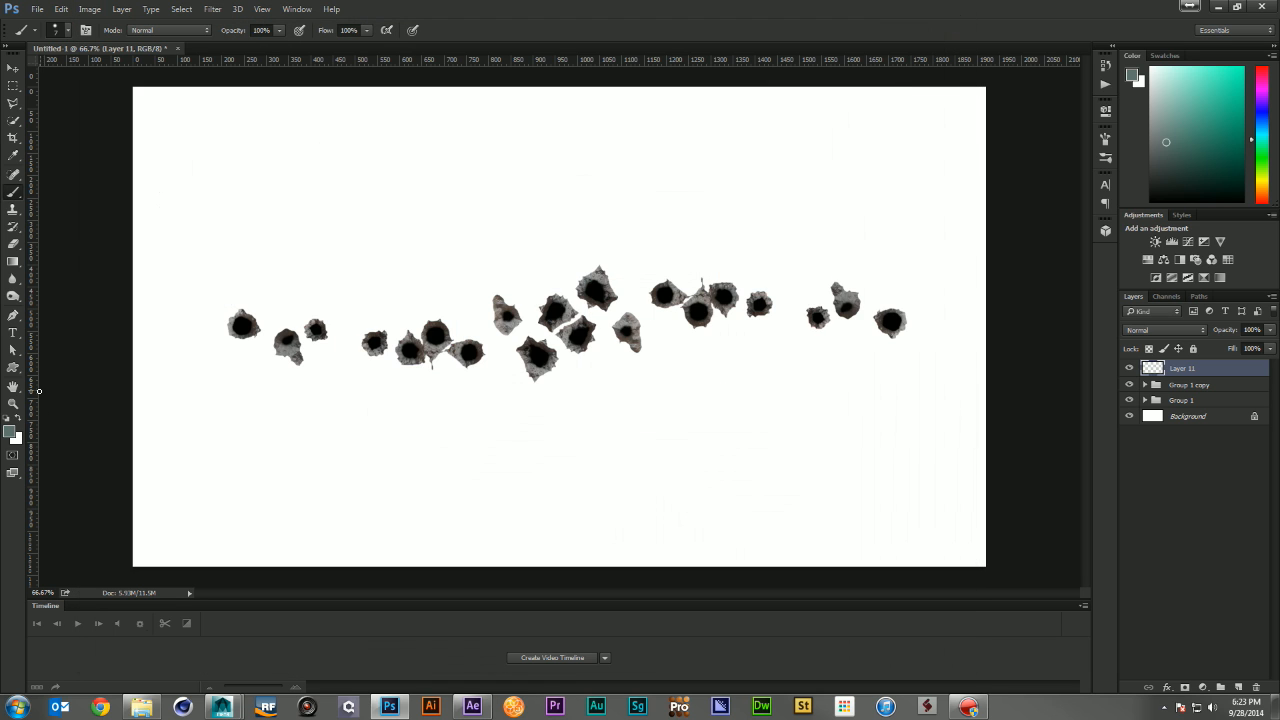
Reset the foreground colour to black and choose the 458 px crack brush tip
left_click(7, 419)
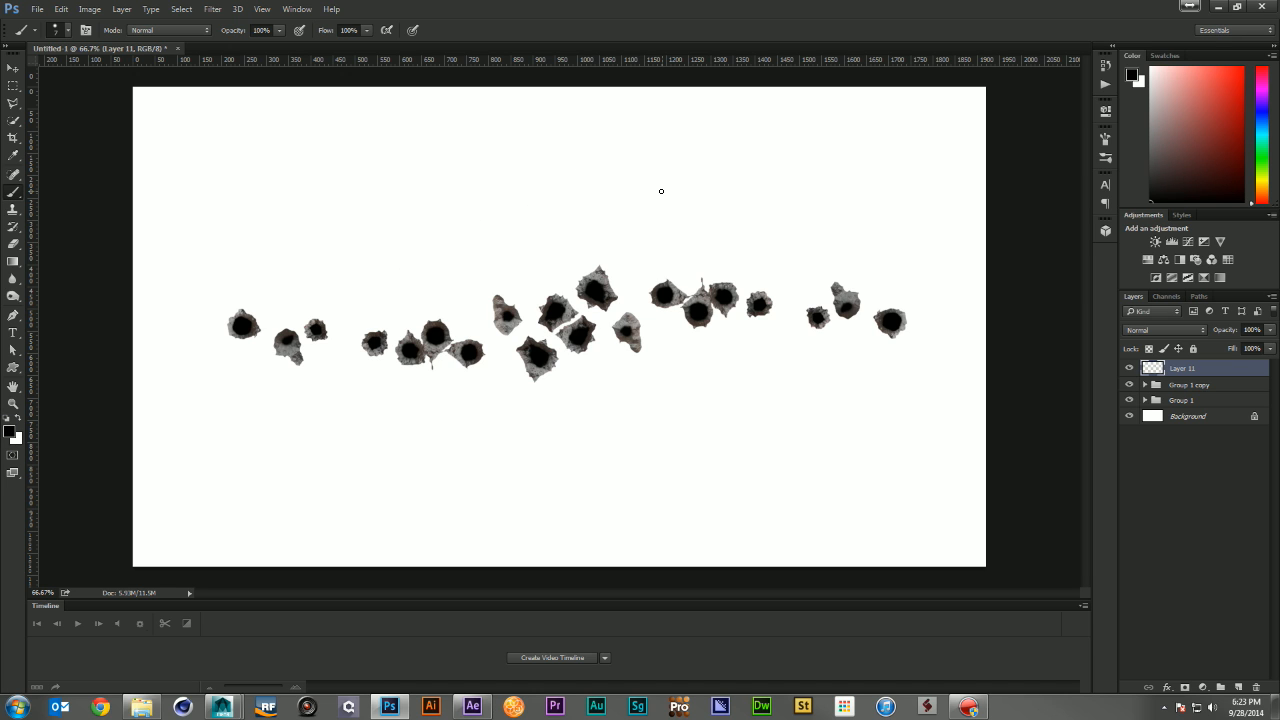
right_click(841, 195)
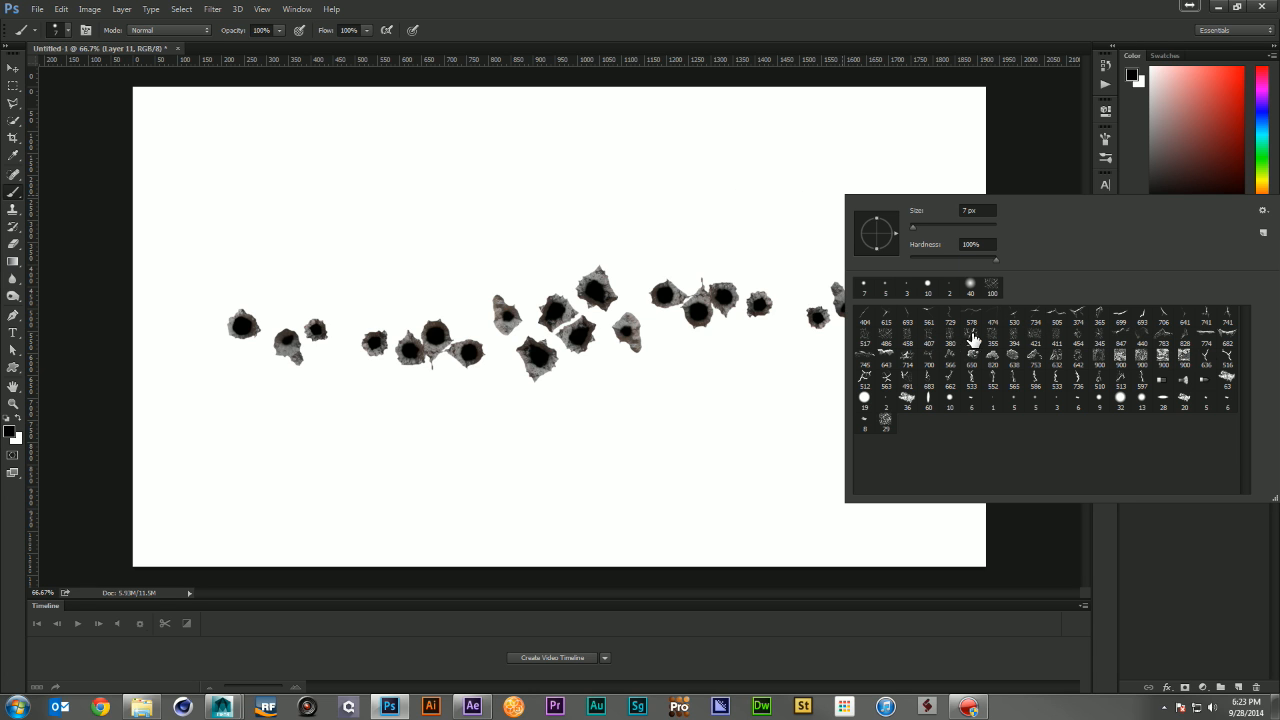
left_click(917, 338)
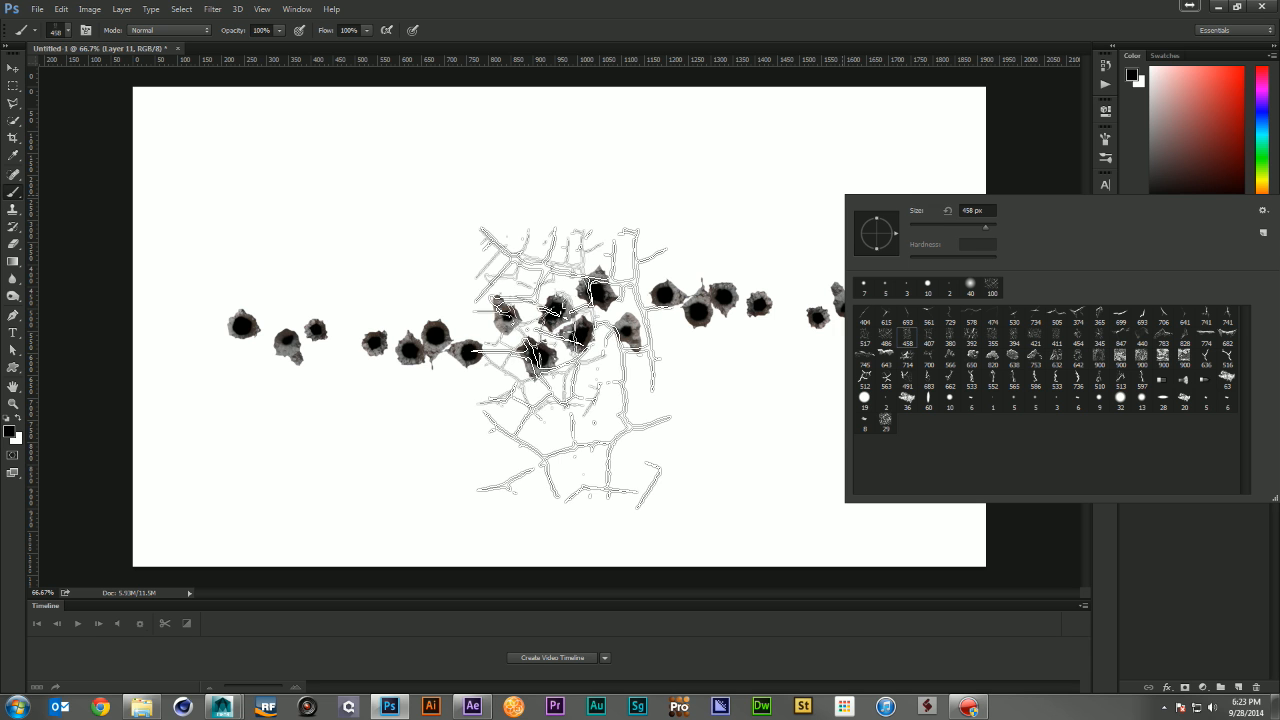
left_click(928, 8)
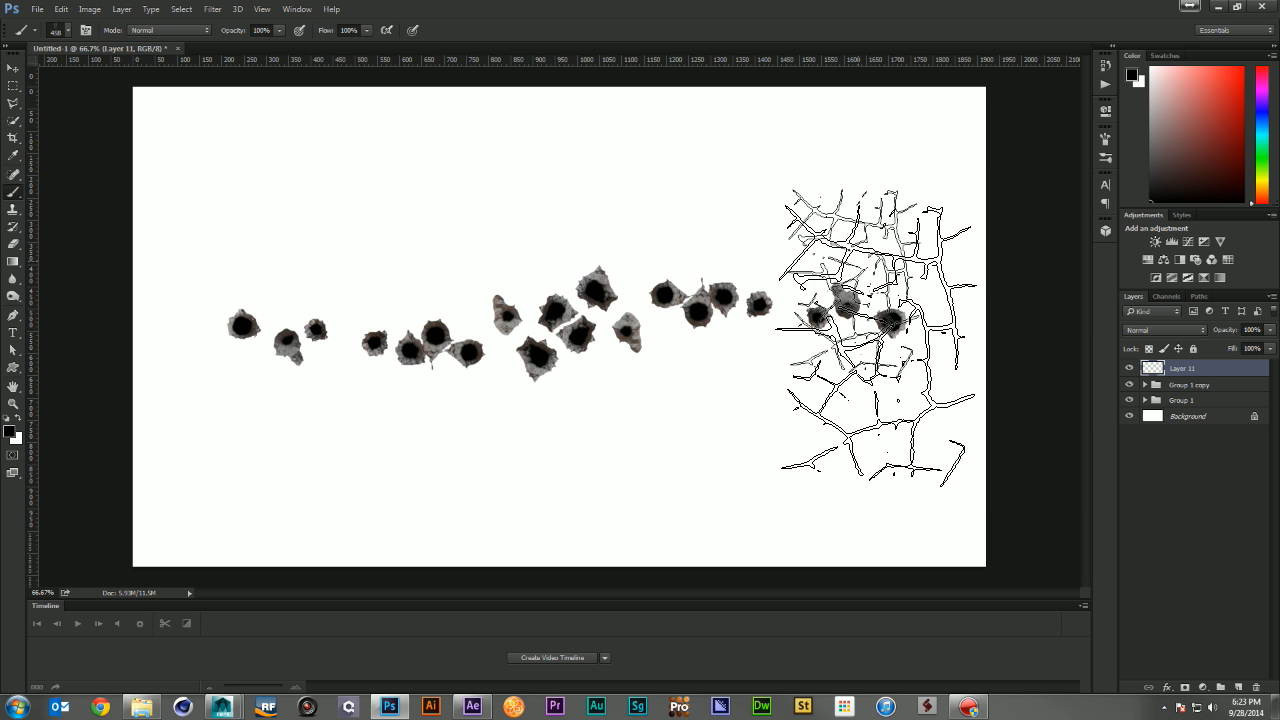
Try the crack brush at a size of 20 px and undo the last action
right_click(761, 259)
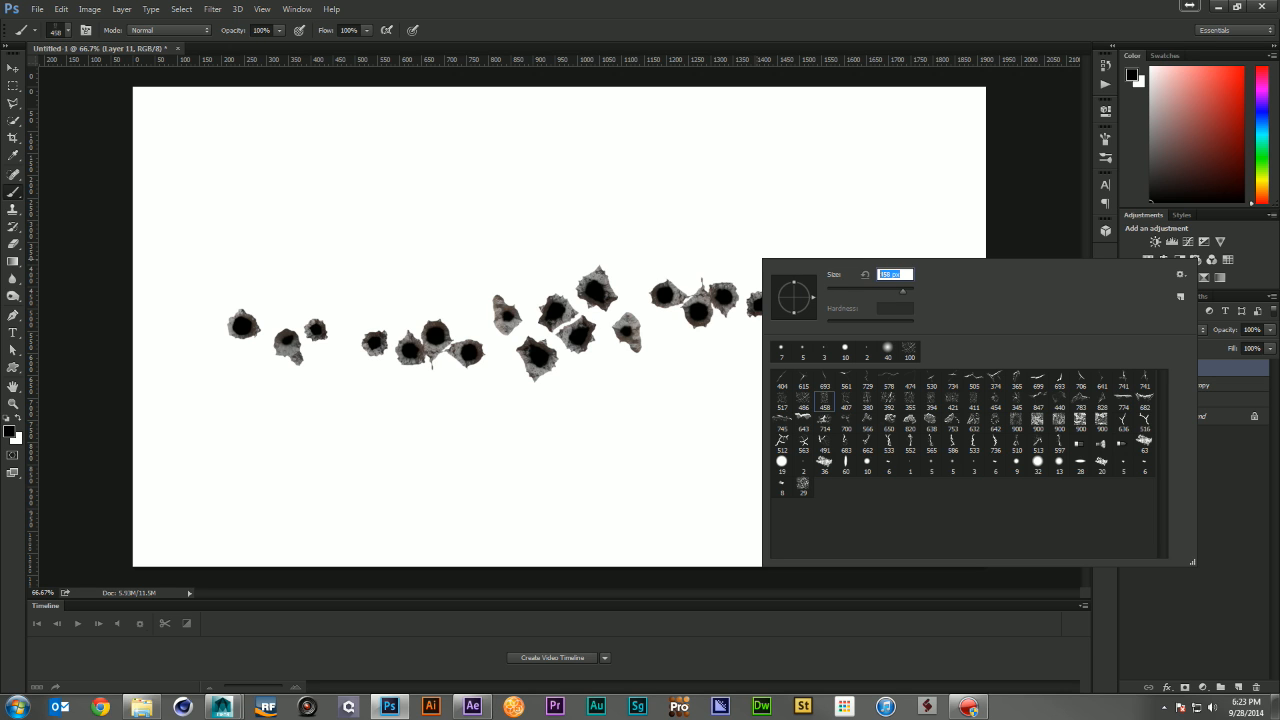
type("30")
key("Return")
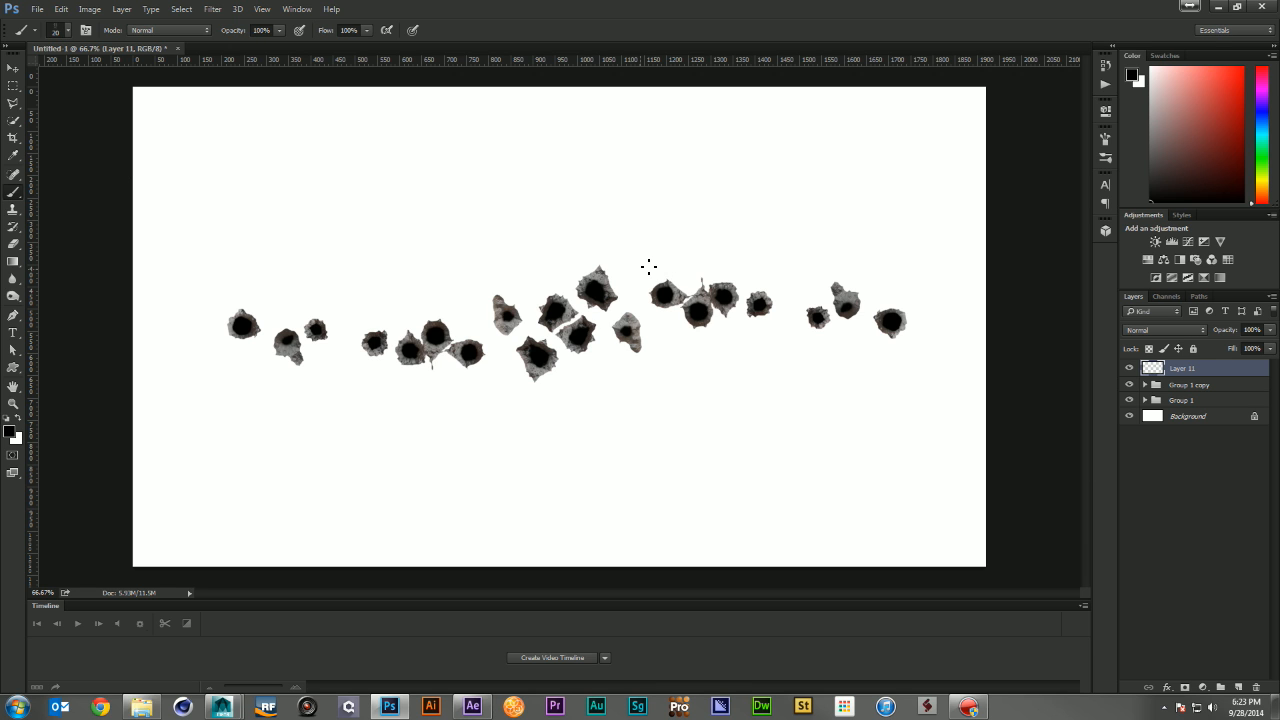
key("ctrl+z")
Set the crack brush size to 200 px
right_click(660, 272)
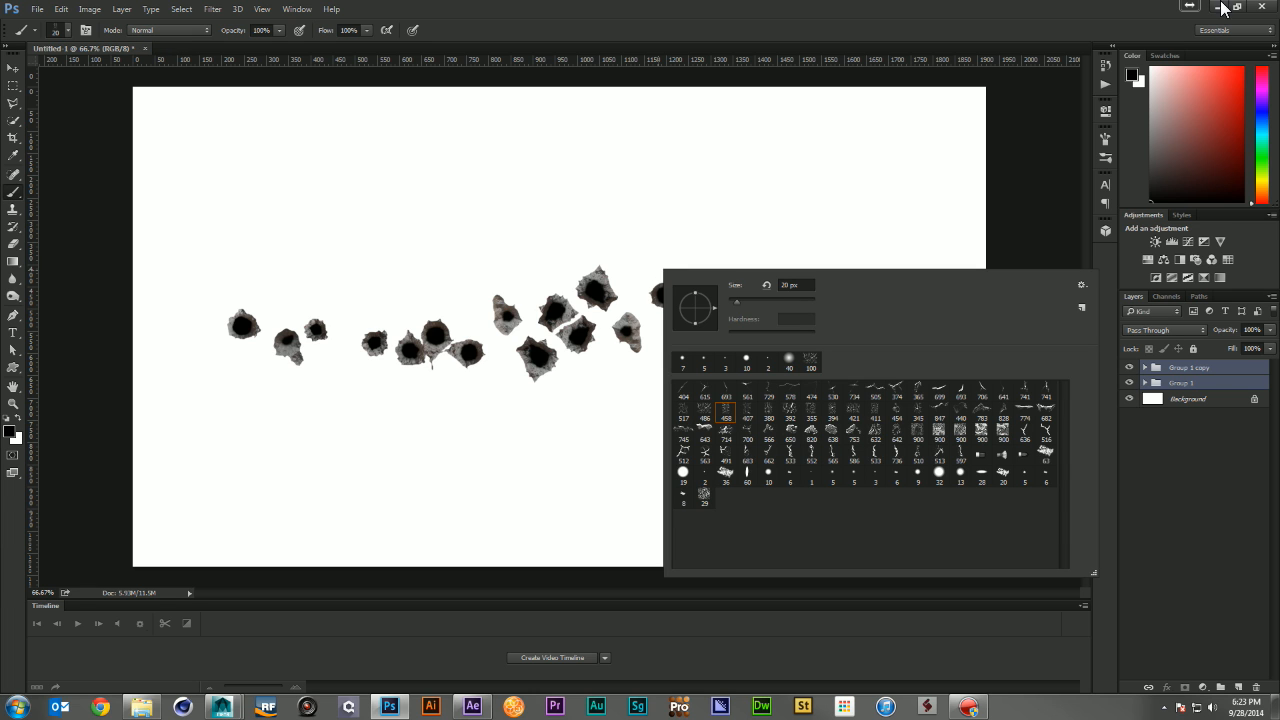
double_click(787, 285)
type("200")
key("Return")
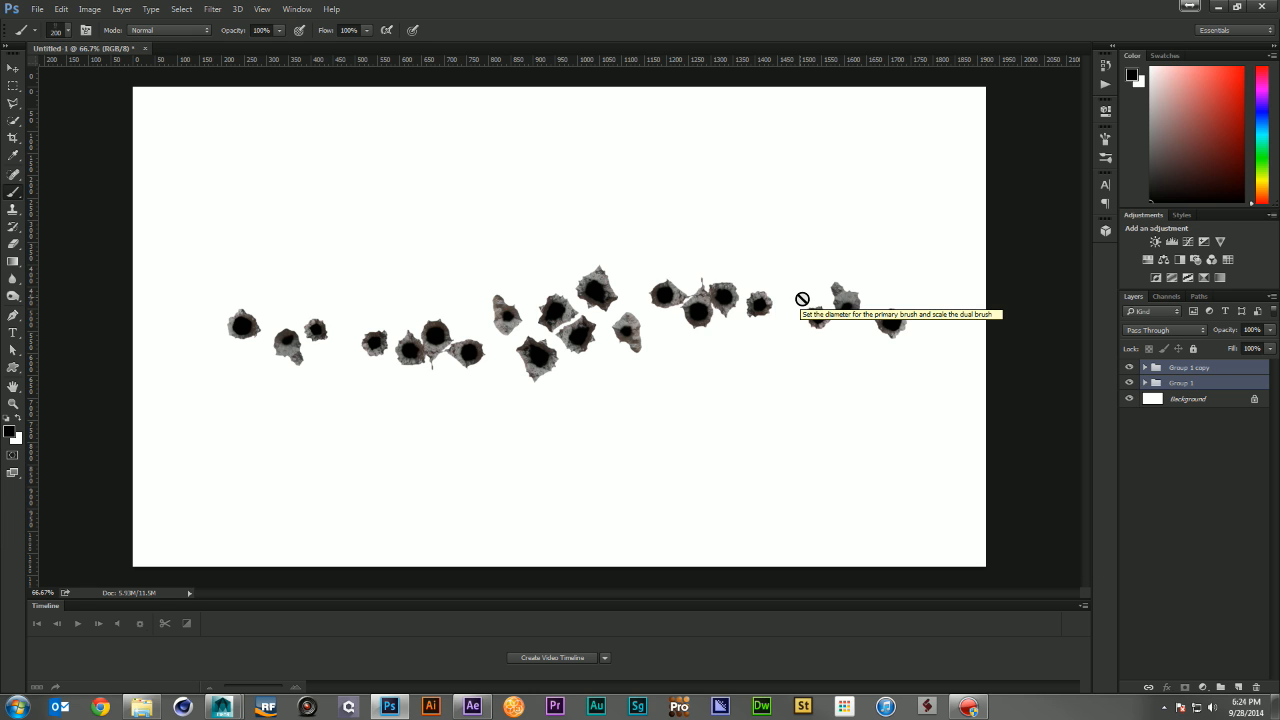
Create a new layer above Group 1 copy and stamp the cracks over the holes just left of the row's centre
left_click(1214, 371)
key("ctrl+shift+n")
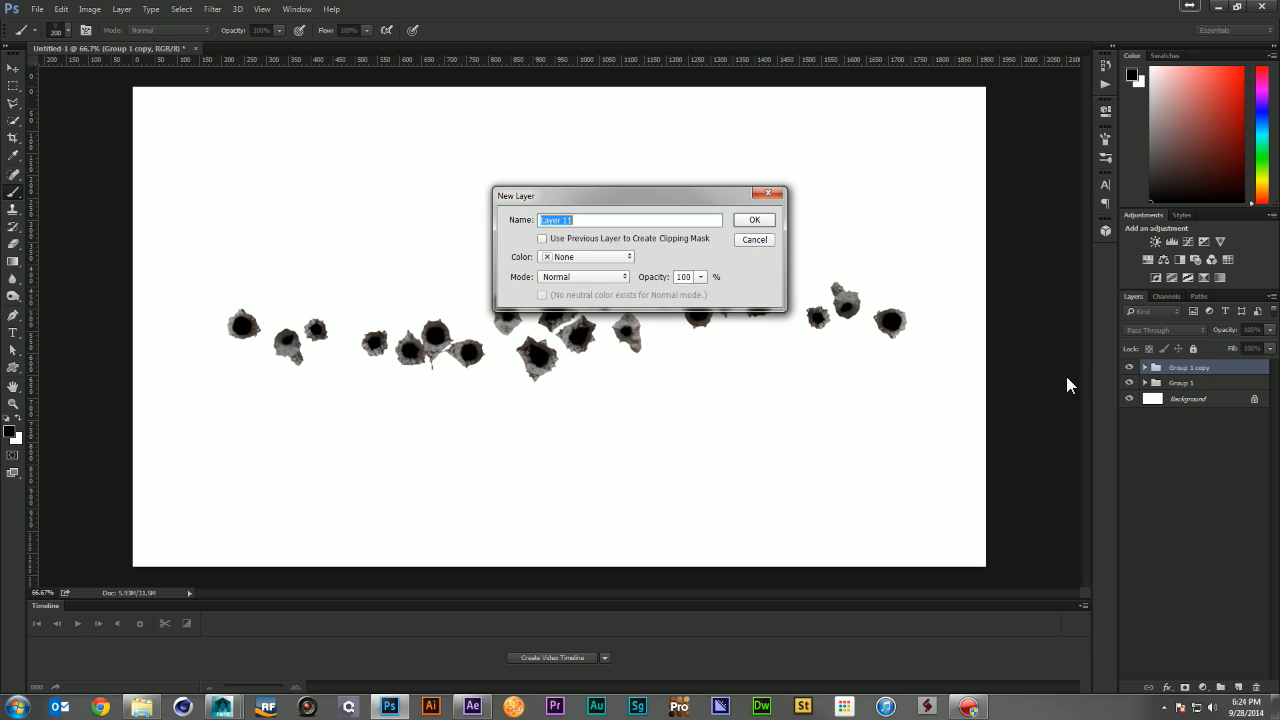
key("Return")
left_click(547, 319)
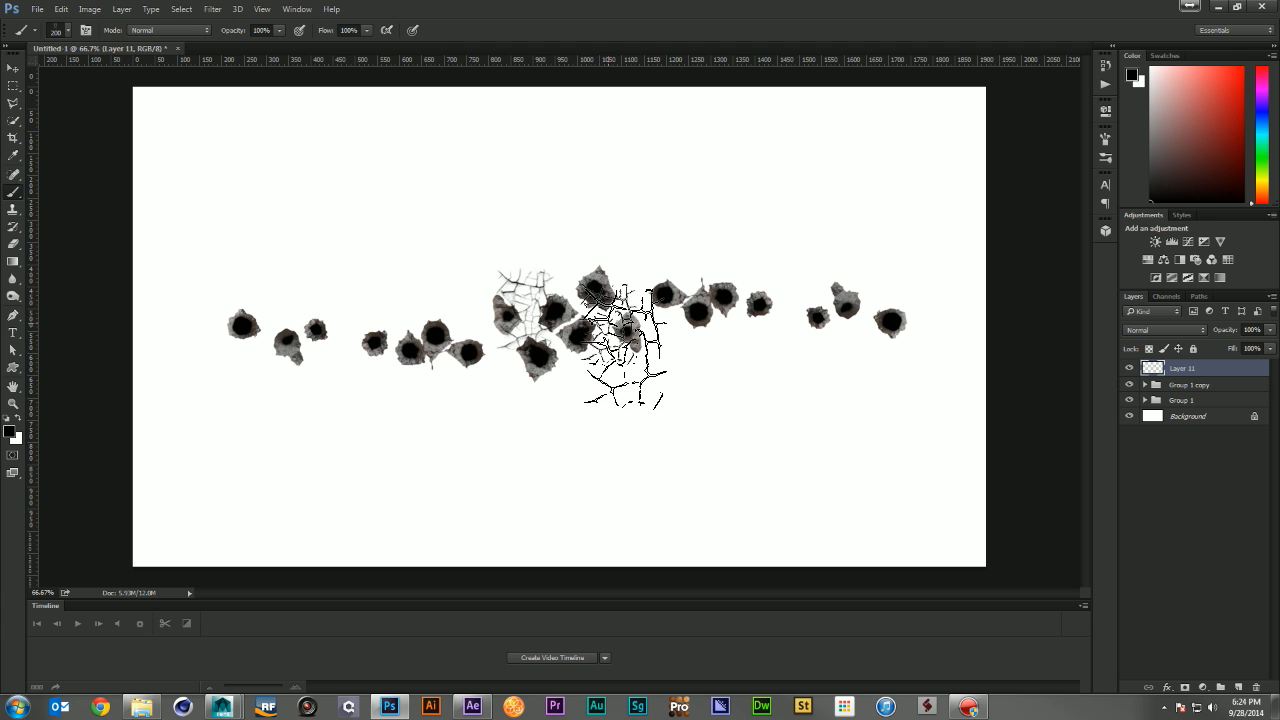
Choose the 345 px crack brush tip and stamp it over the cluster of three holes in the left half of the row
right_click(640, 320)
left_click(868, 449)
left_click_drag(460, 395, 490, 368)
left_click(488, 372)
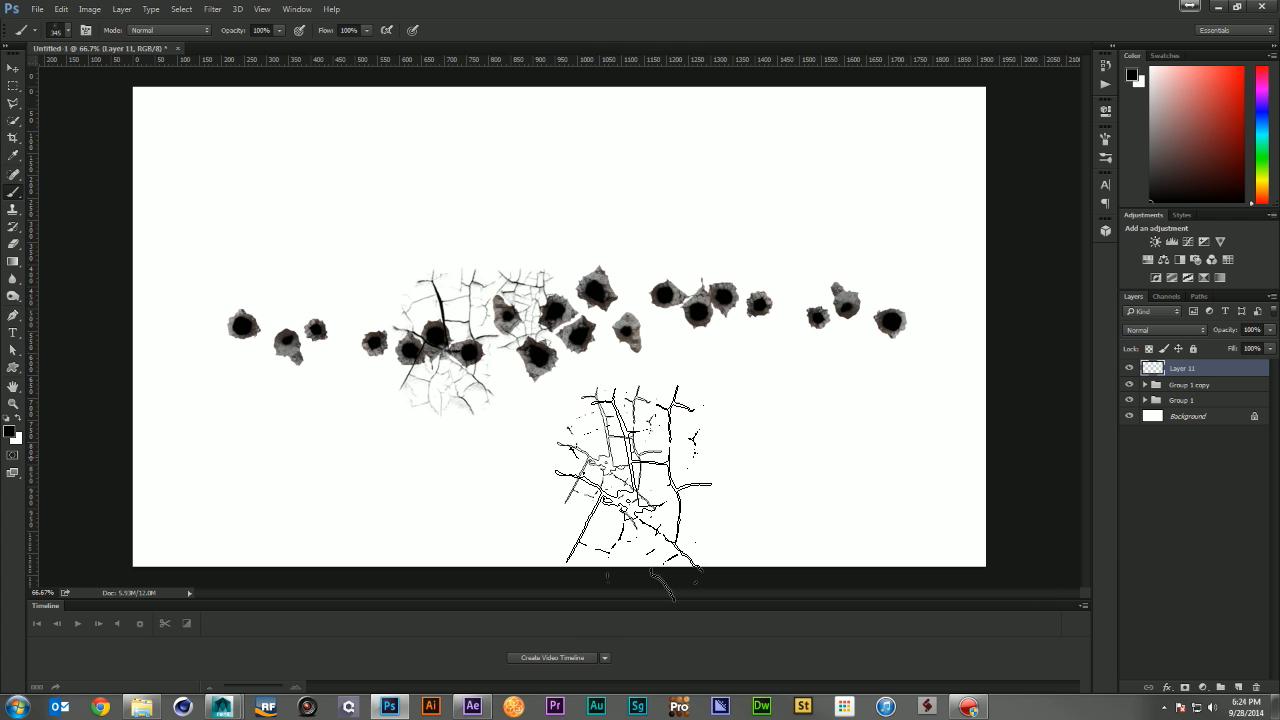
Stamp the 517 px crack tip at 250 px over the cluster right of centre, undoing a stray extra stamp
right_click(690, 462)
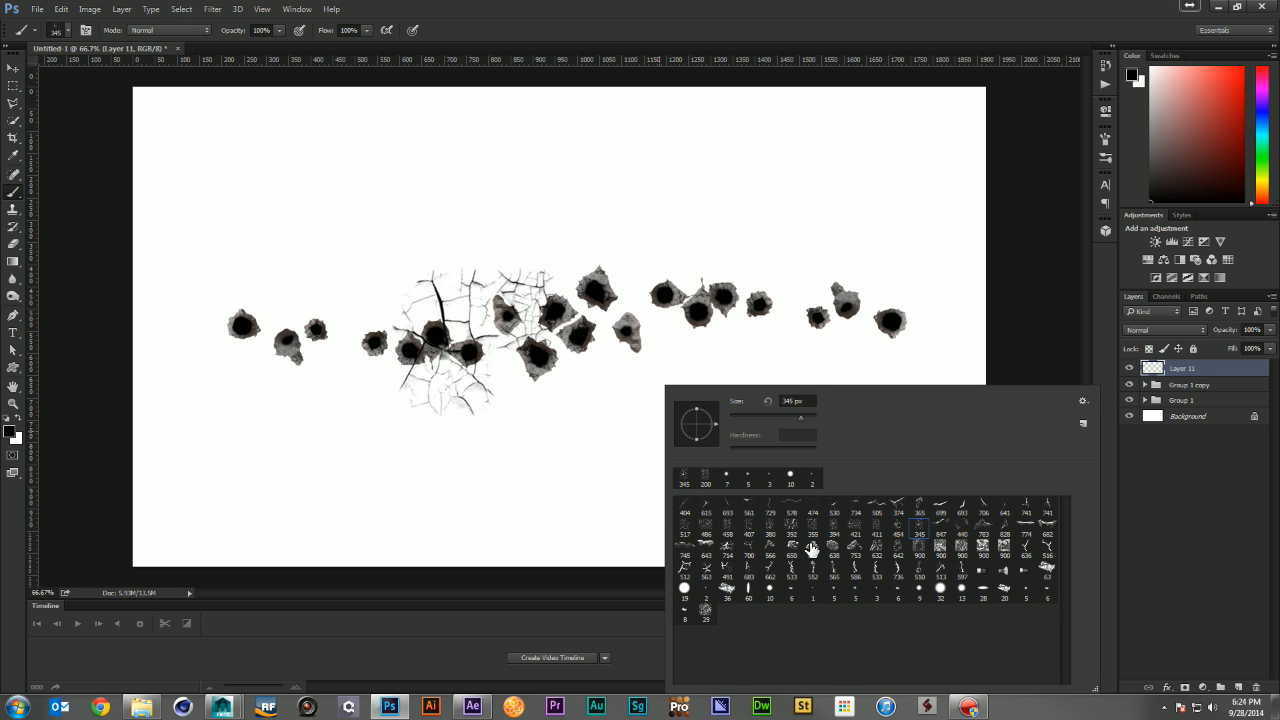
left_click(690, 527)
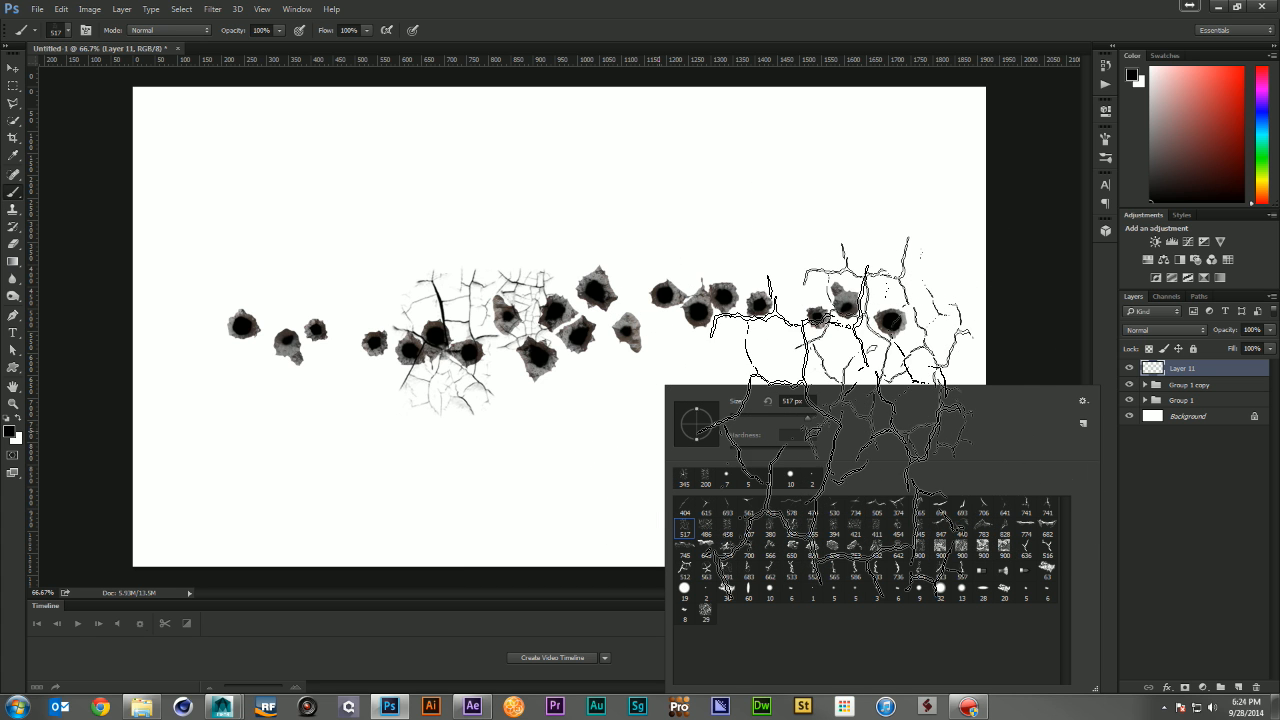
left_click(777, 402)
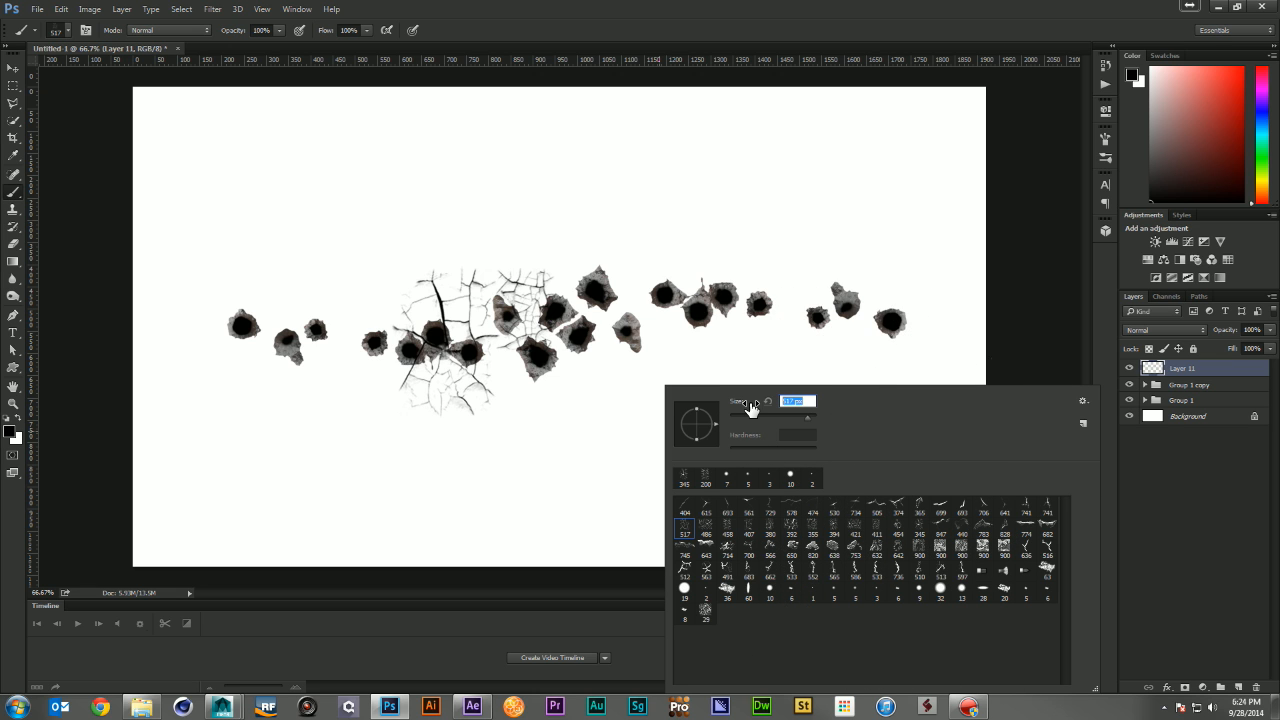
type("250")
key("Return")
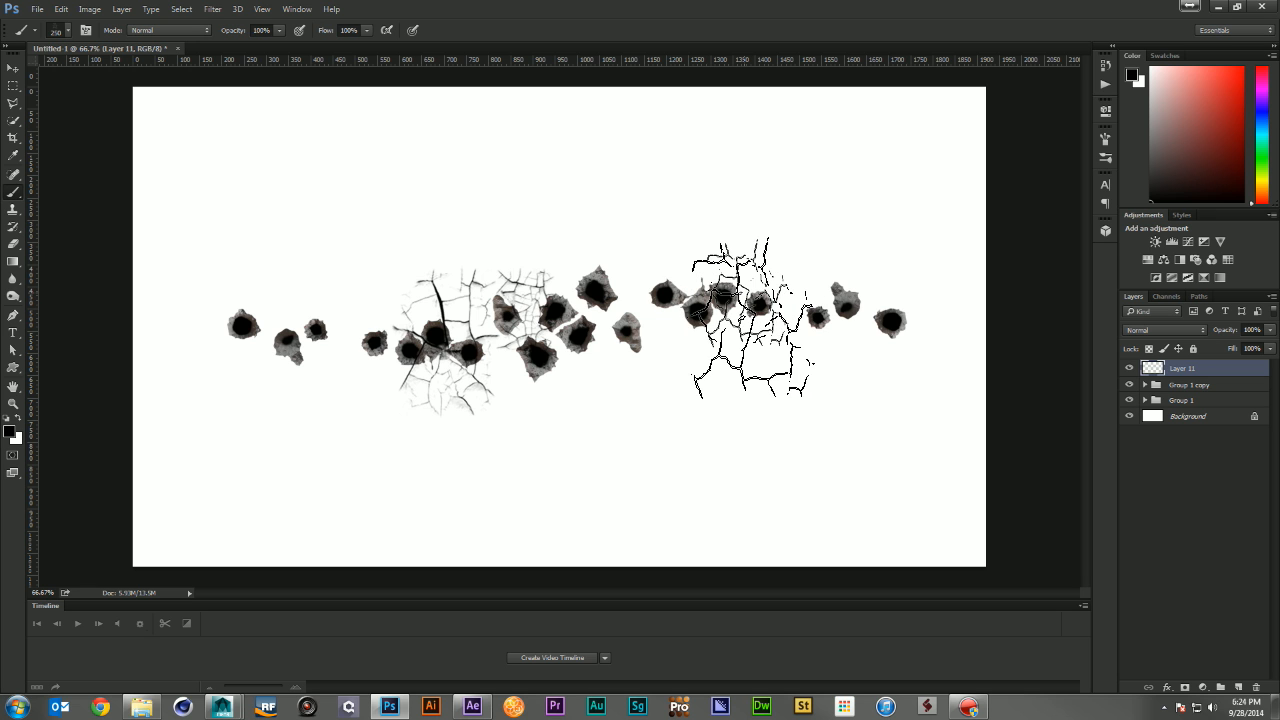
left_click(747, 318)
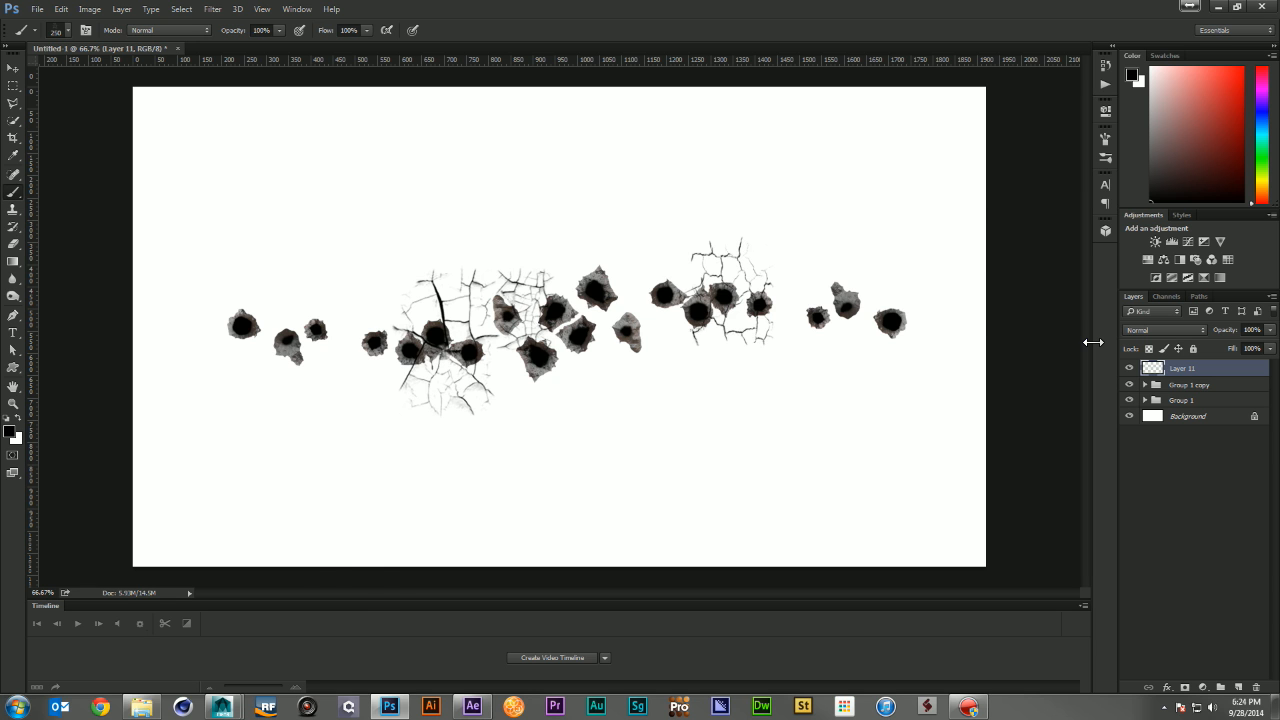
left_click(972, 262)
key("ctrl+z")
Choose the 563 px branching crack tip, set its size to 200 px and stamp it between the two leftmost holes
right_click(638, 338)
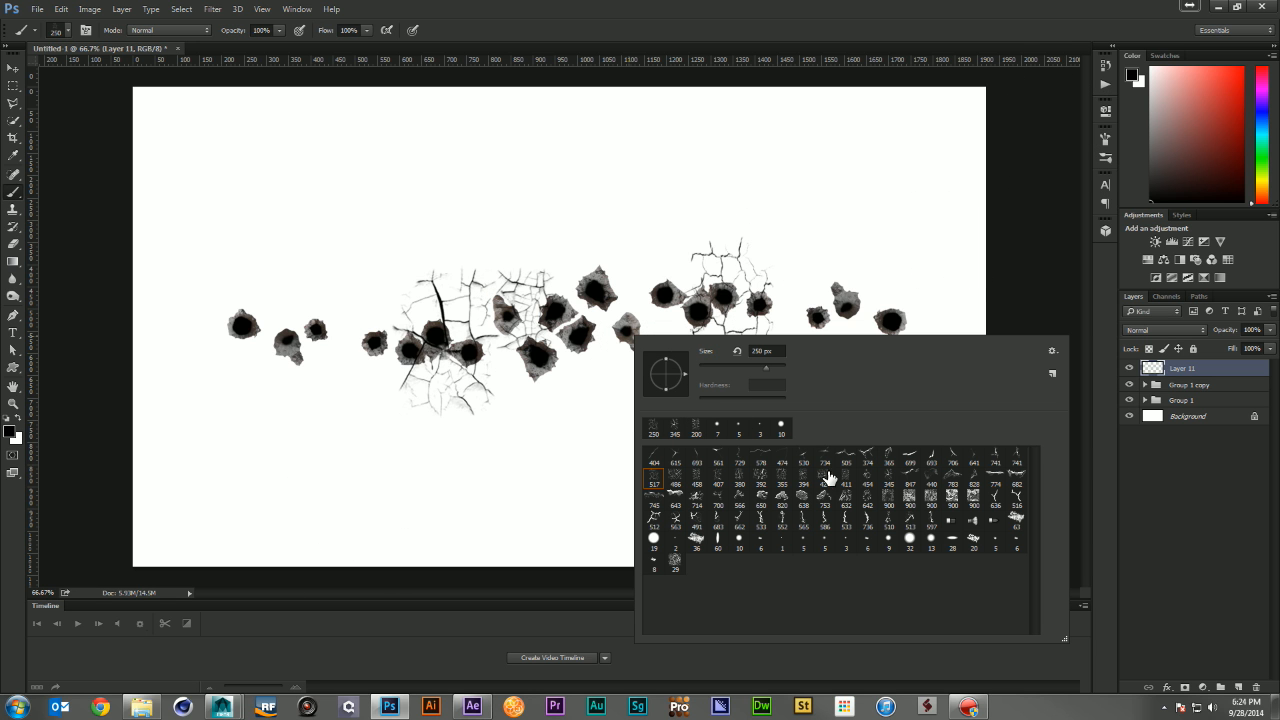
left_click(676, 521)
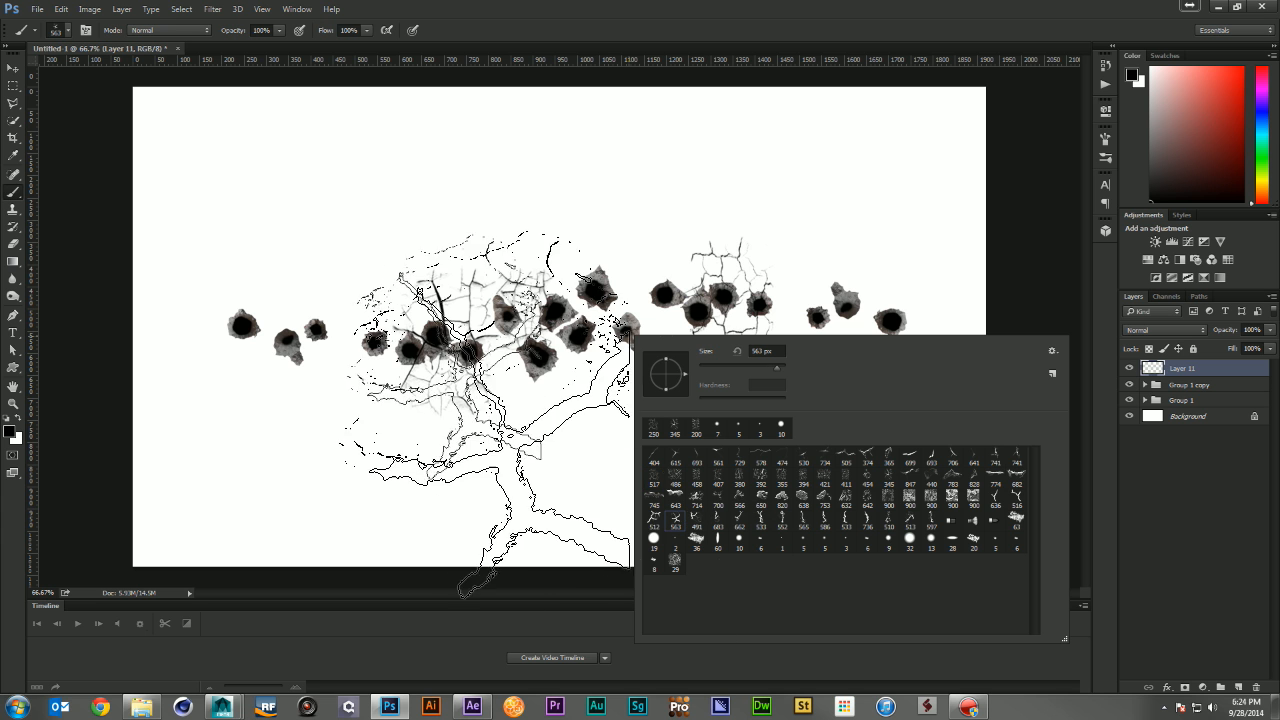
right_click(578, 342)
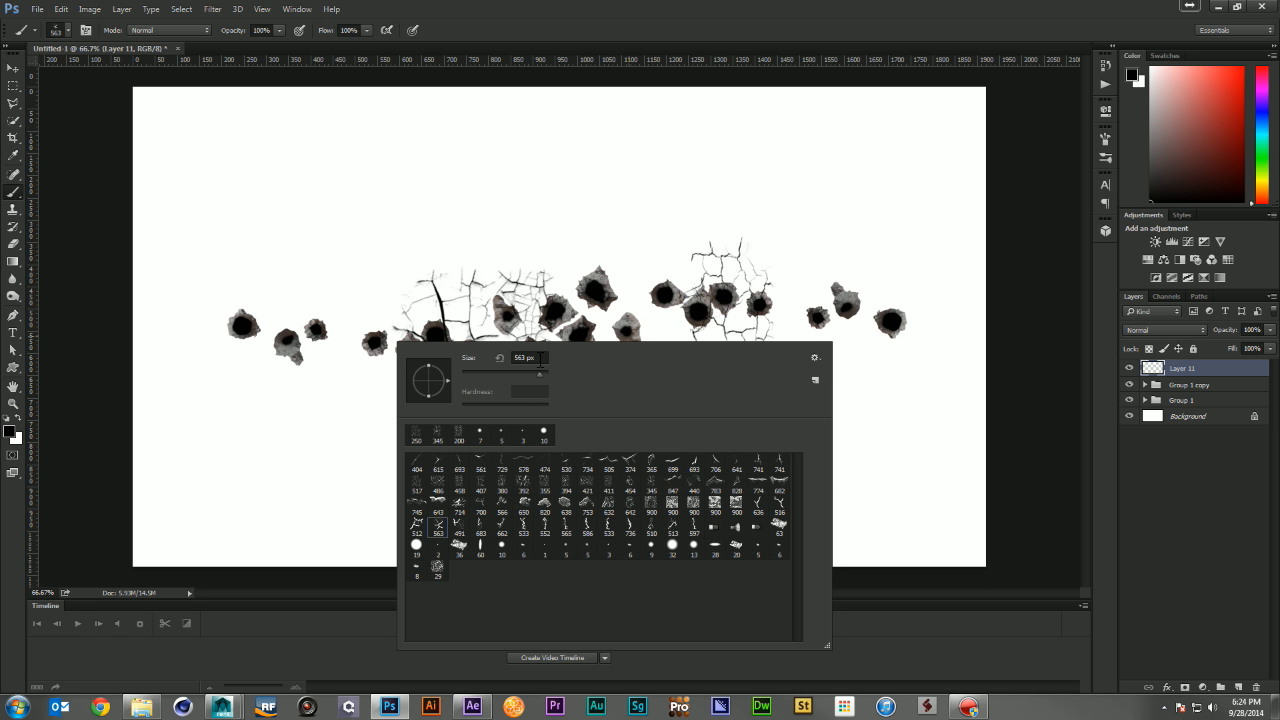
left_click(538, 358)
type("200")
key("Return")
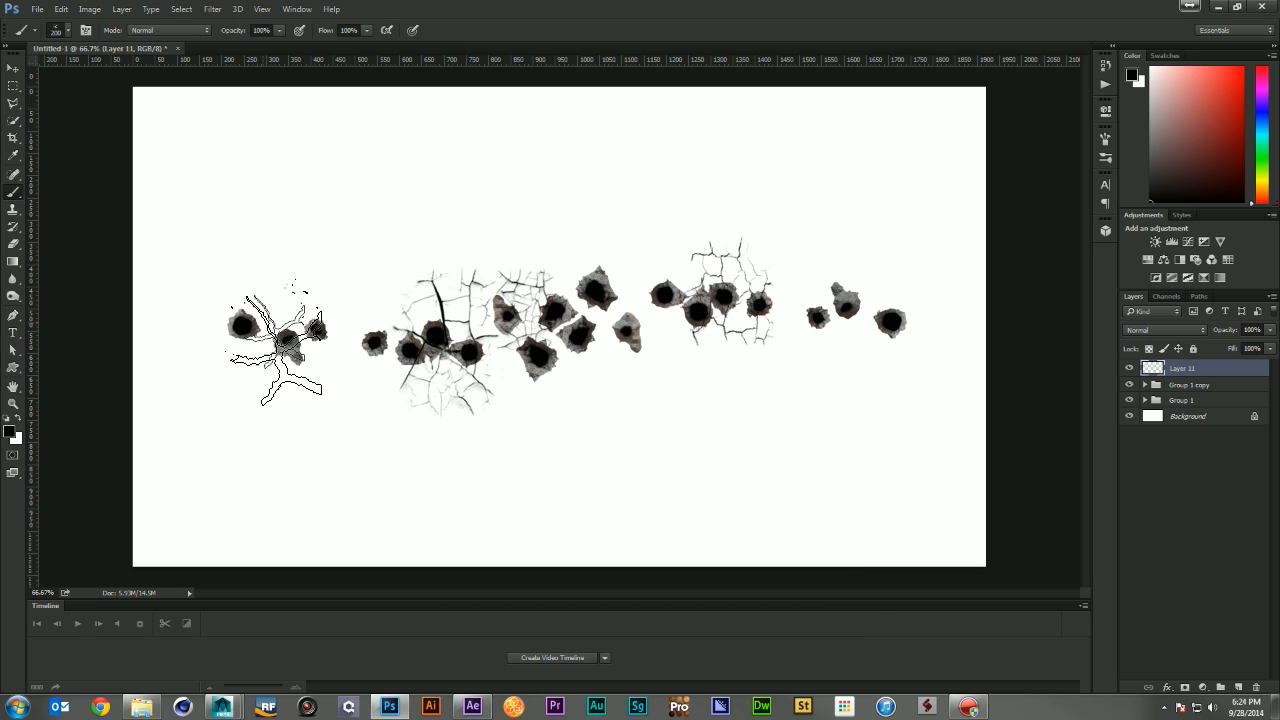
left_click(278, 347)
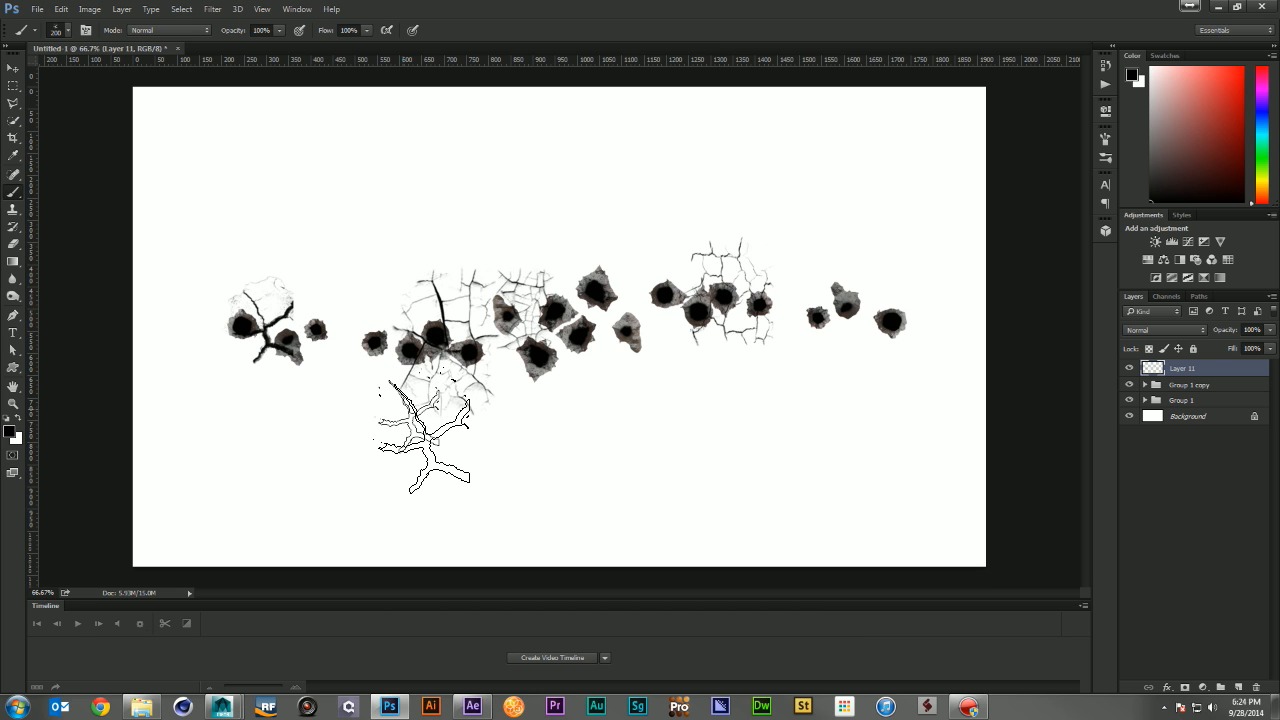
Choose the 374 px crack brush tip and stamp it across the left holes towards the three-hole cluster
right_click(703, 398)
left_click(933, 505)
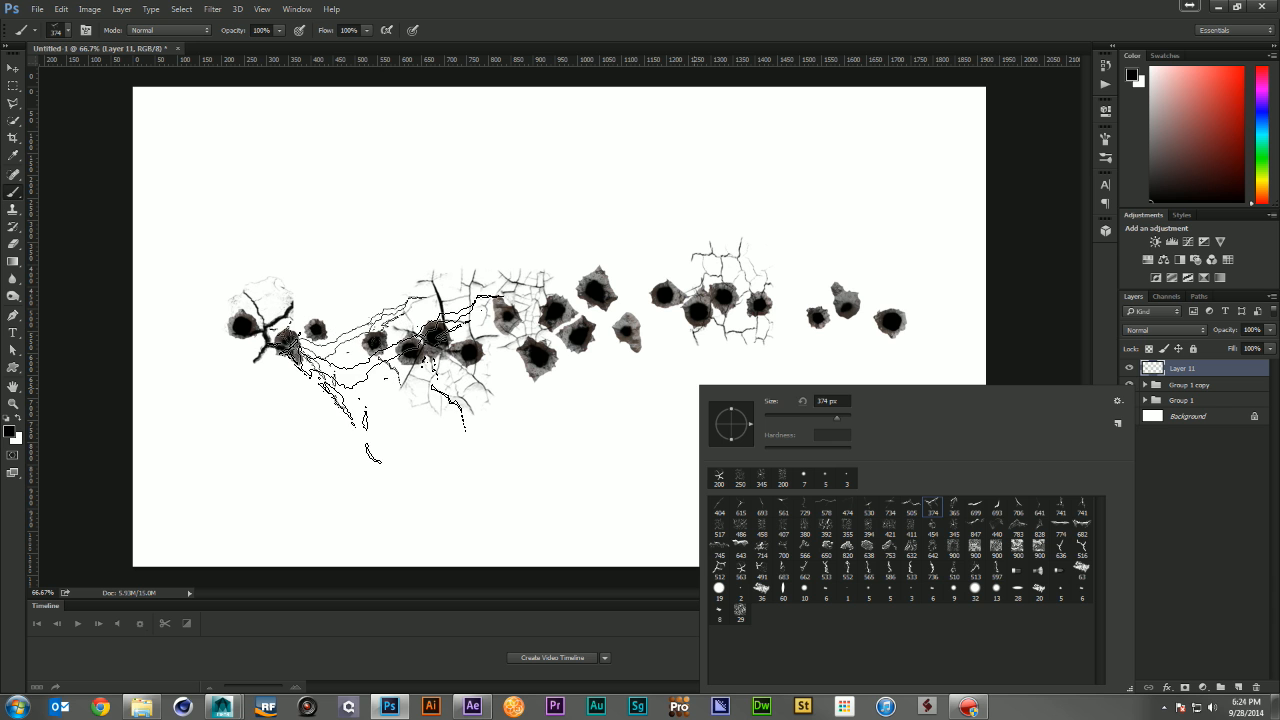
left_click(355, 375)
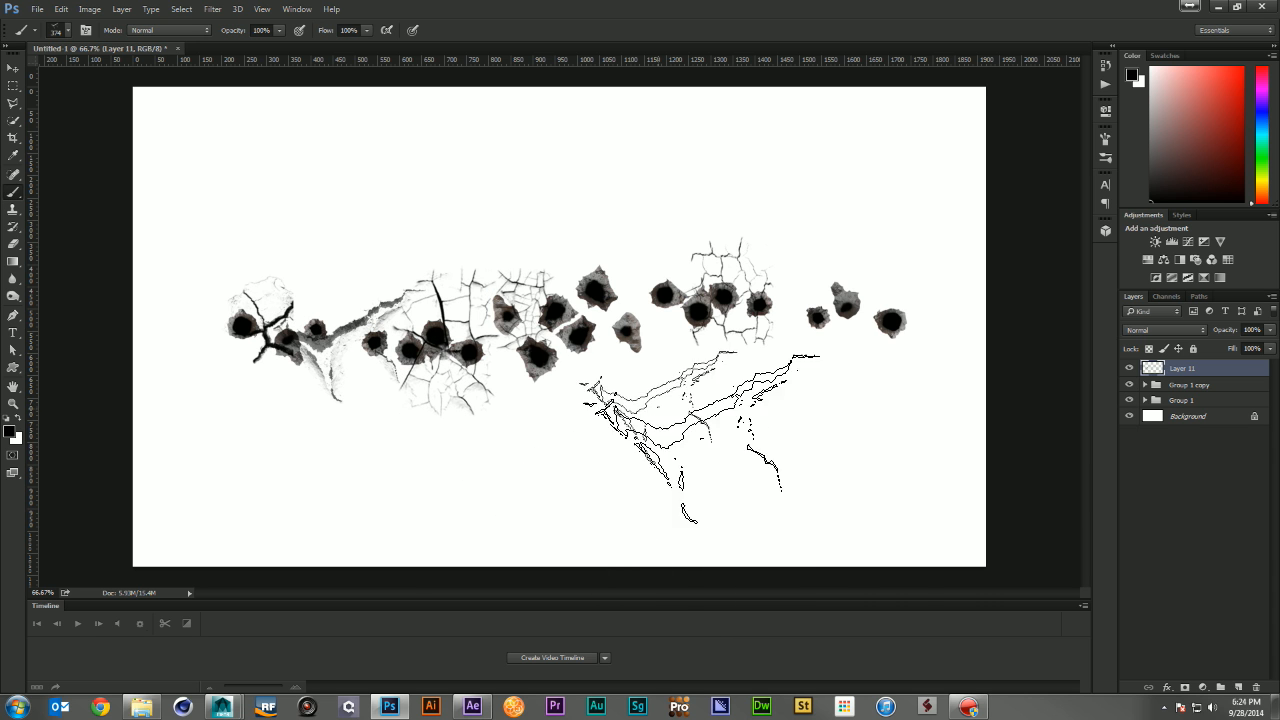
Try the 682 px and 774 px crack brush tips over the right half of the row, undoing each stamp
right_click(709, 448)
left_click(1033, 522)
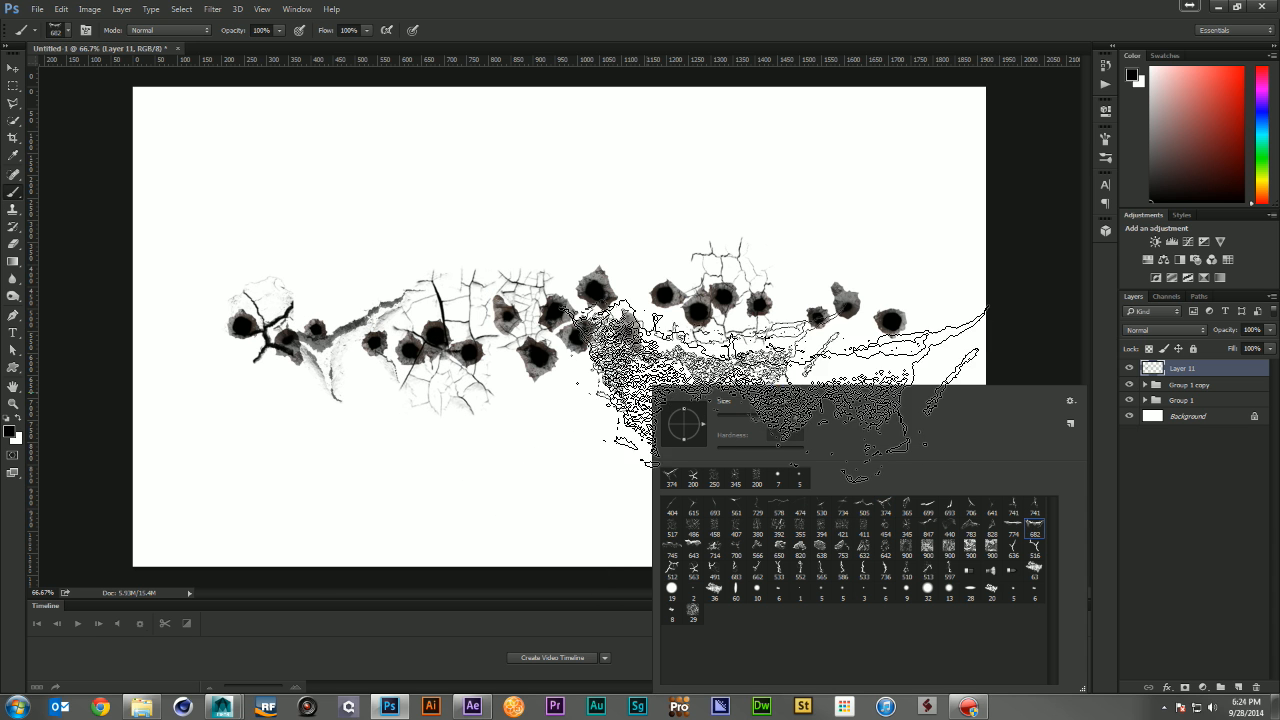
left_click(820, 331)
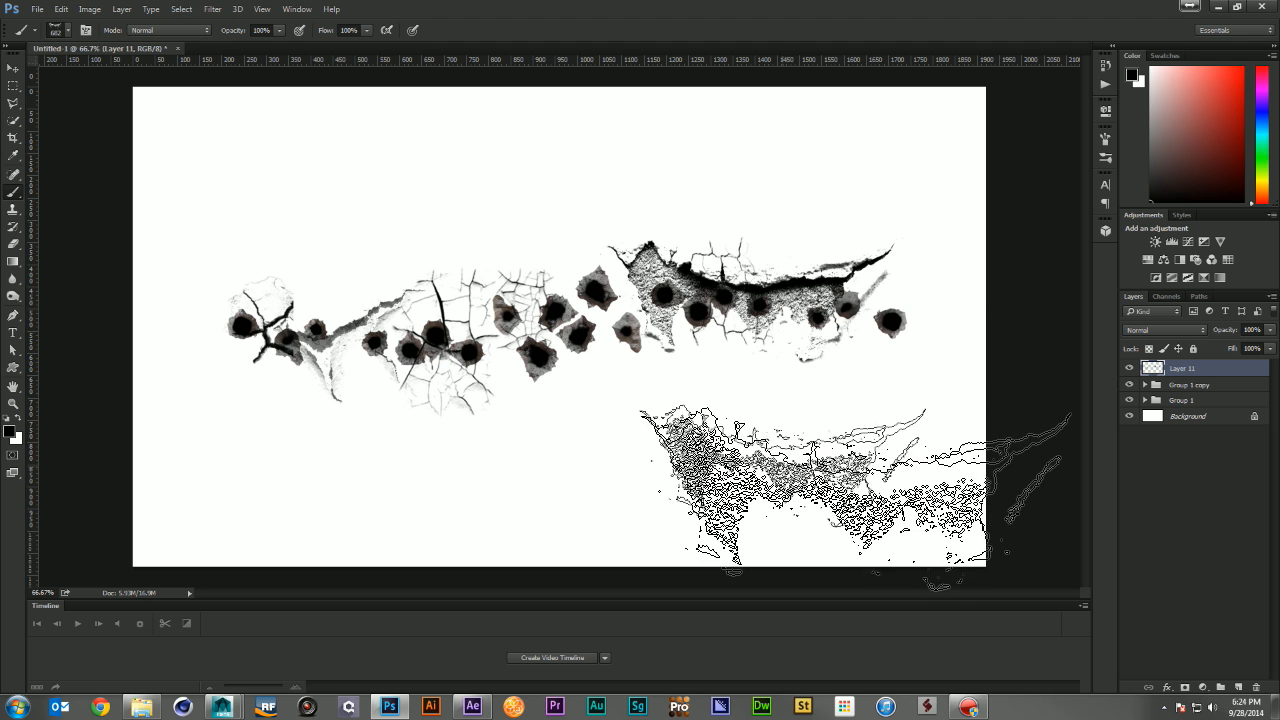
key("ctrl+z")
right_click(760, 382)
left_click(1103, 523)
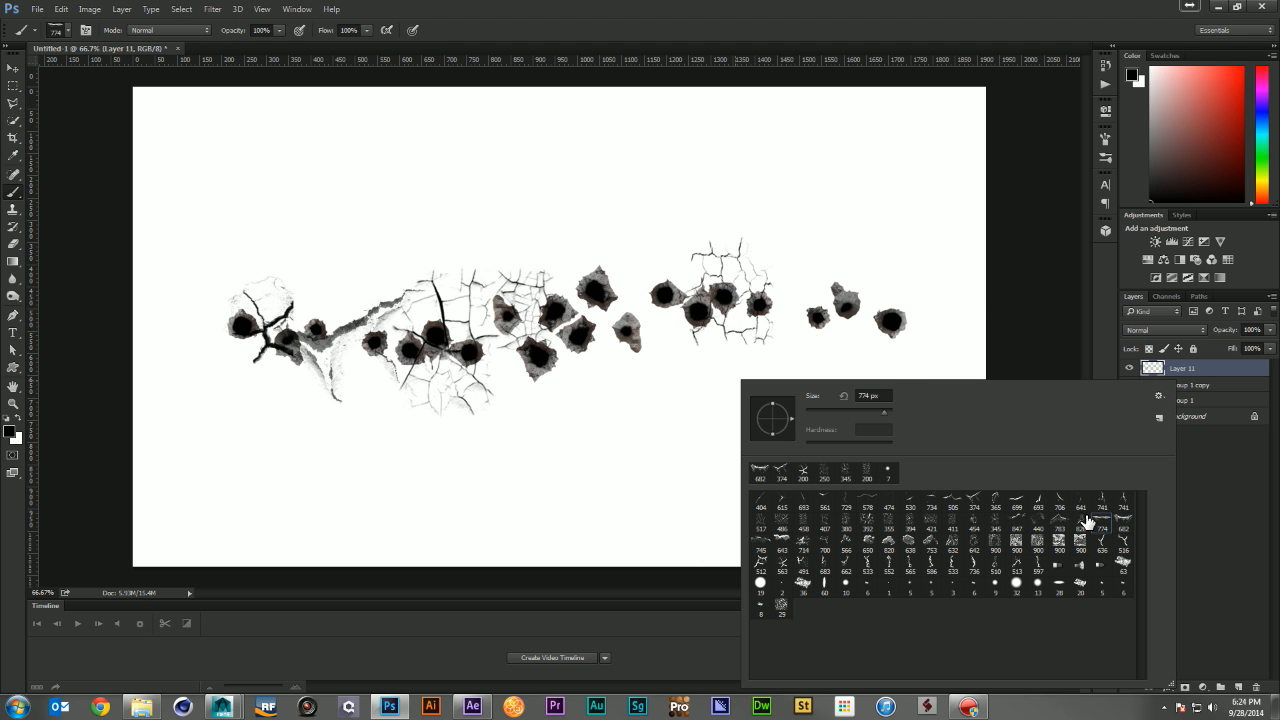
left_click(814, 327)
key("ctrl+z")
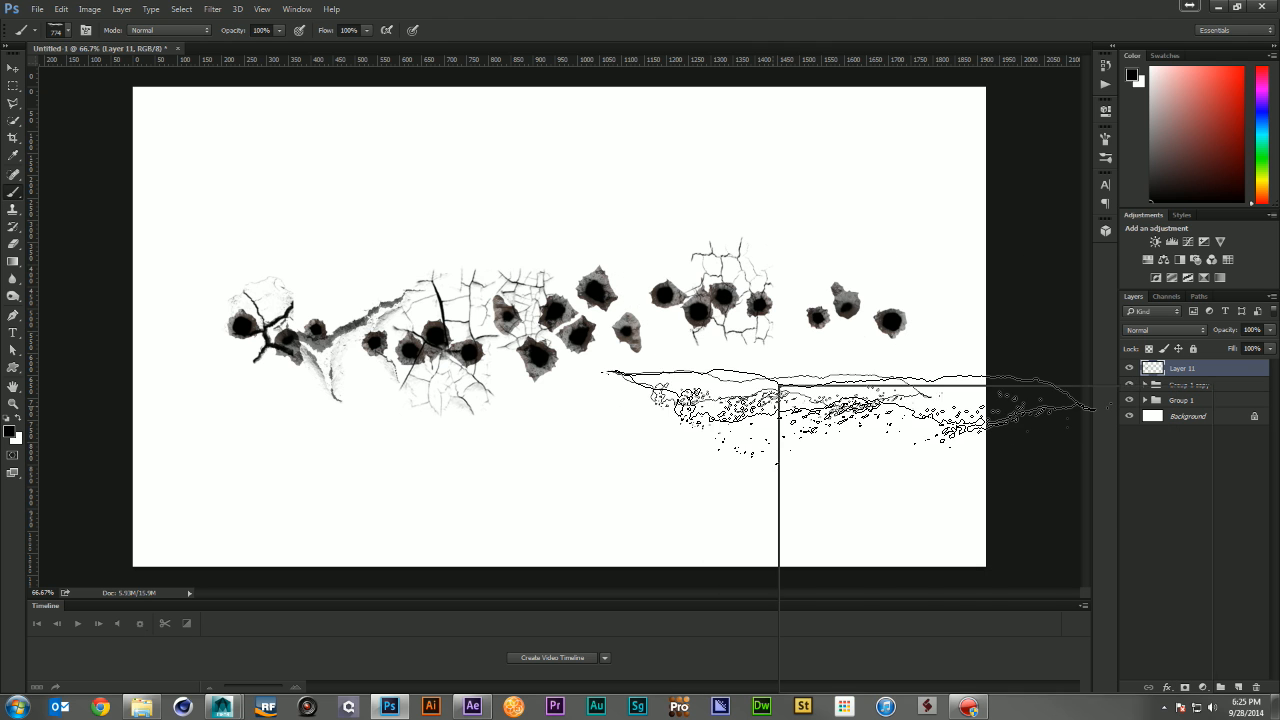
Choose the 440 px crack brush tip and stamp it over the central bullet holes
right_click(780, 386)
left_click(1071, 527)
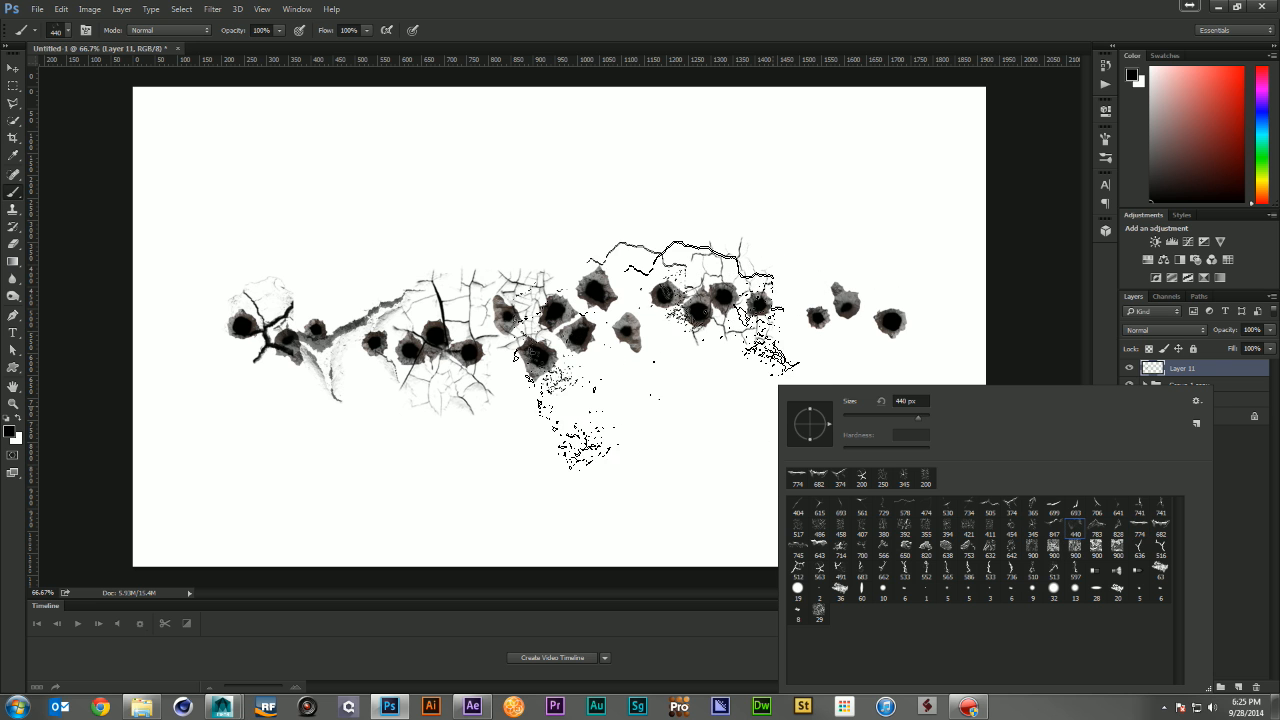
left_click(589, 347)
Try the 662 px branching crack tip near the right end of the row and undo the stamp
right_click(804, 422)
left_click(837, 557)
left_click(841, 395)
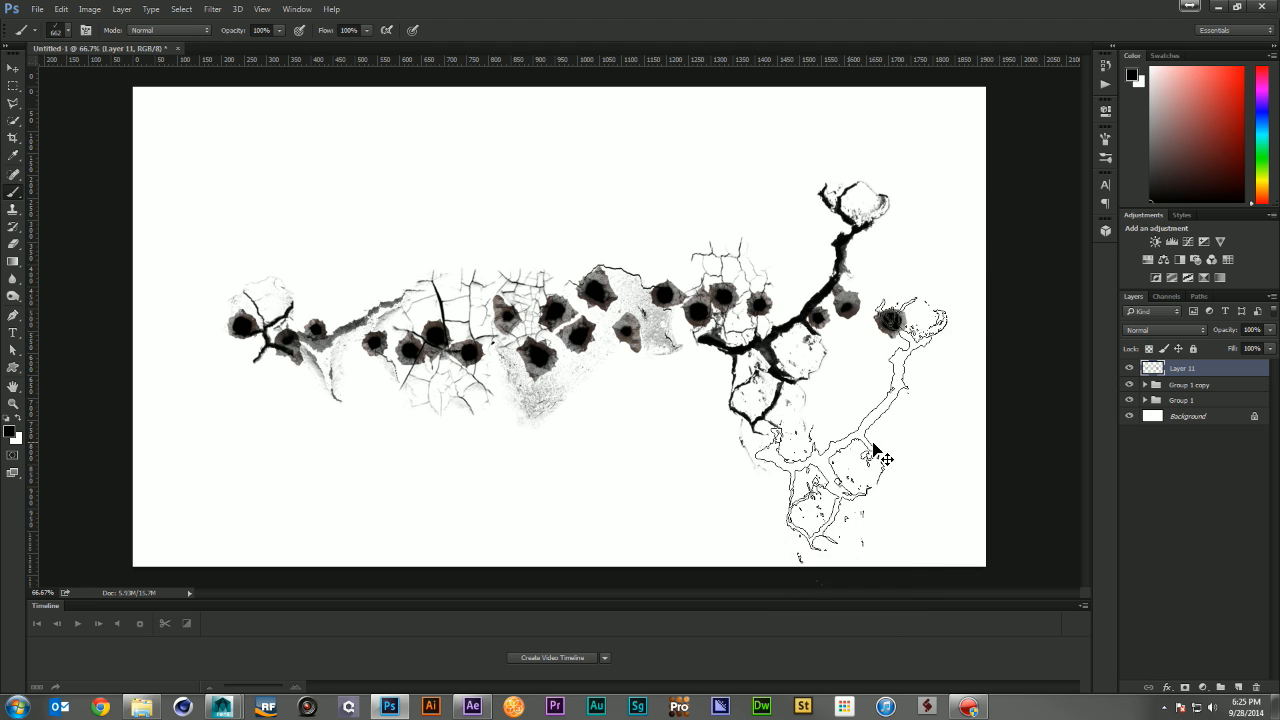
key("ctrl+z")
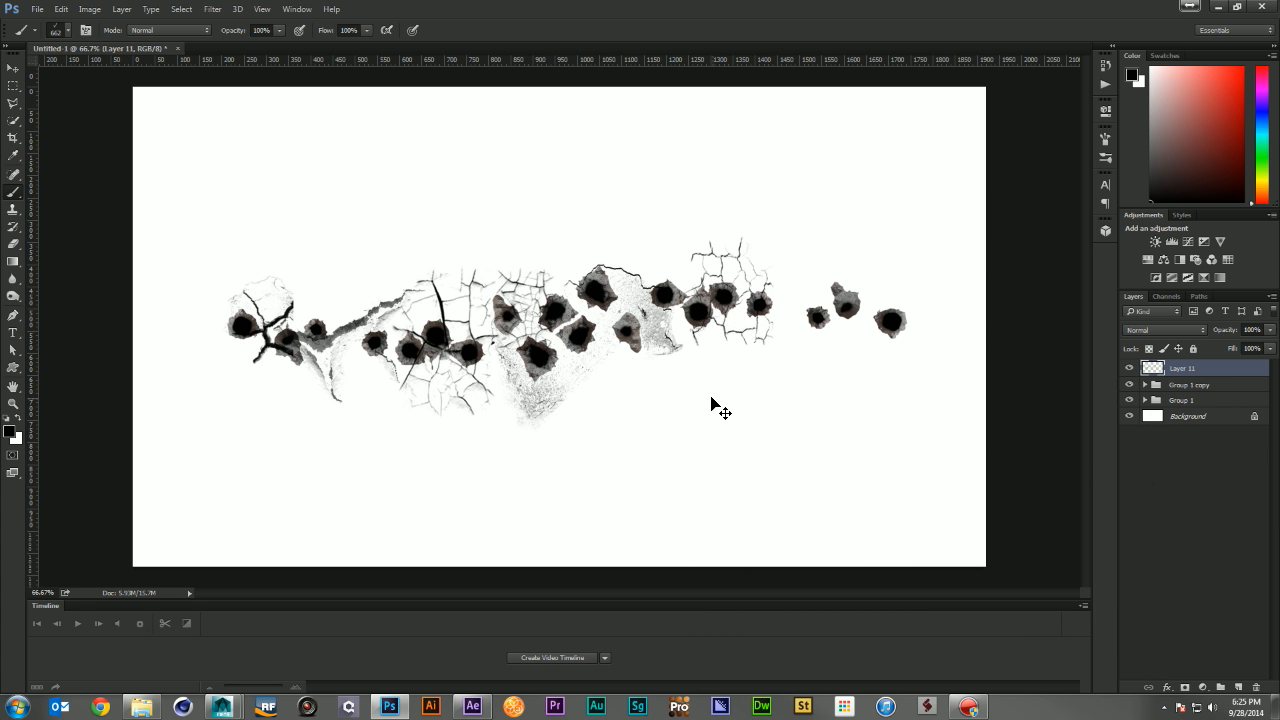
Add a new layer and stamp the 662 px branching crack brush over the right-centre bullet holes
key("ctrl+shift+n")
left_click(753, 215)
left_click(750, 210)
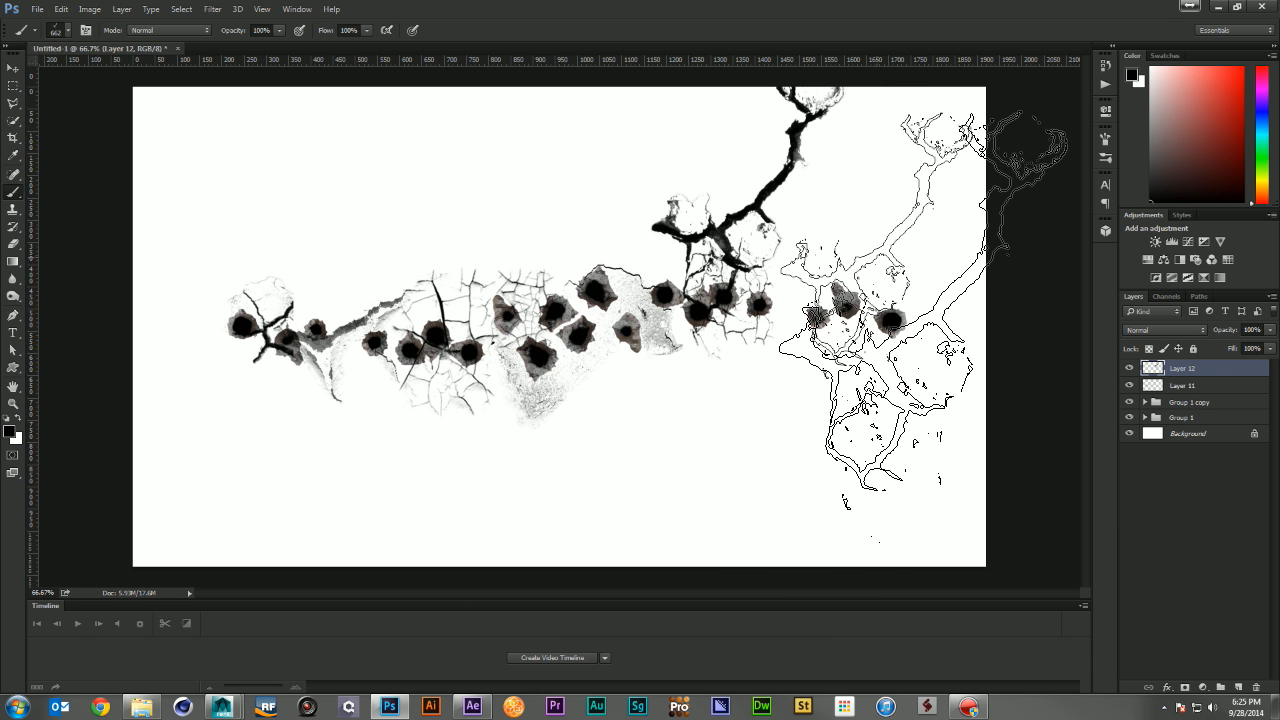
key("ctrl+z")
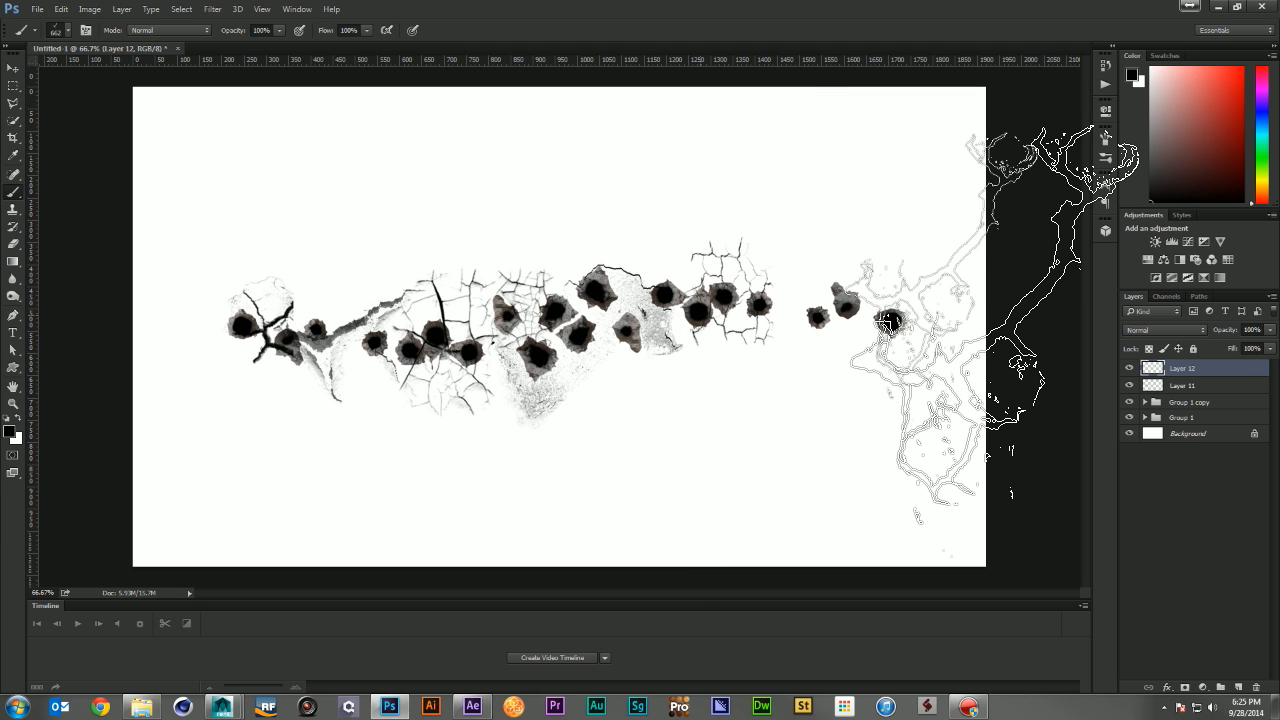
left_click(614, 579)
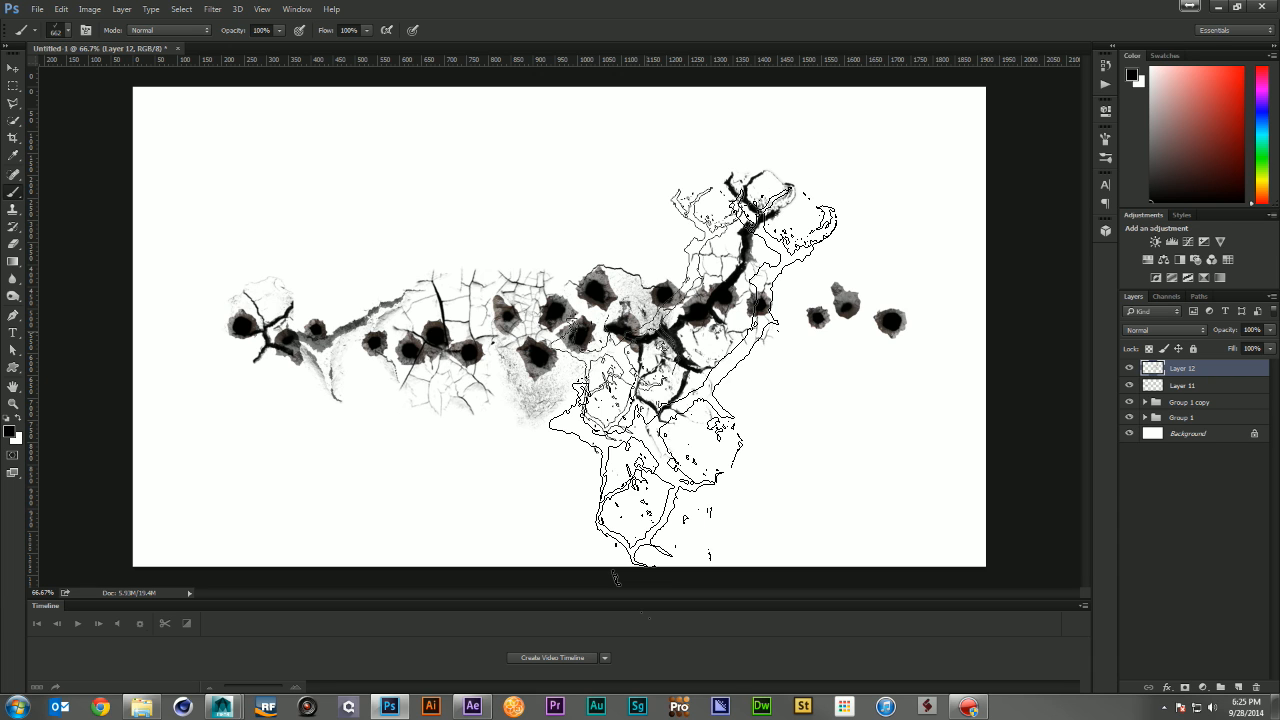
Scale the branching crack to about 50%, rotate it about 53.6 degrees and place it across the holes at the row's right end
key("t")
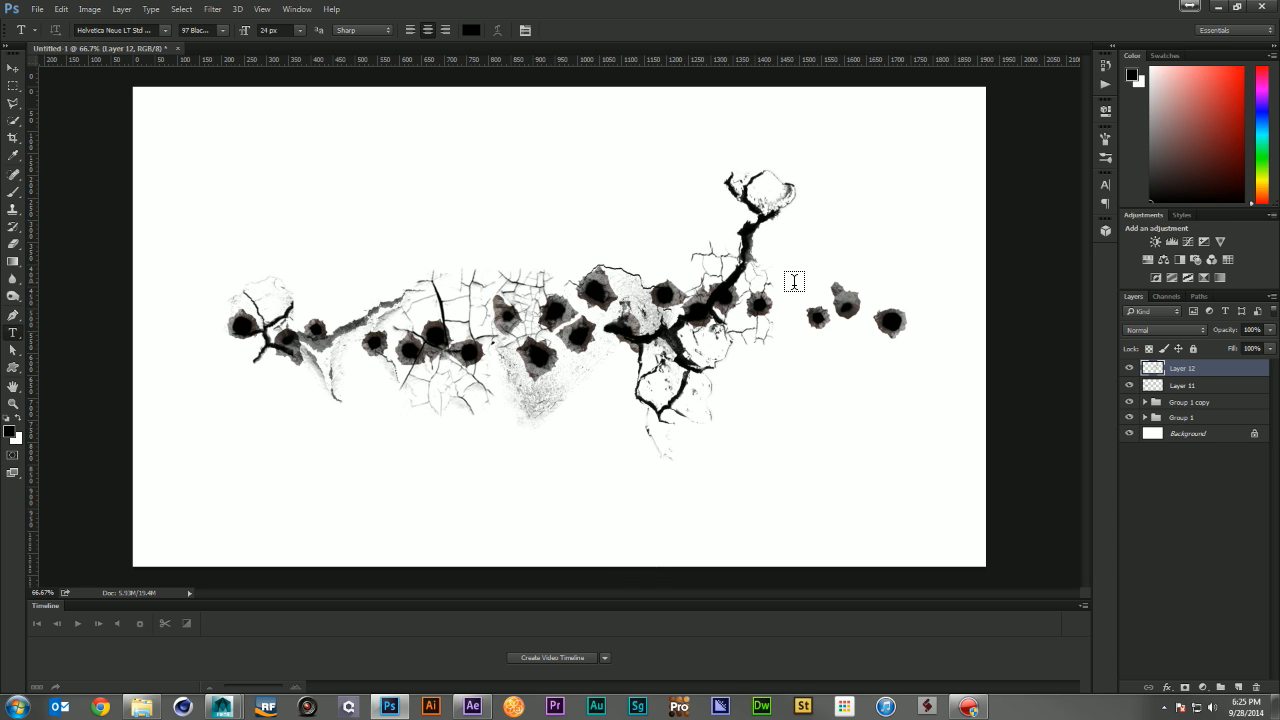
key("ctrl+t")
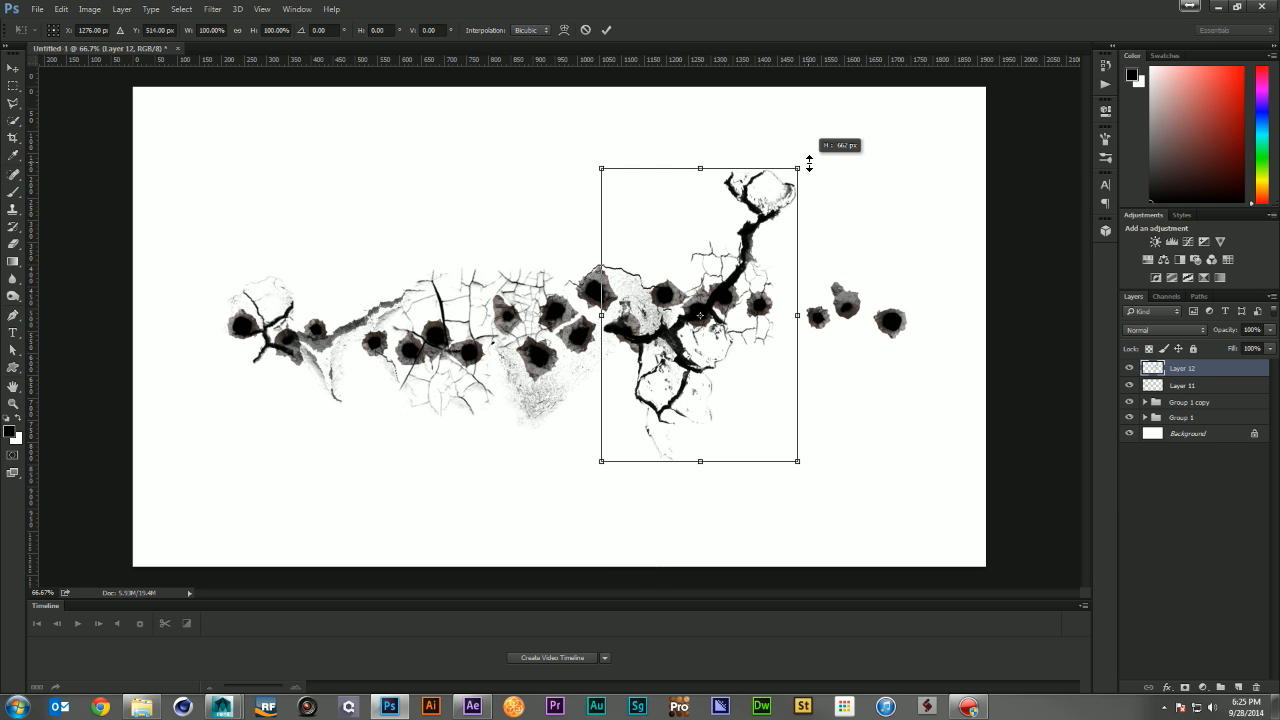
left_click_drag(805, 168, 818, 330)
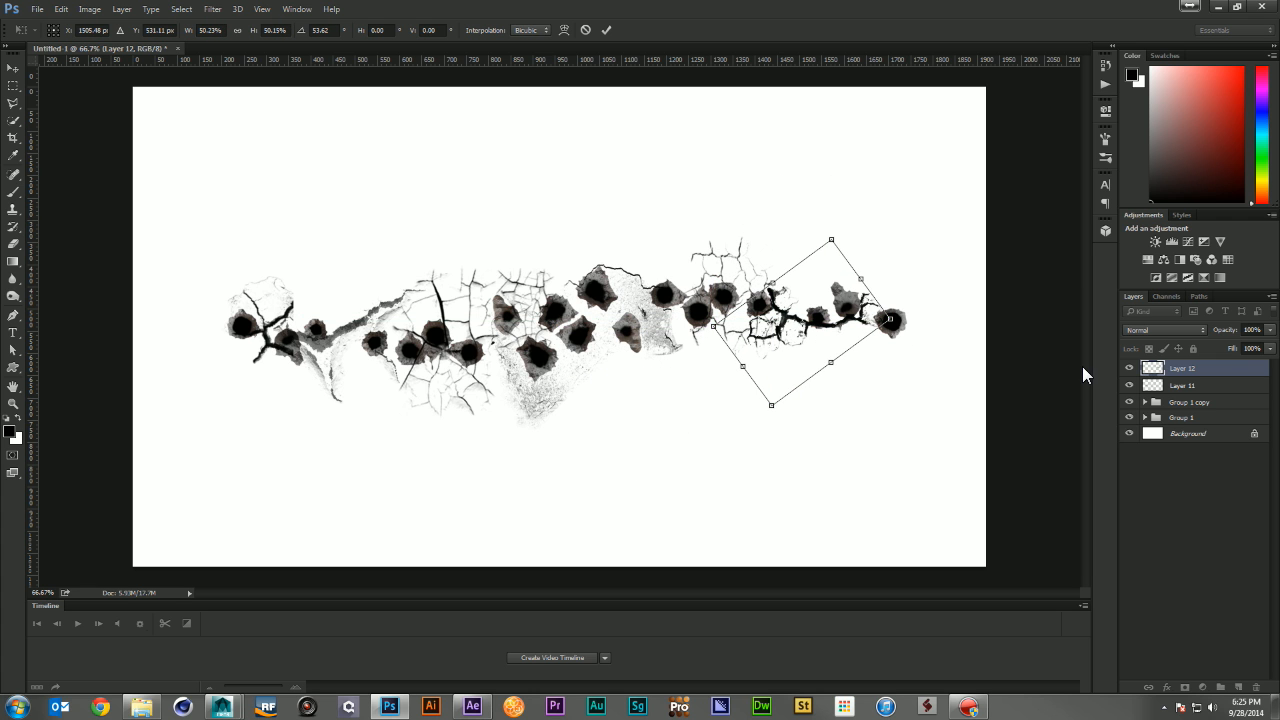
key("Return")
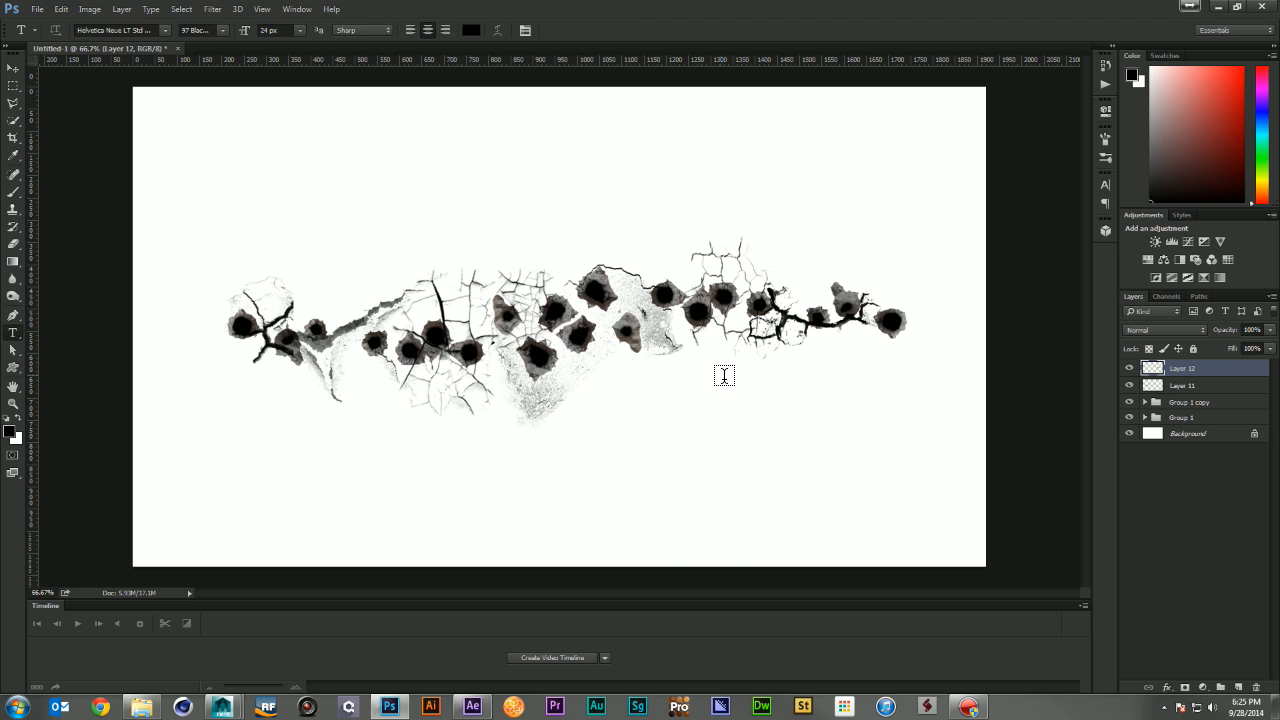
Choose the 578 px crack brush tip and stamp a long crack across the right-hand bullet holes
key("b")
right_click(767, 410)
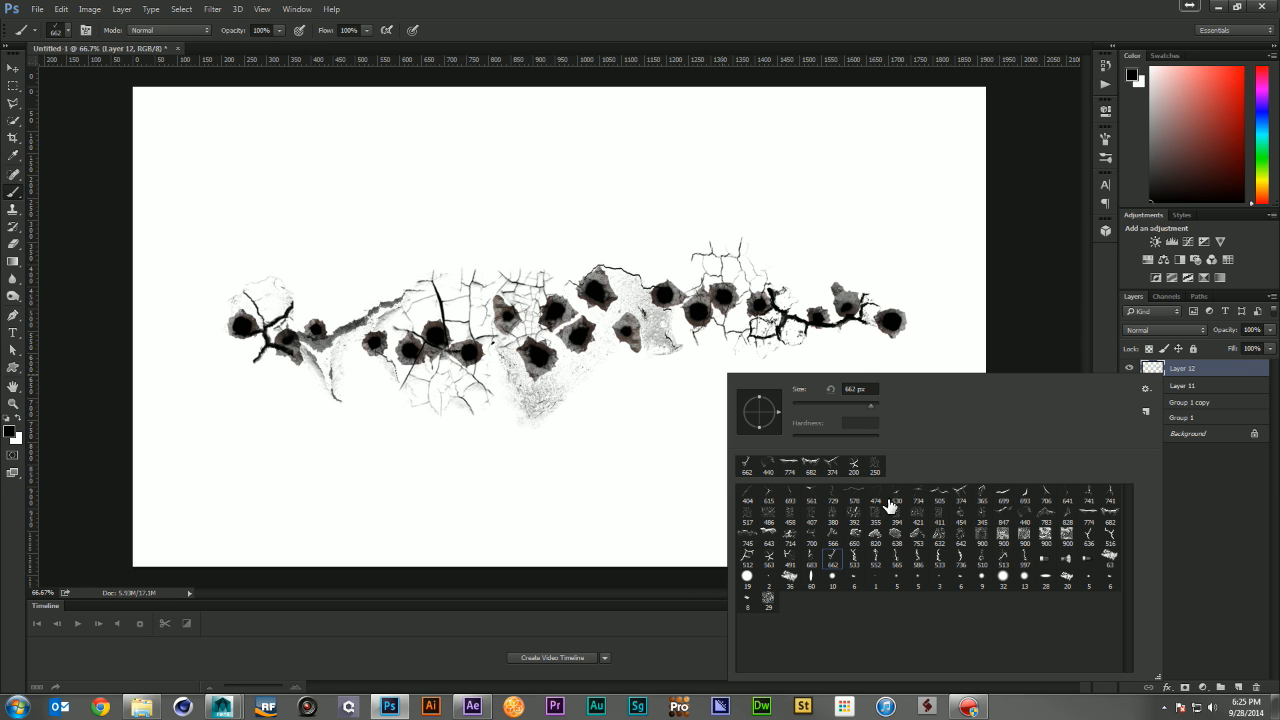
left_click(856, 496)
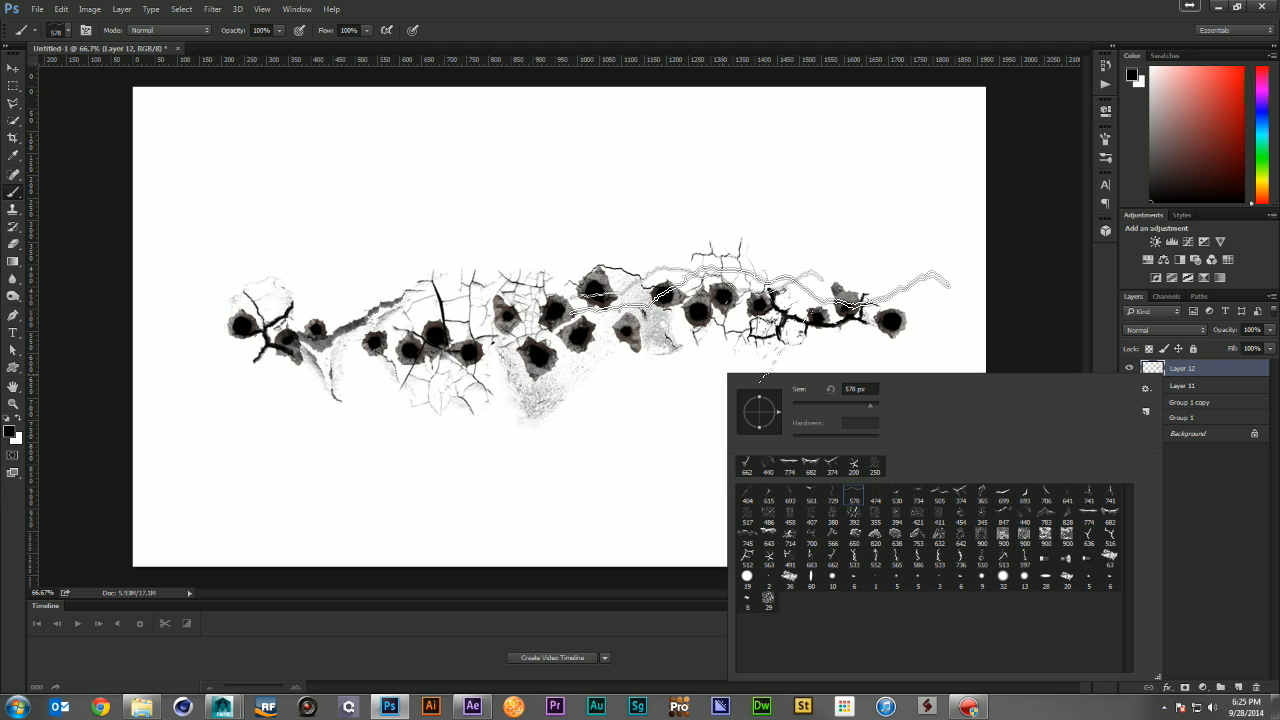
left_click(804, 329)
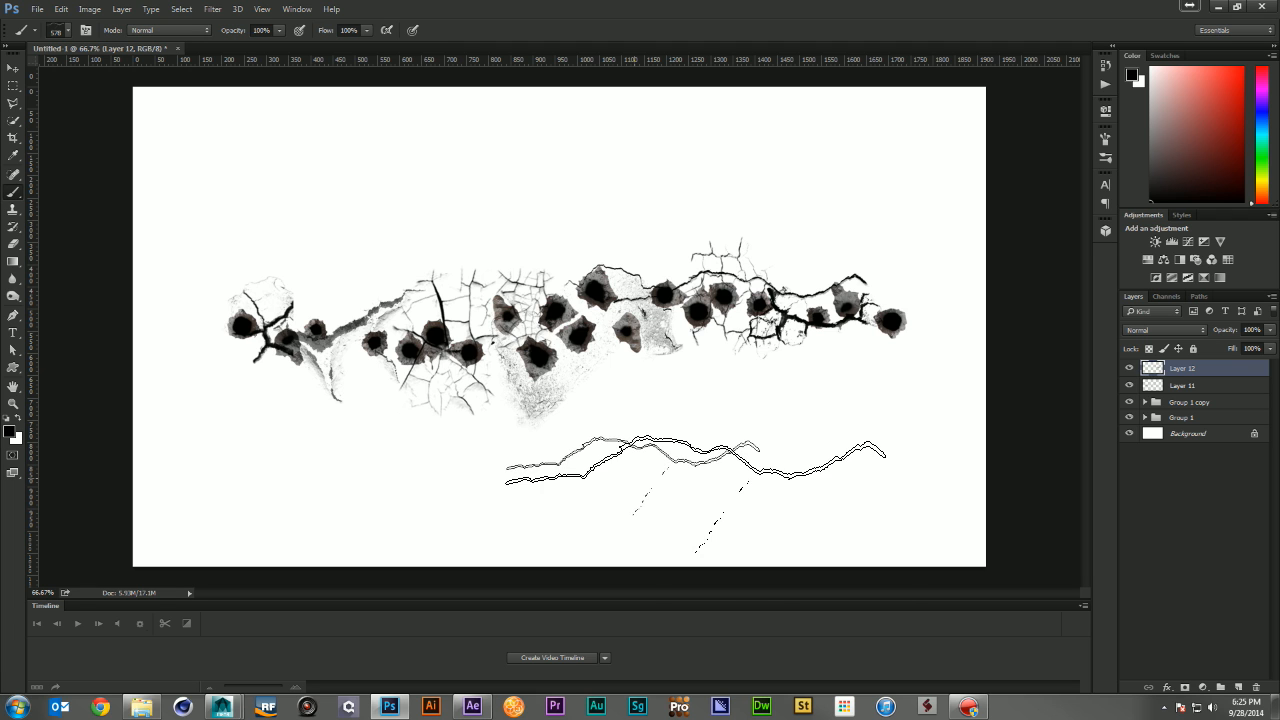
Choose the 517 px crack brush tip at 100 px size and stamp fine cracks around the bullet holes near both ends of the row
right_click(681, 418)
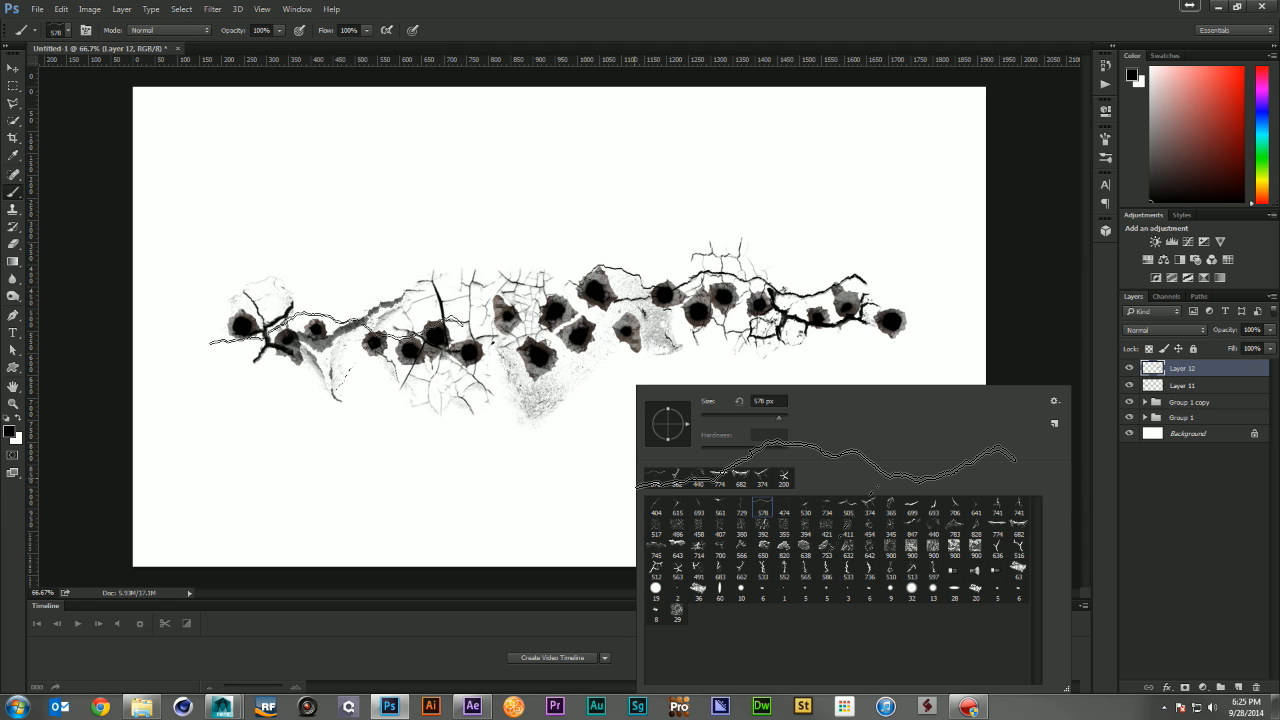
left_click(657, 533)
key("Return")
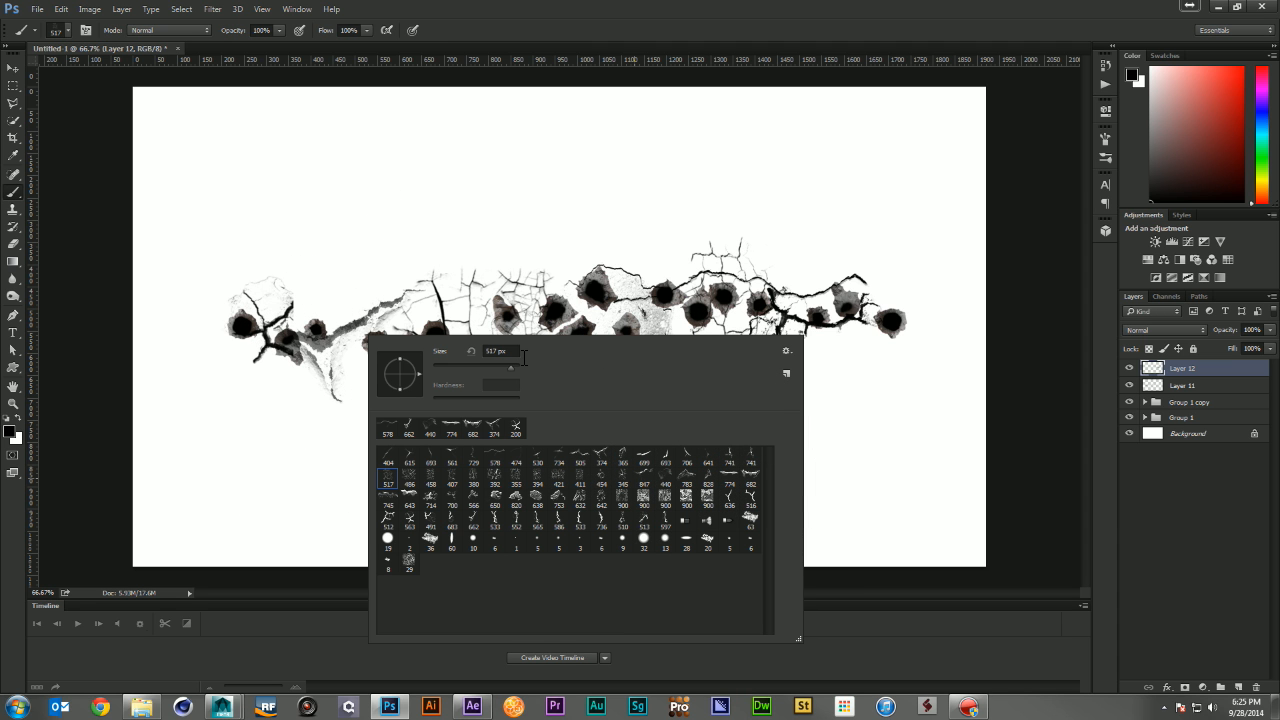
left_click(466, 350)
type("100")
key("Return")
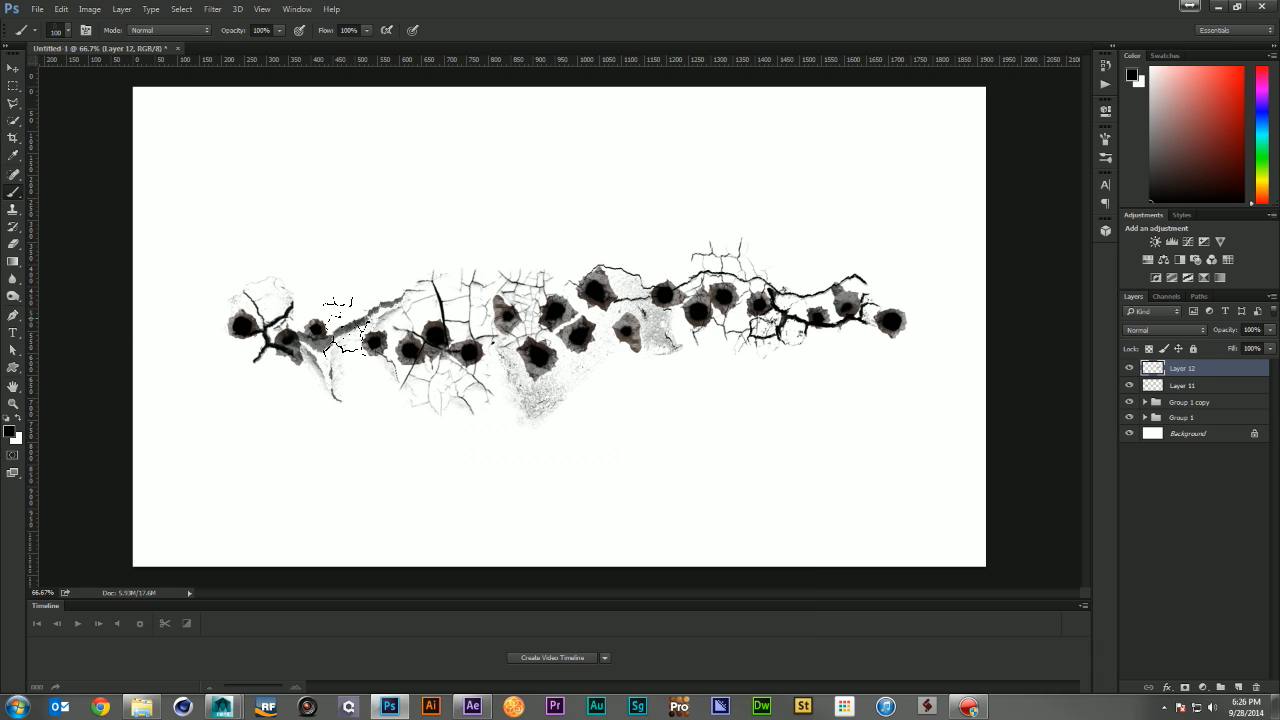
left_click(318, 322)
left_click(286, 362)
left_click(905, 325)
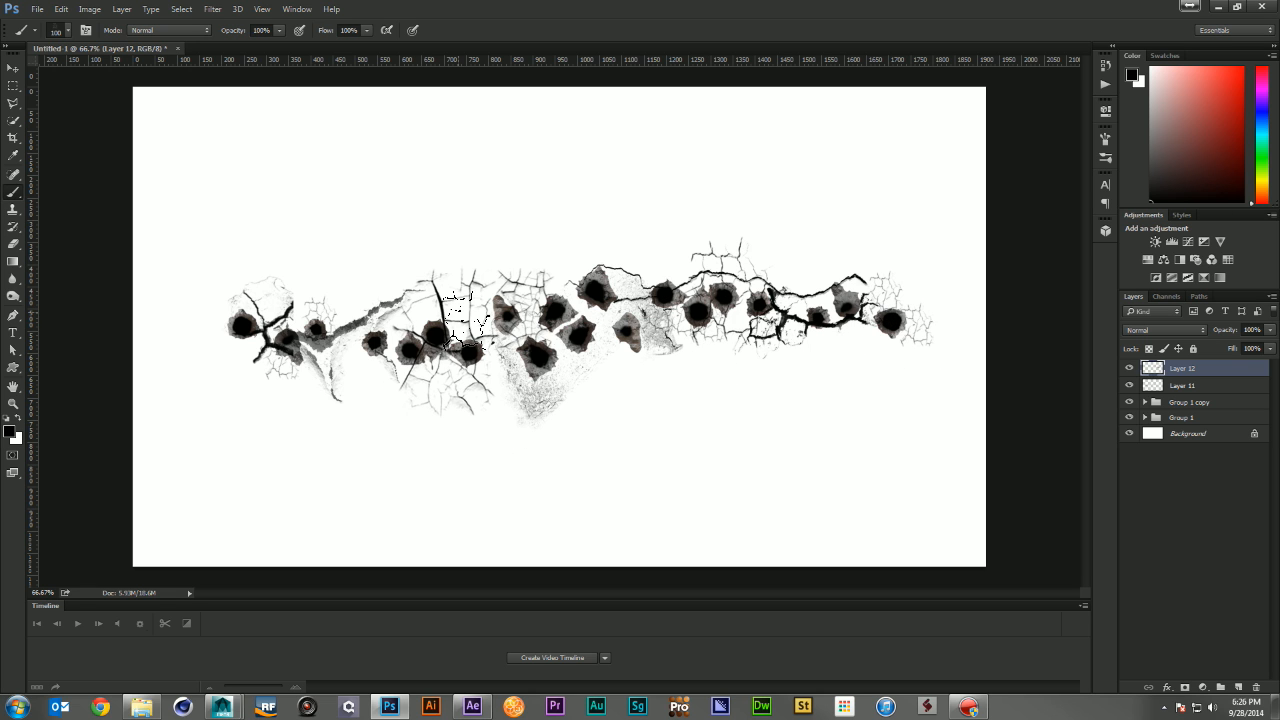
left_click(232, 322)
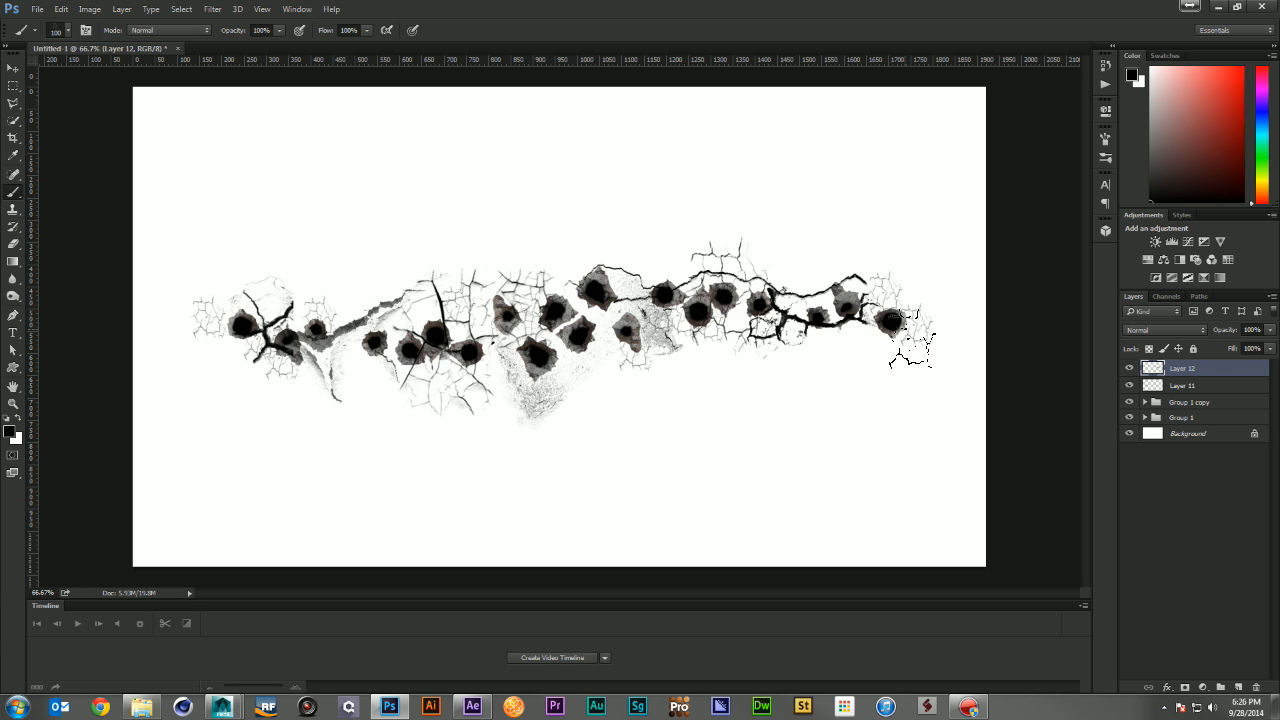
Merge Layer 11 and Layer 12 beneath the bullet-hole groups and delete the Background layer
key("v")
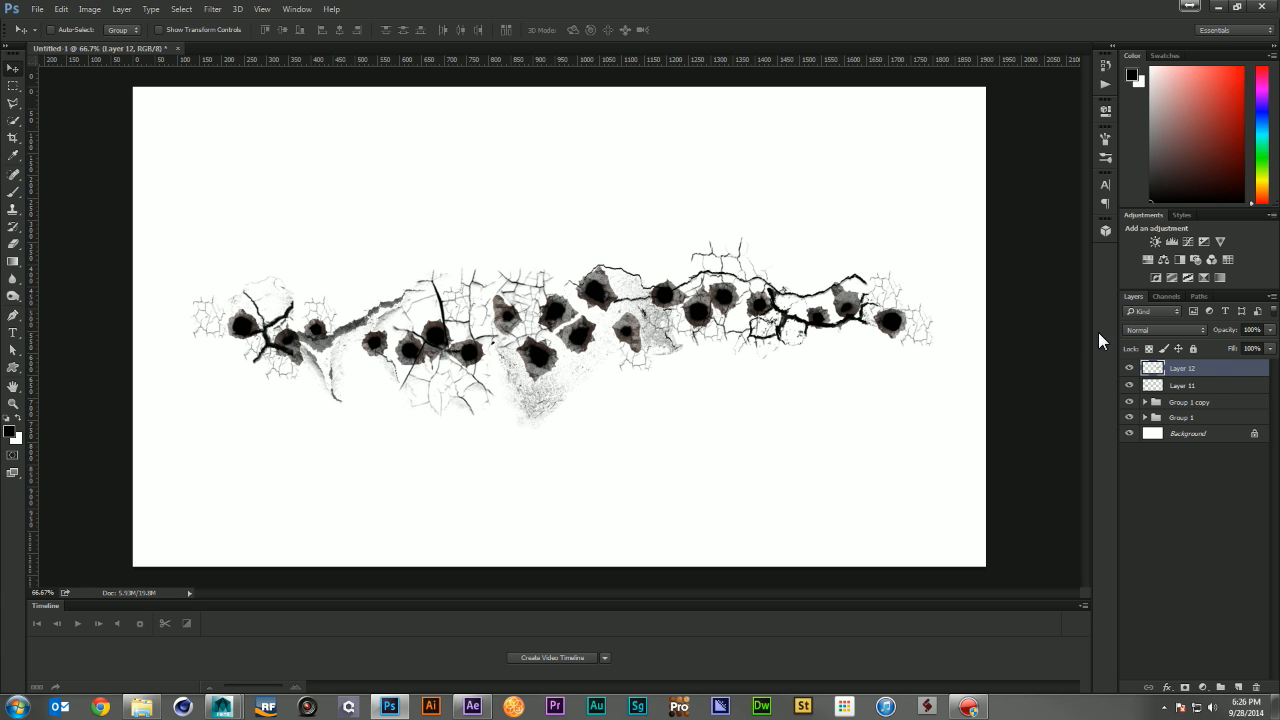
left_click(1212, 385, "shift")
key("ctrl+e")
left_click_drag(1210, 373, 1256, 687)
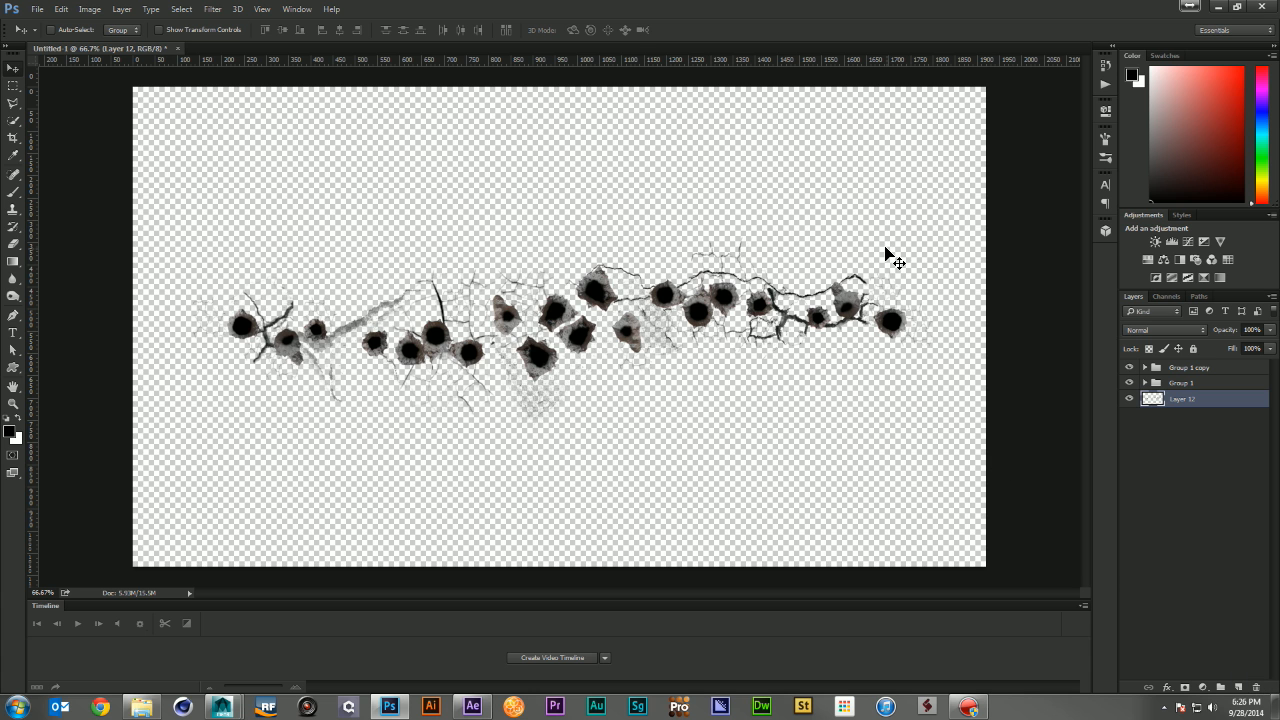
Save the document to the Desktop as a Photoshop file named bullet_holes_wall
key("ctrl+s")
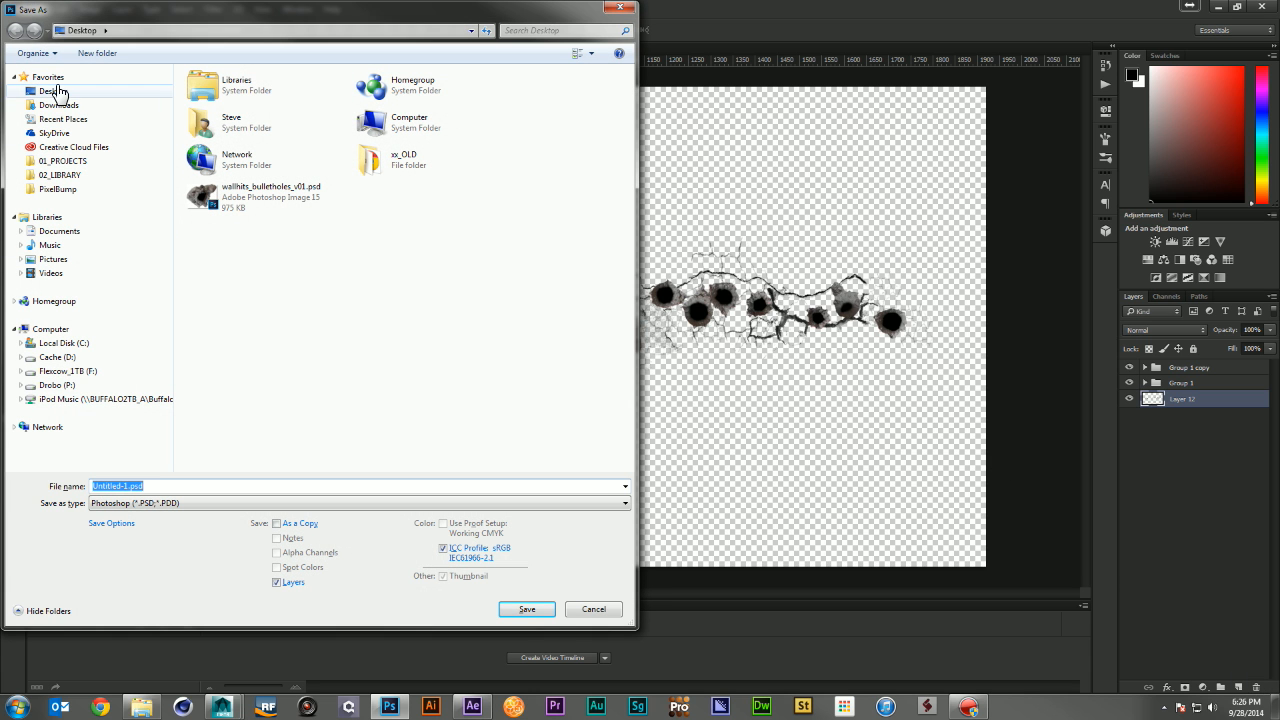
left_click_drag(130, 488, 8, 477)
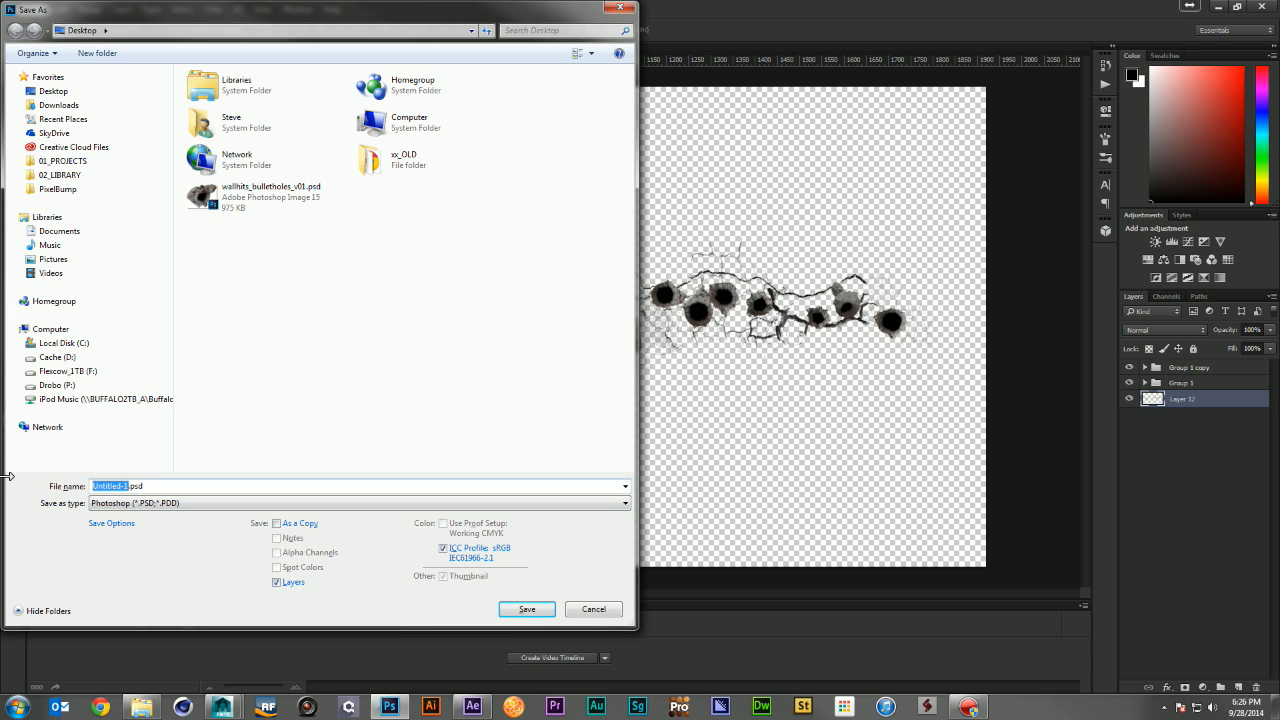
type("b")
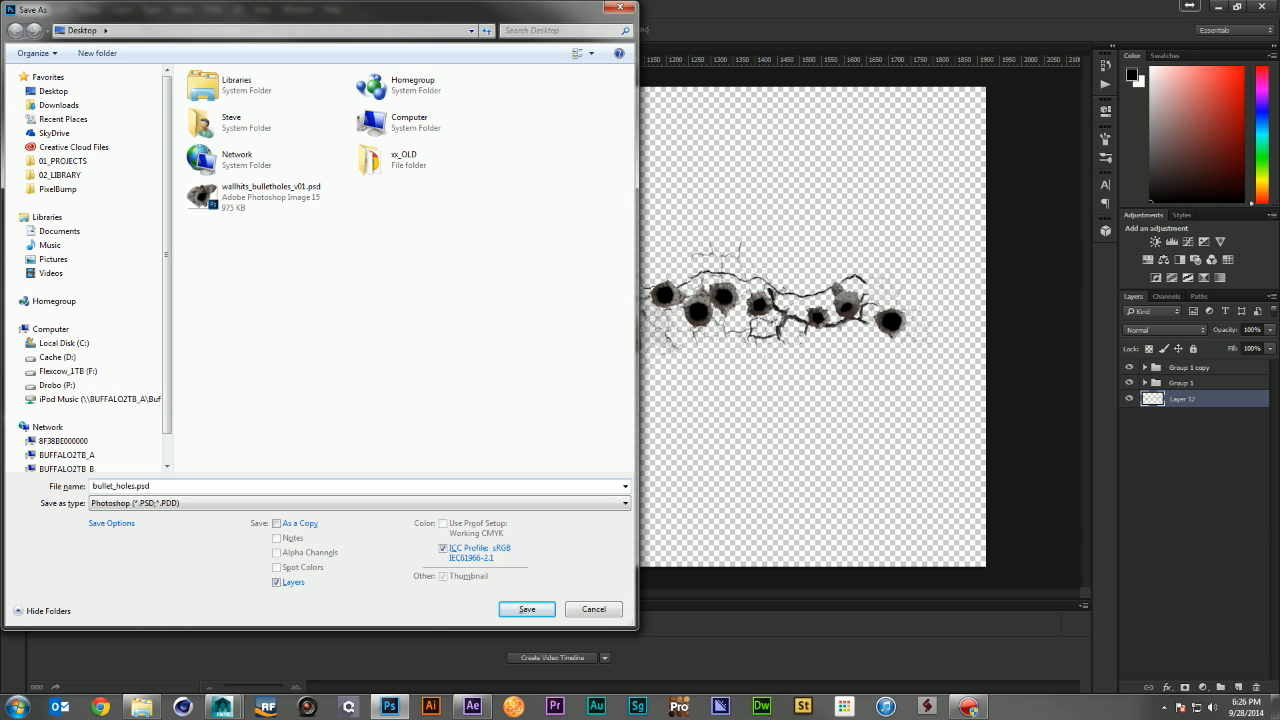
type("ullet_holes_wall")
key("Return")
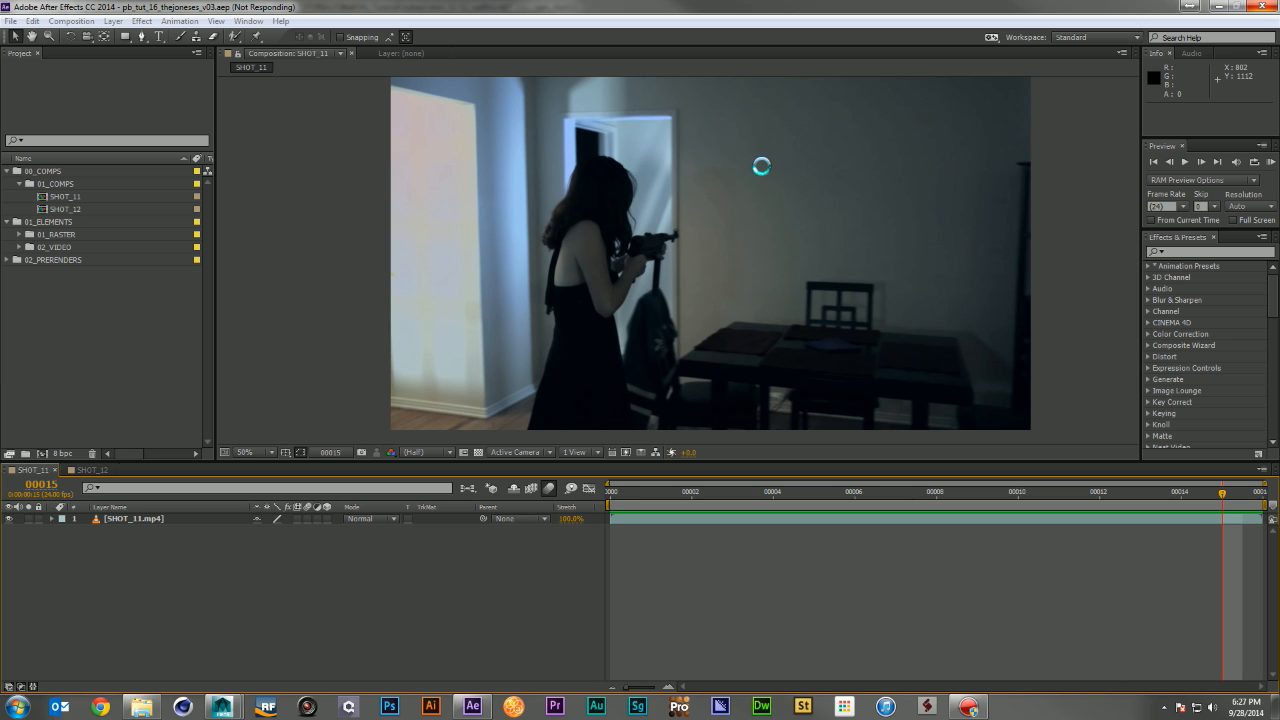
Switch to After Effects and add a null object named TRACKER to the SHOT_11 composition, starting from frame 0
left_click(610, 492)
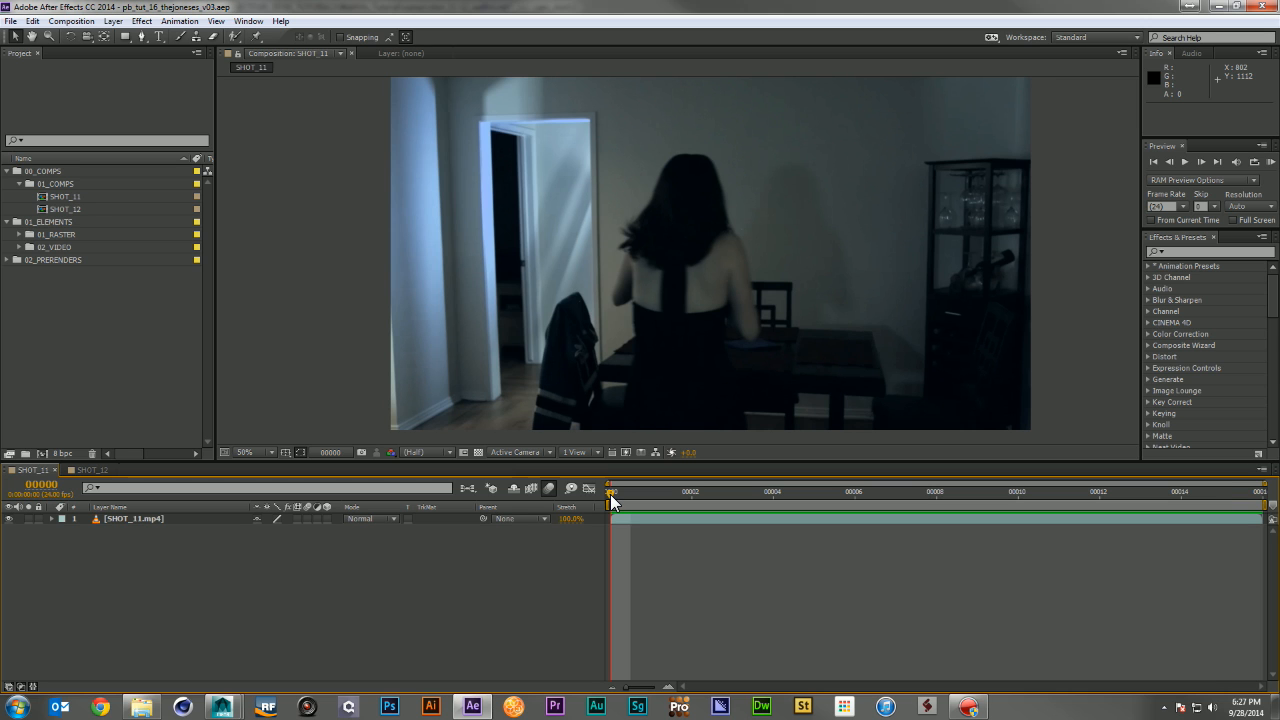
left_click(593, 118)
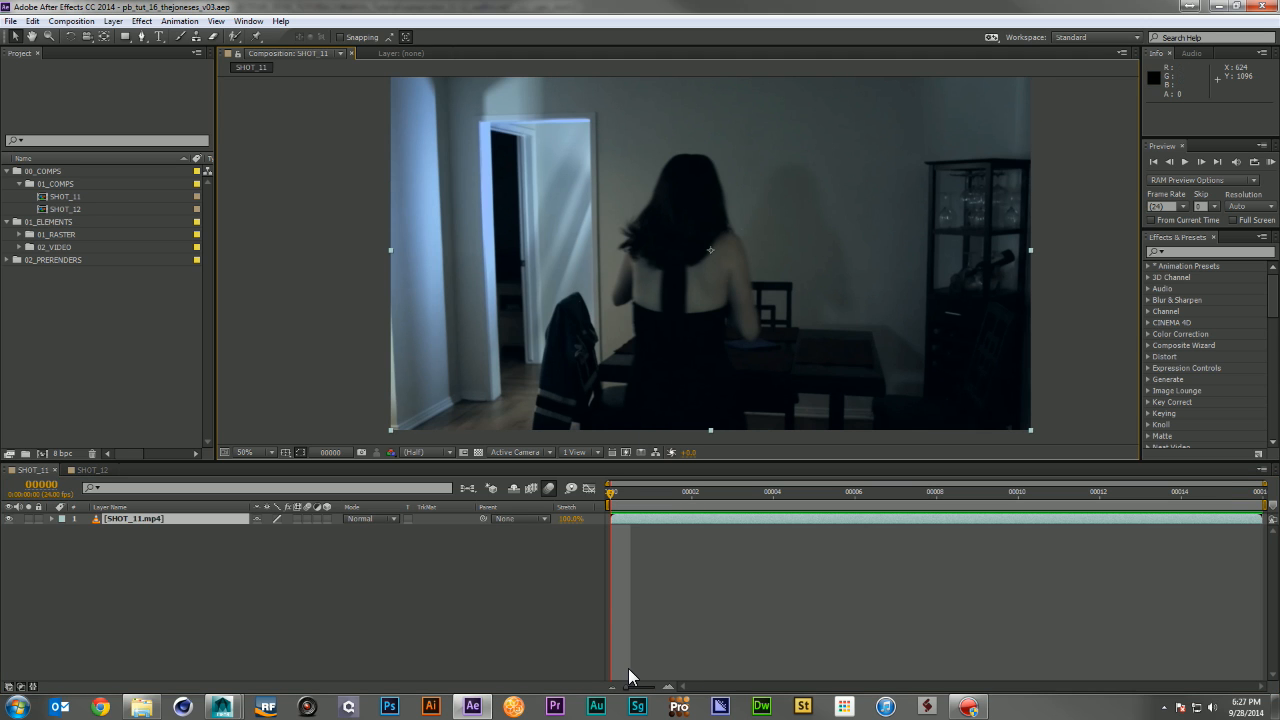
right_click(490, 562)
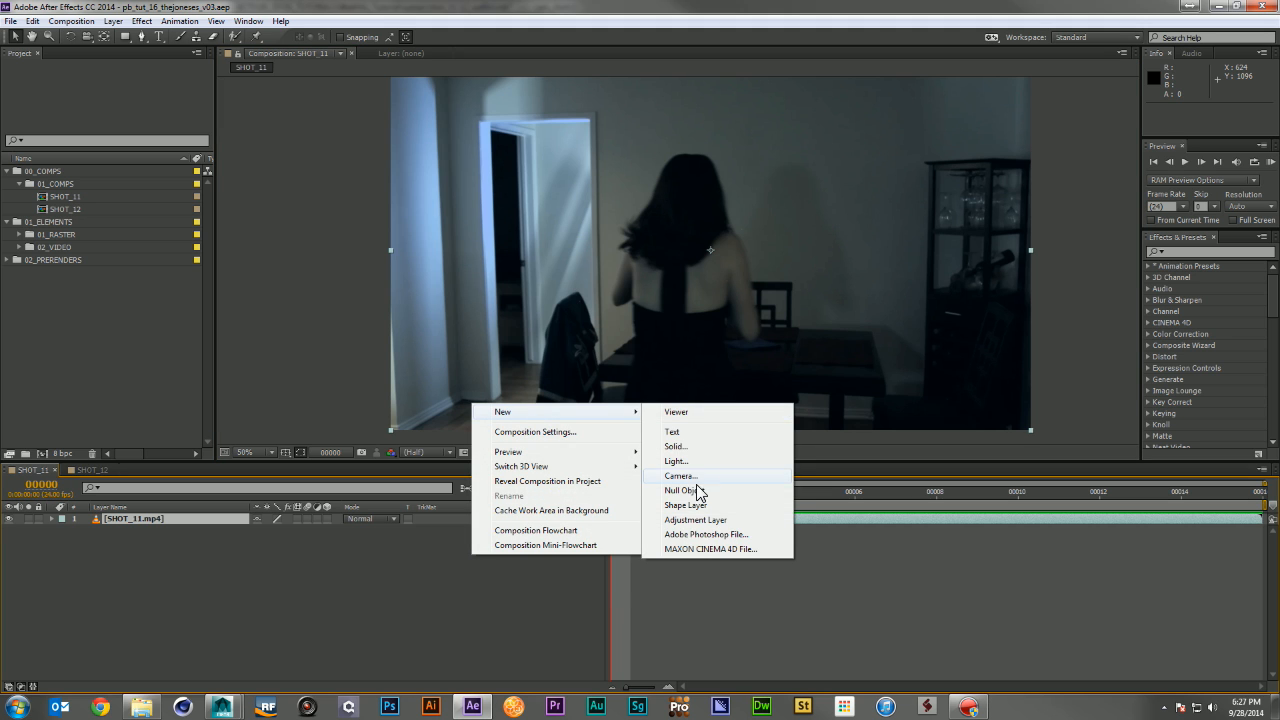
left_click(694, 490)
key("Return")
type("TRA")
key("Return")
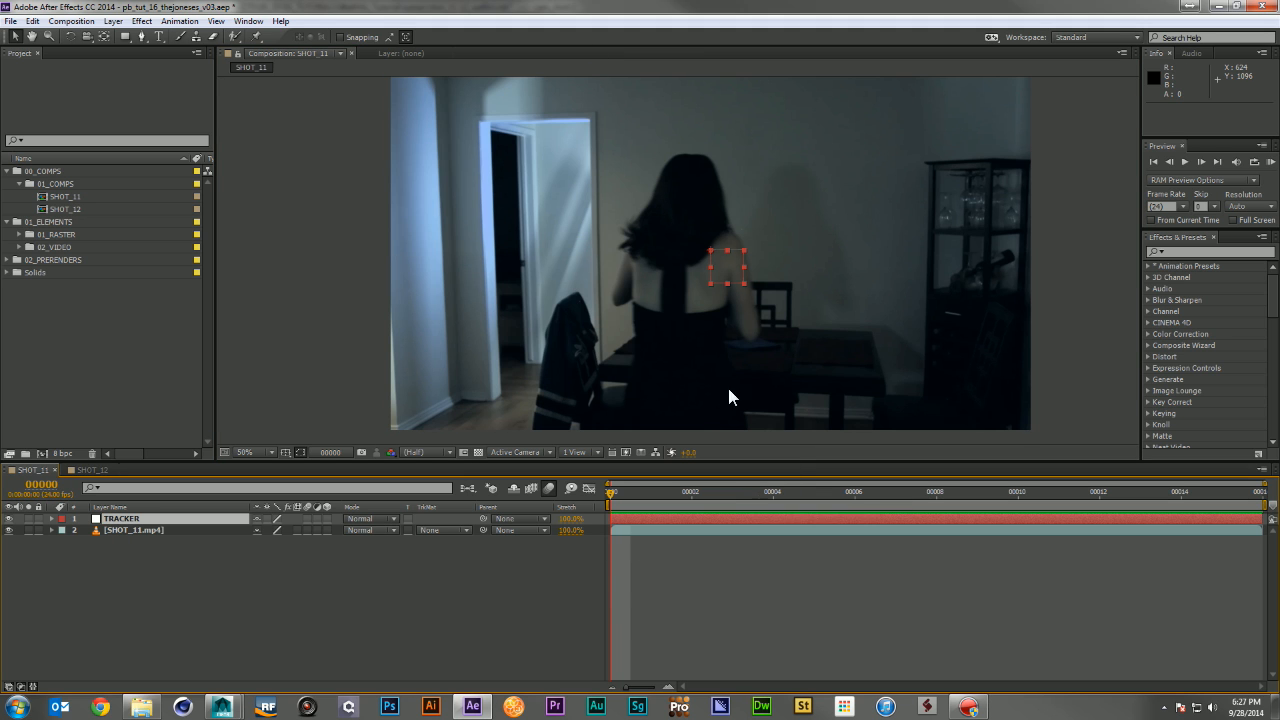
Open the SHOT_11.mp4 footage layer and set up a position motion track on it
left_click(978, 527)
double_click(662, 282)
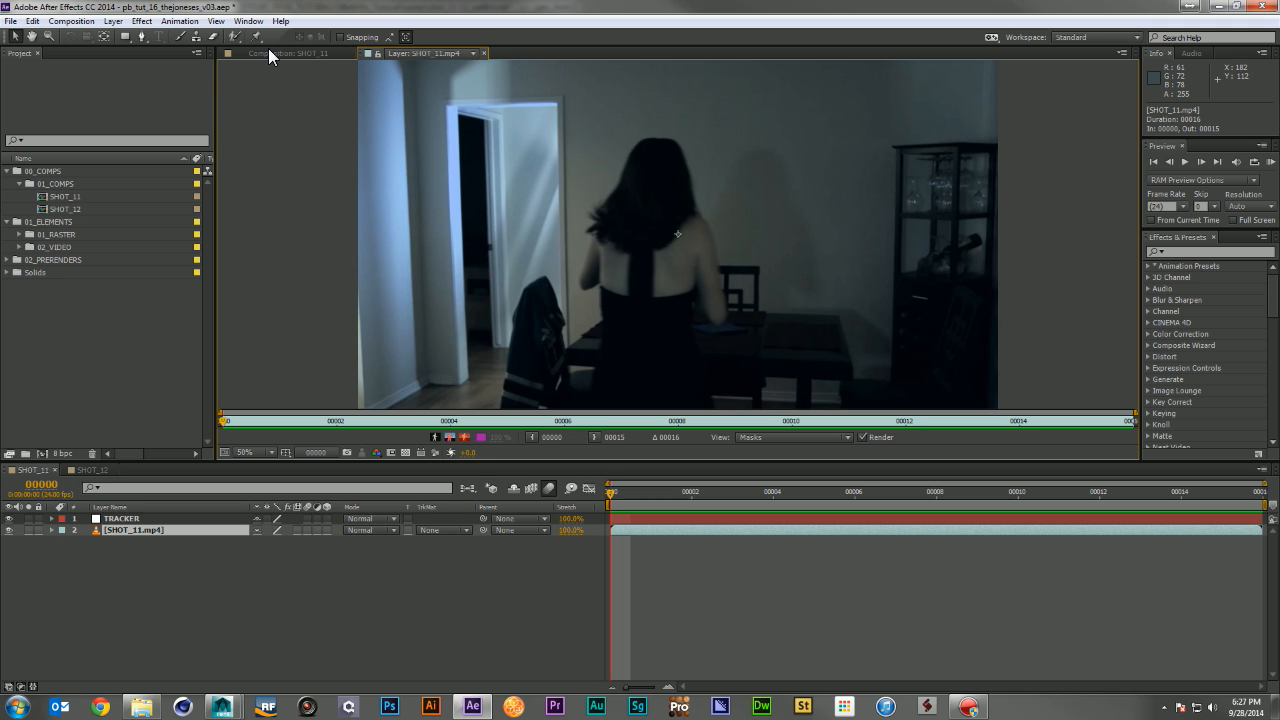
left_click(248, 21)
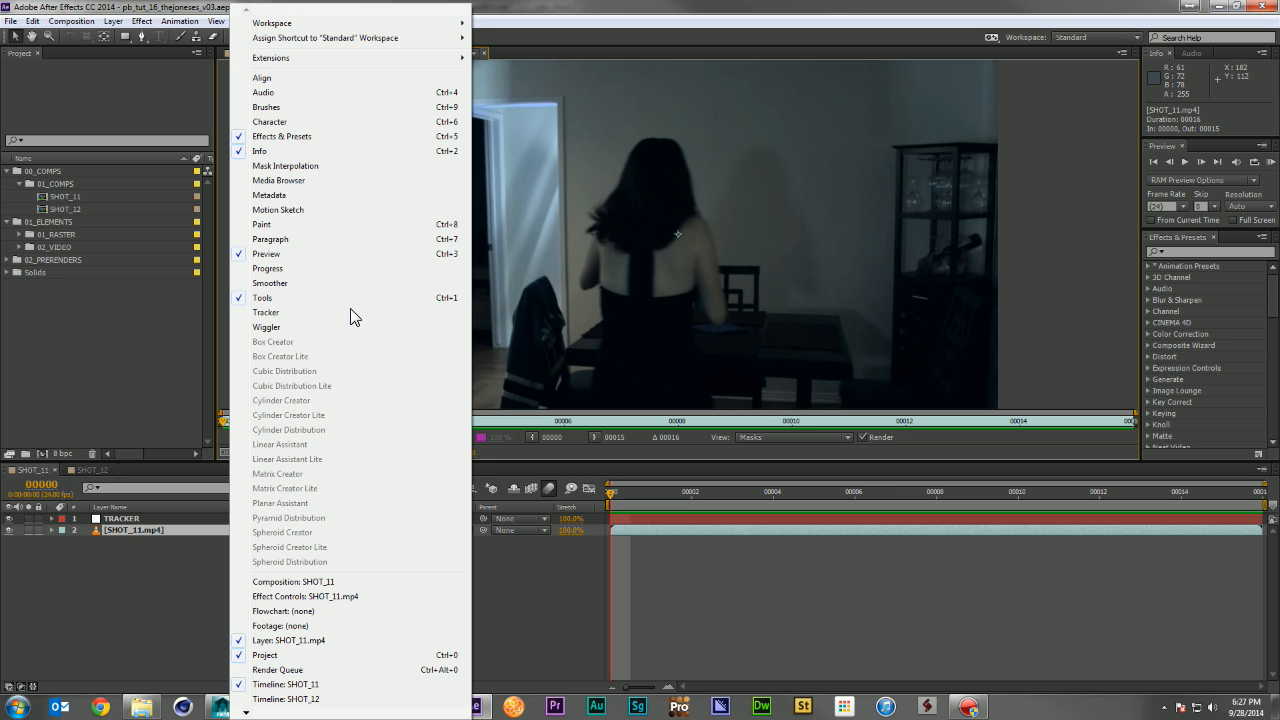
left_click(266, 312)
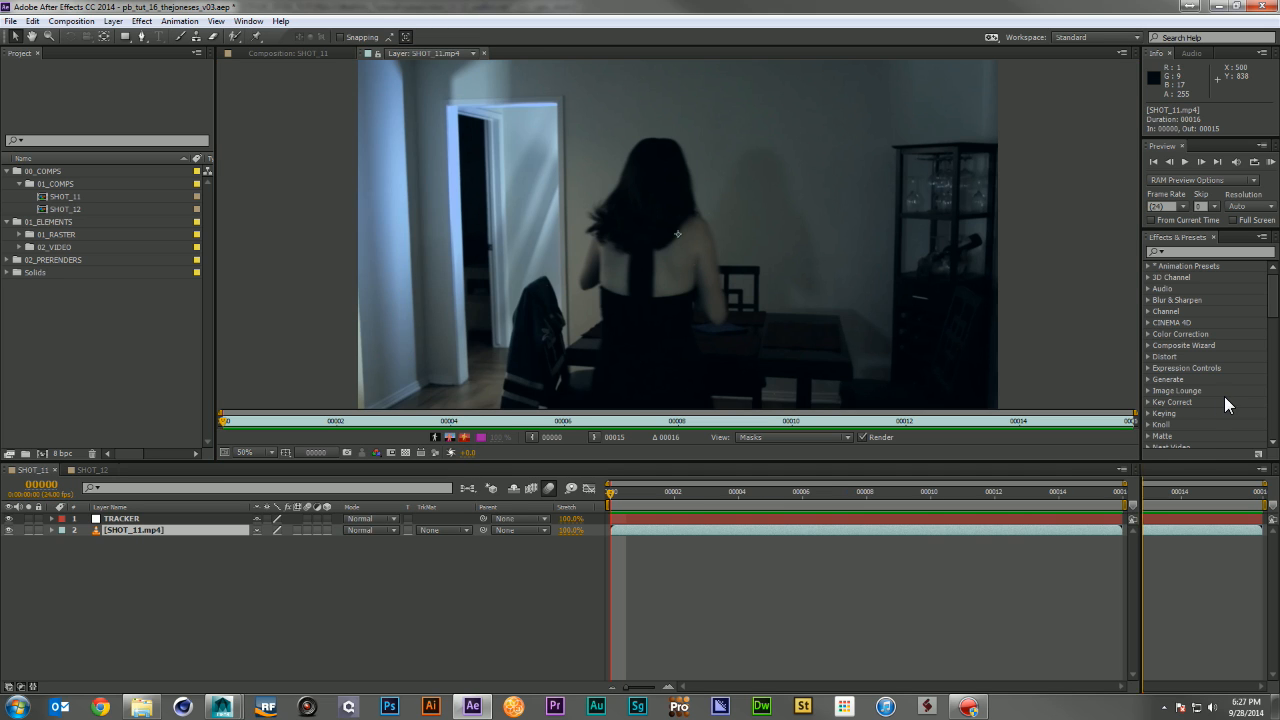
left_click(1178, 504)
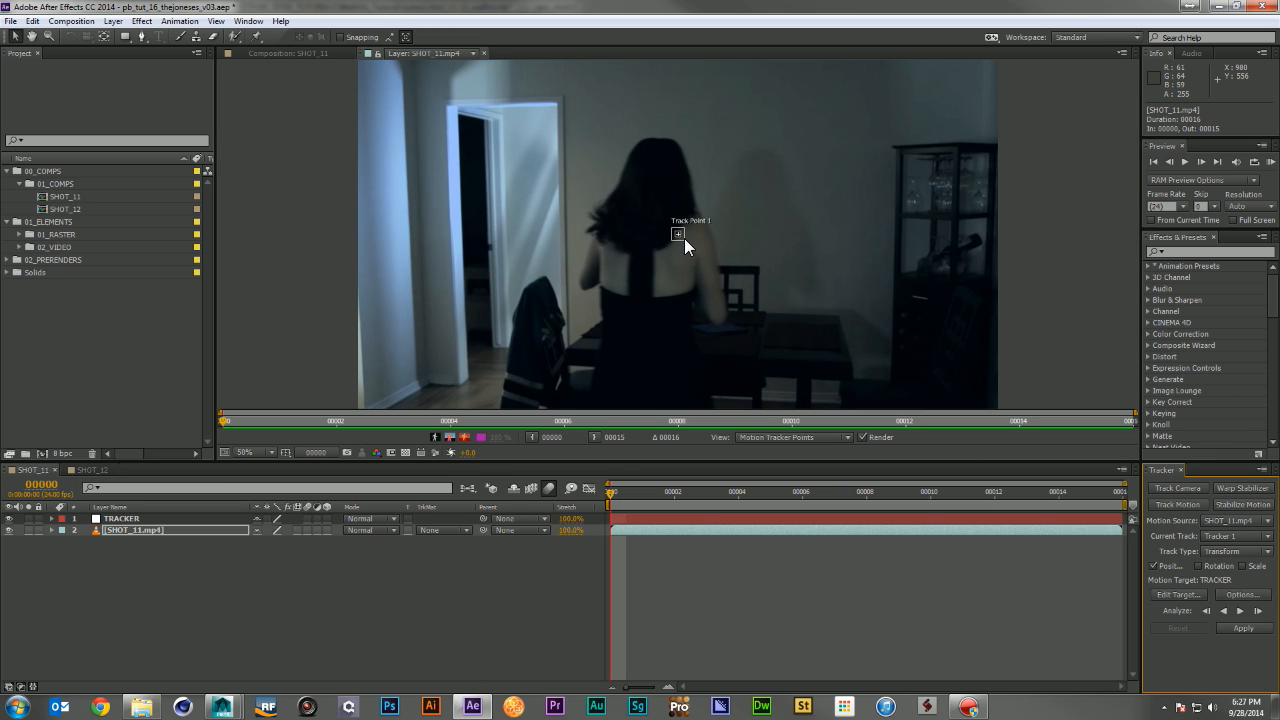
Enlarge Track Point 1's search region to about 184 by 232 px and its feature region to about 88 by 76 px
mouse_move(686, 234)
left_click_drag(693, 249, 707, 272)
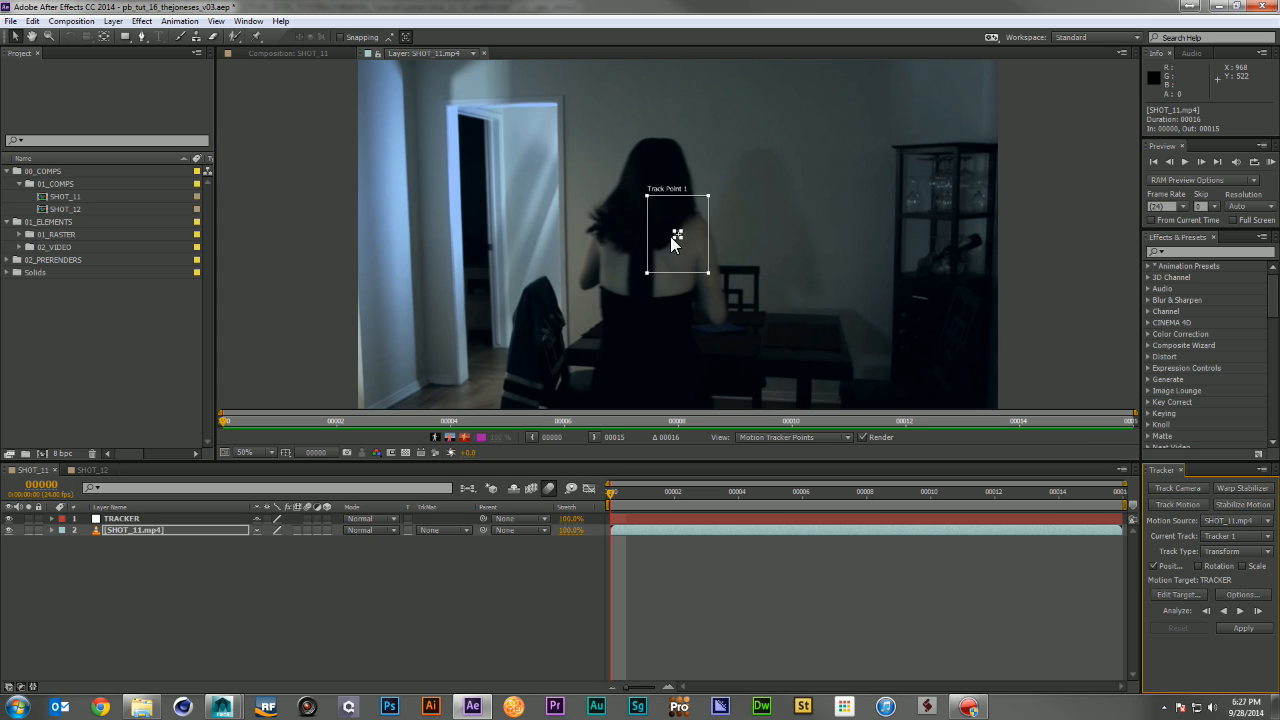
left_click_drag(680, 236, 691, 246)
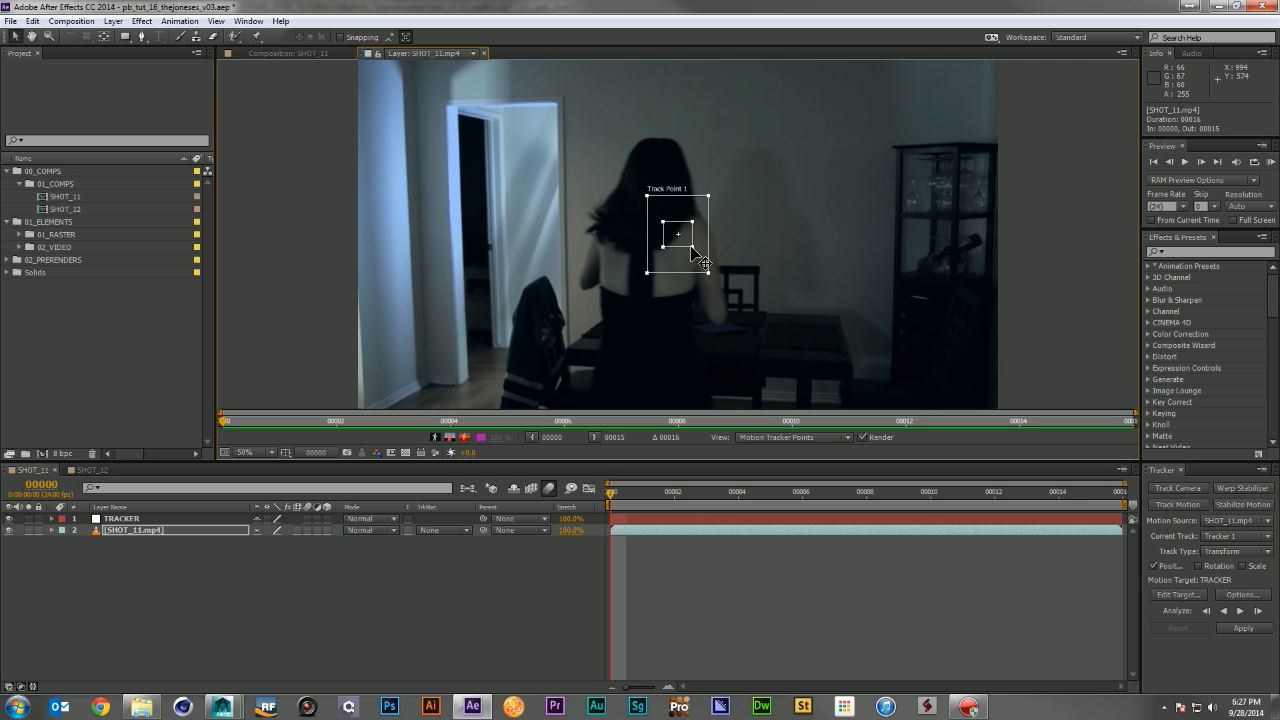
Track the door frame's upper-right corner forward through the shot and apply the X and Y motion to the TRACKER null
left_click_drag(562, 94, 572, 94)
left_click(1239, 611)
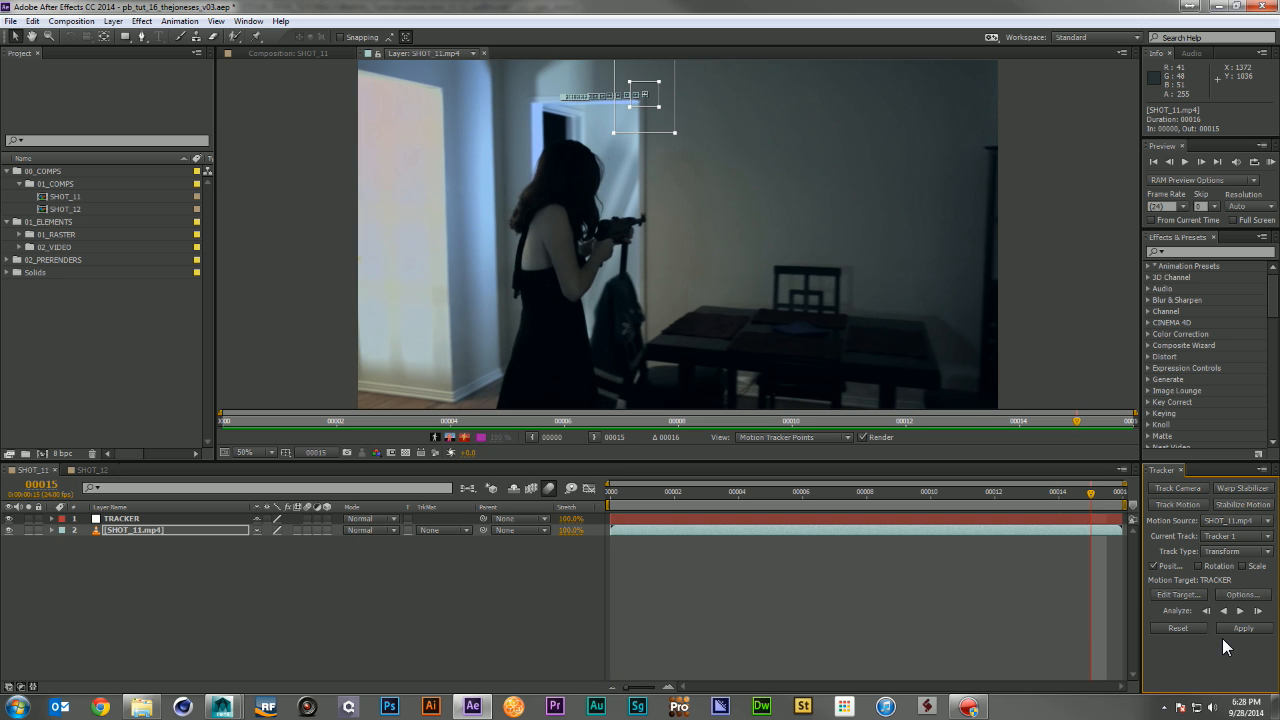
left_click(1241, 628)
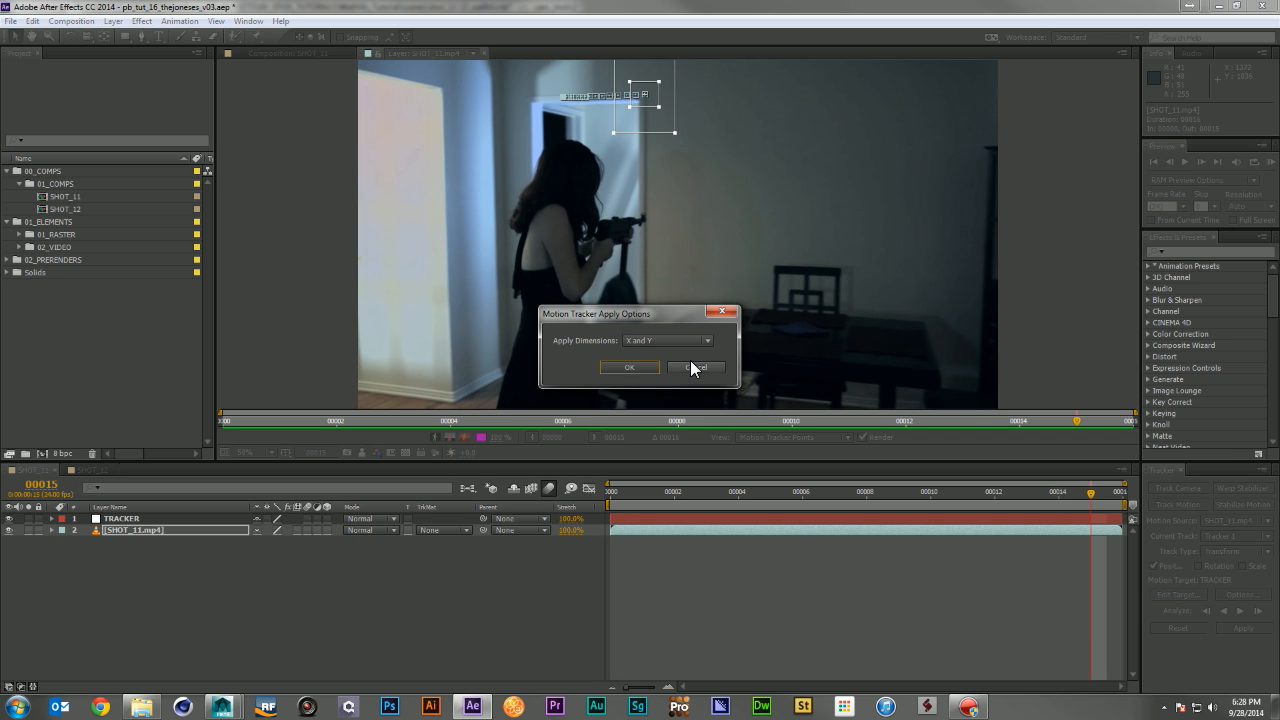
key("Return")
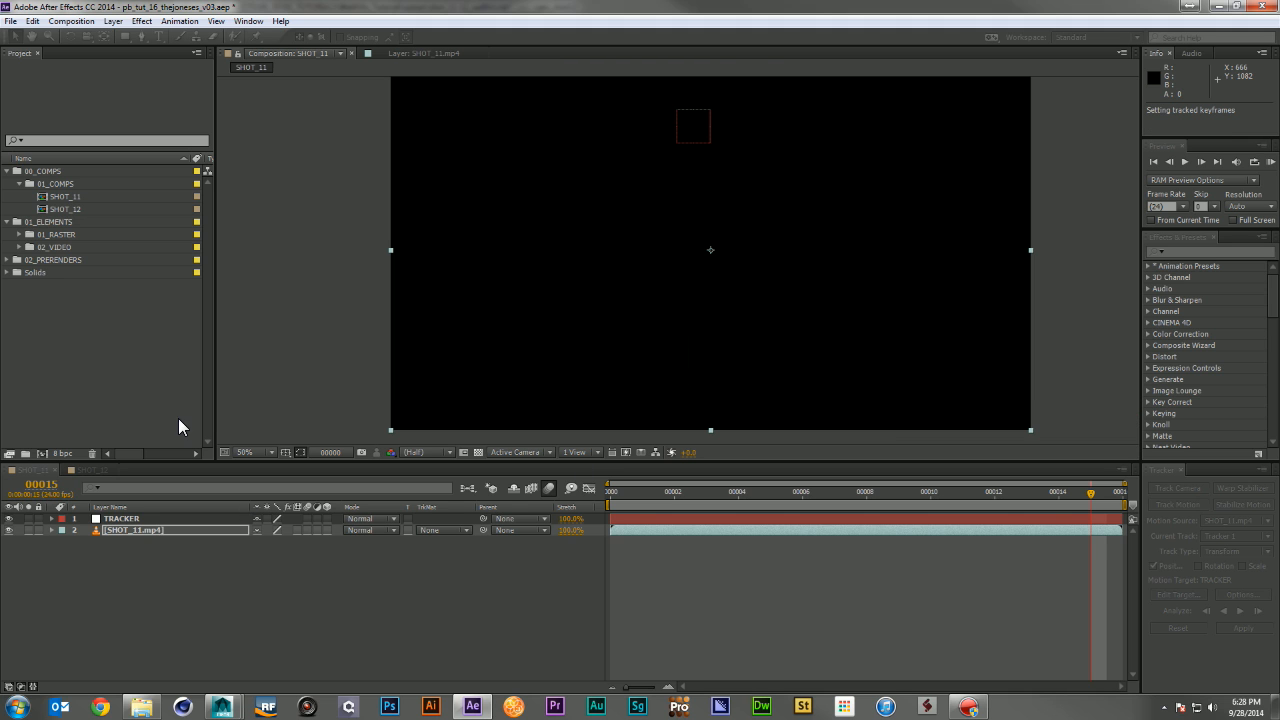
left_click(608, 494)
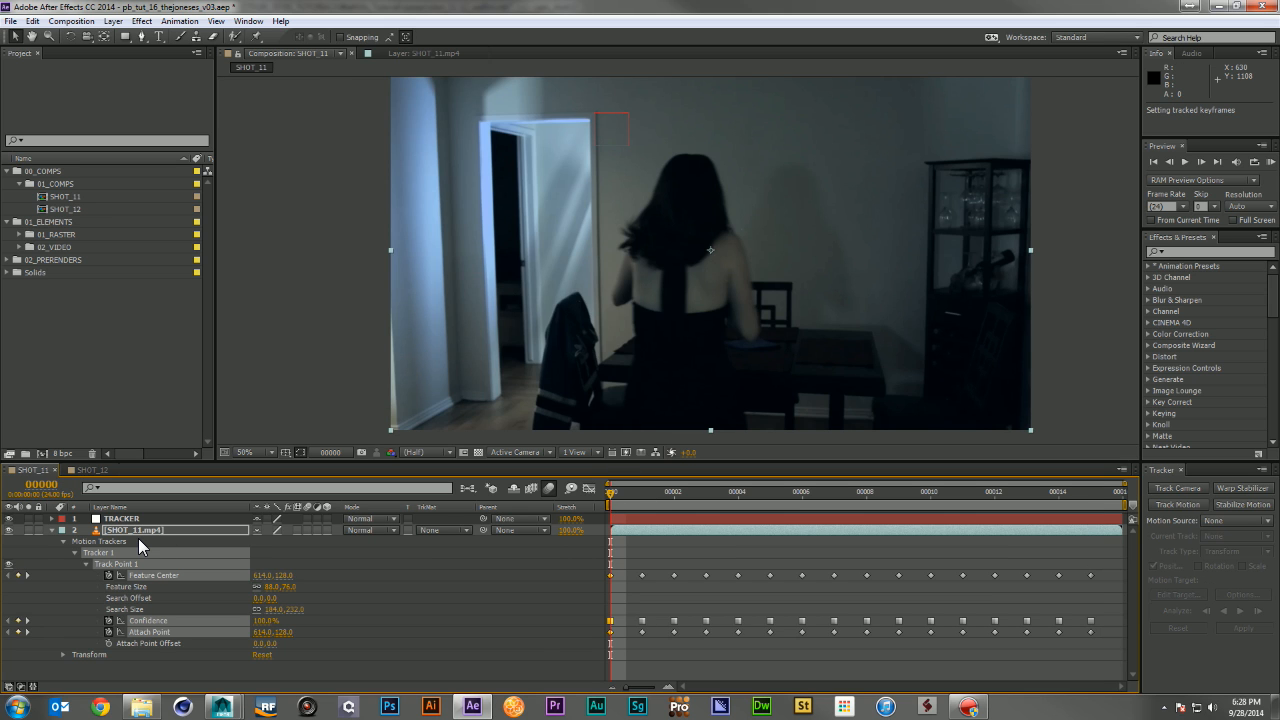
Collapse the SHOT_11.mp4 layer's tracking properties and switch to Maya to check the render log
key("F2")
left_click(52, 530)
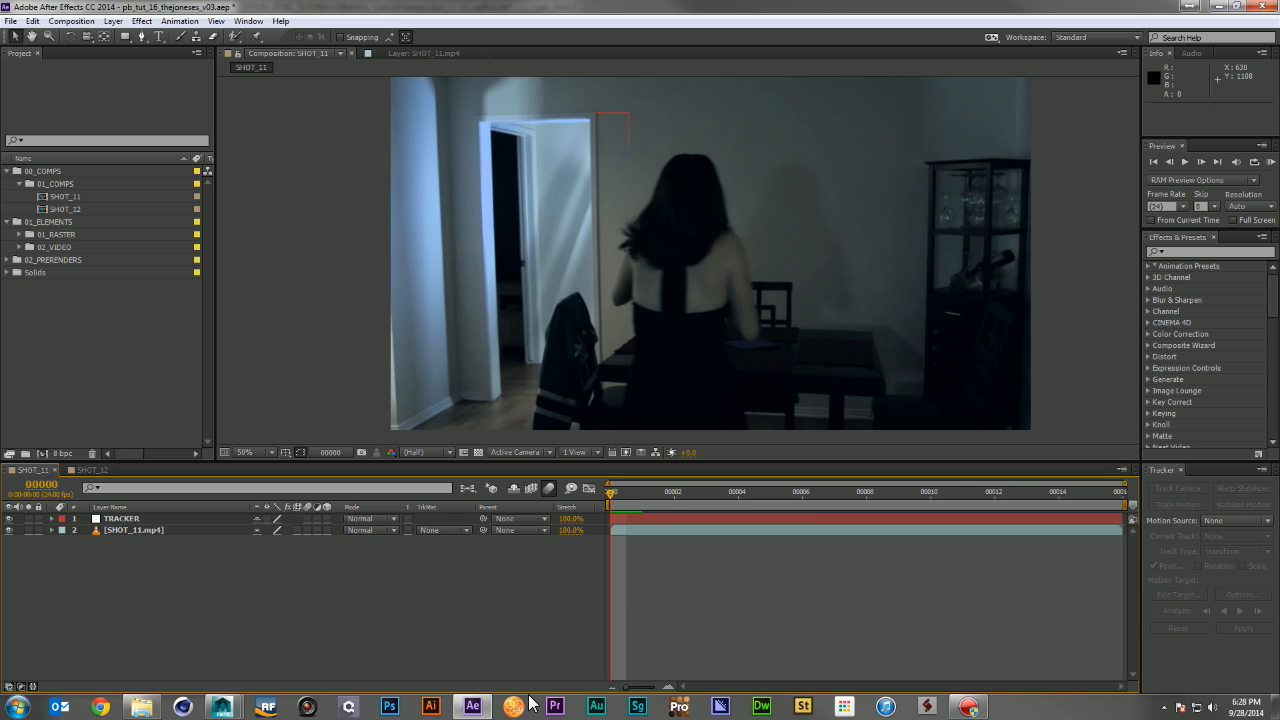
left_click(256, 644)
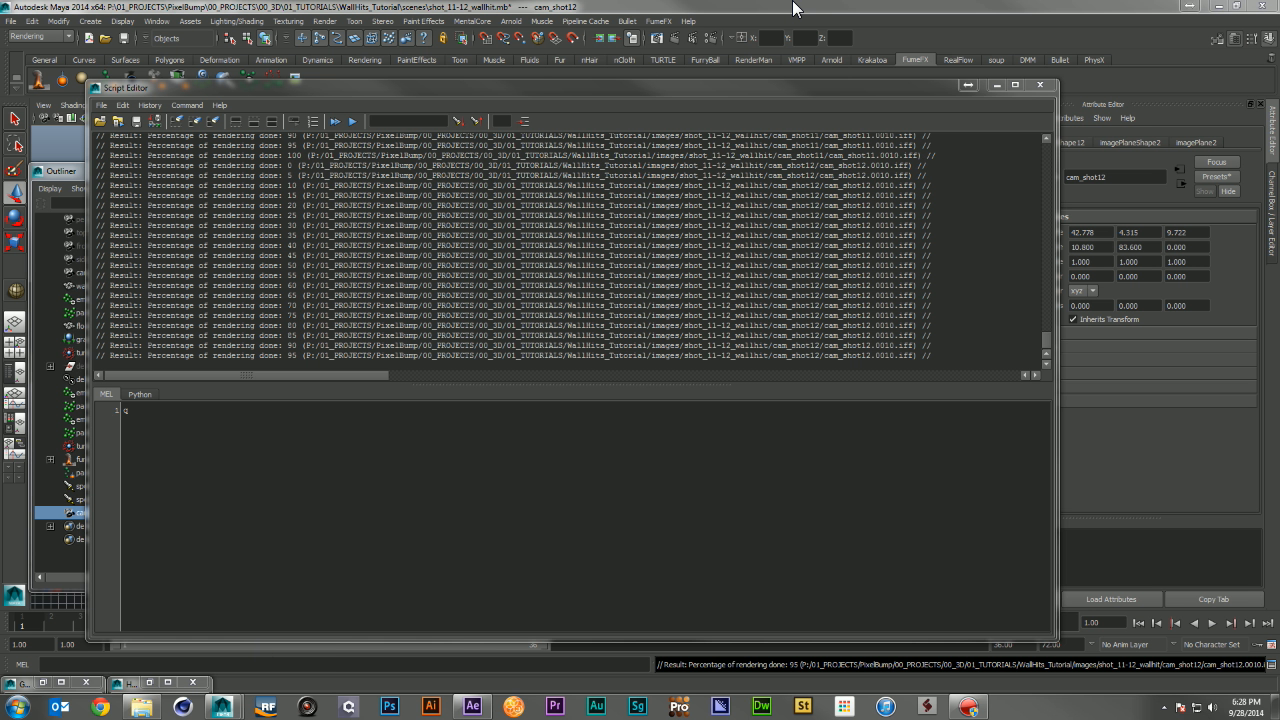
Switch back to After Effects and inspect the rendered cam_shot11 and cam_shot12 image sequences in the 02_PRERENDERS folder
left_click(472, 706)
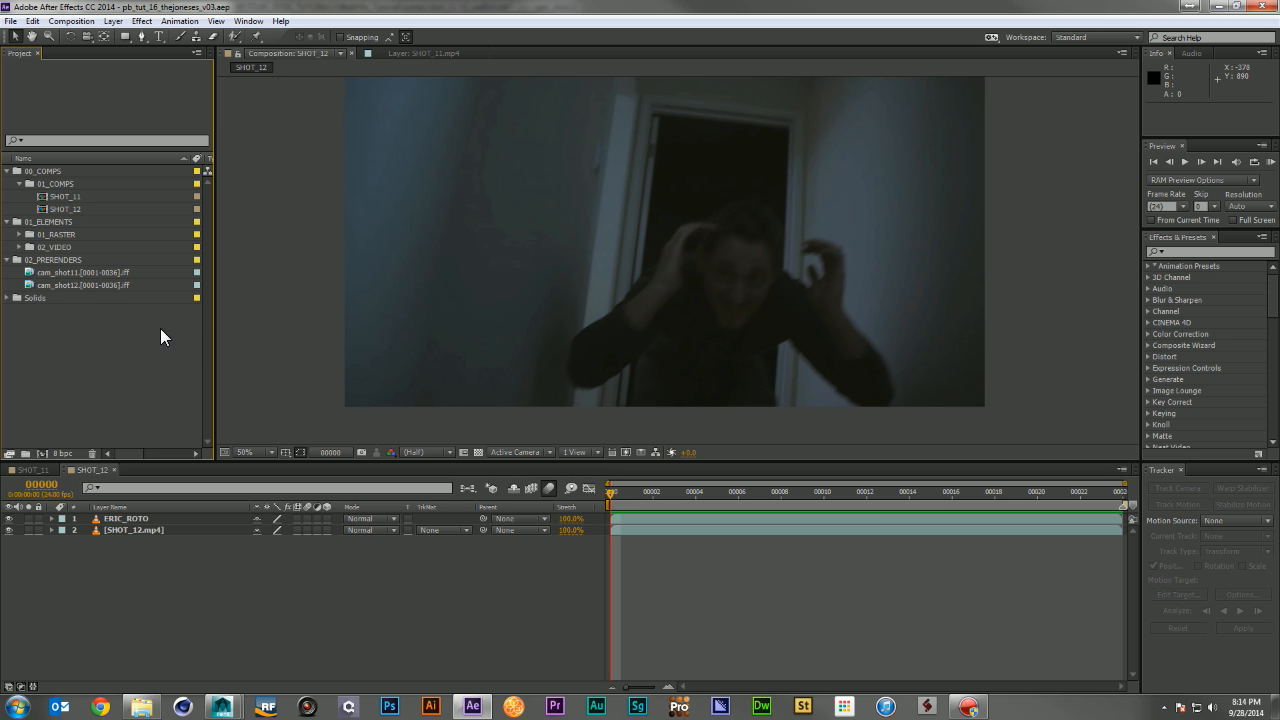
left_click(86, 273)
left_click(86, 285)
left_click(94, 272)
left_click(94, 285)
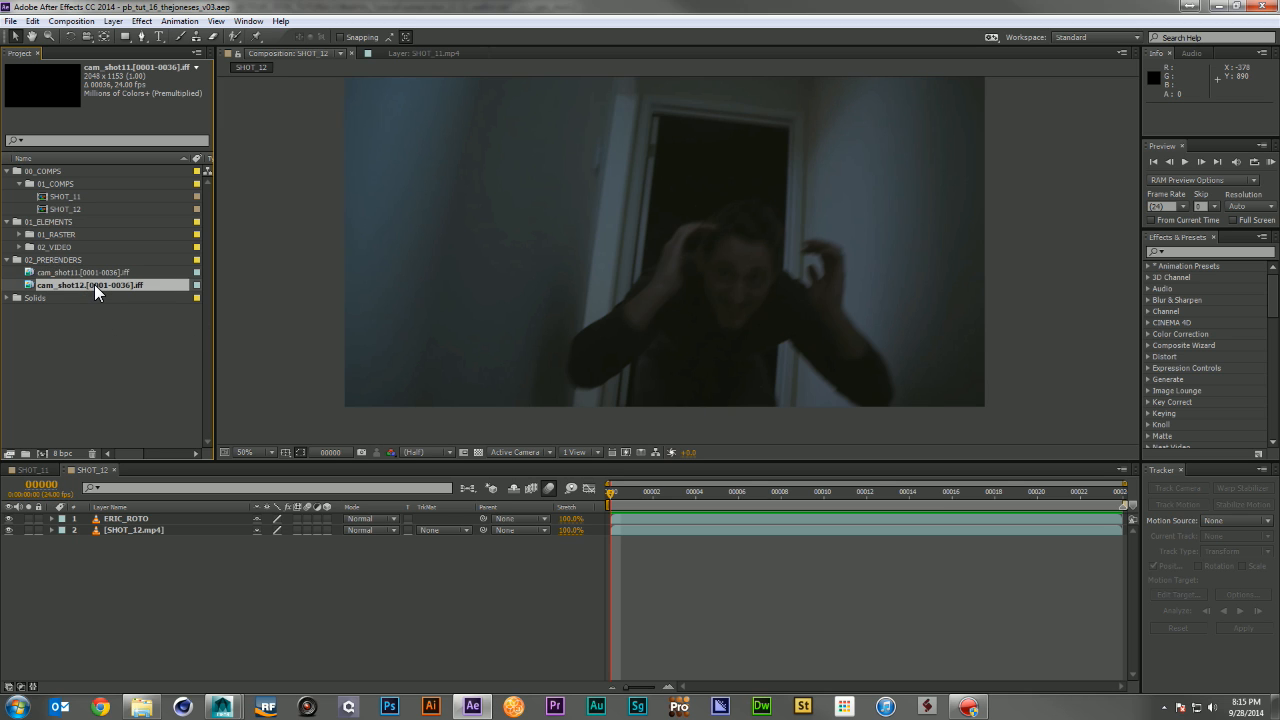
Add the cam_shot11 sequence above the footage in the SHOT_11 composition and parent it to the TRACKER null at frame 7
left_click(32, 470)
left_click_drag(632, 486, 838, 526)
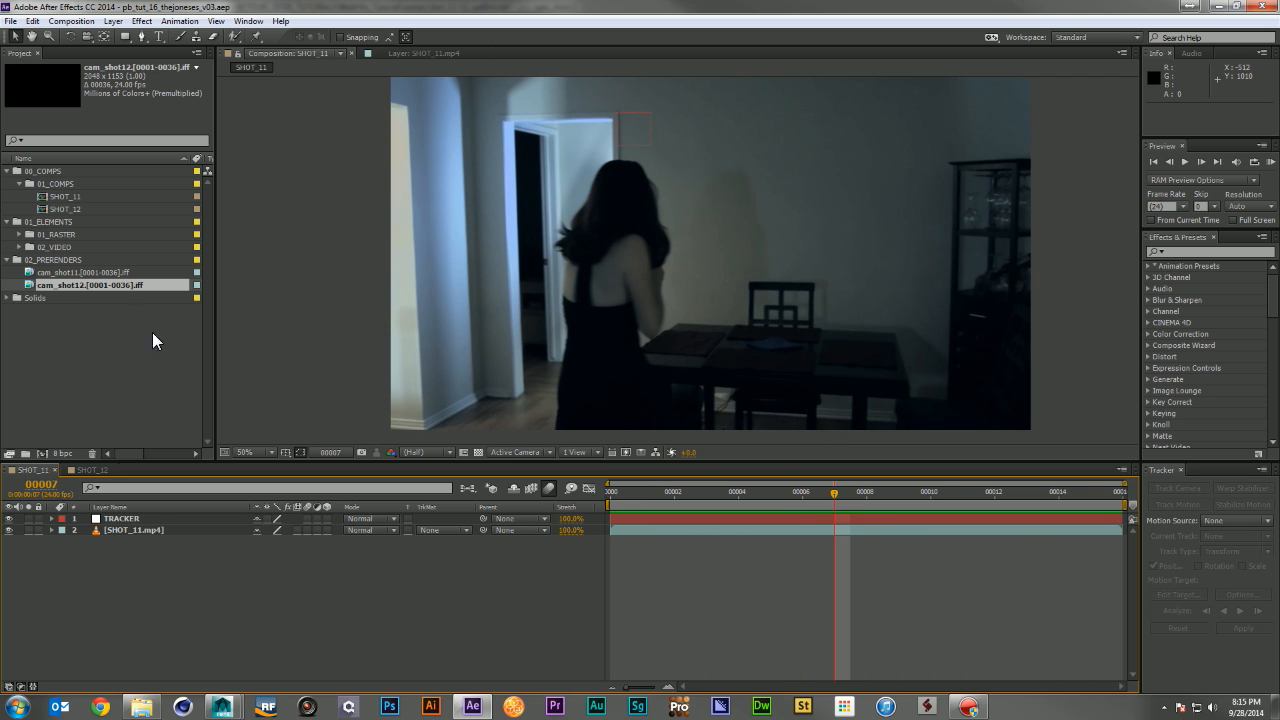
left_click_drag(92, 276, 178, 526)
left_click_drag(483, 530, 214, 516)
left_click_drag(612, 496, 930, 514)
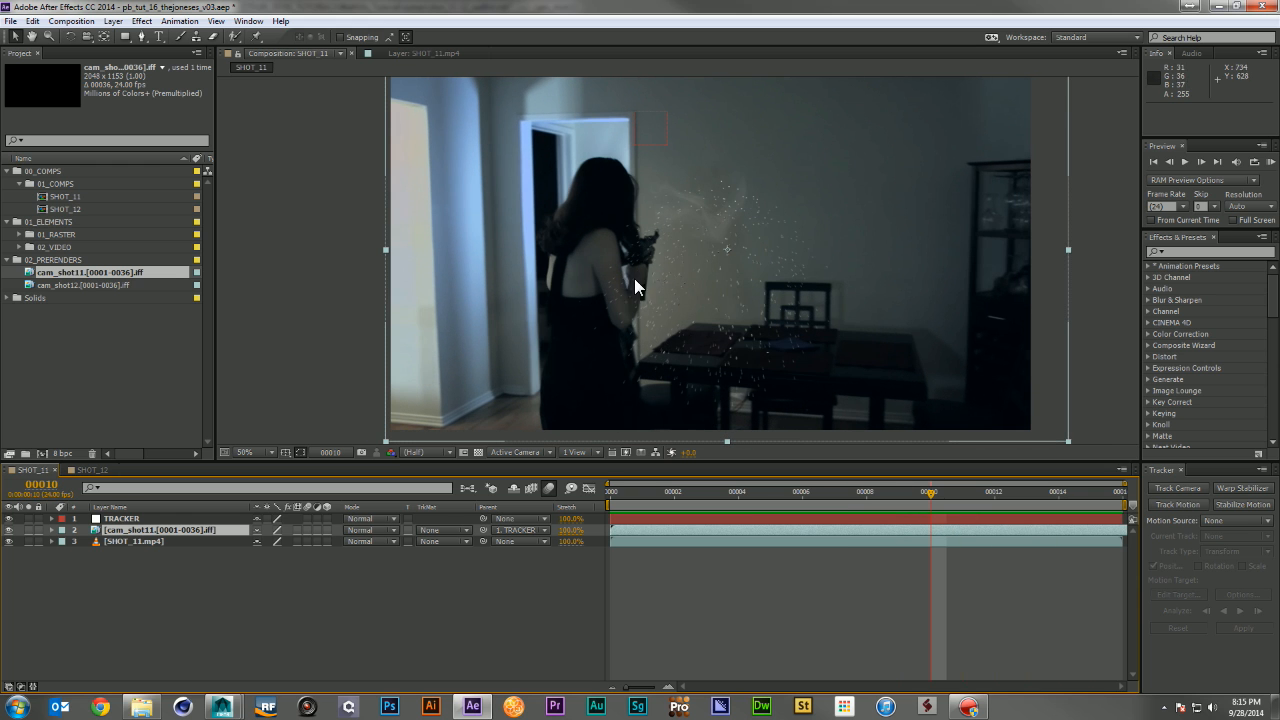
left_click_drag(615, 493, 598, 505)
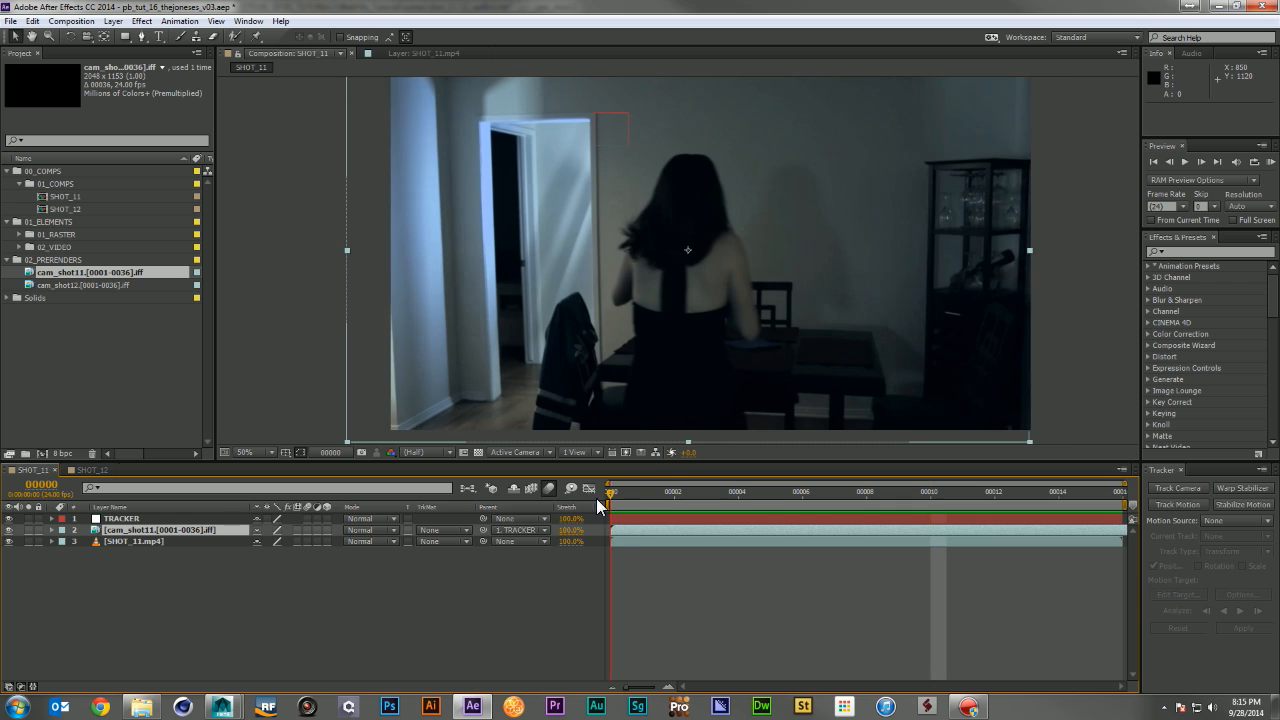
Duplicate the SHOT_11.mp4 layer and rename the copy AMBER_ROTO
left_click(172, 540)
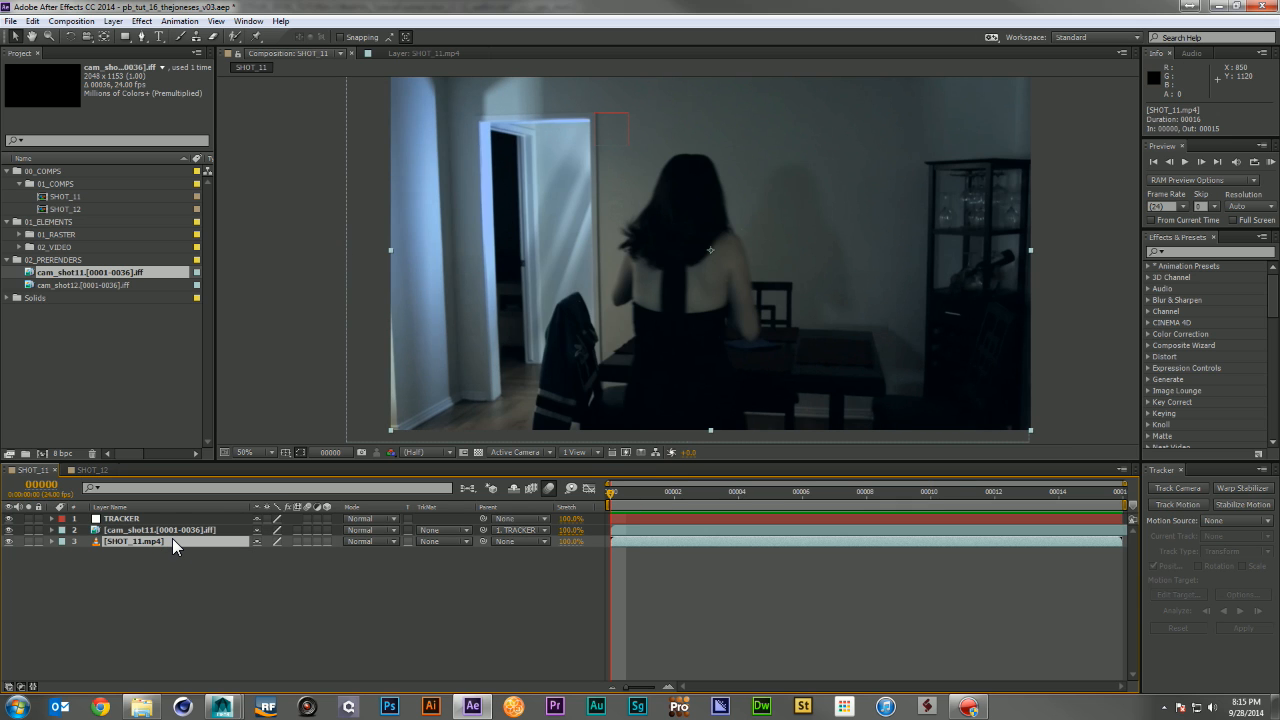
key("ctrl+d")
key("Return")
type("AMBER_ROTO")
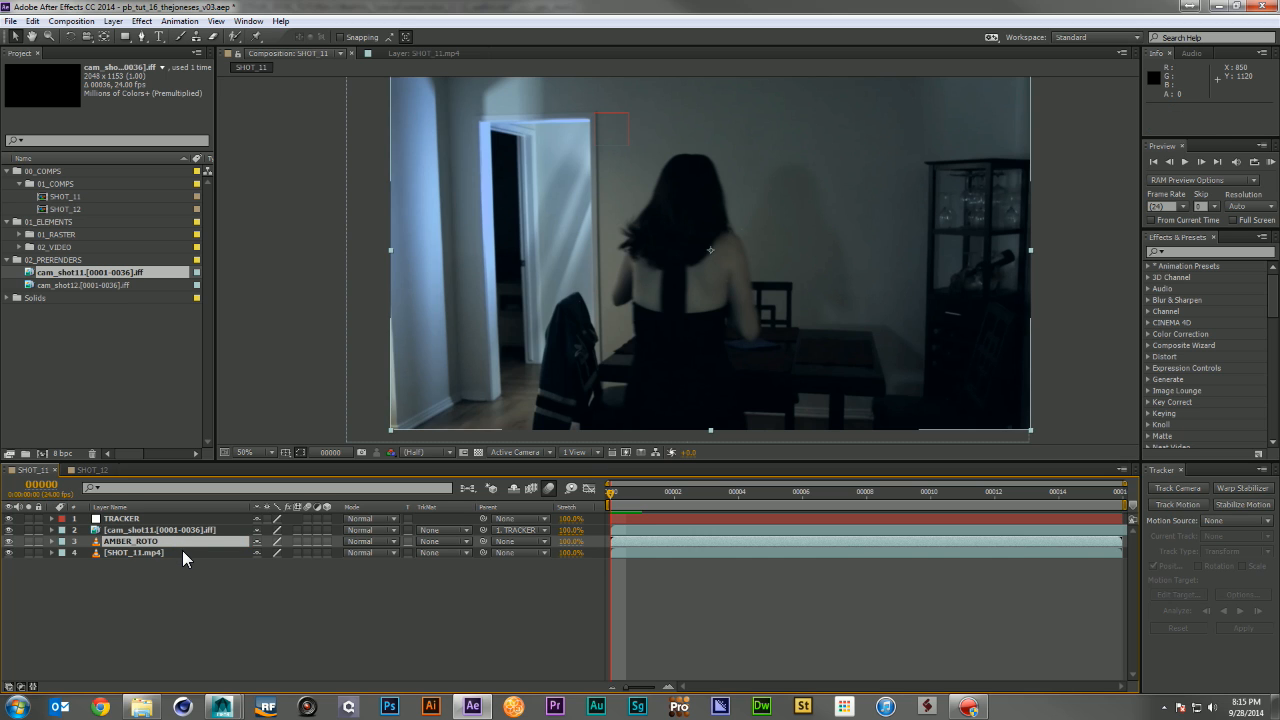
Make a second duplicate of the SHOT_11.mp4 layer and rename it TABLE_ROTO
left_click(182, 552)
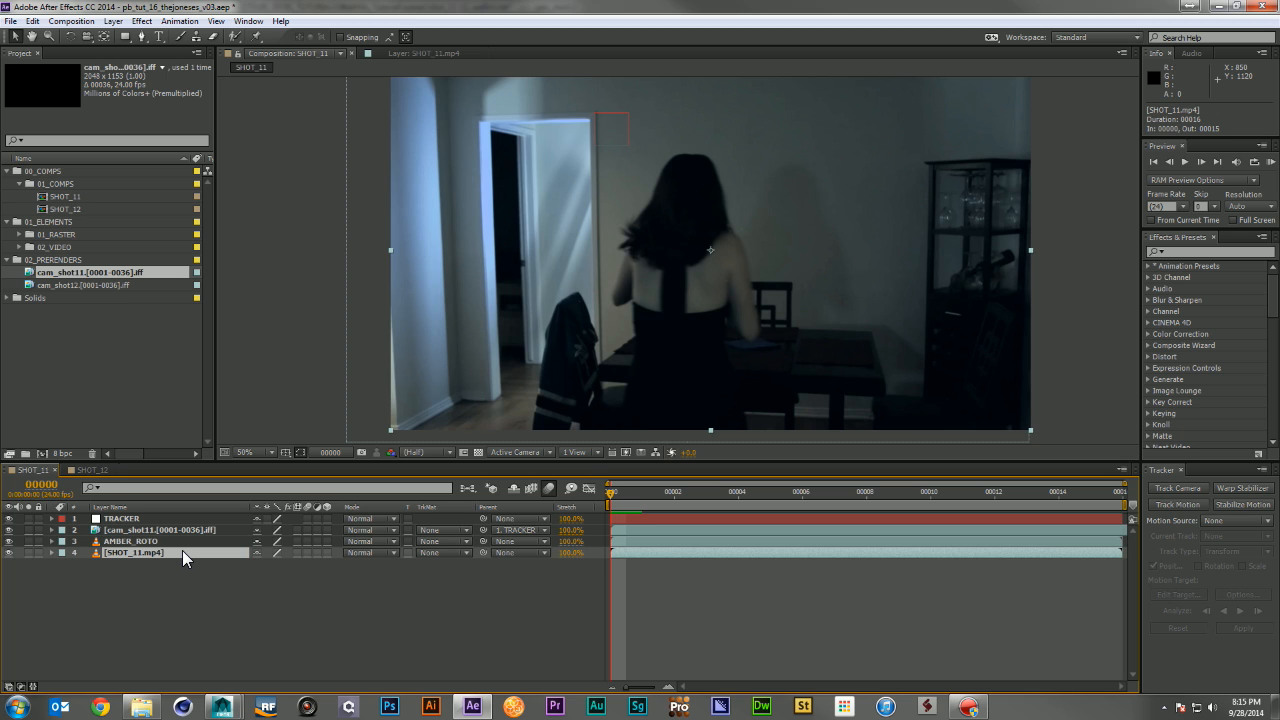
key("ctrl+d")
key("Return")
type("TAB")
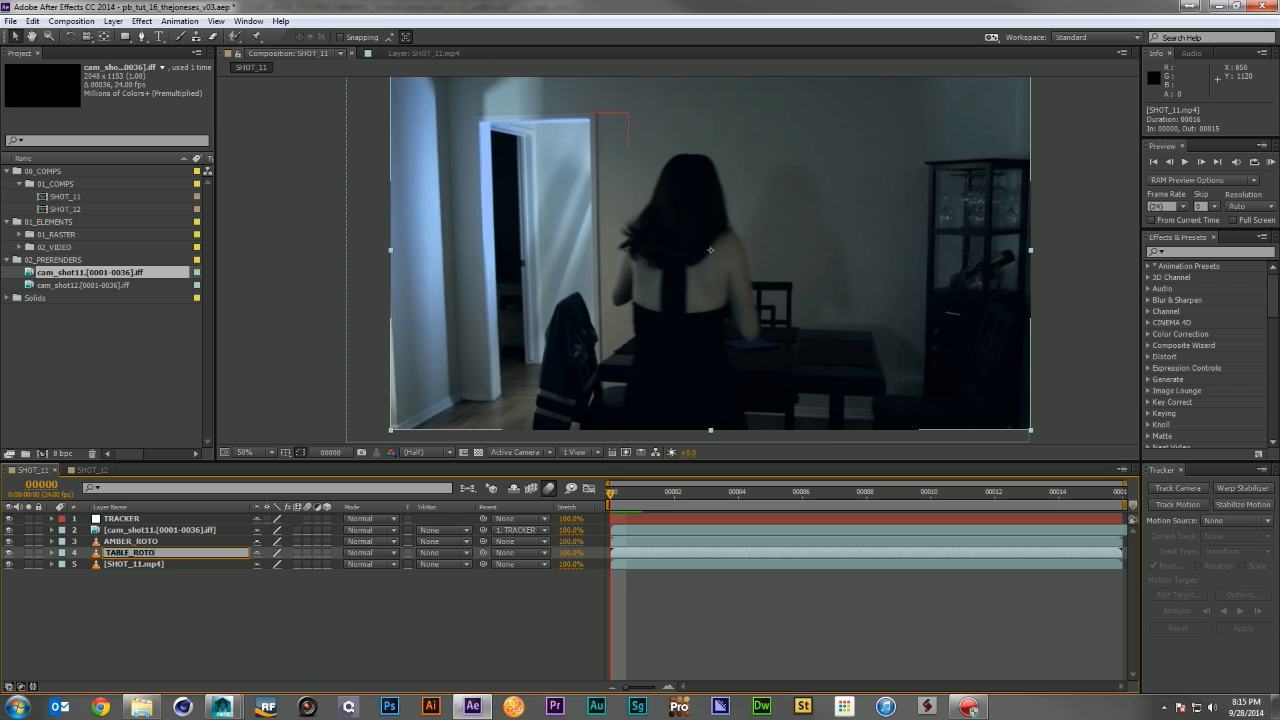
type("LE_ROTO")
key("Return")
Move the AMBER_ROTO and TABLE_ROTO layers above the cam_shot11 sequence in the layer stack
left_click(158, 540, "shift")
left_click_drag(154, 538, 156, 526)
left_click(166, 565)
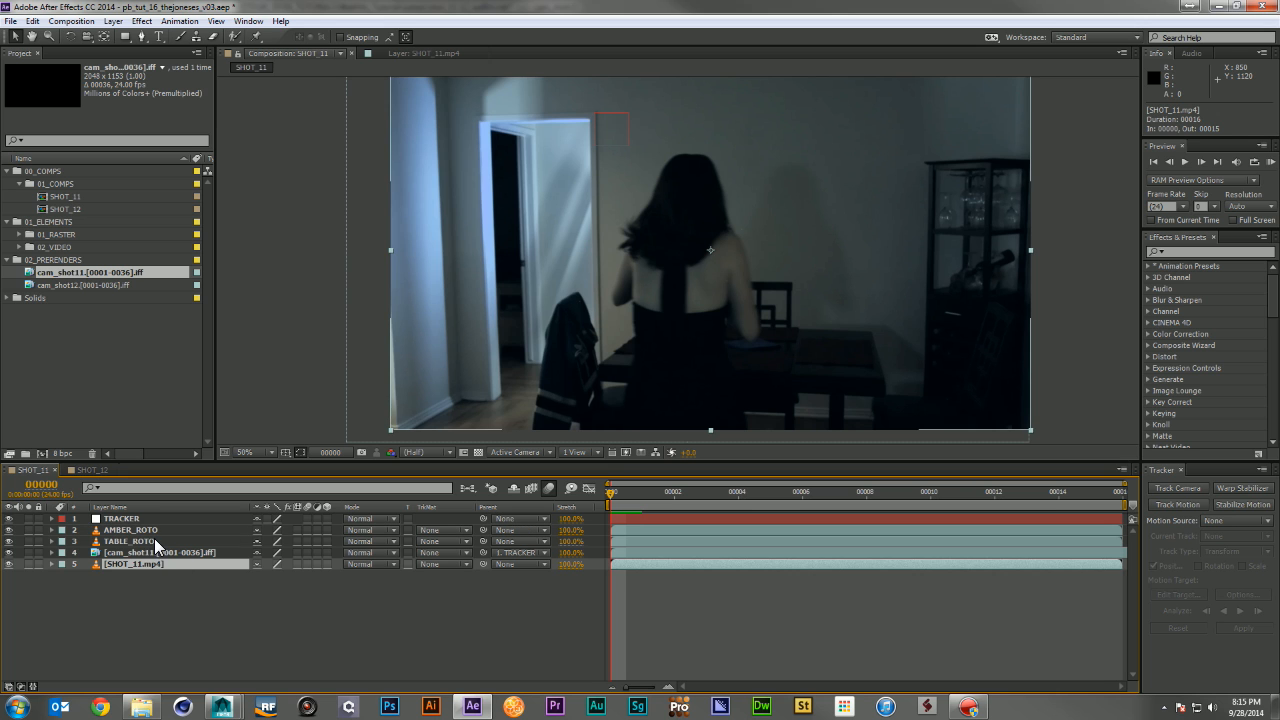
Open the AMBER_ROTO layer and paint Roto Brush foreground strokes over the woman's hair, arms and dress at frame 0
double_click(158, 530)
left_click(233, 36)
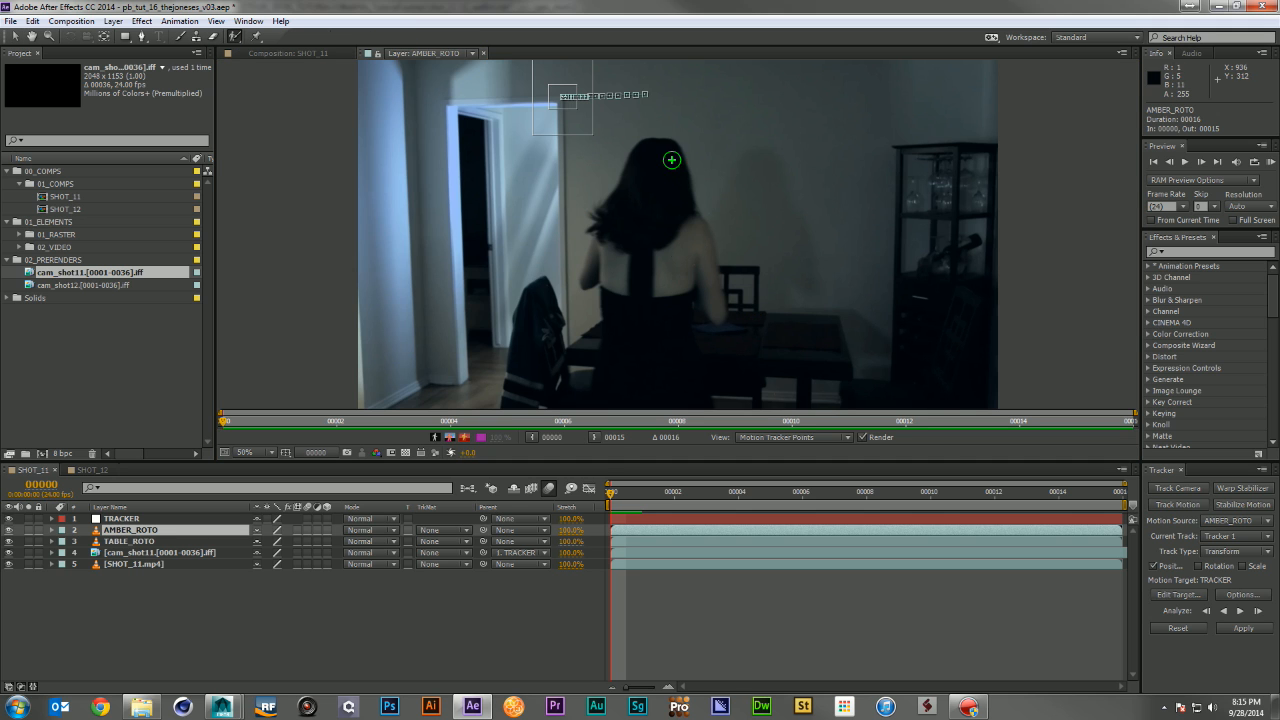
mouse_move(656, 160)
left_mouse_down()
mouse_move(601, 272)
mouse_move(638, 312)
left_mouse_up()
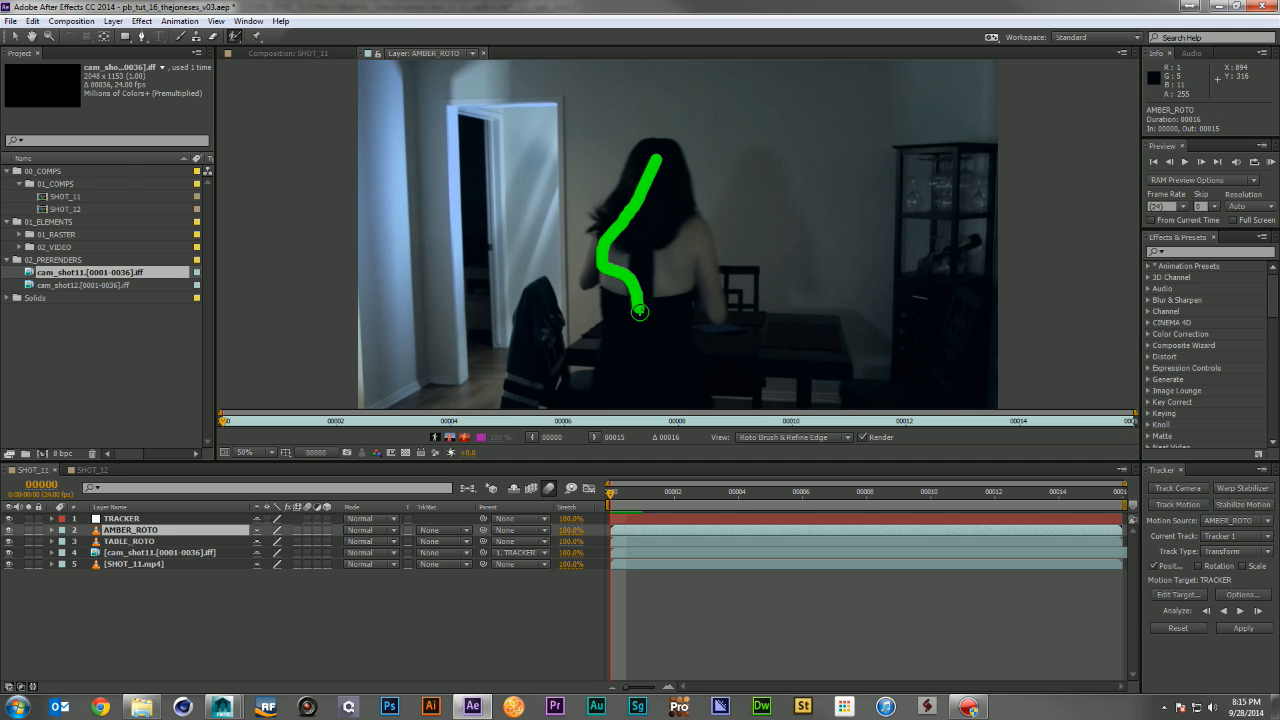
mouse_move(716, 304)
left_mouse_down()
mouse_move(705, 250)
mouse_move(680, 218)
left_mouse_up()
left_click_drag(688, 288, 649, 352)
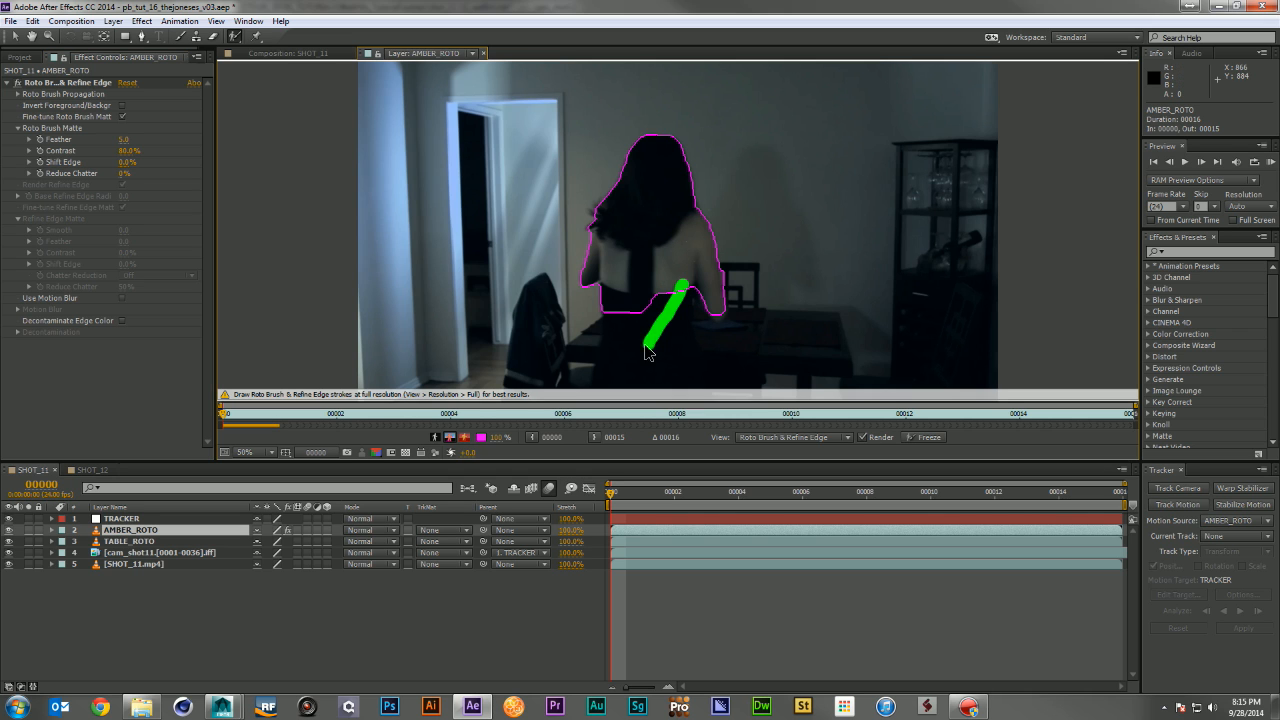
key("comma")
left_click_drag(659, 278, 657, 352)
Subtract the background beside the woman's arms and dress from the frame 0 roto selection and enlarge the layer viewer
left_click_drag(626, 272, 616, 264, "alt")
left_click_drag(708, 246, 726, 302, "alt")
scroll(698, 288, "up", 1)
scroll(640, 308, "down", 1)
scroll(622, 296, "up", 1)
scroll(616, 287, "down", 1)
left_click_drag(629, 285, 634, 329, "alt")
left_click_drag(711, 285, 715, 321, "alt")
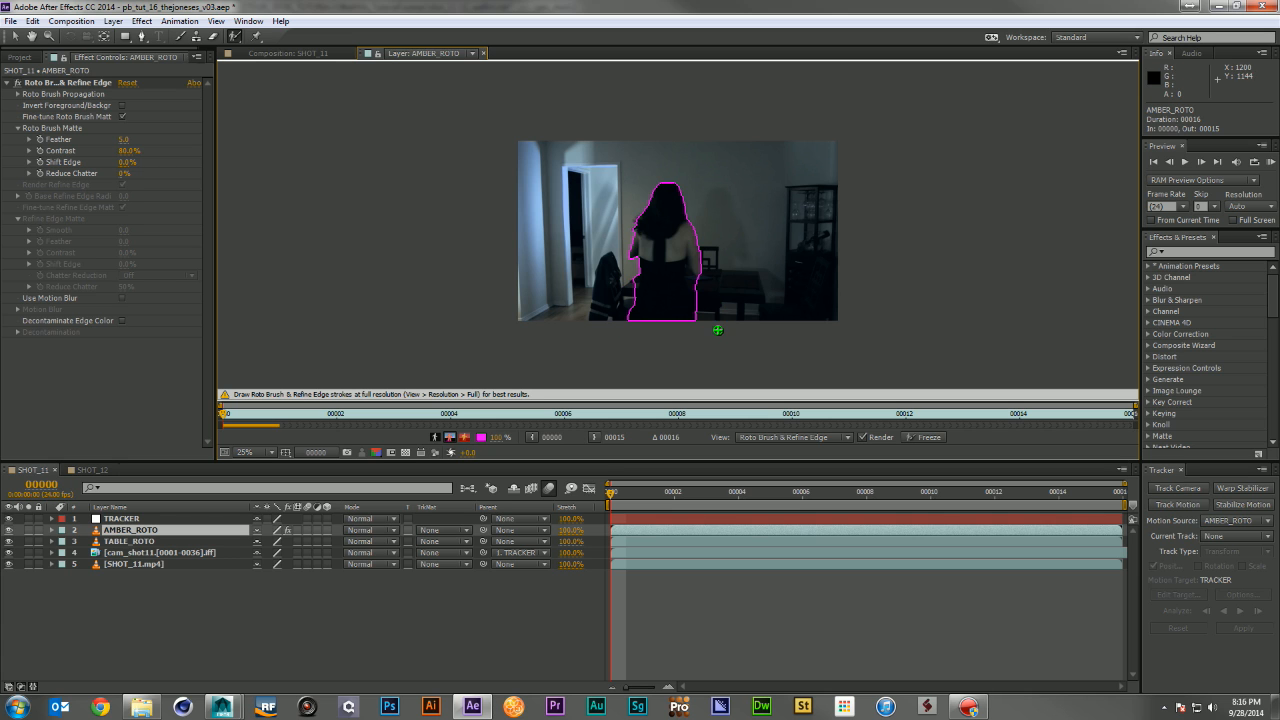
scroll(668, 252, "up", 1)
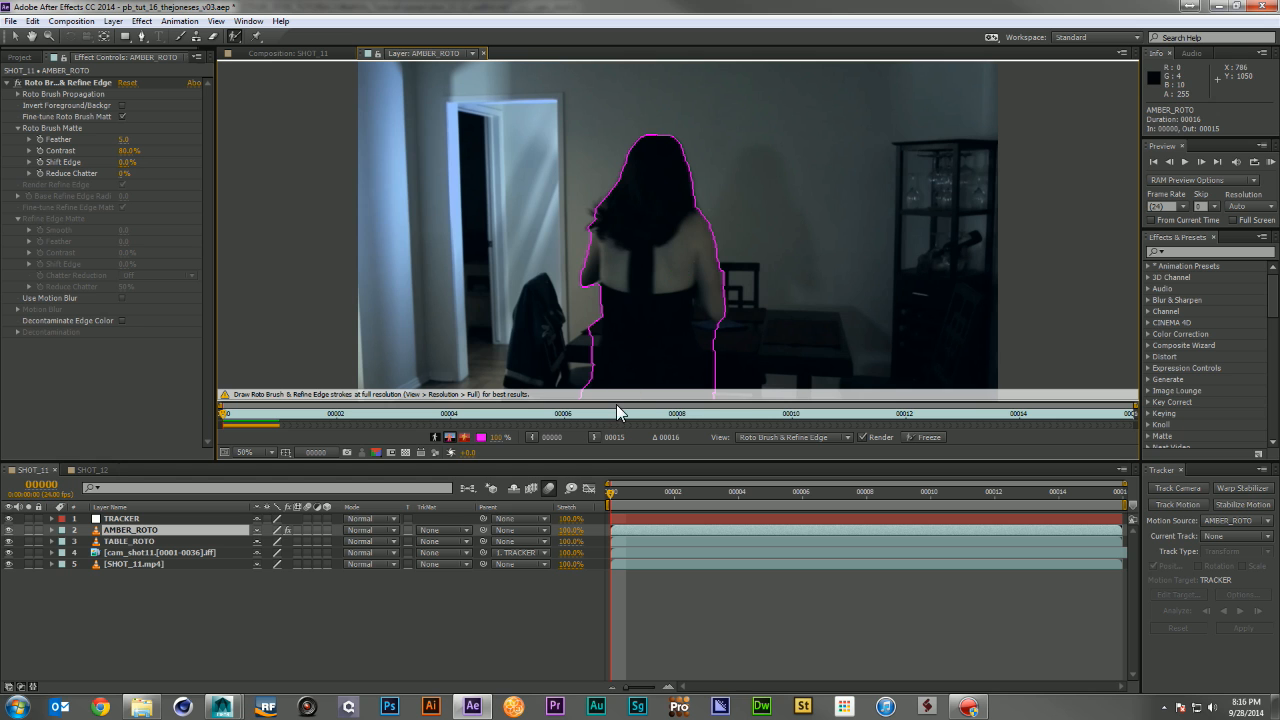
left_click_drag(620, 465, 612, 524)
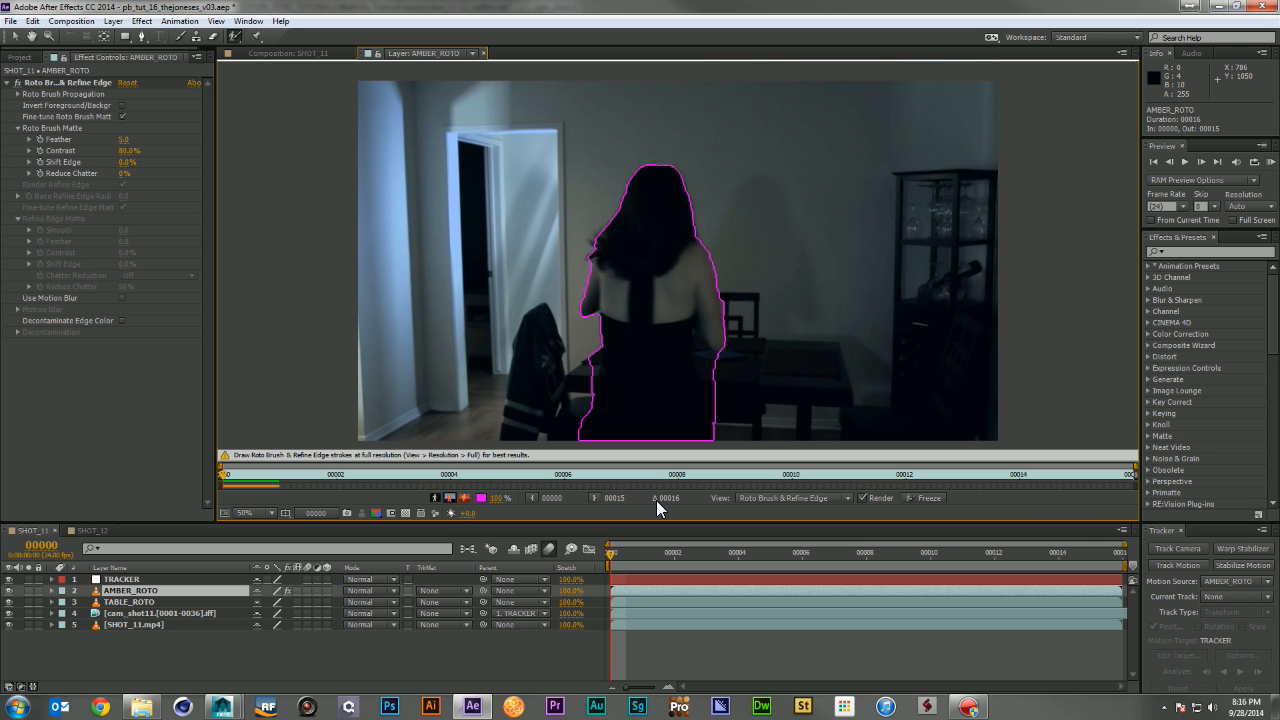
Advance the roto to frame 4, subtracting the table area beside the woman's dress on frames 3 and 4
key("Page_Down")
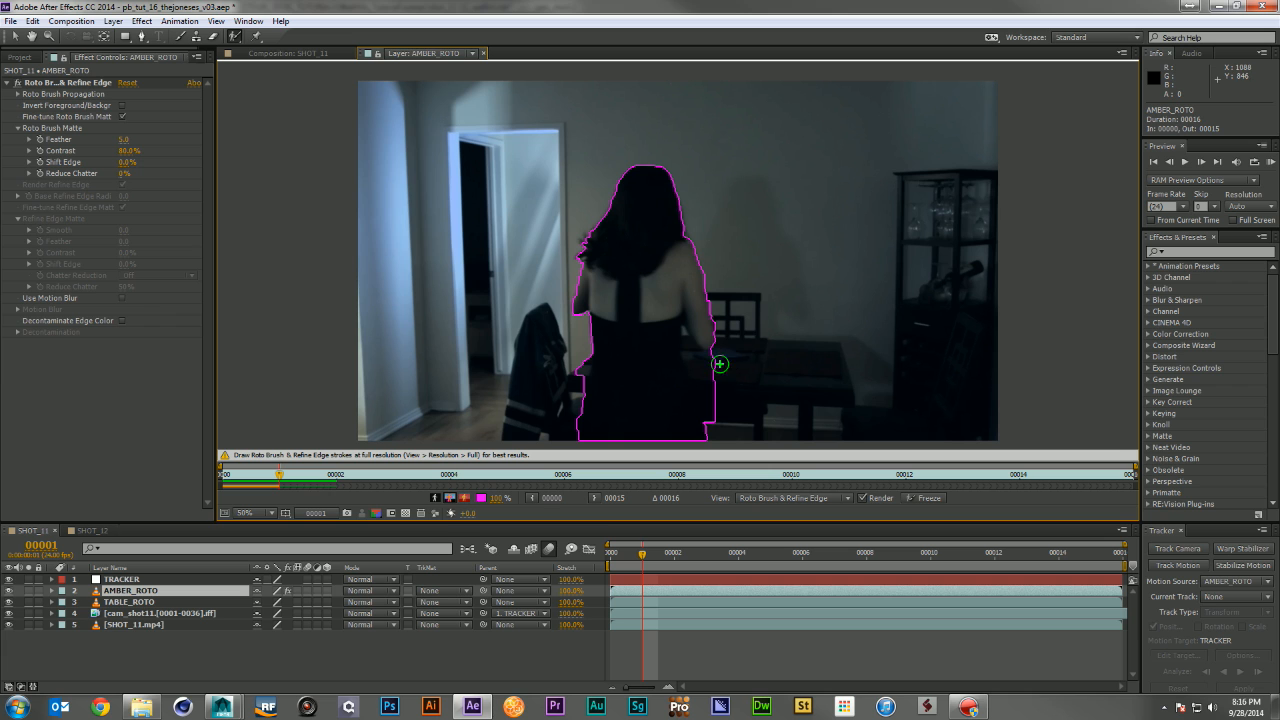
key("Page_Down")
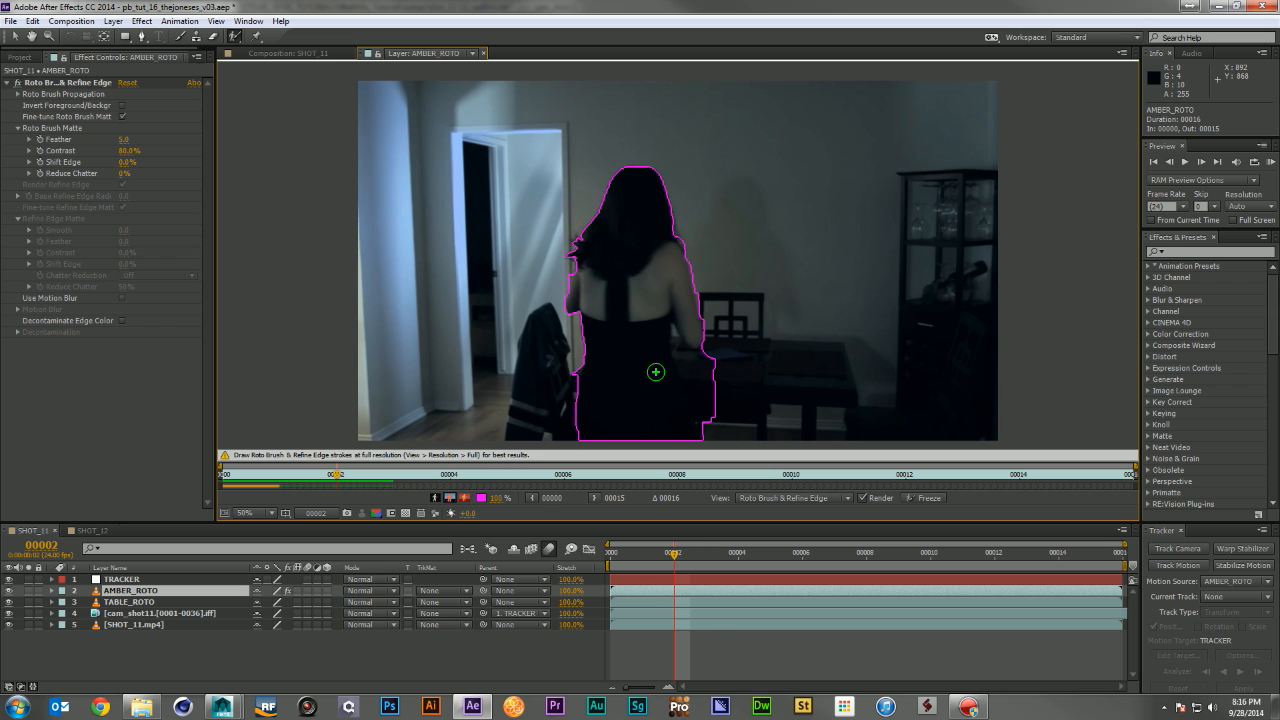
key("Page_Down")
left_click_drag(696, 310, 695, 350, "alt")
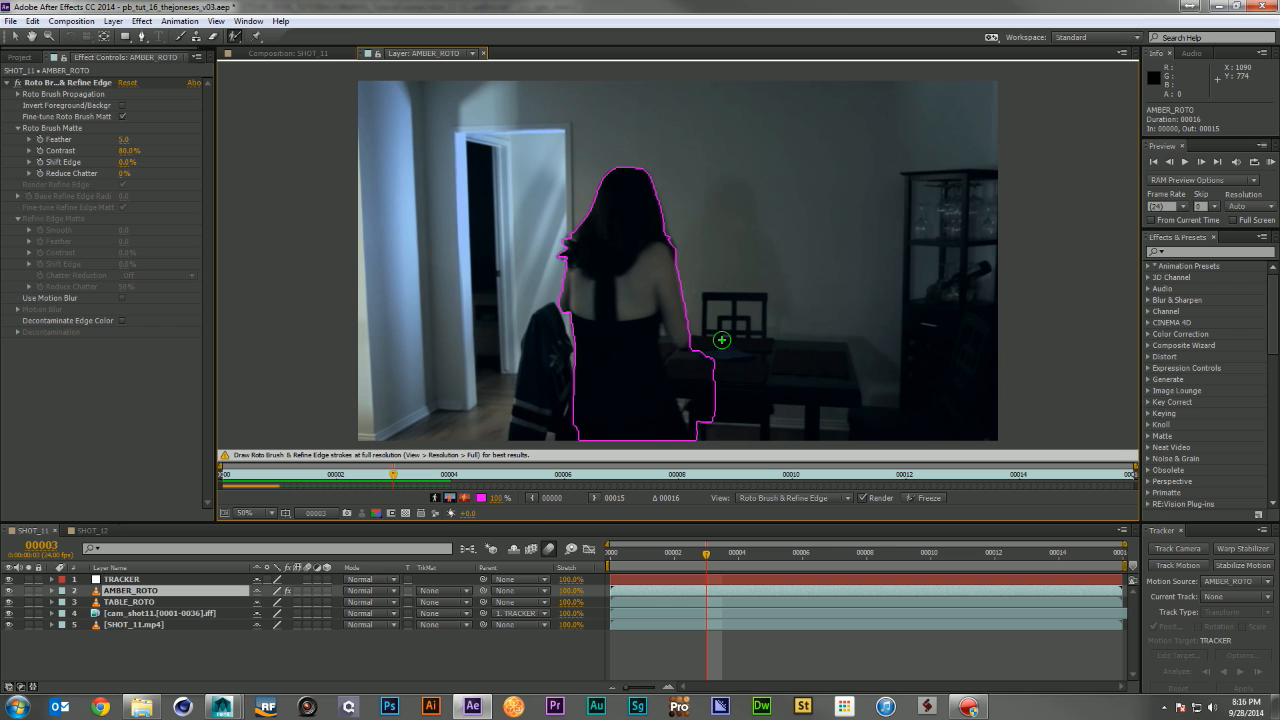
key("Page_Down")
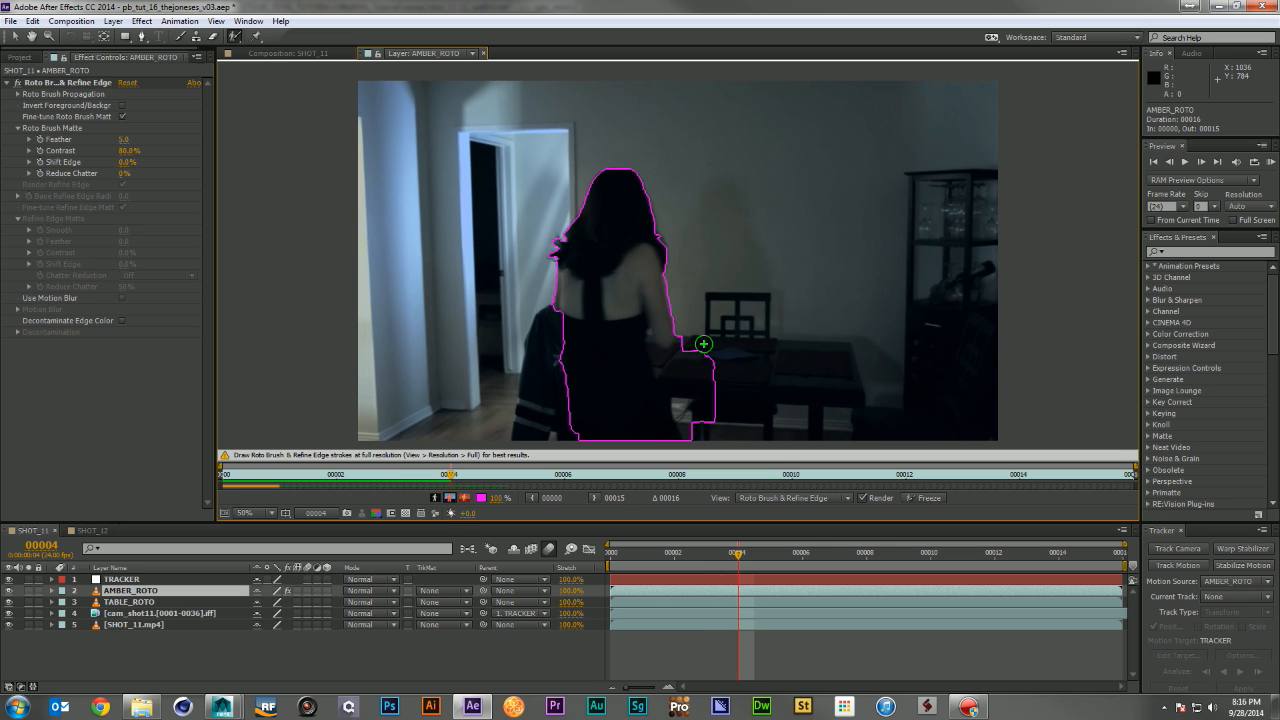
left_click_drag(700, 346, 712, 440, "alt")
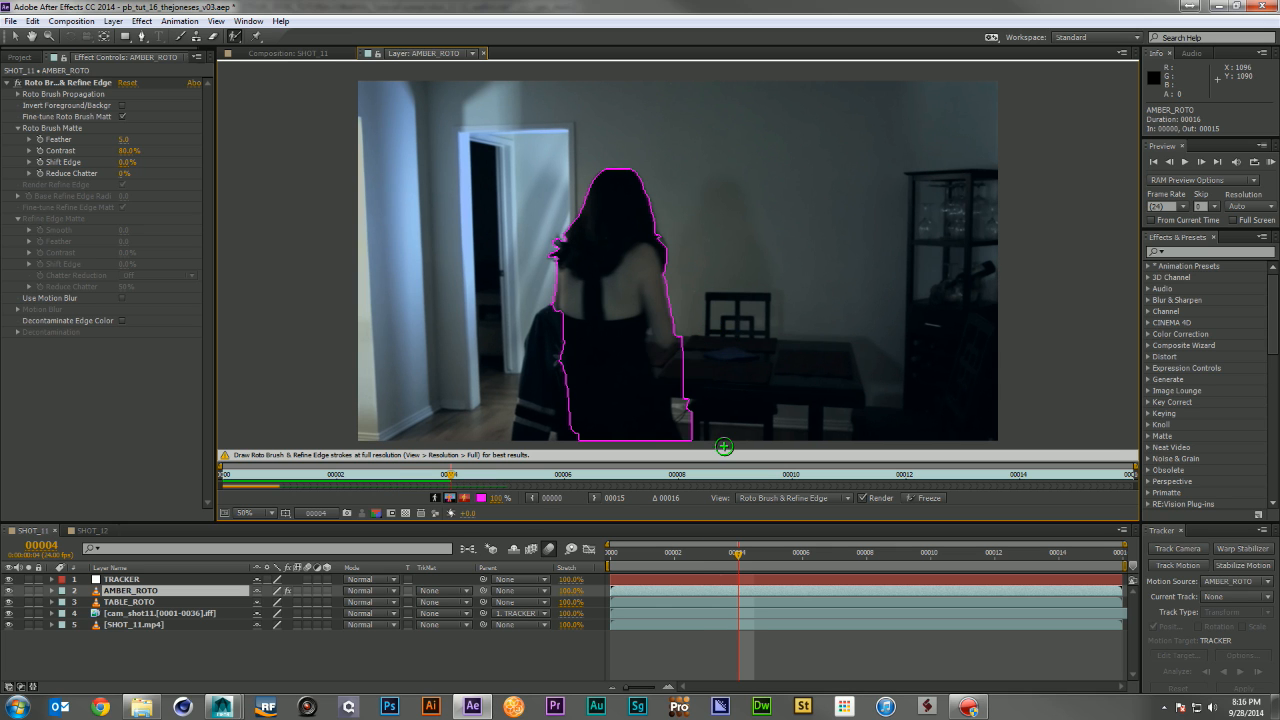
Correct the roto on frames 6 and 7 by subtracting the table area and adding the missing part of the dress
key("Page_Down")
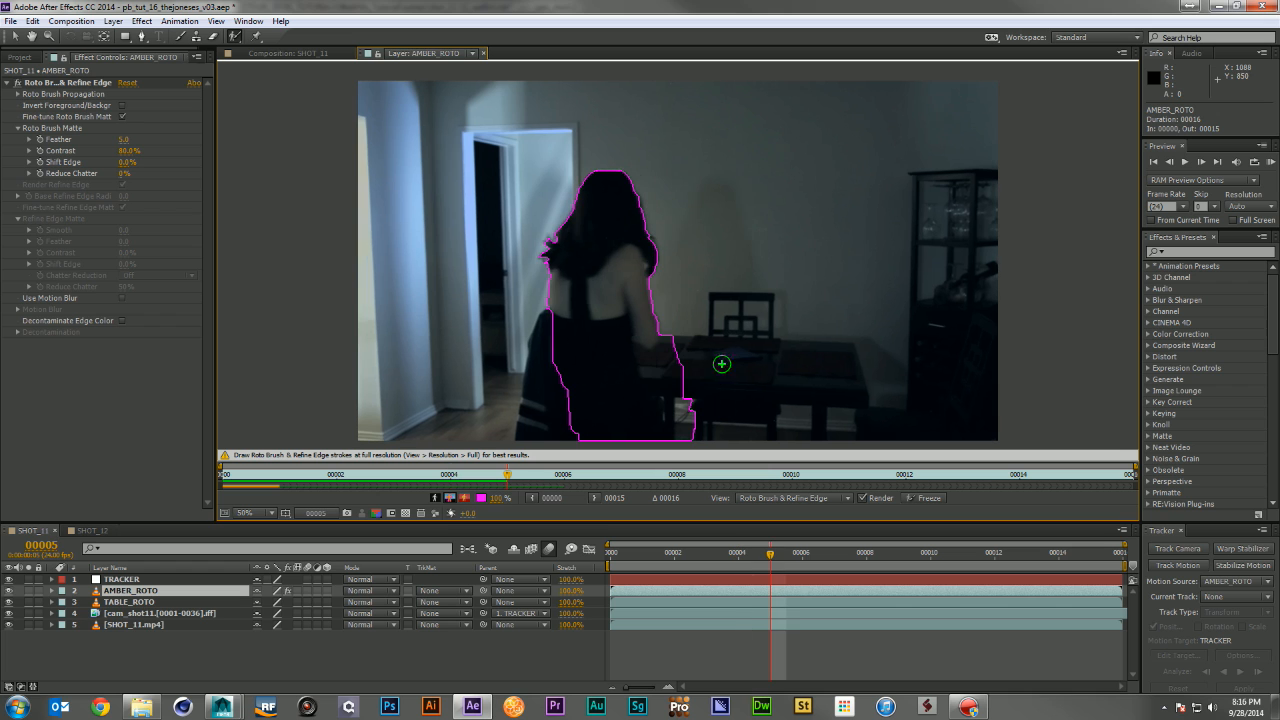
key("Page_Down")
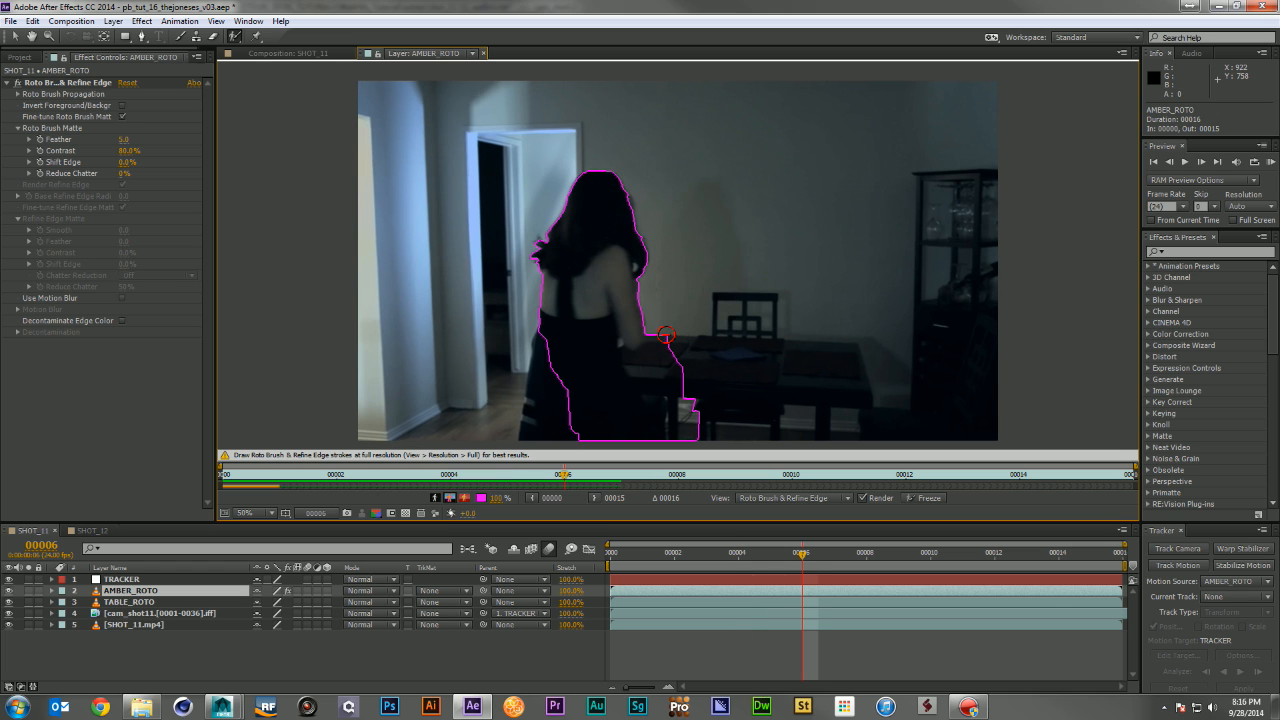
left_click_drag(665, 334, 691, 439, "alt")
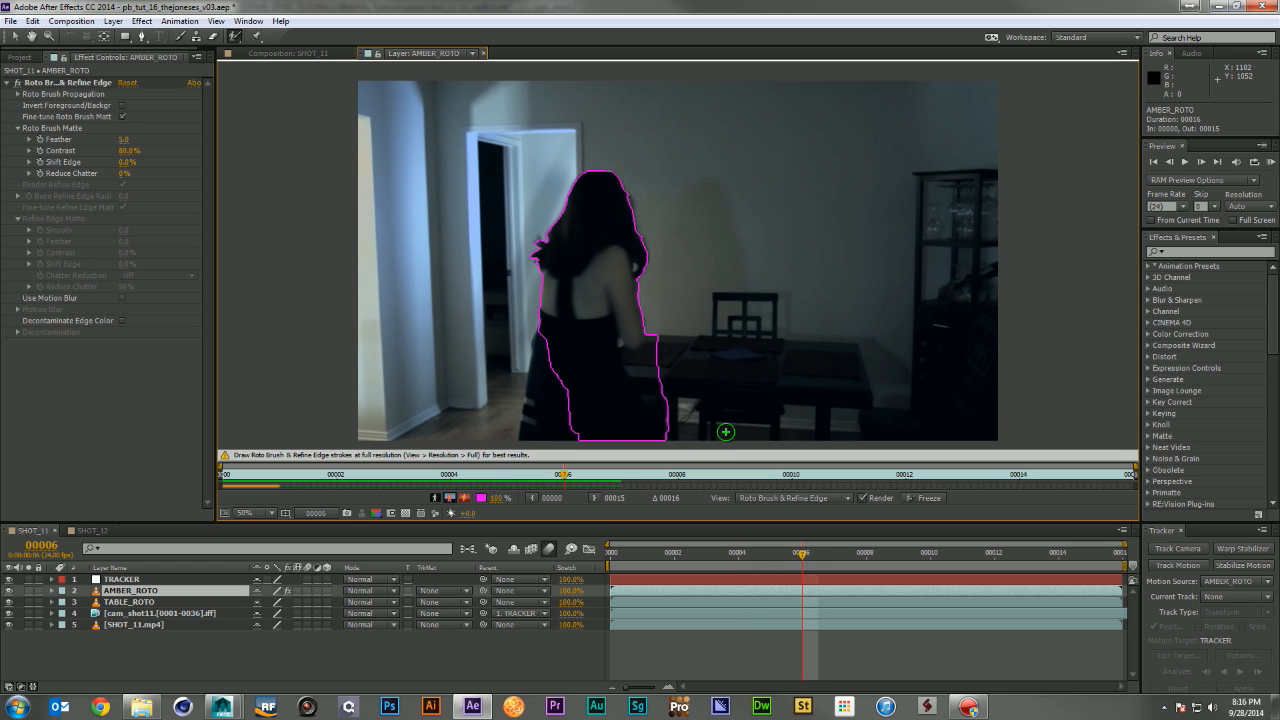
key("Page_Down")
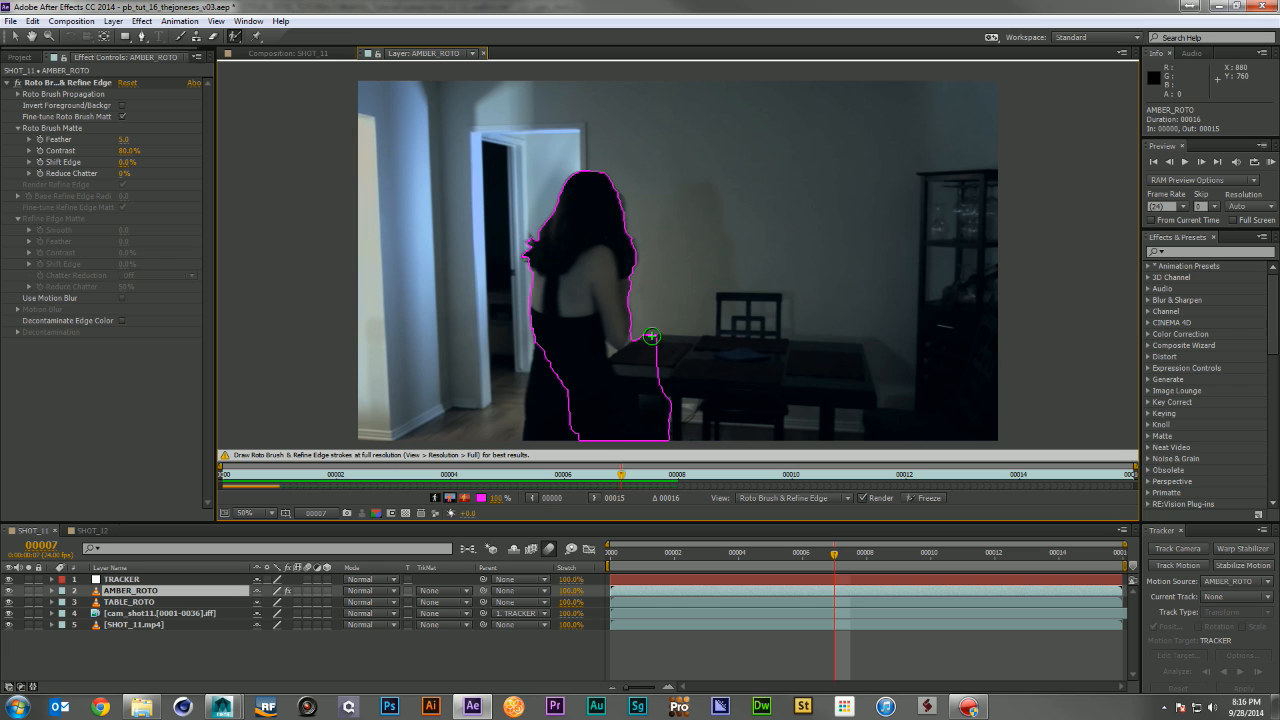
left_click_drag(653, 338, 694, 466, "alt")
mouse_move(583, 316)
left_mouse_down()
mouse_move(580, 398)
mouse_move(548, 442)
left_mouse_up()
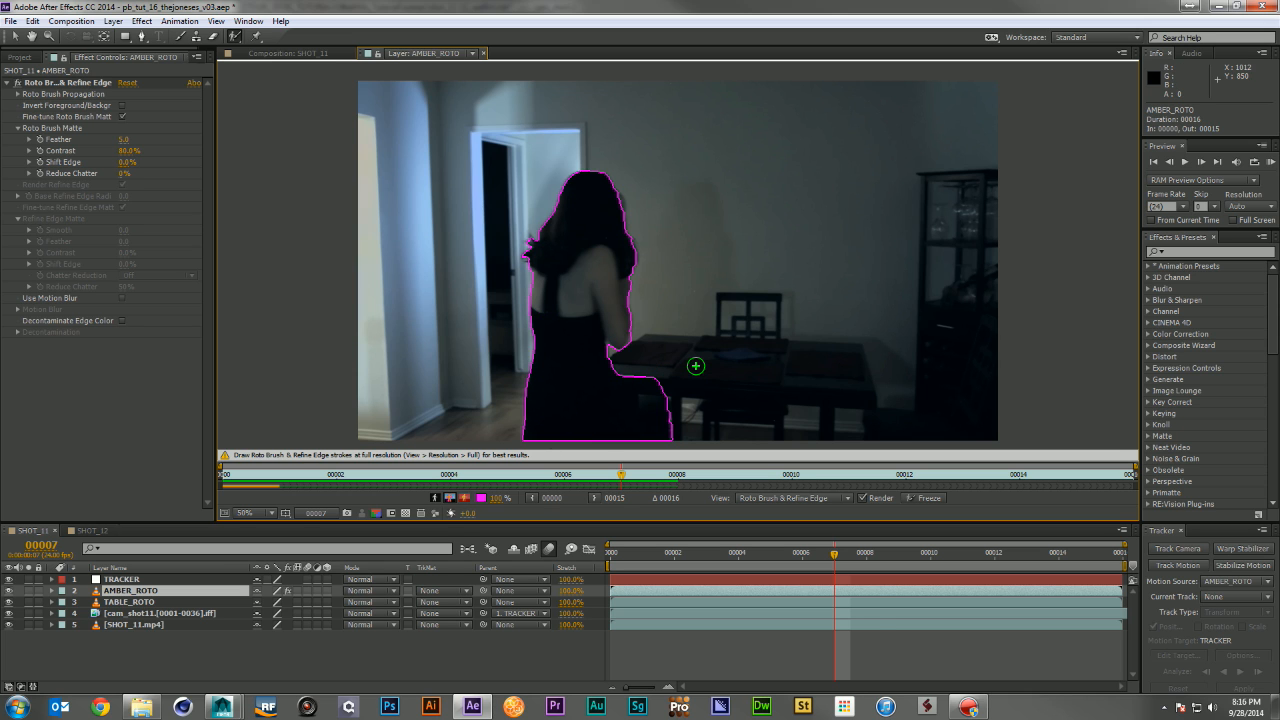
Subtract the excess table area beside the woman's dress from the roto on frames 8 and 9
key("Page_Down")
left_click_drag(635, 366, 677, 446, "alt")
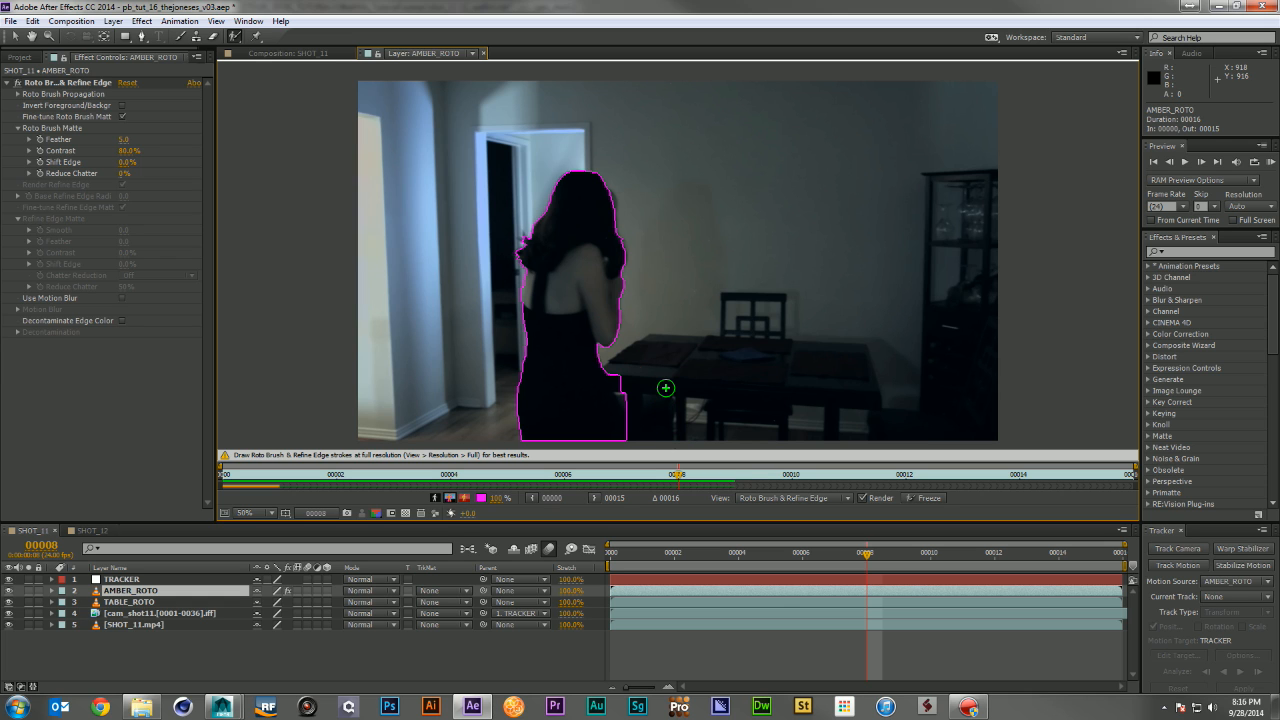
key("Page_Down")
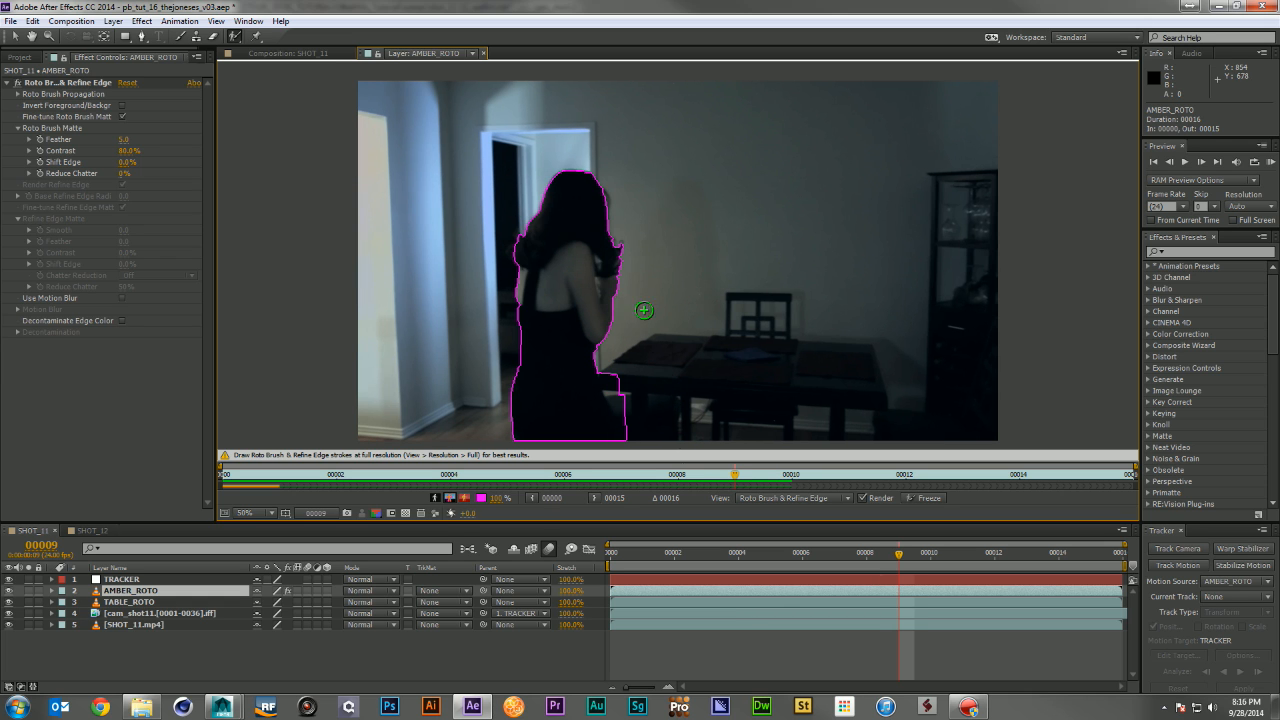
left_click_drag(604, 365, 646, 432, "alt")
Advance the roto past frame 9 and, on frame 11, add the missing gun muzzle and strap hanging below the hands
key("Page_Down")
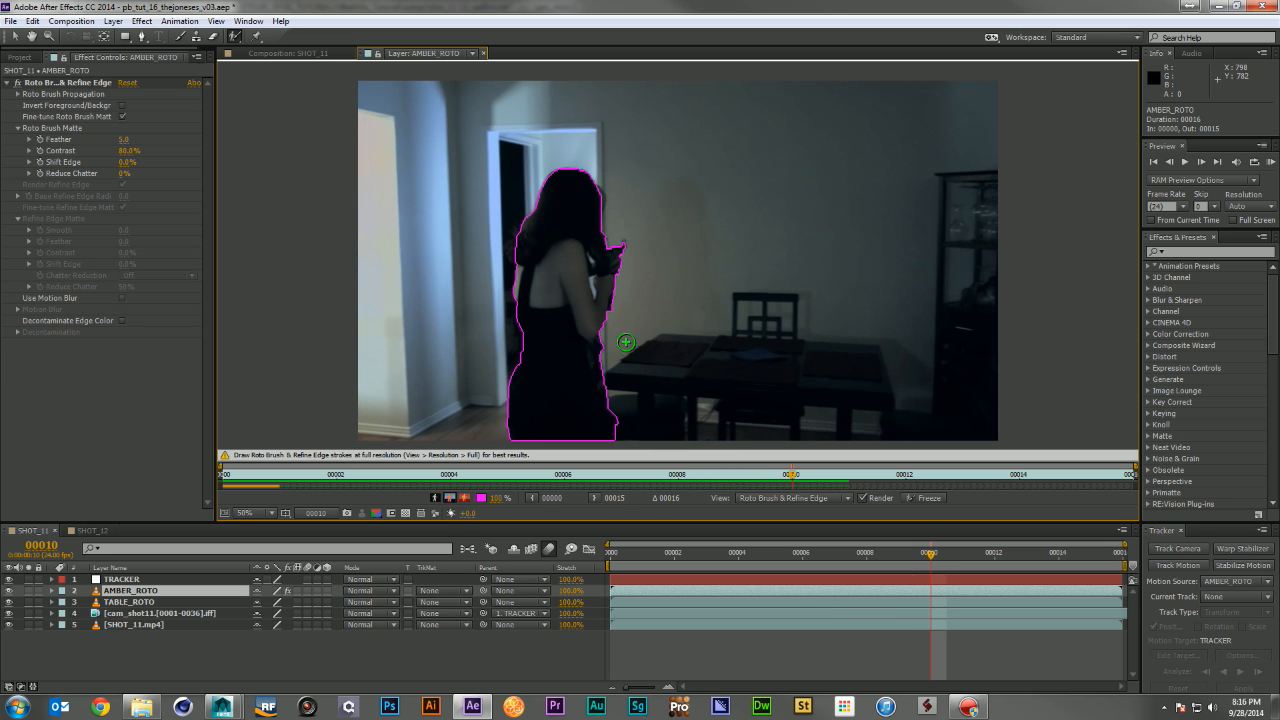
key("Page_Down")
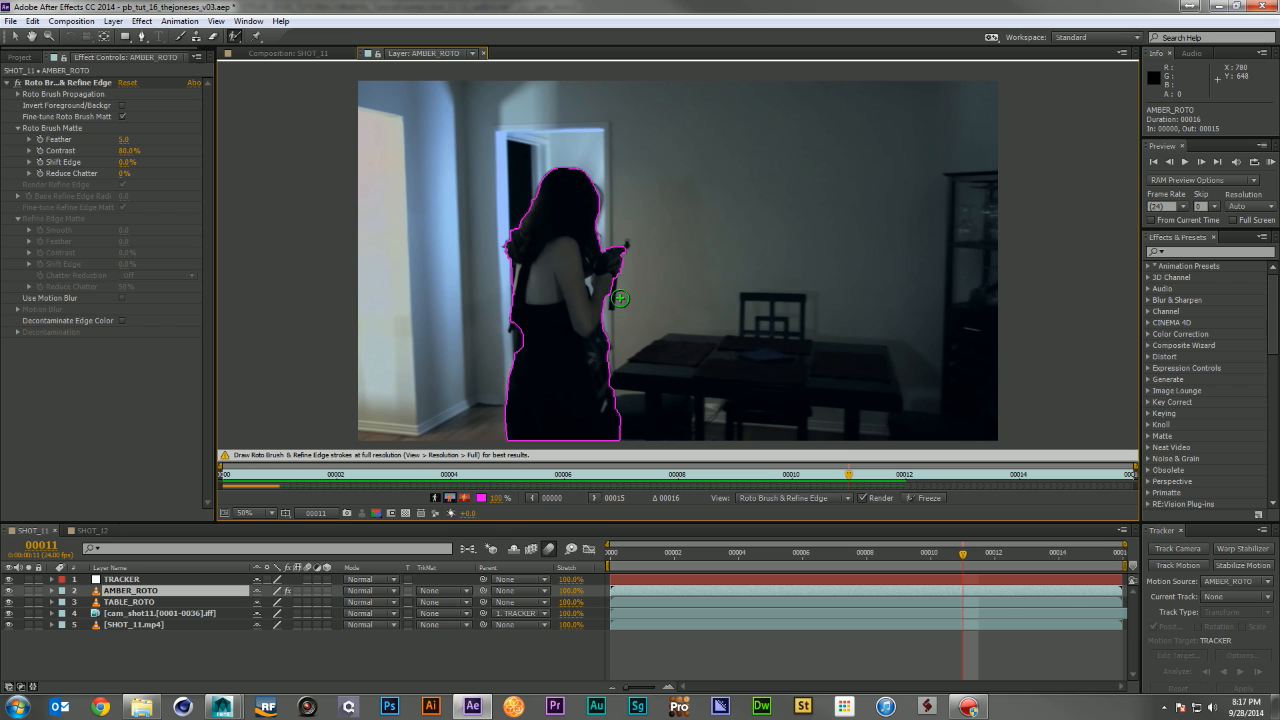
key("Page_Down")
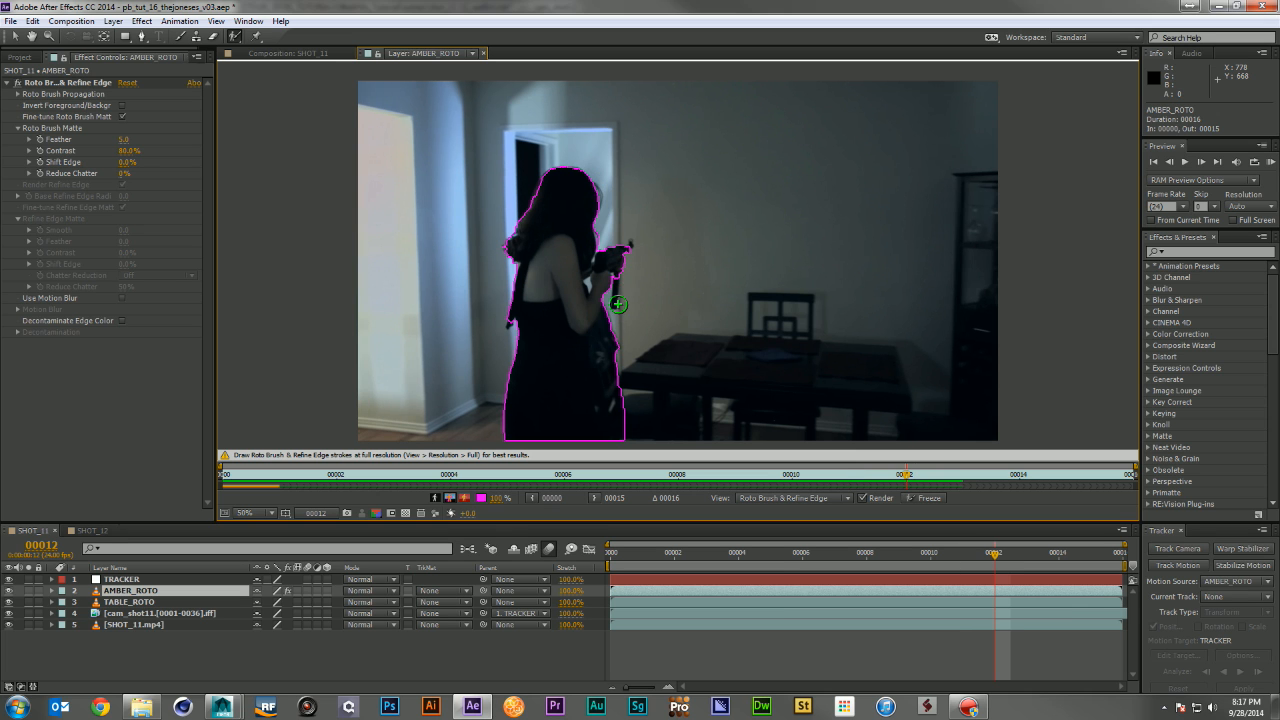
key("Page_Up")
key("Page_Up")
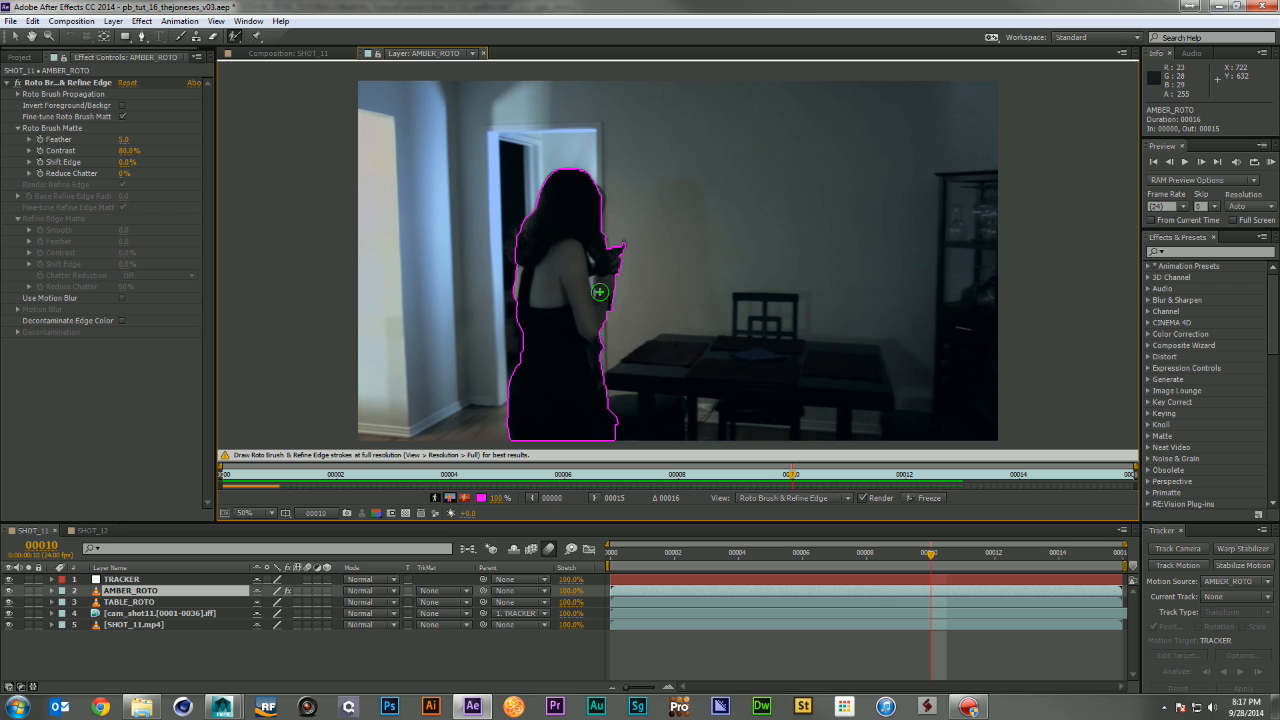
key("Page_Down")
key("period")
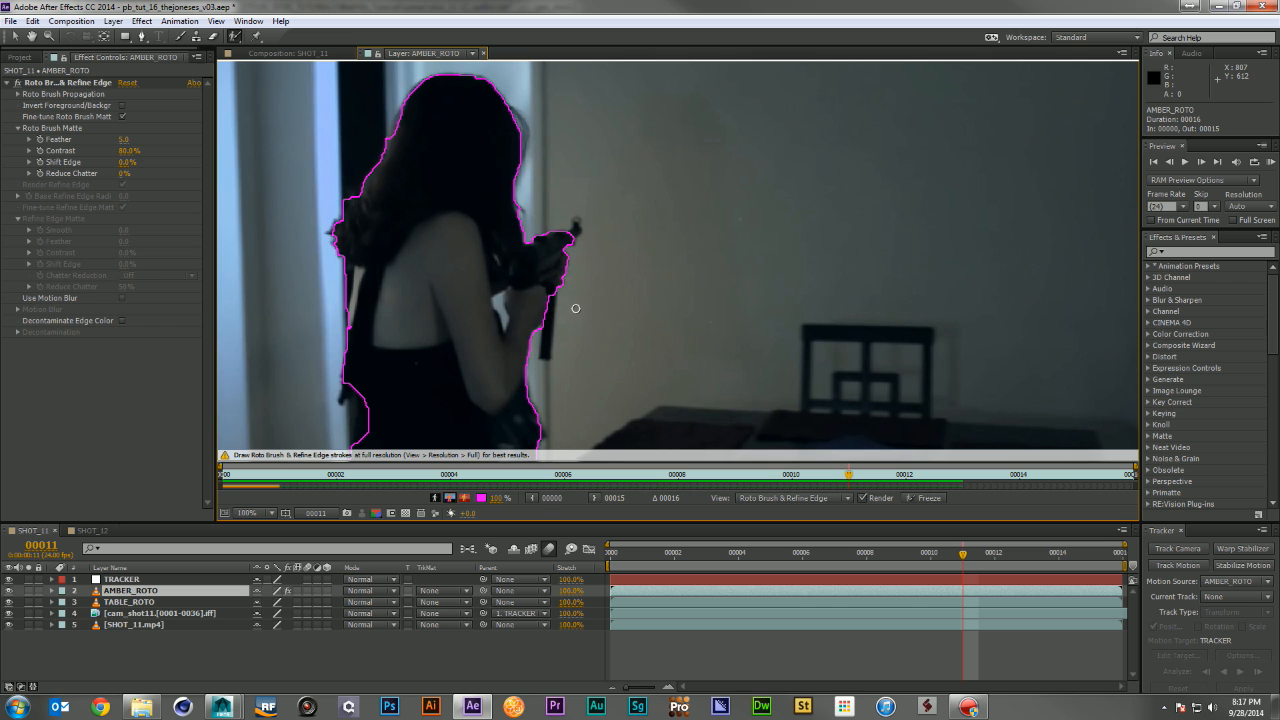
left_click_drag(545, 344, 553, 283)
left_click_drag(576, 234, 578, 230)
scroll(600, 296, "down", 2)
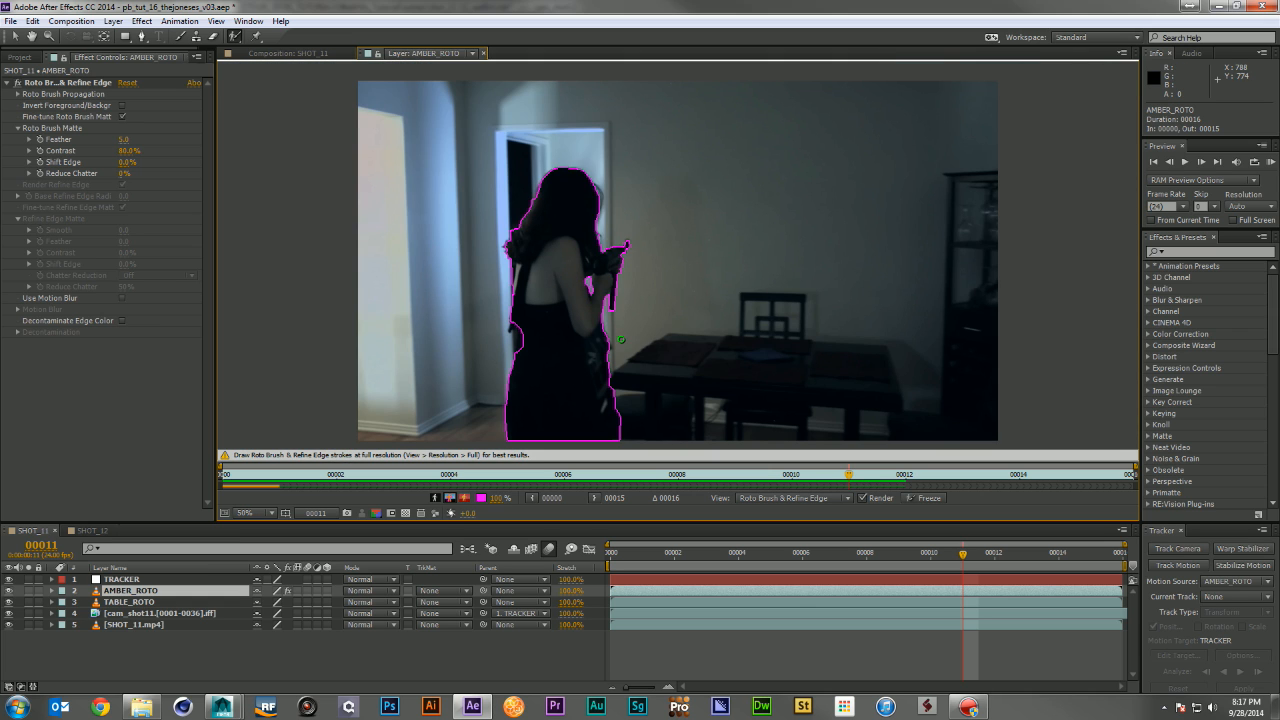
Advance the roto through frame 15 and subtract the gap between the woman's dress and the coat-draped chair on that frame
key("Page_Down")
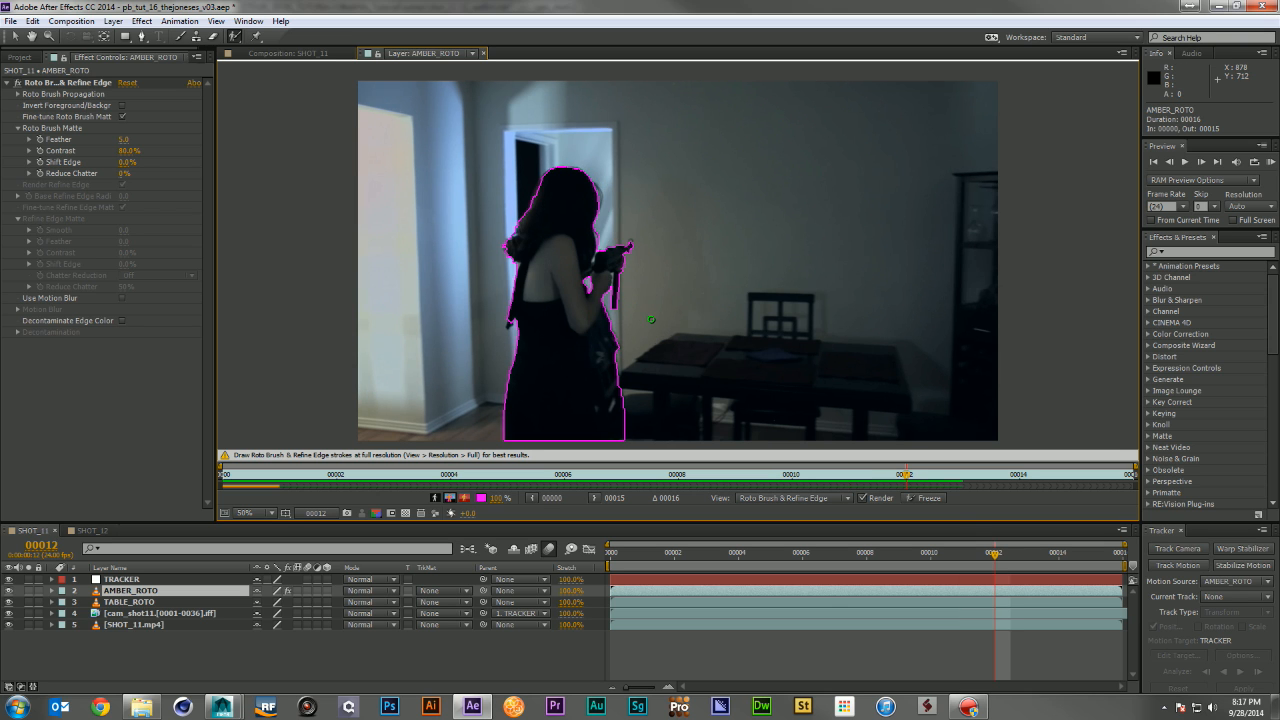
key("Page_Down")
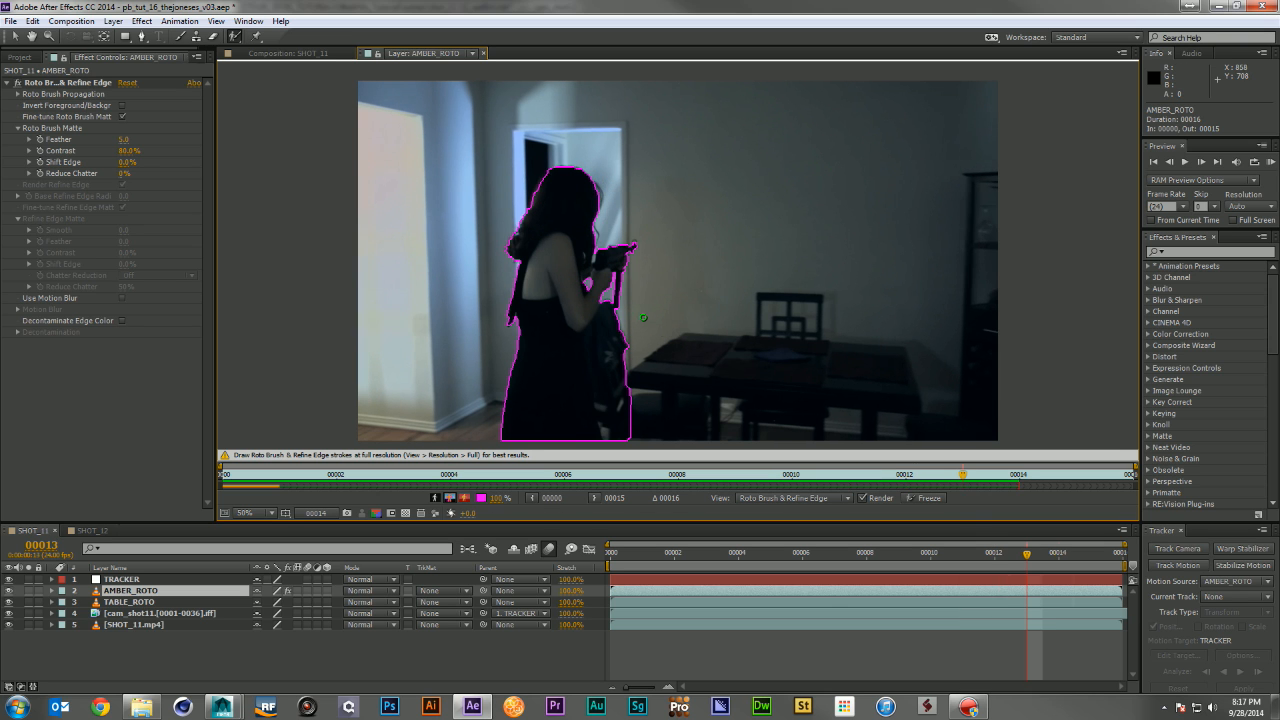
key("Page_Down")
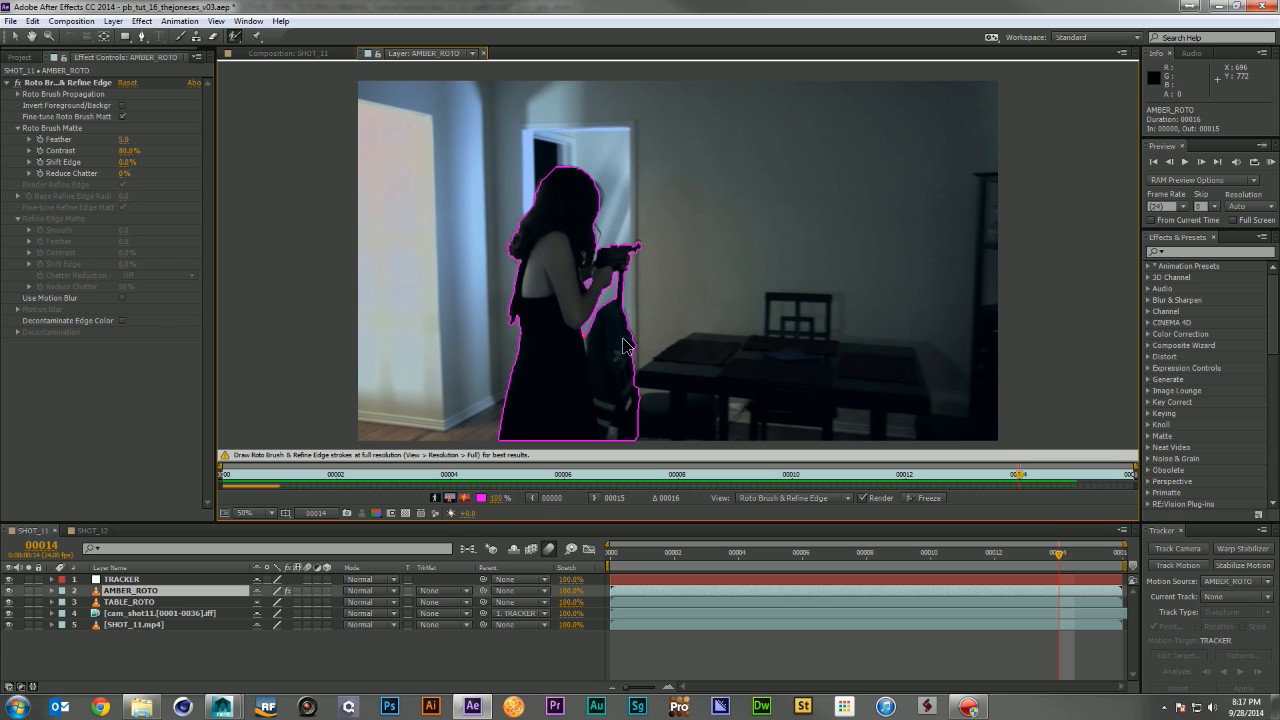
key("Page_Down")
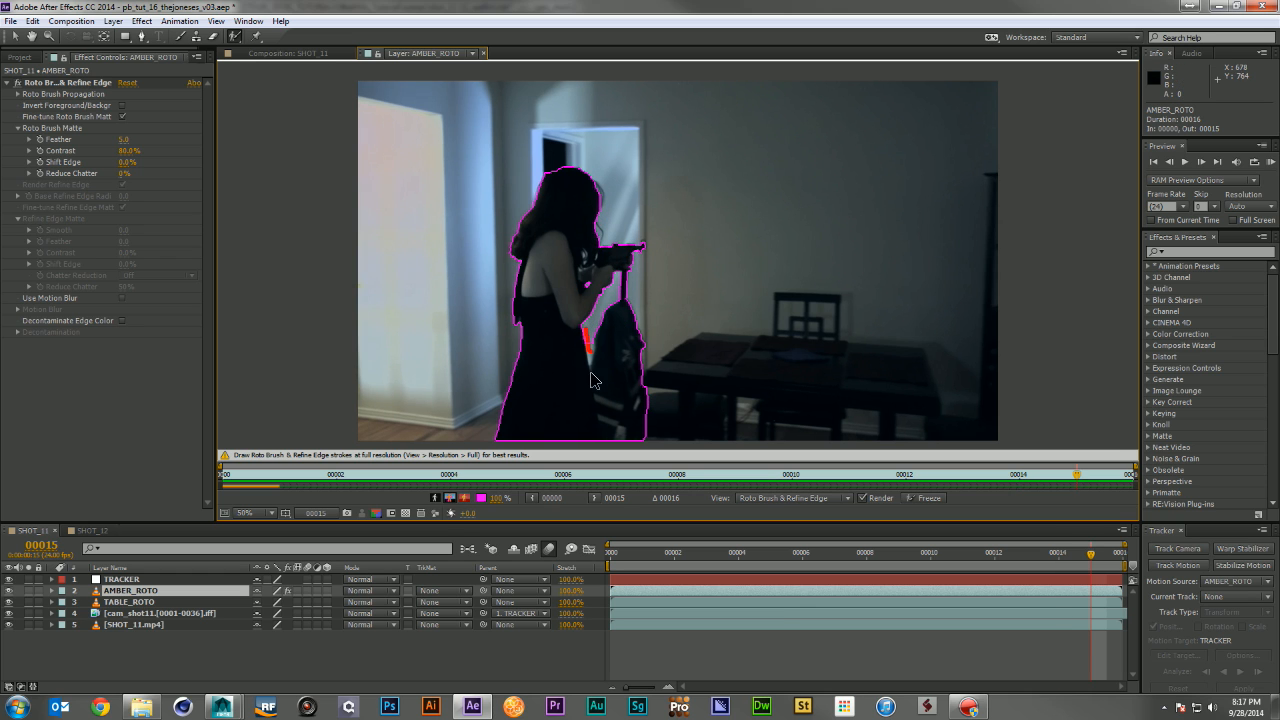
key("Page_Down")
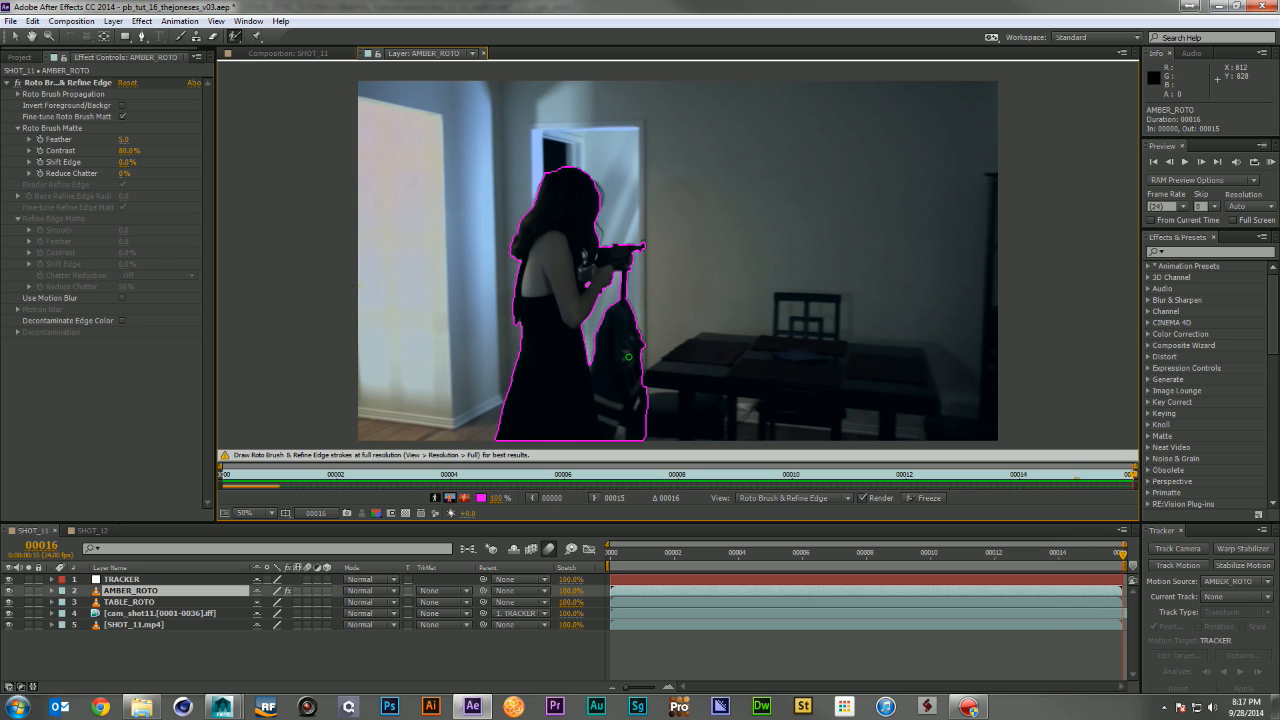
key("Page_Up")
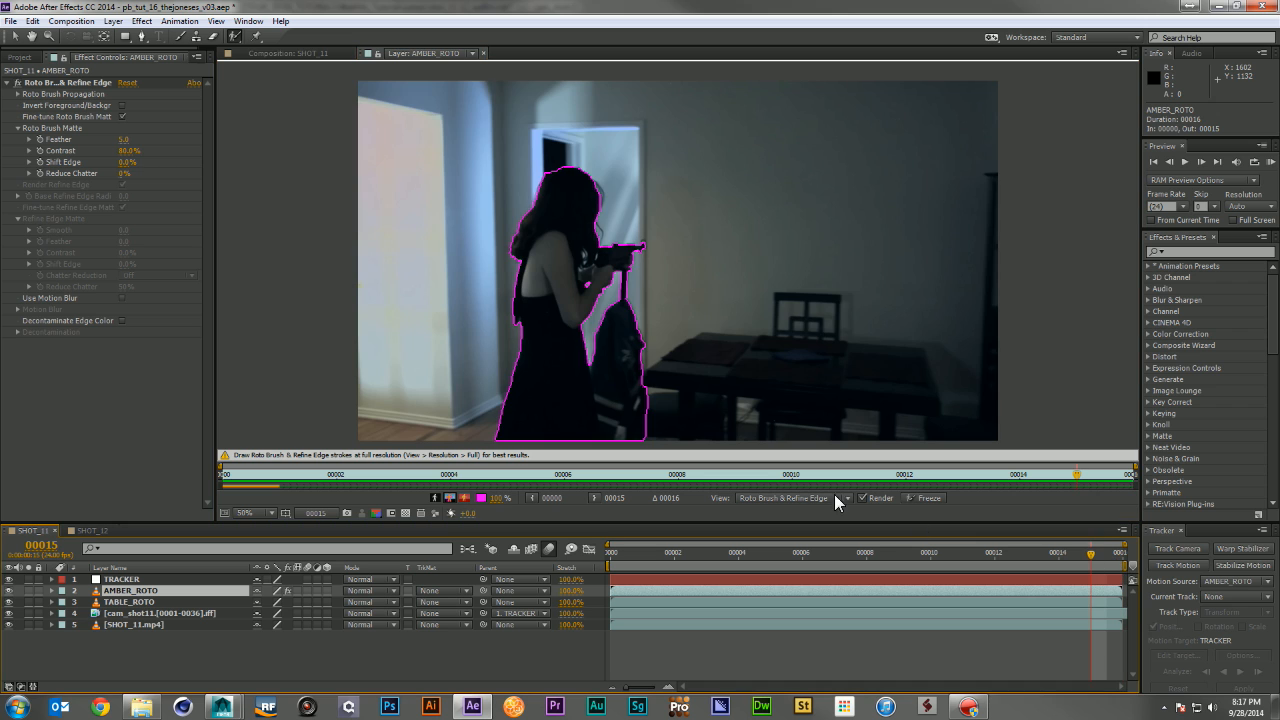
Brush a Refine Edge stroke around the woman's hair, shoulders and arms on frame 0 and propagate it through frame 15
left_click(613, 567)
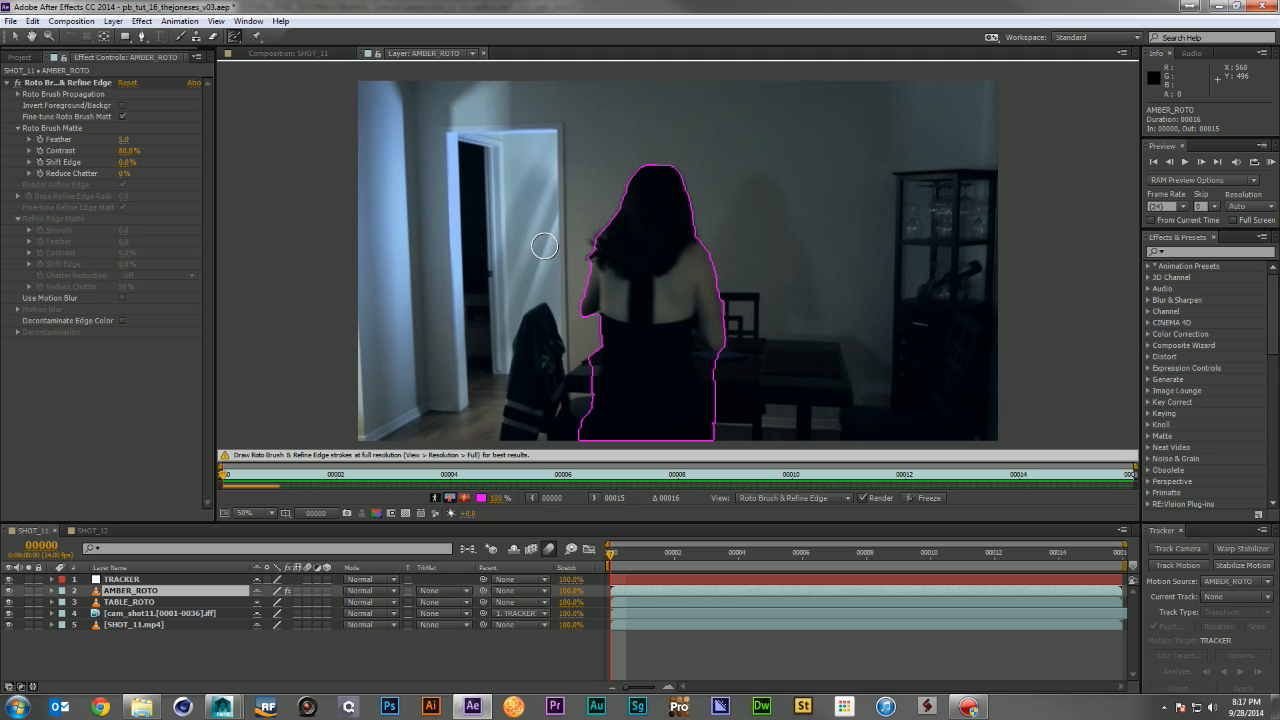
mouse_move(577, 298)
left_mouse_down()
mouse_move(630, 195)
mouse_move(648, 172)
mouse_move(672, 172)
mouse_move(720, 262)
mouse_move(726, 325)
left_mouse_up()
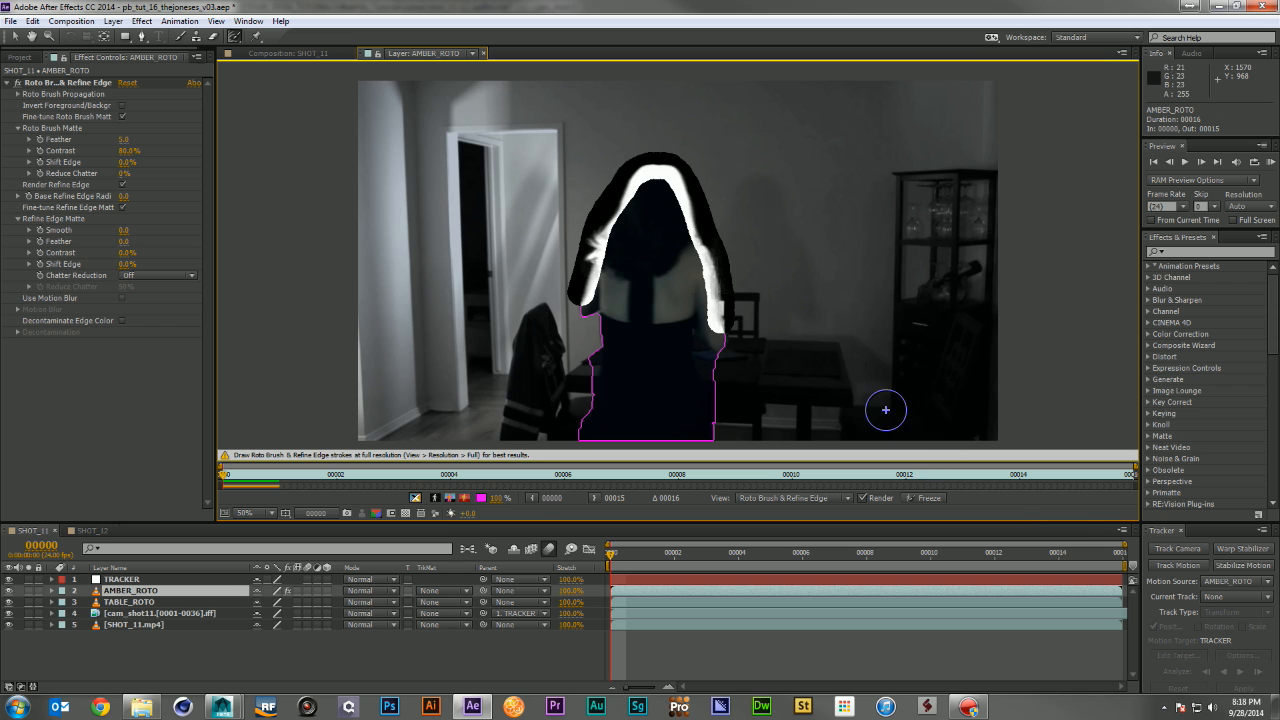
key("Page_Down")
key("Page_Down")
key("Page_Down")
key("Page_Down")
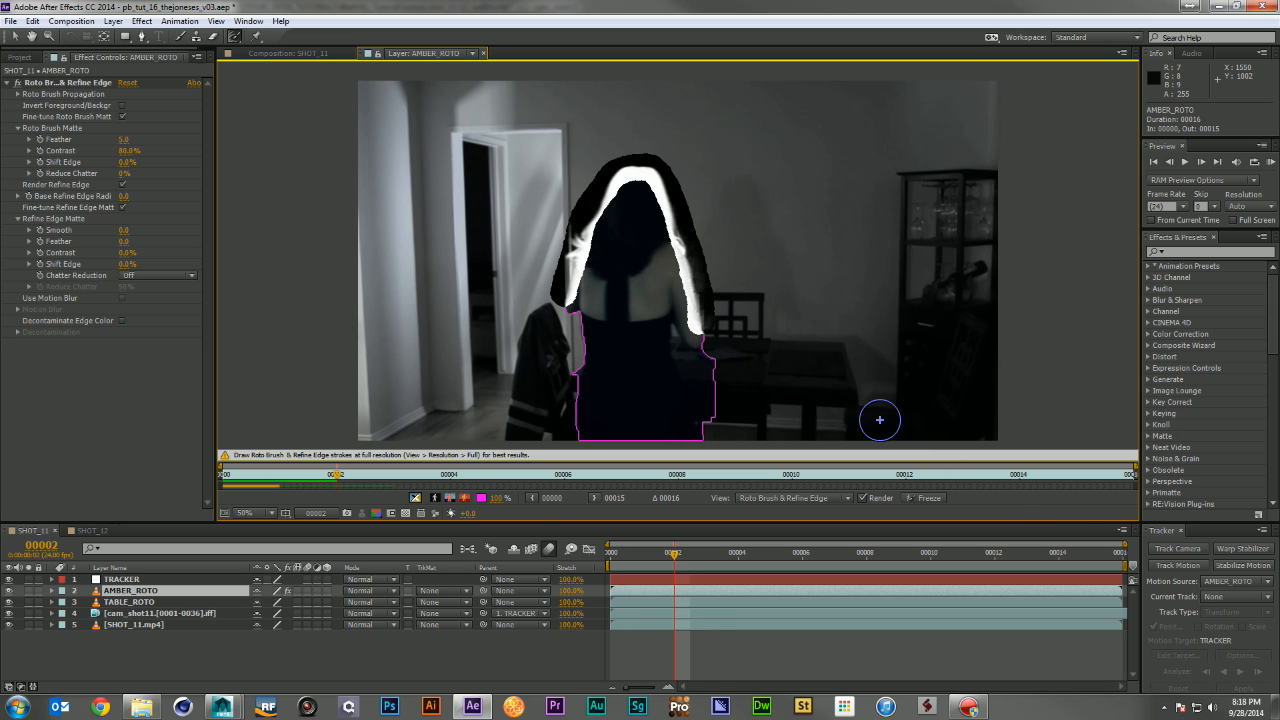
key("Page_Down")
key("Page_Down")
key("Page_Down")
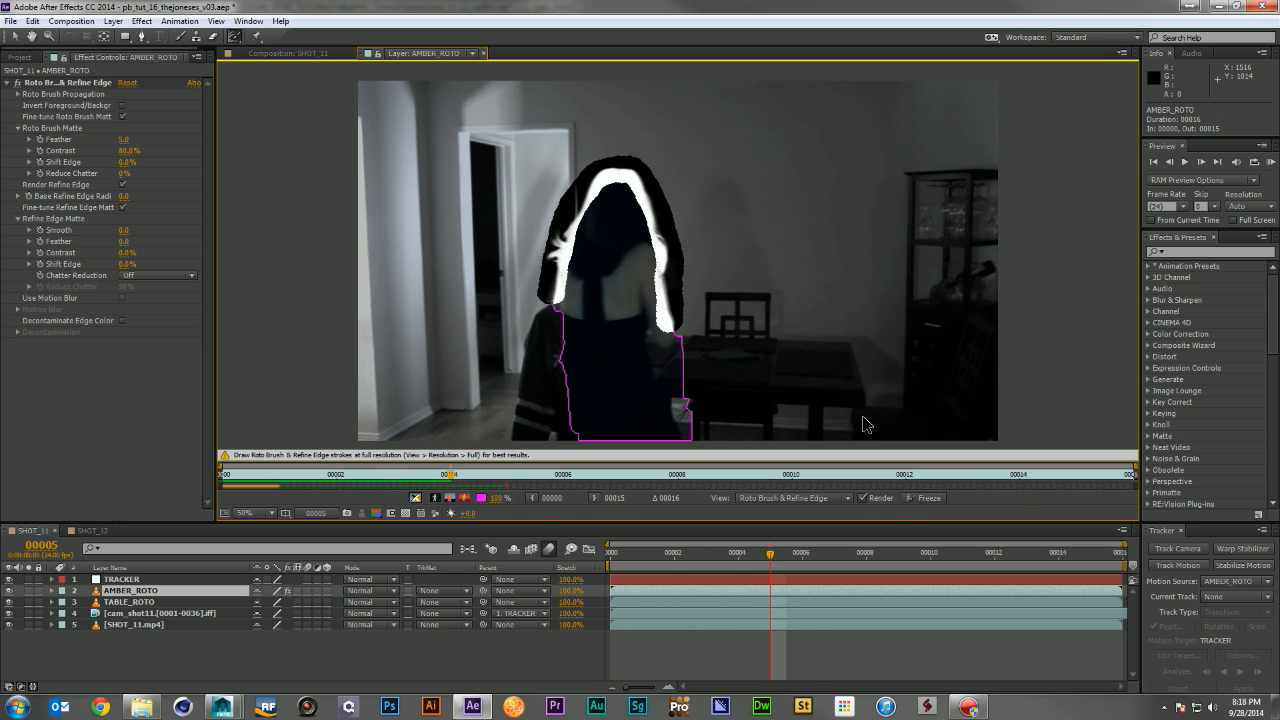
key("Page_Down")
key("Page_Down")
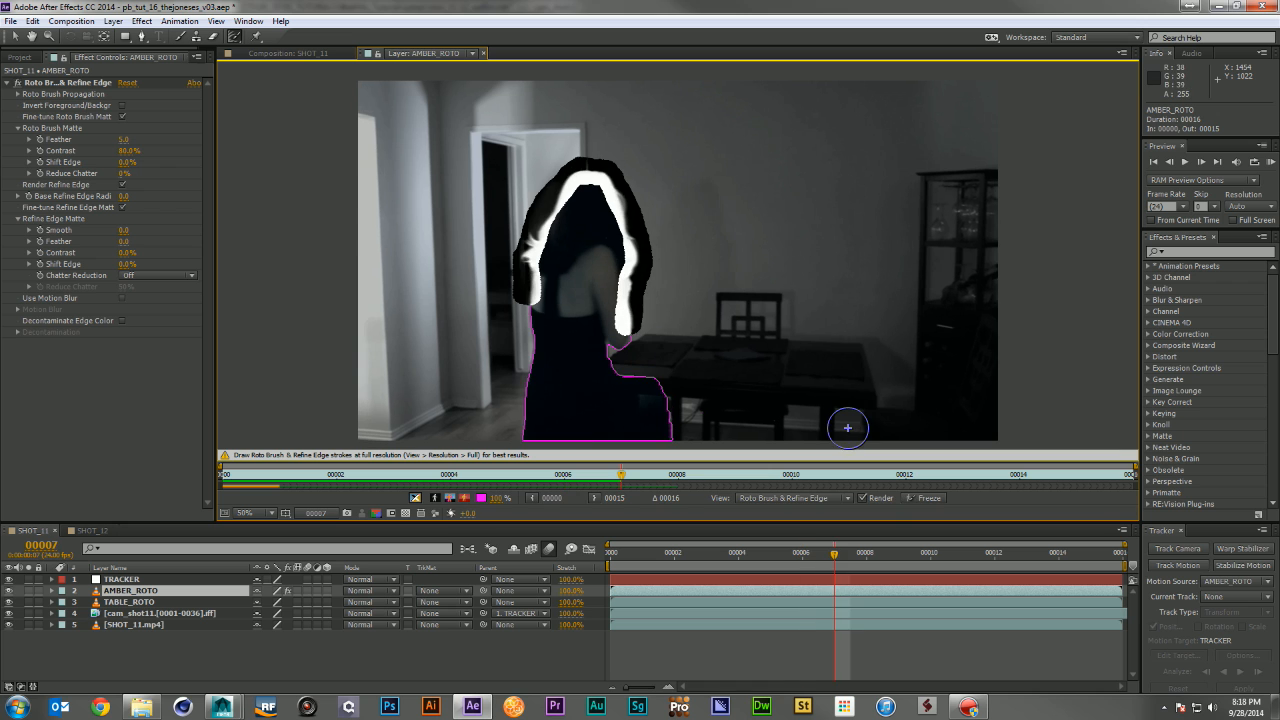
key("Page_Down")
key("Page_Down")
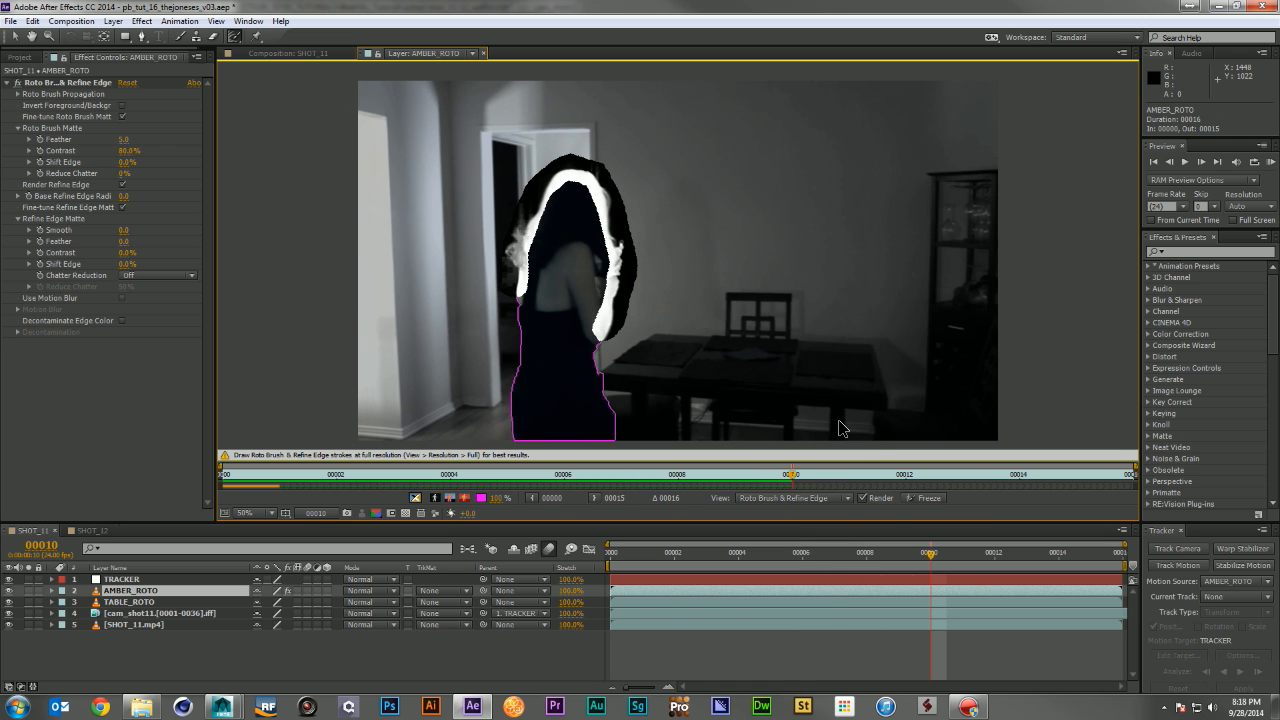
key("Page_Down")
key("Page_Down")
key("Page_Down")
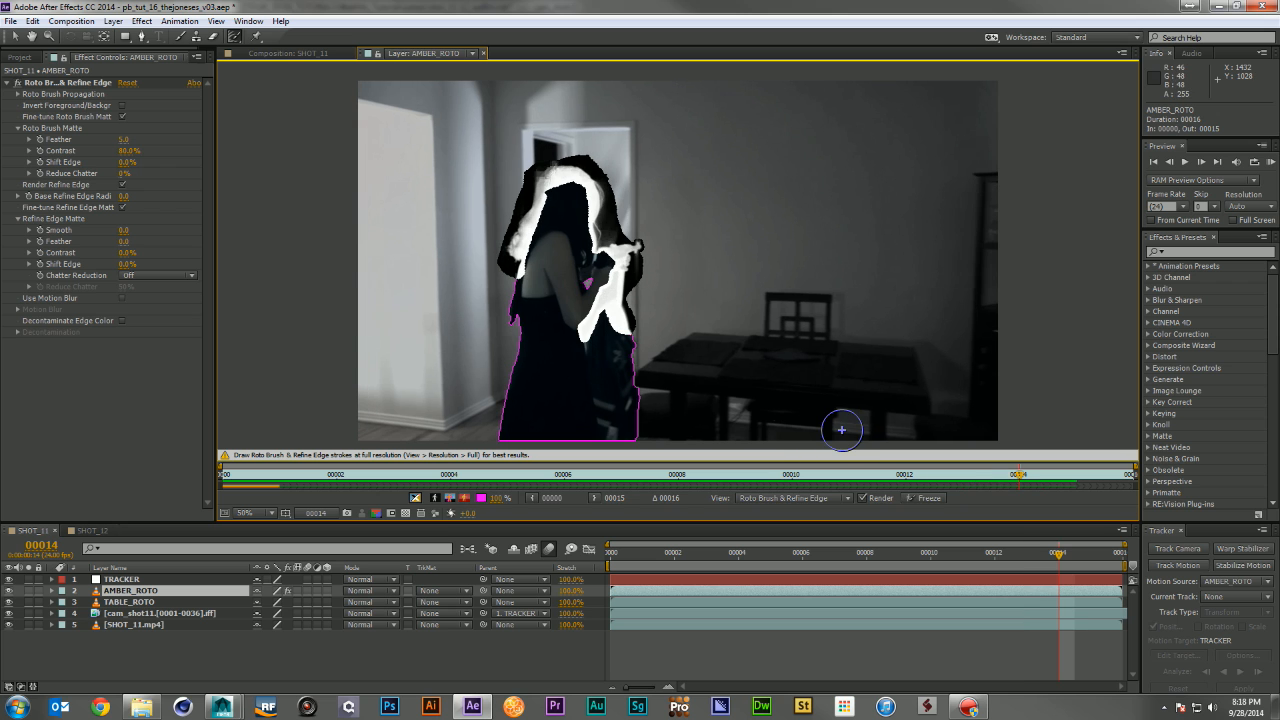
key("Page_Down")
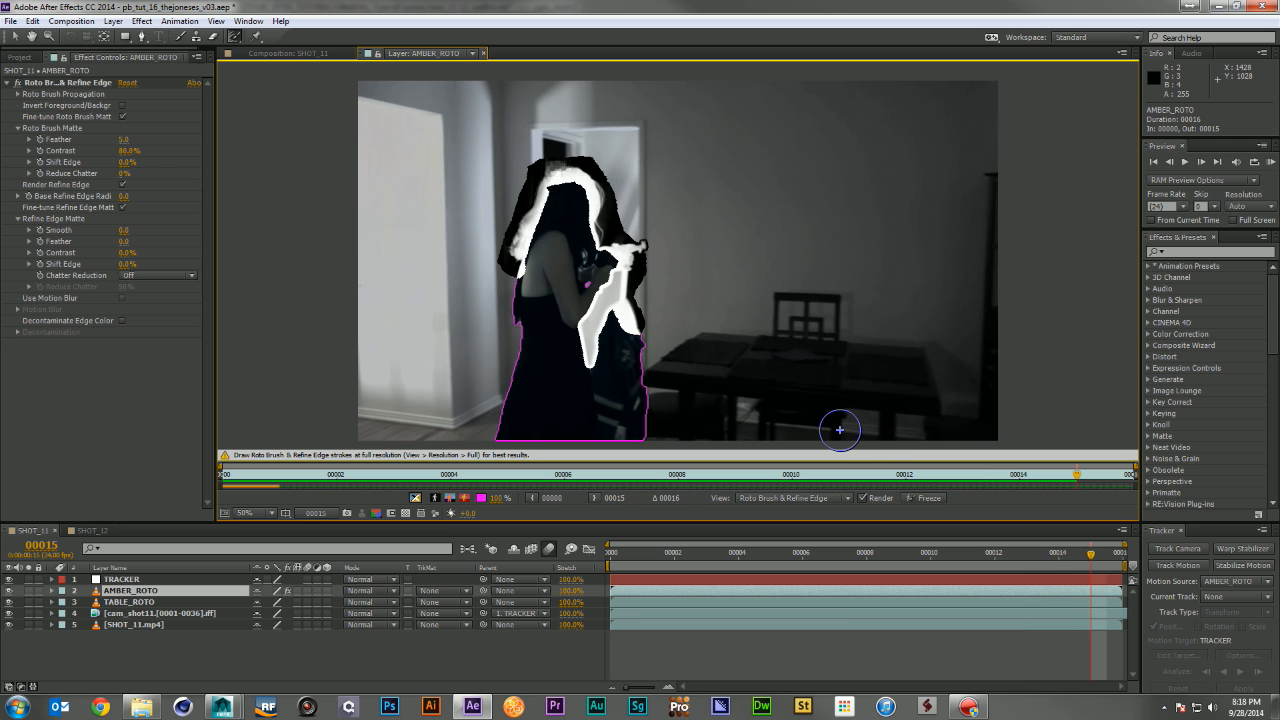
key("Page_Down")
key("Page_Up")
Freeze the AMBER_ROTO propagation and return to the SHOT_11 composition with the Selection tool
left_click(922, 499)
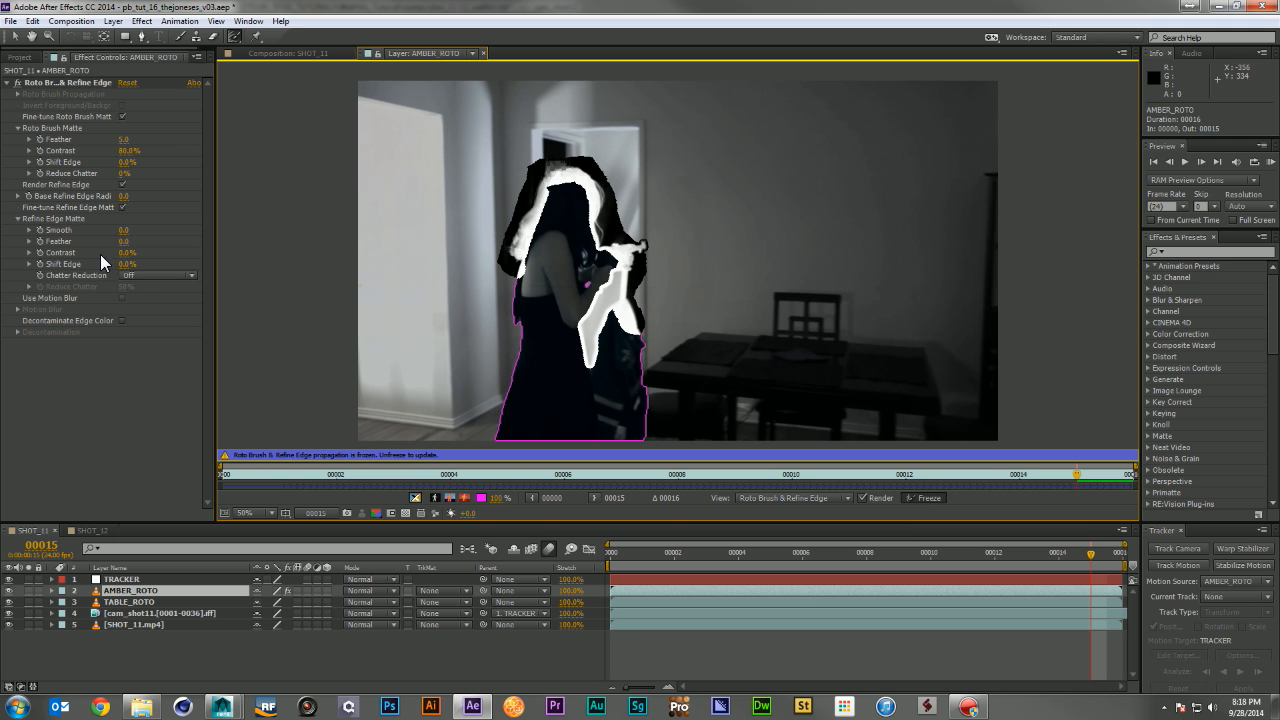
left_click(290, 53)
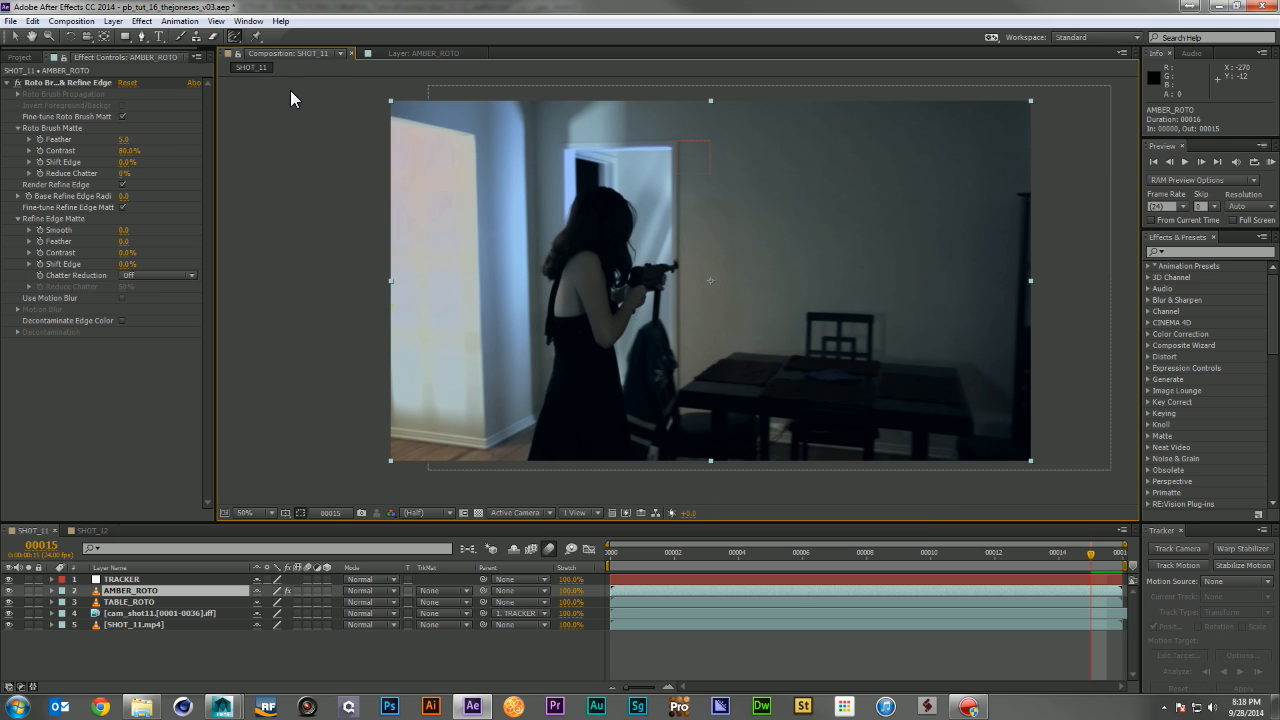
left_click(16, 37)
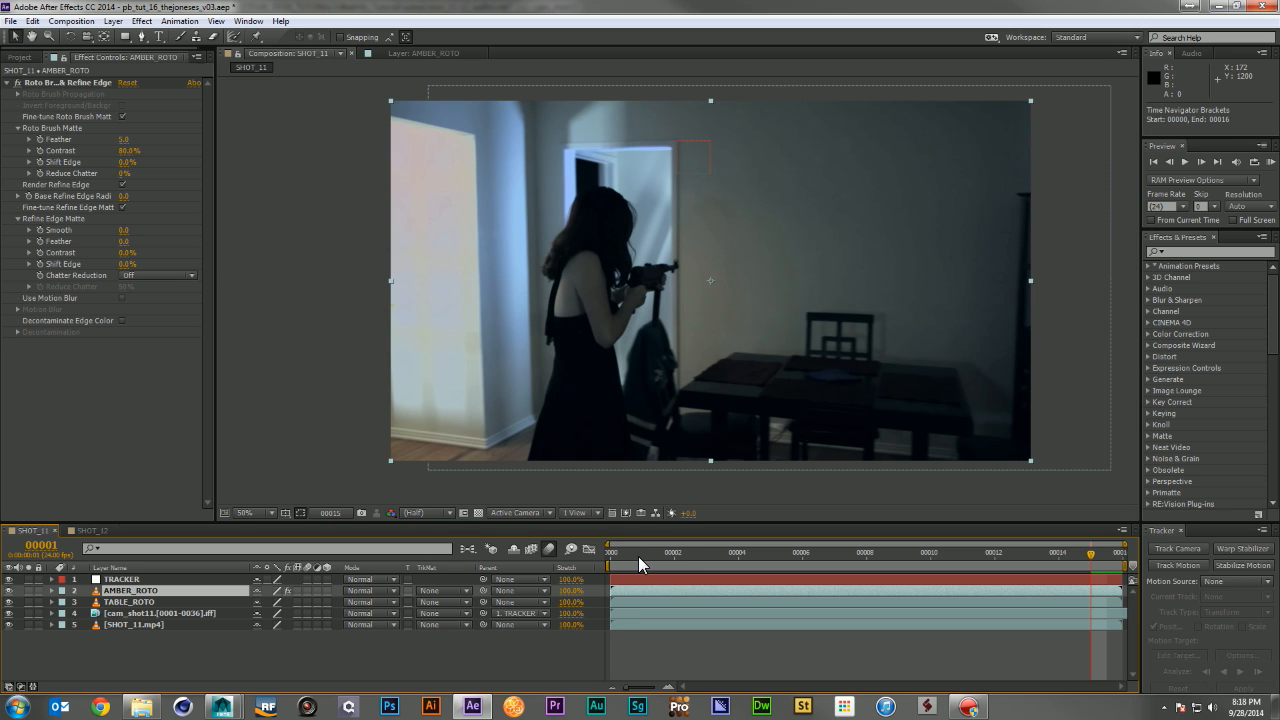
Temporarily hide the TABLE_ROTO layer and review the debris against the woman, coat and table across the shot
left_click(640, 556)
left_click_drag(680, 565, 770, 557)
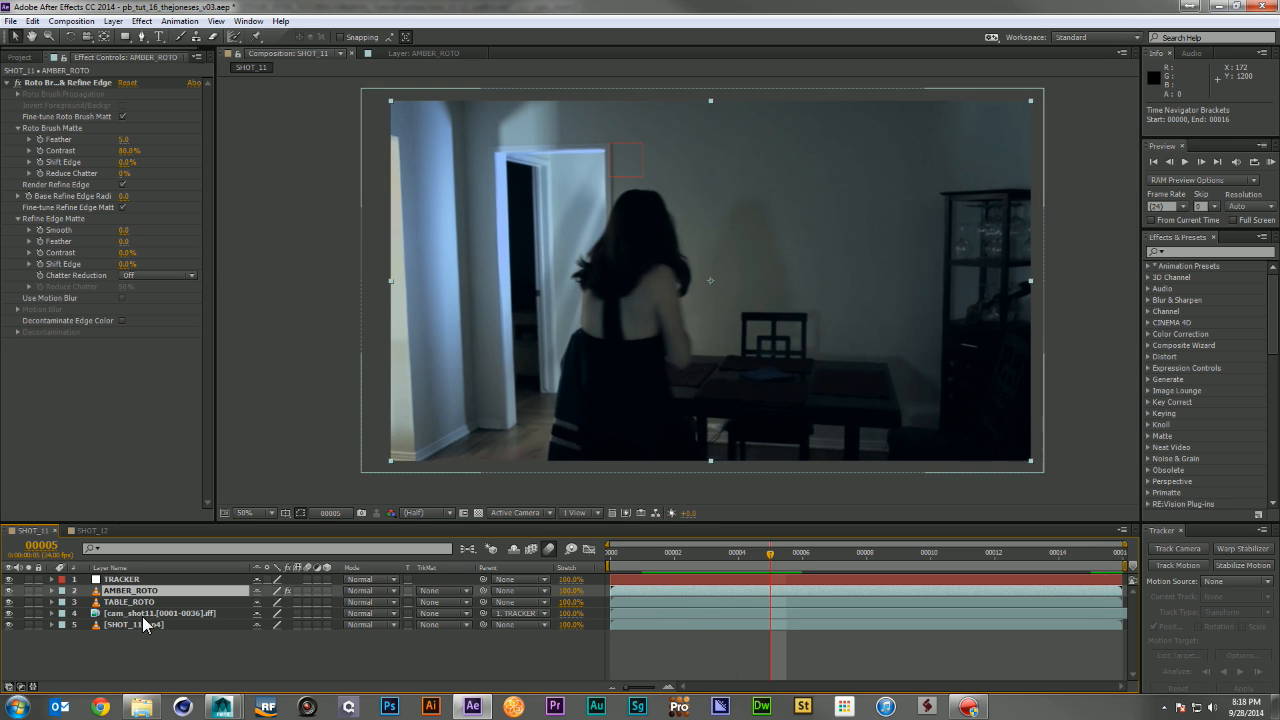
left_click(10, 602)
left_click_drag(674, 550, 590, 570)
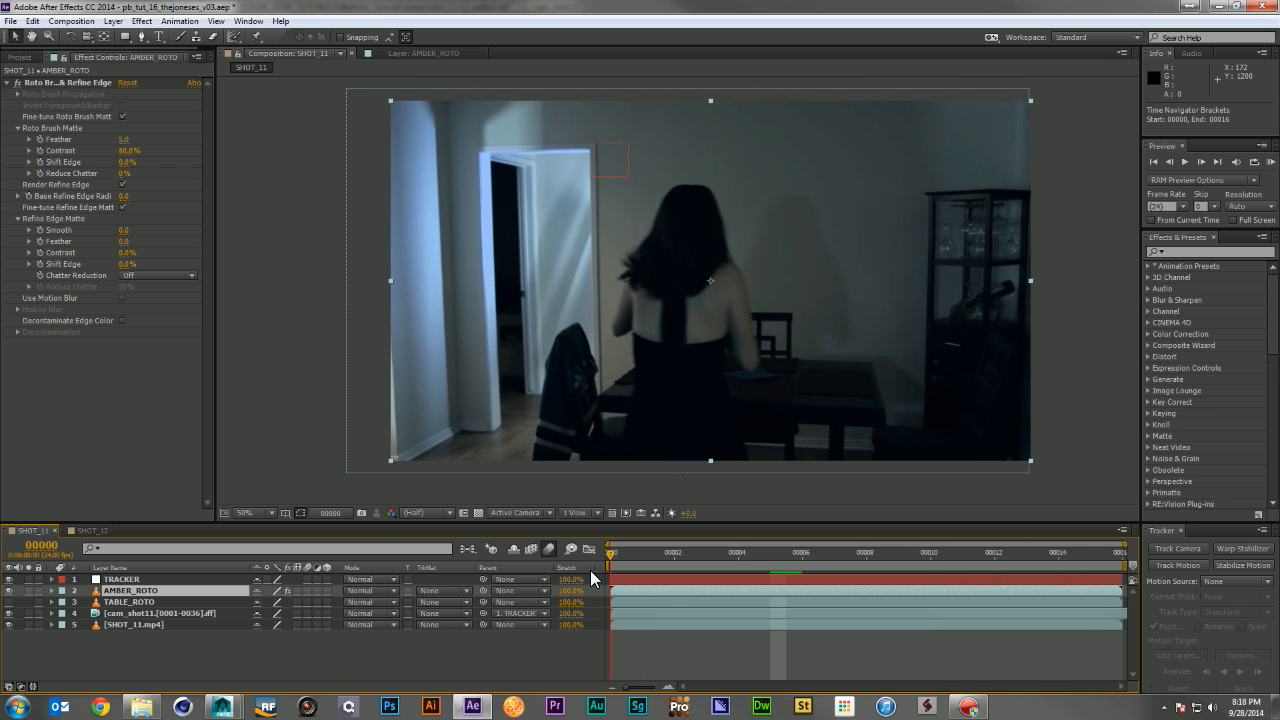
left_click(1113, 551)
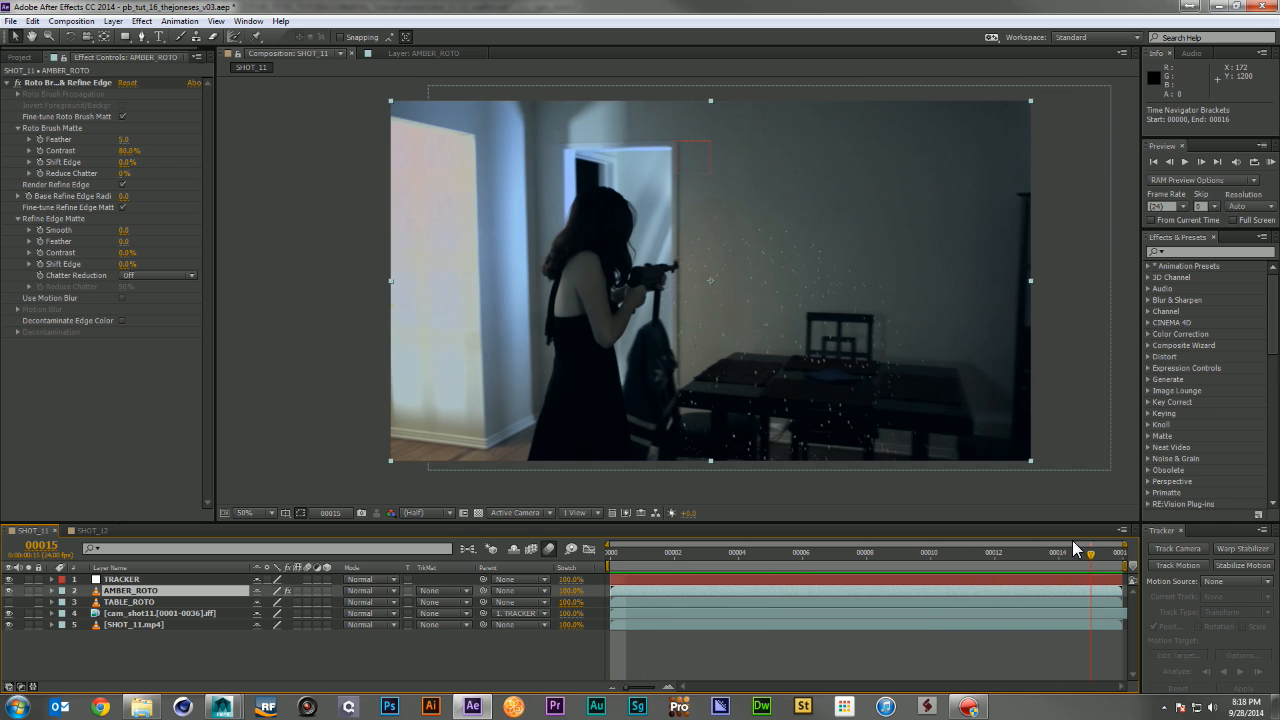
scroll(659, 196, "up", 1)
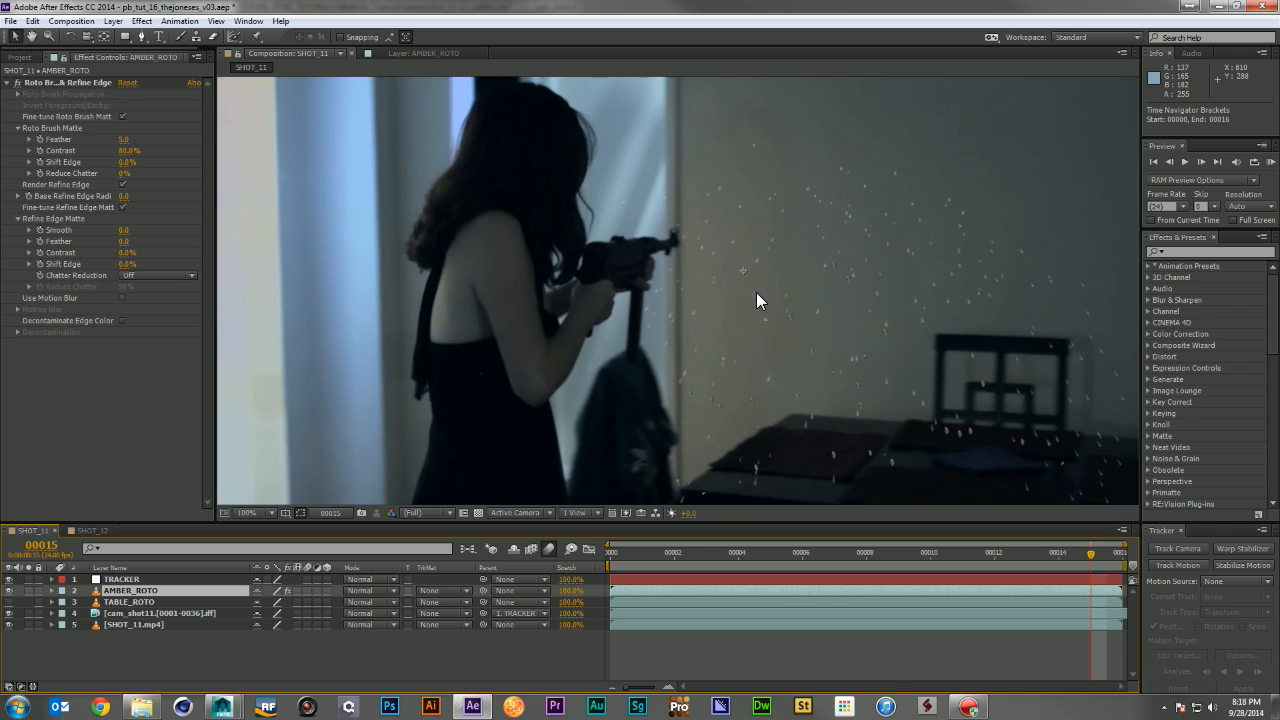
key("h")
left_click_drag(886, 409, 848, 212)
key("v")
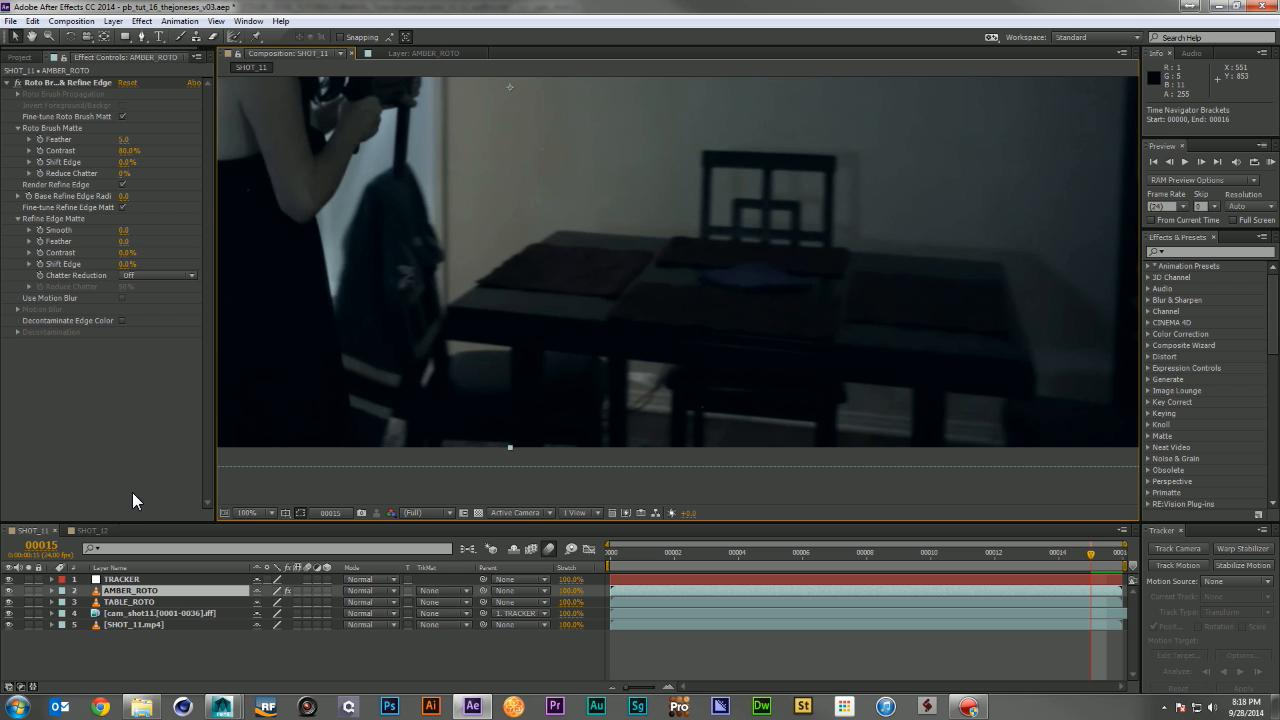
Create a black solid layer named MATTE
key("ctrl+y")
type("MATTE")
key("Return")
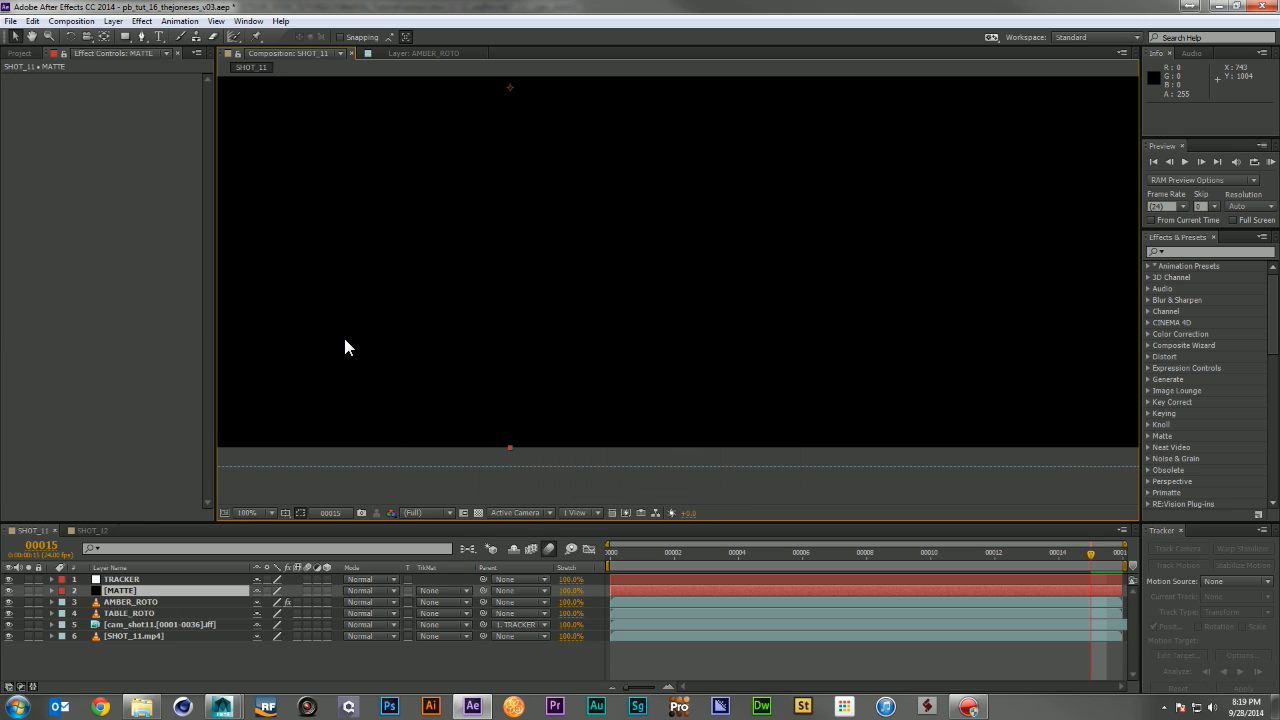
Place the MATTE layer directly below AMBER_ROTO and set its opacity to 0%
left_click_drag(120, 591, 130, 604)
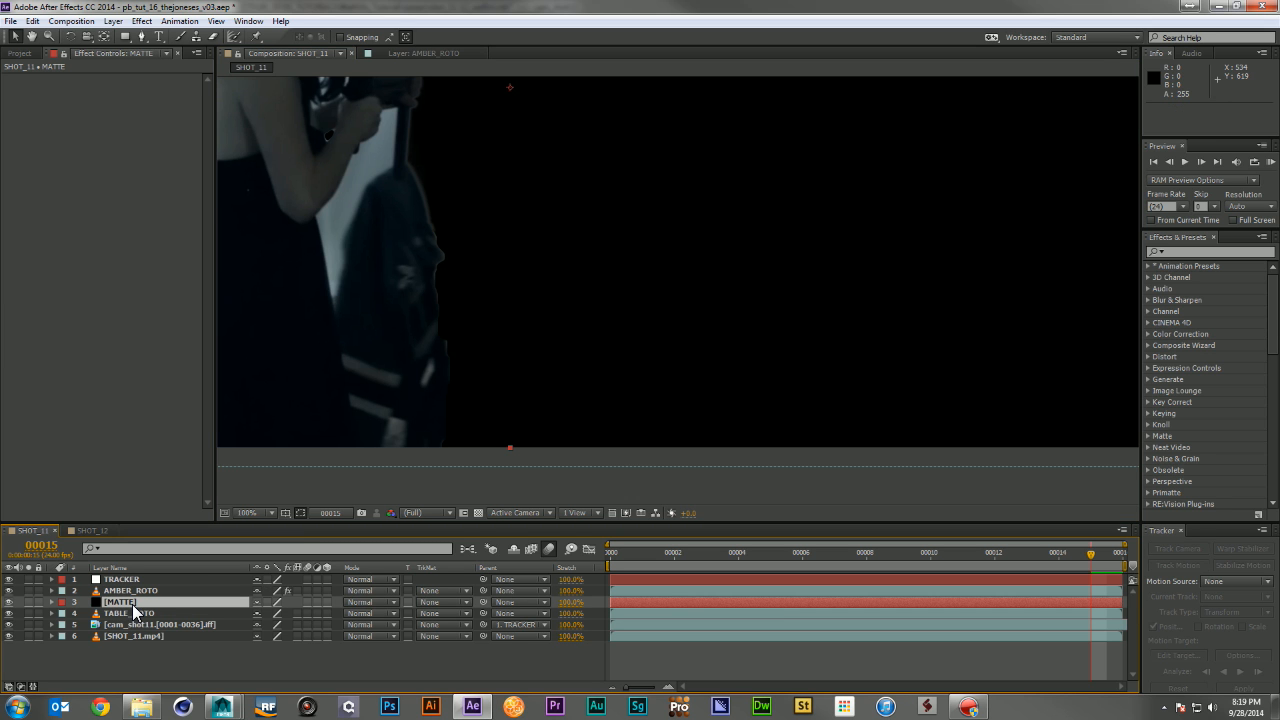
key("t")
left_click_drag(261, 613, 183, 612)
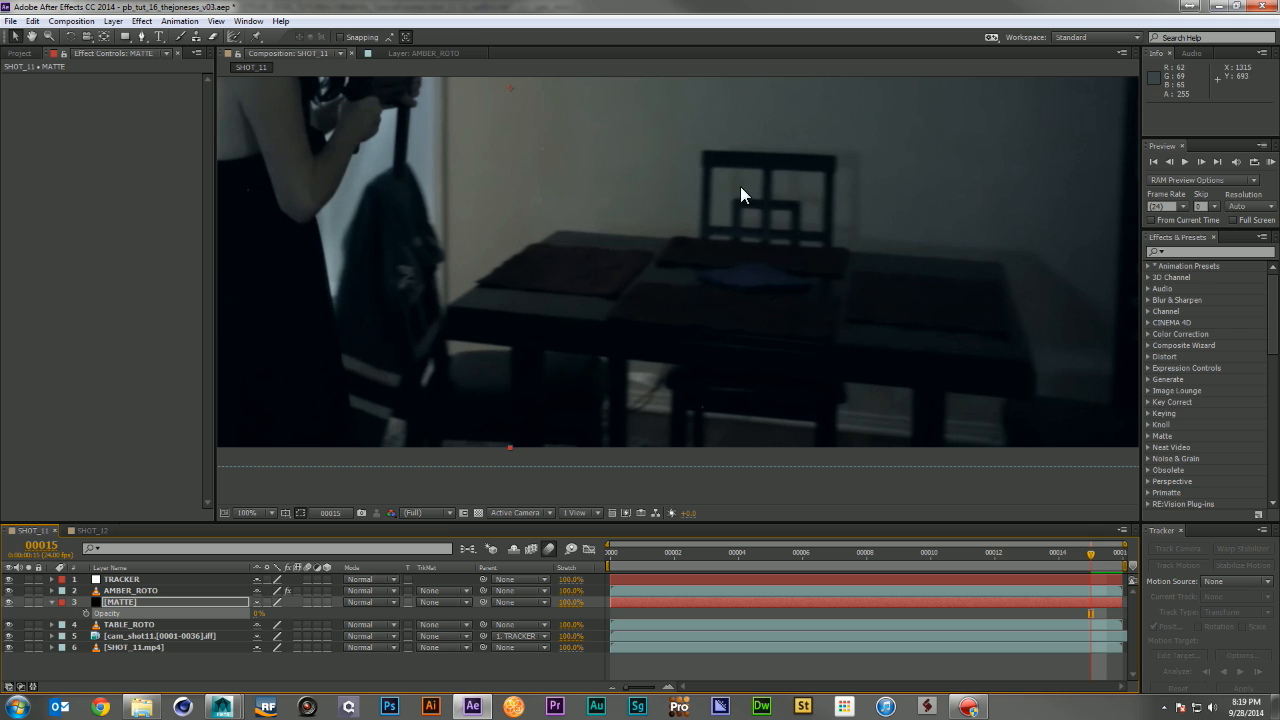
Trace a RotoBezier mask on the MATTE layer at frame 15, starting along the coat-draped chair beside the woman's dress
left_click(141, 36)
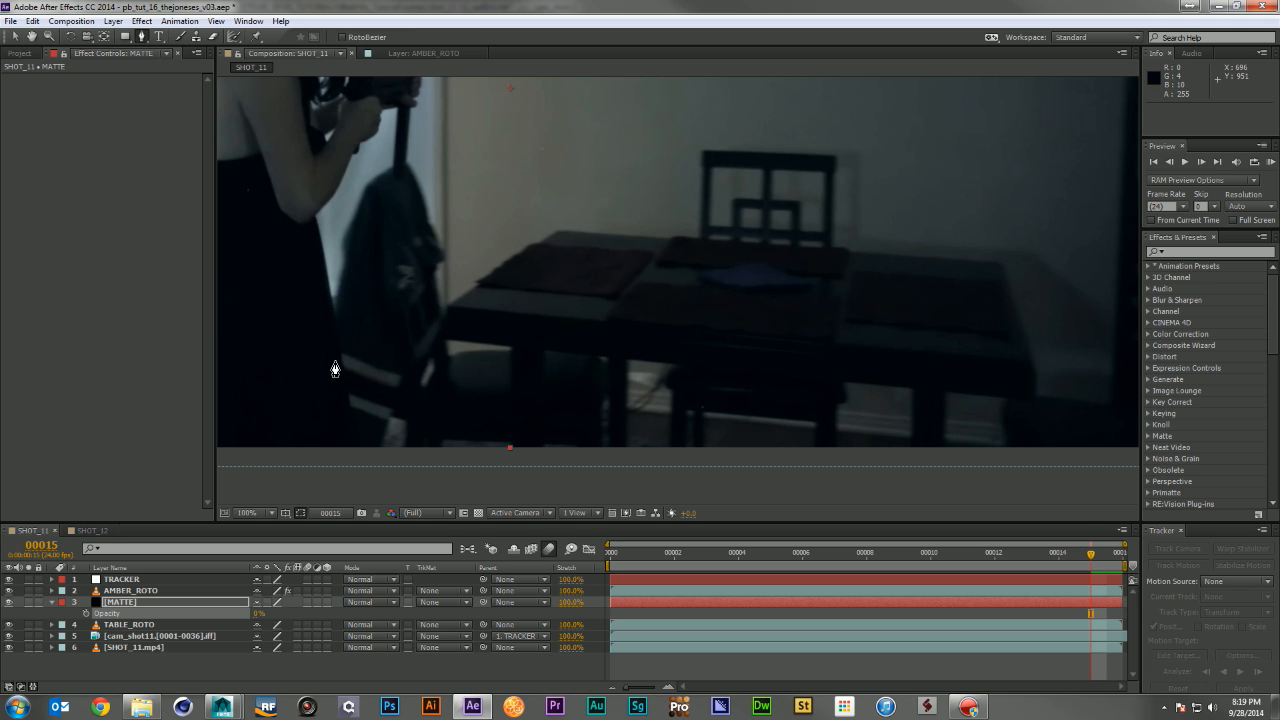
left_click(349, 37)
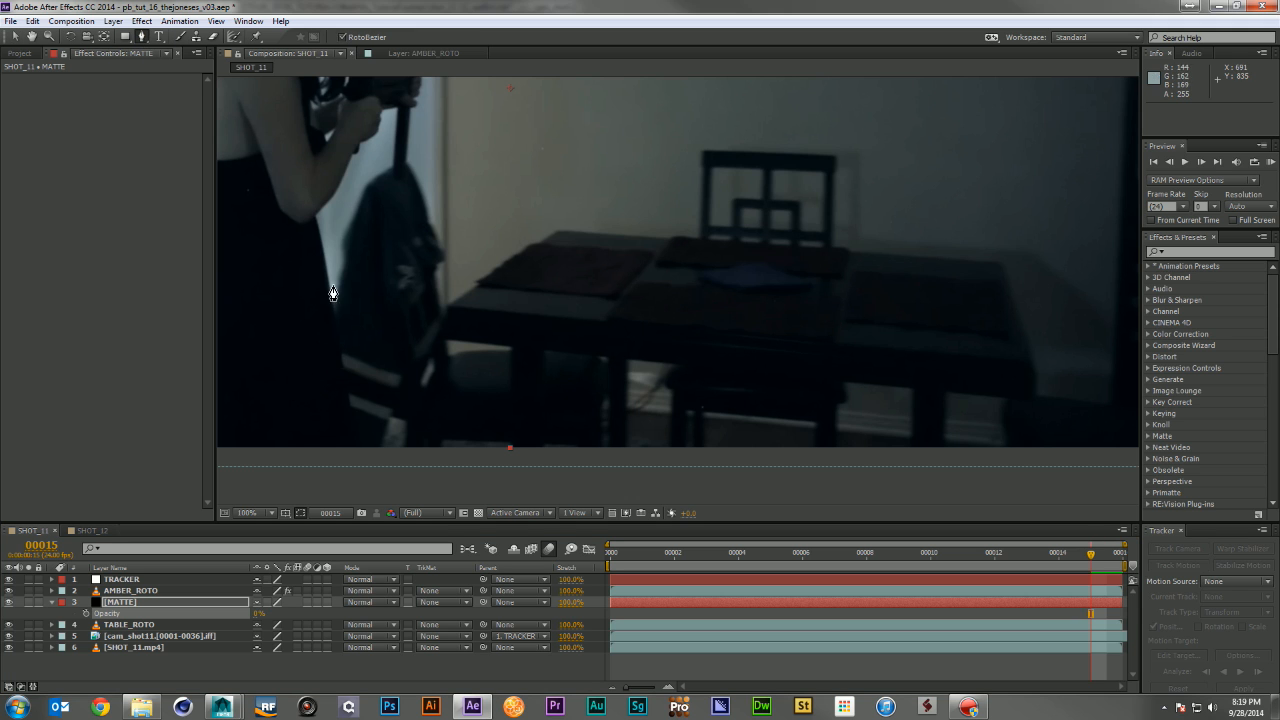
left_click(335, 348)
left_click(338, 308)
left_click(347, 257)
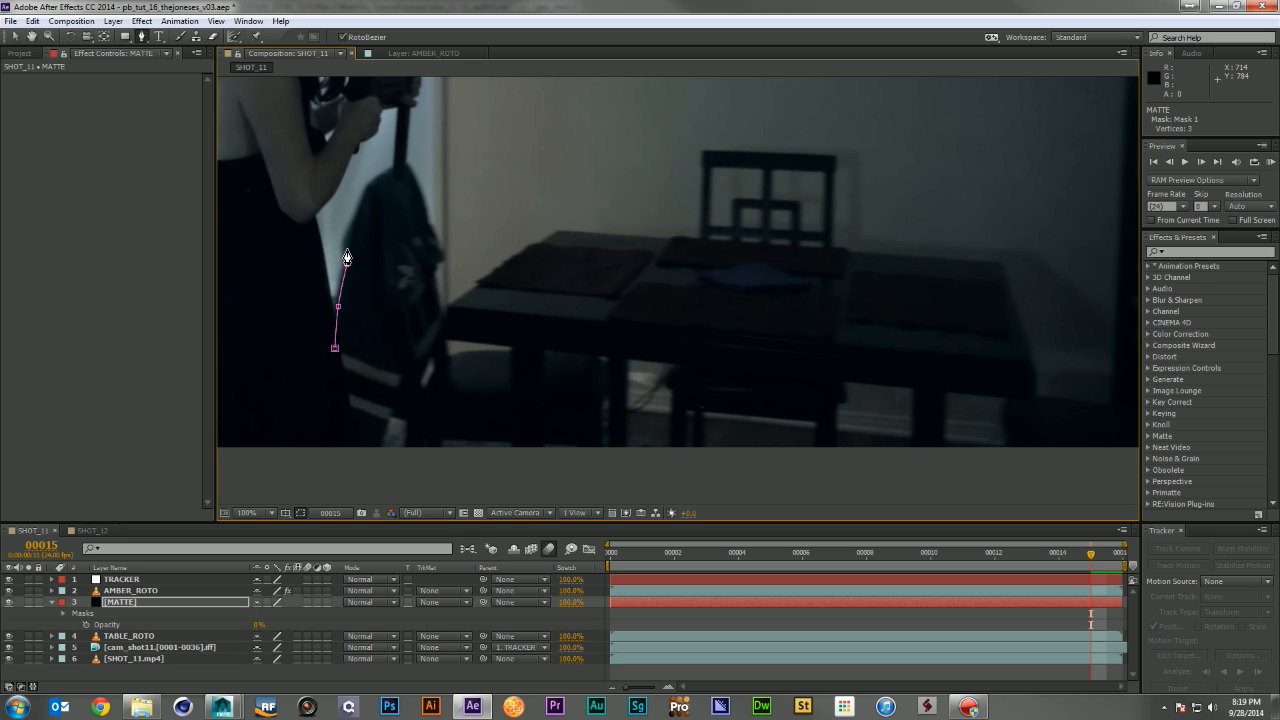
left_click(356, 220)
left_click(373, 179)
left_click(406, 165)
left_click(425, 221)
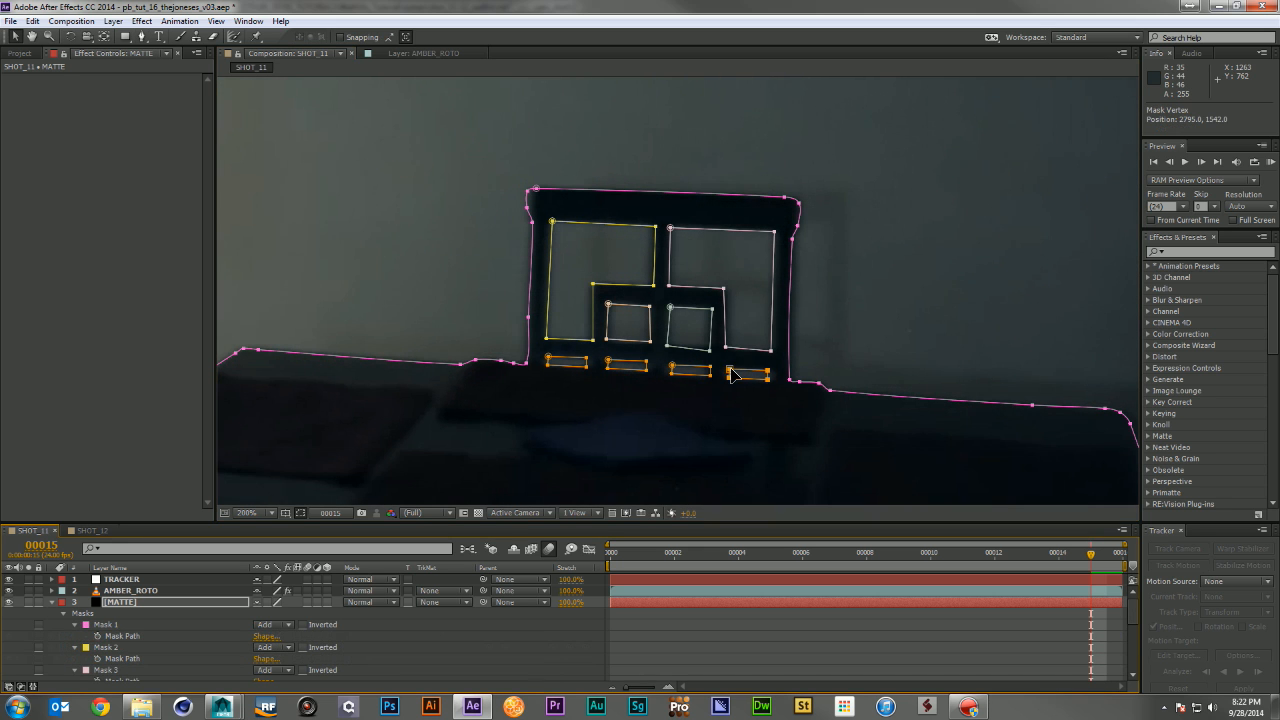
Adjust the last small slot mask on the chair back and keyframe all nine MATTE mask paths at frame 15
left_click(732, 373)
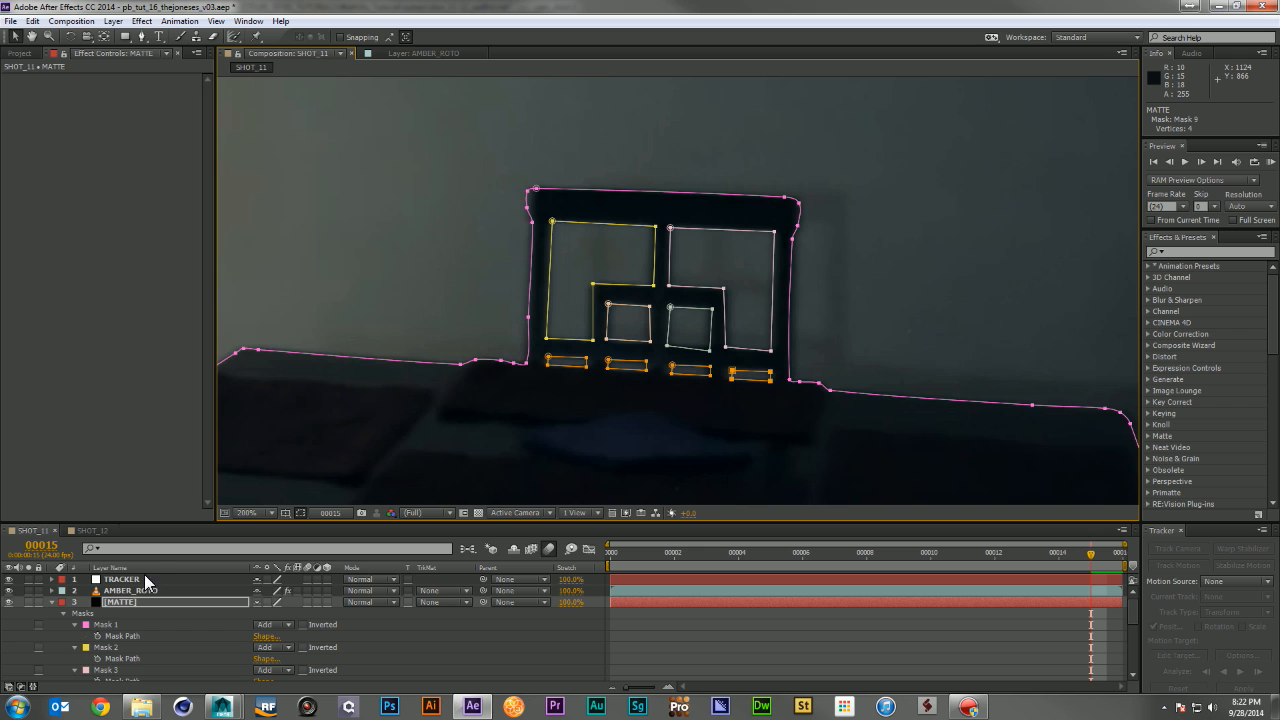
left_click_drag(184, 526, 230, 368)
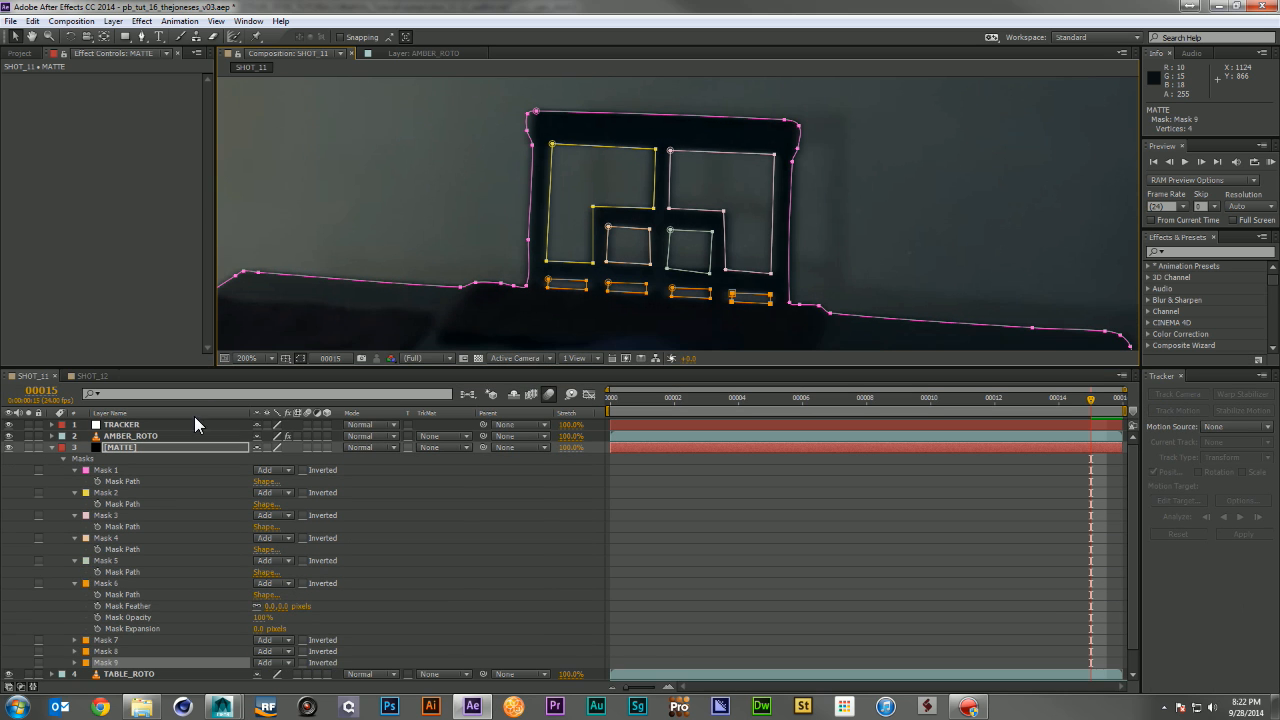
left_click(74, 582)
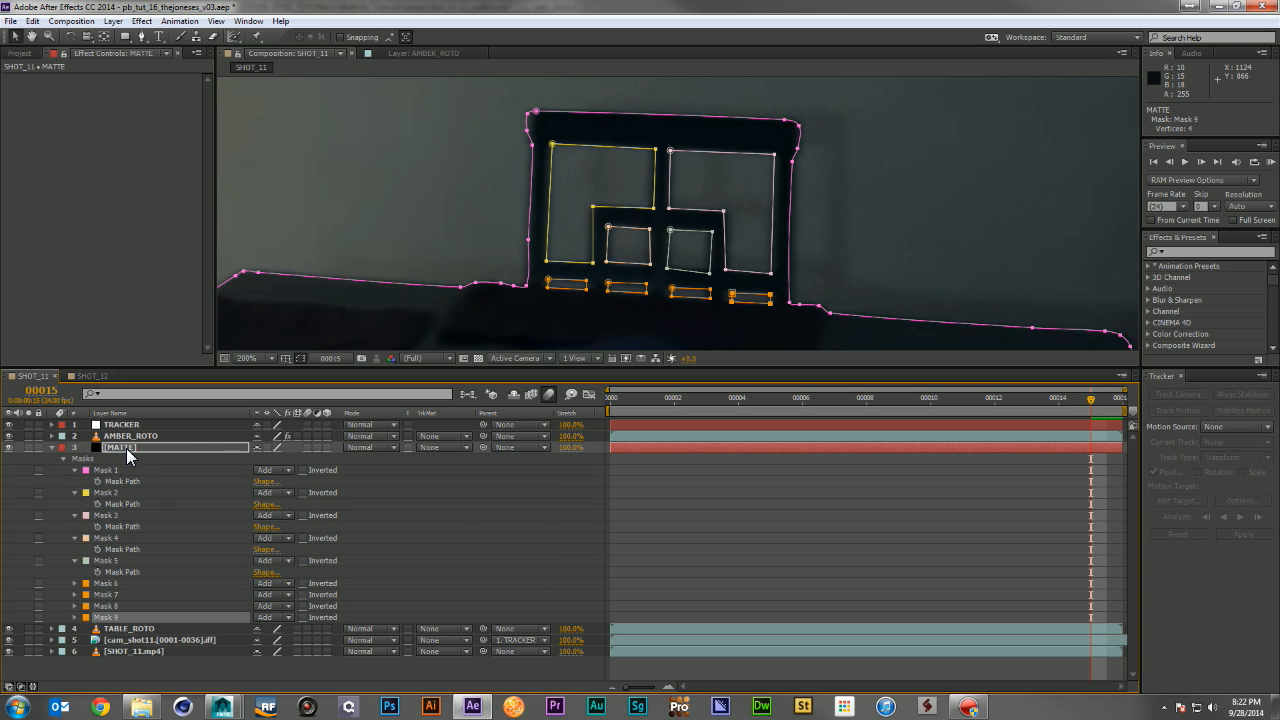
left_click(126, 448)
key("m")
key("m")
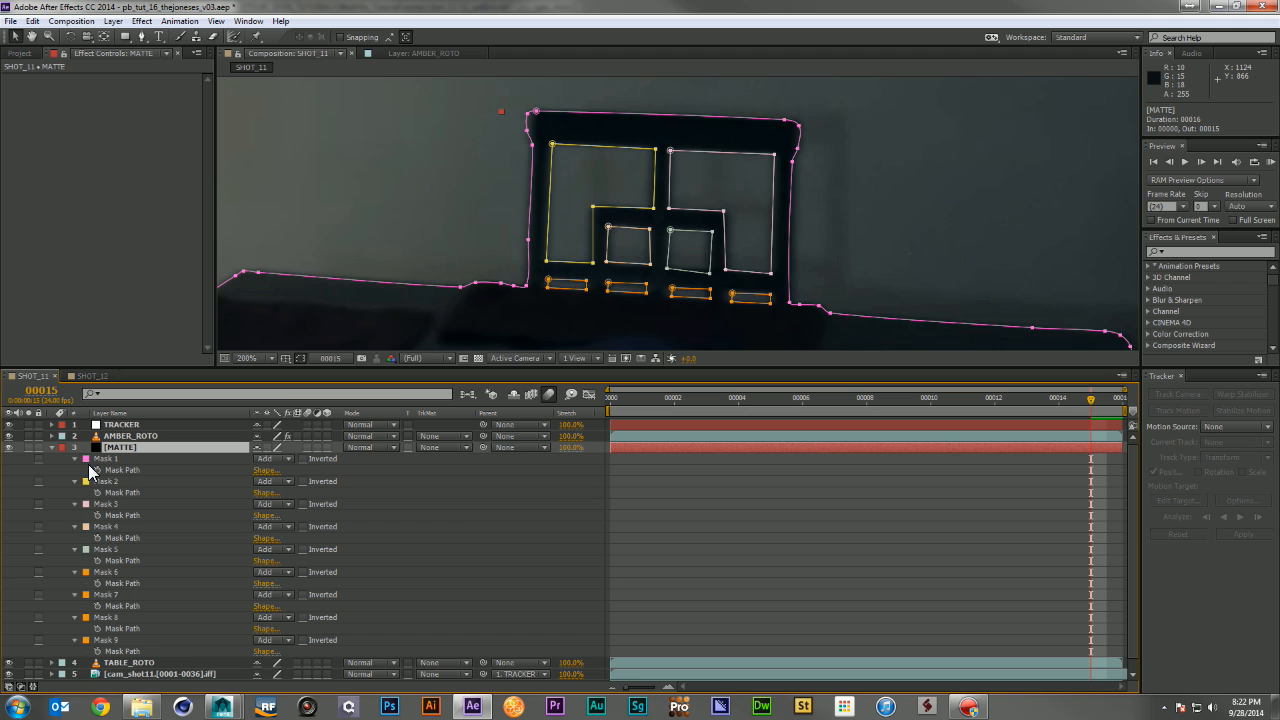
left_click(97, 470)
left_click_drag(101, 469, 106, 659)
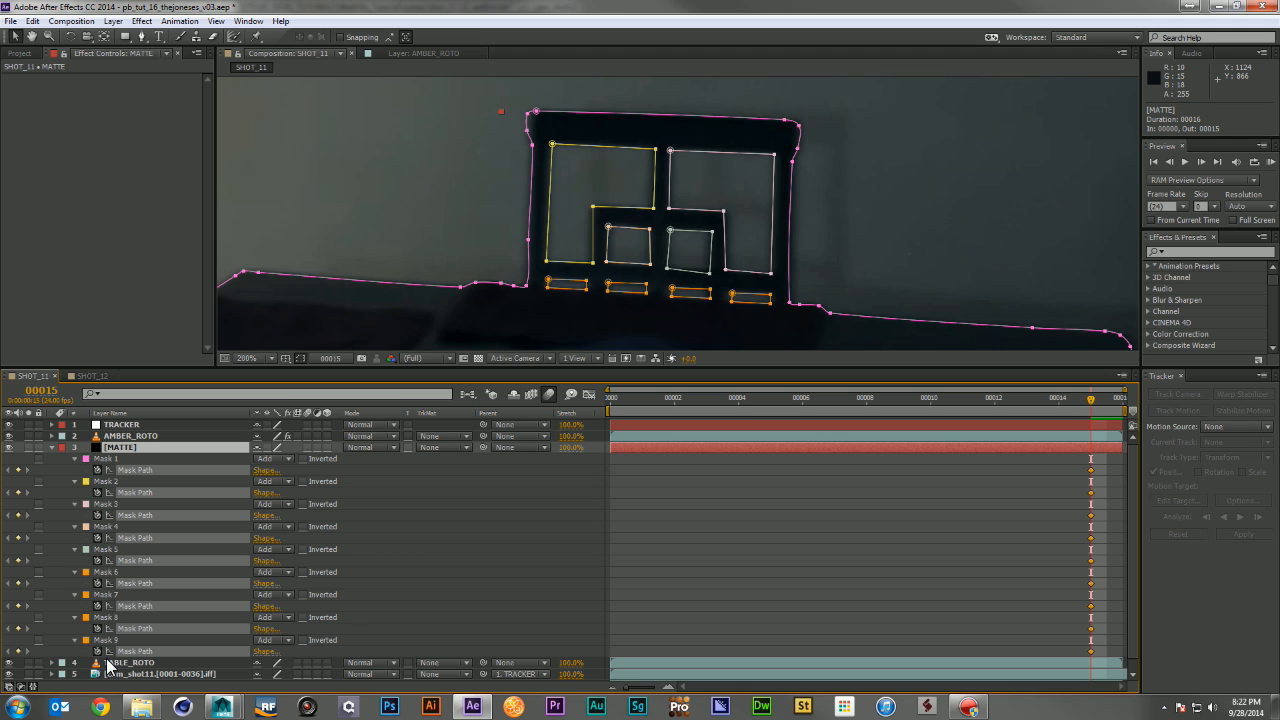
left_click(52, 447)
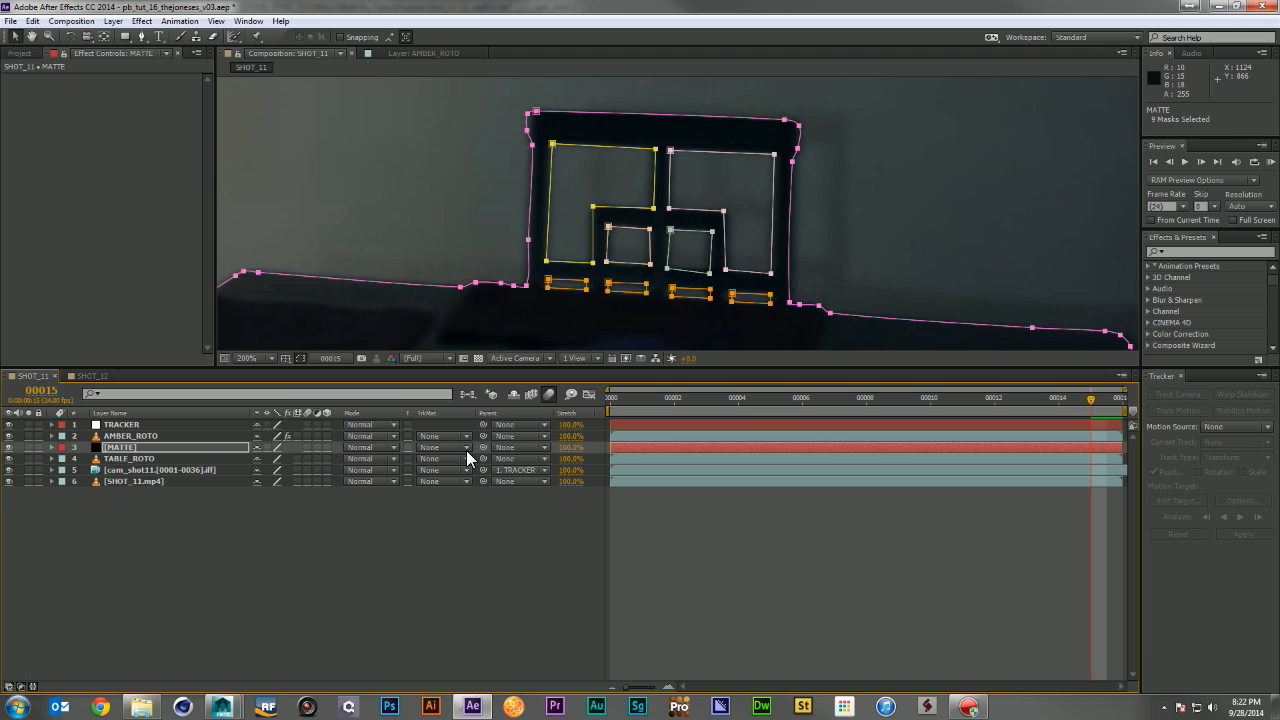
Parent the MATTE layer to the TRACKER layer
left_click_drag(483, 447, 125, 424)
scroll(667, 212, "down", 4)
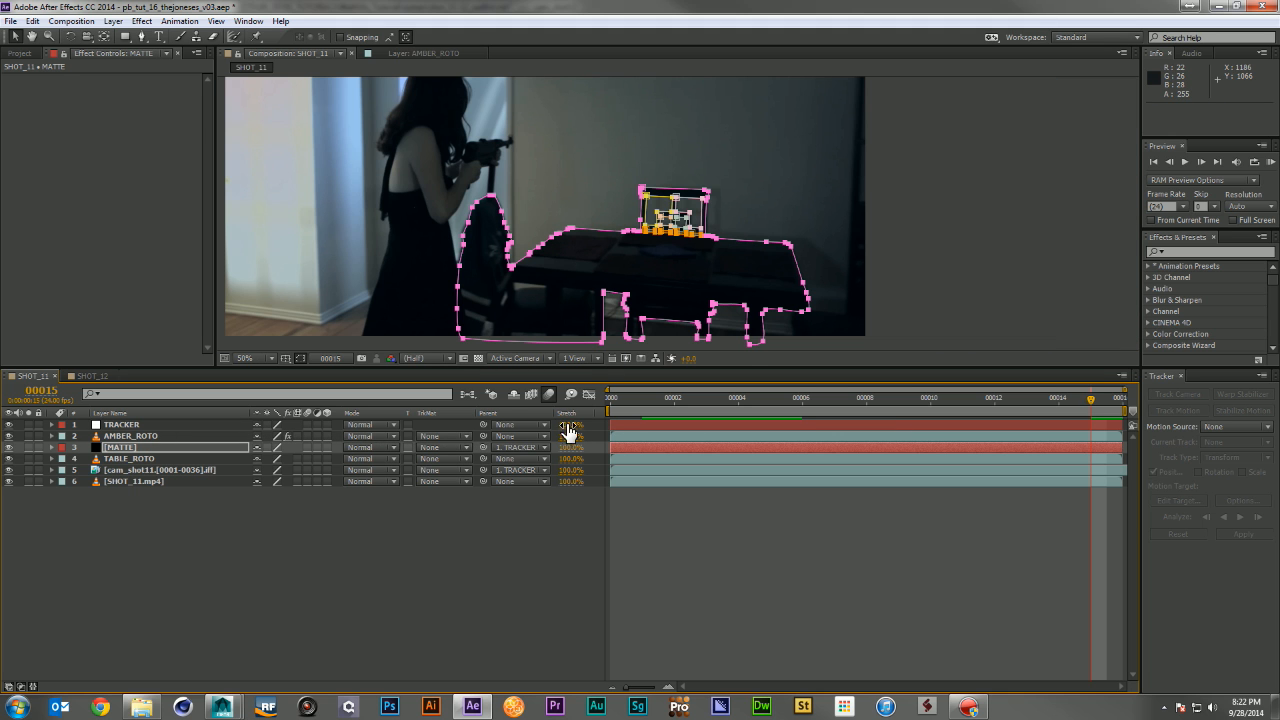
left_click_drag(558, 370, 558, 510)
left_click_drag(655, 382, 765, 408)
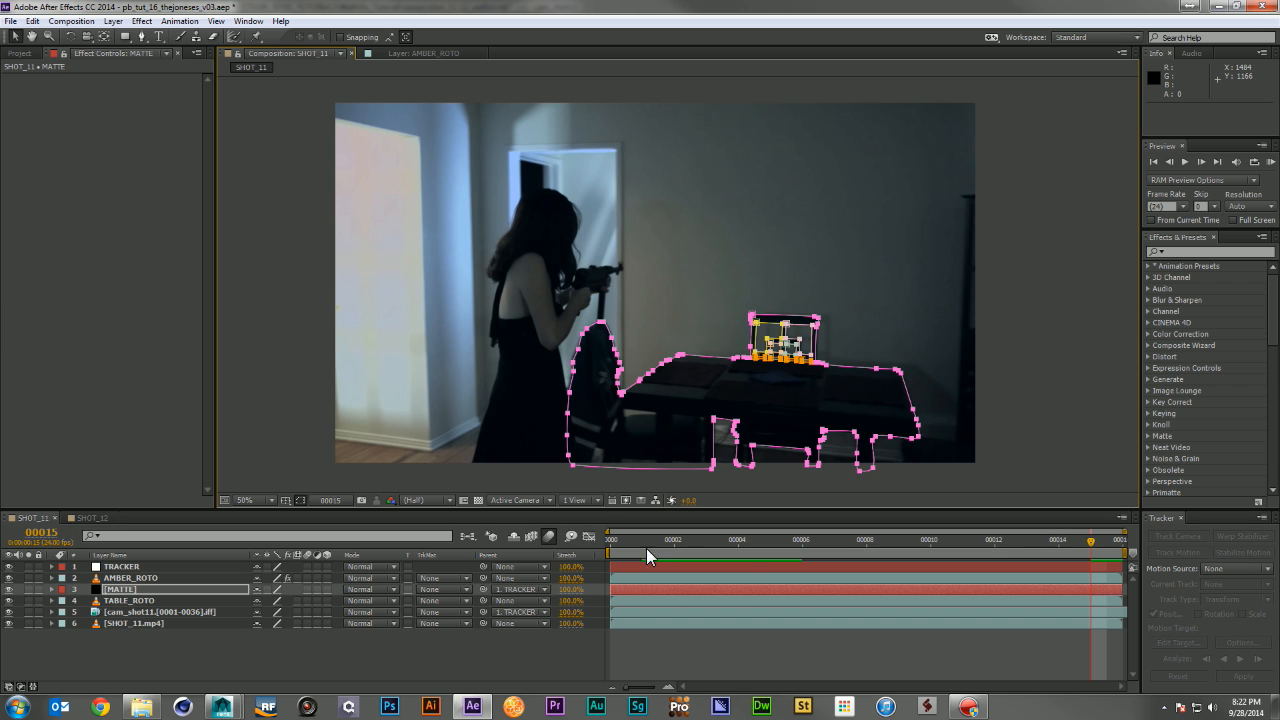
At frame 0, realign the mask points around the coat-draped chair and the sloping table edge beside it
left_click(624, 548)
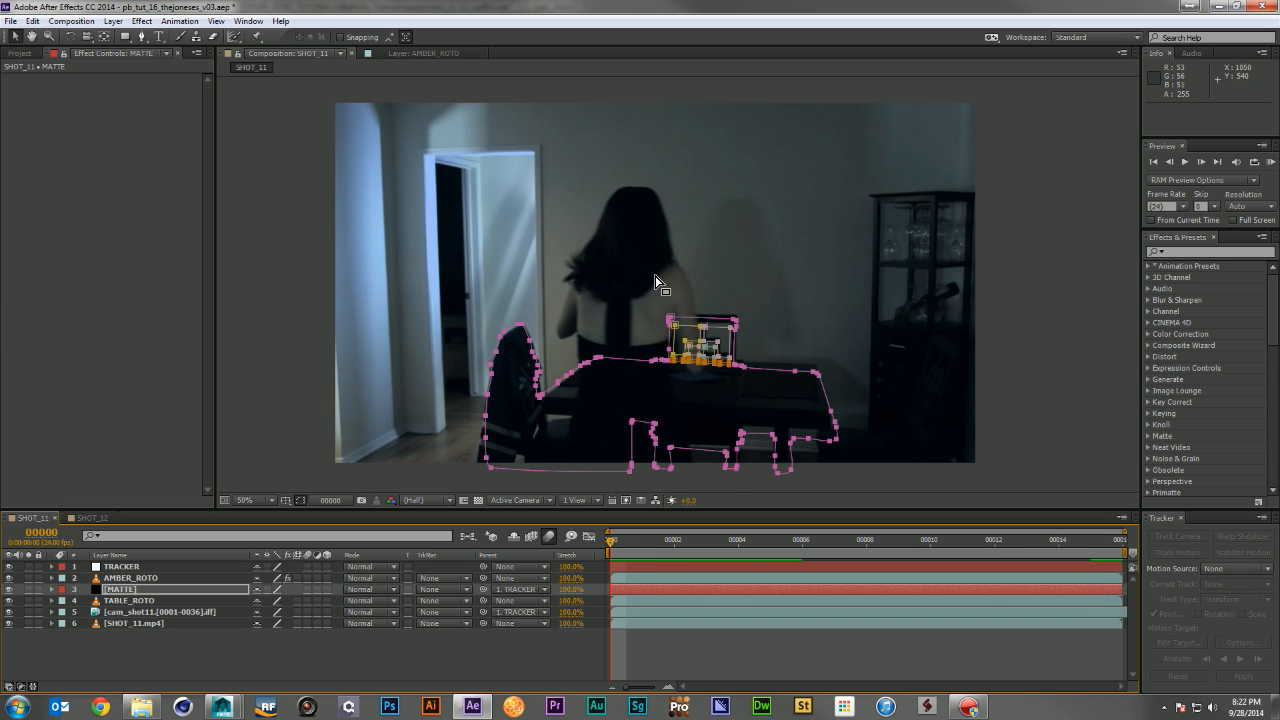
left_click_drag(449, 288, 891, 497)
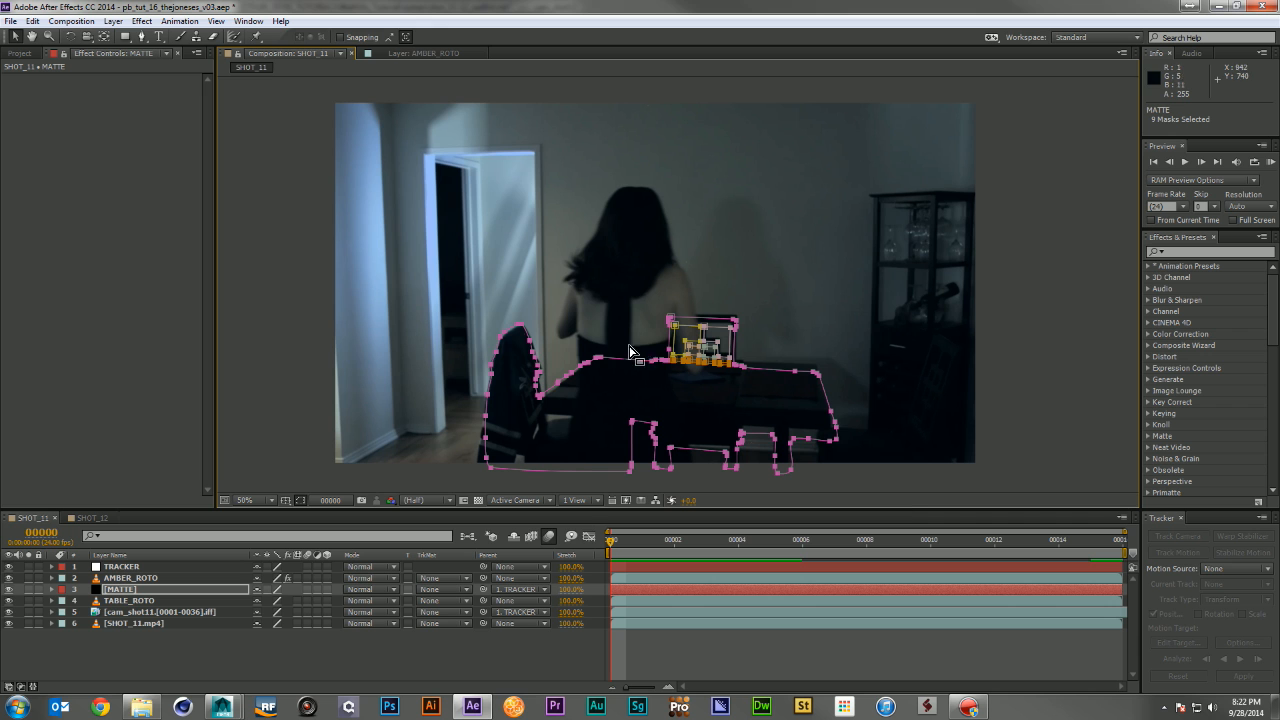
left_click_drag(461, 293, 546, 505)
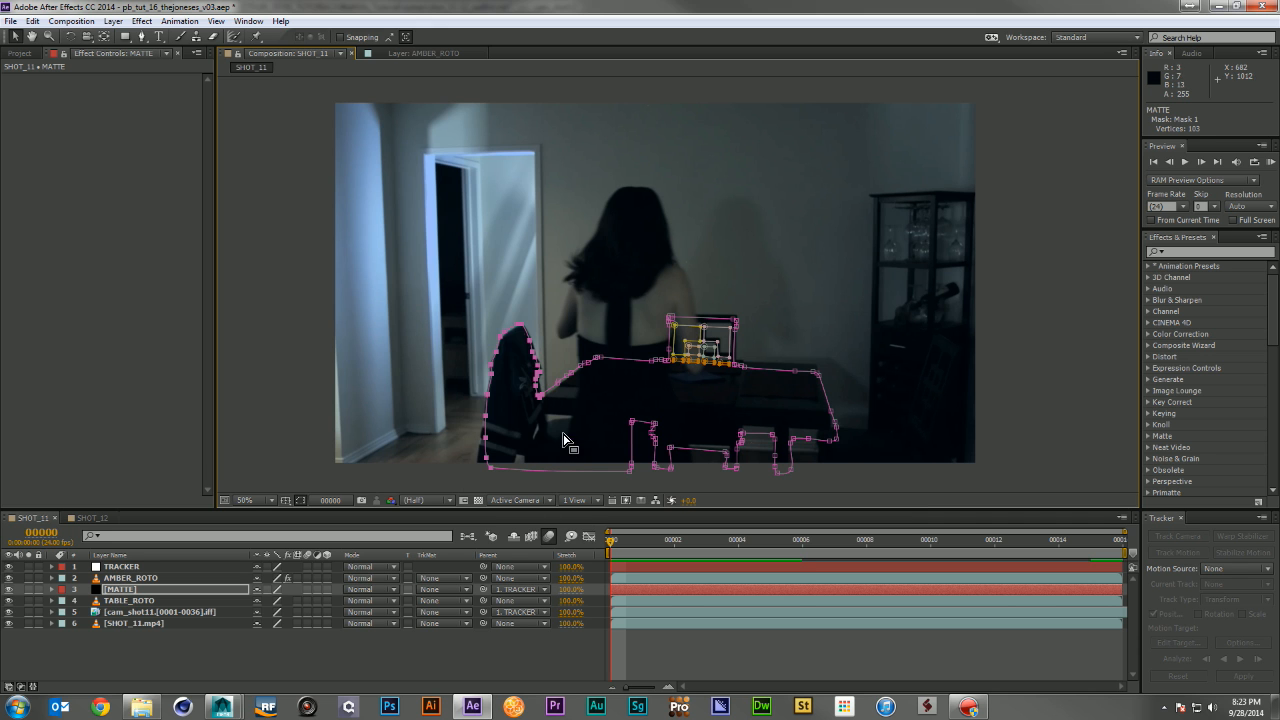
key(".")
left_click_drag(574, 287, 434, 492)
left_click(613, 188)
left_click_drag(540, 444, 533, 448)
left_click_drag(784, 178, 675, 268)
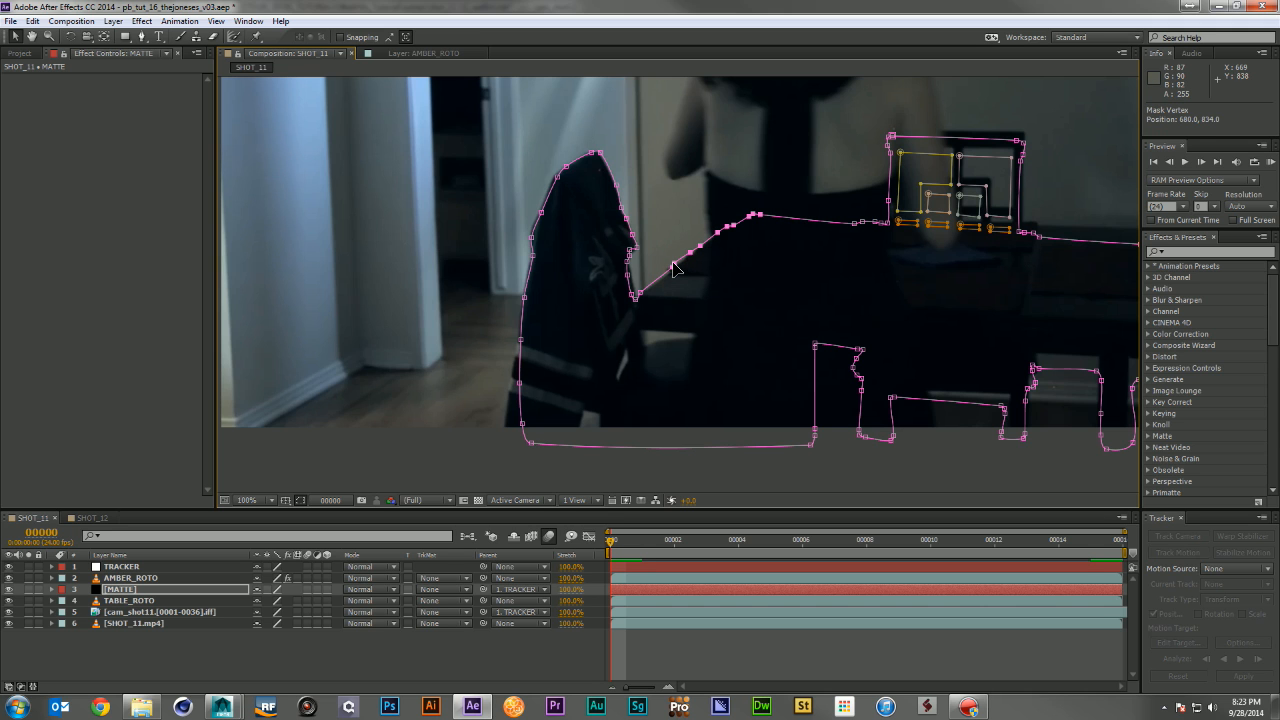
At frame 0, shift the chair-back outline with its cutout masks and the adjoining tabletop edge onto the footage
left_click_drag(842, 112, 1086, 294)
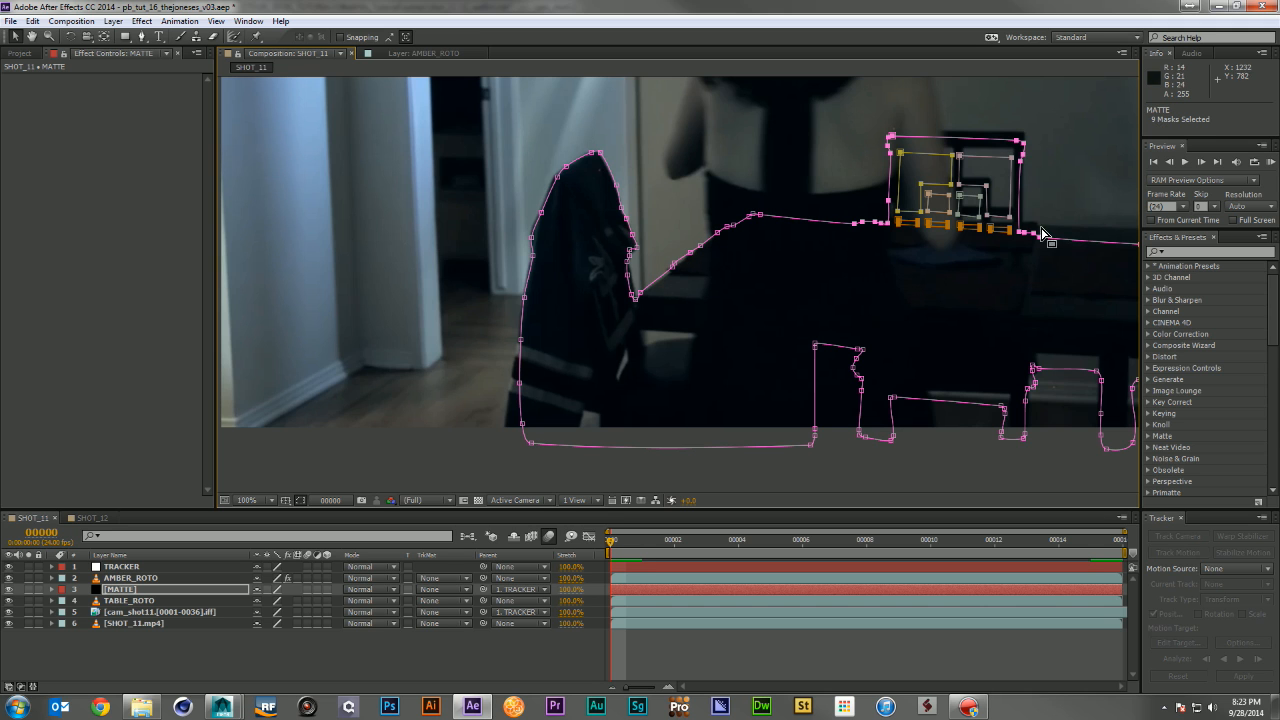
left_click_drag(1026, 143, 1031, 139)
left_click_drag(1025, 284, 774, 310)
left_click_drag(841, 235, 971, 318)
left_click_drag(889, 268, 887, 253)
left_click_drag(792, 254, 797, 250)
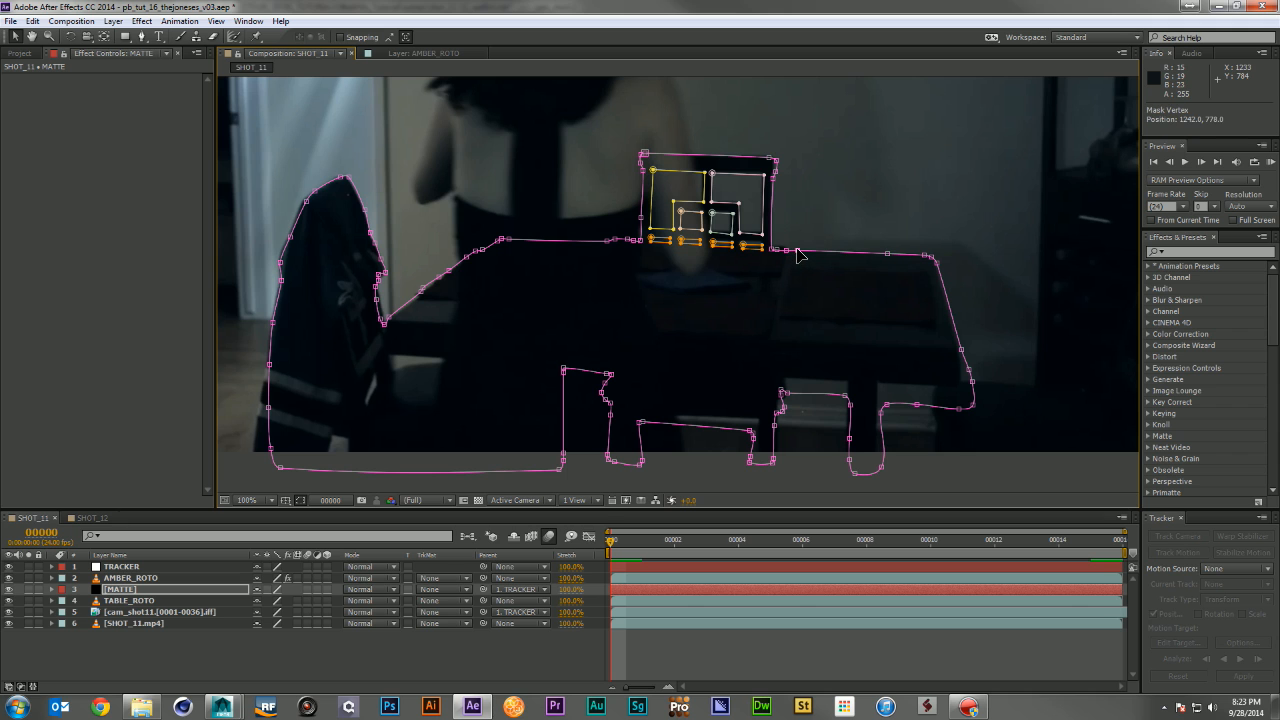
At frame 0, fit Mask 1 to the rightmost table leg and the table's outer right corner
left_click_drag(1009, 320, 804, 492)
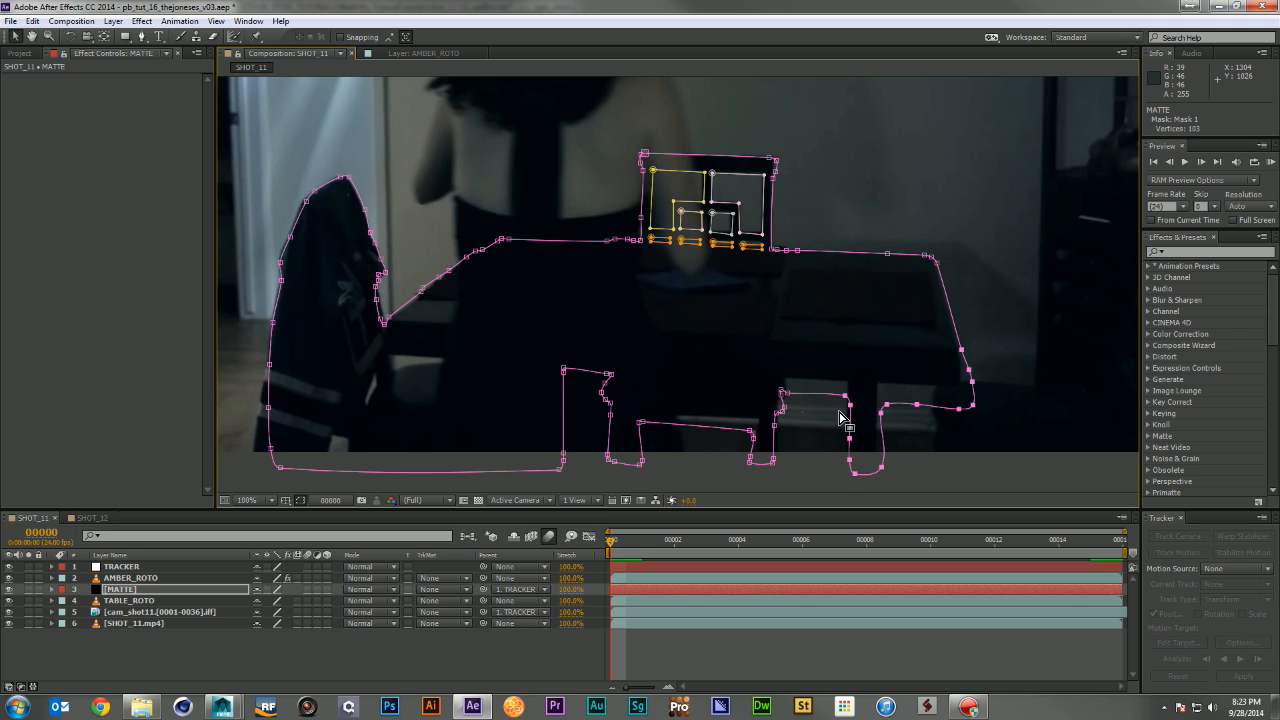
left_click_drag(845, 400, 860, 482)
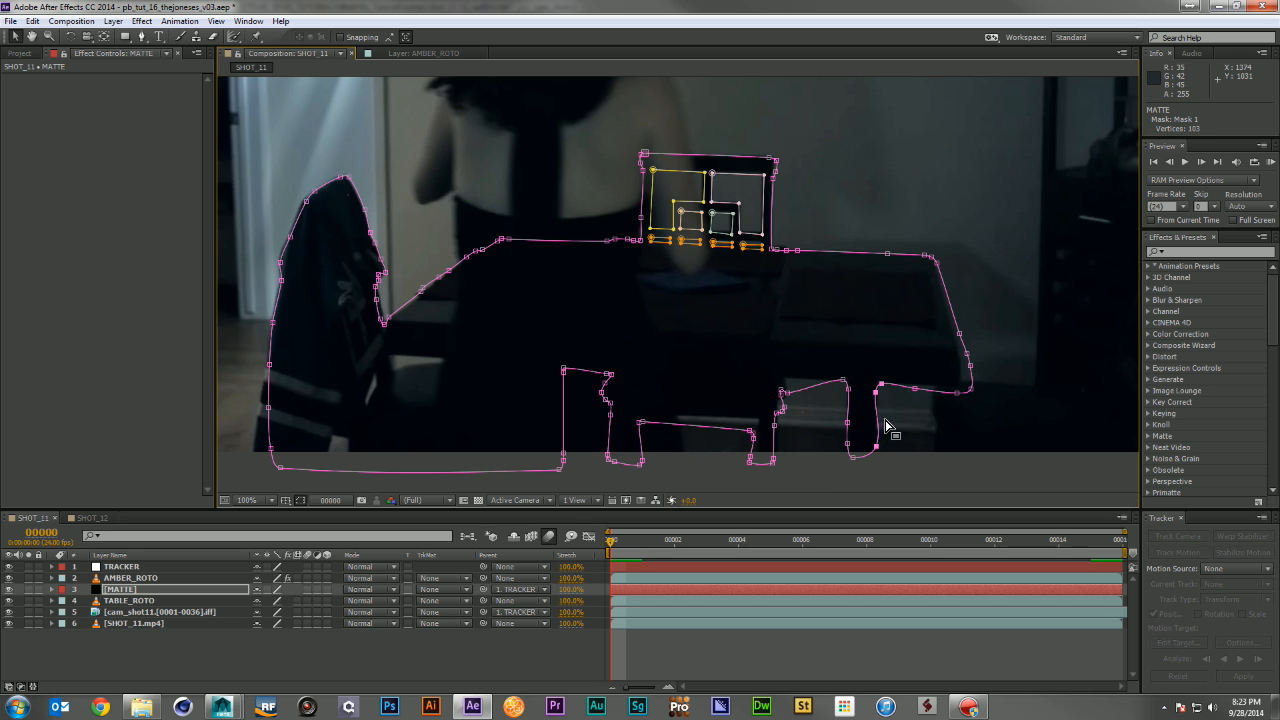
double_click(873, 455)
key("Return")
left_click_drag(876, 448, 876, 468)
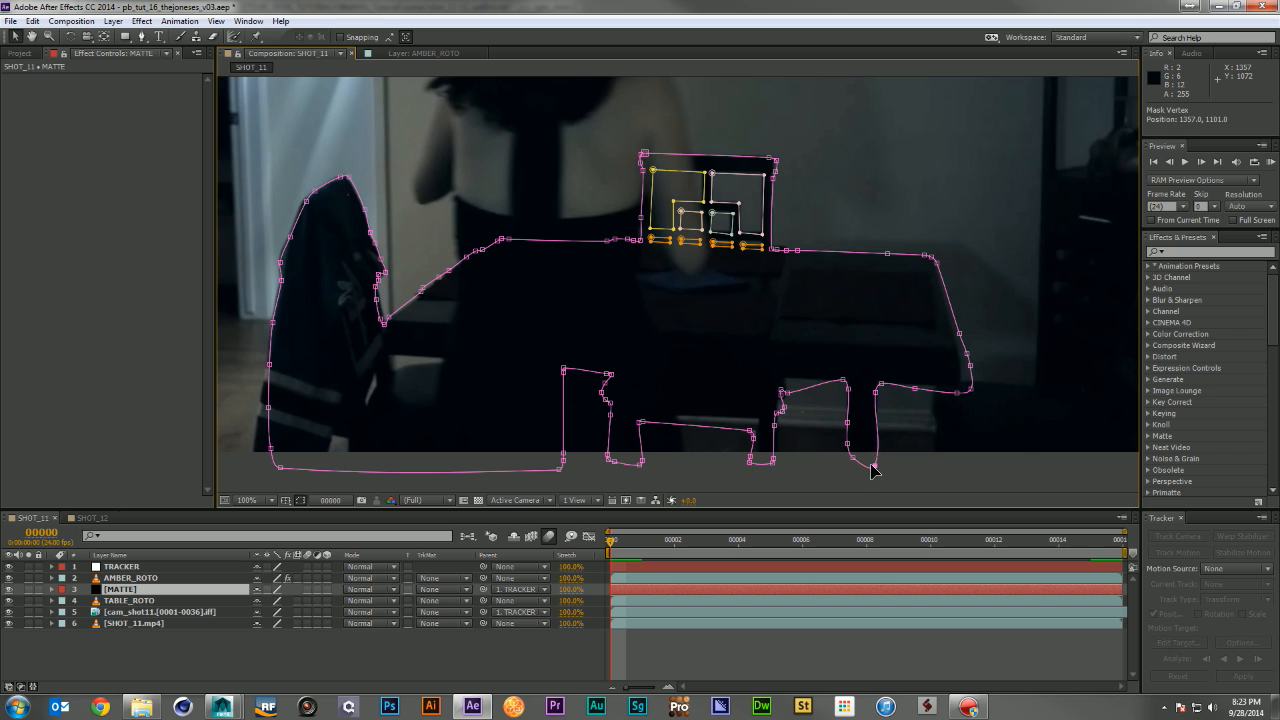
left_click_drag(1002, 335, 910, 442)
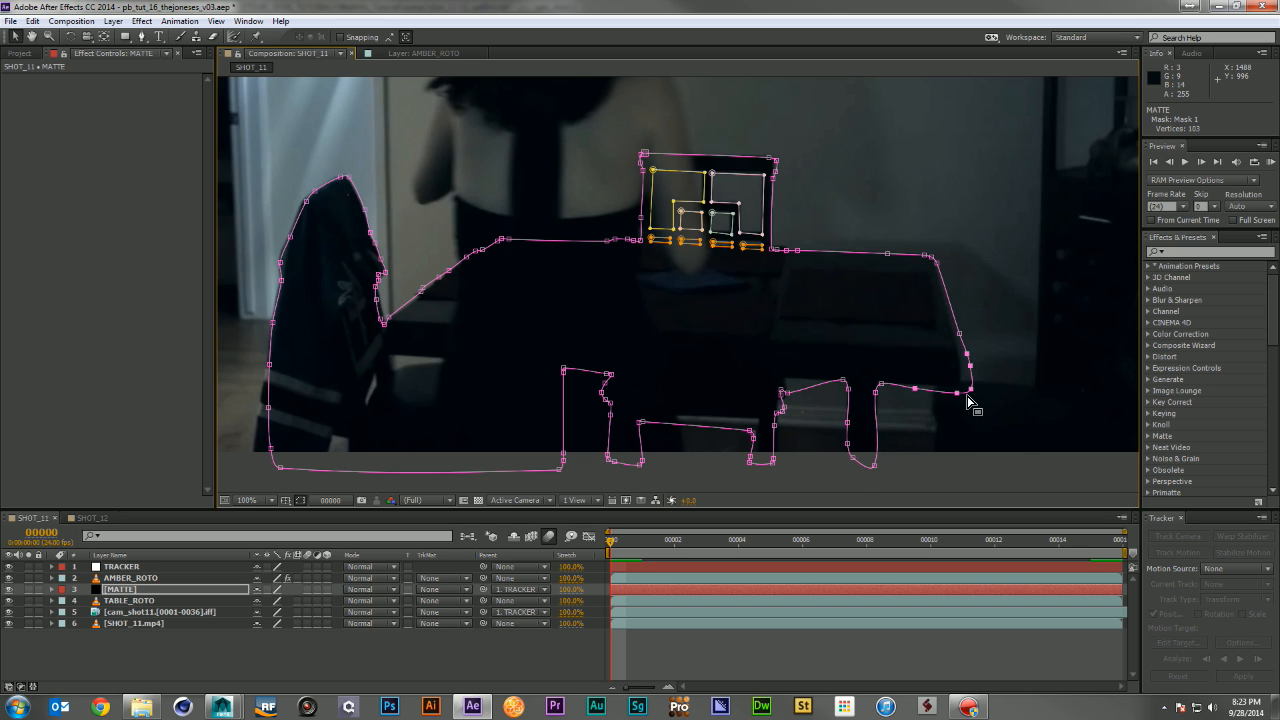
left_click_drag(972, 395, 962, 392)
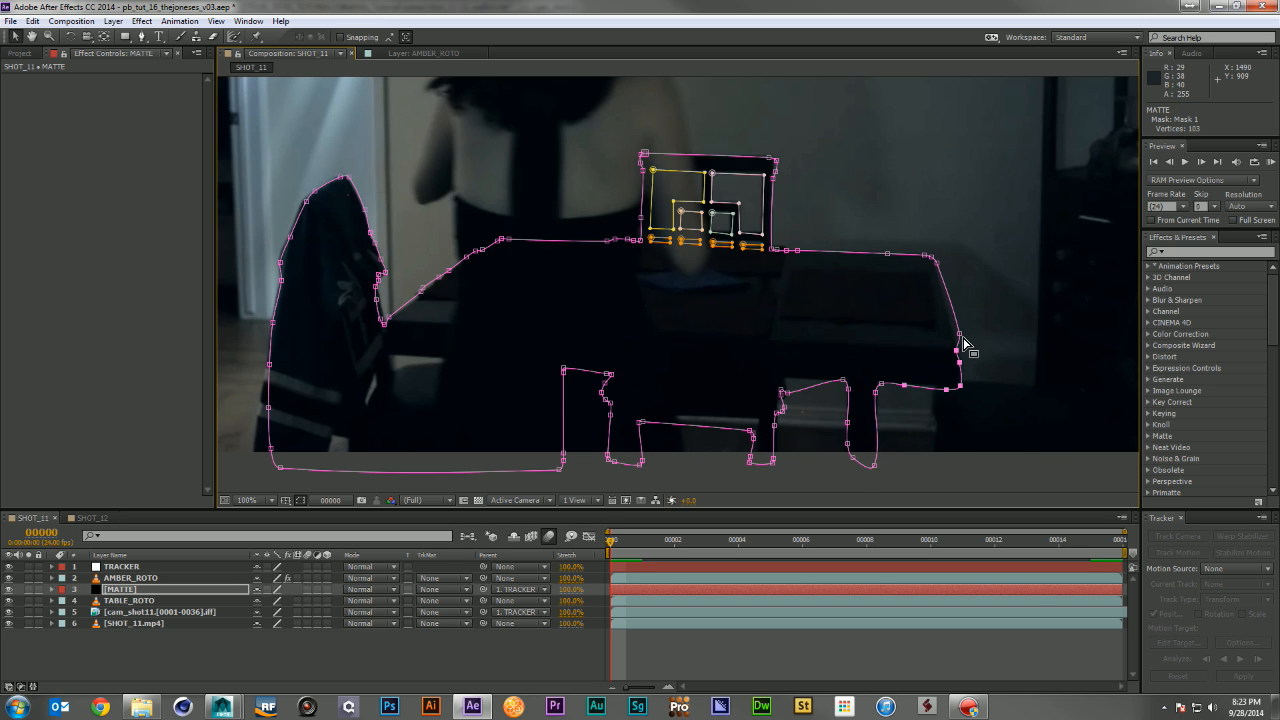
left_click(955, 340)
At frame 0, fit Mask 1's lower points to the middle chair legs and the gaps beneath the table
left_click_drag(784, 395, 789, 386)
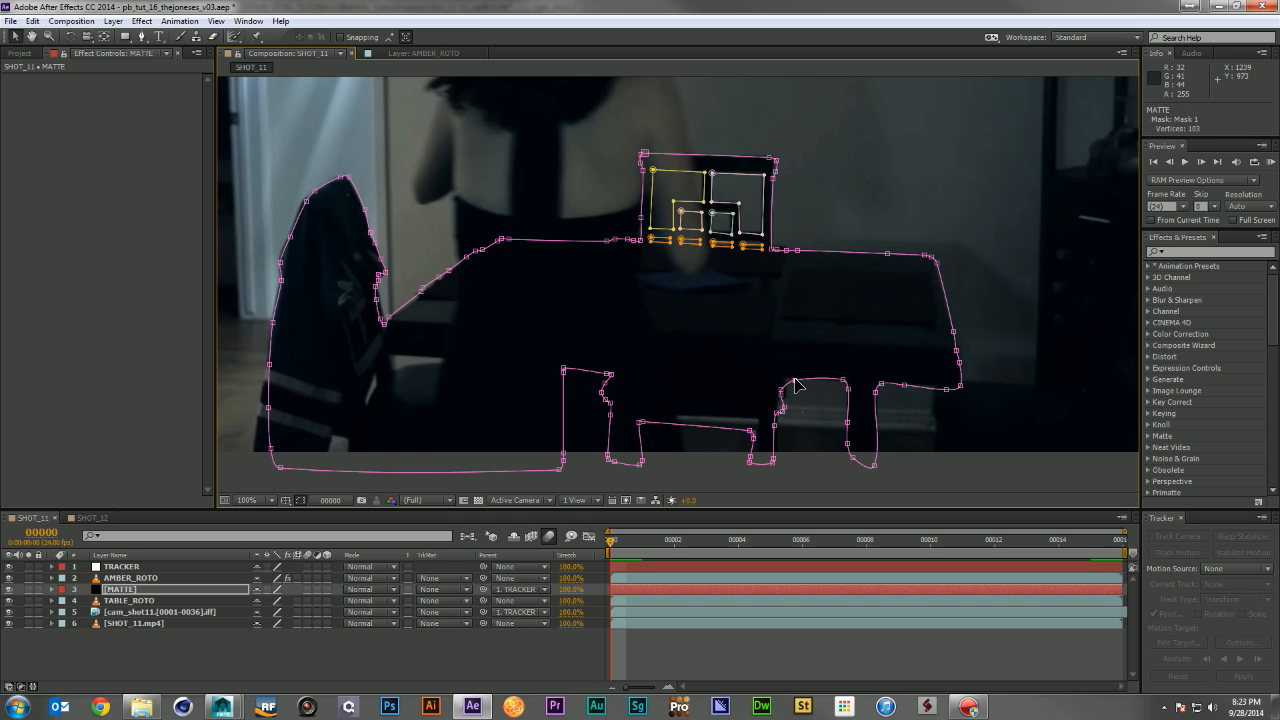
left_click_drag(726, 364, 806, 500)
left_click(779, 391)
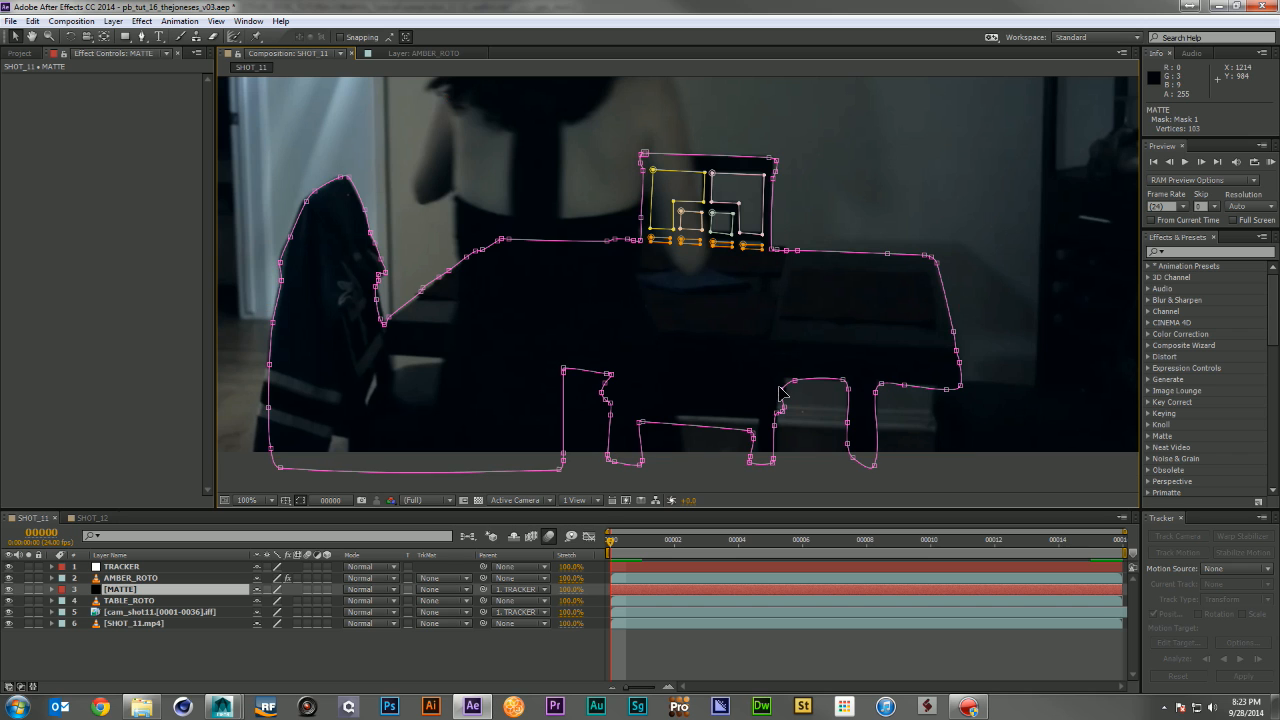
left_click(791, 381)
left_click_drag(789, 379, 733, 494)
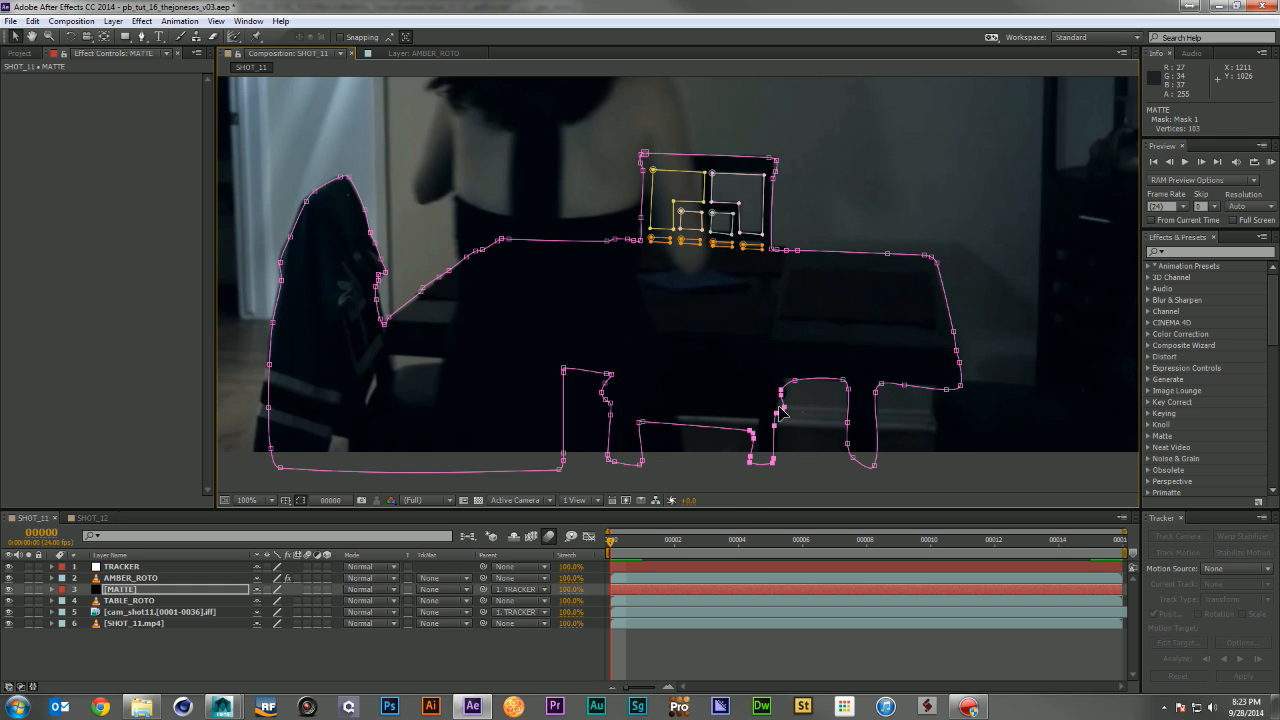
left_click_drag(781, 390, 787, 382)
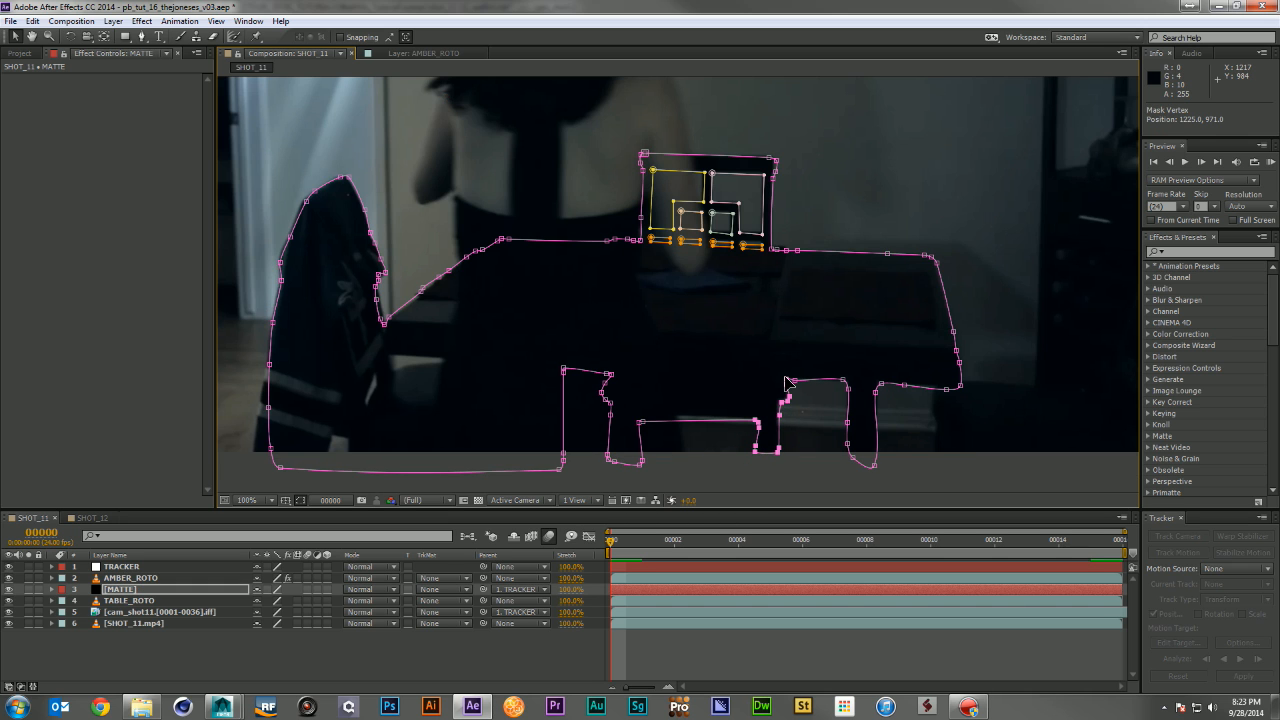
left_click_drag(689, 384, 596, 508)
left_click_drag(643, 427, 643, 420)
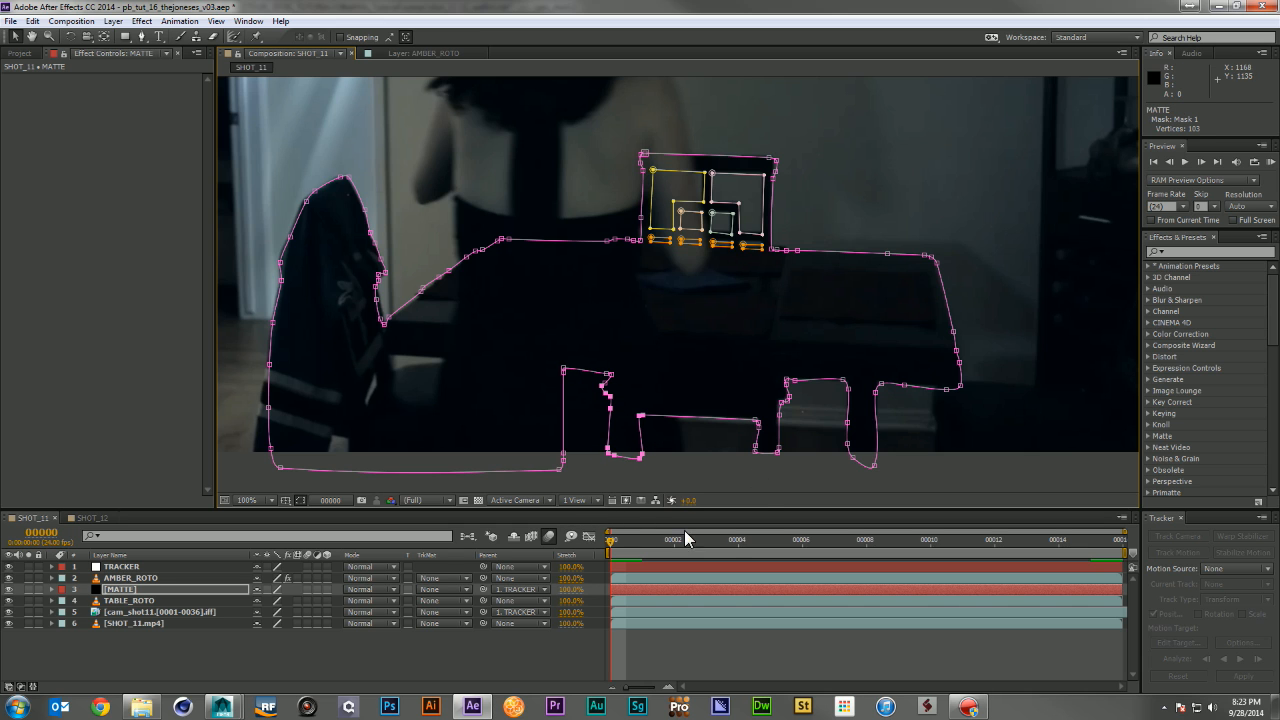
Review how the keyframed MATTE masks follow the table and chairs across the shot
left_click_drag(619, 533, 670, 536)
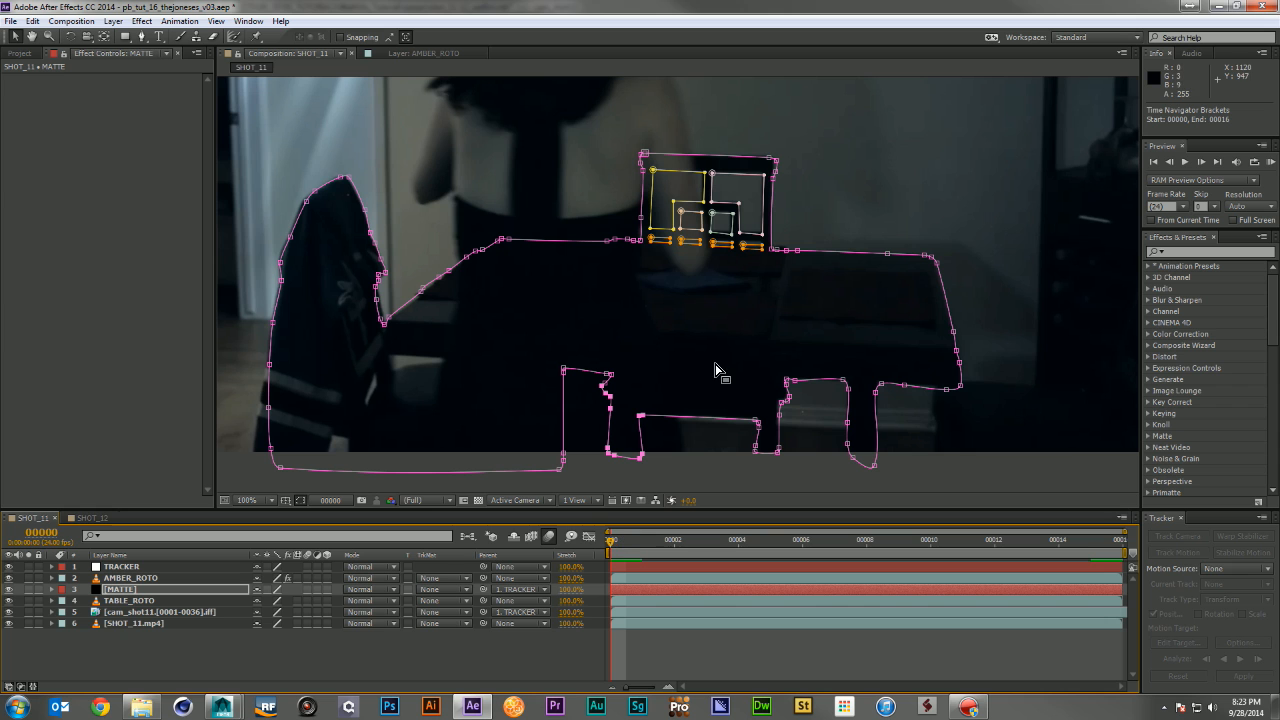
left_click(118, 590)
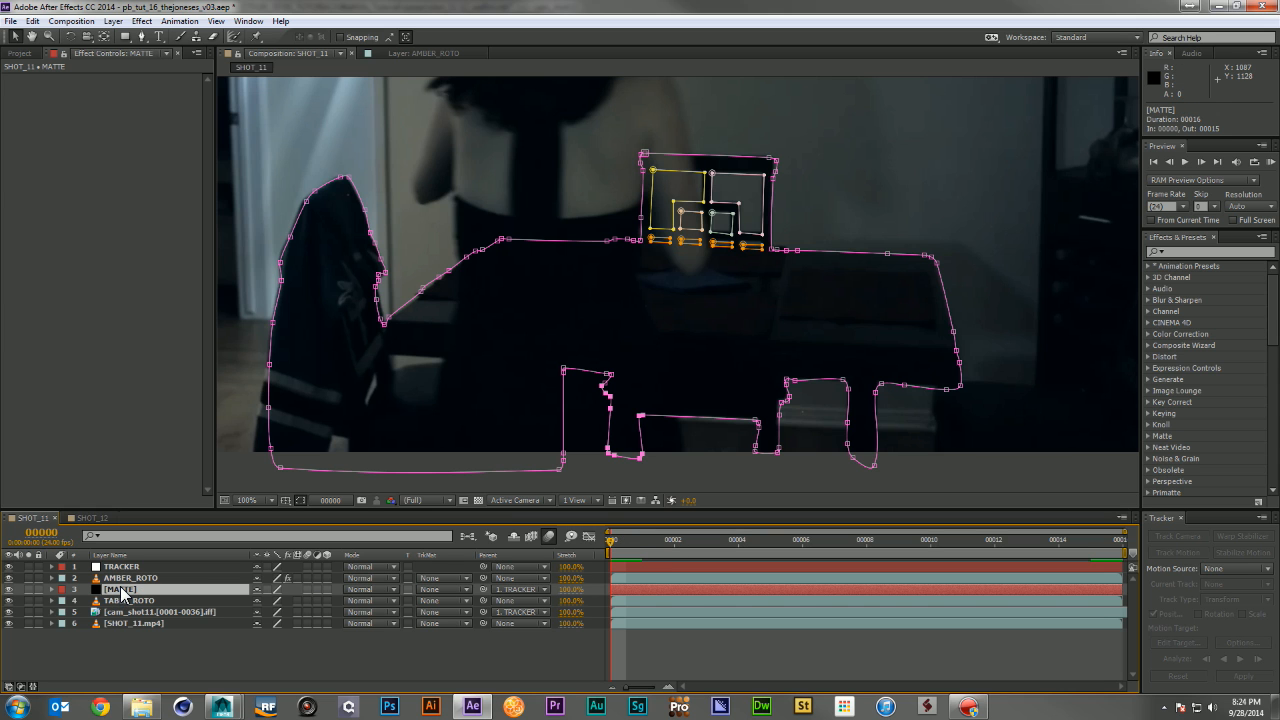
left_click_drag(668, 540, 611, 550)
key("comma")
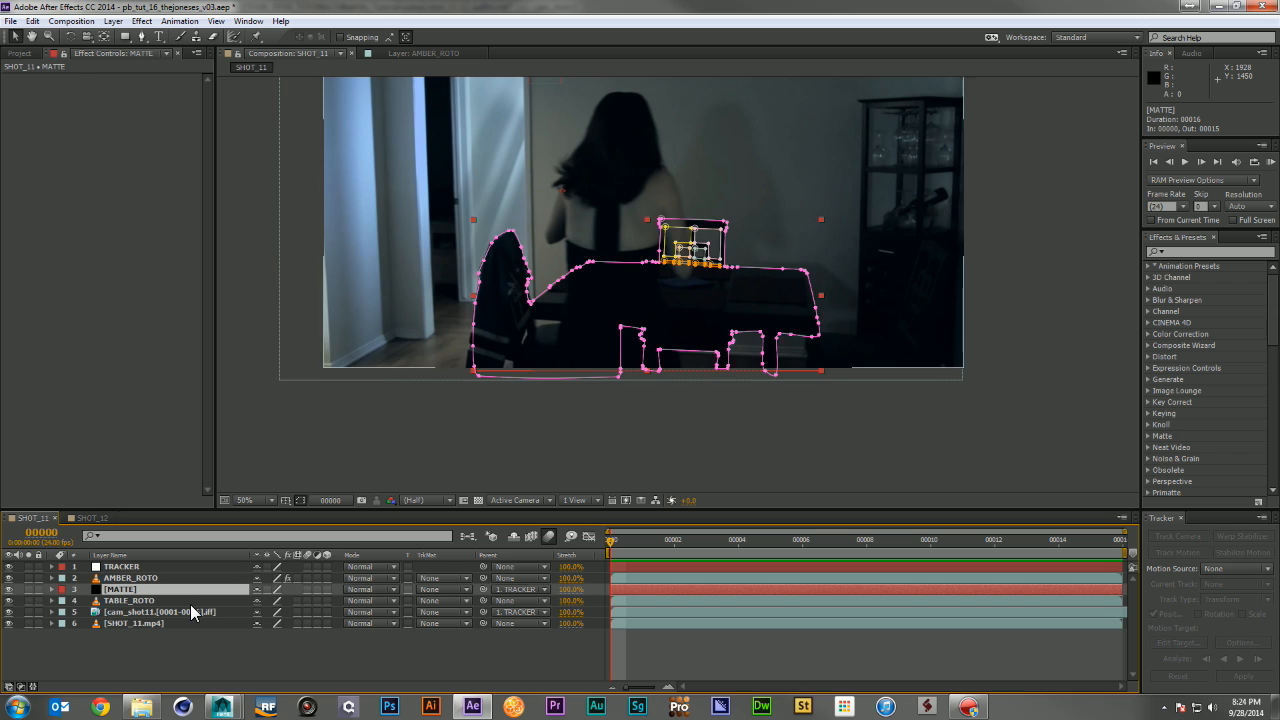
Set the MATTE layer's opacity to 100% and make it the alpha track matte of TABLE_ROTO
left_click(190, 601)
left_click(130, 589)
key("t")
left_click_drag(258, 600, 440, 612)
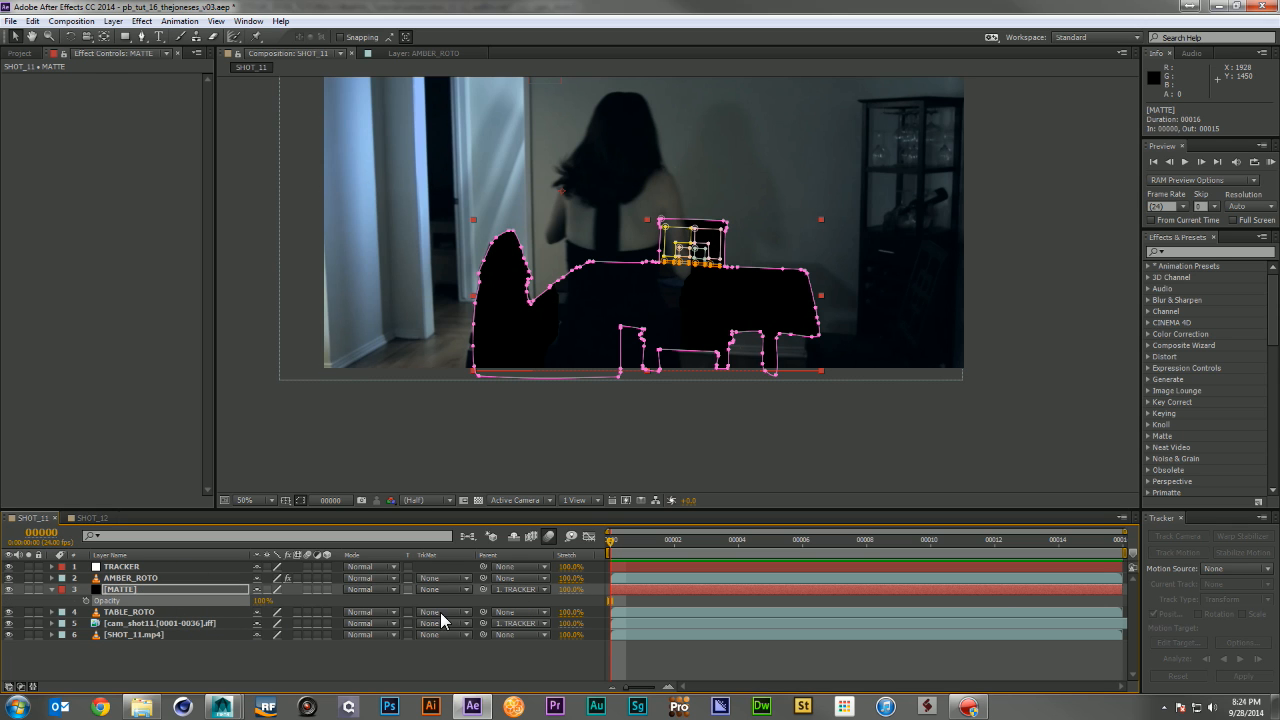
left_click(125, 611)
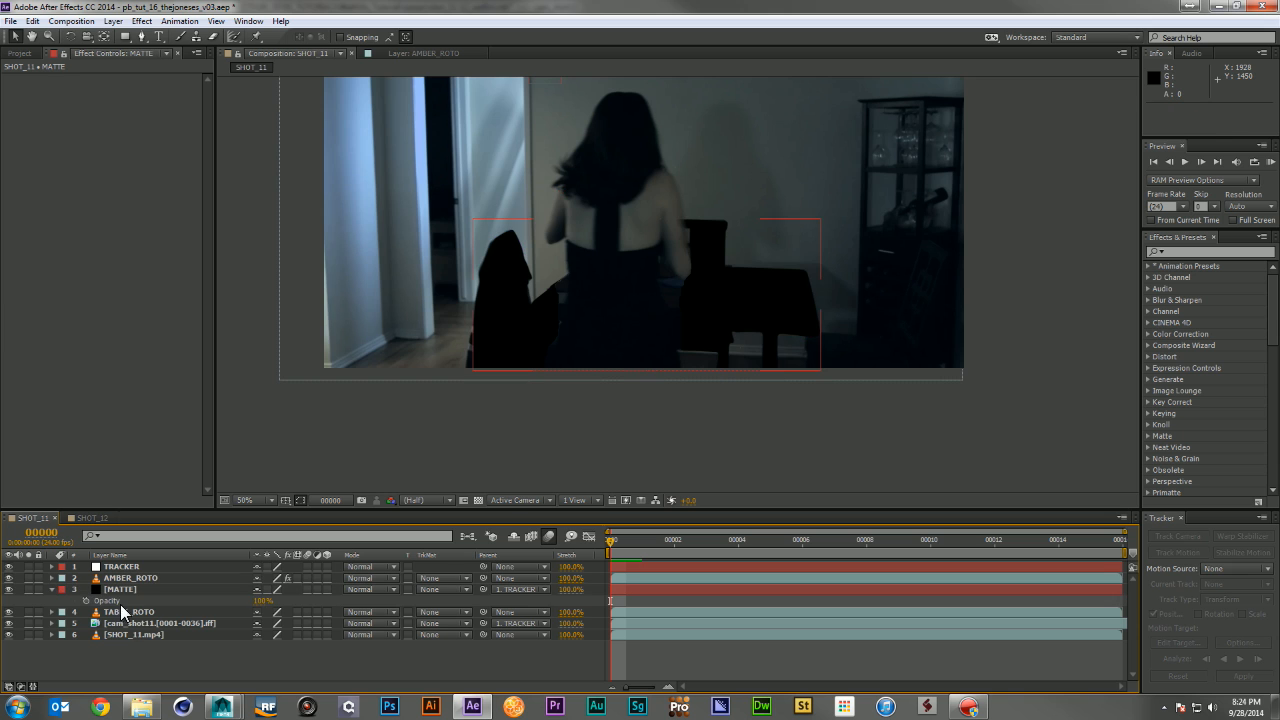
left_click(440, 611)
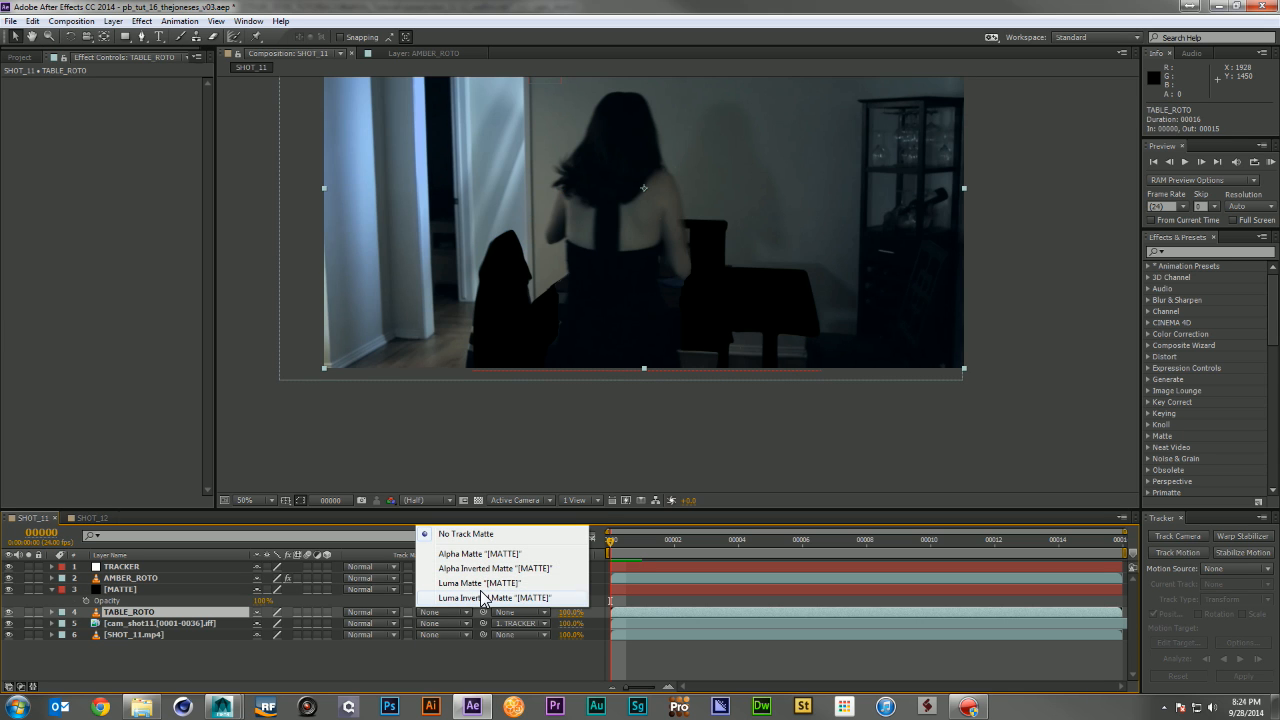
left_click(484, 553)
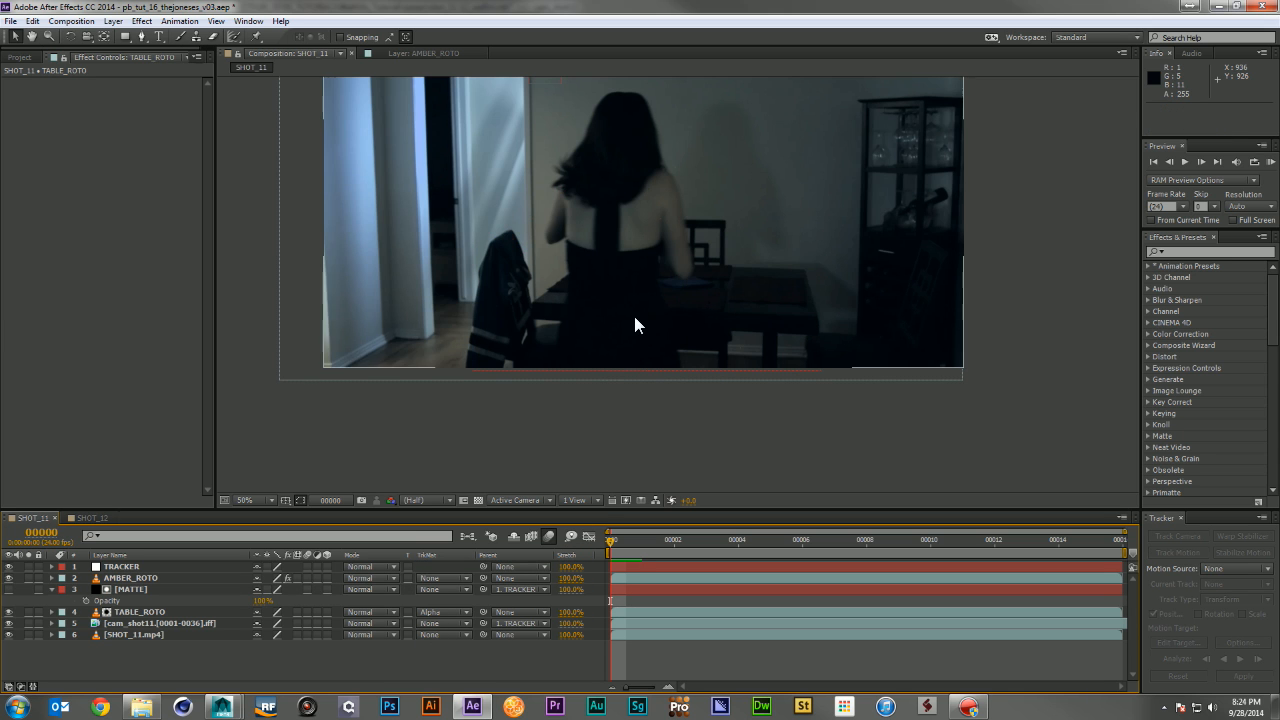
Collapse the MATTE layer's properties and play the shot to check the matted table and chairs
scroll(680, 290, "down", 2)
scroll(690, 290, "up", 2)
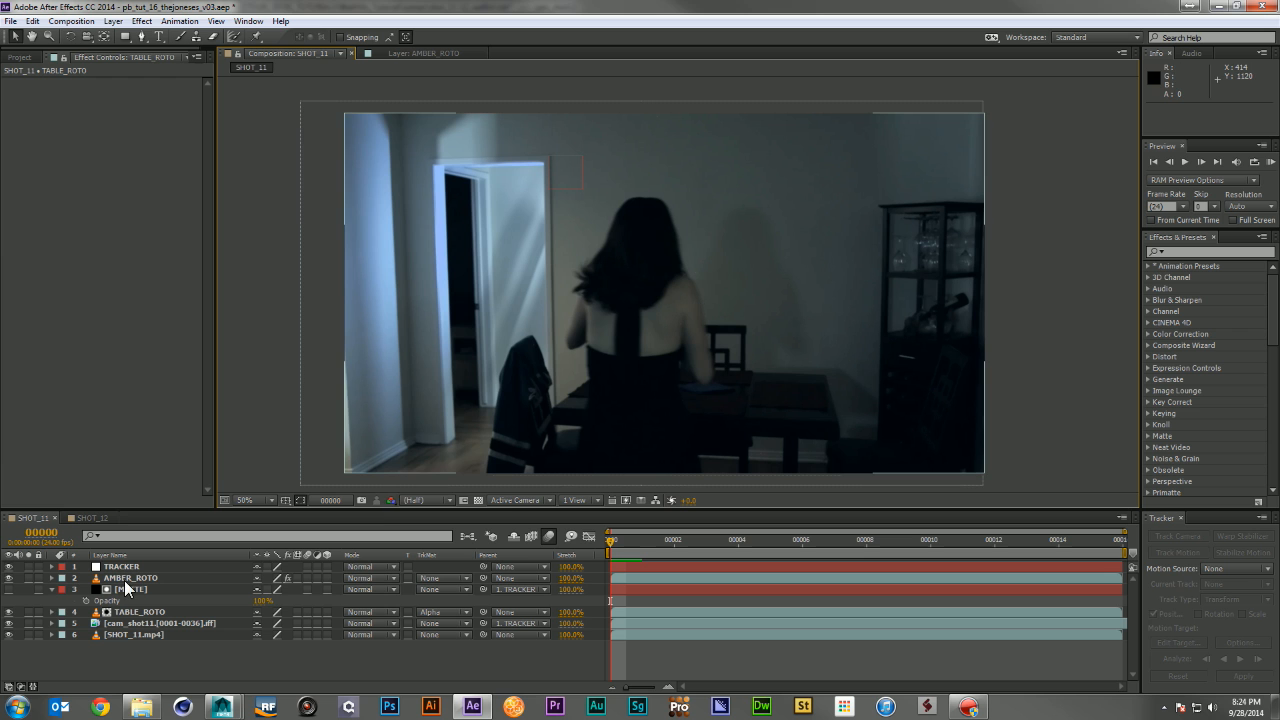
left_click(60, 588)
left_click(54, 588)
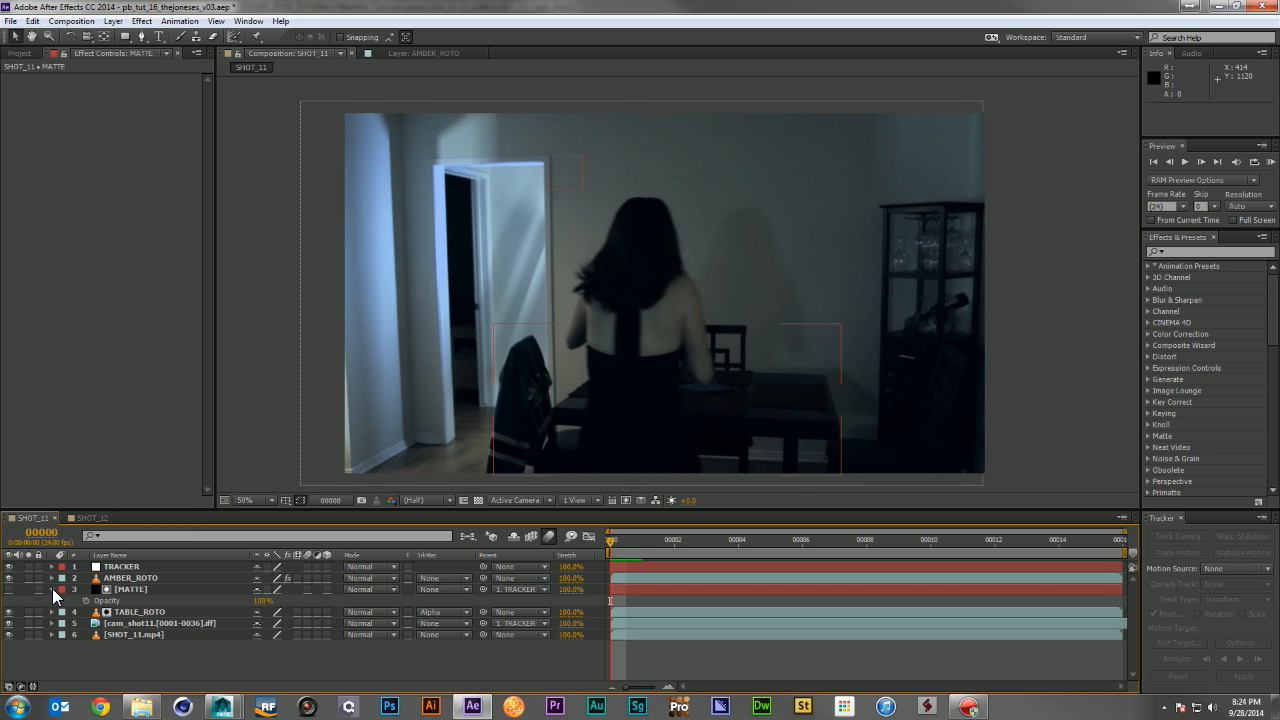
left_click(52, 589)
key("space")
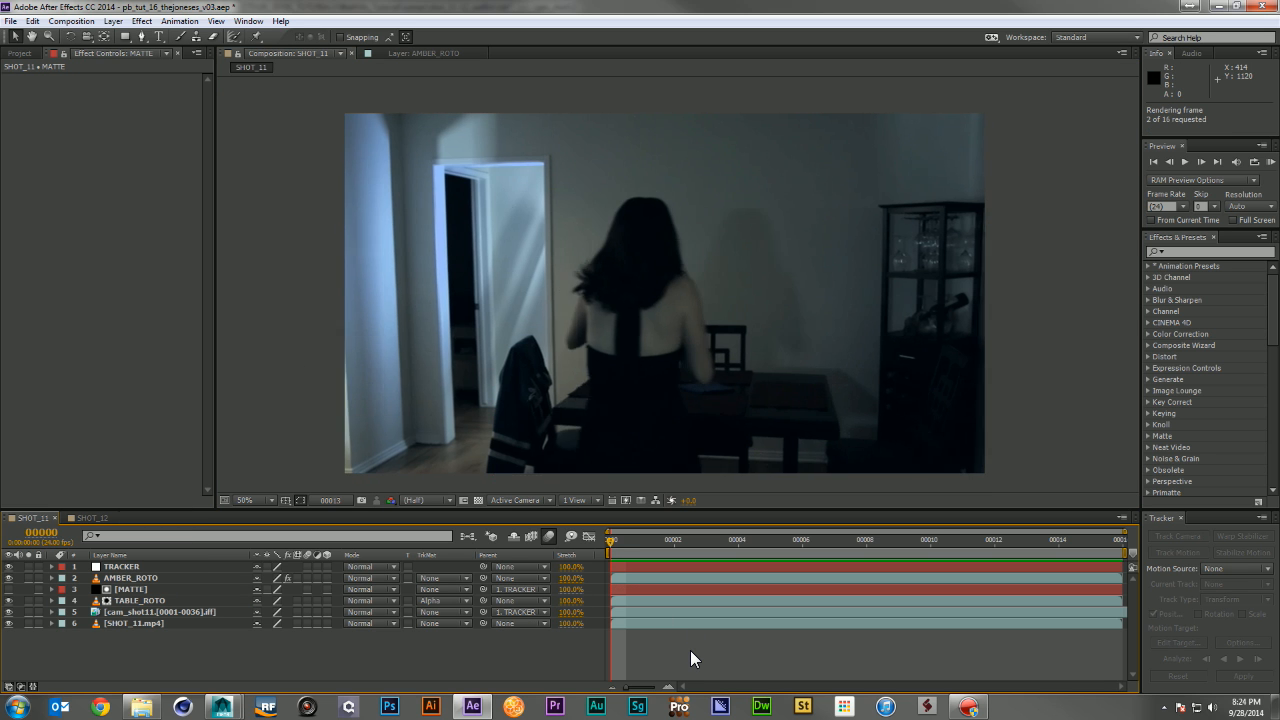
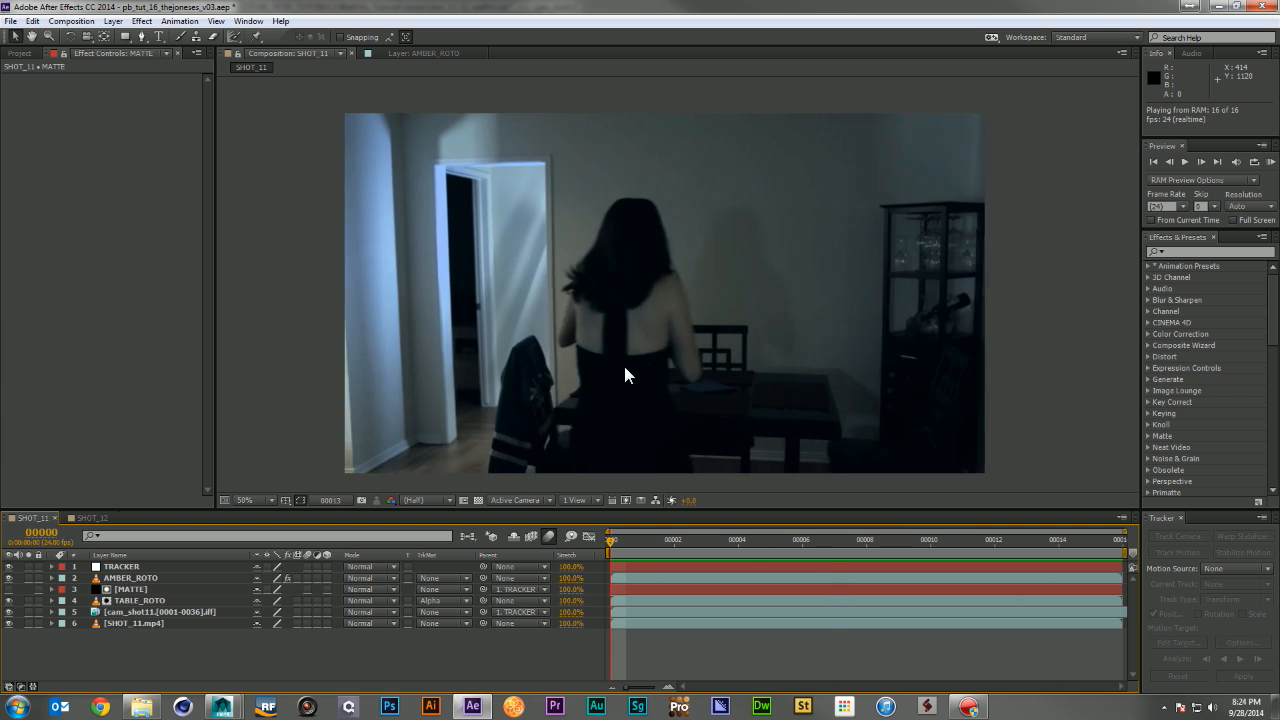
Import bullet_holes_wall.psd from the desktop into the 01_RASTER folder with the import kind Footage
key("space")
key("Home")
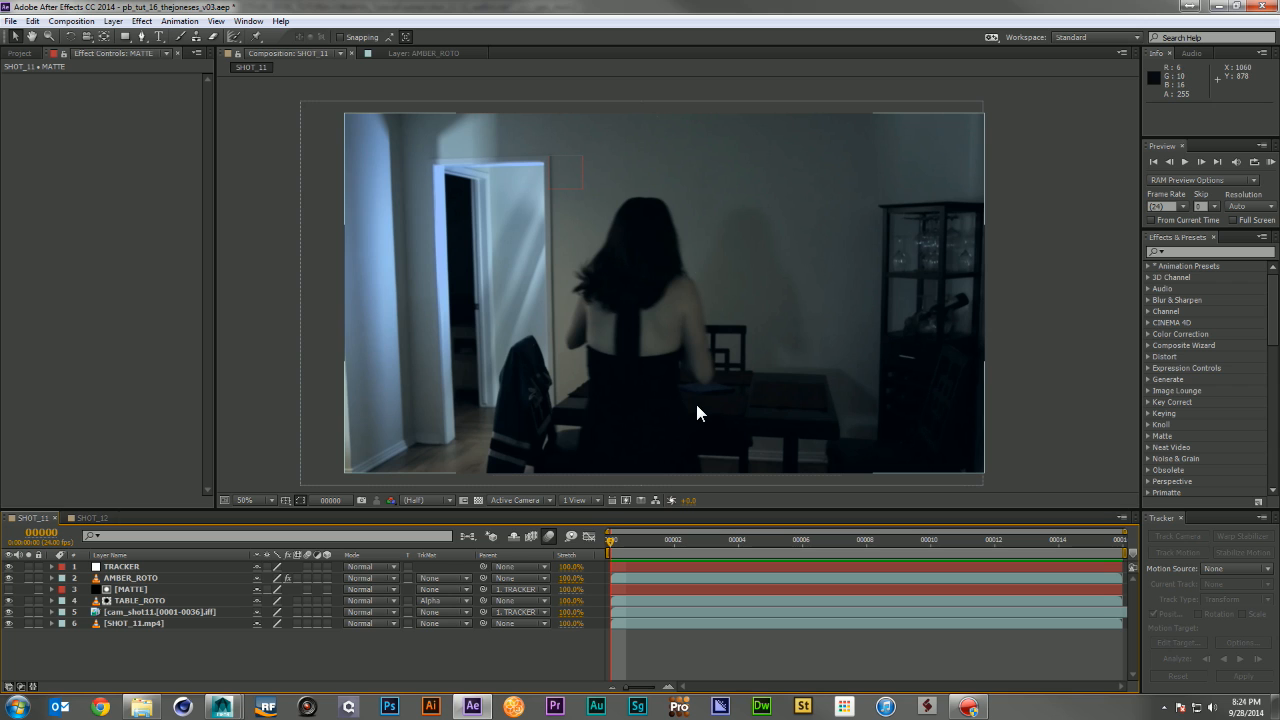
left_click(18, 53)
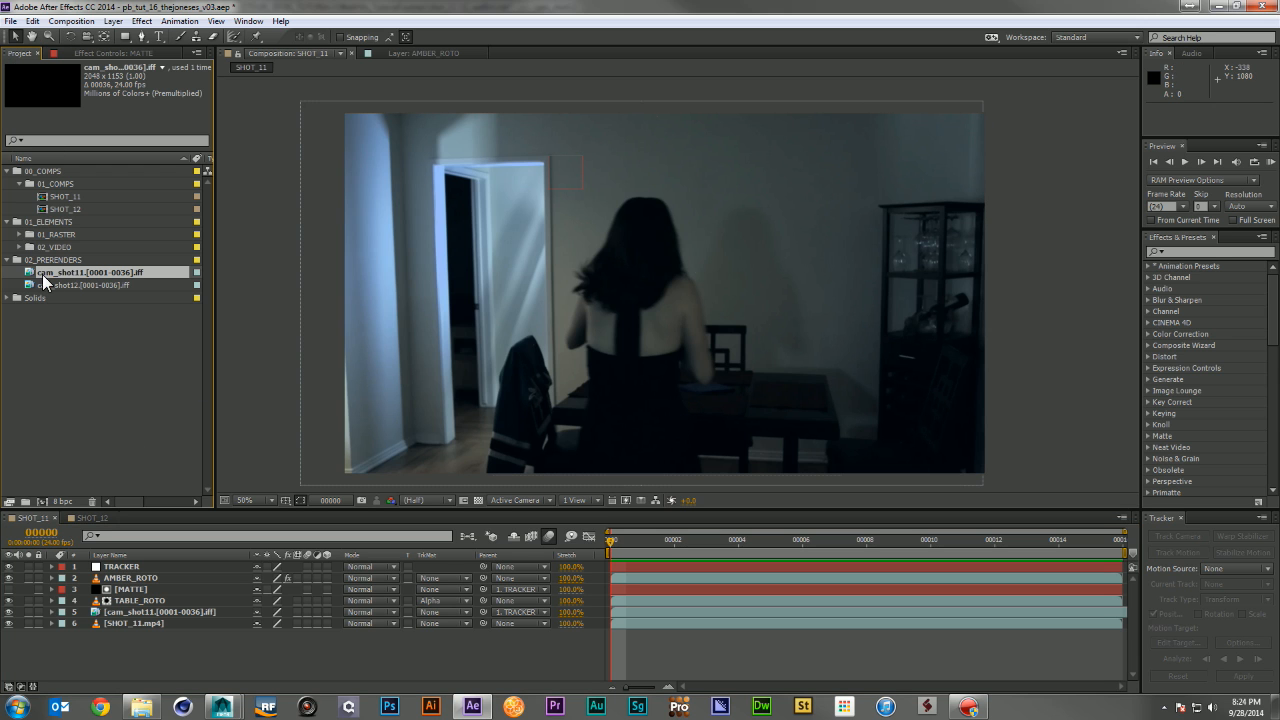
left_click(50, 234)
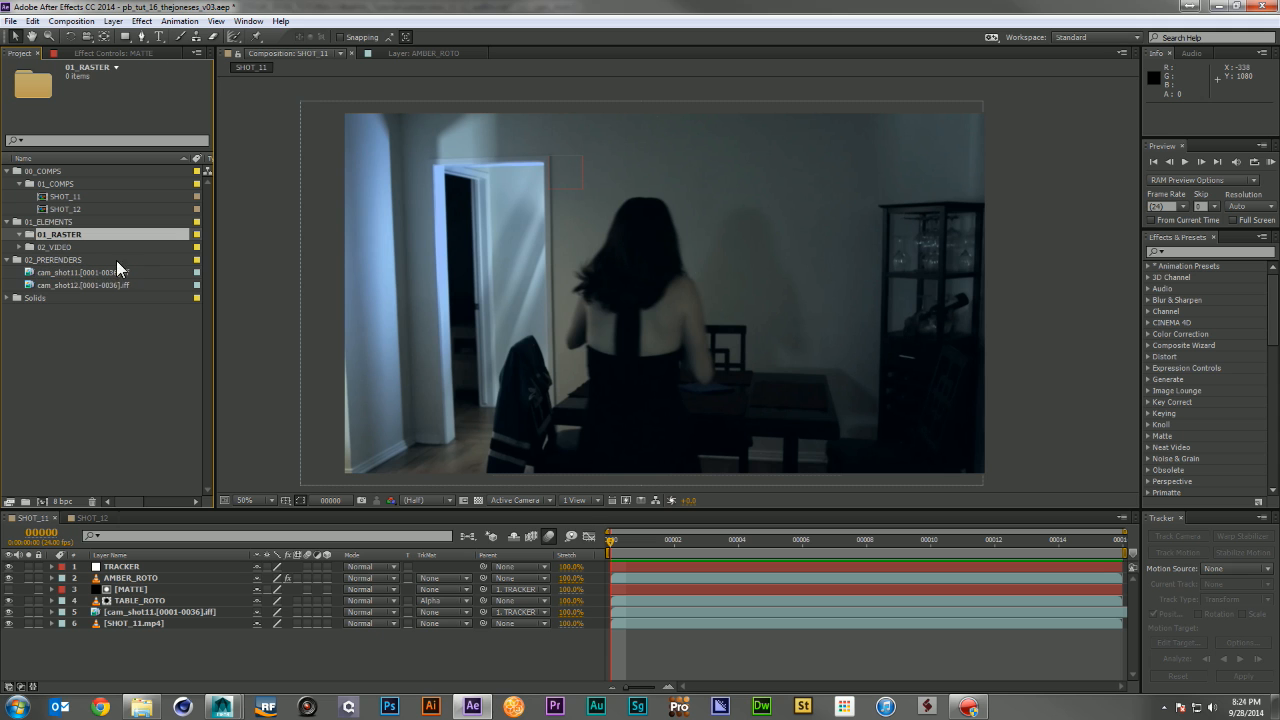
double_click(140, 256)
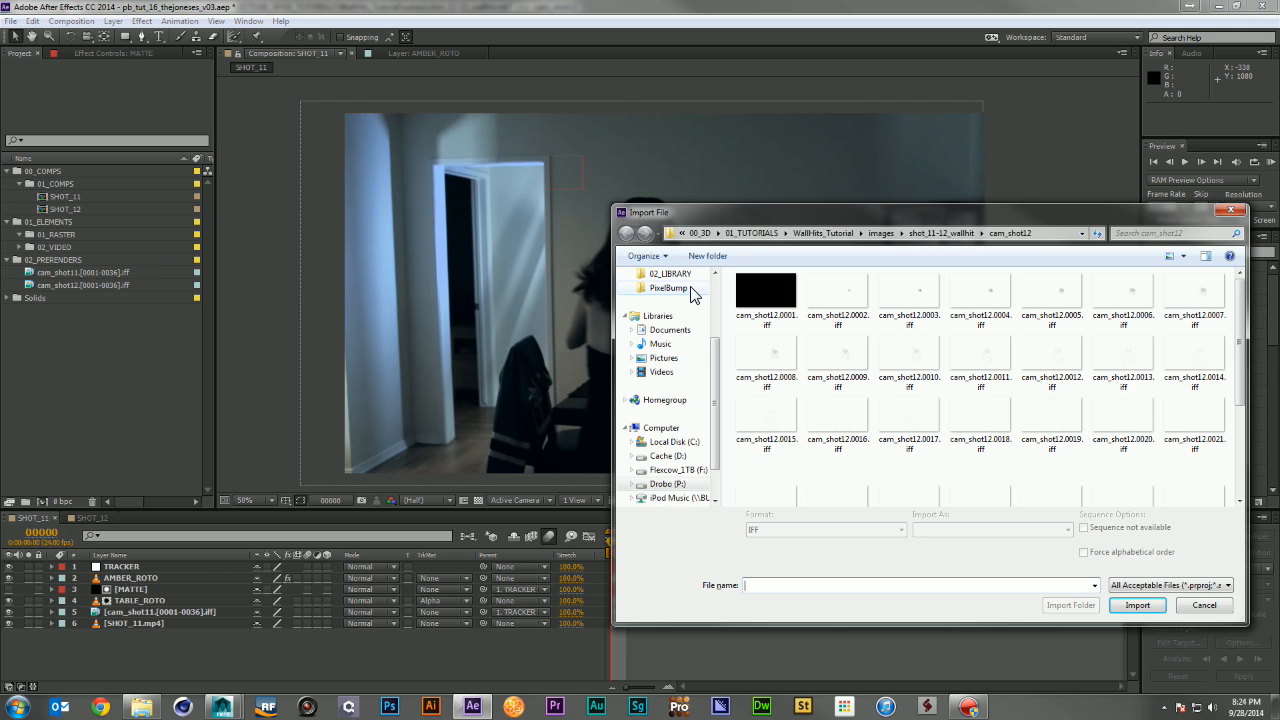
scroll(713, 307, "up", 3)
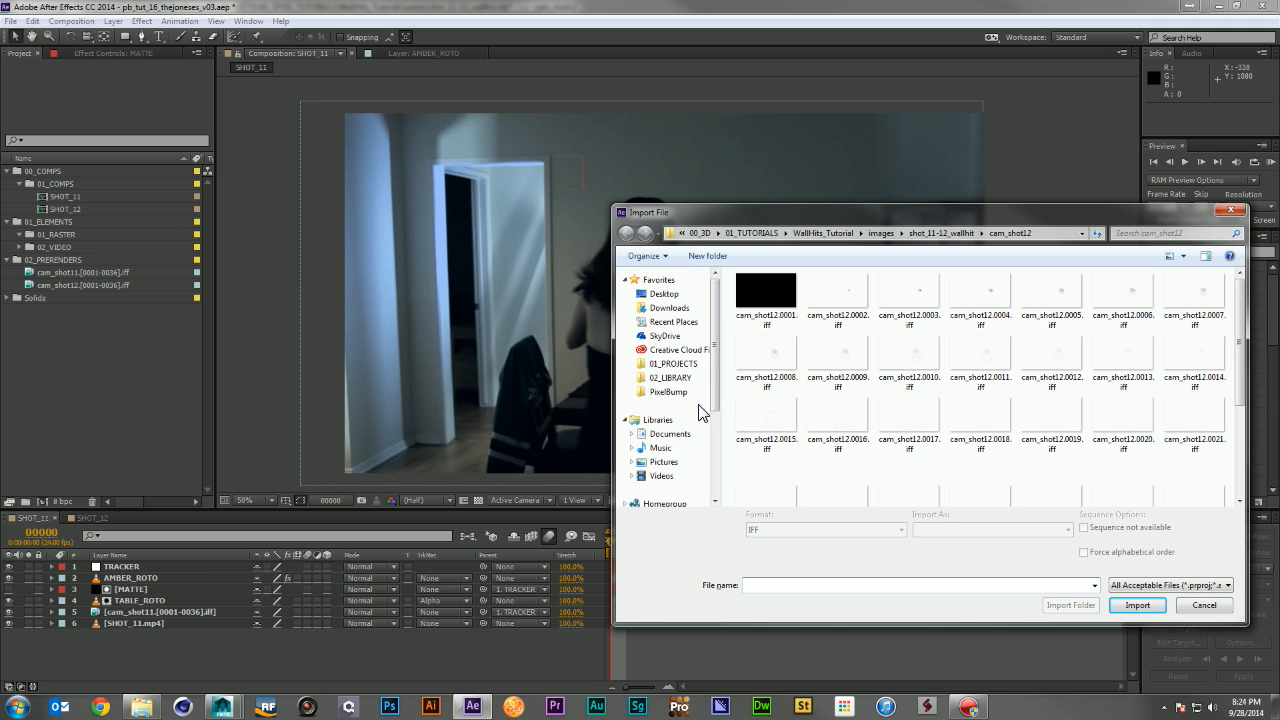
left_click(664, 294)
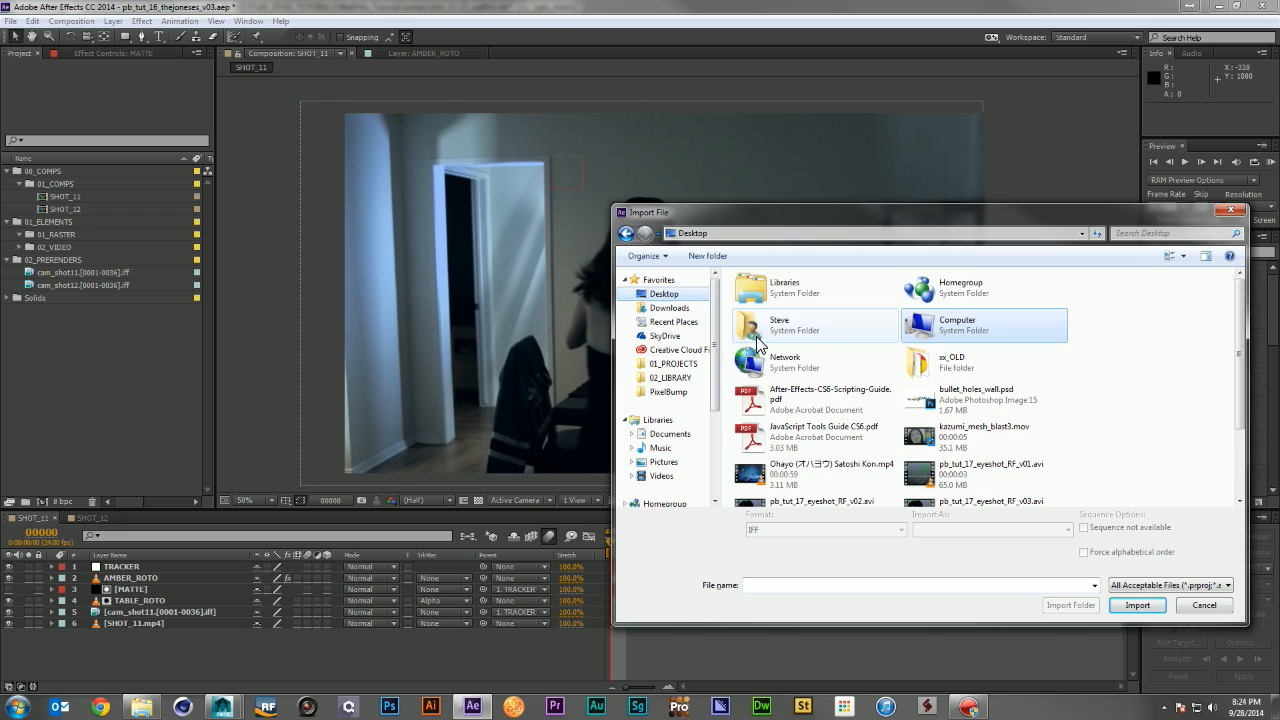
scroll(1128, 447, "down", 2)
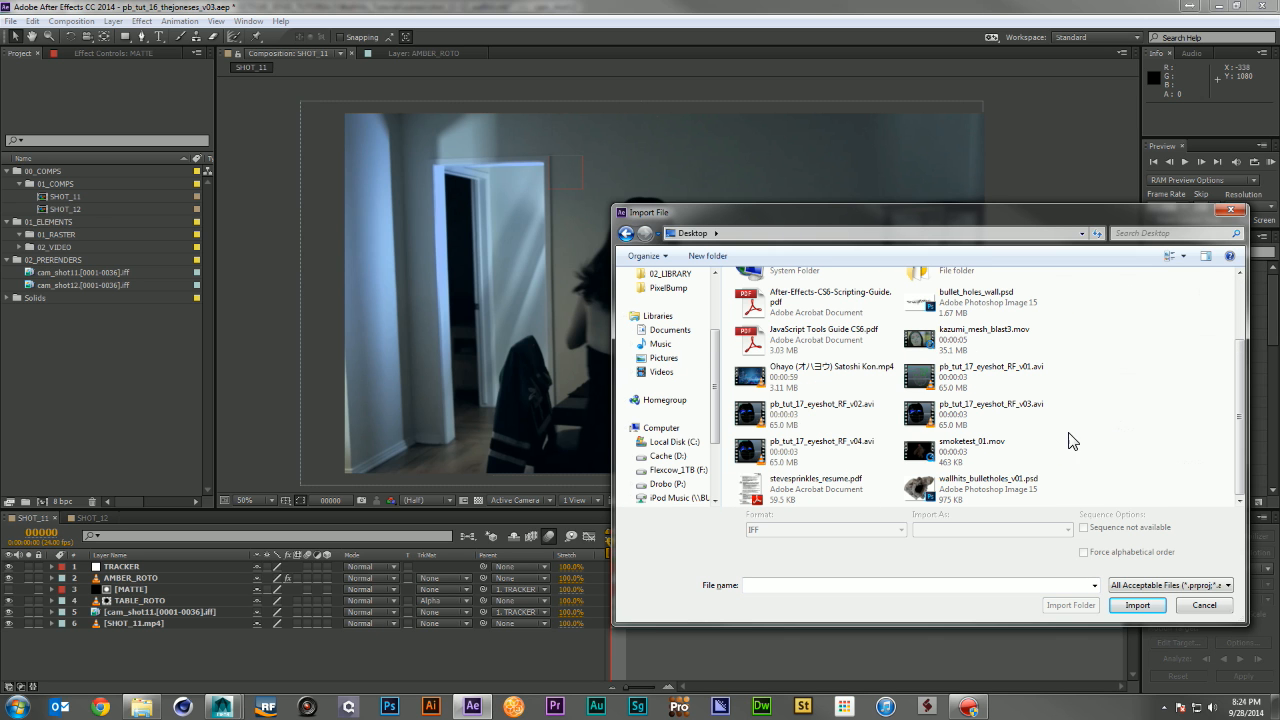
double_click(977, 295)
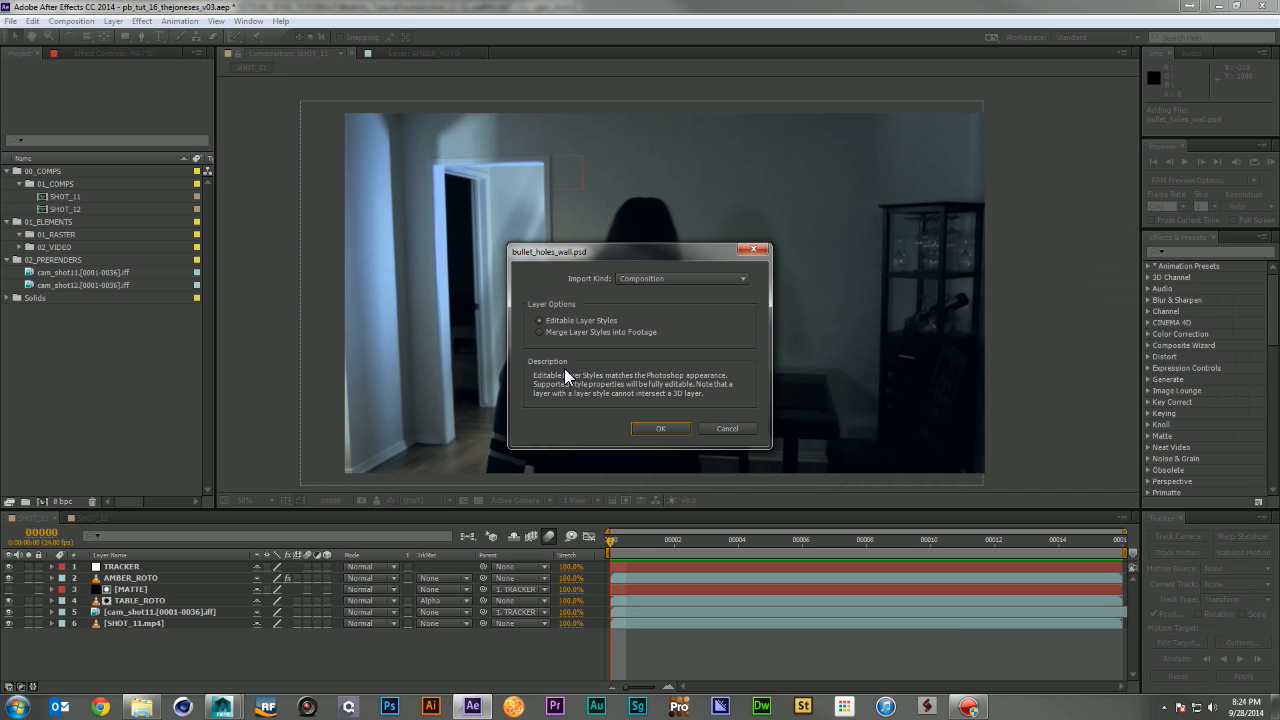
left_click(684, 278)
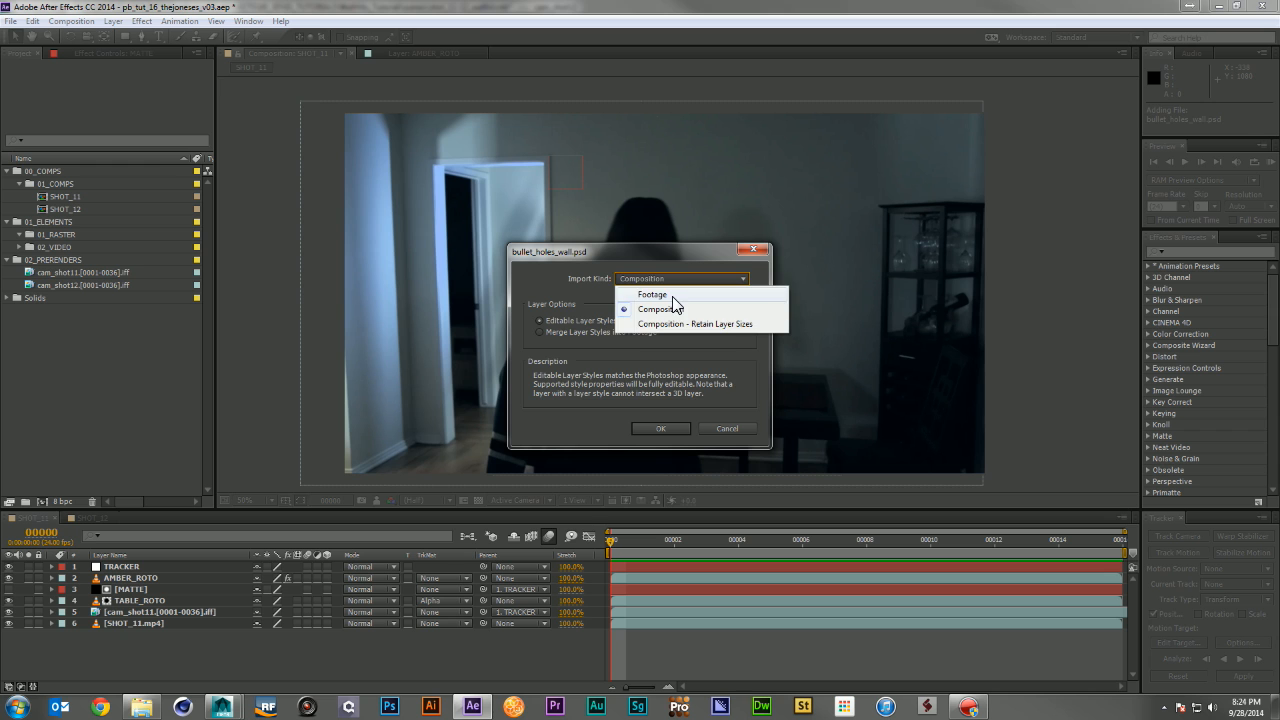
left_click(650, 284)
left_click(658, 431)
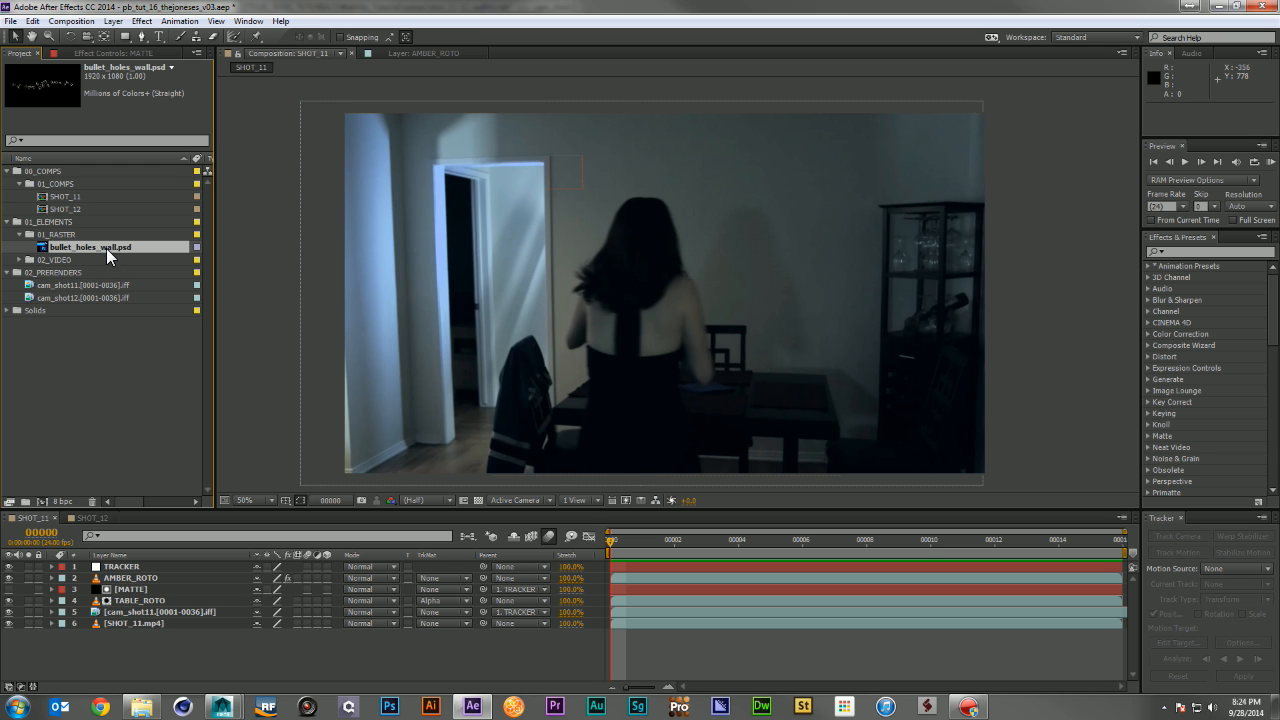
Add bullet_holes_wall.psd to SHOT_11 directly above the SHOT_11.mp4 layer and scale it to 25%
left_click_drag(202, 514, 212, 614)
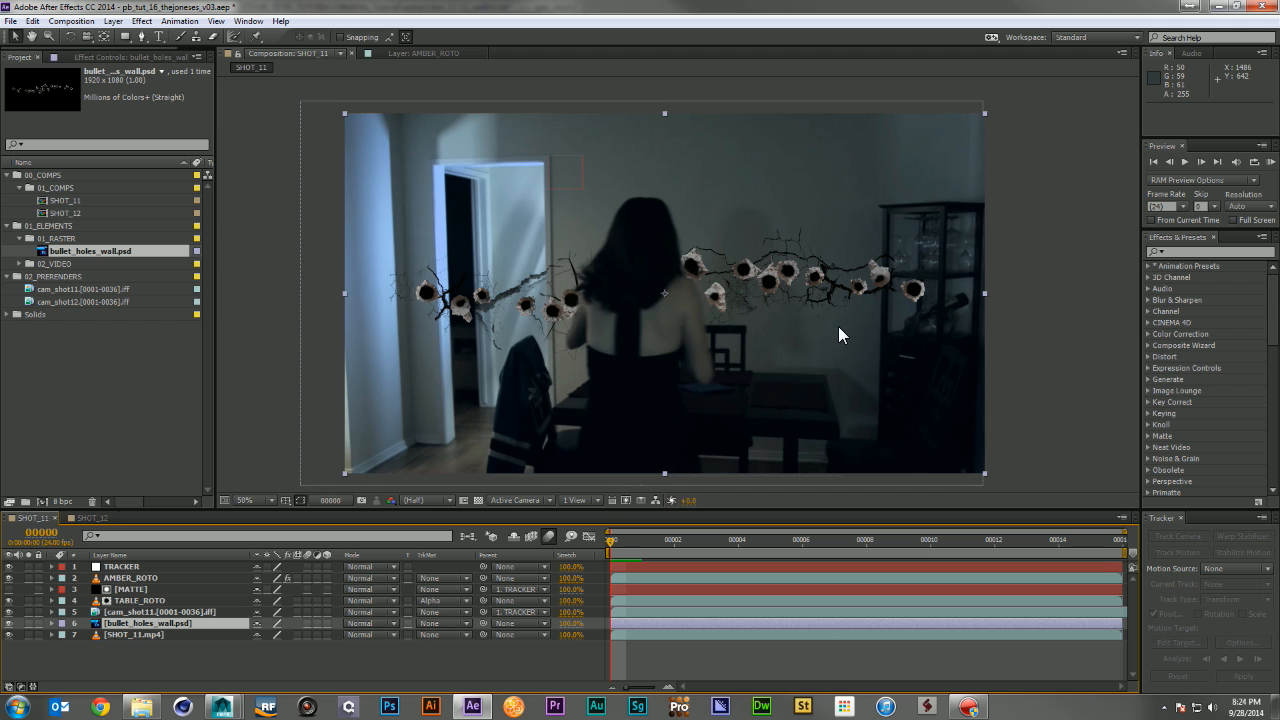
key("s")
left_click_drag(305, 636, 230, 636)
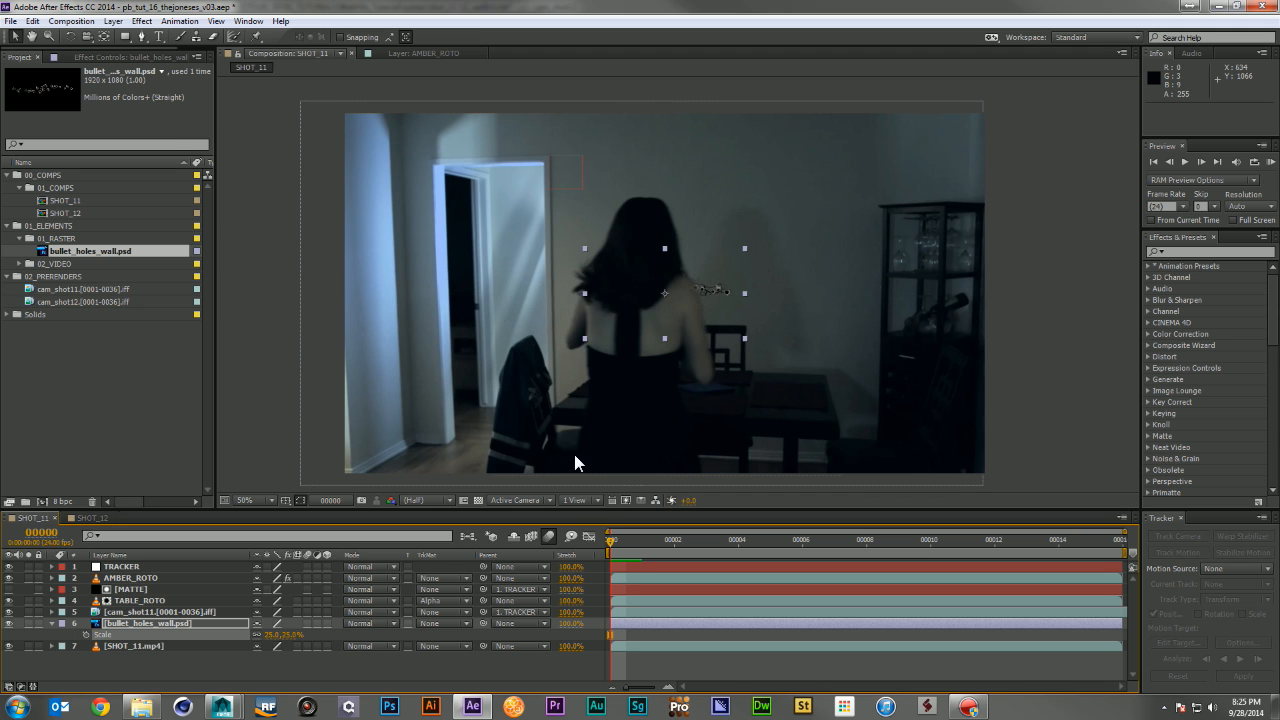
At frame 15, position the bullet holes on the wall in front of the gun and parent their layer to TRACKER
left_click_drag(632, 298, 588, 274)
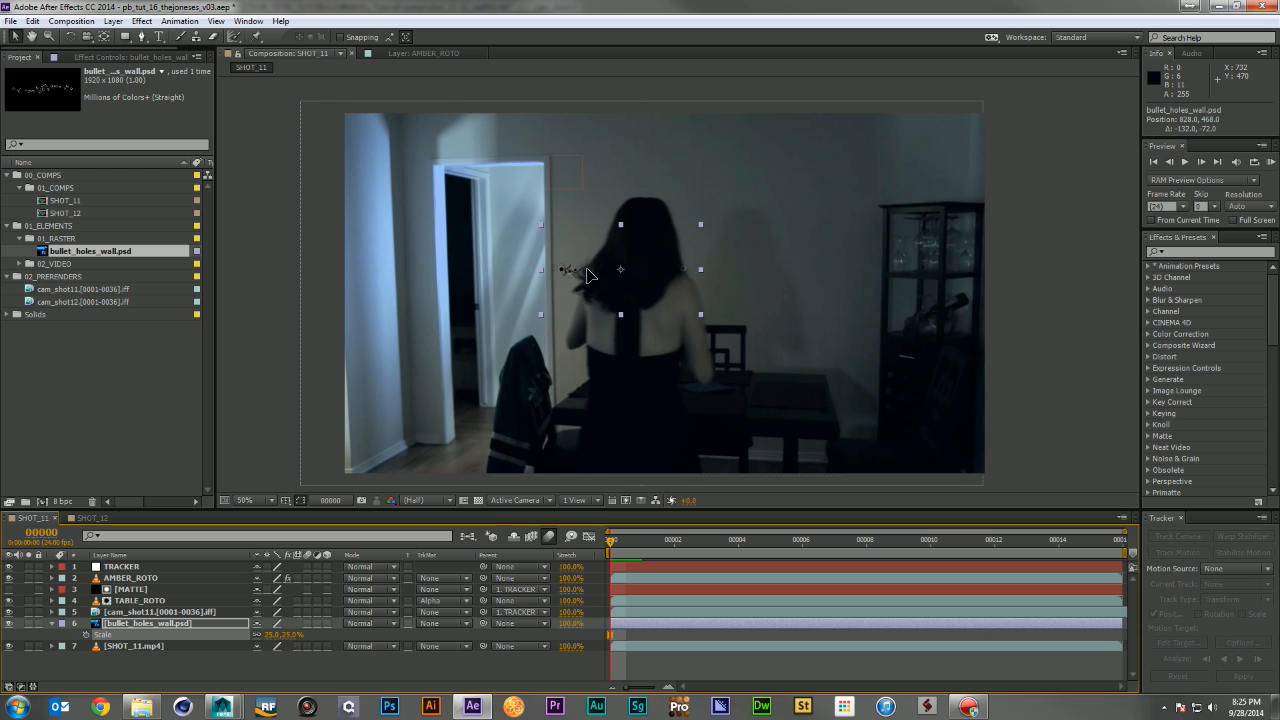
left_click_drag(612, 545, 1138, 574)
left_click_drag(640, 267, 718, 280)
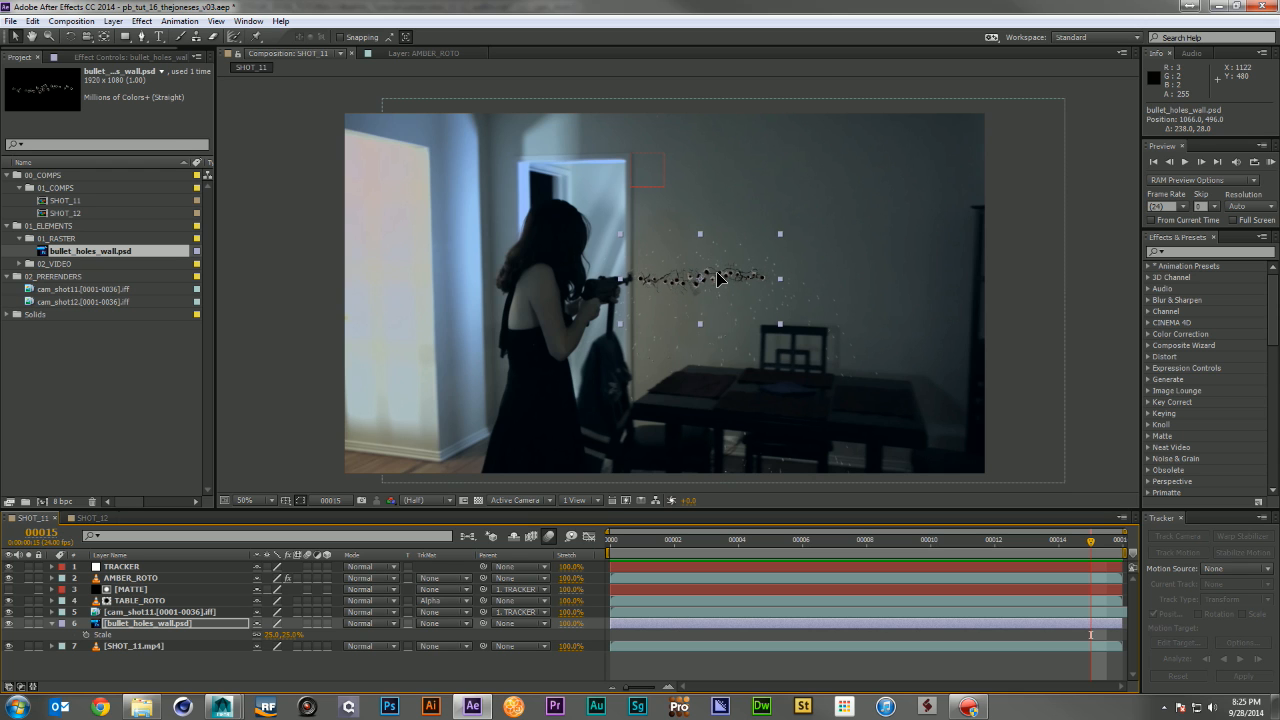
left_click(384, 623)
left_click(484, 620)
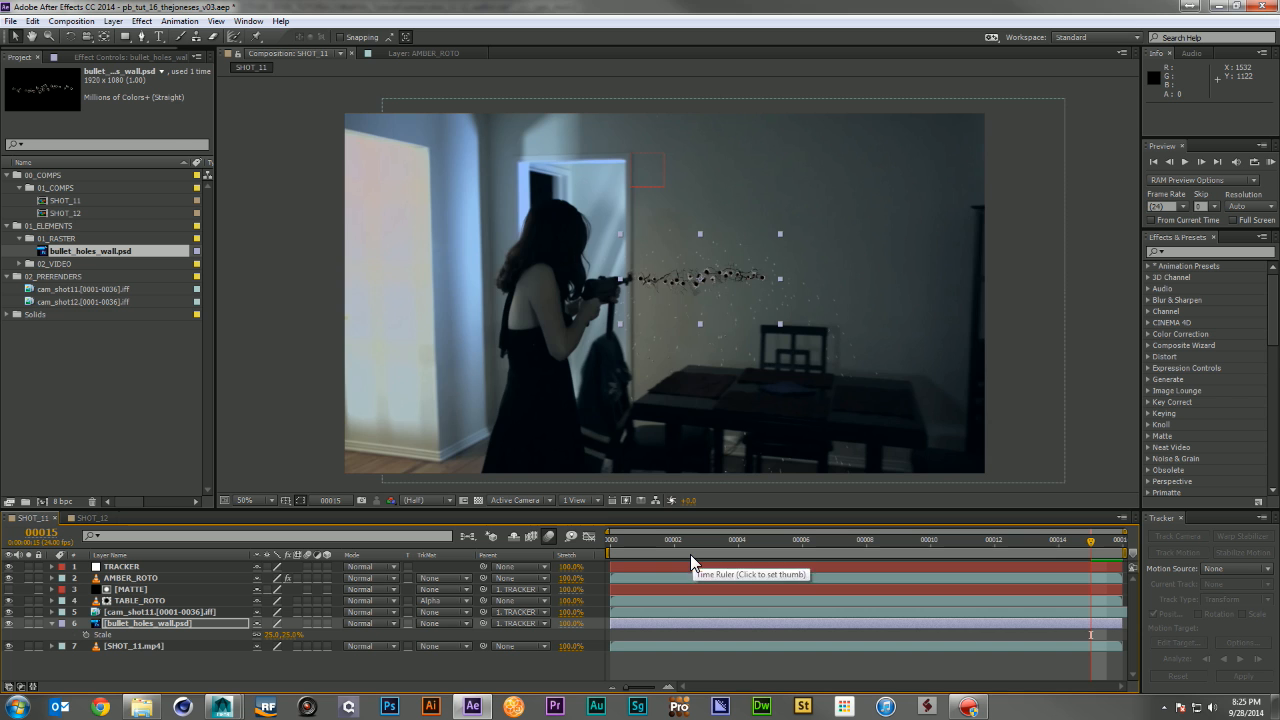
Preview how the bullet holes follow the wall across the shot, and inspect them up close at frame 15
key("KP_0")
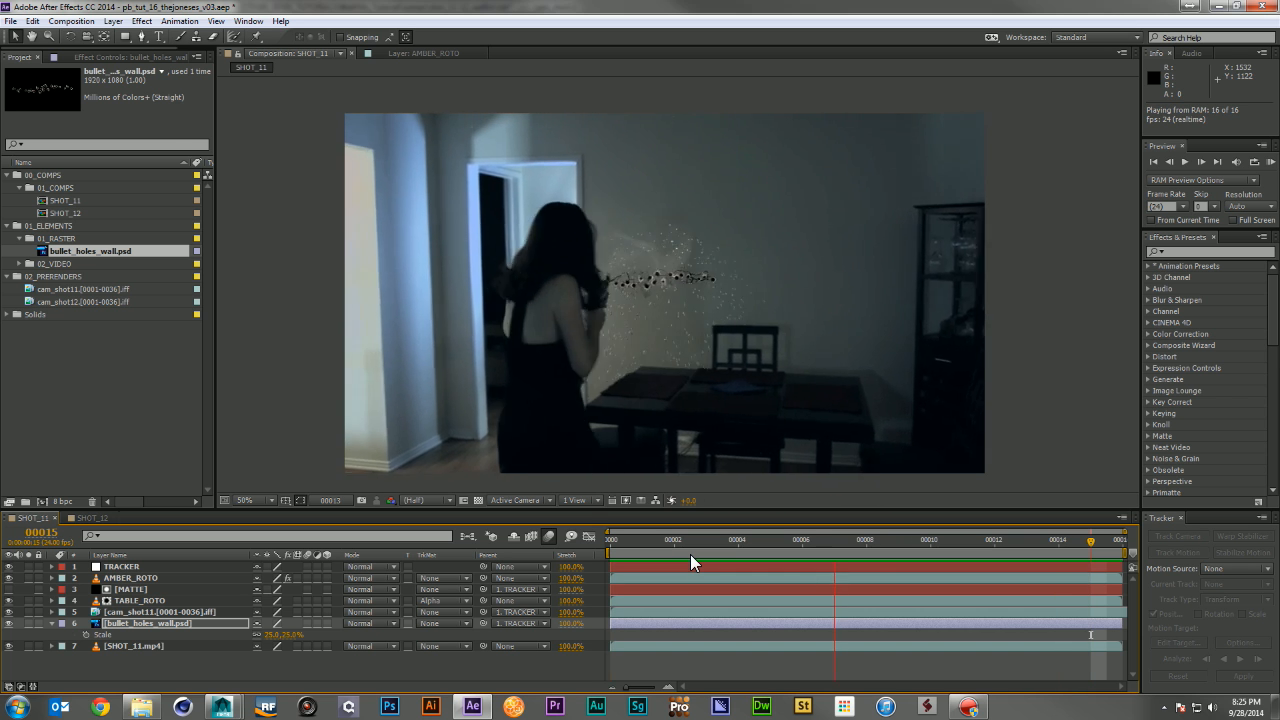
key("space")
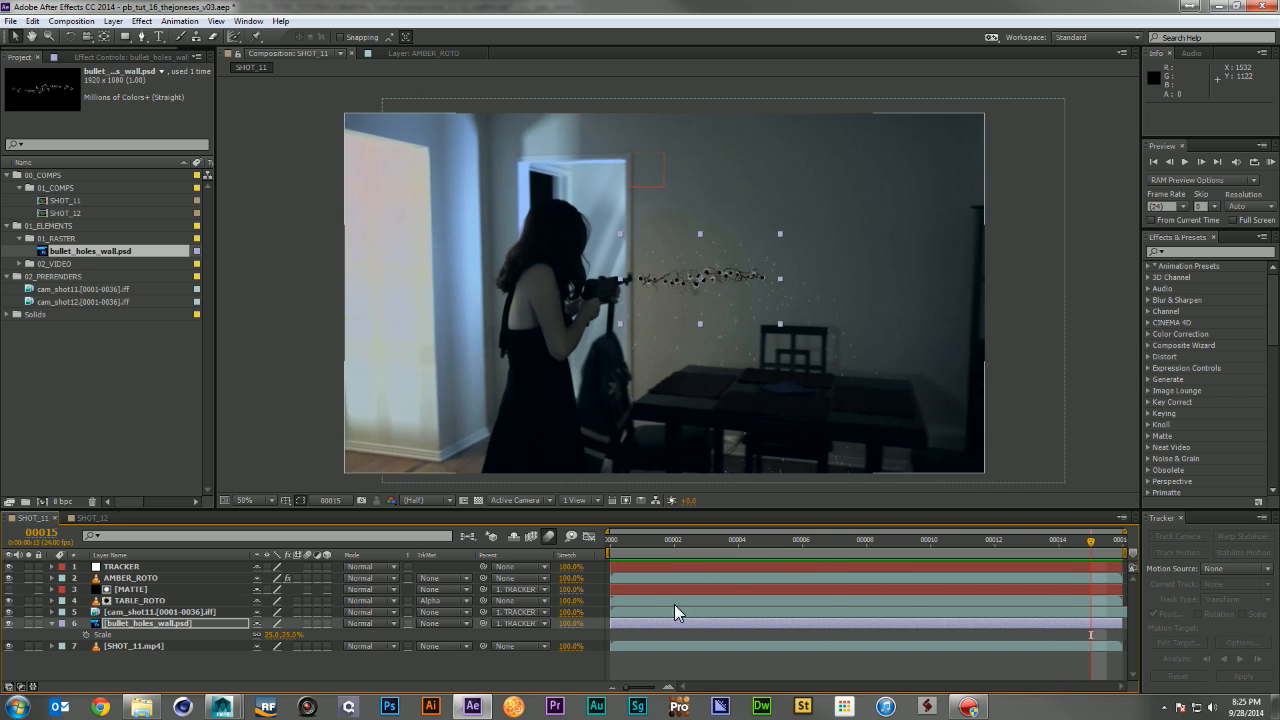
left_click(474, 658)
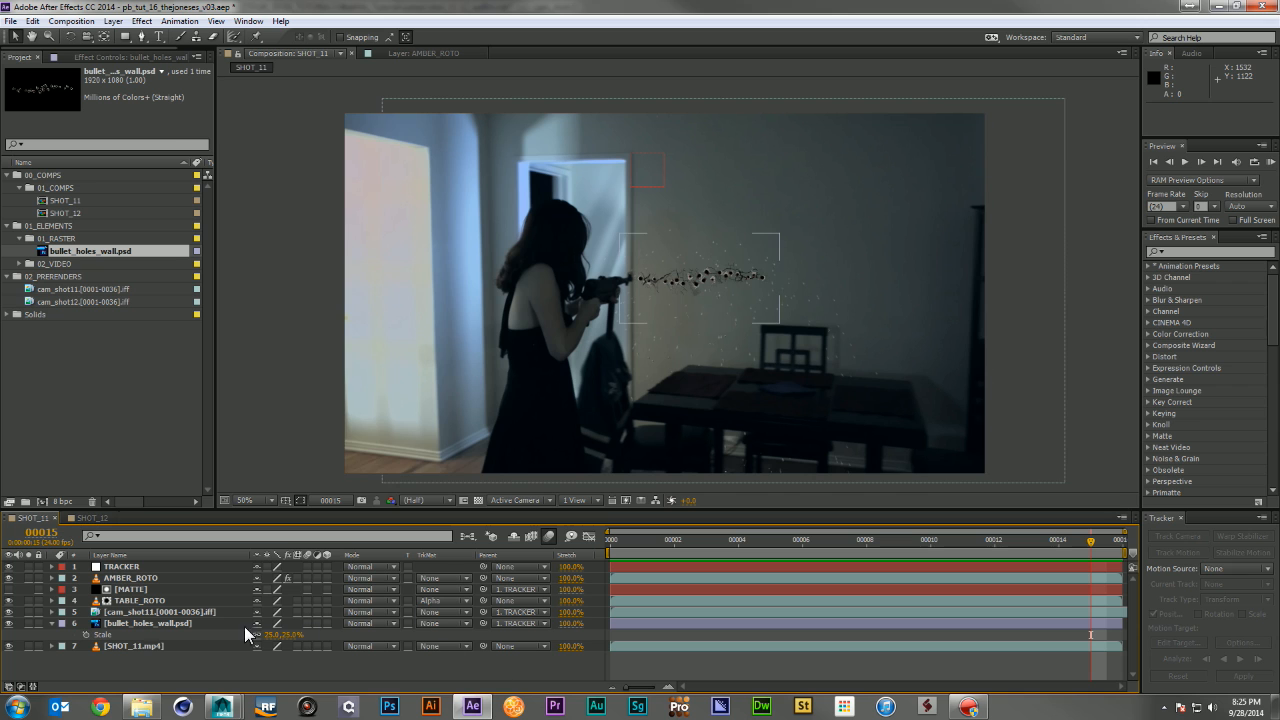
left_click(140, 624)
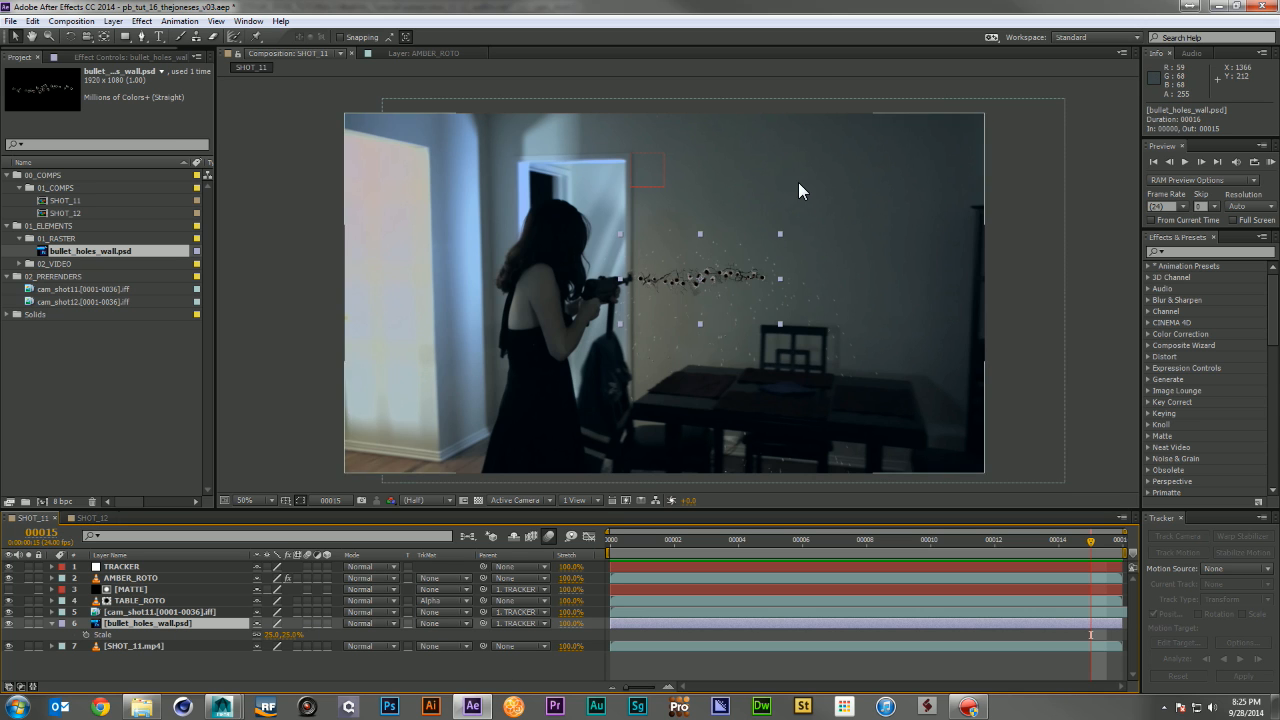
key("period")
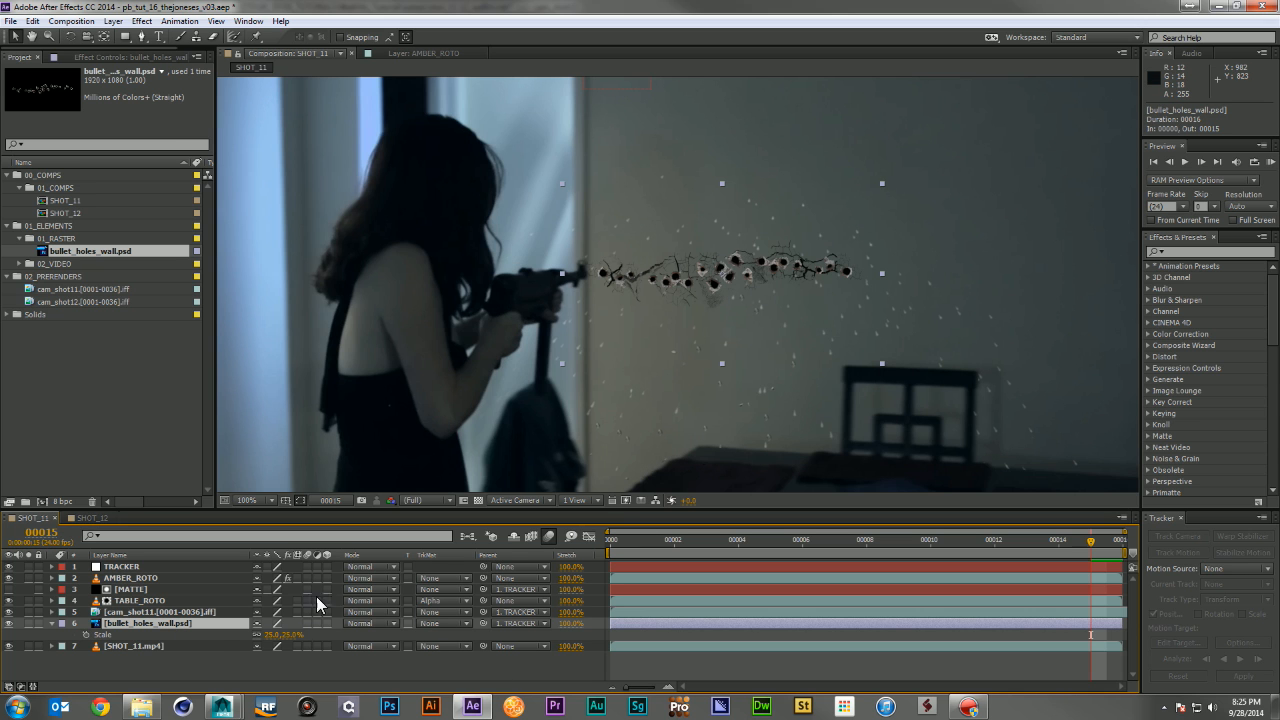
key("t")
left_click_drag(270, 636, 273, 637)
left_click_drag(275, 637, 278, 637)
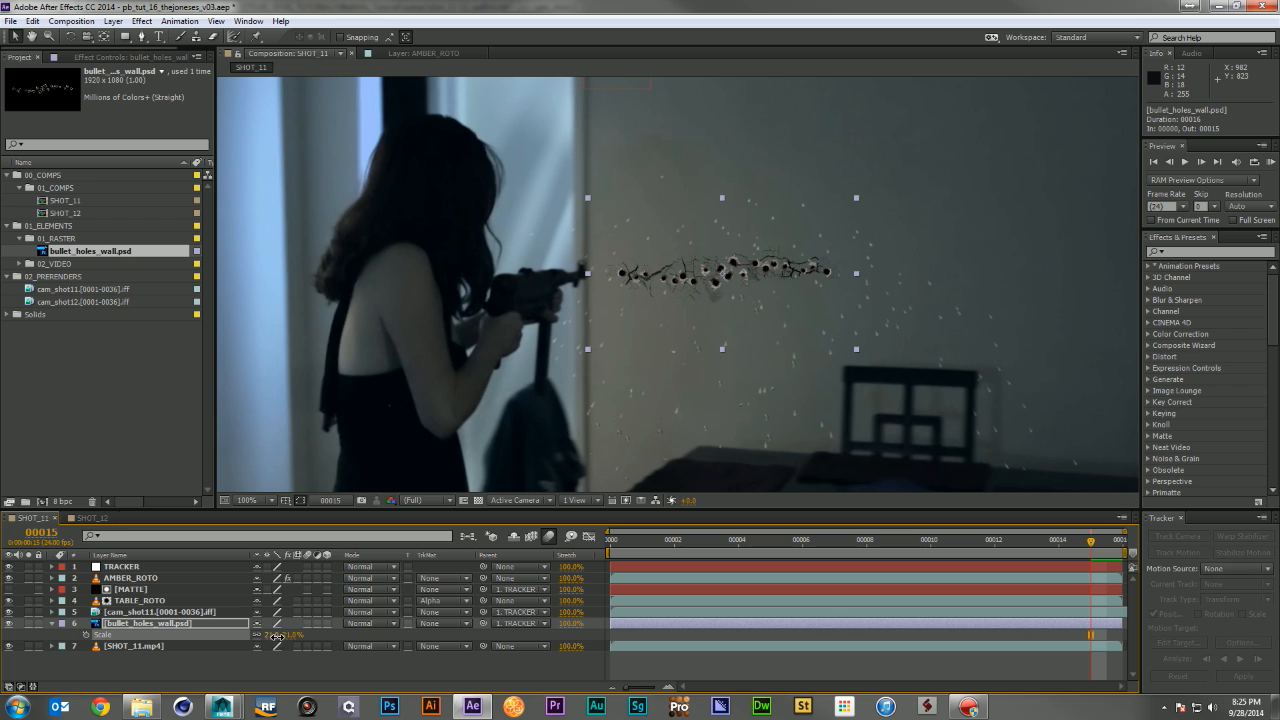
left_click(297, 680)
key("ctrl+z")
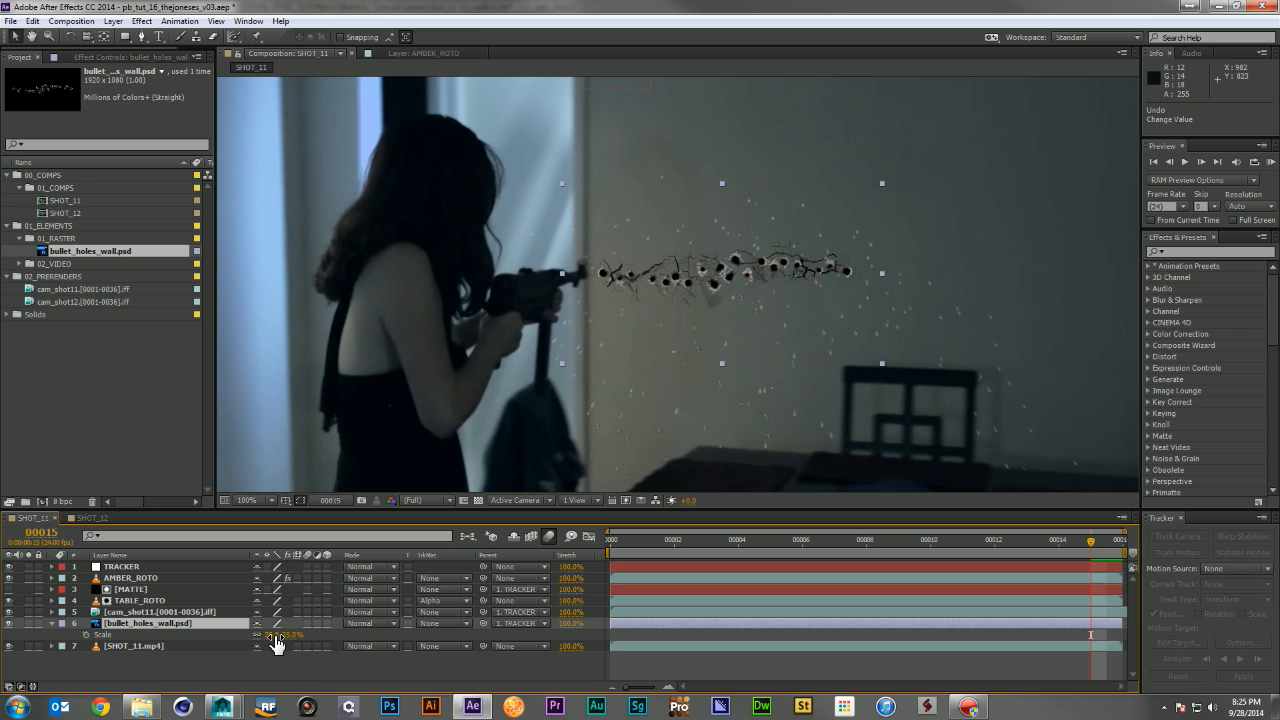
Set the bullet_holes_wall.psd layer's scale to 23% and shift the holes 8 px toward the gun
type("23")
key("Return")
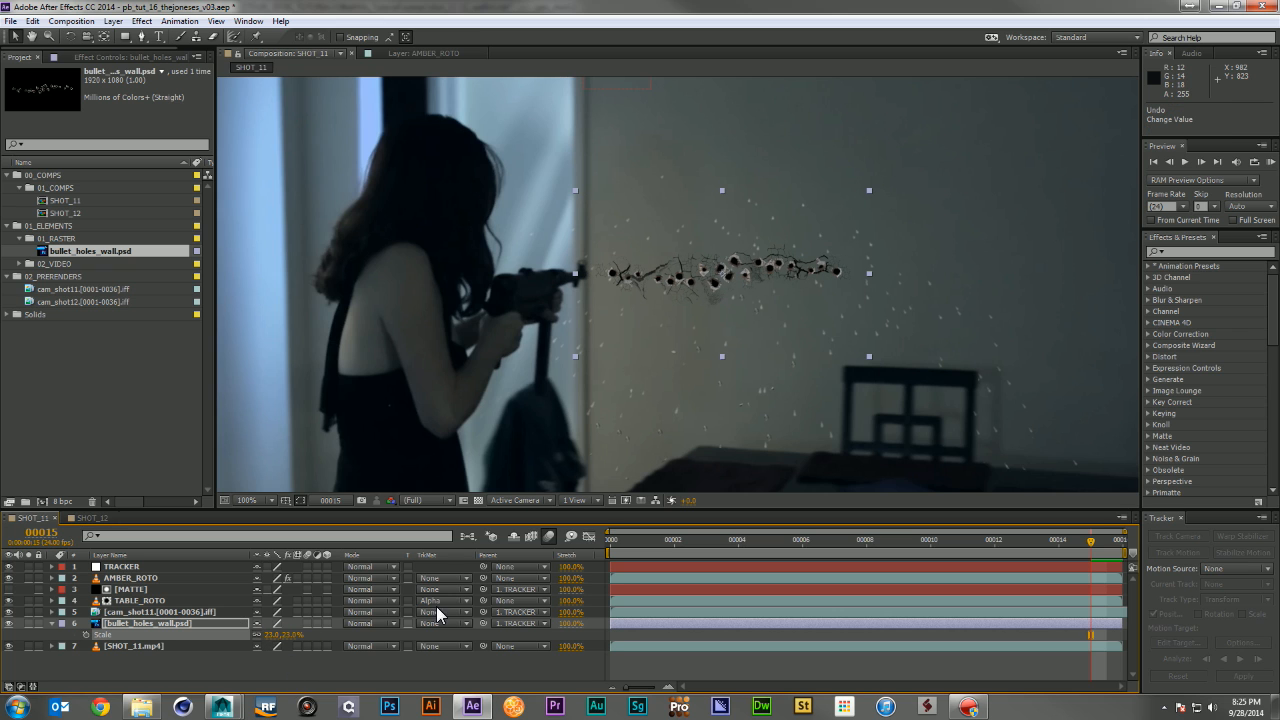
left_click_drag(658, 301, 650, 301)
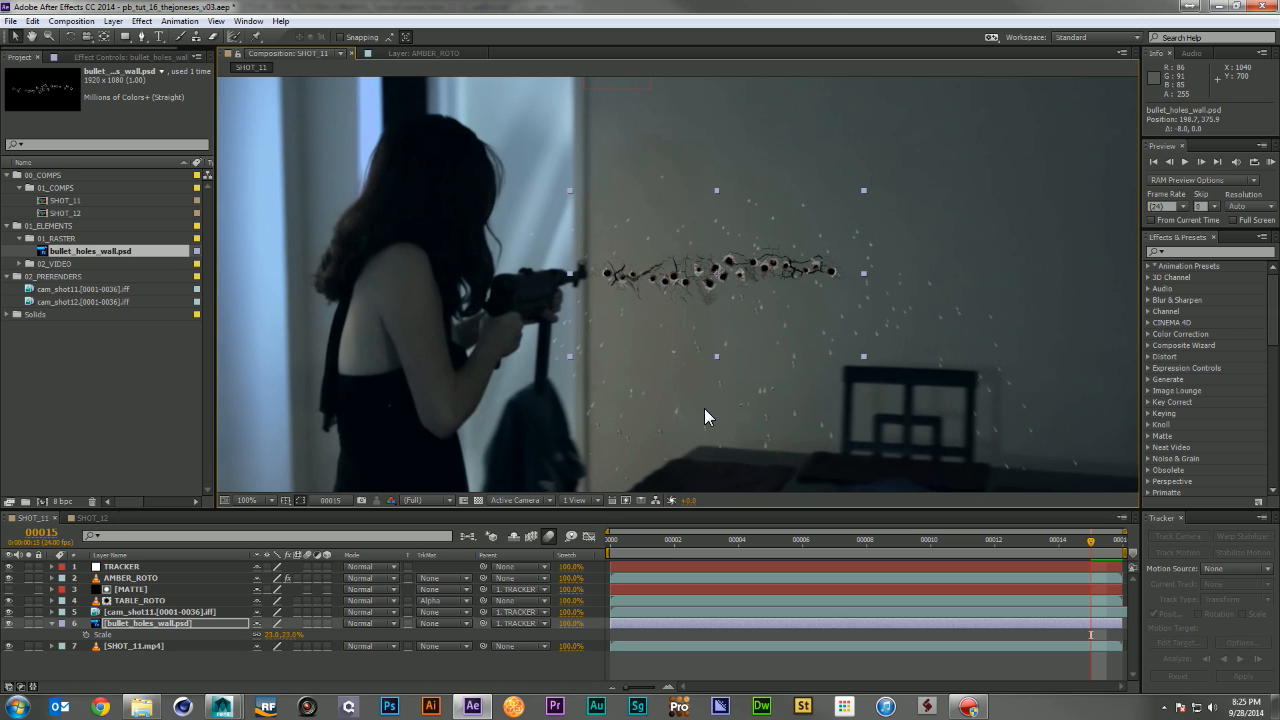
Find the Curves effect and apply it to the bullet_holes_wall.psd layer
left_click(1188, 253)
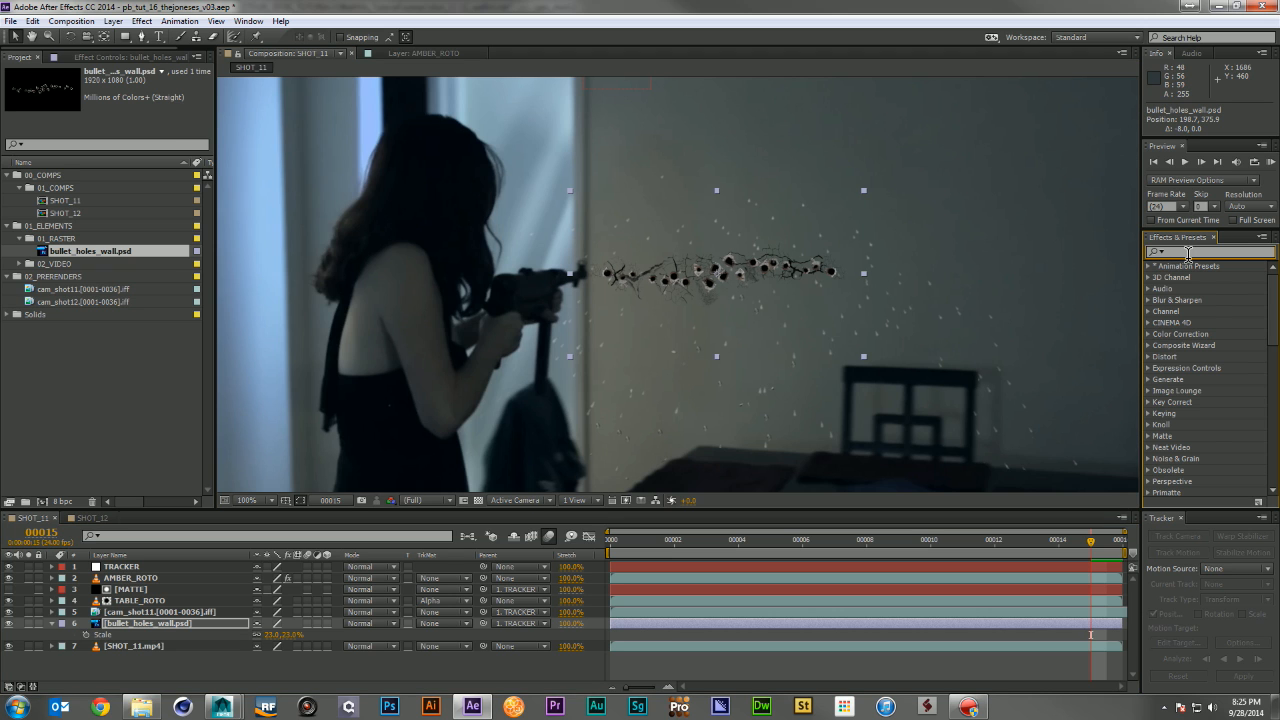
type("curve")
left_click_drag(1196, 323, 180, 621)
Viewing only the red channel, pull down the midtones of the Red curve to match the bullet holes to the wall
left_click(390, 500)
left_click(414, 538)
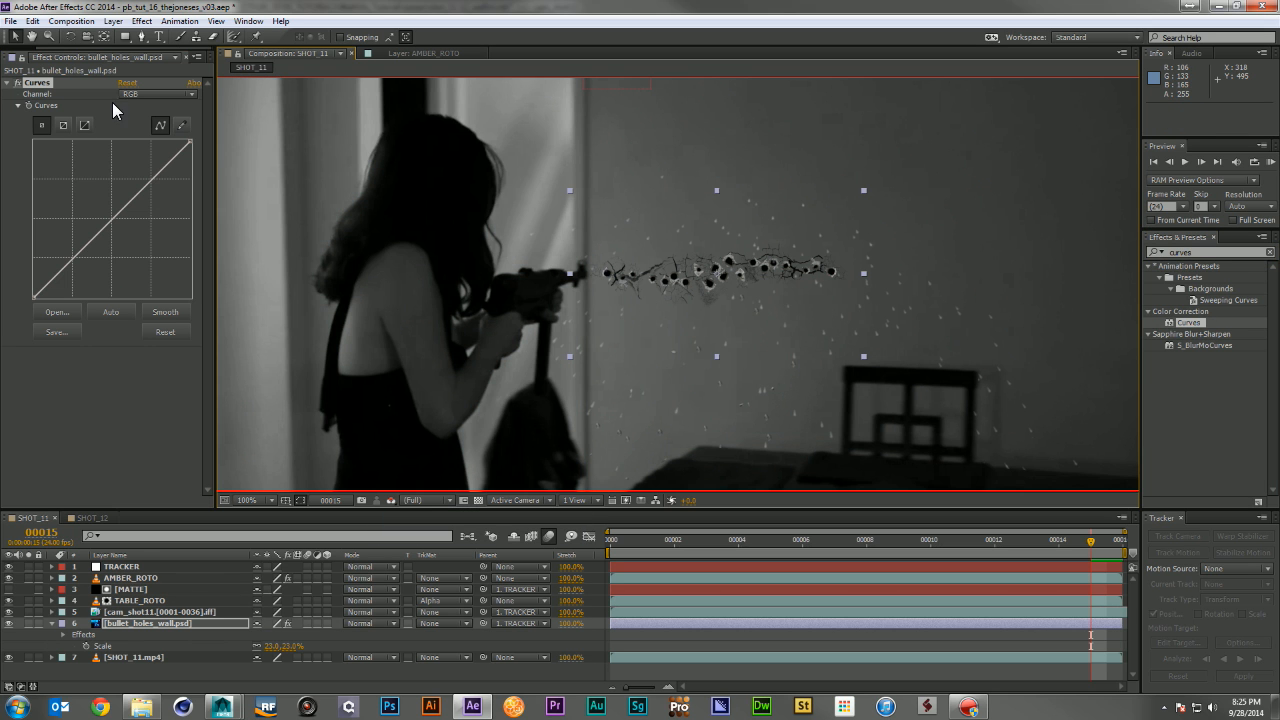
left_click(155, 94)
left_click(150, 121)
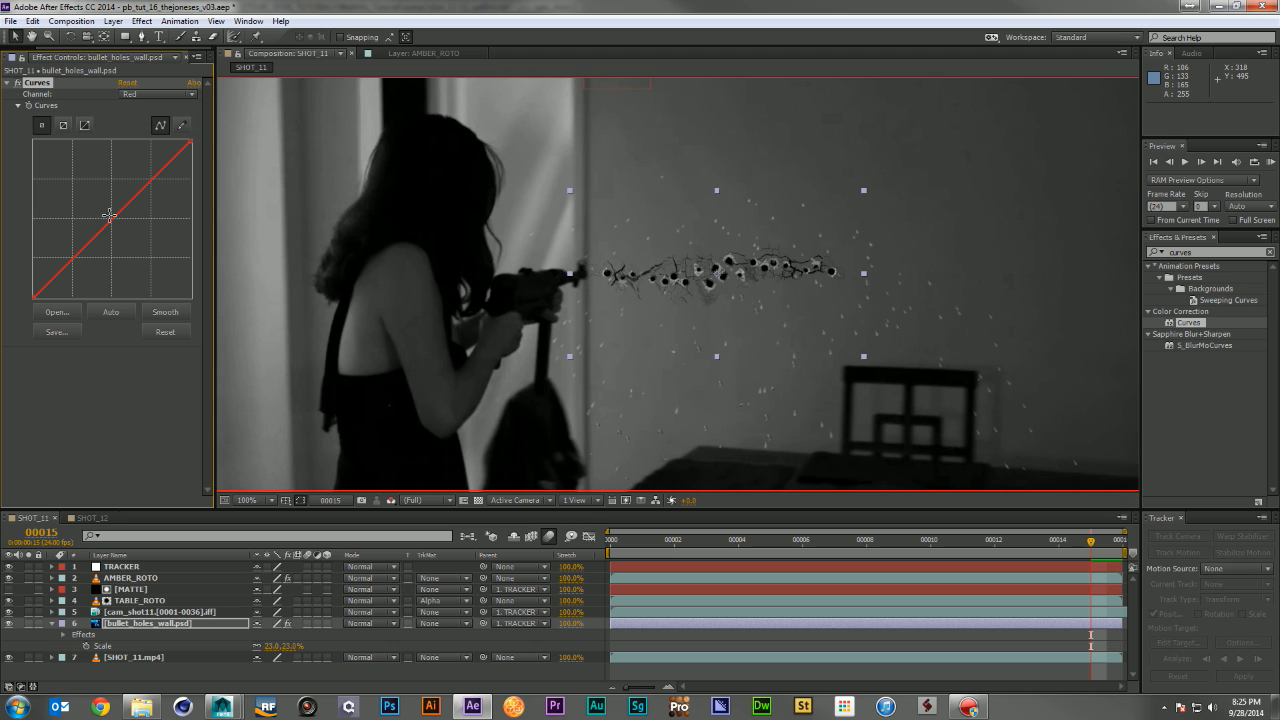
left_click_drag(115, 215, 115, 234)
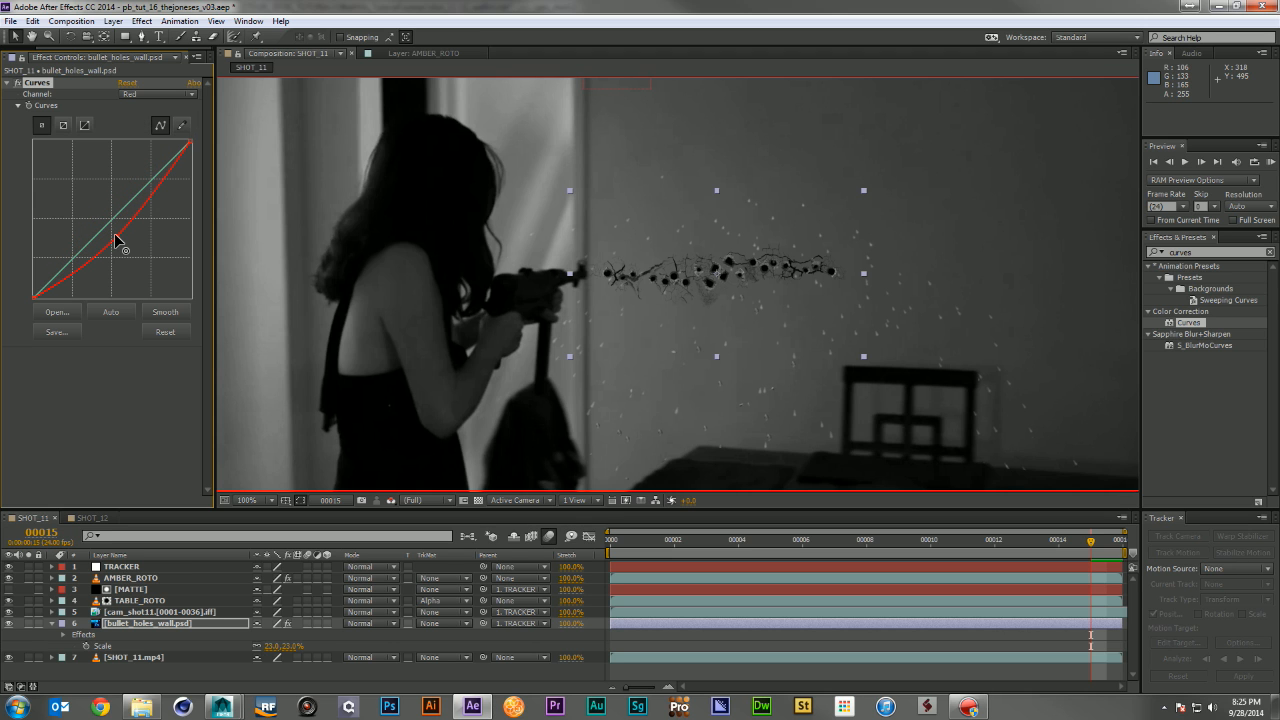
Viewing only the green channel, pull down the midtones of the Green curve to darken the bullet holes
left_click(155, 94)
left_click(150, 138)
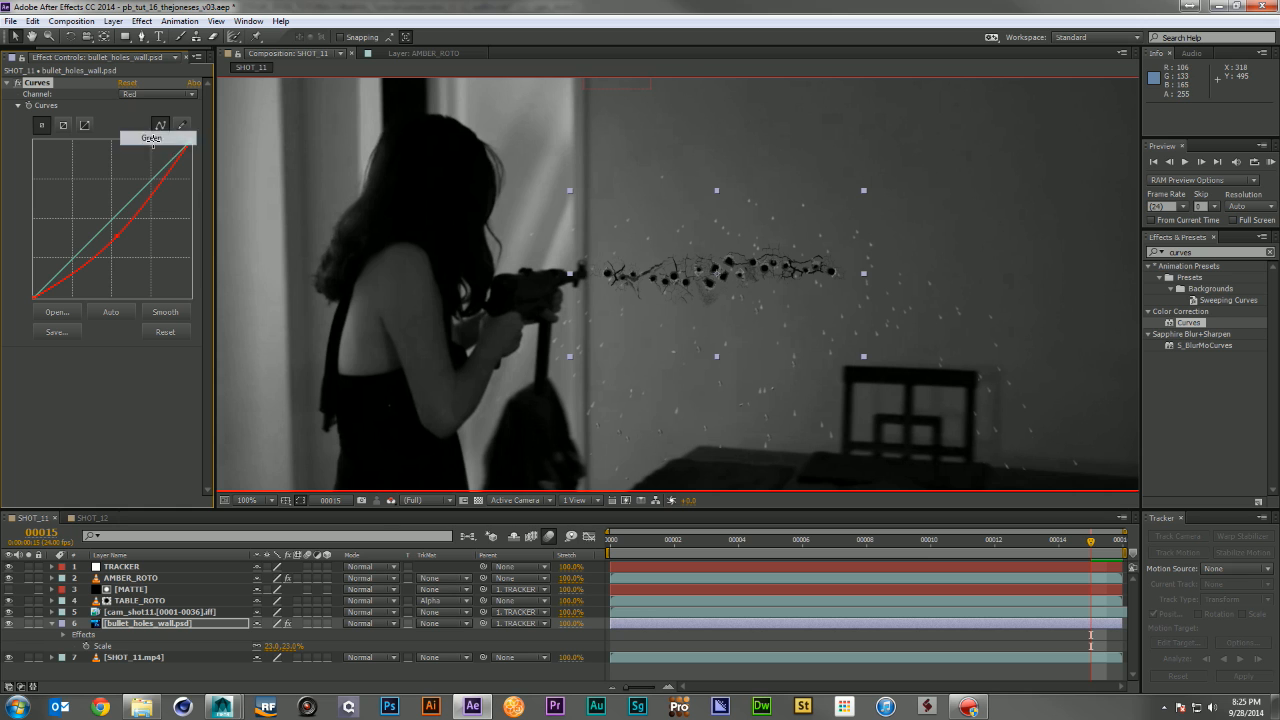
left_click(390, 500)
left_click(416, 551)
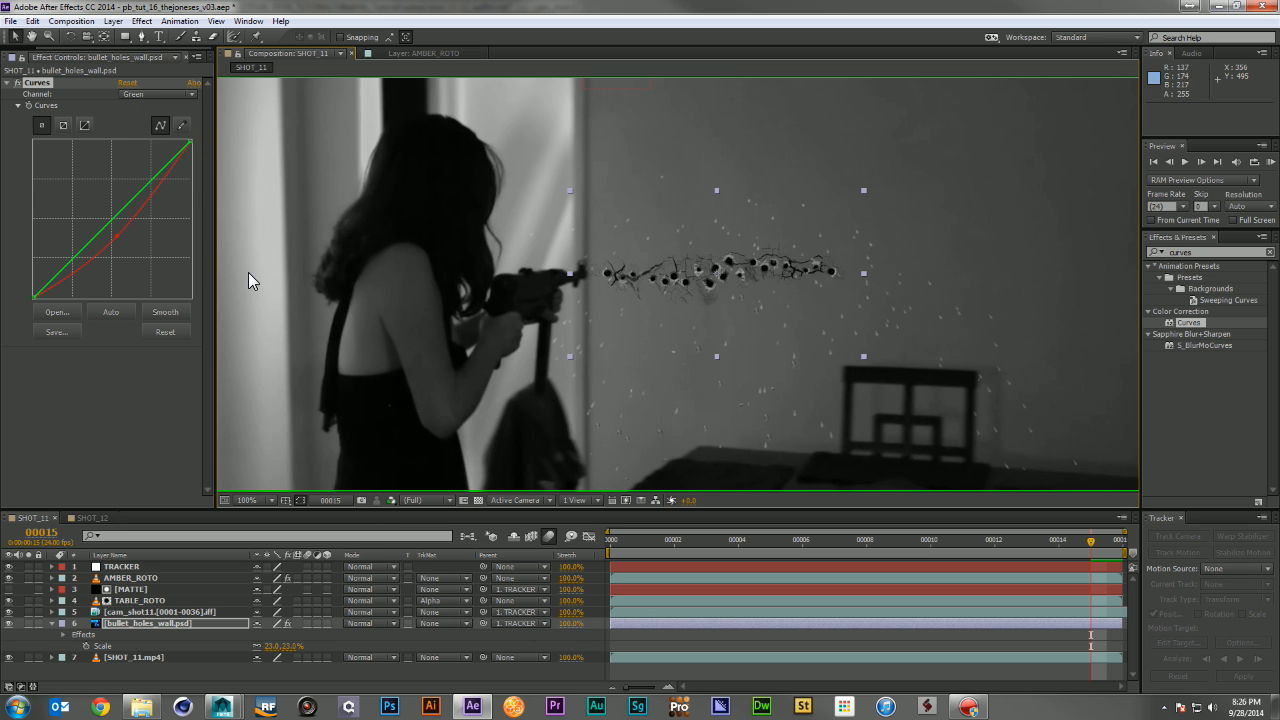
left_click_drag(113, 222, 120, 237)
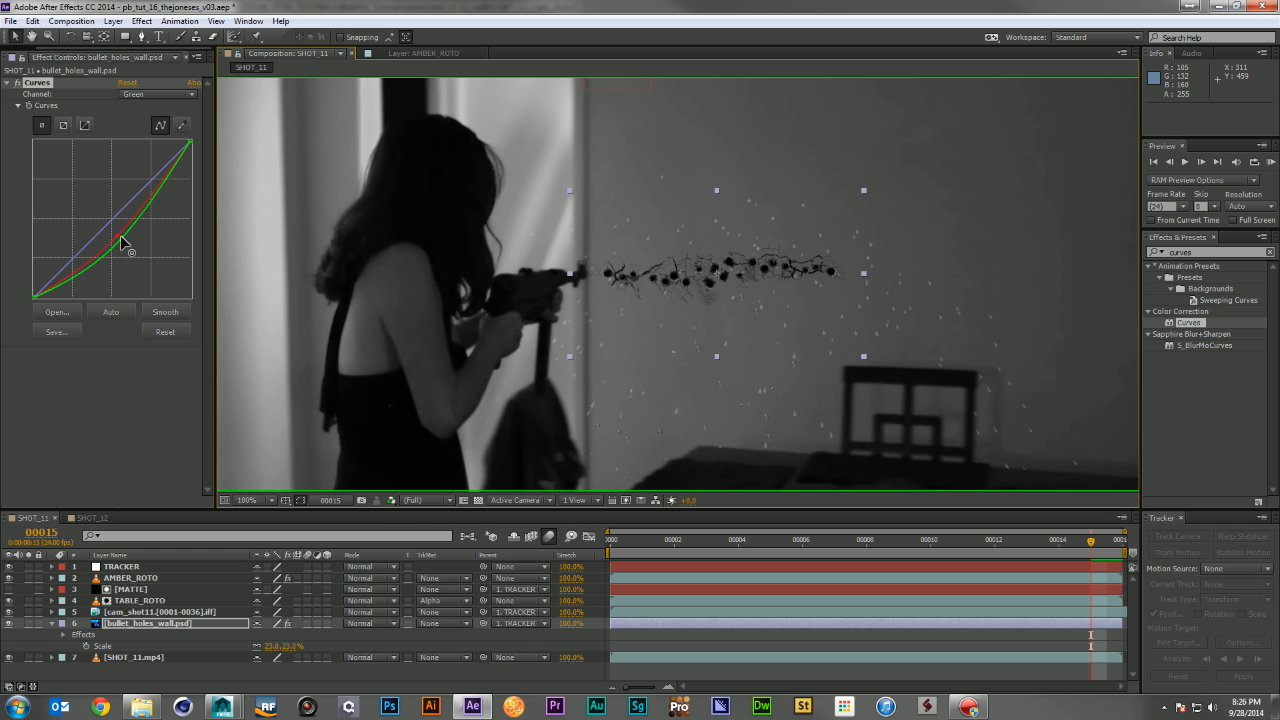
Viewing only the blue channel, pull down the midtones of the Blue curve, leaving the overall RGB curve straight
left_click(390, 500)
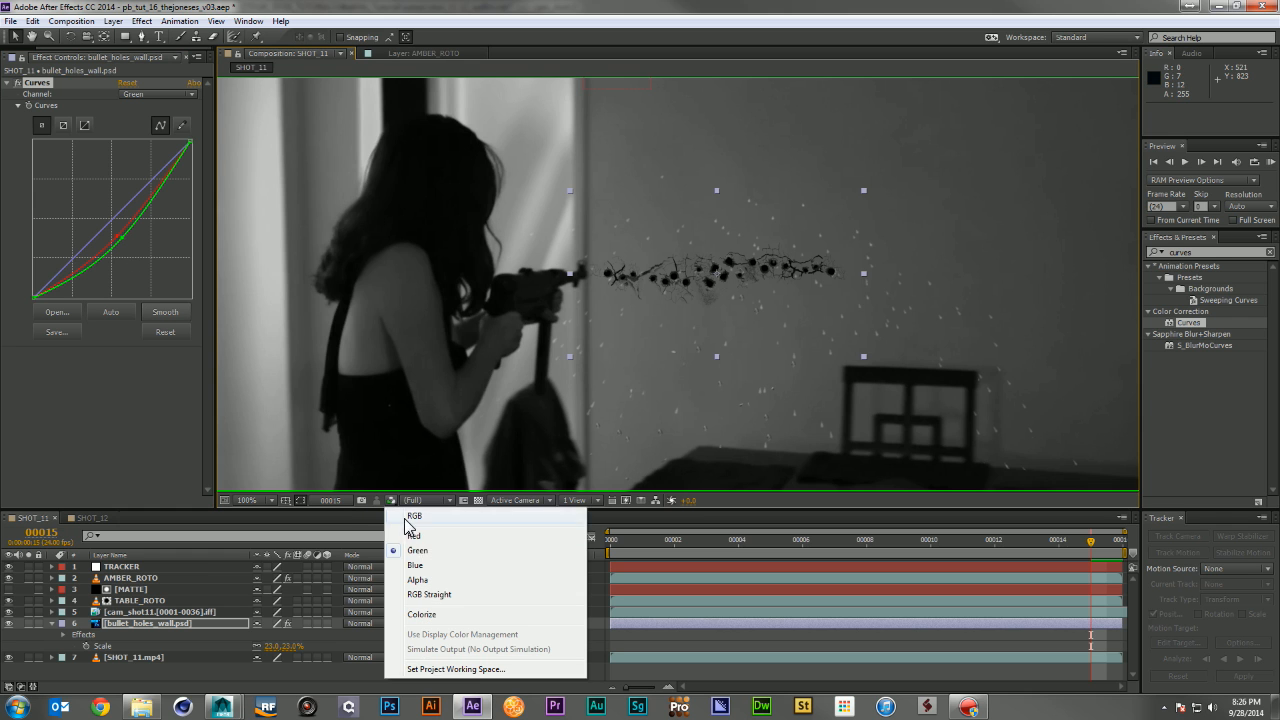
left_click(437, 566)
left_click_drag(111, 223, 118, 244)
key("ctrl+z")
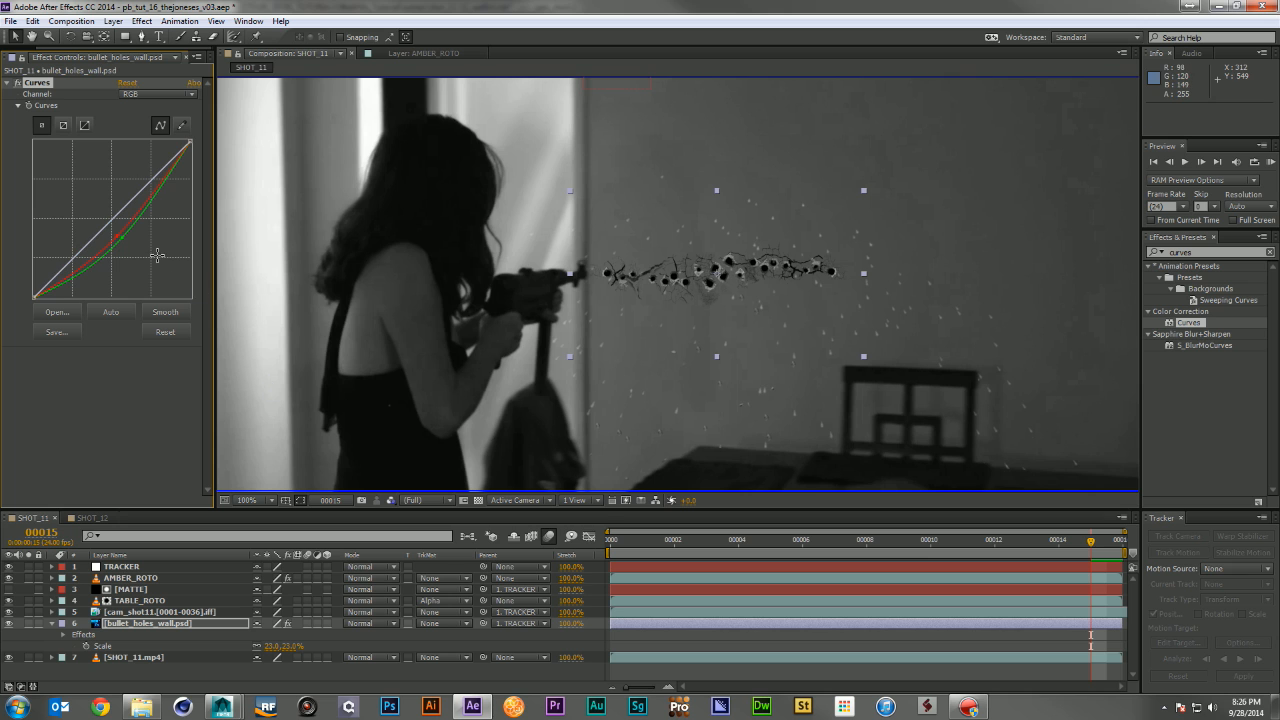
left_click(155, 94)
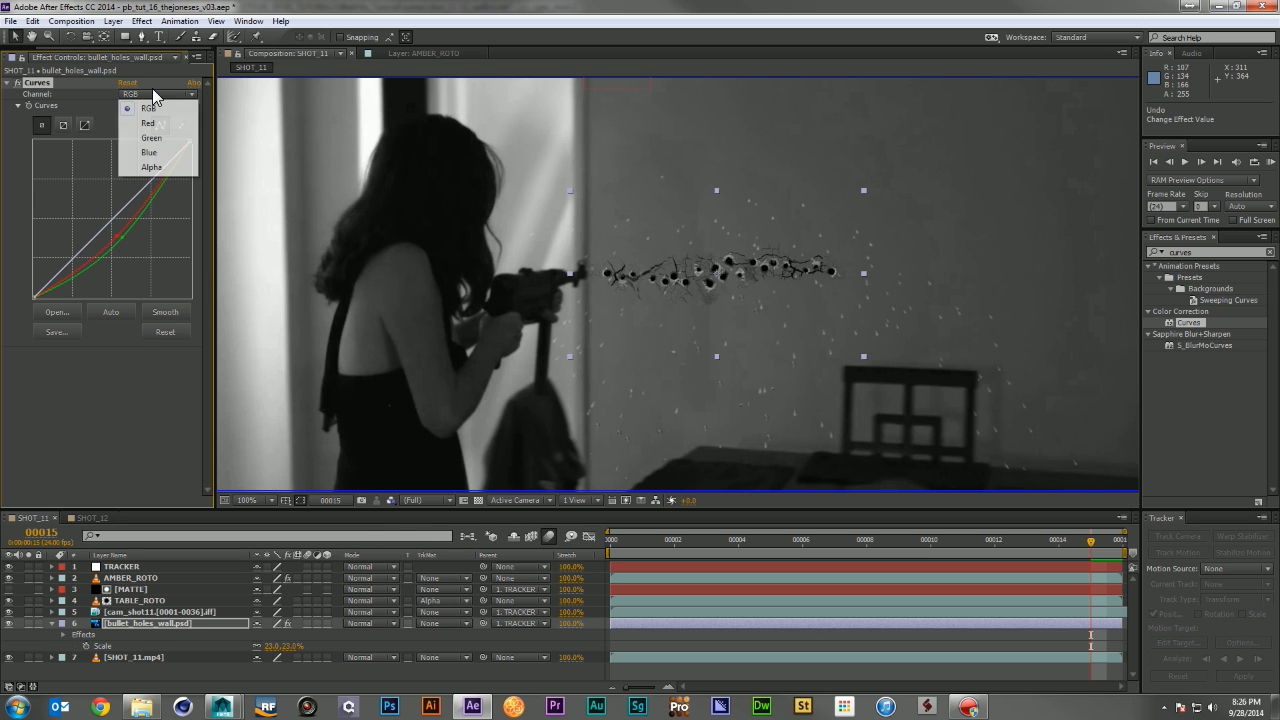
left_click(152, 151)
left_click_drag(127, 211, 118, 237)
left_click_drag(120, 238, 122, 244)
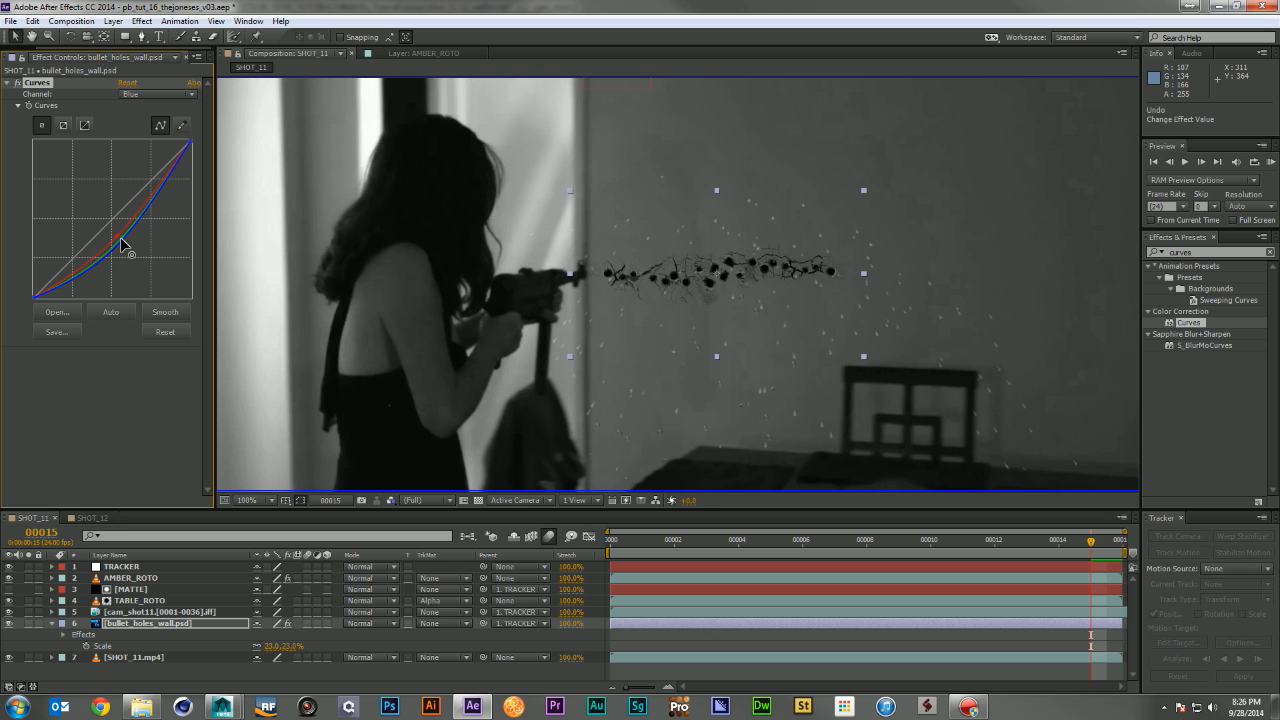
Return the viewer to full RGB colour and pull down the Red curve's midtones further to neutralise the reddish bullet holes
left_click(390, 500)
left_click(412, 514)
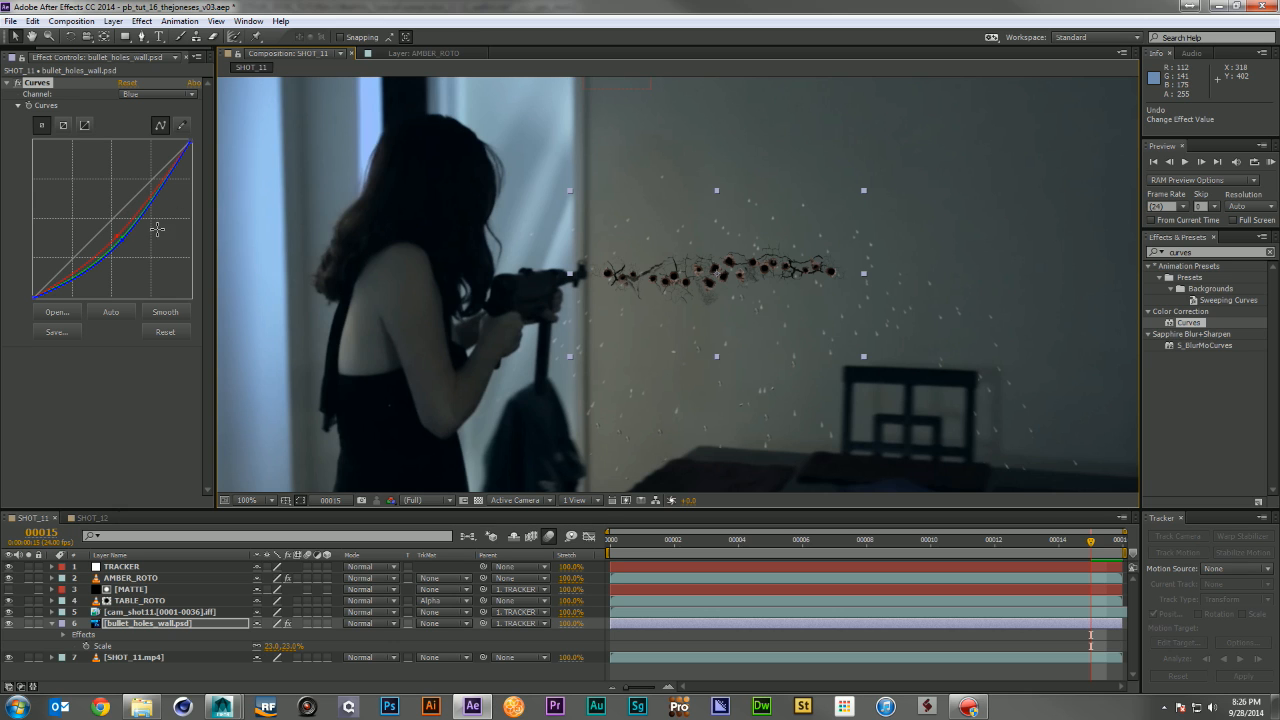
left_click(117, 237)
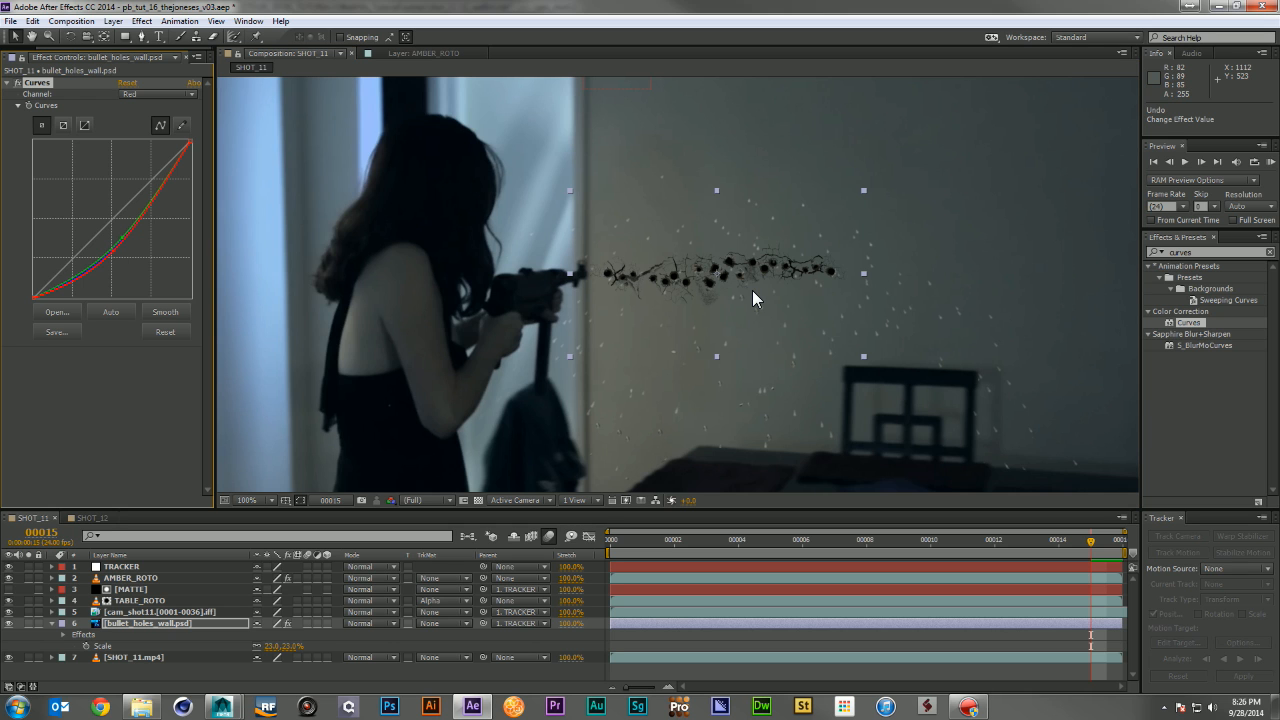
scroll(752, 290, "down", 1)
scroll(752, 290, "up", 1)
Enable motion blur on the bullet_holes_wall.psd layer and add Fast Blur after Curves with a blurriness of 14.0
left_click(1222, 252)
left_click(308, 623)
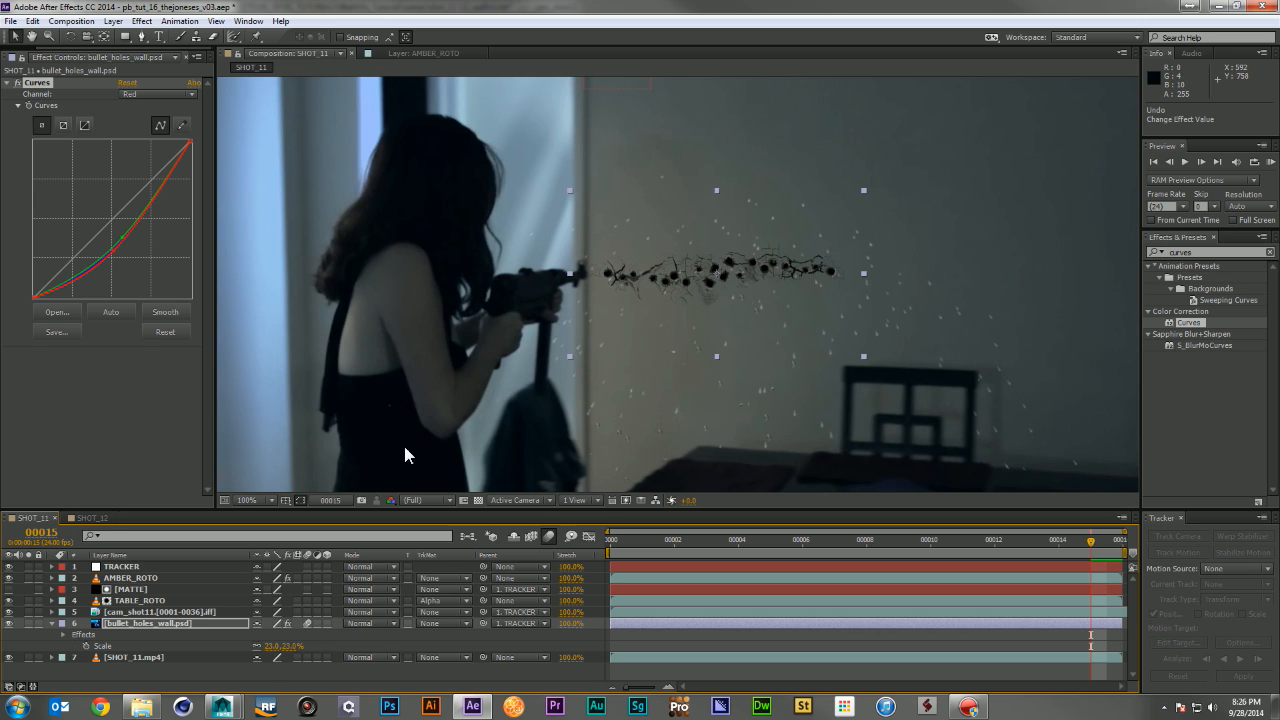
left_click(1220, 256)
double_click(1220, 254)
type("fast")
left_click_drag(1172, 283, 140, 372)
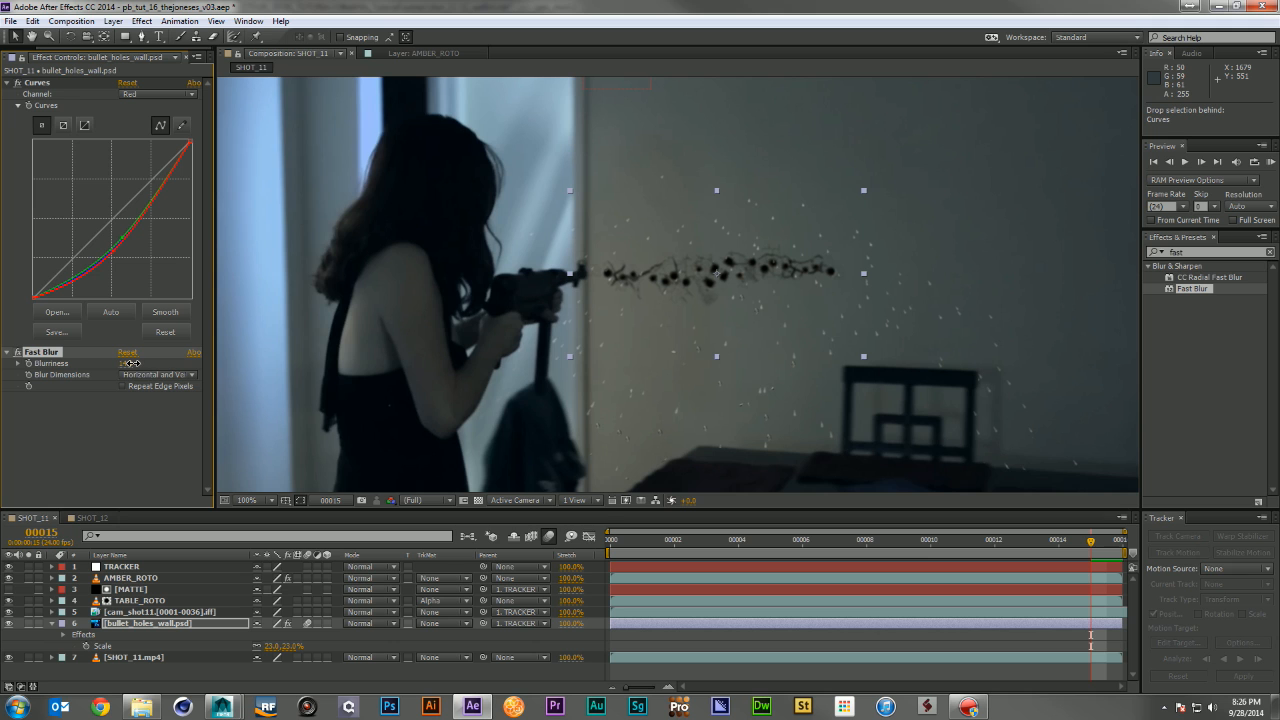
scroll(740, 344, "down", 2)
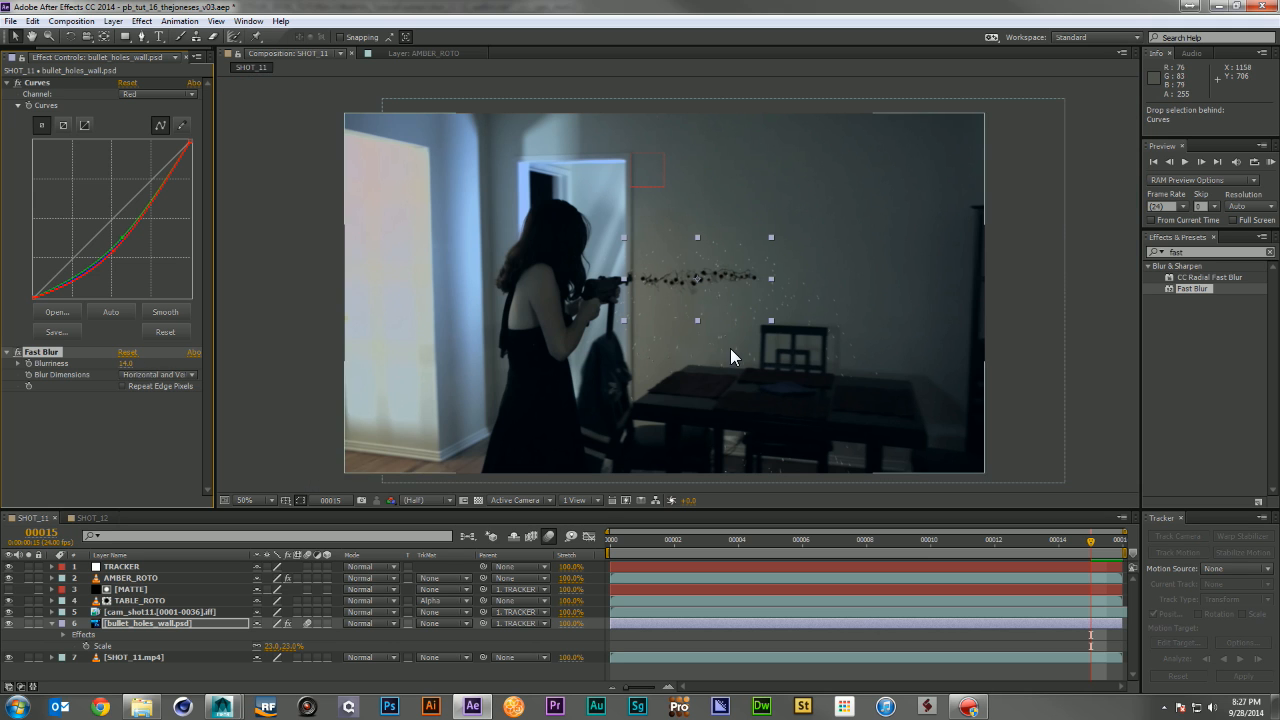
Preview the shot to check the blurred bullet holes against the moving wall
left_click(418, 668)
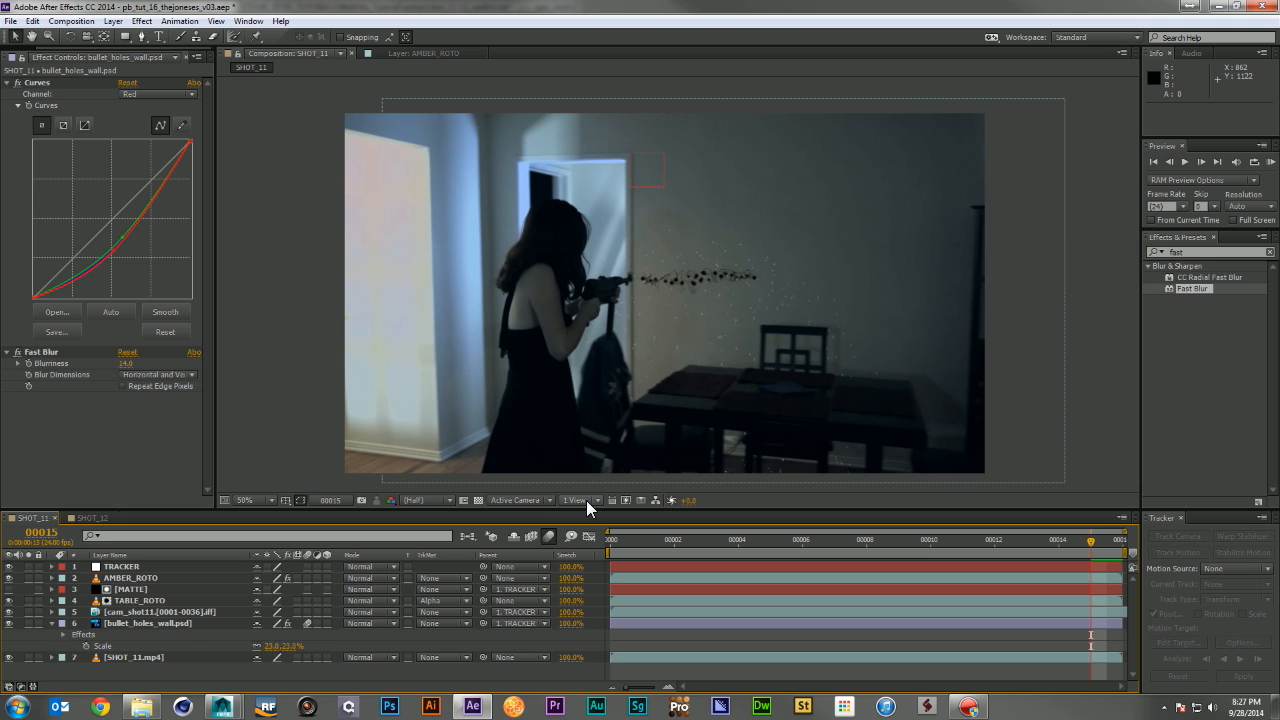
key("space")
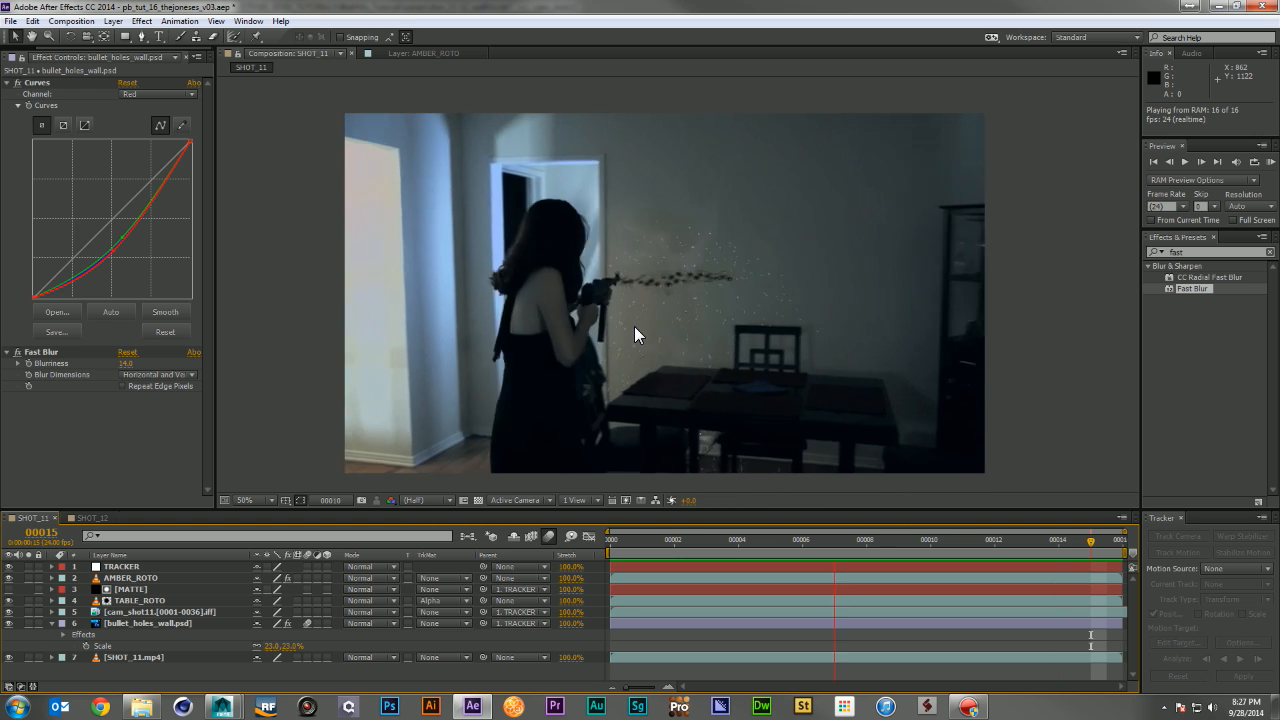
key("space")
Hide the debris layer and draw a keyframed rectangular mask at frame 10 around the bullet holes, cropping the end farthest from the woman
left_click(8, 611)
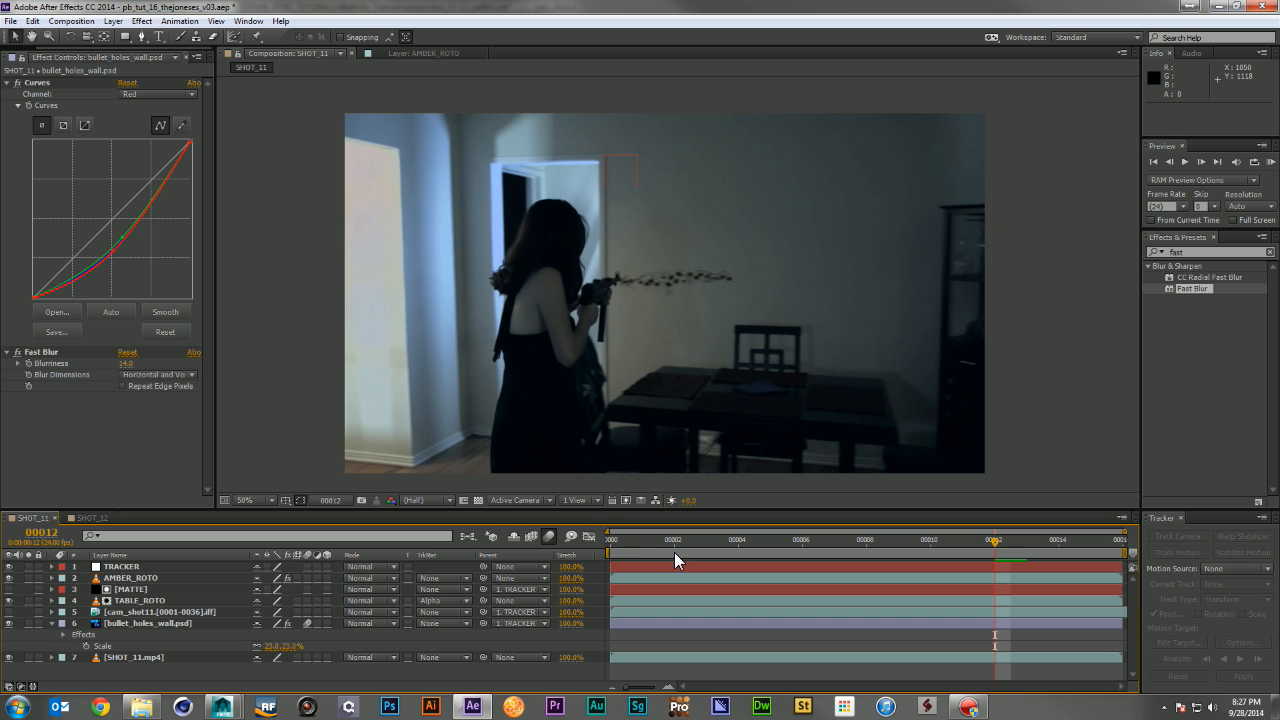
left_click_drag(654, 544, 944, 554)
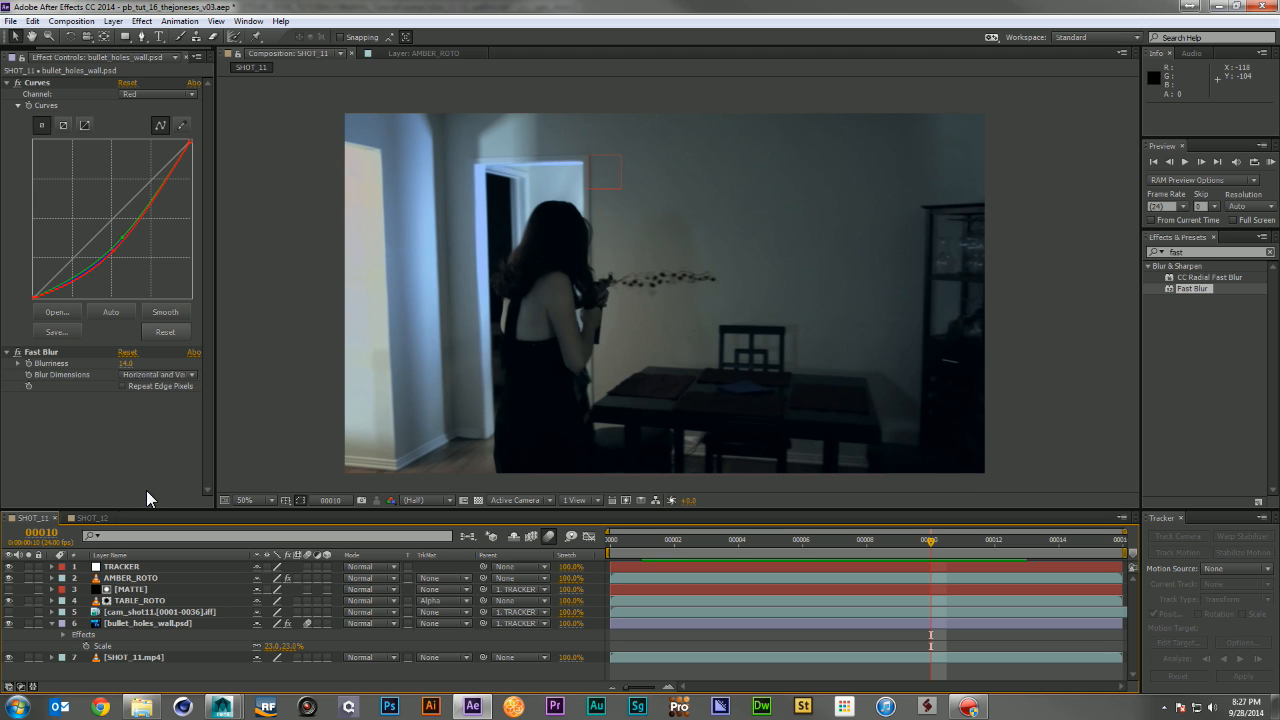
left_click(150, 624)
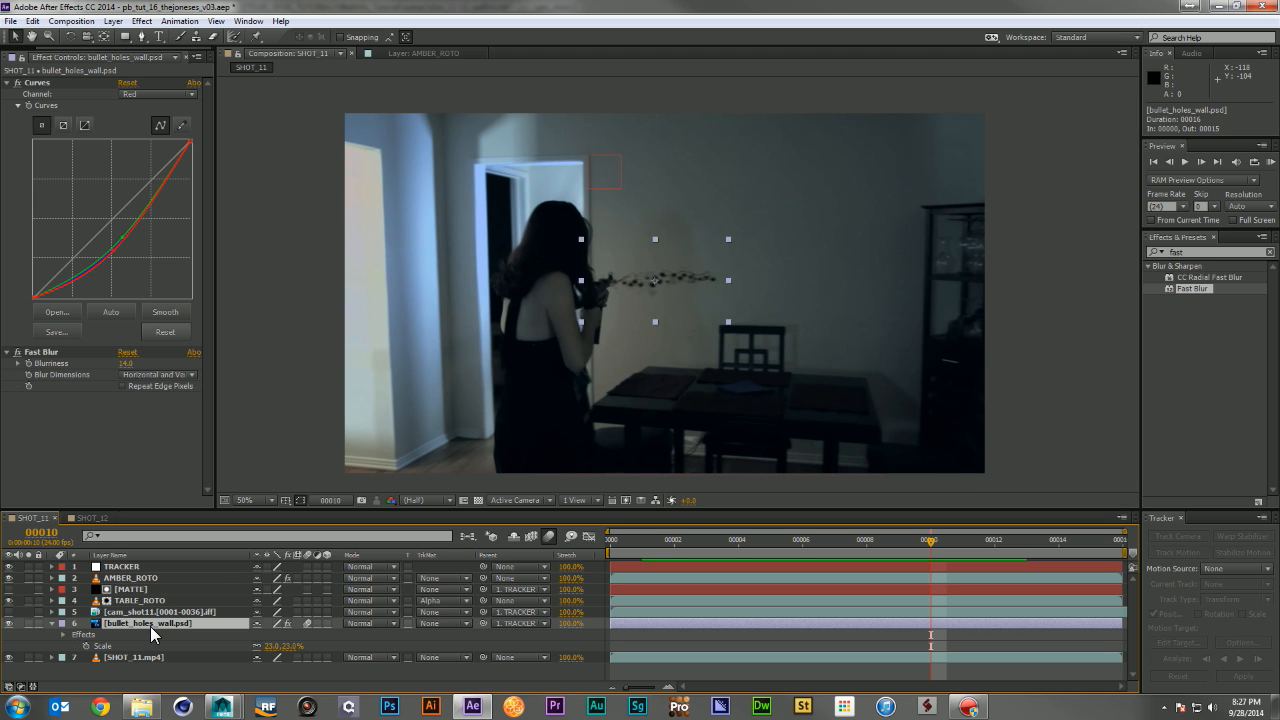
left_click(125, 36)
left_click_drag(479, 179, 695, 336)
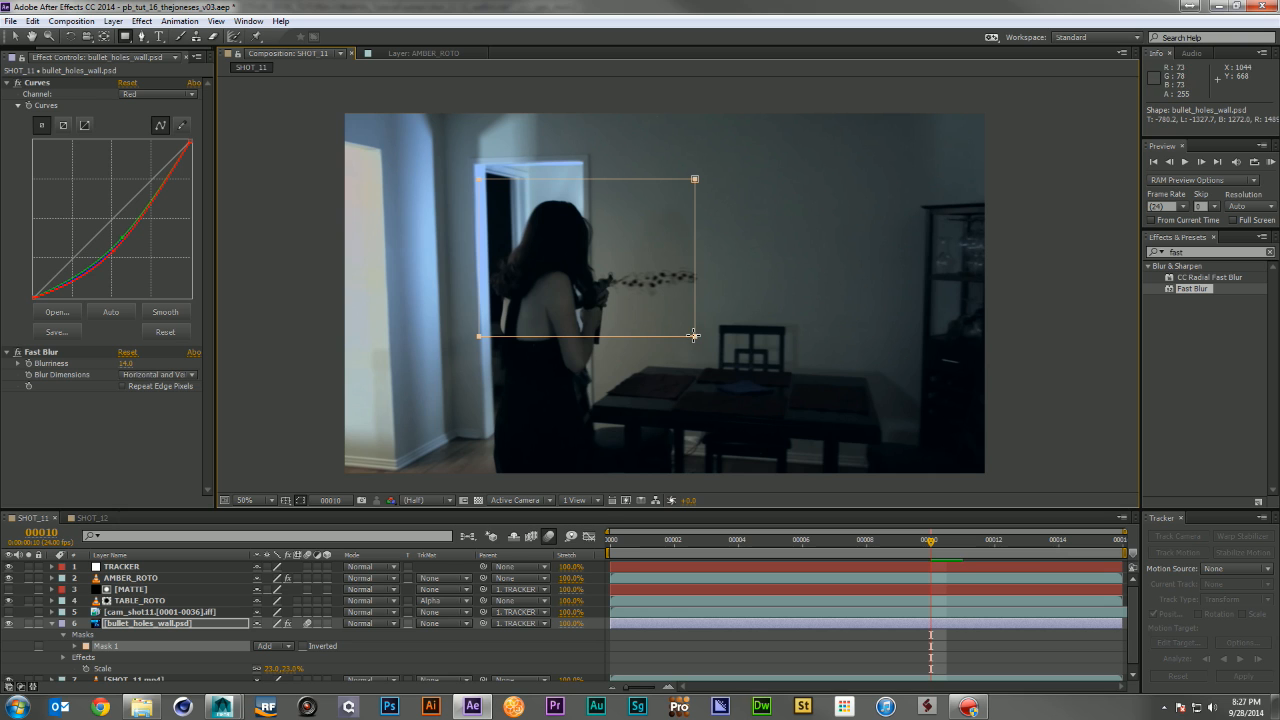
key("m")
left_click(97, 646)
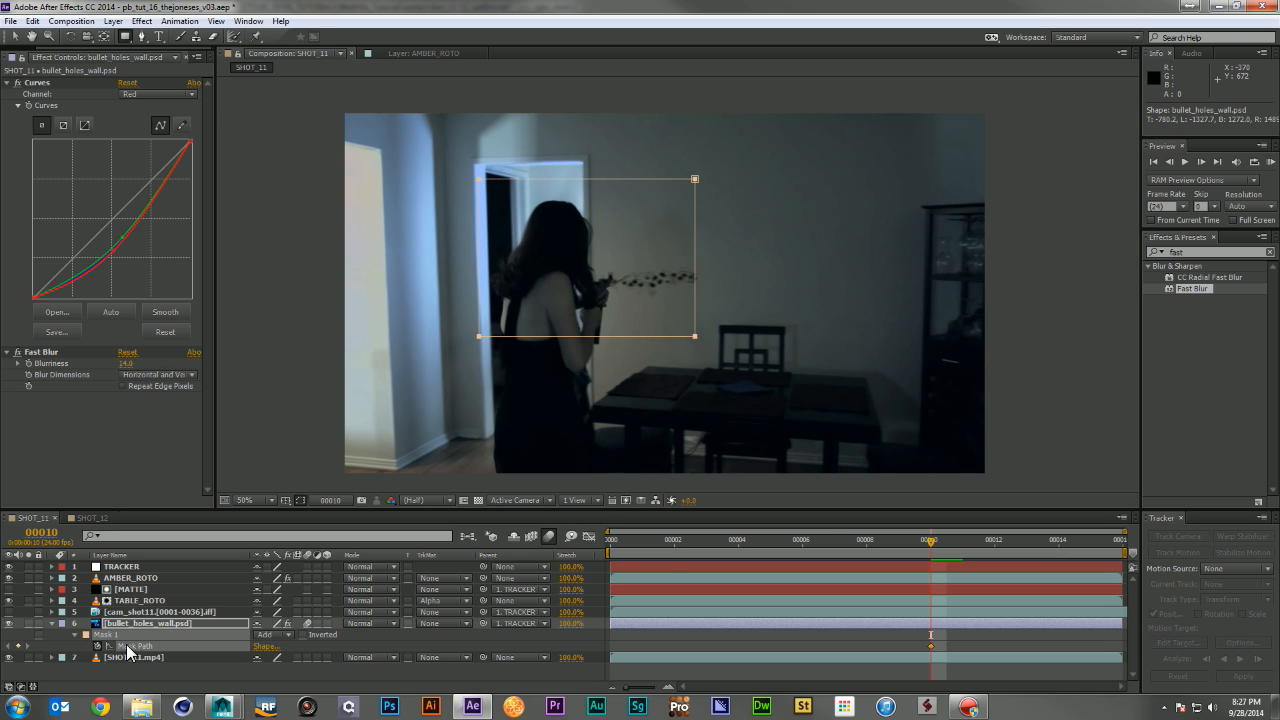
Widen the bullet-hole mask at frame 15 to uncover the whole row of holes, and preview the animated reveal
left_click_drag(936, 544, 994, 544)
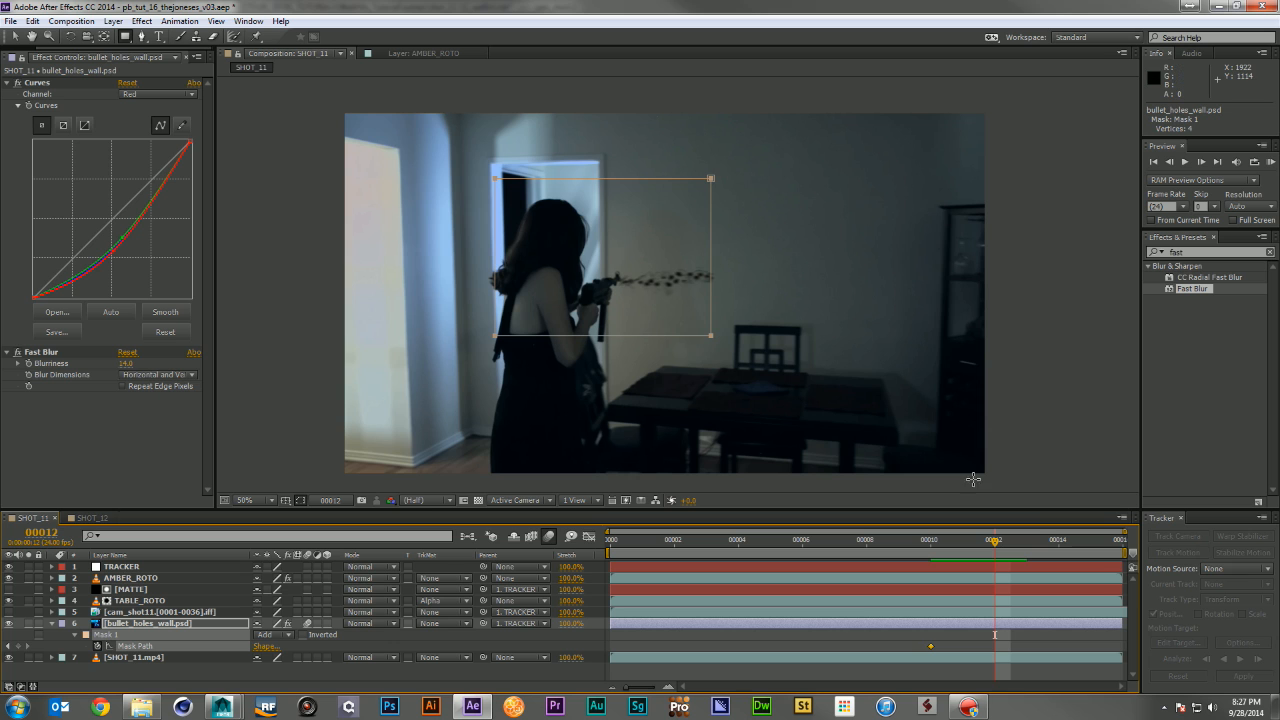
key("v")
left_click(740, 255)
left_click_drag(740, 251, 766, 252)
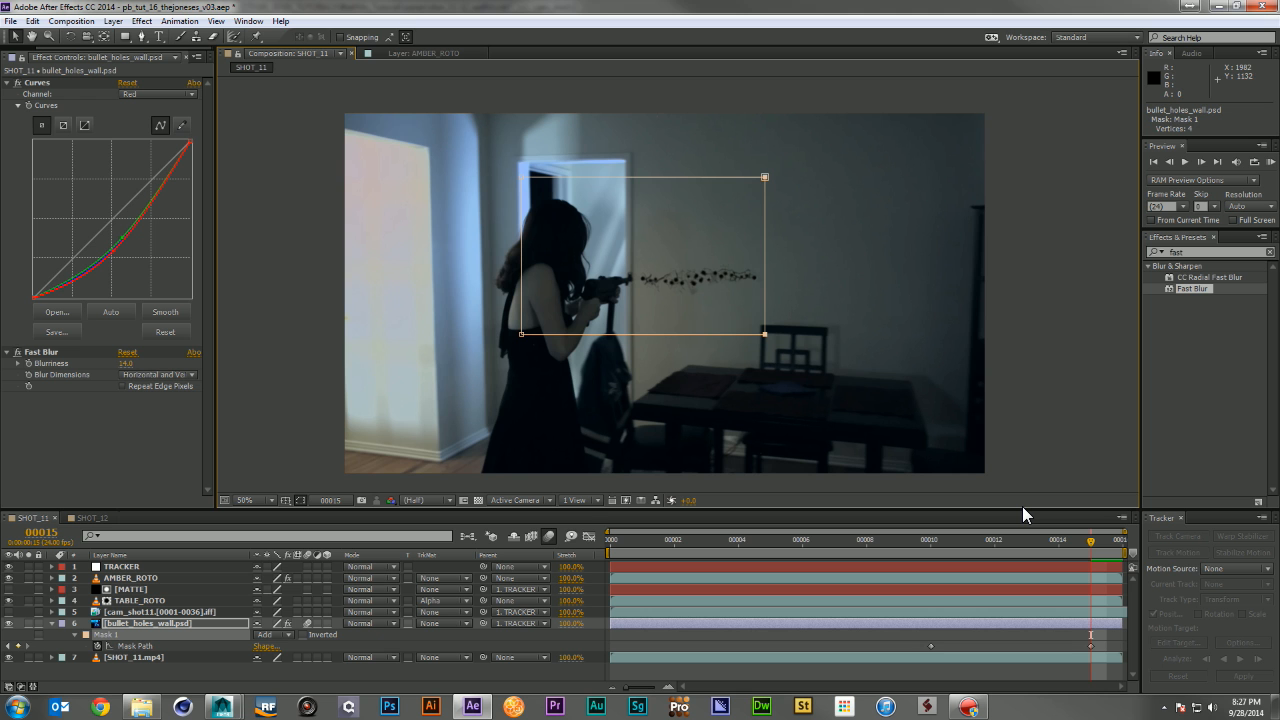
key("space")
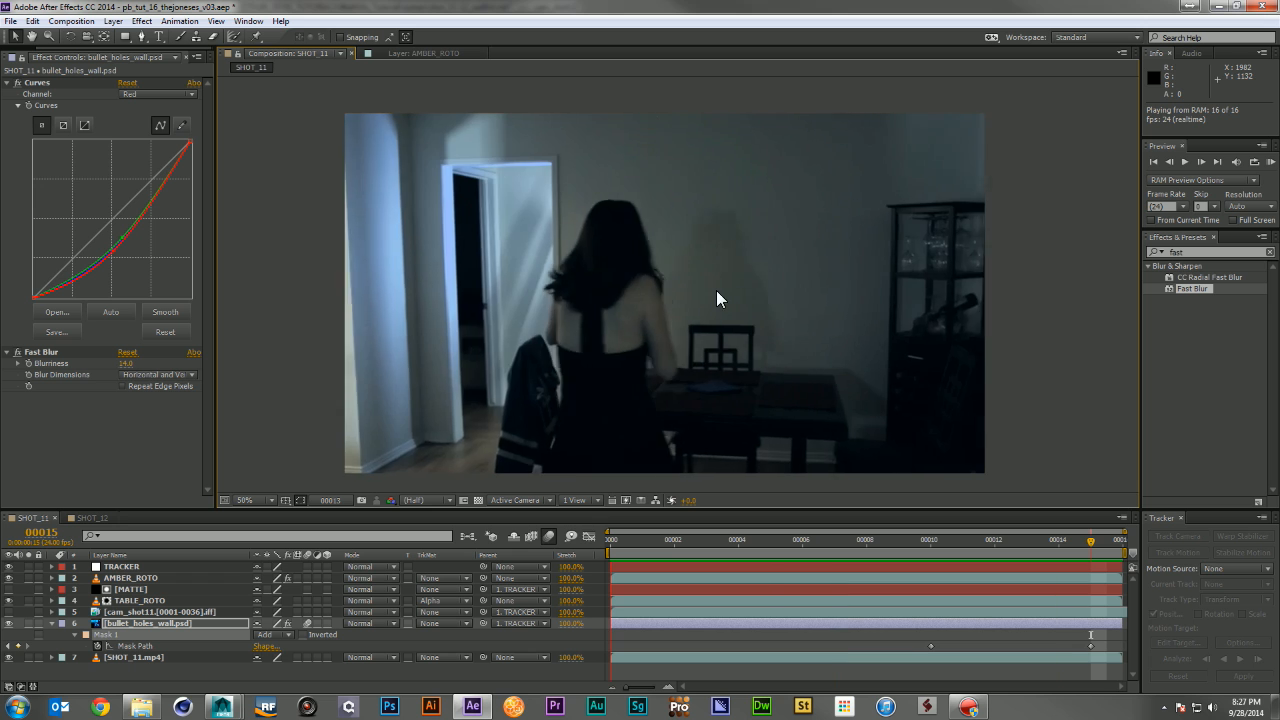
key("Page_Down")
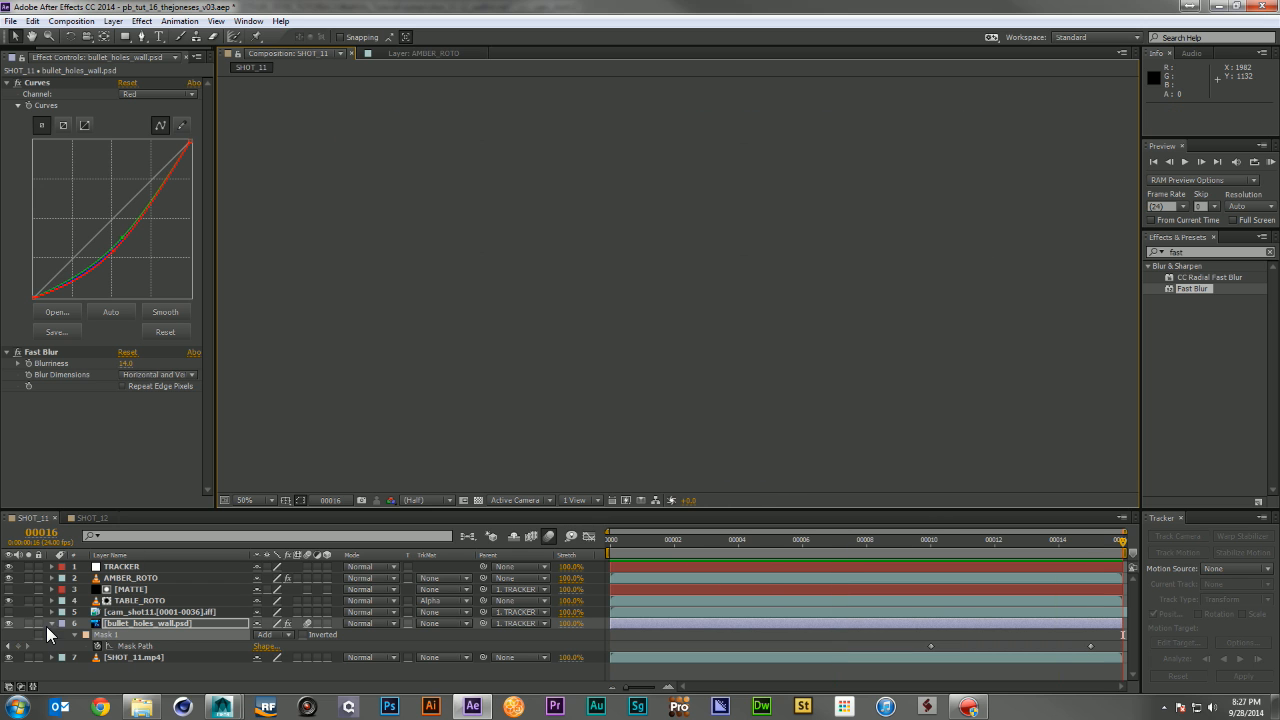
key("u")
Show the debris layer, shift its start to frame 11 and place the burst over the last revealed bullet hole at frame 12
left_click_drag(638, 548, 564, 544)
left_click_drag(746, 549, 978, 558)
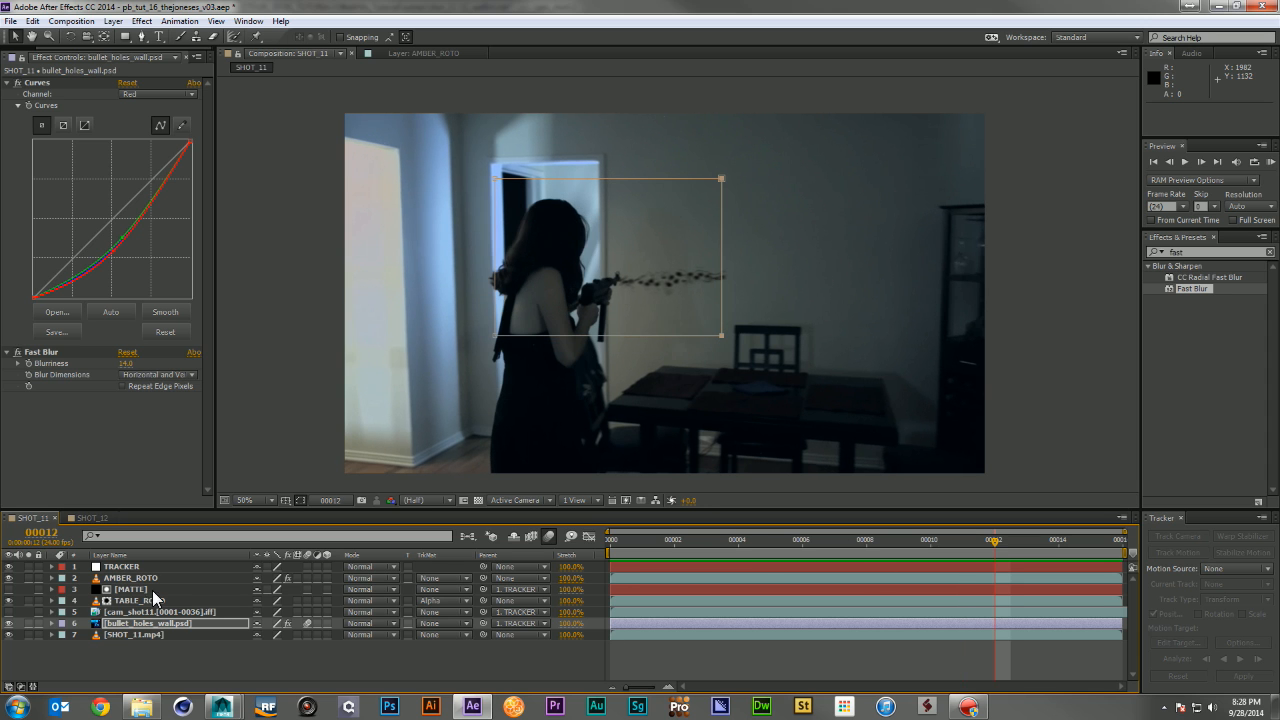
left_click(195, 611)
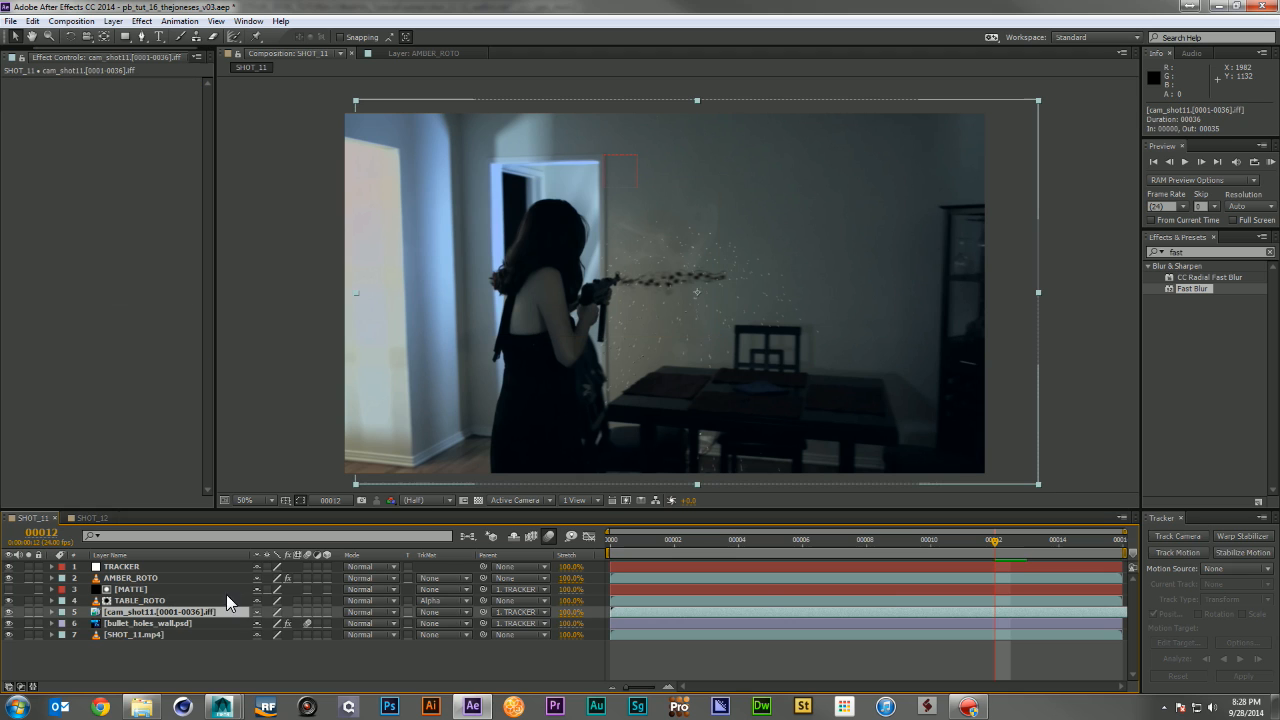
left_click_drag(644, 612, 994, 612)
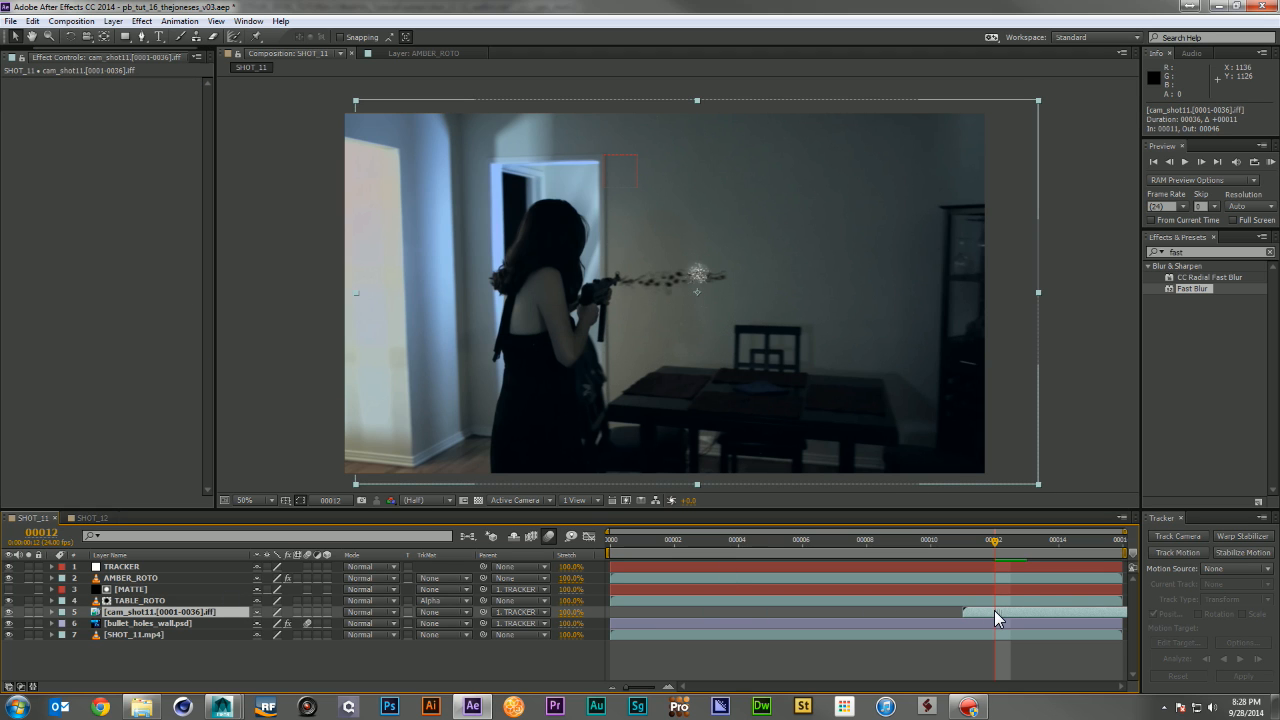
left_click_drag(712, 289, 734, 293)
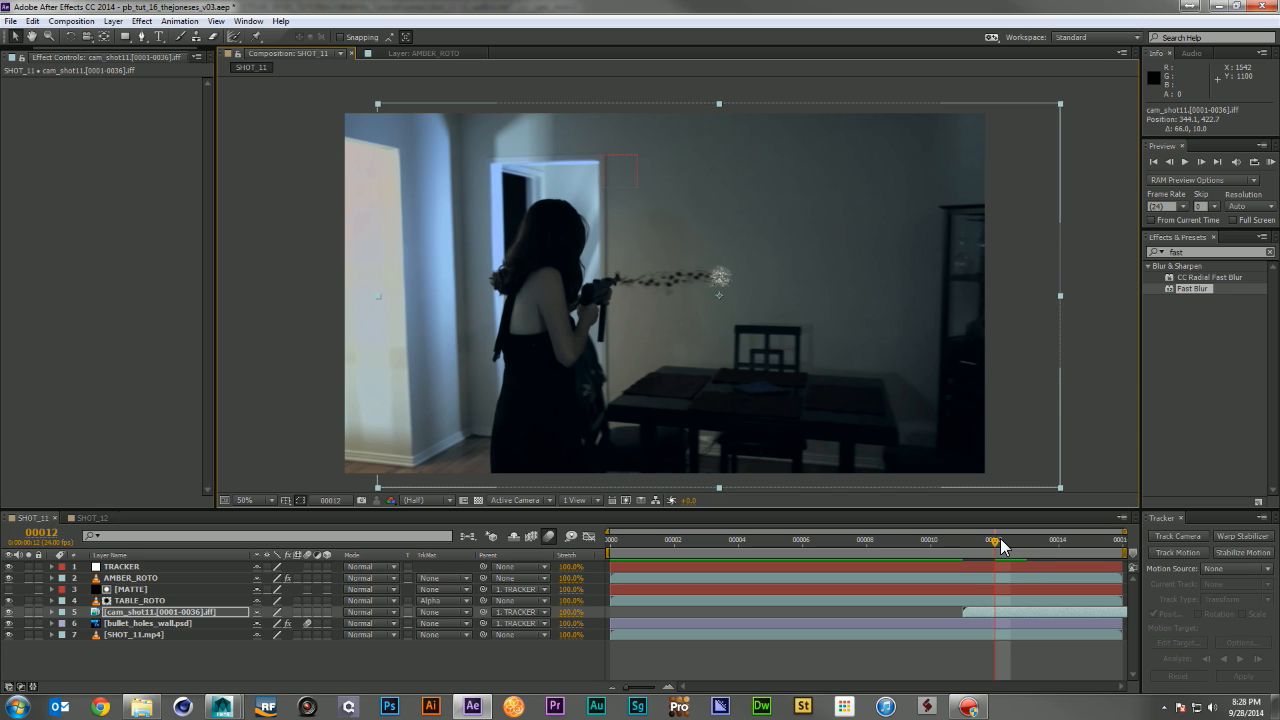
key("ctrl+d")
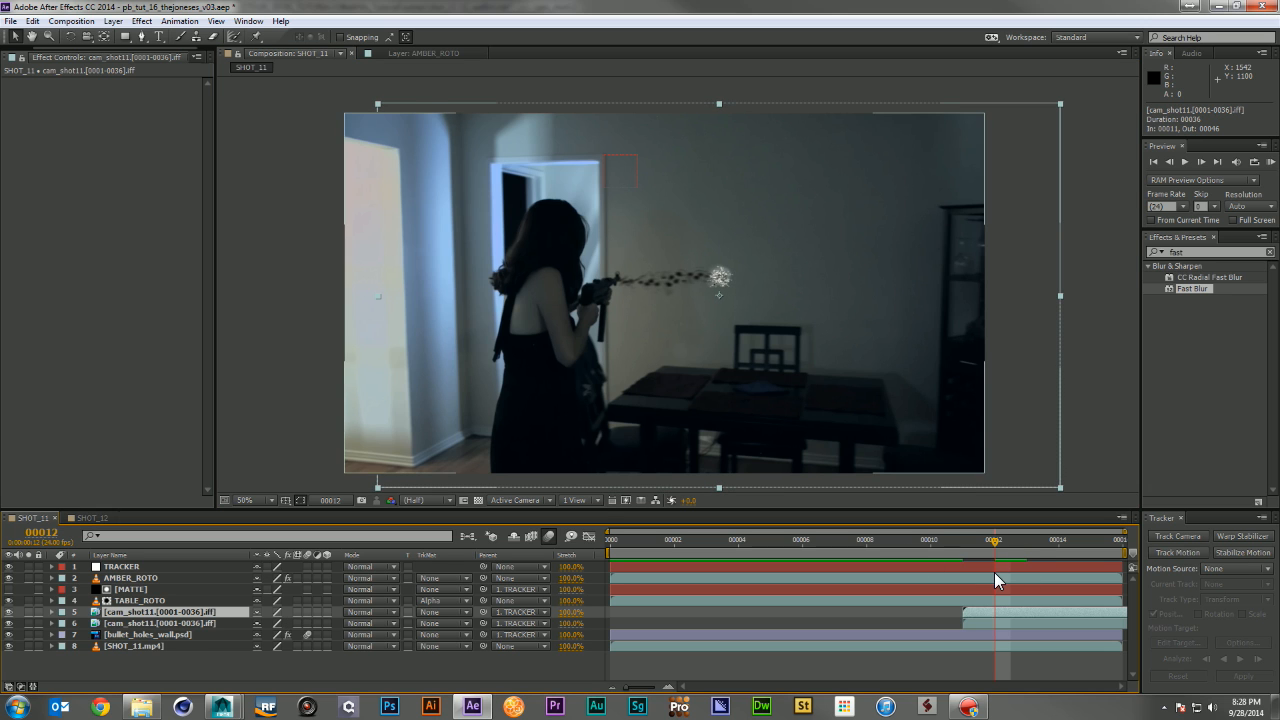
key("ctrl+z")
left_click(986, 611)
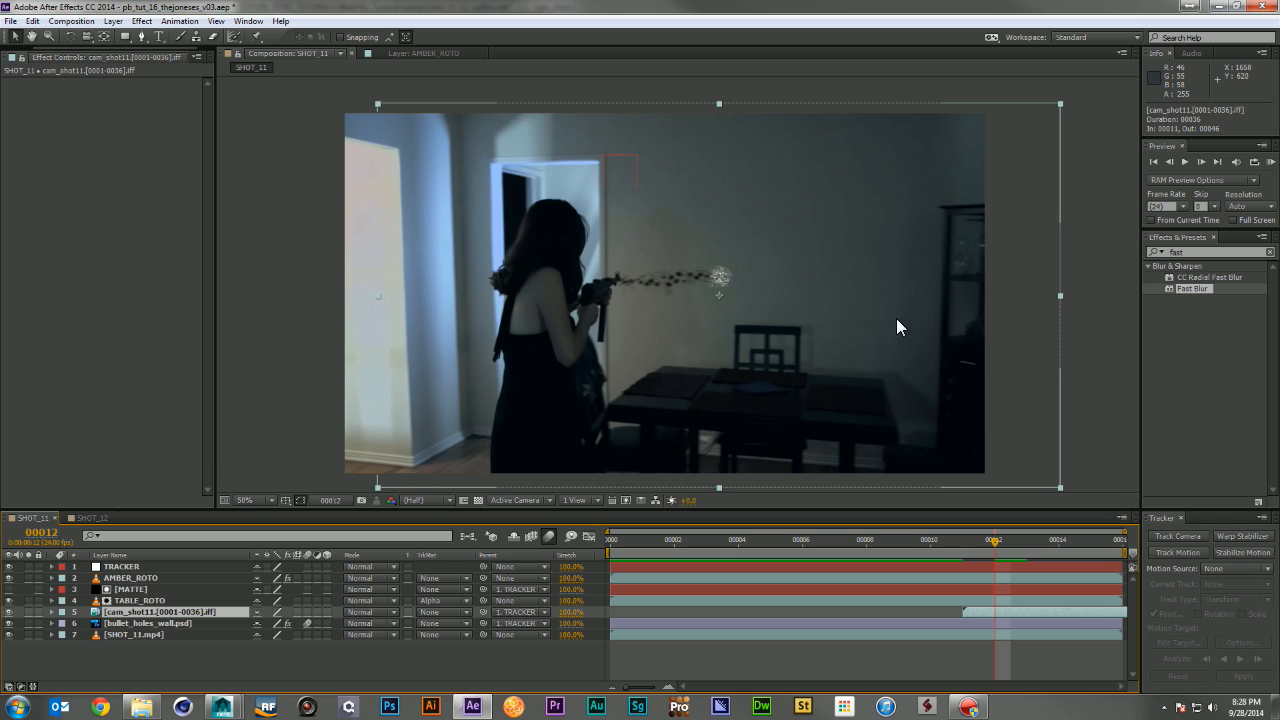
Find the Curves effect, apply it to the debris layer and undo the first midtone adjustment
key("period")
left_click(1205, 252)
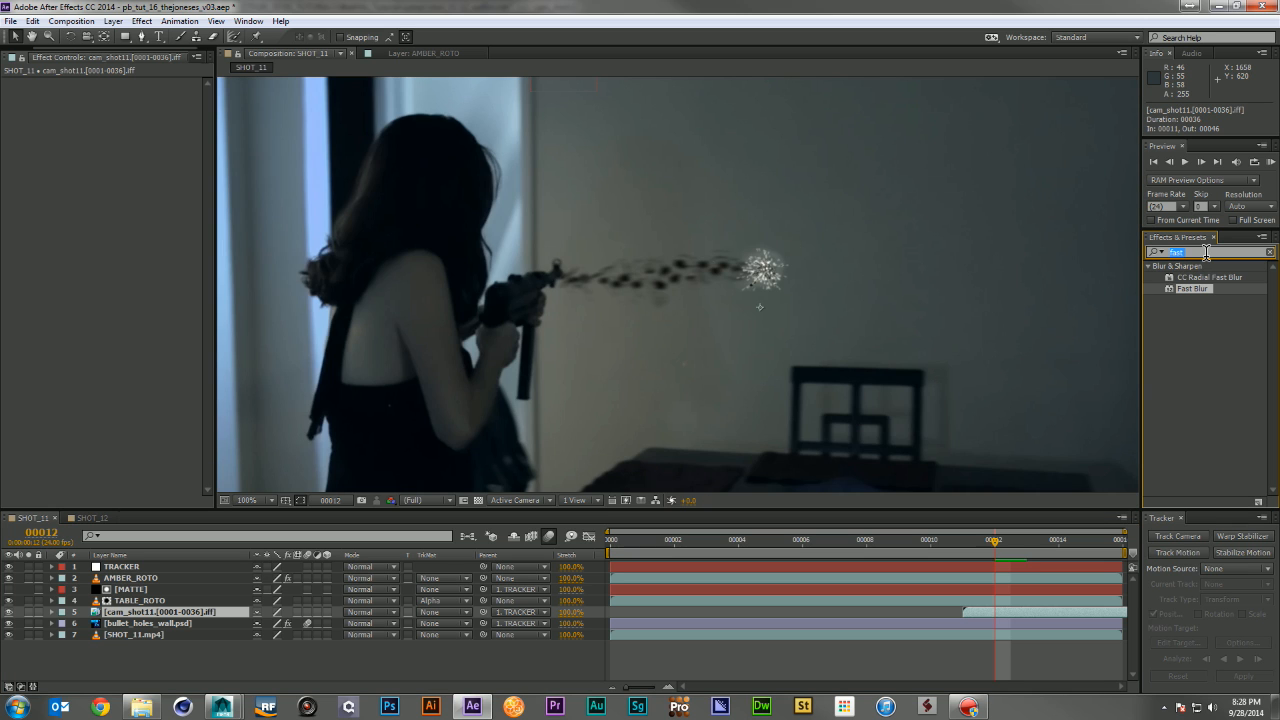
type("curve")
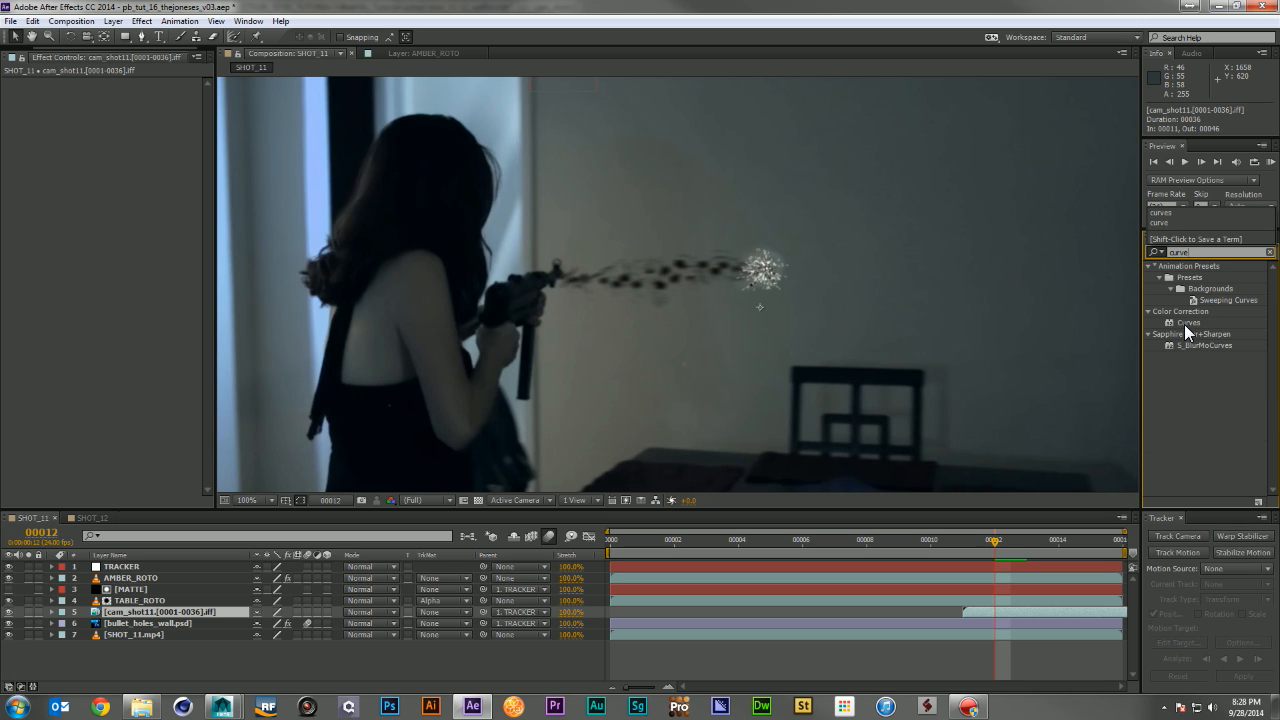
left_click_drag(1184, 324, 990, 612)
left_click_drag(117, 214, 137, 237)
key("ctrl+z")
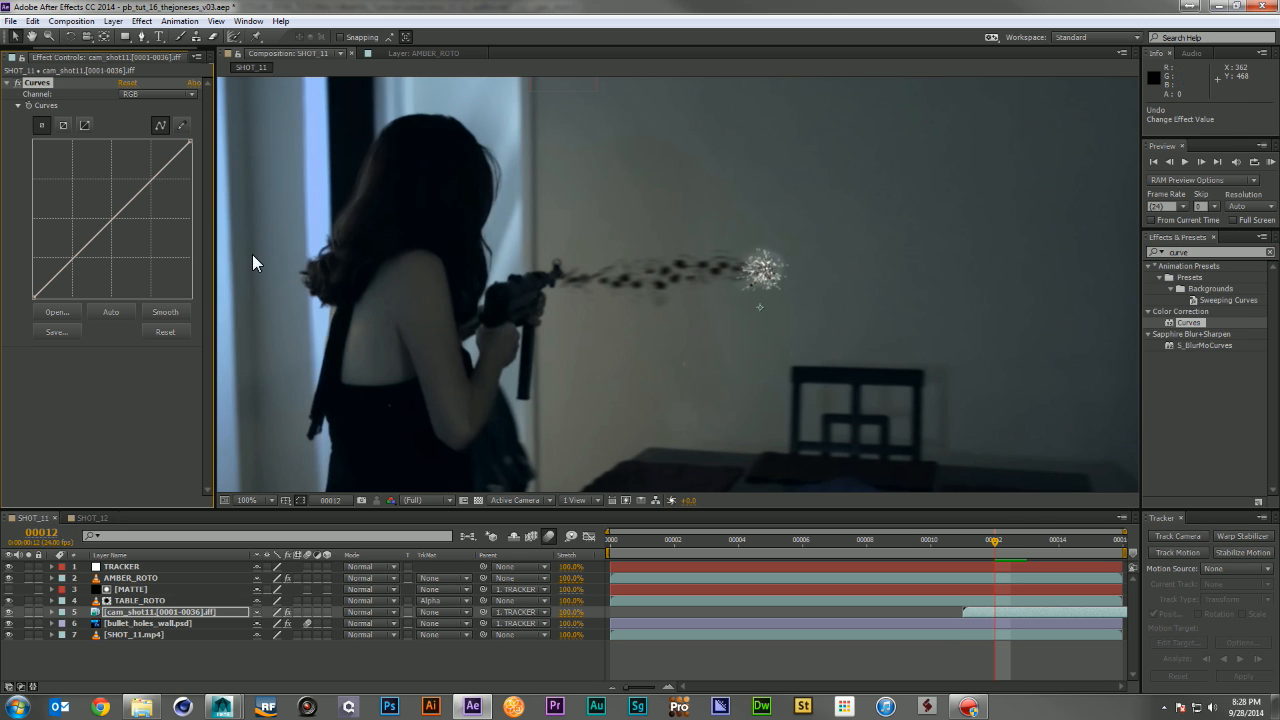
Lower the white end of the debris layer's RGB curve and lift its midtones slightly to dim the bright particles
left_click(157, 94)
left_click(145, 104)
left_click_drag(189, 143, 197, 197)
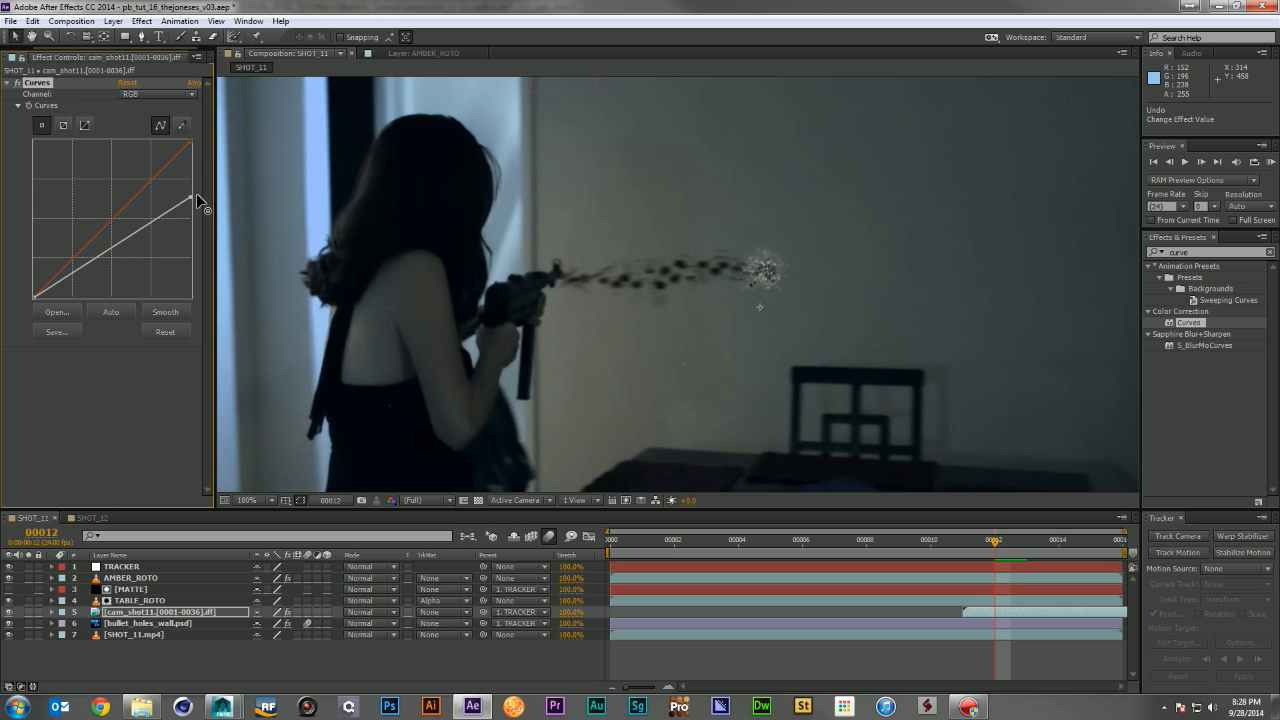
left_click_drag(119, 242, 114, 229)
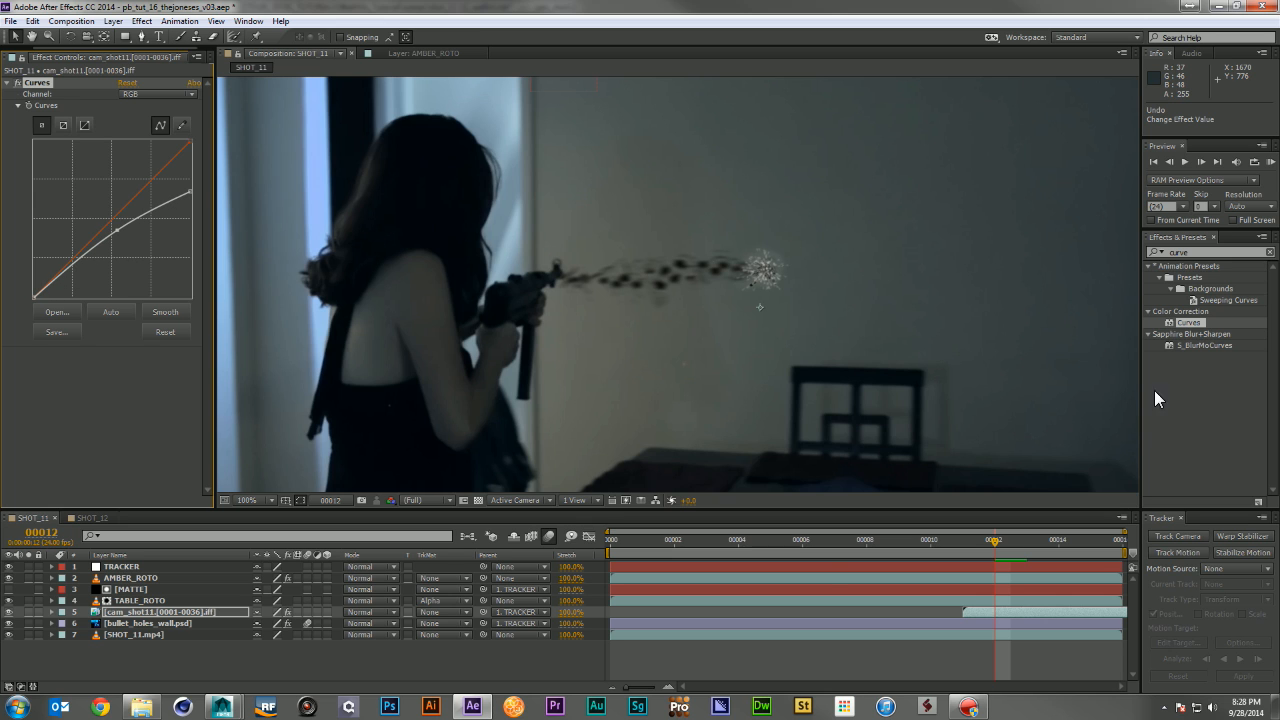
Add Pixel Motion Blur before Curves on the debris layer, set Shutter Samples to 16 and preview the shot
left_click(1204, 252)
type("pixel")
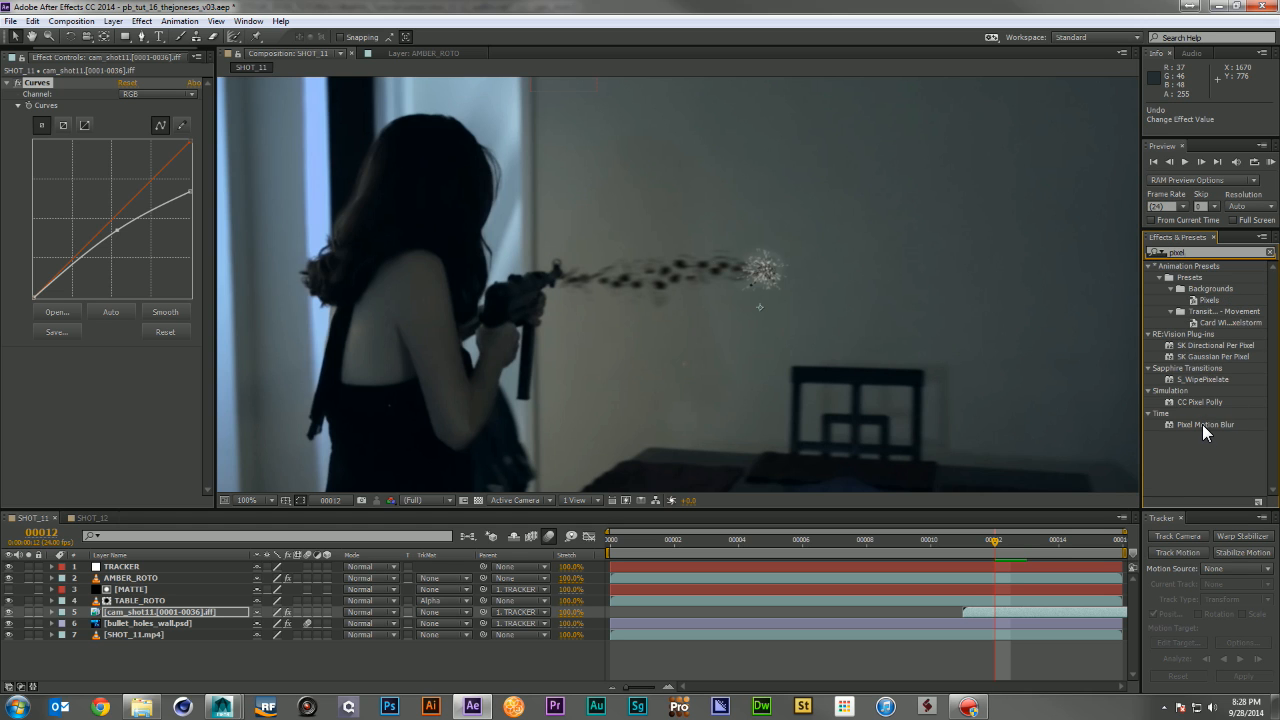
left_click_drag(1202, 424, 110, 80)
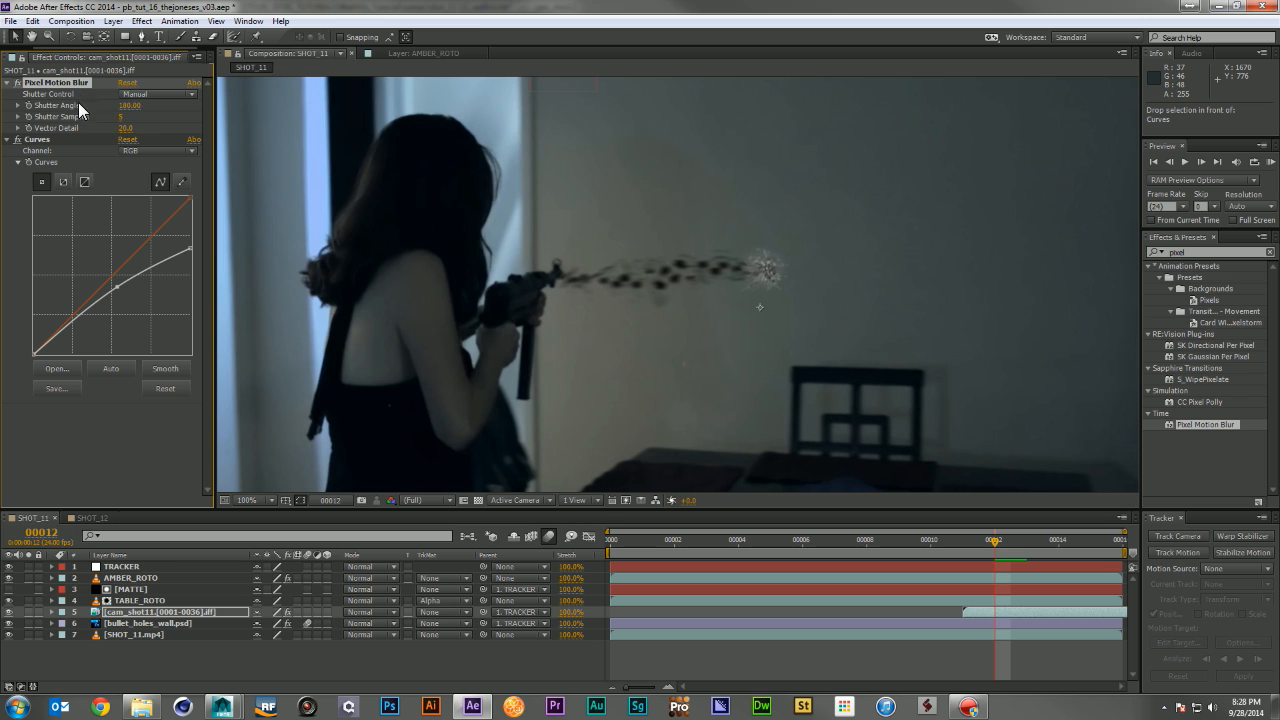
left_click(122, 116)
key("Return")
left_click(122, 118)
type("16")
key("Return")
scroll(744, 298, "down", 2)
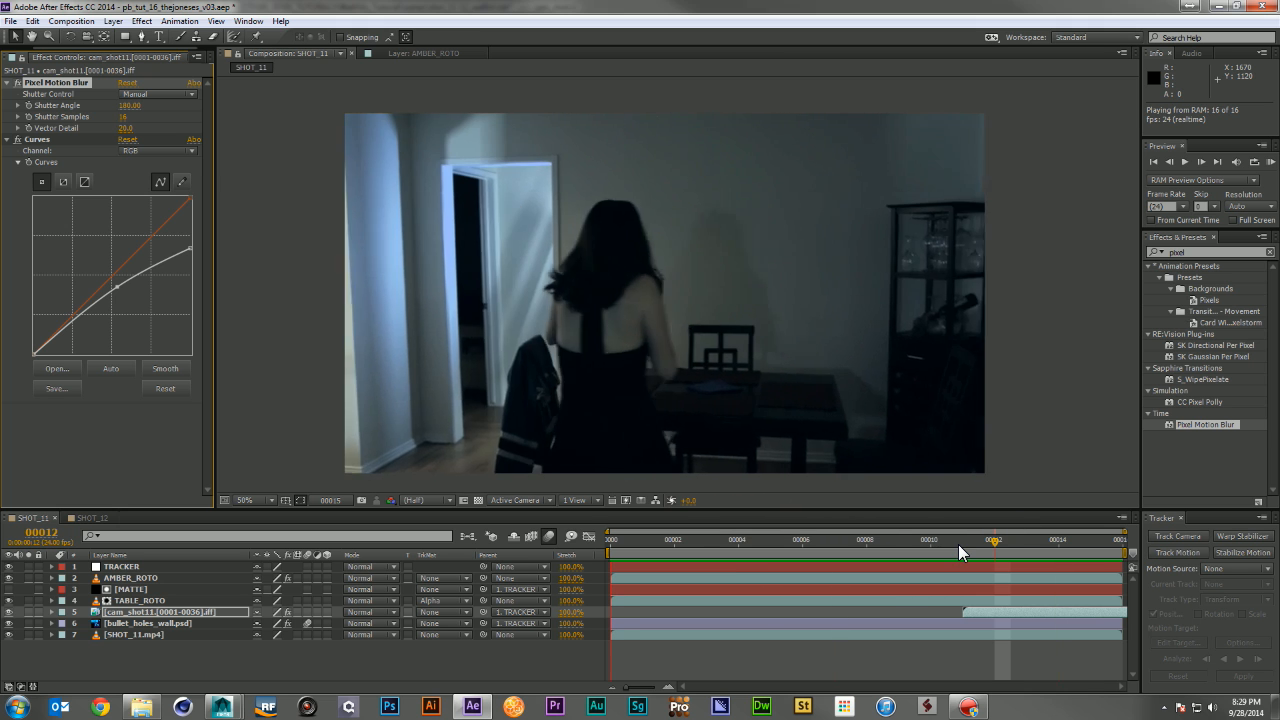
key("space")
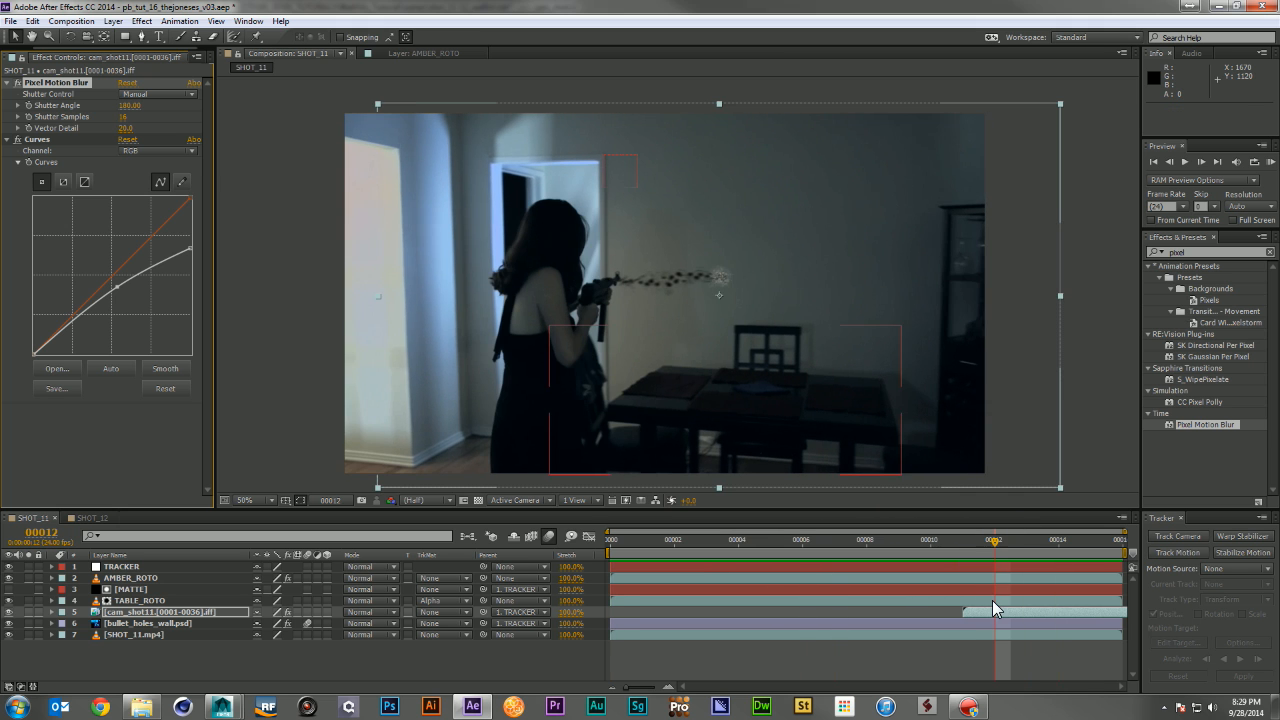
Scale the debris layer to 80%, nudge it back over the last revealed bullet hole and preview the shot
key("s")
left_click(298, 623)
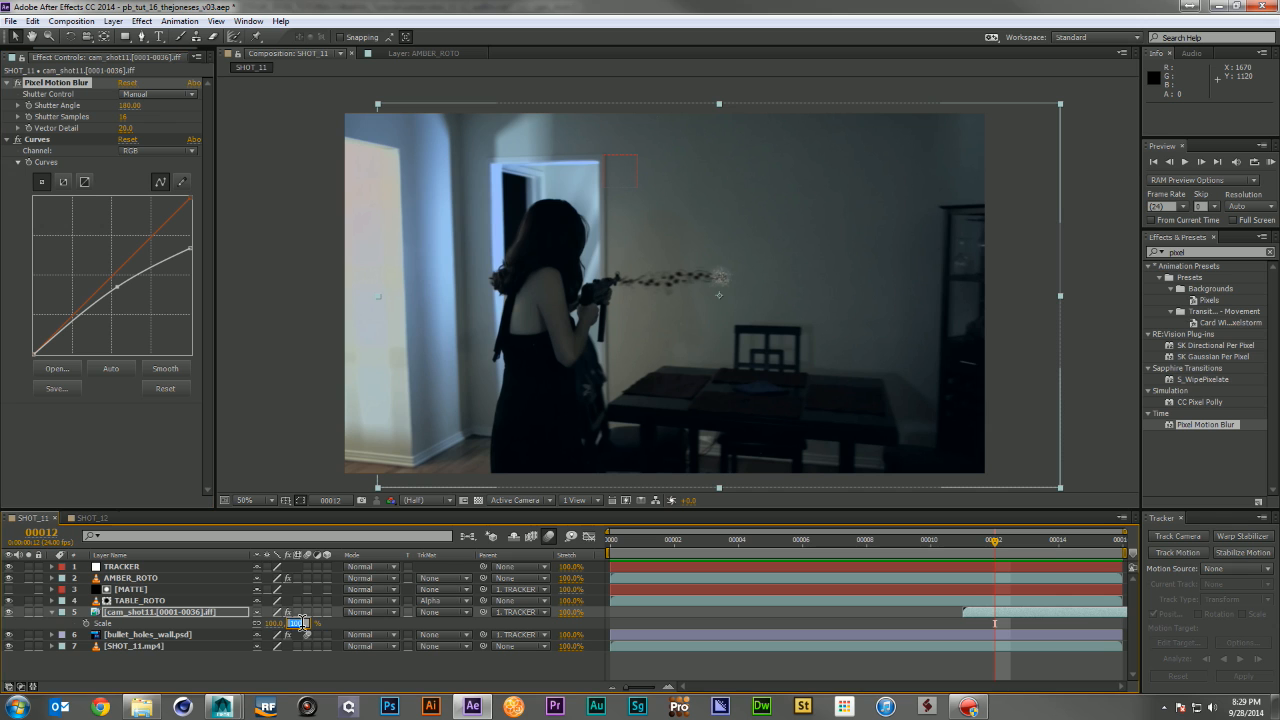
type("80")
key("Return")
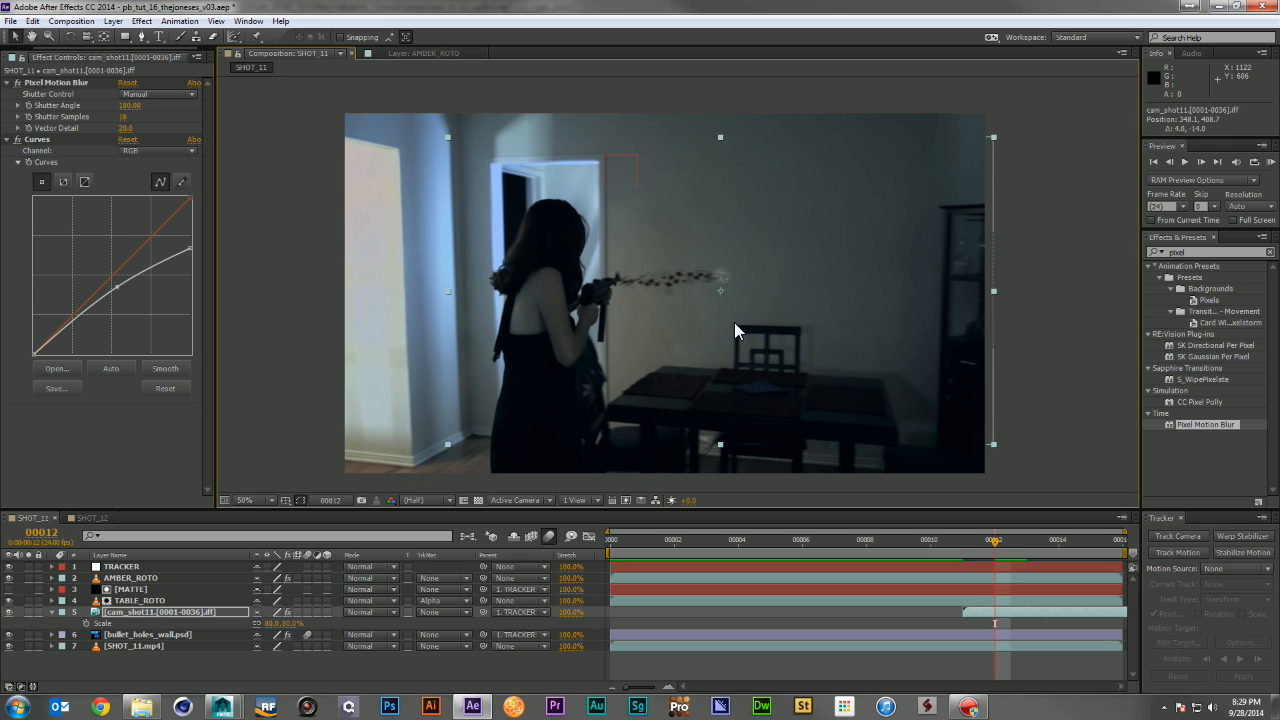
key("KP_0")
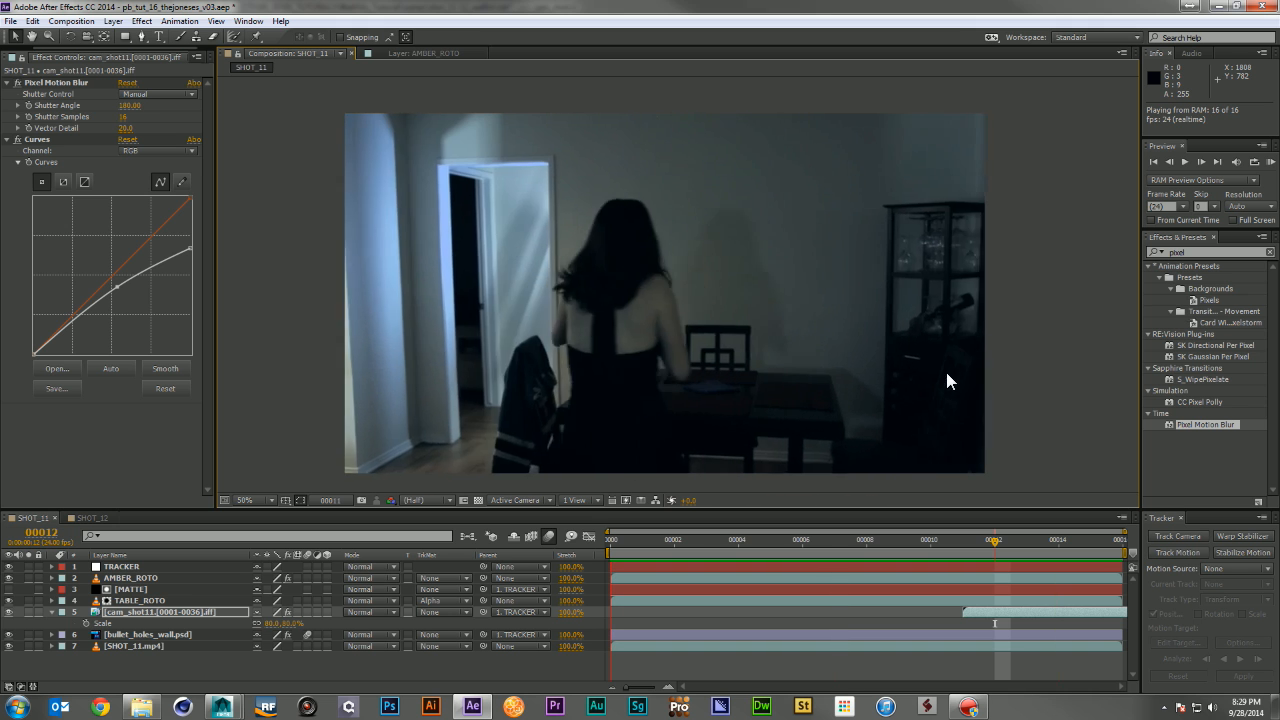
left_click(987, 542)
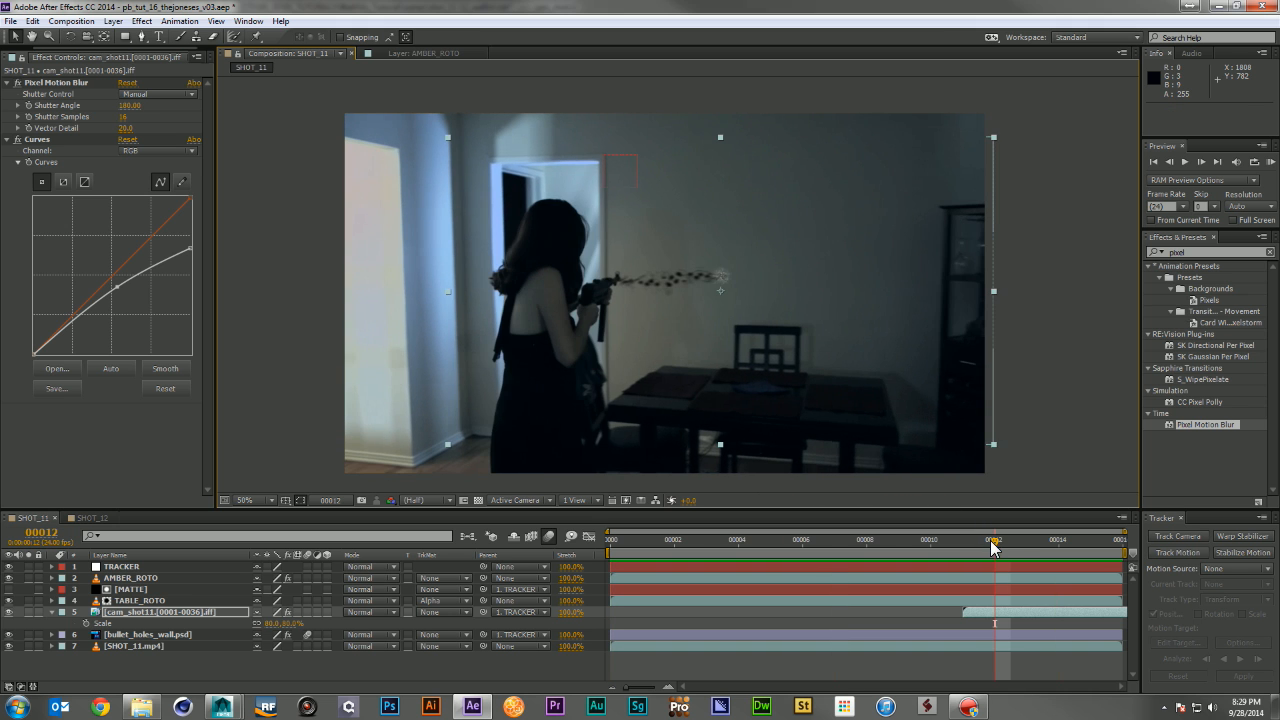
Duplicate the debris layer, start the copy at frame 12 and shift it over the newly revealed bullet hole
left_click_drag(1007, 544, 1021, 543)
left_click(995, 609)
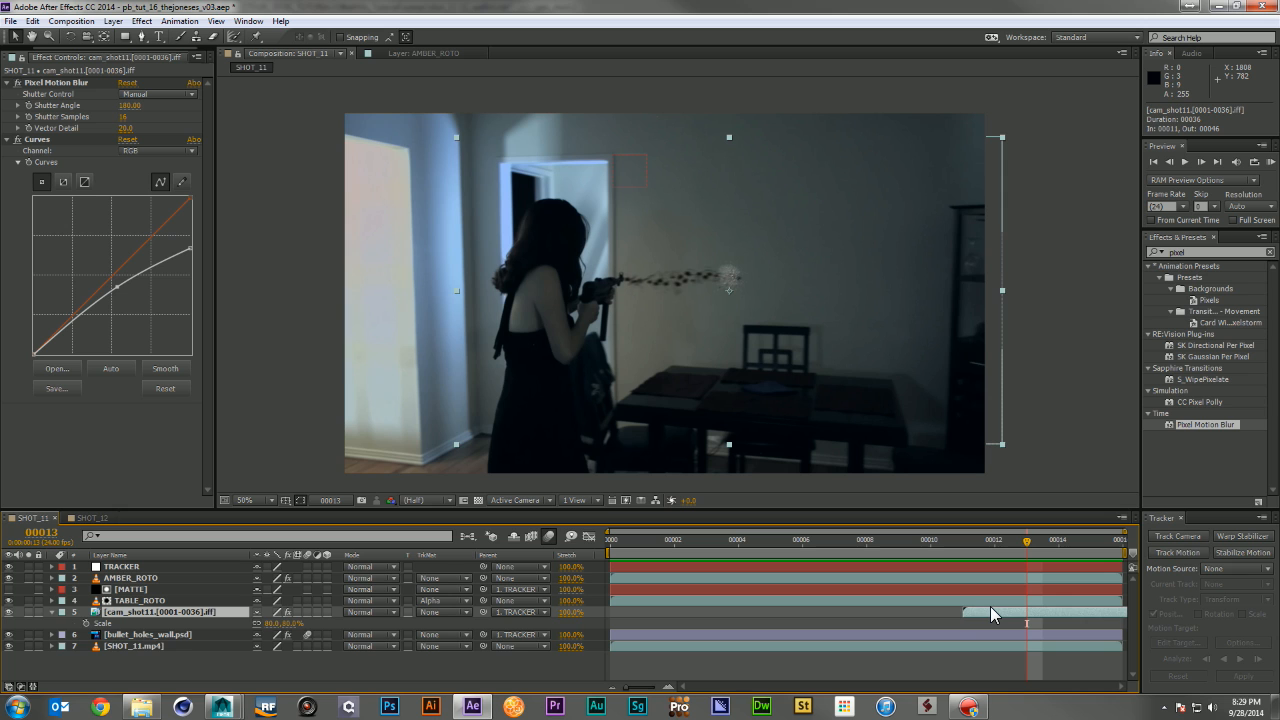
key("ctrl+d")
left_click_drag(996, 610, 1022, 612)
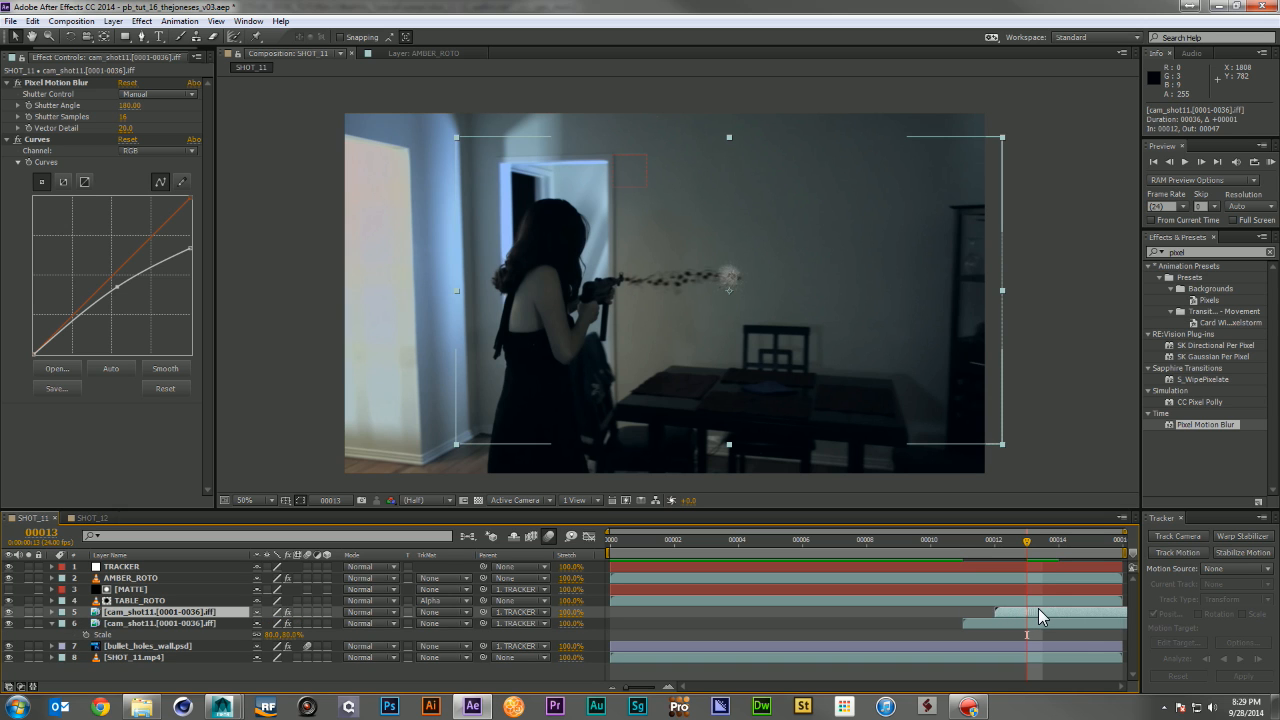
left_click_drag(760, 308, 769, 311)
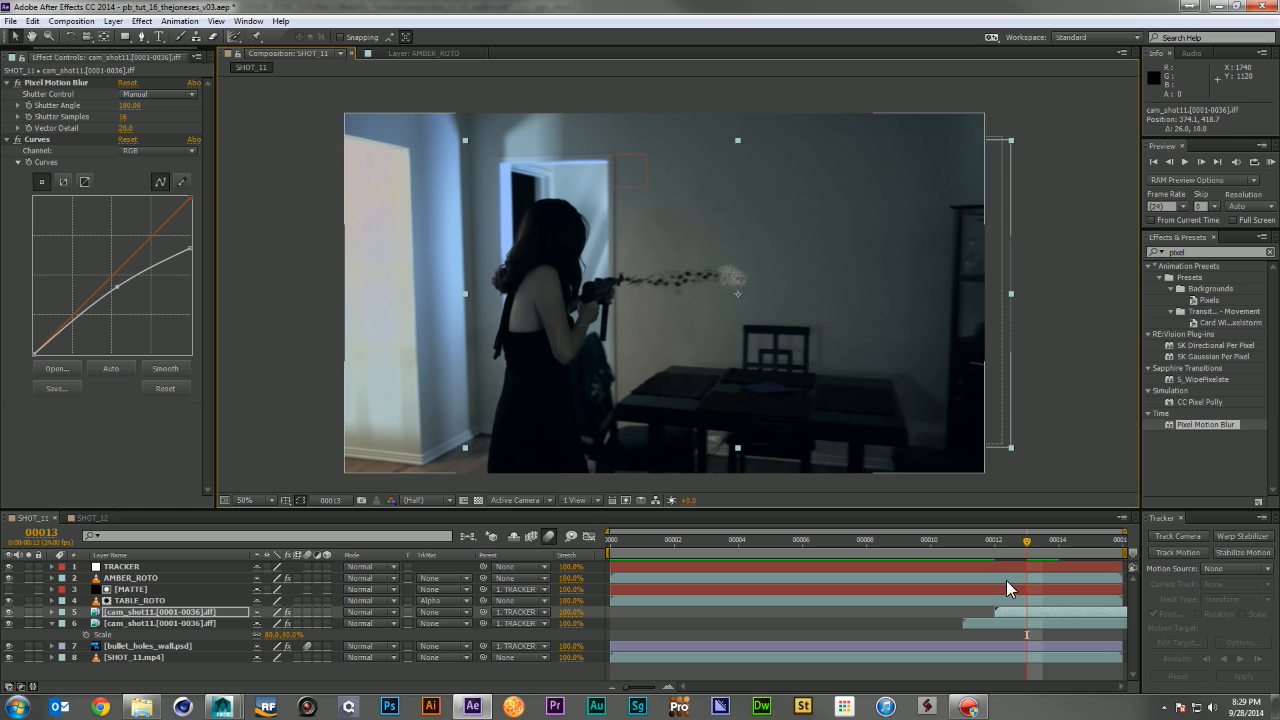
Duplicate the newest debris layer, start the copy at frame 14, position it over the last bullet hole and preview the shot
left_click(1020, 610)
key("ctrl+d")
left_click_drag(1030, 547, 1084, 542)
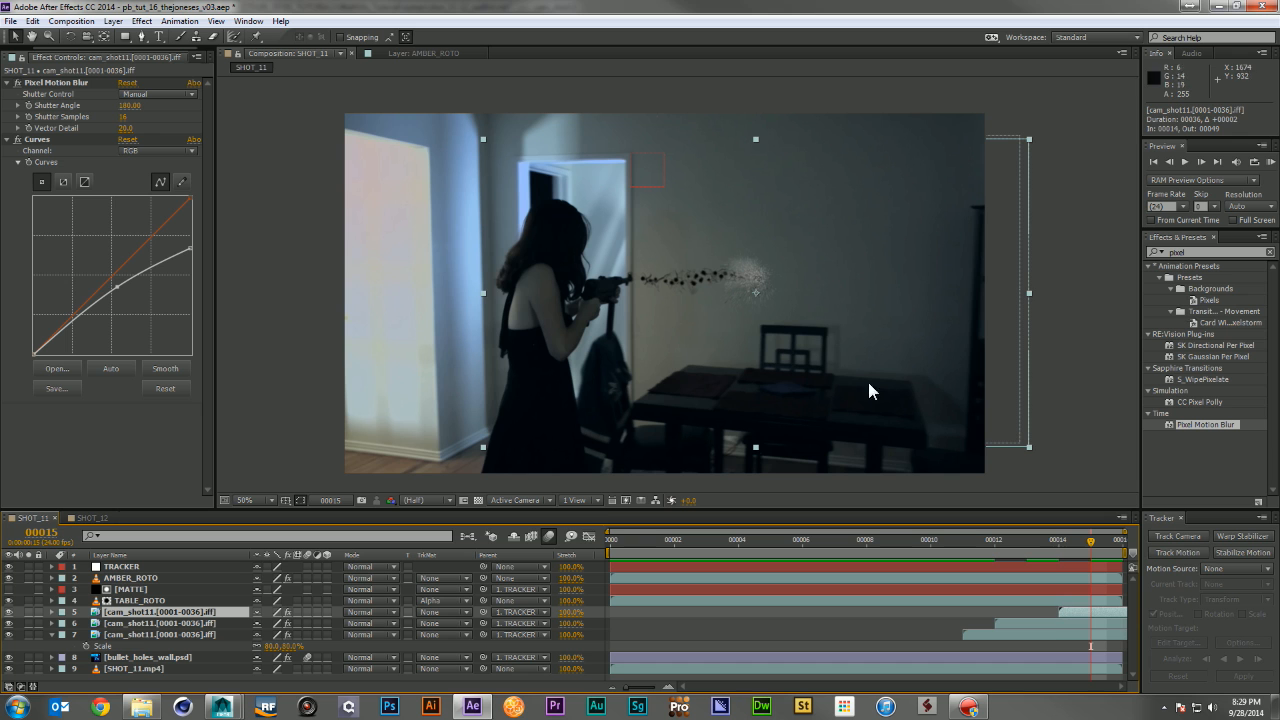
mouse_move(758, 303)
left_mouse_down()
mouse_move(776, 316)
mouse_move(758, 305)
left_mouse_up()
key("KP_0")
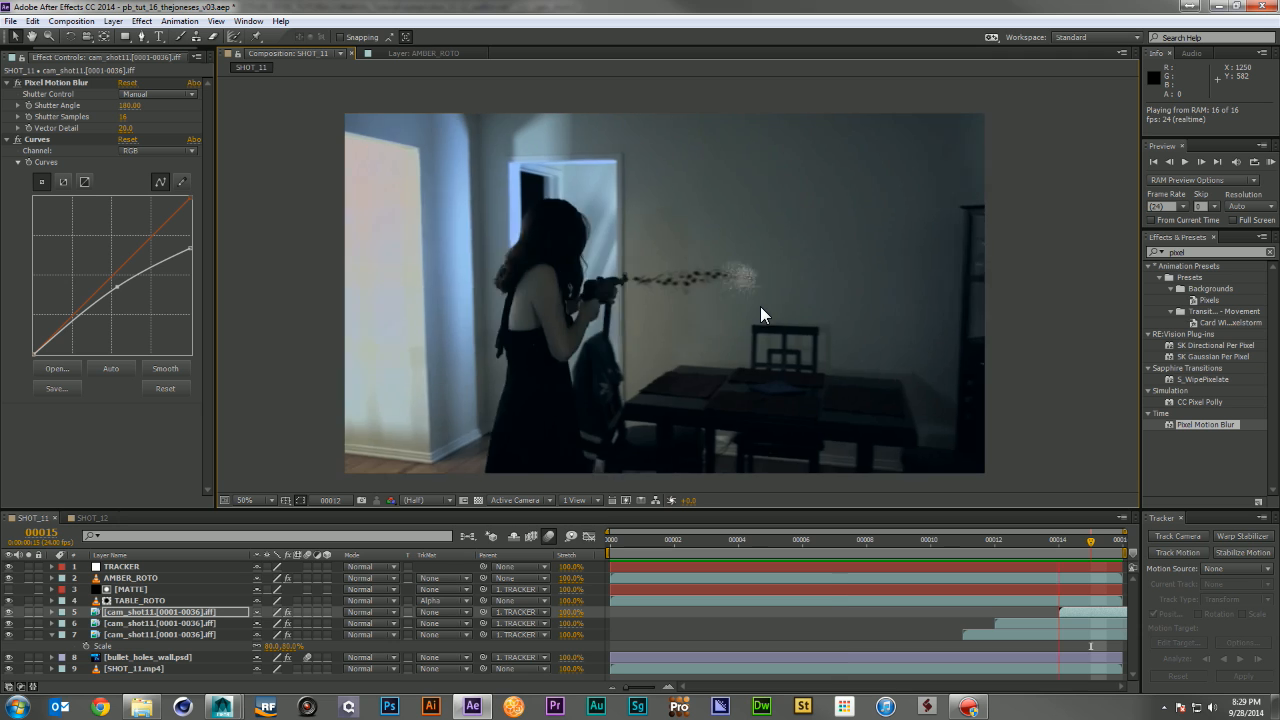
Duplicate the earliest debris layer, start the copy at frame 2 and move it onto the first bullet holes beside the woman
left_click(125, 635)
key("ctrl+d")
left_click_drag(994, 646, 844, 652)
left_click_drag(768, 544, 904, 544)
left_click(836, 542)
left_click_drag(742, 330, 686, 337)
left_click_drag(780, 640, 690, 634)
left_click_drag(670, 336, 705, 338)
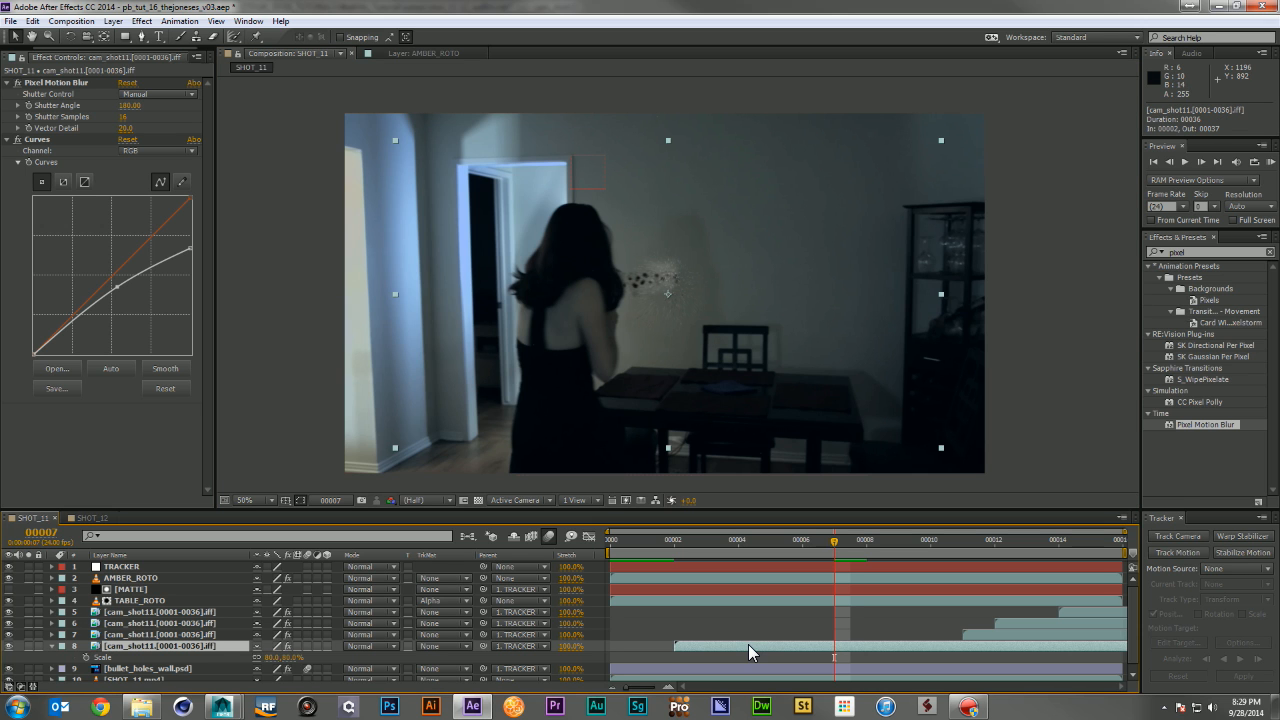
Duplicate the frame 2 debris layer, start one copy at frame 0 and shift it toward the woman
key("ctrl+d")
left_click_drag(741, 659, 686, 652)
mouse_move(668, 325)
left_mouse_down()
mouse_move(637, 316)
mouse_move(636, 330)
mouse_move(660, 317)
mouse_move(651, 322)
left_mouse_up()
Duplicate the frame 2 debris layer again, start the copy at frame 4 and offset it slightly over the bullet holes
left_click(866, 647)
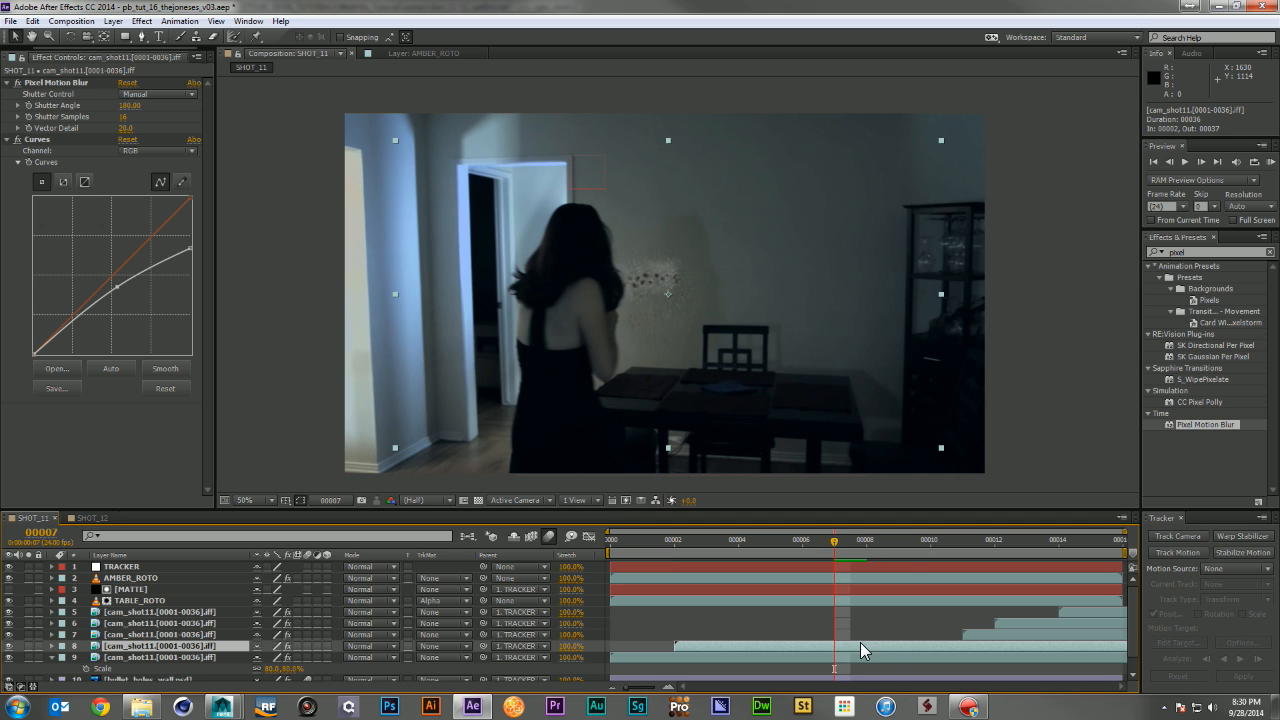
key("ctrl+d")
left_click_drag(875, 645, 887, 645)
left_click_drag(740, 371, 699, 329)
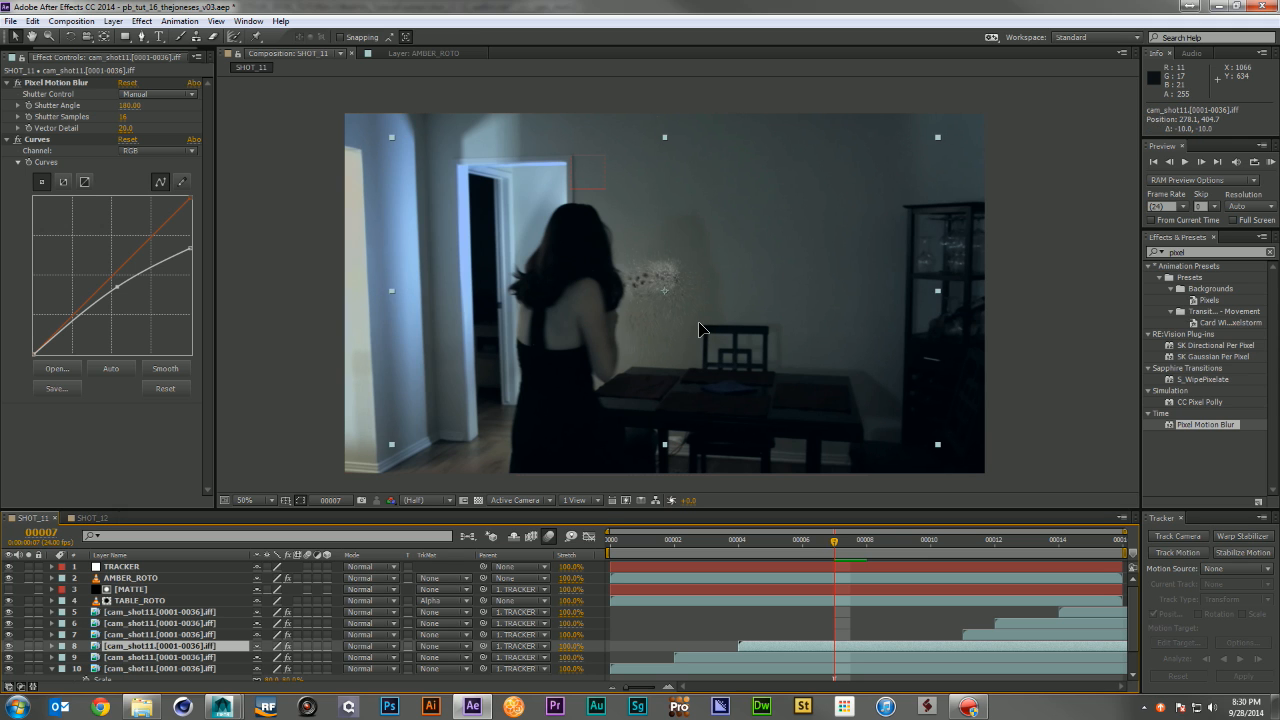
Reposition the debris layers starting at frames 2 and 0 over their bullet holes and preview the shot
left_click(706, 656)
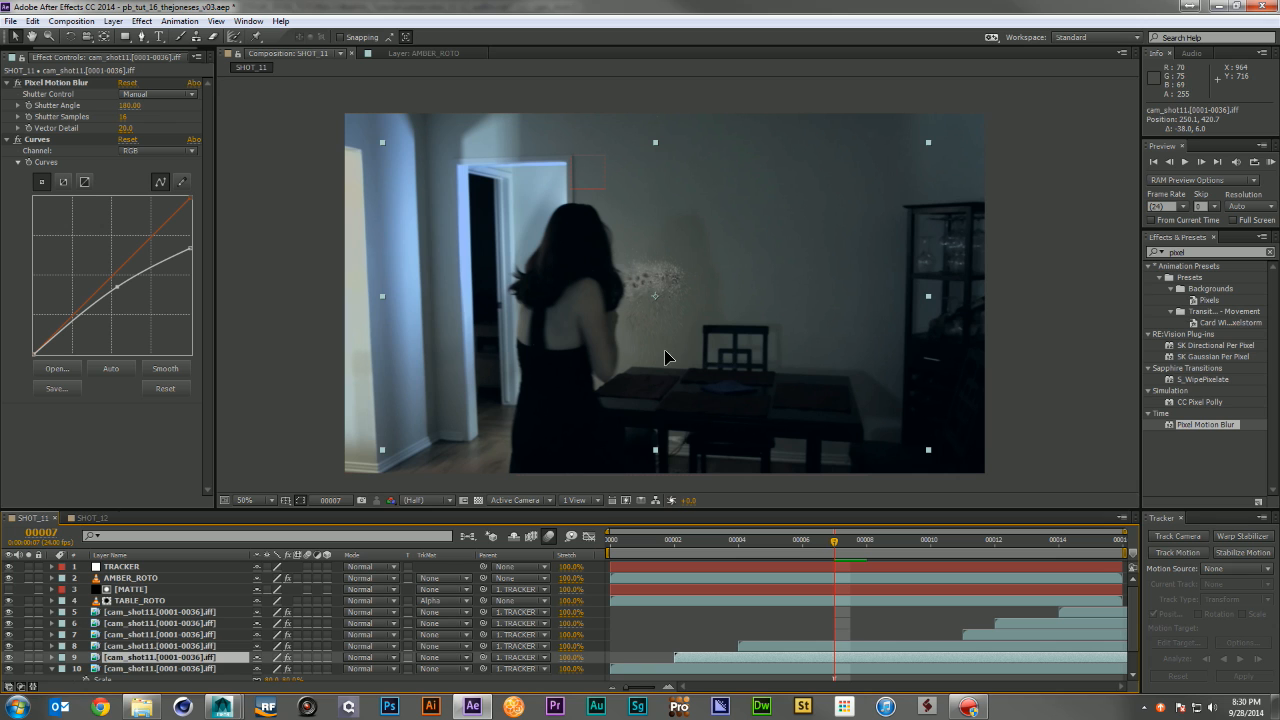
left_click(688, 667)
left_click_drag(655, 373, 648, 376)
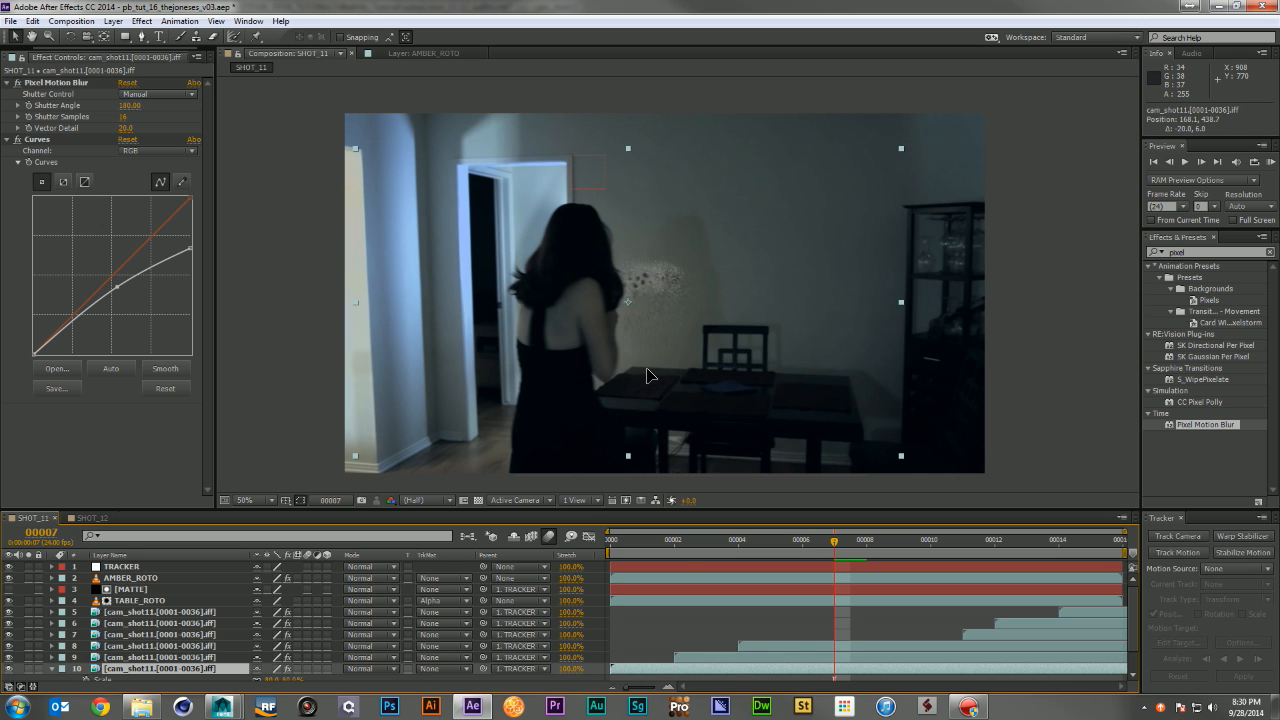
key("KP_0")
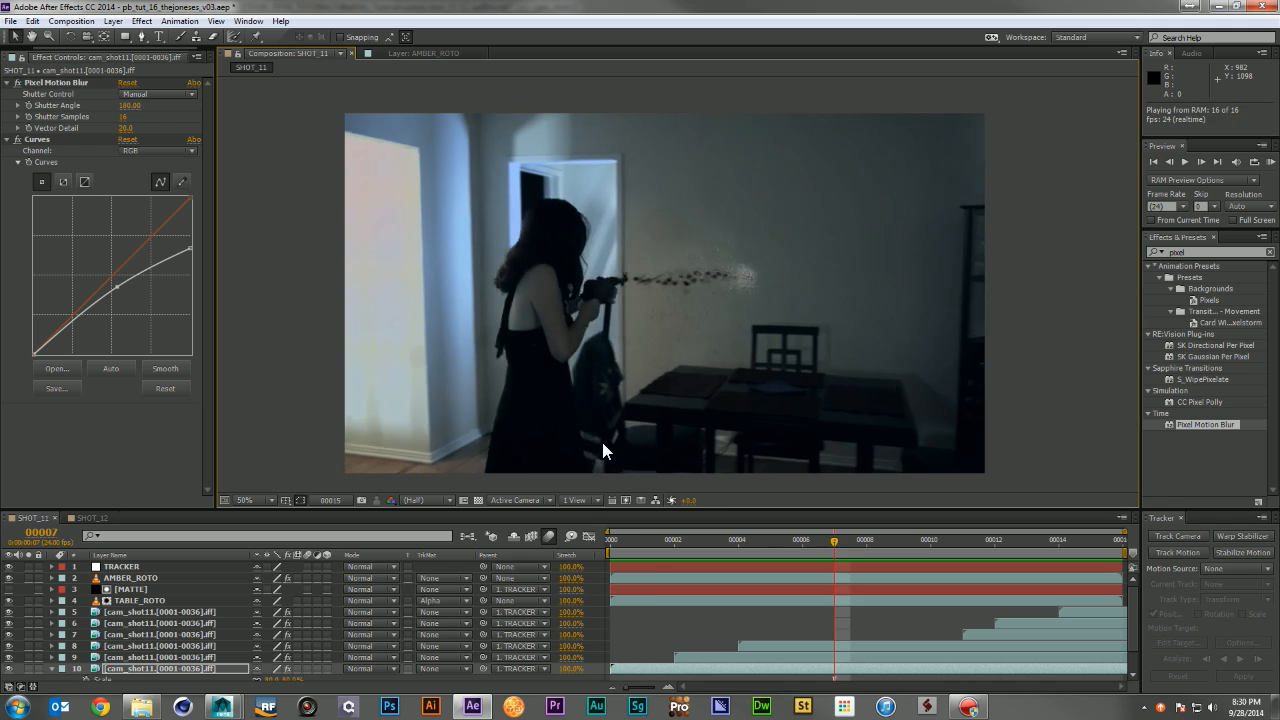
key("space")
Place Automatic_Fire_03.mov directly beneath the AMBER_ROTO layer and start it at frame 10
left_click(51, 669)
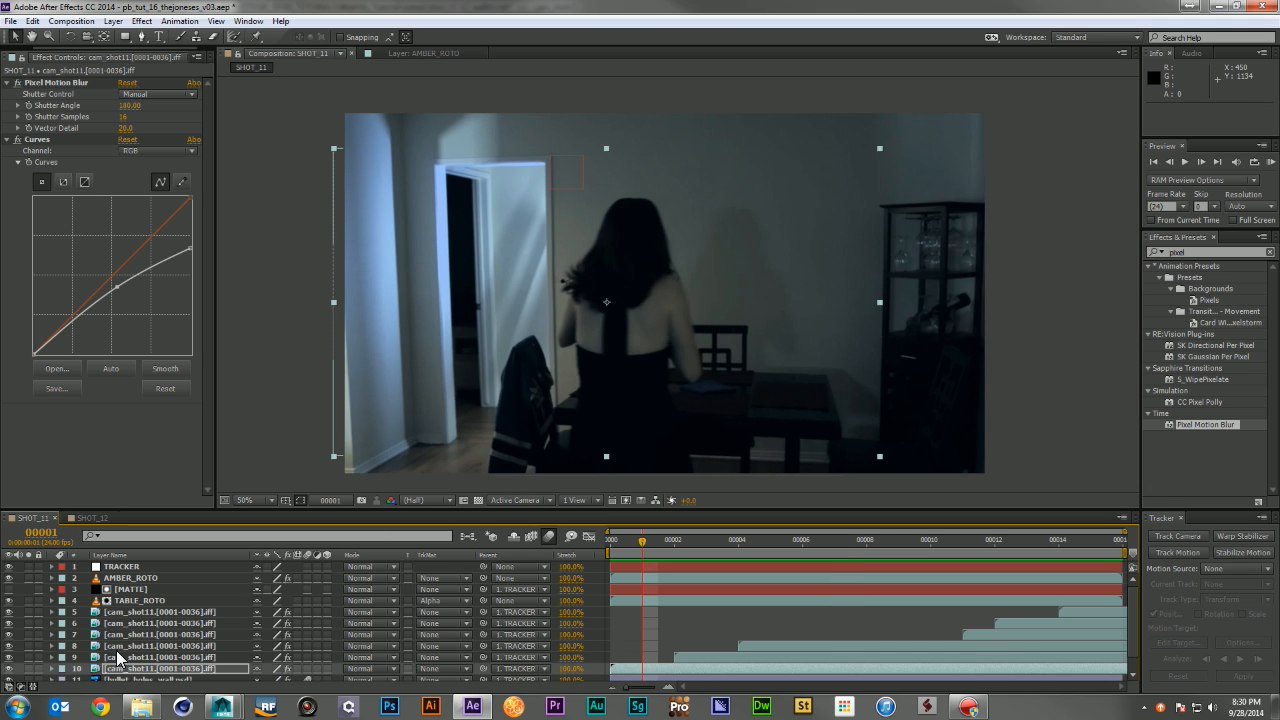
scroll(143, 609, "down", 1)
scroll(146, 600, "up", 1)
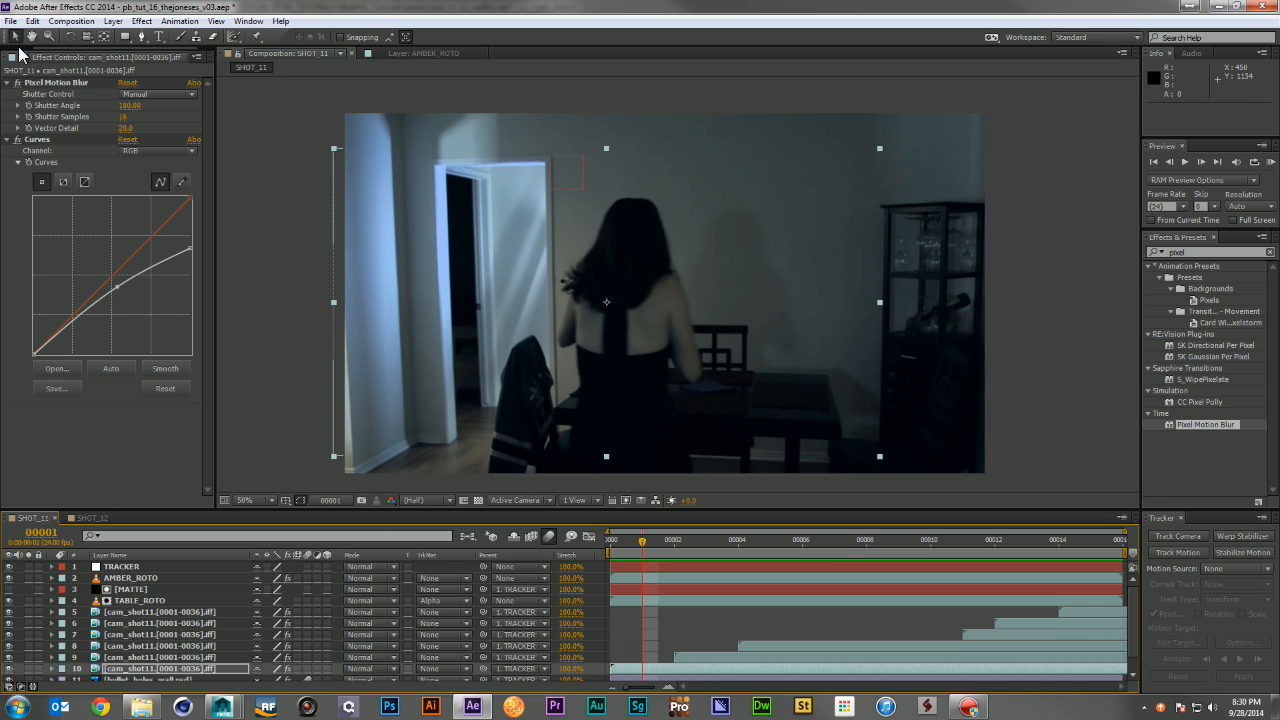
left_click(20, 57)
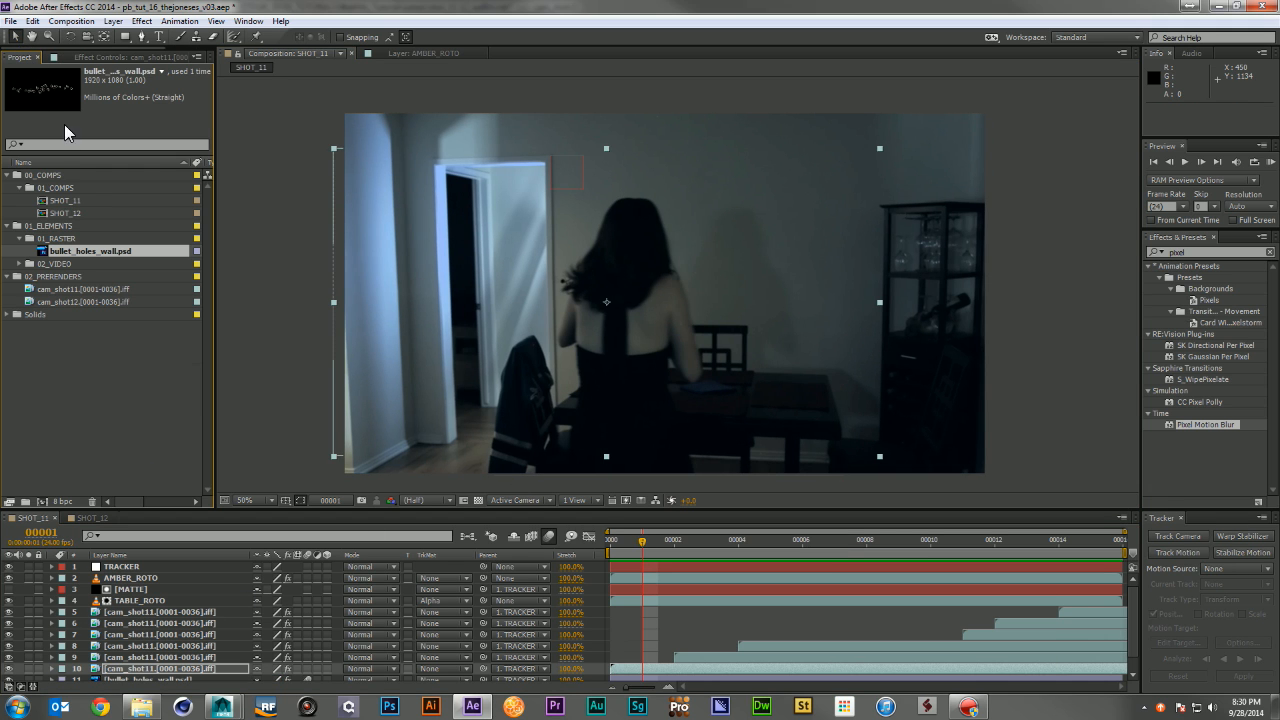
left_click(20, 263)
mouse_move(95, 276)
left_mouse_down()
mouse_move(110, 278)
mouse_move(235, 660)
mouse_move(236, 578)
left_mouse_up()
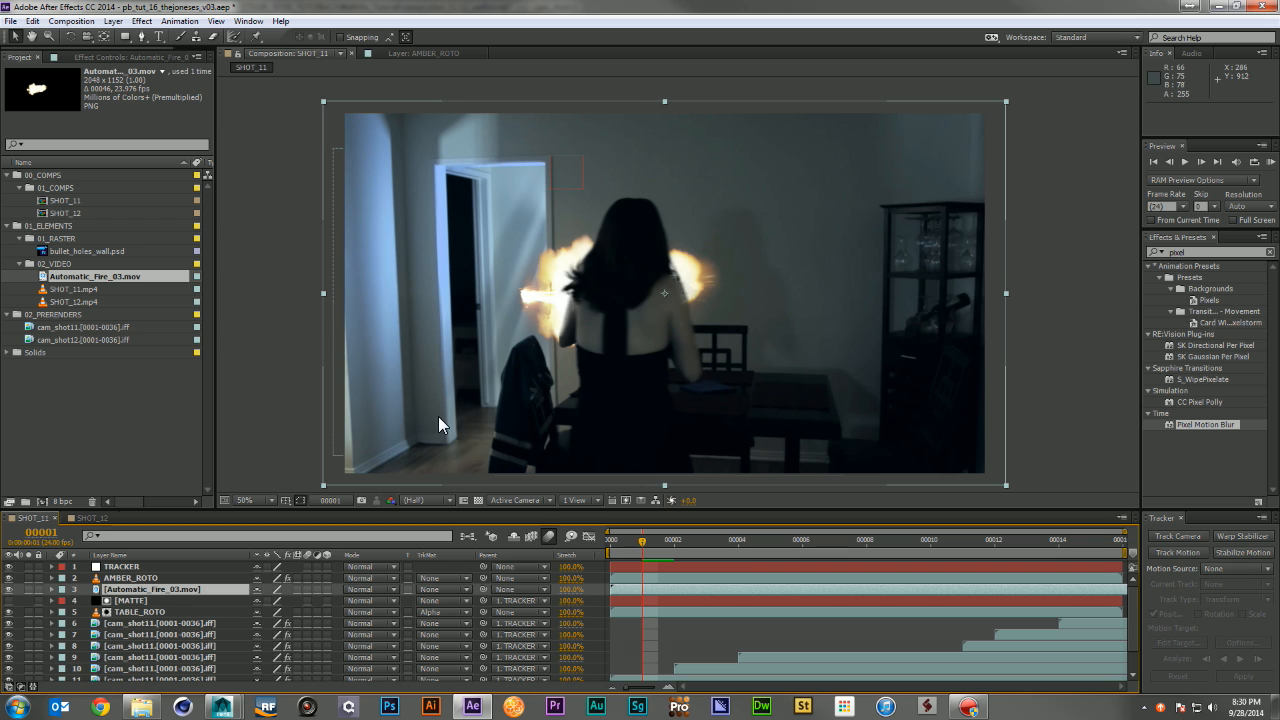
left_click_drag(698, 536, 904, 554)
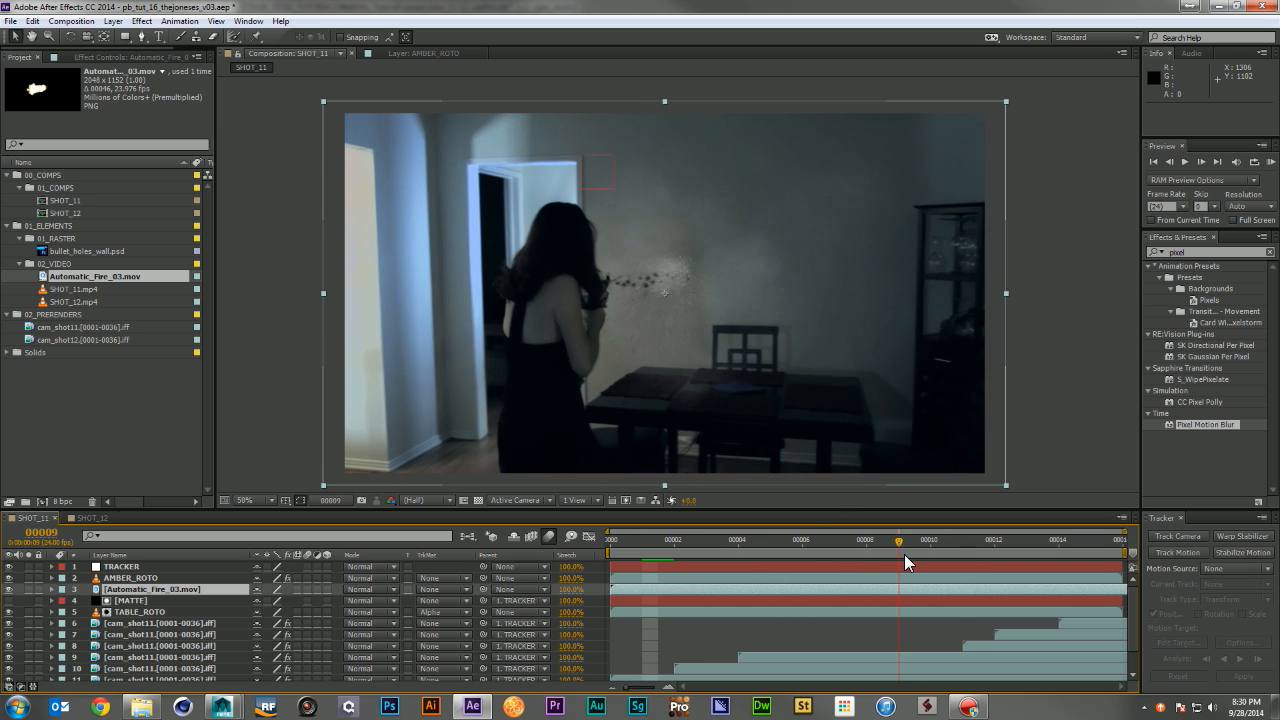
left_click_drag(622, 589, 940, 584)
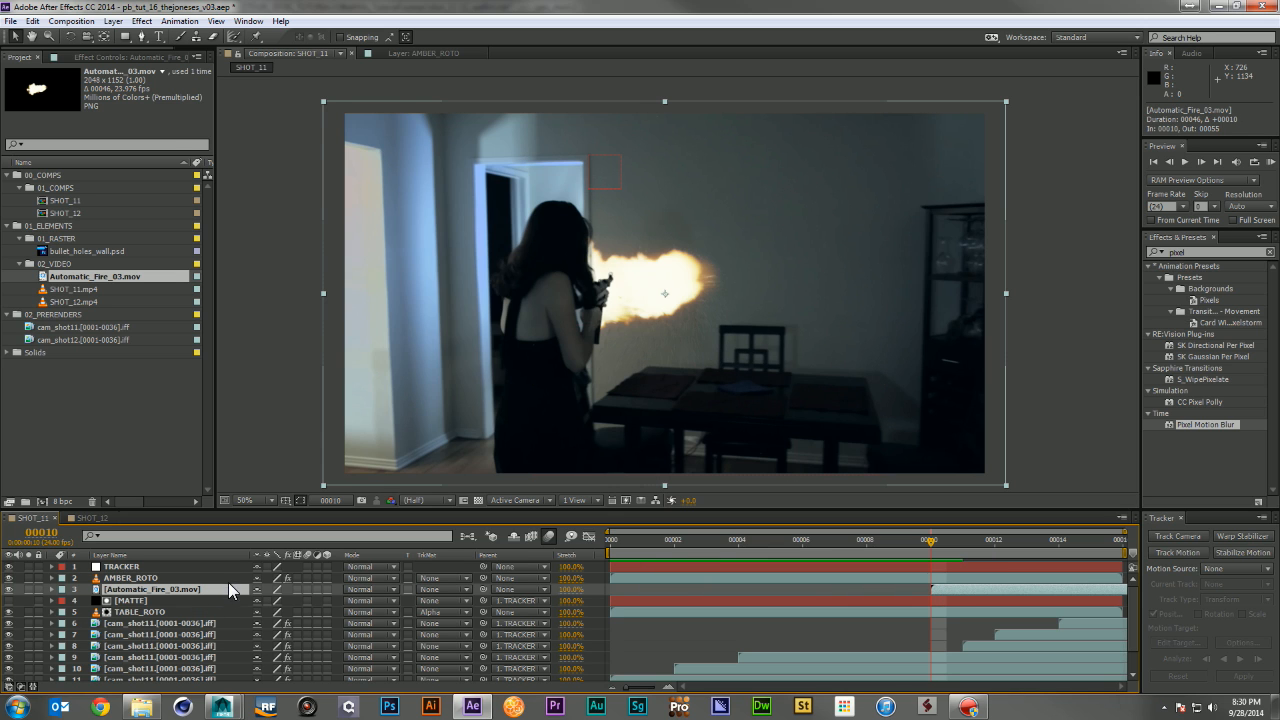
Make the muzzle flash layer 3D, scale it down, rotate it -44° on Y and -9° on Z, and move it to the gun barrel
left_click(326, 590)
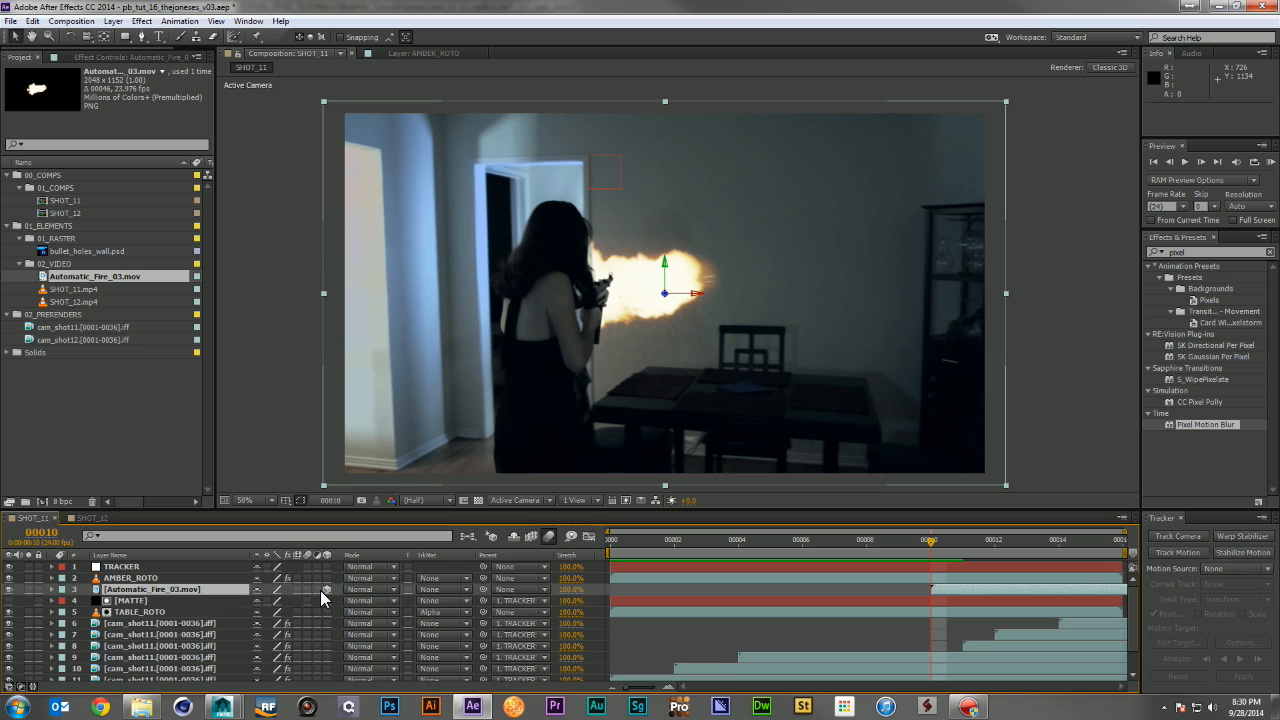
key("s")
left_click_drag(318, 605, 255, 635)
key("r")
left_click_drag(614, 317, 597, 298)
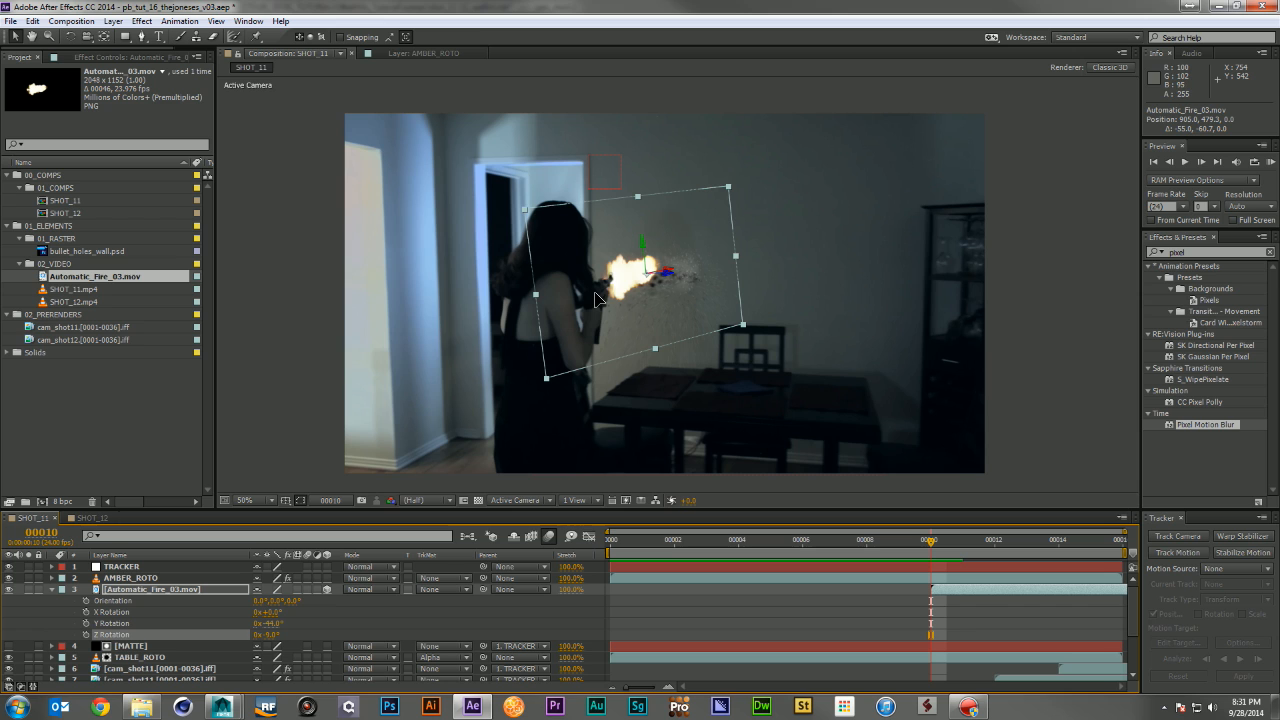
Set the muzzle flash's Z Rotation to -5° and nudge it back onto the end of the gun
left_click(271, 634)
type("-5")
key("Return")
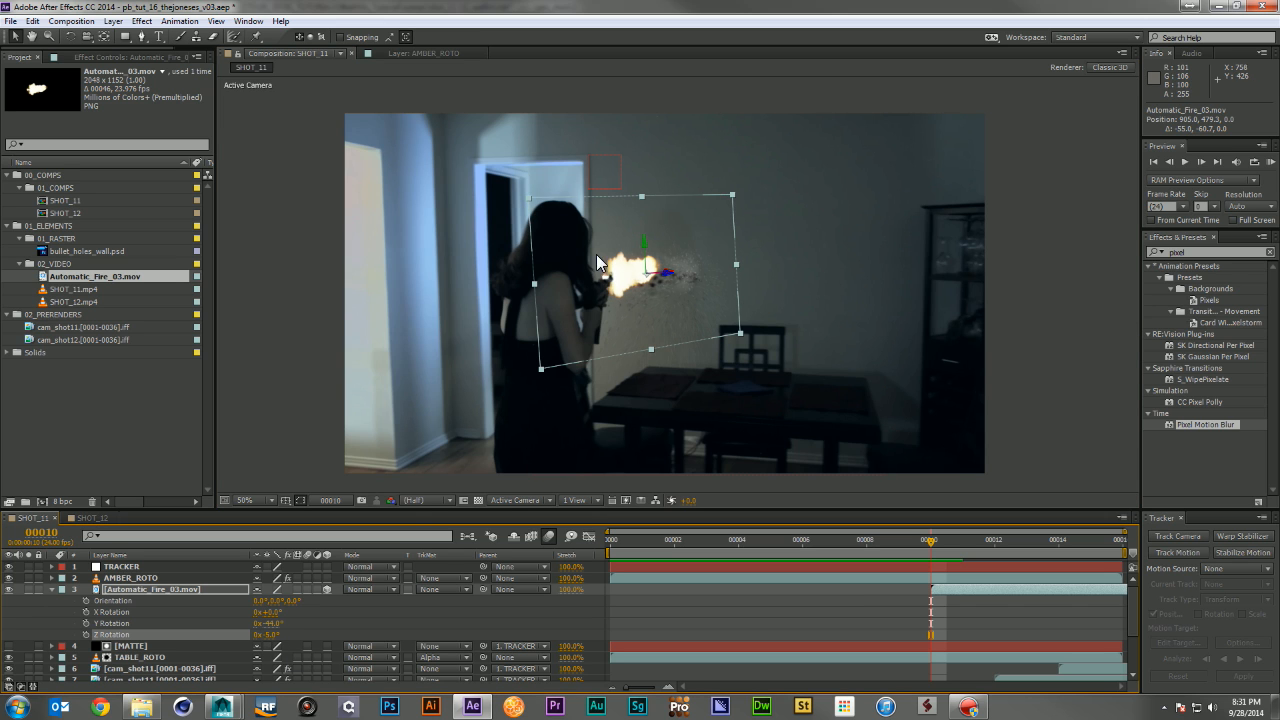
left_click_drag(617, 279, 617, 274)
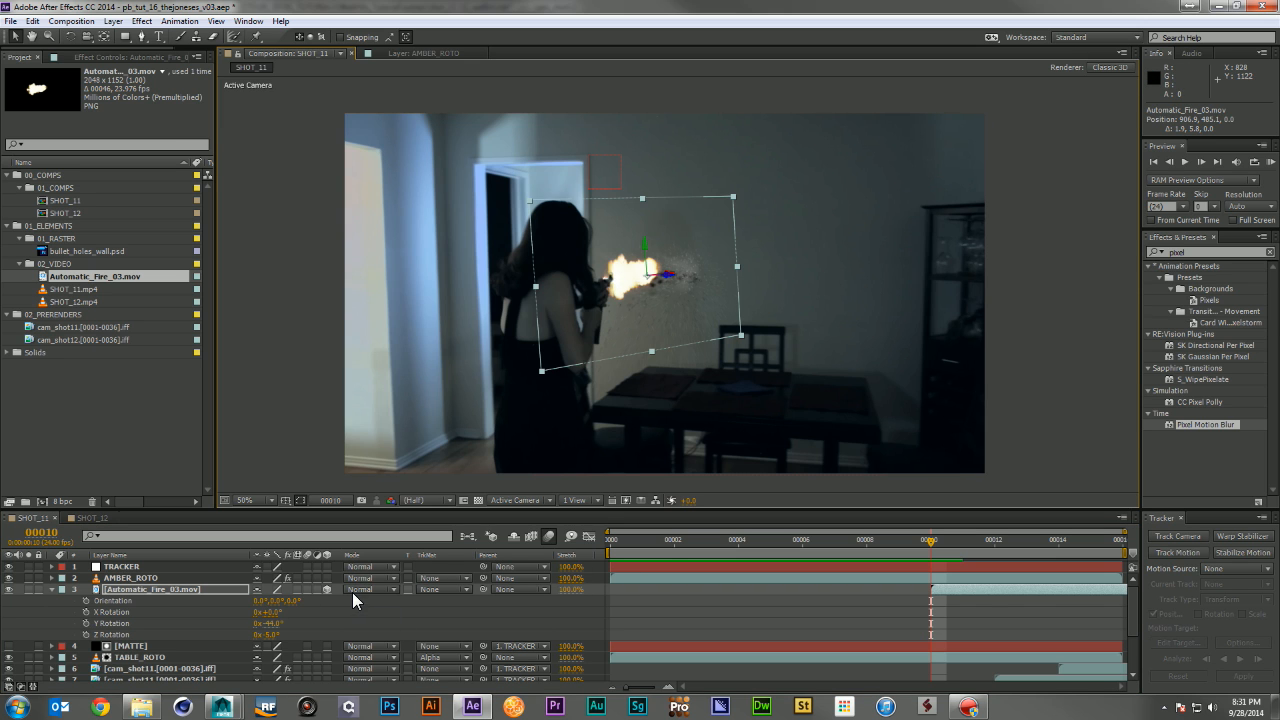
Keyframe the muzzle flash's Position at frame 10 and realign it with the gun barrel at frame 11
key("p")
left_click(85, 600)
key("Page_Down")
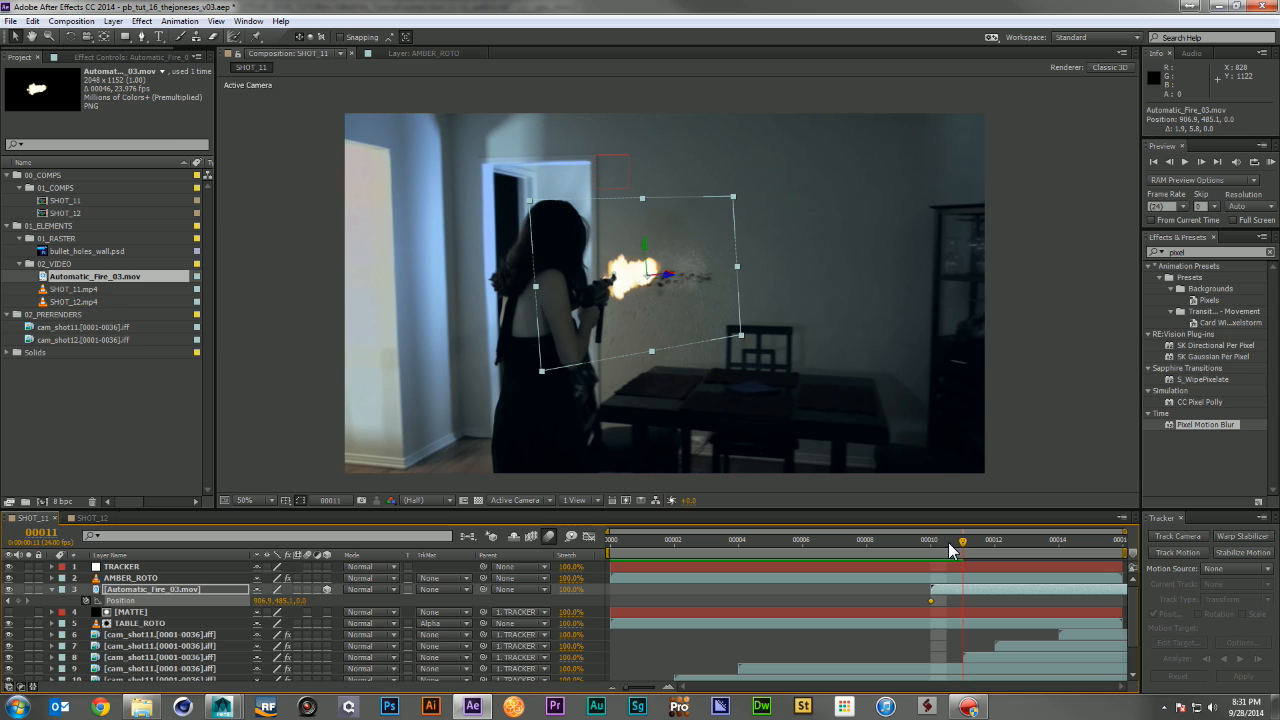
left_click_drag(620, 292, 623, 290)
key("Up")
Move the muzzle flash onto the gun barrel at frame 14 to add another Position keyframe
left_click(996, 542)
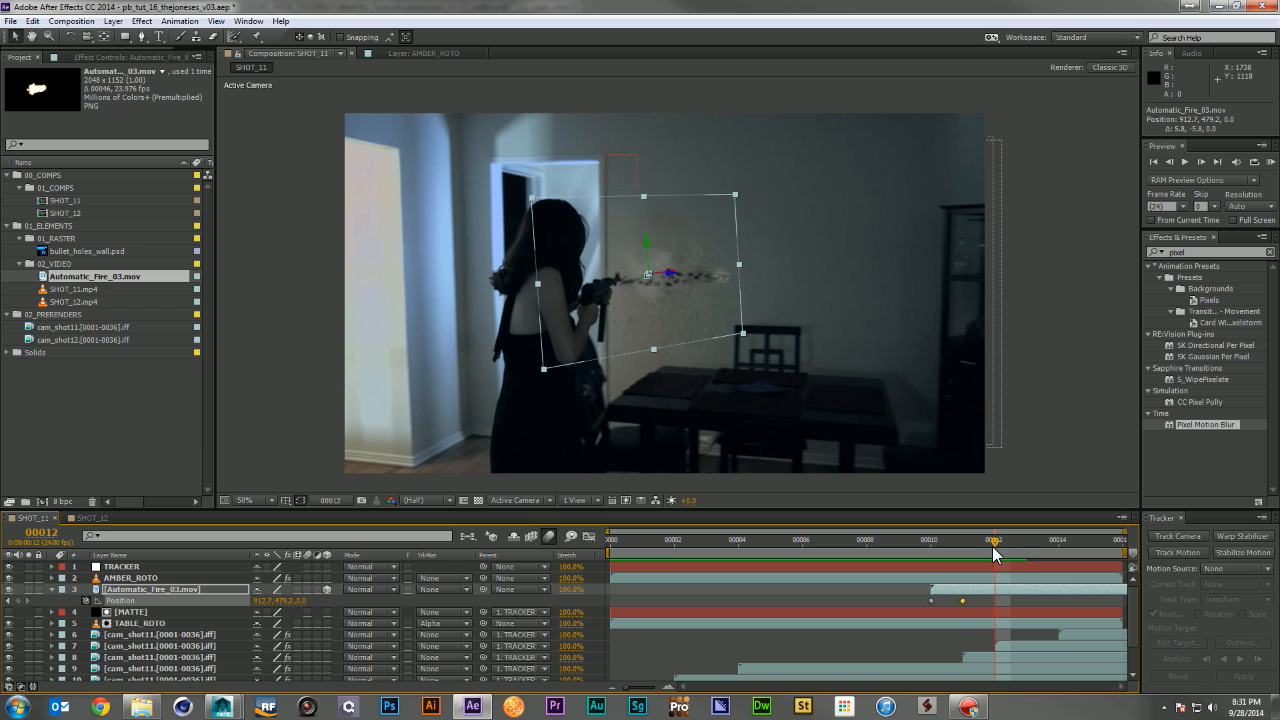
left_click(1028, 542)
left_click(1058, 542)
key("shift+Right")
left_click_drag(648, 310, 652, 314)
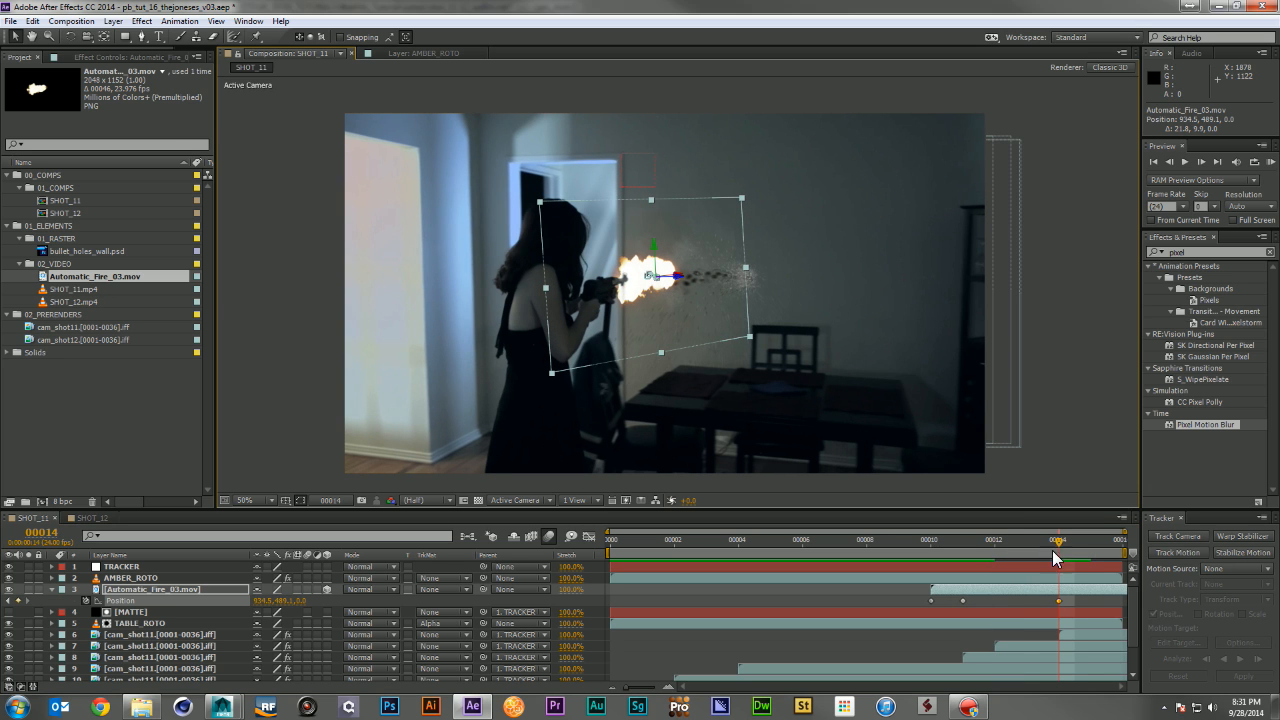
Scrub through the last frames and preview the shot to check the muzzle flash against the gun
left_click(1088, 542)
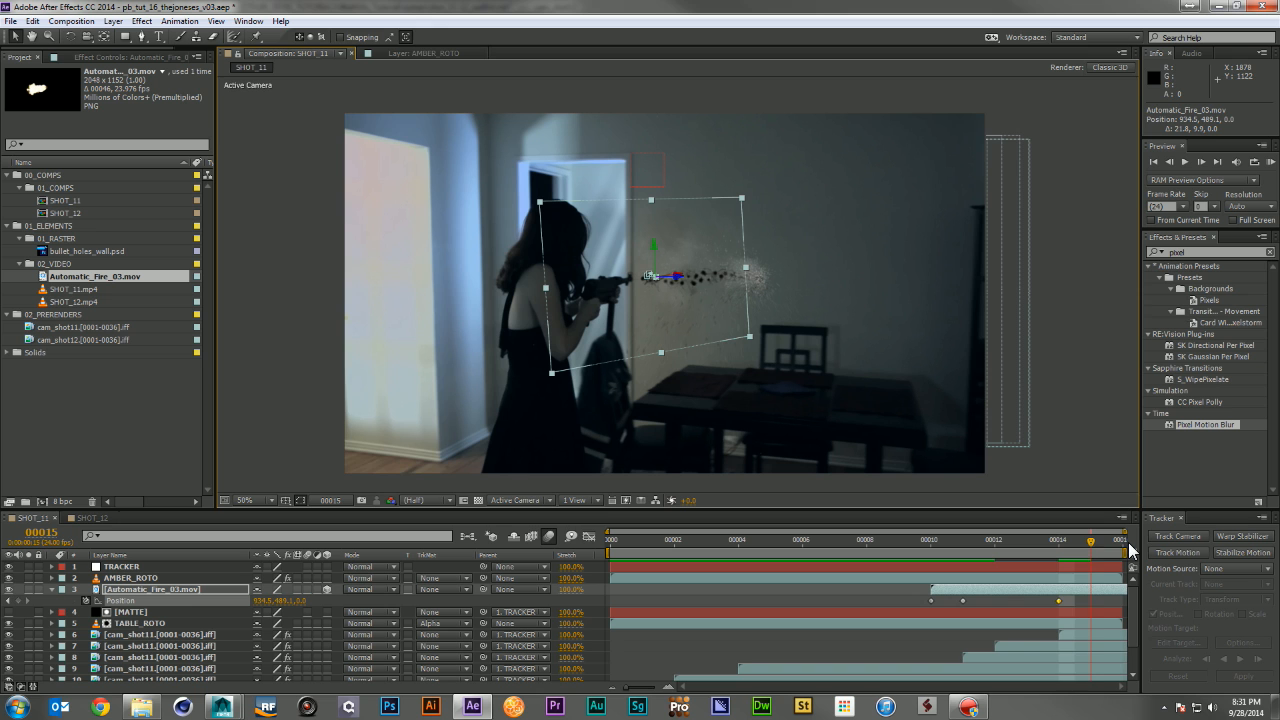
left_click(960, 543)
left_click_drag(958, 543, 1122, 566)
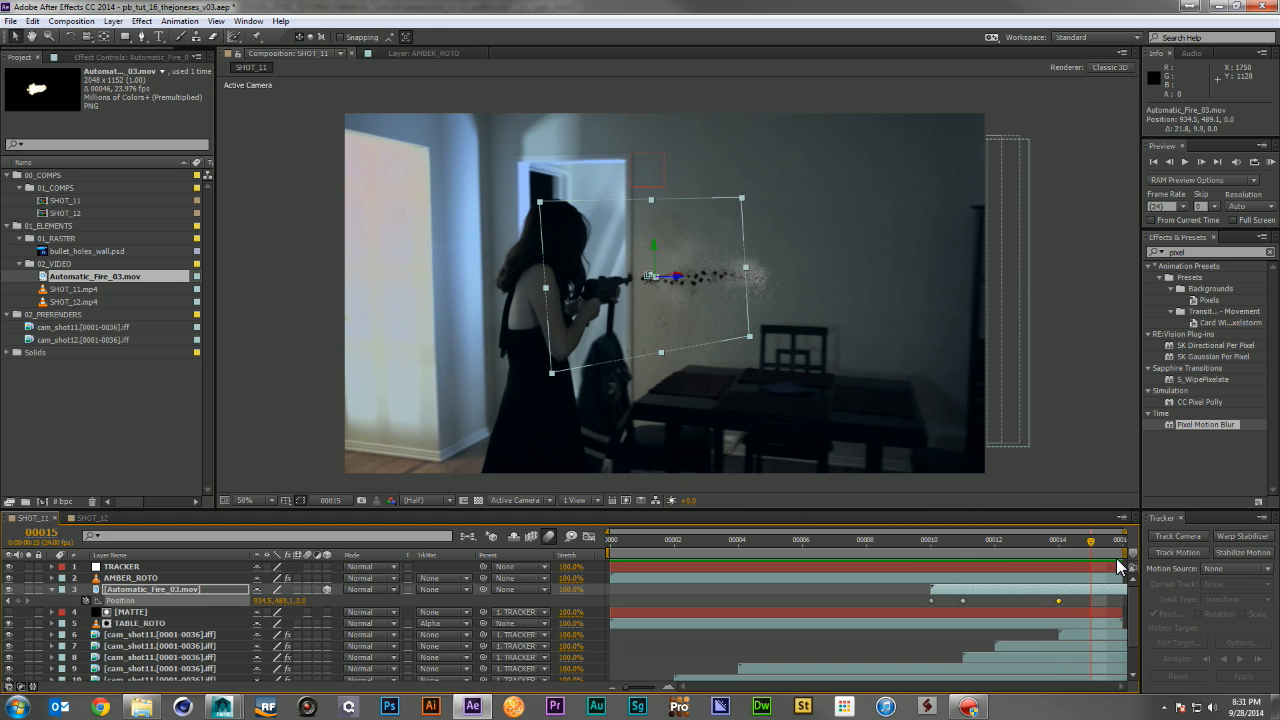
key("KP_0")
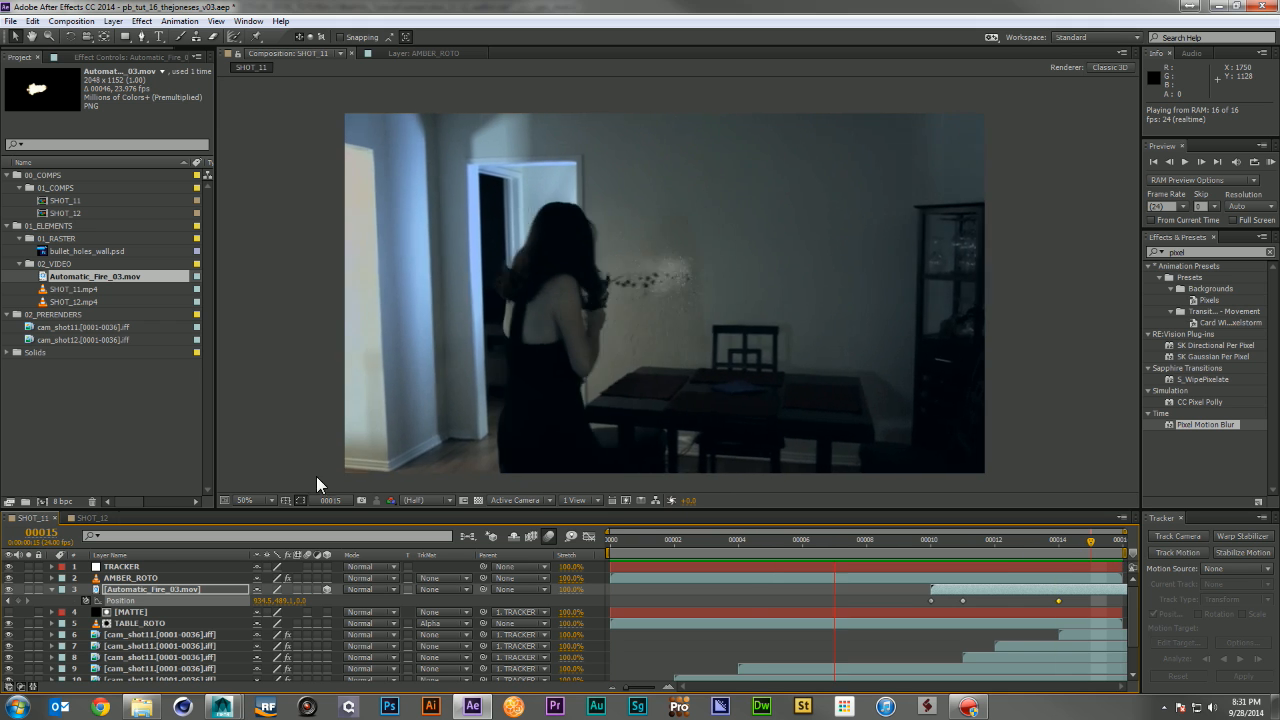
key("space")
Set the muzzle flash layer's blending mode to Screen while viewing the flash at frame 14
left_click_drag(1024, 540, 1058, 542)
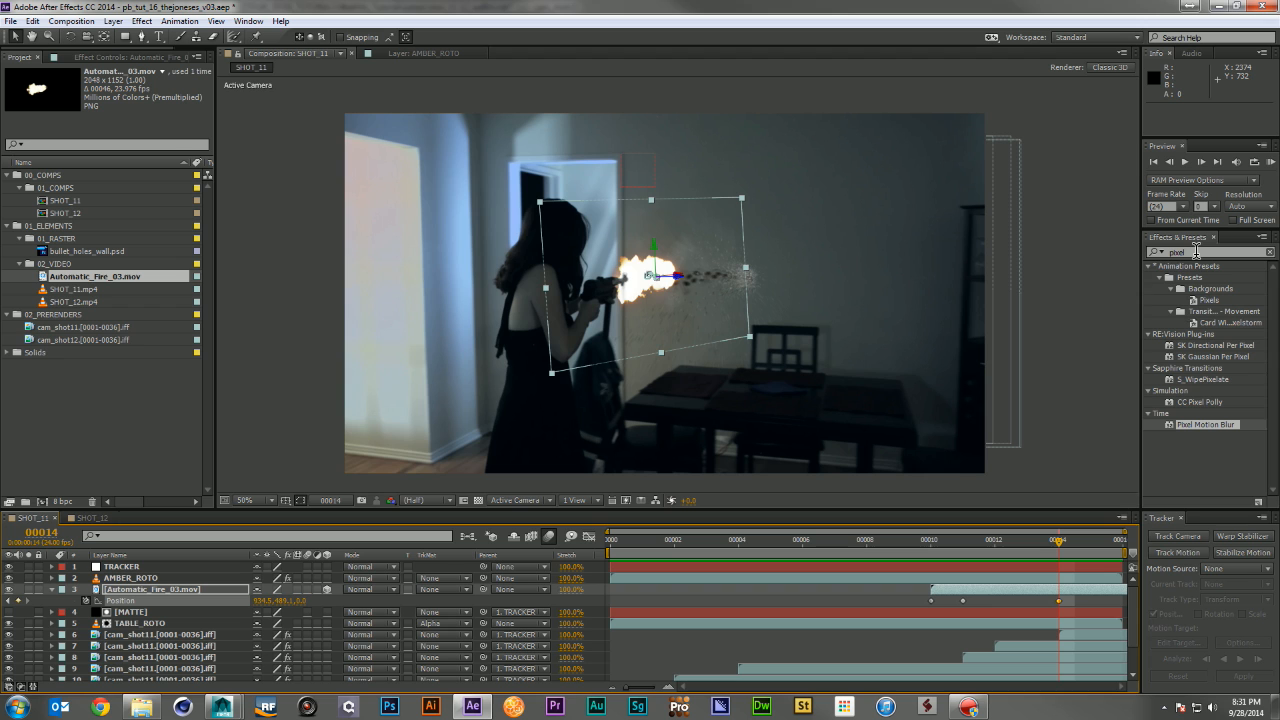
left_click(386, 589)
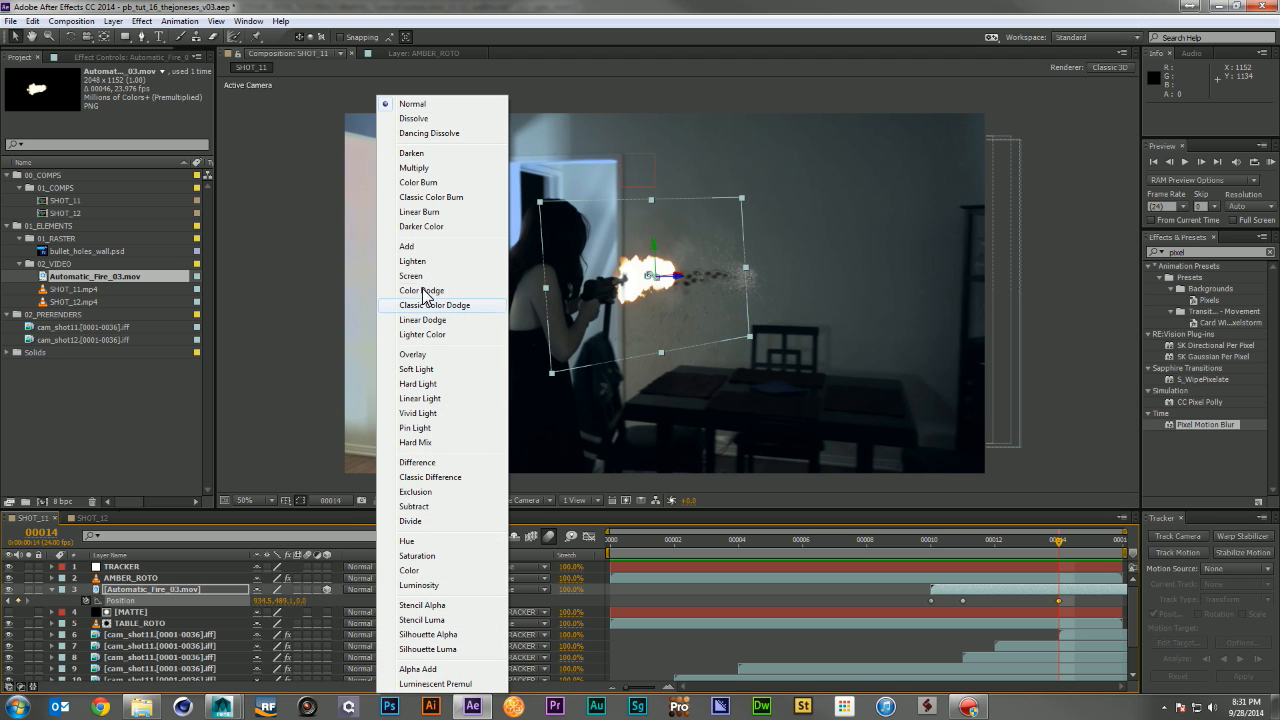
left_click(424, 278)
Find the Stylize Glow effect and apply it to the Automatic_Fire_03.mov layer
left_click(1226, 249)
type("glow")
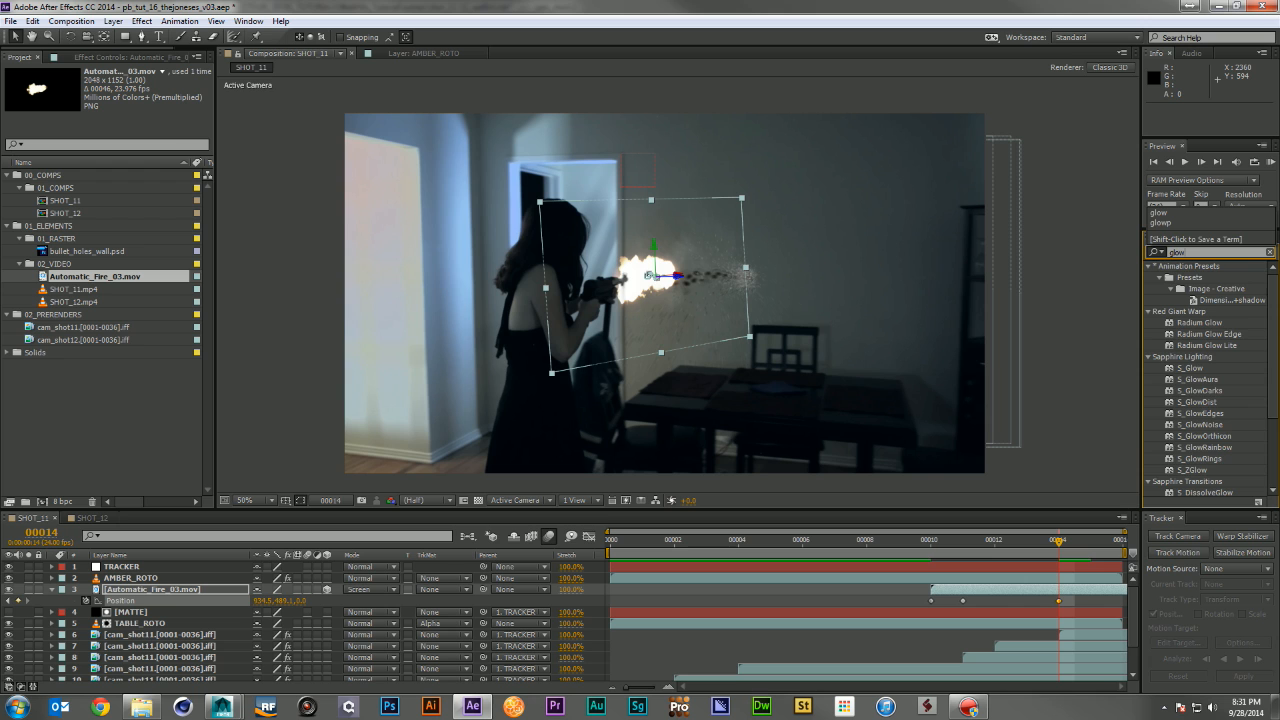
scroll(1219, 348, "down", 3)
left_click_drag(1184, 410, 164, 592)
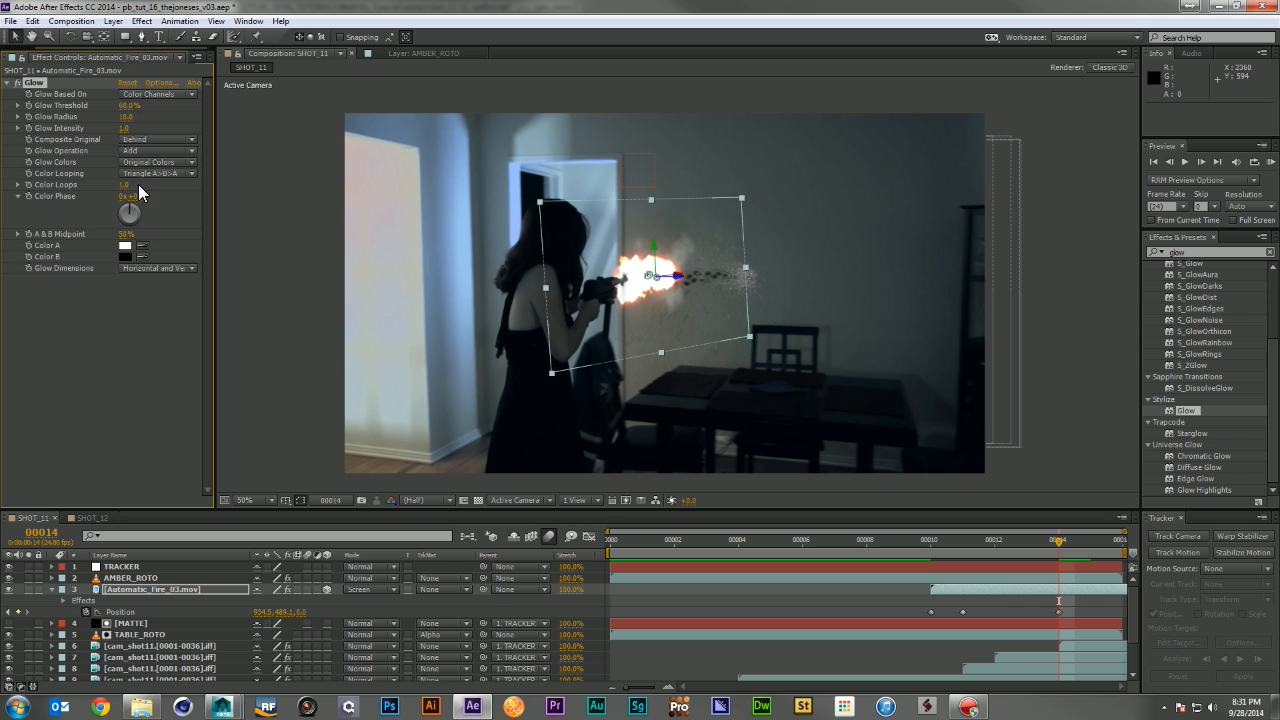
Set the effect's Glow Colors to A & B Colors and make Color A a pale yellow
left_click(148, 158)
left_click(186, 190)
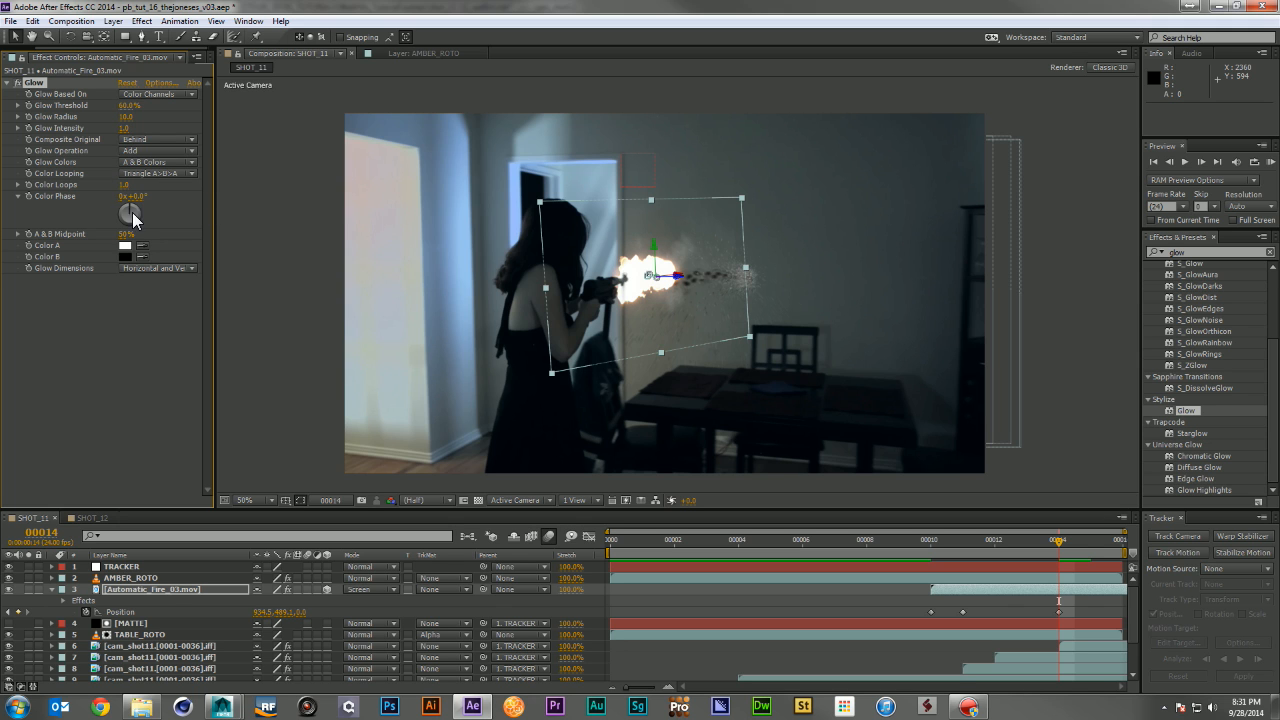
left_click(125, 245)
left_click(84, 288)
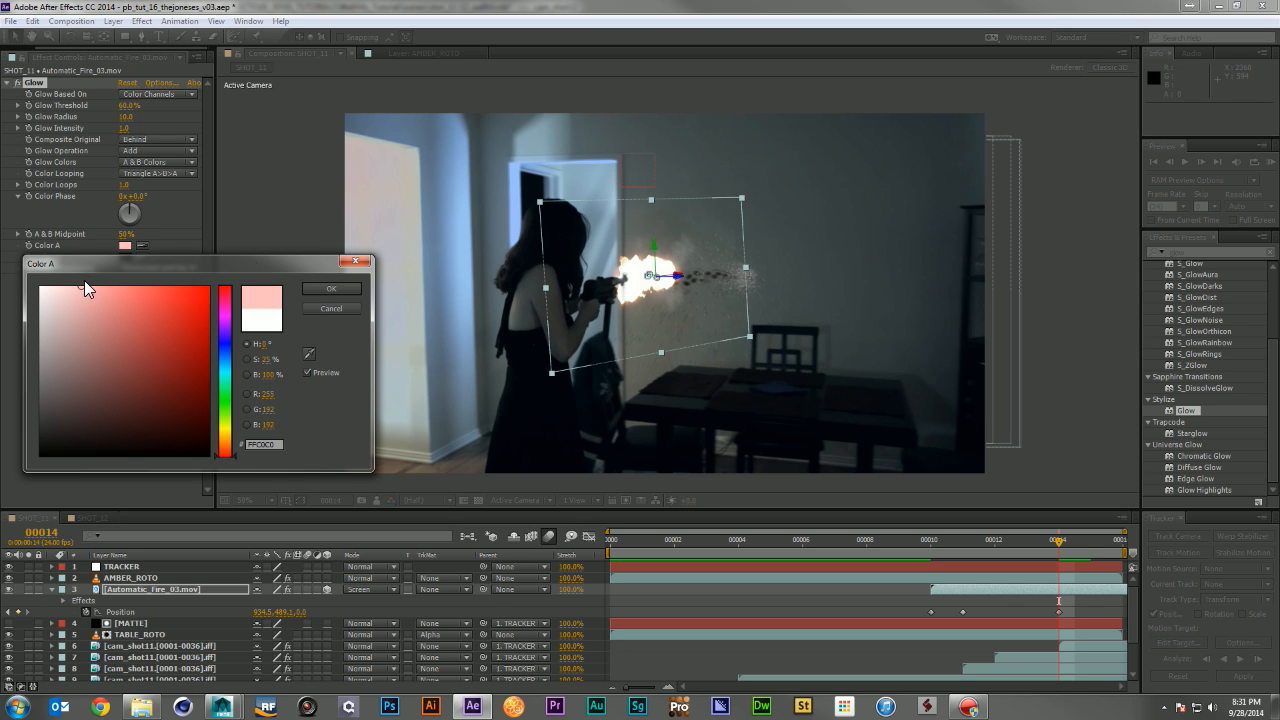
left_click(222, 423)
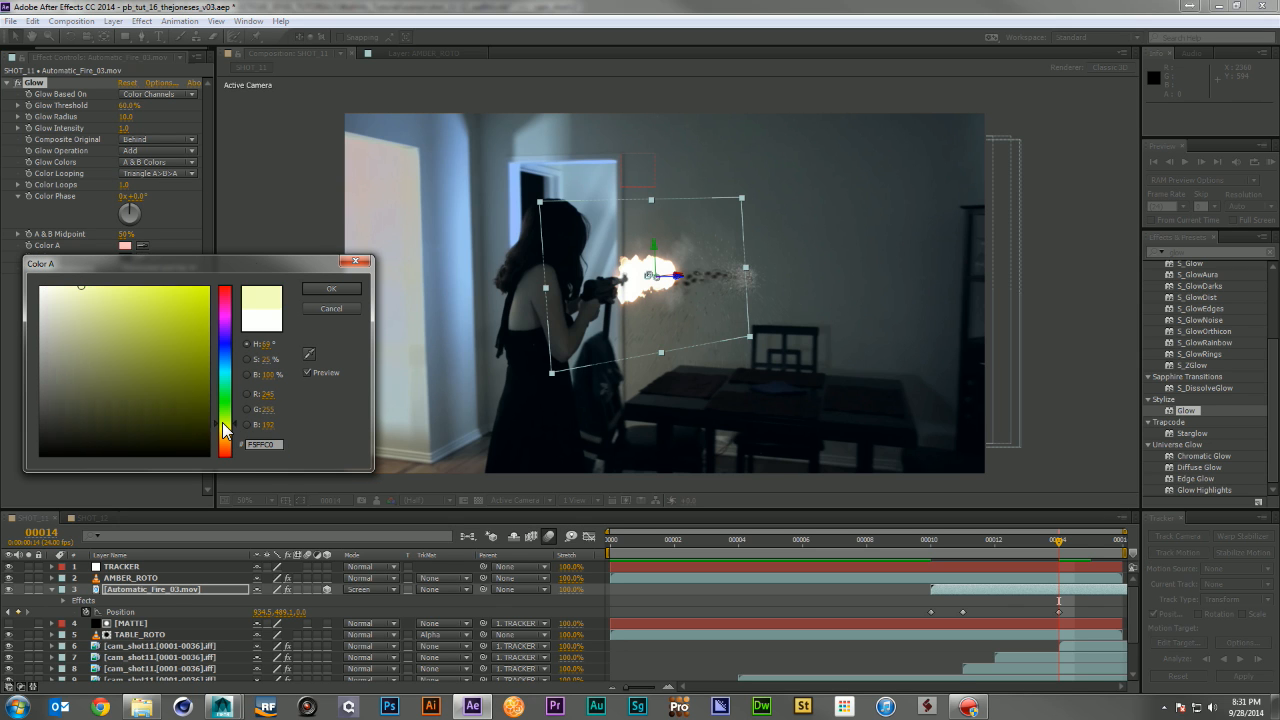
left_click(314, 291)
Make the Glow's Color B a light orange, FFCE88
left_click(124, 256)
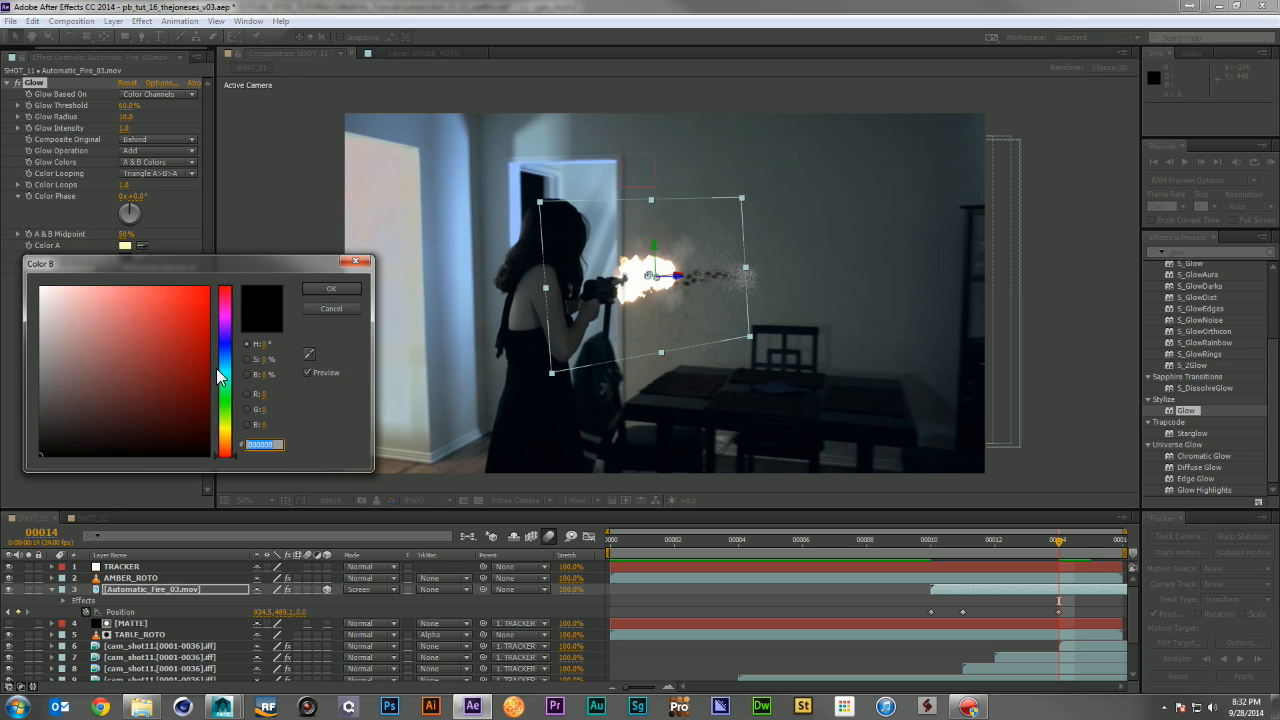
left_click(222, 440)
left_click(121, 283)
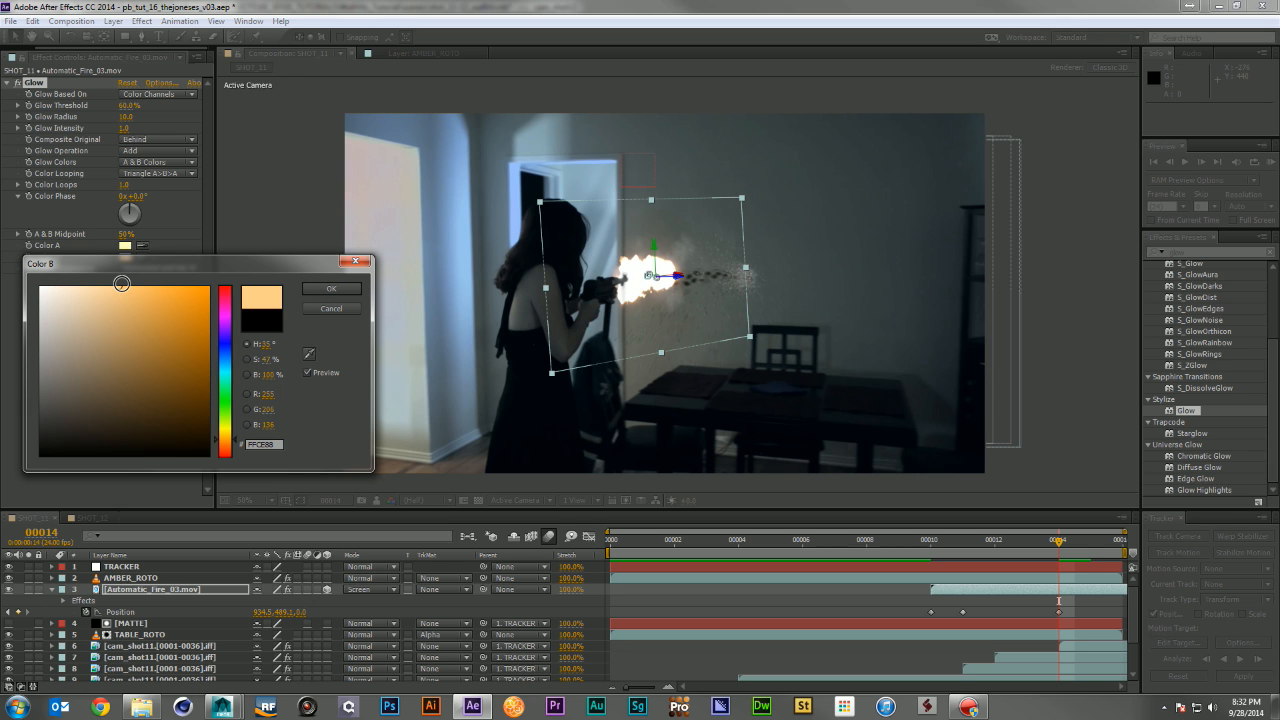
left_click(323, 287)
Set the Glow Threshold to 87.1% and Glow Intensity to 1.4, greatly enlarge the Glow Radius, and preview the shot
left_click_drag(128, 121, 335, 133)
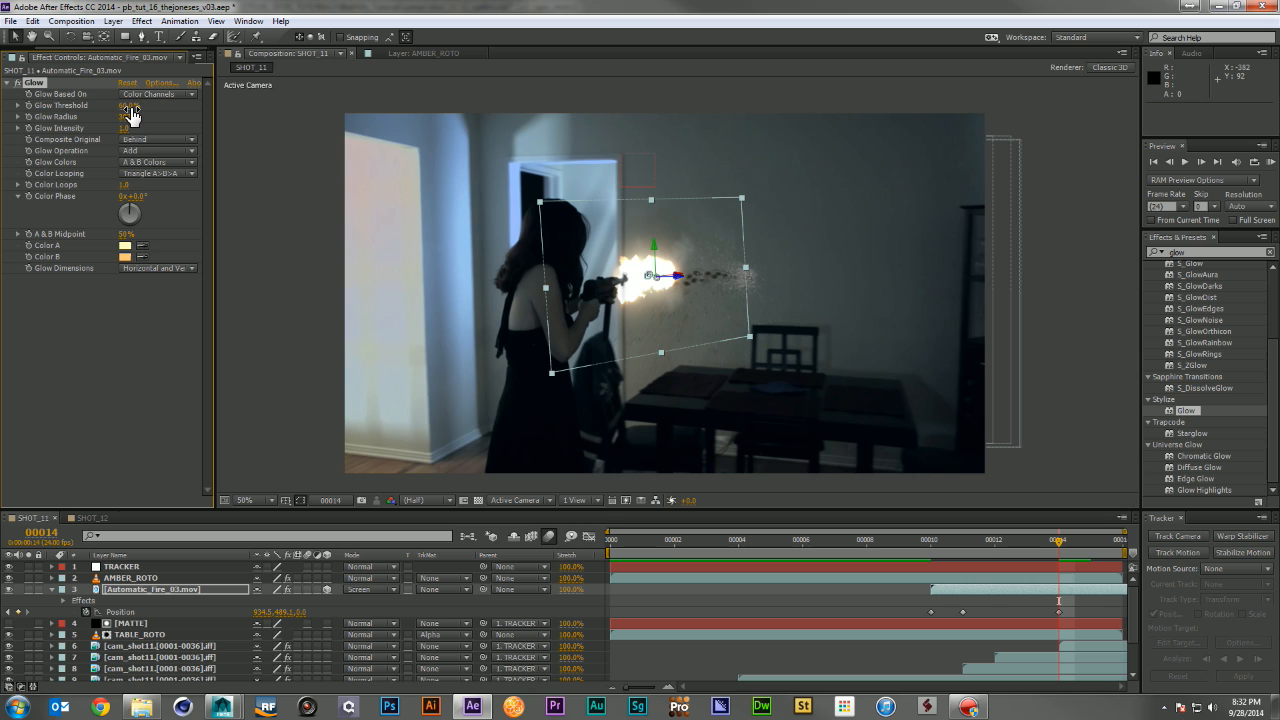
mouse_move(183, 113)
left_mouse_down()
mouse_move(104, 122)
mouse_move(220, 126)
mouse_move(193, 131)
left_mouse_up()
left_click_drag(130, 126, 261, 121)
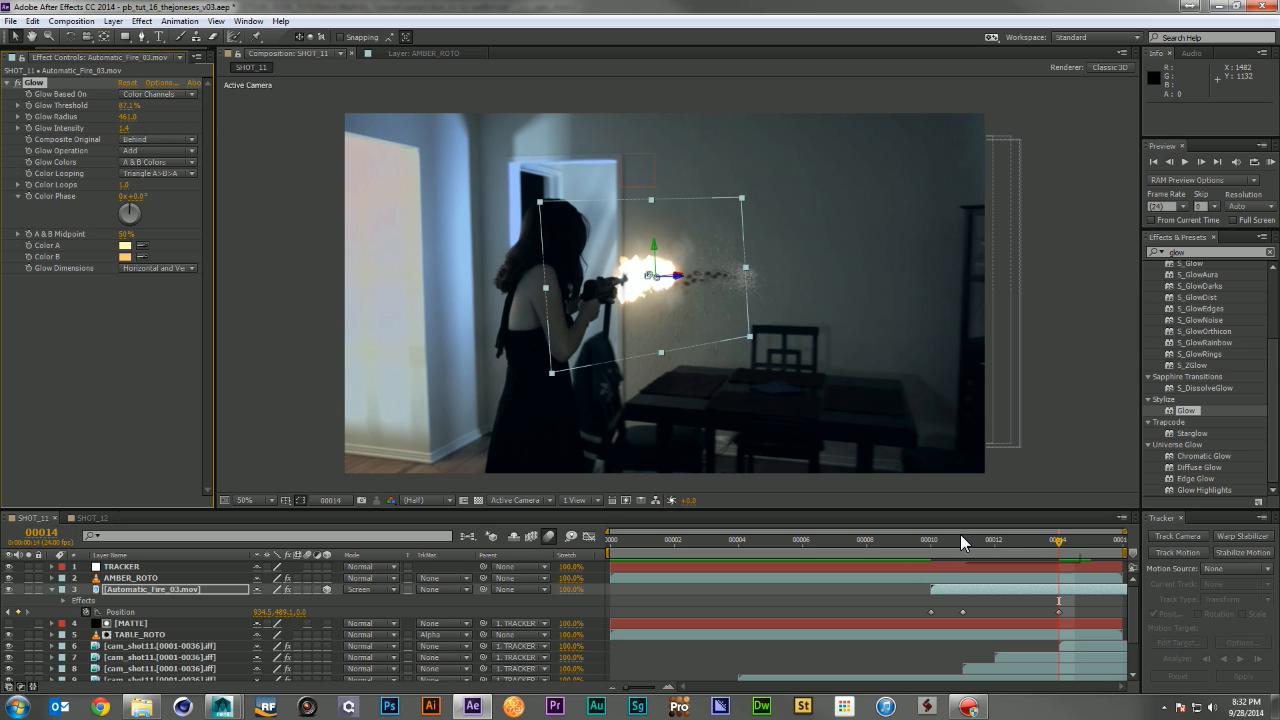
key("KP_0")
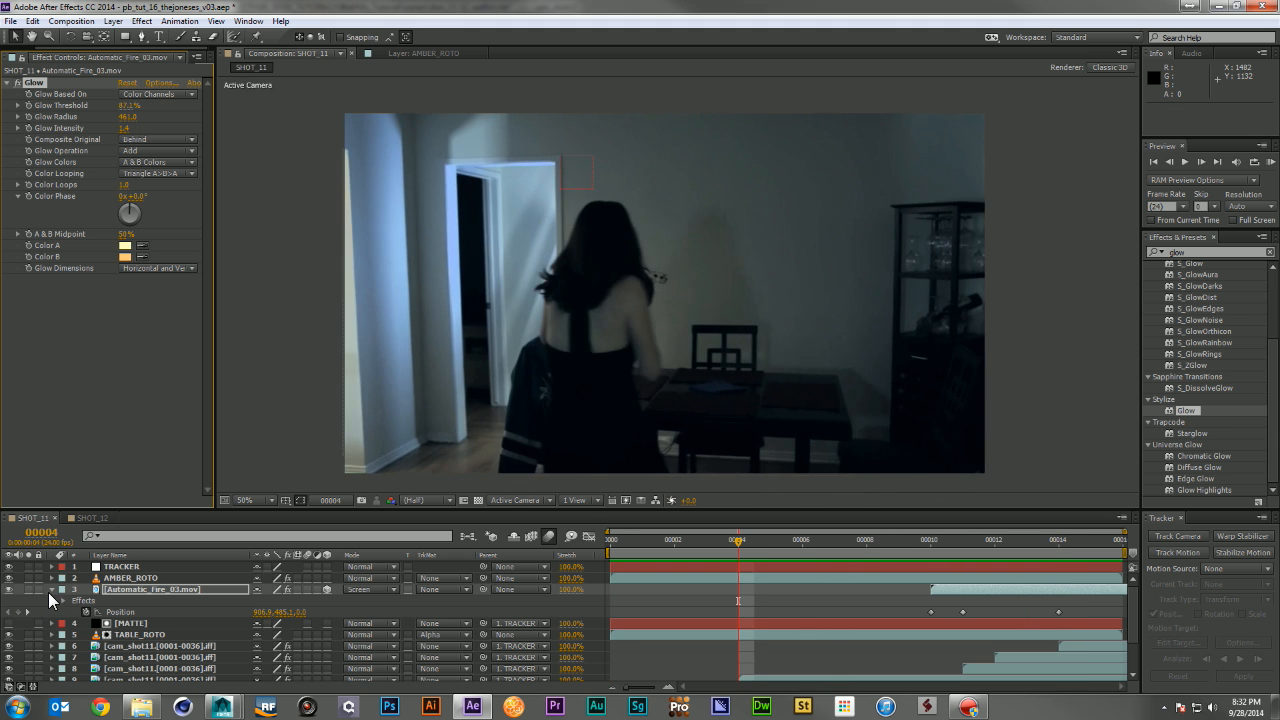
Enlarge the timeline to show all layers, then open PB Real Camera Shake.jsx and dock it below the effect controls
left_click(50, 590)
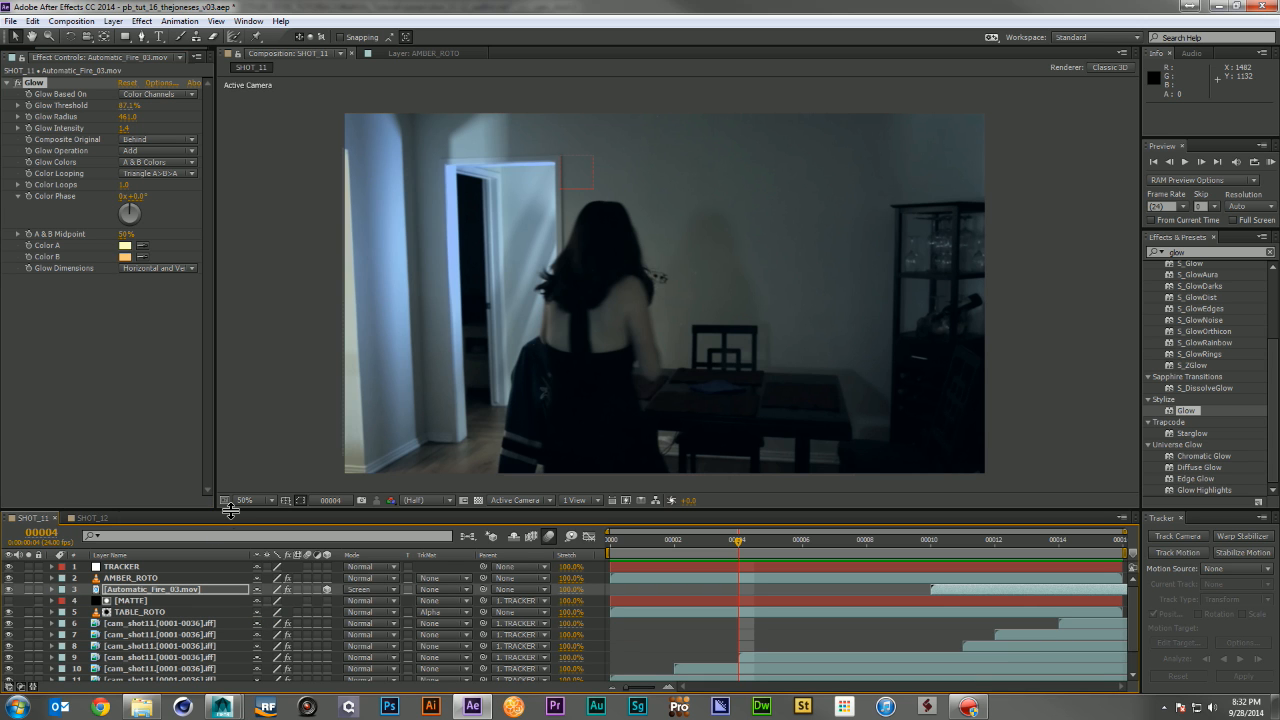
left_click_drag(226, 510, 244, 459)
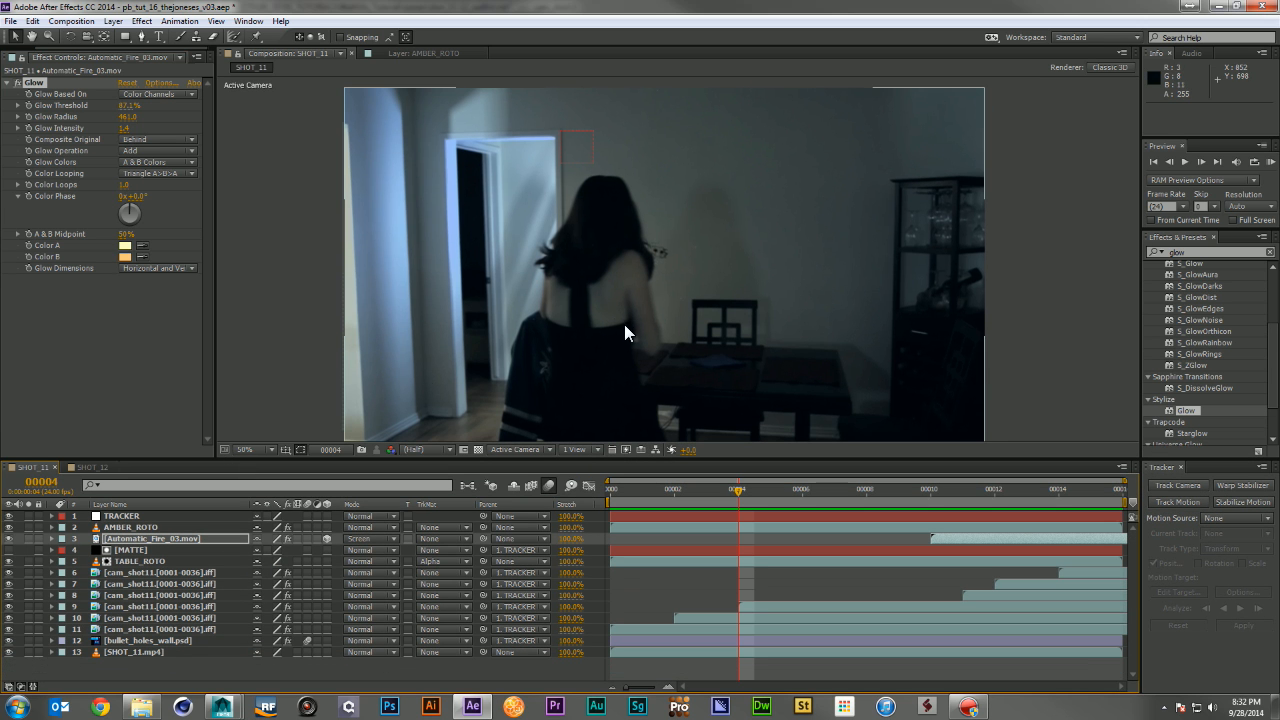
left_click(250, 21)
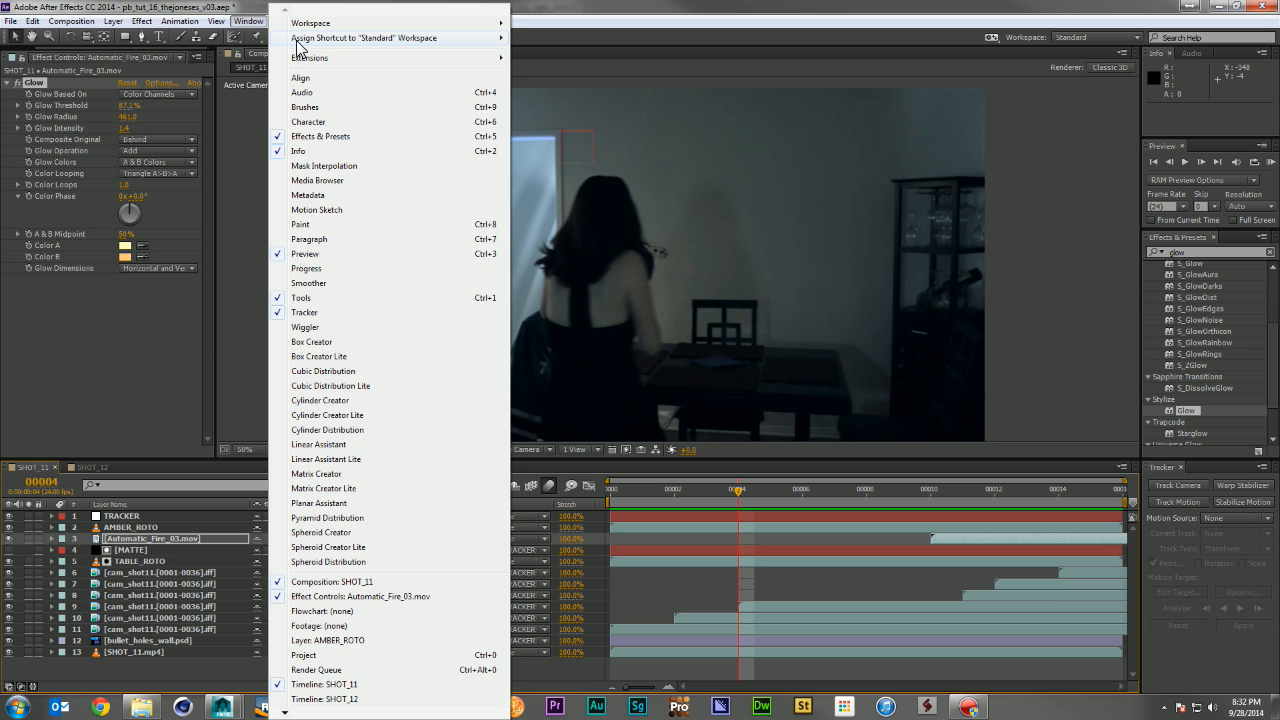
mouse_move(328, 716)
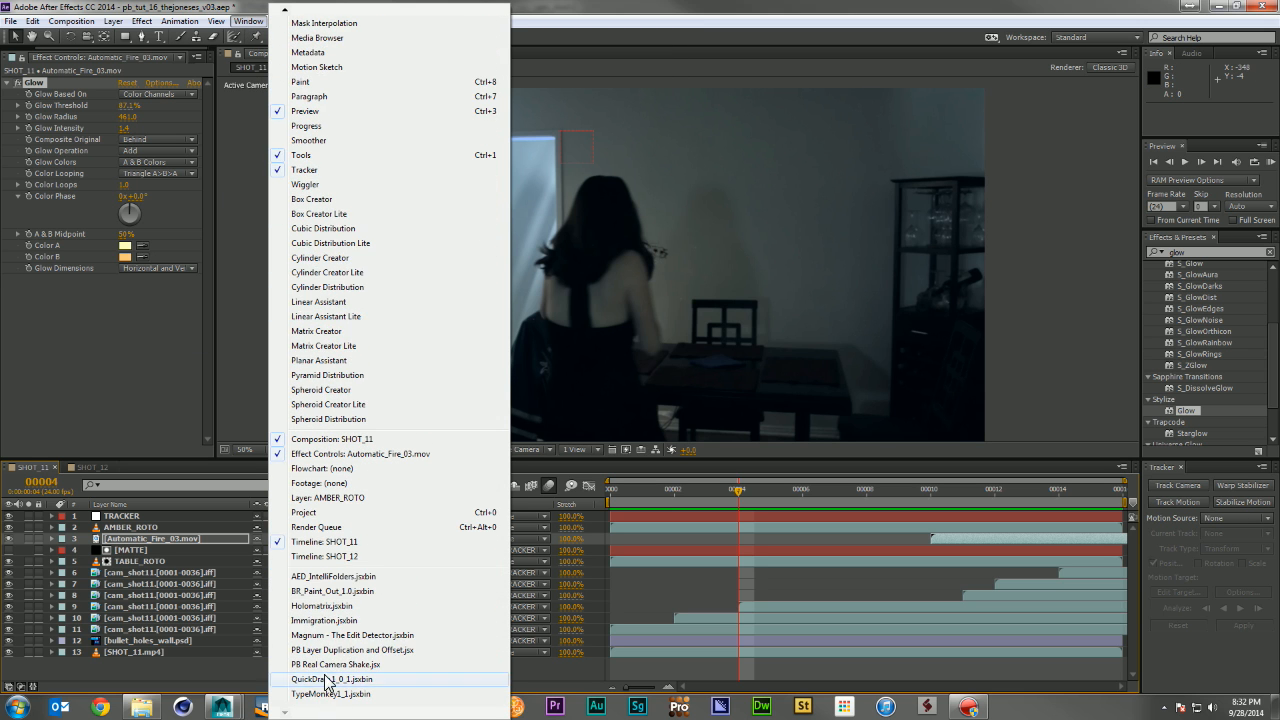
left_click(330, 664)
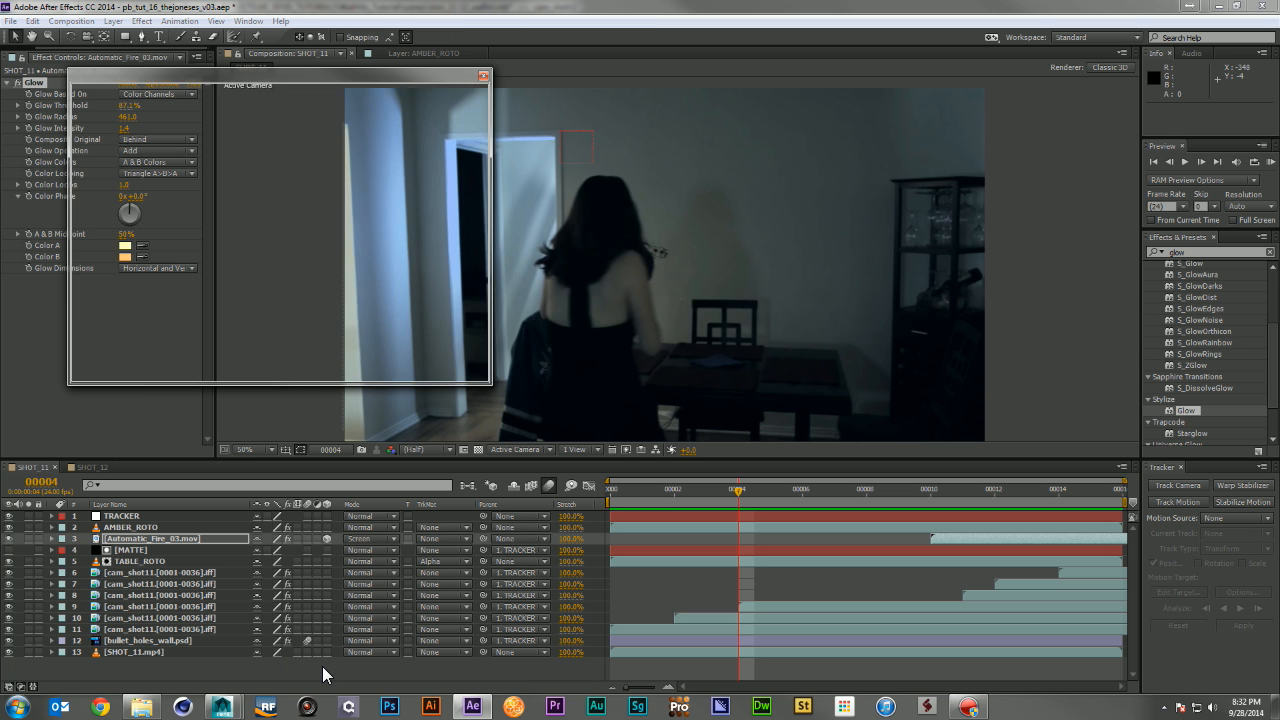
left_click_drag(80, 92, 60, 436)
left_click_drag(82, 252, 84, 357)
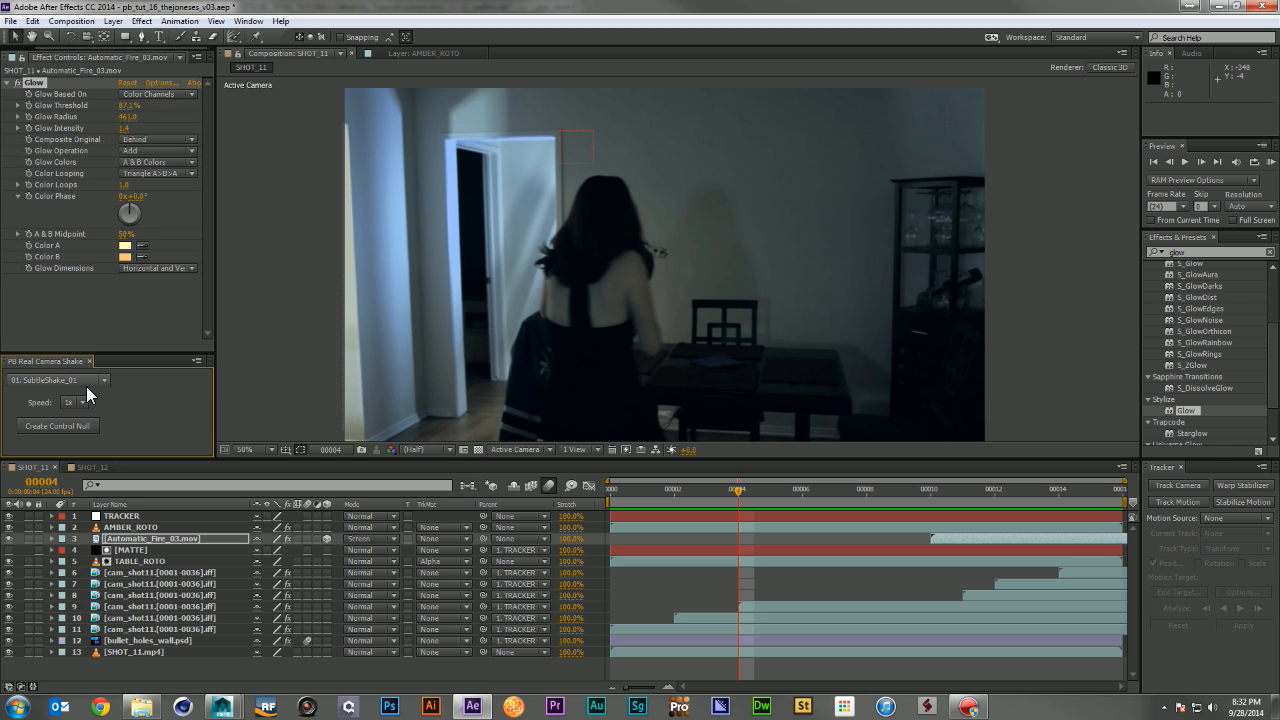
Create a camera shake control null from the 02. CamShake_01 preset at 2x speed
left_click(88, 382)
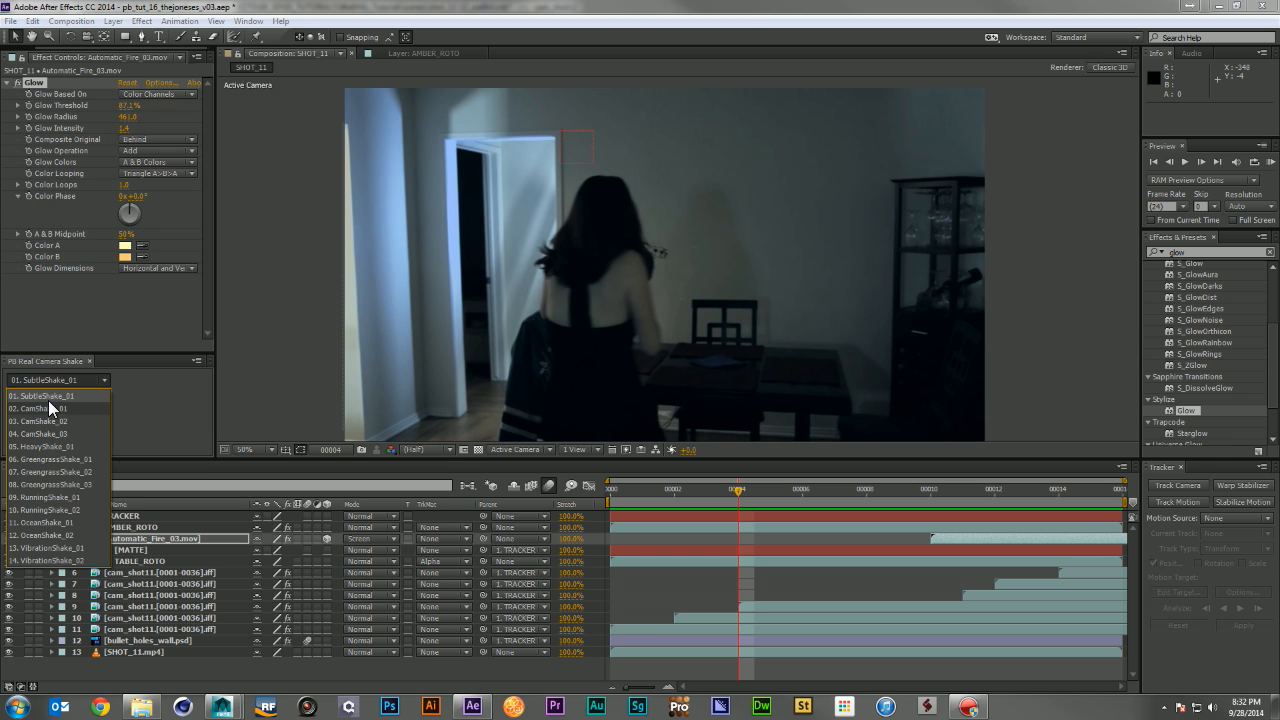
left_click(48, 400)
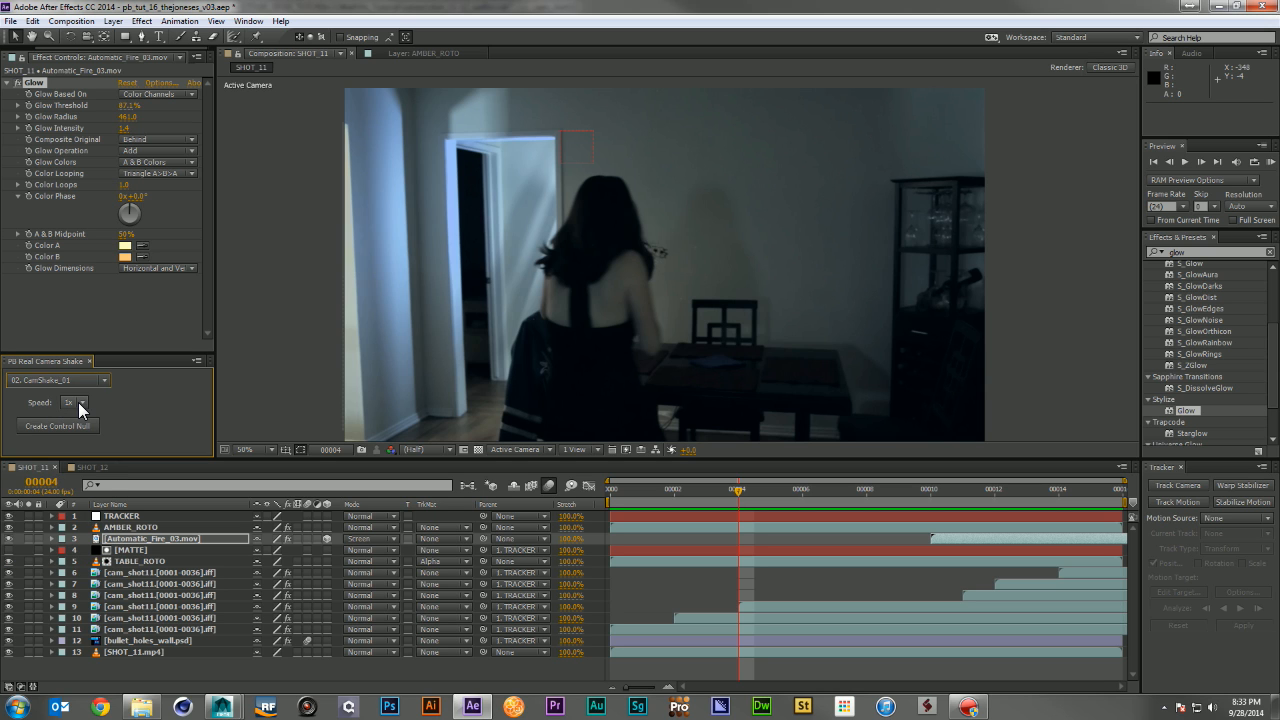
left_click(84, 429)
left_click(79, 424)
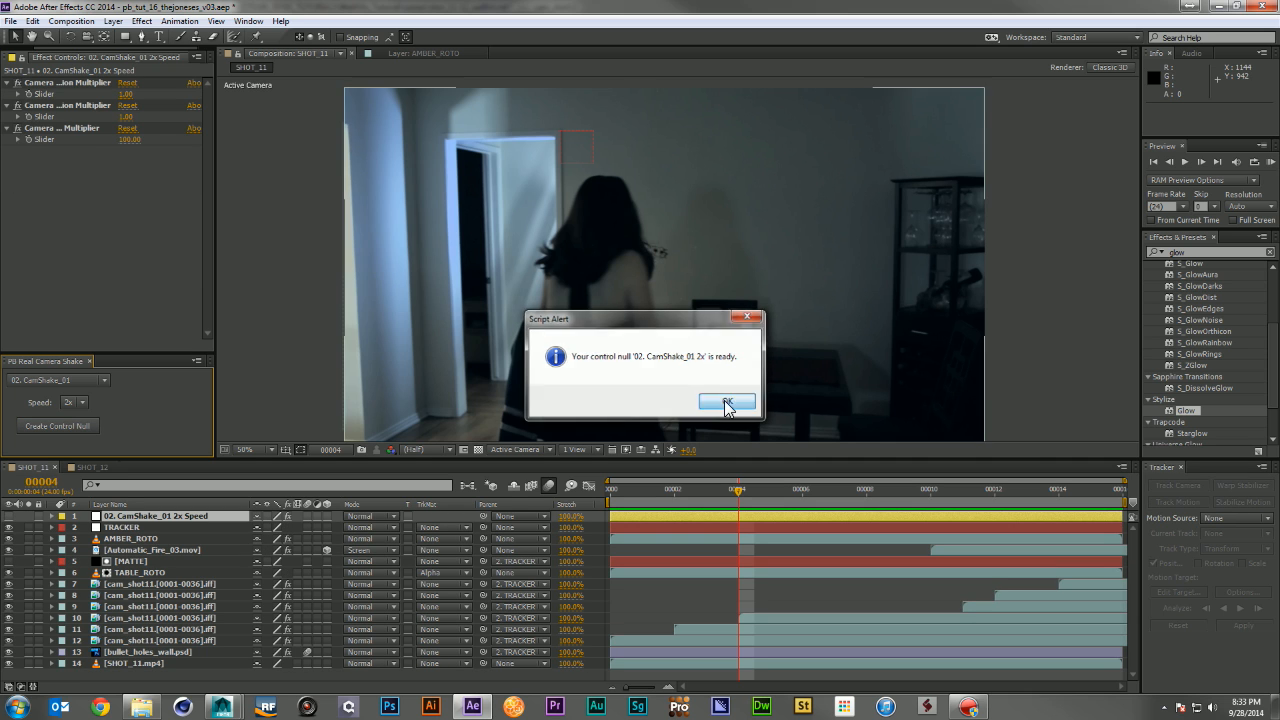
left_click(728, 401)
Parent the TRACKER, AMBER_ROTO, Automatic_Fire_03.mov, TABLE_ROTO and SHOT_11.mp4 layers to the CamShake_01 null
left_click(154, 572)
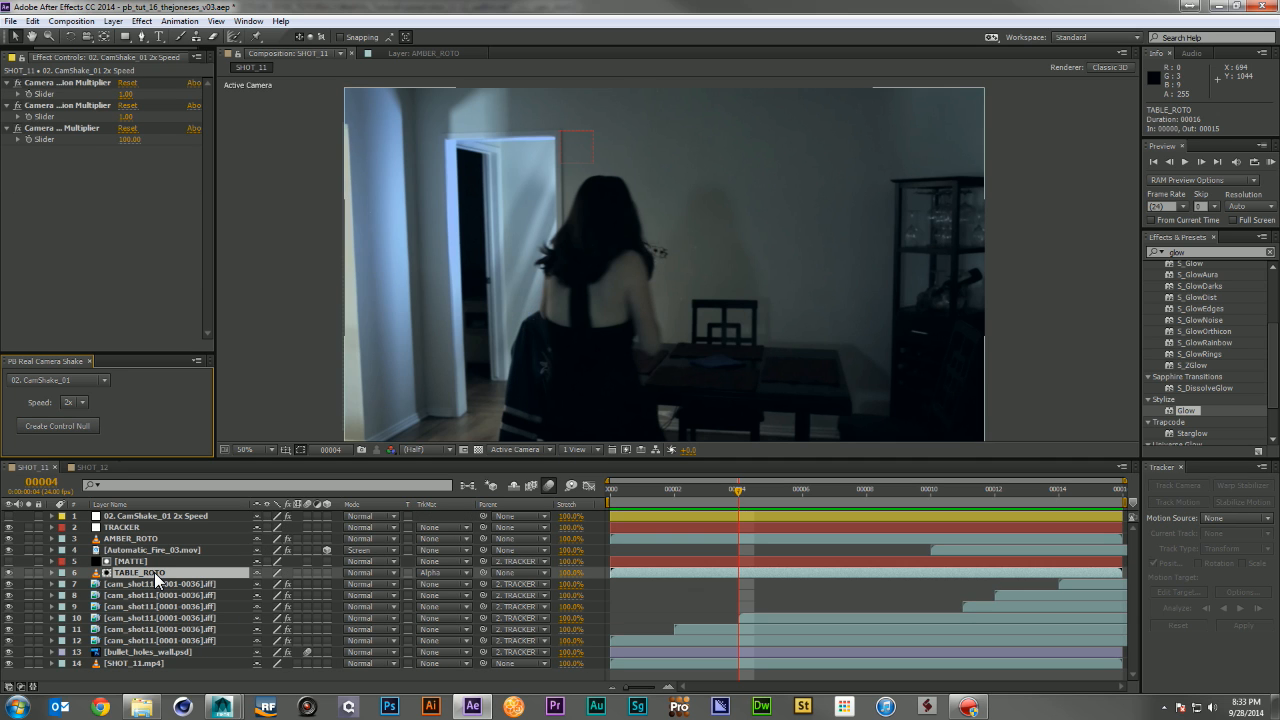
left_click(137, 527, "ctrl")
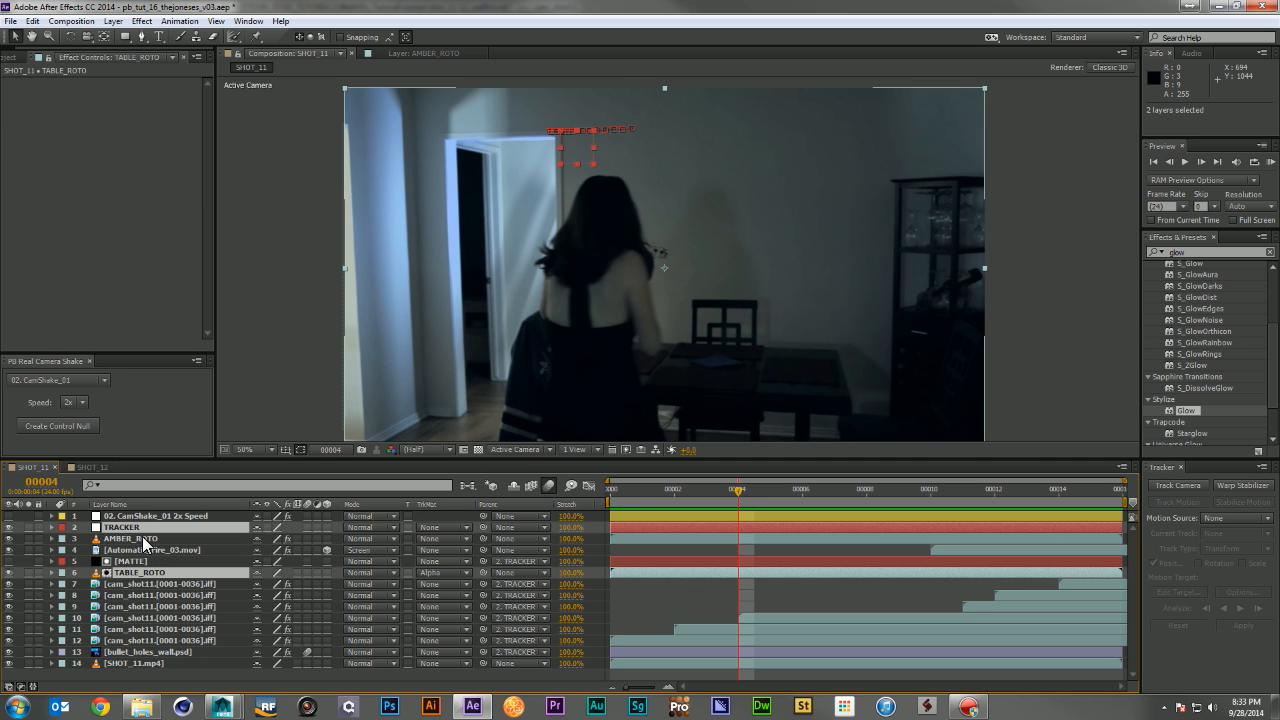
left_click(145, 540, "ctrl")
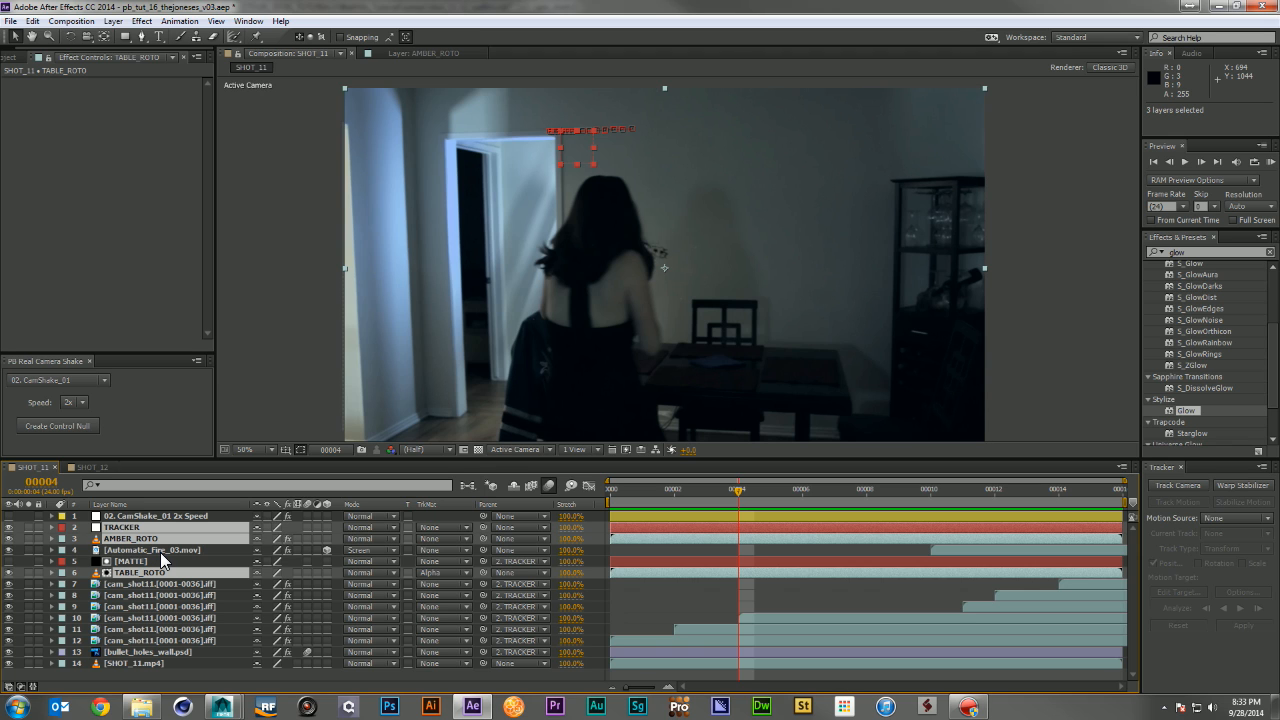
left_click(164, 550, "ctrl")
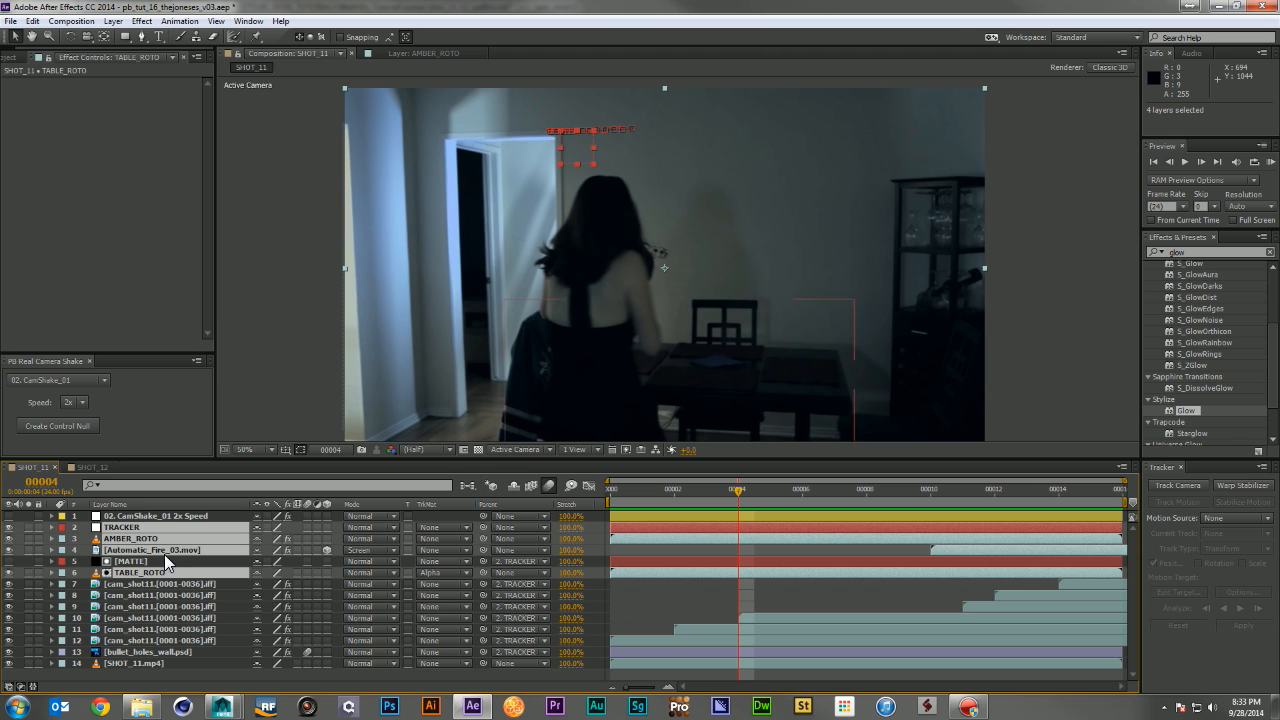
left_click(152, 652, "ctrl")
left_click(152, 652, "ctrl")
left_click(150, 663, "ctrl")
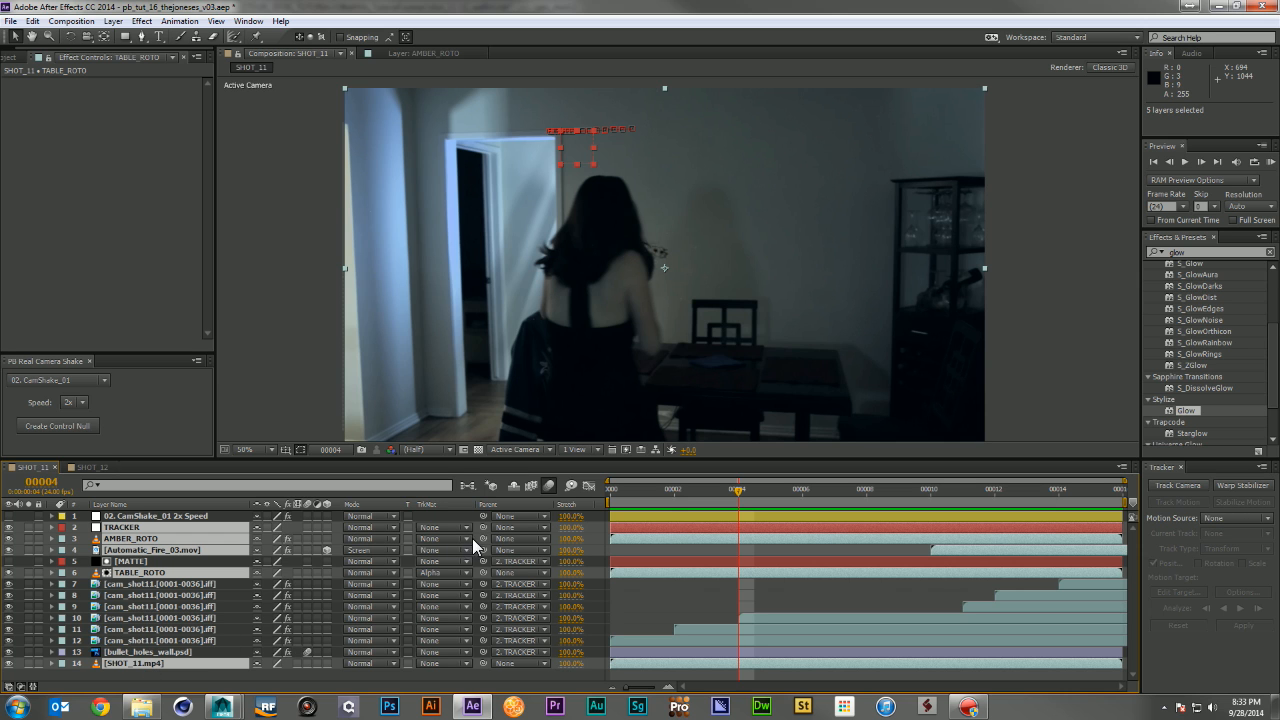
left_click_drag(483, 527, 188, 516)
Set the CamShake_01 null's first two multiplier sliders to 0.50 and the third to 105, and scrub the opening frames
left_click(176, 516)
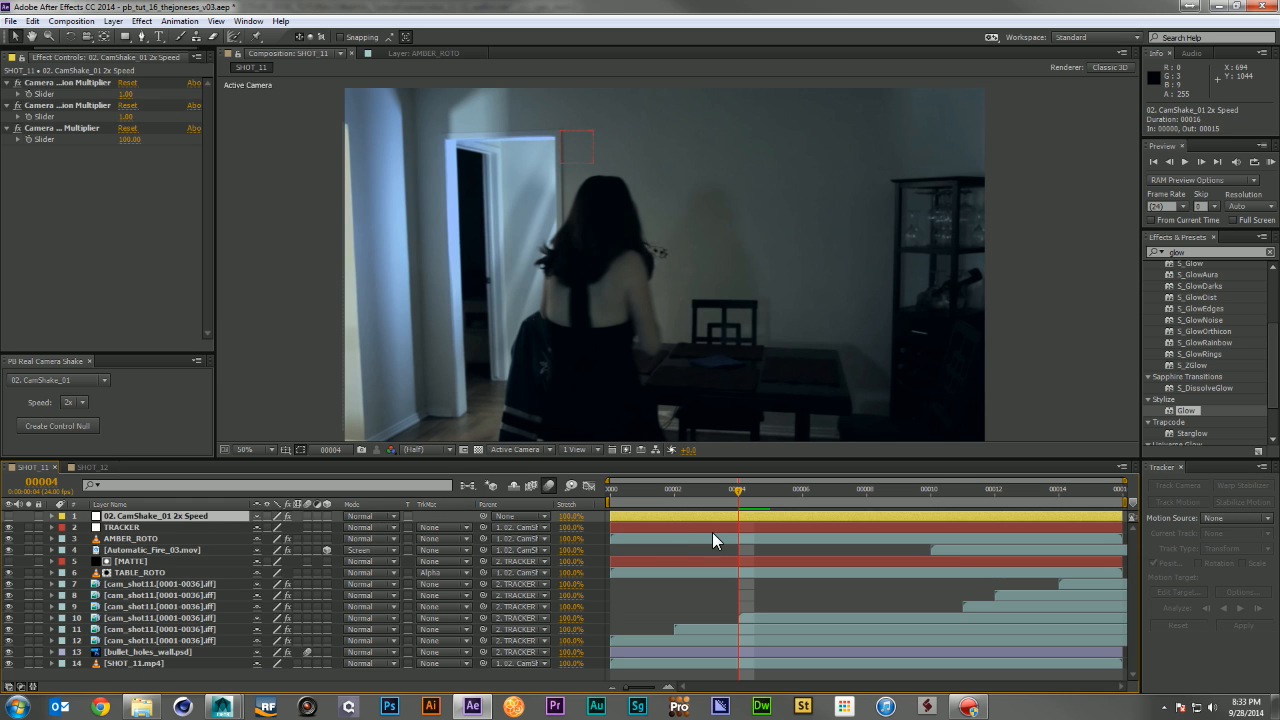
left_click_drag(710, 496, 558, 496)
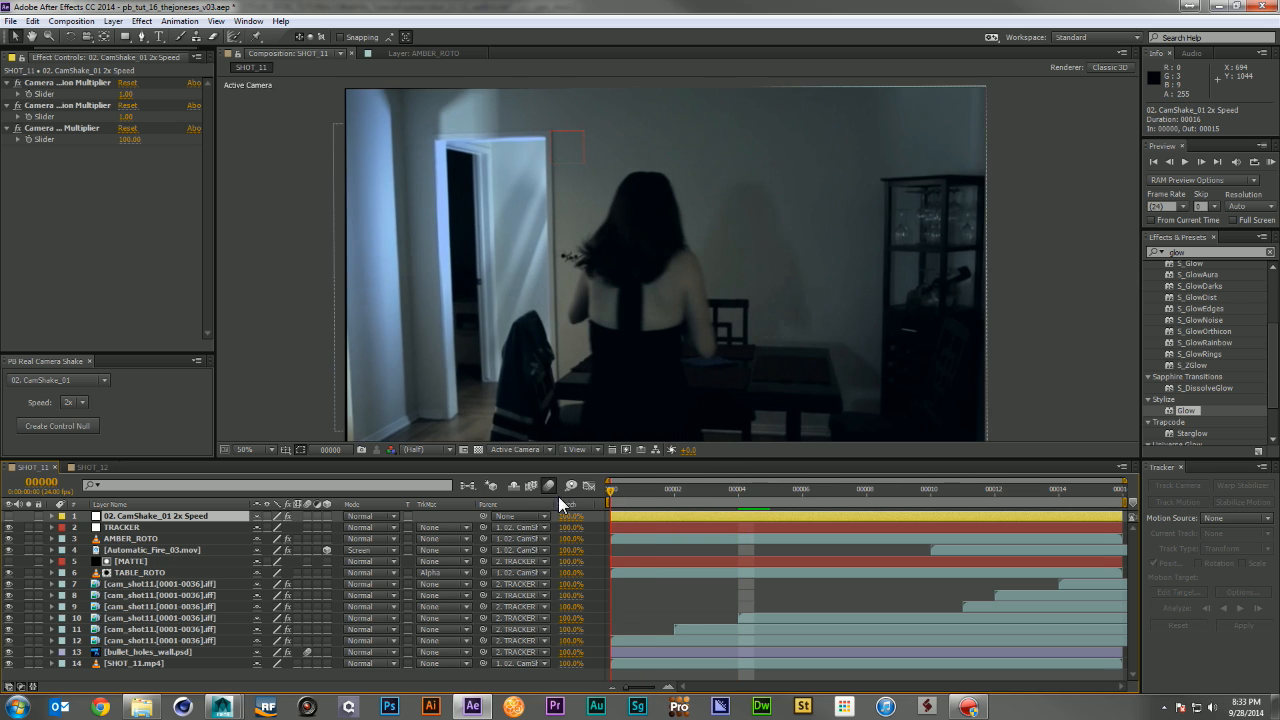
left_click(127, 94)
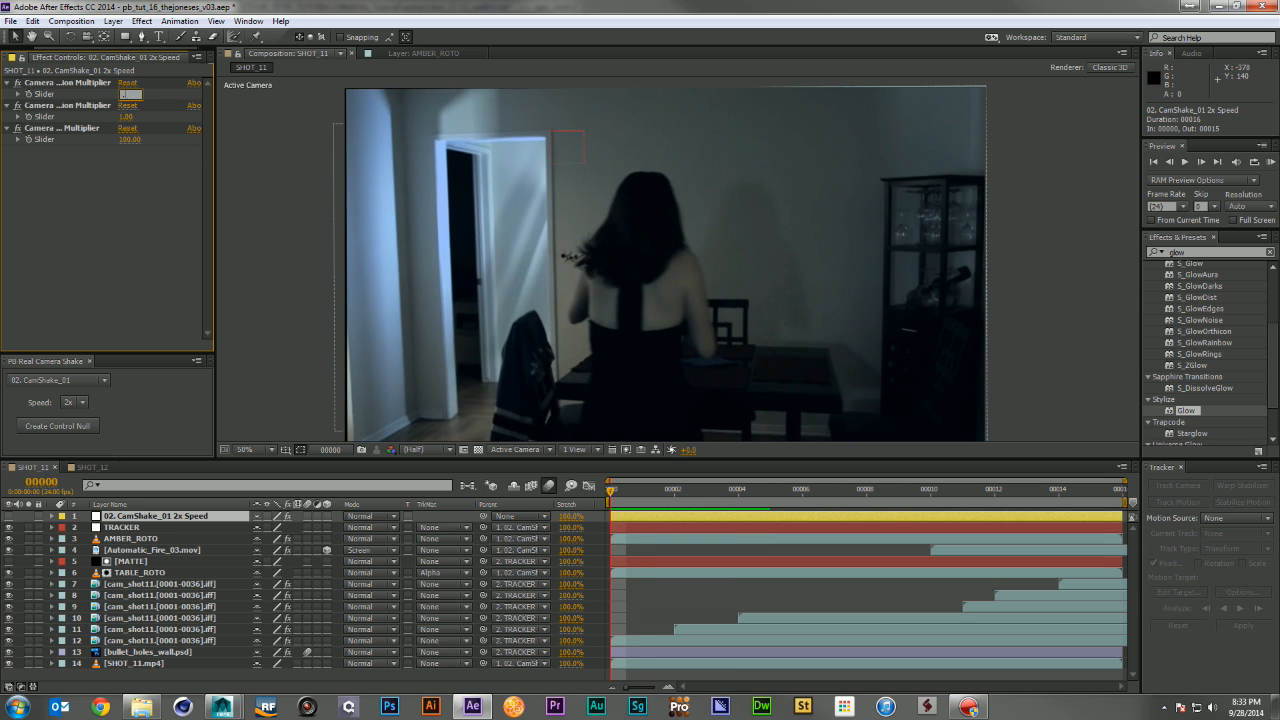
left_click(130, 140)
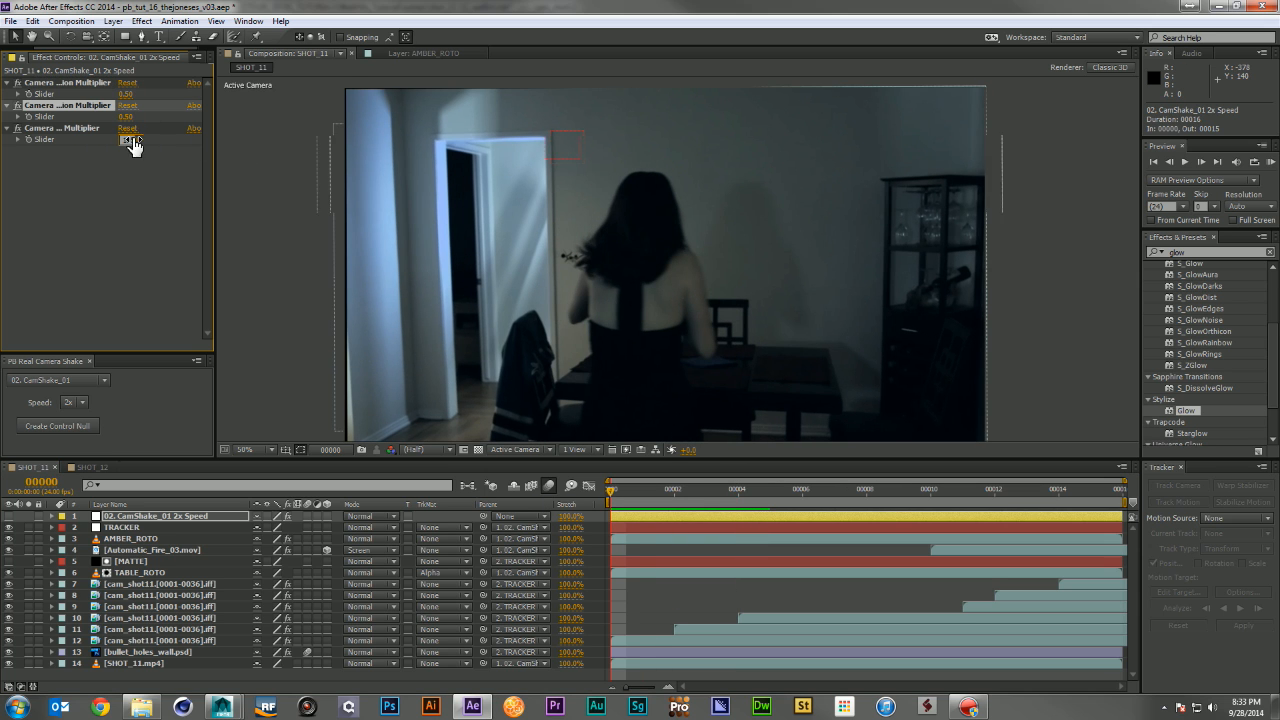
type("10")
key("Return")
left_click_drag(646, 494, 590, 515)
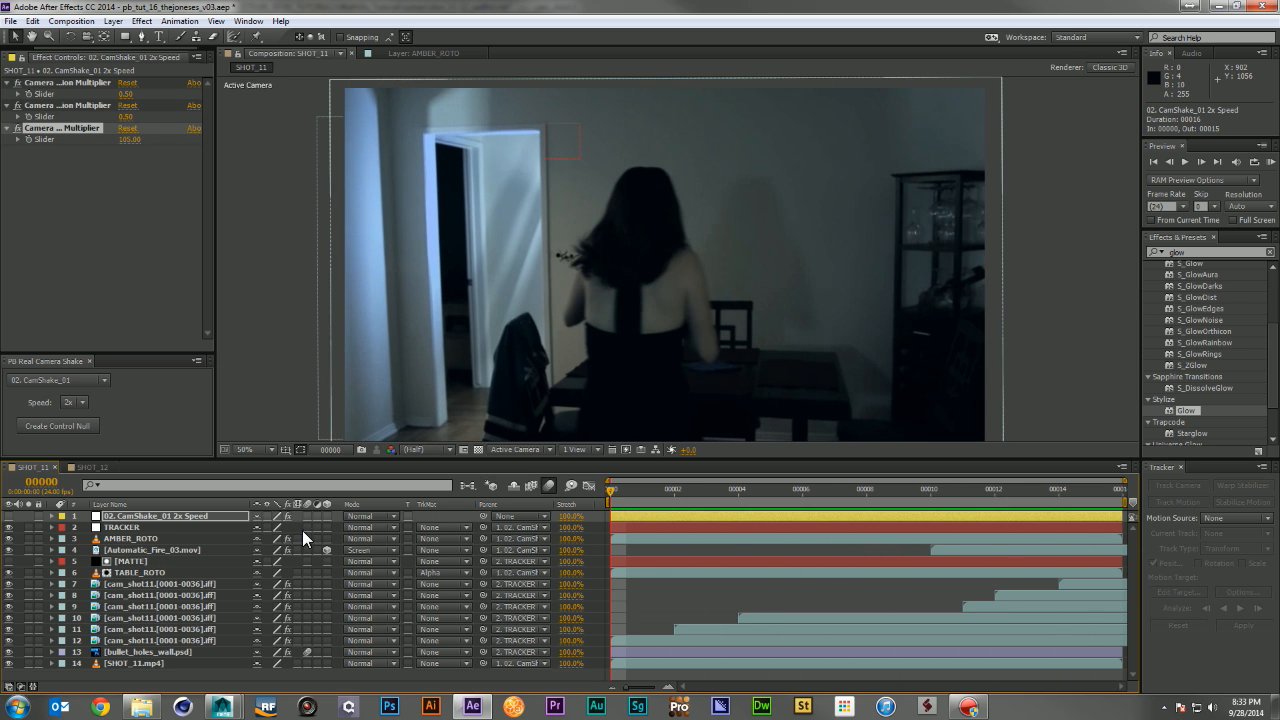
Enable motion blur on all SHOT_11 layers and preview the shaking shot
left_click_drag(308, 516, 306, 668)
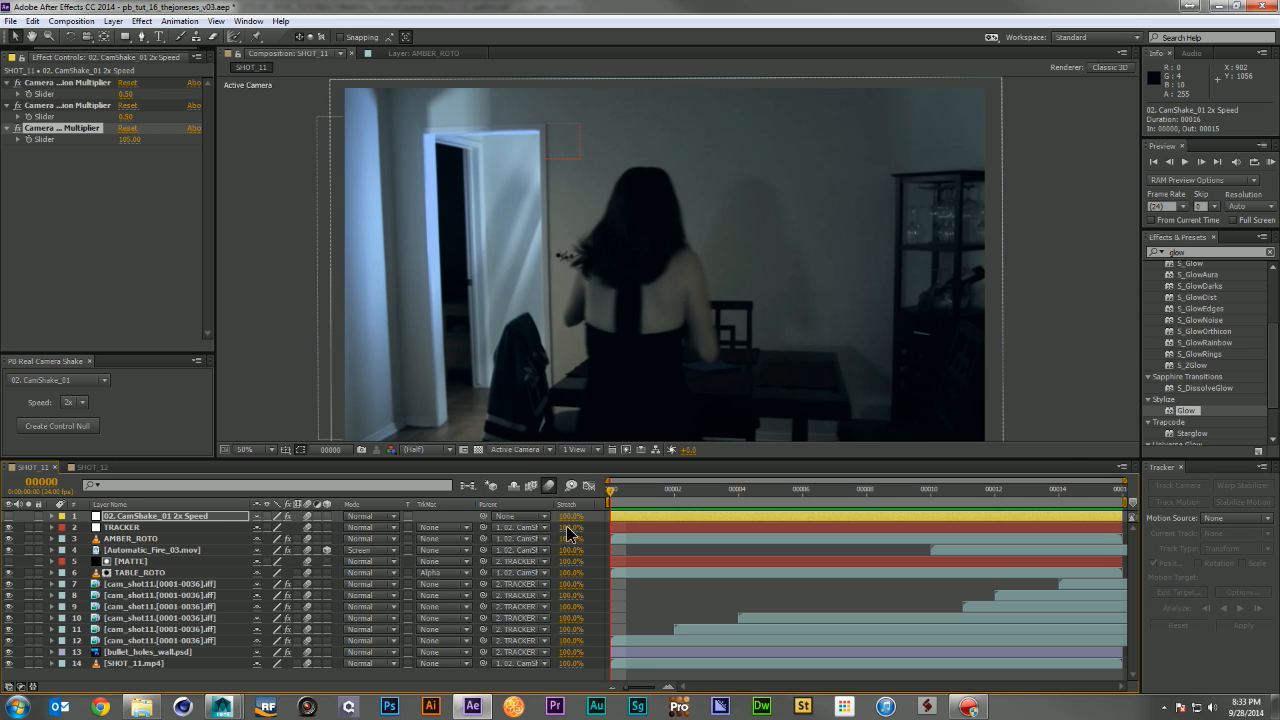
key("KP_0")
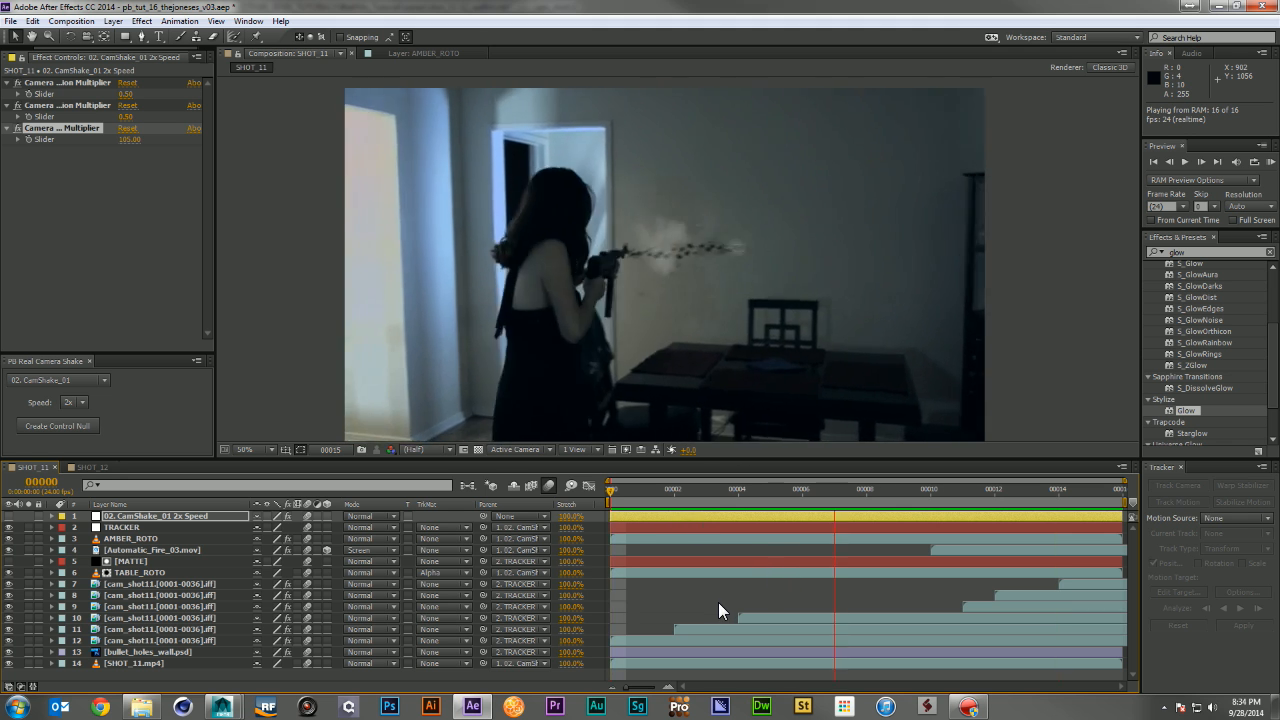
key("space")
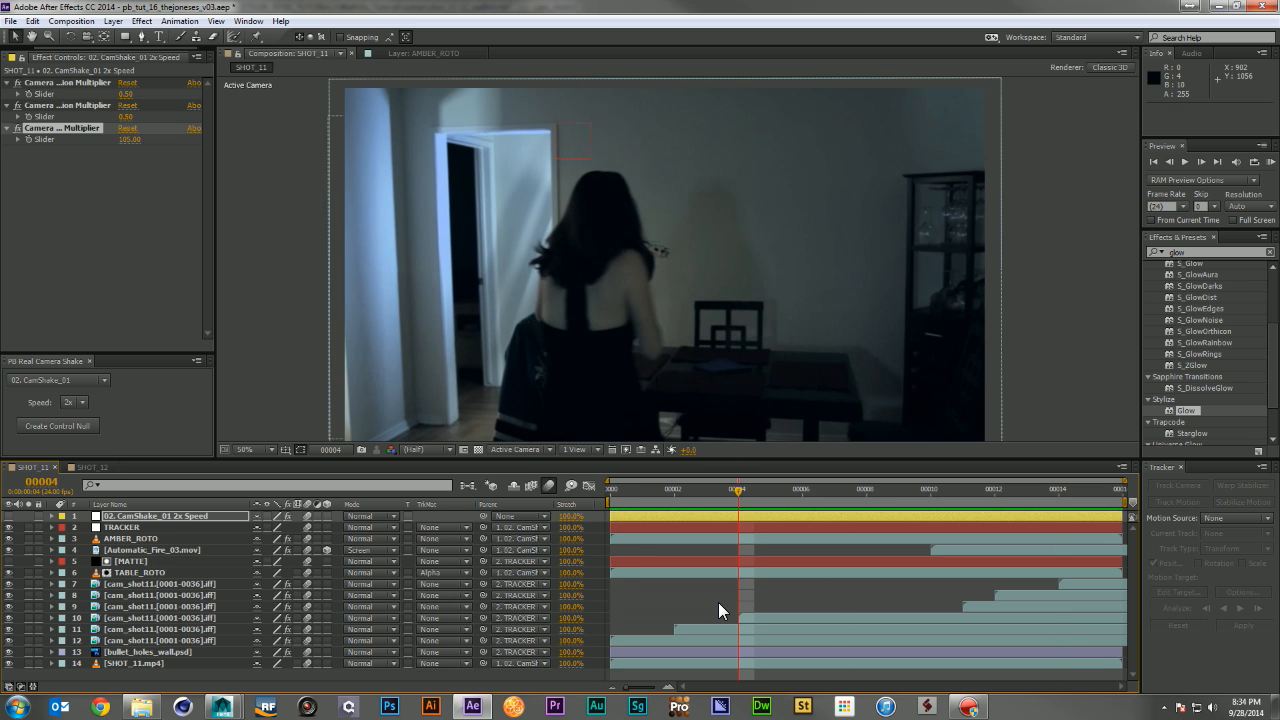
left_click(718, 602)
Switch to the SHOT_12 composition, show the project items and close the PB Real Camera Shake panel
left_click(86, 467)
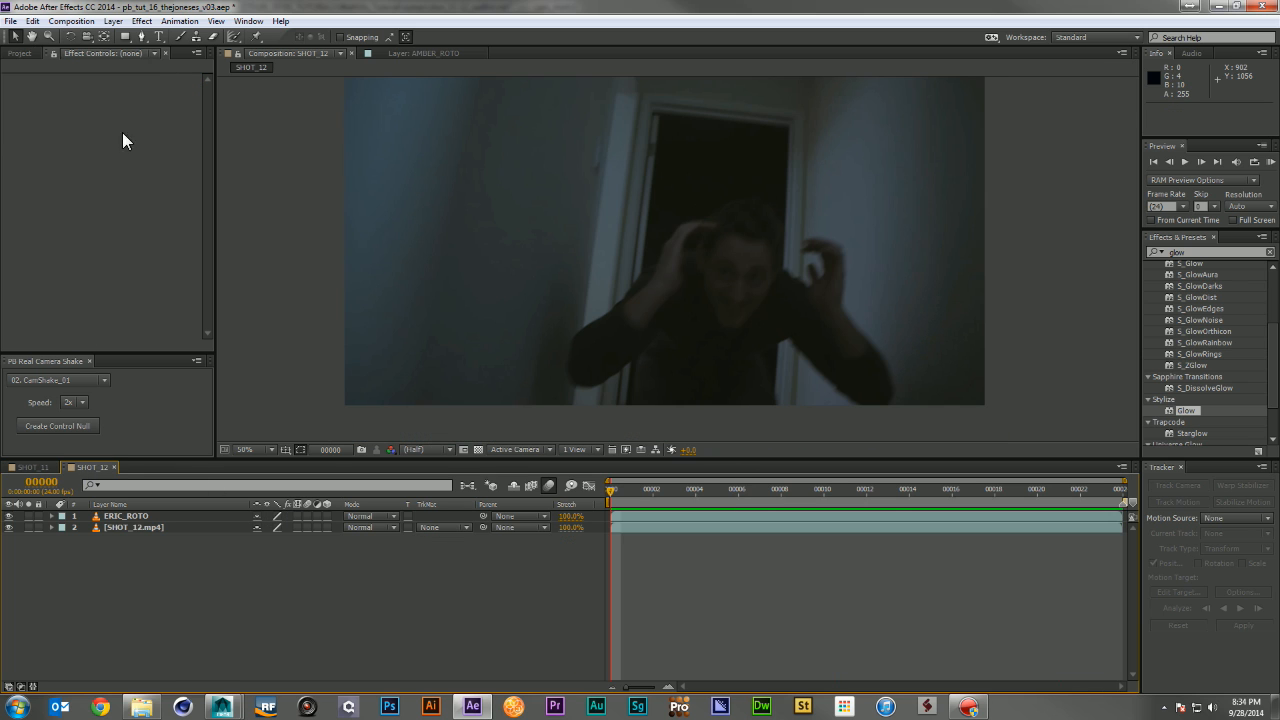
left_click(19, 52)
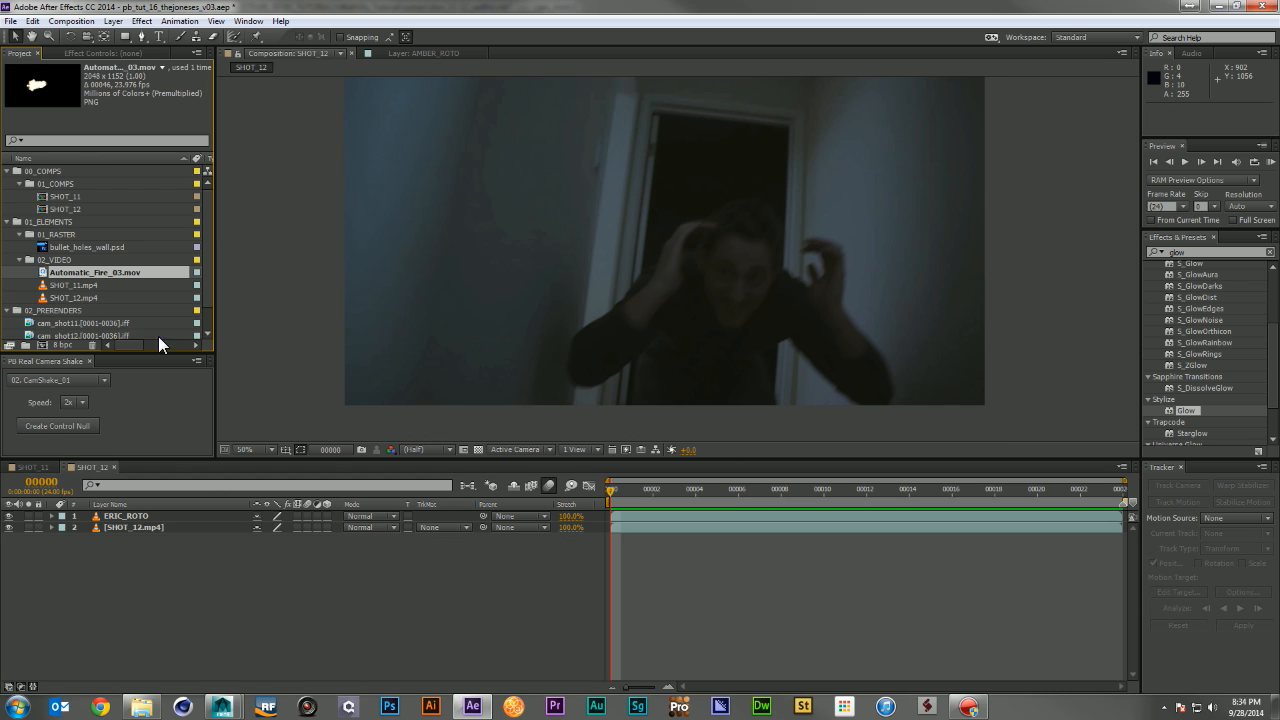
left_click(90, 361)
left_click(132, 386)
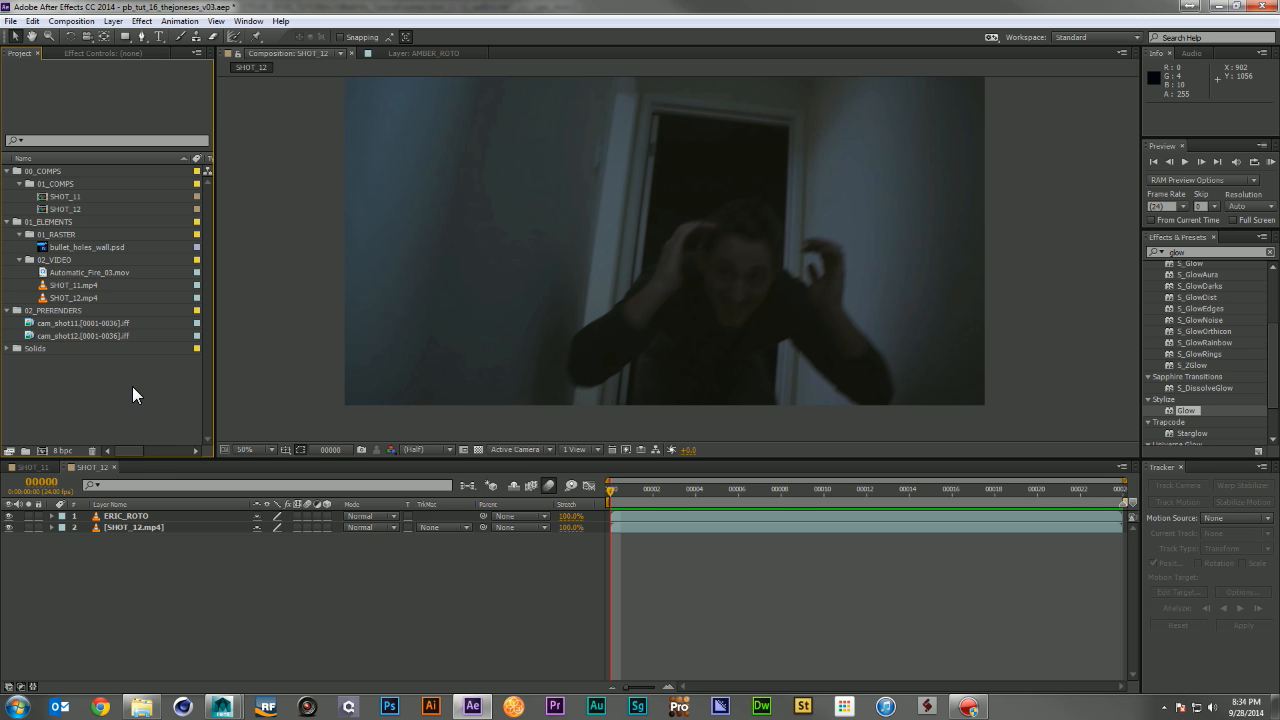
left_click_drag(628, 490, 604, 466)
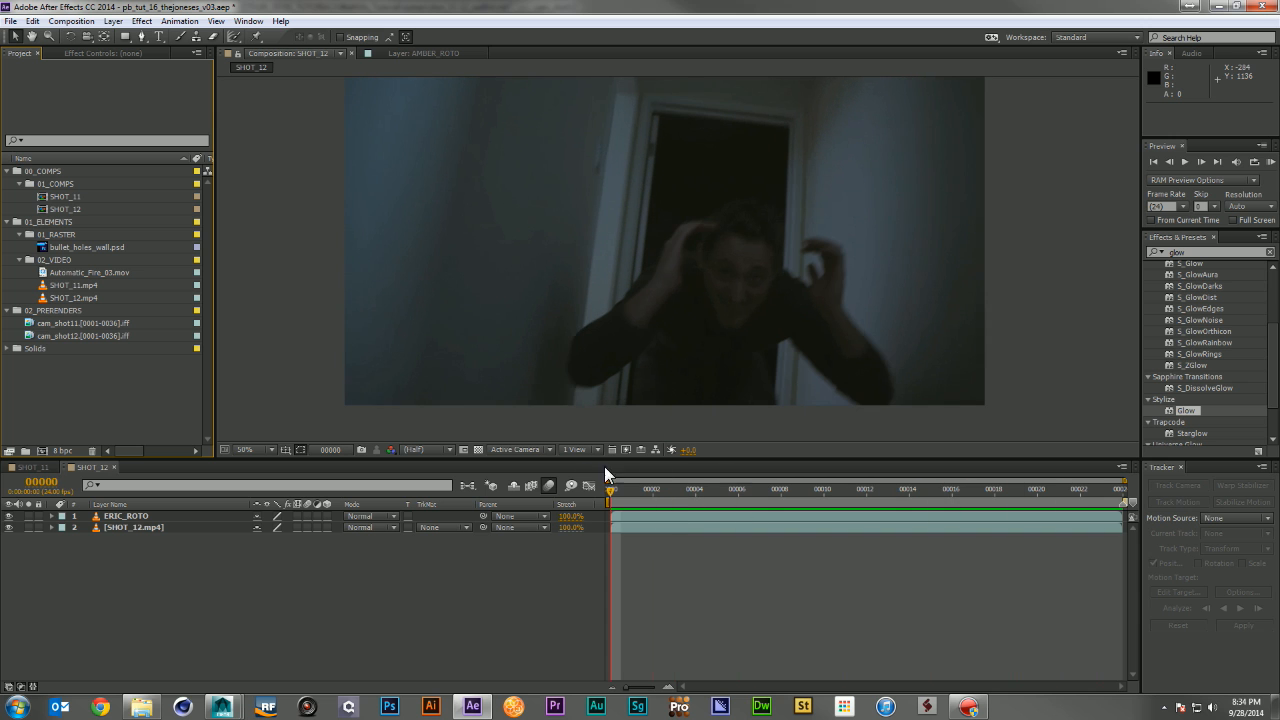
left_click(66, 335)
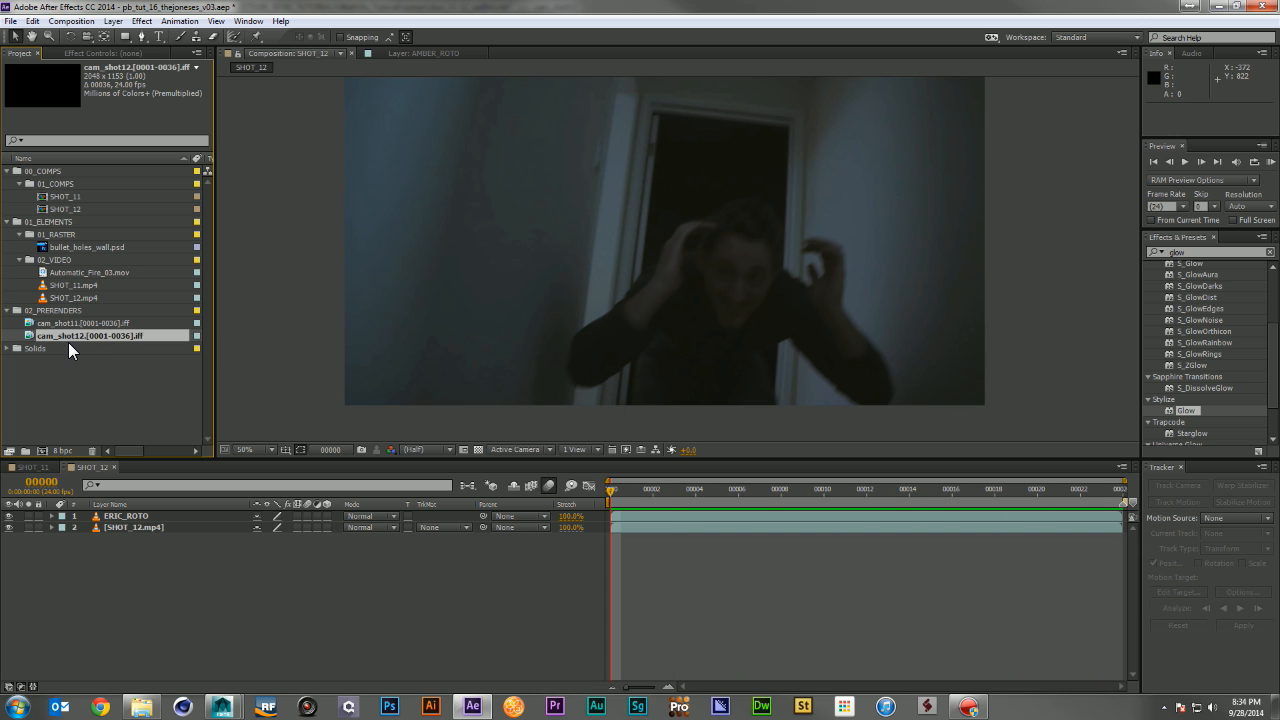
mouse_move(618, 488)
left_mouse_down()
mouse_move(1014, 488)
mouse_move(604, 490)
left_mouse_up()
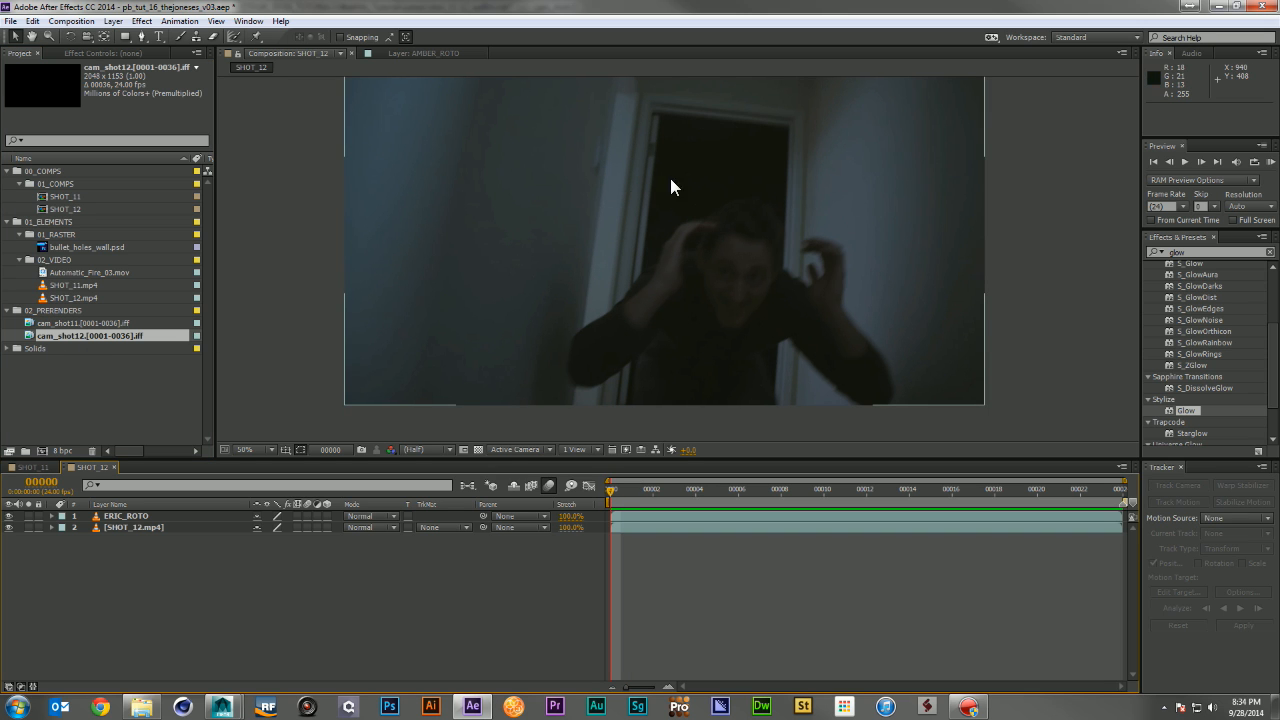
left_click_drag(614, 490, 544, 488)
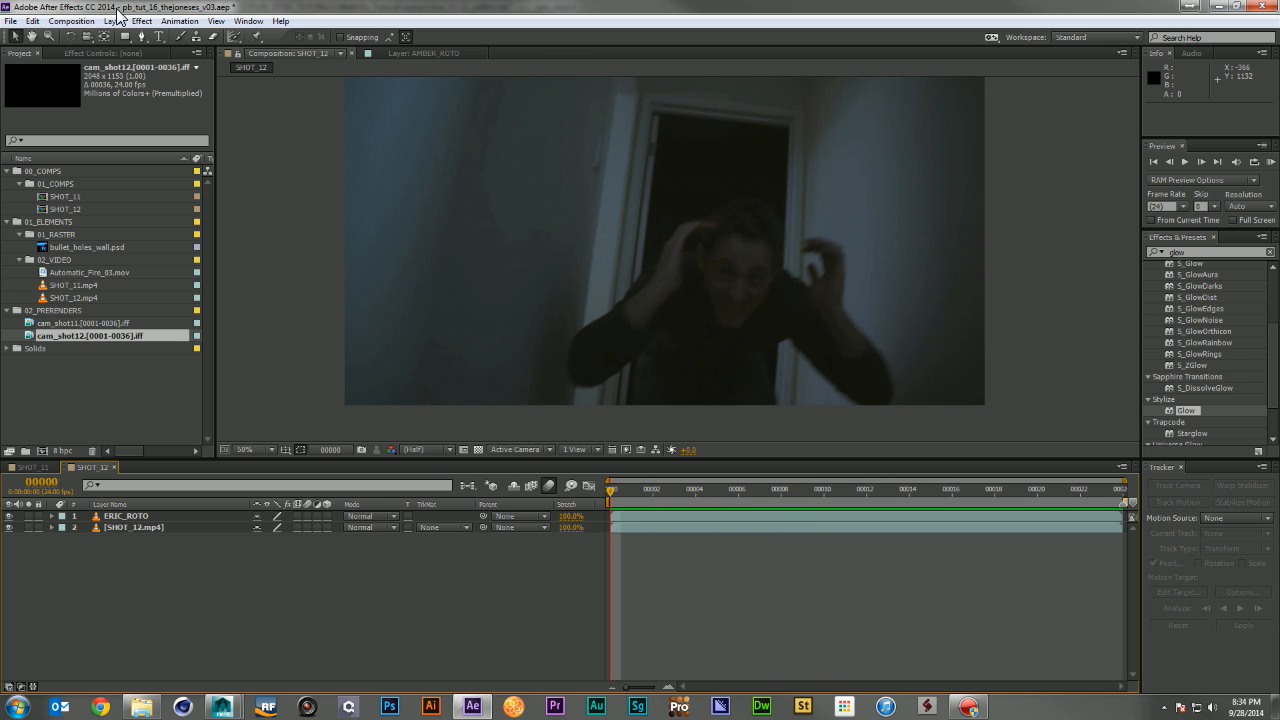
Add a null object to the SHOT_12 composition and name it TRACKER
right_click(218, 408)
mouse_move(268, 416)
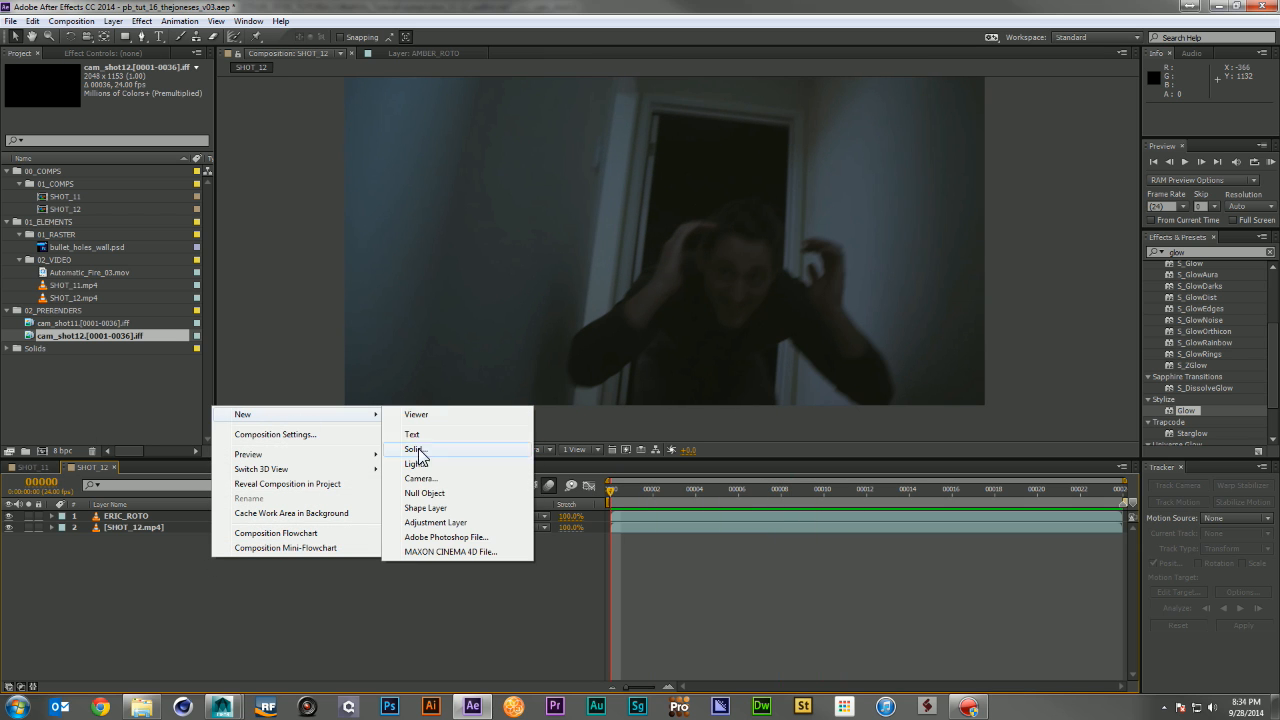
left_click(424, 493)
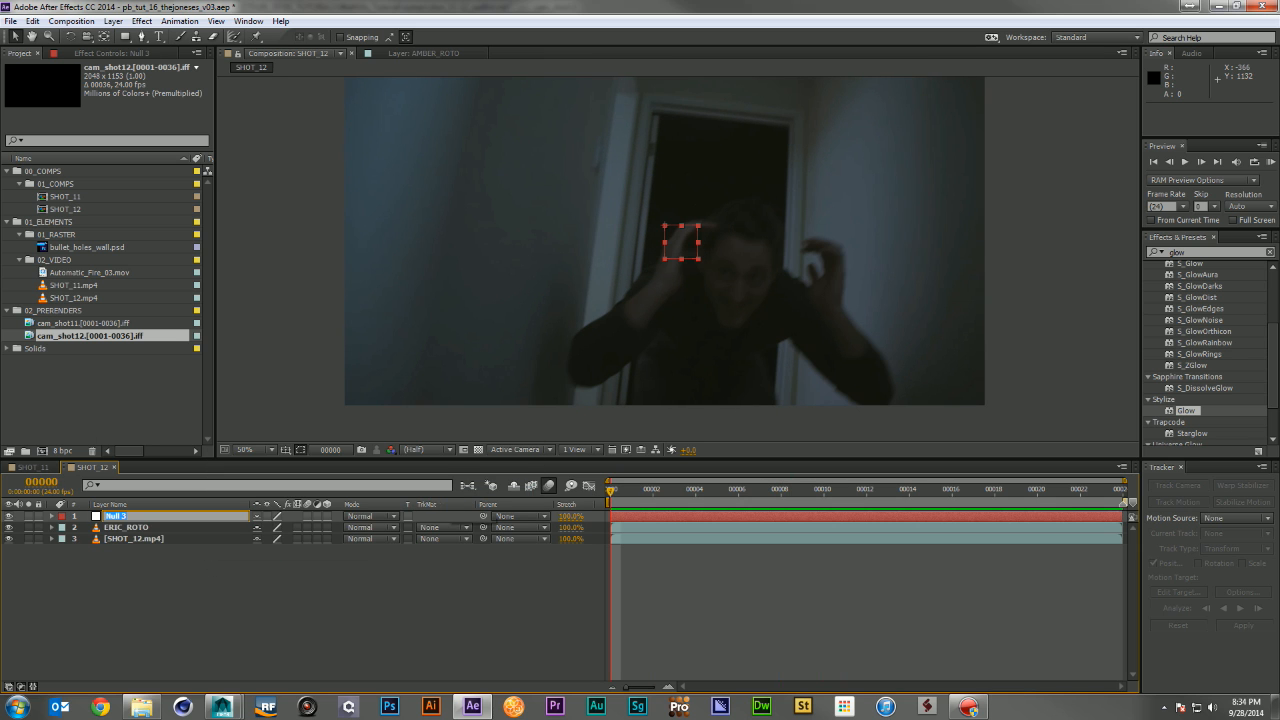
type("TRACKER")
key("Return")
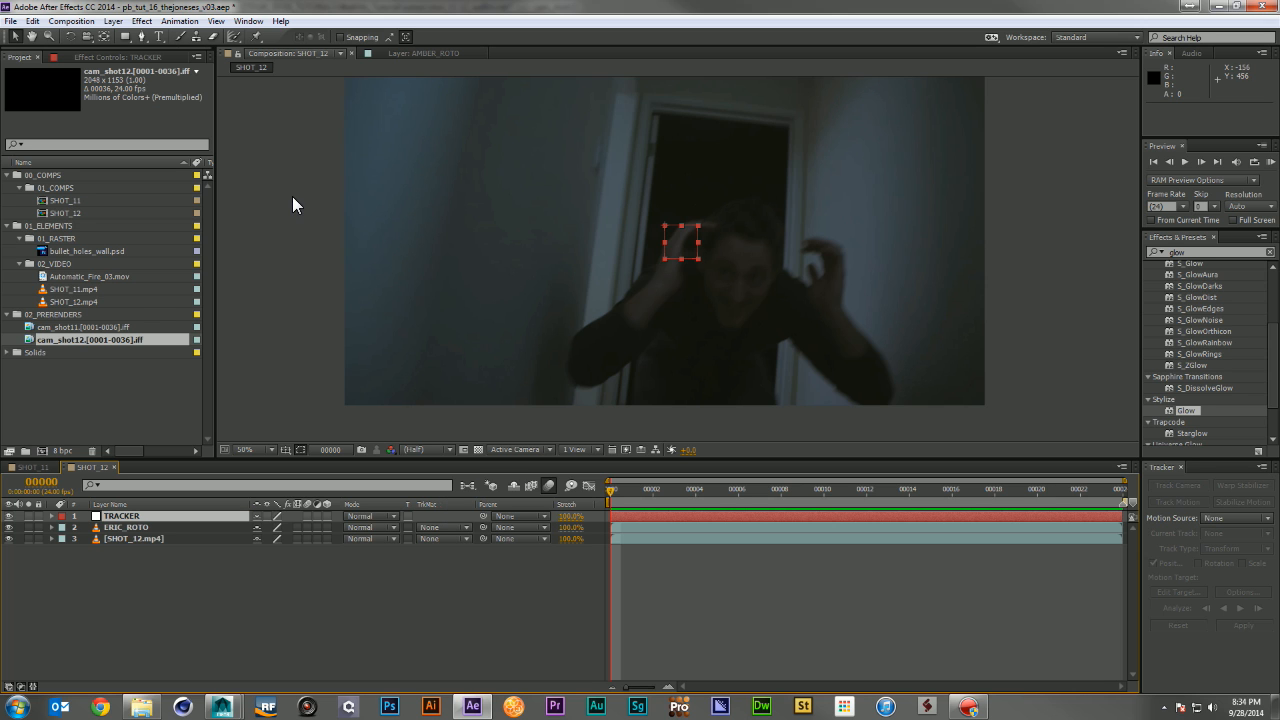
Set up a position motion track on the SHOT_12.mp4 layer with its track point on the door frame's upper-right corner
double_click(688, 537)
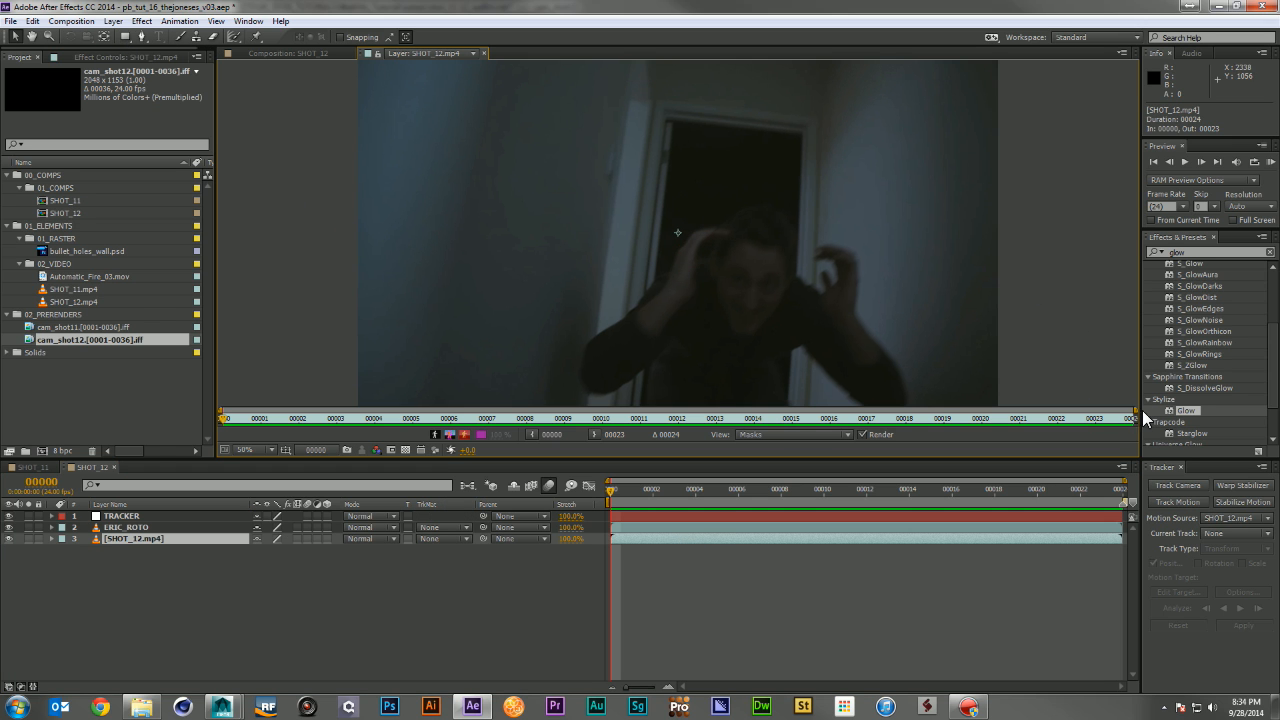
left_click(1180, 502)
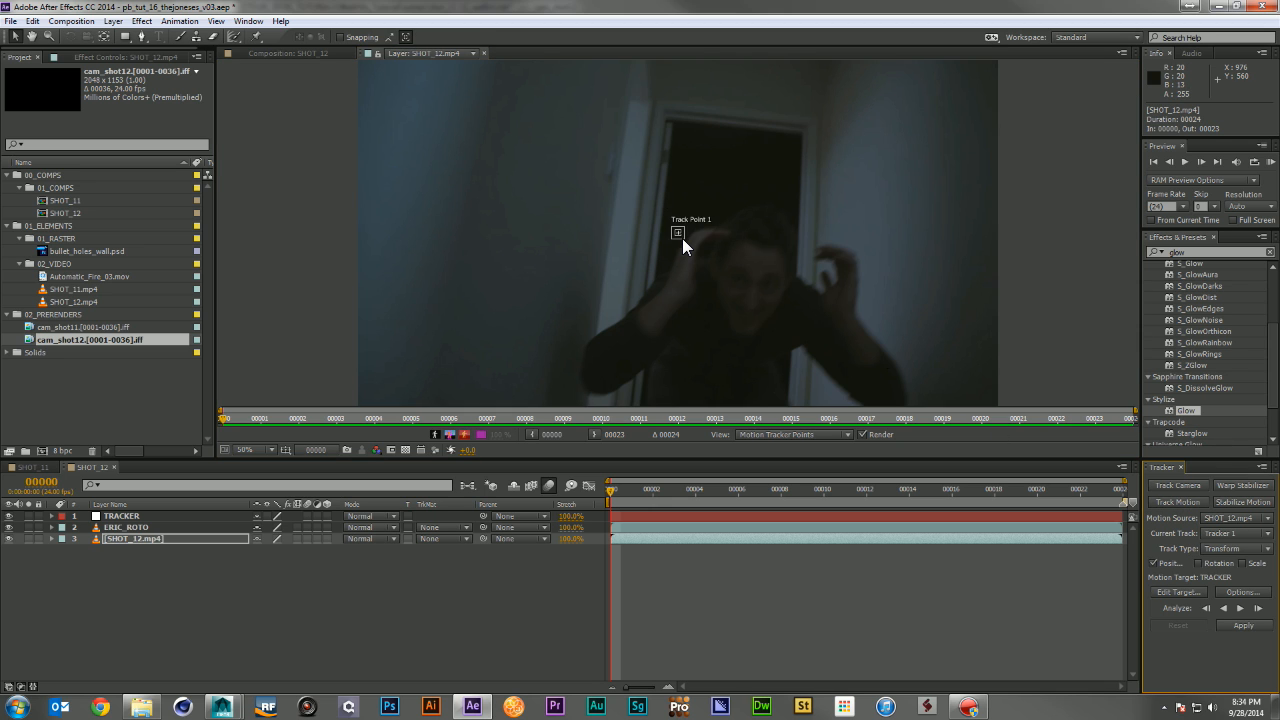
mouse_move(696, 252)
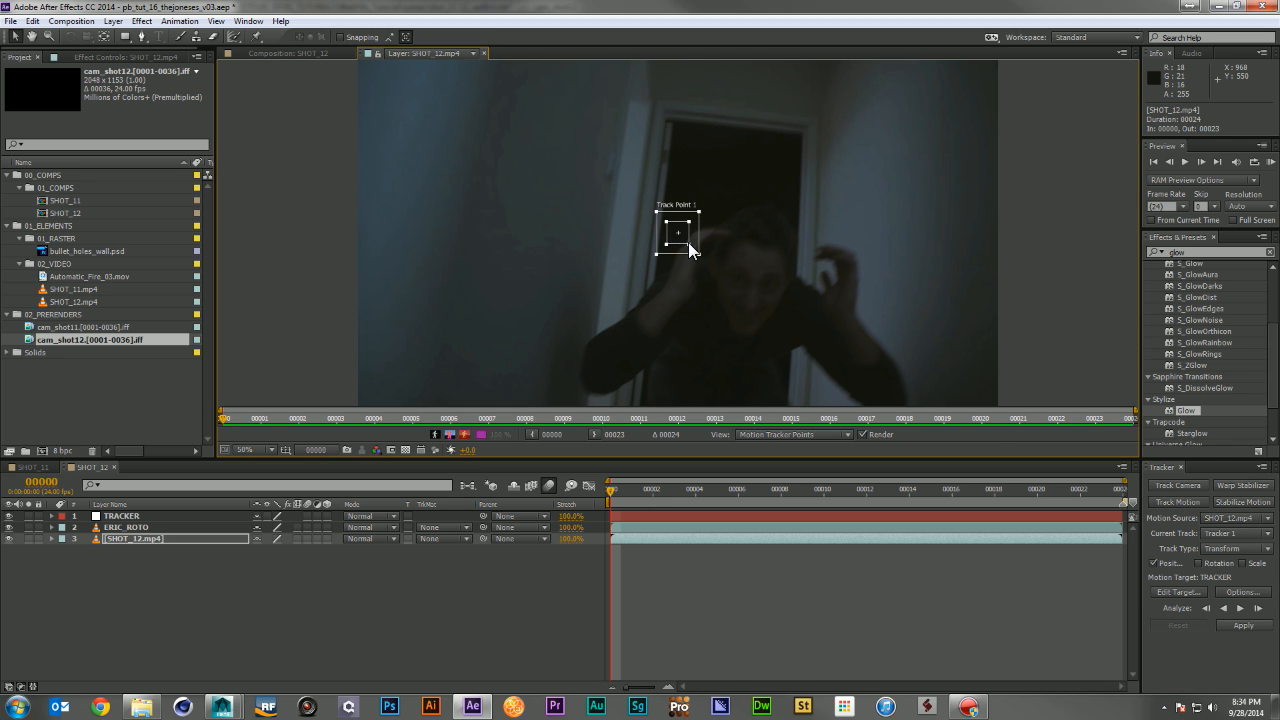
left_click_drag(678, 233, 803, 132)
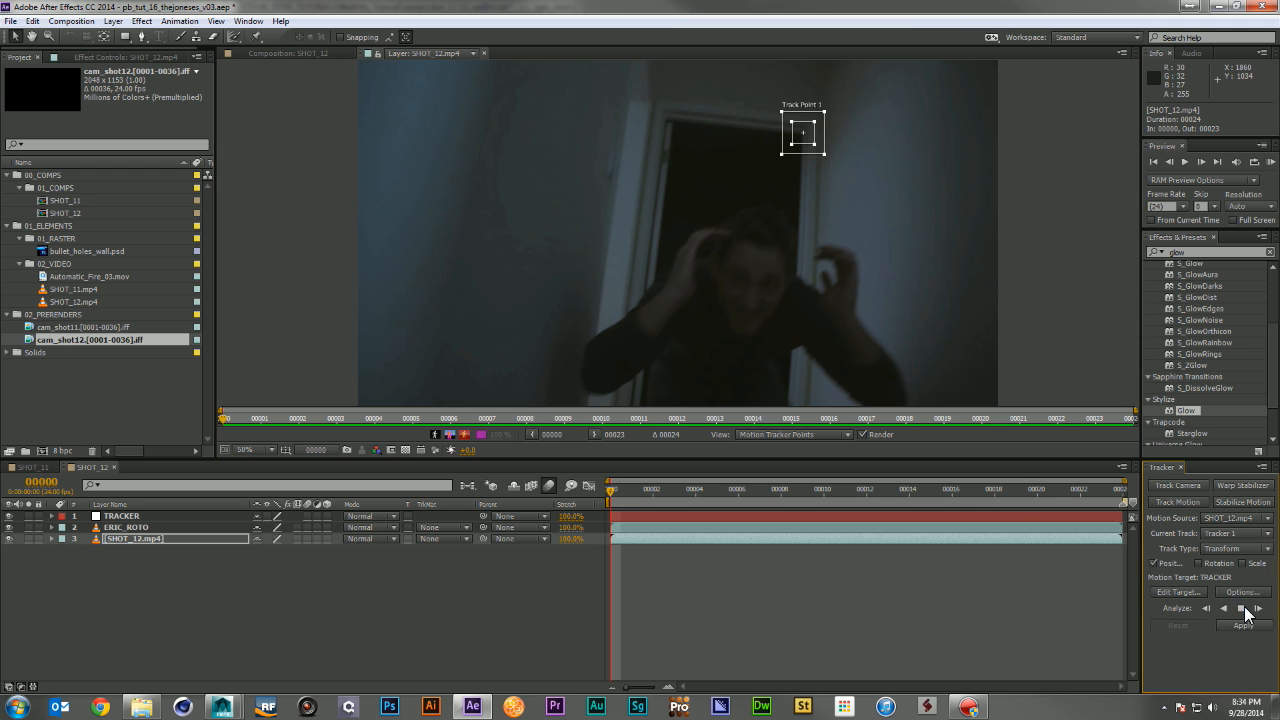
Analyze the door frame track forward through the clip, apply it to the TRACKER null, and collapse the SHOT_12.mp4 layer's properties
left_click(1241, 608)
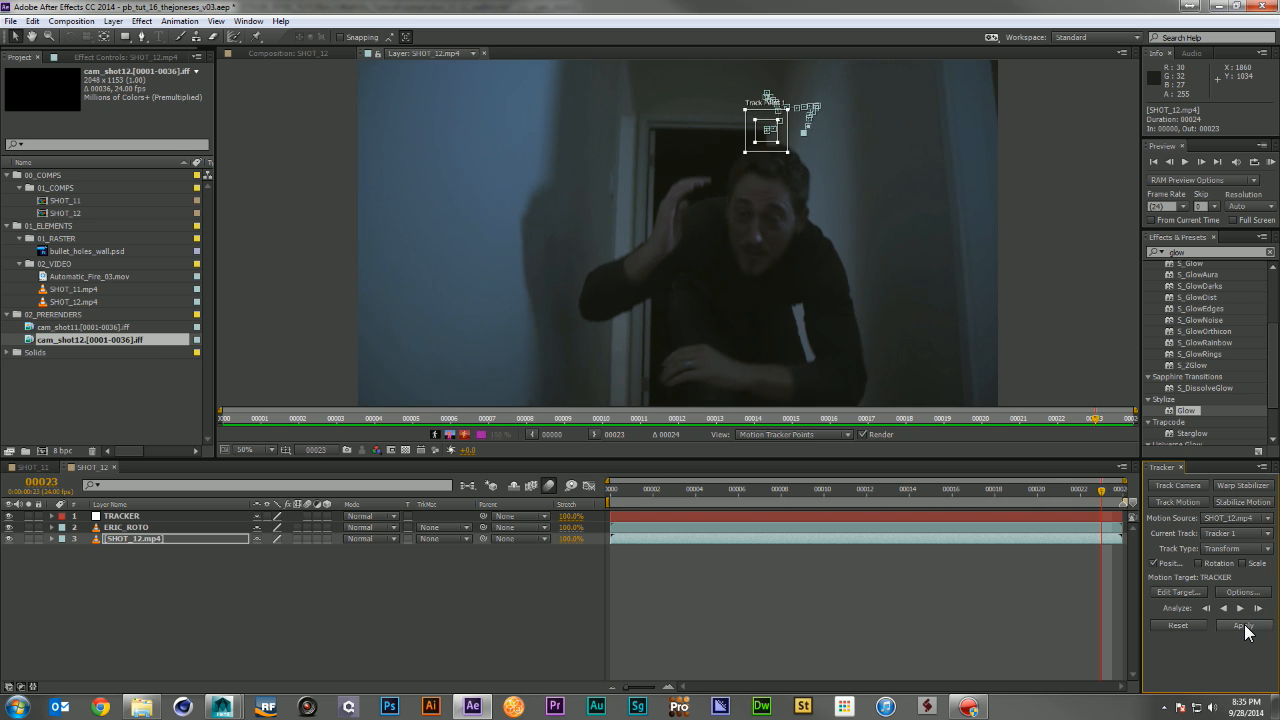
left_click(1242, 626)
left_click(630, 368)
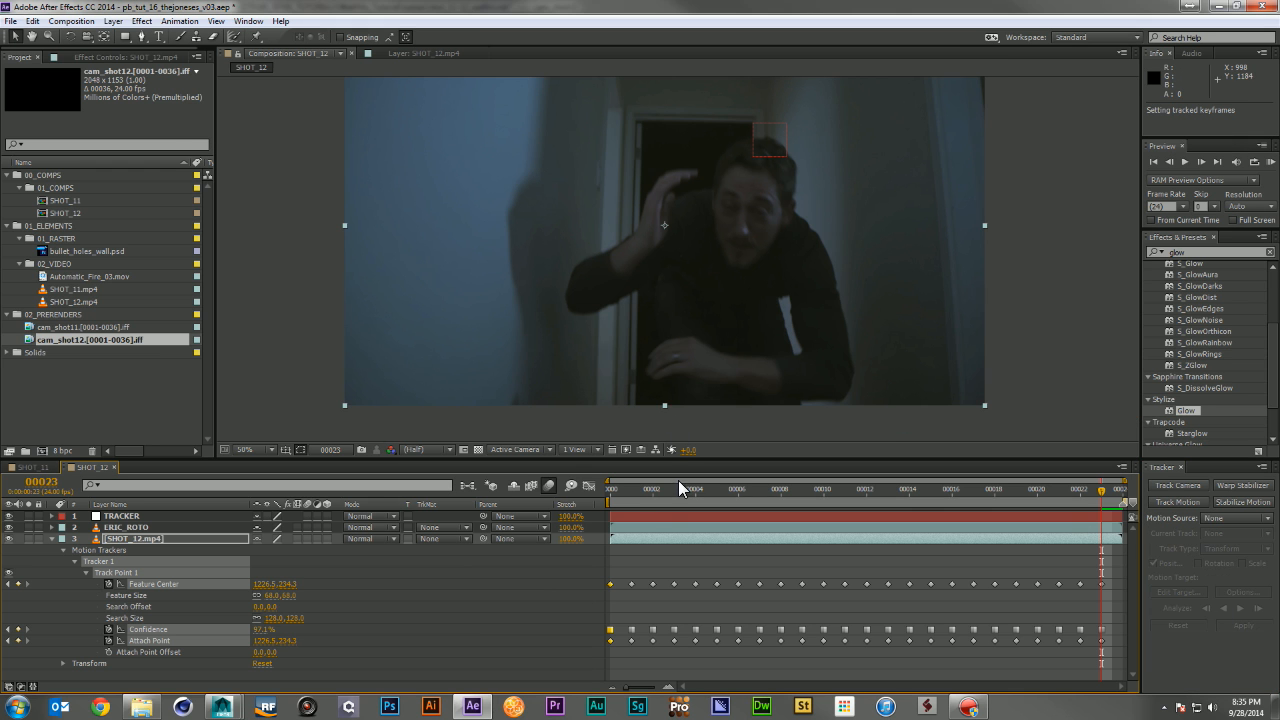
left_click(52, 538)
Add the cam_shot12 debris sequence beneath ERIC_ROTO and position it at about 1014, 418 so the burst sits beside the man's head at frame 2
left_click_drag(80, 338, 208, 531)
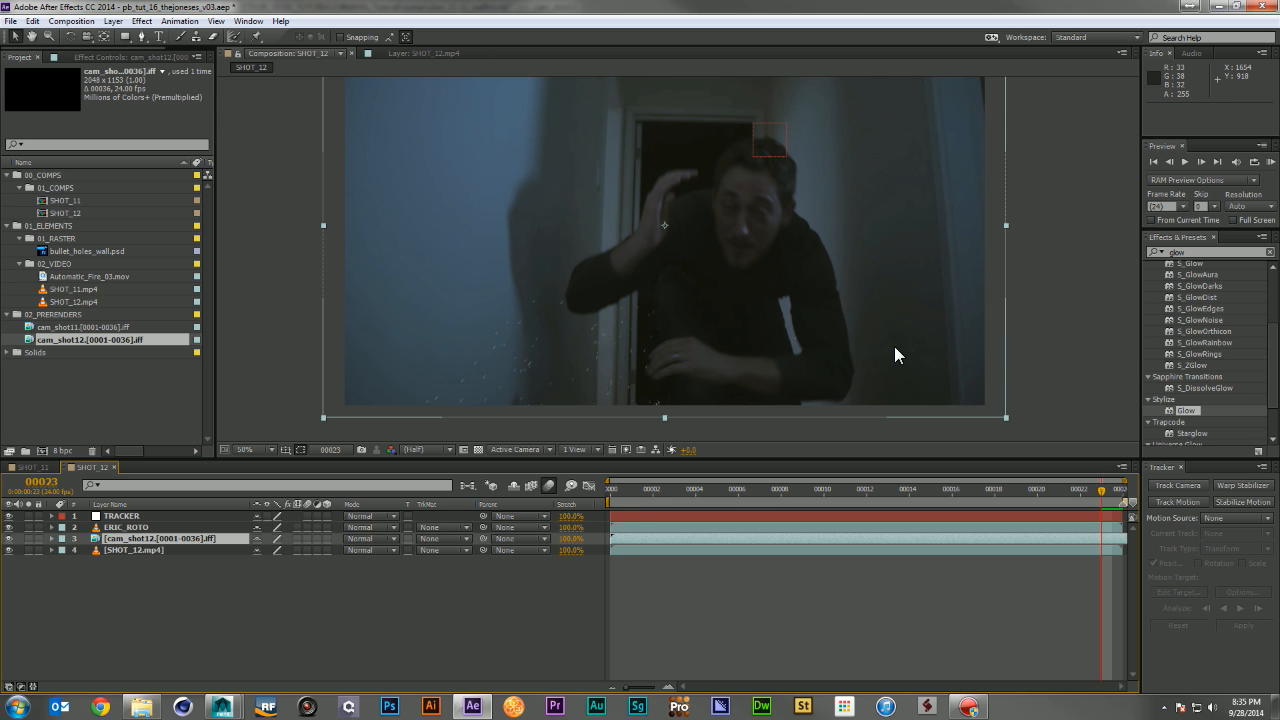
left_click_drag(708, 492, 652, 492)
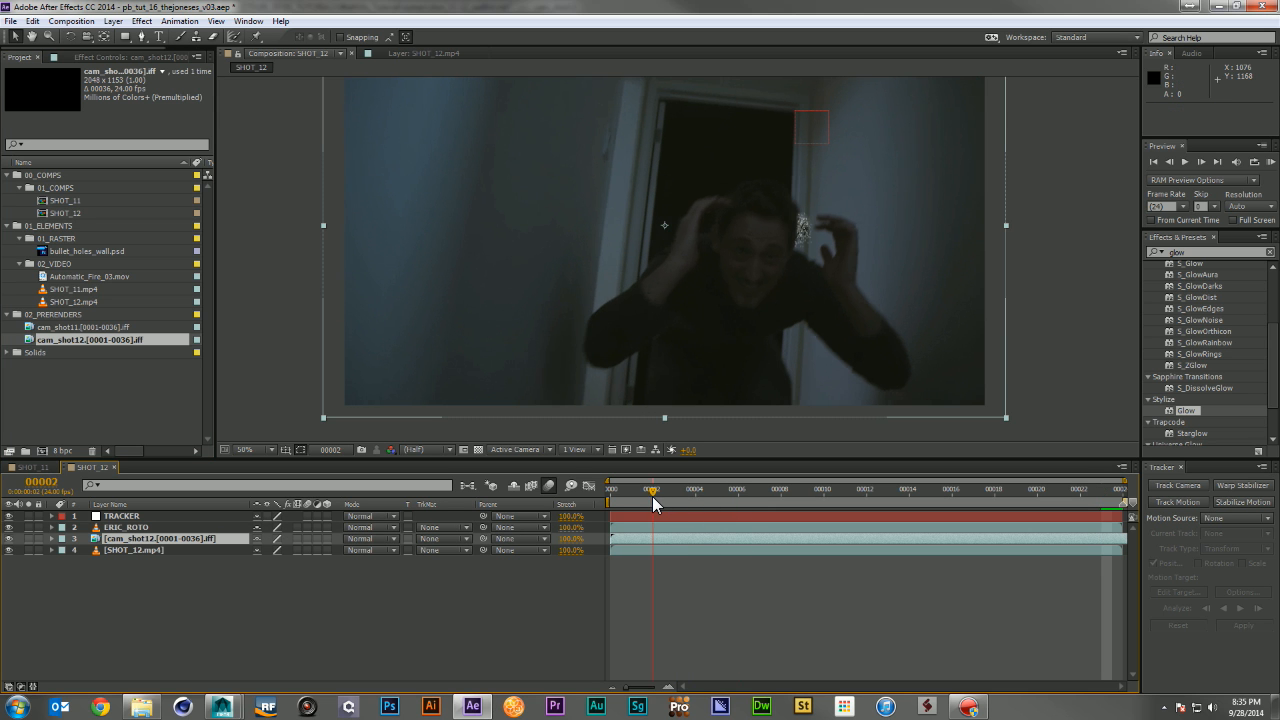
left_click_drag(828, 292, 843, 256)
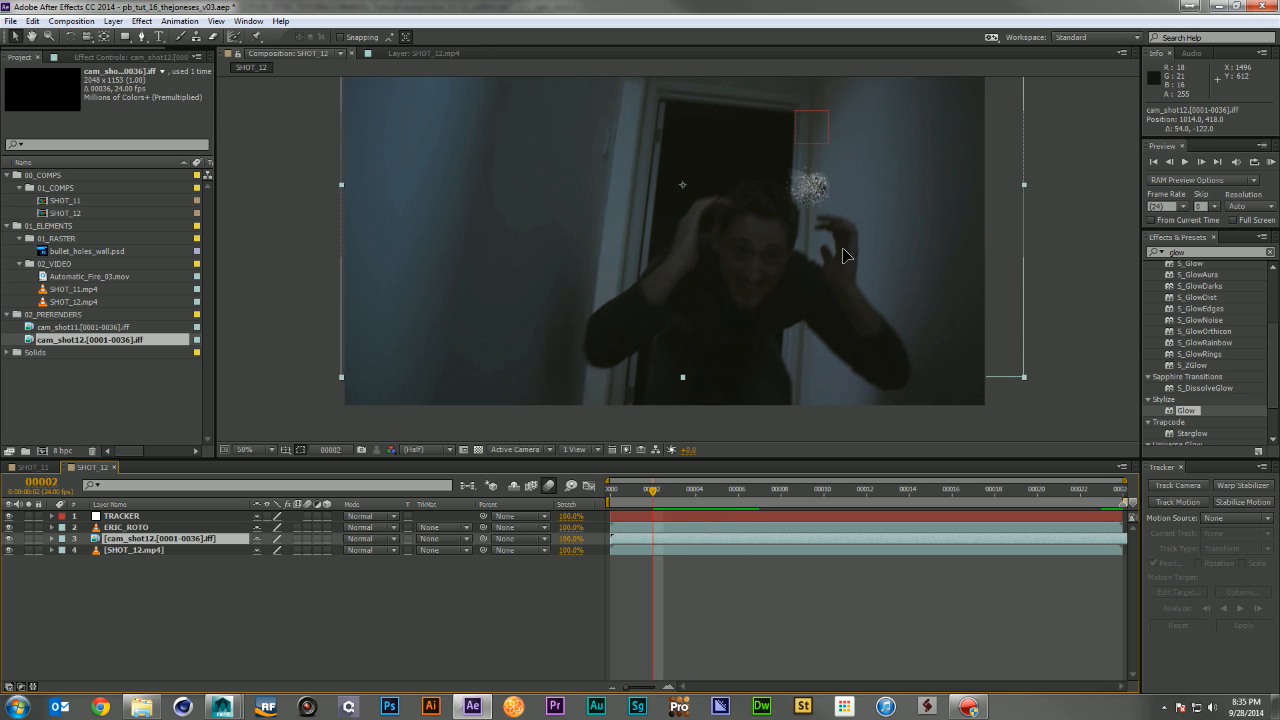
Add a second cam_shot12 sequence above ERIC_ROTO and move its debris burst onto the wall right of the door frame
left_click_drag(652, 490, 695, 496)
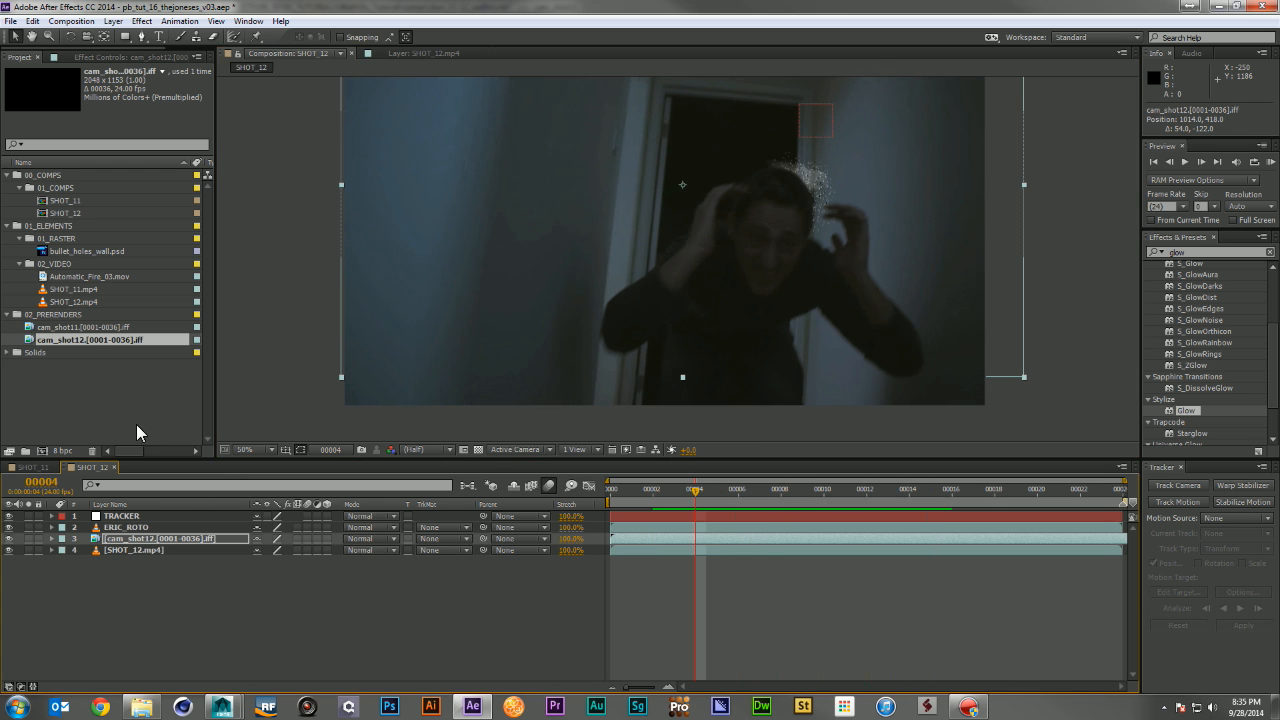
left_click_drag(78, 342, 154, 520)
left_click_drag(787, 249, 876, 176)
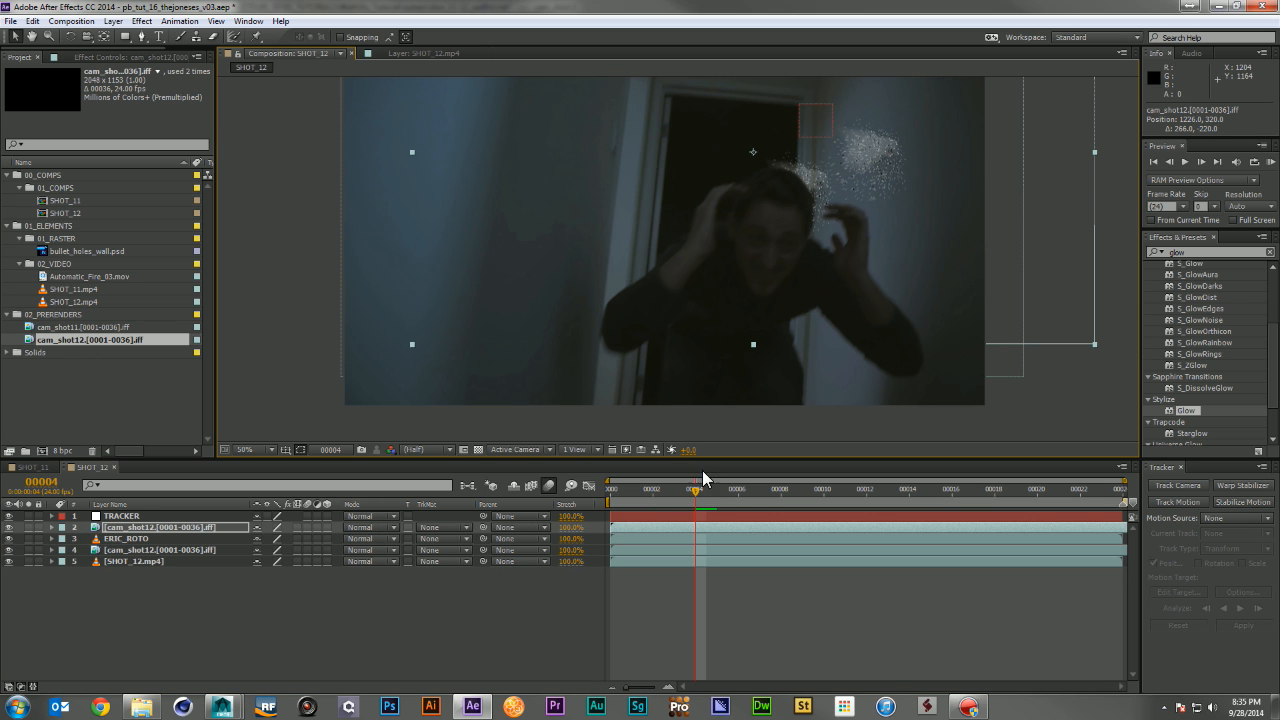
mouse_move(697, 494)
left_mouse_down()
mouse_move(983, 500)
mouse_move(585, 484)
mouse_move(676, 487)
left_mouse_up()
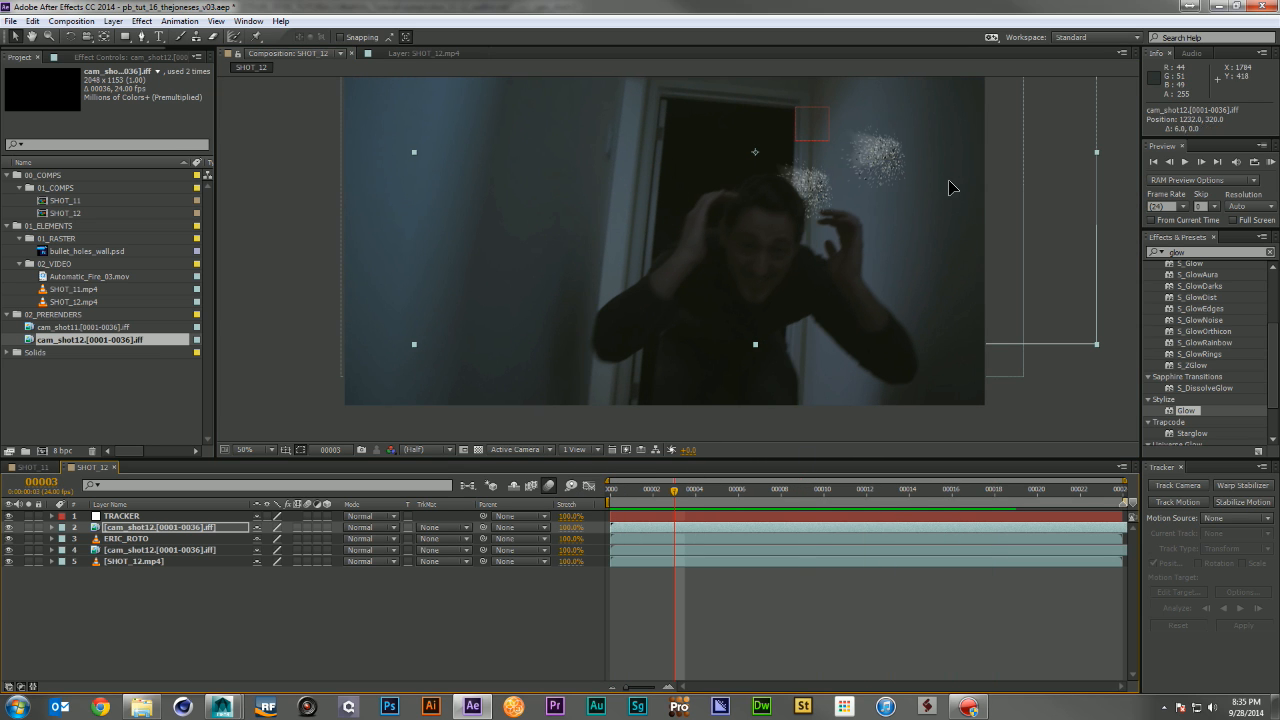
left_click_drag(940, 188, 966, 183)
Add bullet_holes_wall.psd to the SHOT_12 composition directly beneath the TRACKER null
left_click_drag(88, 256, 178, 522)
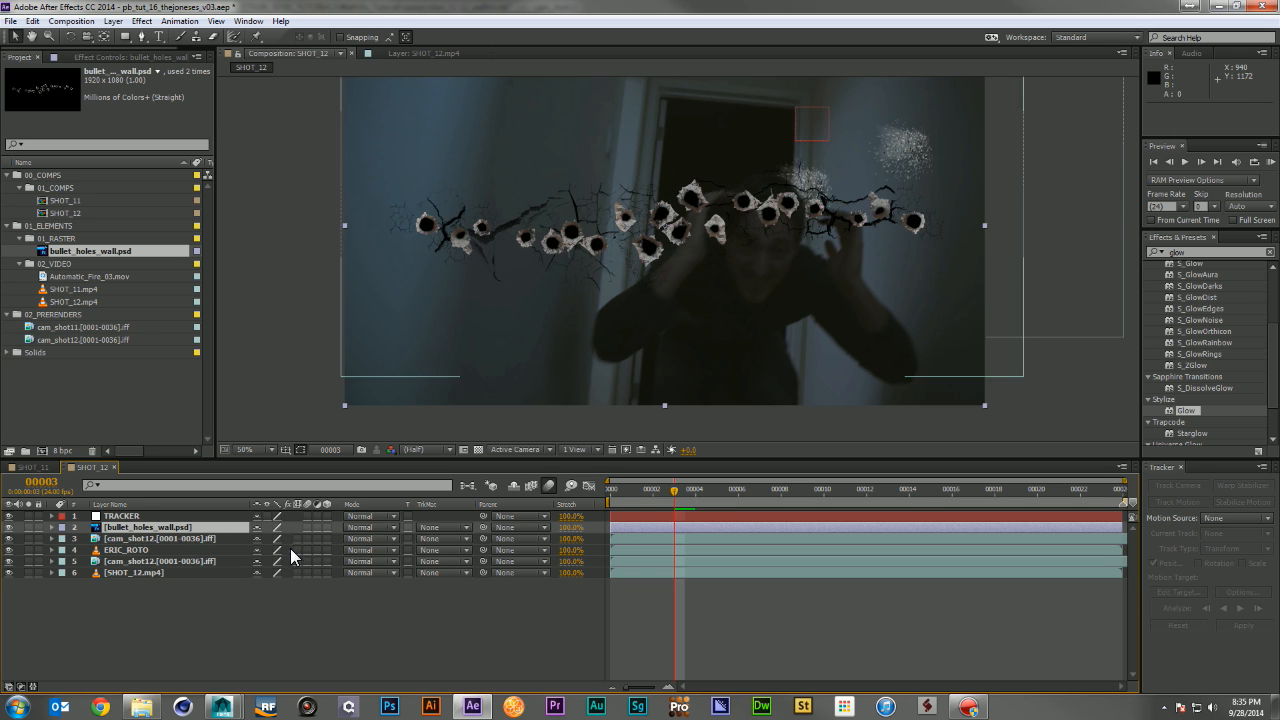
Make bullet_holes_wall.psd a 3D layer, then rotate it 66° in Y and move it onto the wall beside the doorway
left_click(326, 527)
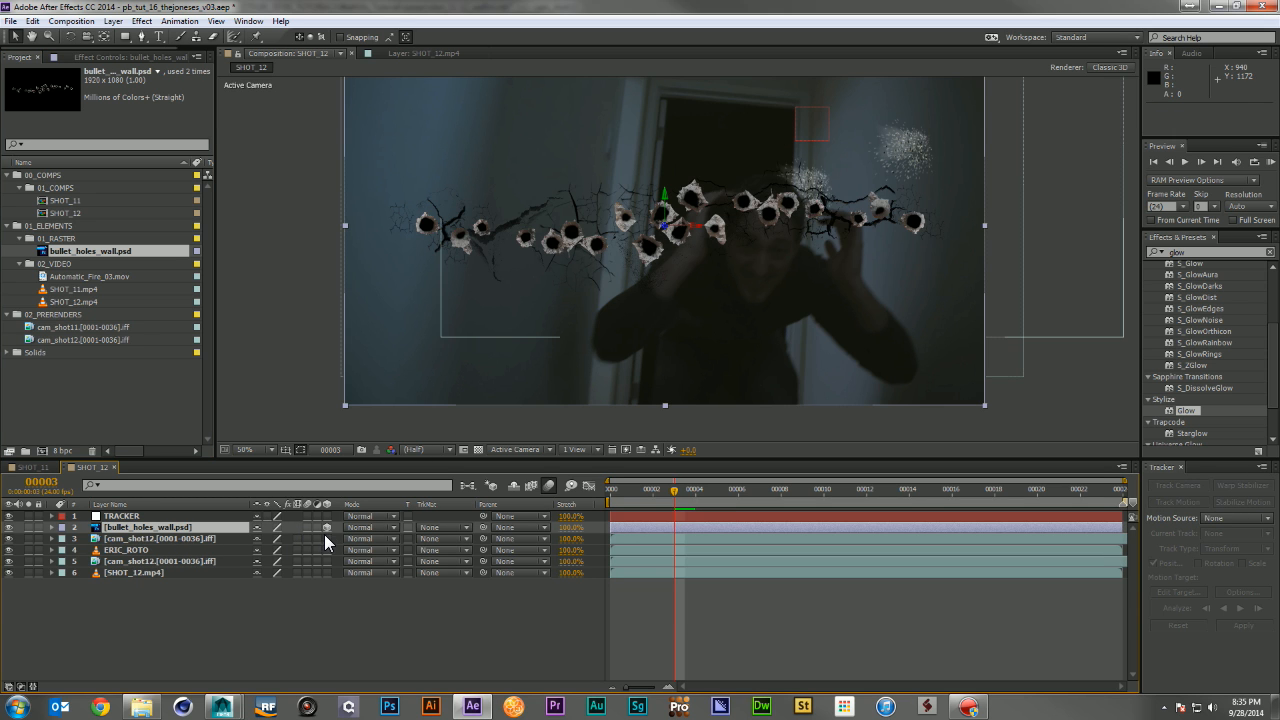
key("r")
left_click_drag(268, 561, 321, 561)
left_click_drag(577, 345, 854, 306)
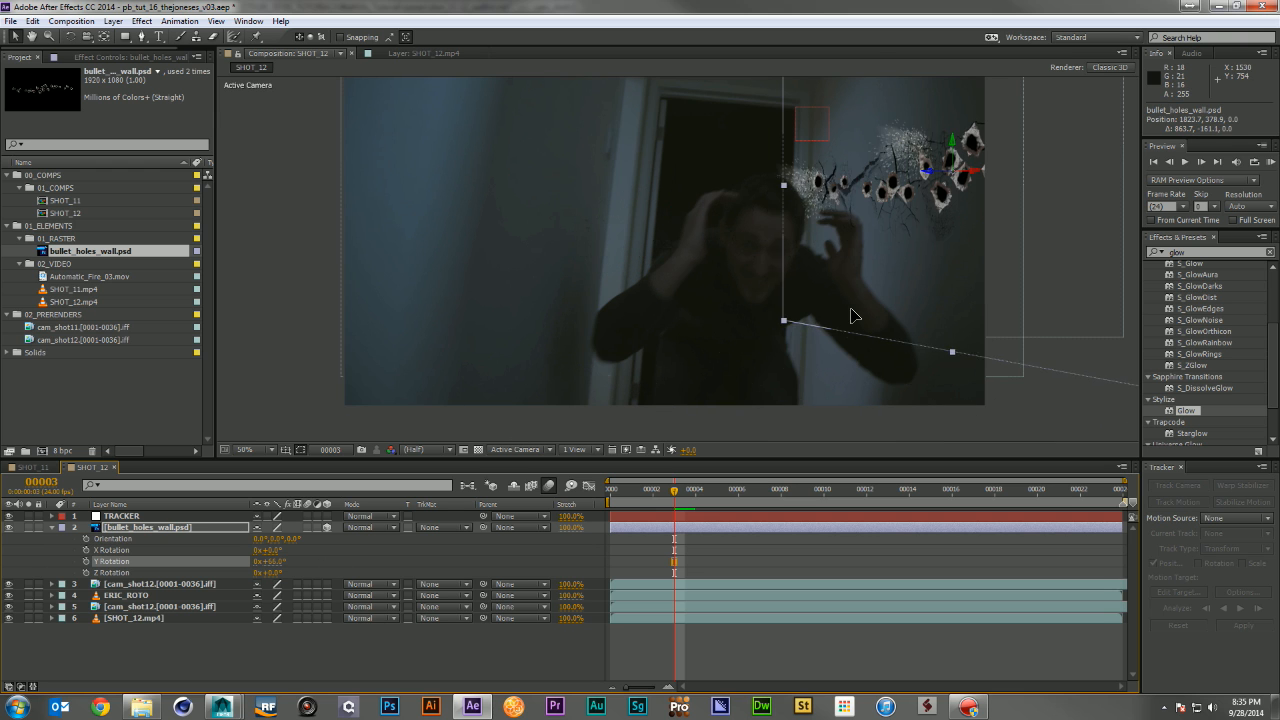
Scale the bullet_holes_wall.psd layer to 40%, fit it on the wall, and parent it to TRACKER to check its movement
key("s")
left_click_drag(278, 543, 243, 540)
left_click_drag(992, 262, 880, 232)
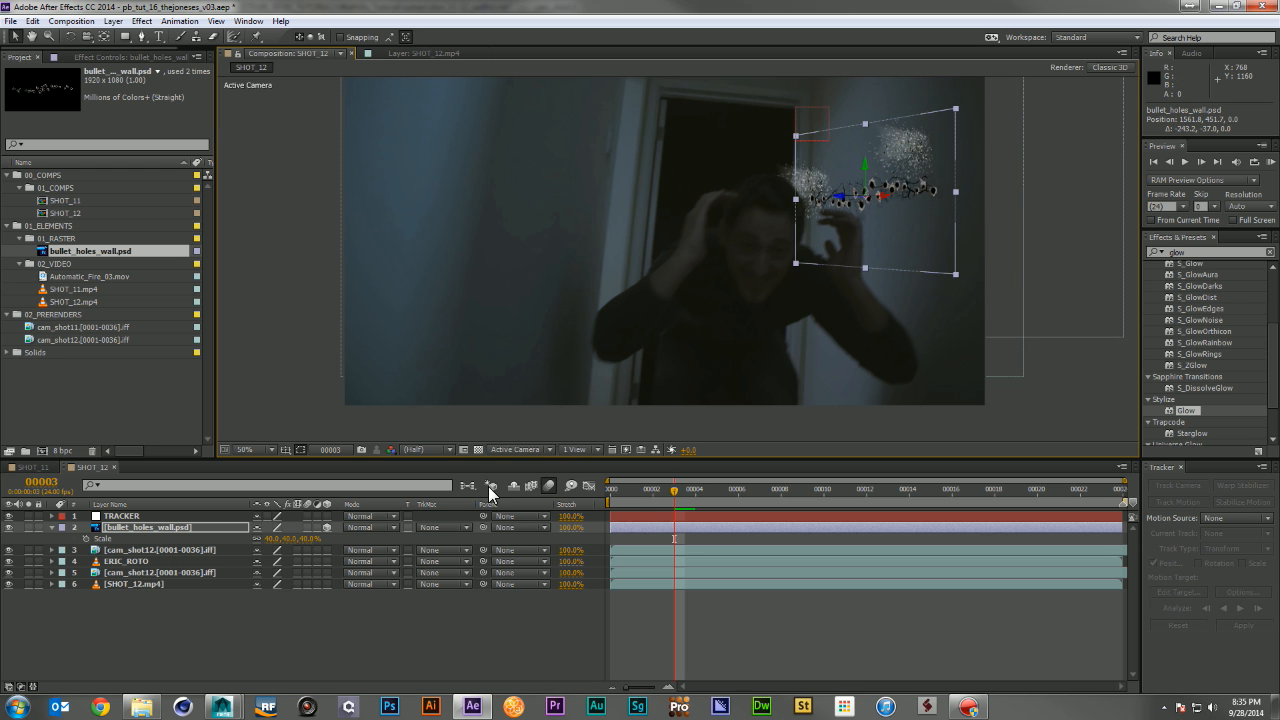
left_click_drag(483, 527, 222, 510)
left_click_drag(646, 492, 496, 530)
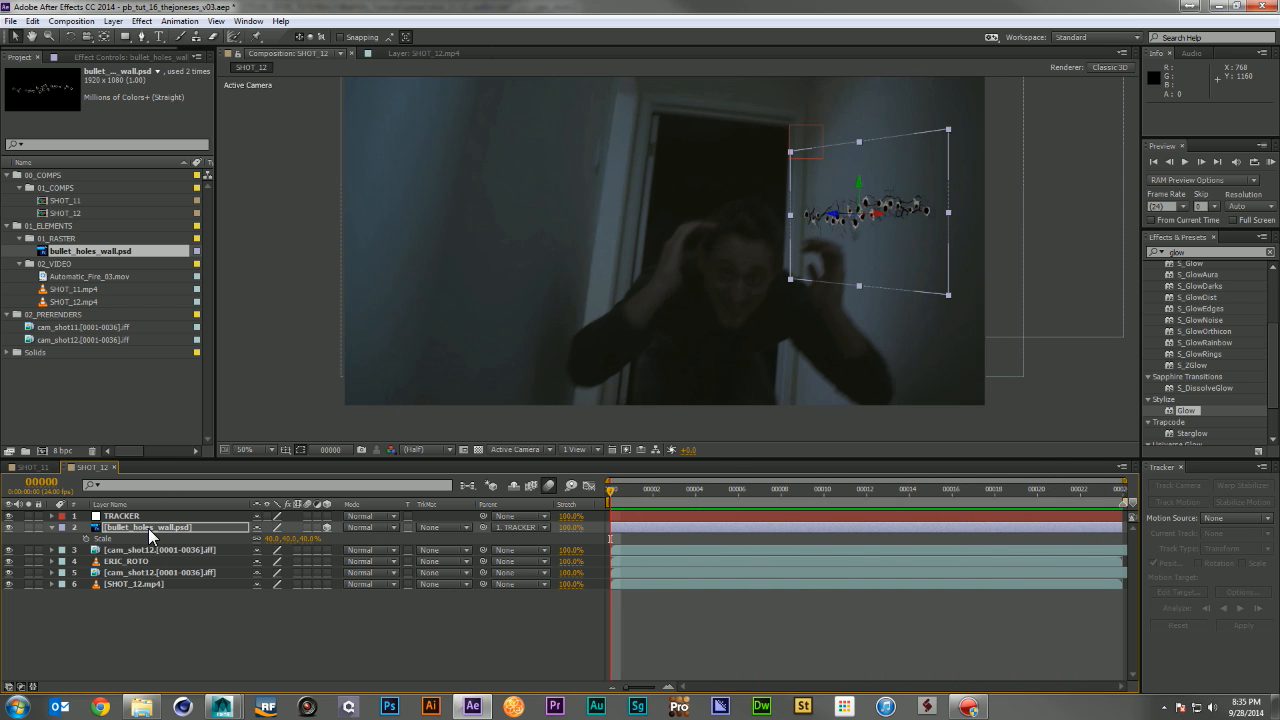
Remove the parent from bullet_holes_wall.psd and reset all of the layer's transform properties
left_click(148, 528)
left_click(516, 524)
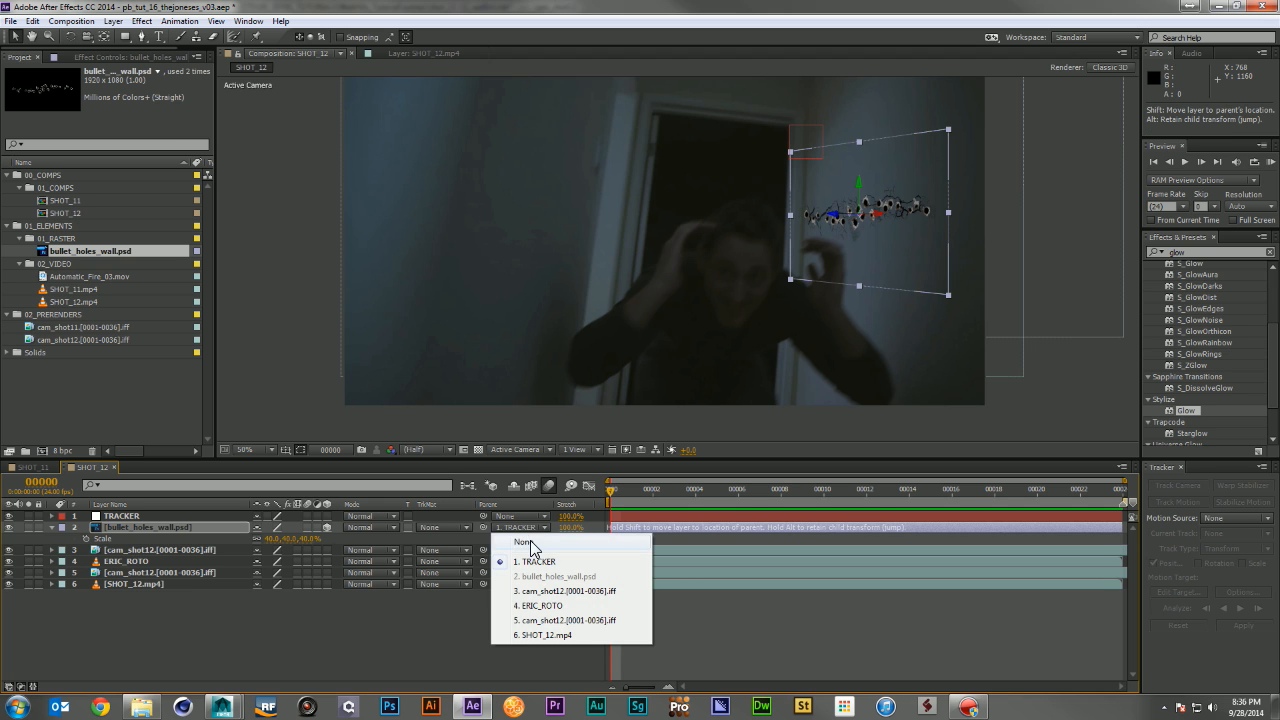
left_click(520, 531)
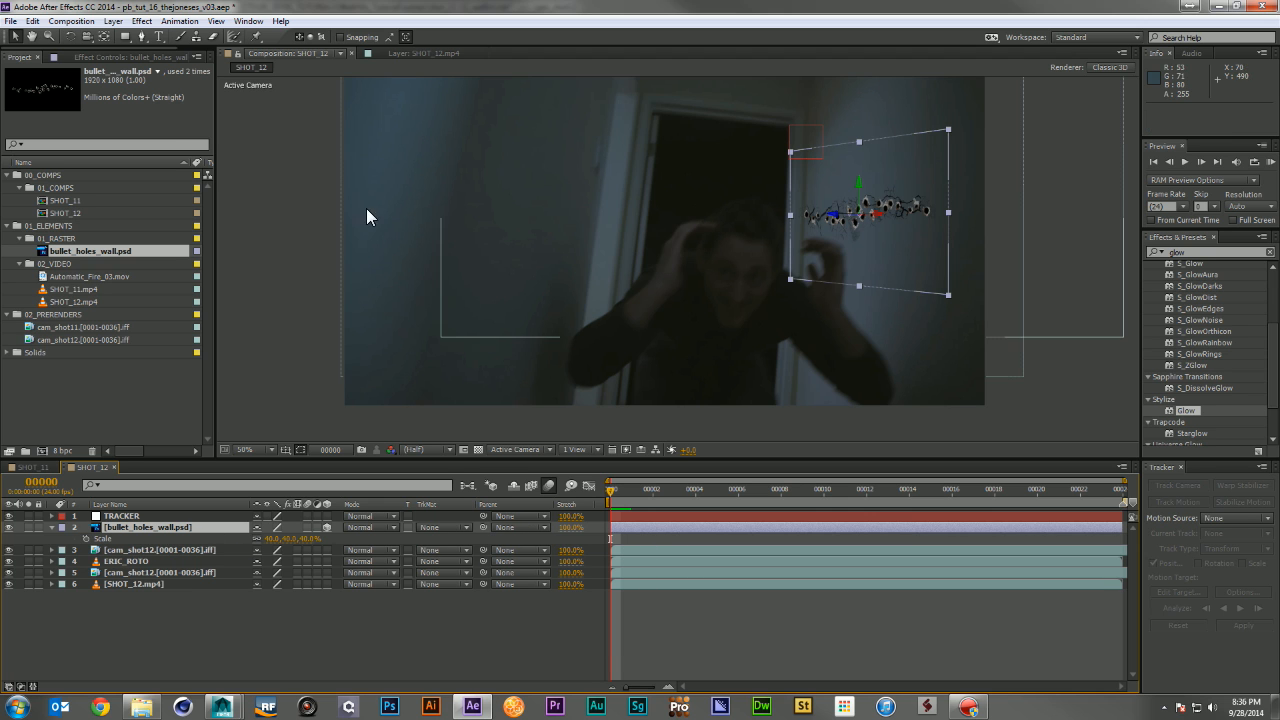
left_click(108, 532)
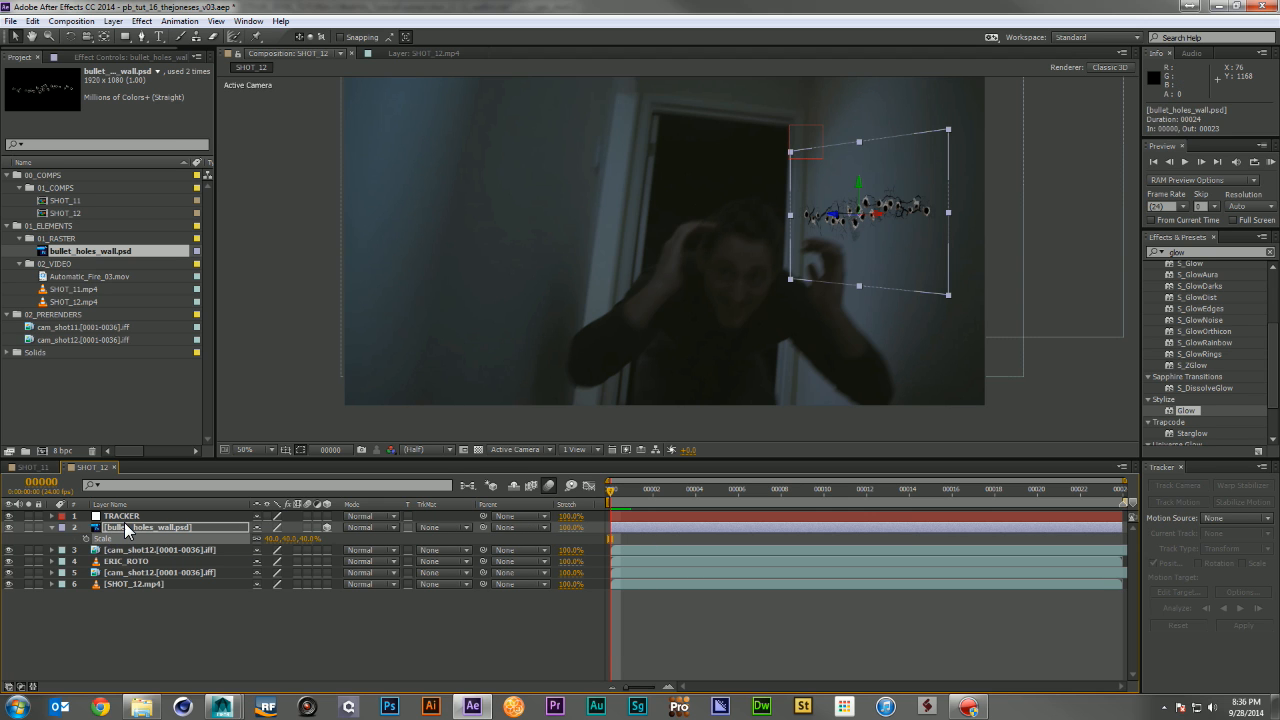
left_click(50, 523)
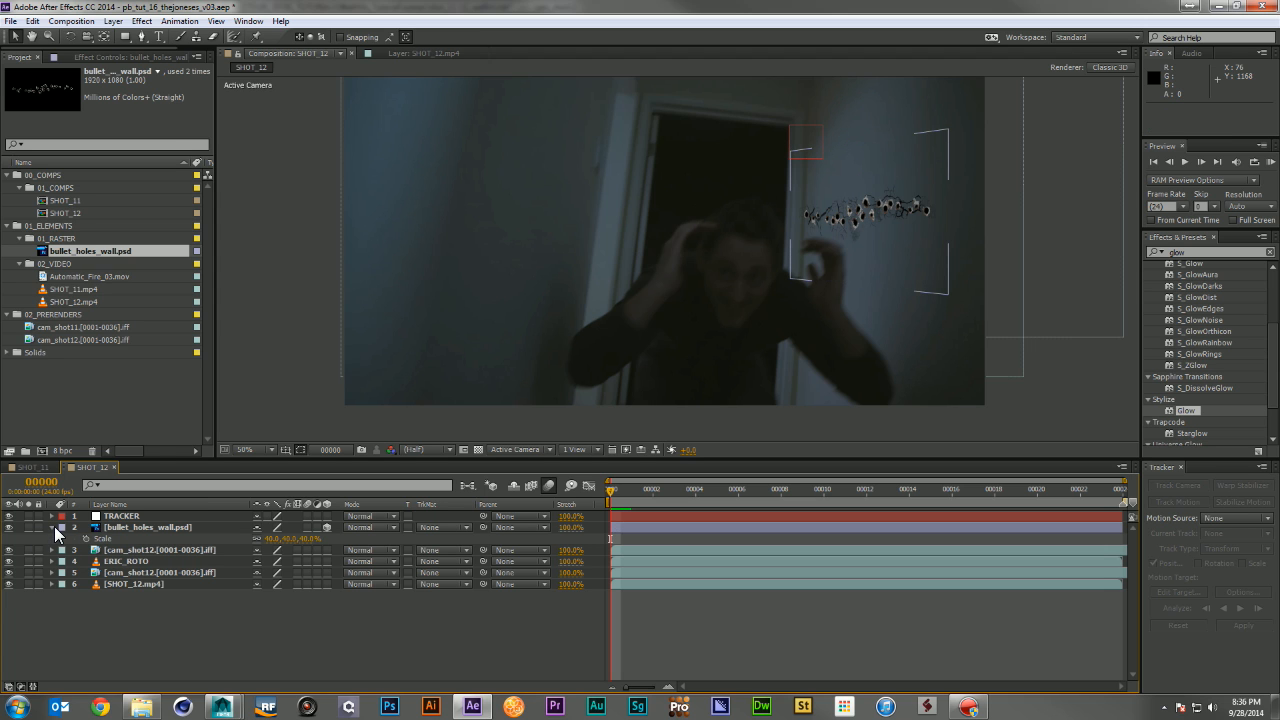
left_click(54, 526)
left_click(64, 537)
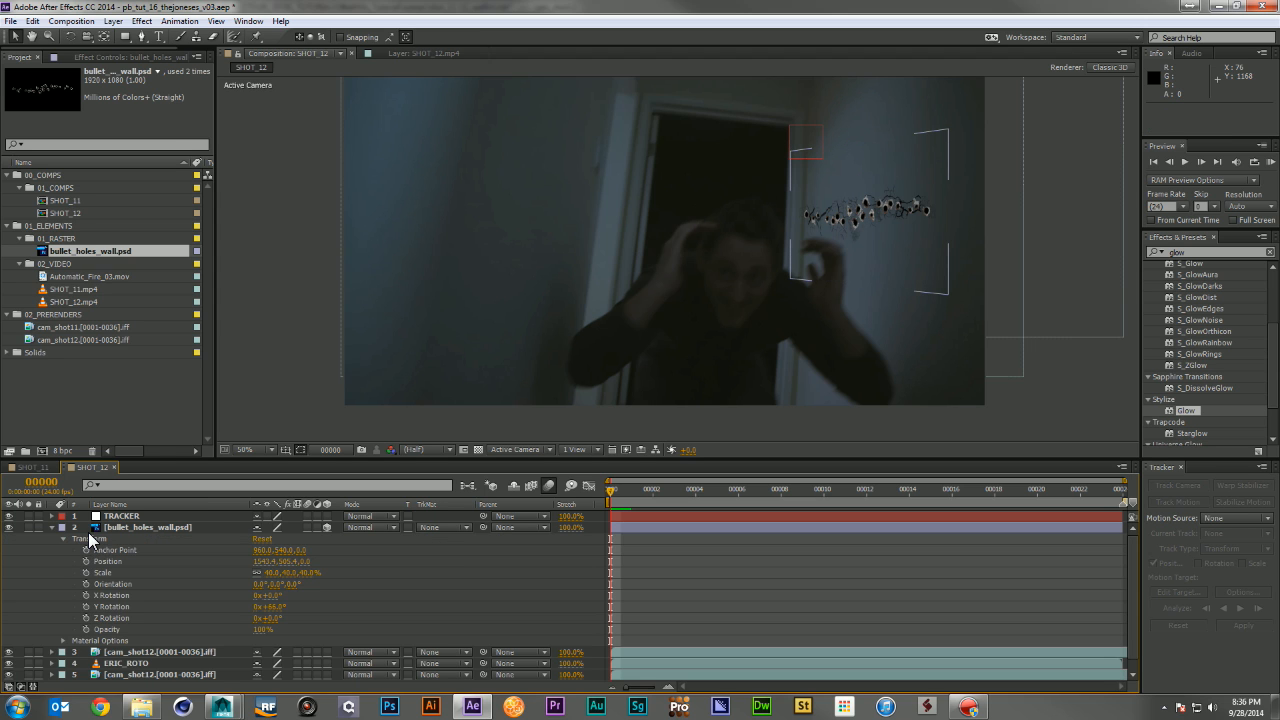
left_click(264, 539)
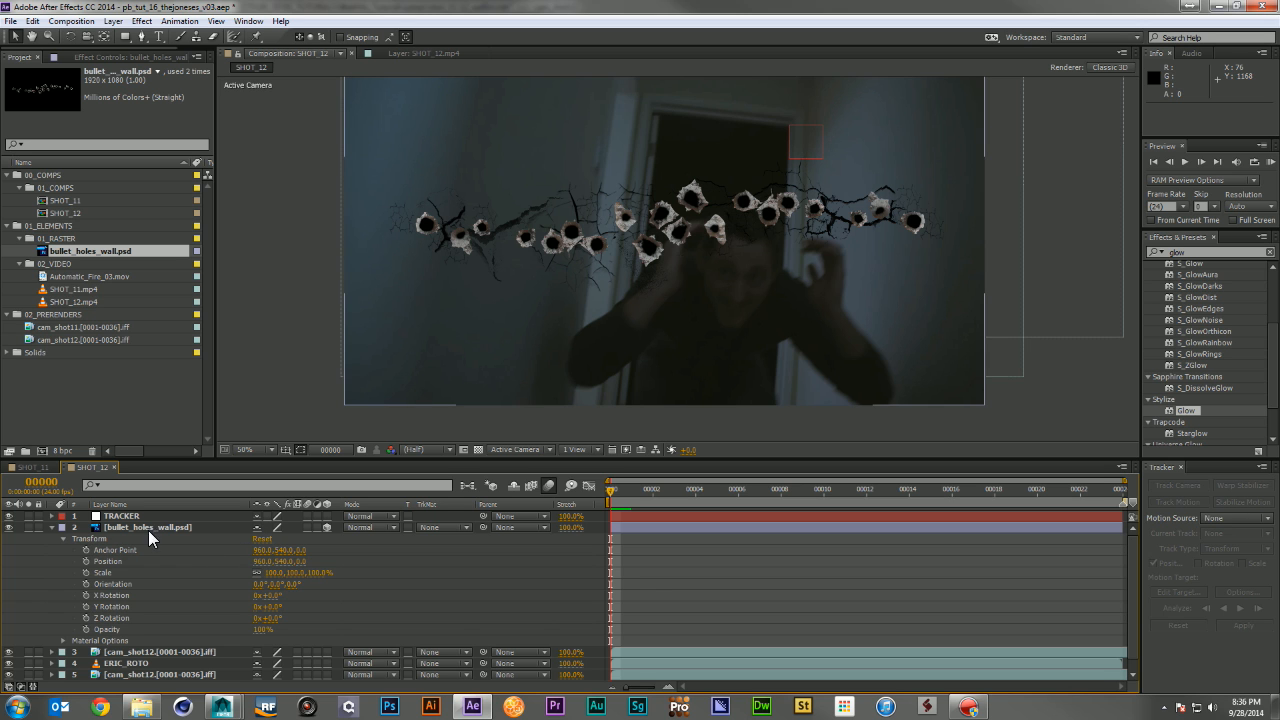
left_click(54, 527)
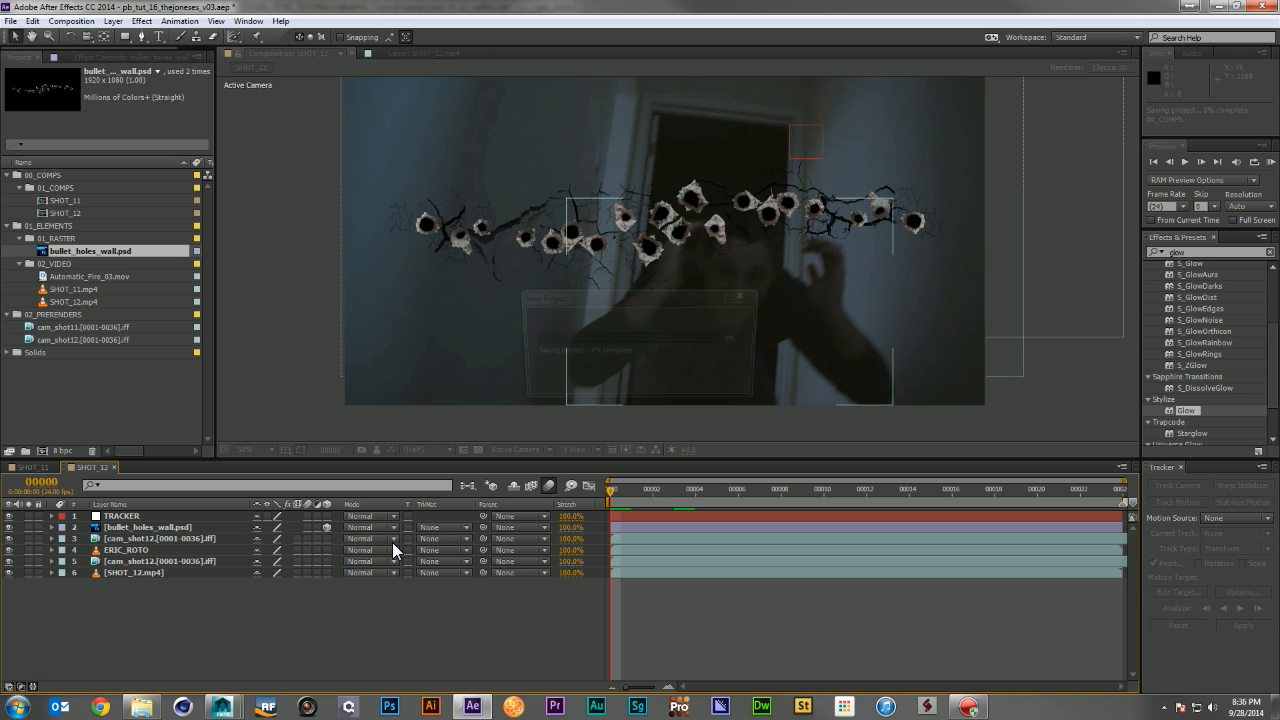
Switch to mocha Pro and create a new SHOT_12 project from the Shot_12 PNG sequence, frames 0 to 23
left_click(679, 706)
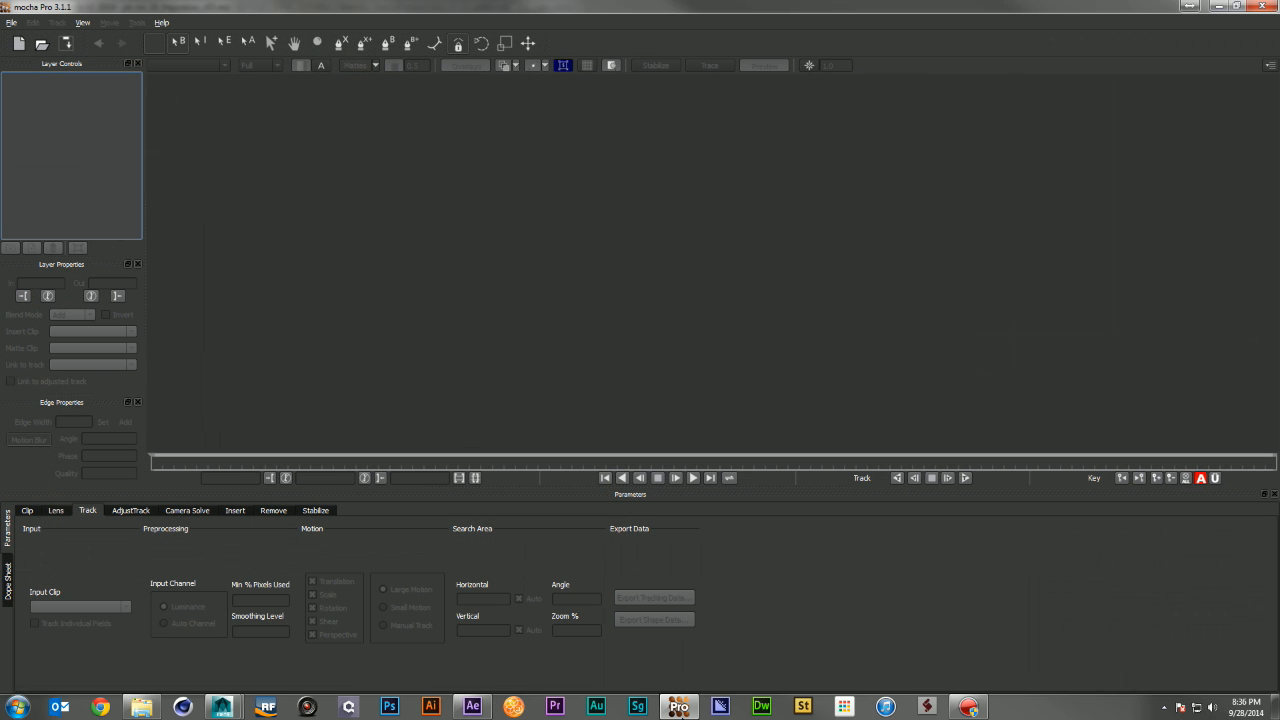
left_click(11, 22)
left_click(35, 32)
left_click(717, 236)
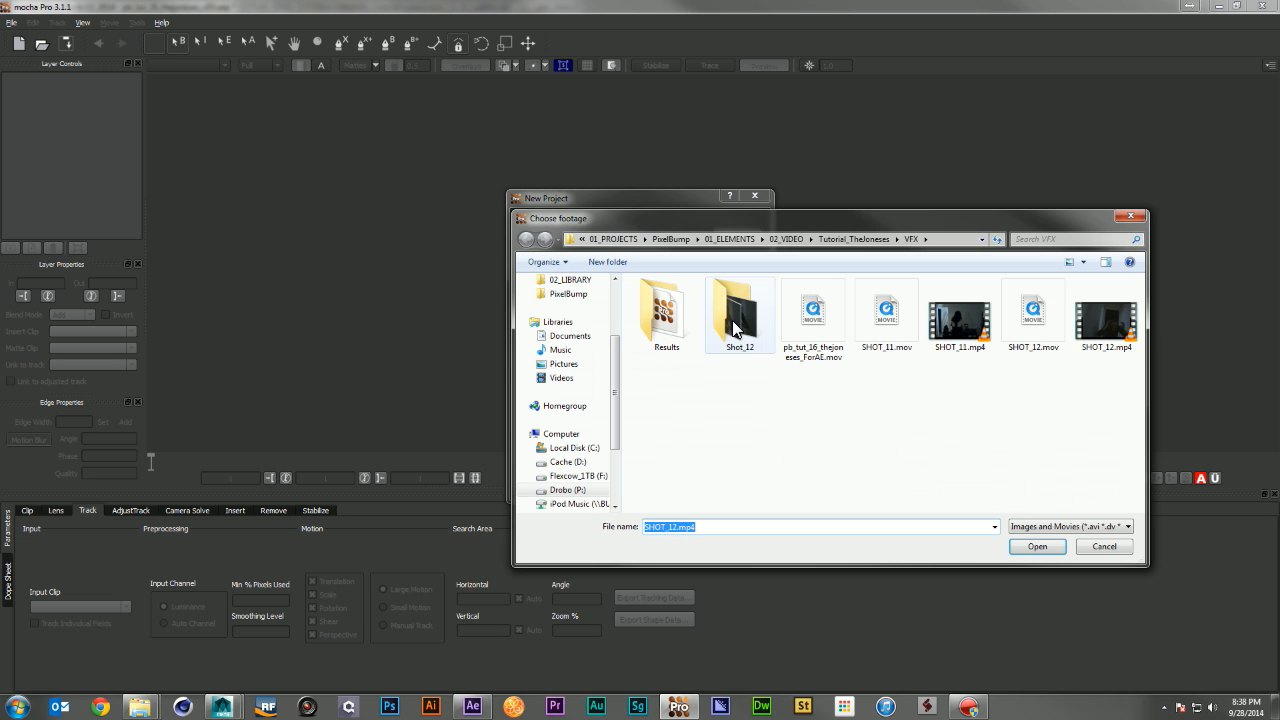
double_click(735, 322)
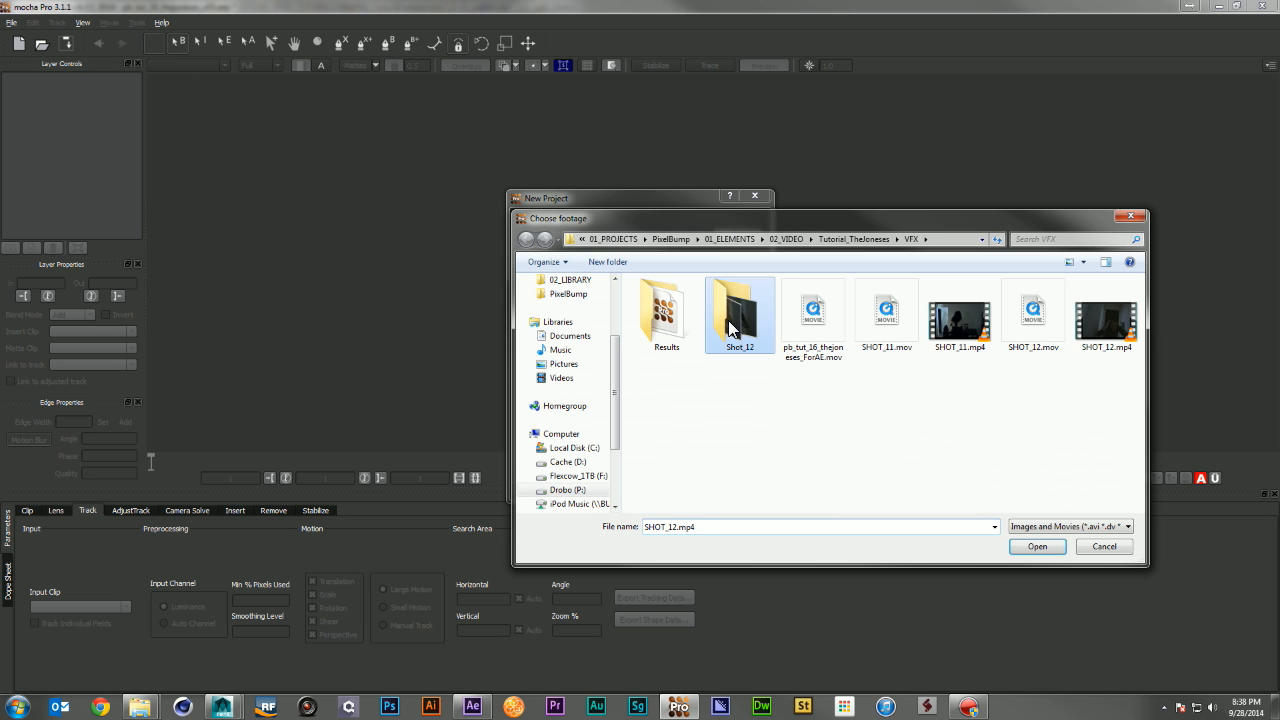
double_click(669, 318)
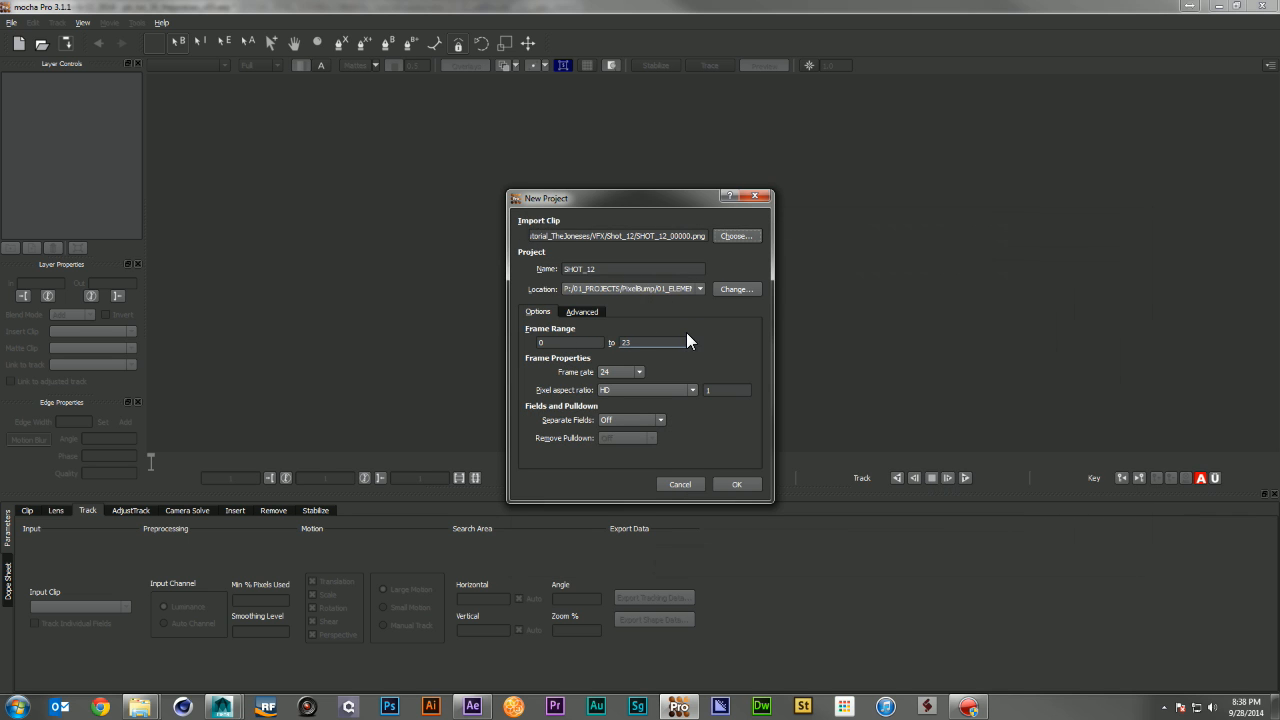
left_click(735, 484)
Draw a closed X-spline loosely around the crouching man on the first frame, enclosing his head, raised arms and lower body
left_click_drag(151, 458, 7, 482)
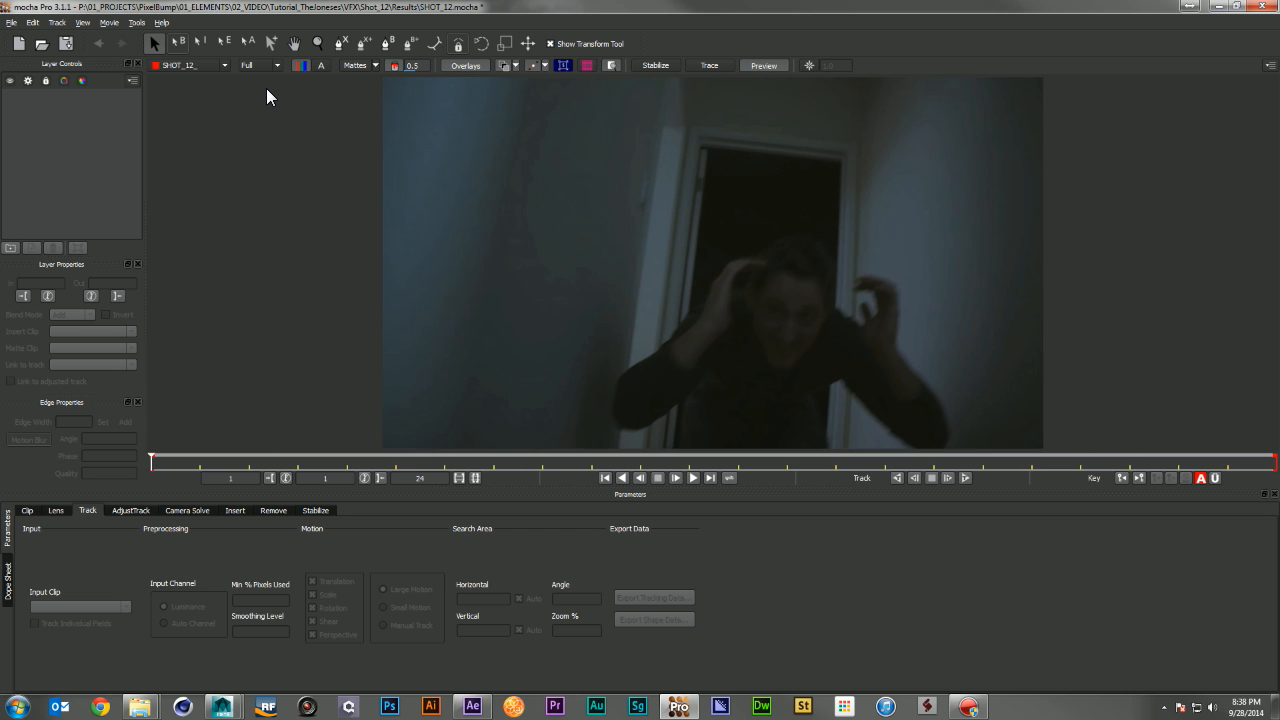
left_click(341, 43)
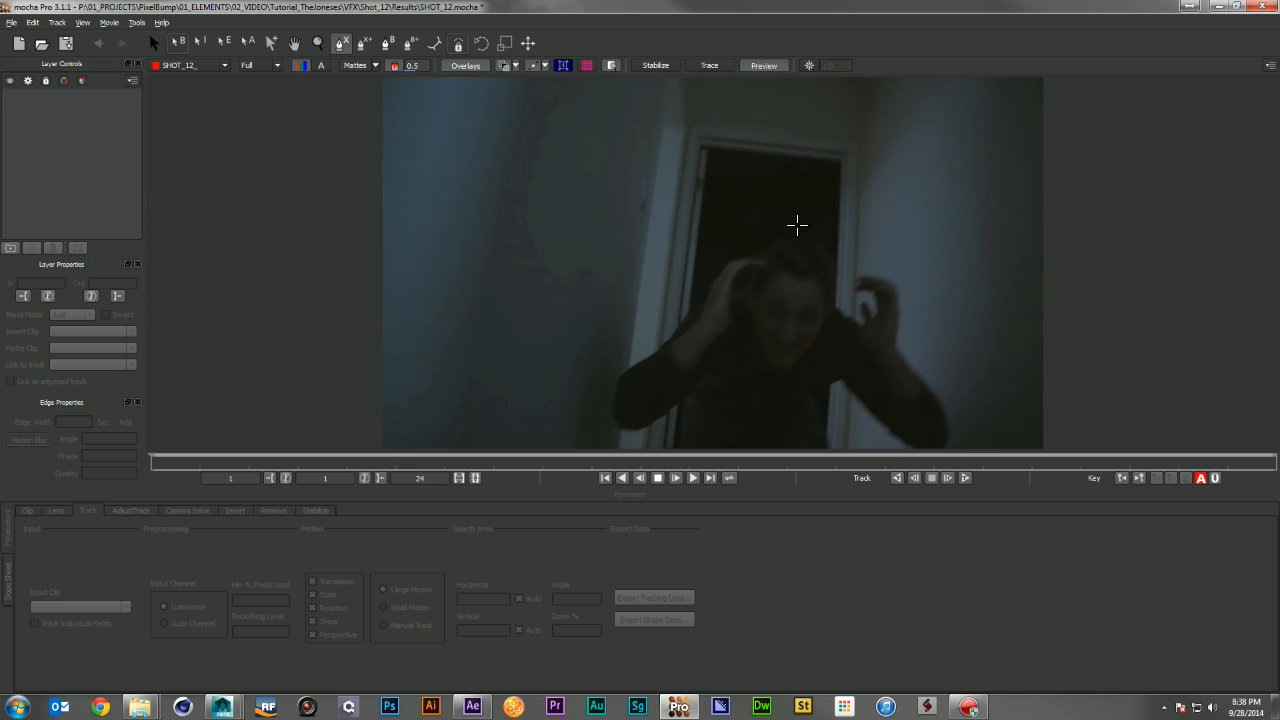
left_click(796, 223)
left_click(761, 240)
left_click(717, 251)
left_click(685, 290)
left_click(619, 353)
left_click(584, 411)
left_click(630, 448)
left_click(662, 451)
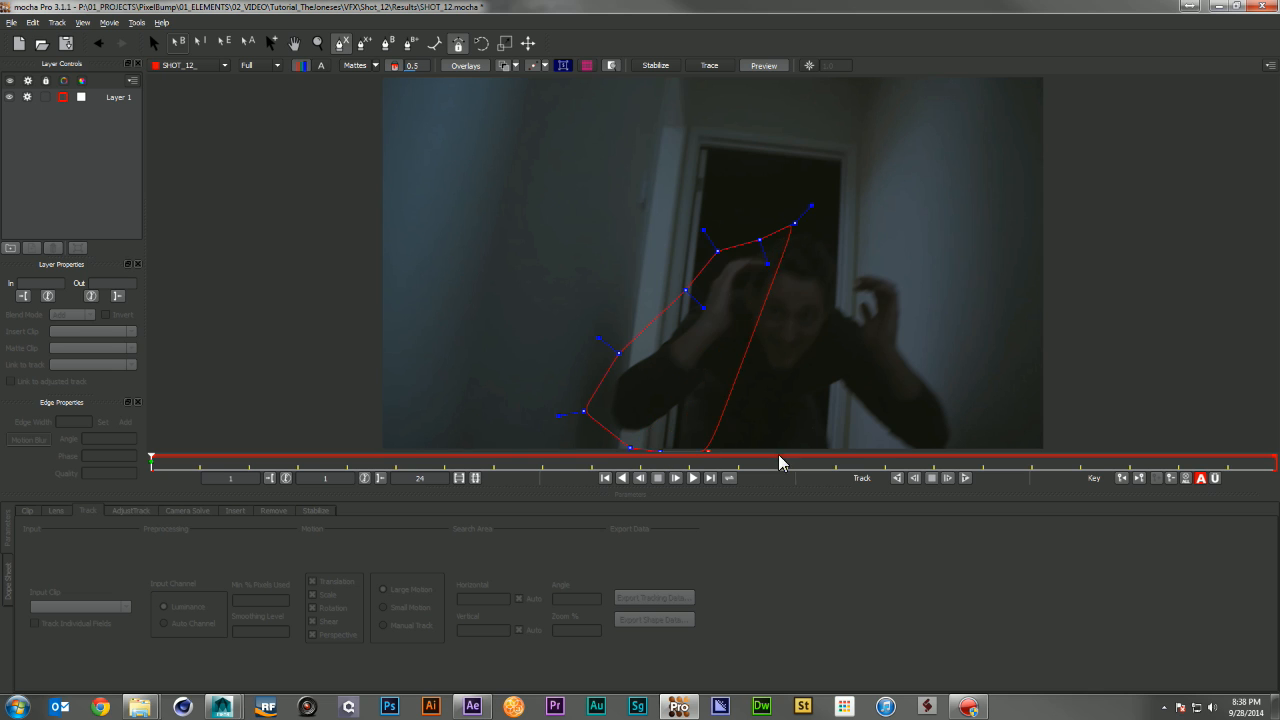
left_click(866, 451)
right_click(866, 451)
left_click(957, 451)
left_click(964, 413)
left_click(920, 352)
left_click(908, 272)
left_click(845, 245)
left_click(829, 229)
right_click(829, 229)
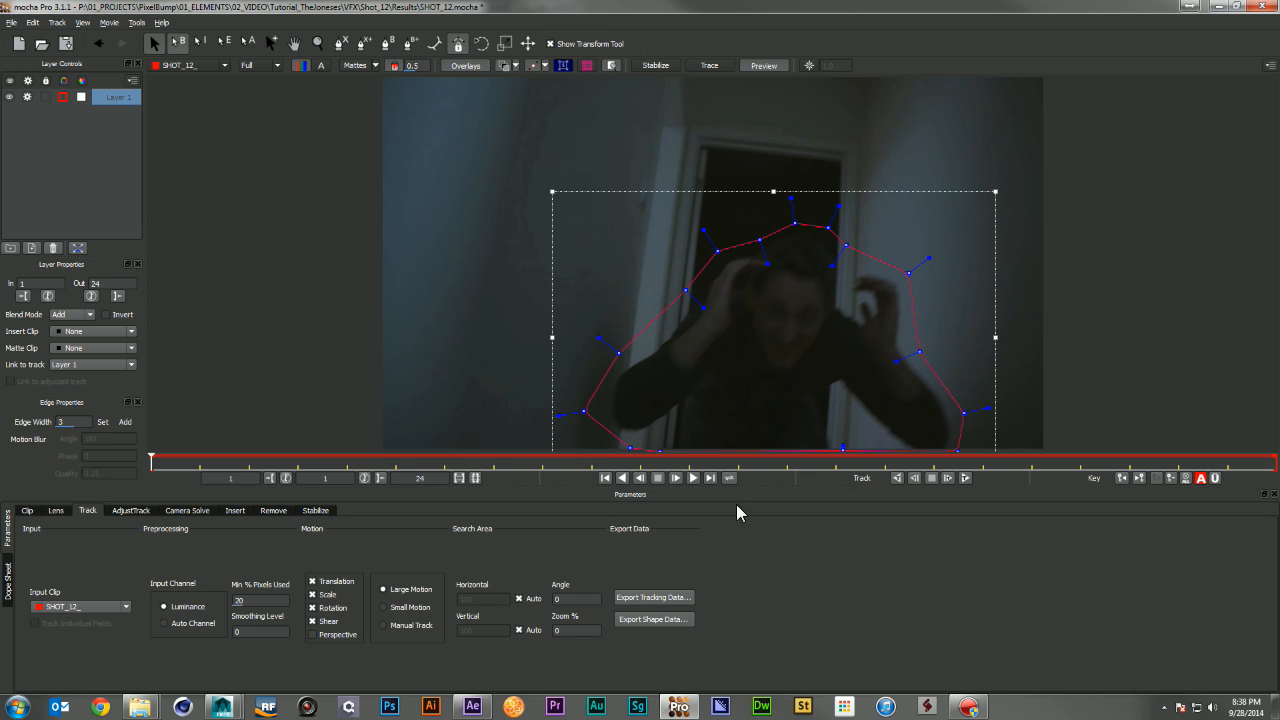
Rename the new spline layer with the actor's first name
double_click(130, 97)
type("Eric")
key("Return")
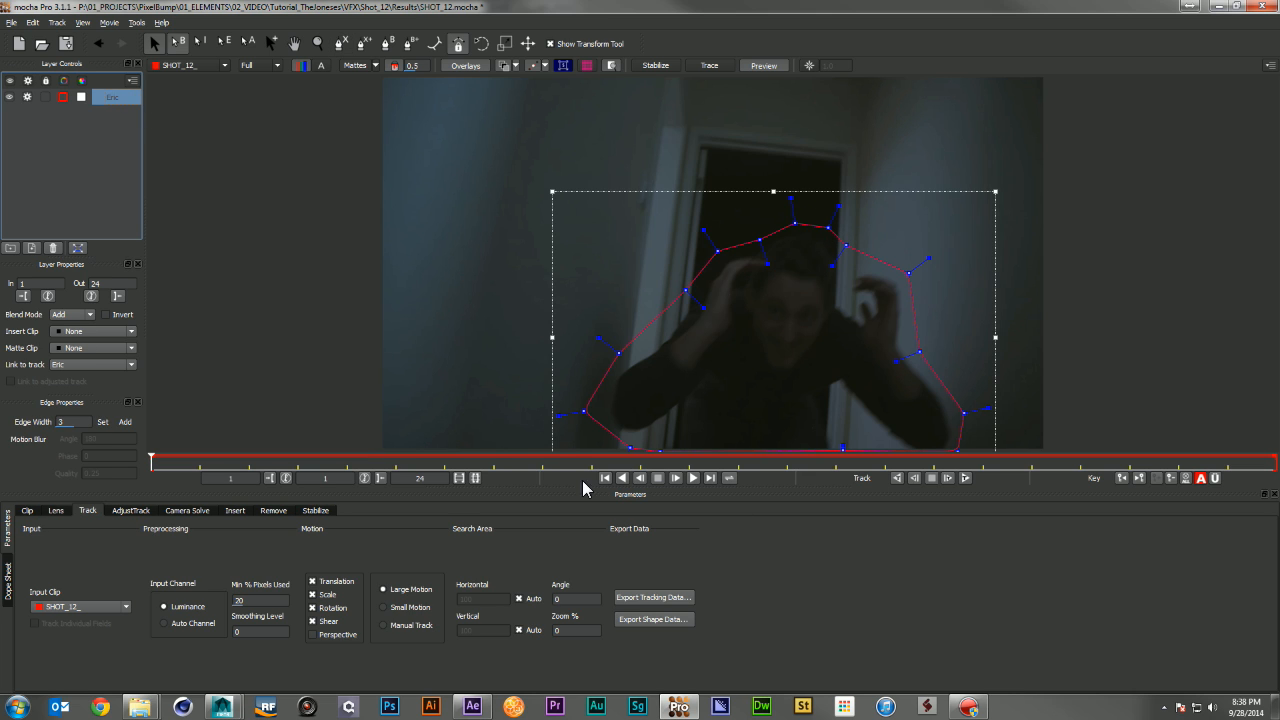
Exclude shear from the tracked motion and set the minimum percentage of pixels used to 50
left_click(326, 621)
double_click(270, 602)
key("Return")
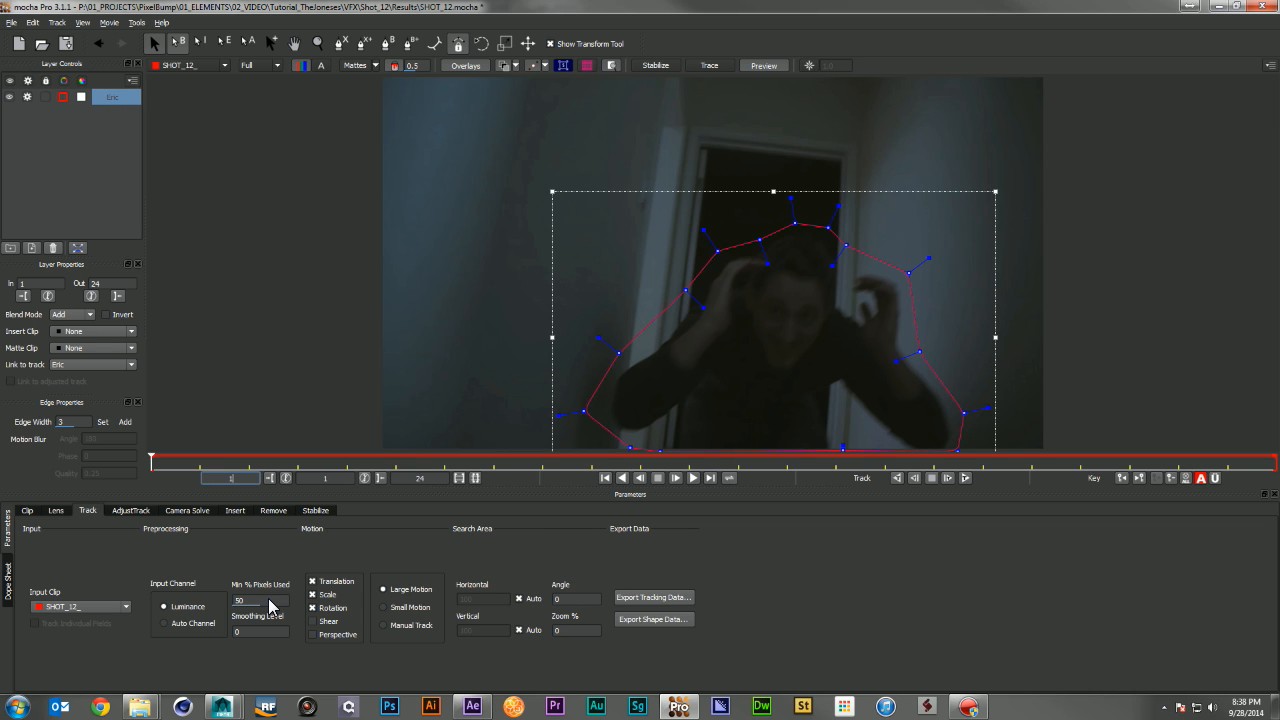
Track the actor's layer forward frame by frame, then continuously, and stop at frame 18
left_click(948, 478)
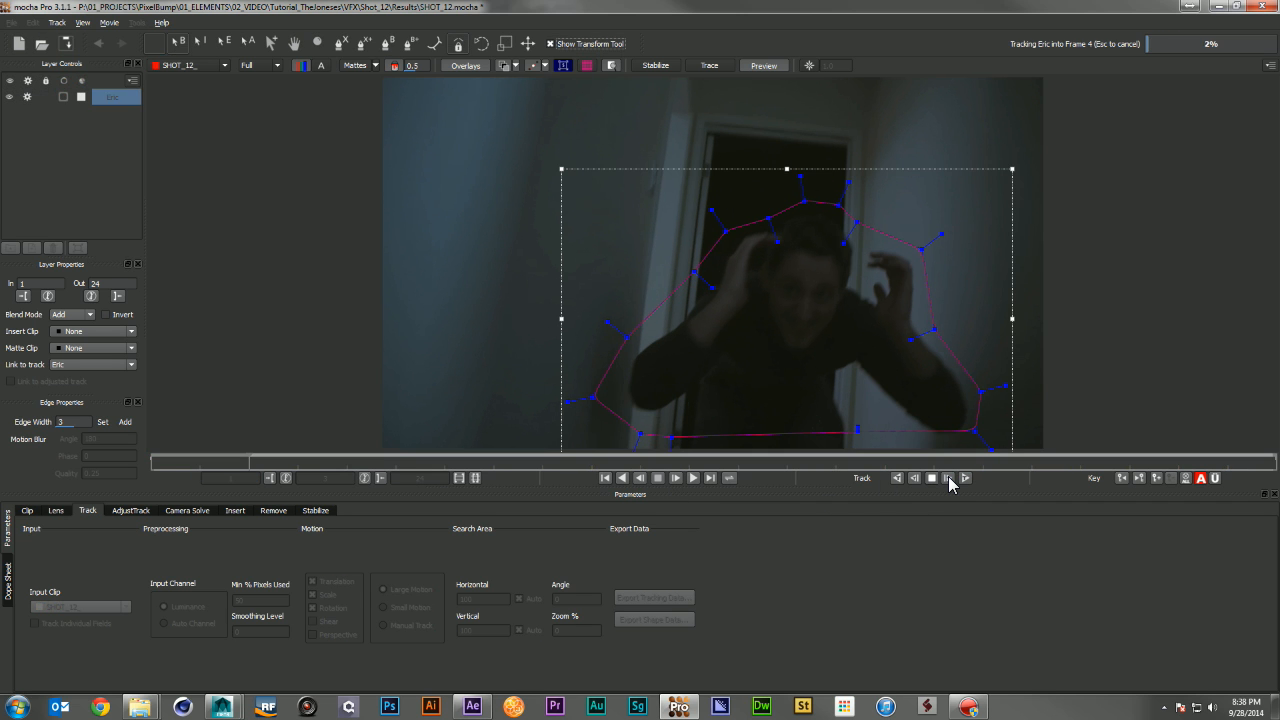
left_click(948, 477)
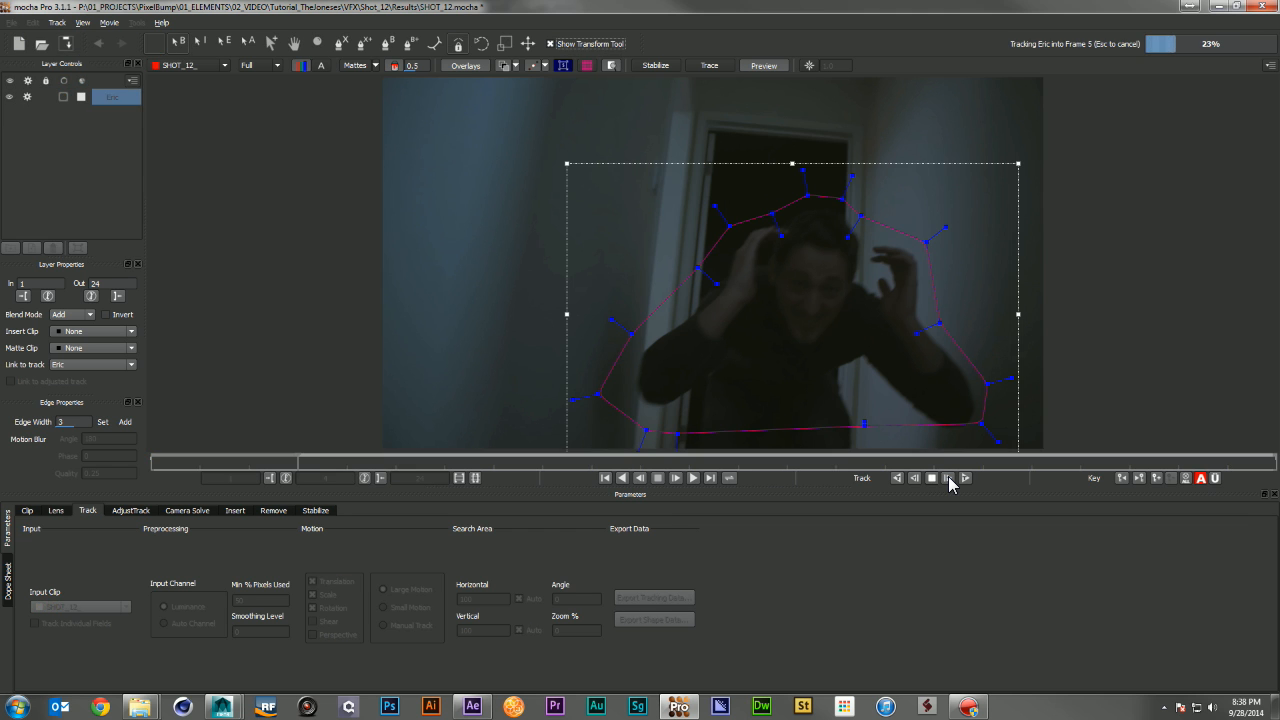
left_click(948, 477)
left_click(948, 477)
left_click(948, 477)
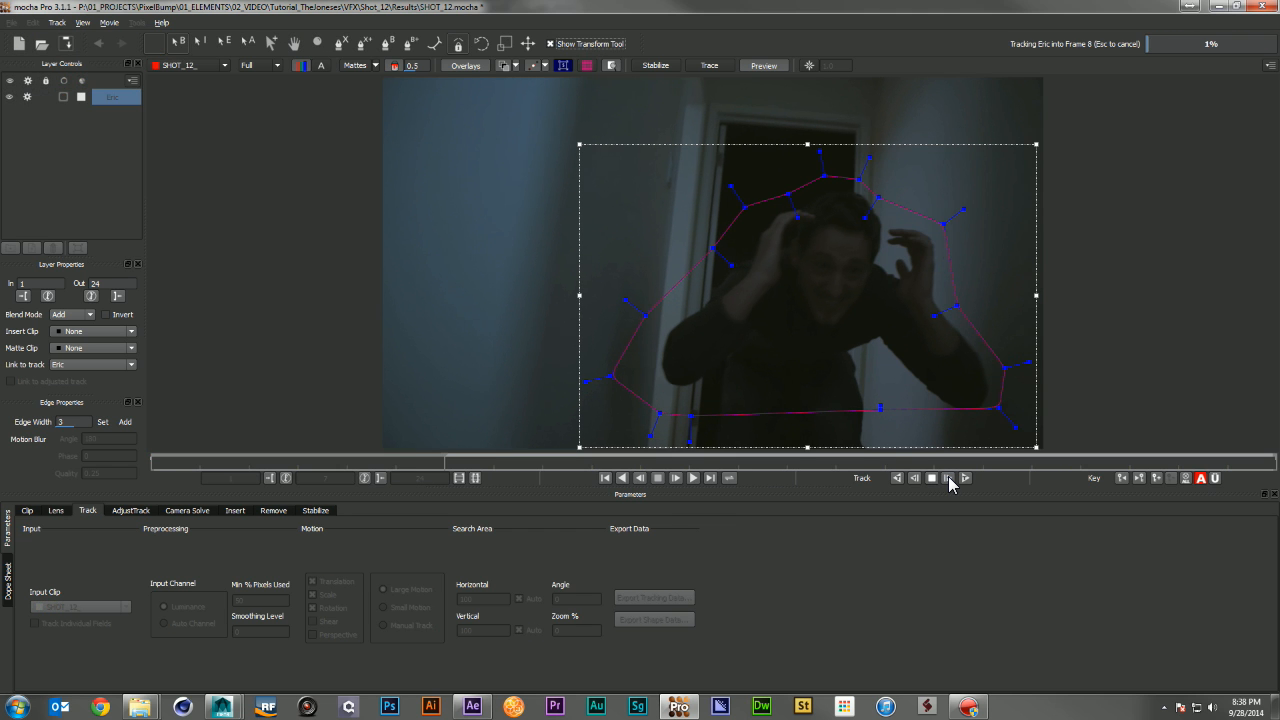
left_click(948, 477)
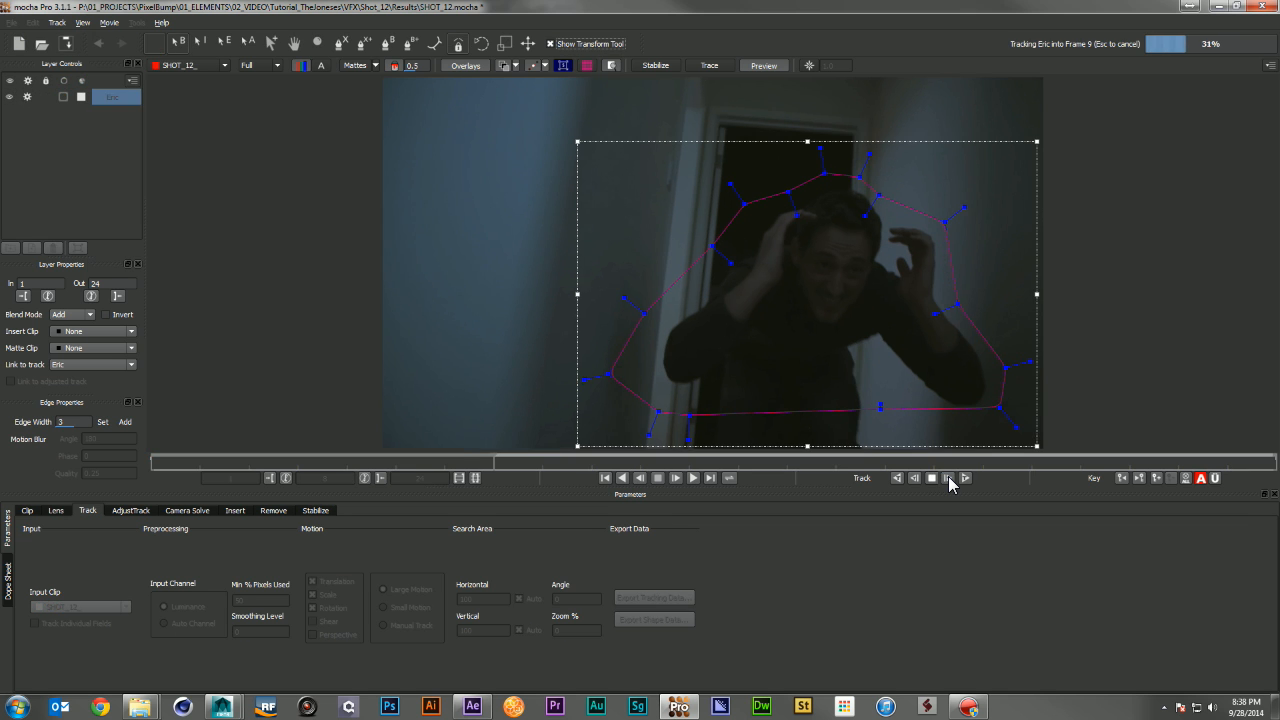
left_click(948, 477)
left_click(948, 477)
left_click(963, 478)
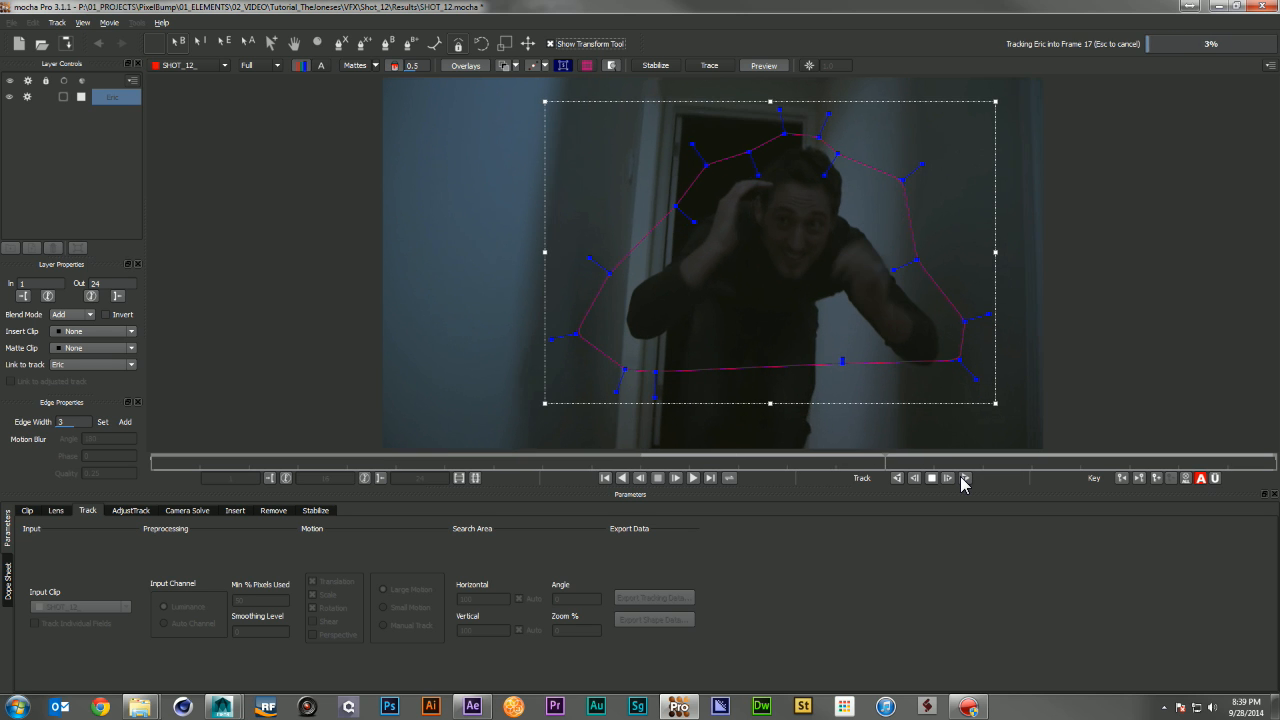
left_click(931, 478)
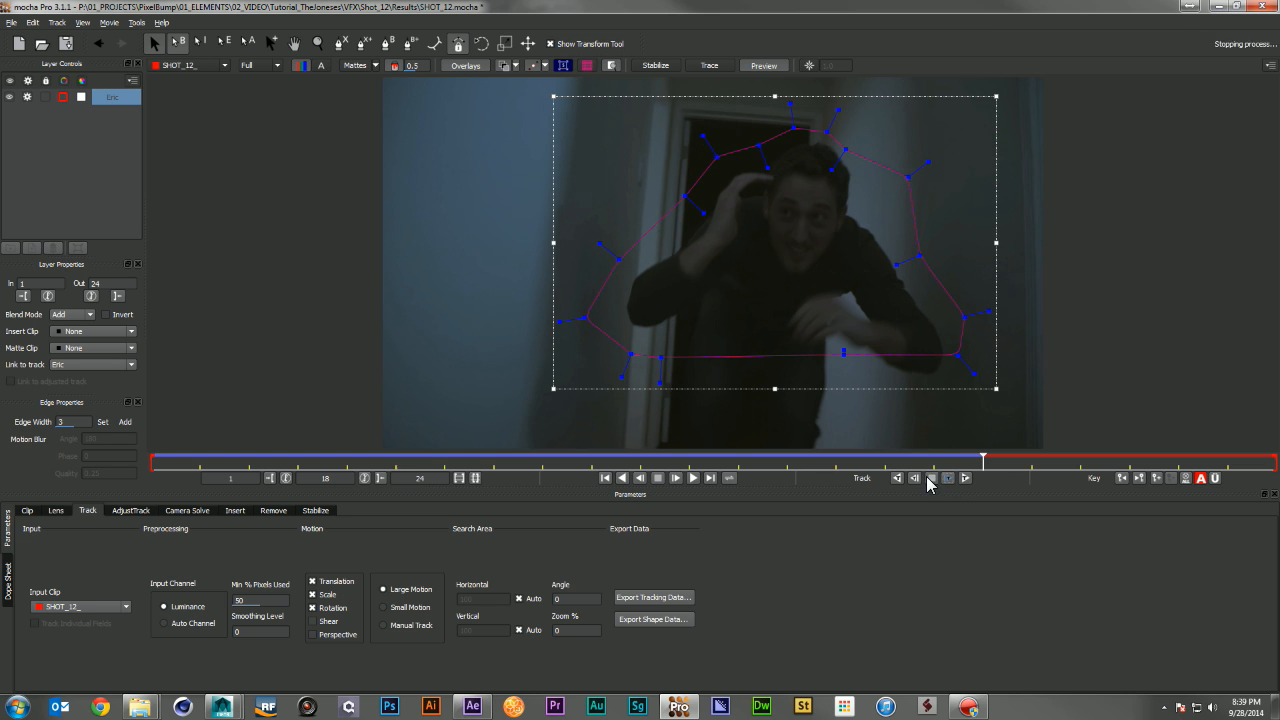
Move the spline's lower-right points outward at frames 16 and 17 so the outline clears the man's elbow
left_click_drag(944, 462, 885, 467)
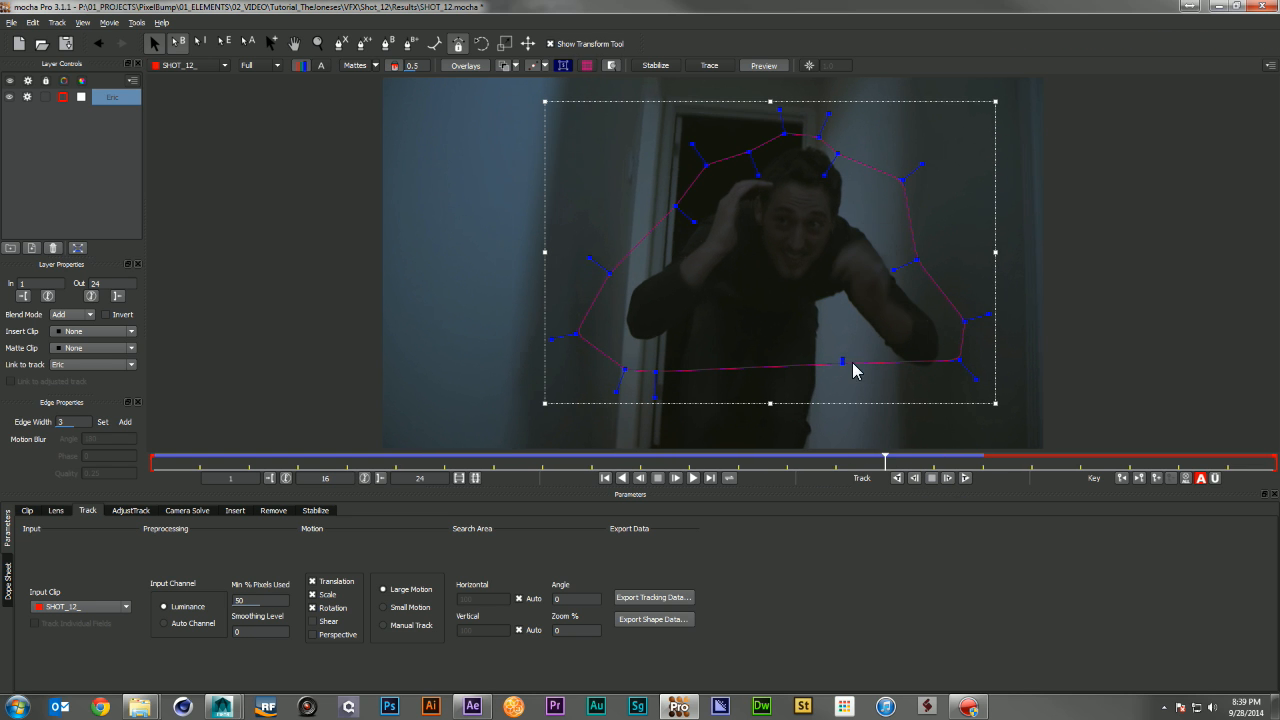
left_click_drag(846, 363, 892, 387)
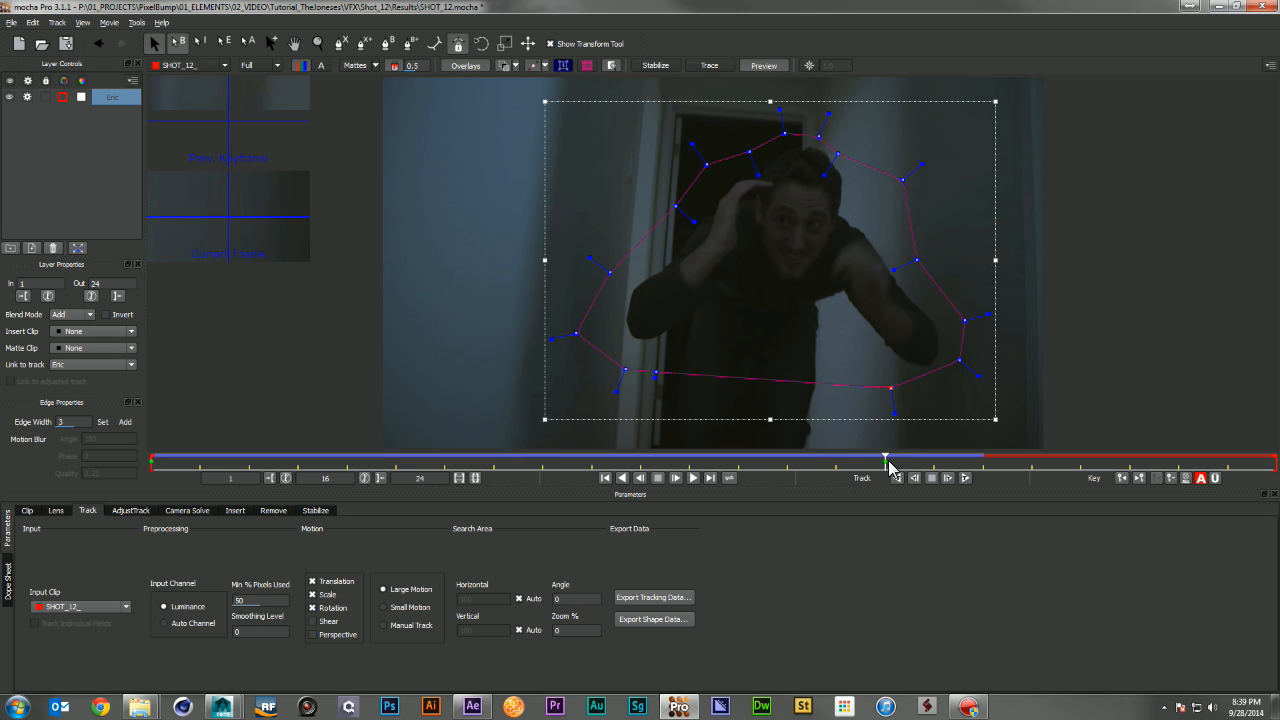
left_click_drag(888, 463, 935, 461)
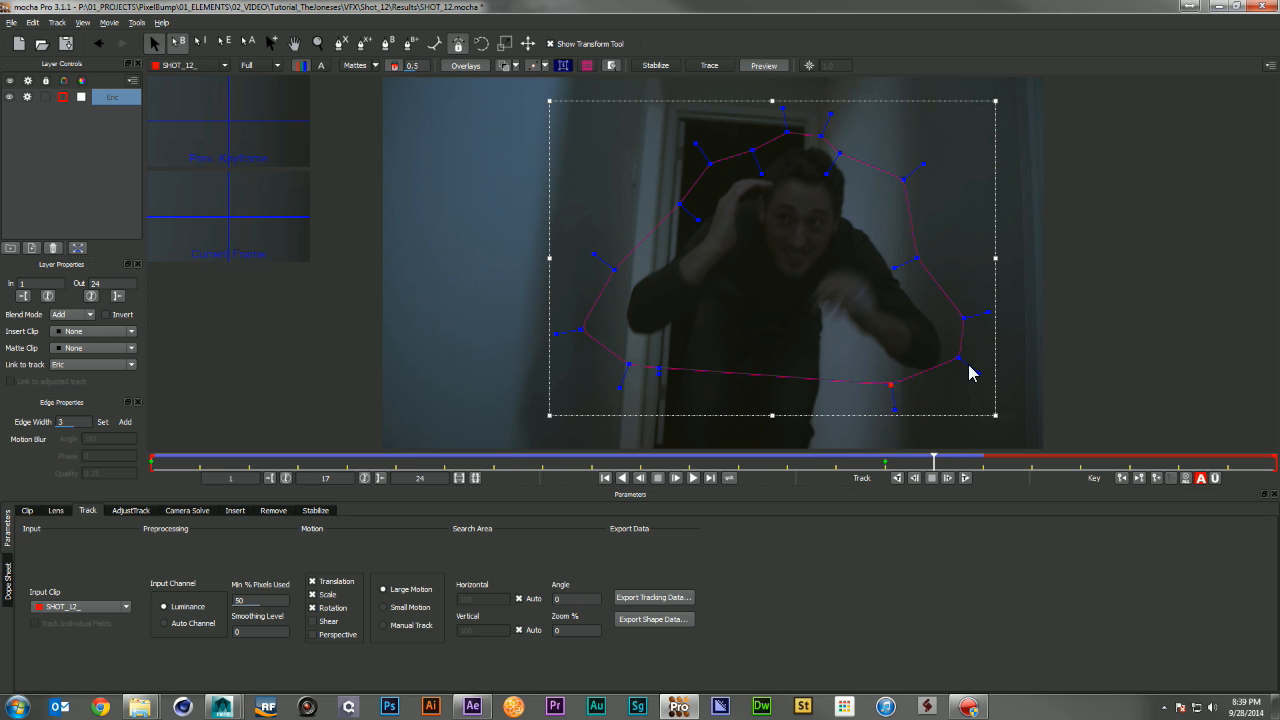
left_click_drag(957, 357, 960, 374)
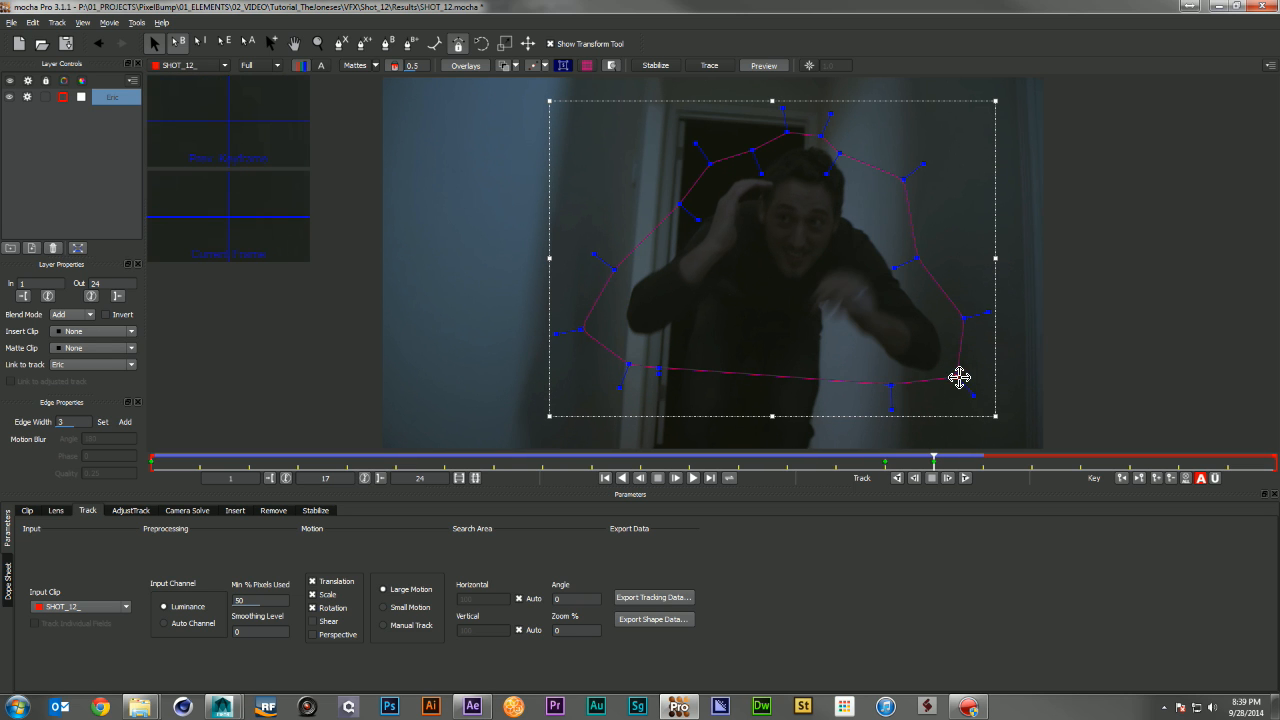
Track the actor's layer forward to frame 20 and move the spline's lower points down around his forearm
left_click(948, 478)
left_click(948, 478)
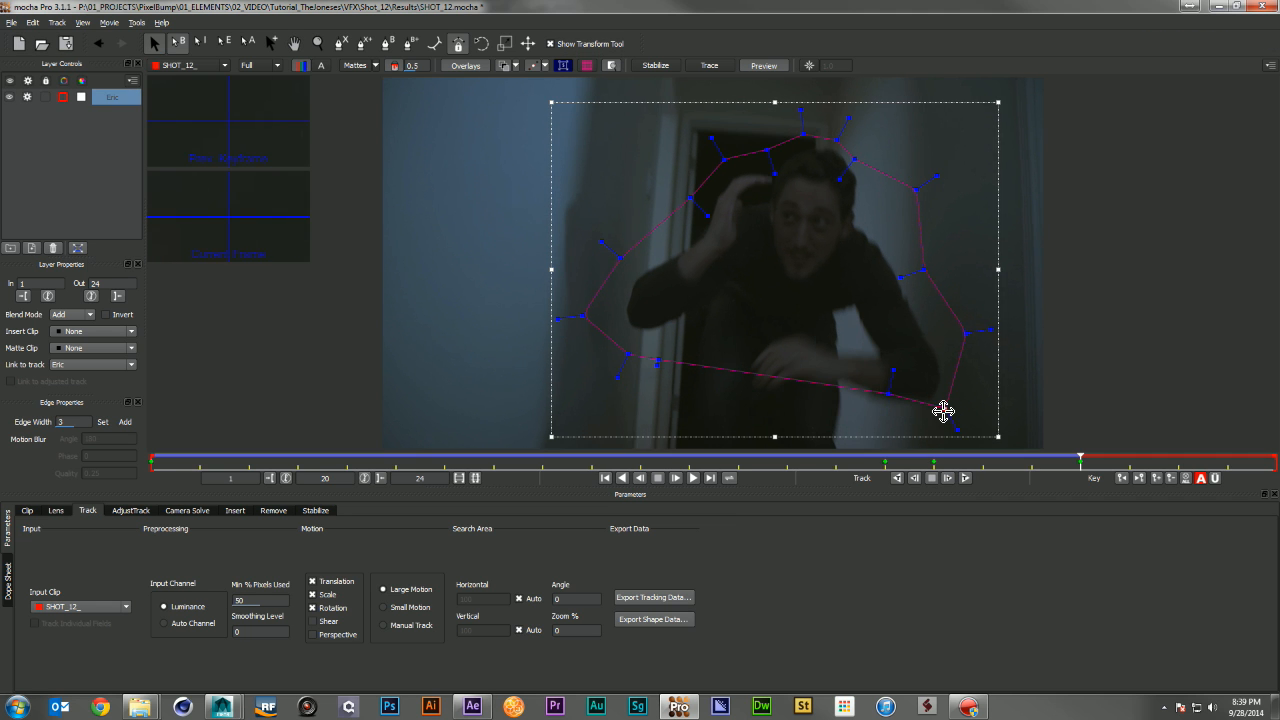
left_click_drag(887, 394, 874, 413)
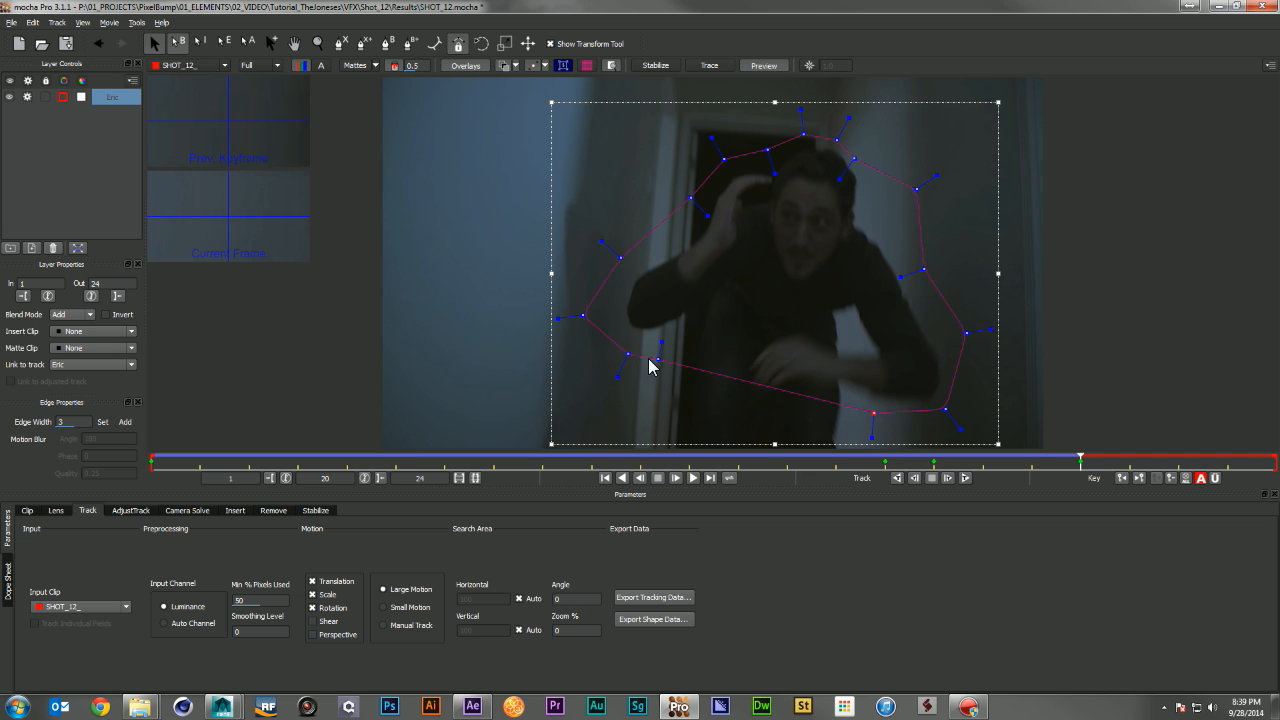
left_click_drag(652, 360, 665, 374)
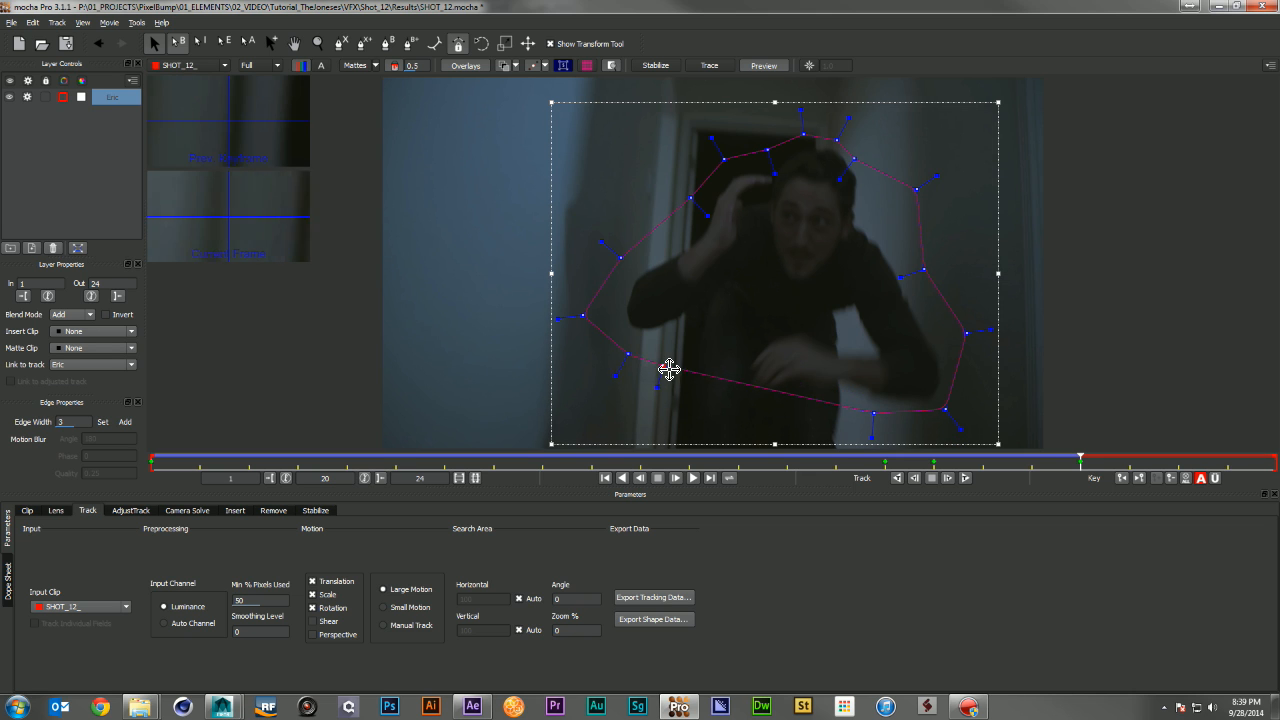
Track the actor forward to frame 22 and pull the spline's upper-right point in toward his shoulder at frames 22 and 21
left_click(947, 478)
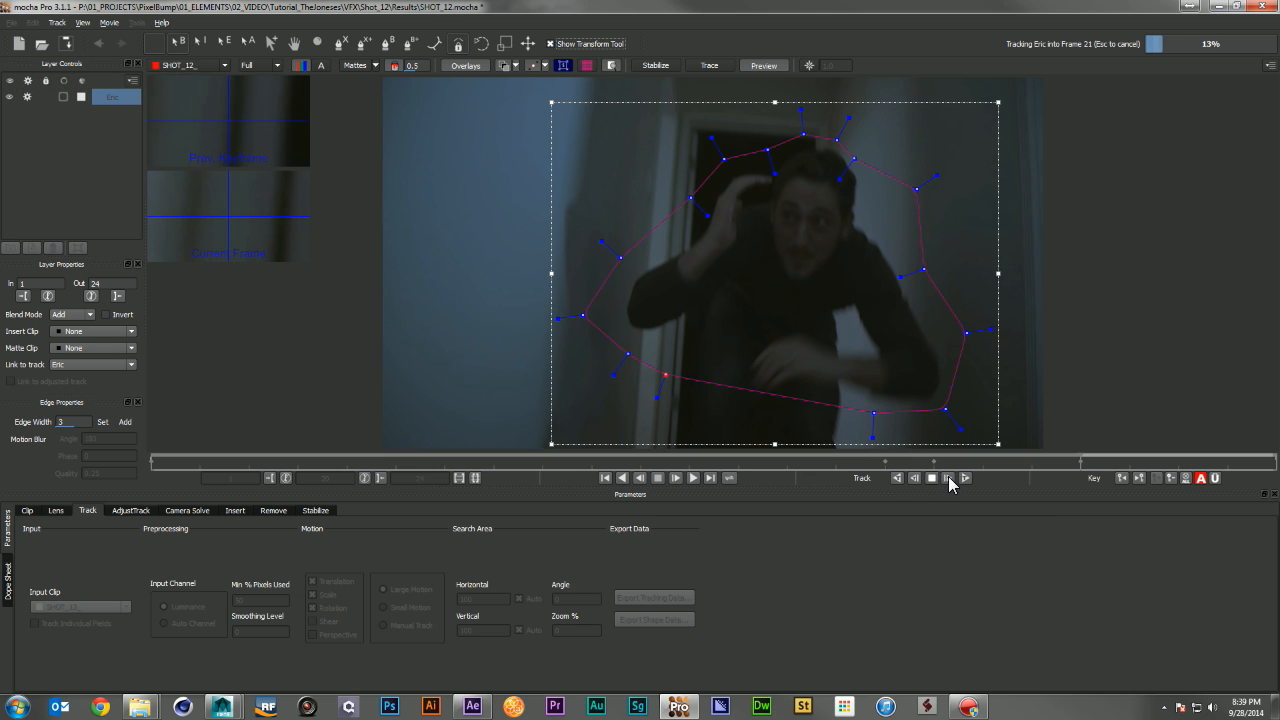
left_click(948, 478)
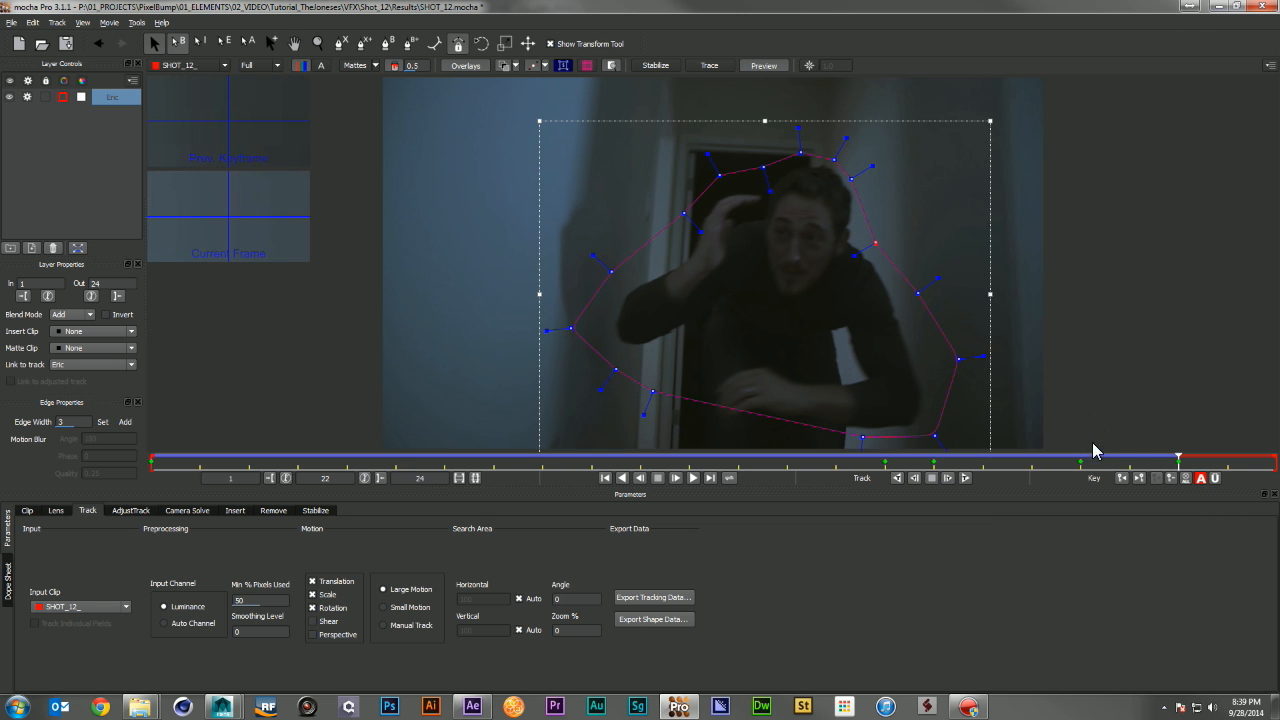
left_click(1131, 462)
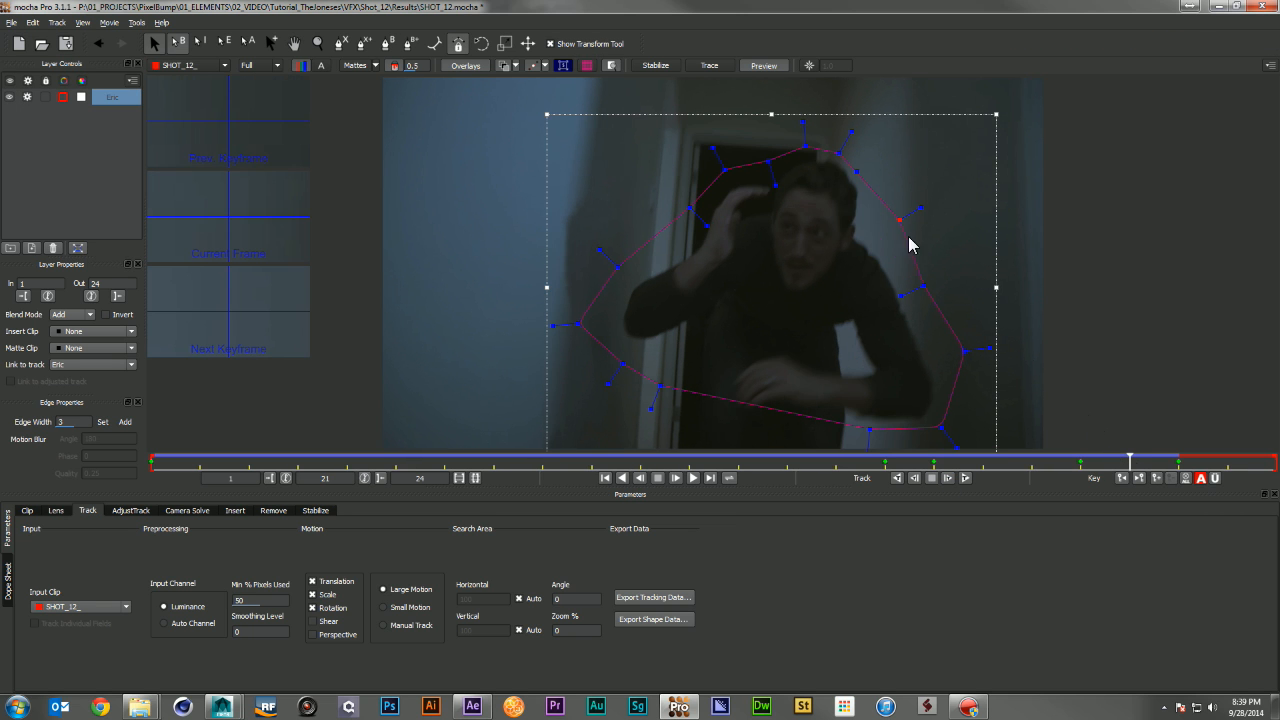
left_click_drag(896, 219, 879, 233)
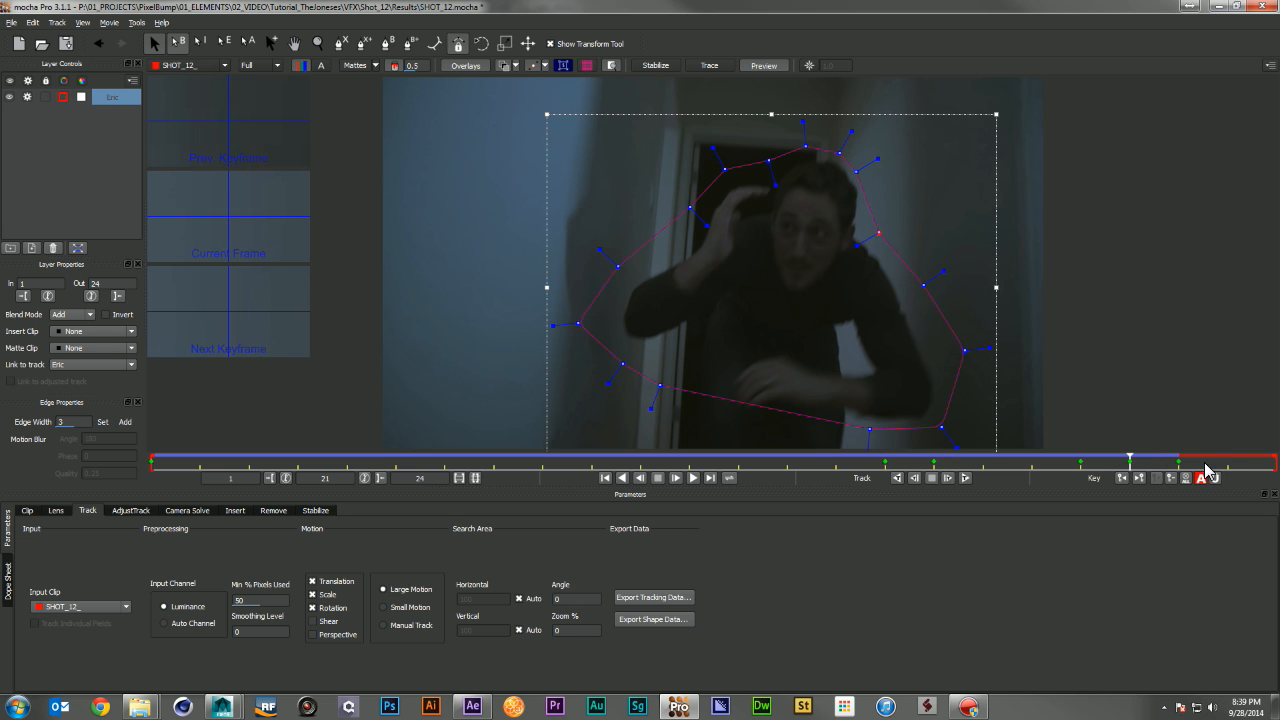
Track the actor from frame 22 to frame 24 and tighten the spline's right-hand points around his arm at frame 24
left_click(1179, 463)
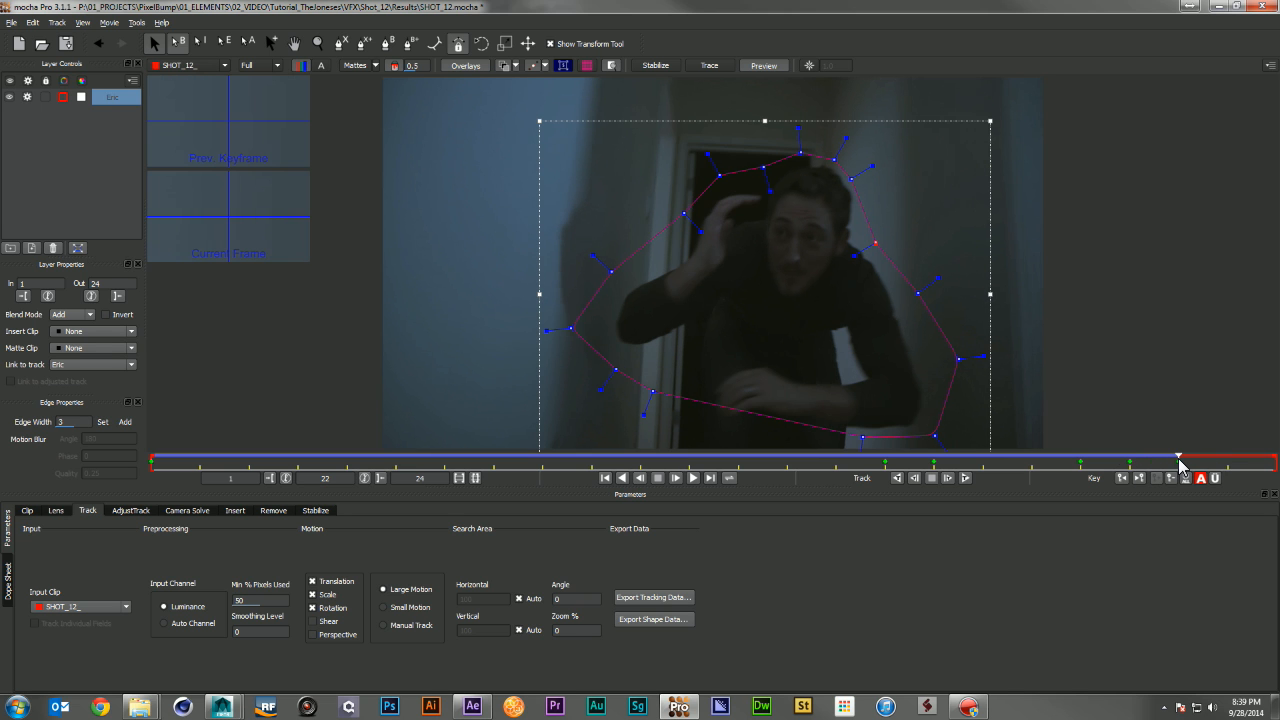
left_click(948, 477)
left_click(948, 477)
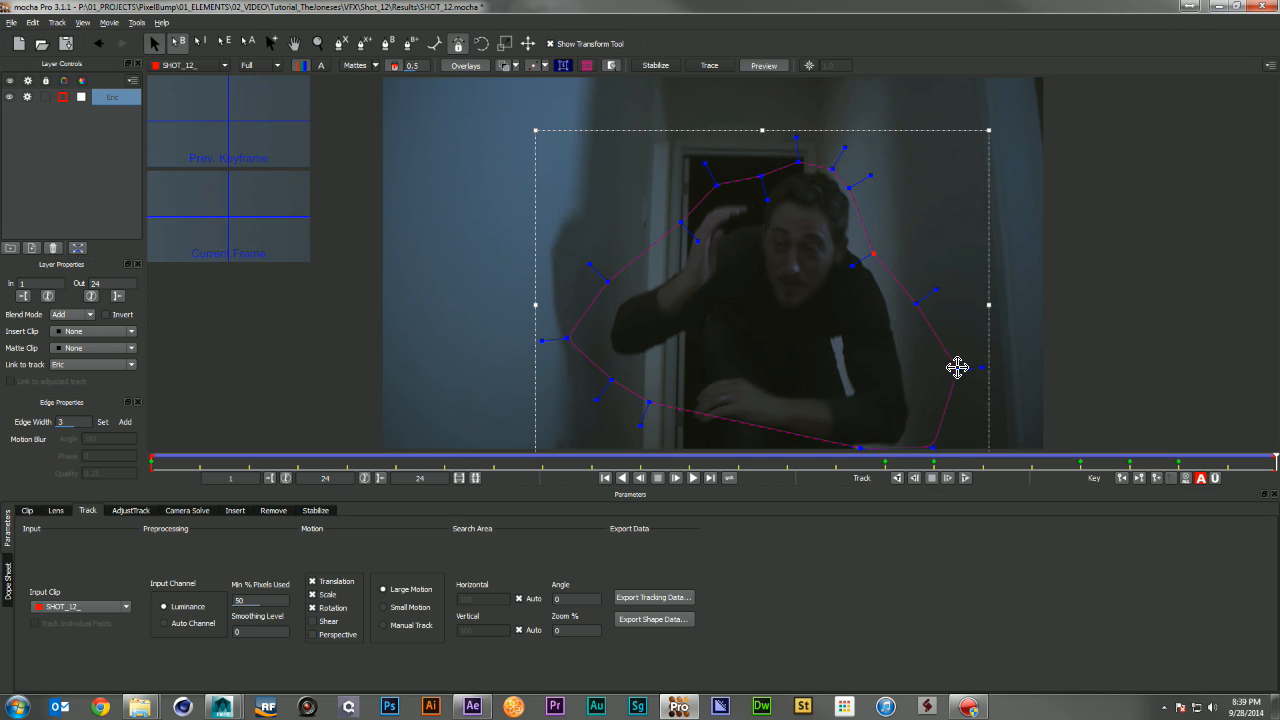
left_click_drag(915, 303, 905, 311)
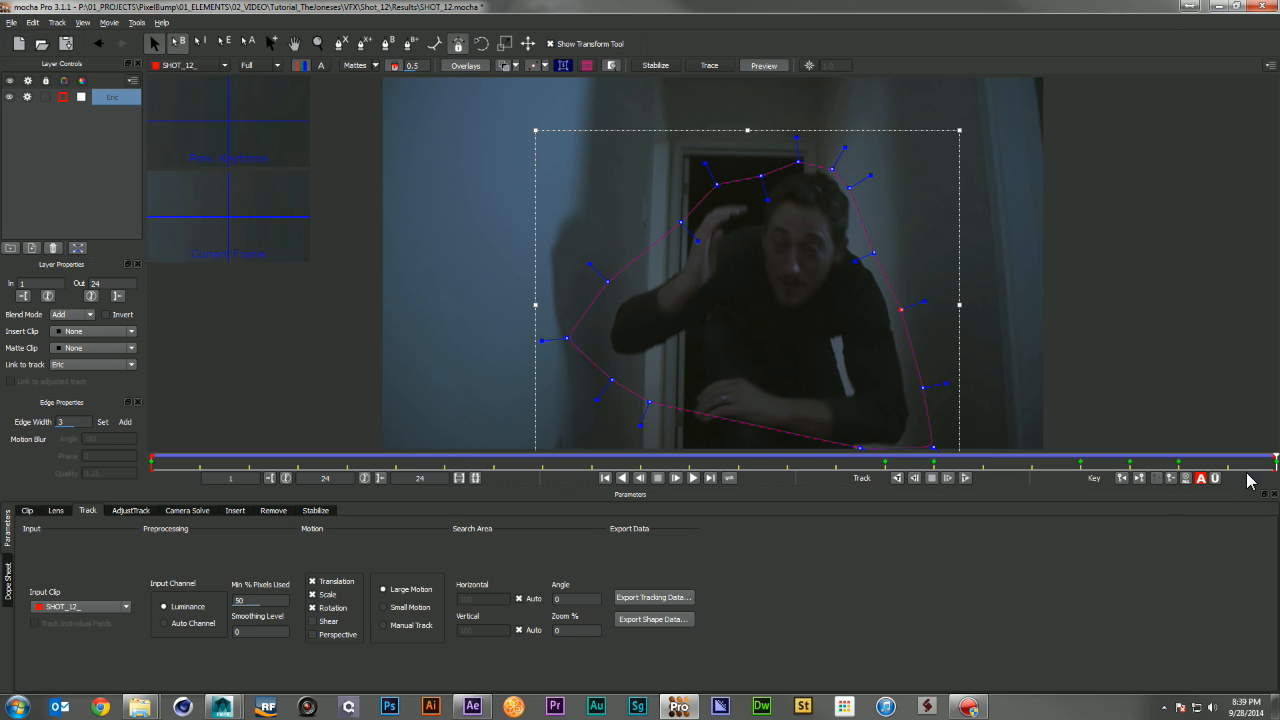
Return to frame 1, turn off tracking for the actor's layer and lock it
left_click_drag(1271, 460, 152, 460)
left_click(28, 97)
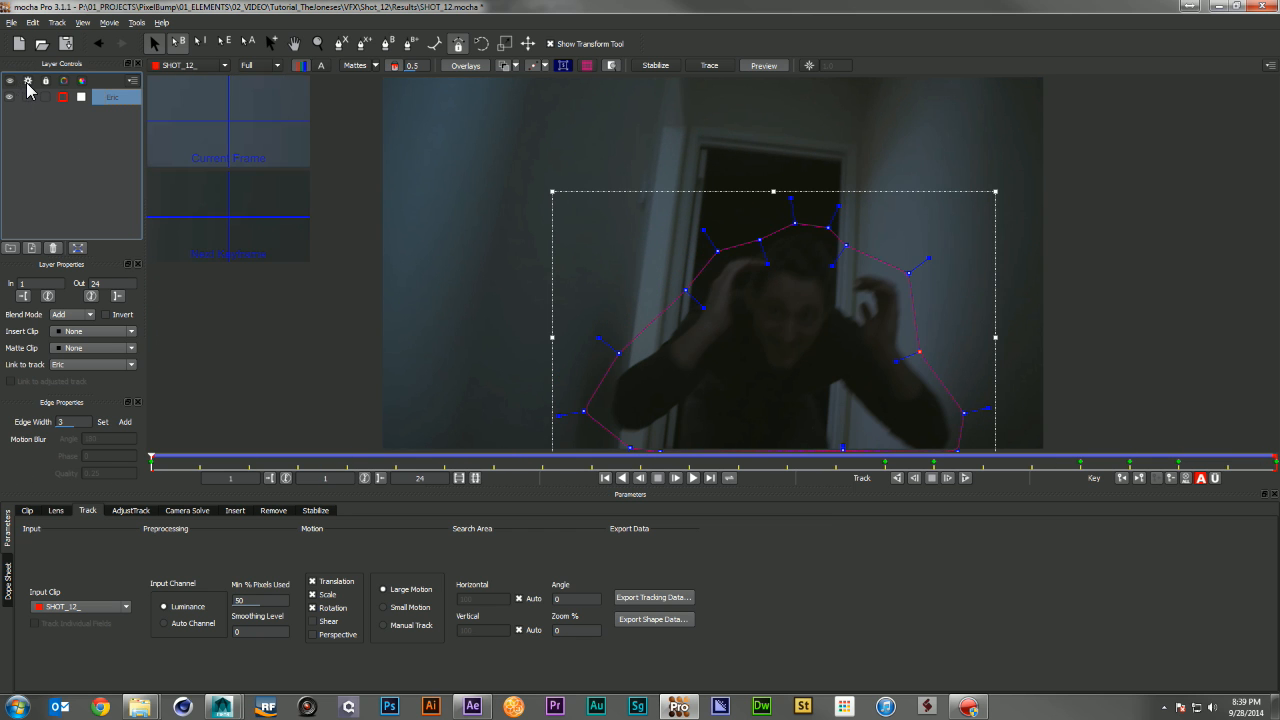
left_click(44, 97)
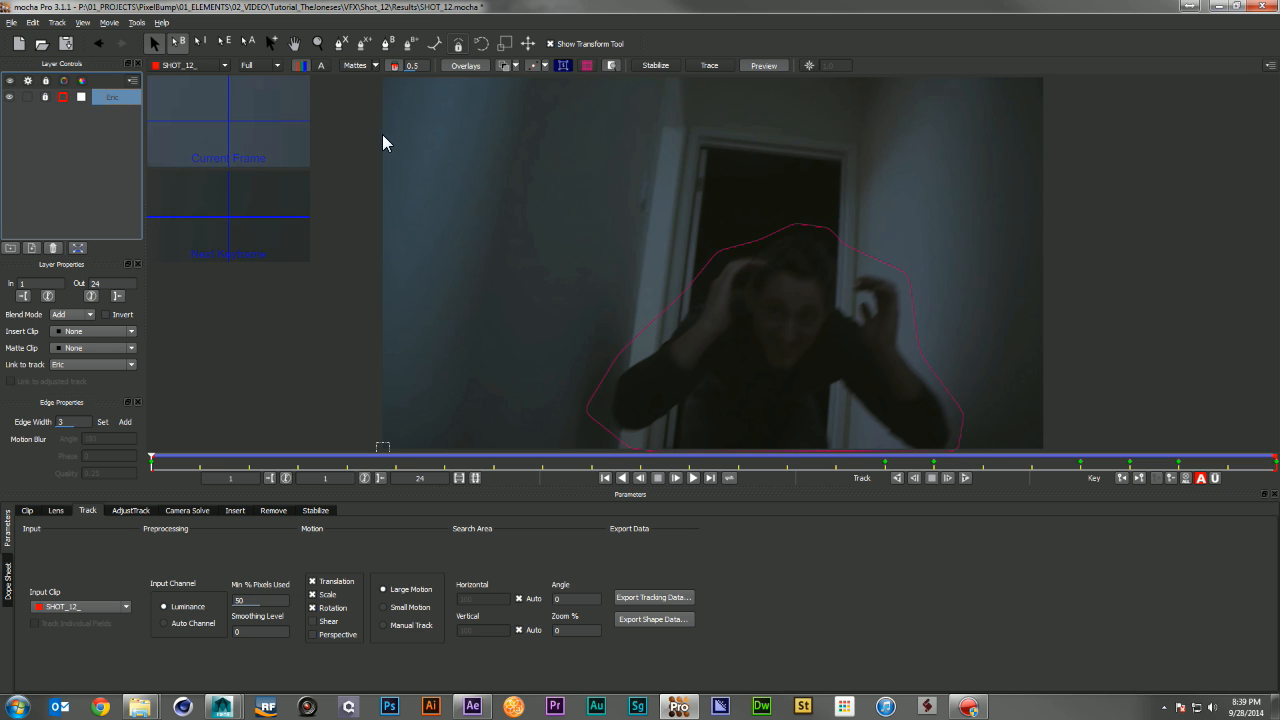
Draw a new X-spline around the right-hand wall beside the doorway, overlapping the actor's raised arm
left_click(340, 43)
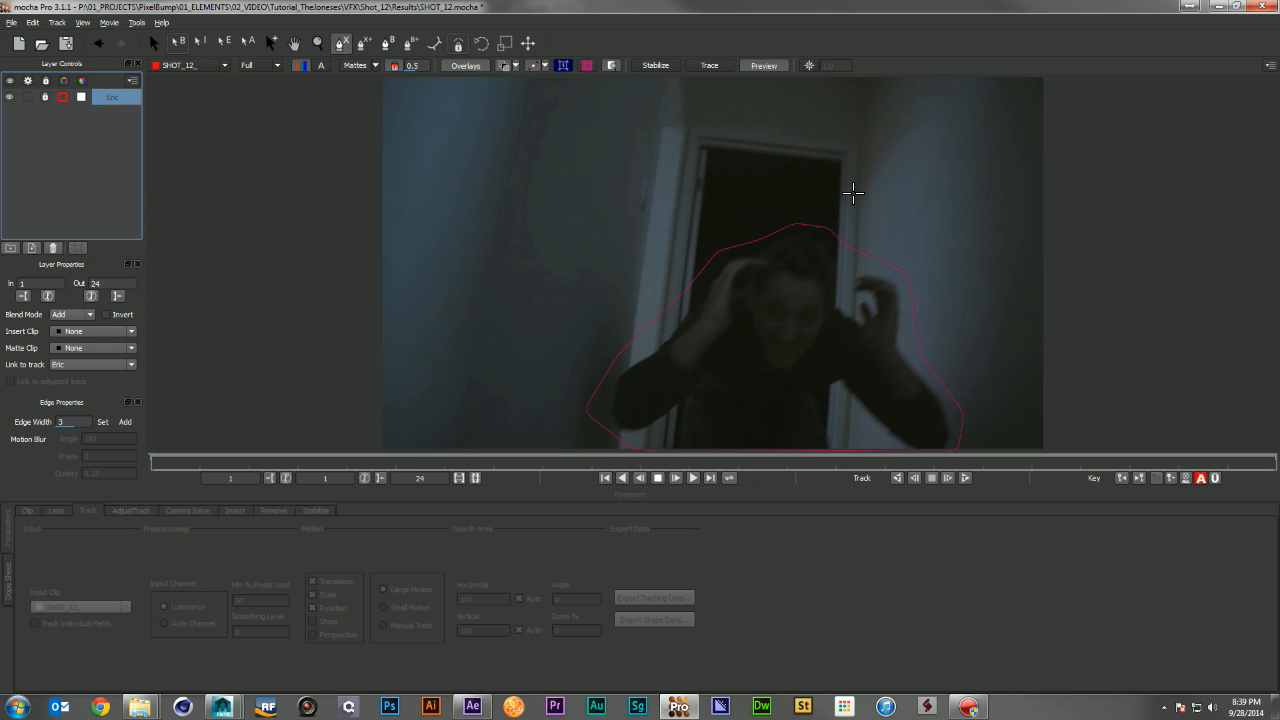
left_click(838, 188)
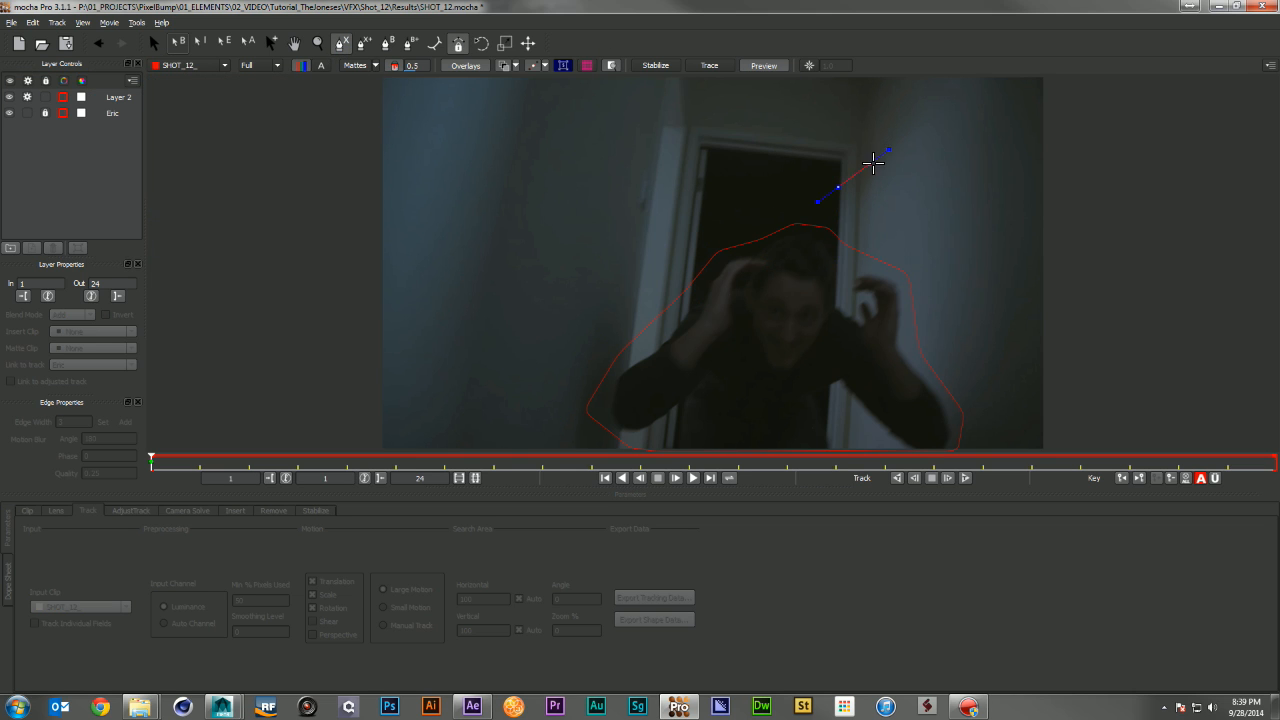
left_click(931, 100)
left_click(1014, 86)
left_click(1025, 353)
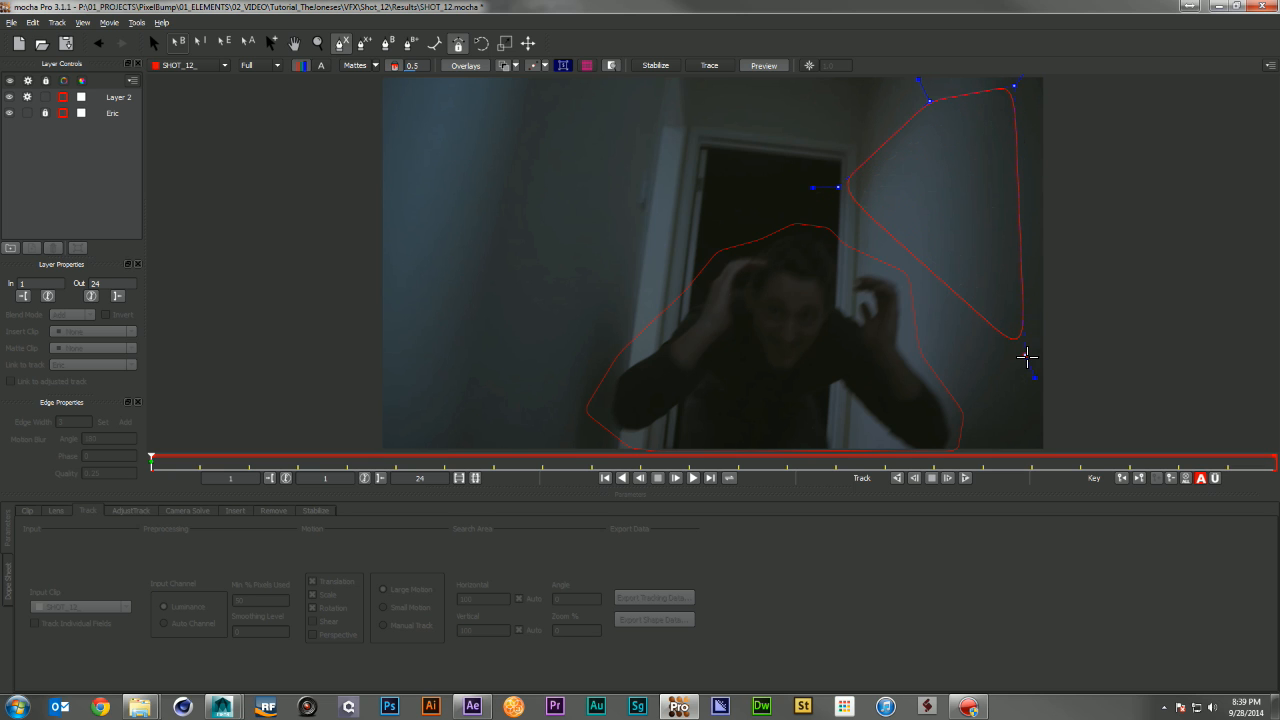
left_click(818, 370)
left_click(826, 231)
left_click(825, 195)
Reshape the wall spline by raising its upper-left points along the wall's edge and lowering its lower-right point
left_click_drag(838, 192, 833, 117)
left_click_drag(936, 103, 877, 87)
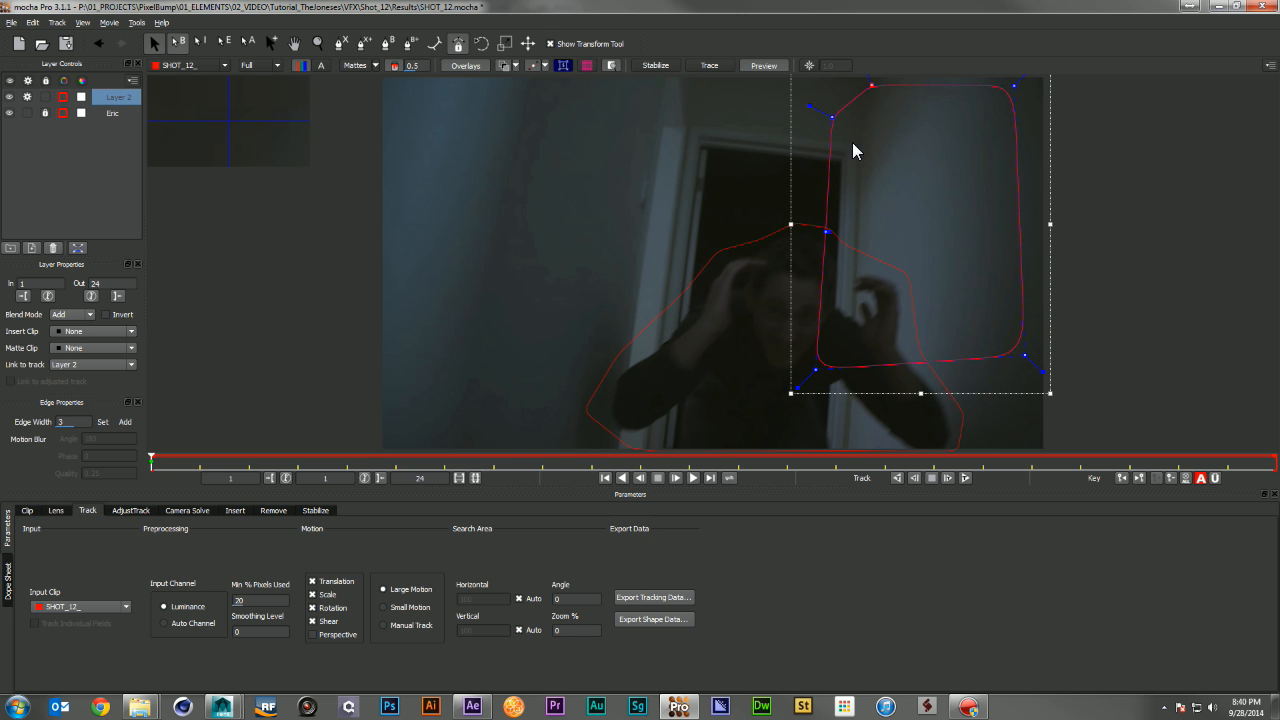
left_click_drag(834, 123, 850, 135)
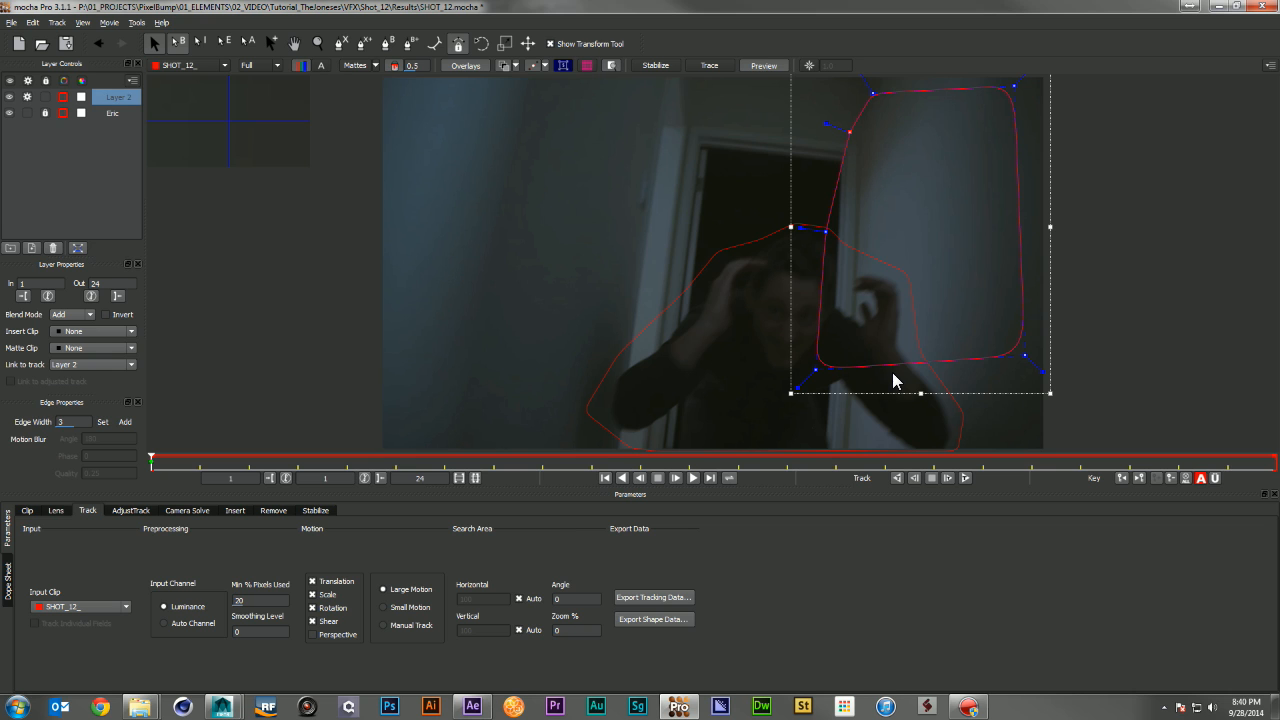
left_click_drag(1027, 351, 1024, 389)
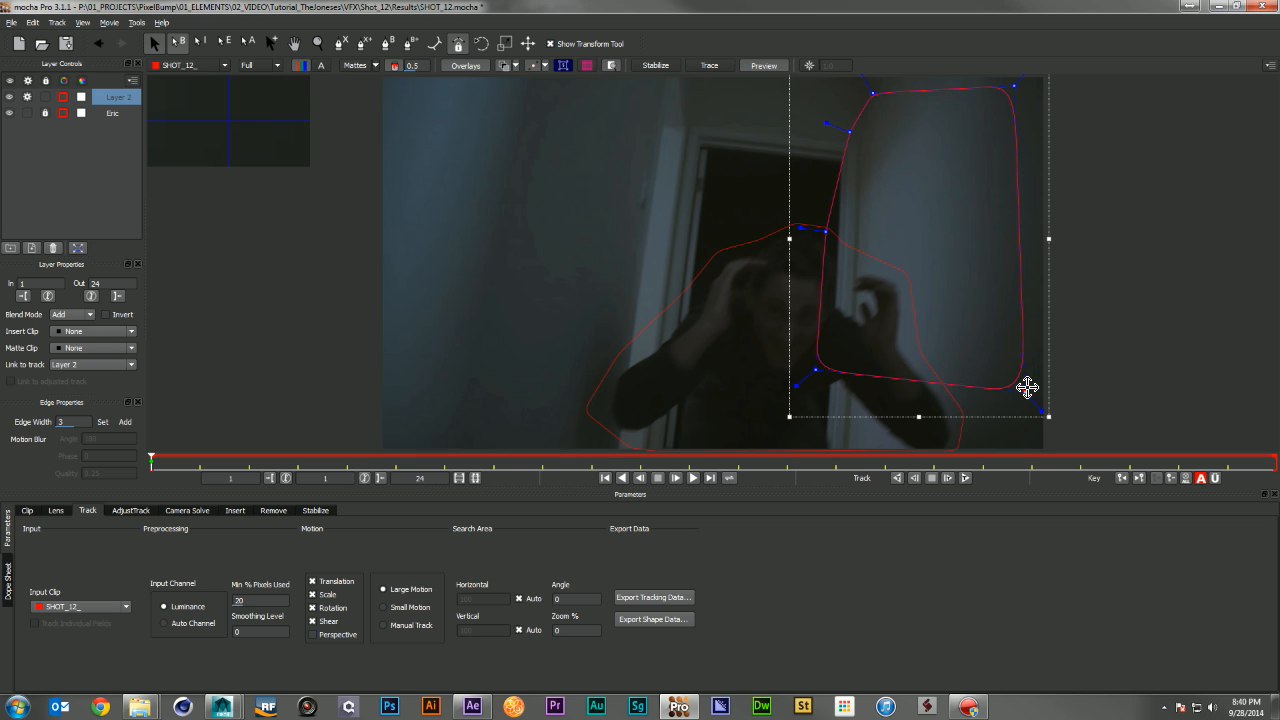
Include perspective in the wall layer's tracked motion and set its minimum percentage of pixels used to 50
left_click(313, 635)
double_click(260, 600)
type("50")
key("Tab")
Move the wall layer below the actor's layer and rename it WALL_RT
left_click(115, 102)
left_click_drag(119, 134, 114, 128)
double_click(116, 115)
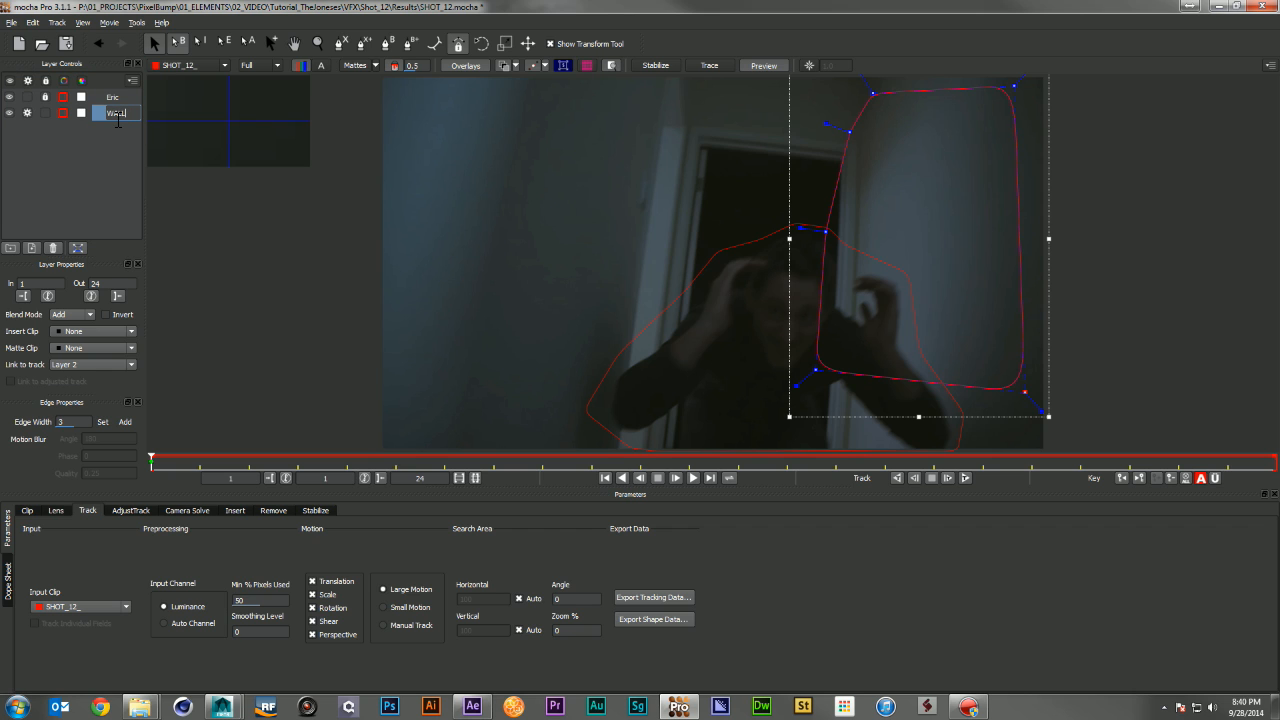
key("Return")
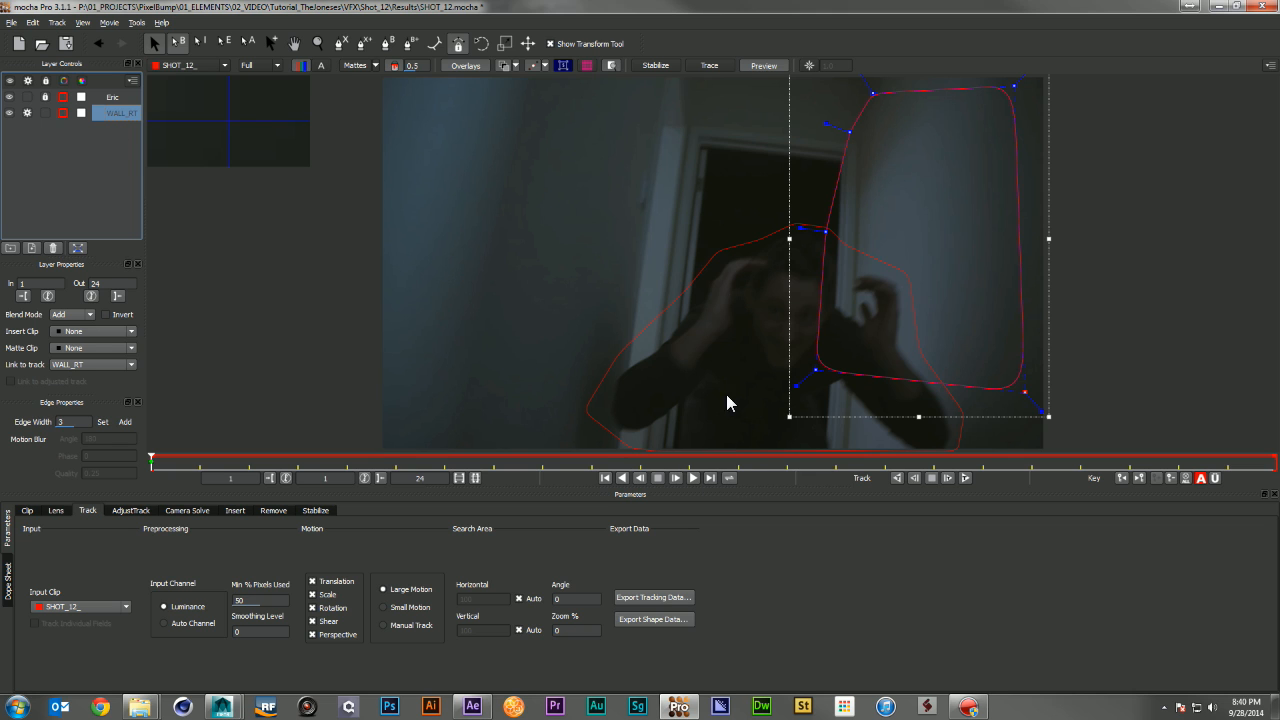
Track WALL_RT forward to frame 24 with perspective included and scrub back to frame 1 to check the result
left_click(964, 478)
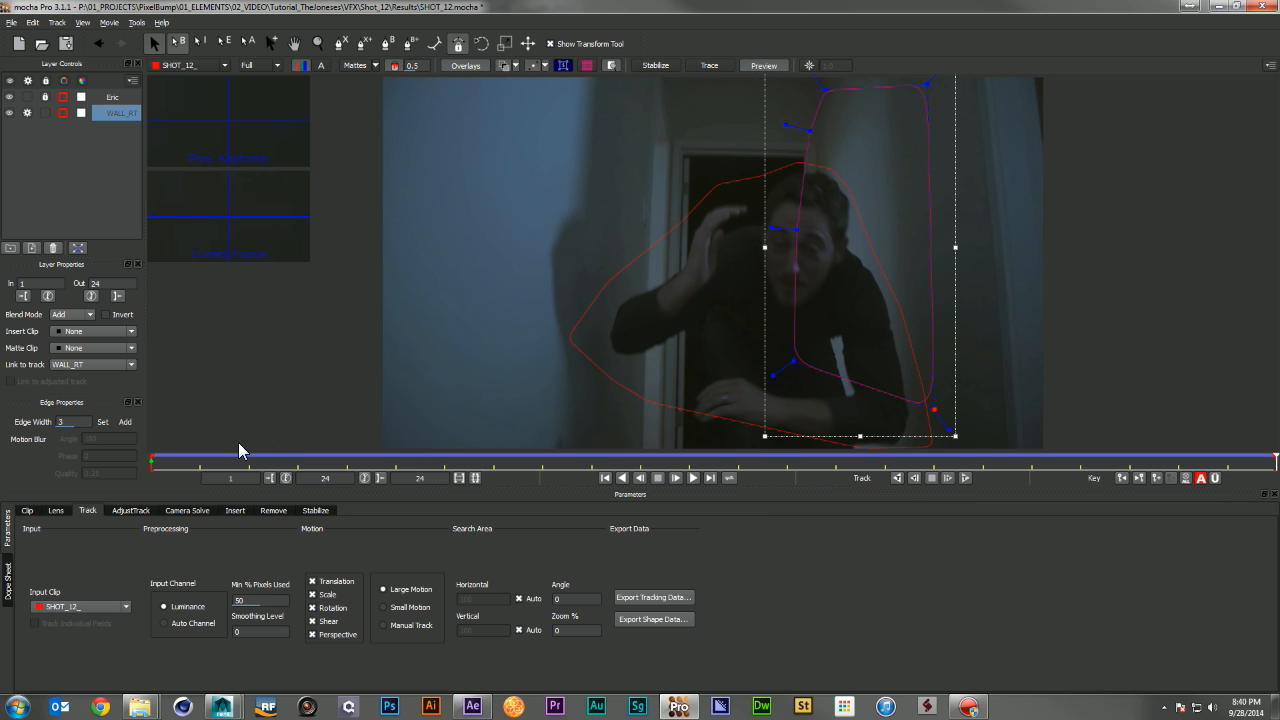
left_click_drag(1272, 458, 126, 499)
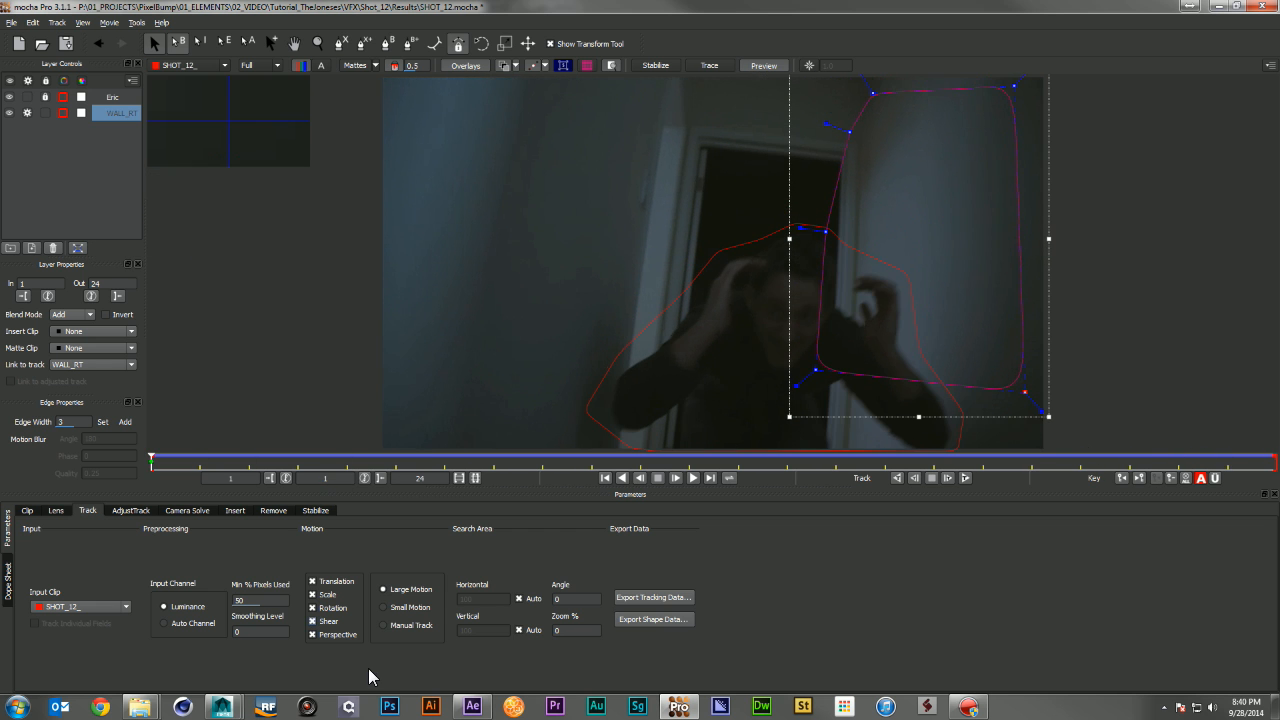
Exclude perspective from WALL_RT's tracked motion, track it forward again to frame 24 and scrub back to frame 1
left_click(313, 634)
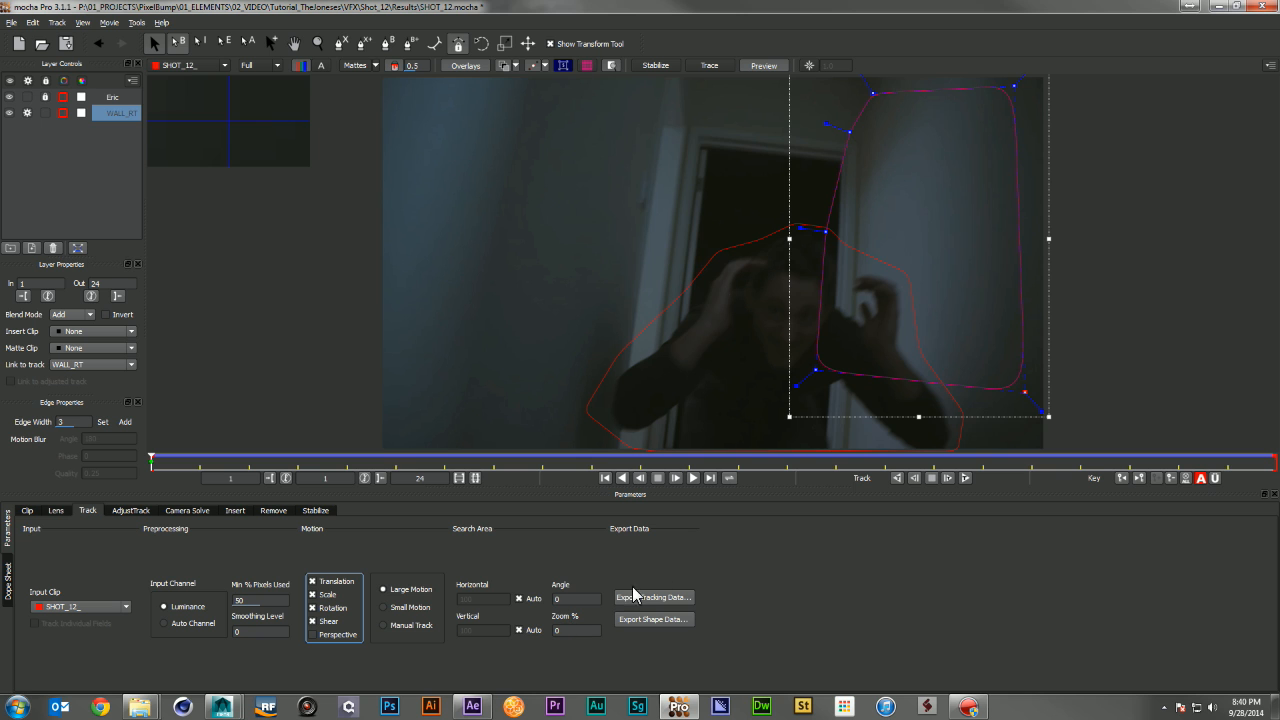
left_click(966, 480)
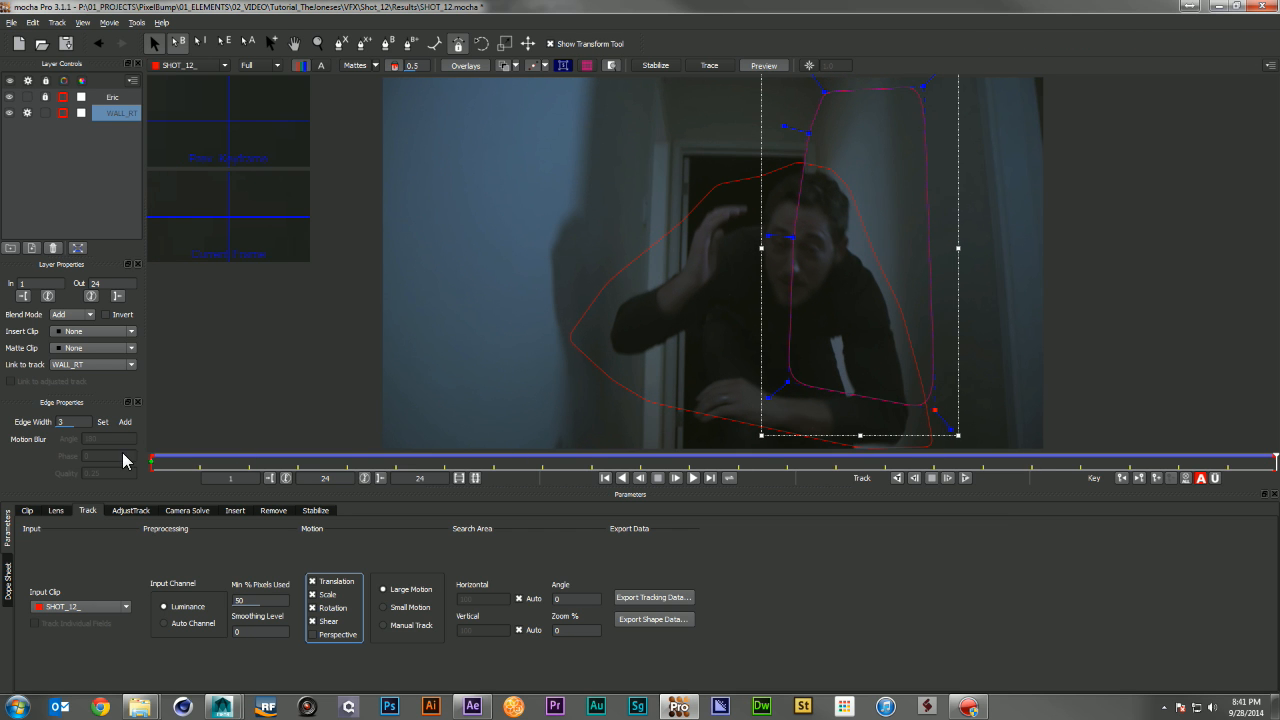
left_click_drag(1272, 460, 152, 447)
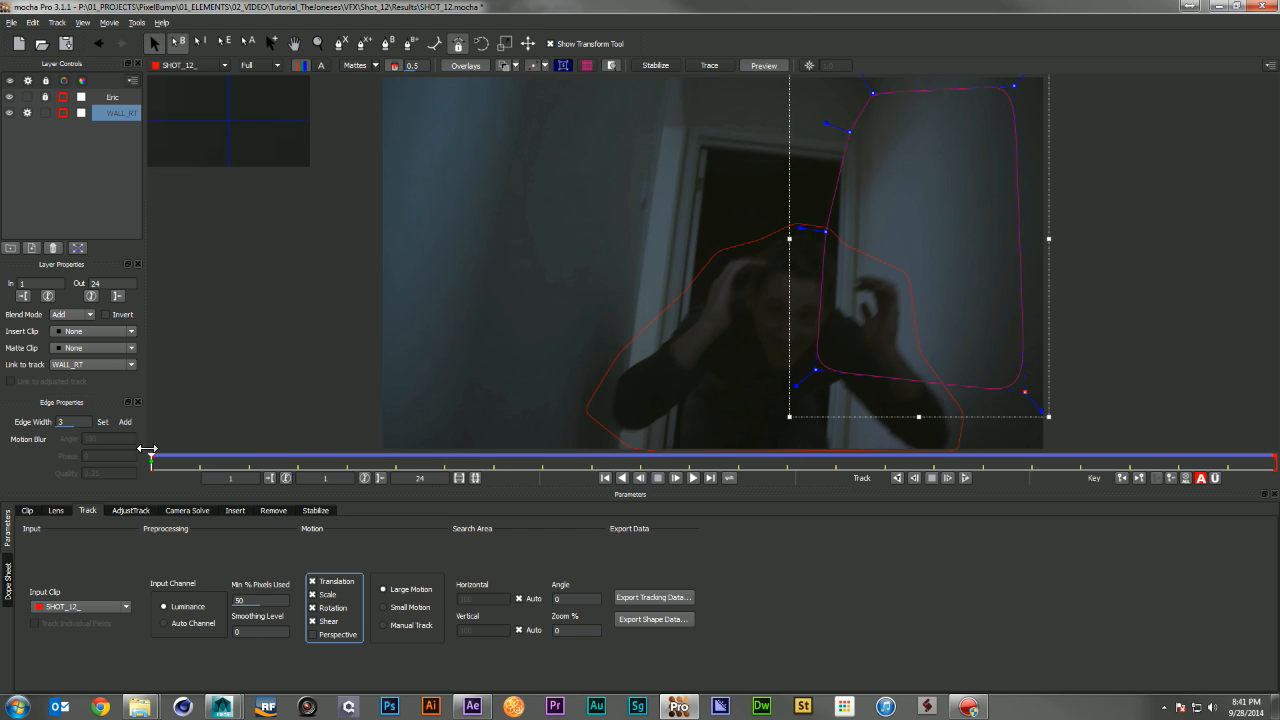
Show WALL_RT's planar surface with its grid and align the surface's corners to the right wall's perspective at frame 1
left_click(565, 66)
left_click_drag(851, 120, 862, 191)
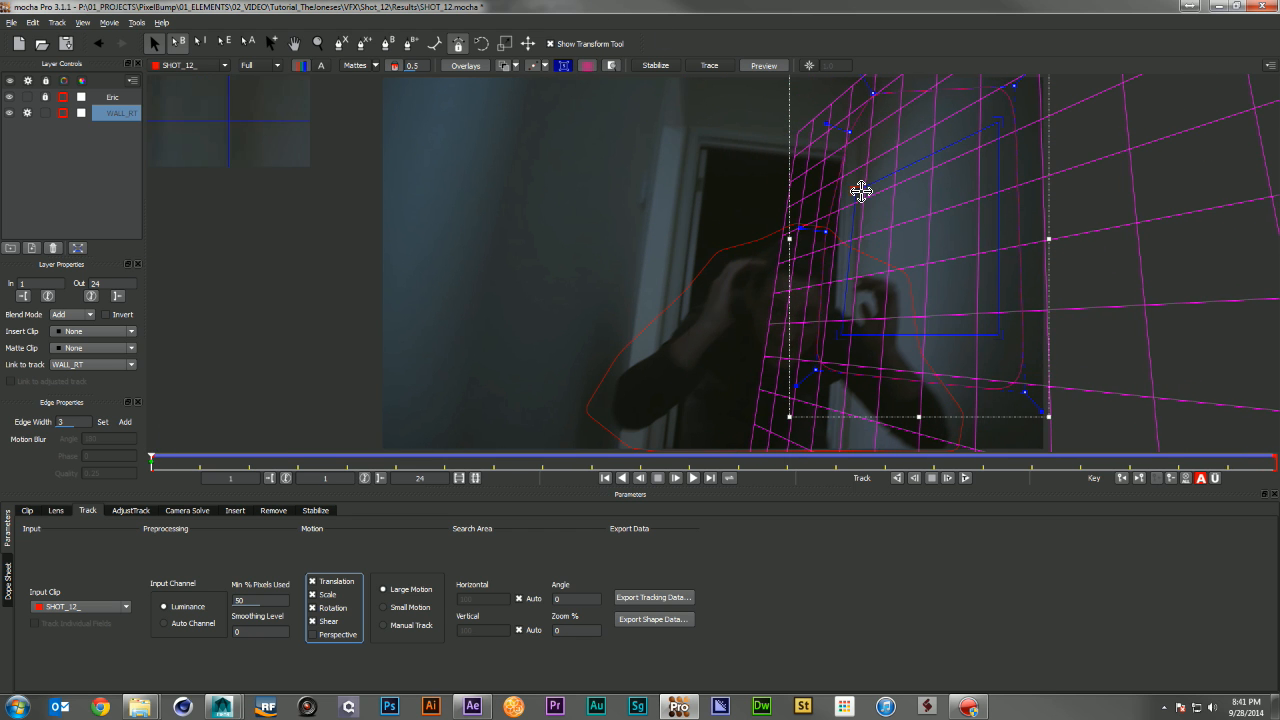
left_click_drag(845, 335, 857, 339)
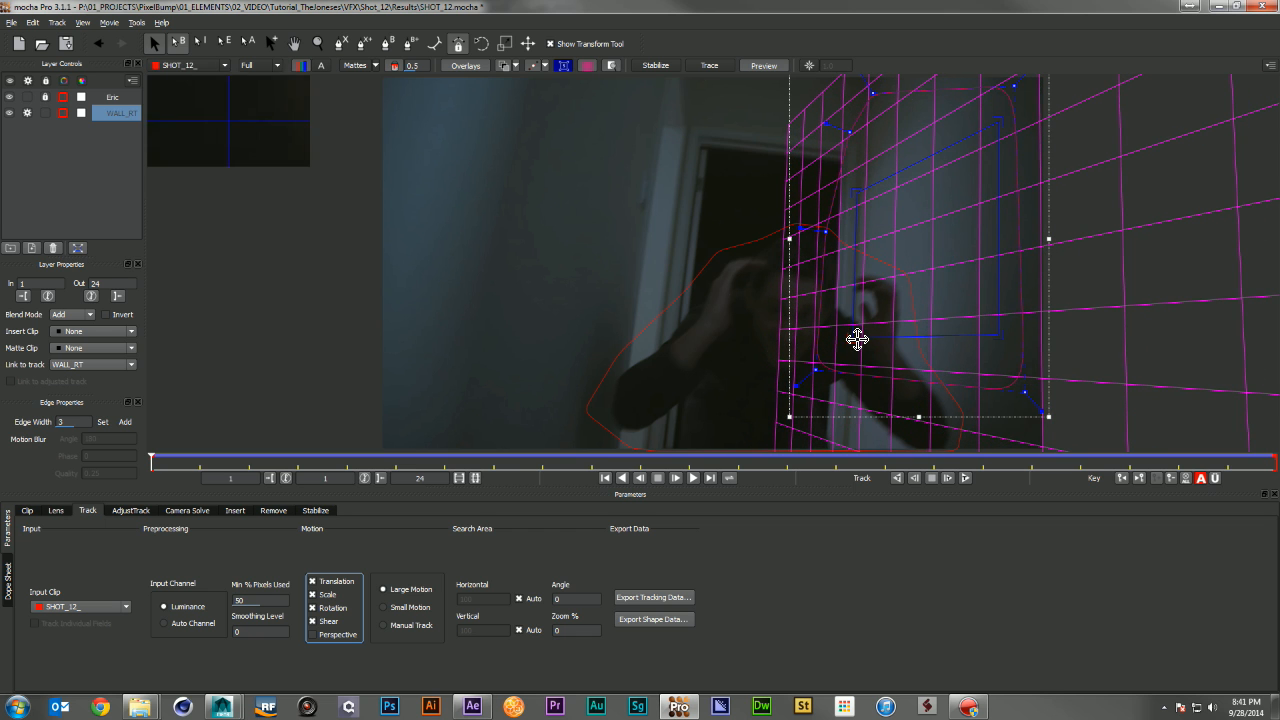
left_click_drag(1006, 119, 1006, 117)
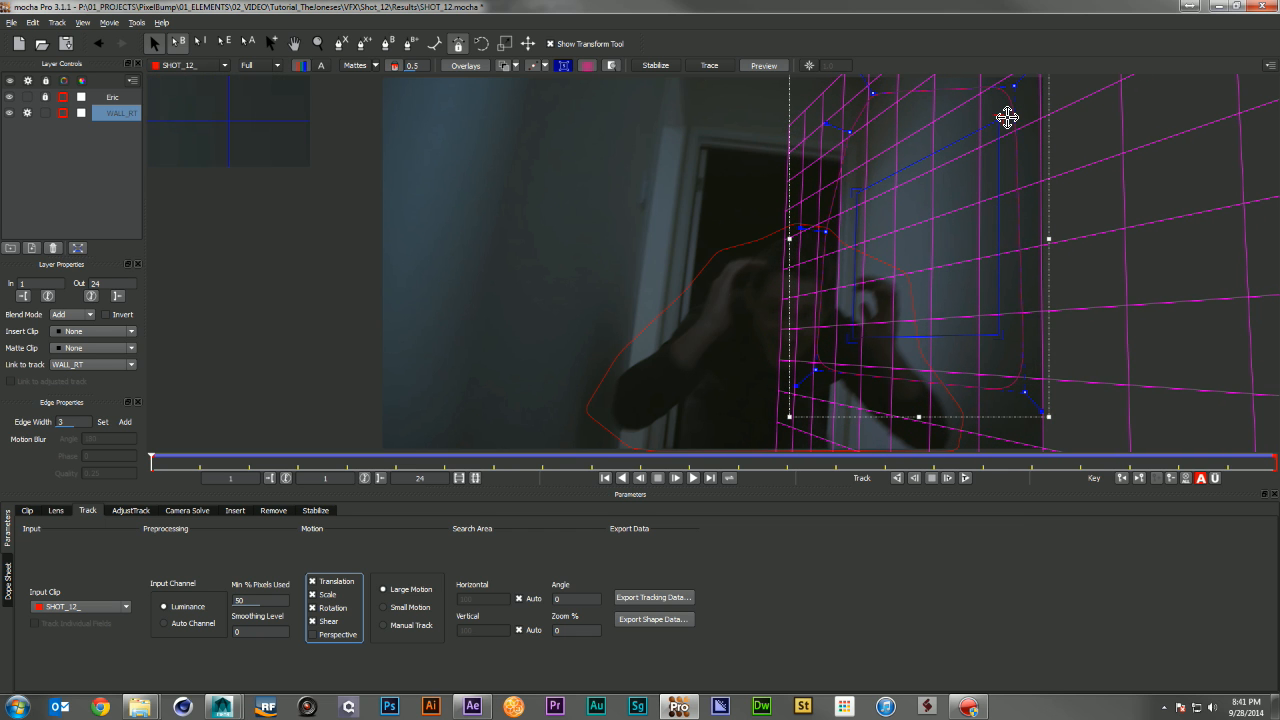
left_click_drag(1001, 335, 1002, 338)
left_click_drag(857, 194, 865, 193)
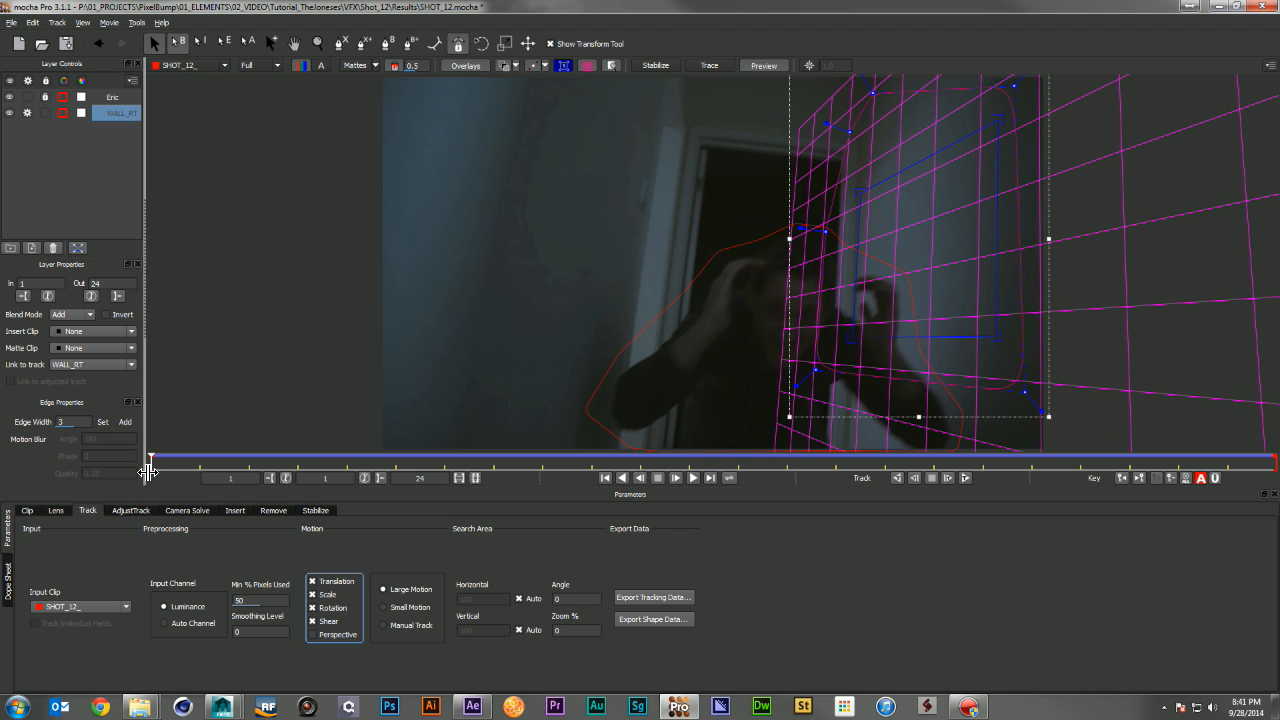
left_click_drag(153, 464, 122, 513)
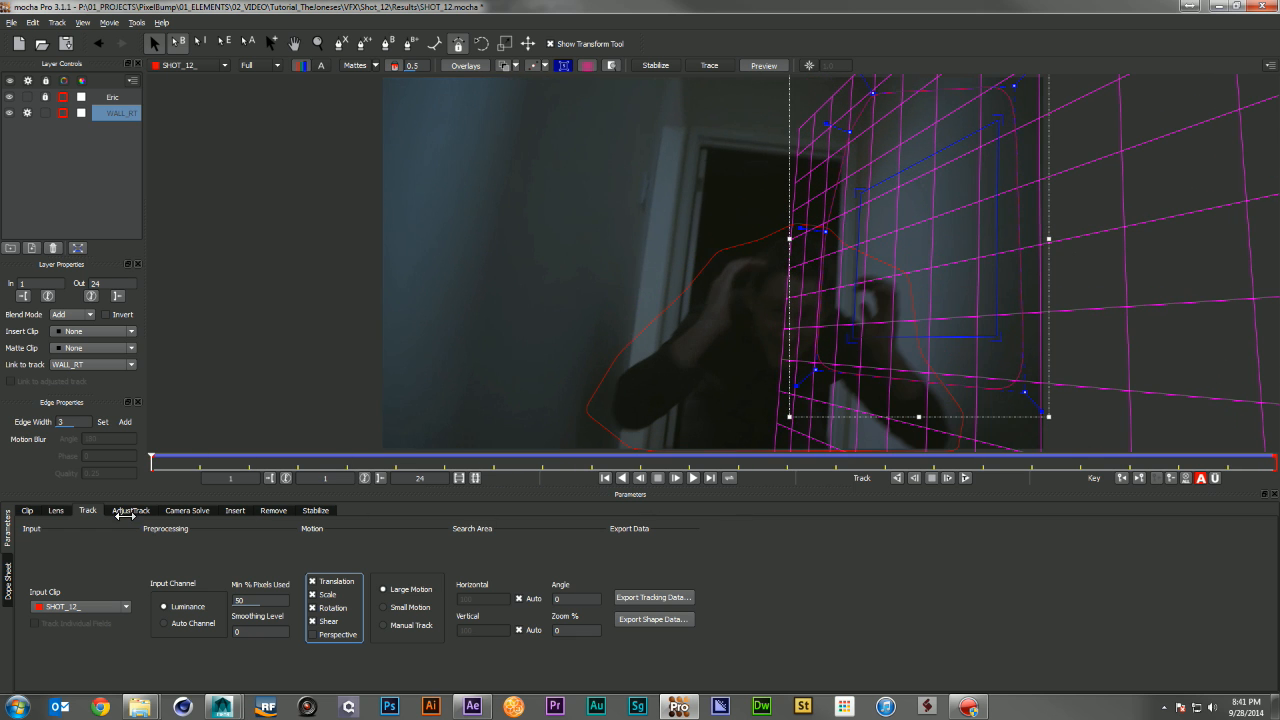
Set WALL_RT's minimum percentage of pixels used to 75 and track it forward again to frame 24
double_click(271, 601)
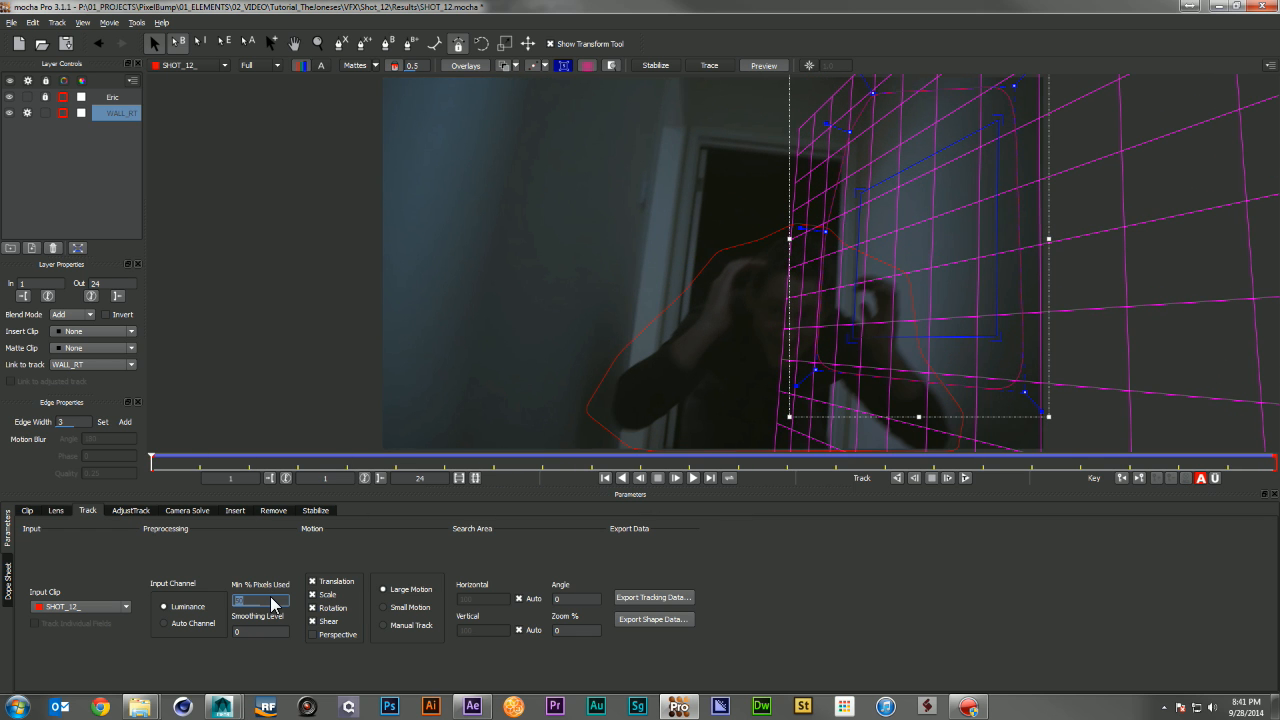
key("Tab")
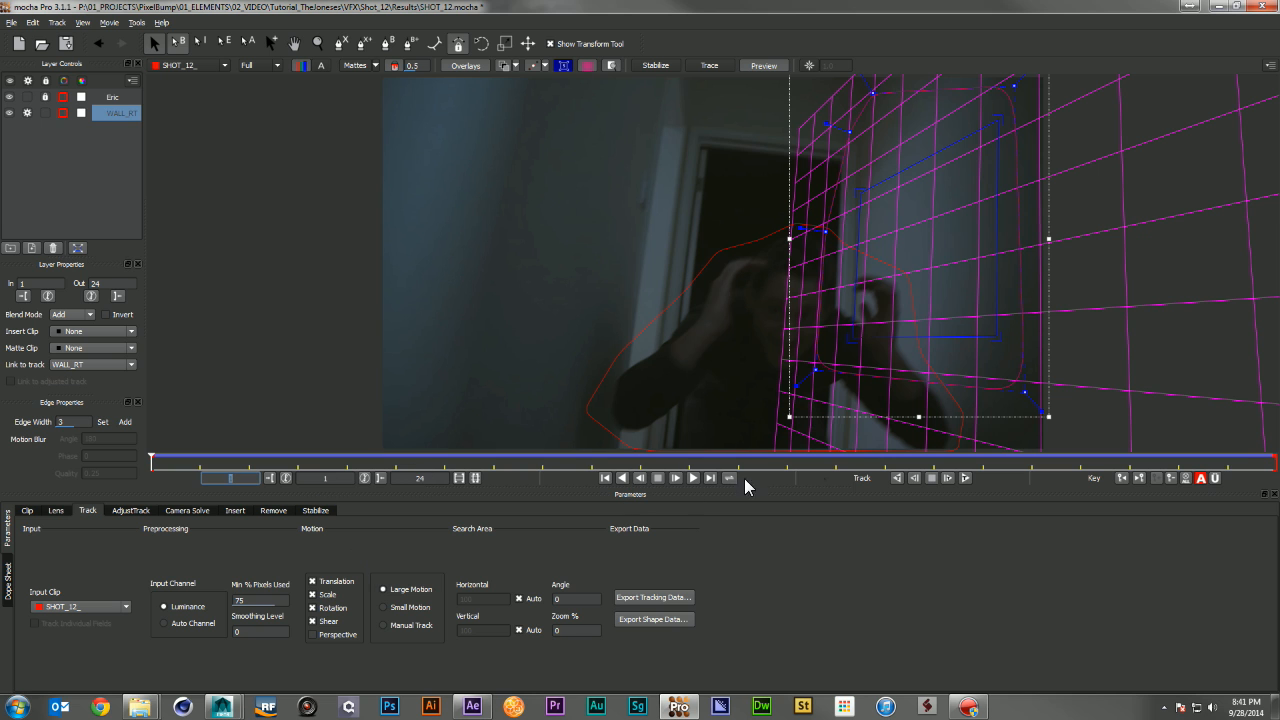
left_click(965, 478)
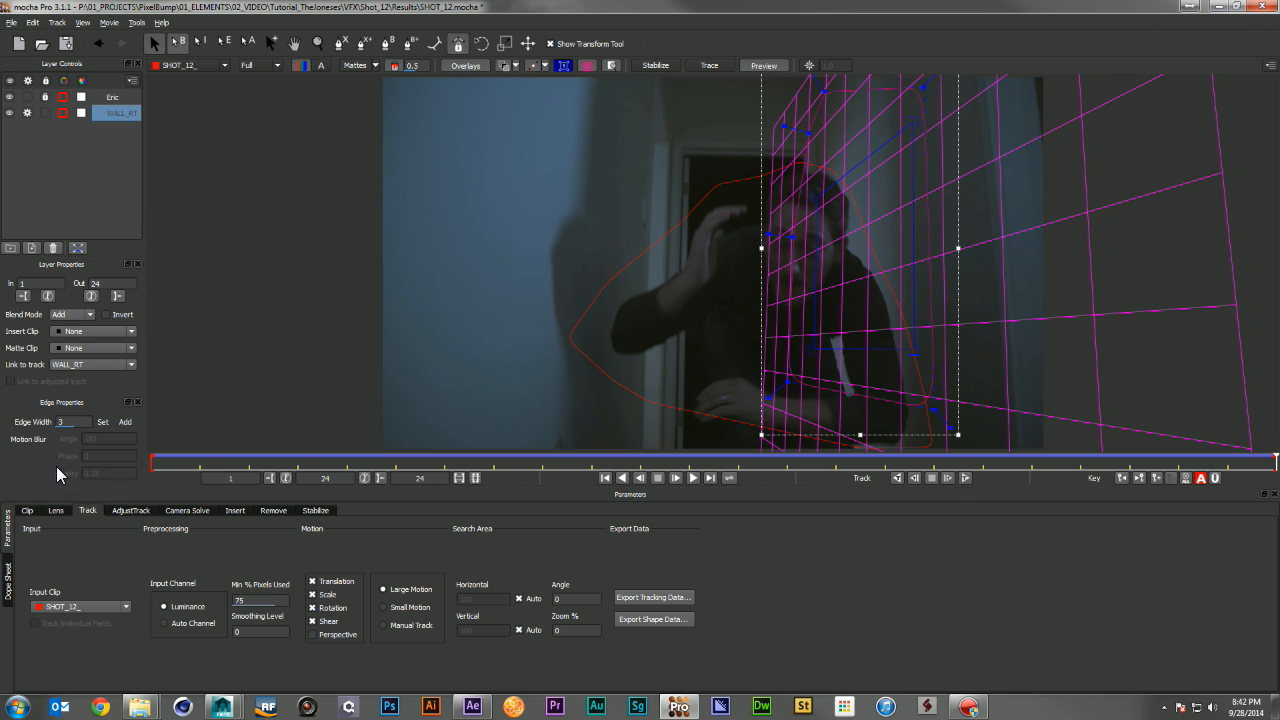
Scrub WALL_RT's track back to frame 1, turn off the layer's tracking and lock it
left_click(170, 466)
left_click_drag(202, 461, 160, 514)
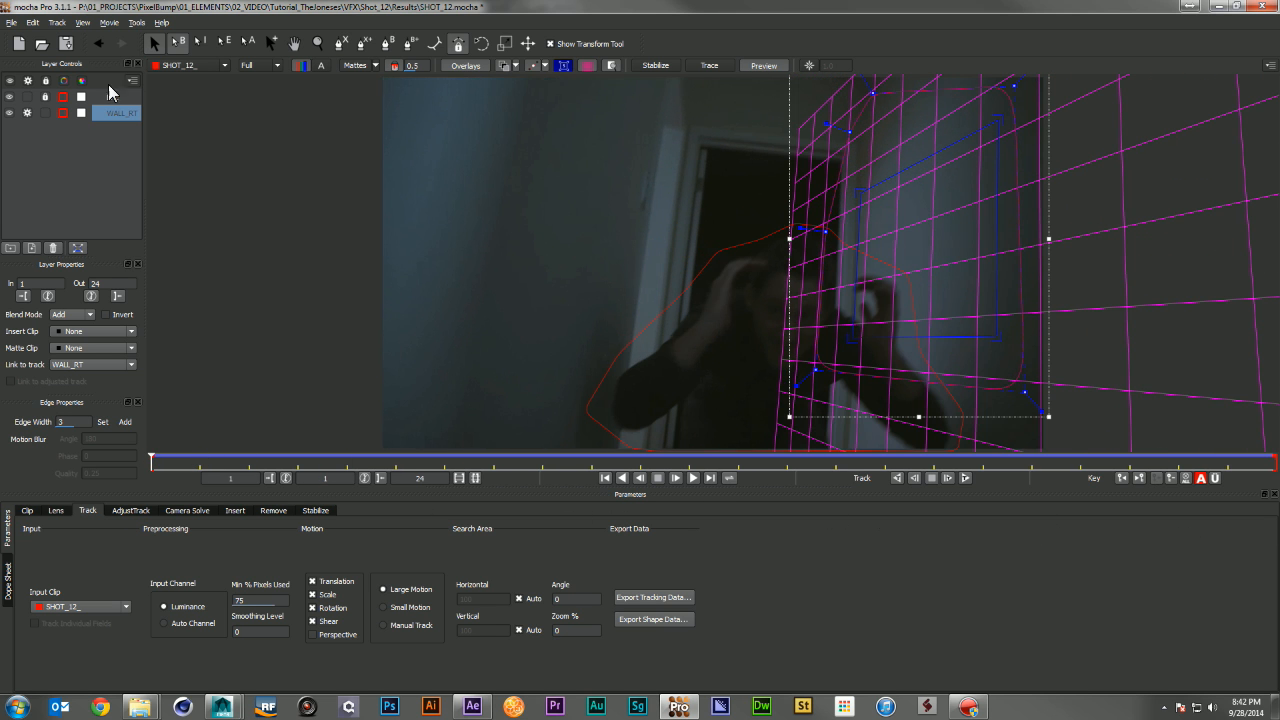
left_click(27, 115)
left_click(45, 115)
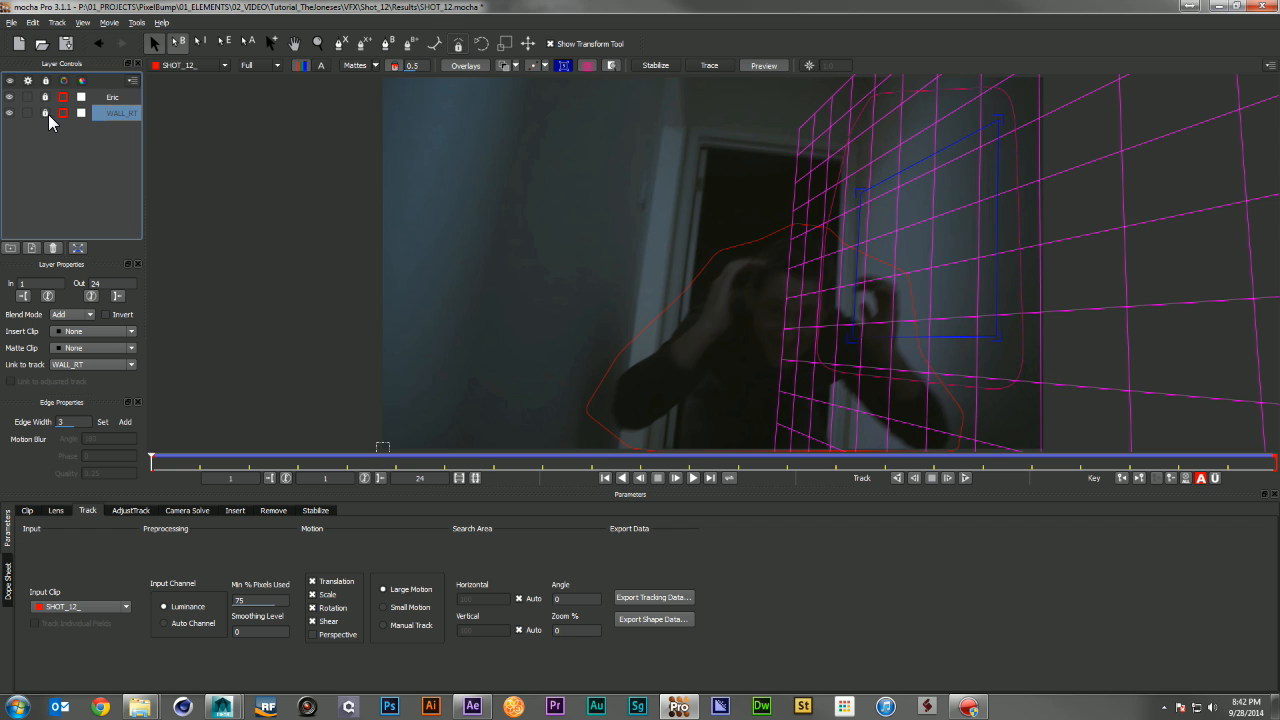
Draw an X-spline around the left wall and door frame at frame 1 and align its planar surface corners to the wall's perspective
left_click(347, 44)
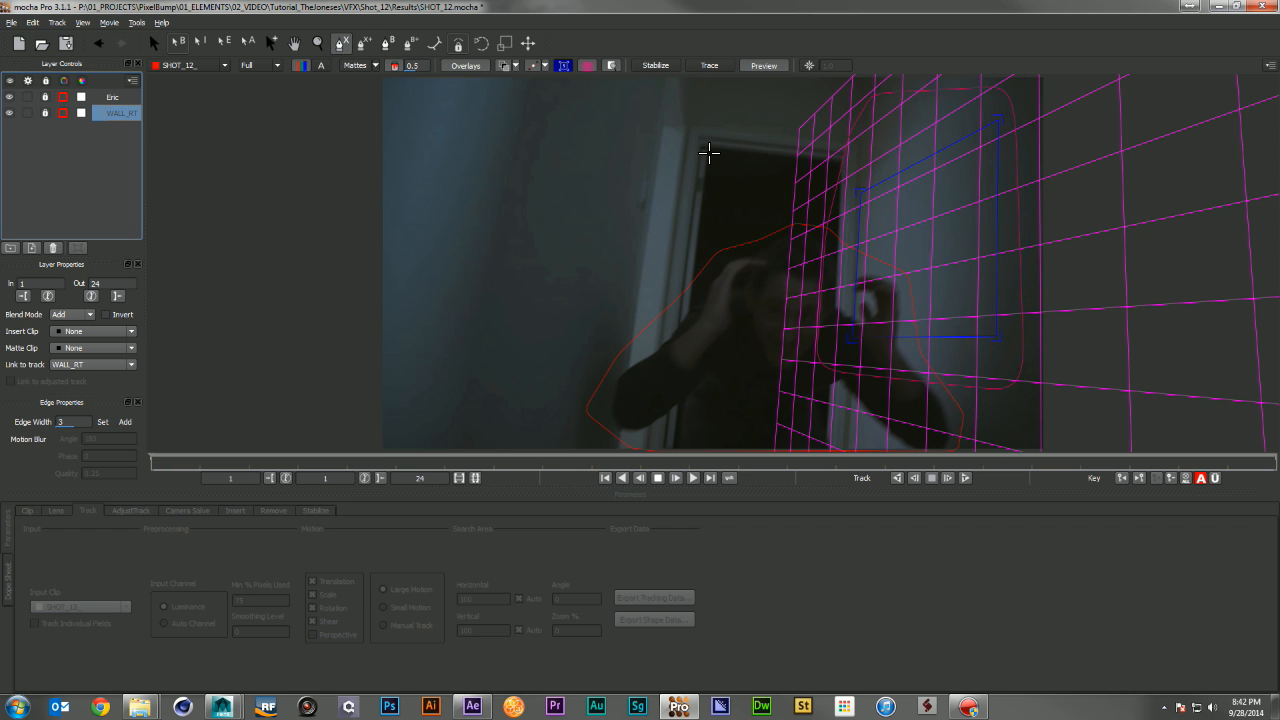
left_click(708, 152)
left_click(697, 88)
left_click(650, 81)
left_click(553, 163)
left_click(525, 329)
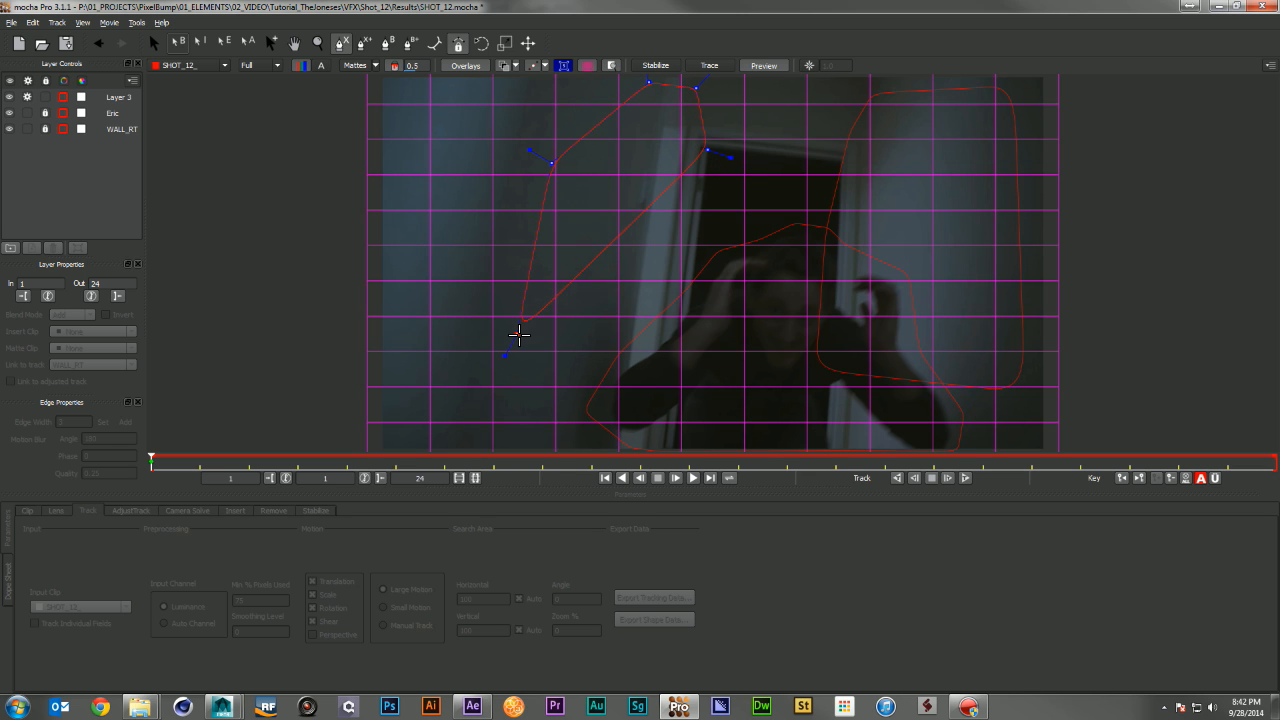
left_click(671, 386)
right_click(716, 183)
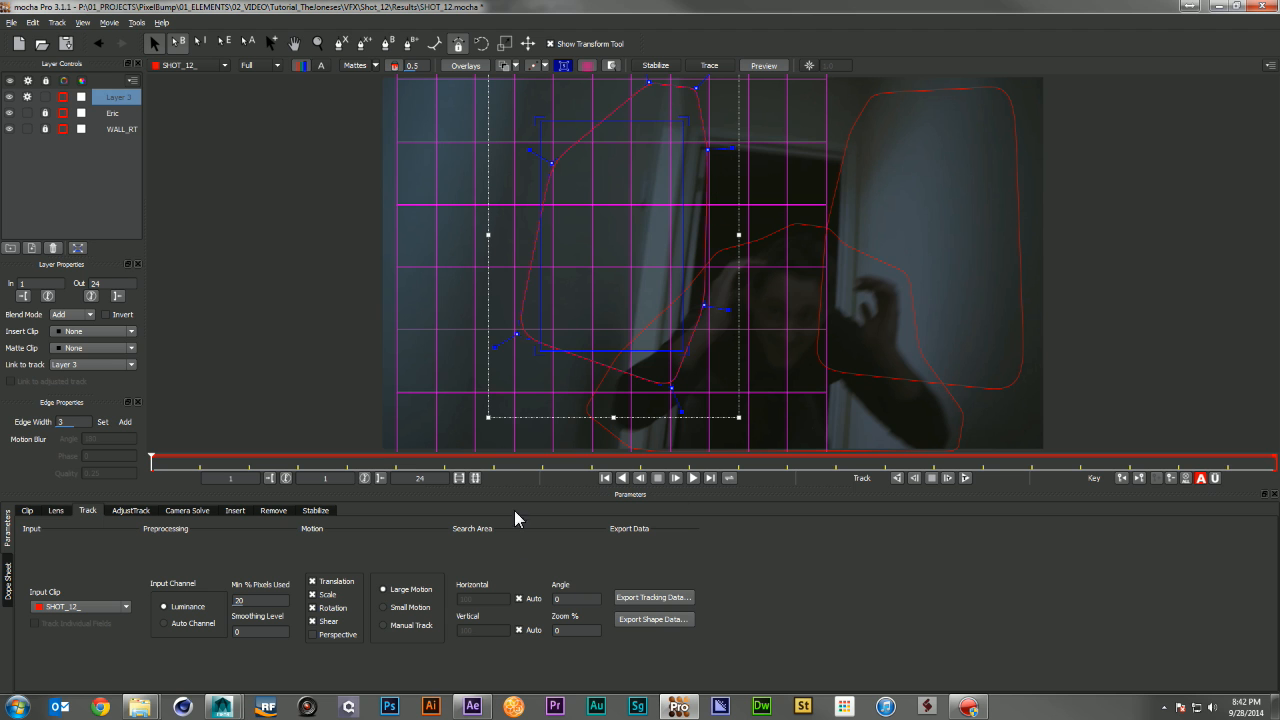
left_click_drag(685, 121, 651, 176)
left_click_drag(684, 349, 486, 329)
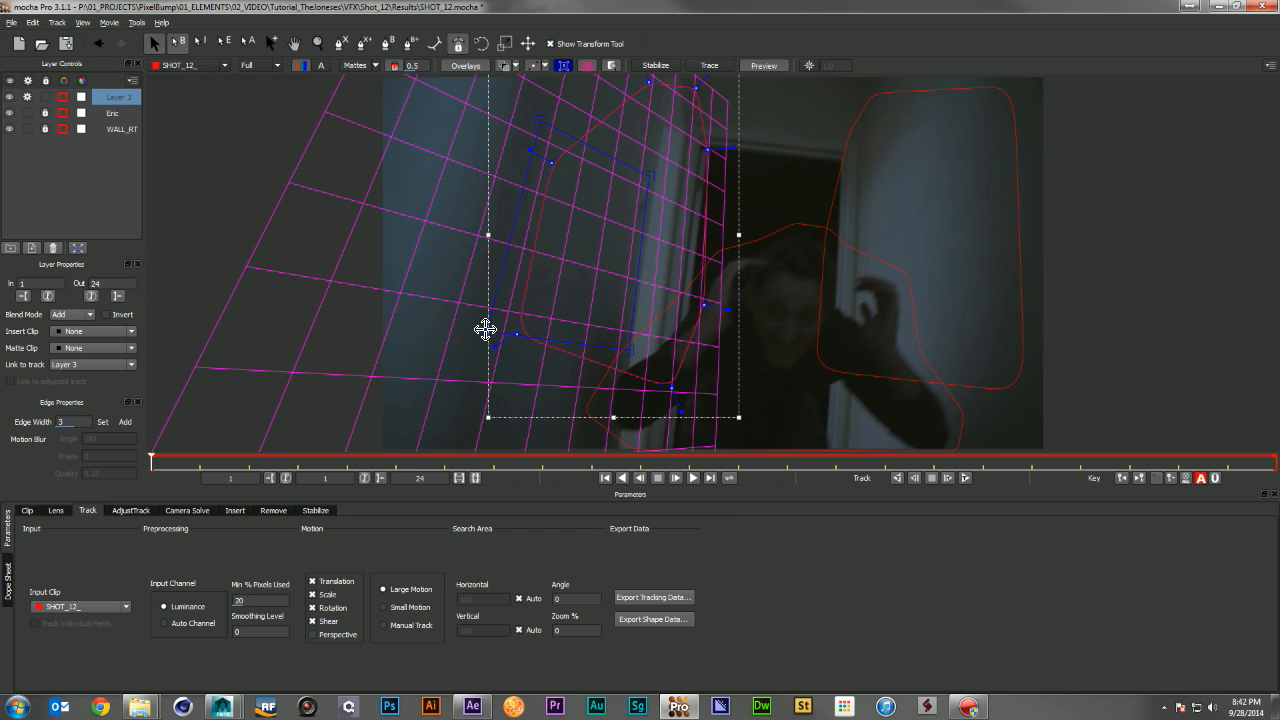
Set the left wall layer's minimum percentage of pixels used to 60, track it forward to frame 24 and scrub back to frame 22
double_click(262, 601)
type("60")
key("Tab")
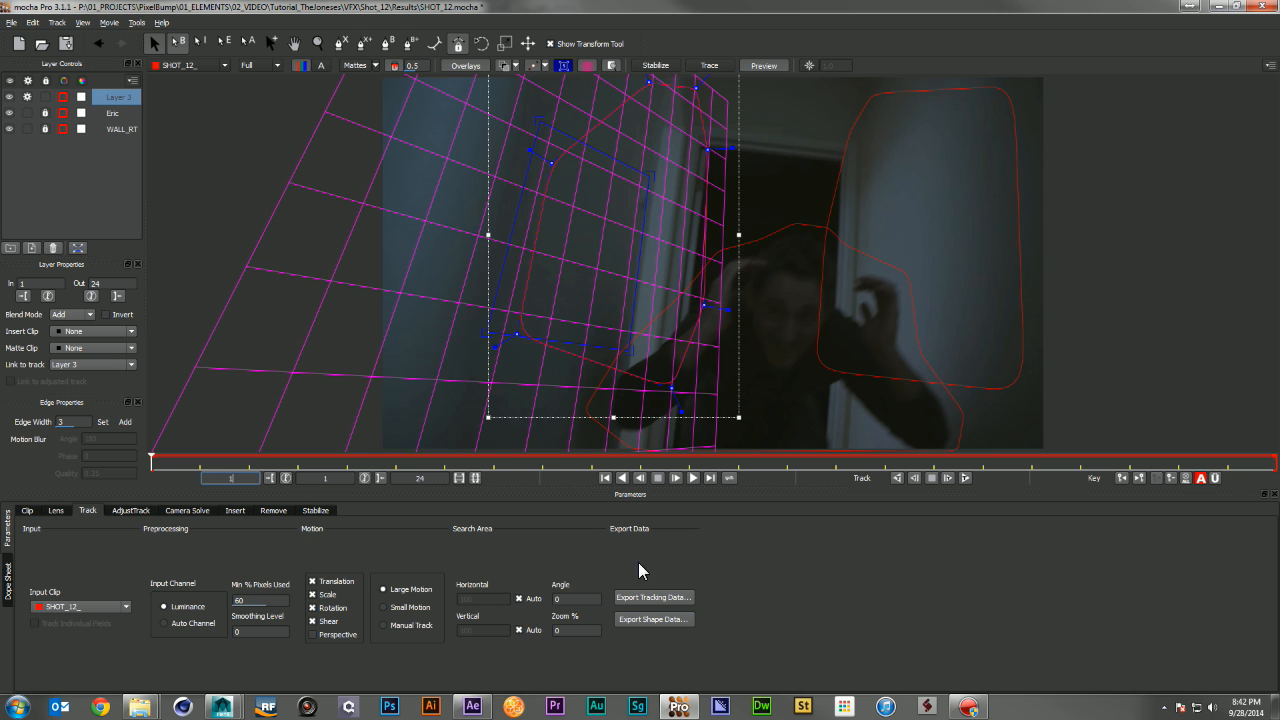
left_click(964, 478)
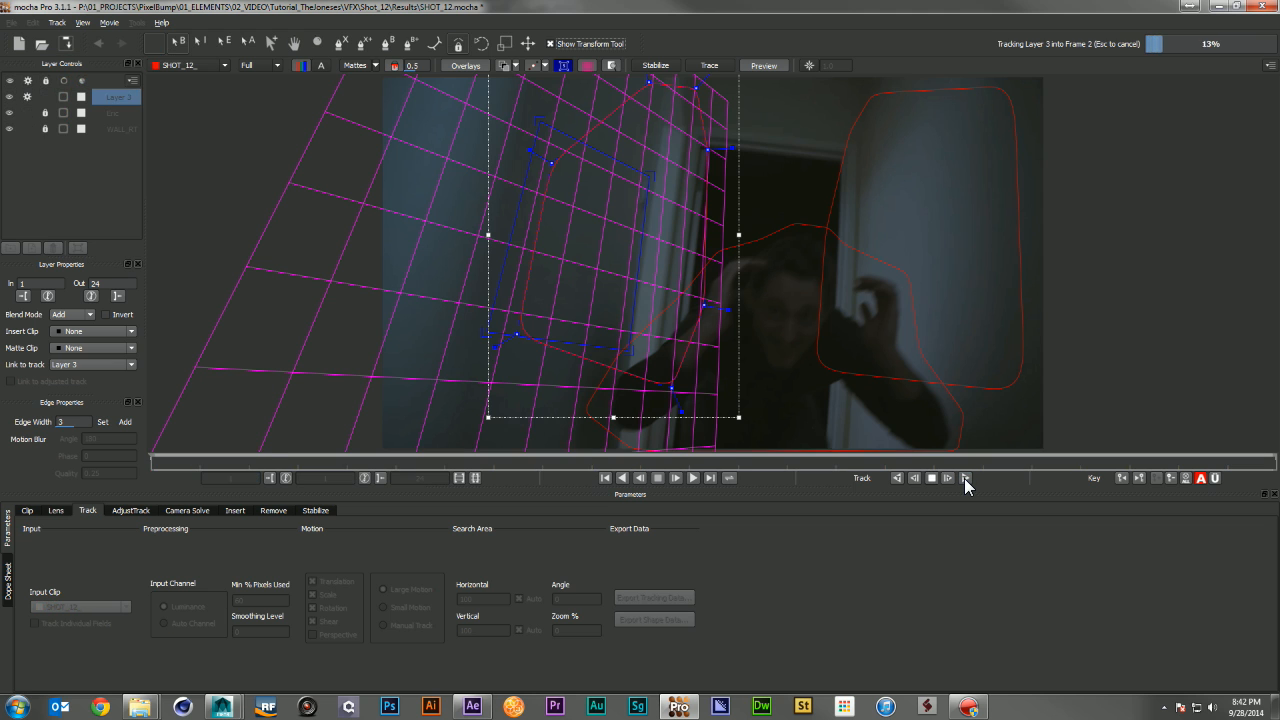
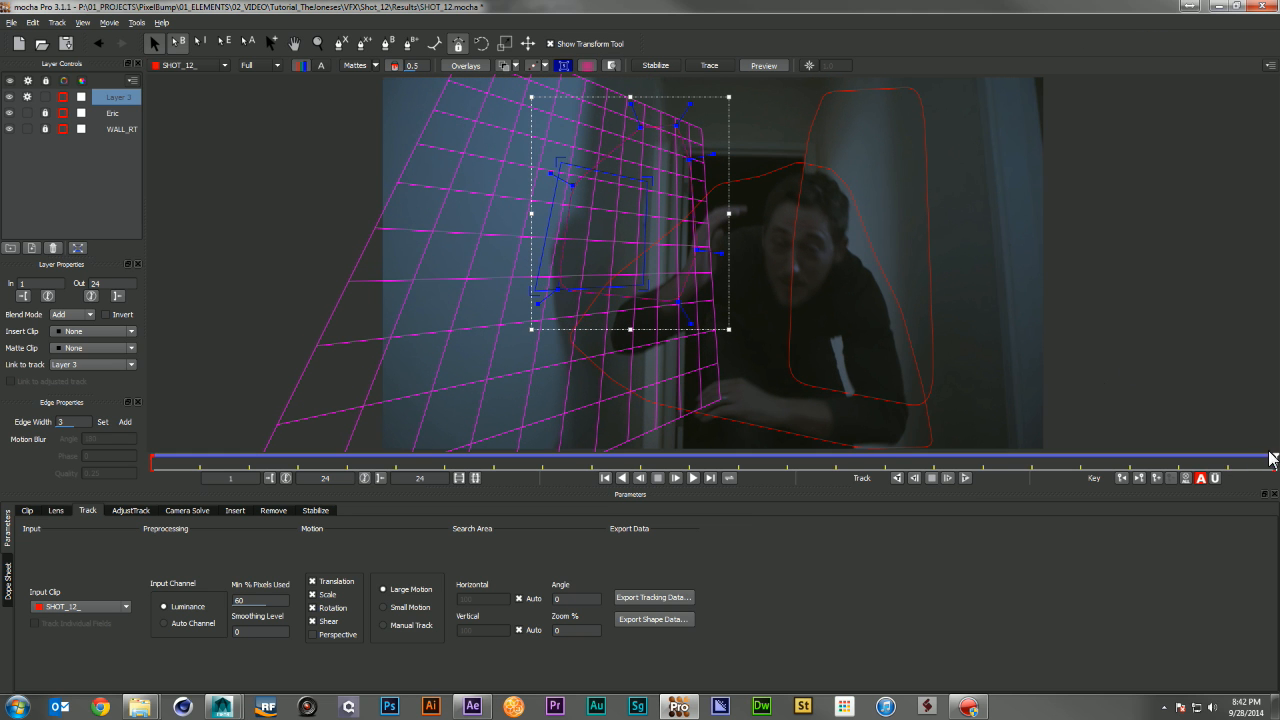
left_click_drag(1273, 461, 1180, 453)
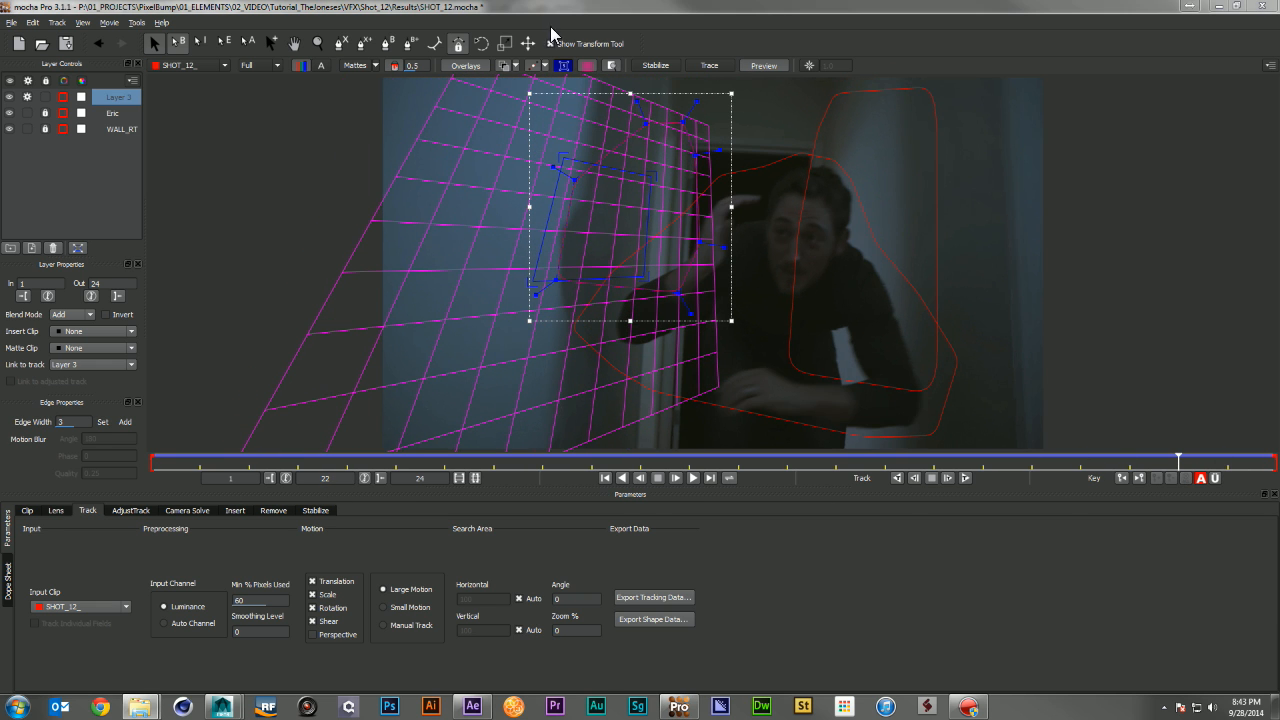
Move the left wall layer below WALL_RT, retrack it forward from frame 1 to frame 24 and scrub back to frame 1
left_click_drag(106, 97, 134, 158)
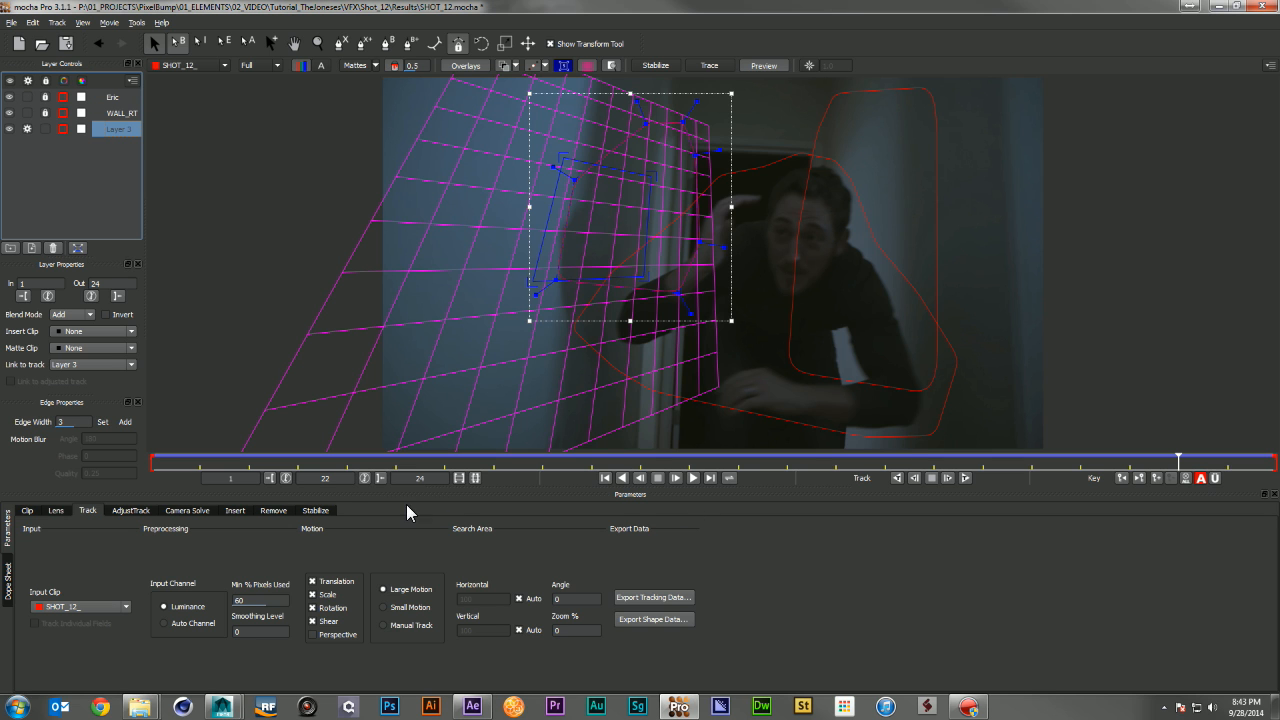
left_click(605, 478)
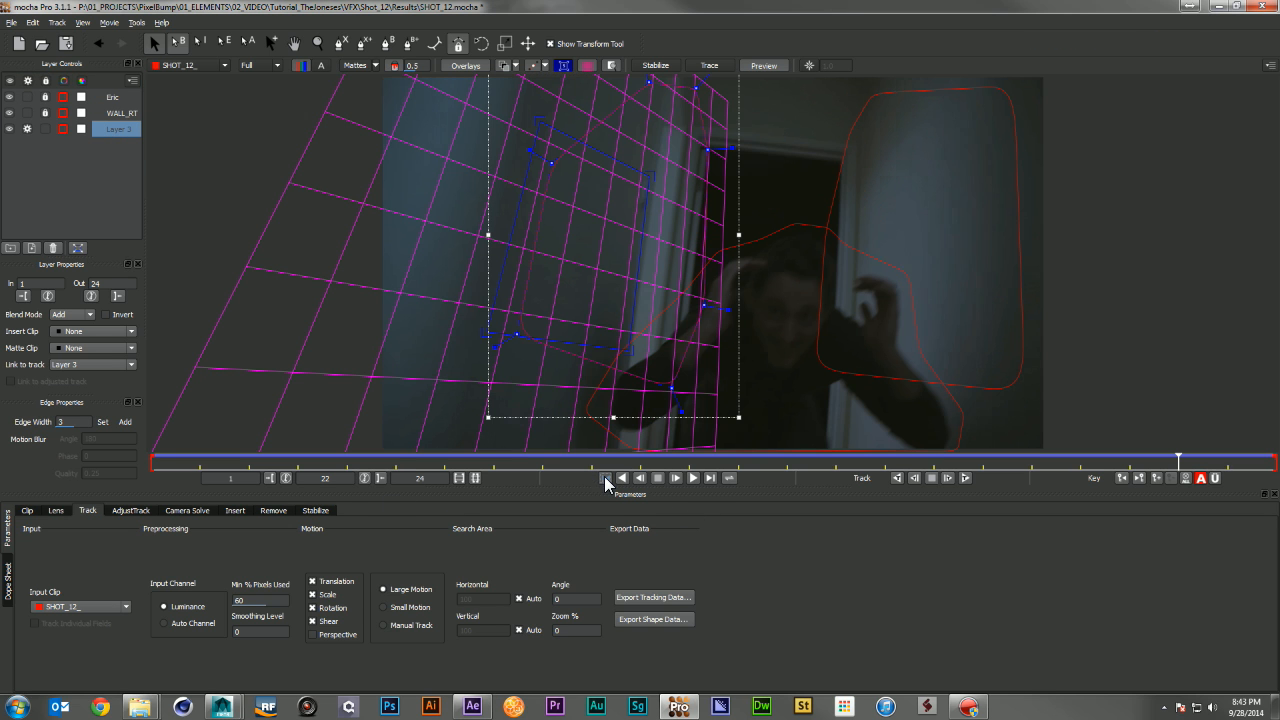
left_click(964, 478)
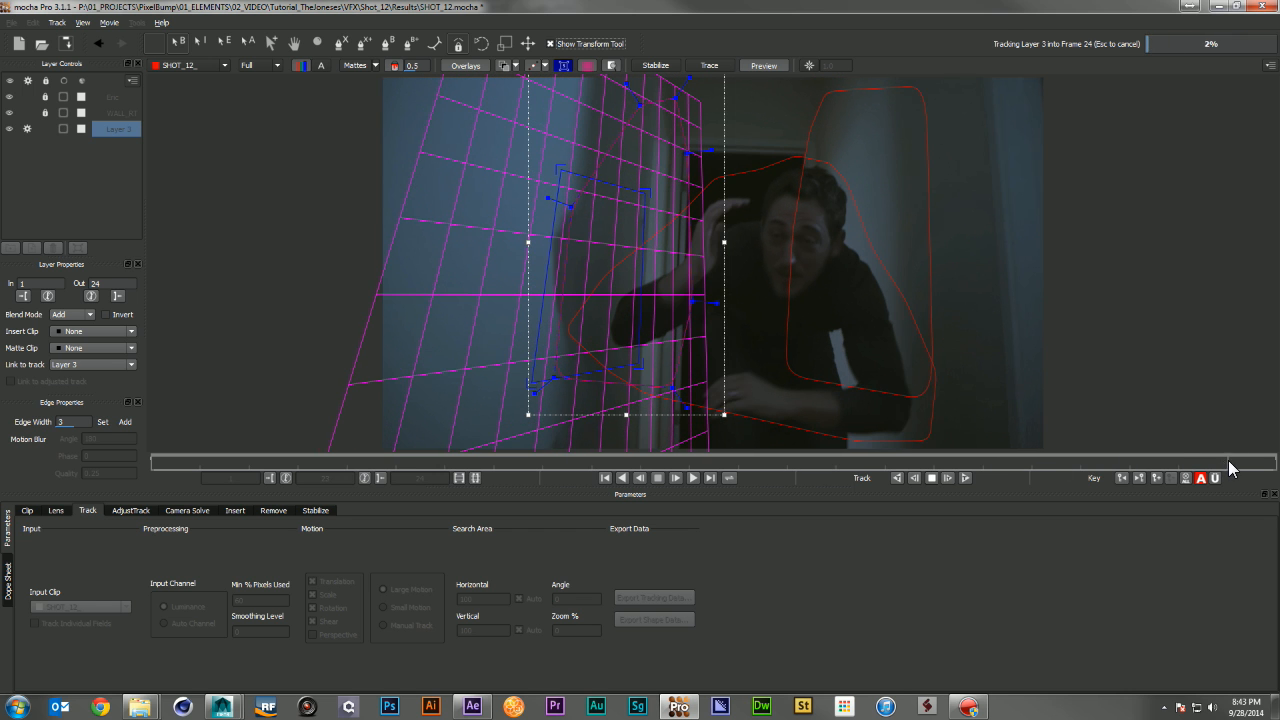
left_click_drag(1274, 462, 119, 507)
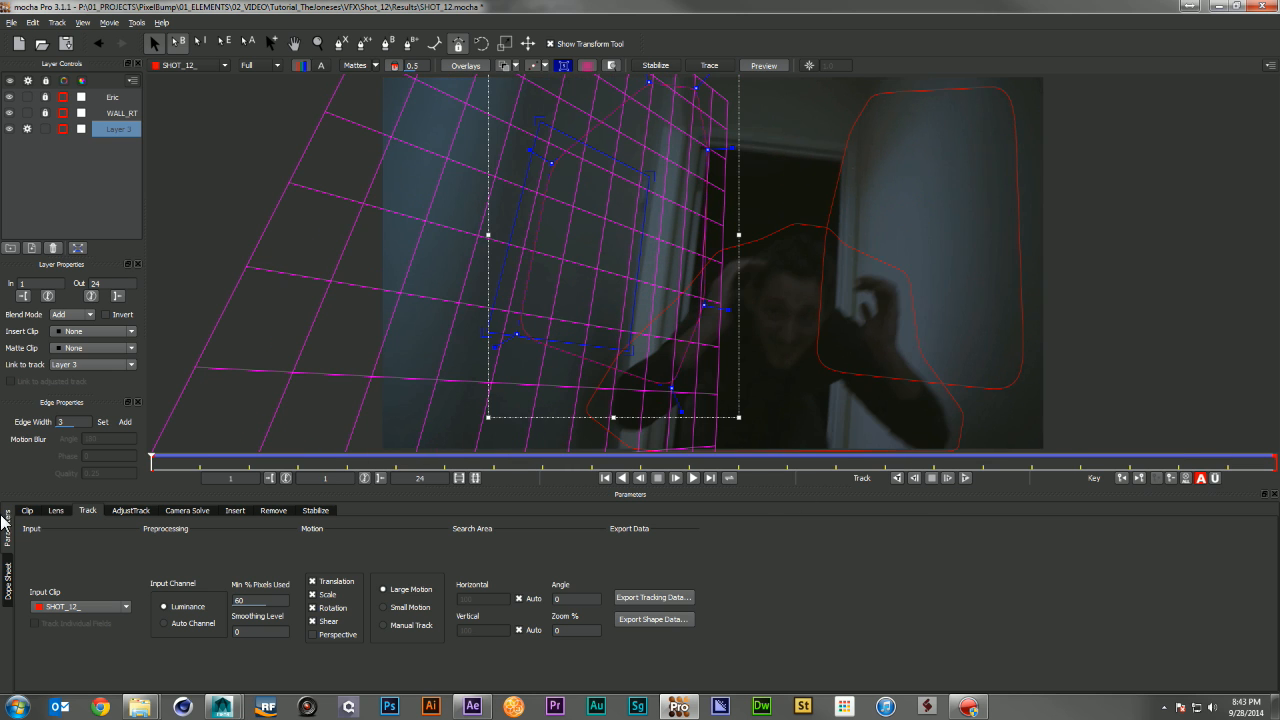
Lock the left wall layer and rename it WALL_LT
left_click(44, 129)
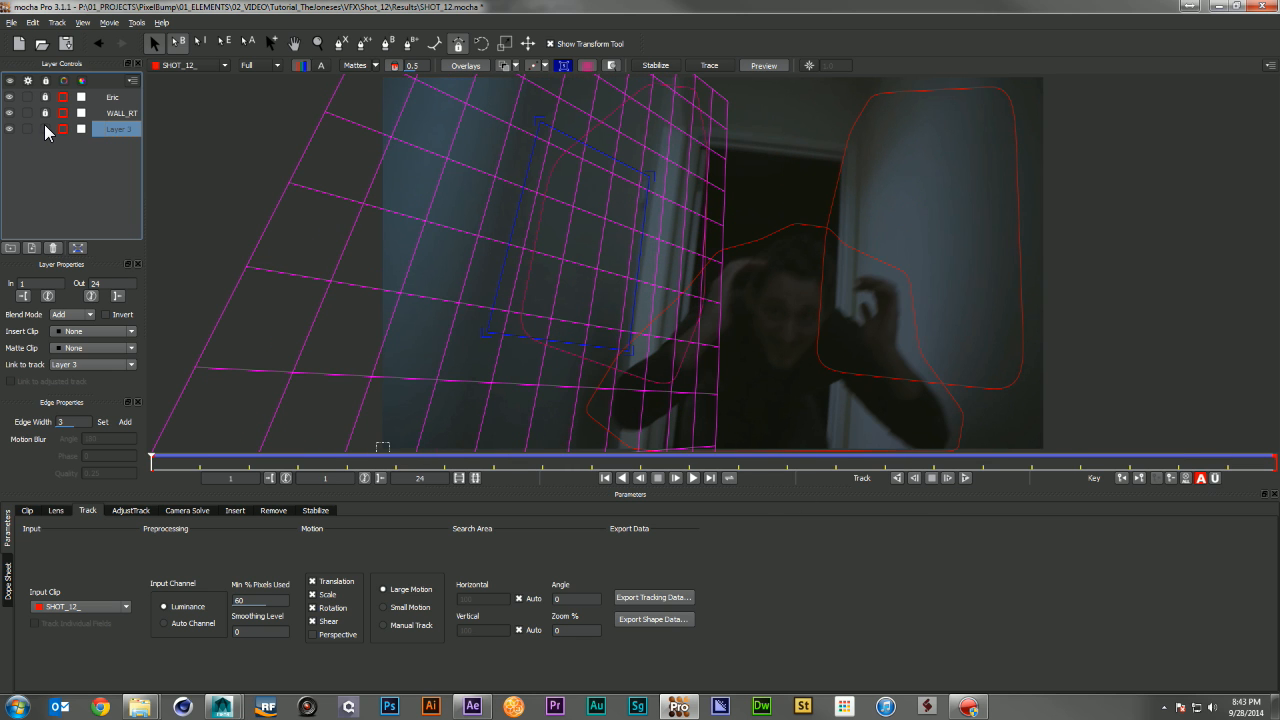
double_click(112, 128)
type("WALL_LT")
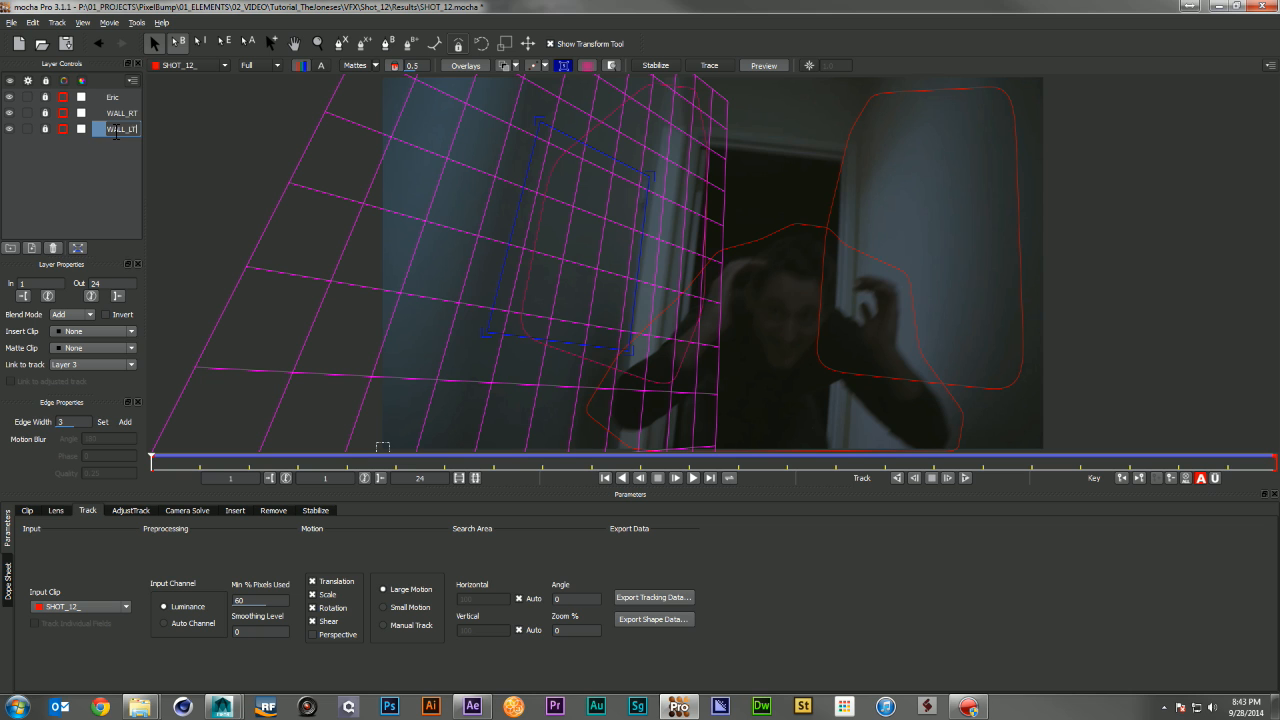
key("Return")
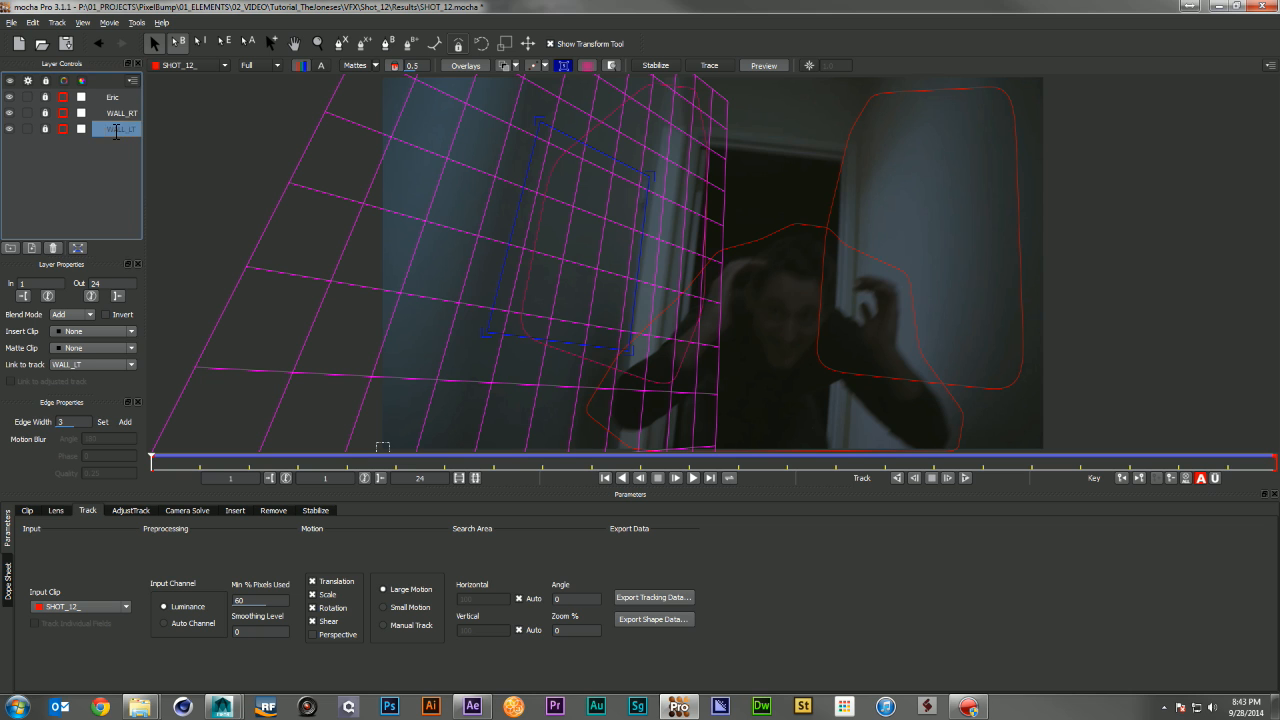
Export WALL_RT's tracking data as After Effects Corner Pin (corner pin only, supports RG Warp and mochaImport), saved as shot_12_rt.txt in the 03_TRACKING folder
left_click(128, 113)
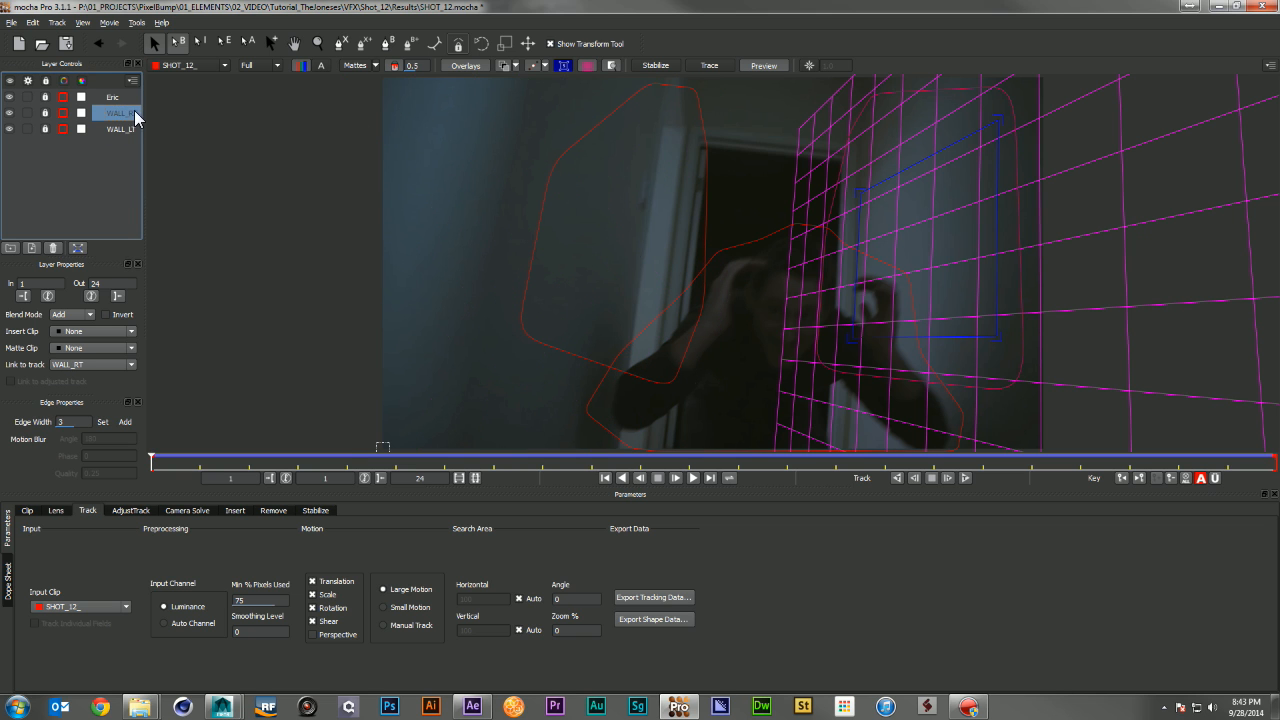
left_click(650, 598)
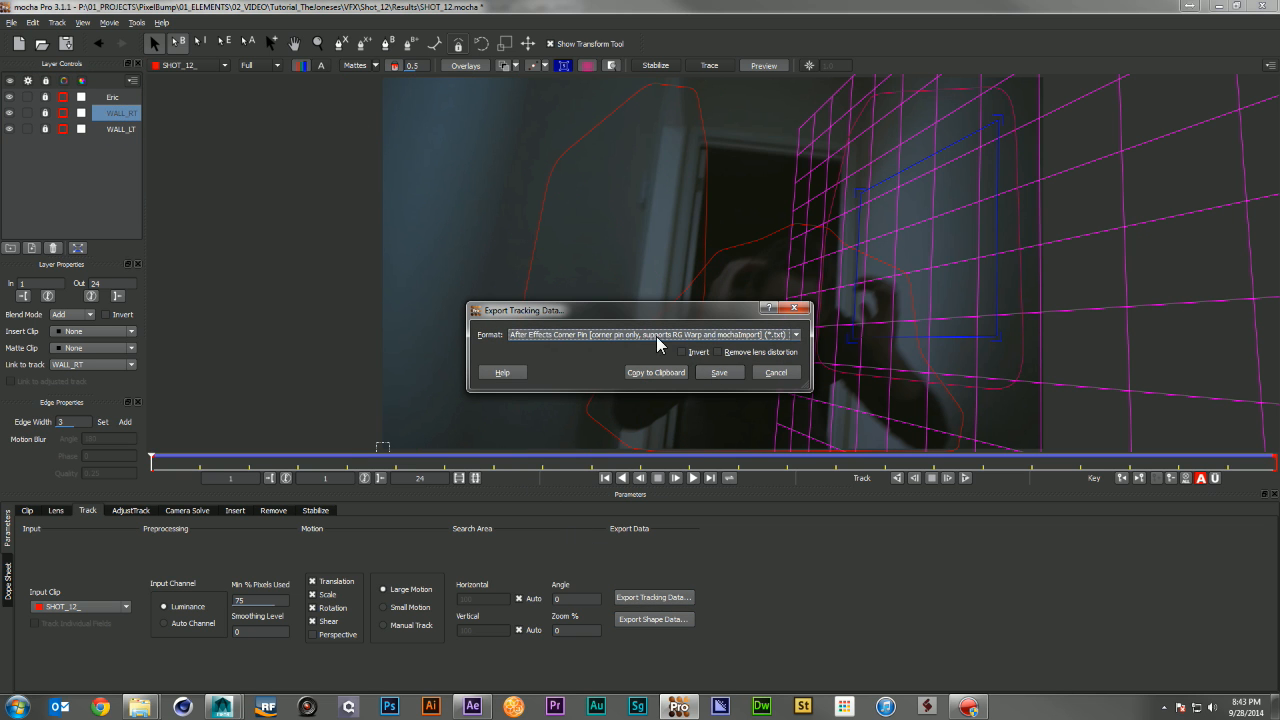
left_click(560, 336)
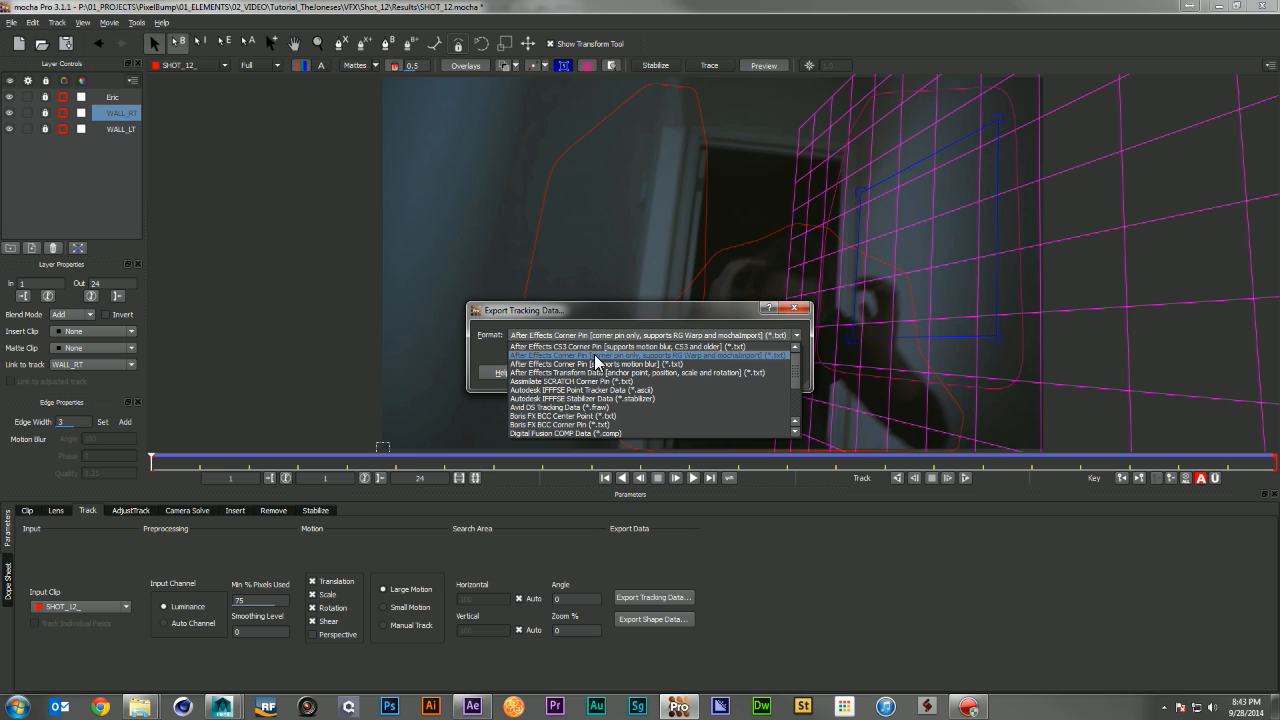
left_click(697, 370)
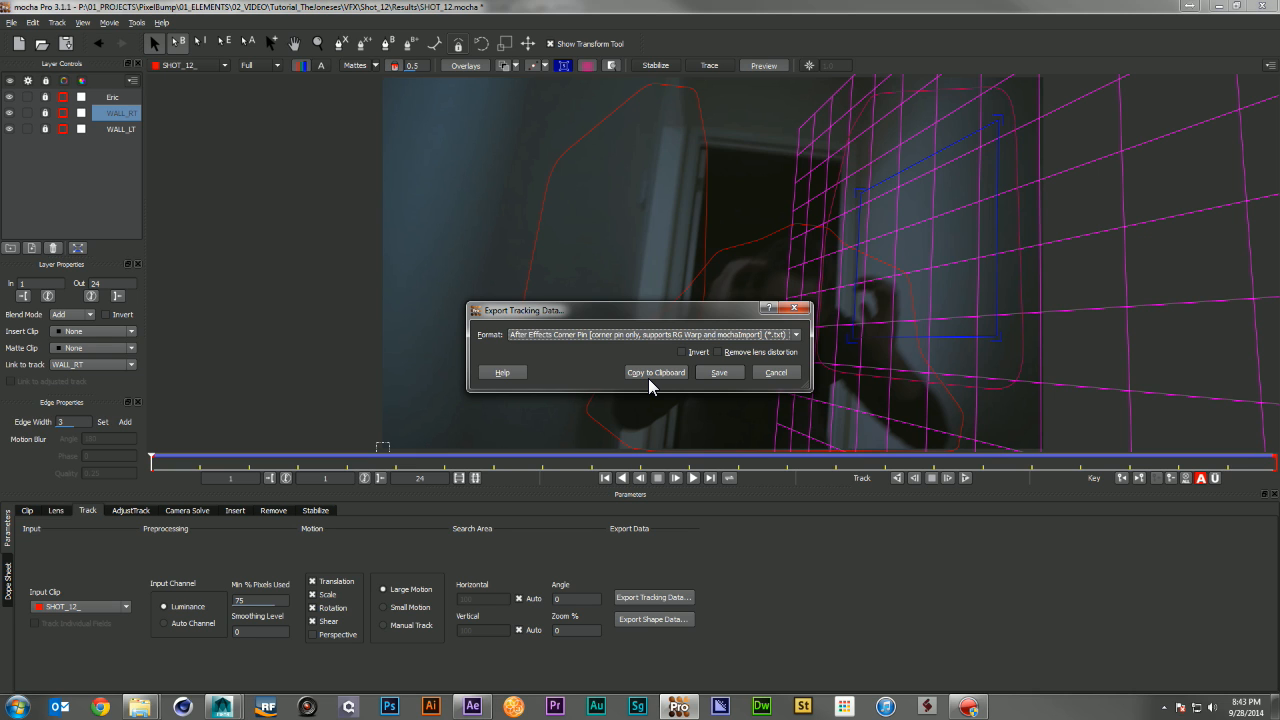
left_click(713, 375)
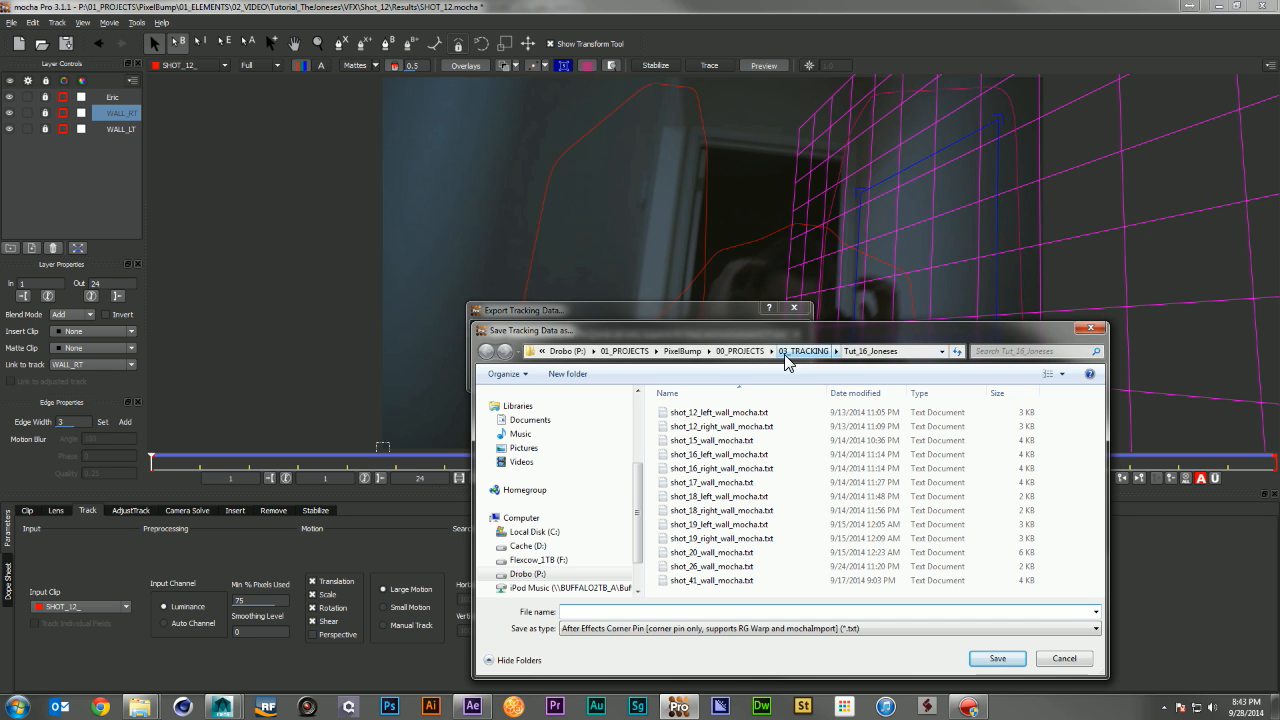
left_click(803, 351)
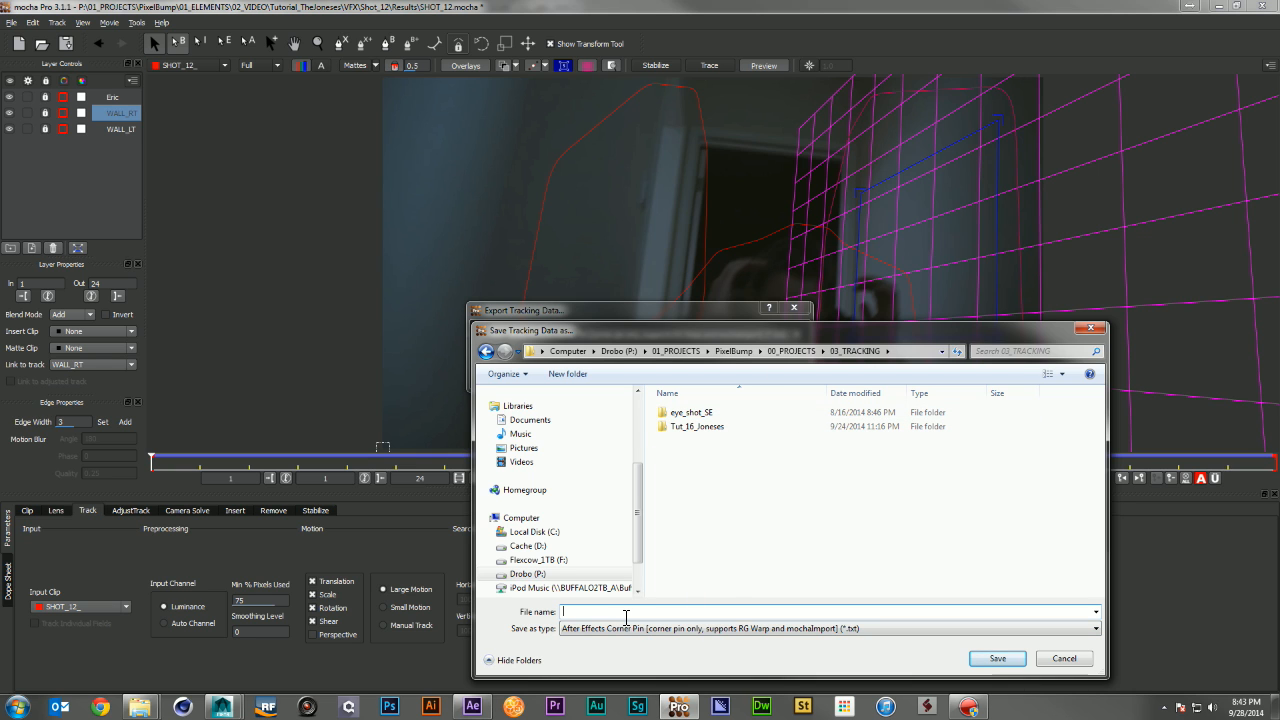
type("sh")
type("rt")
key("Return")
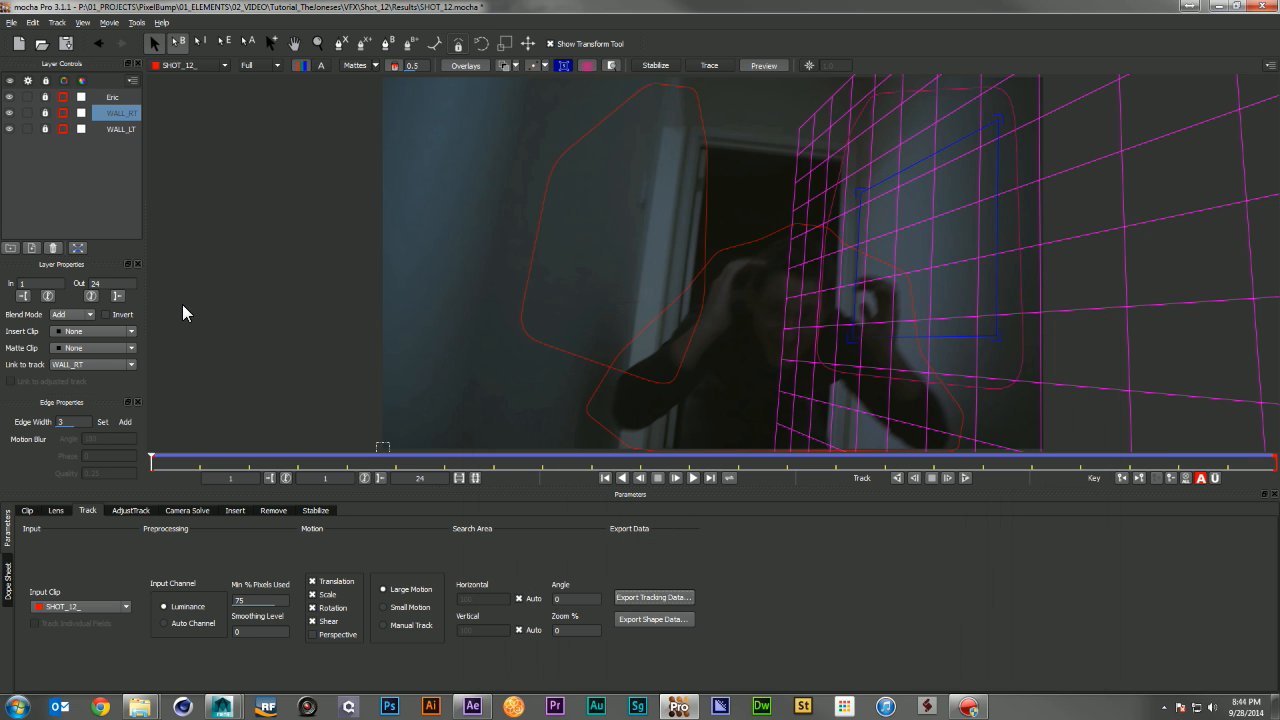
Export WALL_LT's tracking data in the same corner pin format to the 03_TRACKING folder as shot_12_lt.txt
left_click(120, 129)
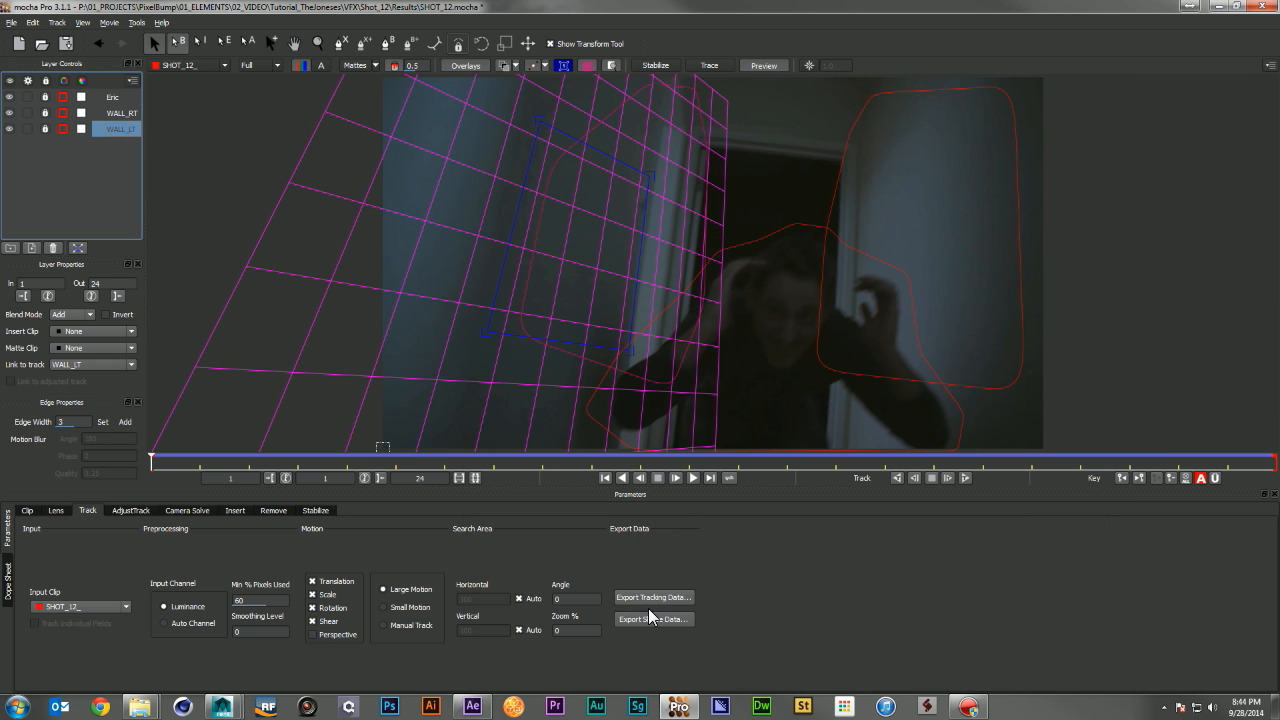
left_click(650, 598)
left_click(719, 372)
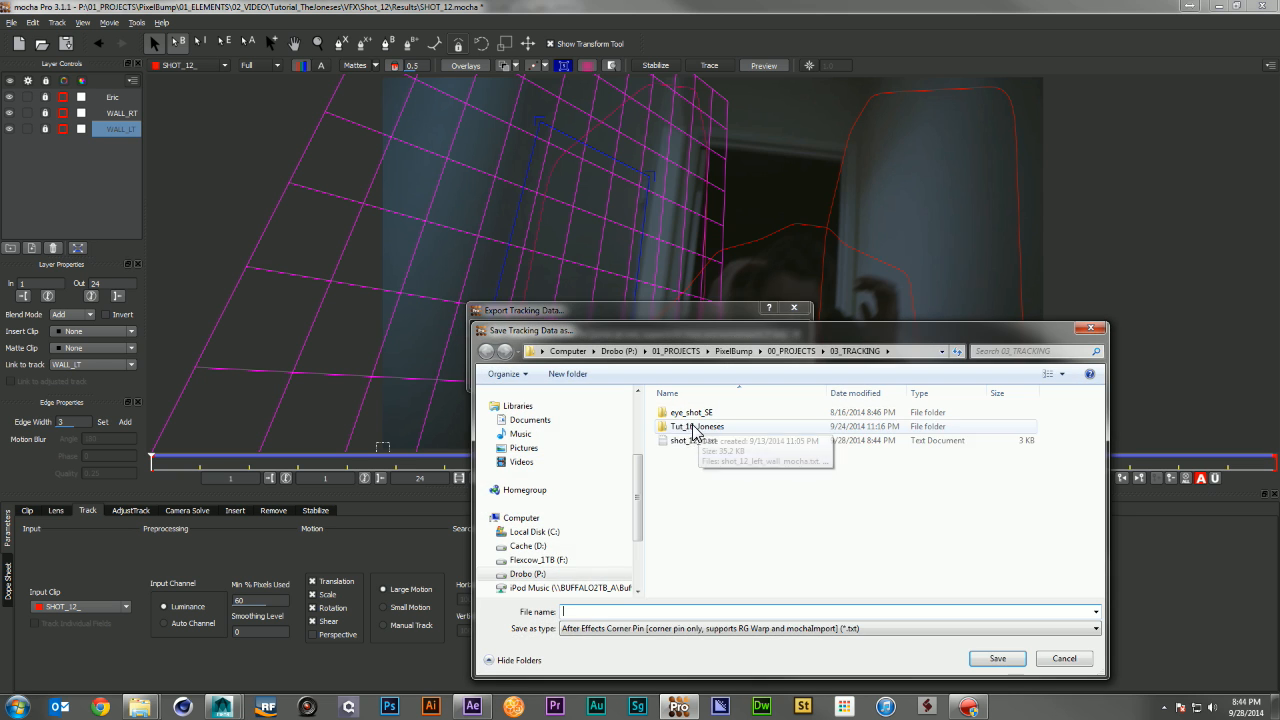
left_click(693, 440)
double_click(604, 612)
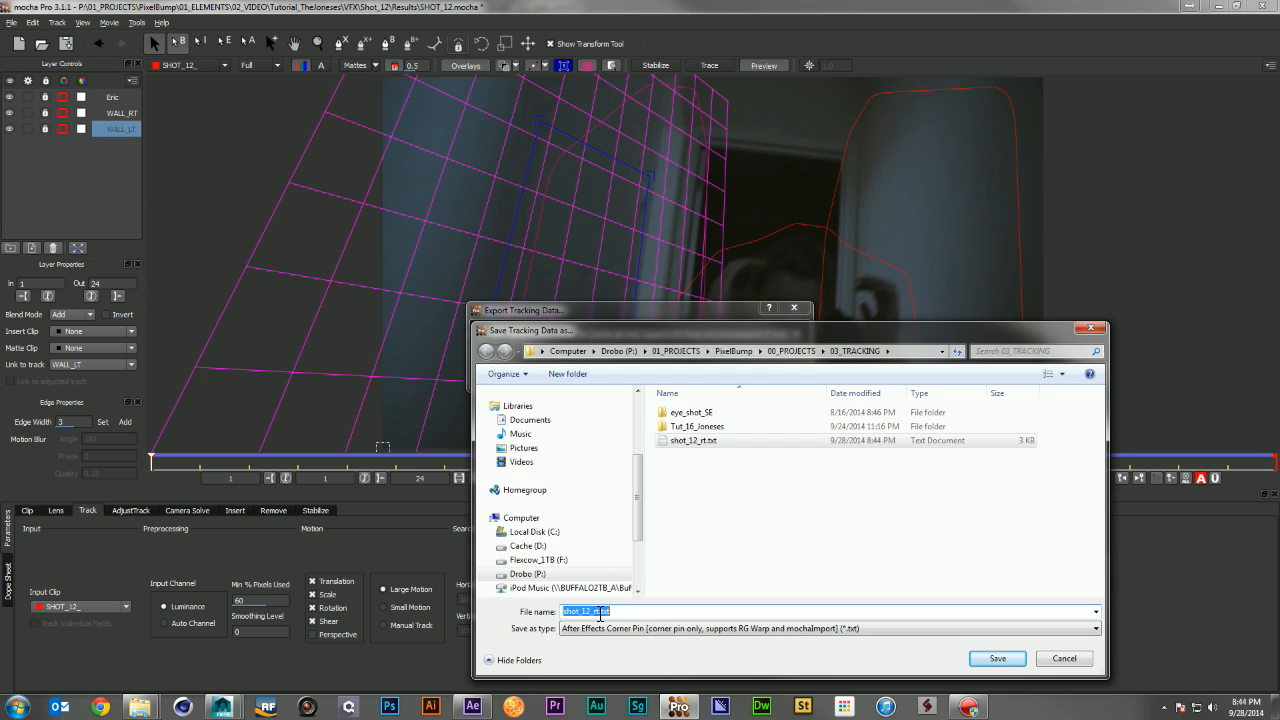
left_click(600, 612)
key("BackSpace")
key("BackSpace")
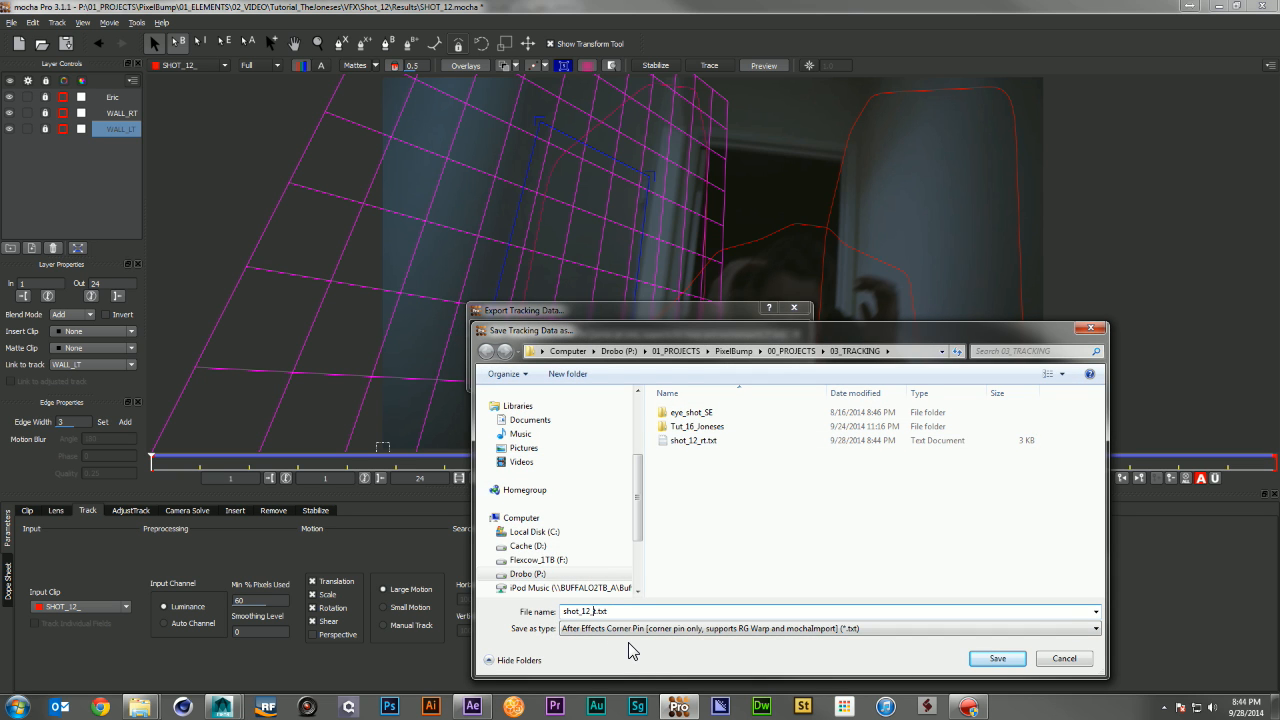
key("Return")
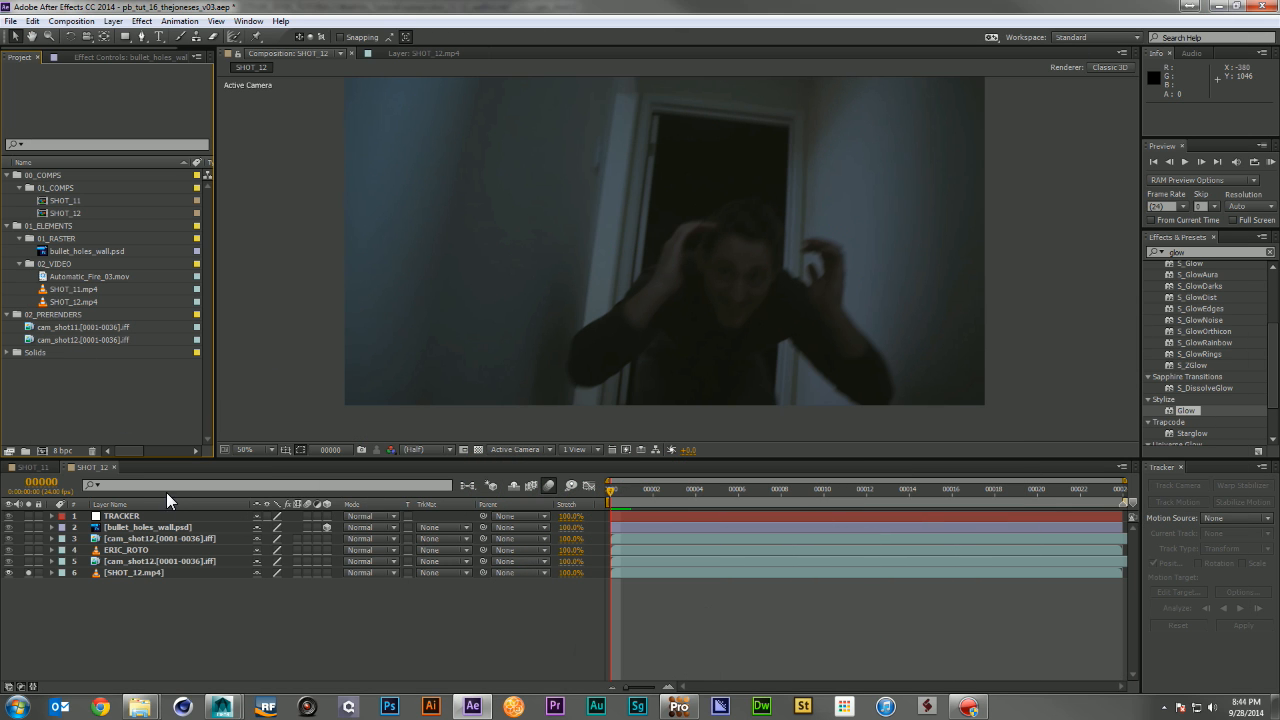
Switch to After Effects and apply the RG Corner Pin effect to the bullet_holes_wall.psd layer in SHOT_12
left_click(140, 530)
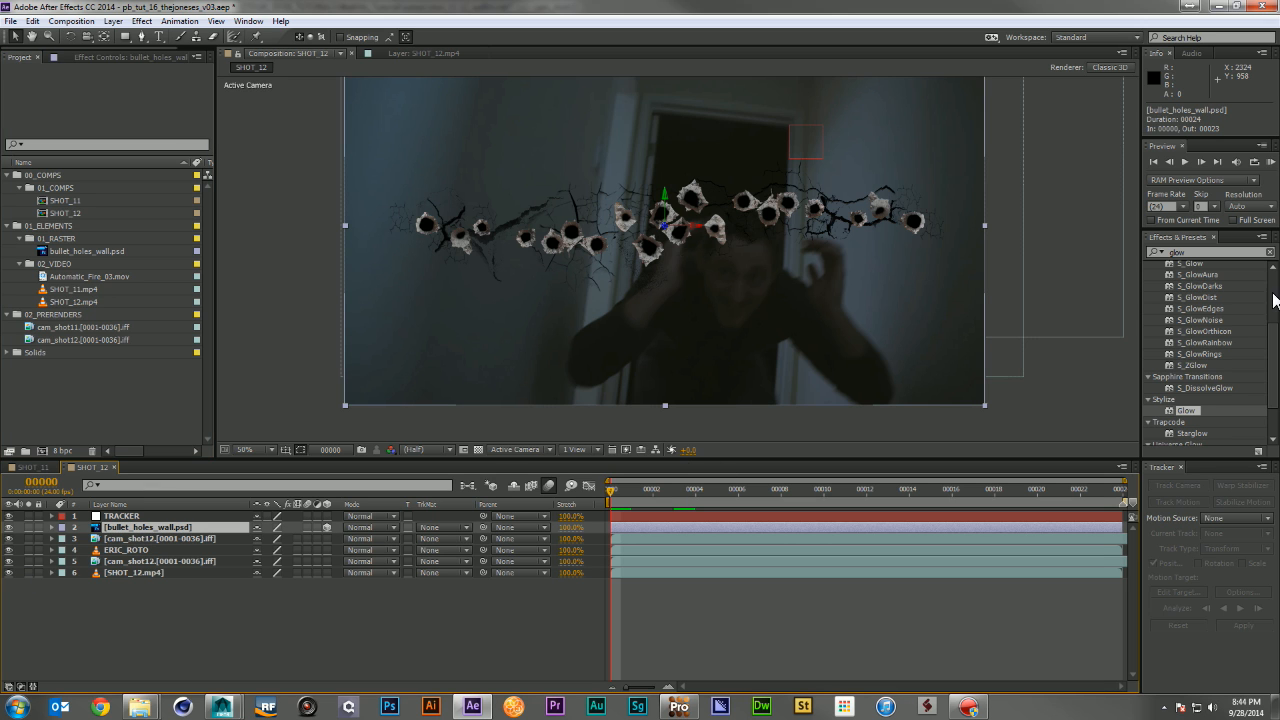
left_click(1220, 251)
type("rg")
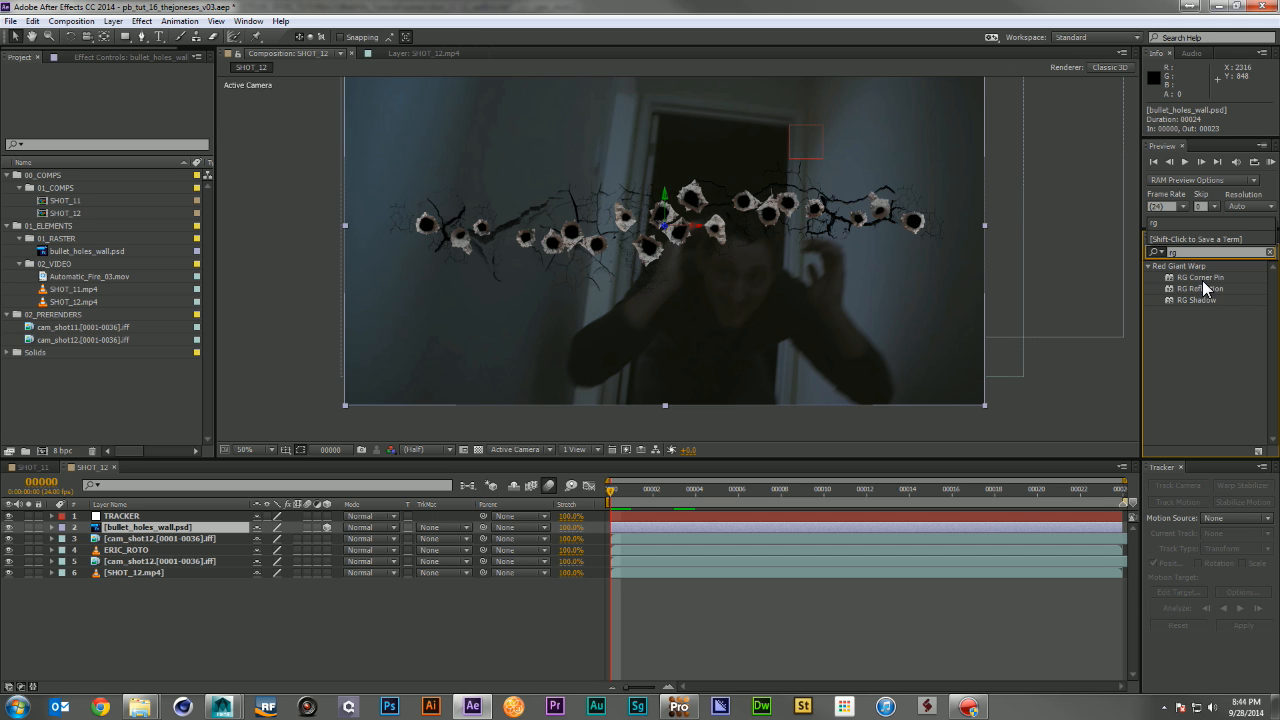
left_click_drag(1195, 279, 168, 526)
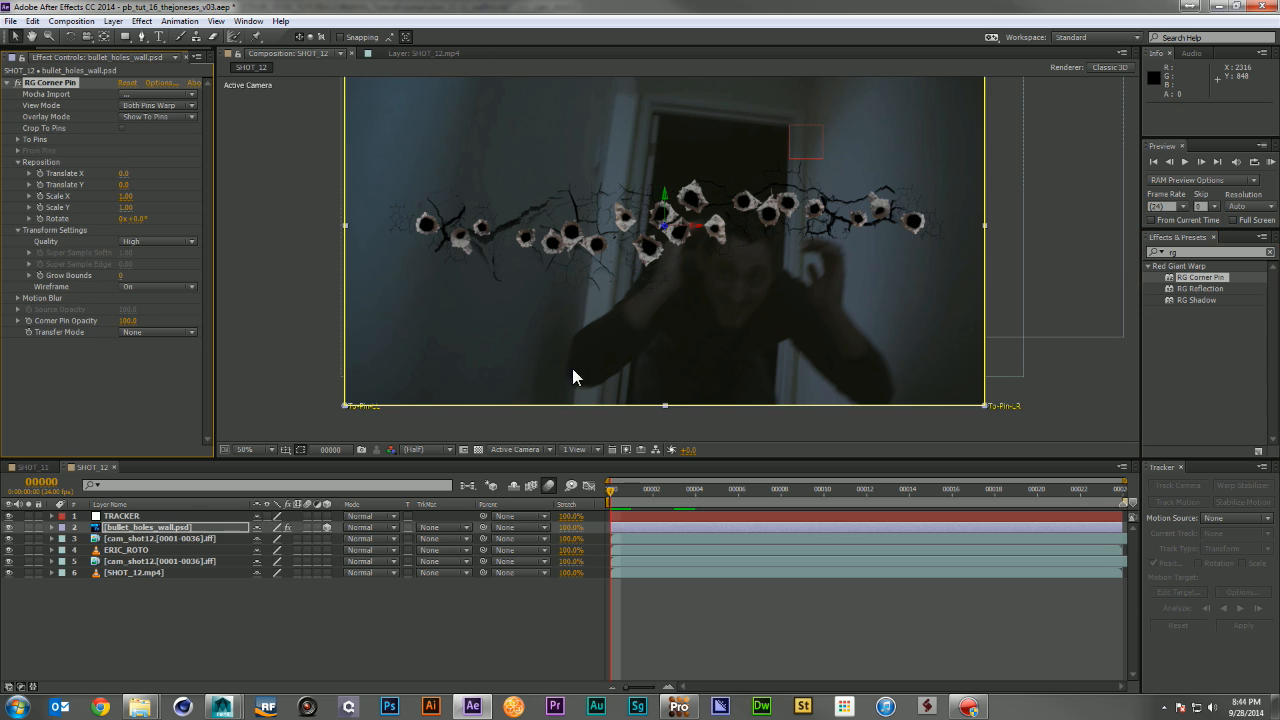
Load shot_12_rt.txt from the 03_TRACKING folder as the To Pins of the bullet hole layer's RG Corner Pin and scrub through the track
key("comma")
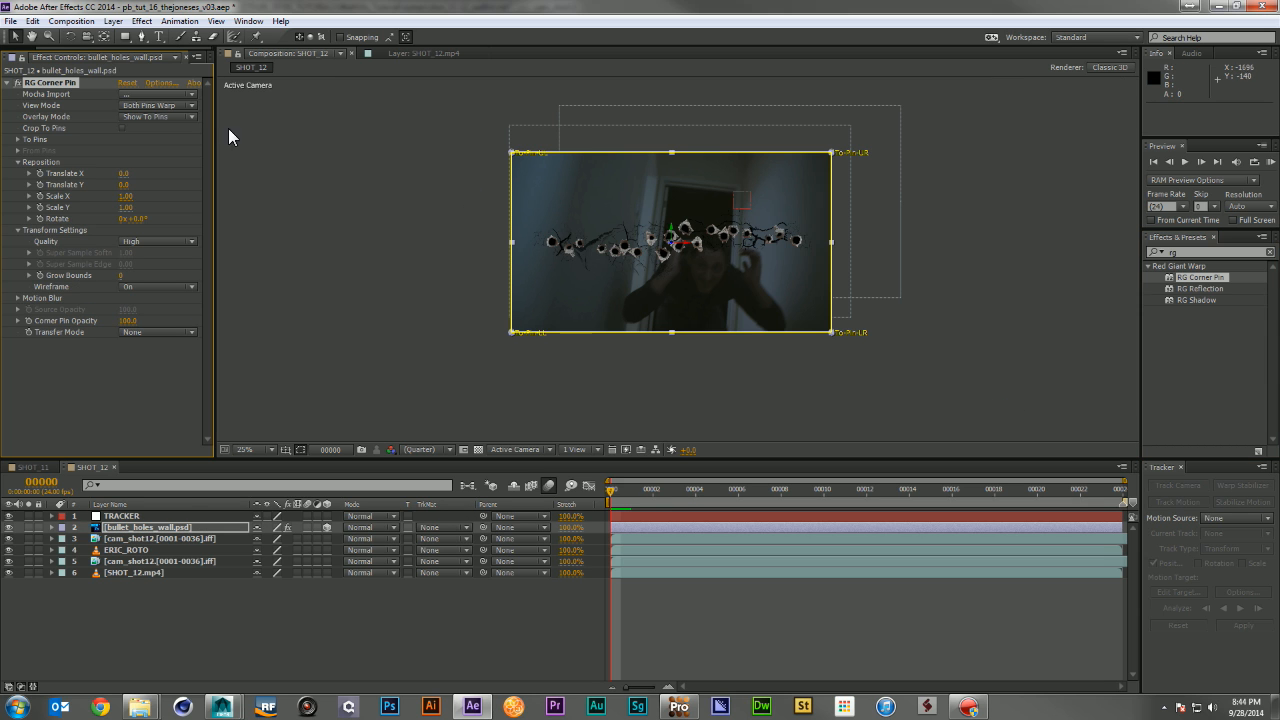
left_click(148, 97)
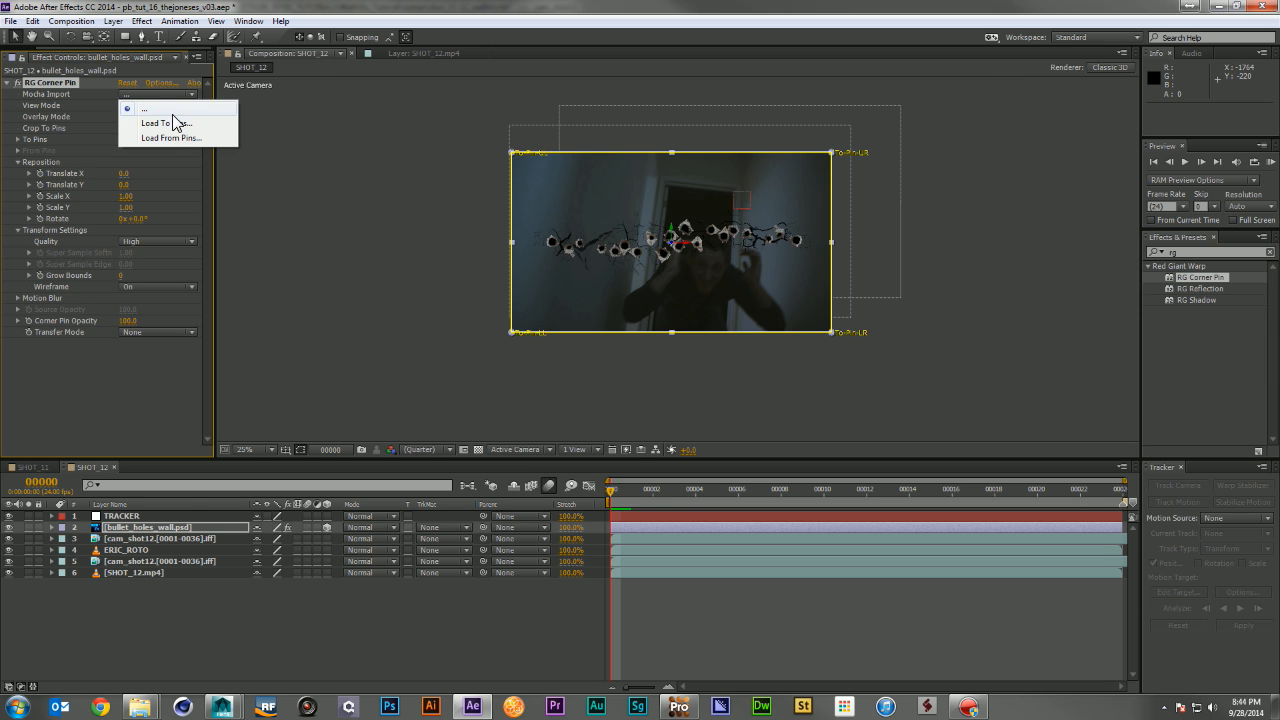
left_click(176, 122)
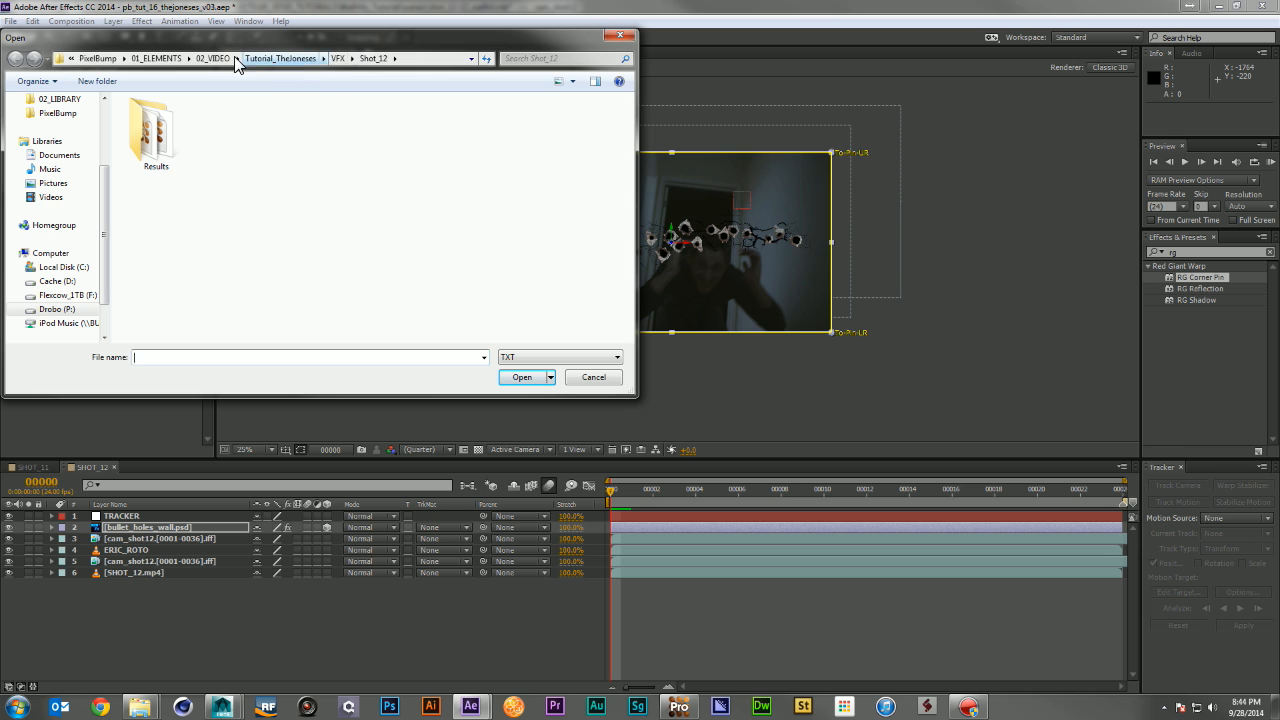
left_click(99, 58)
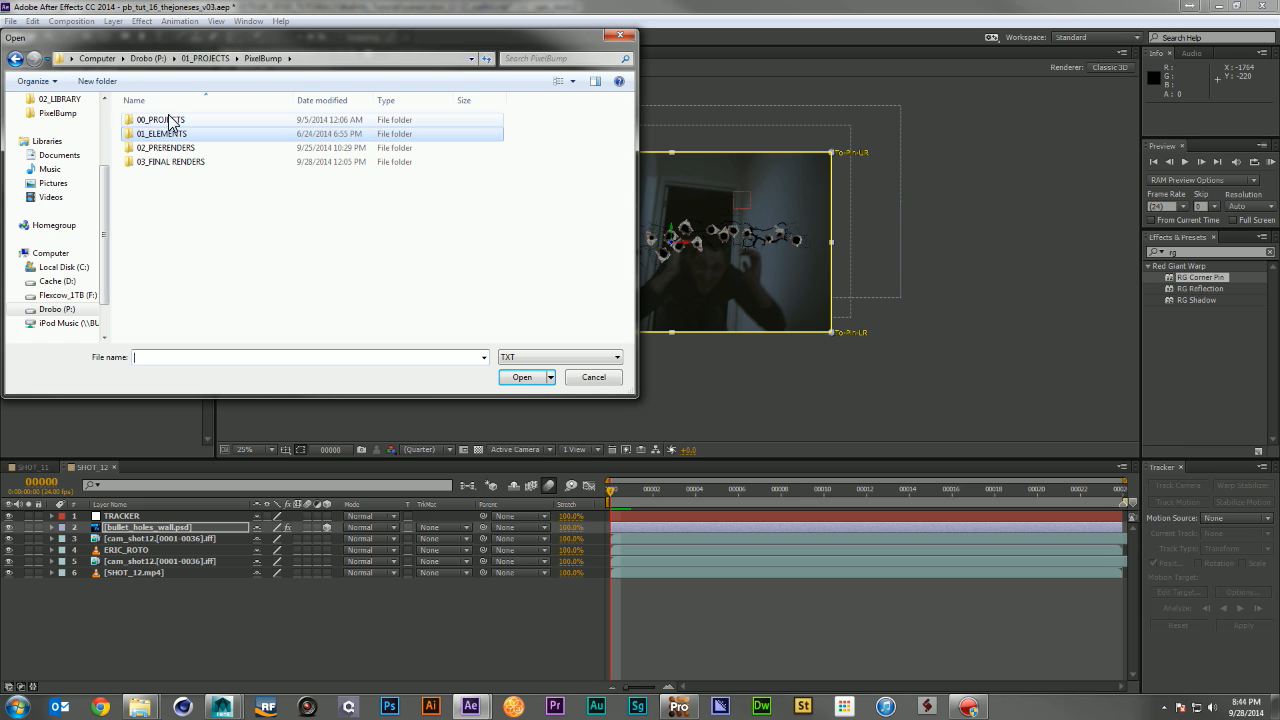
double_click(165, 120)
double_click(170, 162)
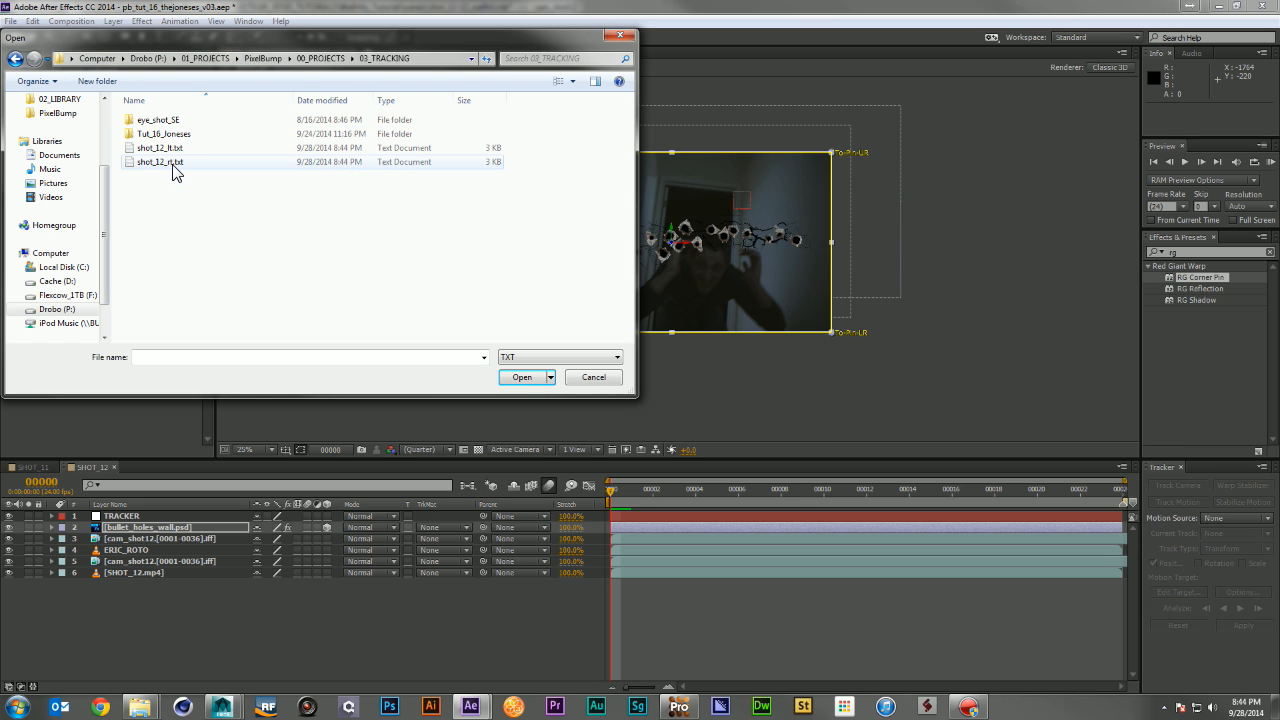
left_click(168, 150)
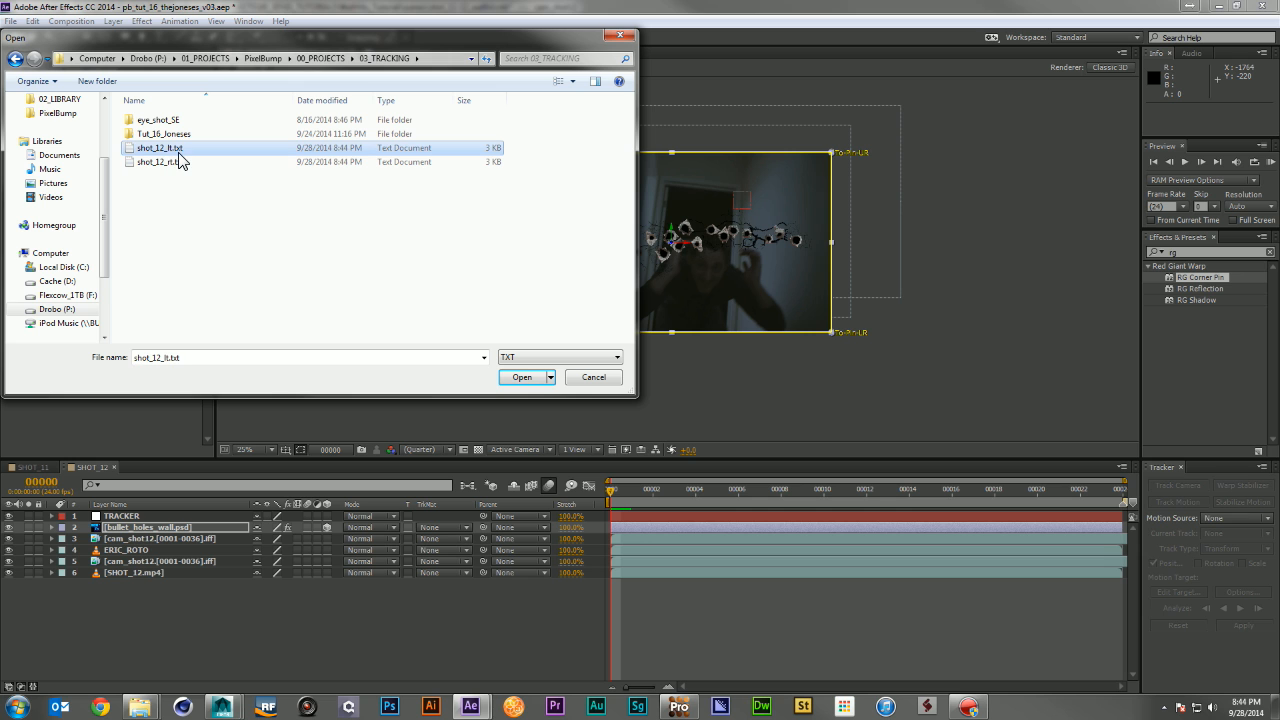
left_click(176, 163)
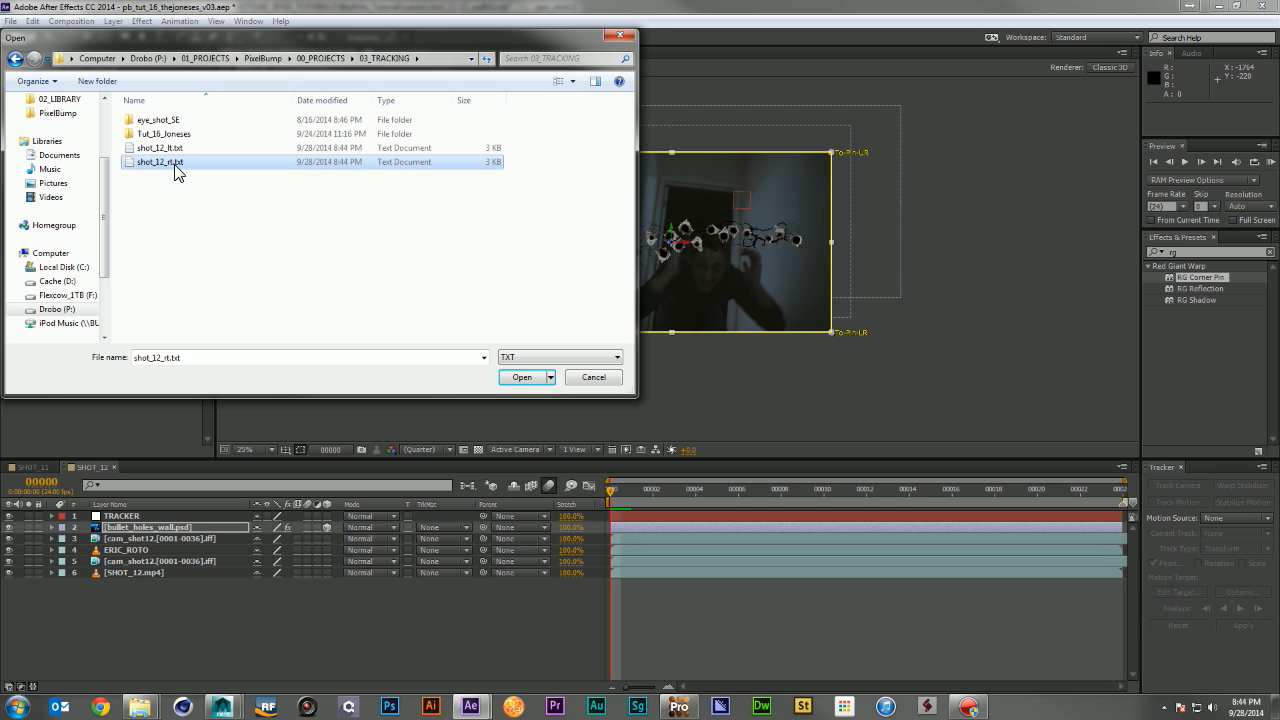
double_click(176, 163)
key("period")
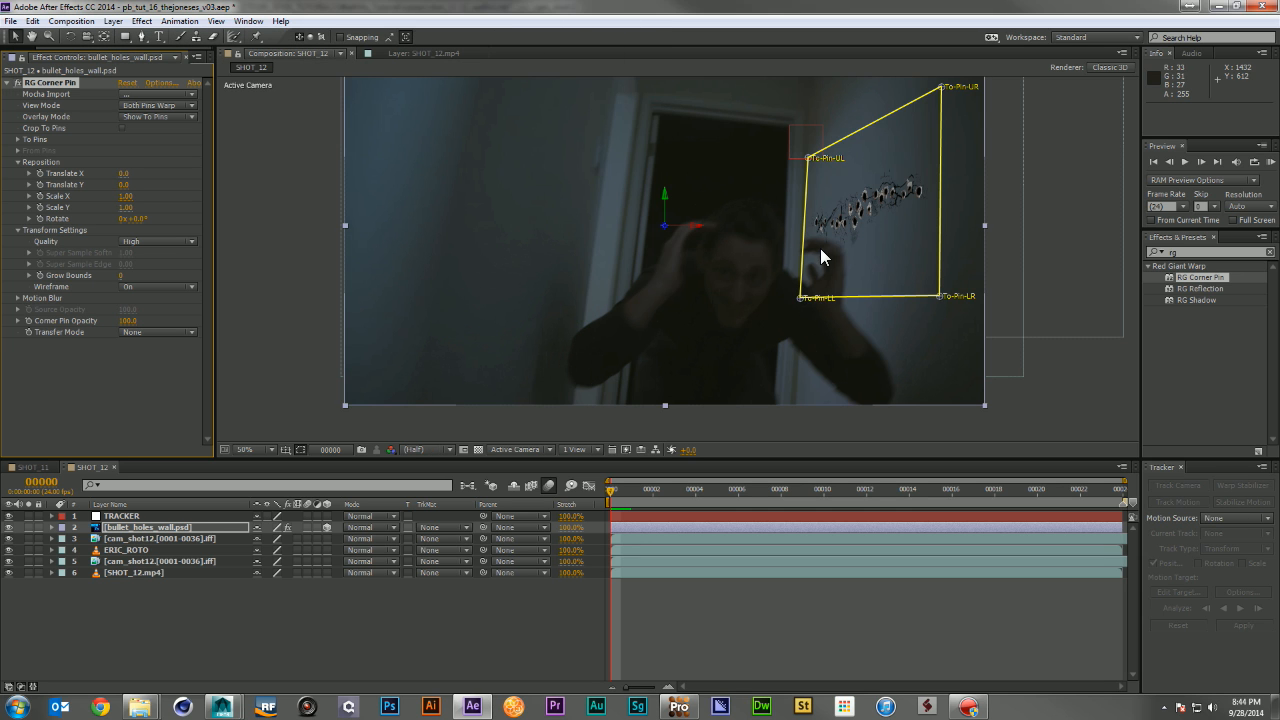
left_click_drag(611, 490, 462, 530)
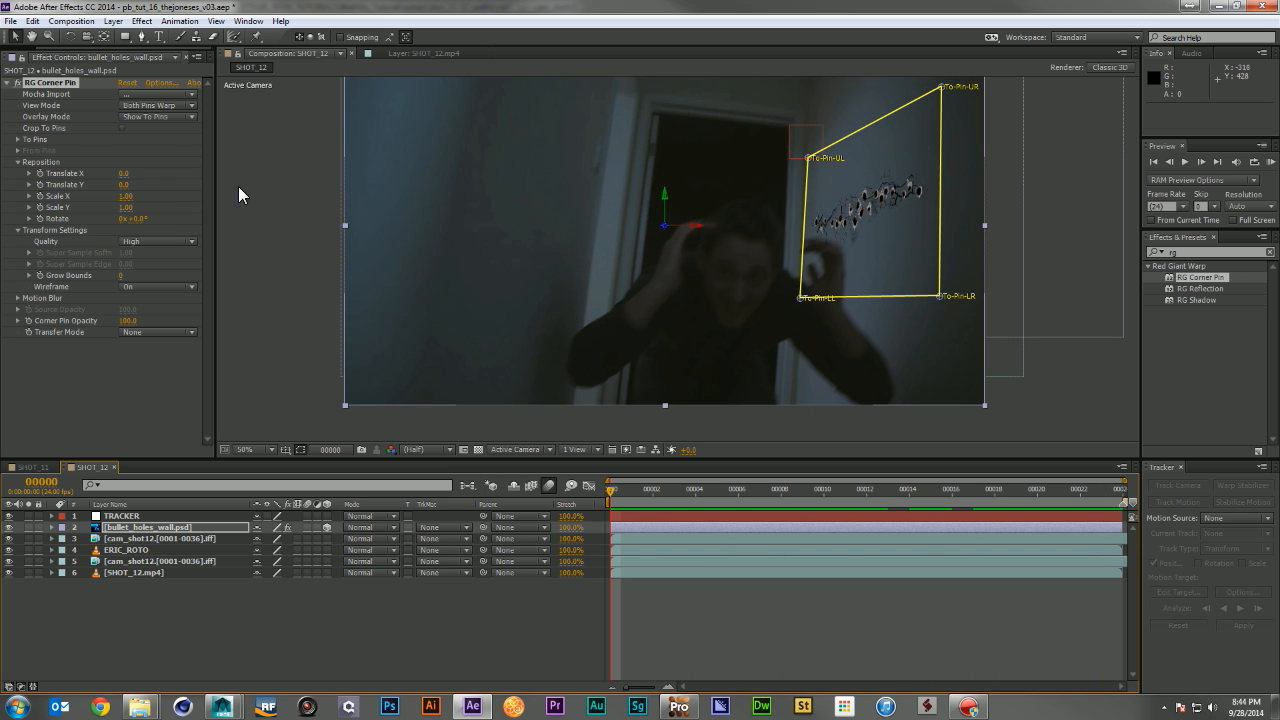
Set the right wall corner pin's Scale X and Scale Y to 0.8 and its Translate X to 5
mouse_move(124, 178)
left_mouse_down()
mouse_move(110, 175)
mouse_move(161, 177)
mouse_move(129, 188)
left_mouse_up()
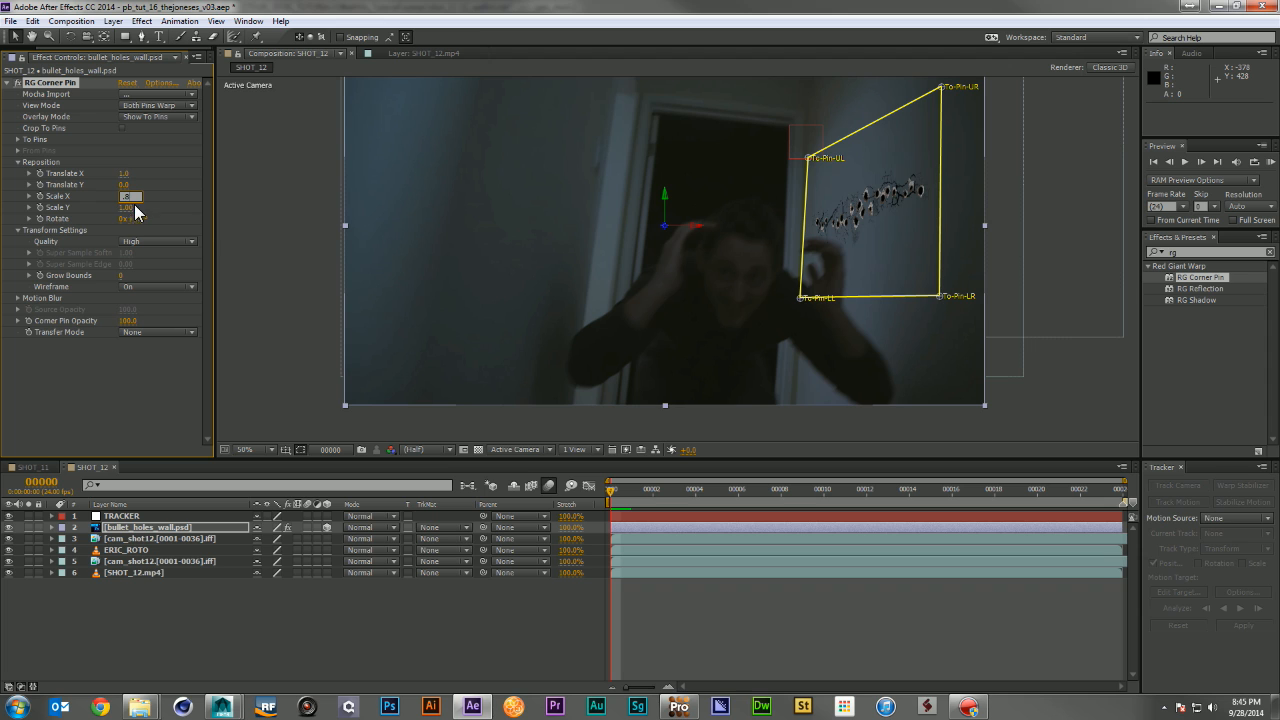
key("Return")
left_click(180, 200)
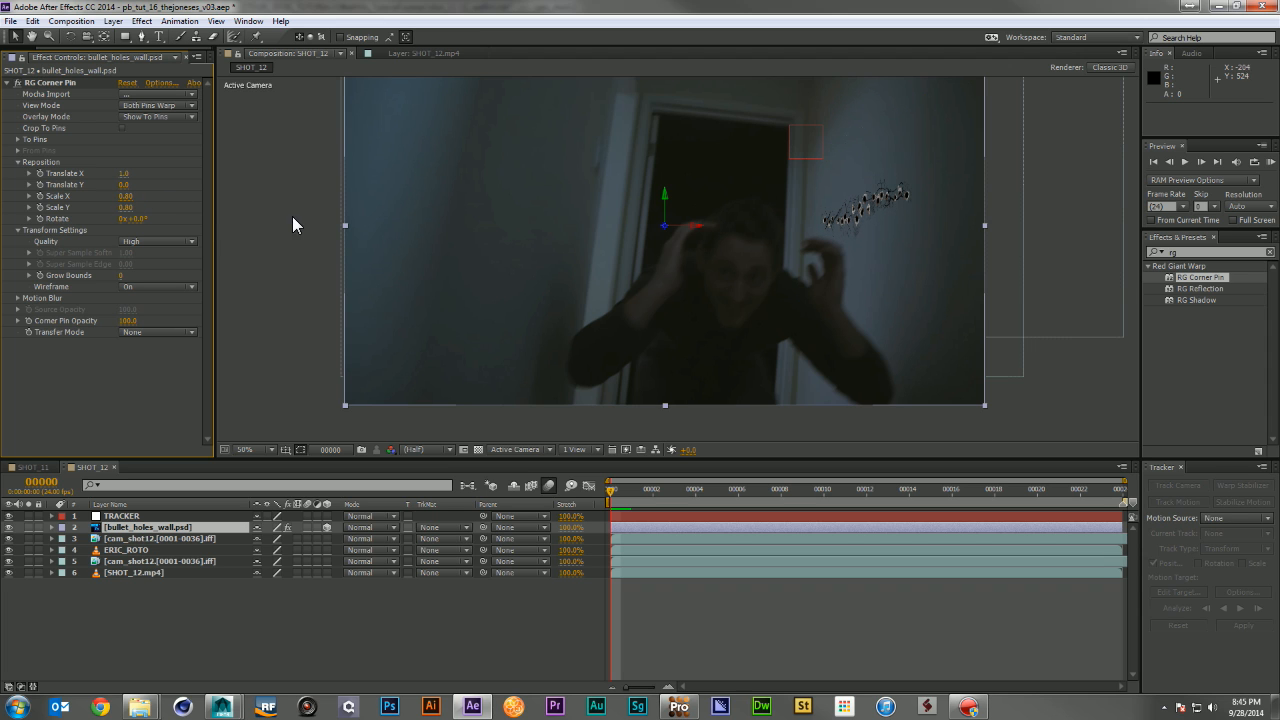
left_click_drag(123, 173, 132, 173)
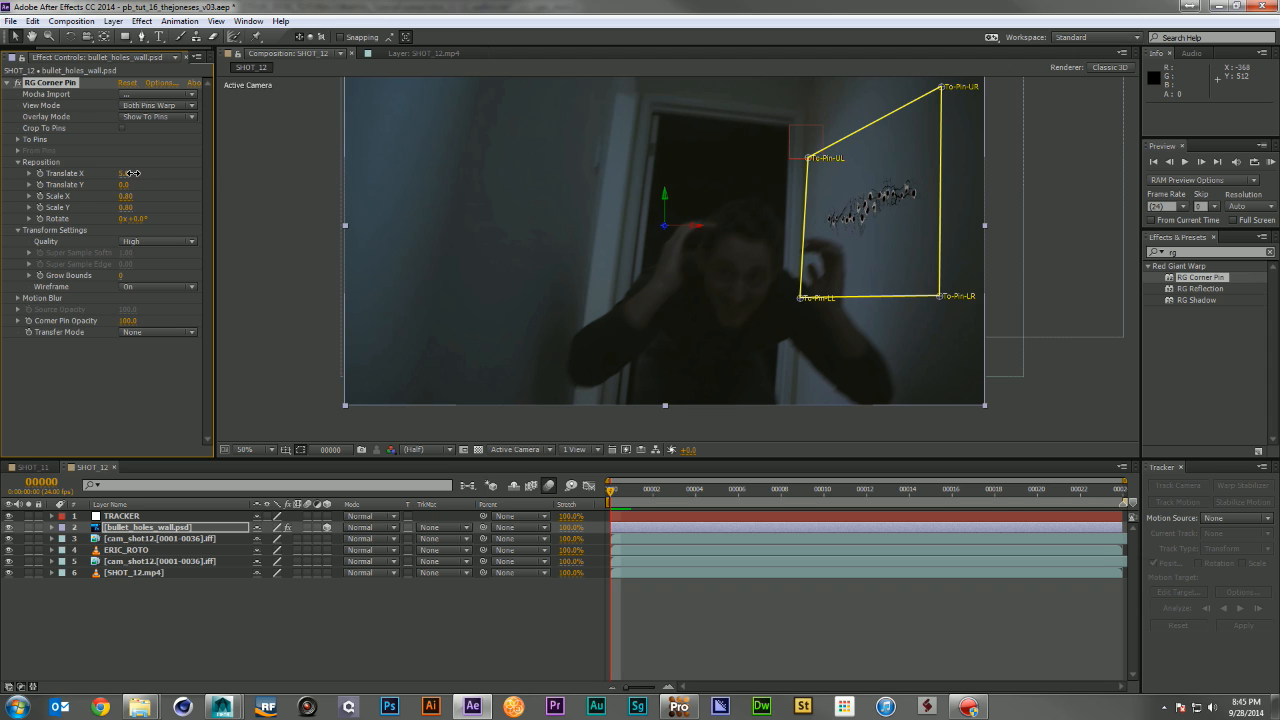
left_click(462, 612)
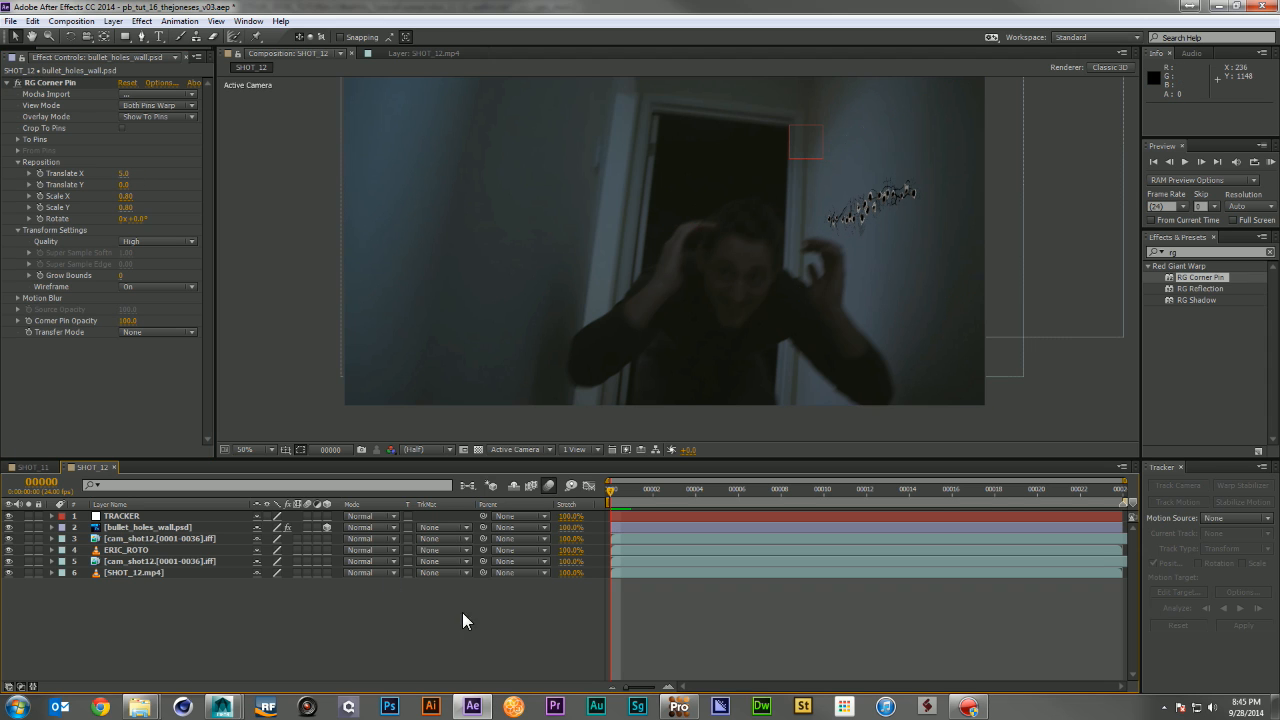
Enable motion blur on the bullet_holes_wall.psd layer and preview the tracked bullet holes on the right wall
left_click(307, 527)
key("KP_0")
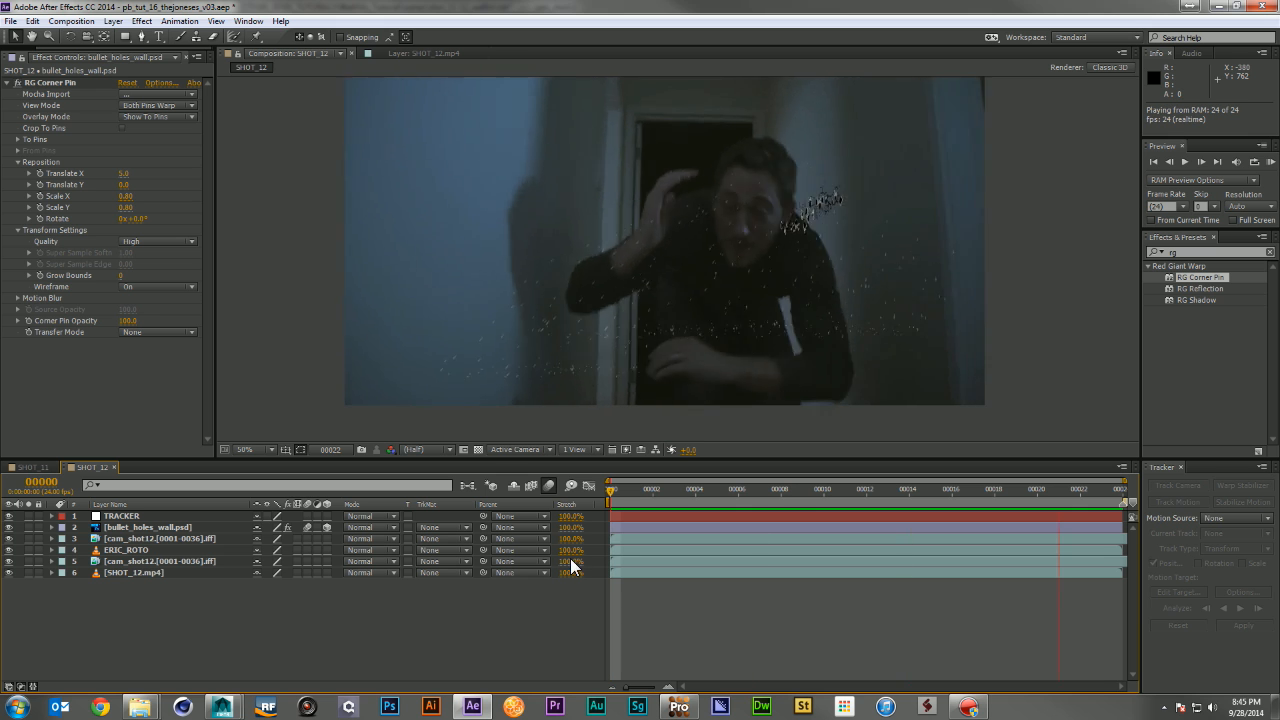
key("Page_Down")
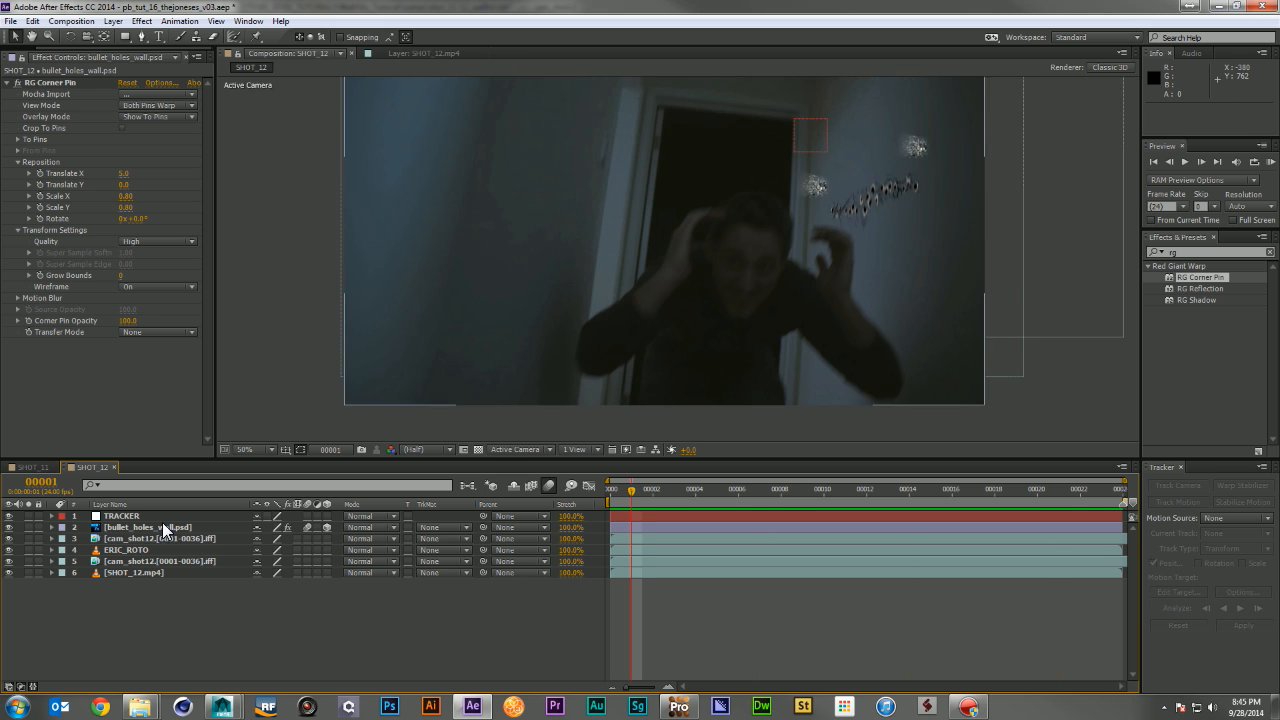
left_click(148, 550)
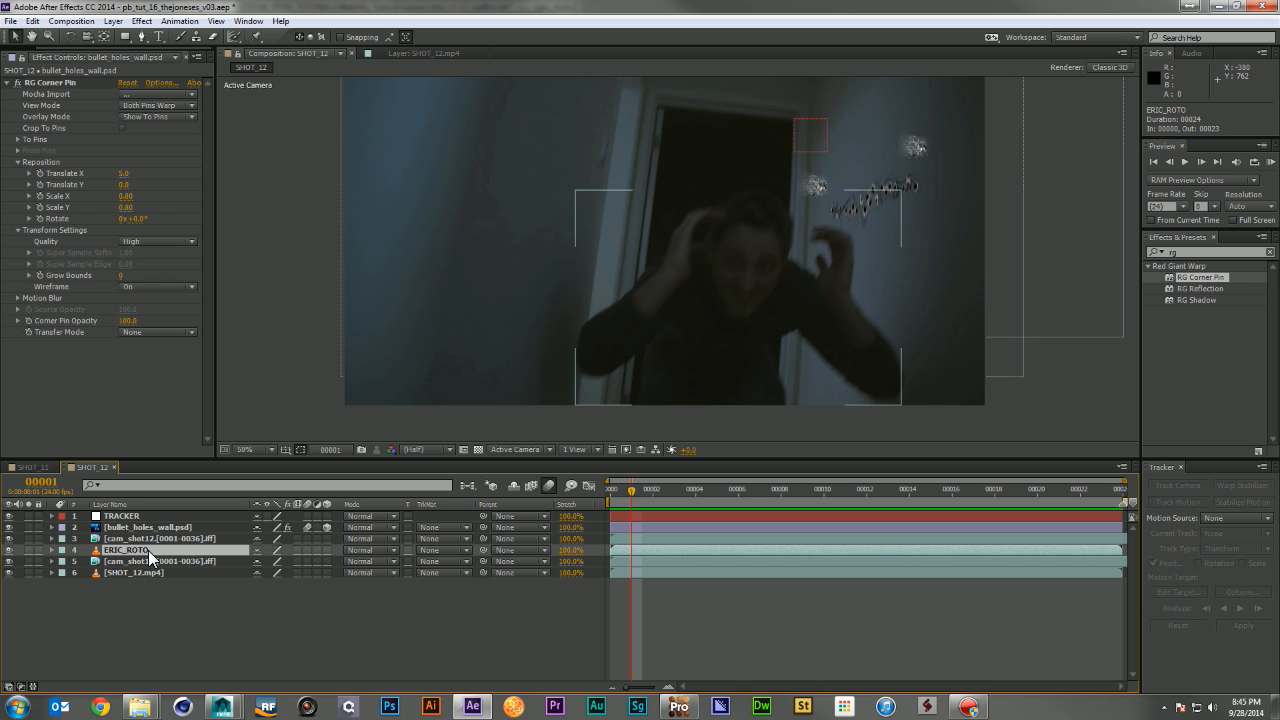
left_click(320, 606)
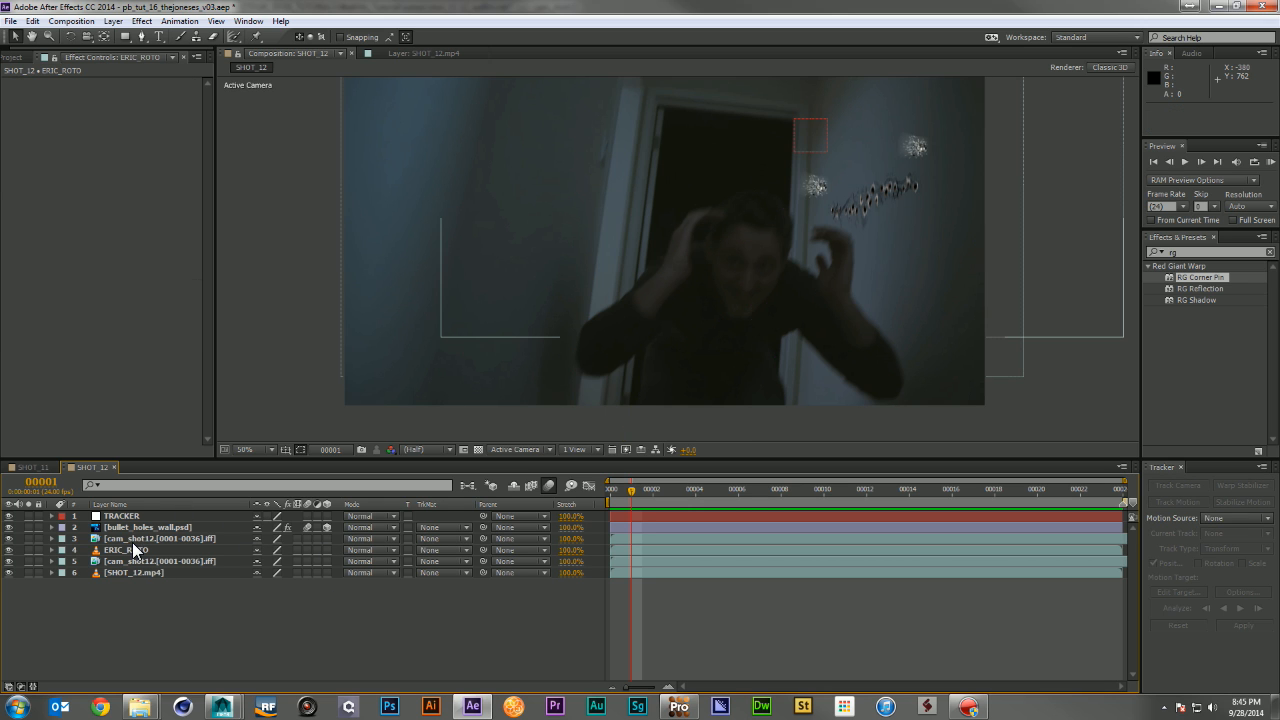
Add a second bullet_holes_wall.psd layer directly below TRACKER in SHOT_12 and apply RG Corner Pin to it
left_click(12, 57)
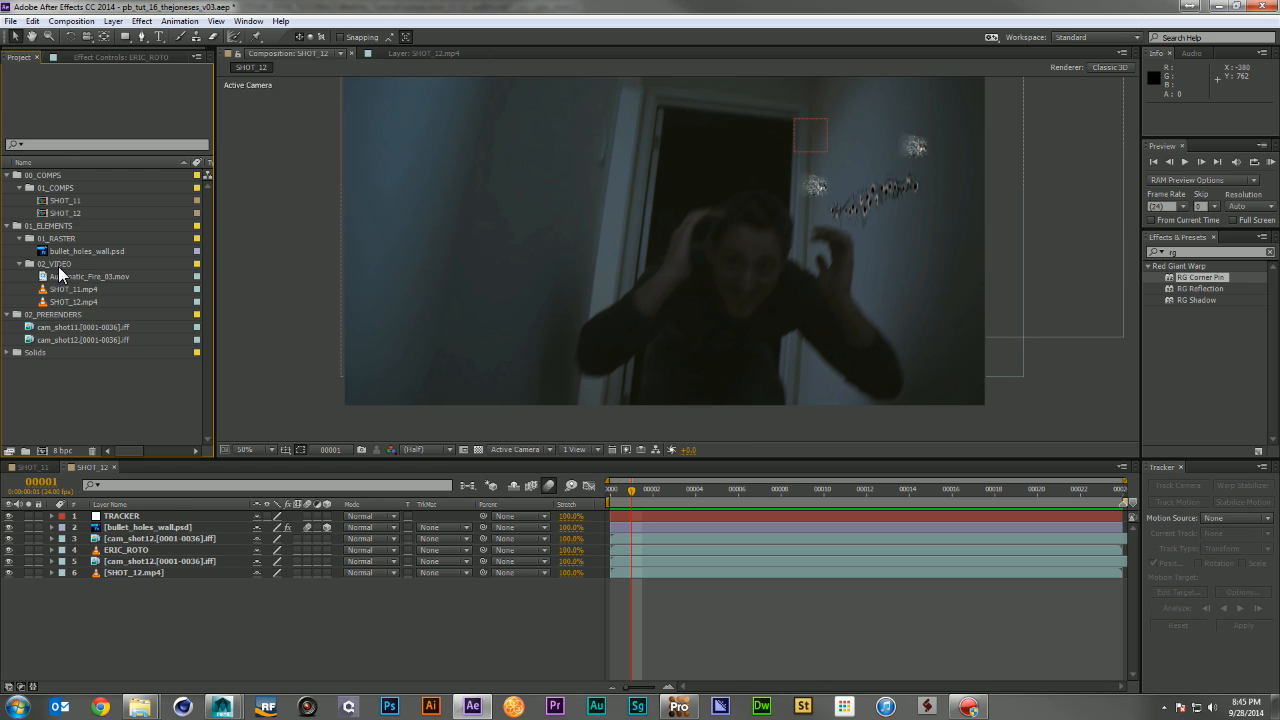
left_click_drag(72, 252, 138, 521)
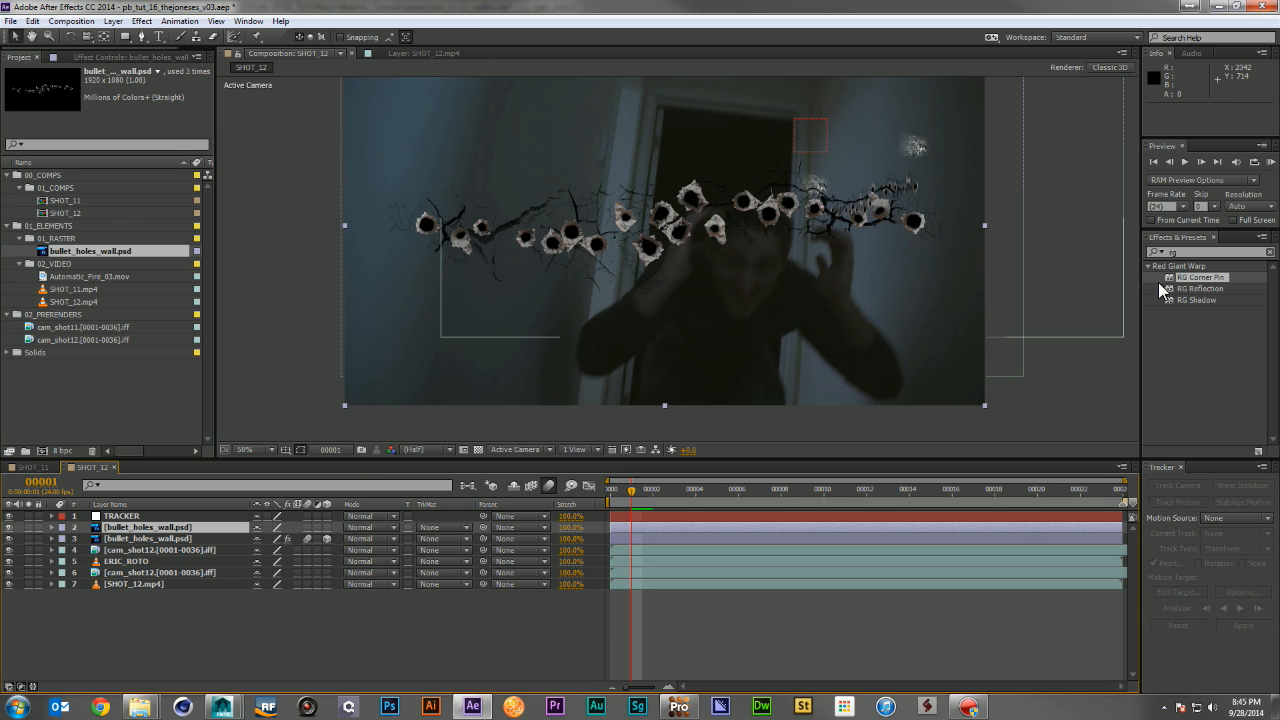
left_click_drag(1184, 278, 164, 526)
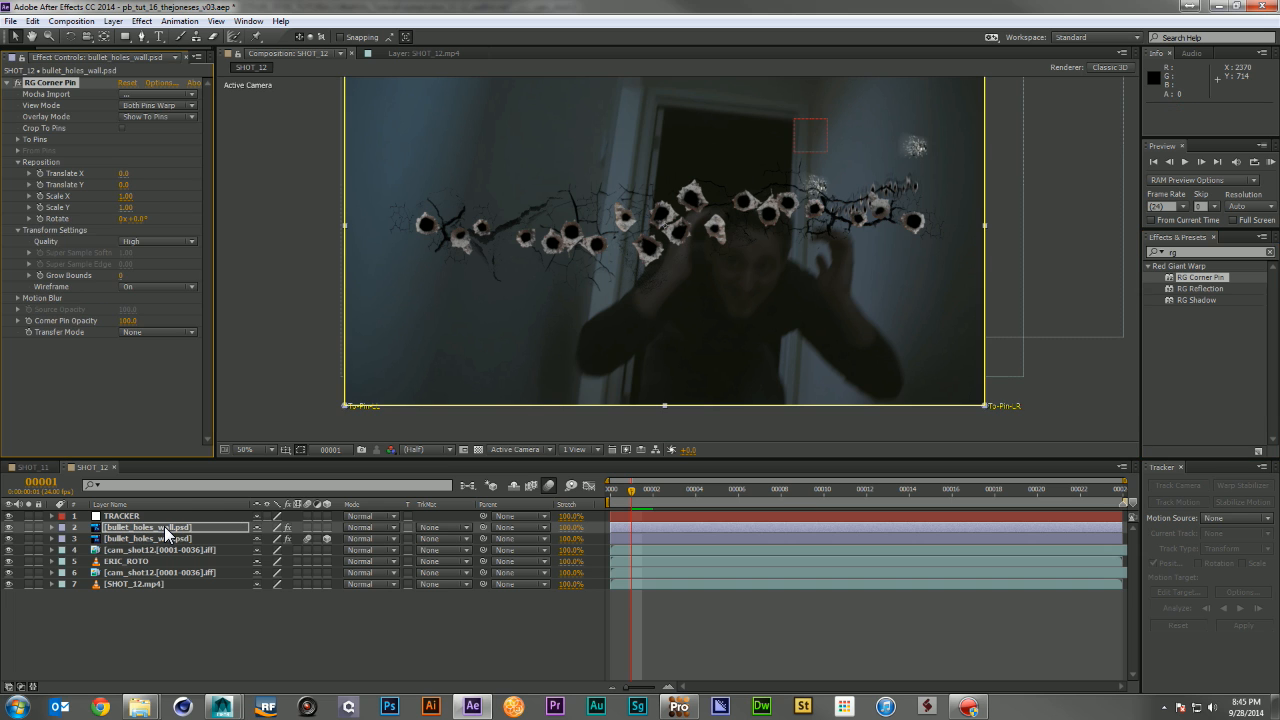
Load shot_12_lt.txt as the To Pins of the new bullet hole layer's corner pin
left_click(153, 93)
left_click(170, 132)
double_click(160, 148)
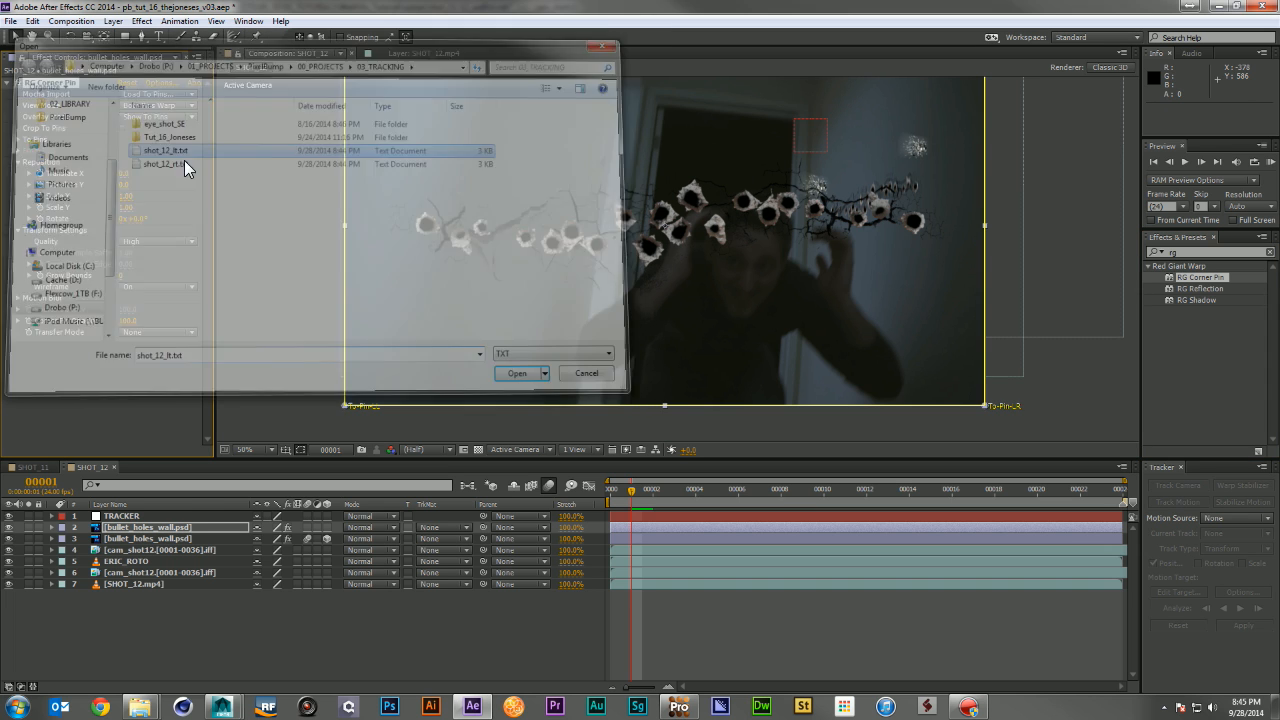
Reposition the left wall bullet holes with Scale X -0.8, Scale Y 0.8, Translate X 4 and Translate Y -13
left_click(127, 196)
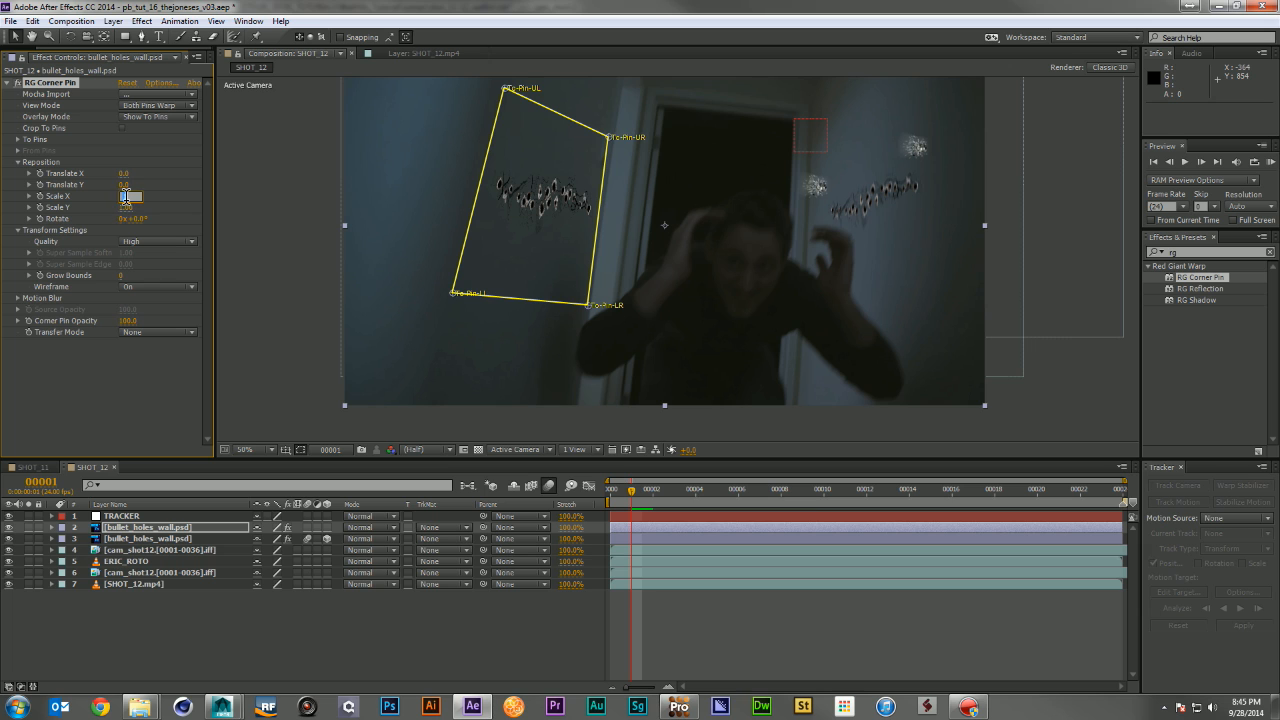
type("-1")
key("Return")
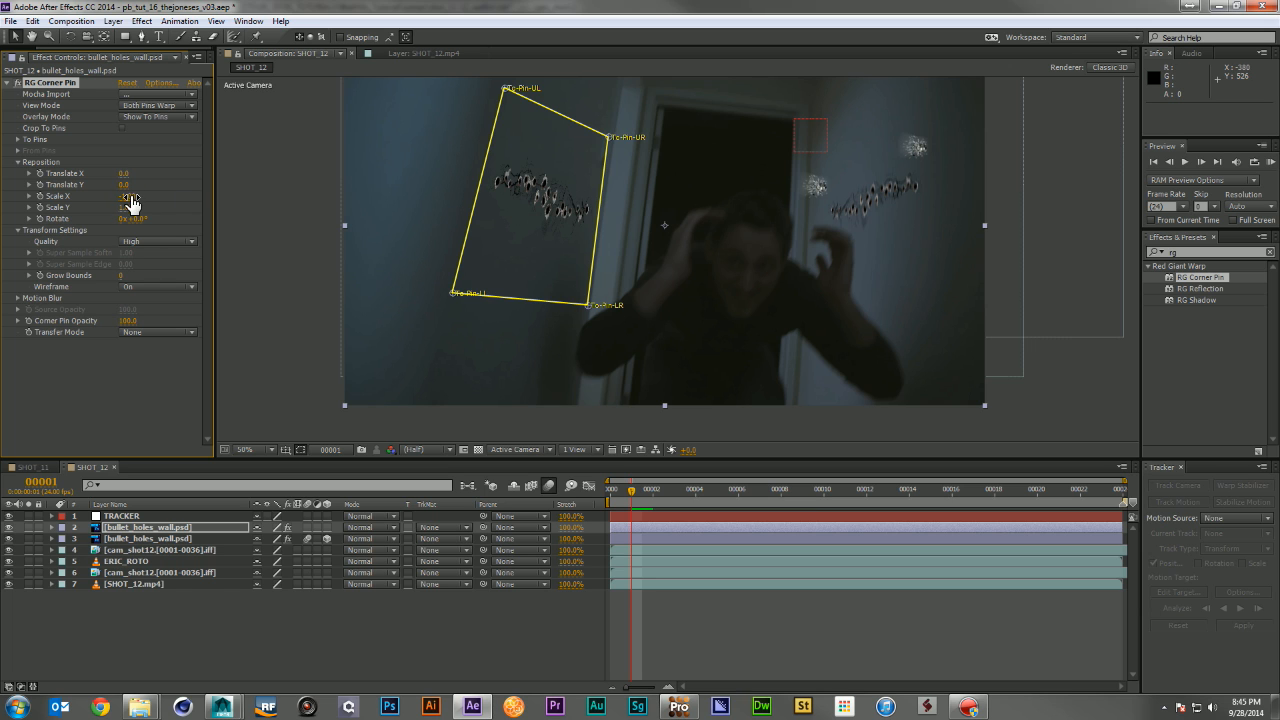
left_click(129, 207)
left_click(131, 197)
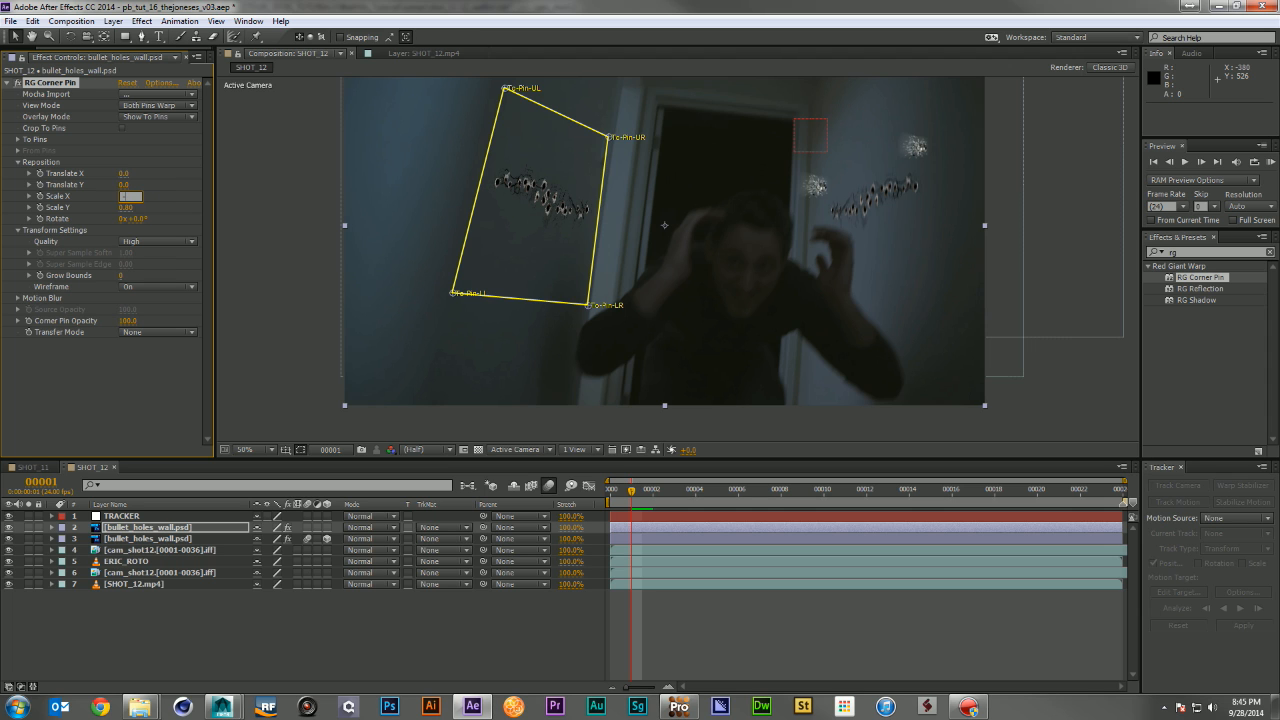
left_click_drag(124, 174, 127, 175)
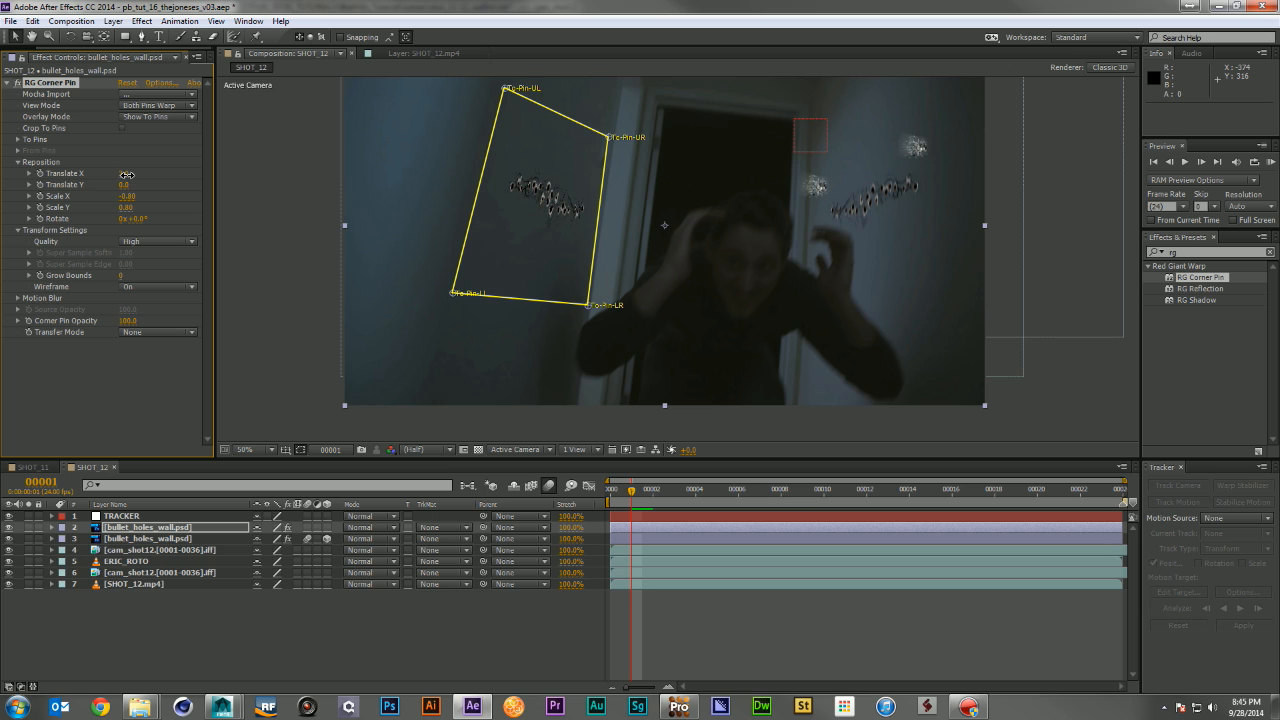
left_click_drag(127, 186, 117, 186)
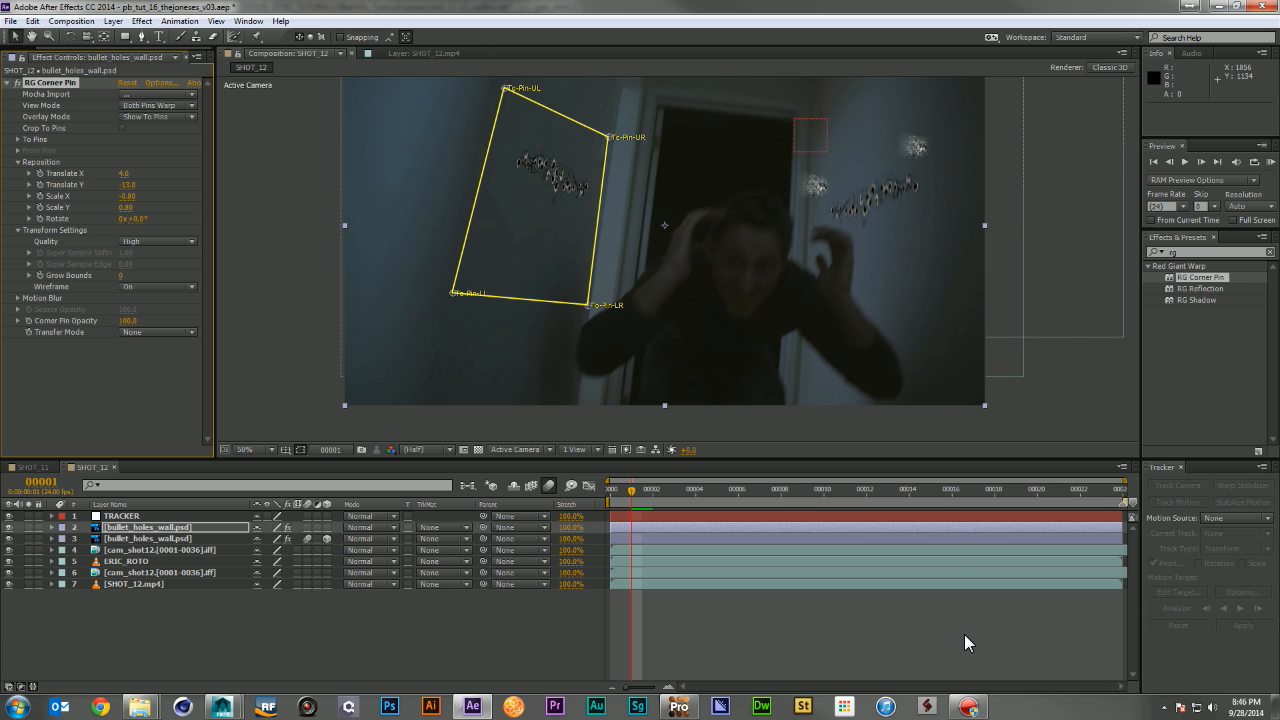
Enable motion blur on the left wall bullet hole layer, turn off 3D on the right wall one, and preview the shot
key("space")
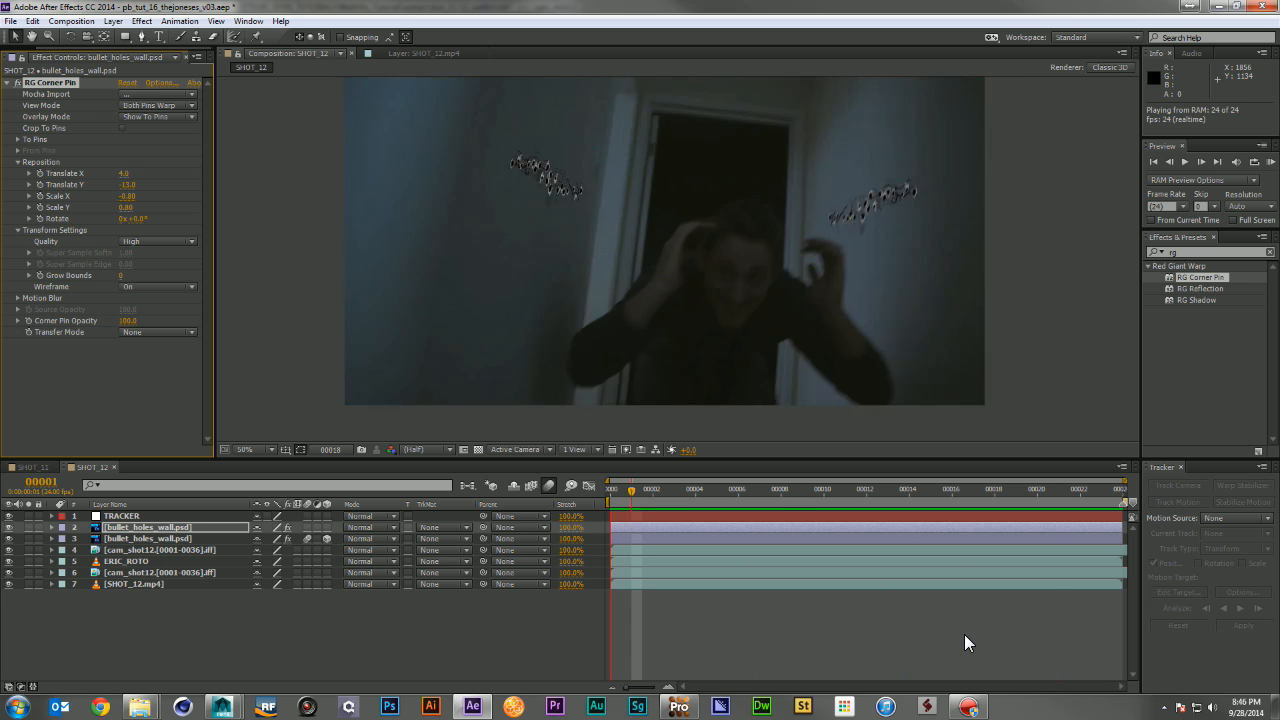
key("space")
left_click(308, 524)
left_click(326, 538)
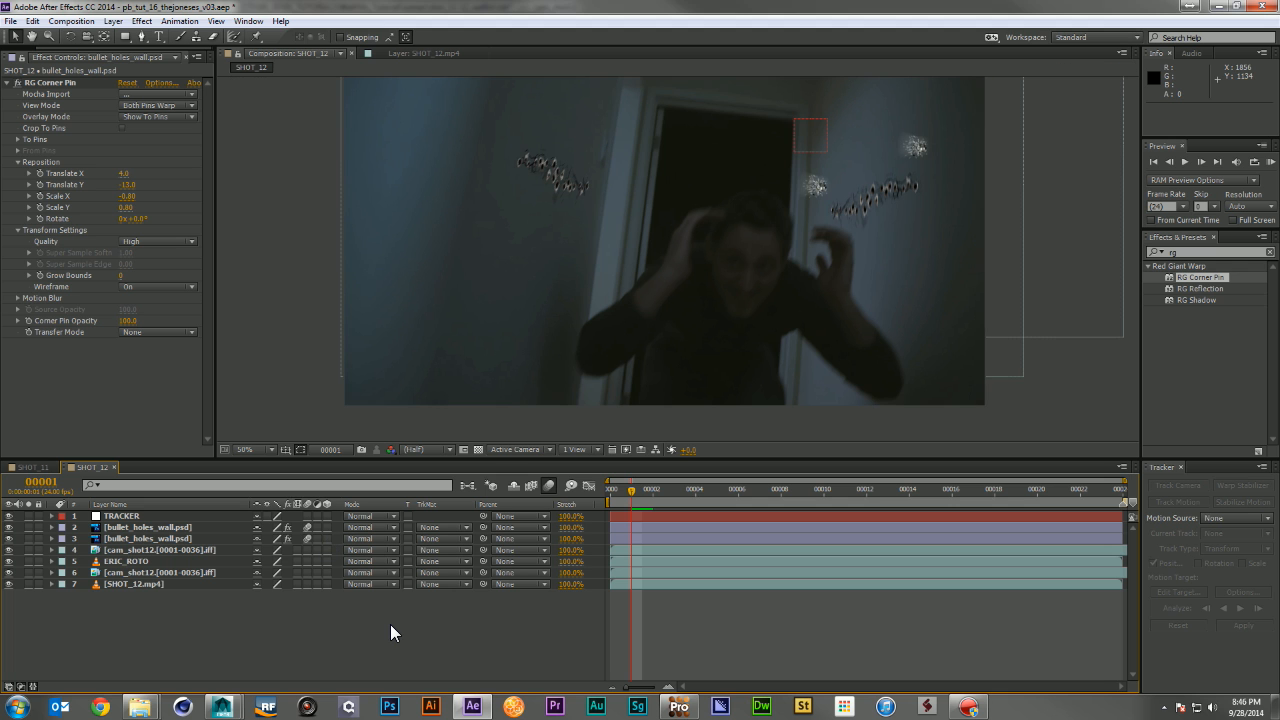
key("space")
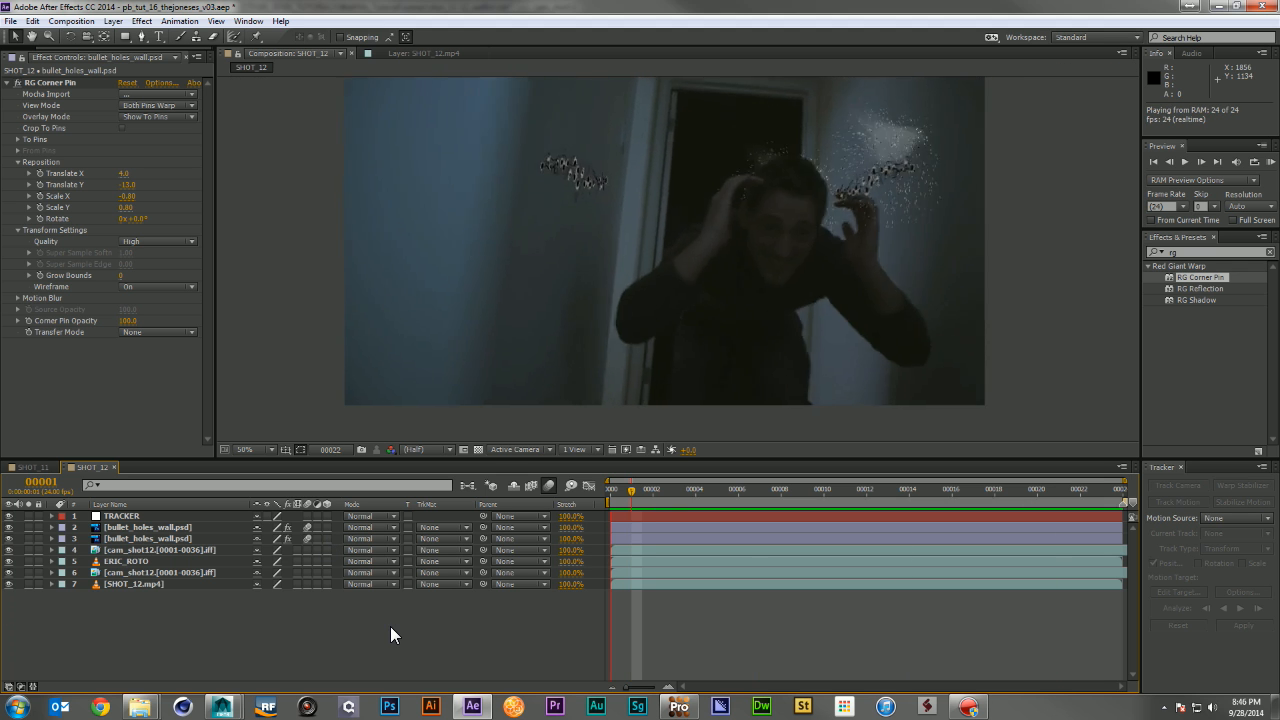
key("space")
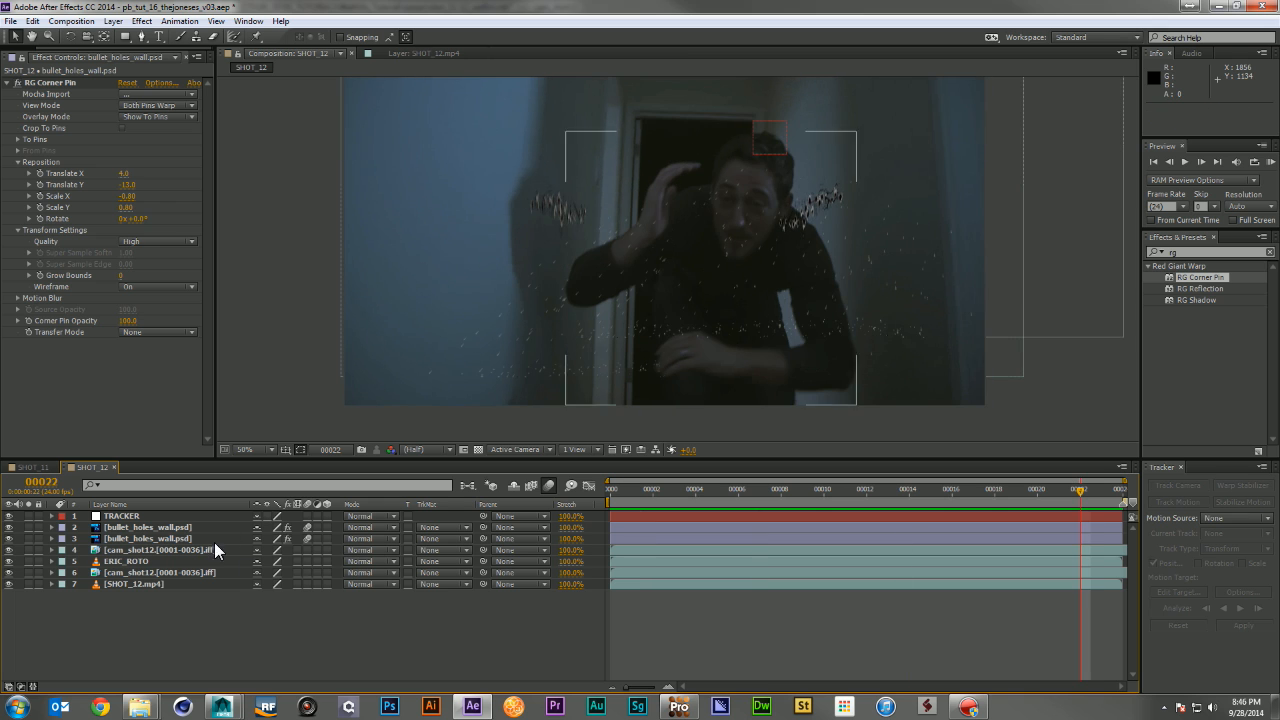
Raise the bullet holes on both walls by setting Translate Y to about -27 for the right wall and -39 for the left
left_click(172, 536)
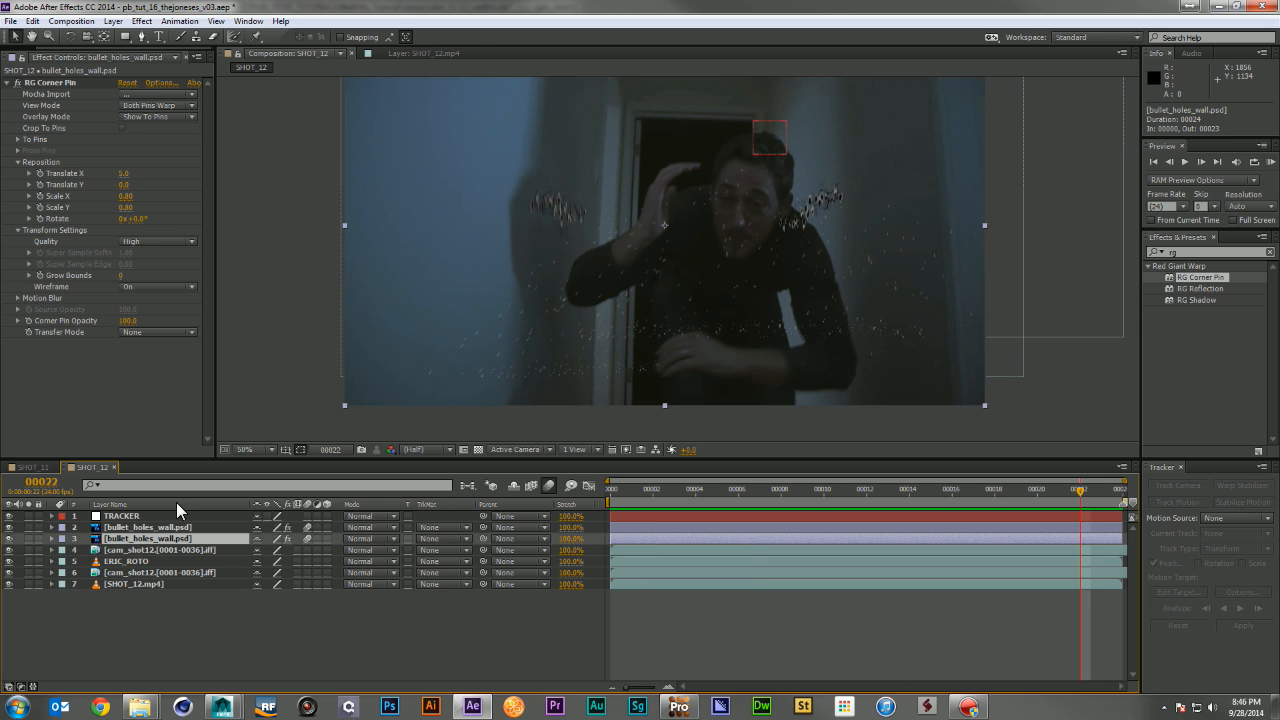
left_click_drag(119, 185, 106, 184)
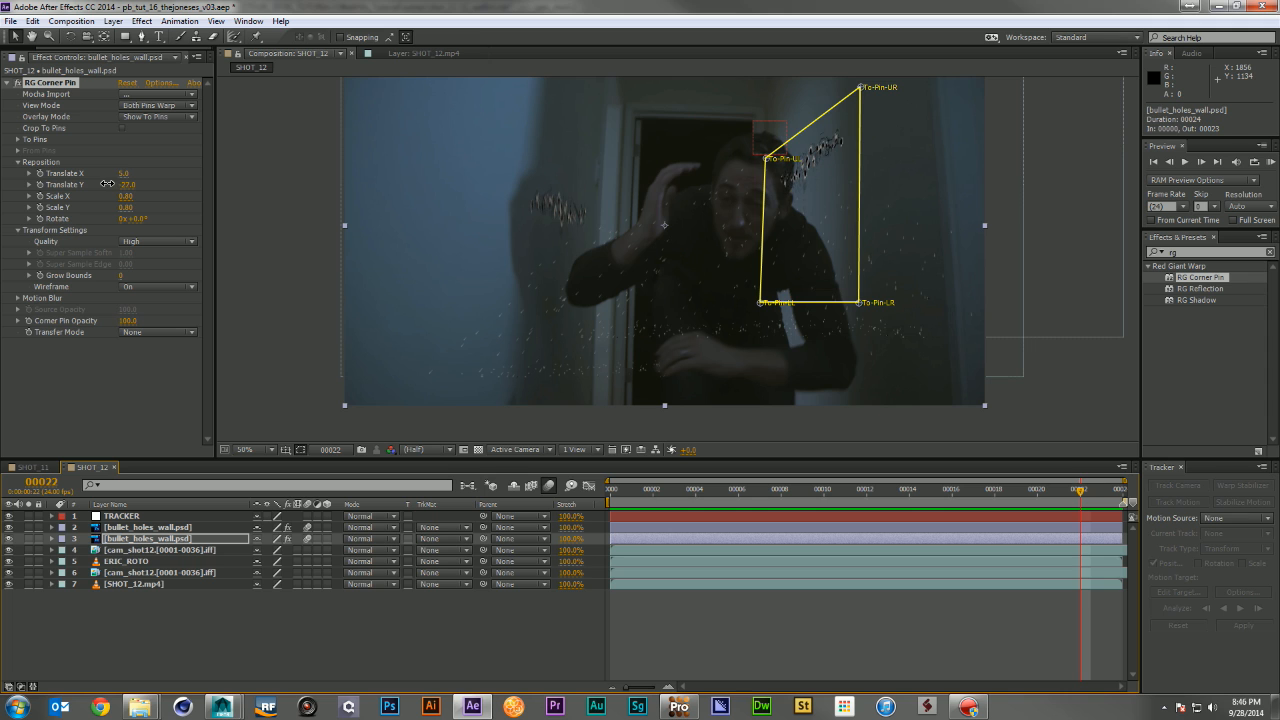
left_click(178, 526)
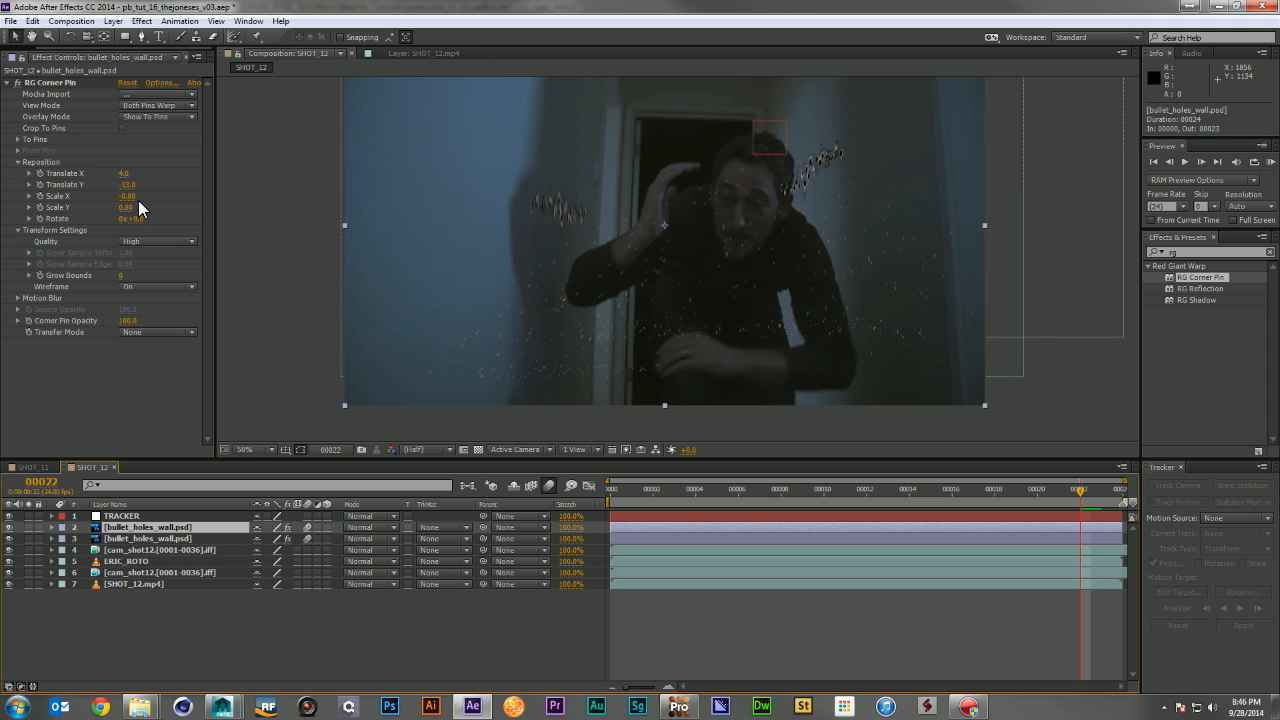
left_click(130, 205)
key("ctrl+z")
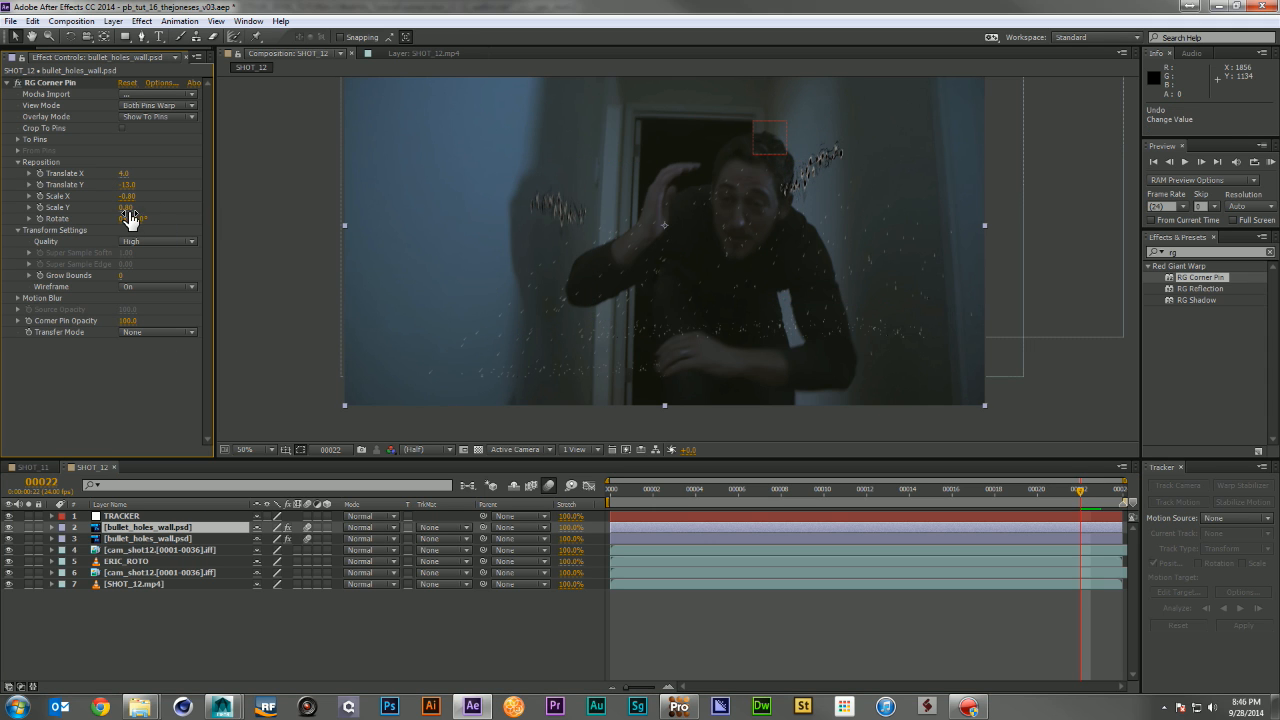
left_click_drag(125, 185, 111, 184)
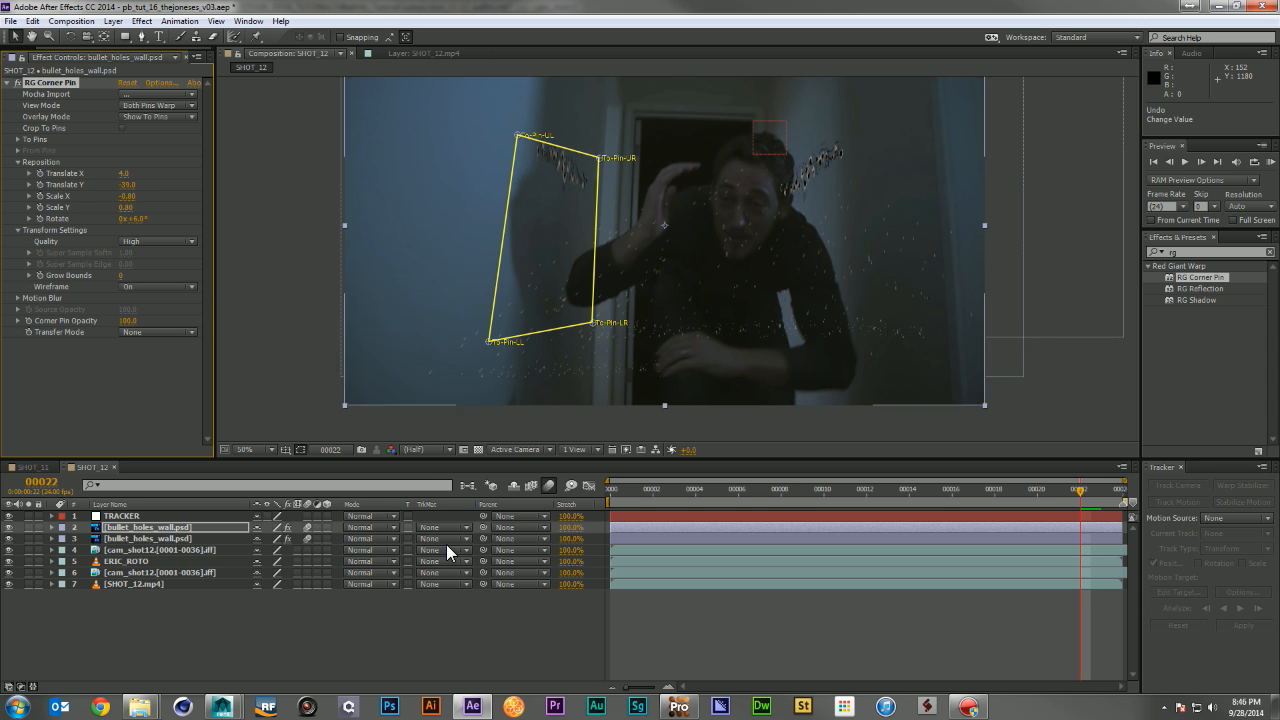
Play a RAM preview of the repositioned bullet holes and return to frame 1
left_click(650, 618)
key("KP_0")
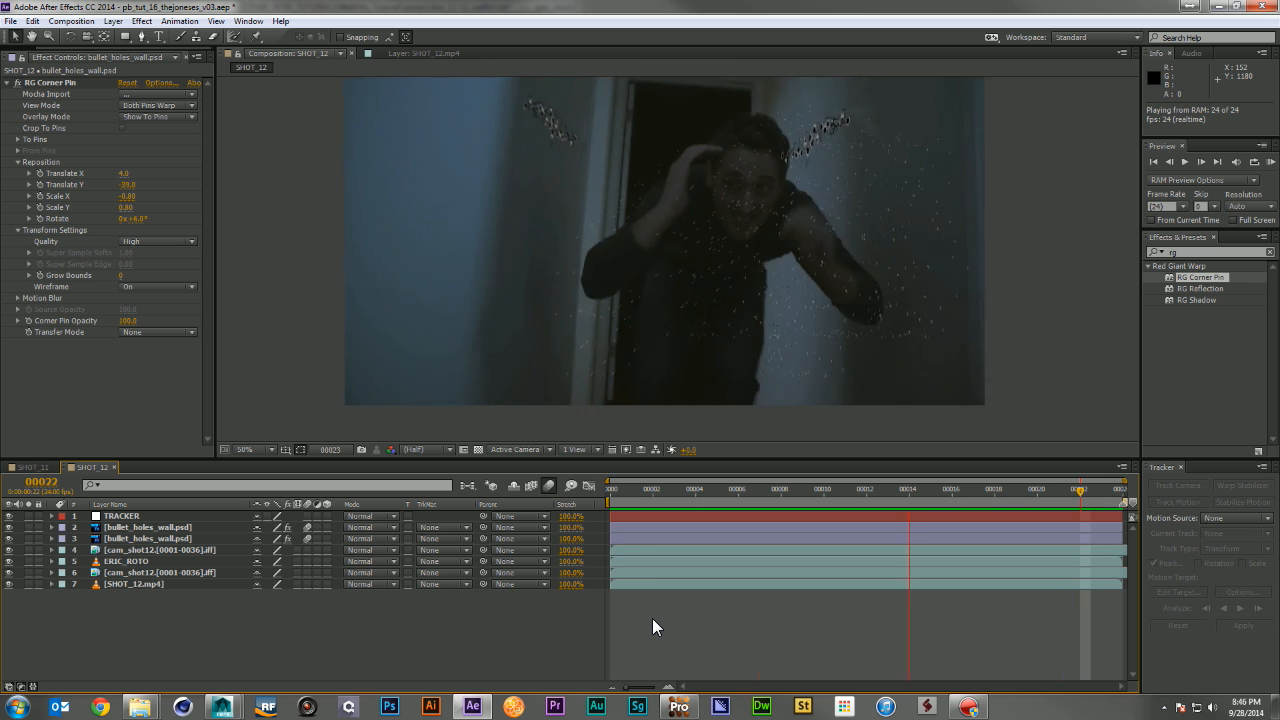
left_click(632, 490)
Apply the Curves effect to the left wall bullet hole layer
left_click(1204, 253)
type("curves")
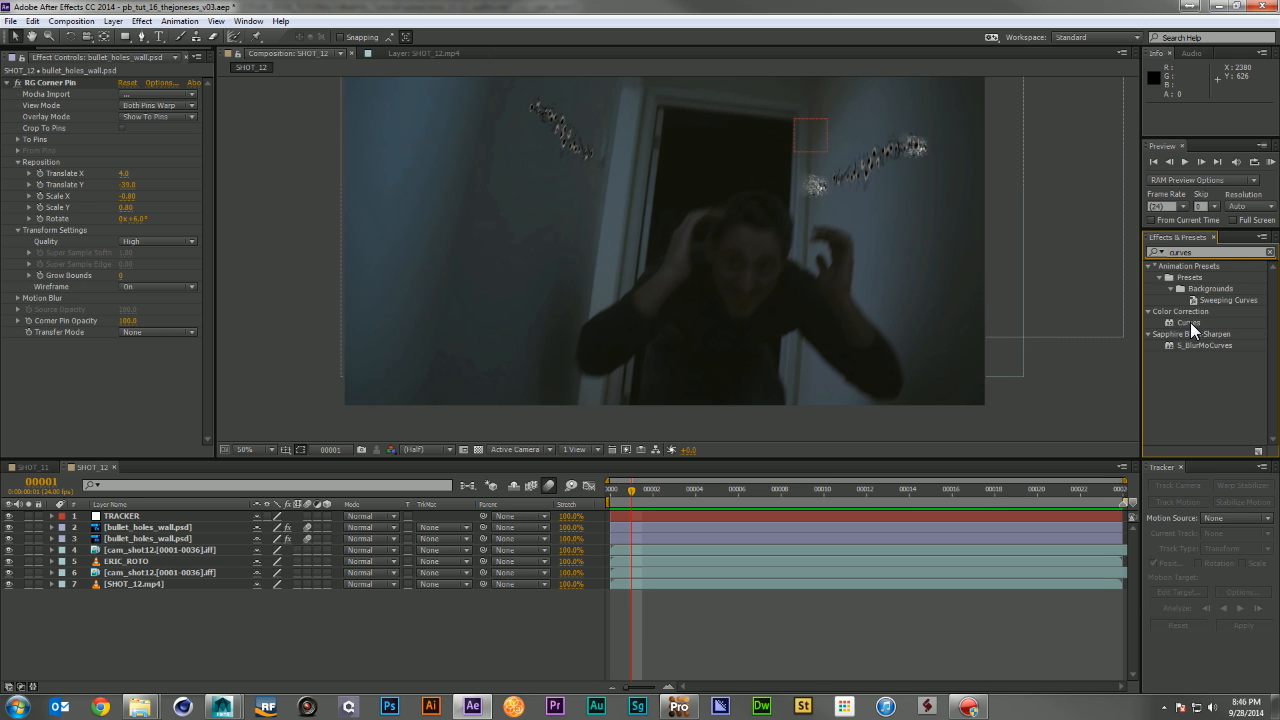
left_click_drag(1190, 322, 155, 527)
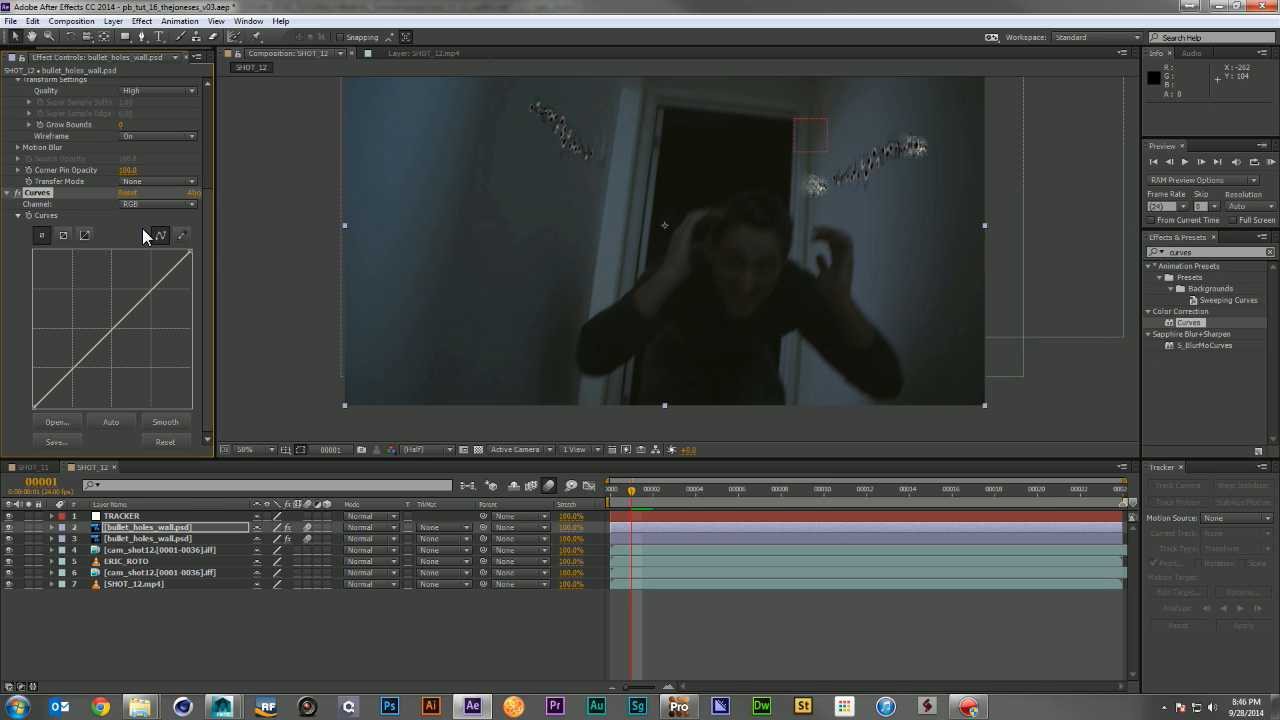
View only the red channel and lower the midtones of the left wall bullet holes' Red curve
left_click(384, 450)
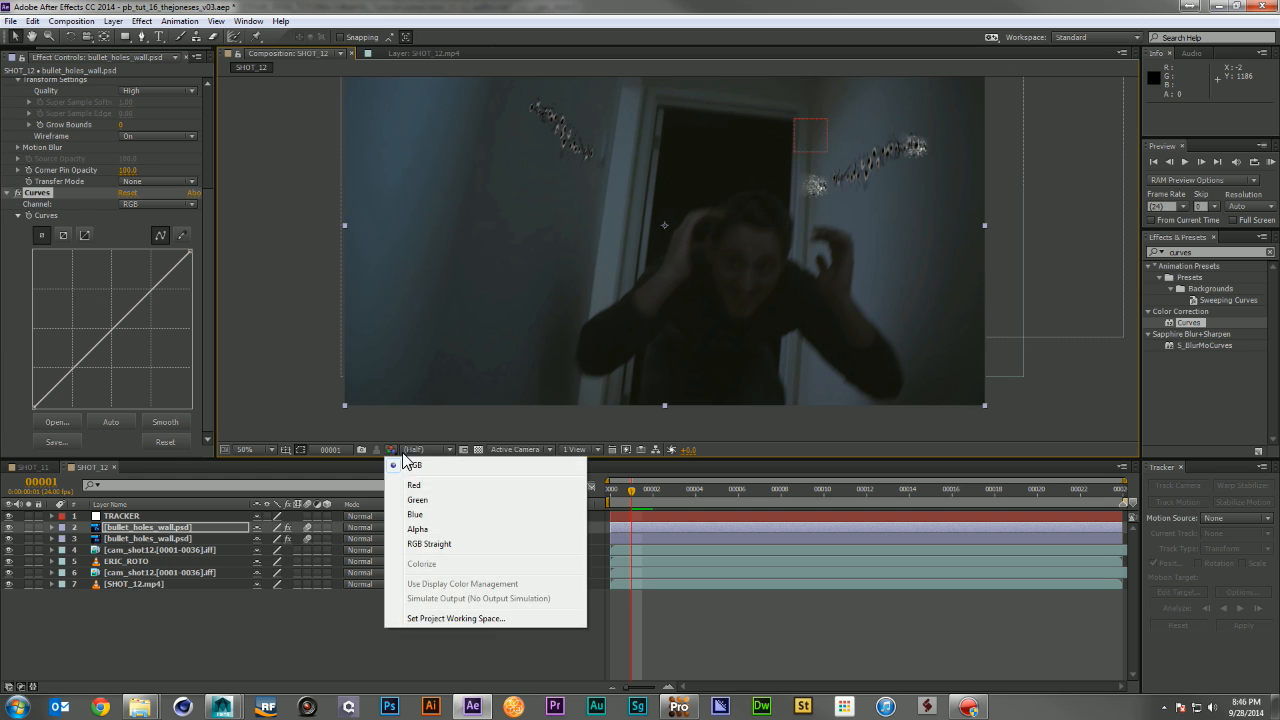
left_click(420, 488)
left_click(157, 205)
left_click(150, 234)
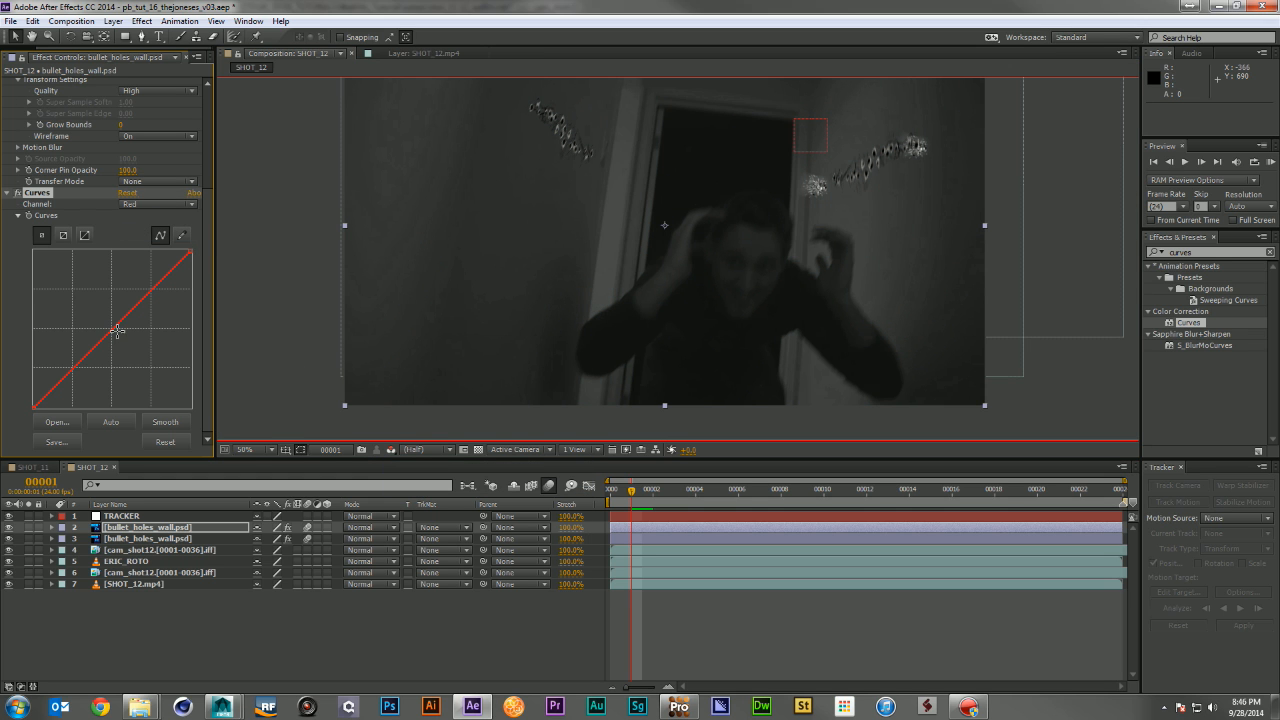
left_click_drag(121, 340, 129, 355)
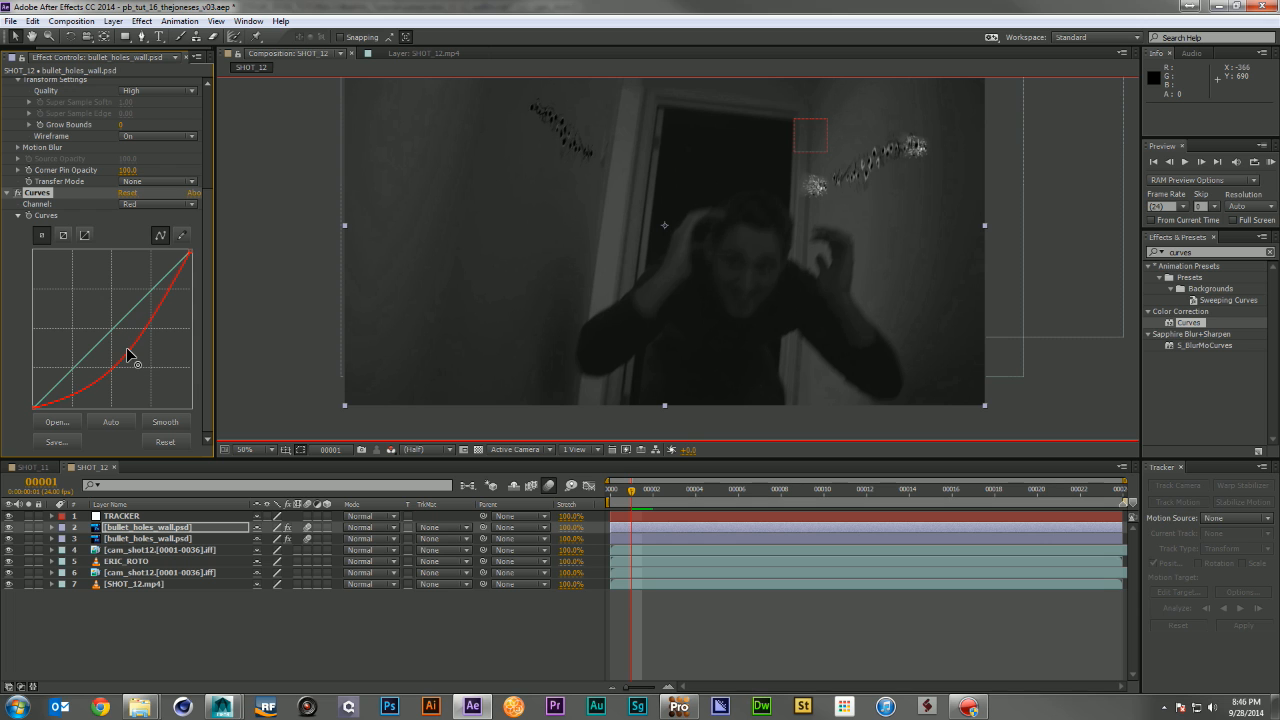
View only the green channel and lower the midtones of the left wall bullet holes' Green curve
left_click(390, 451)
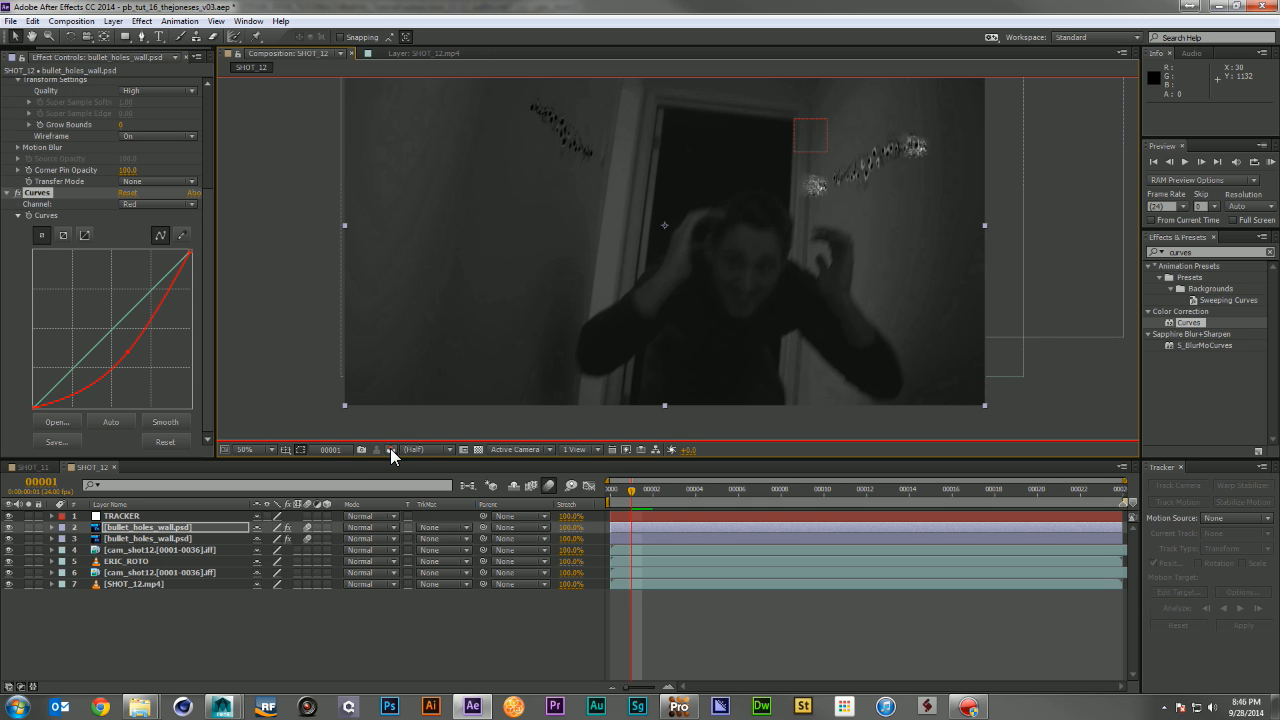
left_click(417, 500)
left_click(157, 205)
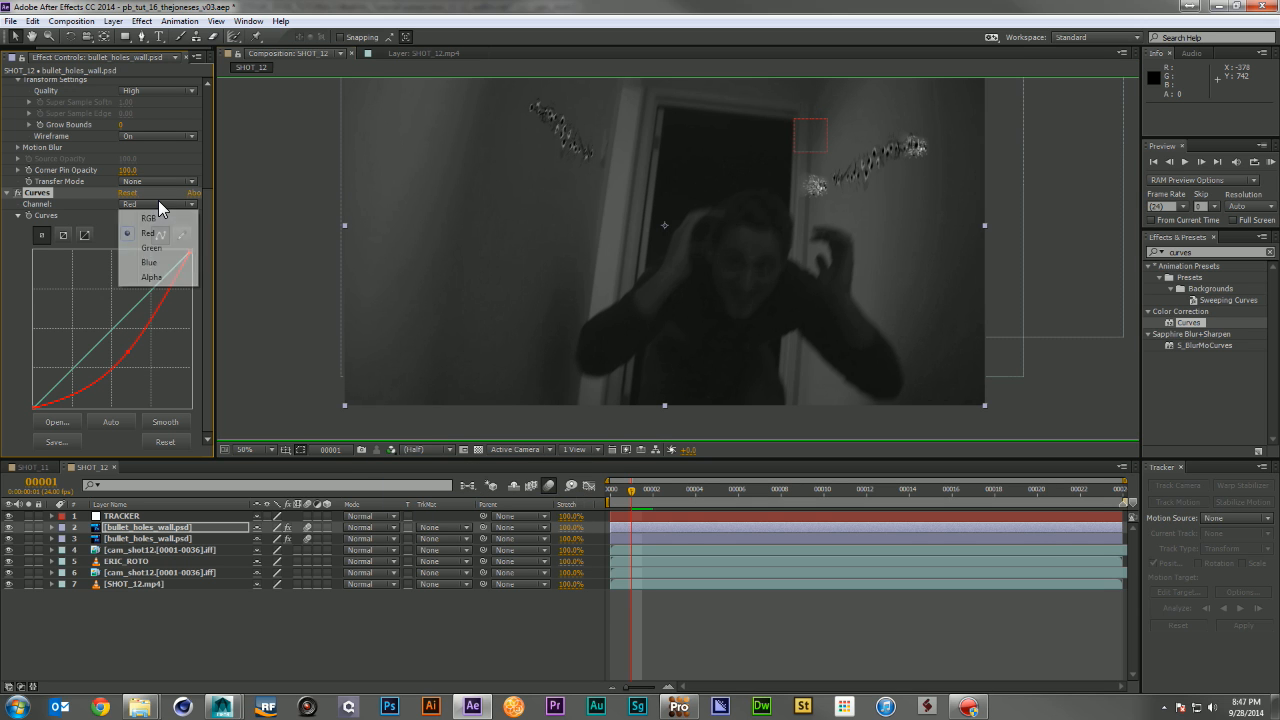
left_click(160, 247)
left_click_drag(130, 313, 137, 347)
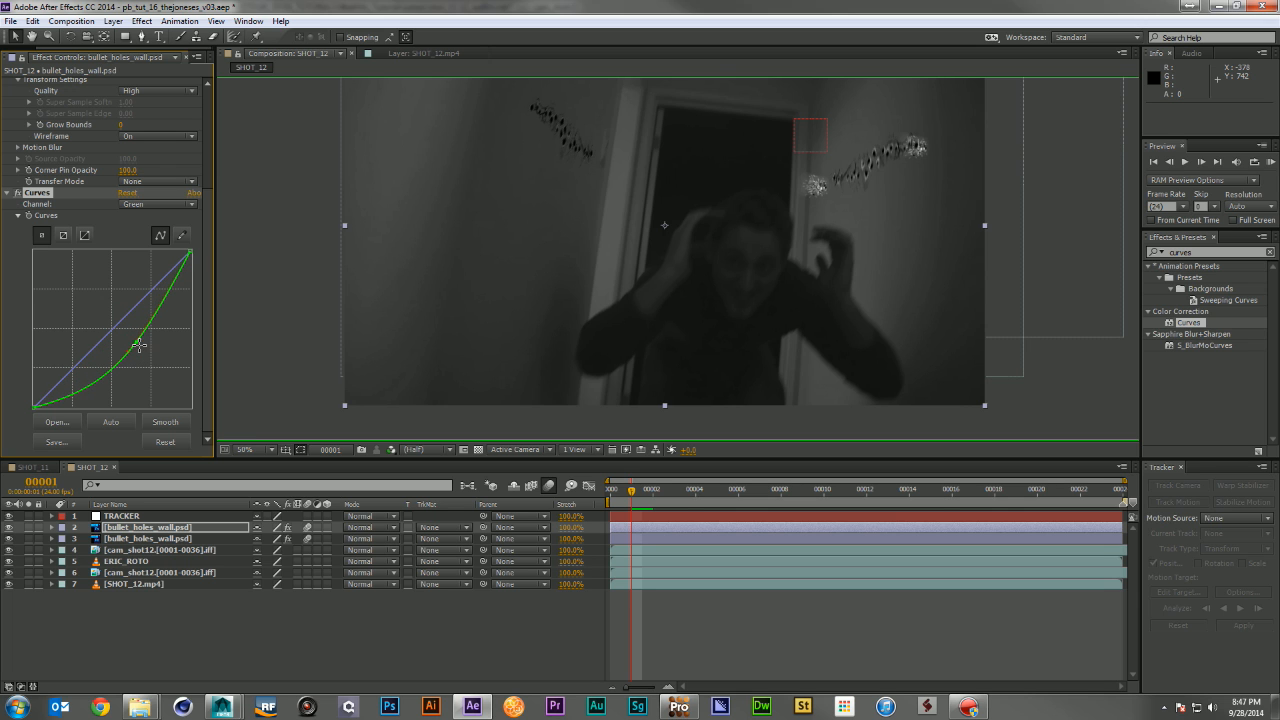
View only the blue channel and lower the midtones of the left wall bullet holes' Blue curve
left_click(391, 451)
left_click(427, 516)
left_click(152, 205)
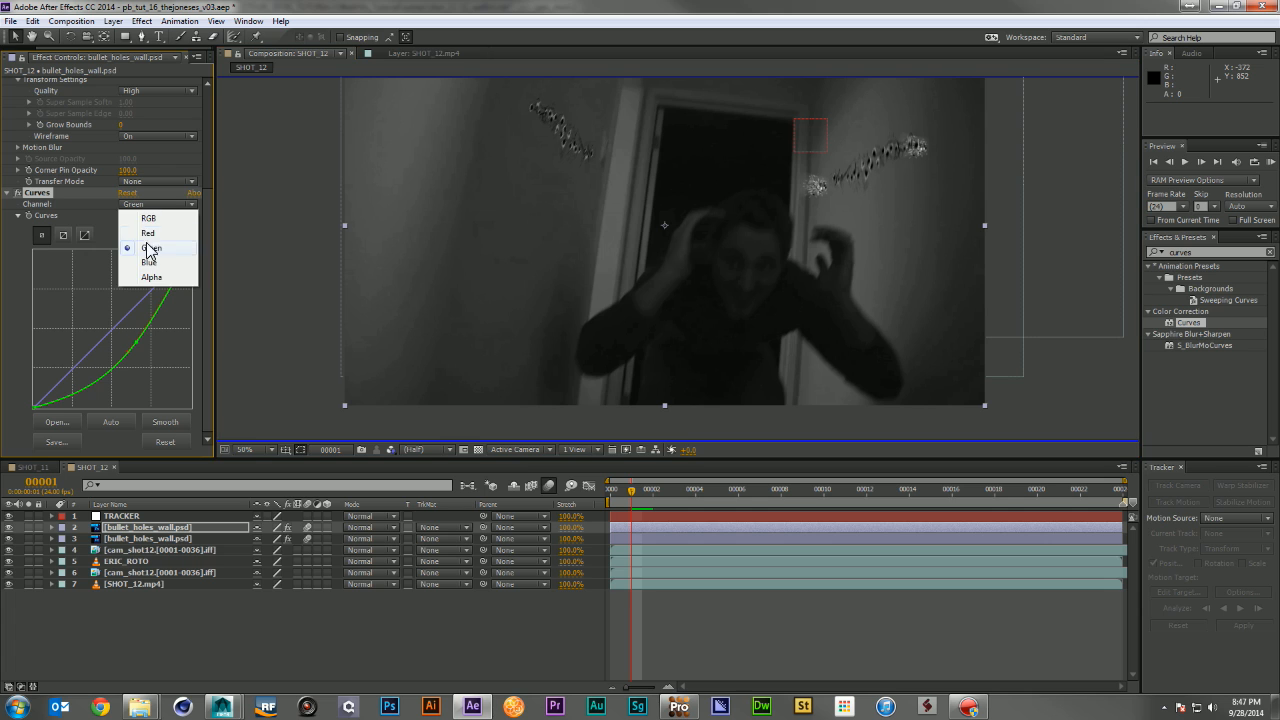
left_click(148, 262)
left_click_drag(120, 322, 127, 352)
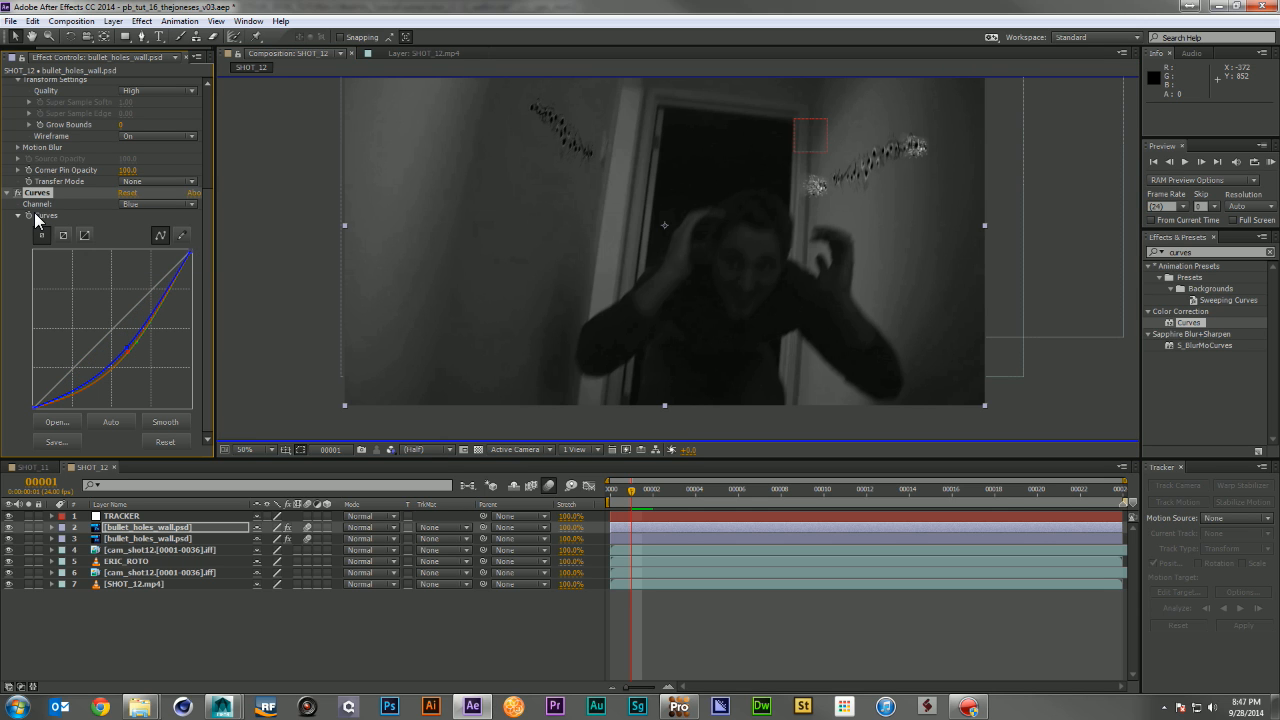
Return the viewer to RGB and copy the adjusted Curves effect onto the right wall bullet hole layer
left_click(389, 450)
left_click(408, 460)
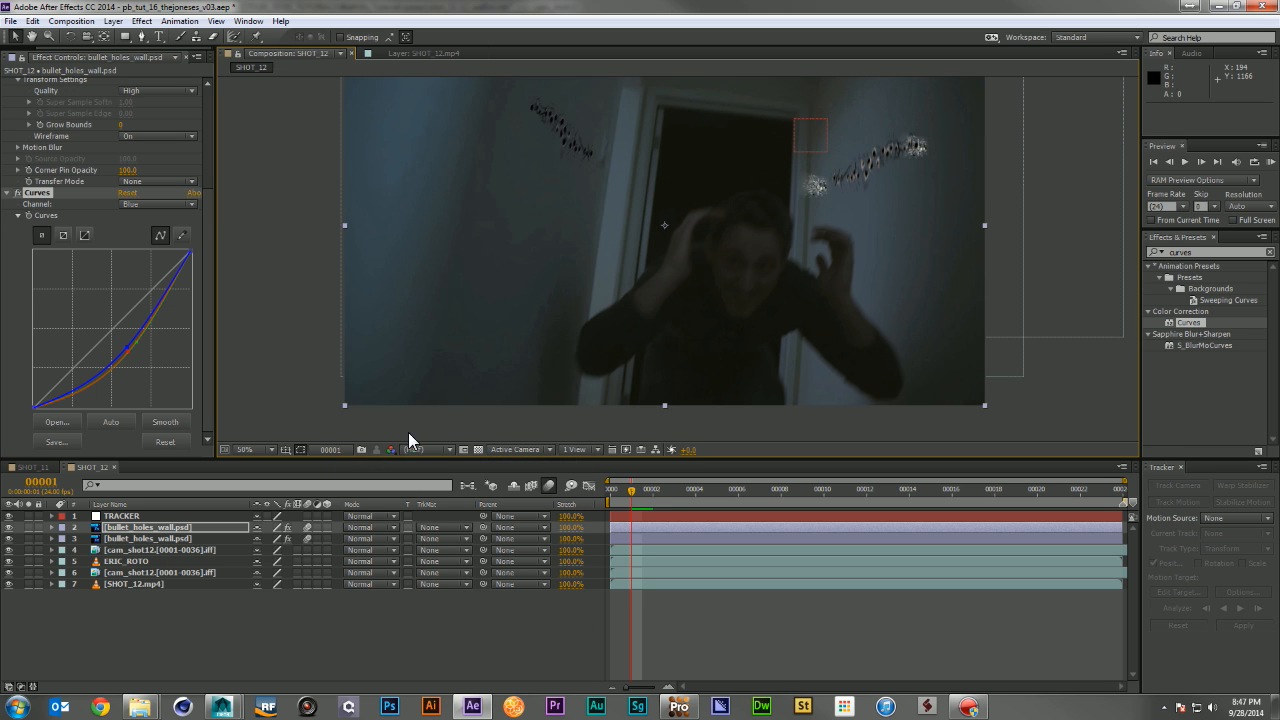
left_click(152, 539)
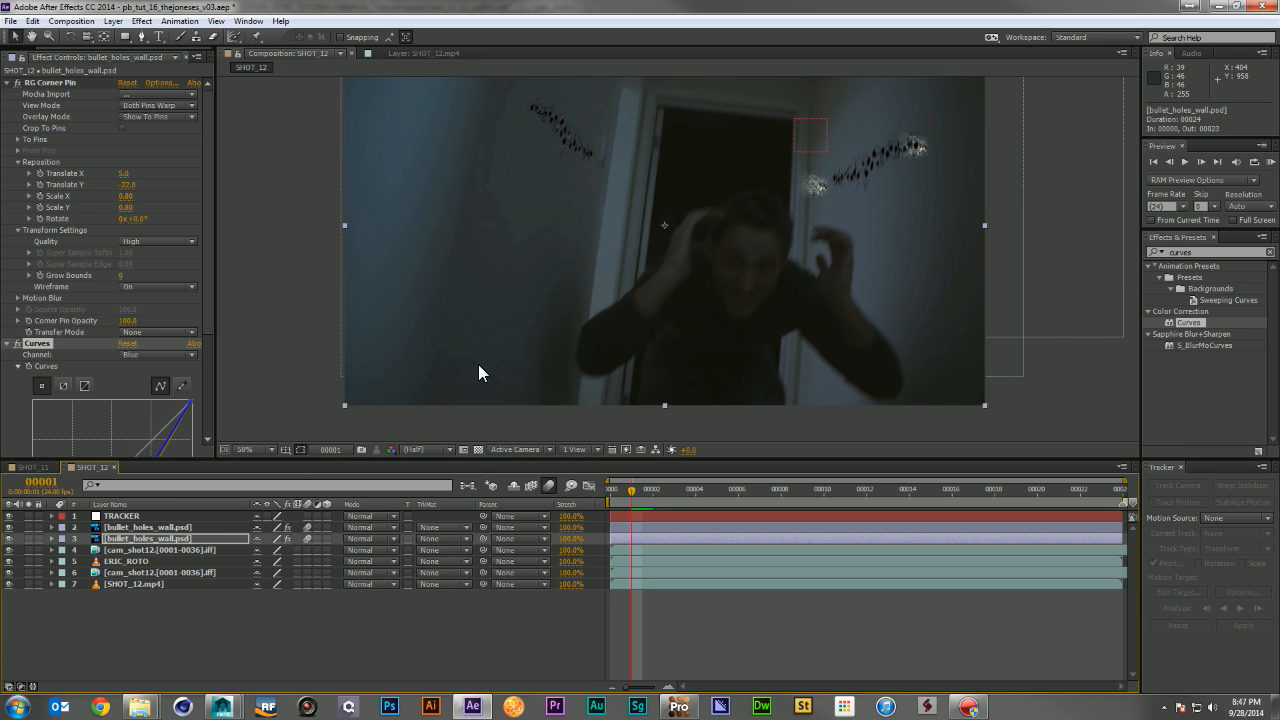
Apply Fast Blur to the left wall bullet hole layer with Blurriness 2
left_click(1214, 251)
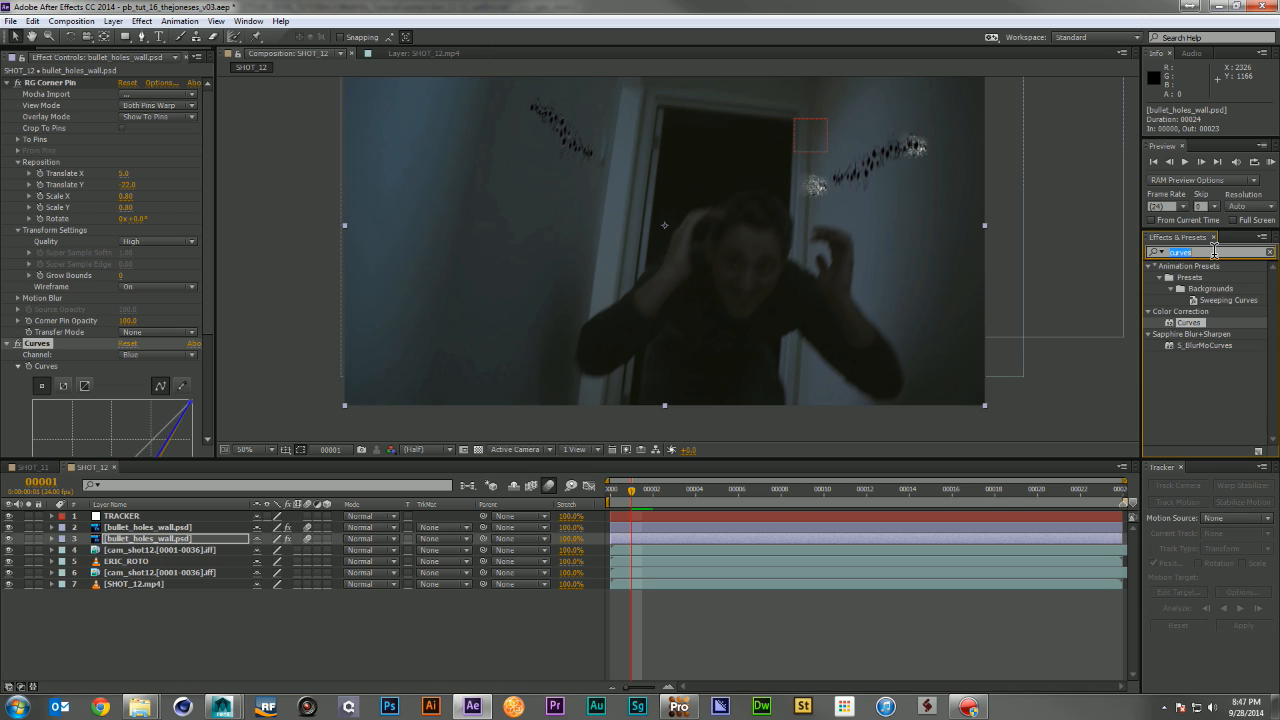
type("f")
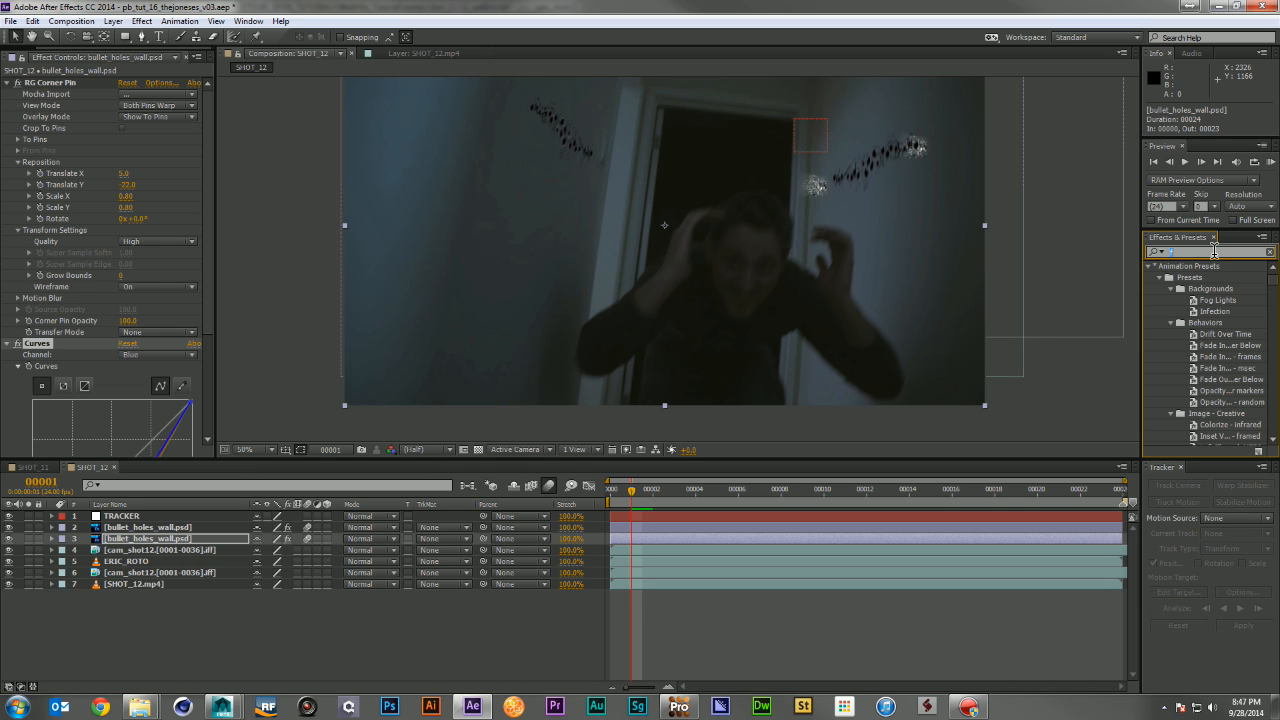
type("ast")
left_click_drag(1192, 345, 234, 524)
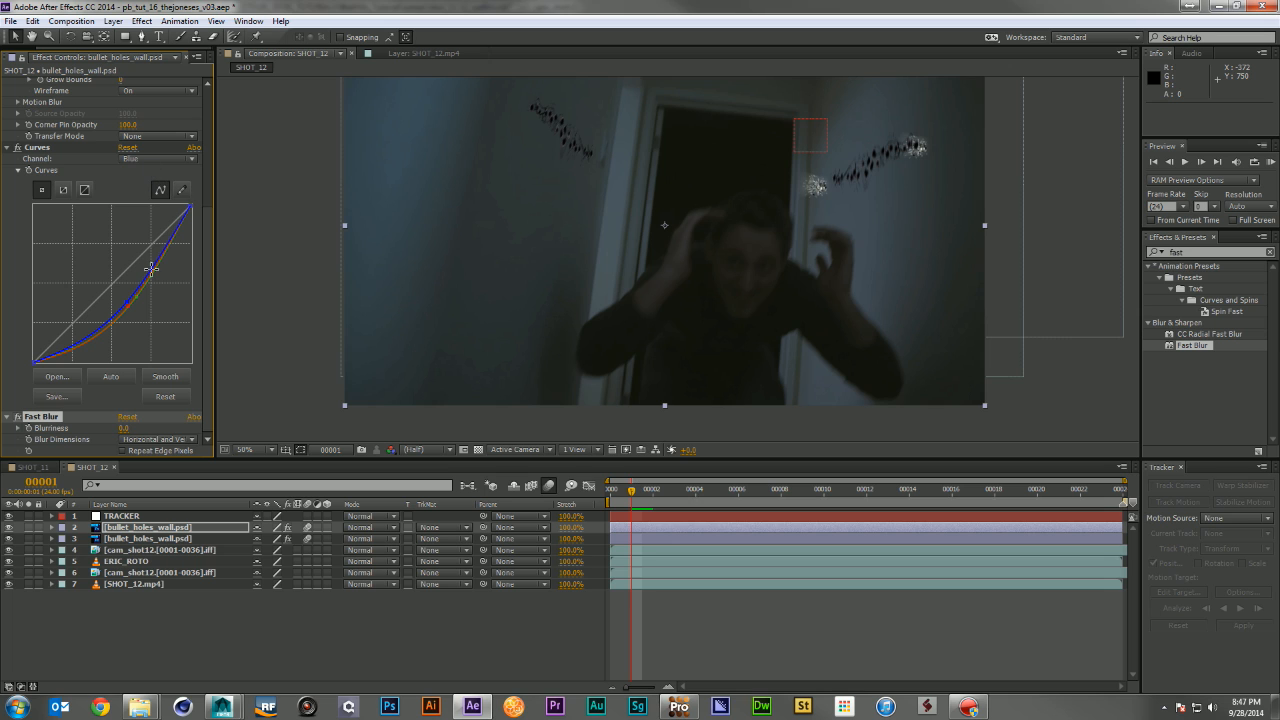
left_click(126, 428)
type("2")
key("Return")
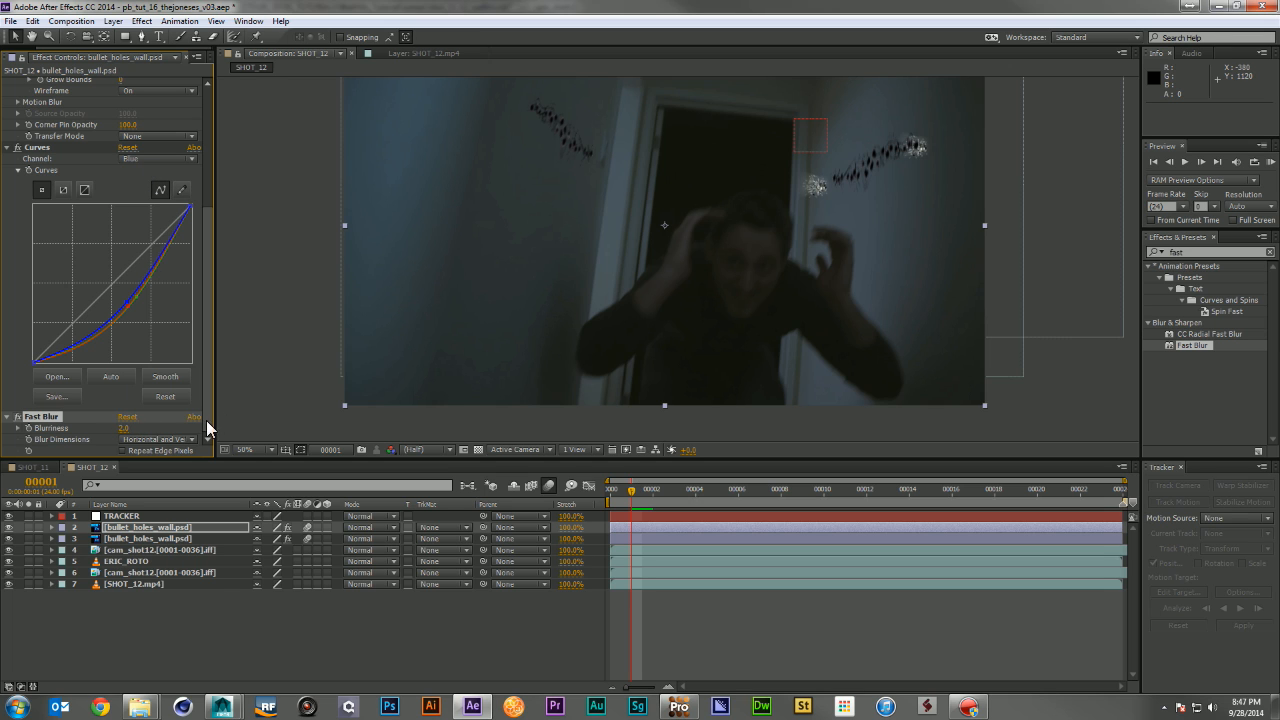
Try a Fast Blur Blurriness of 3 on the left wall bullet holes and set it back to 2
left_click(128, 429)
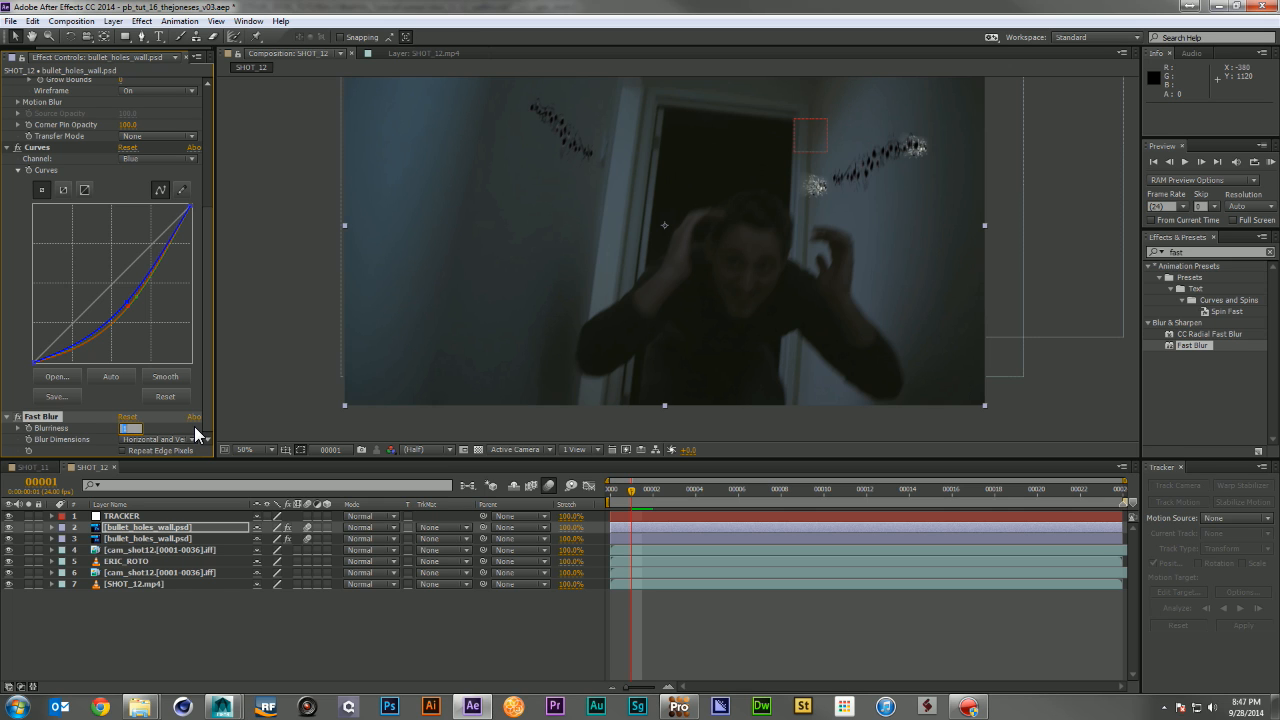
type("3")
key("Return")
left_click(123, 428)
type("2")
key("Return")
Copy the Fast Blur effect onto the right wall bullet hole layer
left_click(155, 541)
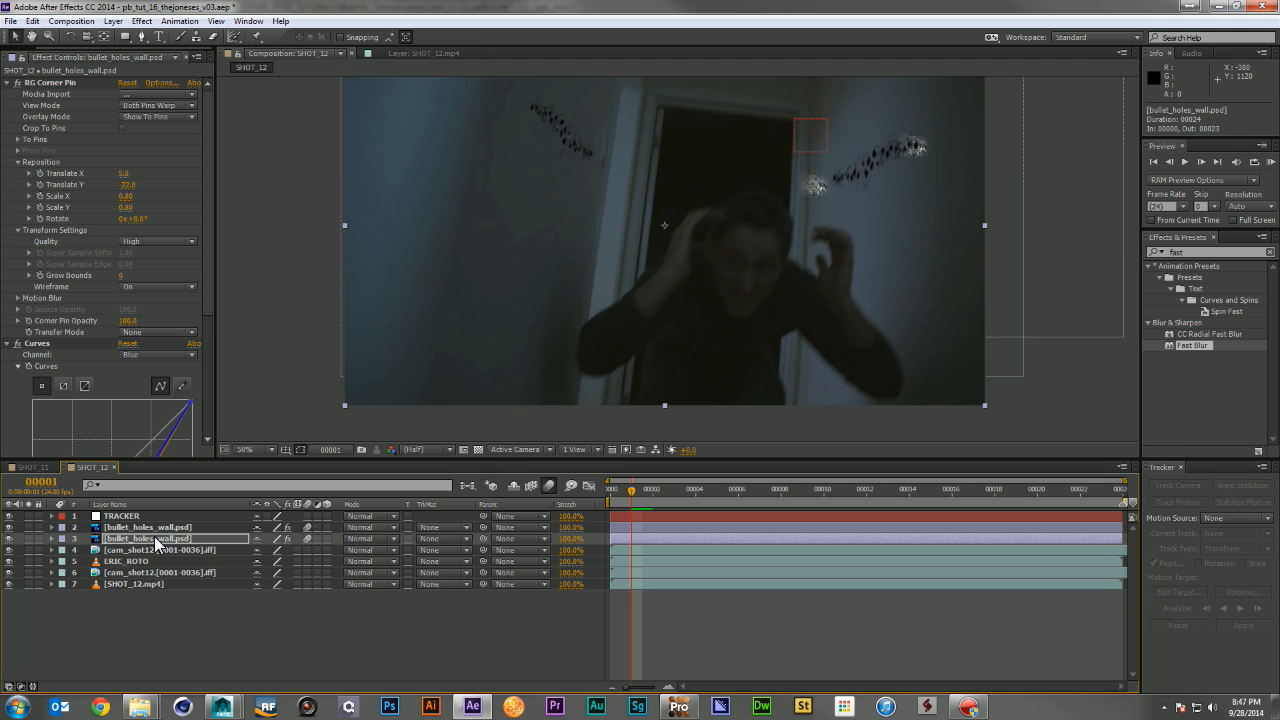
left_click(418, 602)
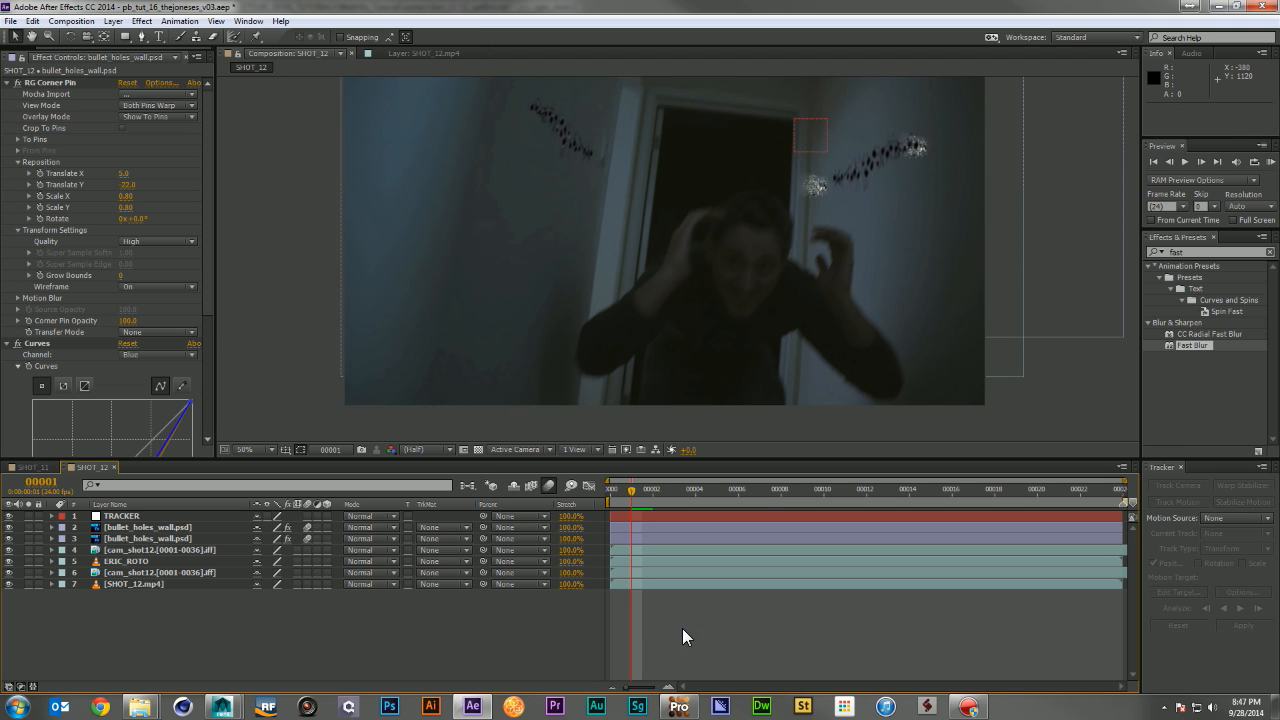
Shift the lower cam_shot12 particle layer to start at frame -7 and move it to position 1206, 400 over the right wall
left_click(155, 549)
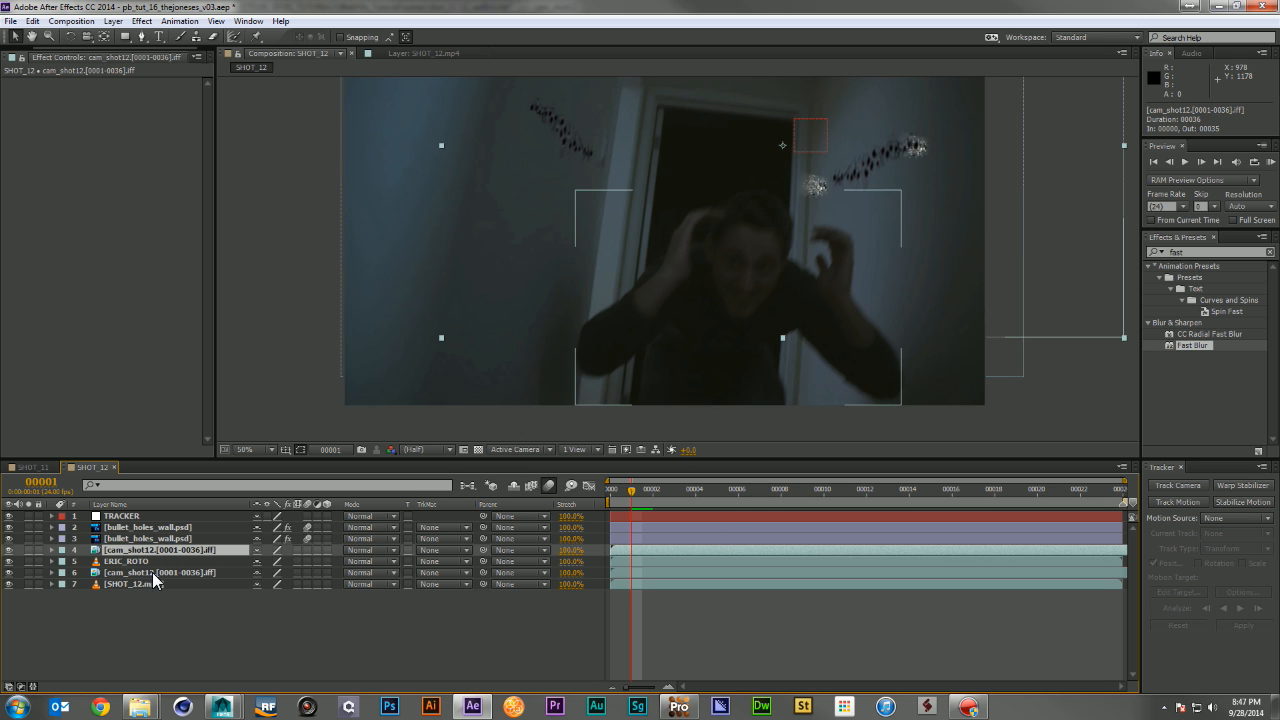
left_click(198, 568)
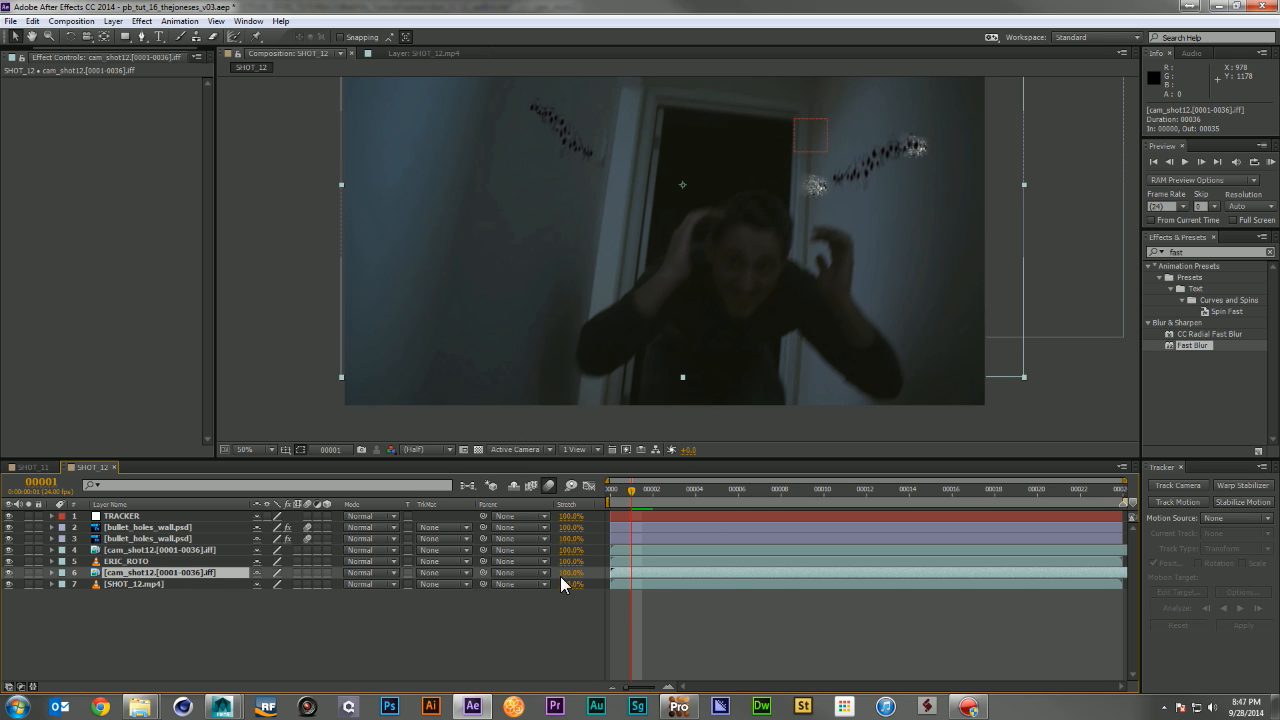
left_click_drag(742, 570, 686, 572)
mouse_move(617, 580)
left_mouse_down()
mouse_move(552, 572)
mouse_move(598, 566)
left_mouse_up()
left_click_drag(859, 229, 919, 217)
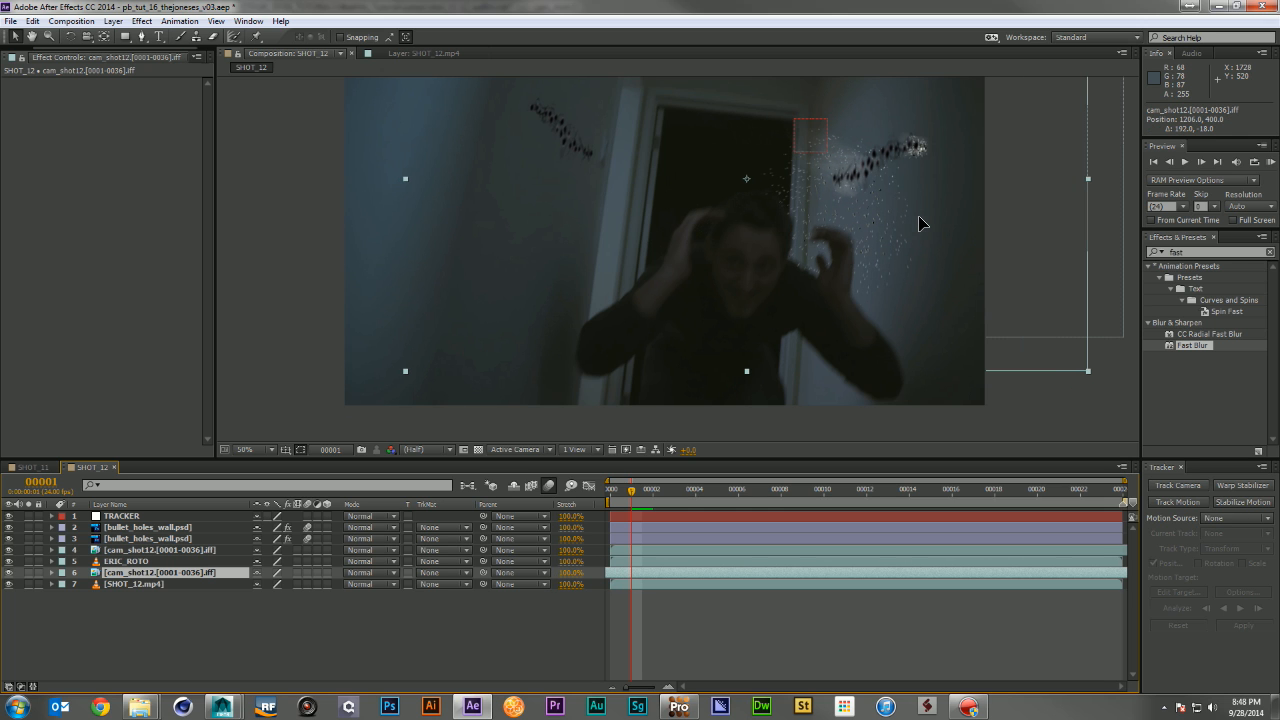
Apply Pixel Motion Blur to the lower cam_shot12 particle layer with 16 shutter samples
left_click(1243, 253)
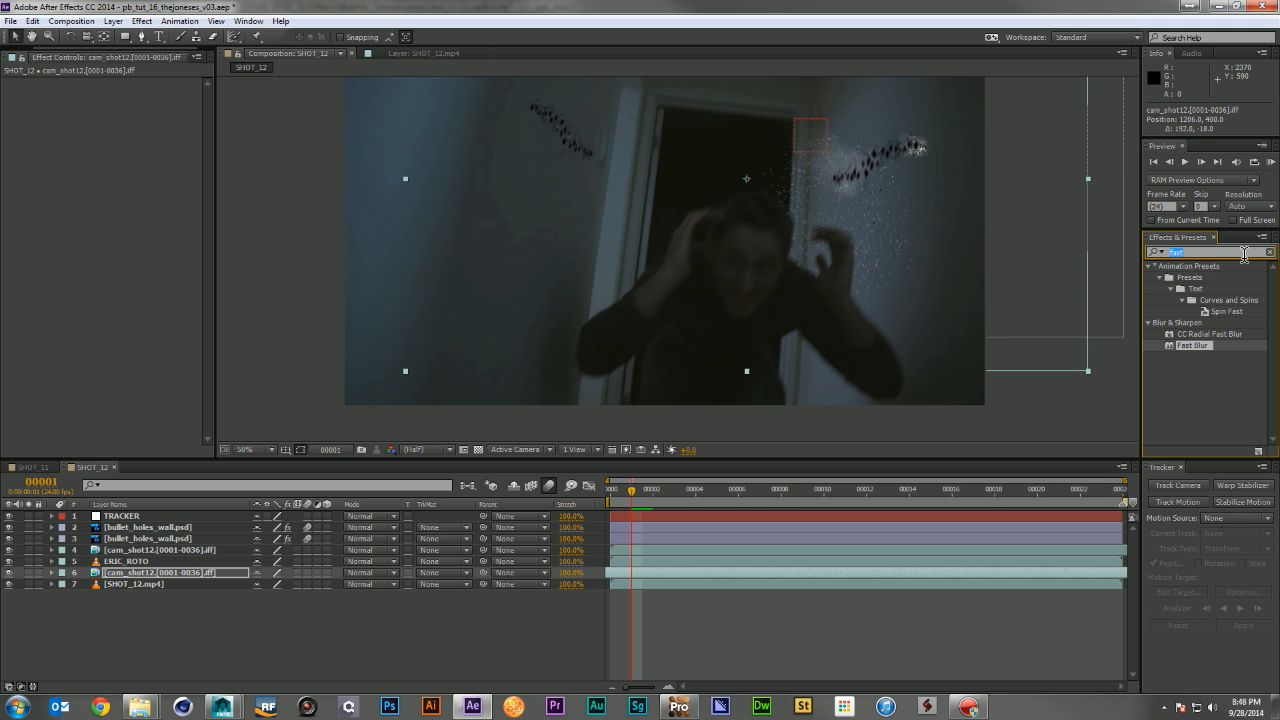
type("rsmb")
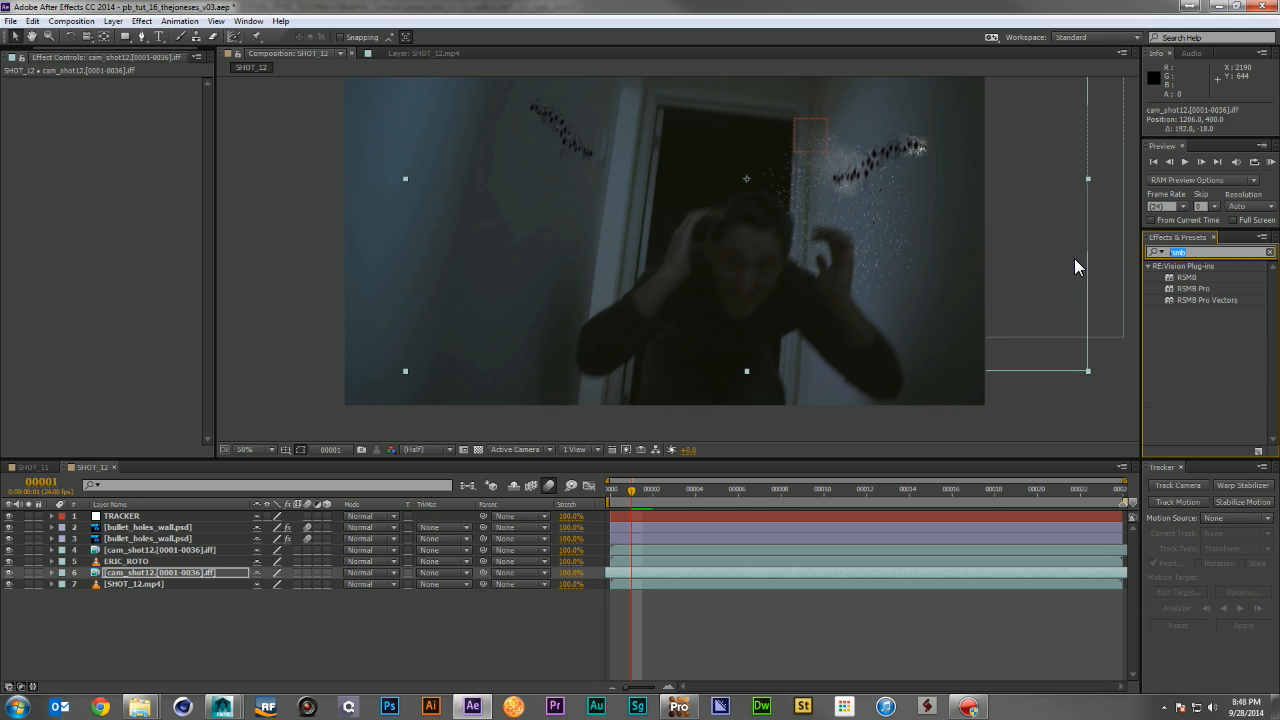
type("pixel")
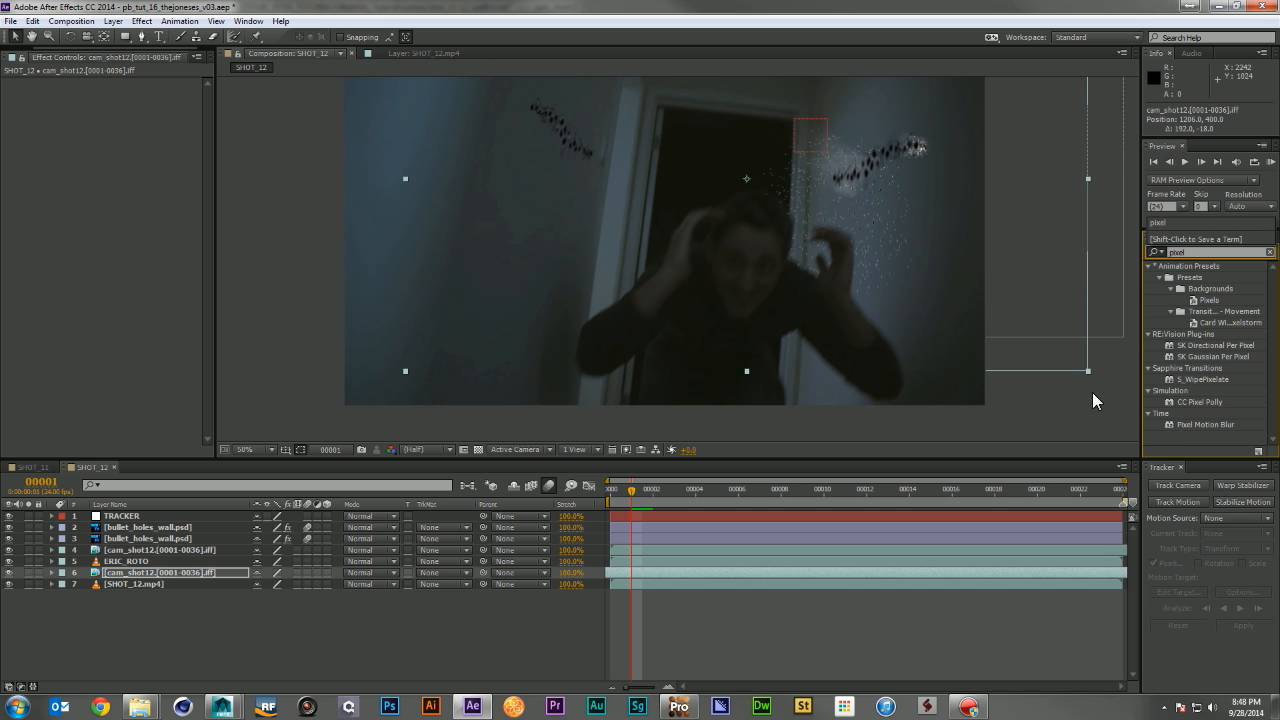
left_click_drag(1203, 423, 182, 568)
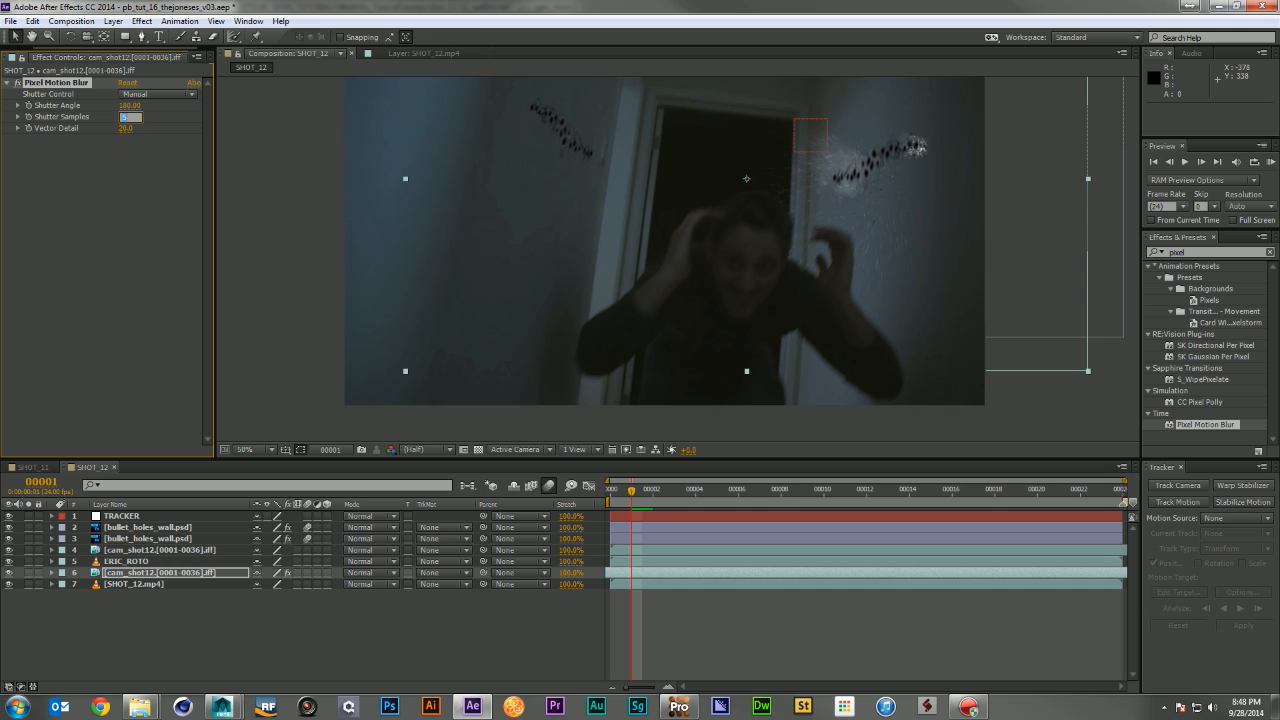
key("Return")
Add a Curves effect after Pixel Motion Blur on the lower cam_shot12 particle layer
left_click(1224, 252)
type("curve")
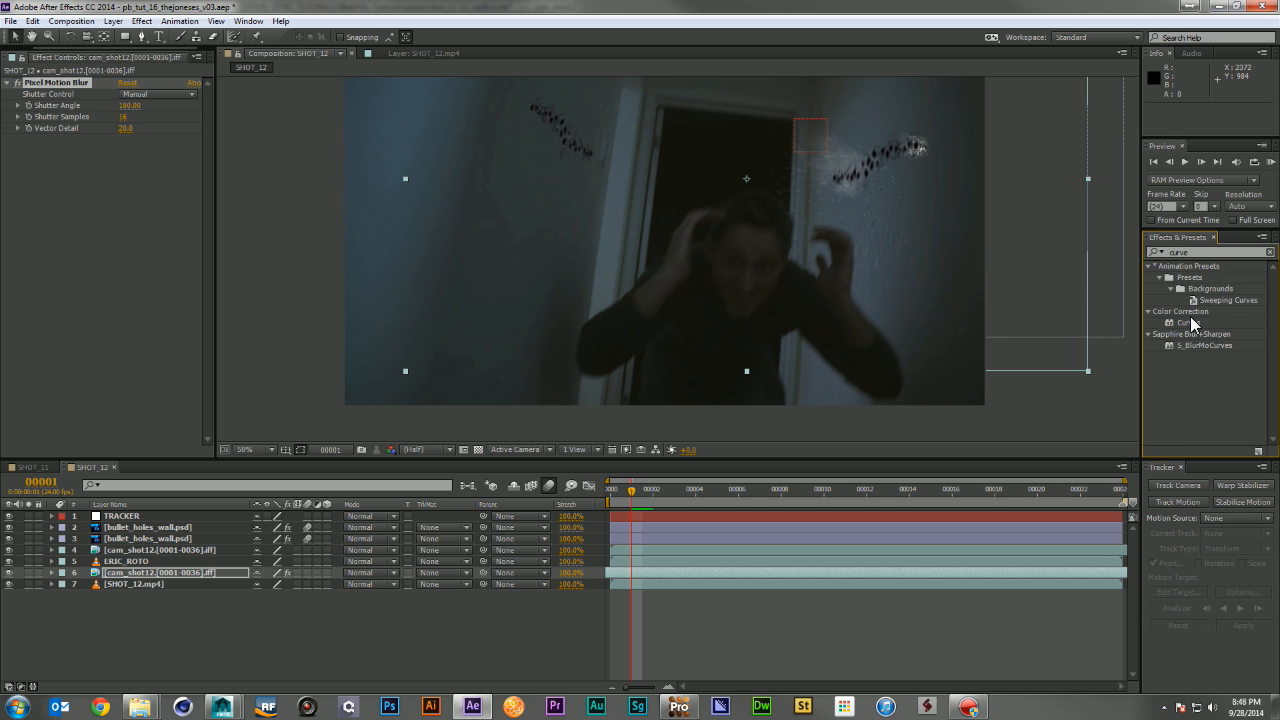
left_click_drag(1188, 322, 140, 292)
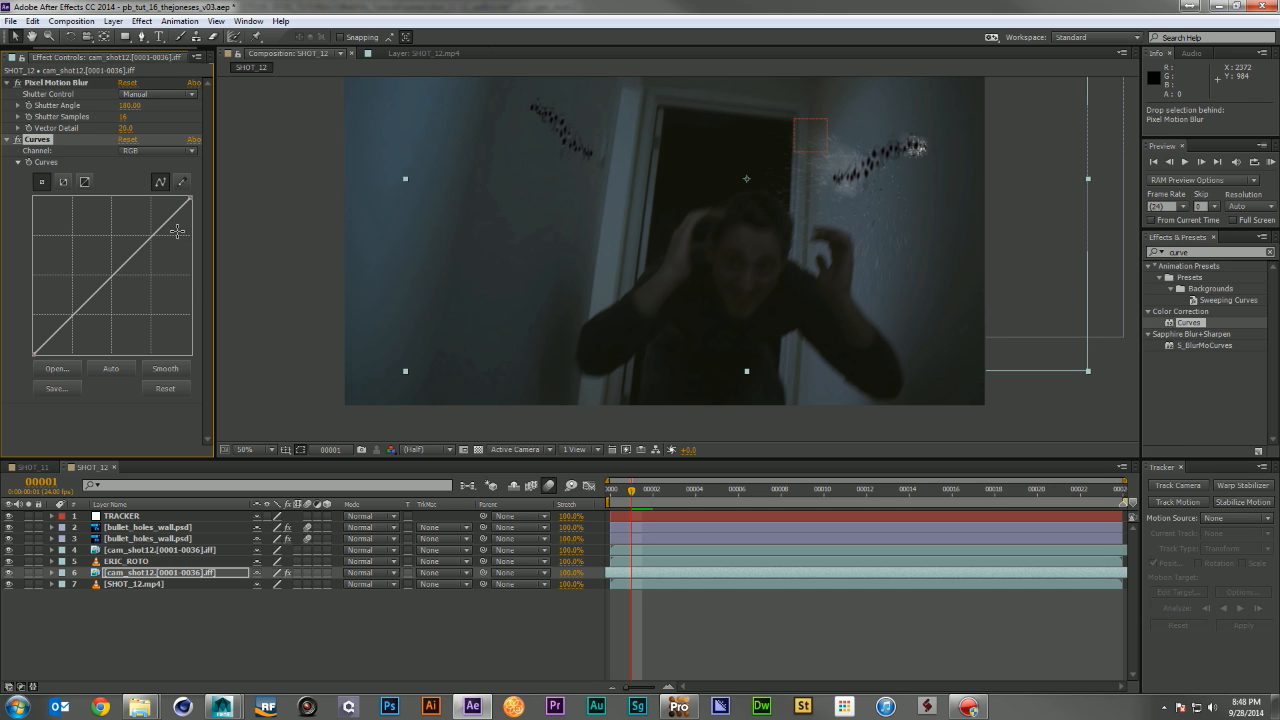
Darken the particles by lowering the RGB curve's midtones and white point, and preview the shot up to frame 7
left_click_drag(122, 264, 124, 274)
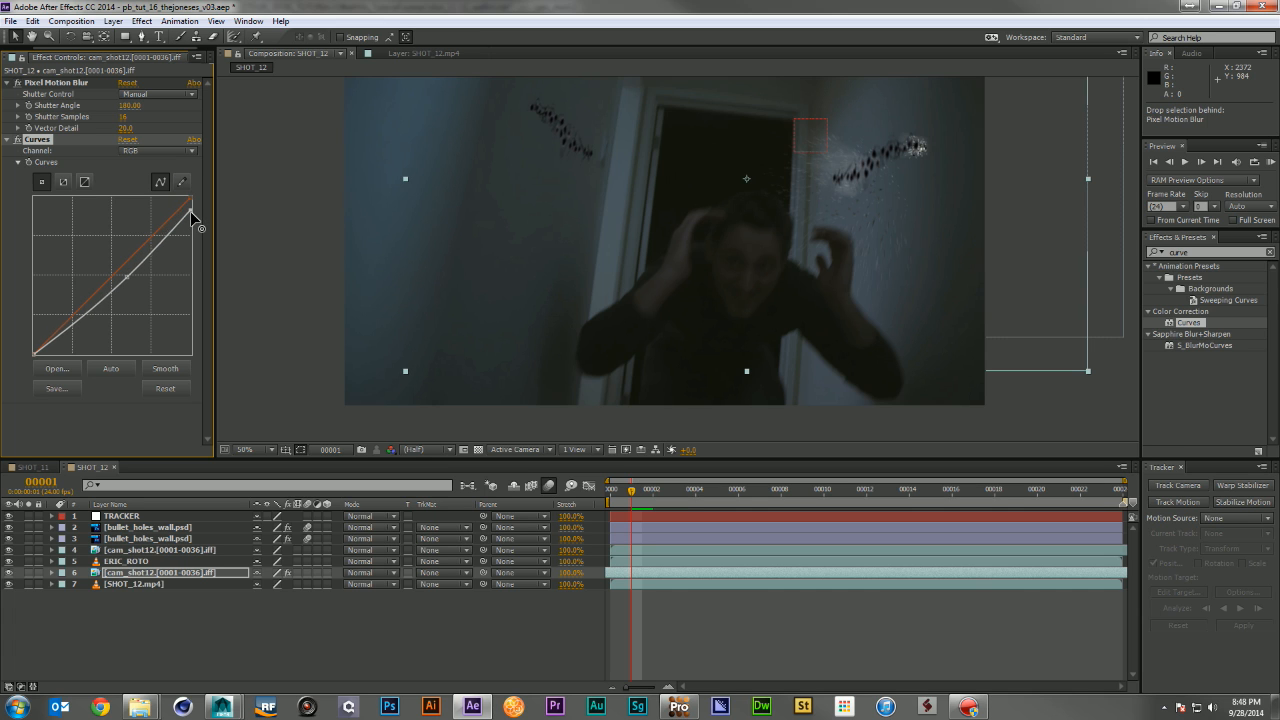
left_click_drag(190, 233, 190, 229)
left_click_drag(124, 275, 124, 281)
left_click_drag(35, 353, 34, 352)
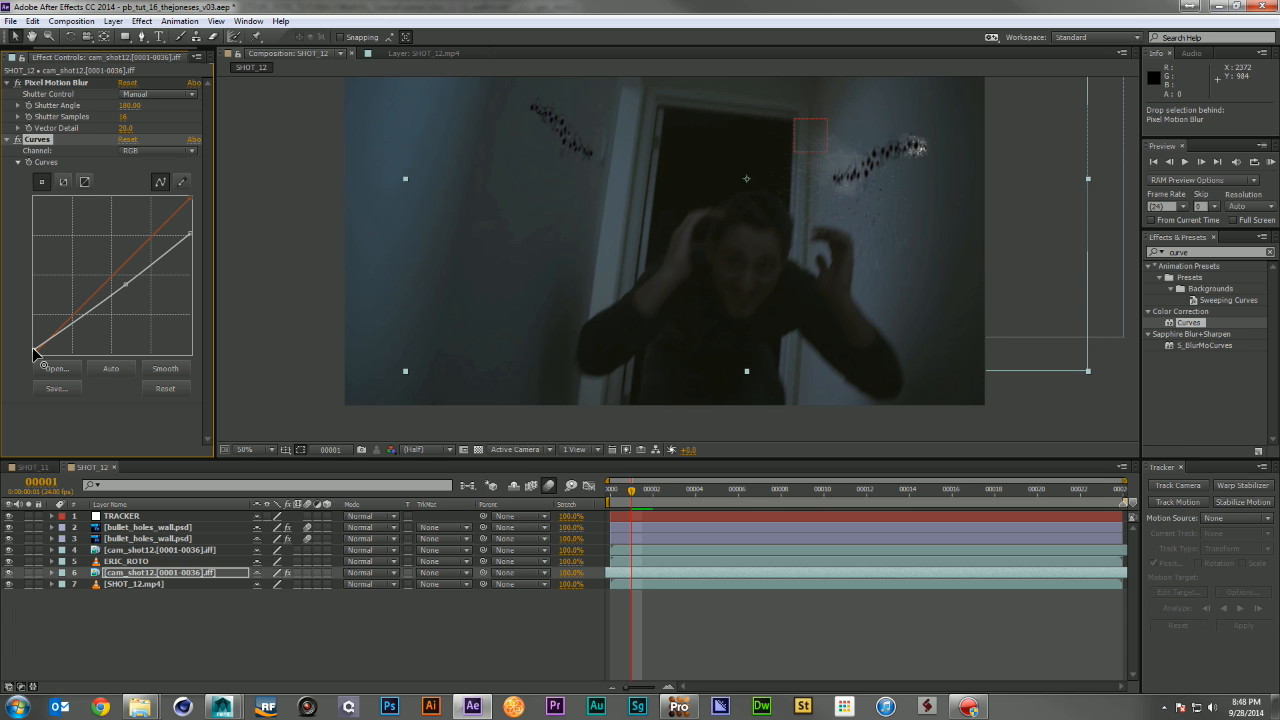
left_click_drag(196, 270, 201, 262)
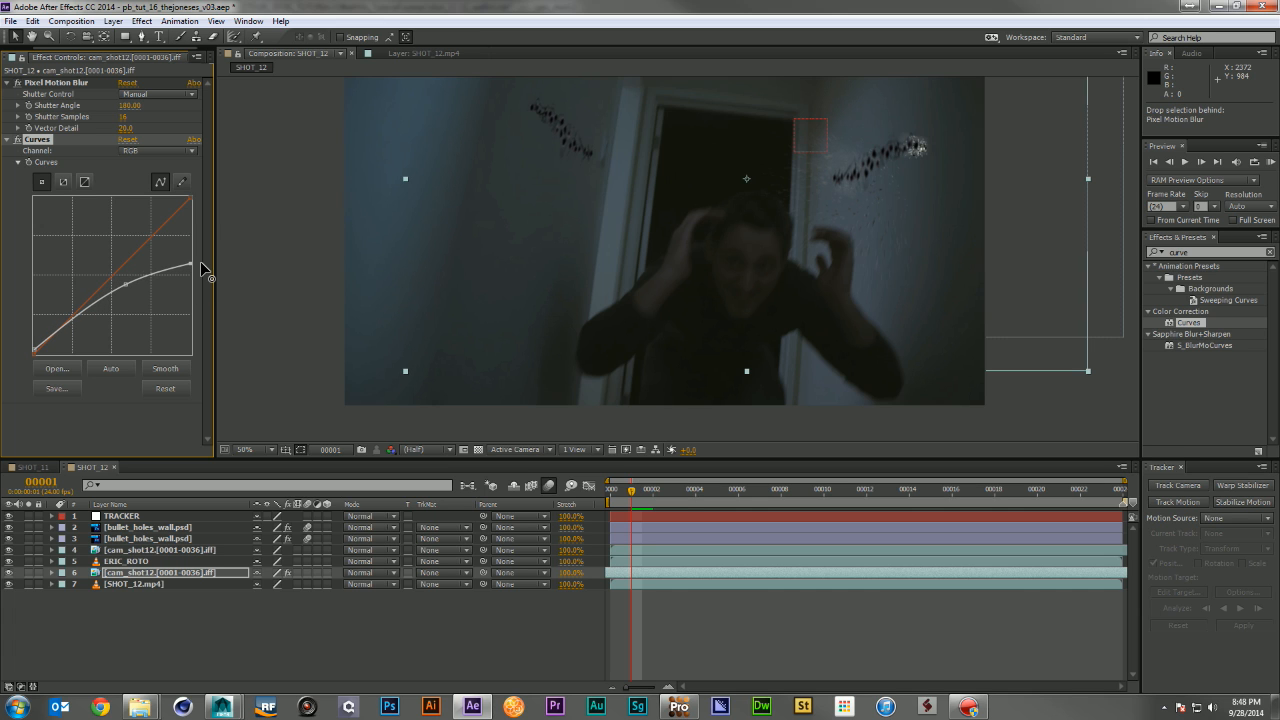
key("KP_0")
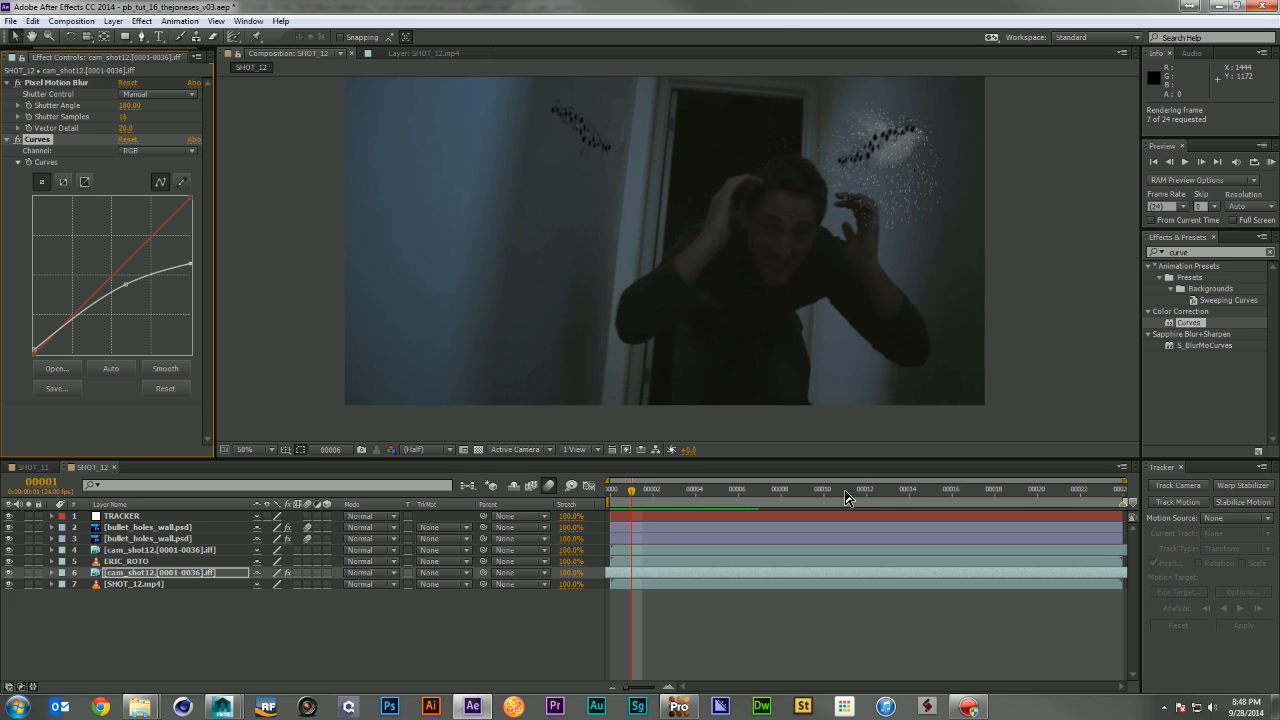
left_click(761, 491)
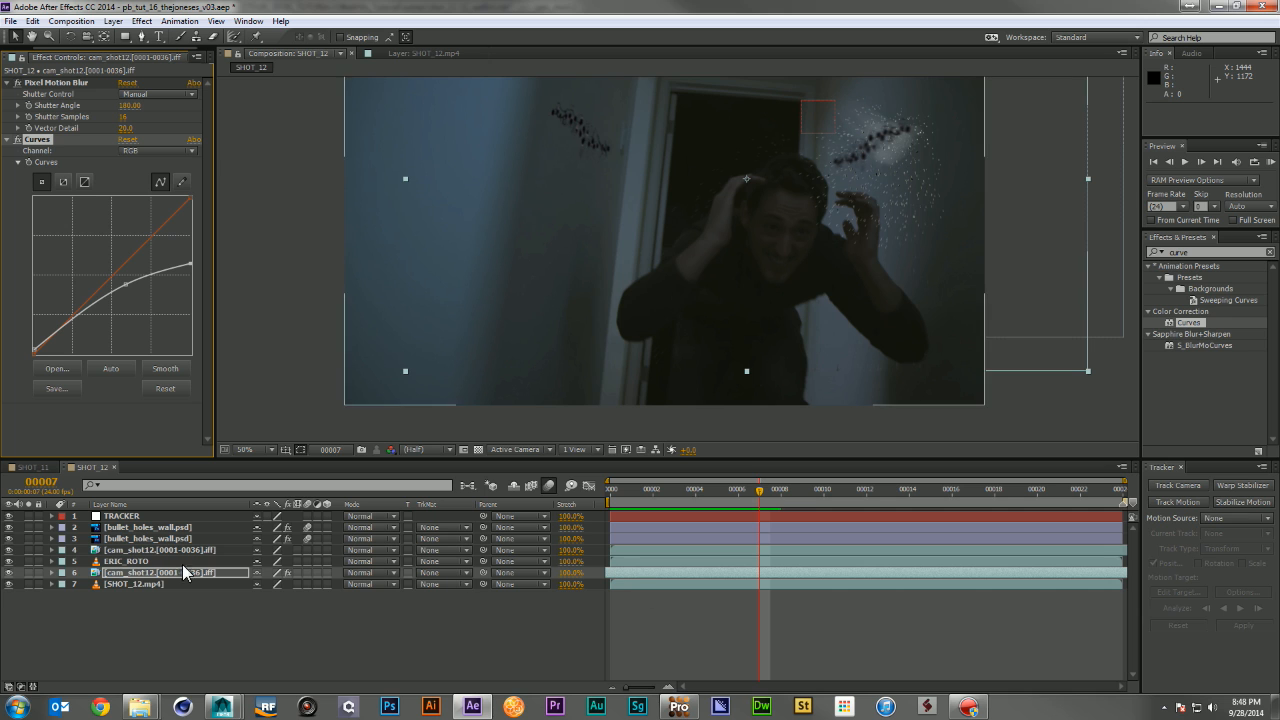
Copy Pixel Motion Blur and Curves from the lower particle layer to the one above the roto layer, and start that layer at frame 15
left_click(124, 572)
left_click(50, 82)
left_click(37, 142)
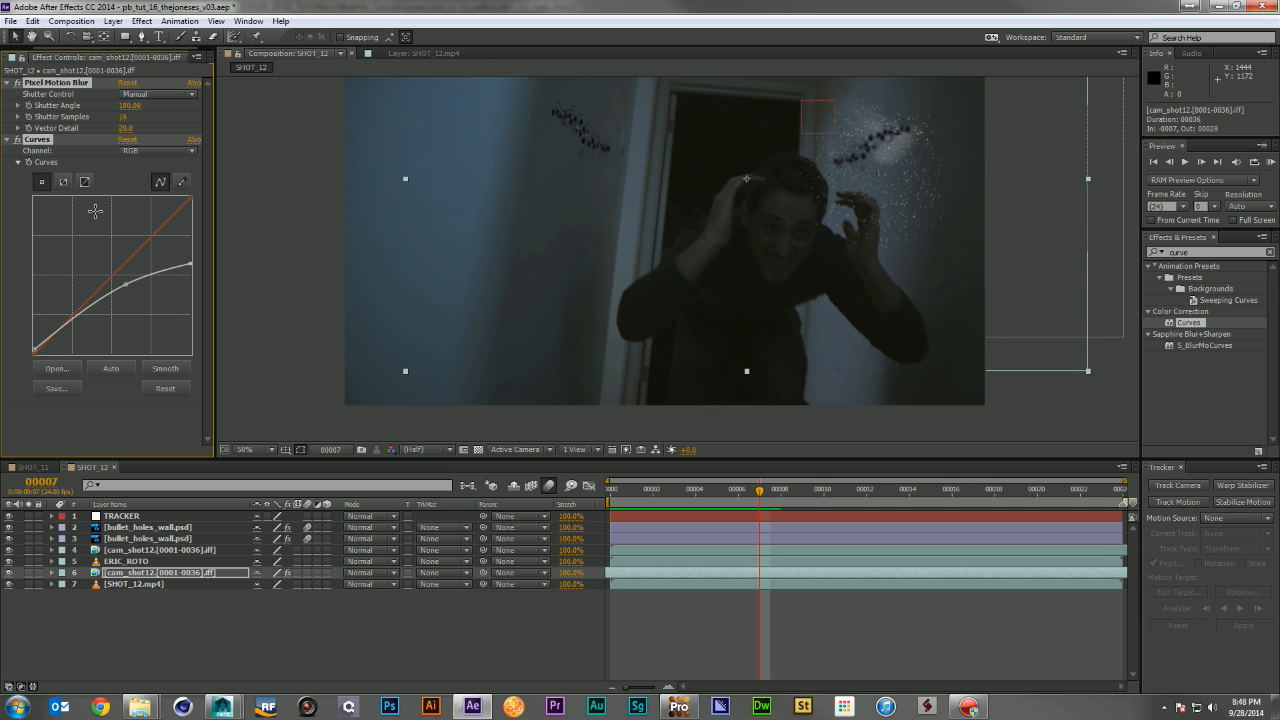
left_click(144, 549)
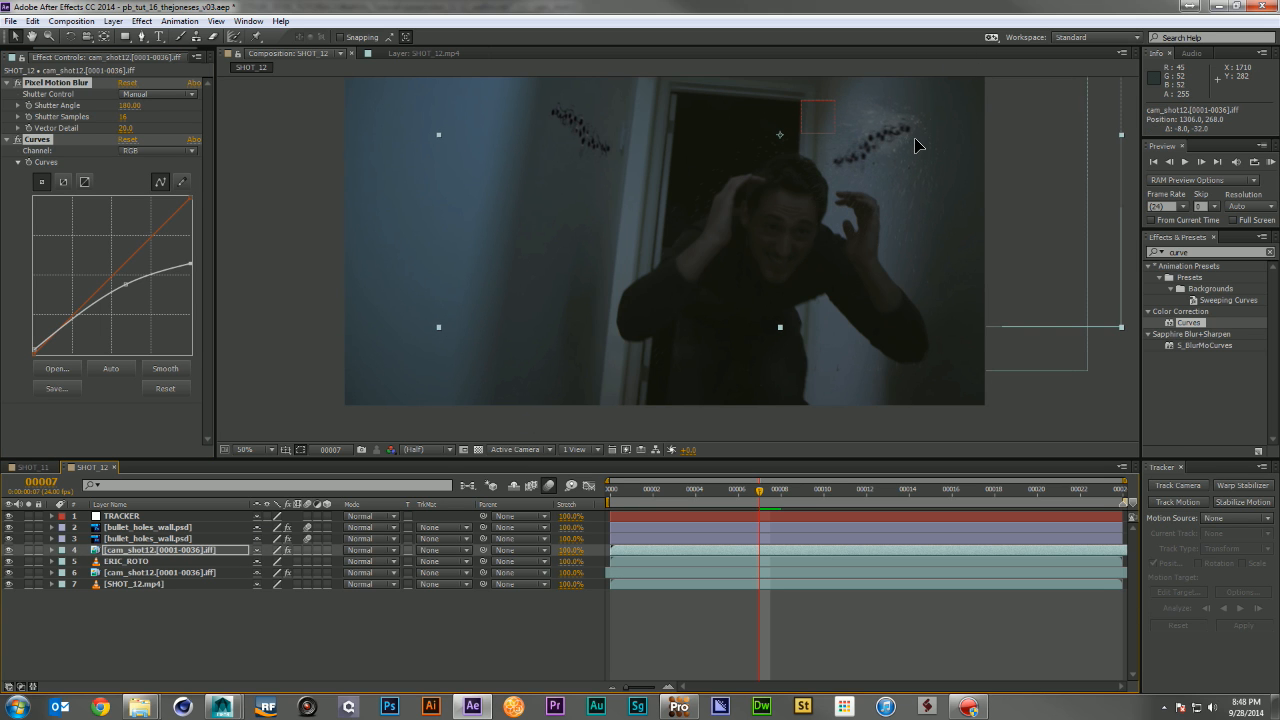
left_click_drag(700, 551, 974, 551)
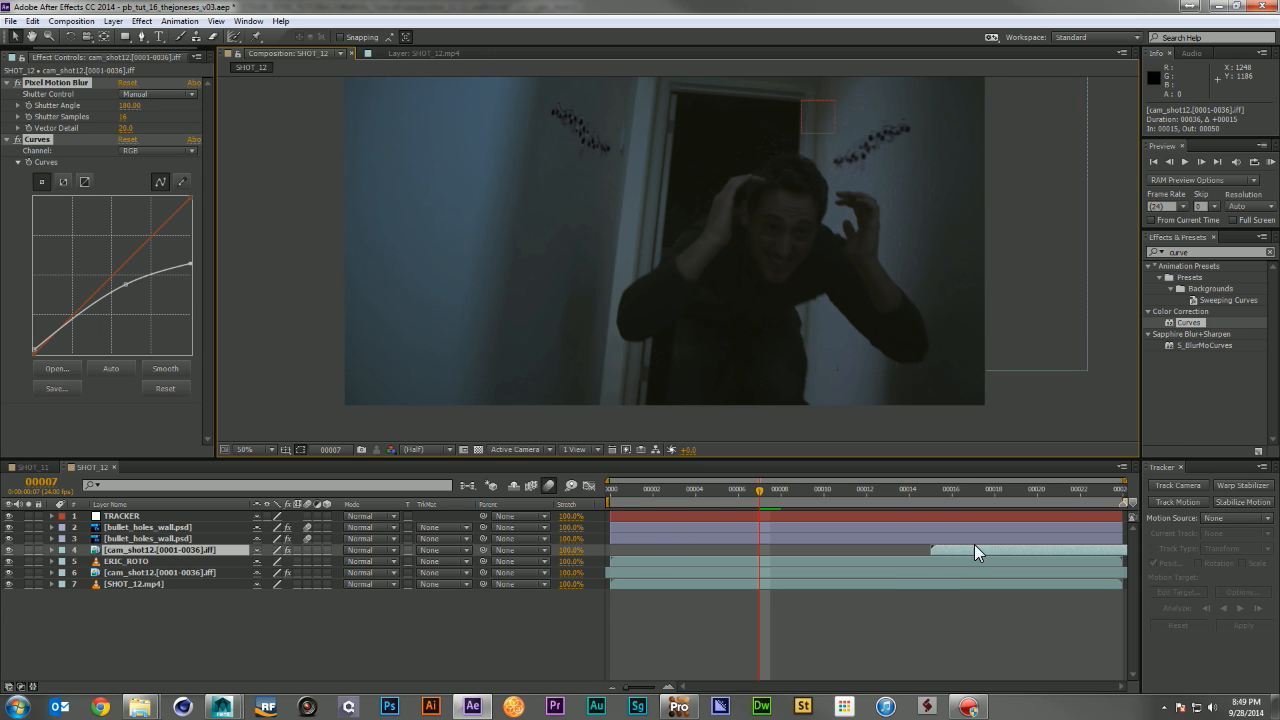
Duplicate the lower cam_shot12 particle layer, start the copy at frame 0 and shift it slightly up and left over the right wall
left_click(623, 575)
key("ctrl+d")
left_click_drag(622, 574, 770, 572)
mouse_move(851, 166)
left_mouse_down()
mouse_move(853, 150)
mouse_move(840, 156)
left_mouse_up()
Duplicate the shifted particle layer again, start the new copy at frame 3 and move it to position 1244, 262
left_click(688, 570)
key("ctrl+d")
left_click_drag(680, 572, 748, 566)
left_click_drag(854, 156, 882, 136)
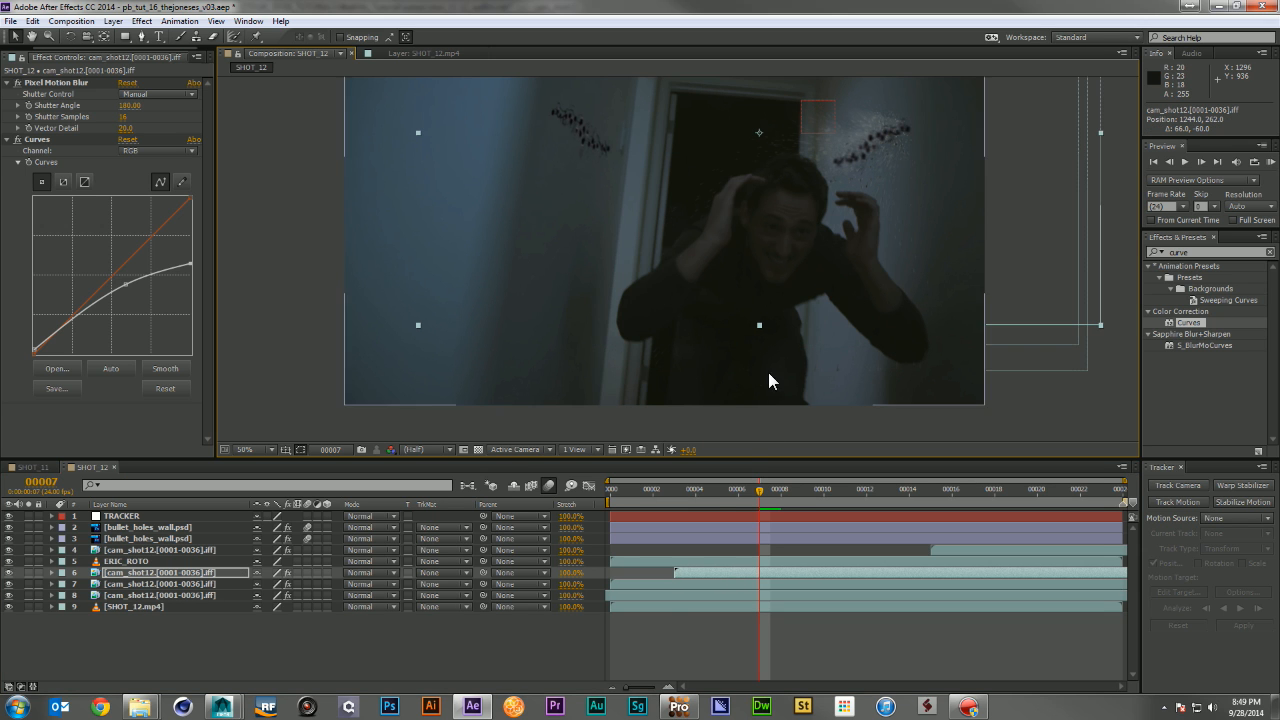
Duplicate the particle layer starting at frame 3, start the copy at frame 7 and move it to position 1242, 228
left_click(722, 568)
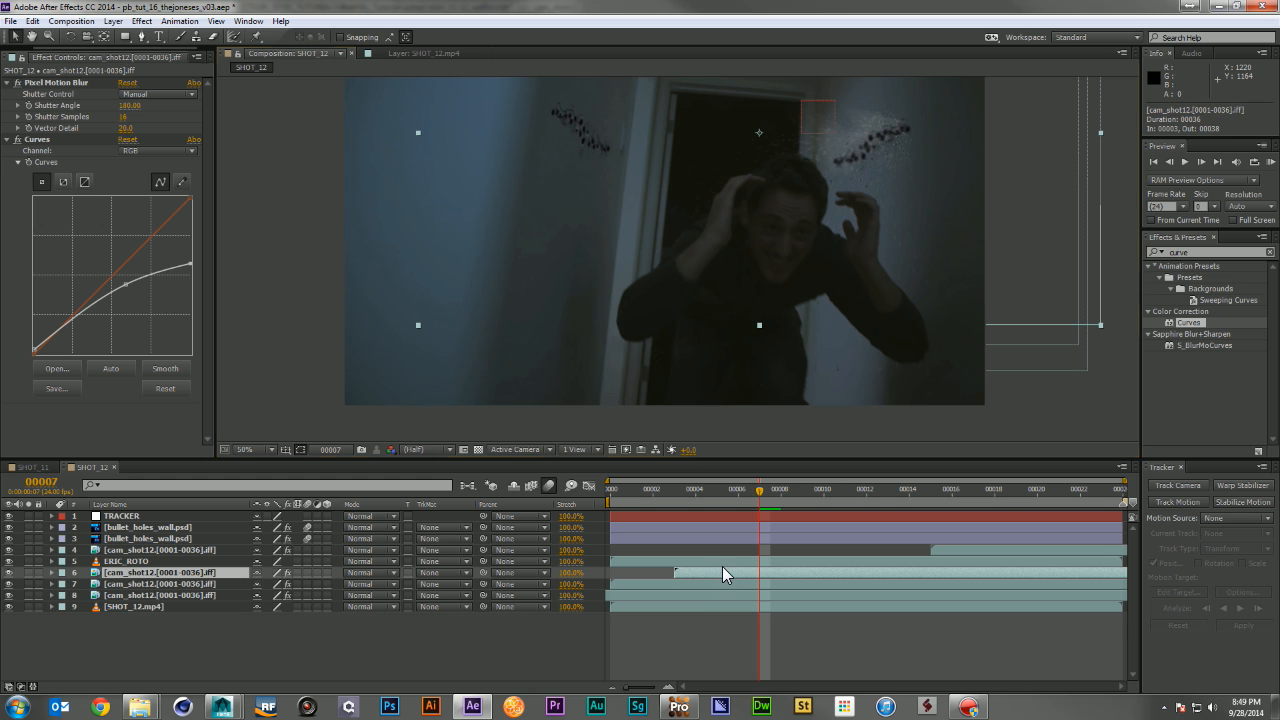
key("ctrl+d")
left_click_drag(762, 570, 832, 565)
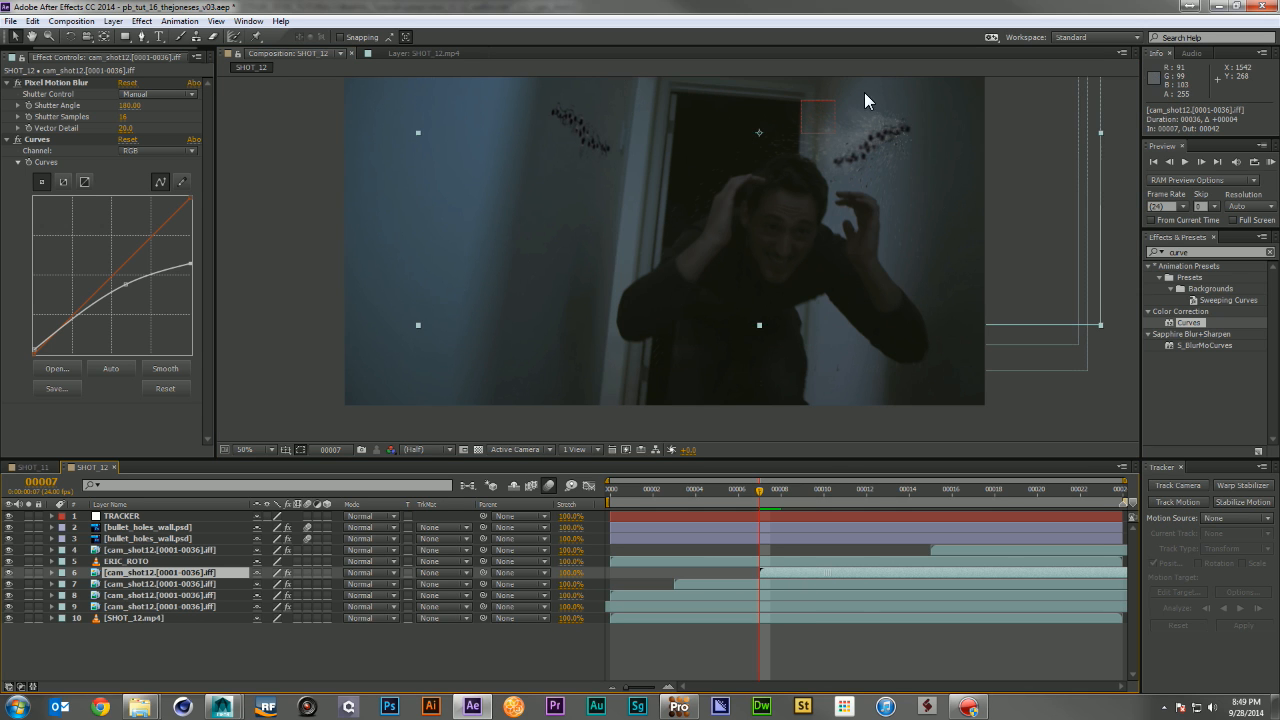
left_click_drag(901, 137, 922, 178)
key("ctrl+z")
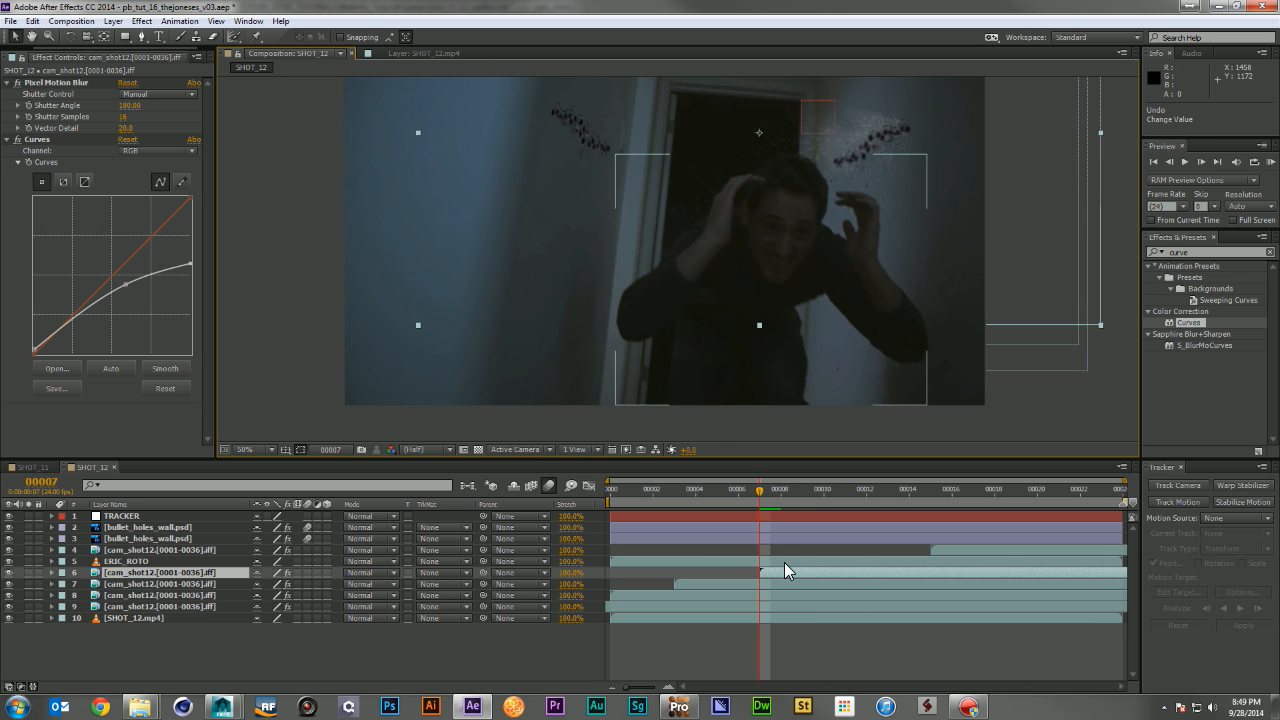
left_click_drag(786, 492, 793, 494)
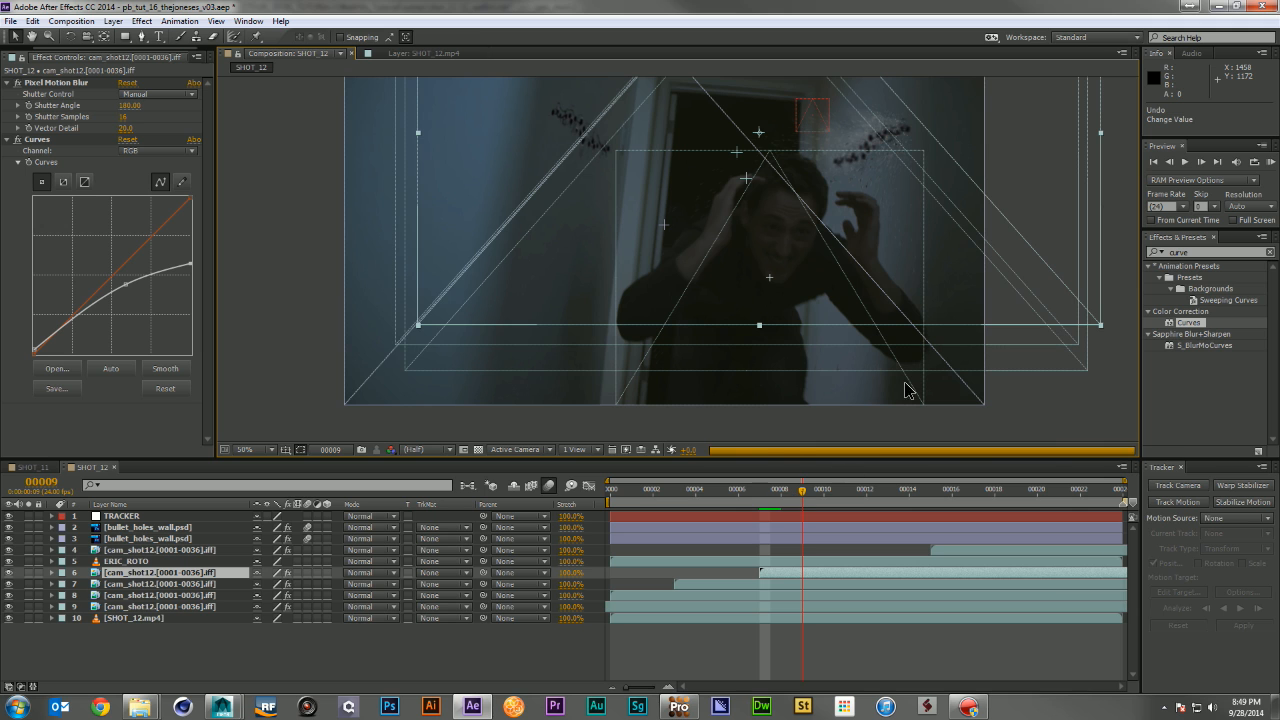
left_click_drag(901, 165, 895, 145)
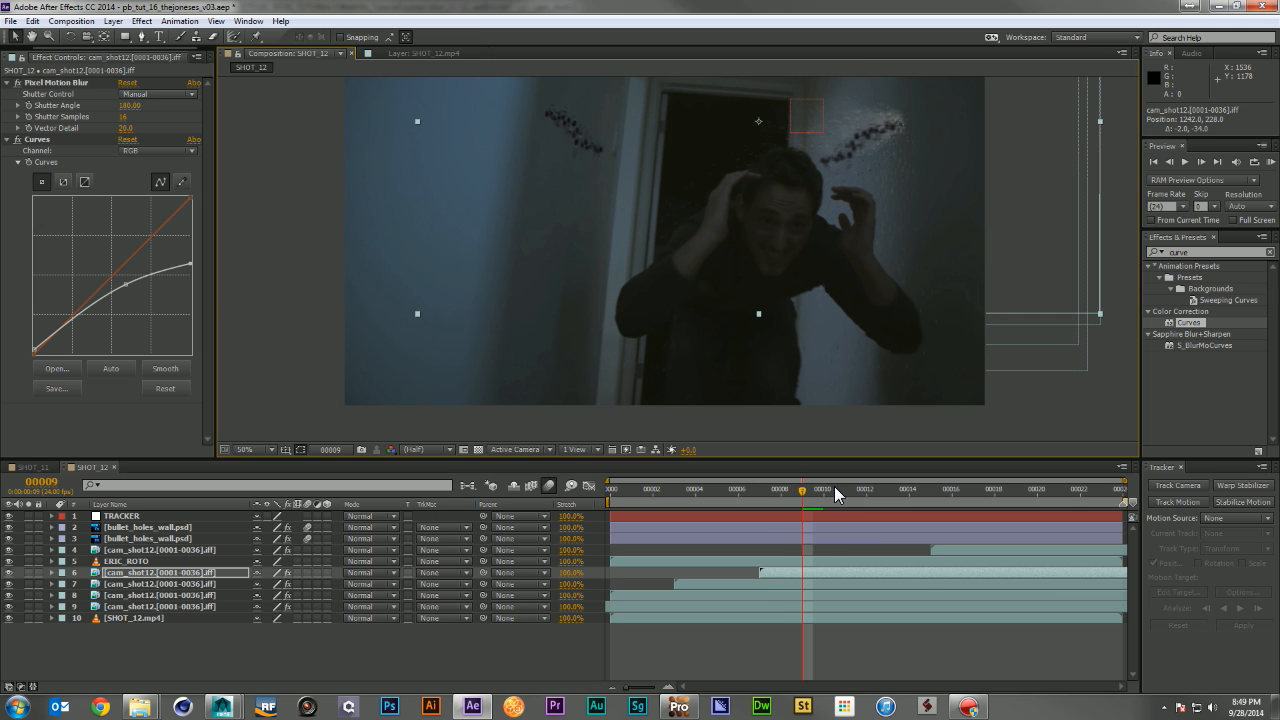
Duplicate the lowest particle layer, start the copy at frame -2 and move it to position 1164, 418
left_click(700, 604)
key("ctrl+d")
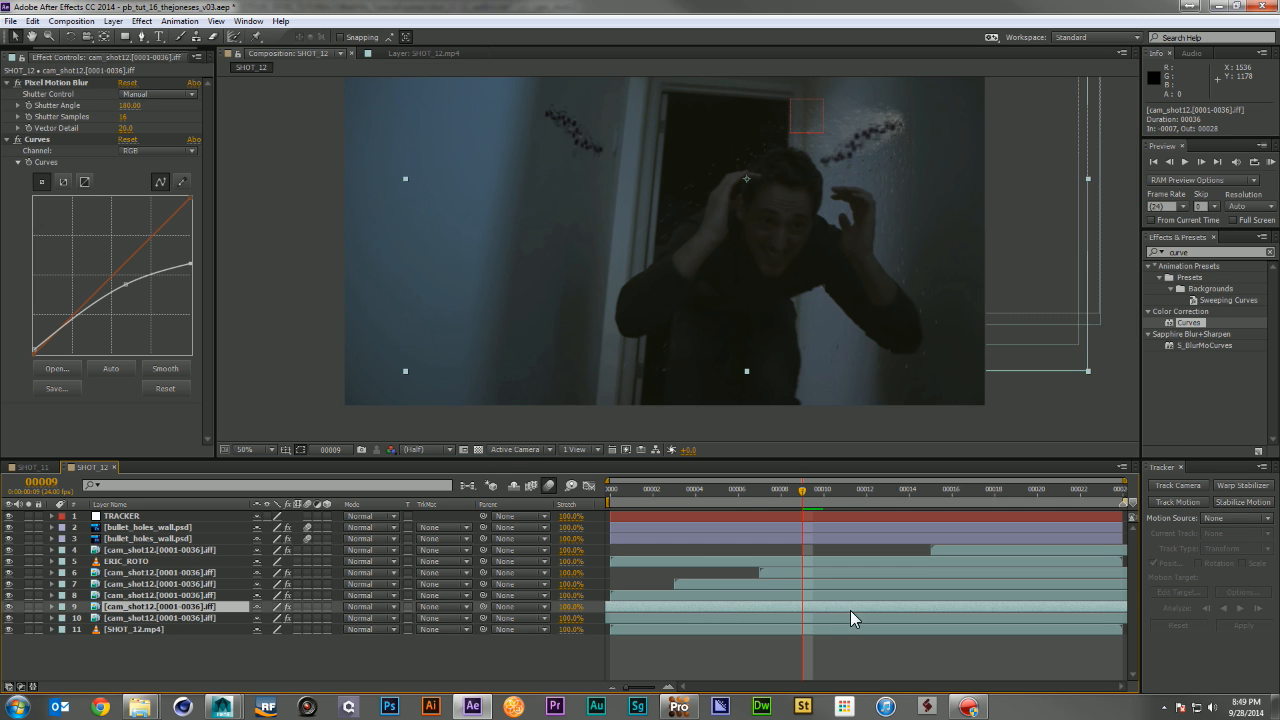
left_click_drag(876, 202, 862, 208)
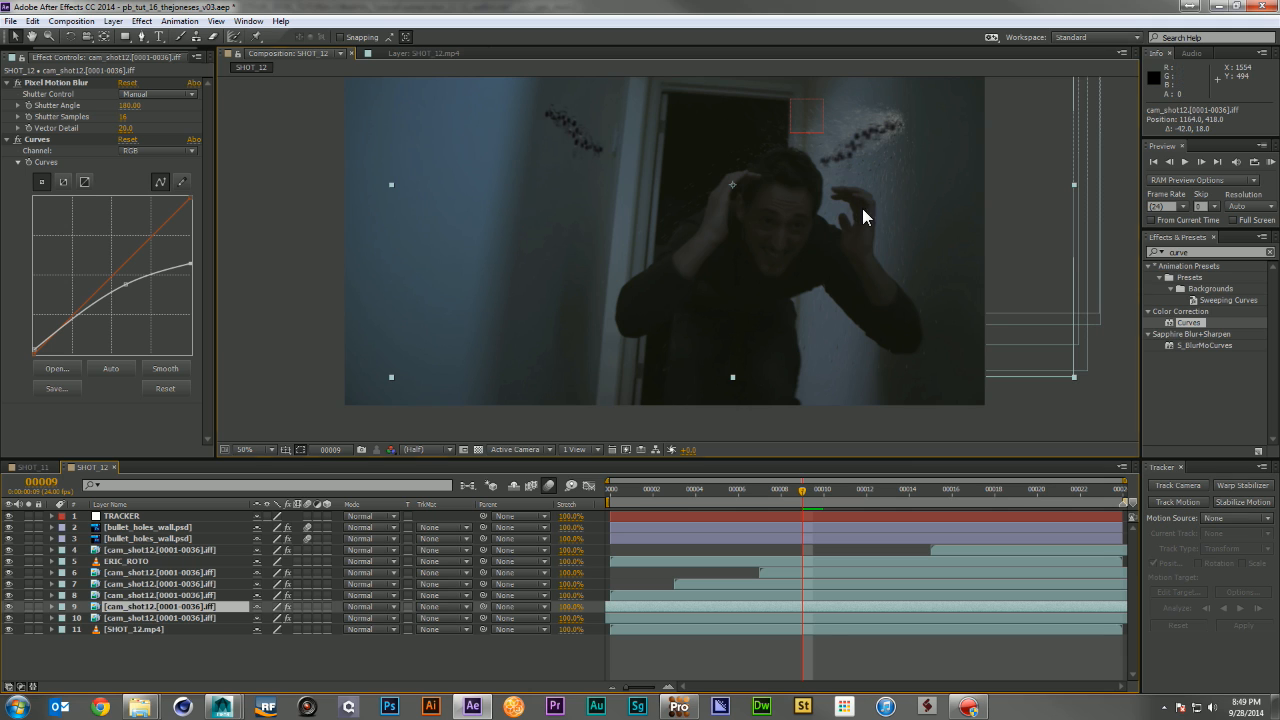
Preview the shot and delete the particle layer that starts at frame 7
key("KP_0")
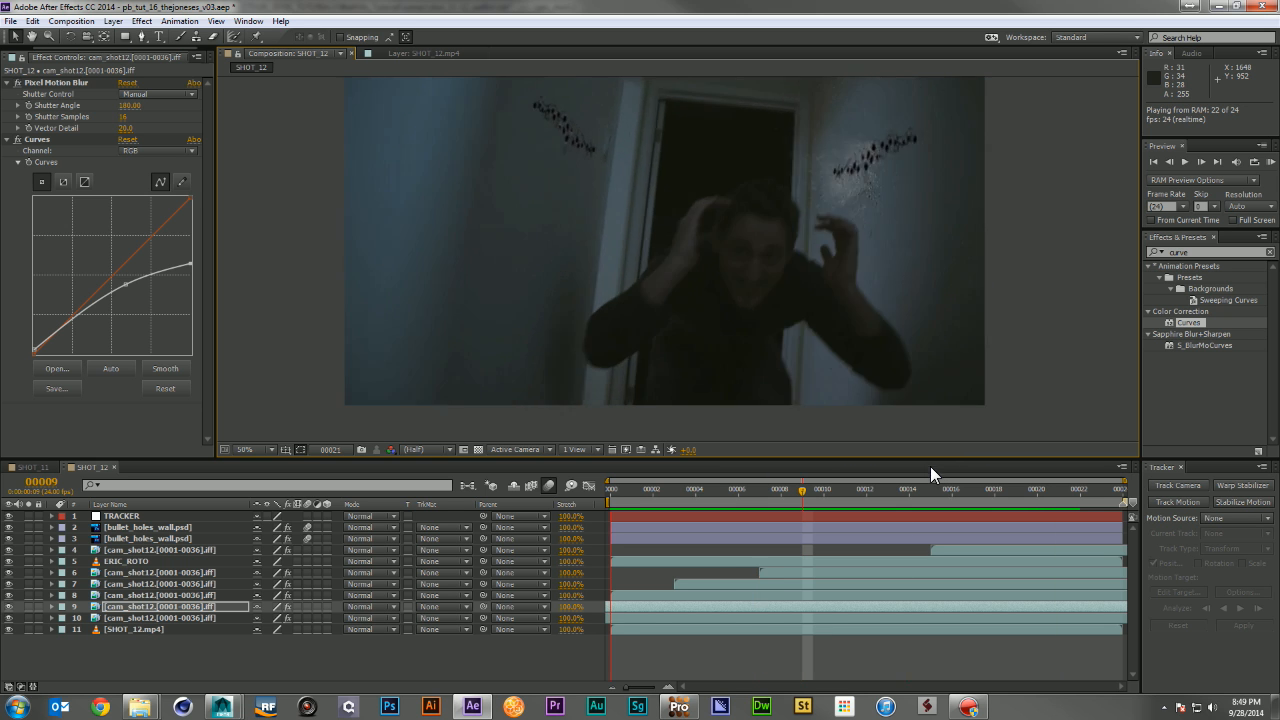
key("space")
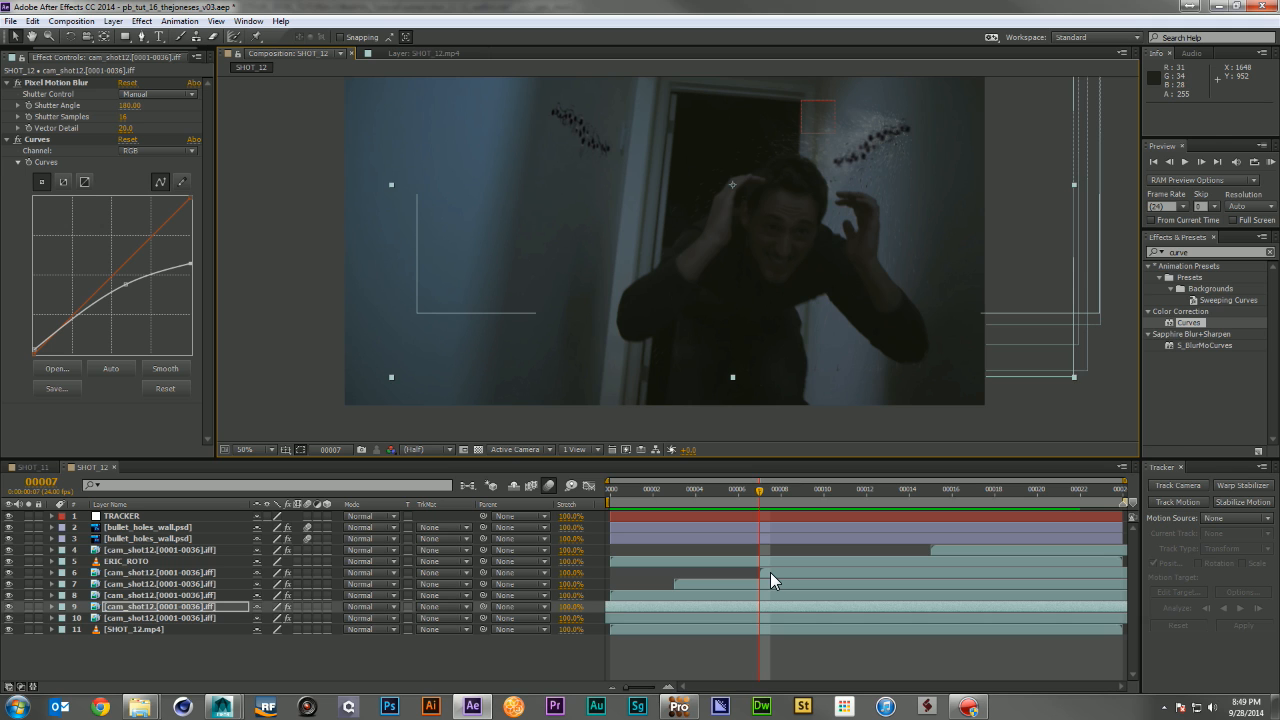
left_click(770, 572)
key("Delete")
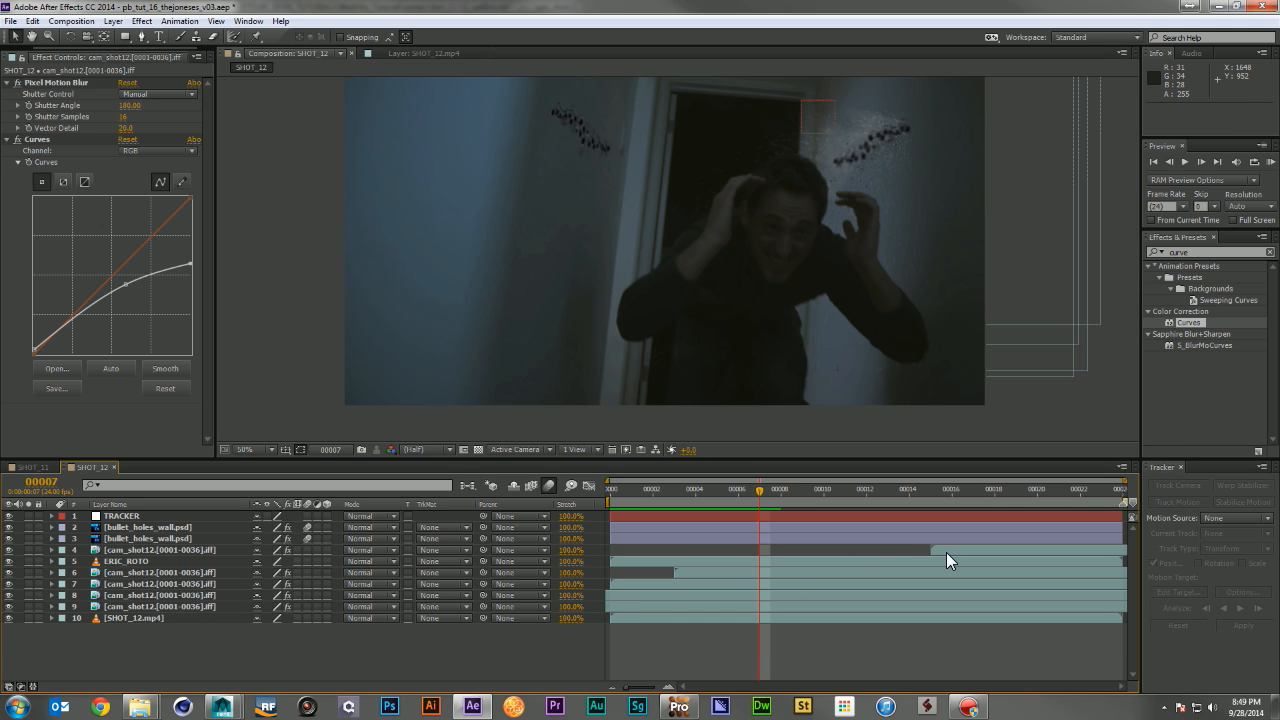
Start the particle layer above the roto layer at frame 6 and move it left along the right wall
left_click_drag(946, 552, 764, 552)
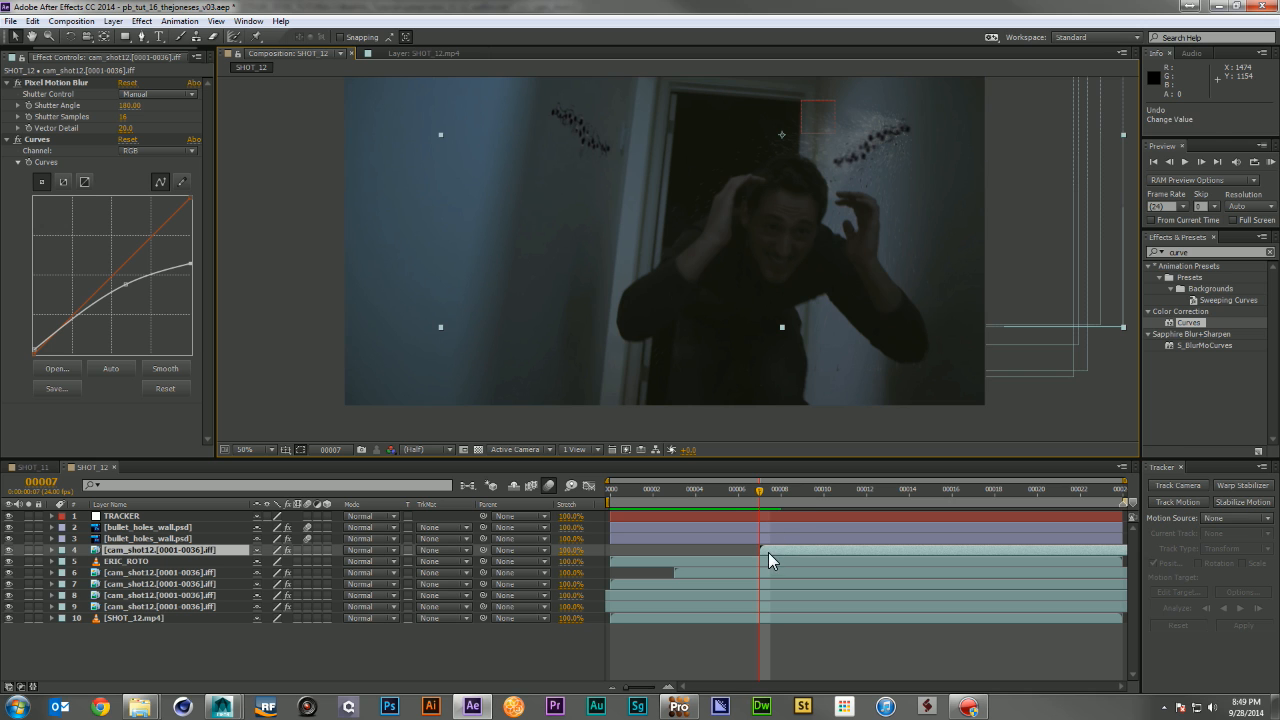
left_click_drag(768, 552, 756, 550)
left_click_drag(913, 196, 886, 195)
Move the particle layer starting at frame 3 to position 1176, 286 over the right bullet holes
left_click(722, 561)
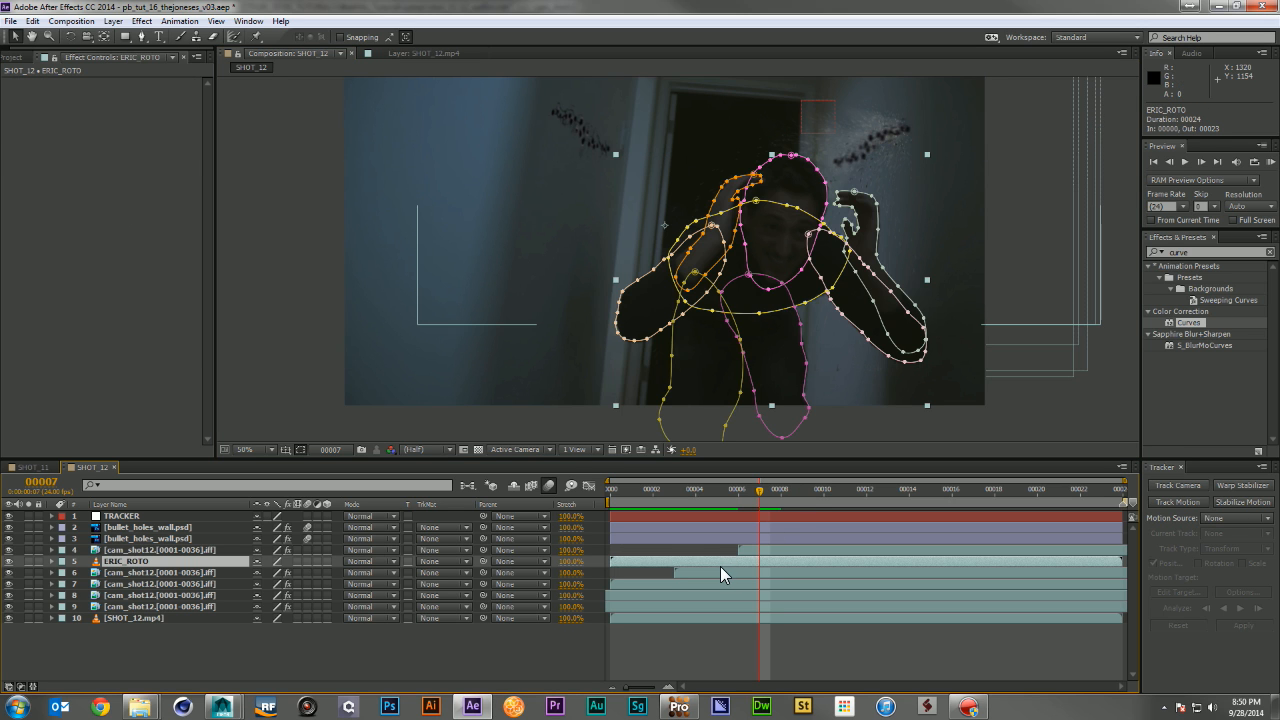
left_click(720, 574)
left_click_drag(892, 202, 872, 215)
key("Left")
key("Left")
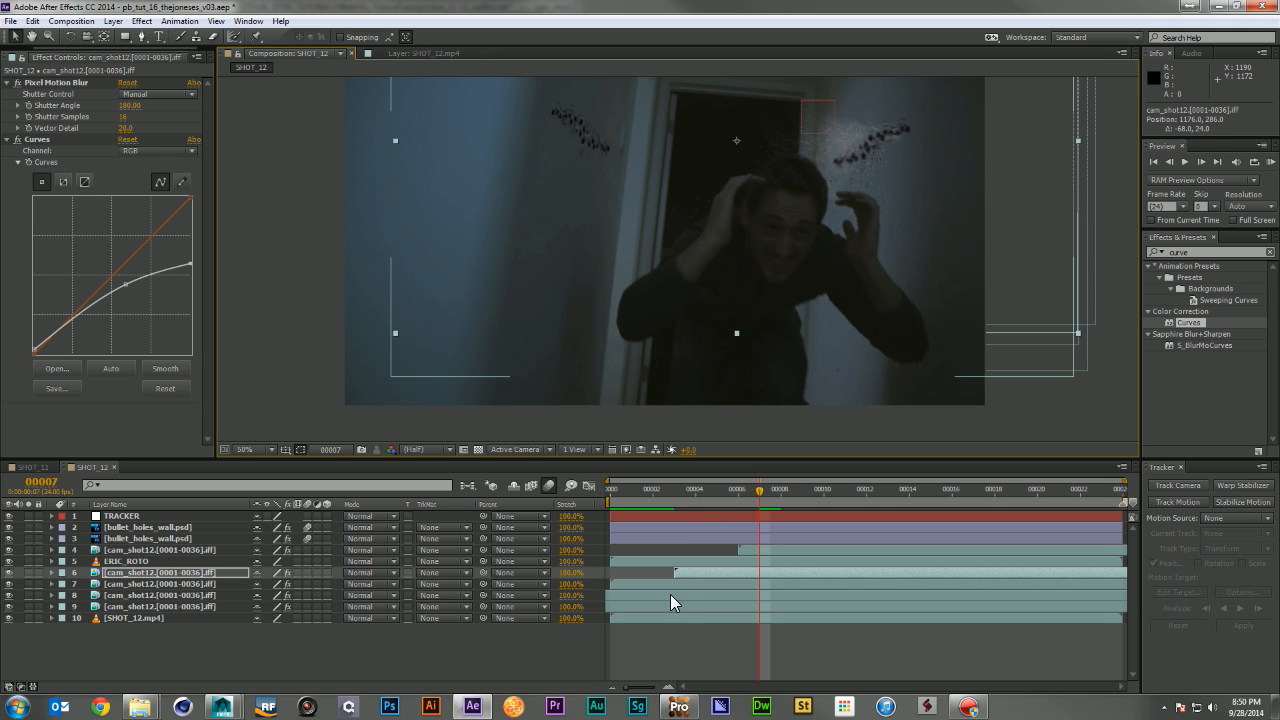
At frame 8, move the particle layer that starts at frame -2 to position 1164, 392
left_click(670, 594)
left_click_drag(771, 488, 782, 488)
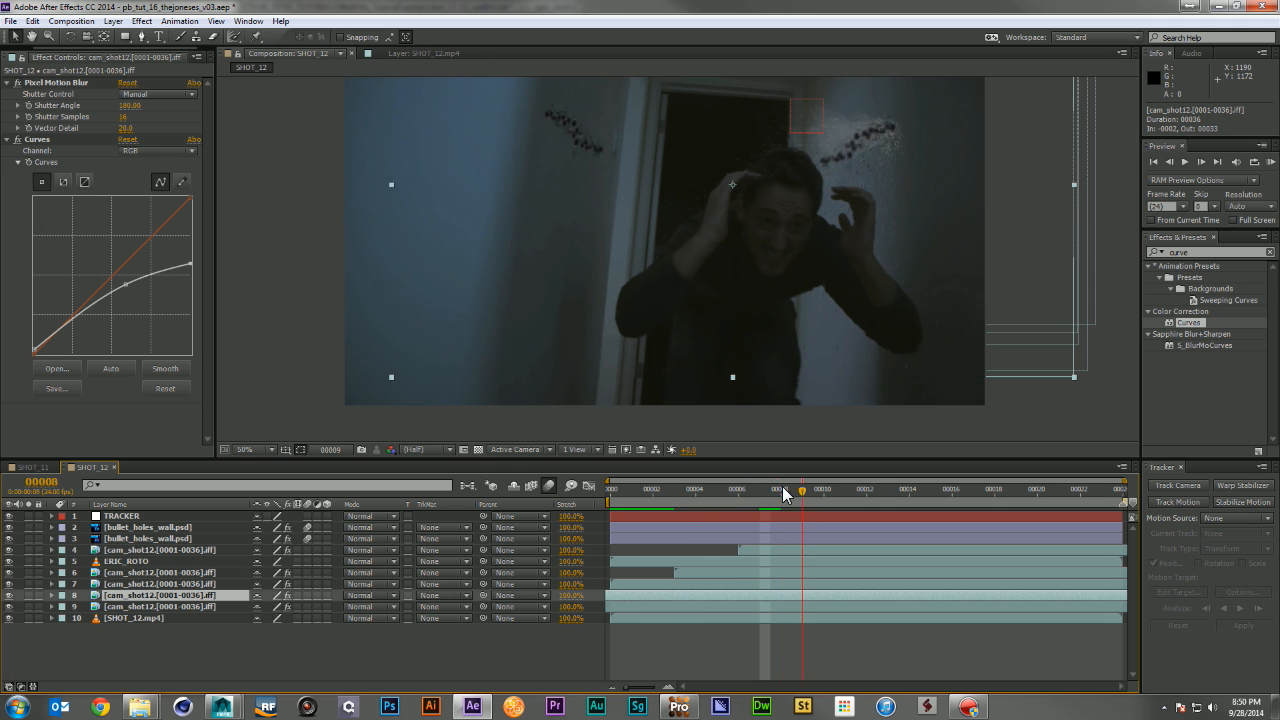
left_click_drag(903, 203, 903, 194)
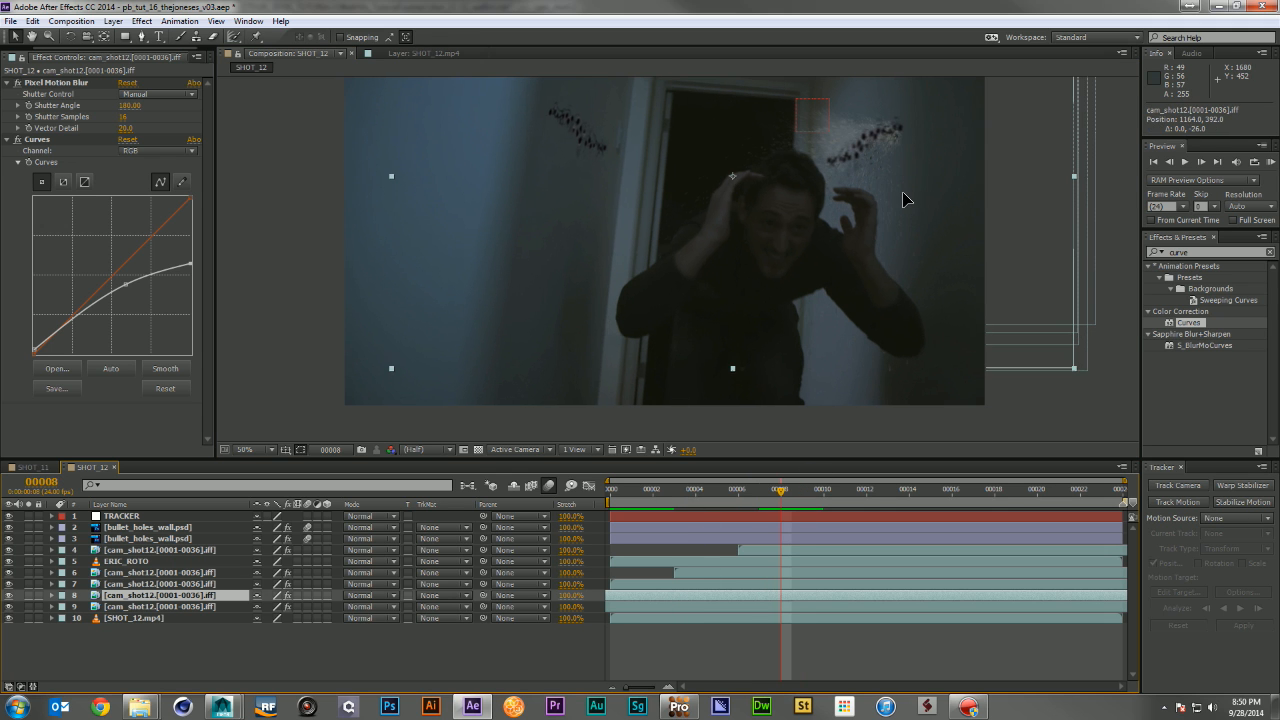
Nudge the particle layer above the roto layer left, duplicate it and start the copy at frame 8
left_click(798, 550)
left_click_drag(869, 234, 865, 233)
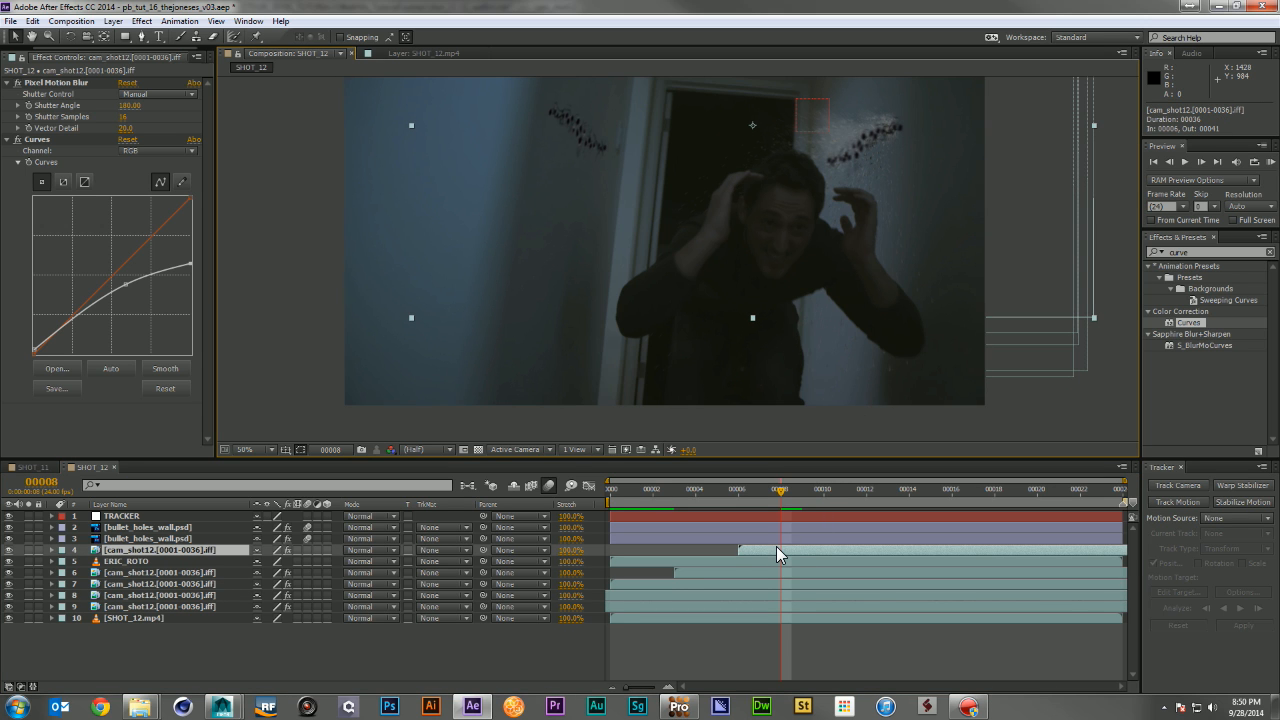
key("ctrl+d")
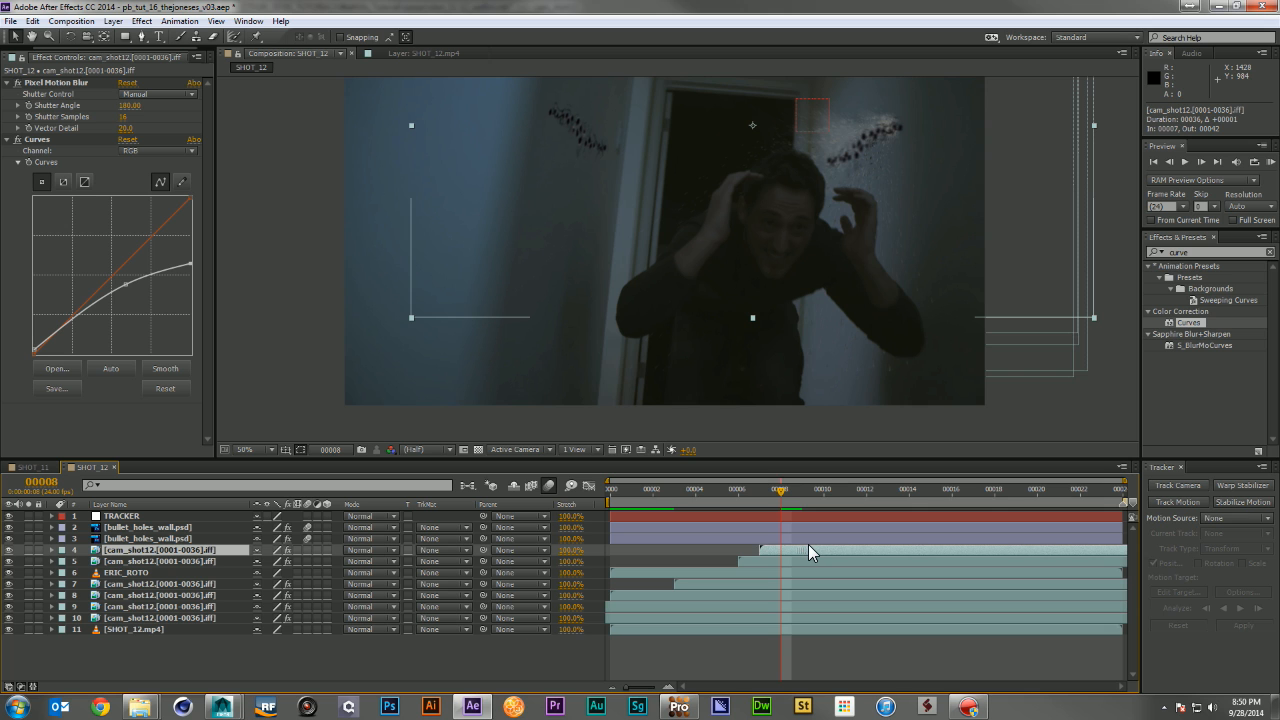
left_click_drag(808, 546, 826, 548)
left_click(803, 494)
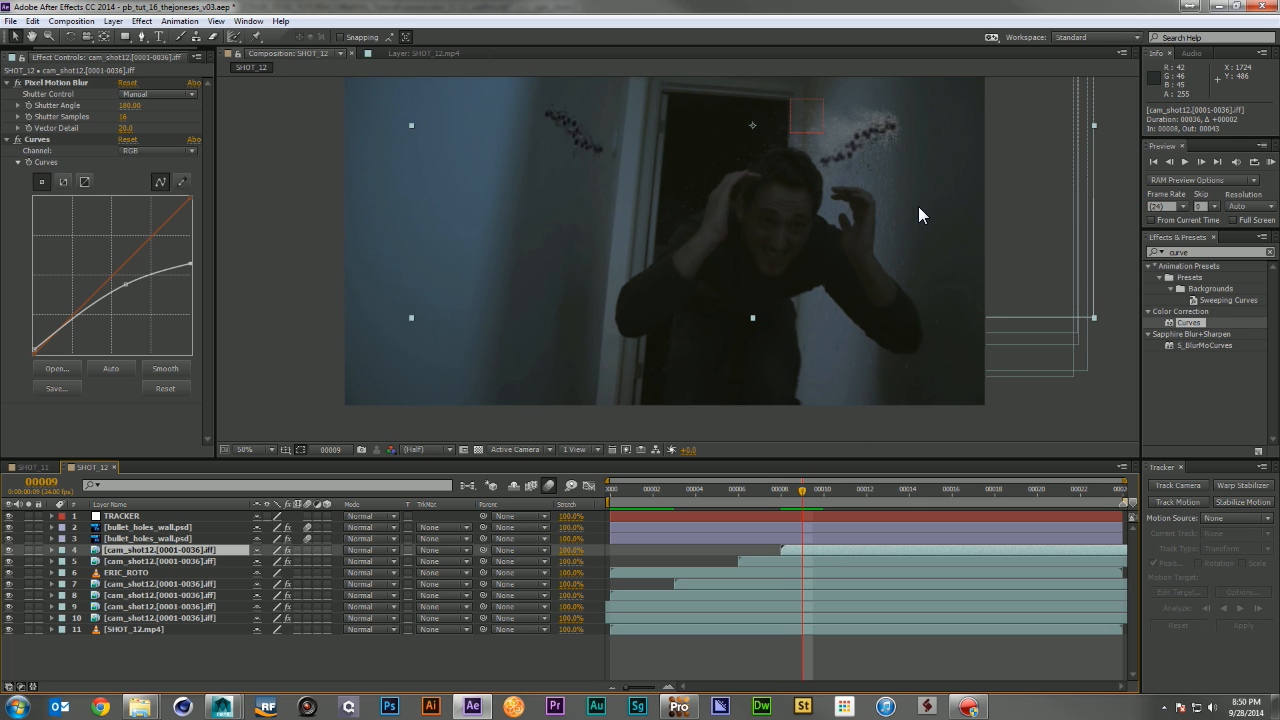
Preview the full shot with the layered particles and return to frame 7
key("KP_0")
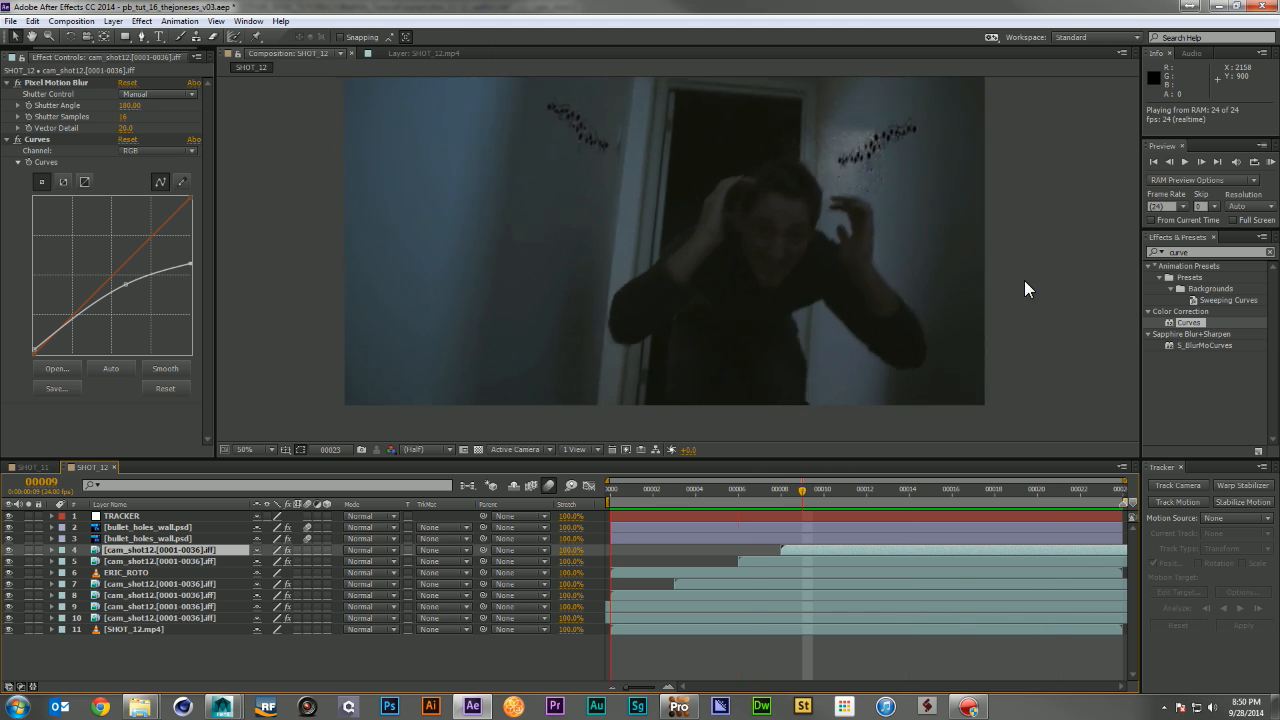
key("space")
left_click_drag(620, 494, 760, 478)
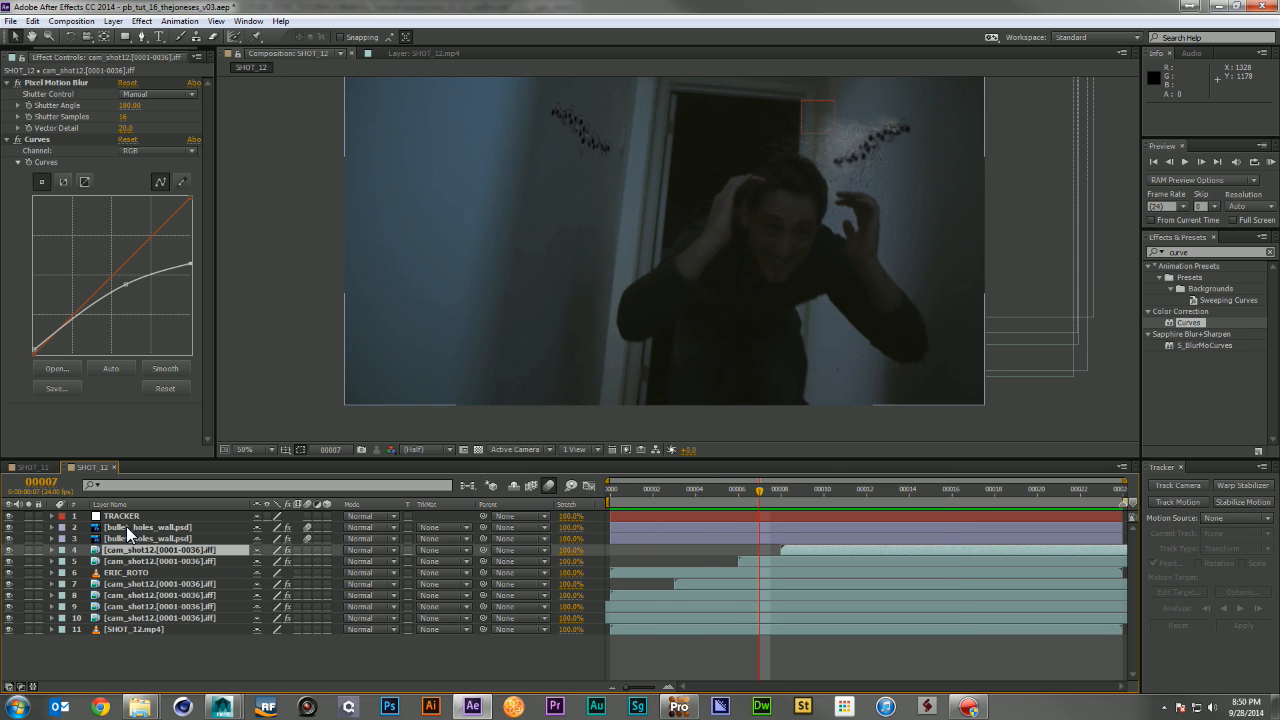
Identify the bullet hole layer on the right wall by toggling its visibility and rename it BULLET_HOLES_RT
left_click(154, 528)
left_click(154, 548)
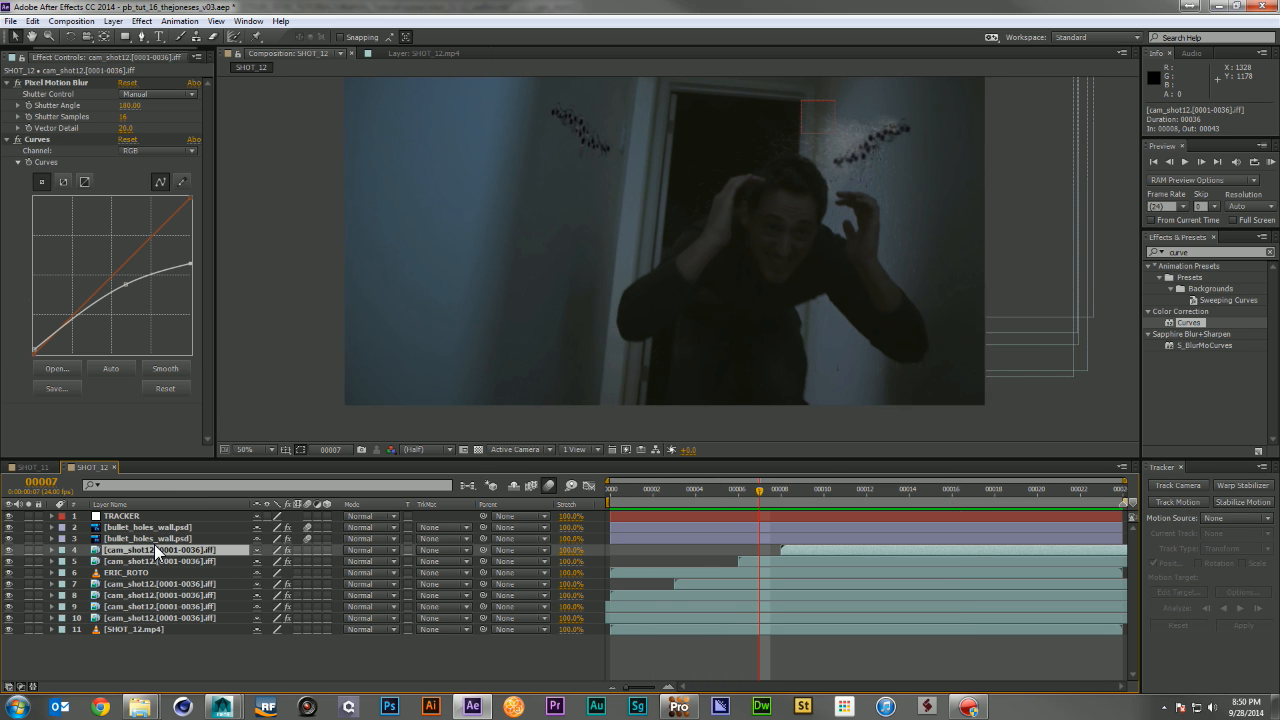
left_click(104, 538)
left_click(8, 539)
left_click(8, 539)
key("Return")
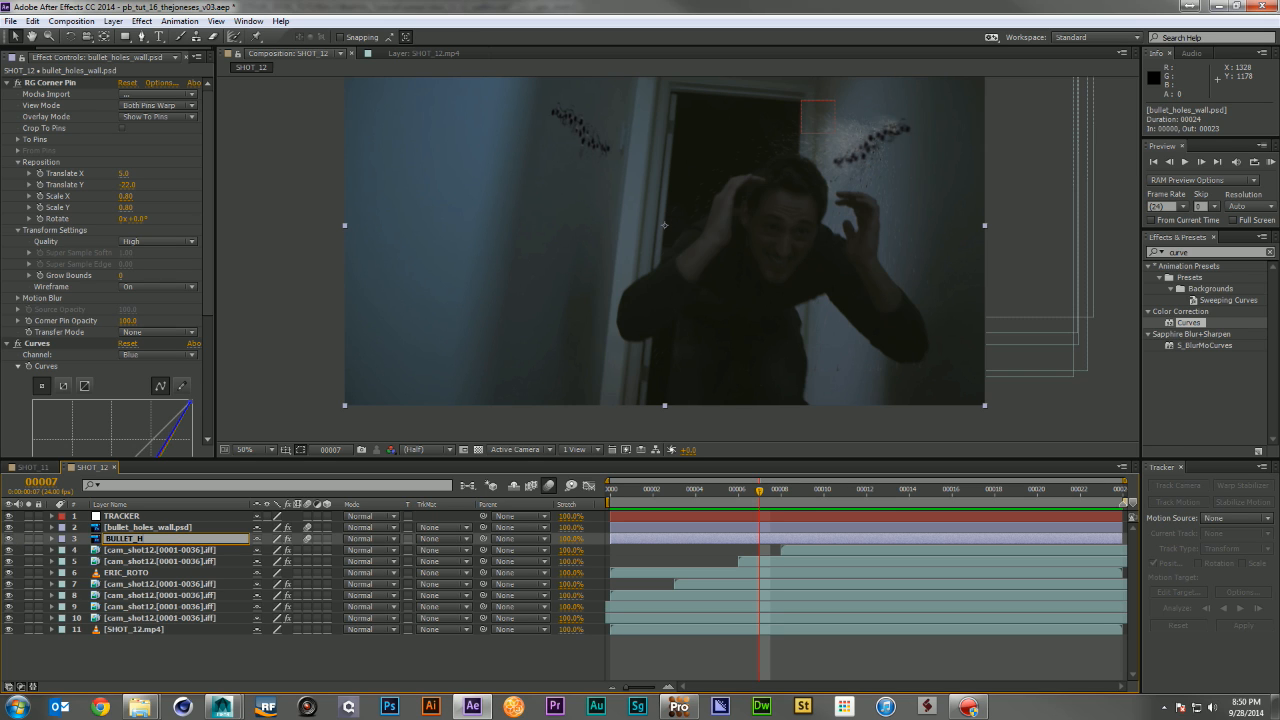
type("BULLET_HOLER")
key("Return")
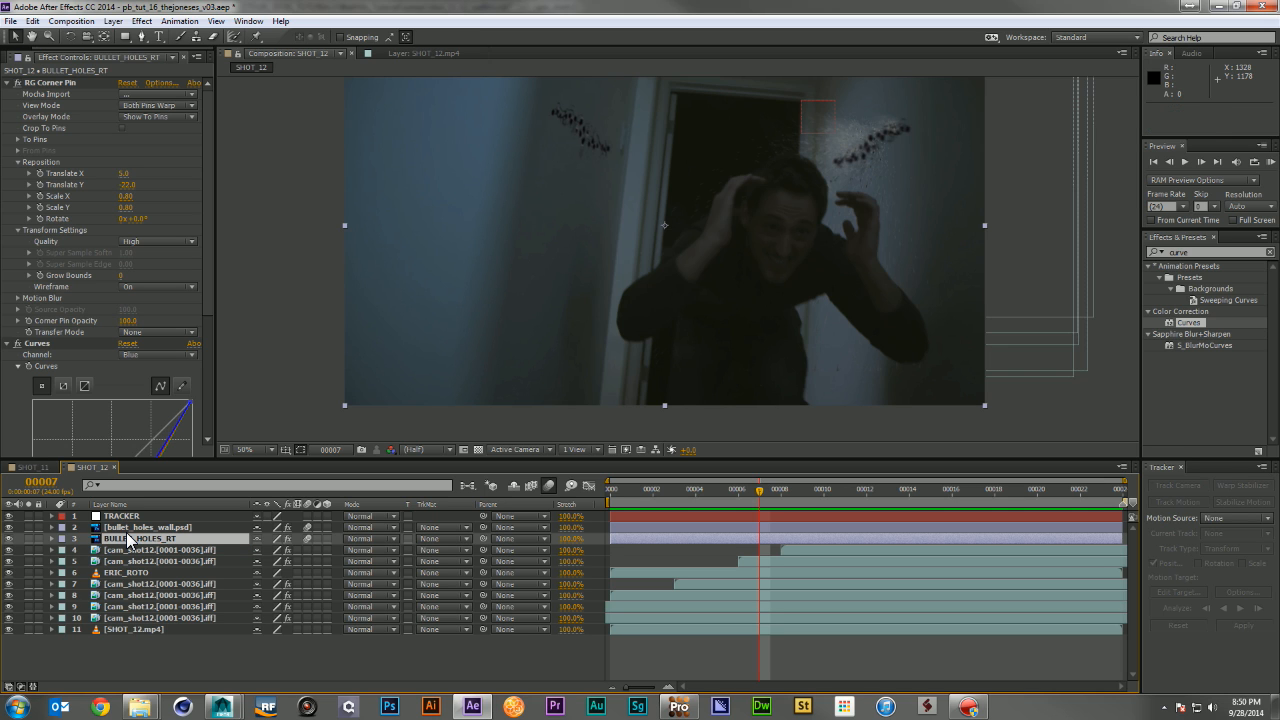
Rename the other bullet_holes_wall.psd layer as BULLET_HOLES_LT
left_click(118, 528)
key("Return")
type("BULLET_HOLES")
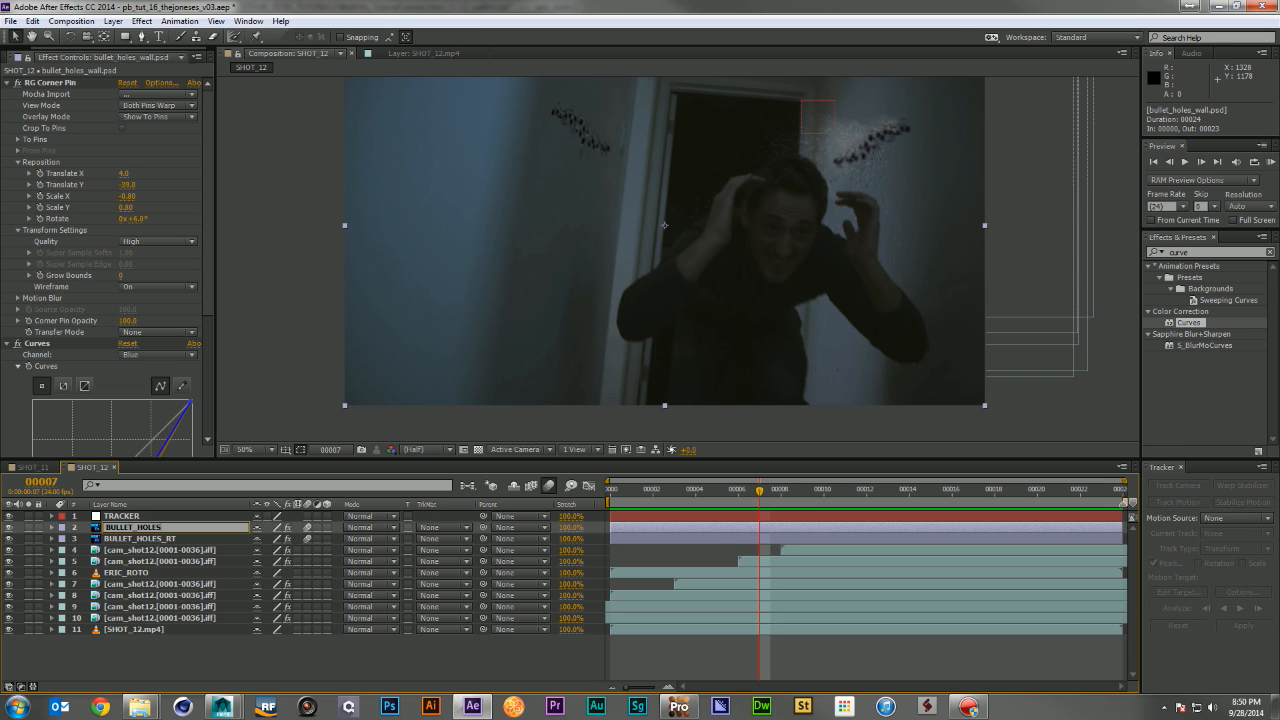
type("_LT")
key("Return")
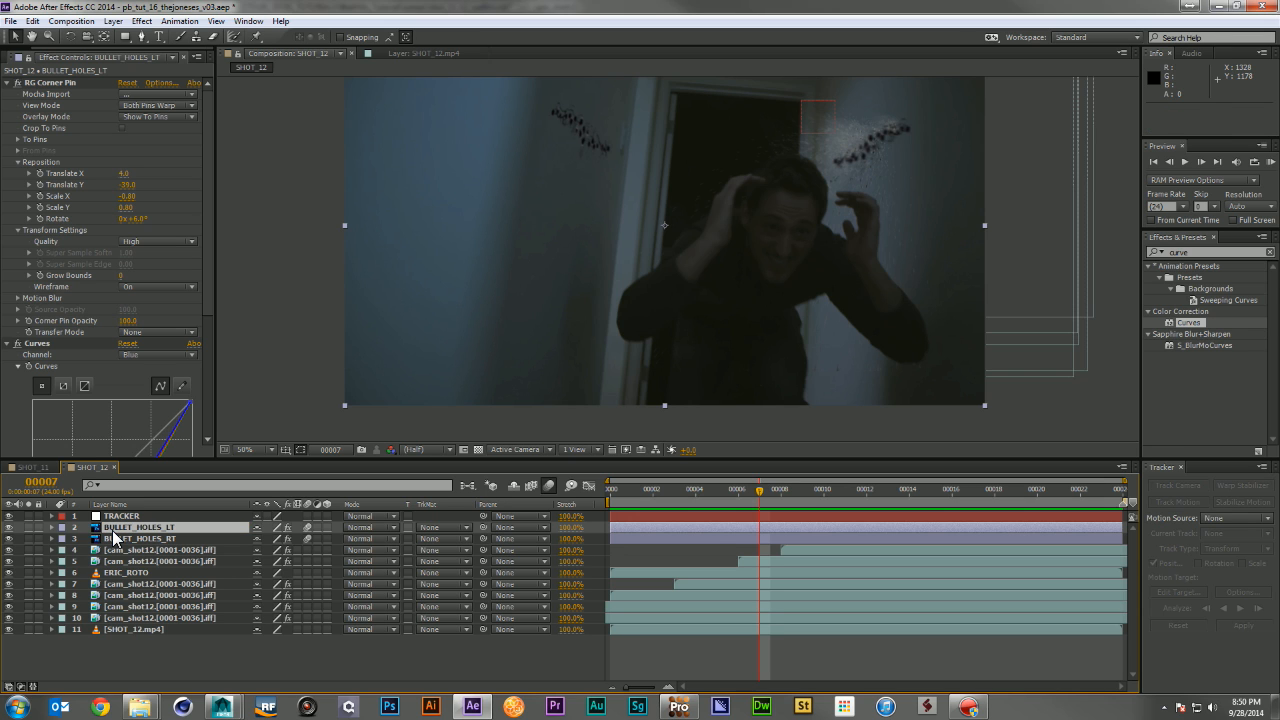
Create a black 1920 x 1080 px solid named MATTE_RT above BULLET_HOLES_RT and slide it left until most right-wall holes are uncovered
left_click(126, 539)
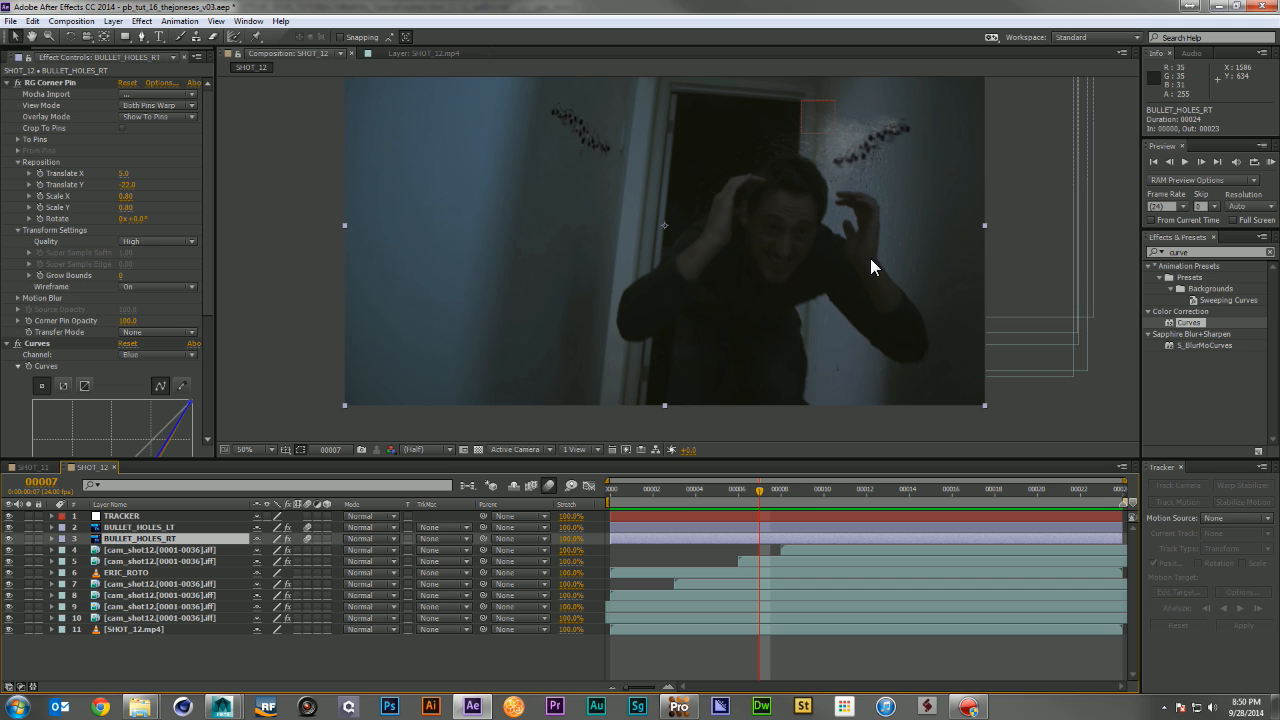
key("ctrl+y")
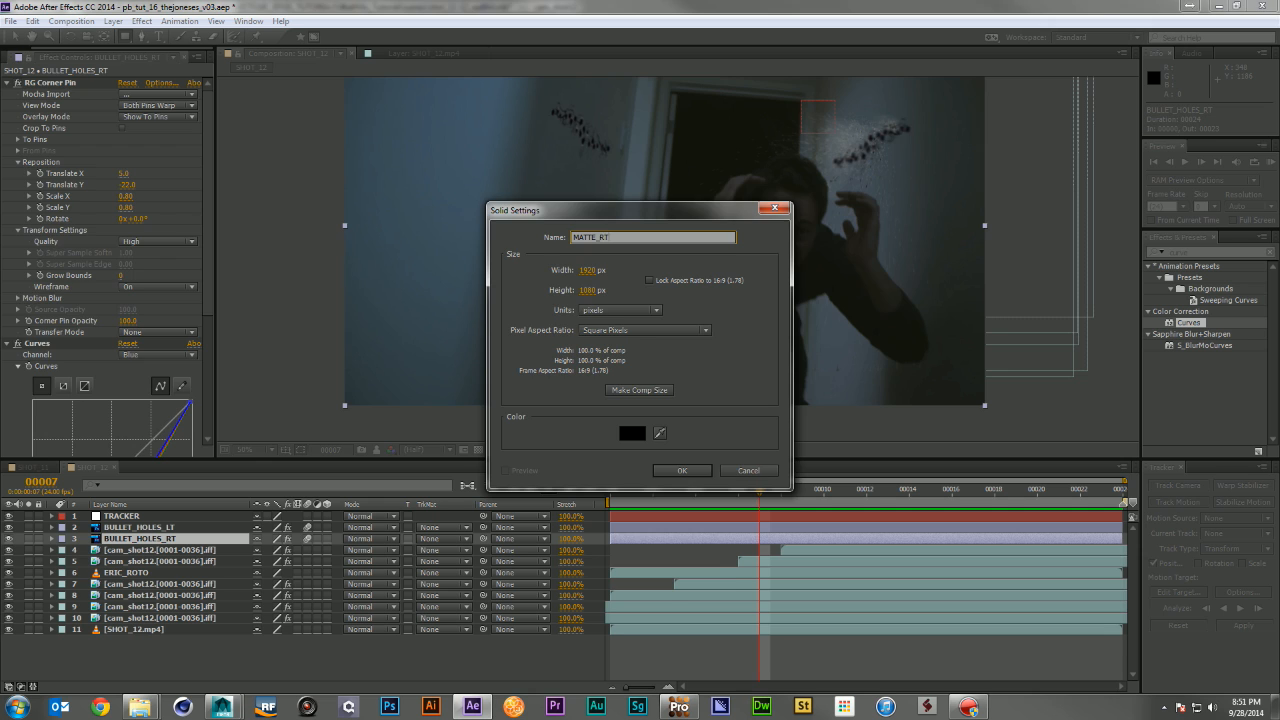
key("Return")
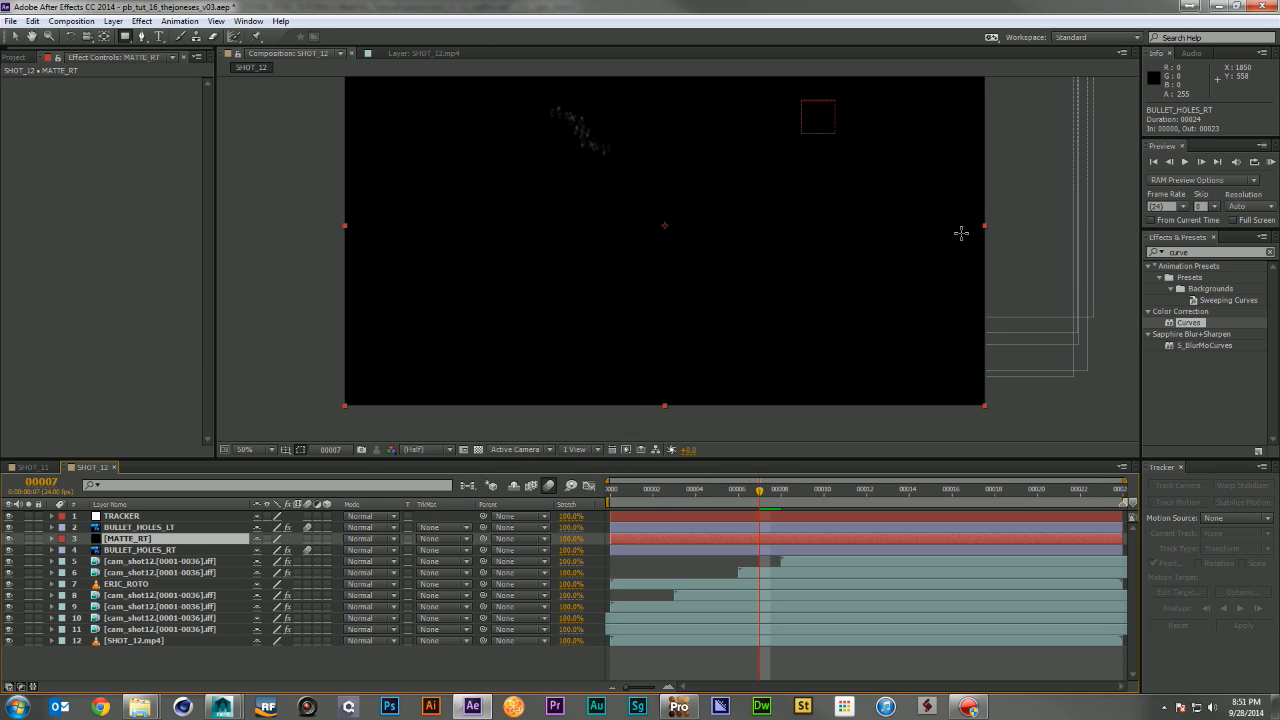
left_click_drag(943, 228, 812, 256)
Set the track matte of BULLET_HOLES_RT to Alpha so that it uses the MATTE_RT solid
left_click(176, 550)
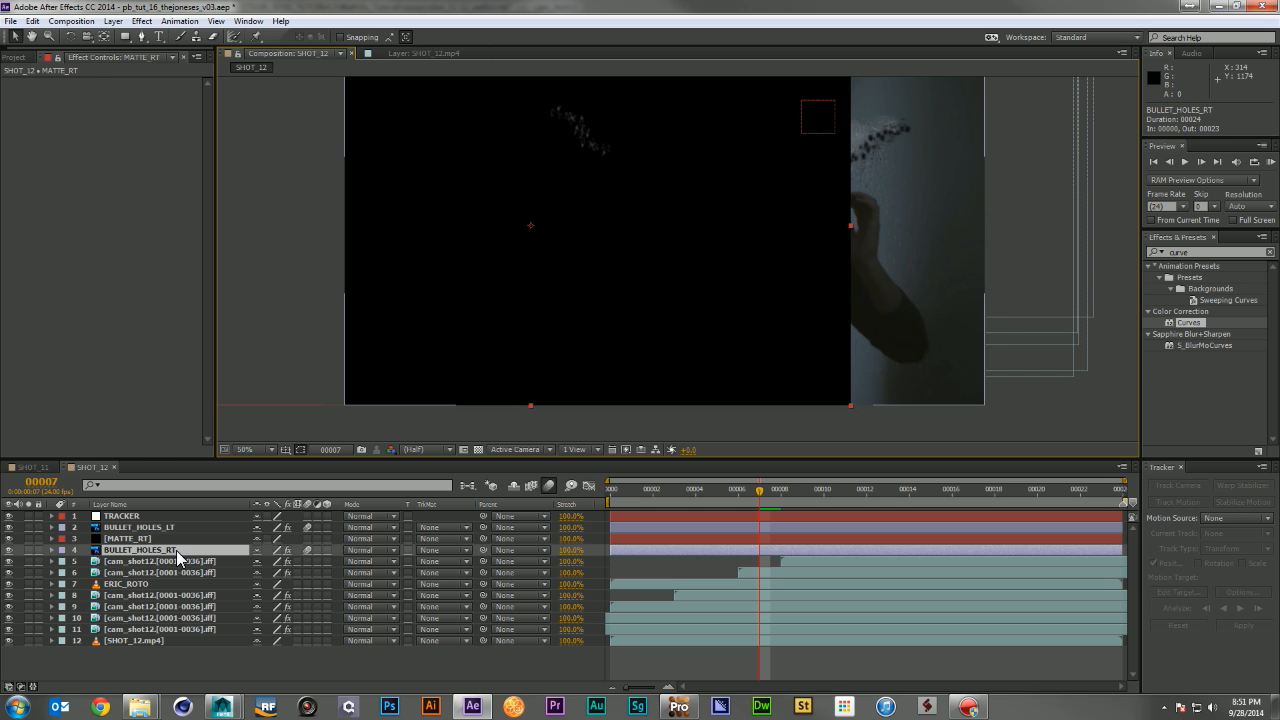
left_click(510, 549)
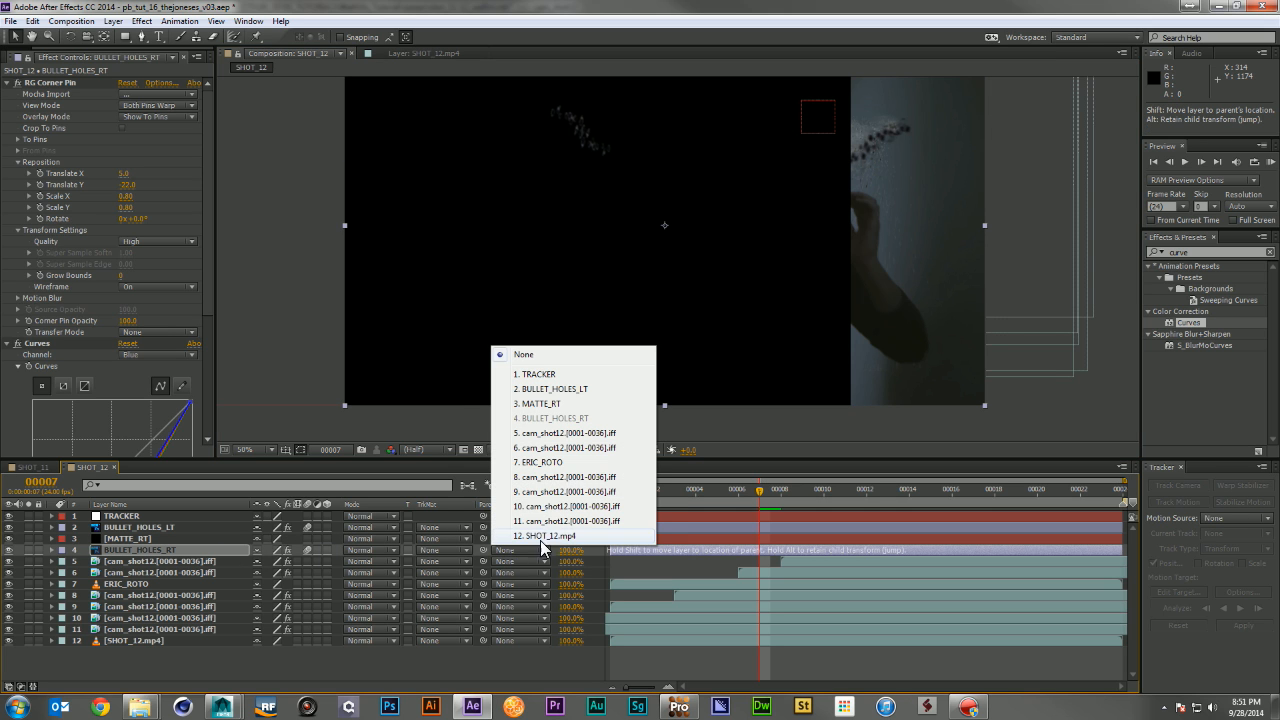
left_click(445, 550)
left_click(530, 583)
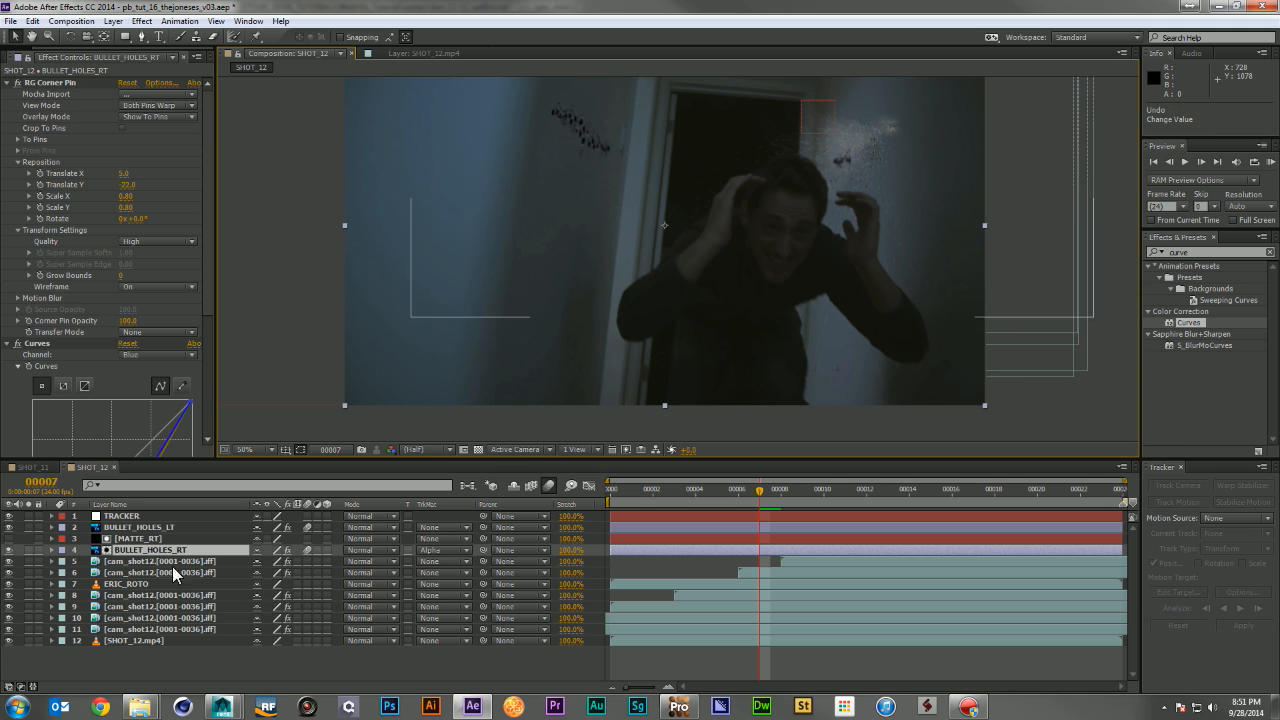
Slide the MATTE_RT solid right to about x 614 and add a full-layer rectangular mask to it
left_click(142, 539)
left_click_drag(659, 308, 677, 295, "shift")
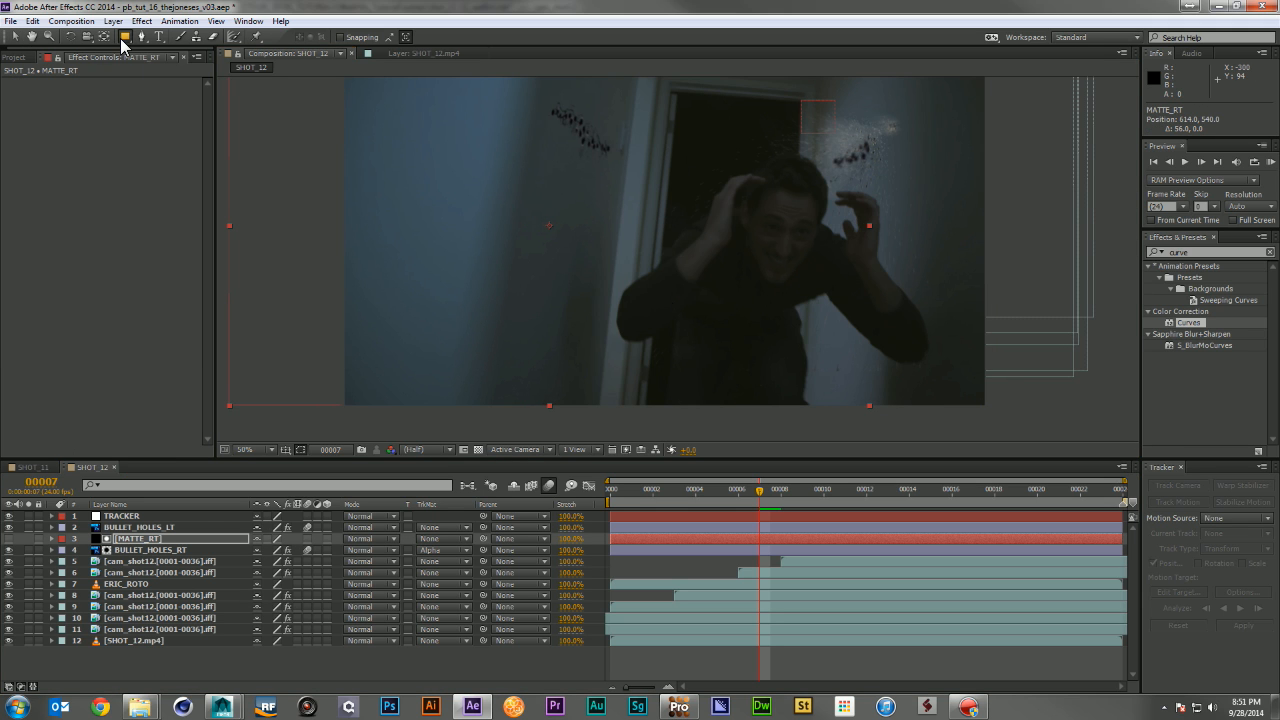
left_click_drag(125, 36, 168, 48)
Contract MATTE_RT's mask with an expansion of about -48 pixels and set its feather to 25 pixels
key("f")
key("v")
left_click_drag(270, 563, 293, 562)
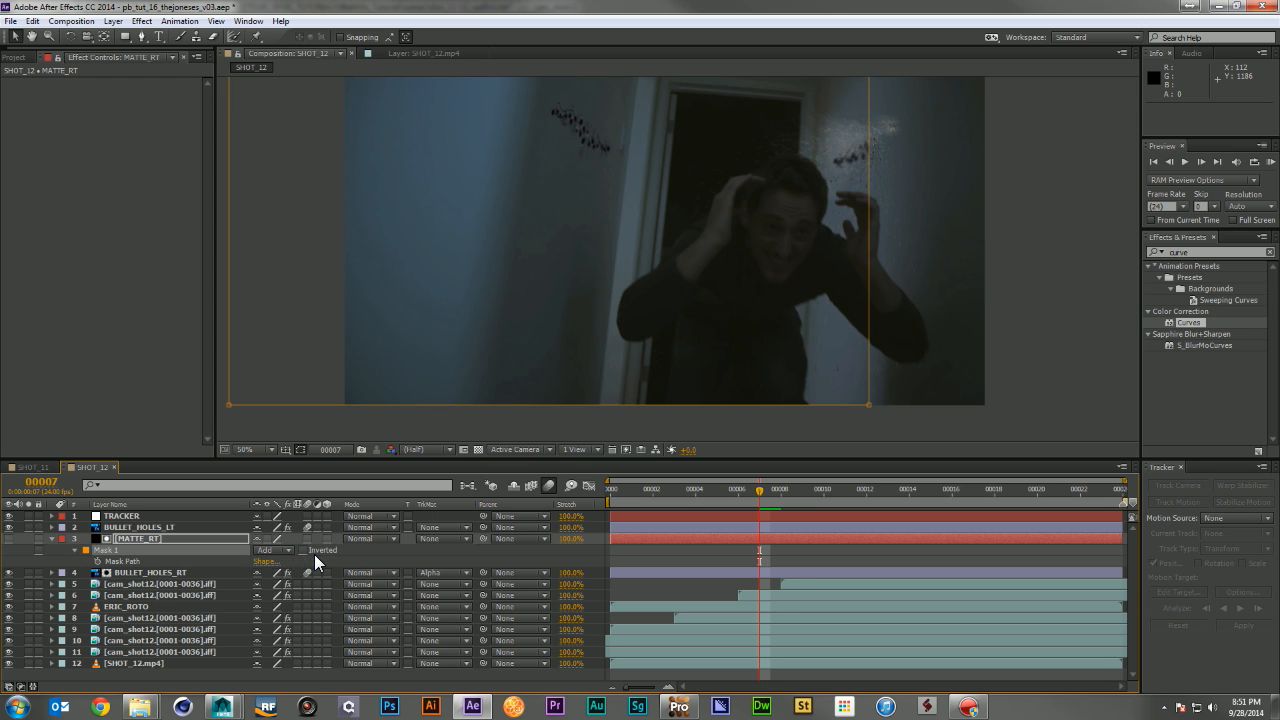
key("m")
key("m")
left_click(256, 595)
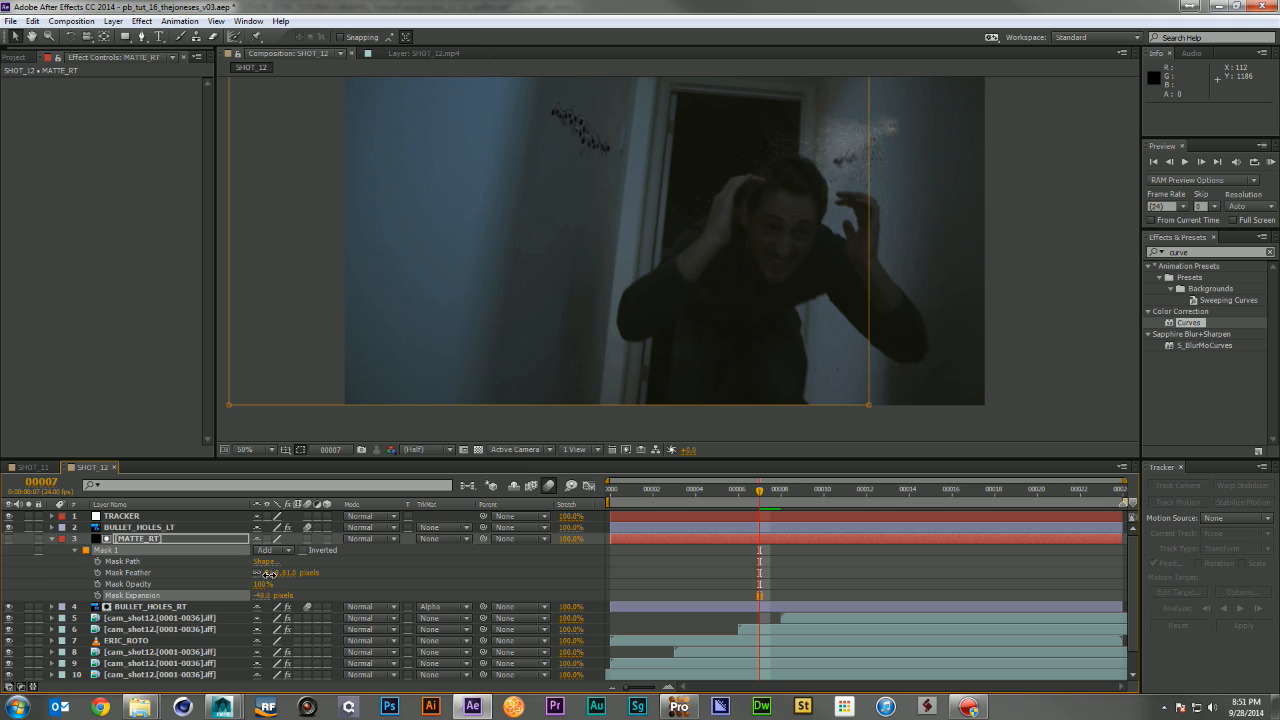
type("25")
key("Return")
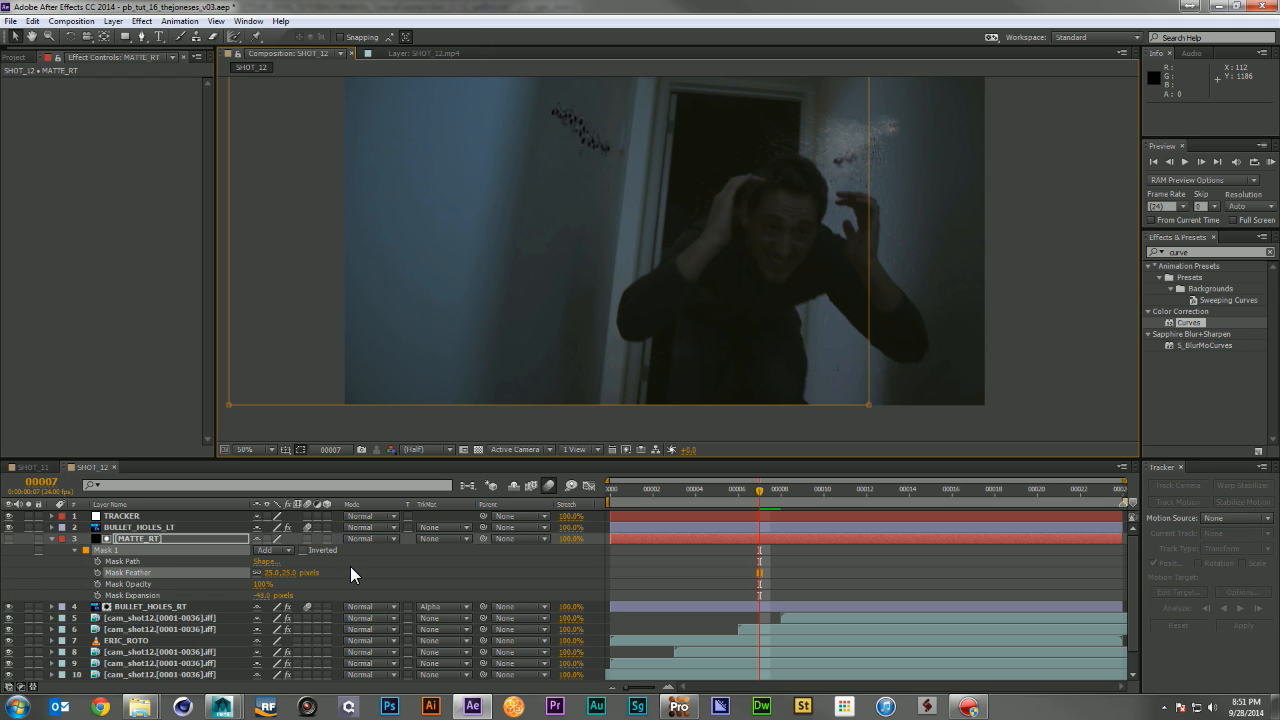
At frame 0, move the debris on layer 10 about 64 px left and 28 px up onto the right-wall holes
left_click(134, 540)
left_click_drag(700, 490, 616, 498)
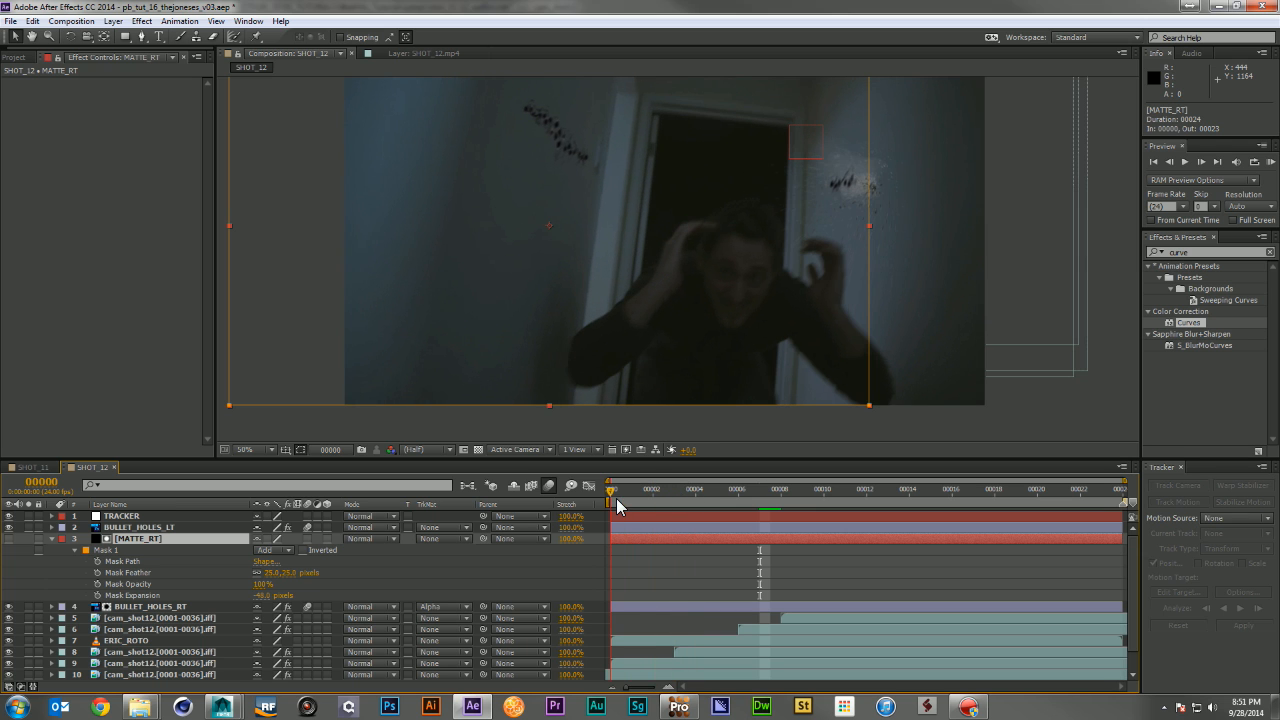
left_click(630, 638)
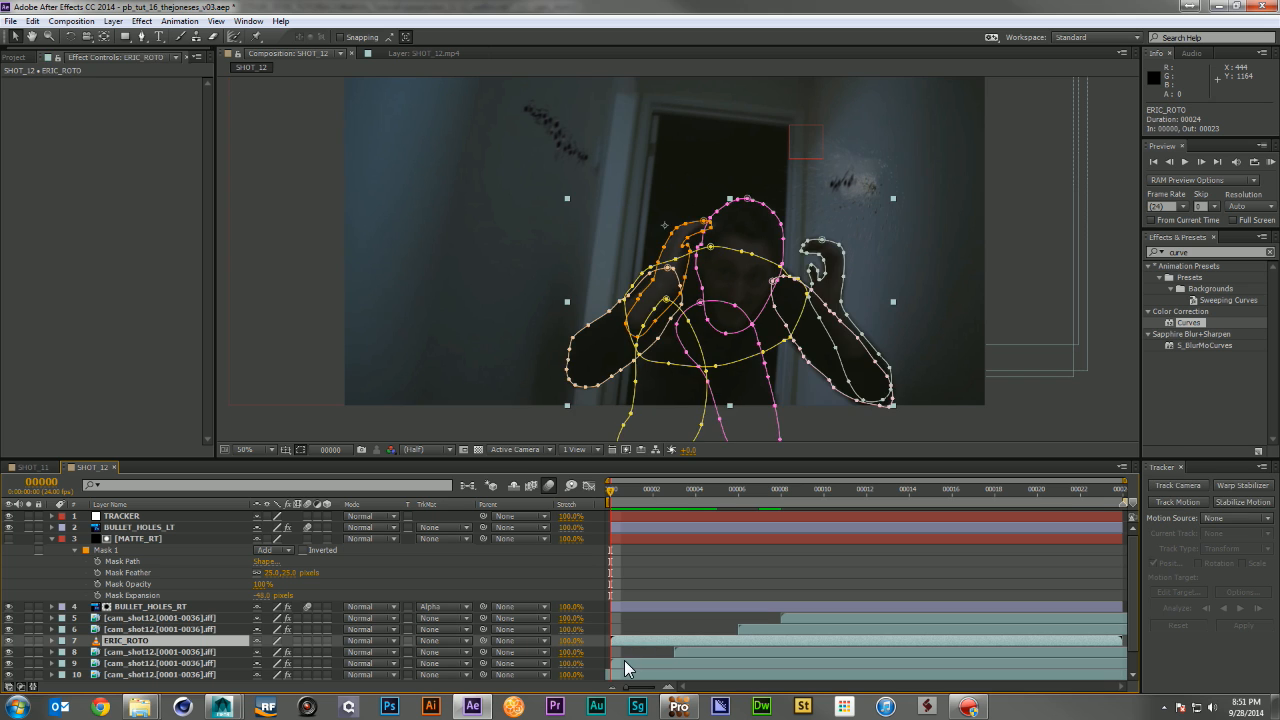
left_click(624, 660)
scroll(558, 604, "down", 2)
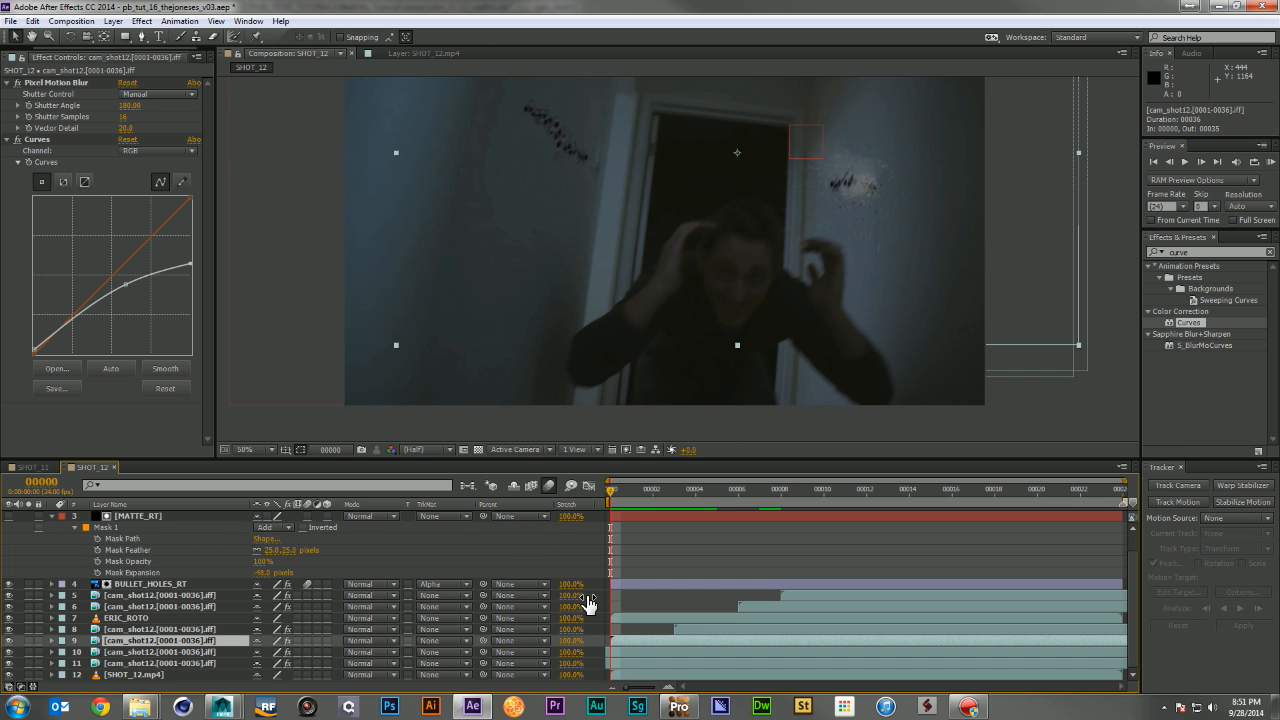
left_click(622, 651)
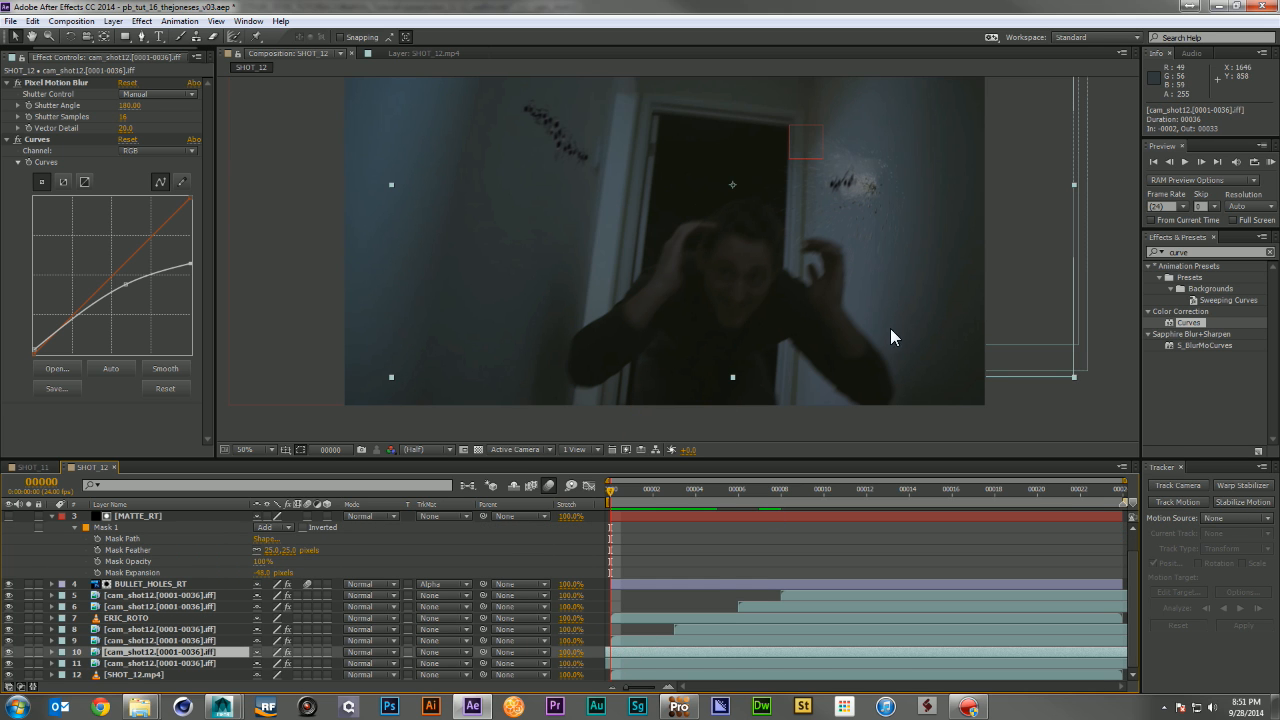
left_click_drag(882, 255, 864, 249)
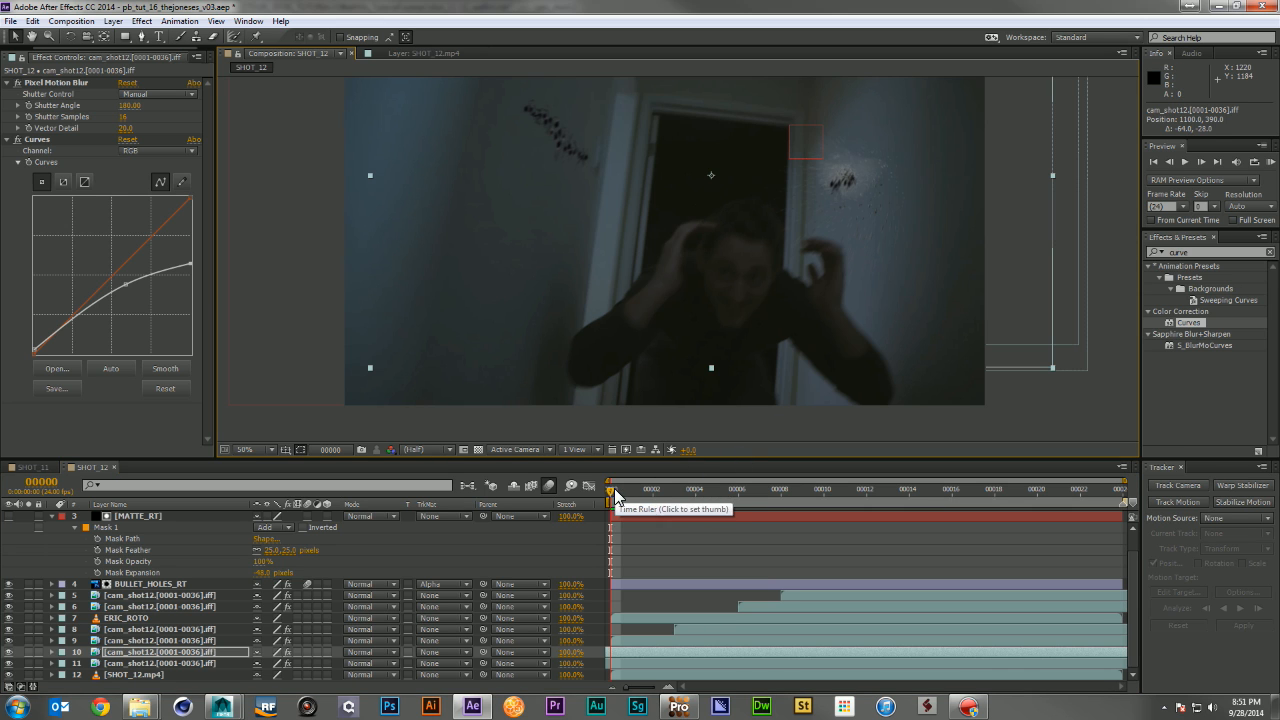
Keyframe MATTE_RT's position at 614, 540 on frame 0 and about 818, 540 on frame 11 to reveal the holes
left_click(620, 515)
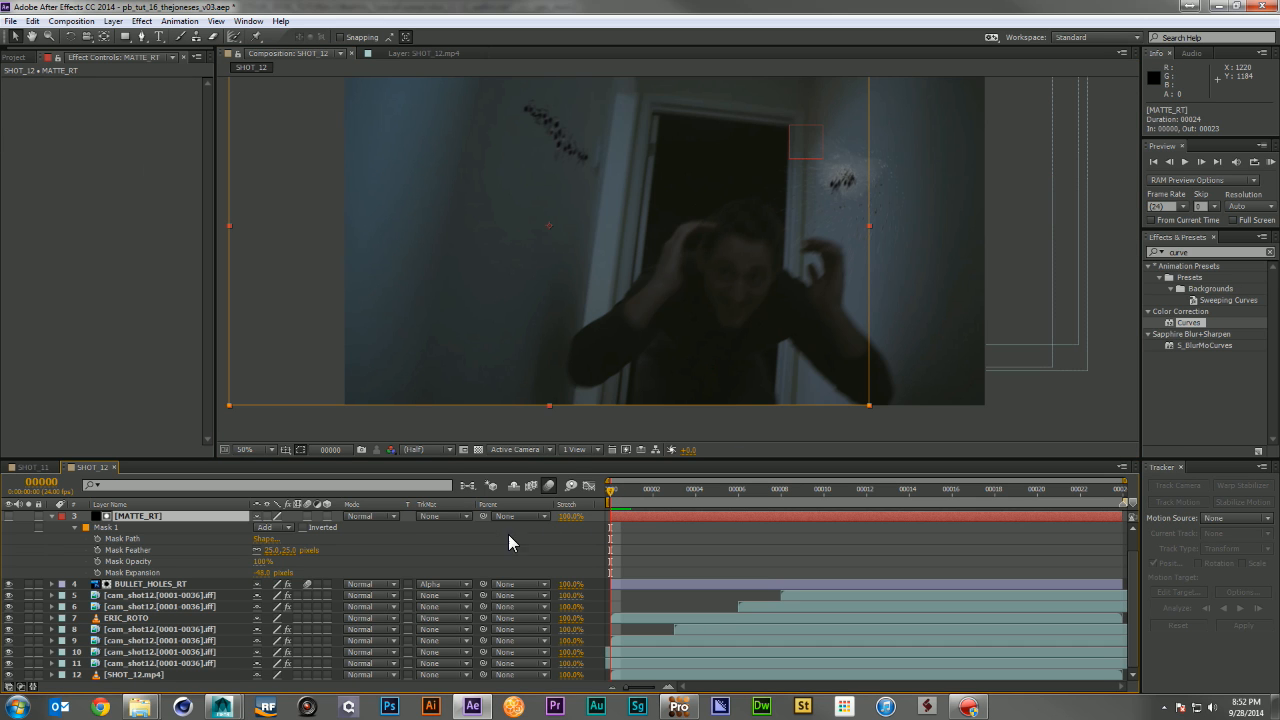
key("p")
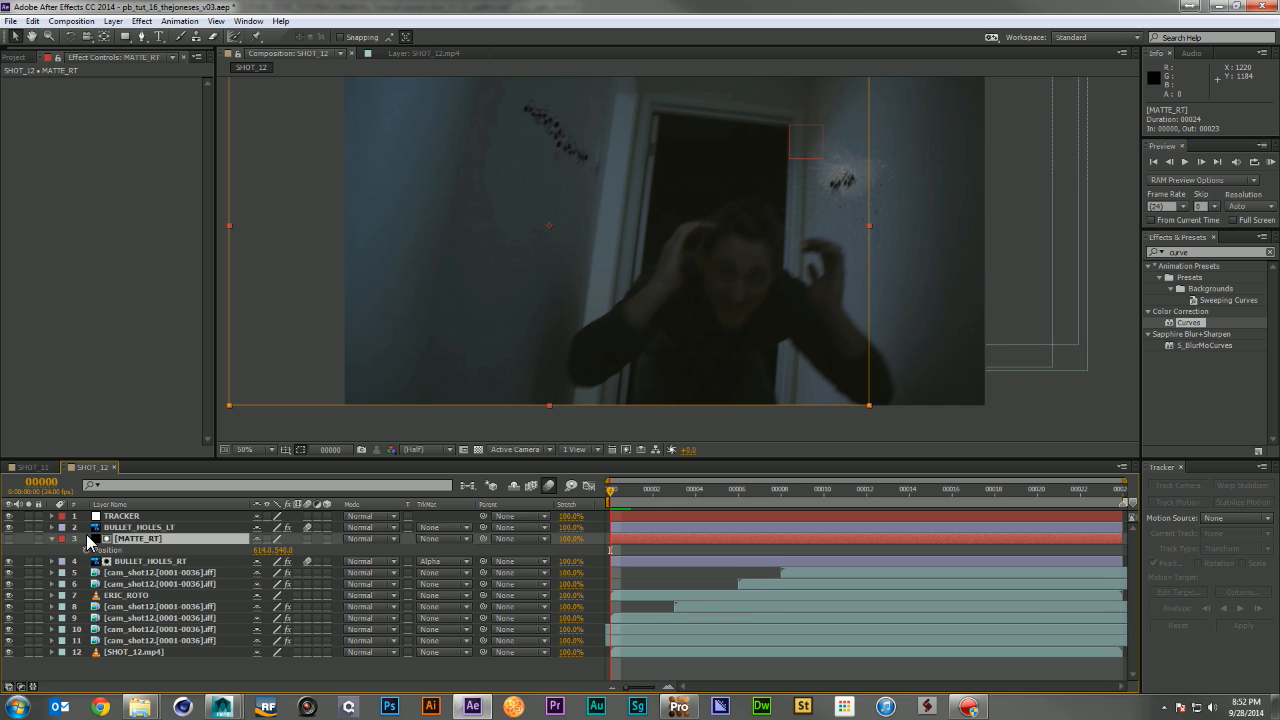
left_click(86, 550)
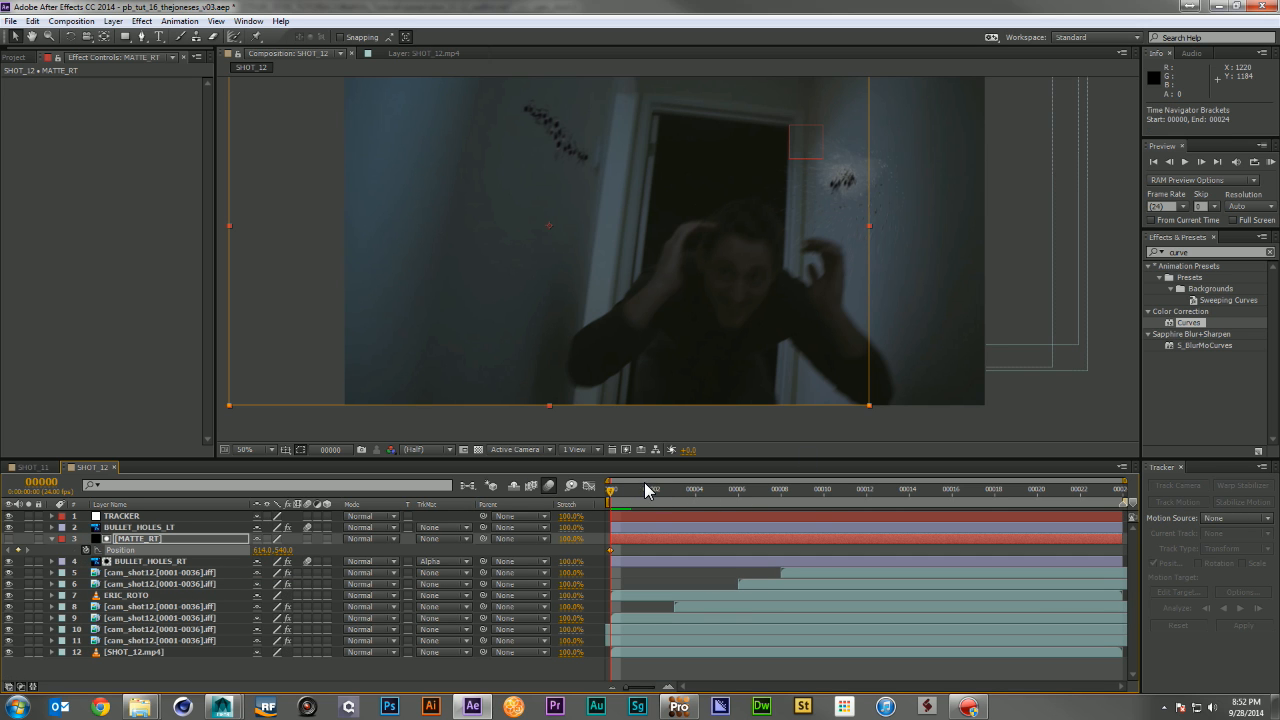
left_click_drag(612, 490, 845, 497)
left_click_drag(792, 192, 849, 194)
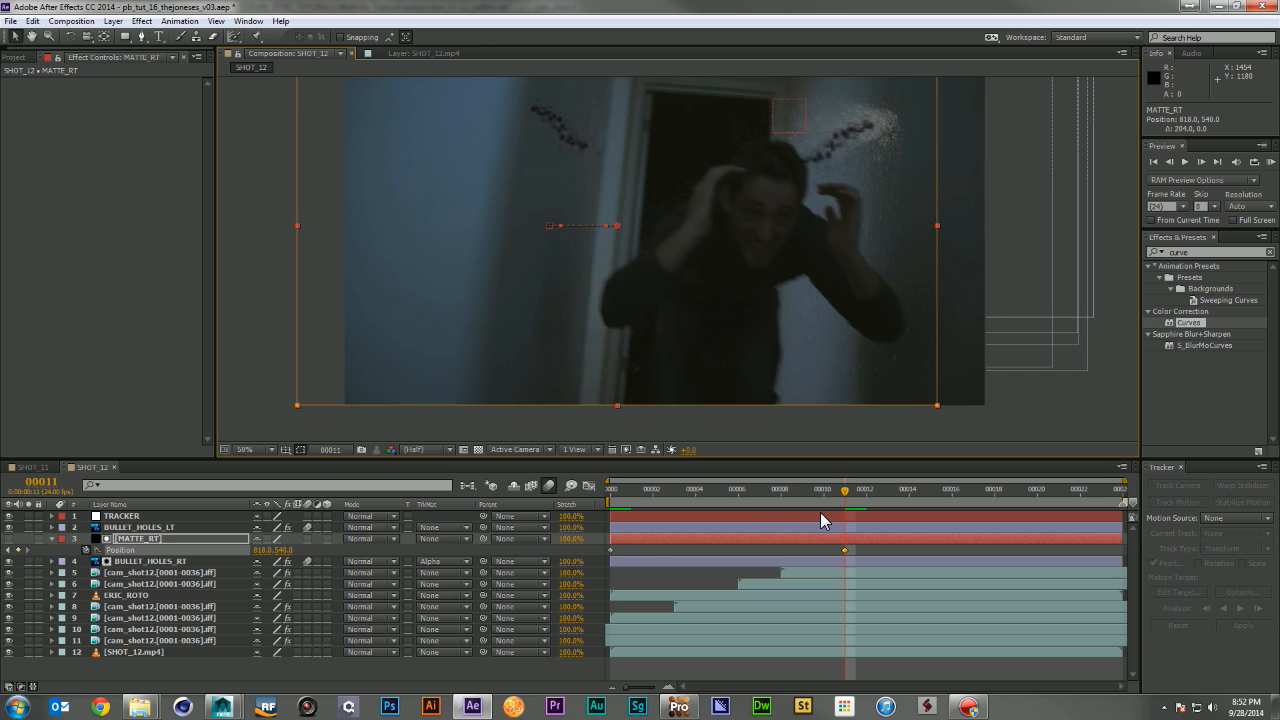
At frame 10, shift the layer 5 debris about 10 px left and the layer 6 debris about 82 px left along the holes
left_click_drag(646, 488, 812, 500)
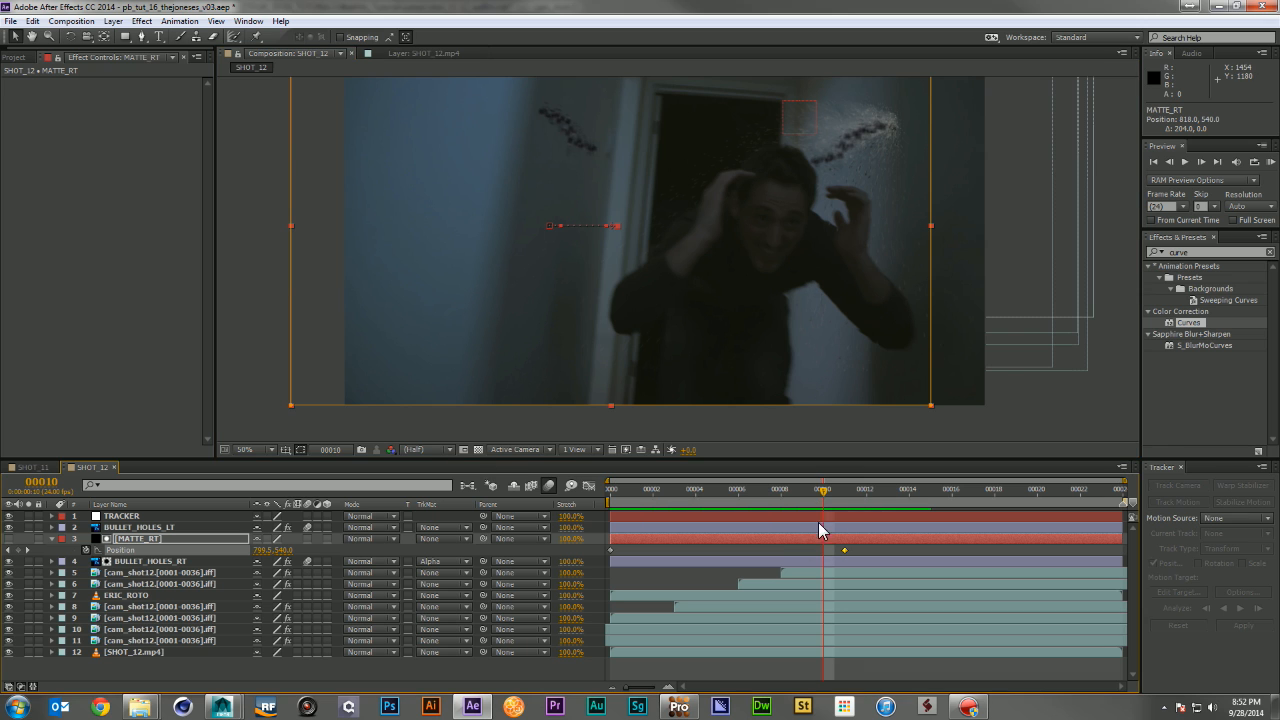
left_click(832, 572)
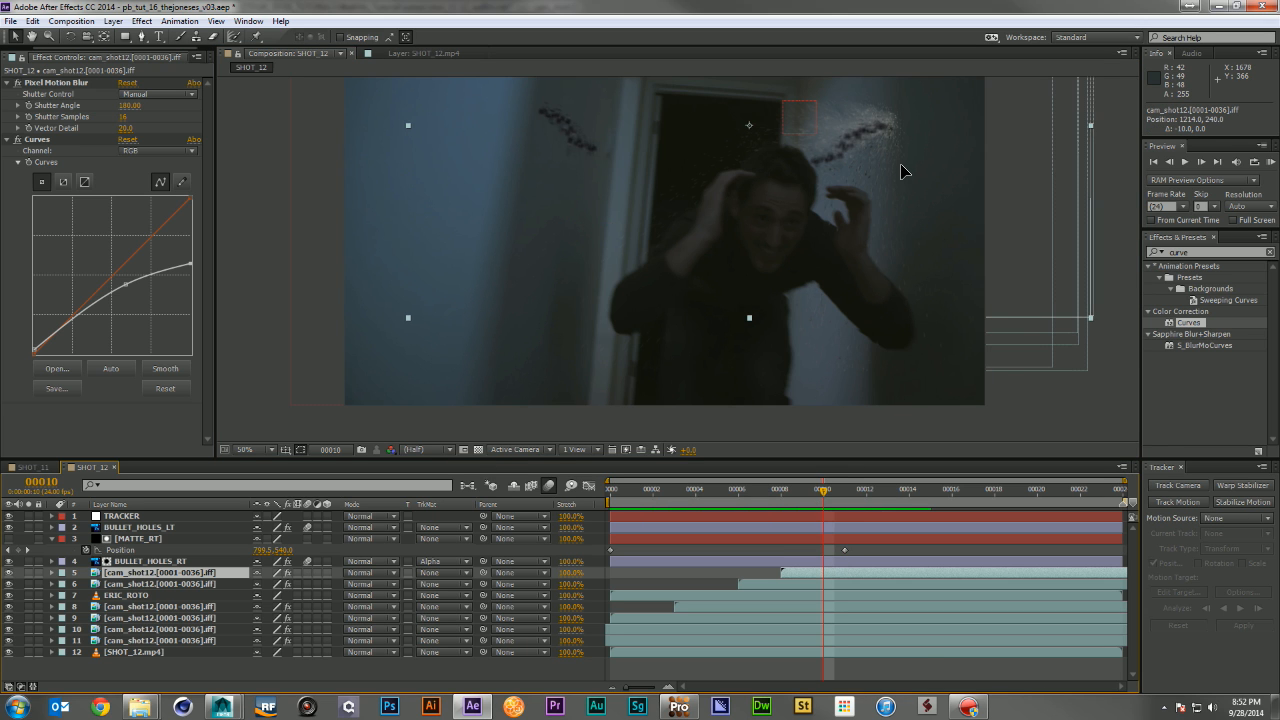
left_click(762, 583)
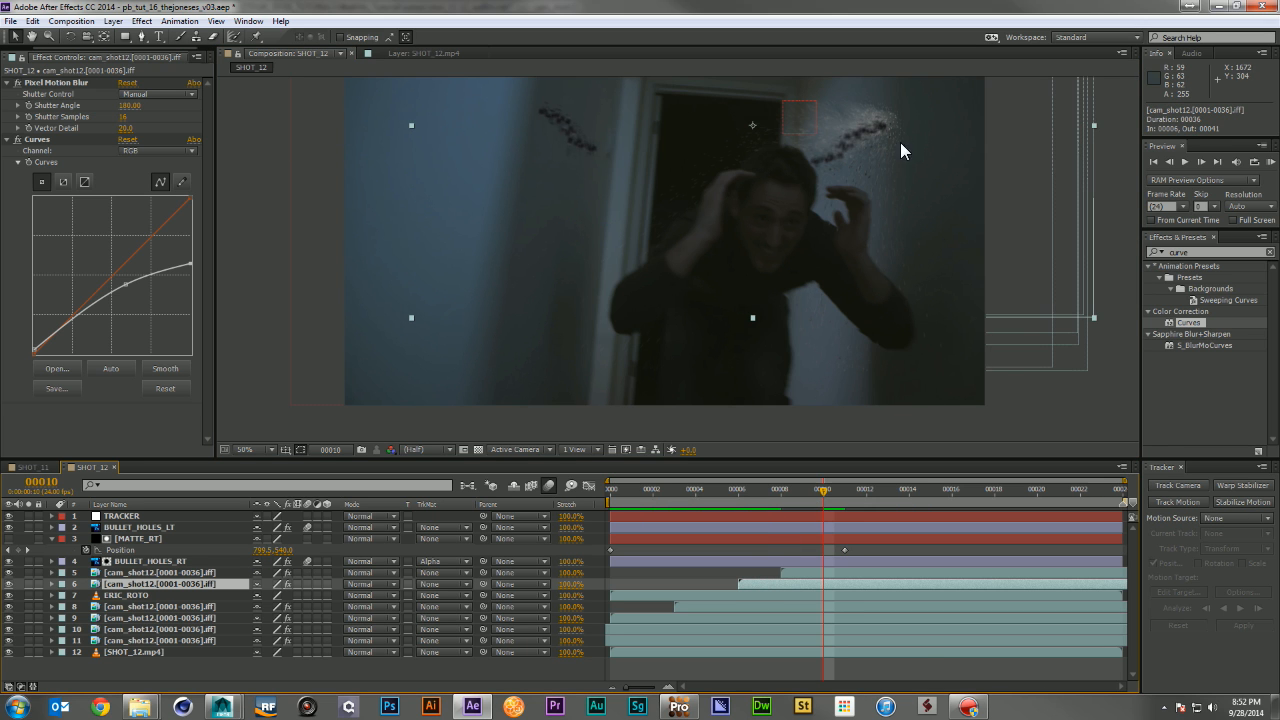
left_click_drag(893, 121, 881, 106)
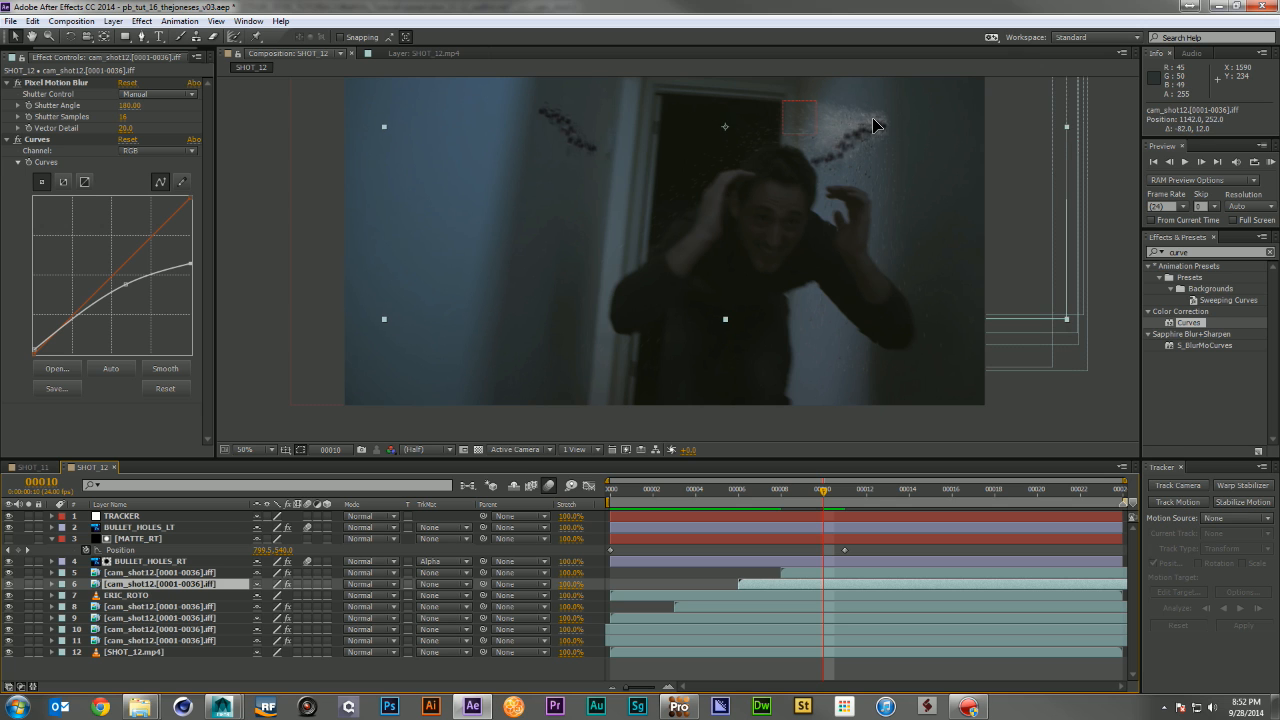
left_click(740, 595)
left_click_drag(870, 168, 863, 168)
key("ctrl+z")
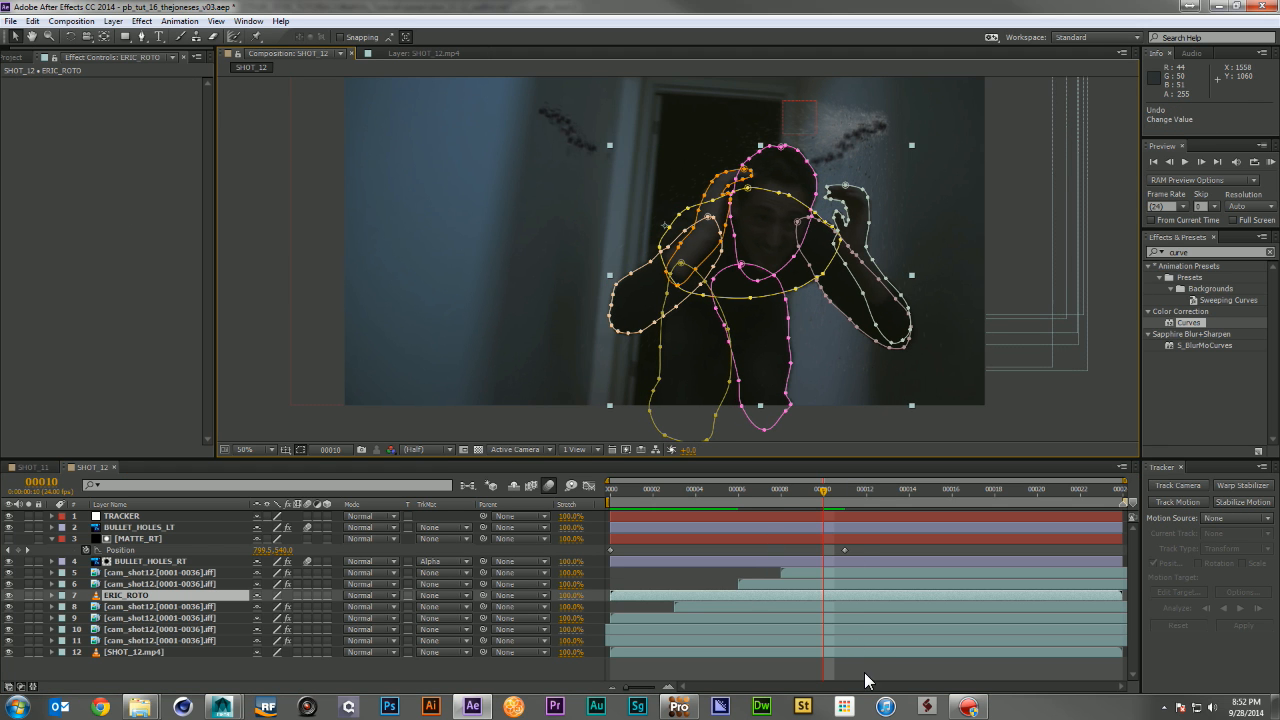
Play a RAM preview of SHOT_12 to check the hole reveal against the debris
left_click(864, 659)
key("KP_0")
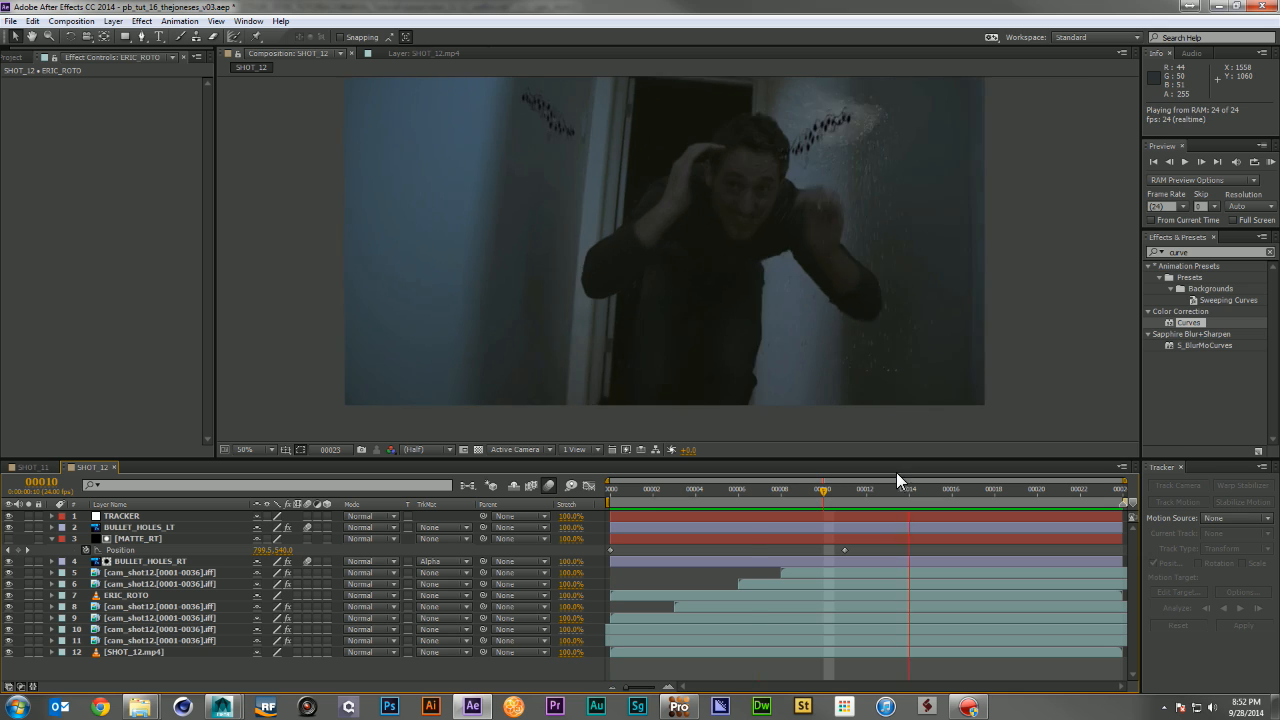
key("space")
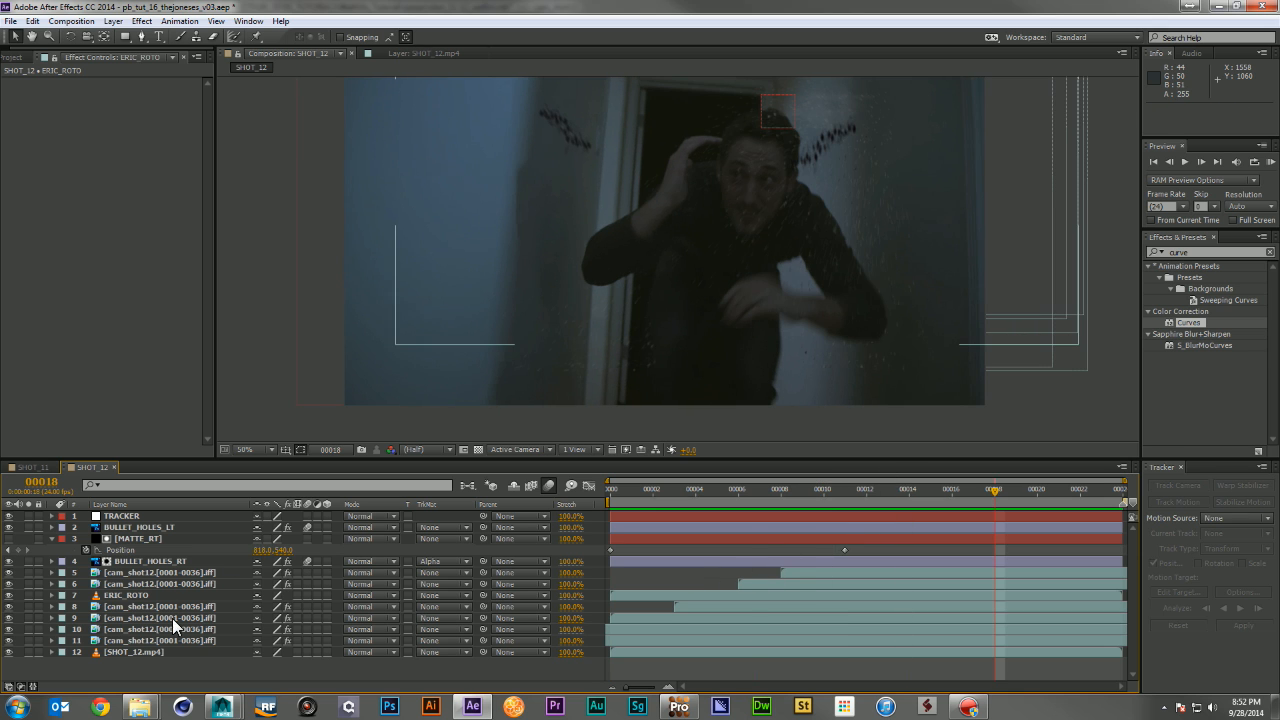
At frame 10, parent all six cam_shot12 debris layers to TRACKER and preview the shot
left_click(200, 606)
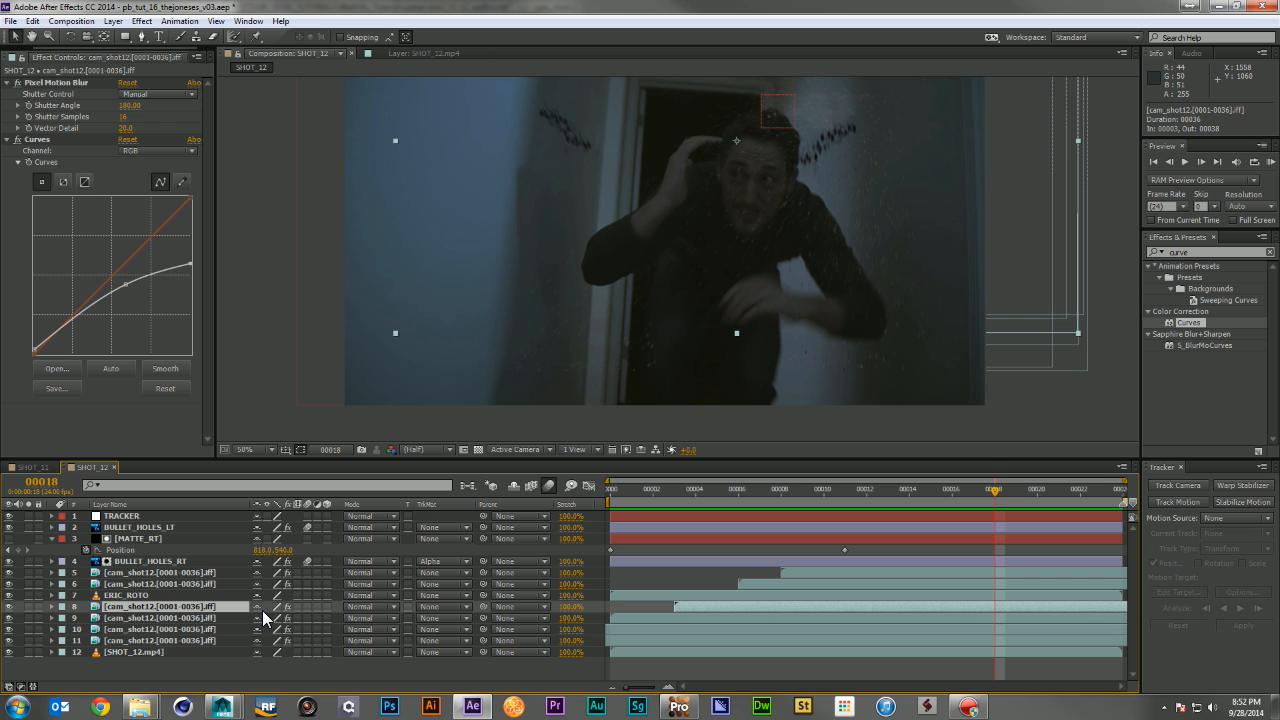
left_click_drag(980, 503, 822, 498)
left_click(190, 641, "shift")
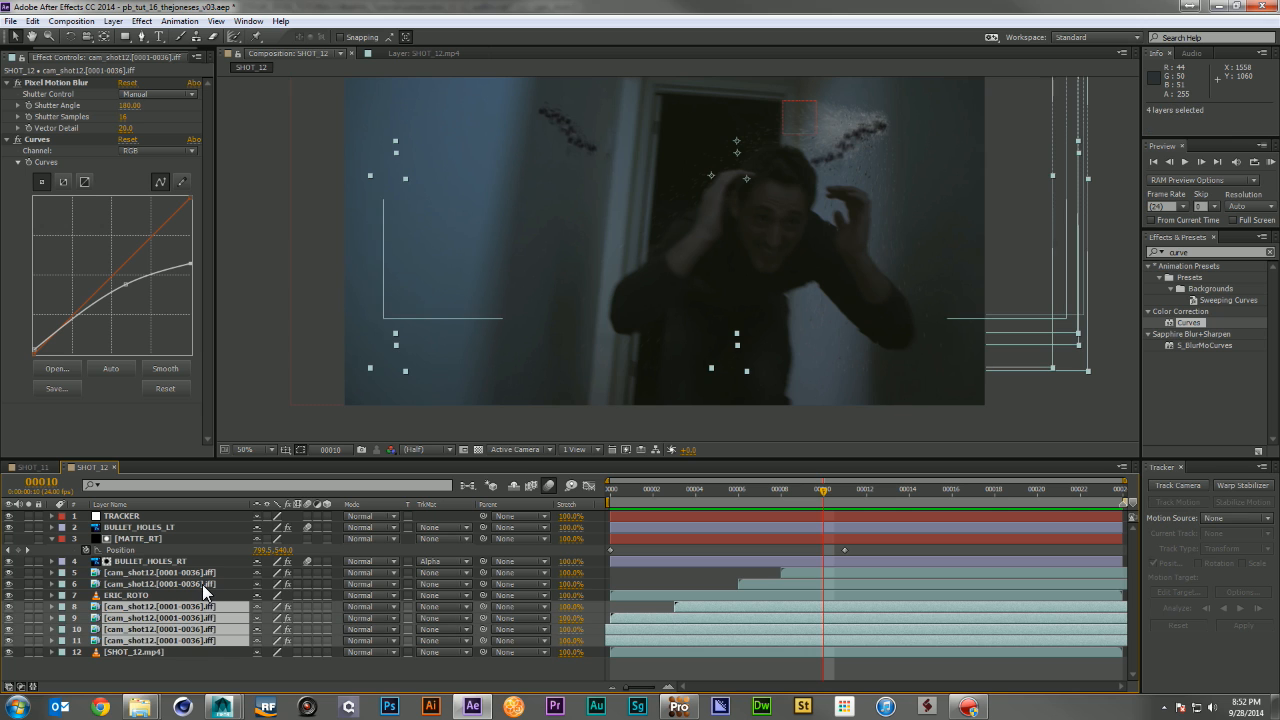
left_click(190, 584, "ctrl")
left_click(204, 572, "ctrl")
left_click_drag(482, 572, 176, 515)
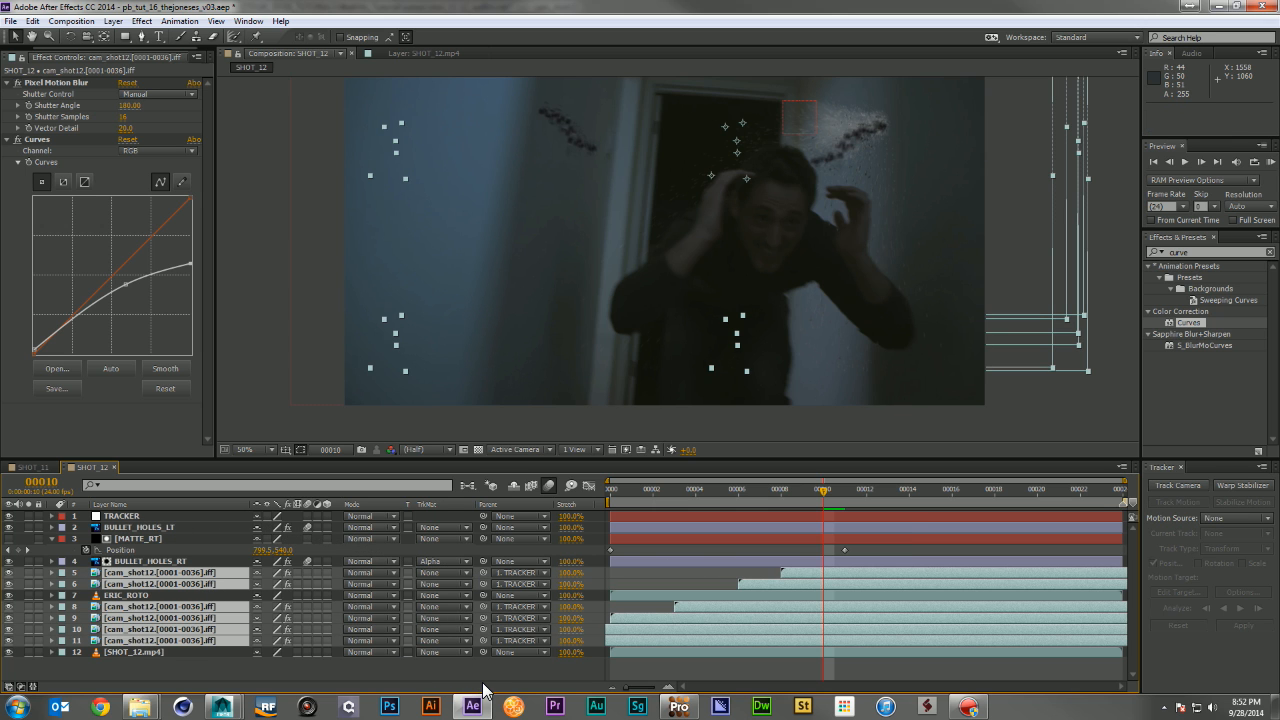
left_click(496, 677)
key("KP_0")
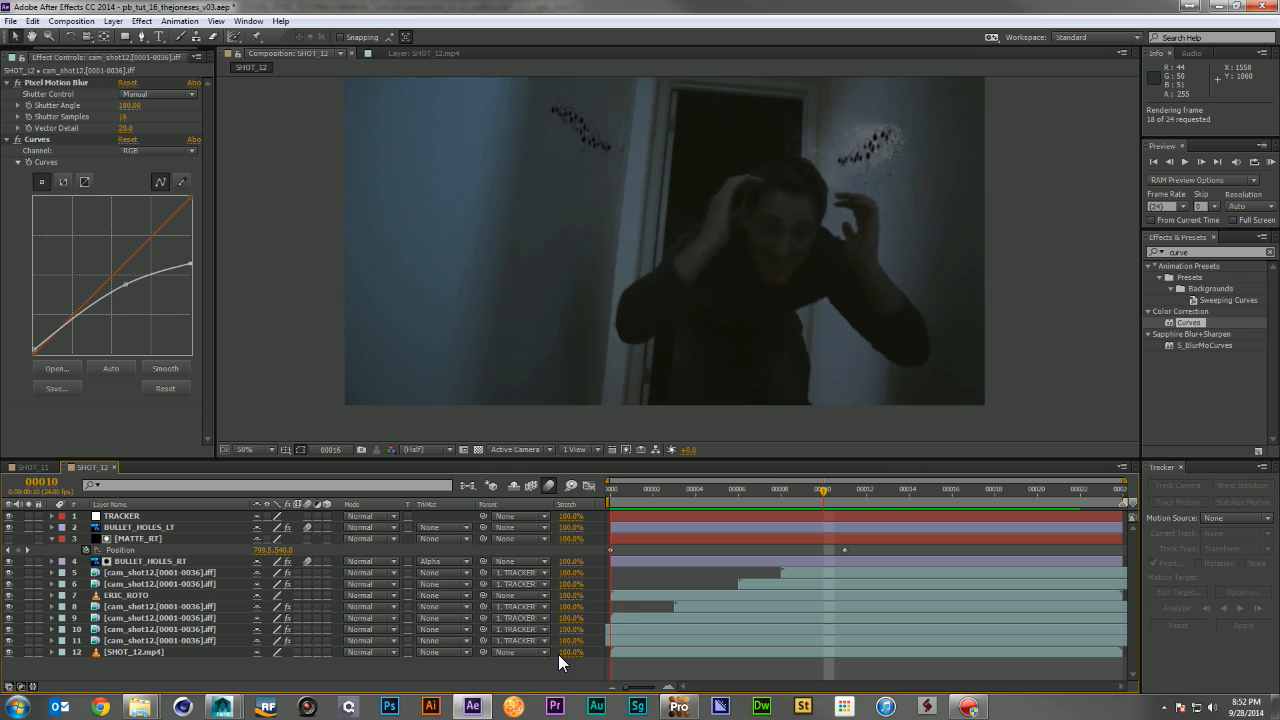
Nudge the layer 5 debris about 16 px left and 10 px down at frame 11, and layer 6 about 26 px down at frame 7
key("Page_Down")
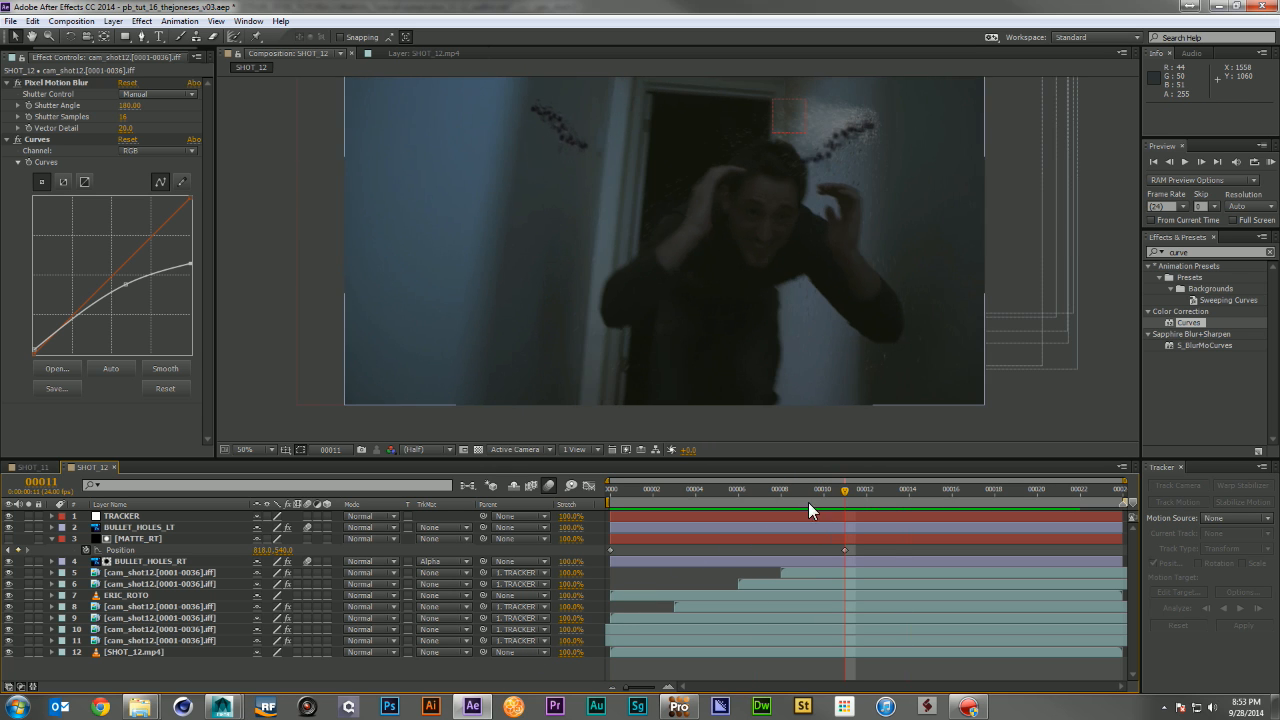
left_click(789, 573)
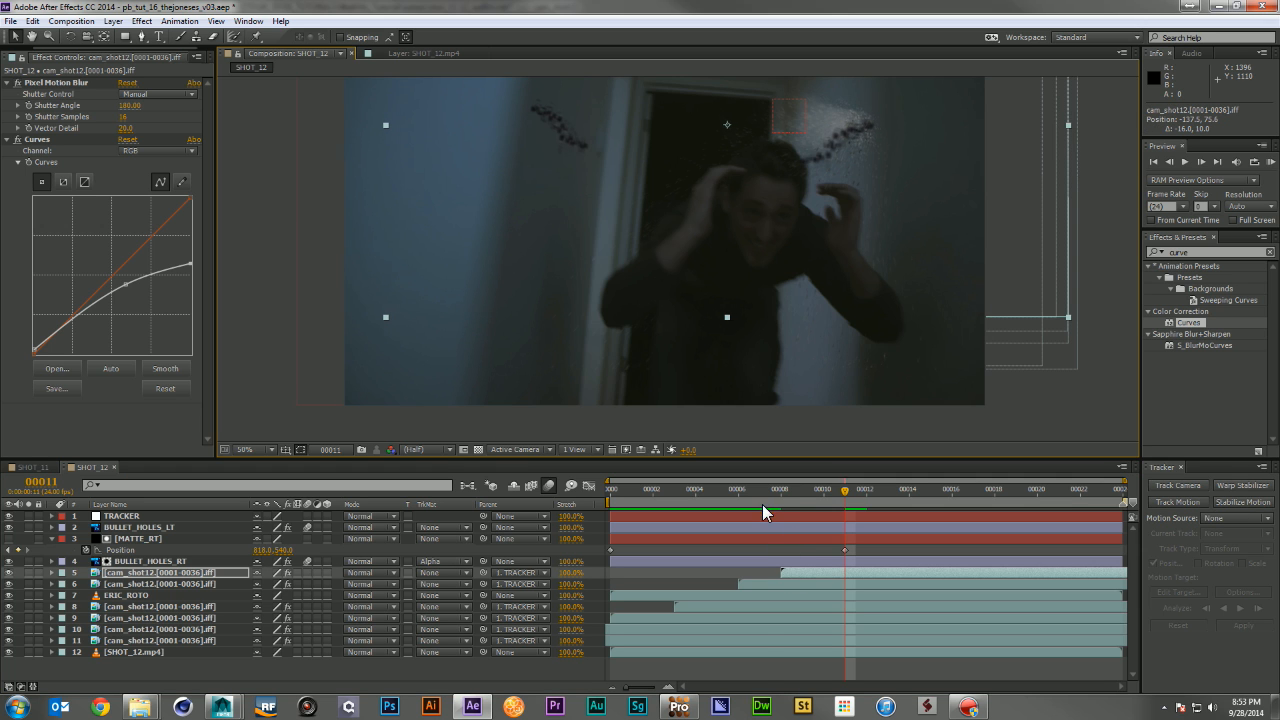
left_click(760, 496)
left_click(760, 584)
left_click_drag(892, 228, 890, 237)
At frame 5, move the layer 8 debris slightly left and down to line up with the right-wall holes
left_click_drag(729, 496, 637, 508)
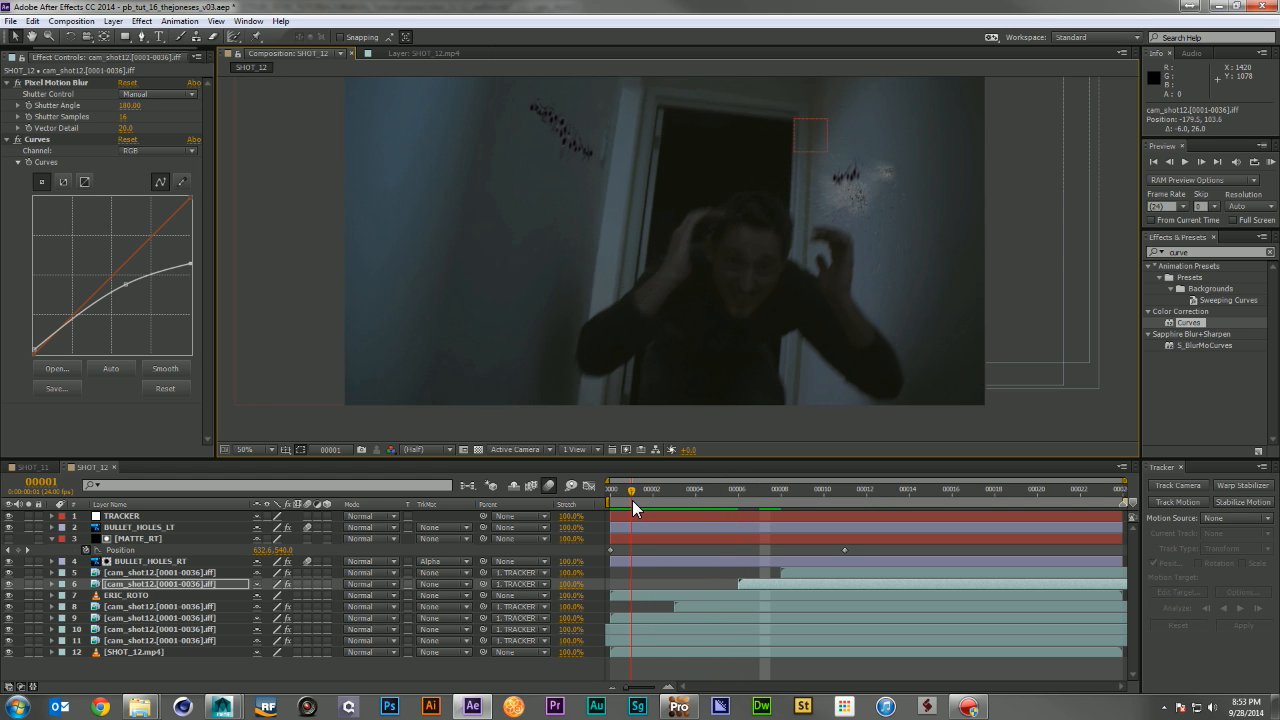
left_click(868, 252)
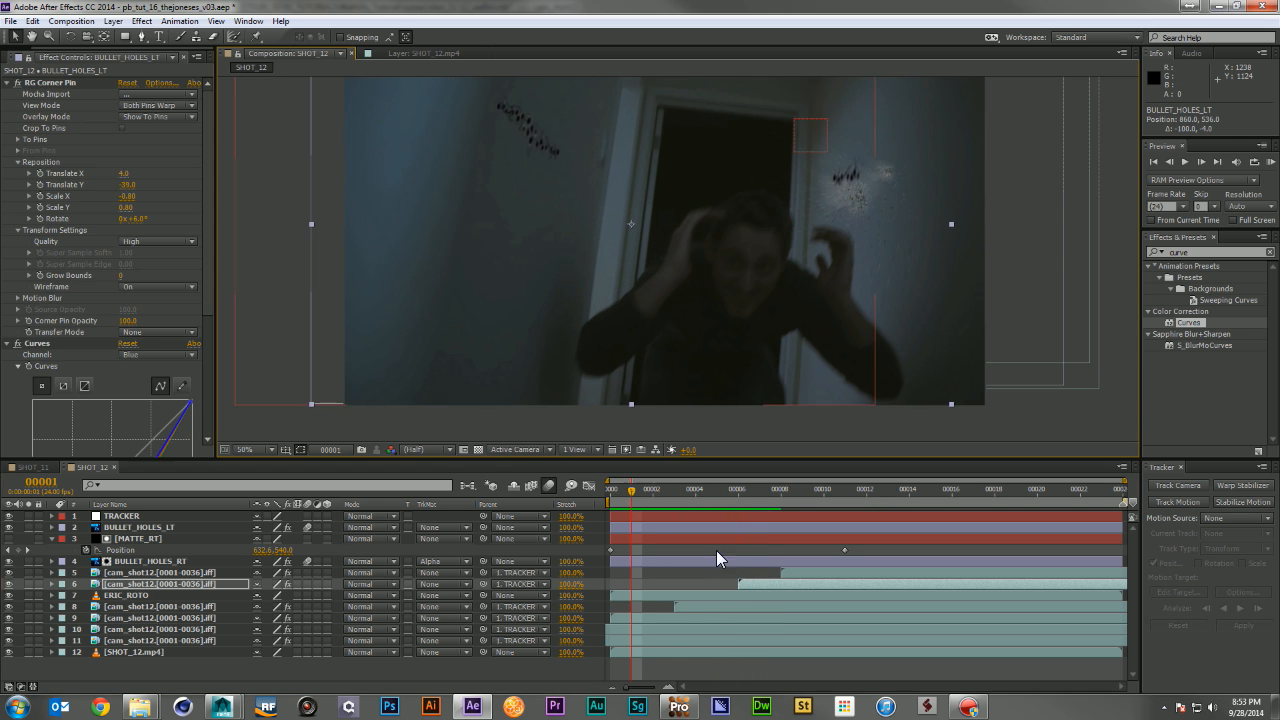
left_click(684, 594)
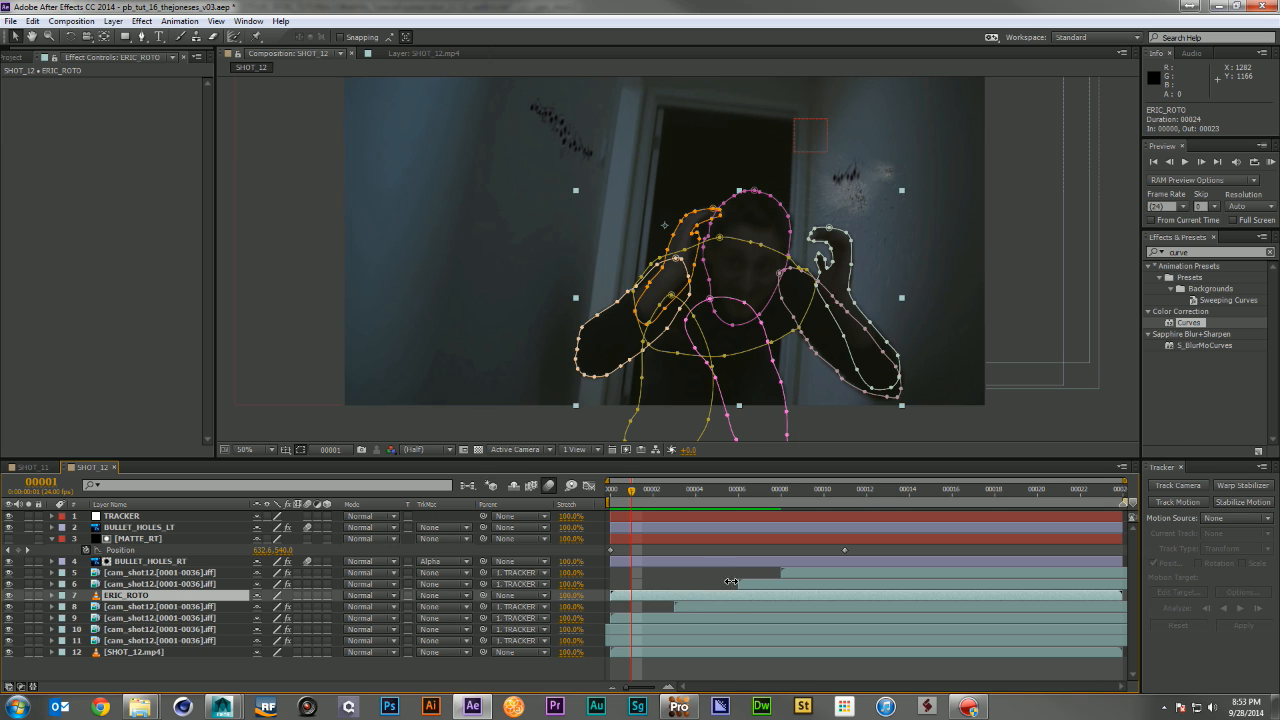
left_click(708, 608)
left_click(706, 496)
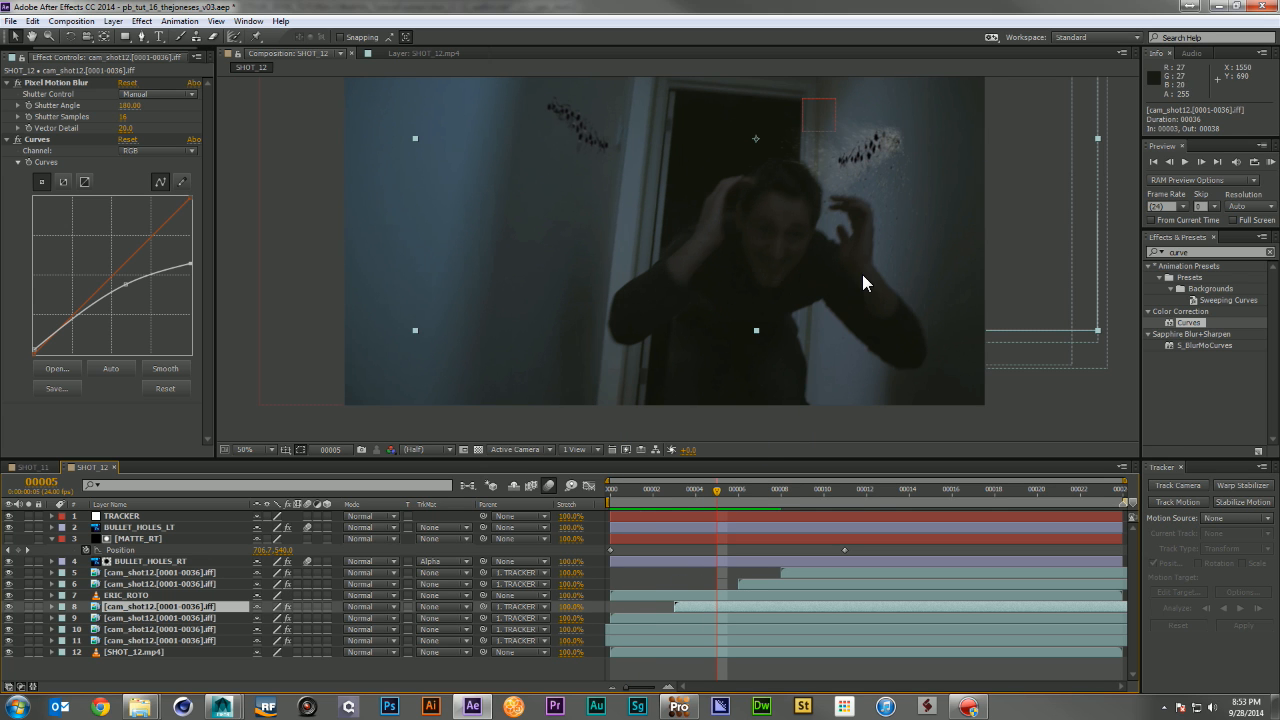
mouse_move(880, 220)
left_mouse_down()
mouse_move(849, 237)
mouse_move(873, 237)
left_mouse_up()
At frame 2, move the layer 9 debris about 76 px left toward the start of the right-wall holes
left_click(649, 493)
left_click(646, 616)
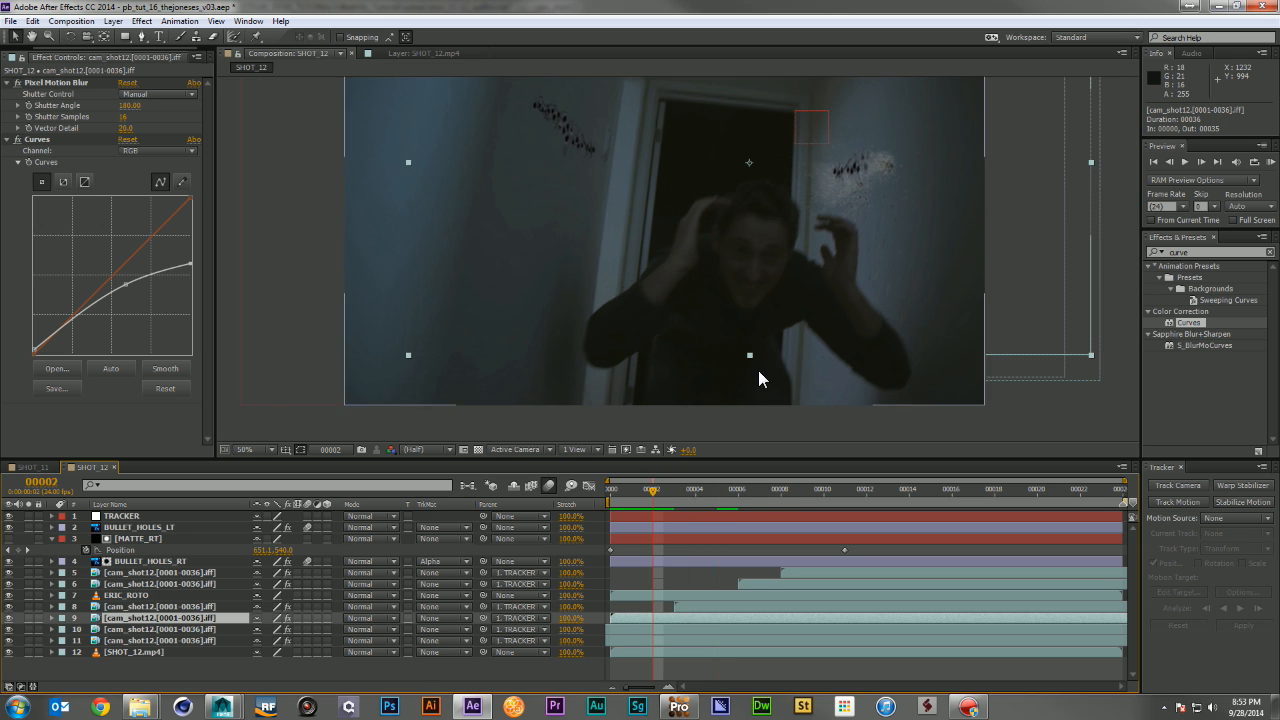
left_click_drag(855, 267, 832, 262)
At frame 0, shift the debris on layers 10 and 11 left and up around the first right-wall holes, and preview the shot
left_click_drag(640, 493, 593, 499)
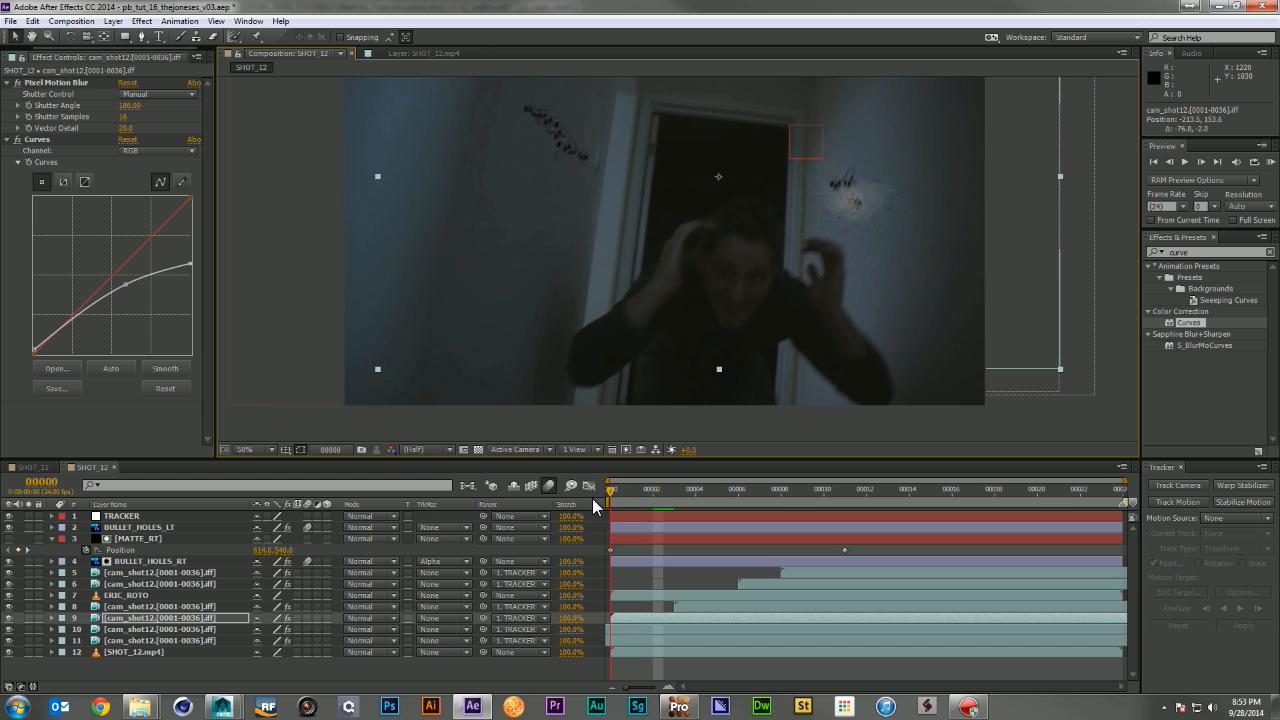
left_click(636, 629)
left_click_drag(779, 336, 779, 323)
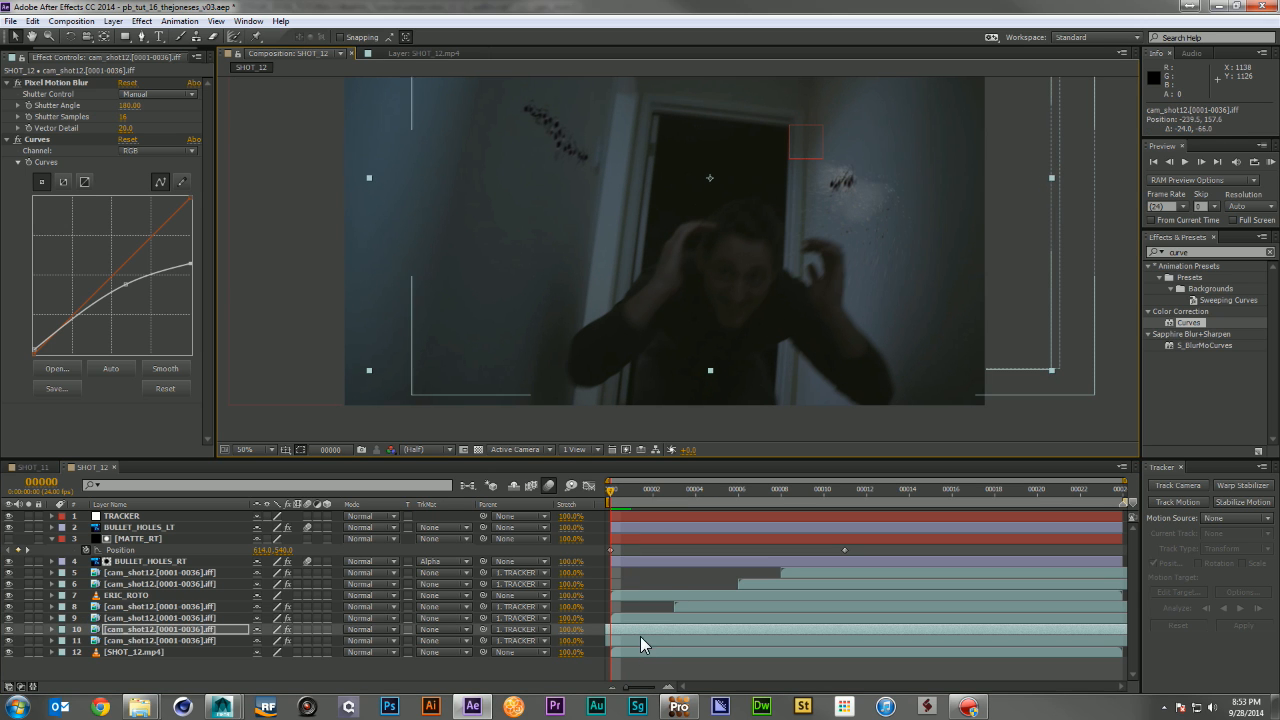
left_click(640, 639)
left_click_drag(905, 278, 854, 257)
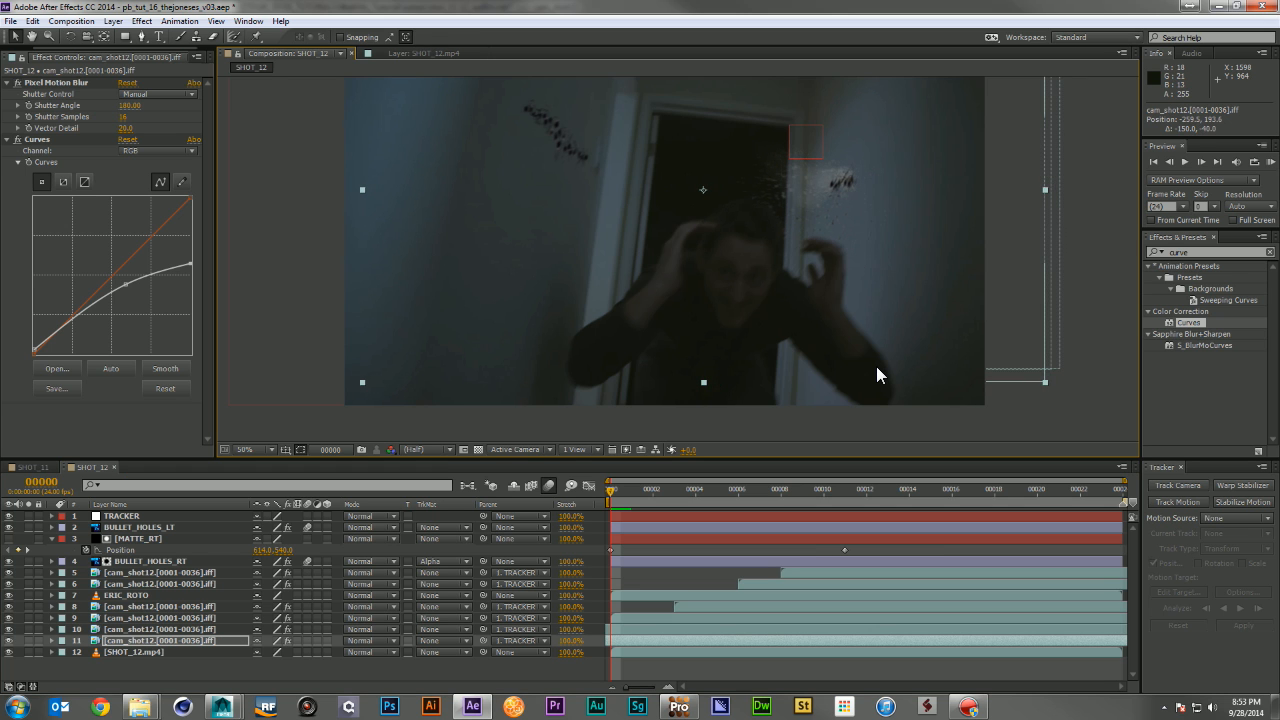
key("KP_0")
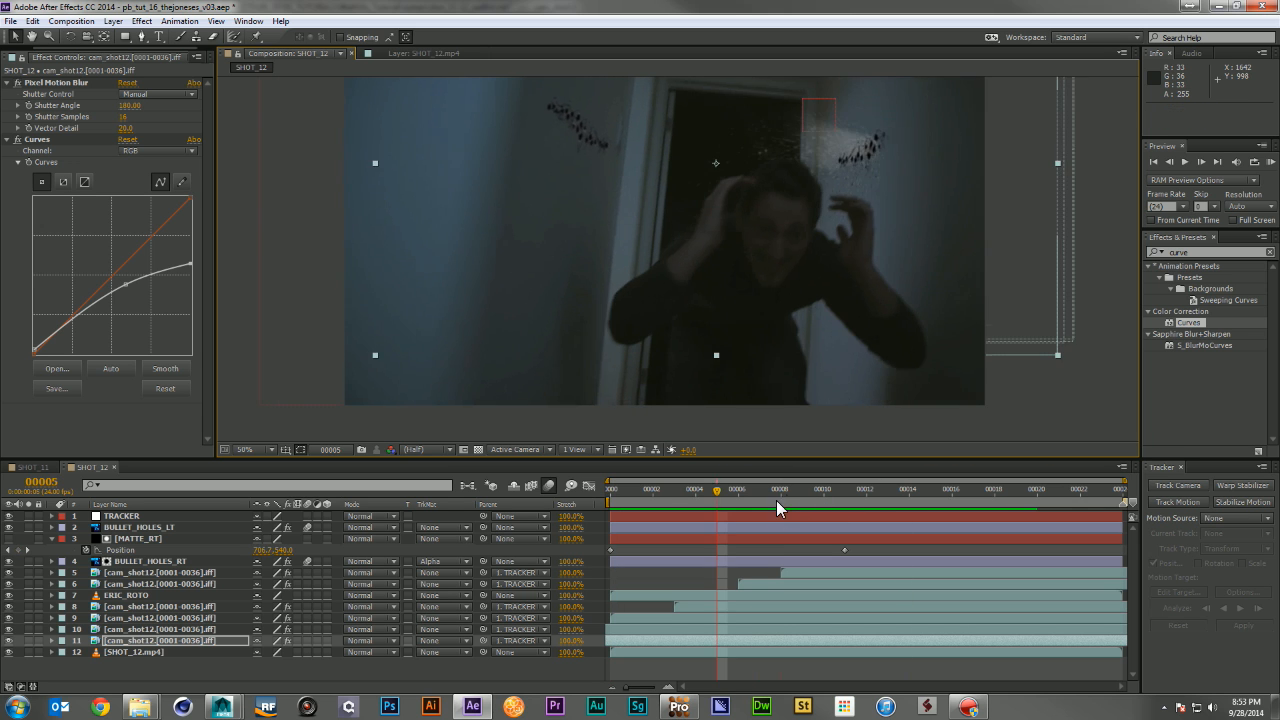
Move the layer 5 debris about 22 px right and 6 px down at frame 9, and shift layer 6 about 30 px left at frame 7
key("F2")
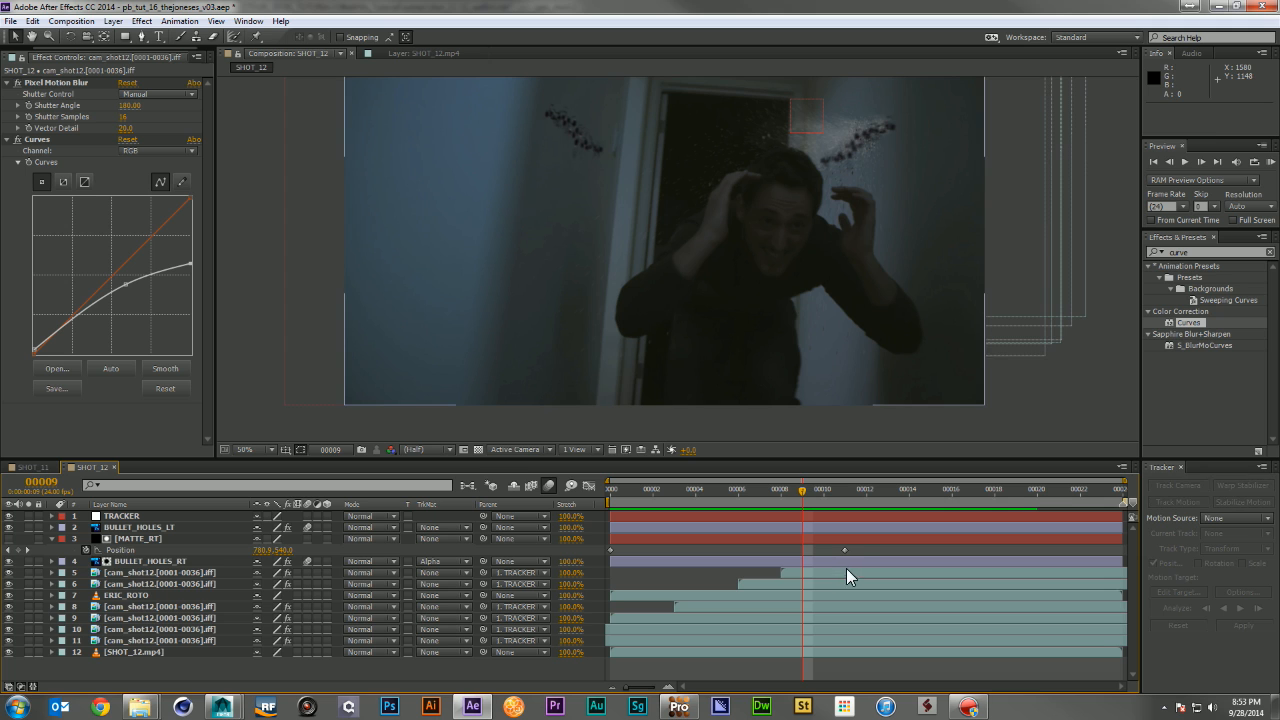
left_click(846, 569)
left_click_drag(892, 155, 899, 153)
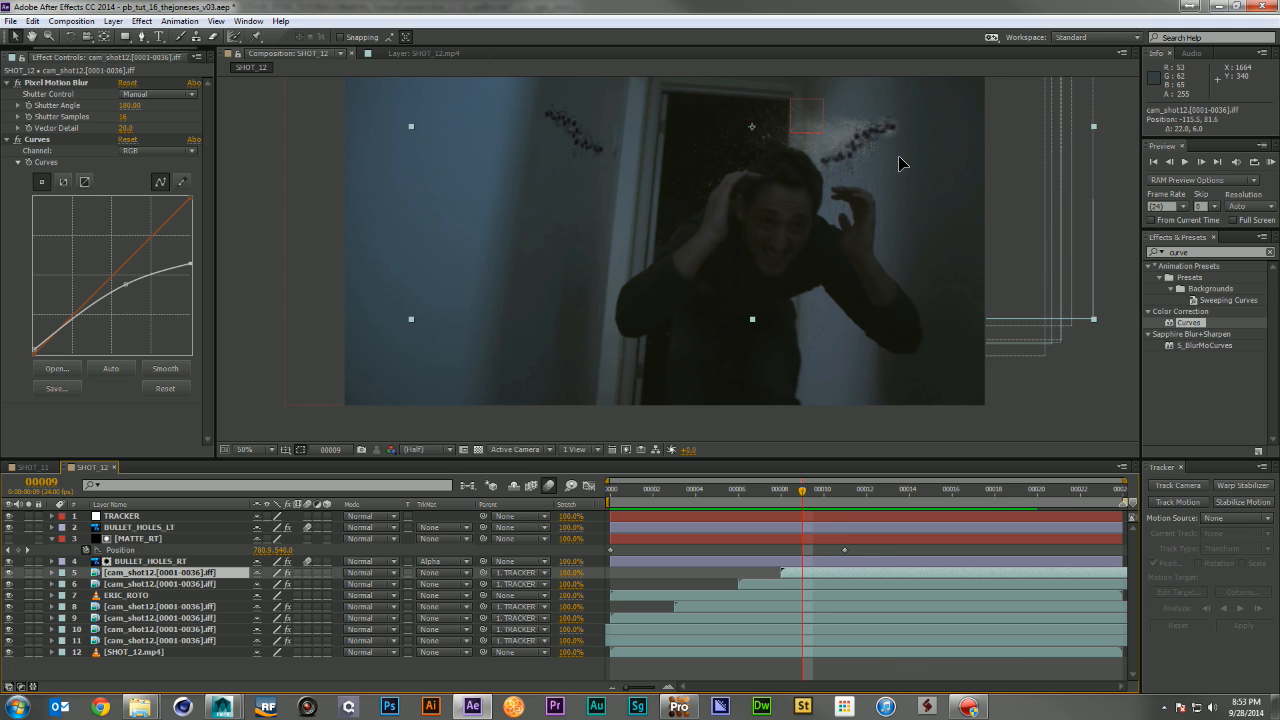
left_click(776, 586)
left_click_drag(864, 203, 868, 199)
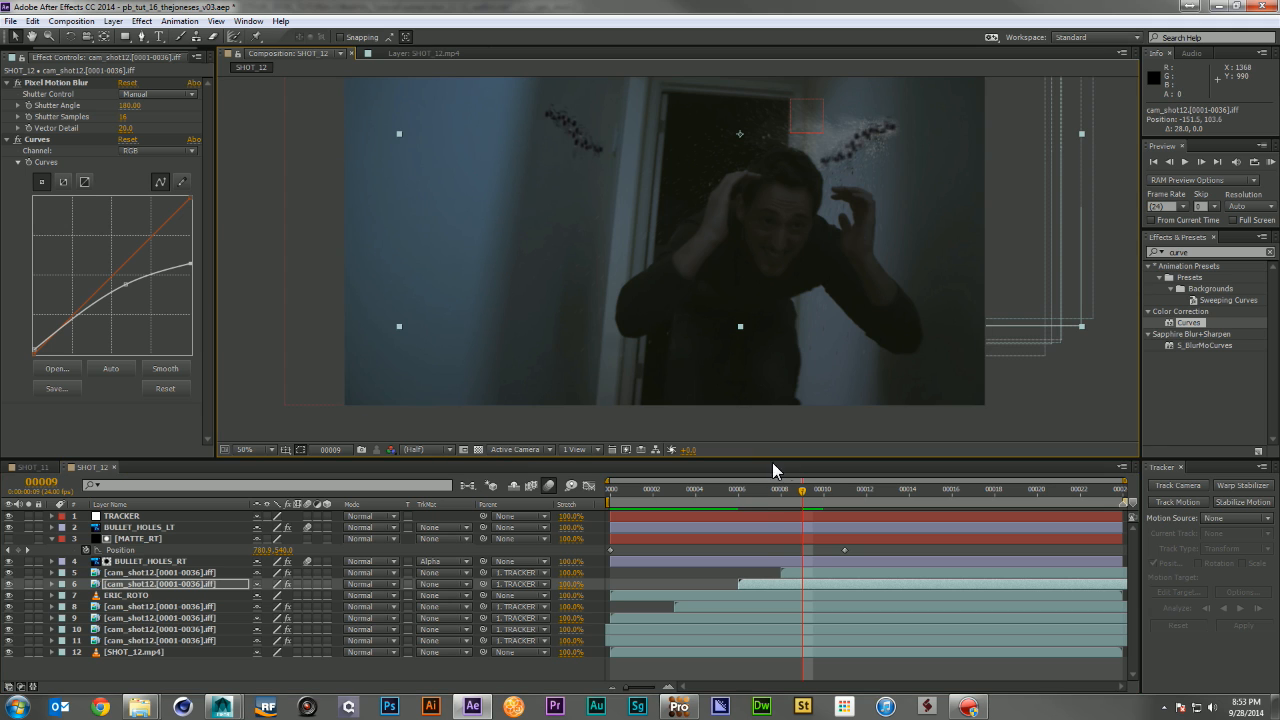
left_click(762, 489)
left_click_drag(864, 208, 854, 208)
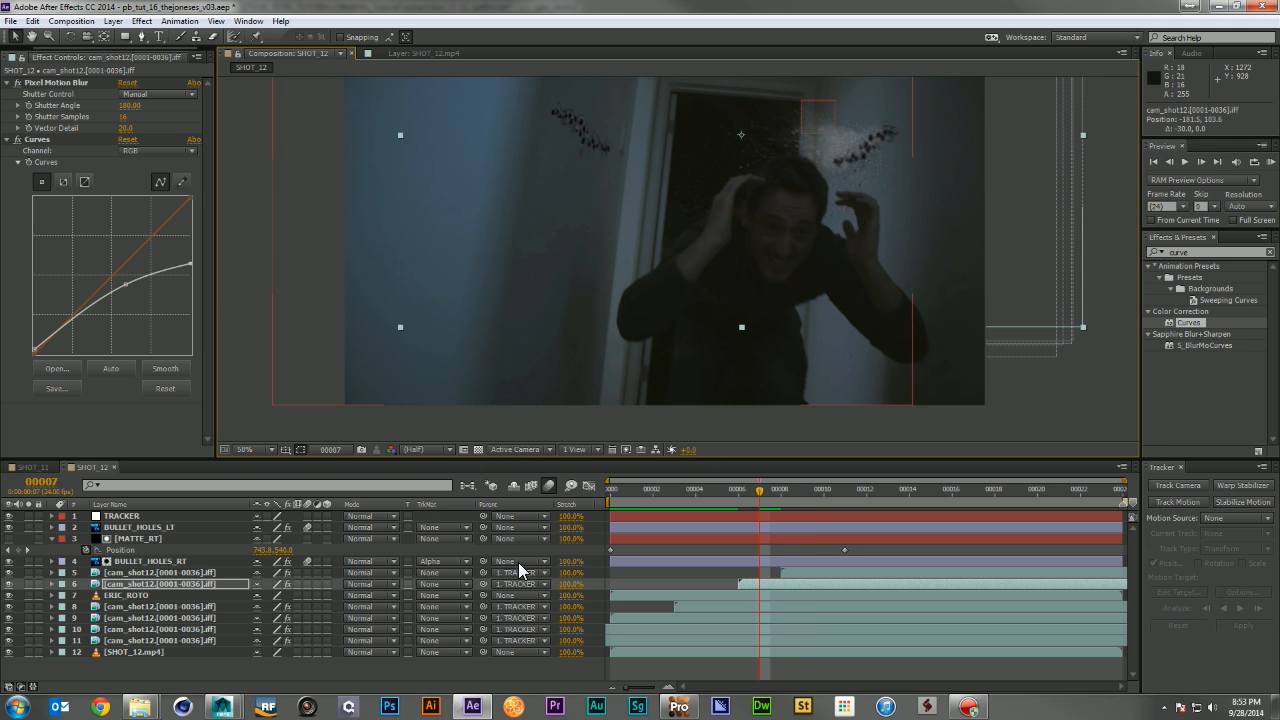
Move BULLET_HOLES_LT, MATTE_RT and BULLET_HOLES_RT beneath all debris layers, directly above SHOT_12.mp4, and preview the shot
left_click(166, 574)
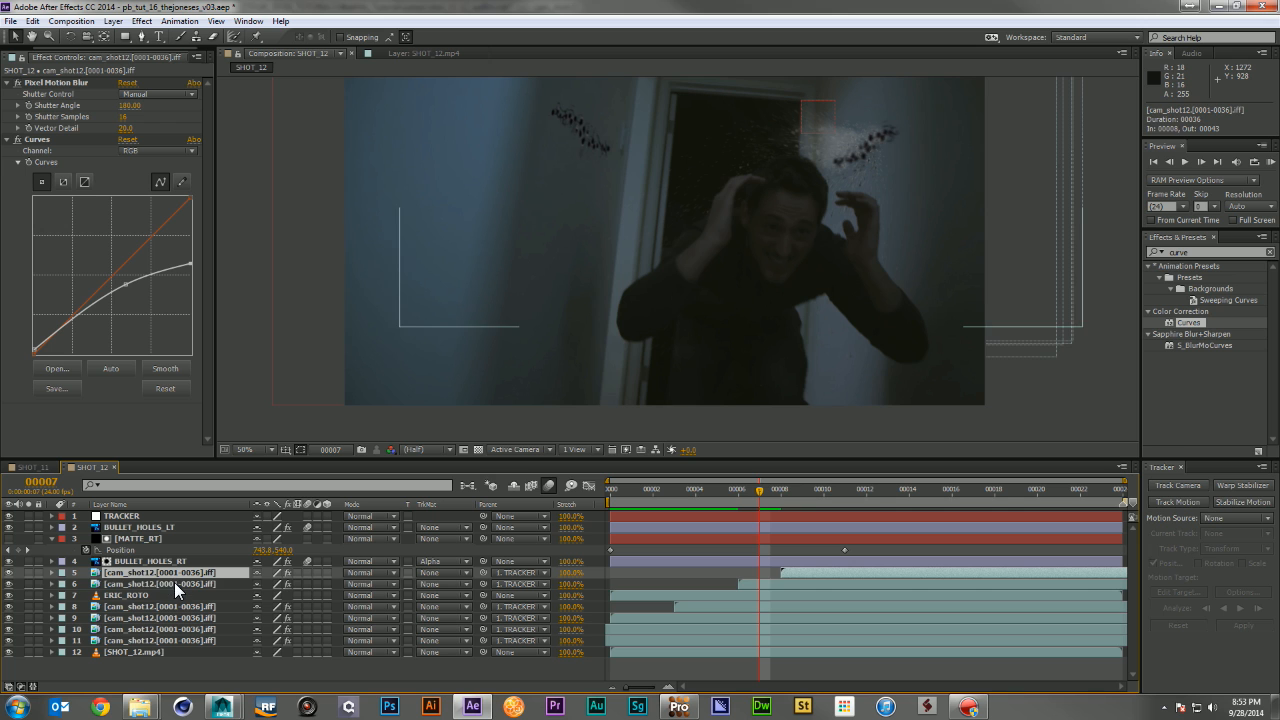
left_click(174, 583, "shift")
left_click(163, 560)
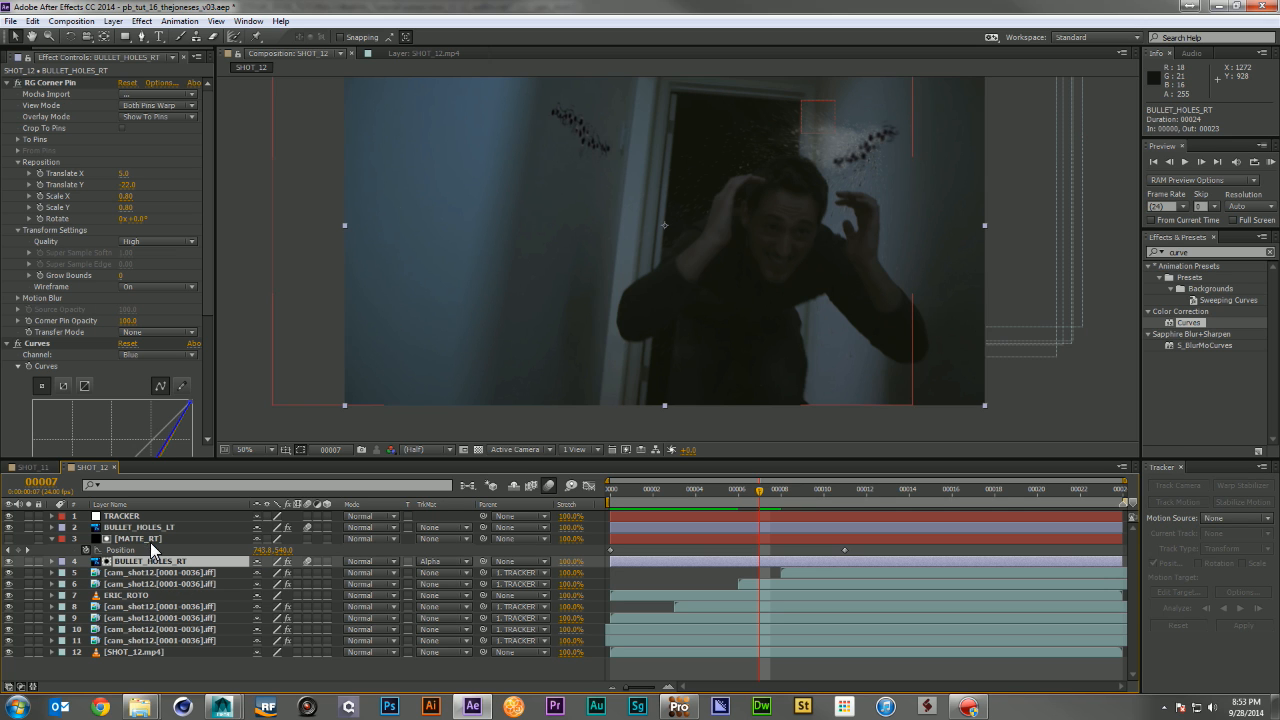
left_click(157, 526, "shift")
left_click_drag(150, 574, 154, 648)
left_click(290, 672)
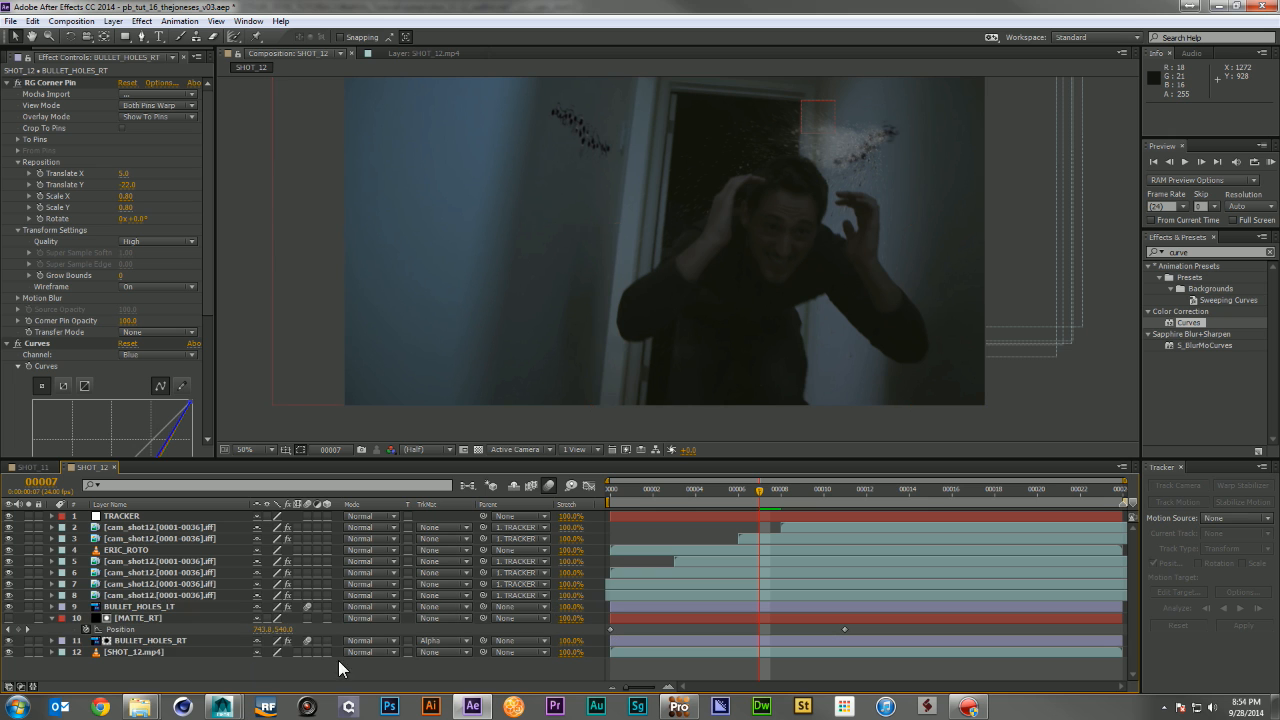
key("KP_0")
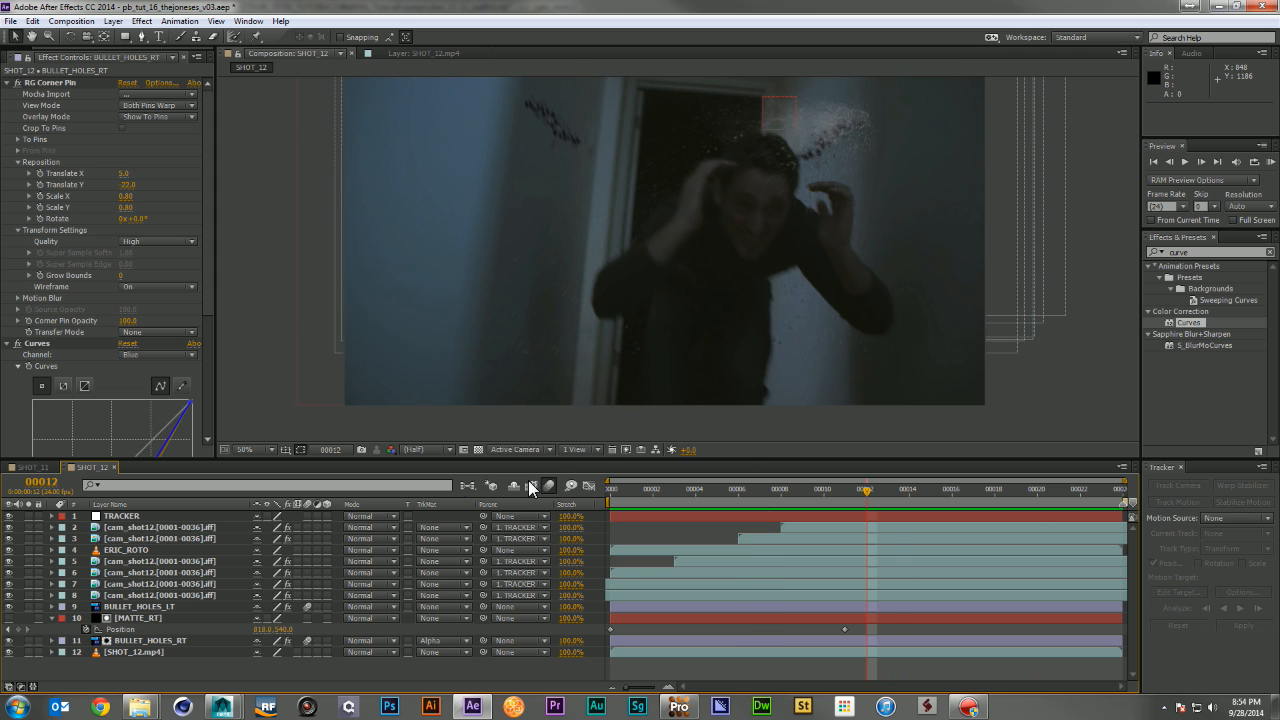
Scale all six cam_shot12 debris layers to 136% and collapse their properties
left_click(160, 595)
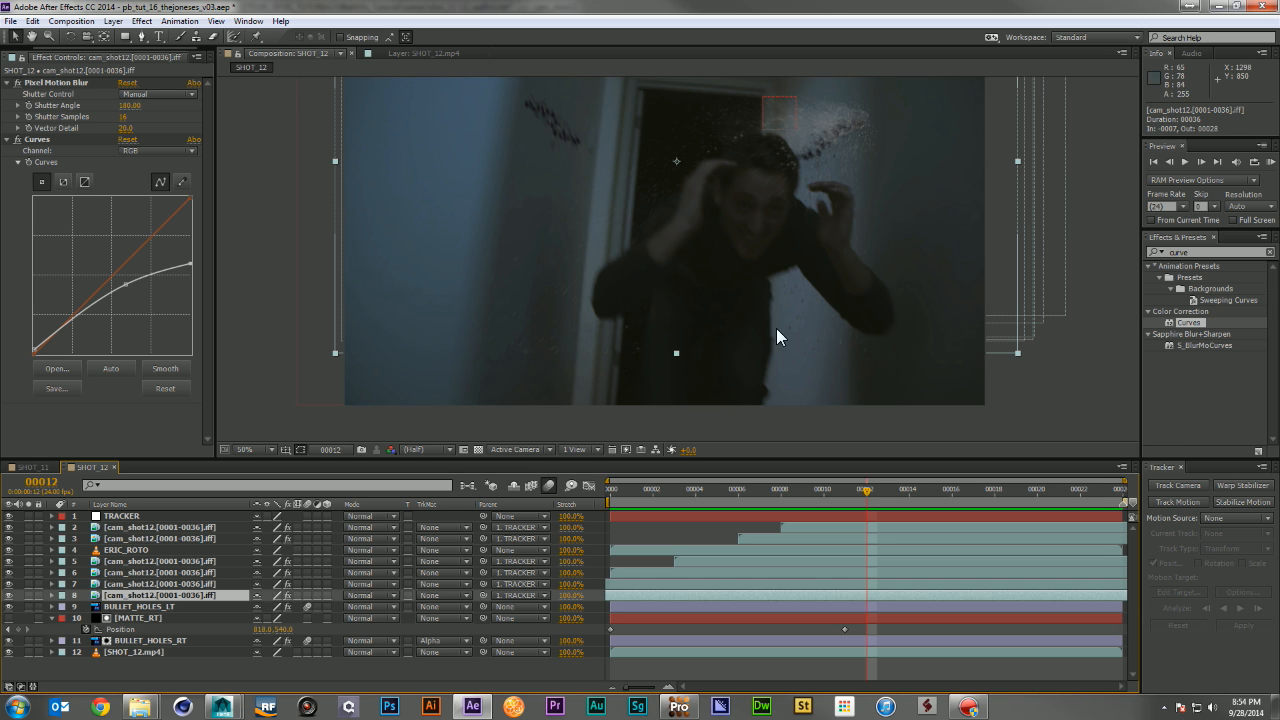
left_click(185, 564, "ctrl")
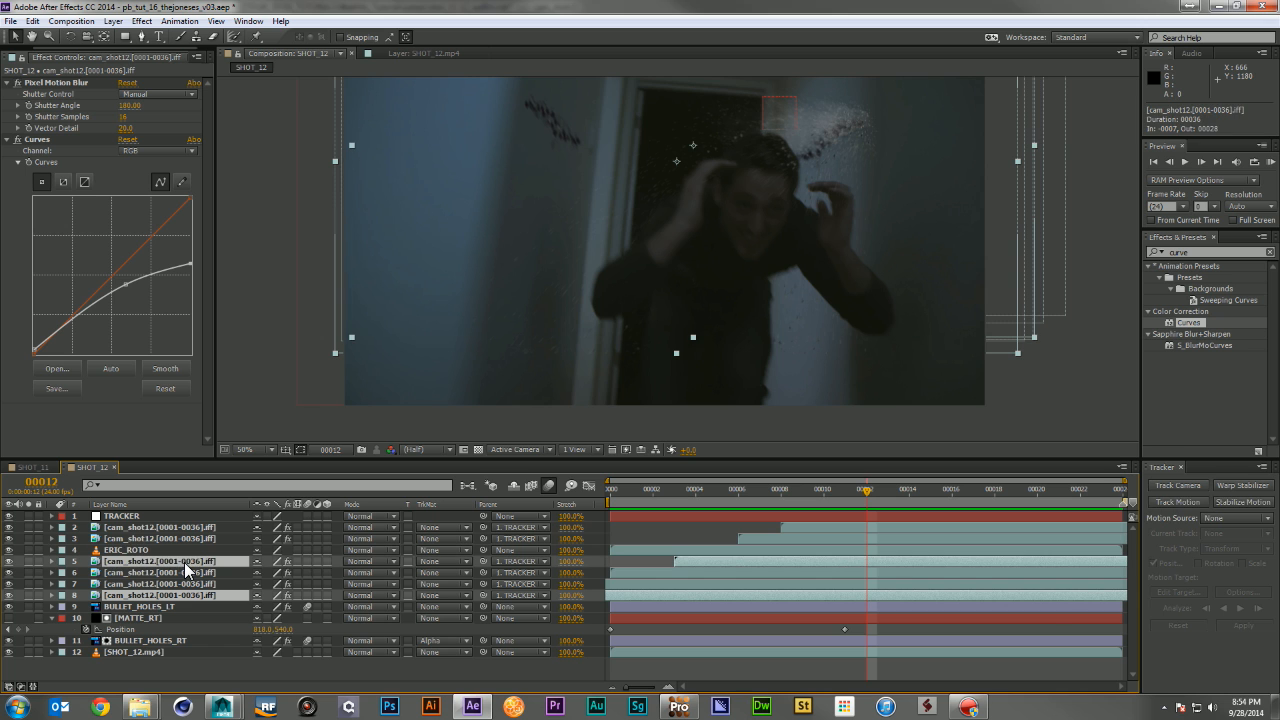
left_click(190, 573, "ctrl")
left_click(188, 584, "ctrl")
left_click(204, 539, "ctrl")
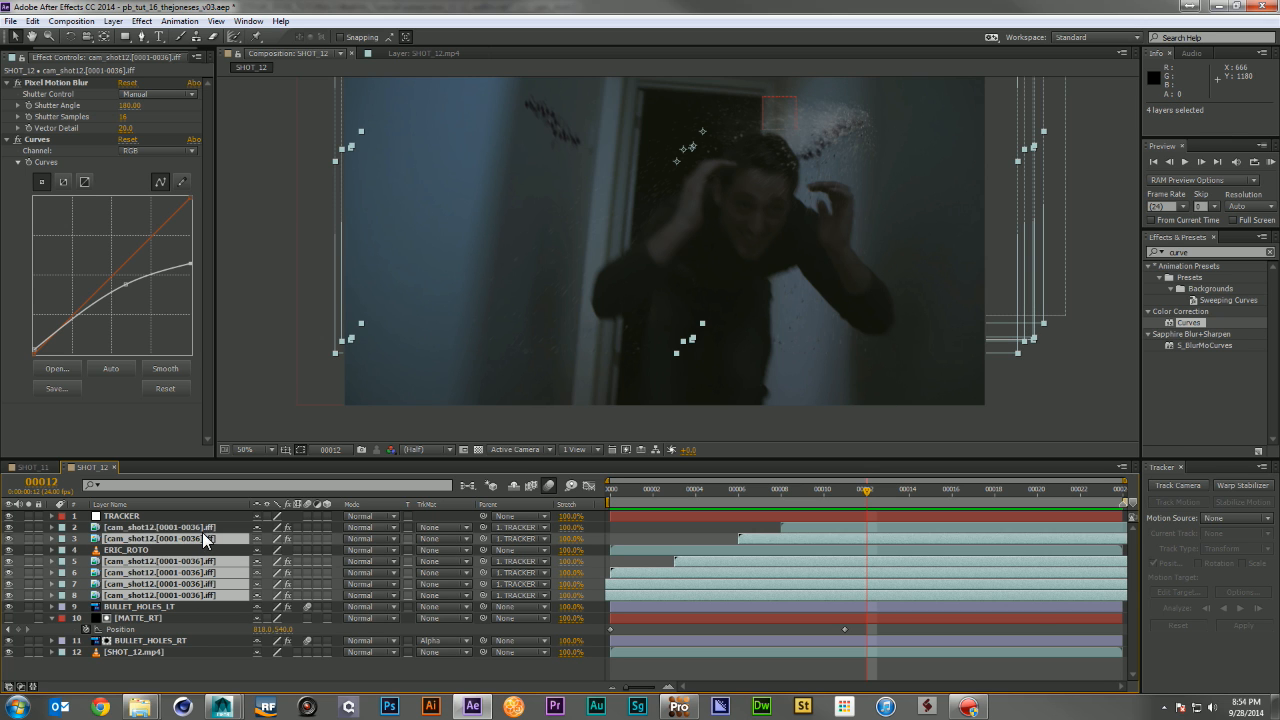
left_click(202, 529, "ctrl")
key("s")
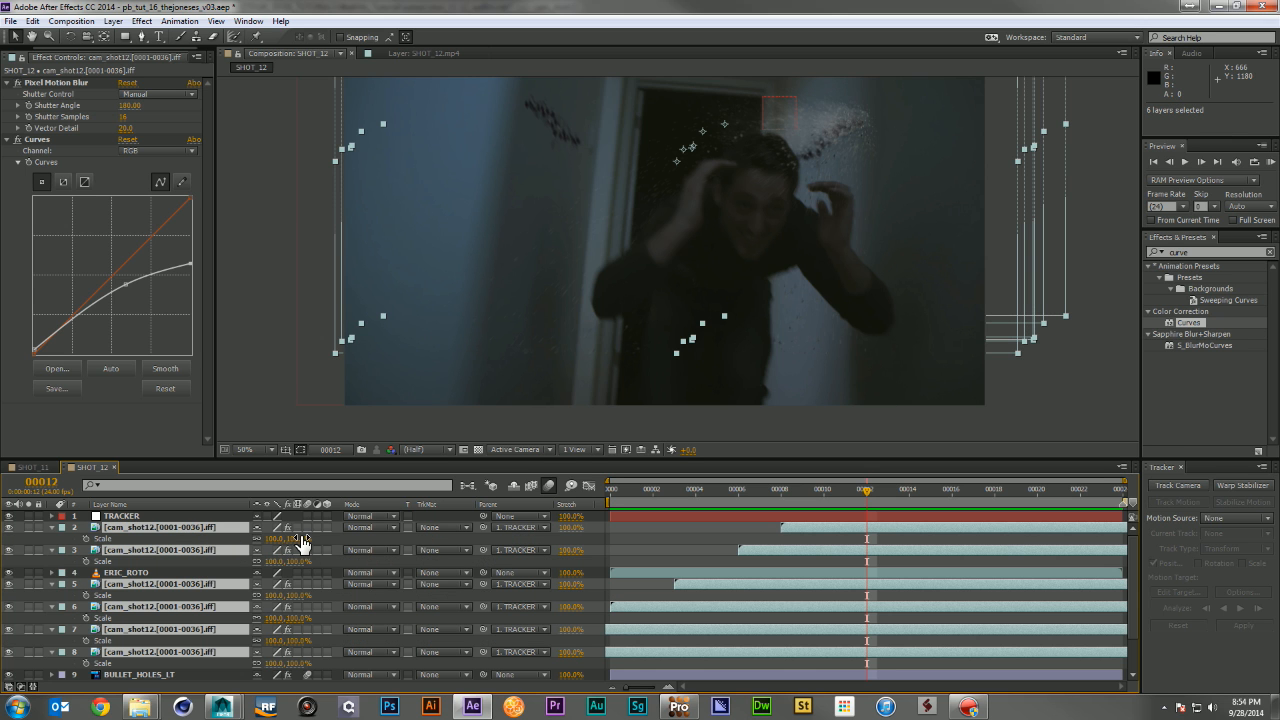
left_click_drag(298, 536, 325, 538)
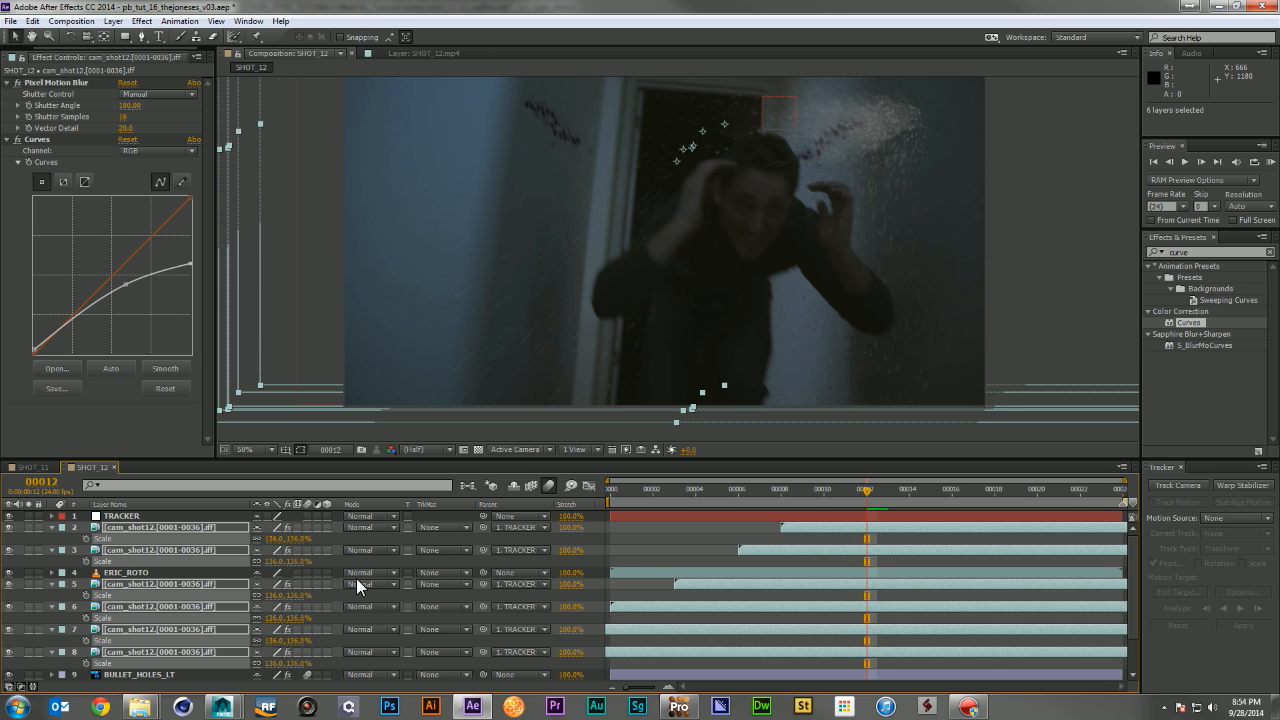
left_click(66, 538)
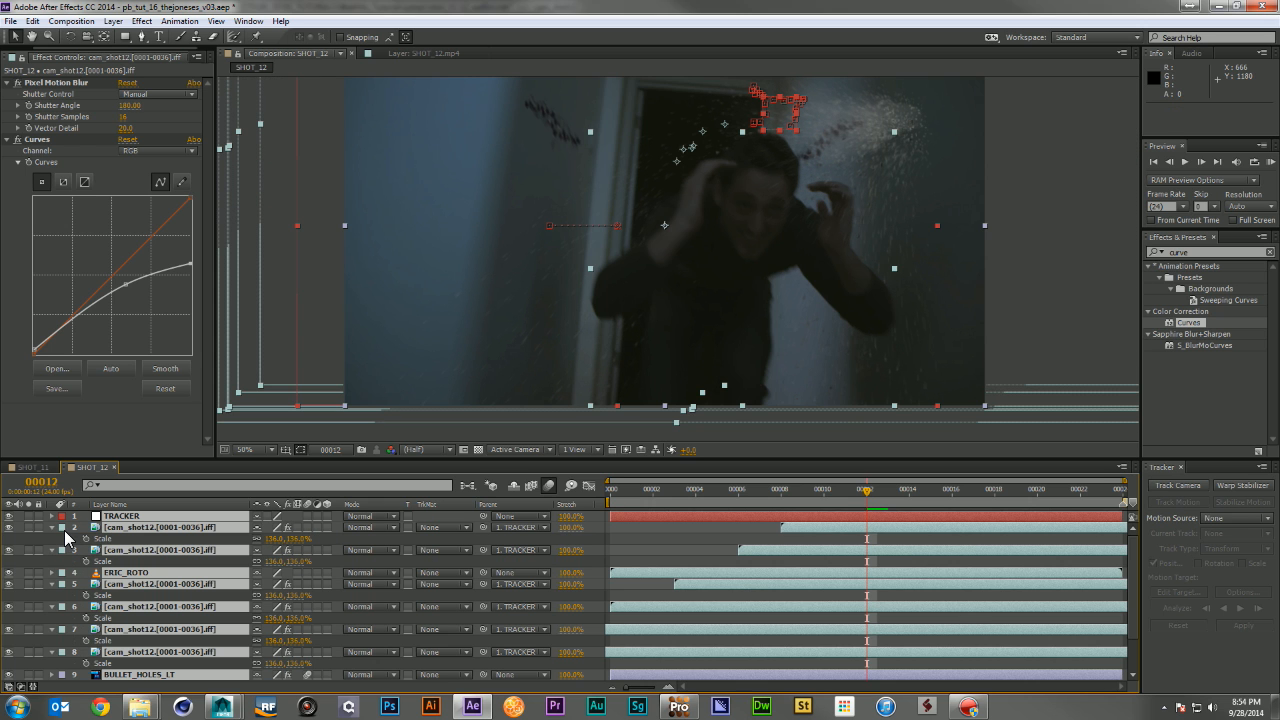
left_click(53, 528)
left_click(756, 533)
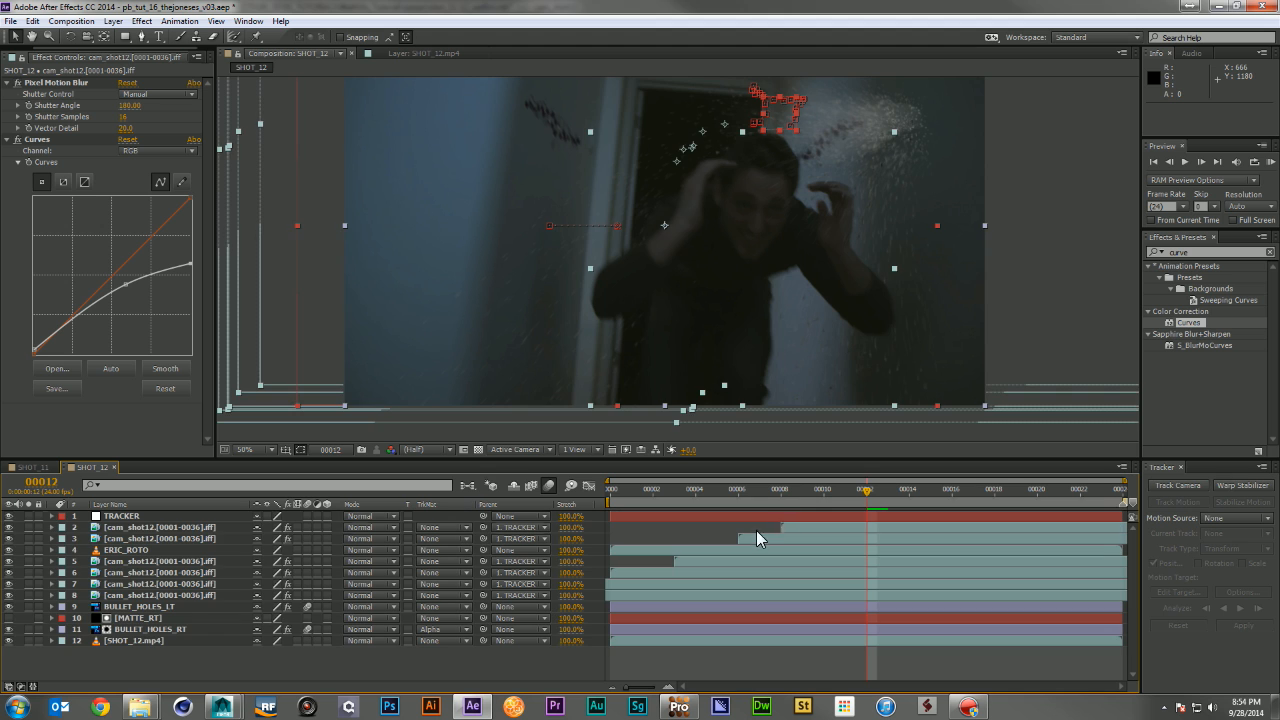
At frame 0, move the debris on layers 8 and 7 left and slightly up onto the first right-wall holes
left_click(800, 490)
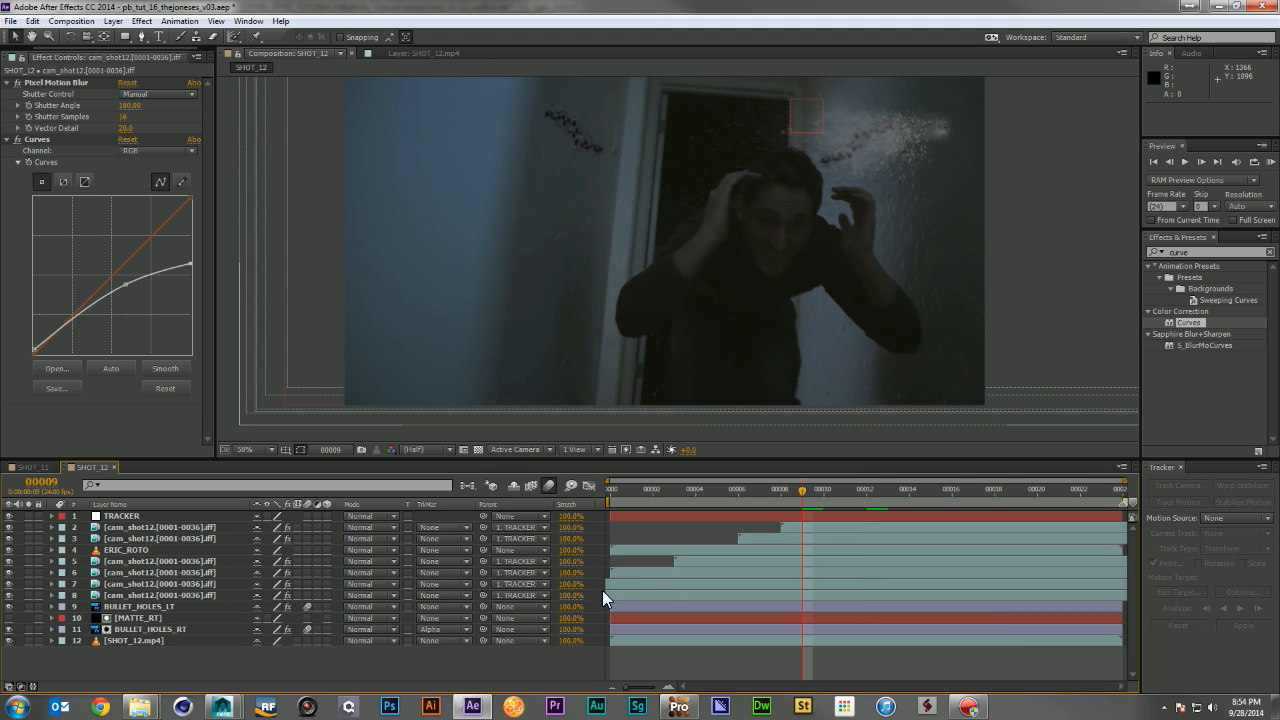
left_click(612, 497)
left_click(622, 595)
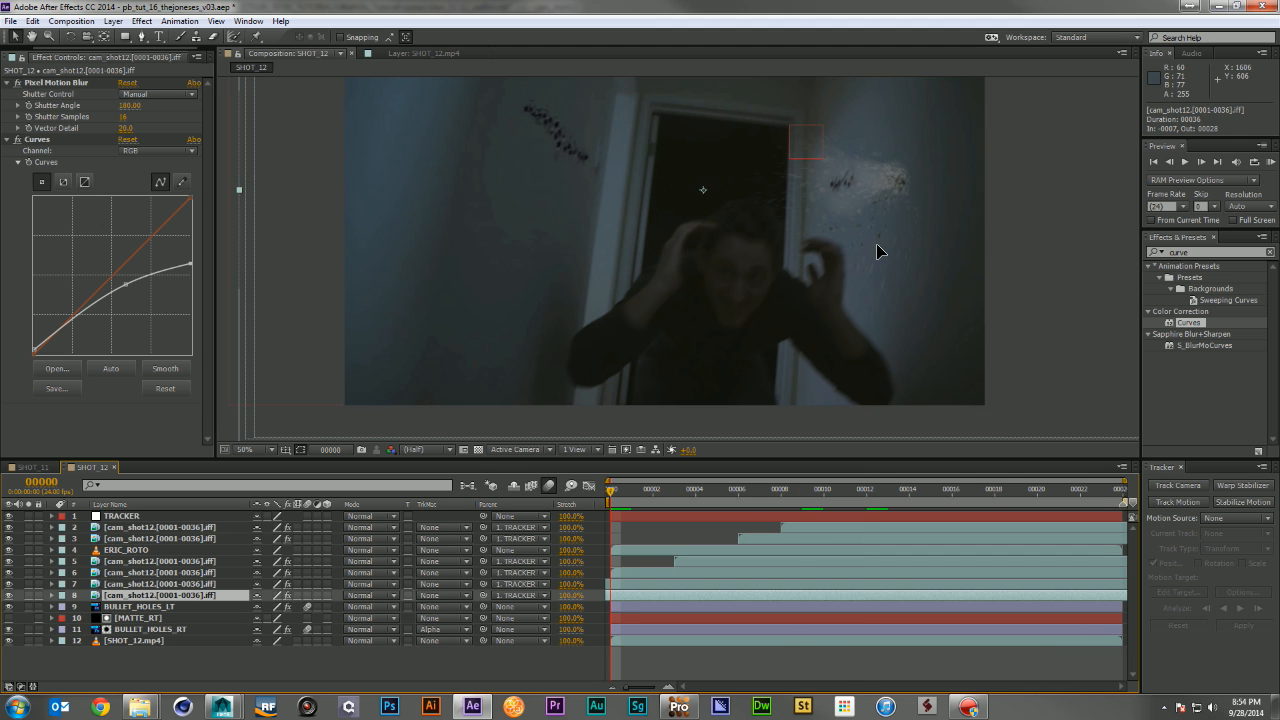
left_click_drag(841, 242, 831, 267)
left_click(652, 583)
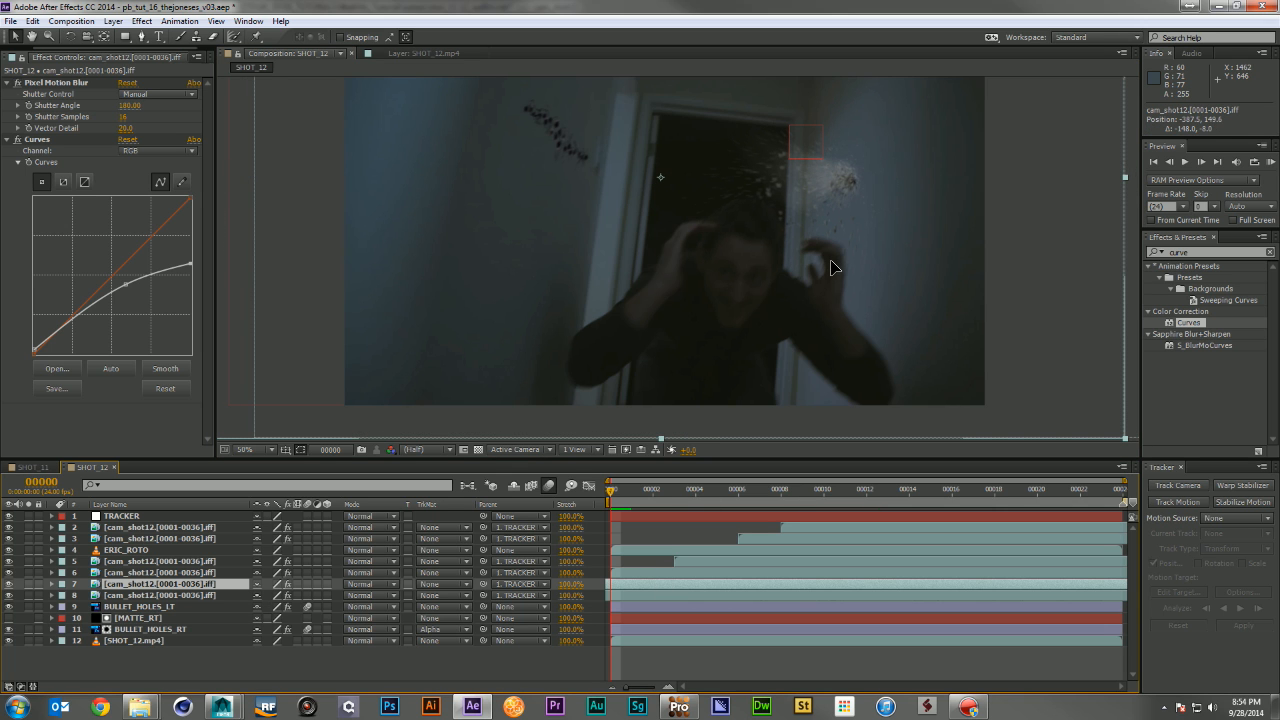
At frame 1, move the layer 6 debris left onto the right-wall bullet holes
left_click(634, 491)
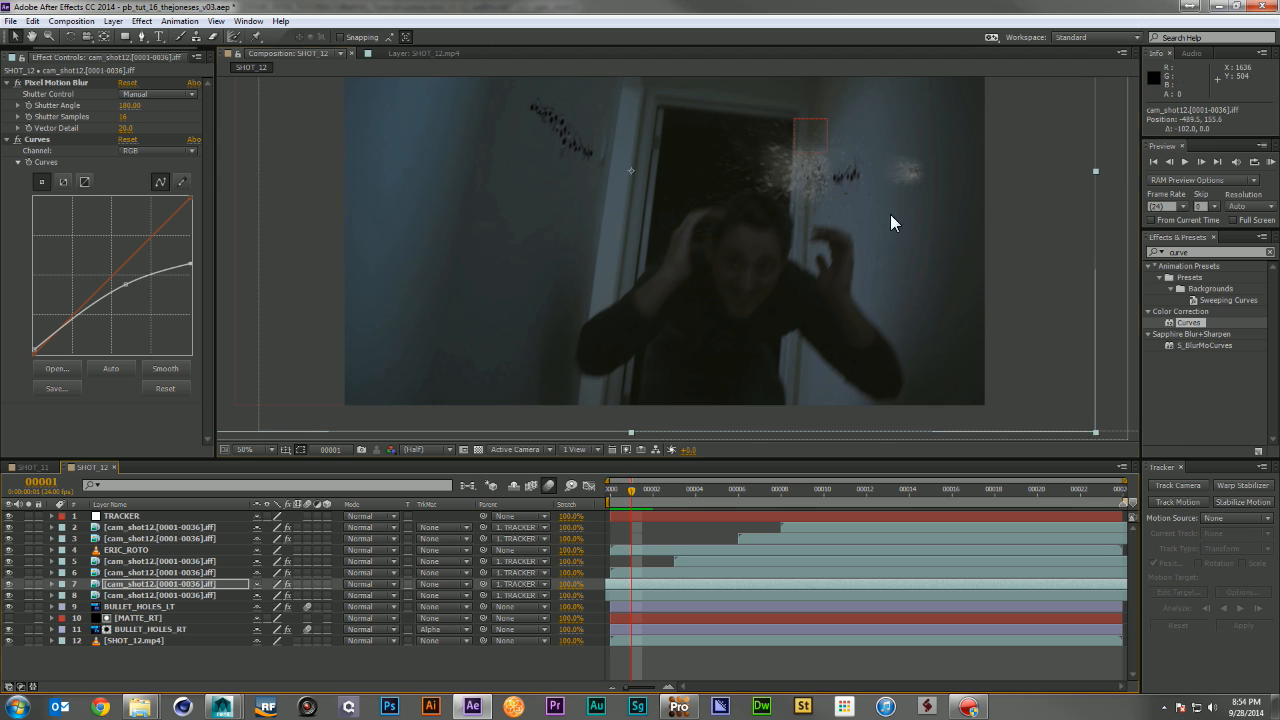
left_click(672, 573)
left_click_drag(900, 219, 852, 223)
At frame 4, move the layer 5 debris left and up onto the right-wall holes, and place its layer above ERIC_ROTO
left_click_drag(670, 491, 690, 498)
left_click(704, 562)
left_click_drag(914, 162, 869, 151)
left_click_drag(240, 554, 236, 546)
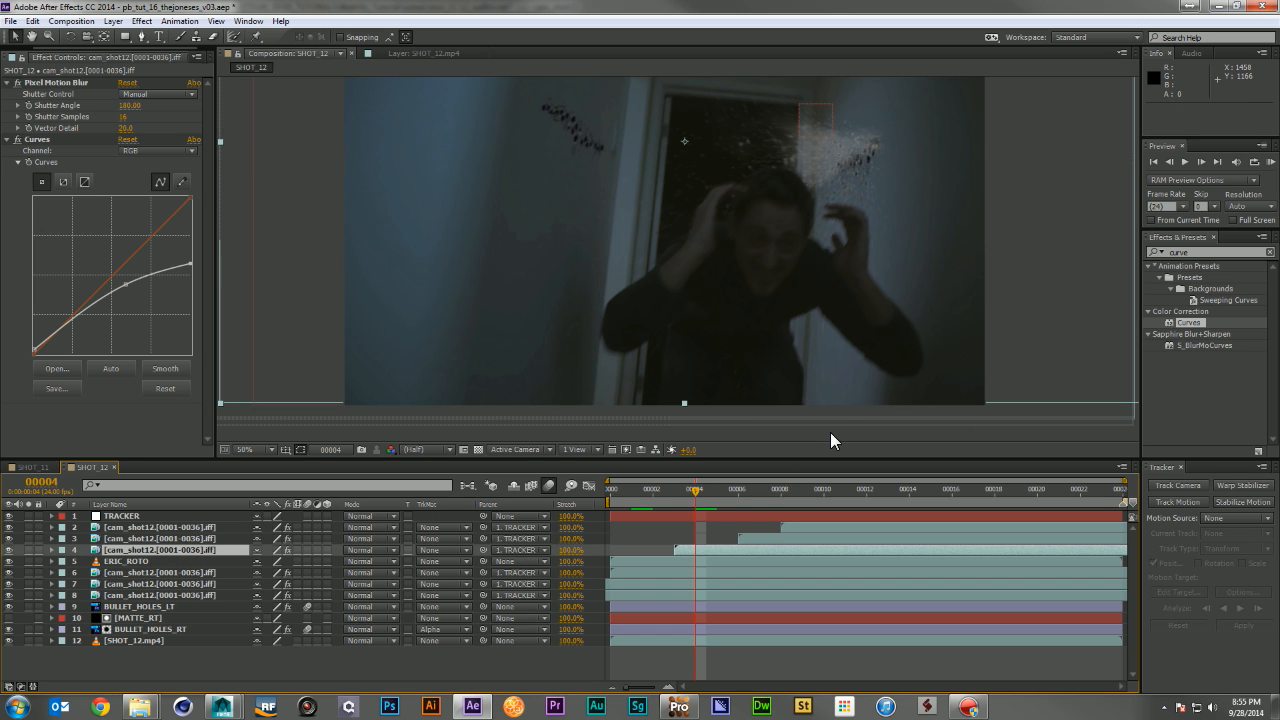
Move the layer 3 debris about 124 px left and 16 px up at frame 7, and layer 2 left and up at frame 9
left_click_drag(688, 494, 762, 498)
left_click(816, 538)
left_click_drag(962, 178, 900, 170)
left_click(802, 490)
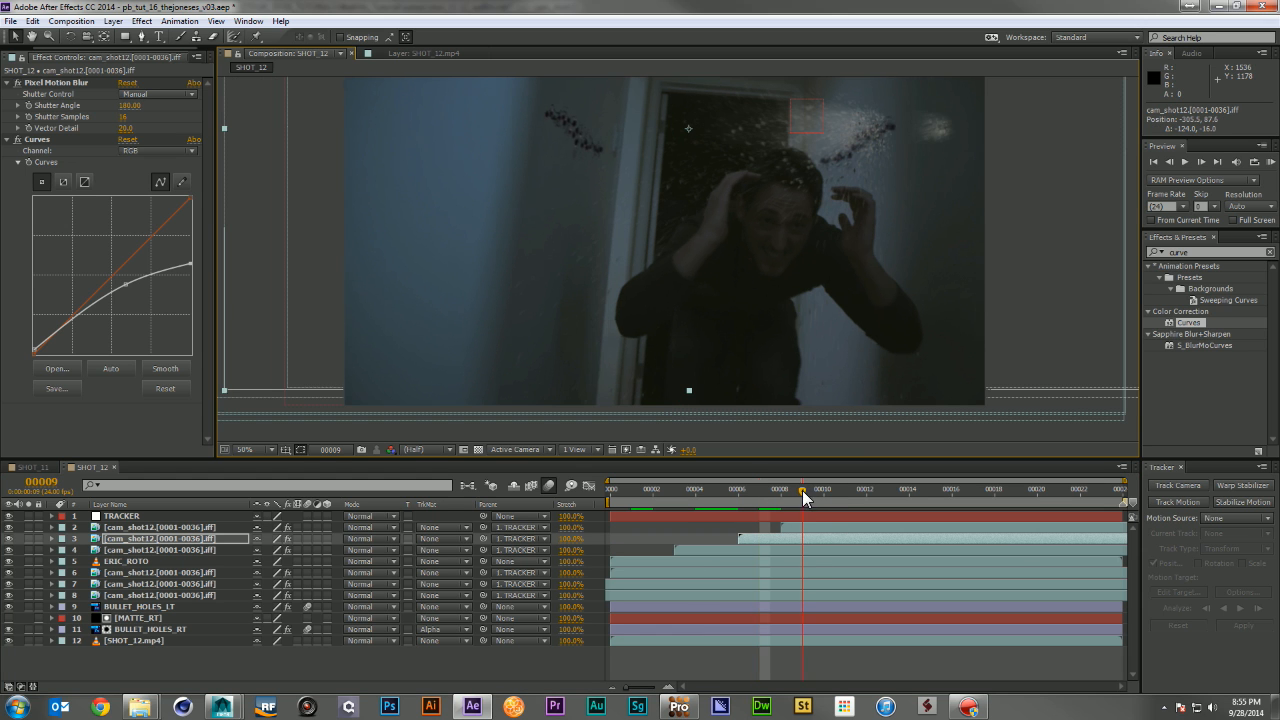
left_click(840, 528)
left_click_drag(932, 184, 880, 167)
Preview the shot and scrub through its frames to check the enlarged debris against the right-wall holes
key("KP_0")
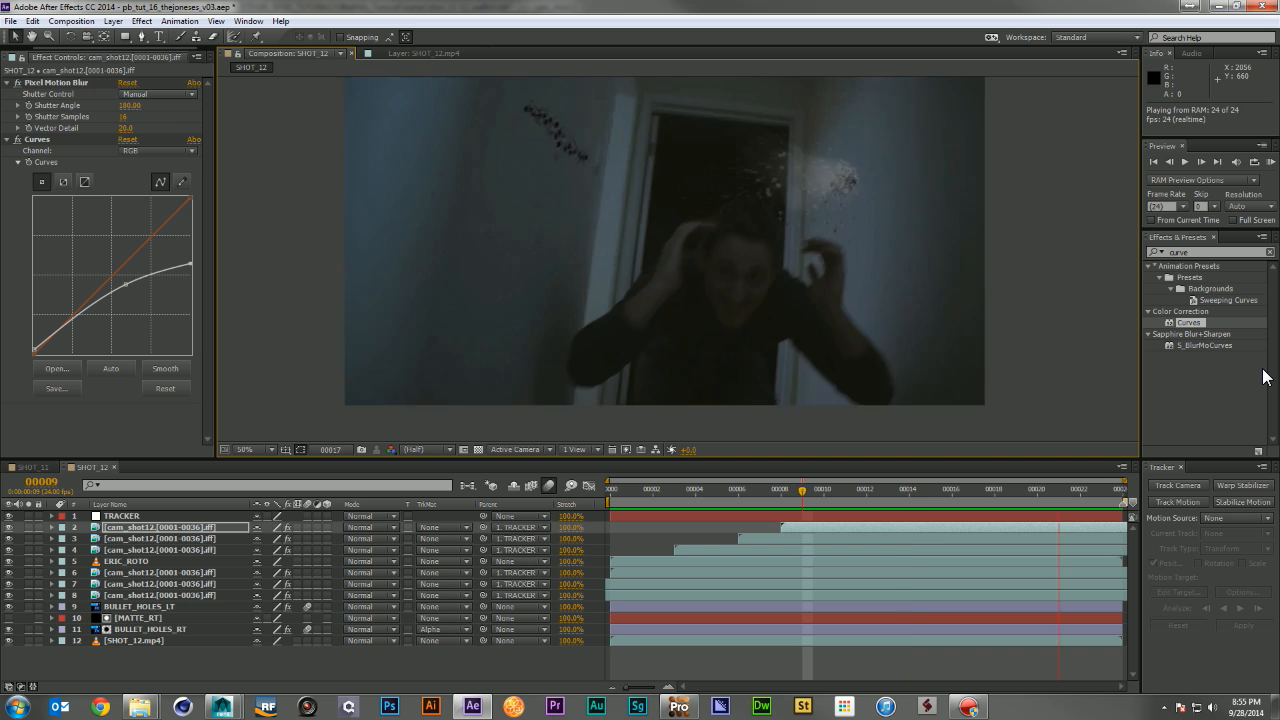
key("space")
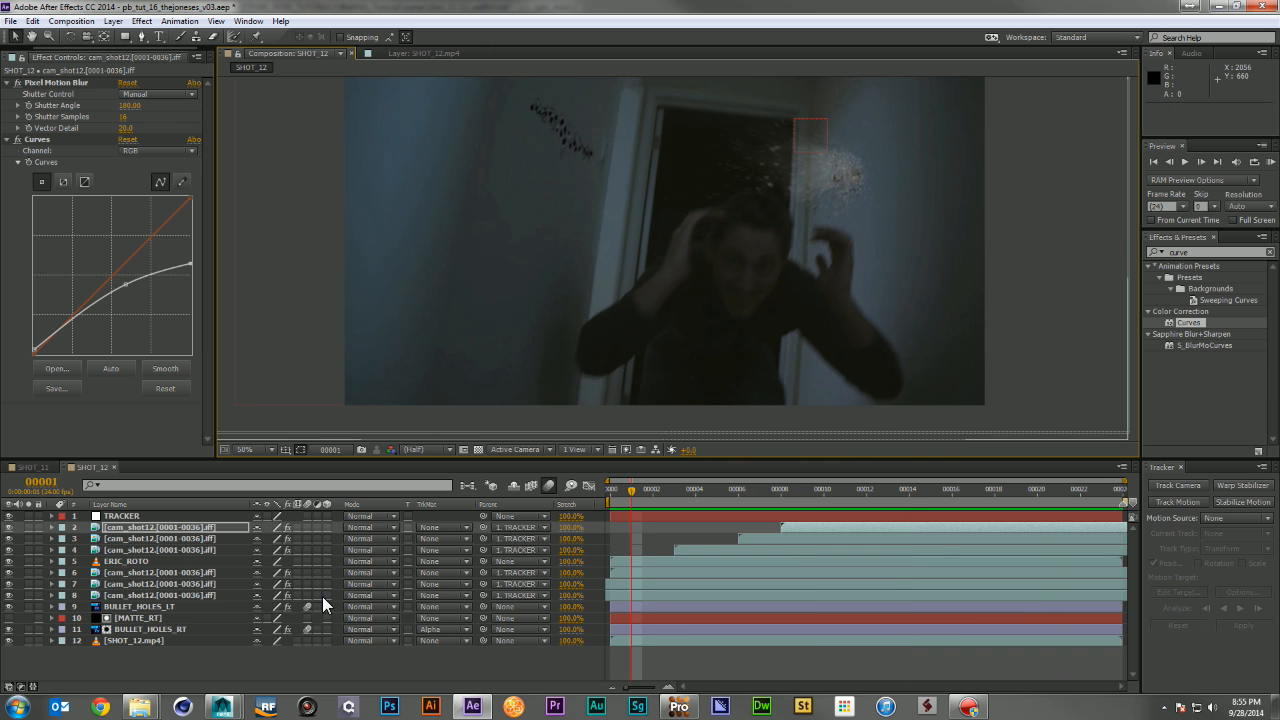
left_click_drag(608, 490, 930, 490)
key("space")
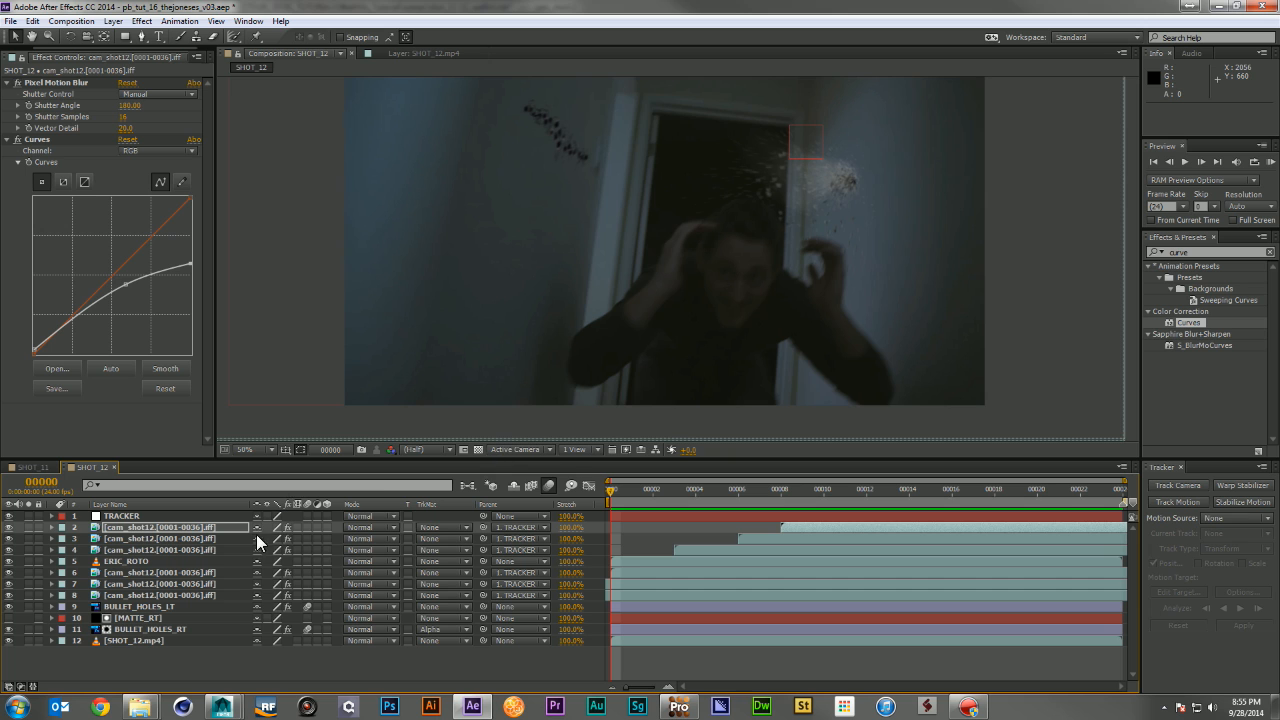
Duplicate the layer 8 debris and place the copy directly beneath it as layer 9
left_click(200, 595)
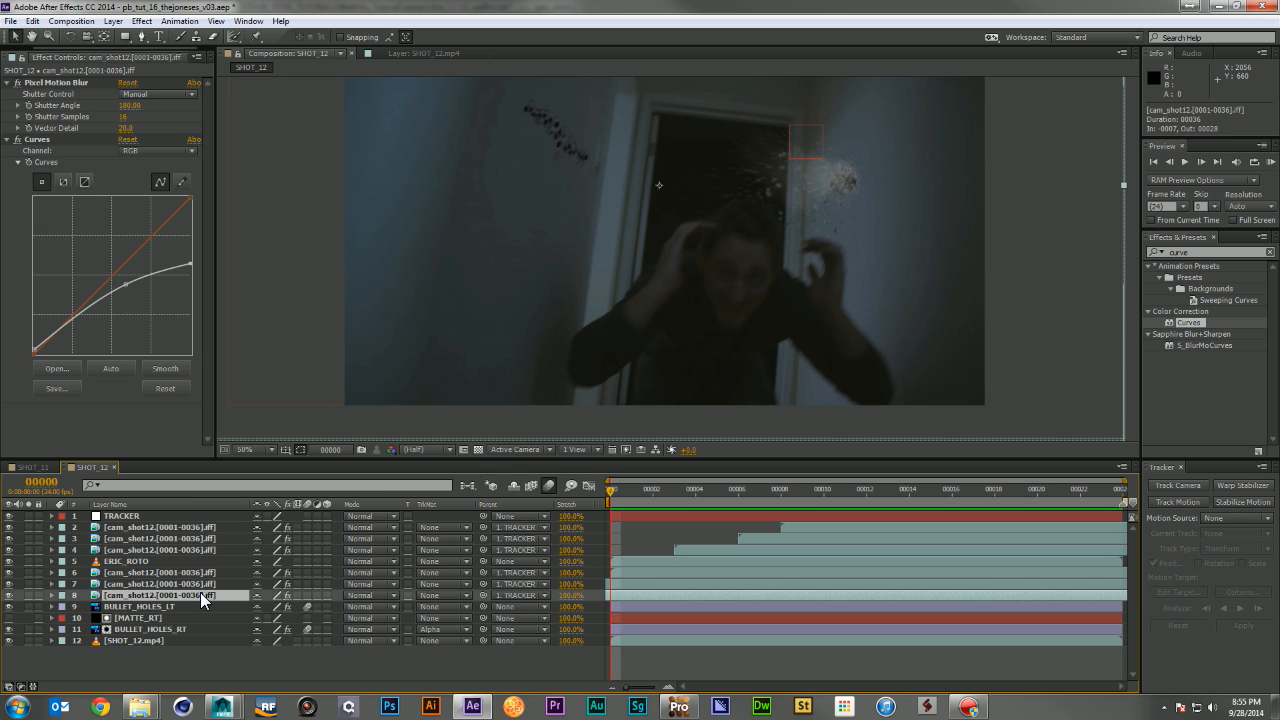
key("ctrl+d")
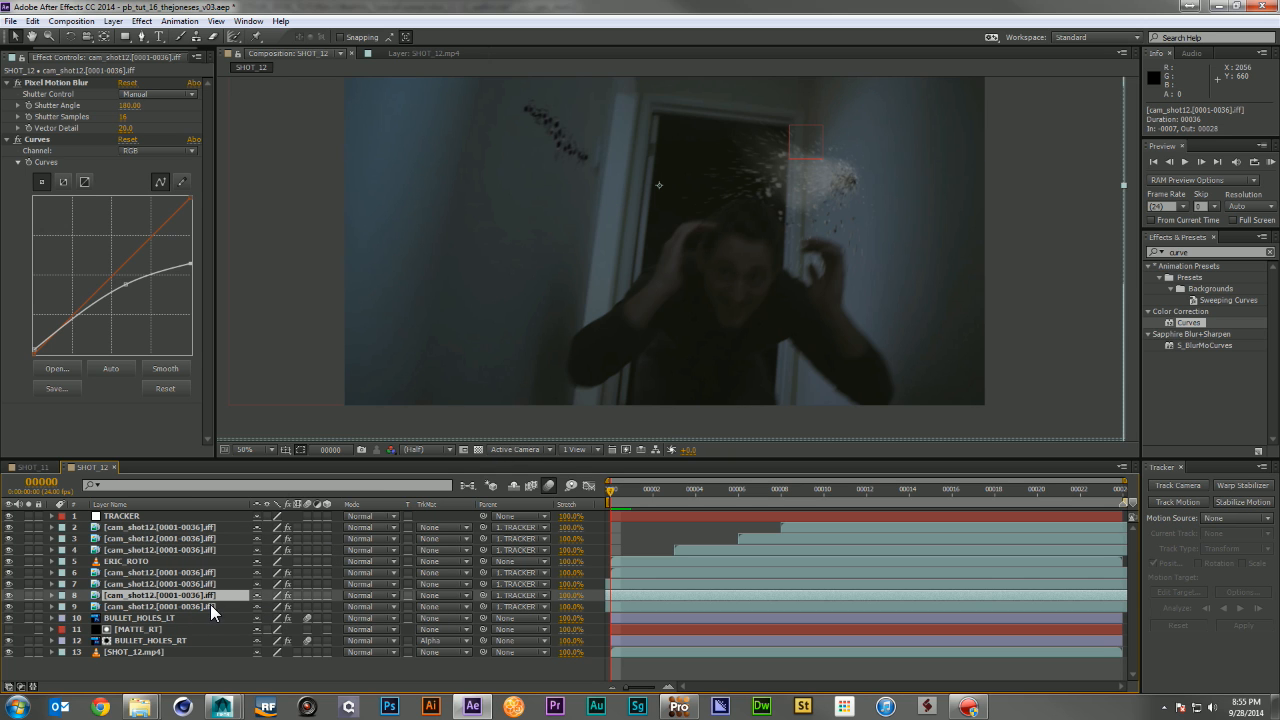
left_click_drag(204, 594, 204, 607)
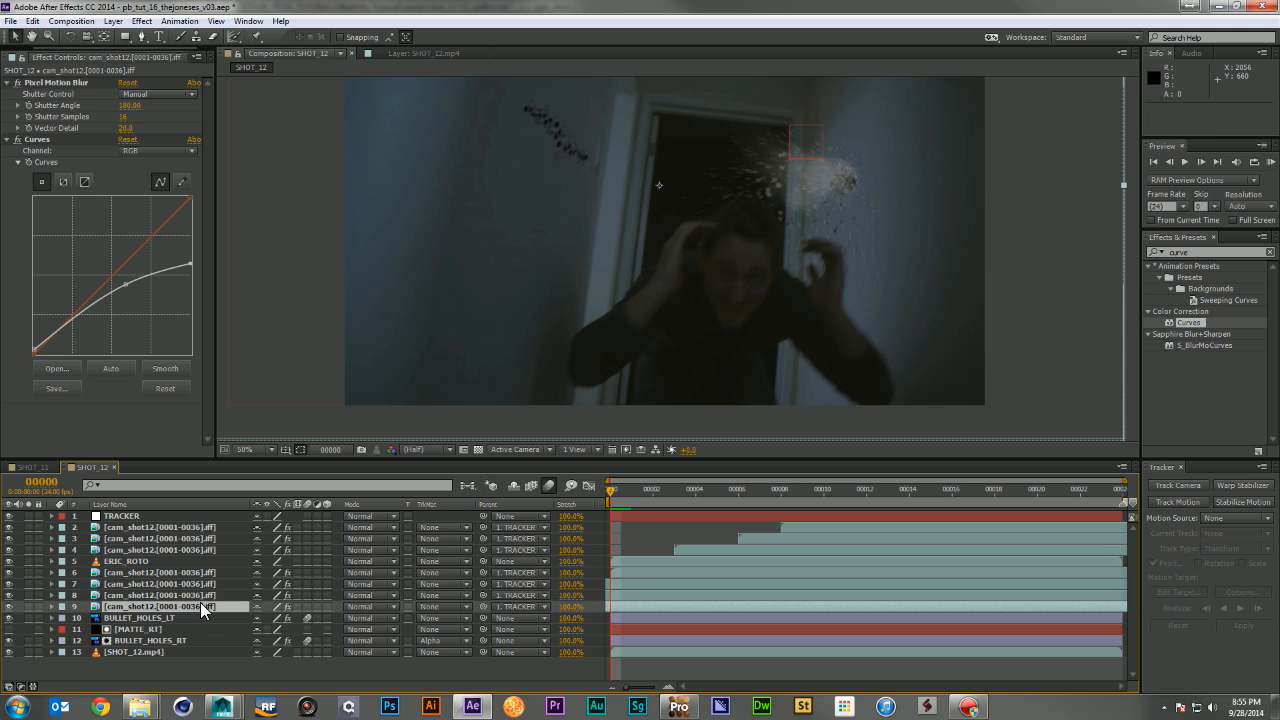
Assign the Green label color to the six right-wall debris layers, leaving out the layer 9 copy
left_click(200, 595)
left_click(202, 572, "shift")
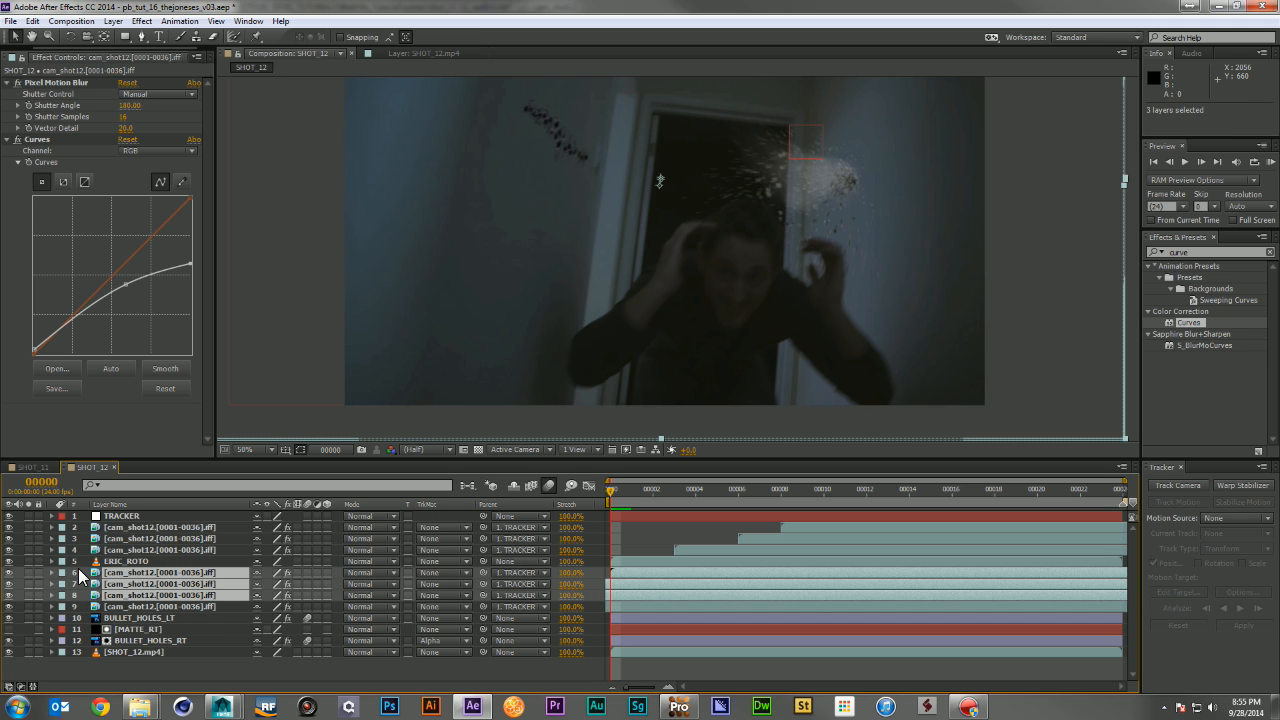
left_click(162, 548, "ctrl")
left_click(162, 539, "ctrl")
left_click(162, 527, "ctrl")
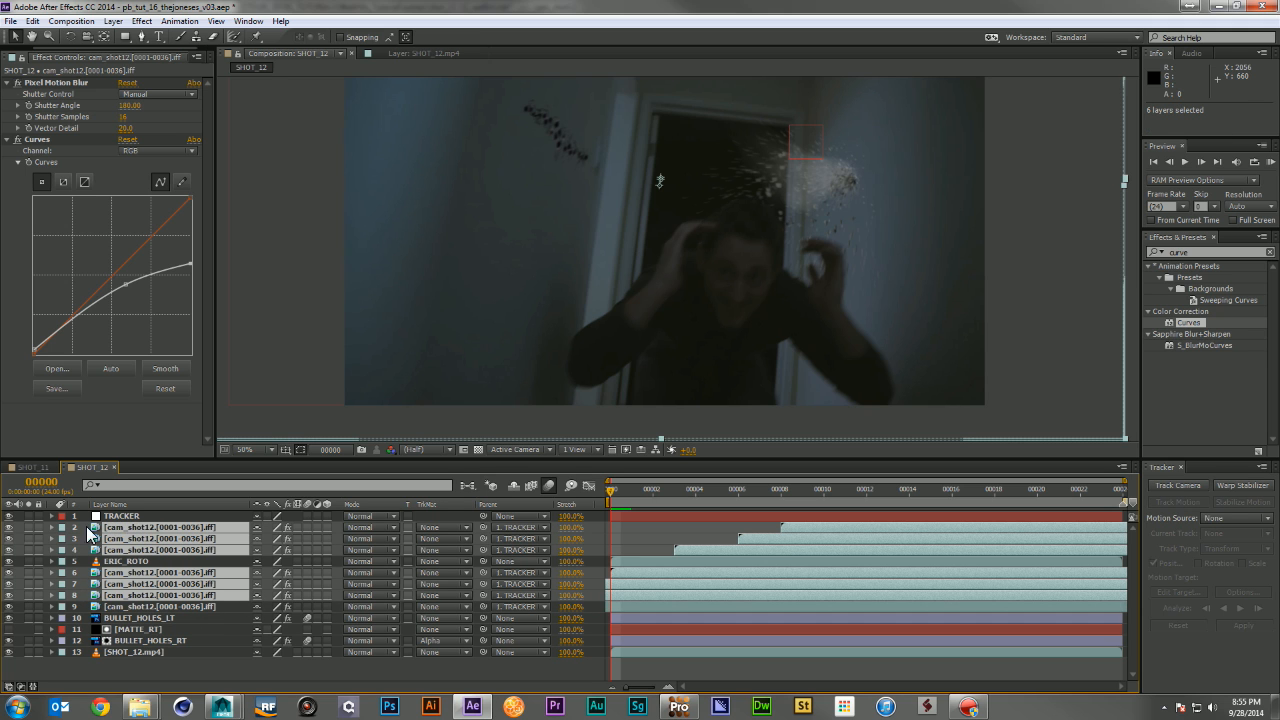
left_click(60, 527)
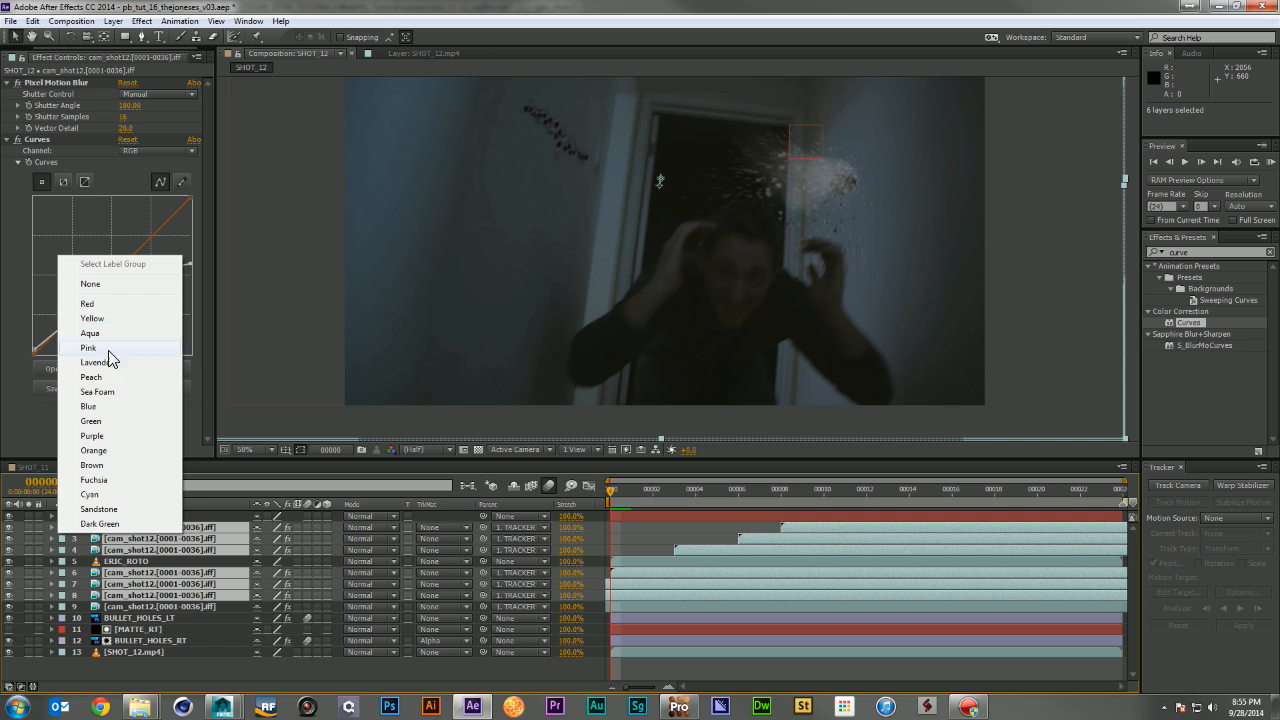
left_click(102, 421)
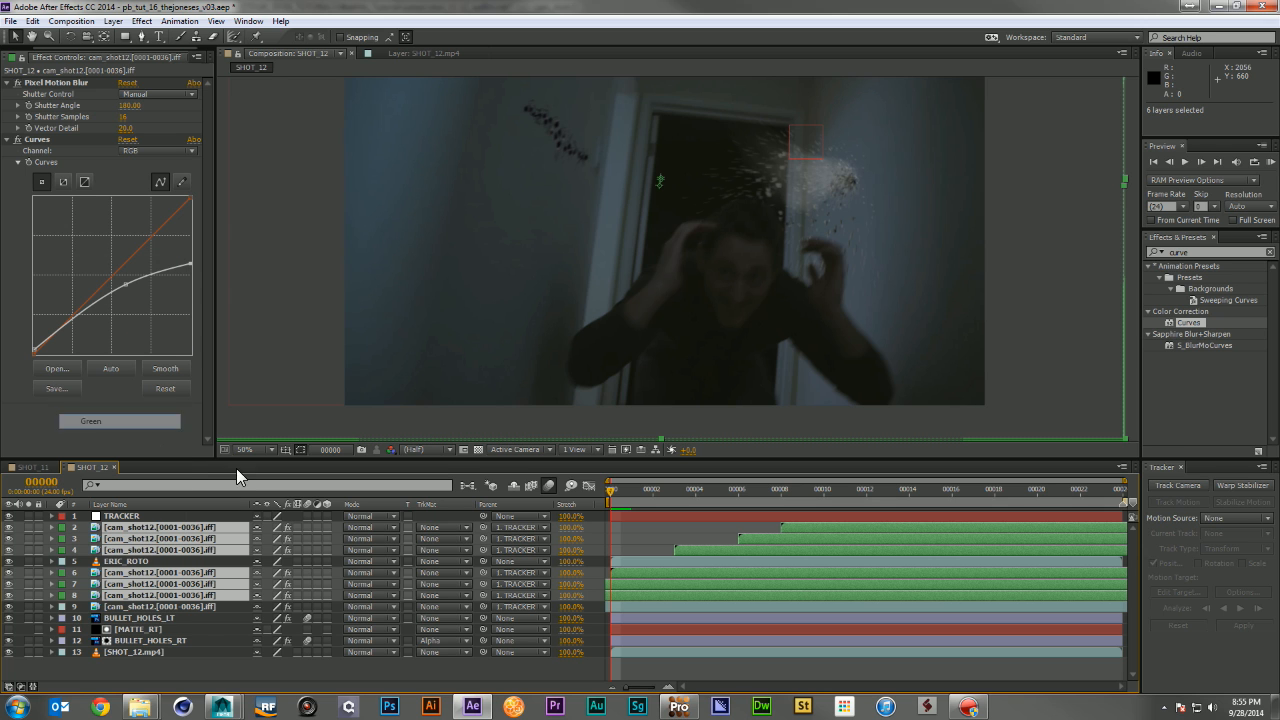
At frame 0, move the layer 9 debris about 524 px left and 34 px up, to the lower end of the left-wall holes
left_click(178, 607)
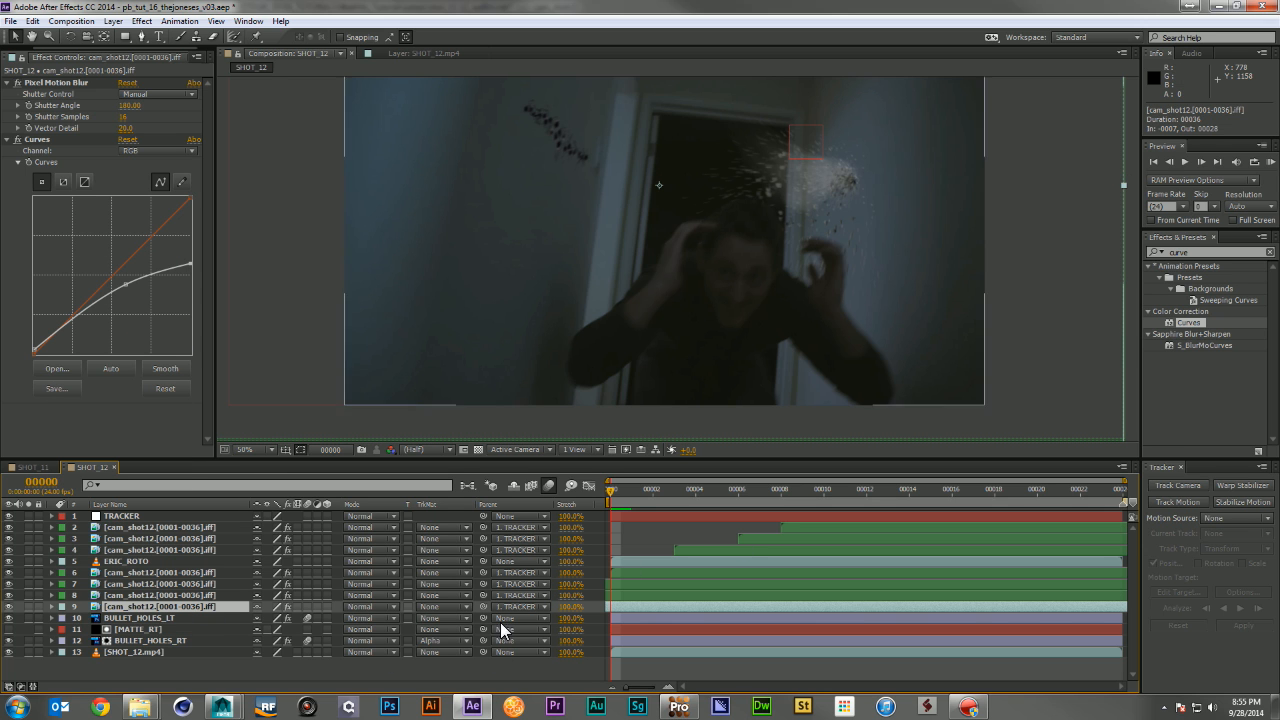
left_click_drag(724, 275, 580, 267)
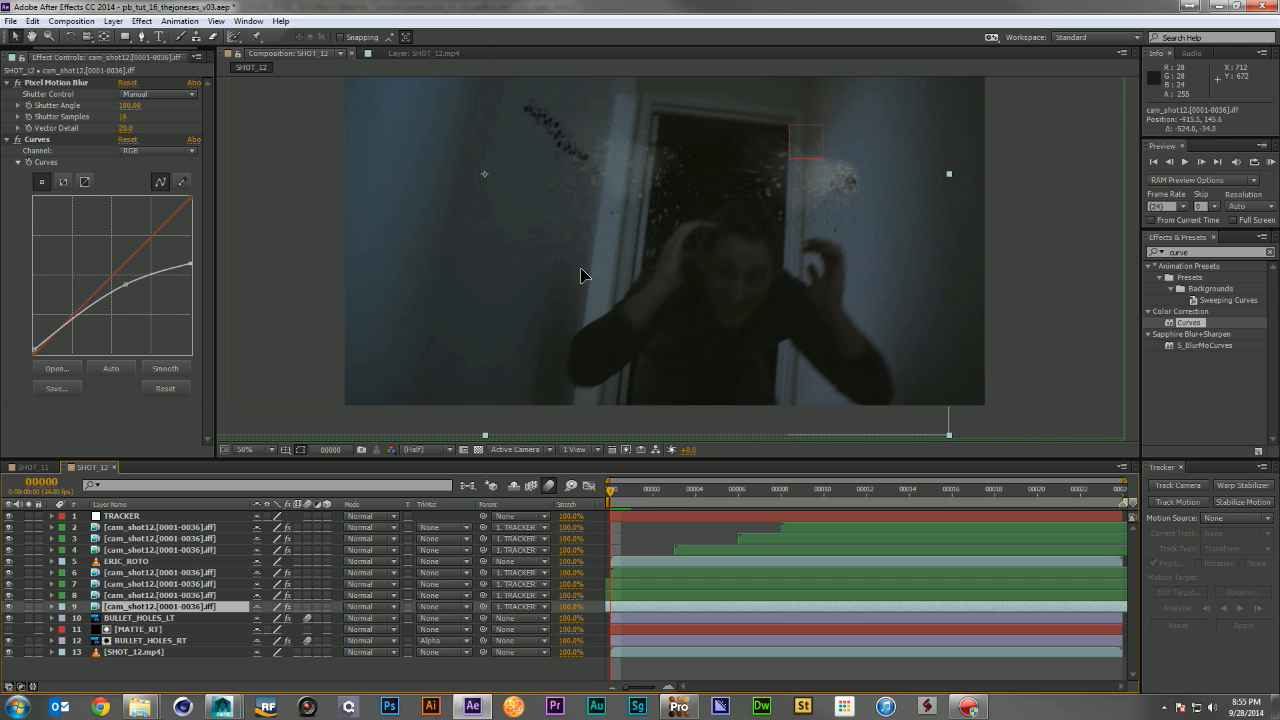
Duplicate the MATTE_RT layer and place the copy directly above BULLET_HOLES_LT
left_click(137, 629)
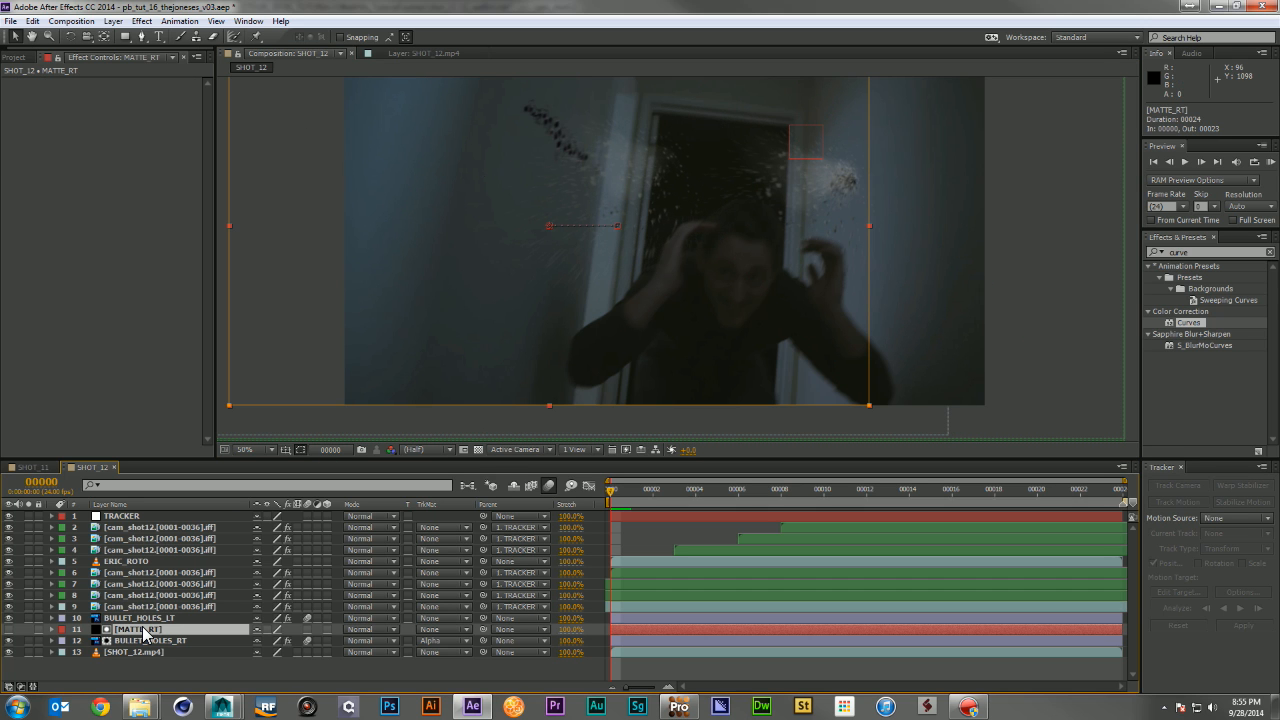
key("ctrl+d")
left_click_drag(145, 630, 148, 608)
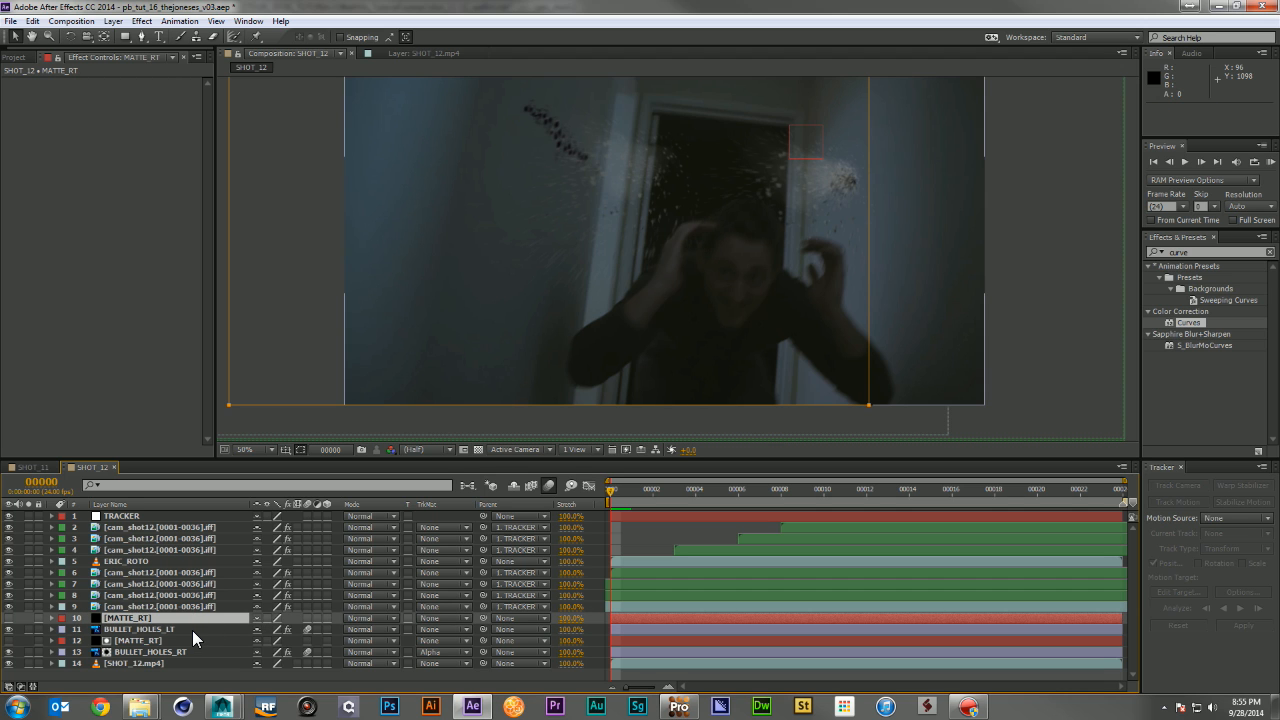
Clear the old Position keyframes on the layer 10 MATTE_RT copy and set a new Position keyframe at frame 0
key("p")
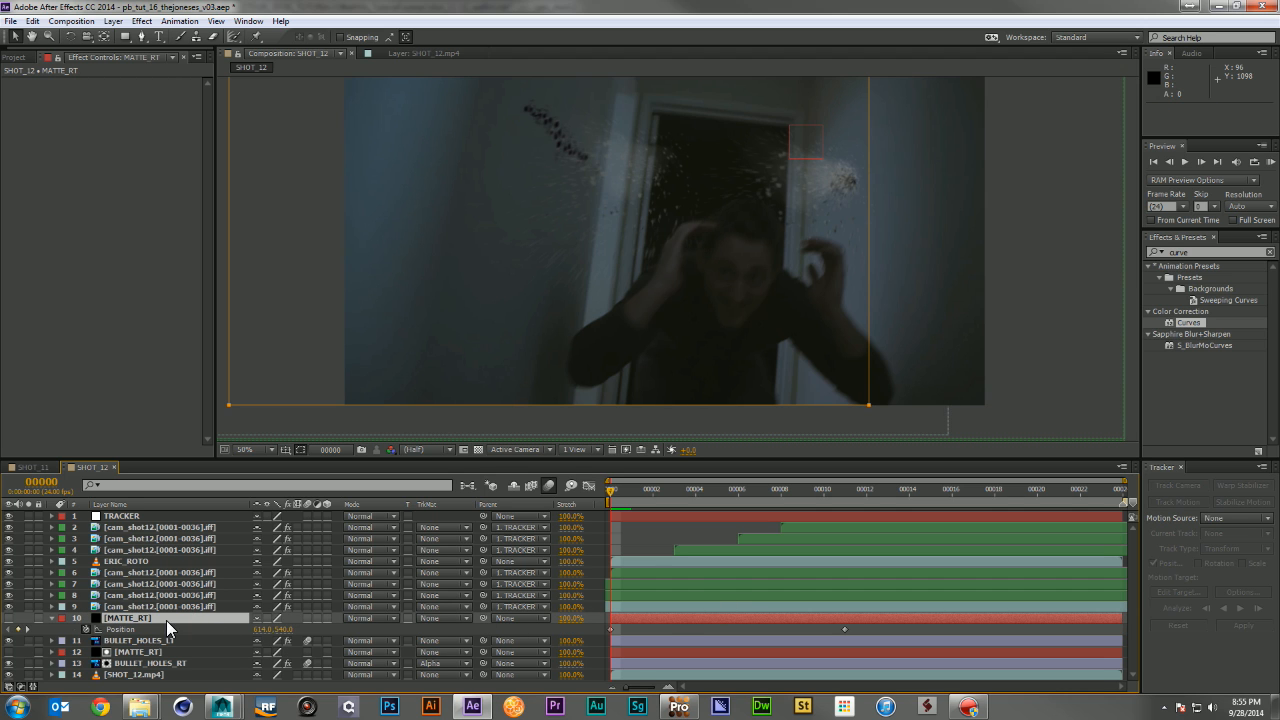
left_click(85, 629)
left_click(85, 629)
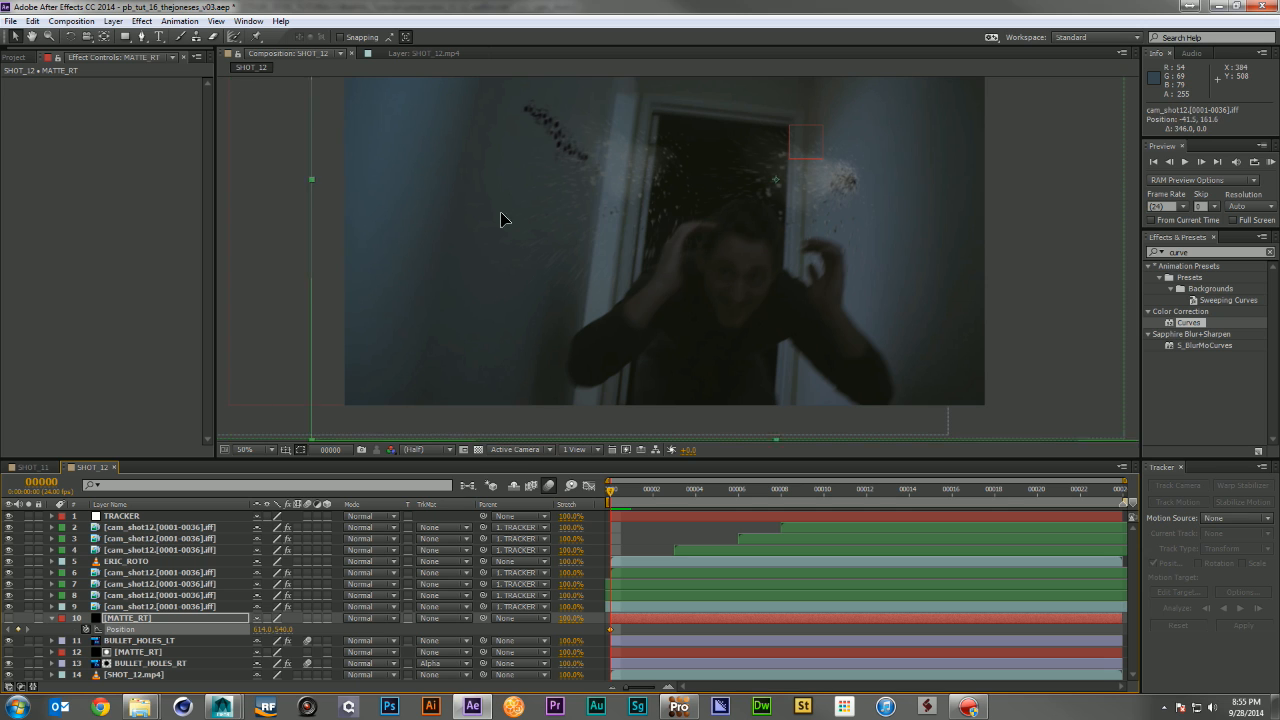
left_click(737, 234)
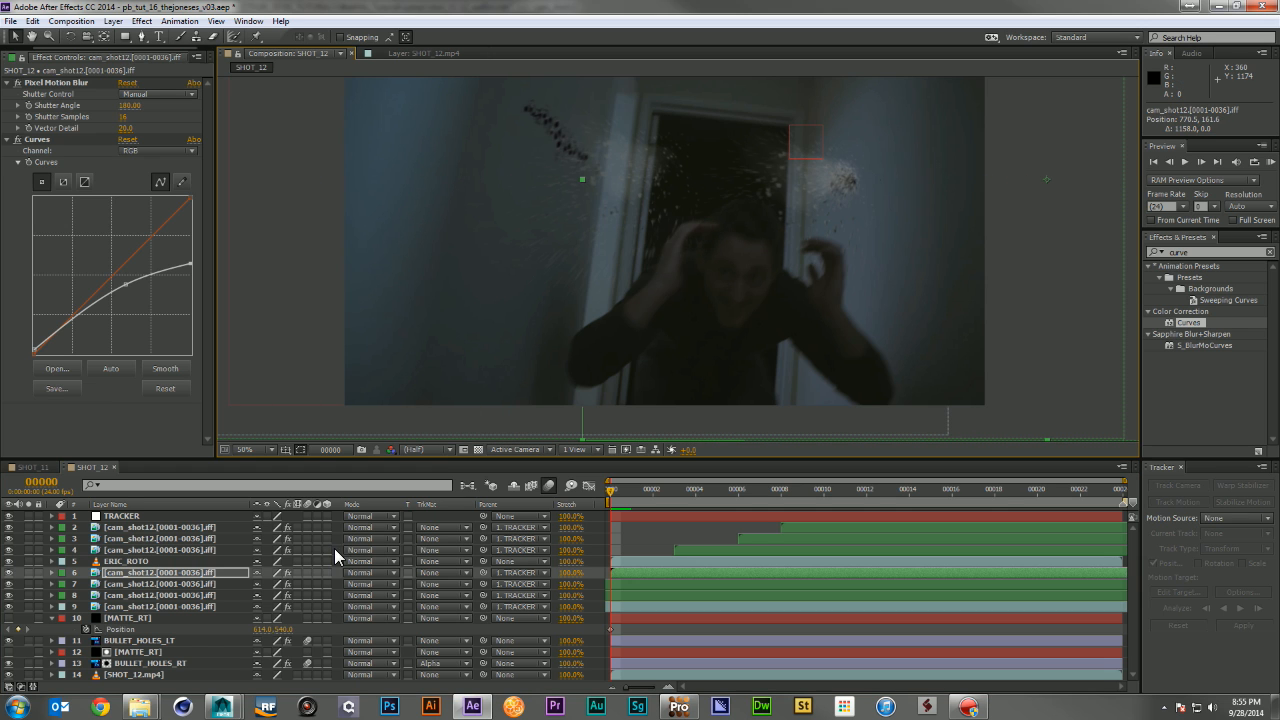
Set BULLET_HOLES_LT's track matte to Alpha Matte and move the layer 10 matte about 962 px right to X 1576 at frame 0
left_click(196, 640)
left_click(448, 640)
left_click(484, 582)
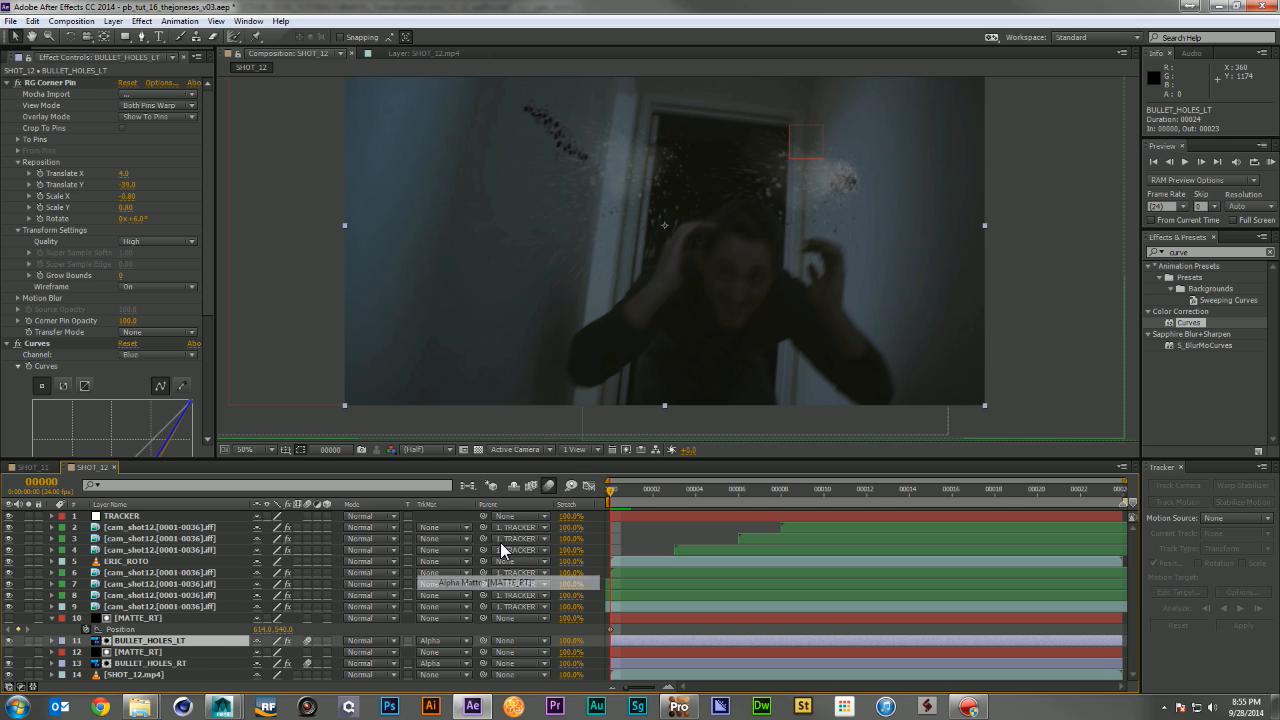
left_click(135, 618)
left_click_drag(521, 273, 787, 282)
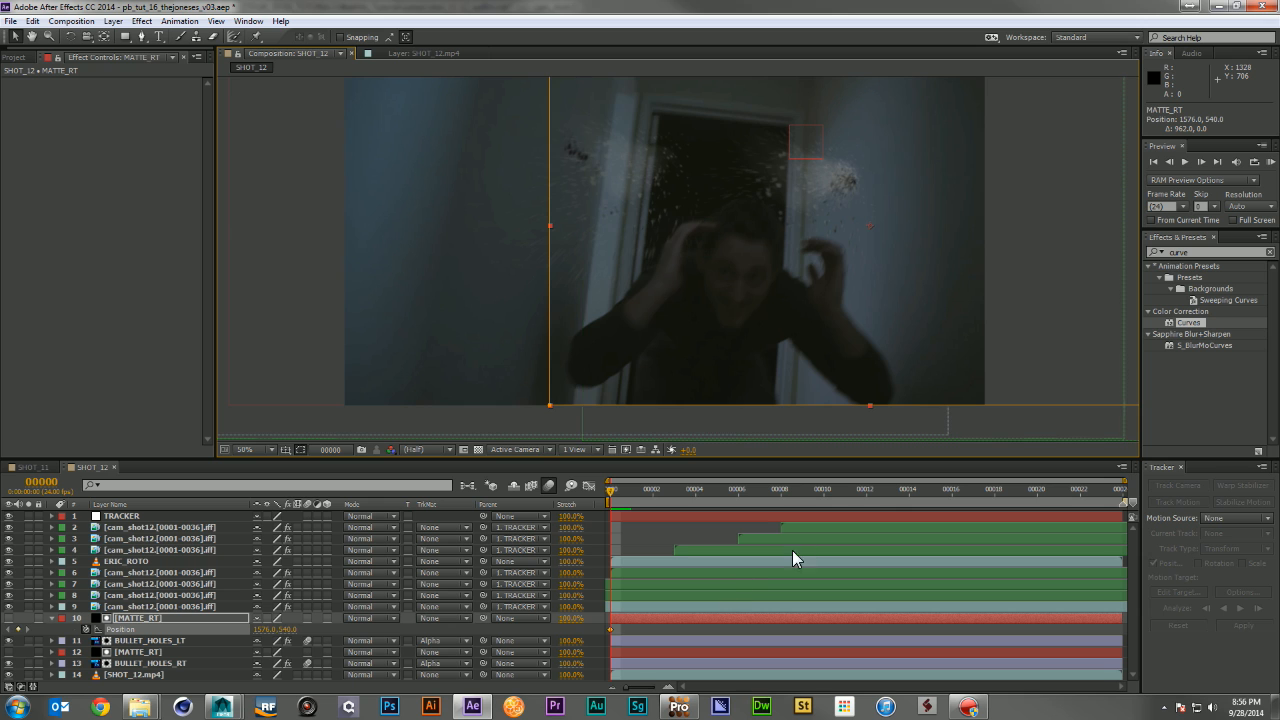
At frame 11, in line with the layer 12 matte's second keyframe, move the layer 10 matte about 148 px left to X 1428
left_click(823, 491)
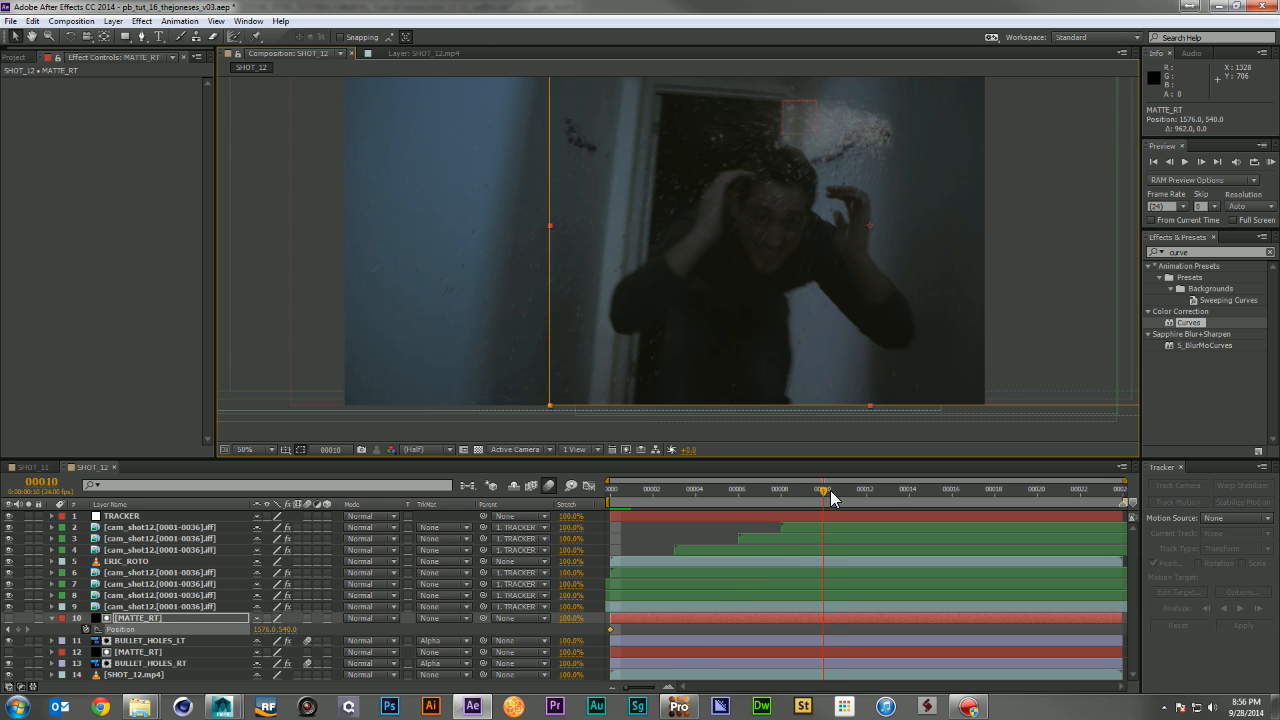
left_click(698, 651)
key("p")
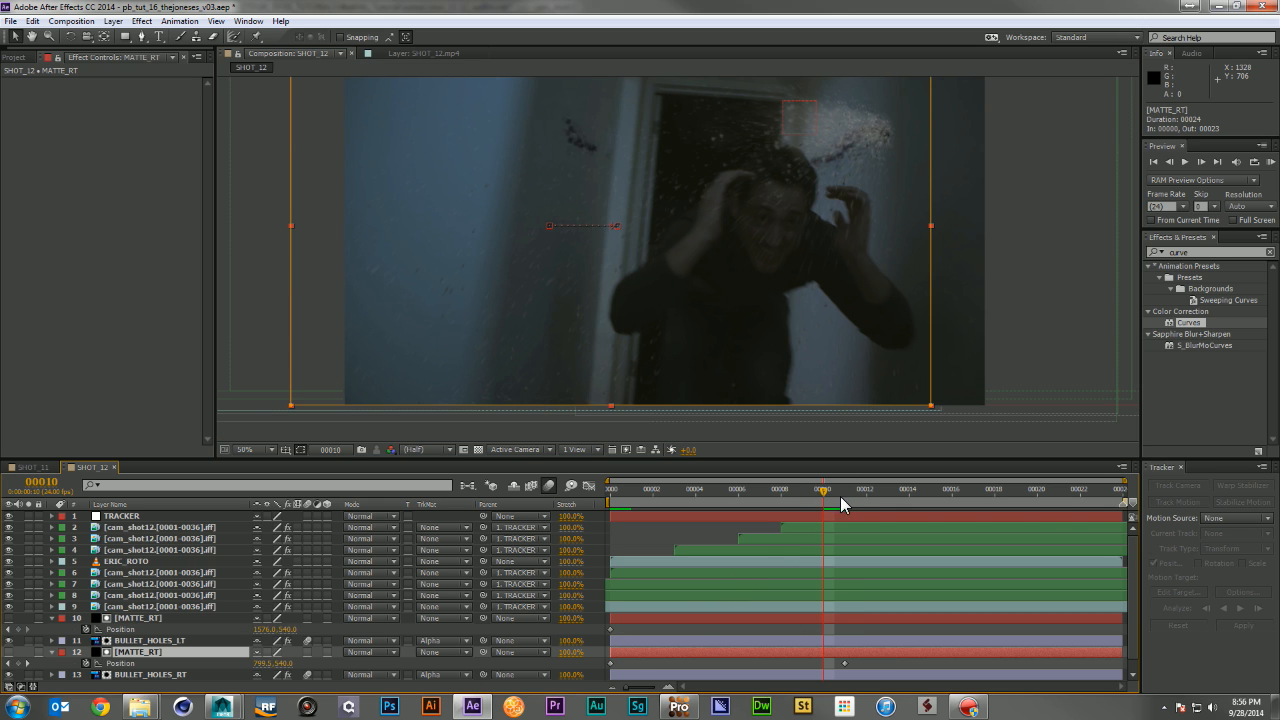
left_click(839, 490)
left_click_drag(717, 225, 912, 242)
key("ctrl+z")
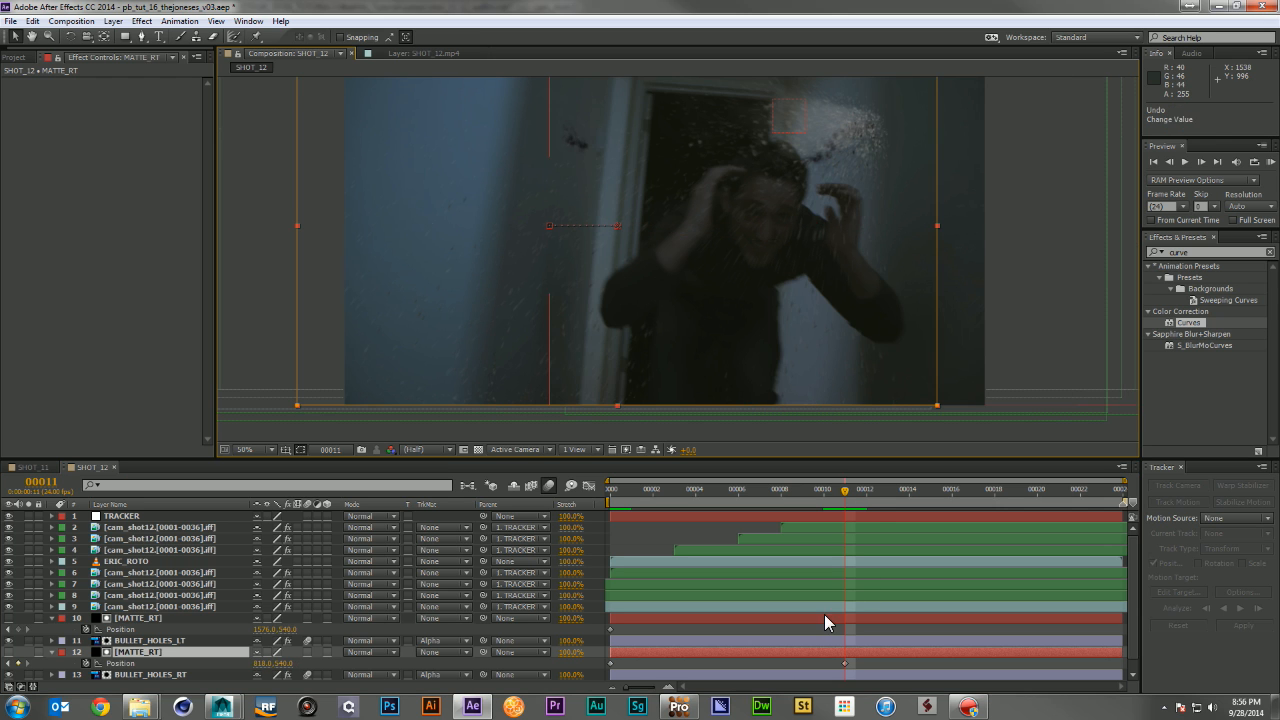
left_click(824, 620)
left_click_drag(716, 244, 668, 243)
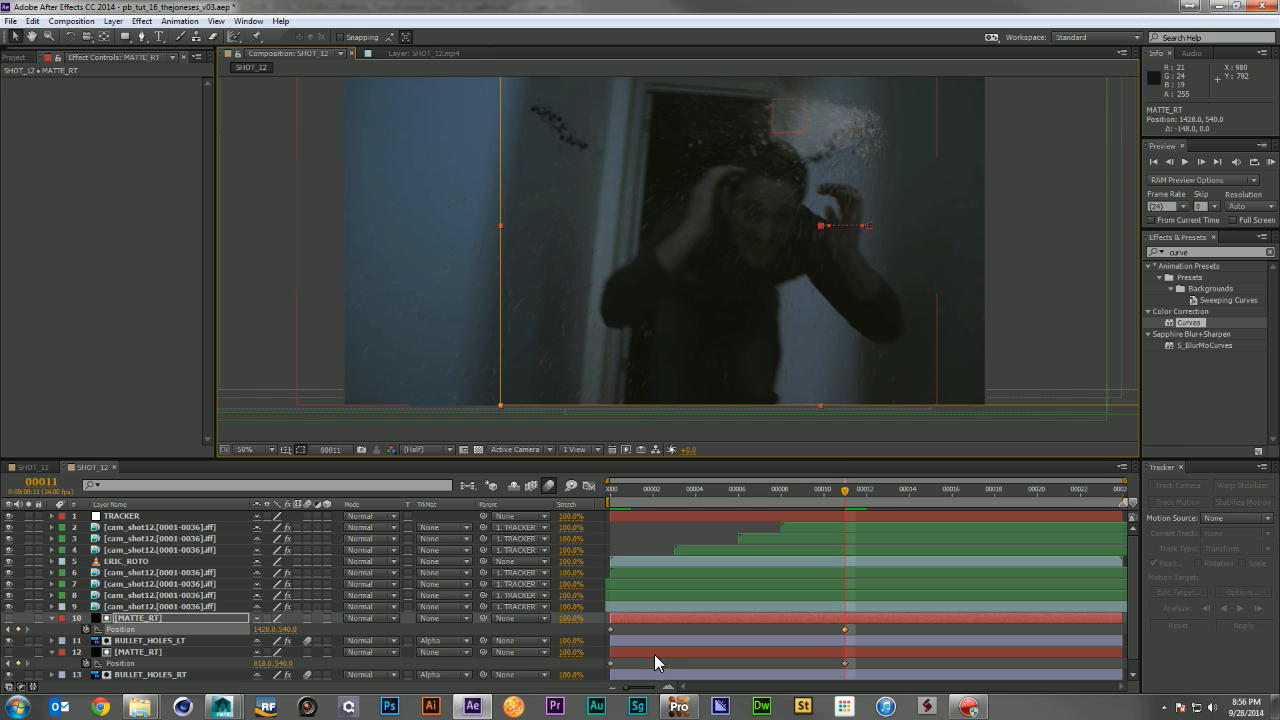
Preview SHOT_12 from frame 0 to check both hole reveals, and collapse the Position properties of the two matte layers
left_click(617, 493)
left_click_drag(618, 493, 559, 500)
key("KP_0")
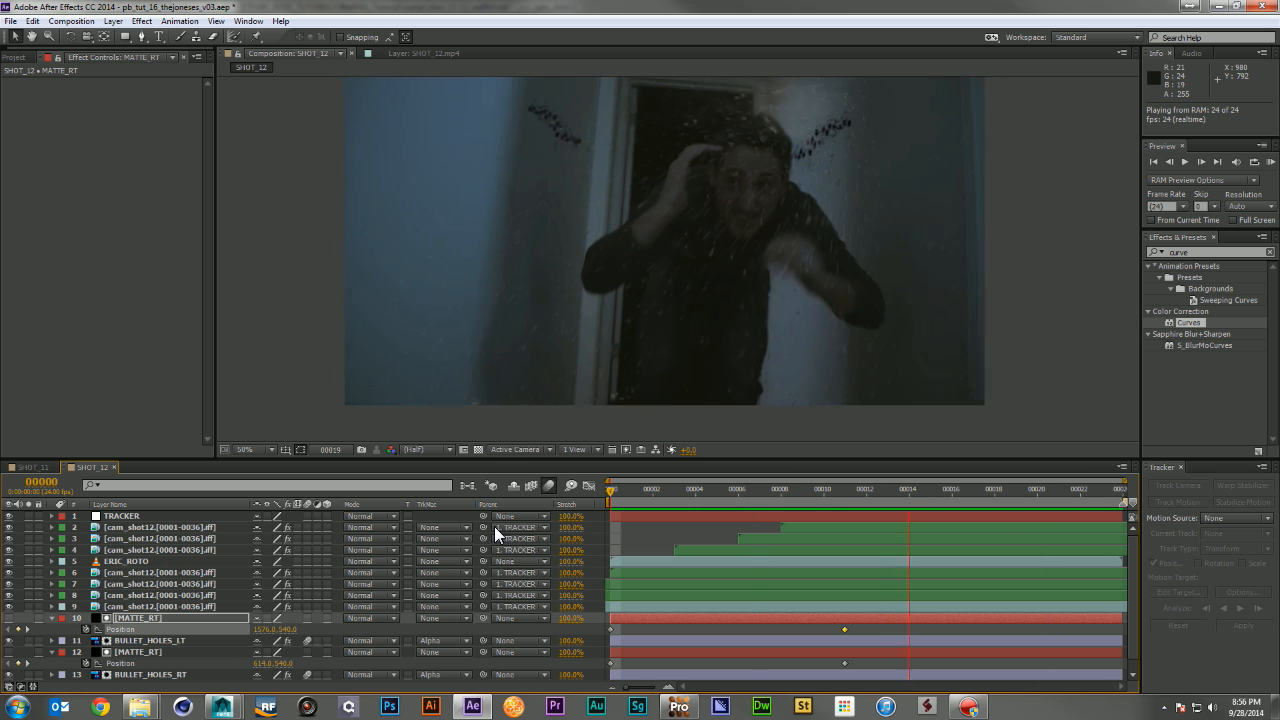
key("space")
left_click(50, 619)
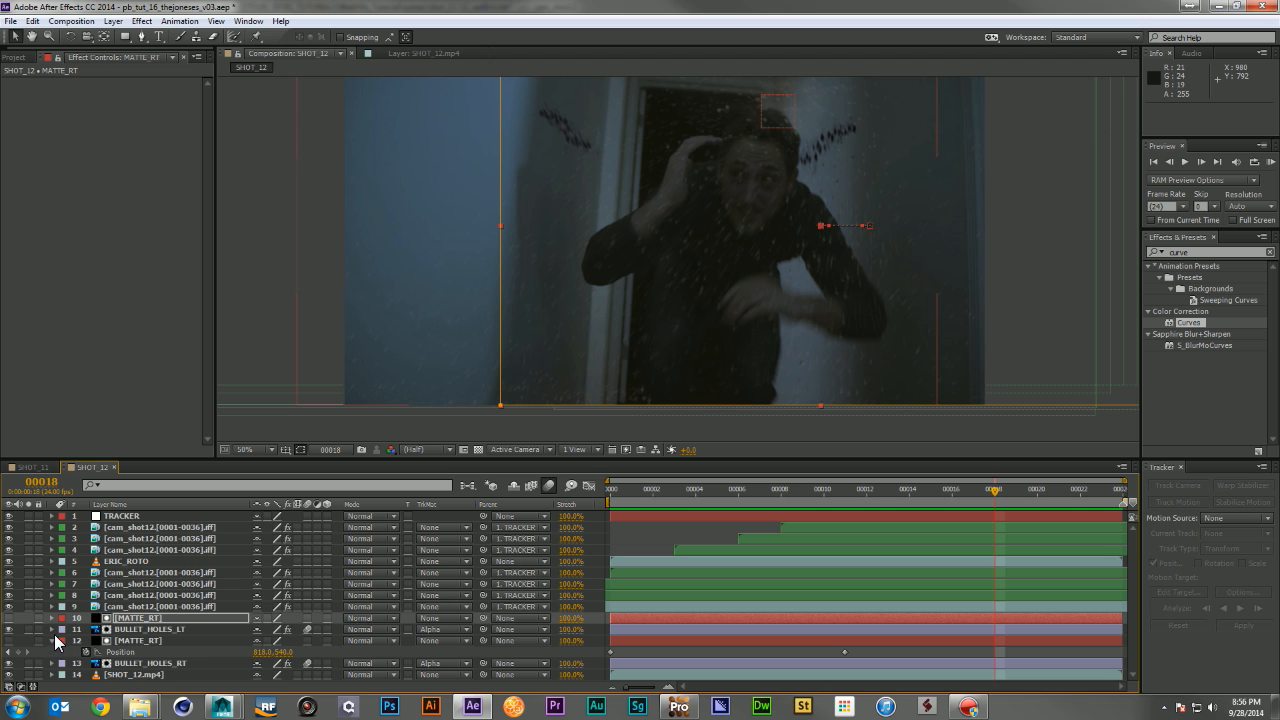
left_click(50, 640)
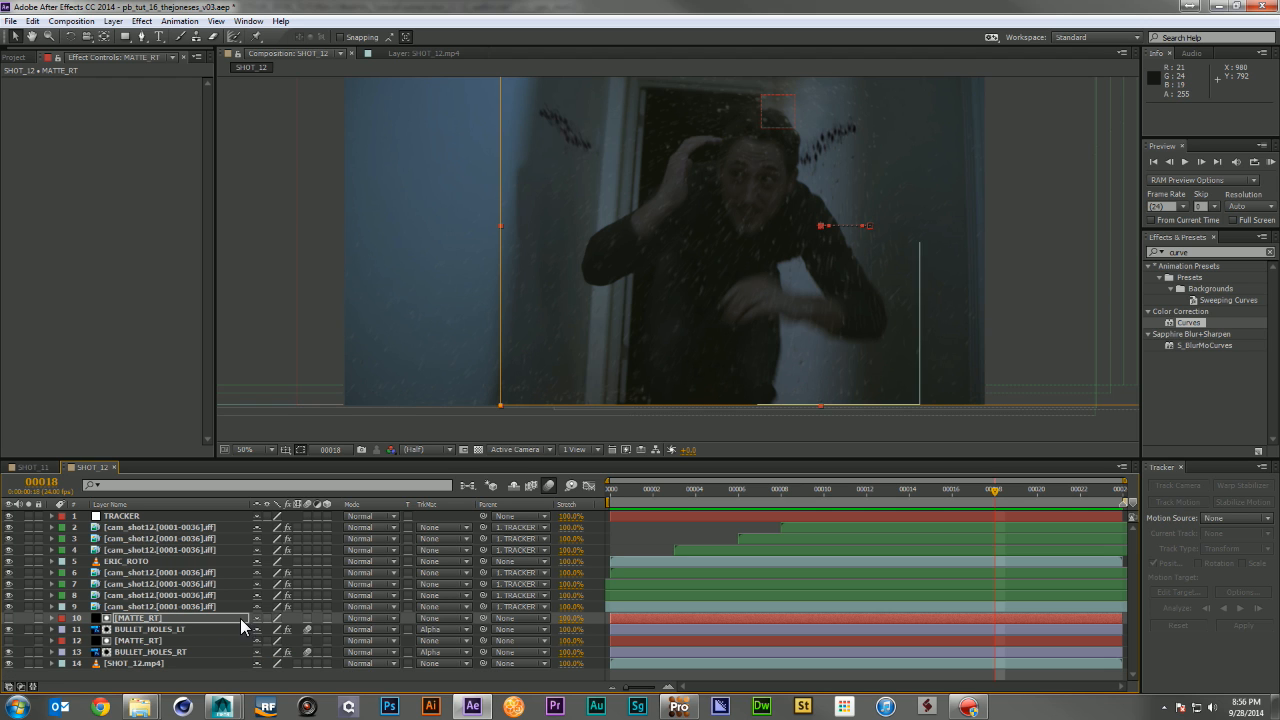
Shift the layer 9 debris two frames earlier to start at frame -9, and nudge it slightly up and left at frame 0
left_click(190, 606)
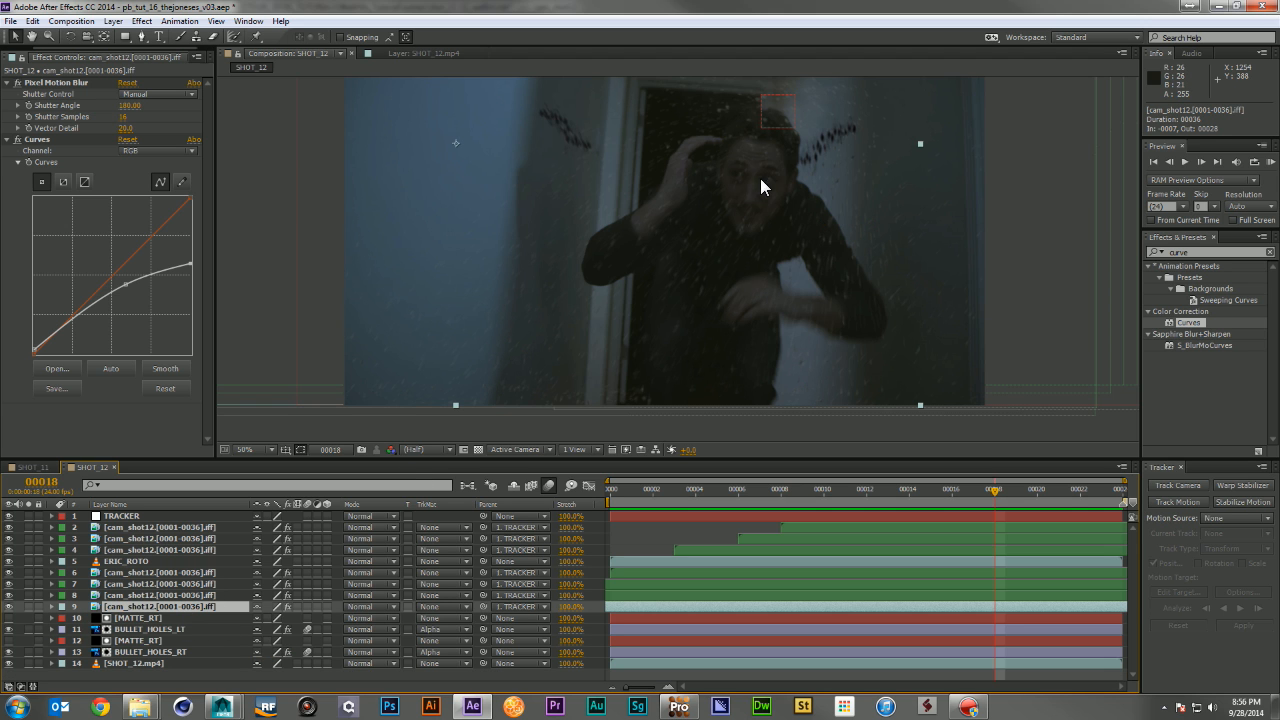
left_click(611, 479)
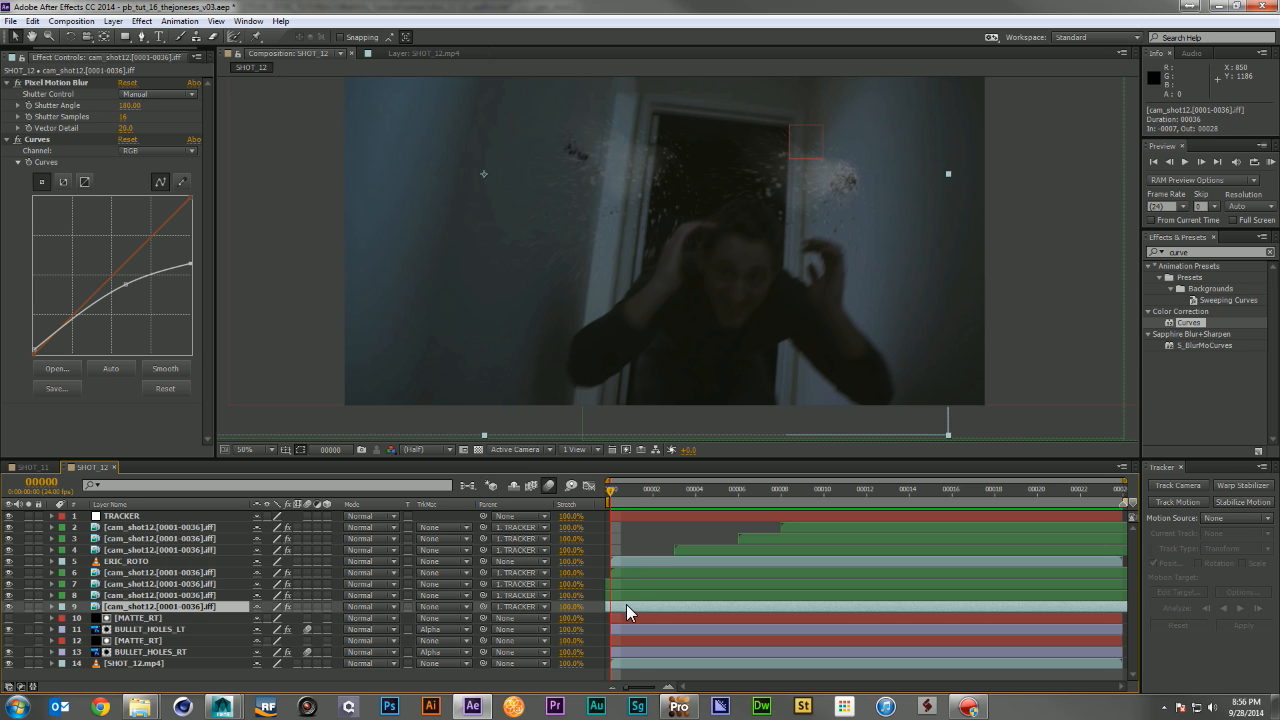
left_click_drag(626, 606, 604, 606)
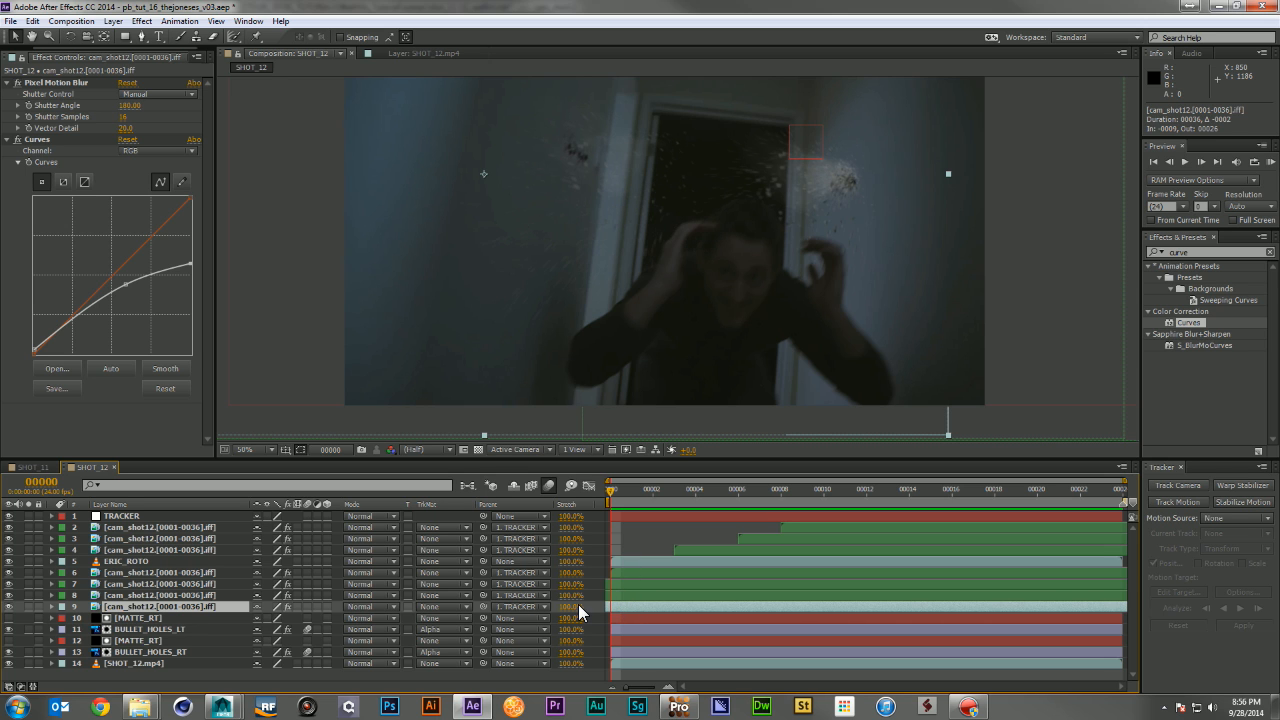
left_click_drag(658, 210, 648, 194)
left_click(658, 606)
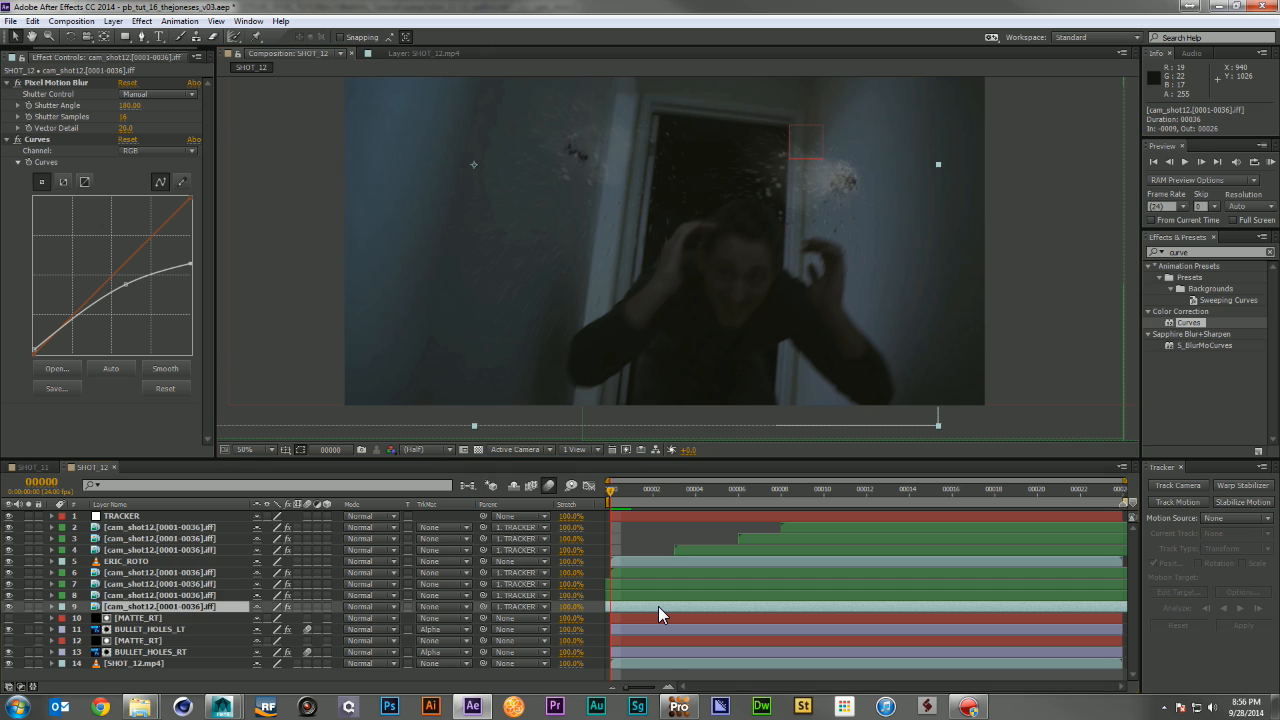
key("ctrl+d")
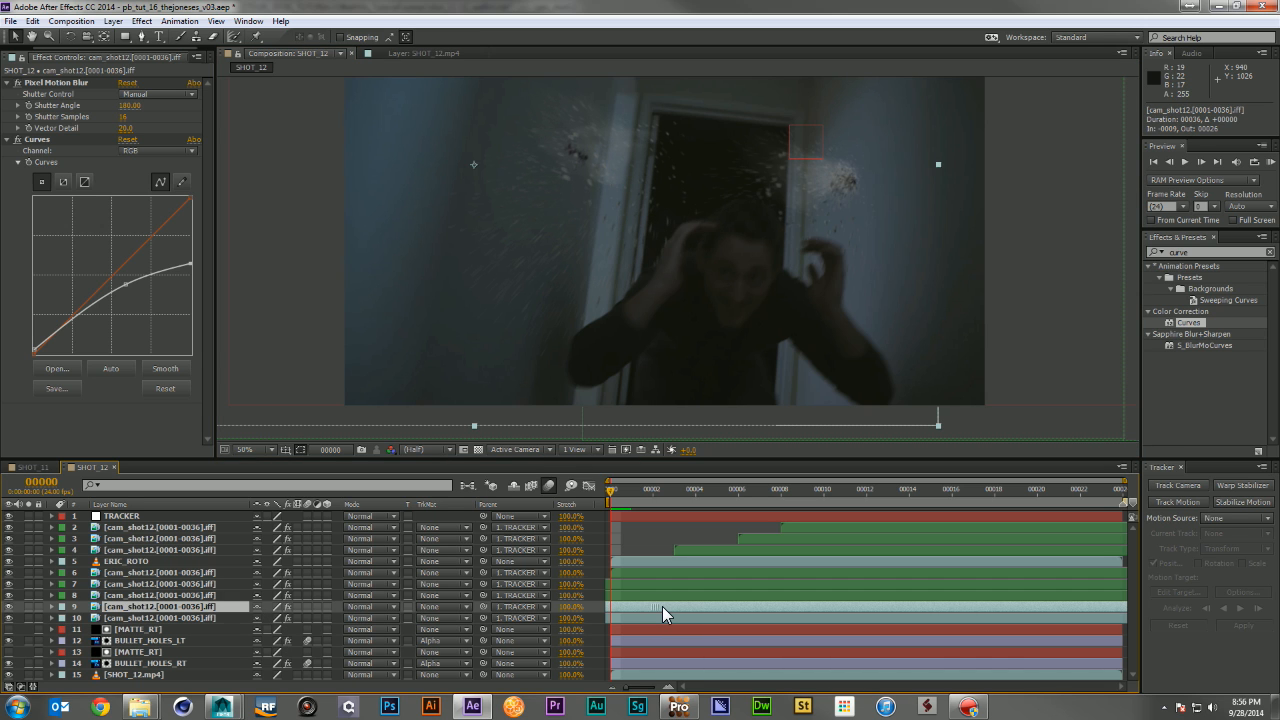
key("ctrl+z")
key("Delete")
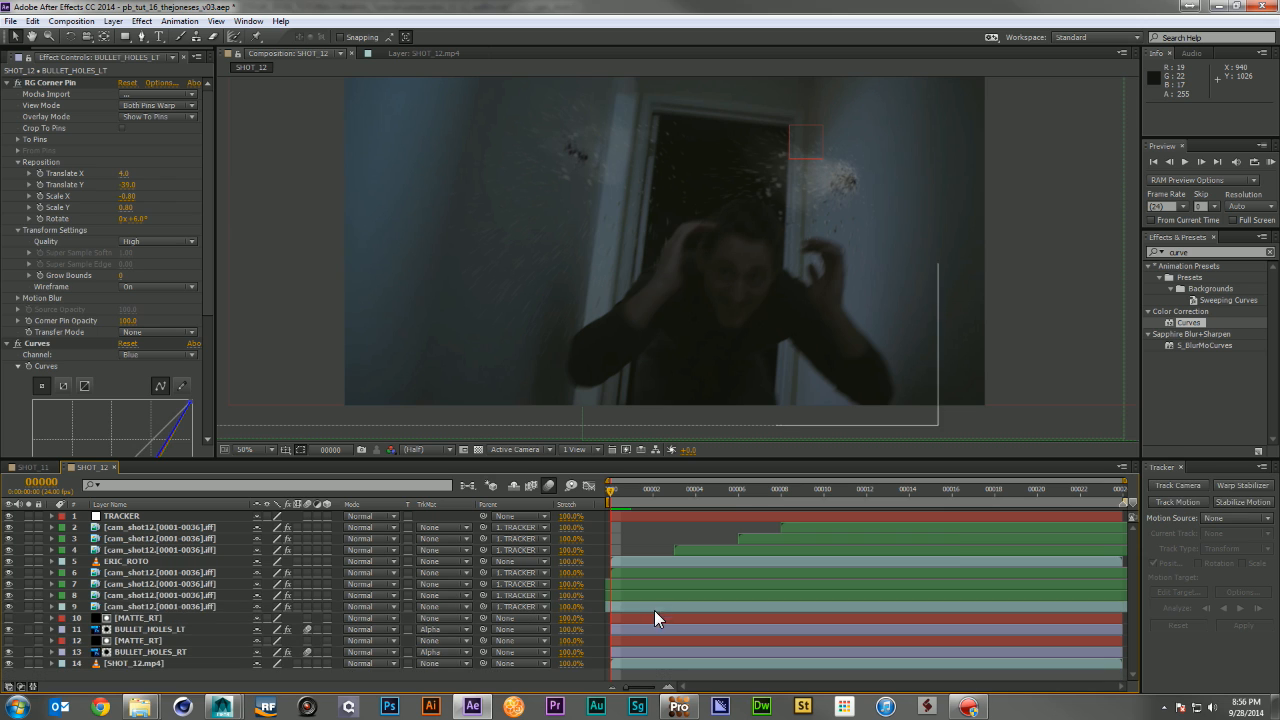
Duplicate the layer 9 debris, shift the copy 5 frames later, and move it about 108 px left and 44 px down
left_click(645, 604)
key("ctrl+d")
left_click_drag(636, 606, 718, 604)
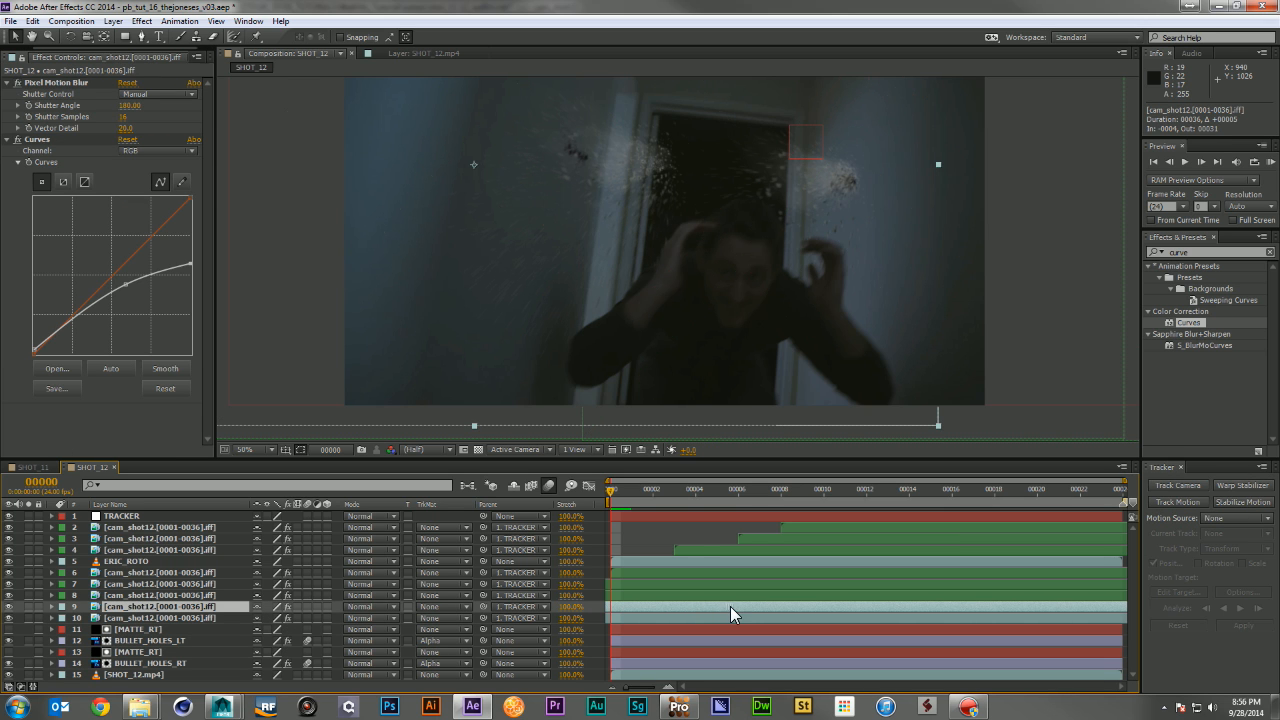
left_click_drag(636, 194, 604, 215)
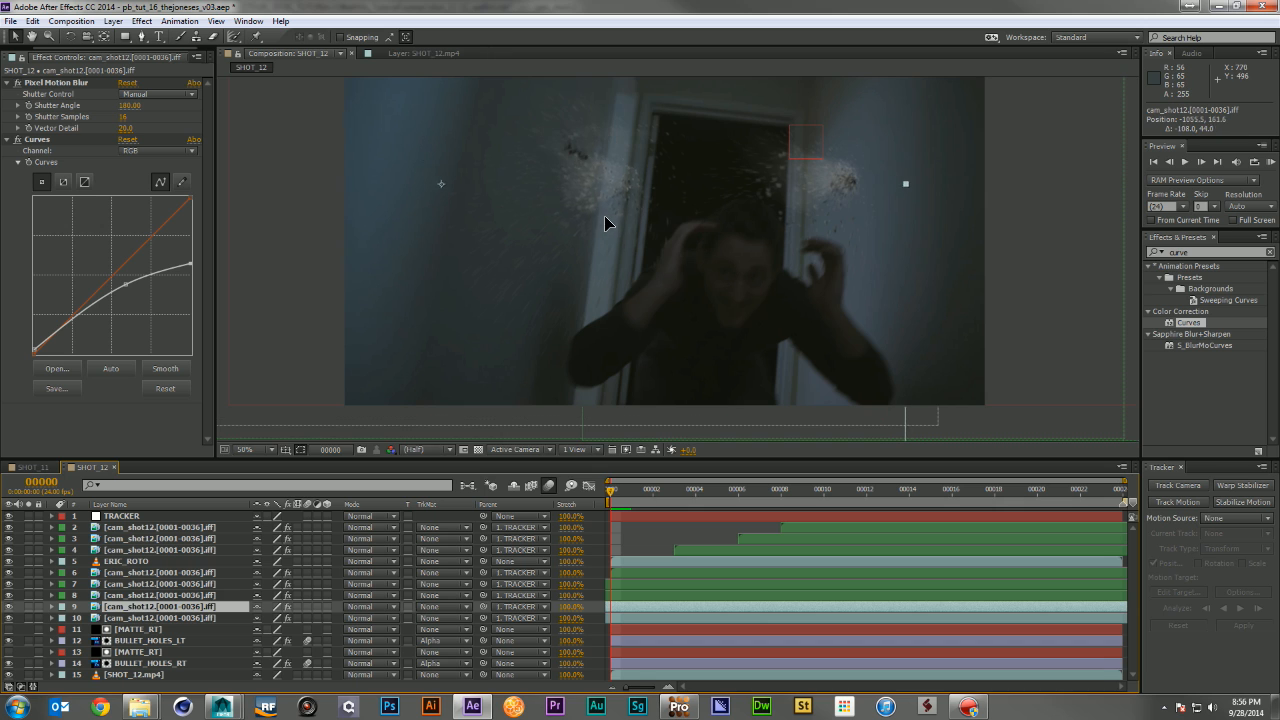
Mirror the layer 10 debris by setting its horizontal scale to -136%
left_click(206, 620)
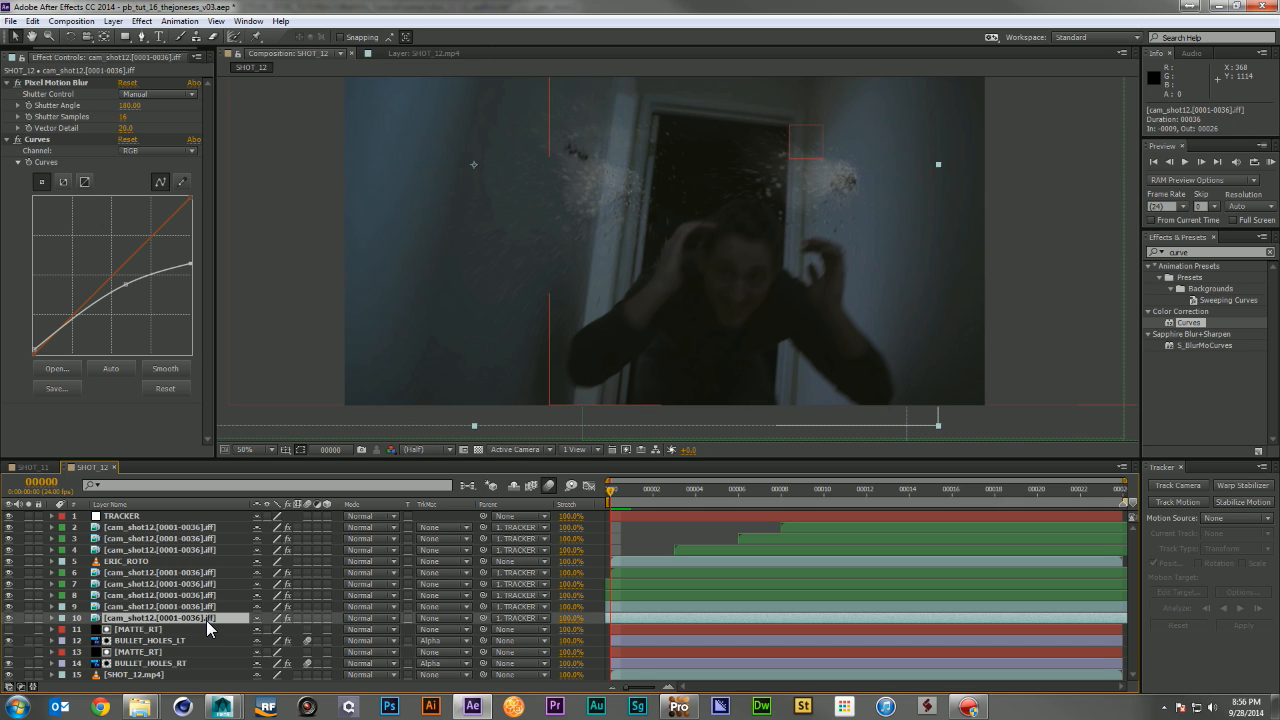
key("s")
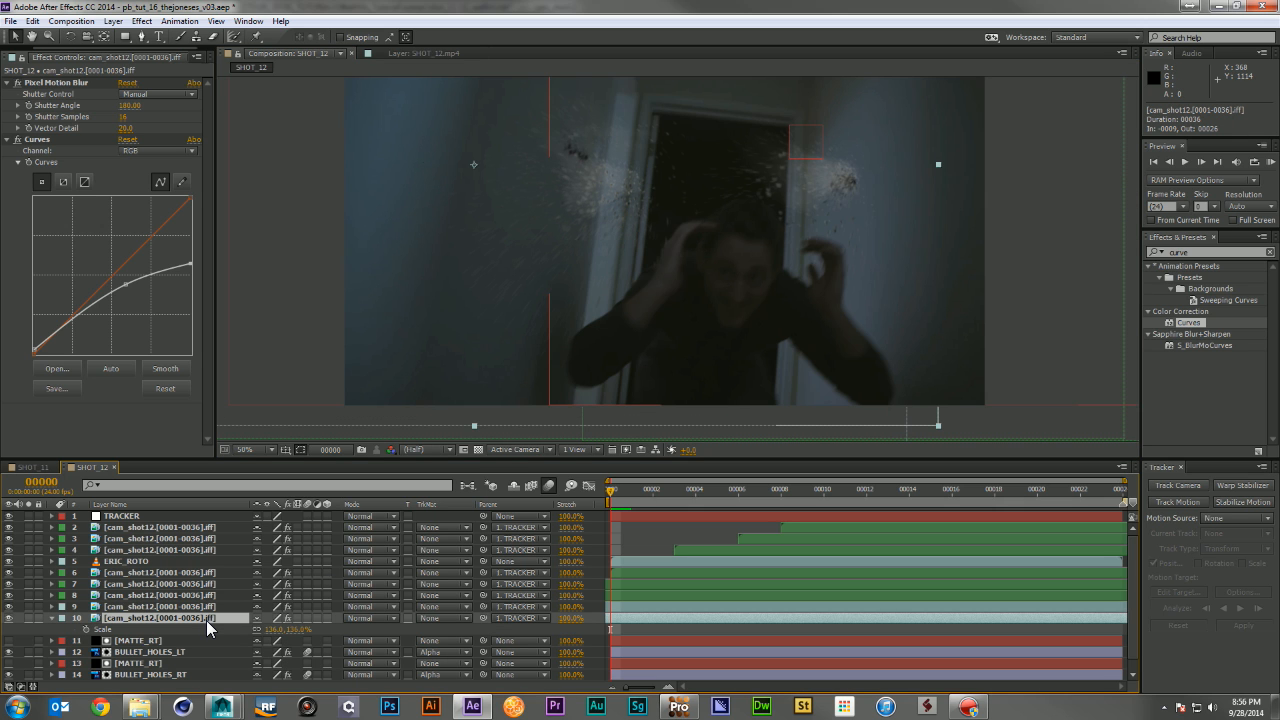
left_click(270, 629)
type("-126")
key("Return")
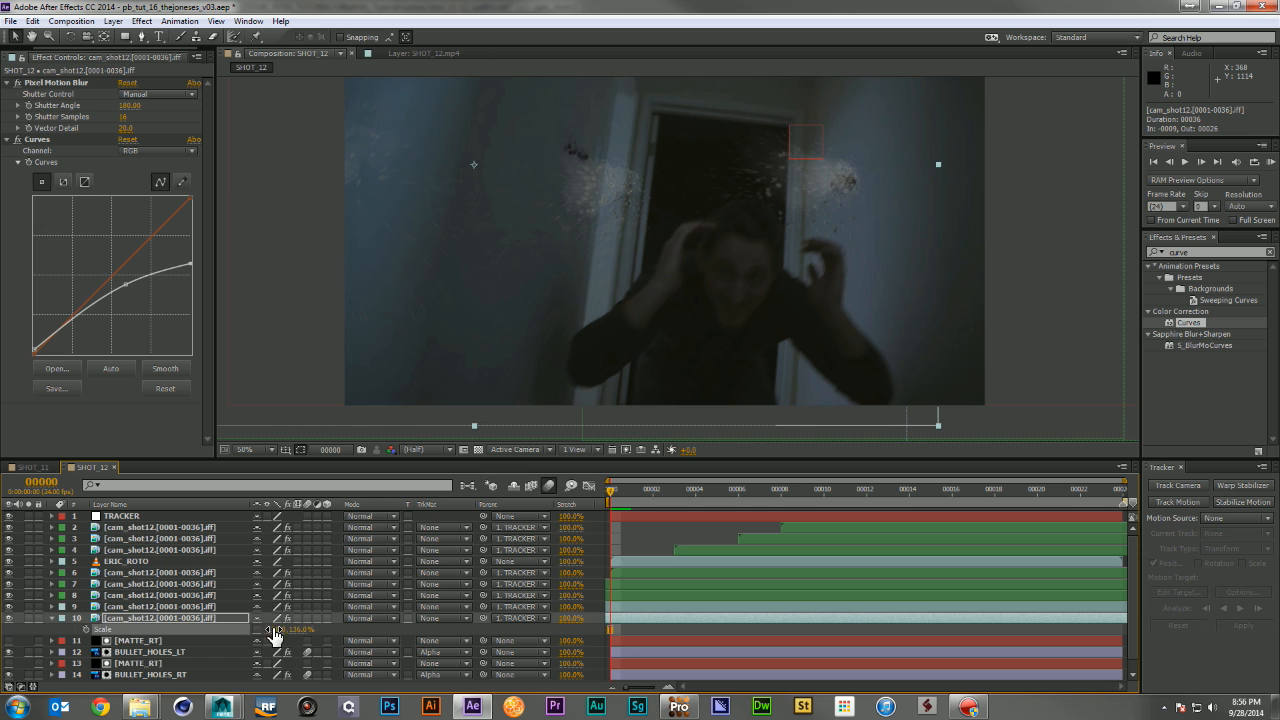
Delete the unmirrored layer 9 copy and move the mirrored debris about 786 px right and 14 px down onto the left-wall holes
left_click(188, 609)
key("Delete")
left_click(640, 610)
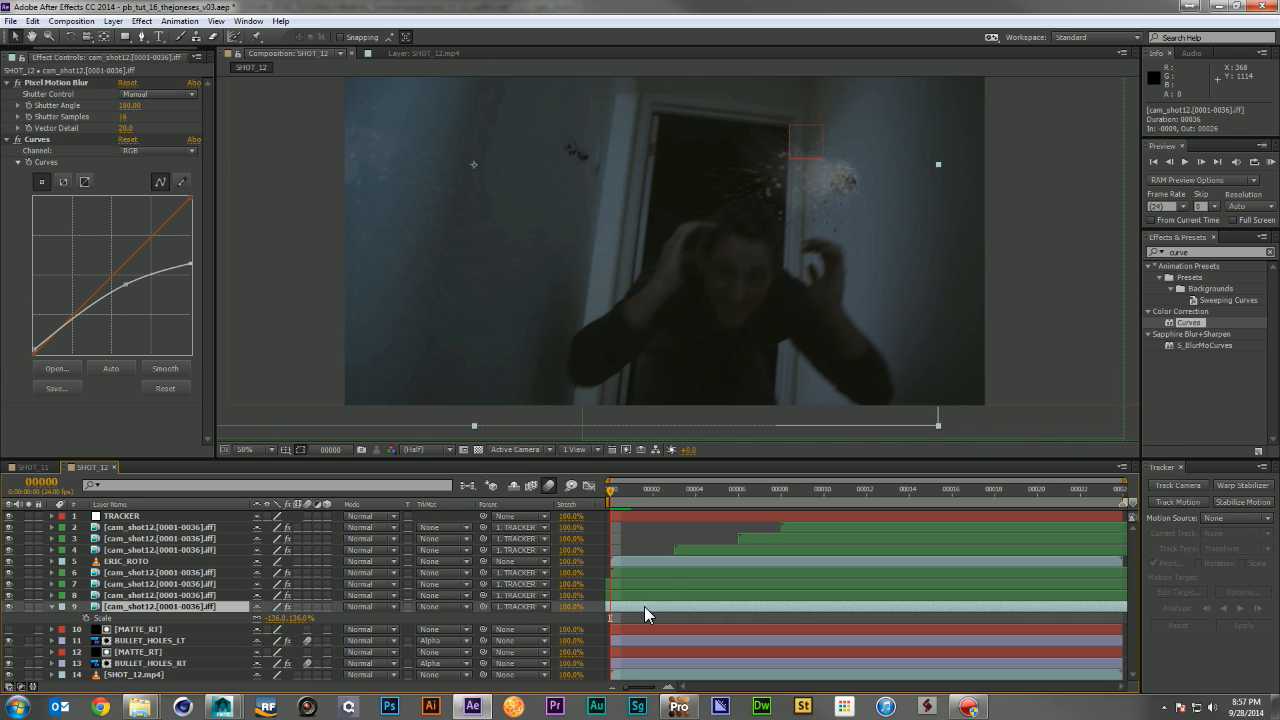
left_click_drag(419, 213, 680, 216)
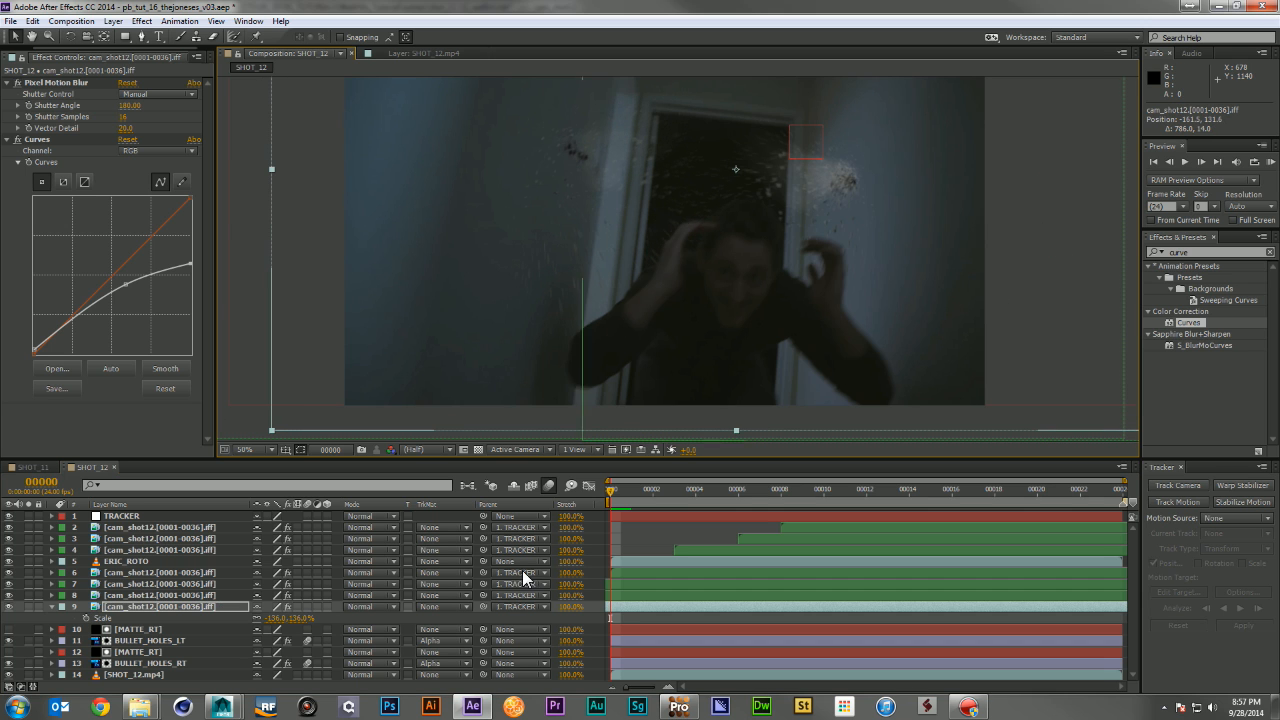
Duplicate the mirrored debris, shift the copy one frame later, and move it about 74 px right and 46 px up
left_click(612, 606)
key("ctrl+d")
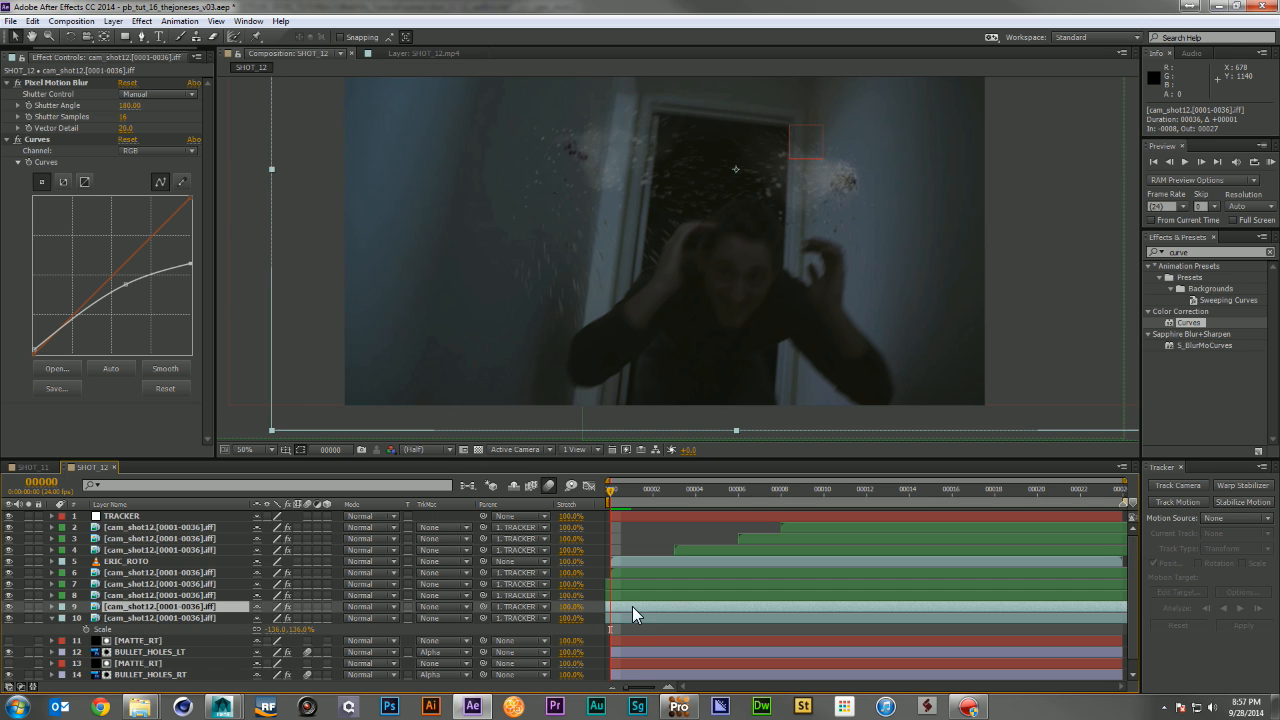
left_click_drag(574, 192, 594, 171)
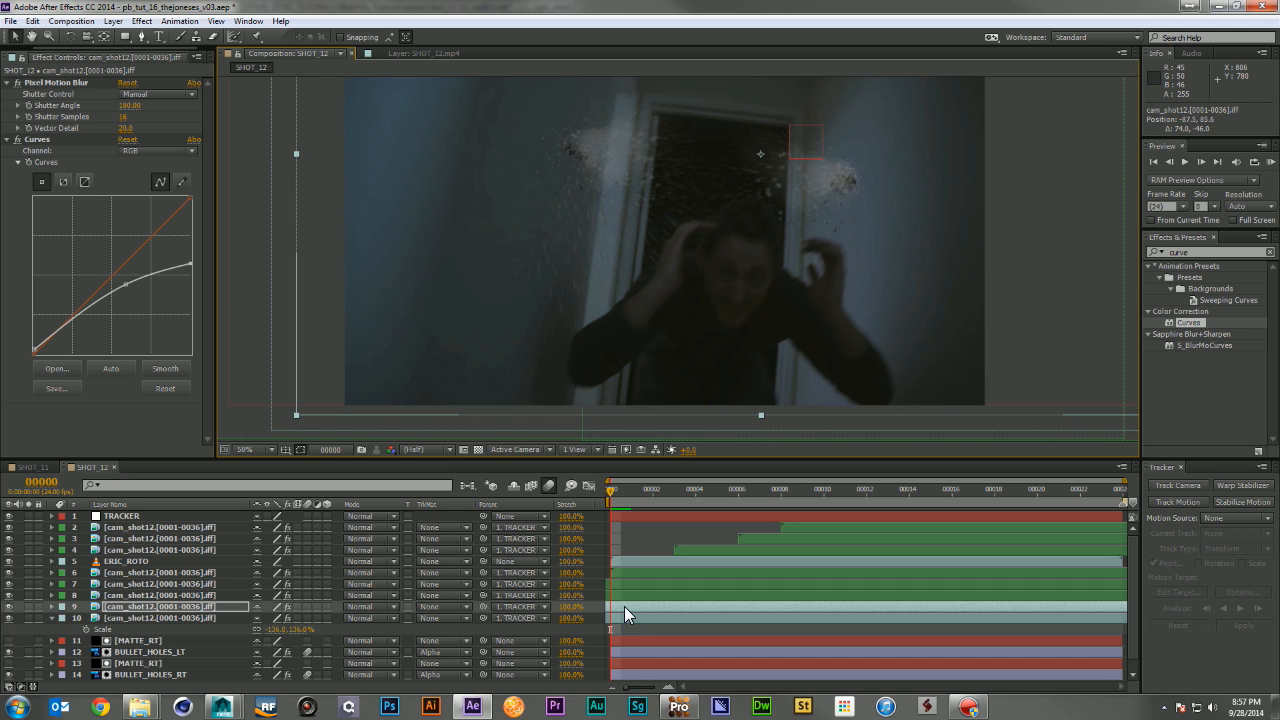
Duplicate the layer 9 debris again, offset the new copy slightly in time, and move it about 2 px left and 16 px down
key("ctrl+d")
left_click_drag(674, 603, 684, 603)
mouse_move(566, 172)
left_mouse_down()
mouse_move(571, 189)
mouse_move(563, 177)
left_mouse_up()
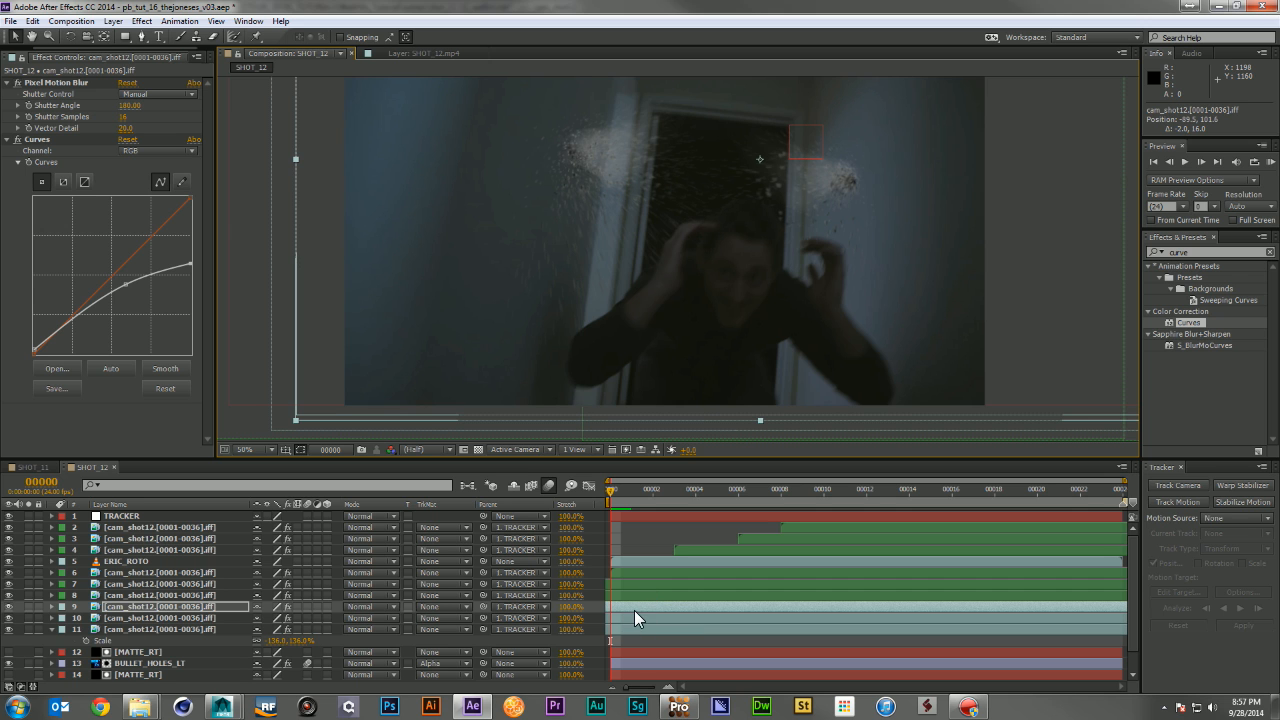
Duplicate the layer 4 debris that starts at frame 3 and select the copy directly beneath it as layer 5
left_click(689, 550)
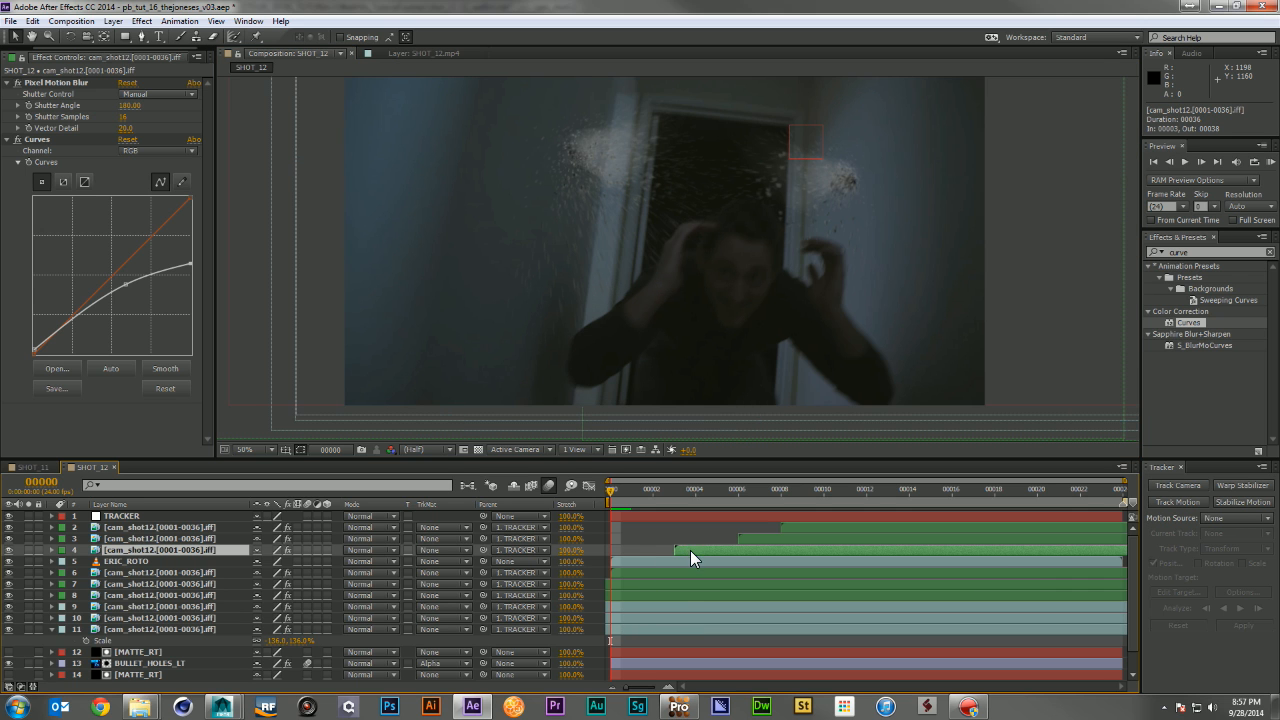
left_click(667, 607)
left_click(690, 550)
key("ctrl+d")
left_click(682, 562)
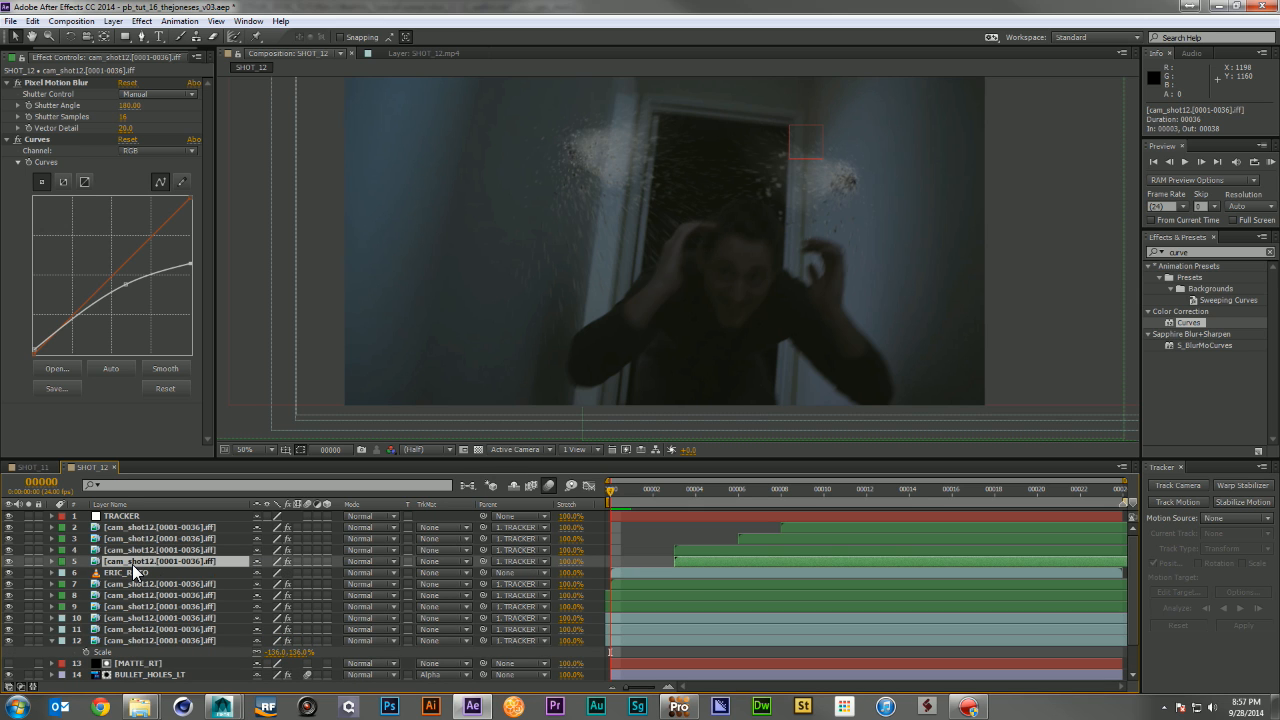
Mirror the layer 5 debris copy with a horizontal scale of -136% and assign it the Blue label color
key("s")
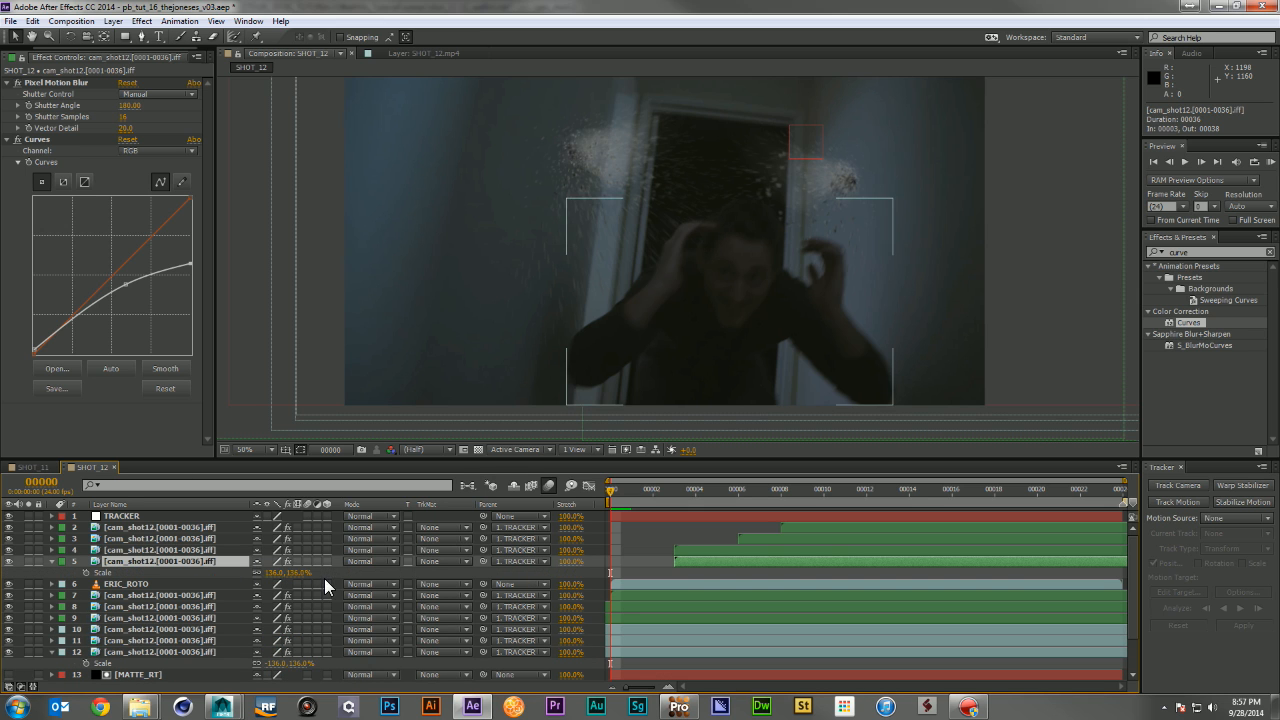
left_click(274, 572)
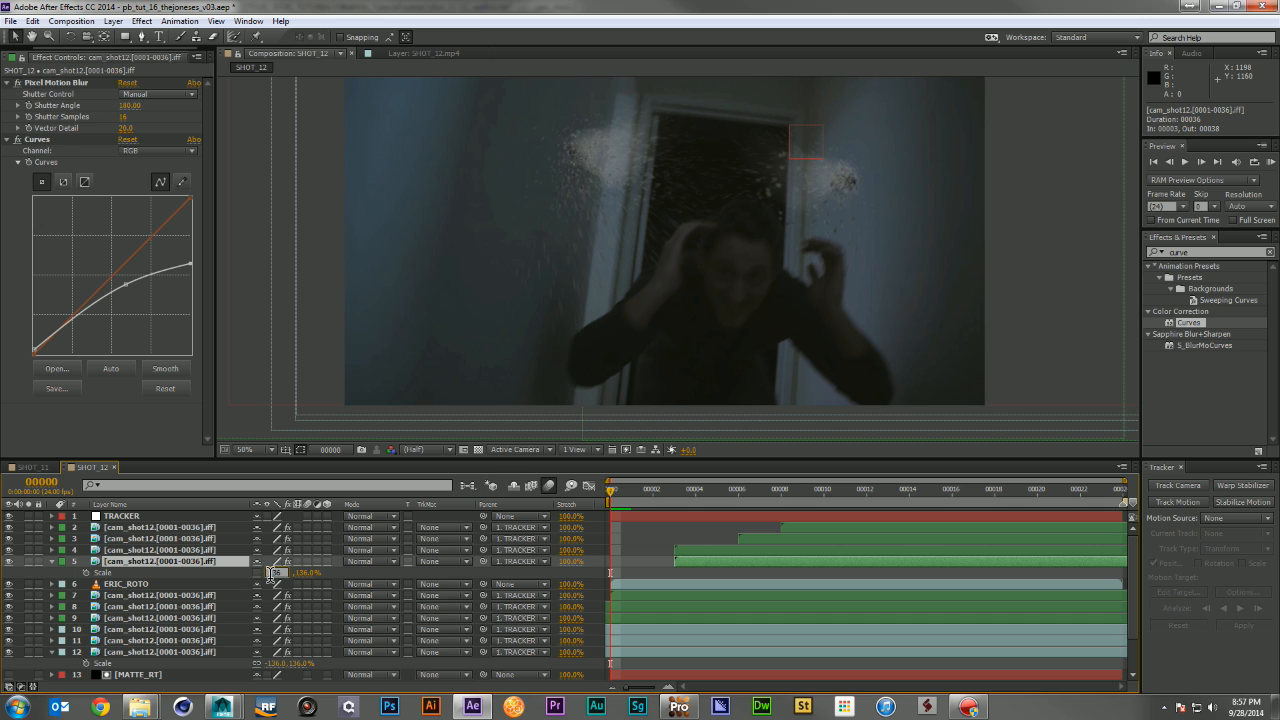
type("-")
key("Return")
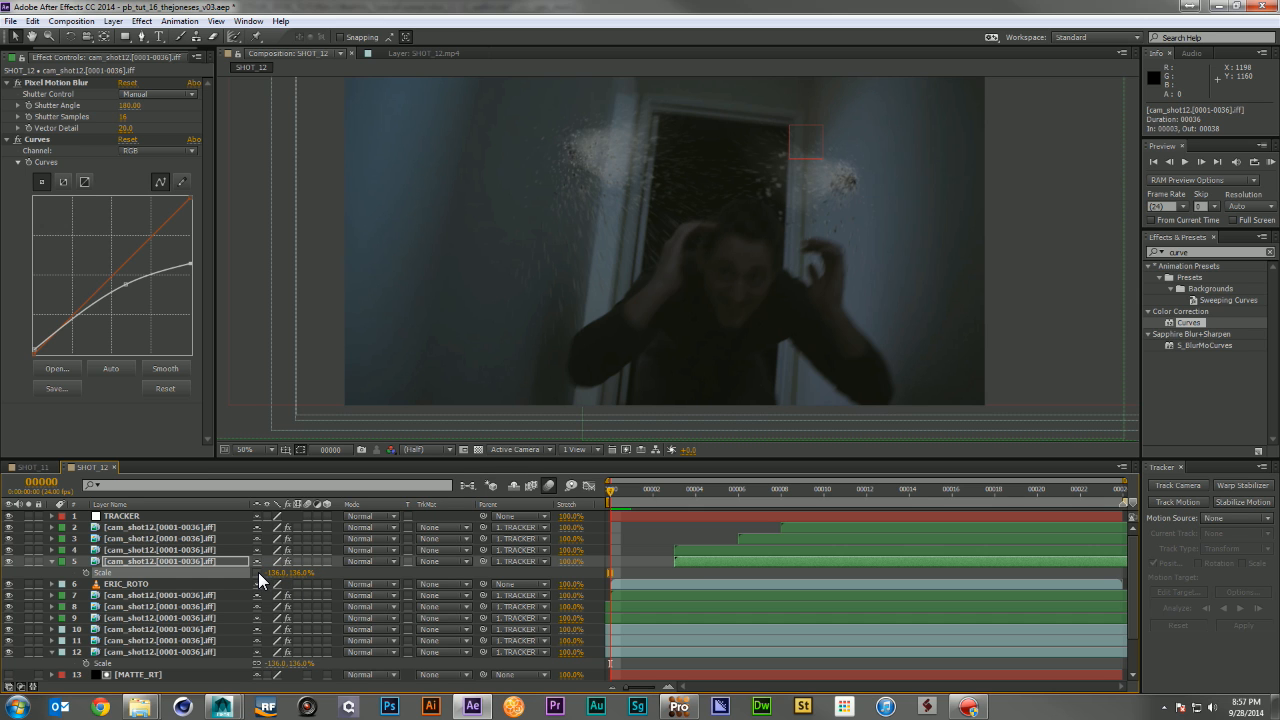
left_click(61, 561)
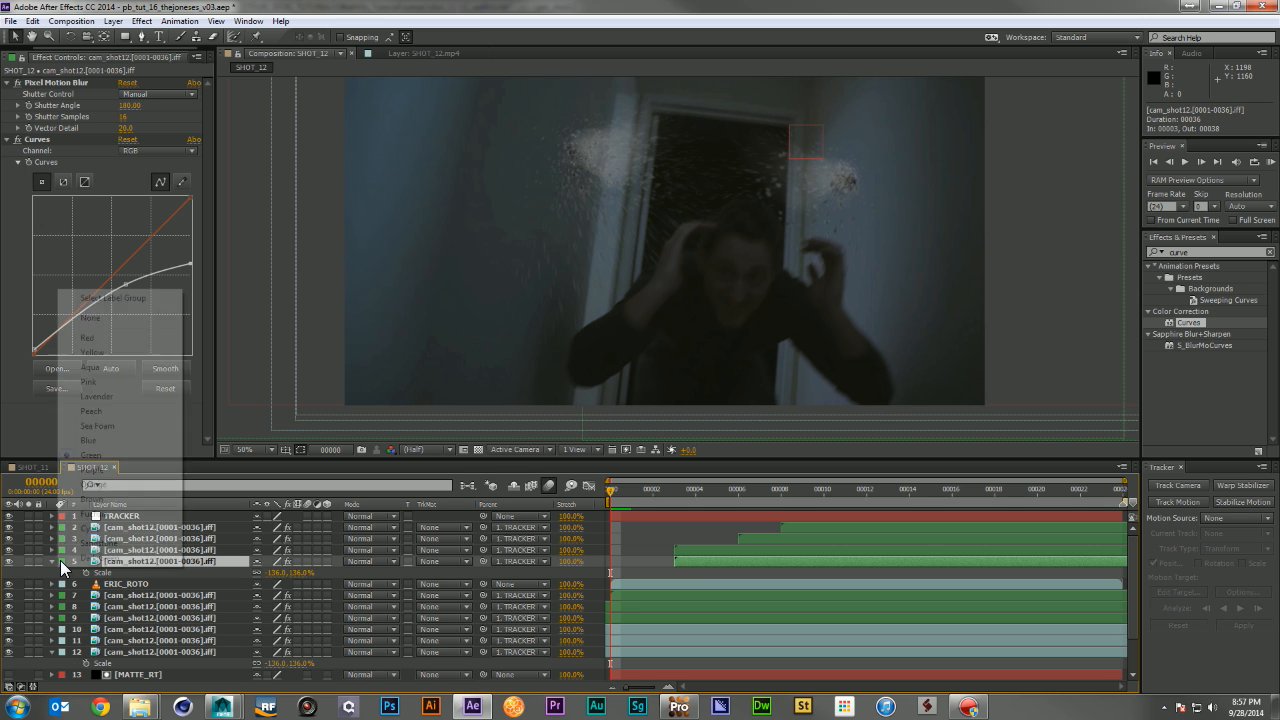
left_click(100, 440)
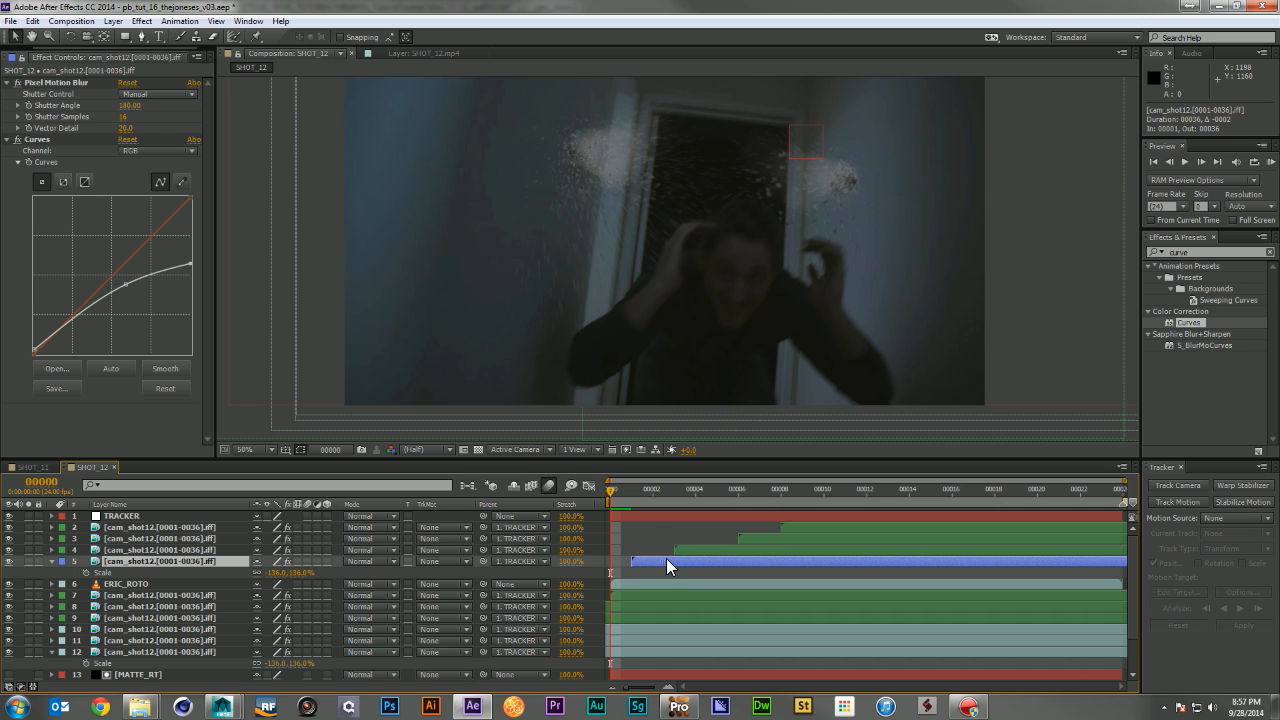
At frame 2, move the blue mirrored debris layer about 232 px right and 82 px up, onto the left wall's bullet holes
left_click(652, 489)
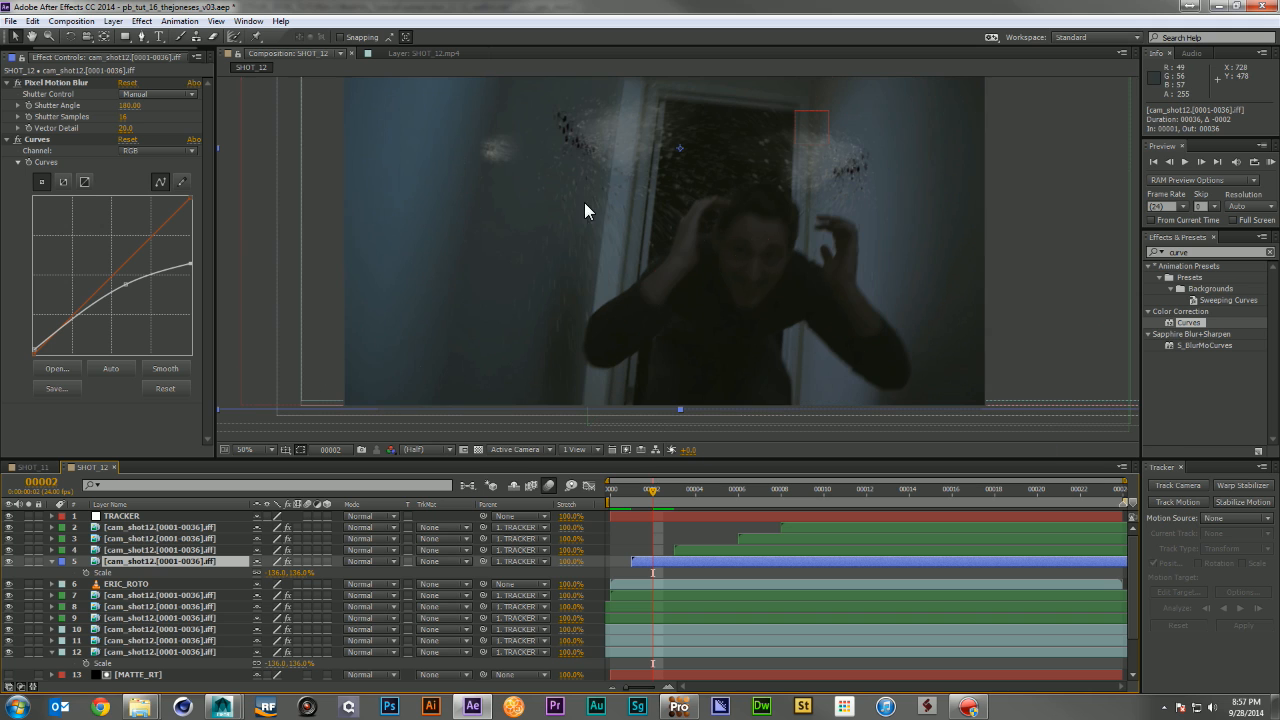
left_click_drag(514, 168, 583, 145)
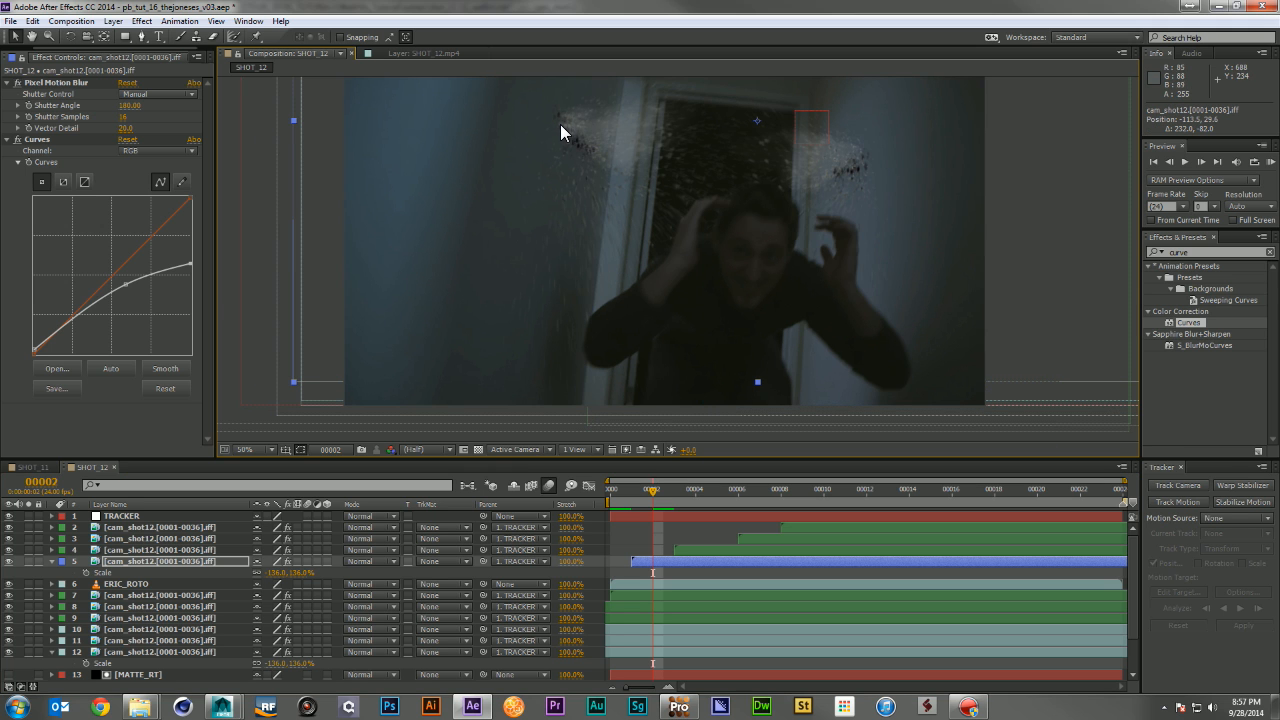
Duplicate the blue debris, shift the copy three frames later to start at frame 4, and reposition it slightly at frame 5
key("ctrl+d")
left_click(692, 553)
left_click_drag(693, 559, 754, 564)
left_click(718, 492)
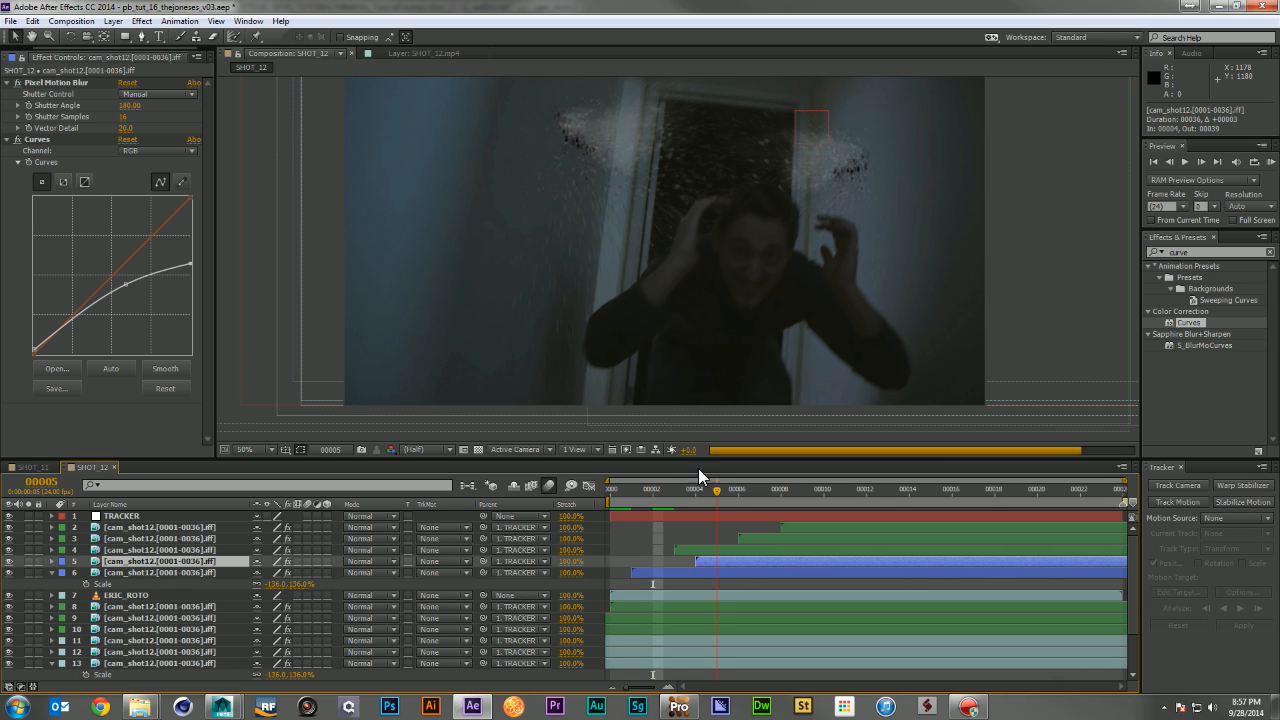
left_click_drag(570, 117, 571, 112)
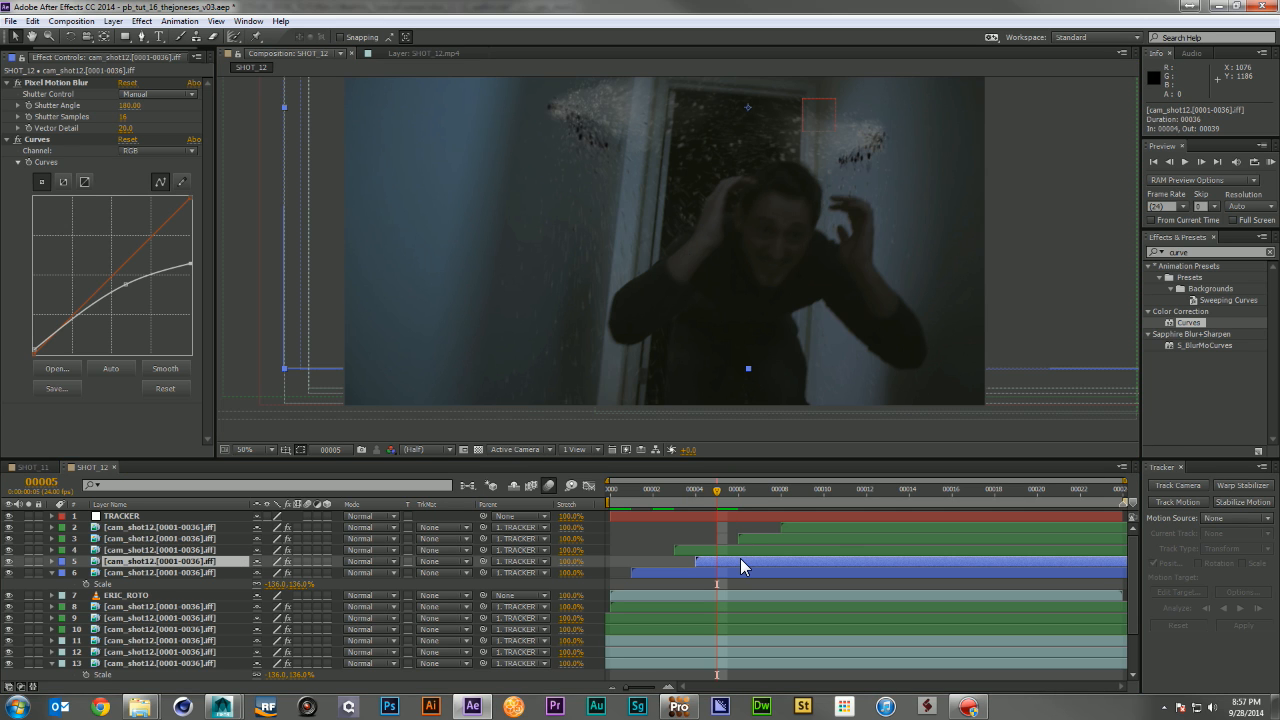
Duplicate the frame 4 debris, start the copy at frame 6, and move it about 6 px left and 8 px down
key("ctrl+d")
left_click_drag(740, 560, 794, 562)
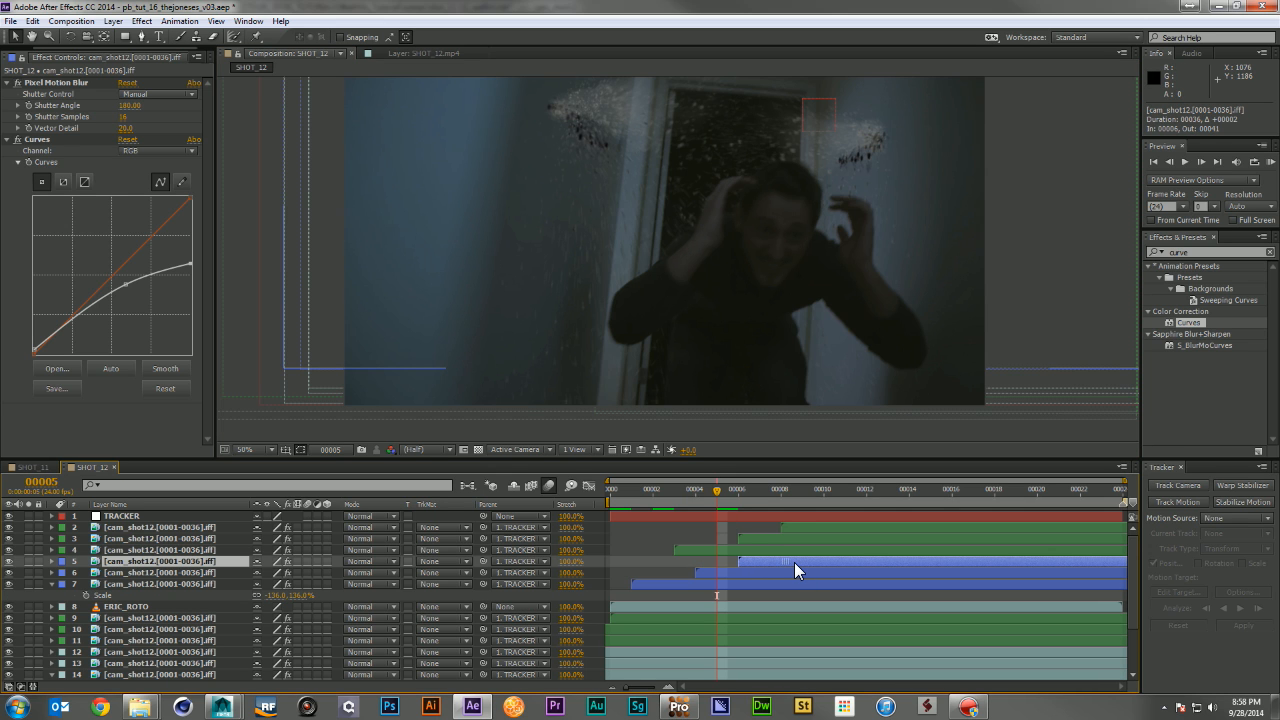
left_click_drag(794, 562, 792, 560)
left_click(770, 490)
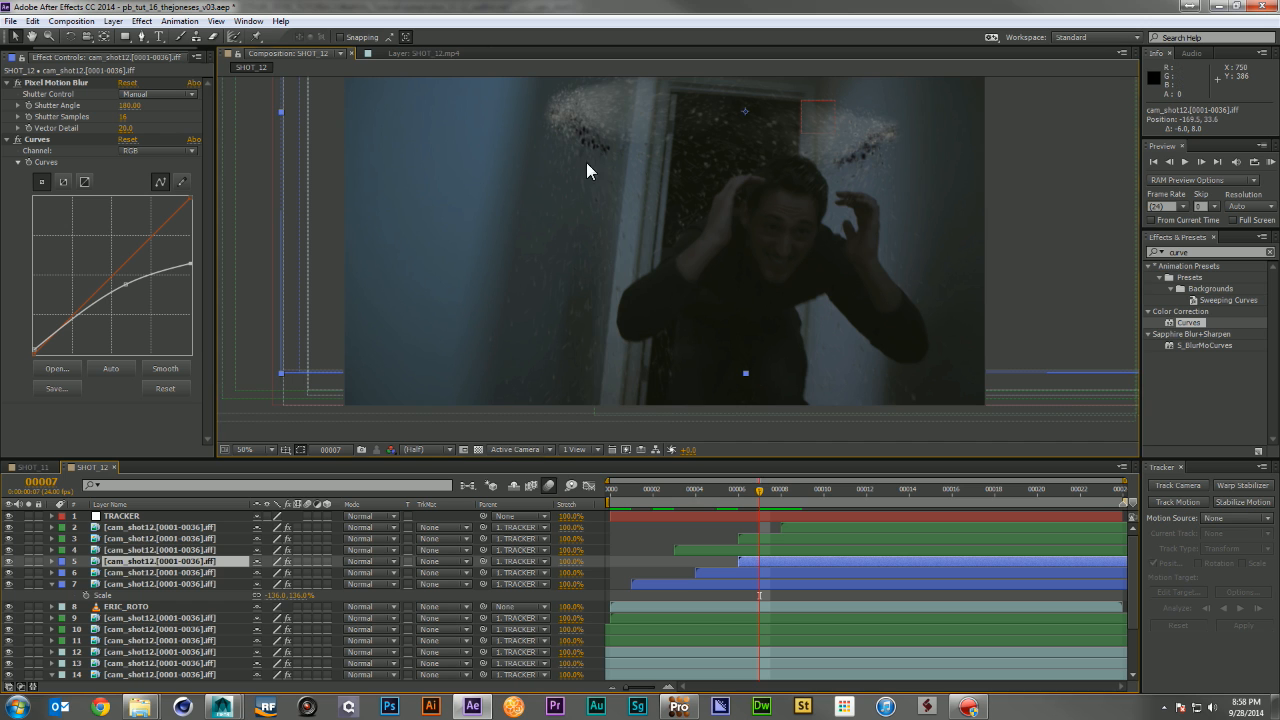
Preview the whole shot to check the staggered left-wall debris, and collapse the layer 7 properties
left_click(786, 498)
left_click_drag(792, 498, 1107, 530)
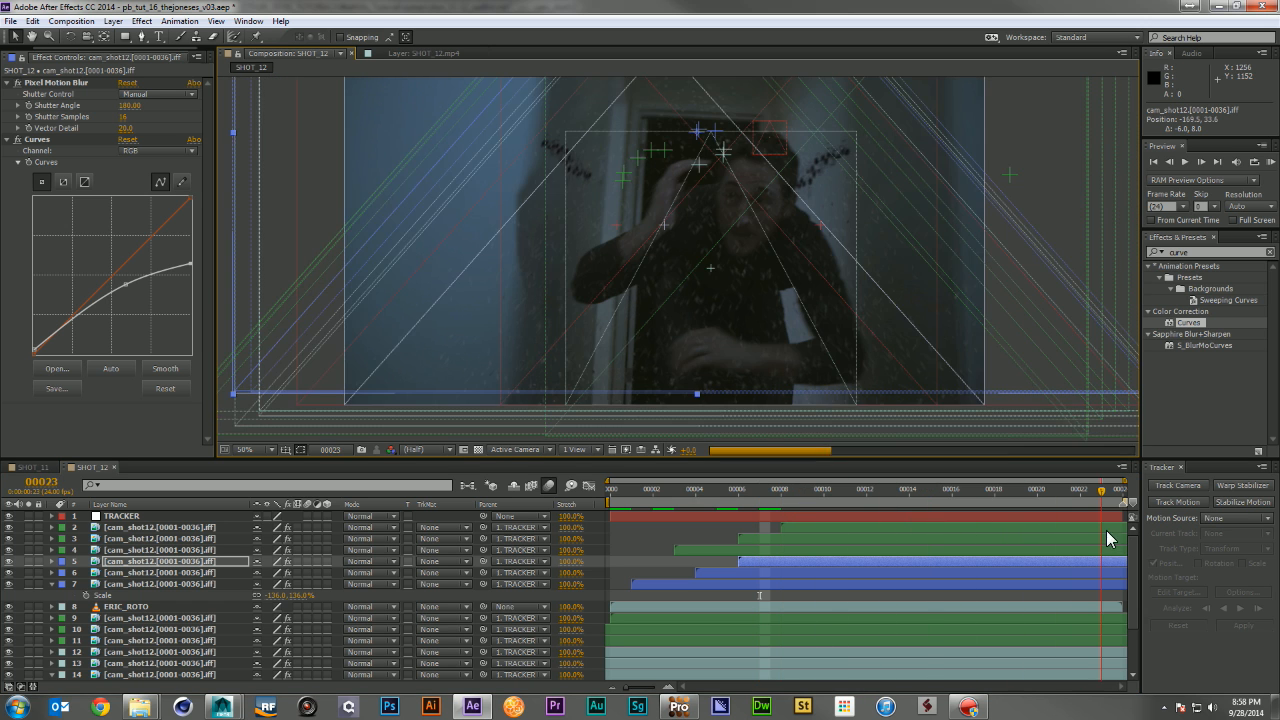
key("KP_0")
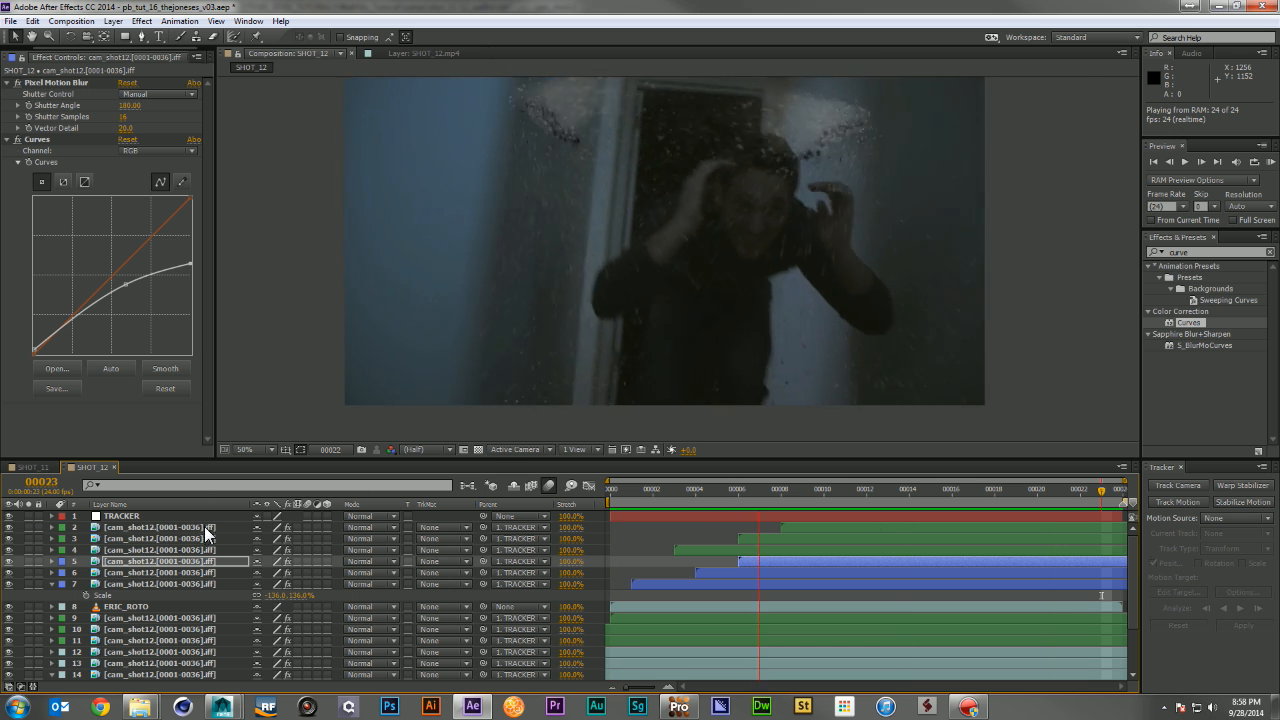
left_click(100, 593)
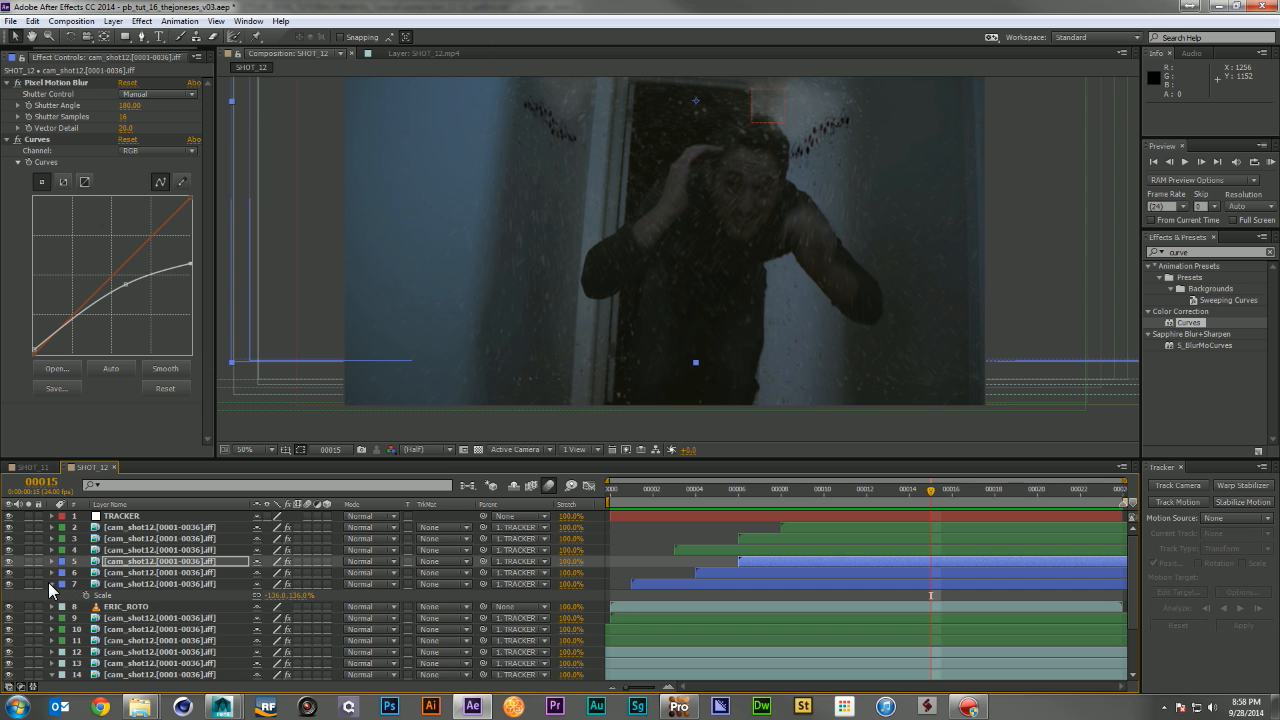
left_click(51, 584)
Apply the Exposure effect to the bullet holes and set the exposure of BULLET_HOLES_LT to 0.89
scroll(125, 590, "down", 3)
left_click(145, 663)
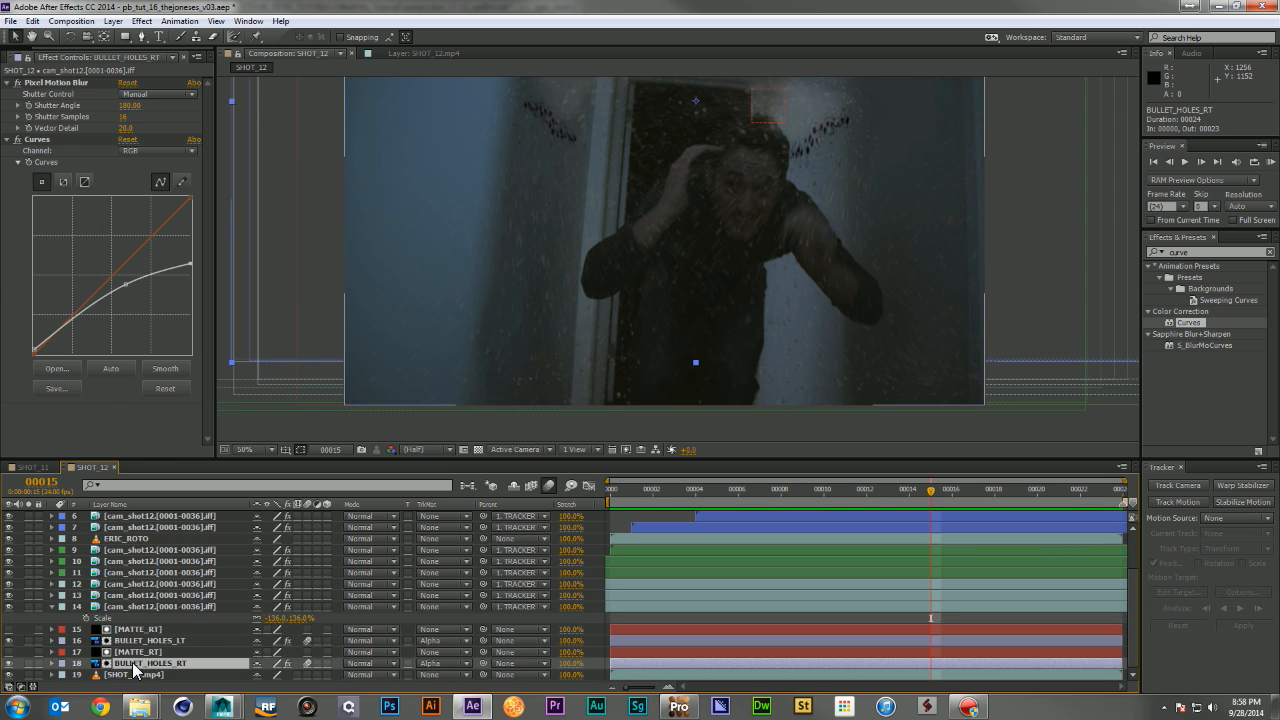
left_click(150, 640, "ctrl")
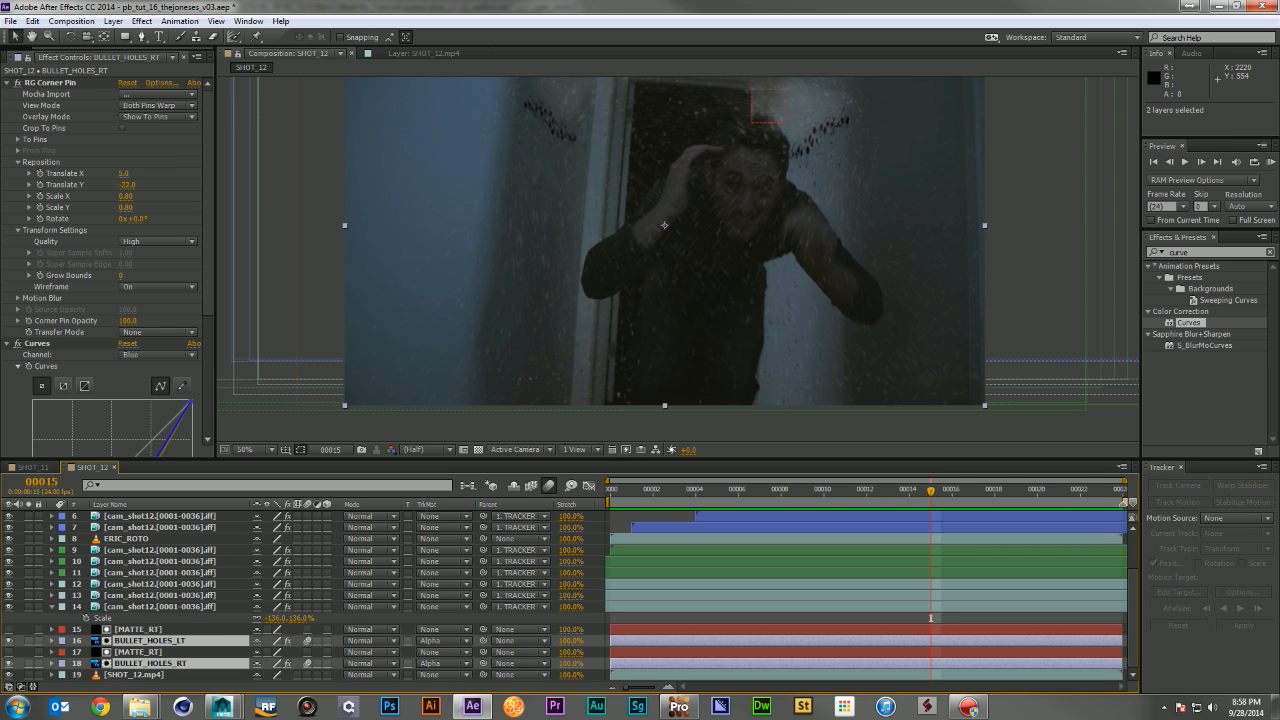
left_click(1179, 414)
left_click(1210, 252)
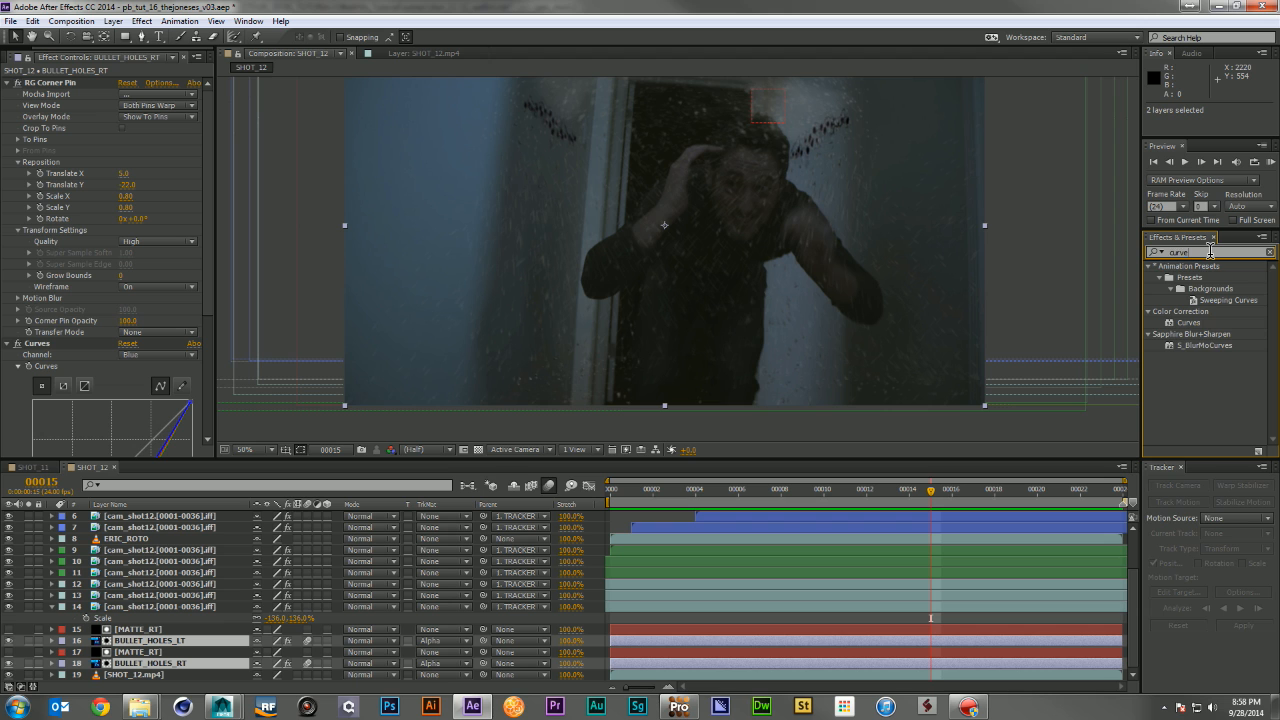
type("expo")
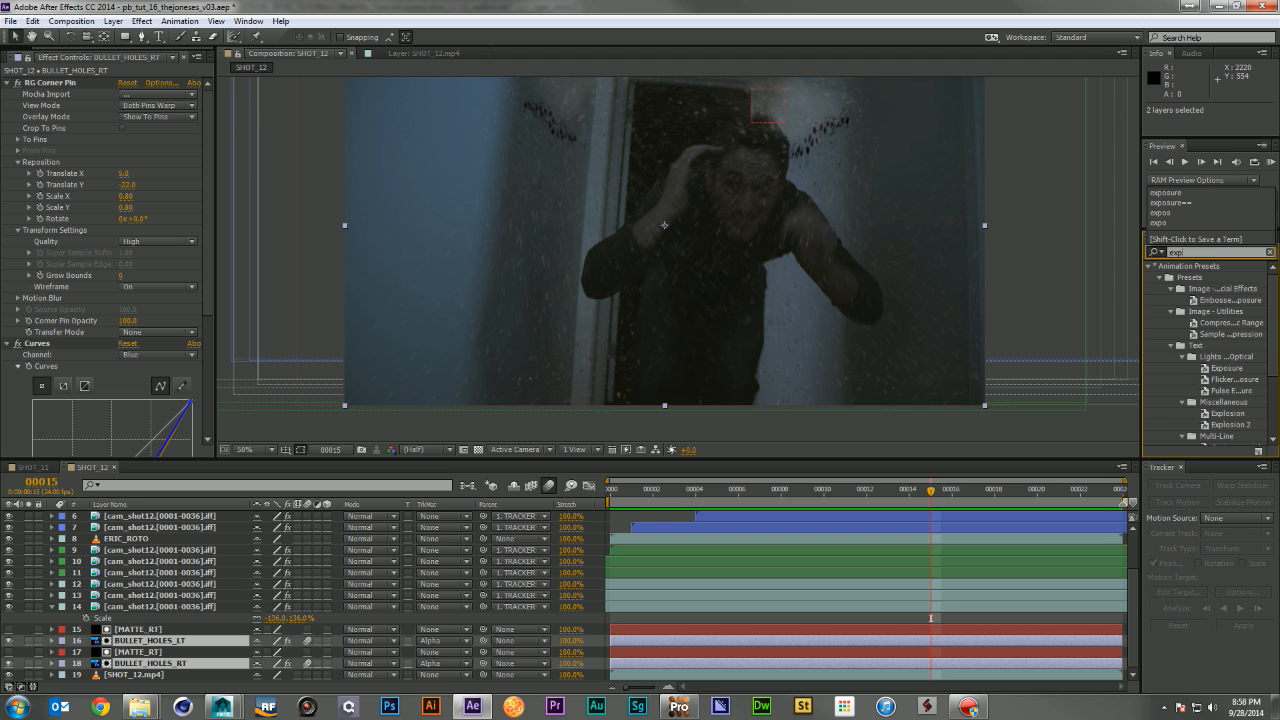
left_click_drag(1192, 402, 127, 638)
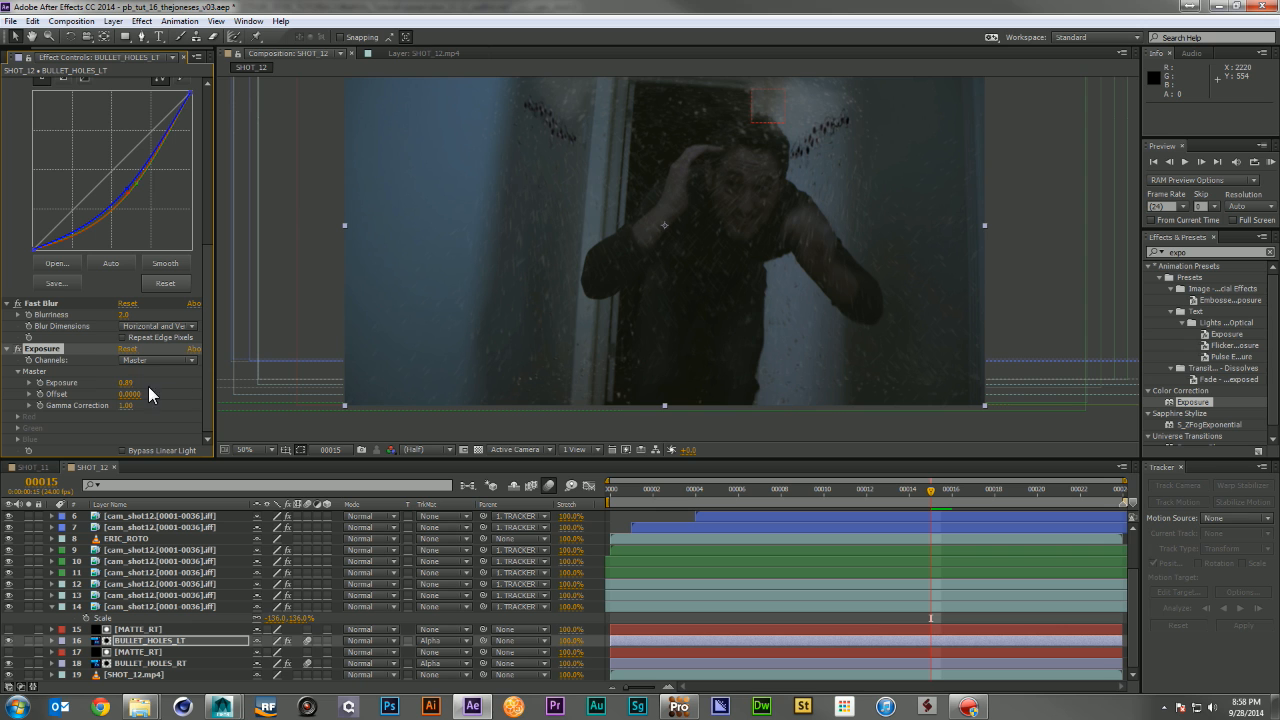
Select BULLET_HOLES_RT, preview the shot, and examine the bullet holes on both walls at frame 21
left_click(150, 665)
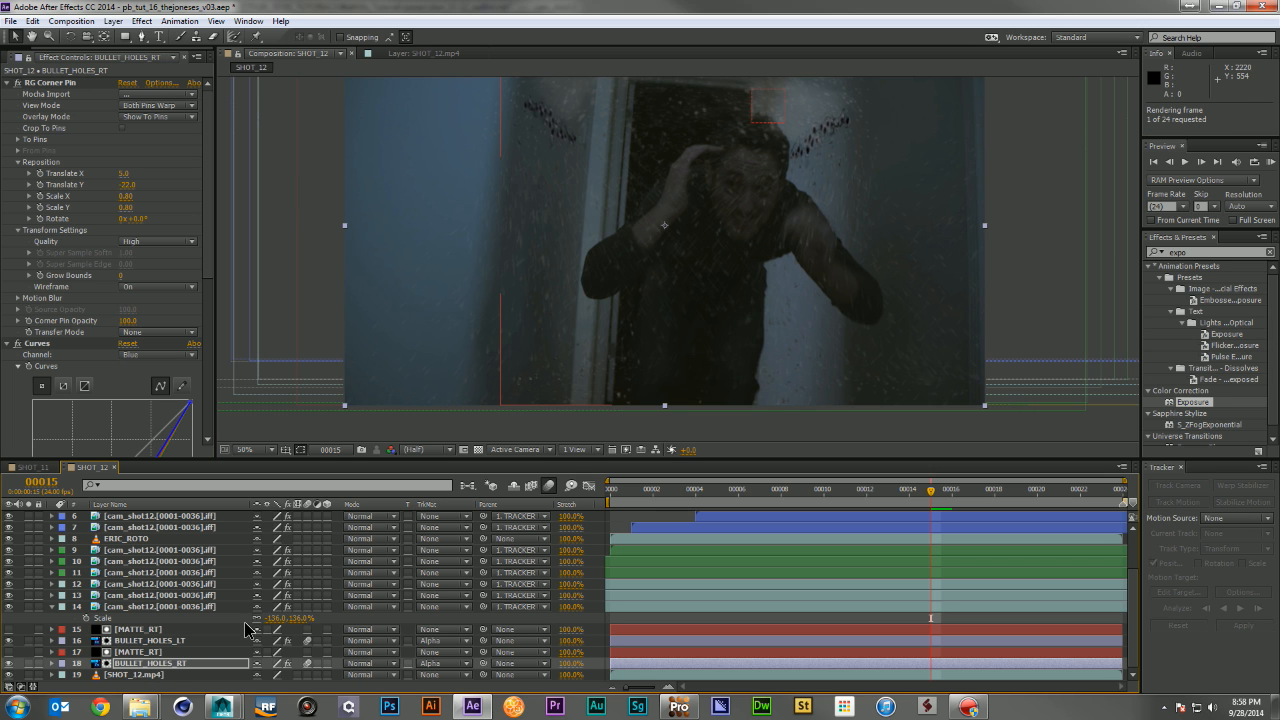
key("KP_0")
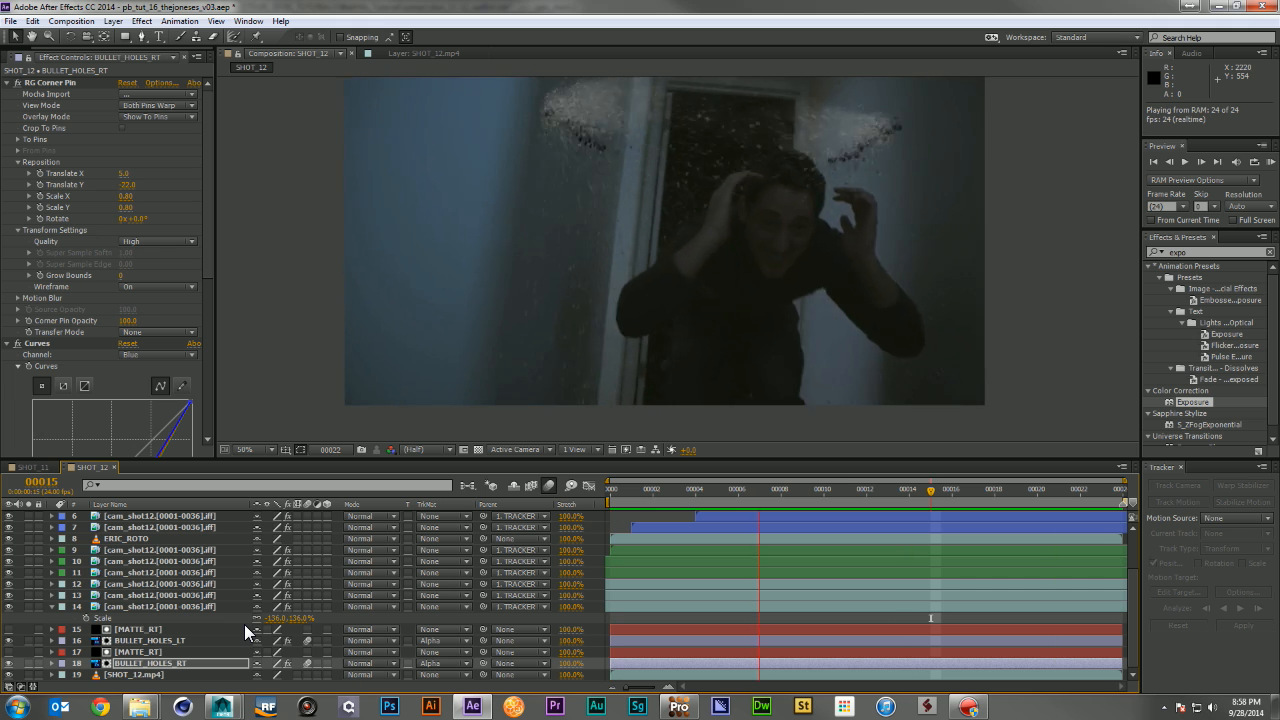
left_click_drag(902, 491, 1059, 491)
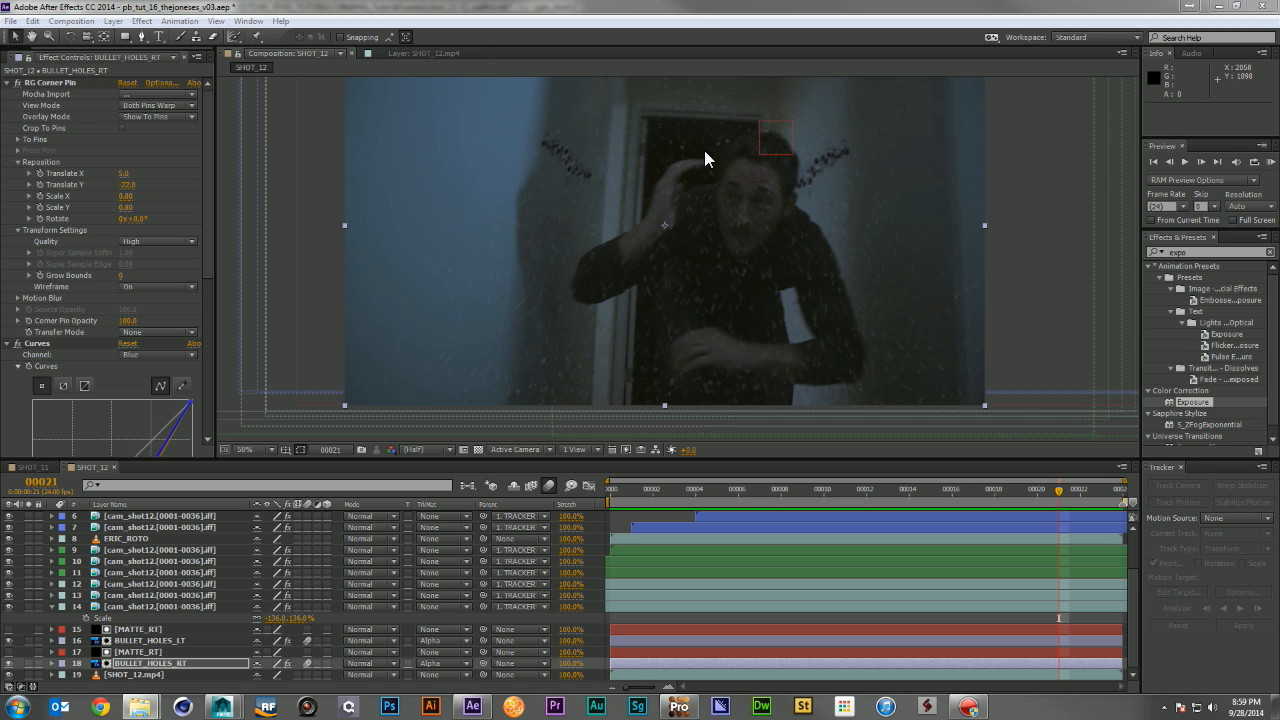
Import Atmosphere_06.mov, place it as the top layer of SHOT_12, and shift it 33 frames earlier
left_click(3, 57)
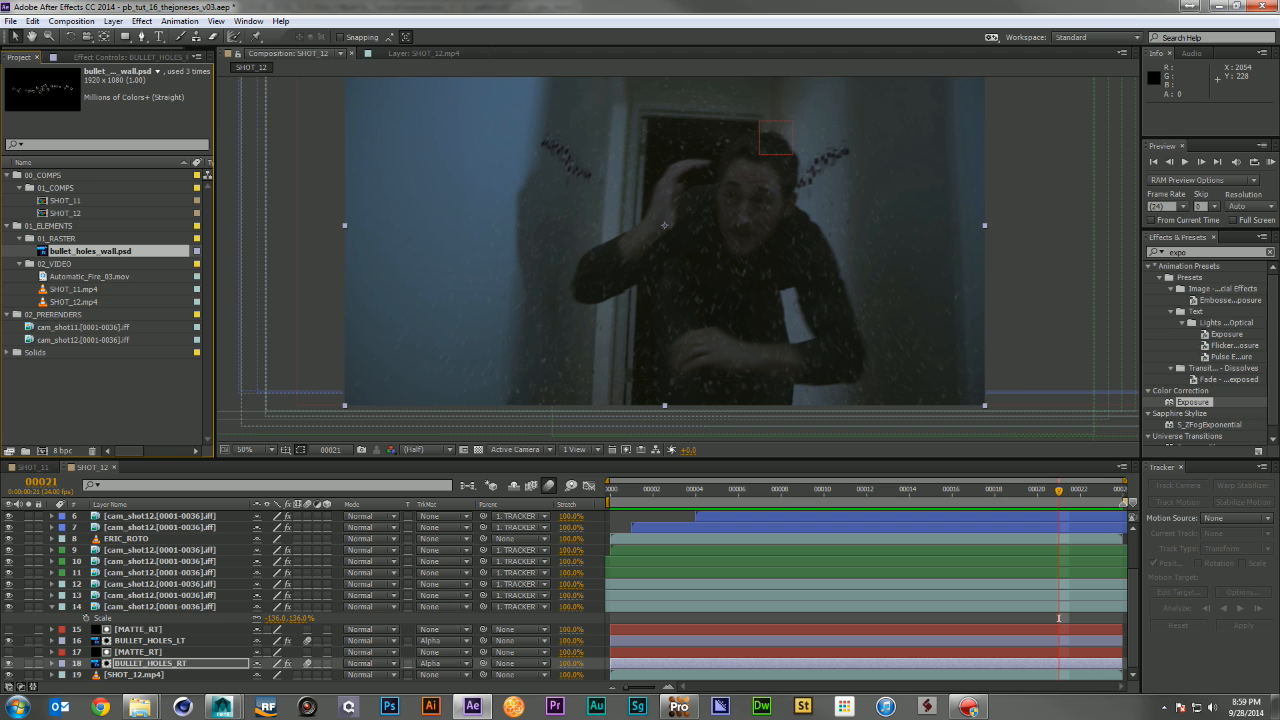
left_click_drag(90, 251, 176, 510)
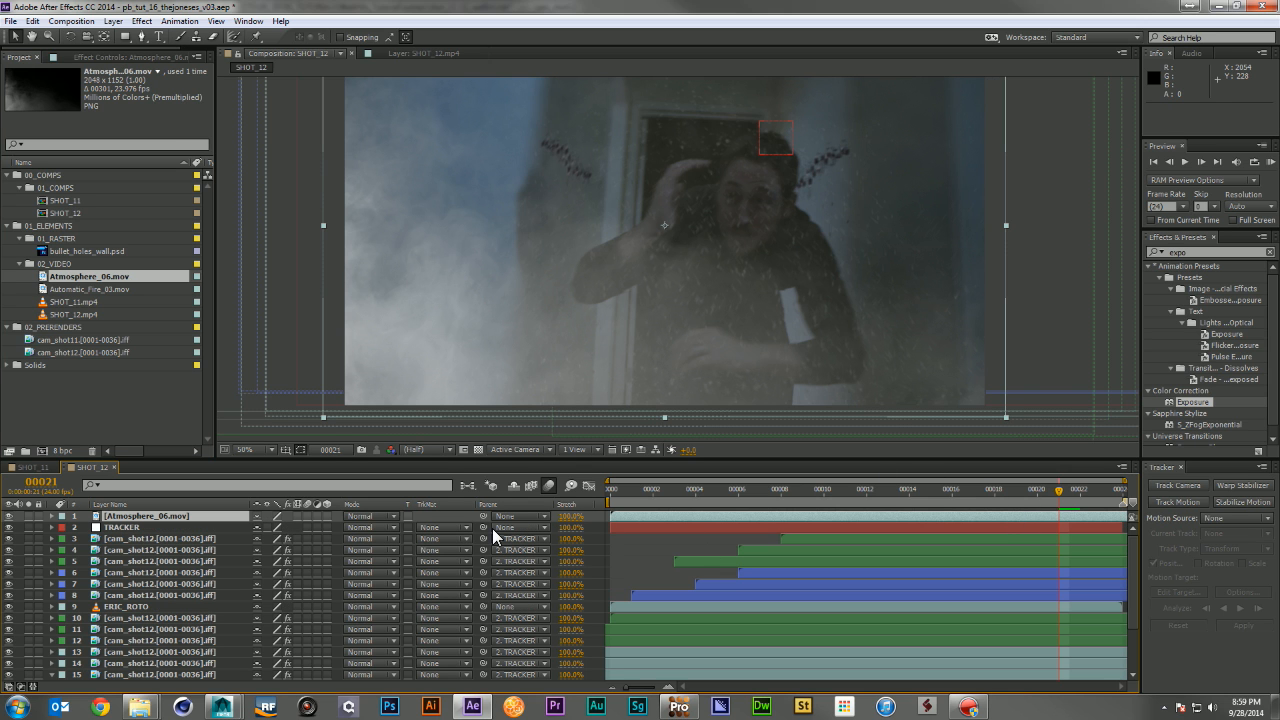
left_click_drag(700, 515, 0, 530)
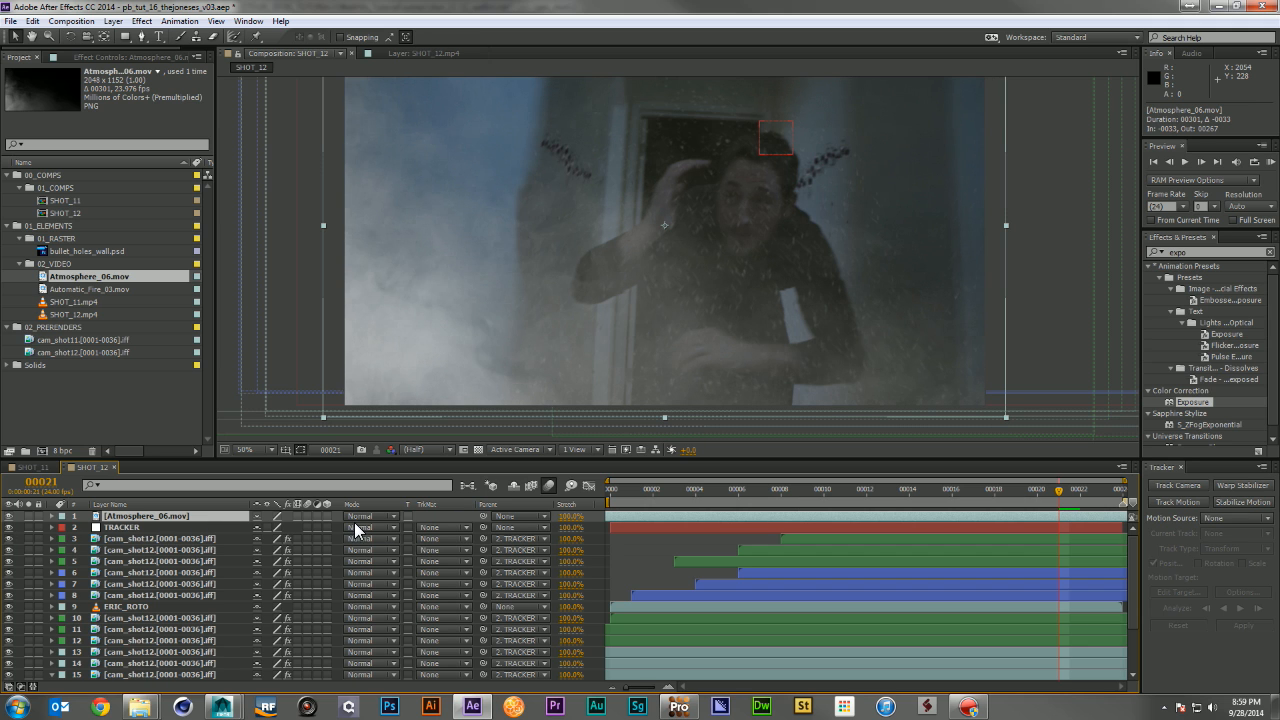
Parent the atmosphere layer to TRACKER and set its blending mode to Soft Light
left_click_drag(484, 512, 150, 527)
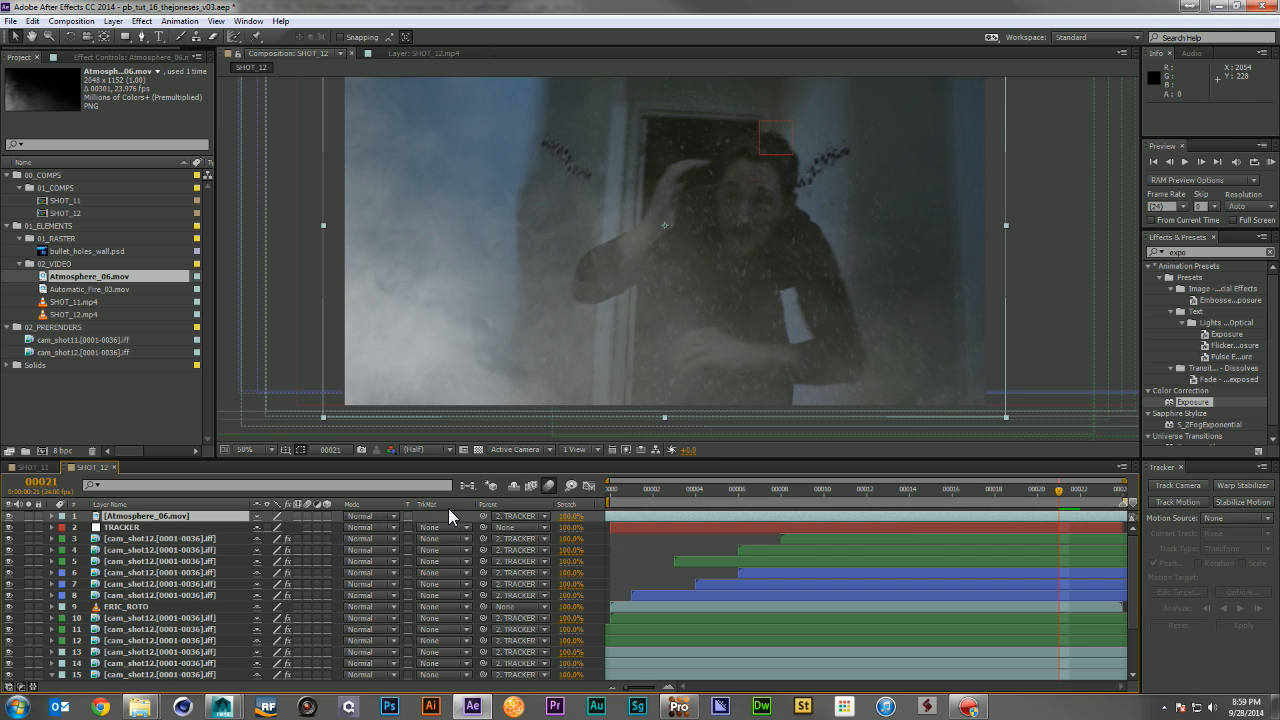
left_click(375, 512)
left_click(432, 368)
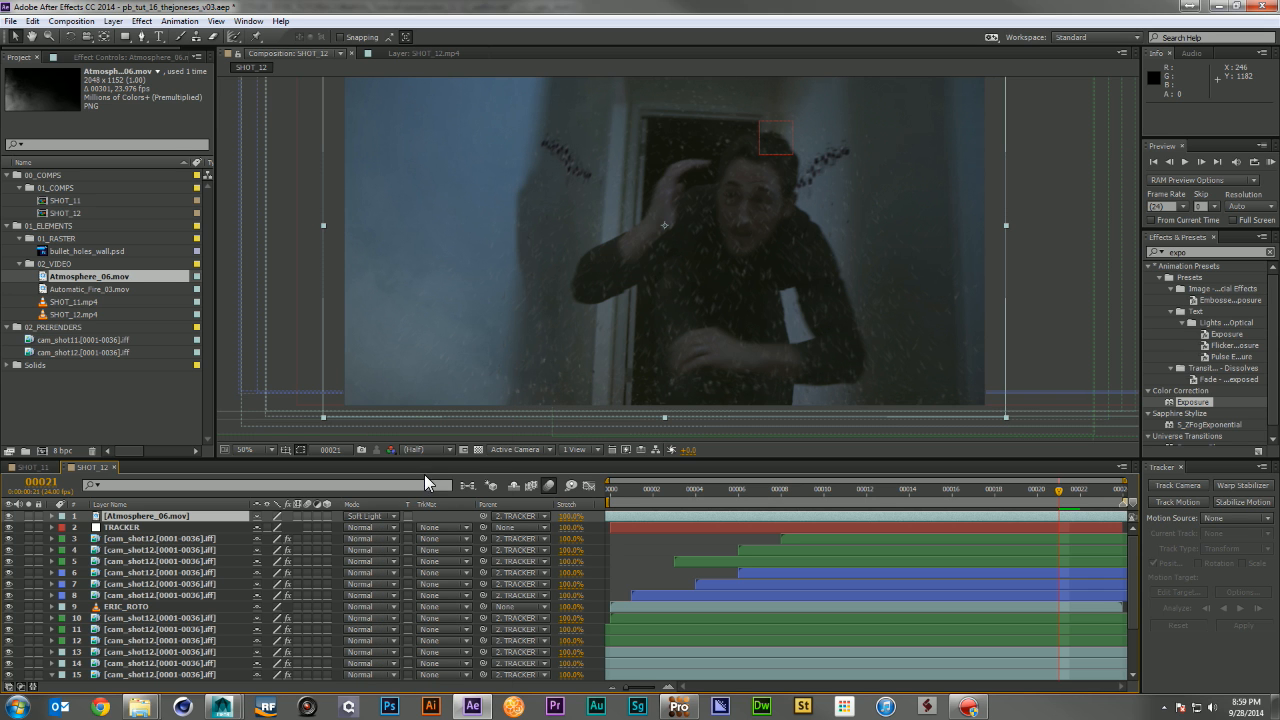
At frame 0, scale the atmosphere layer to 112% and move it about 106 px left and 14 px up
left_click_drag(716, 493, 524, 508)
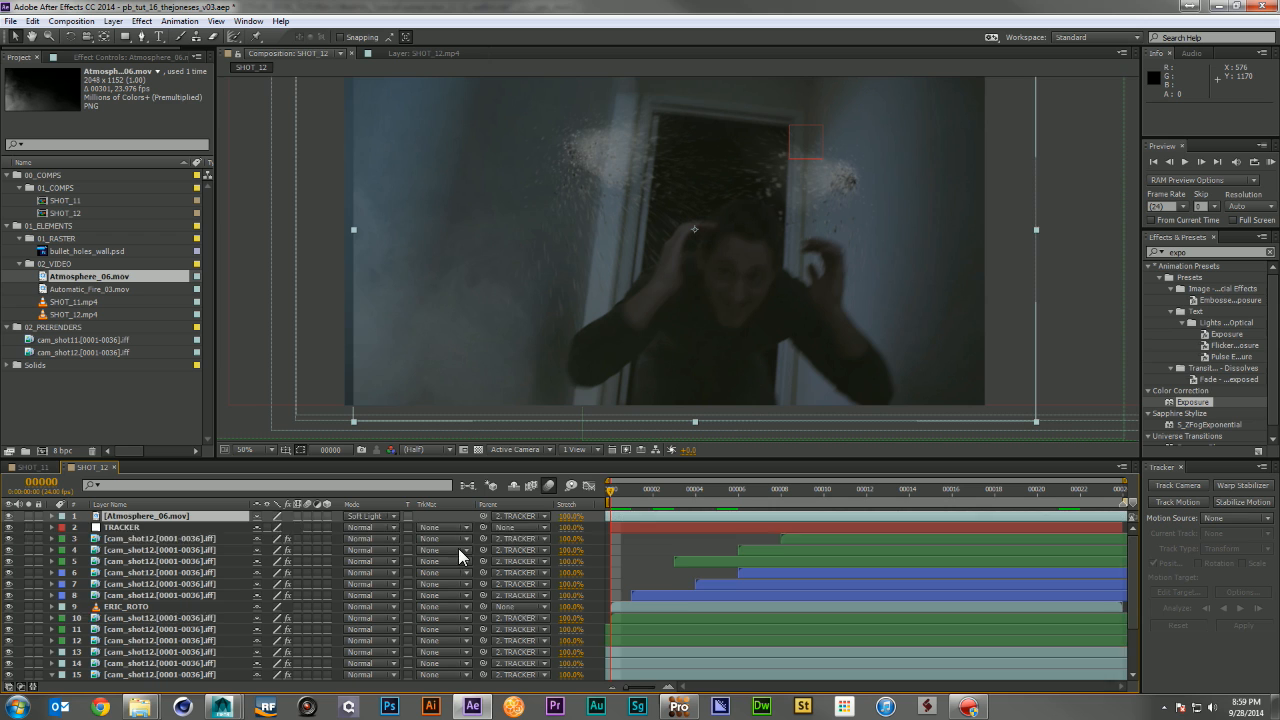
key("s")
left_click_drag(288, 528, 306, 533)
left_click_drag(567, 374, 526, 371)
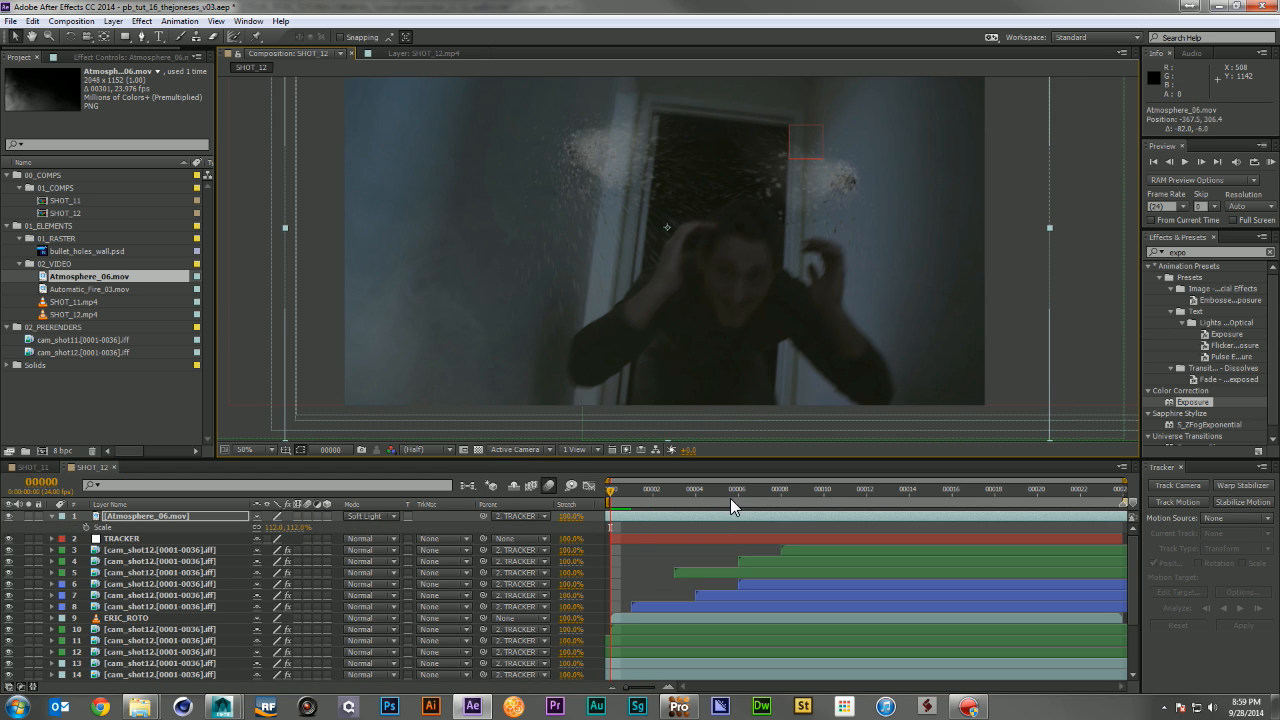
left_click_drag(757, 374, 748, 366)
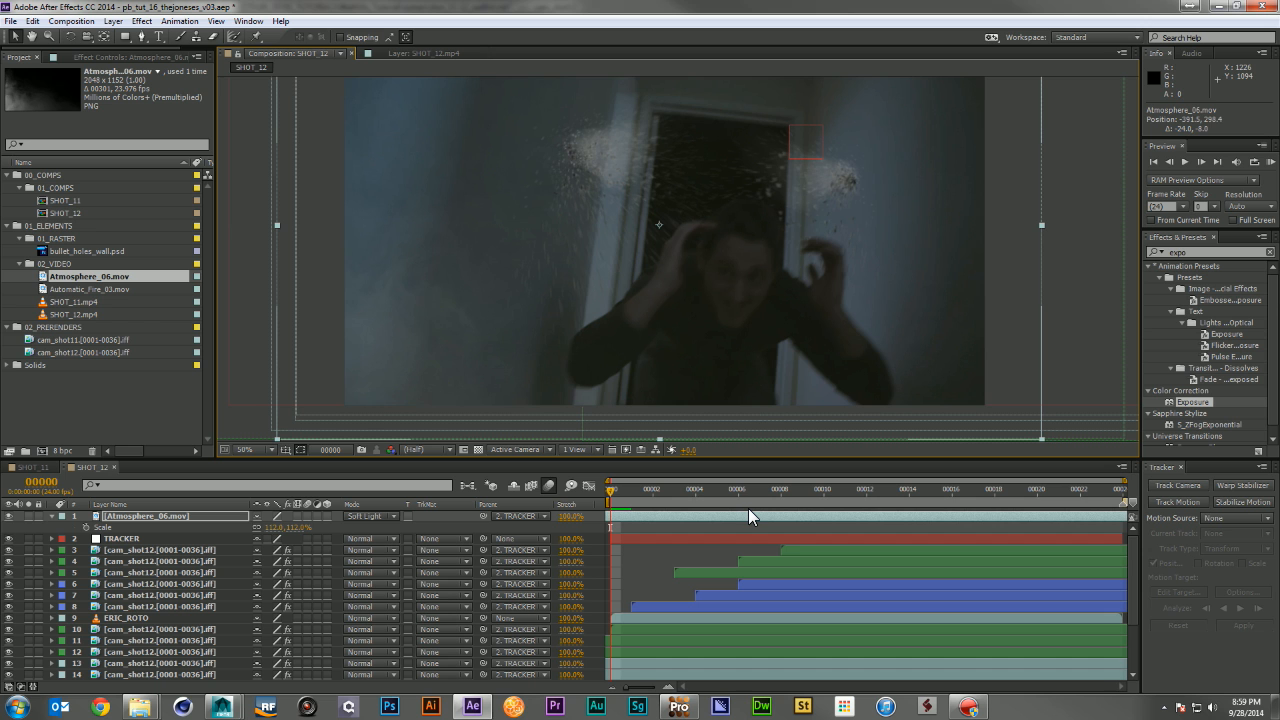
Preview the atmosphere over the shot and set the layer's scale to 125%
key("KP_0")
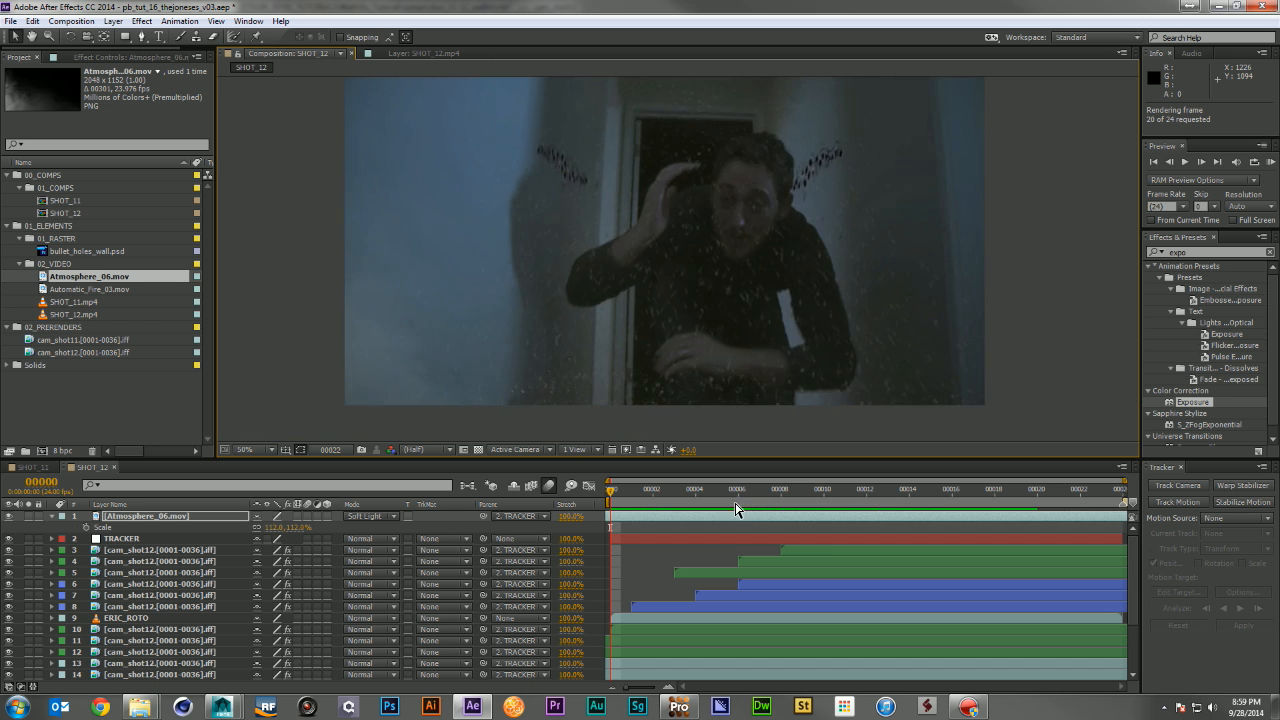
left_click(675, 490)
key("space")
left_click(295, 527)
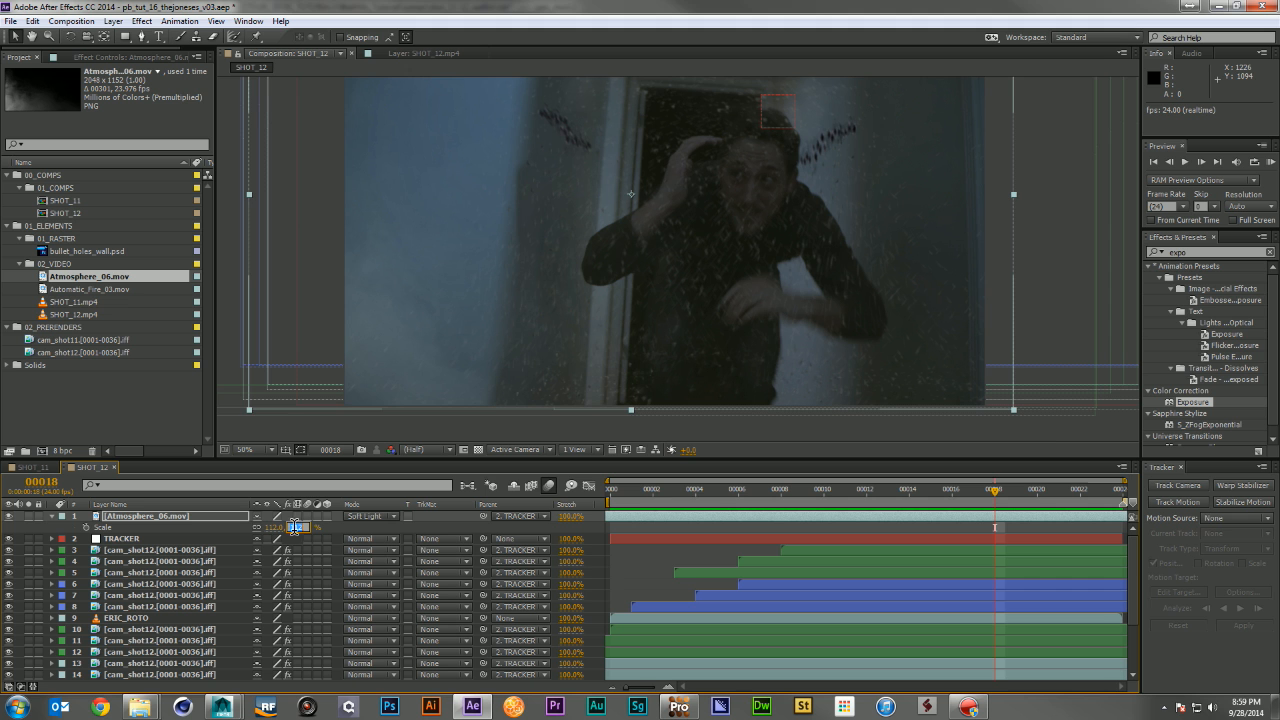
type("125")
key("Return")
Mirror the atmosphere layer with a horizontal scale of -125% and preview the shot
key("space")
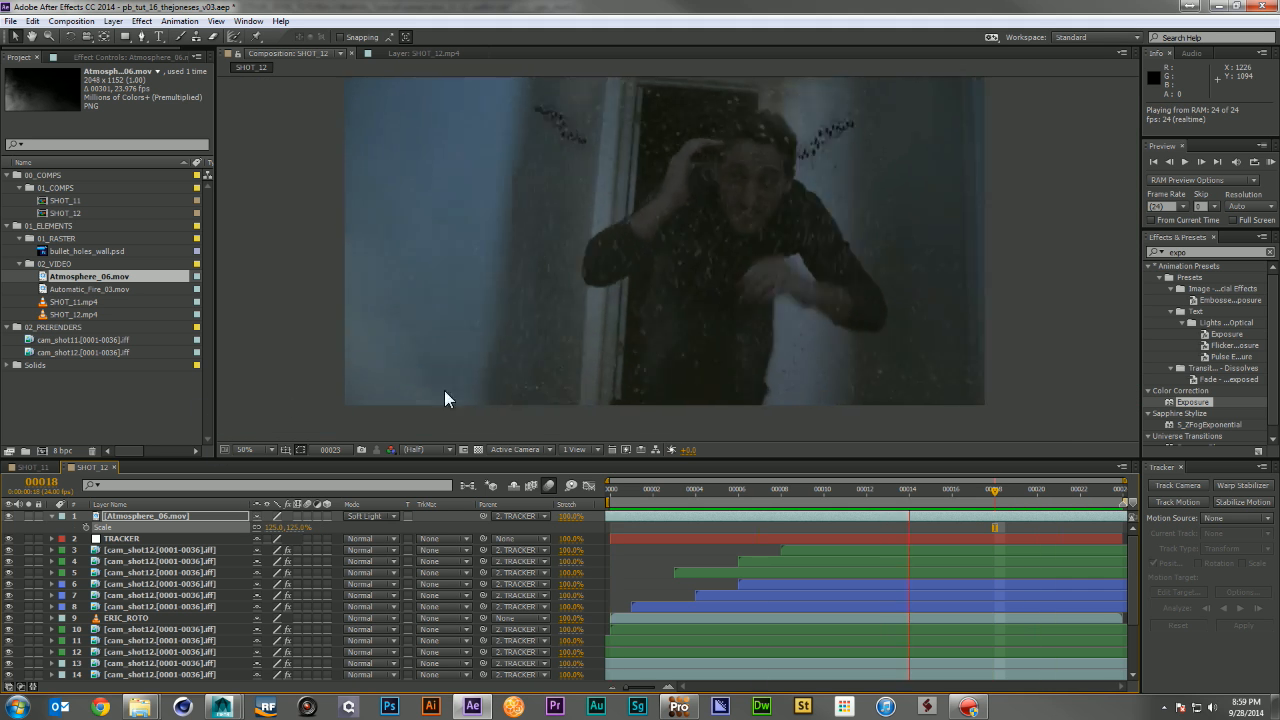
key("space")
left_click(272, 527)
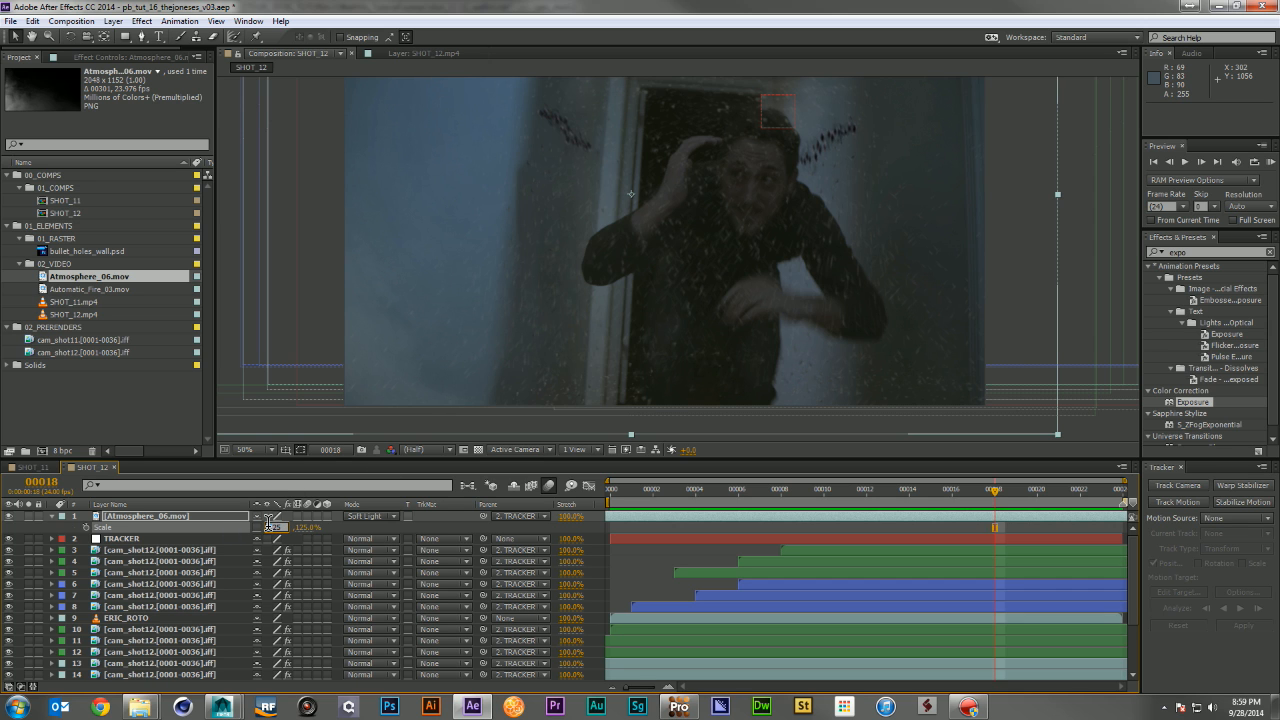
key("Return")
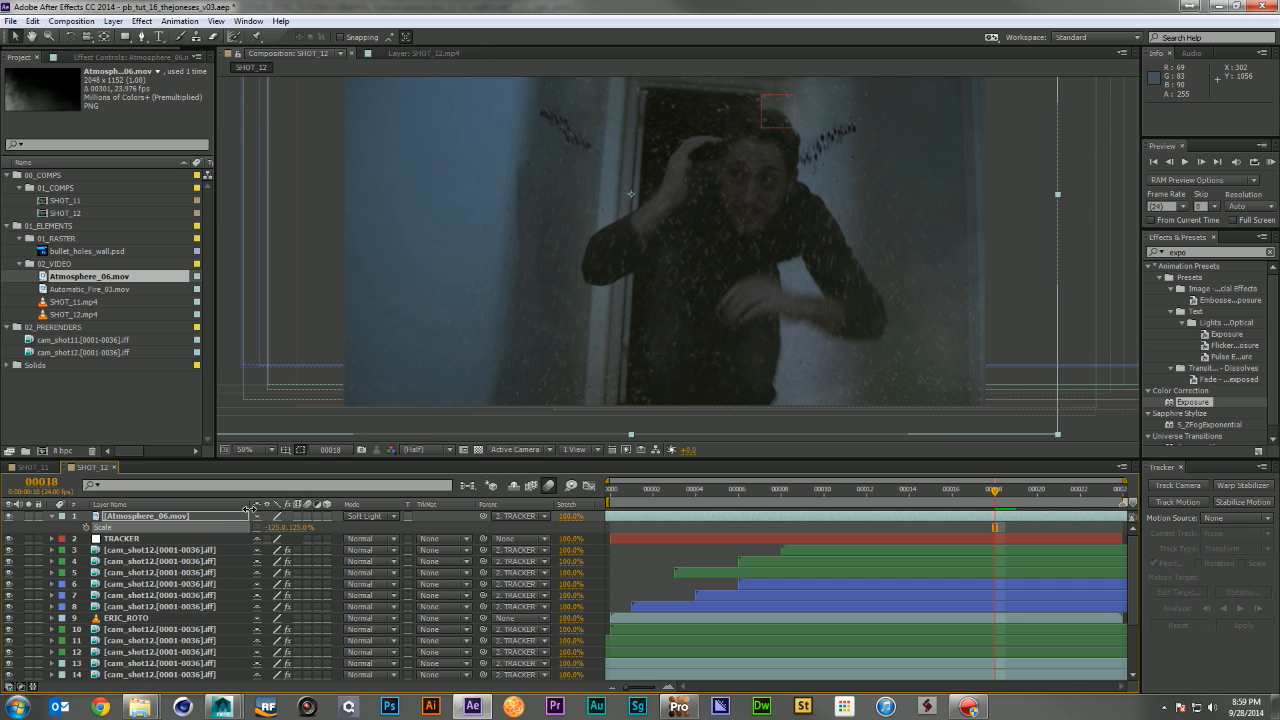
key("space")
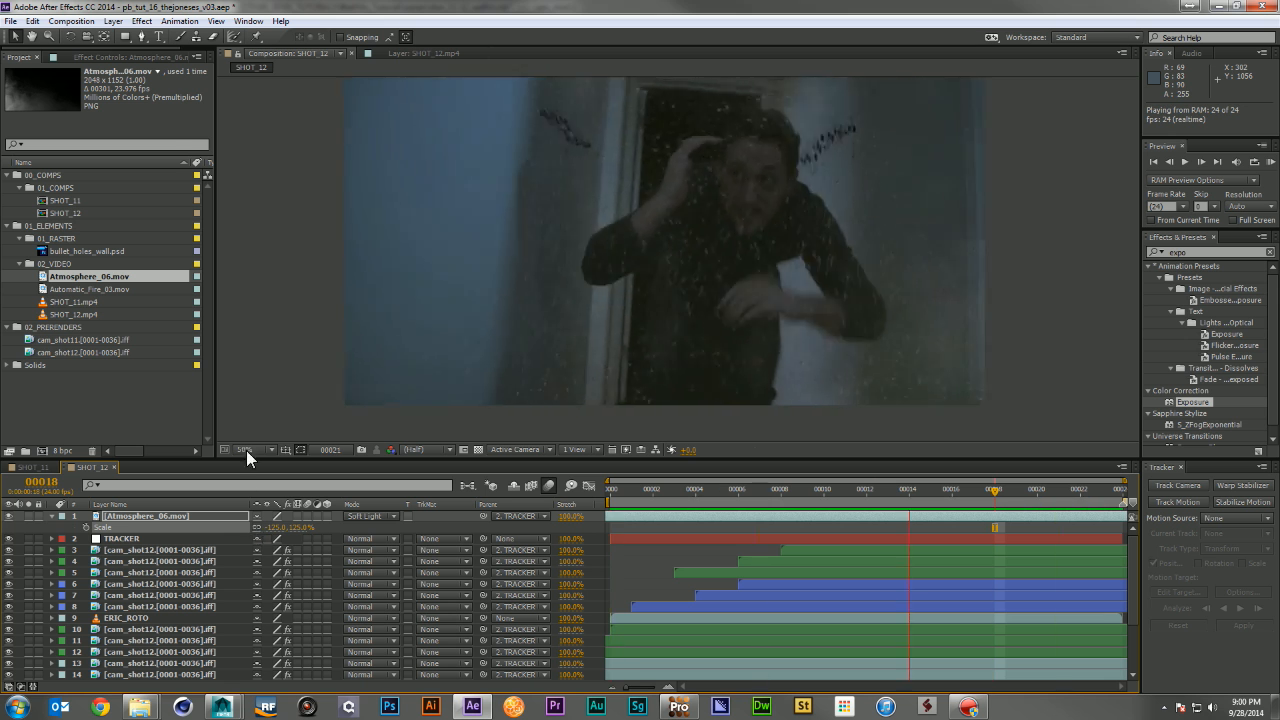
key("space")
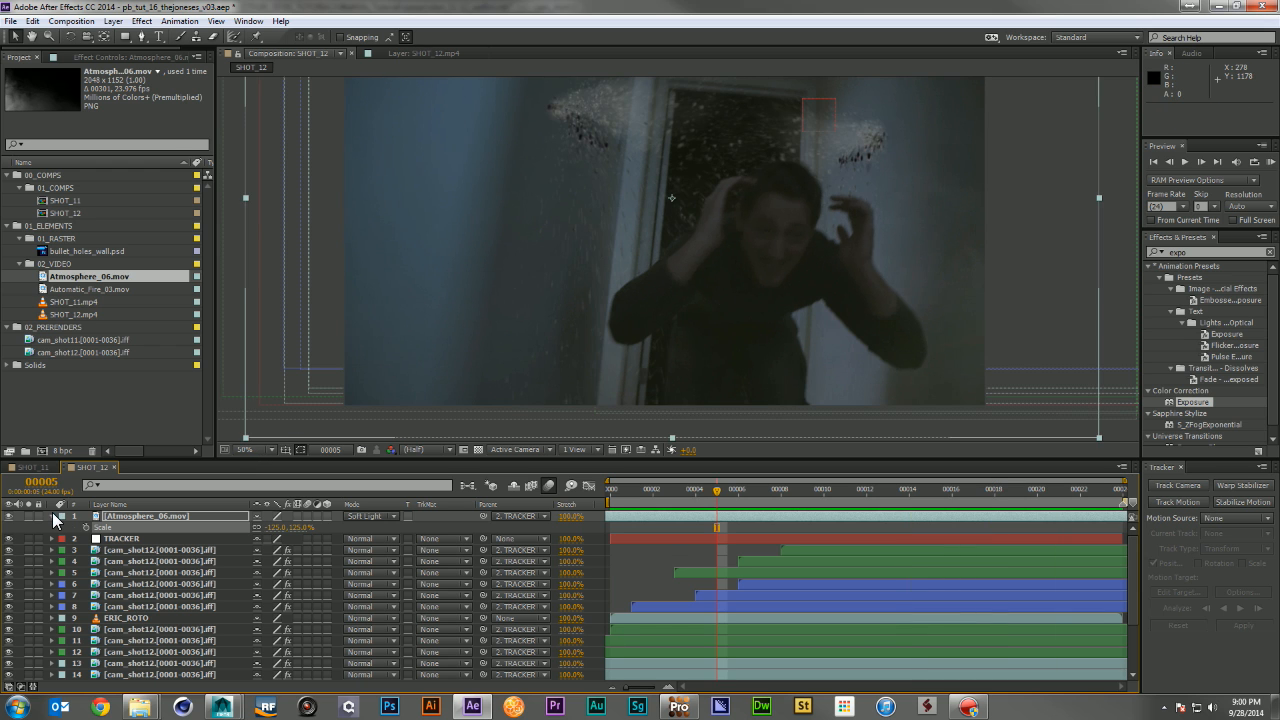
Collapse the expanded layer scale properties and enable motion blur on the atmosphere and debris layers
left_click(52, 516)
scroll(128, 640, "down", 3)
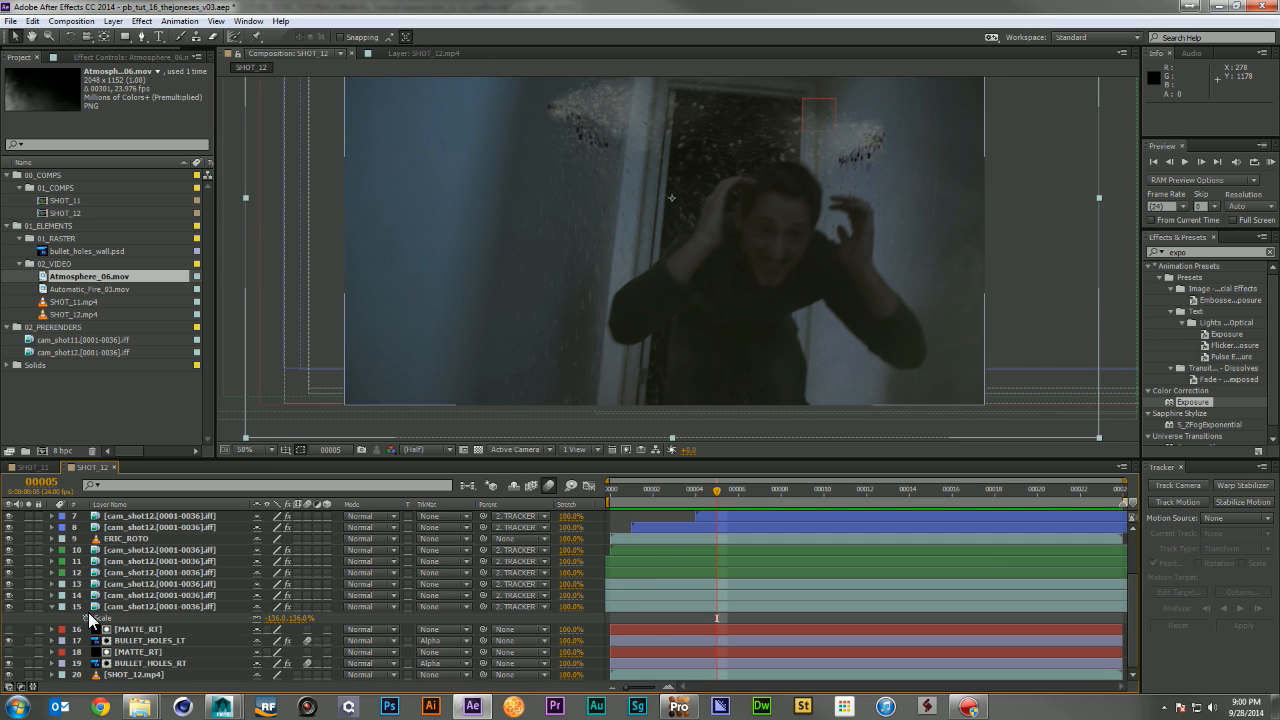
left_click(51, 606)
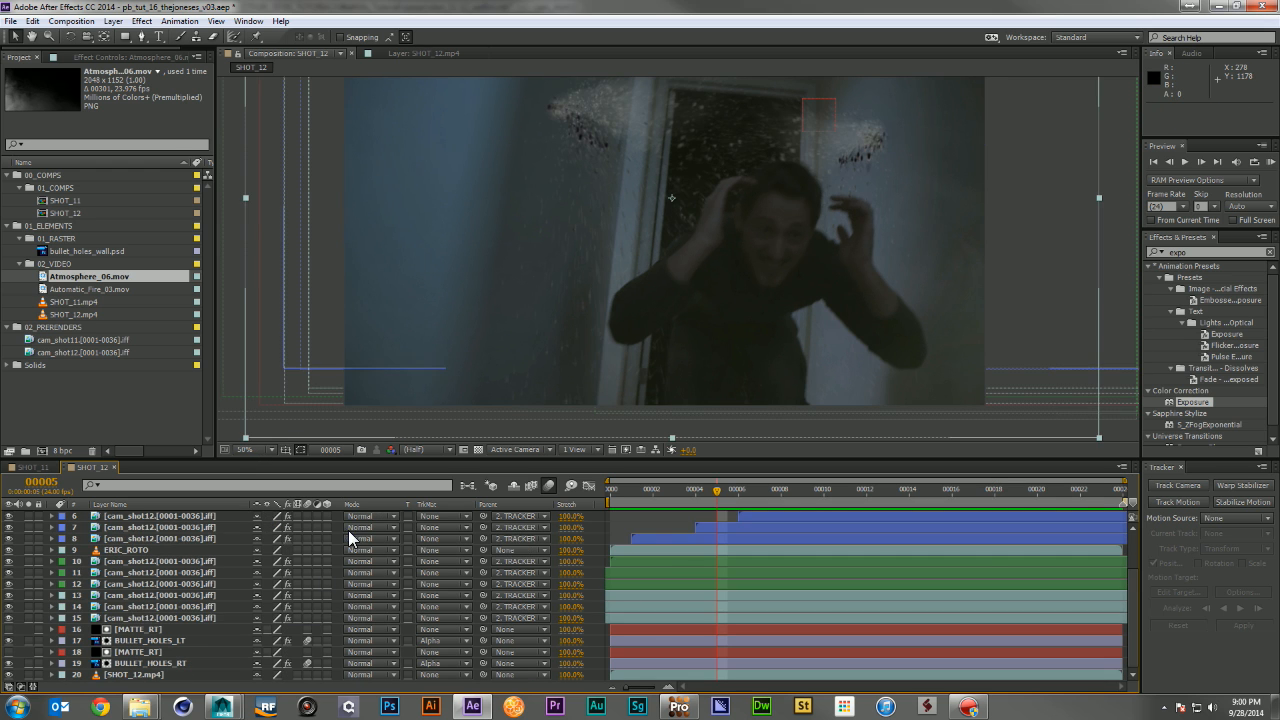
scroll(332, 540, "up", 3)
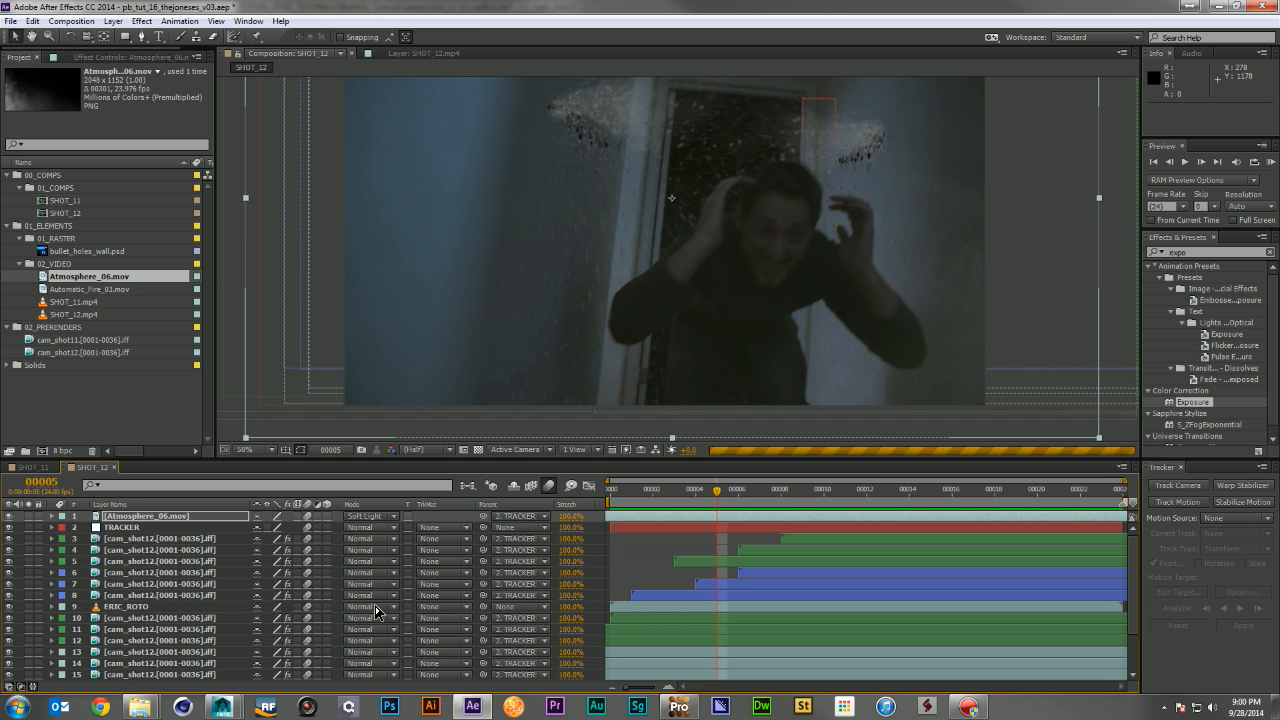
Preview the motion-blurred shot and pre-compose all SHOT_12 layers into a new composition named pc_shot_12_working
scroll(341, 616, "down", 3)
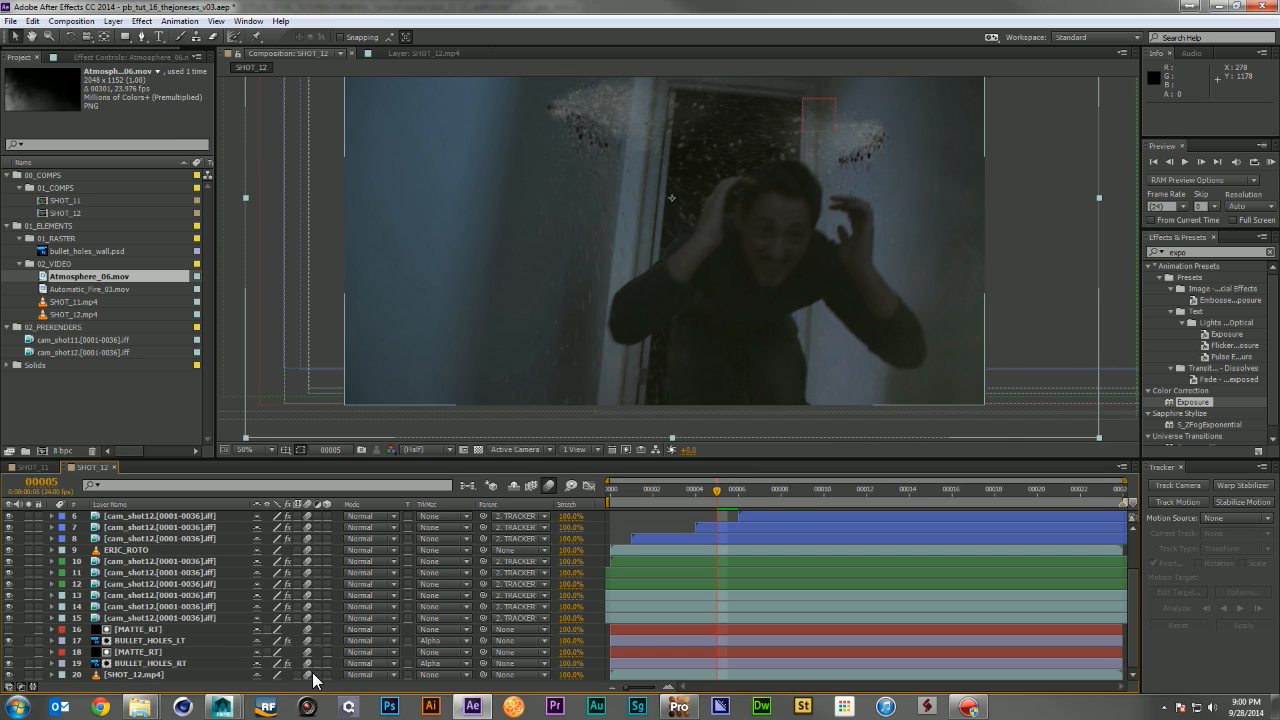
key("KP_0")
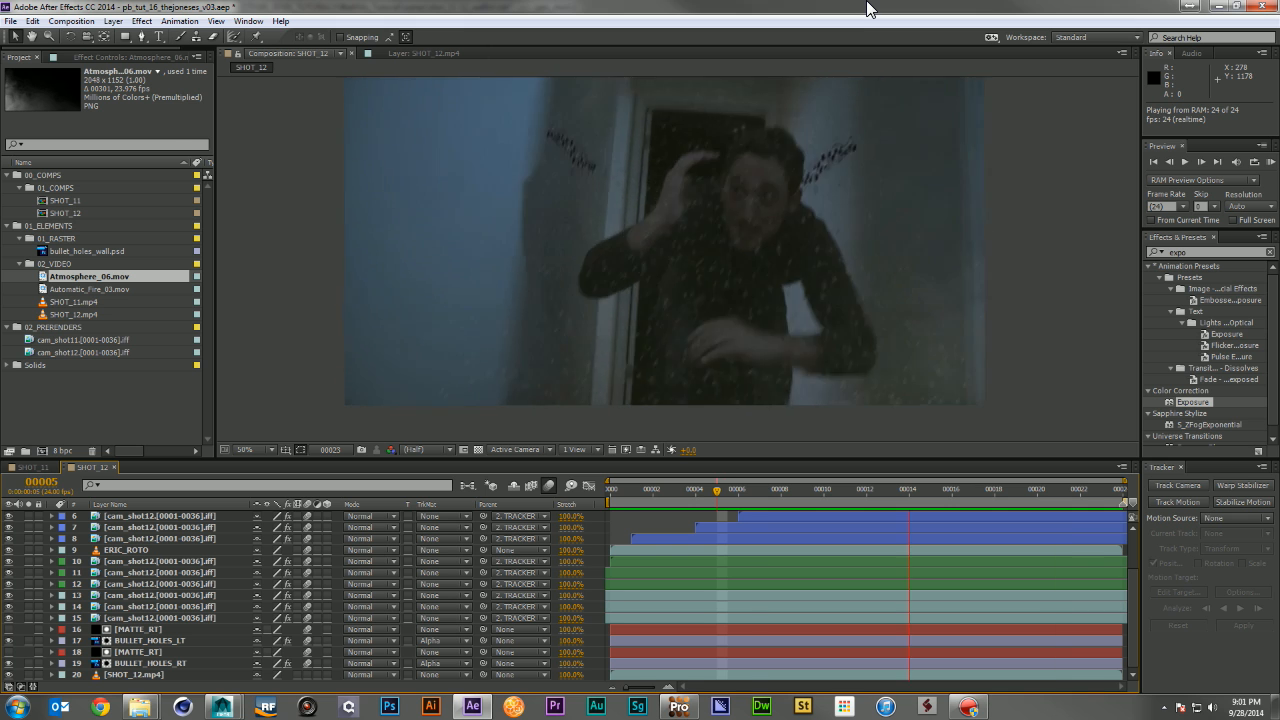
left_click(726, 358)
left_click(194, 571)
key("ctrl+a")
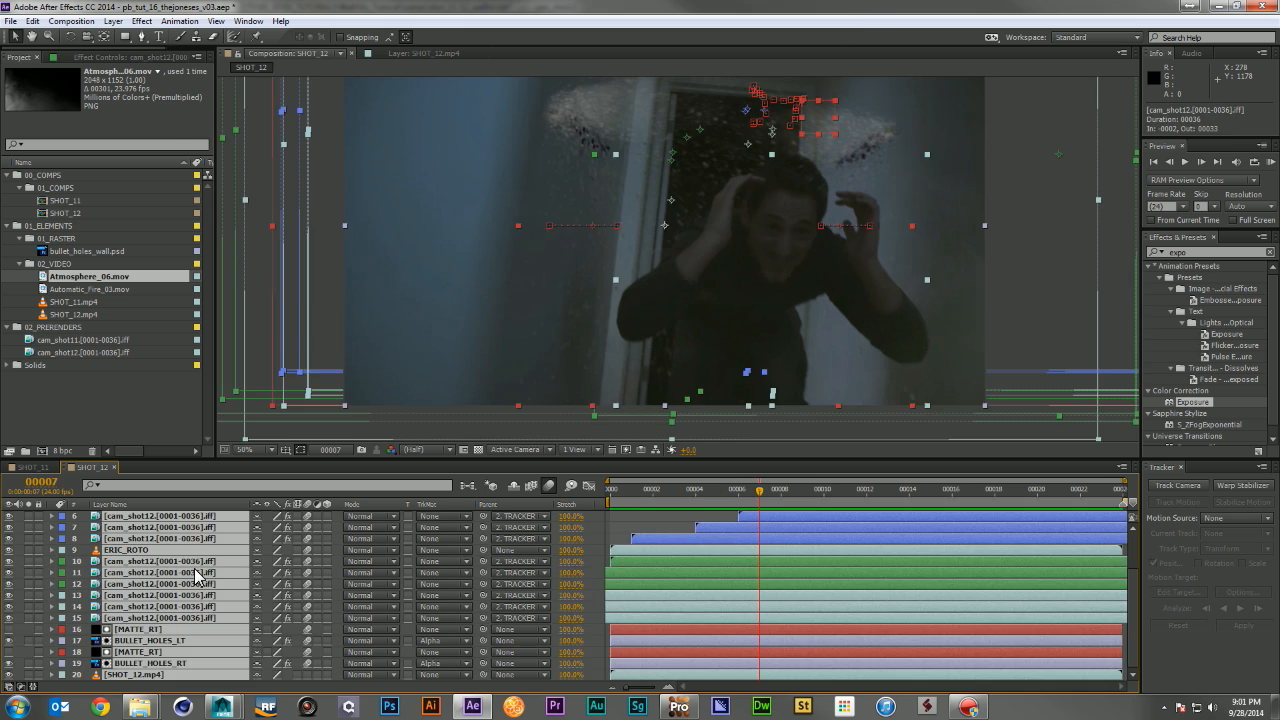
key("ctrl+shift+c")
type("pc_shot_12_working")
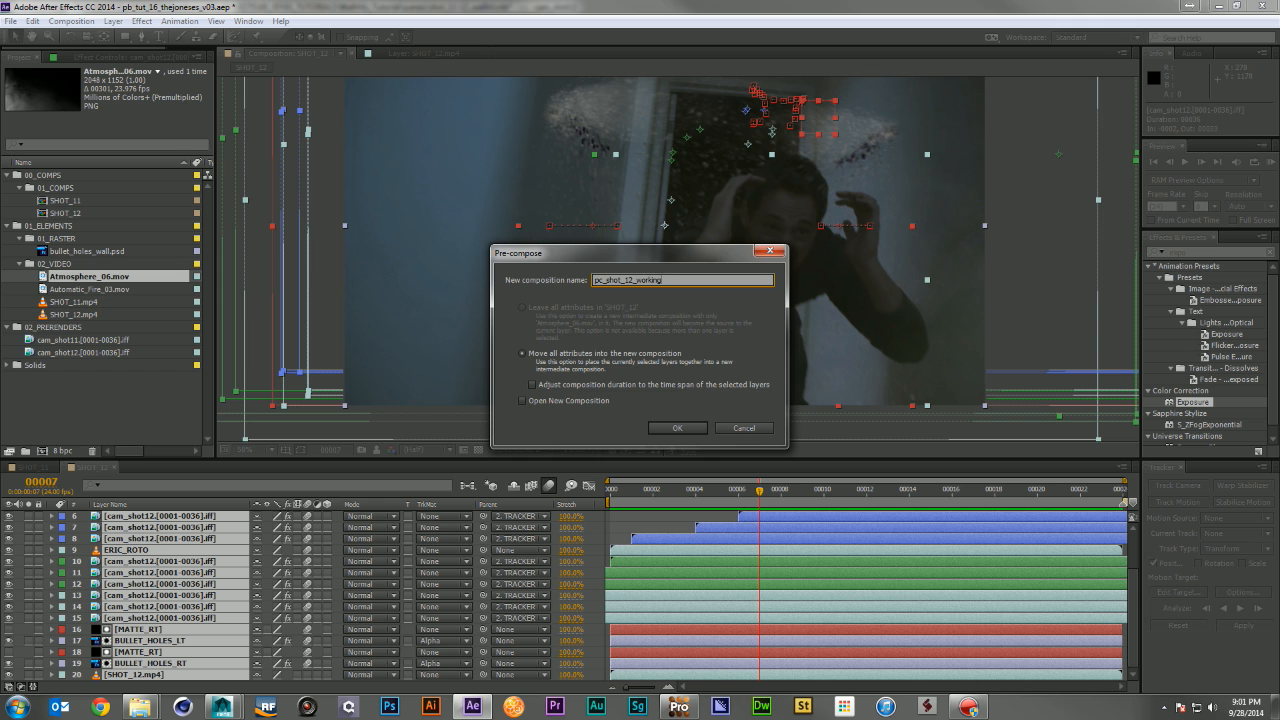
key("Return")
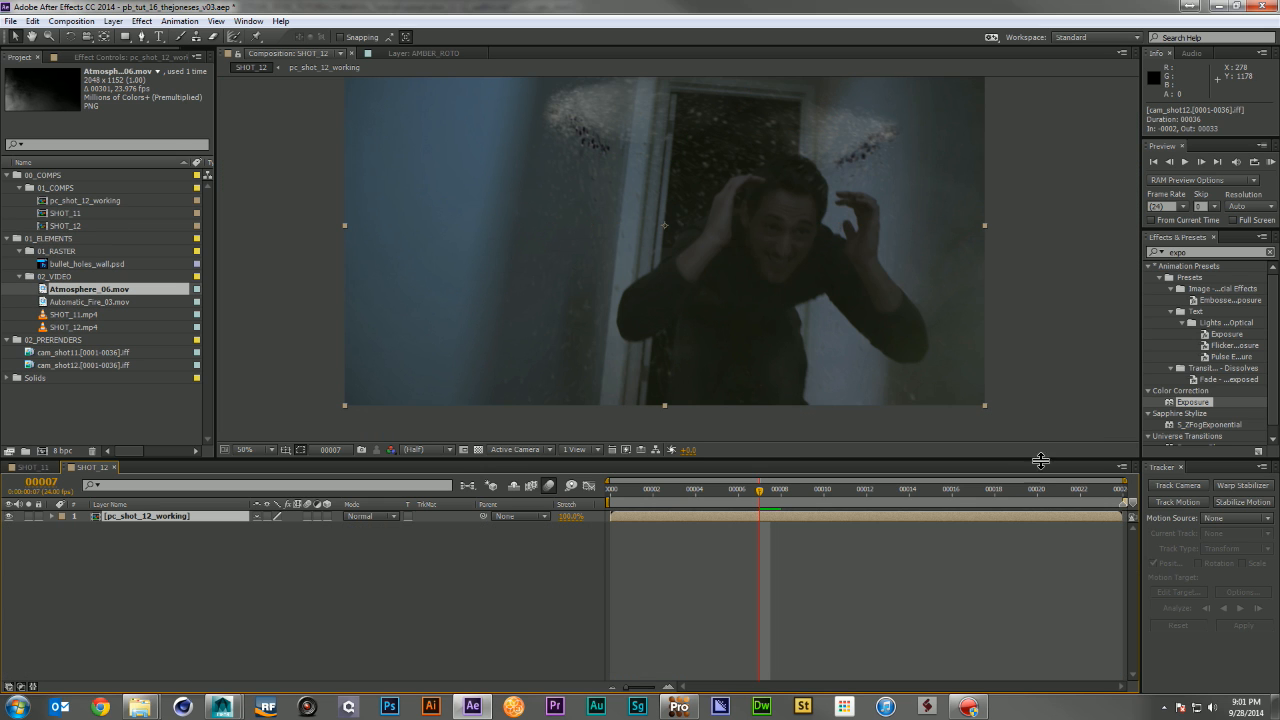
Create a 04. CamShake_03 control null at 2x speed with PB Real Camera Shake and parent the pre-composed layer to it
left_click(248, 21)
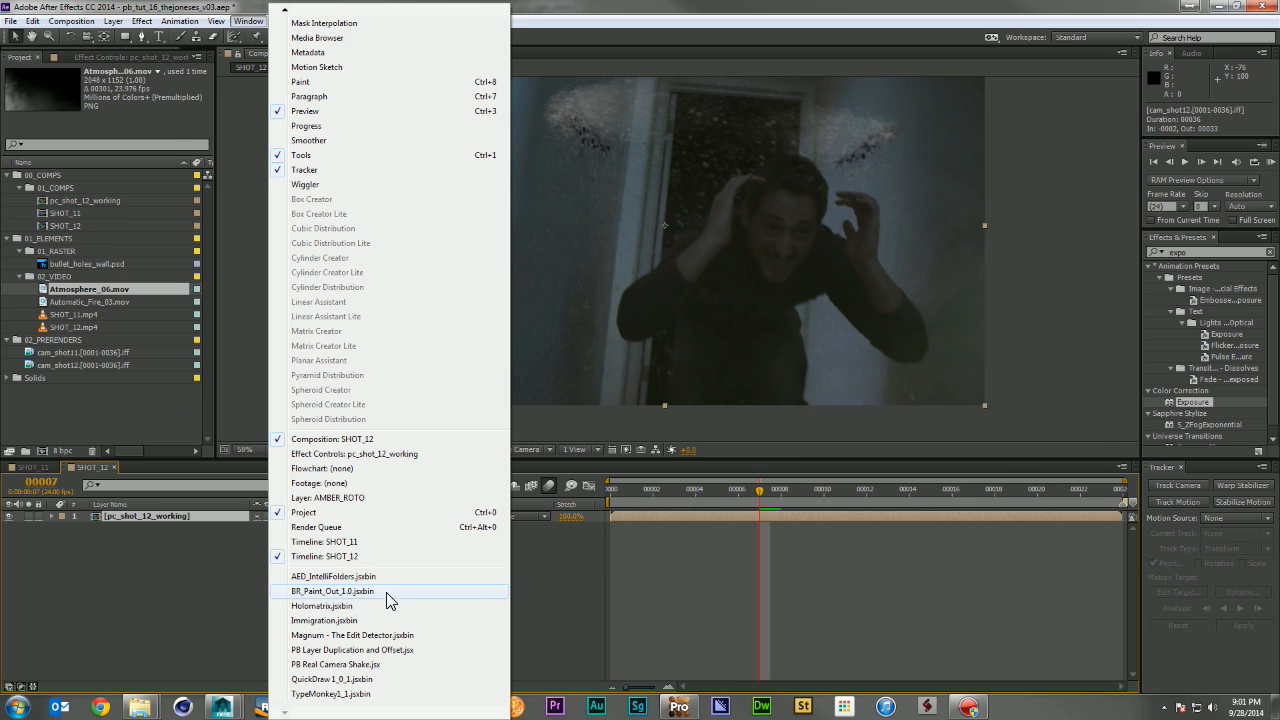
left_click(330, 664)
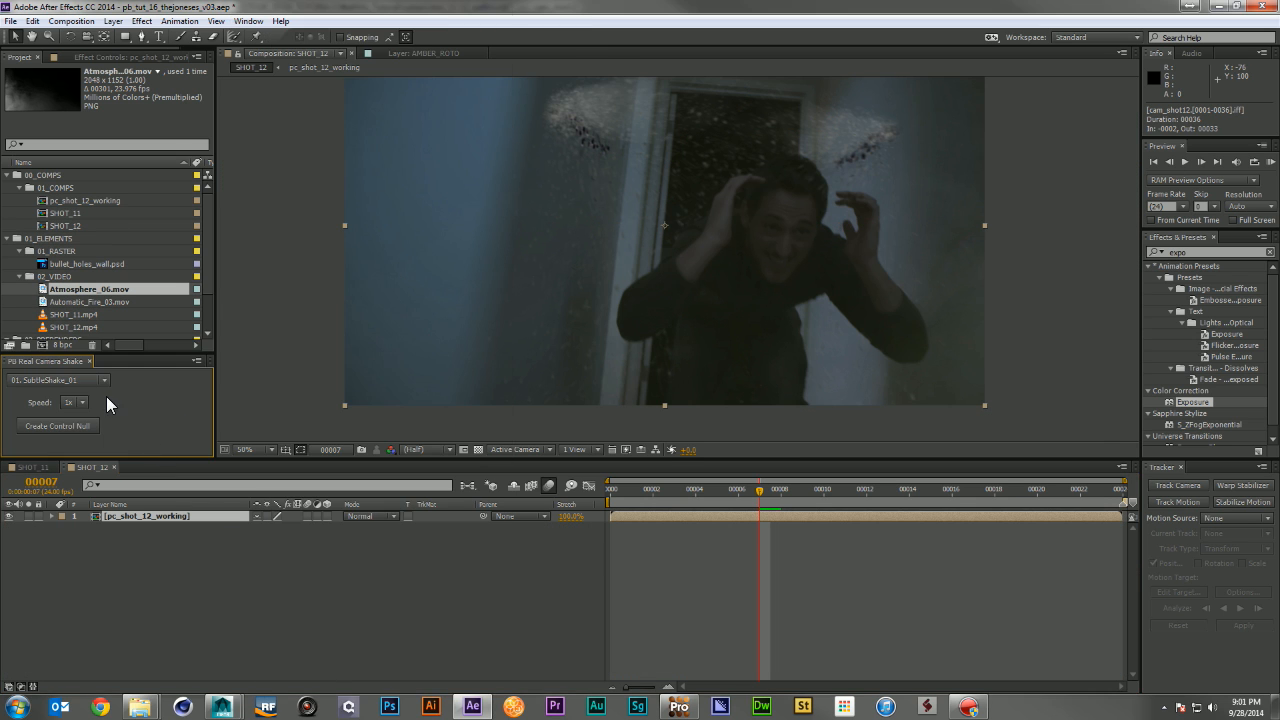
left_click(58, 381)
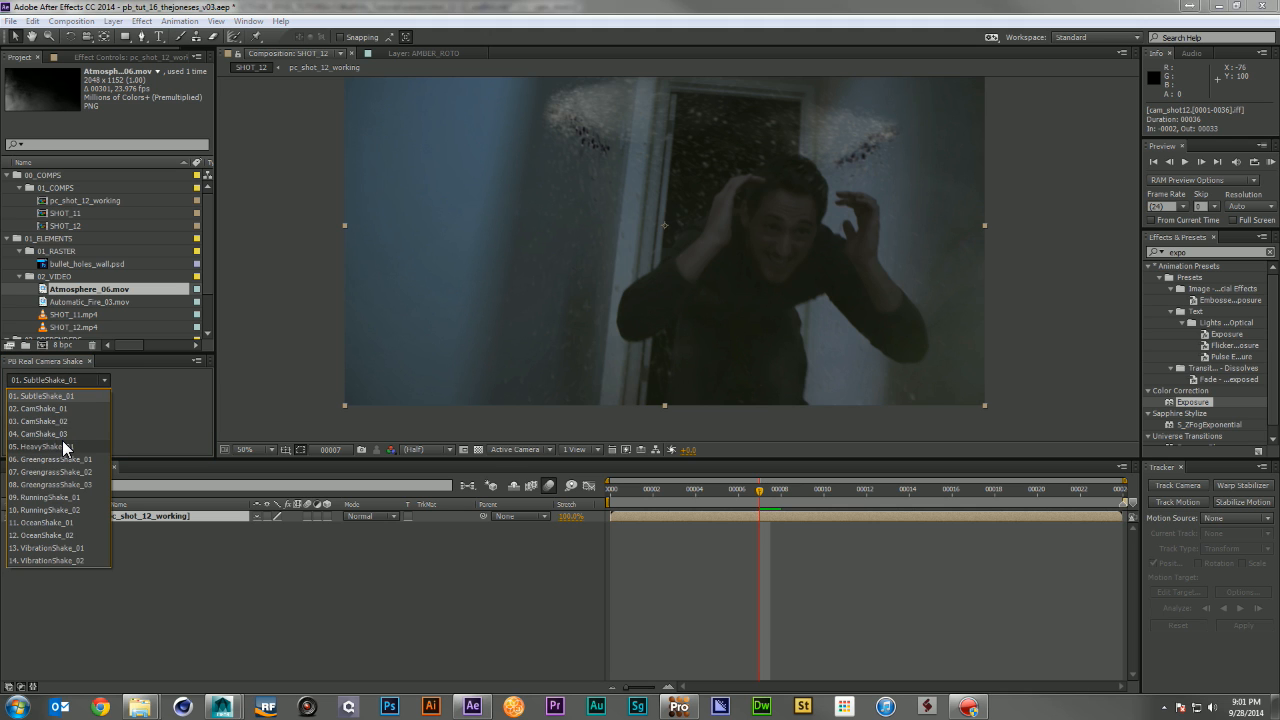
left_click(62, 436)
left_click(69, 402)
left_click(82, 425)
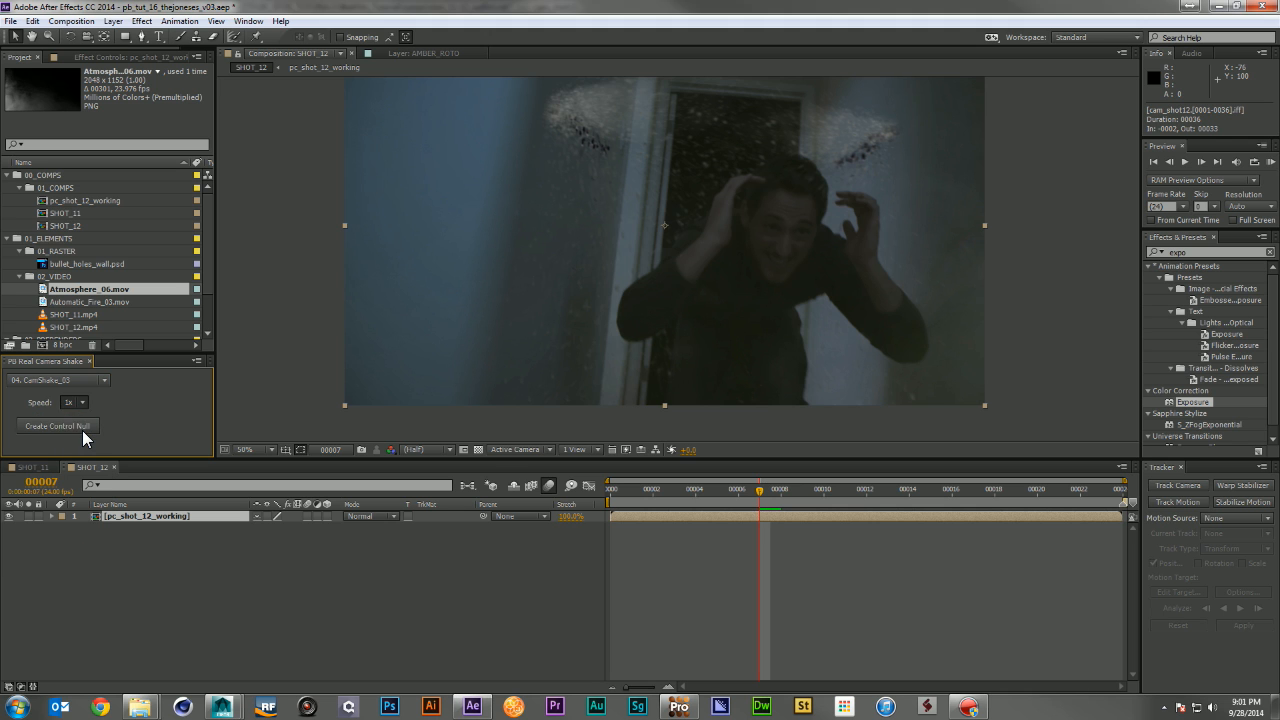
left_click(72, 426)
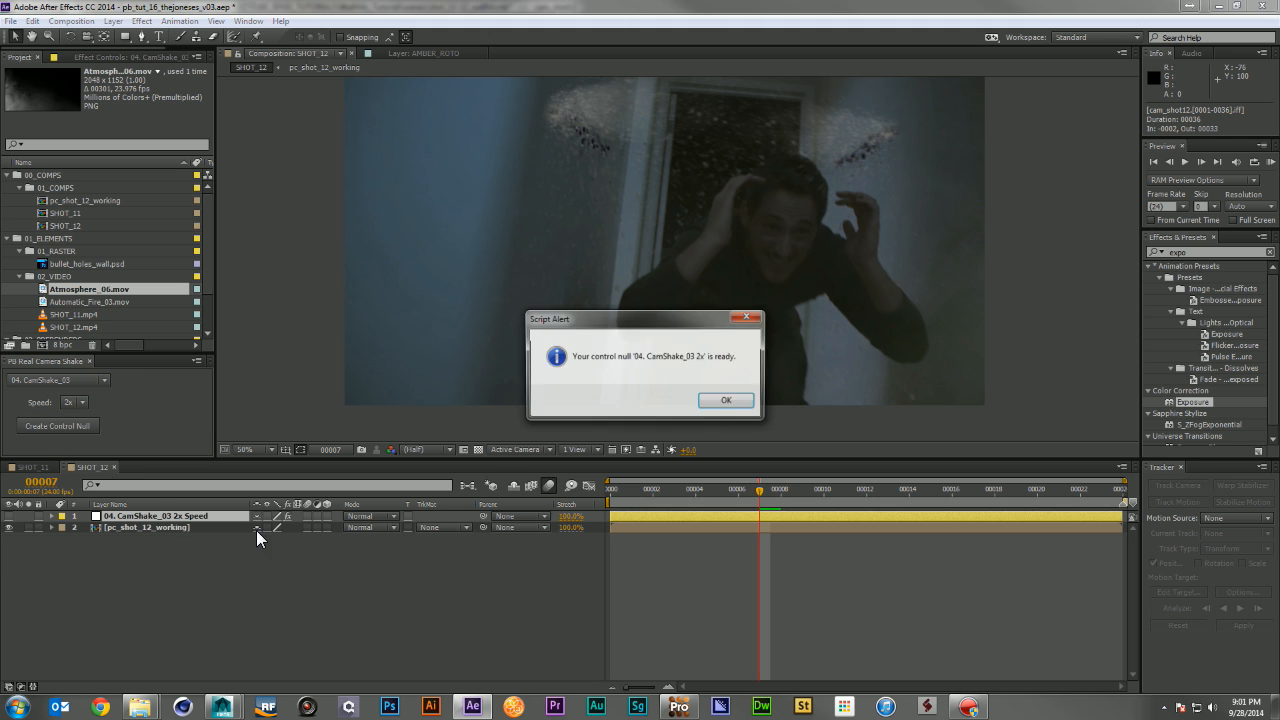
left_click(720, 402)
left_click_drag(482, 527, 232, 516)
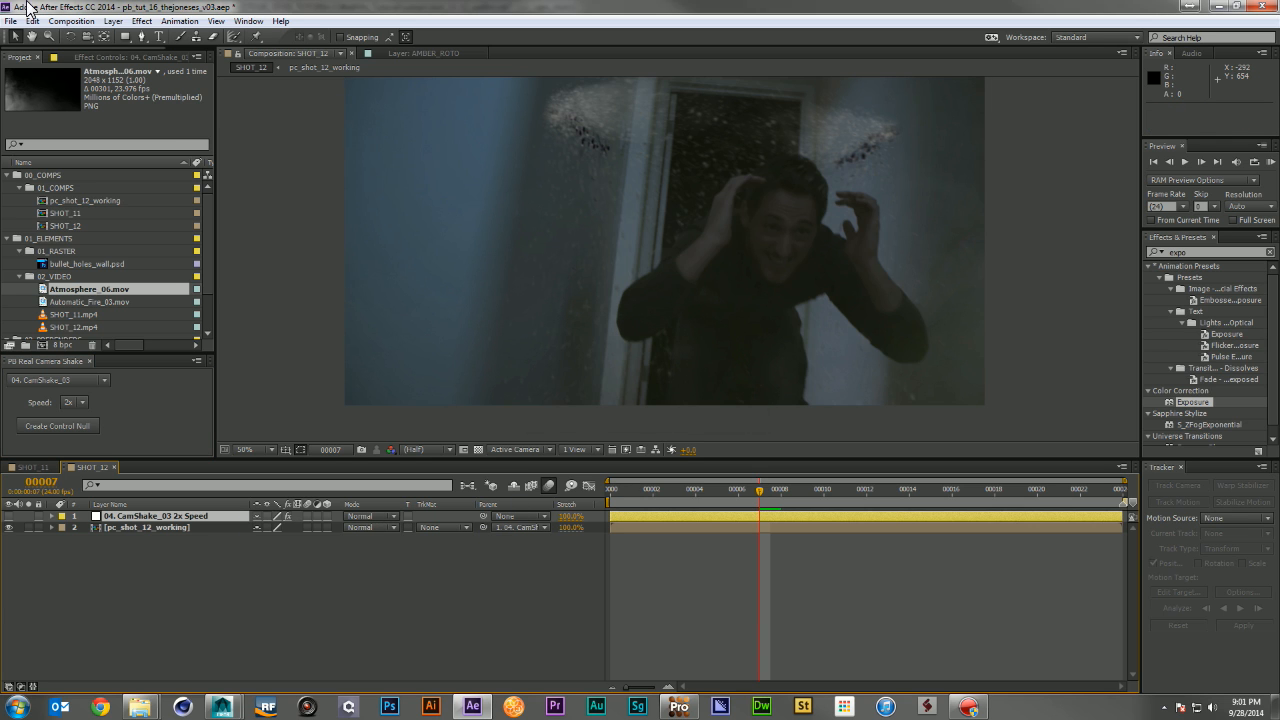
Set the camera-shake null's third multiplier to 110 and its first two multipliers to 0.60
left_click(110, 58)
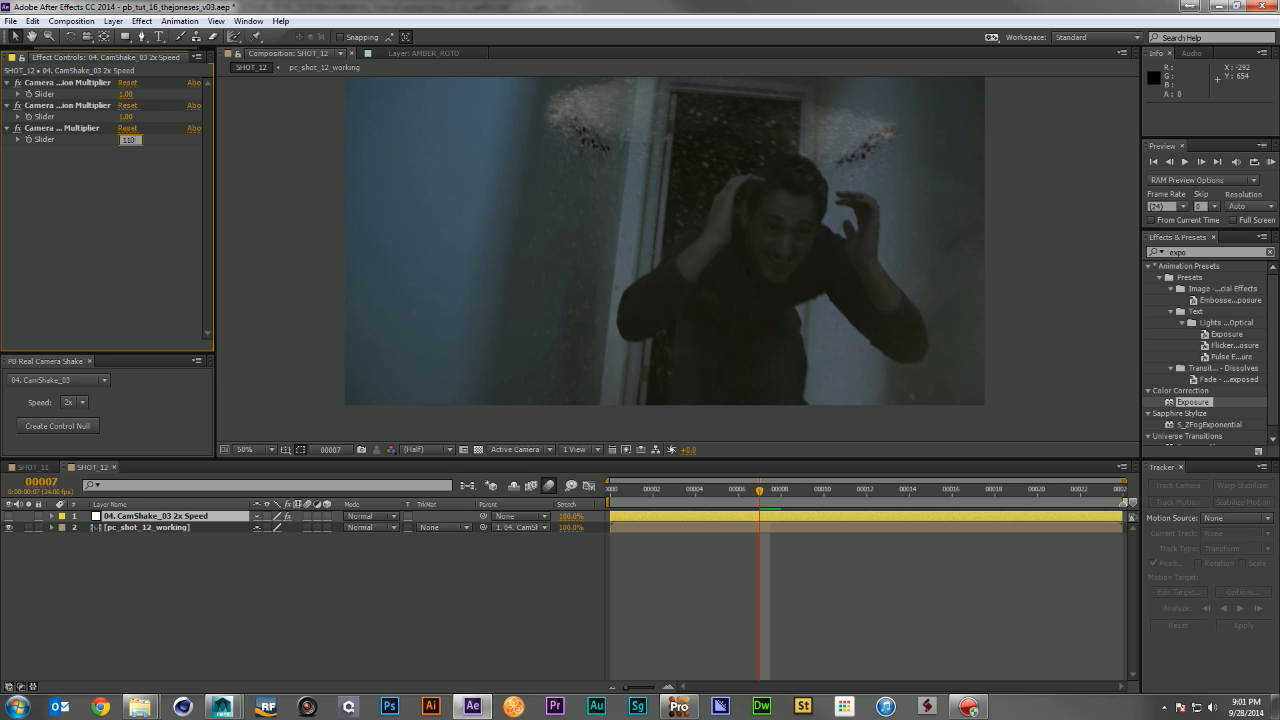
key("Return")
left_click(129, 117)
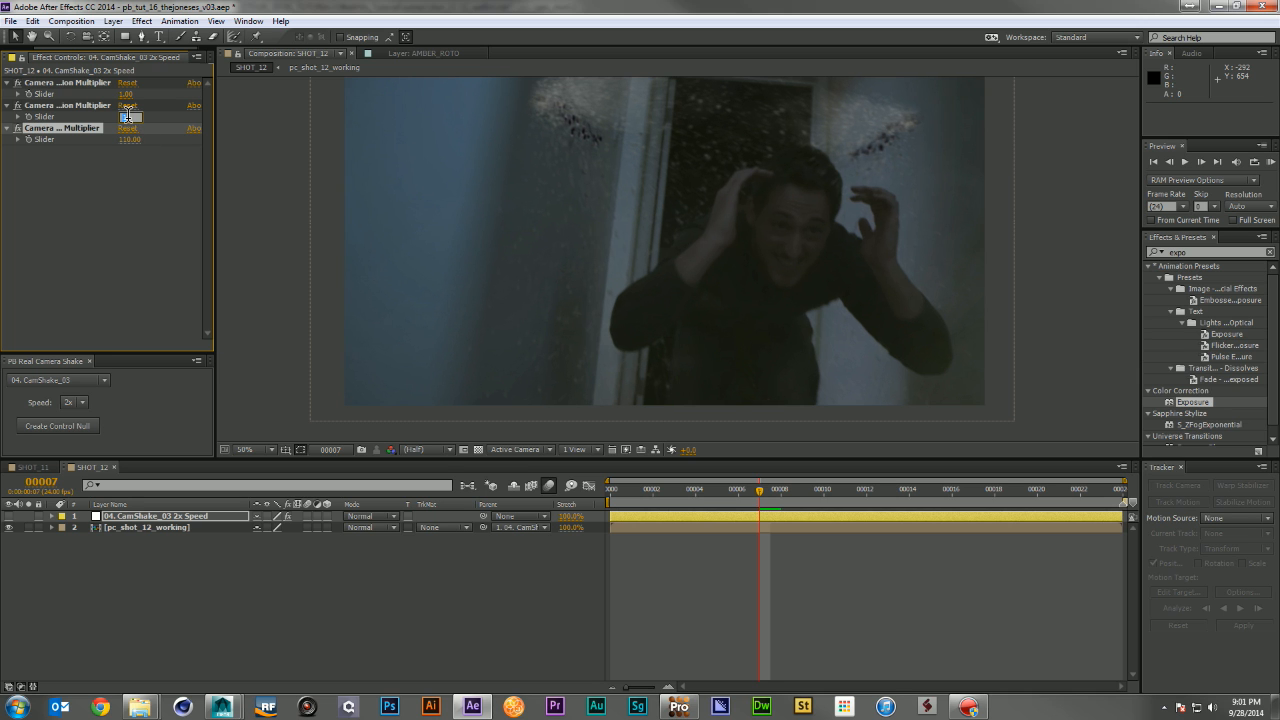
key("Return")
left_click(136, 176)
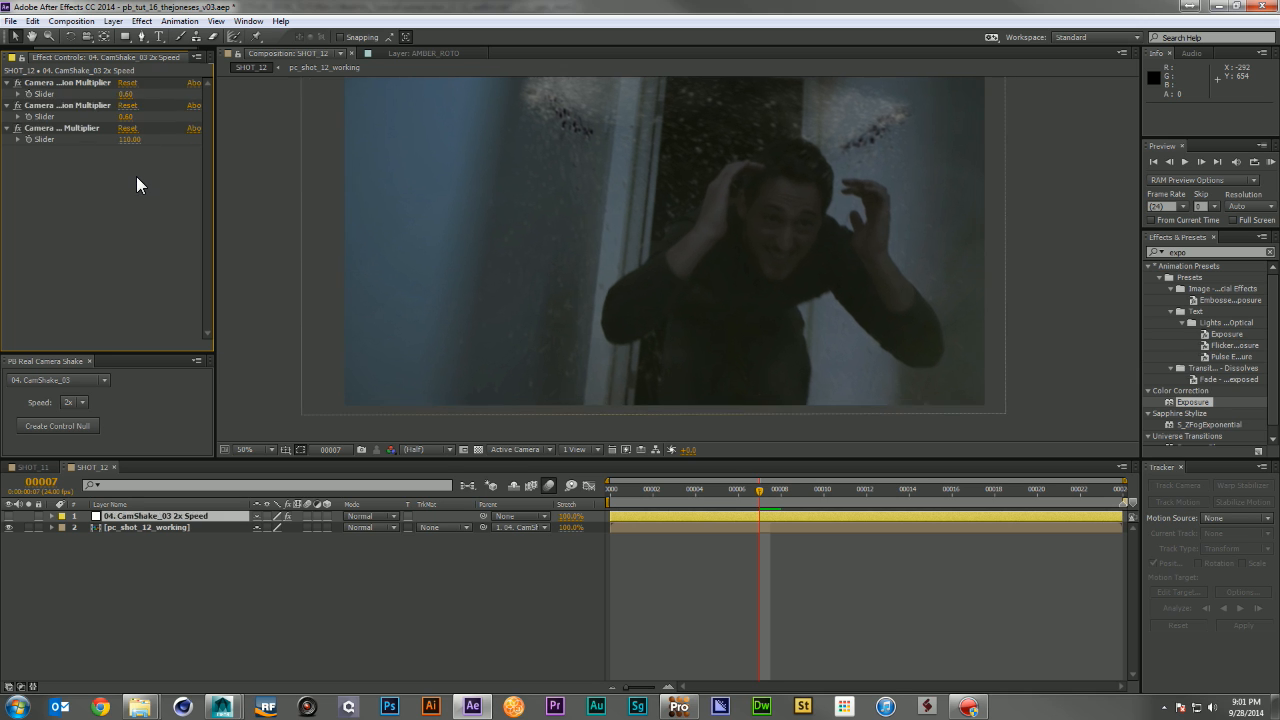
Enable motion blur on the pre-composed layer and preview the camera shake, checking the image edges up to frame 23
left_click(305, 527)
key("space")
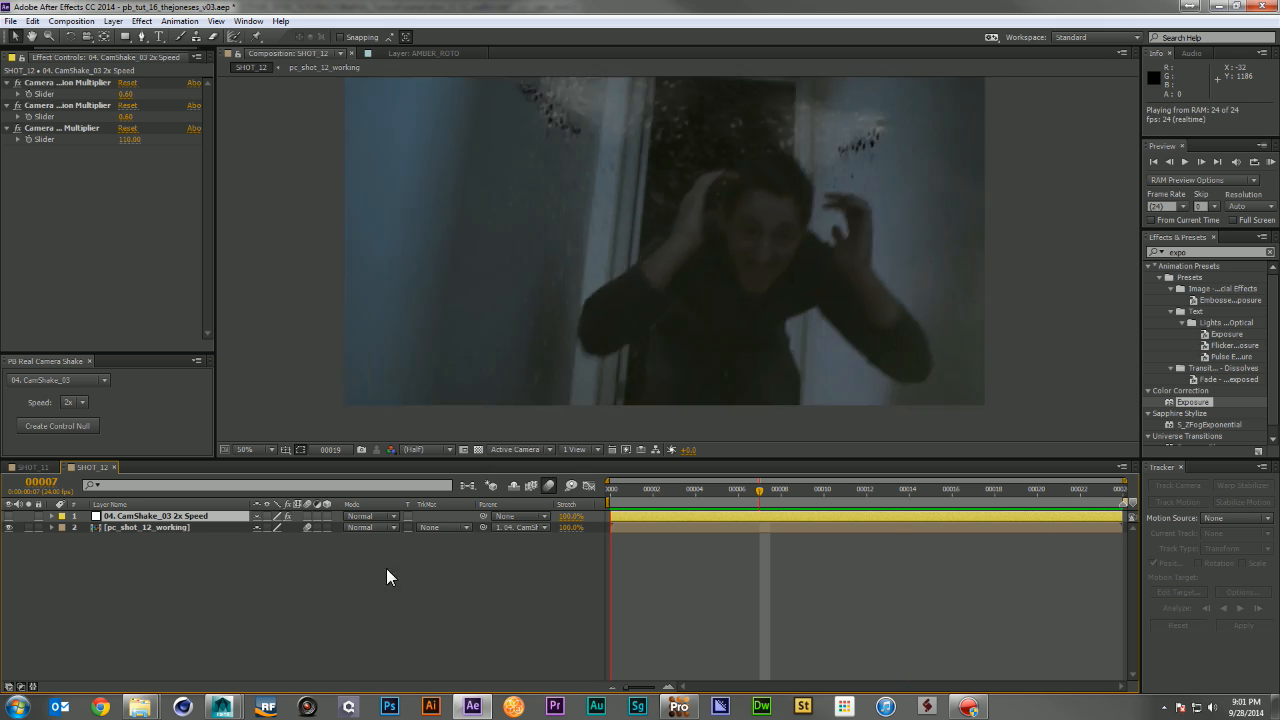
key("space")
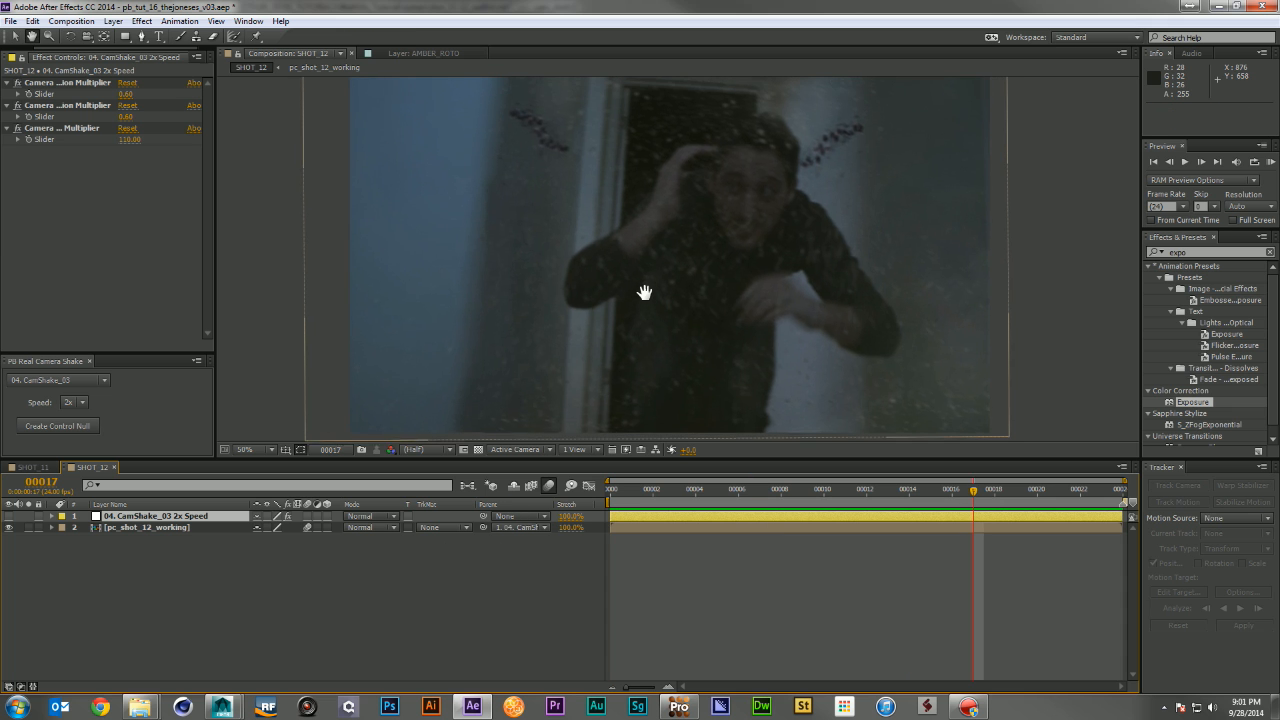
left_click_drag(524, 456, 516, 508)
left_click_drag(662, 542, 1139, 583)
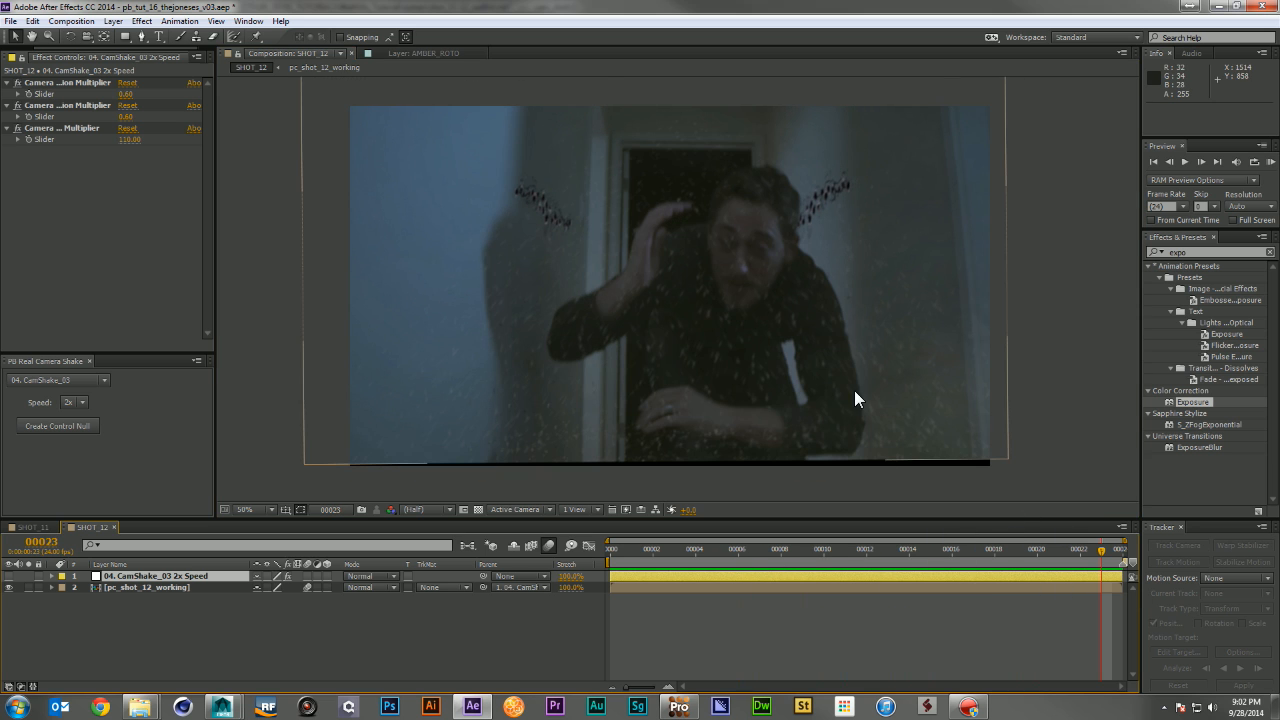
Set the camera-shake null's third multiplier to 115 and preview the shot
left_click(129, 139)
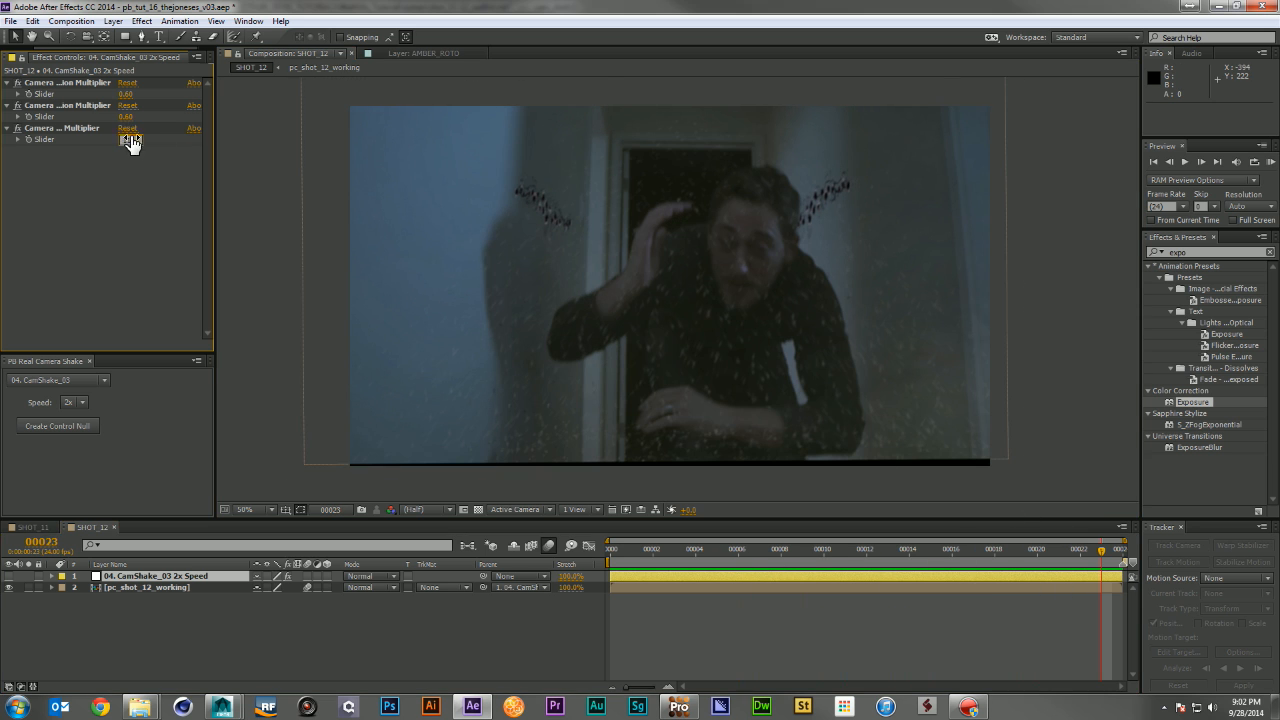
type("115")
key("Return")
key("KP_0")
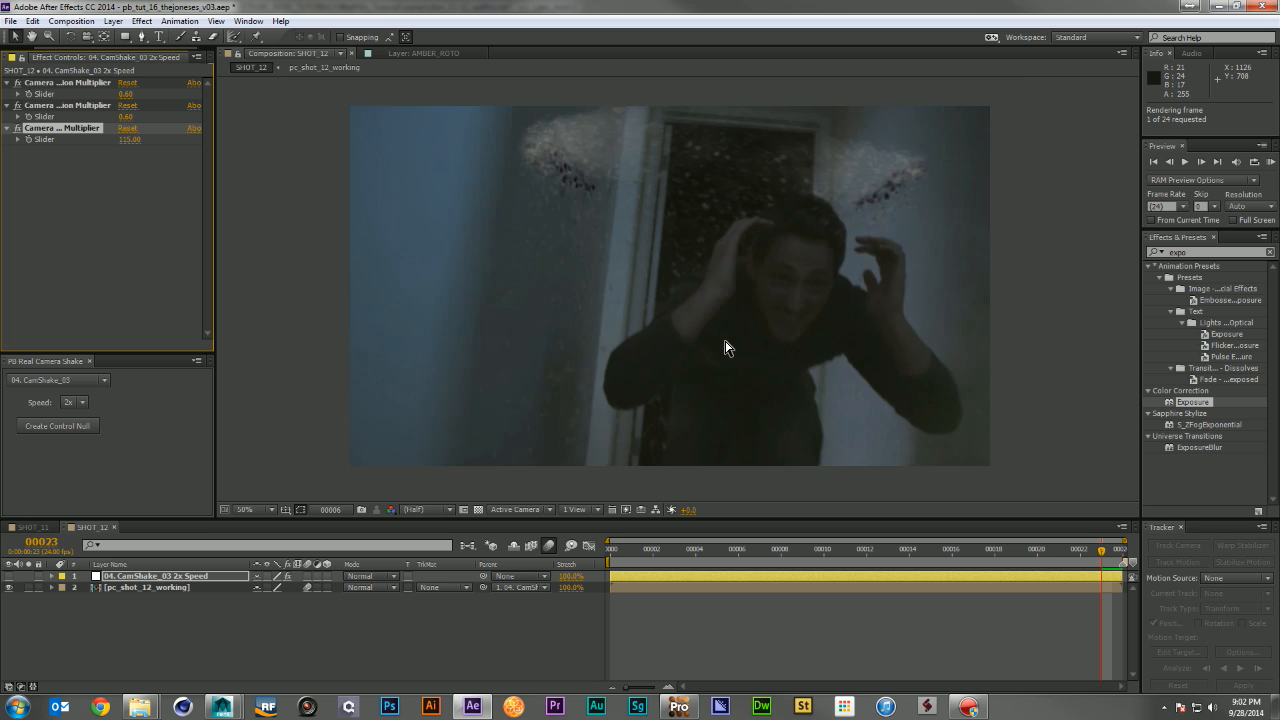